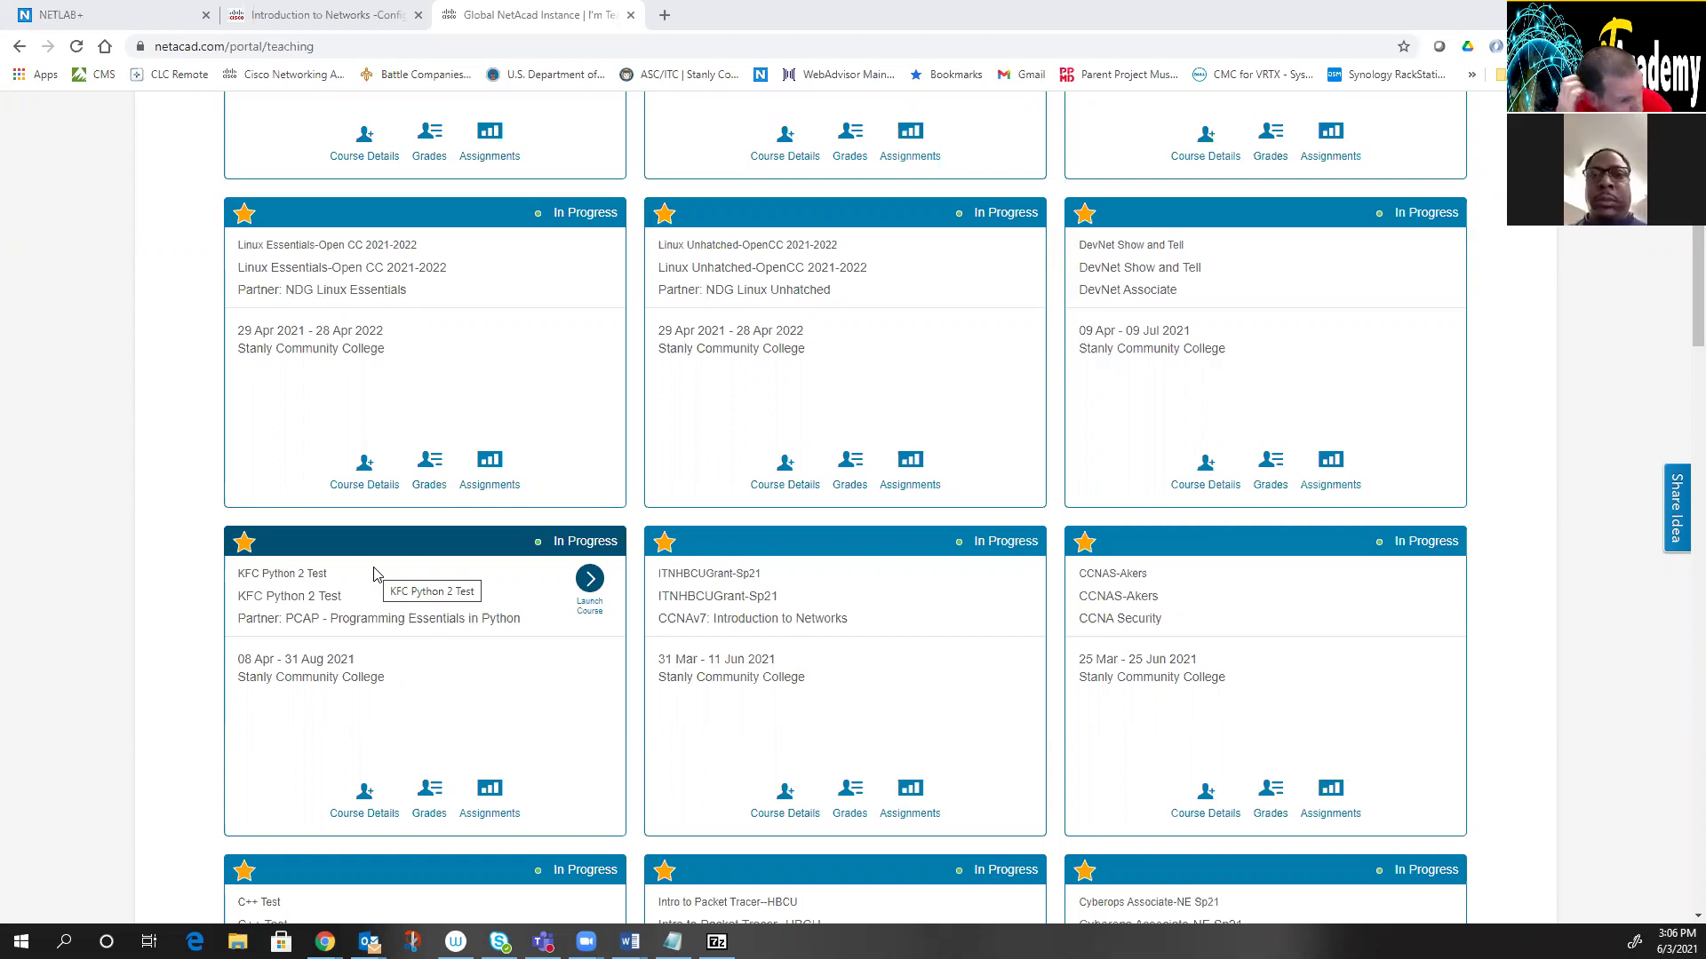
Switch to the NETLAB+ tab showing the 10.4.4 Build a Switch and Router Network topology
left_click(155, 11)
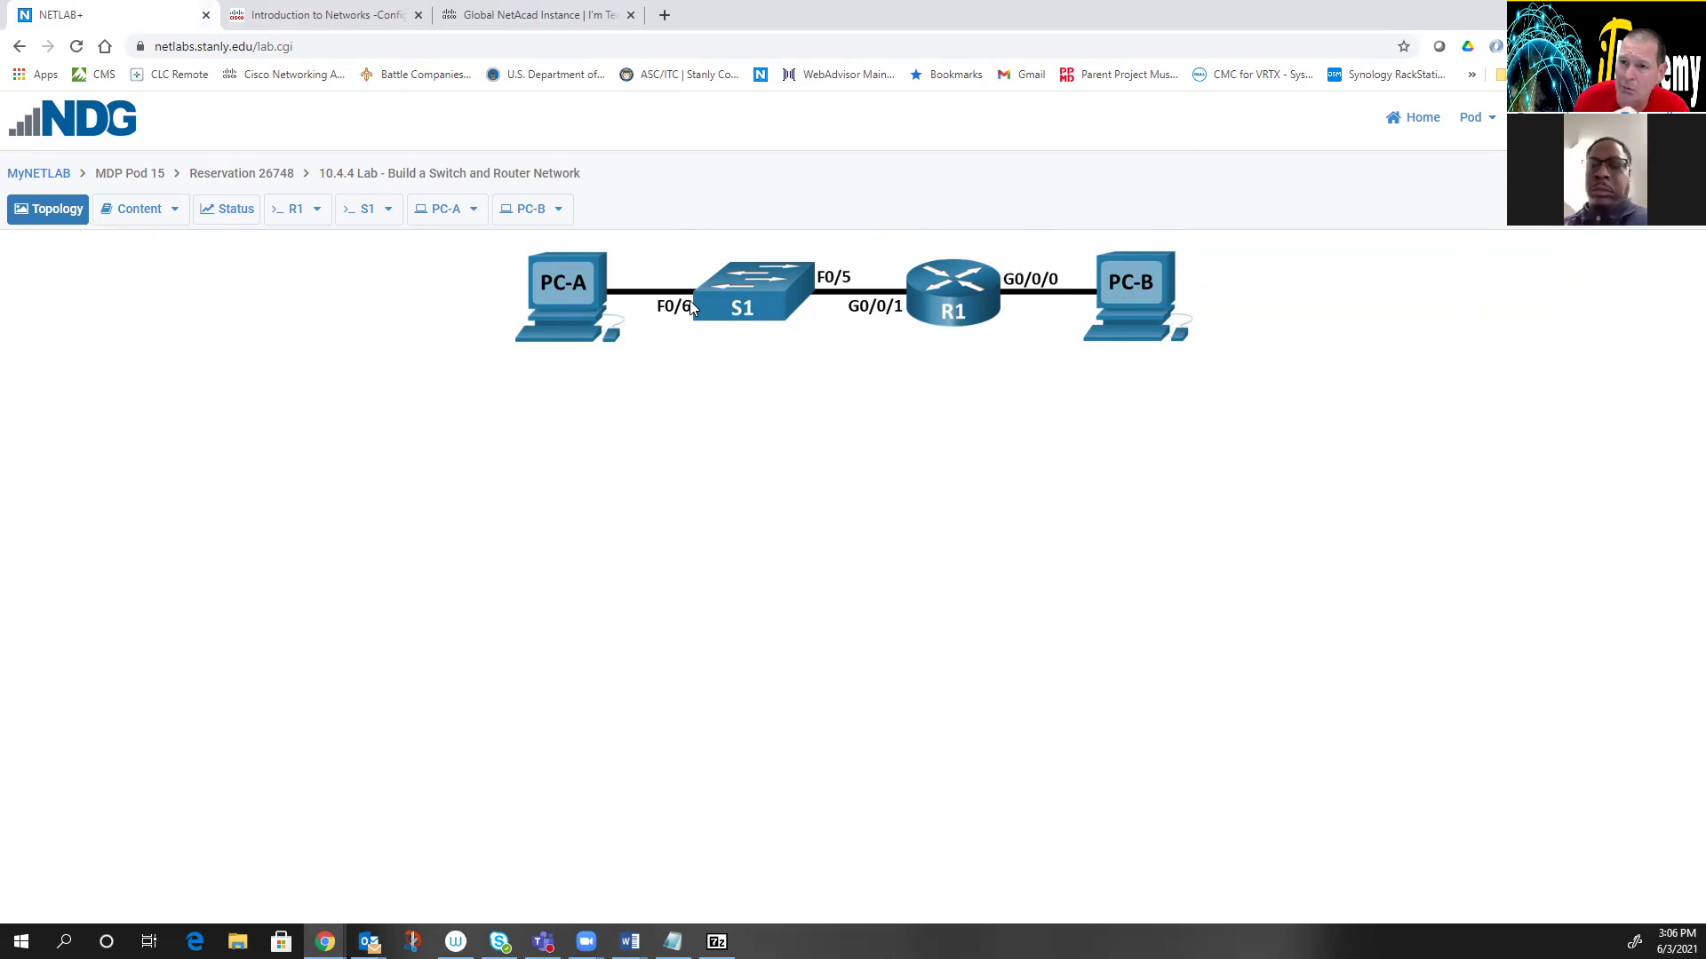
Return to the Introduction to Networks course page to launch the 10.1.4 activity
left_click(364, 18)
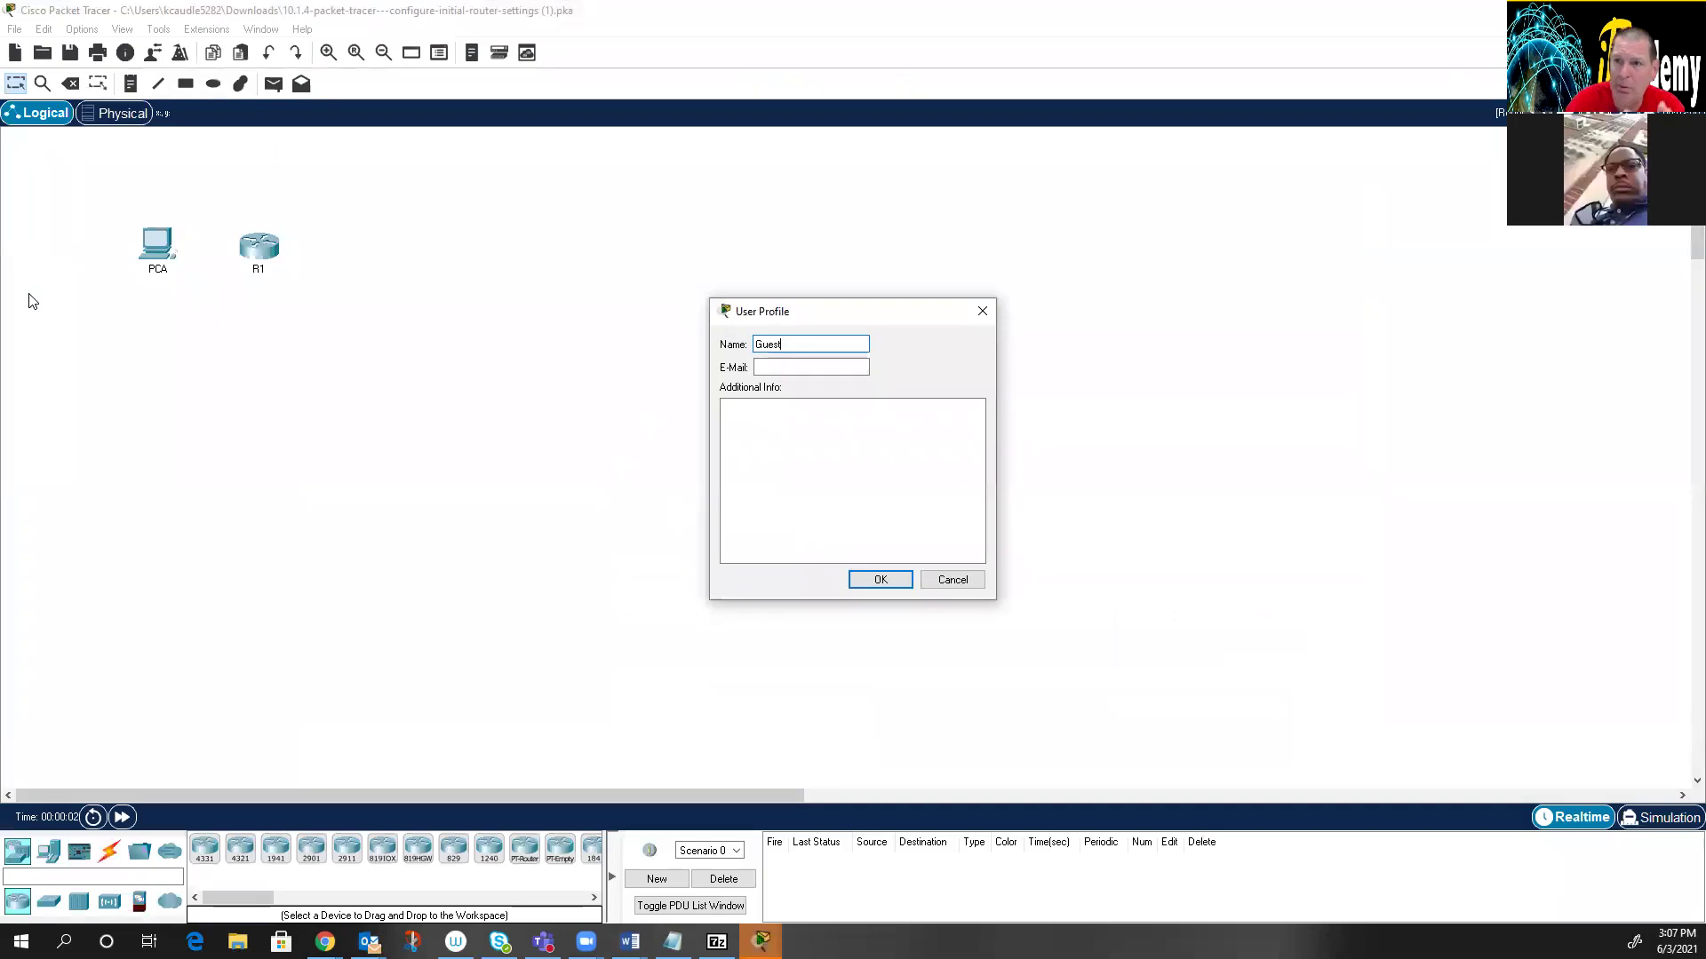
Accept the Guest user profile and confirm resetting the Configure Initial Router Settings activity
left_click(877, 582)
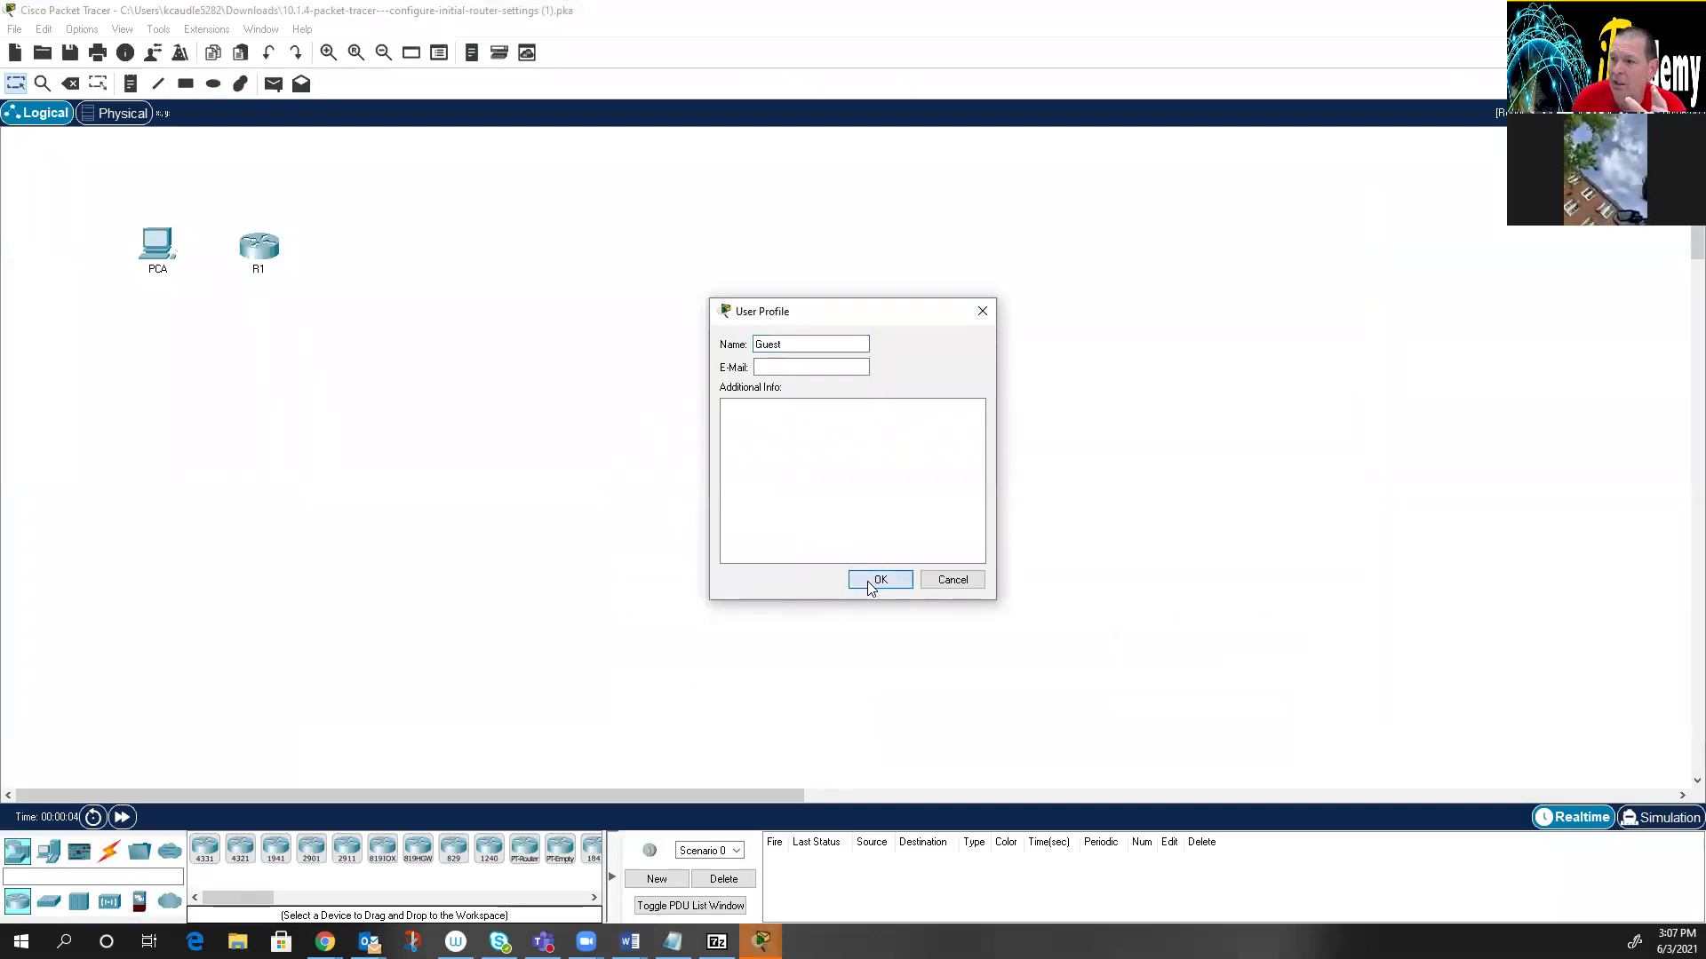
left_click(865, 485)
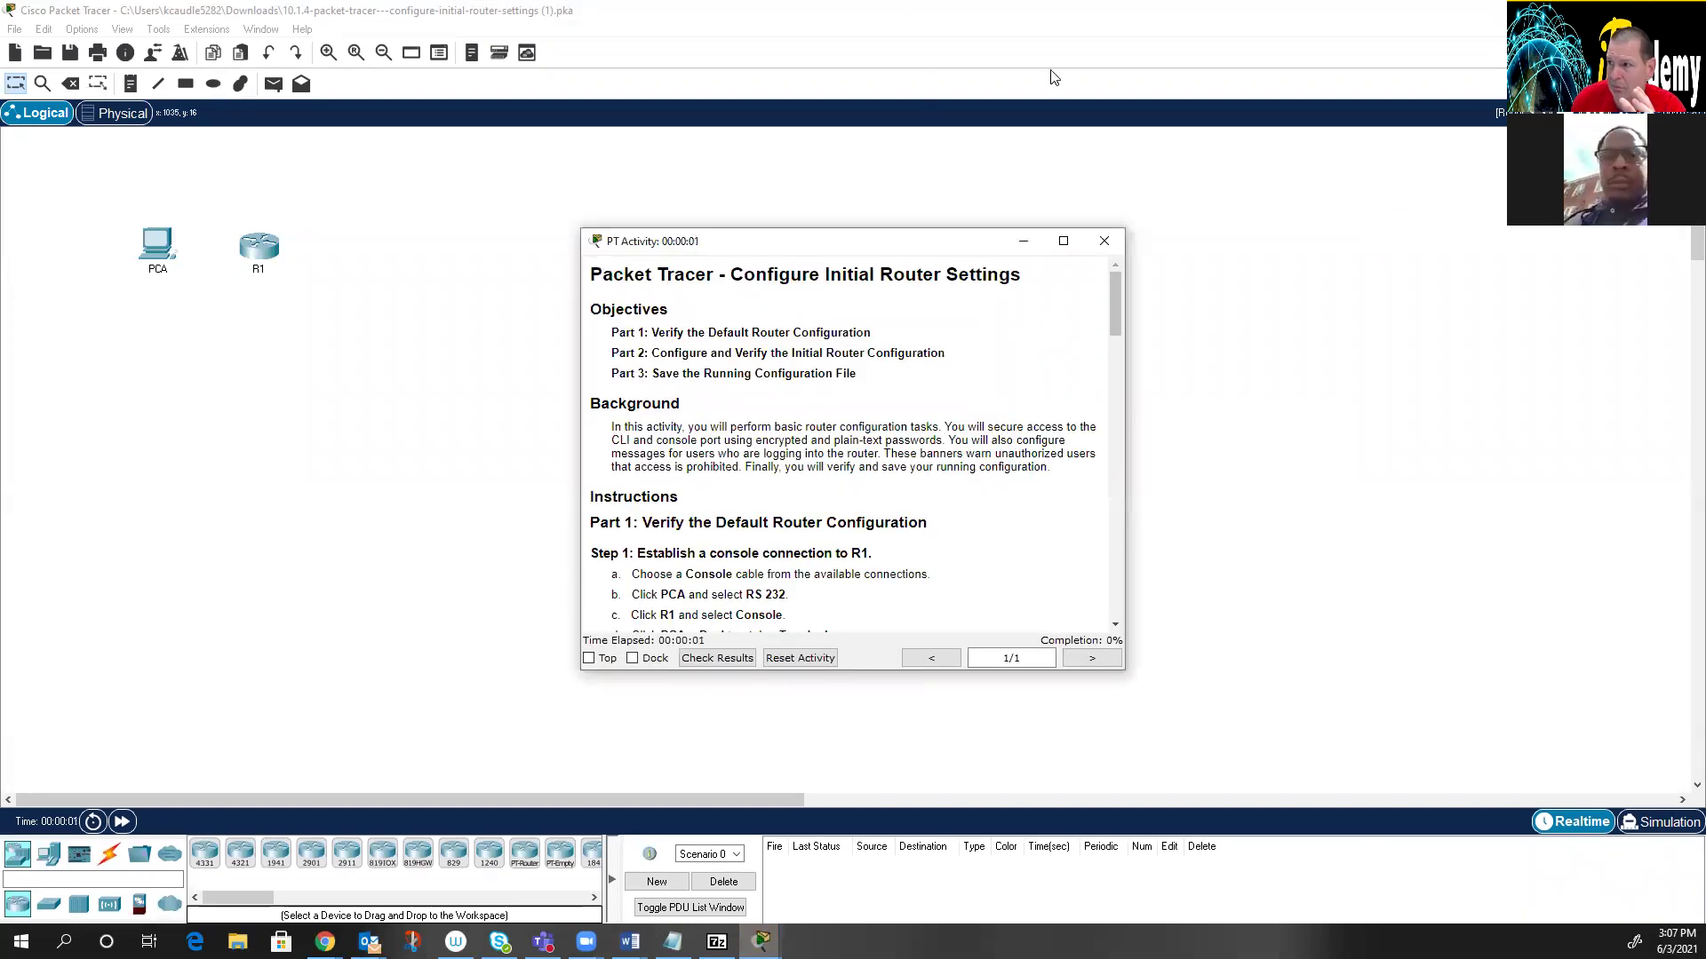
Dock the Packet Tracer workspace on the right half and the PT Activity instructions on the left
double_click(1013, 10)
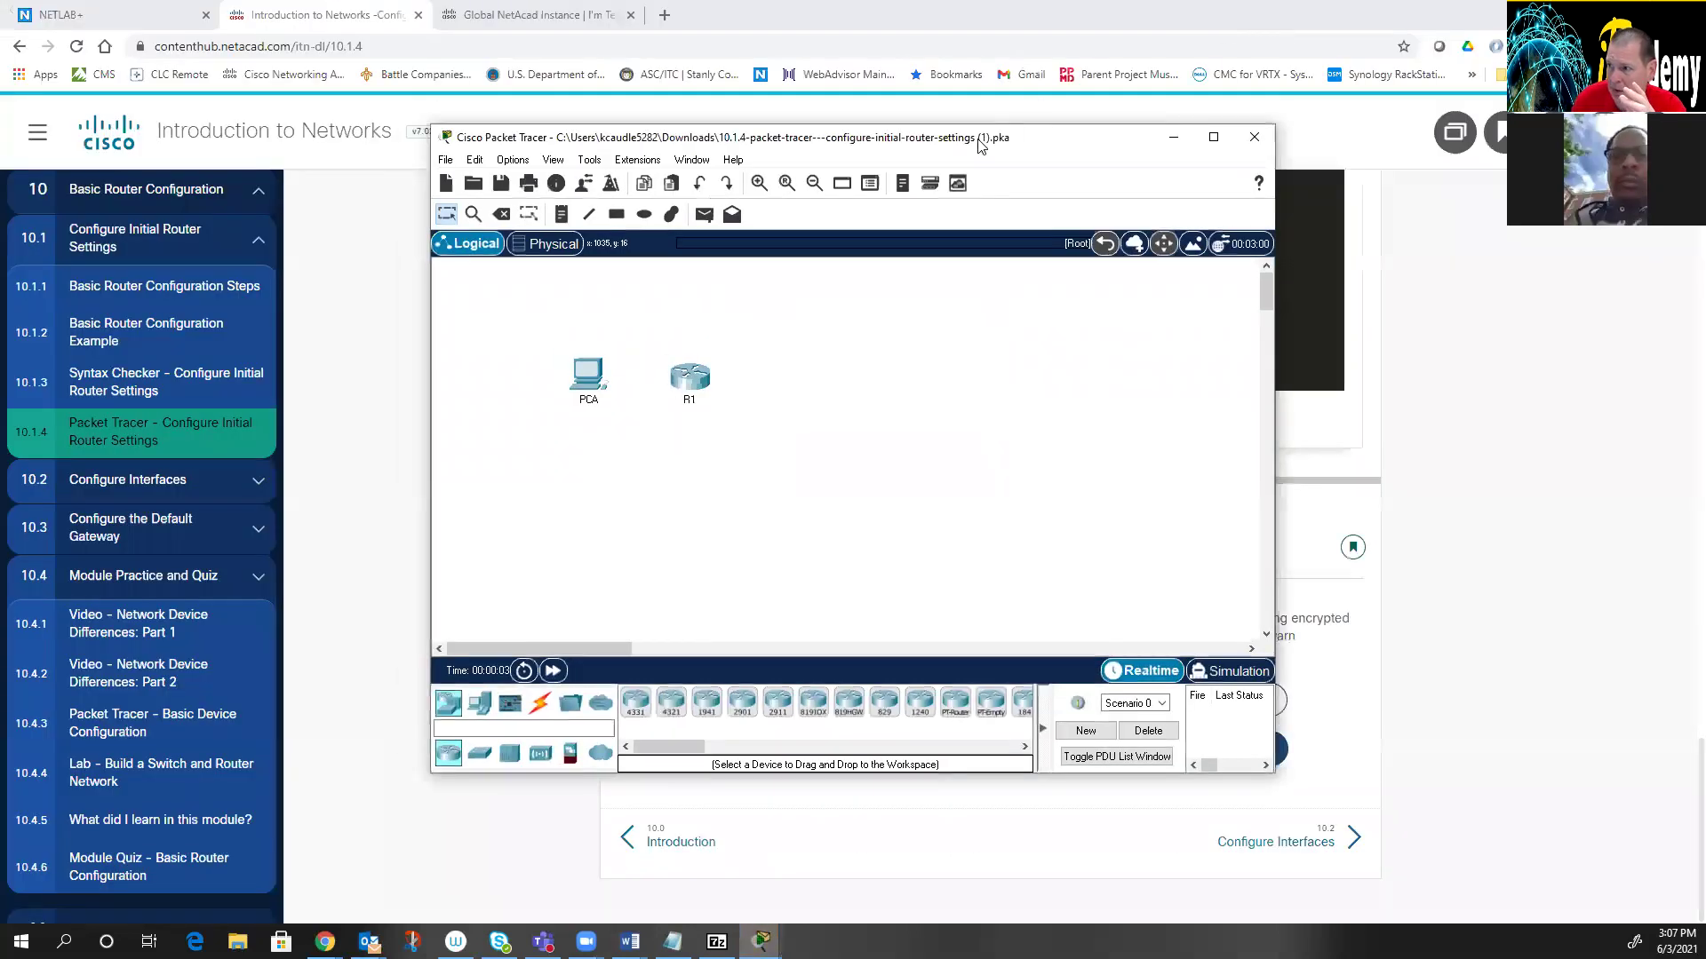
left_click_drag(953, 147, 1701, 177)
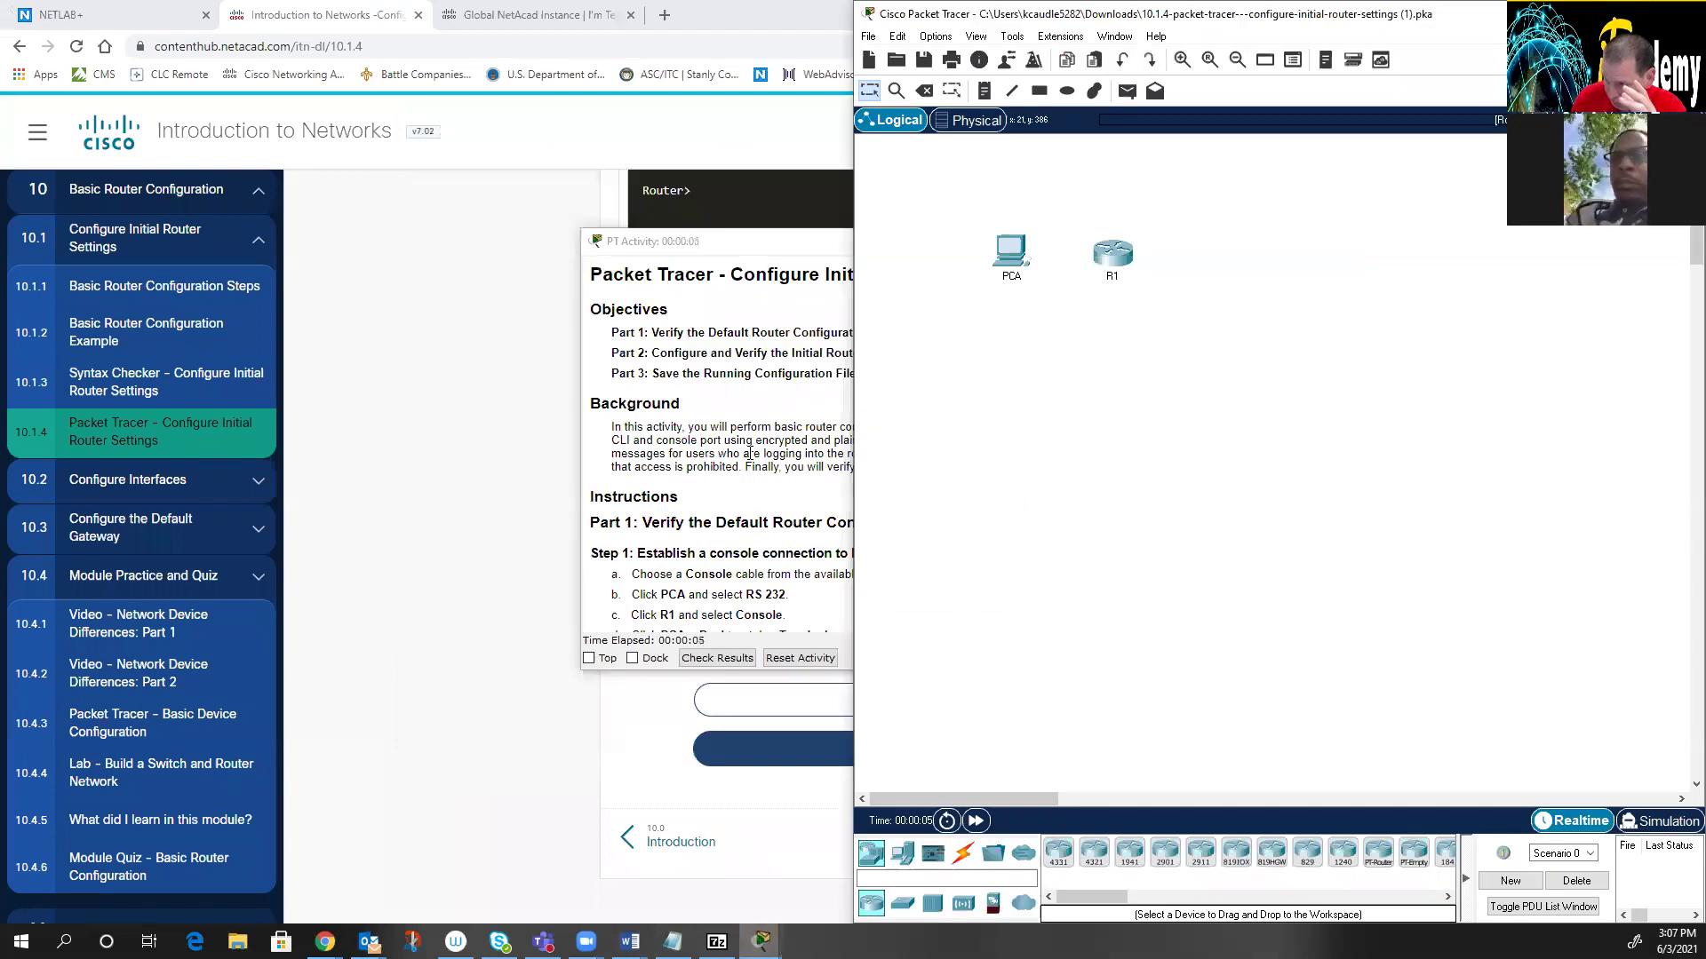
left_click(784, 343)
left_click_drag(866, 241, 3, 271)
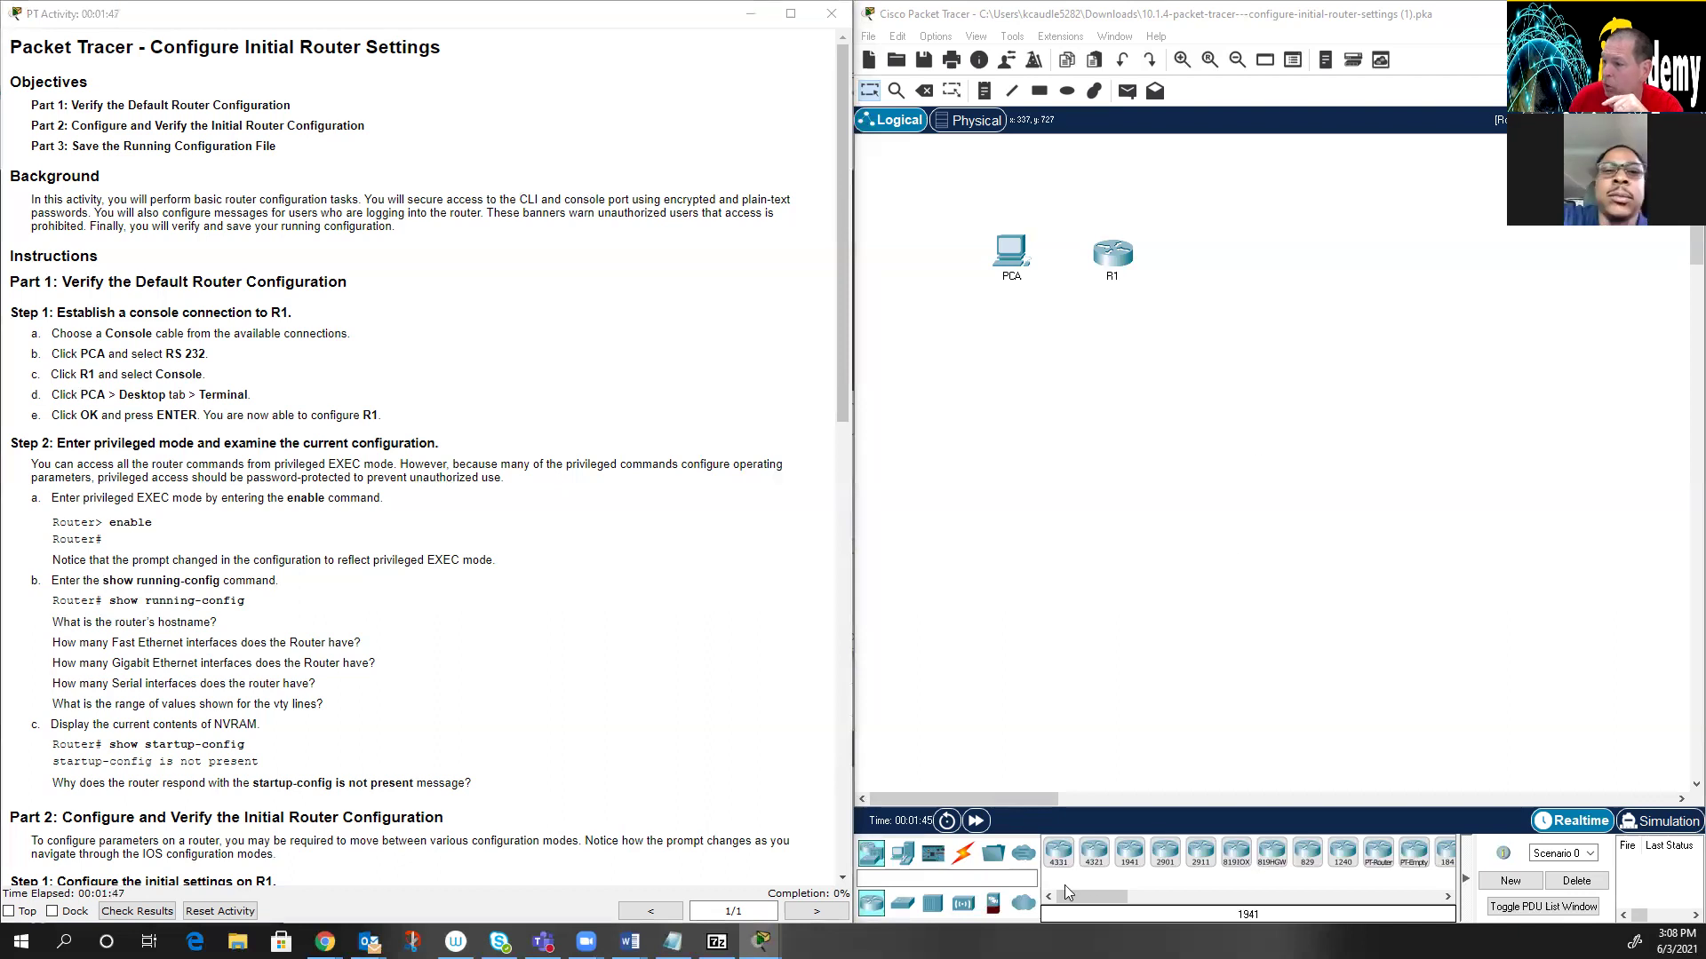
Show the Connections category of cable types in the device-type selection box
left_click(966, 857)
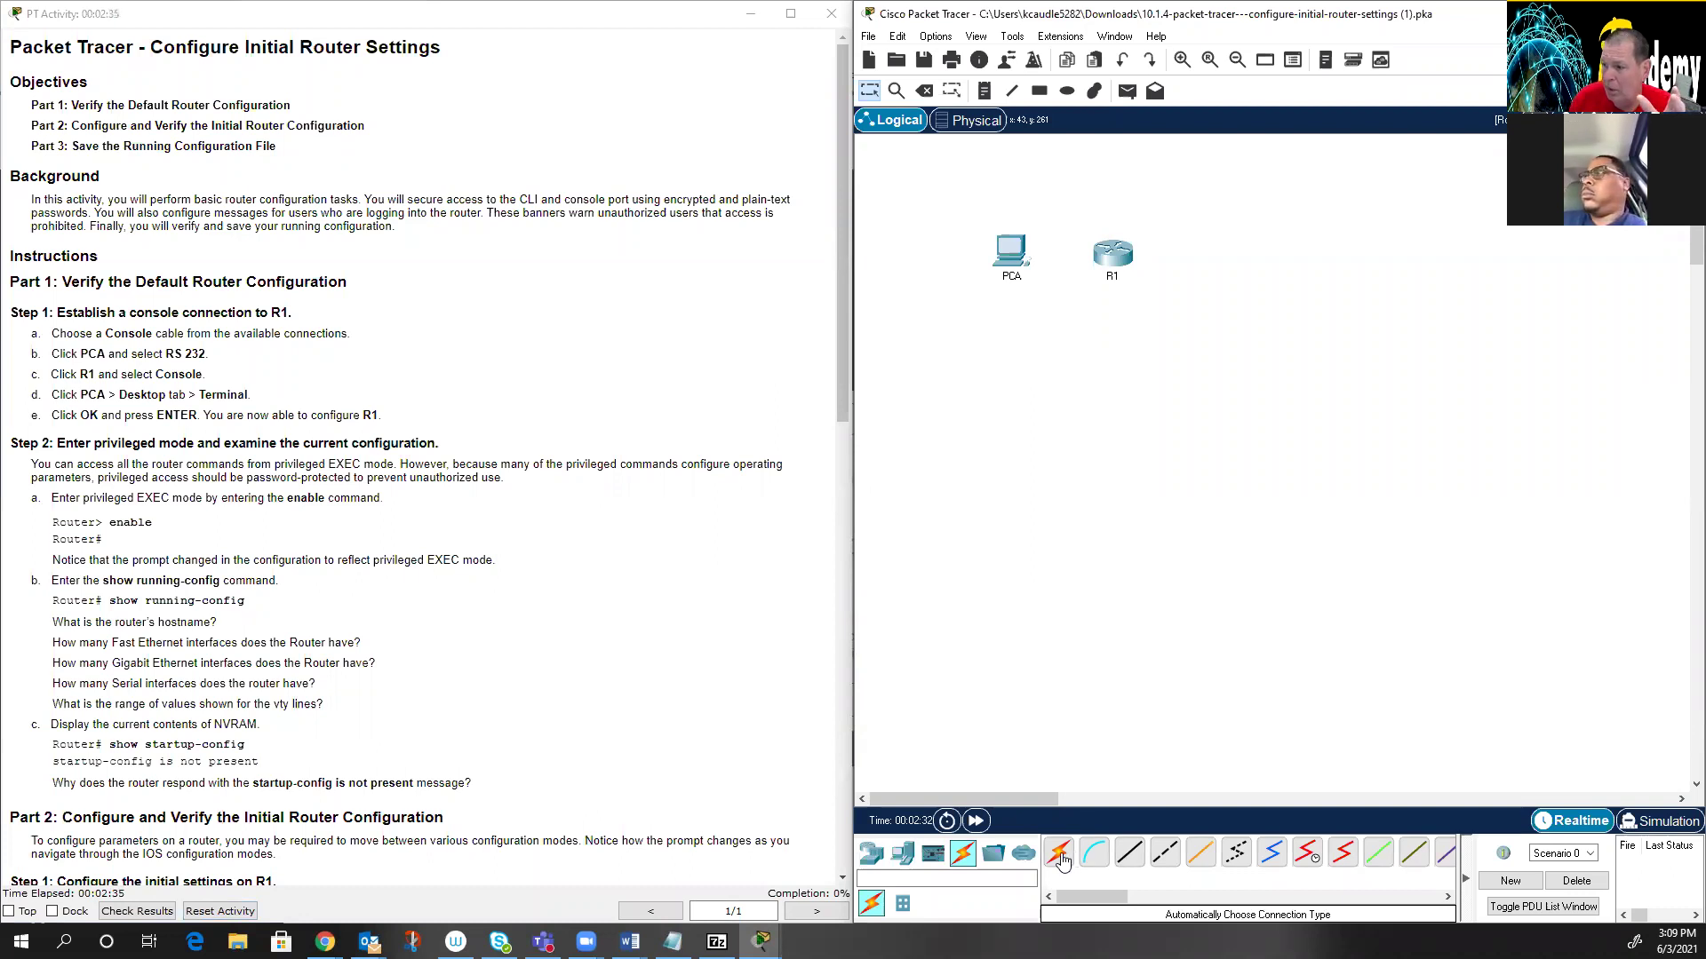
Connect a Console cable from PCA's RS 232 port to R1's Console port
left_click(1060, 854)
left_click(1330, 496)
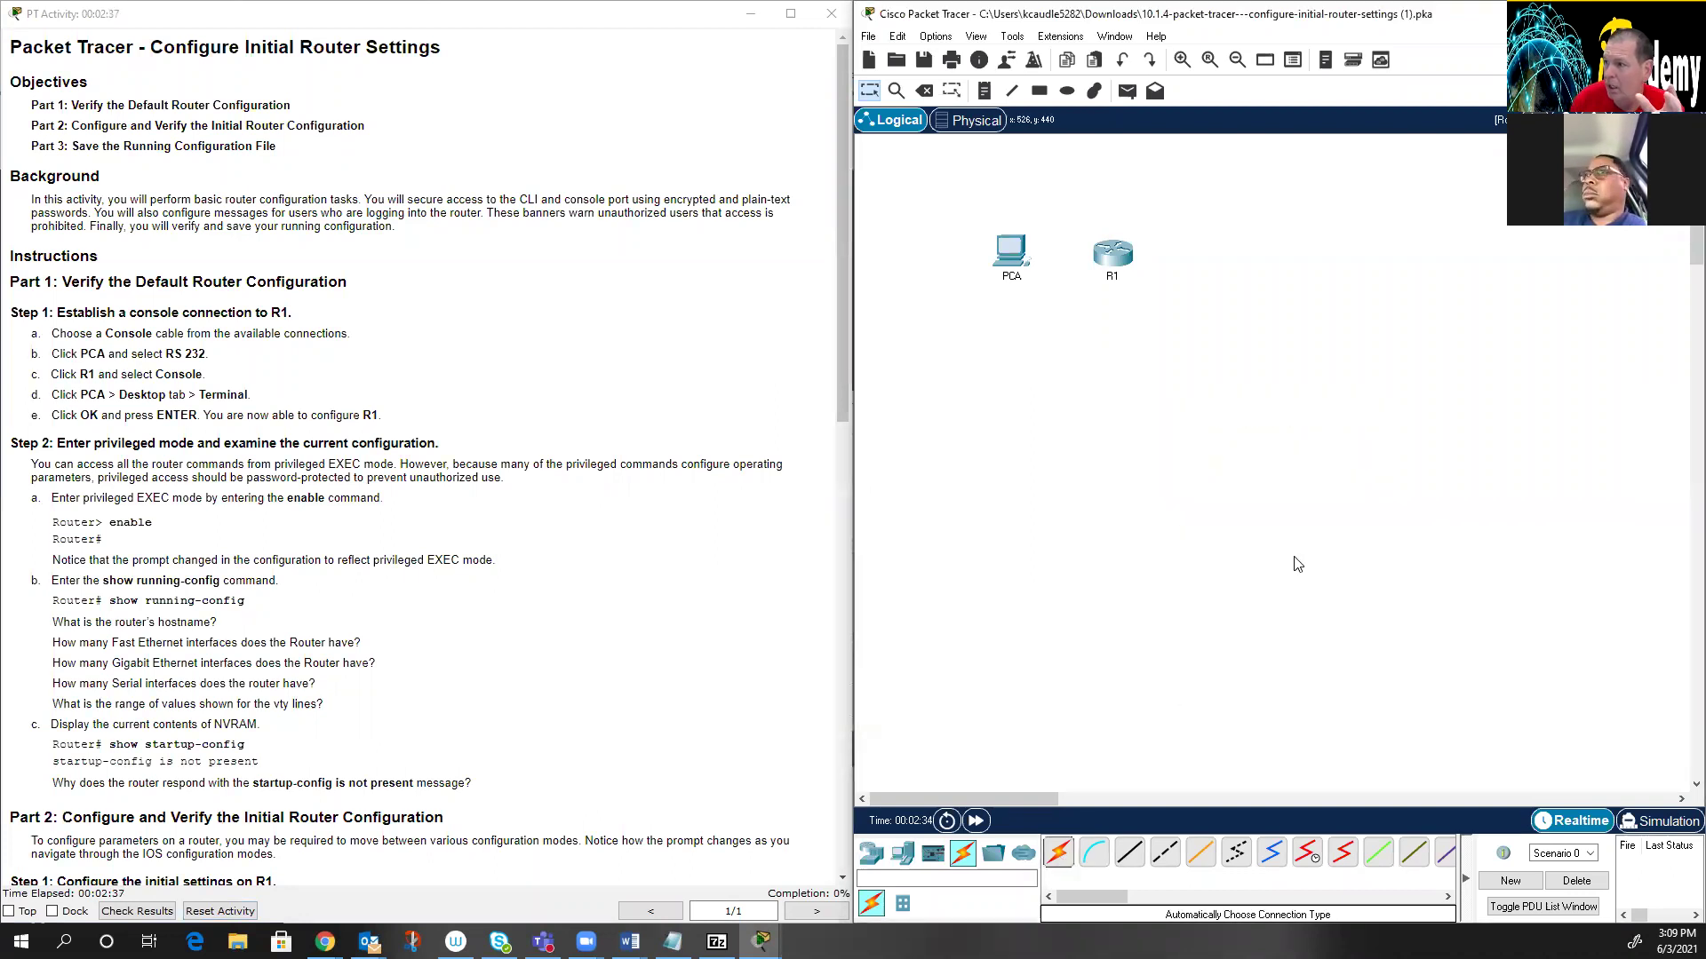
left_click(1099, 860)
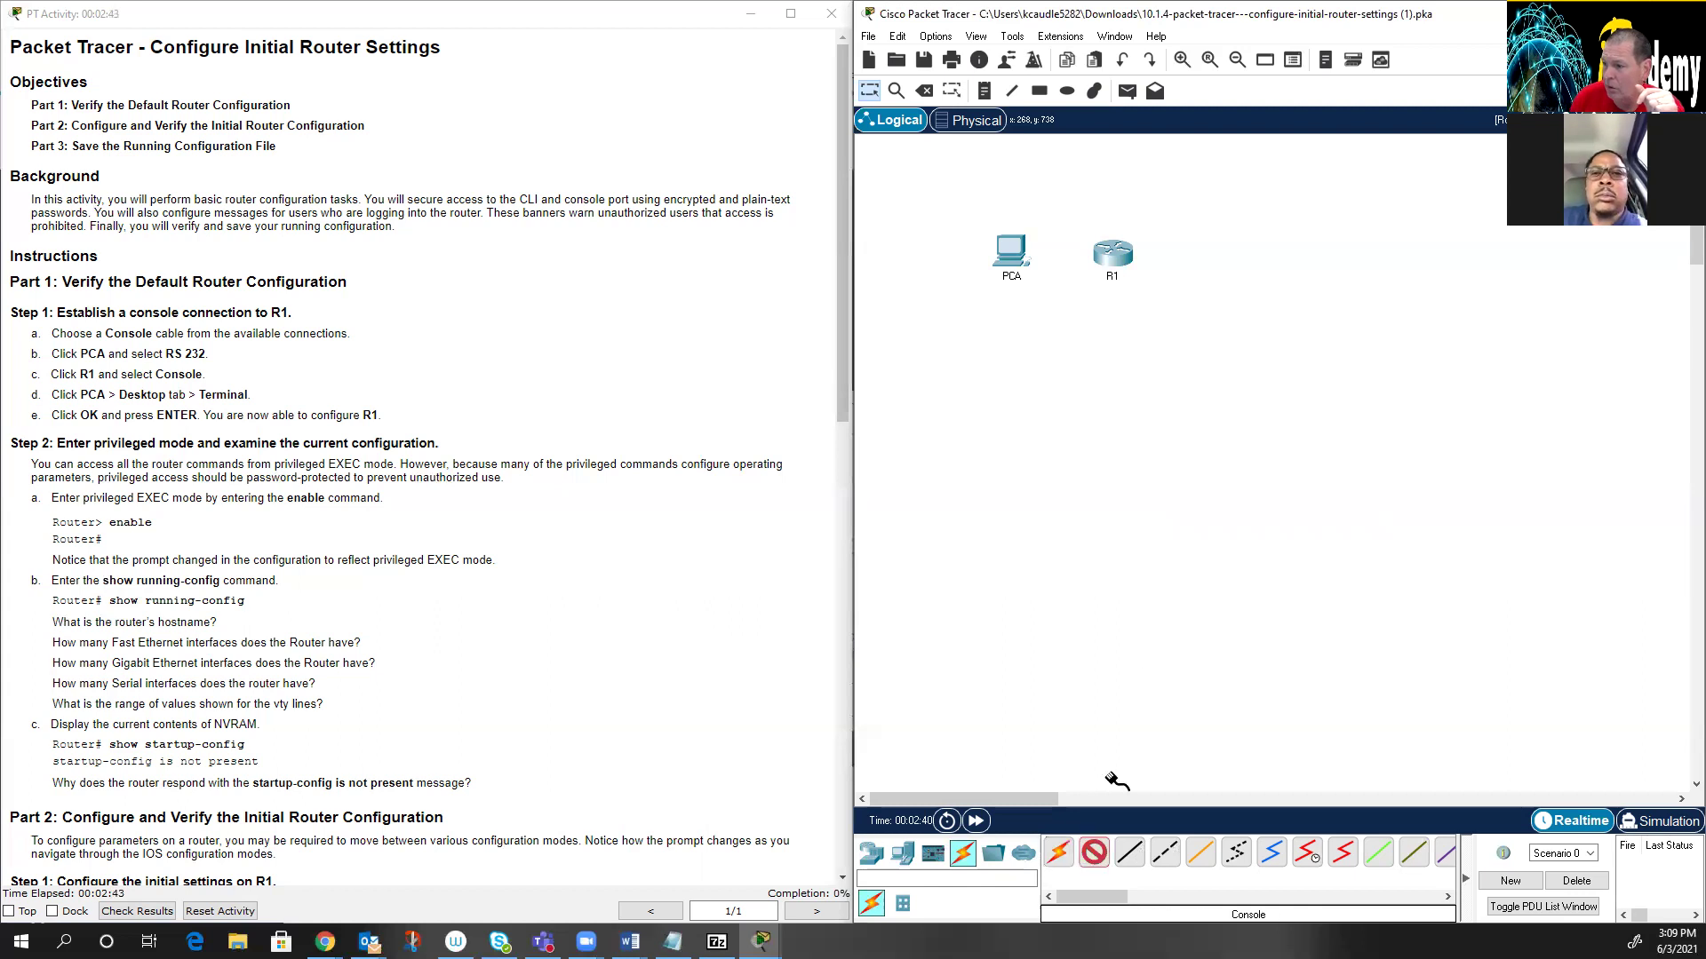
left_click(1011, 252)
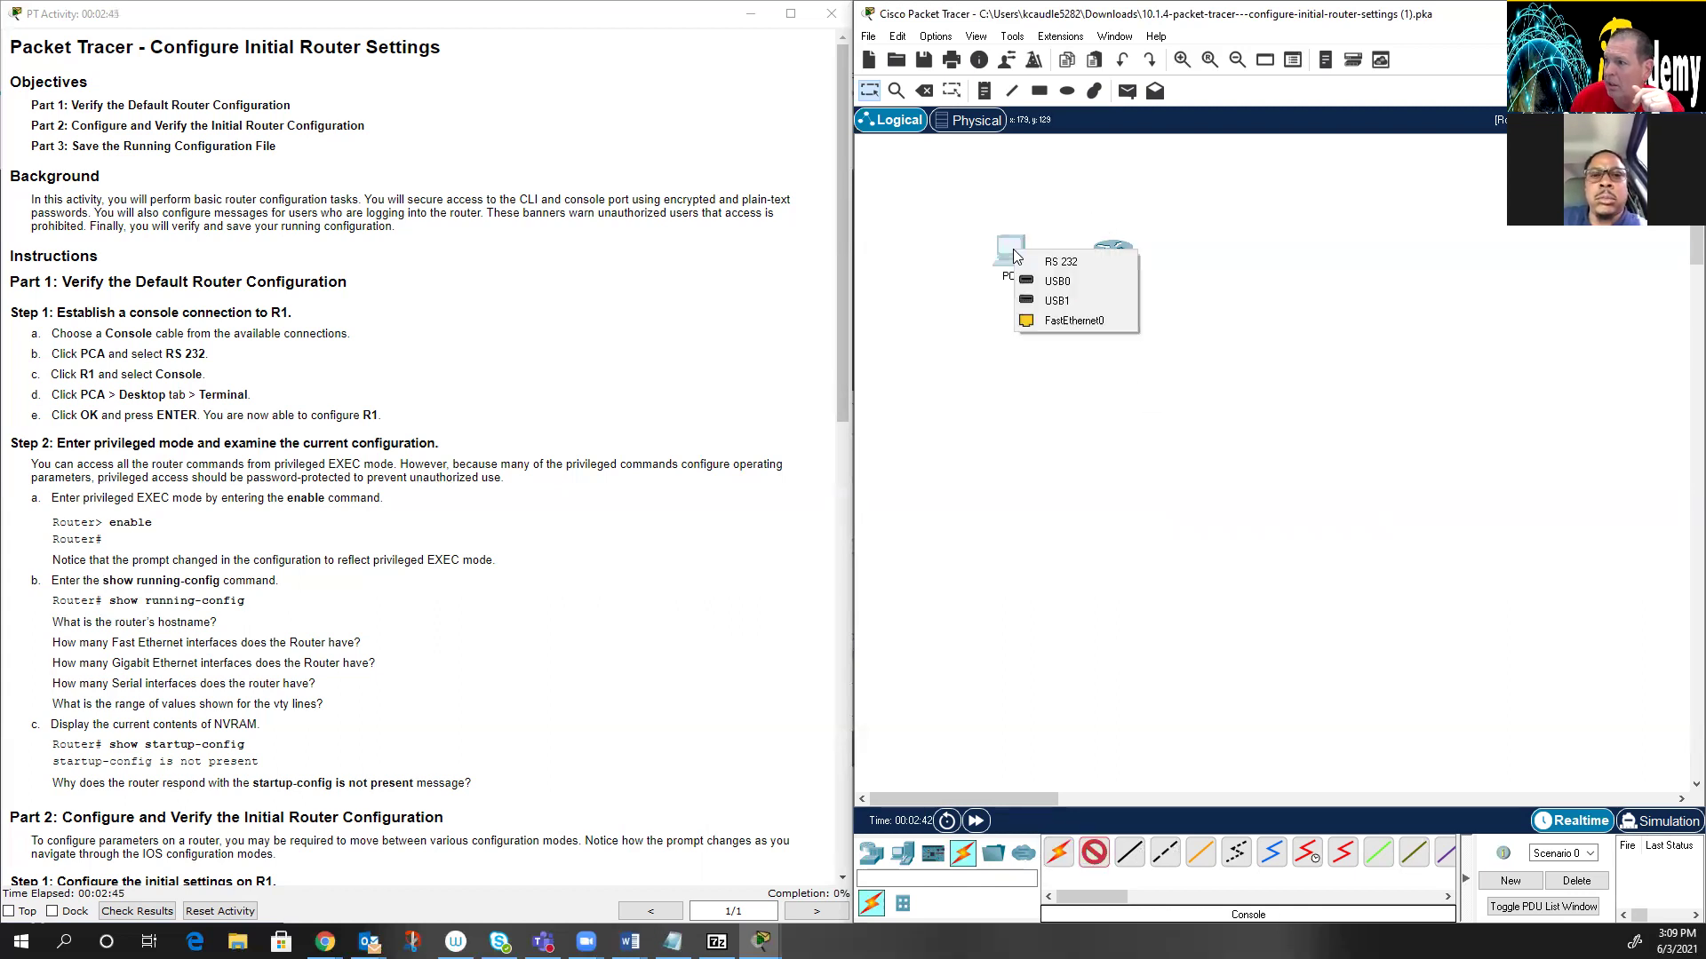
left_click(1052, 263)
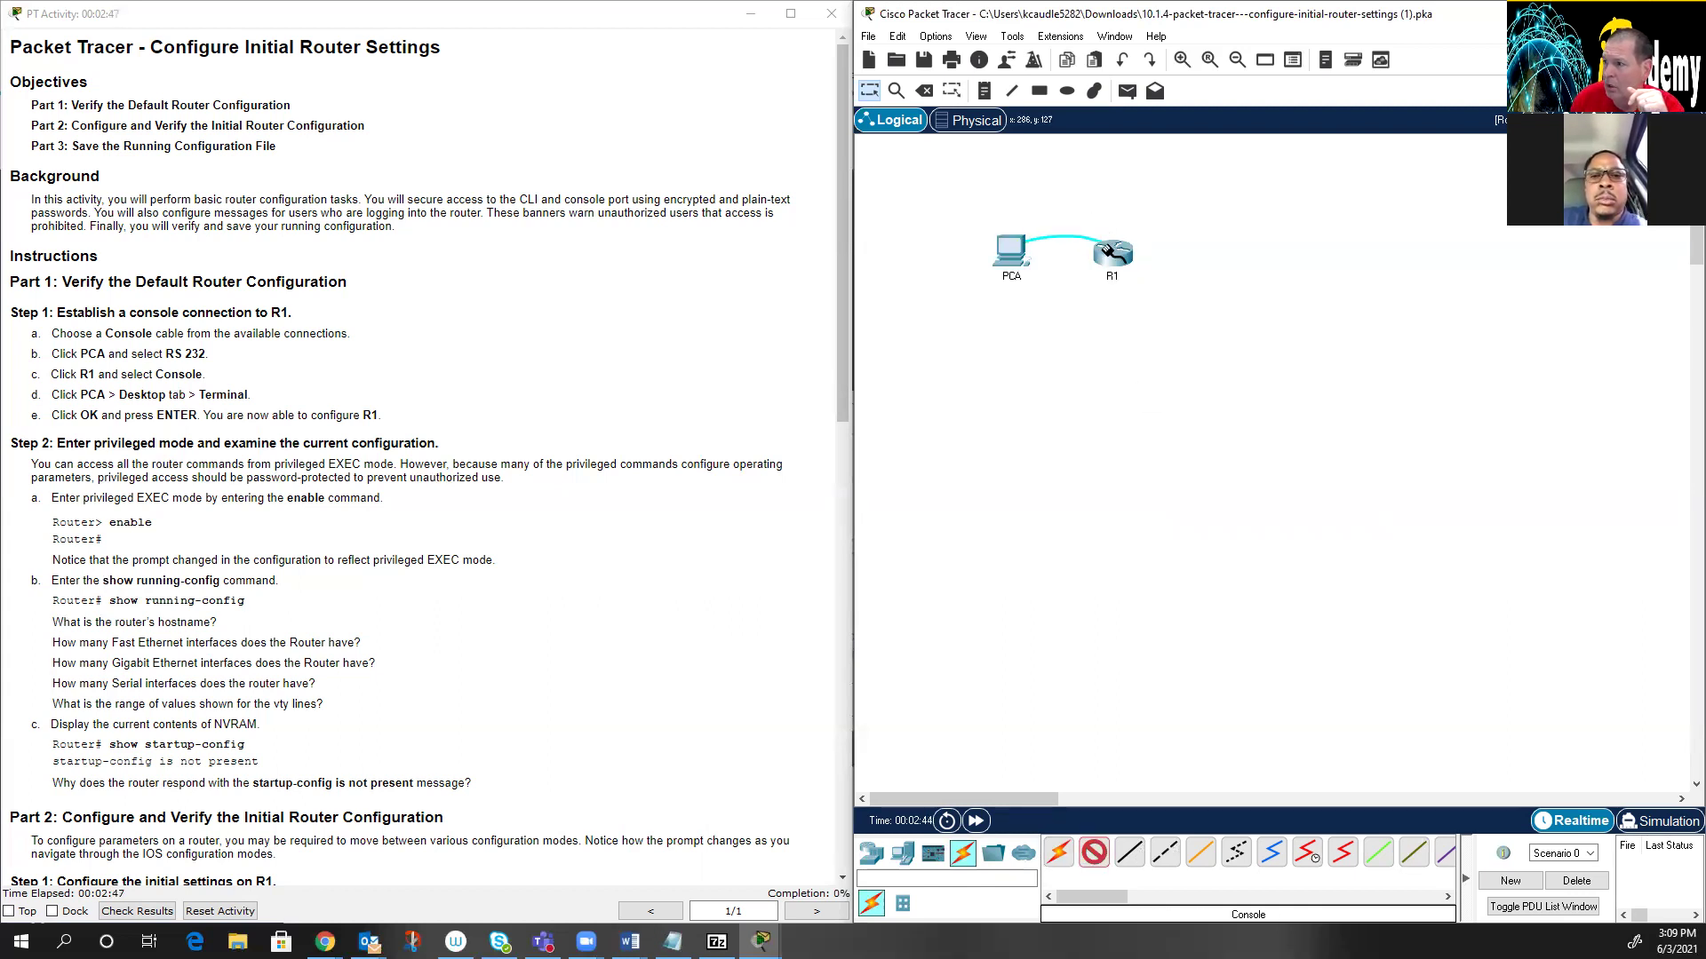
left_click(1109, 253)
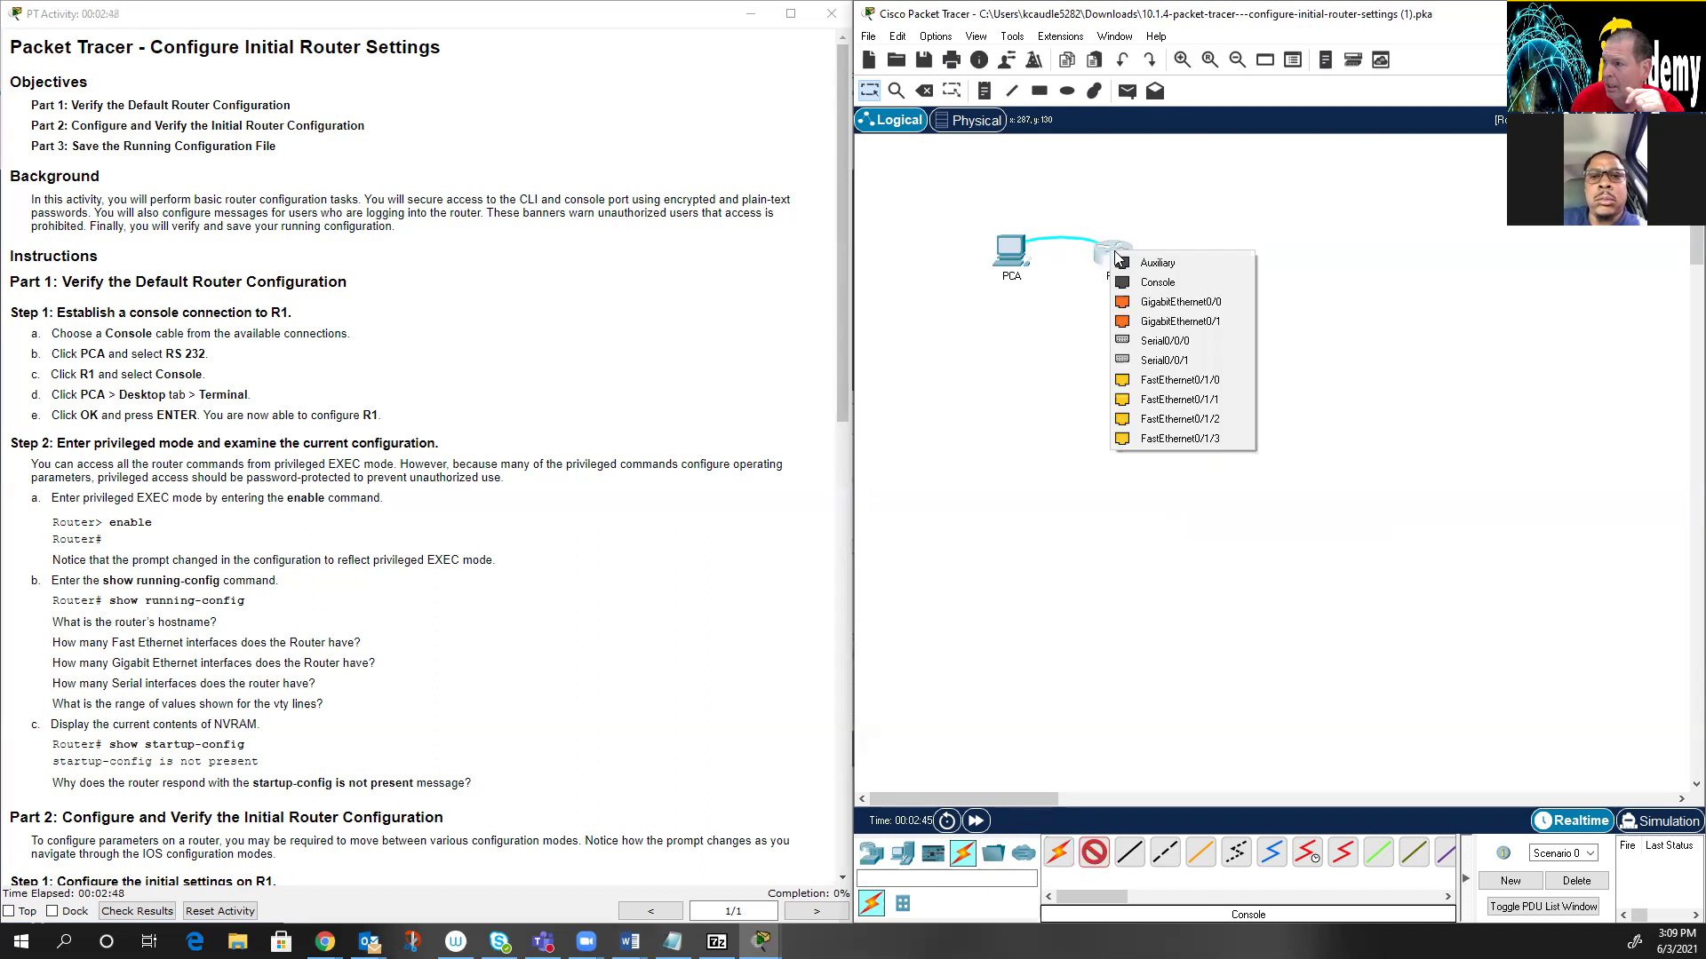
left_click(1155, 271)
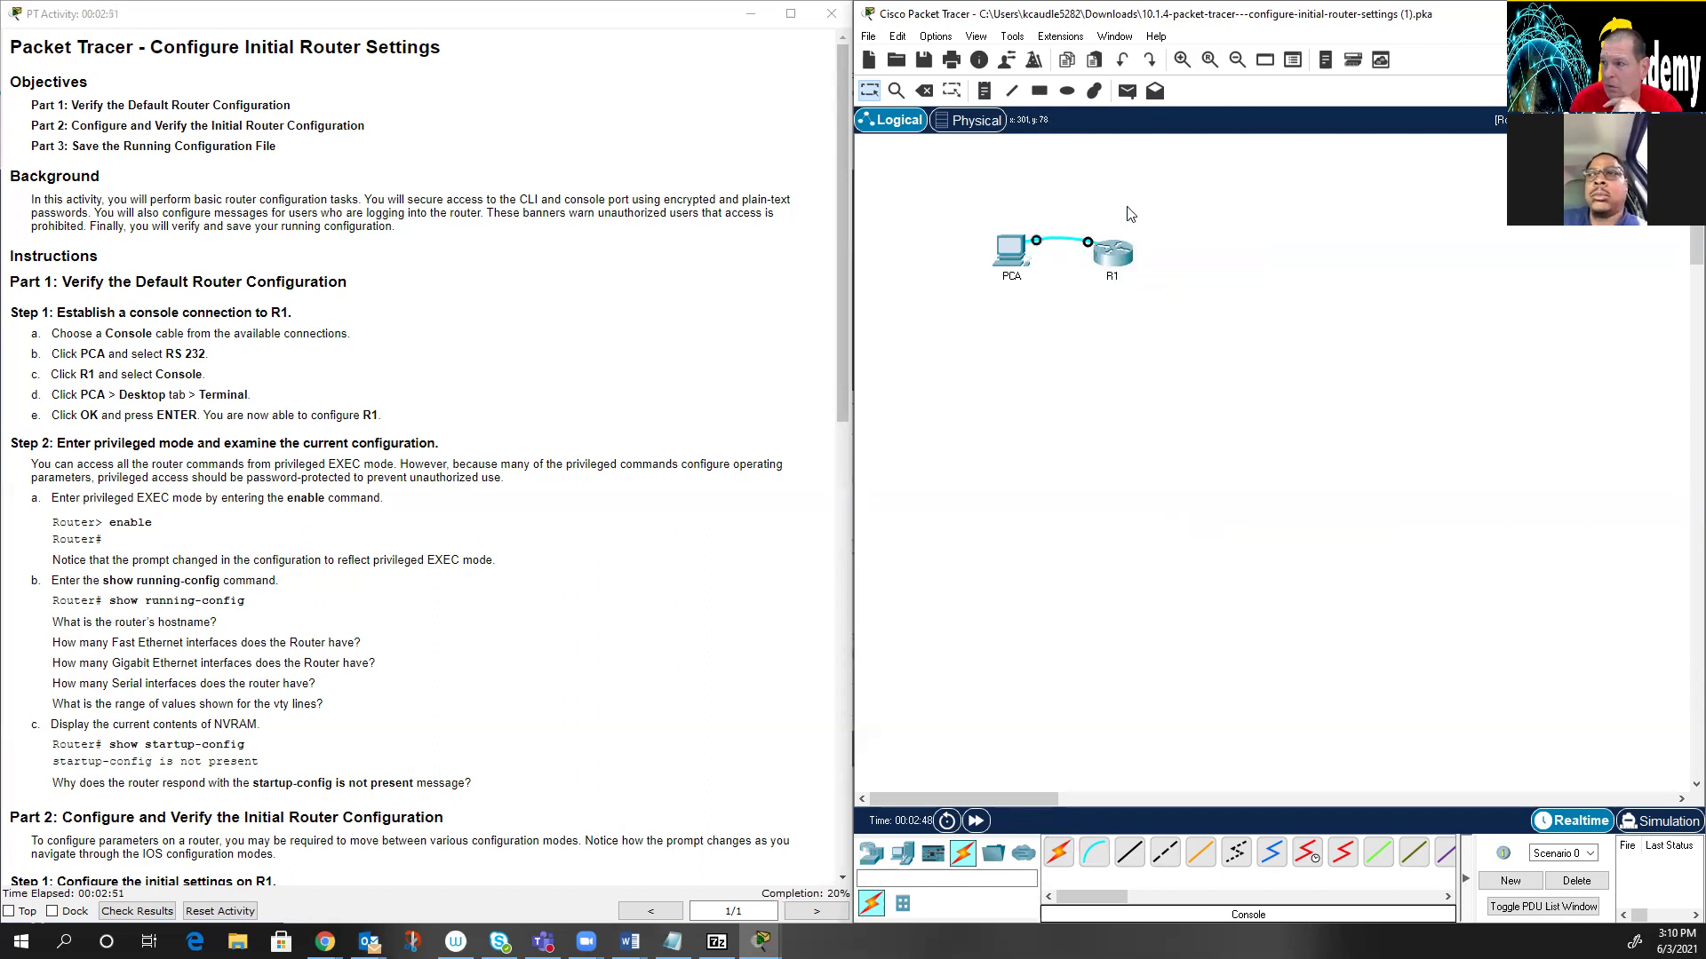
Open PCA's Desktop Terminal with default settings to reach R1's console
left_click(1011, 258)
key("super+Right")
left_click(986, 50)
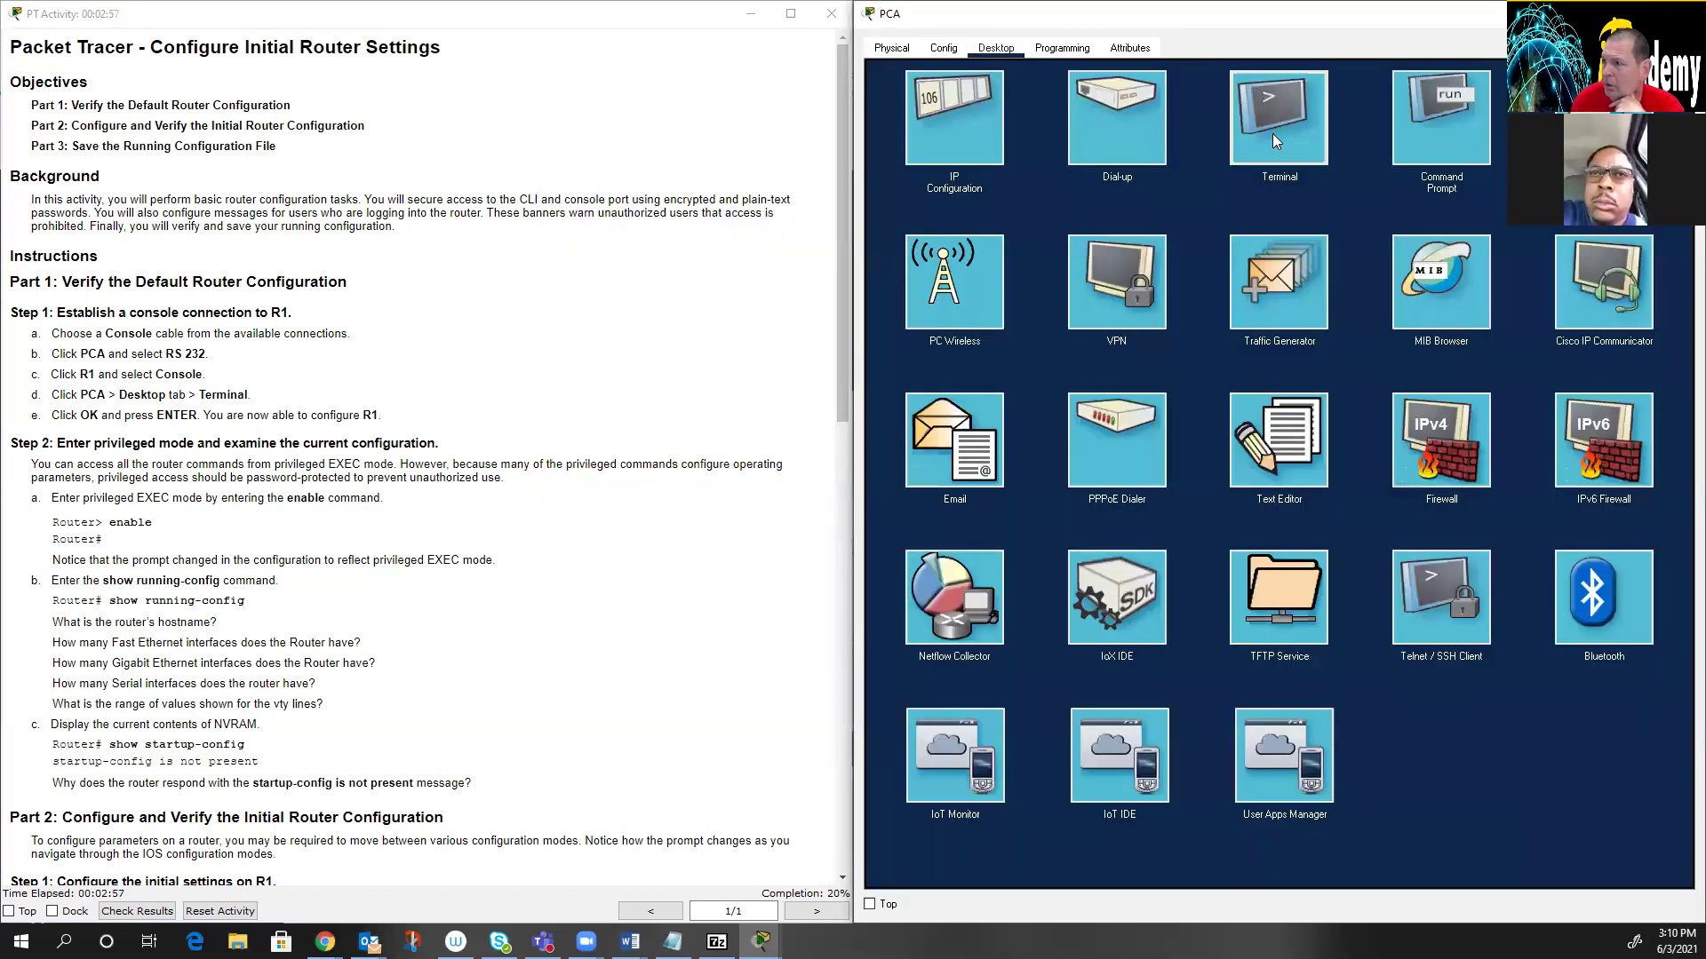
left_click(1275, 133)
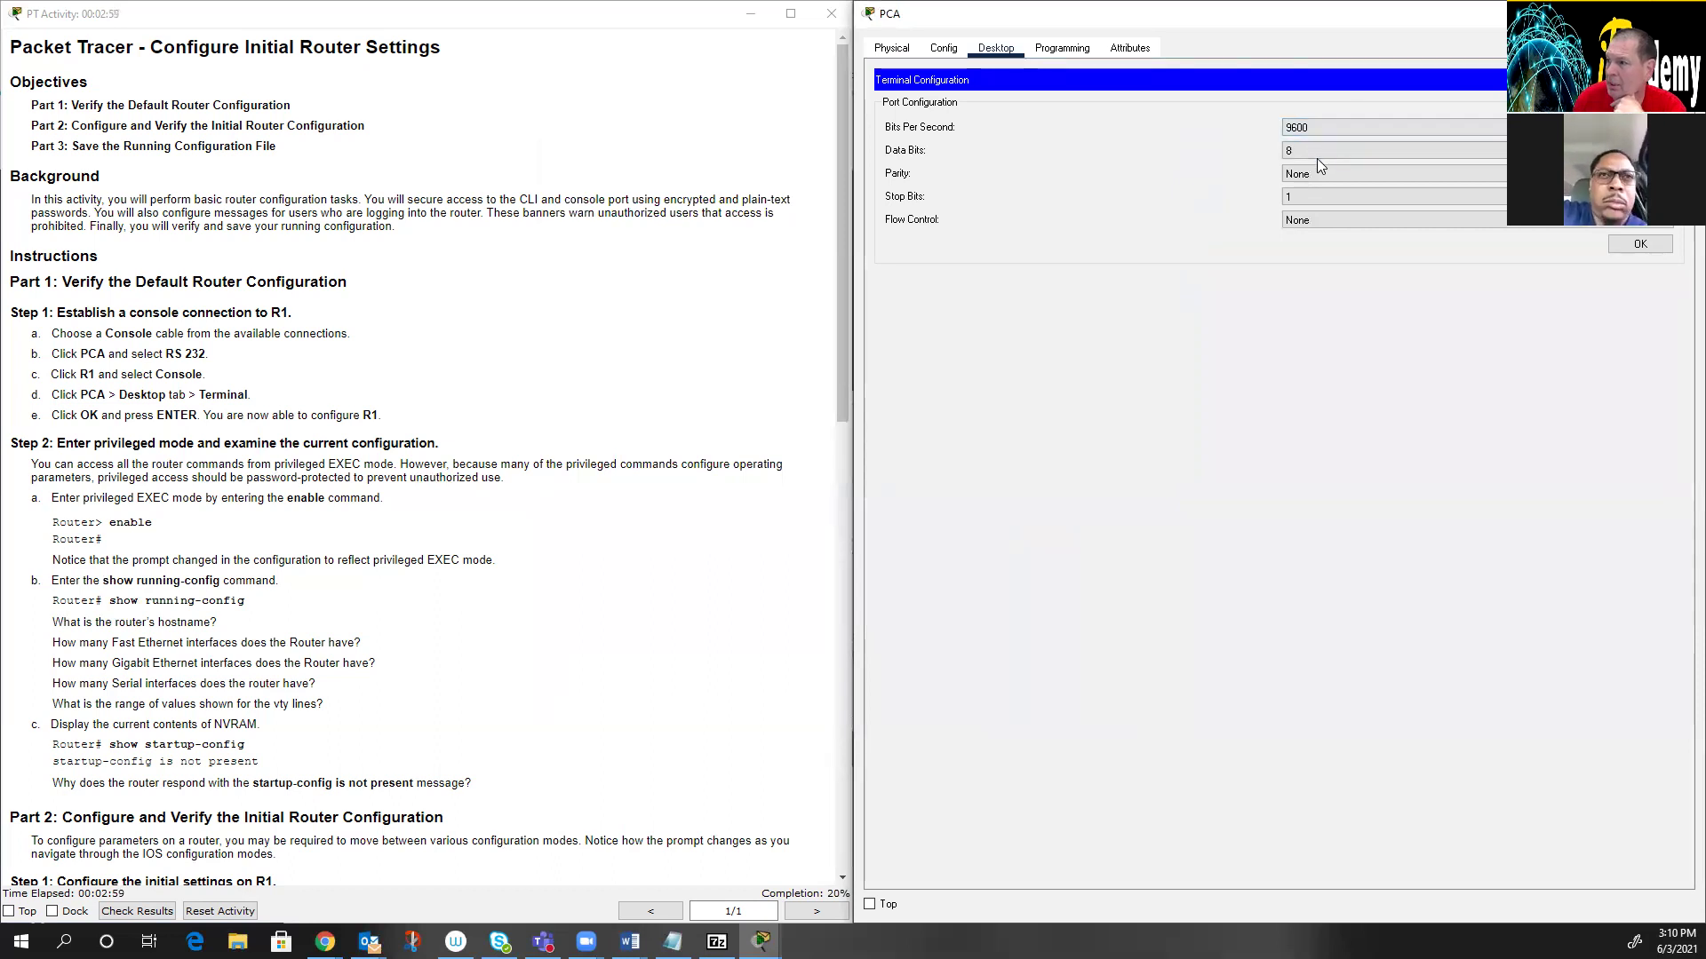
left_click(1625, 244)
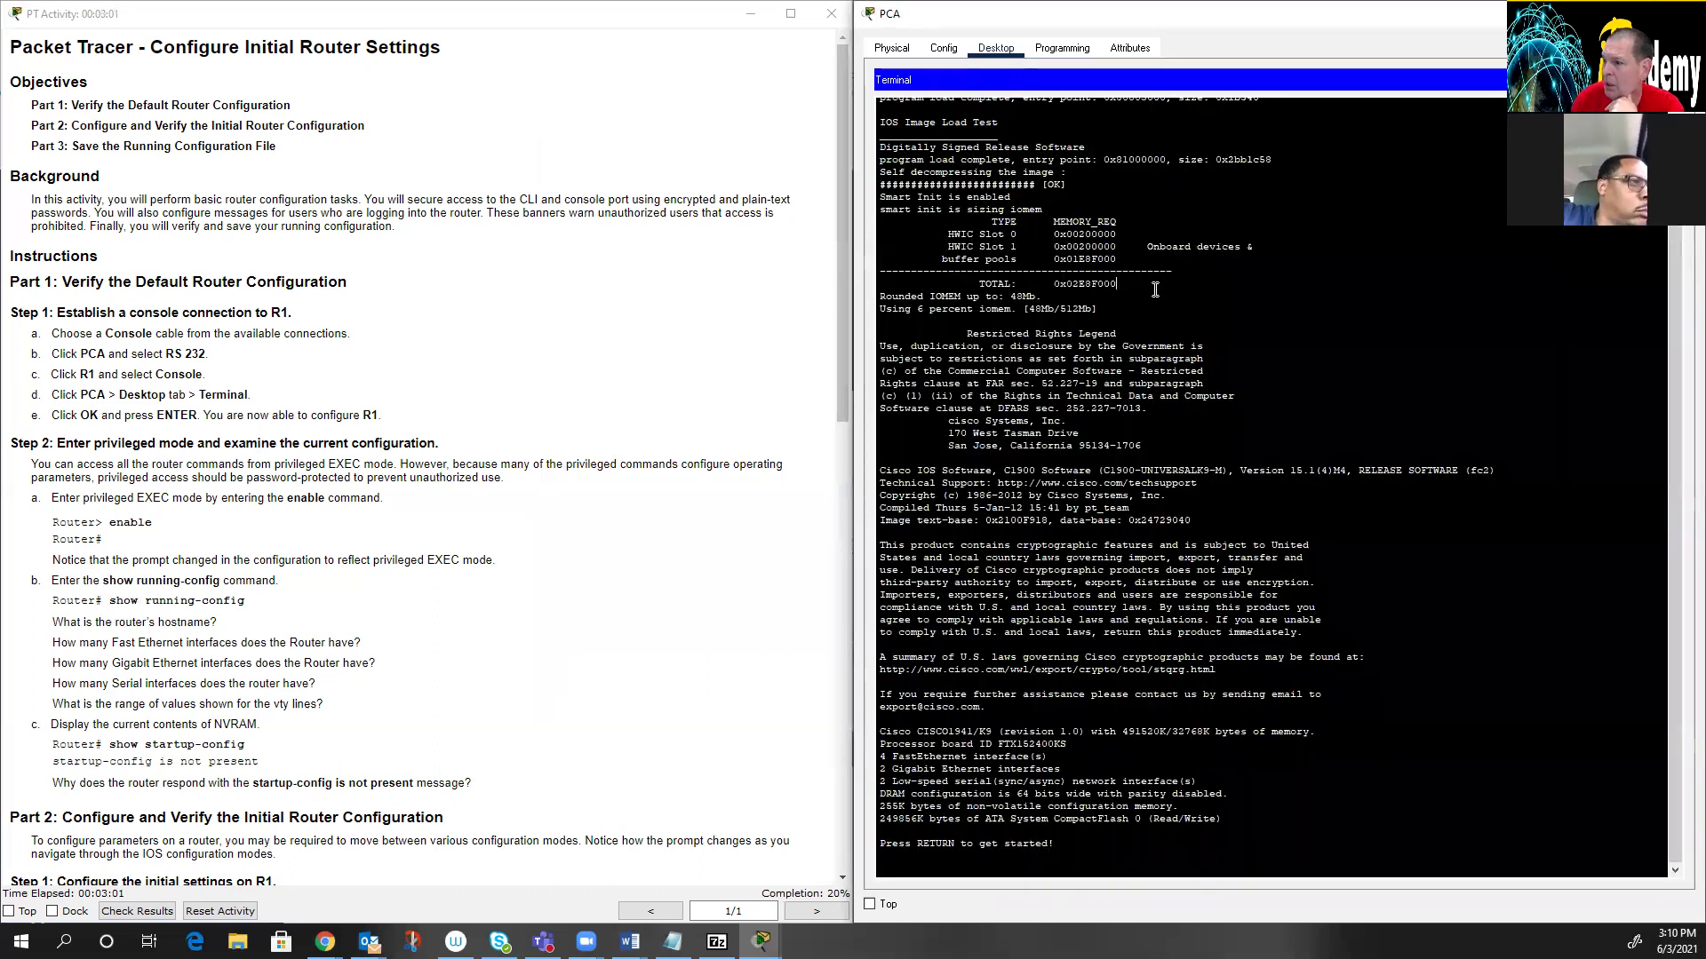
Wake R1's console to get Router> prompt lines in the terminal
key("Return")
key("Return")
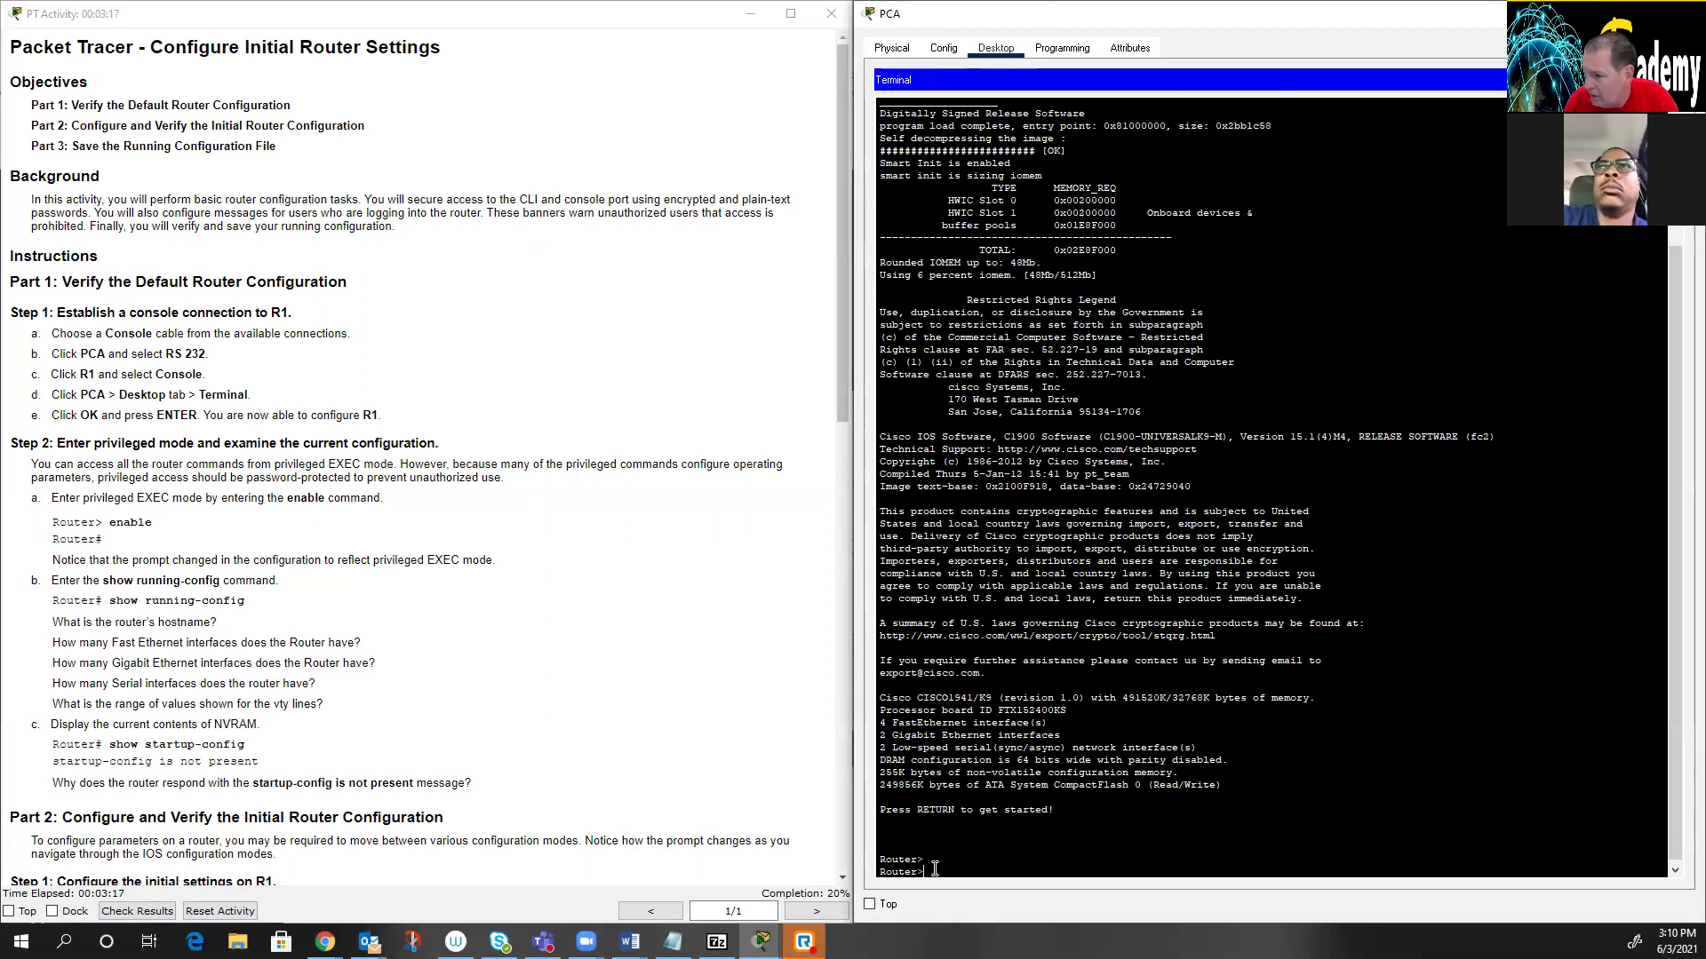
left_click_drag(879, 861, 879, 861)
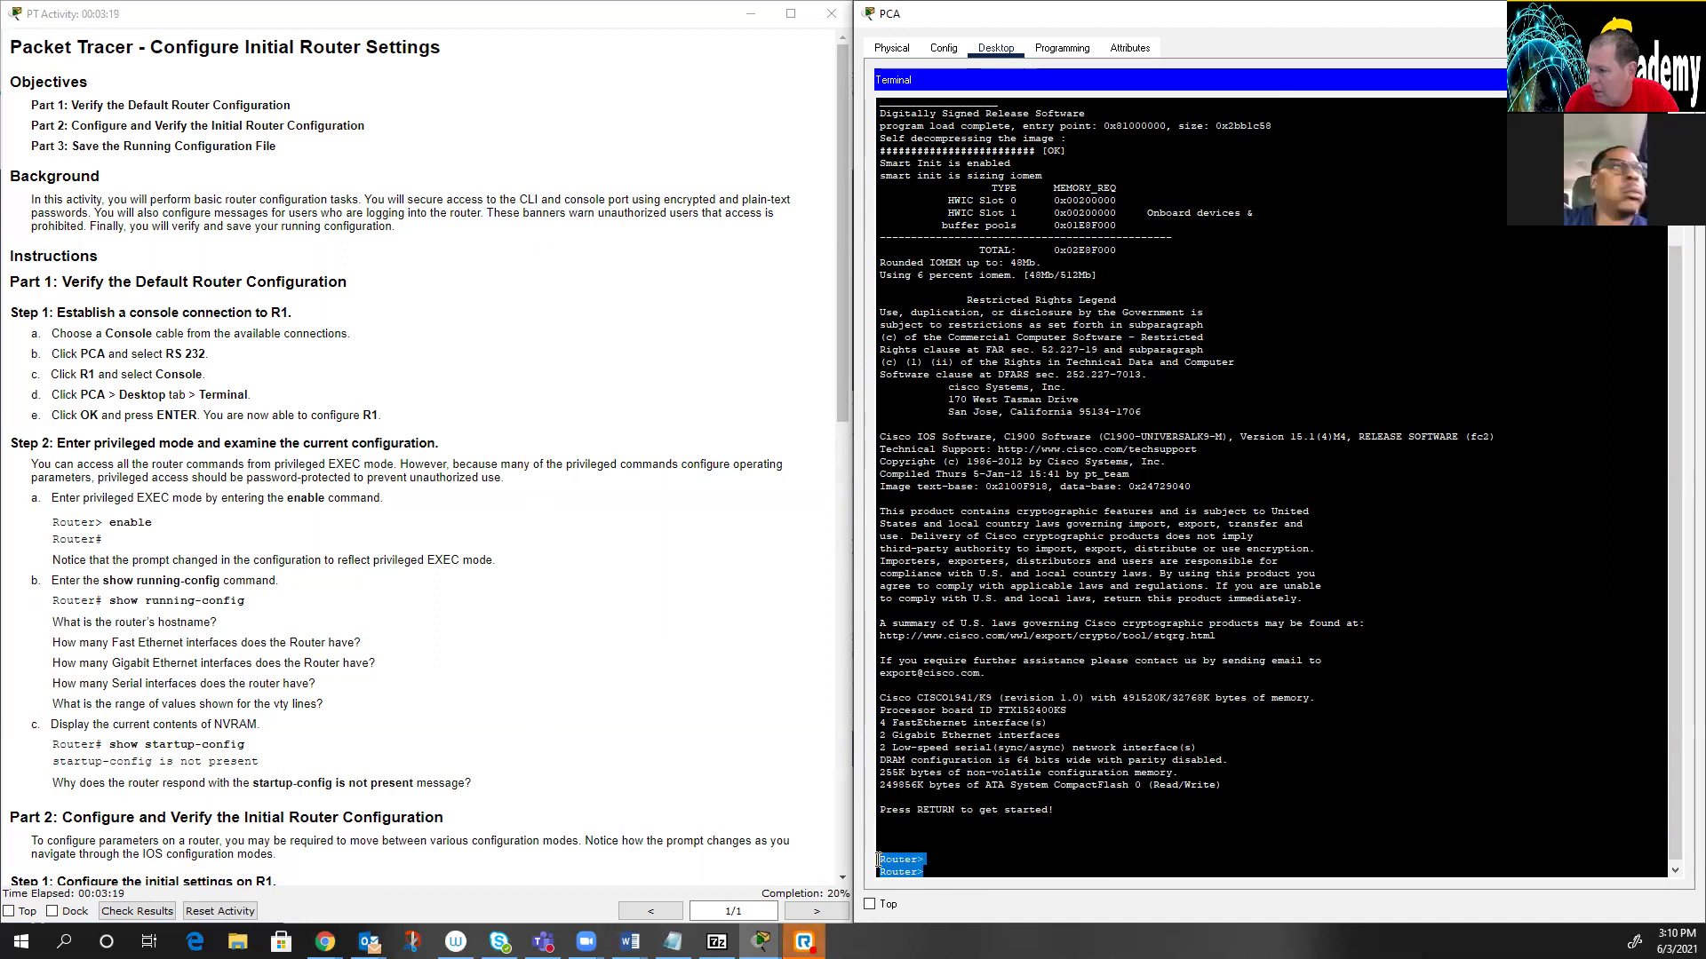
key("Return")
key("Return")
key("Return")
key("Return")
key("Return")
key("Return")
key("Return")
key("Return")
key("Return")
key("Return")
key("Return")
key("Return")
key("Return")
key("Return")
key("Return")
key("Return")
key("Return")
key("Return")
key("Return")
key("Return")
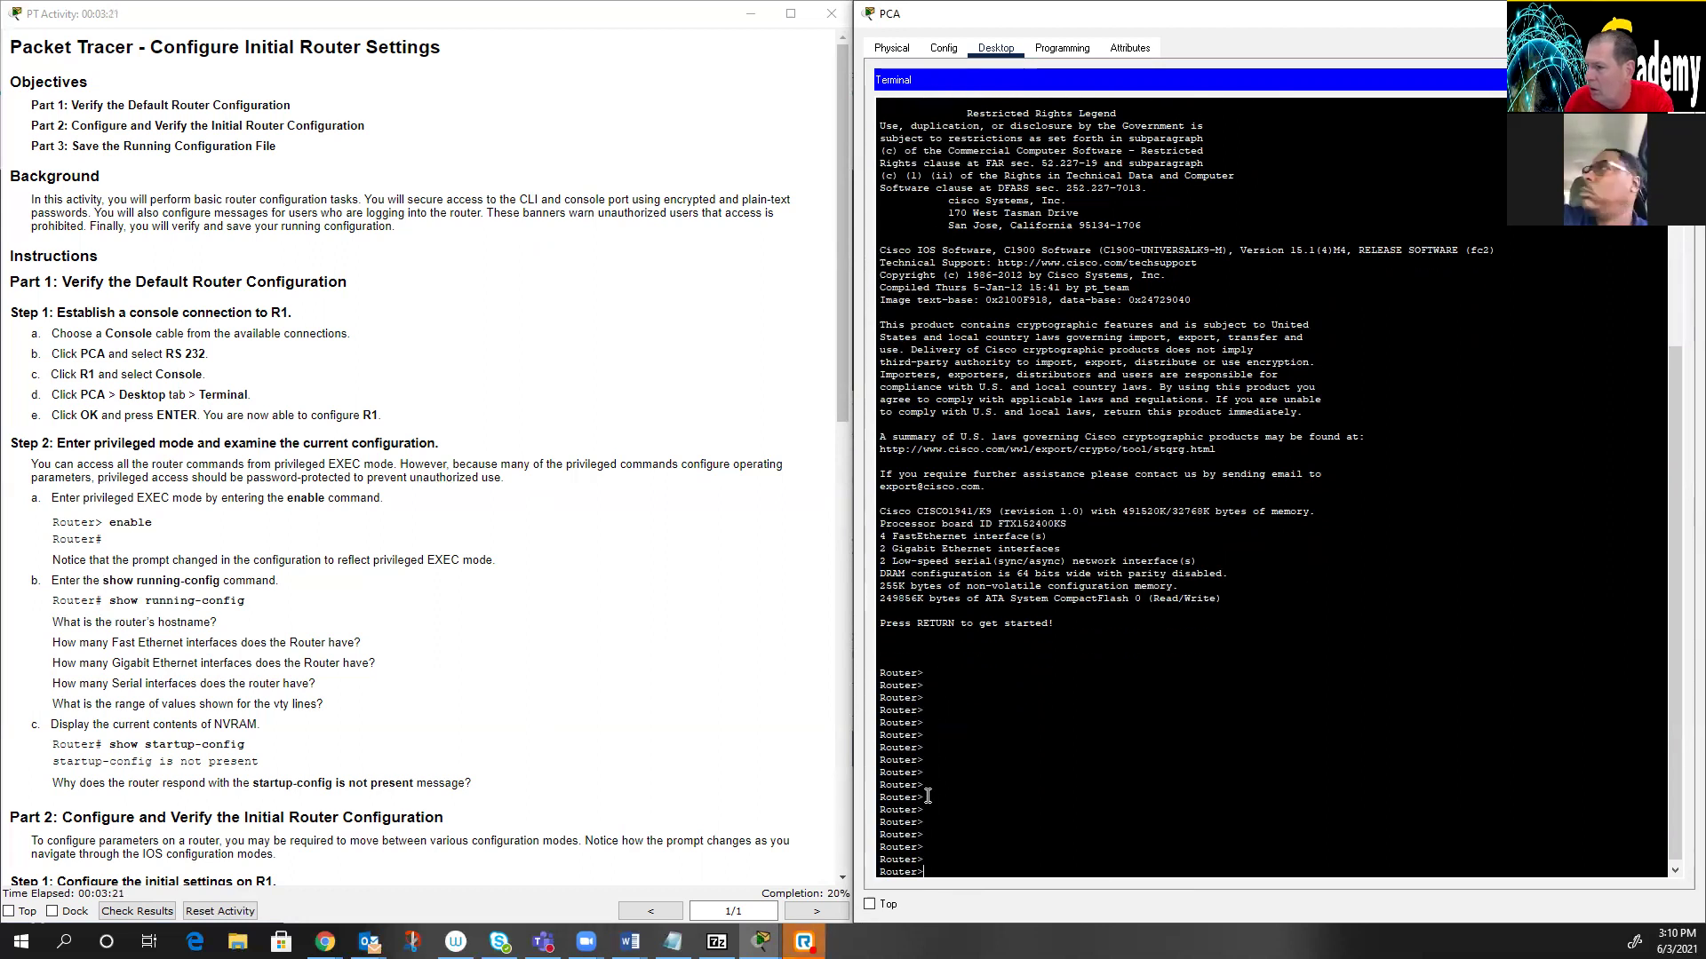
key("Return")
key("Return")
key("Return")
key("Return")
left_click_drag(928, 312, 885, 316)
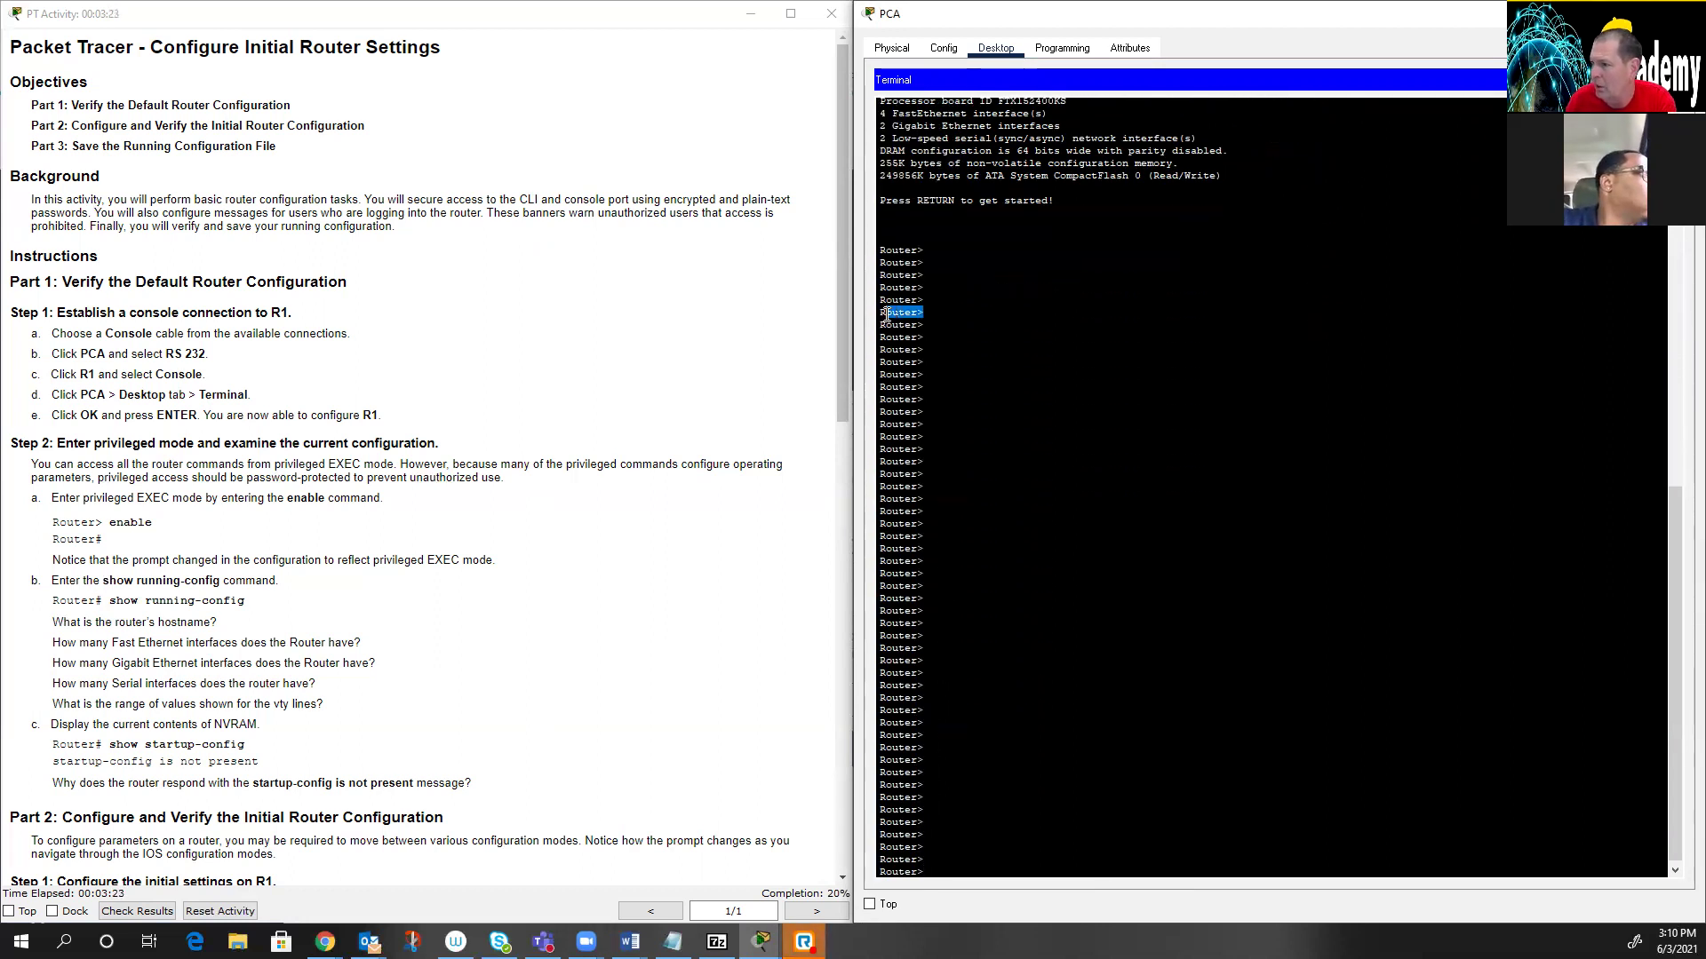
left_click(943, 317)
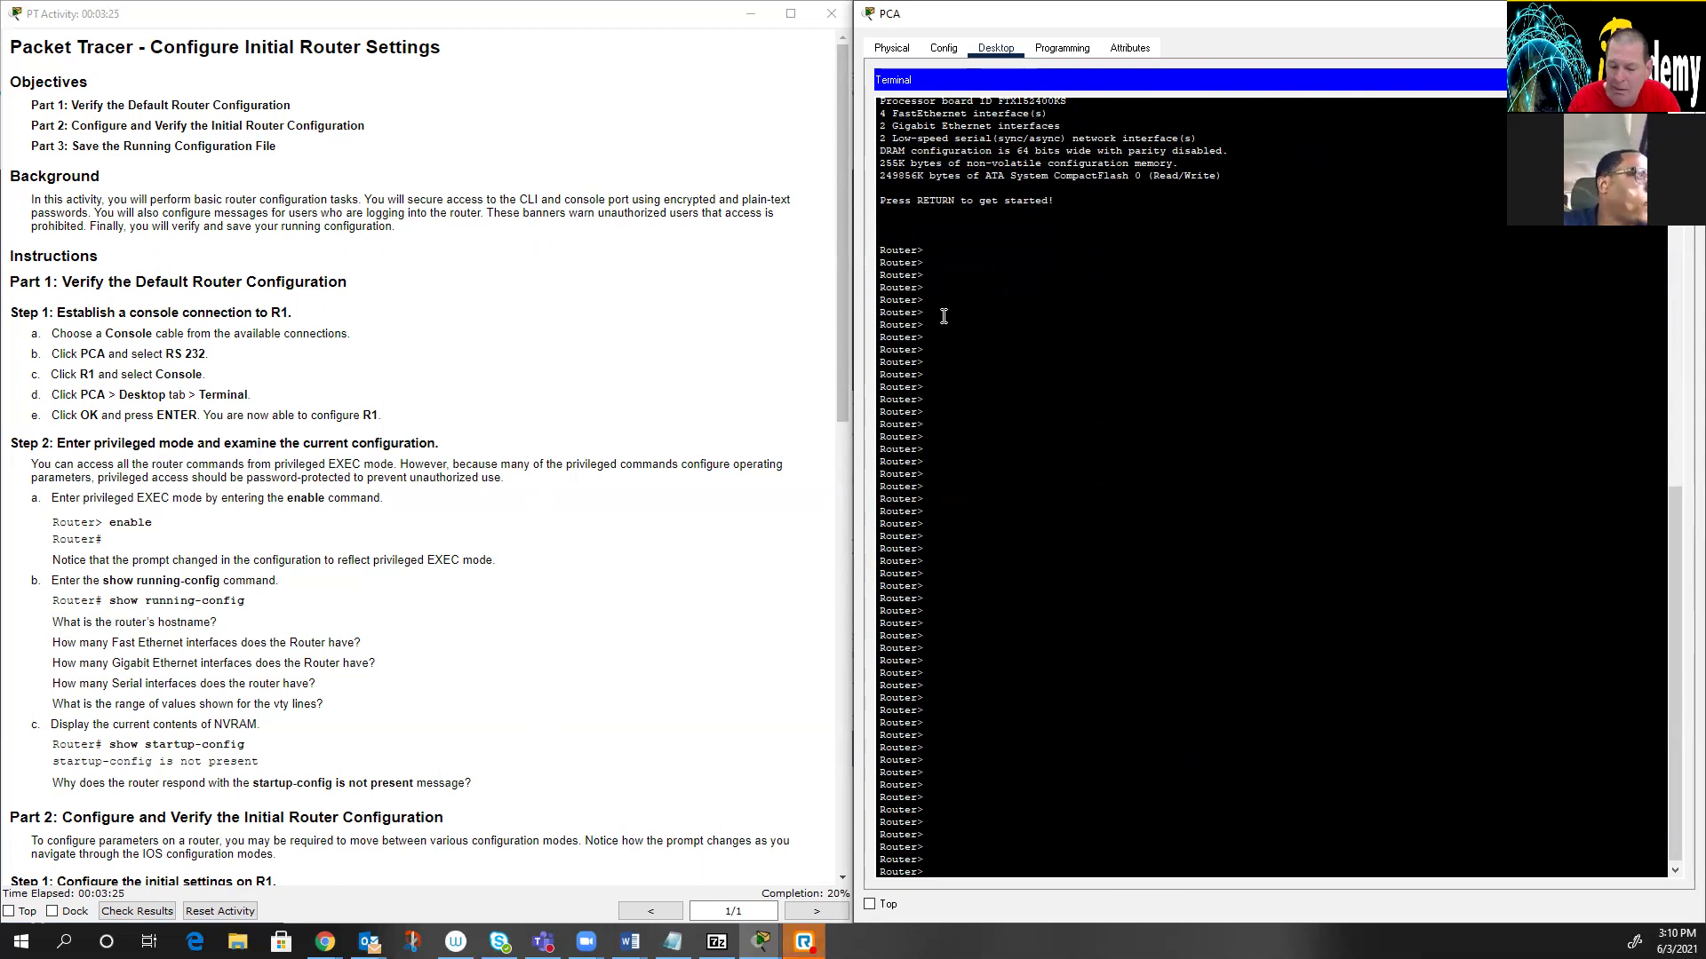
List the user EXEC commands available at the Router> prompt with ?
type("?")
key("Return")
type("?")
key("Return")
key("Return")
key("Return")
key("Return")
key("Return")
key("Return")
key("Return")
key("Return")
key("Return")
key("Return")
key("Return")
key("Return")
key("Return")
key("Return")
key("Return")
key("Return")
key("Return")
key("Return")
key("Return")
key("Return")
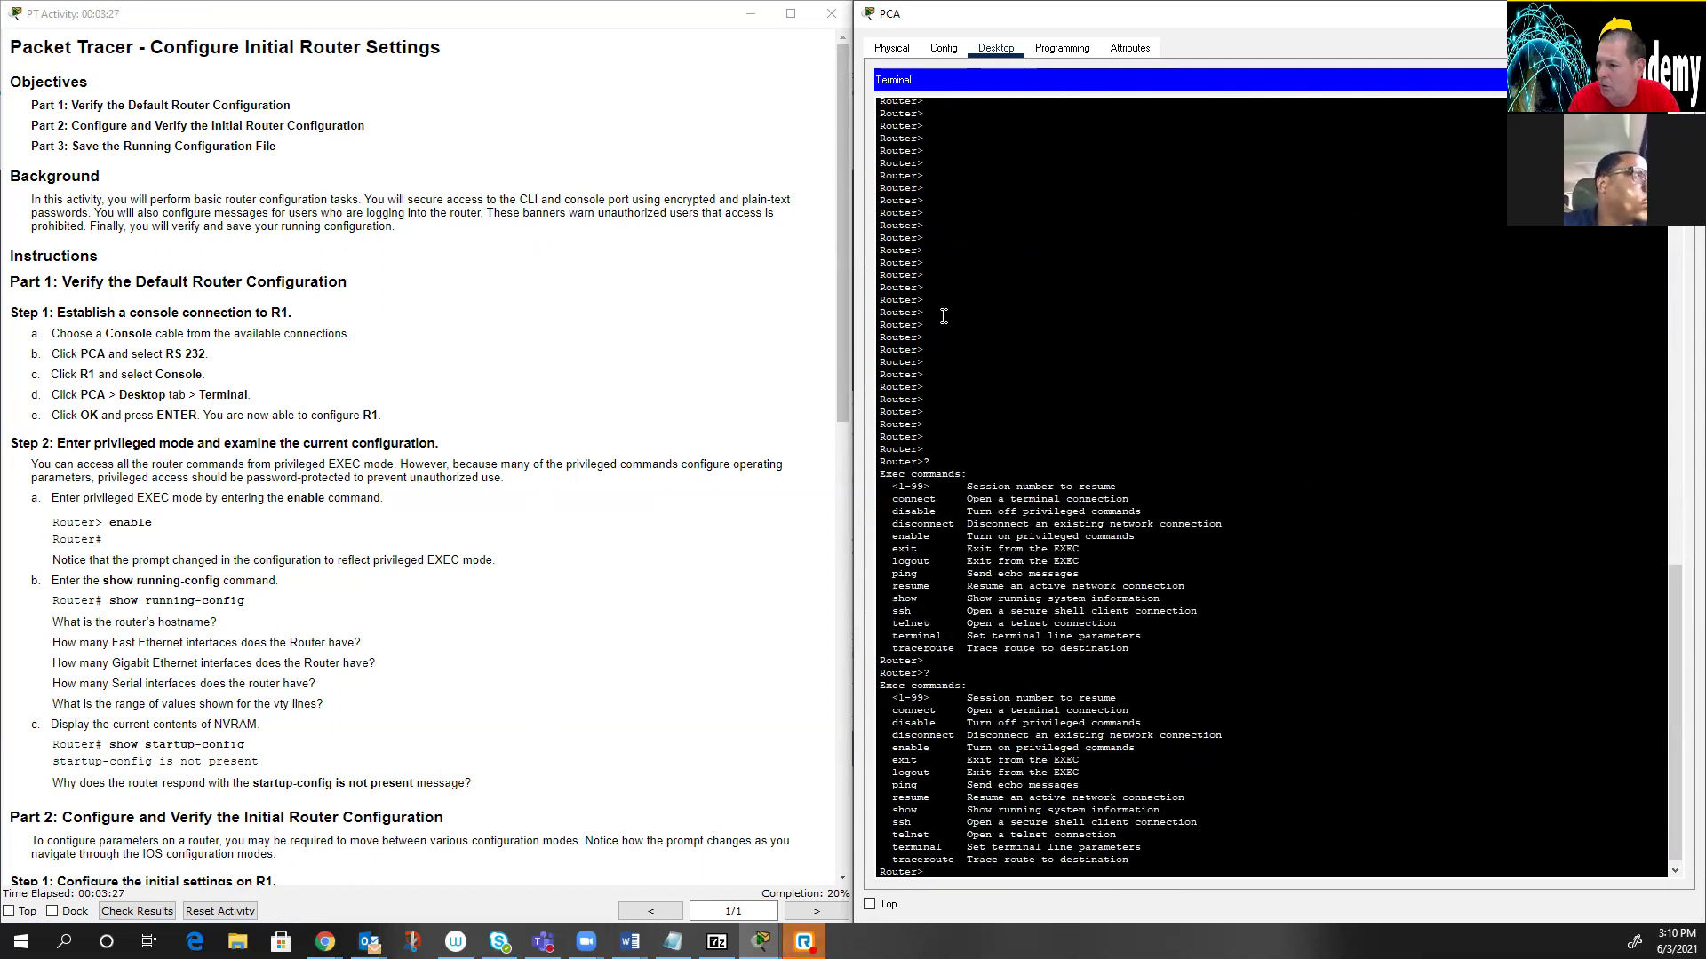
key("Return")
key("Return")
key("Return")
key("Return")
key("Return")
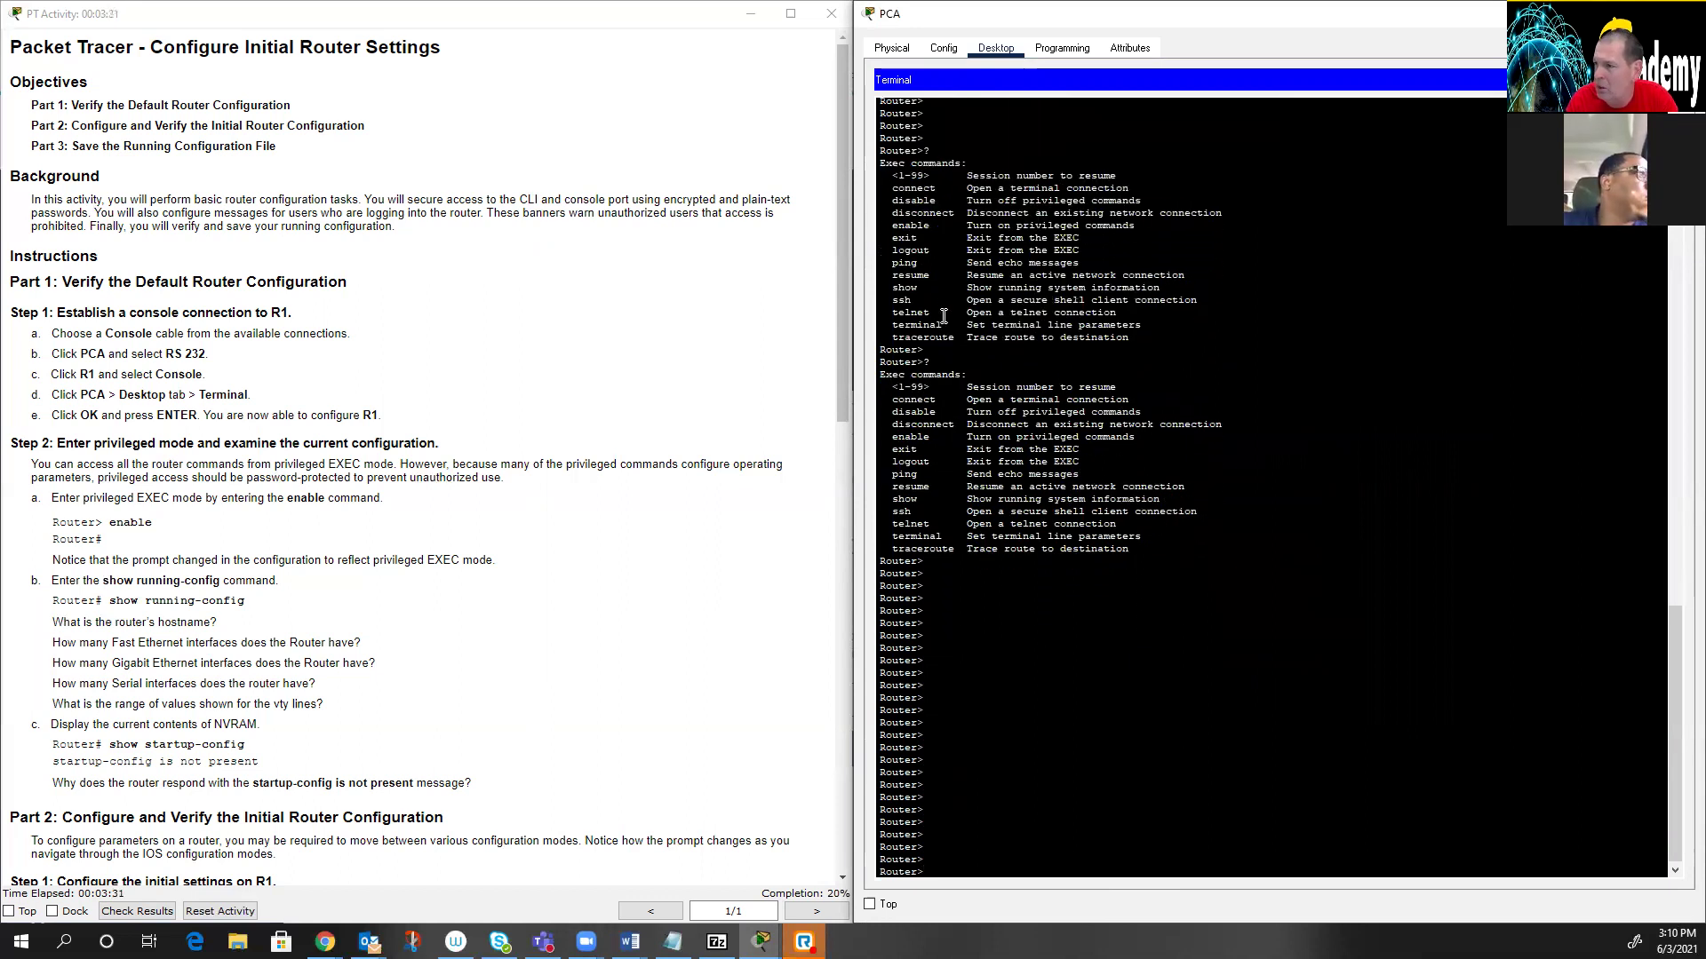
Enter privileged EXEC mode with enable and list the Router# commands with ?
type("enable")
key("Return")
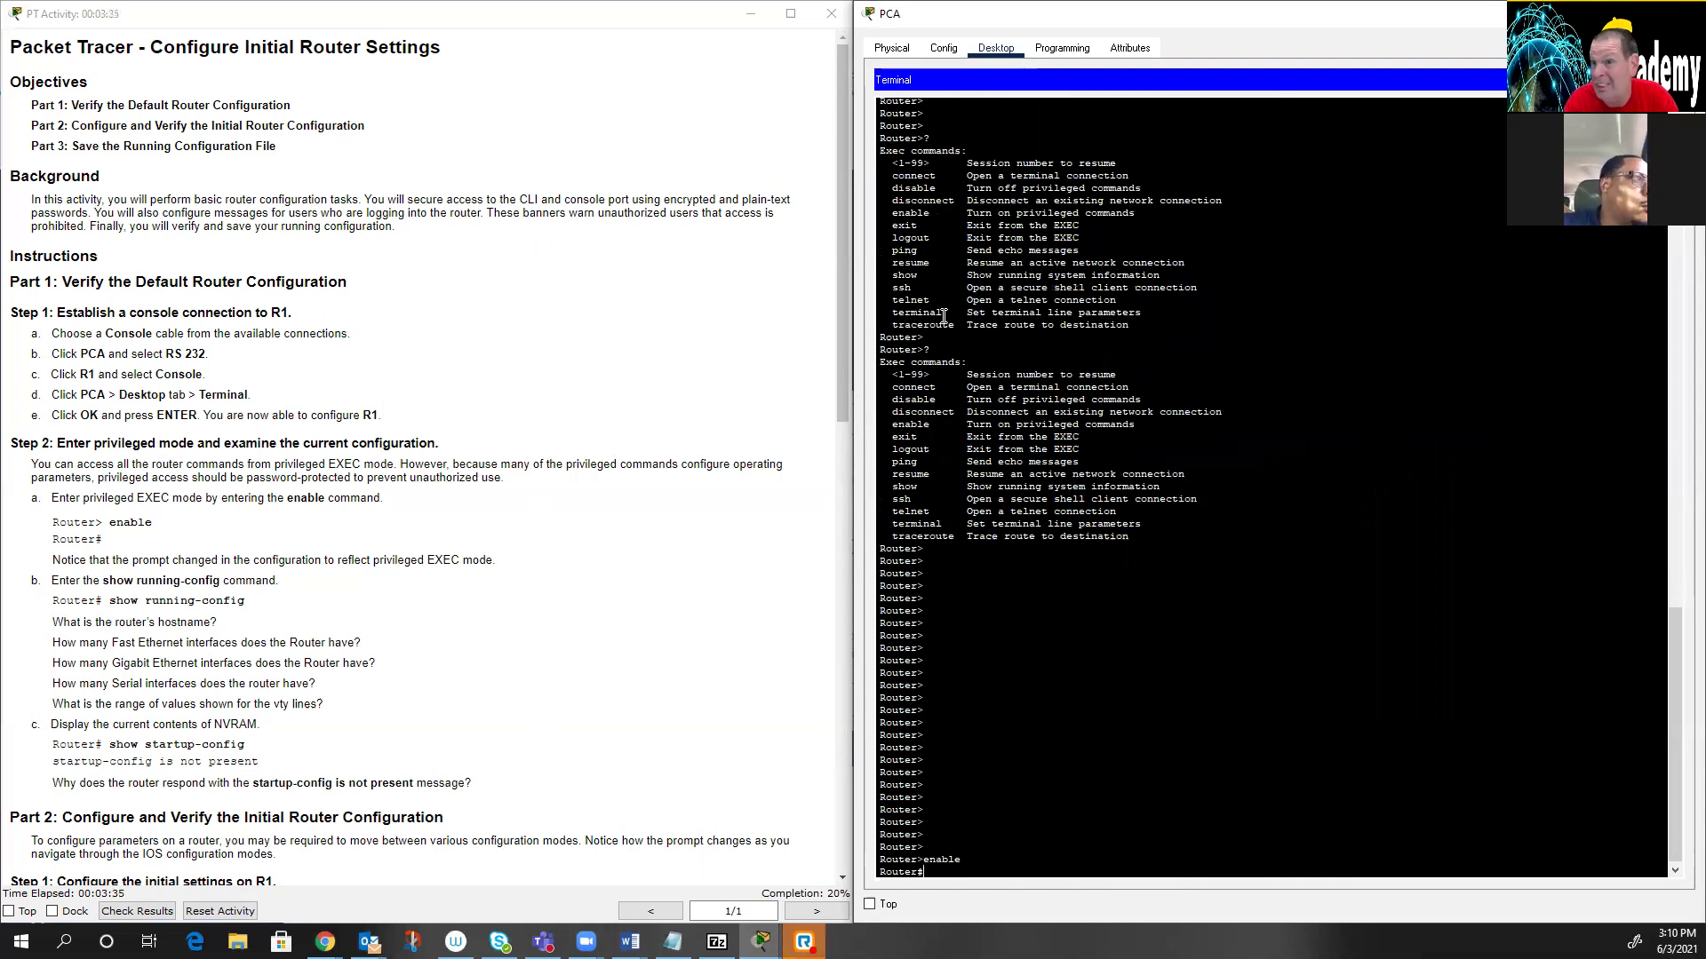
type("?")
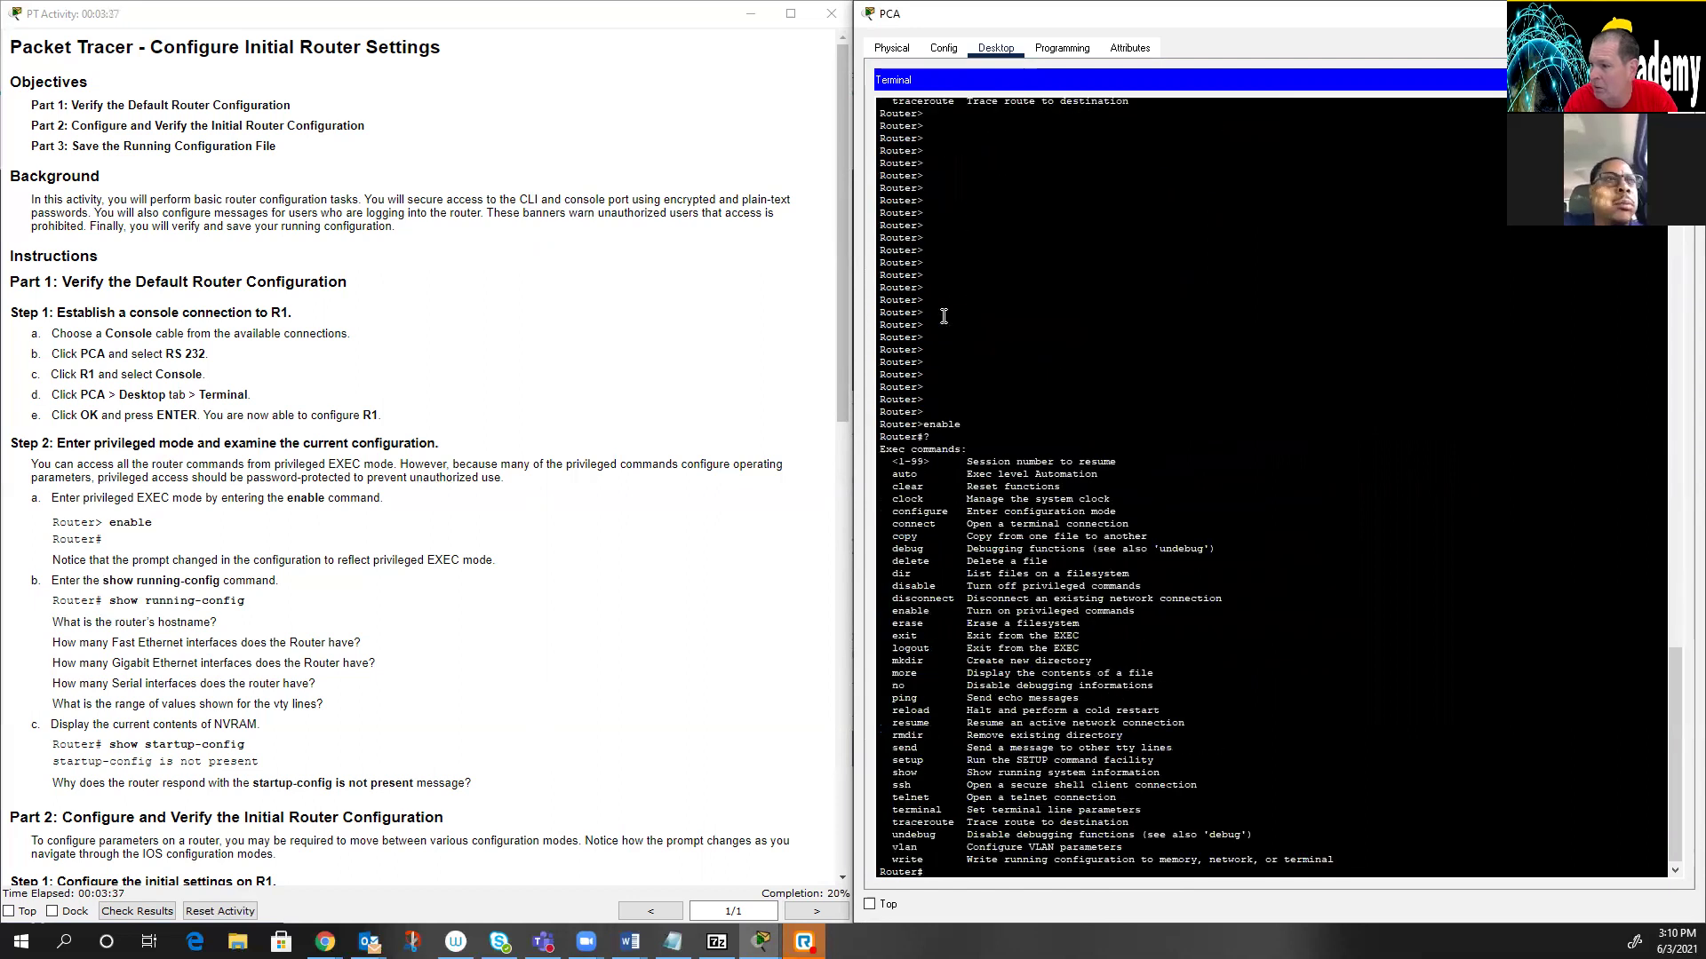
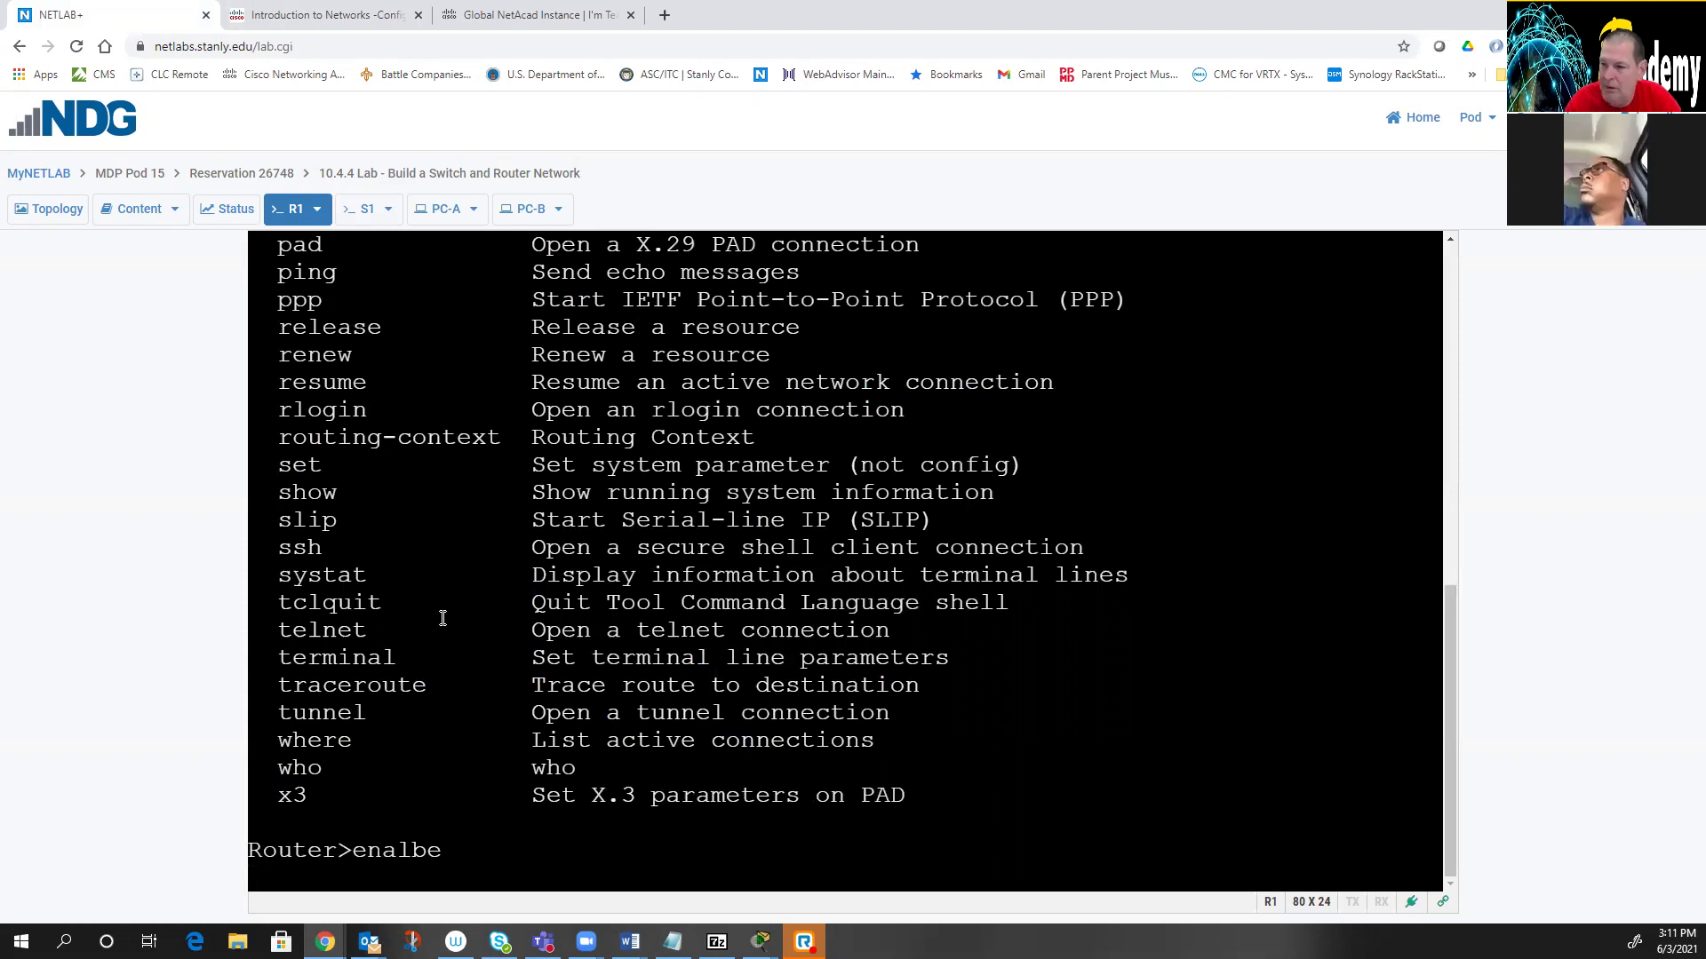
Review R1's console output, select the mistyped 'enalbe' line, then switch to the S1 console
scroll(449, 626, "up", 8)
scroll(464, 644, "down", 7)
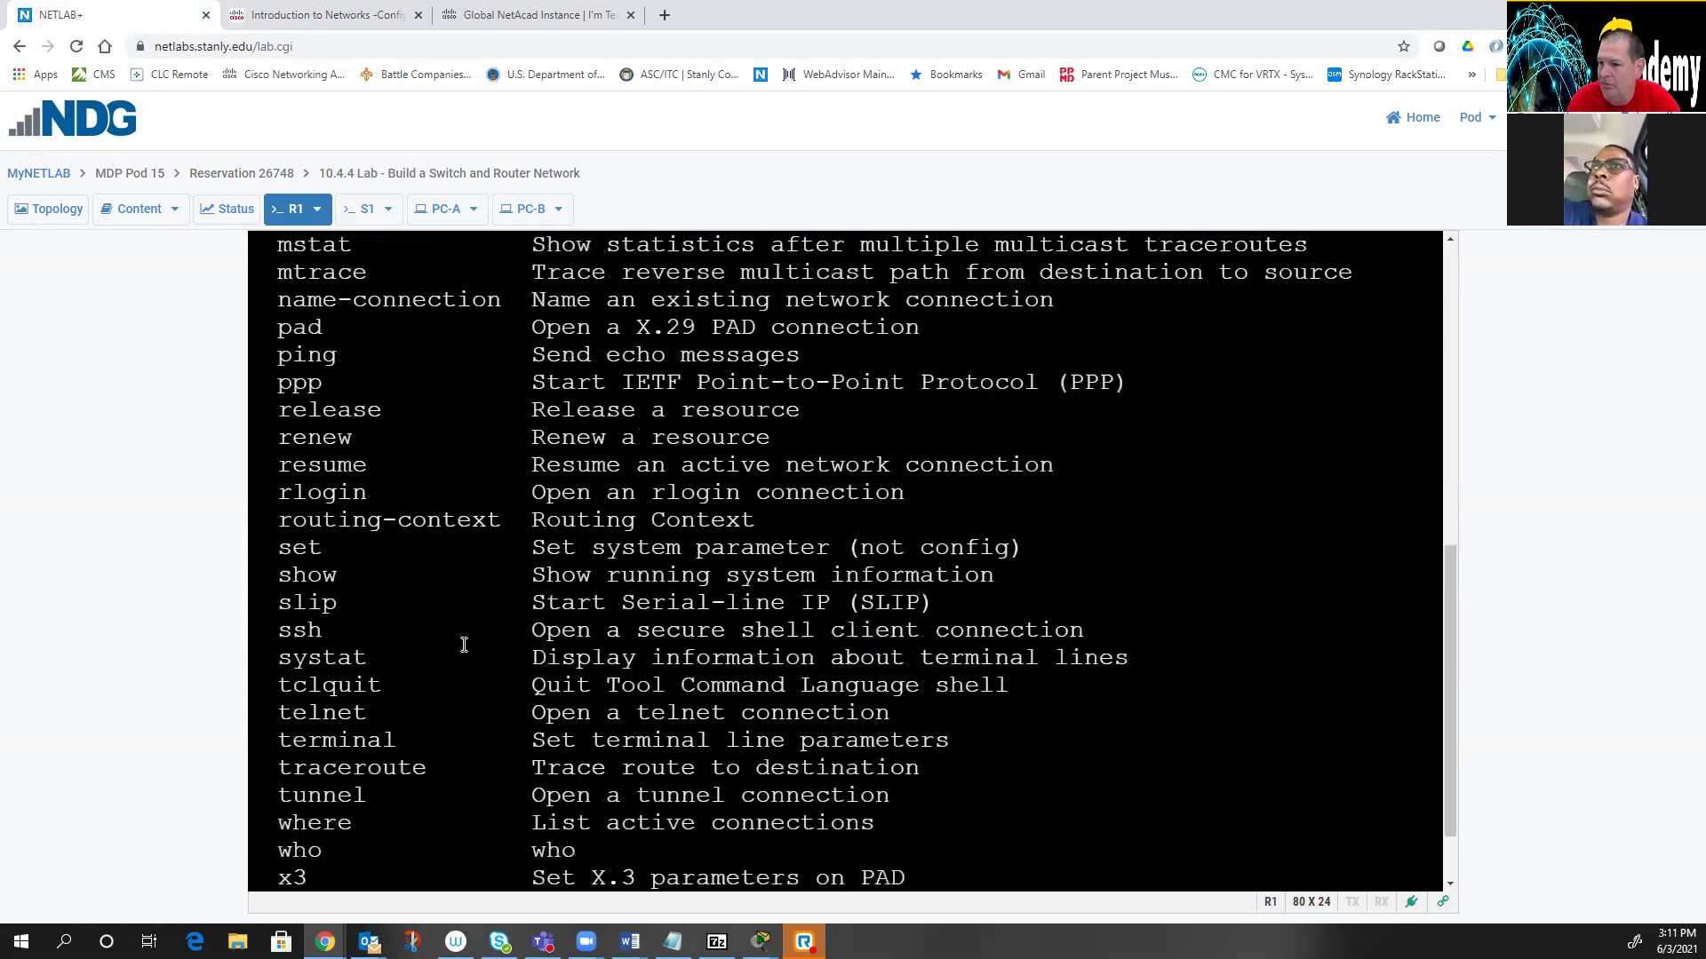
scroll(464, 644, "down", 1)
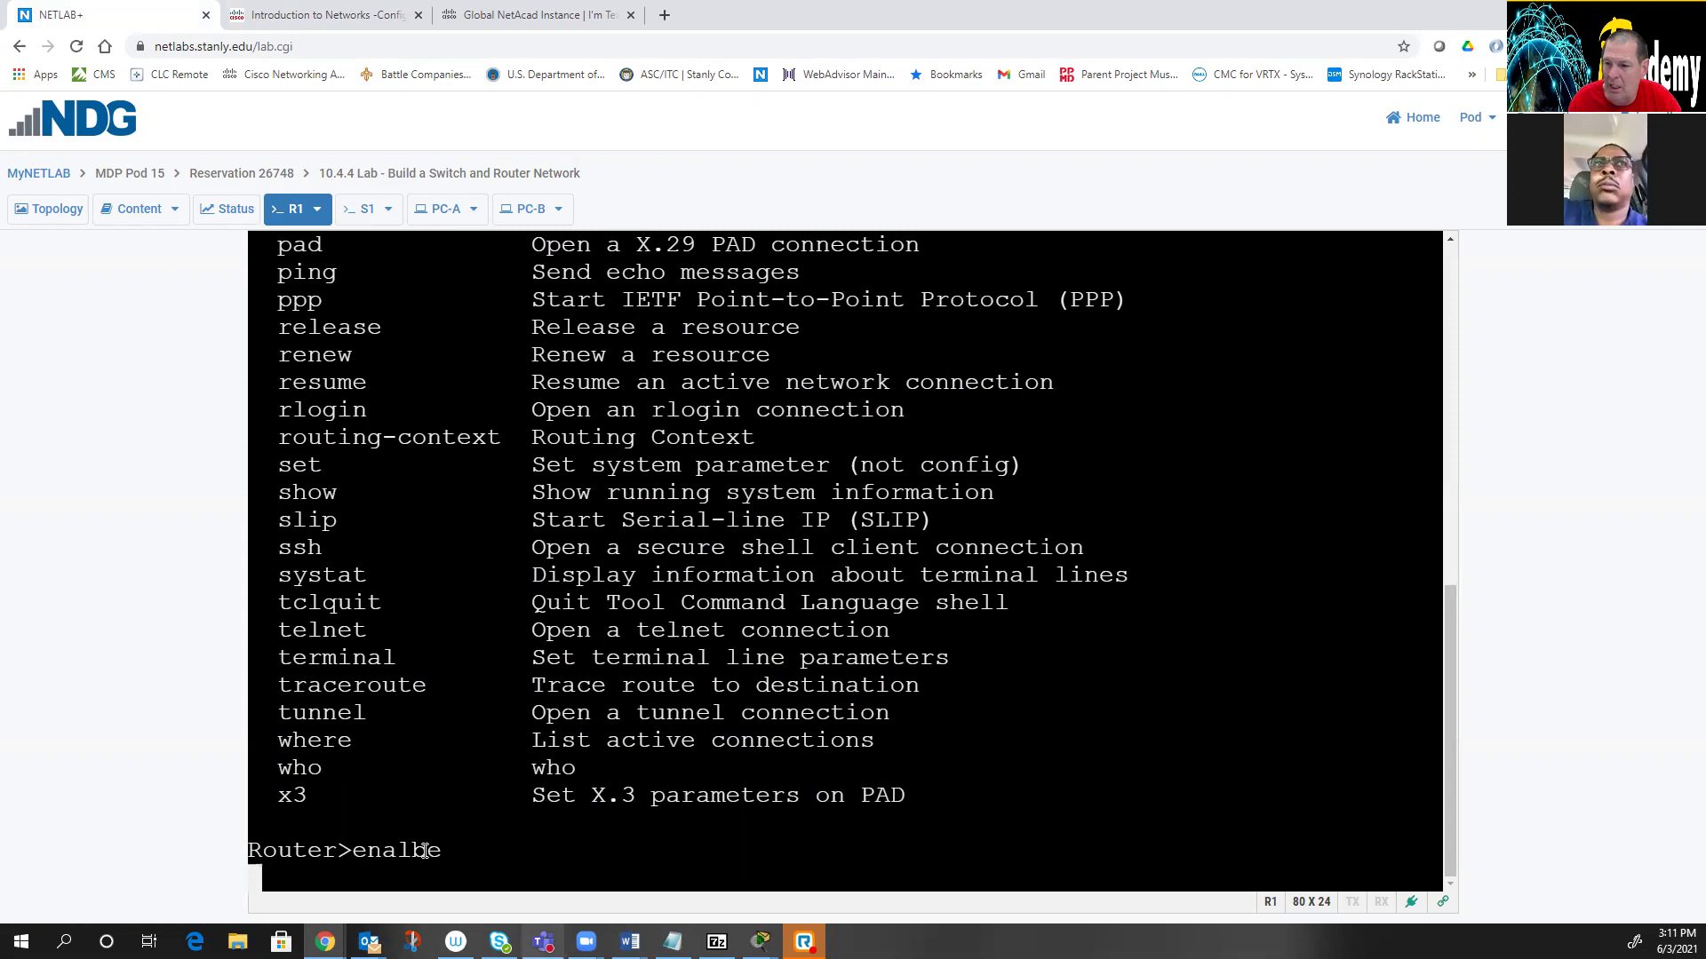
left_click_drag(425, 851, 231, 854)
left_click(286, 840)
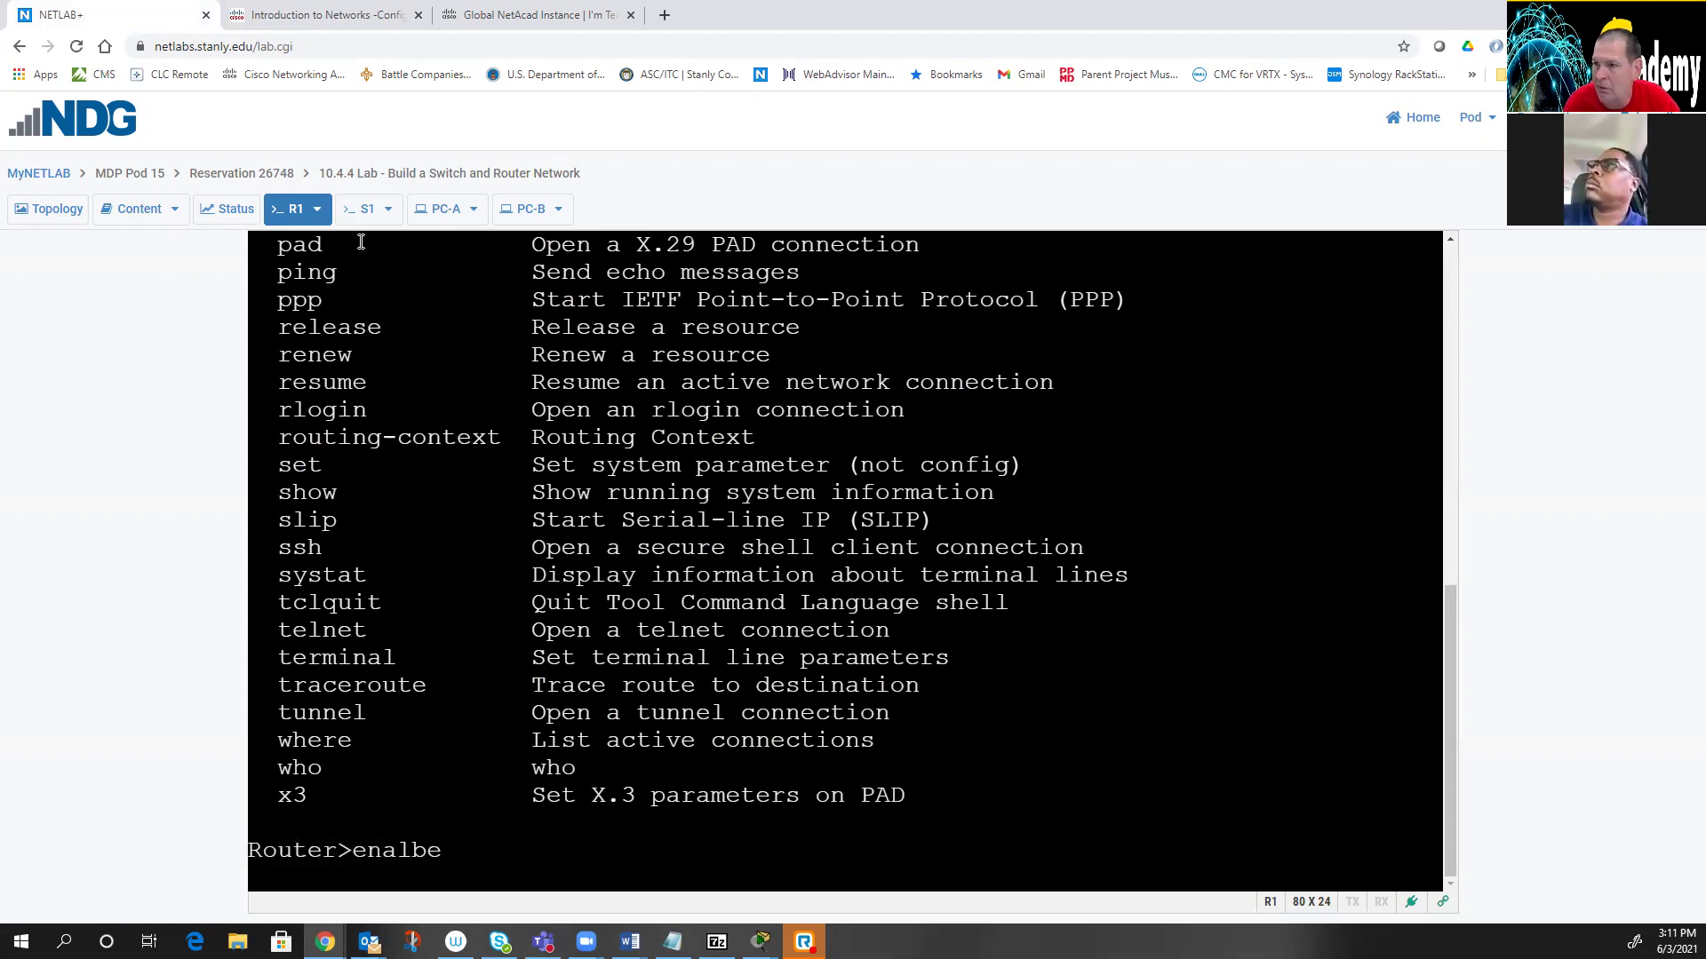
left_click(356, 214)
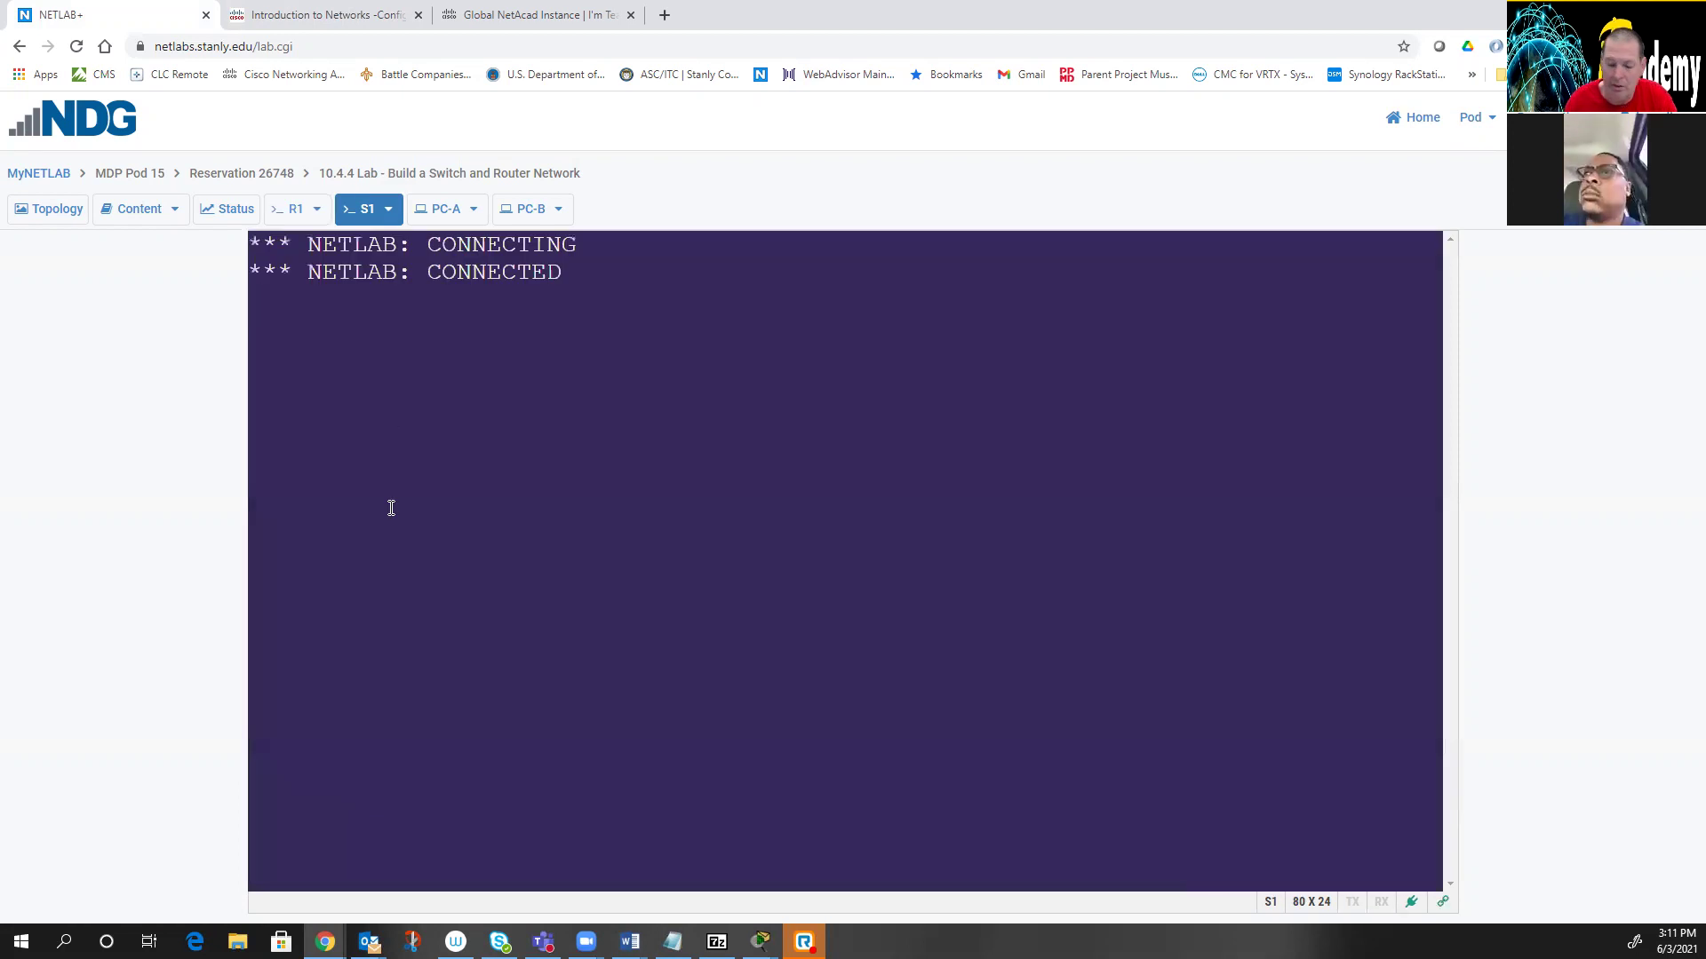
Wake the S1 console, list its exec commands with ?, and enter privileged mode with enable
key("Return")
key("Return")
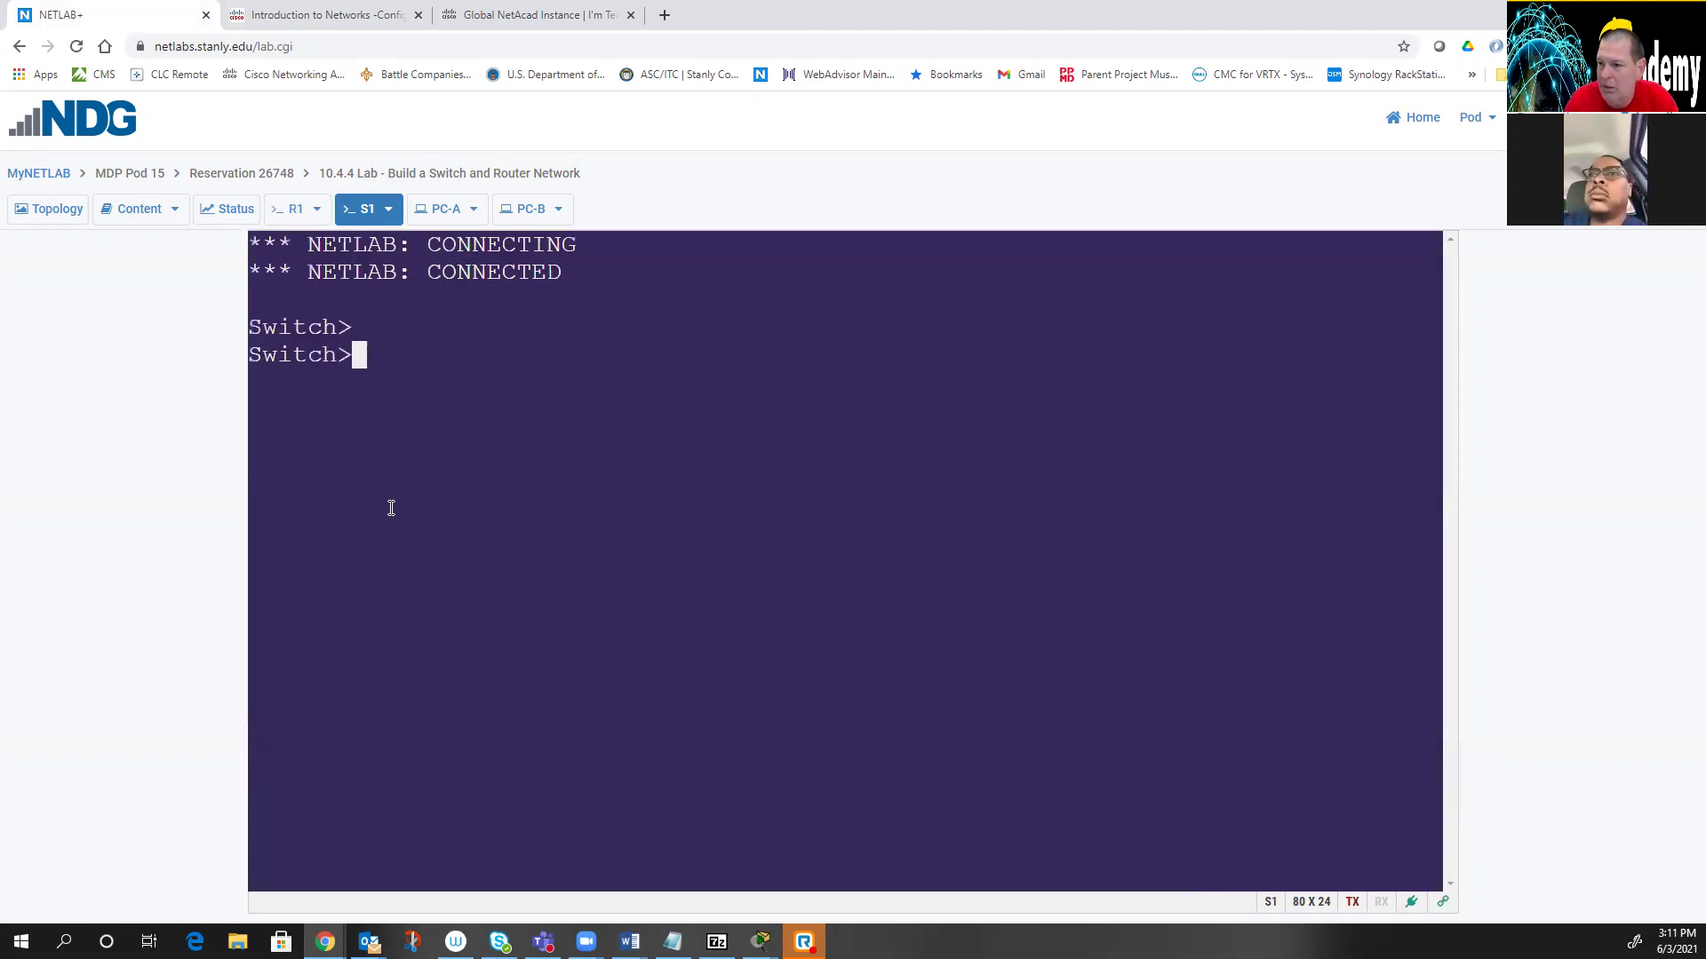
type("?")
key("space")
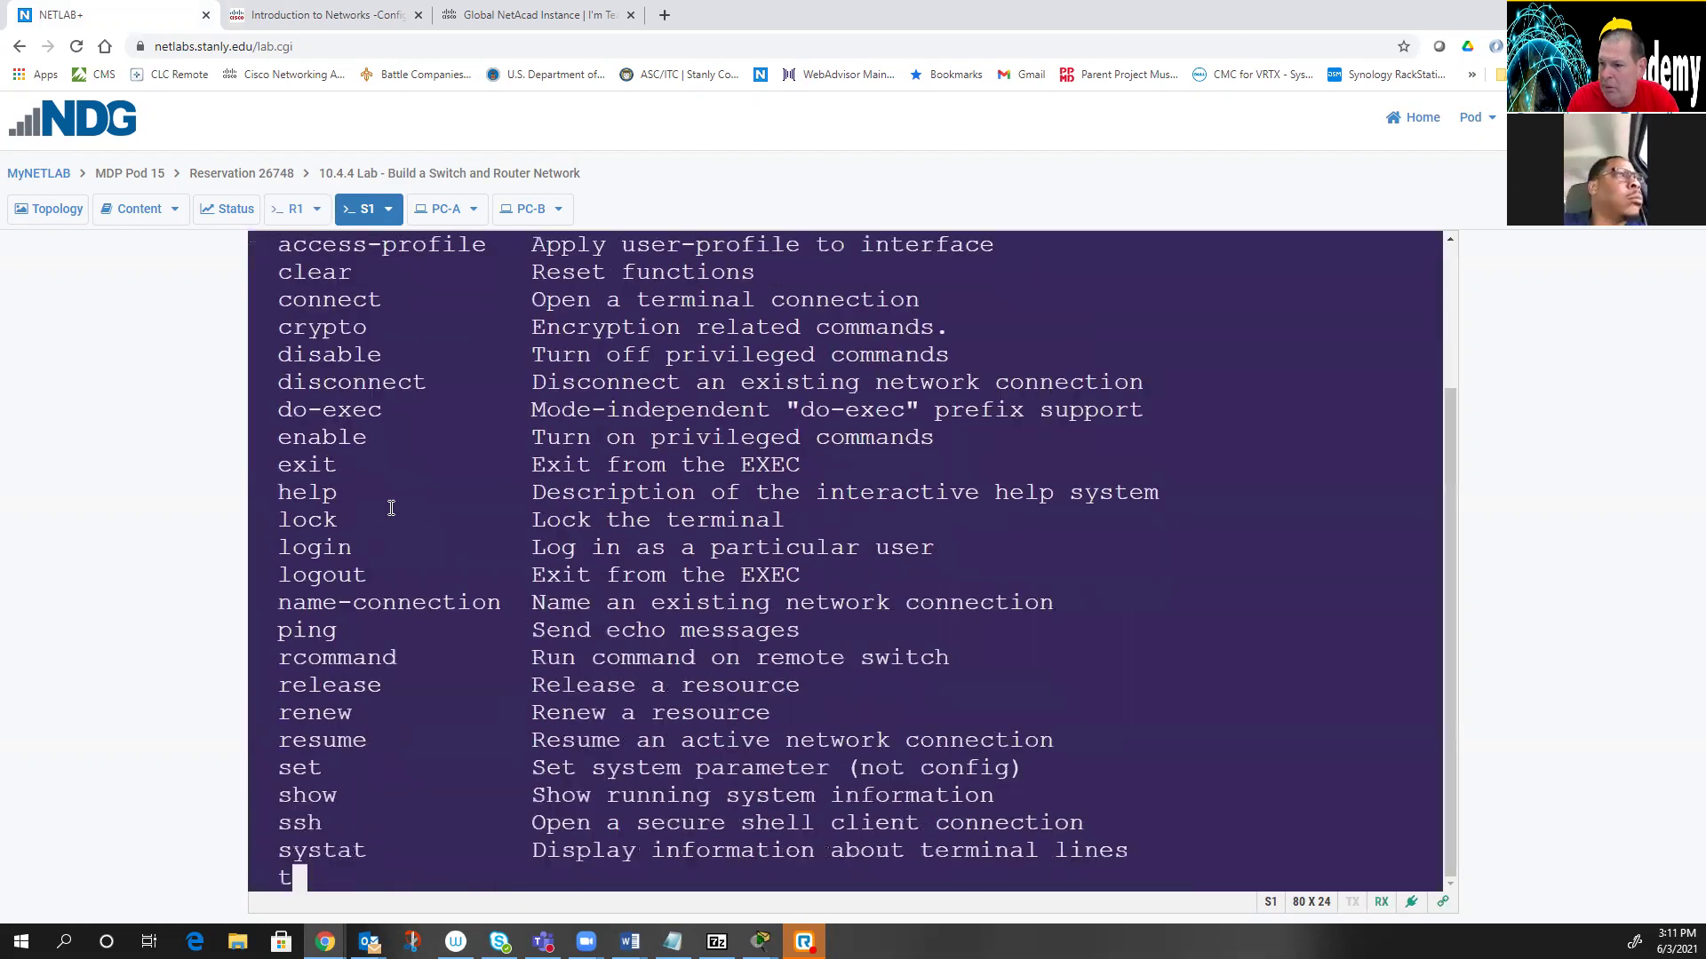
type("enable")
key("Return")
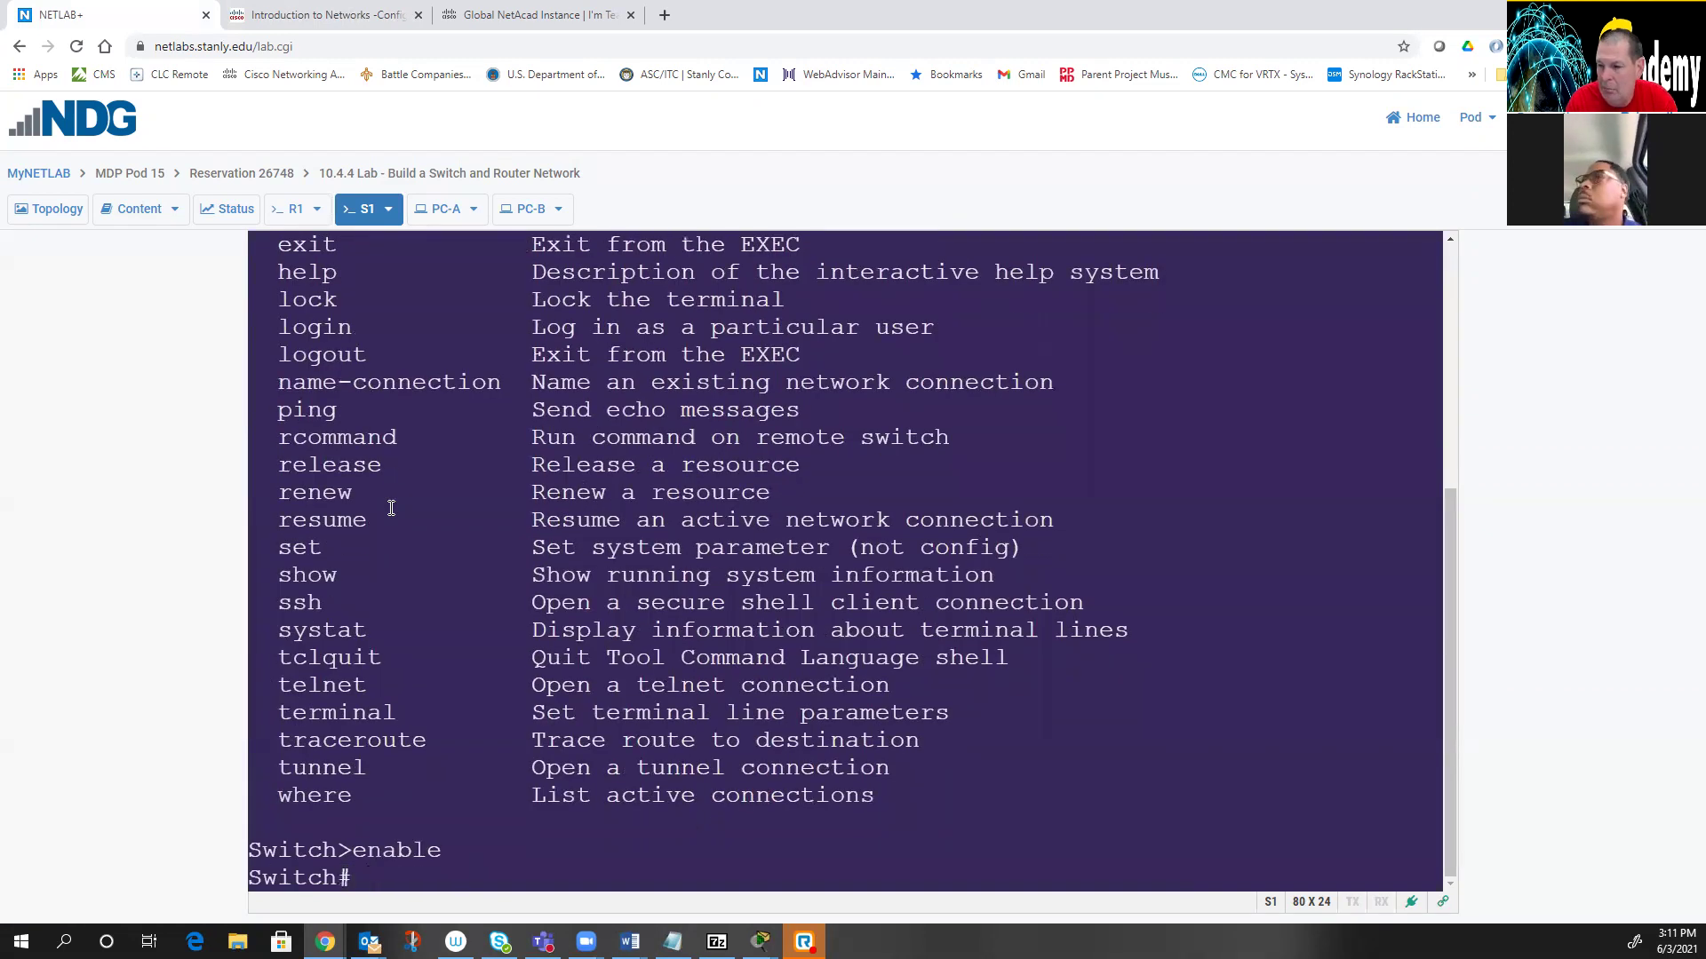
key("Return")
key("Return")
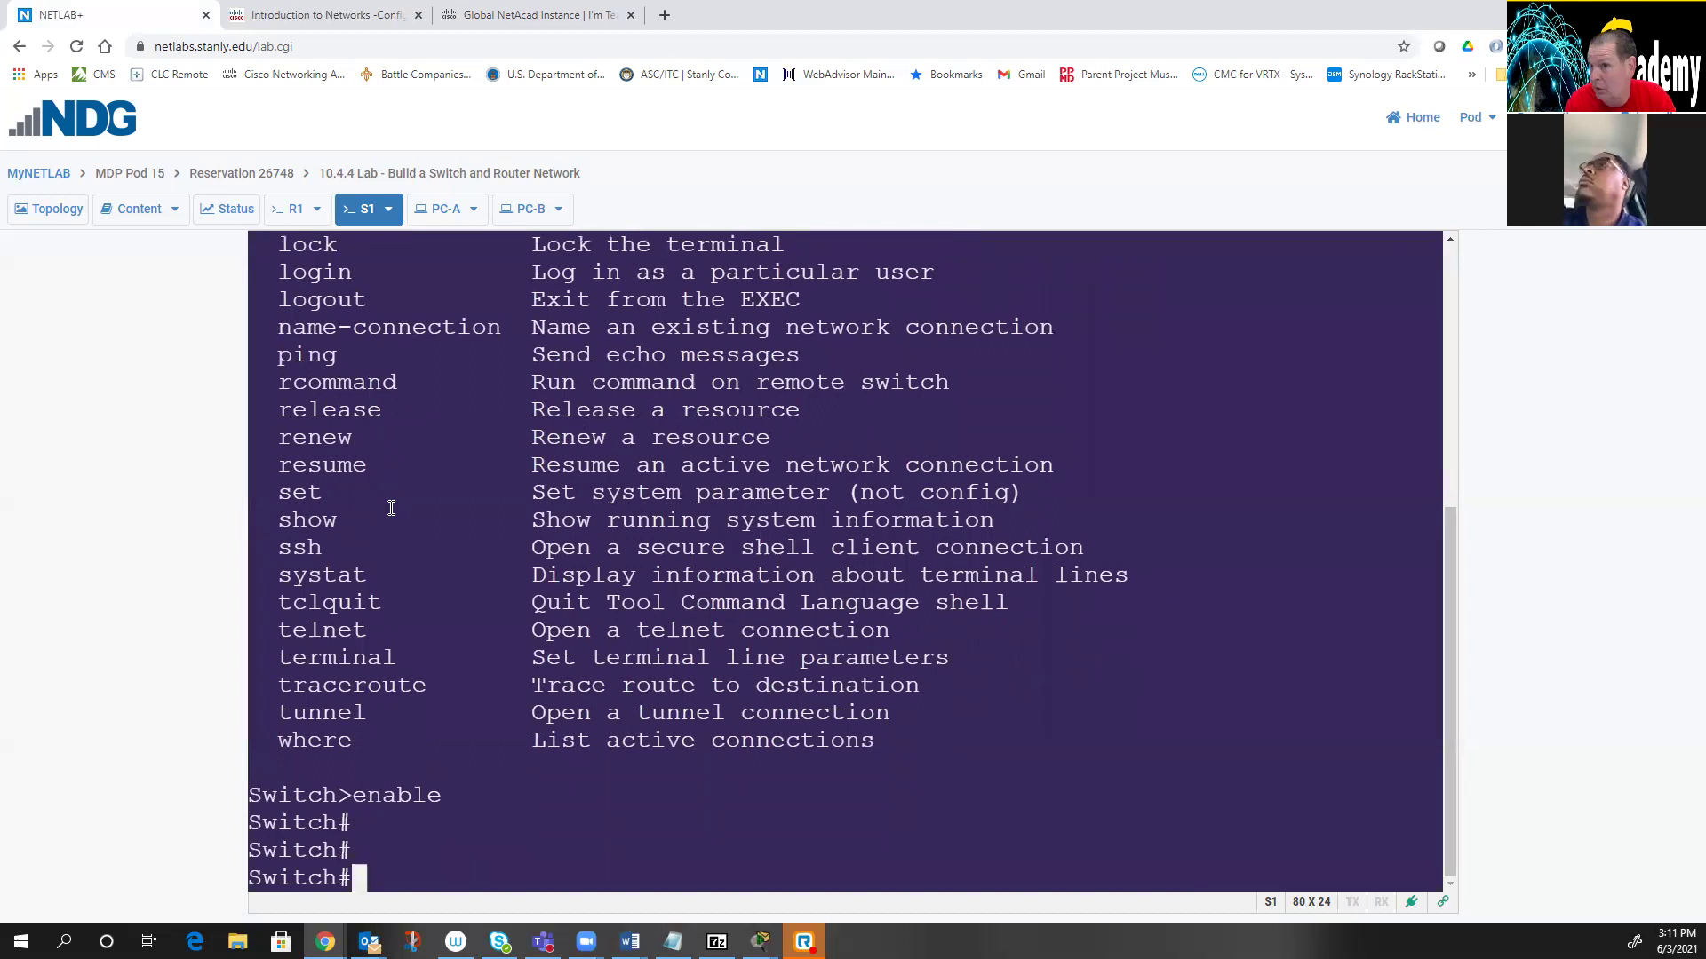
List all of S1's privileged exec commands, then bring up the Packet Tracer PCA terminal
type("?")
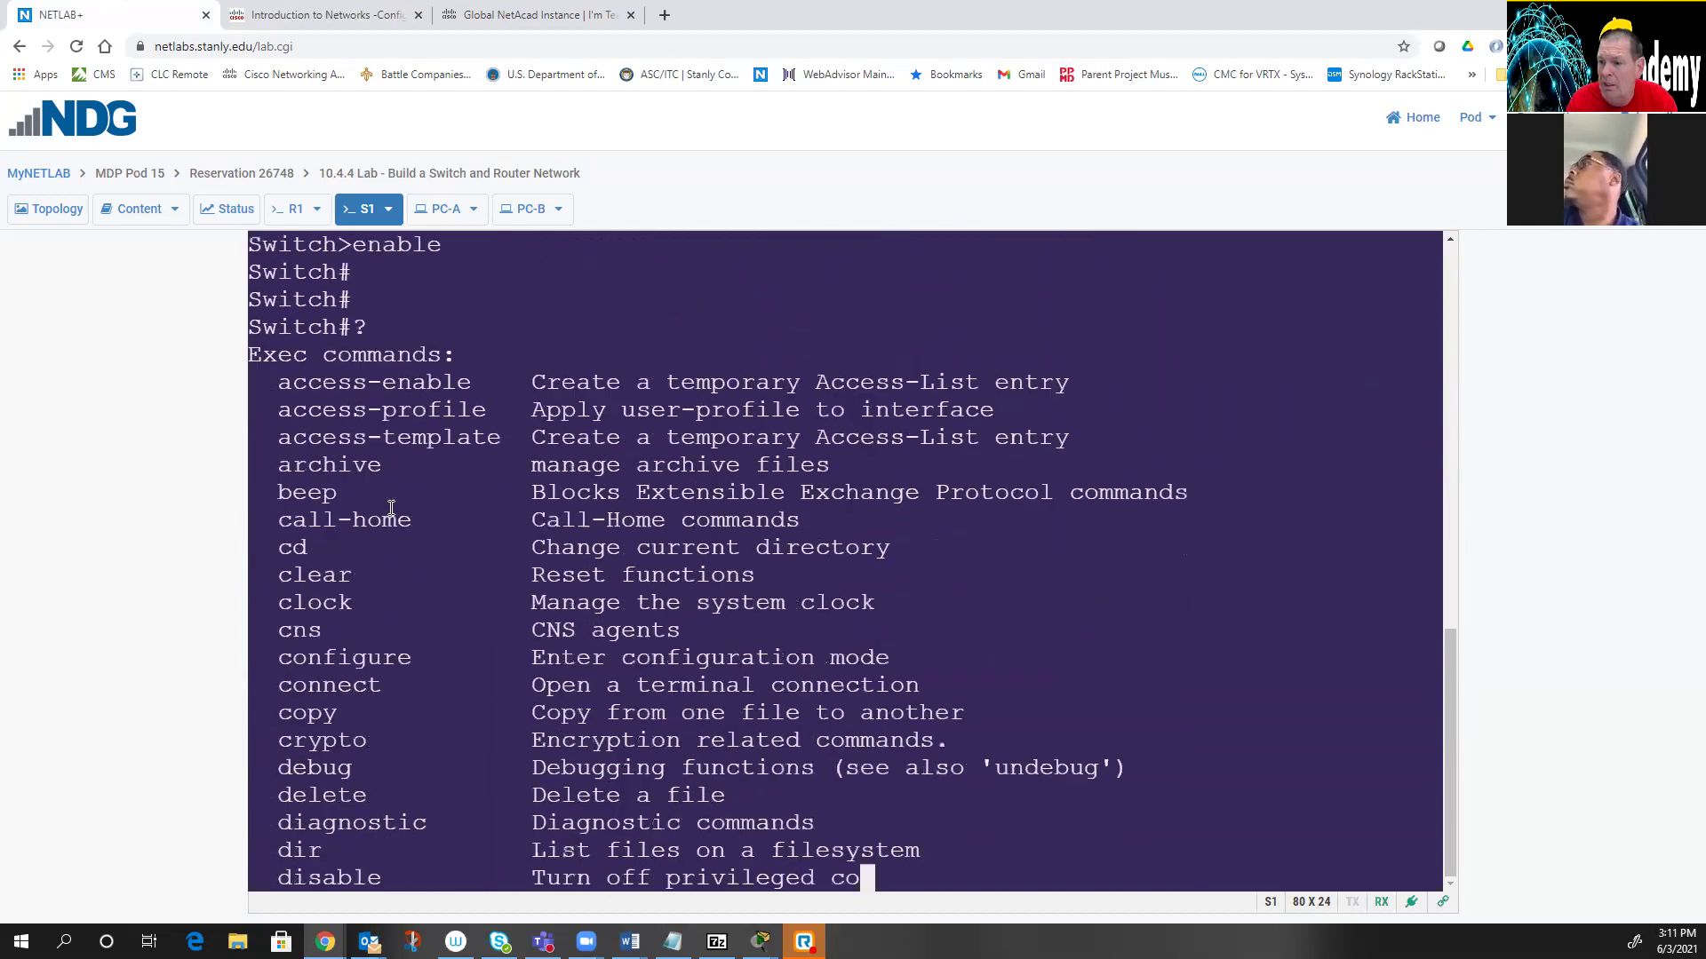
key("space")
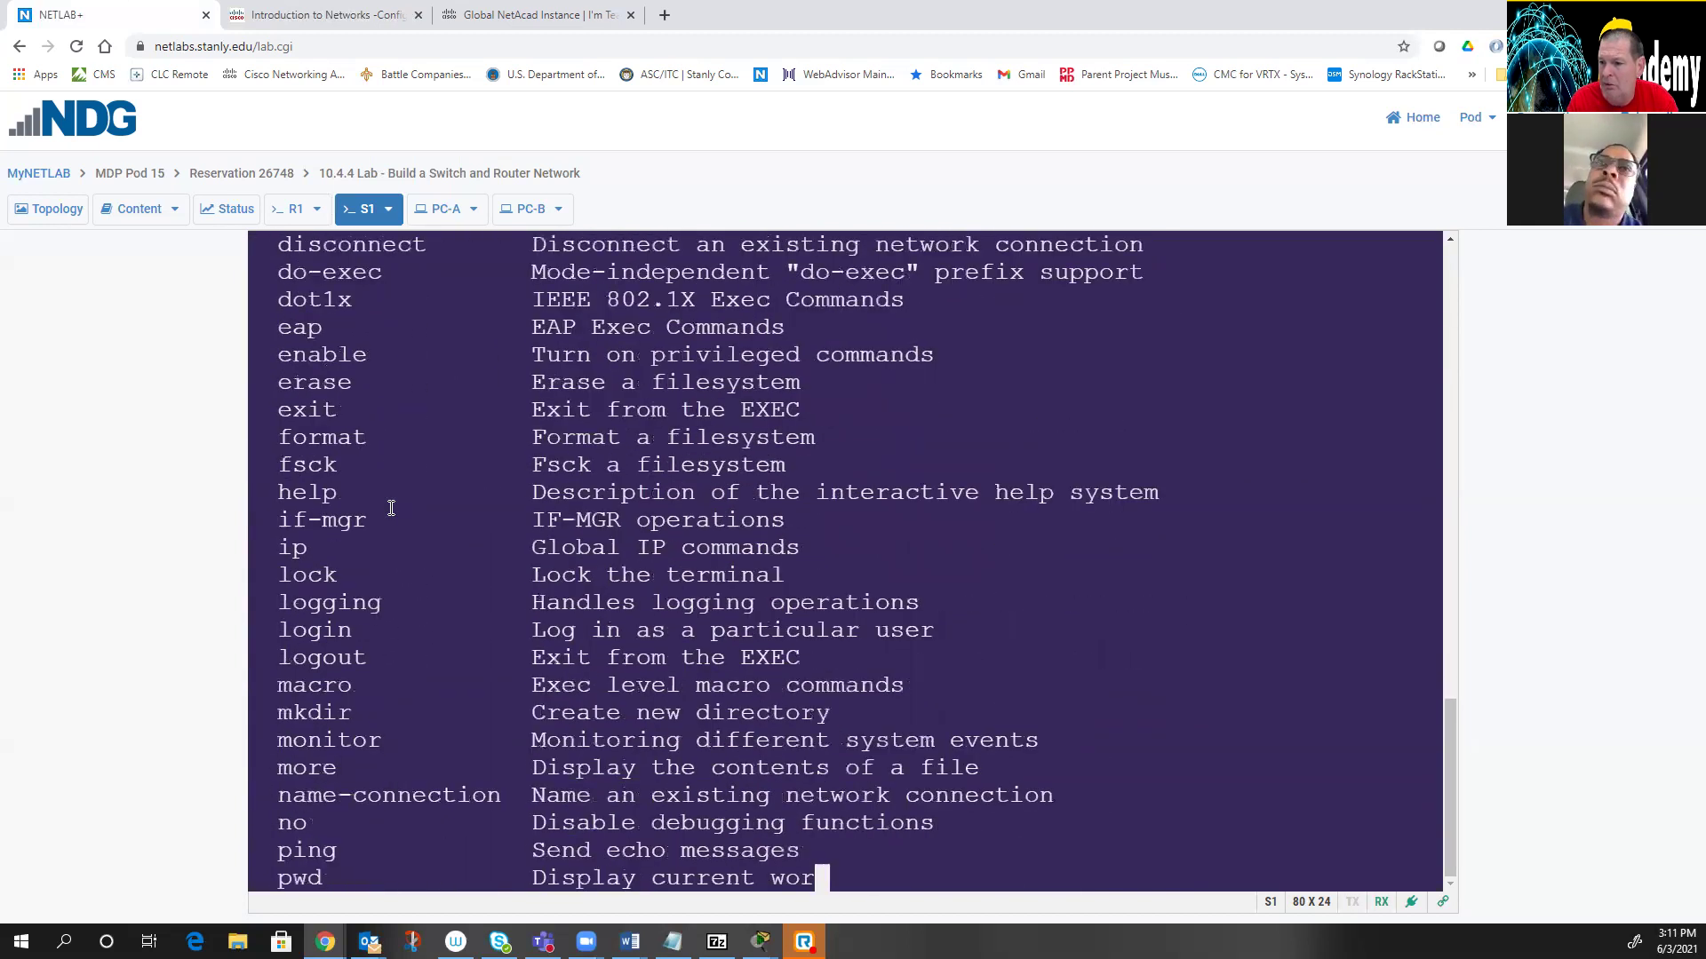
key("space")
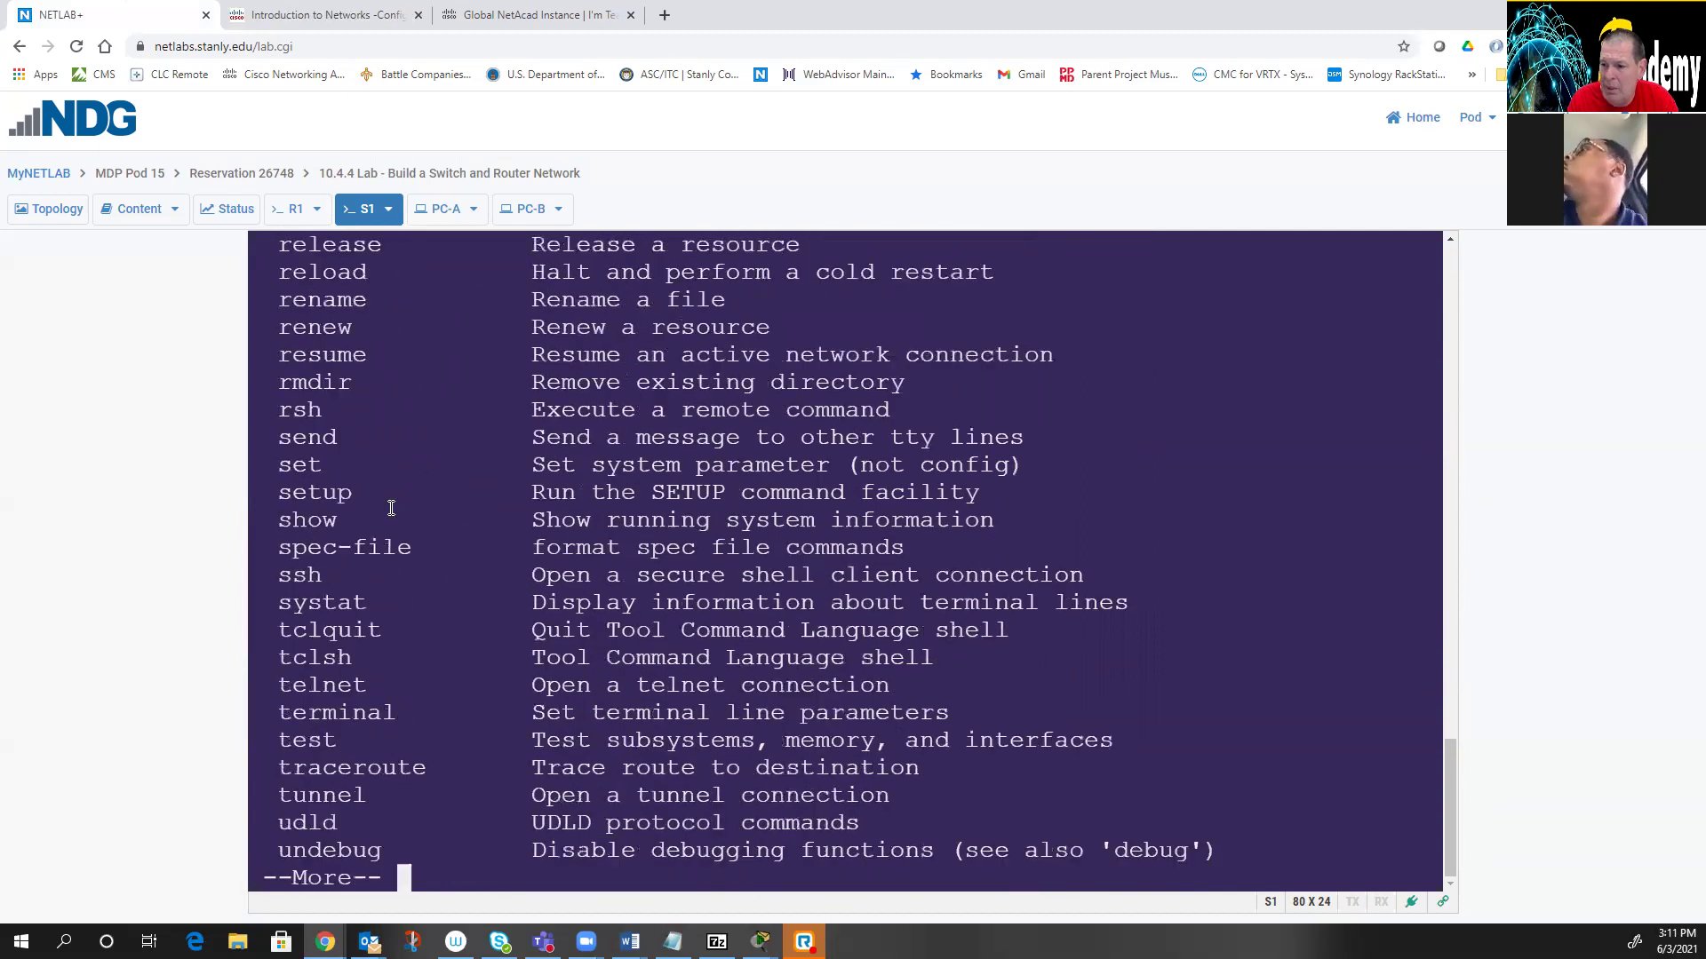
key("space")
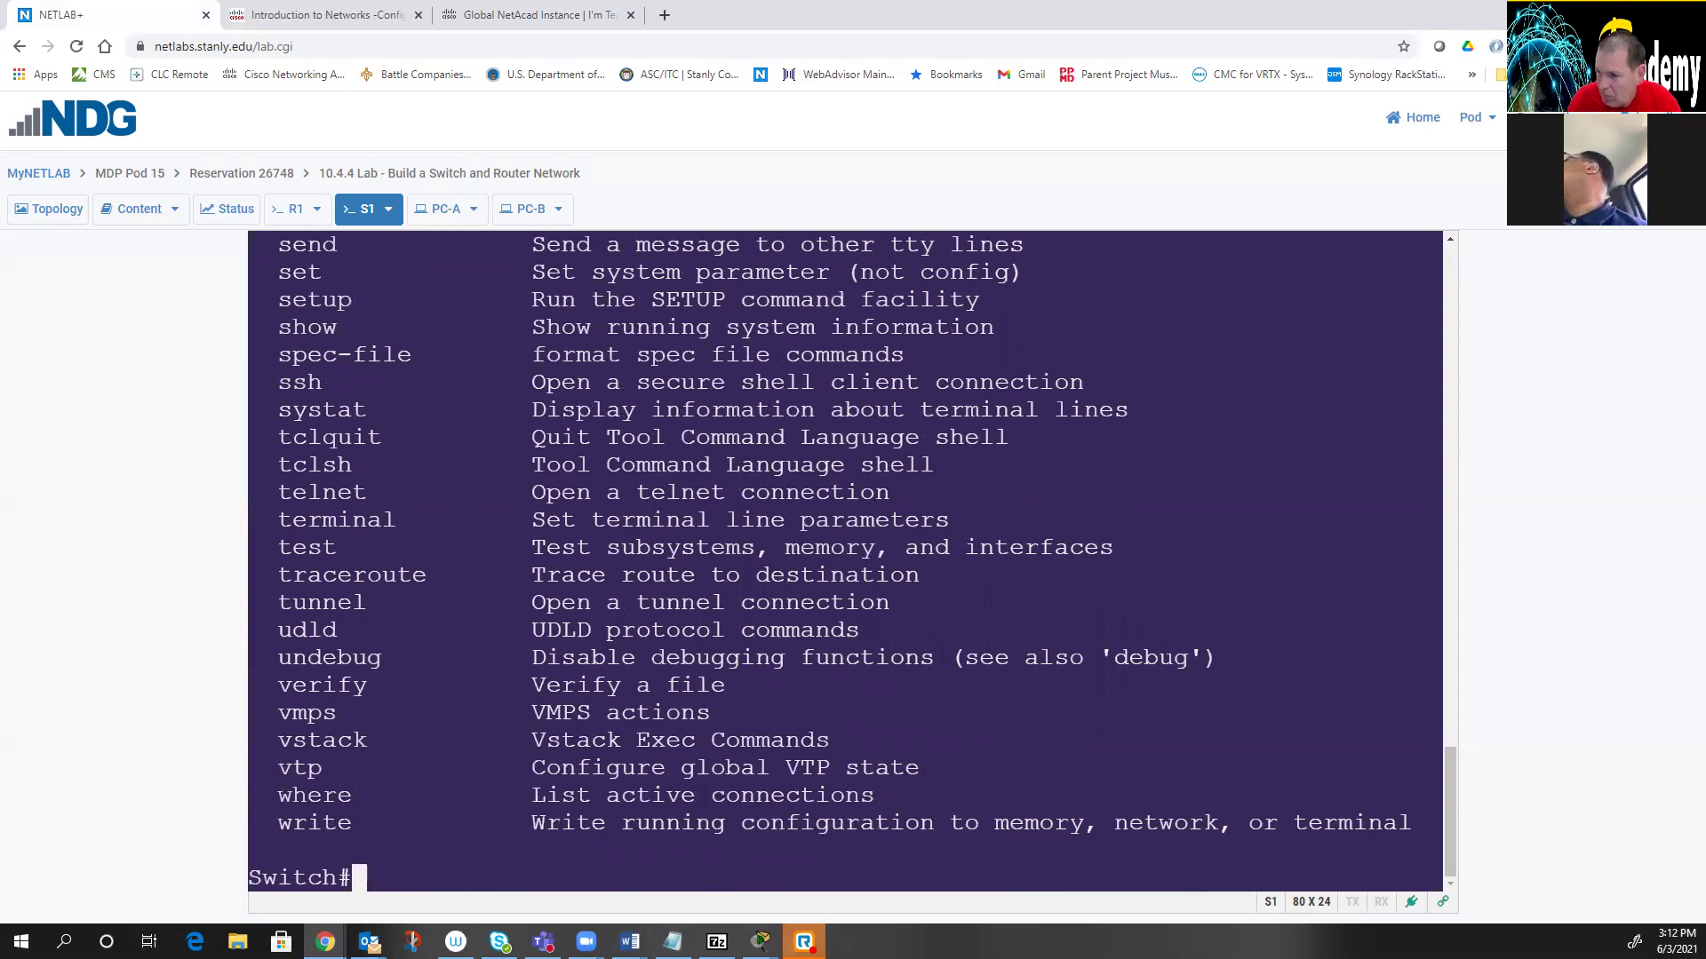
mouse_move(761, 941)
left_click(866, 875)
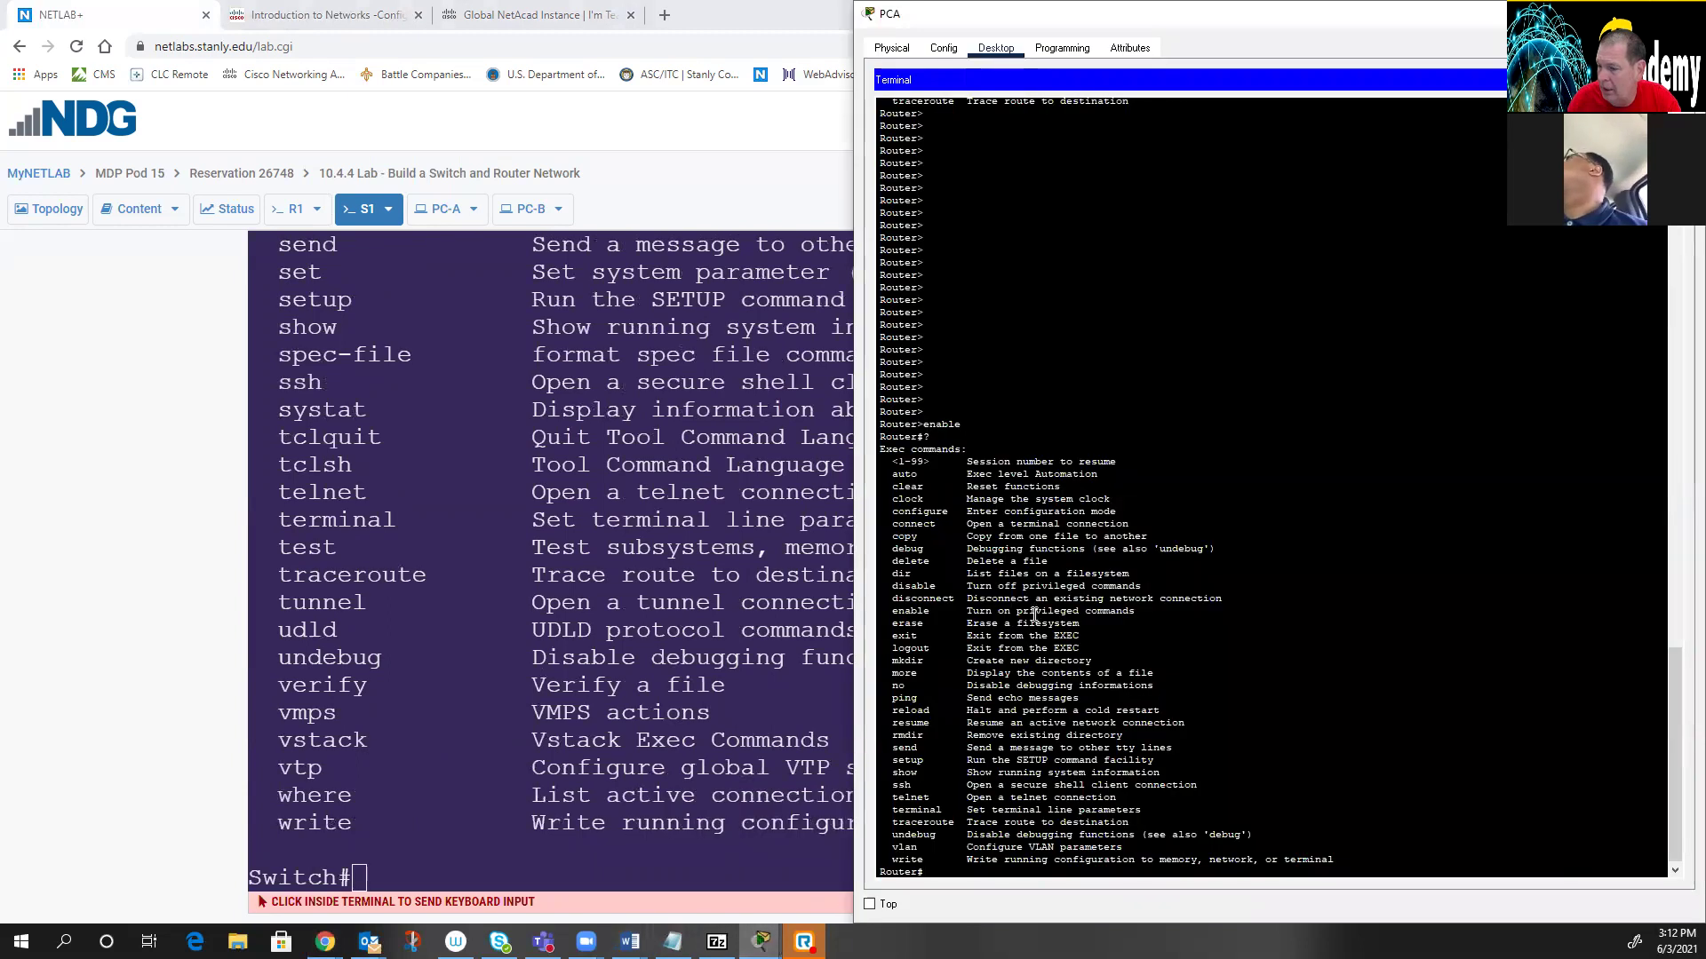
Bring the Packet Tracer PCA terminal to the front, alongside the activity instructions
mouse_move(760, 942)
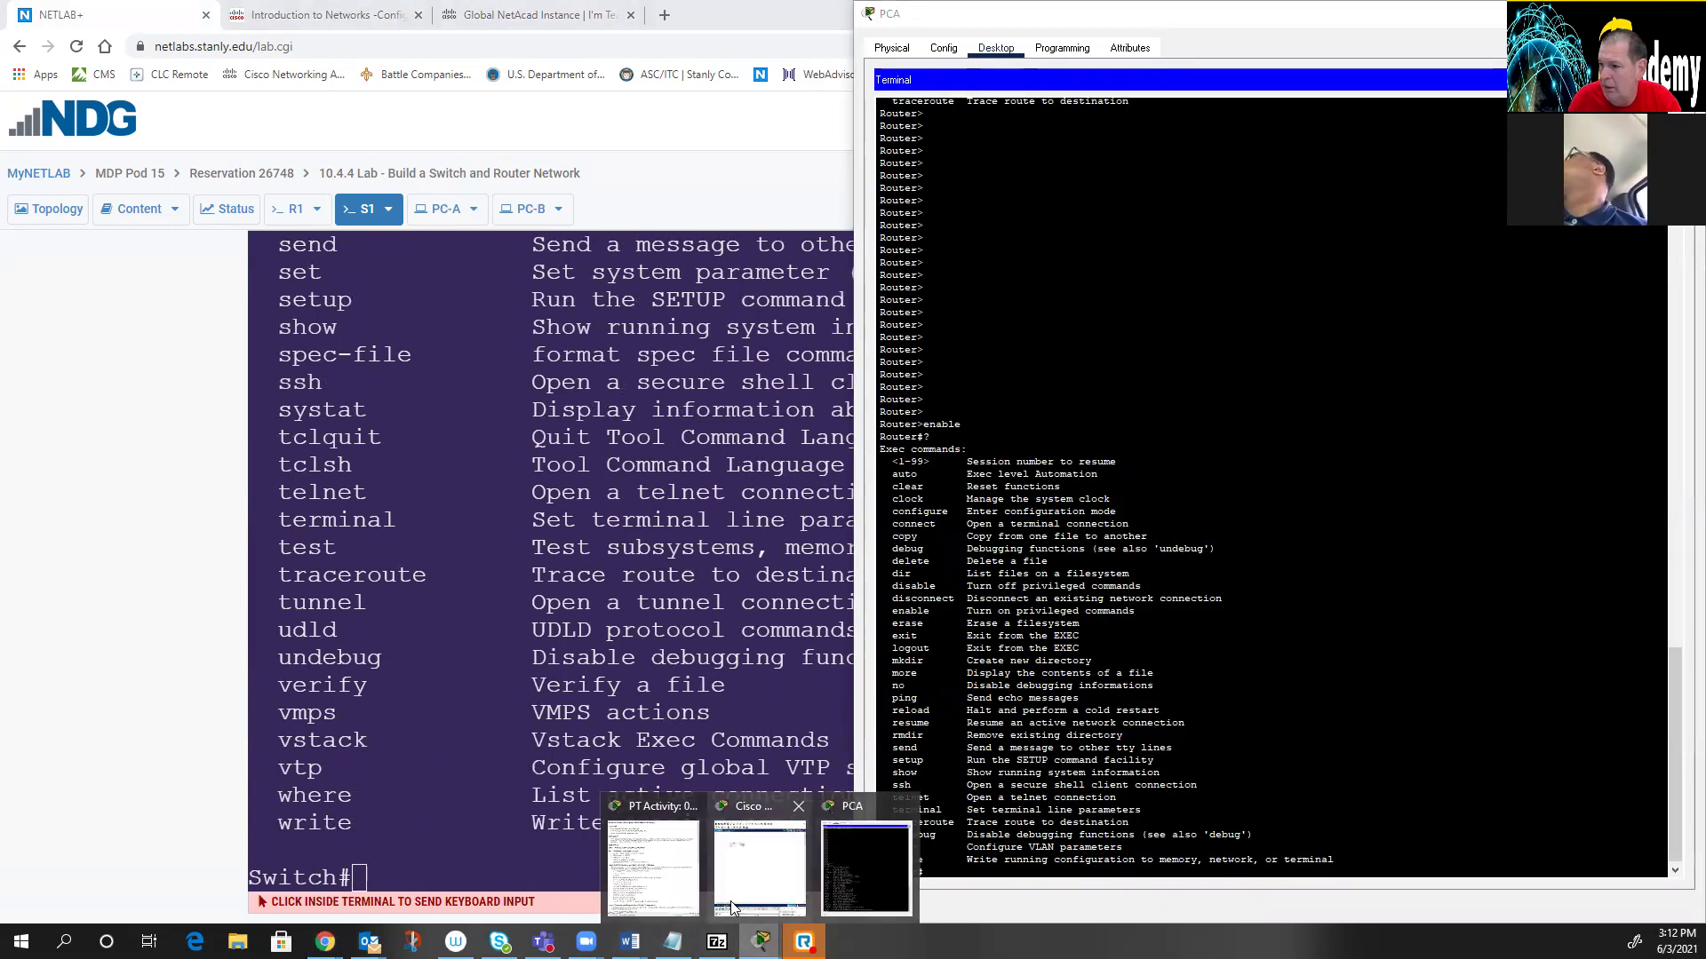
left_click(732, 906)
left_click(652, 867)
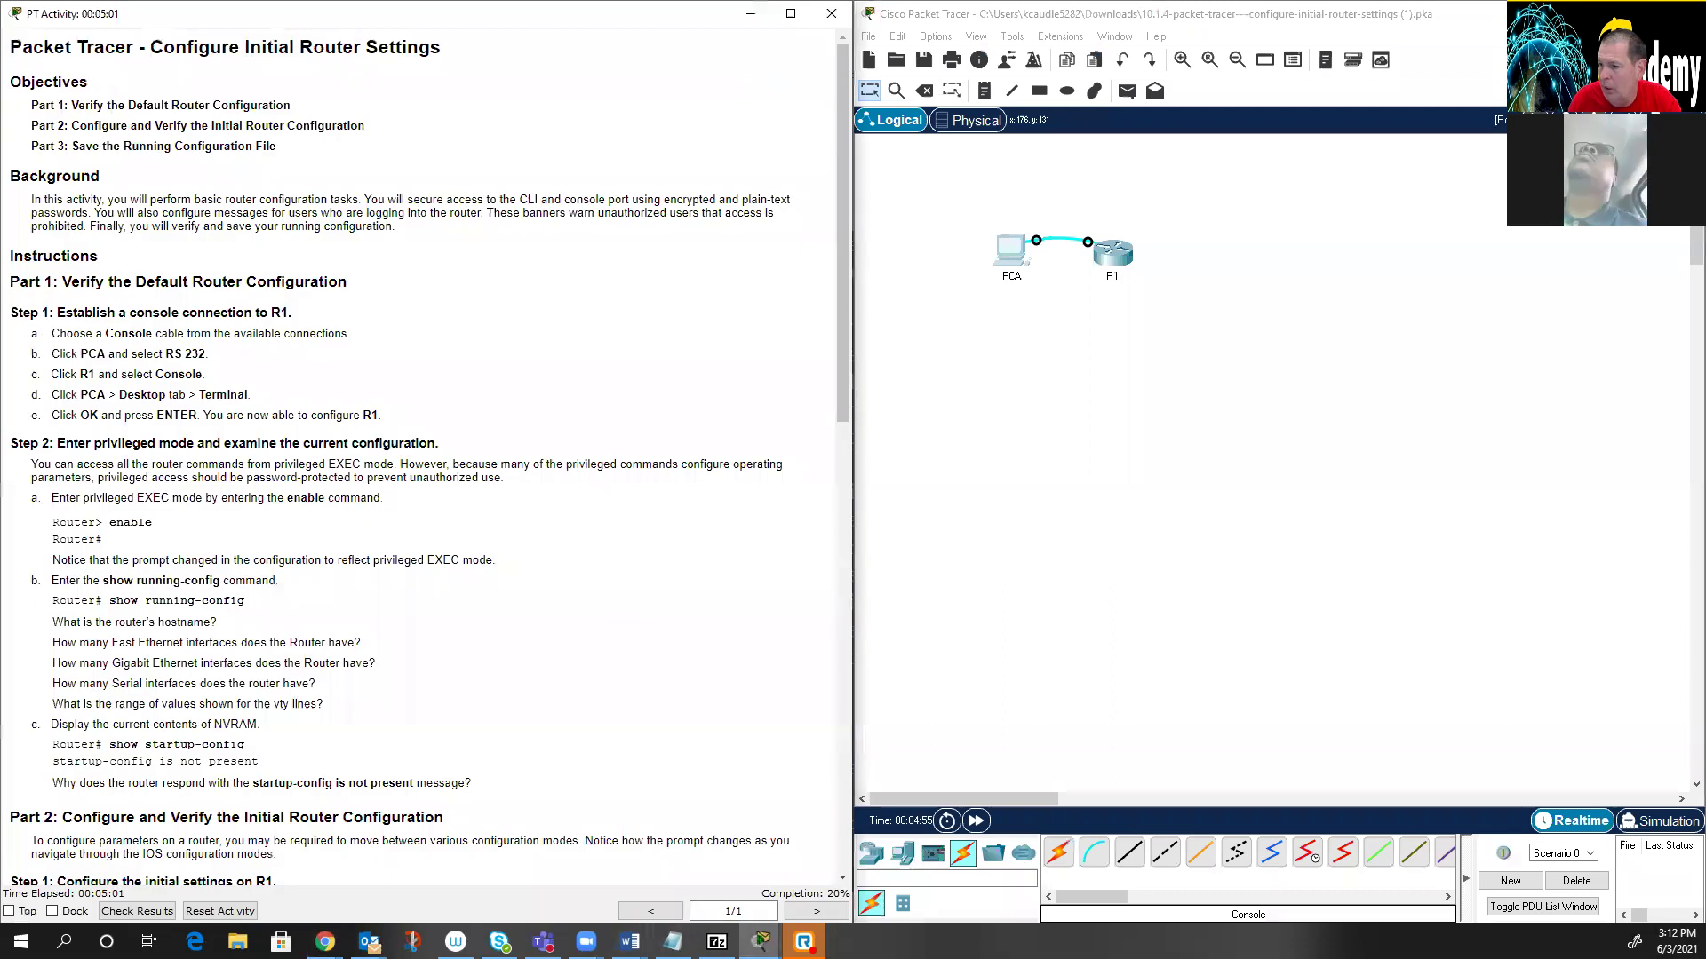
left_click(866, 866)
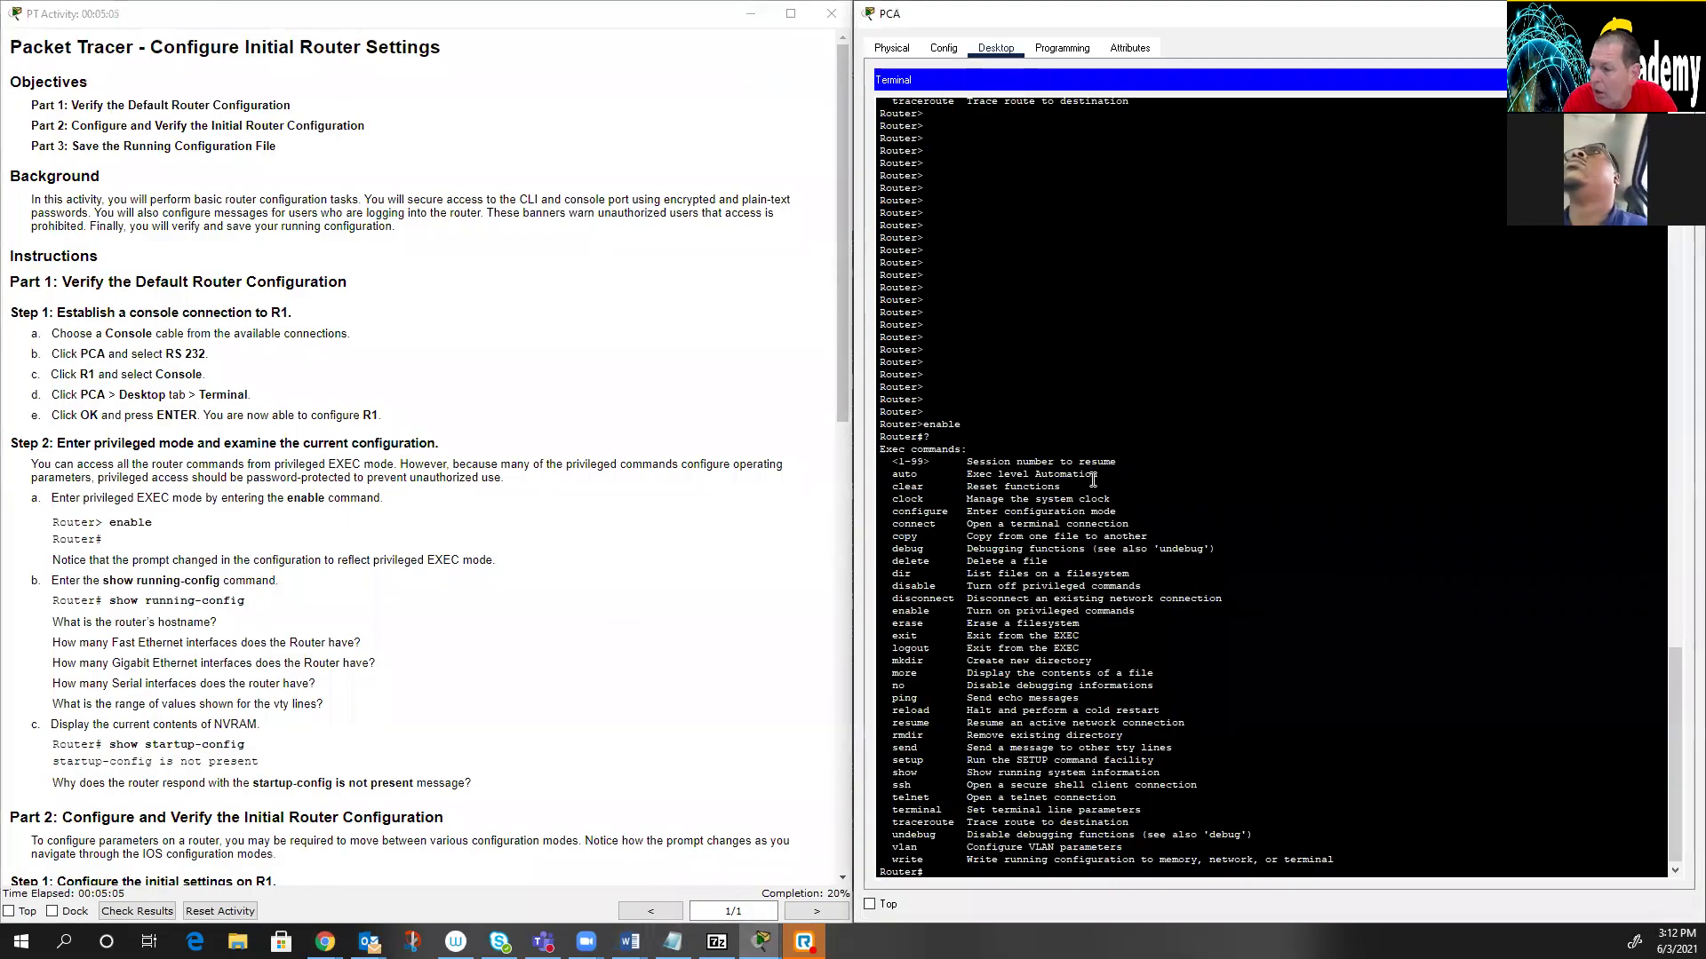
Show the router's full running configuration with 'sh run', then scroll the instructions to Part 2
key("Return")
key("Return")
key("Return")
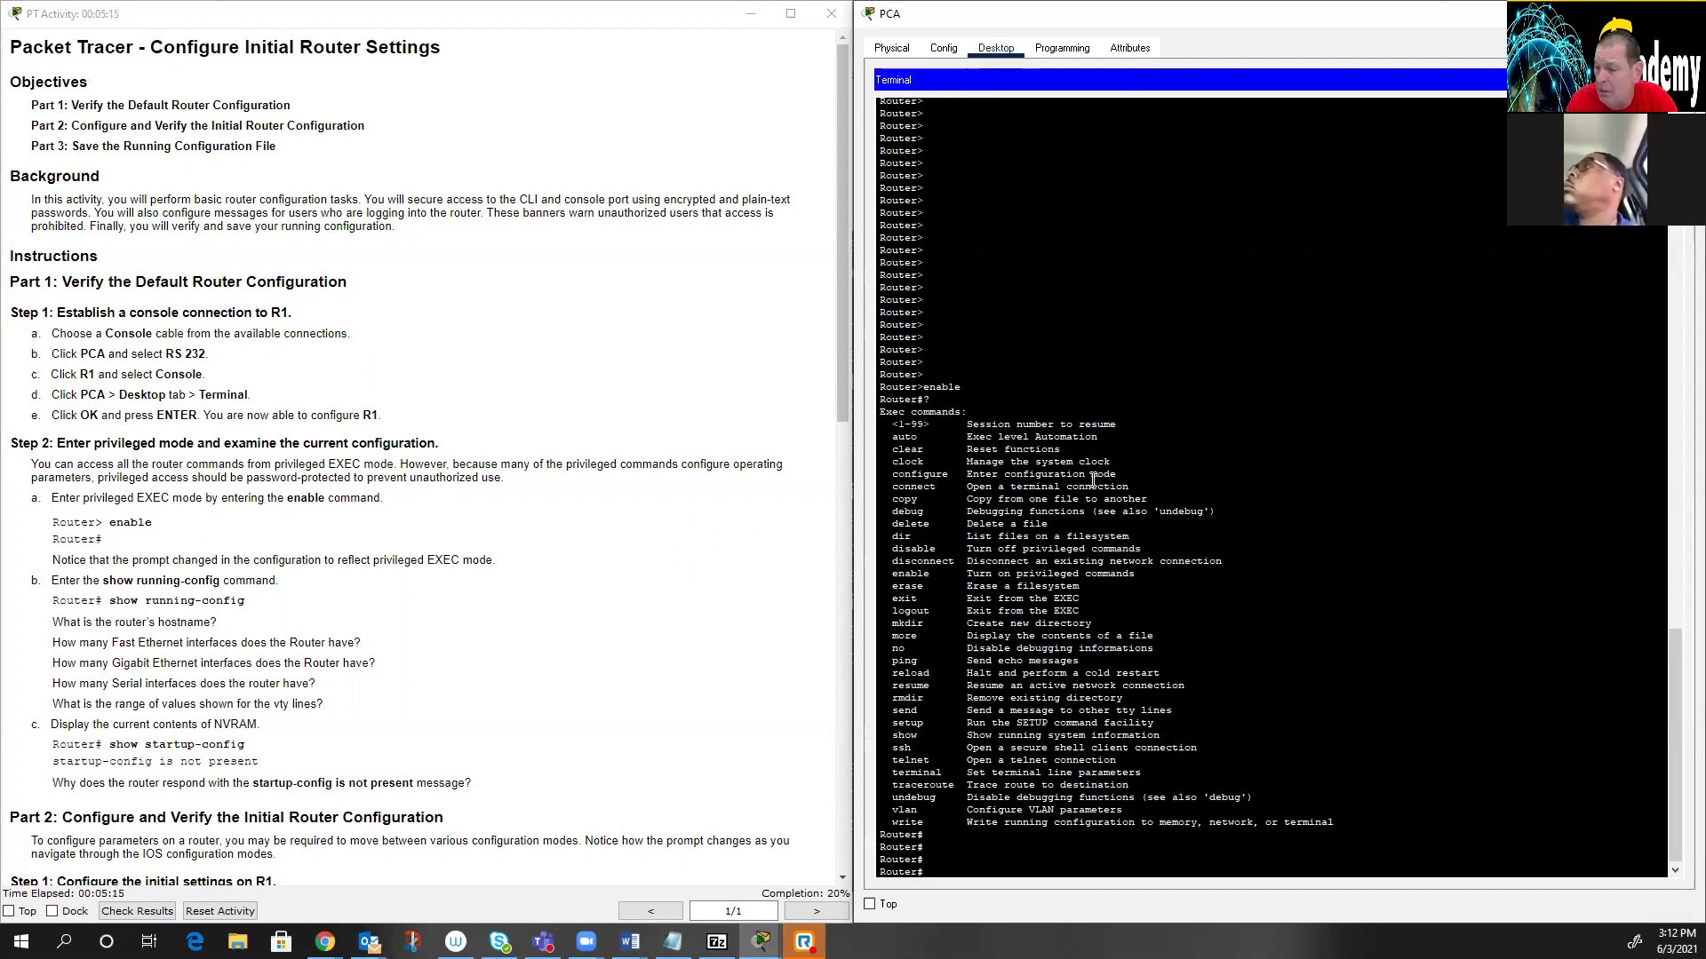
type("sh run")
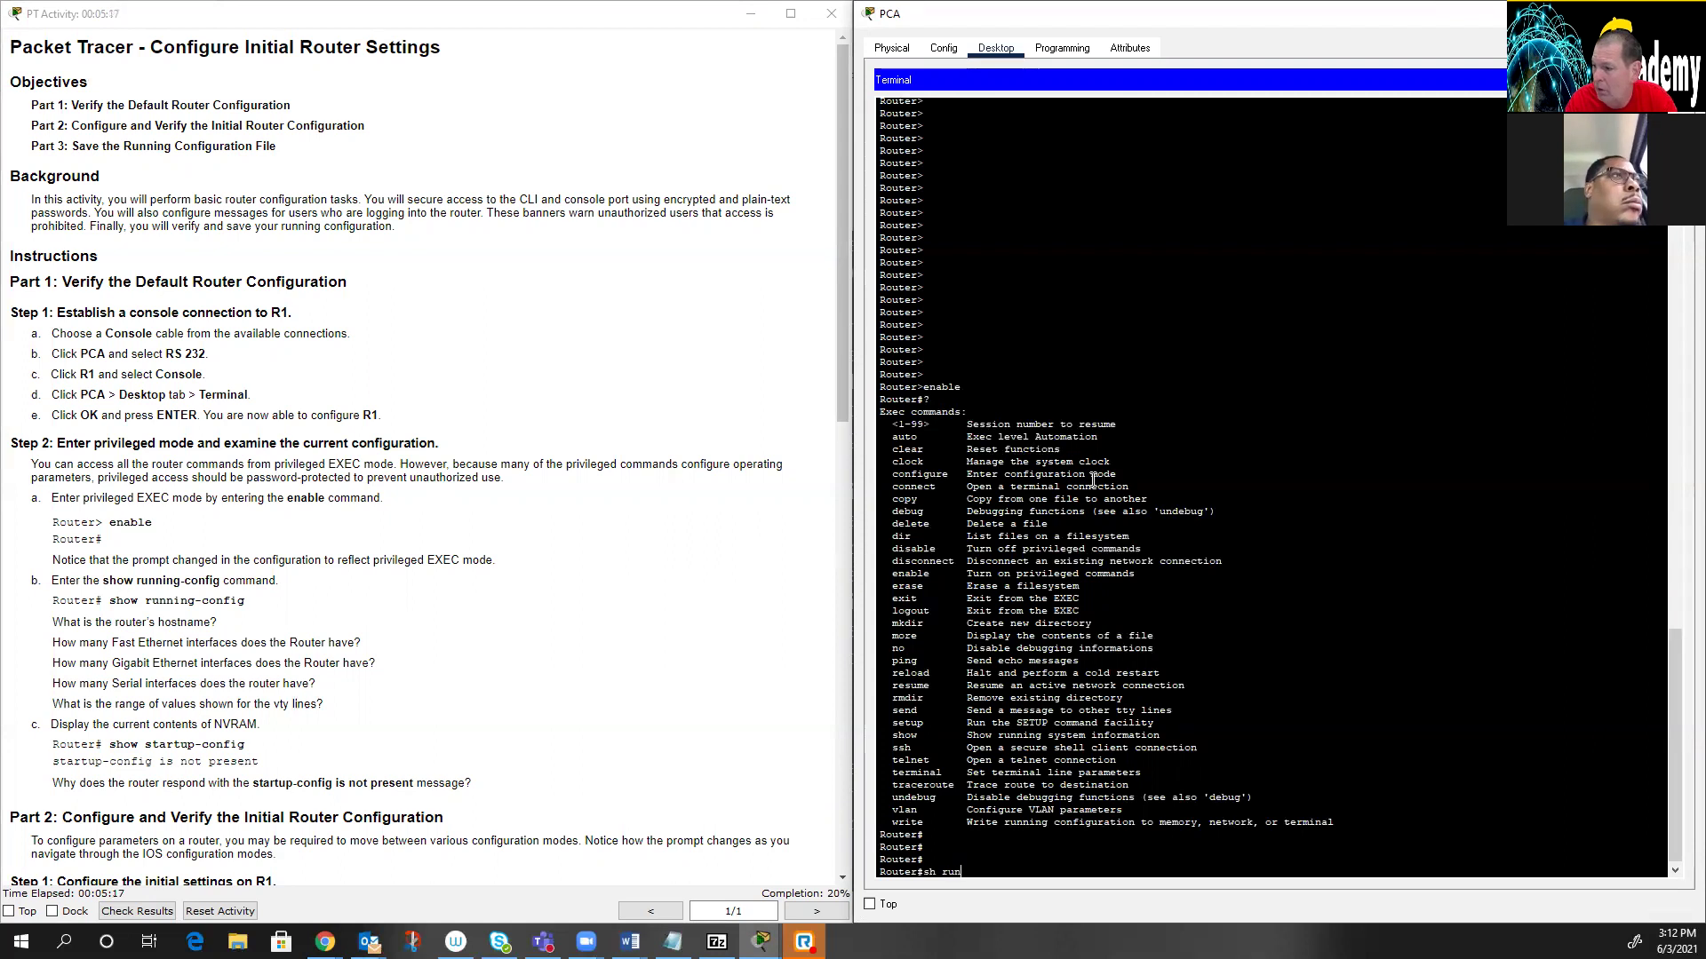
key("Return")
key("space")
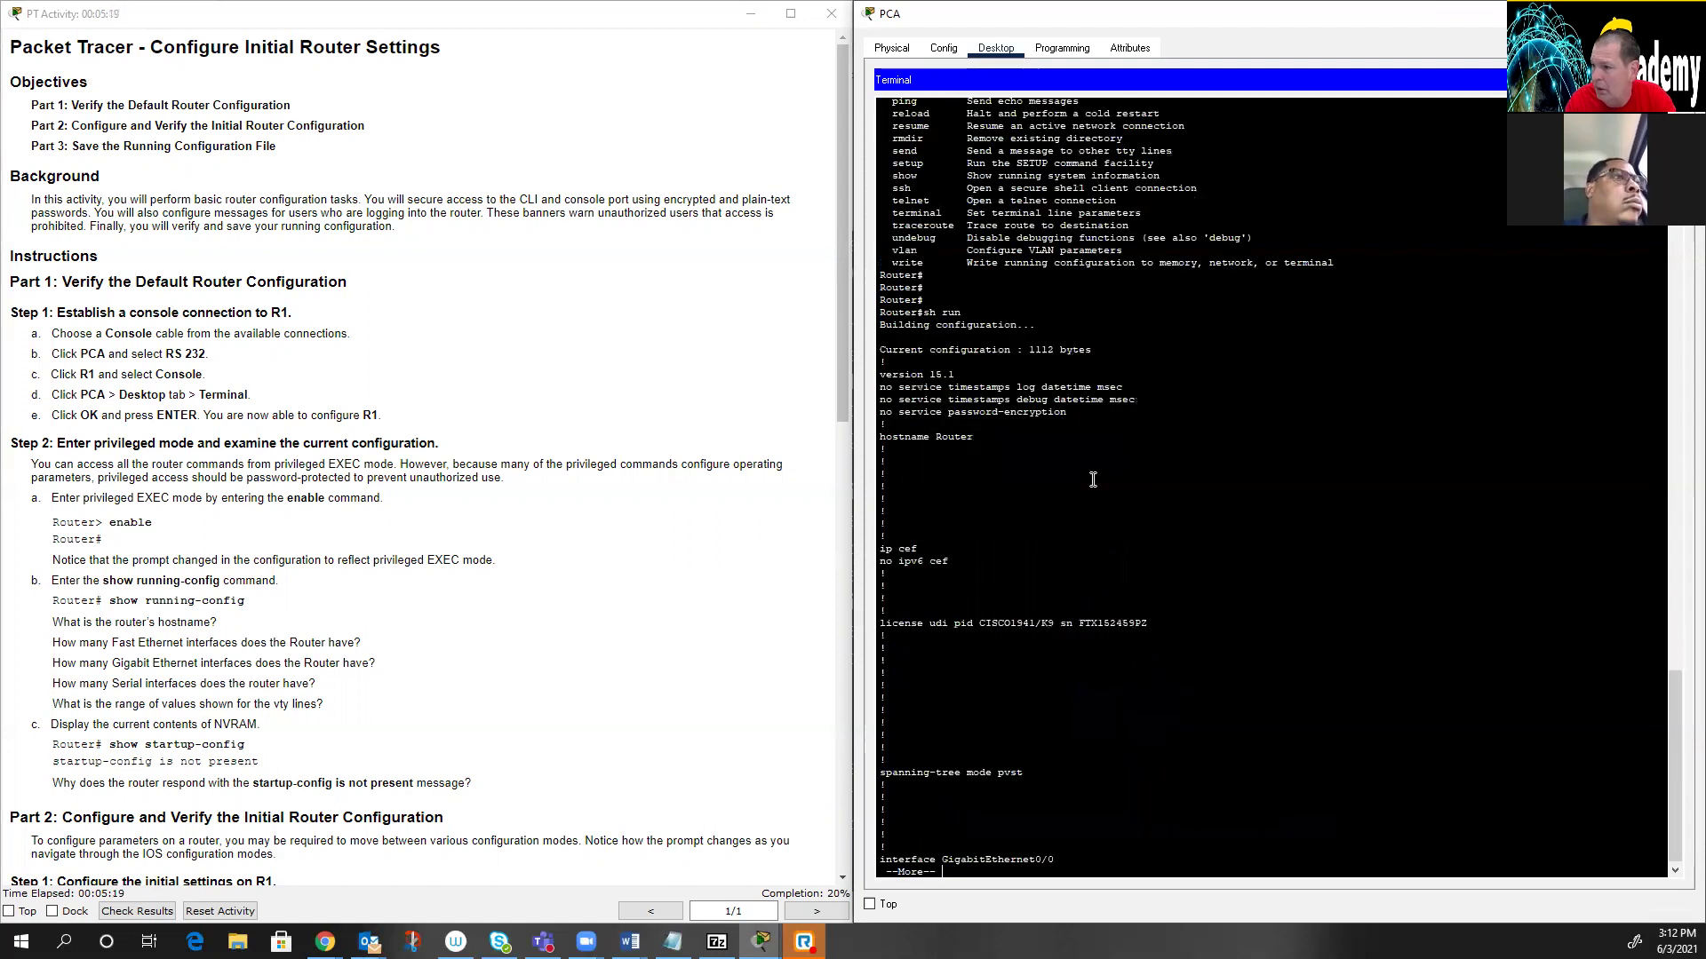
key("space")
key("space")
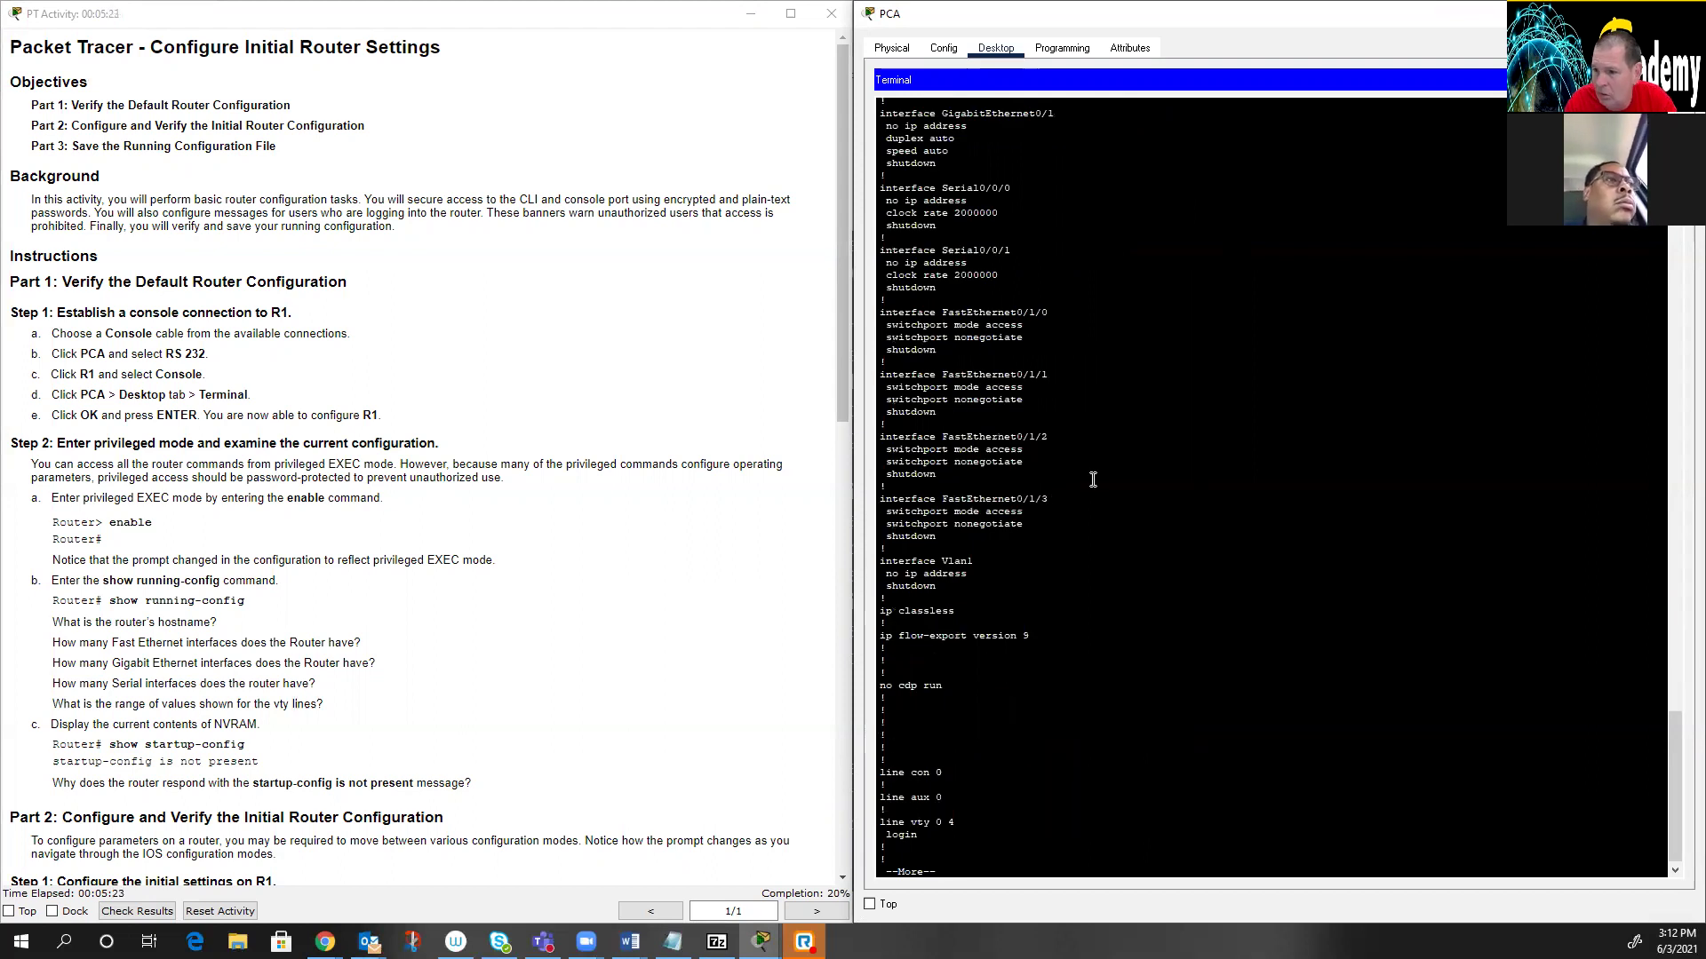
key("space")
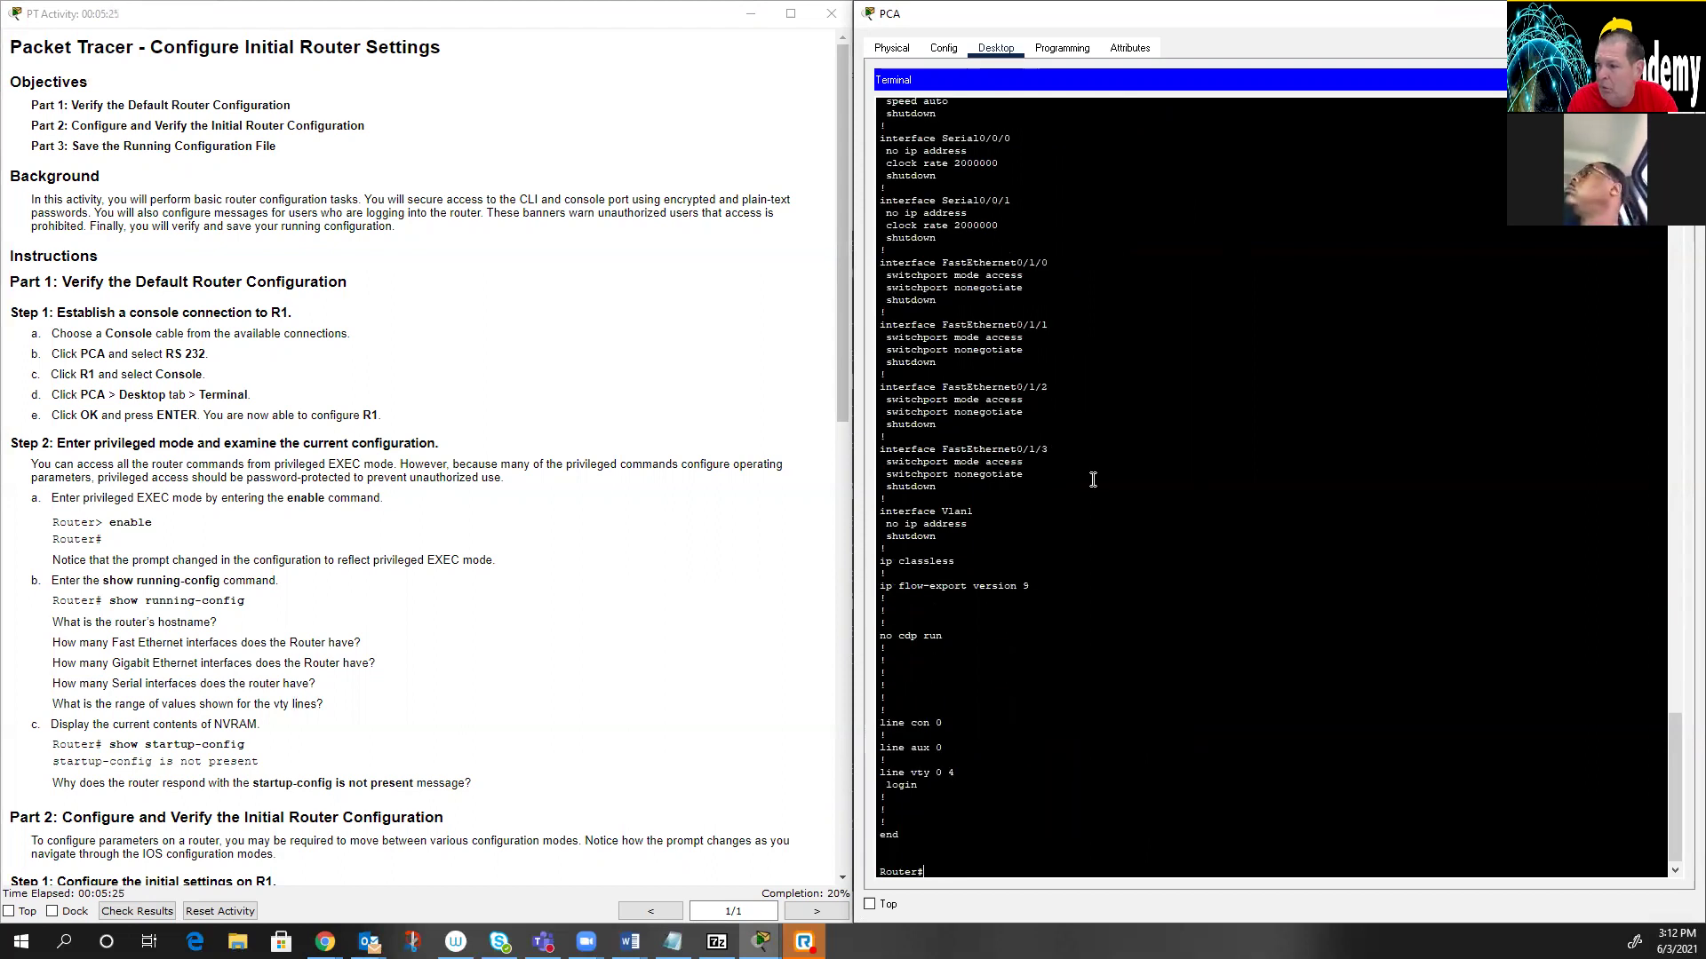
key("Return")
left_click(378, 474)
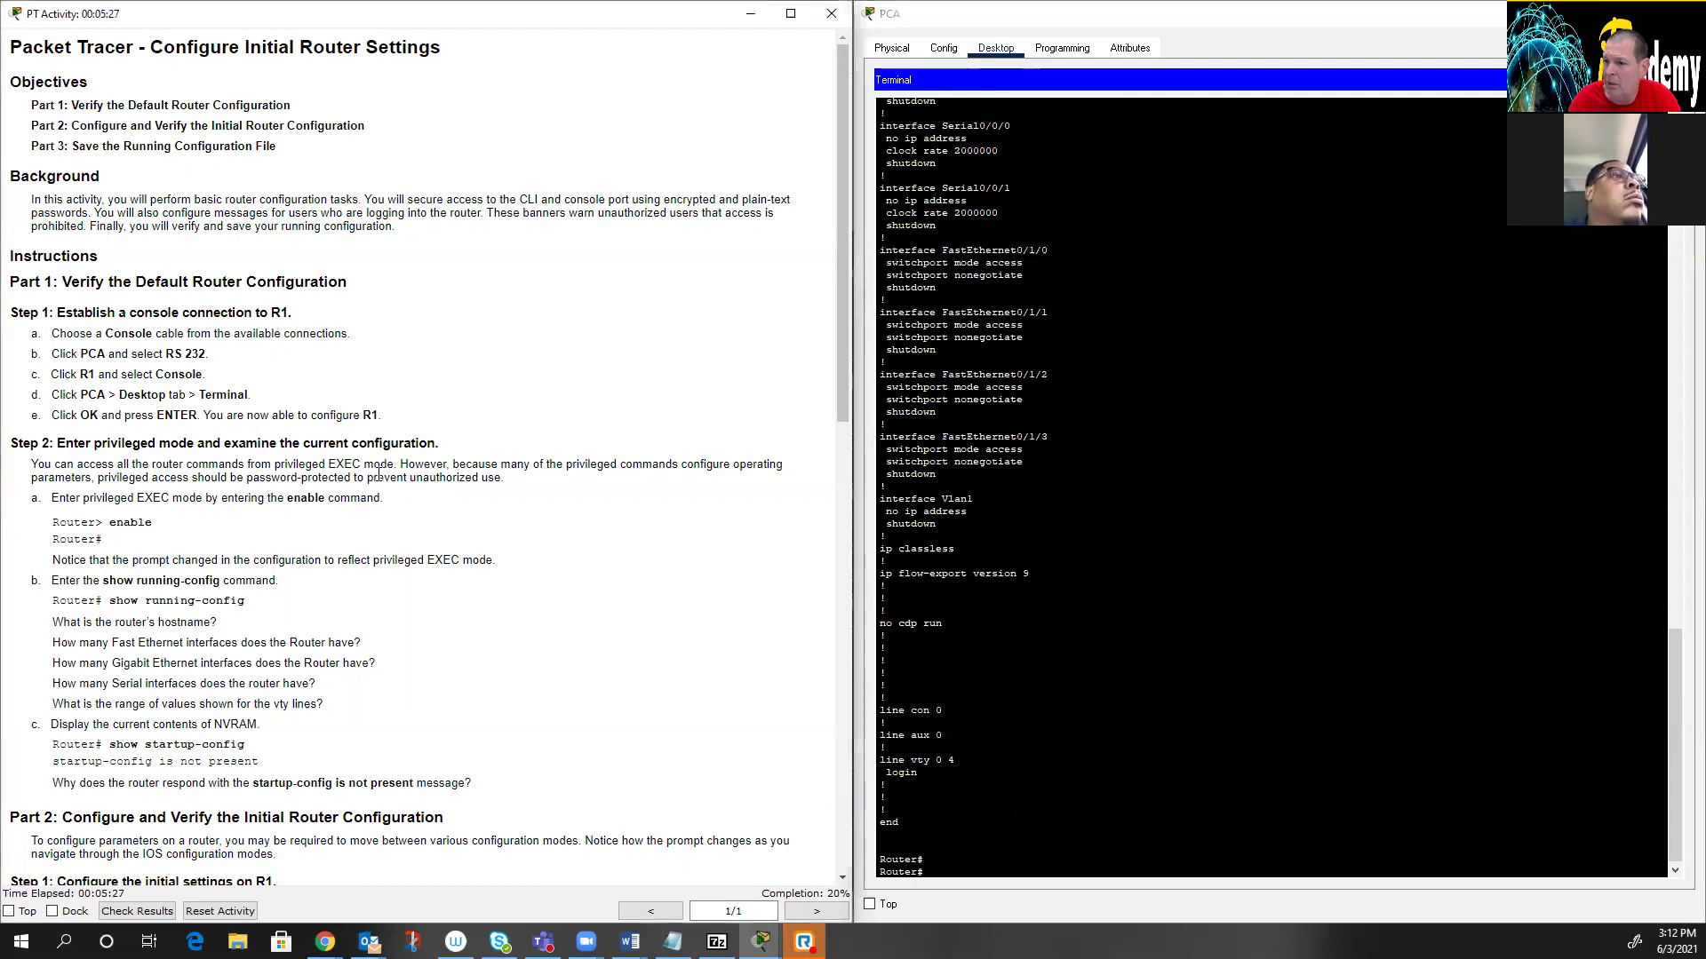
scroll(378, 475, "down", 10)
Enter global configuration mode with 'config t' and set the router hostname to R1
scroll(311, 452, "down", 1)
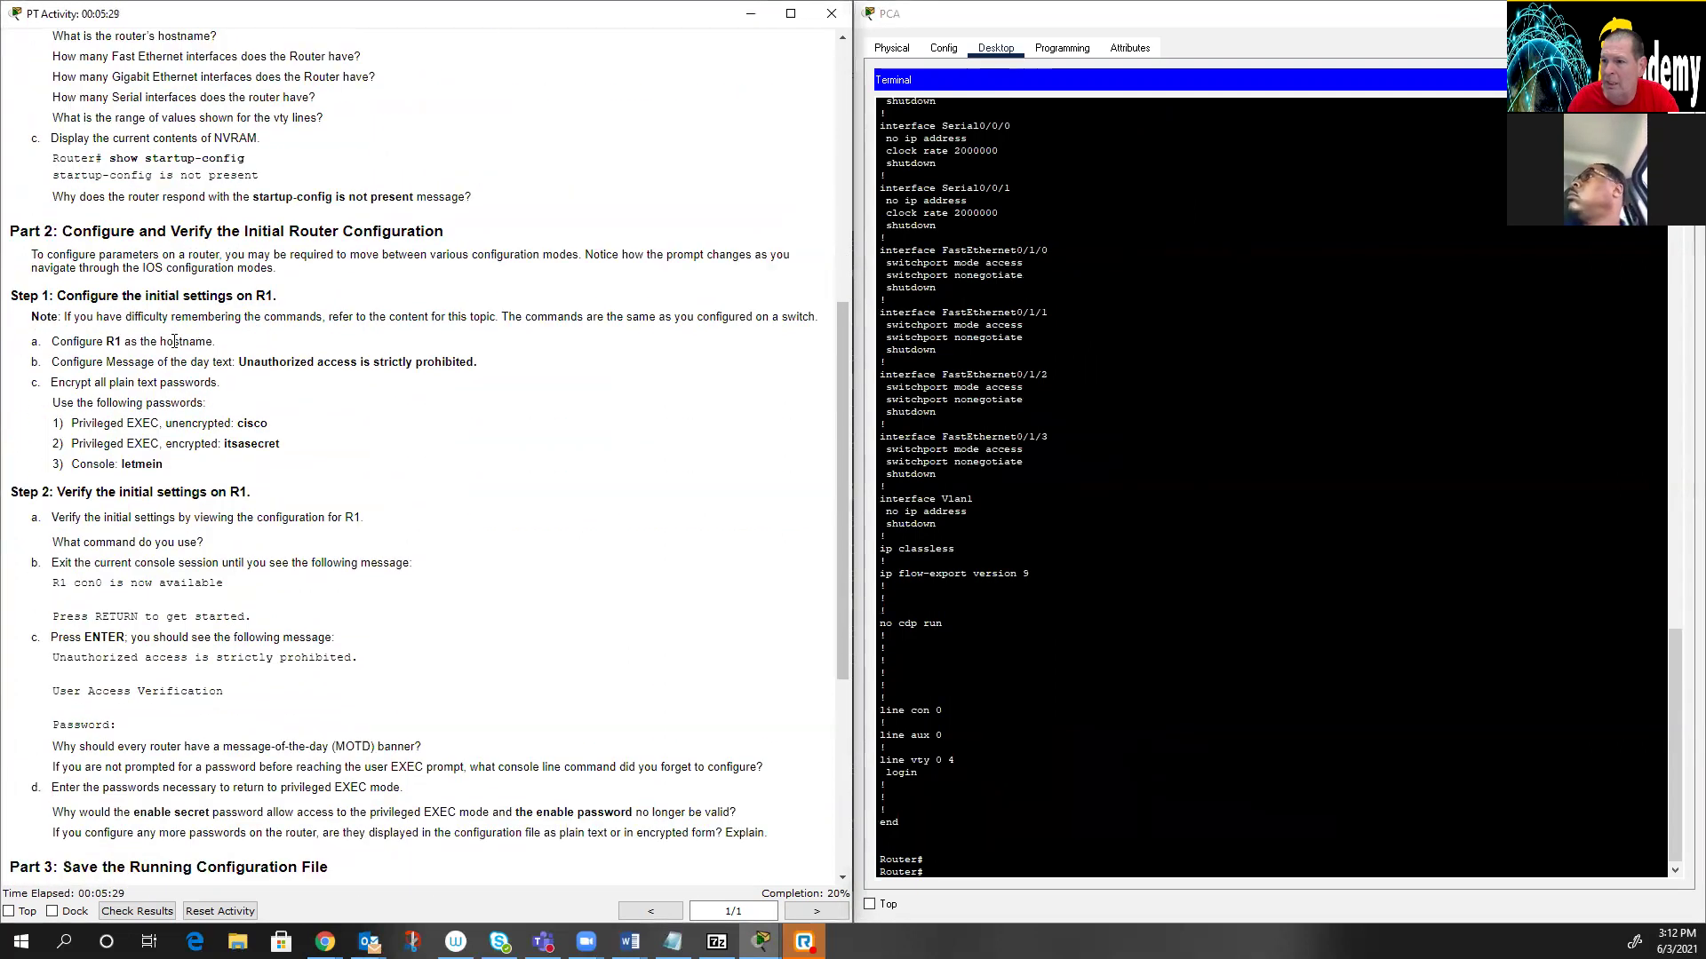
left_click(1100, 849)
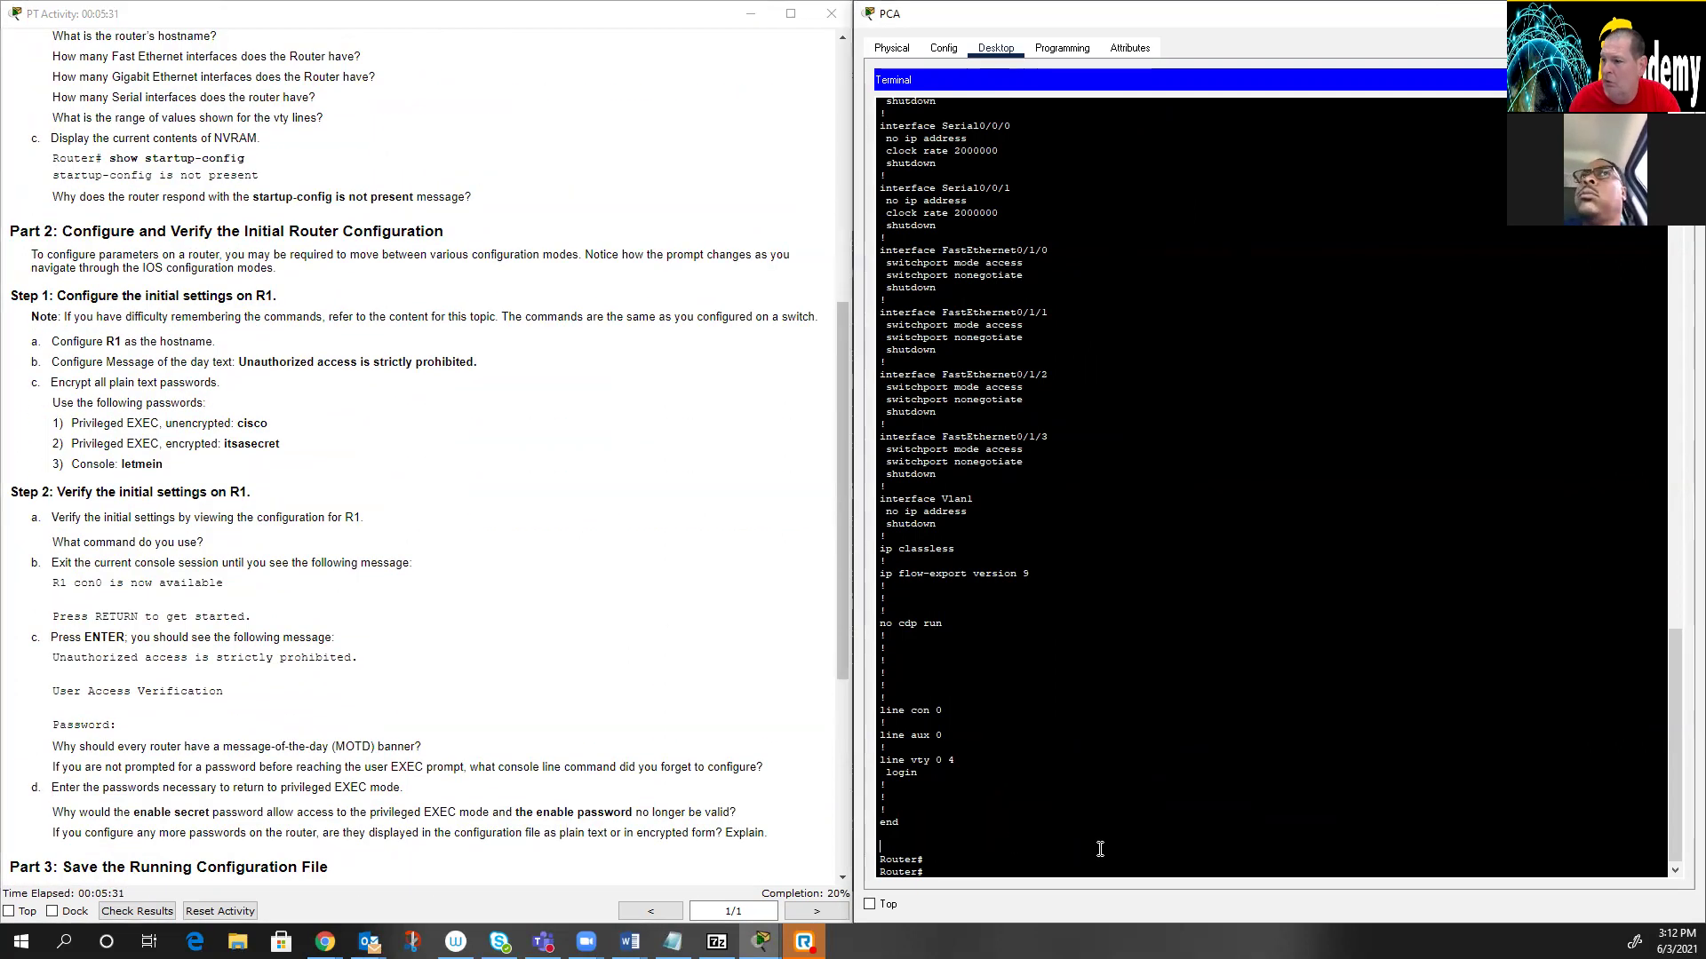
key("Return")
type("config t")
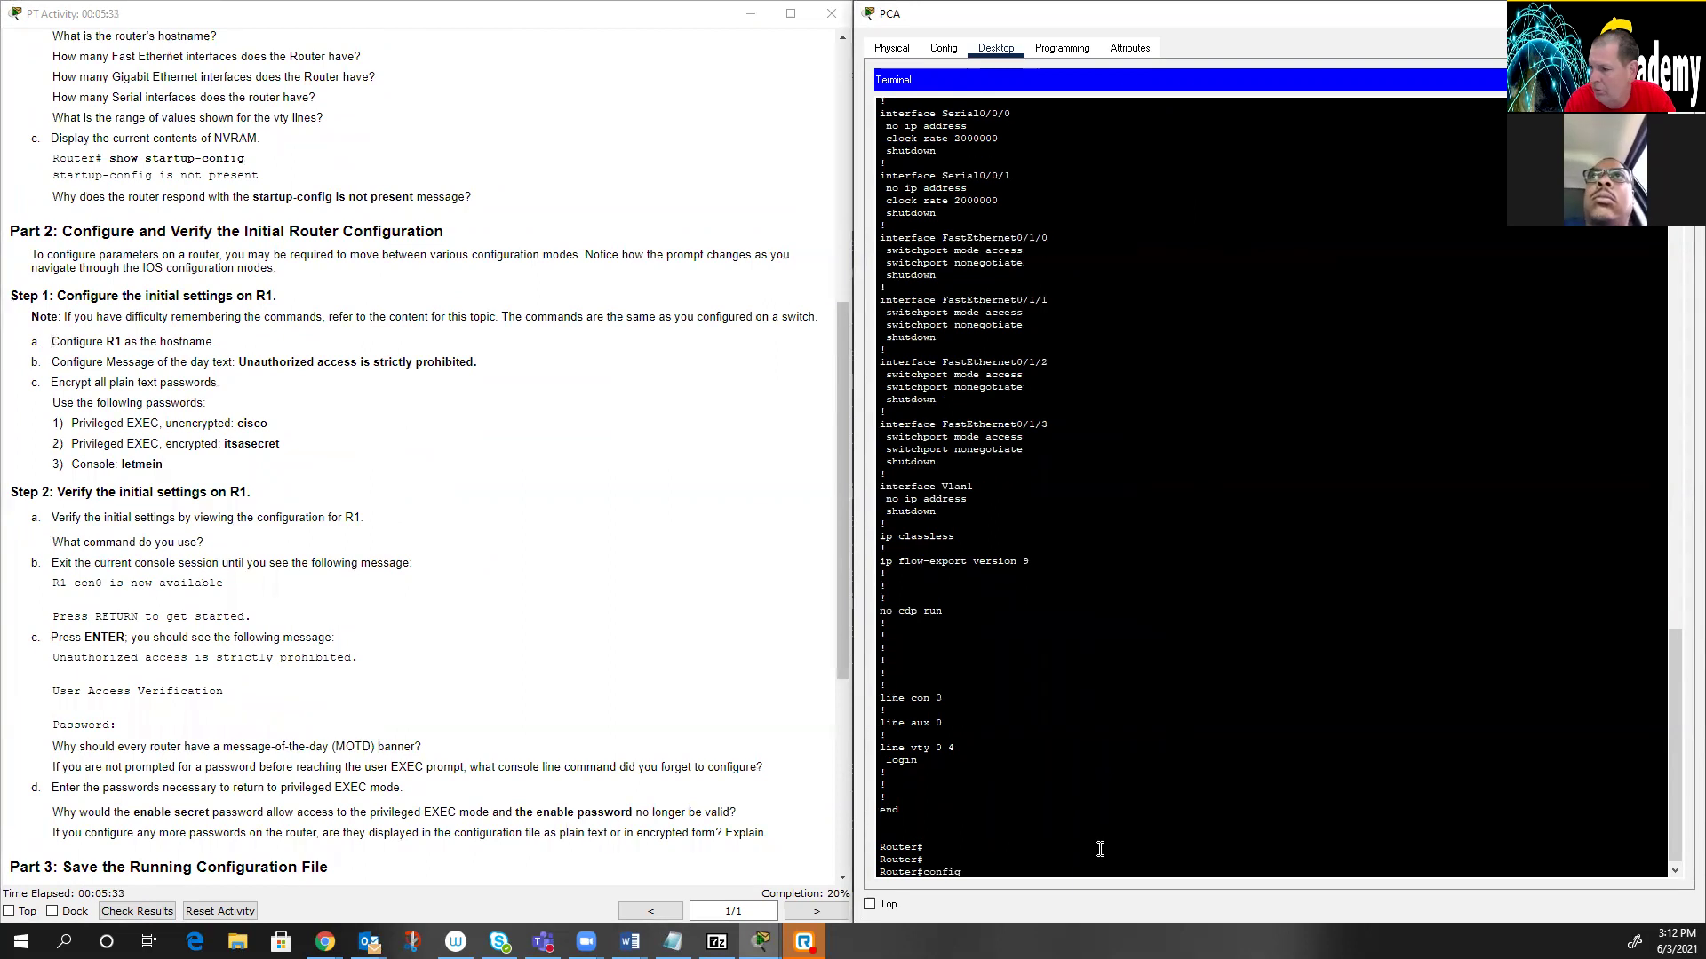
key("Return")
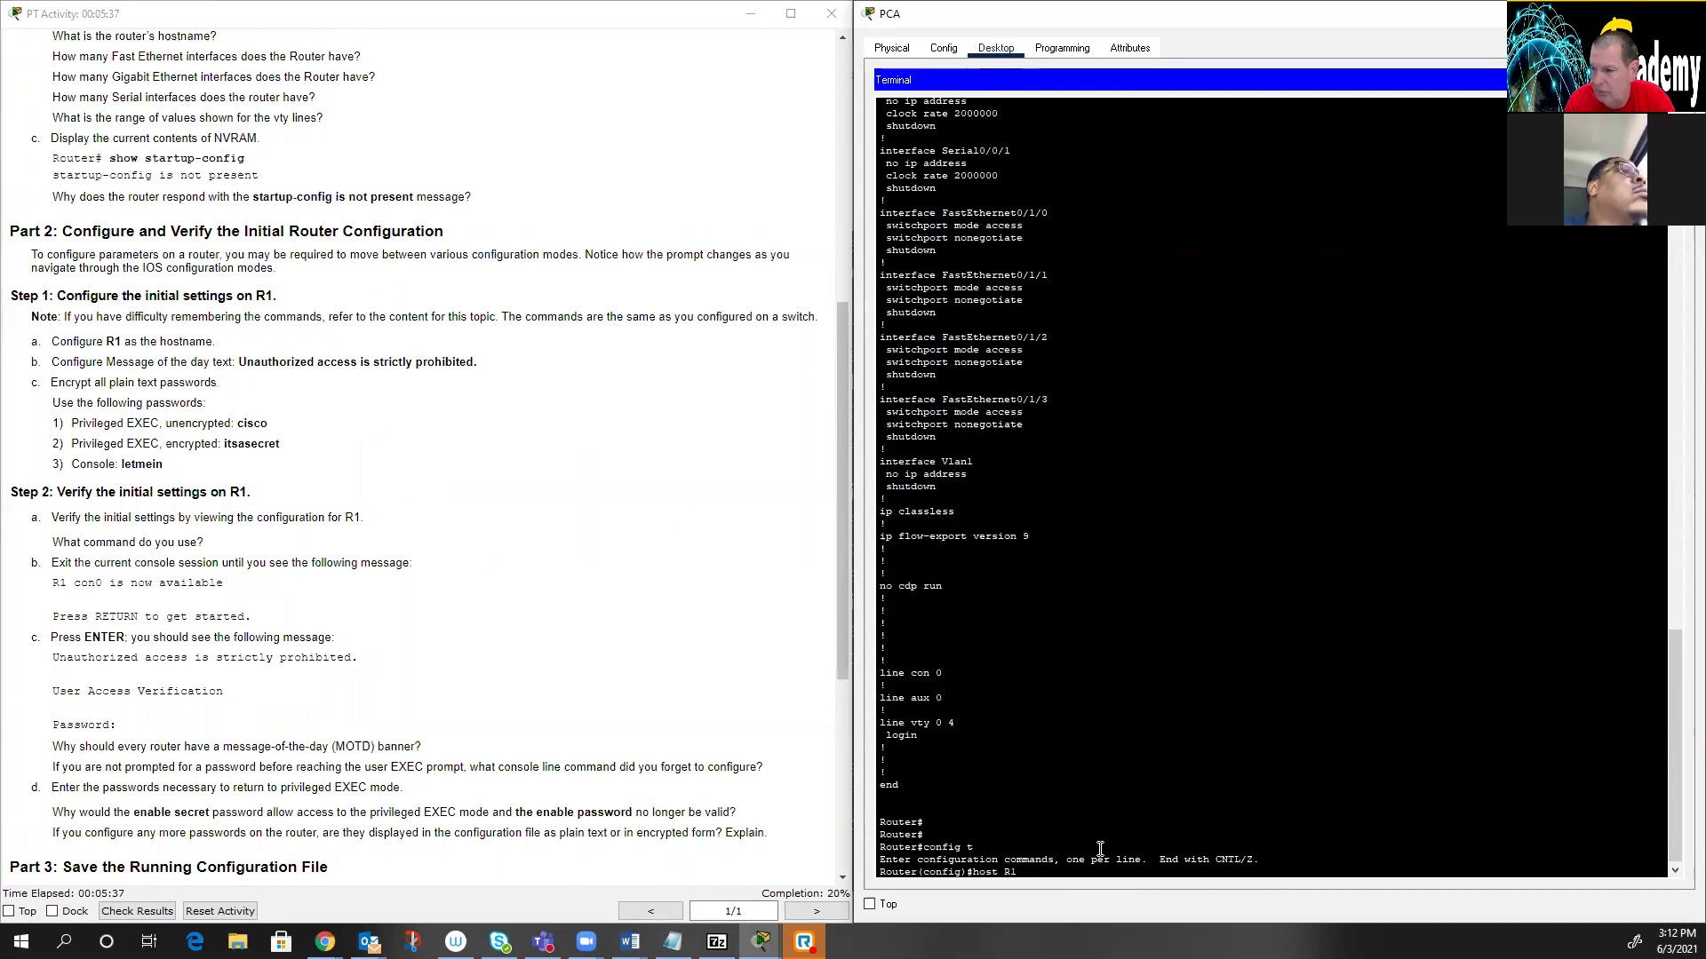
key("Return")
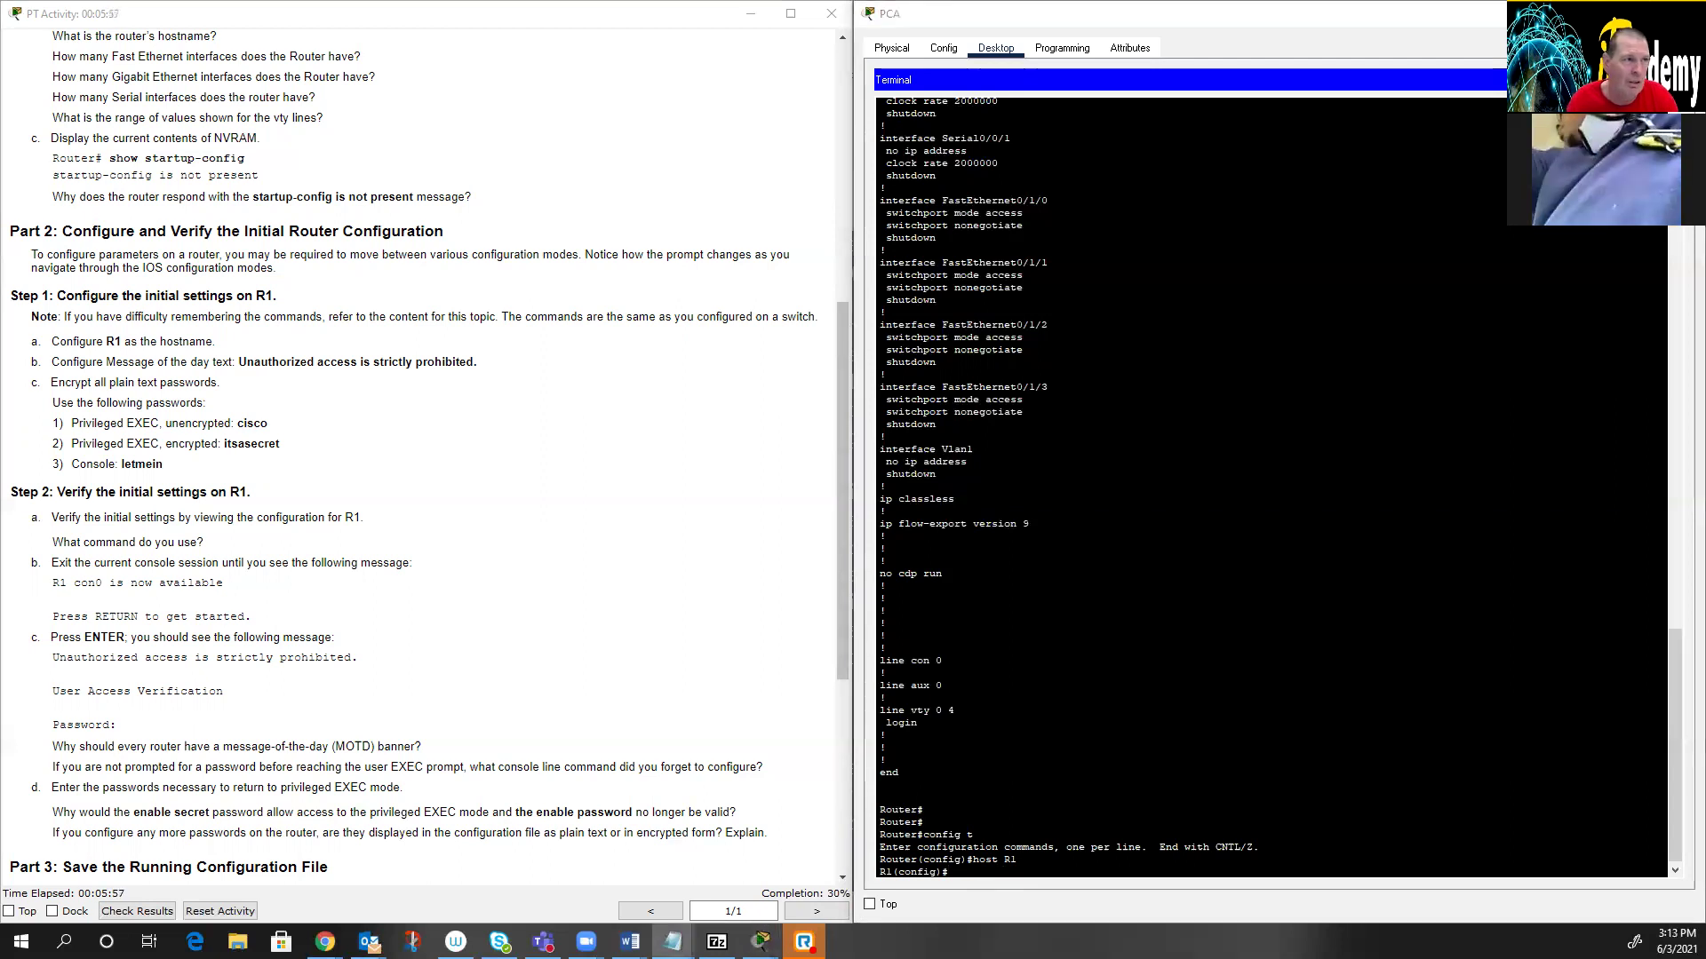
In Notepad, write 'enable' and 'enable secret' on two separate lines
left_click(672, 941)
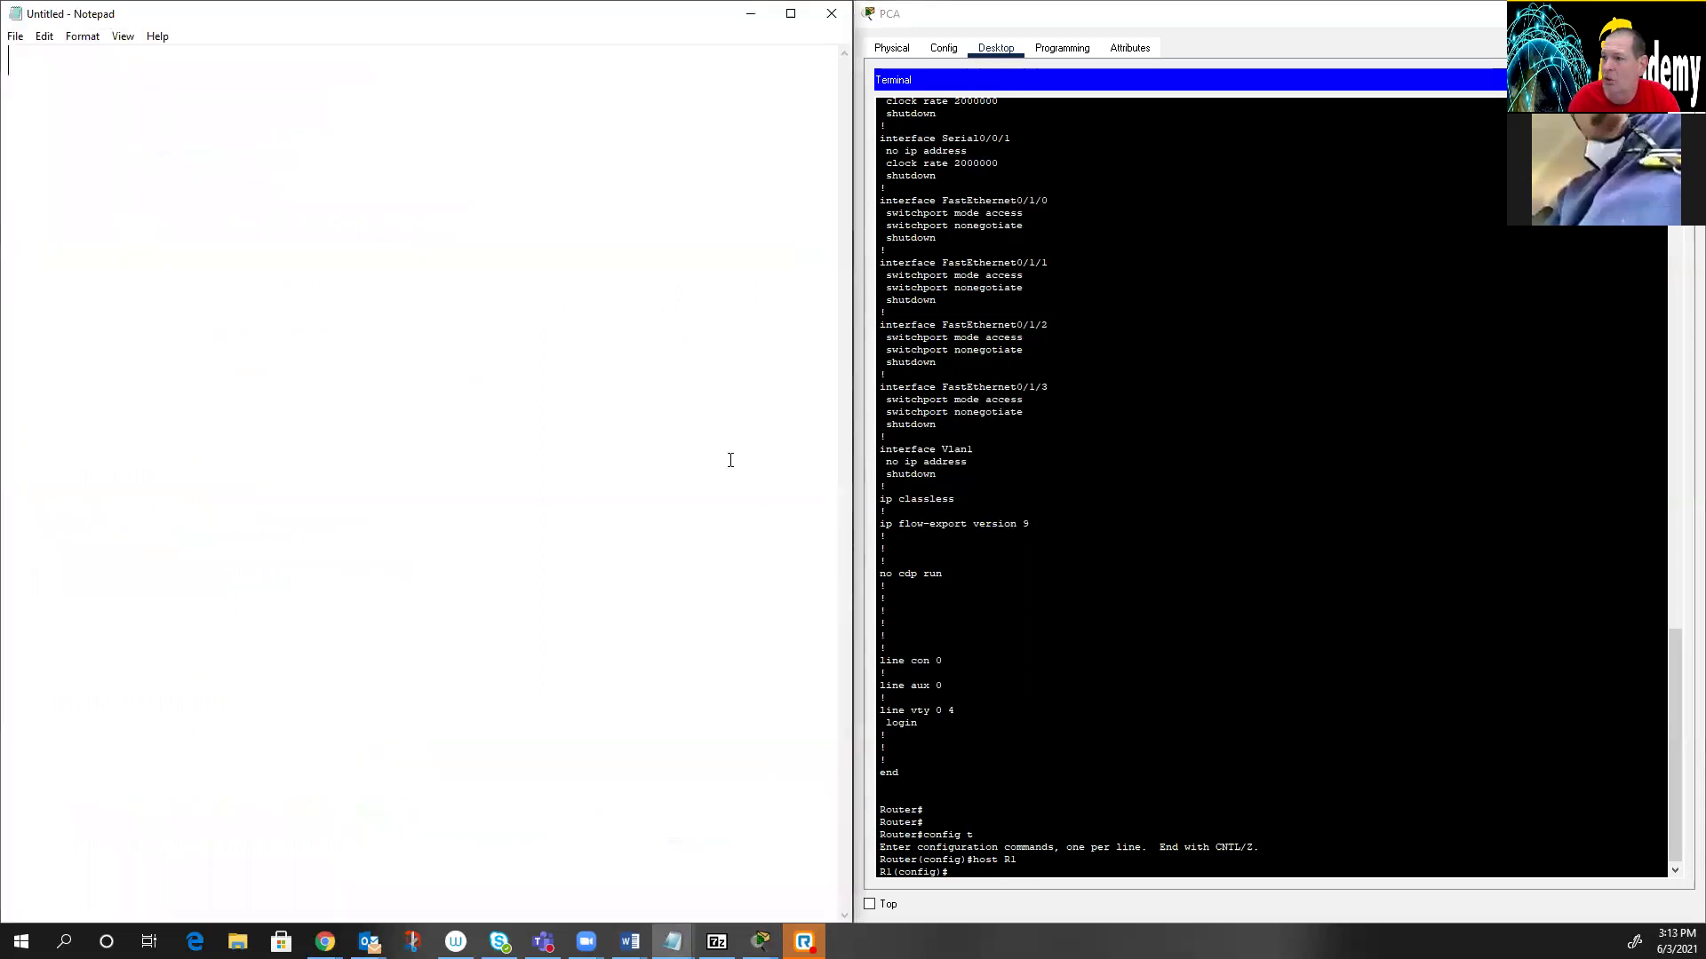
type("enalb")
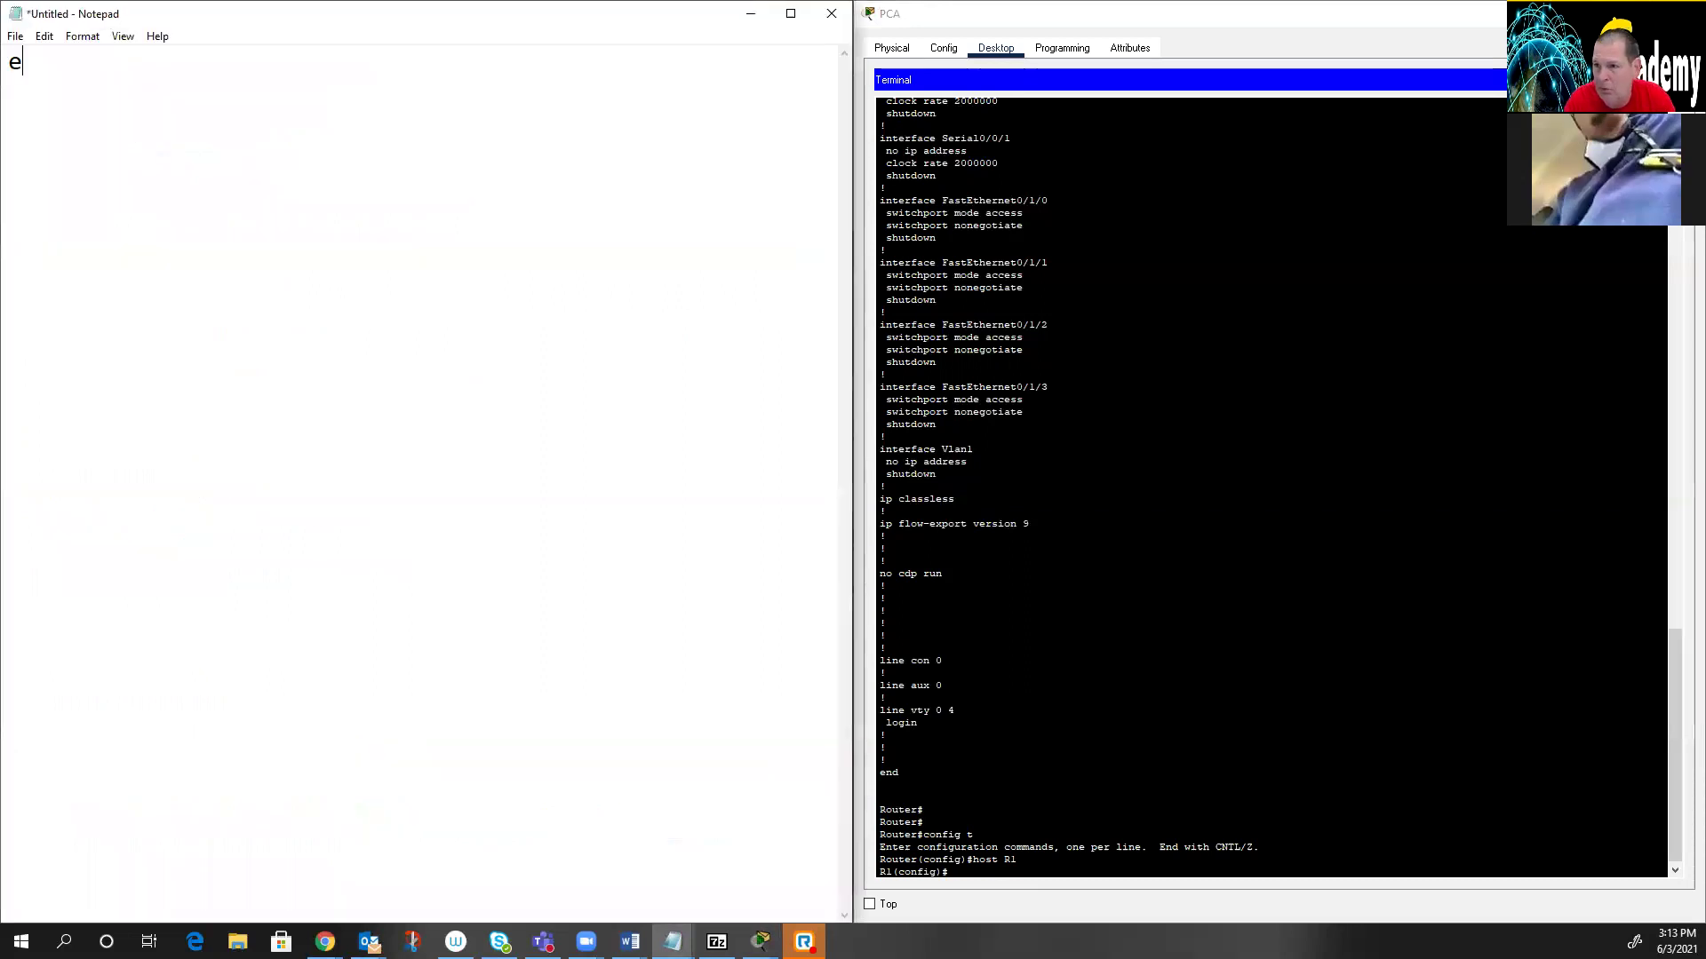
key("BackSpace")
type("b")
key("BackSpace")
key("BackSpace")
type("ble")
key("Return")
key("Return")
type("enable secre")
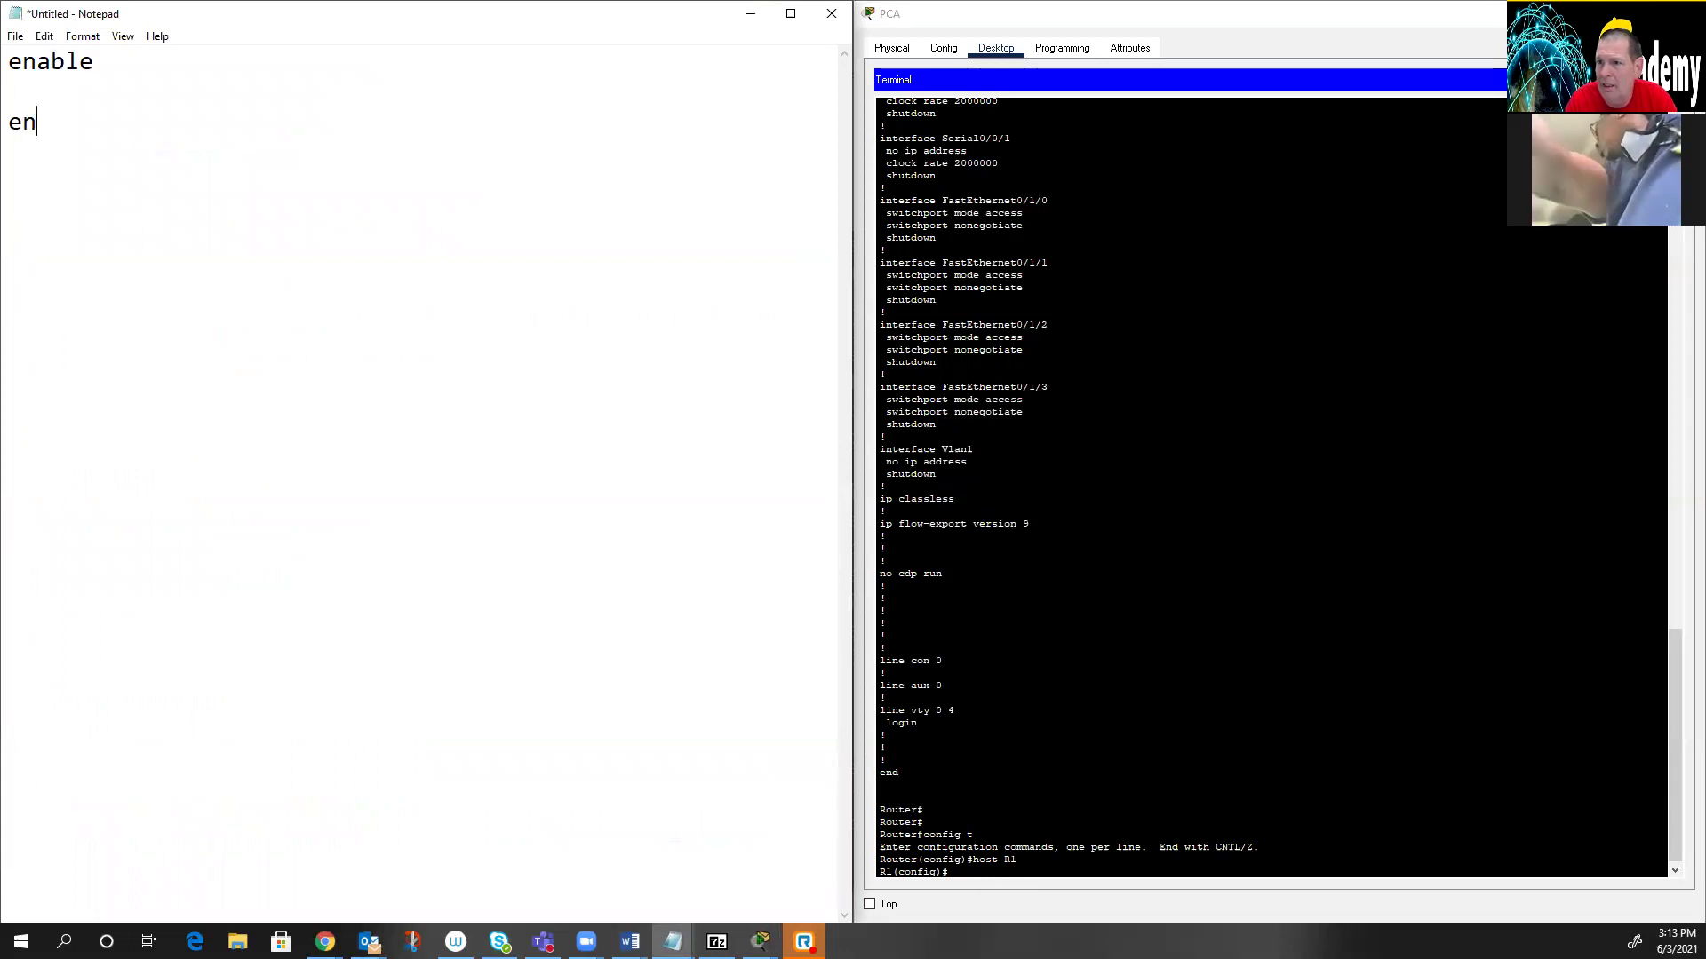
type("t")
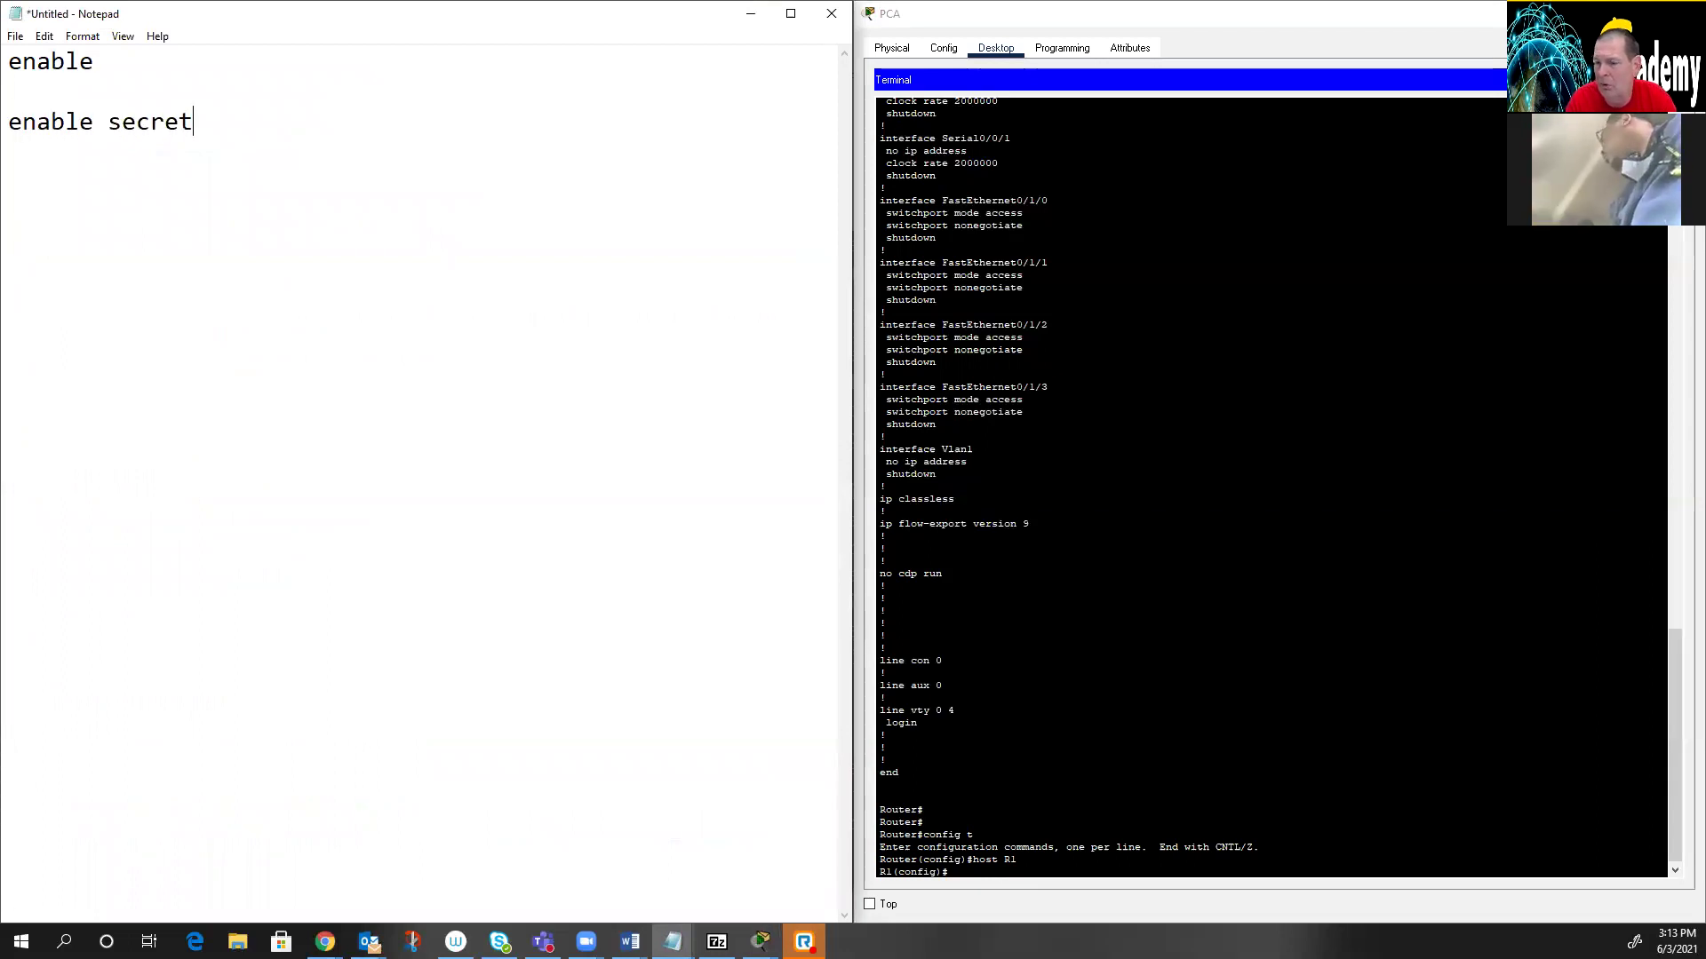
Label them '--unencrypted' and '--encrypted', then highlight the unencrypted password requirement in the instructions
key("Up")
key("Right")
key("Right")
key("Down")
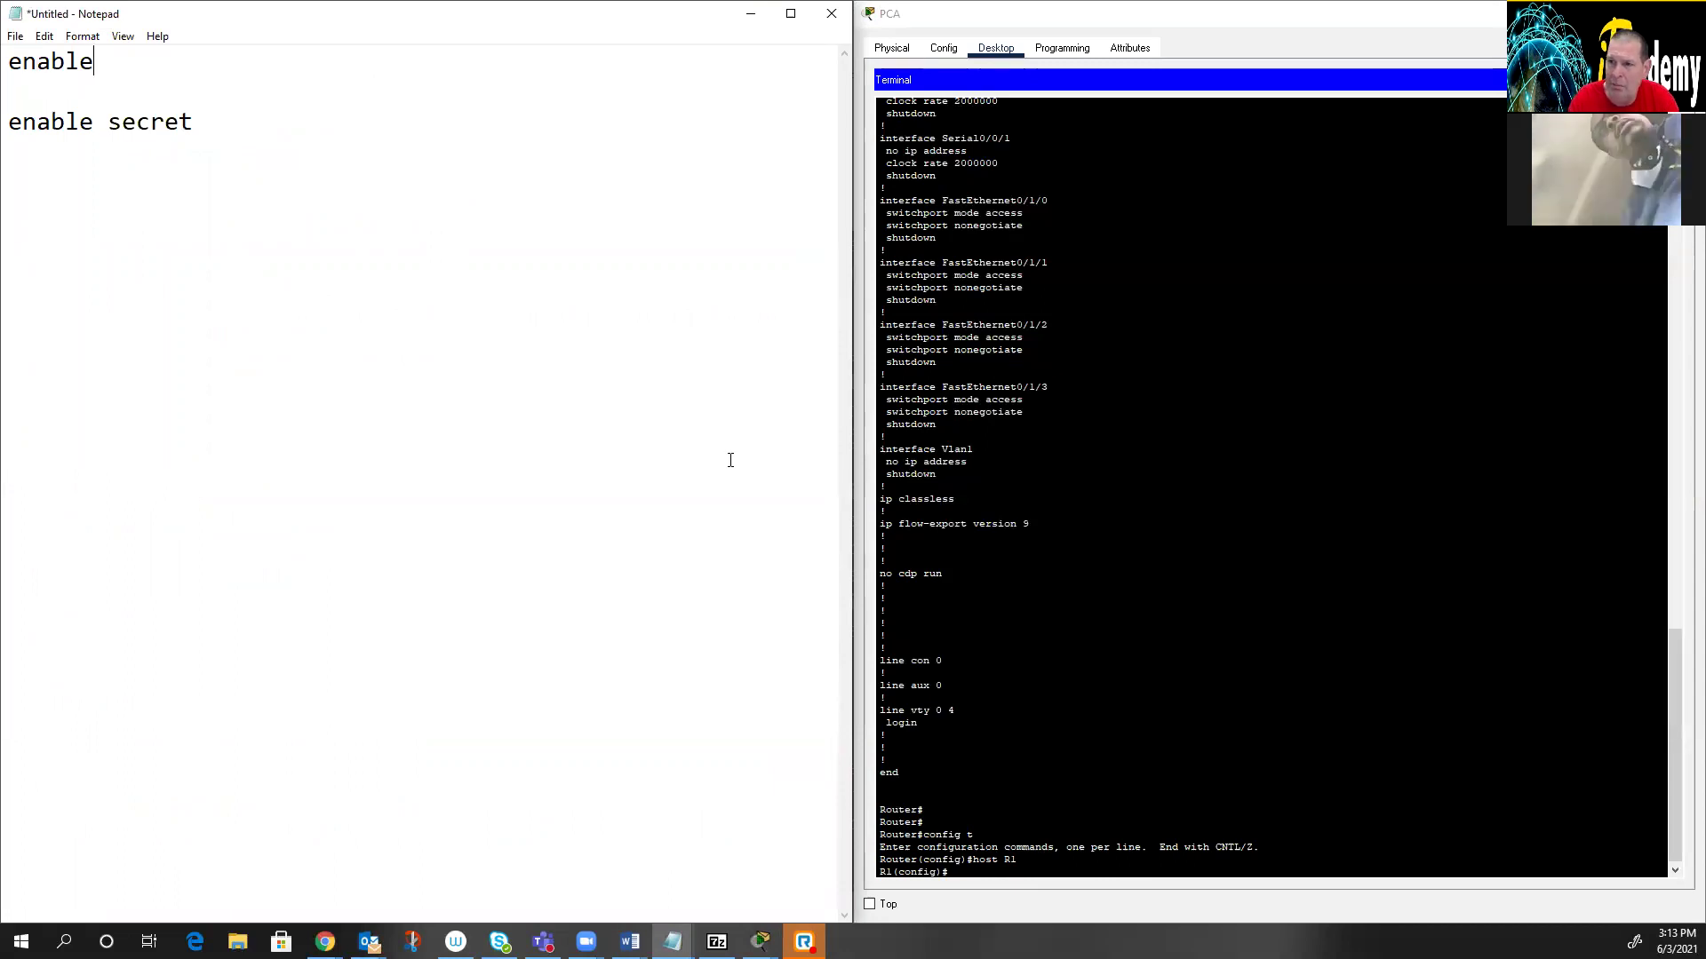
key("Left")
type("--")
key("Tab")
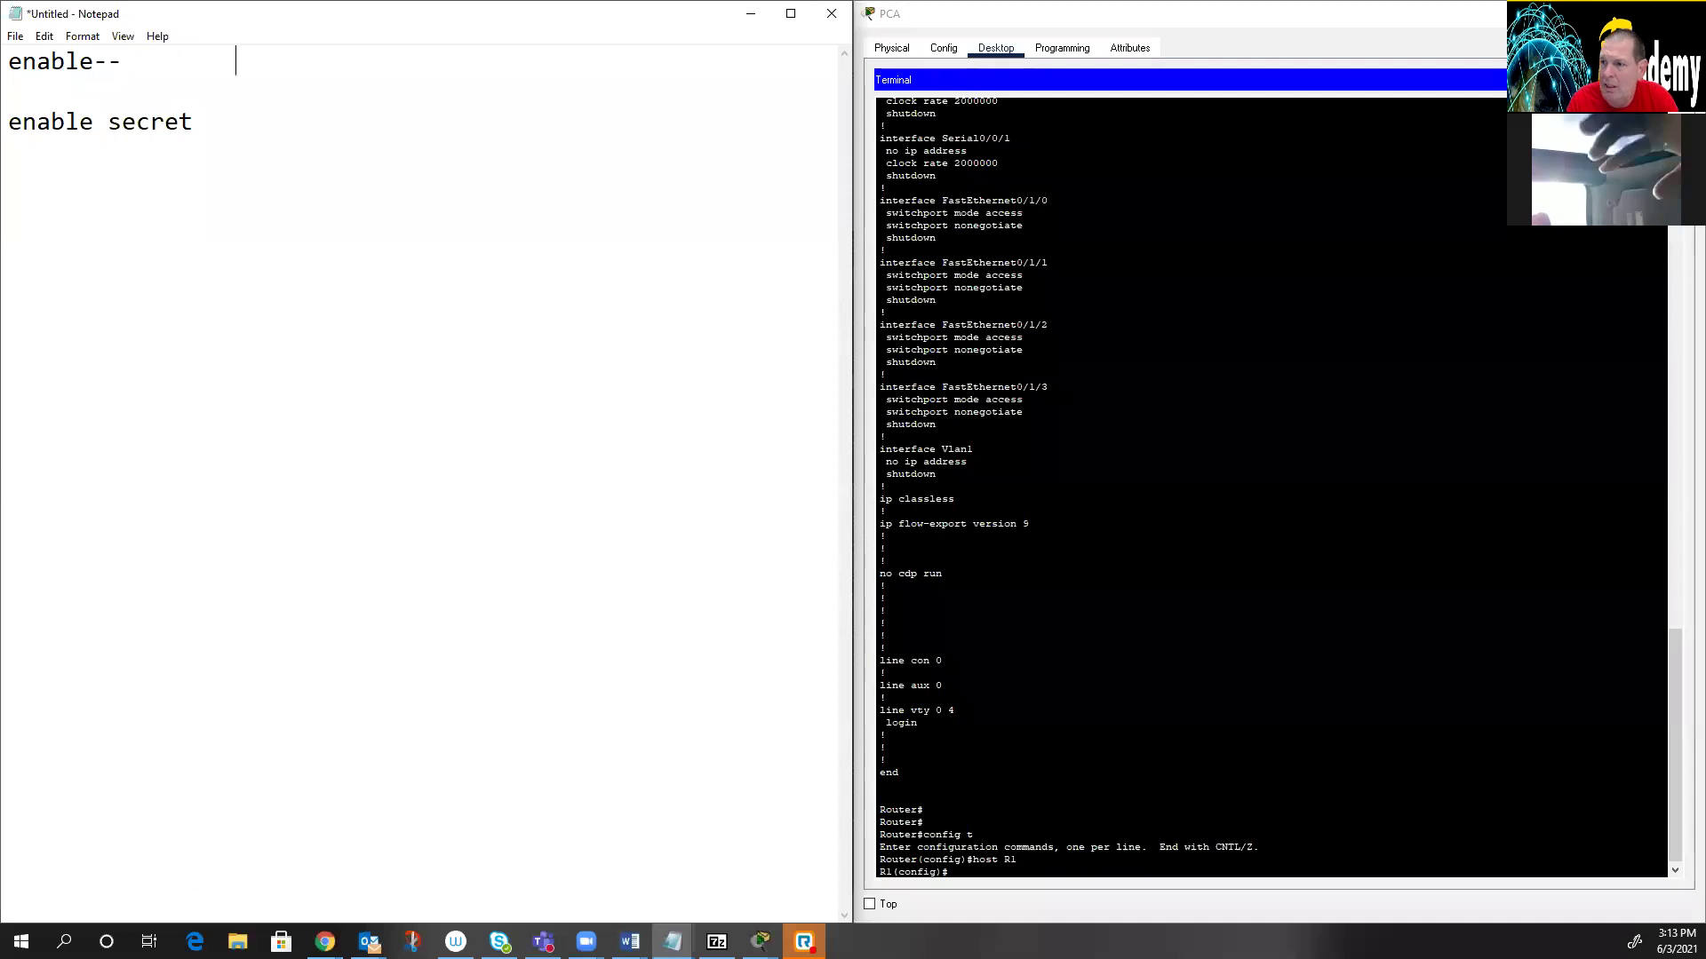
type("u")
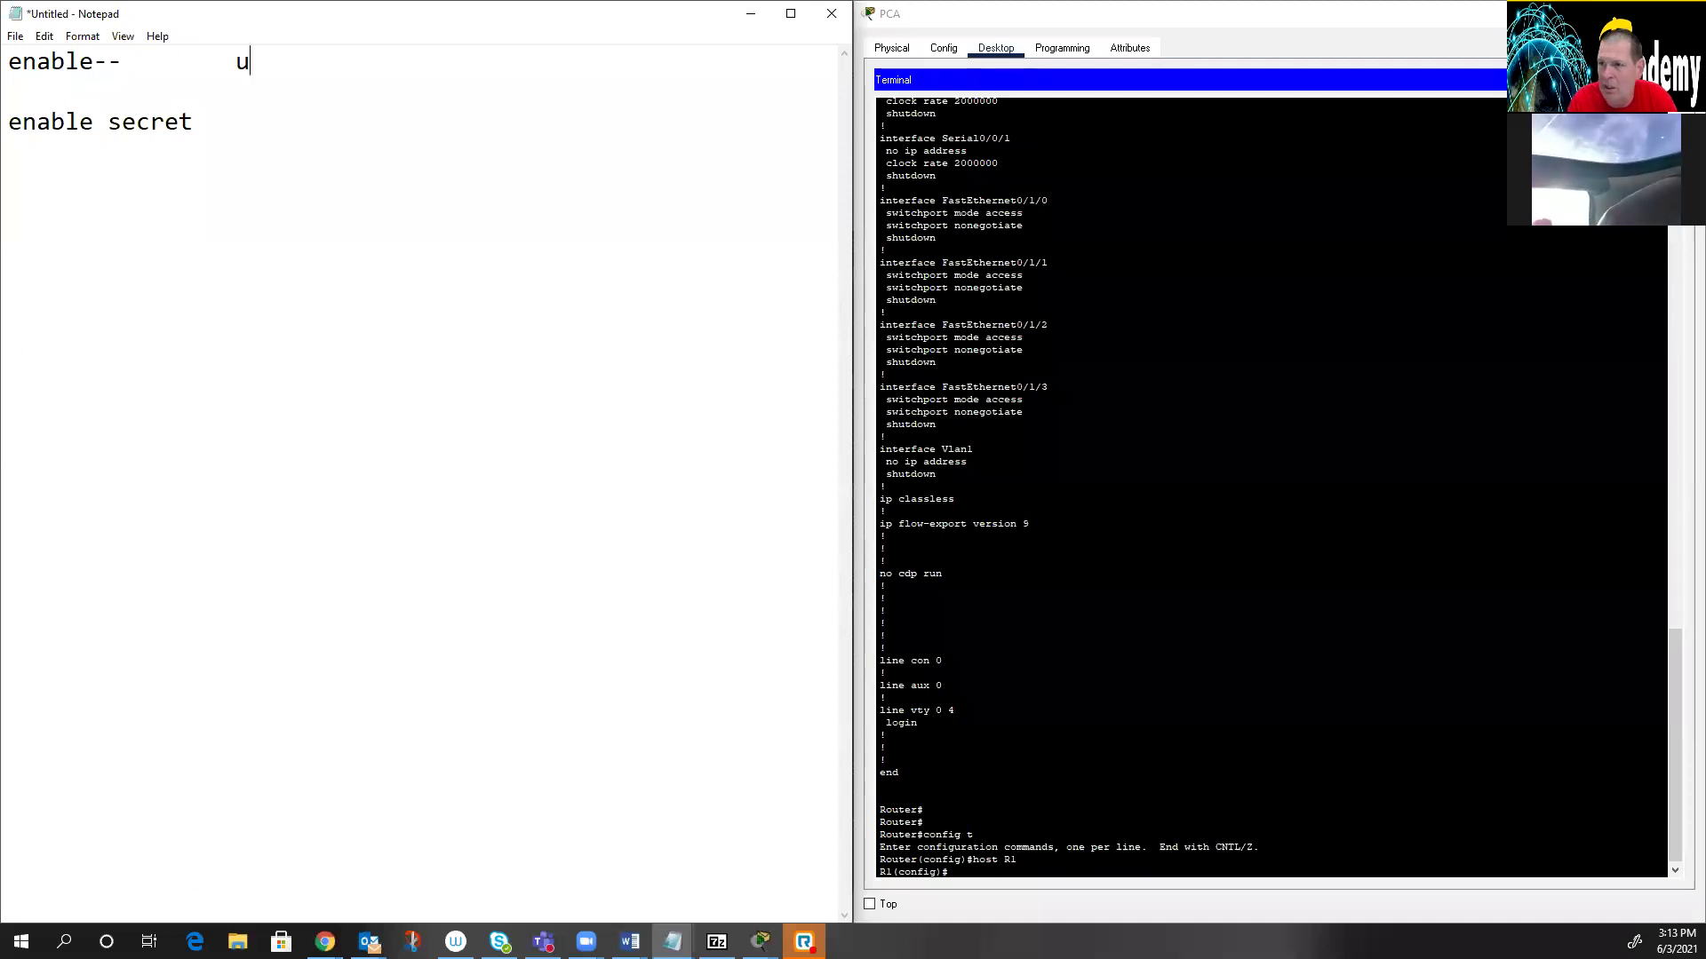
type("nencrypted")
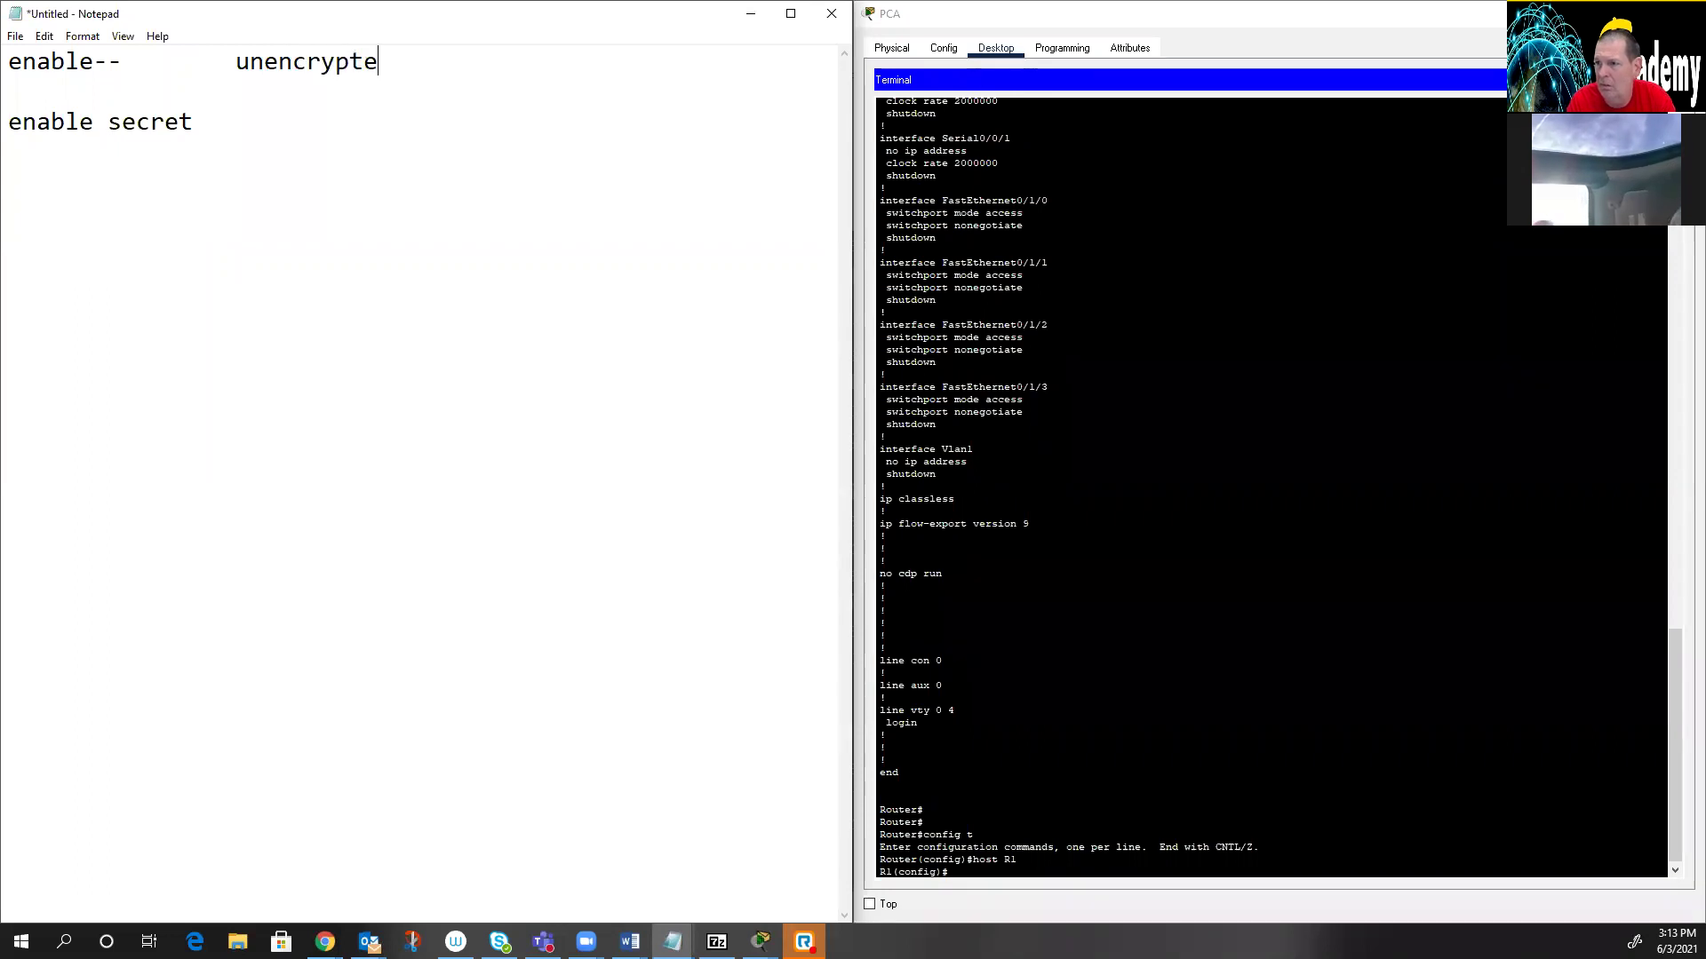
key("Right")
key("Right")
key("ctrl+Right")
key("ctrl+Right")
type("-")
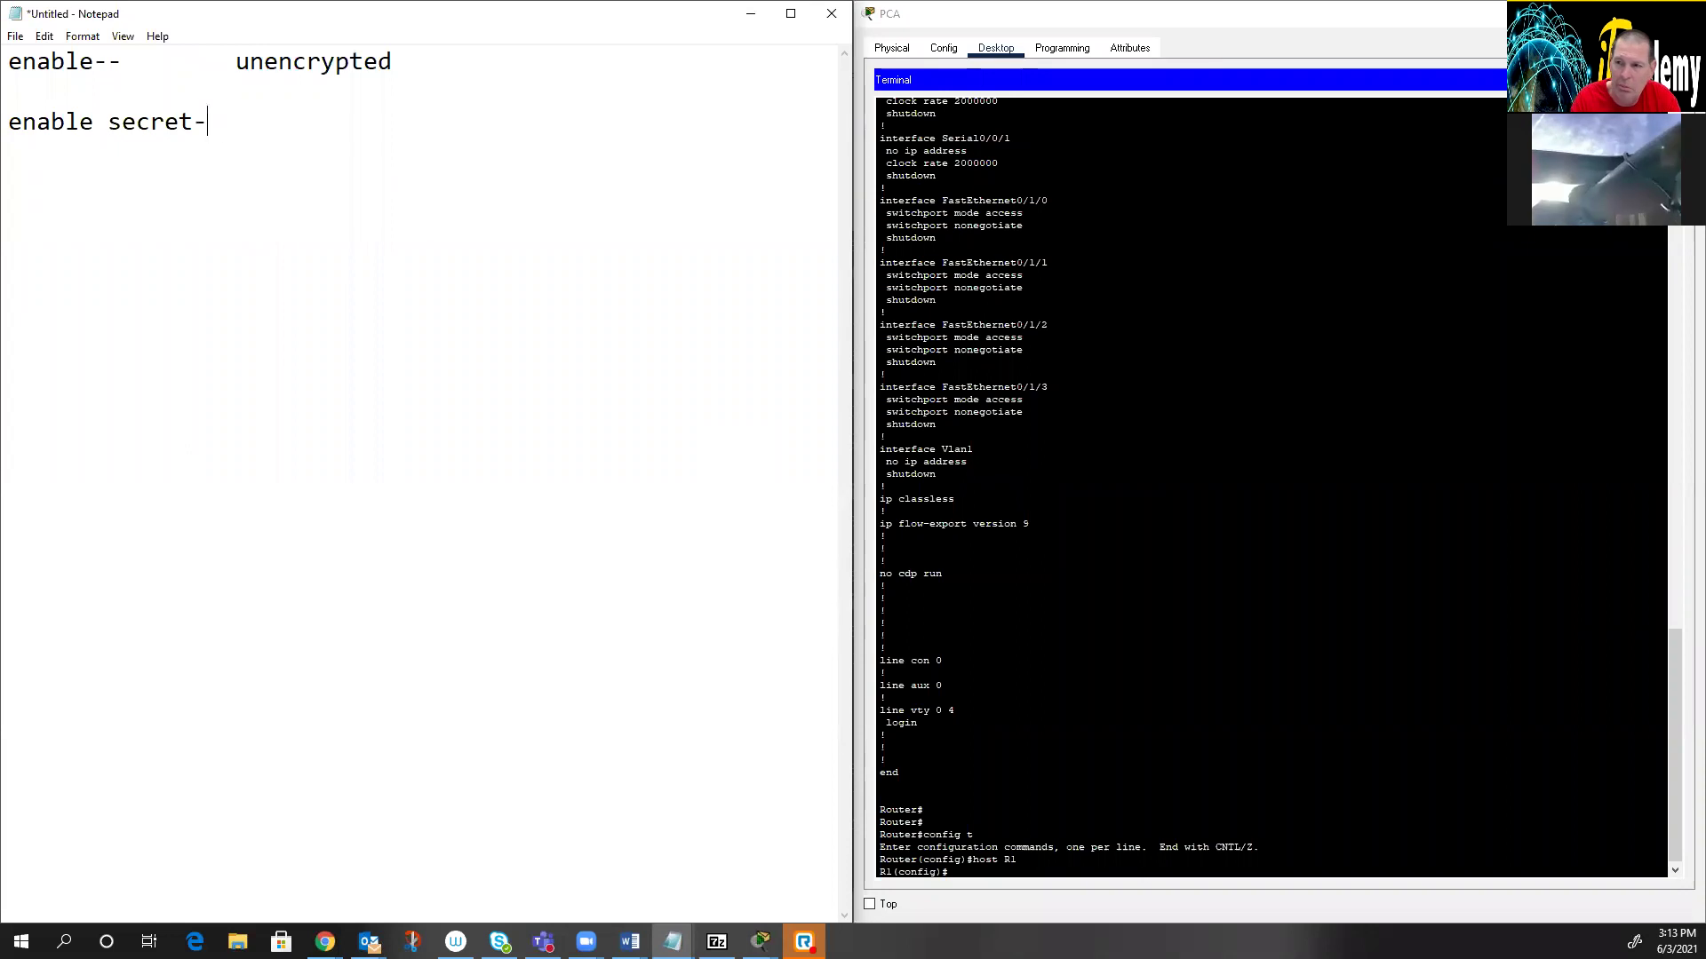
type("-encrypted")
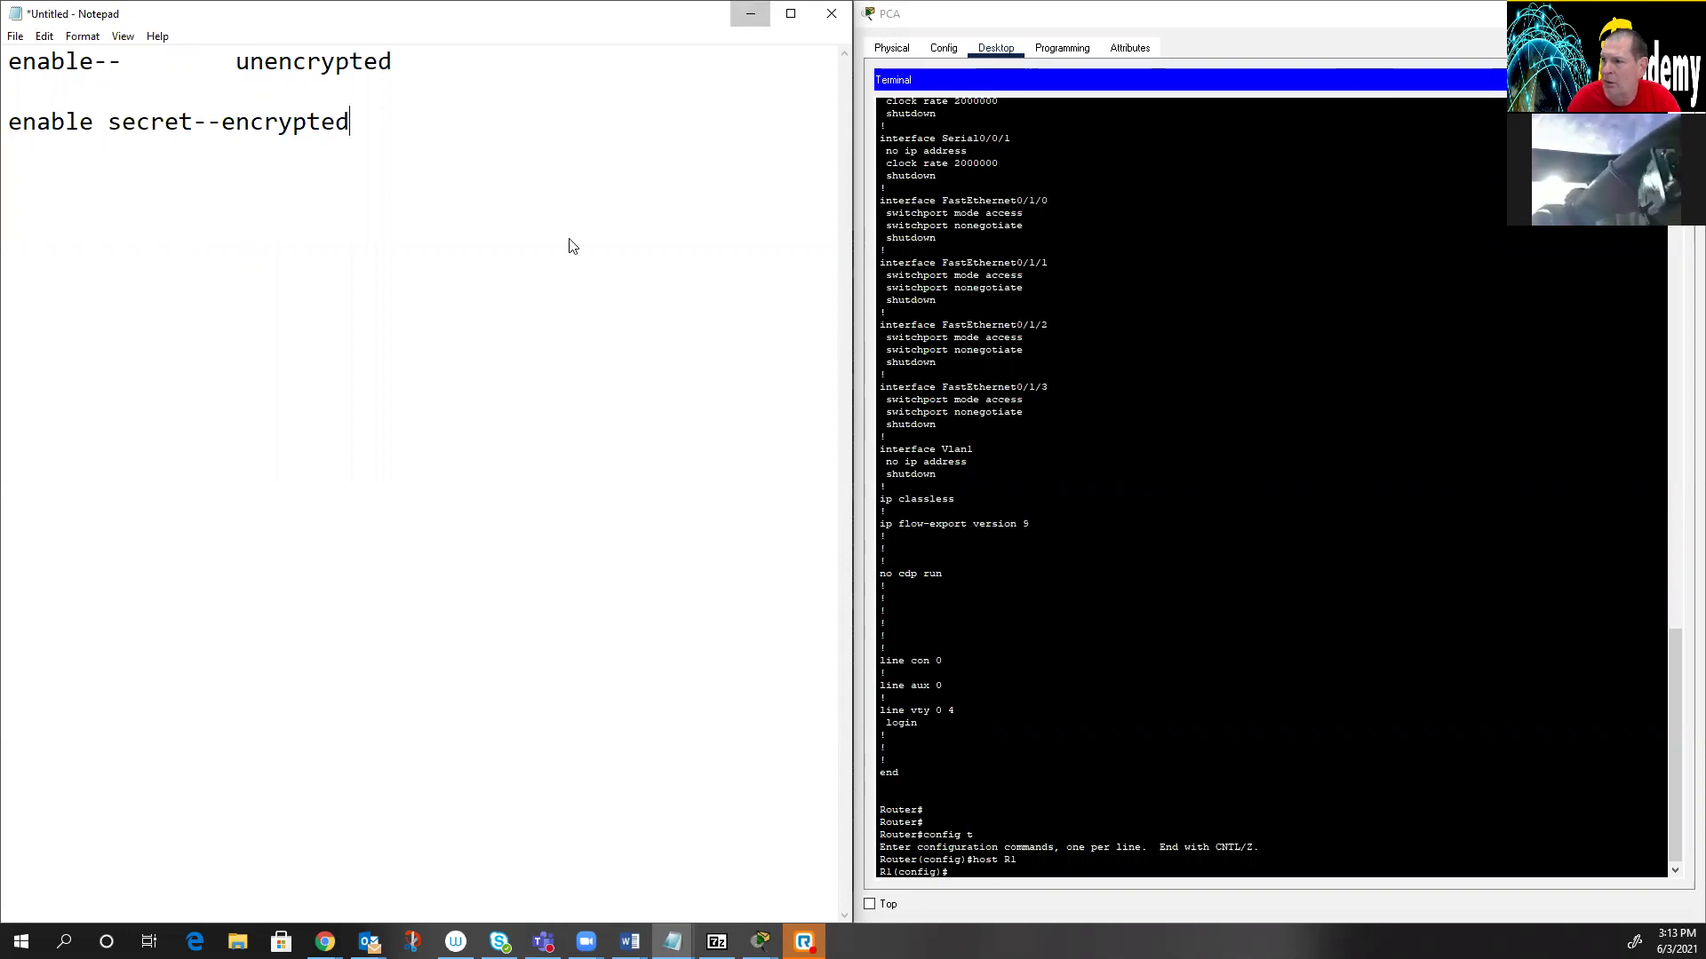
key("alt+Tab")
left_click_drag(91, 423, 294, 424)
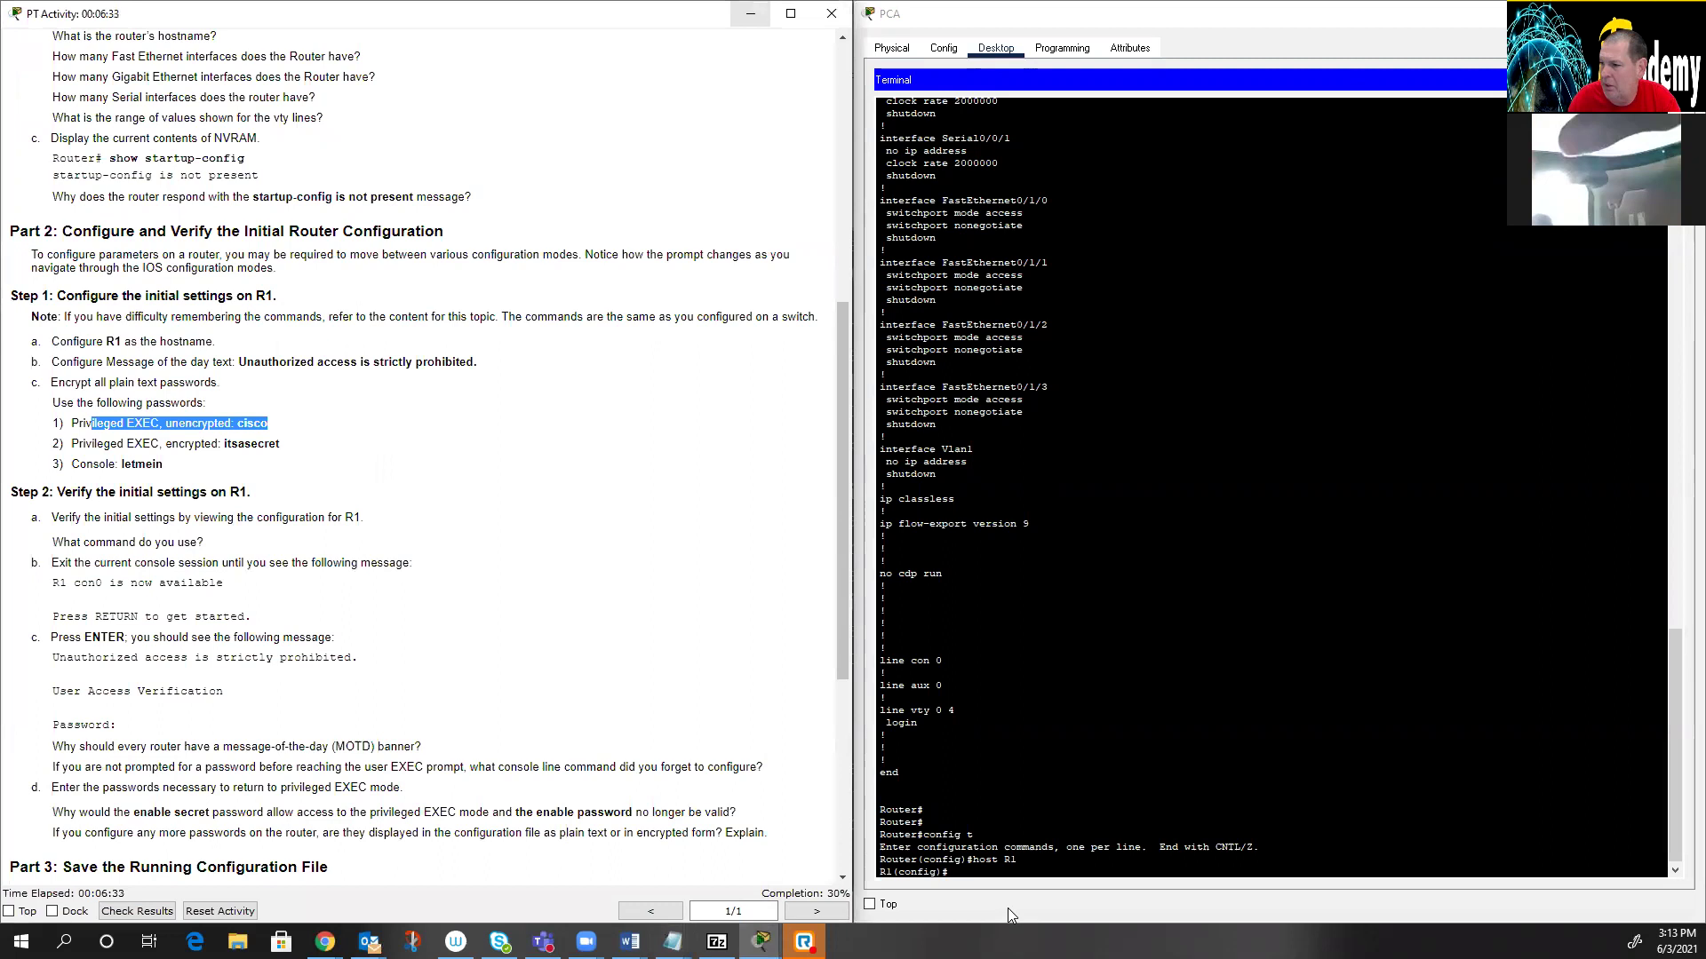
Set R1's unencrypted enable password to the value given in the instructions
left_click(994, 850)
type("ena")
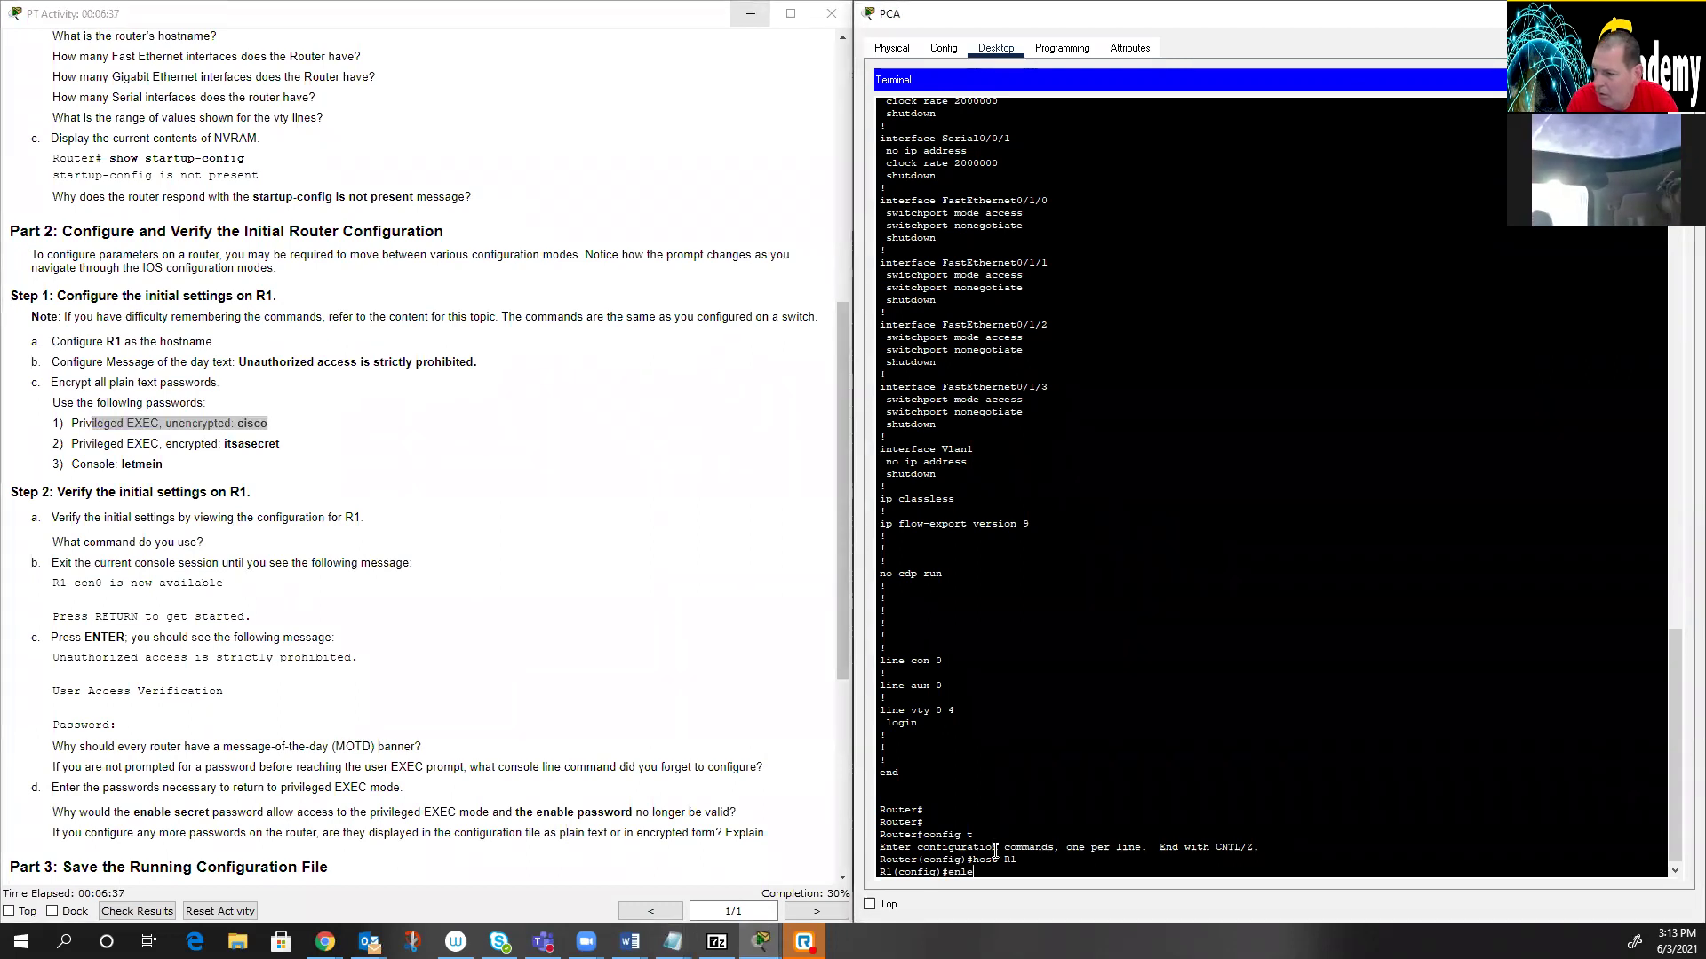
key("Tab")
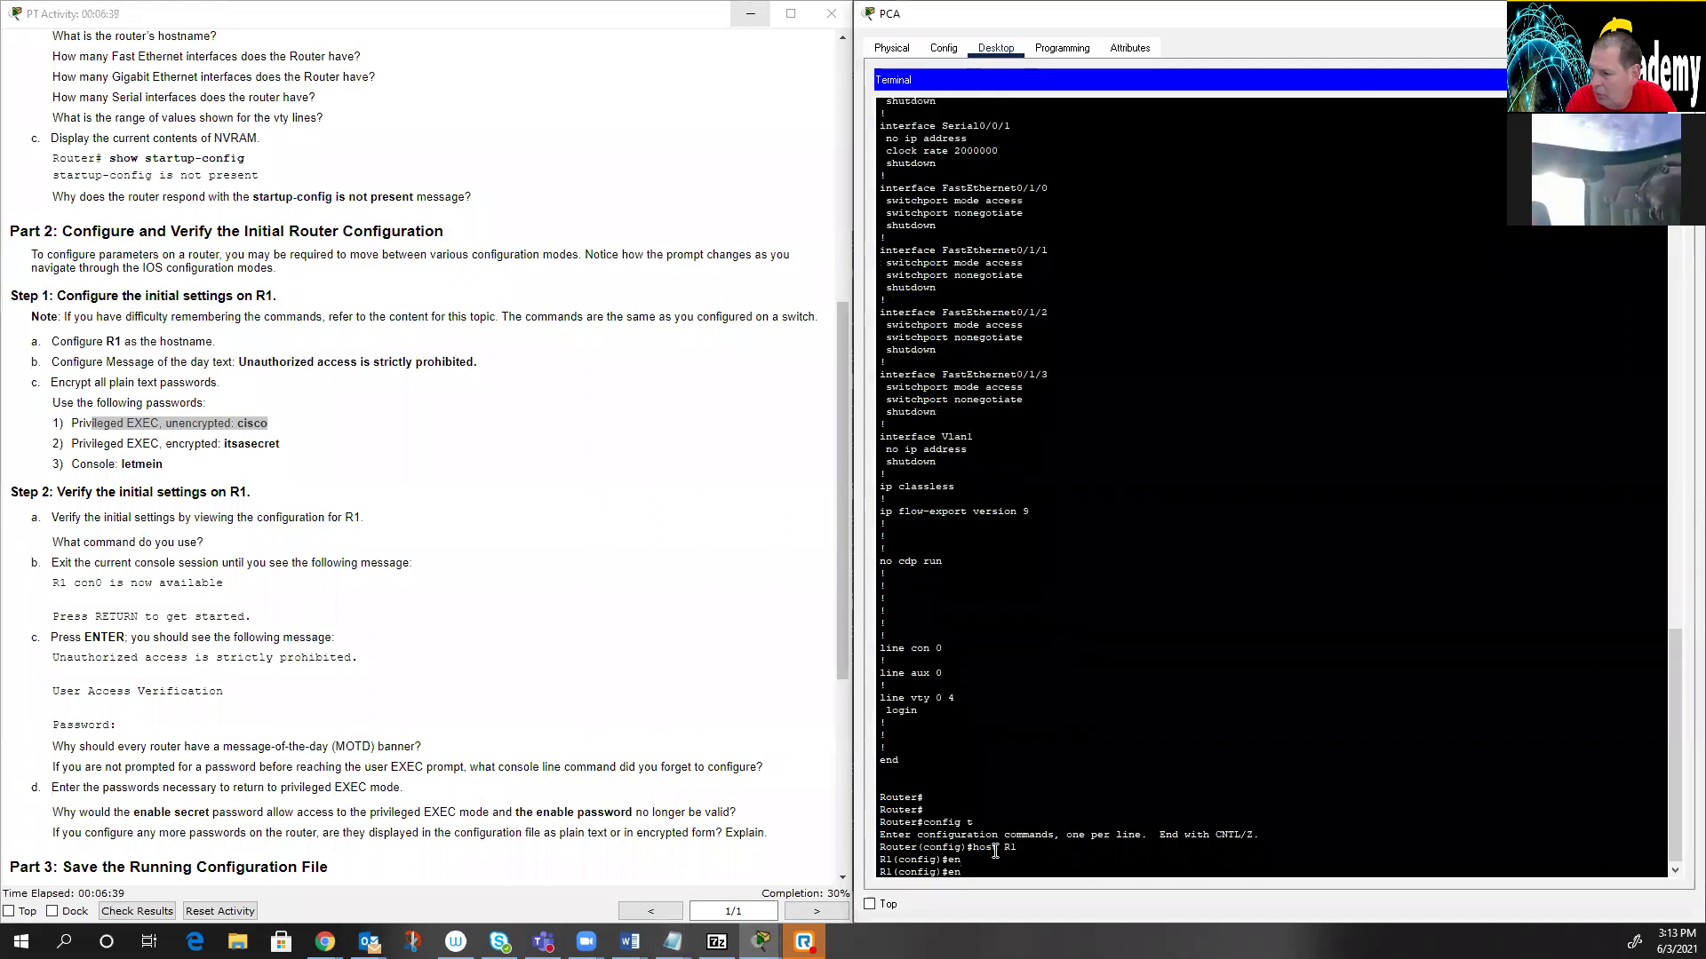
key("Tab")
type("pasq")
key("Tab")
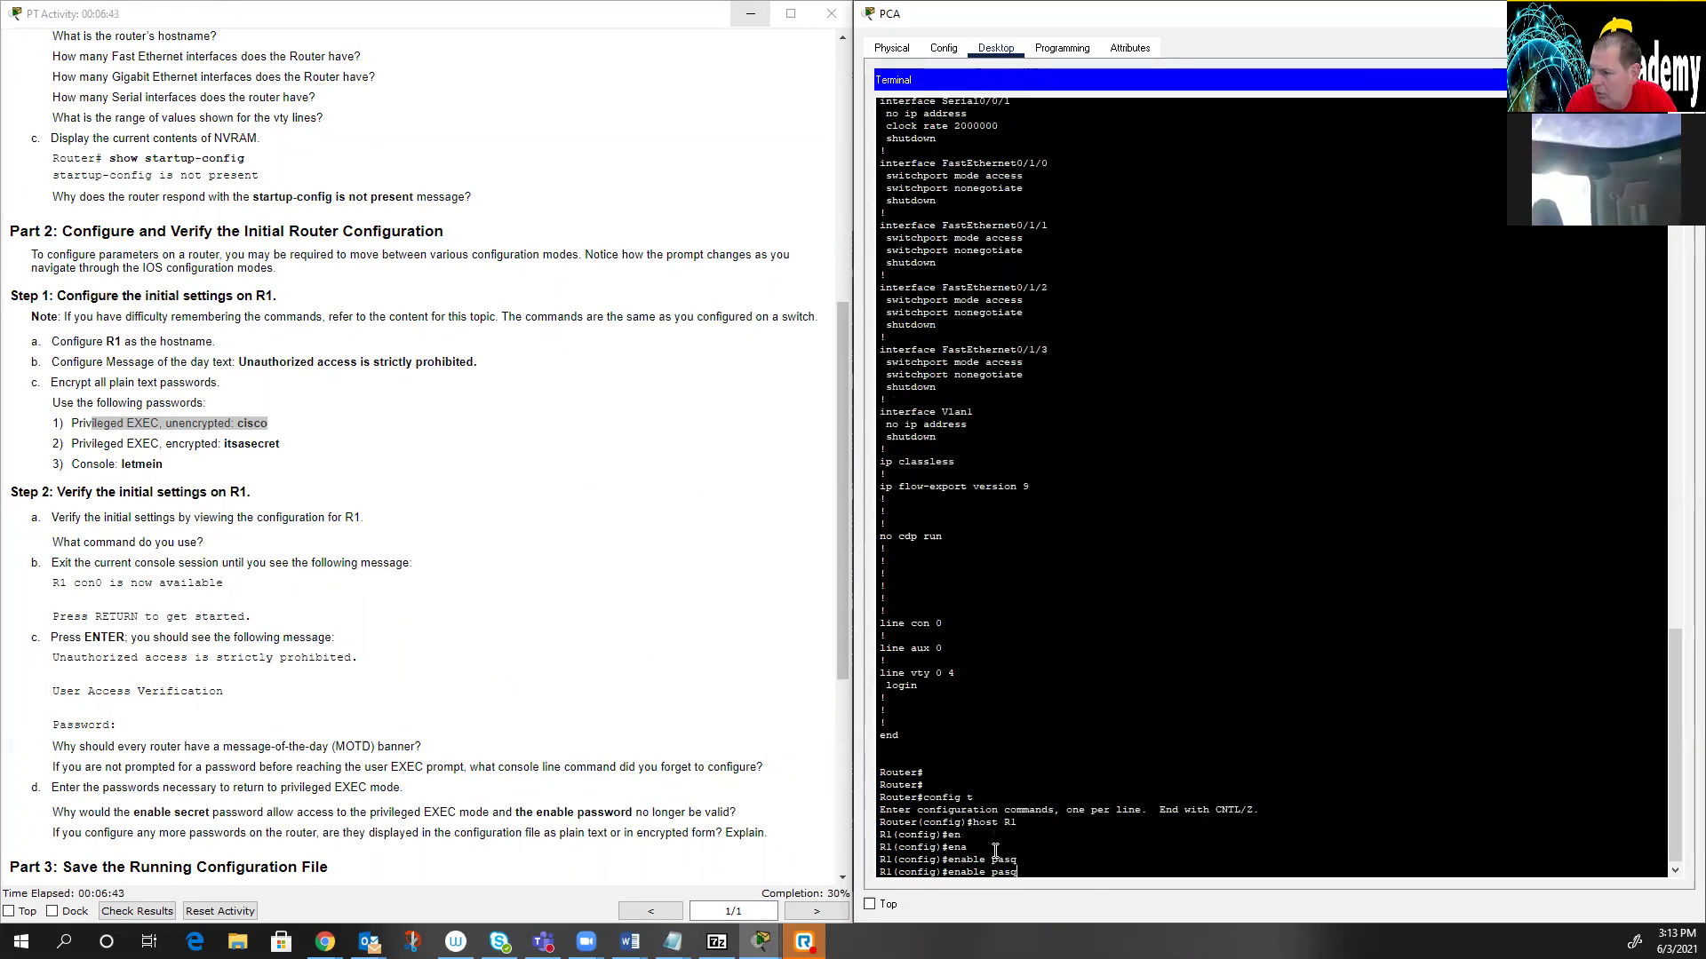
key("Tab")
type("cisco")
key("Return")
Set R1's encrypted enable secret to the value given in the instructions
type("enable secret")
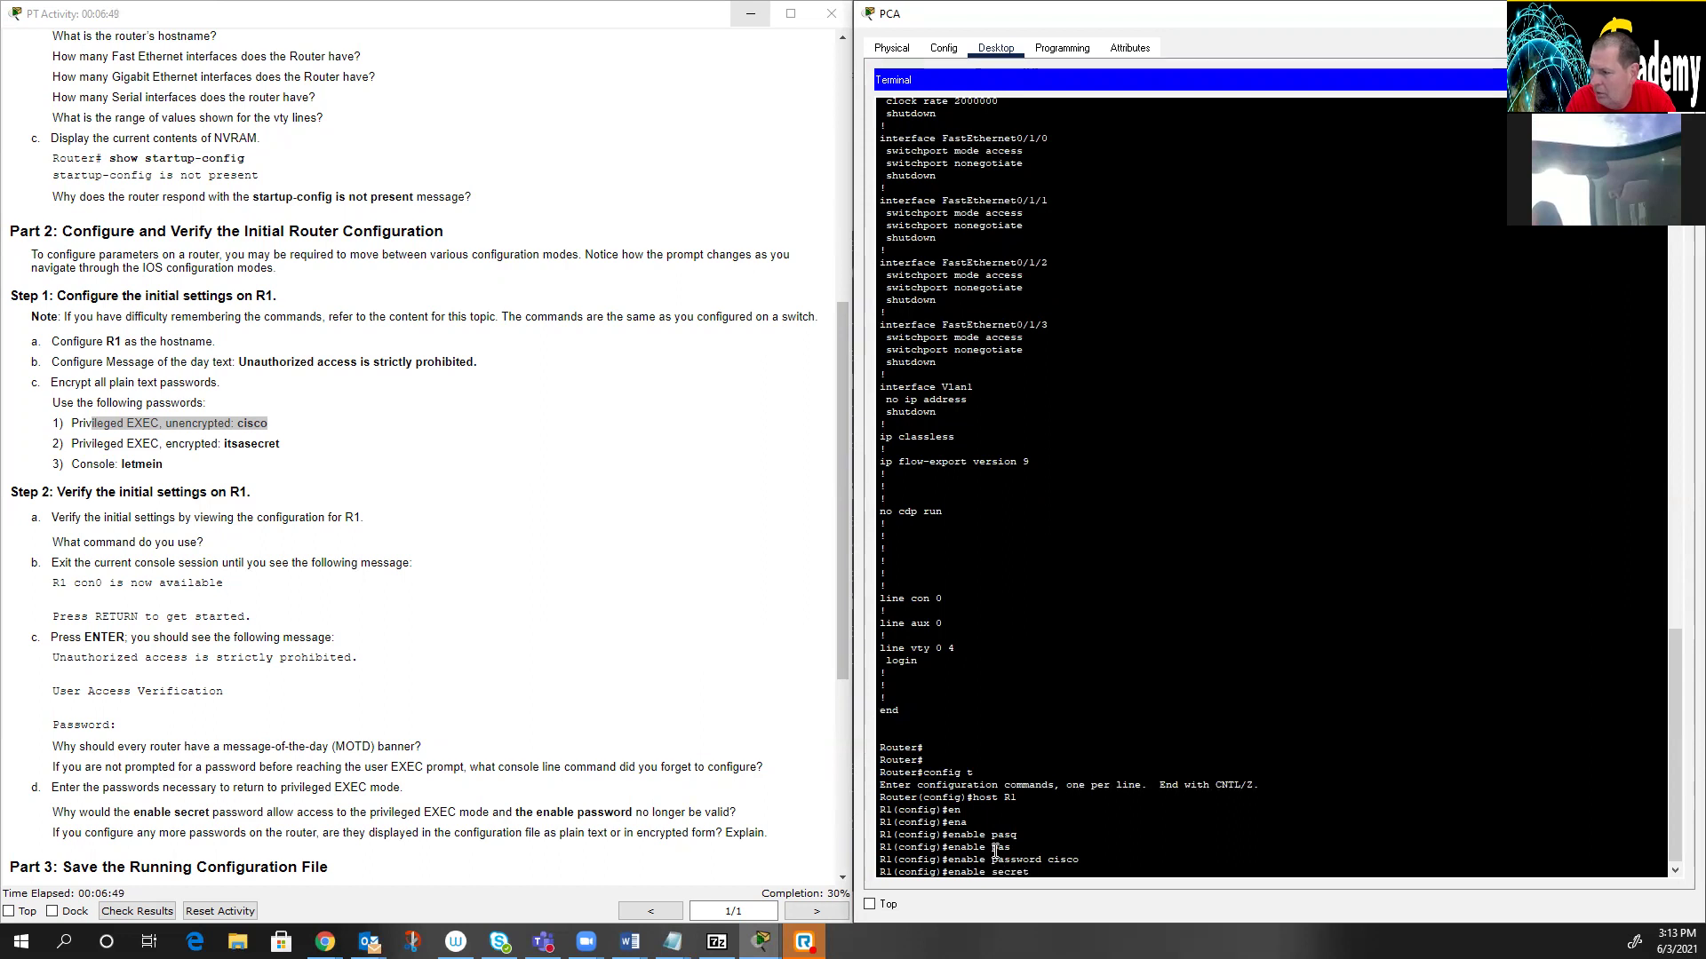
type(" itsascret")
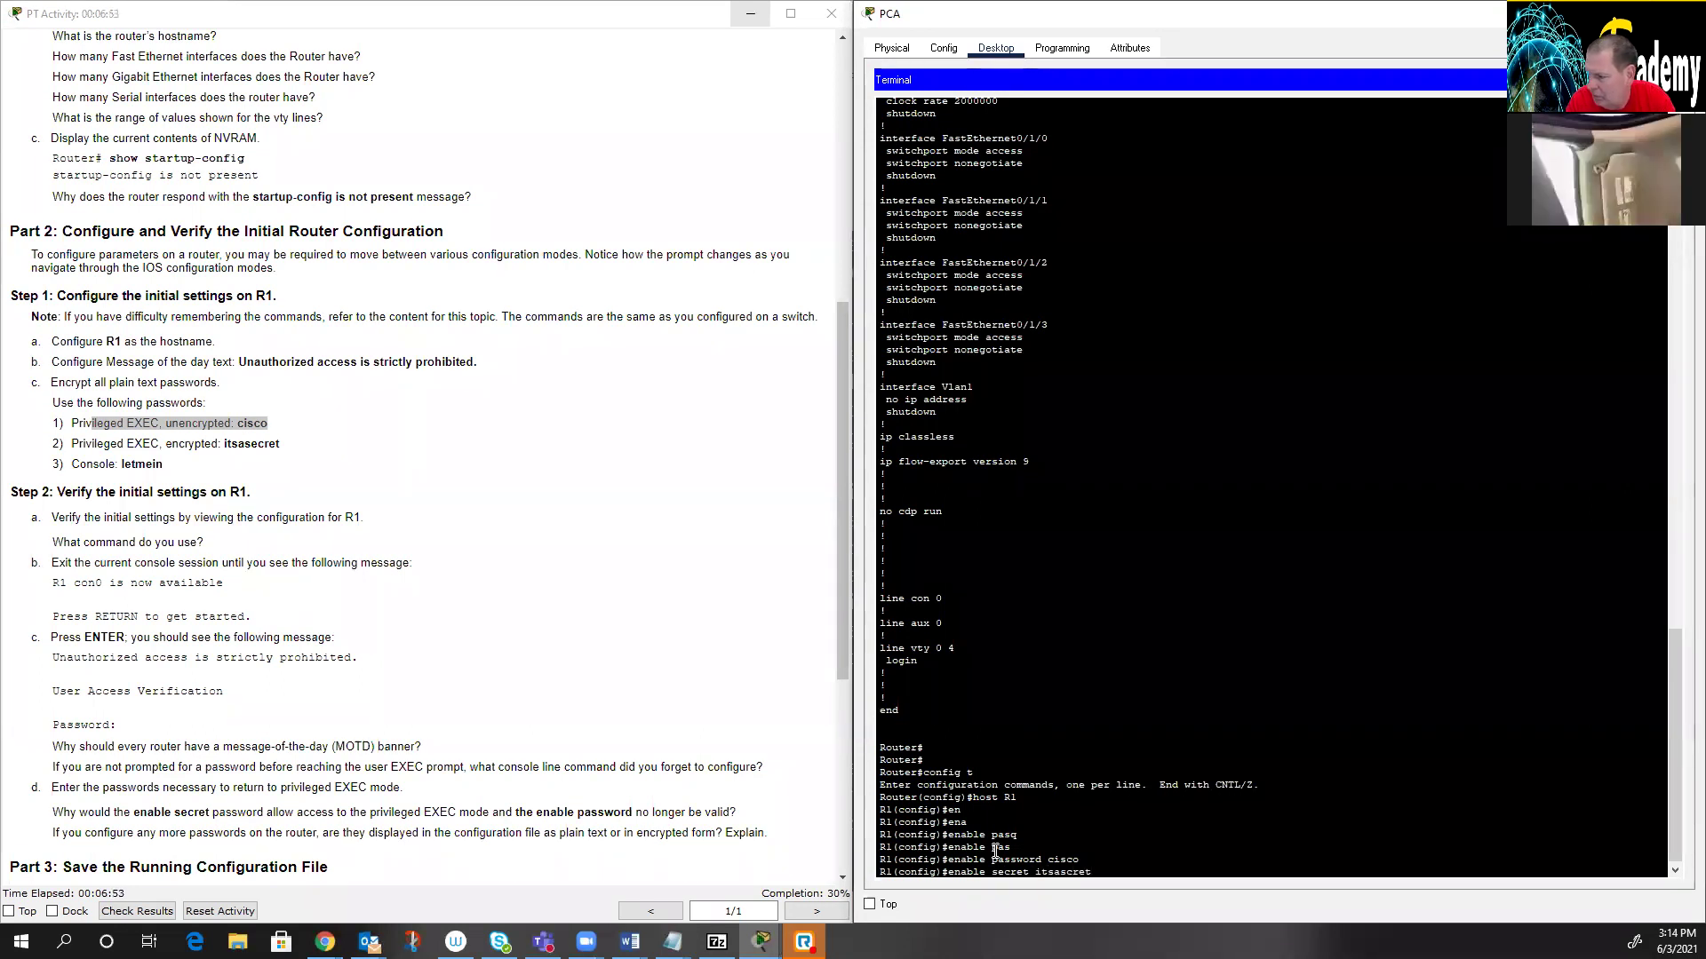
key("BackSpace")
key("BackSpace")
key("BackSpace")
key("BackSpace")
key("BackSpace")
key("BackSpace")
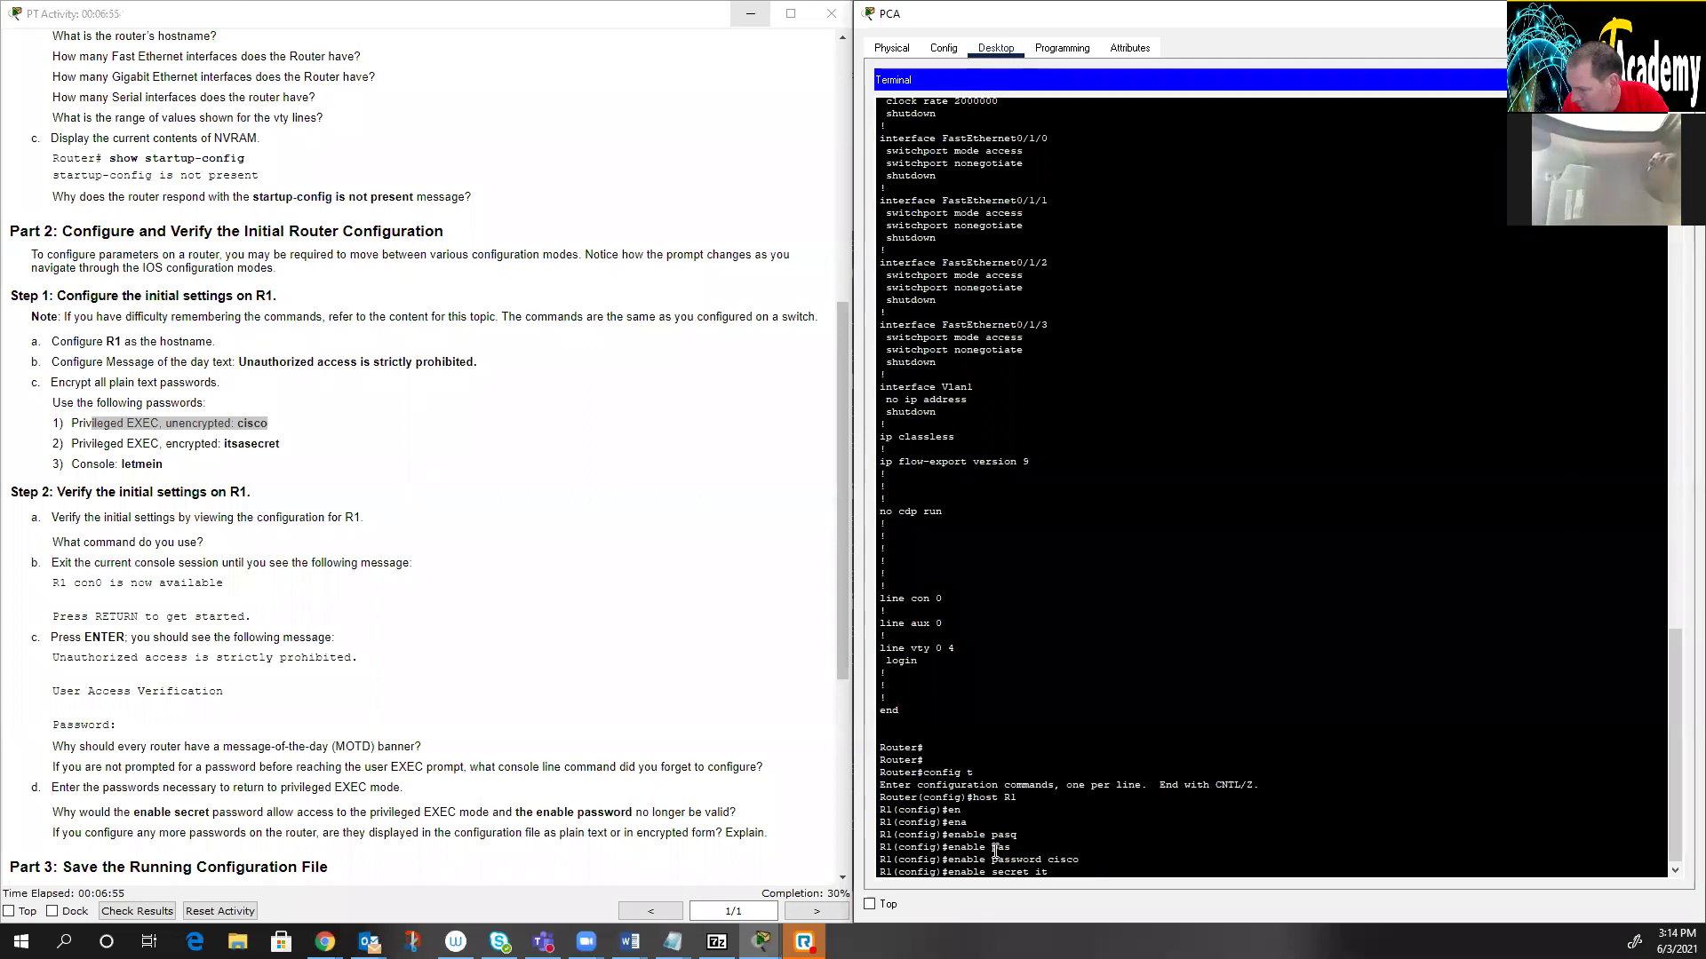
type("sasecret")
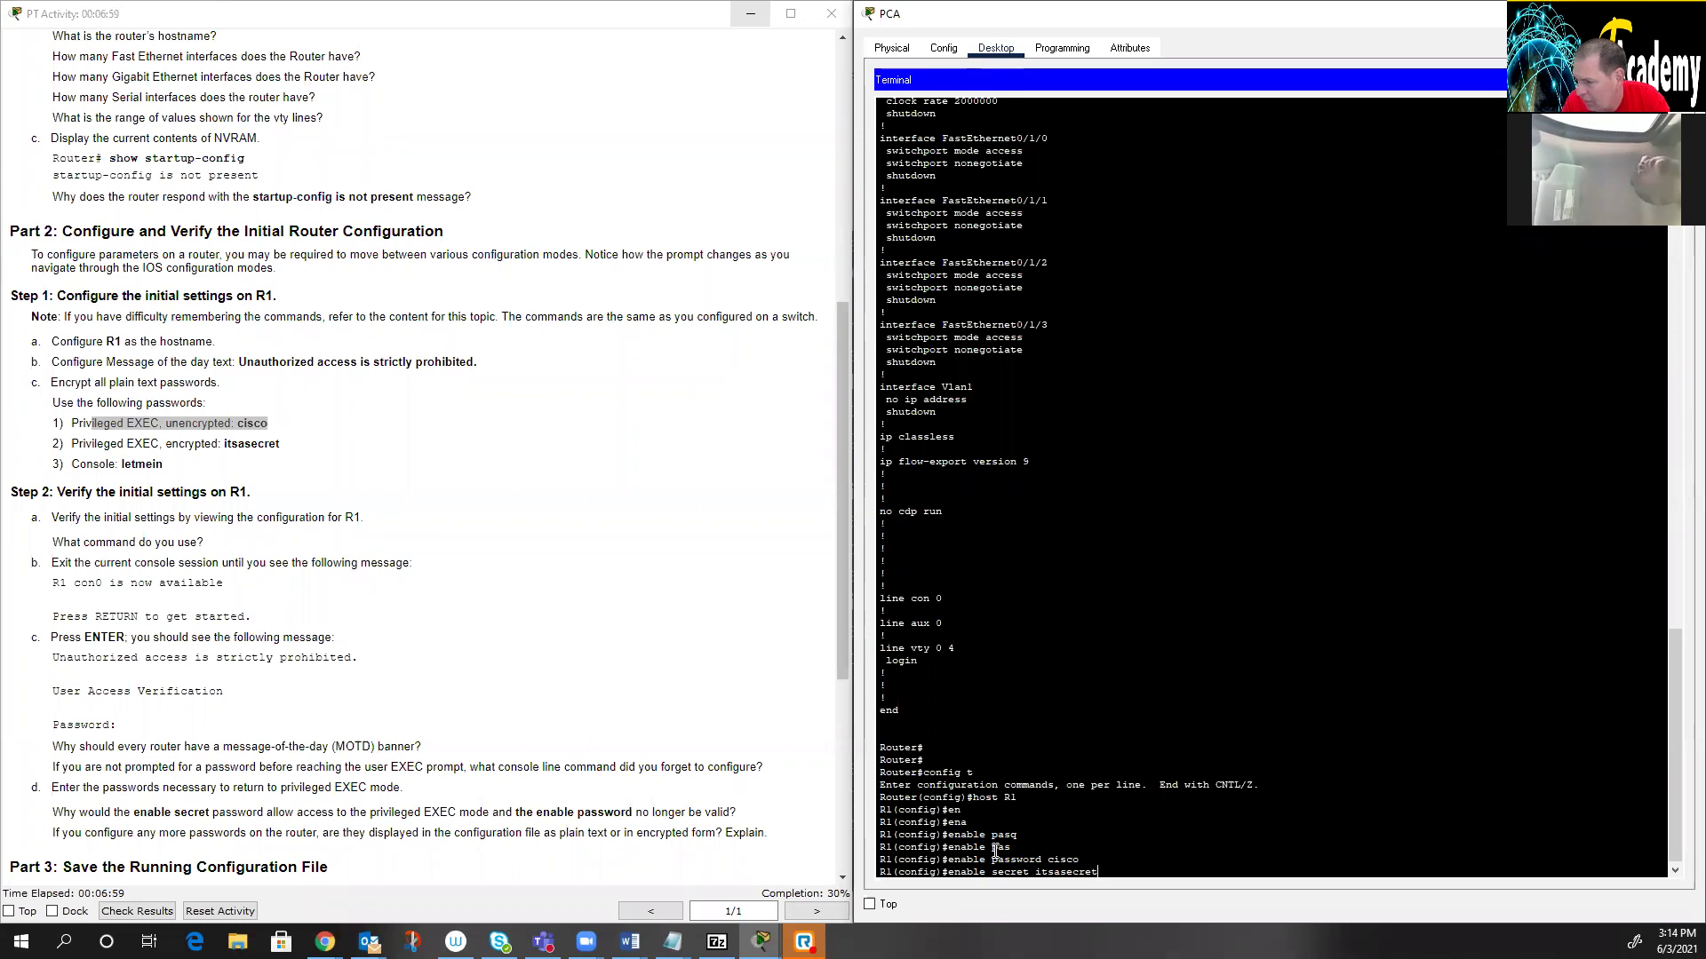
key("Return")
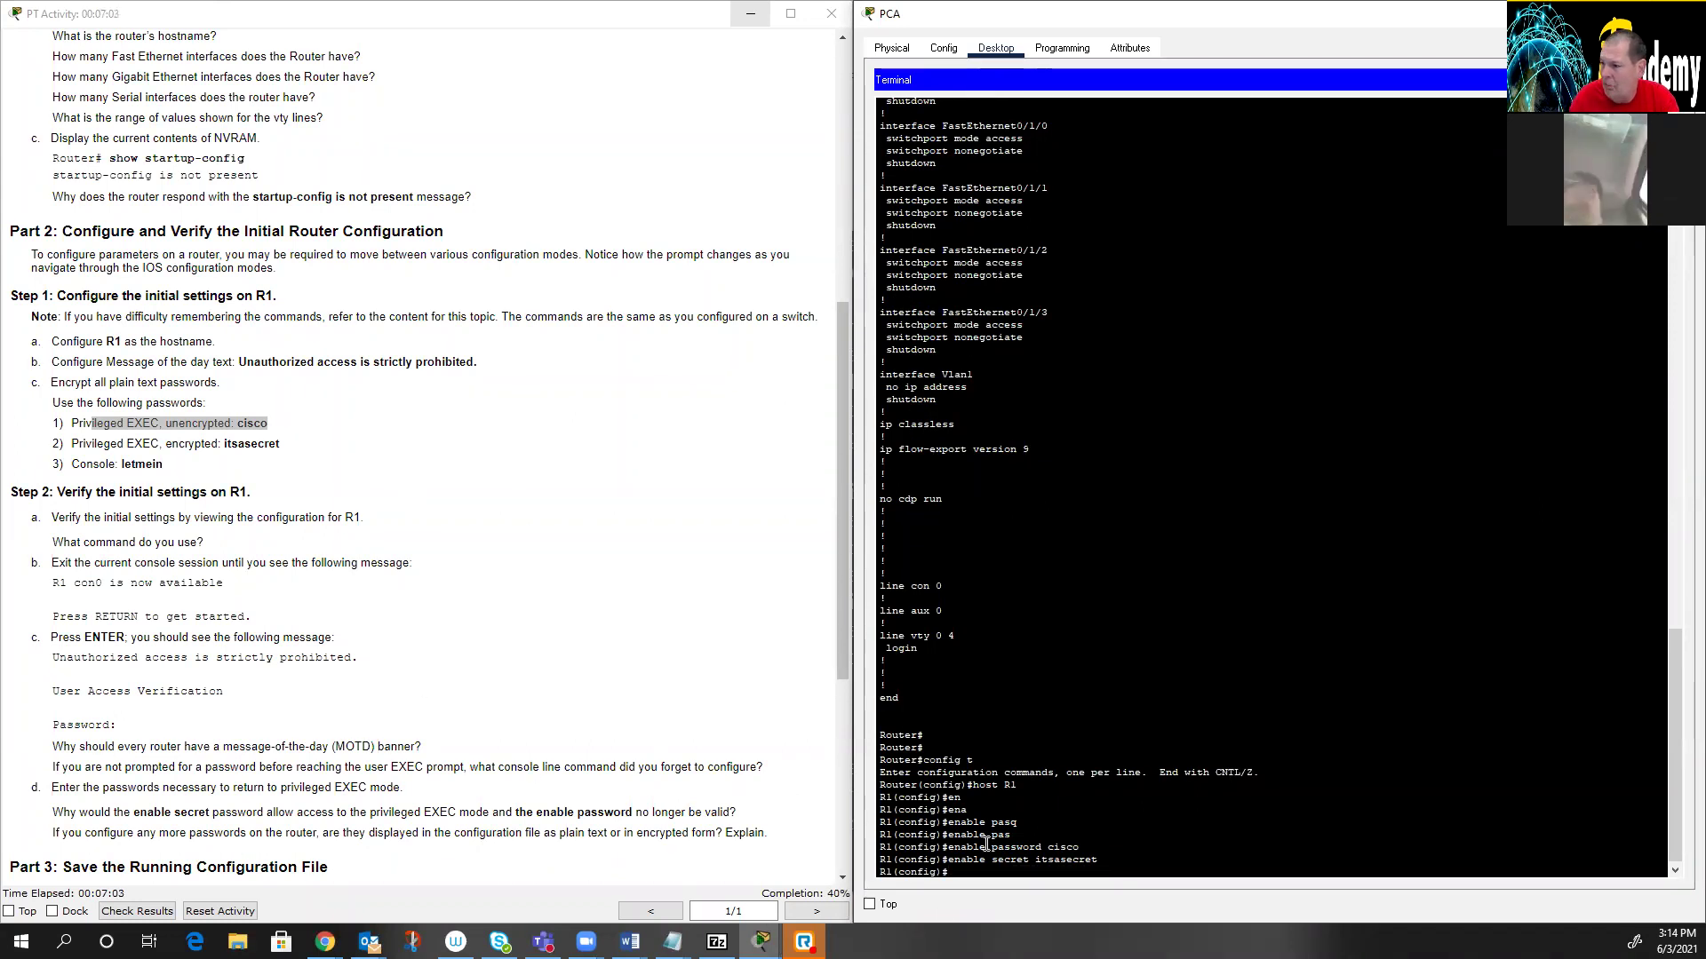
Create a MOTD banner reading 'Unauthorized access is strictly prohibited', closed with the # delimiter
type("banner ")
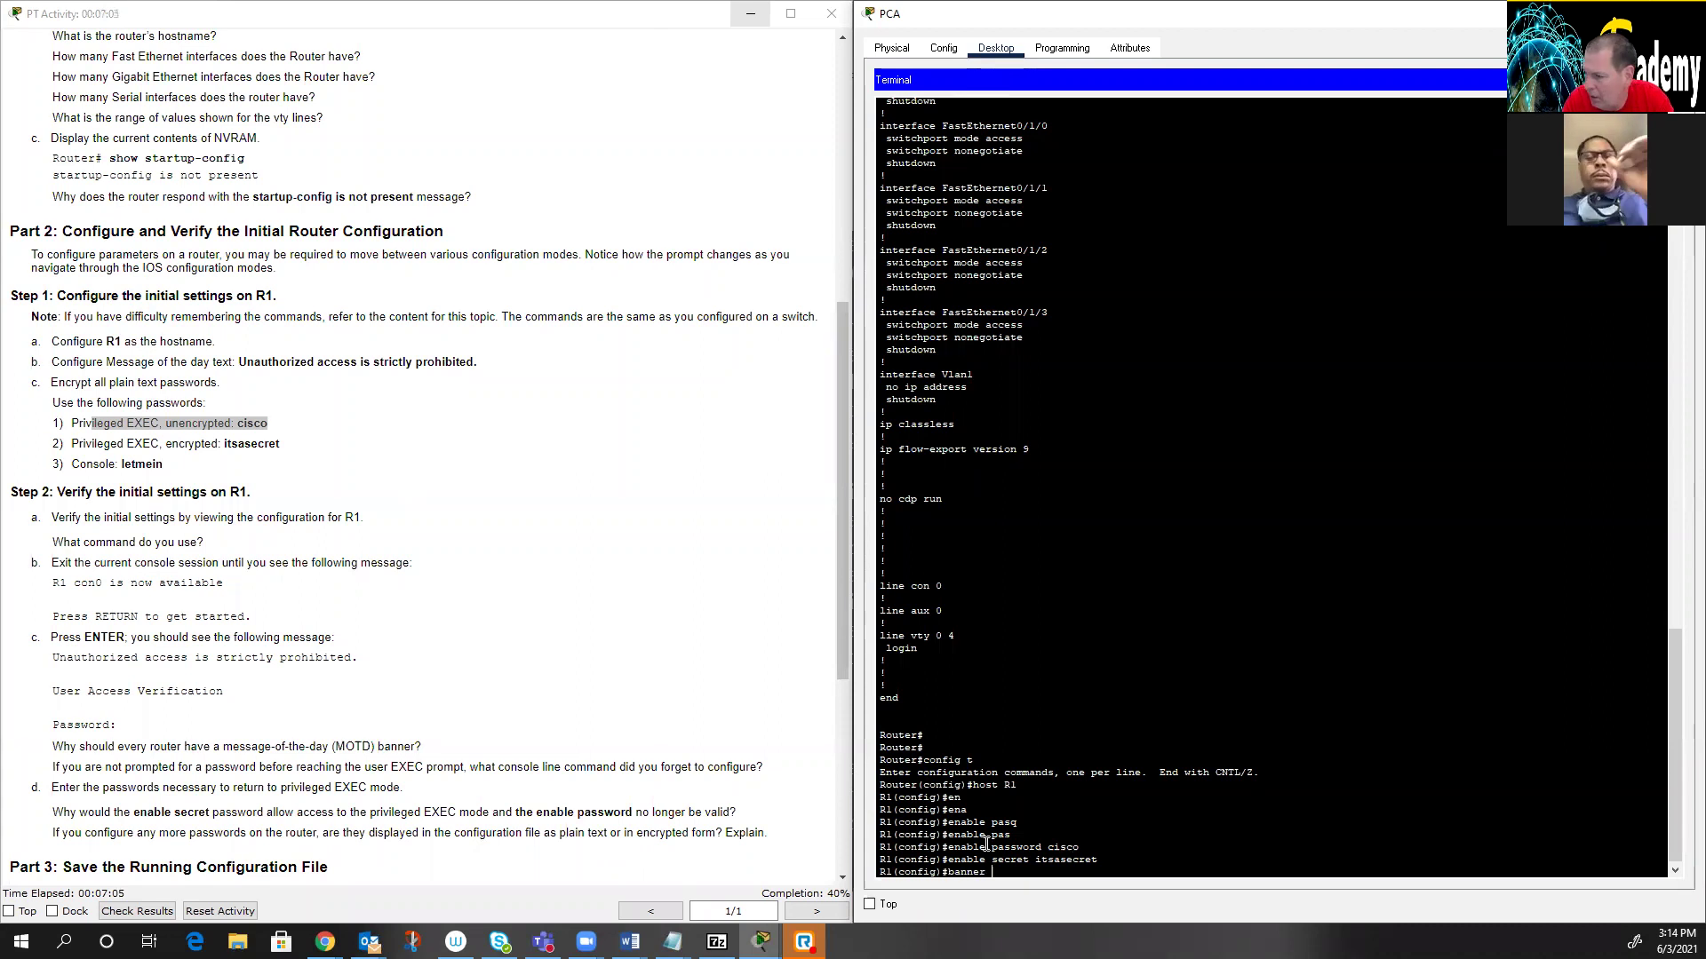
type("motd #")
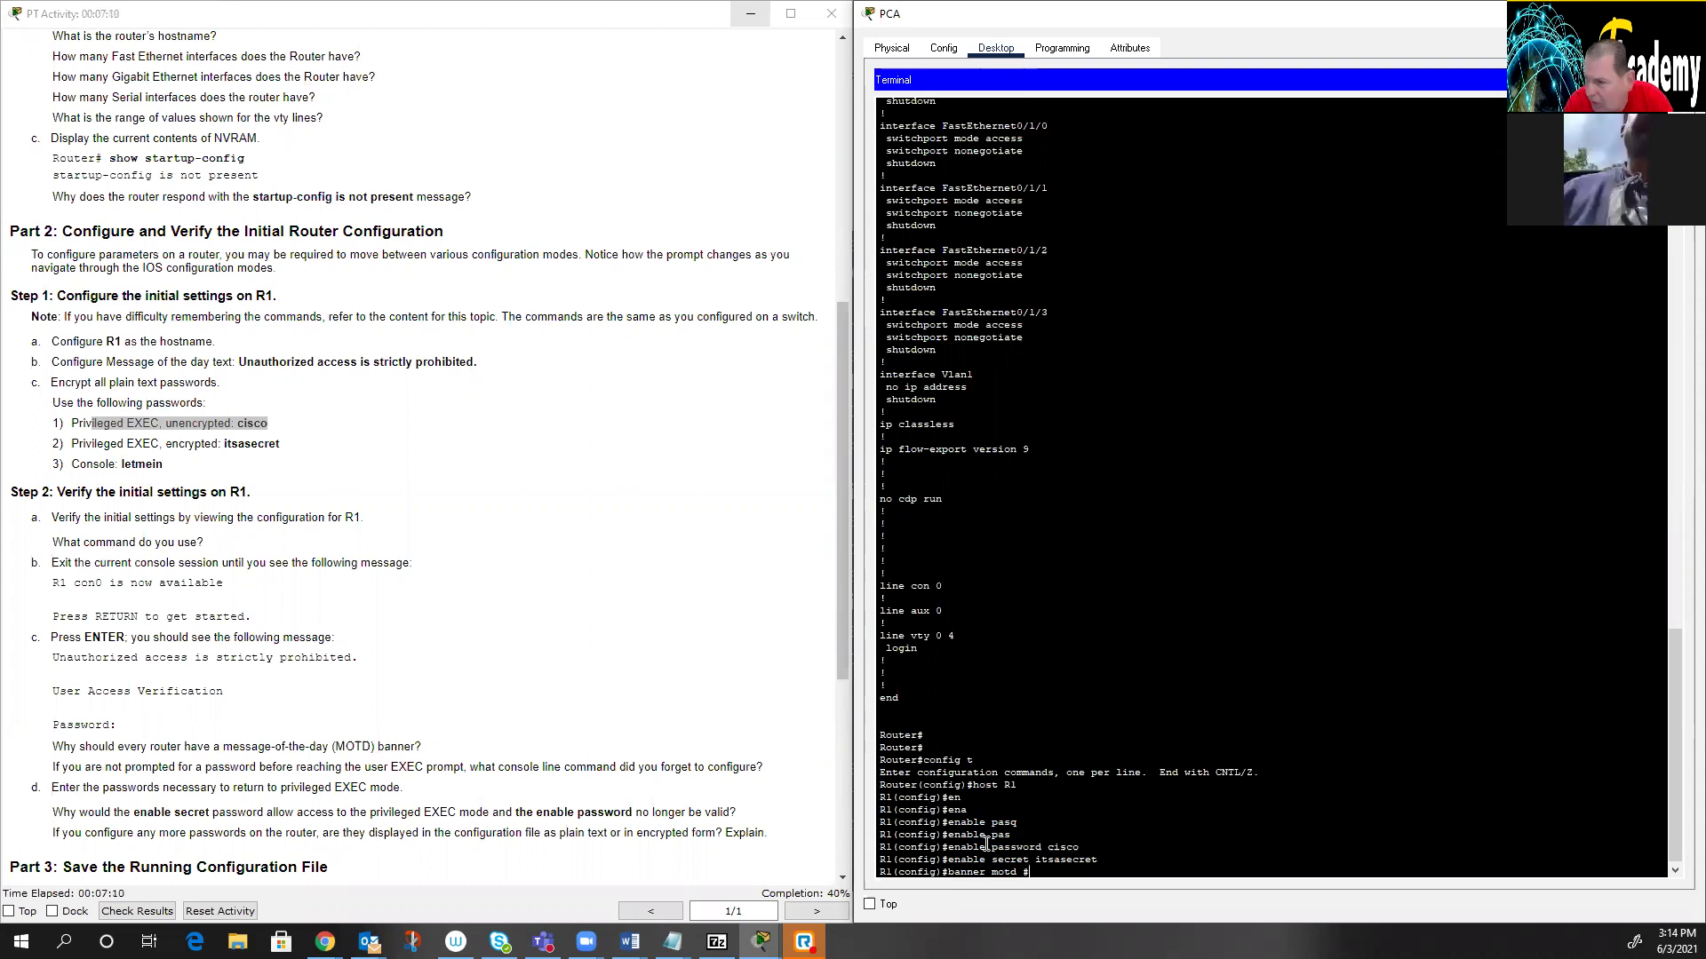
key("Return")
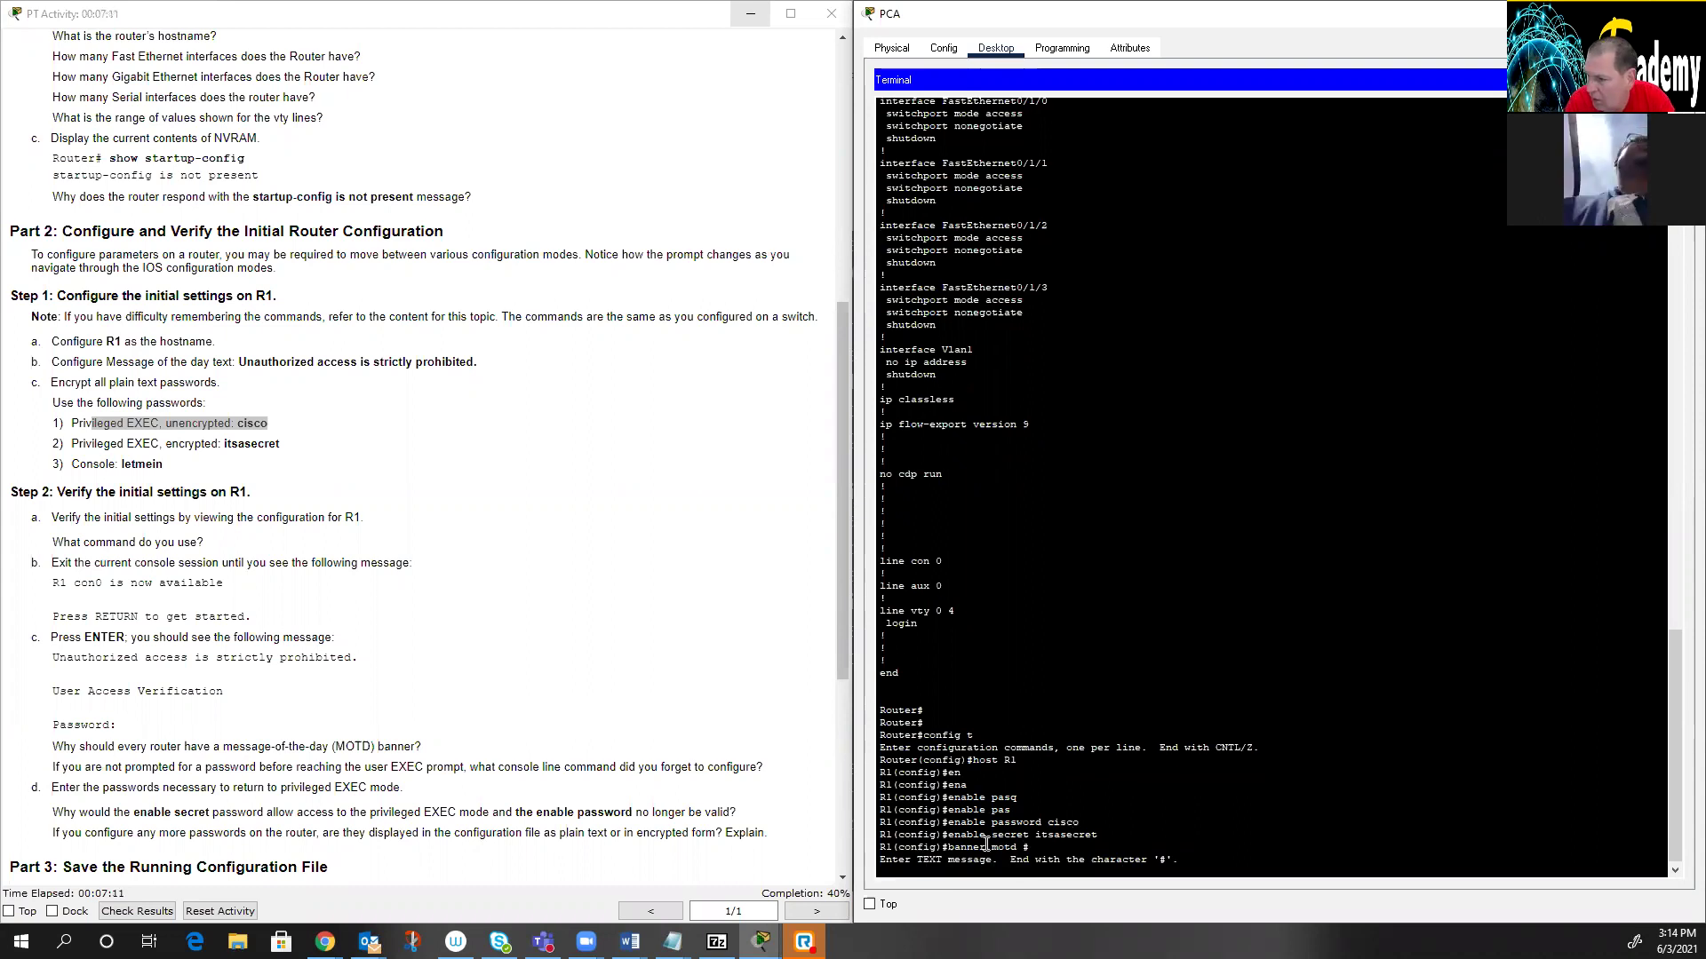
type("Unauthh")
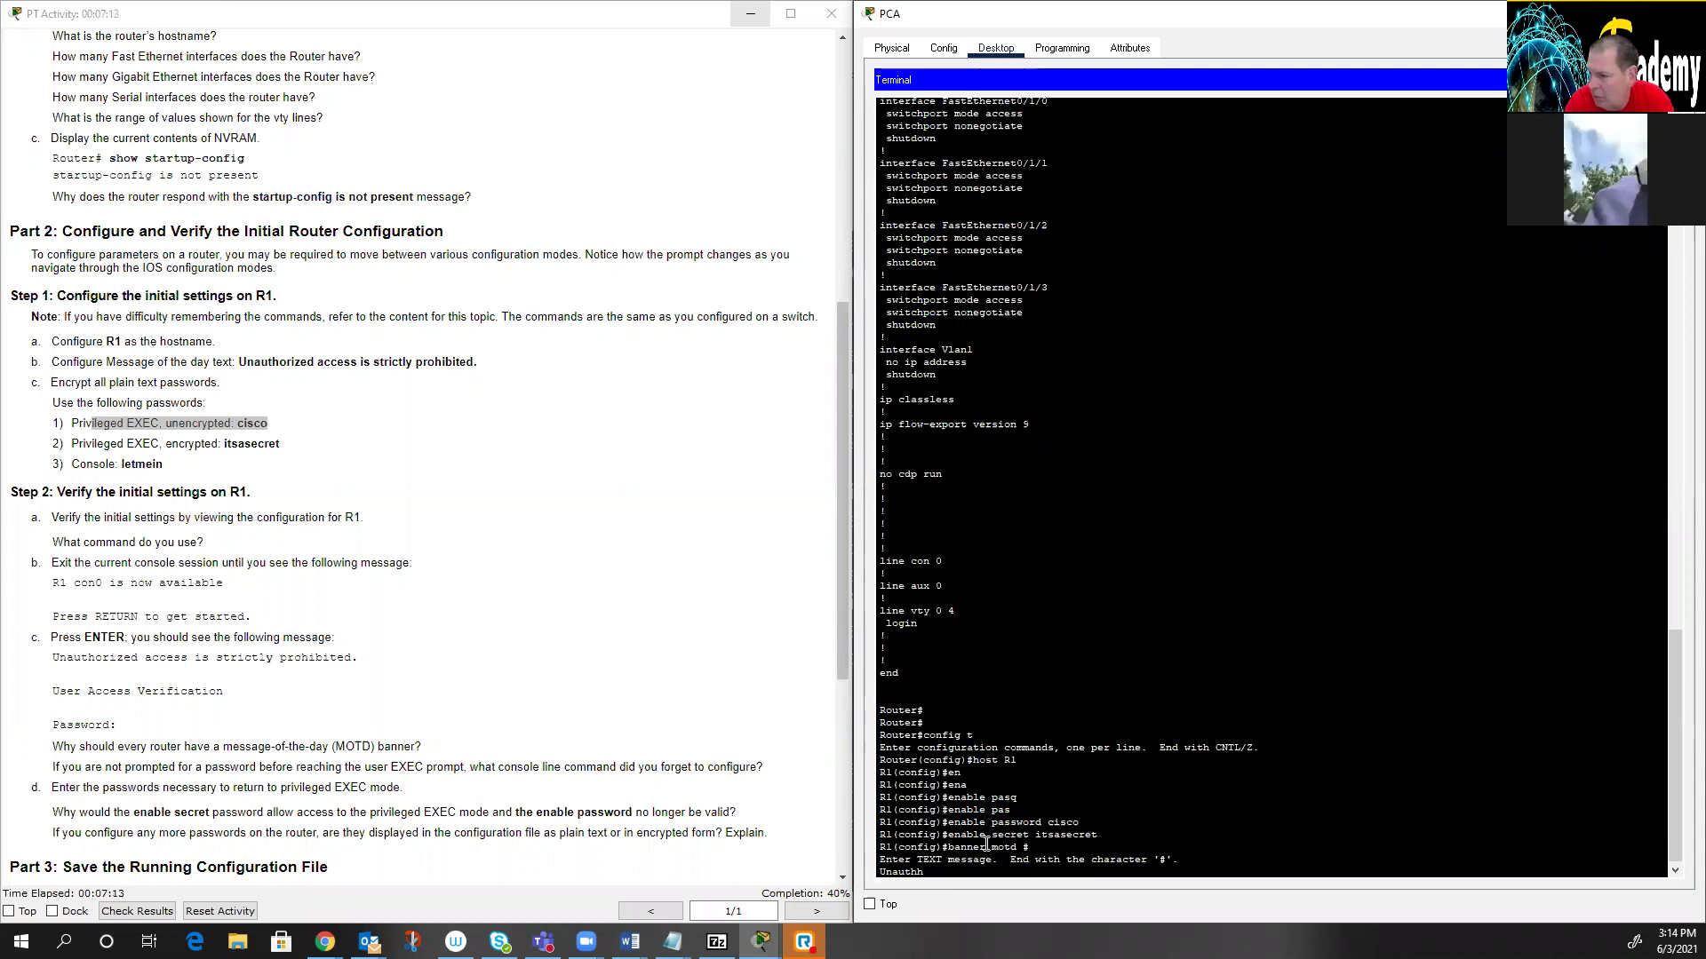
key("BackSpace")
type("oriz")
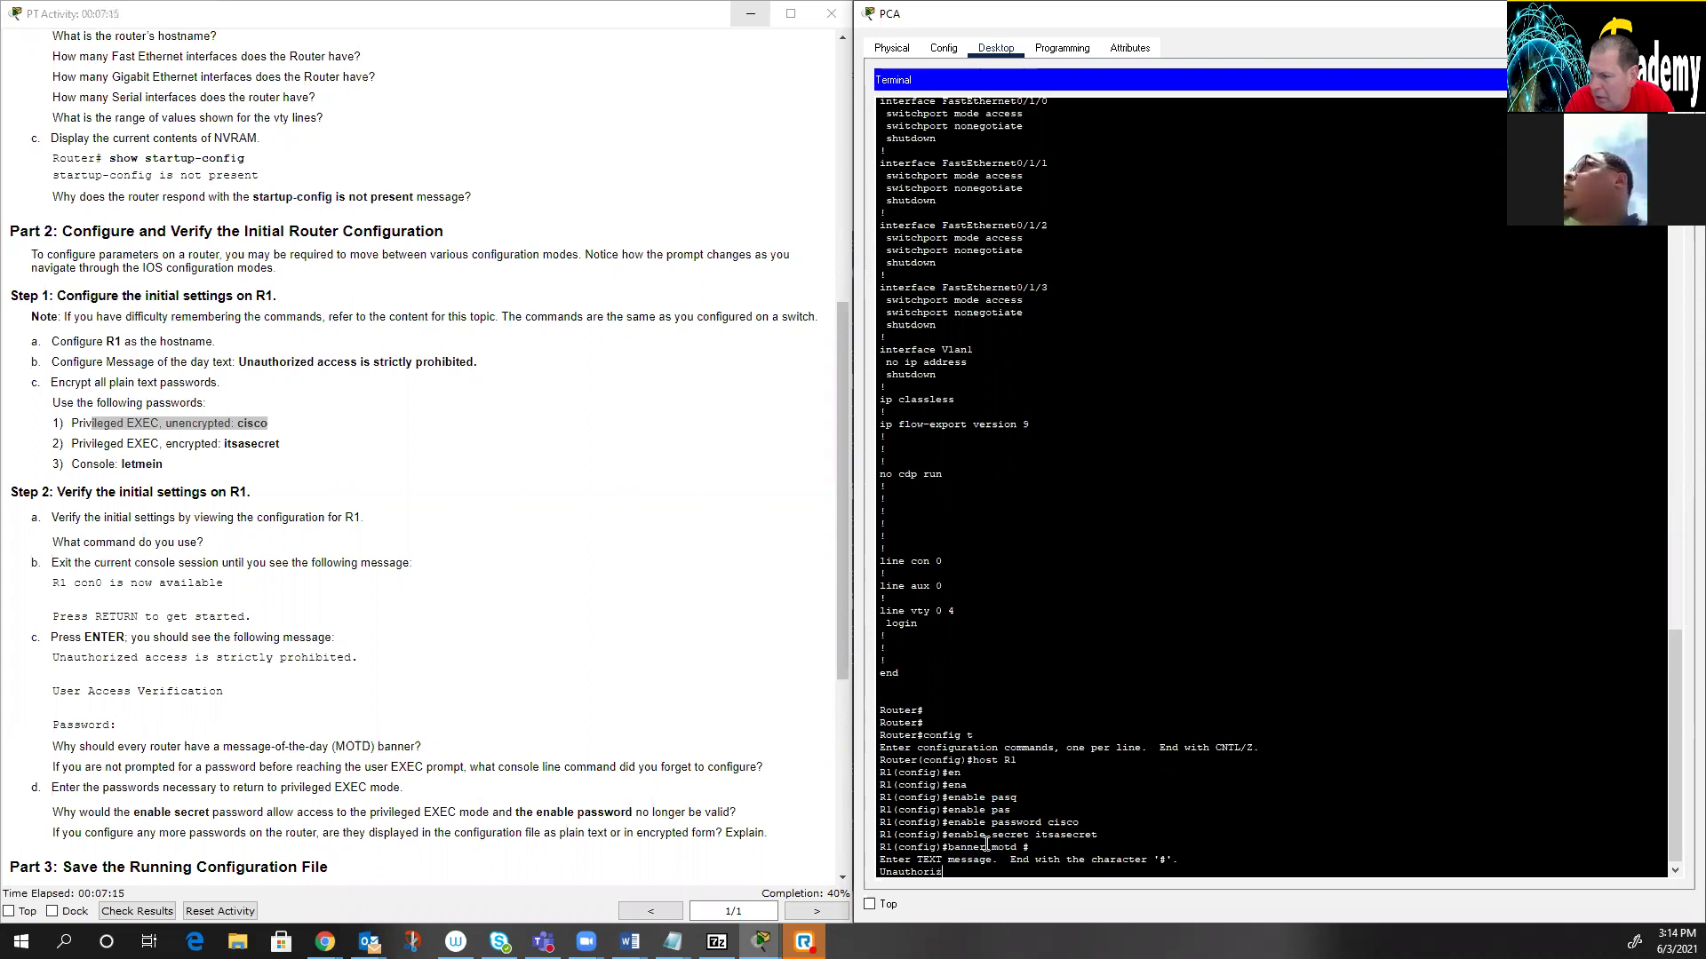
type("ed access is strictly prohibited")
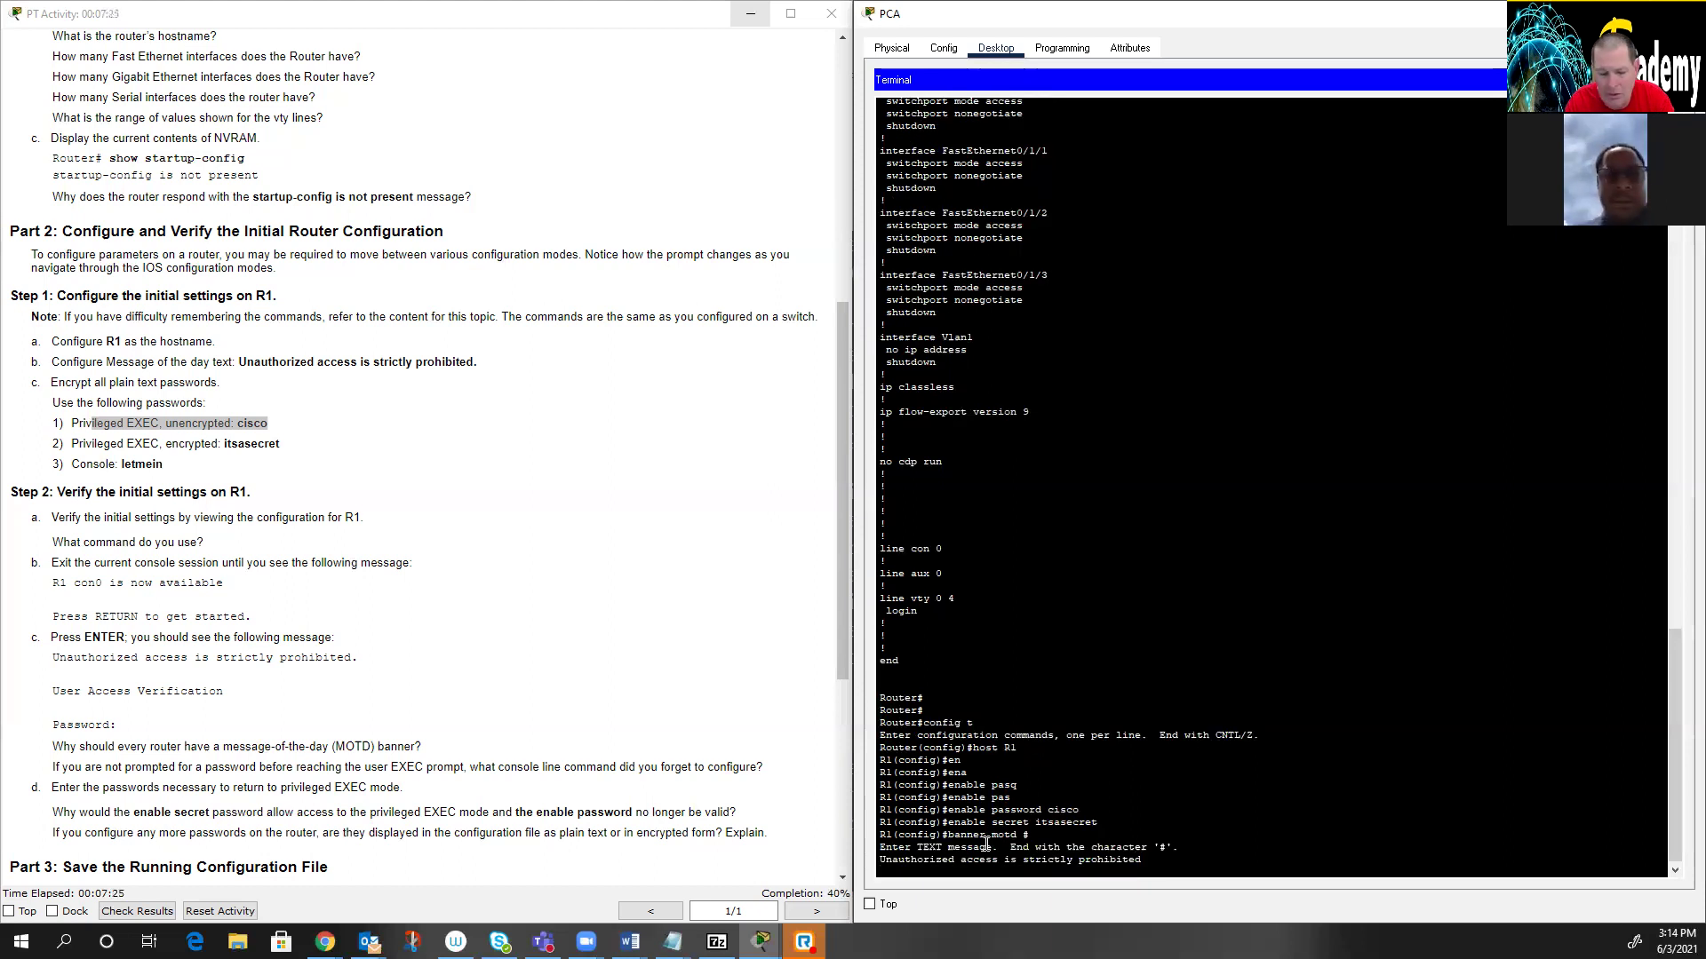
type("#")
key("Return")
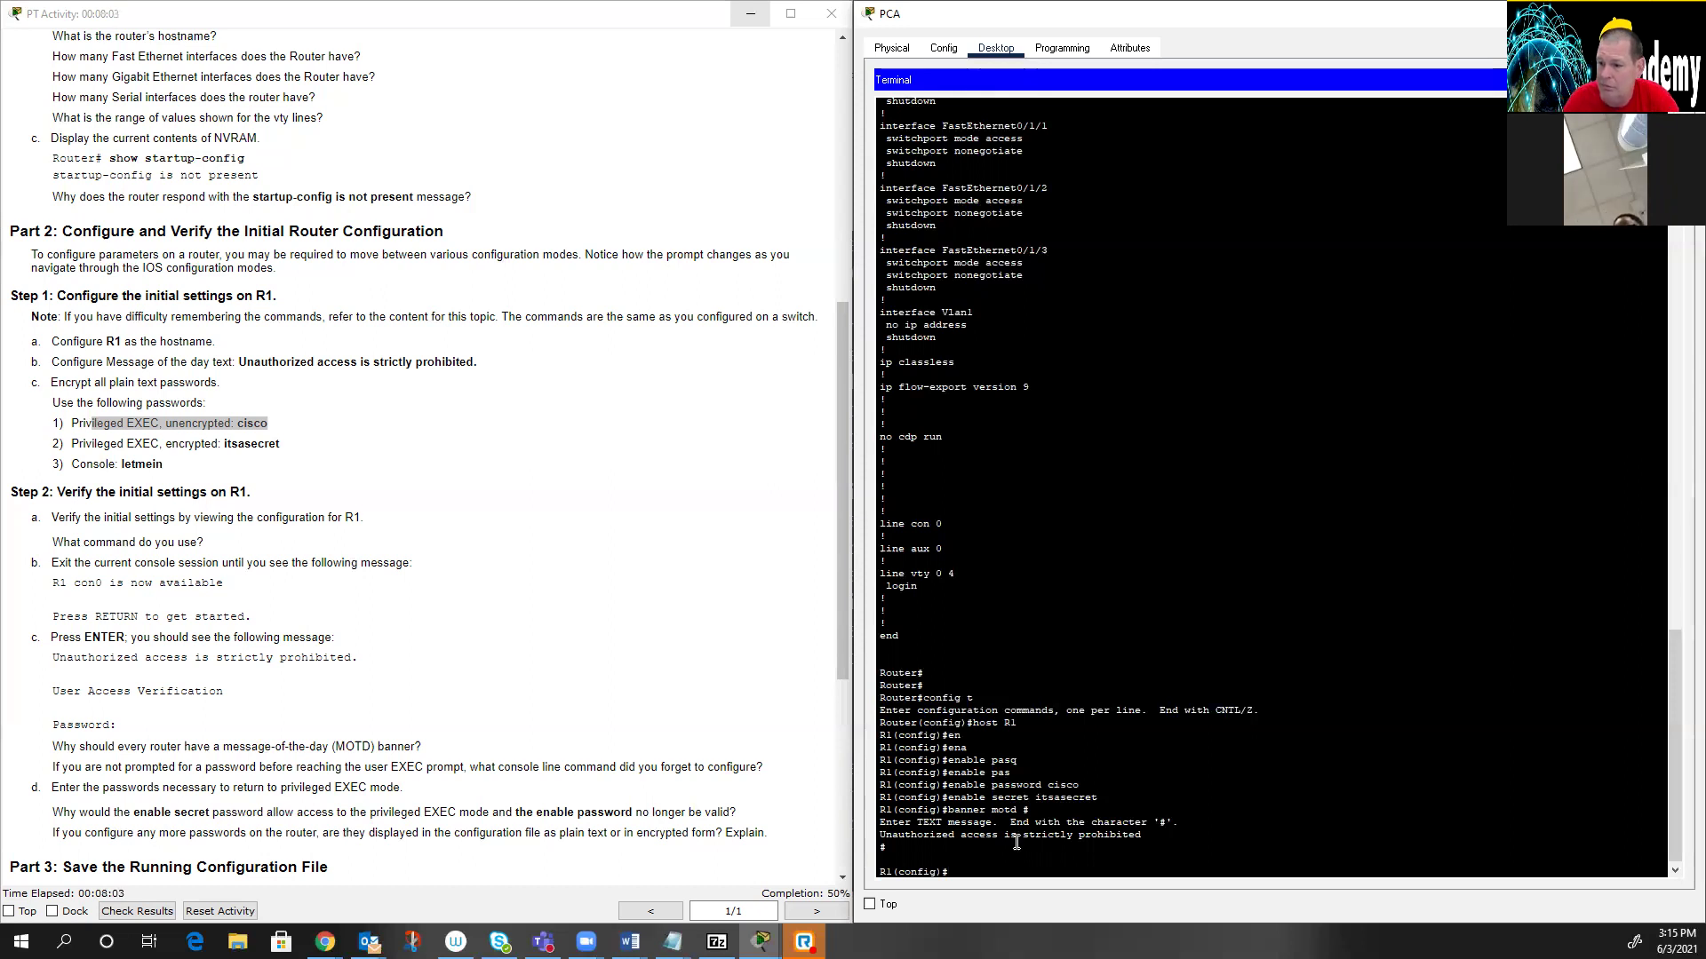
Read ahead in the instructions, then try 'copy run start' at R1's config prompt
left_click(377, 782)
scroll(393, 691, "down", 3)
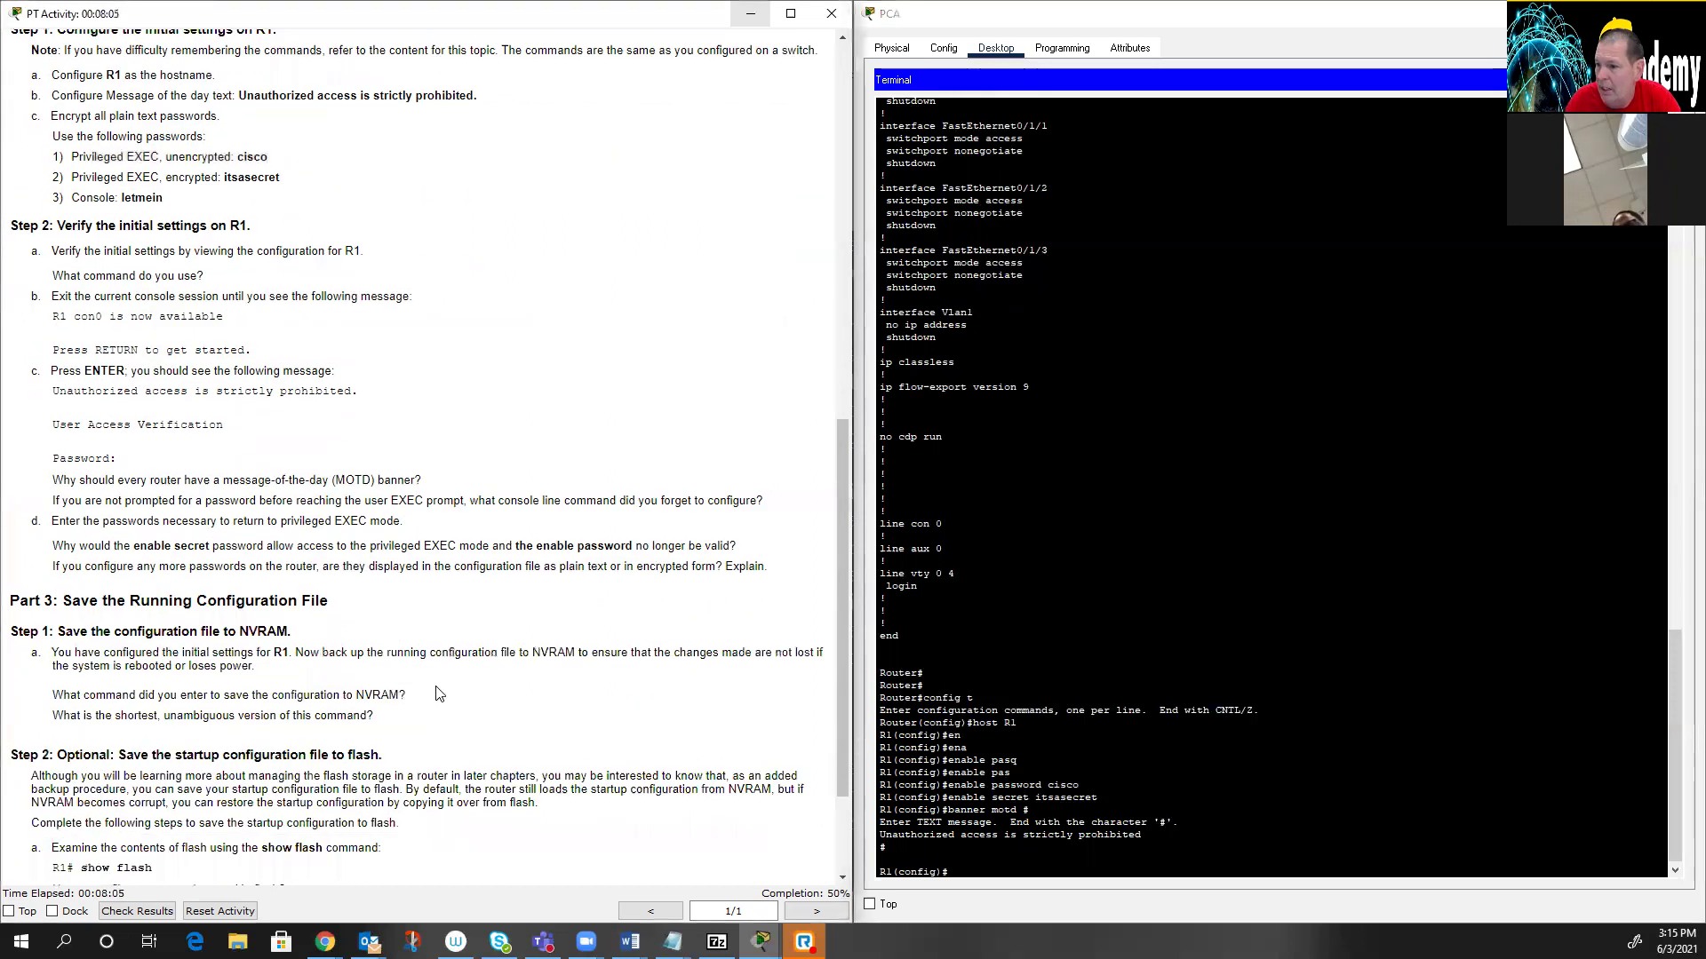
scroll(394, 691, "down", 1)
left_click(979, 867)
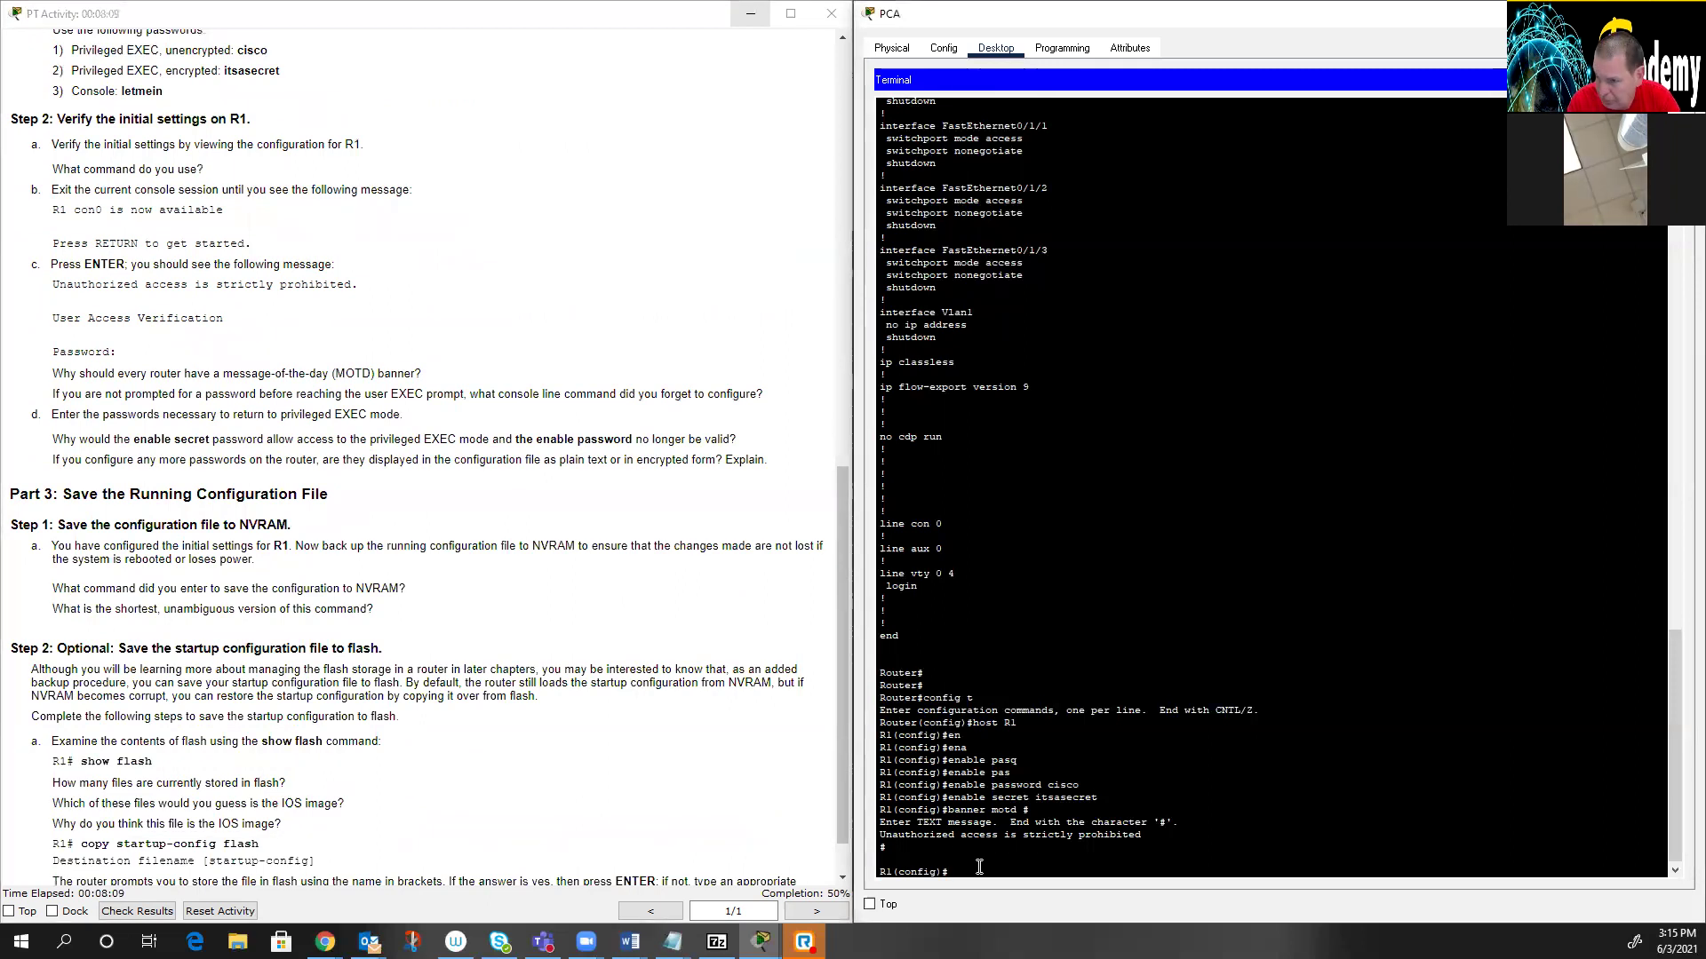
type("do do")
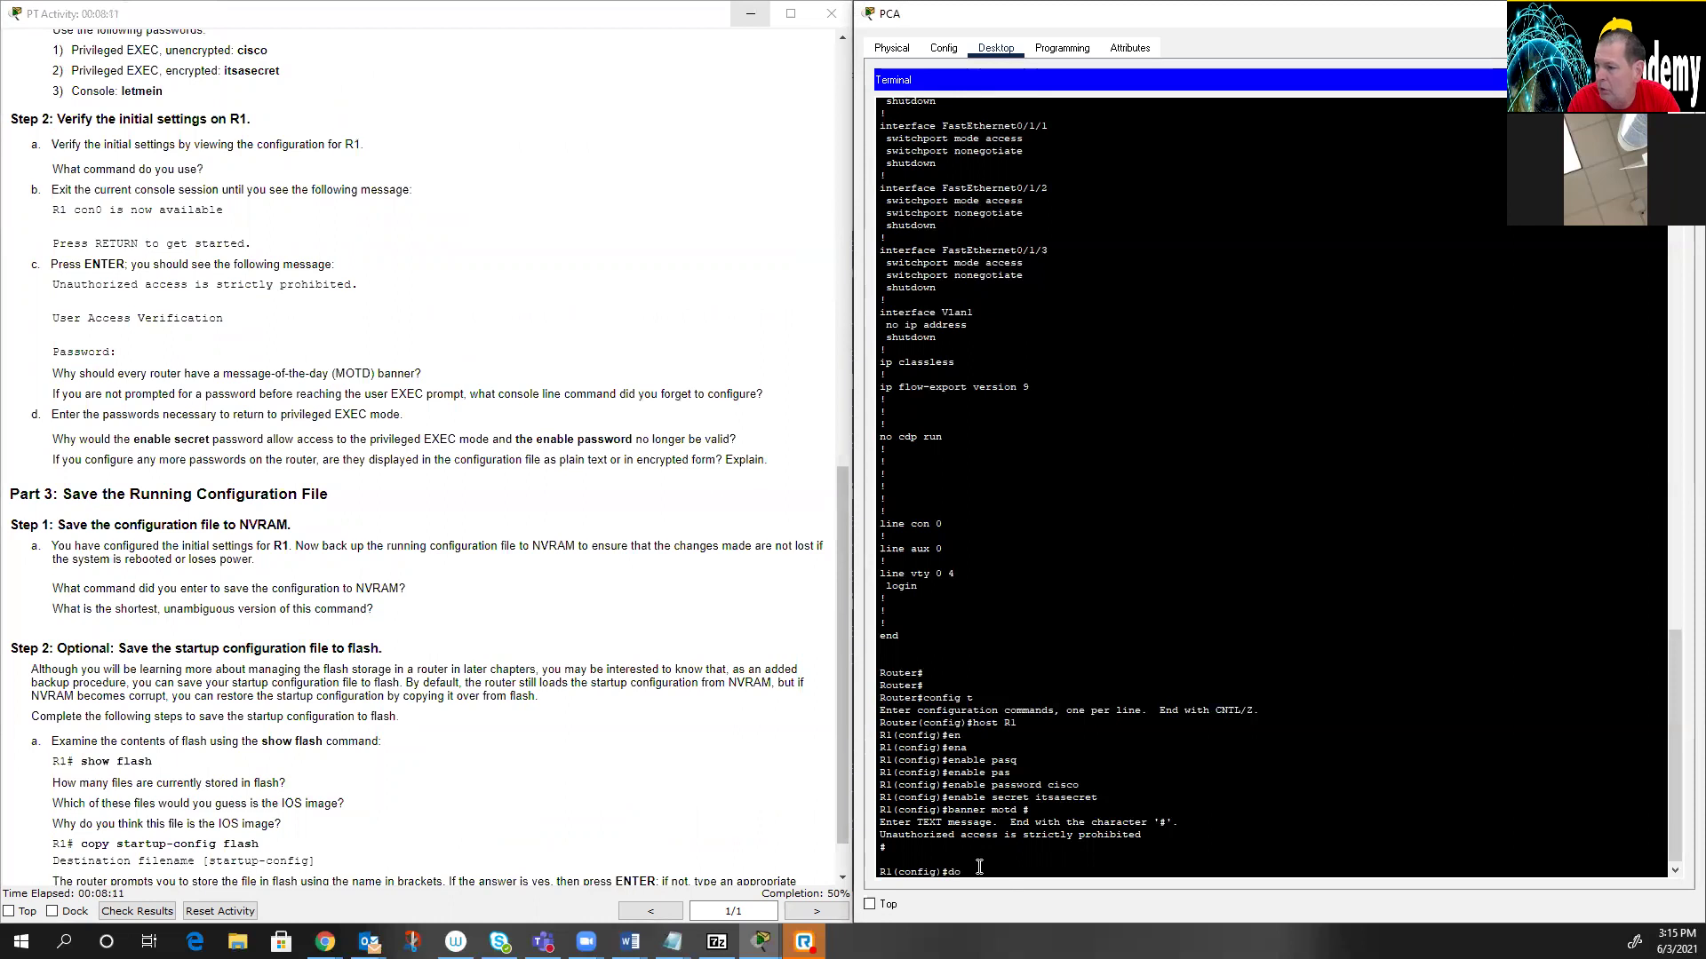
key("BackSpace")
key("BackSpace")
type("co")
key("BackSpace")
key("BackSpace")
key("BackSpace")
key("BackSpace")
key("BackSpace")
type("copy run start")
key("Return")
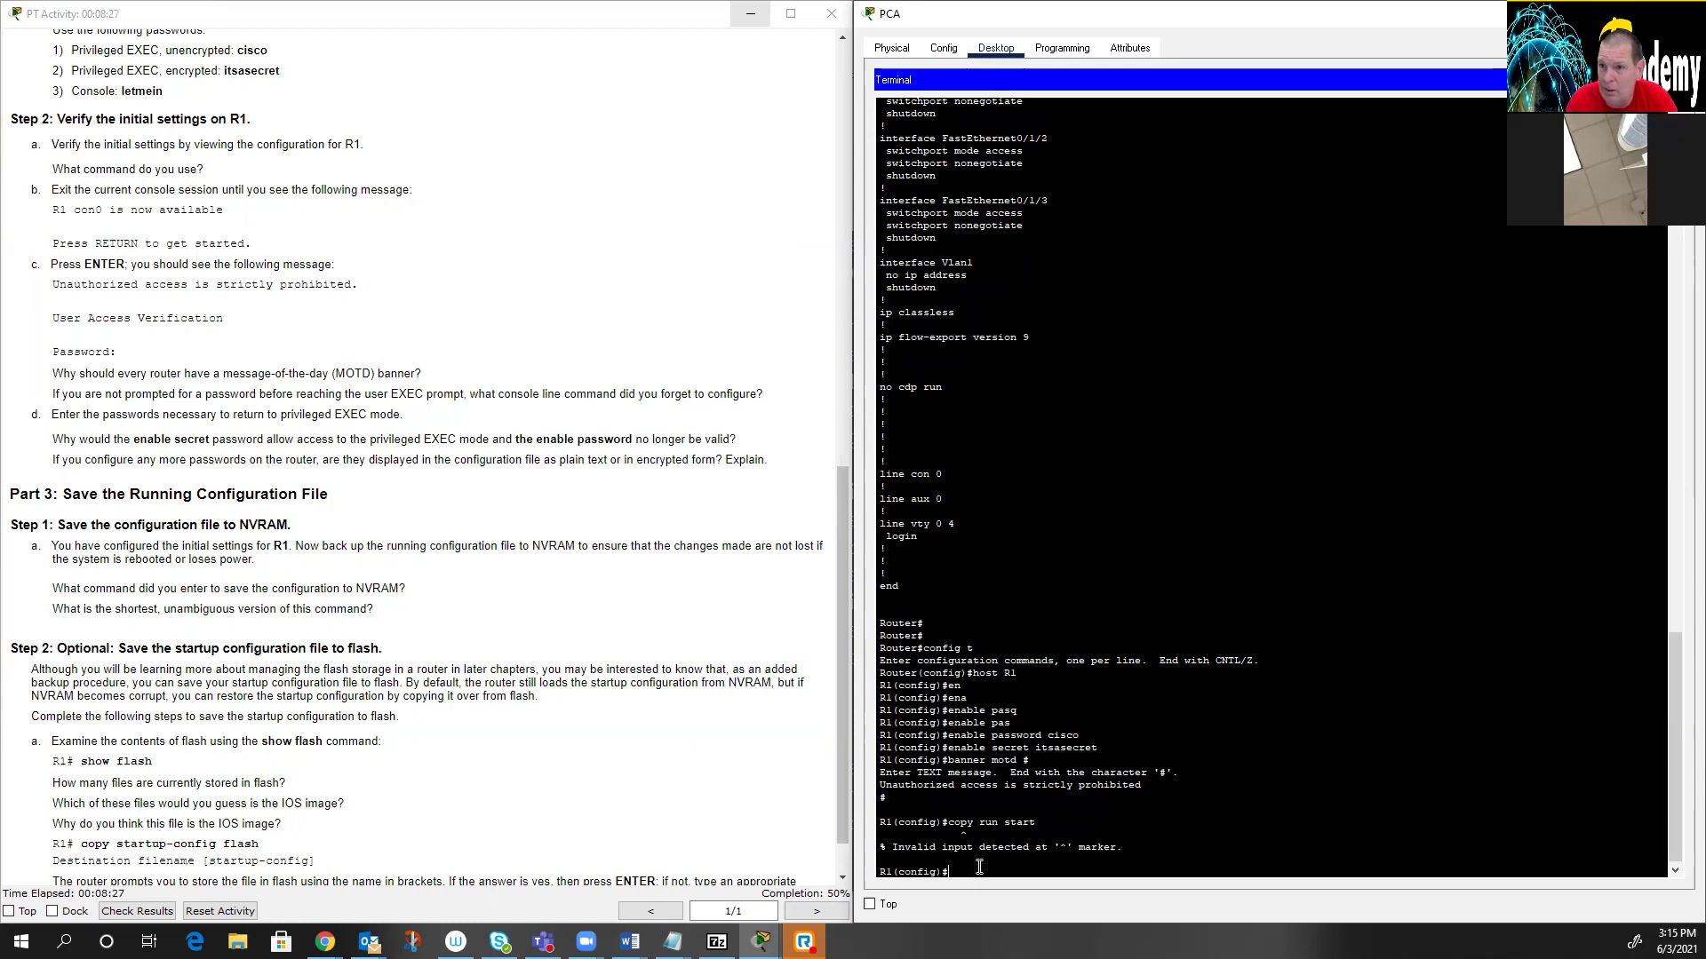
Save R1's running configuration to startup-config using 'do copy runn start'
type("do ")
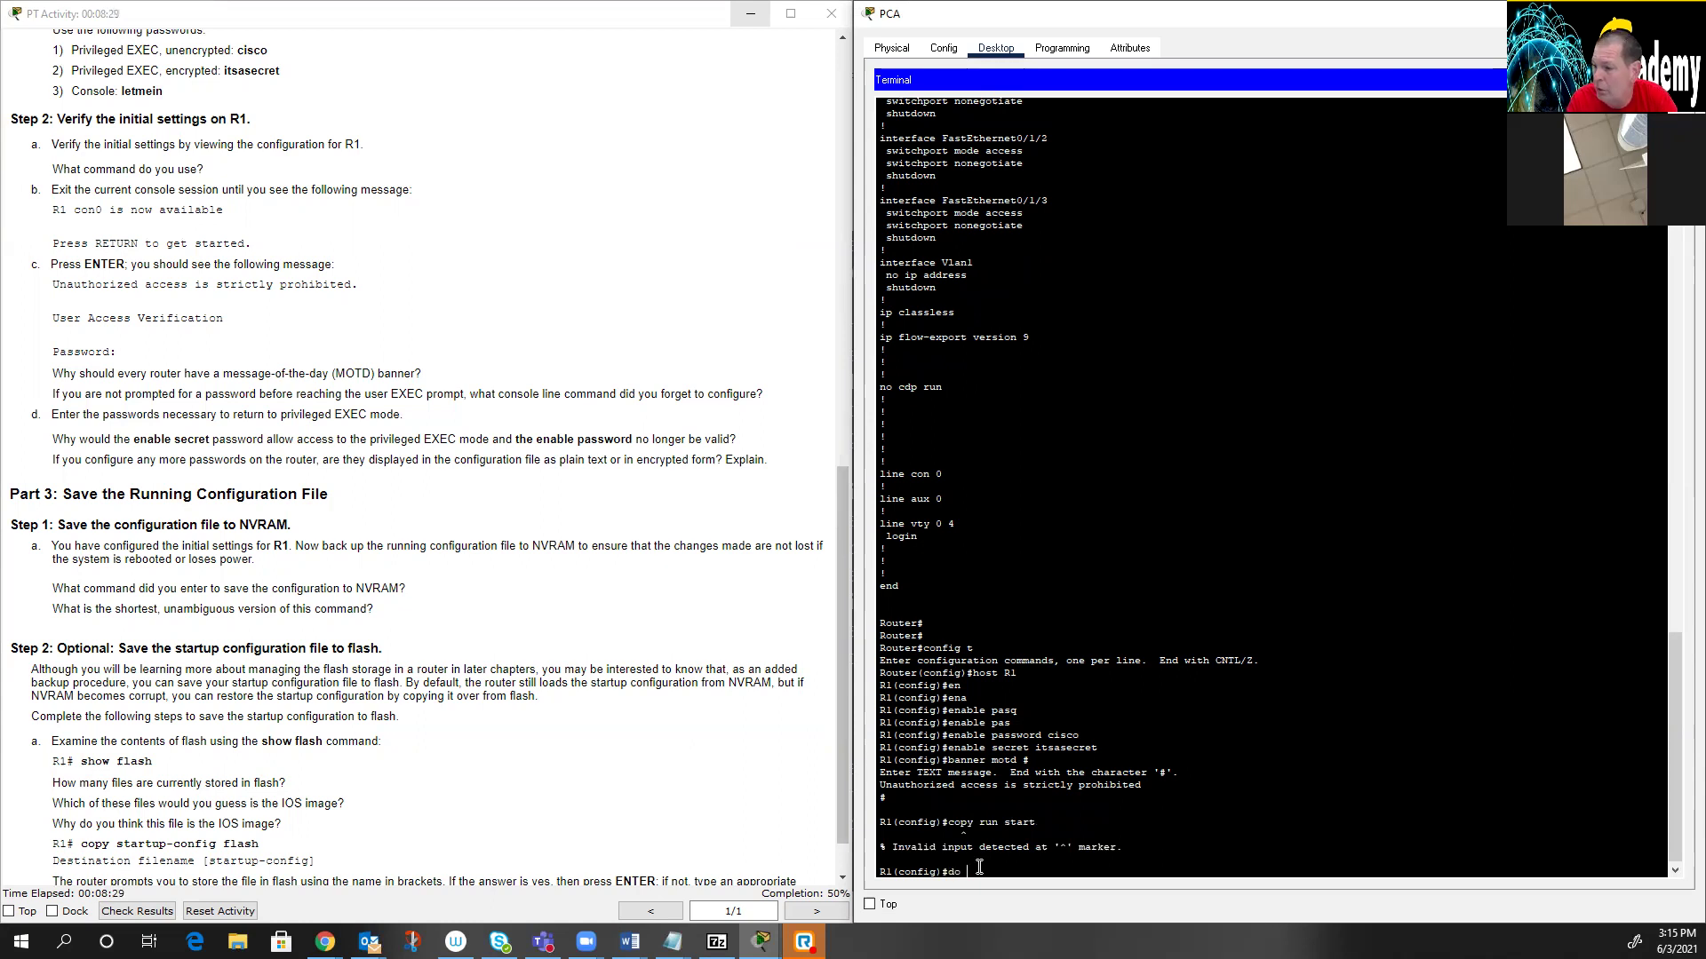
type("copy runn start")
key("Return")
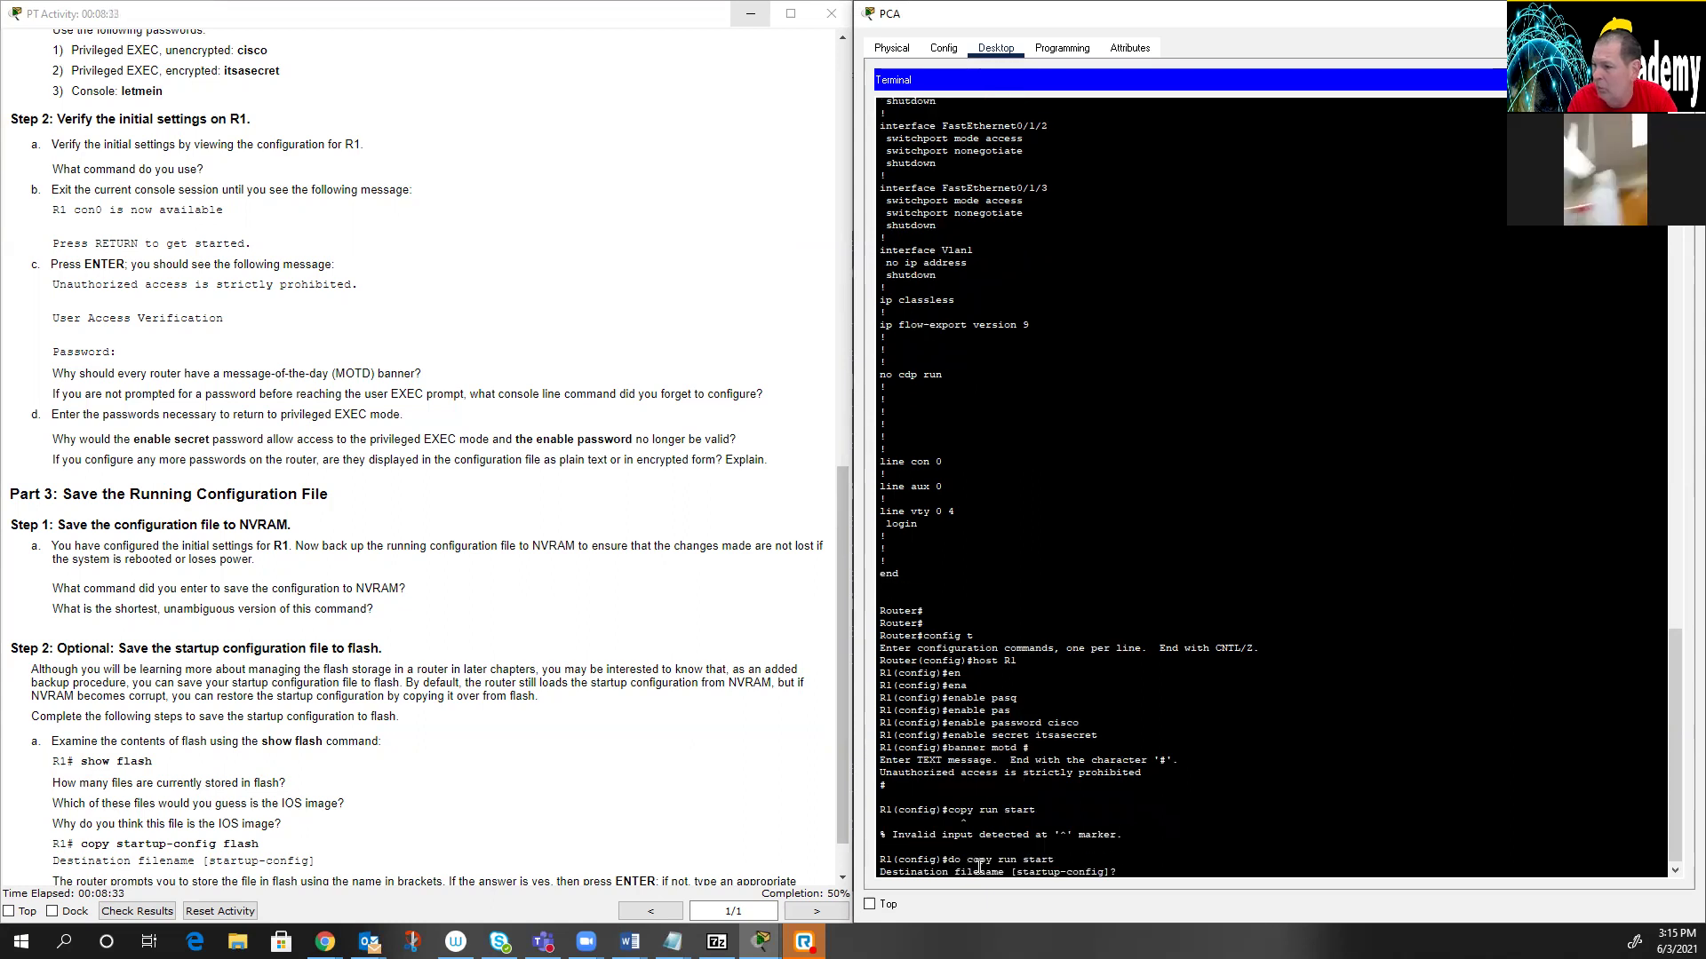
key("Return")
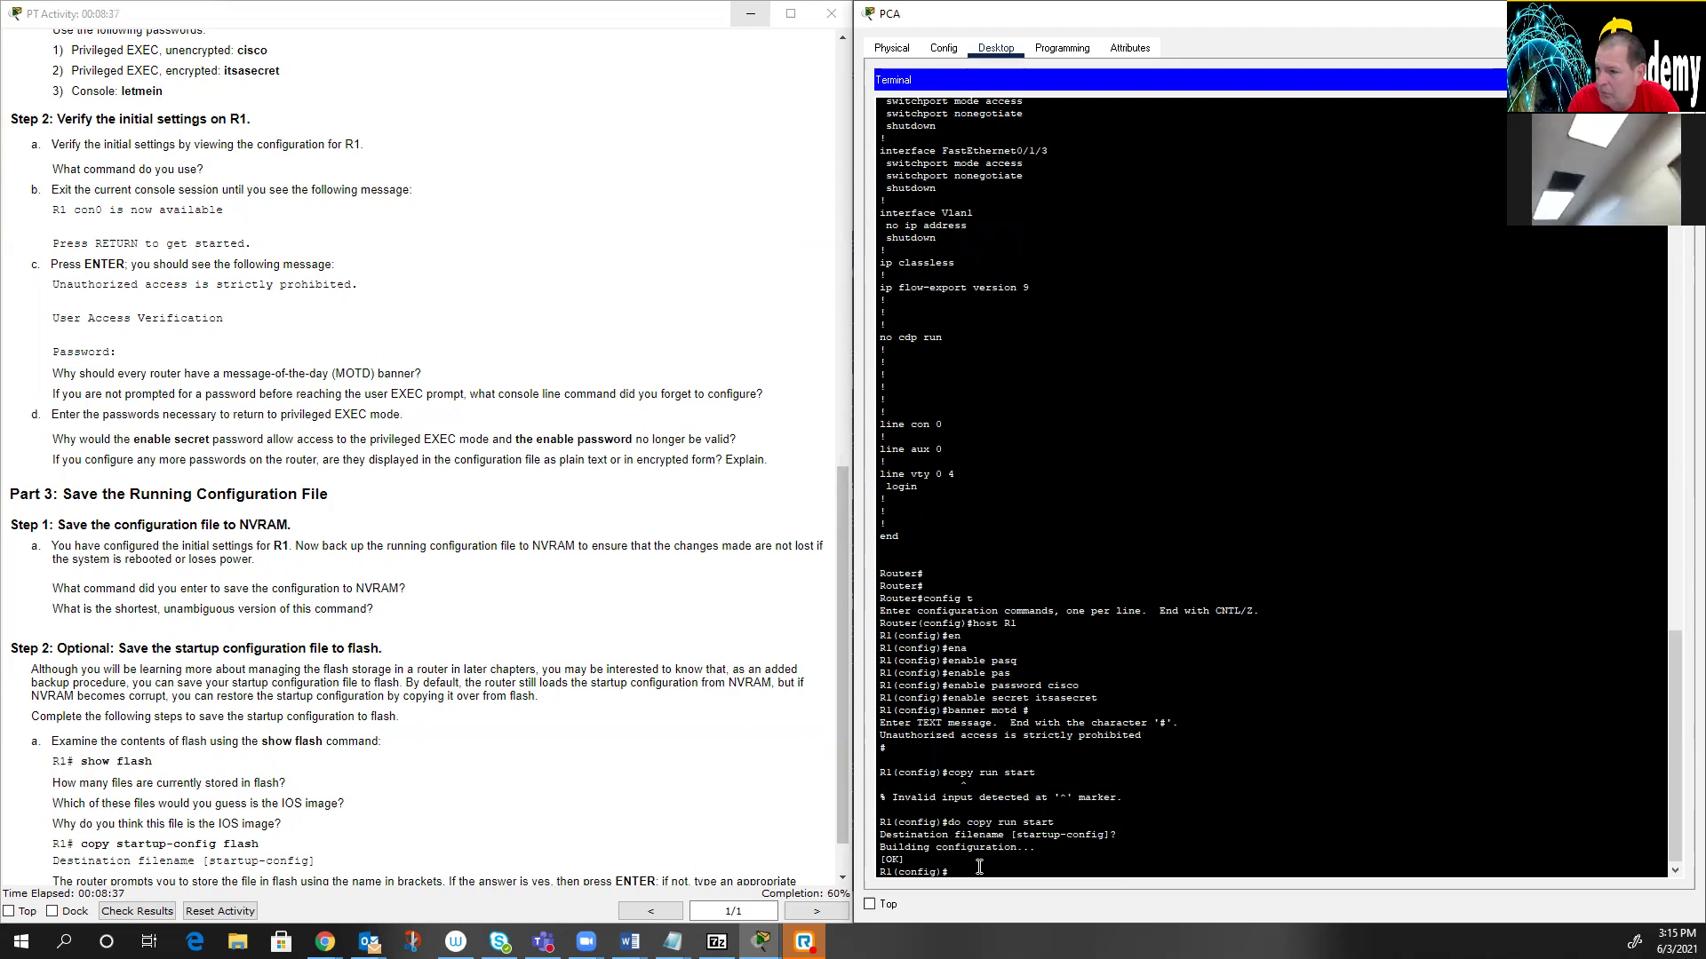
left_click(298, 716)
scroll(299, 716, "down", 1)
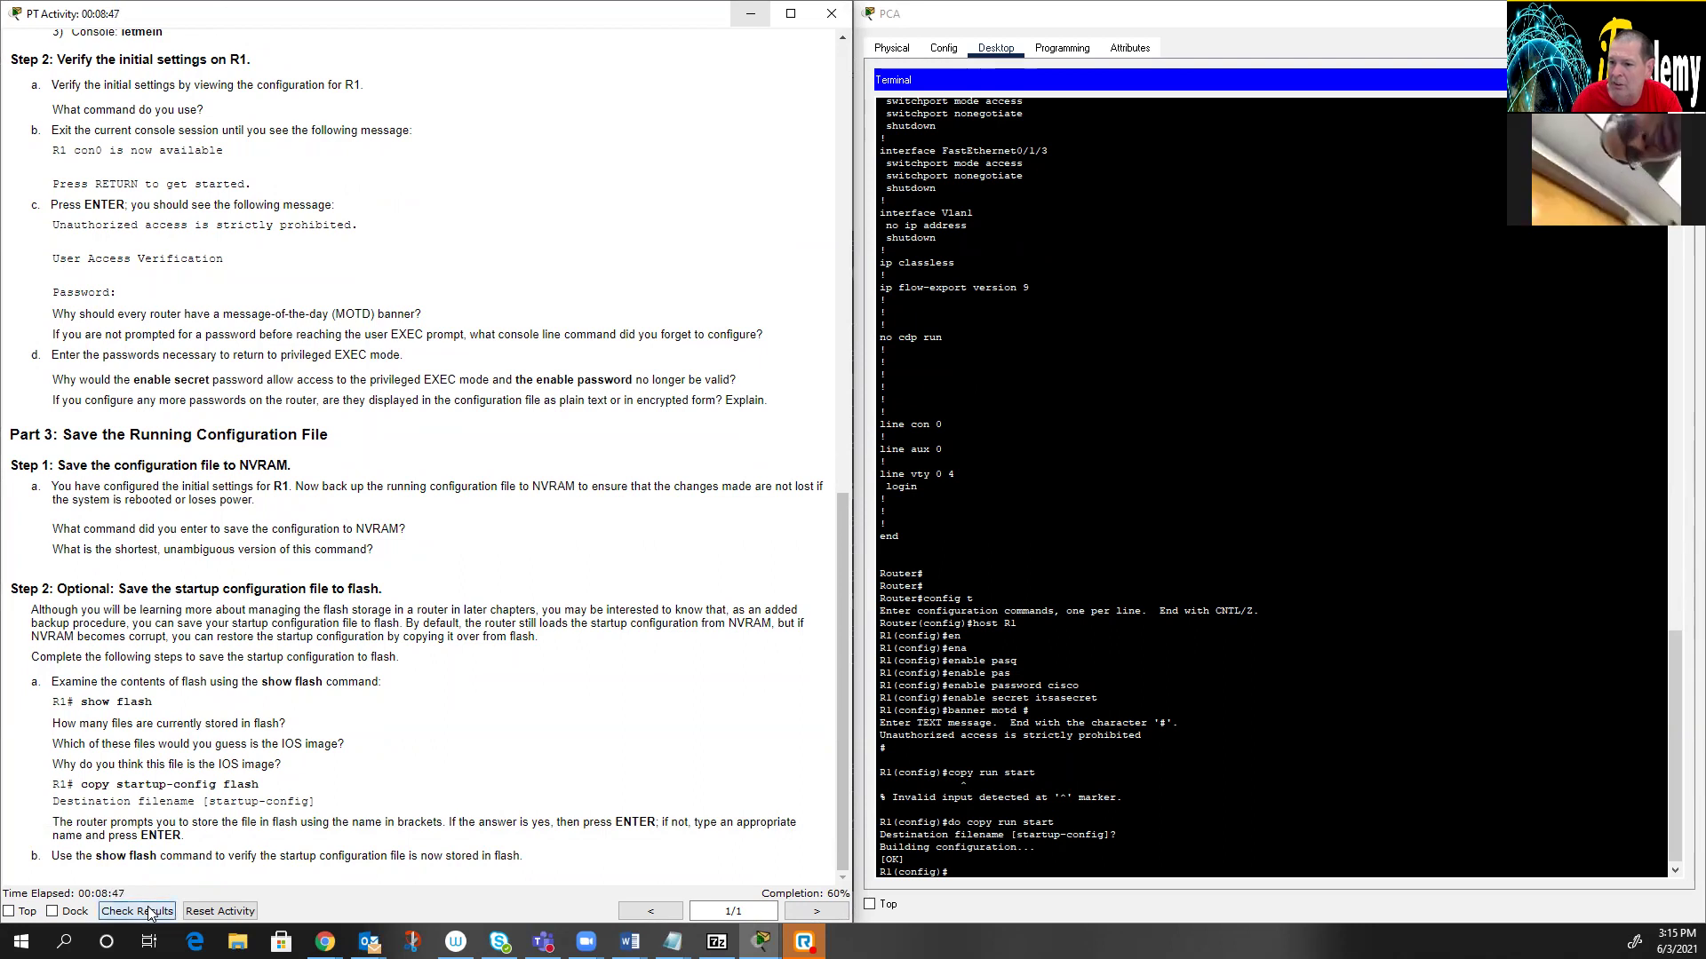
key("alt+Tab")
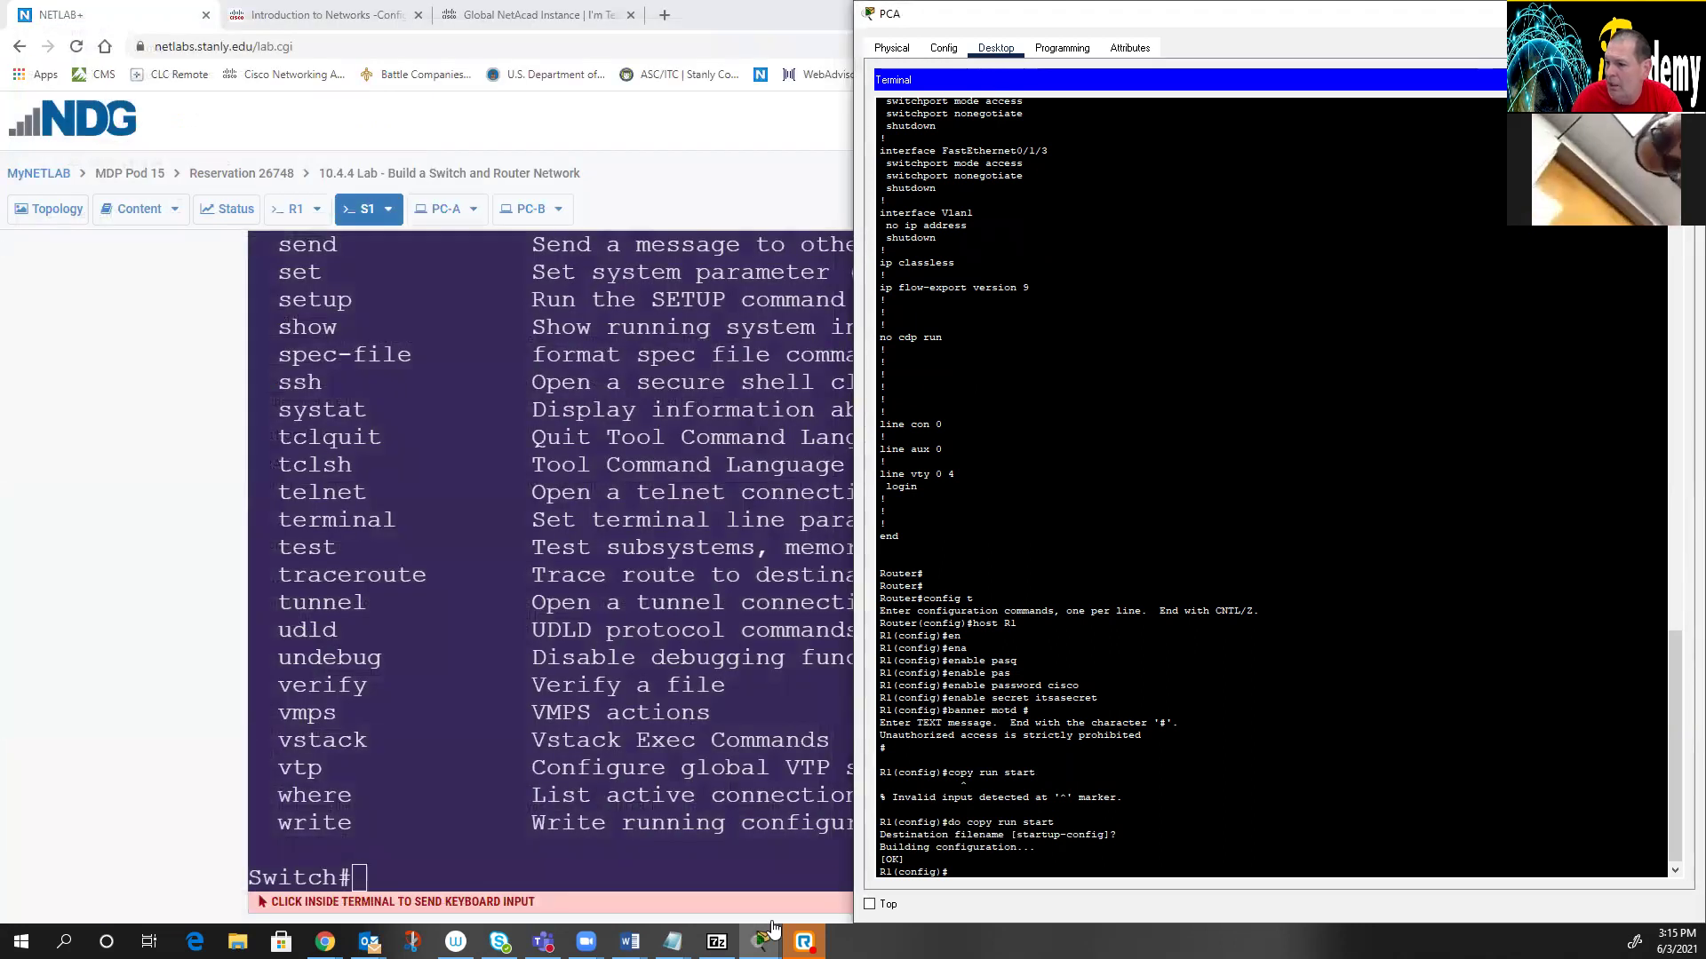
Open the Activity Results on the Assessment Items tab and maximize the window
mouse_move(761, 941)
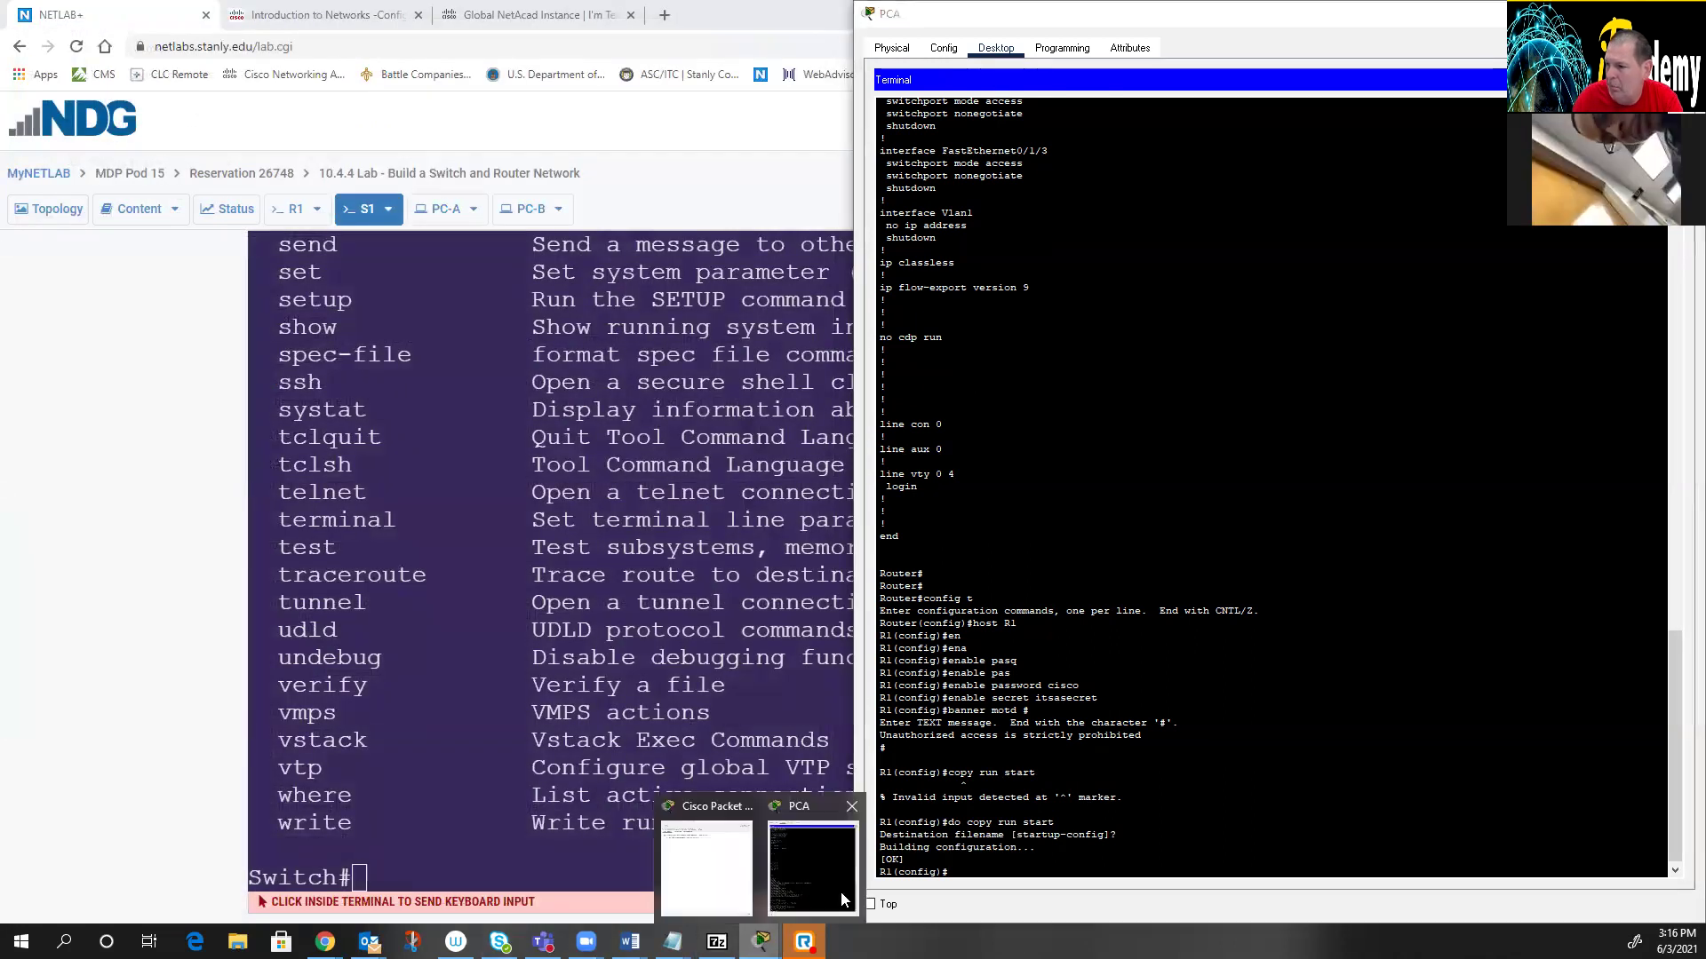
left_click(806, 812)
left_click(1007, 132)
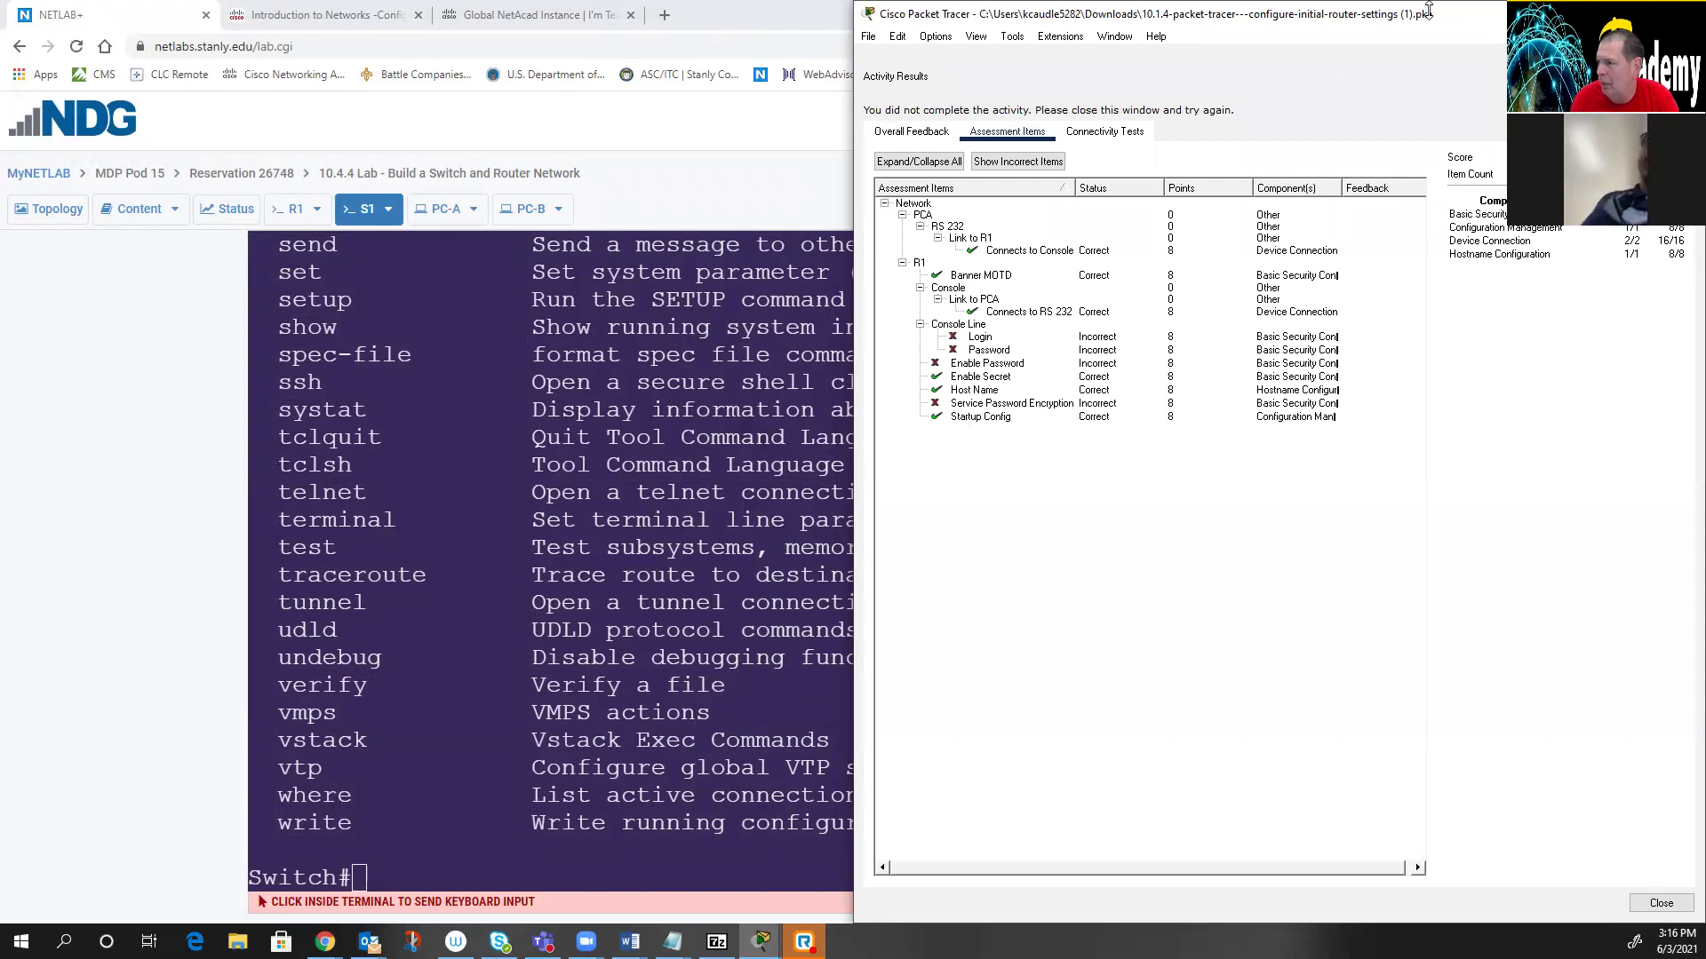
key("super+Up")
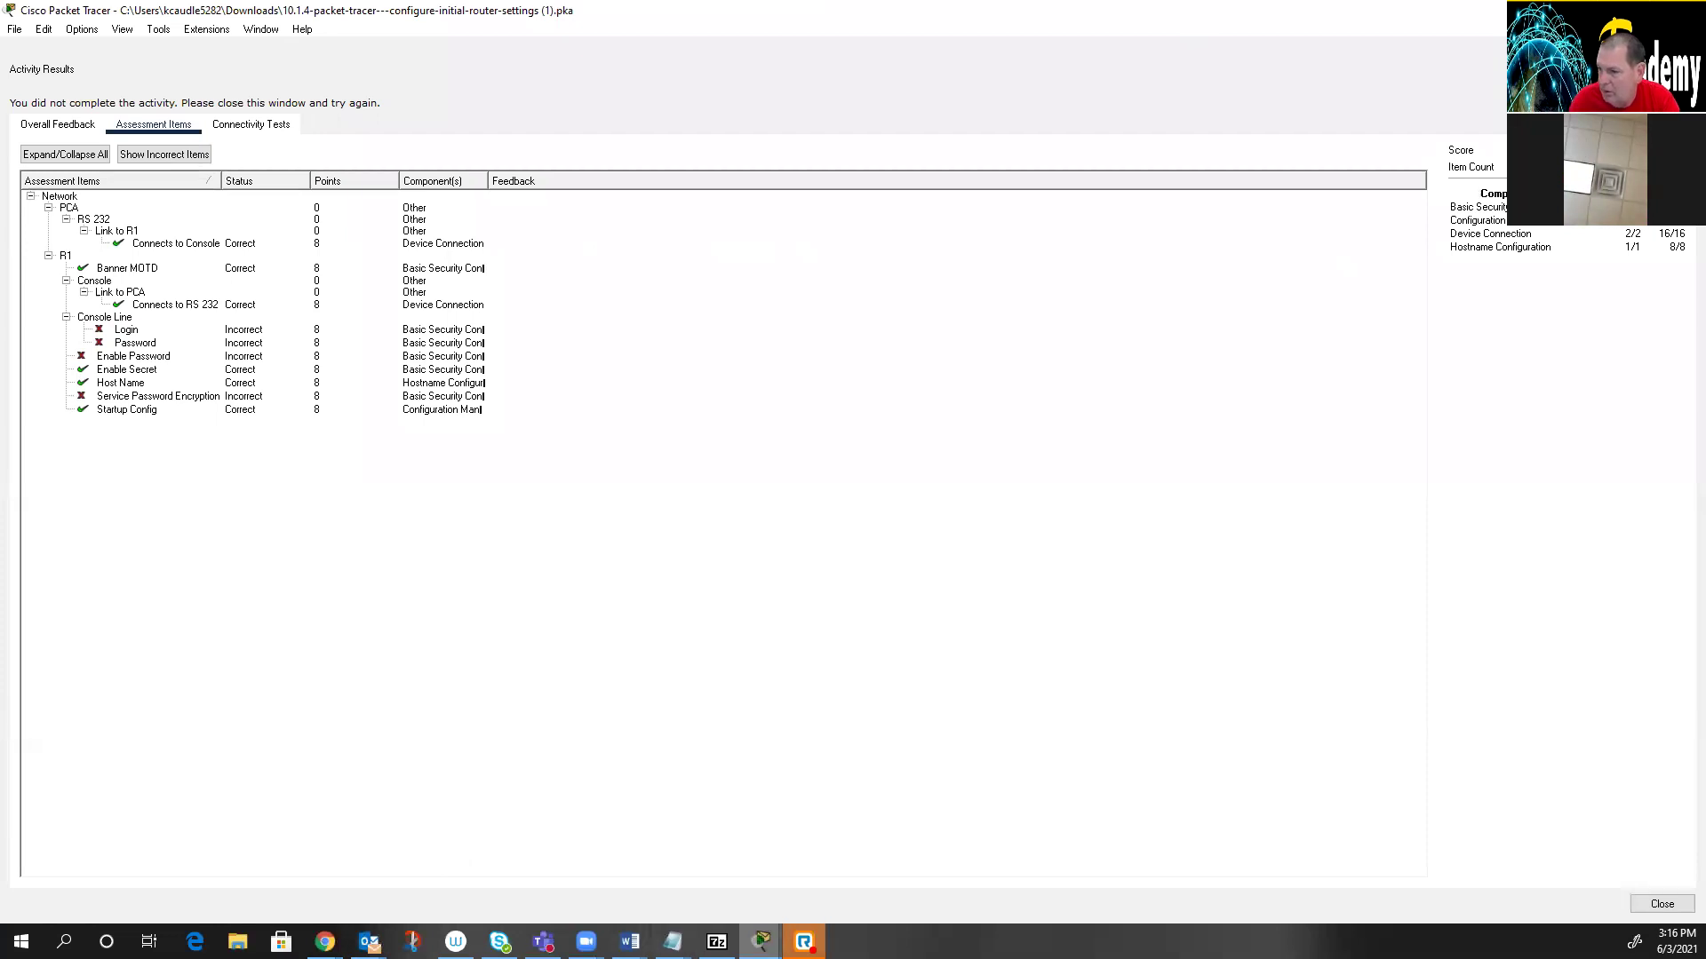
left_click(760, 942)
On R1, enter 'line con 0', enable login, and begin the password command
left_click(826, 858)
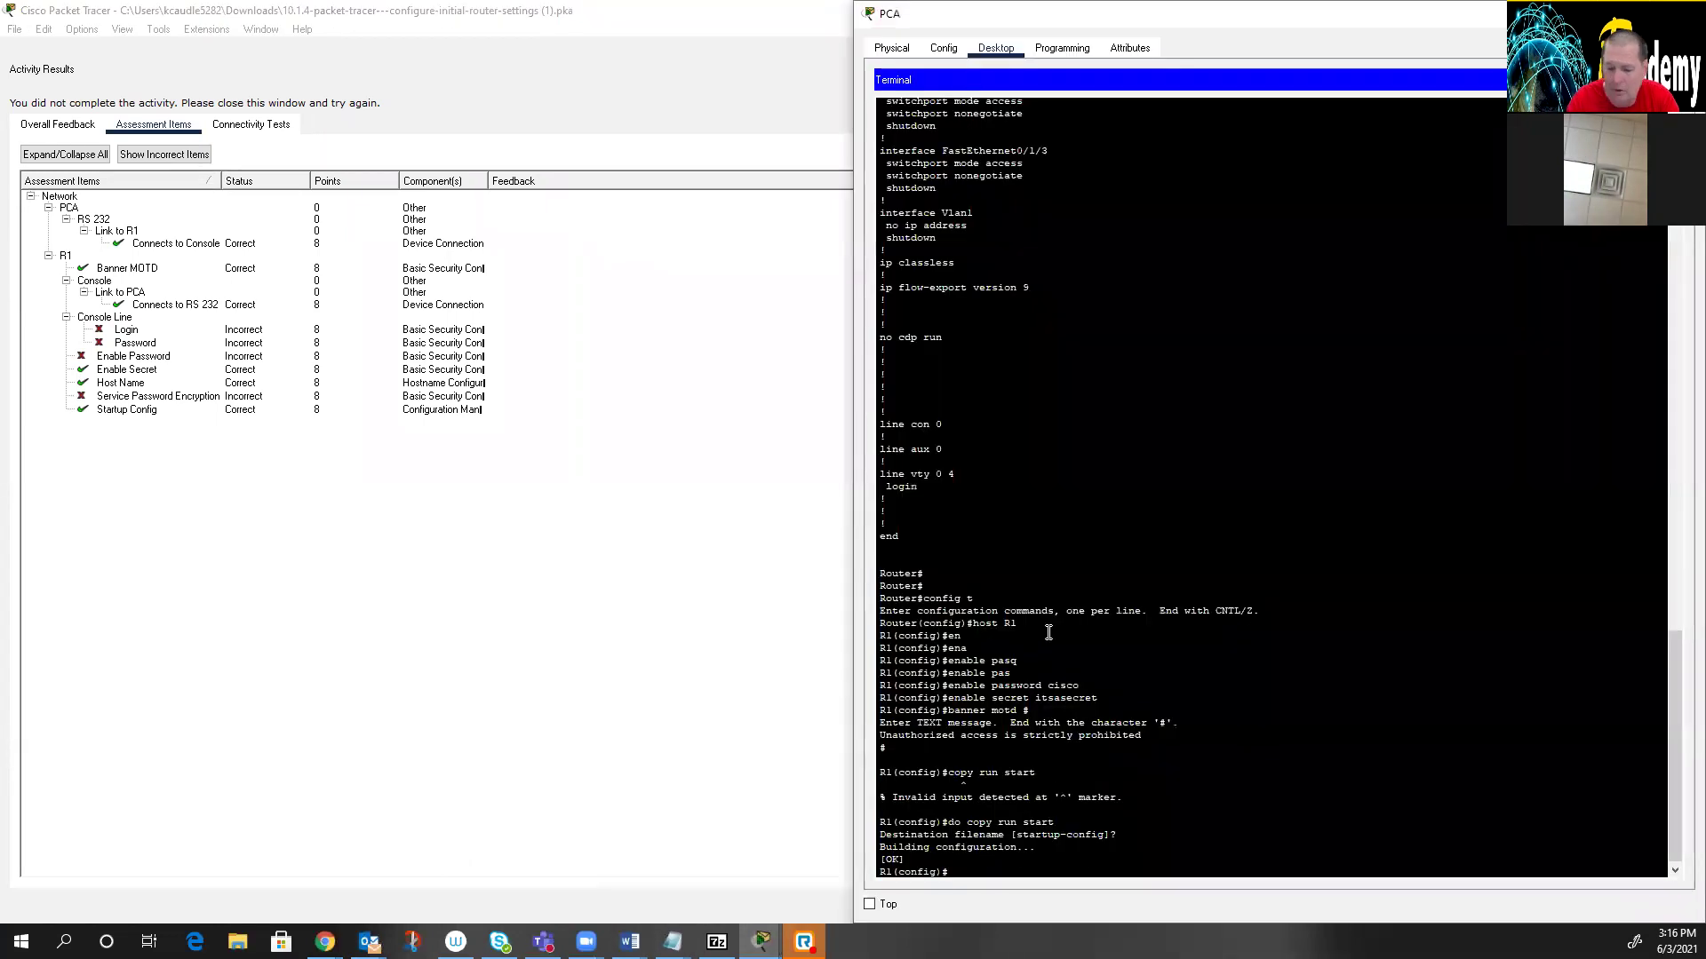
left_click(1048, 633)
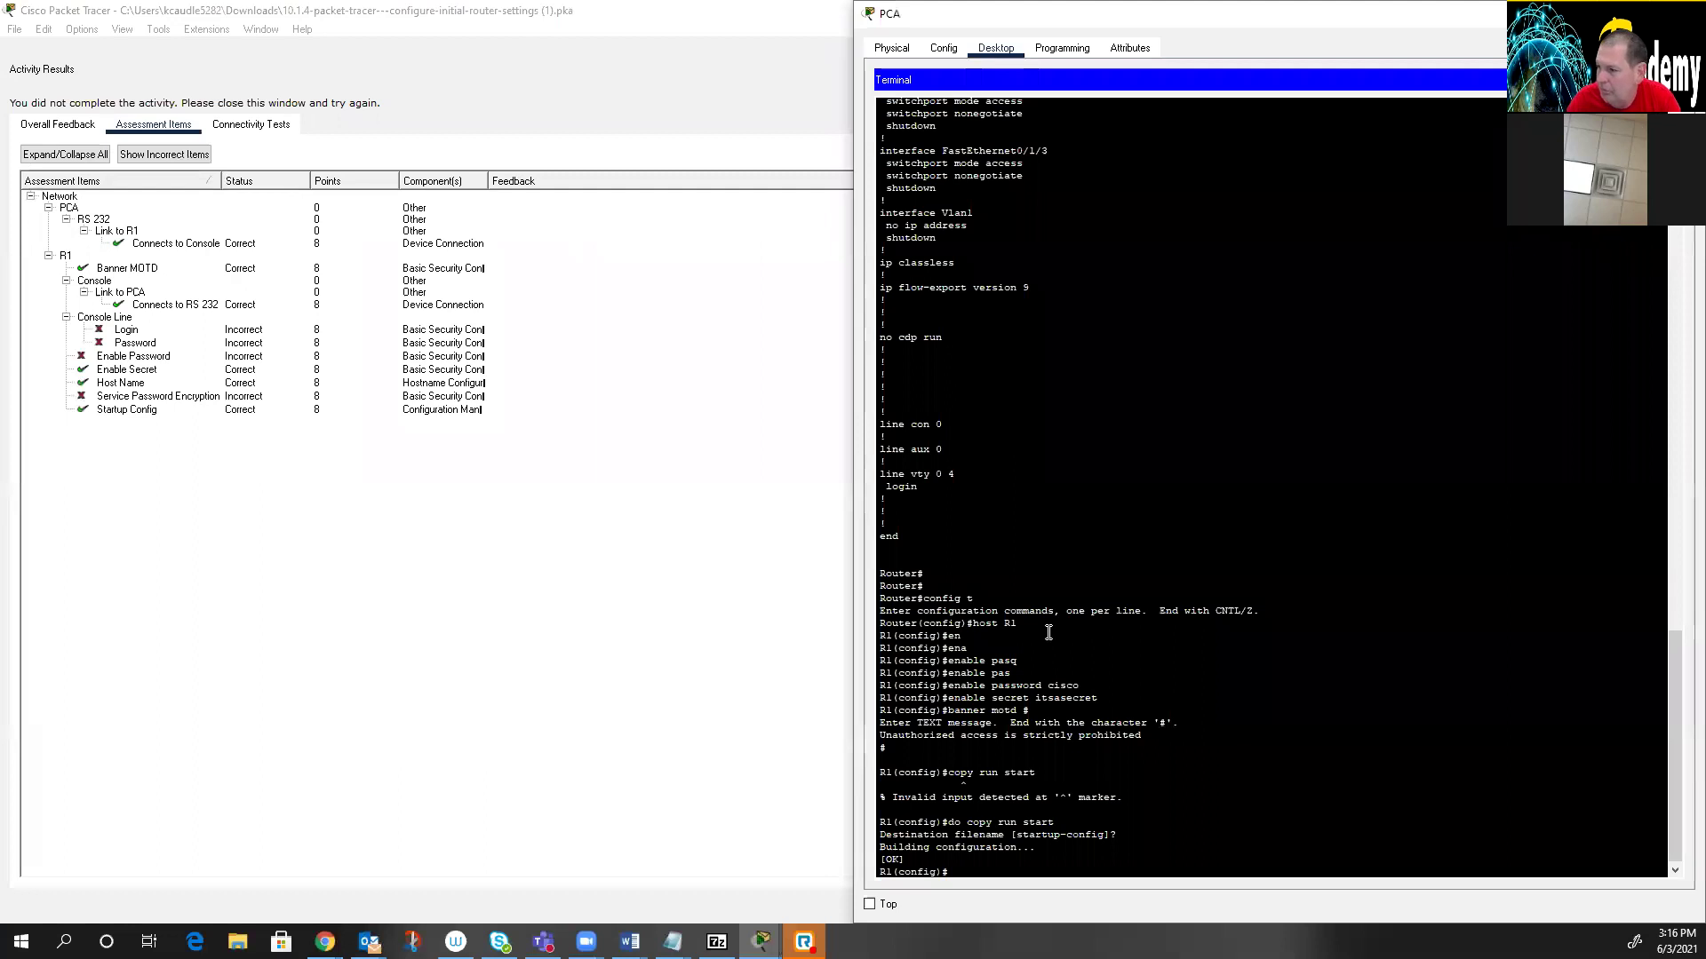
type("line con 0")
key("Return")
type("login")
key("Return")
type("password")
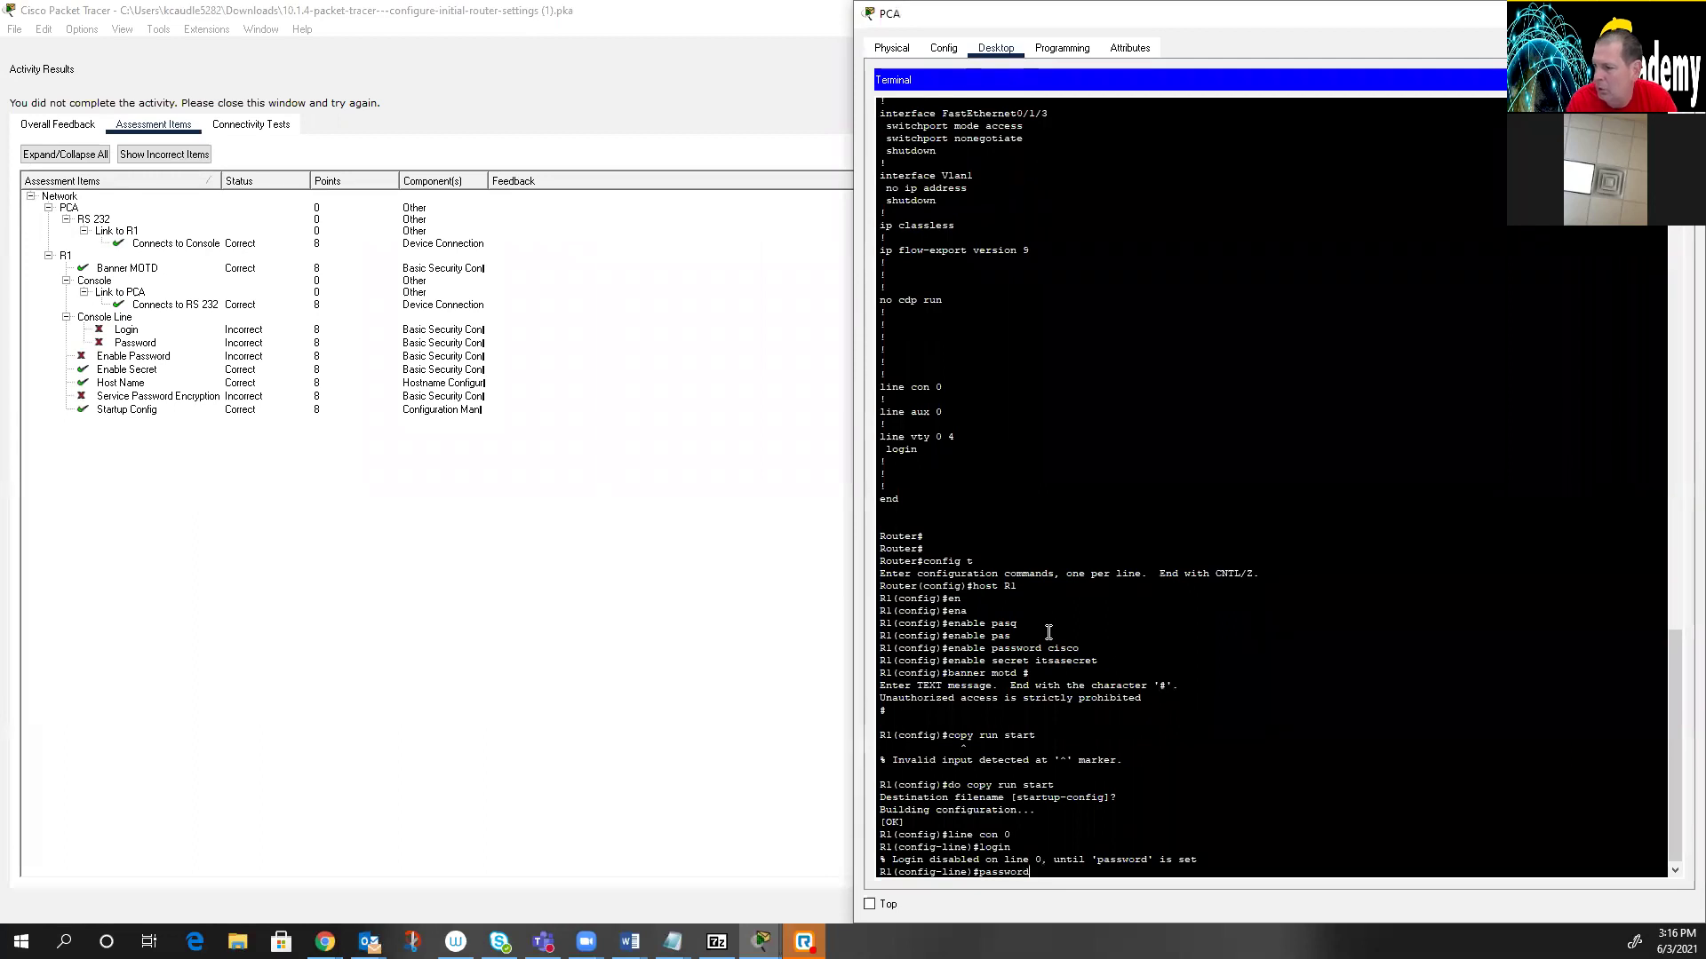
Close Activity Results, dock the instructions left, and finish setting the console password from the instructions
left_click(711, 826)
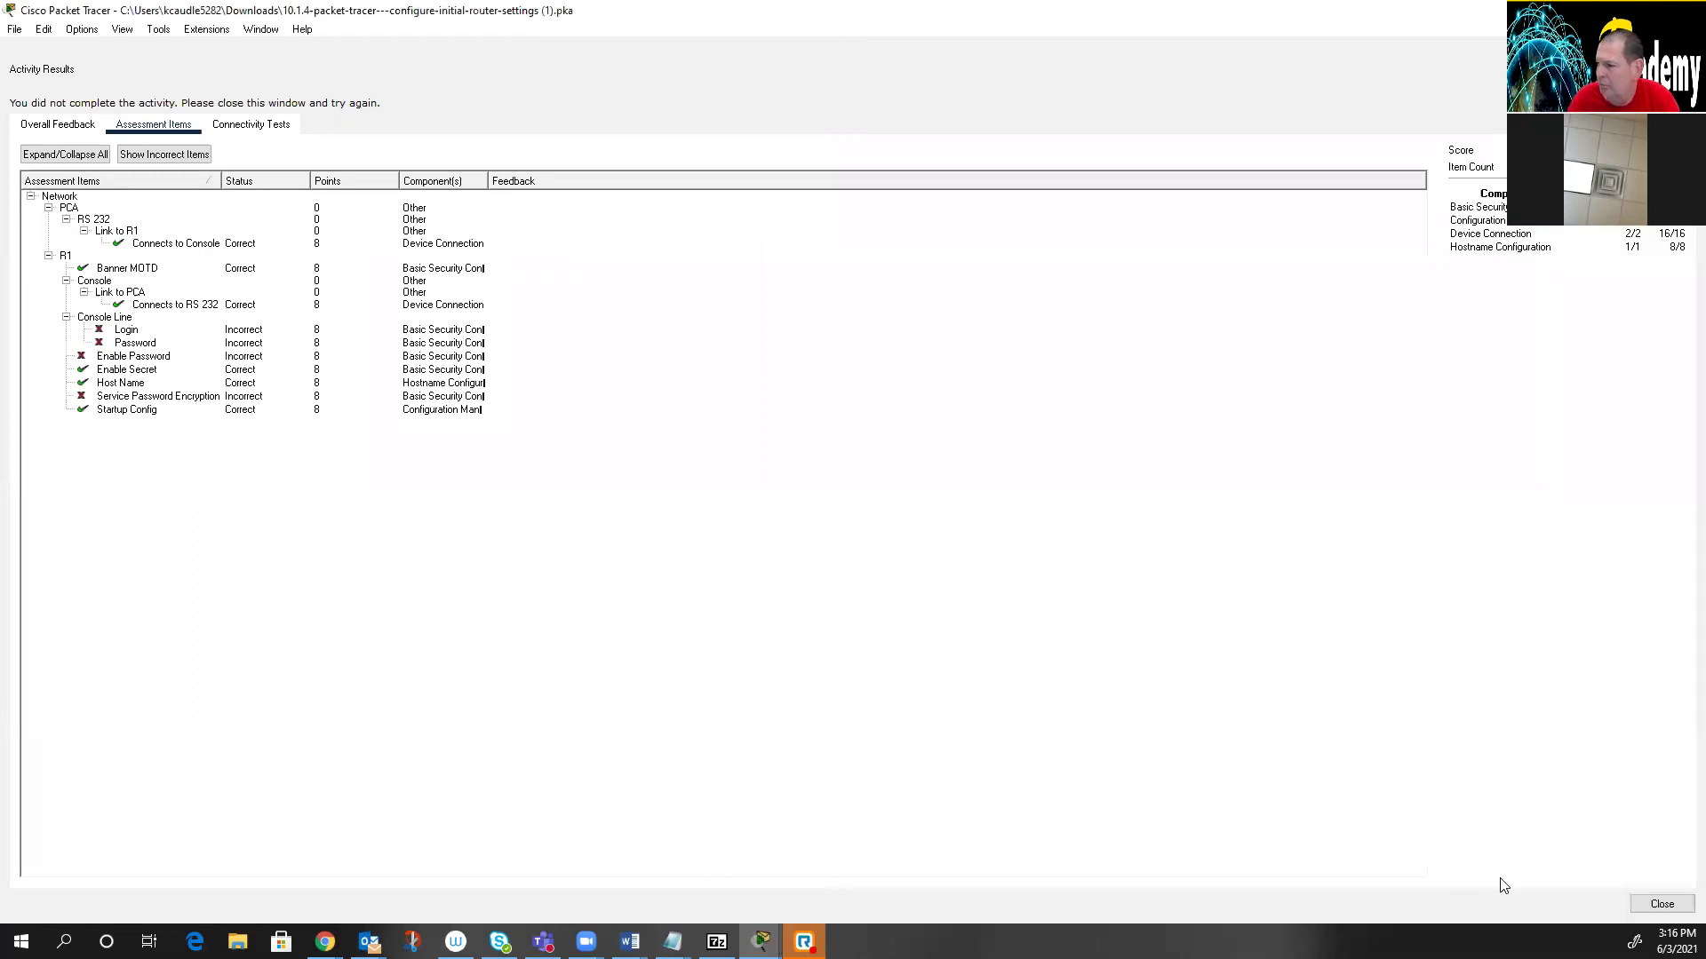
left_click(1630, 901)
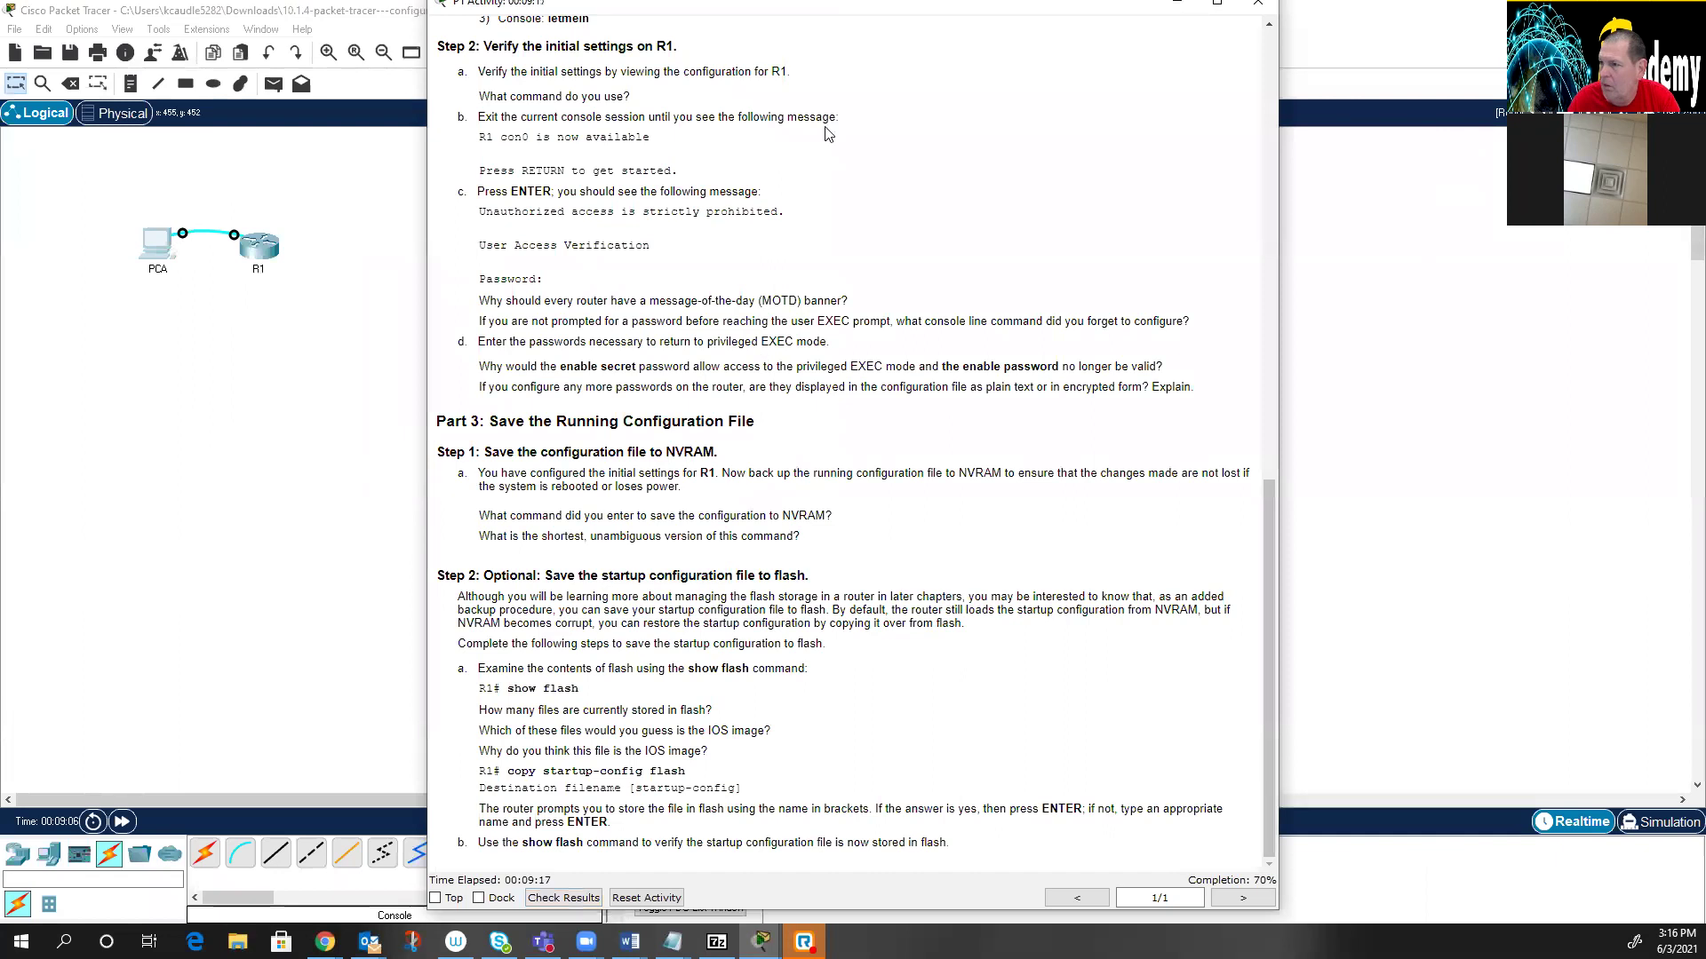
key("super+Left")
scroll(396, 313, "up", 5)
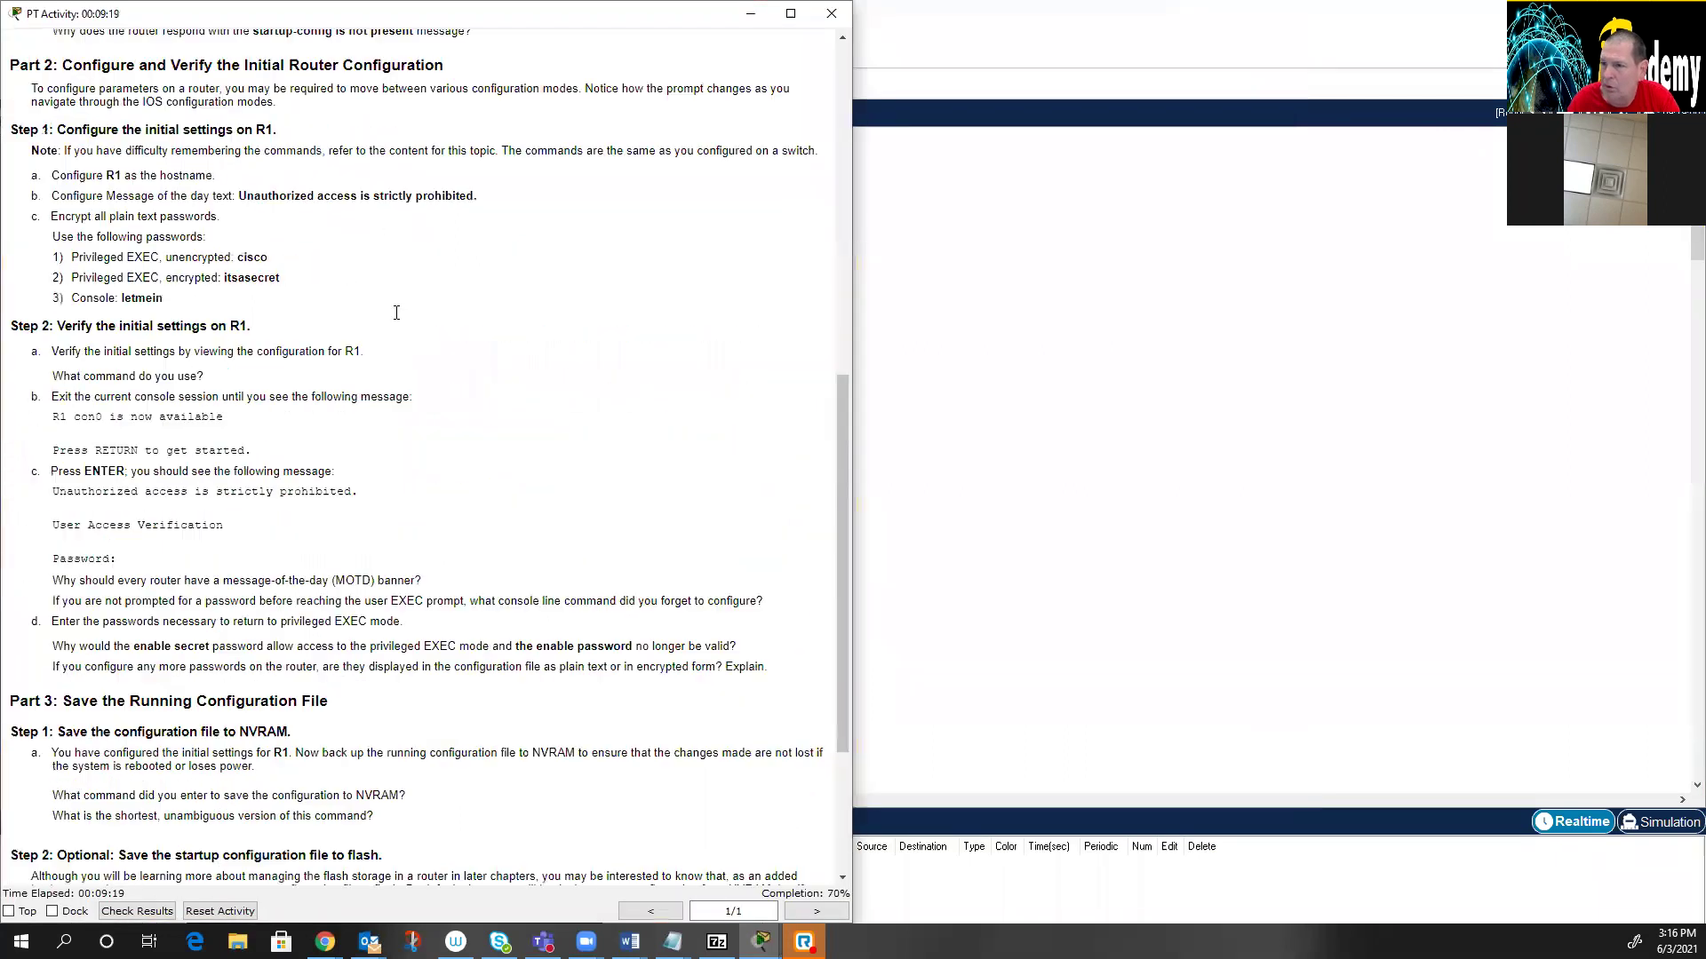
scroll(396, 312, "up", 3)
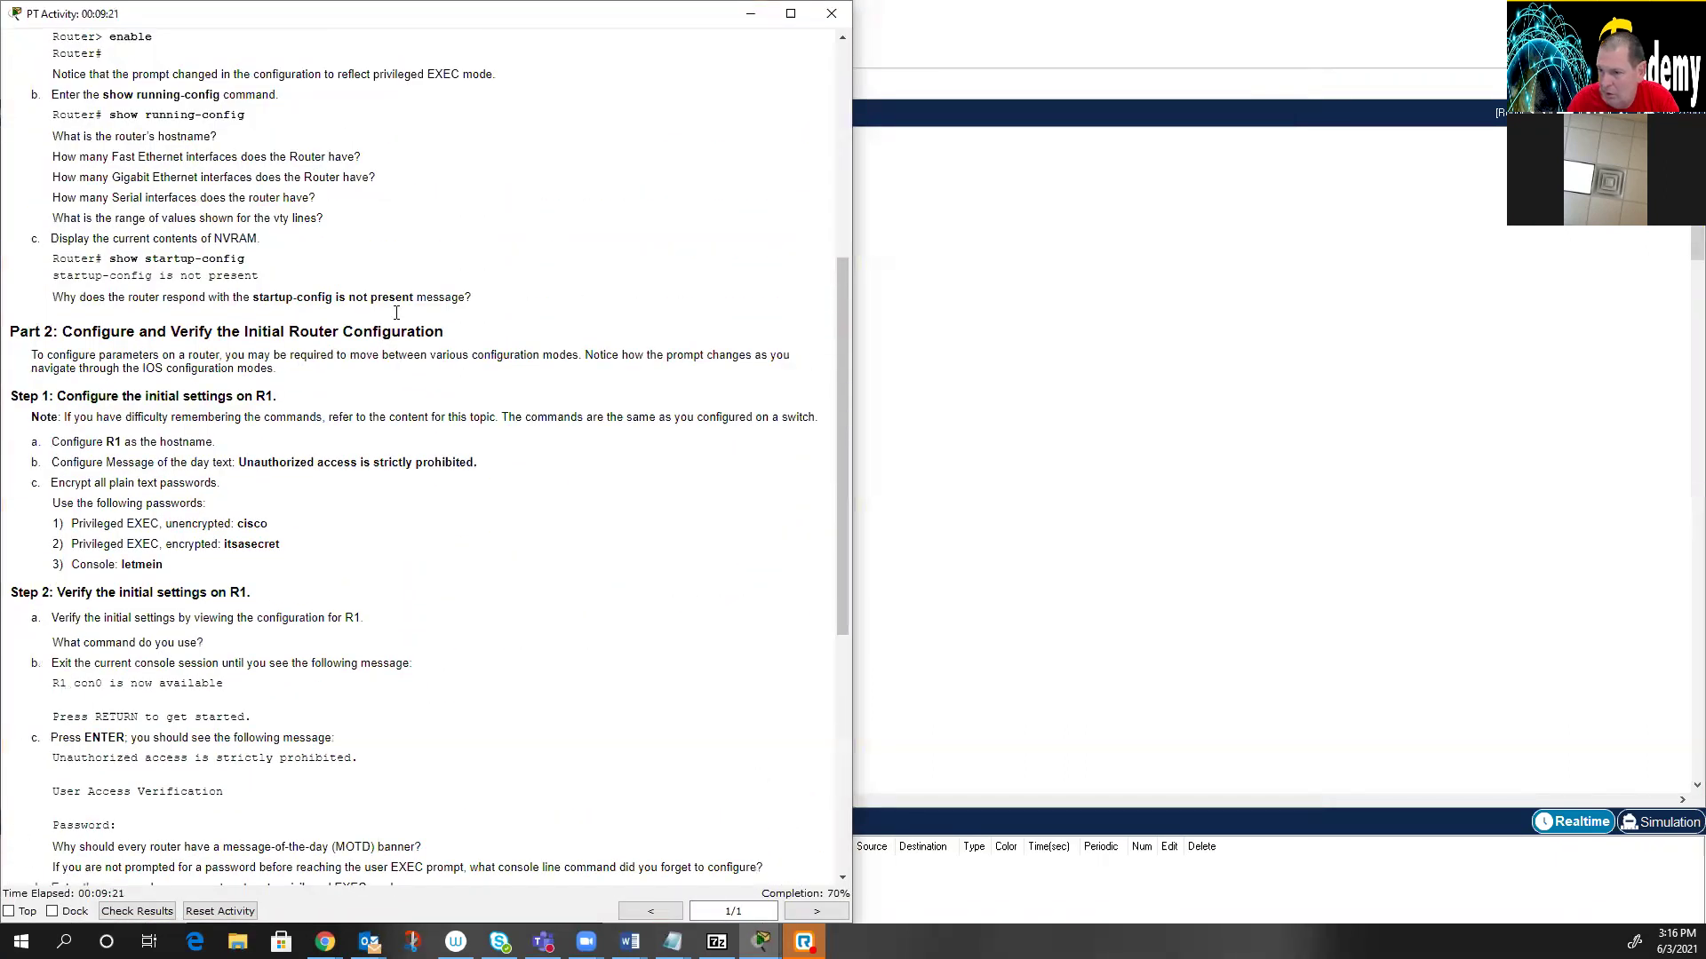
left_click(760, 941)
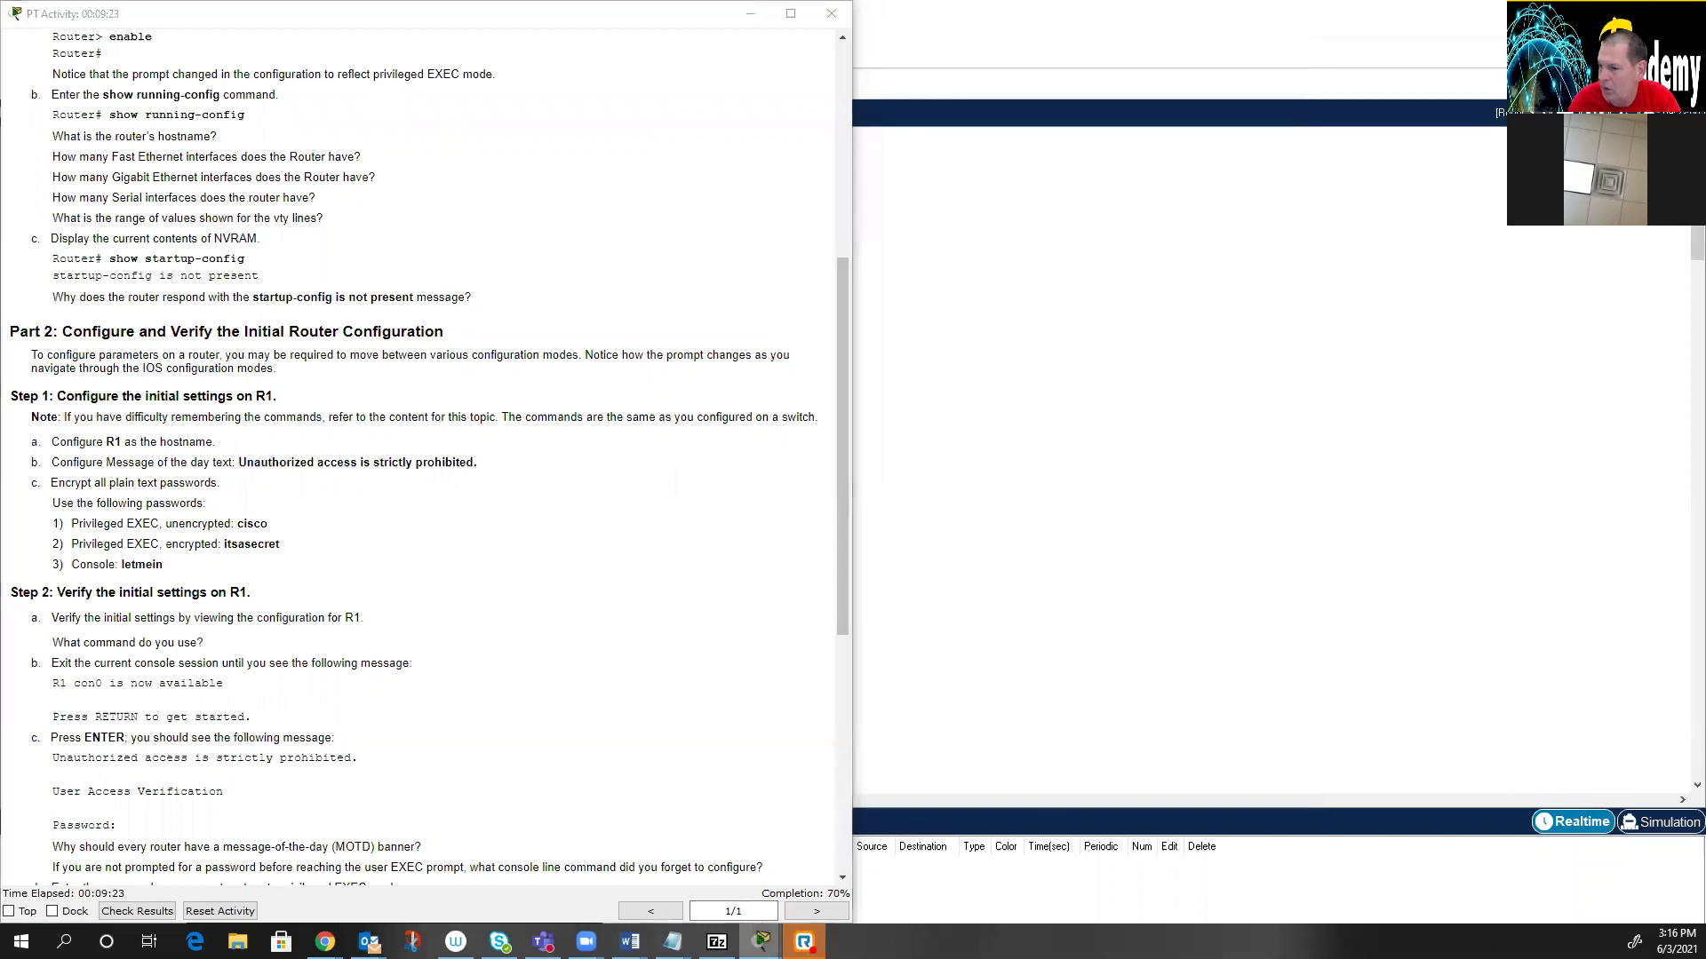
left_click(831, 864)
type("letmein")
key("Return")
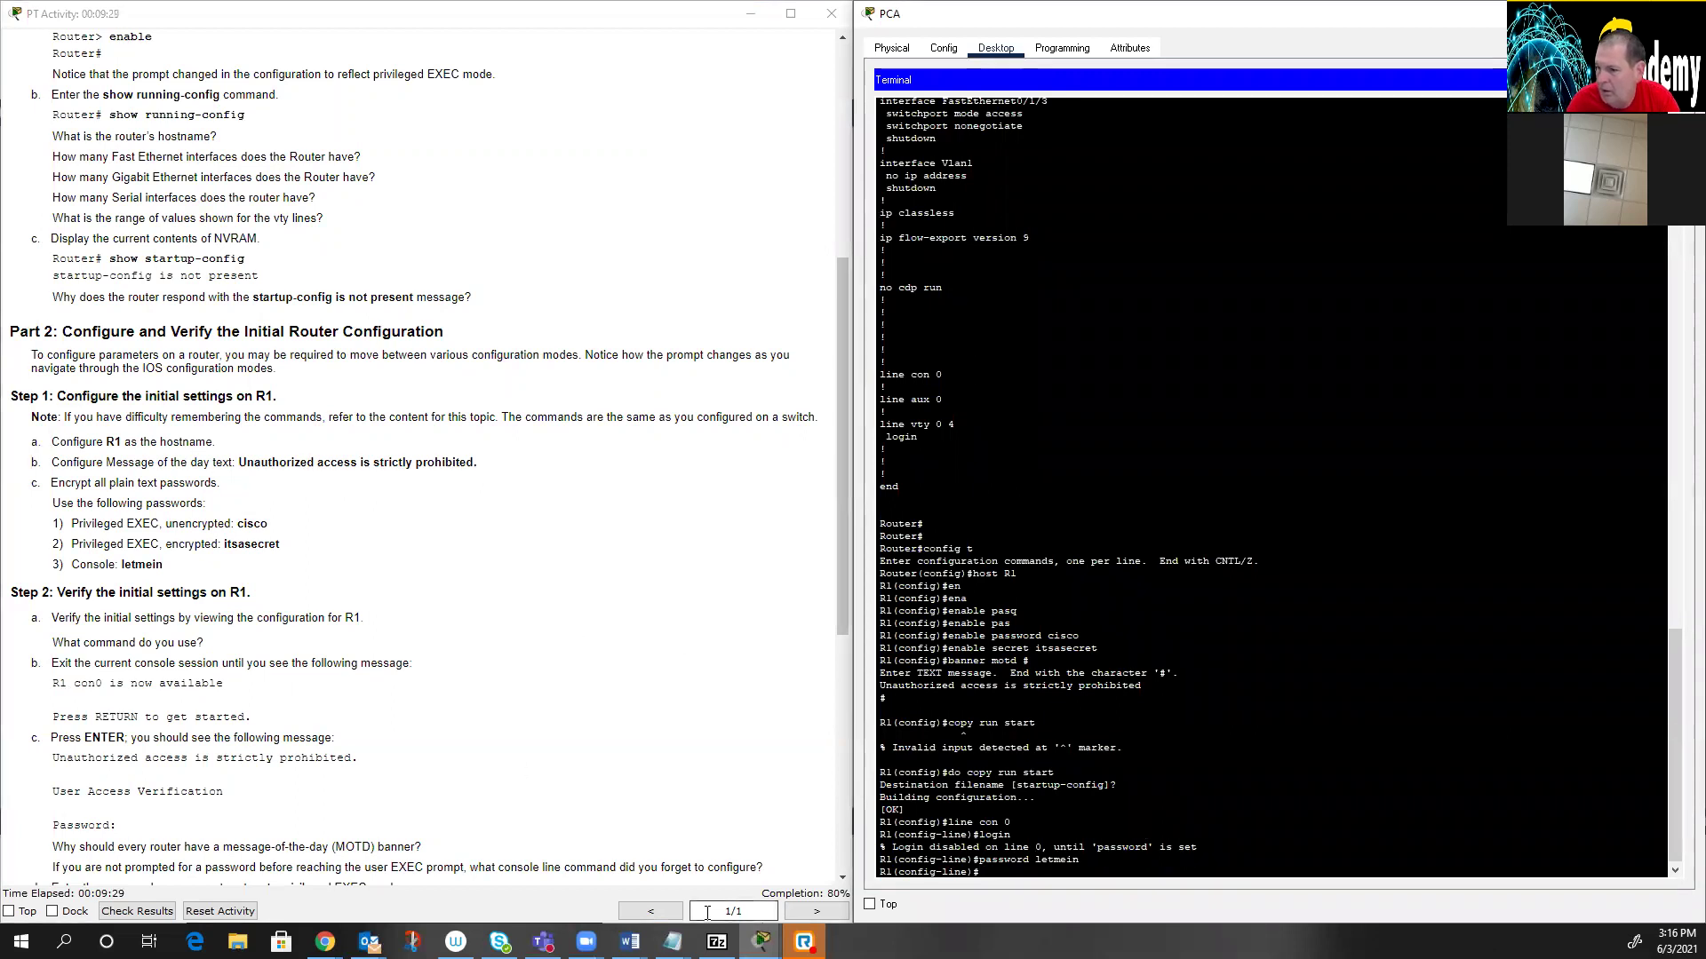
Recheck the assessment items to confirm console login and password pass, then close the results and dock the instructions left
left_click(137, 912)
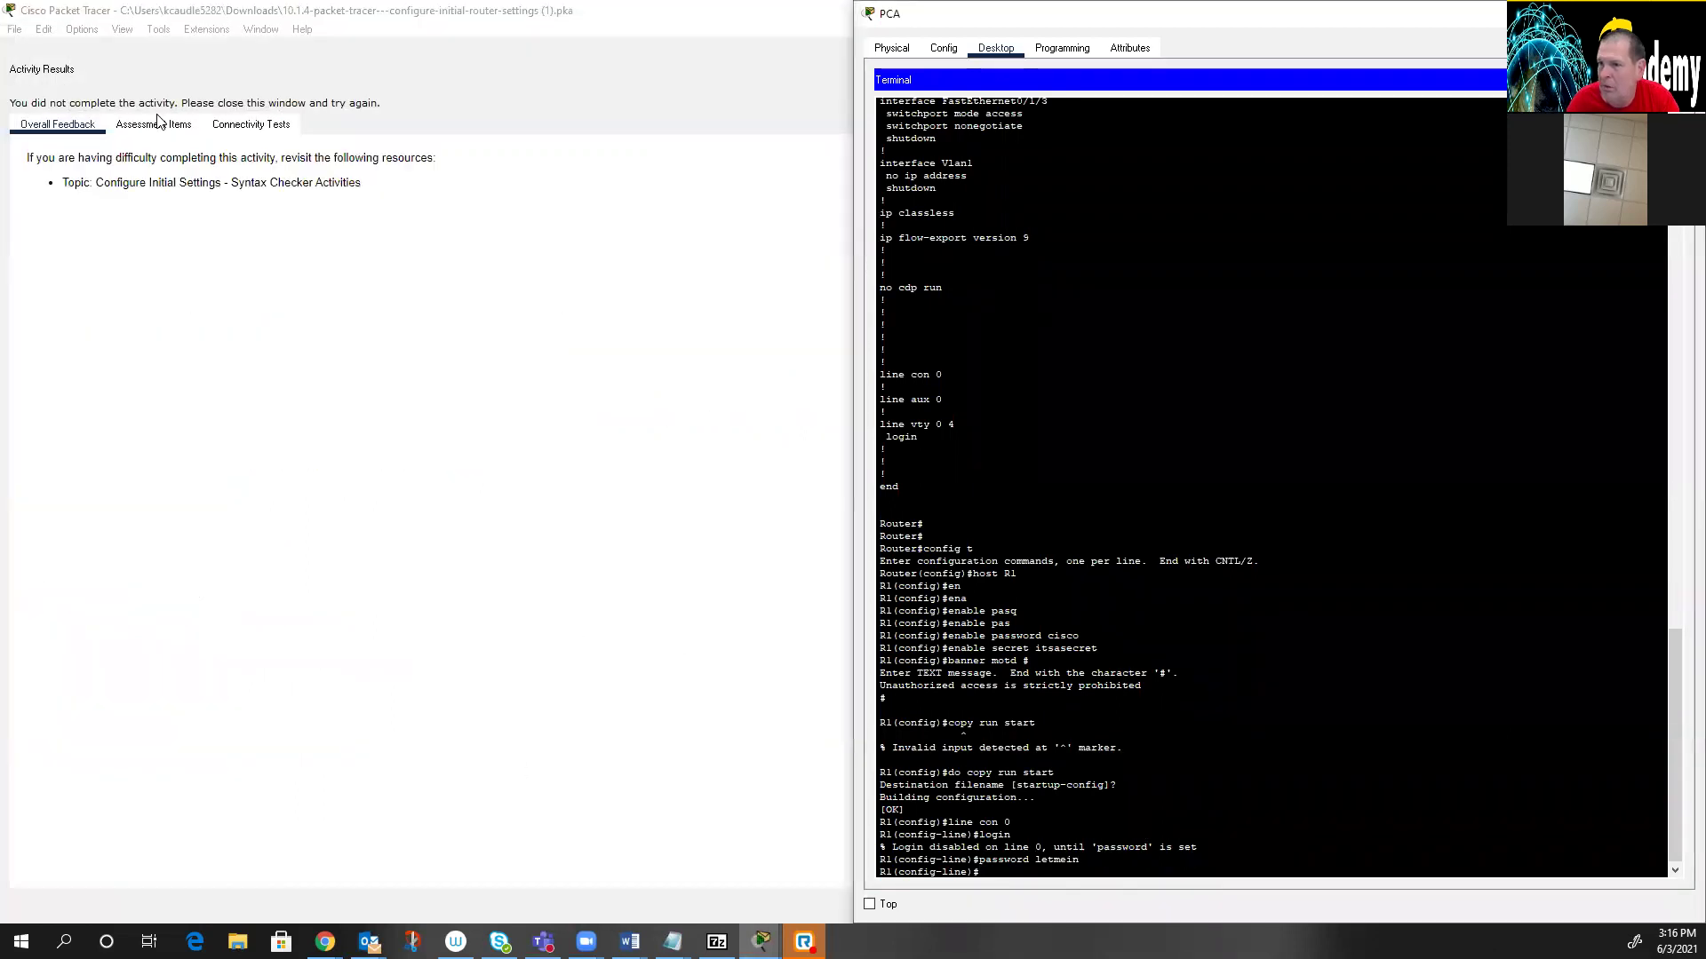
left_click(156, 123)
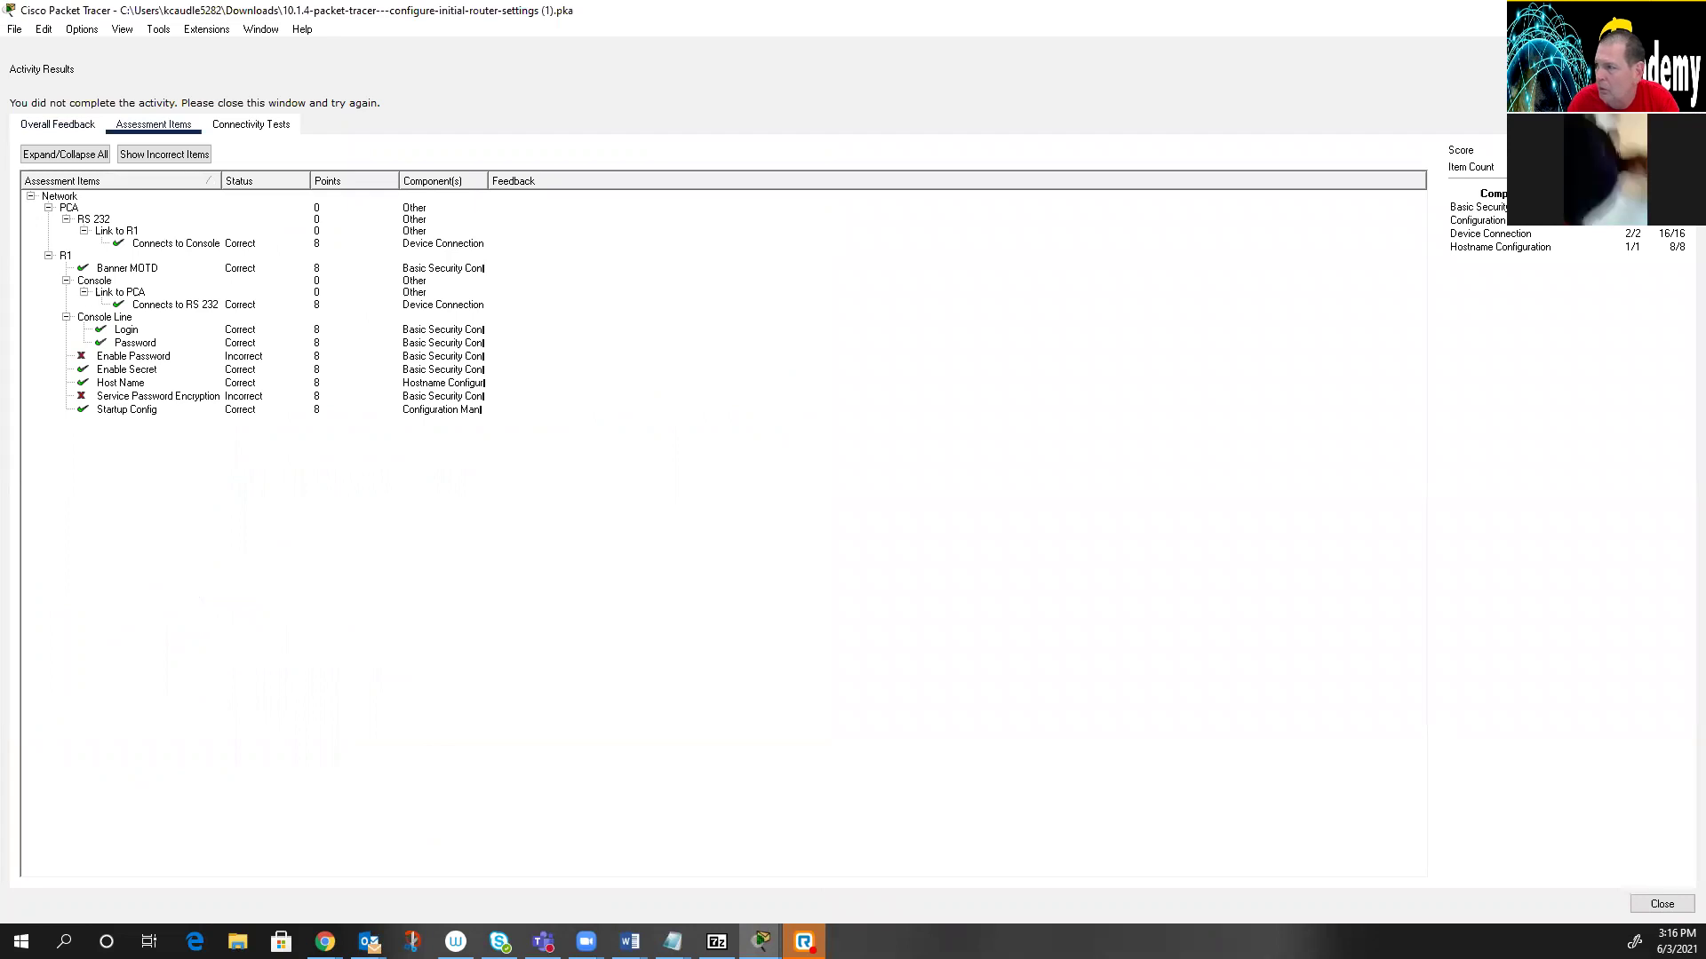
left_click(1661, 904)
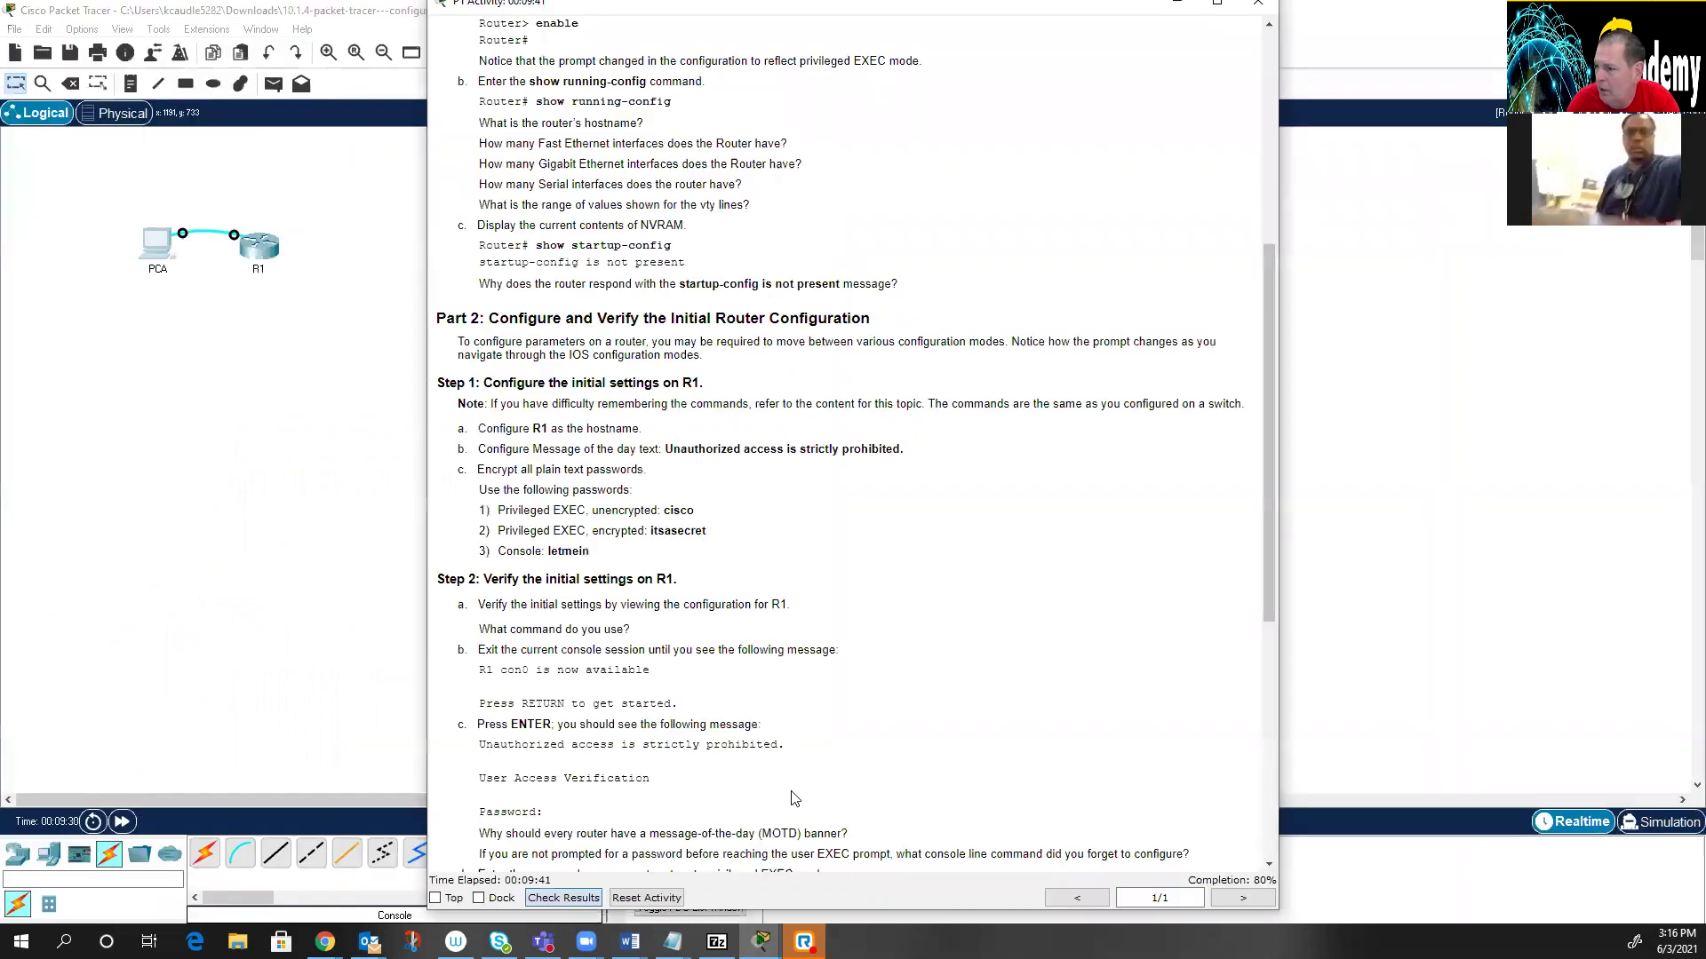
key("super+Left")
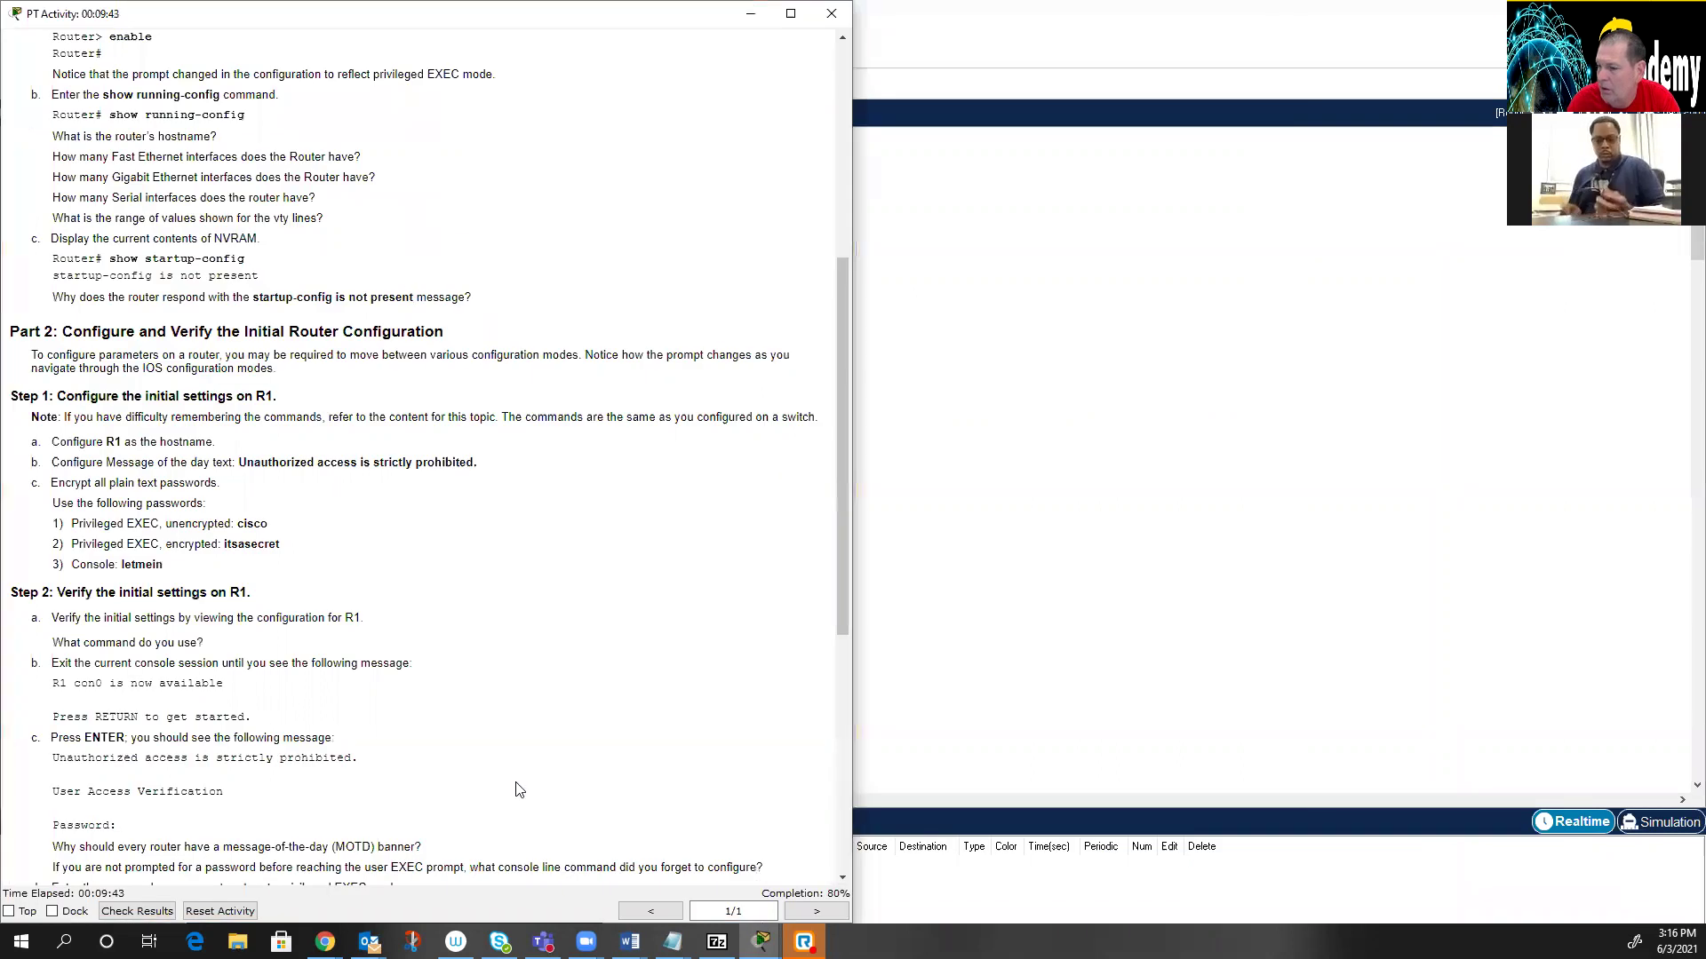
Show R1's running config with 'do sh run' and page to the end, noting the plain-text enable password
mouse_move(760, 941)
left_click(830, 871)
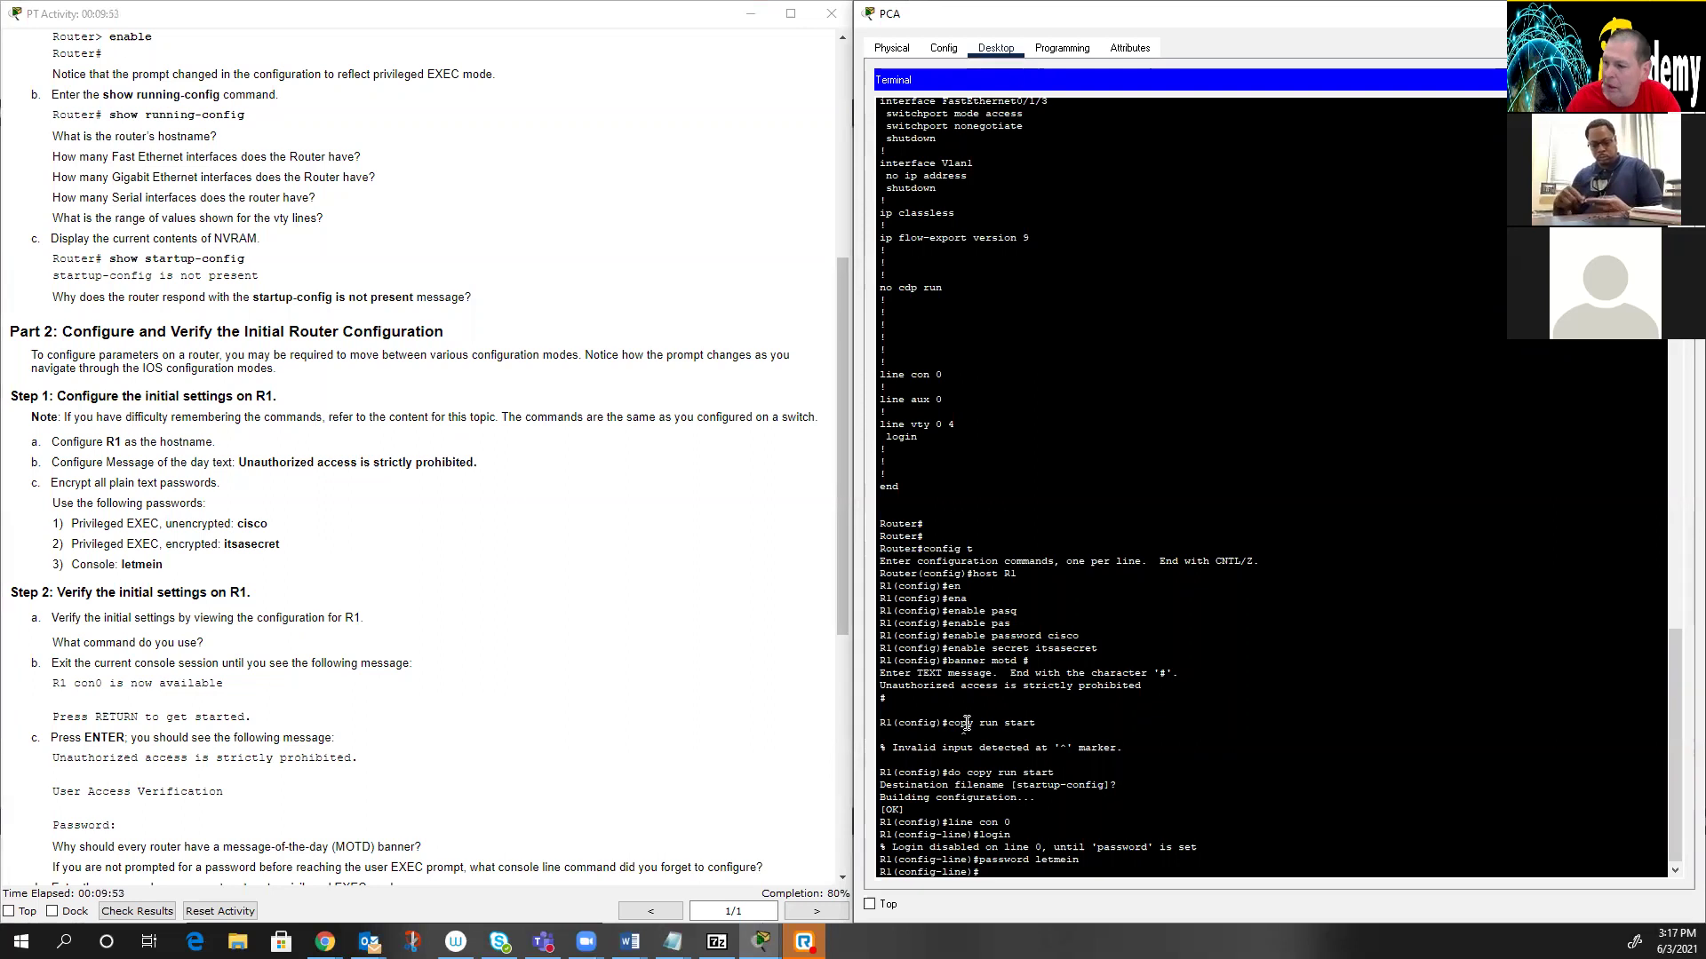
type("do sh run")
key("Return")
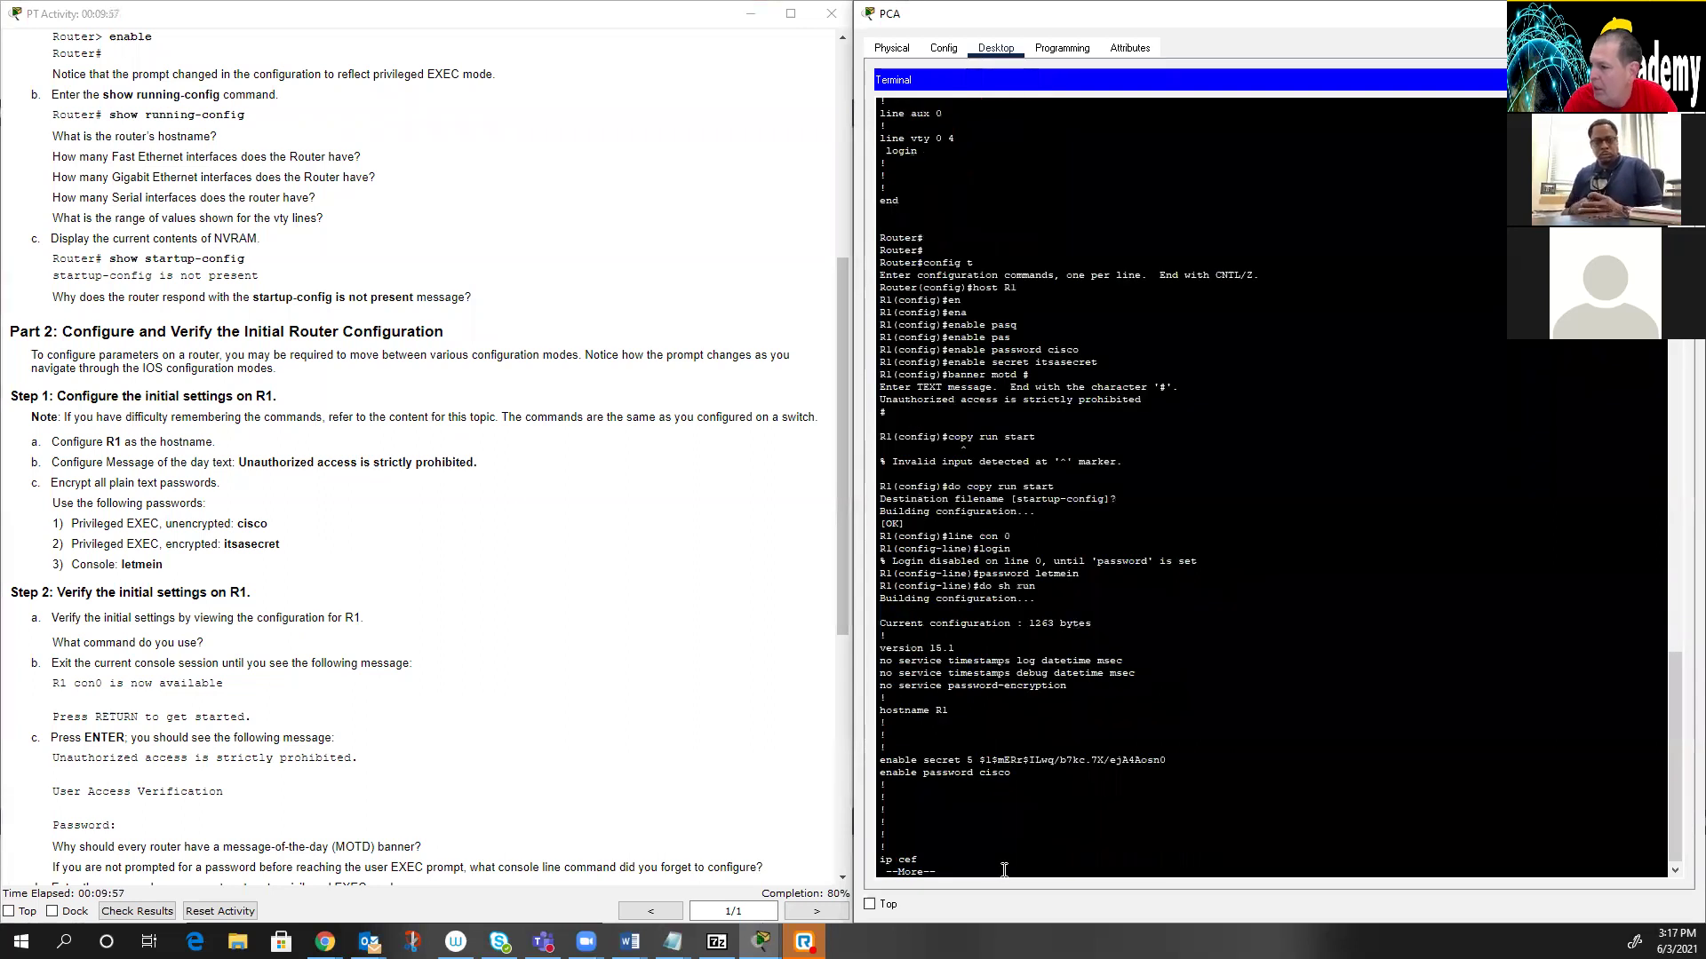
left_click_drag(1012, 775, 860, 771)
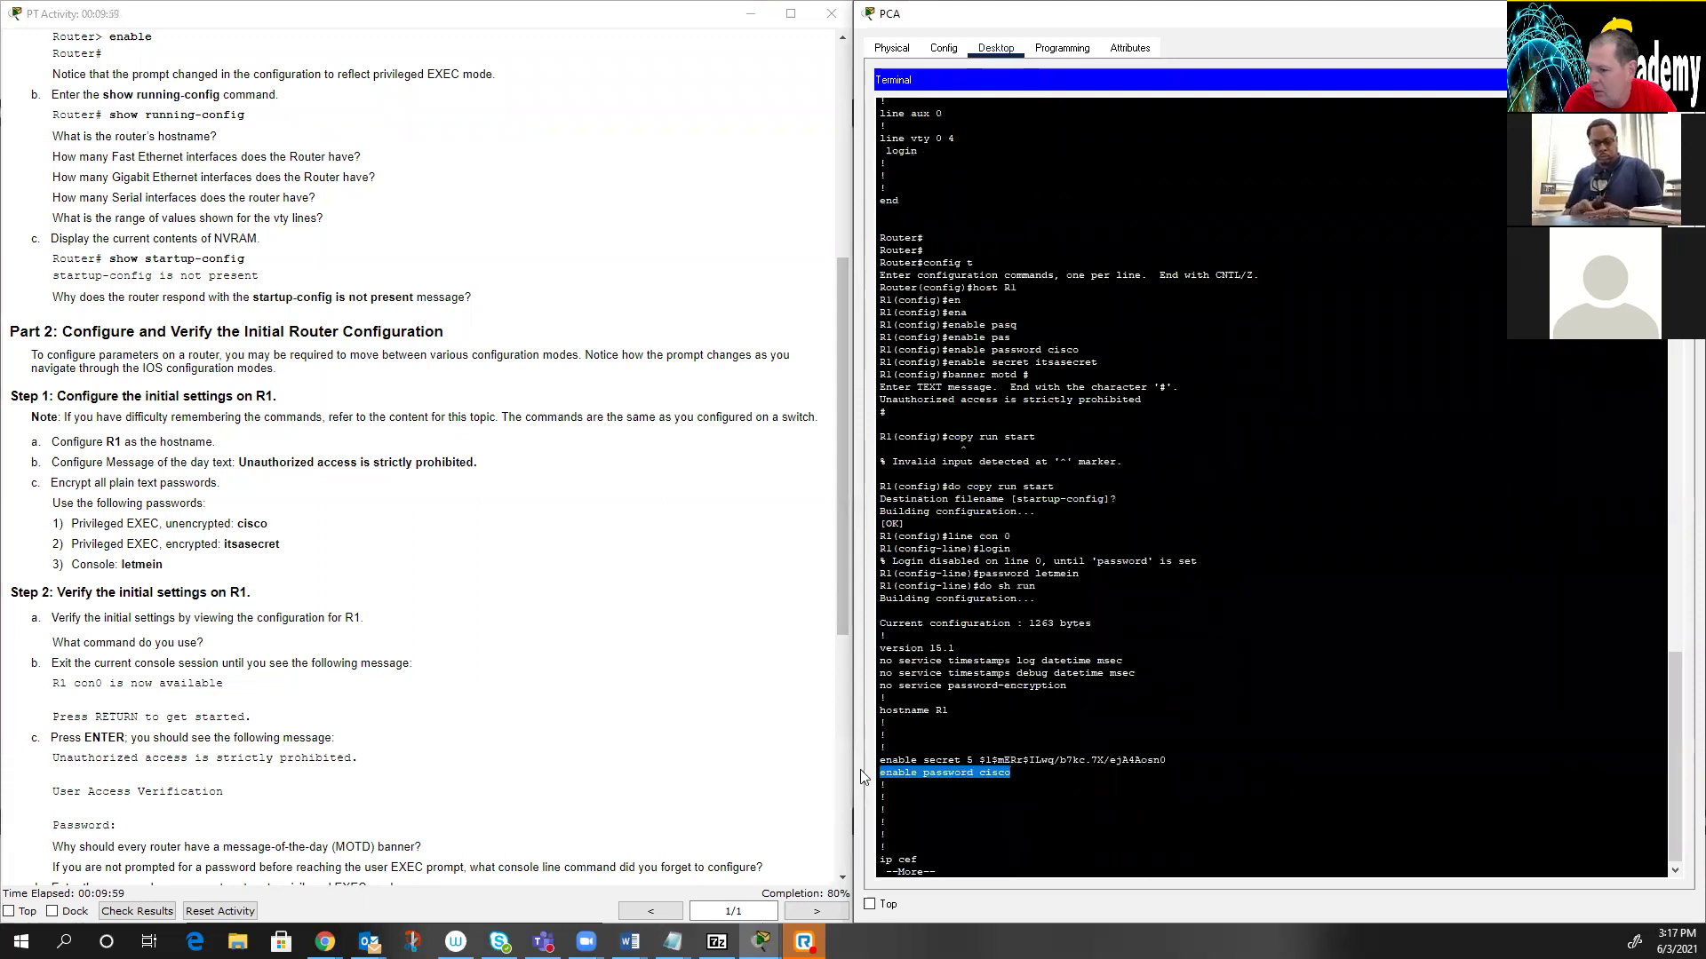
left_click(270, 524)
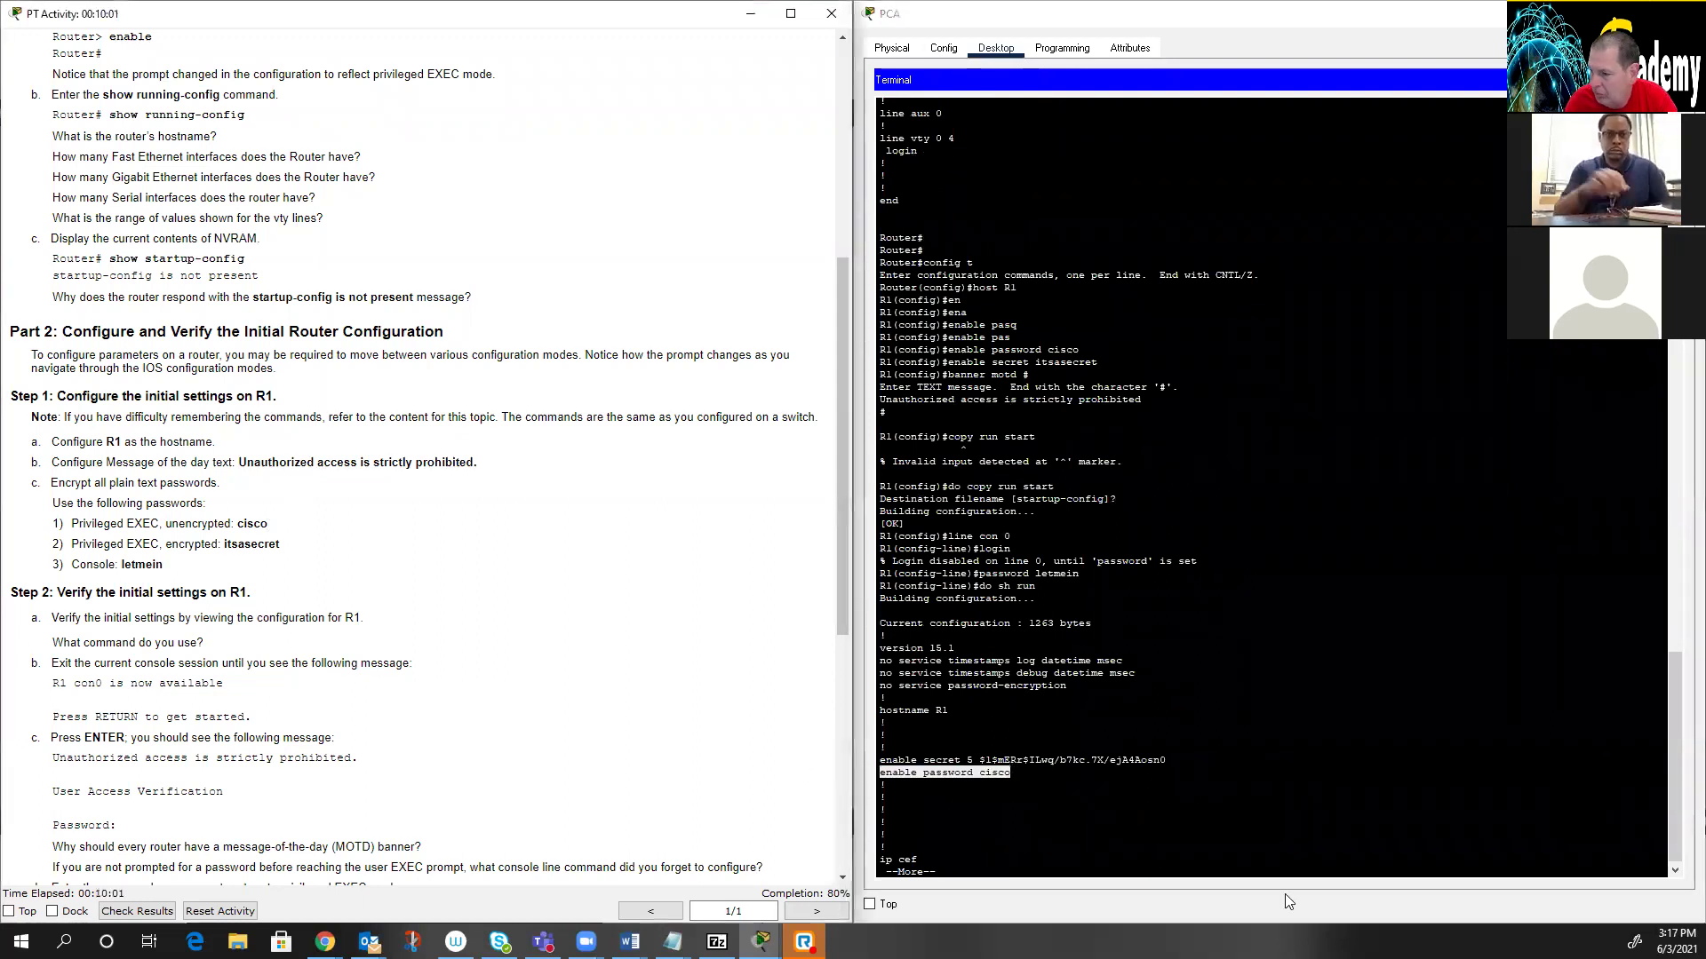
left_click(1076, 808)
key("Return")
key("Return")
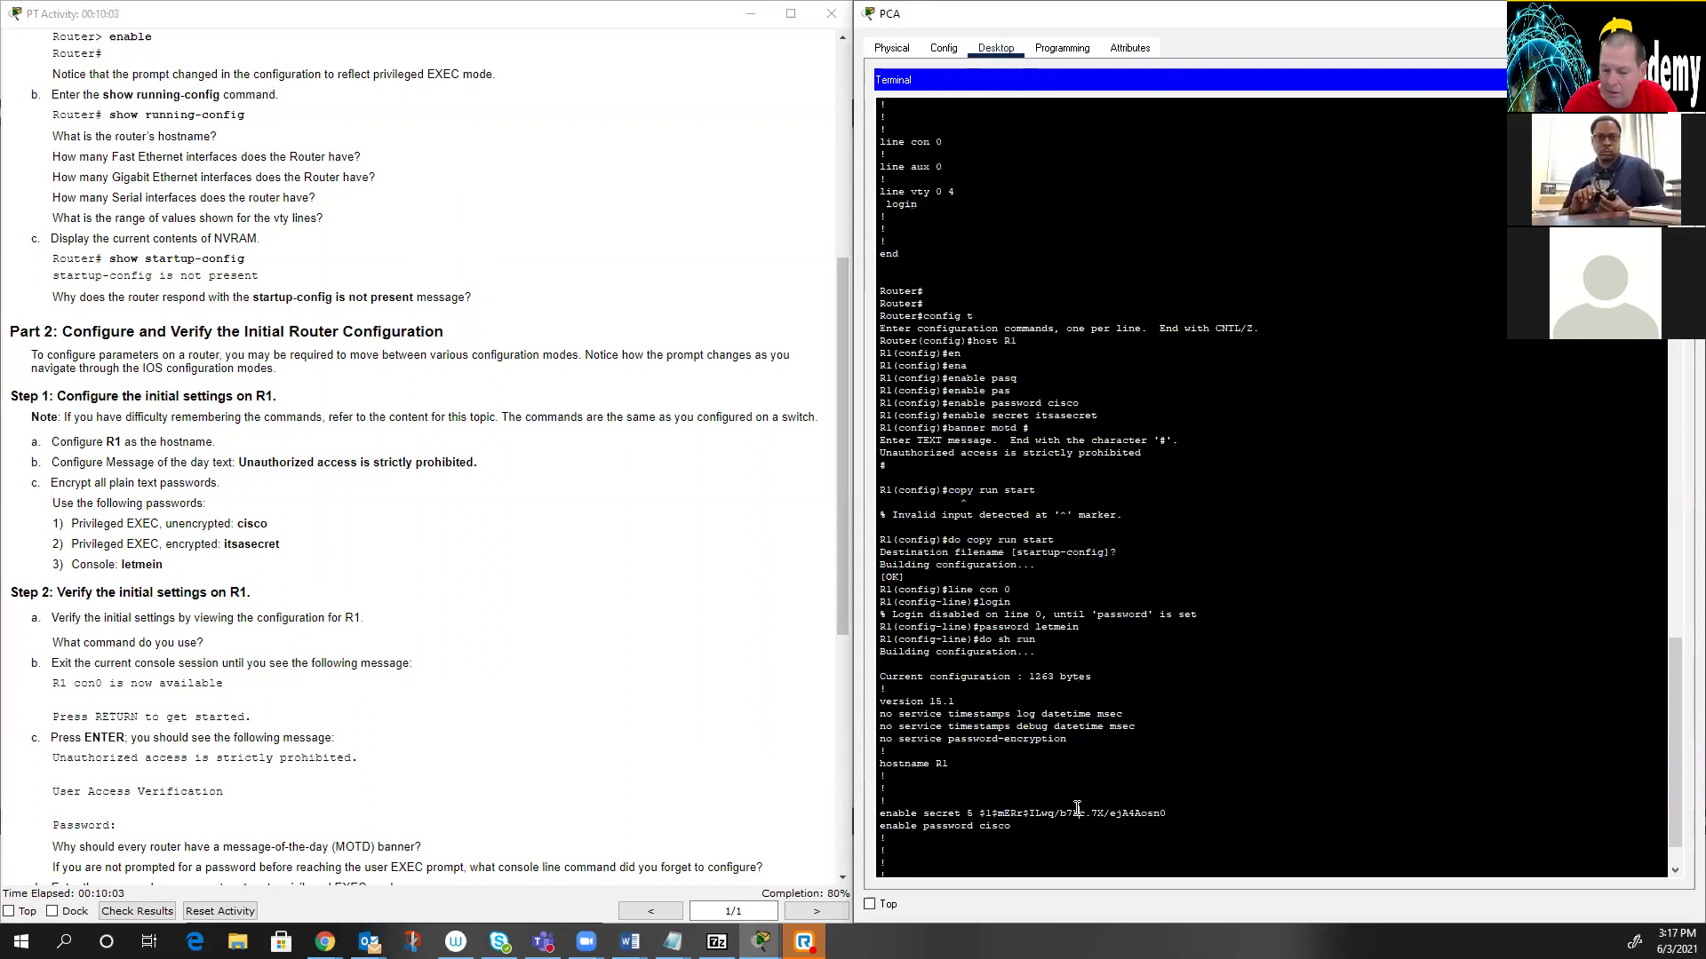
key("space")
key("space")
key("space")
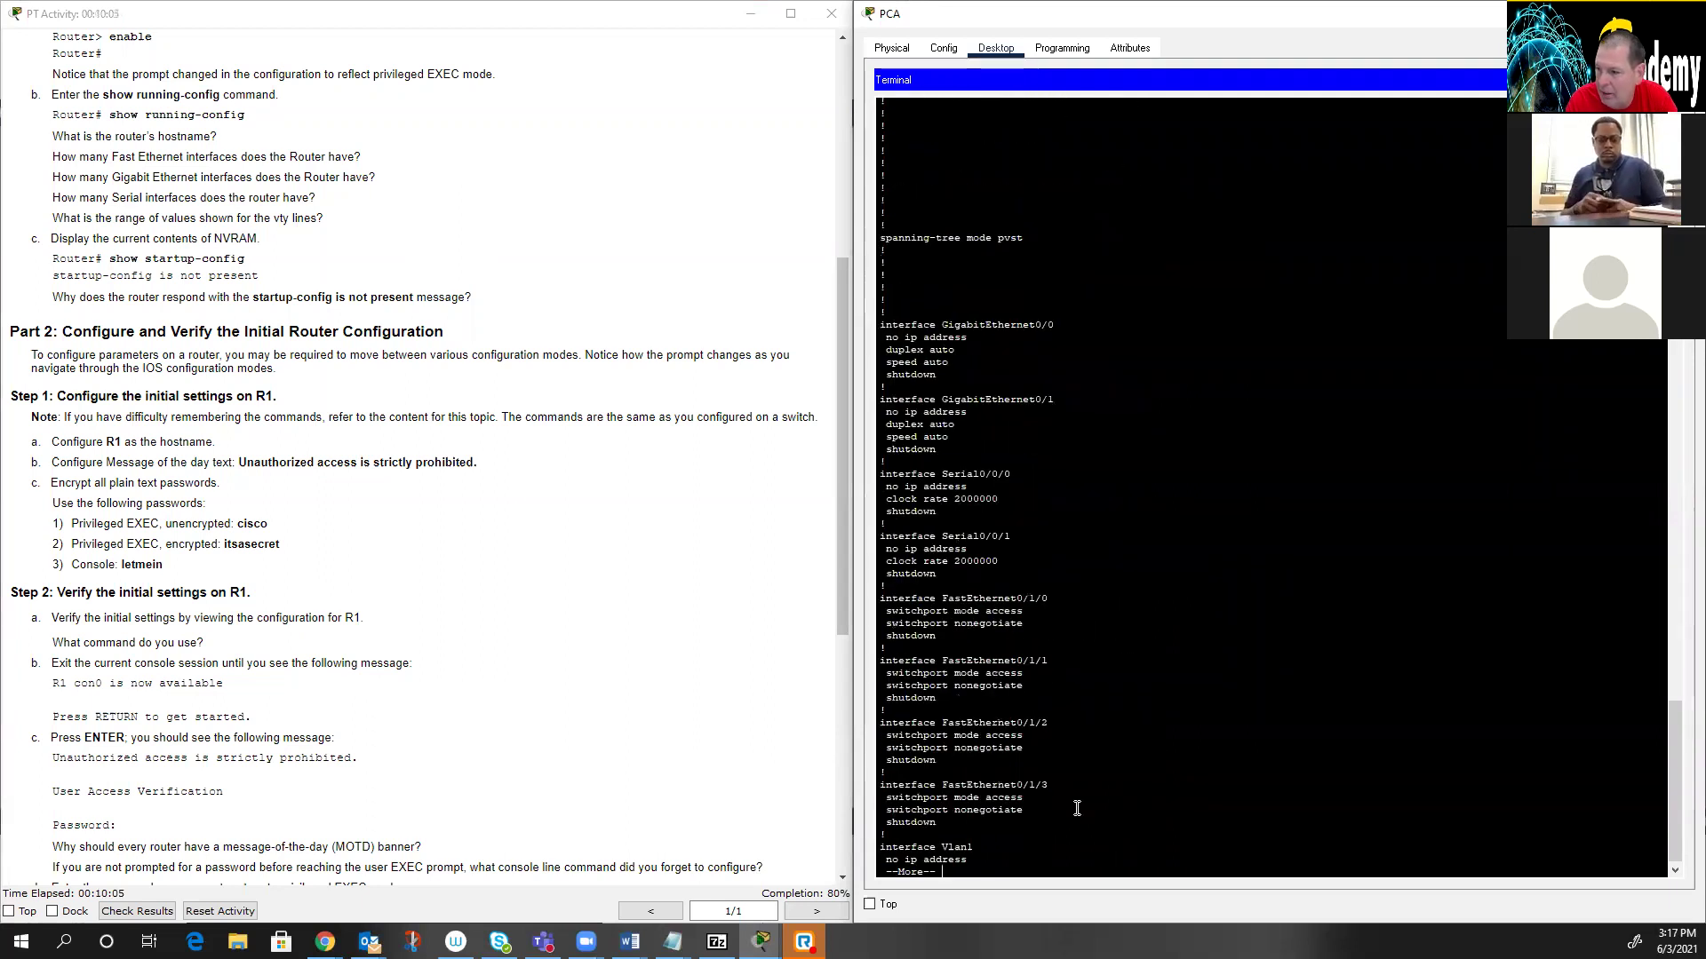
key("space")
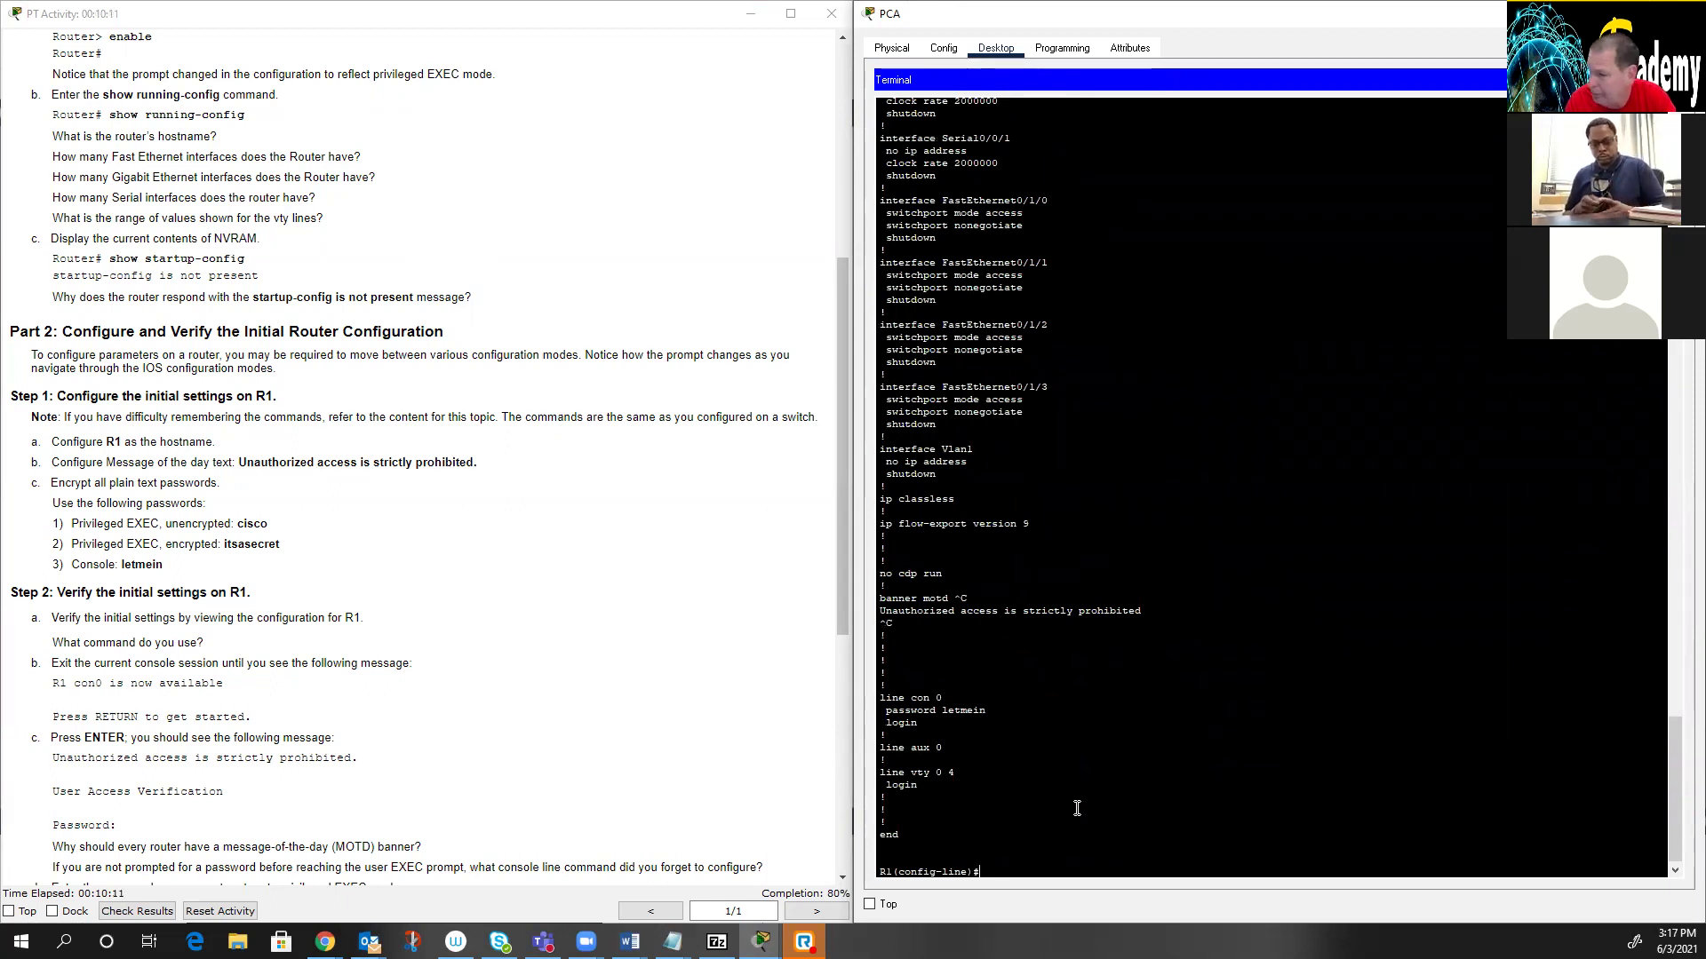
Exit line configuration and enable service password-encryption on R1
type("exit")
key("Return")
type("ser")
key("Tab")
type("pa")
key("Tab")
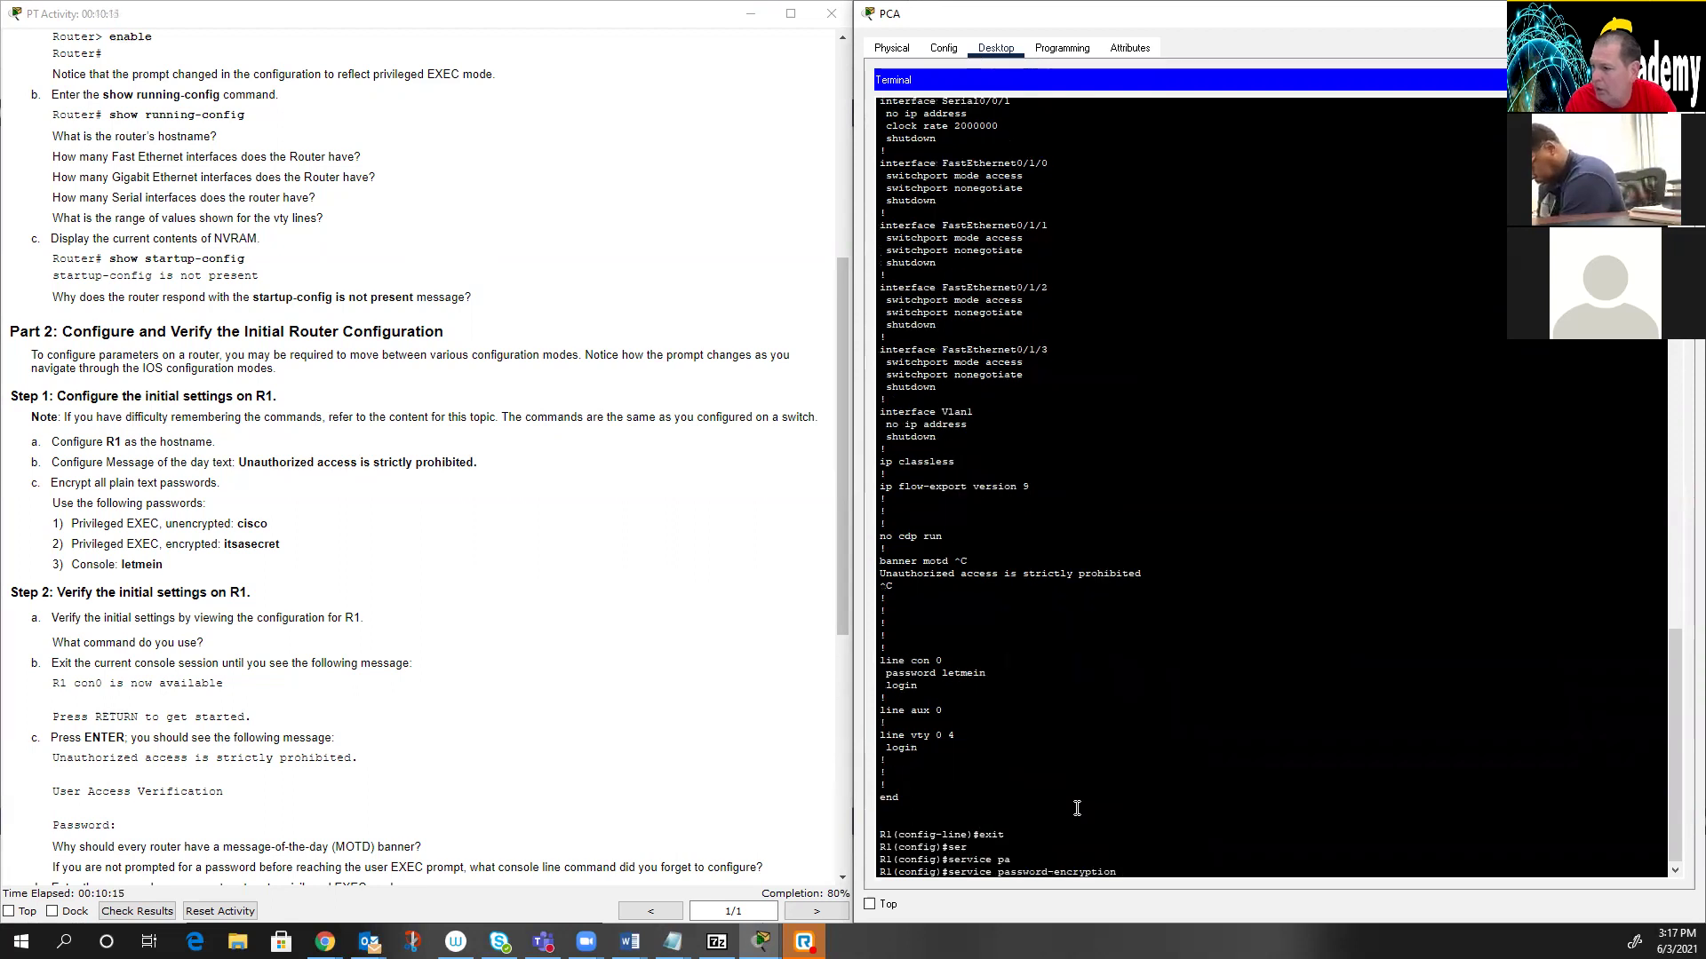
key("Return")
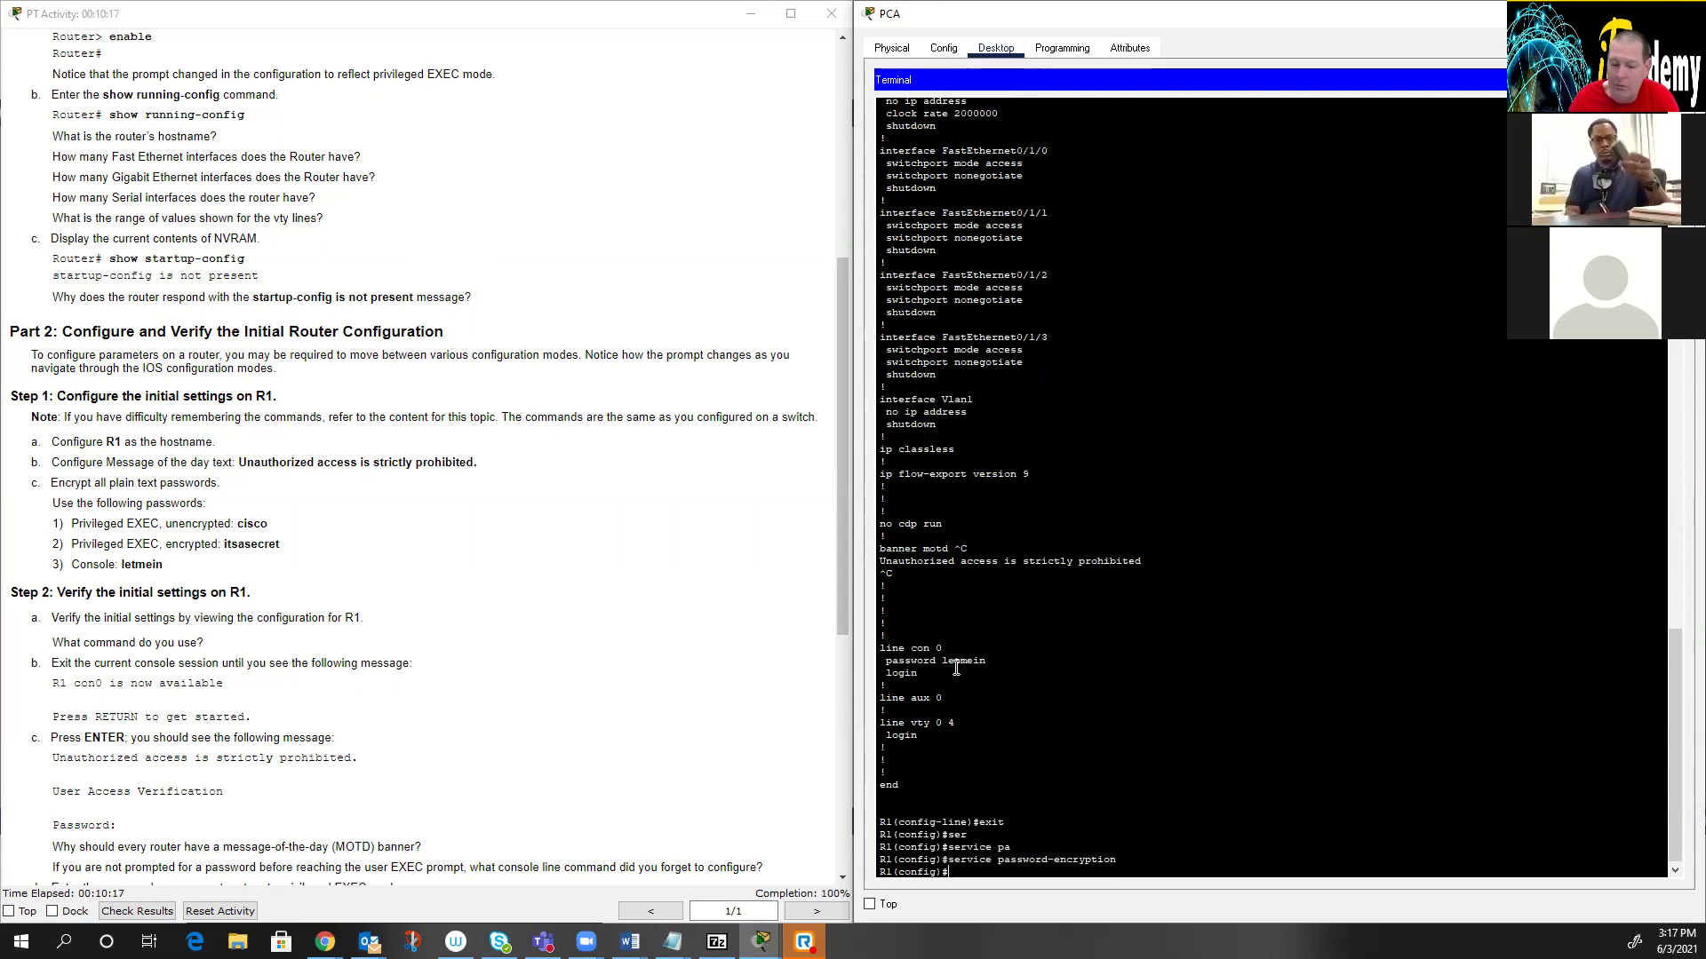
Run 'do sh run' again and verify the enable password is now stored encrypted as type 7
type("do sh run")
key("Return")
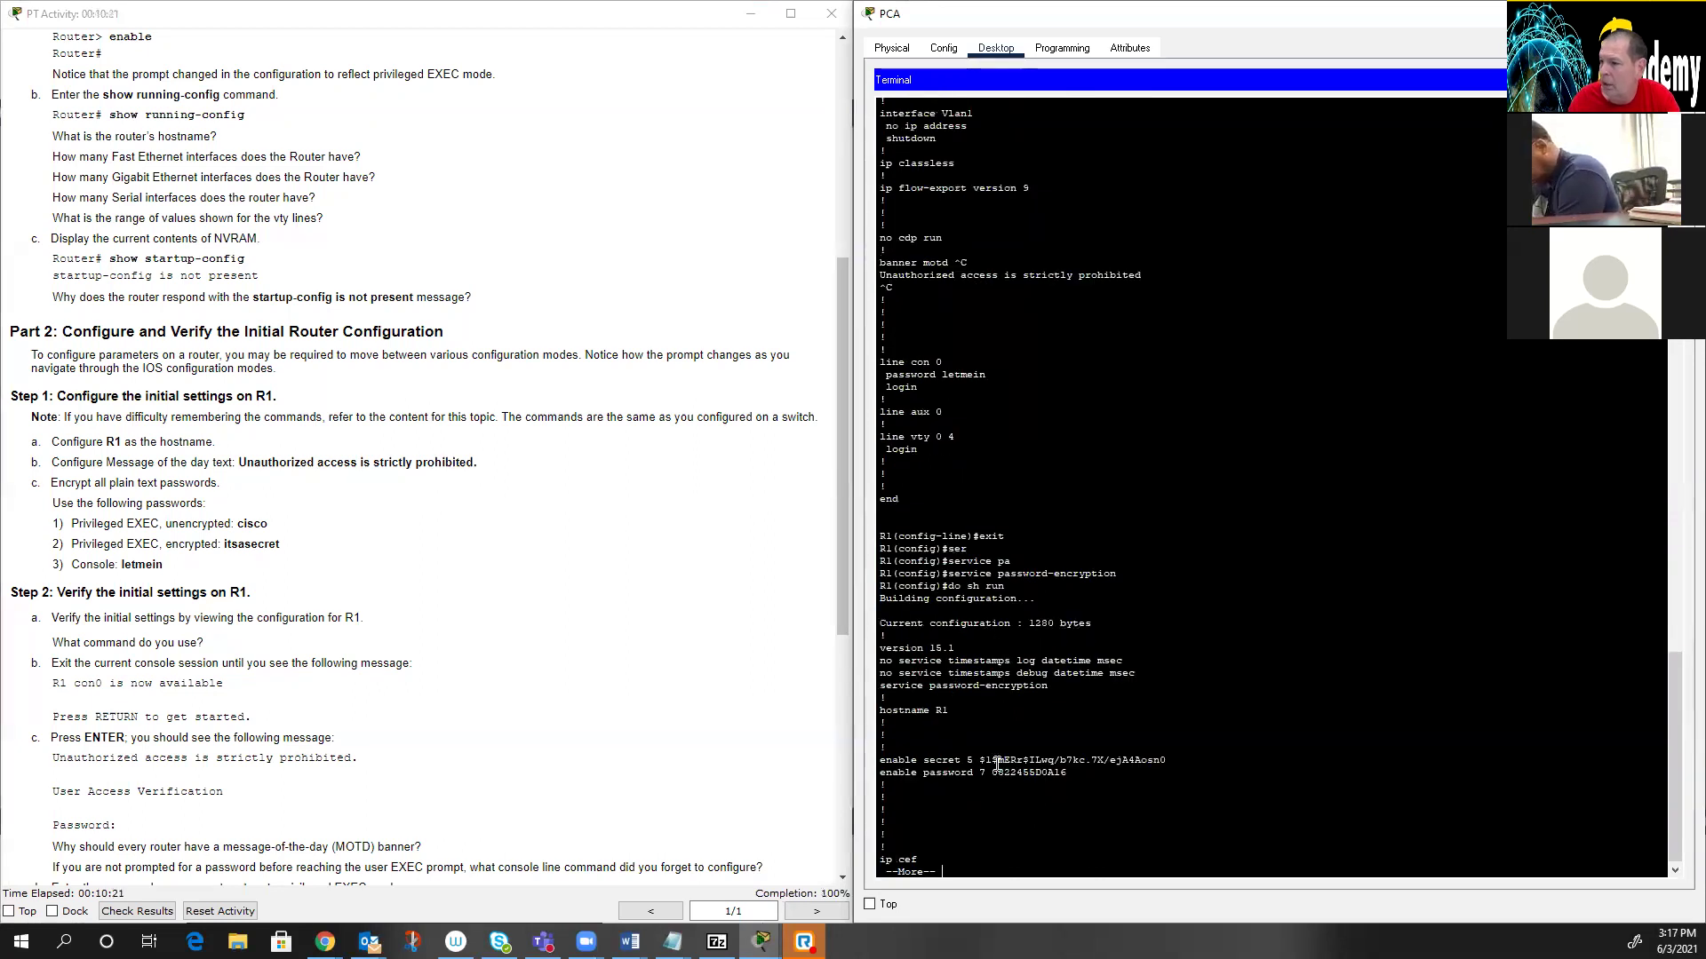
left_click_drag(1089, 773, 993, 778)
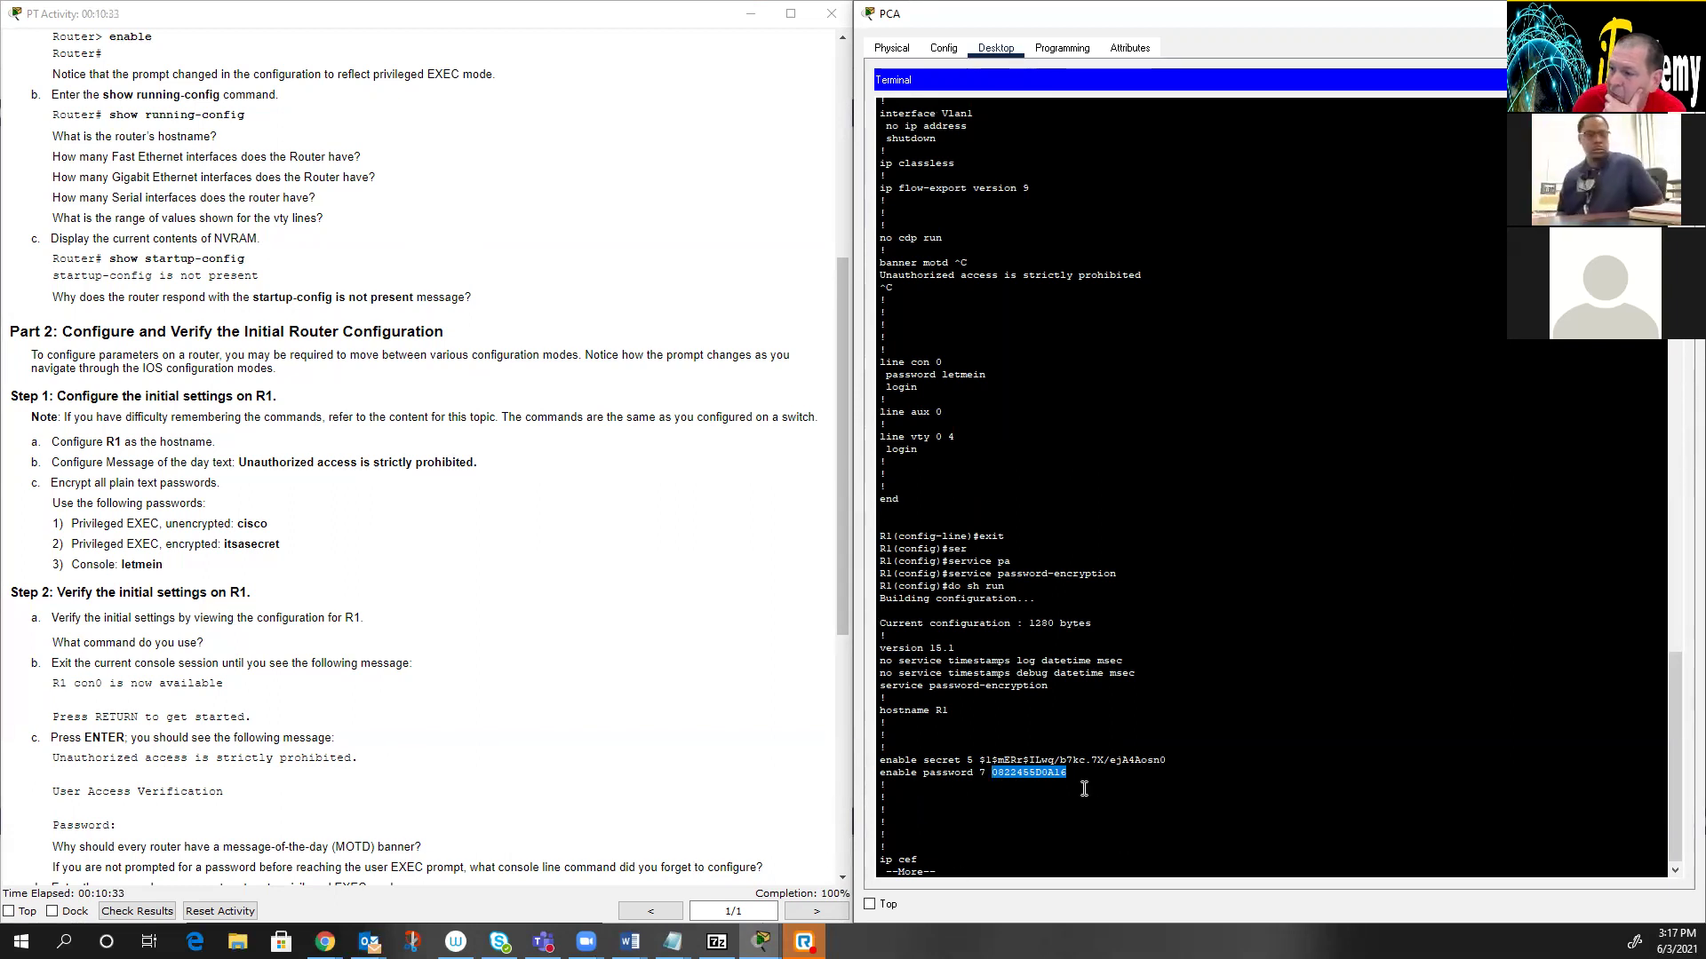
left_click_drag(1077, 773, 967, 761)
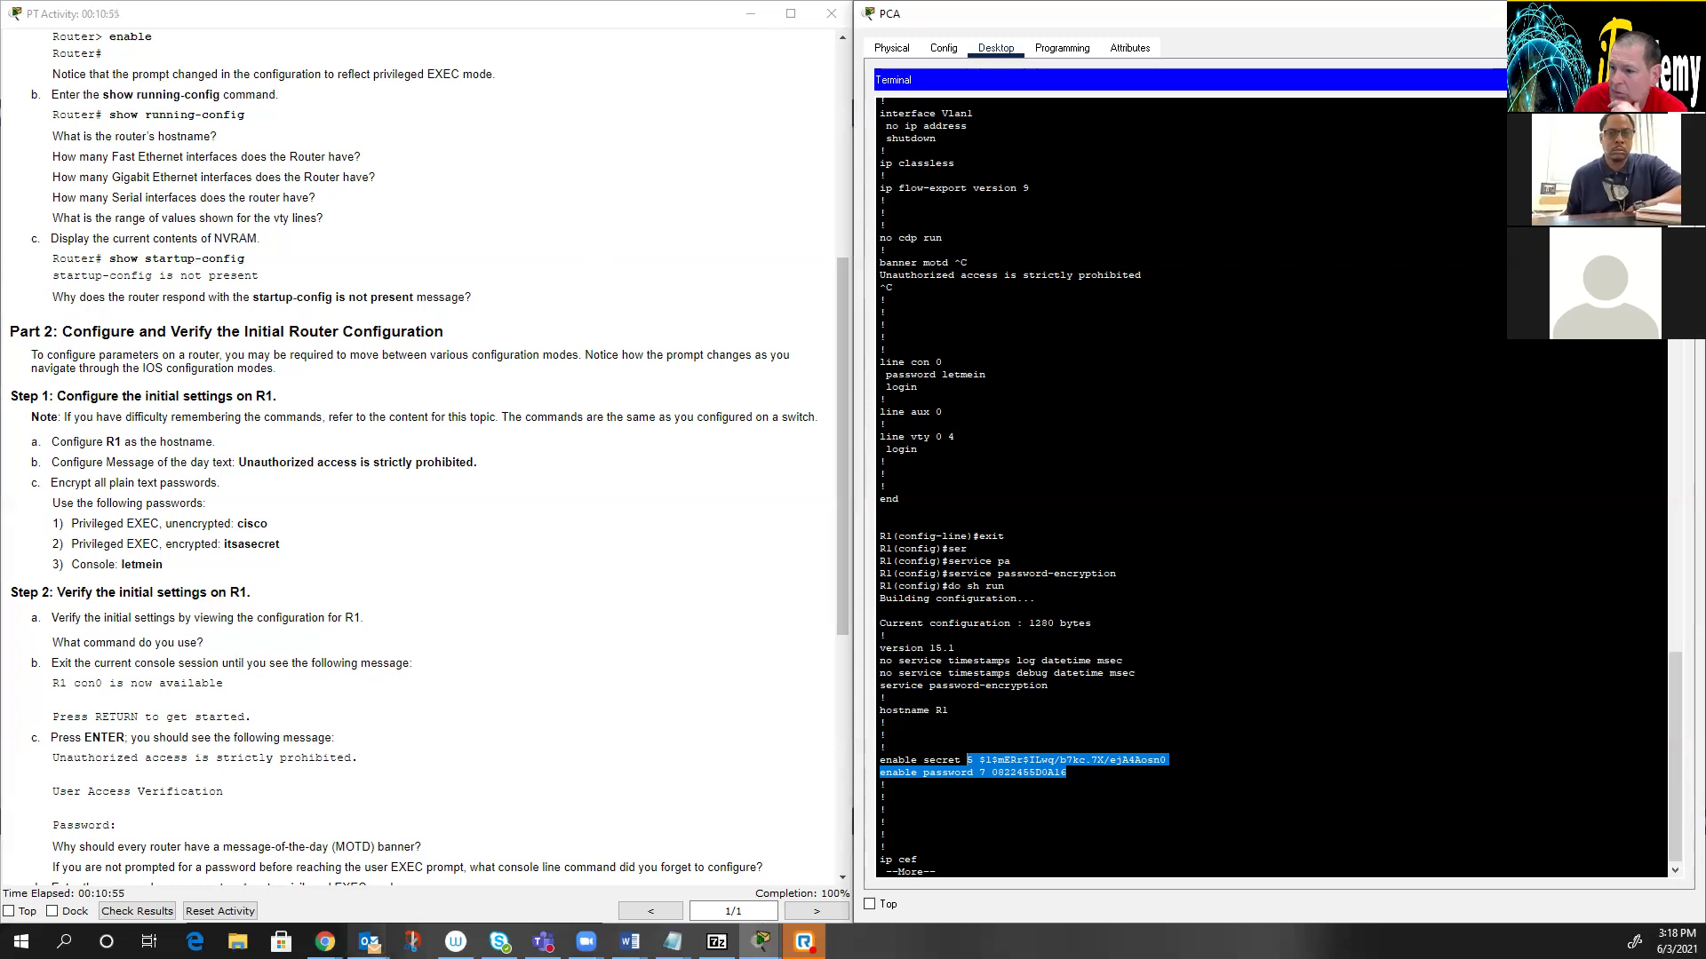
Bring the lab pod Chrome window to the front
left_click(368, 941)
mouse_move(325, 940)
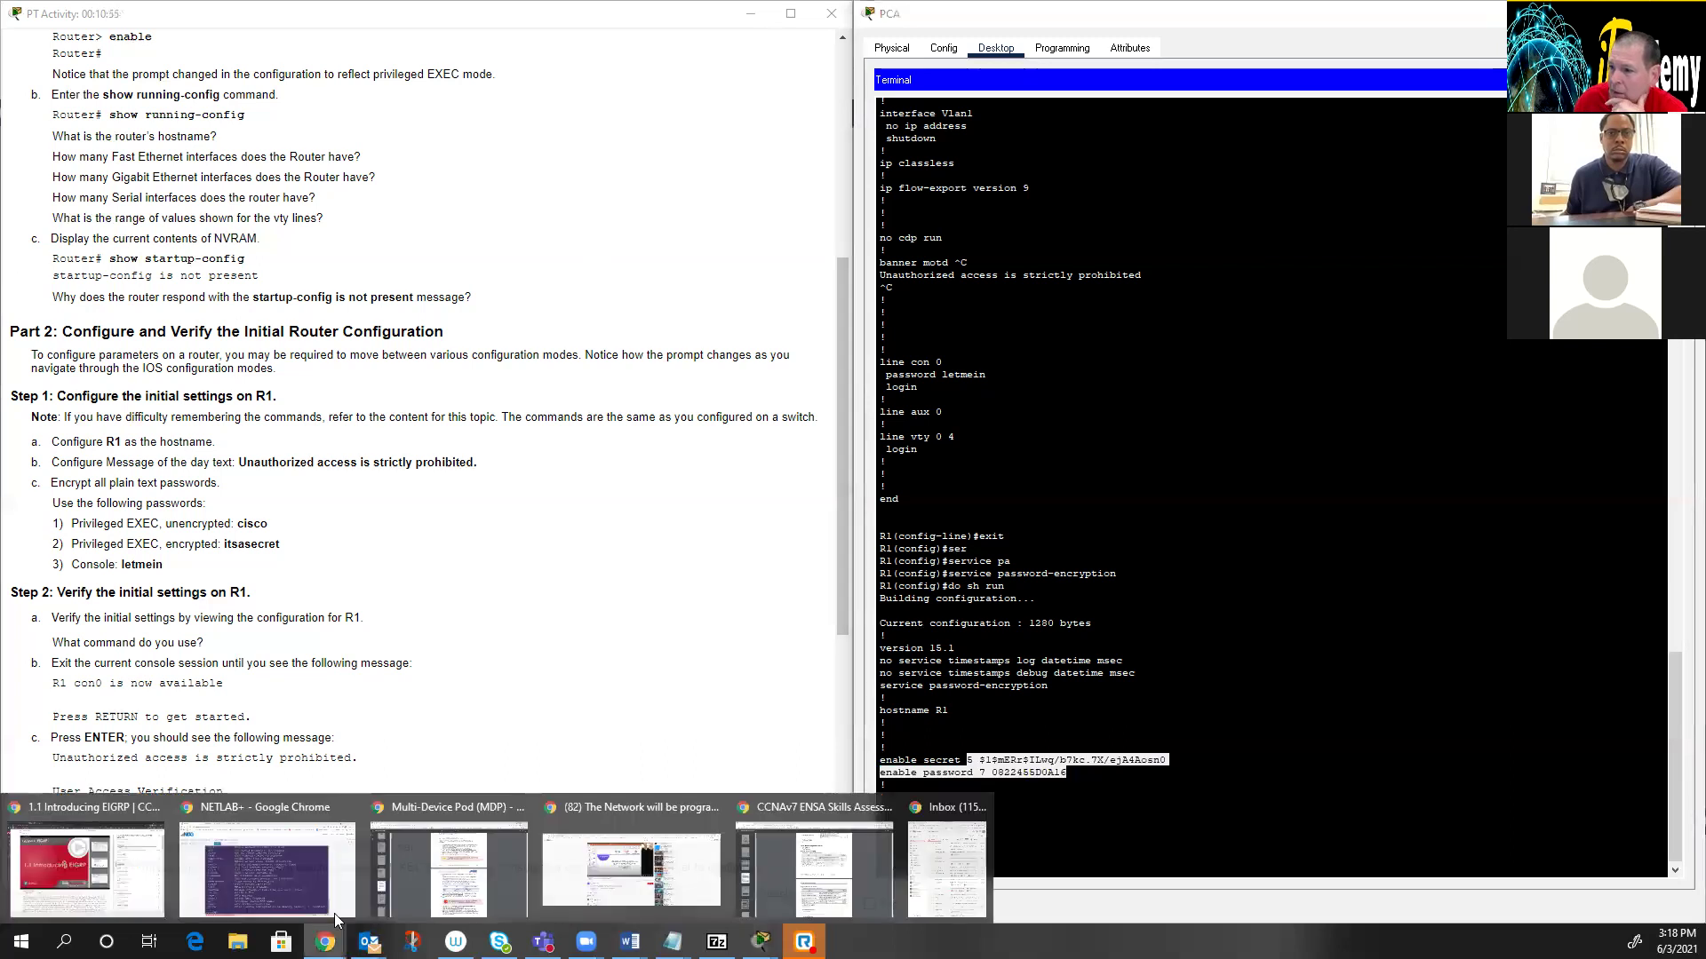
left_click(445, 869)
Find lab 10.4.4 Build a Switch and Router Network in the NetAcad sidebar, then return to the NETLAB+ tab
left_click(394, 15)
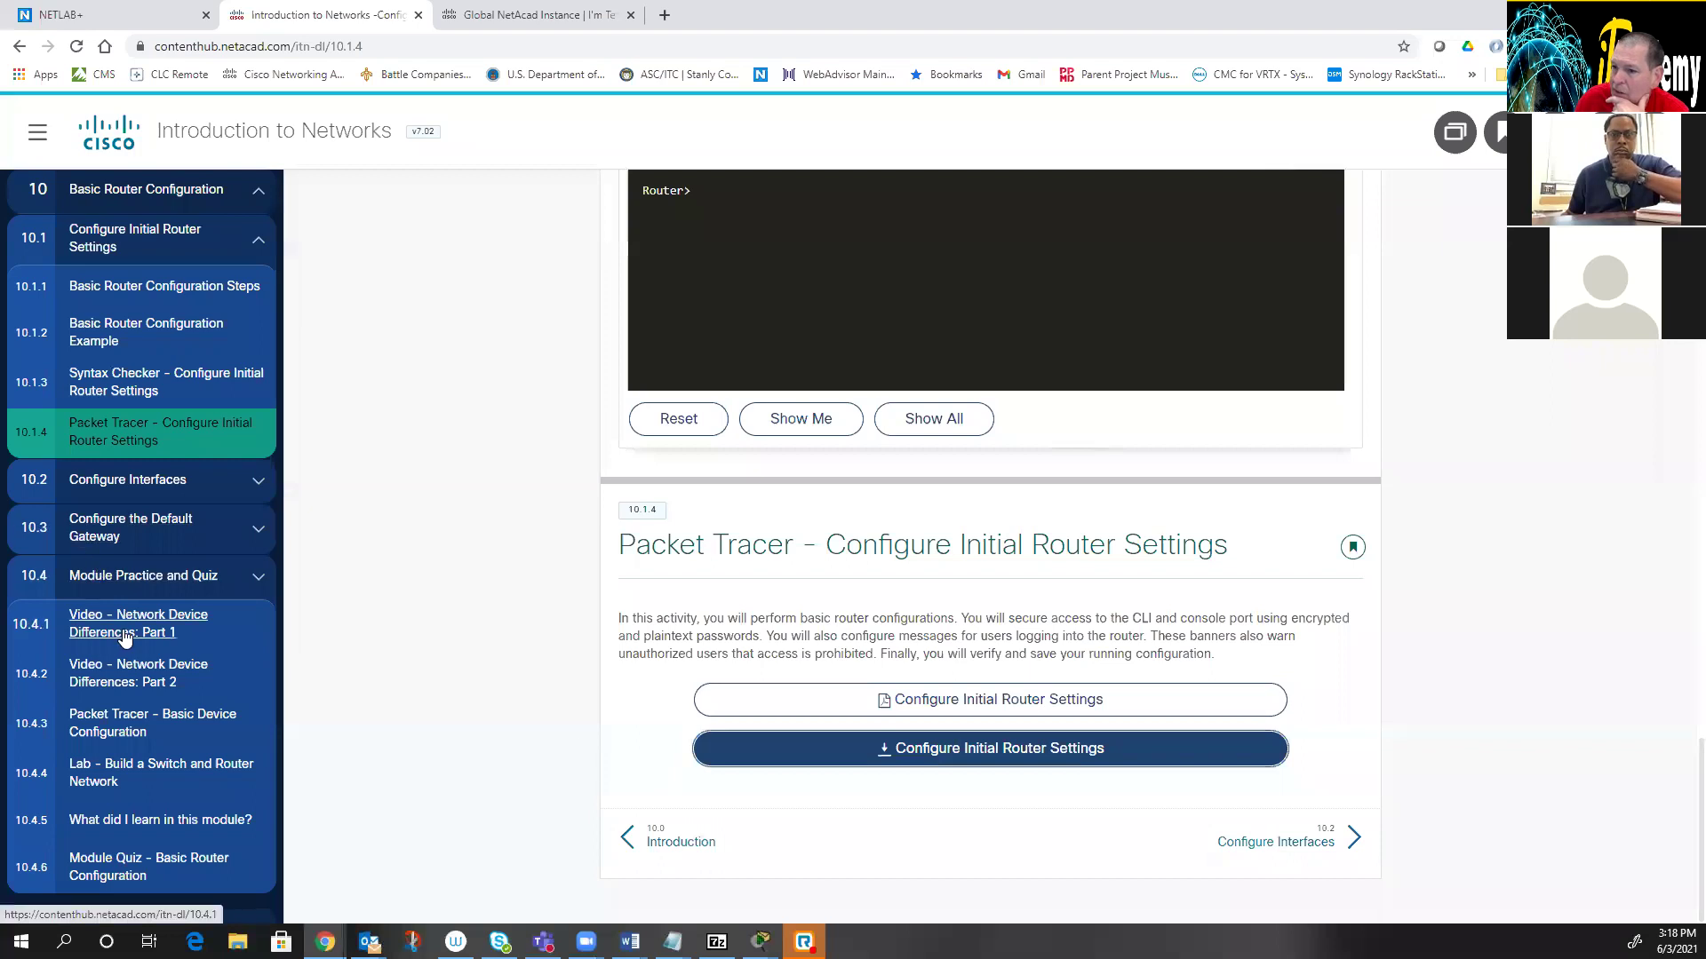
scroll(124, 631, "down", 2)
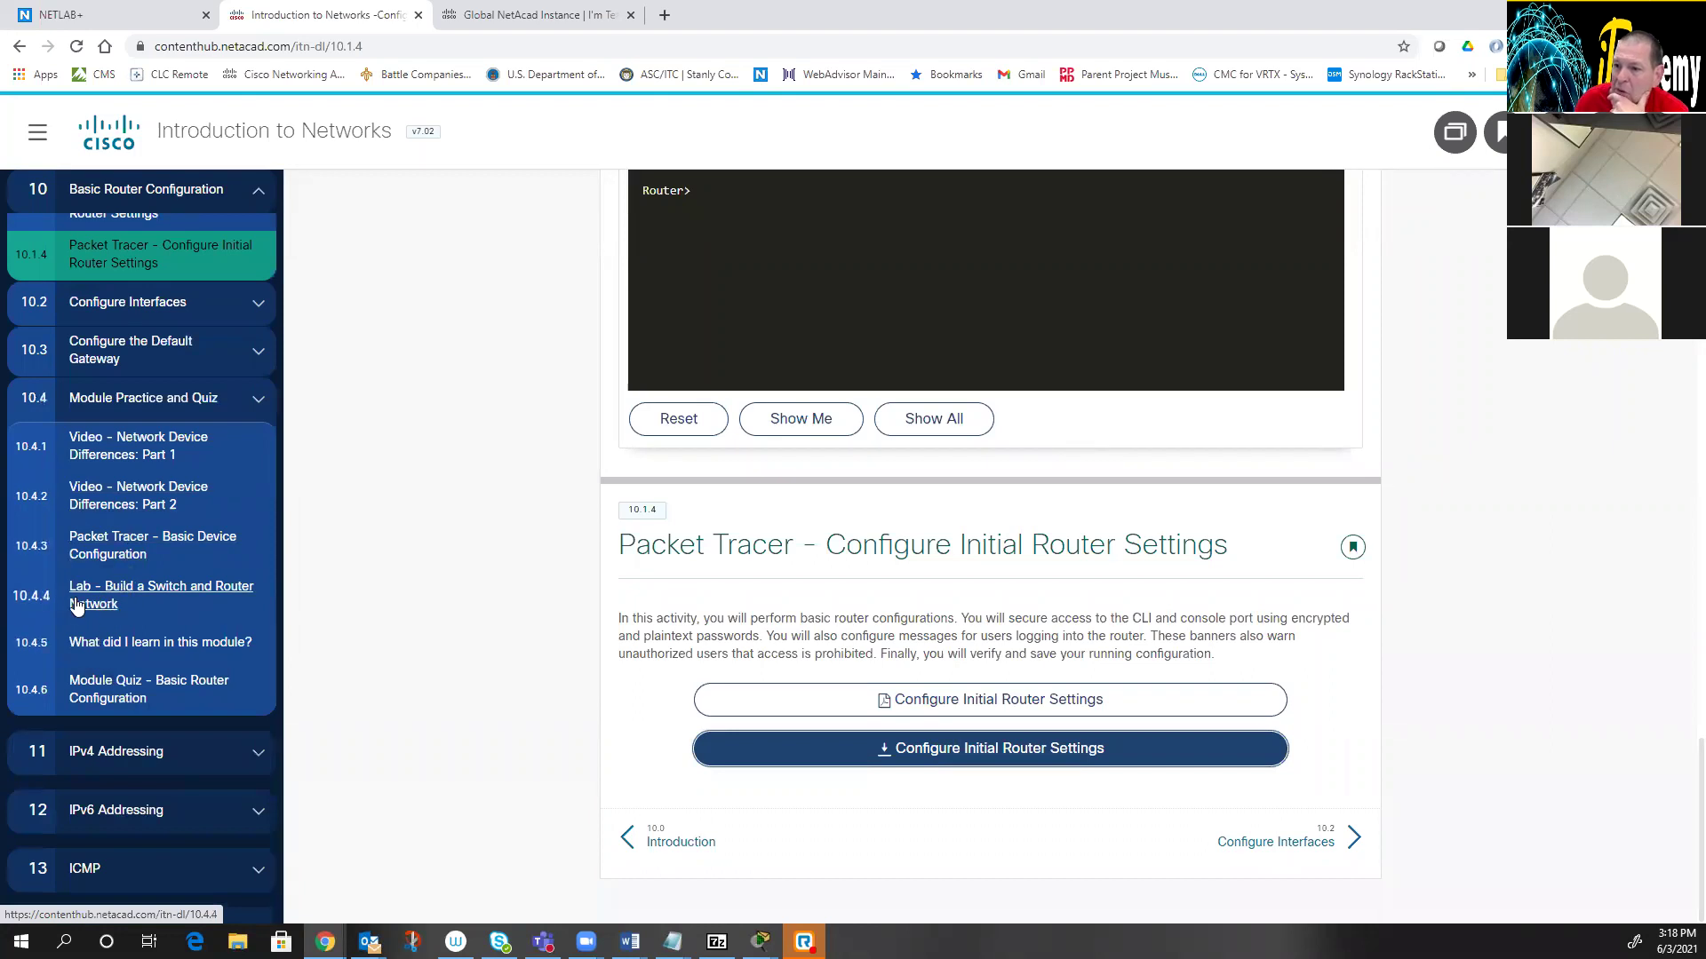
left_click(164, 13)
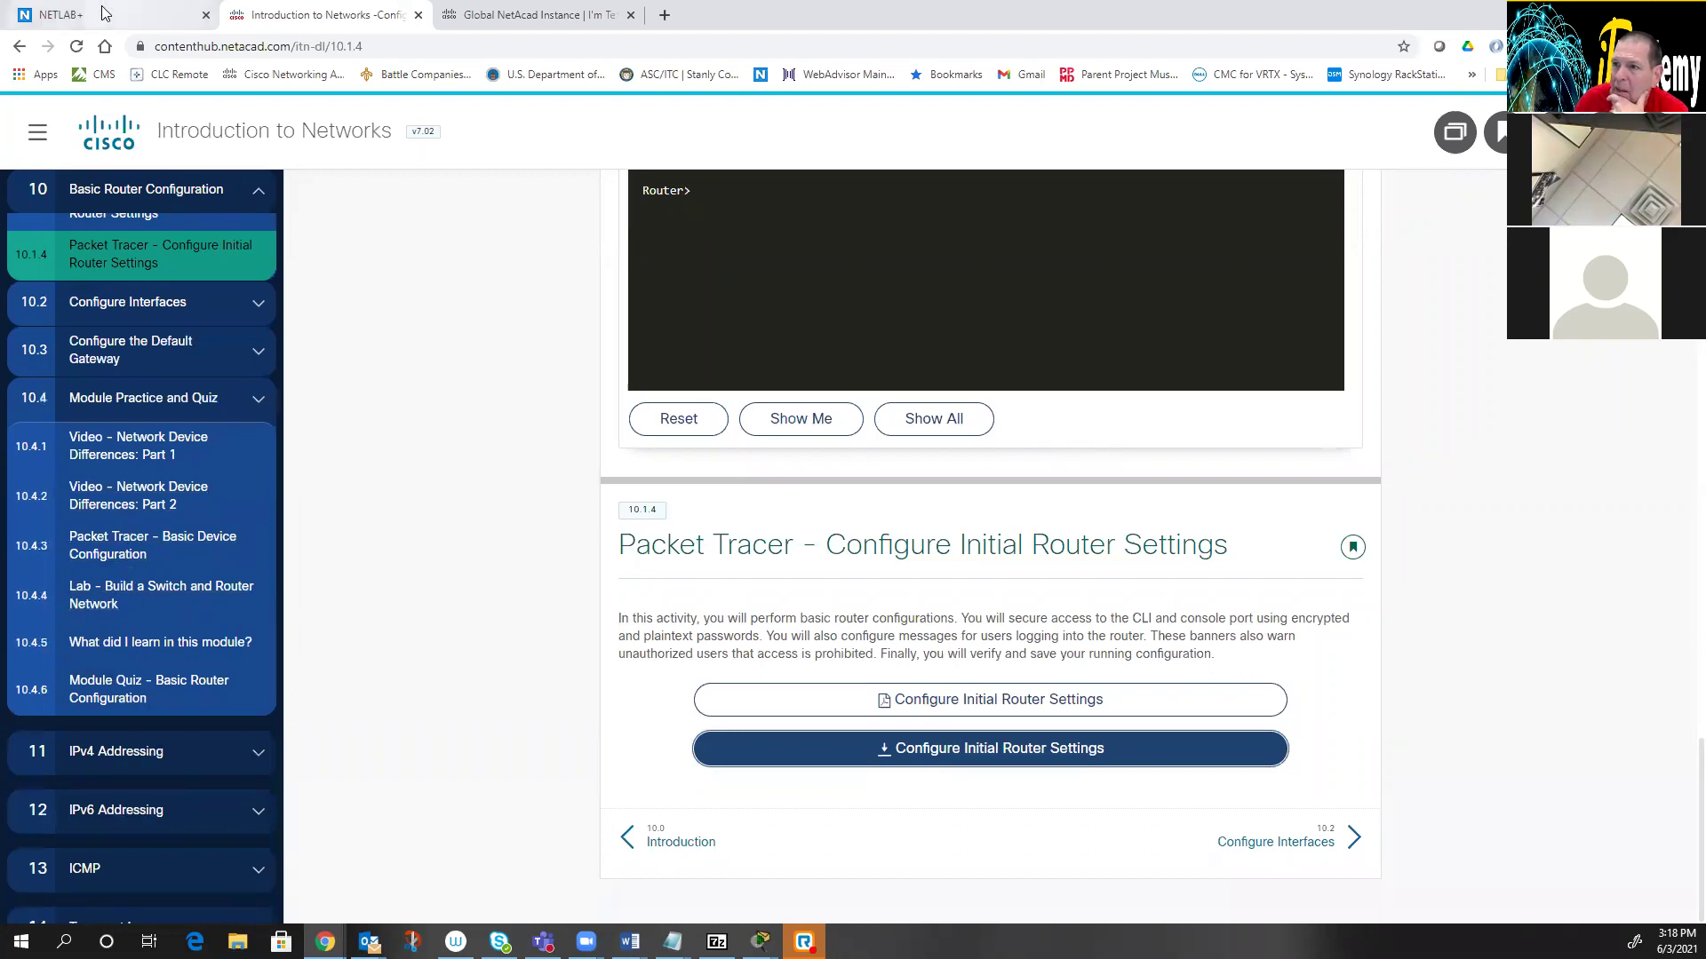
left_click_drag(601, 173, 320, 175)
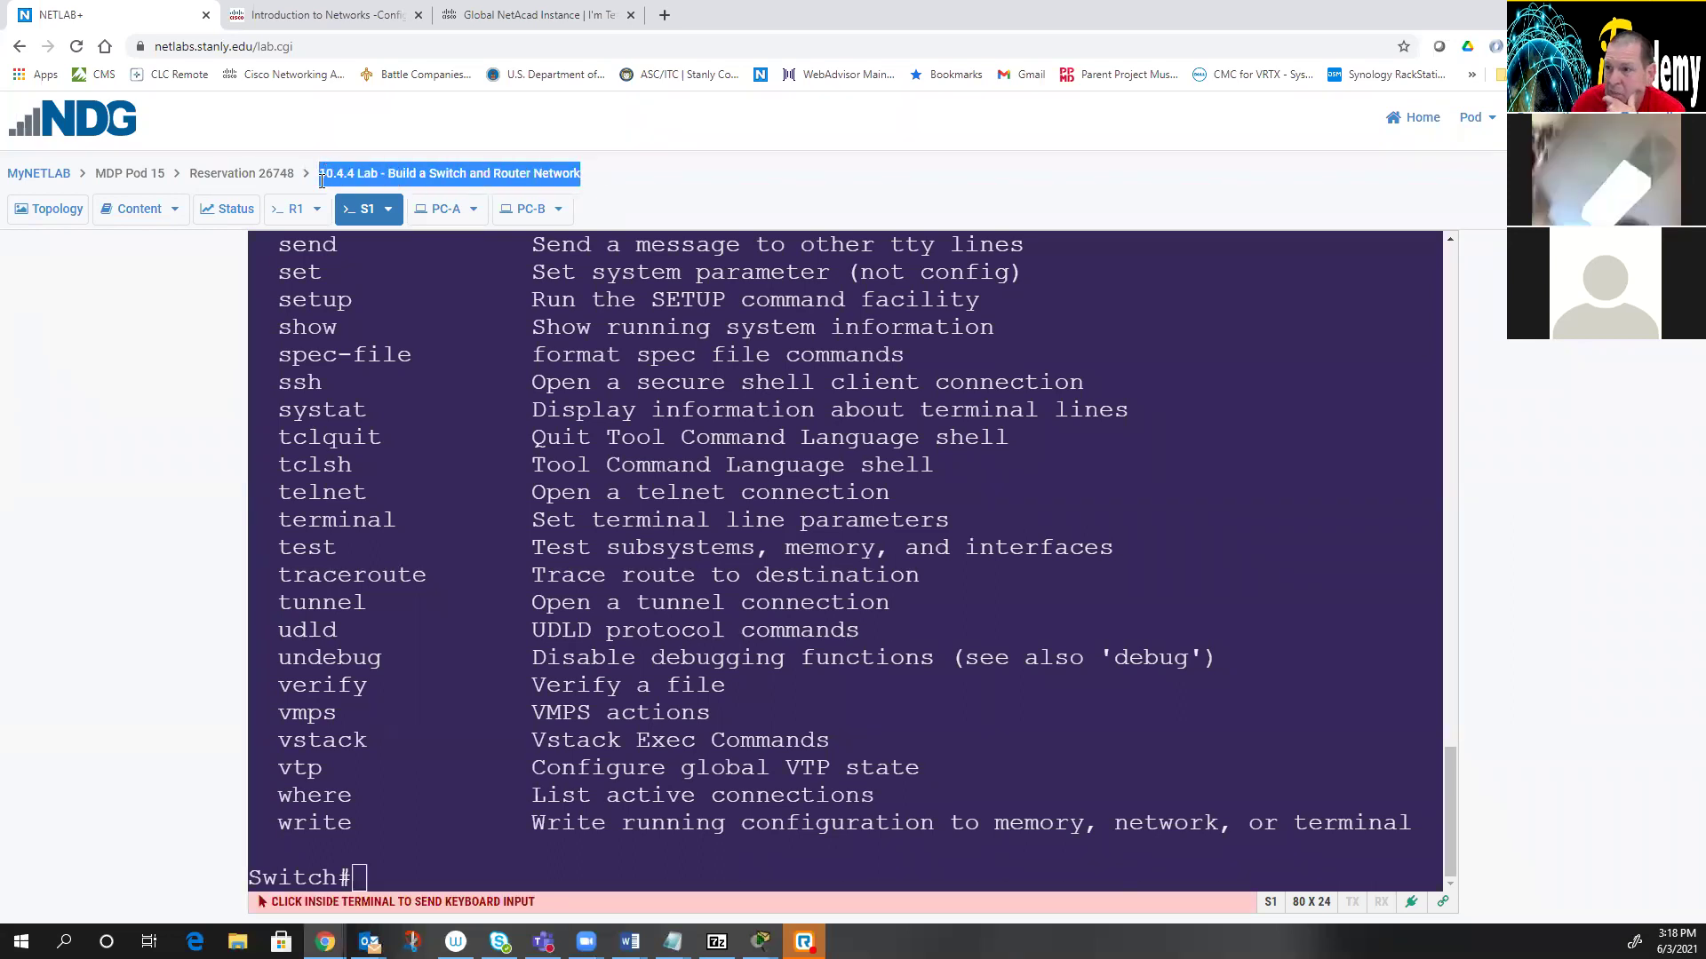
Go to the NETLAB+ reservations list and choose New Lab Reservation > Schedule Lab for Myself
left_click(1403, 130)
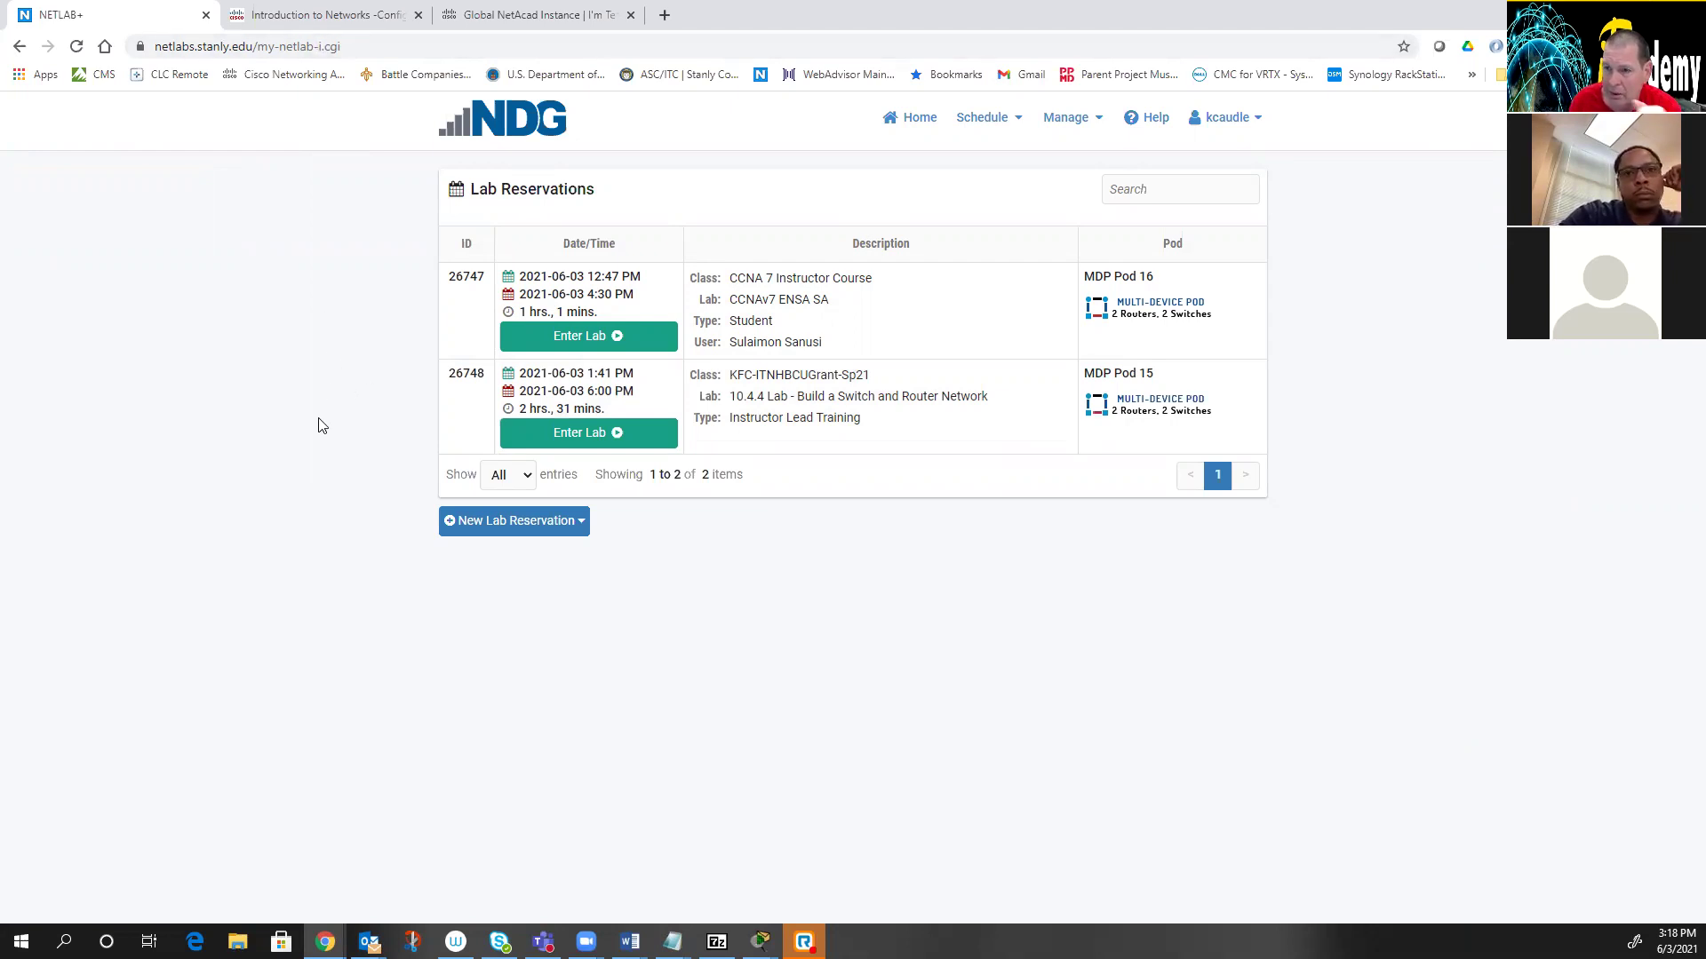
left_click(537, 524)
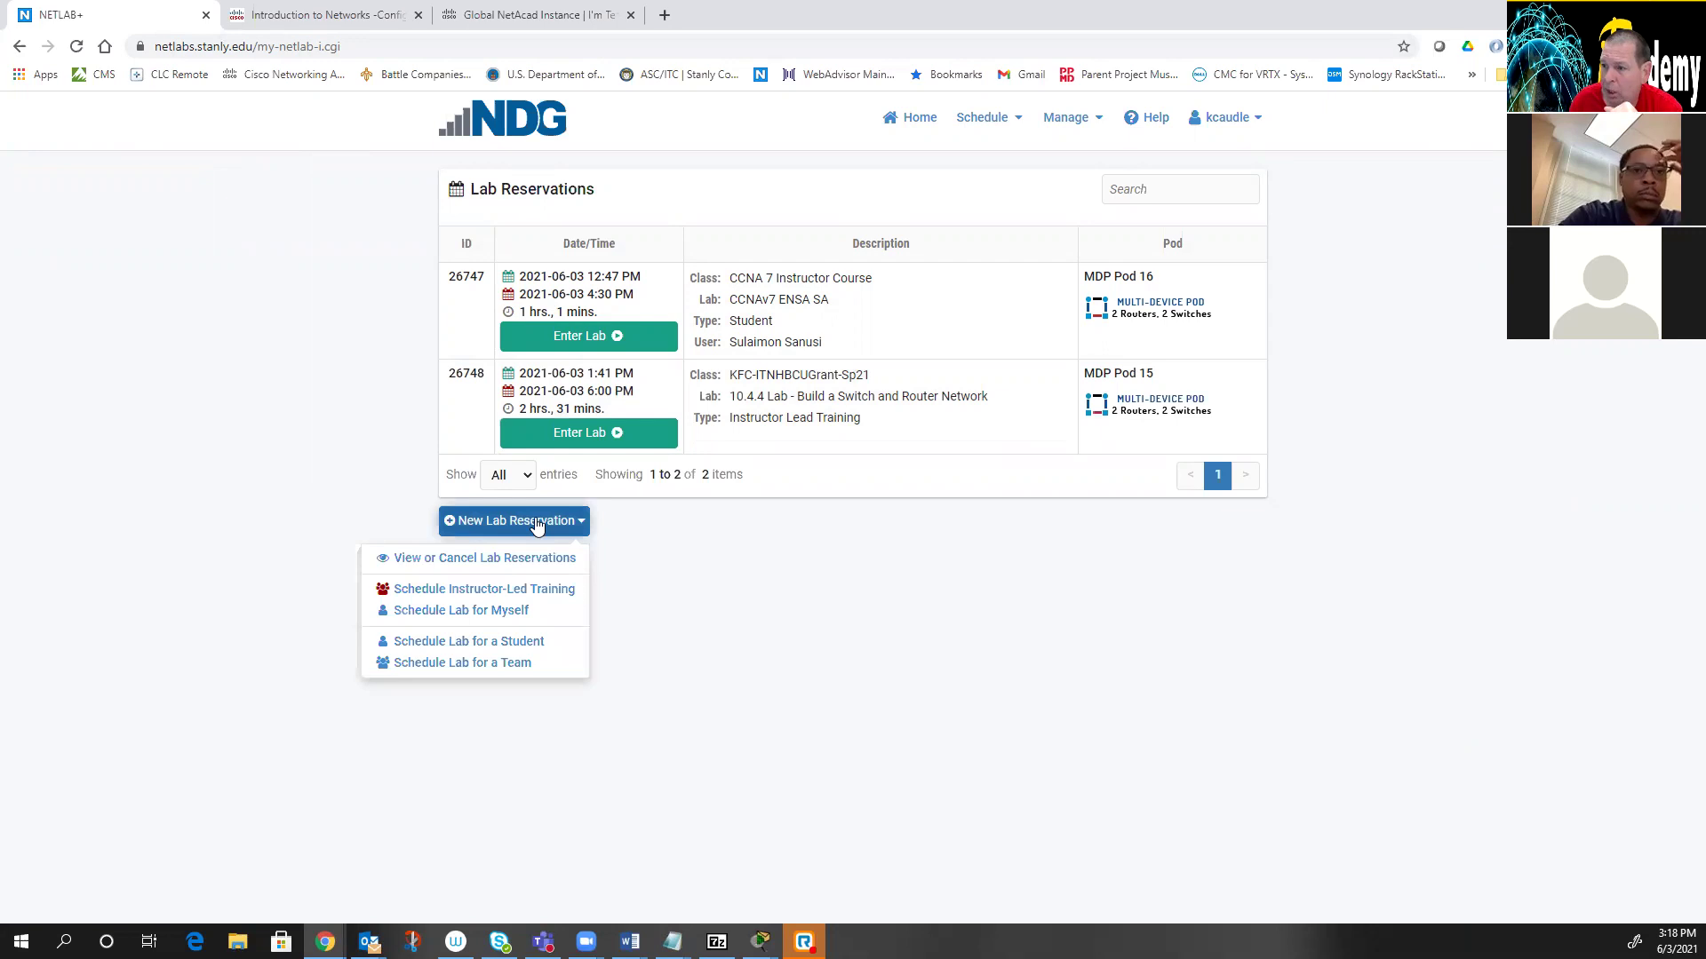
left_click(456, 612)
Select the KFC-ITNHBCUGrant-Sp21 class and the 10.4.4 lab for the reservation
scroll(525, 537, "down", 7)
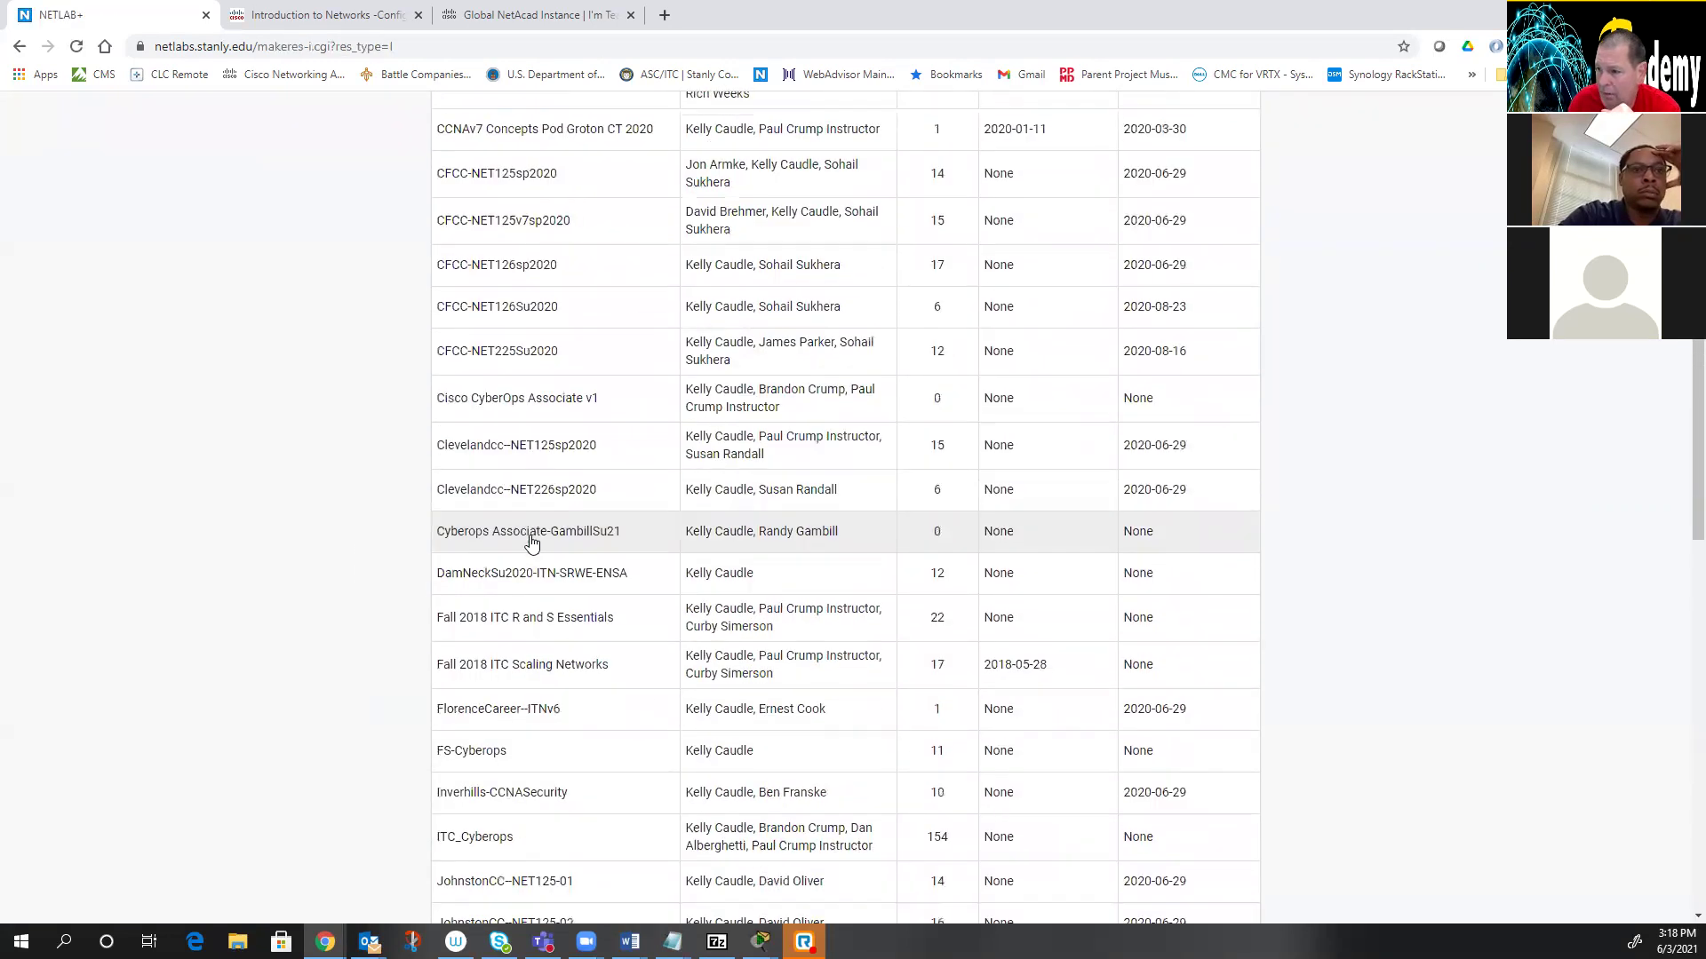
scroll(531, 542, "down", 7)
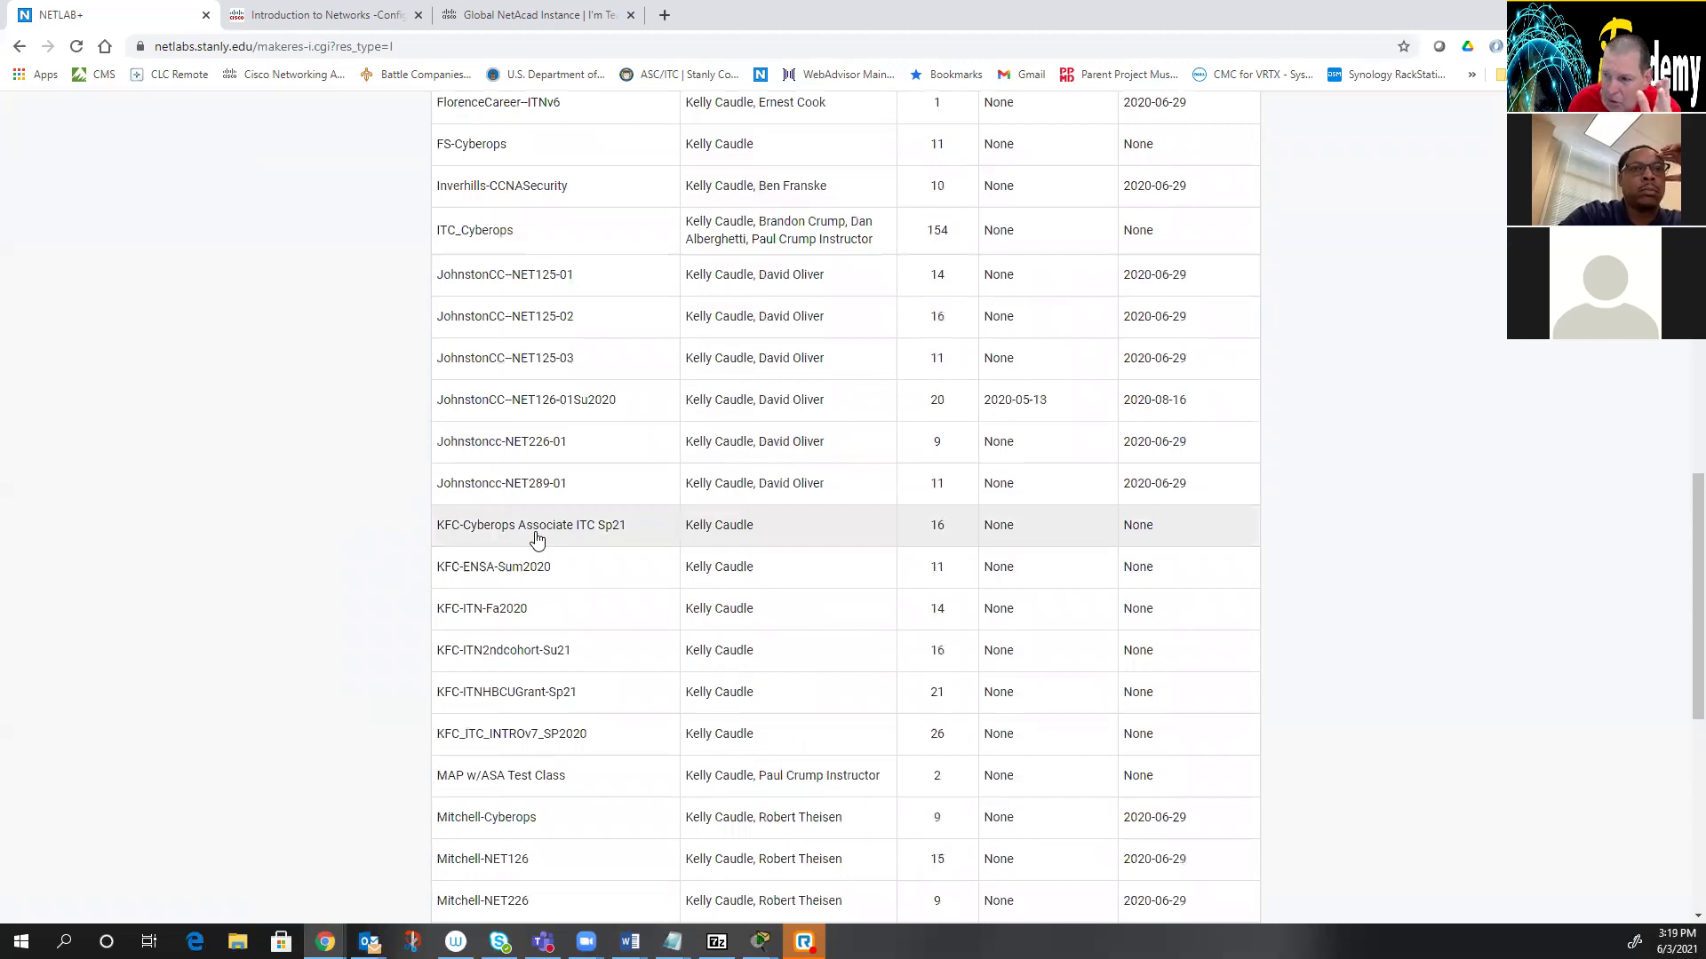
scroll(536, 538, "down", 1)
left_click(506, 604)
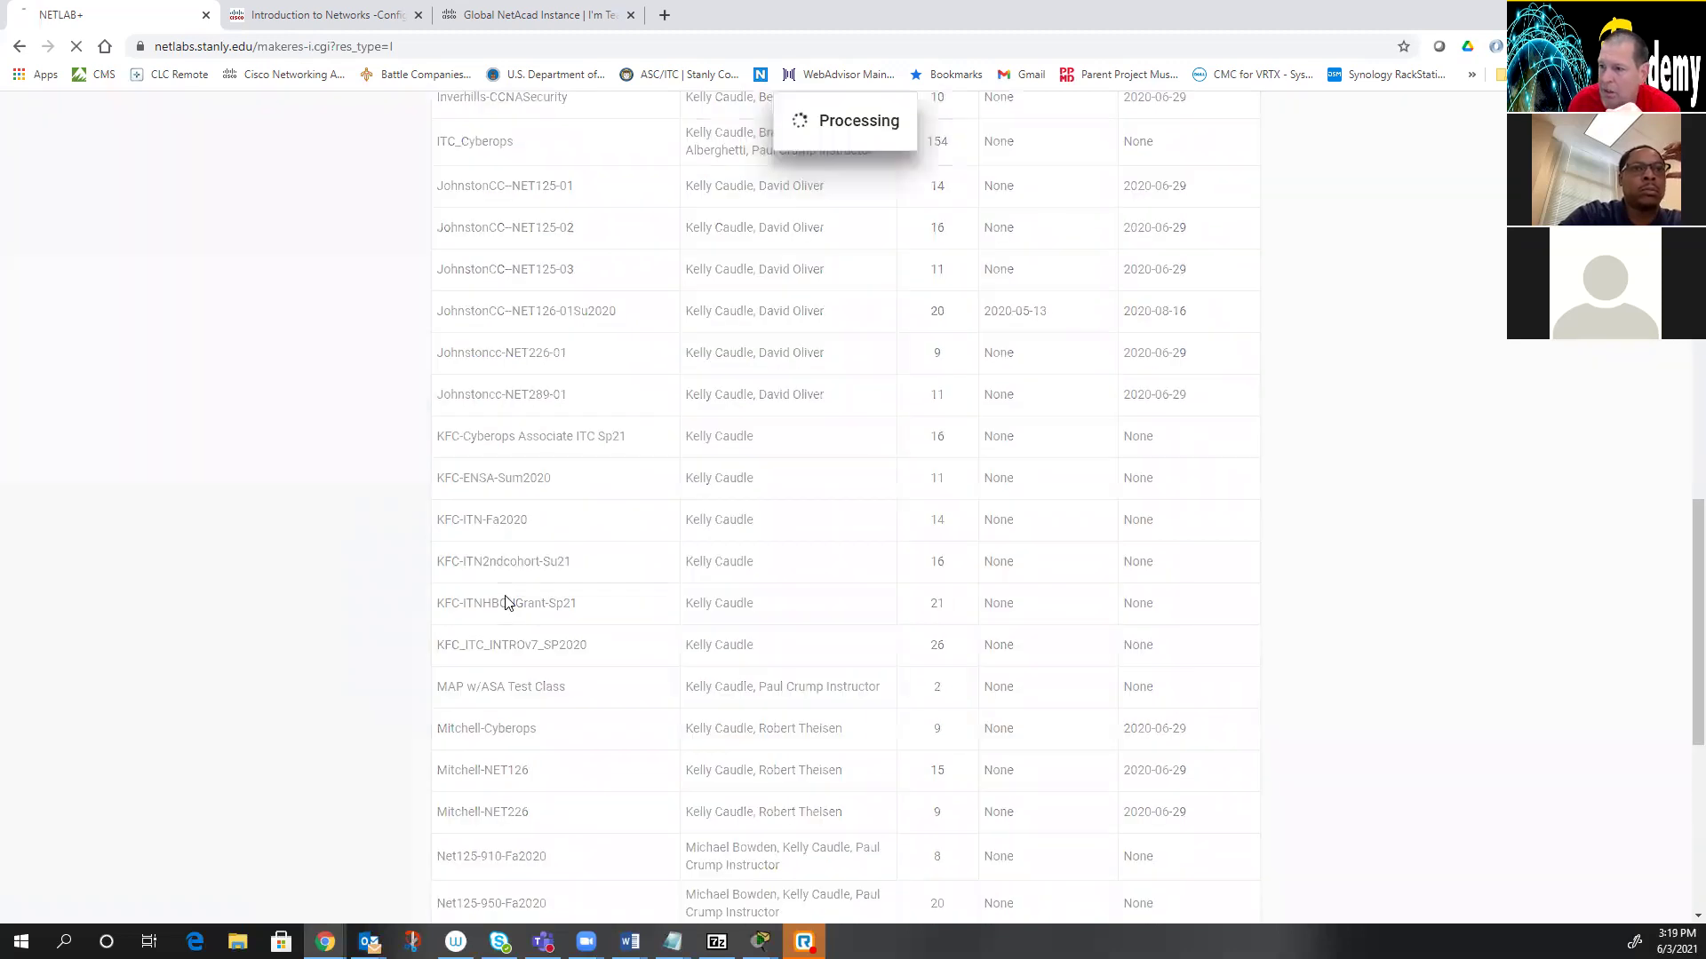
scroll(514, 533, "down", 1)
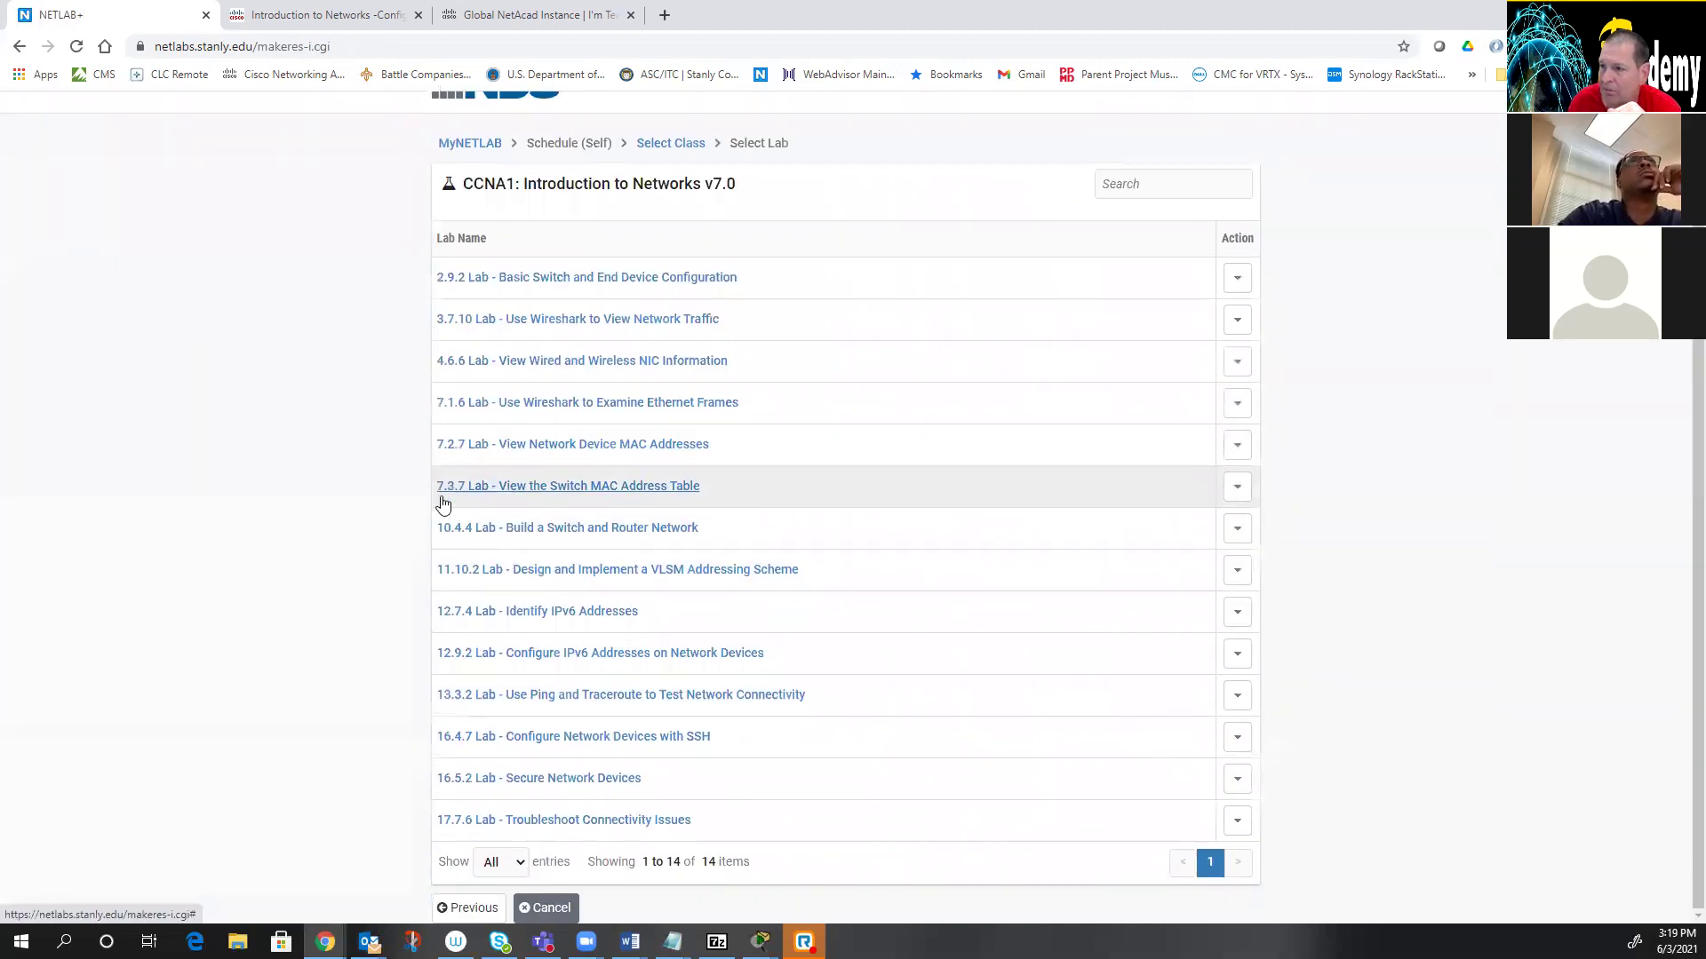
left_click(499, 529)
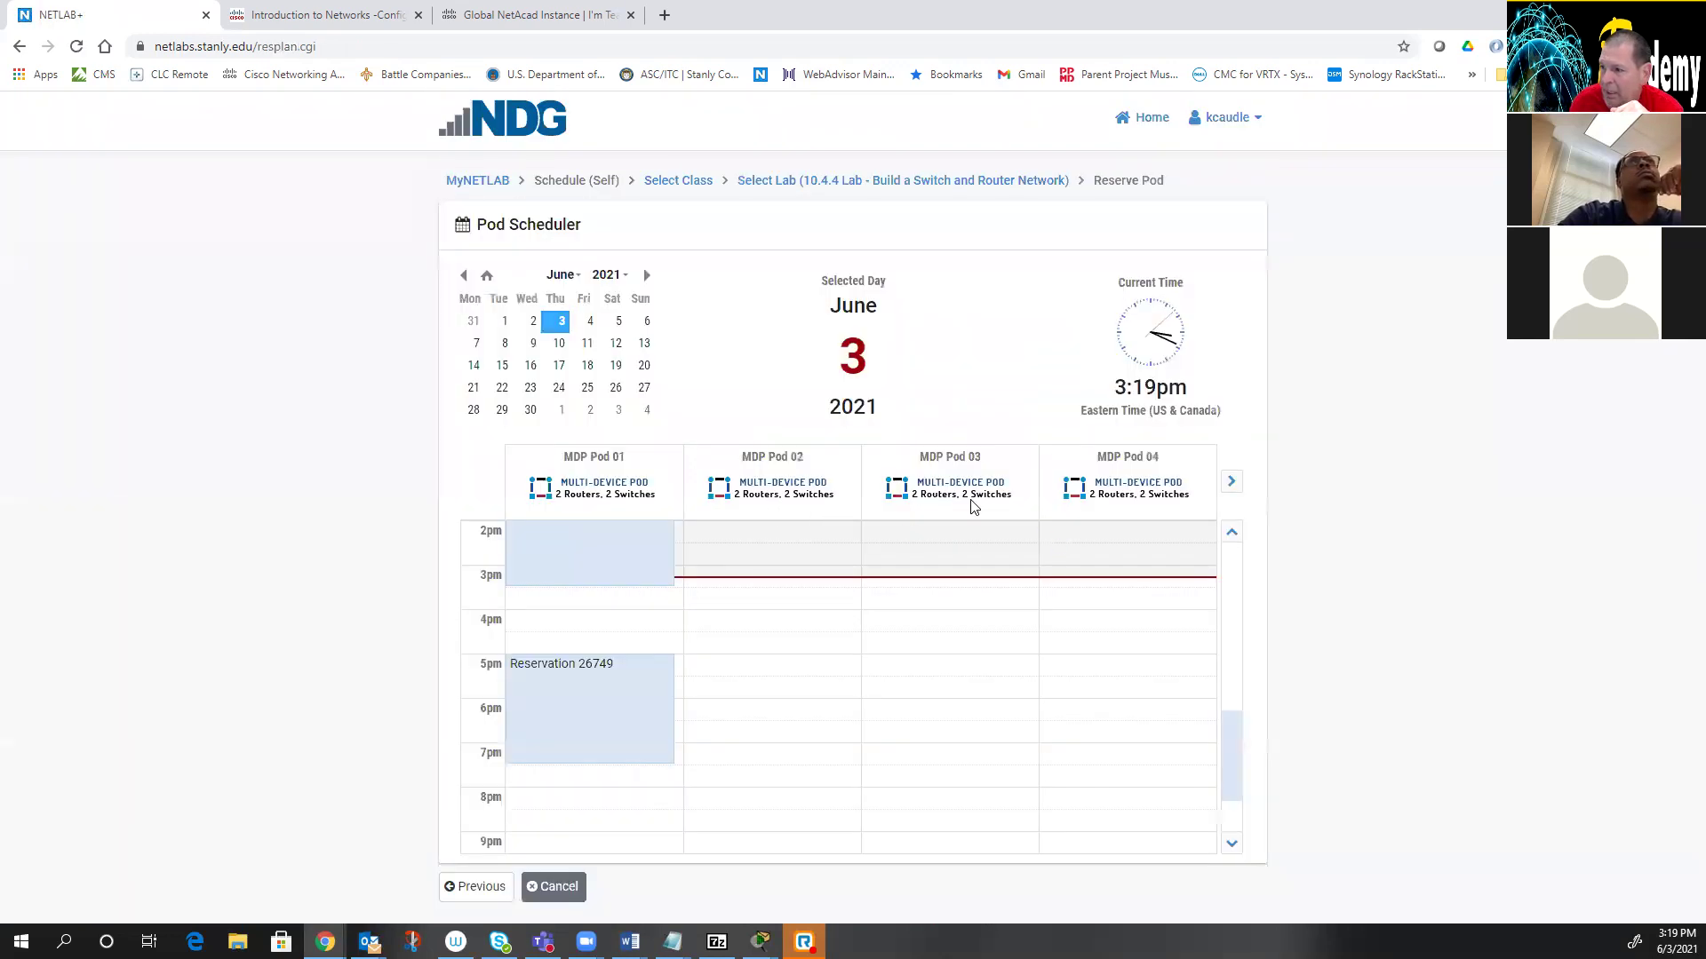
Page the Pod Scheduler to MDP Pod 03 and reserve today's current time slot starting 3:19 PM
left_click(1230, 481)
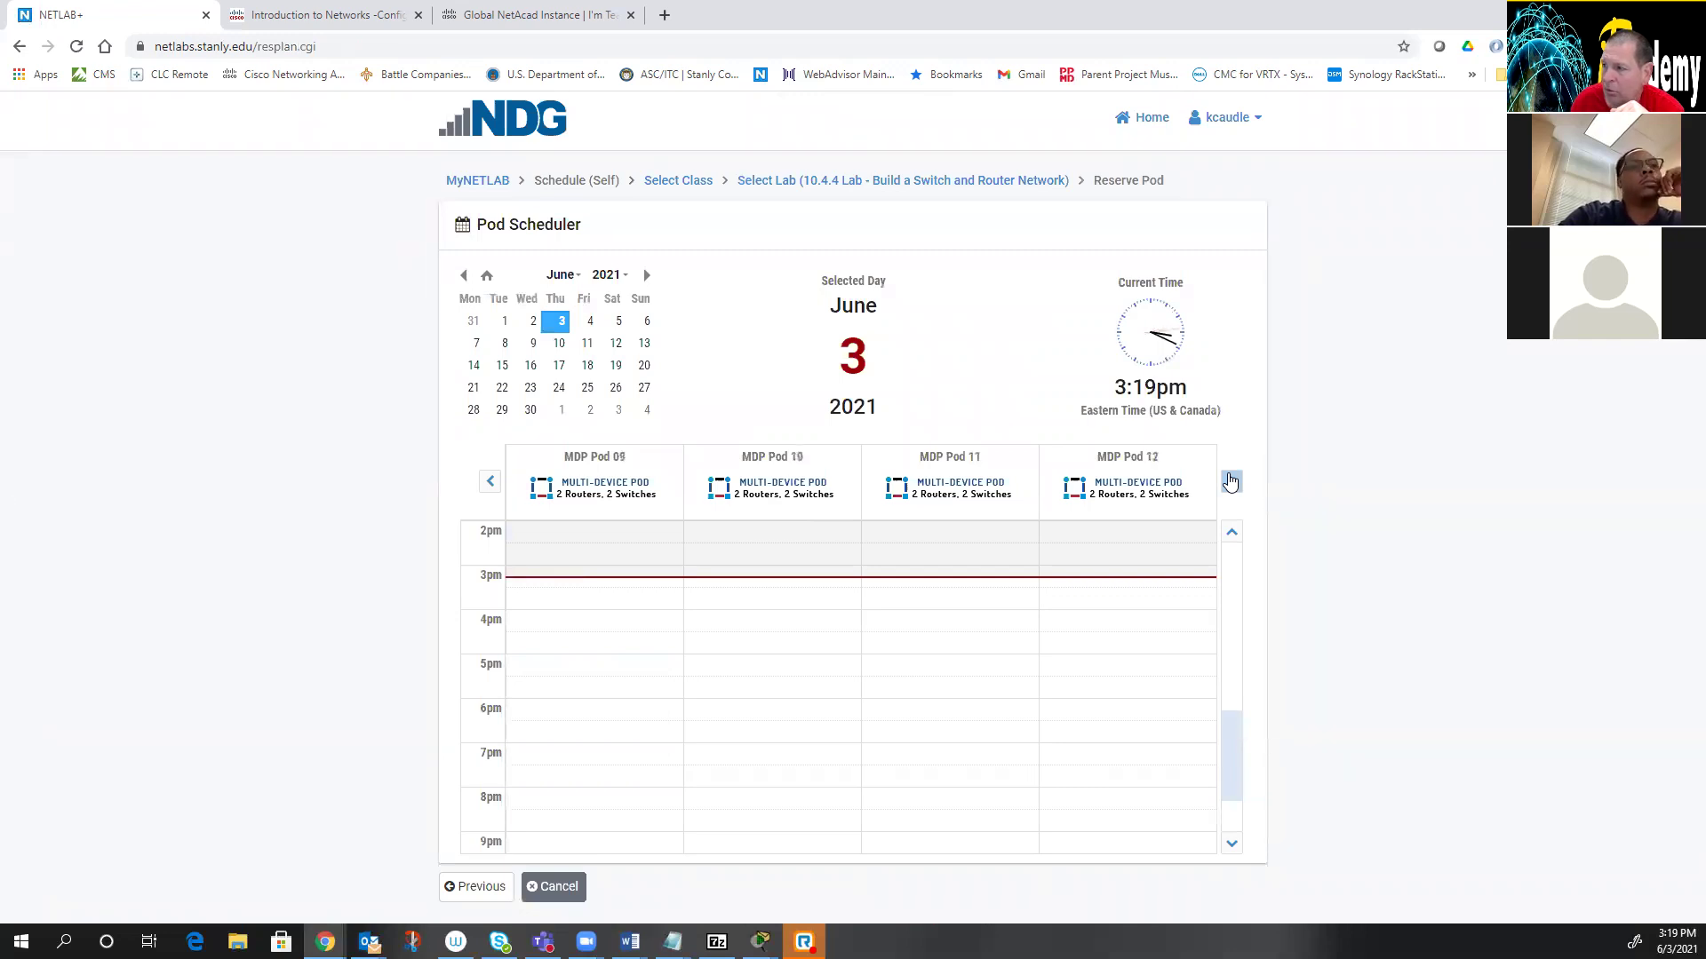
left_click(1230, 482)
left_click(1230, 482)
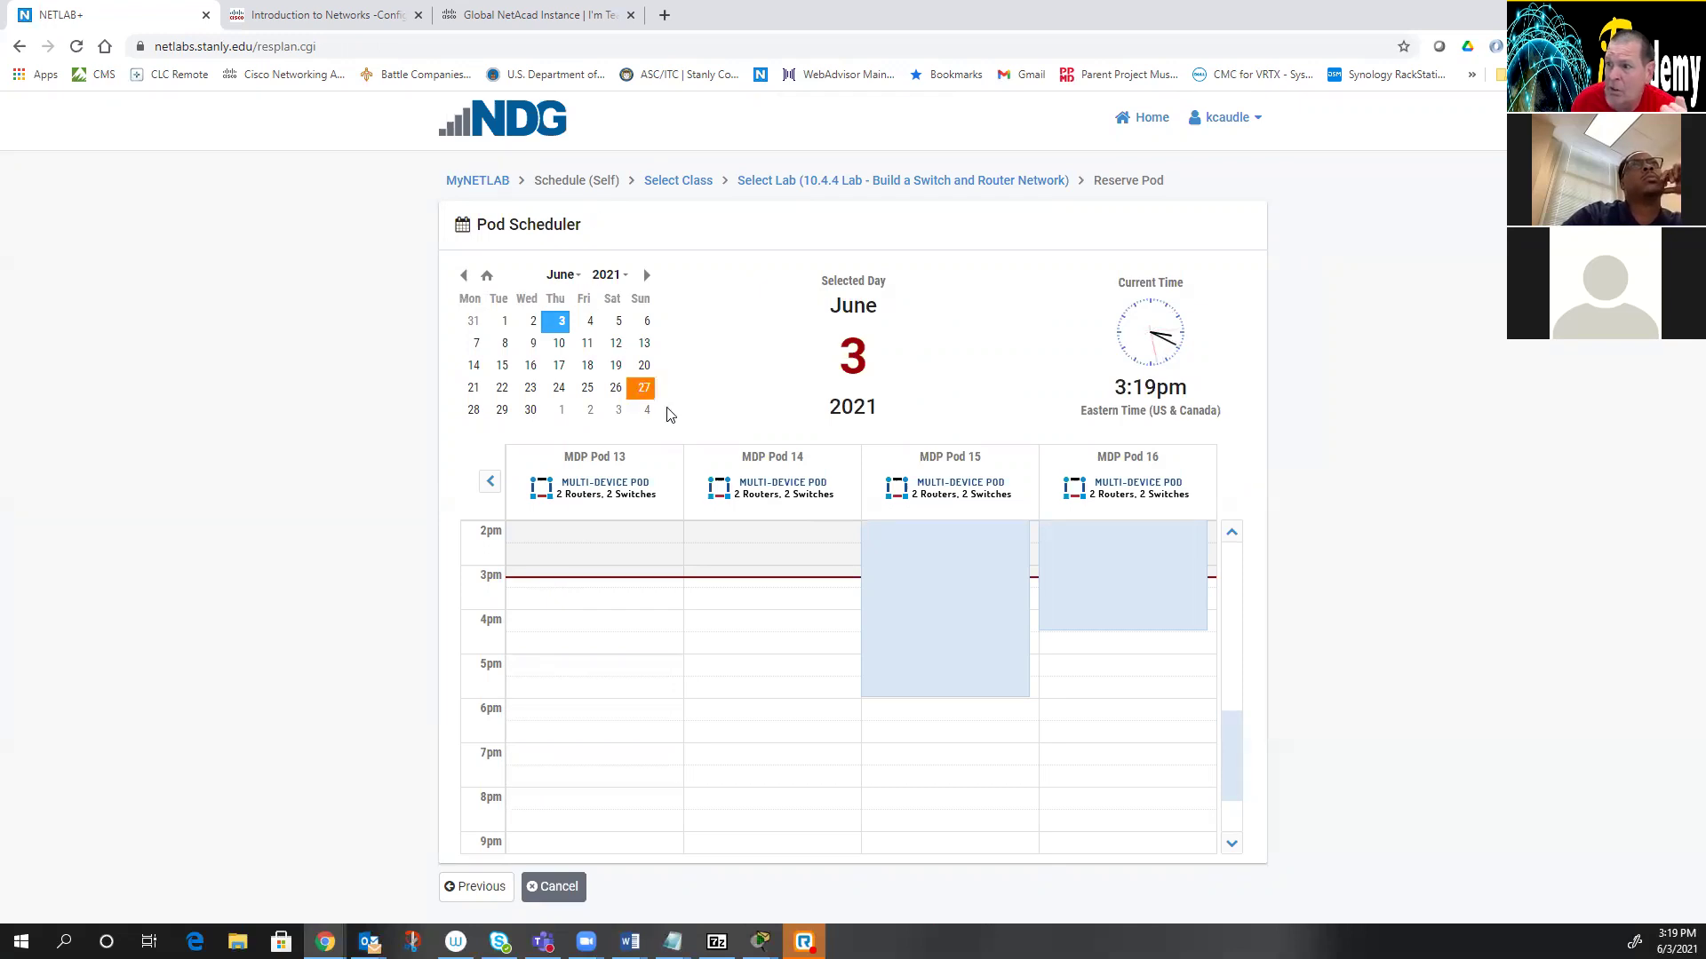
left_click(615, 326)
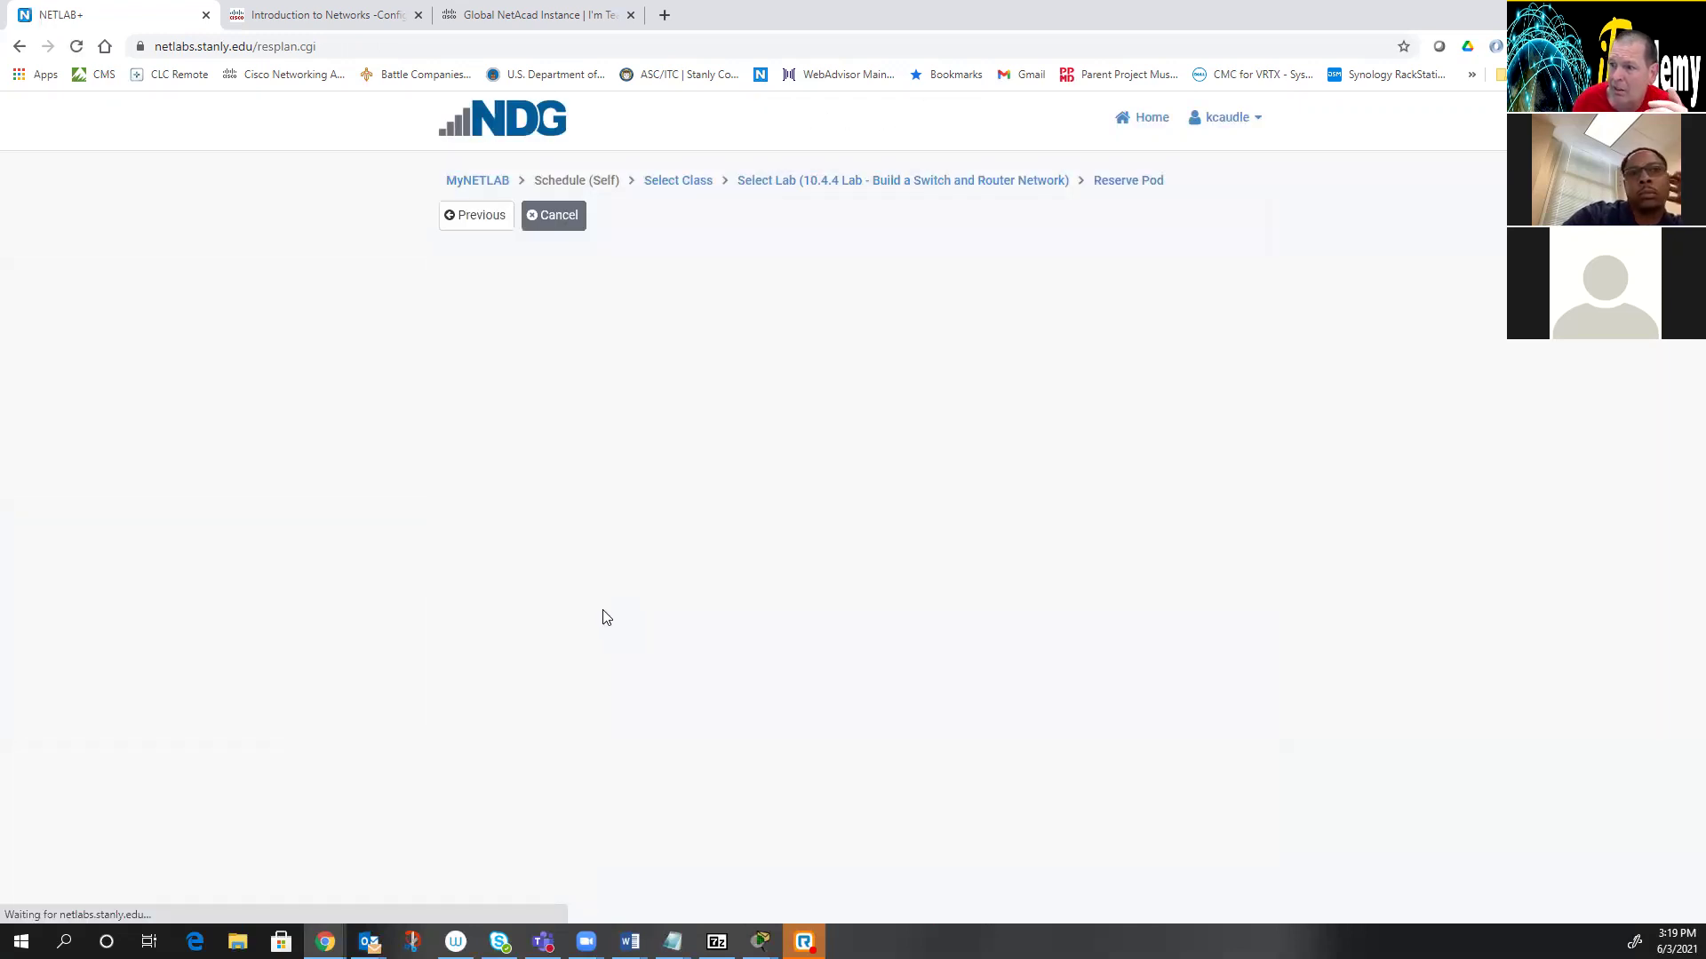
scroll(649, 699, "down", 5)
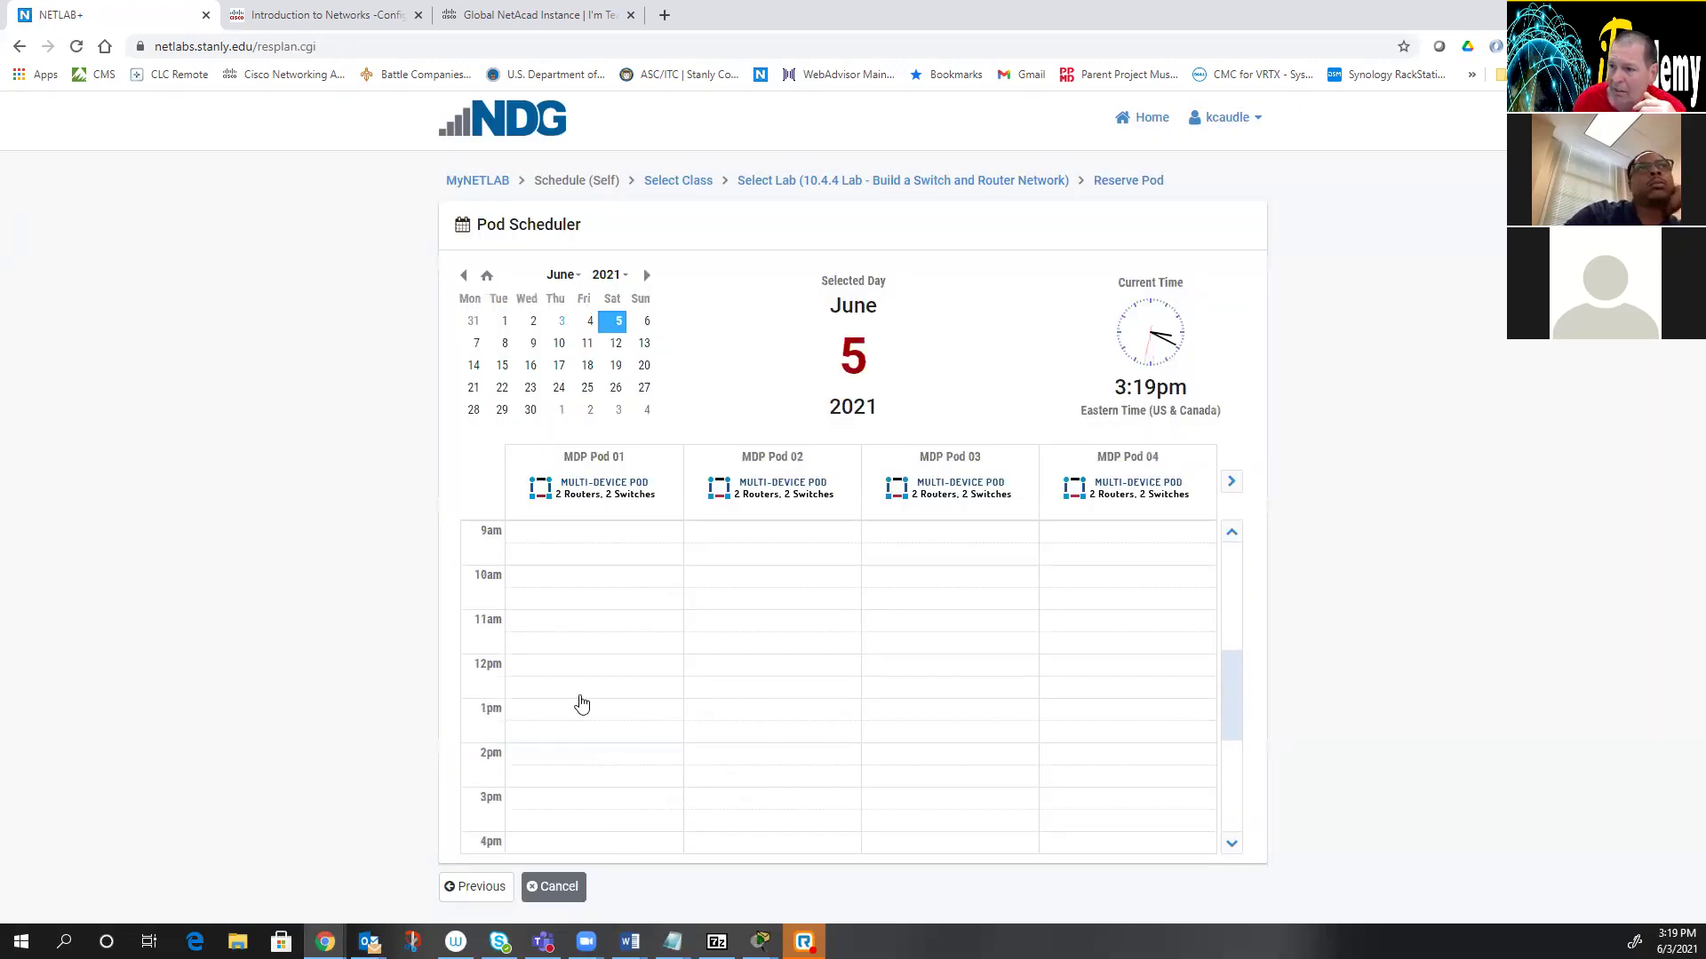
scroll(563, 710, "down", 8)
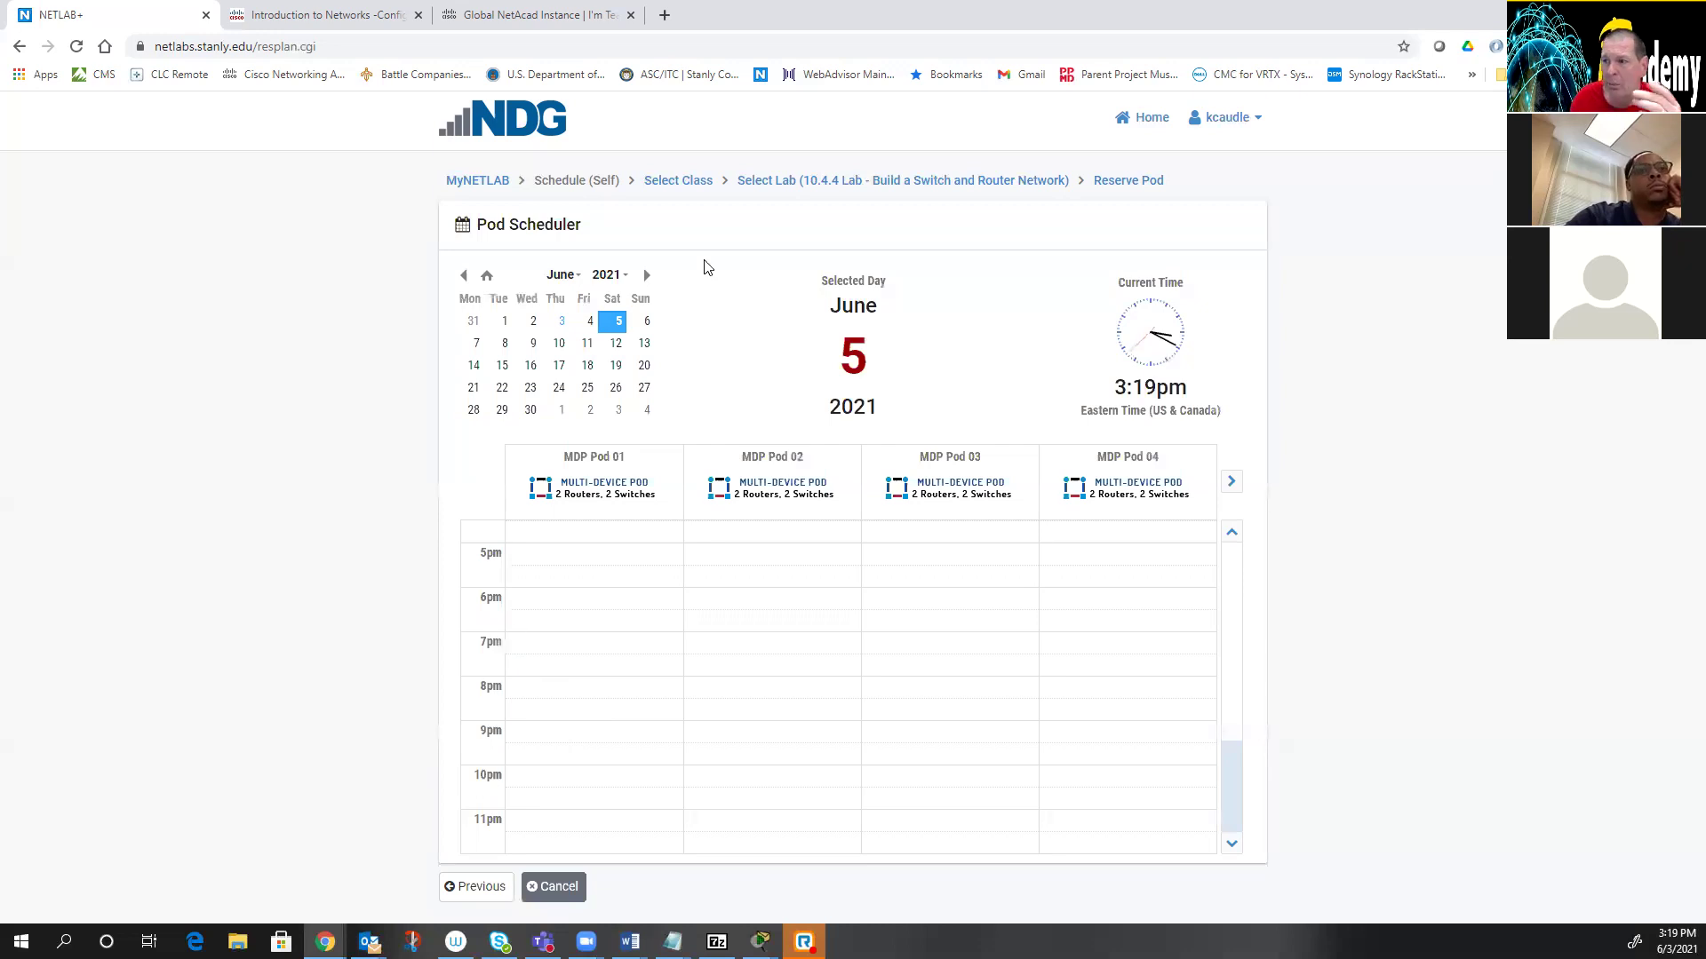
left_click(551, 322)
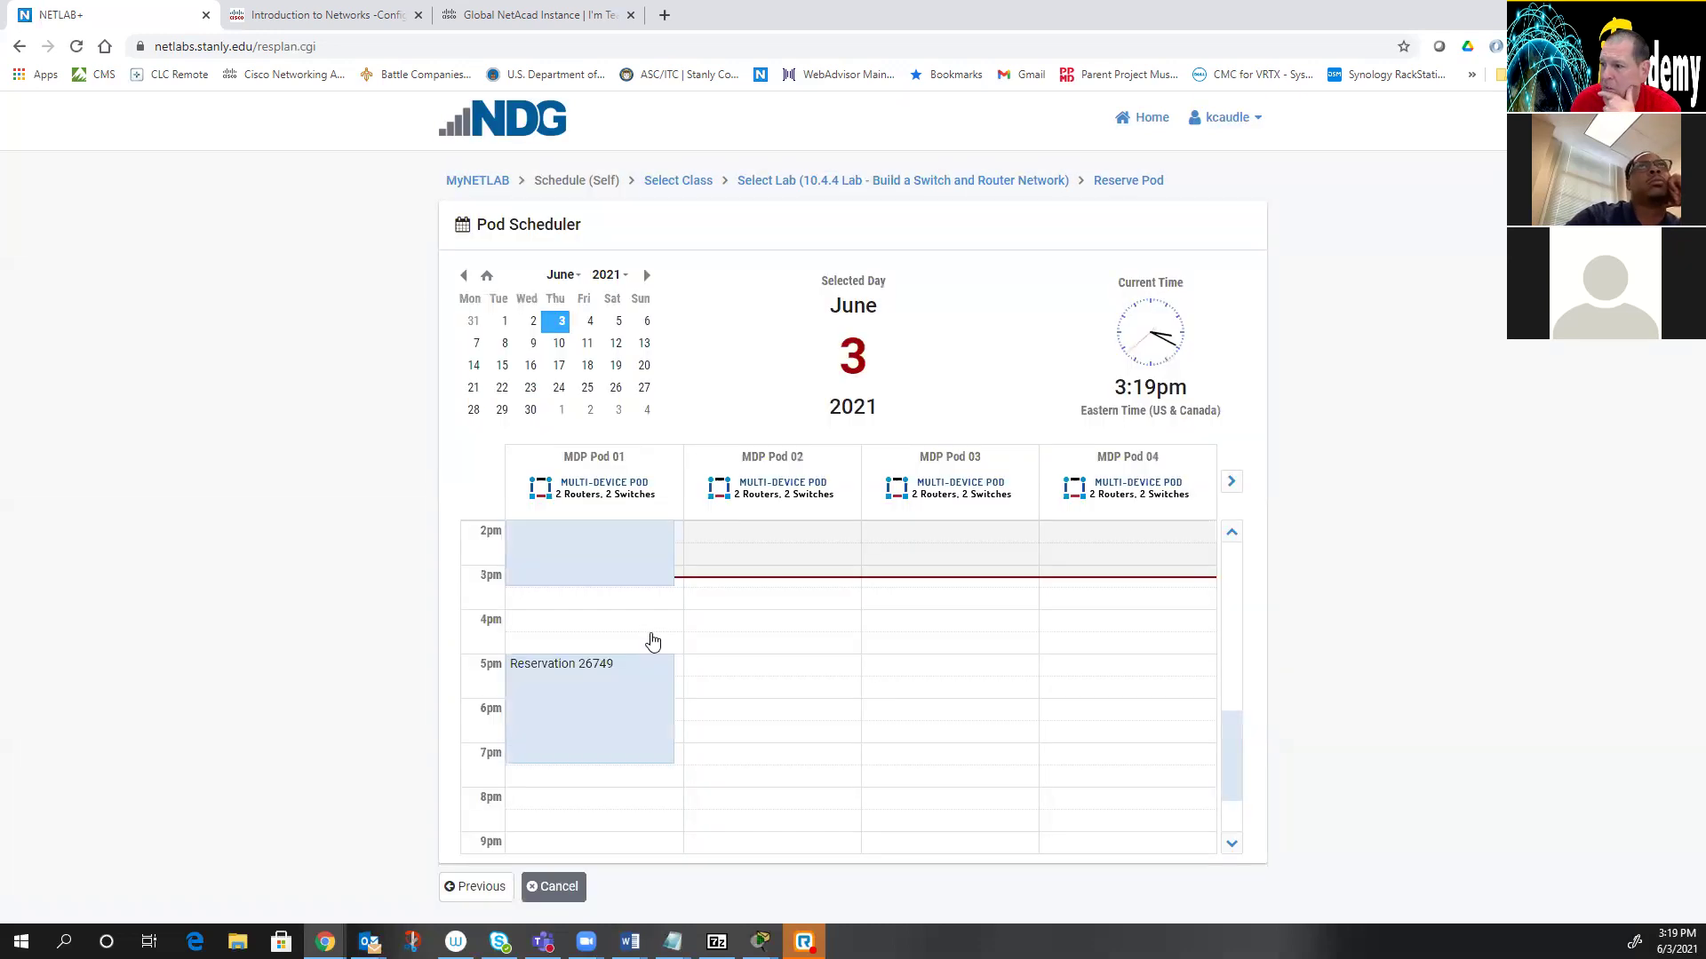
left_click(945, 587)
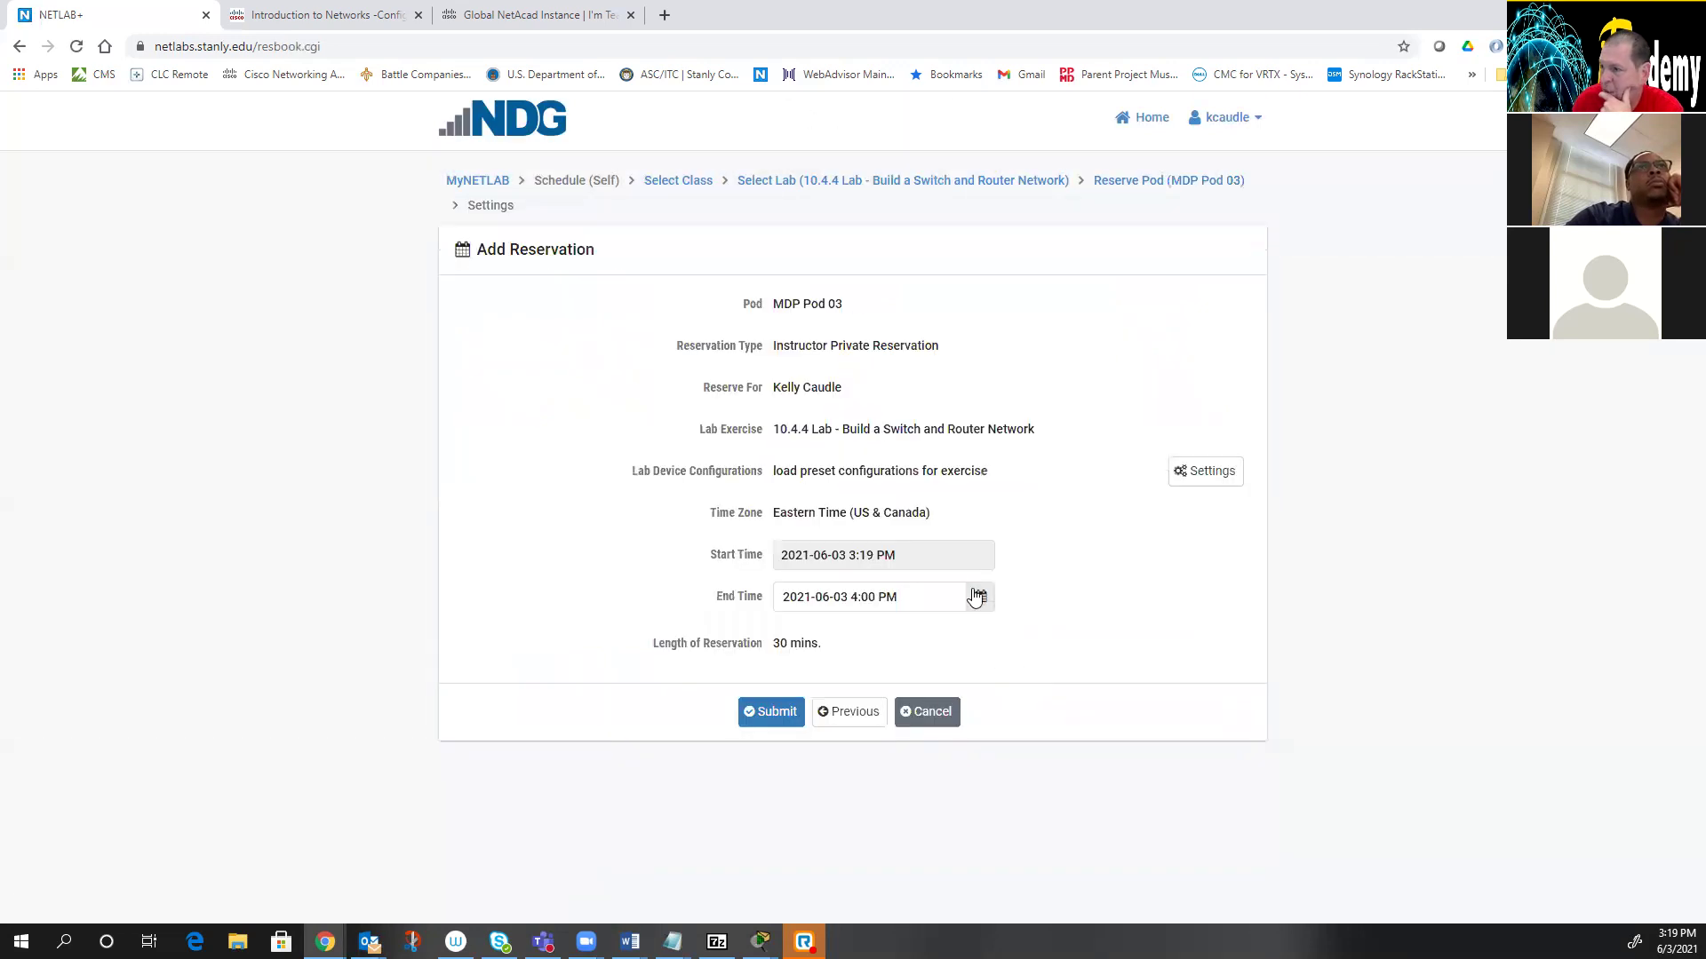
Set the reservation end time to 5:00 PM, submit it, and acknowledge the confirmation
left_click(980, 596)
left_click(1013, 697)
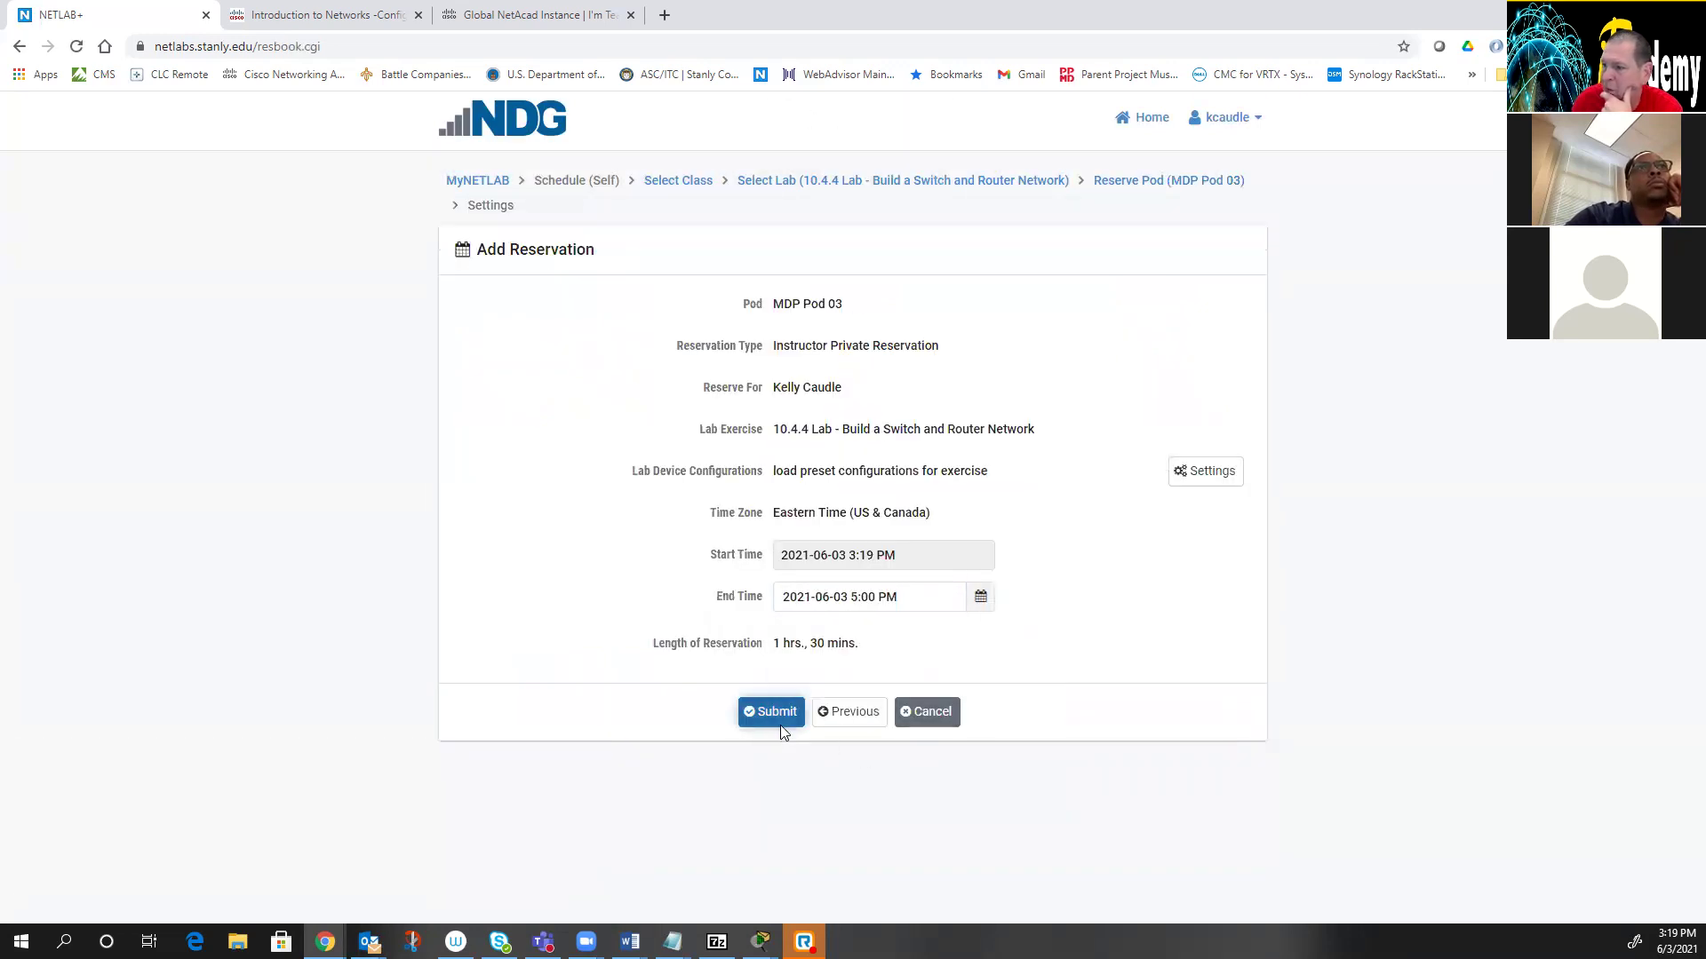
left_click(780, 723)
left_click(844, 358)
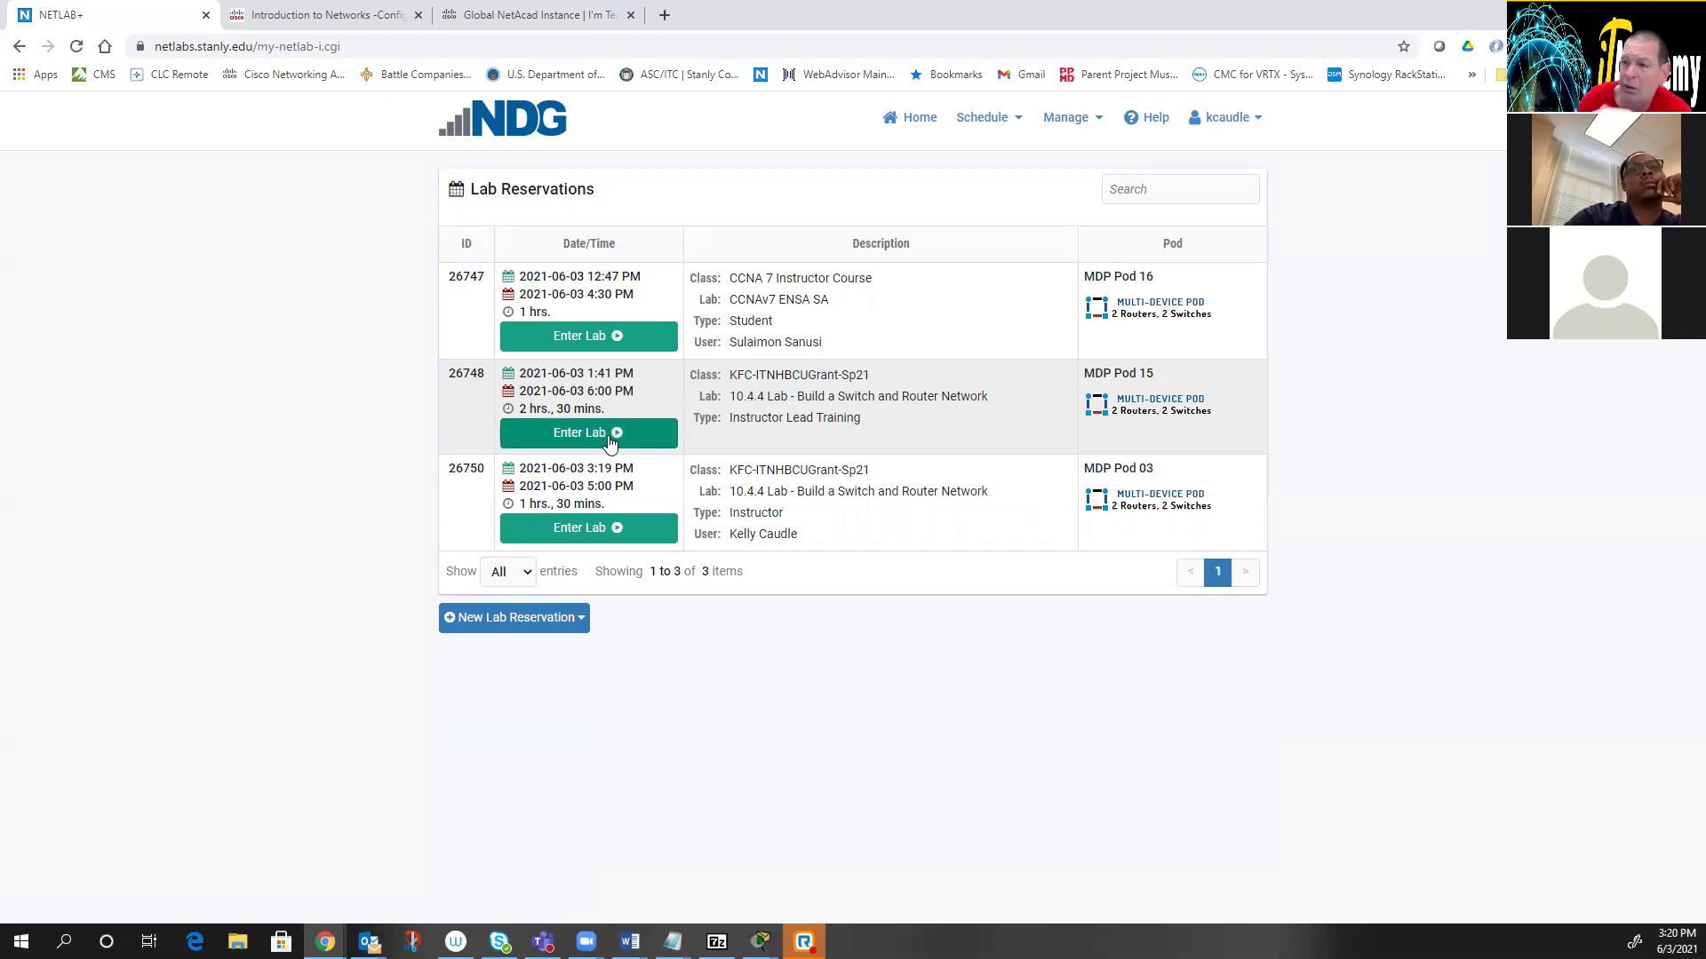
Enter the lab for reservation 26748 and open the Lab 10.4.4 Content document
left_click(599, 444)
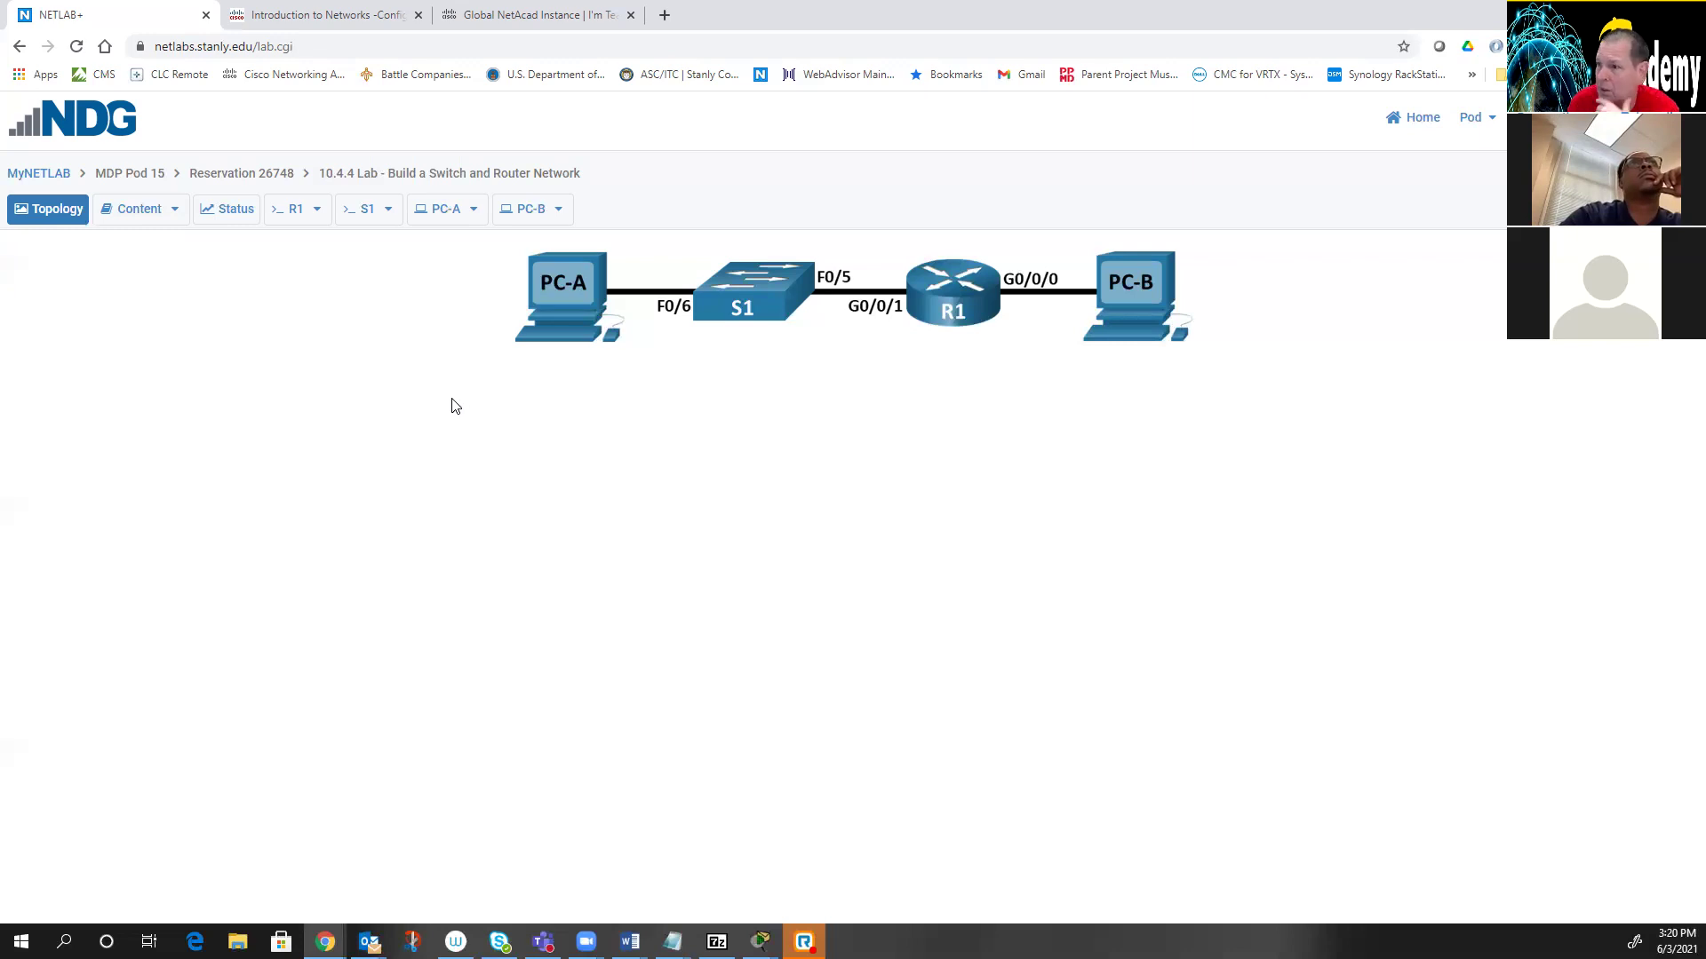
left_click(174, 206)
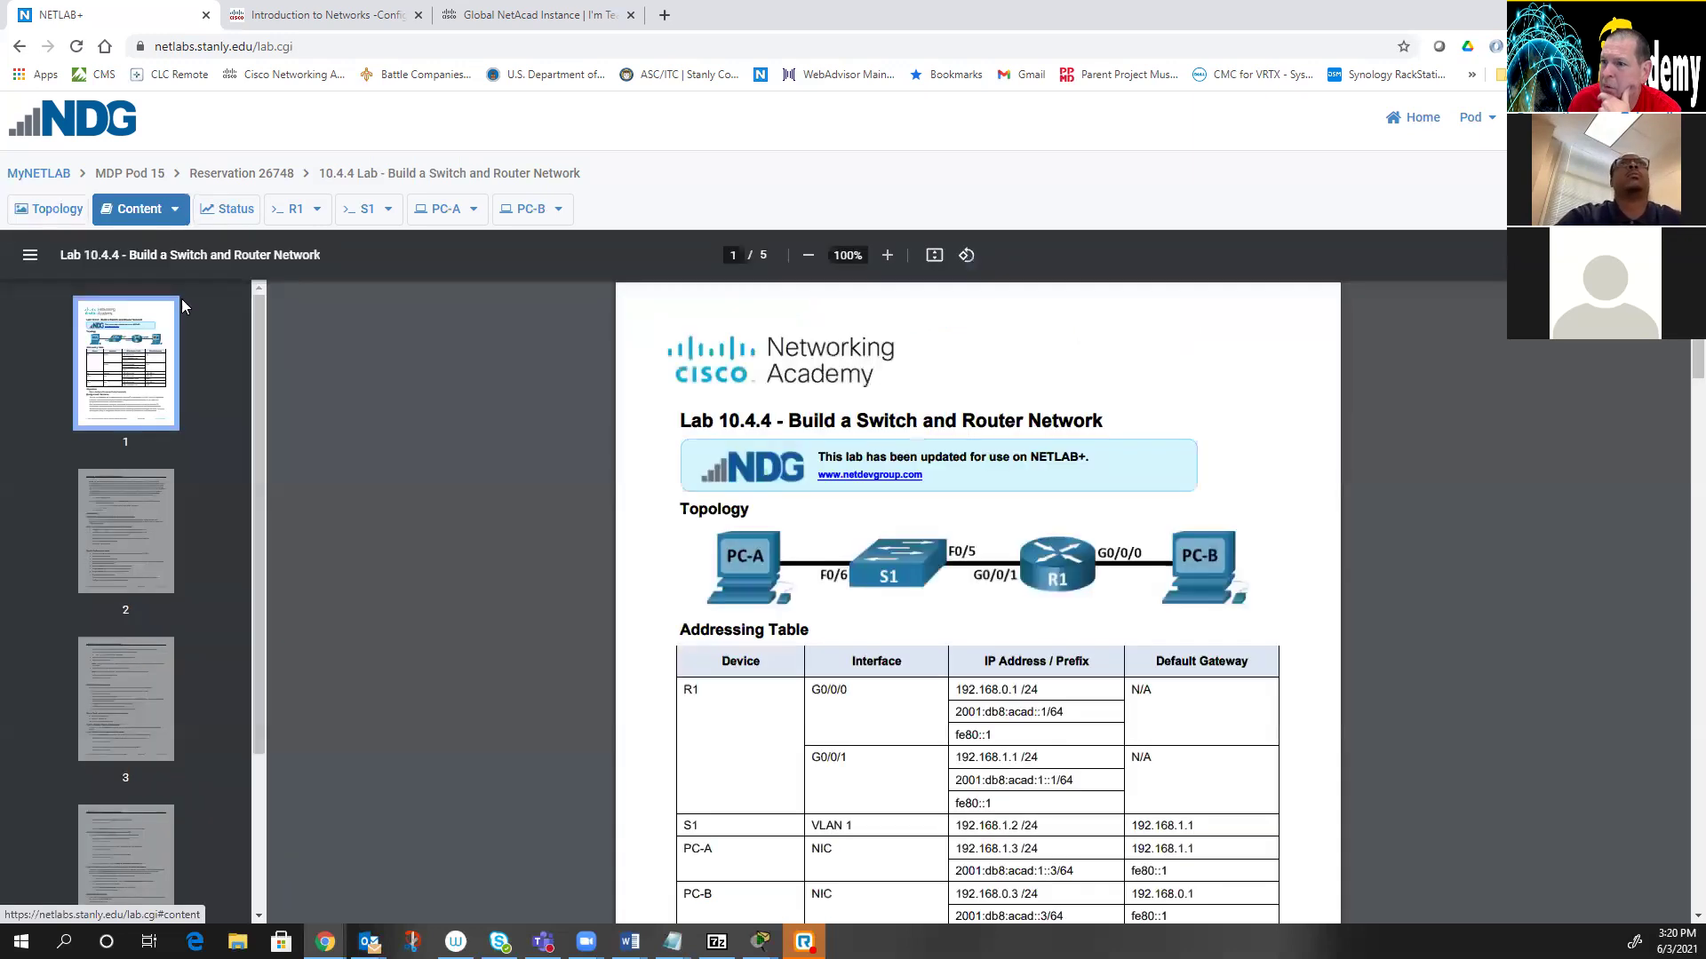
Open the lab PDF in a new window snapped left with thumbnails hidden, and detach the NETLAB+ tab into its own window
left_click(174, 211)
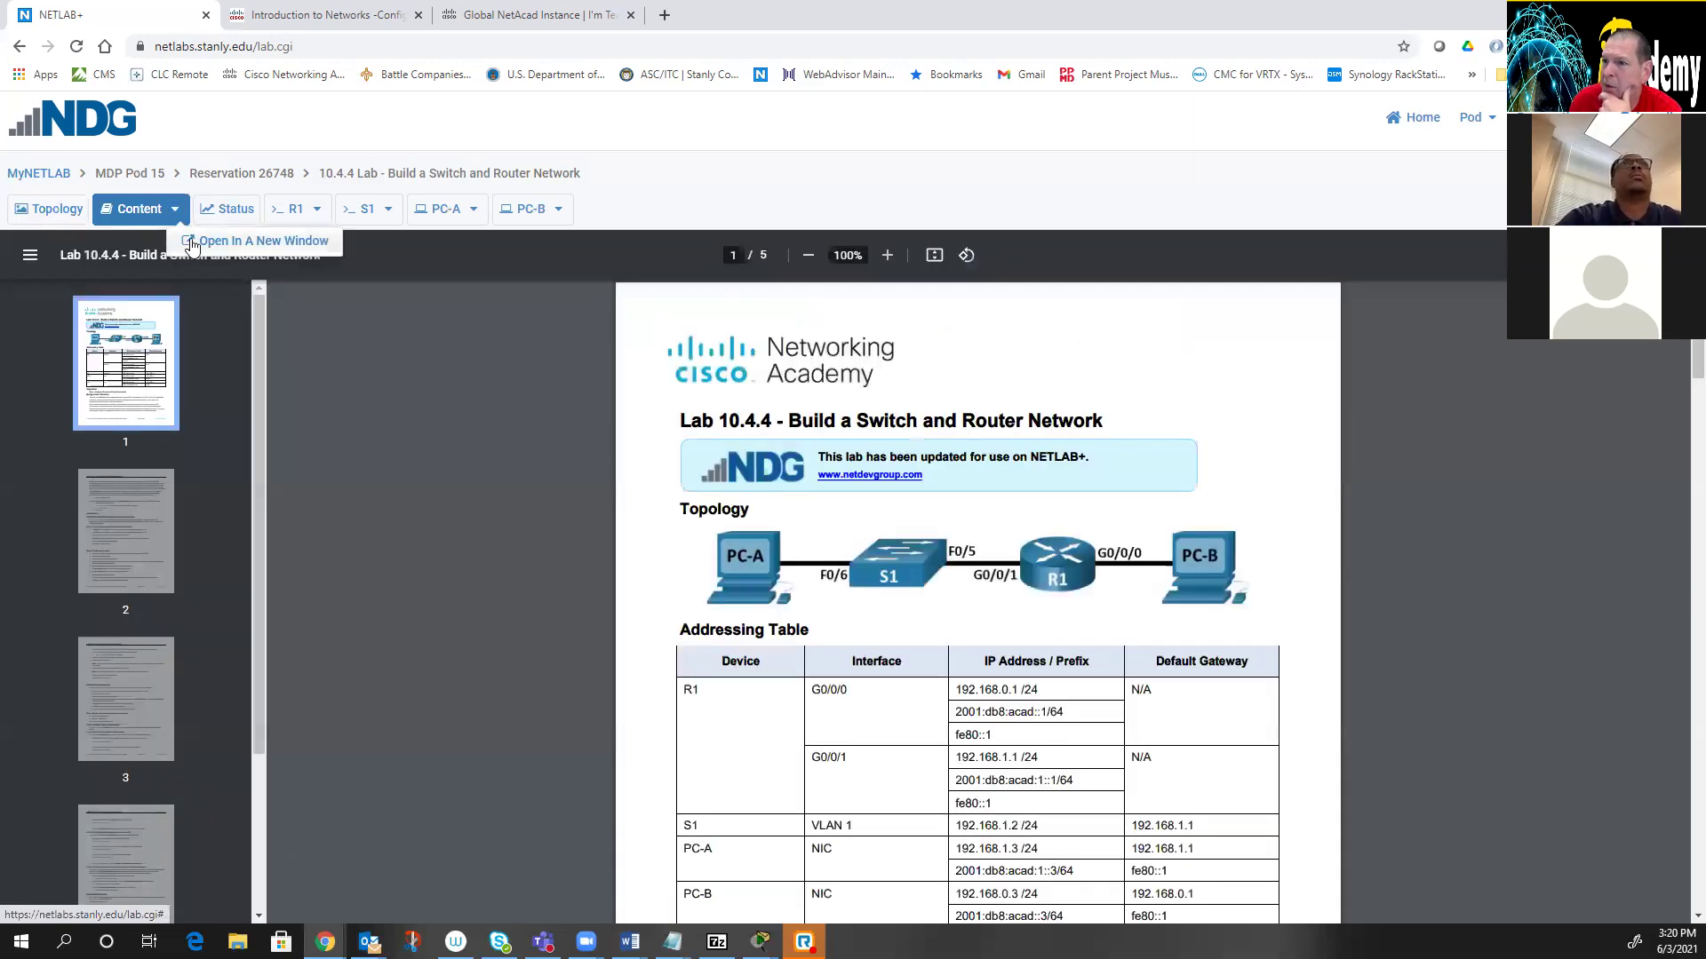
left_click(209, 242)
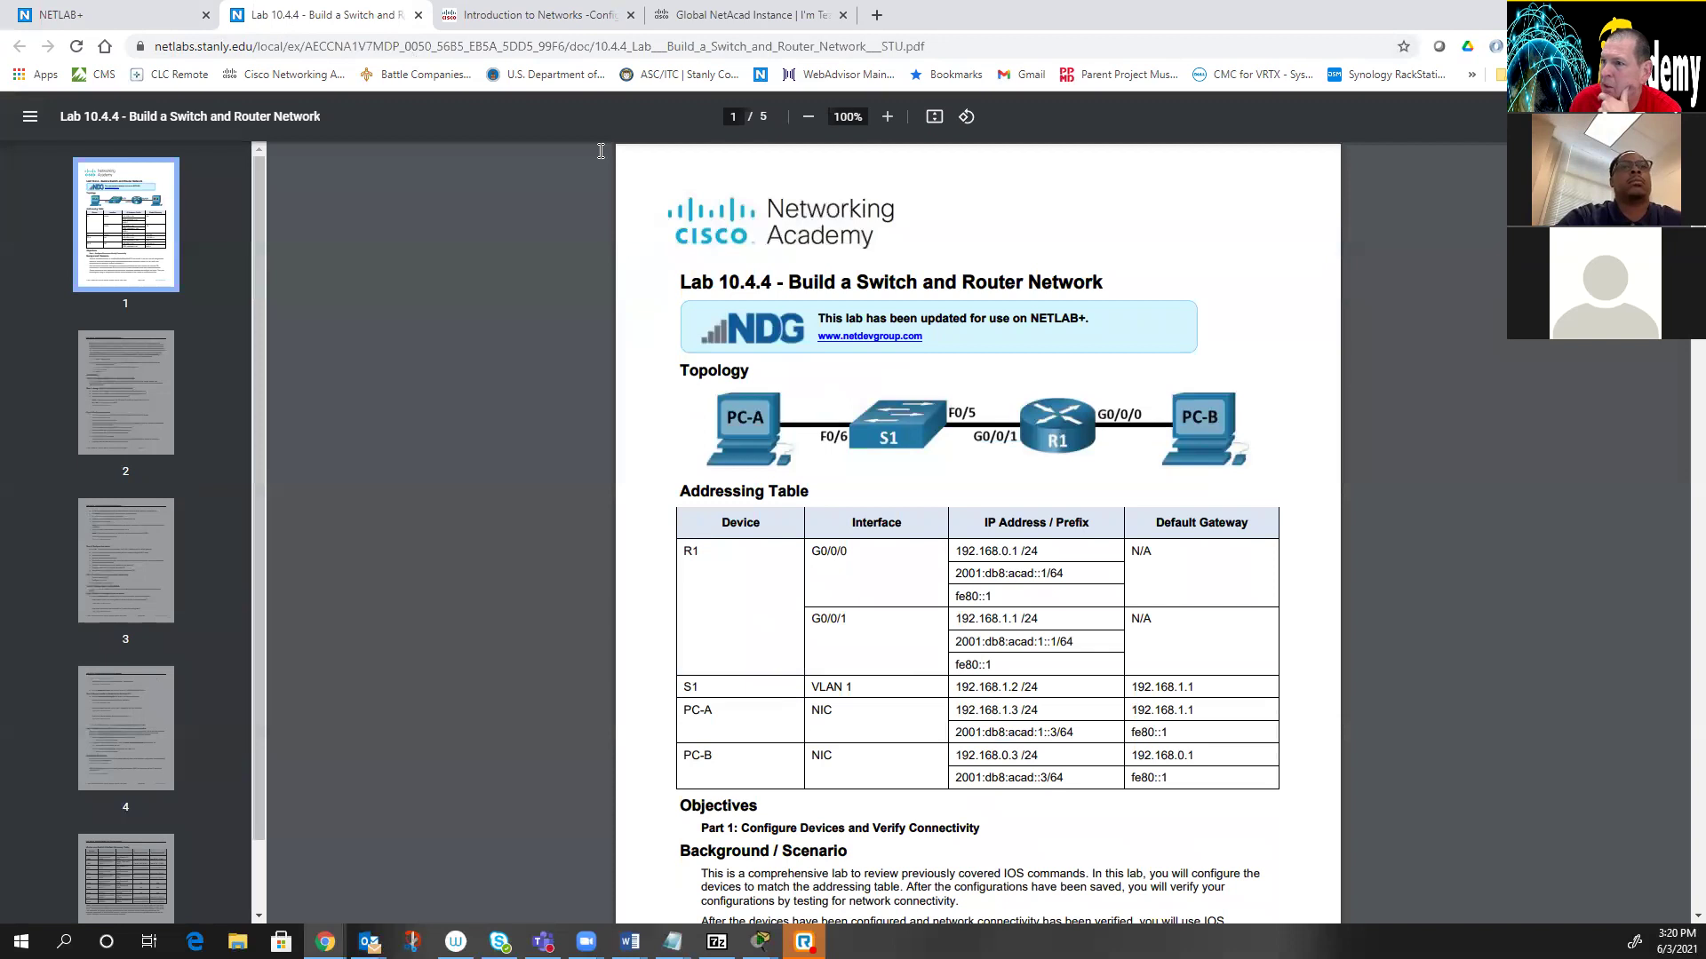
key("super+Left")
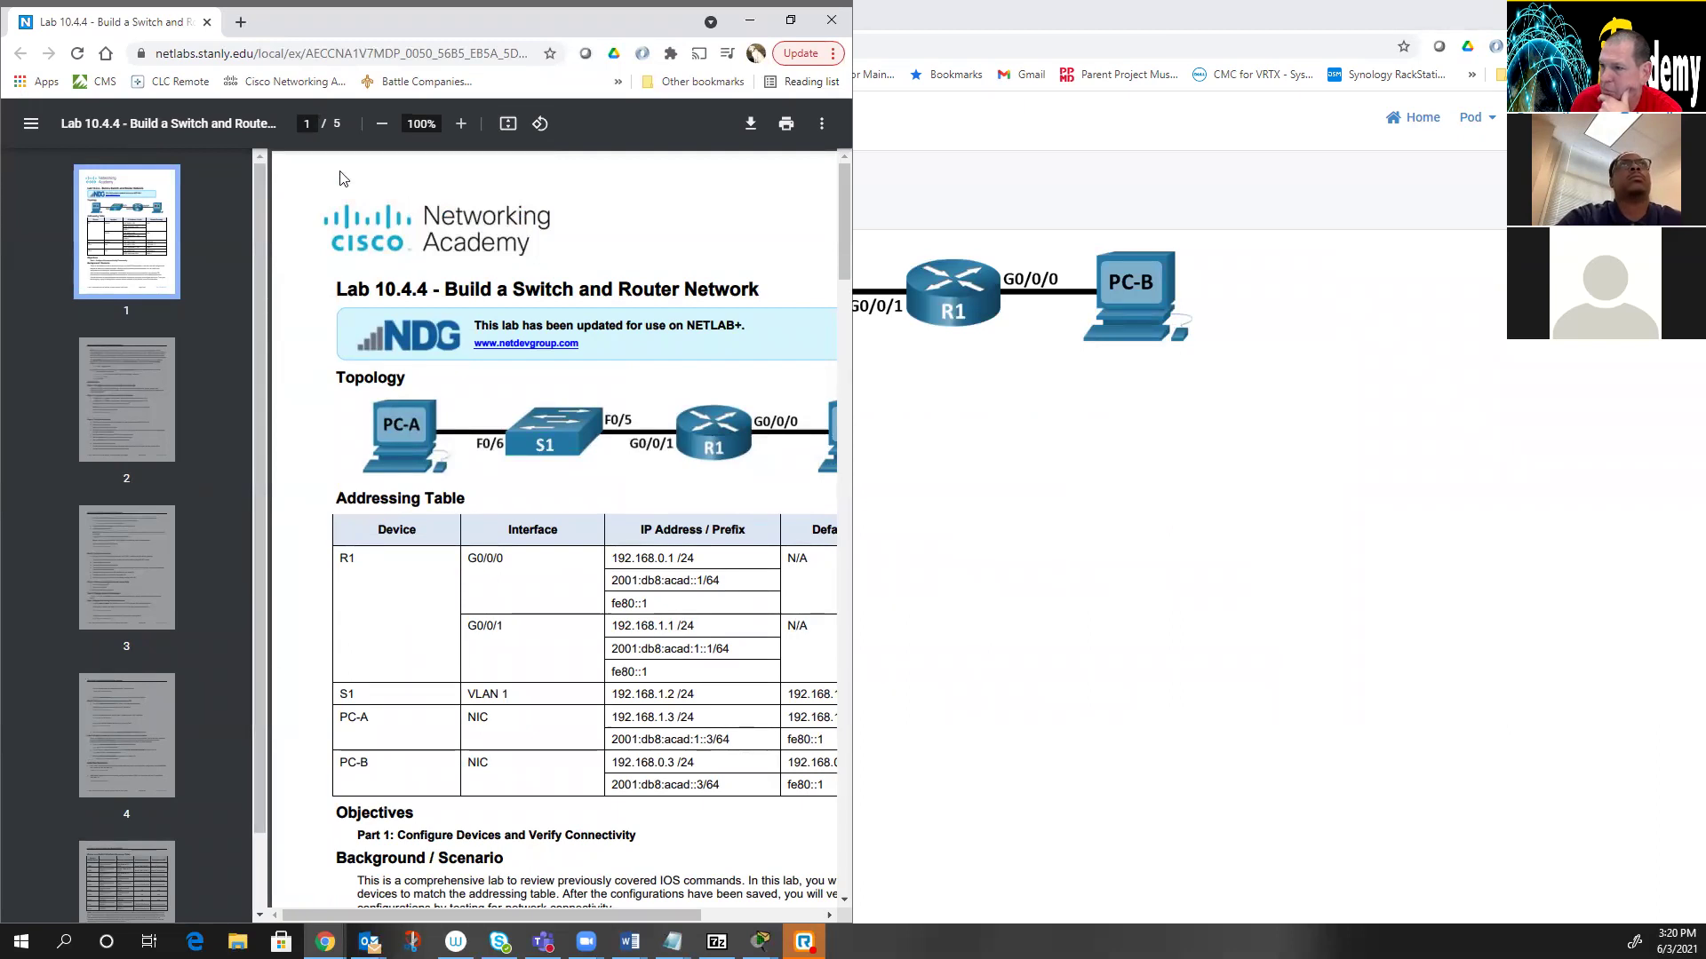
left_click(32, 125)
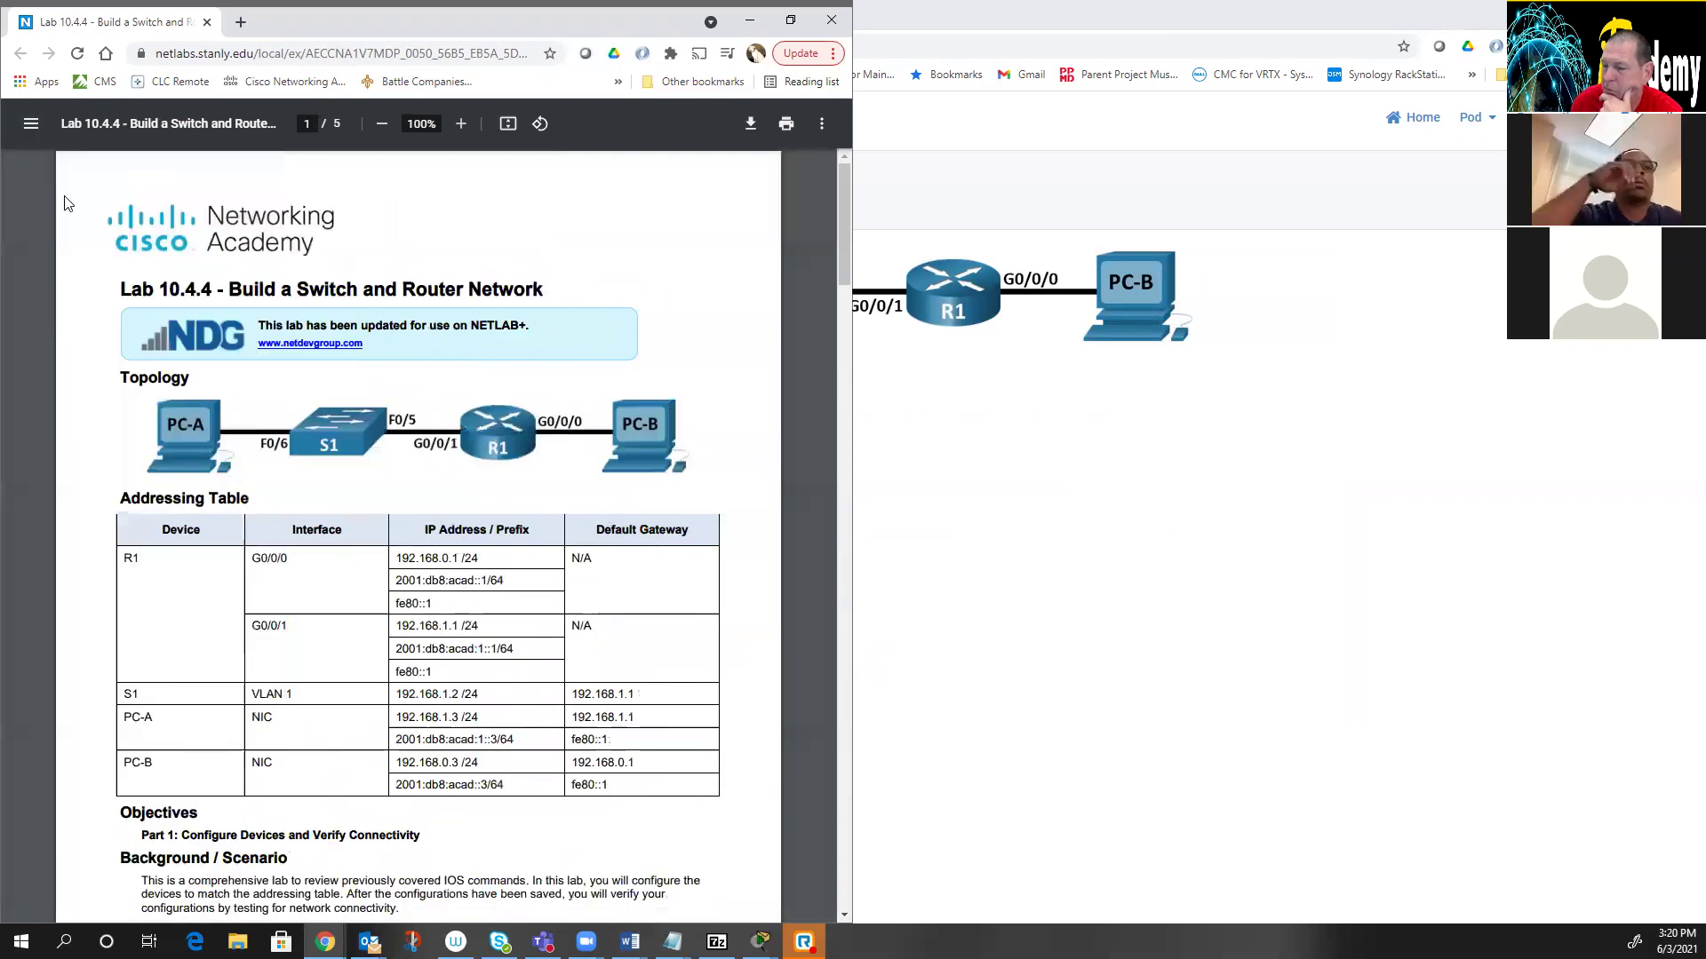
left_click(1011, 180)
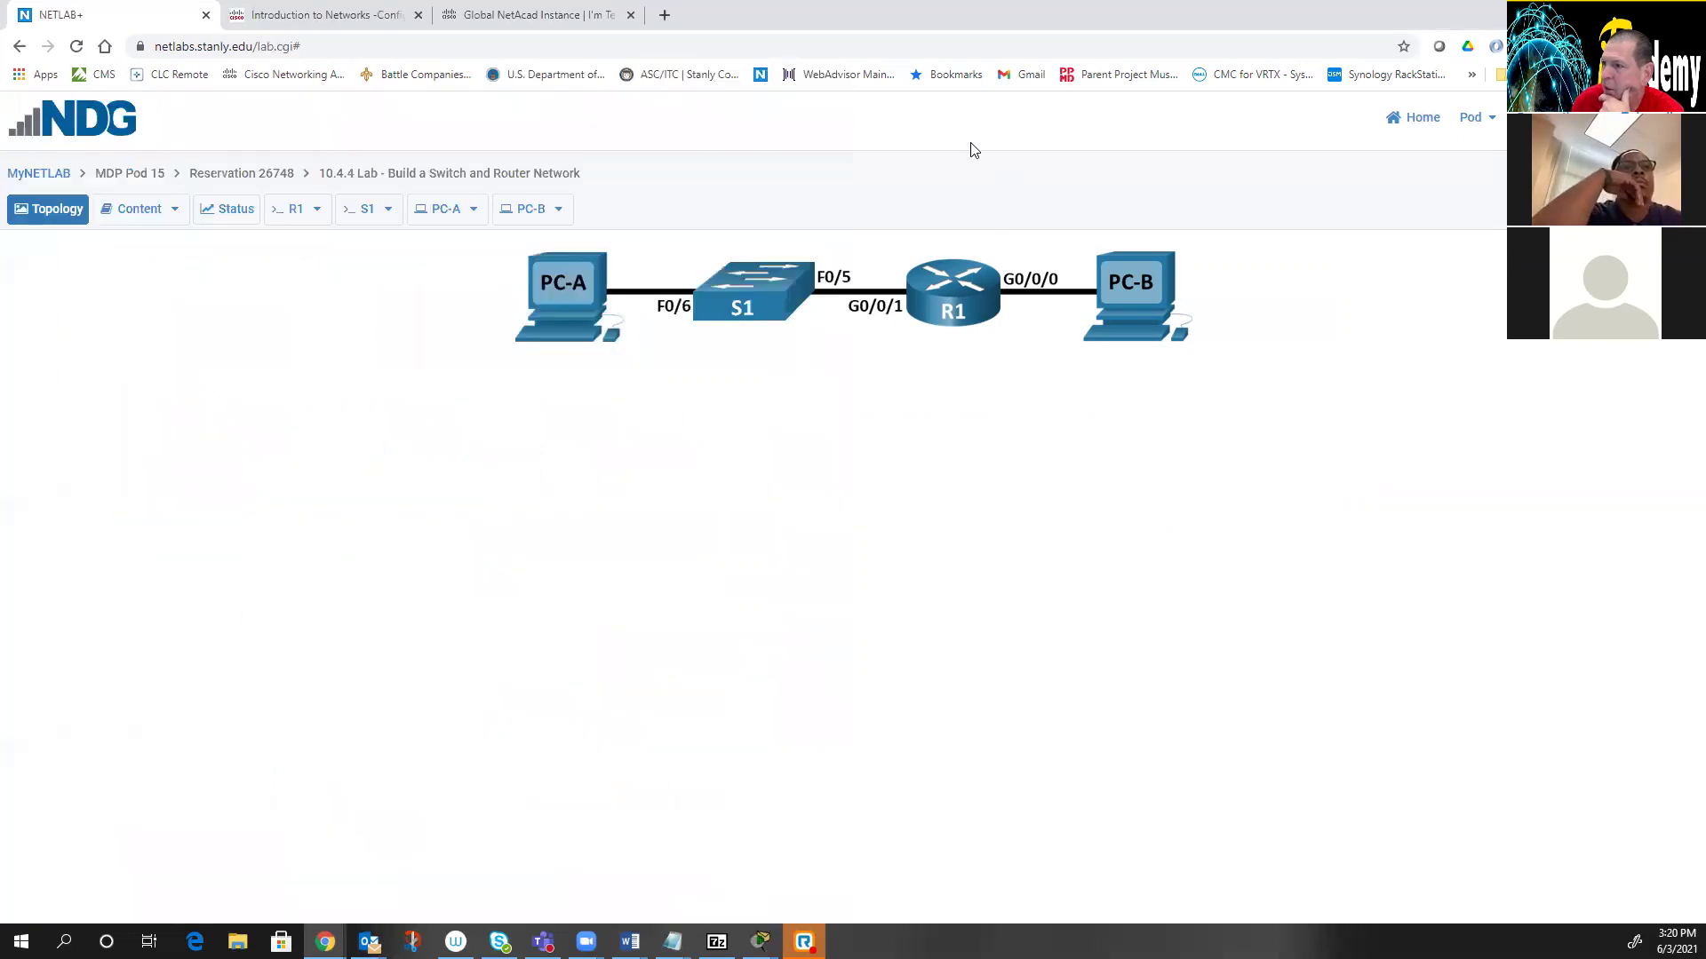
left_click_drag(168, 13, 1701, 328)
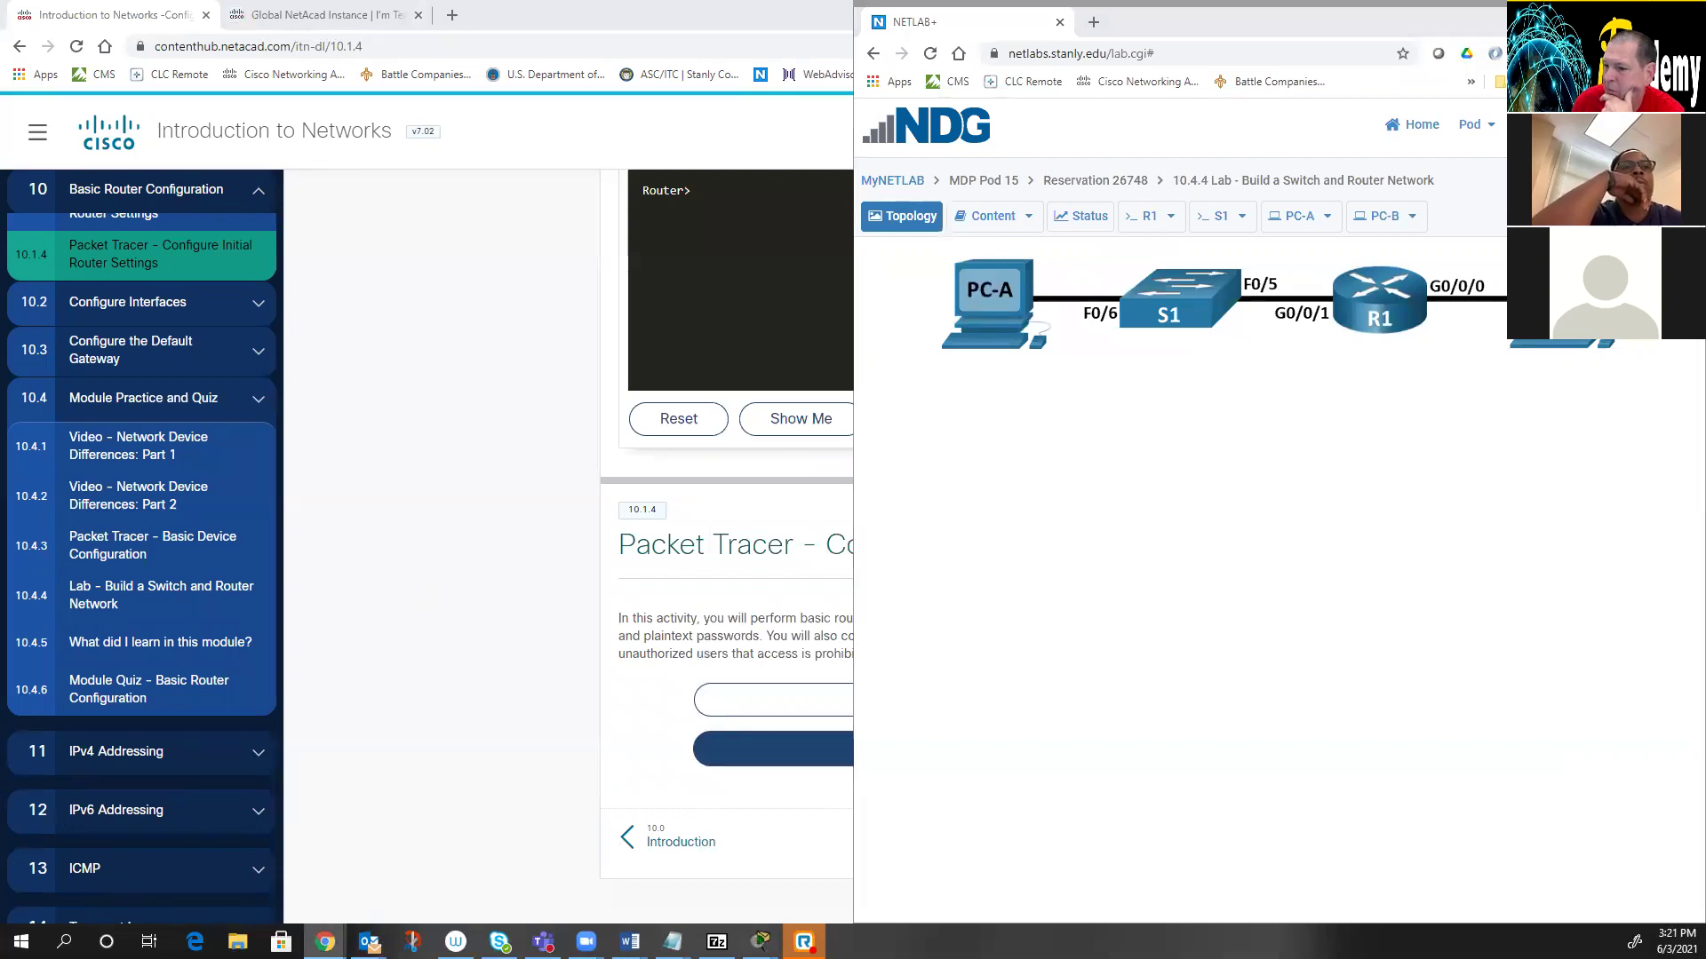
Bring the Lab 10.4.4 PDF beside the topology and scroll to page 2's Part 1 instructions
mouse_move(325, 941)
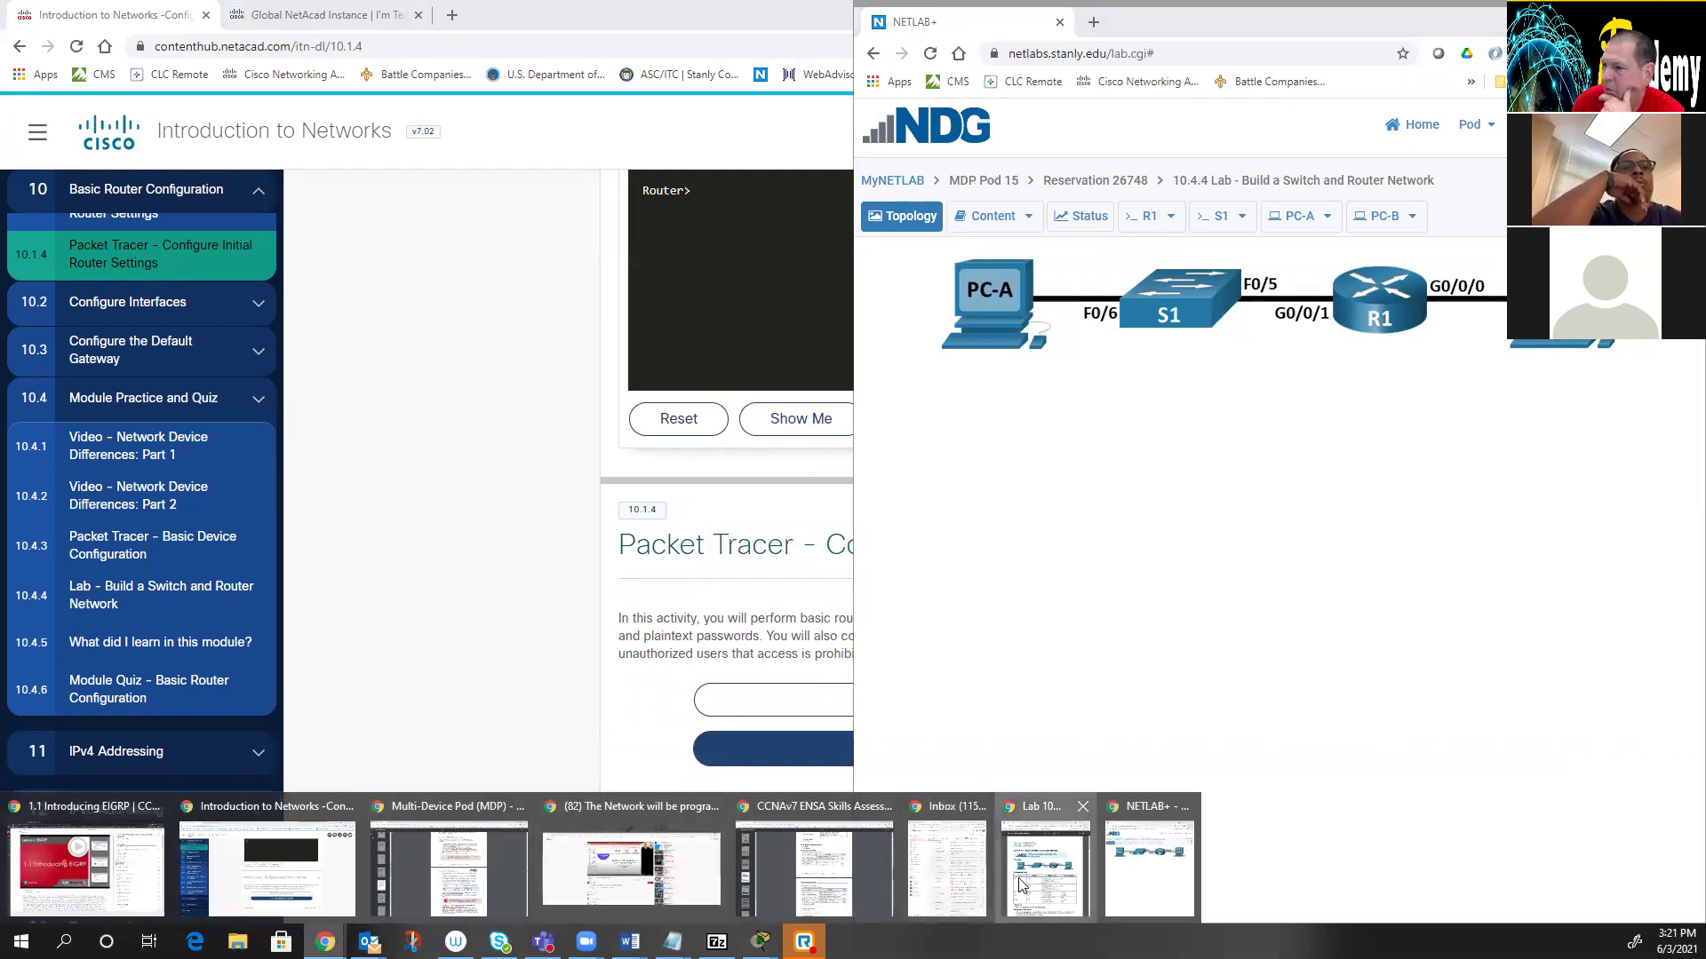
left_click(1020, 867)
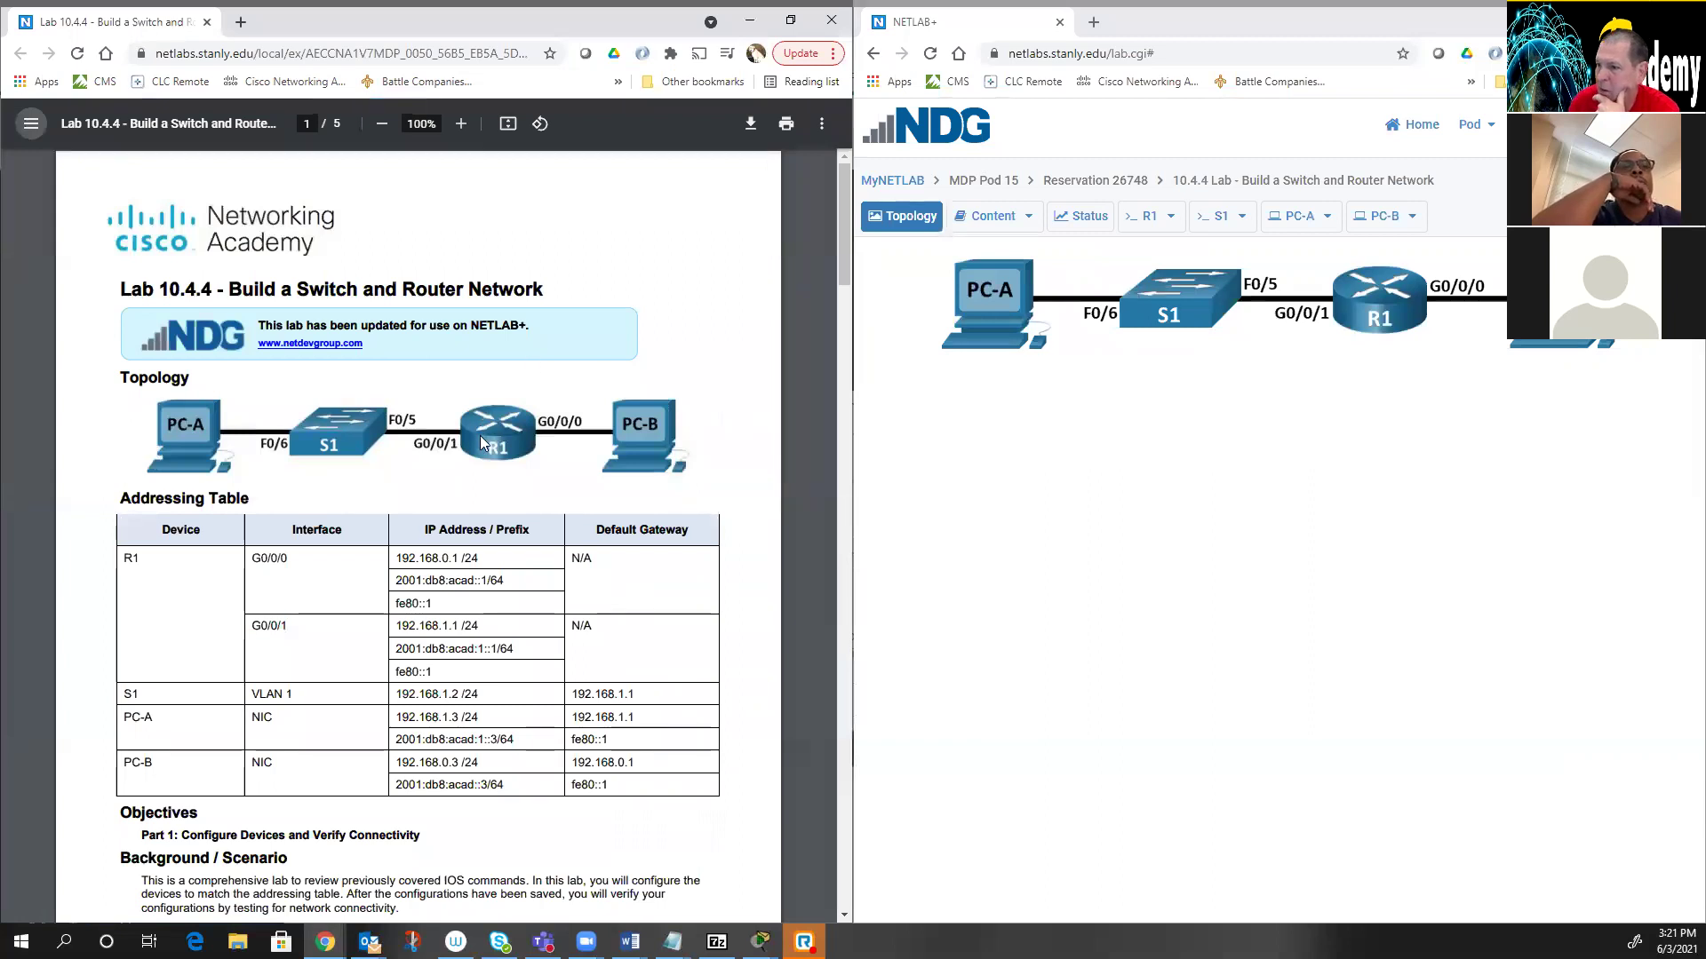
scroll(480, 435, "down", 1)
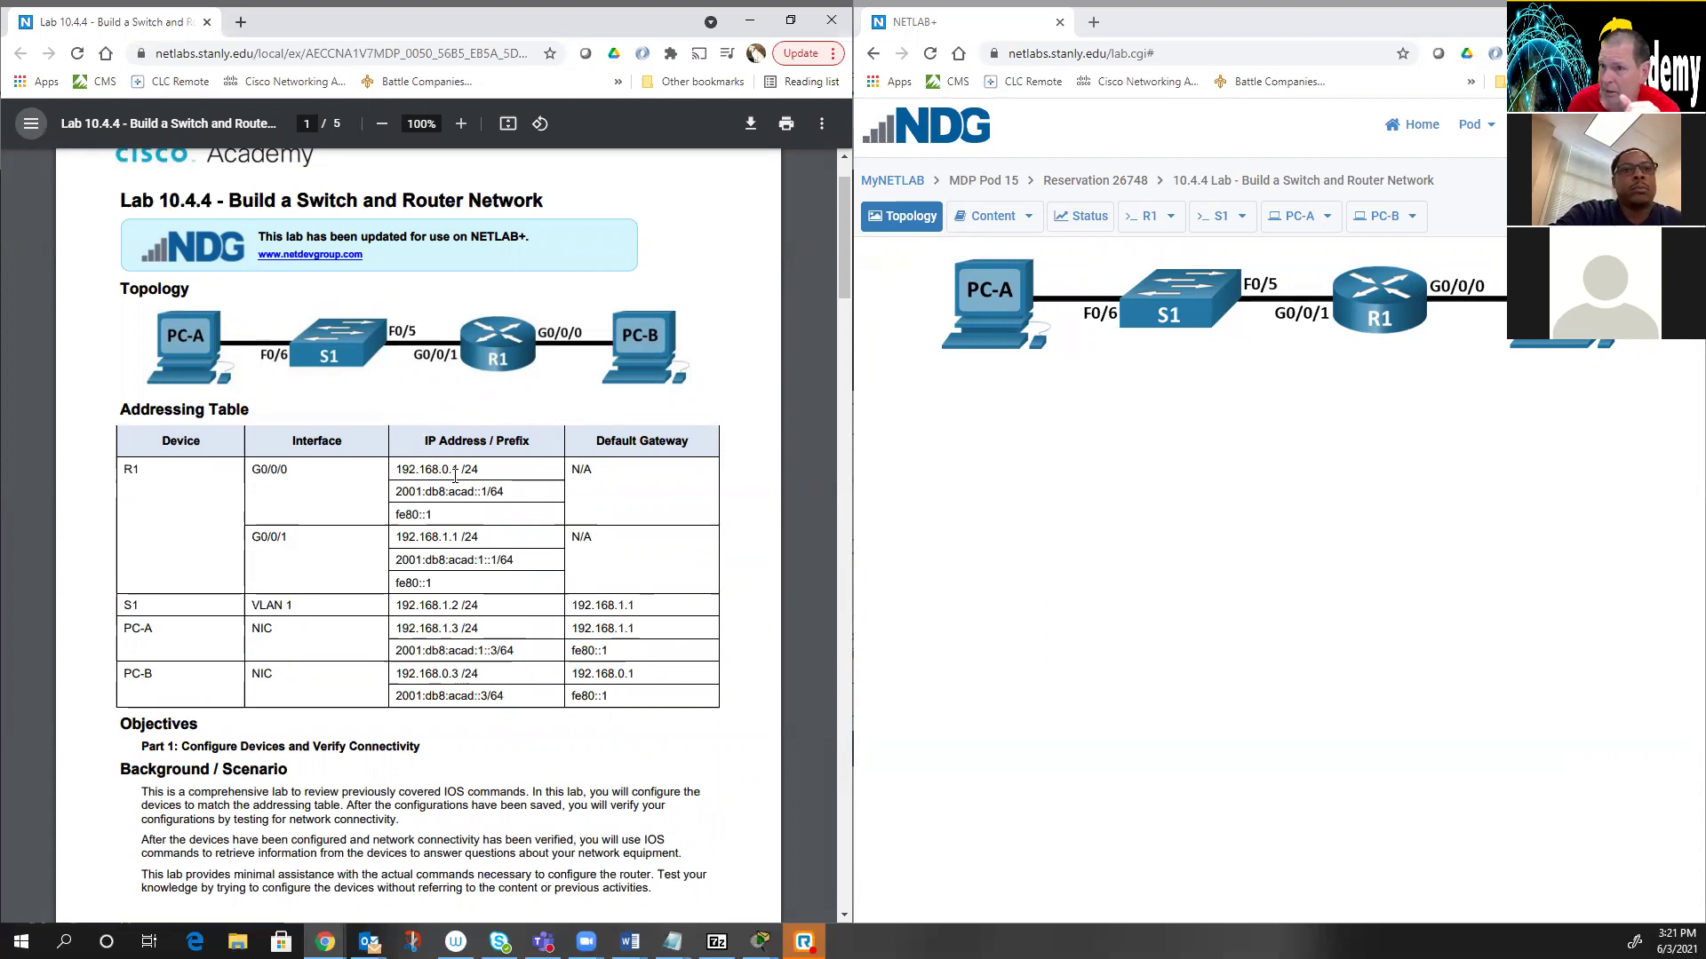
scroll(455, 475, "down", 4)
scroll(313, 430, "up", 3)
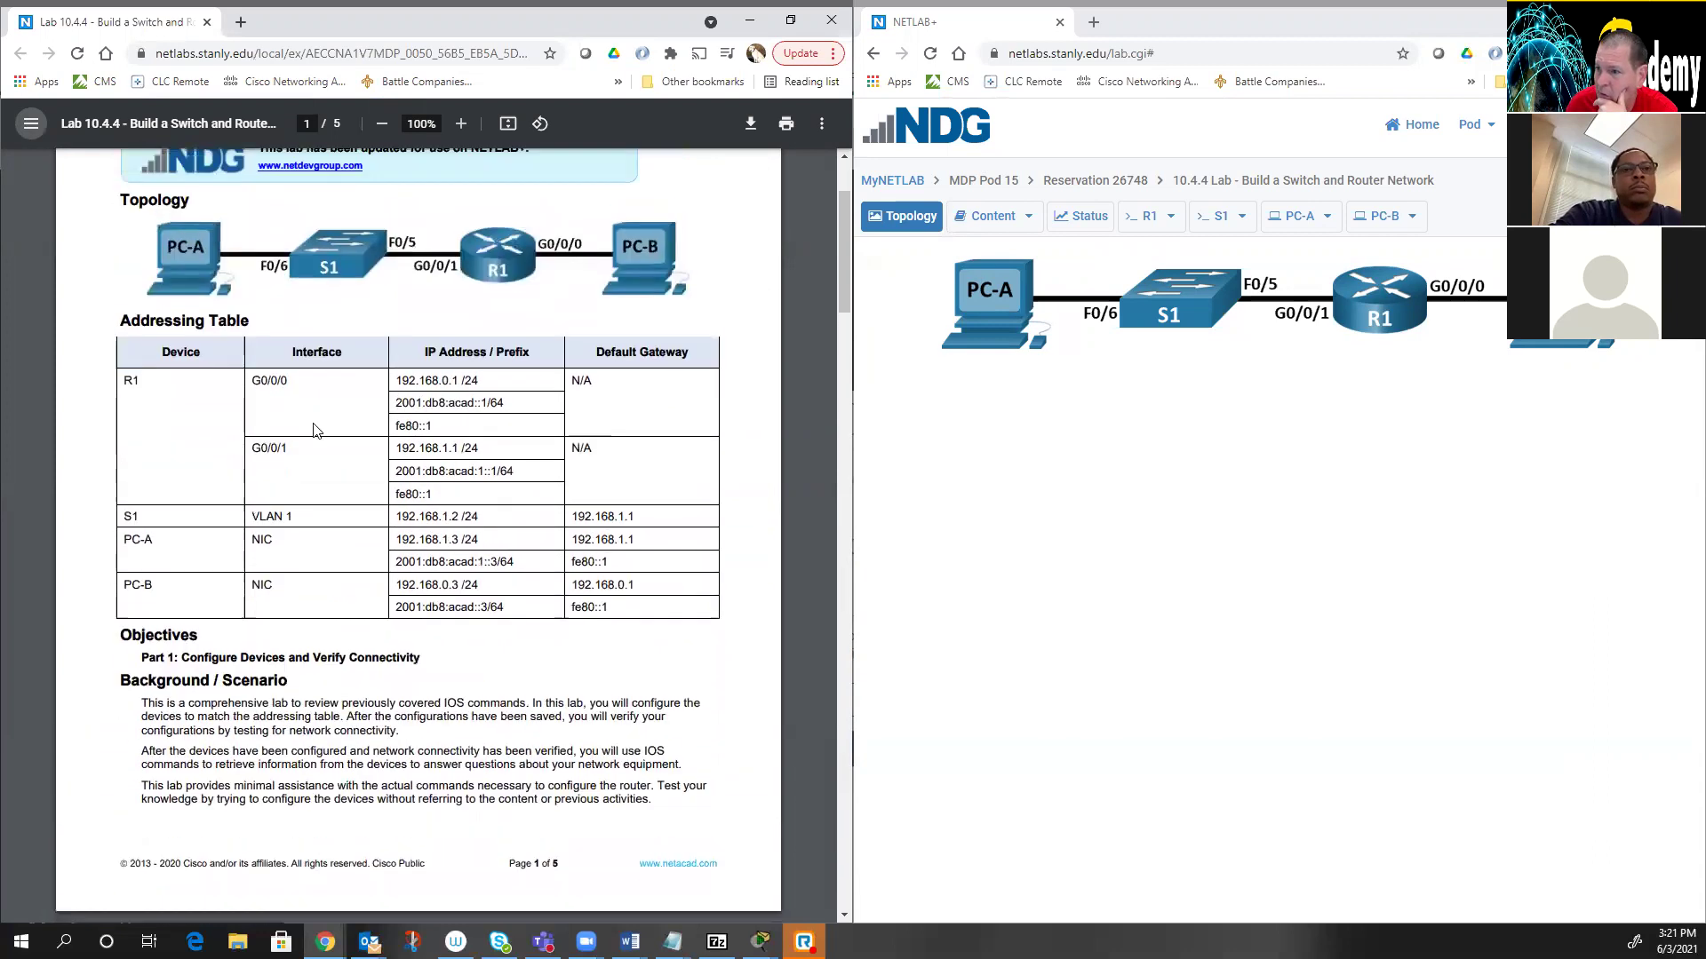
scroll(382, 435, "down", 7)
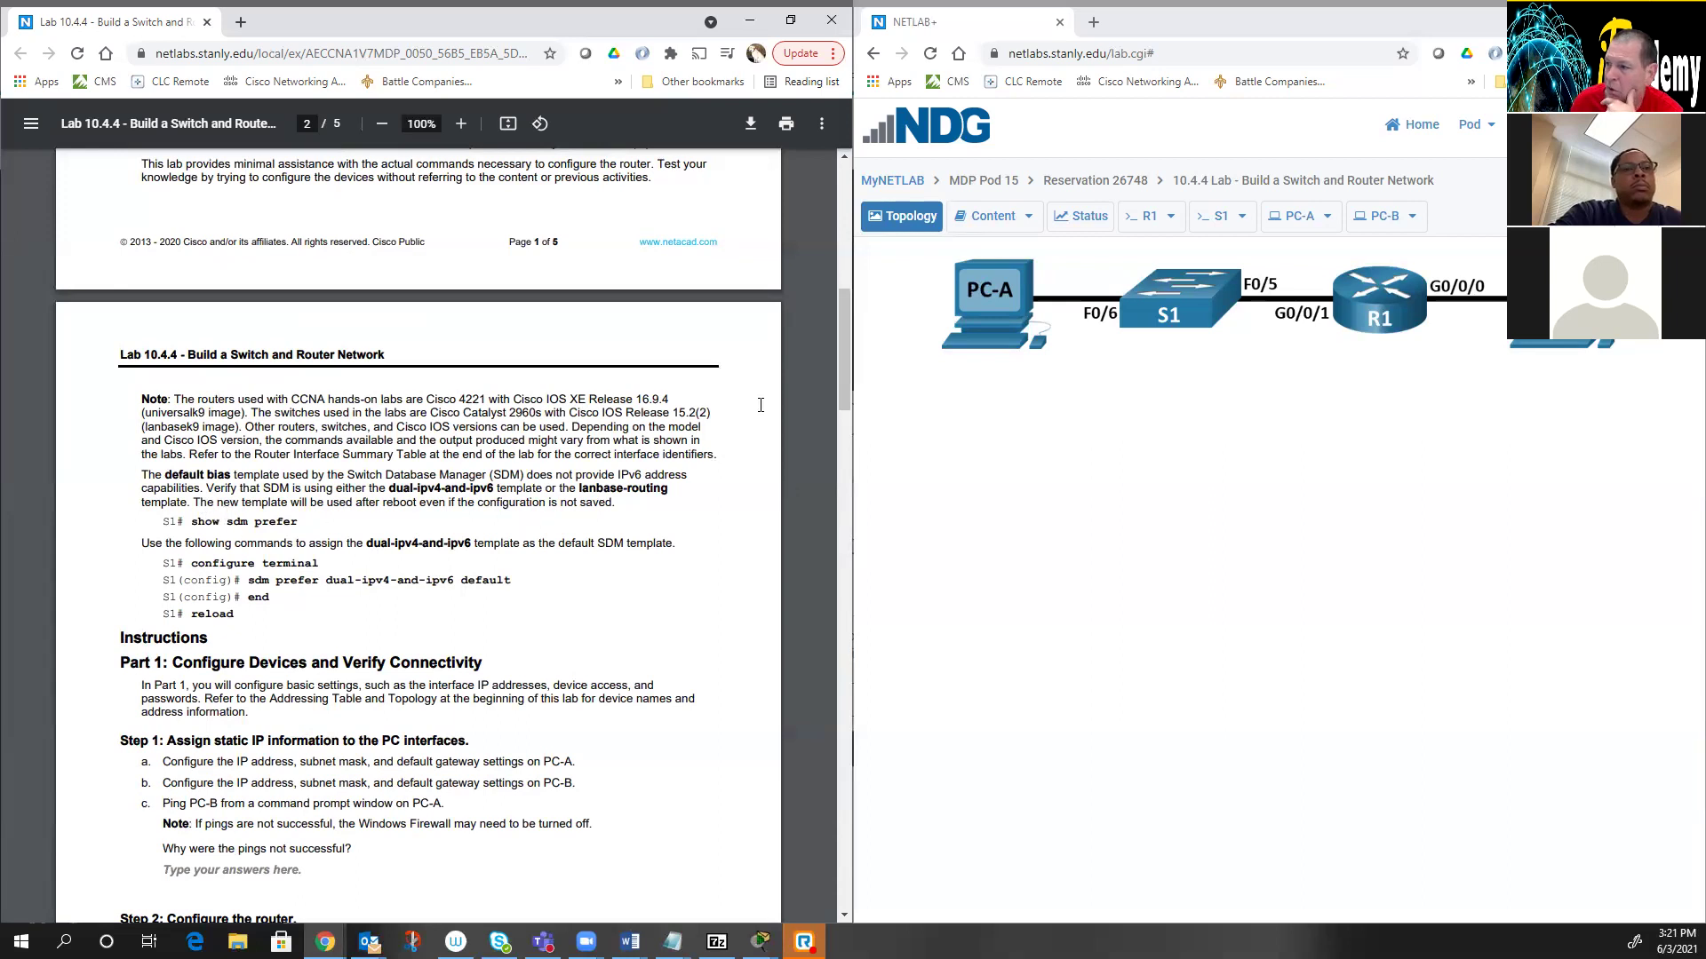
In the S1 console, enter global configuration mode with configure terminal
left_click(1131, 291)
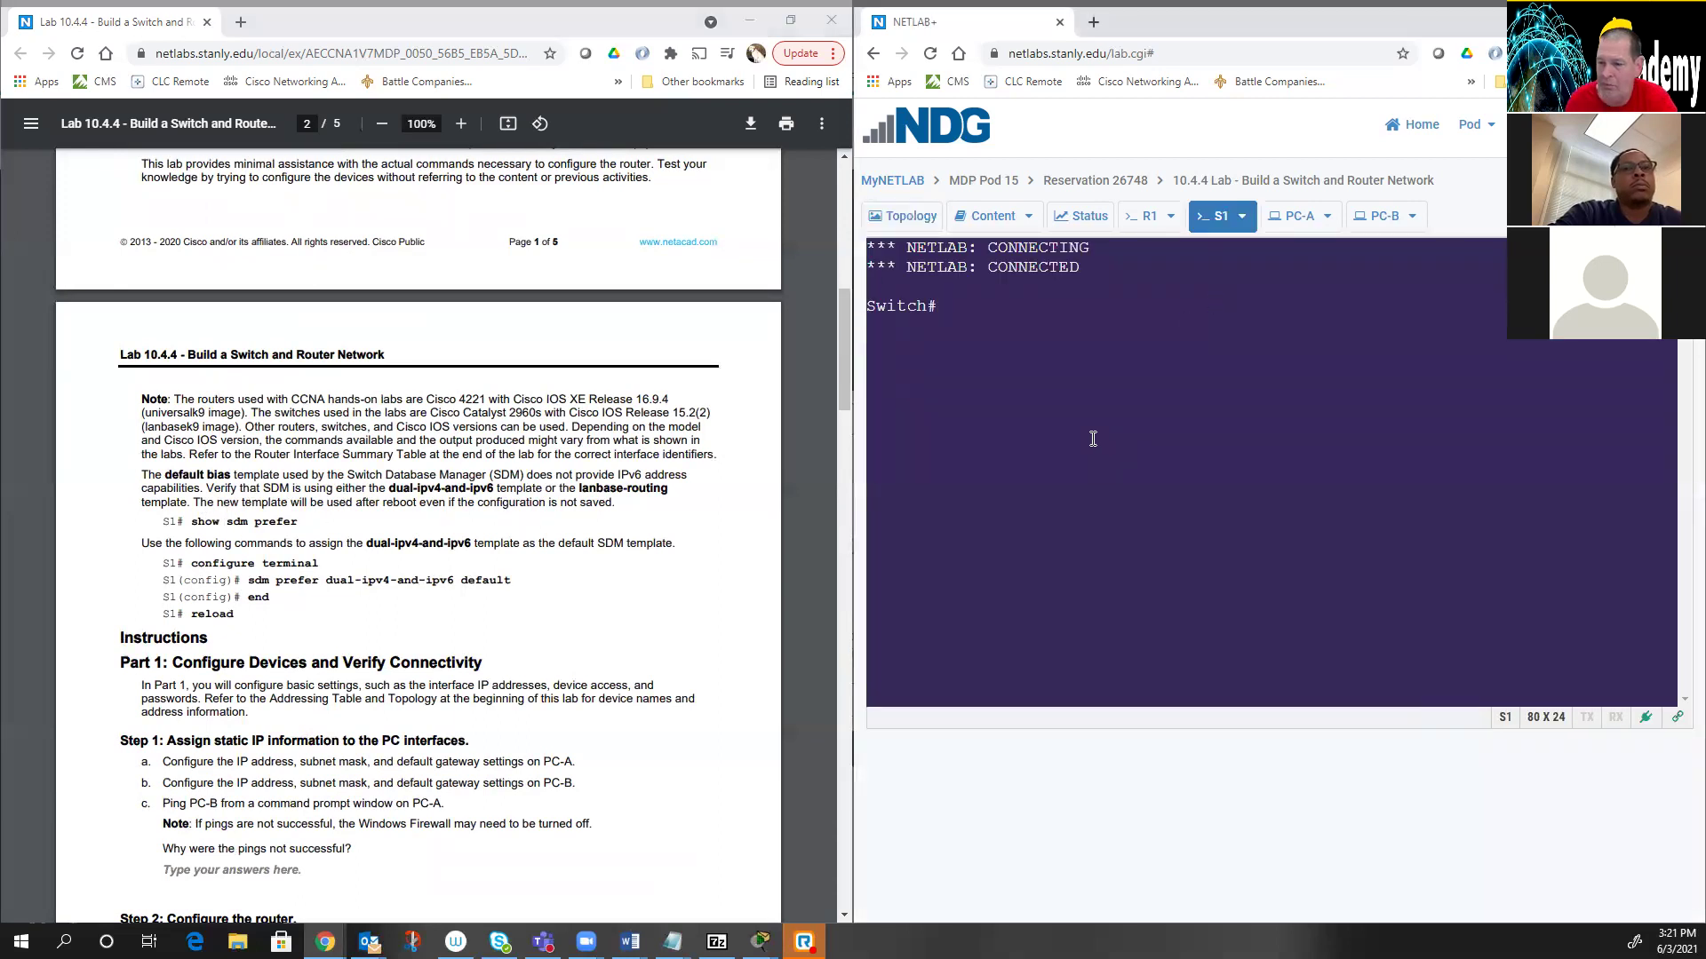
type("con")
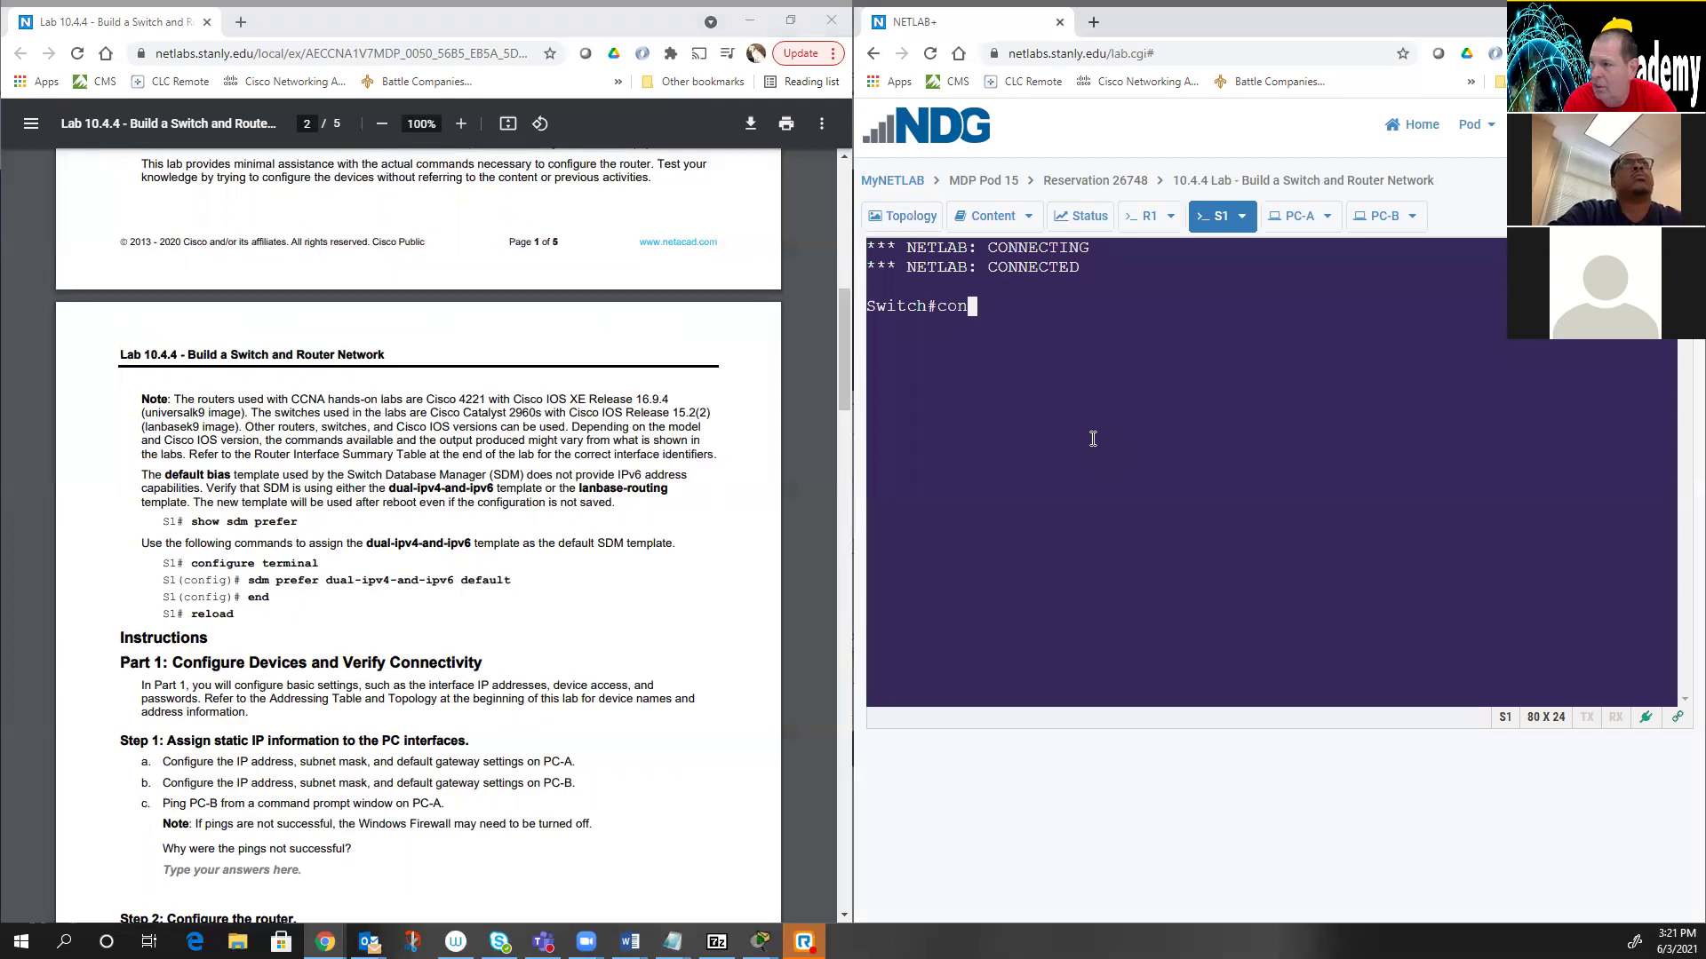
type("fig")
key("Tab")
type("ter")
key("BackSpace")
key("BackSpace")
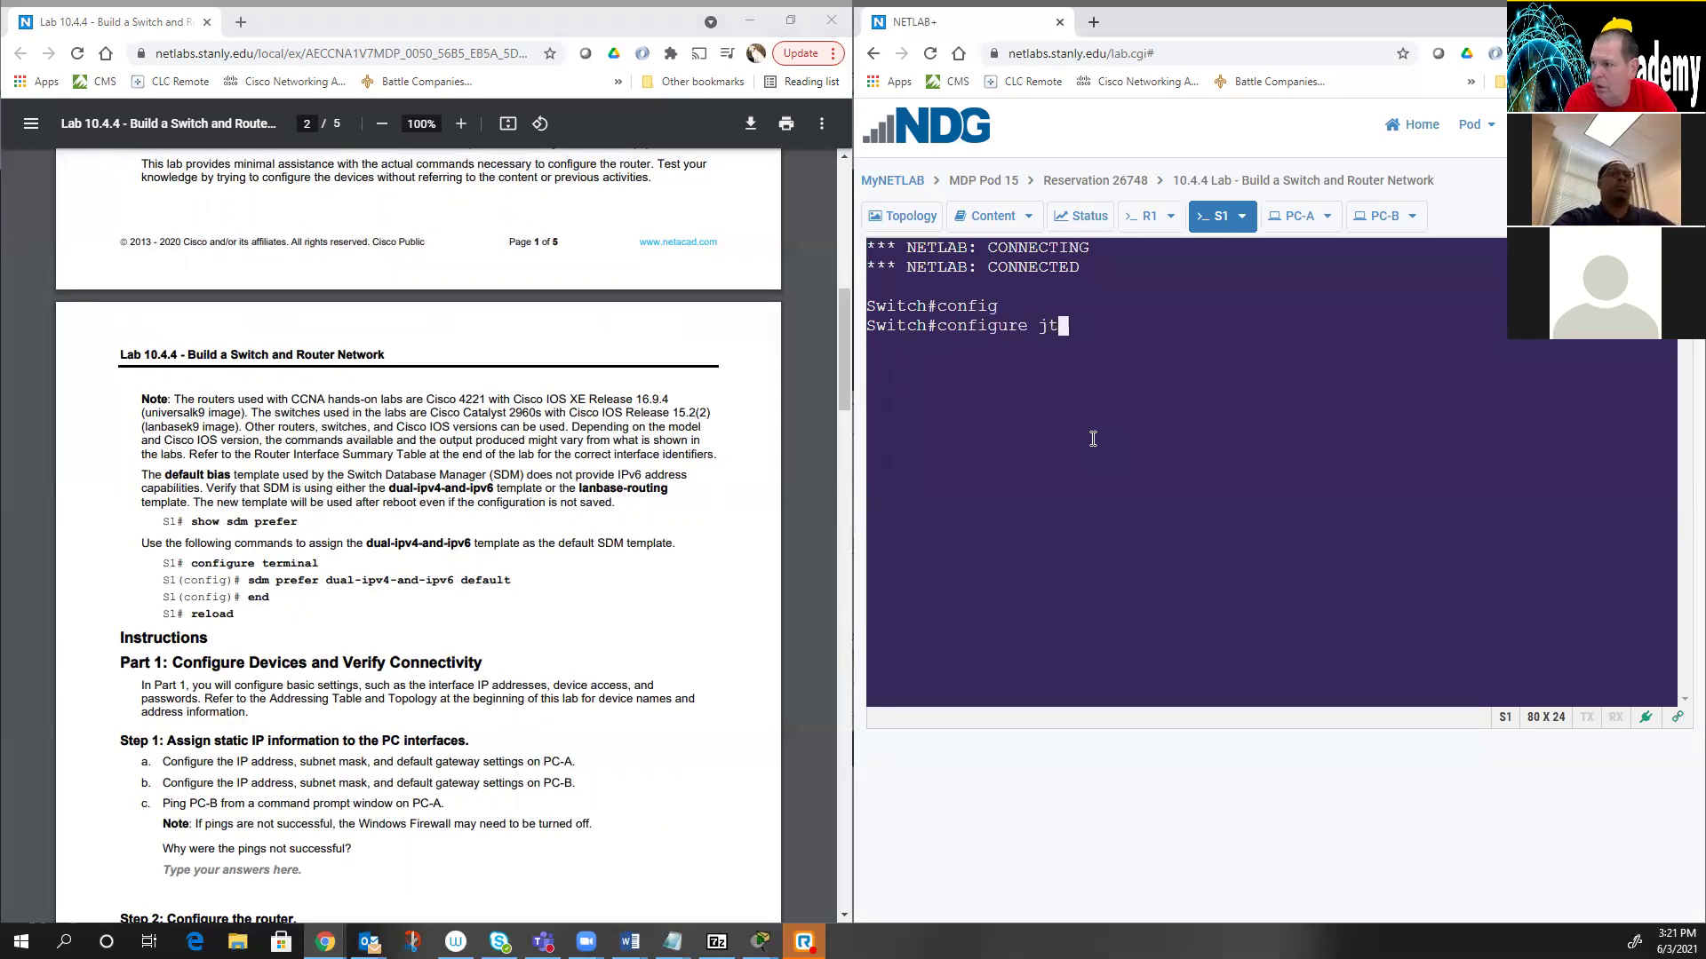
type("r")
key("Tab")
key("BackSpace")
type("e te")
key("Tab")
key("Return")
type("exit")
key("Return")
type("conf t")
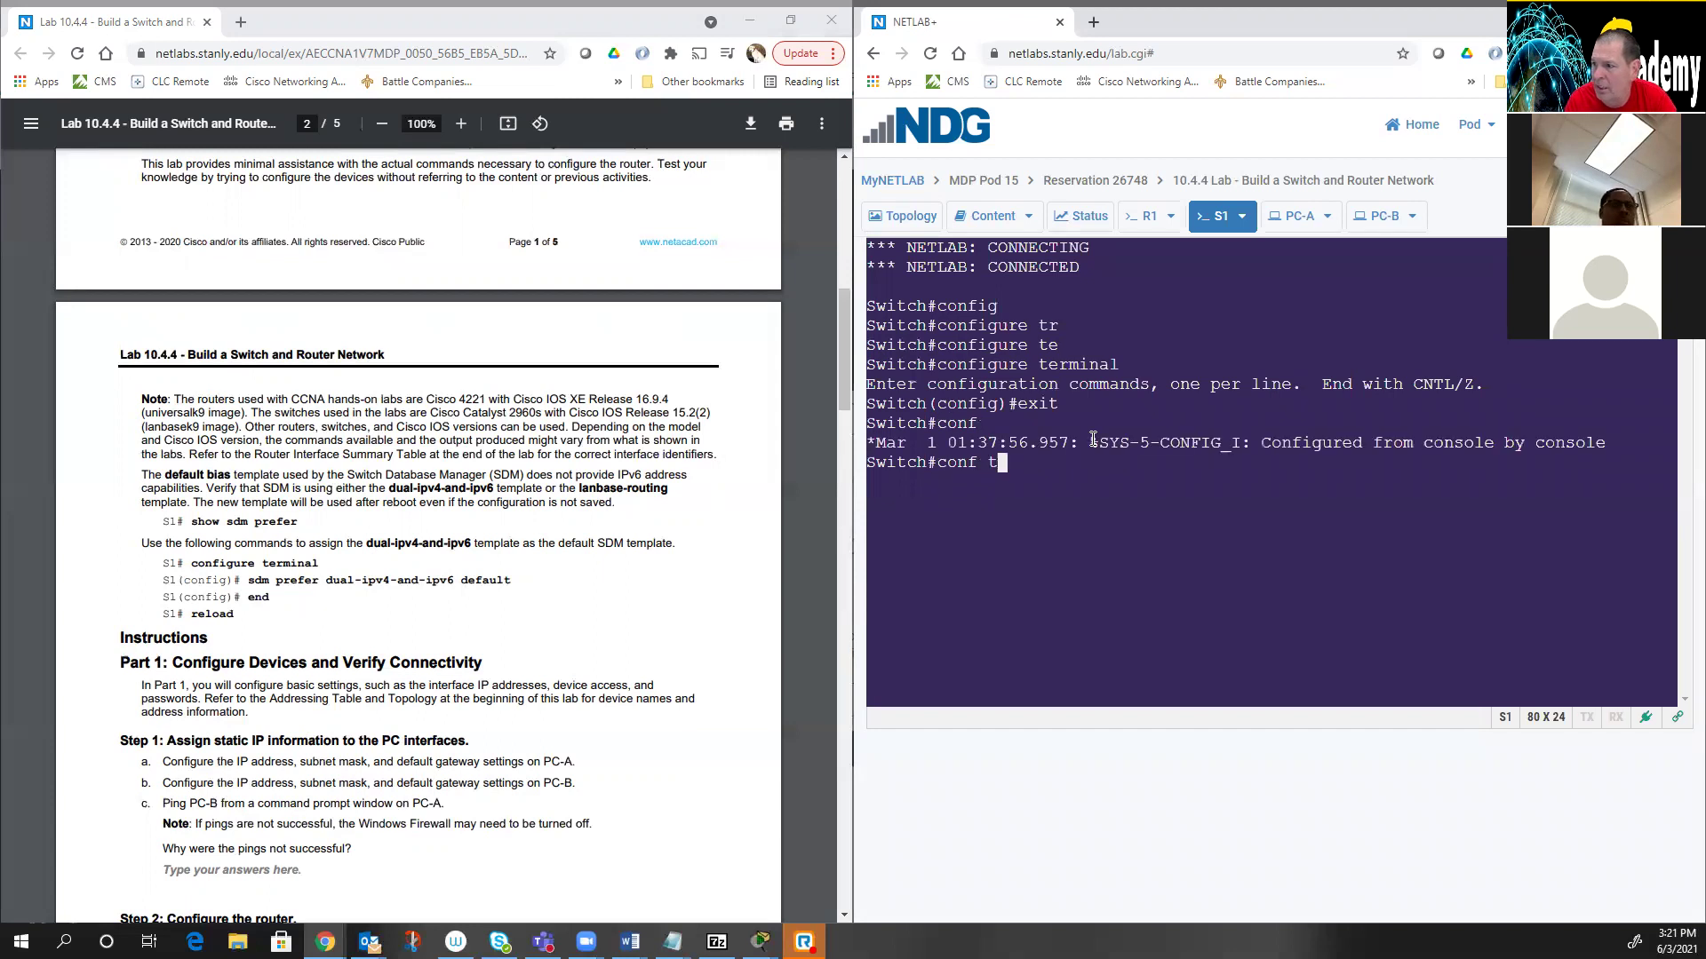
key("Return")
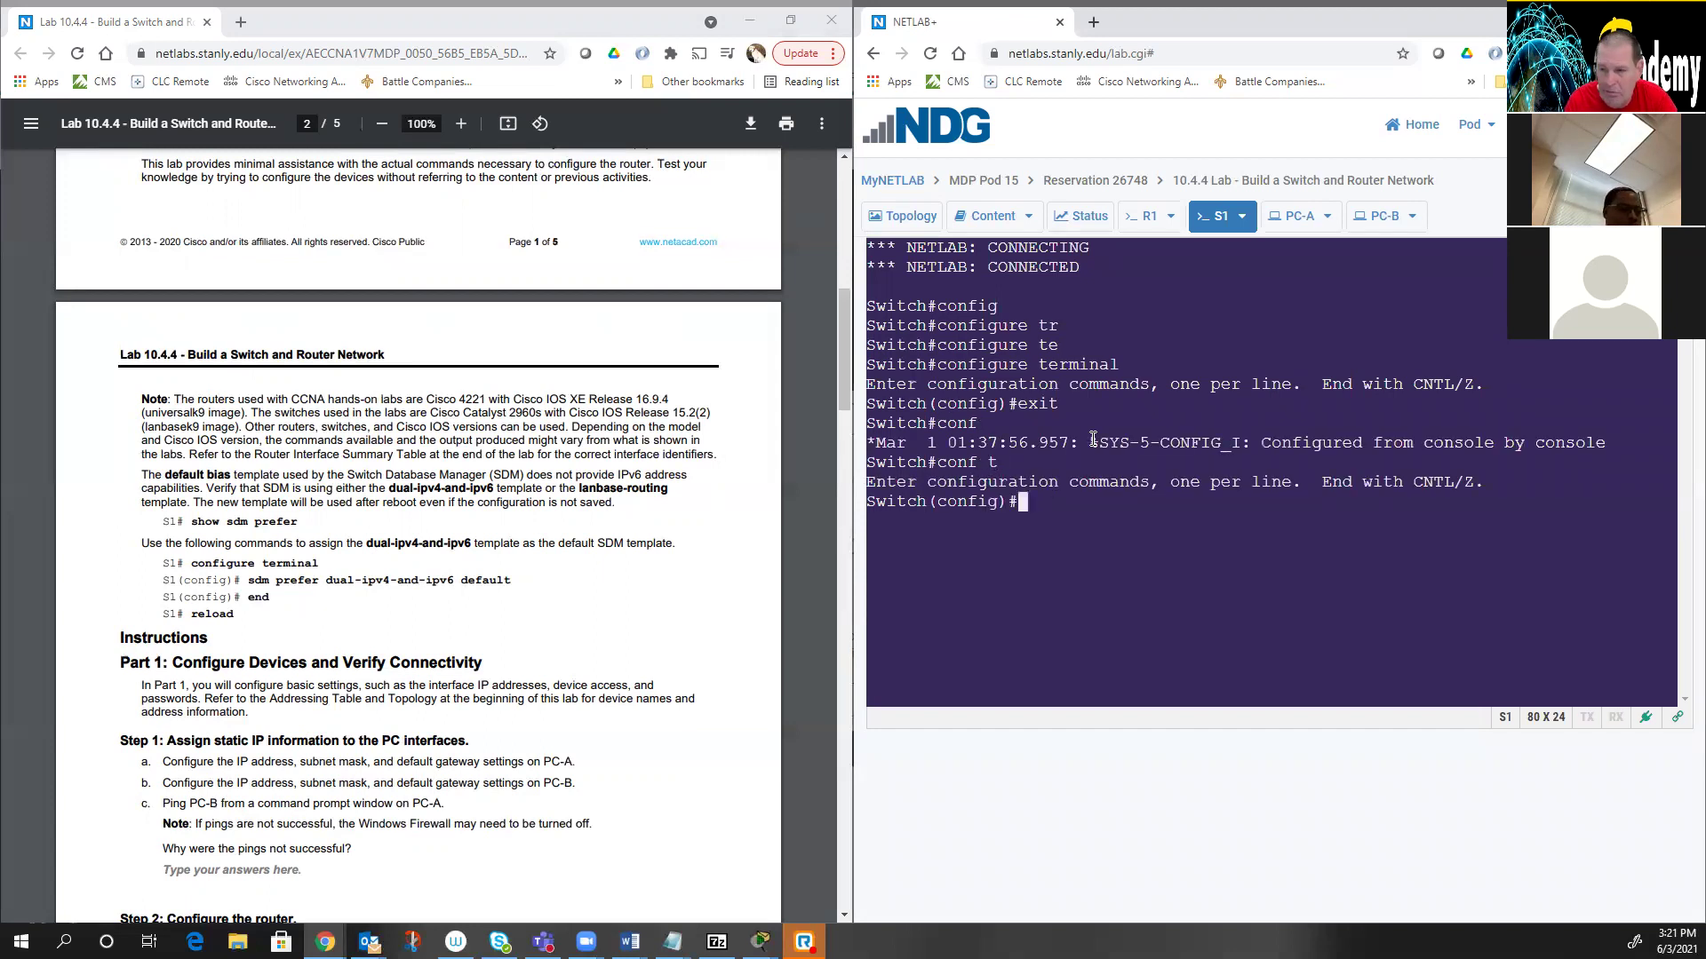
List the sdm prefer templates, then submit sdm prefer dual-ipv4-and-ipv6, which returns % Incomplete command
type("sdm pr")
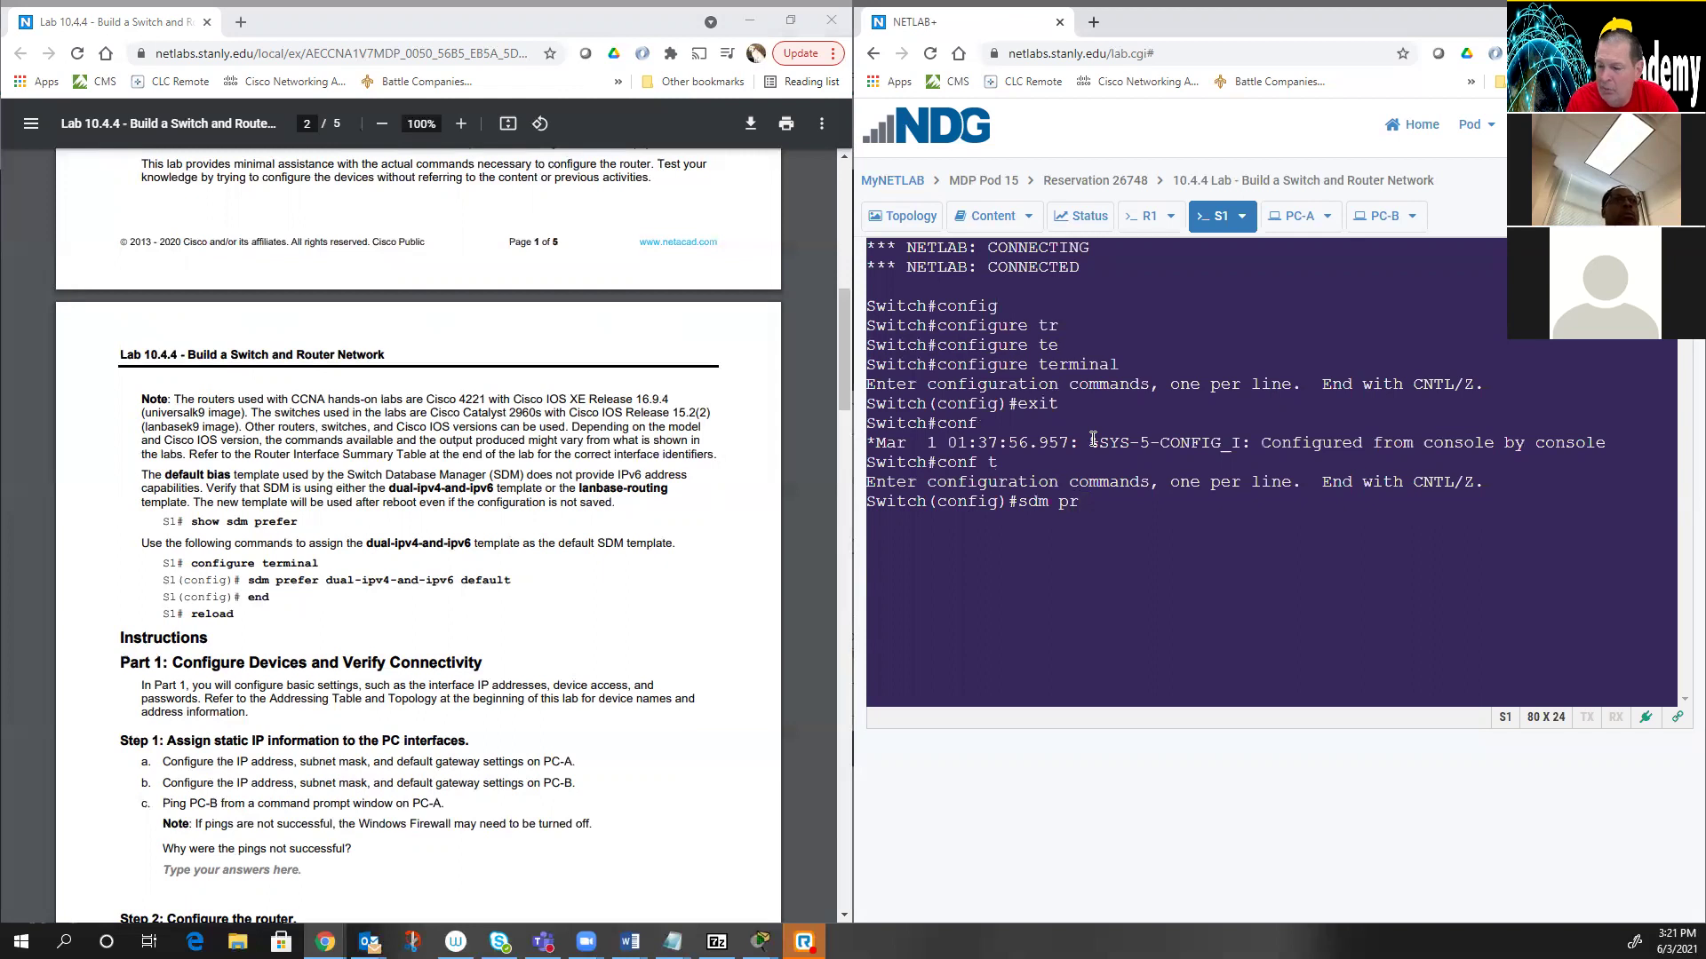
key("Tab")
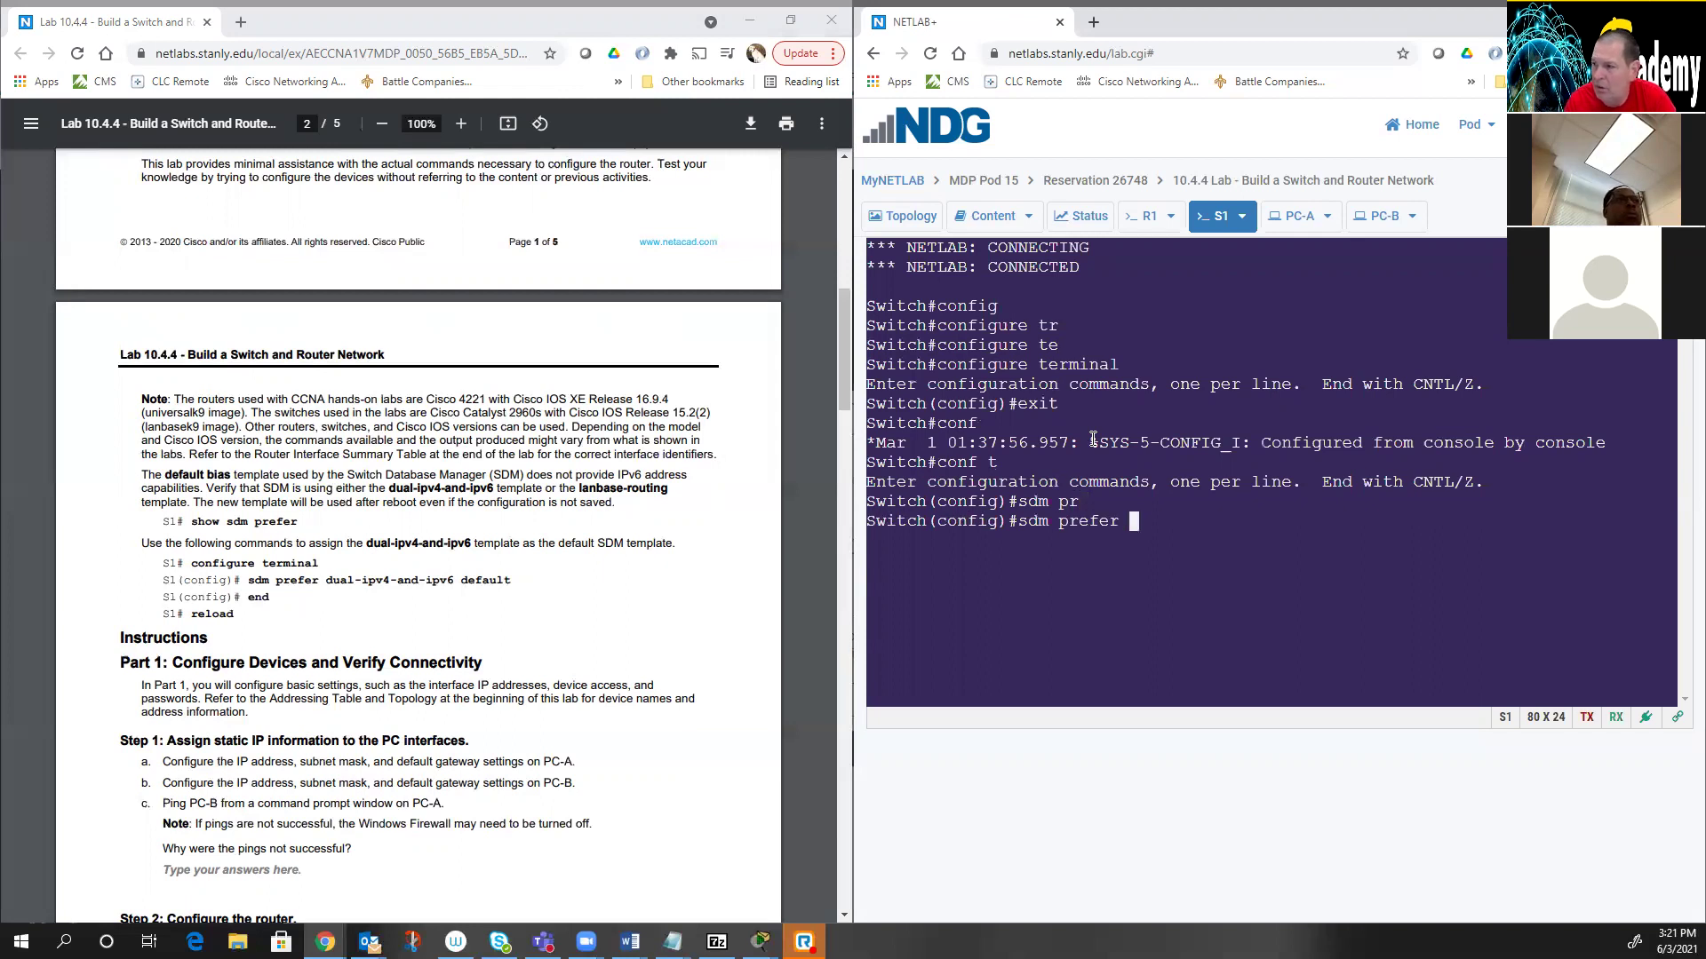
type("?")
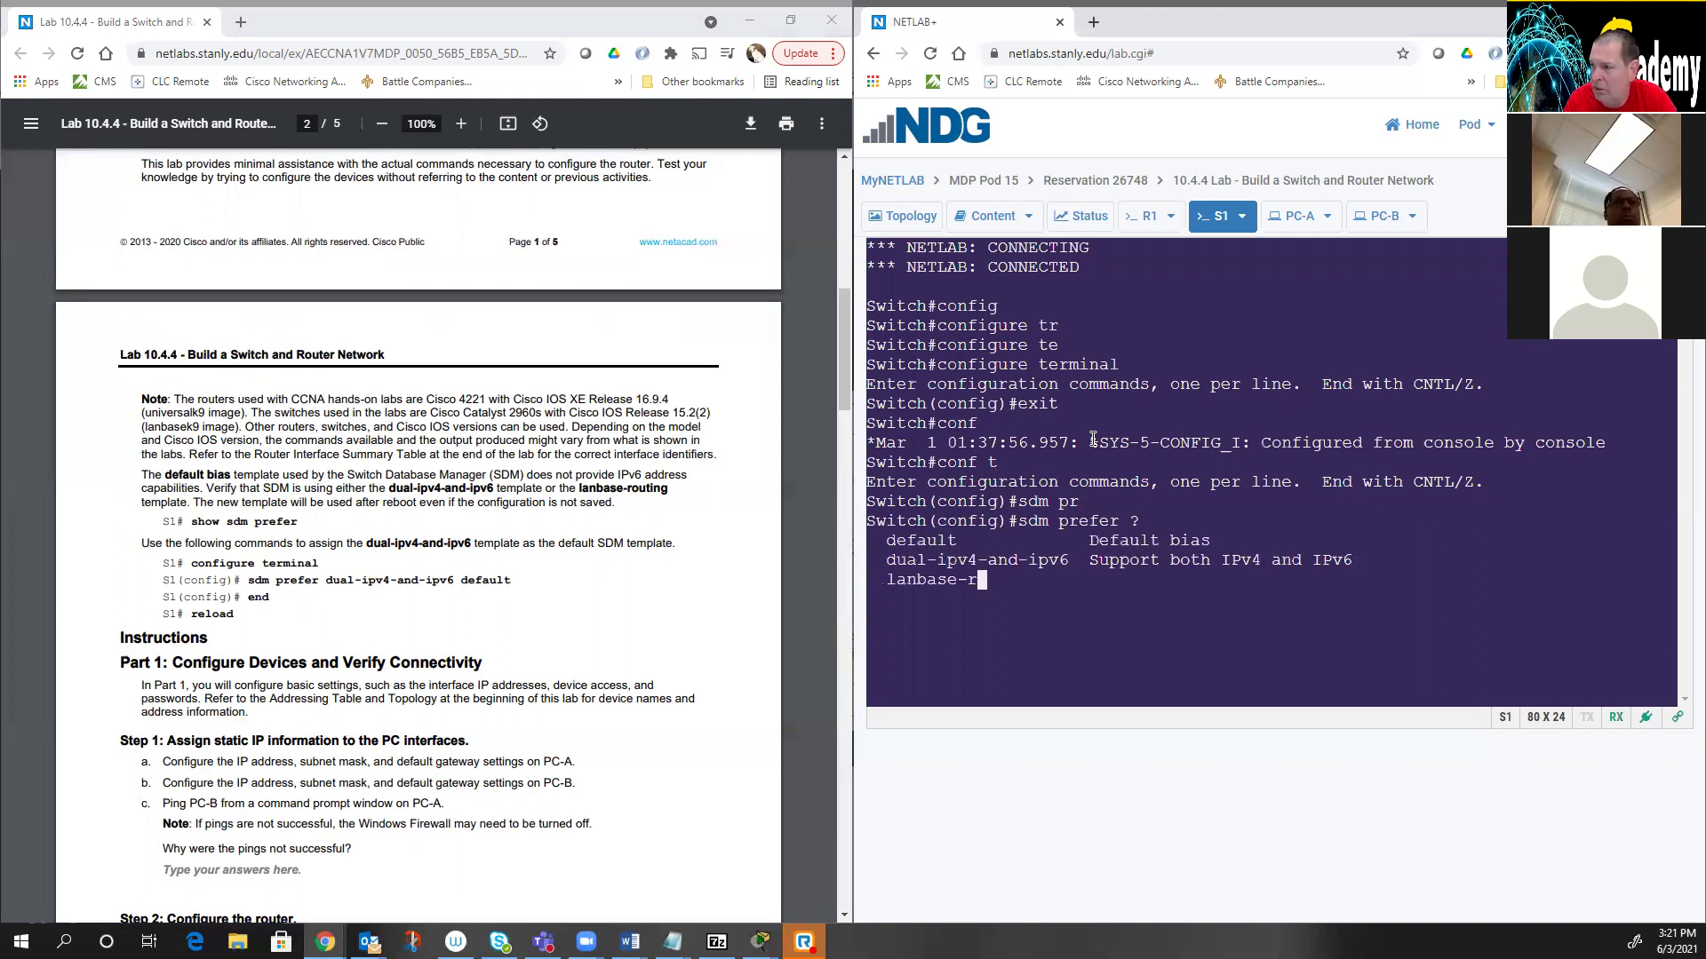
key("BackSpace")
key("BackSpace")
key("BackSpace")
key("BackSpace")
key("BackSpace")
key("BackSpace")
key("BackSpace")
key("BackSpace")
key("BackSpace")
key("BackSpace")
key("BackSpace")
type("s?")
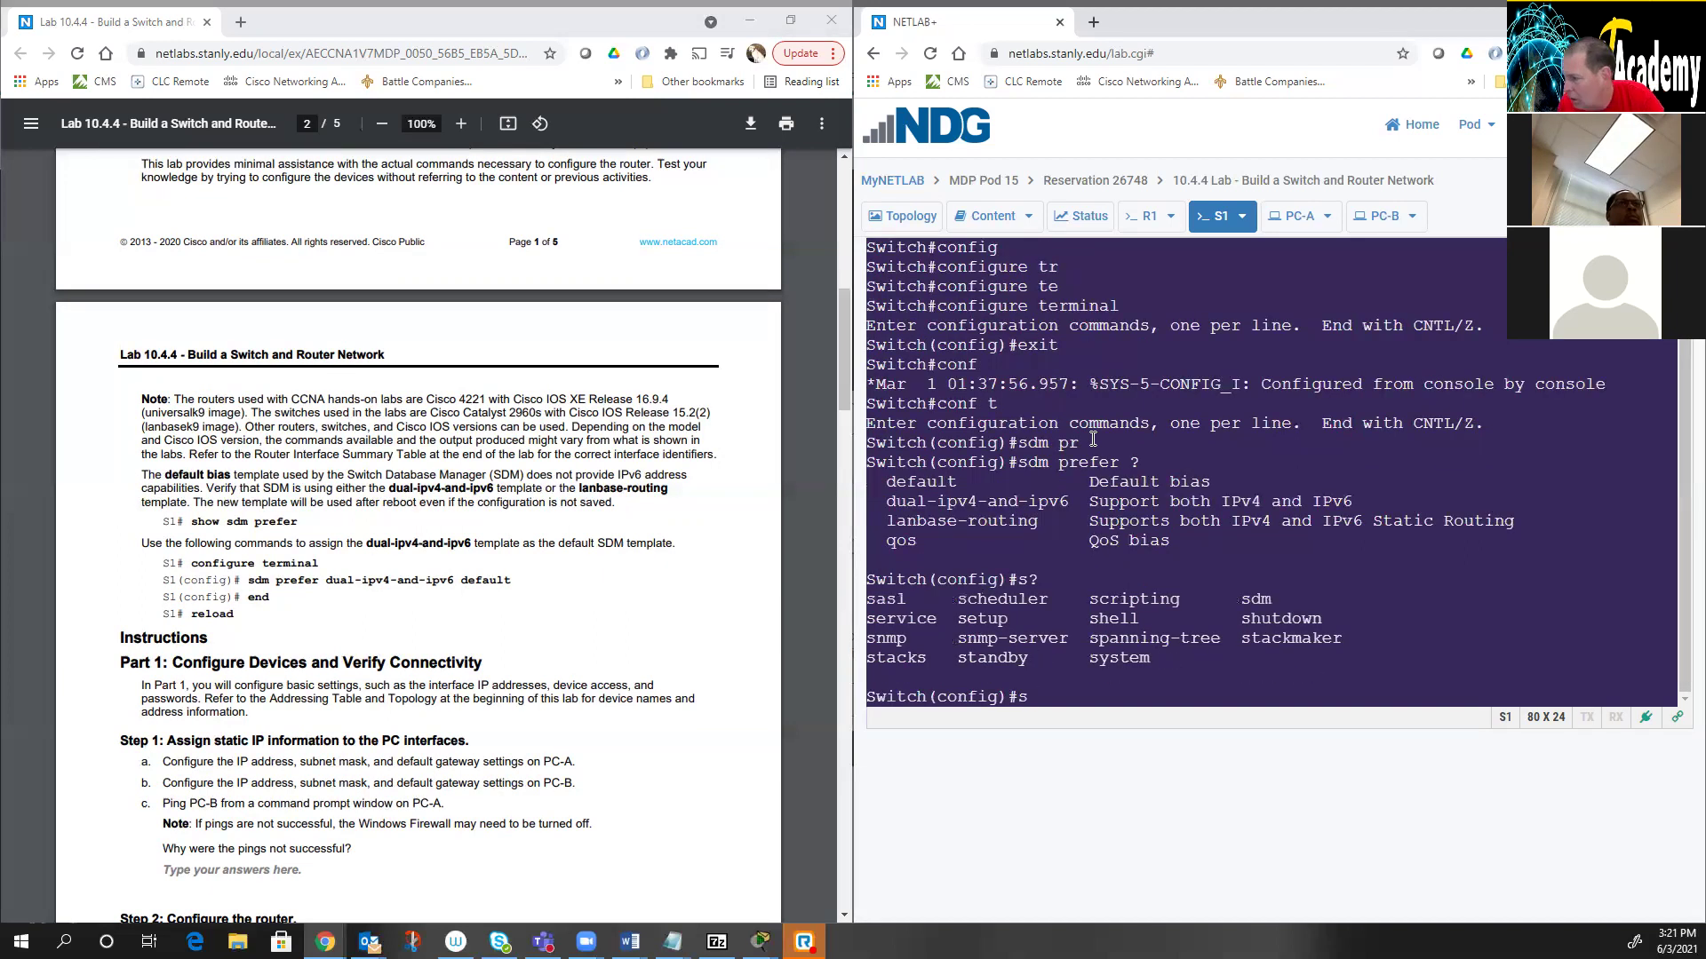
type("dm ?")
type("pre")
key("Tab")
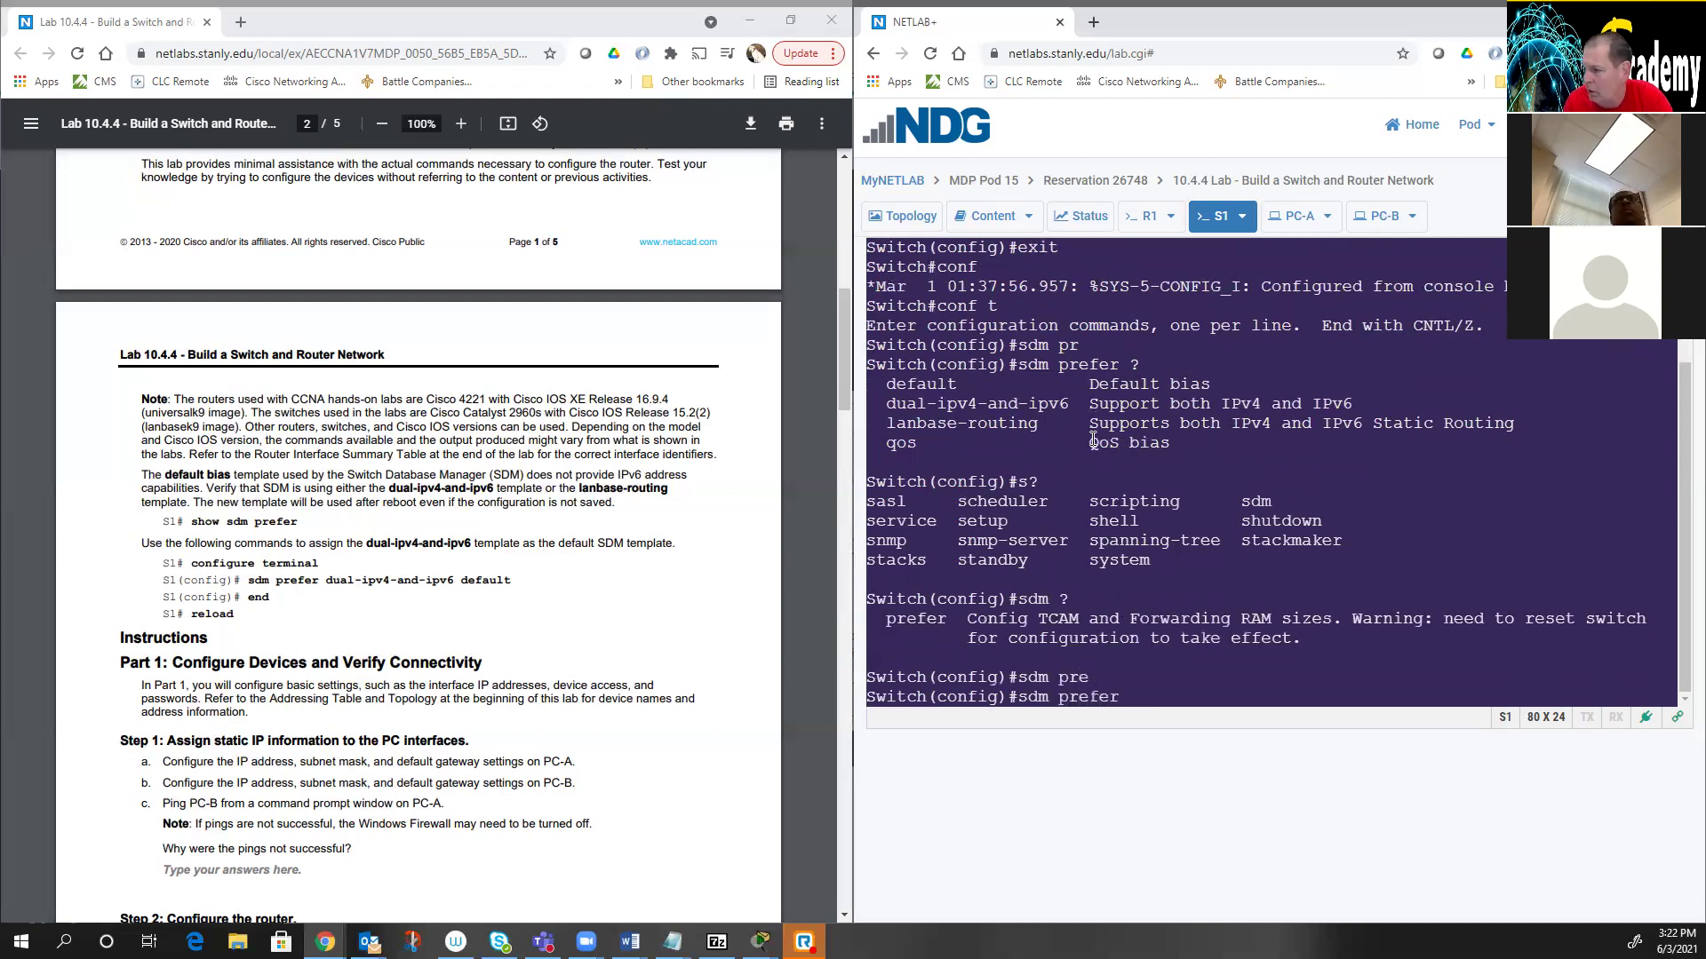
type("?")
type("du")
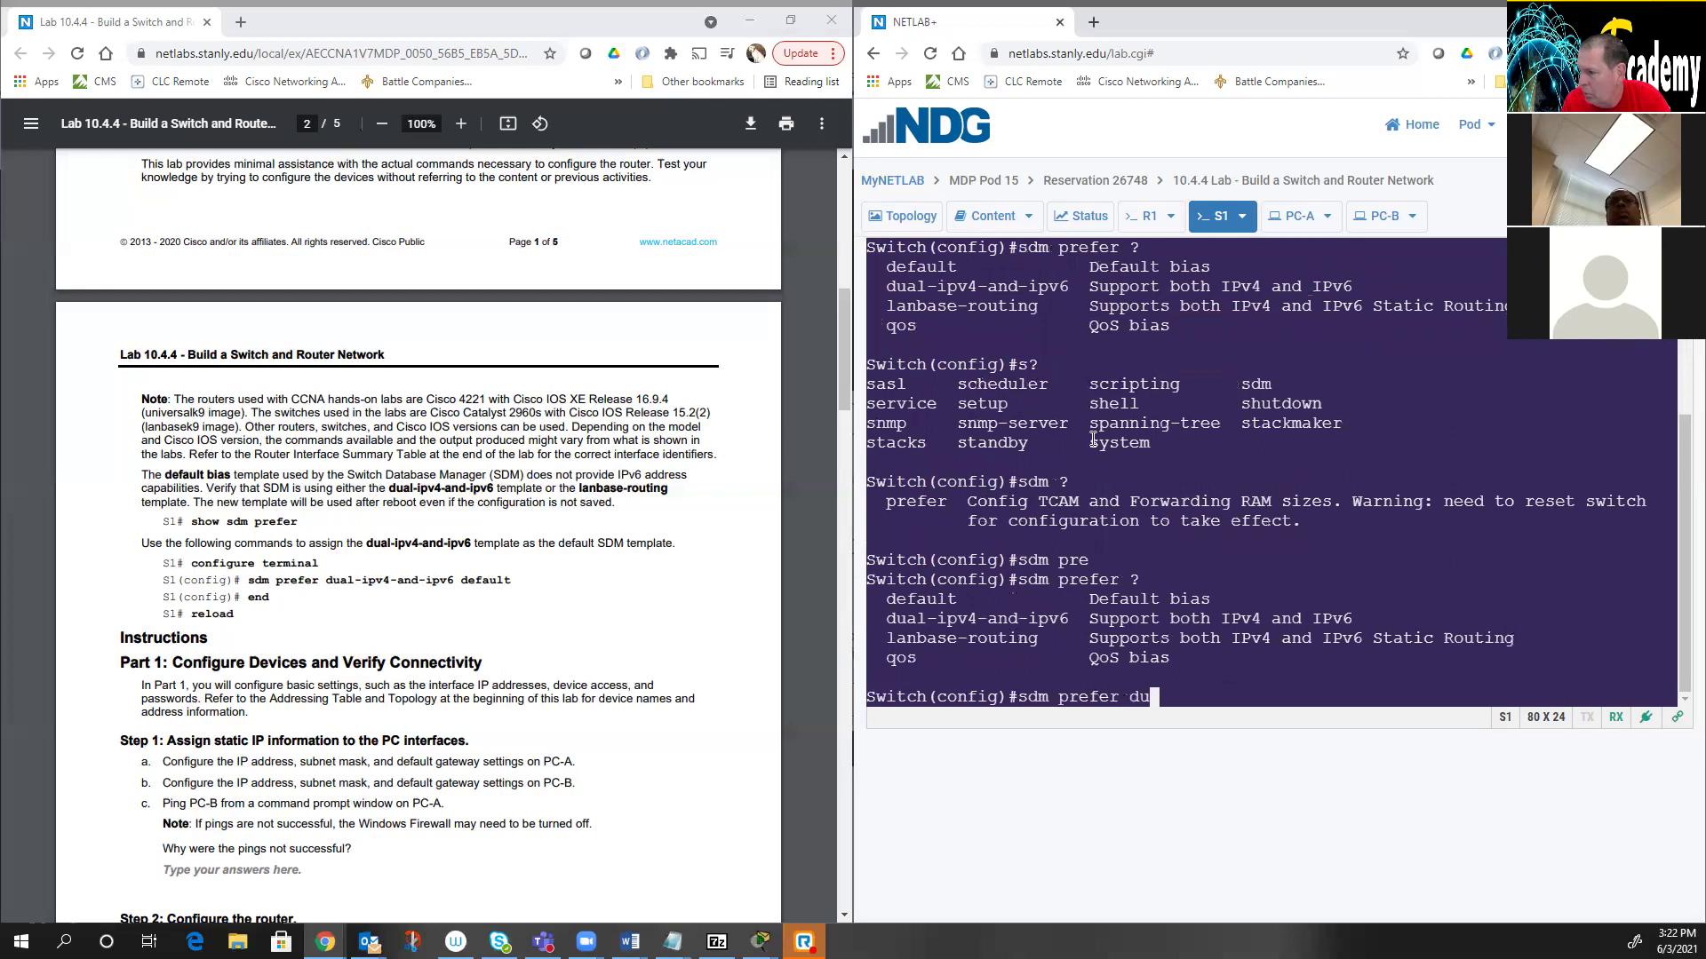
key("Tab")
key("Return")
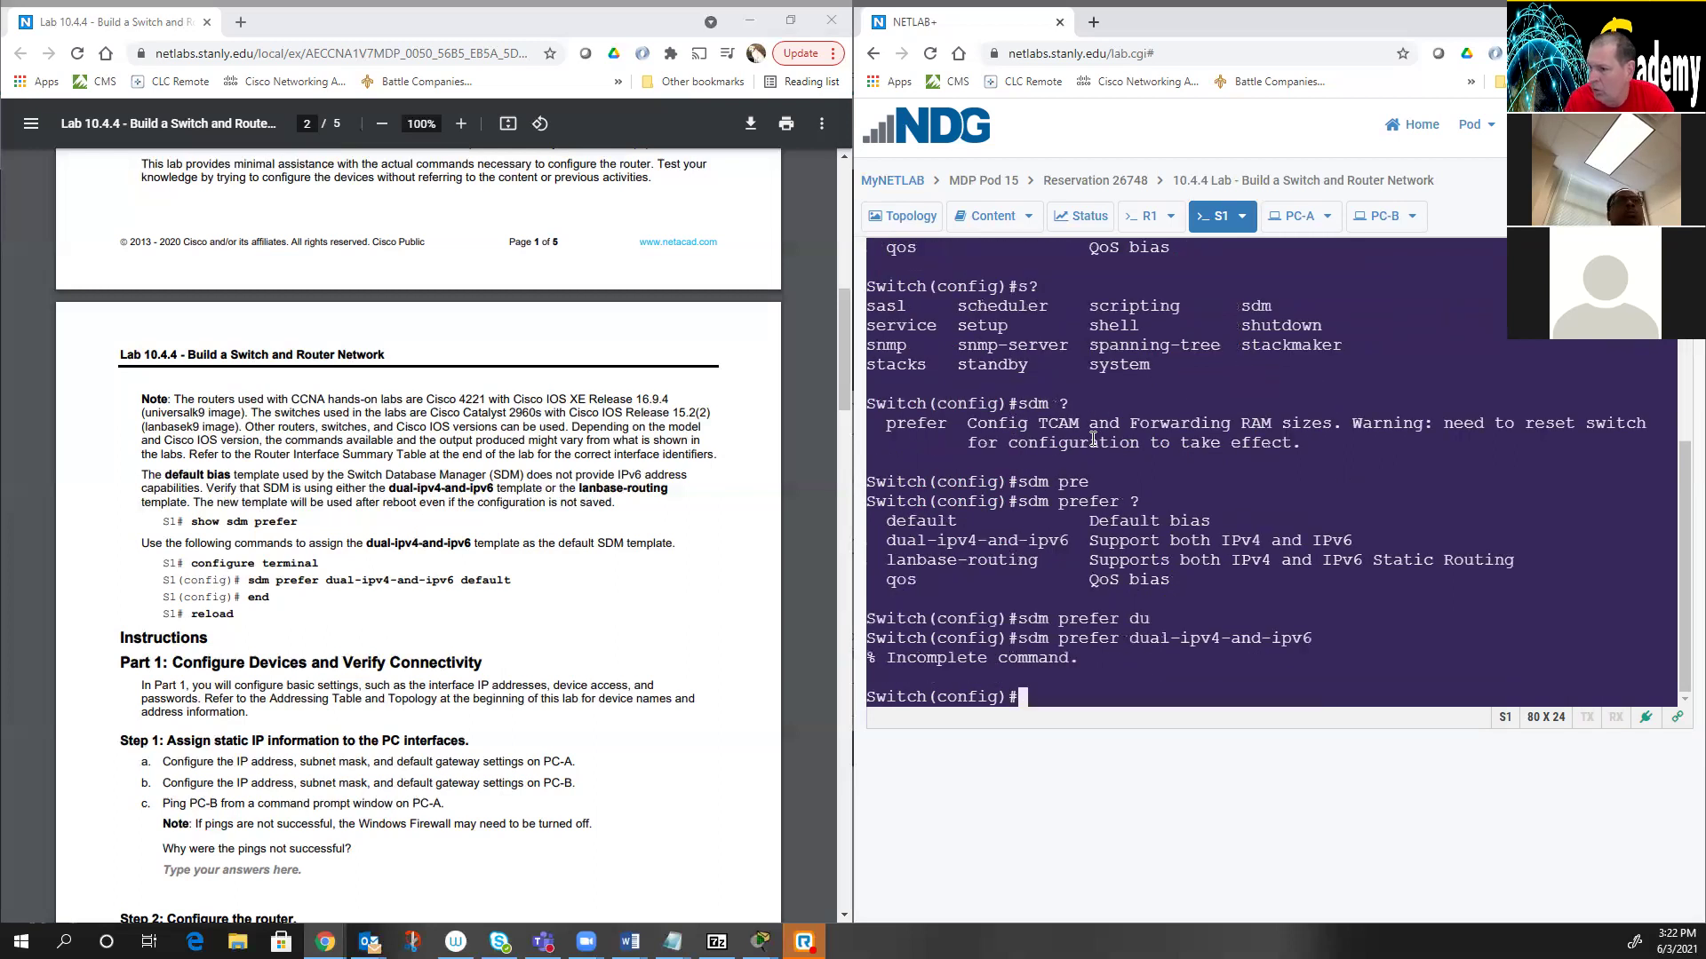
Apply the SDM template with sdm prefer dual-ipv4-and-ipv6 default on S1
key("Up")
type("d")
key("Tab")
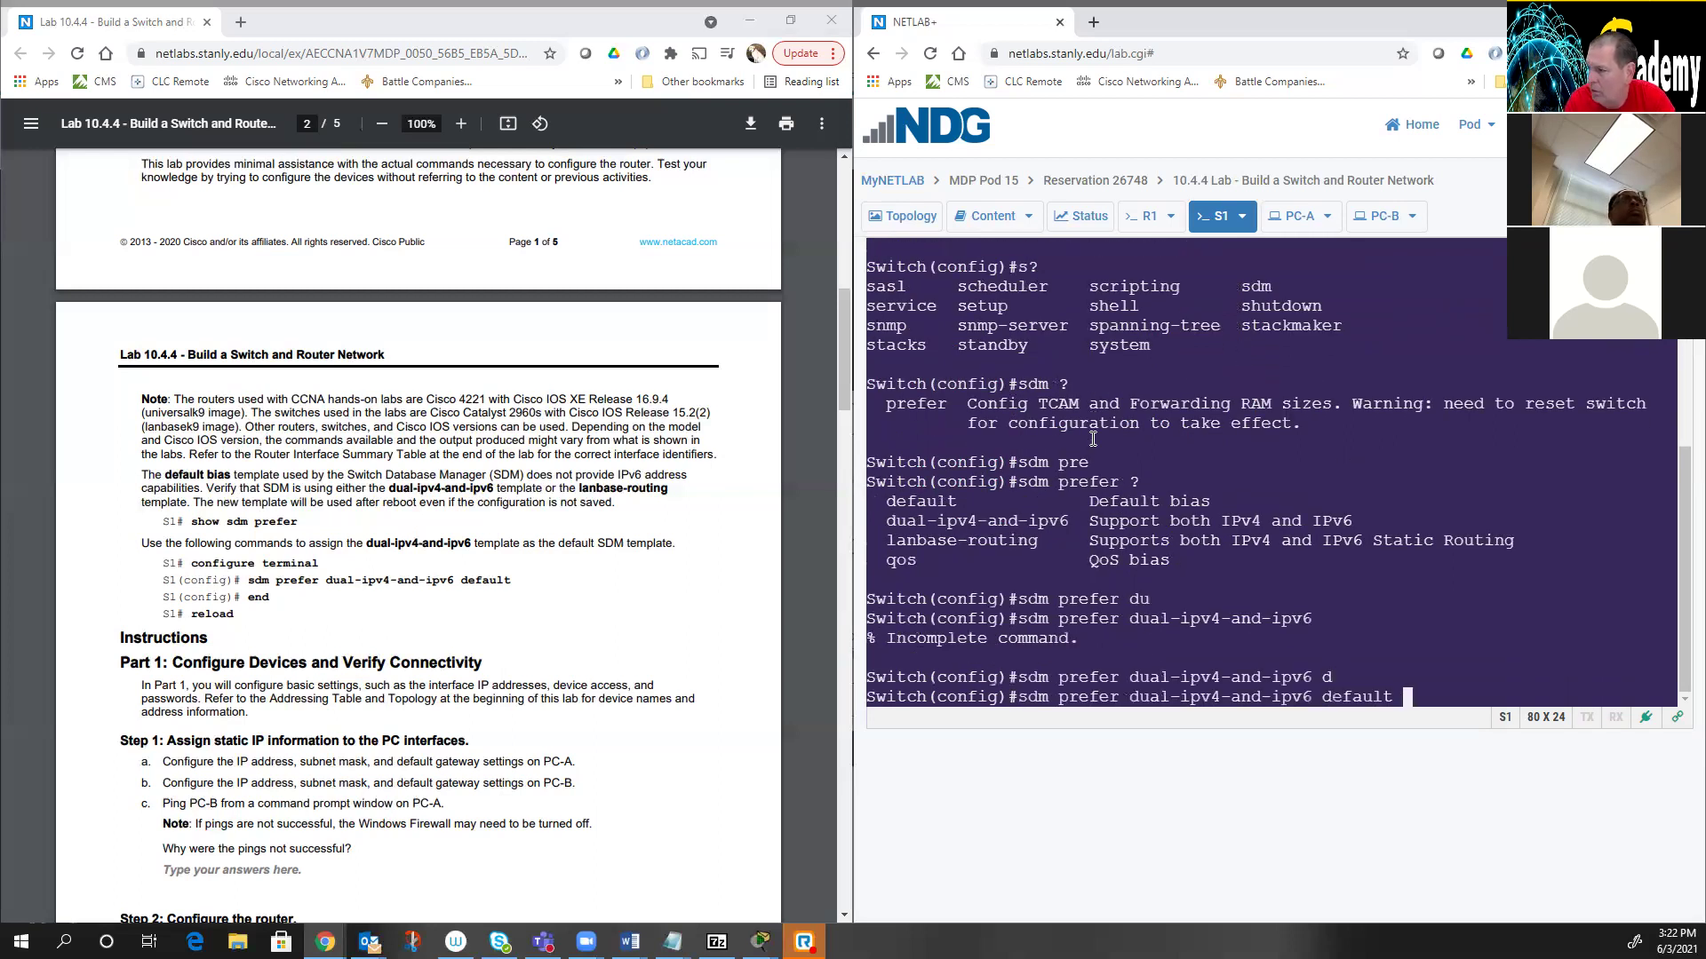
key("BackSpace")
key("BackSpace")
key("BackSpace")
key("BackSpace")
key("BackSpace")
key("BackSpace")
key("BackSpace")
key("BackSpace")
key("BackSpace")
key("BackSpace")
key("BackSpace")
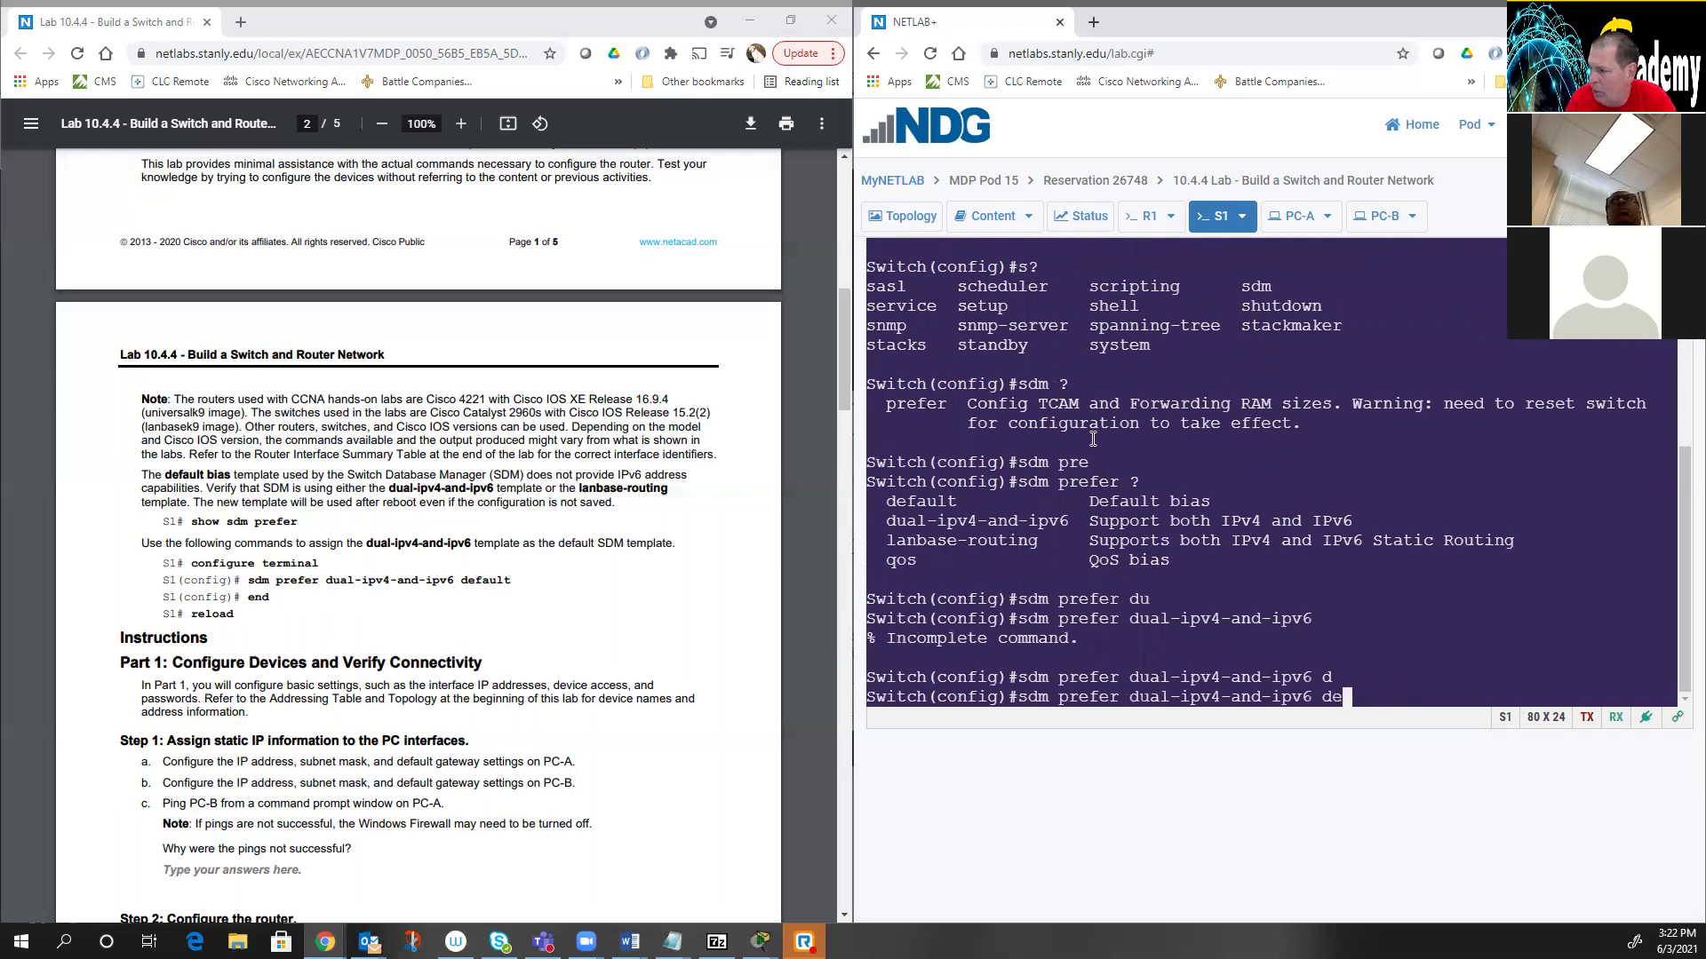
key("Tab")
key("Return")
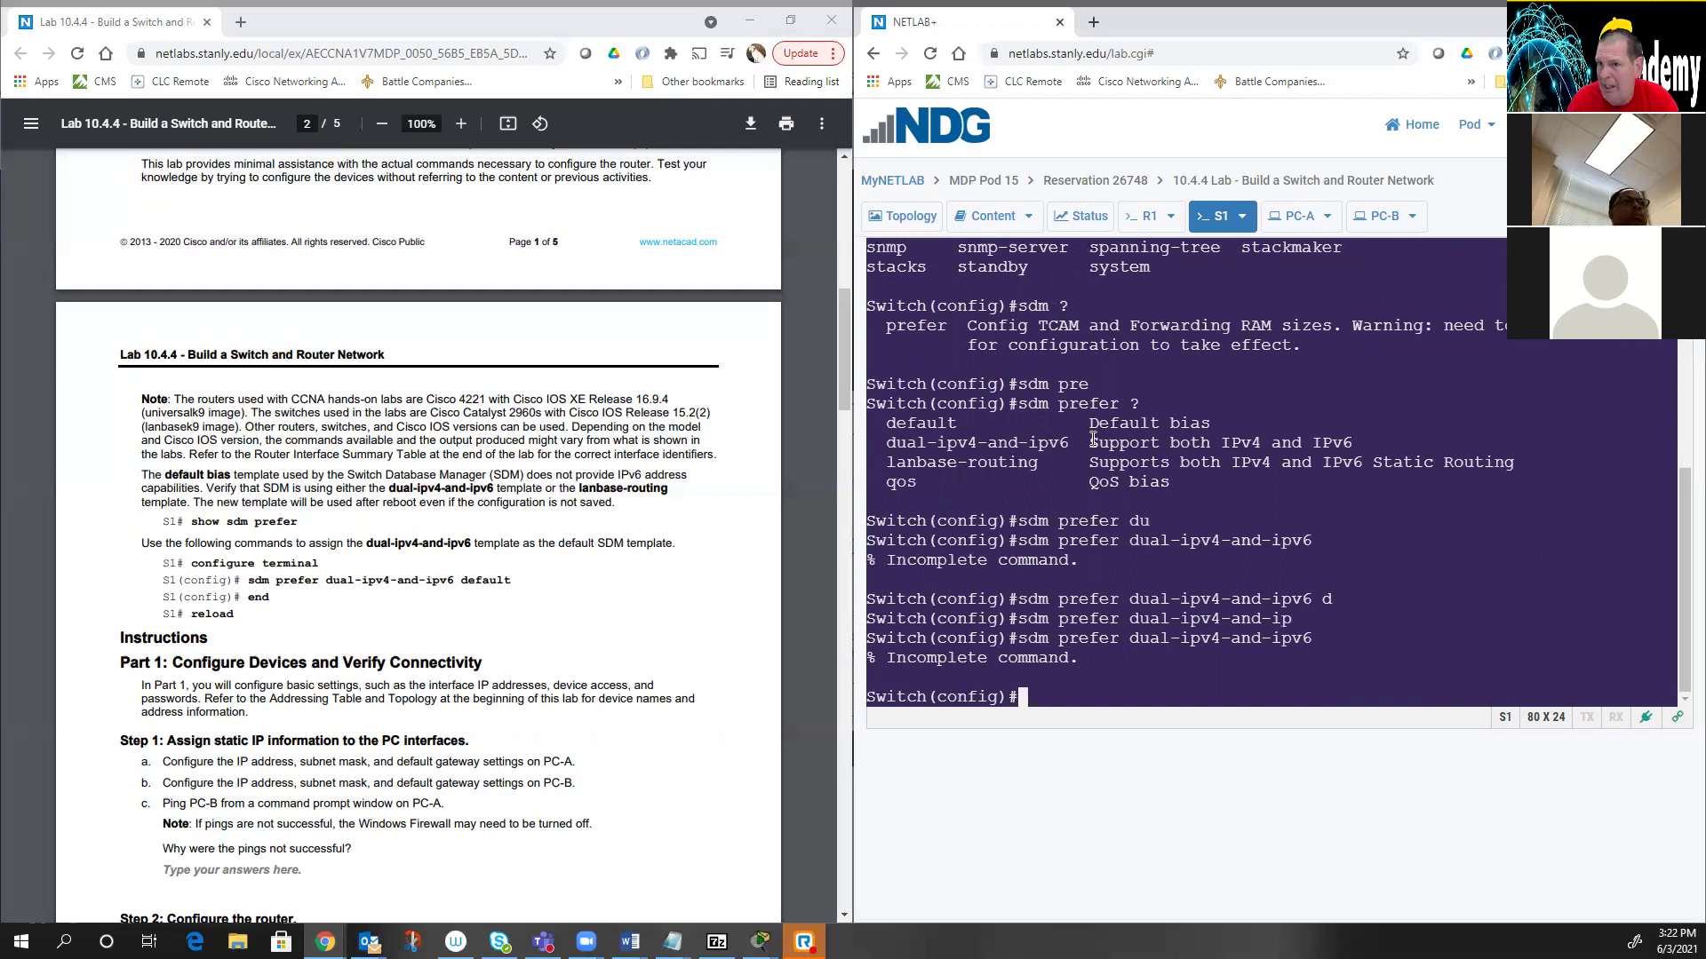
key("Up")
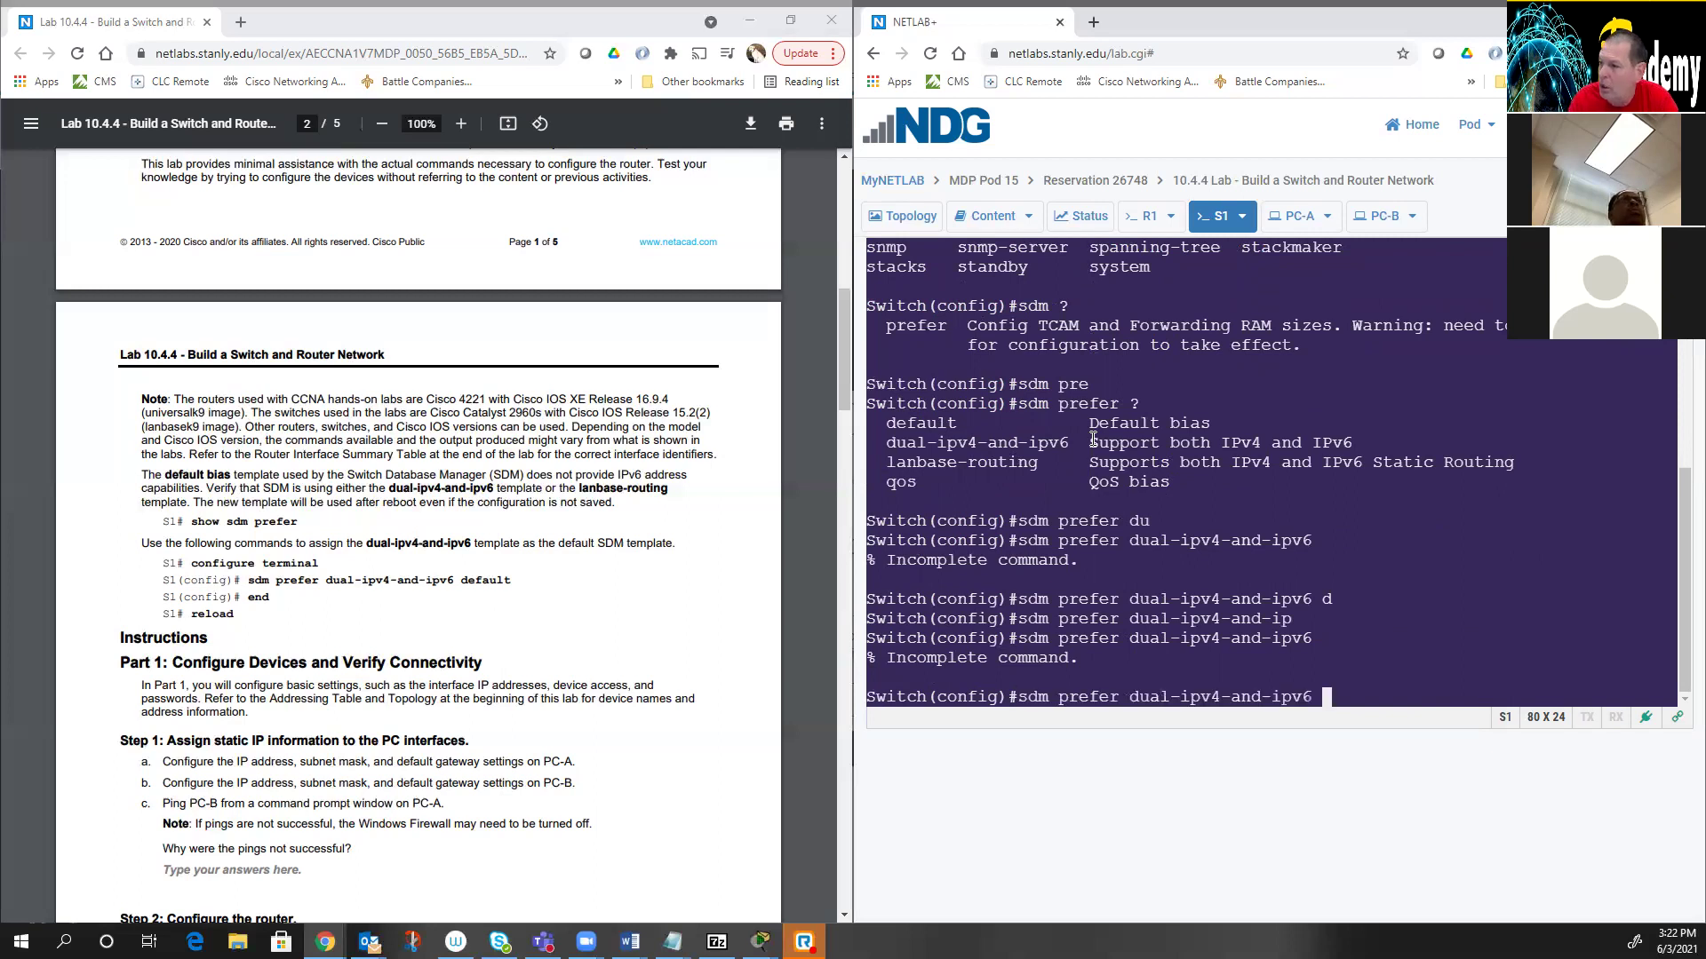
type("?")
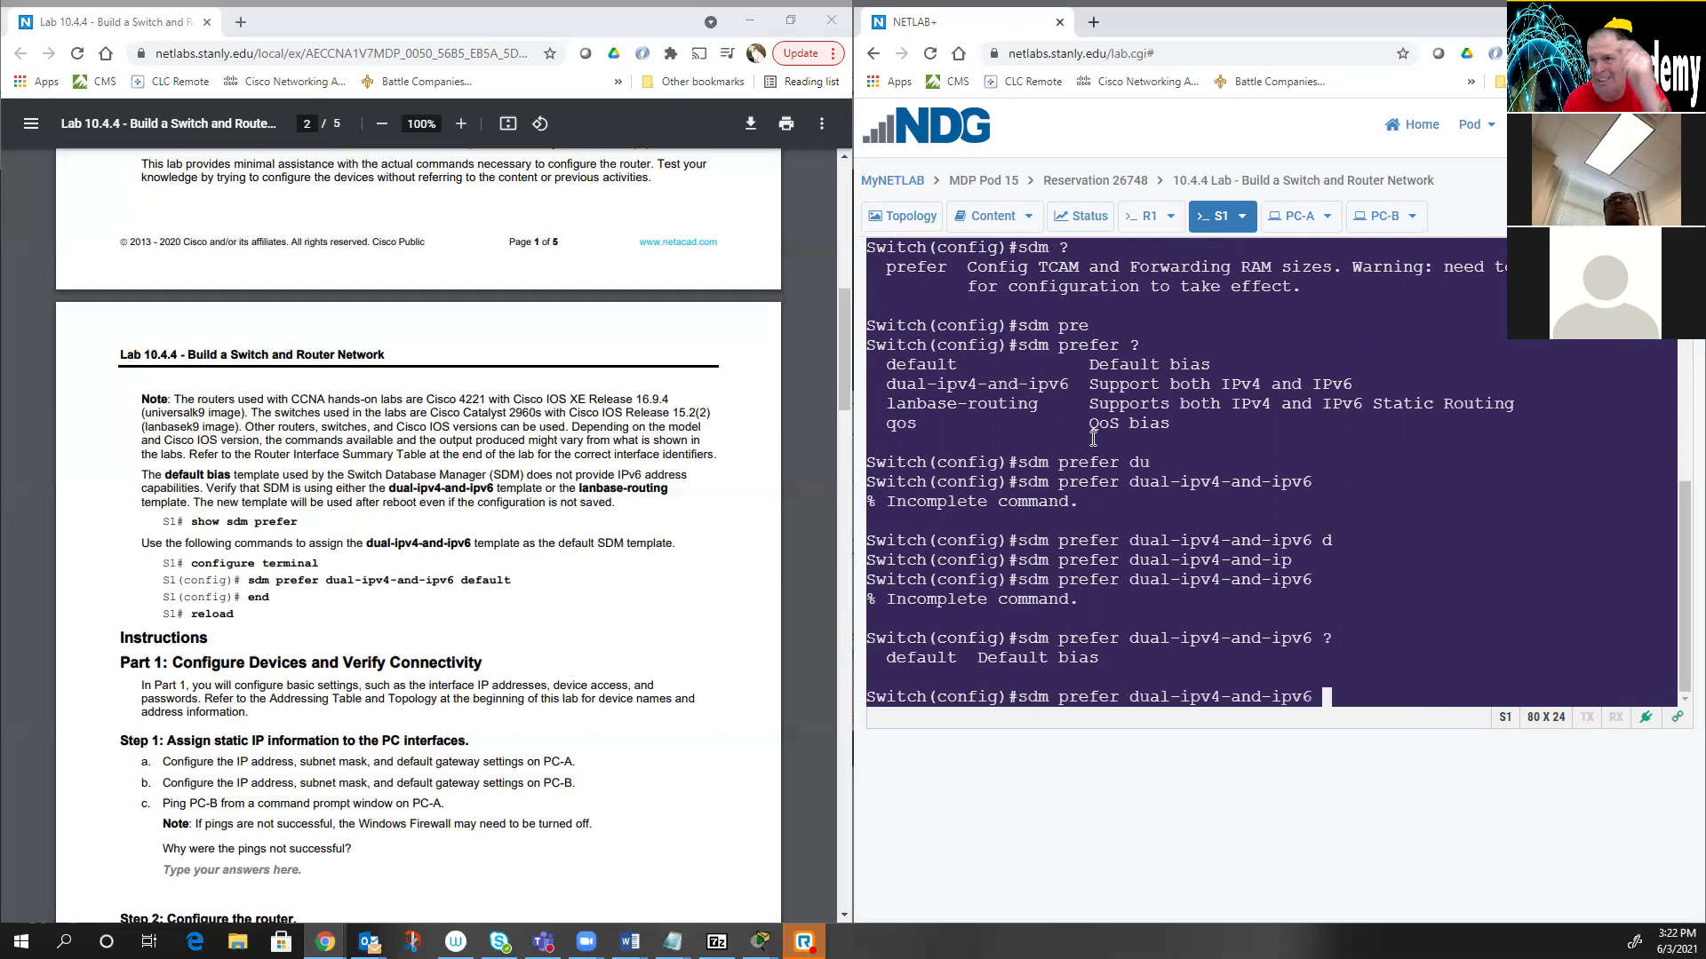
type("de")
key("Tab")
key("Return")
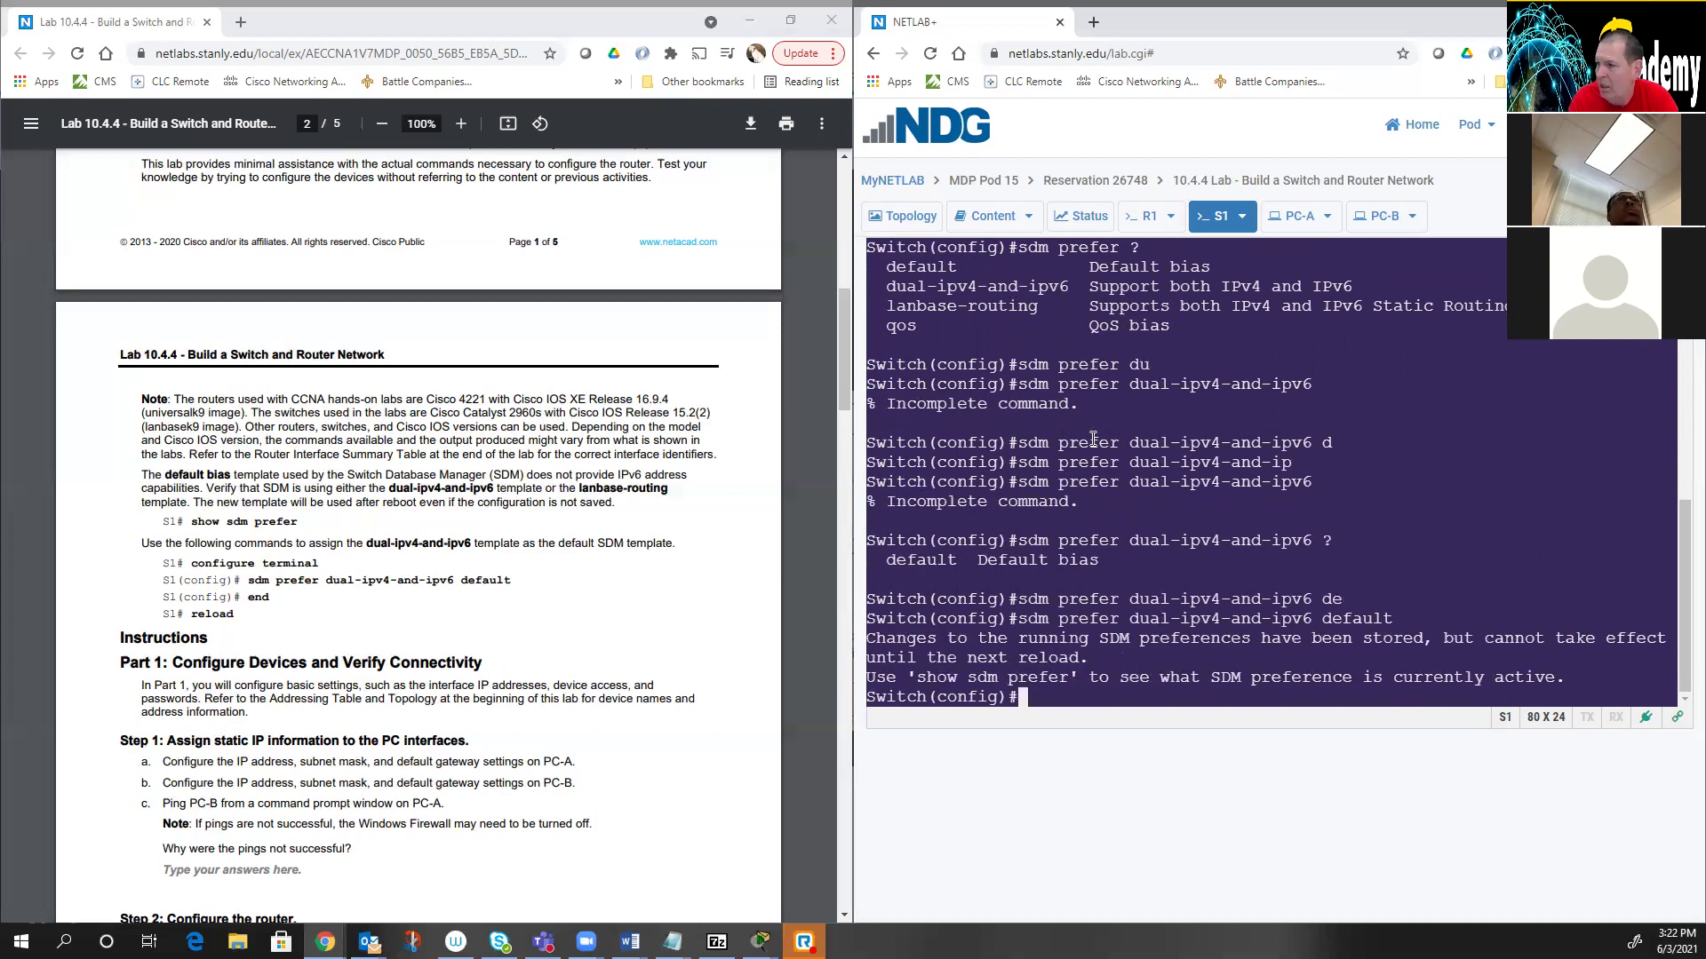
Exit to privileged EXEC and reload S1, answering yes to save the configuration
type("eex")
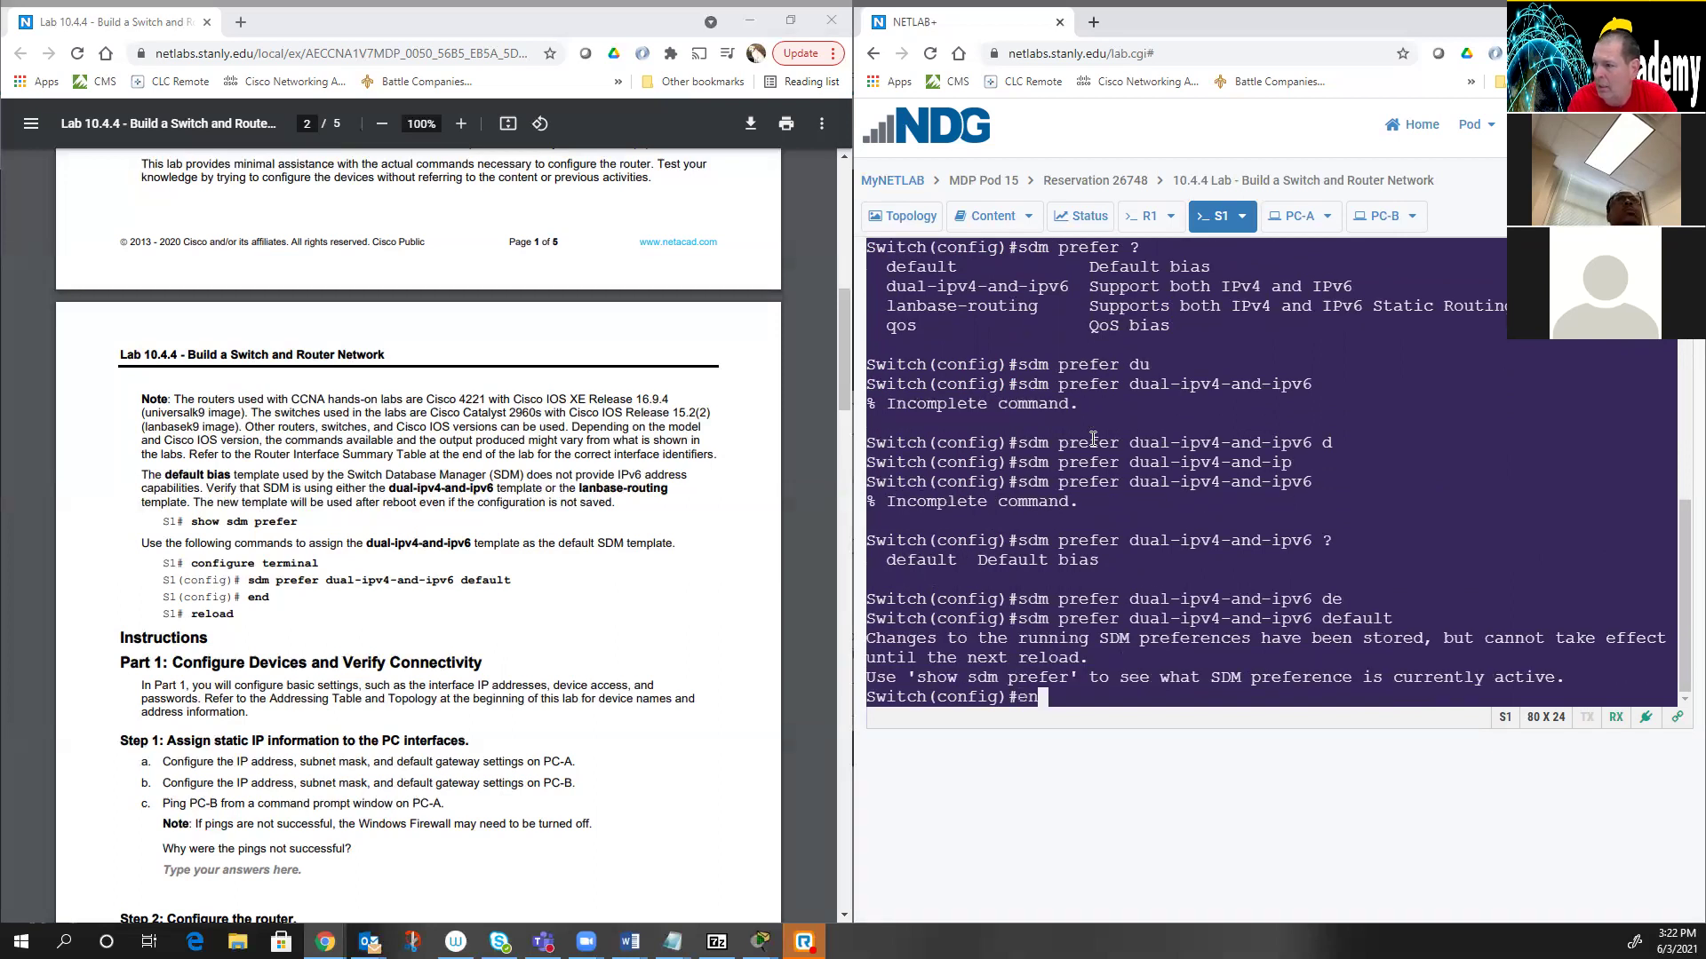
key("BackSpace")
key("BackSpace")
key("BackSpace")
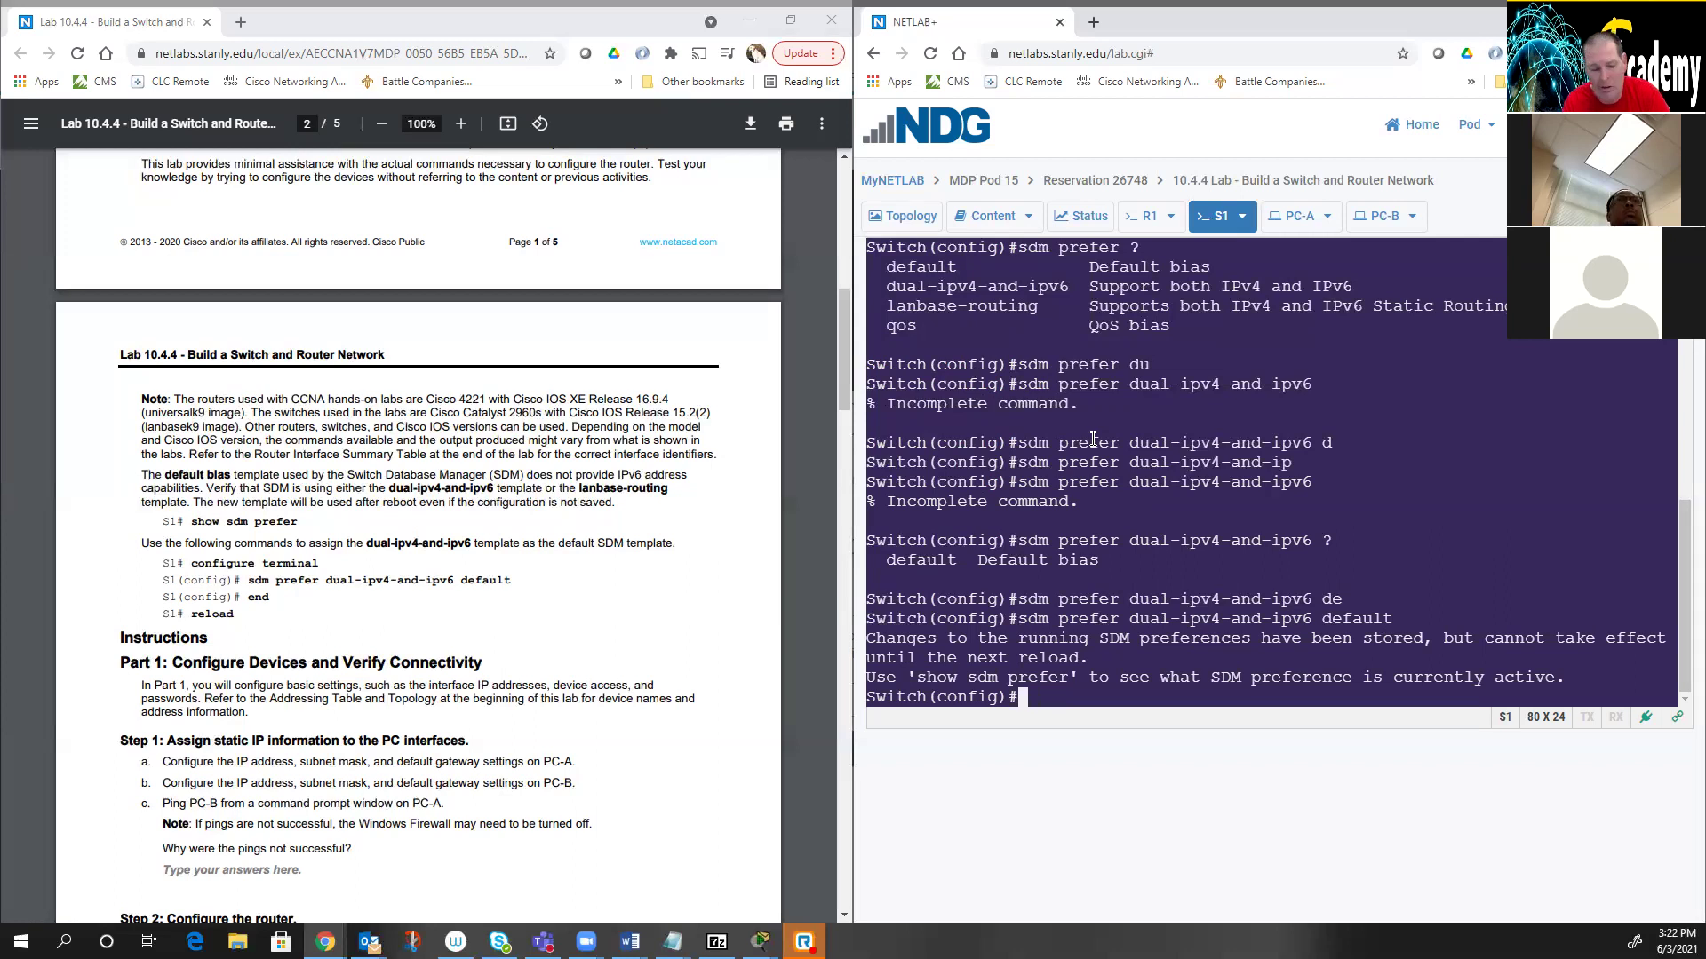
key("ctrl+z")
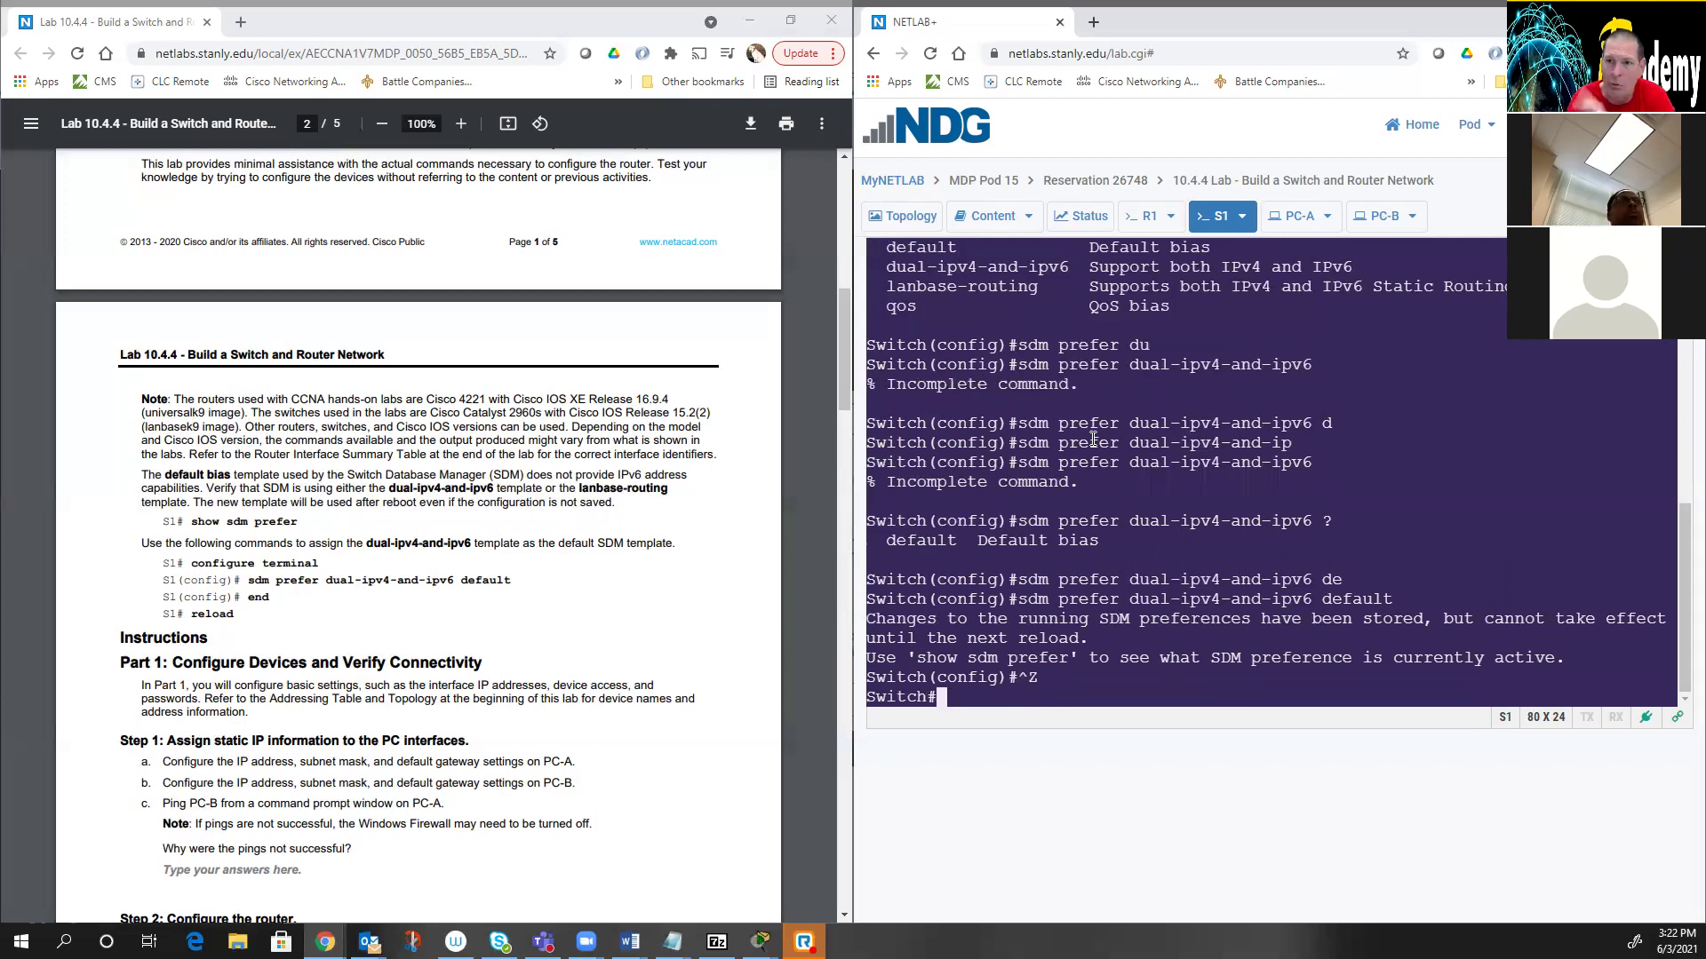
type("reload")
key("Return")
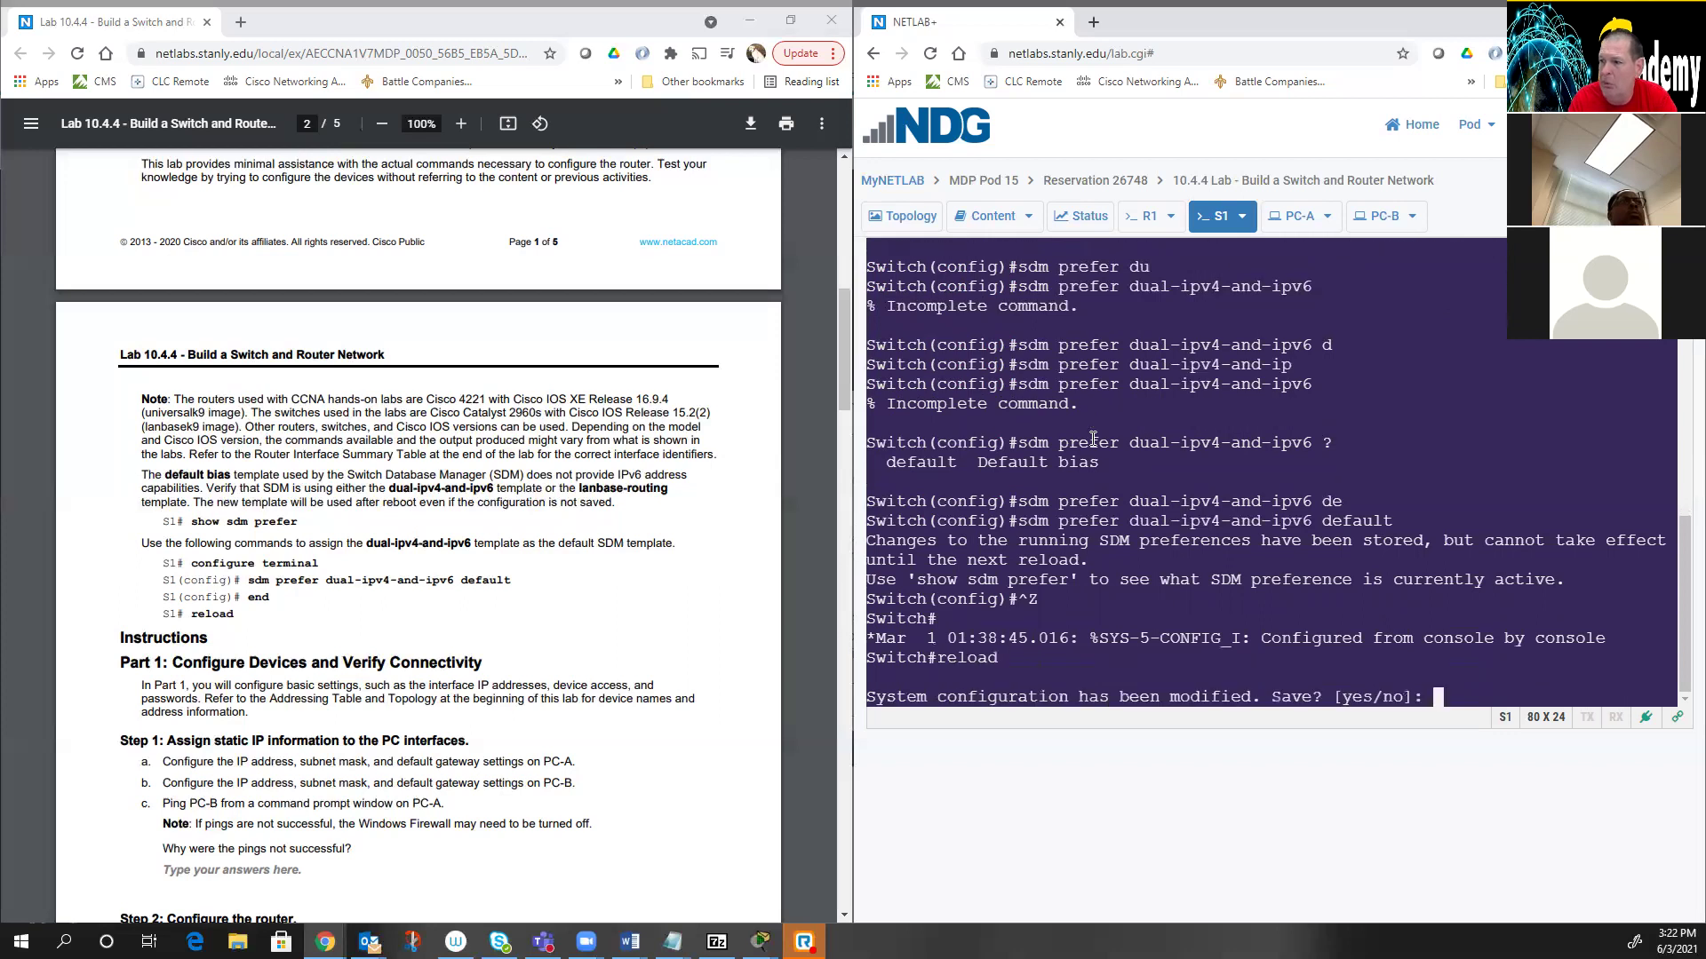
type("yes")
key("Return")
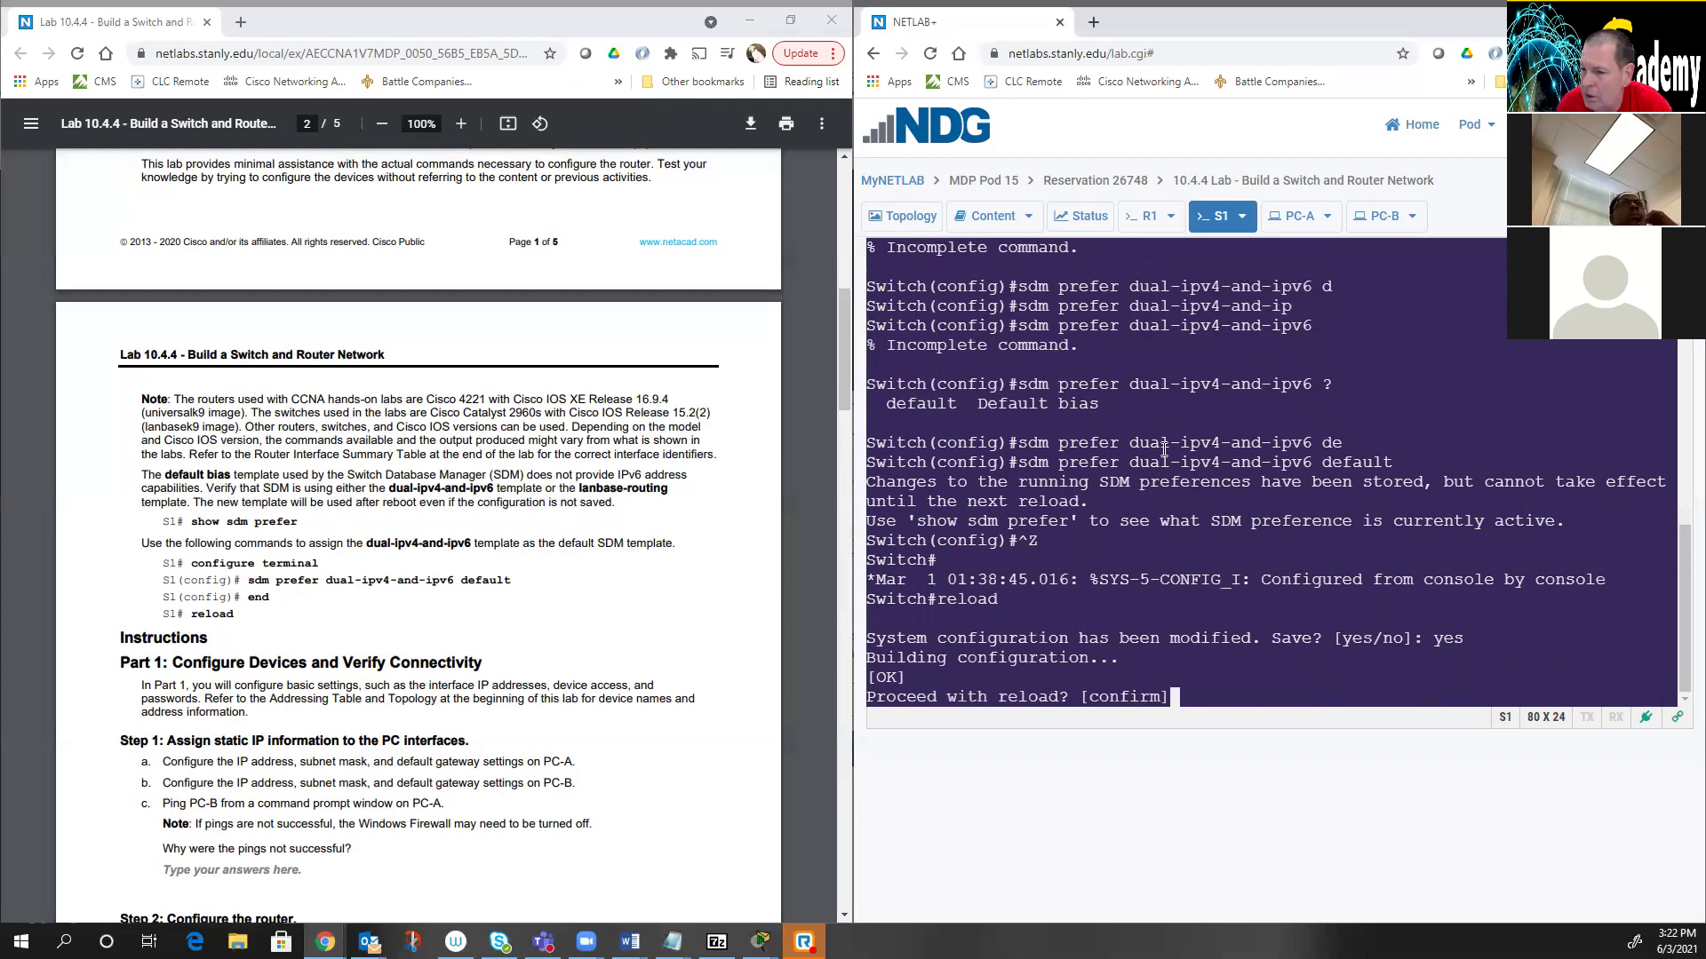
left_click(352, 457)
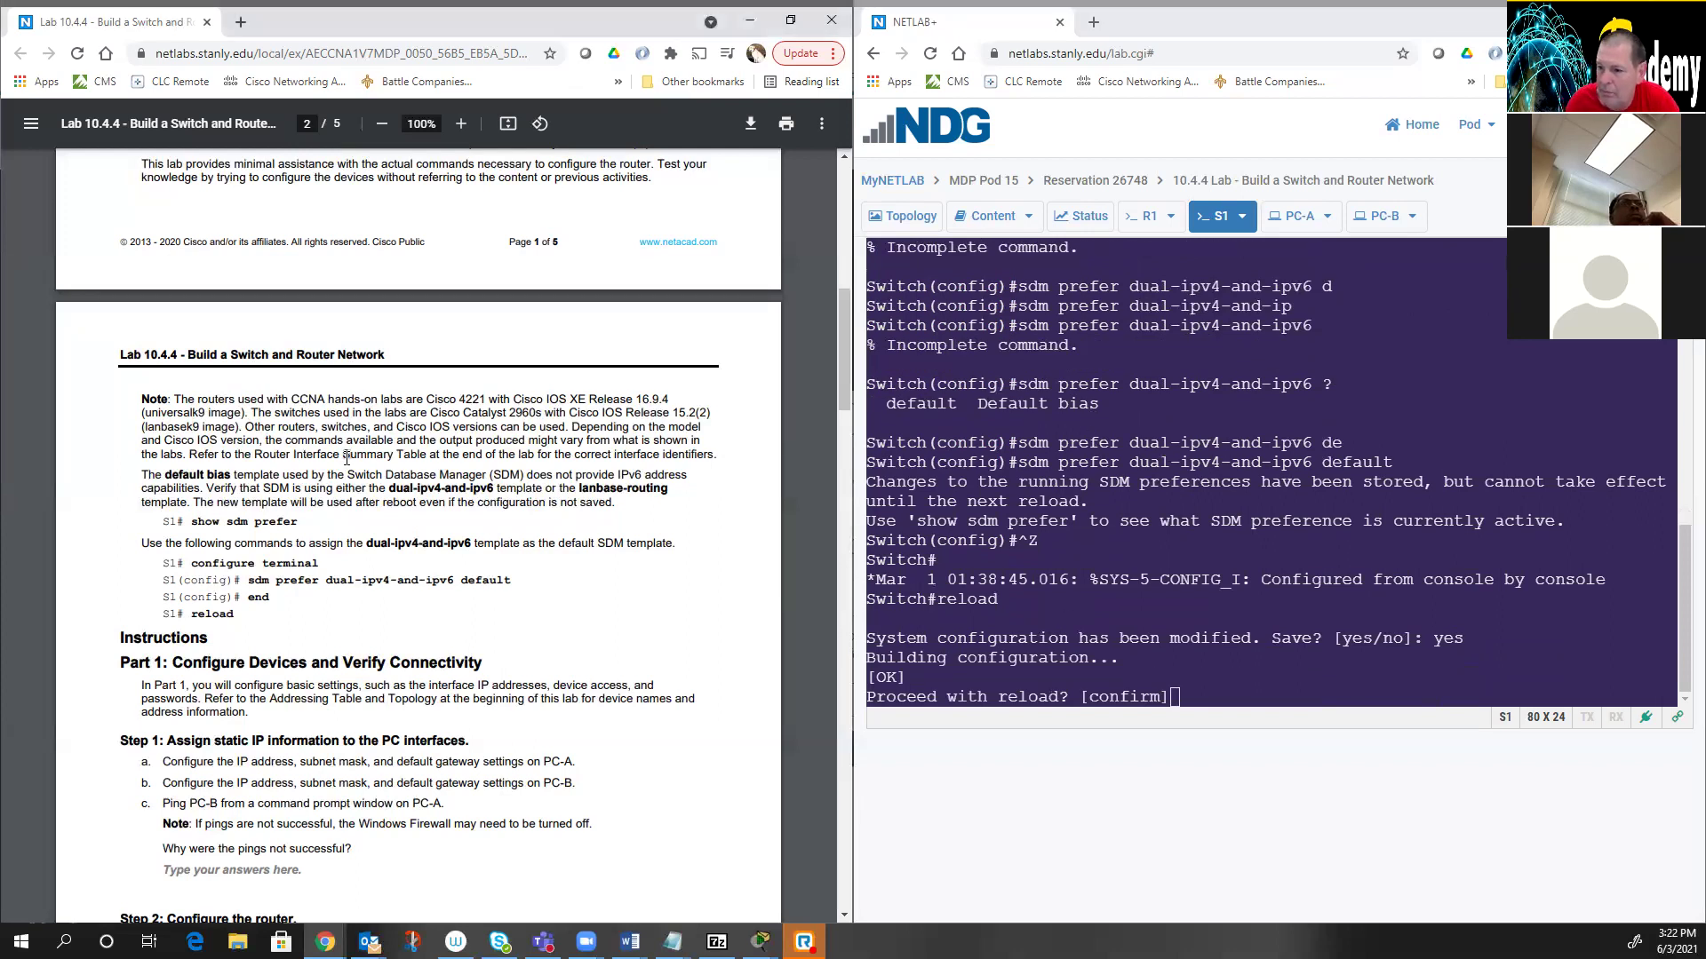
scroll(351, 458, "down", 1)
scroll(361, 353, "down", 3)
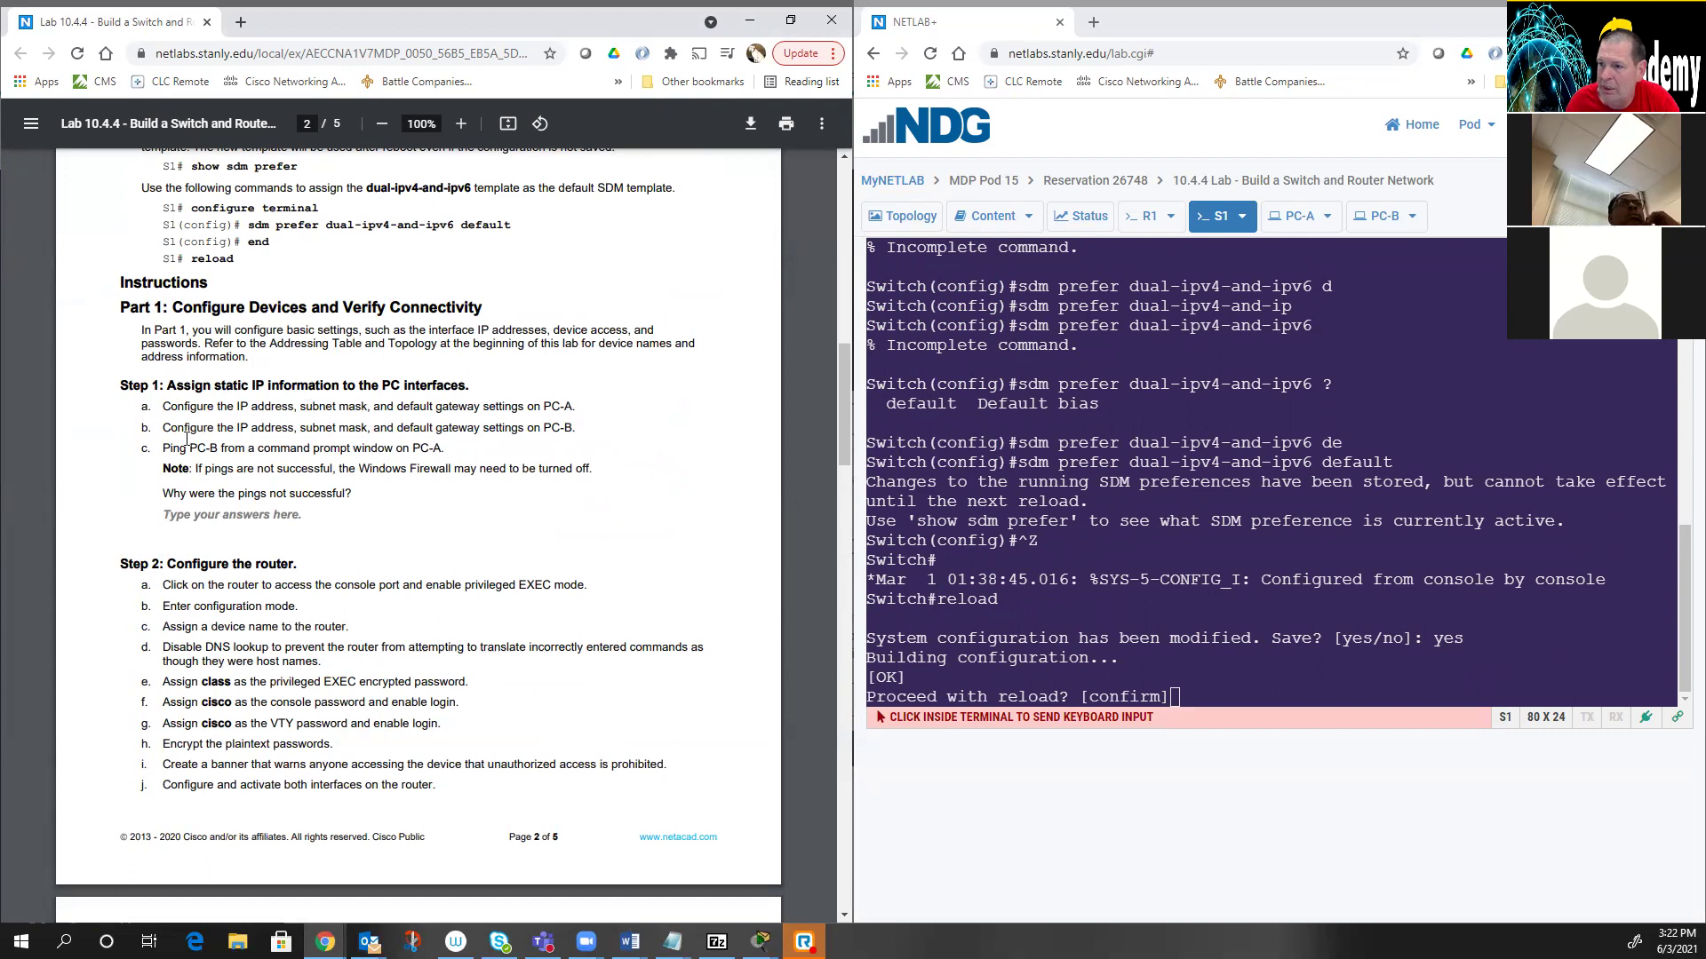
On PC-A, go from network settings to the Ethernet page and the Local Area Connection adapter
left_click(1295, 216)
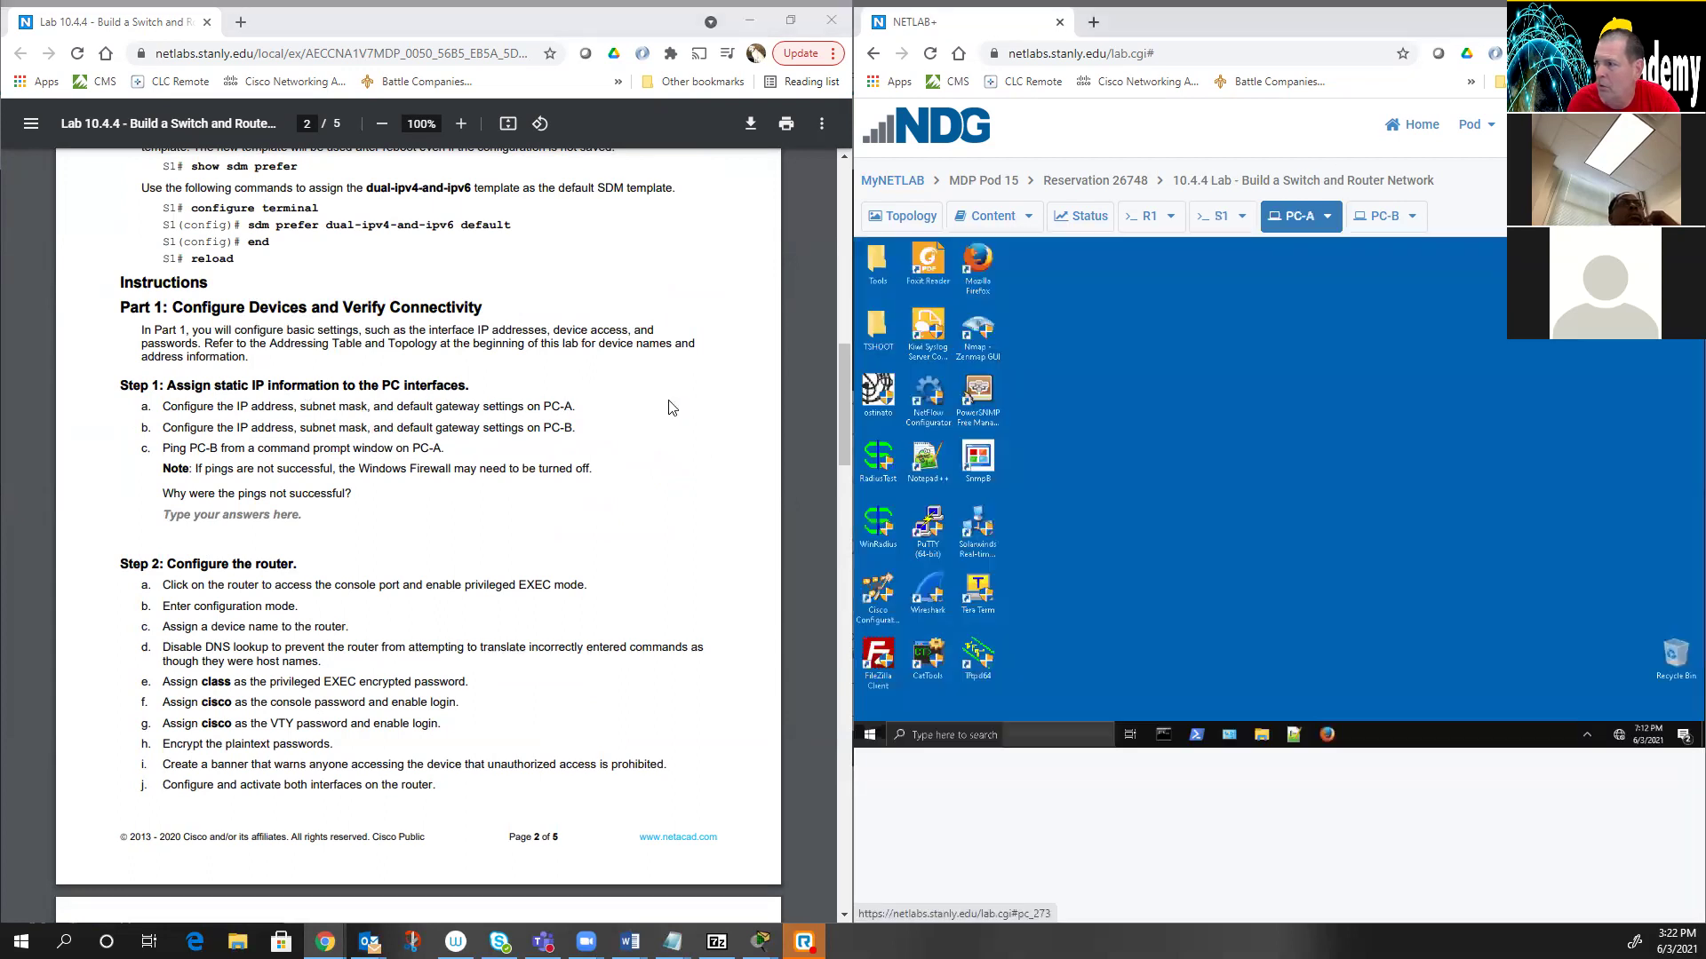
scroll(523, 404, "up", 3)
scroll(523, 404, "up", 10)
scroll(523, 404, "down", 4)
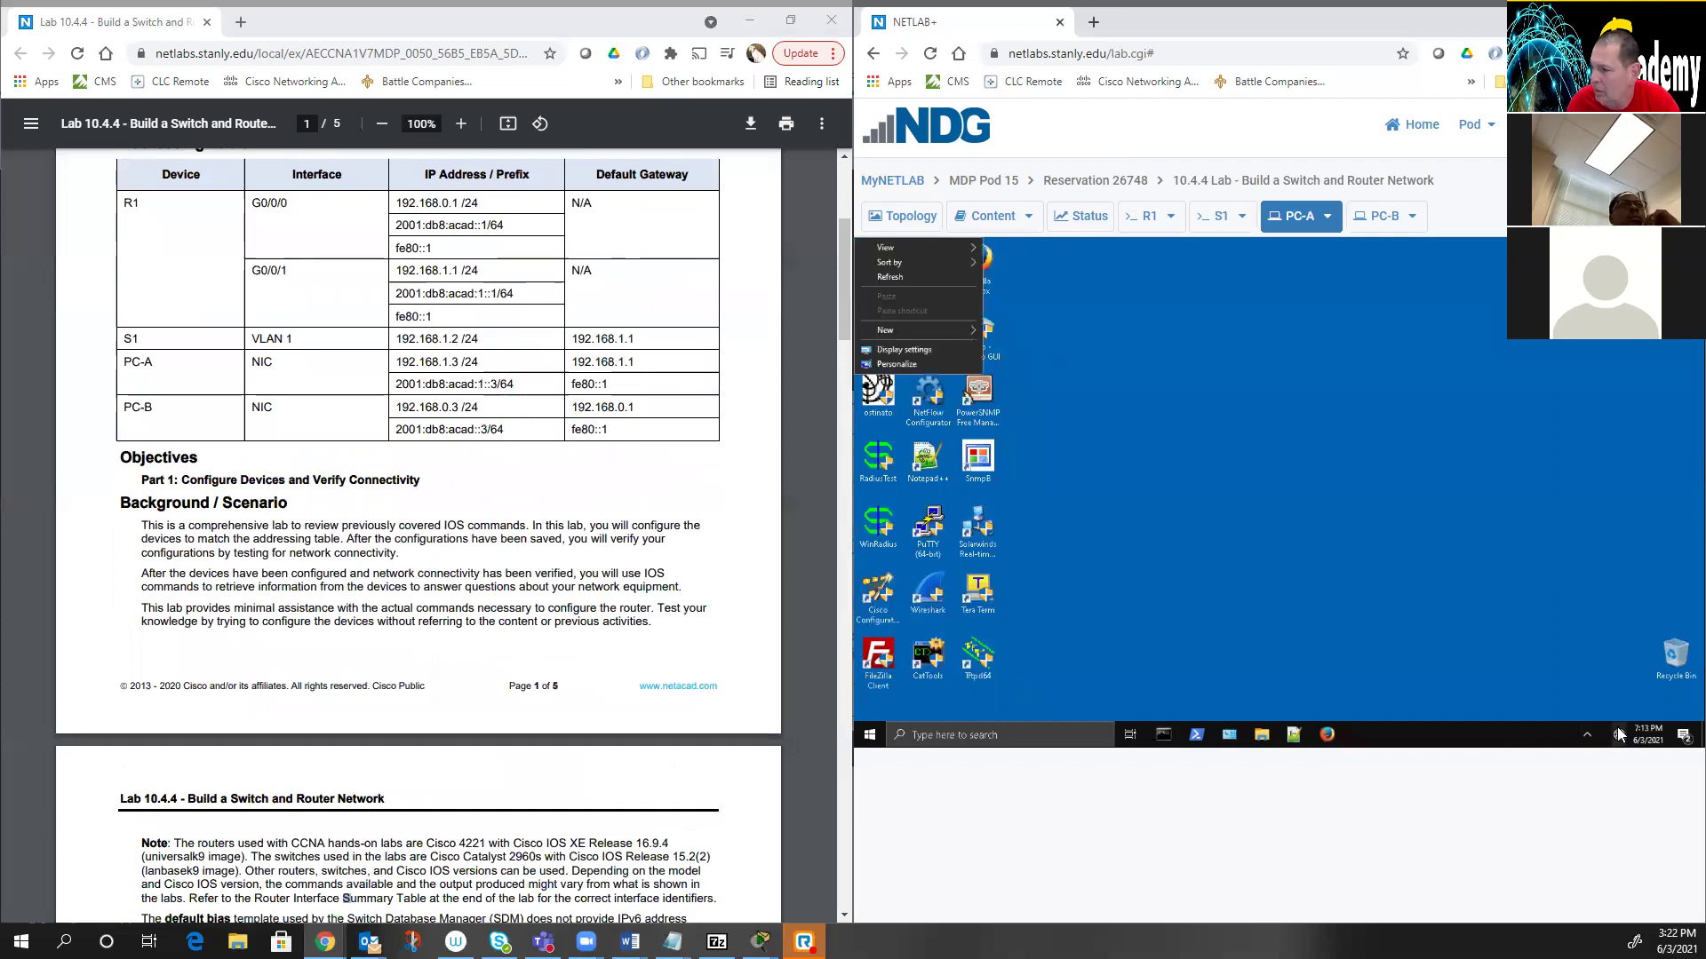
left_click(1616, 727)
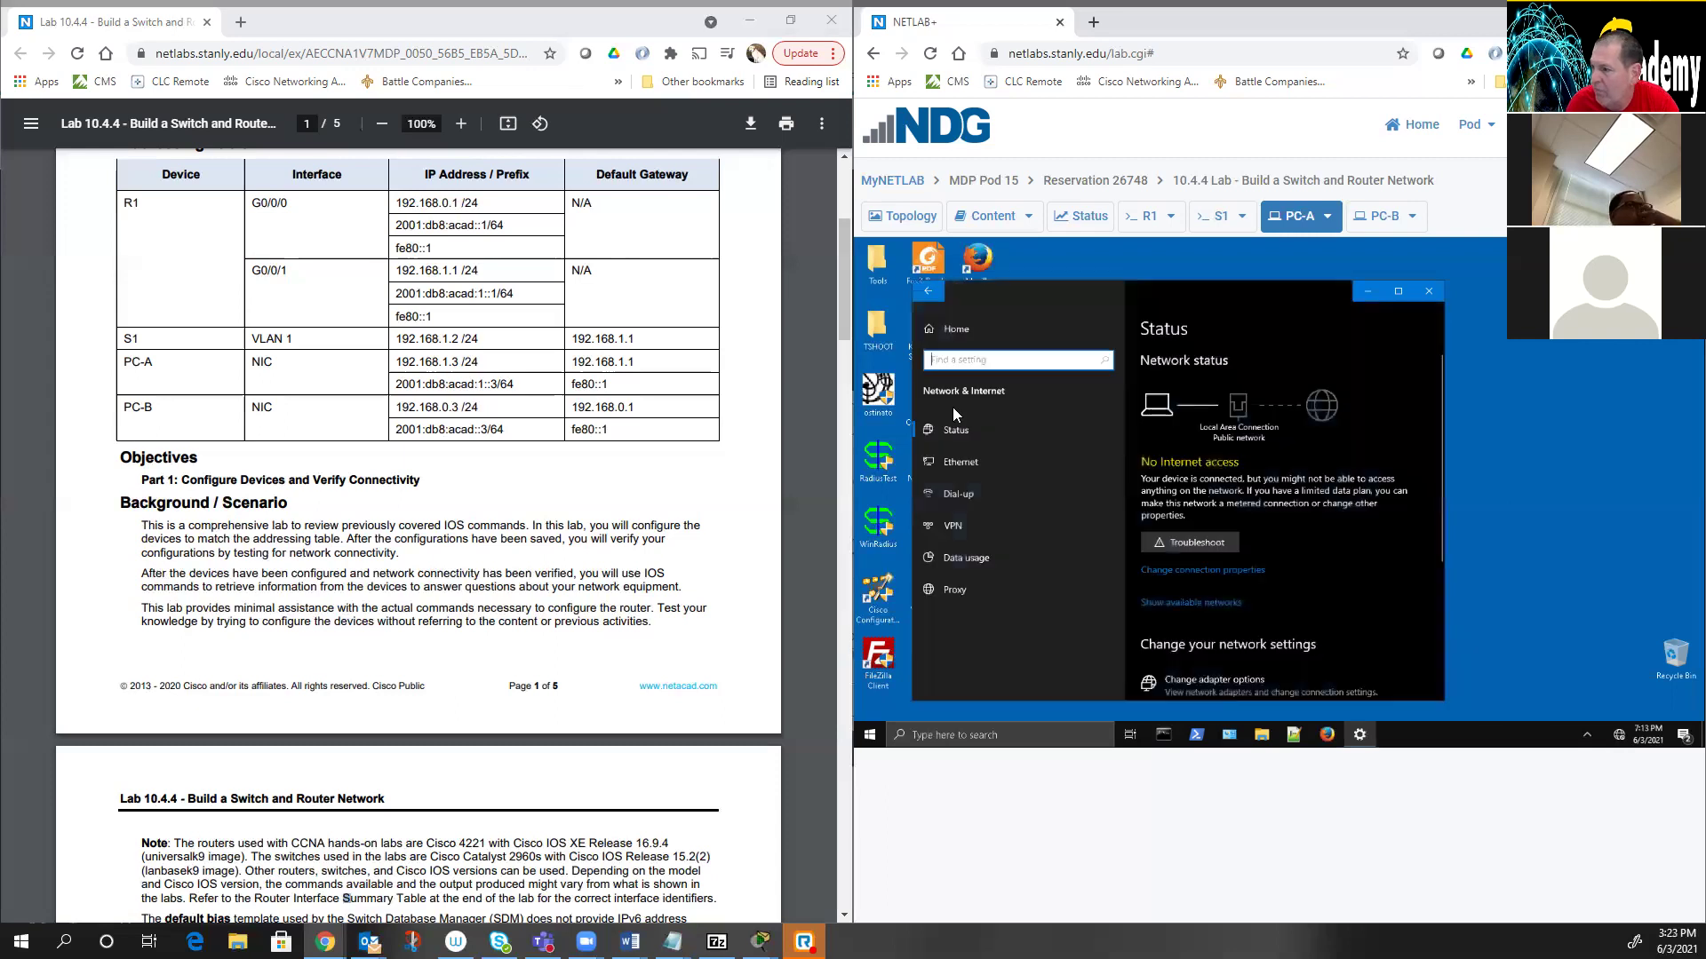
left_click(959, 462)
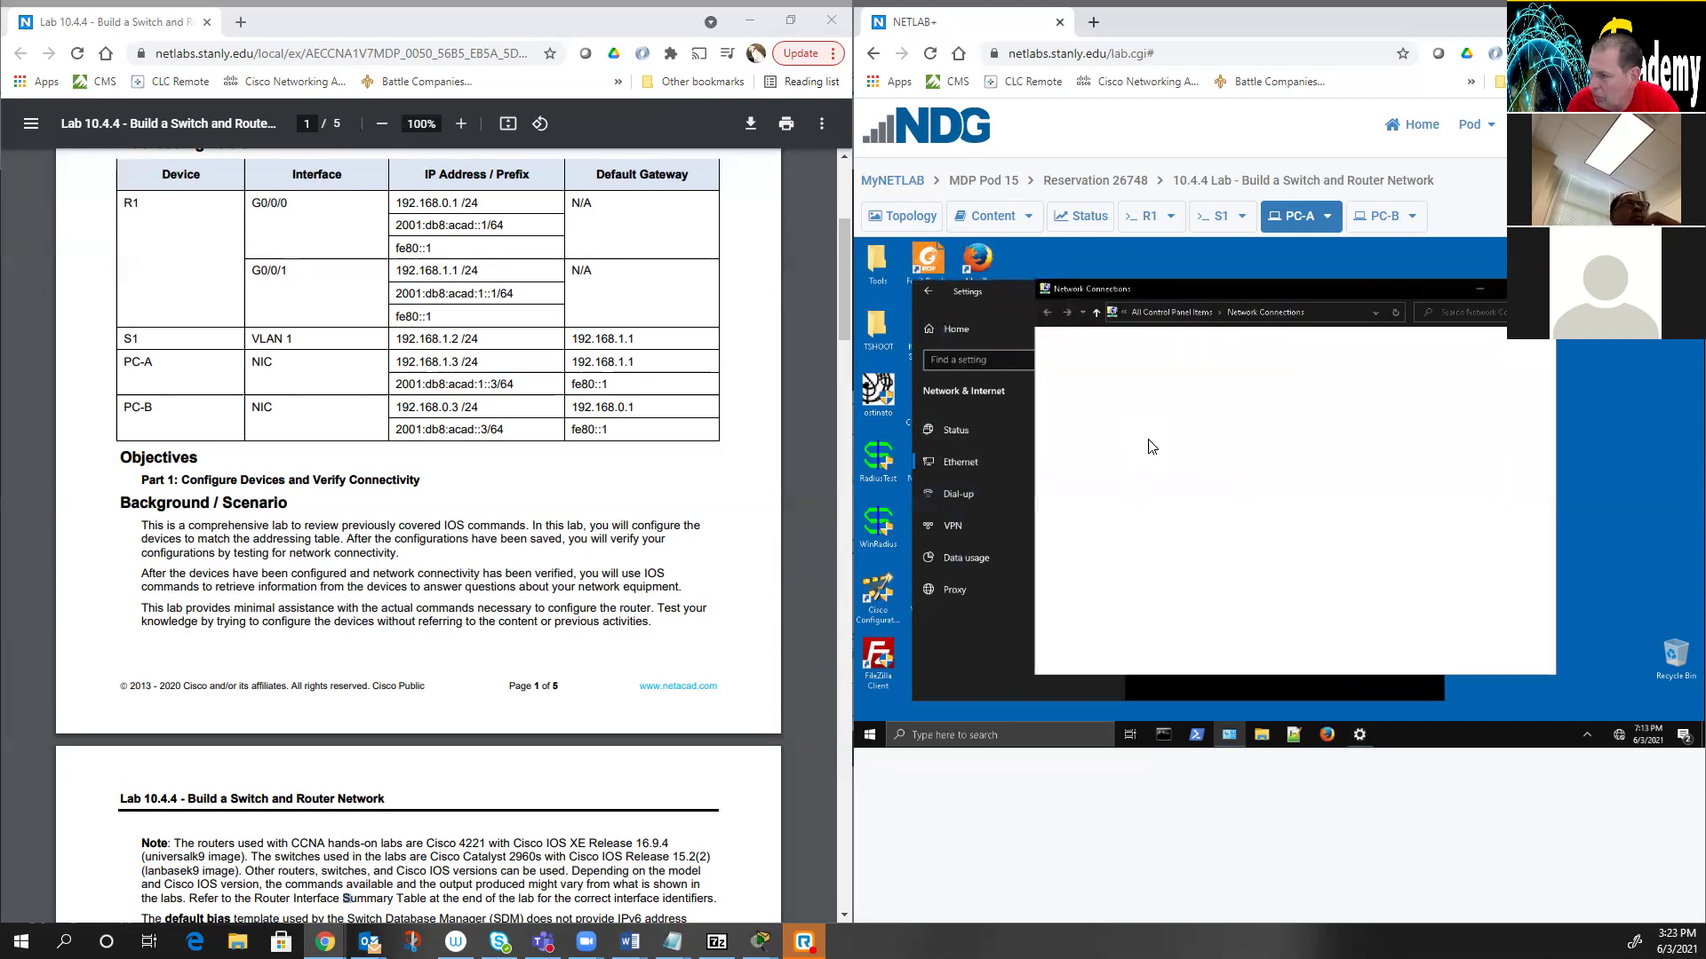
right_click(1116, 372)
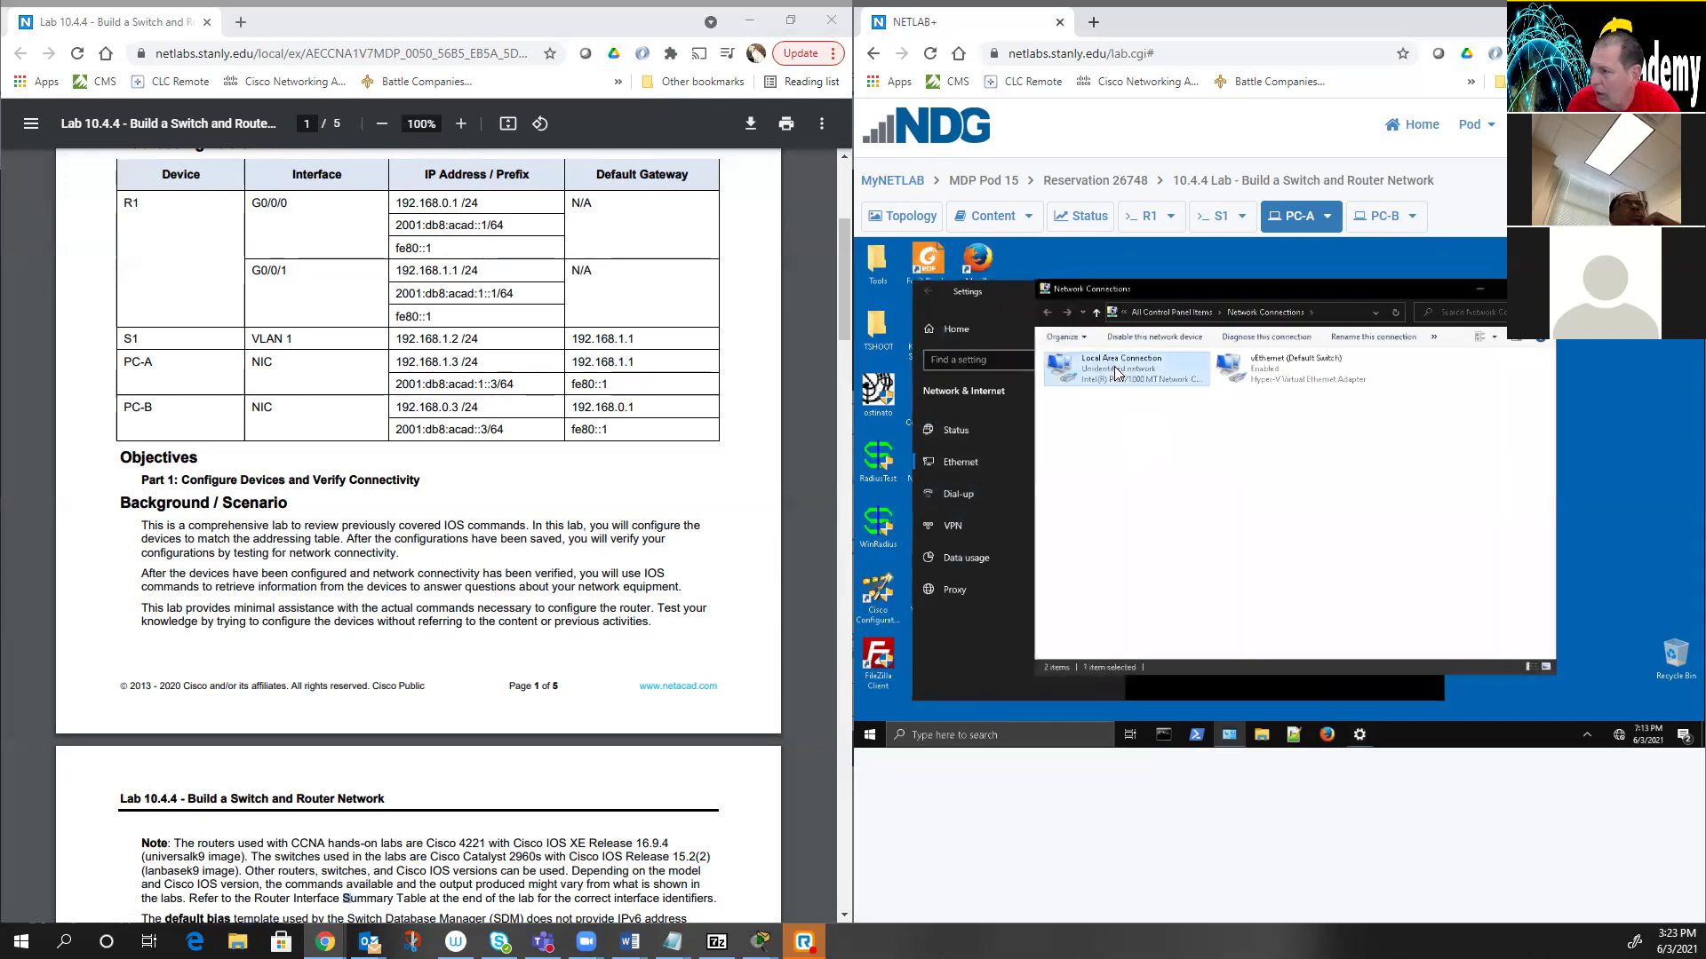
In Local Area Connection's IPv4 properties, choose a static address and enter 192.168.1.3
left_click(1160, 494)
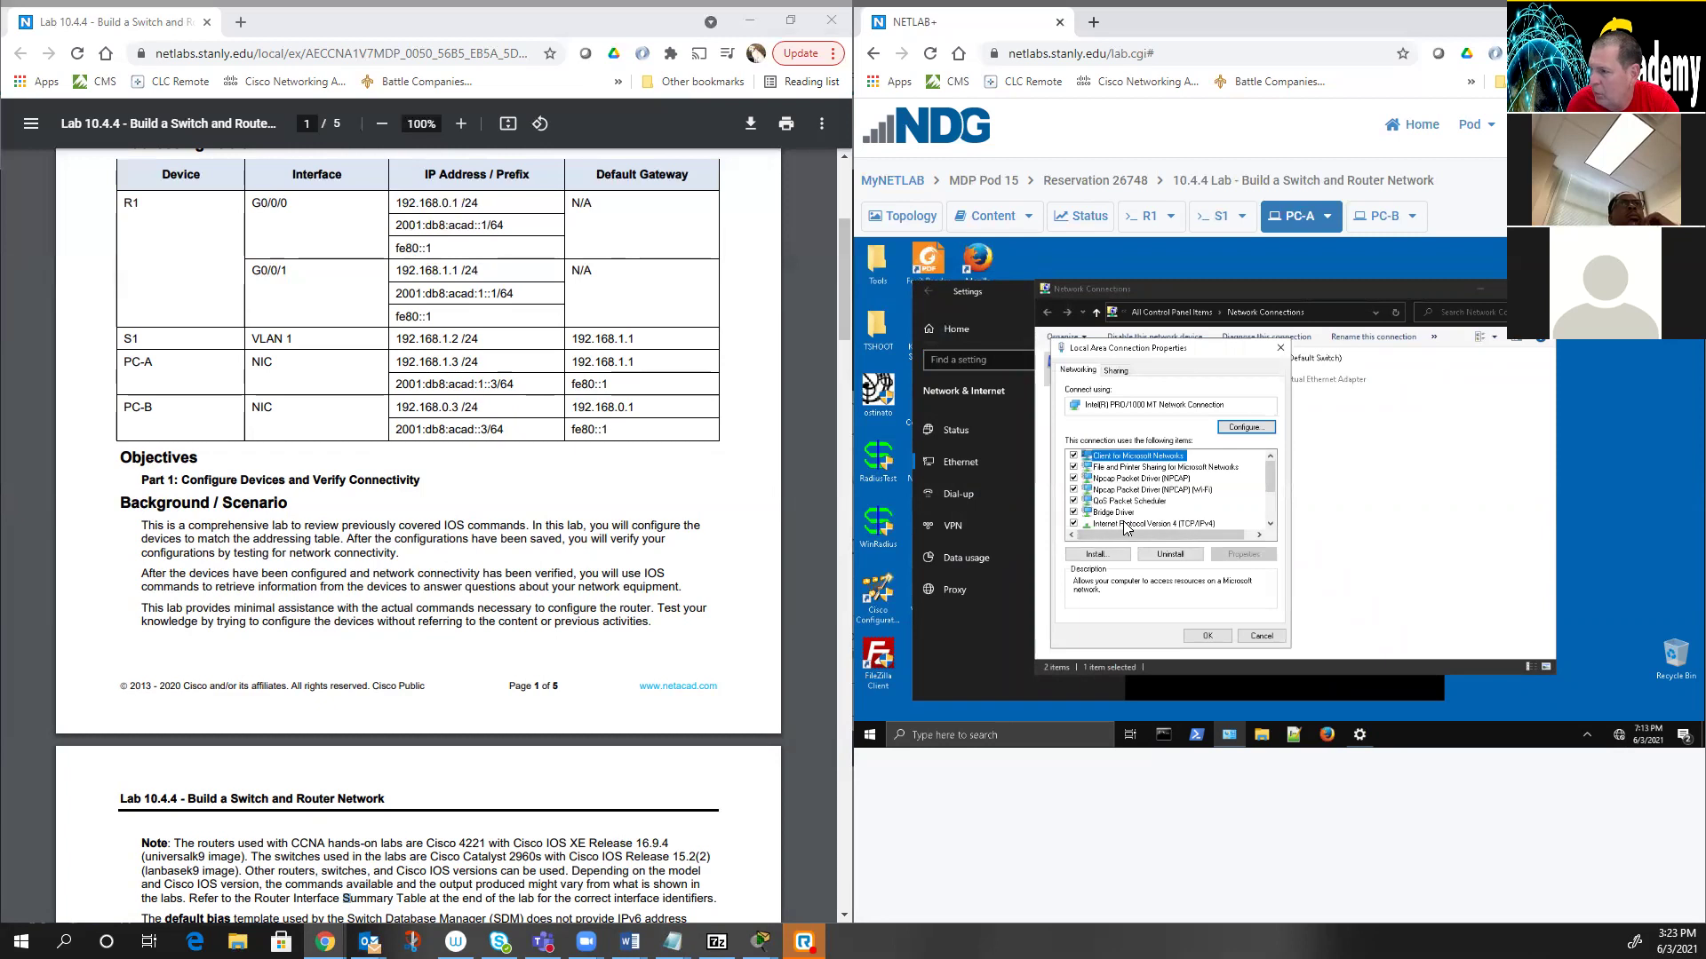
double_click(1124, 524)
left_click(1112, 494)
left_click(1228, 511)
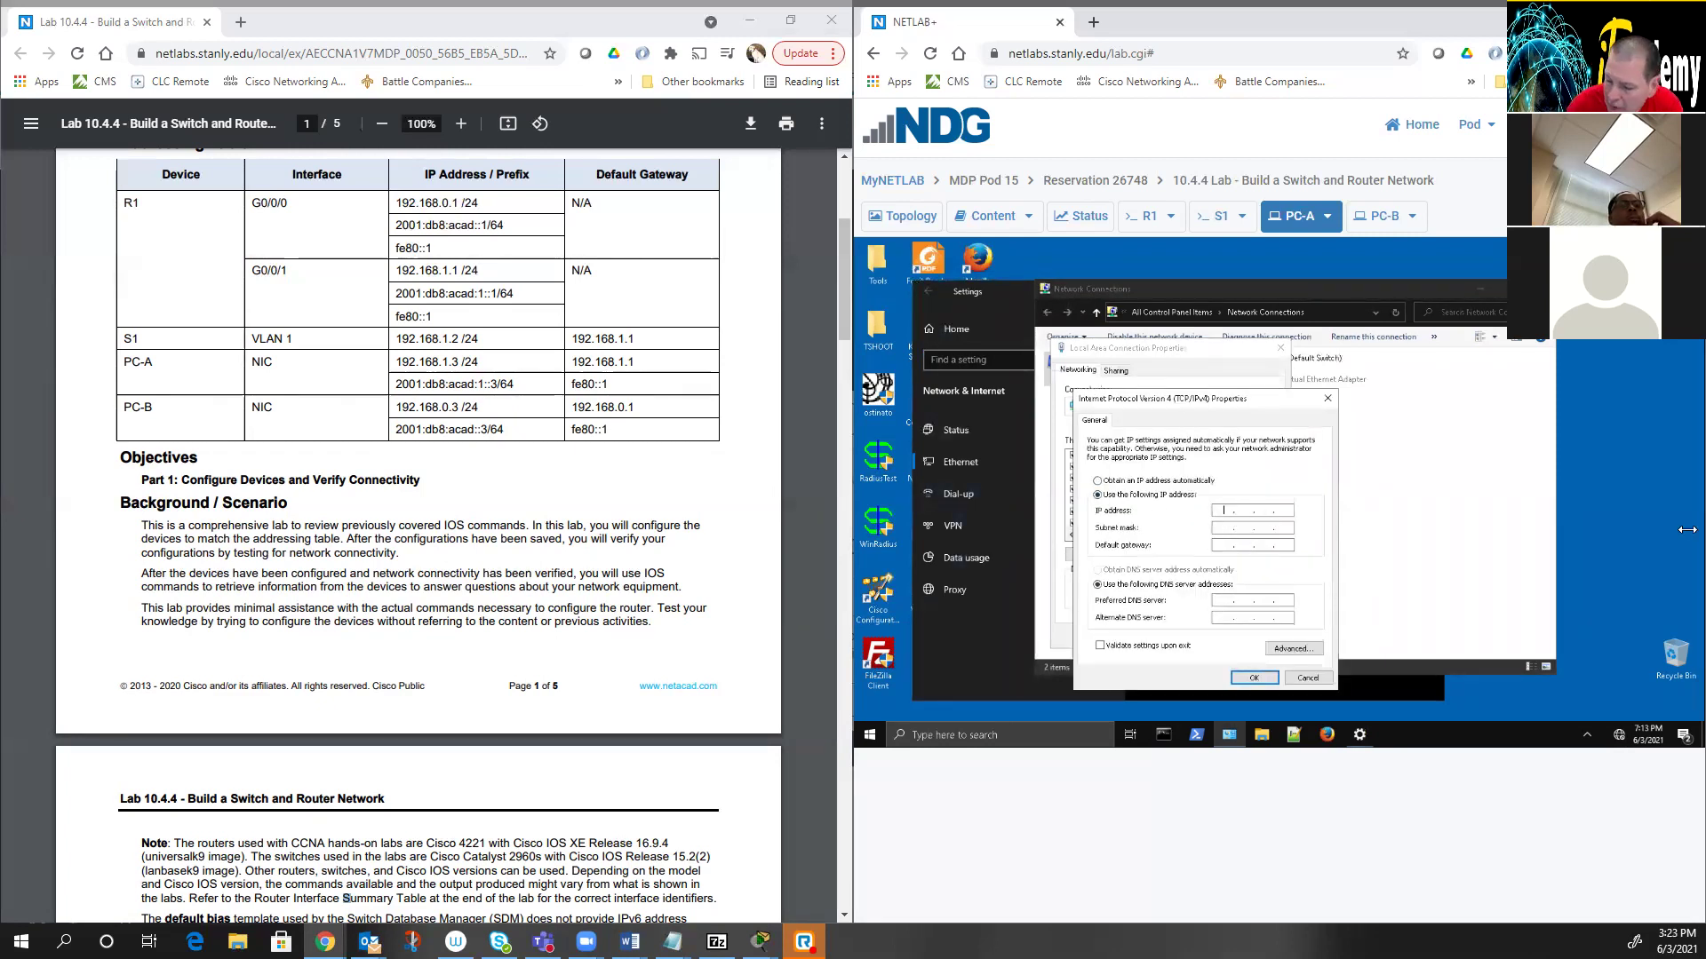
type("192 . ")
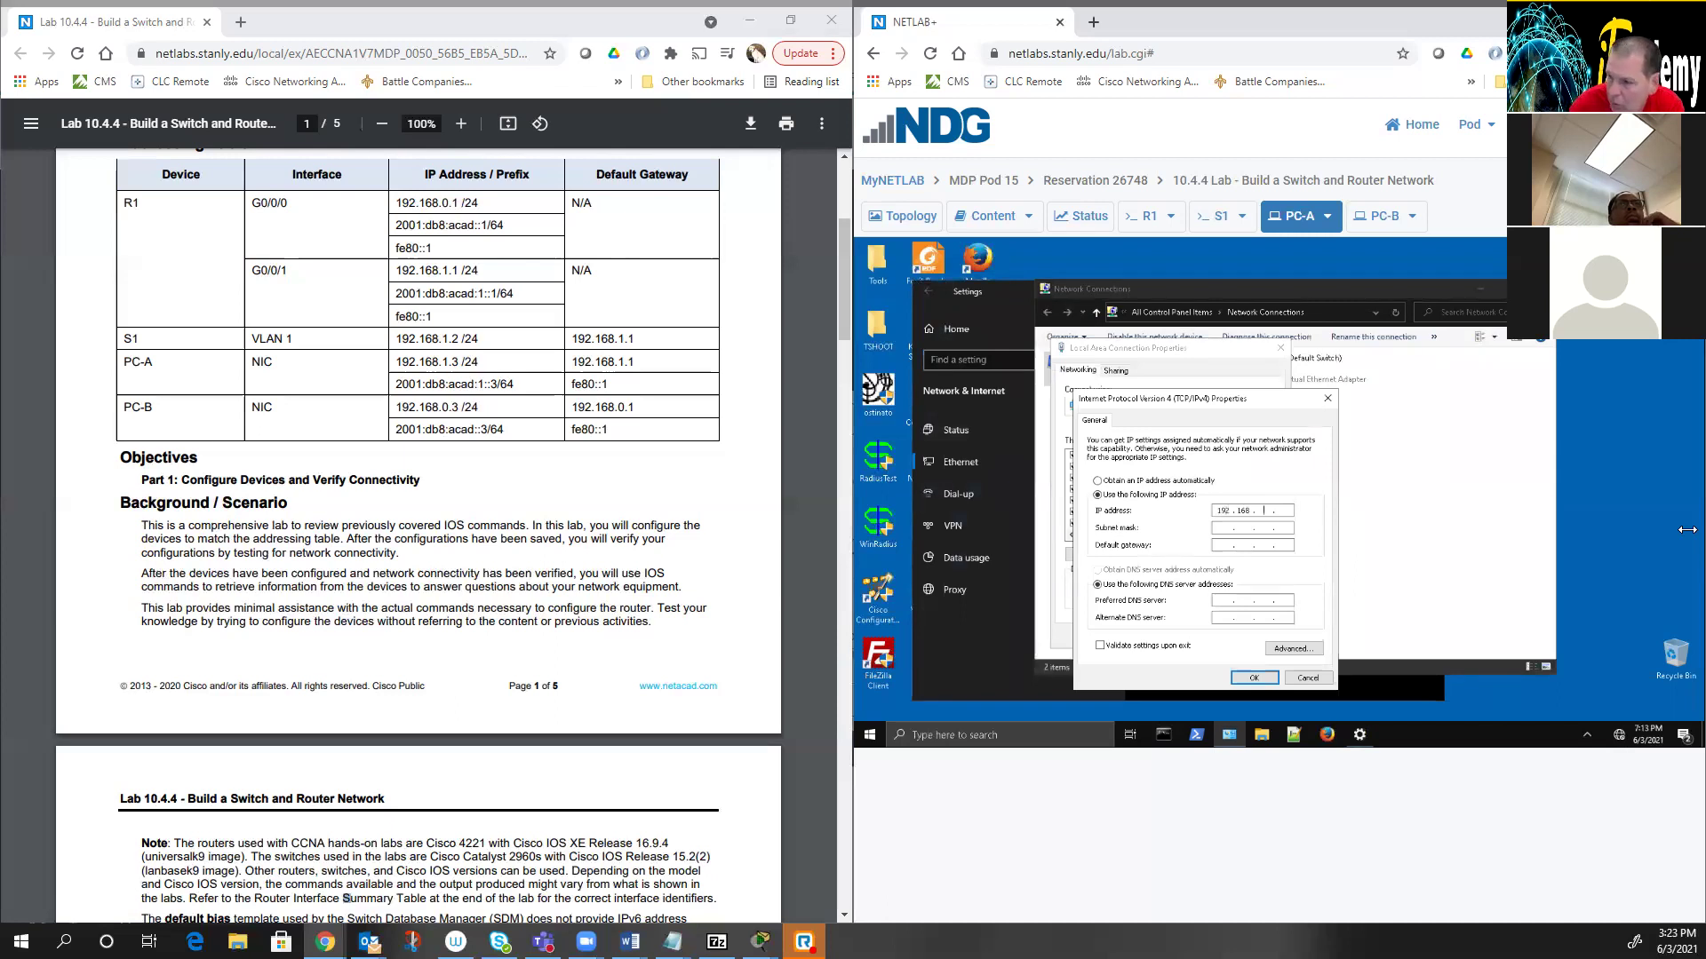
type("168 . 1 . ")
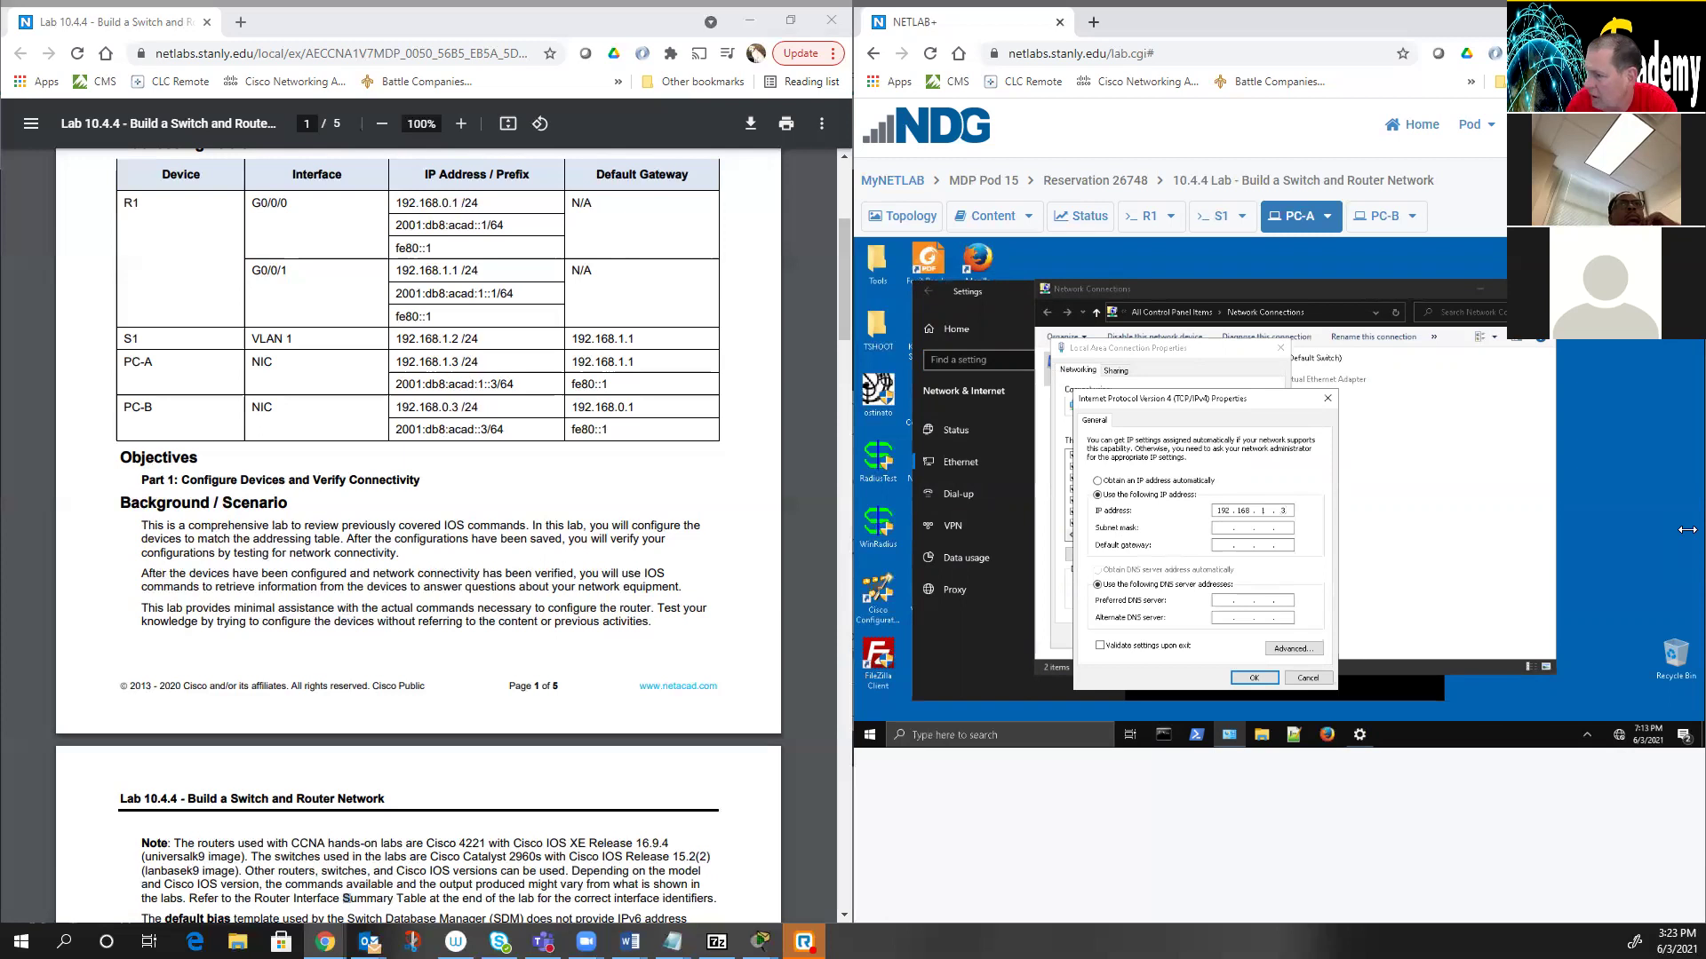
type("3")
key("Tab")
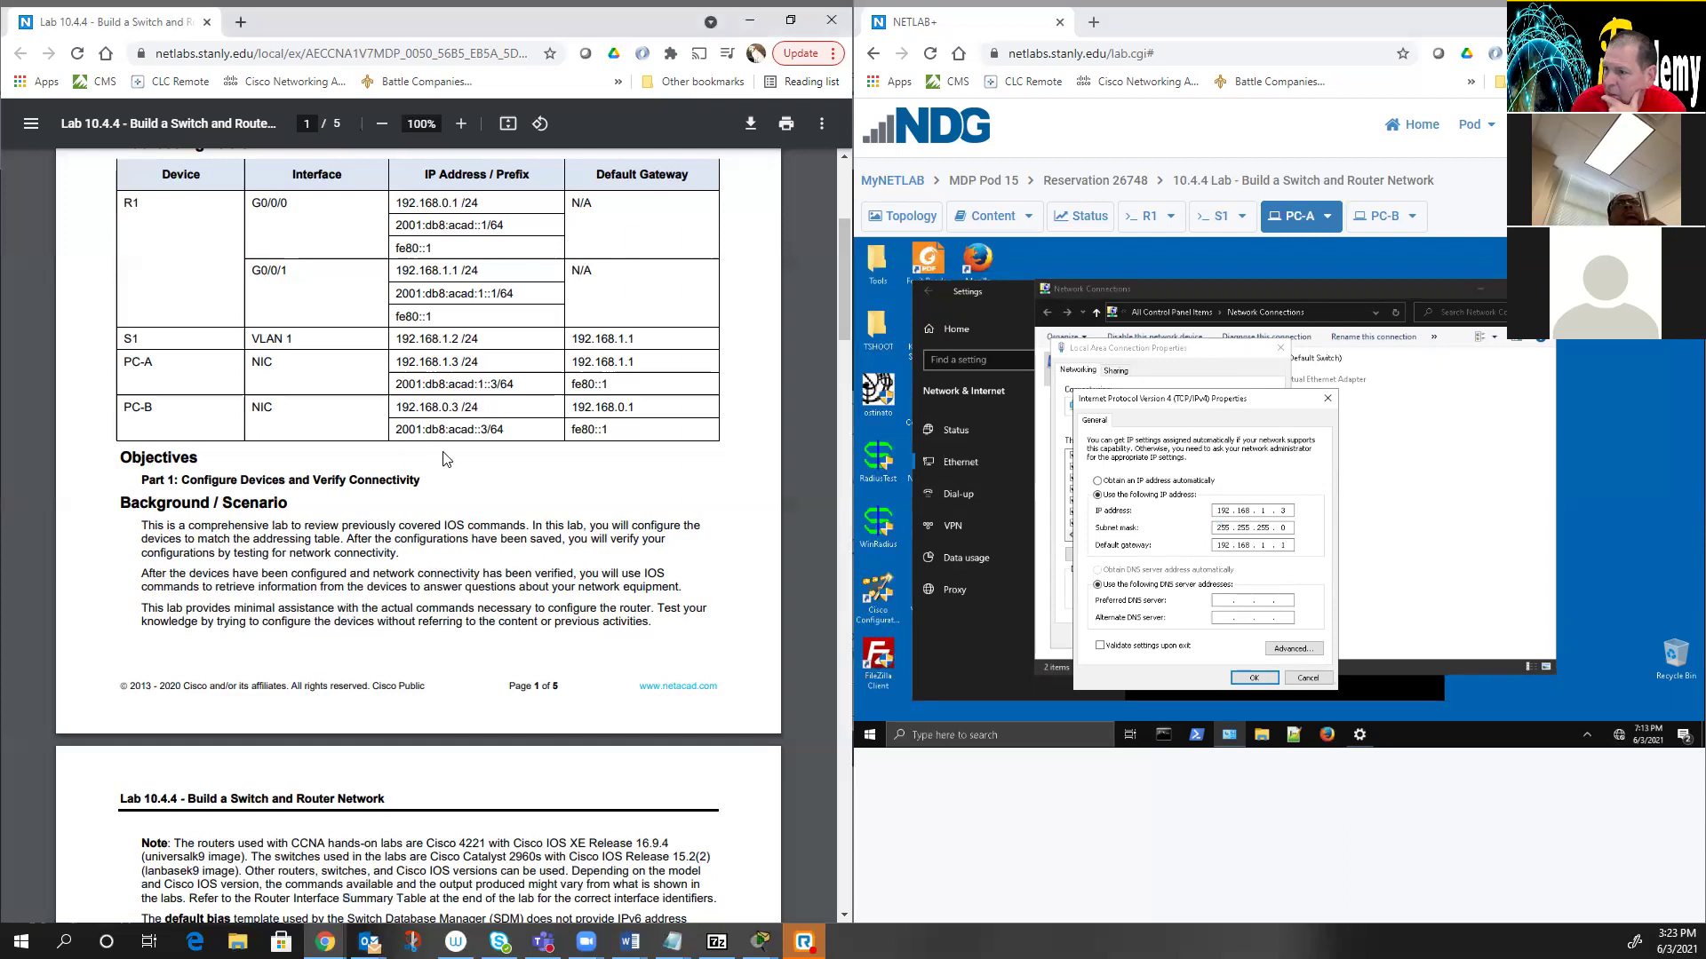
scroll(447, 459, "up", 4)
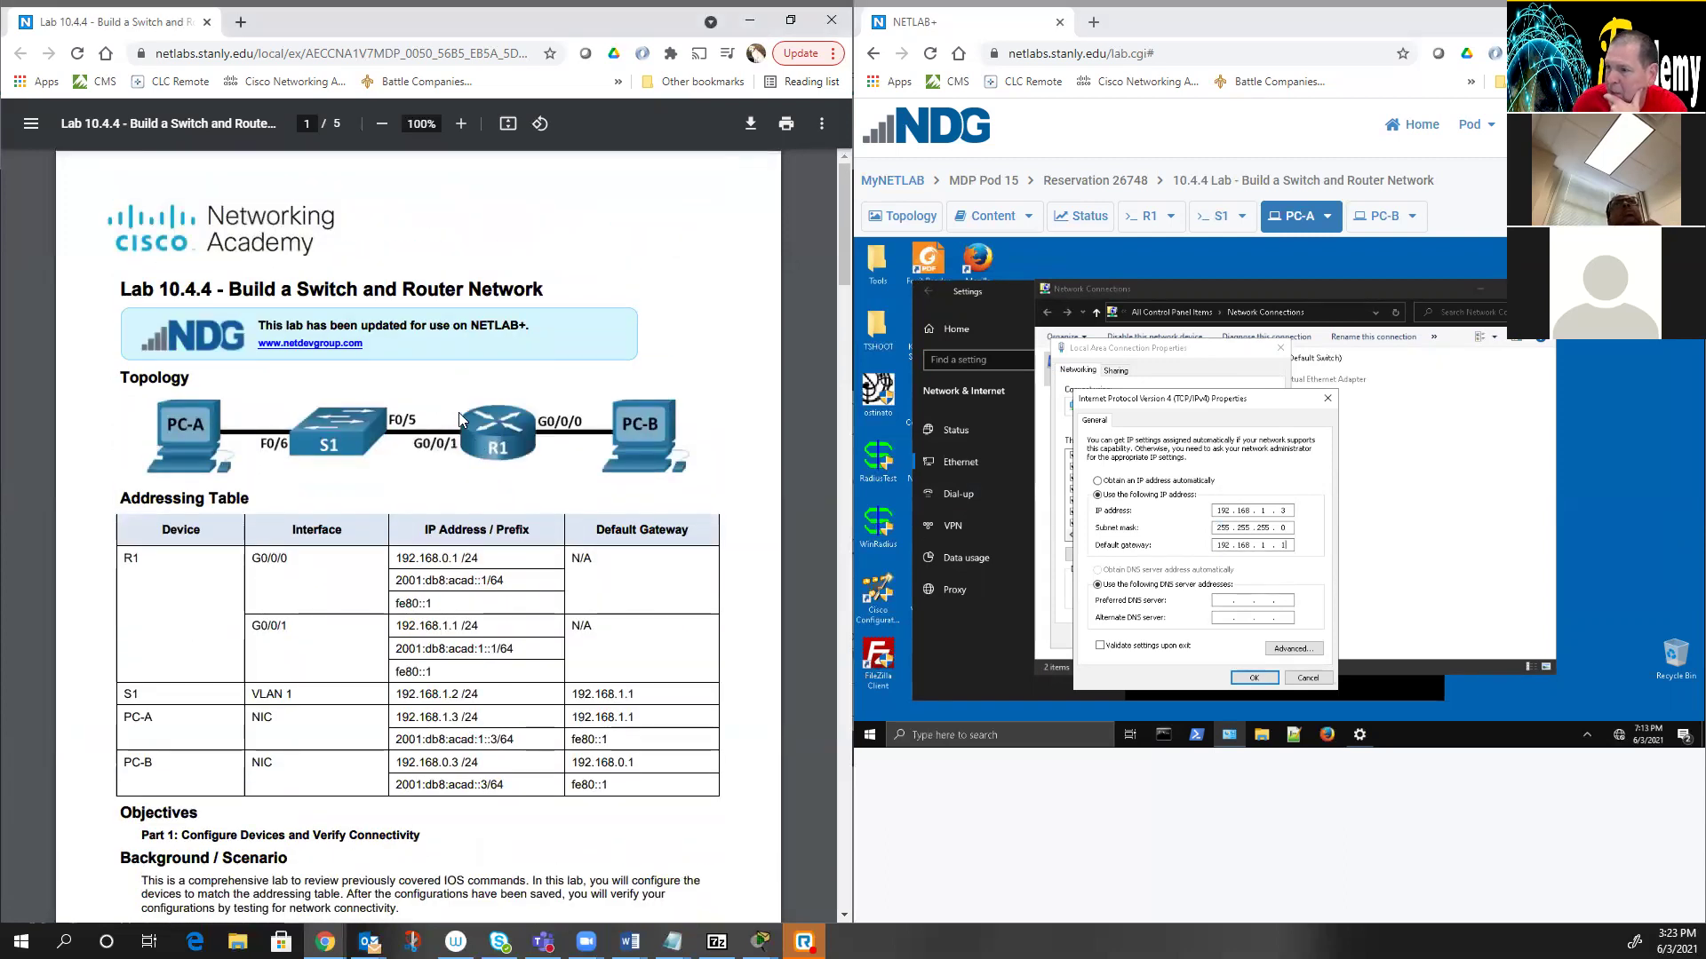
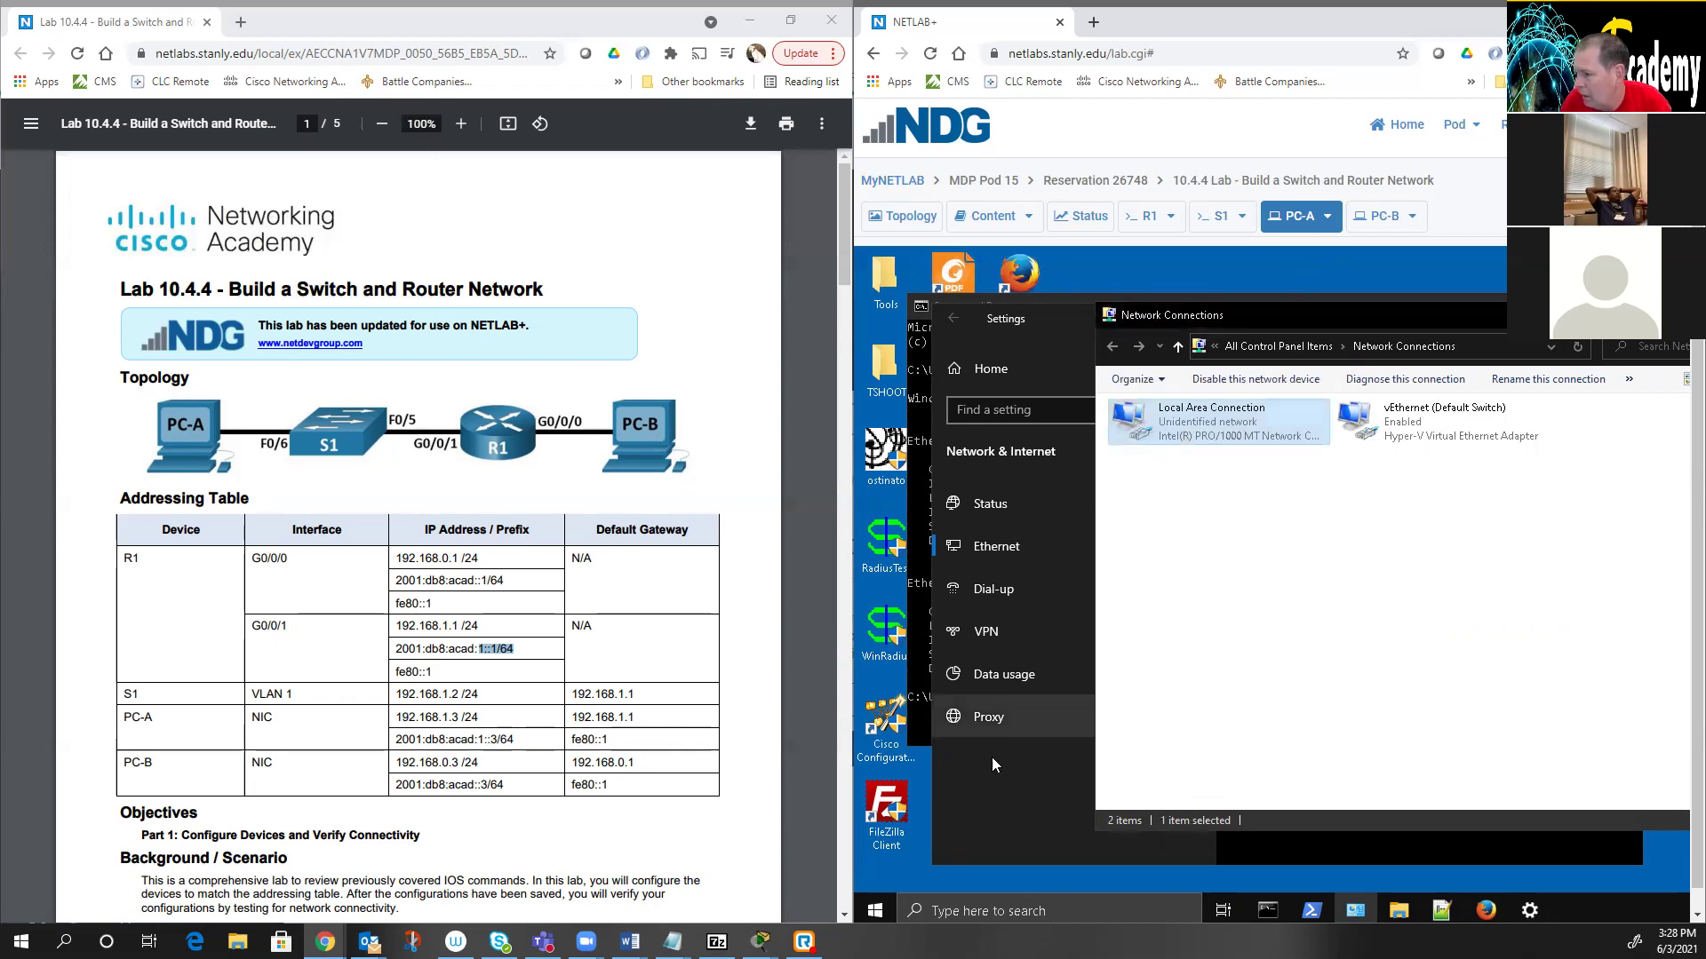
Run ipconfig on PC-A to confirm its IPv4 and IPv6 addresses
left_click(911, 715)
type("ipconfig")
key("Return")
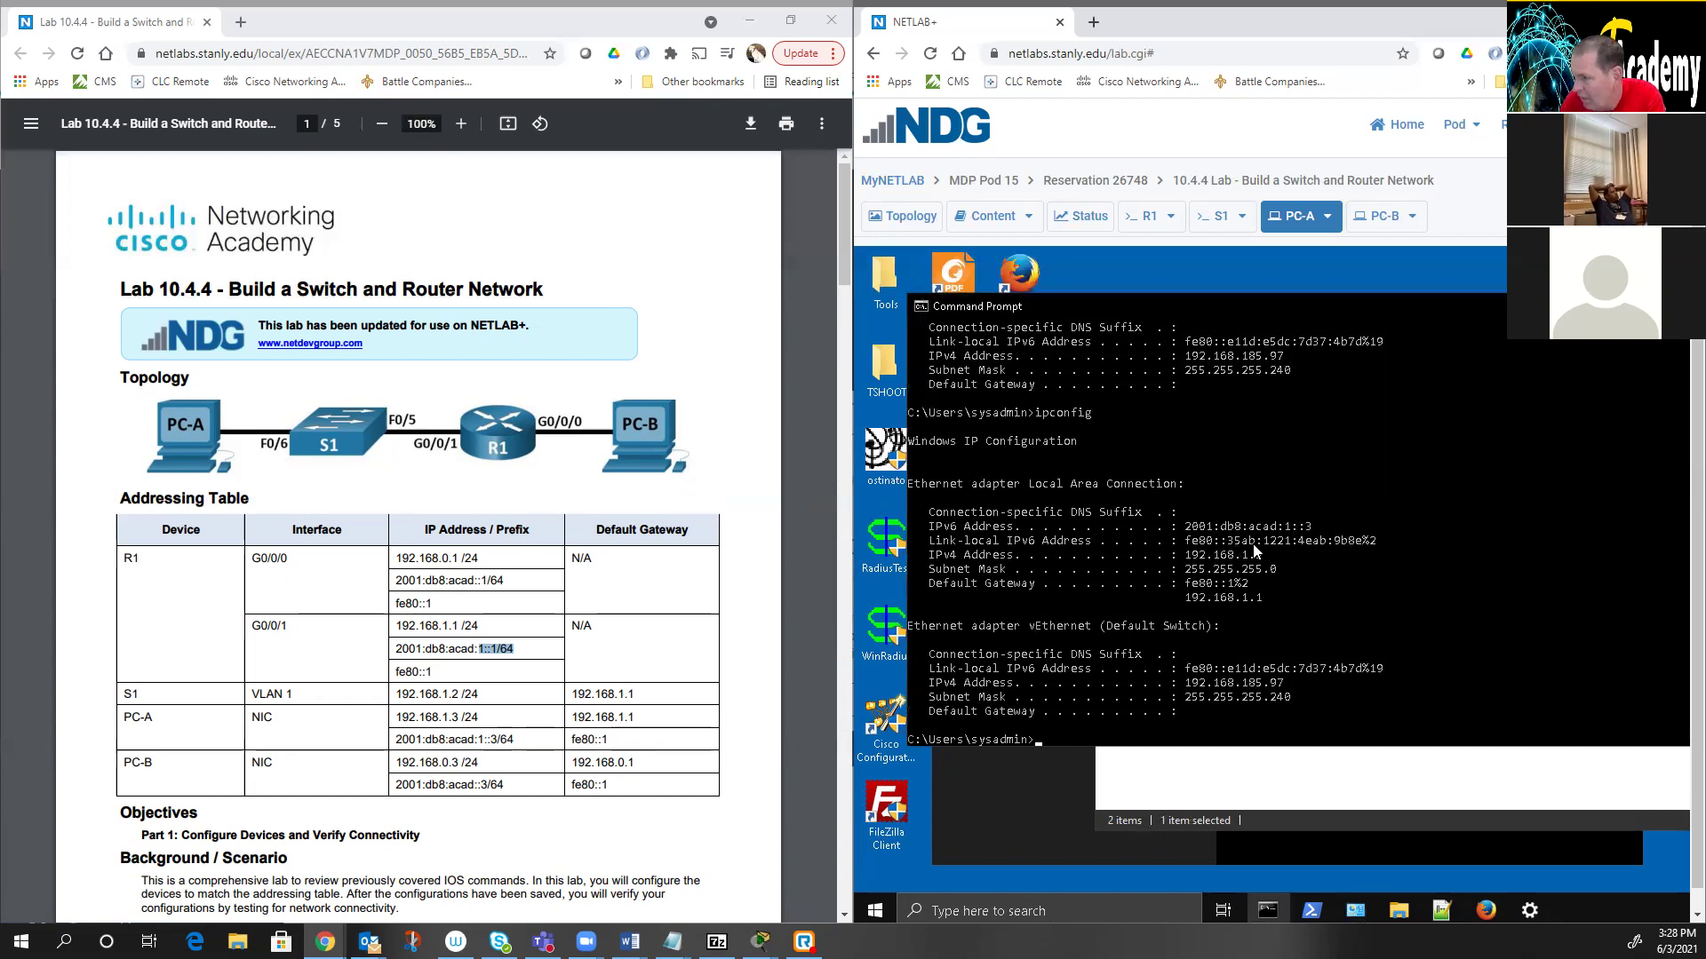
Bring the lab guide to Step 2 and switch to the R1 router console
left_click(429, 524)
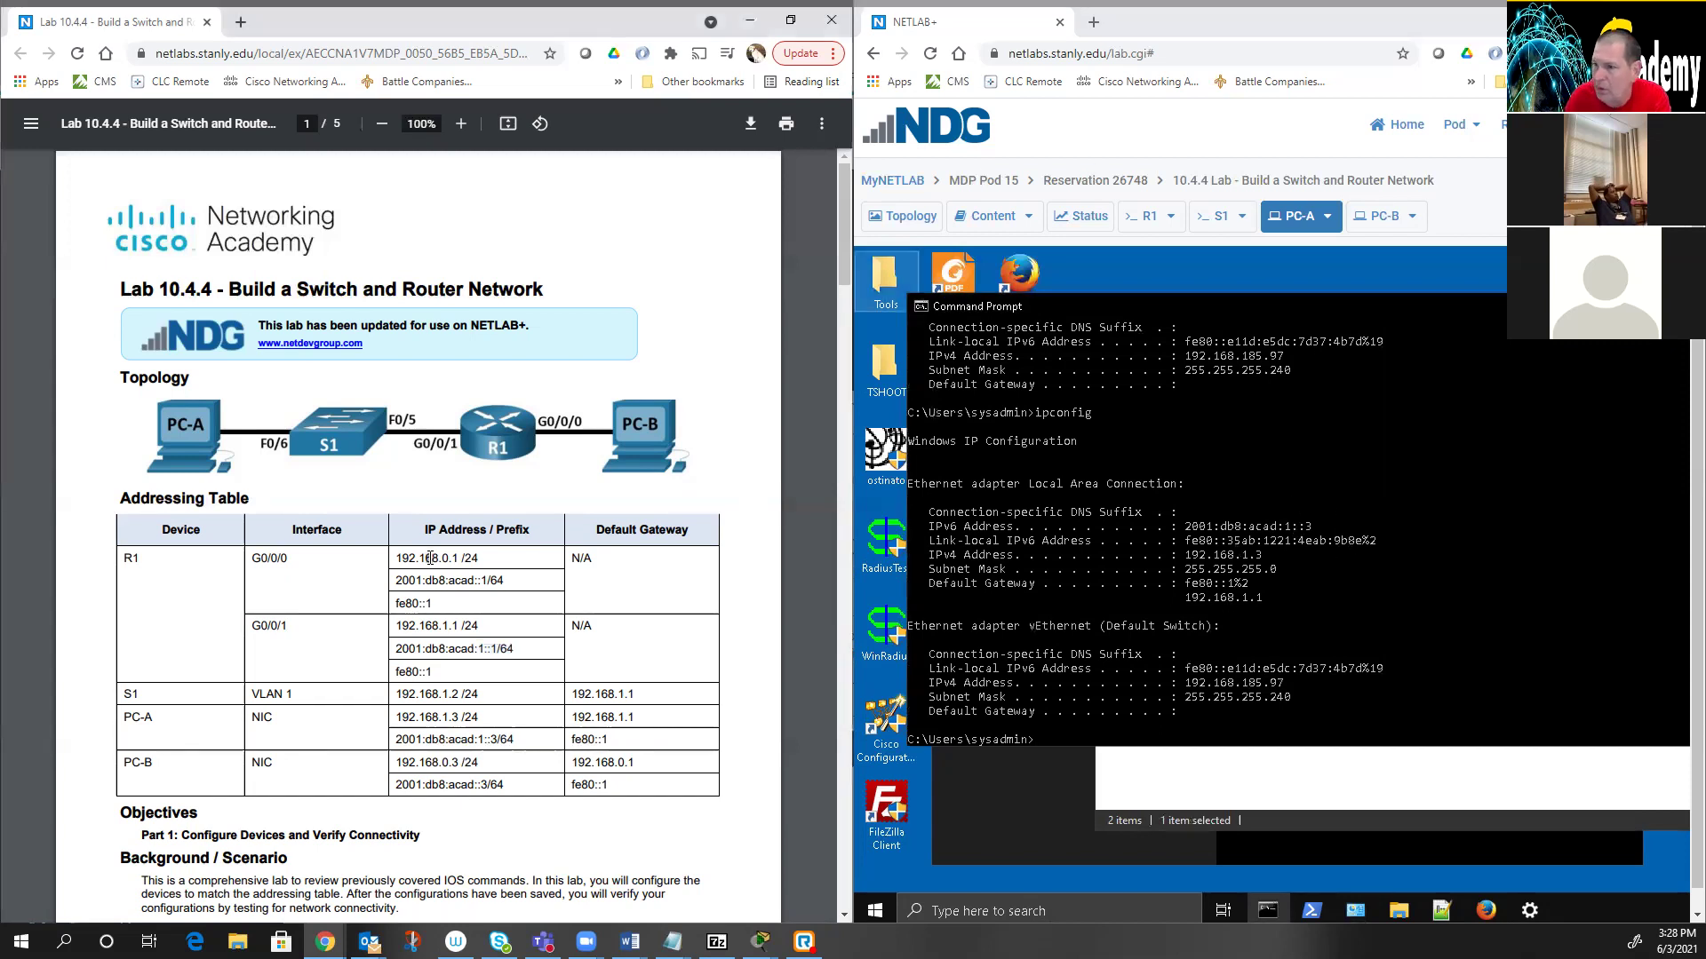
scroll(429, 525, "down", 15)
scroll(429, 524, "down", 4)
scroll(429, 524, "up", 3)
left_click(1146, 217)
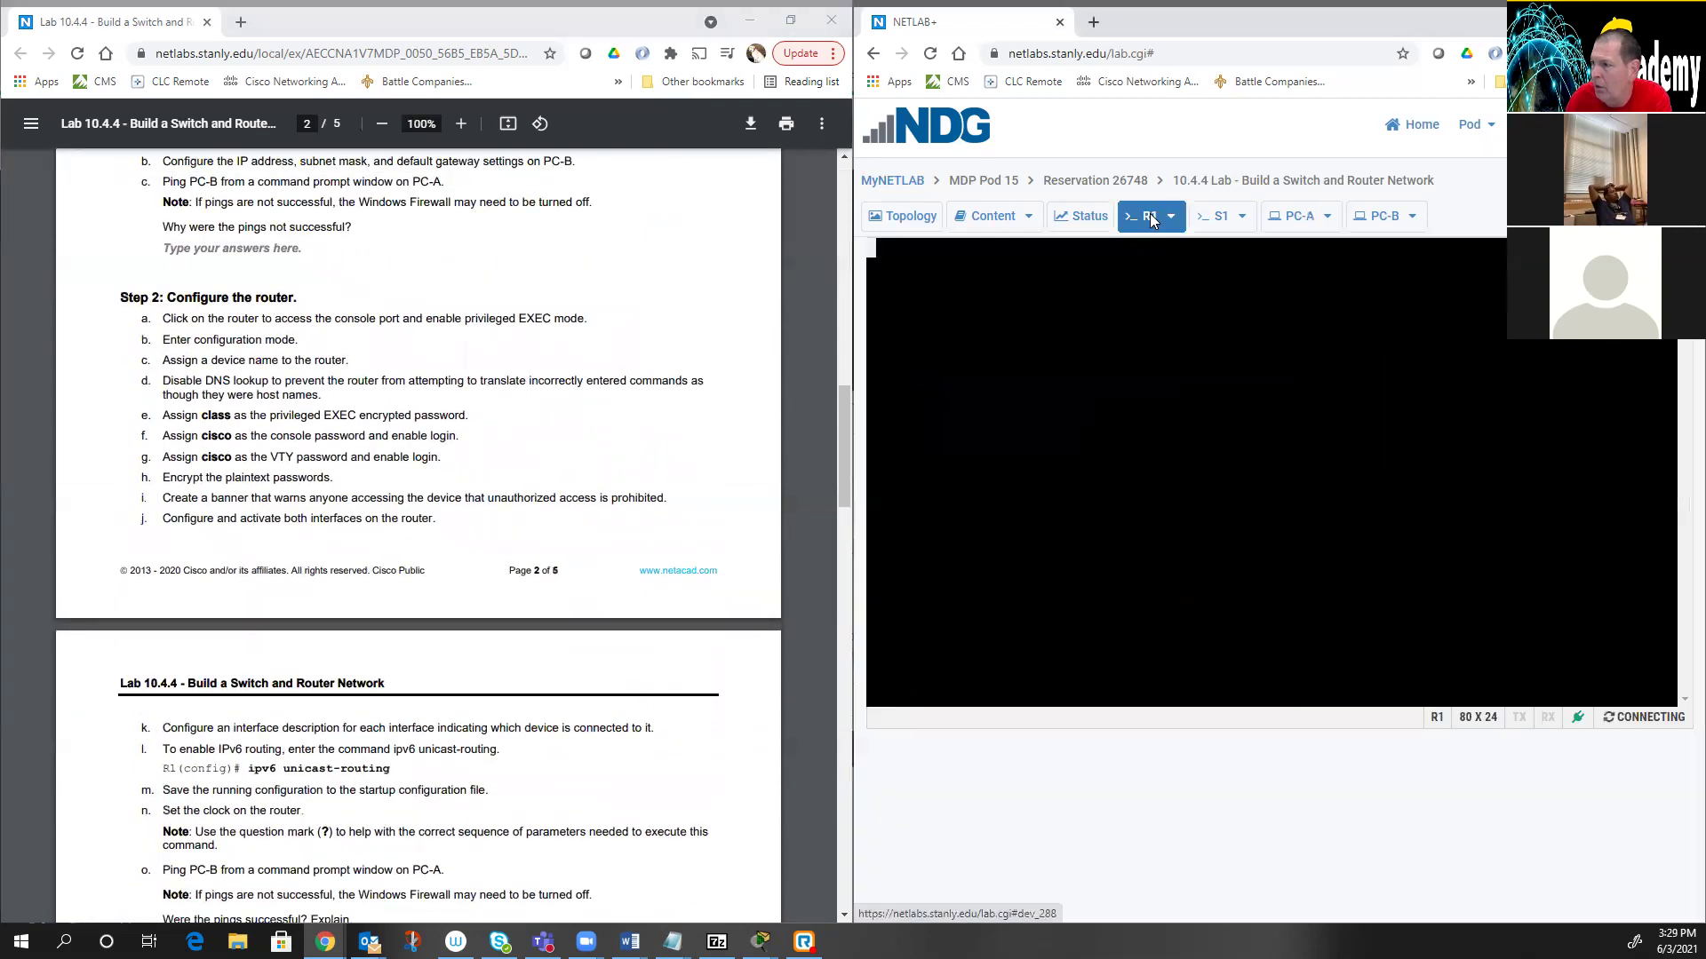
Wake the R1 console and enter privileged EXEC and global configuration modes
left_click(1023, 360)
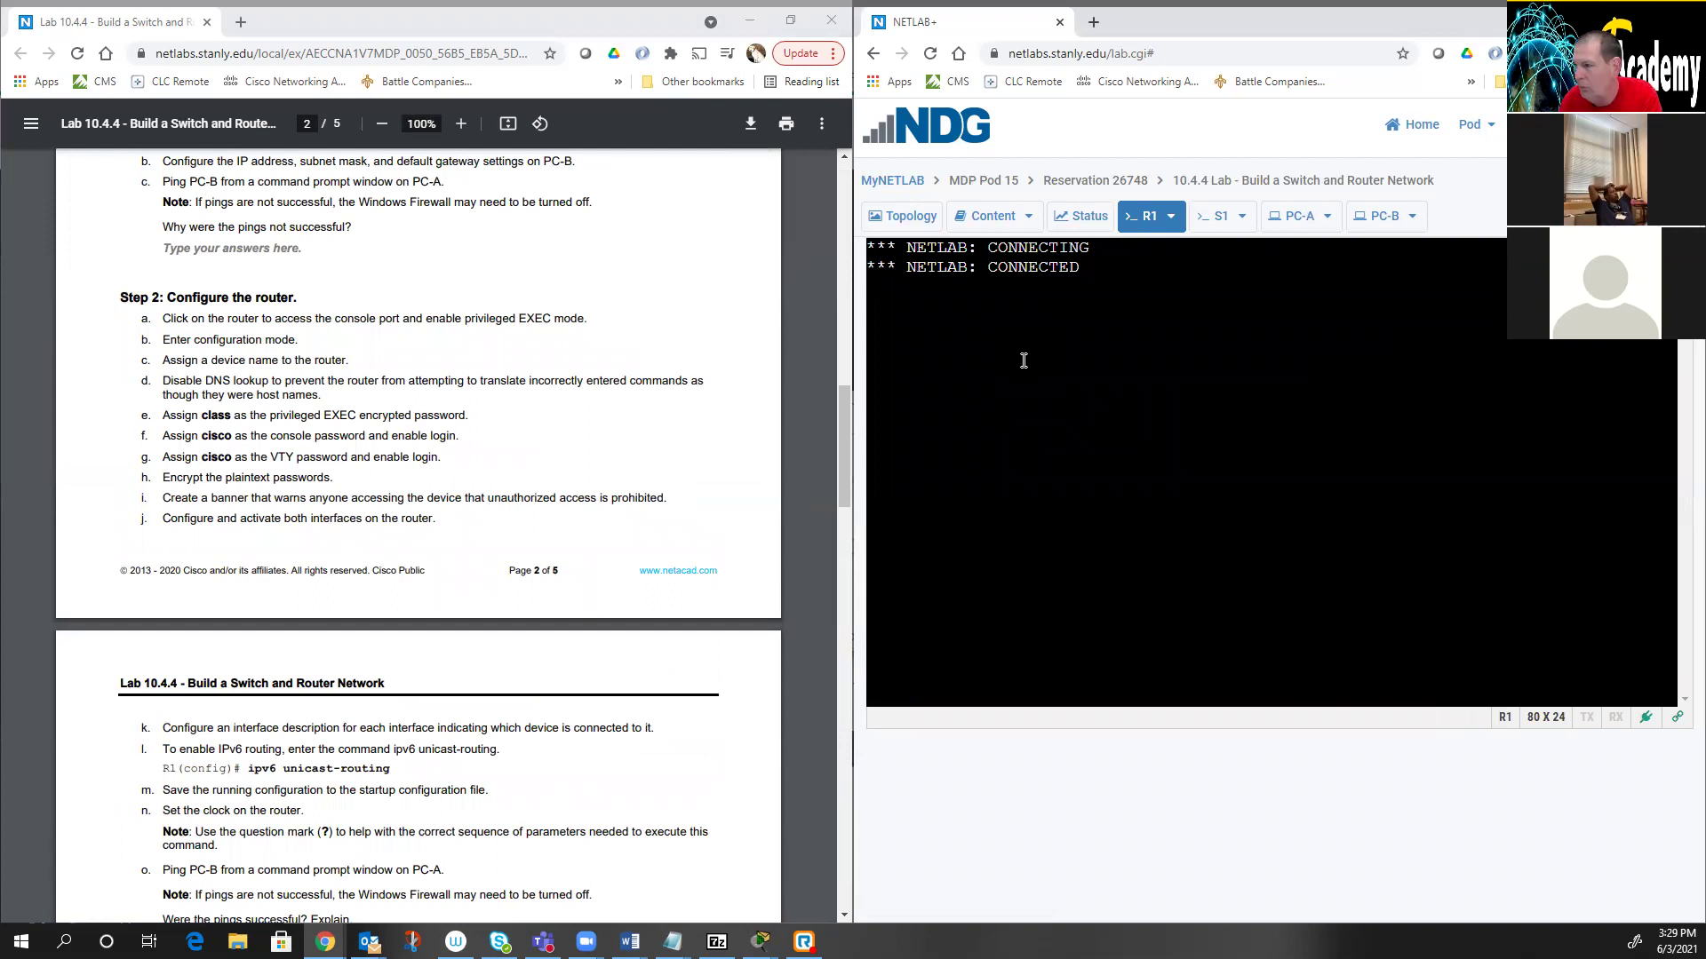
key("Return")
key("Return")
key("Return")
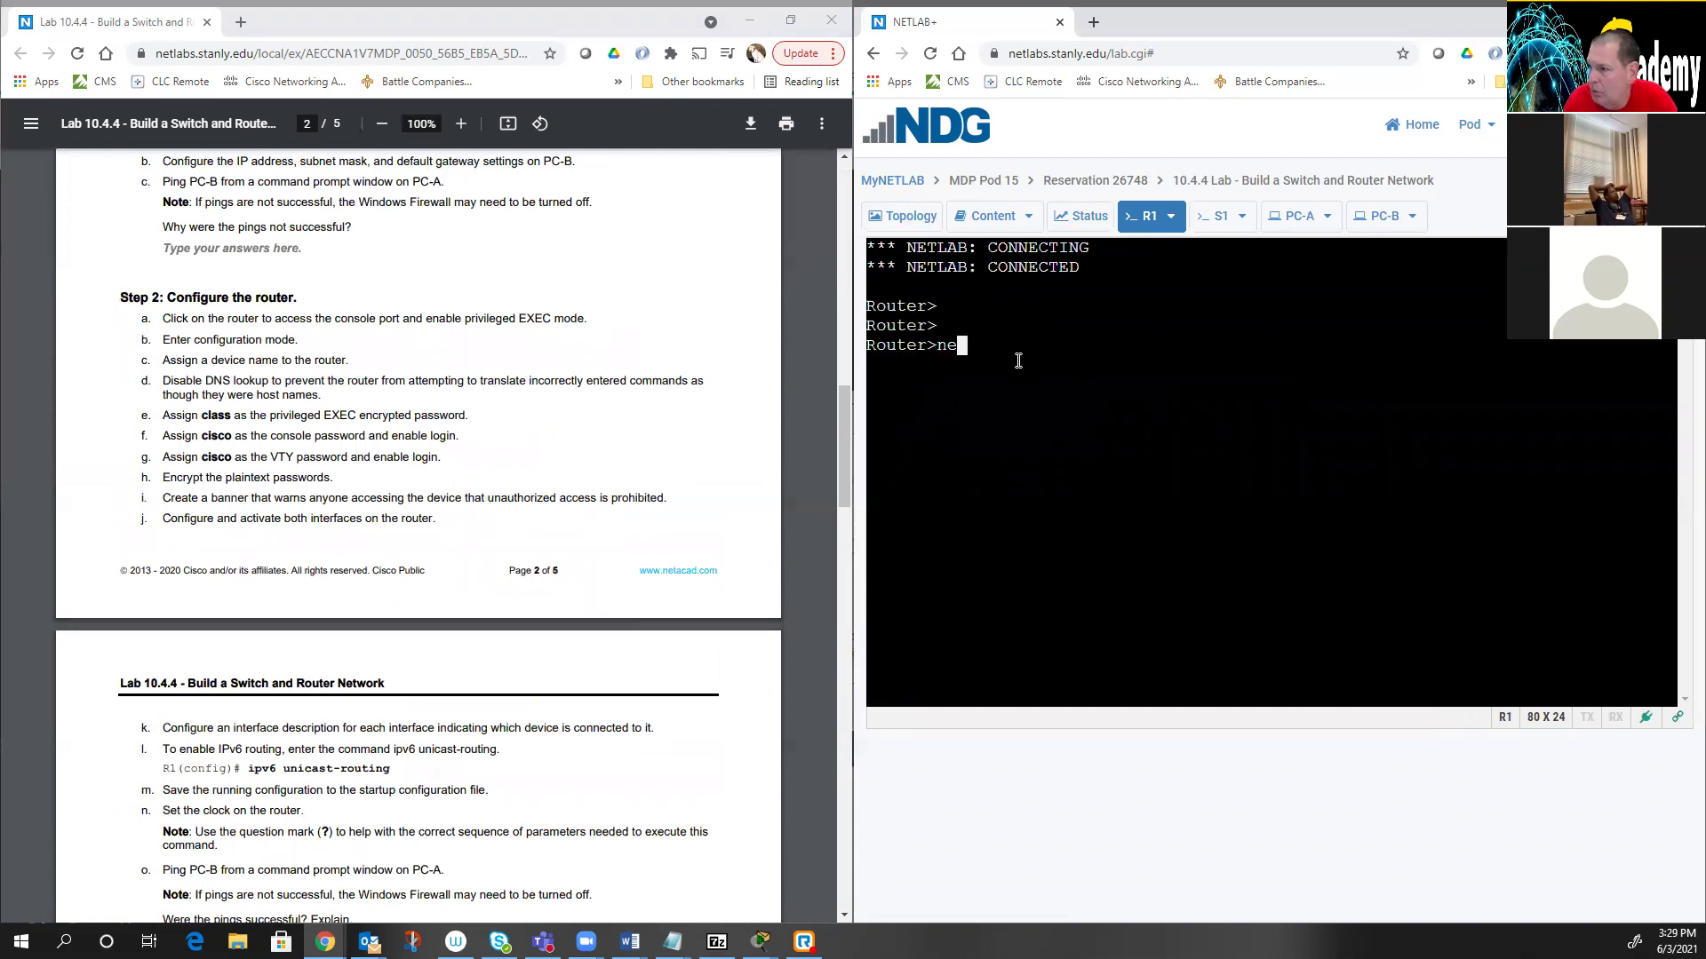
type("enable")
key("Return")
type("config t")
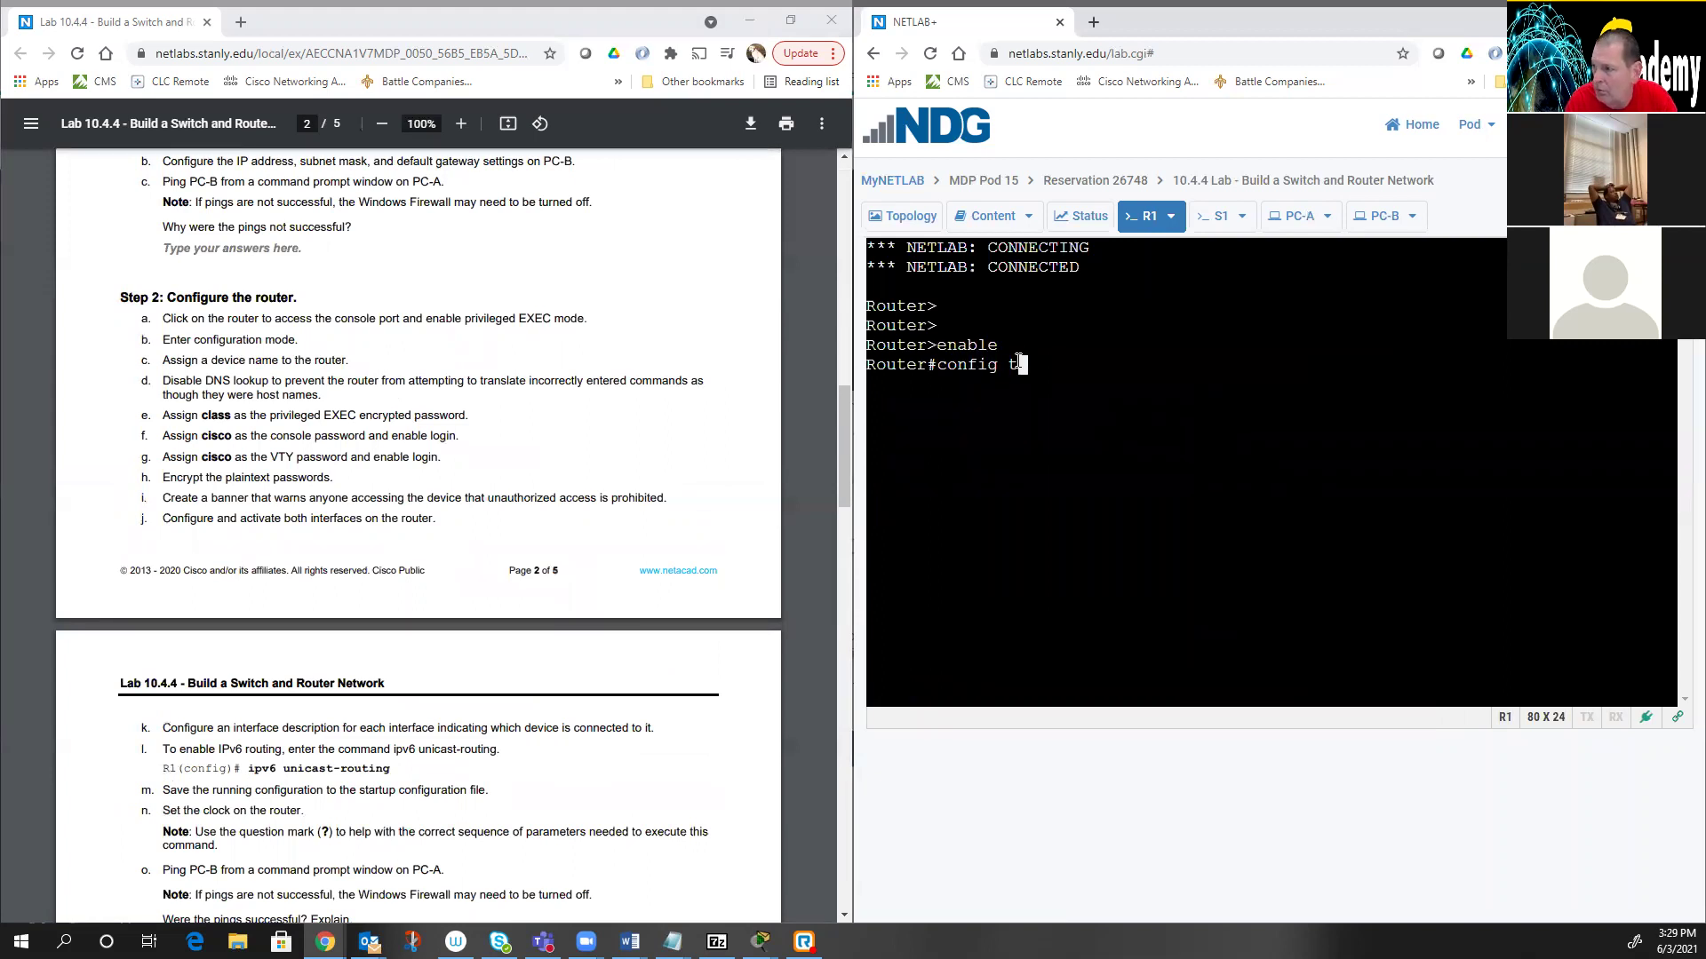
key("Return")
Disable DNS lookup with no ip domain lookup, correcting the rejected first attempt
type("no ip")
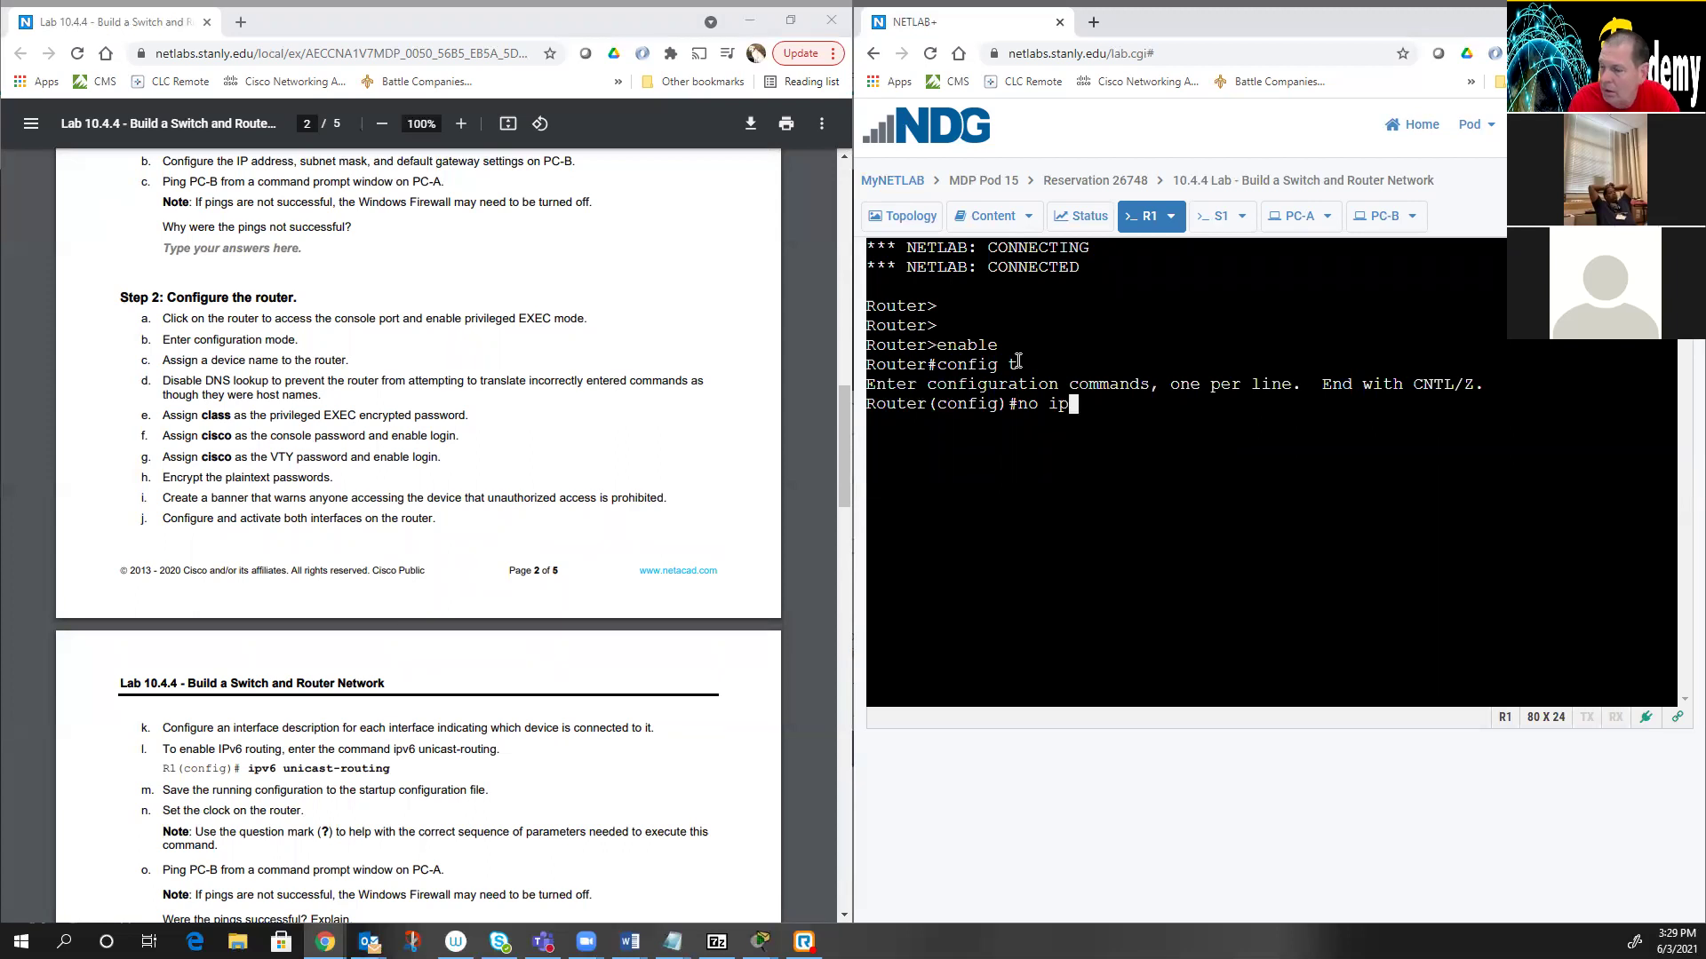
type(" dom")
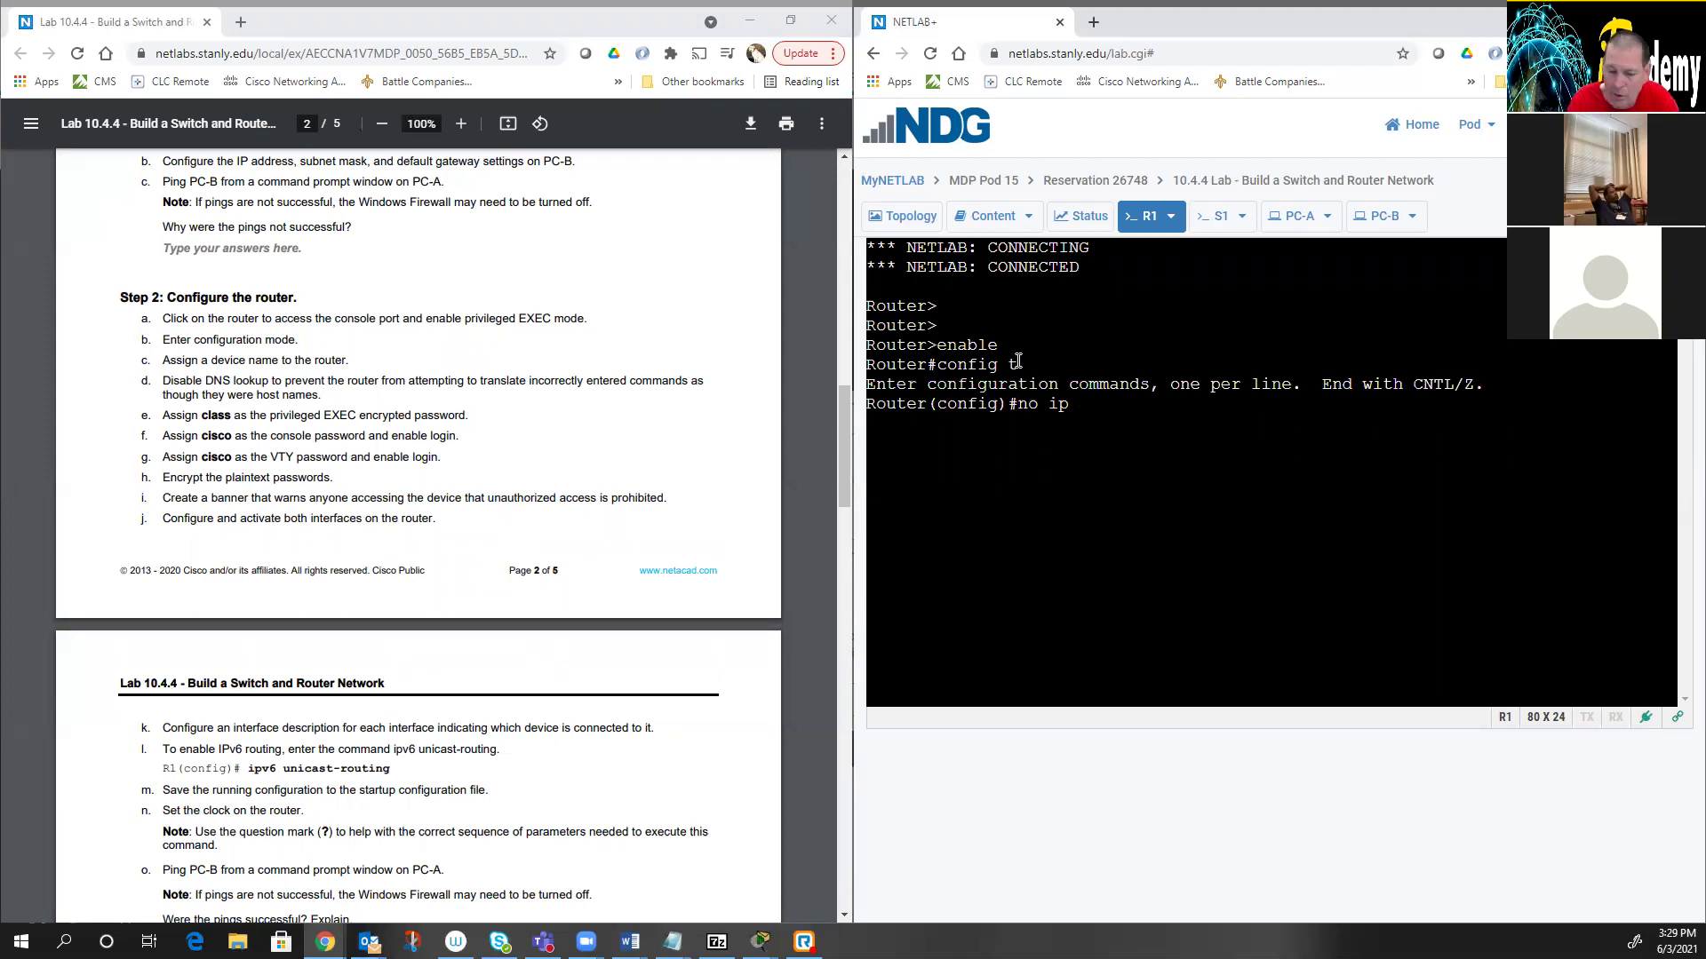
key("Tab")
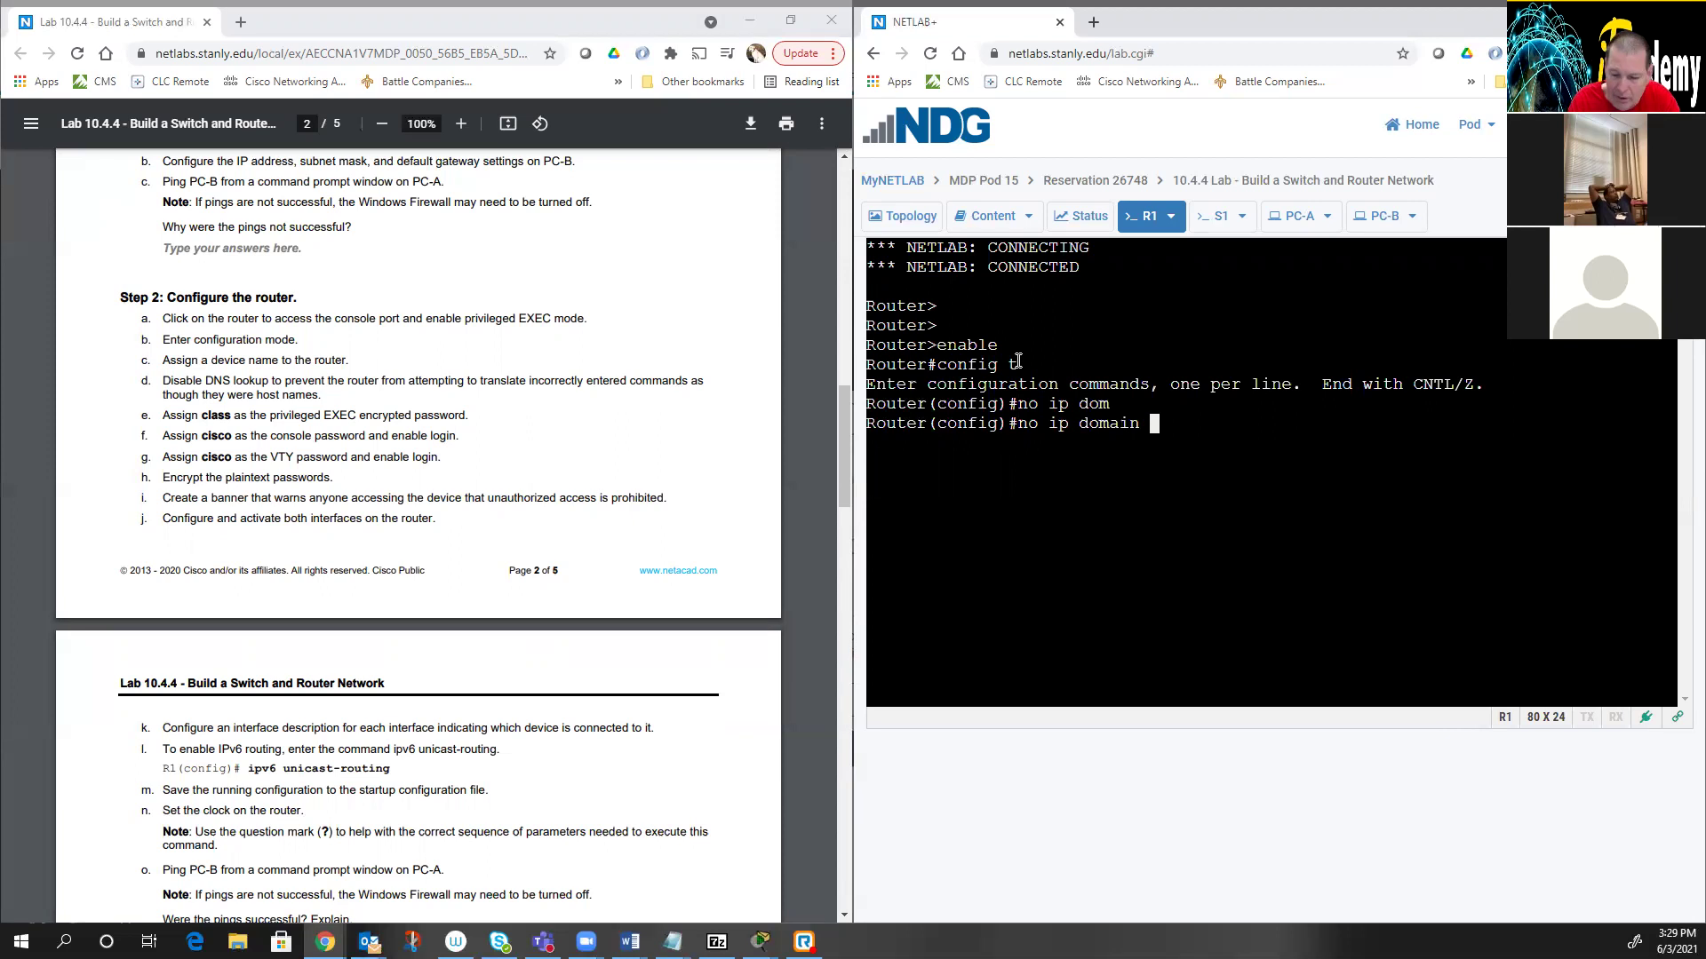
type("0")
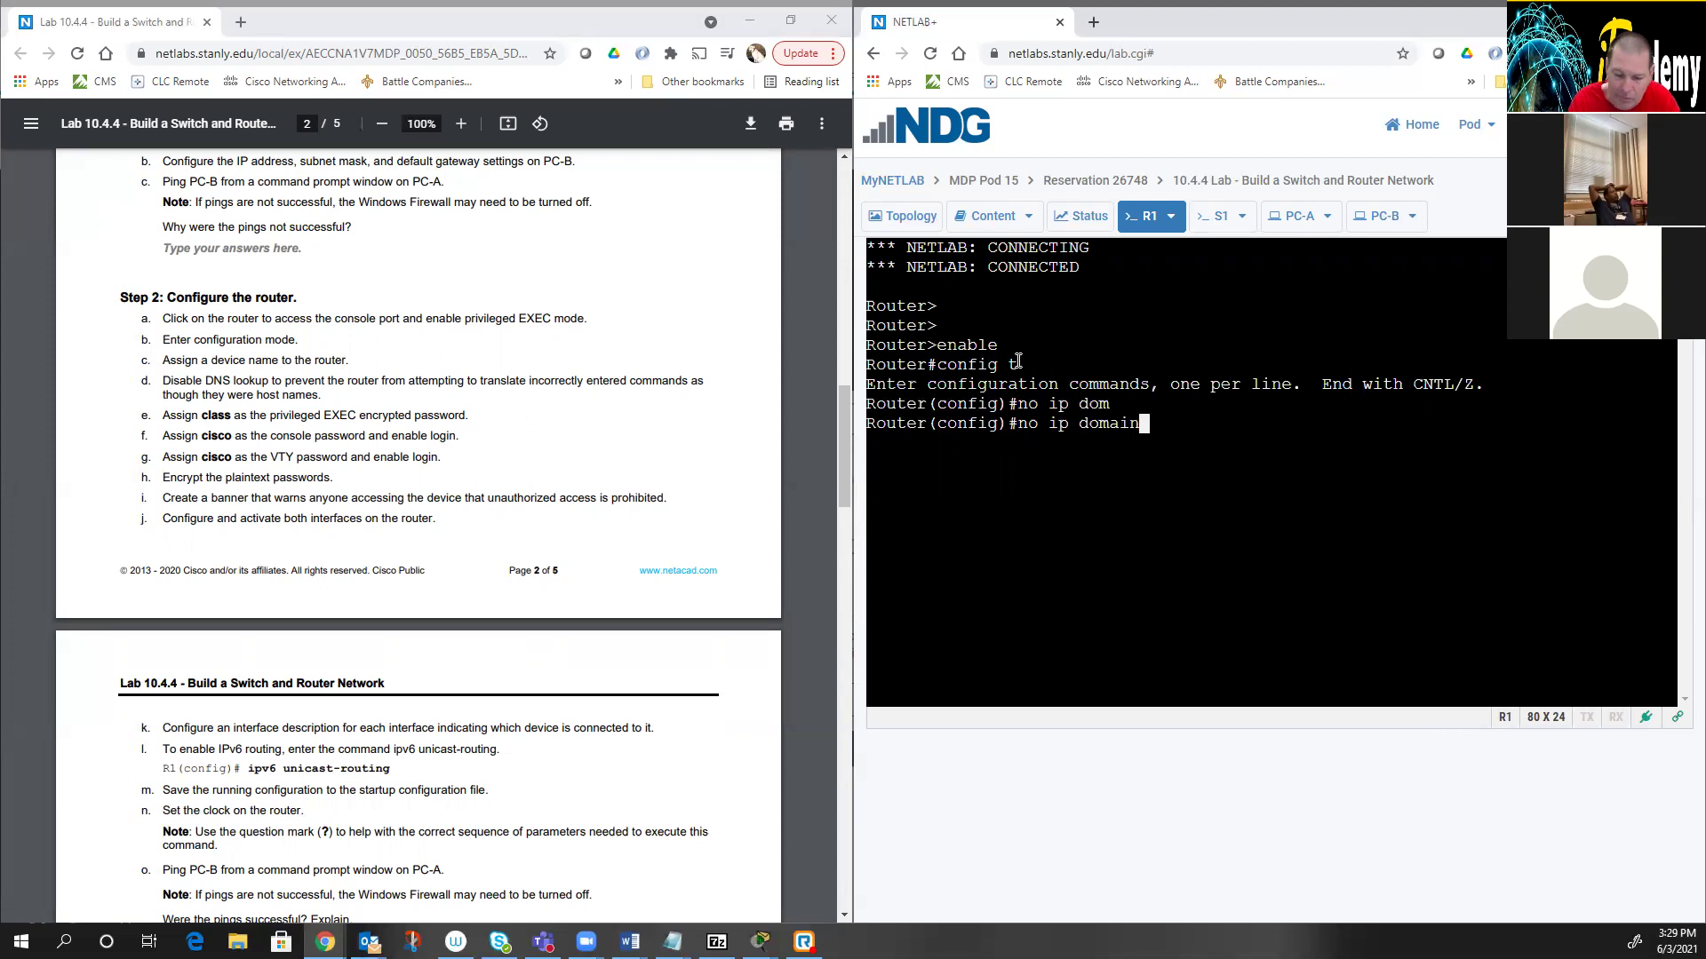
key("BackSpace")
type("-loo")
key("Tab")
type("kup")
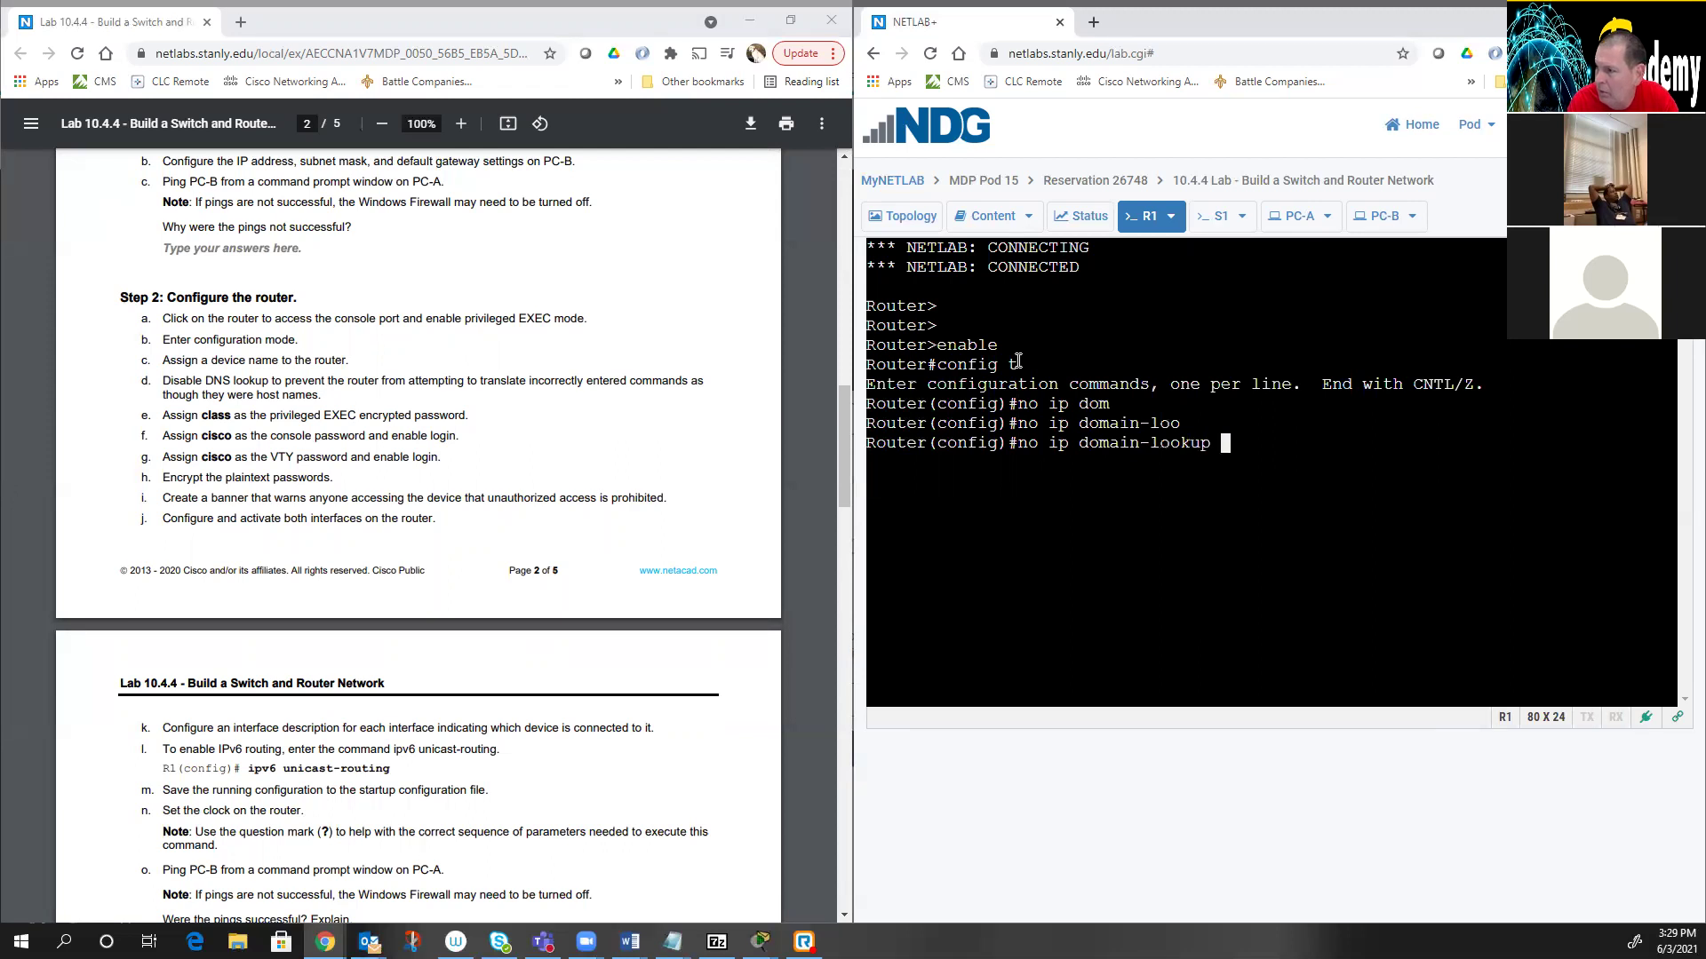
key("Return")
key("Up")
key("BackSpace")
key("BackSpace")
key("BackSpace")
key("BackSpace")
key("BackSpace")
key("BackSpace")
key("BackSpace")
type("?")
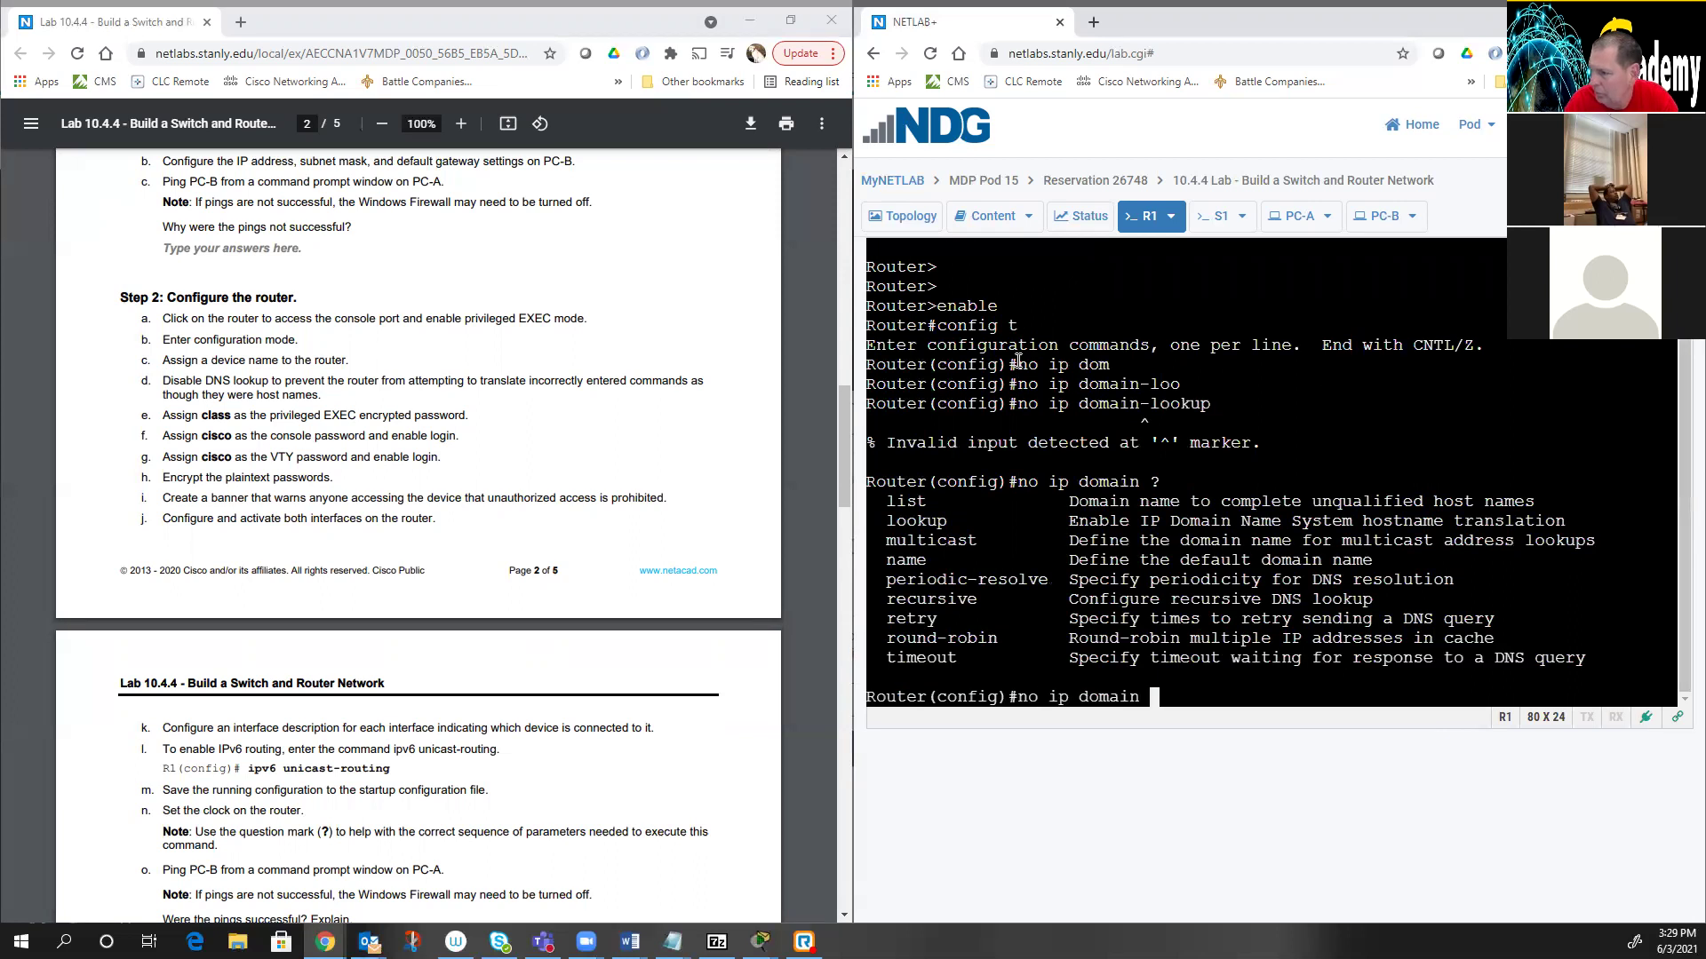
type(" lo")
key("Tab")
key("Return")
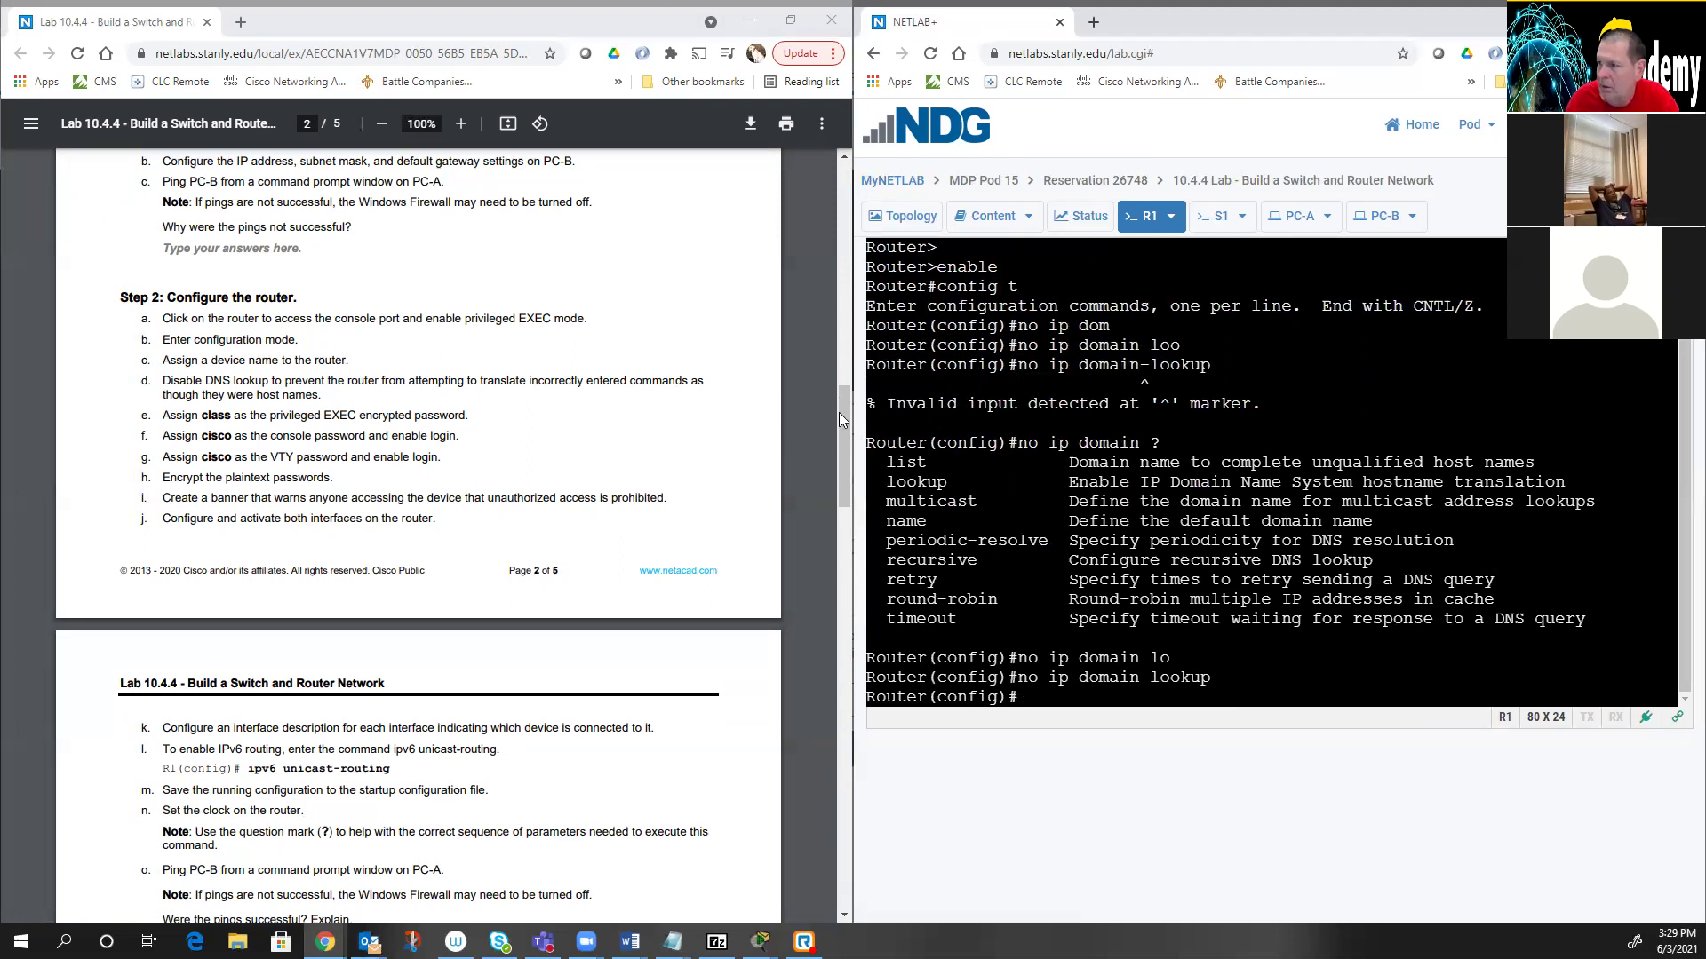
Set the router hostname to R
left_click_drag(841, 442, 842, 163)
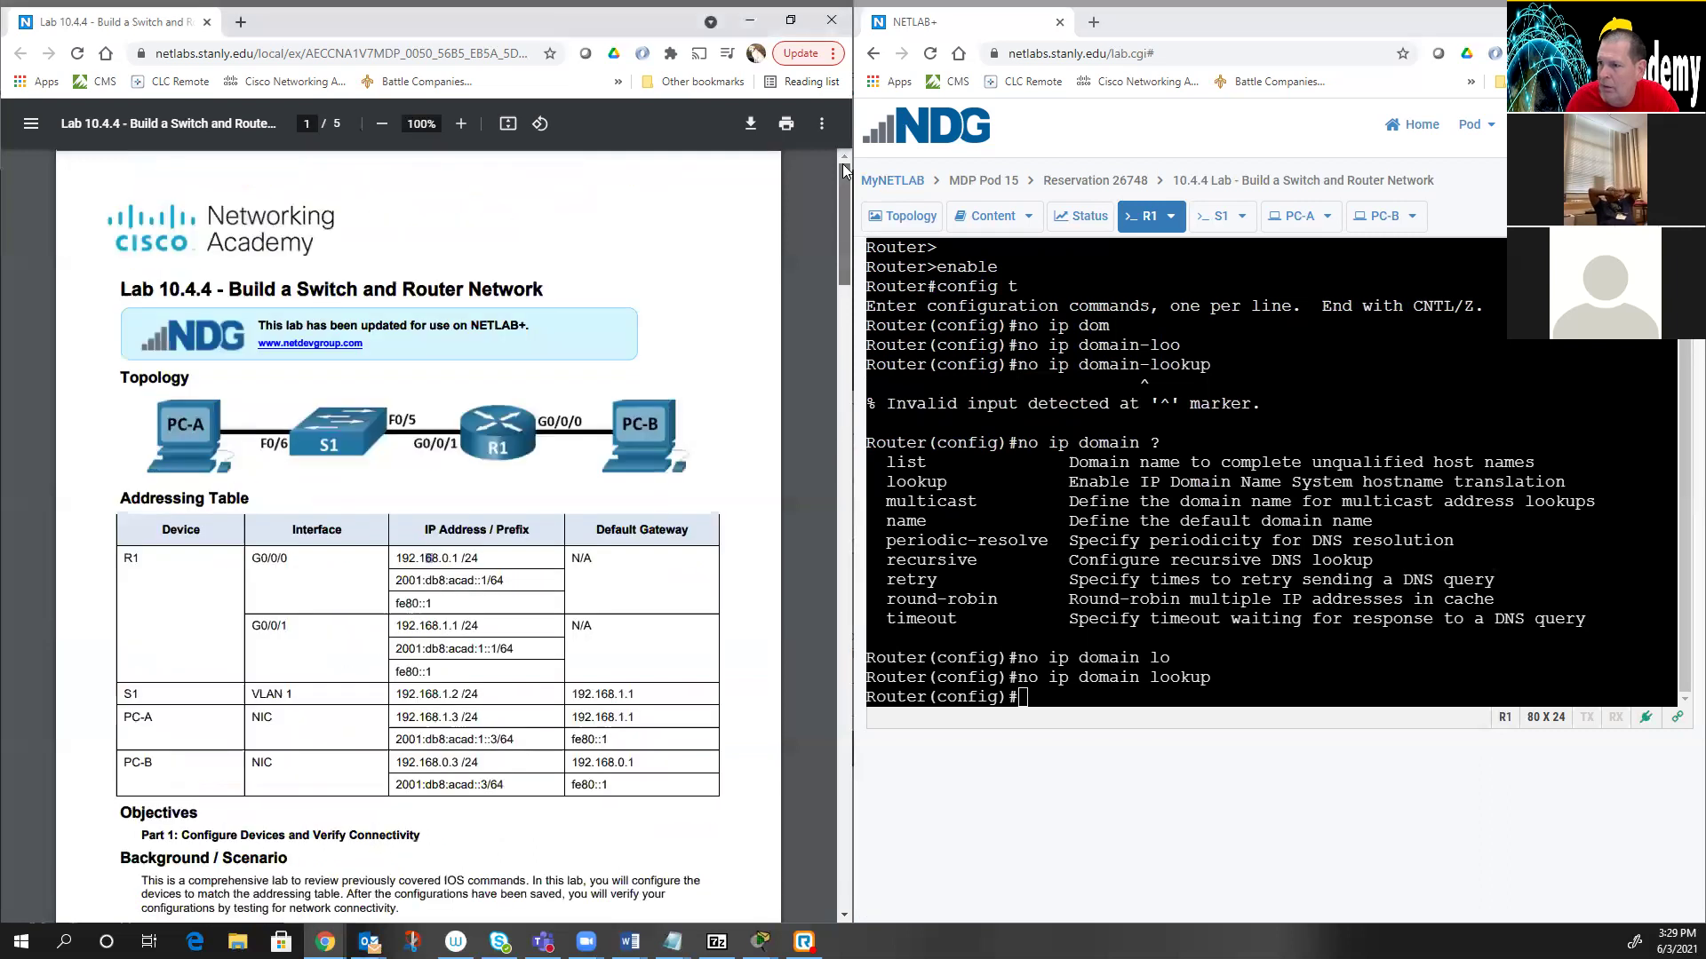
scroll(807, 380, "down", 15)
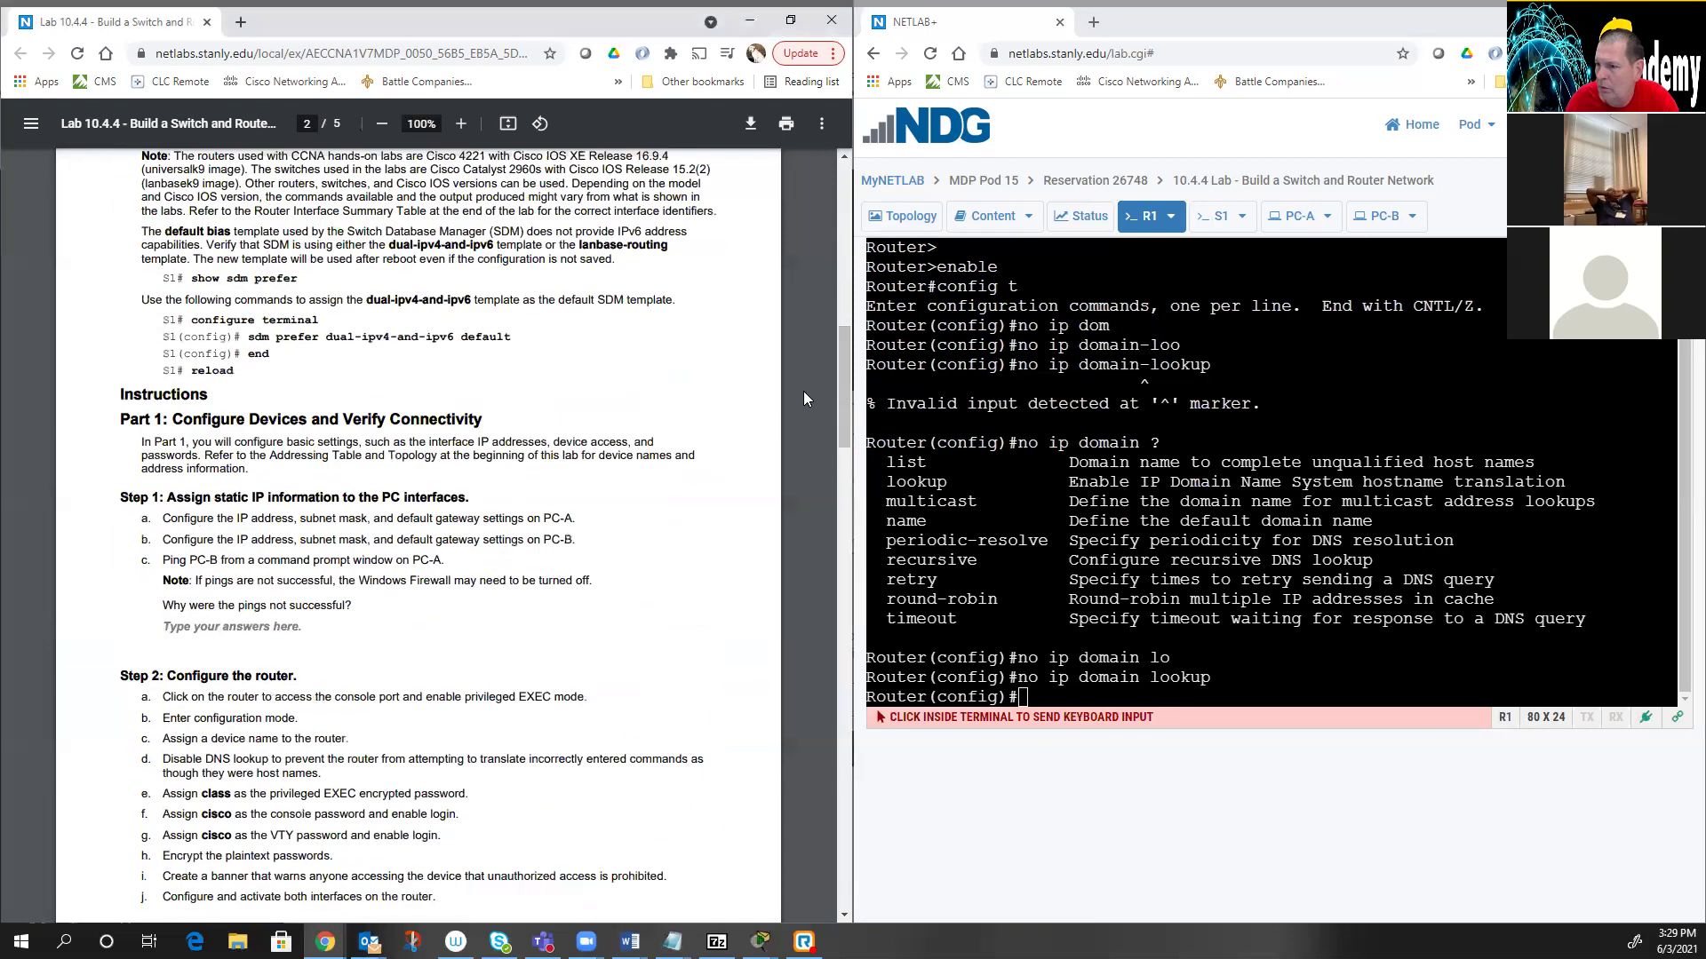
left_click(1027, 662)
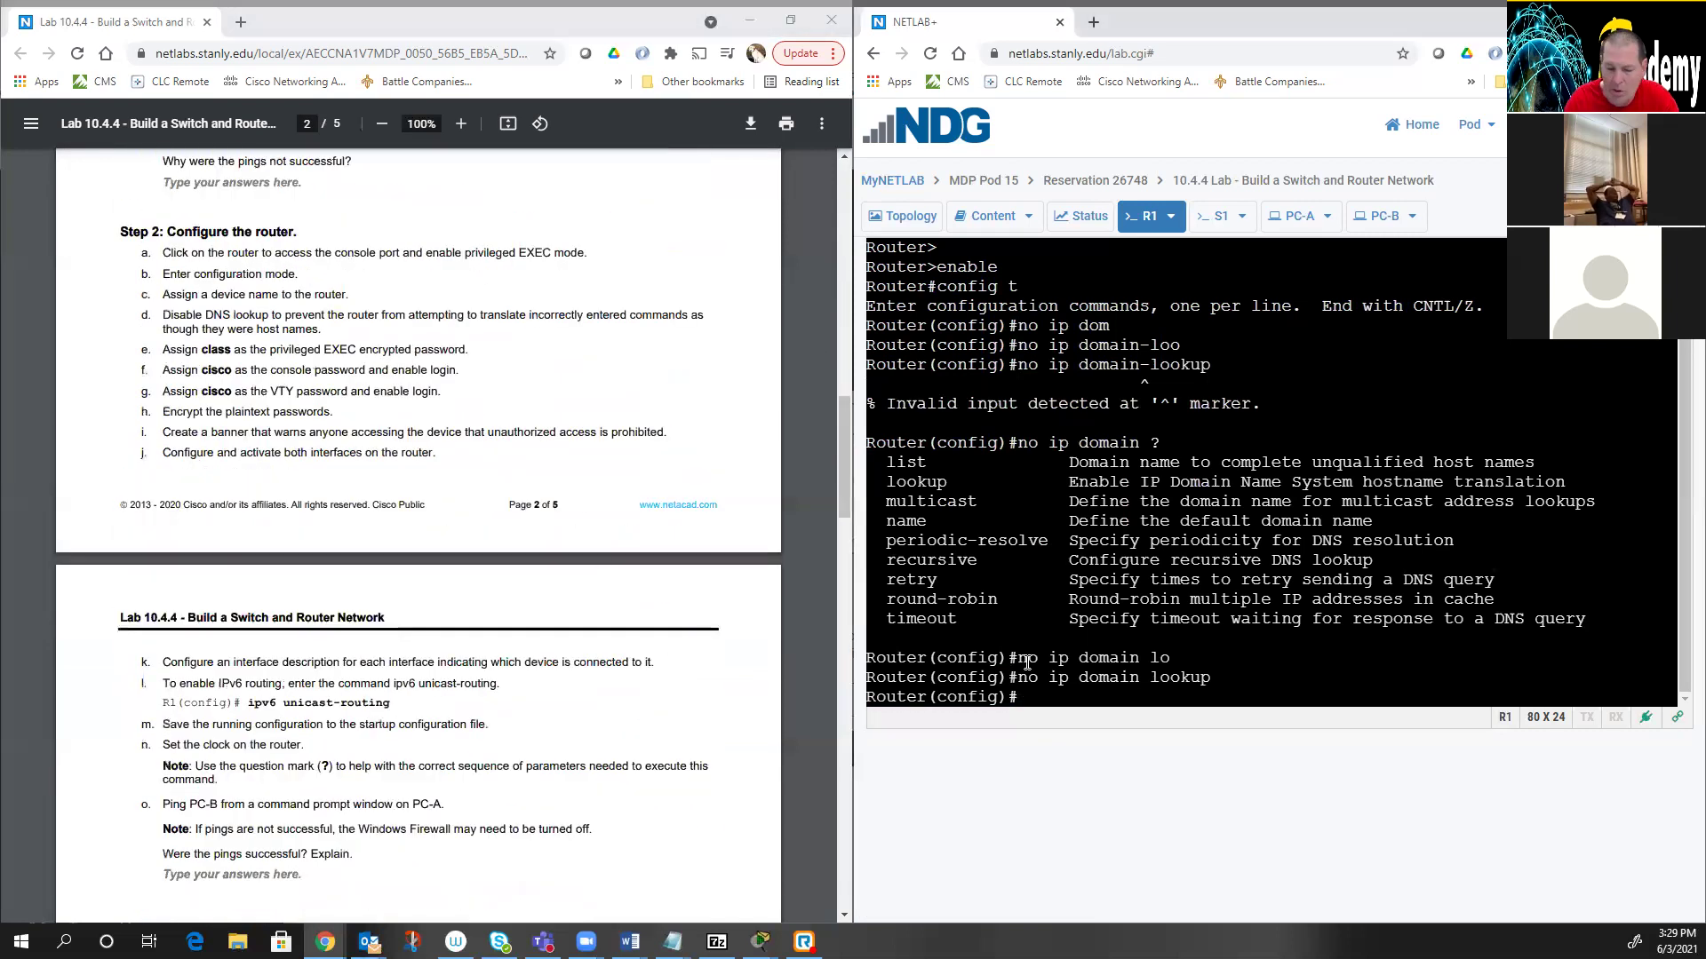
type("hostname R")
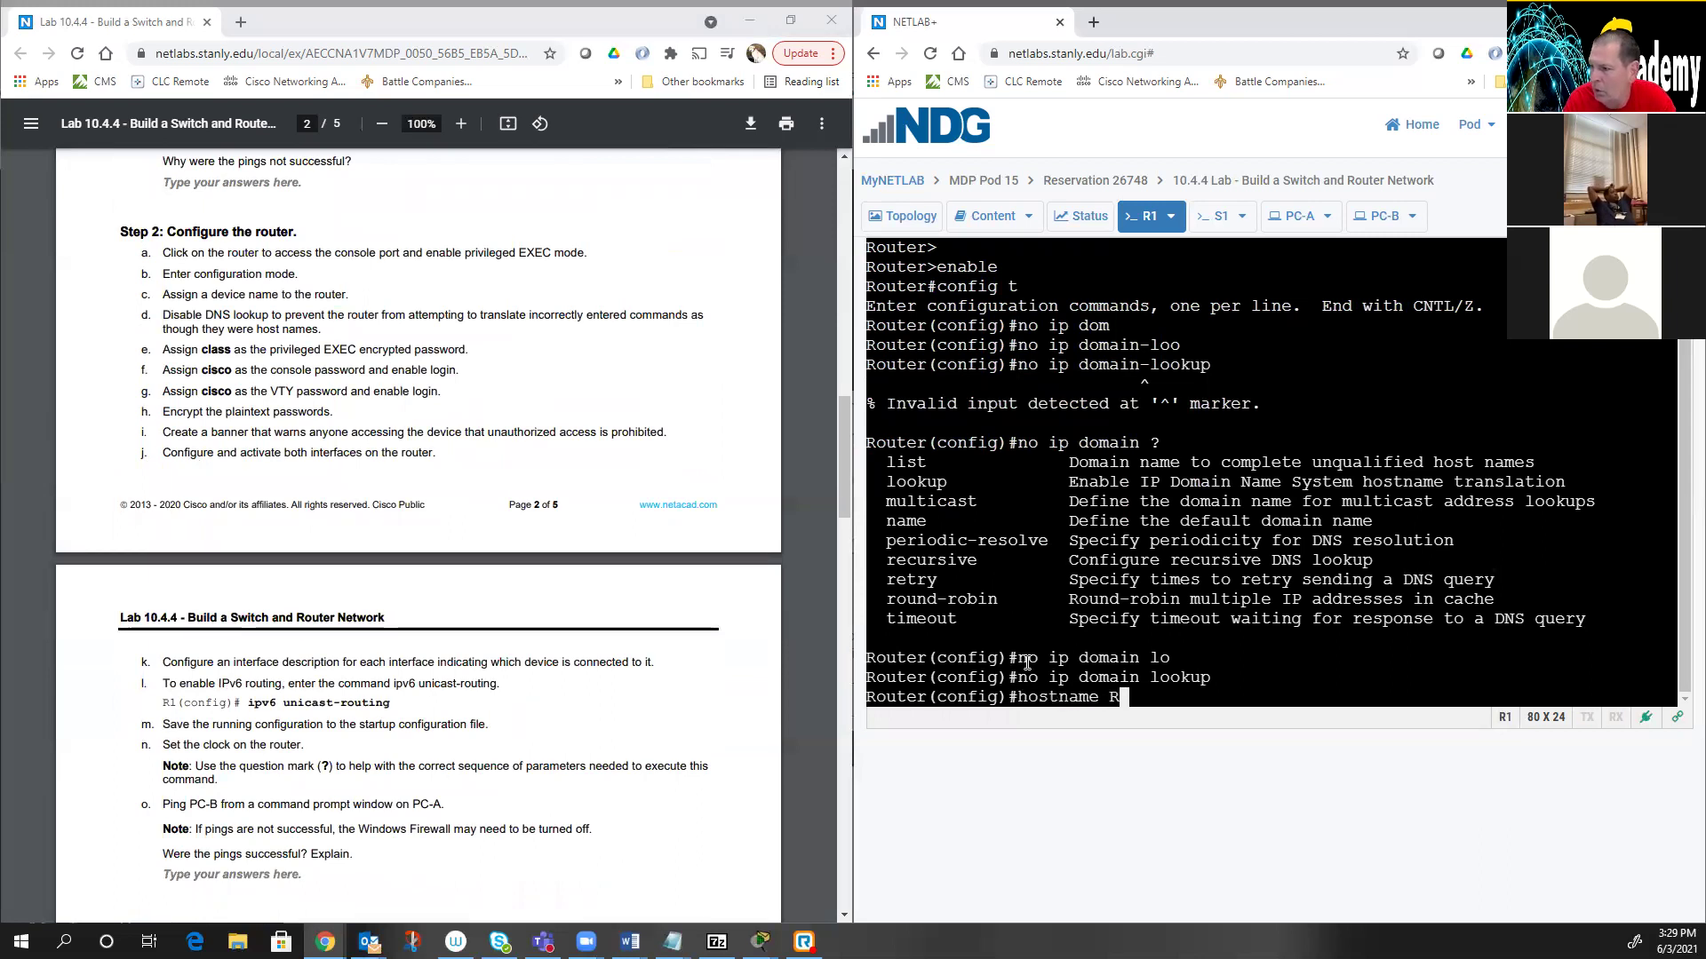
key("Return")
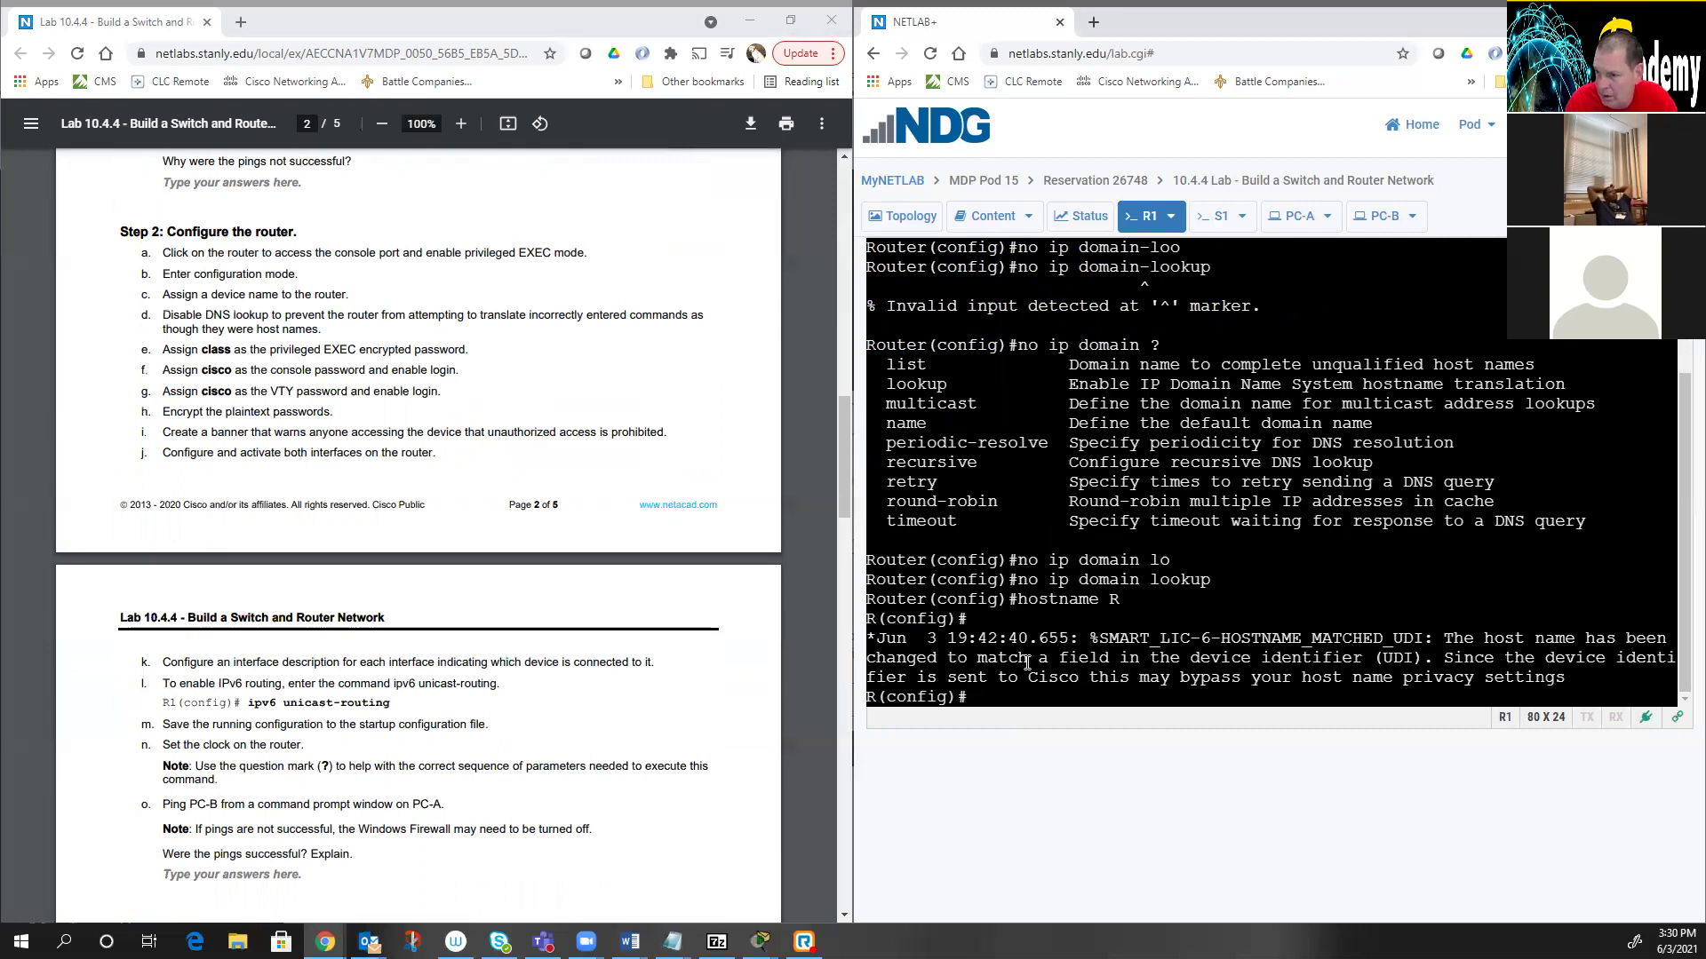
type("enable scret")
key("BackSpace")
key("BackSpace")
key("BackSpace")
key("BackSpace")
type("ecret ")
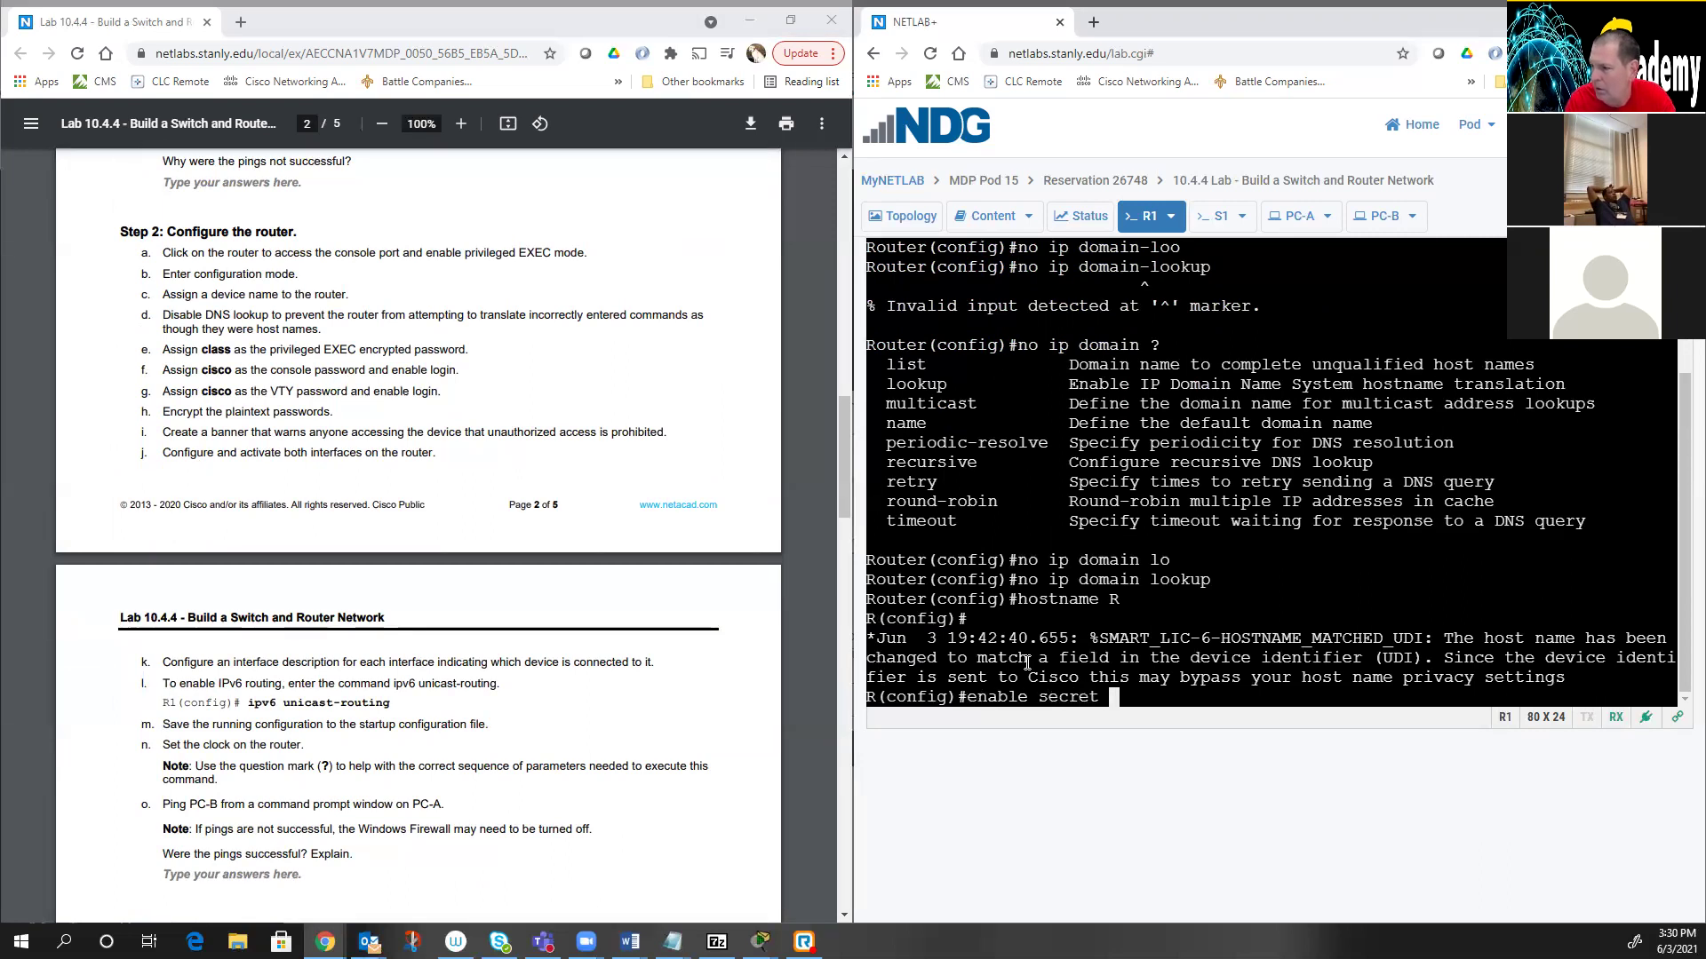
key("Return")
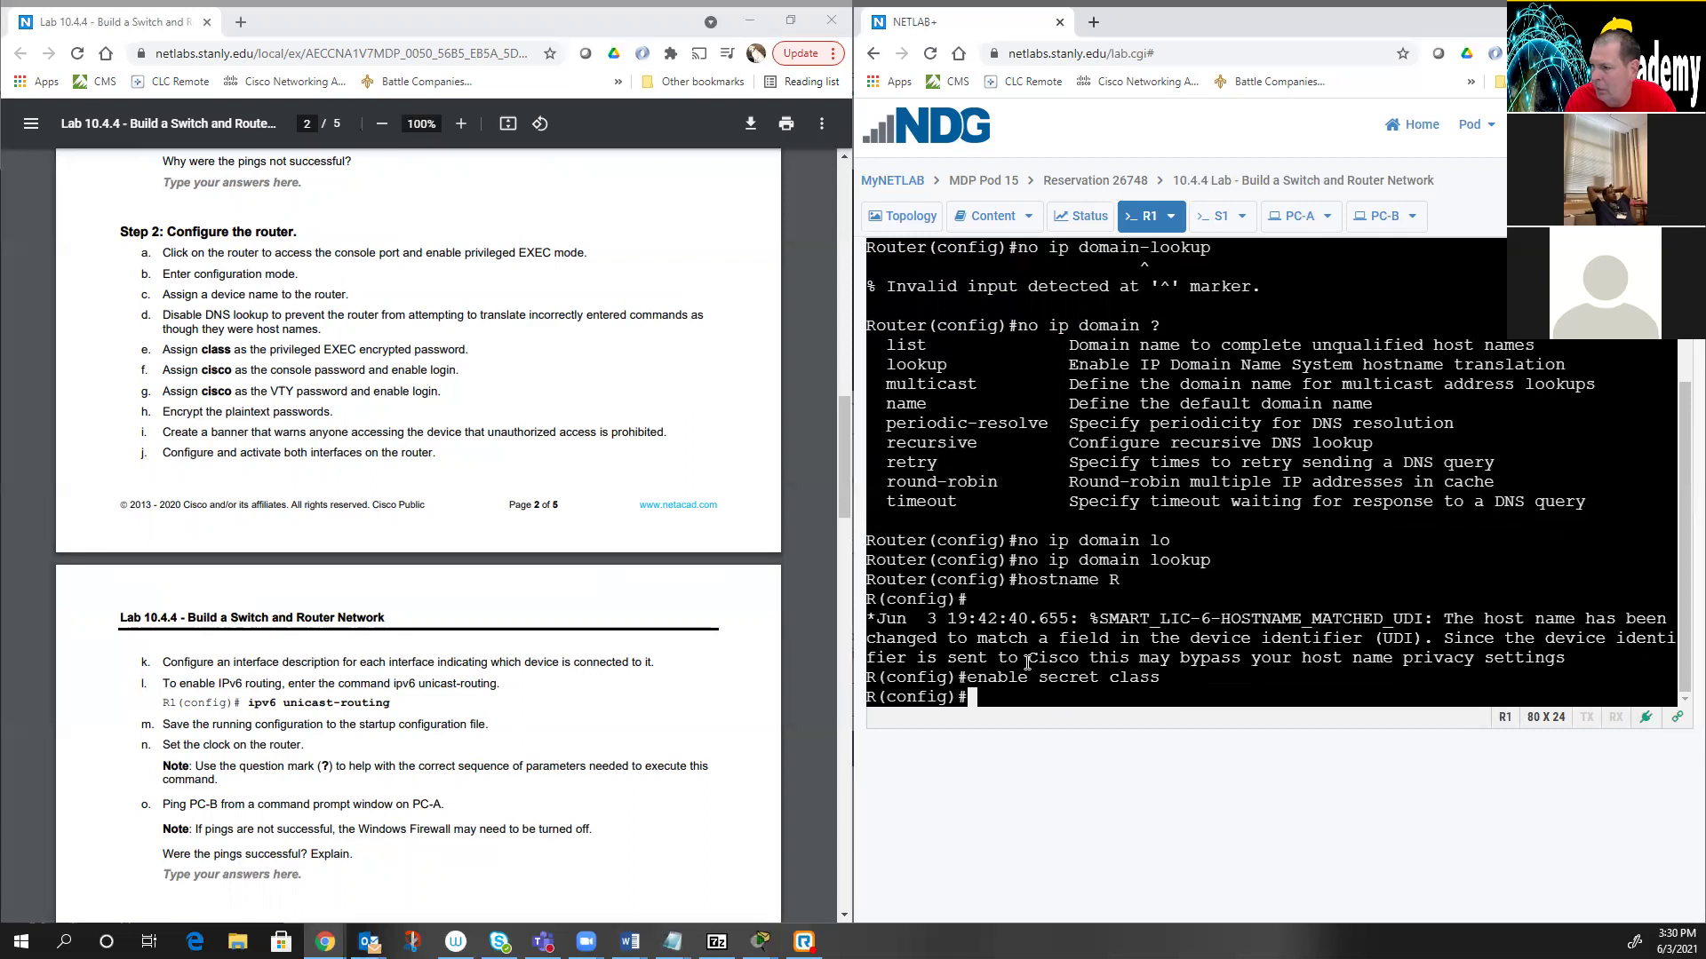
type("line con 0")
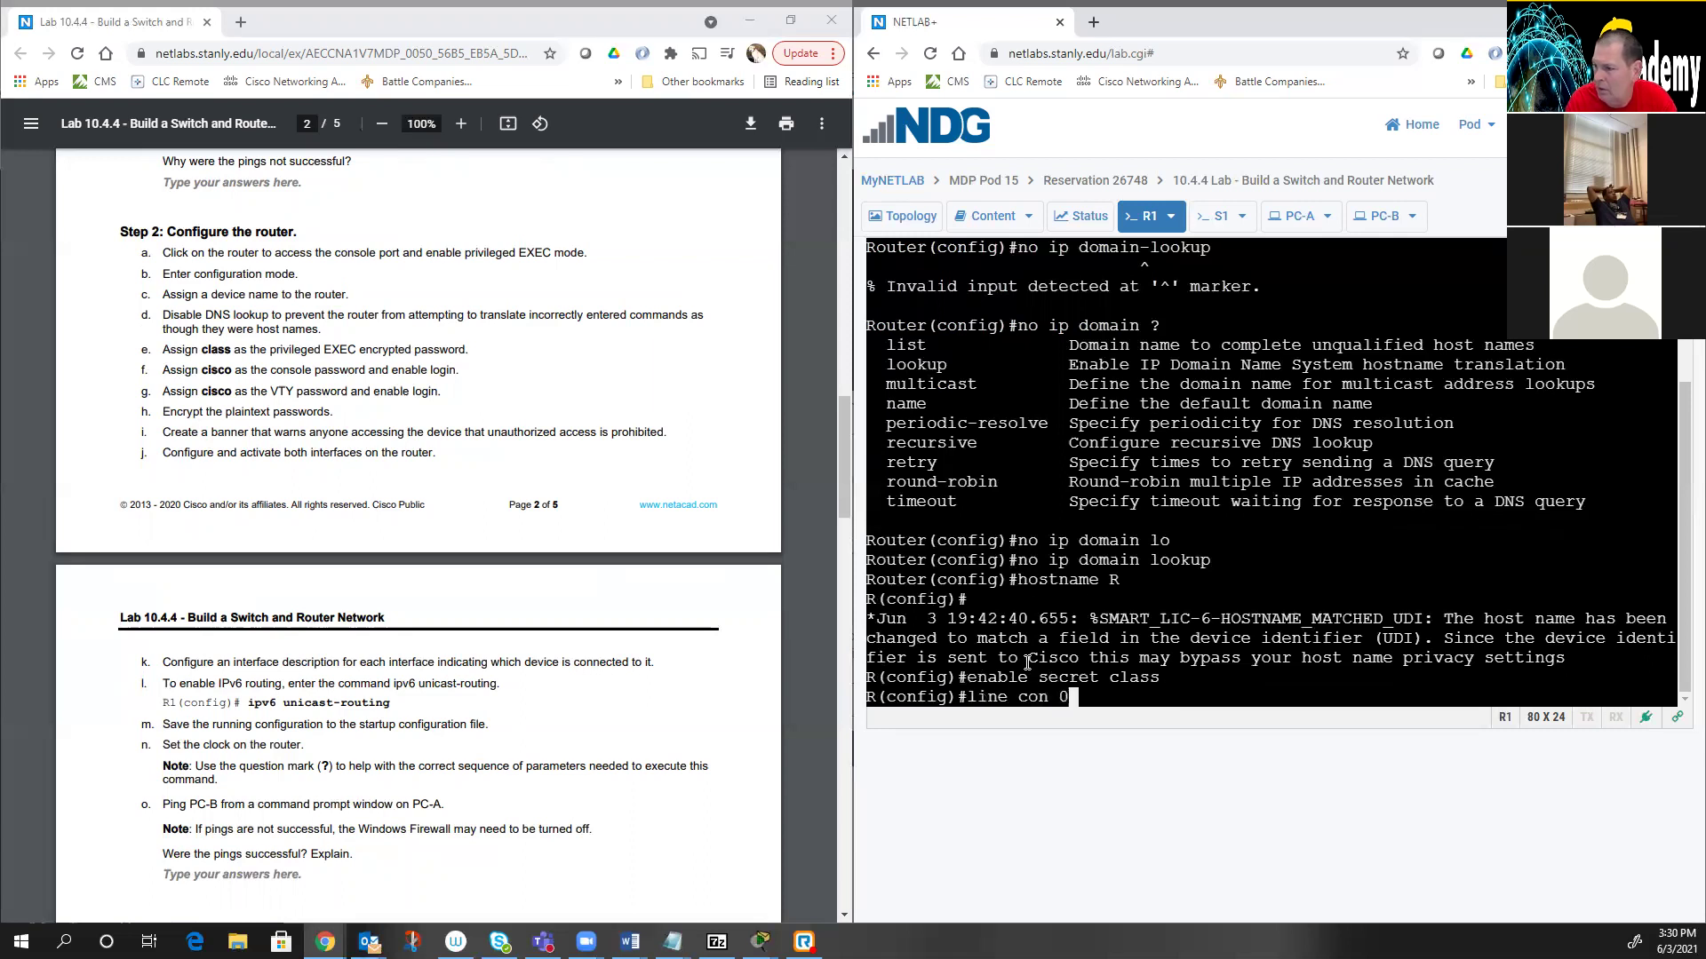
key("Return")
type("log")
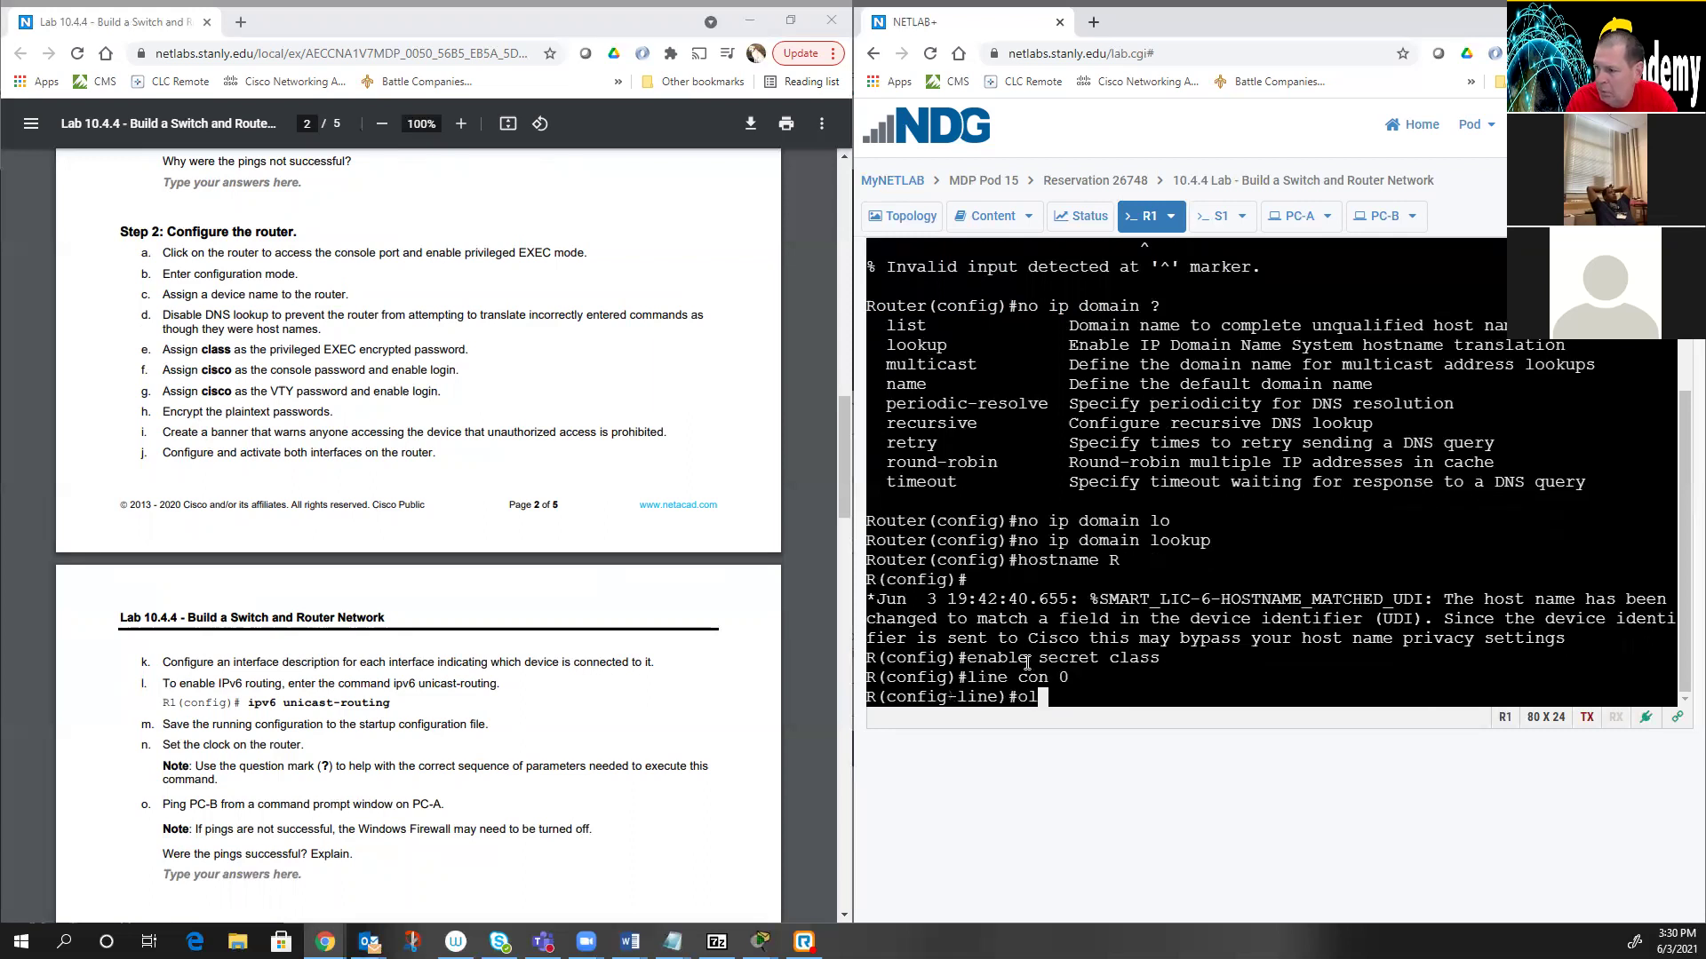
type("g")
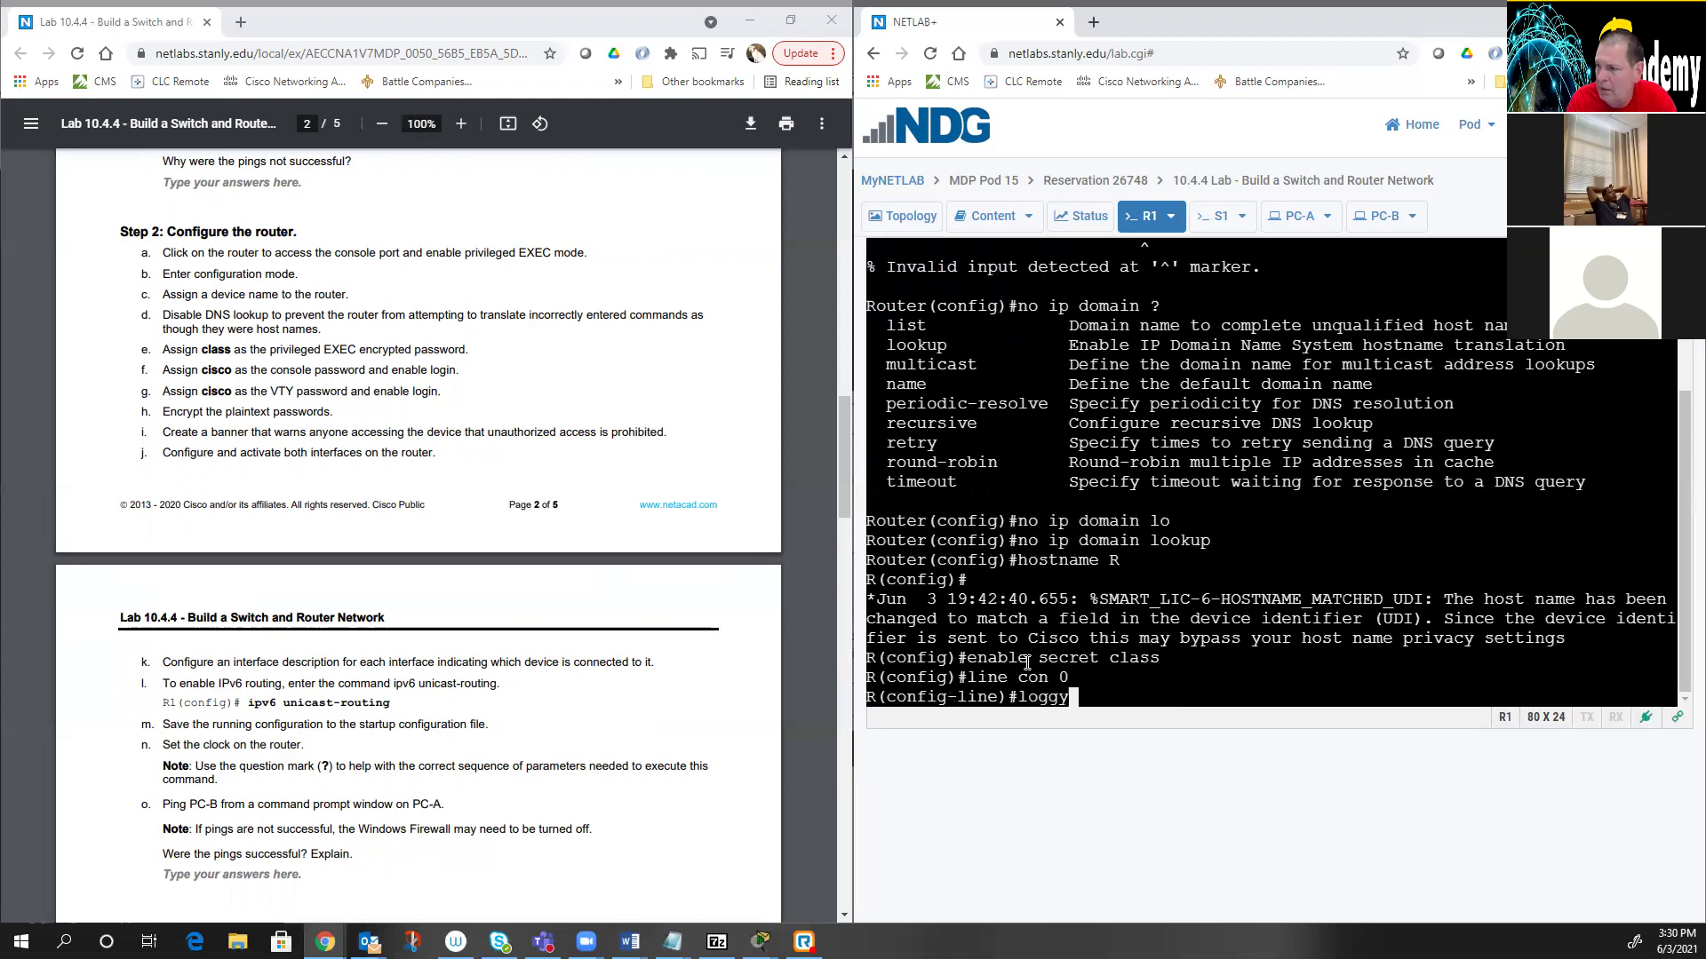
key("Tab")
key("Tab")
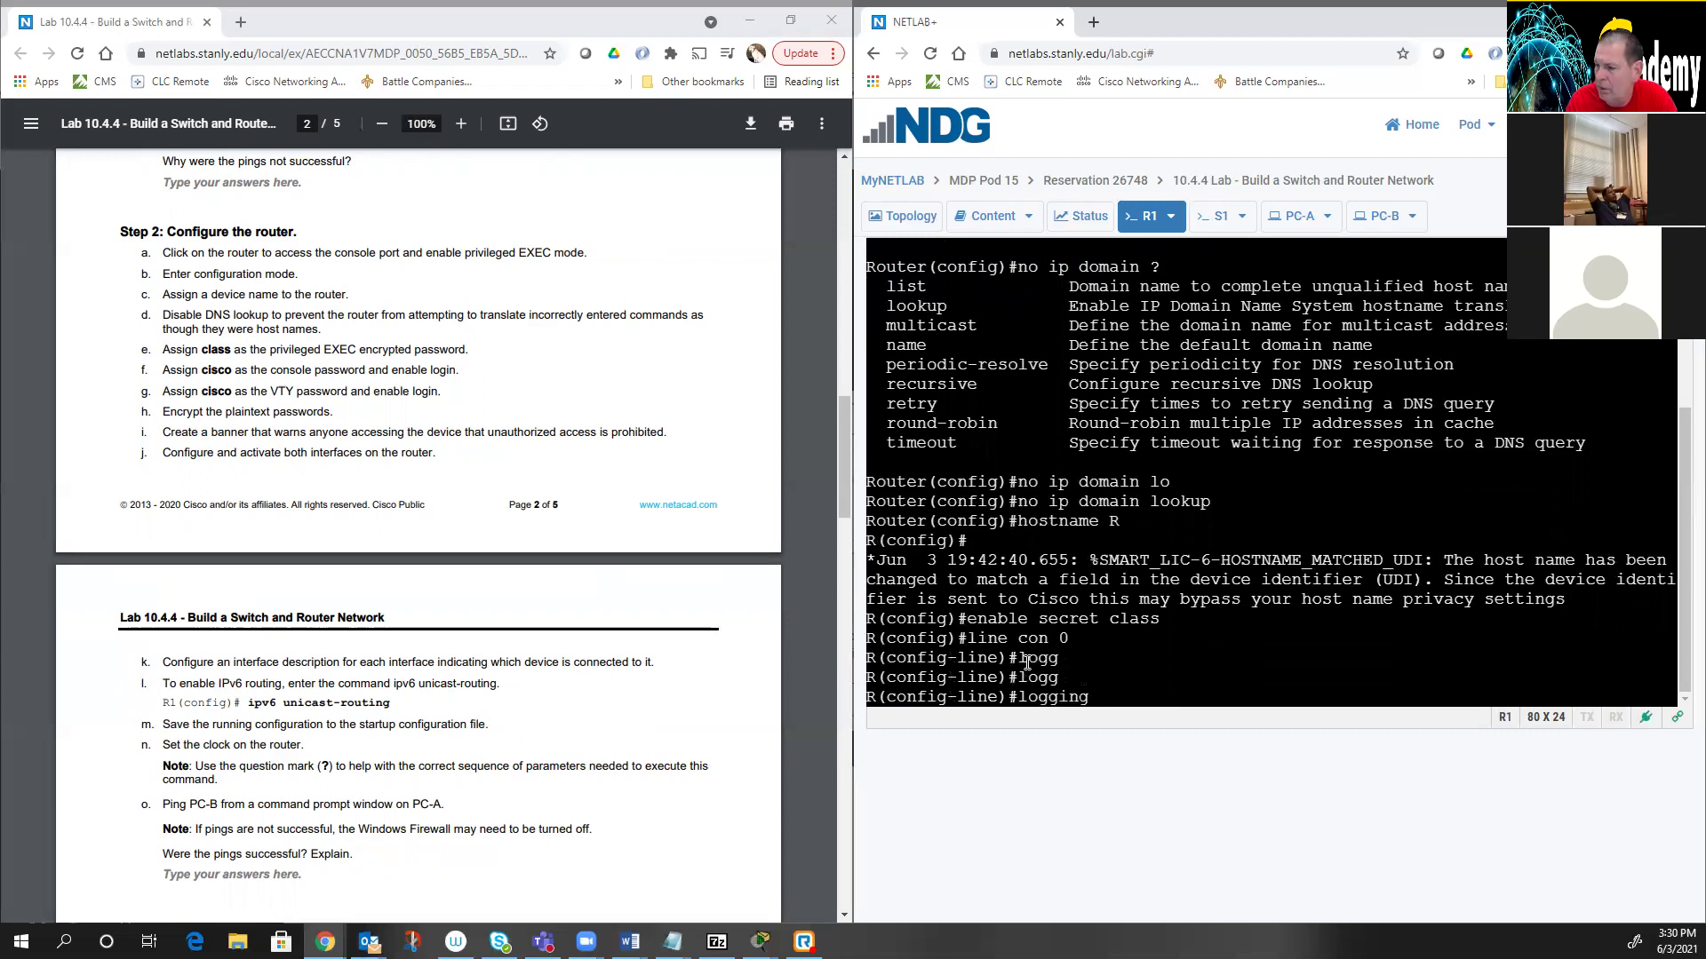
type("sy")
key("Tab")
key("Return")
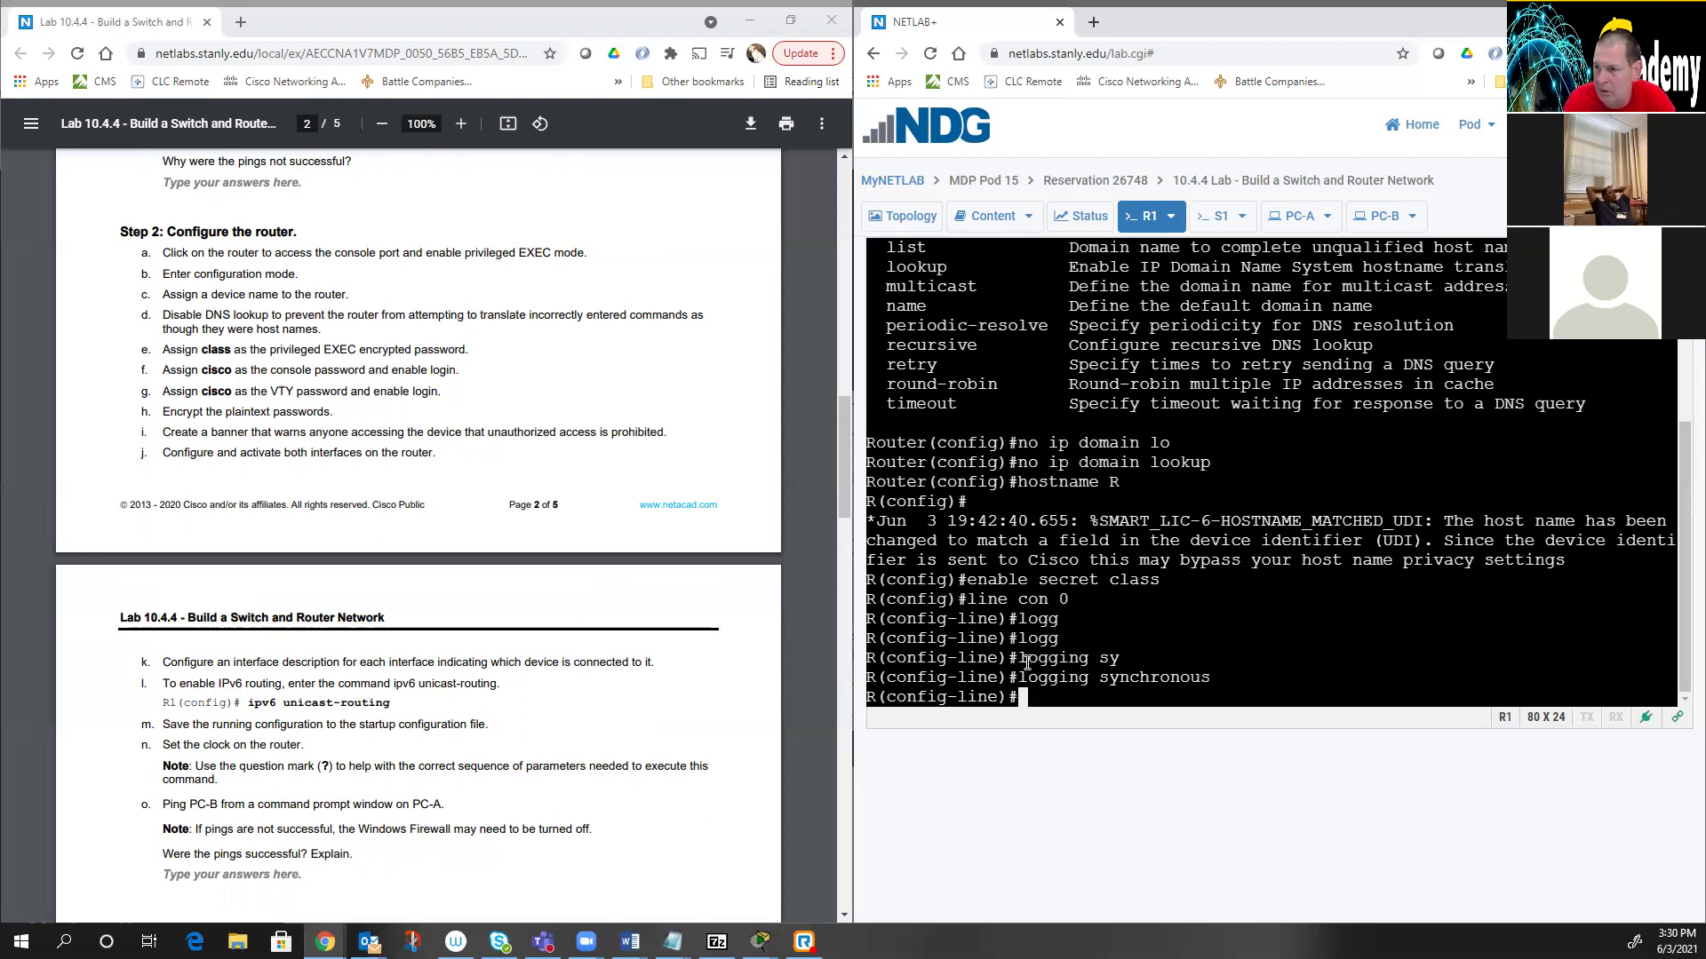
type("password")
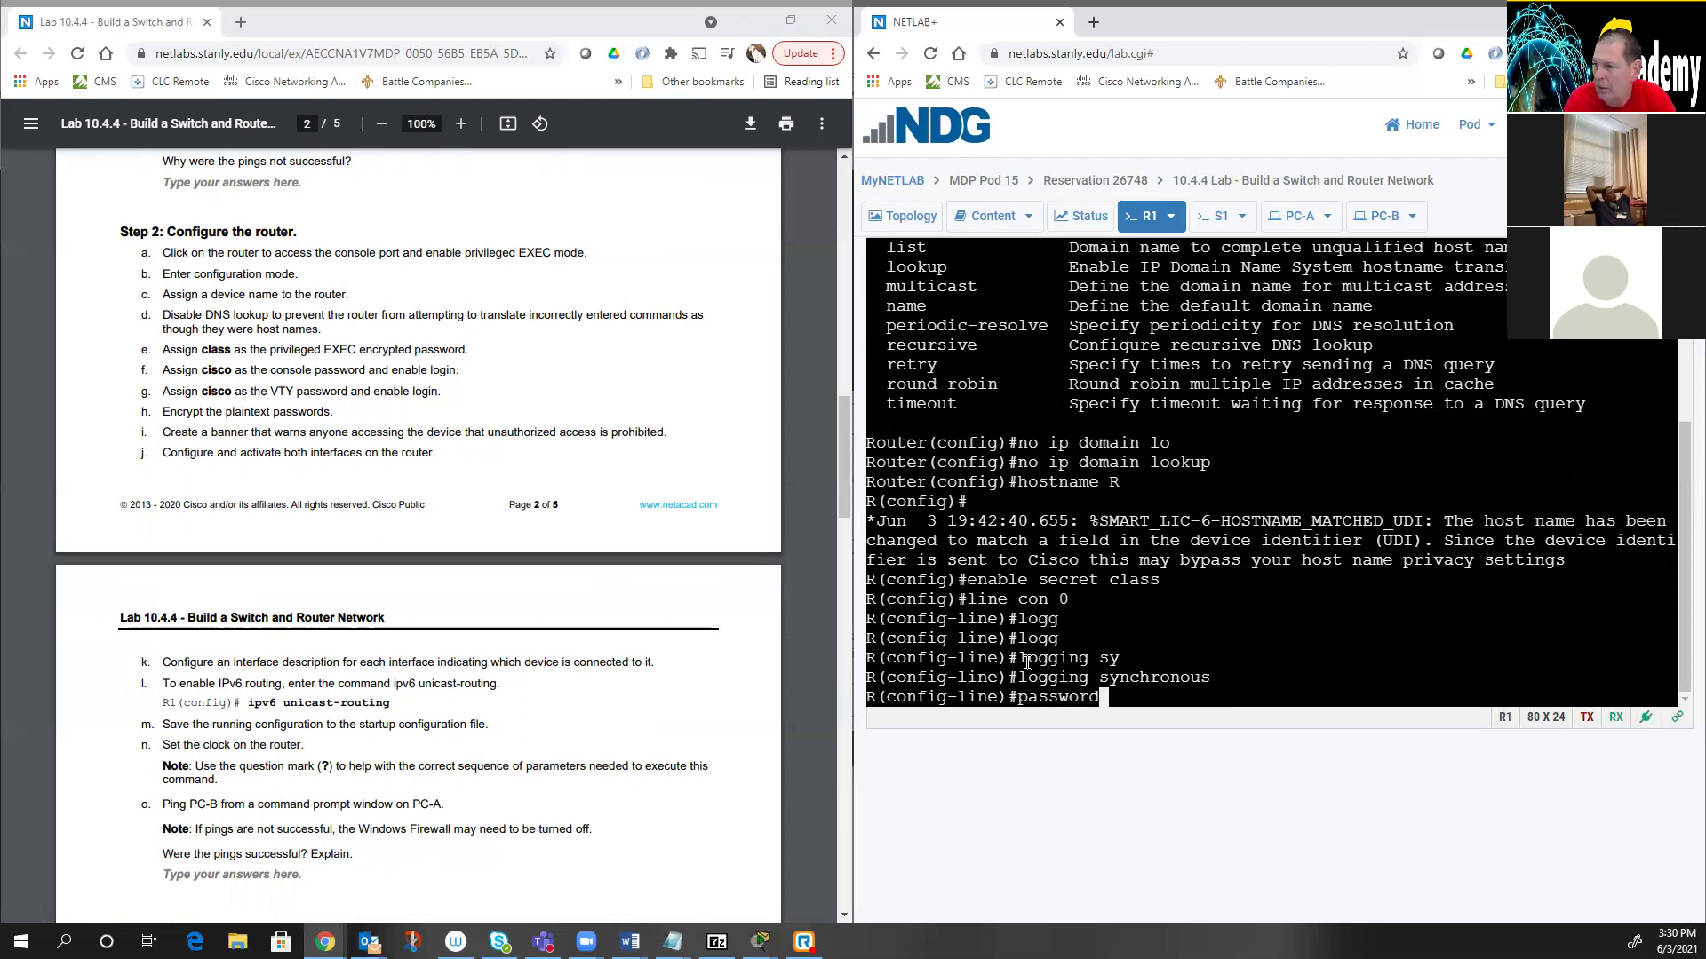
key("Return")
type("login")
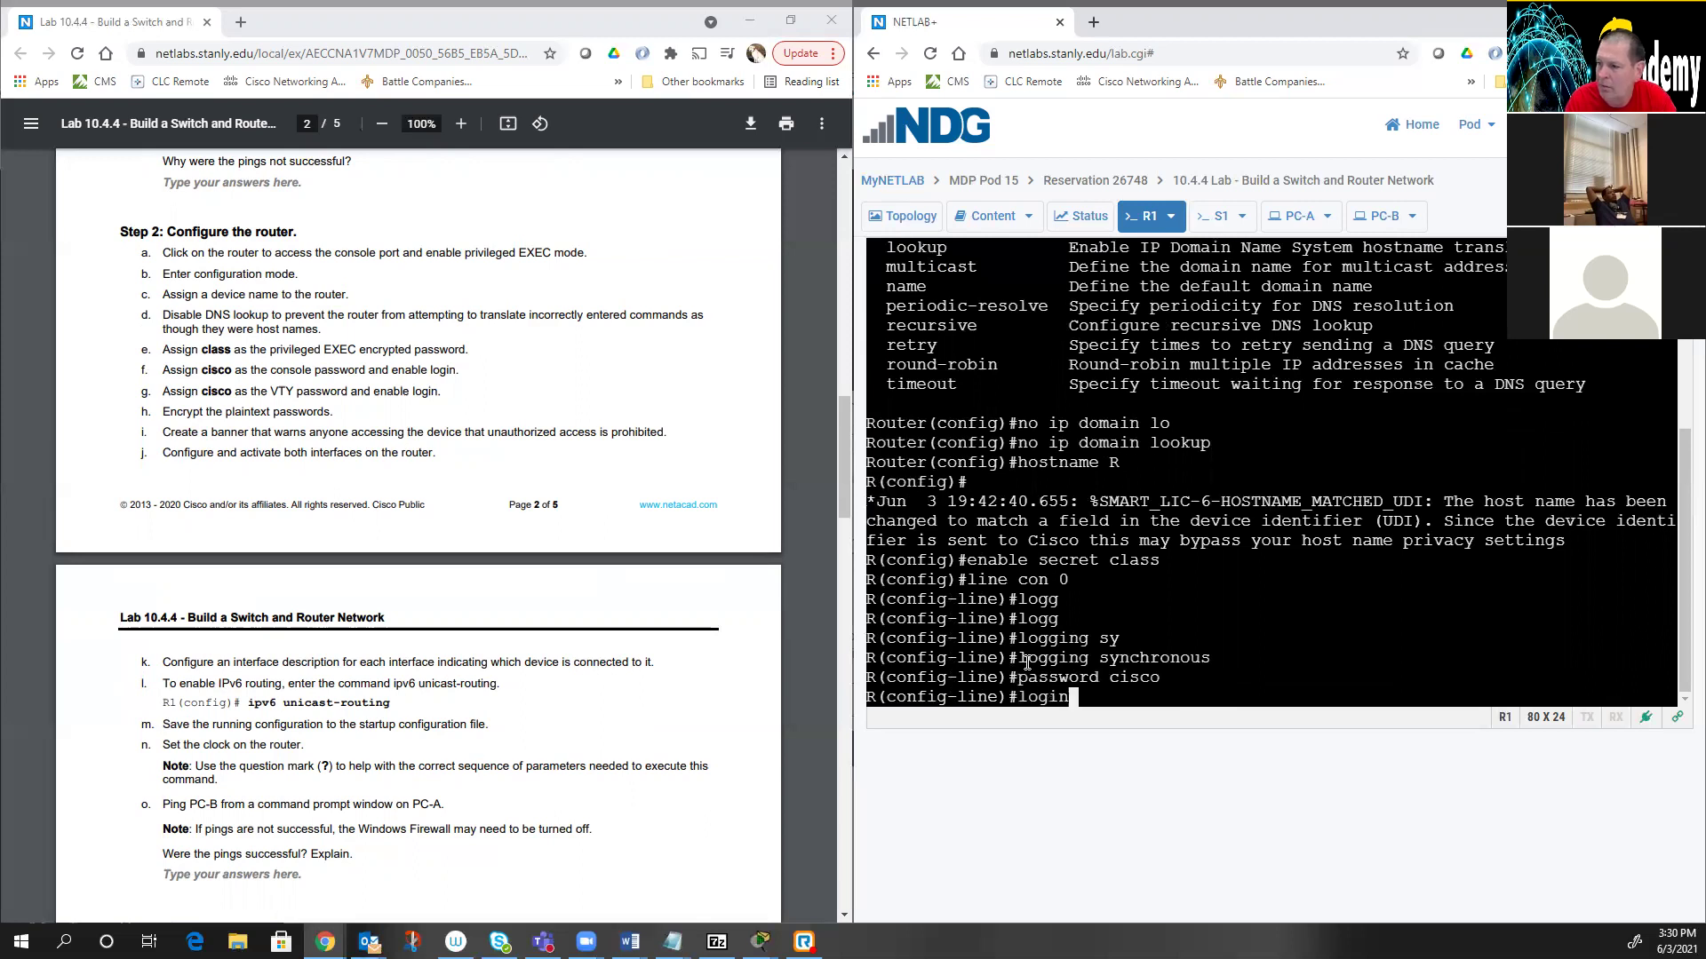
key("Return")
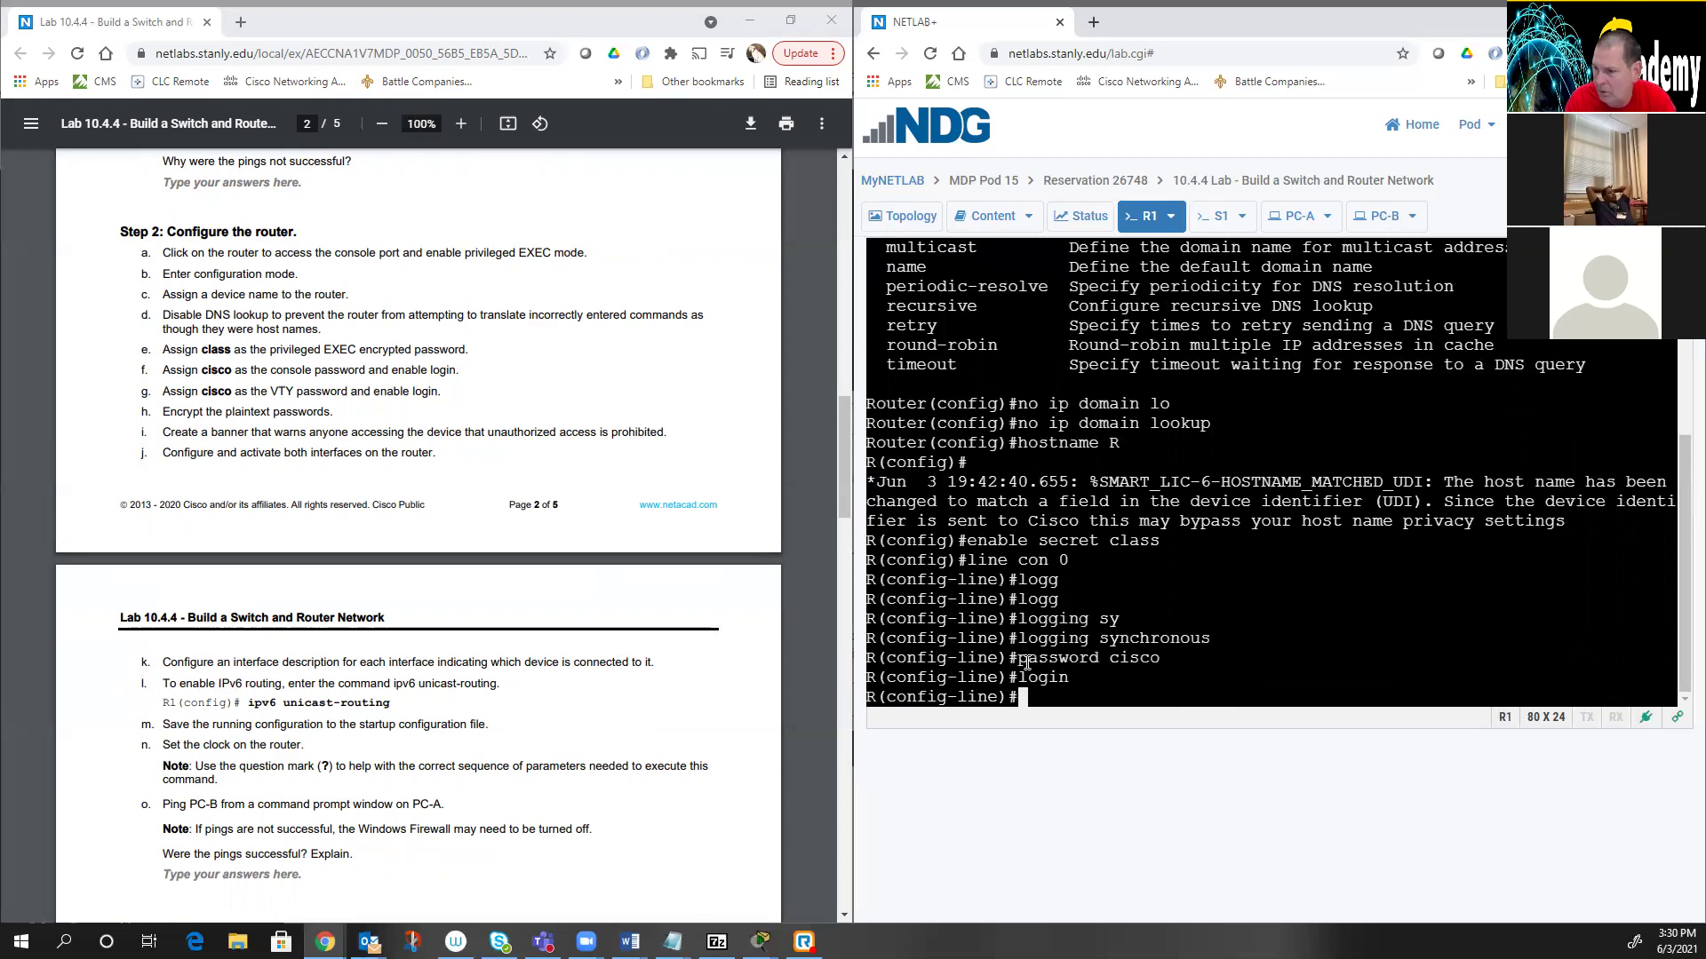
type("line vy")
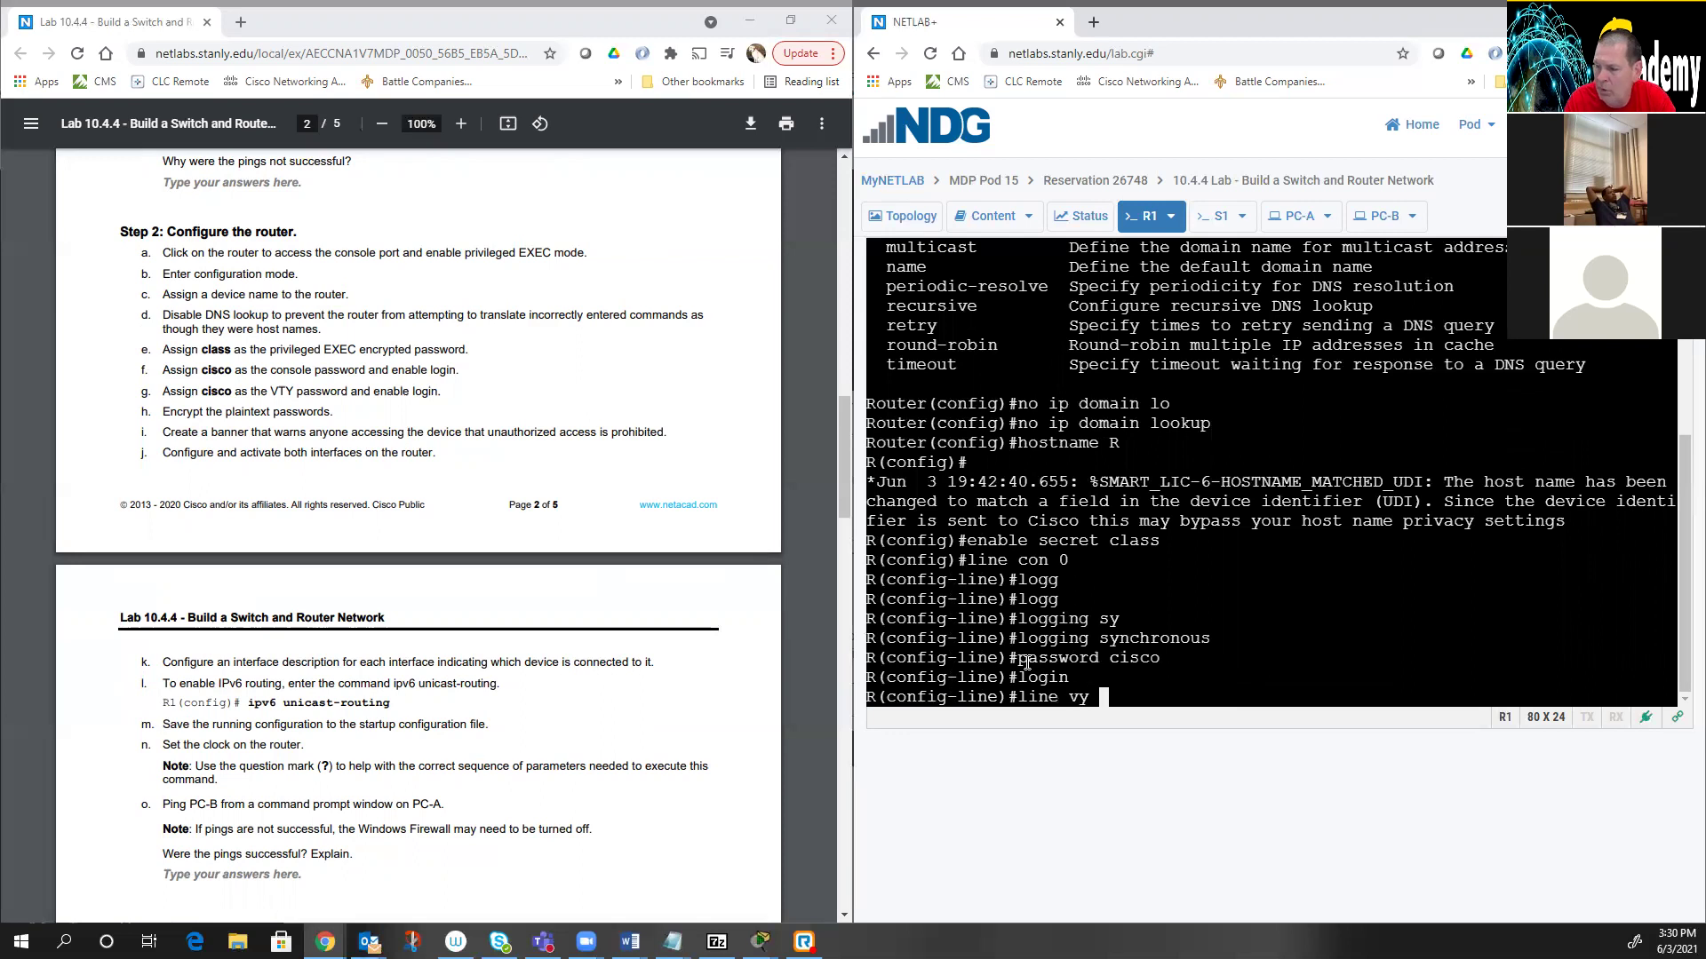
key("BackSpace")
type("ty 0 4")
key("Return")
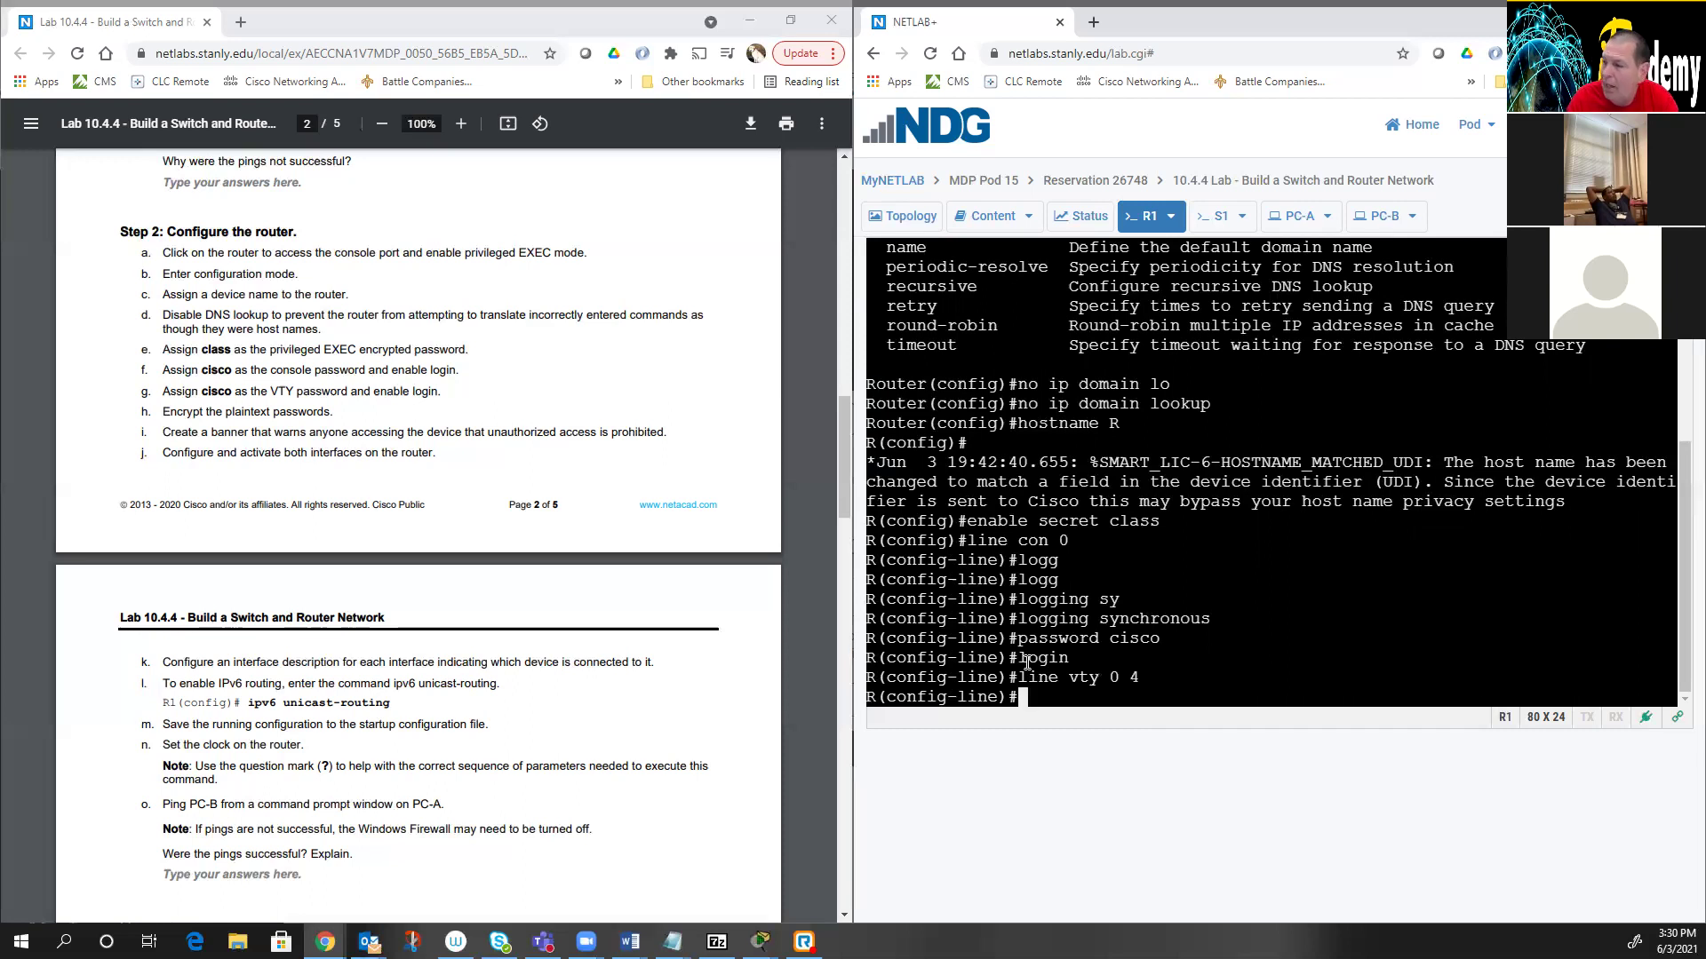
key("Up")
key("Up")
key("Up")
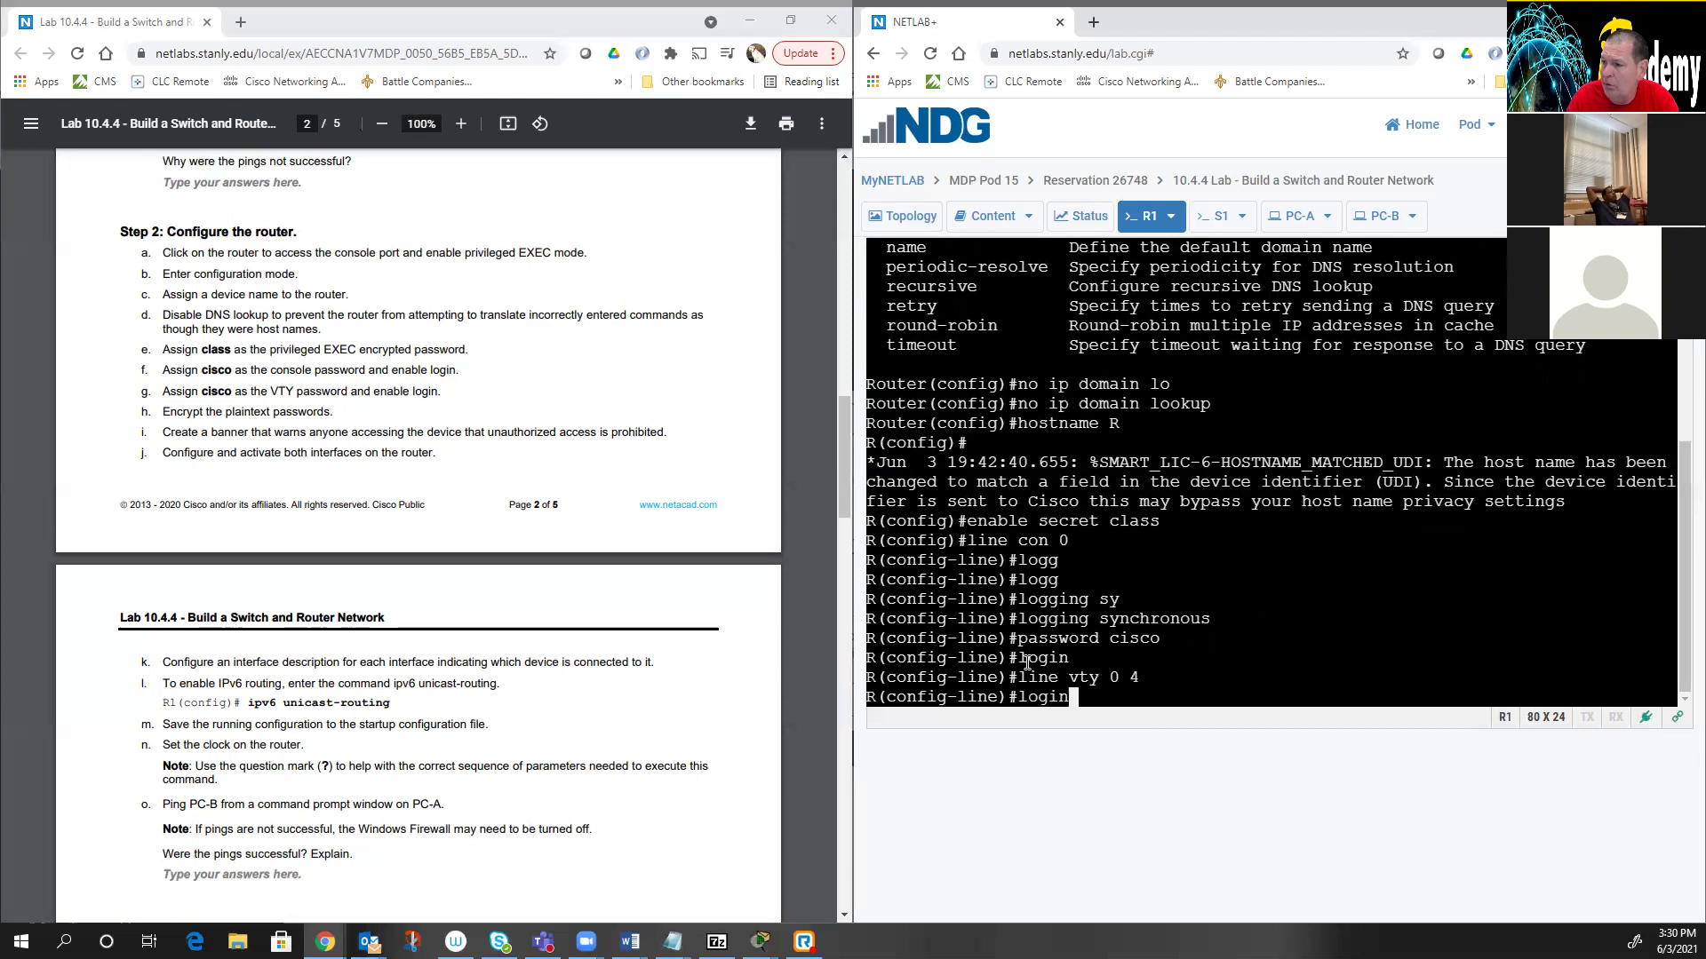
key("Up")
key("Down")
key("Return")
key("Up")
key("Up")
key("Up")
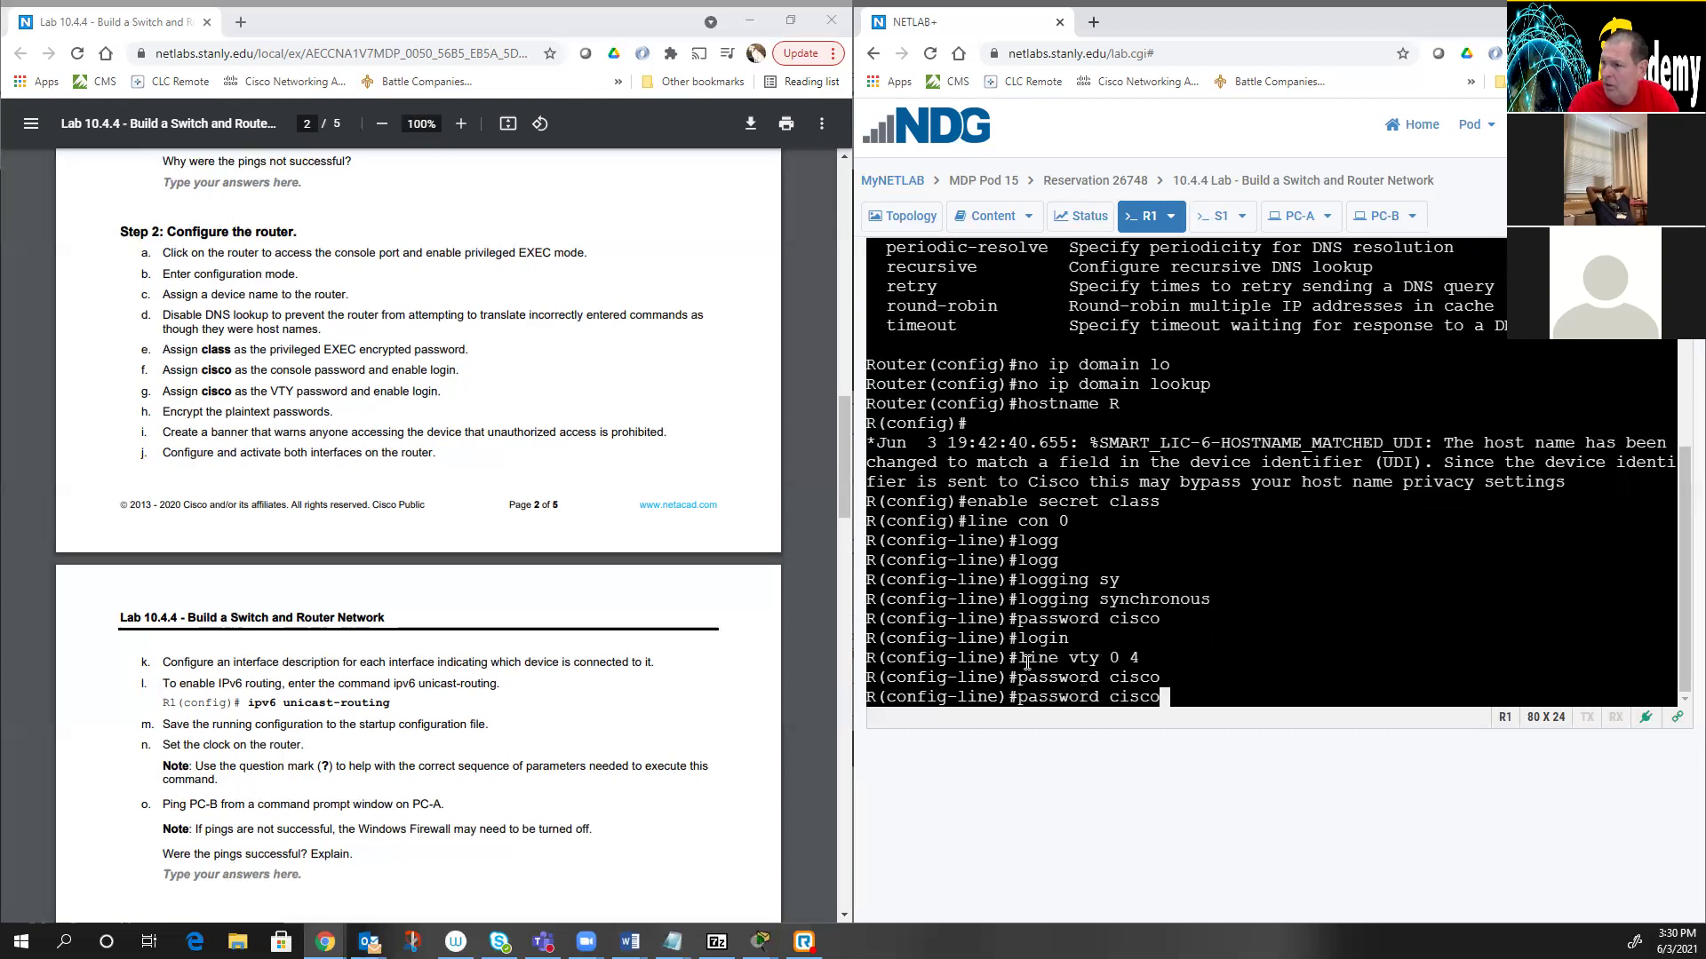
key("Return")
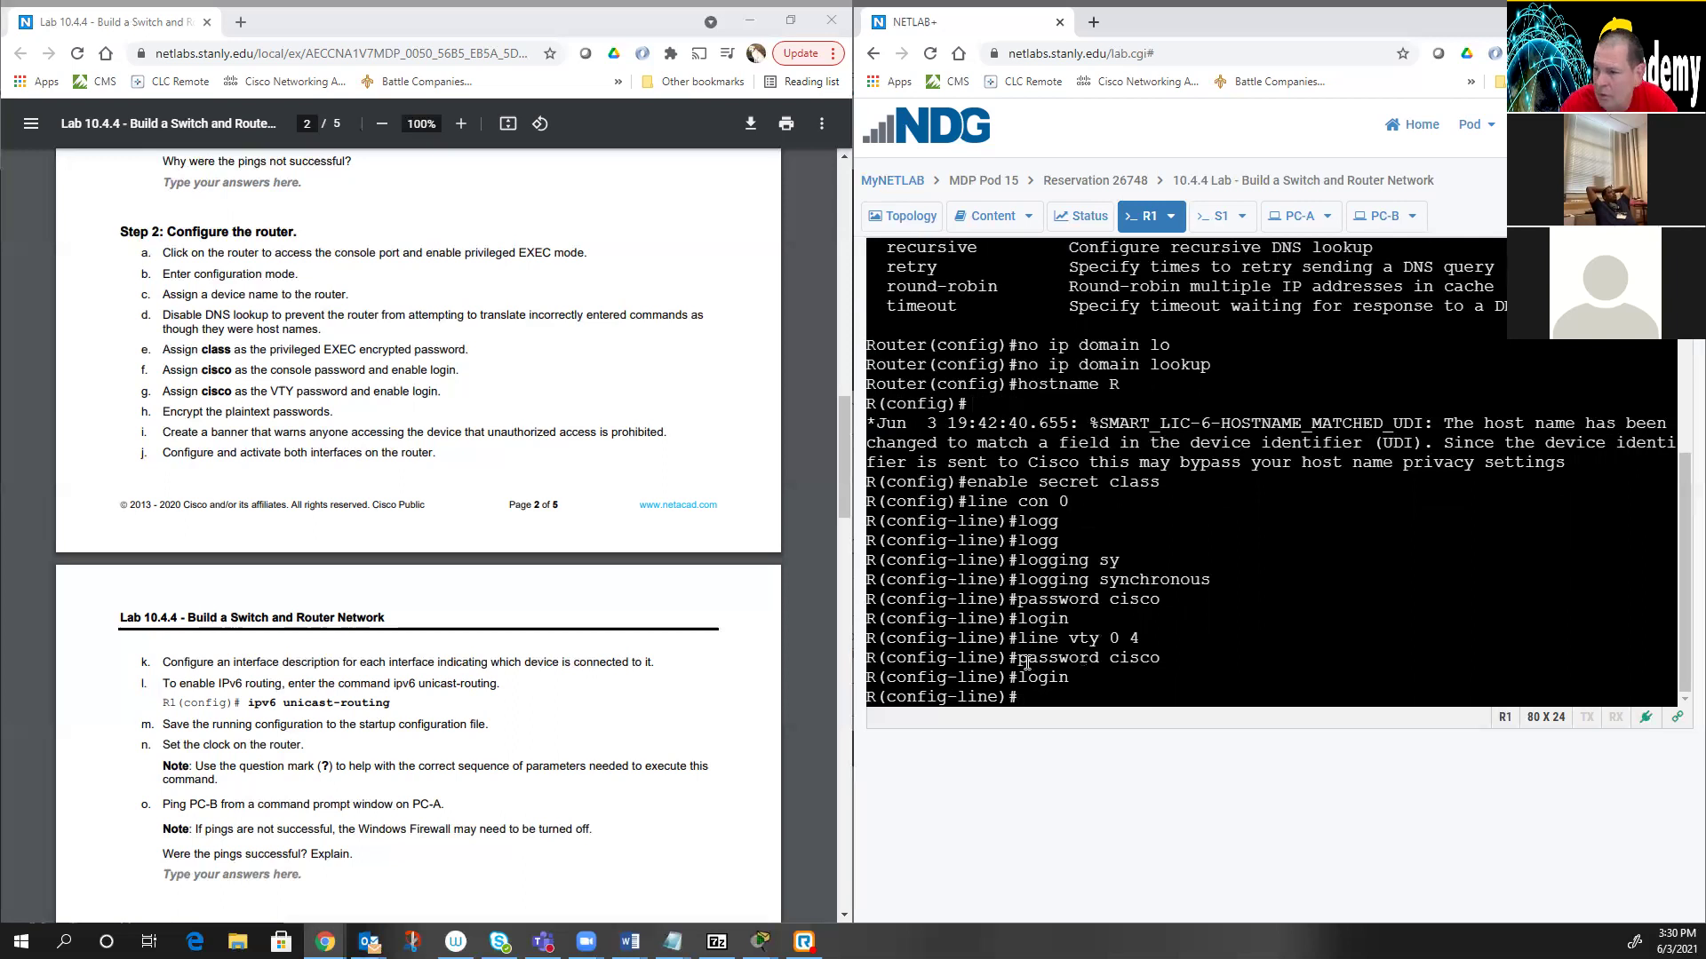
Leave line configuration and begin entering the service password command
type("exit")
key("Return")
type("serv")
key("Tab")
type("ice pa")
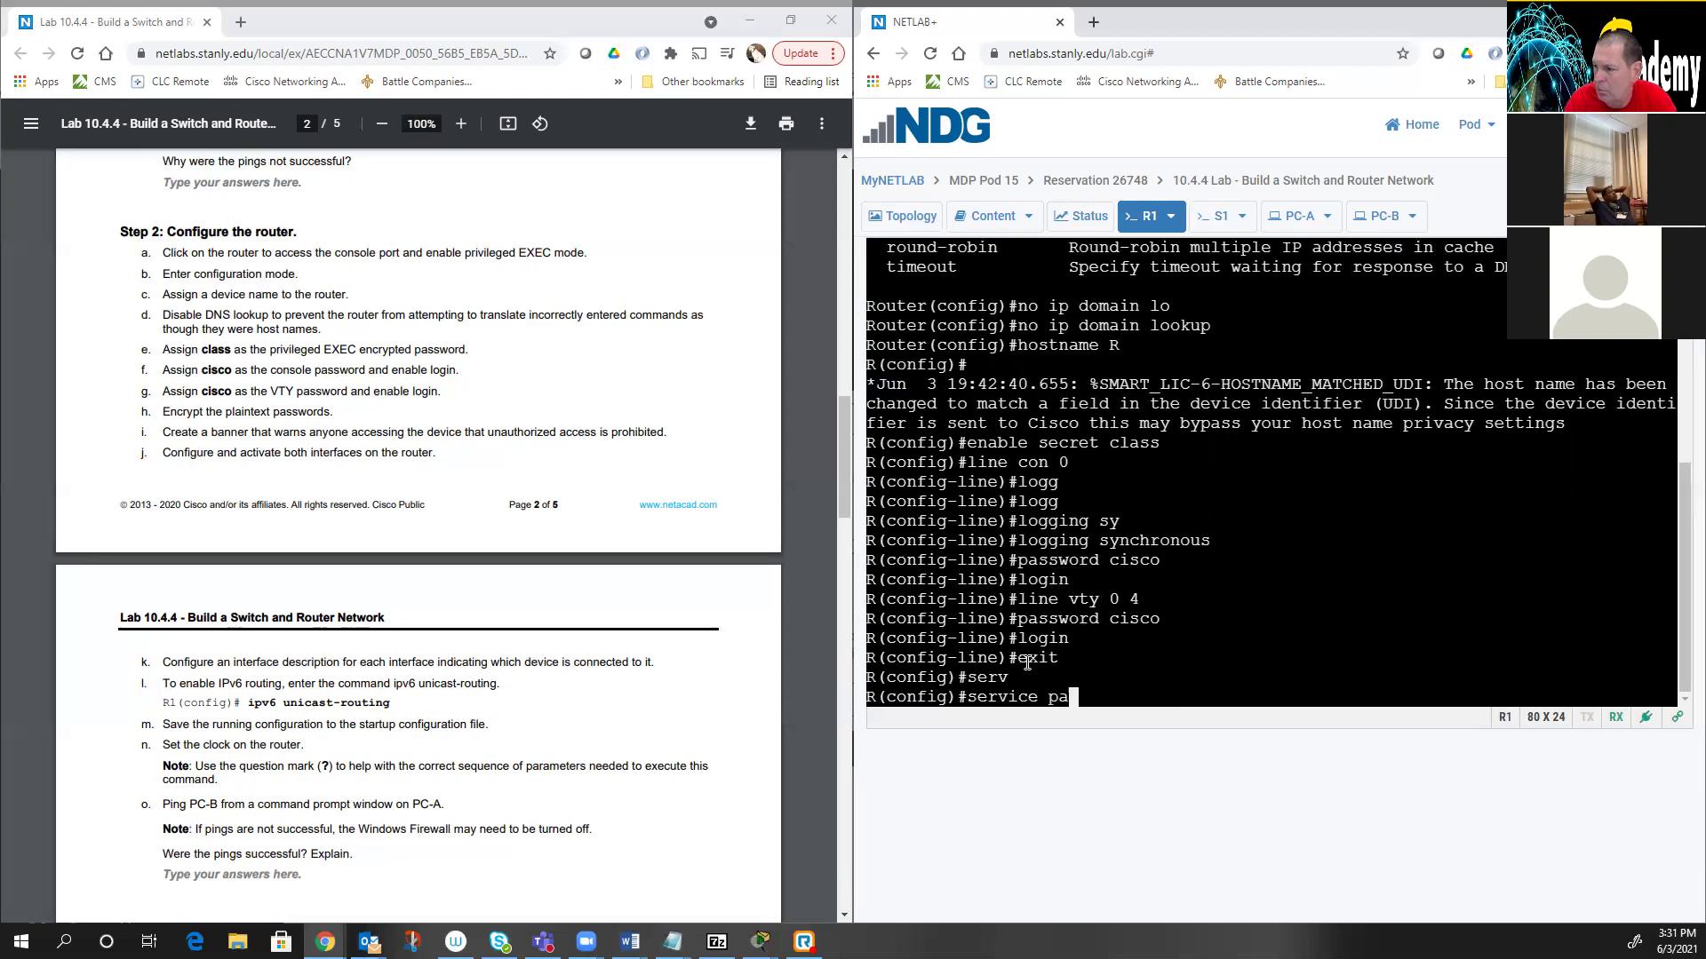
key("Tab")
Enable service password-encryption for plaintext passwords
type("s")
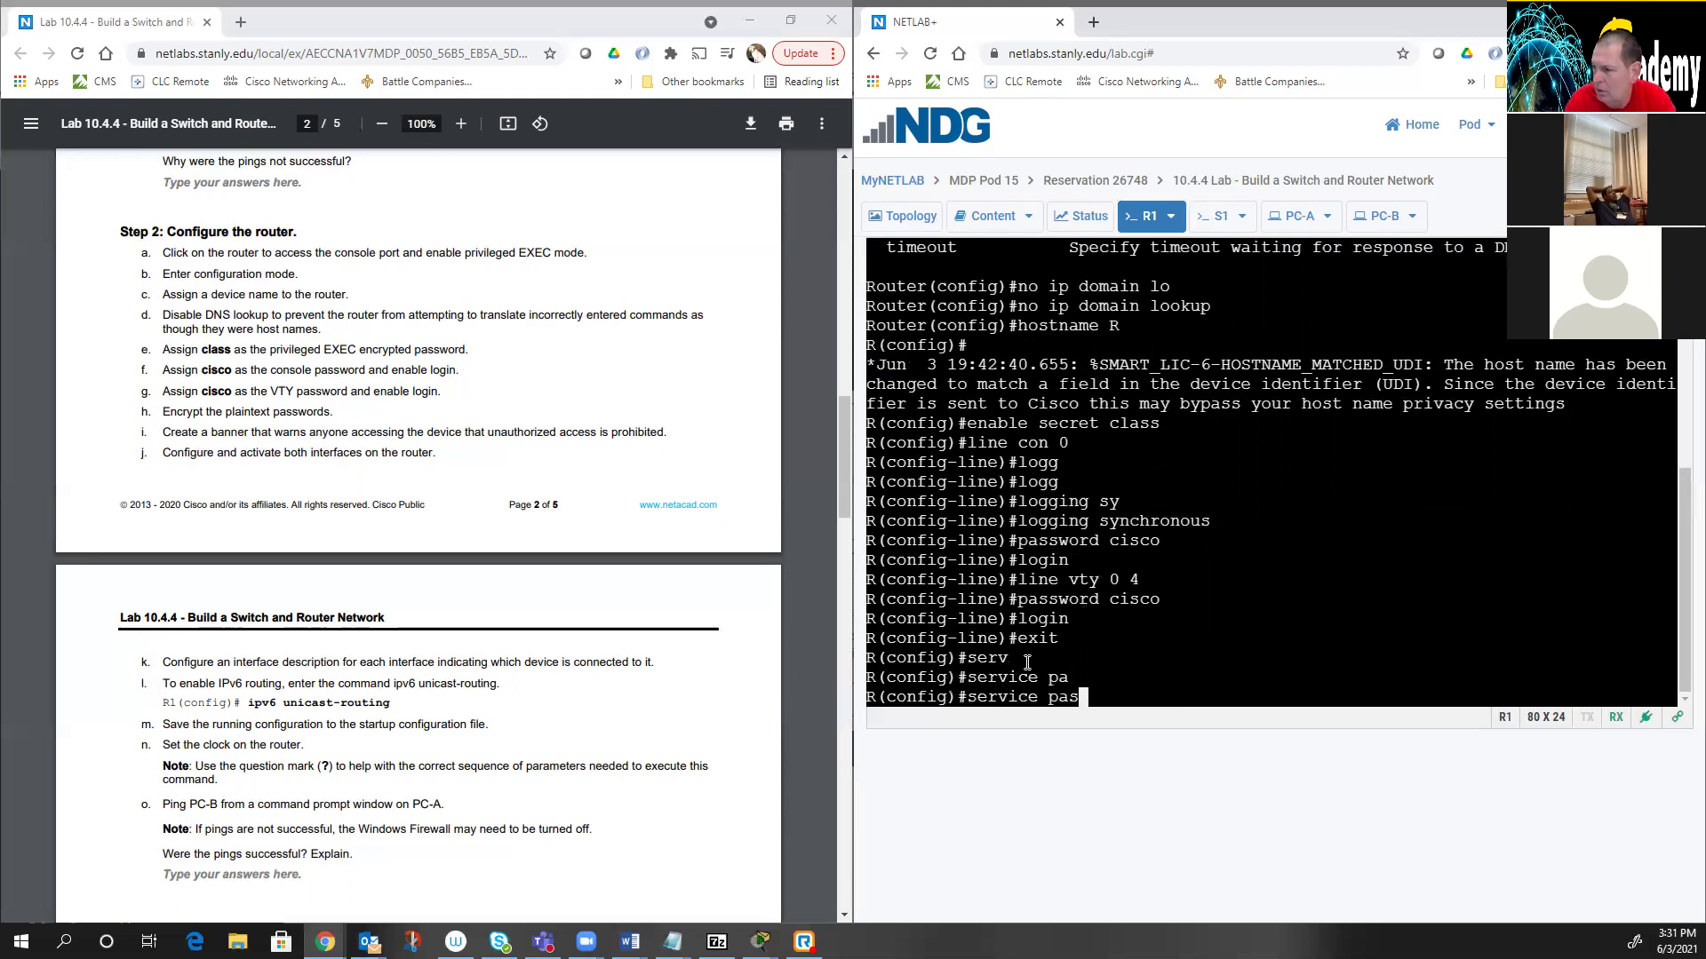
type("s")
key("Tab")
type("word-e")
key("Tab")
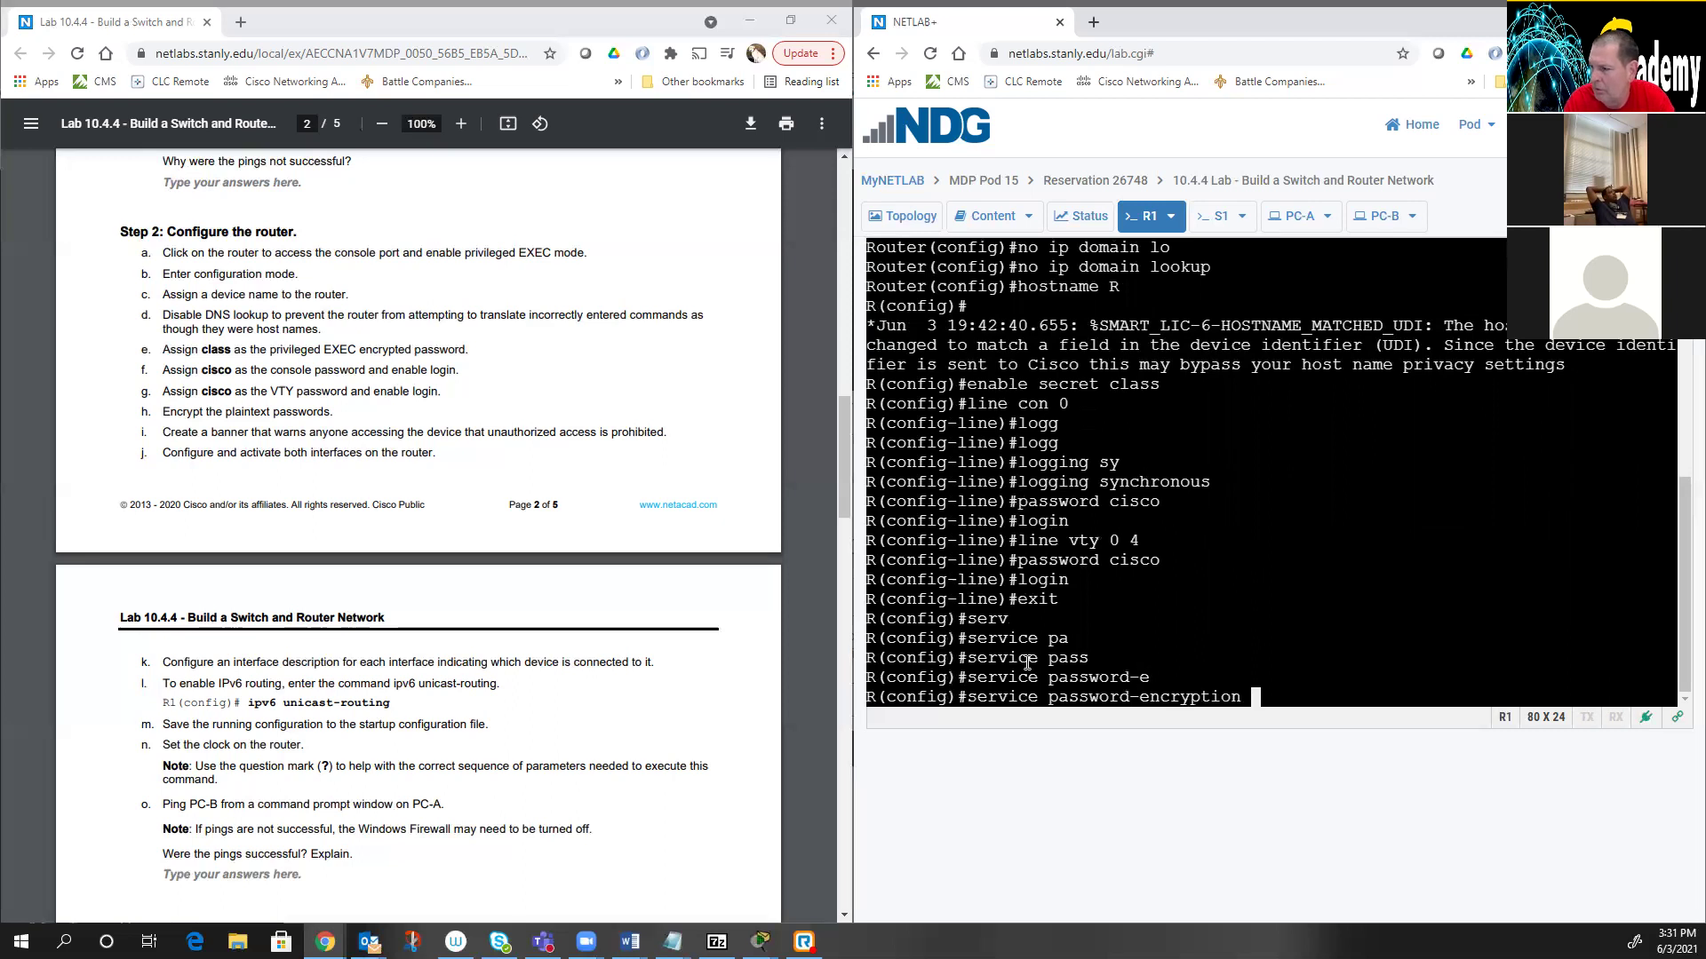
key("Return")
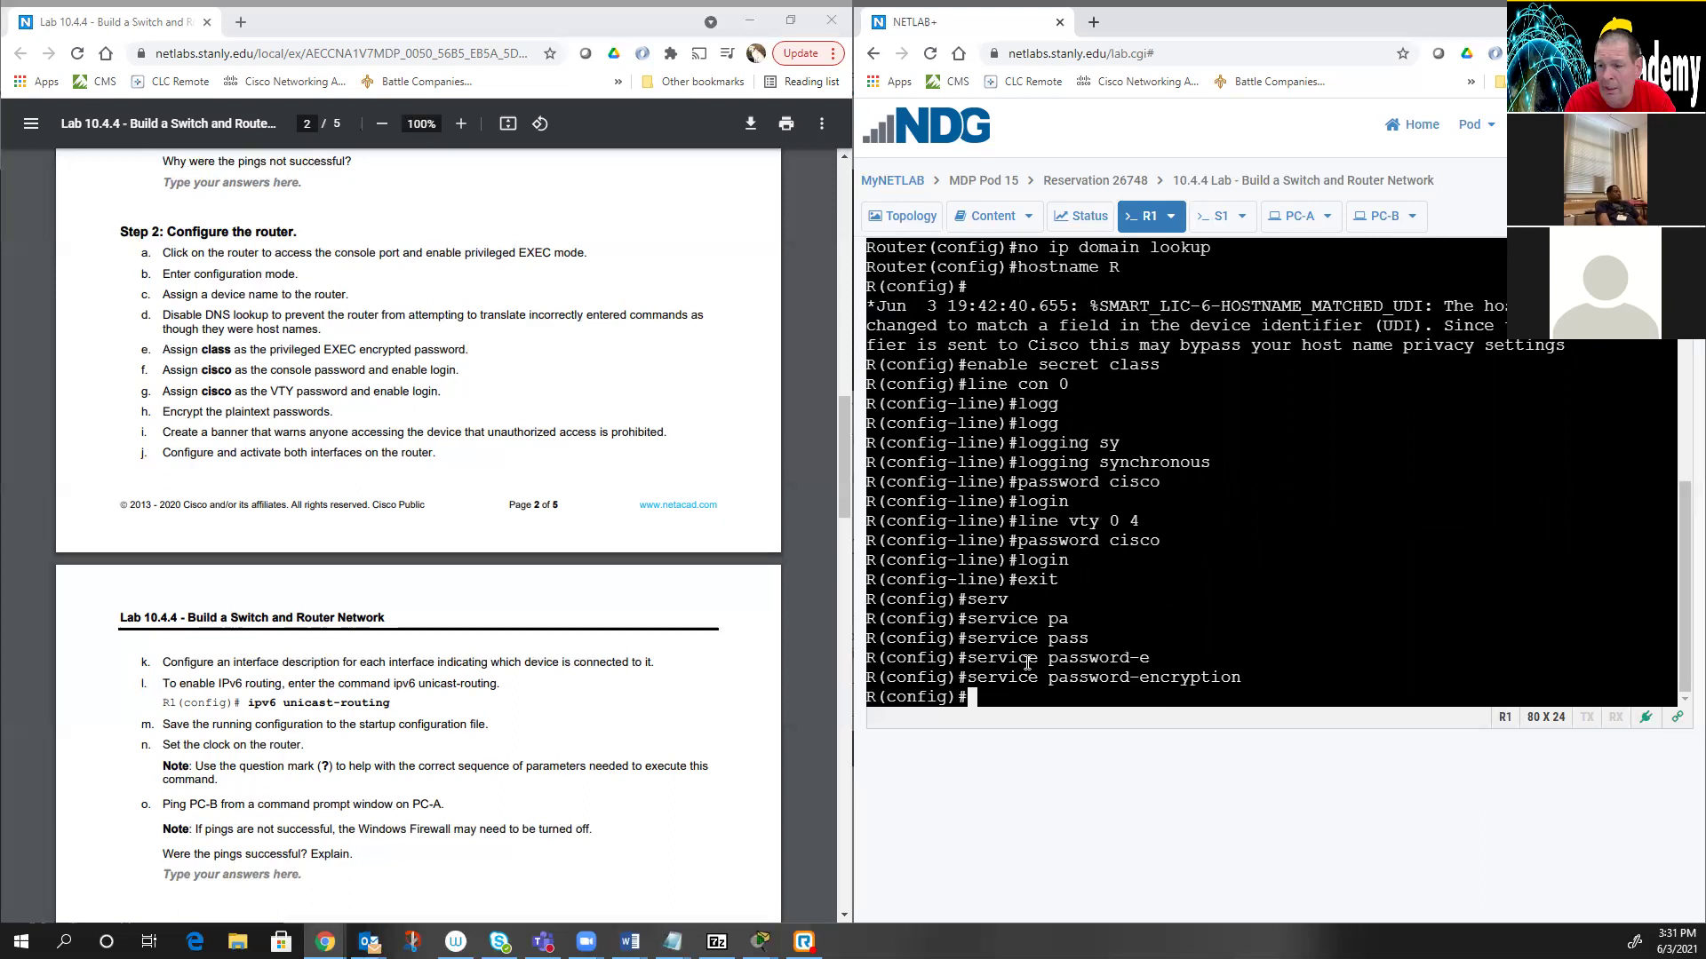
Add the MOTD banner '*** Stay Out ***' delimited by #
type("banner motd #")
key("Return")
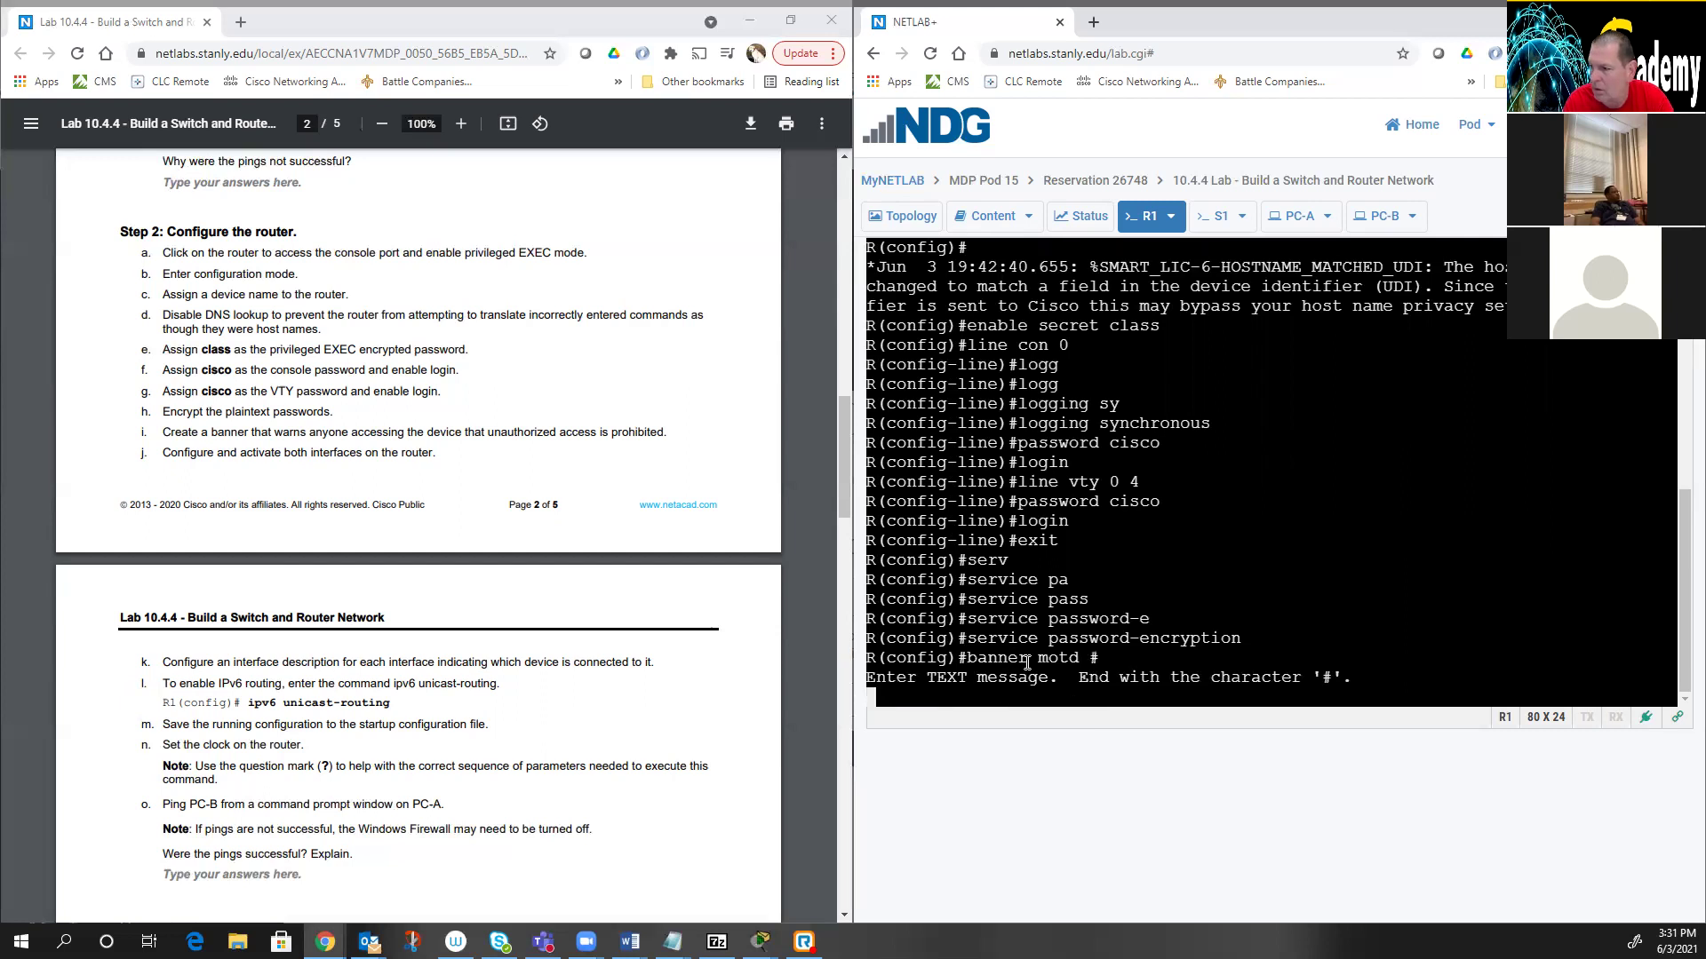
type("**")
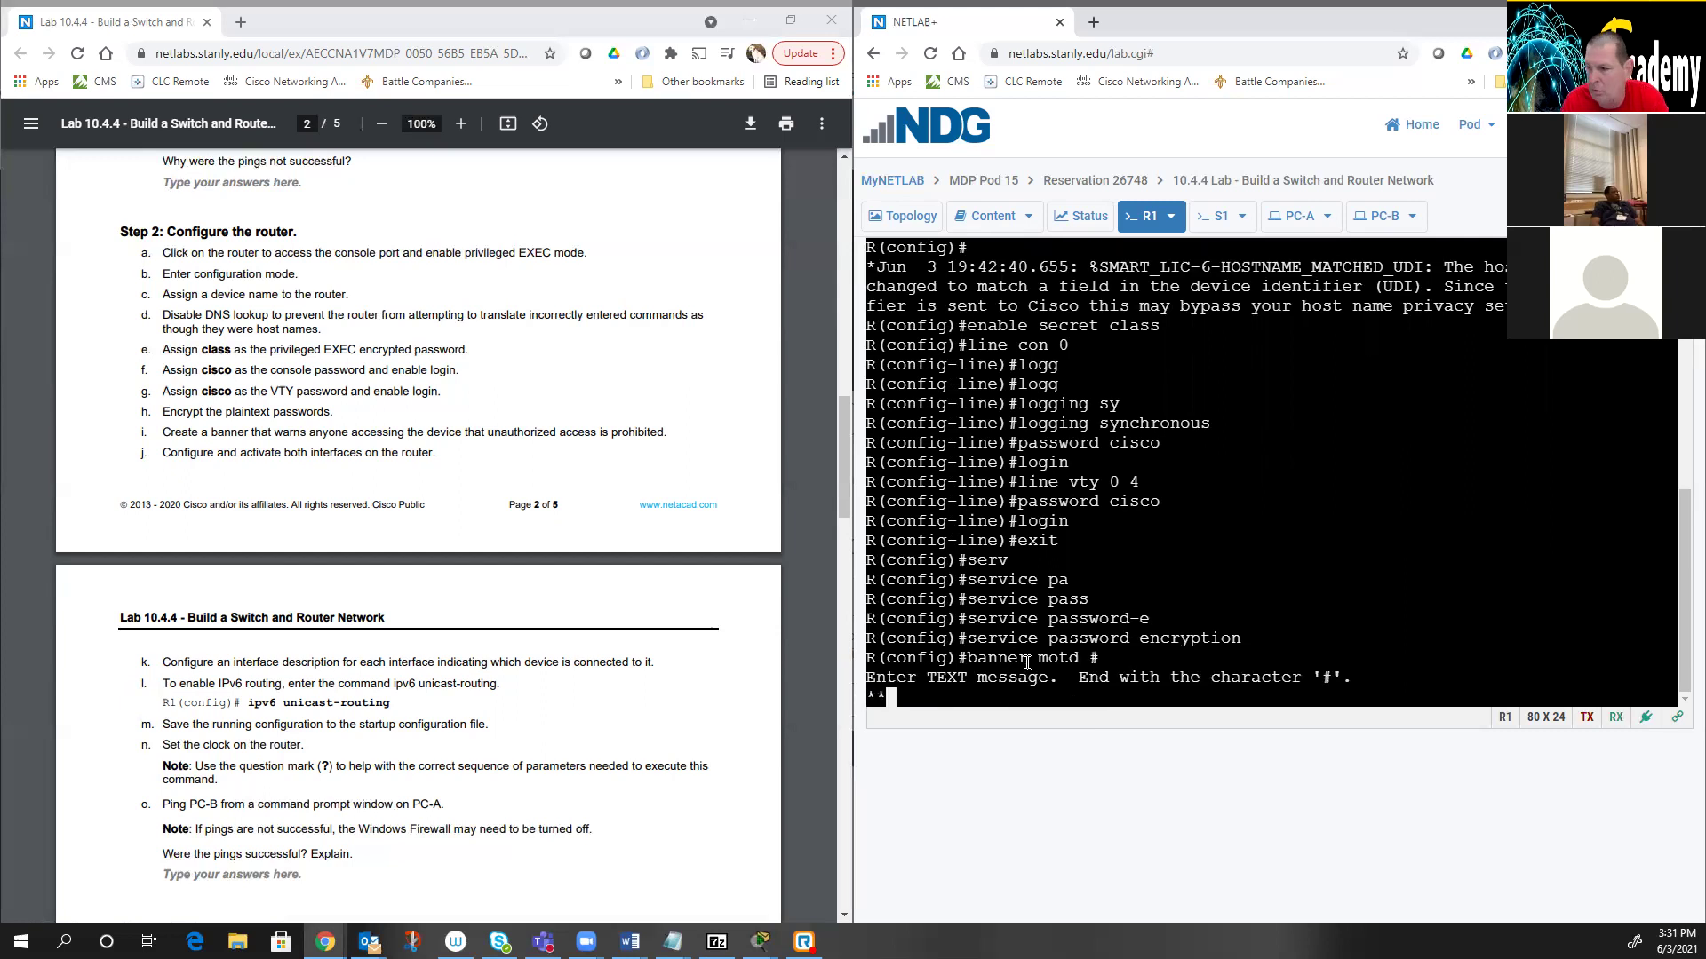
type("*  Stay Out")
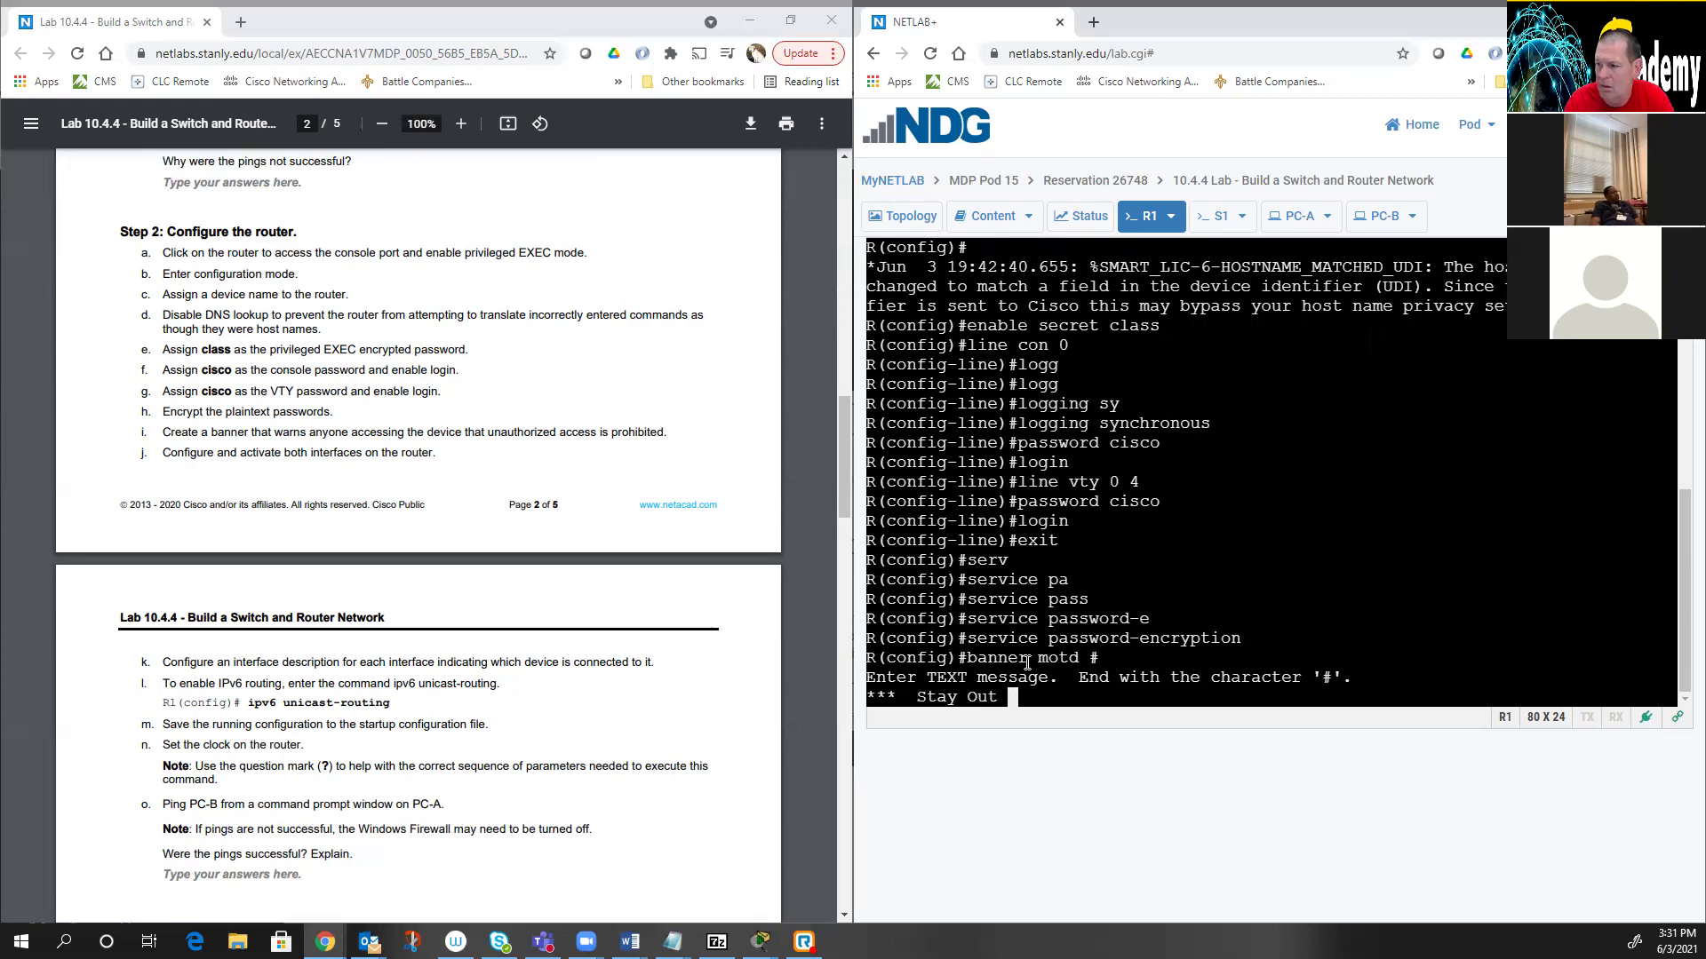
type("  ***")
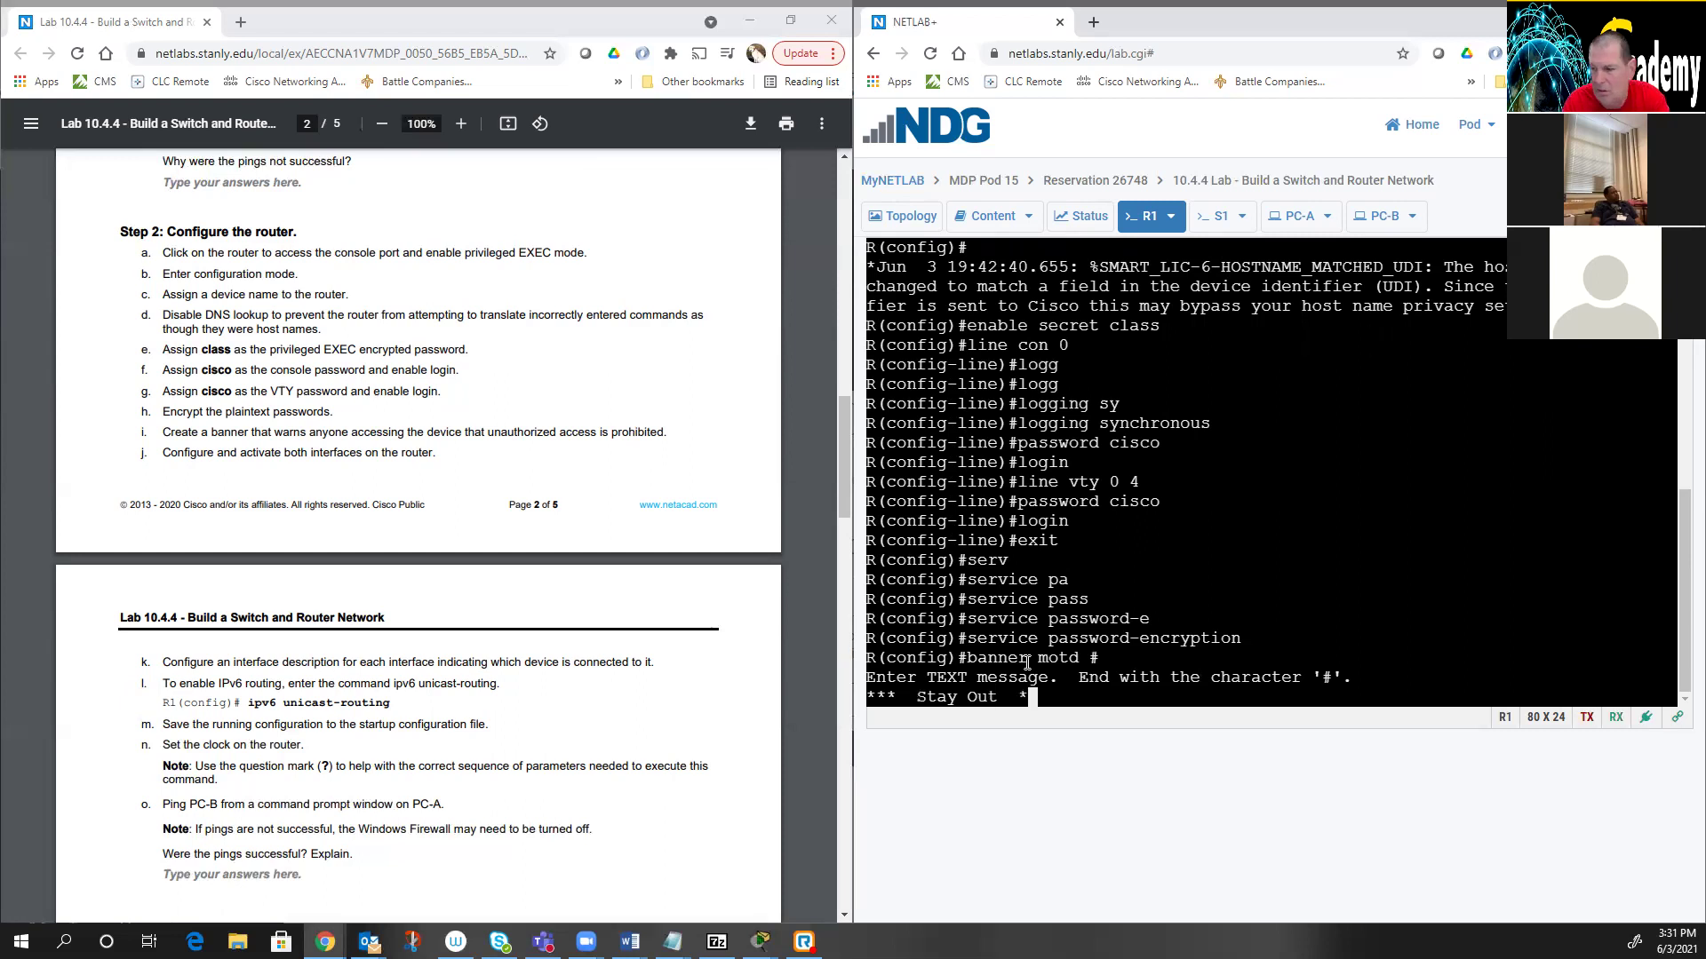
key("Return")
type("#")
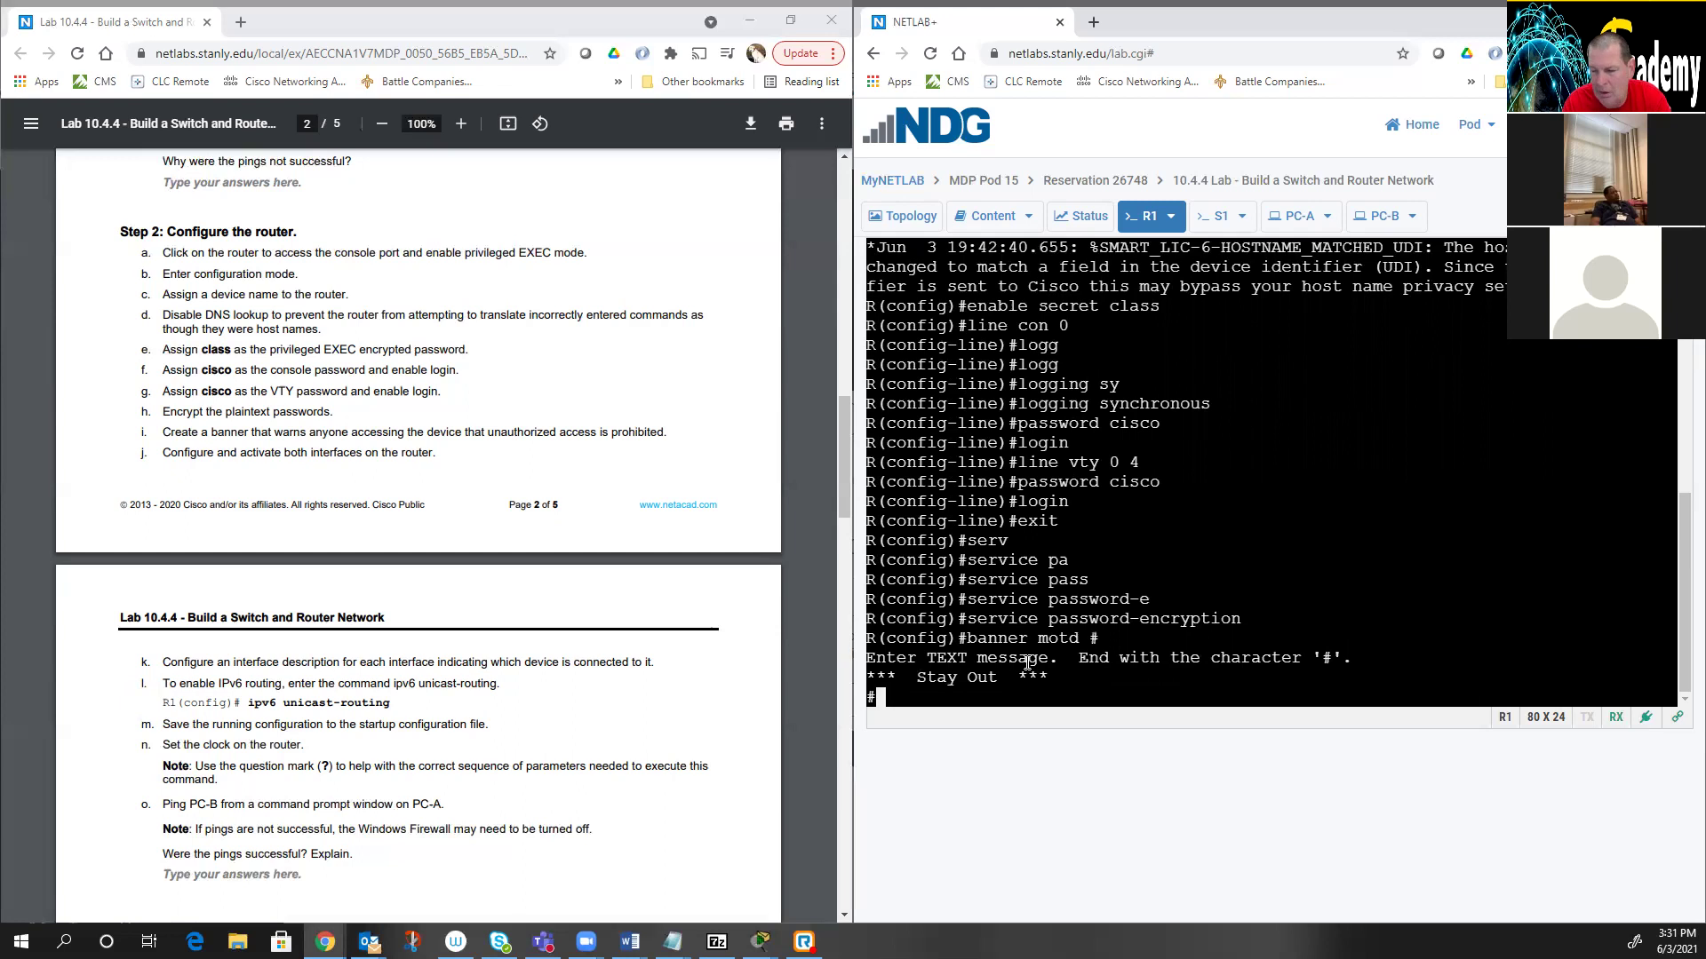
key("Return")
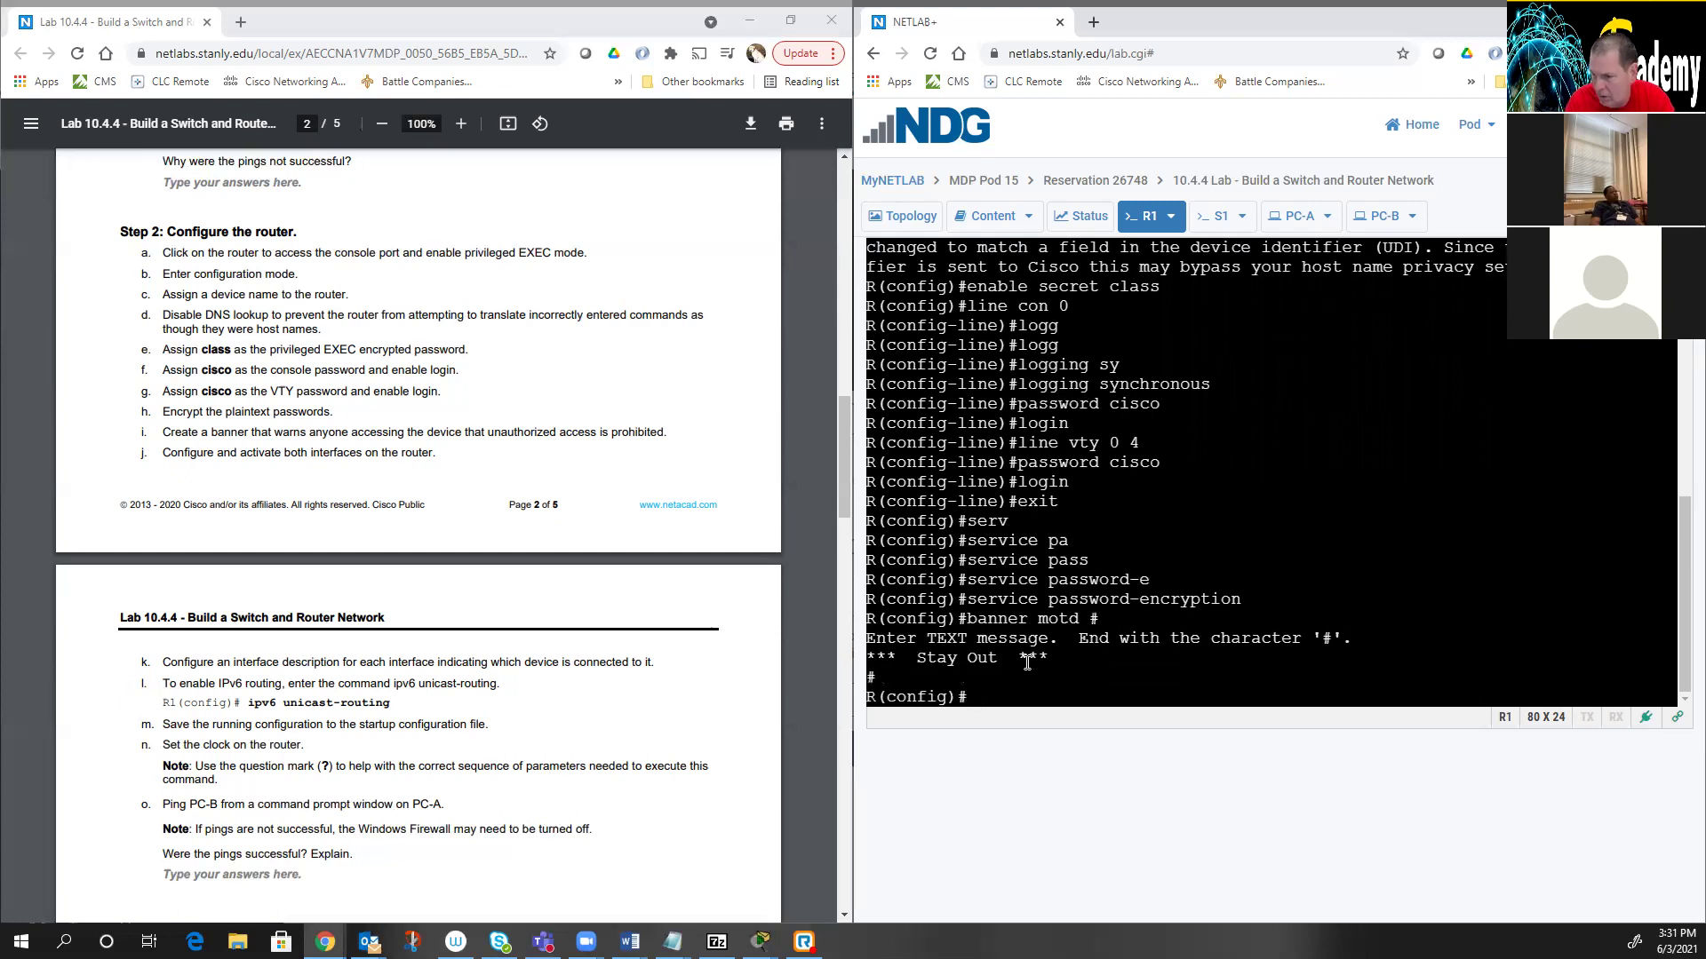
type("ip")
key("Tab")
Enable IPv6 unicast routing
type("v6")
key("Tab")
type("un")
key("Tab")
key("Return")
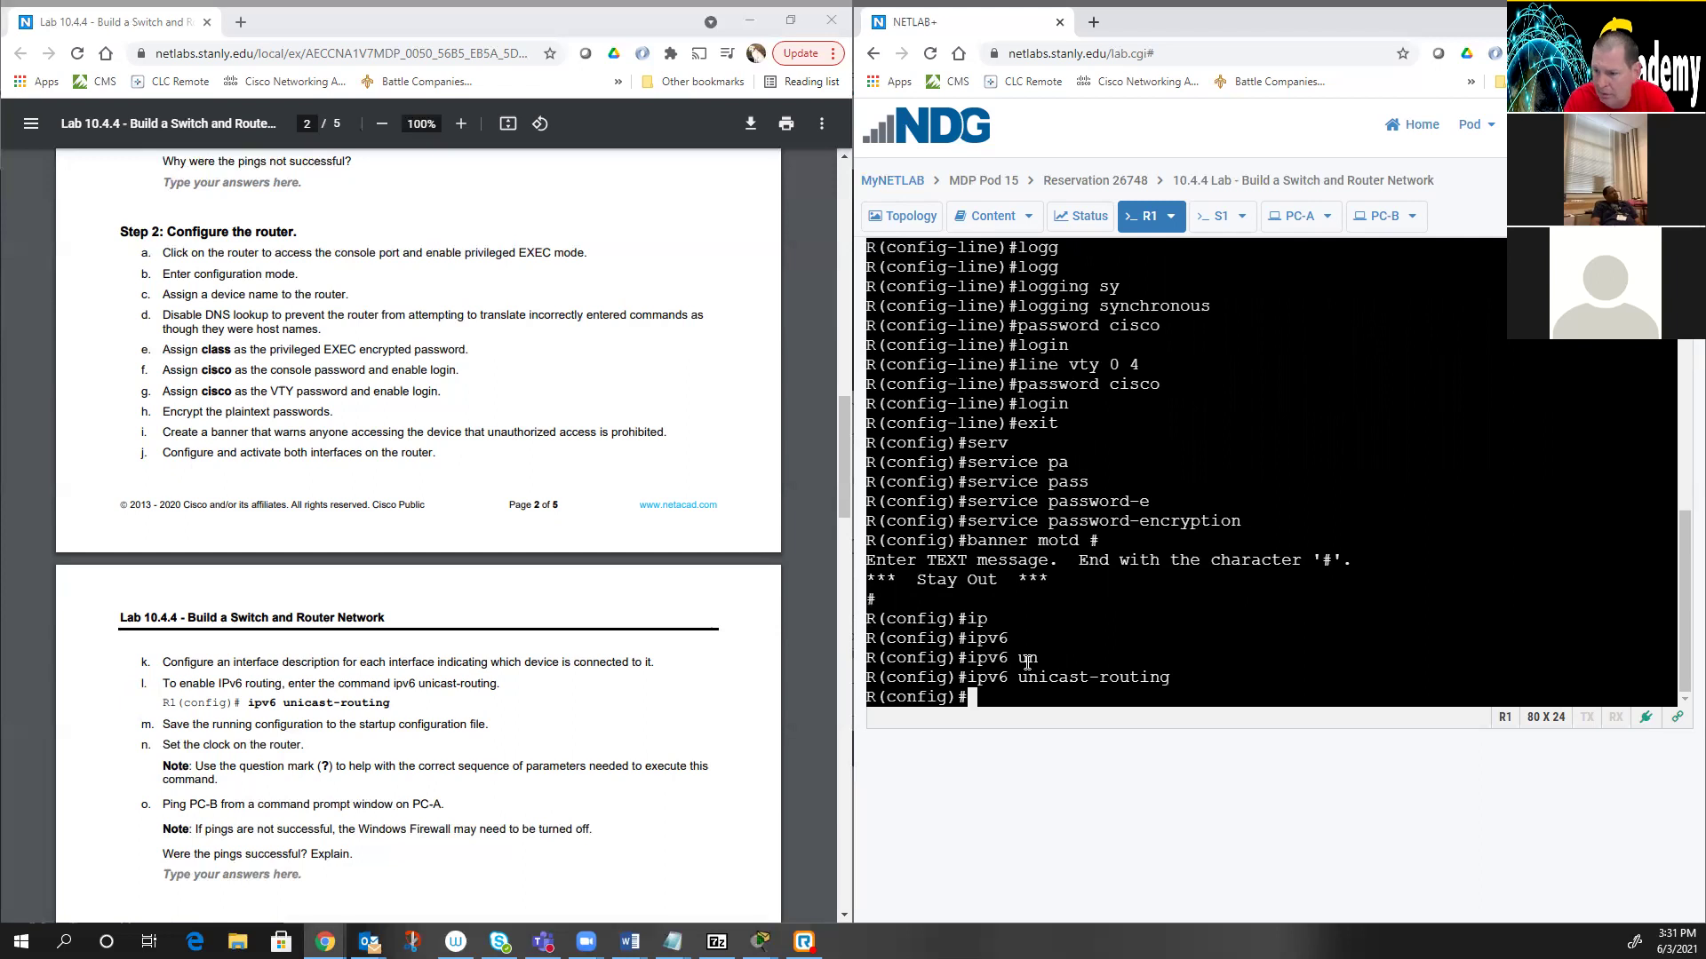
Explore clock set help with ? while still in global configuration mode
type("set clok")
key("BackSpace")
type("ck ?")
key("BackSpace")
key("BackSpace")
key("BackSpace")
key("BackSpace")
key("BackSpace")
key("BackSpace")
key("BackSpace")
key("BackSpace")
key("BackSpace")
type("clock set ?")
key("Return")
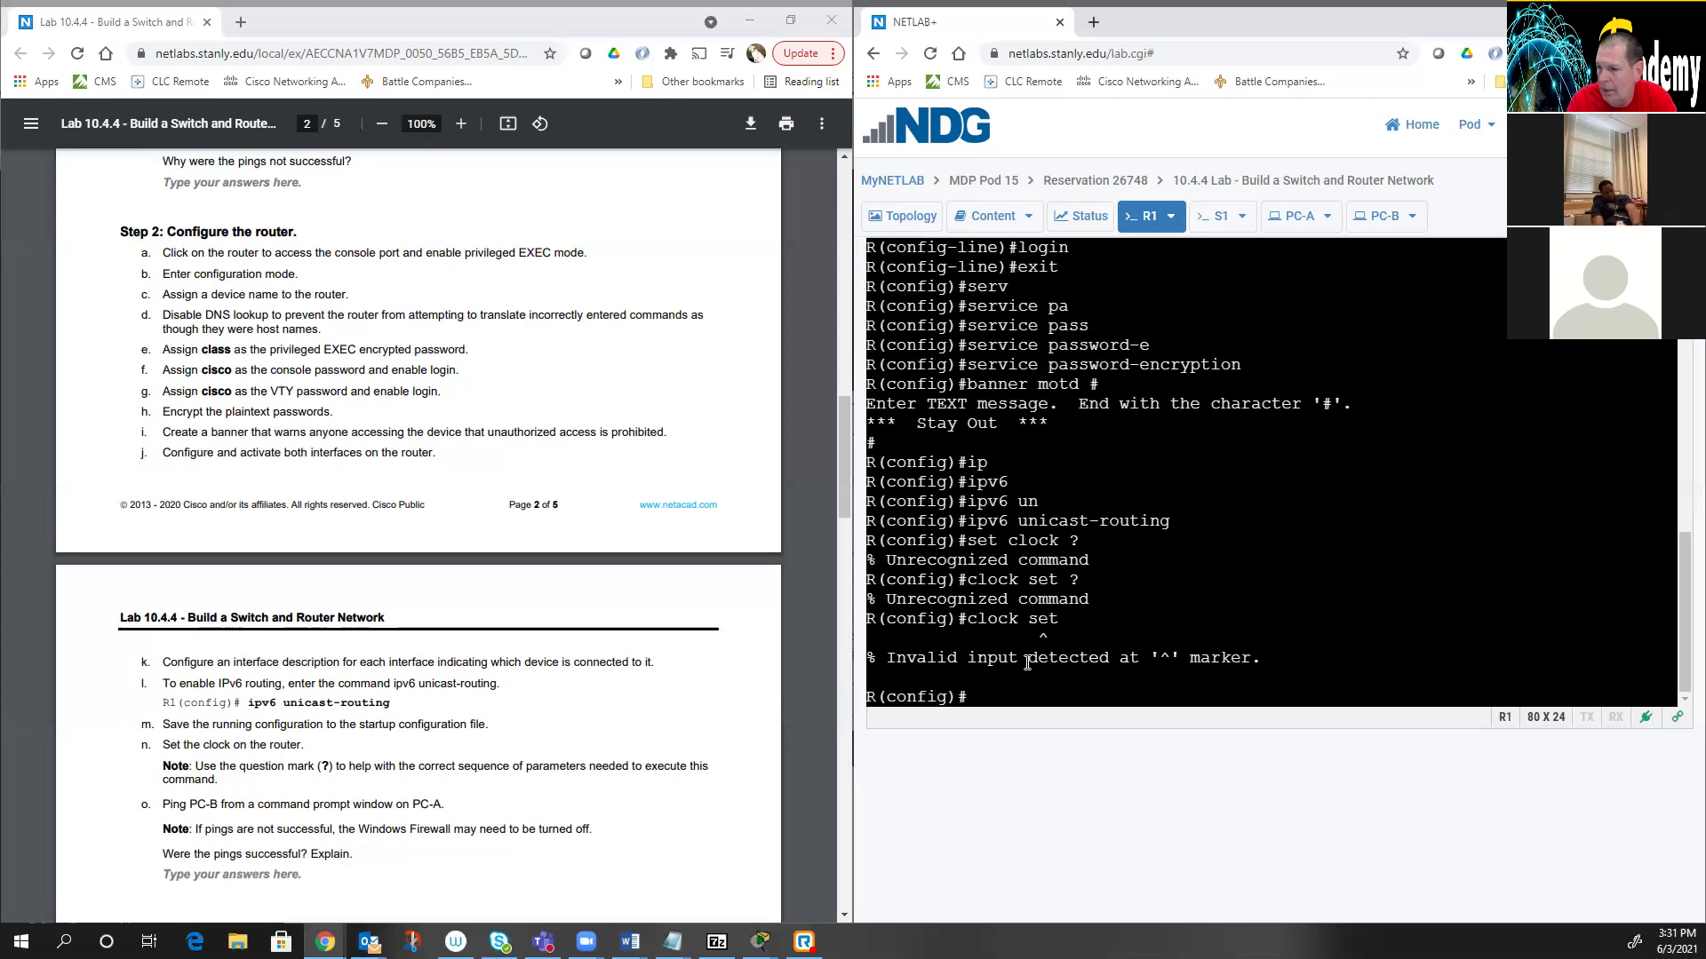
type("cl?")
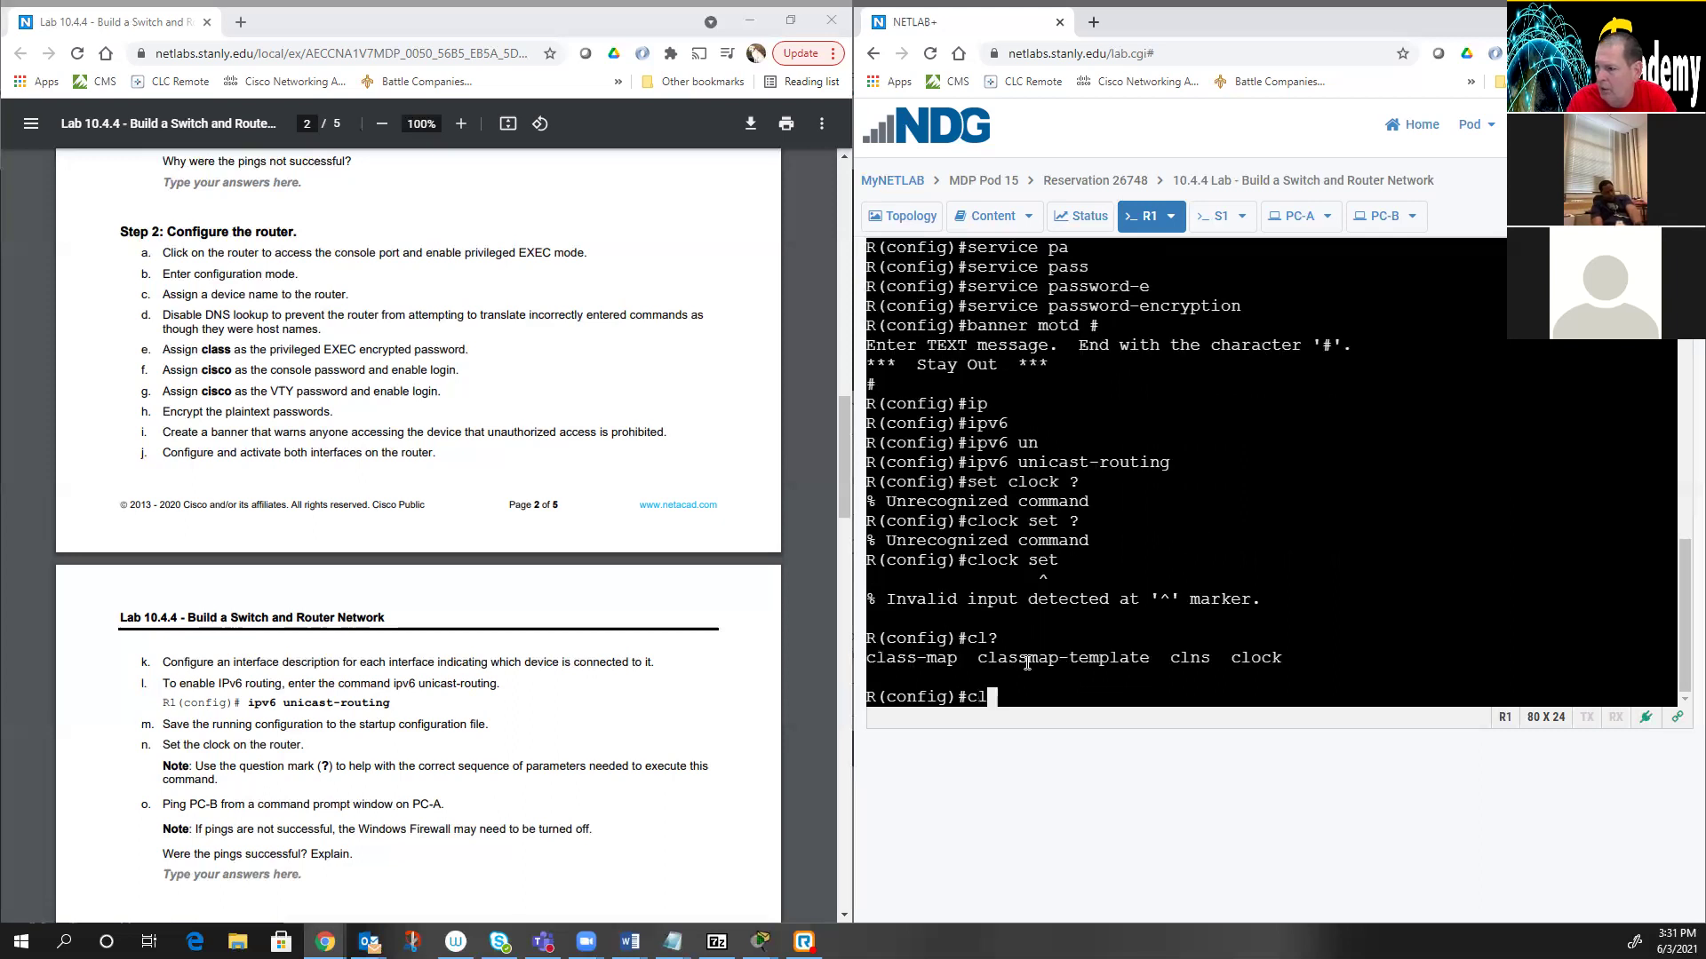
type("o")
key("Tab")
type("?")
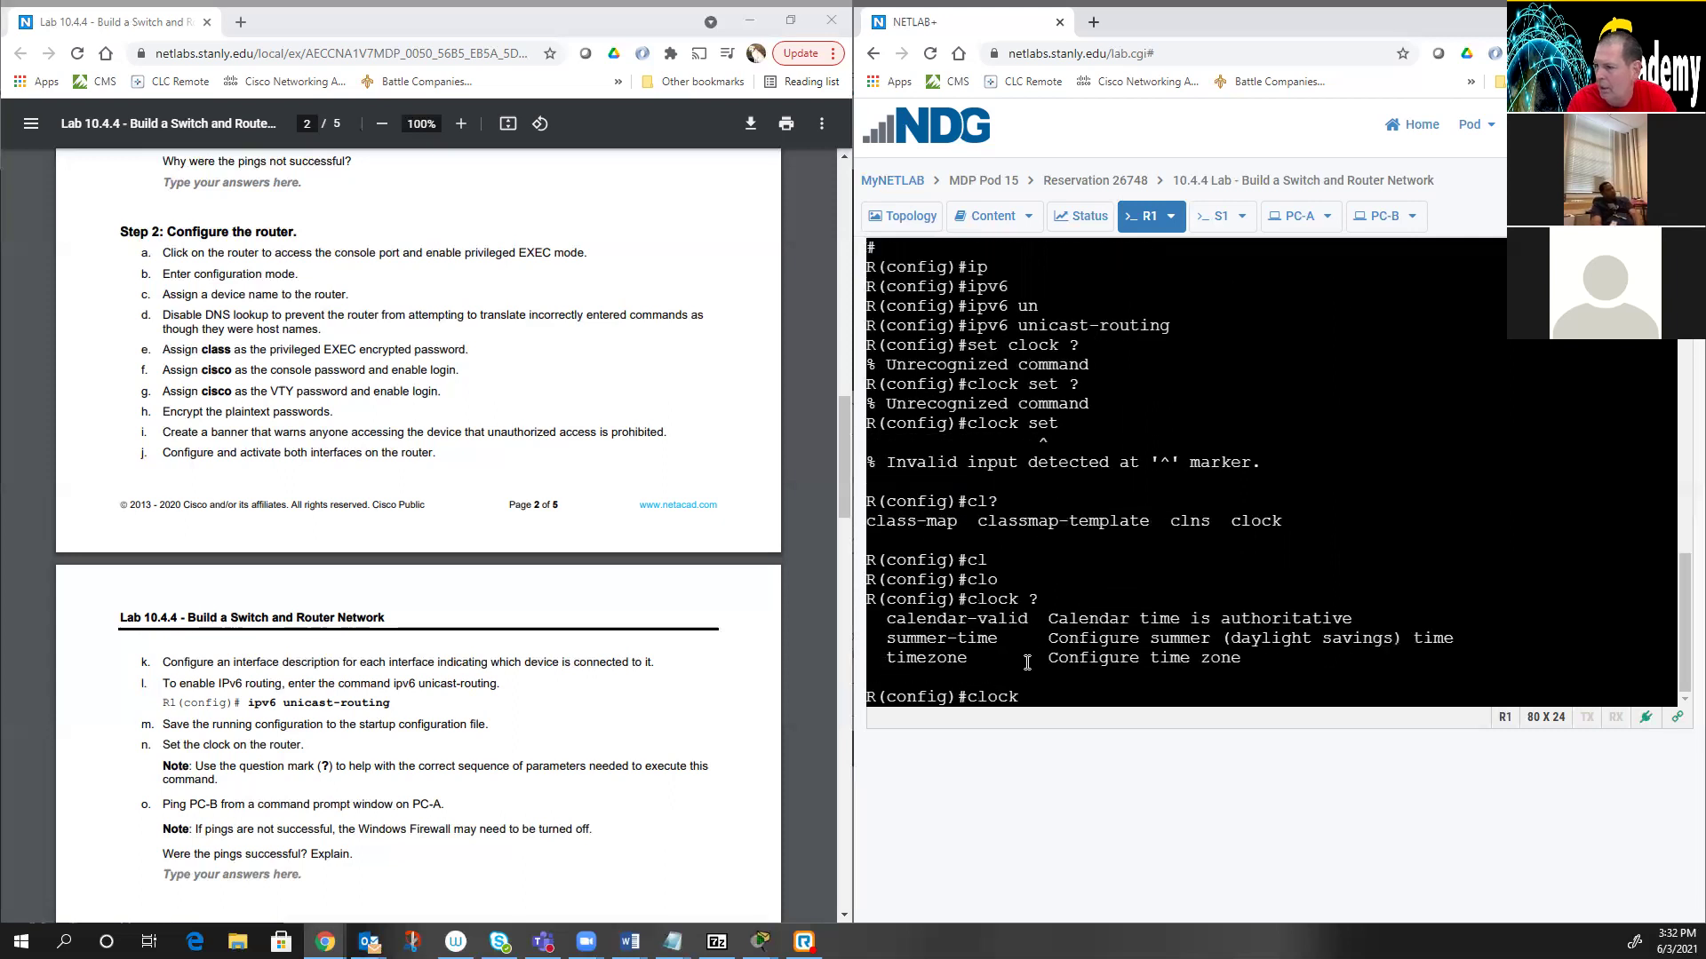
key("BackSpace")
key("BackSpace")
key("BackSpace")
key("BackSpace")
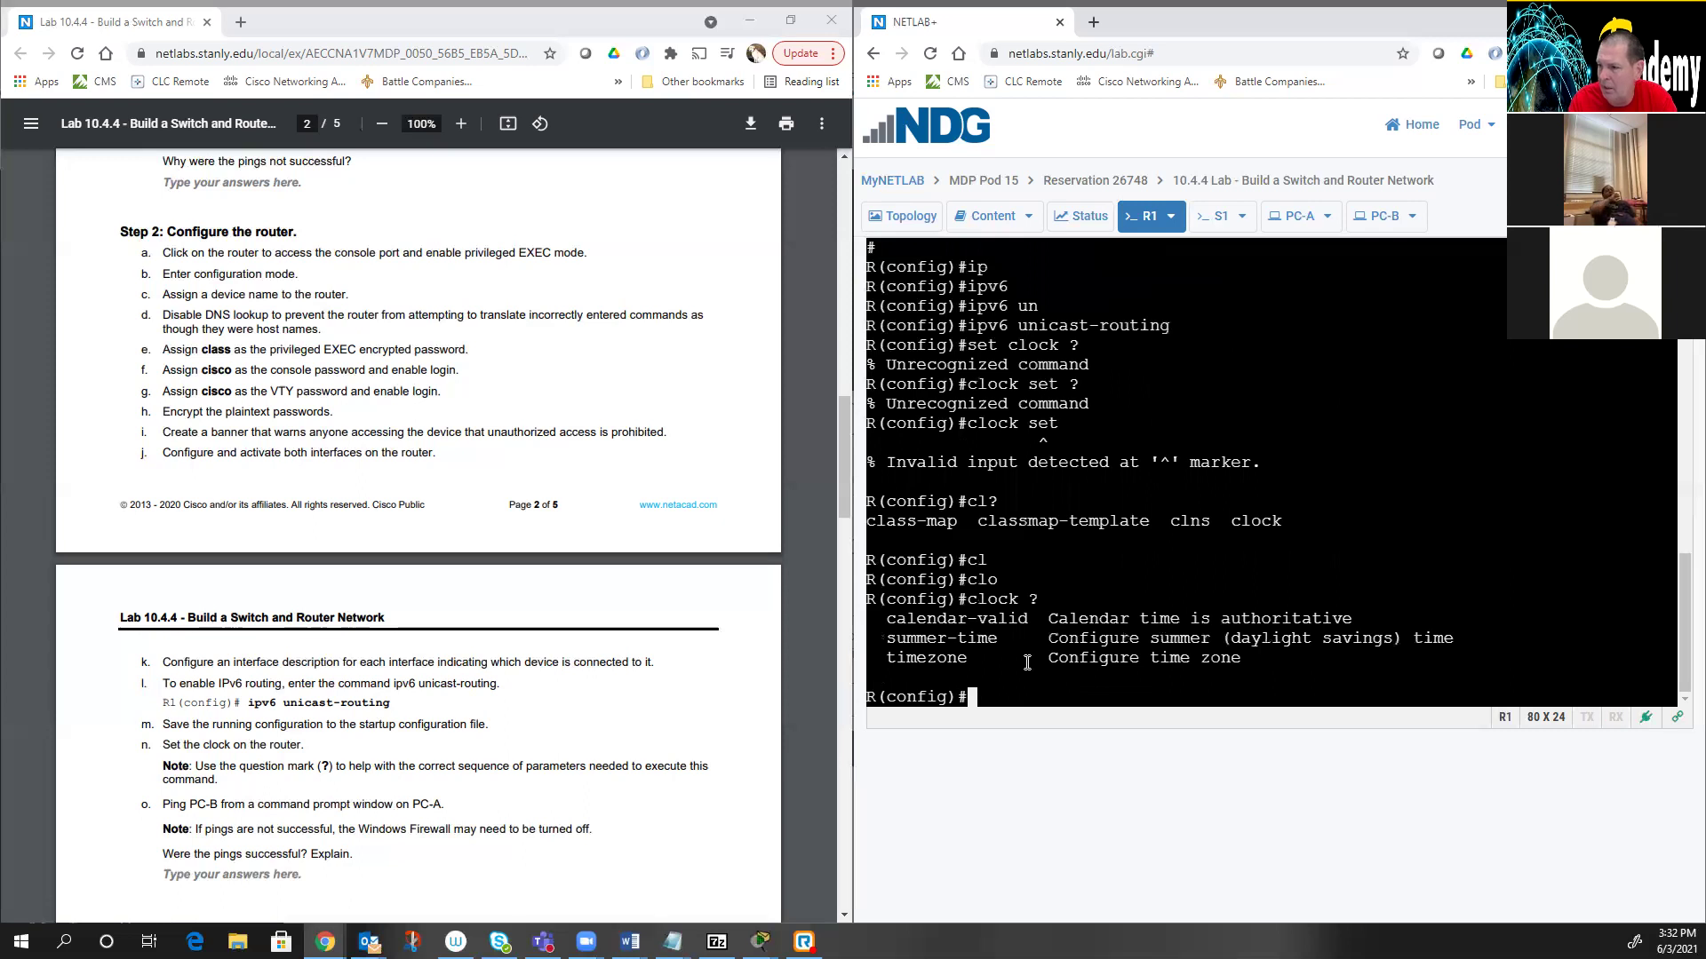
Exit to privileged EXEC mode and list the clock command options
type("exit")
key("Return")
type("clock ?")
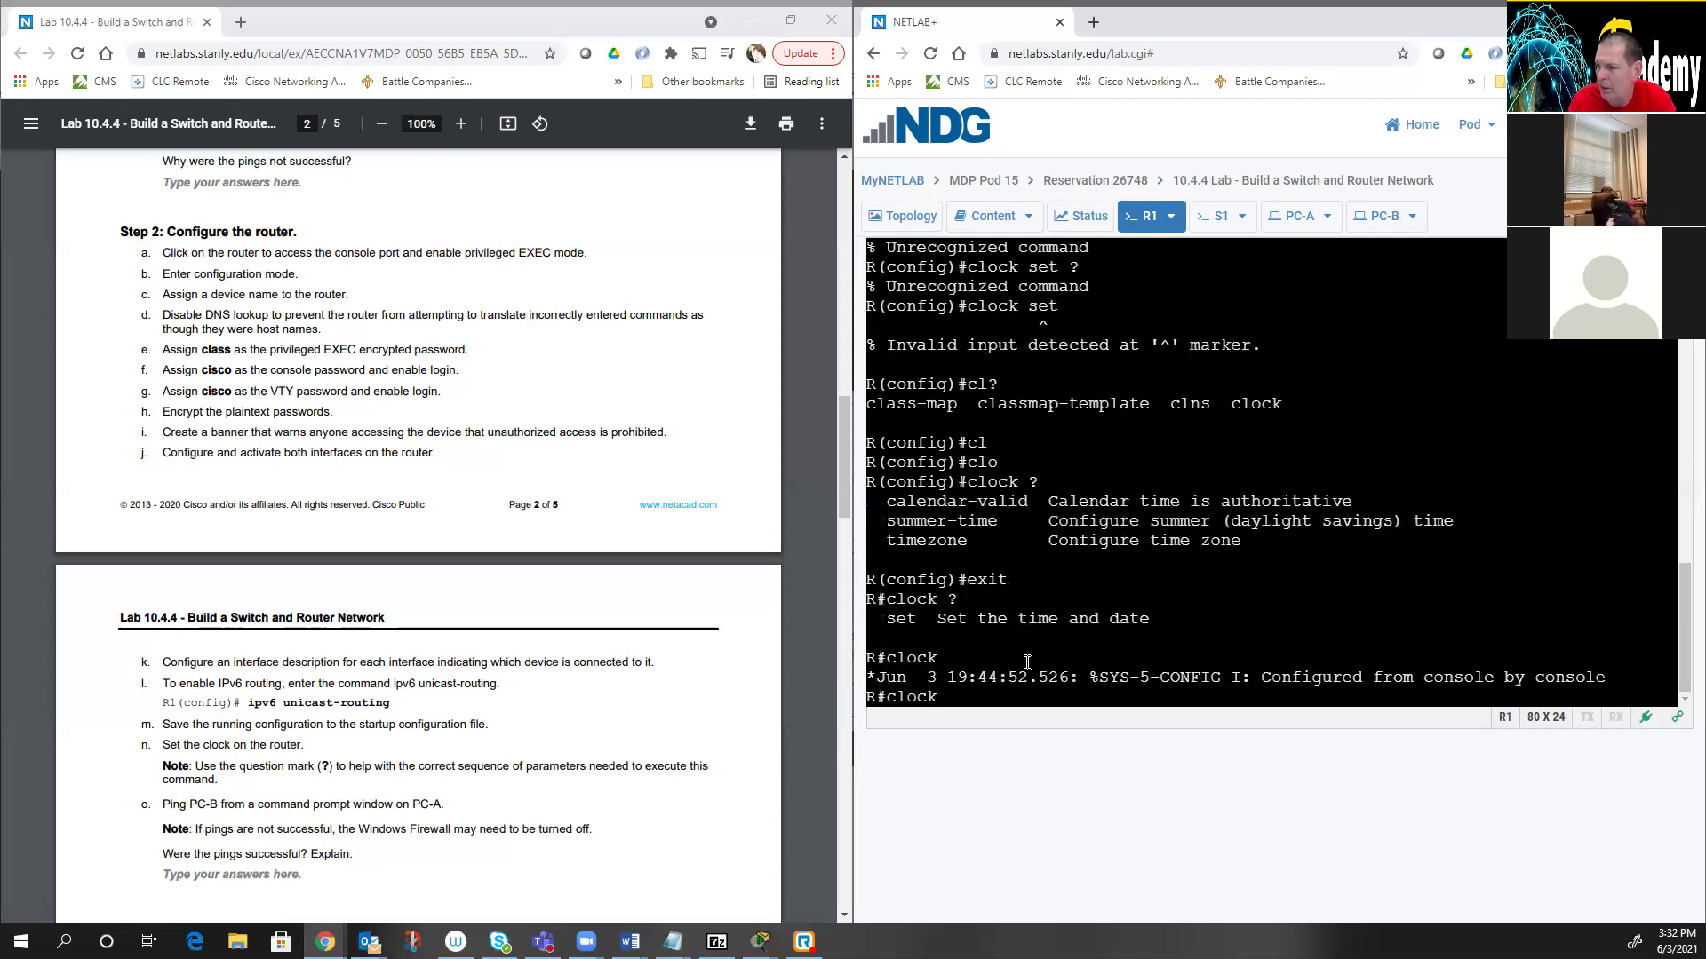
Enter clock set with time 15:32:00, first without a date
key("BackSpace")
key("BackSpace")
key("BackSpace")
key("BackSpace")
key("BackSpace")
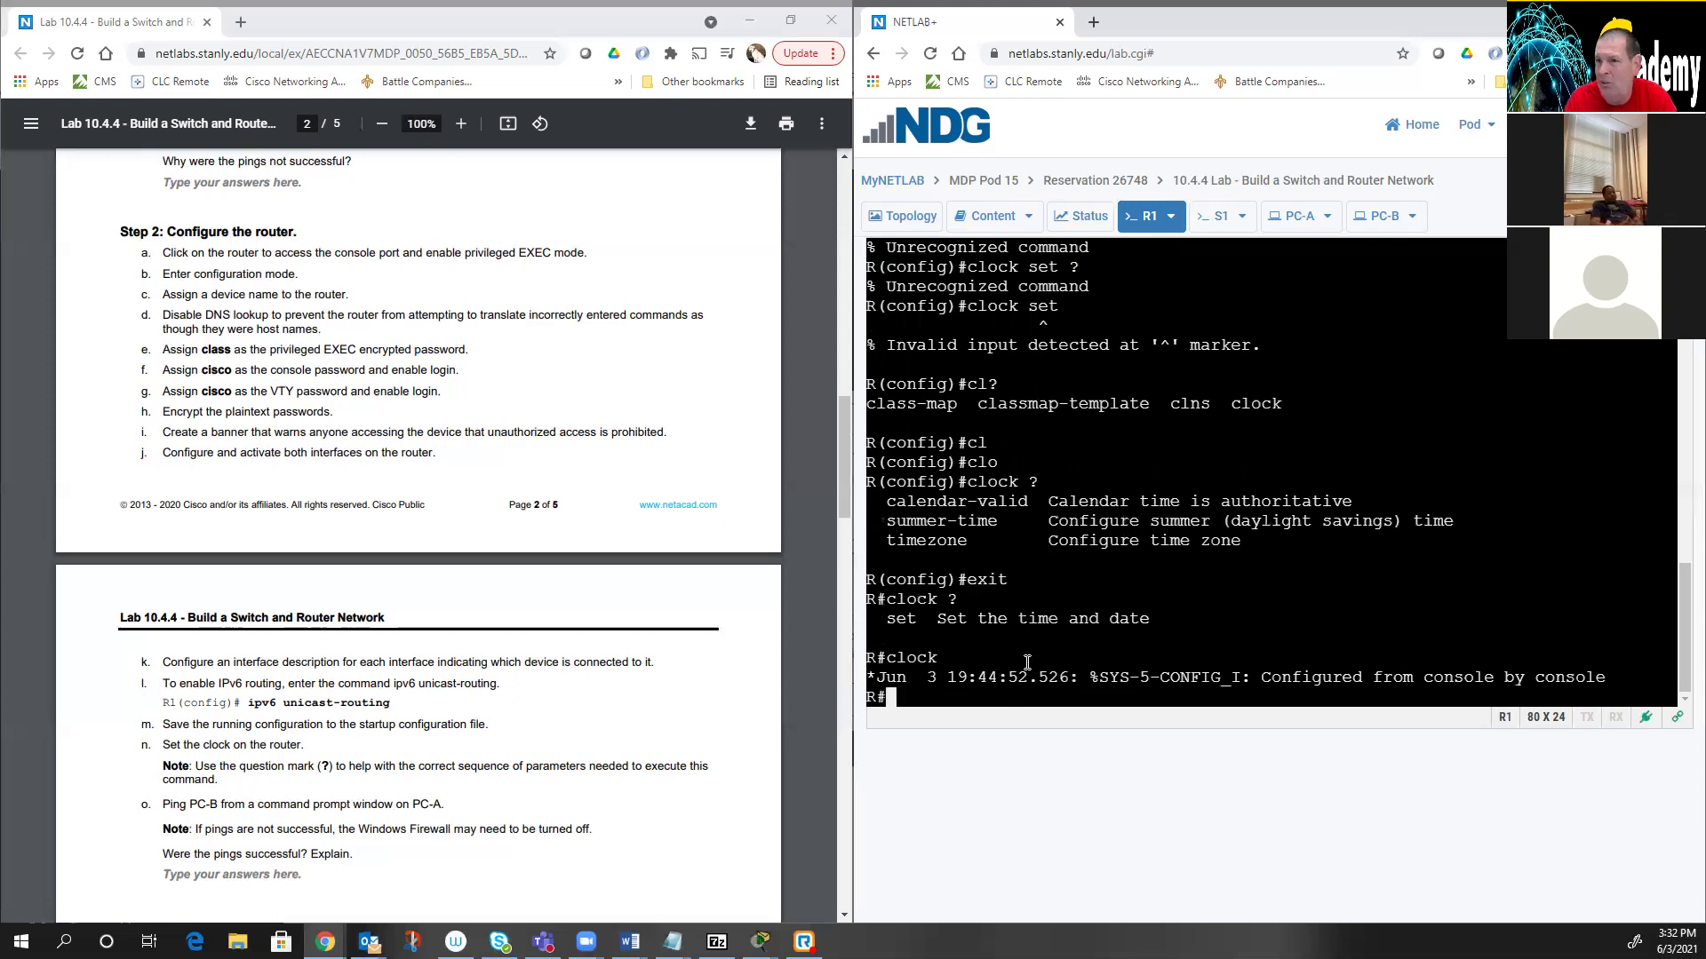
type("cloc")
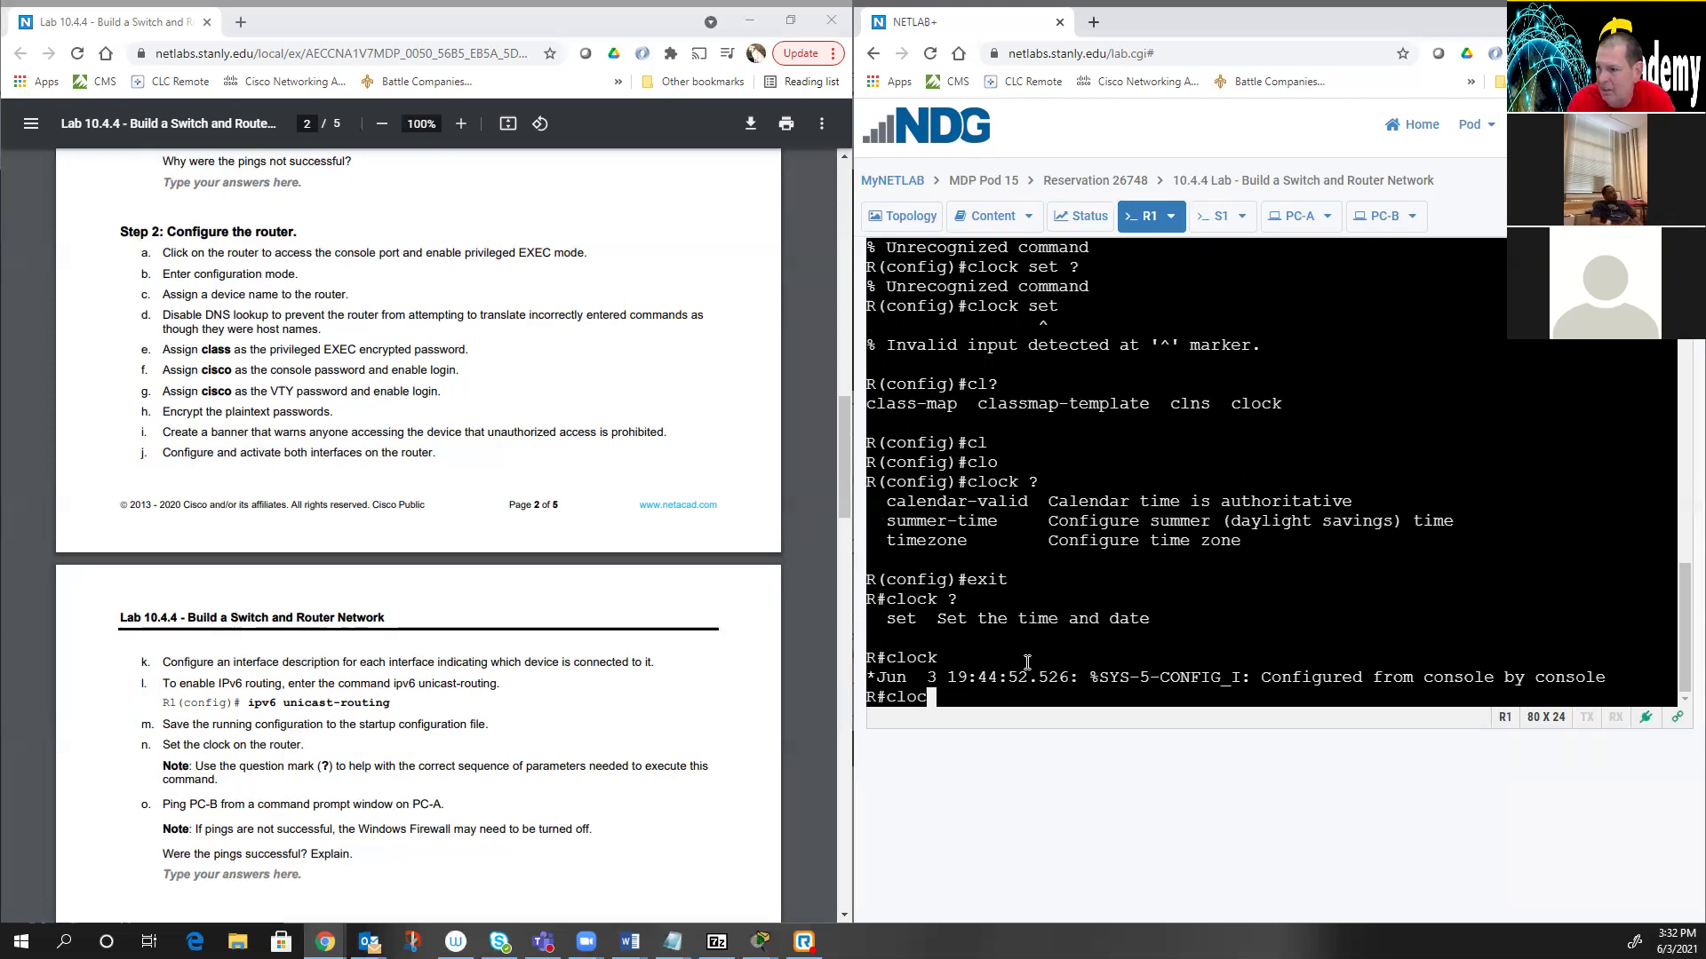
key("Tab")
type("set ?")
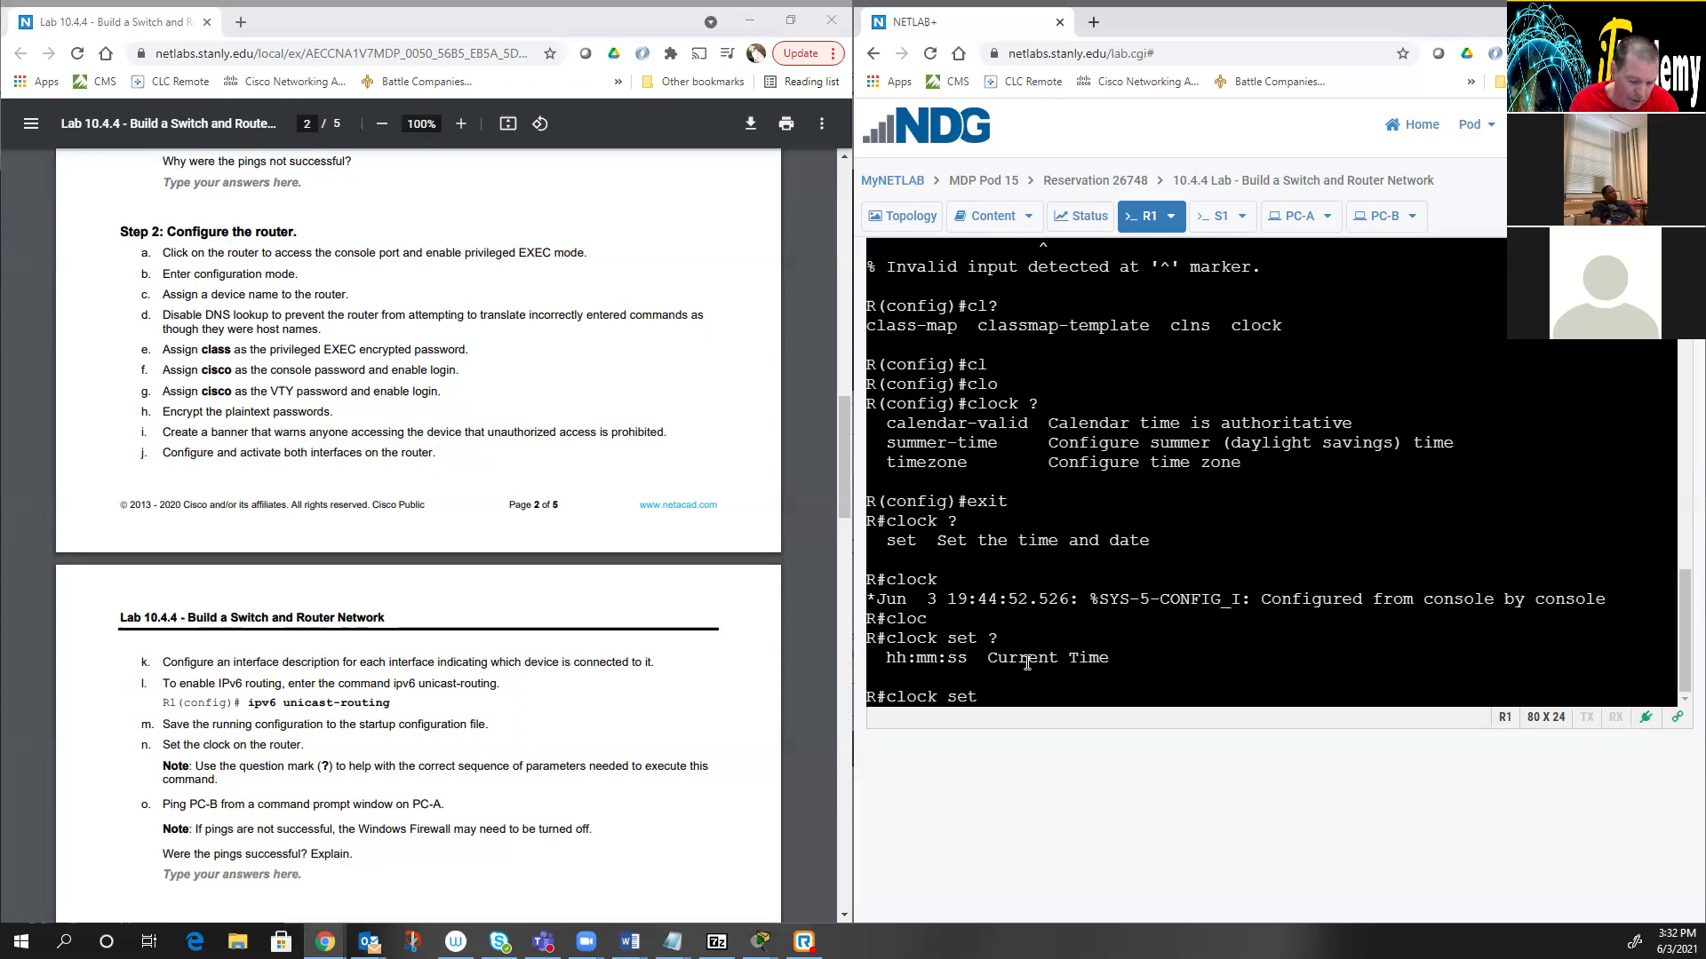
type("1")
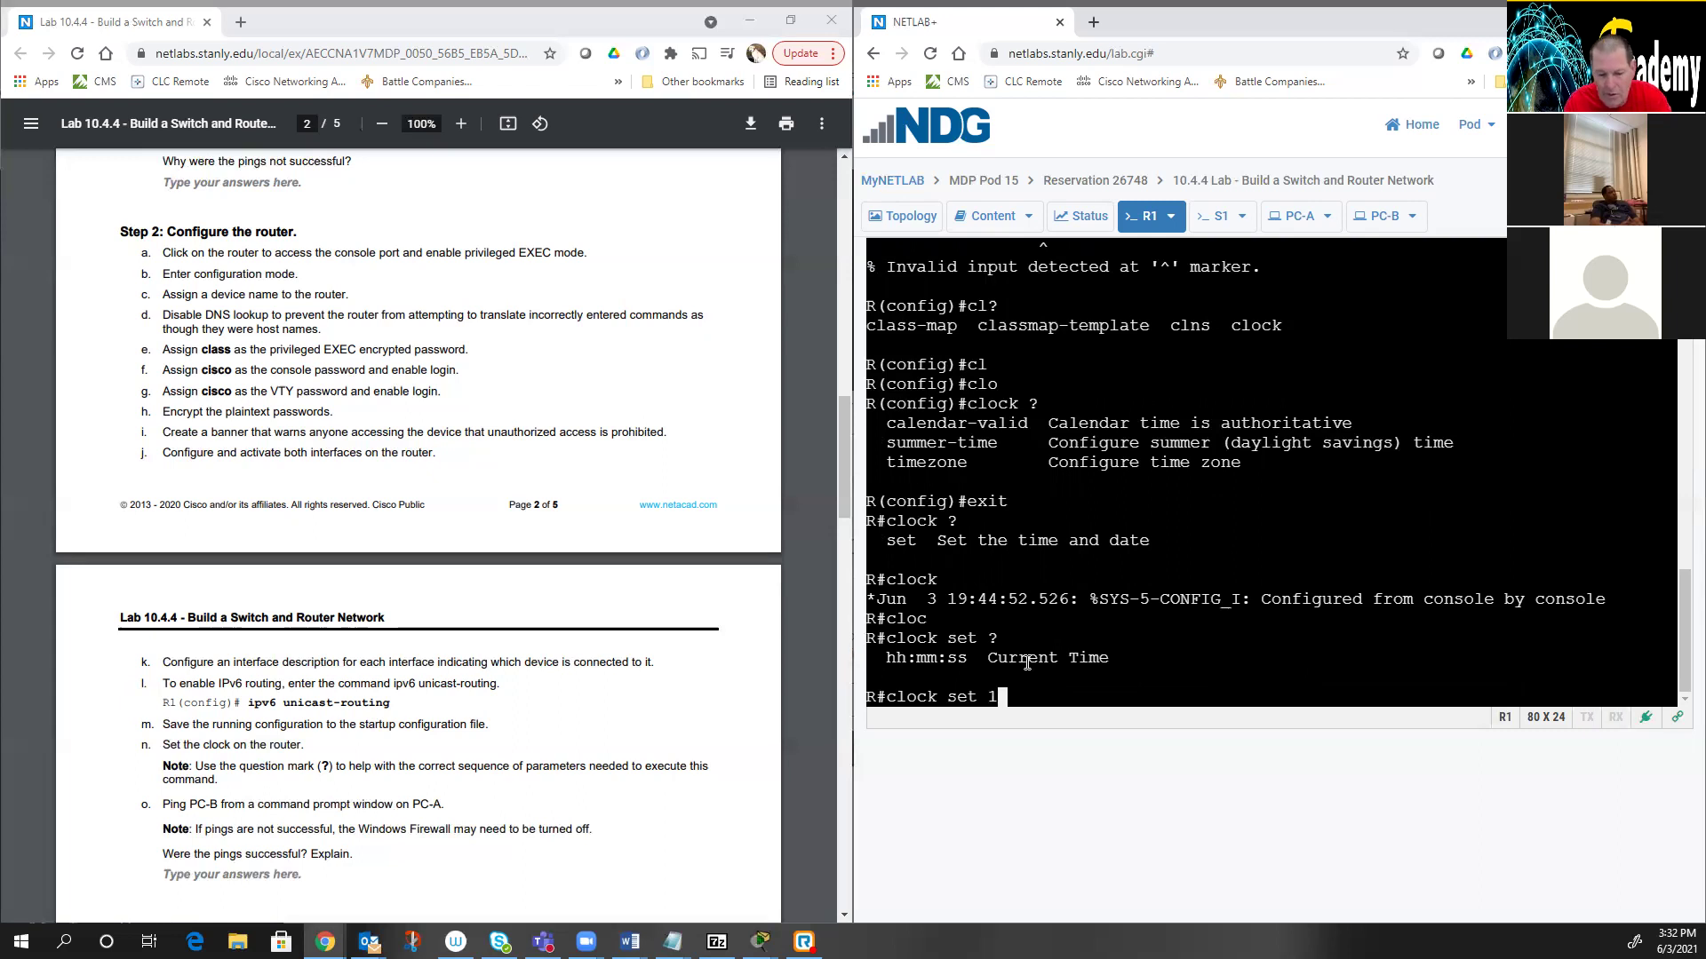
type("5:3")
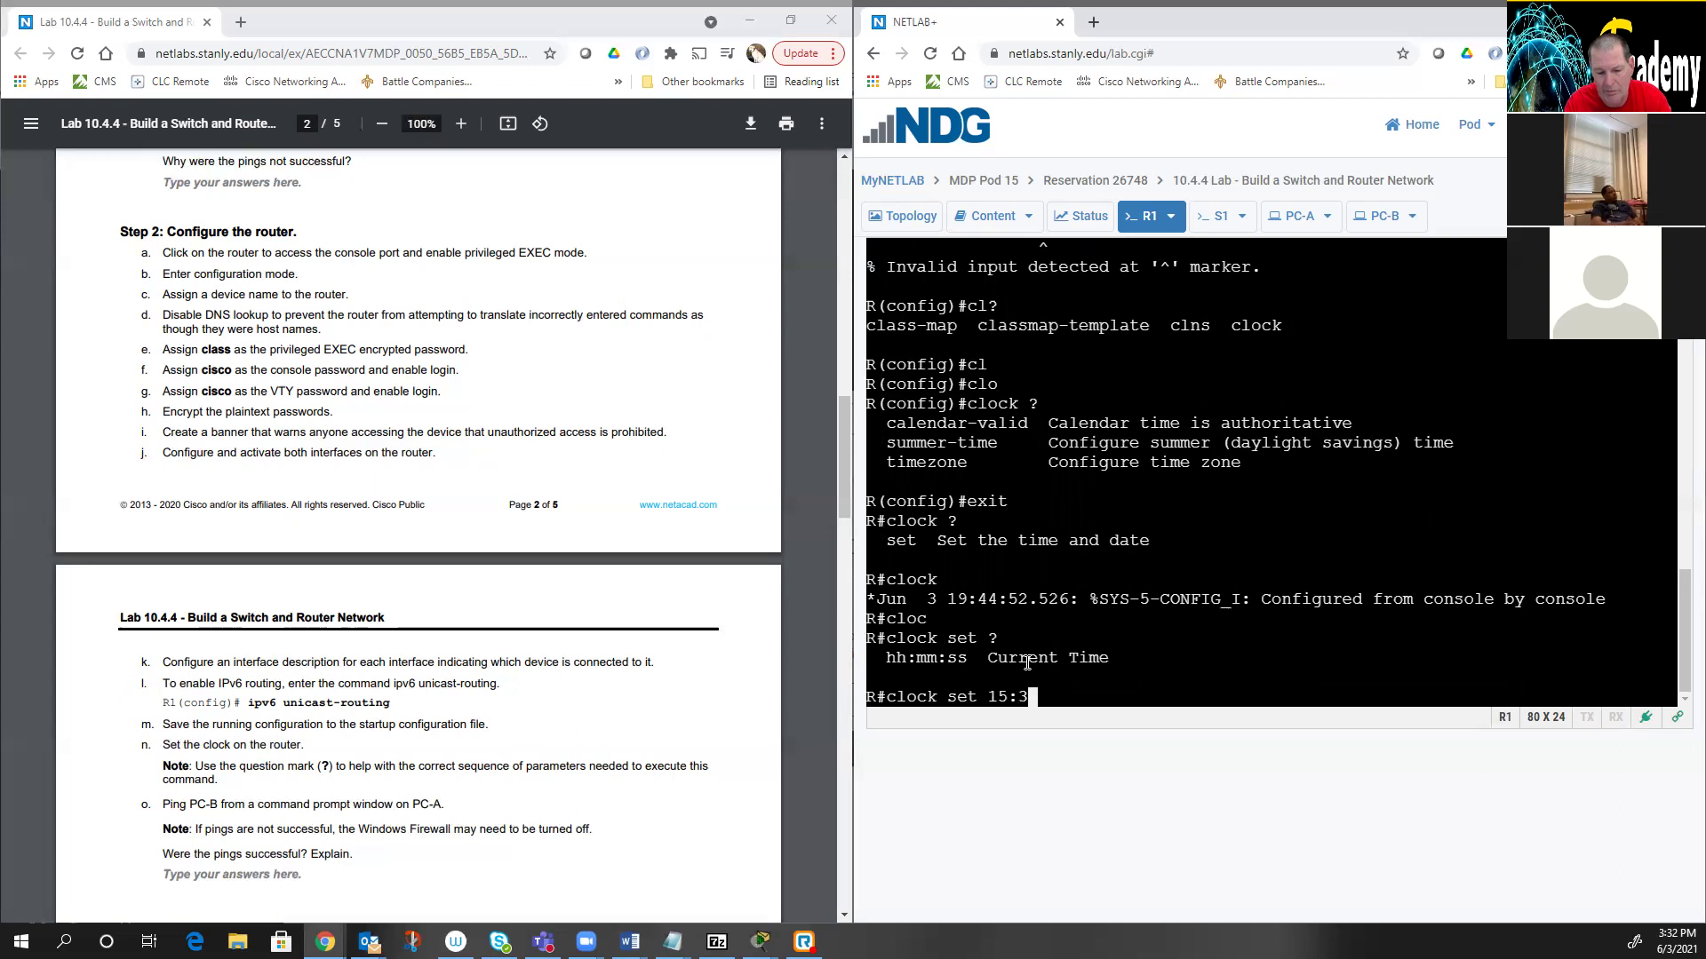
type("1:")
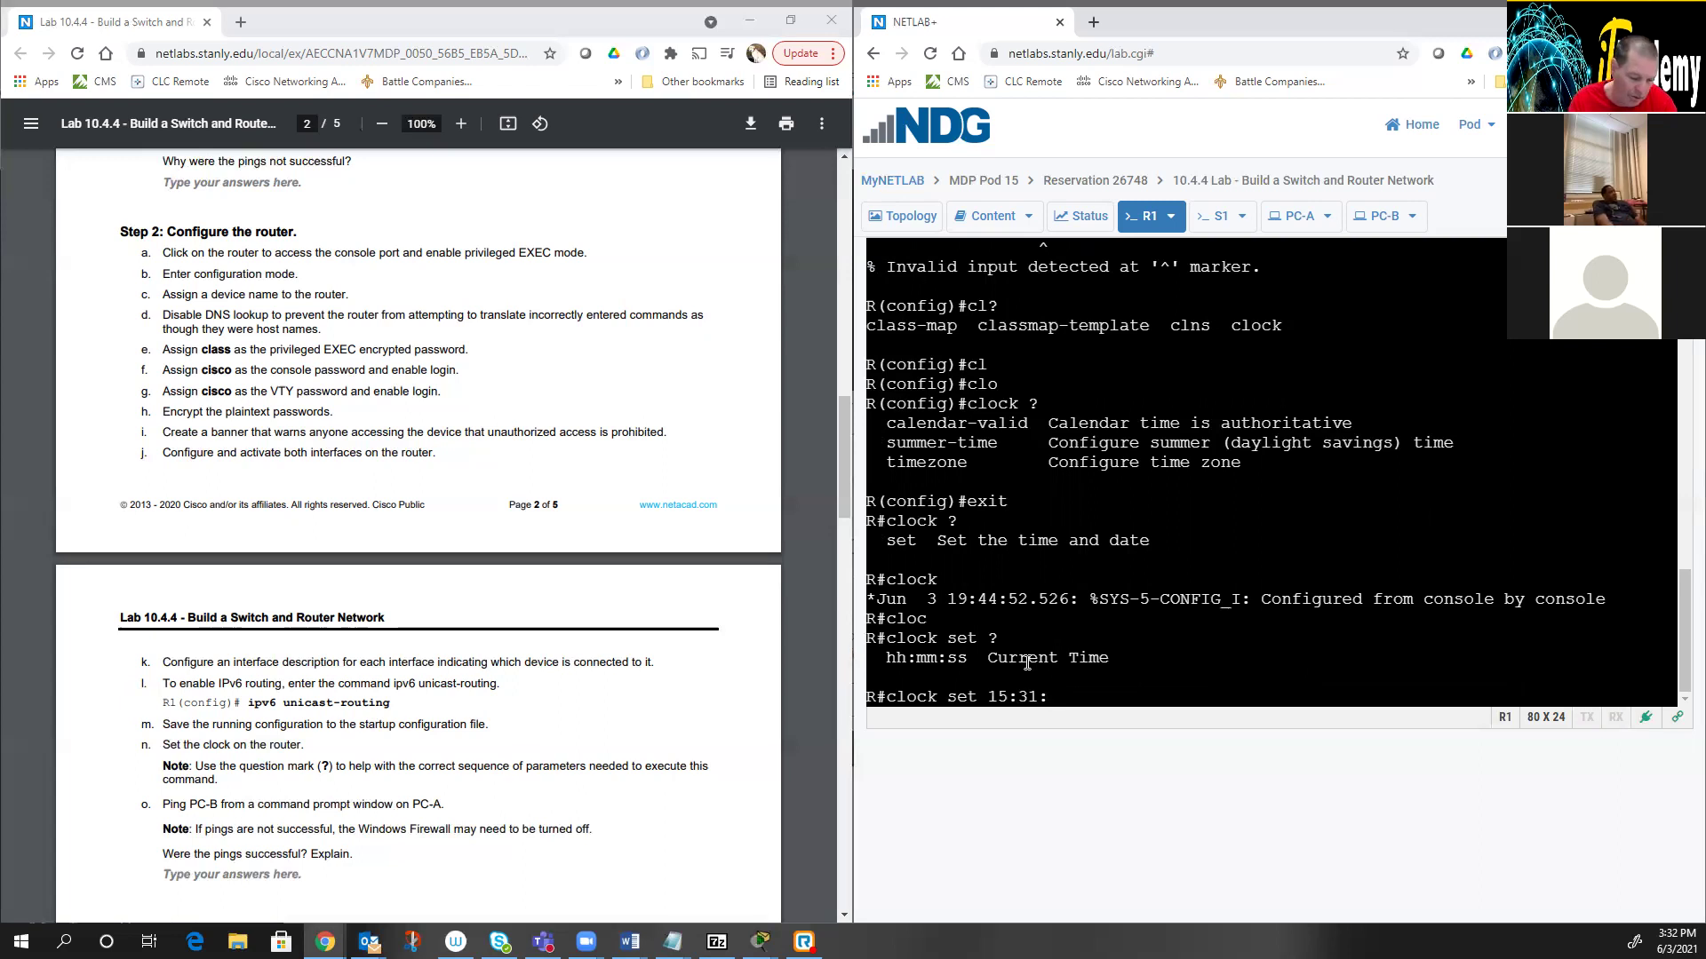
key("BackSpace")
key("BackSpace")
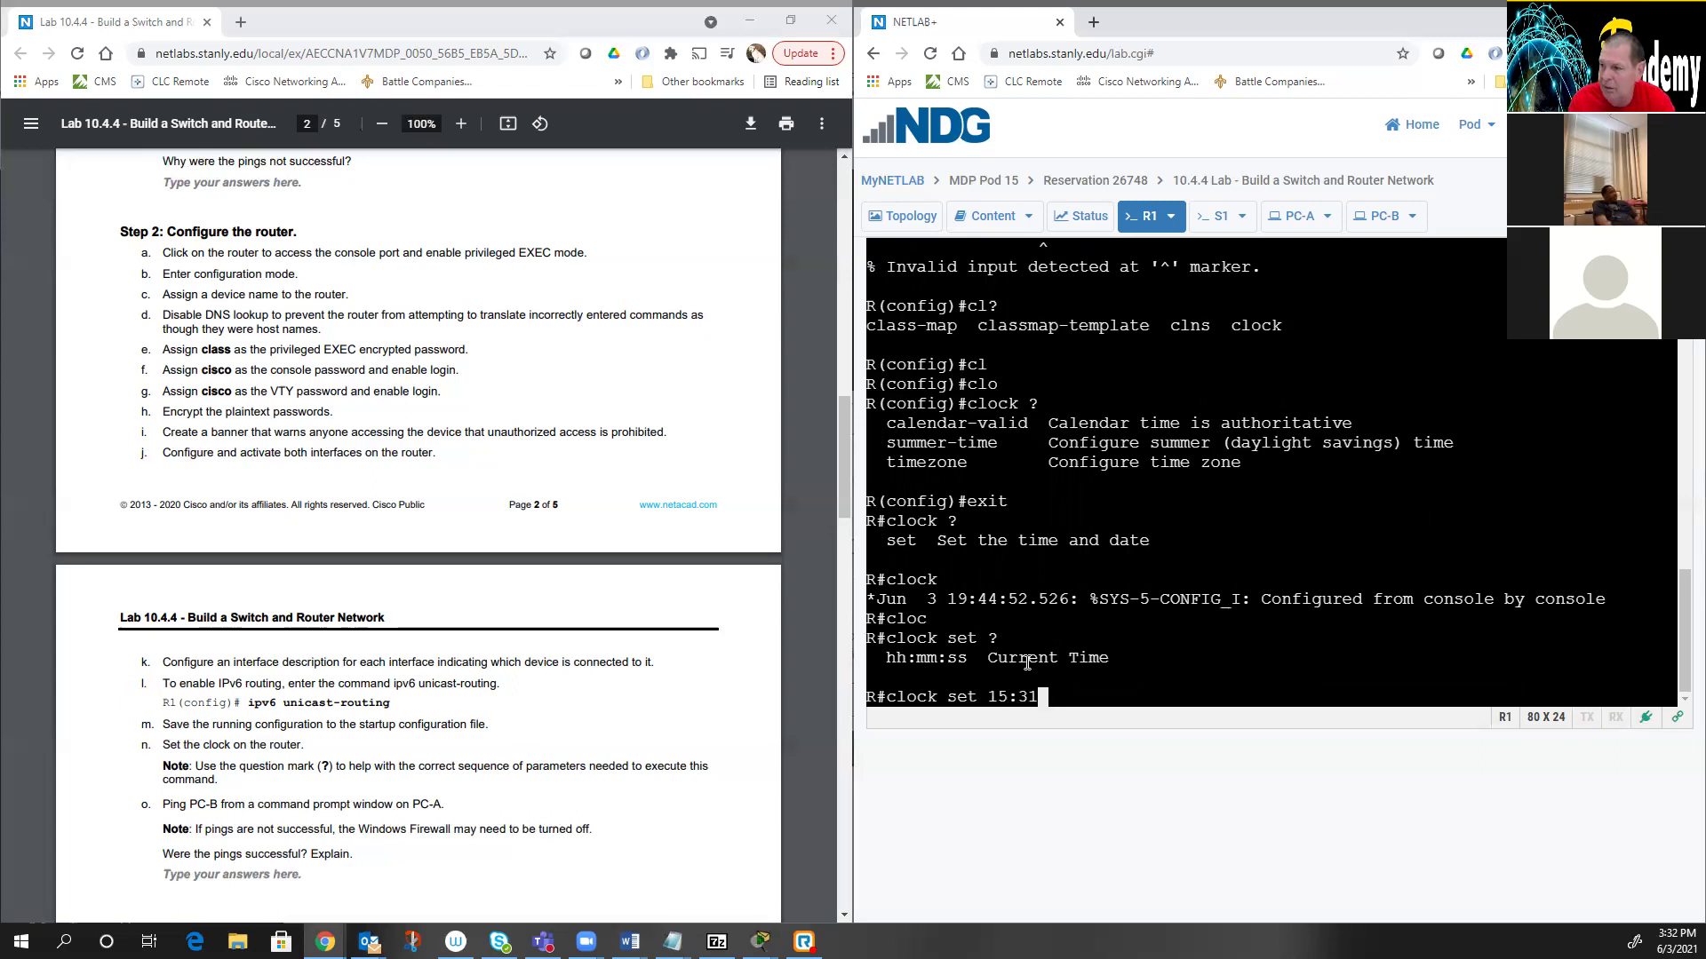
type("2:00")
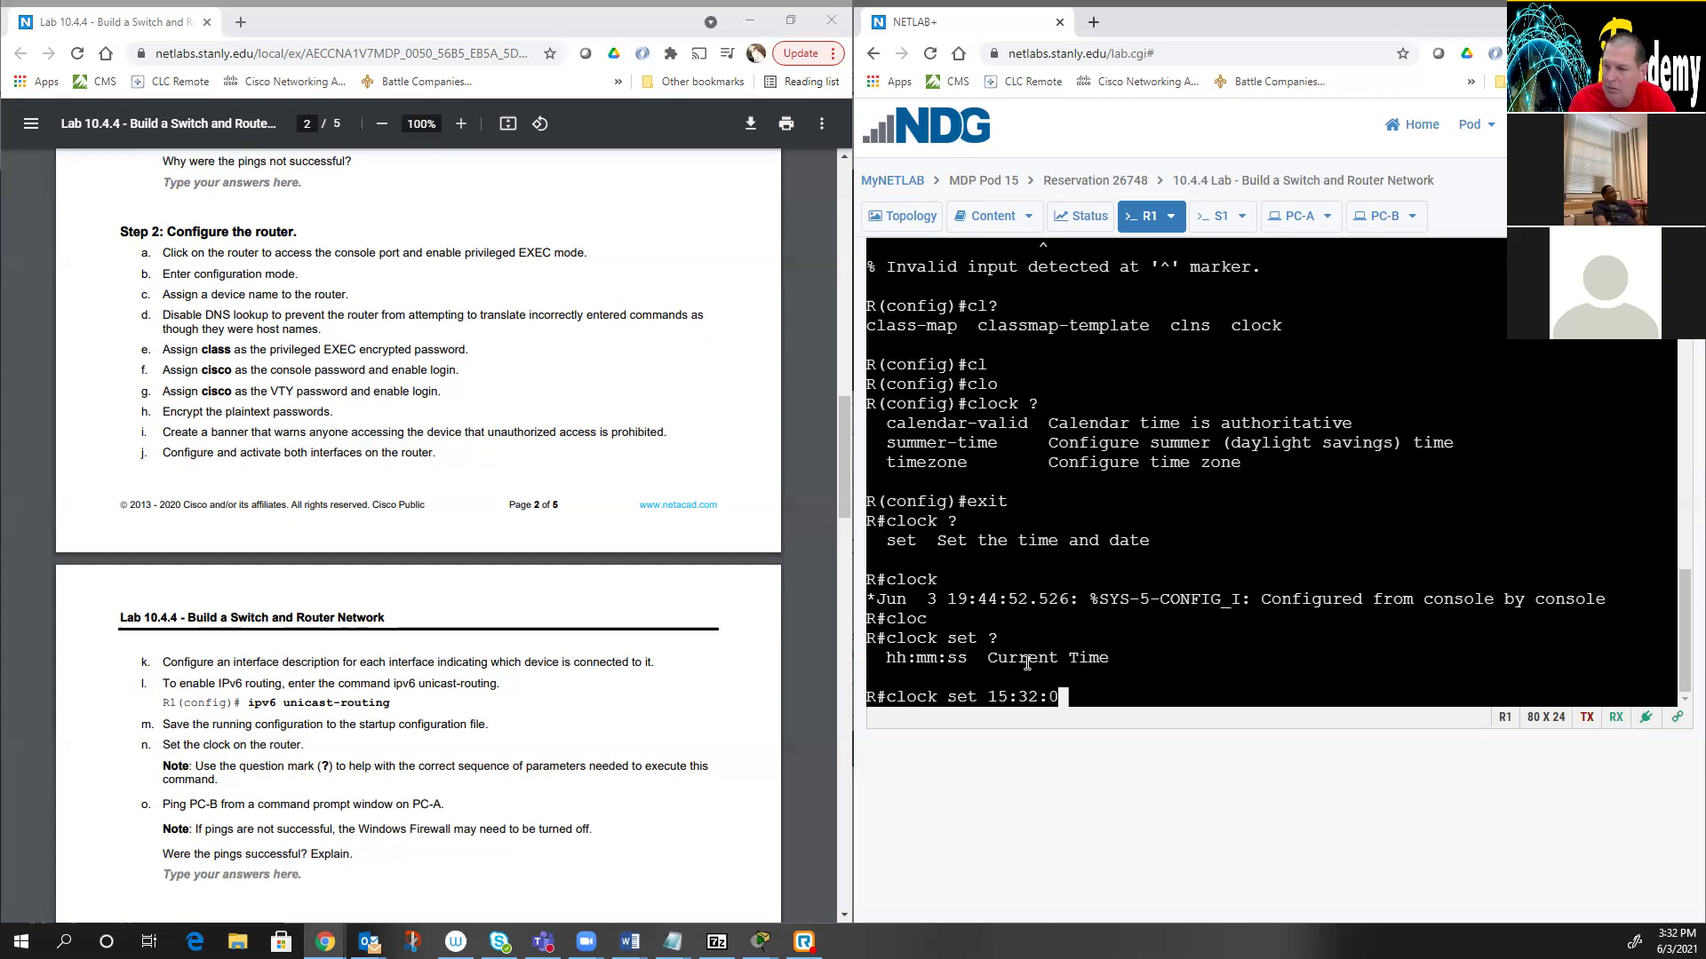
key("Return")
Add day 03 and try a numeric month 06, checking formats with ?
key("Up")
type("?")
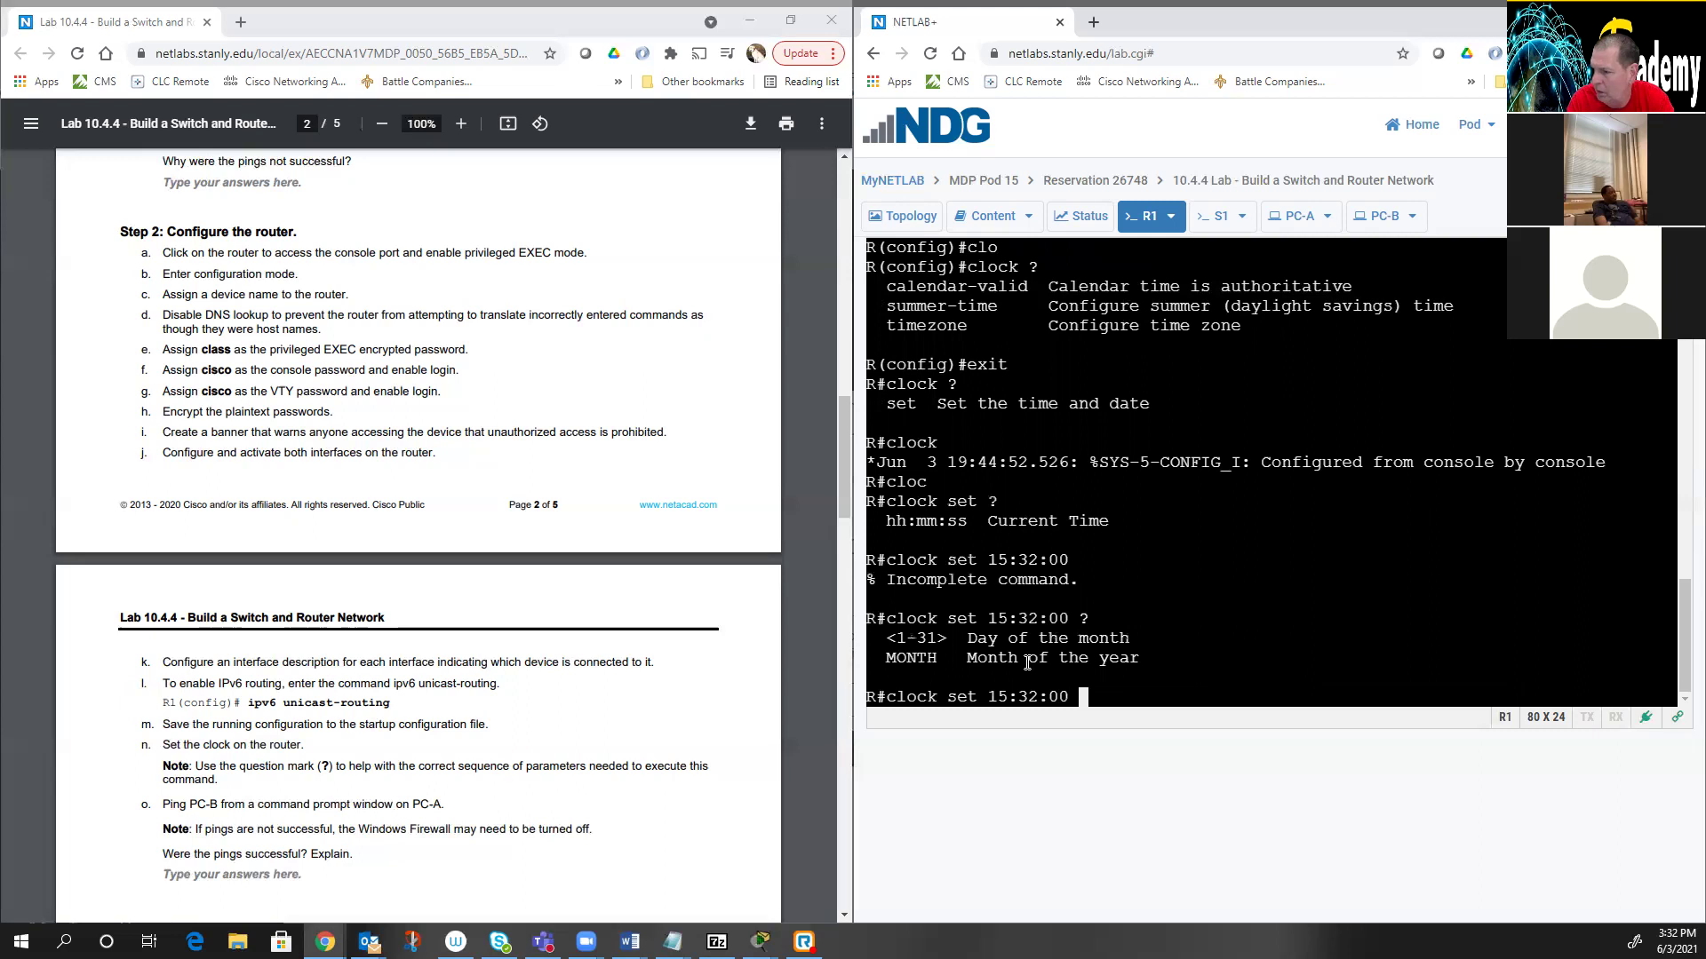
type("6 ?")
key("BackSpace")
key("BackSpace")
type("3")
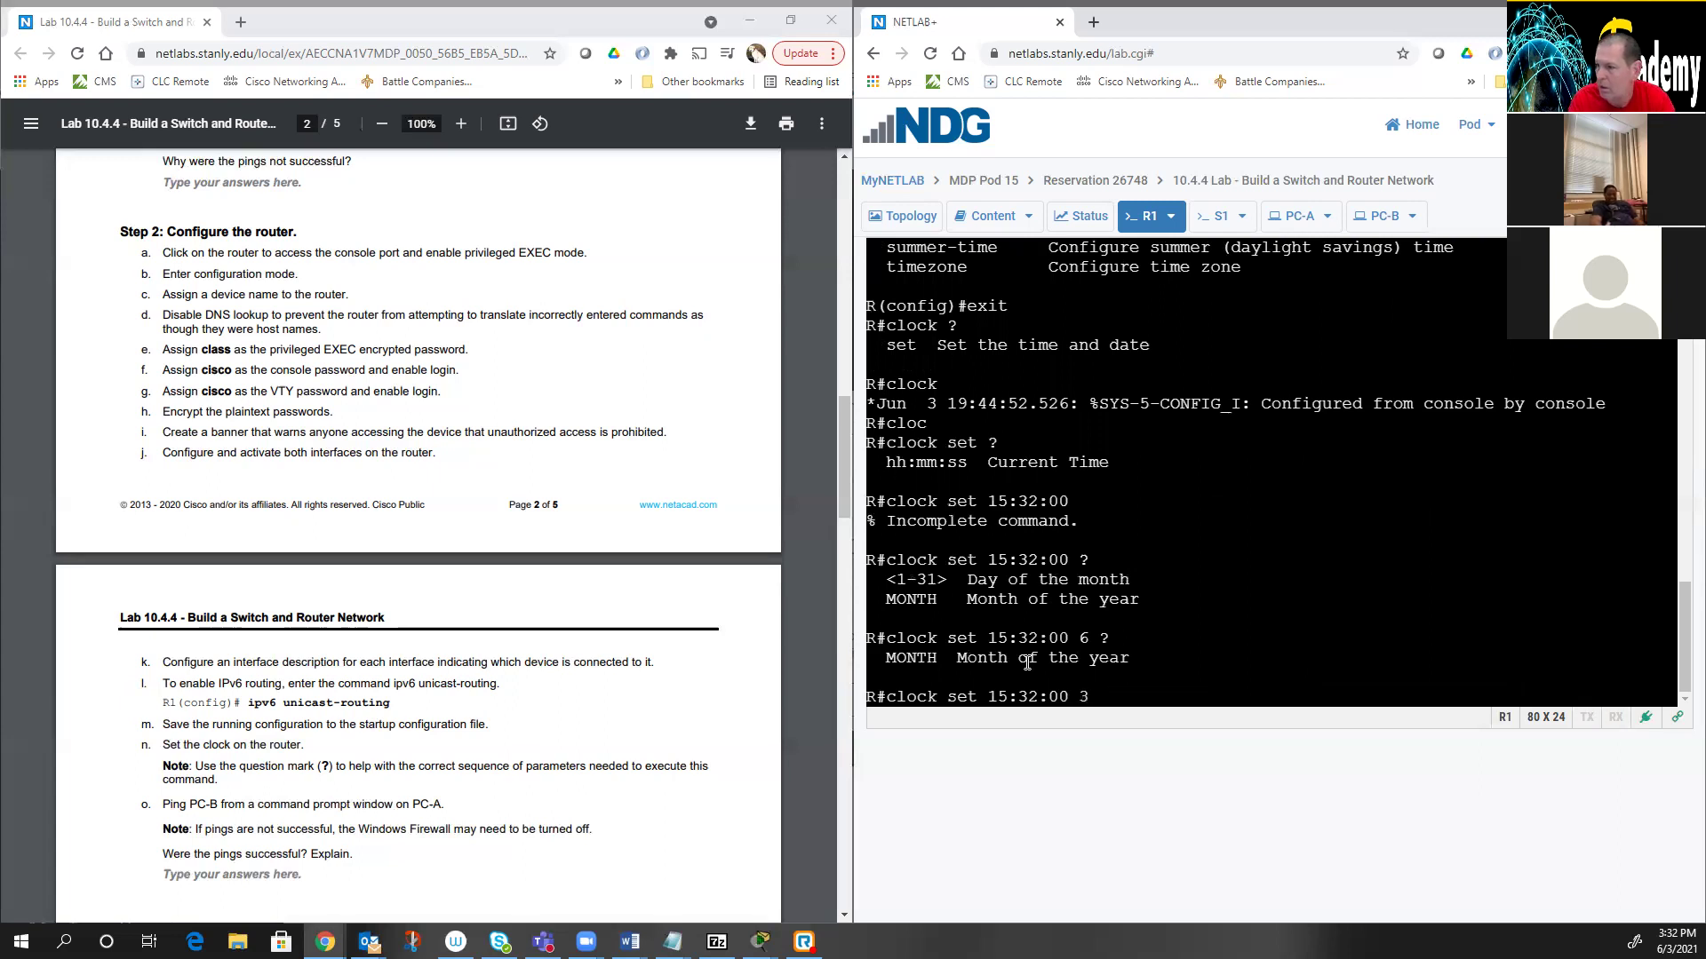
type(" ?6 ?")
key("BackSpace")
key("BackSpace")
key("BackSpace")
key("BackSpace")
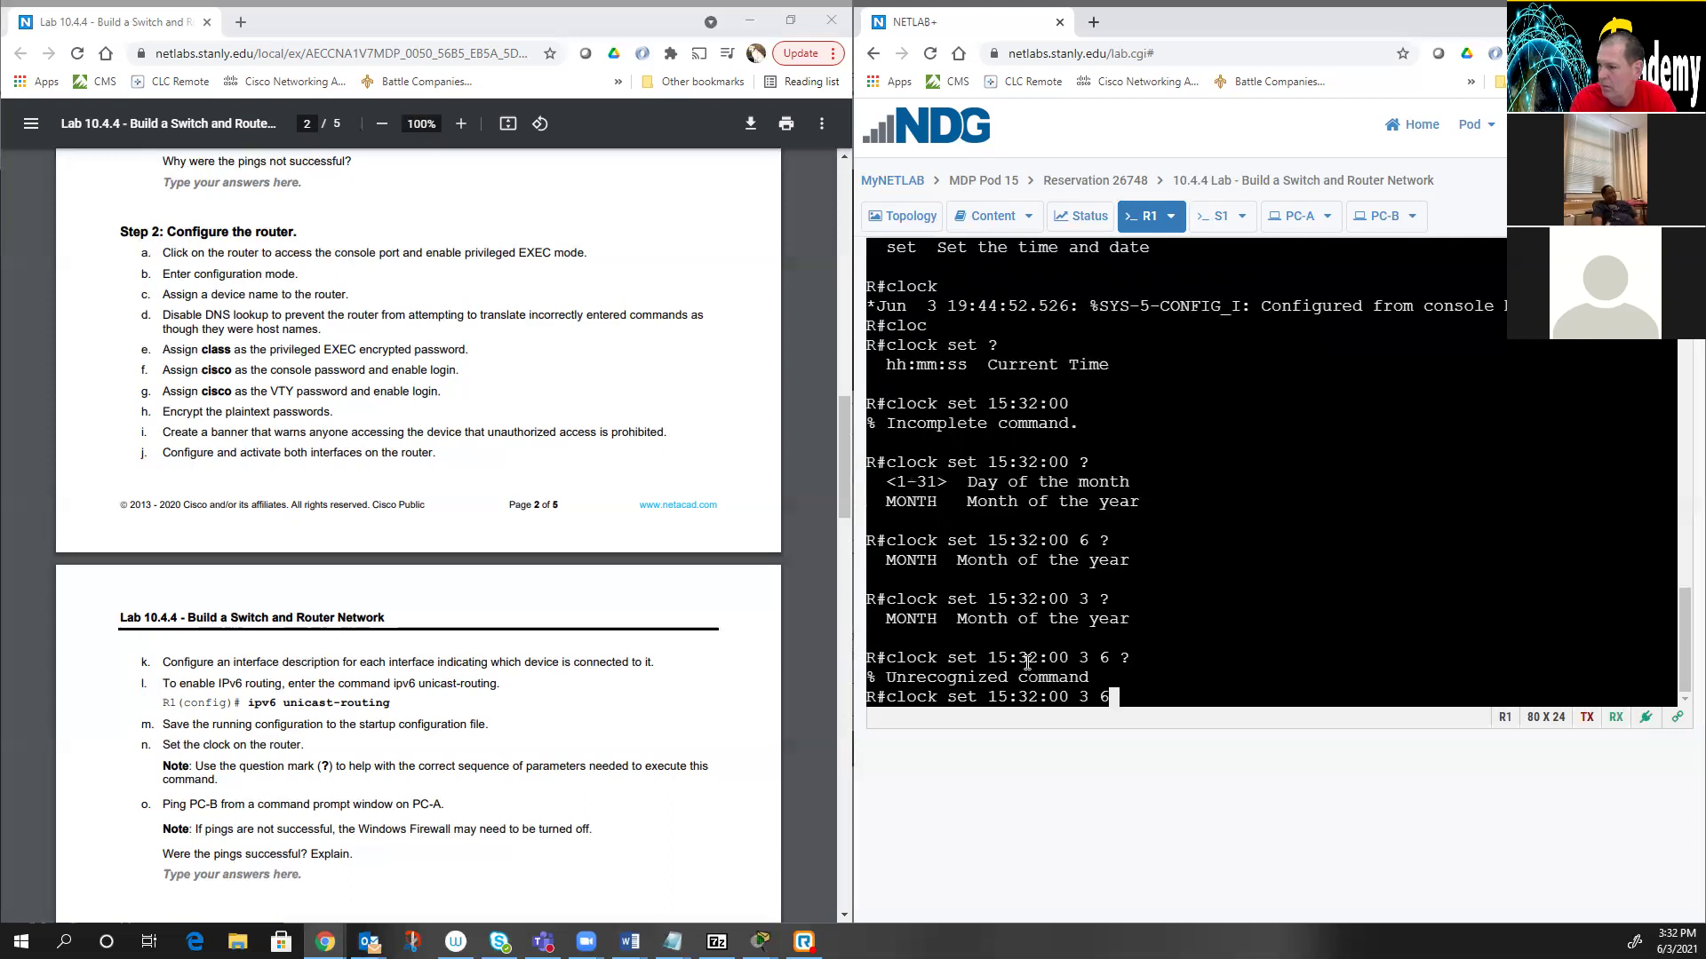
type("03 06 ?")
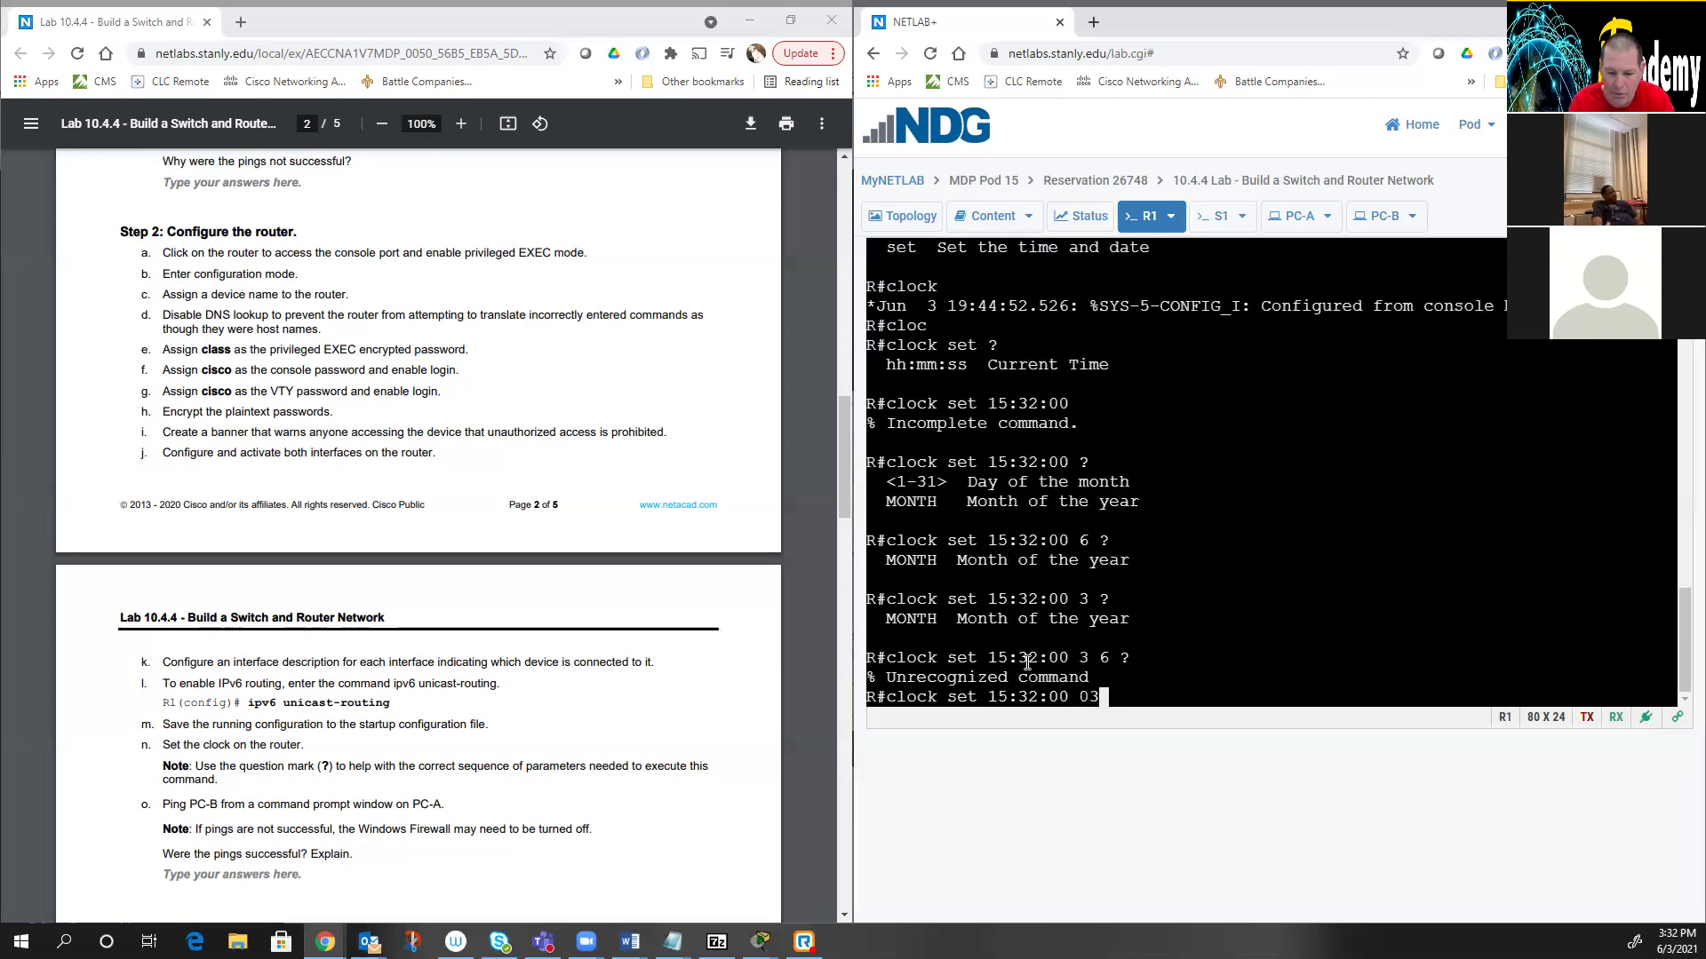
key("BackSpace")
key("BackSpace")
type("?")
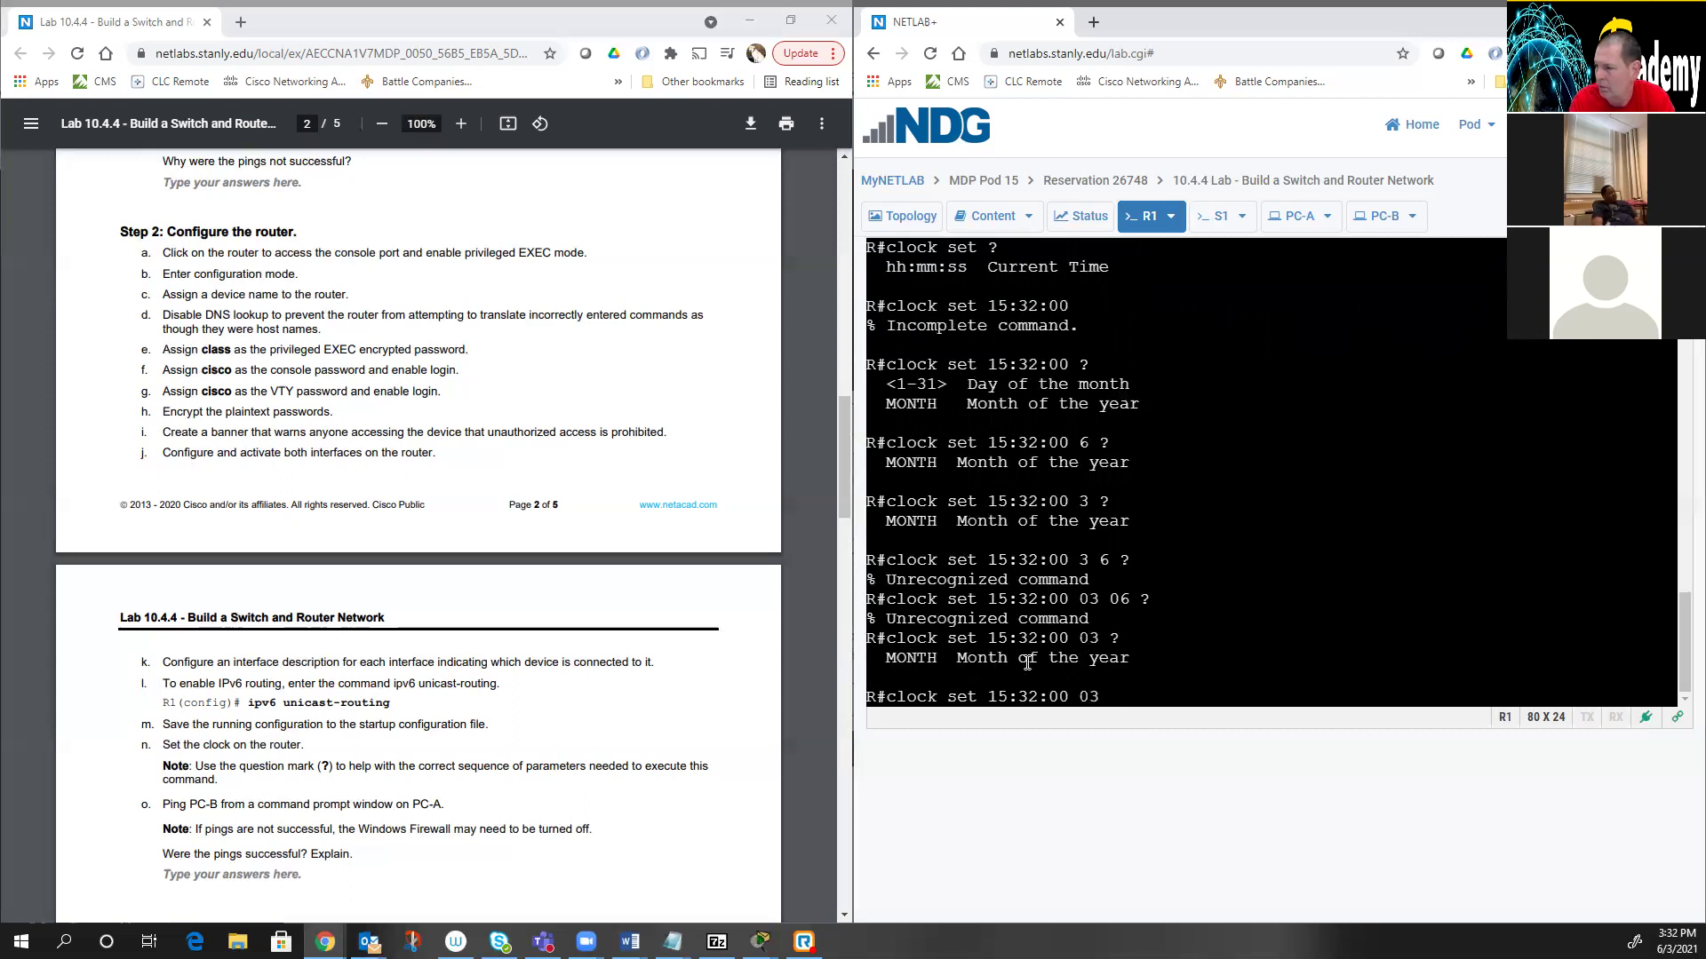
type("Ju")
key("BackSpace")
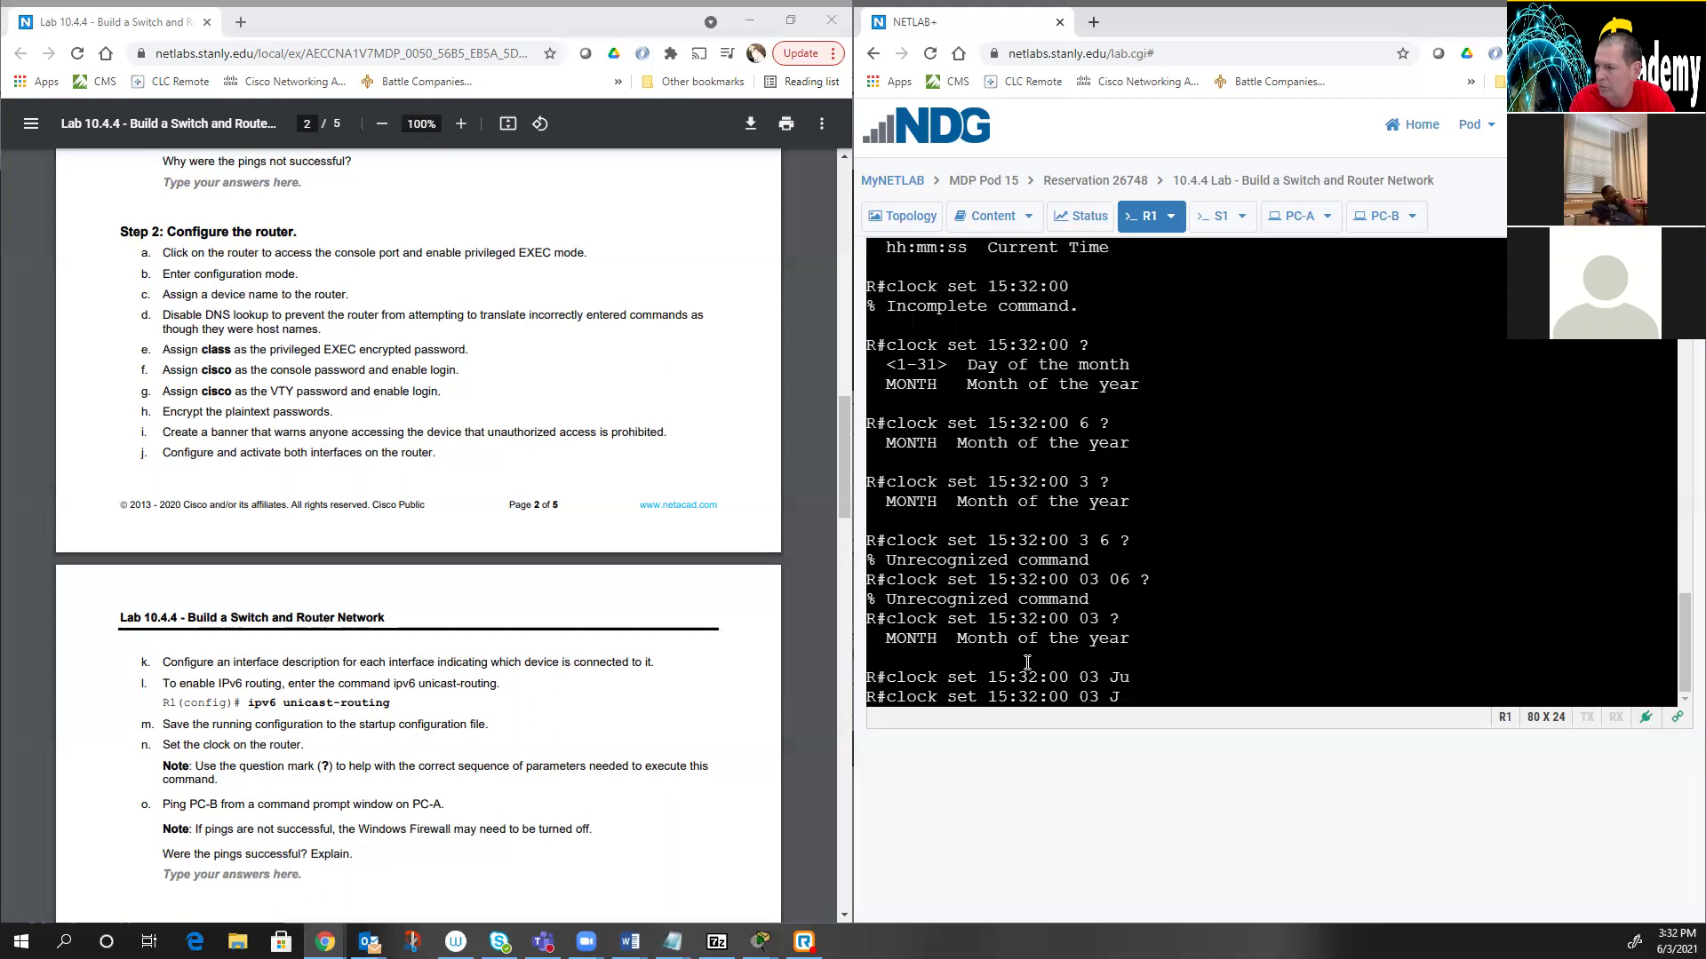
type("?")
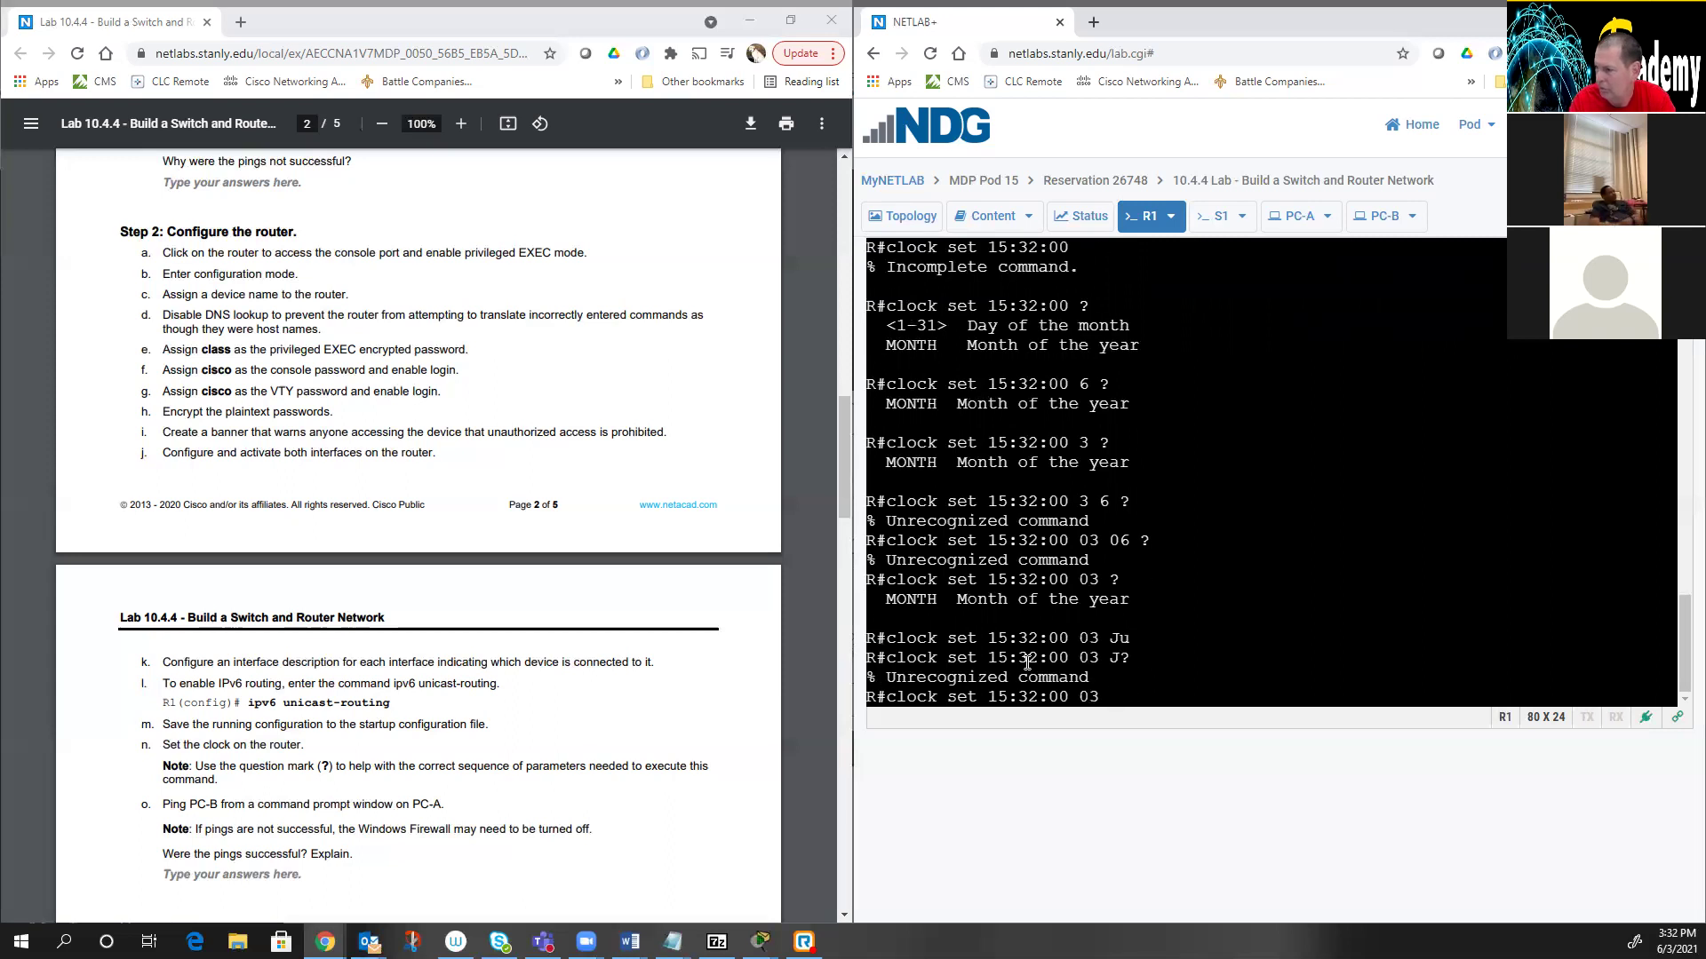
type("MONTH")
key("Tab")
type("?")
key("BackSpace")
key("BackSpace")
key("BackSpace")
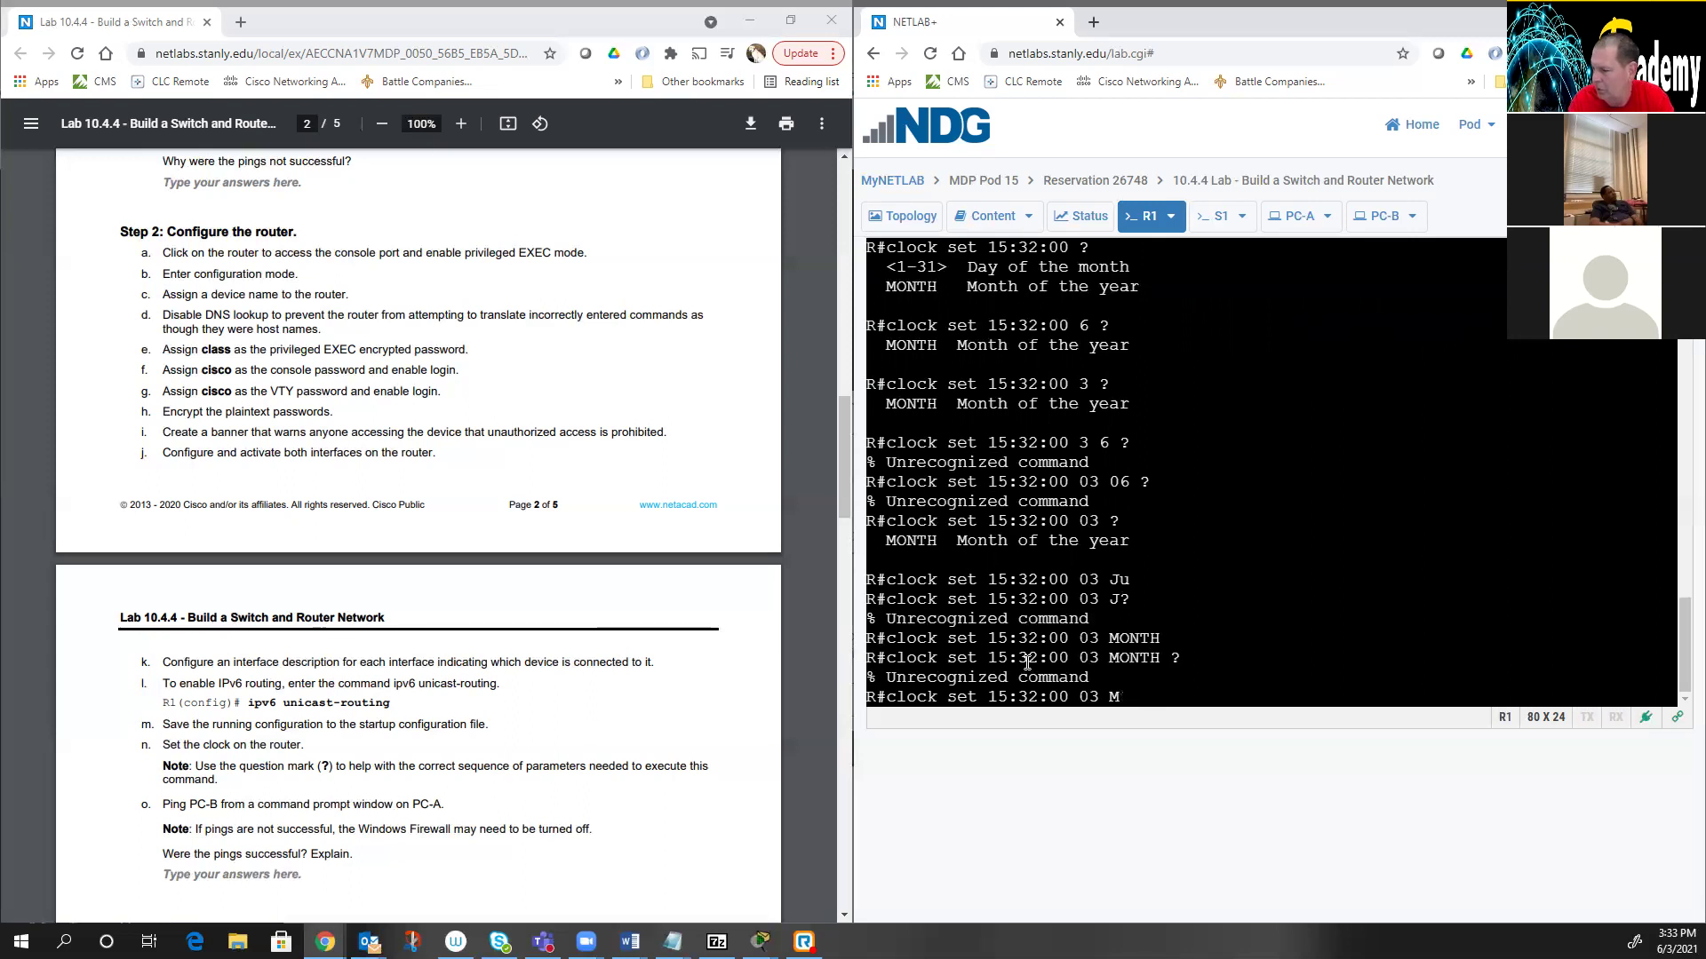
key("Tab")
type("?")
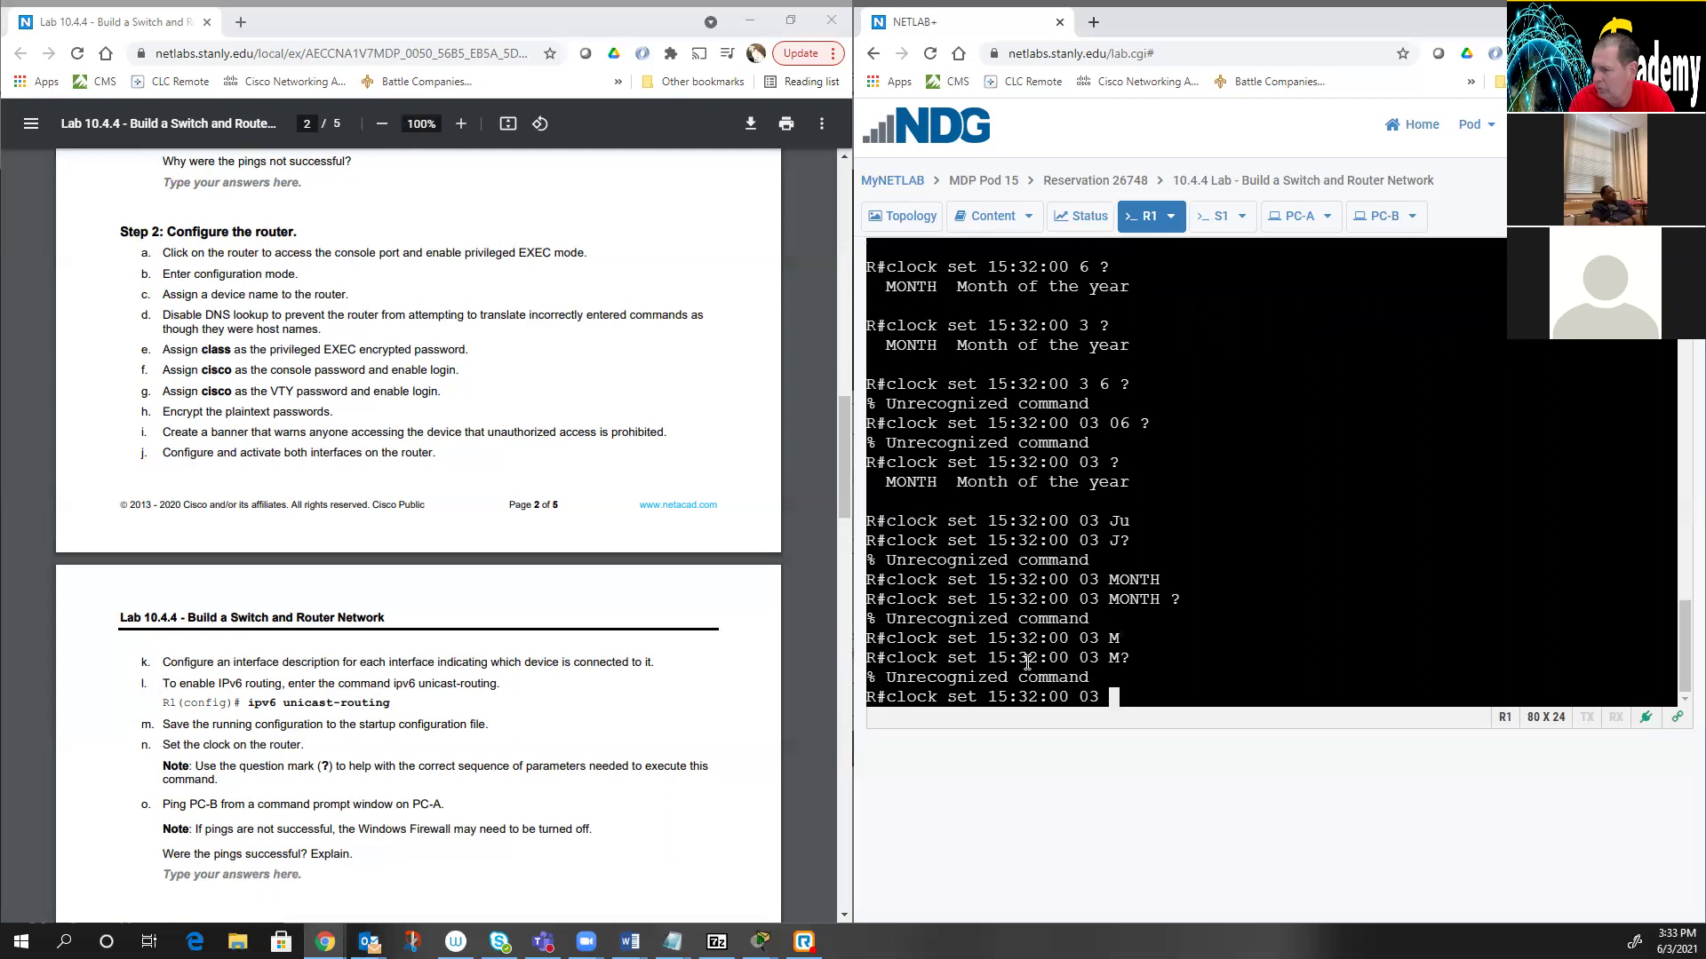
type("?")
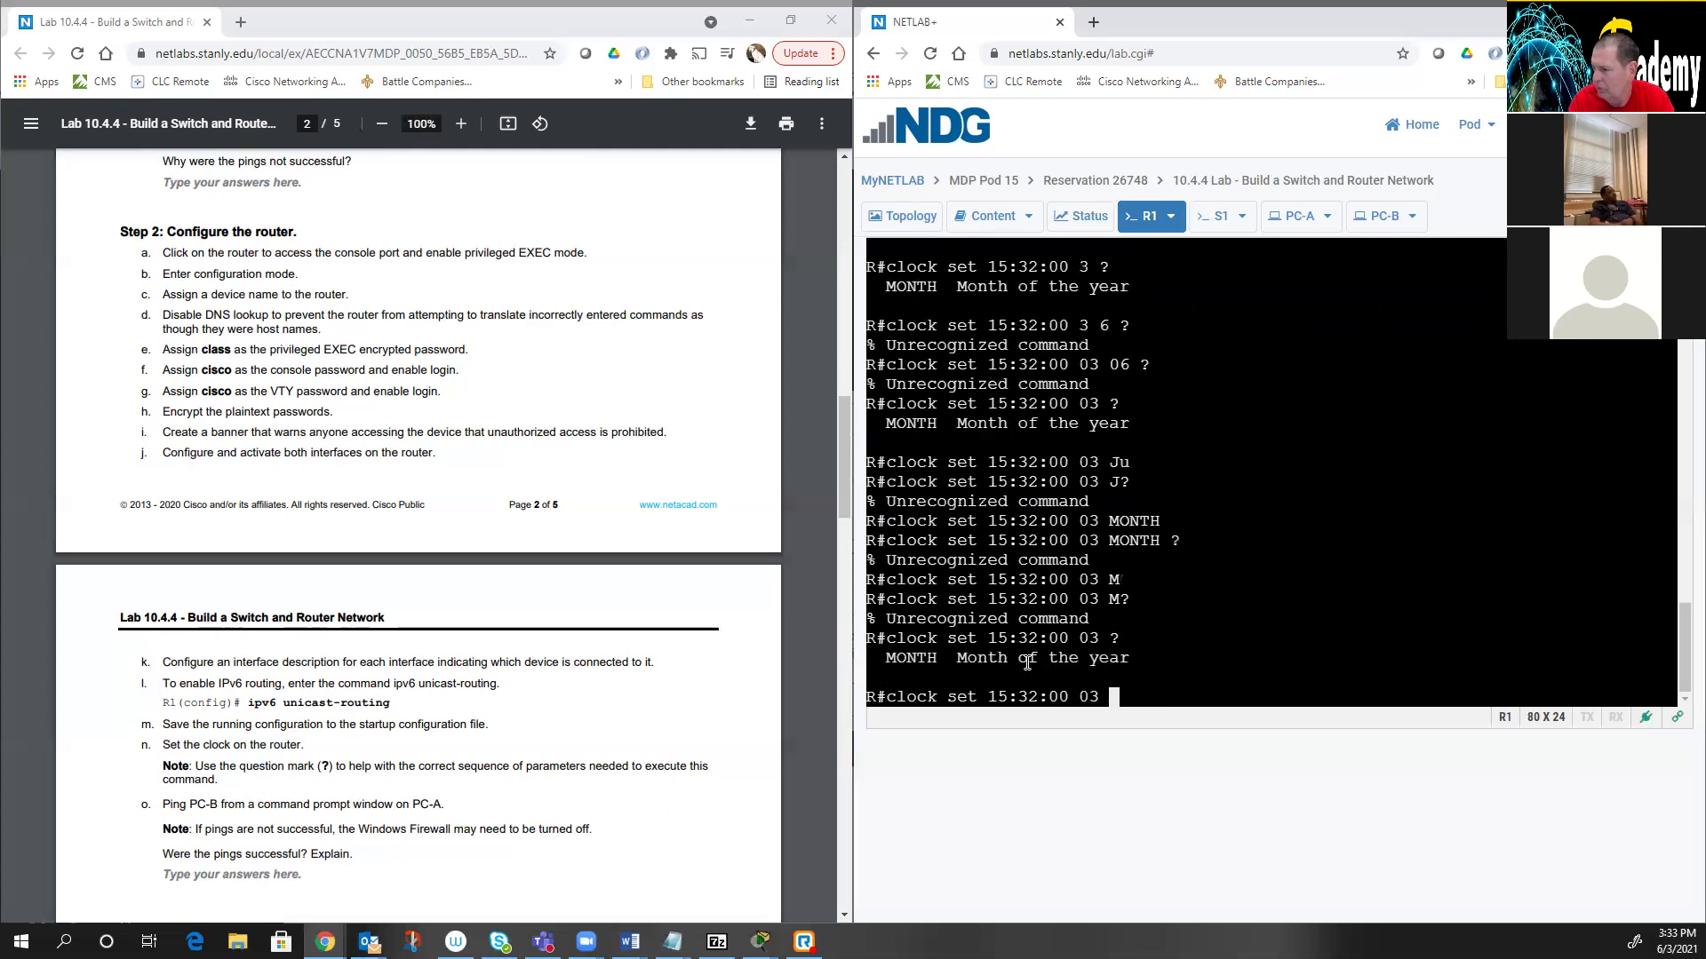
type("06 ?")
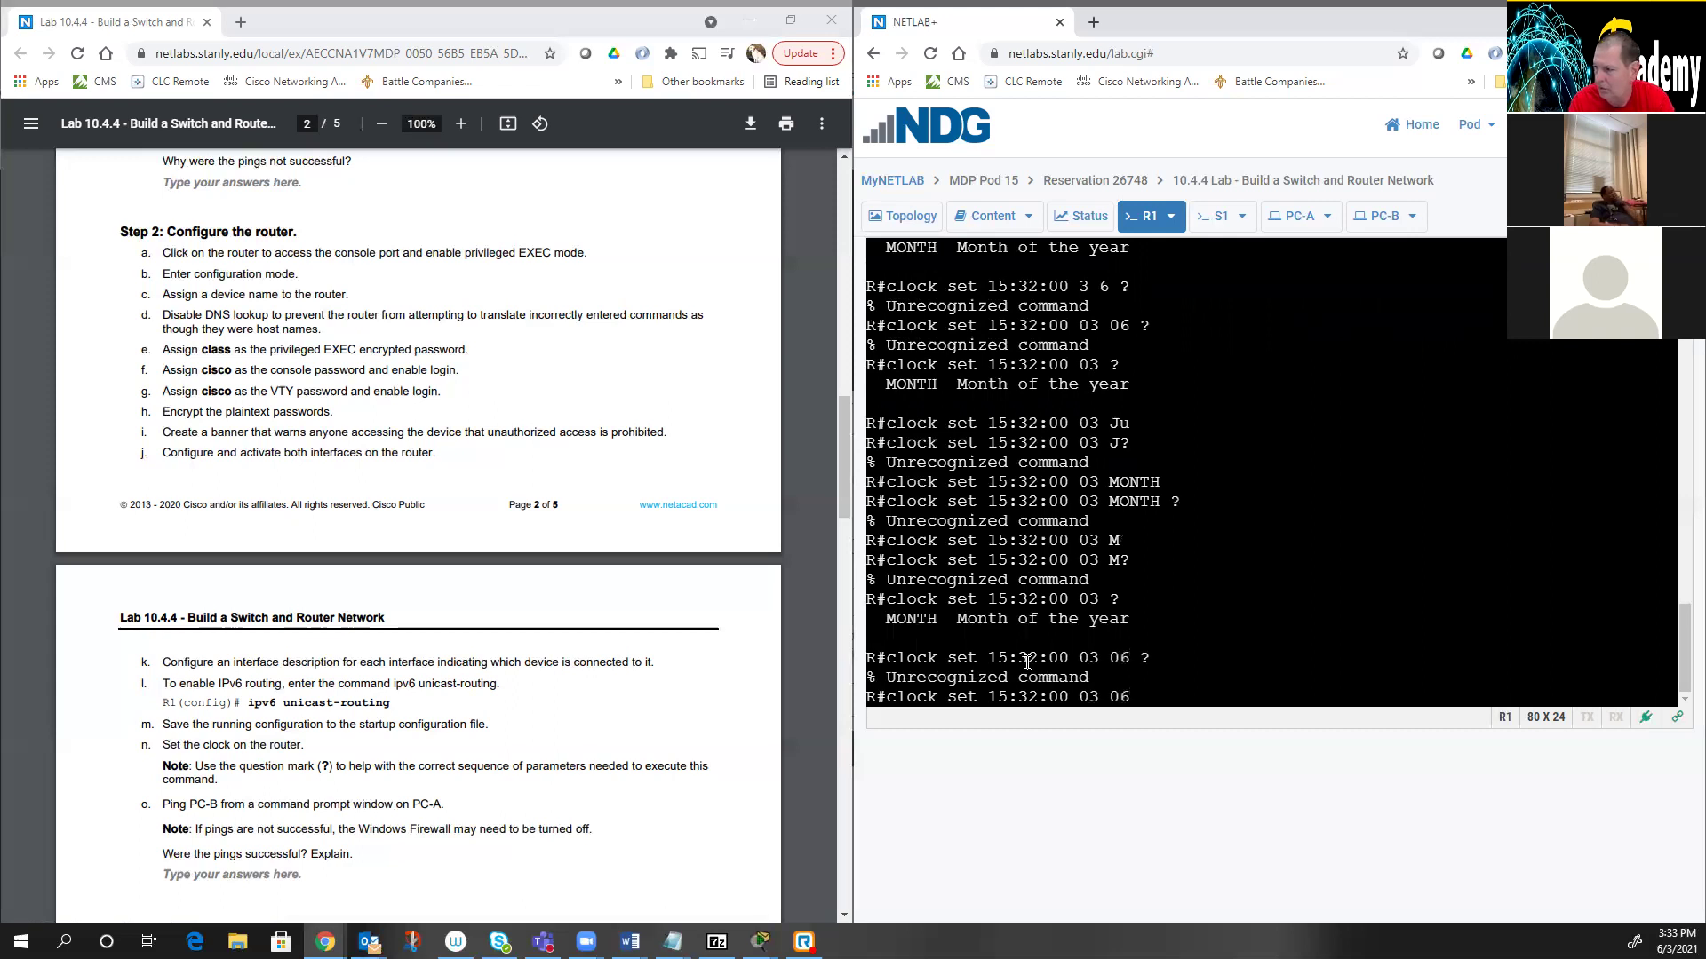
key("Return")
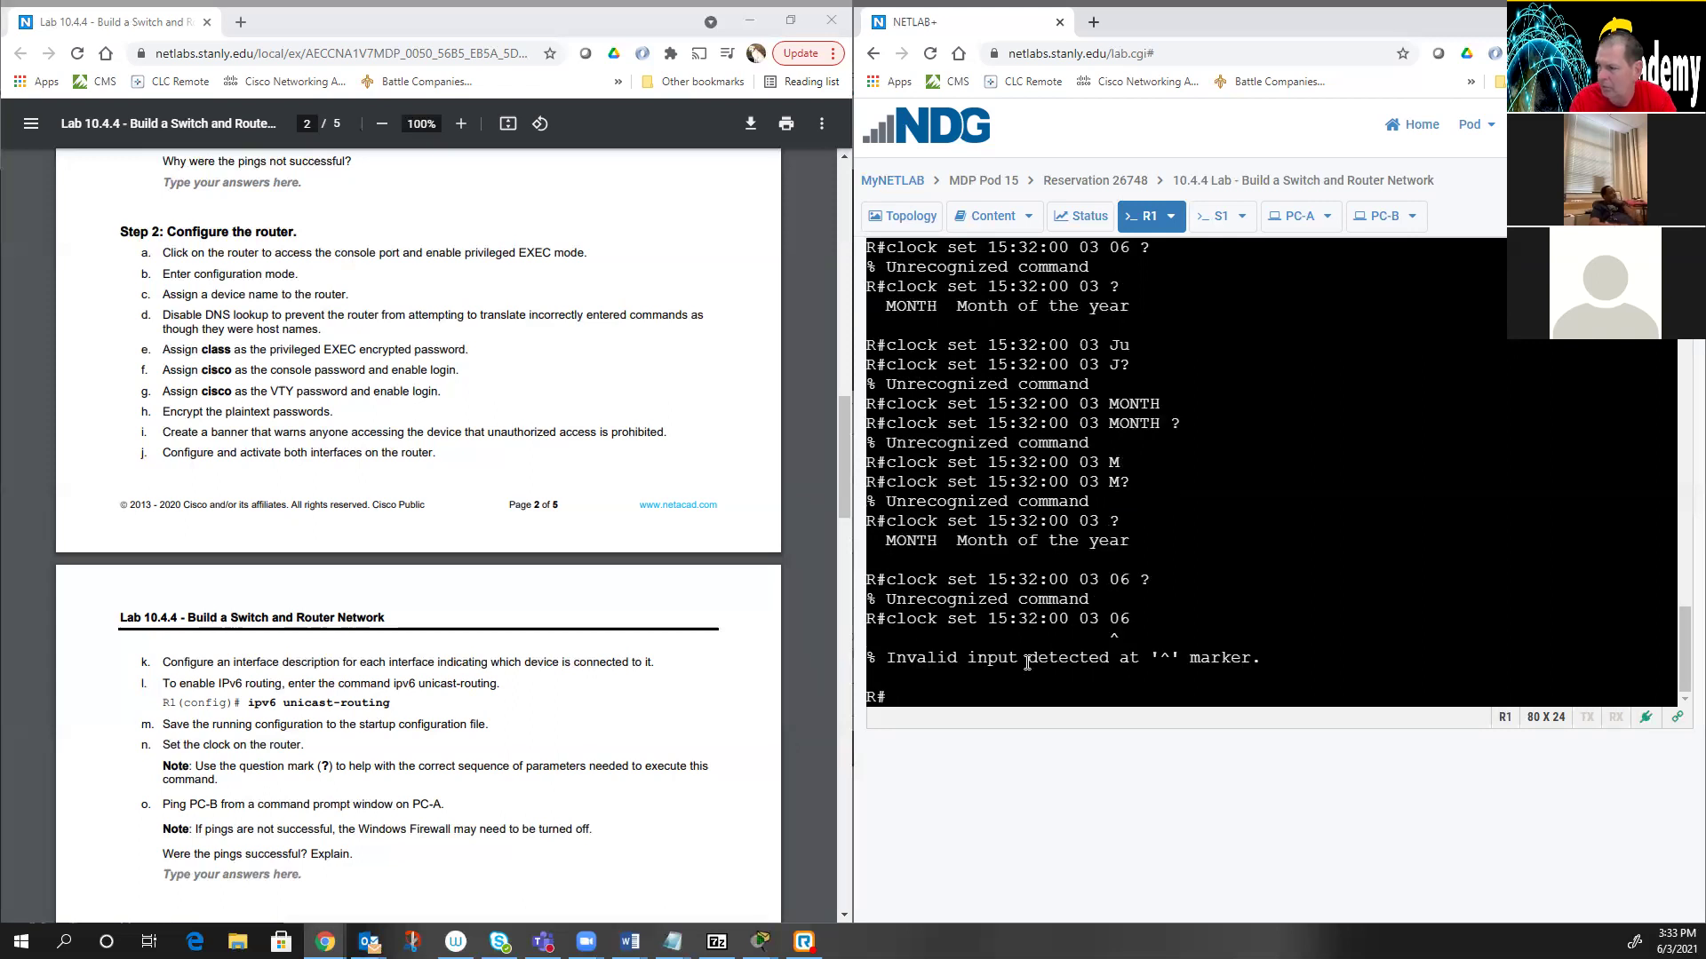
Set the clock to 15:32:00 03 JUNE 2021
key("Up")
key("BackSpace")
key("BackSpace")
type("6 ?")
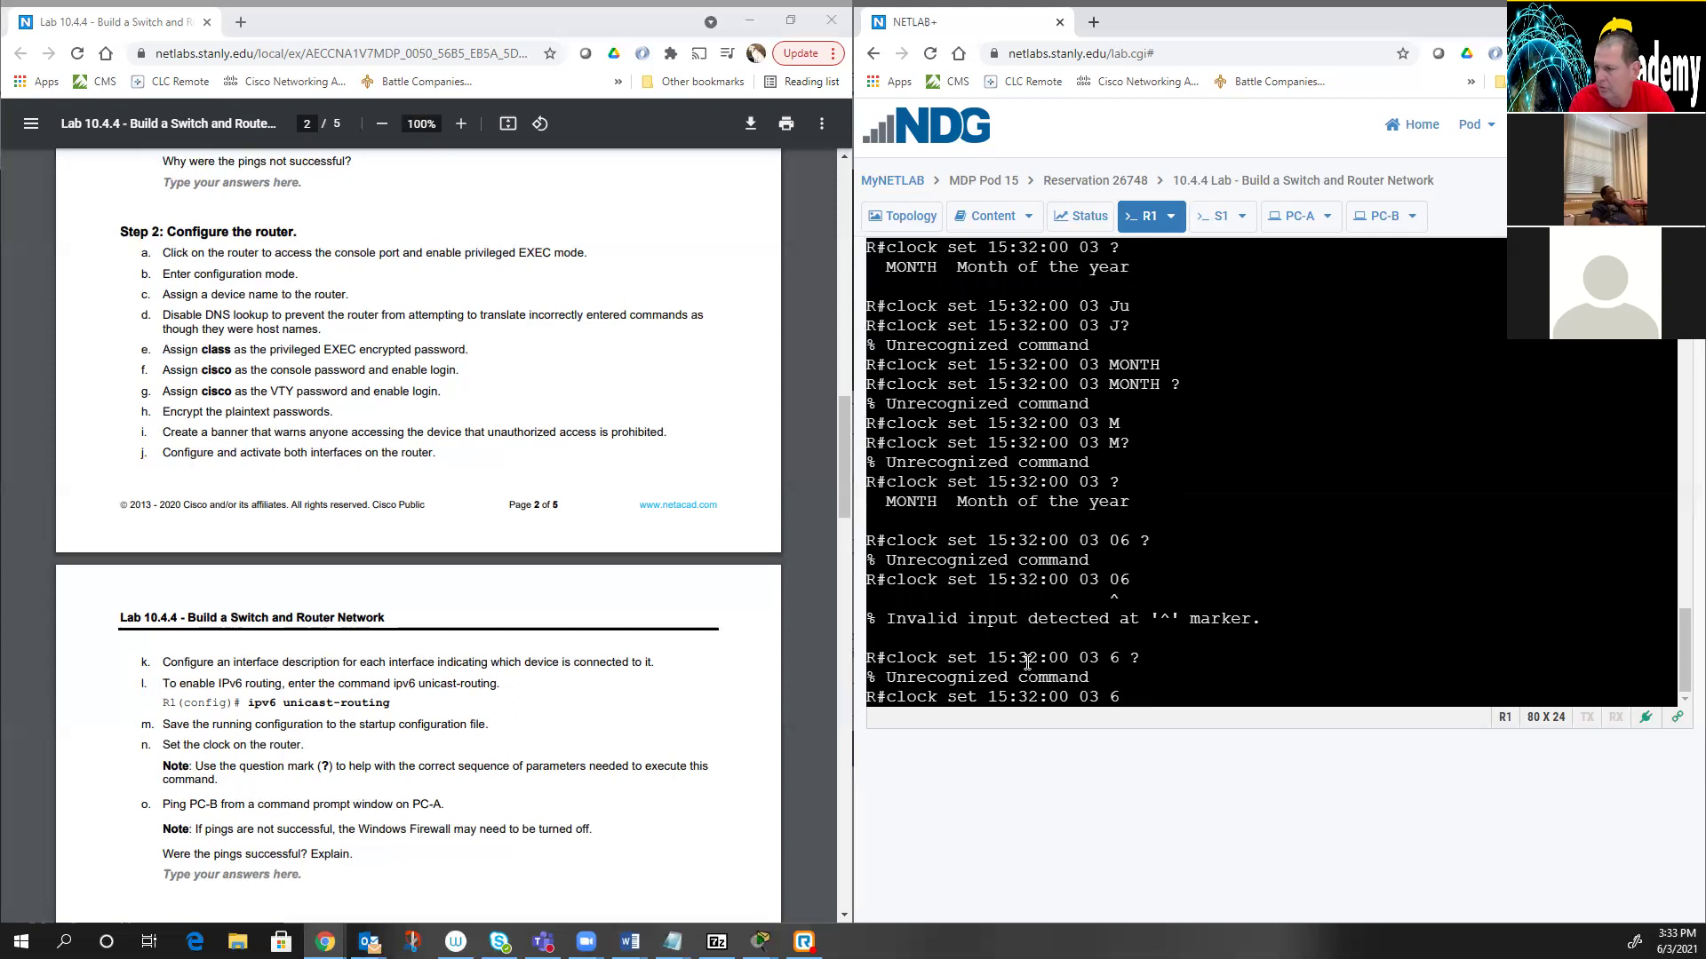
key("BackSpace")
key("BackSpace")
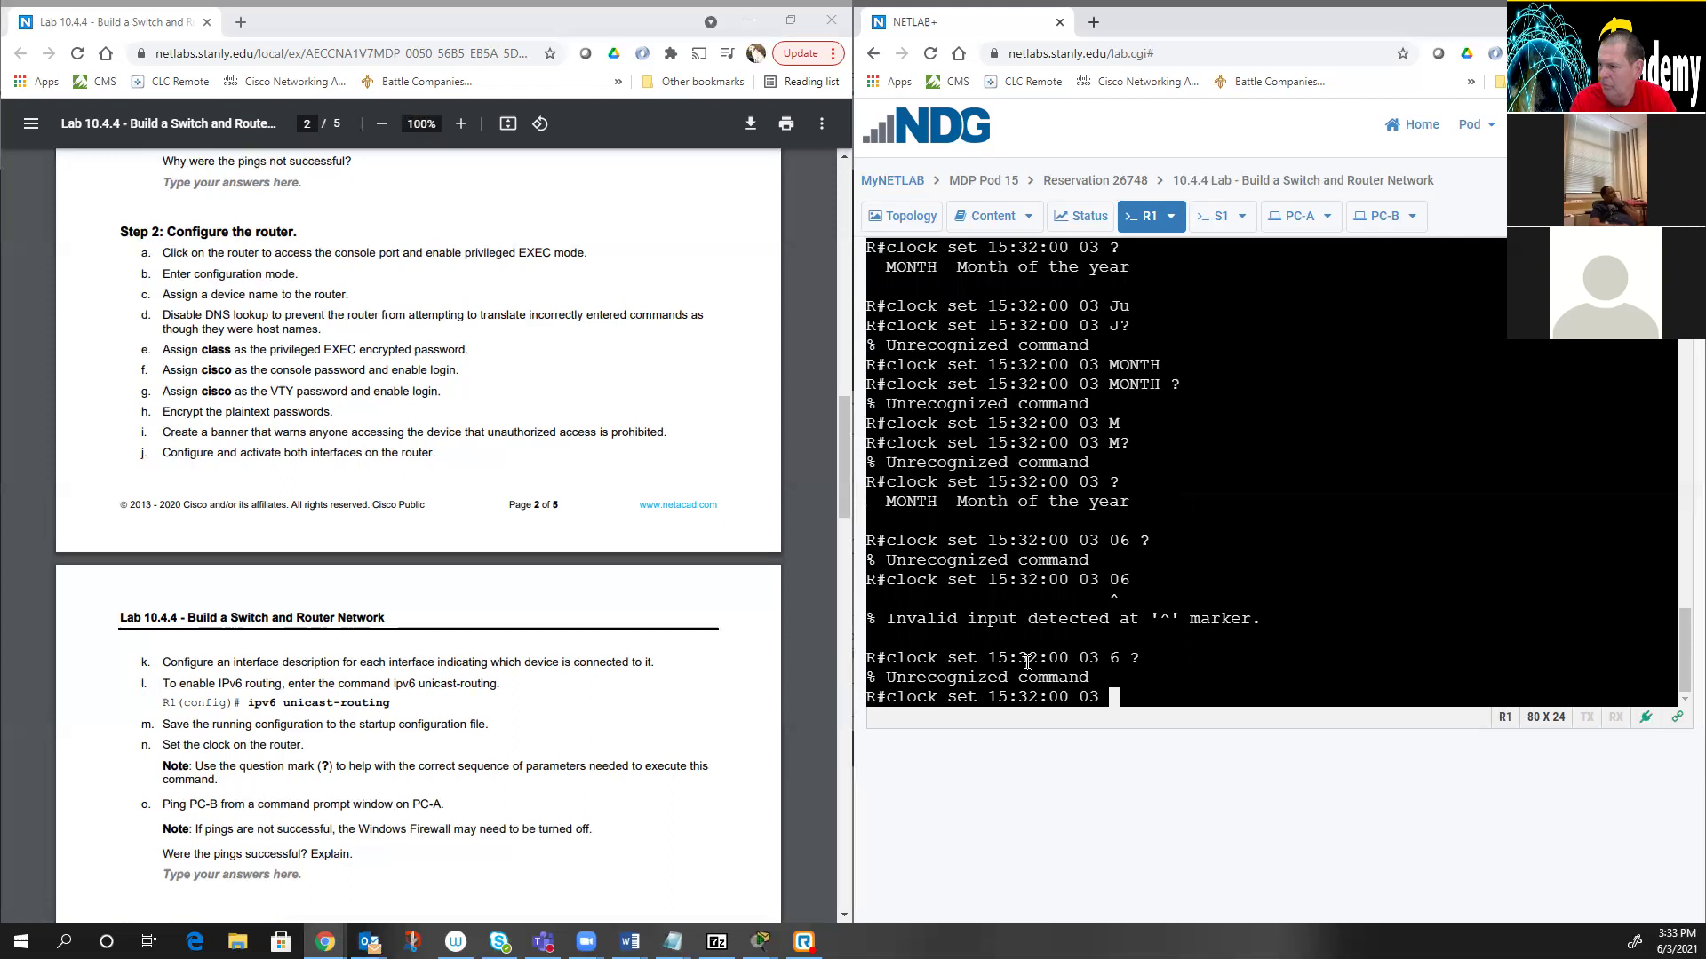
key("Tab")
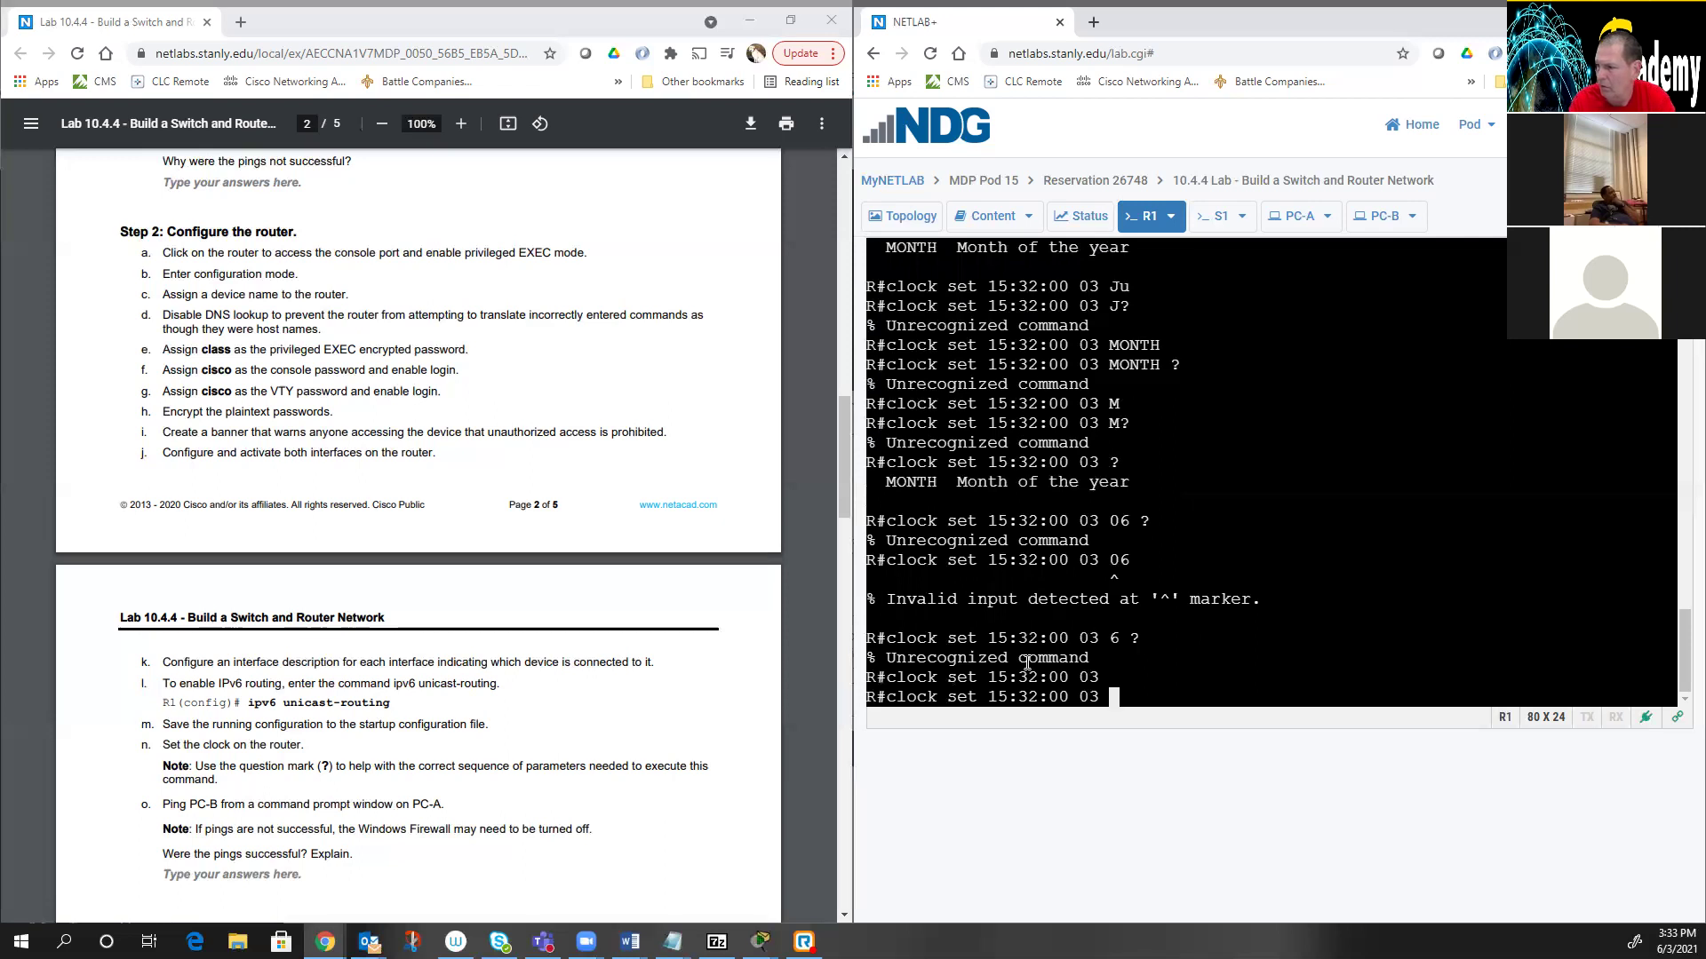
type("?")
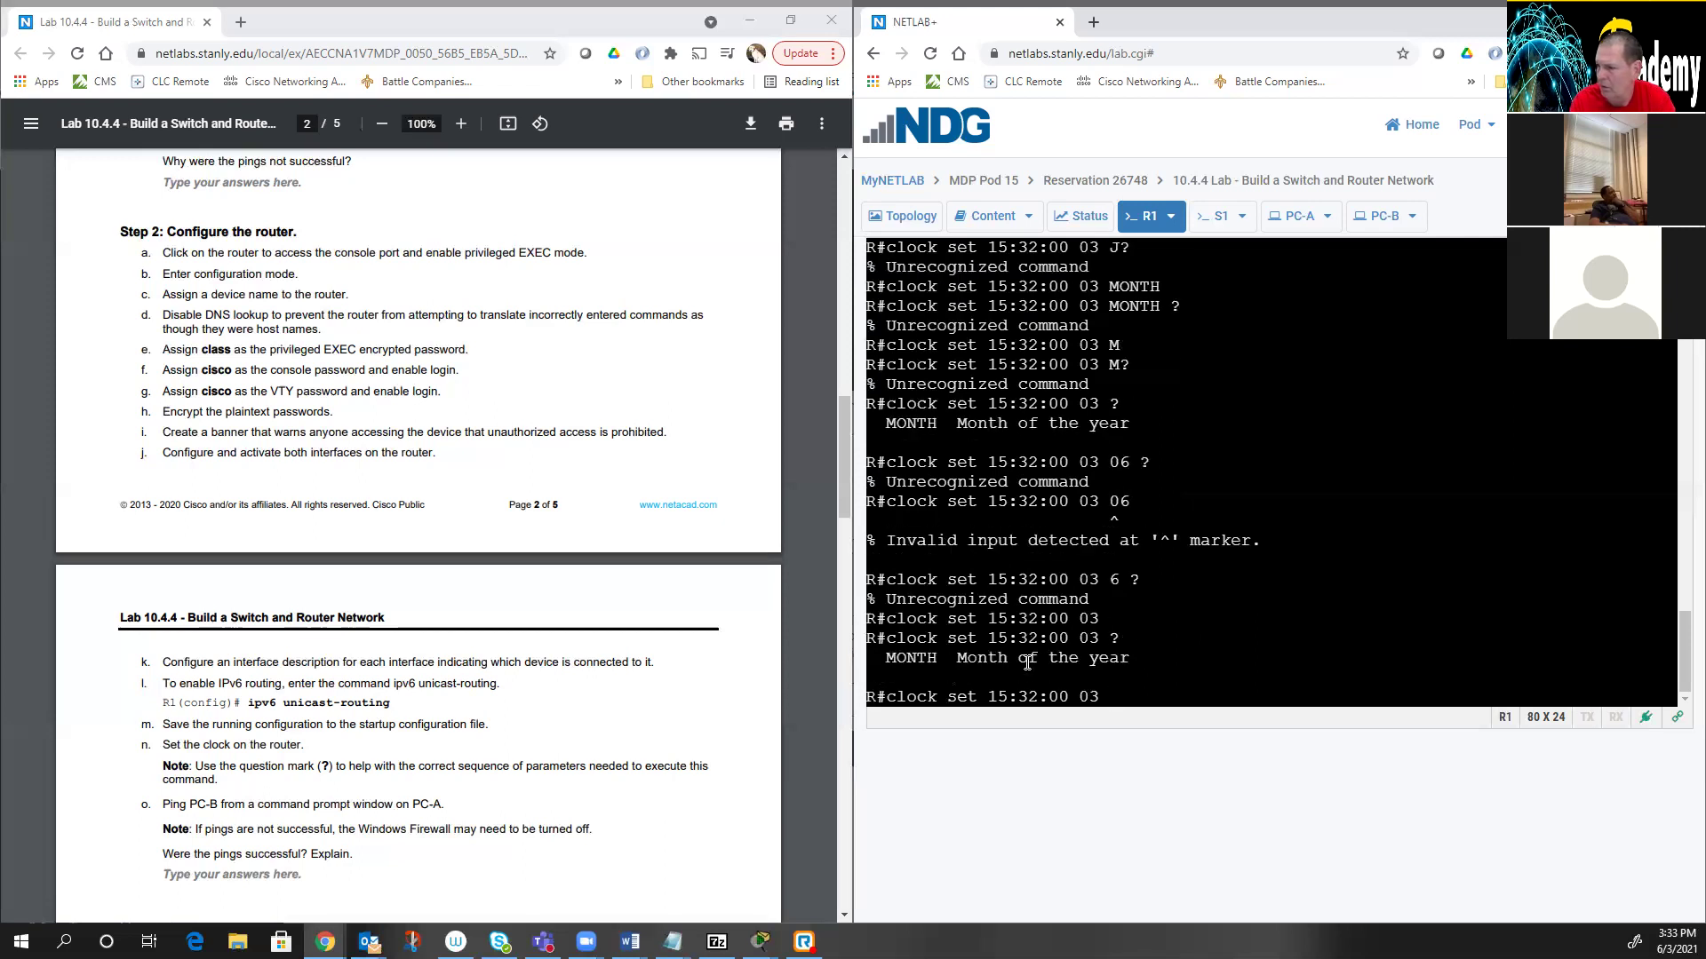
type("JUM")
key("BackSpace")
type("N")
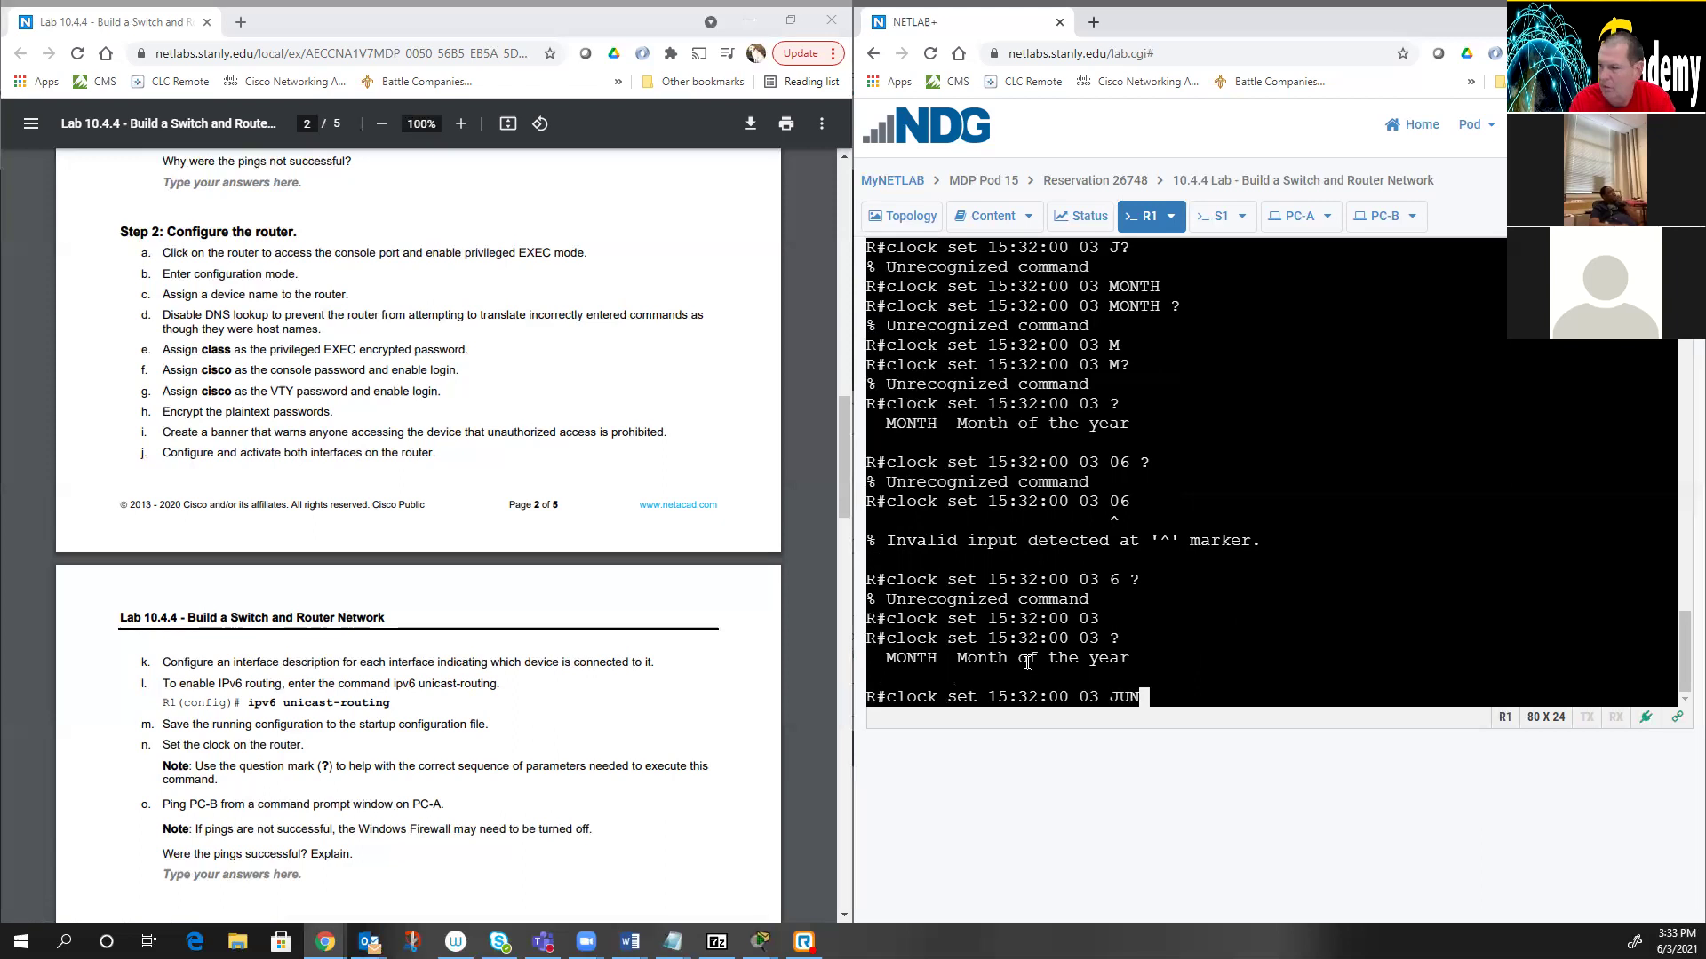
type("E ?")
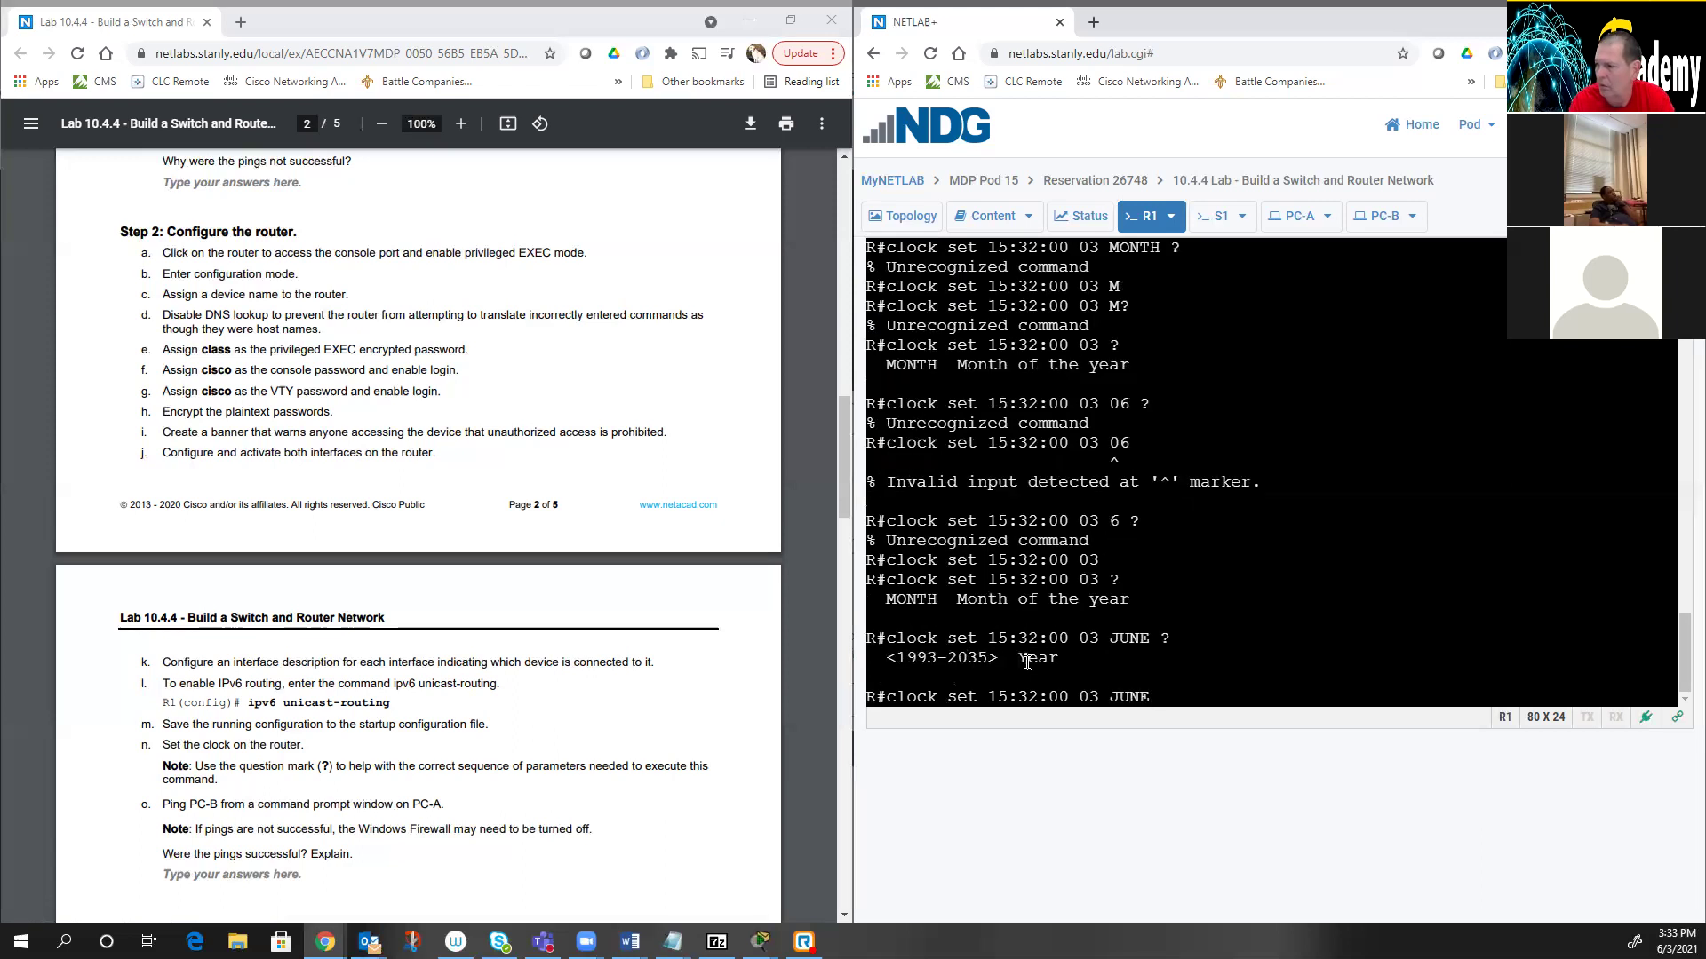
type("2021")
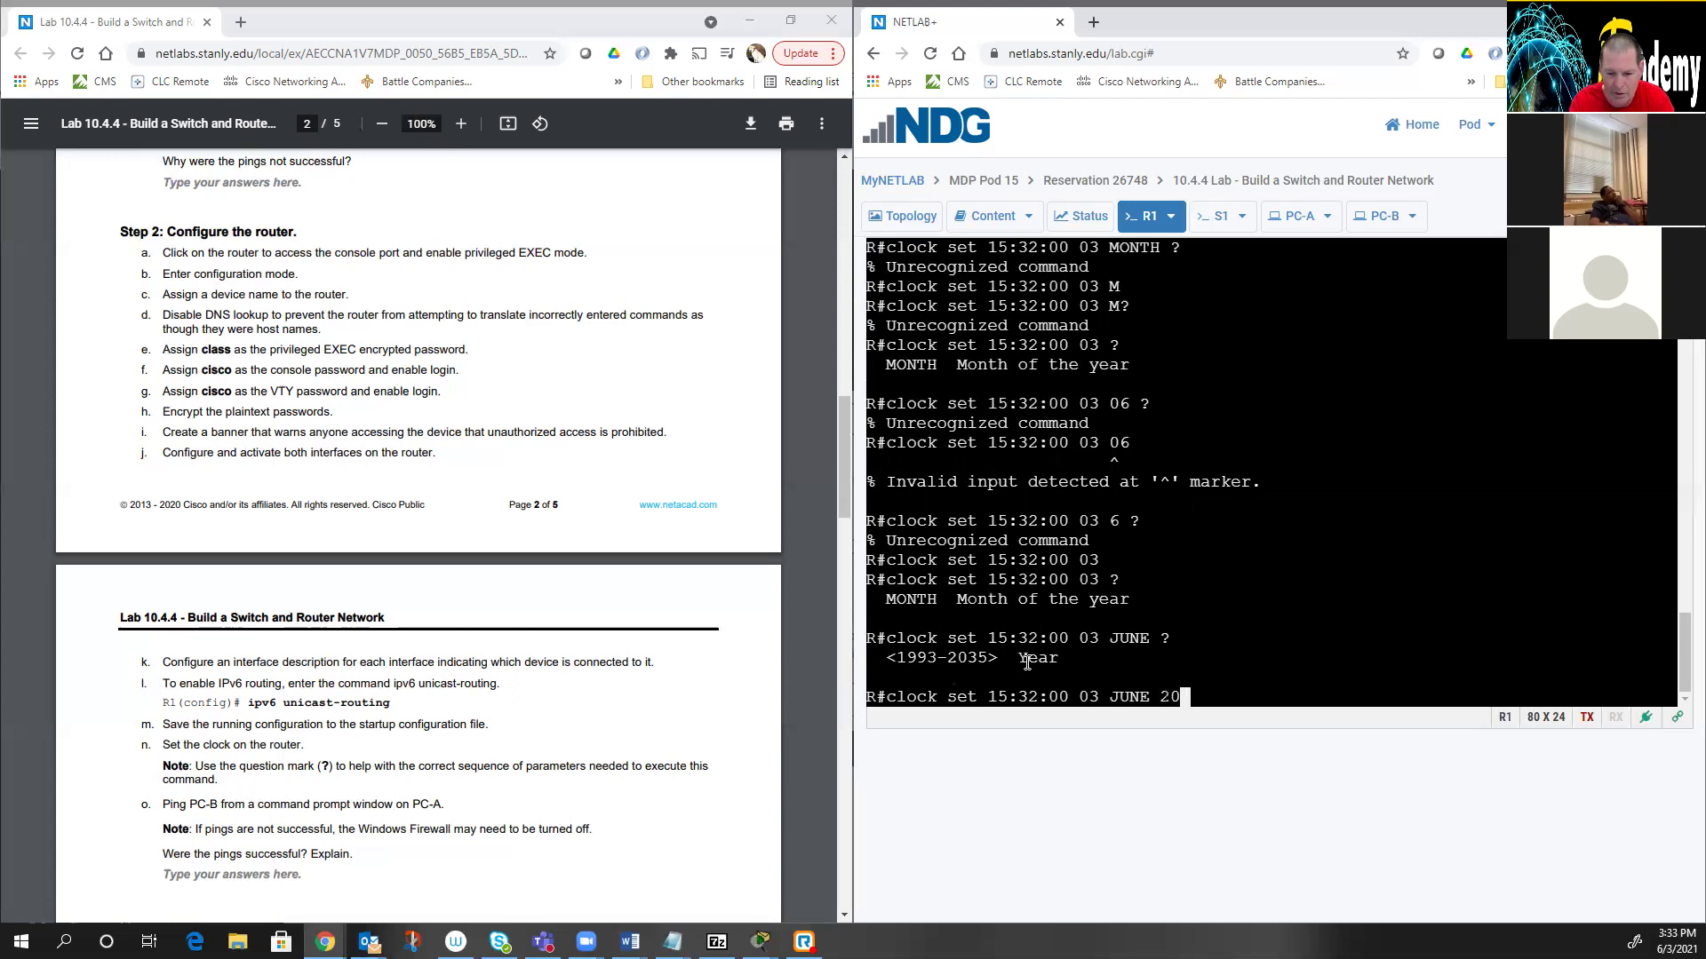
key("Return")
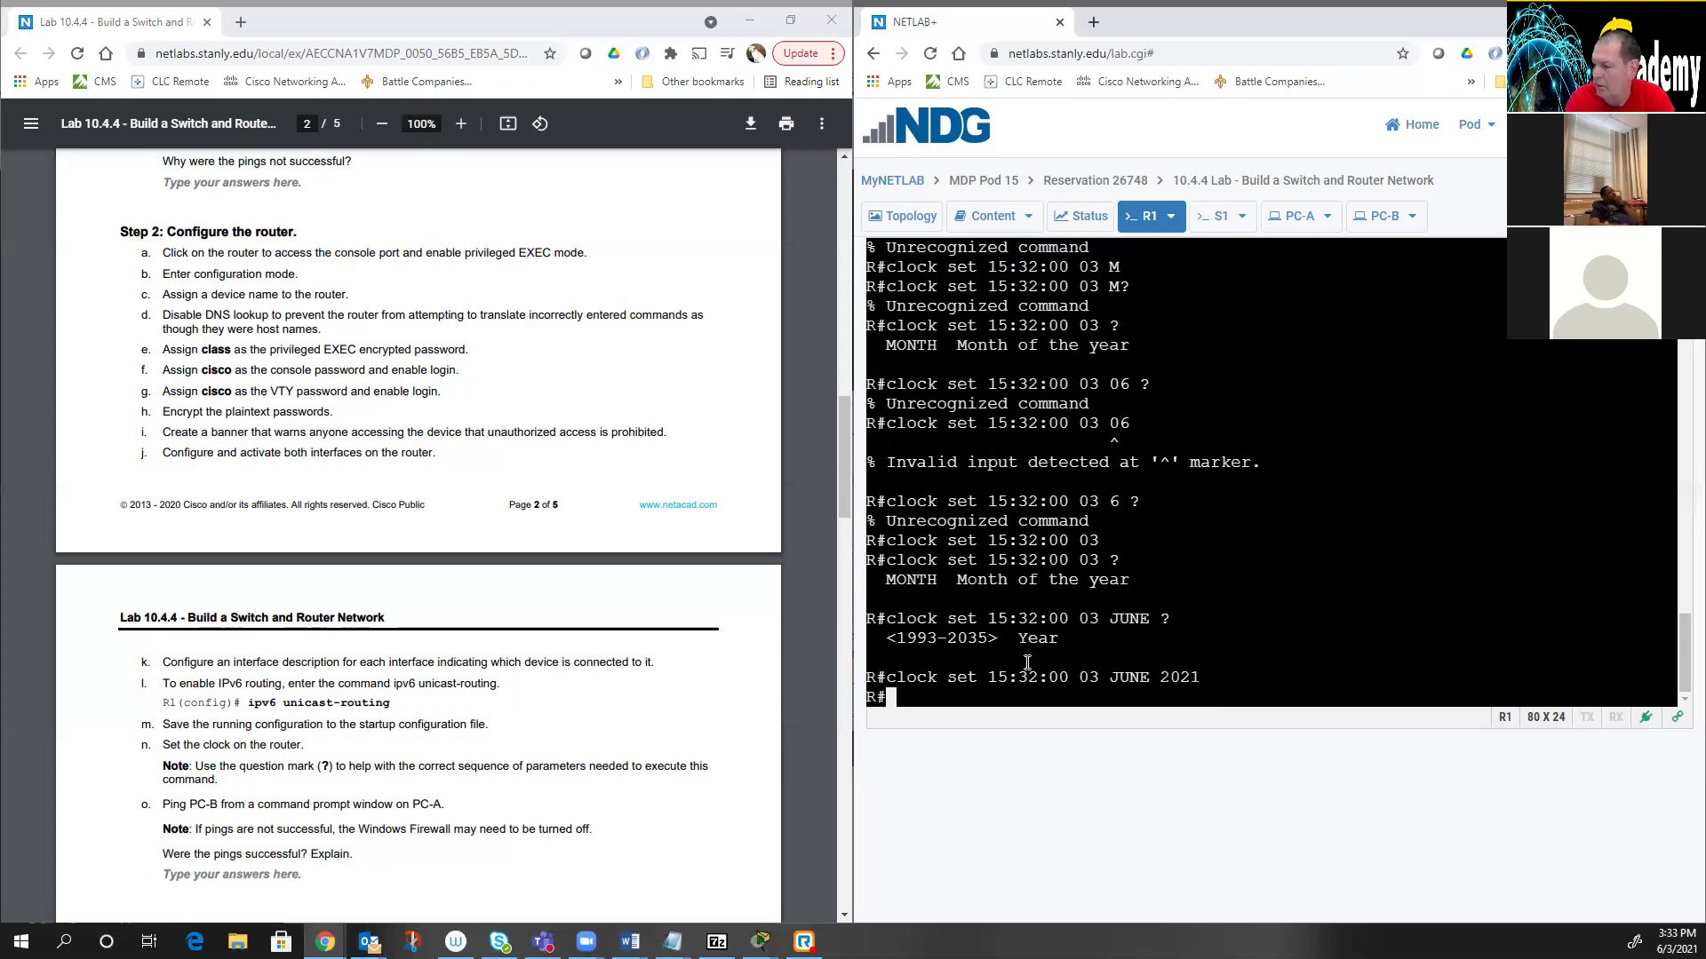
key("Return")
key("Return")
key("Return")
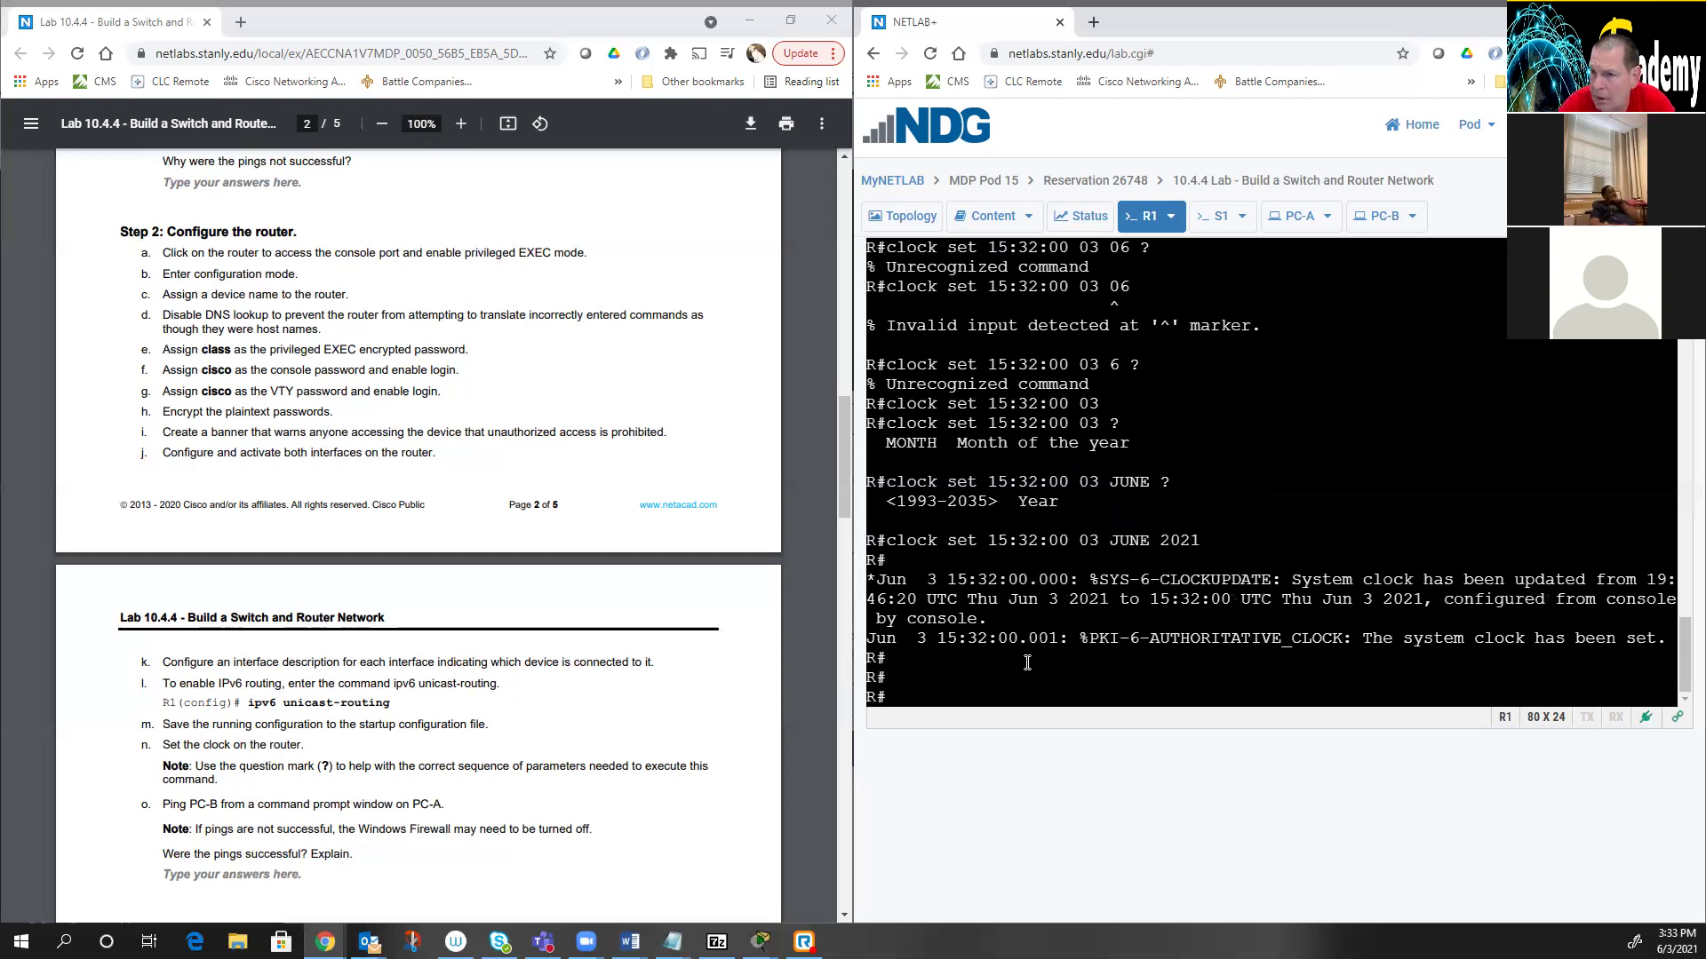
Display the router's running configuration and page through it with sh ru
type("sh ru")
key("Return")
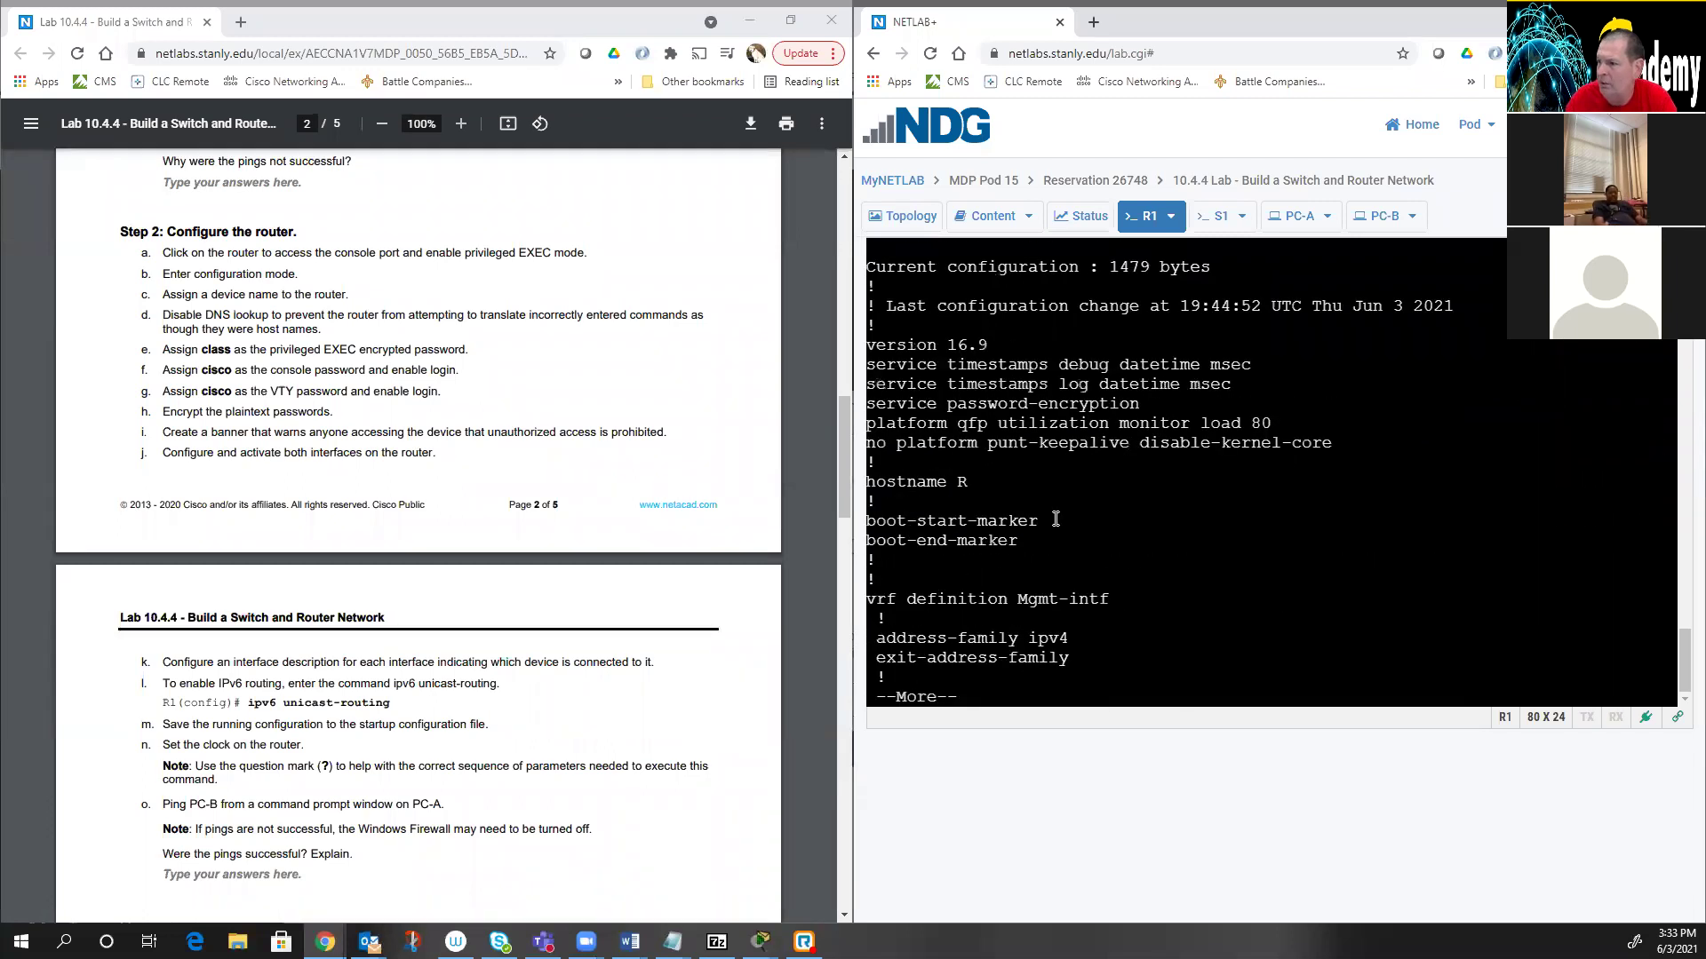
key("space")
key("space")
key("space")
key("space")
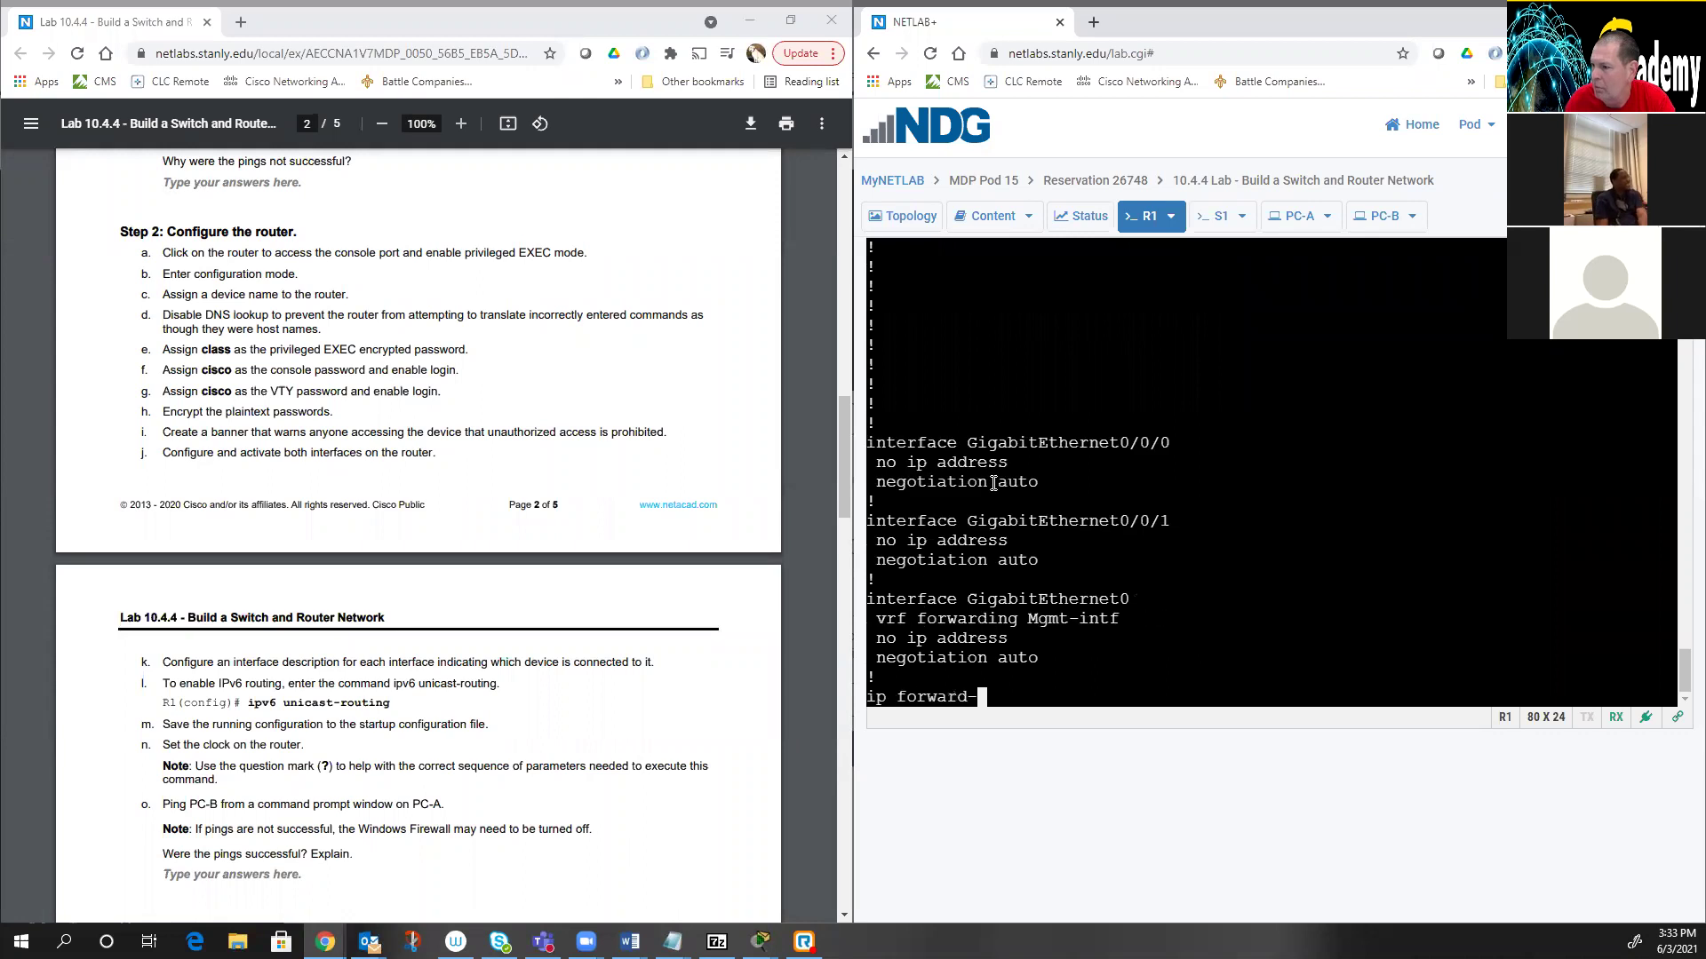
key("space")
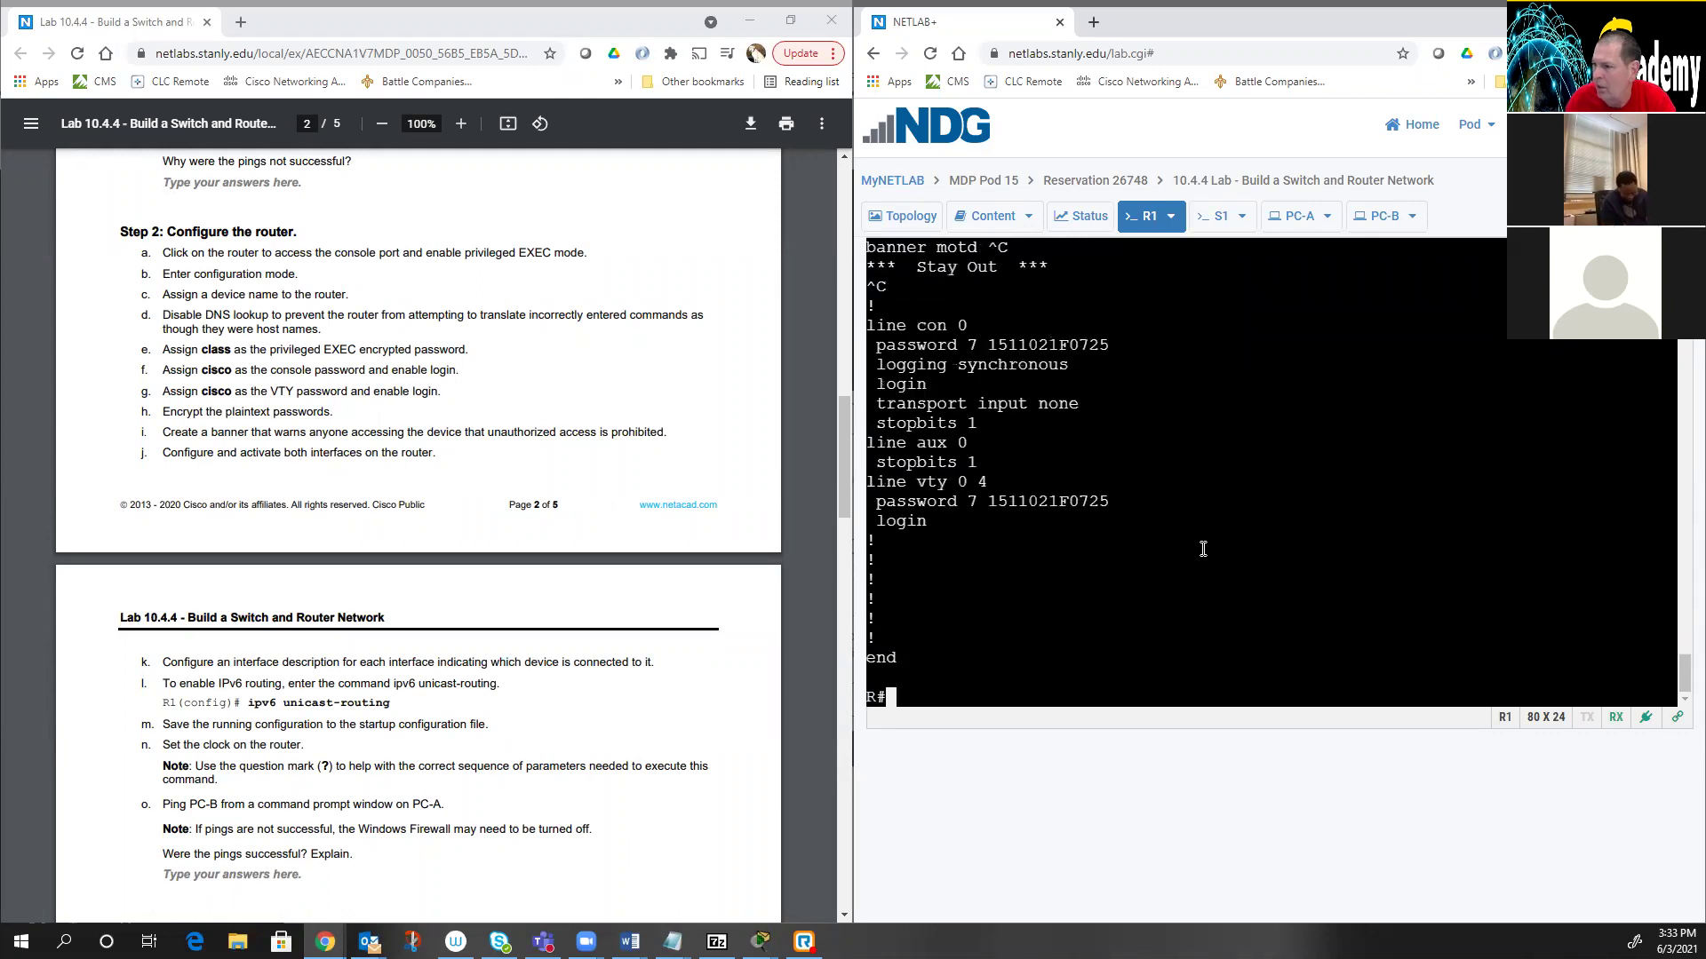
Change the router's hostname to R1 in global configuration mode
type("config t")
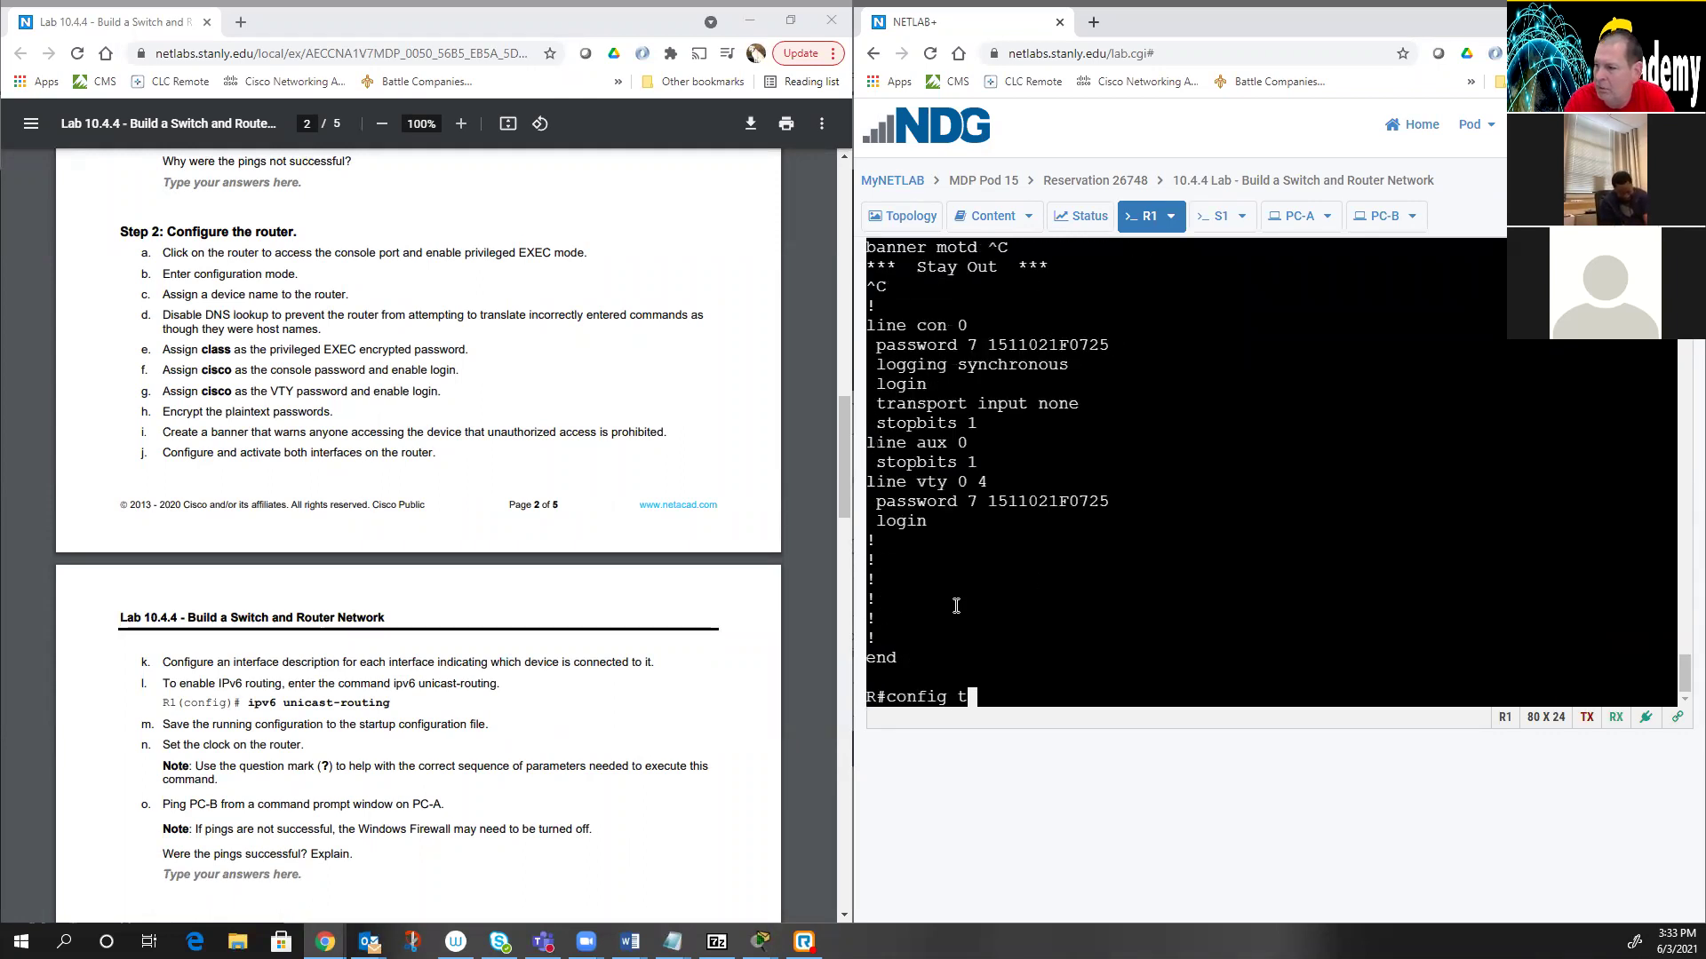
key("Return")
type("host R1")
key("Return")
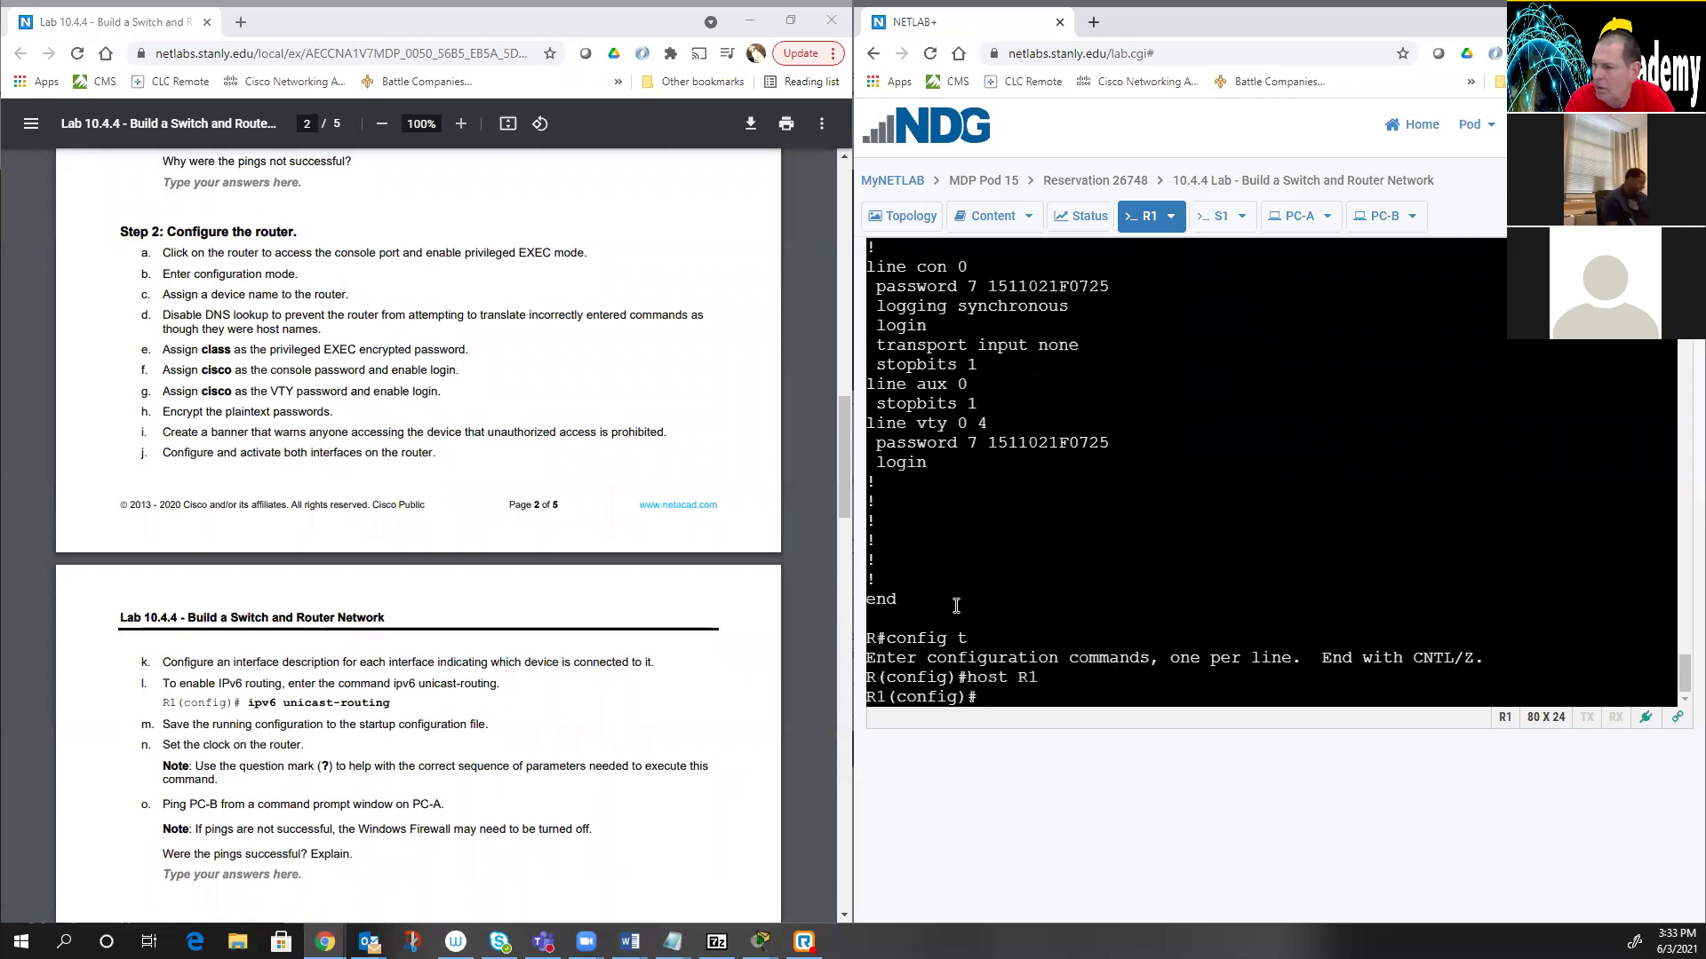
key("ctrl+z")
key("Return")
key("Return")
key("Return")
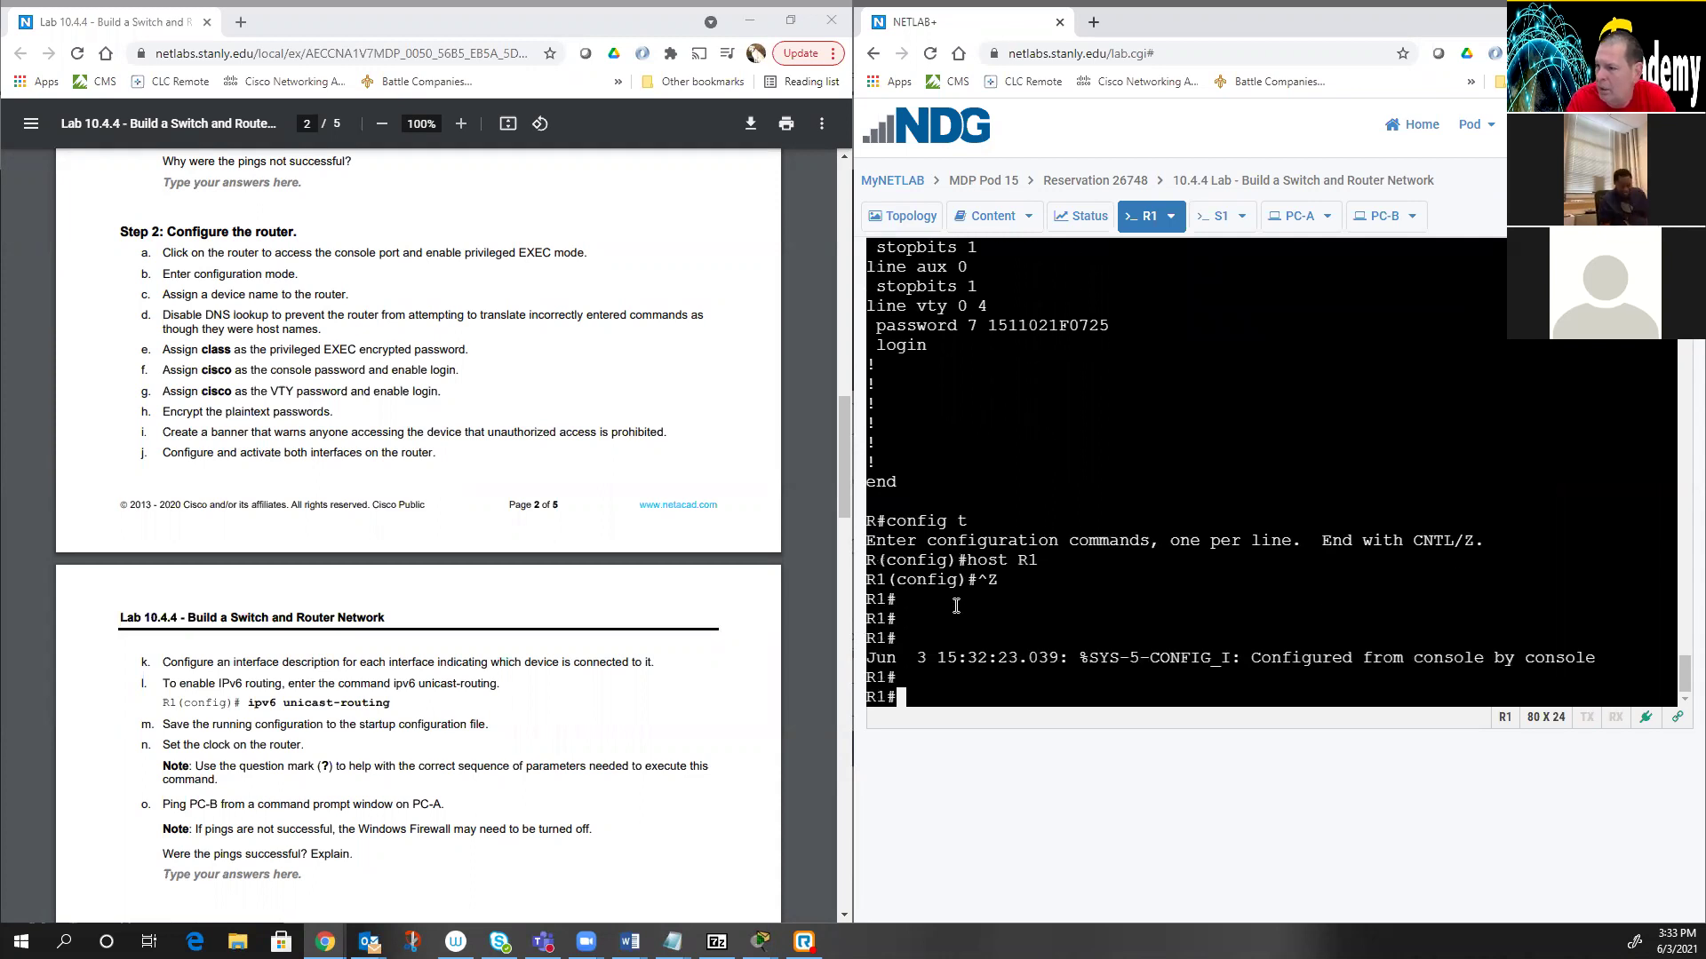
Page through the saved startup-config, which still shows hostname Router
type("sh sta")
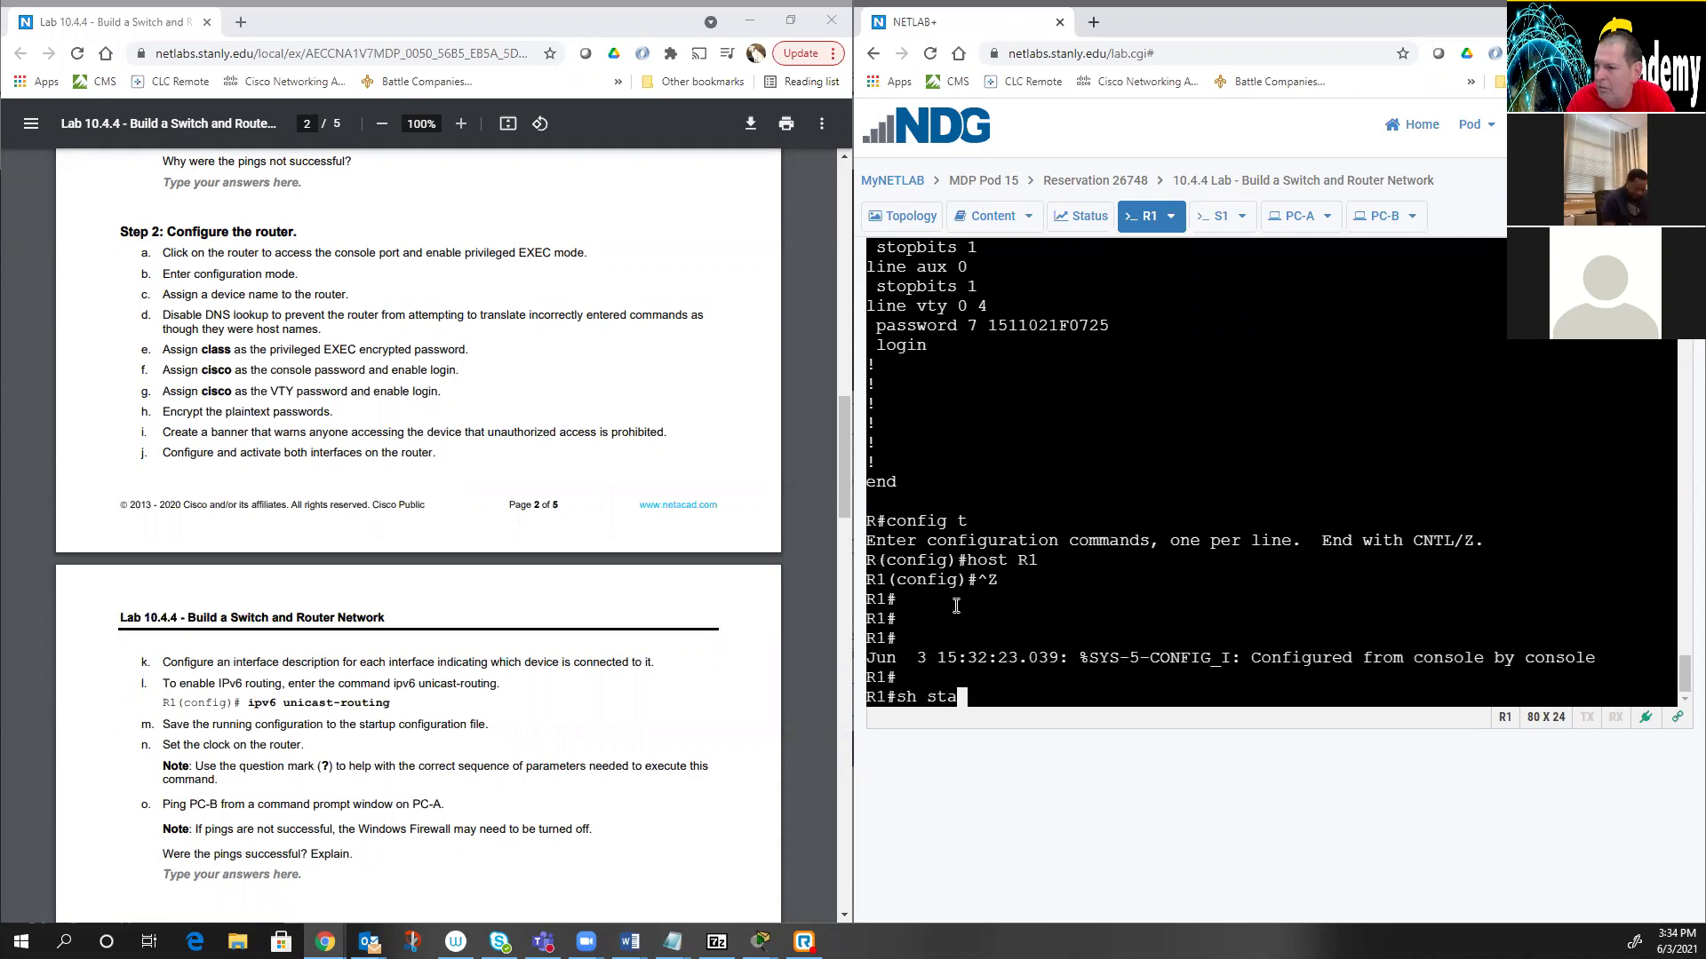
key("Tab")
type("r")
key("Tab")
key("Return")
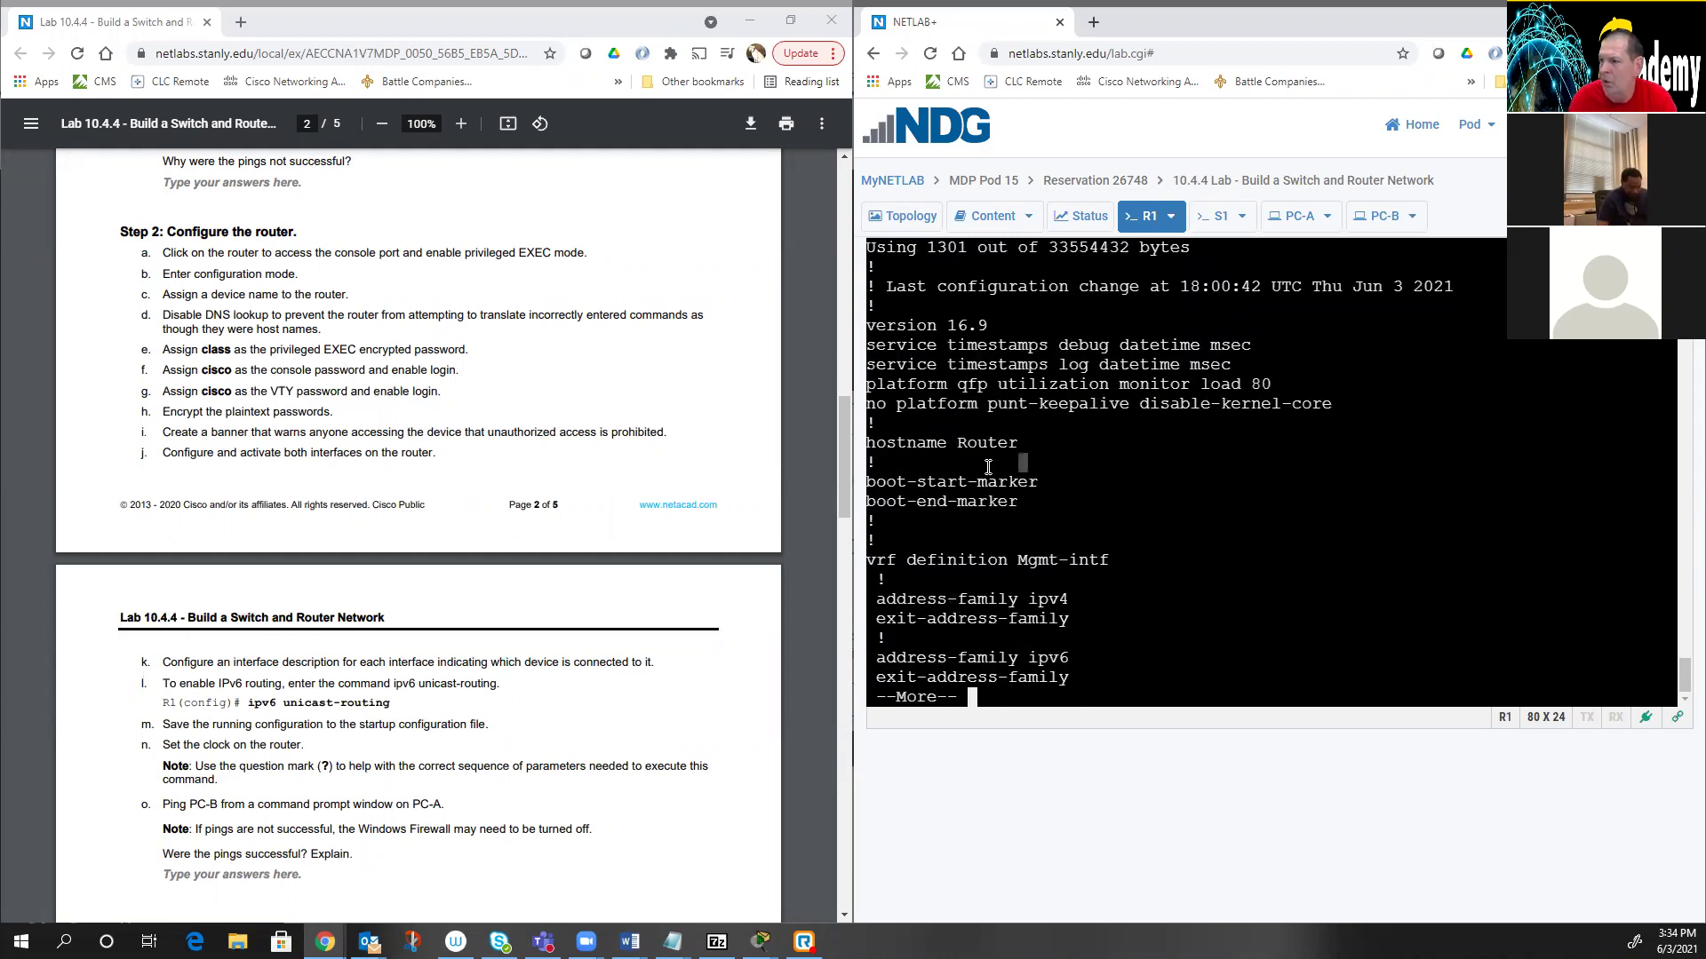
key("space")
key("space")
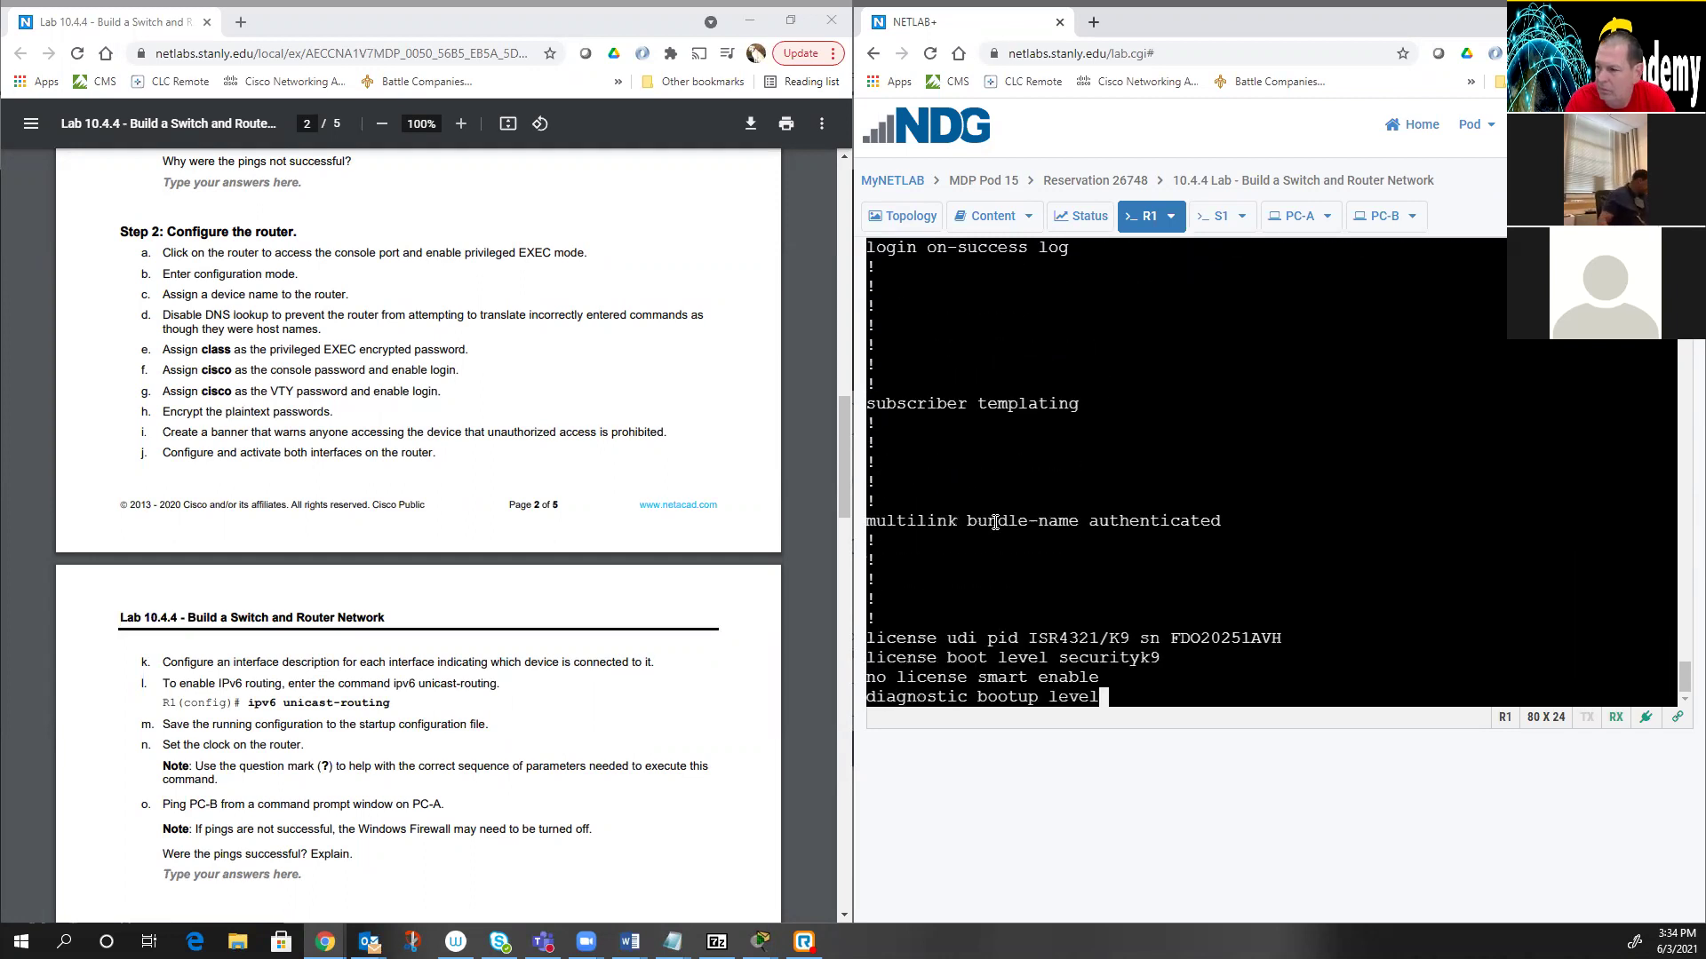
key("space")
key("space")
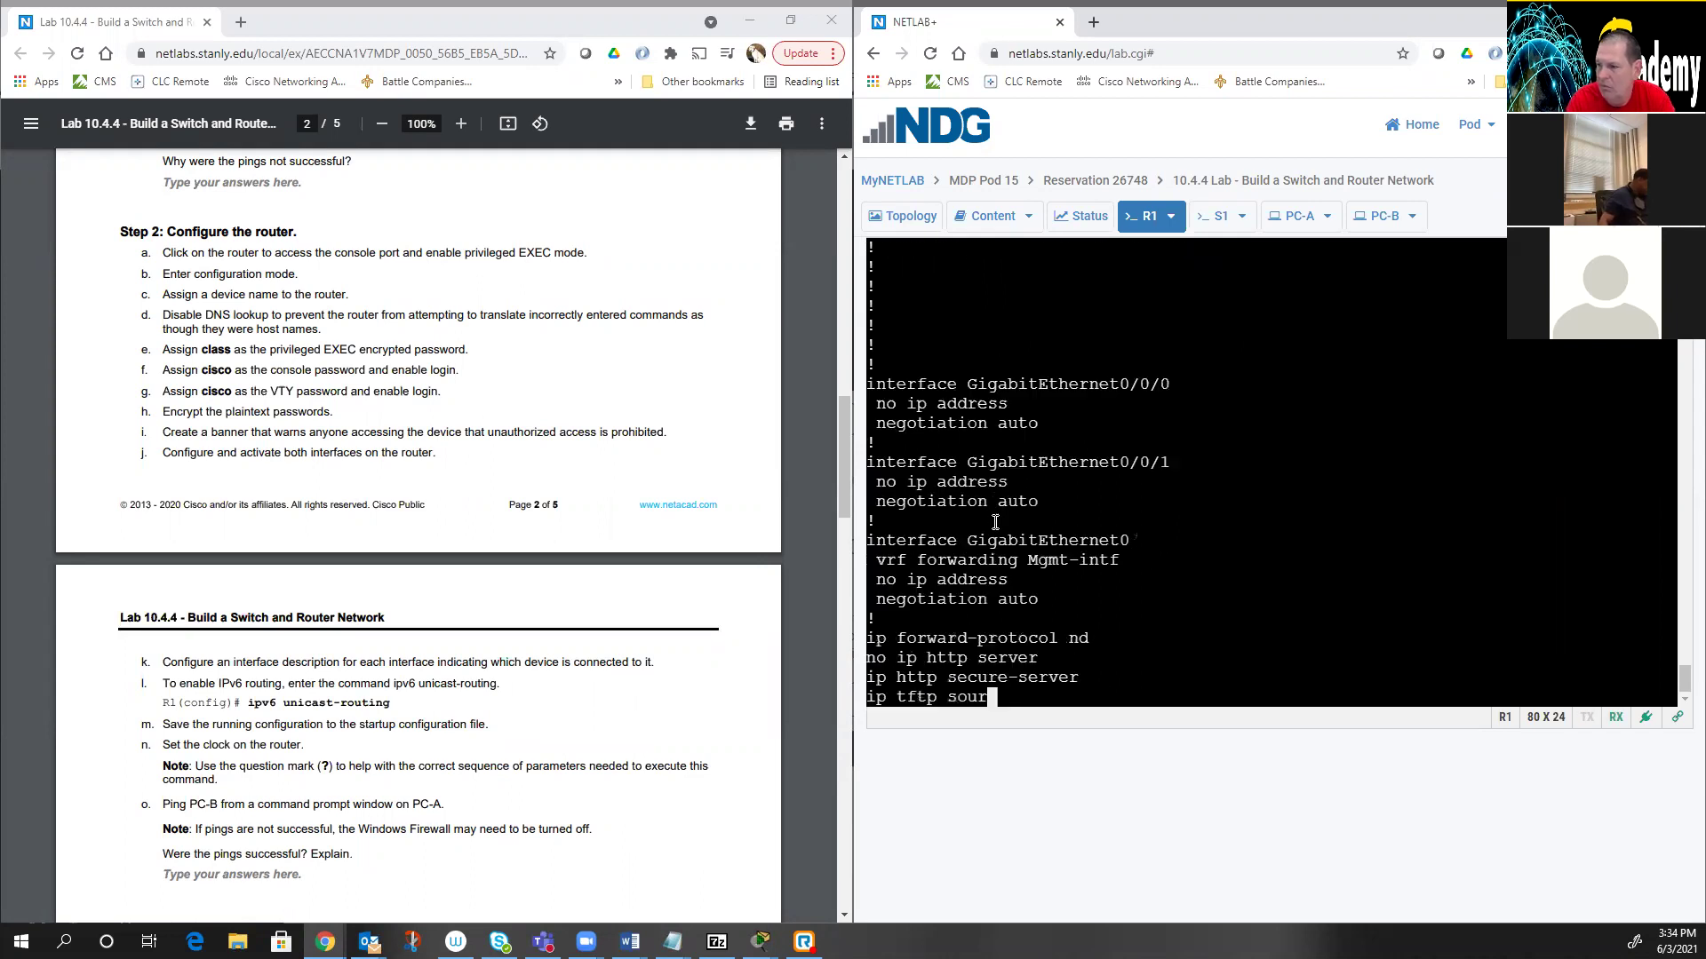
key("space")
Save R1's running configuration to NVRAM with the wr command
type("copy run")
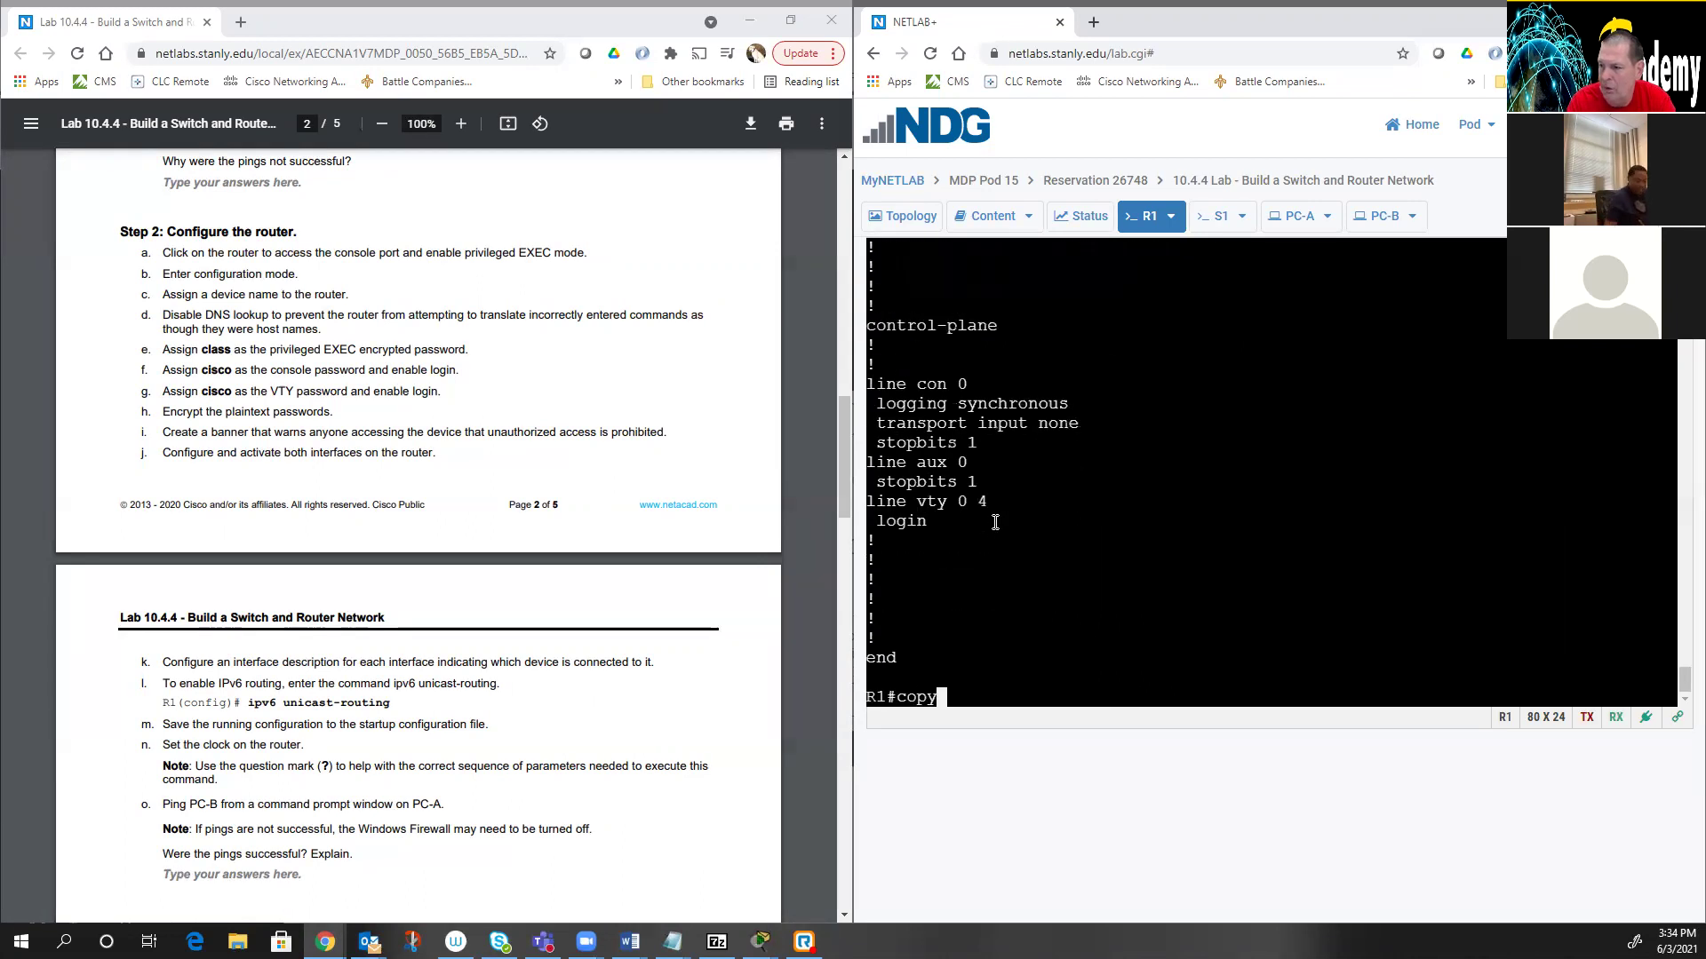
key("Tab")
type("s")
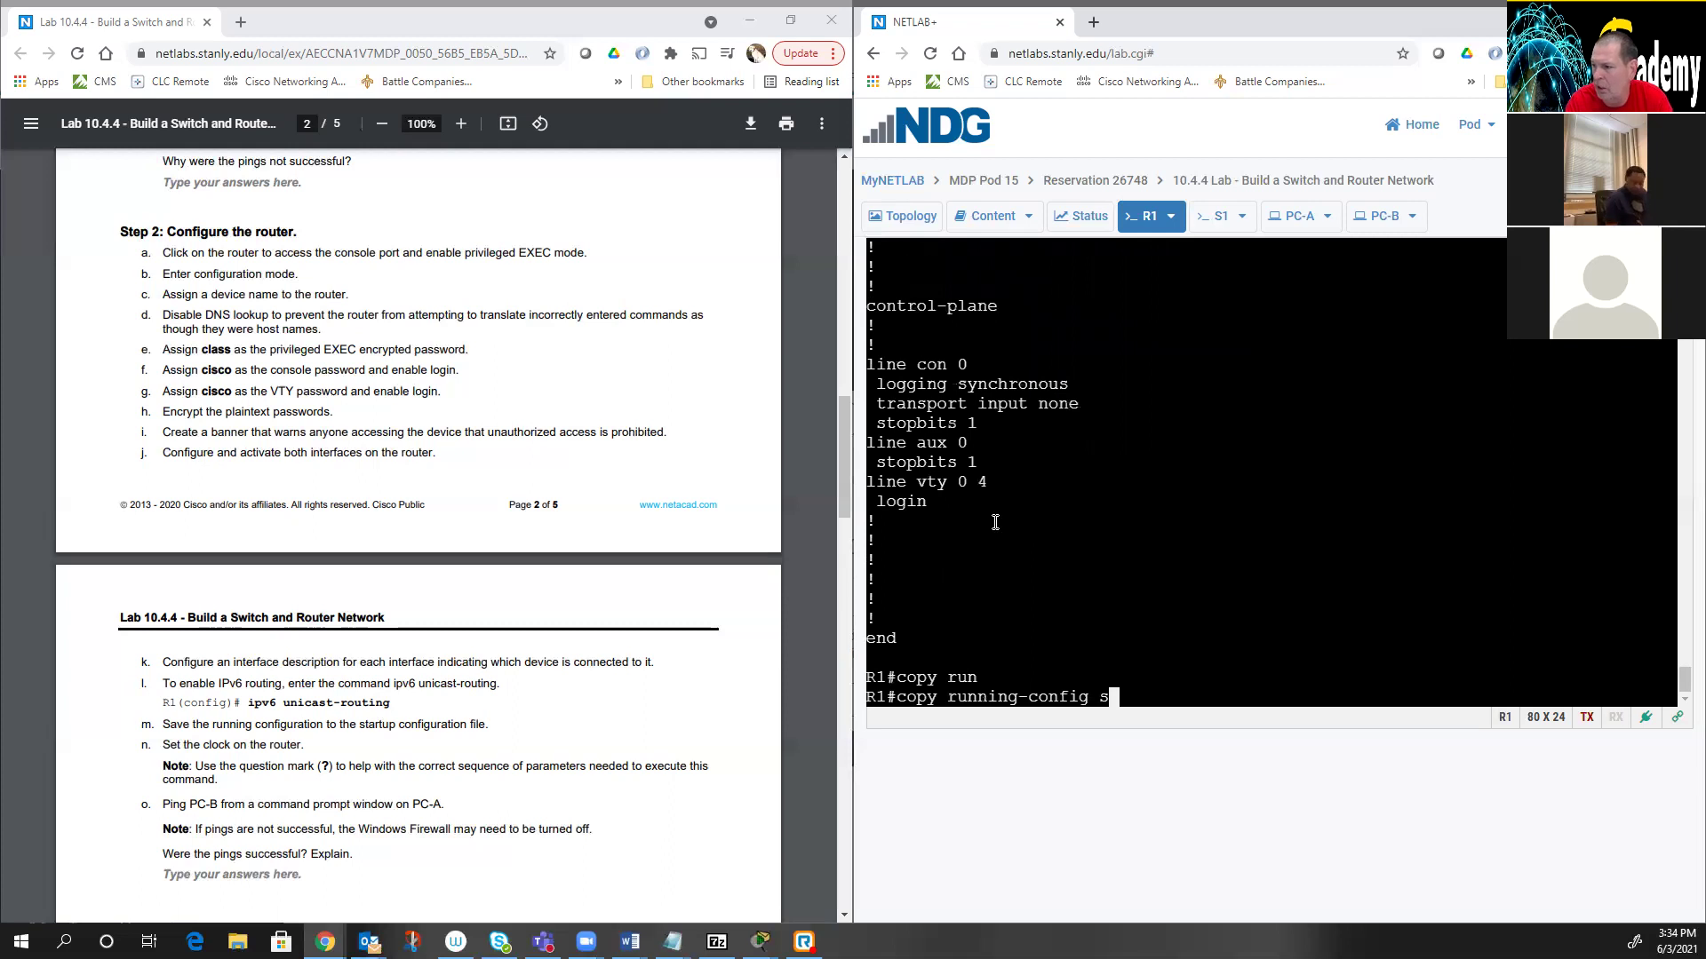
key("Tab")
type("tar")
key("Tab")
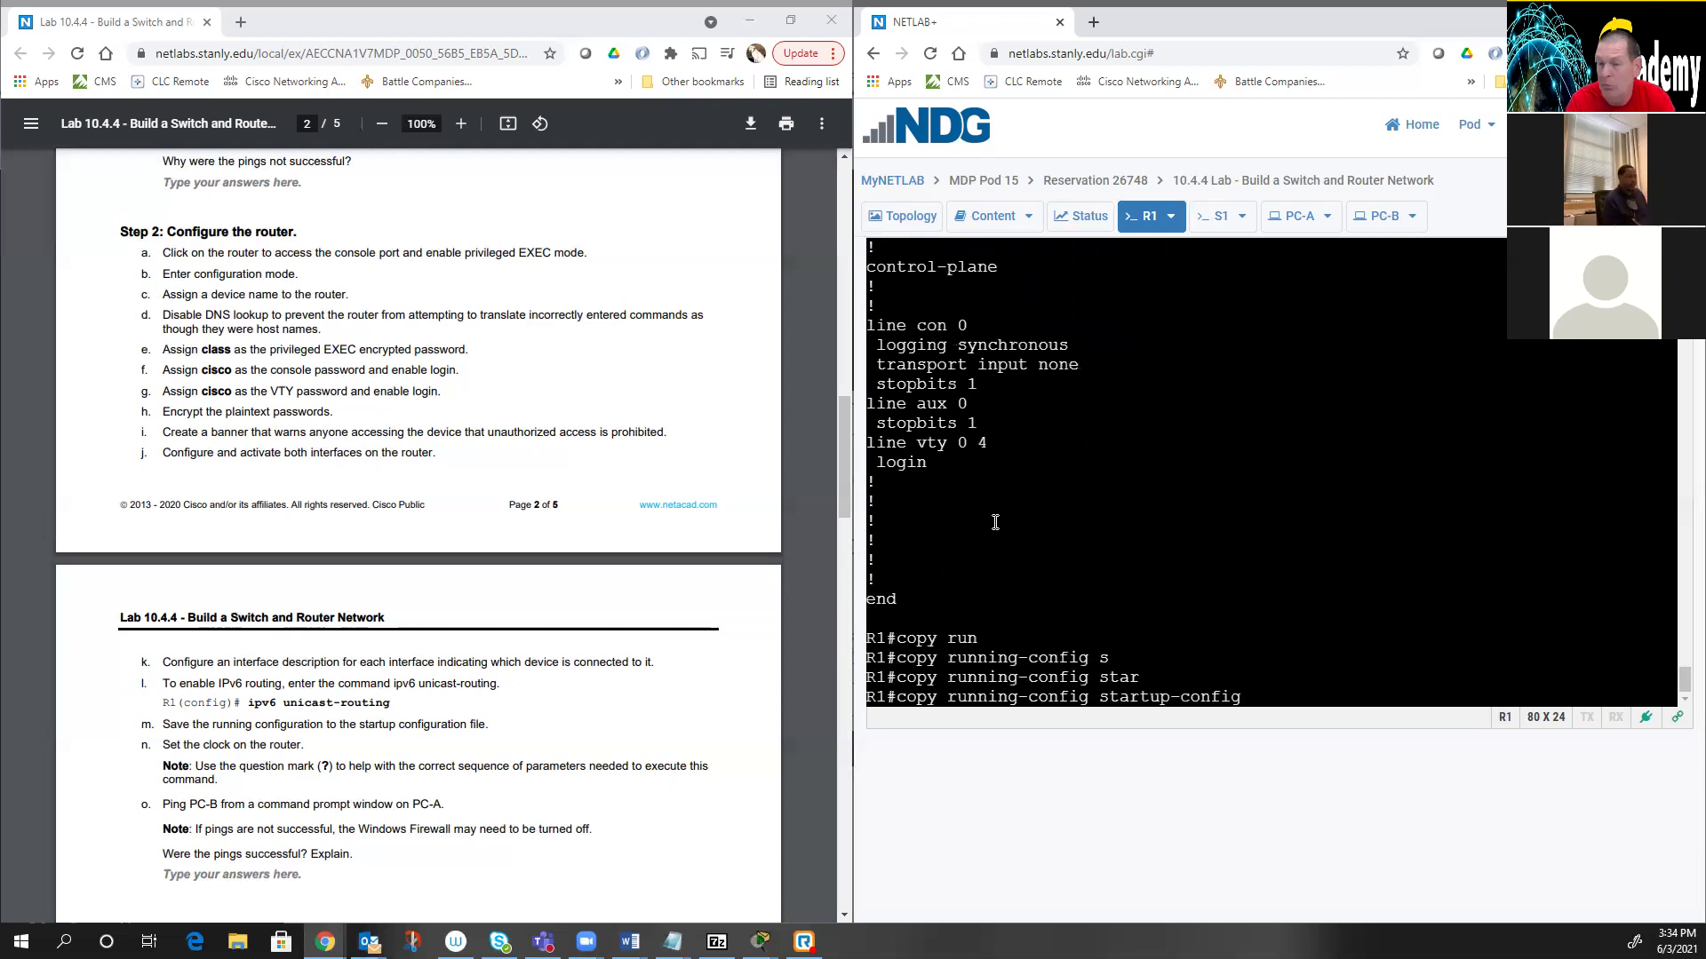
key("BackSpace")
key("BackSpace")
key("BackSpace")
key("BackSpace")
key("BackSpace")
key("BackSpace")
key("BackSpace")
key("BackSpace")
key("BackSpace")
key("BackSpace")
key("BackSpace")
key("BackSpace")
key("BackSpace")
key("BackSpace")
key("BackSpace")
key("BackSpace")
key("BackSpace")
key("BackSpace")
key("BackSpace")
key("BackSpace")
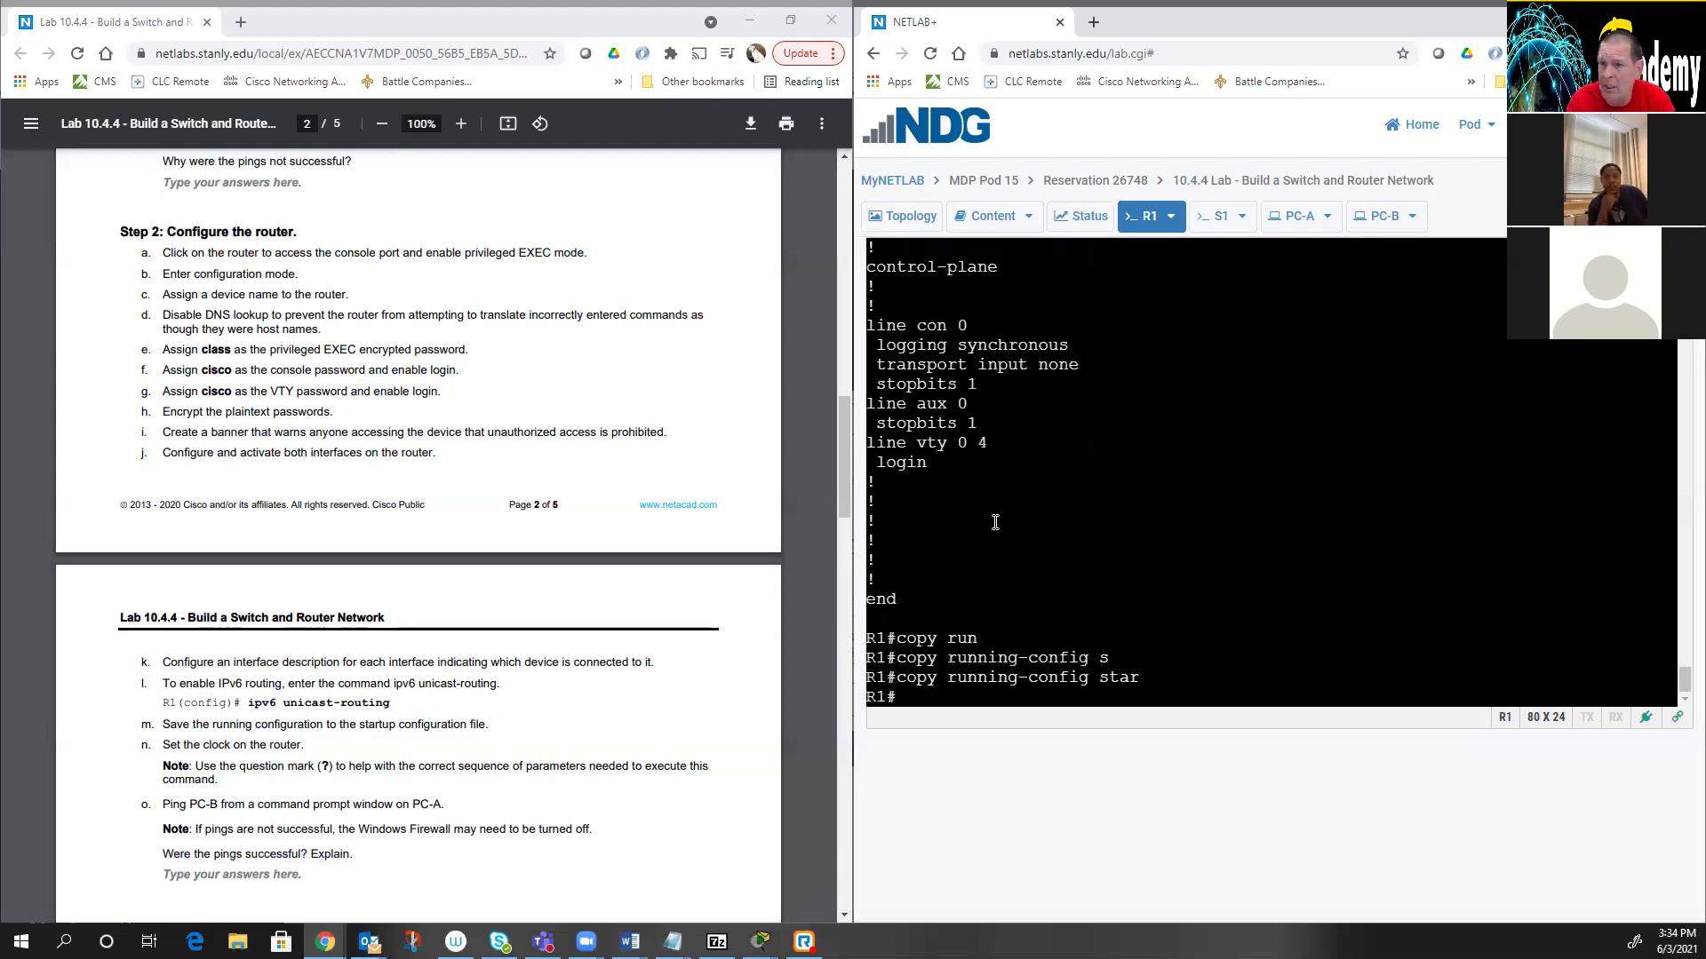
type("wr")
key("Return")
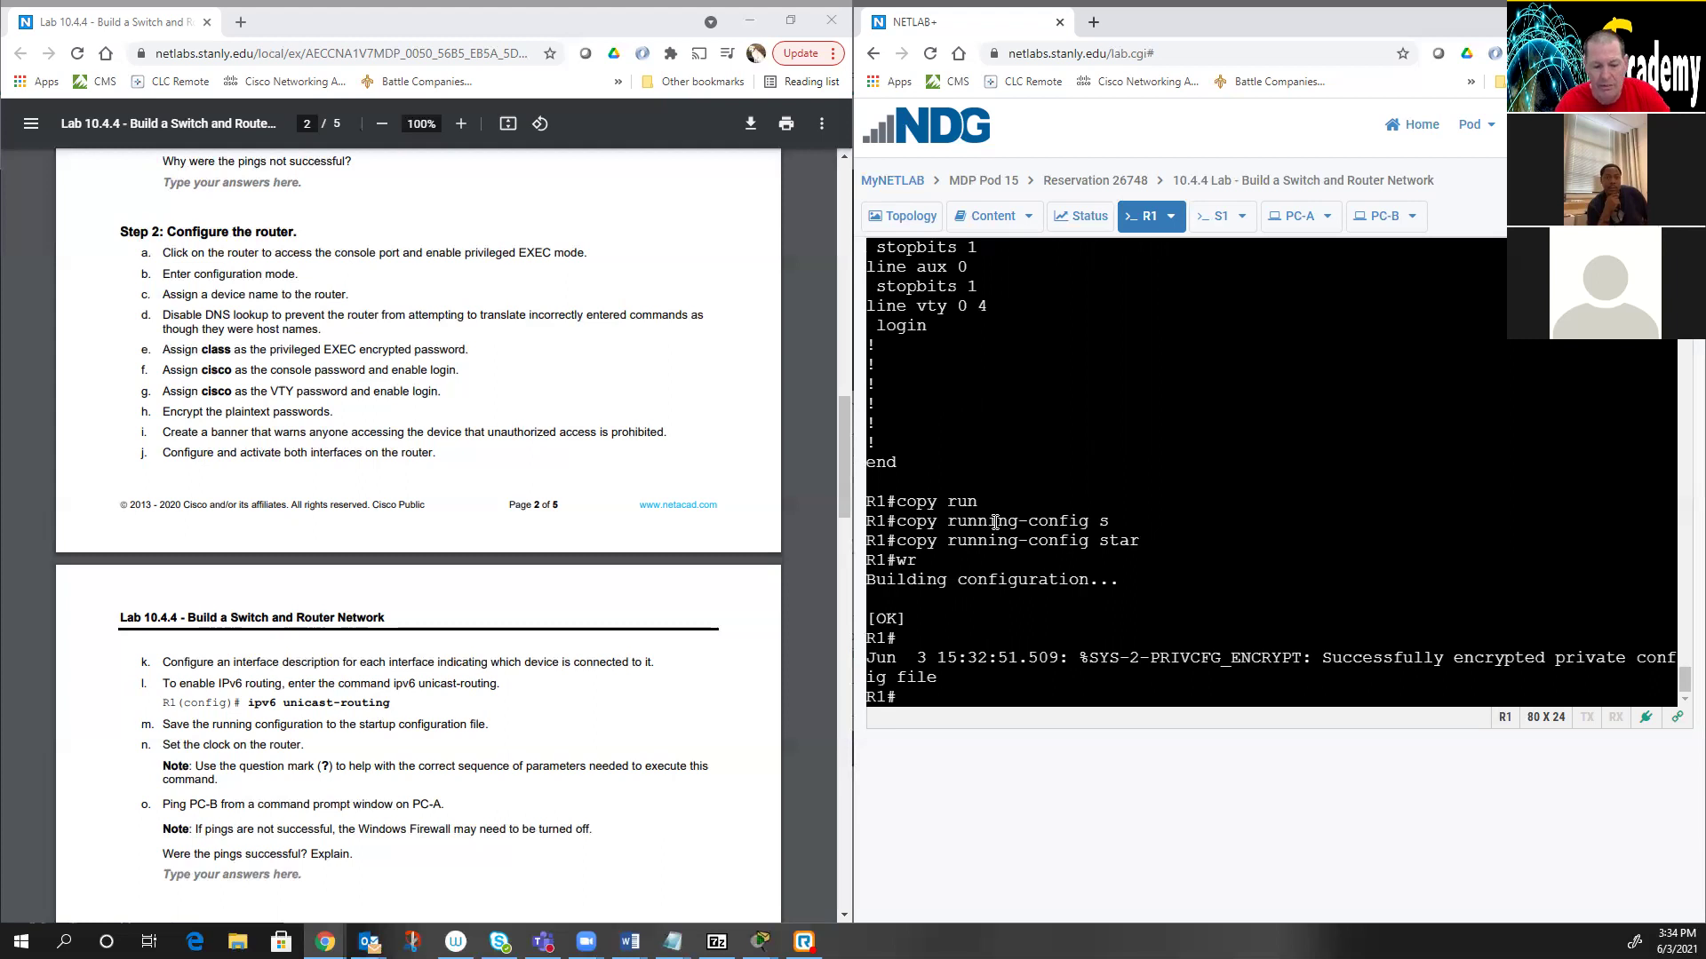
Copy running-config to startup-config, accepting startup-config as the destination filename
type("cop r s")
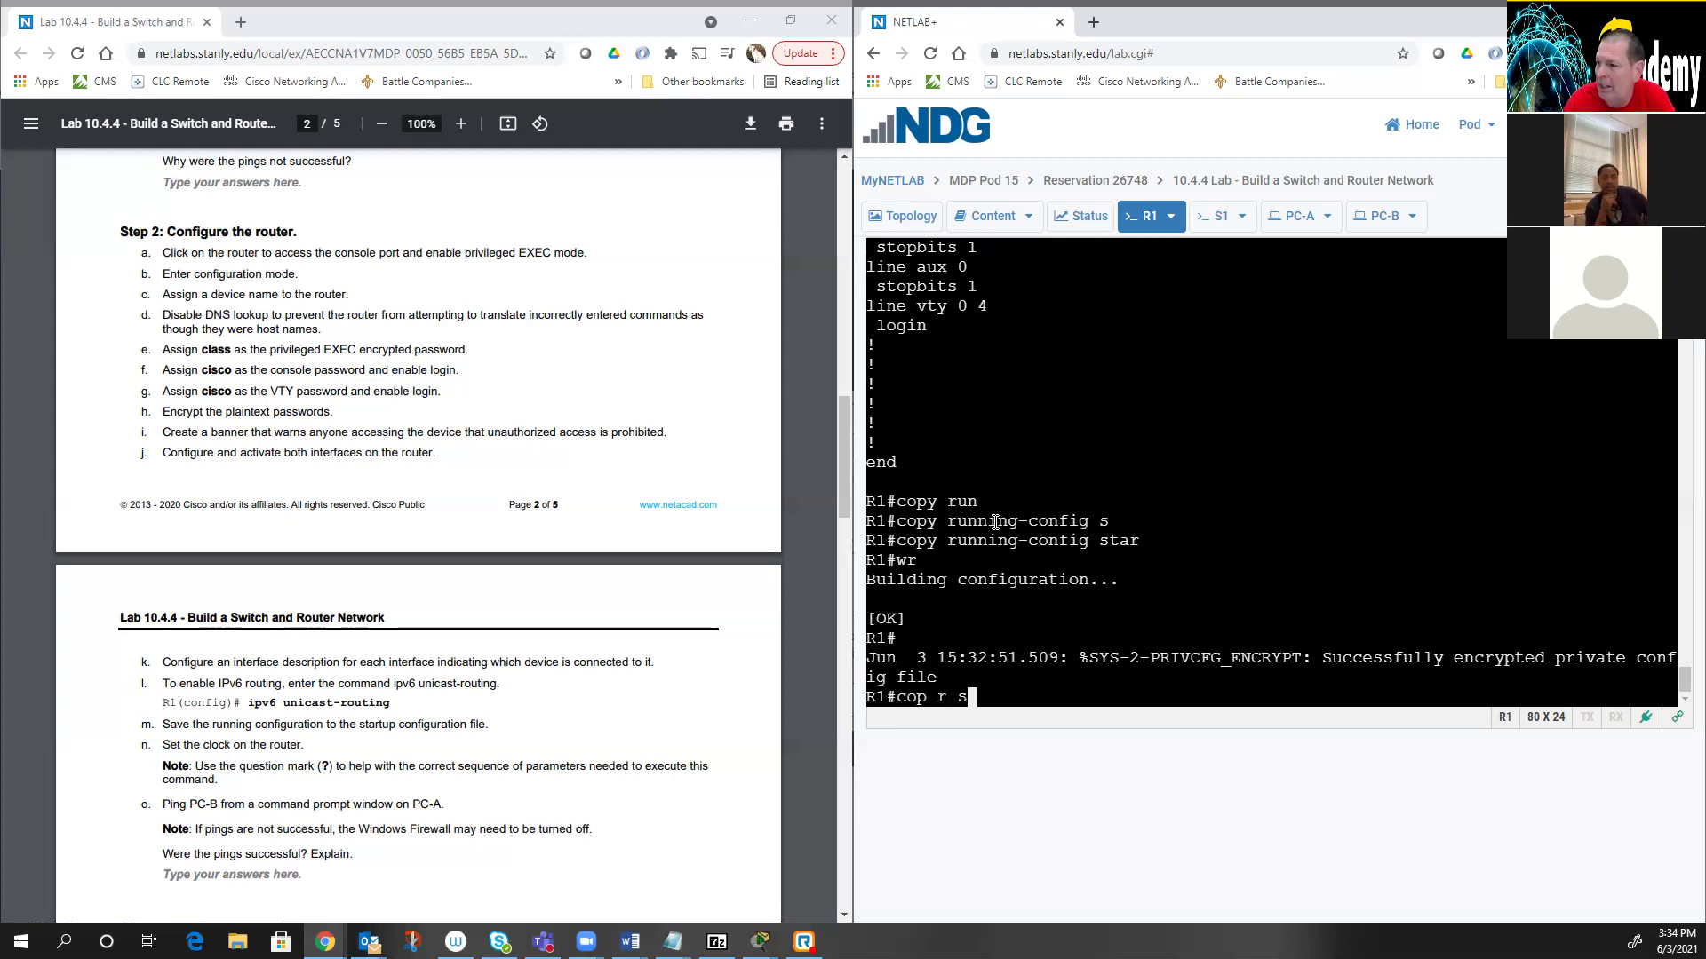
key("Return")
type("cop r")
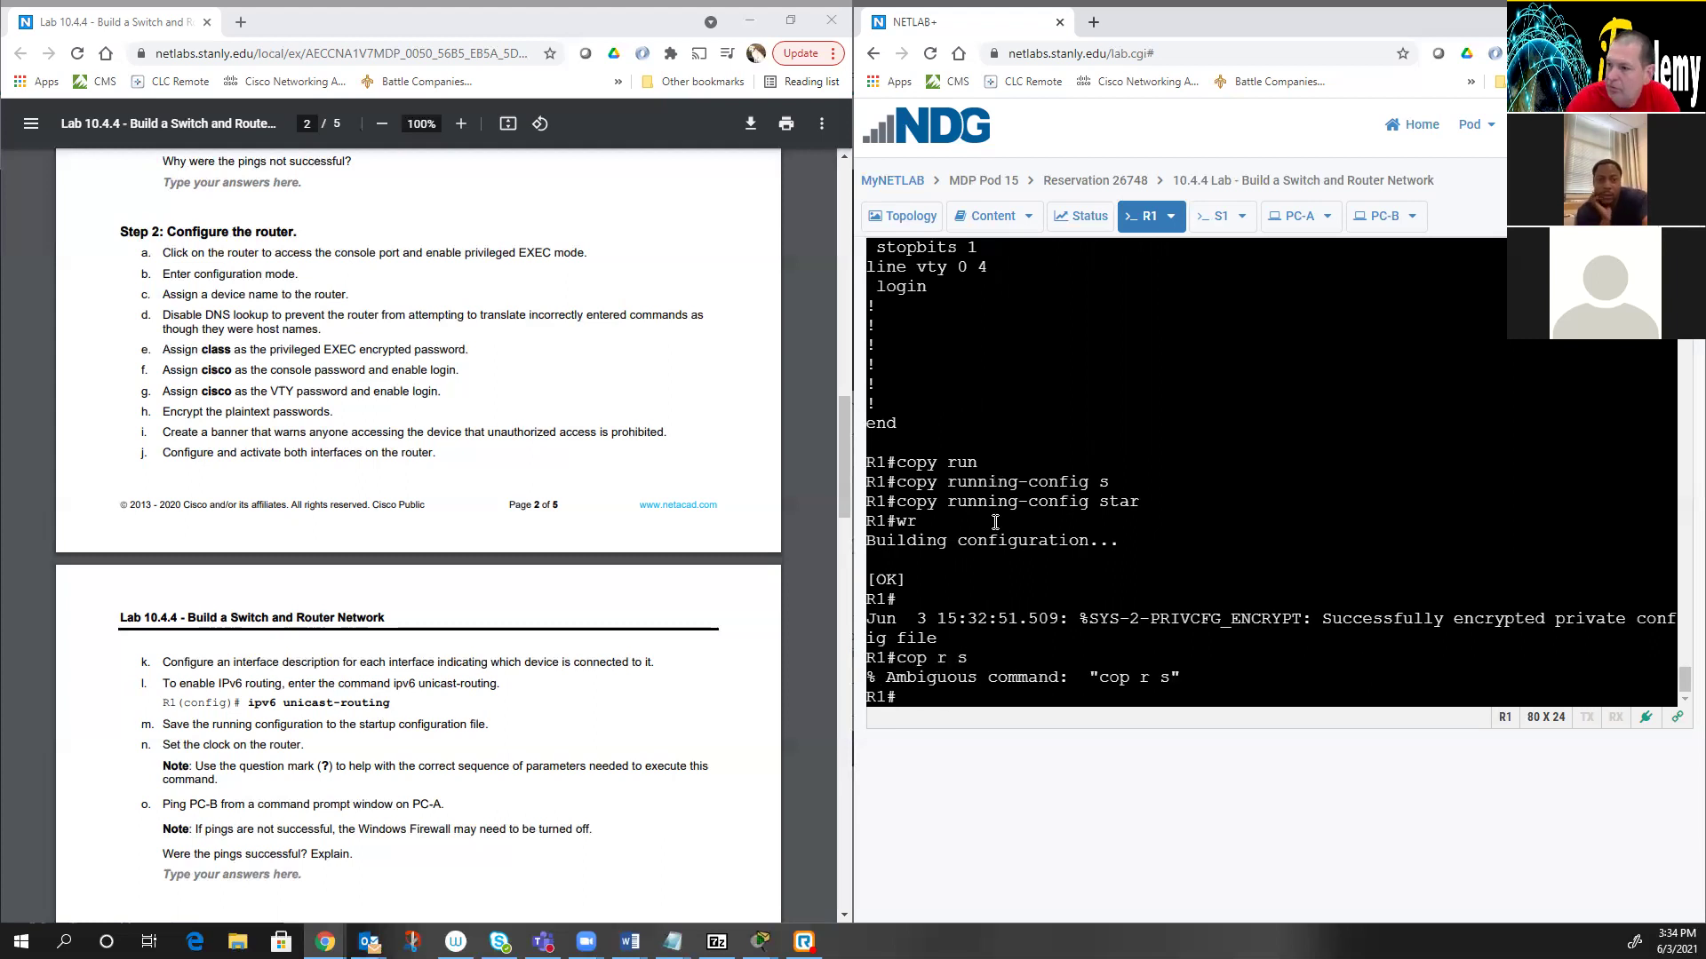
key("BackSpace")
key("BackSpace")
type("ru s")
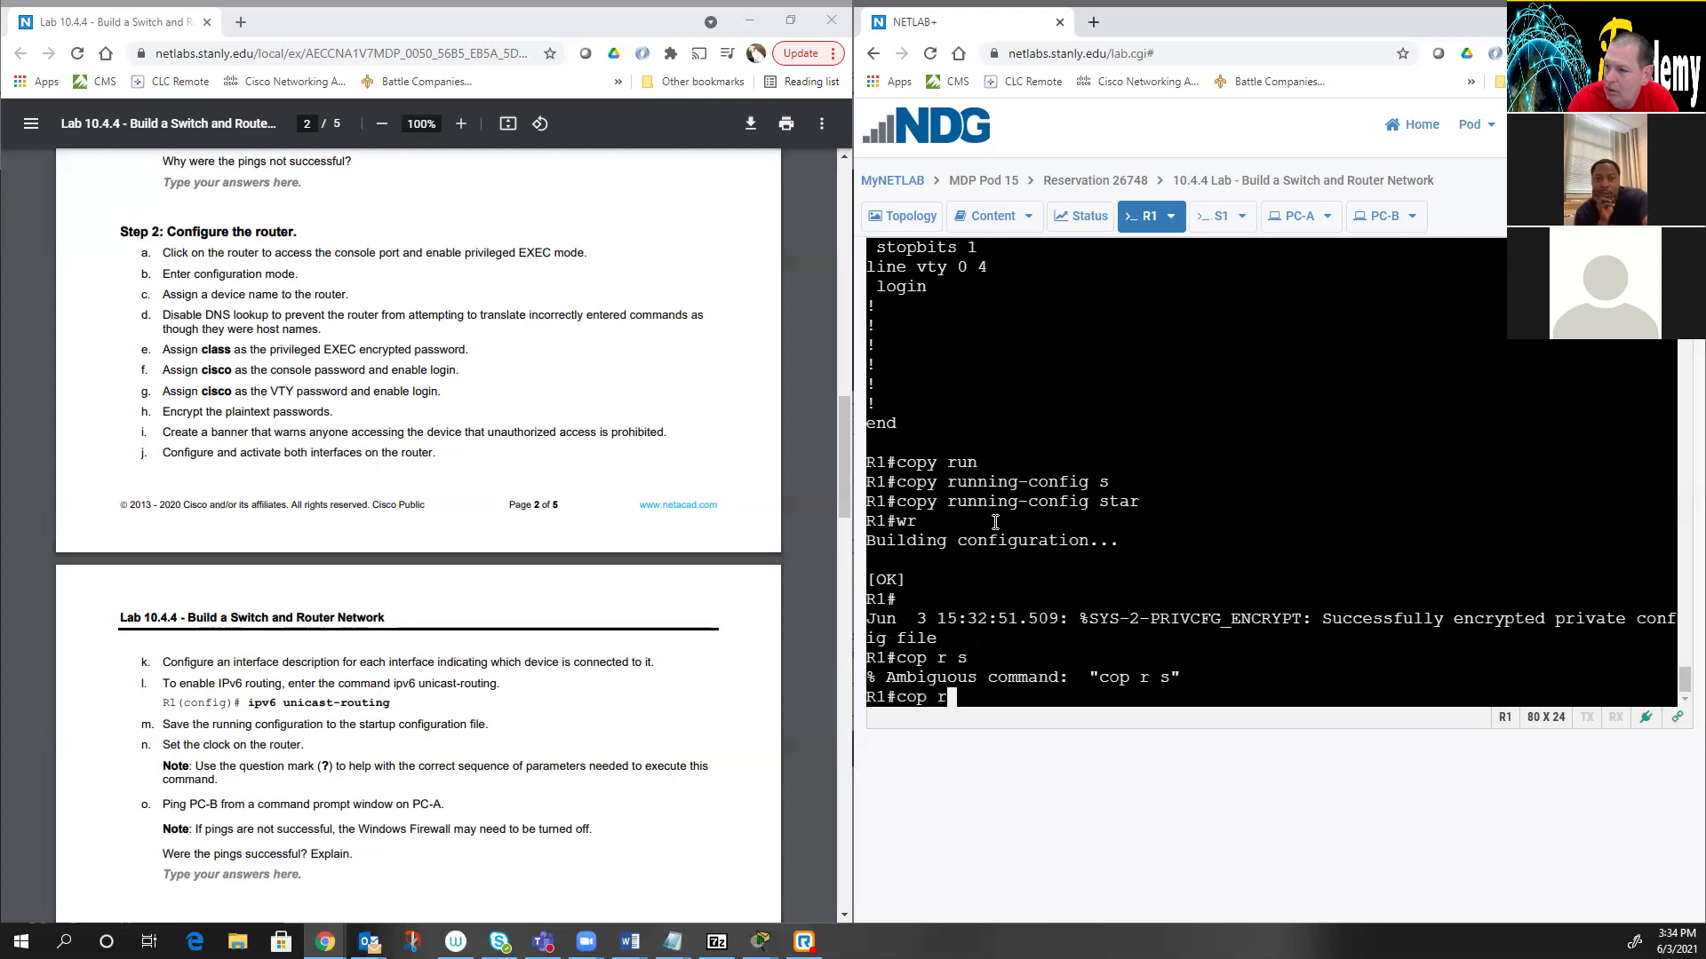
key("Return")
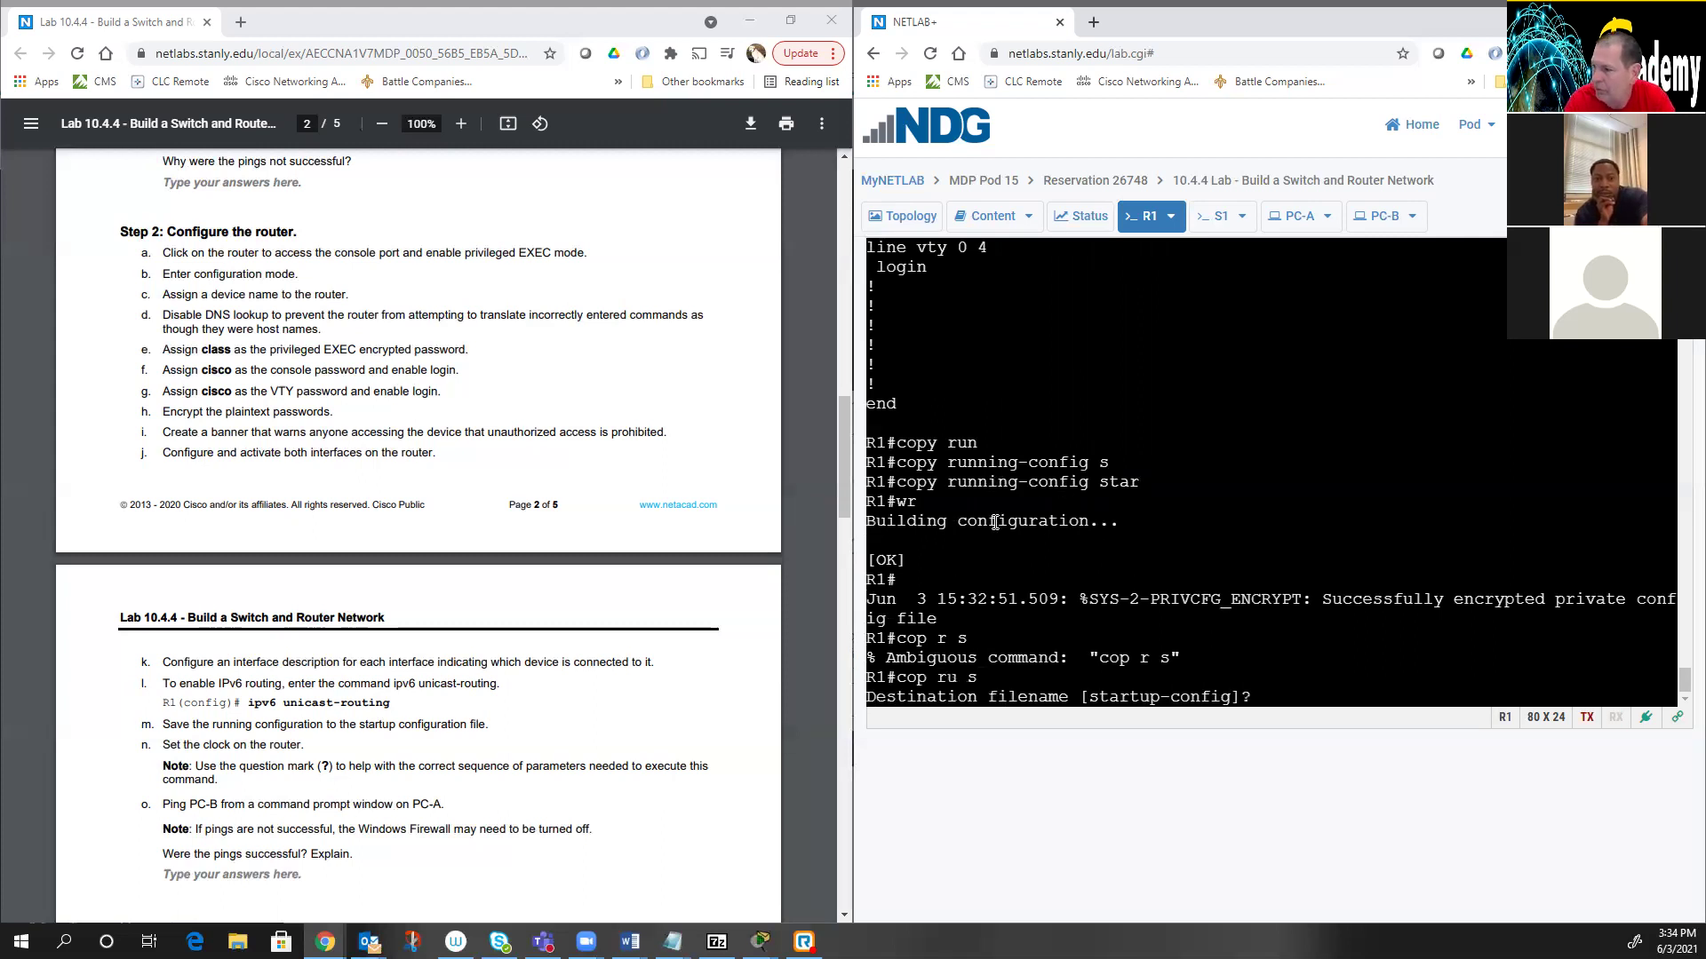
key("Return")
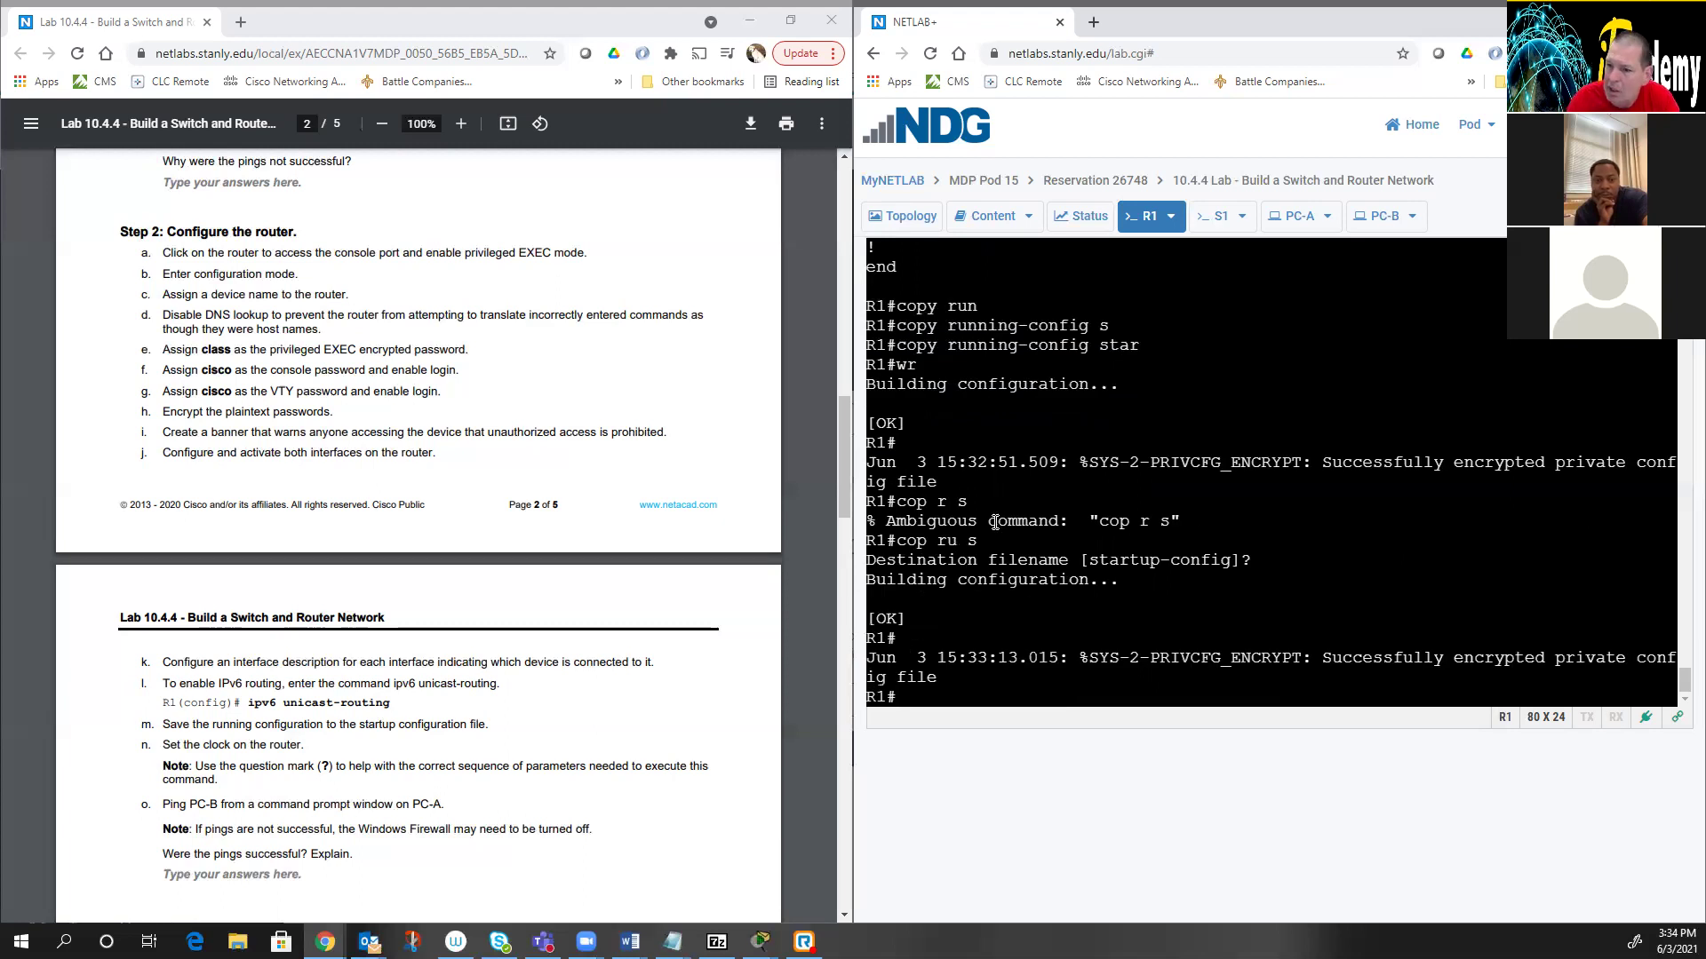
Look up the addressing table in the lab instructions document
left_click(260, 751)
scroll(259, 751, "down", 5)
scroll(259, 751, "down", 1)
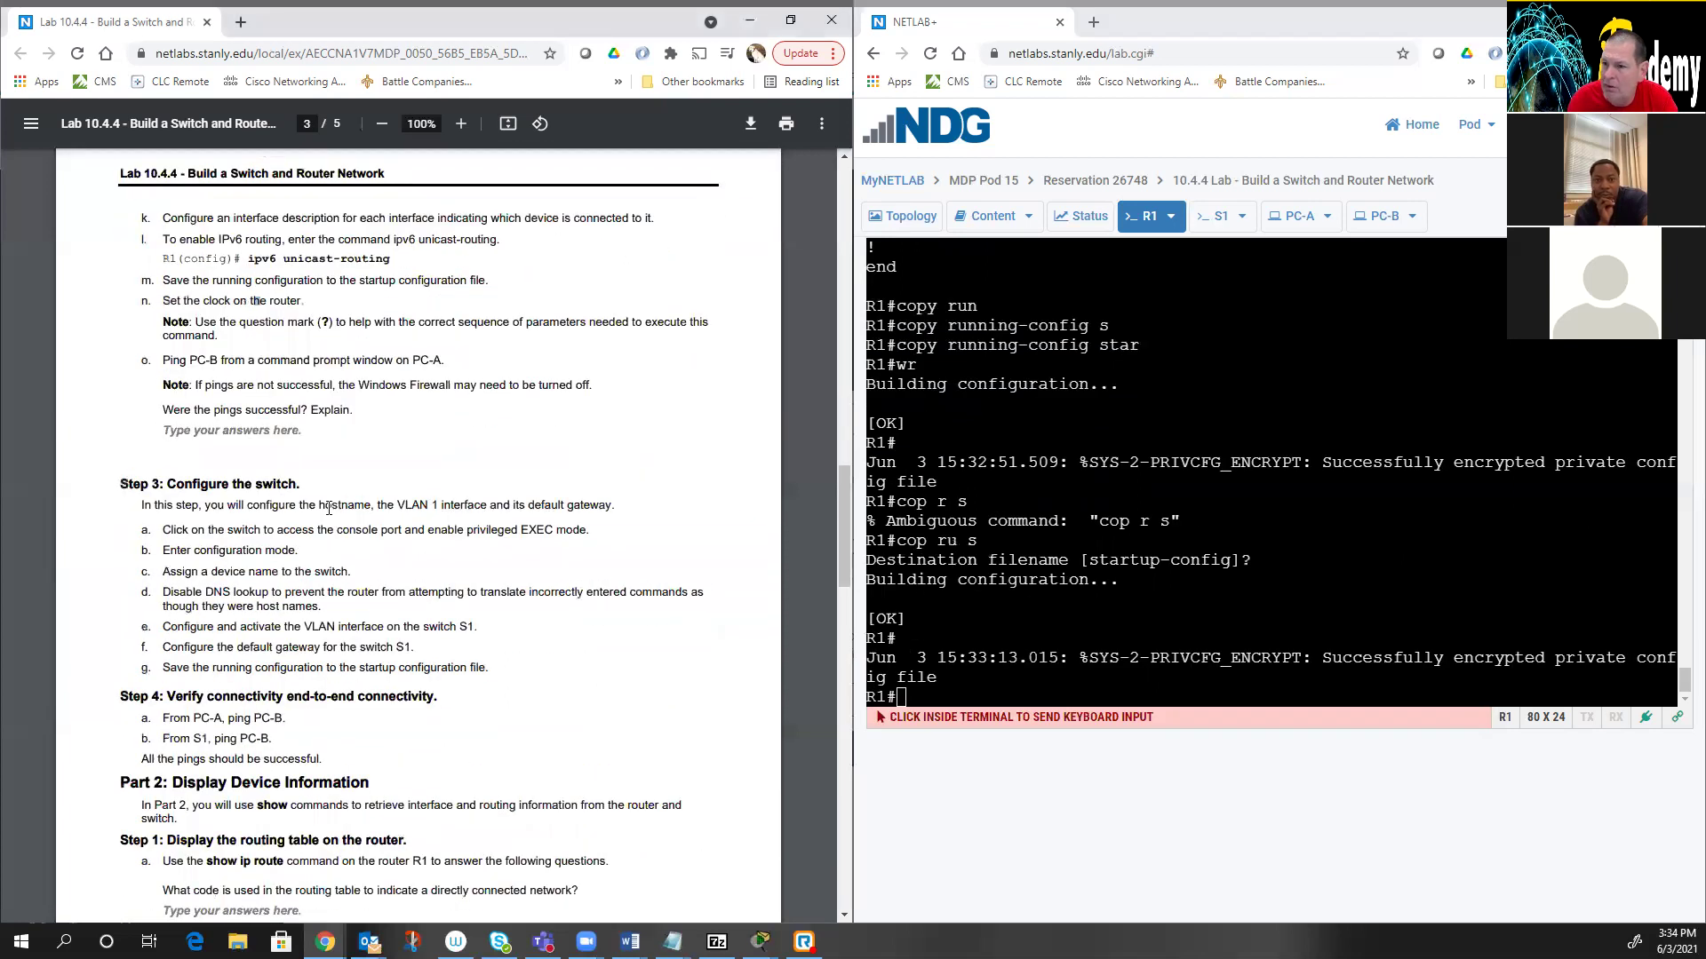
scroll(276, 438, "up", 6)
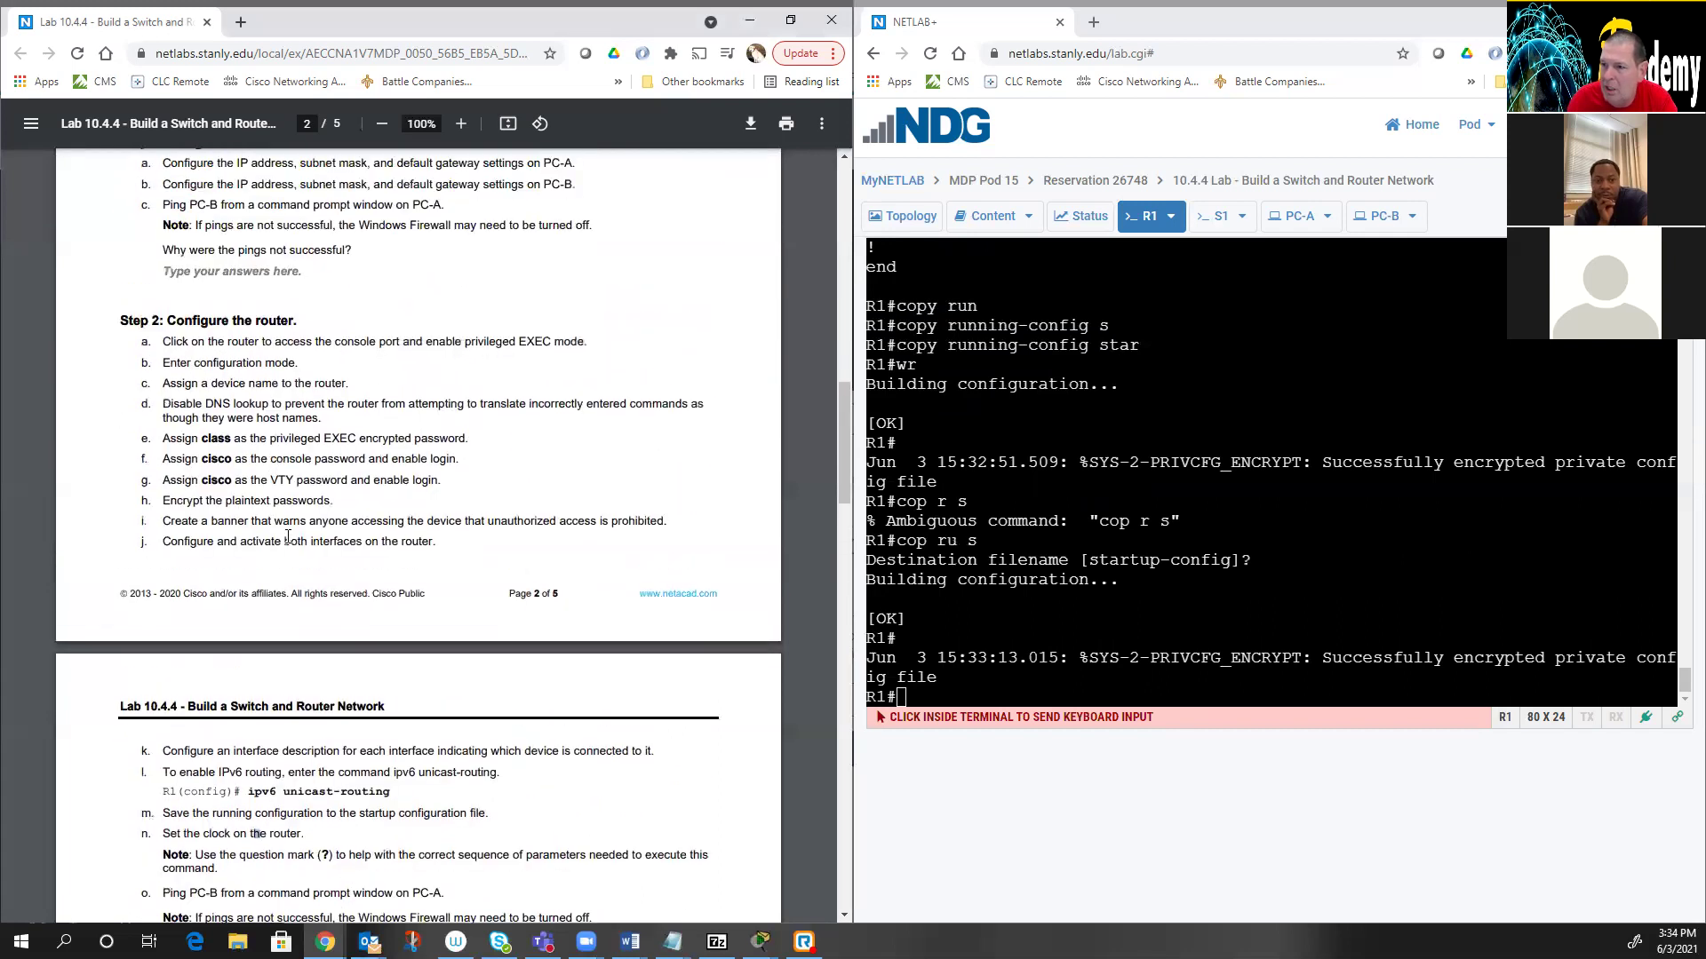
scroll(287, 536, "up", 15)
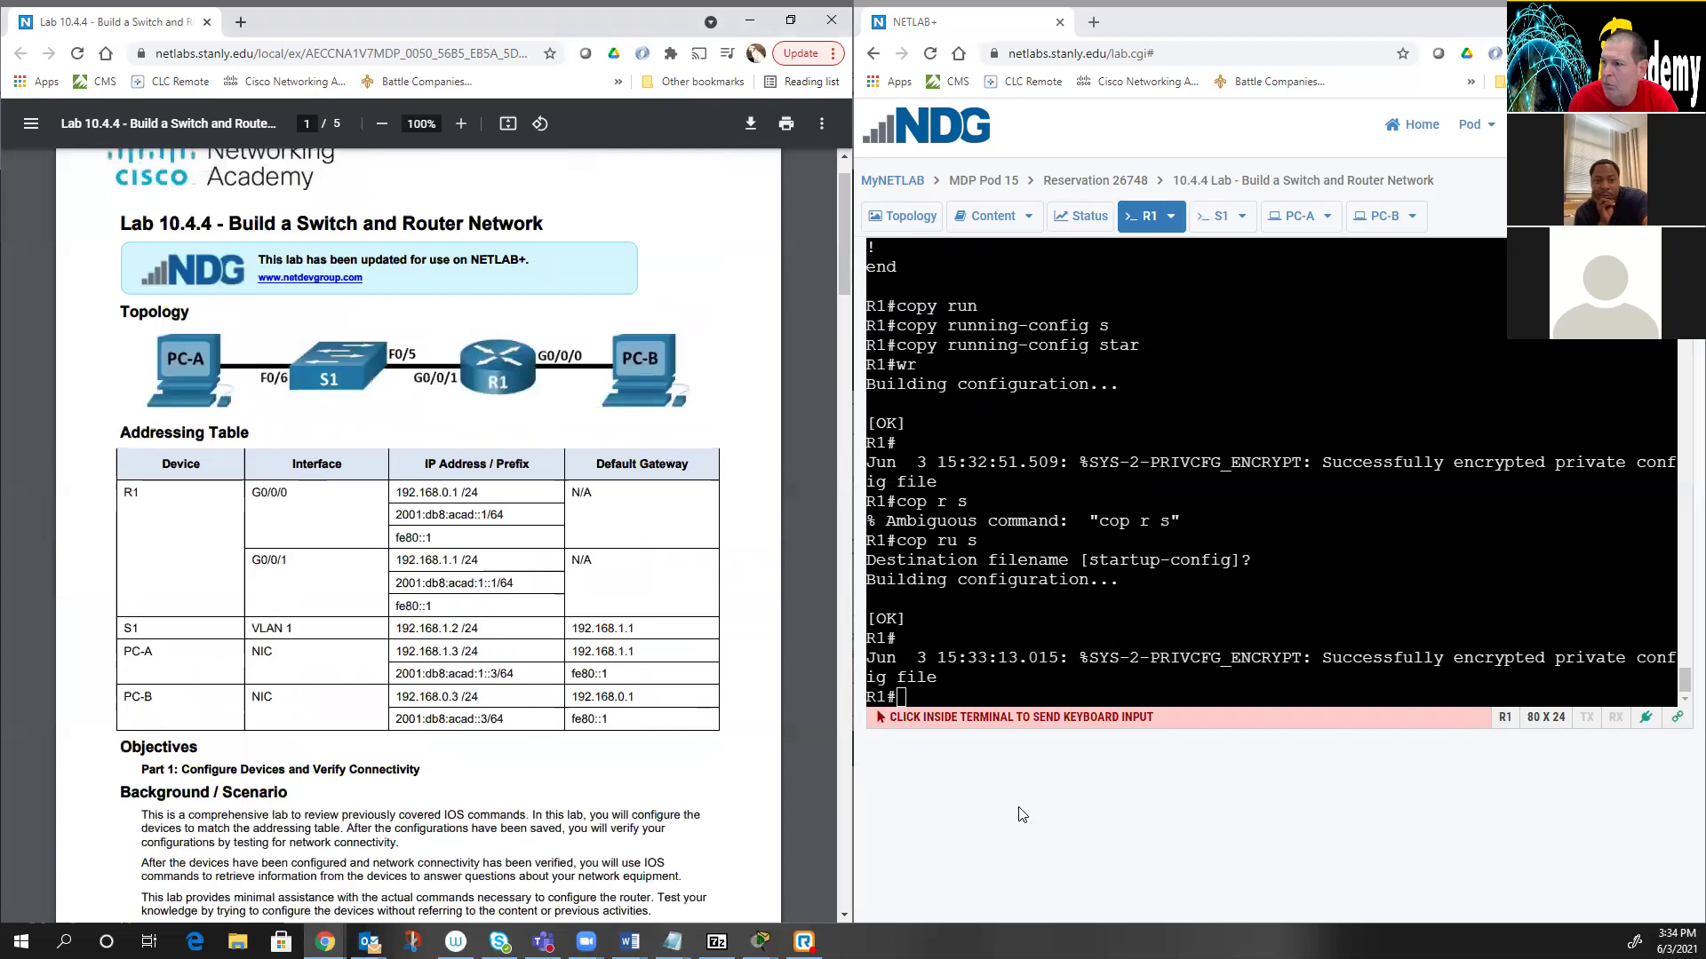
left_click(1002, 594)
Enter interface GigabitEthernet0/0/1 configuration and begin typing its IP address 192.168.1.1
type("config t")
key("Return")
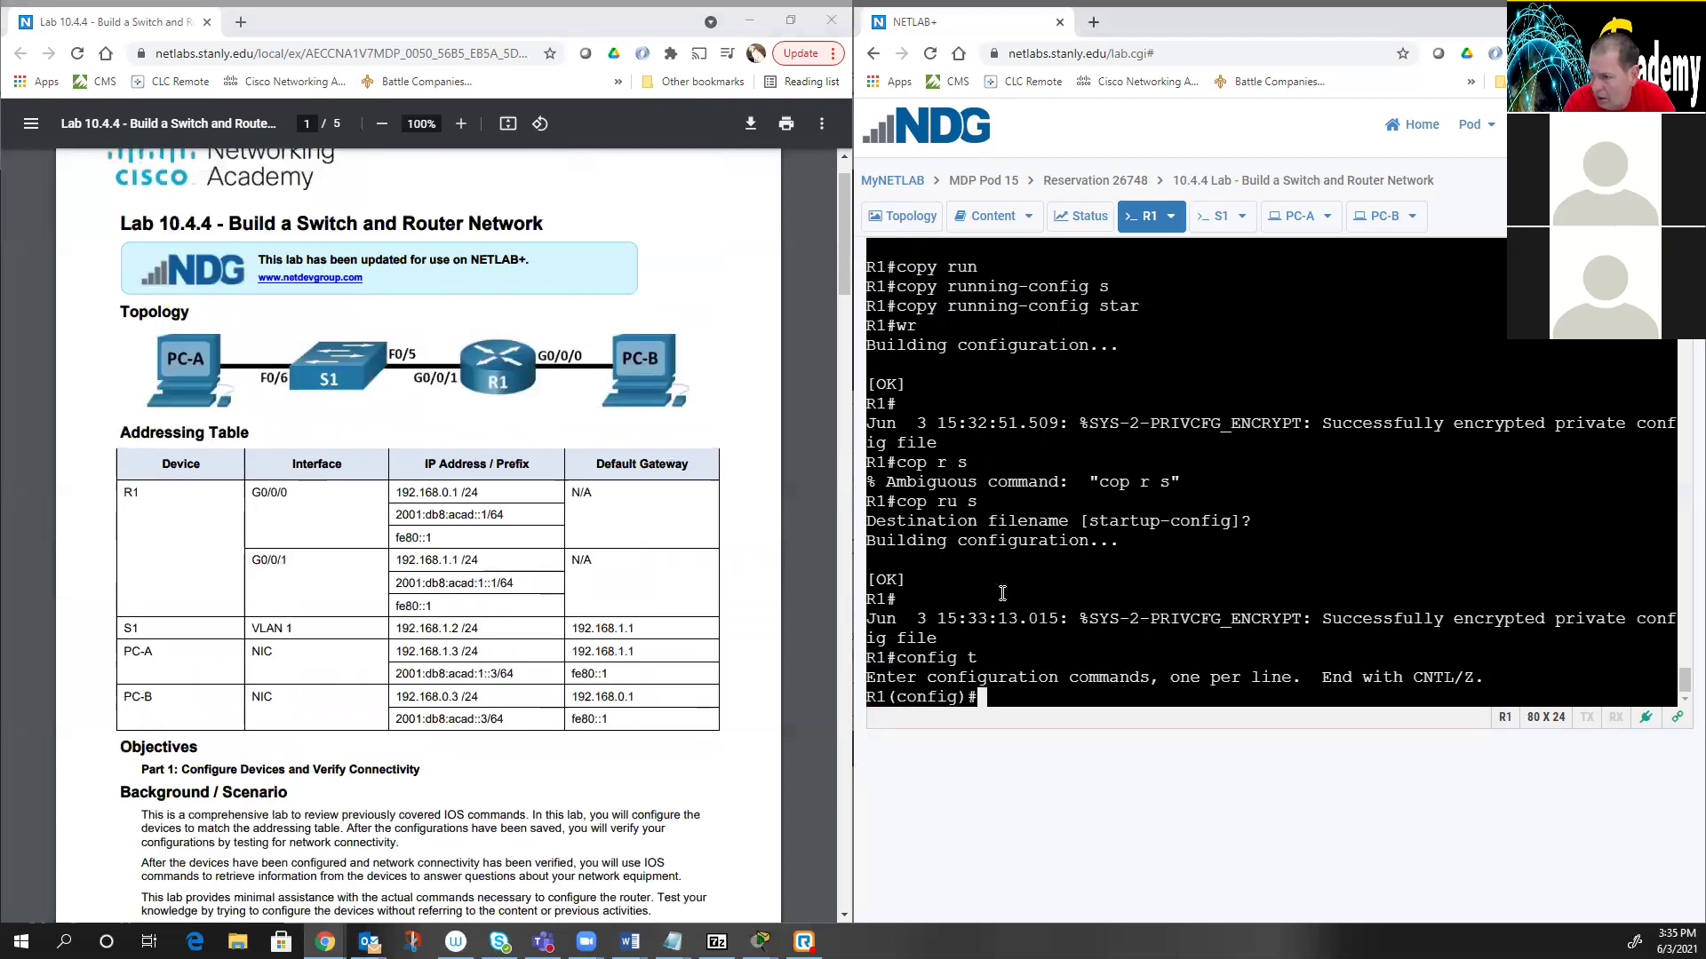
type("int gi0/0/1")
key("Return")
type("ip add ")
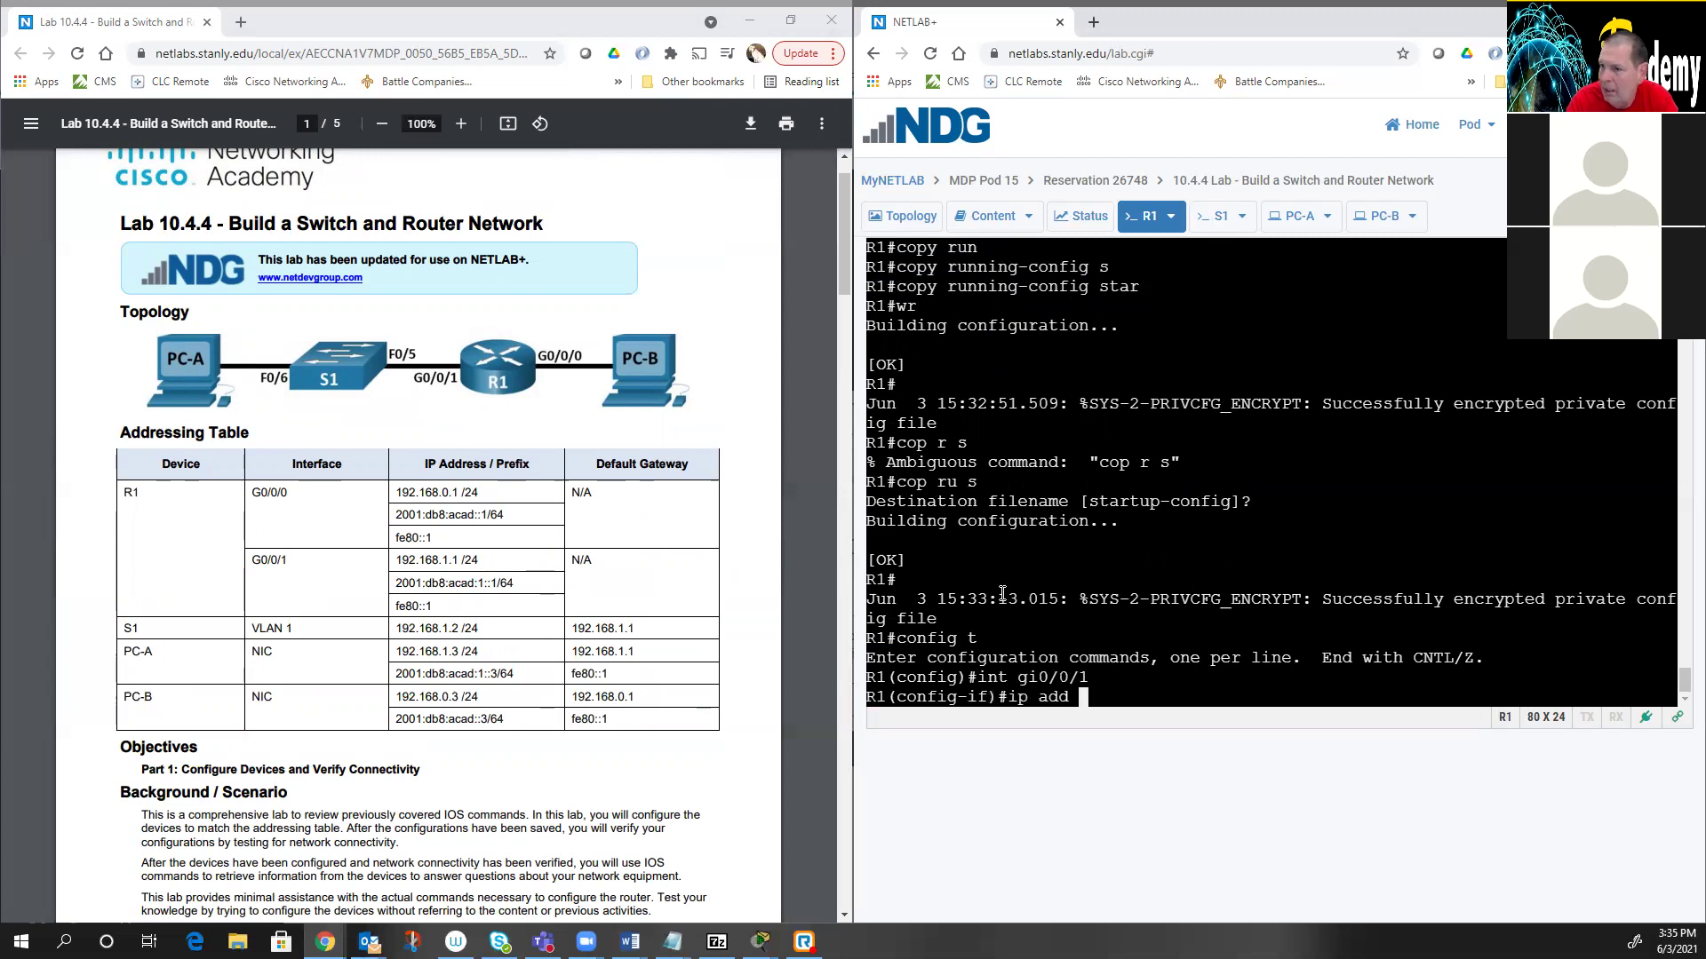
type("192.1")
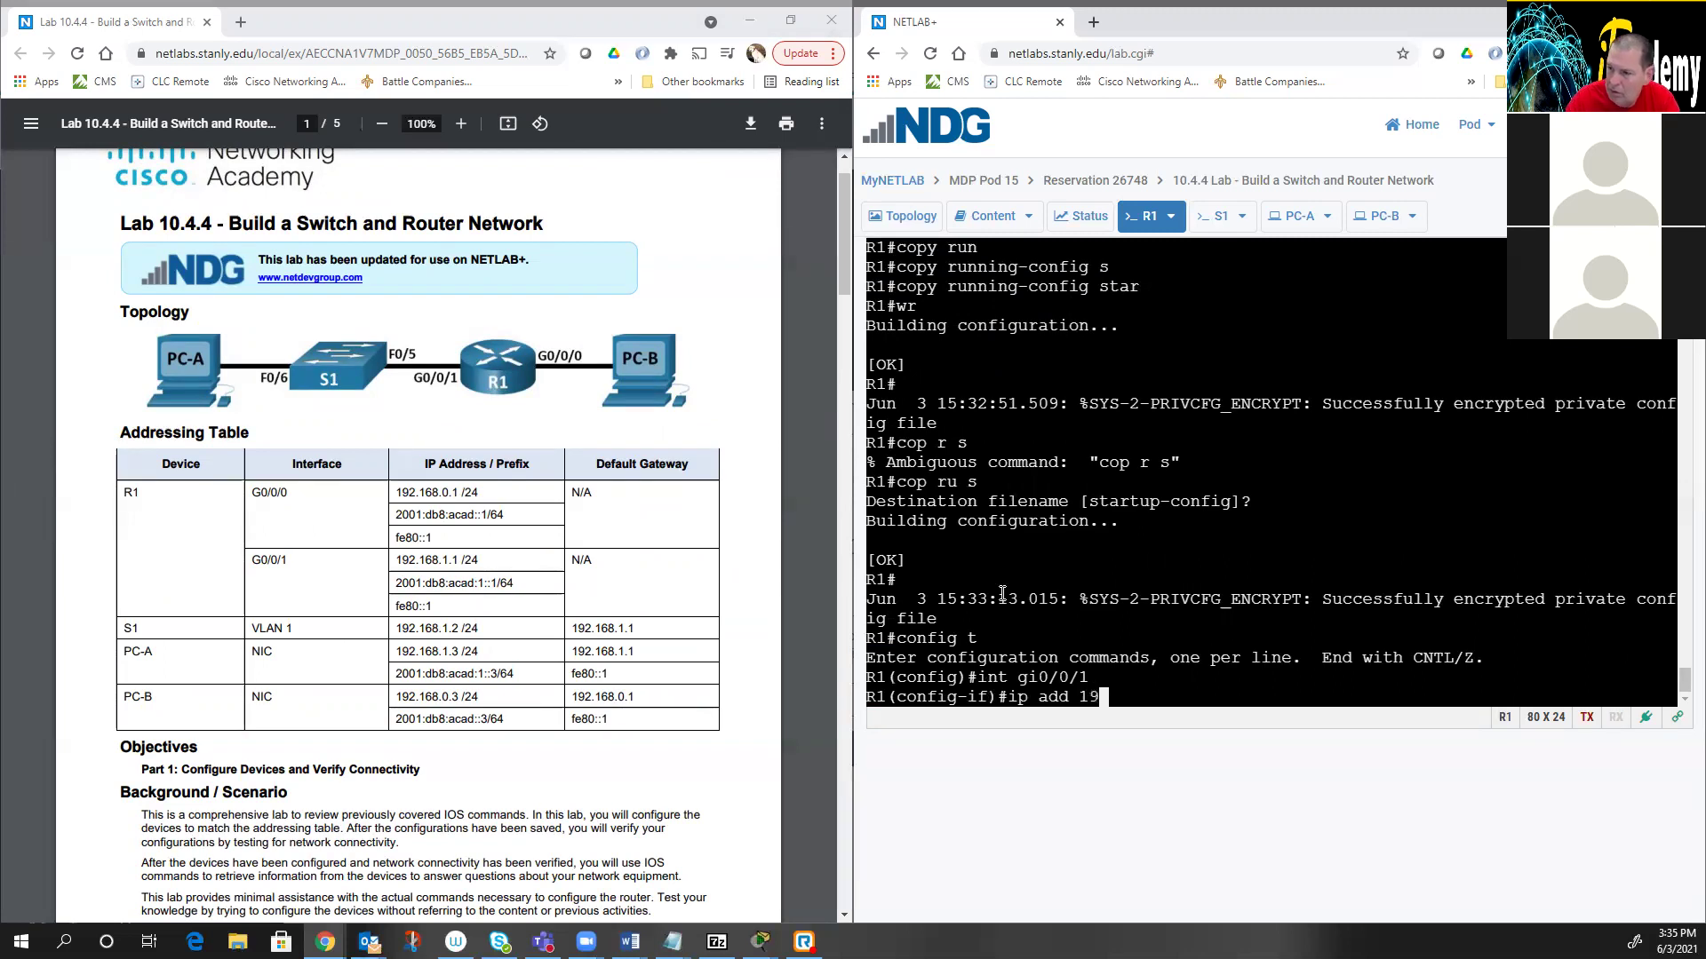
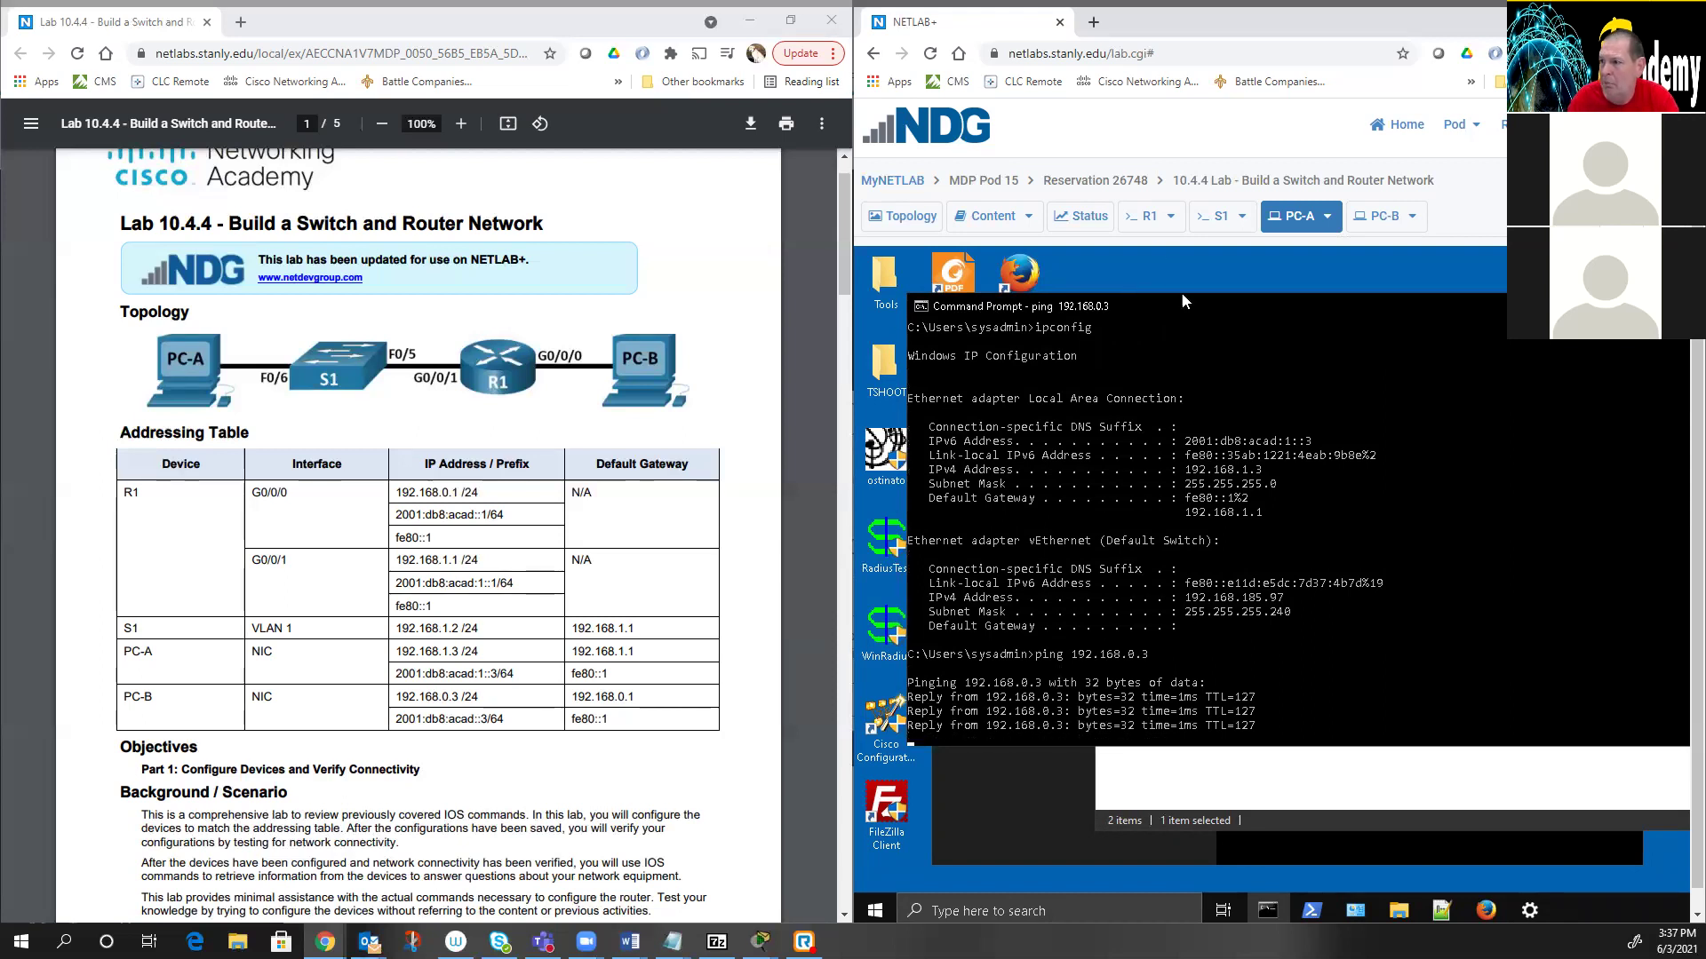
Show R1's routing table with 'do sh ip route' and highlight the connected 192.168.0.0/24 route
left_click(1150, 219)
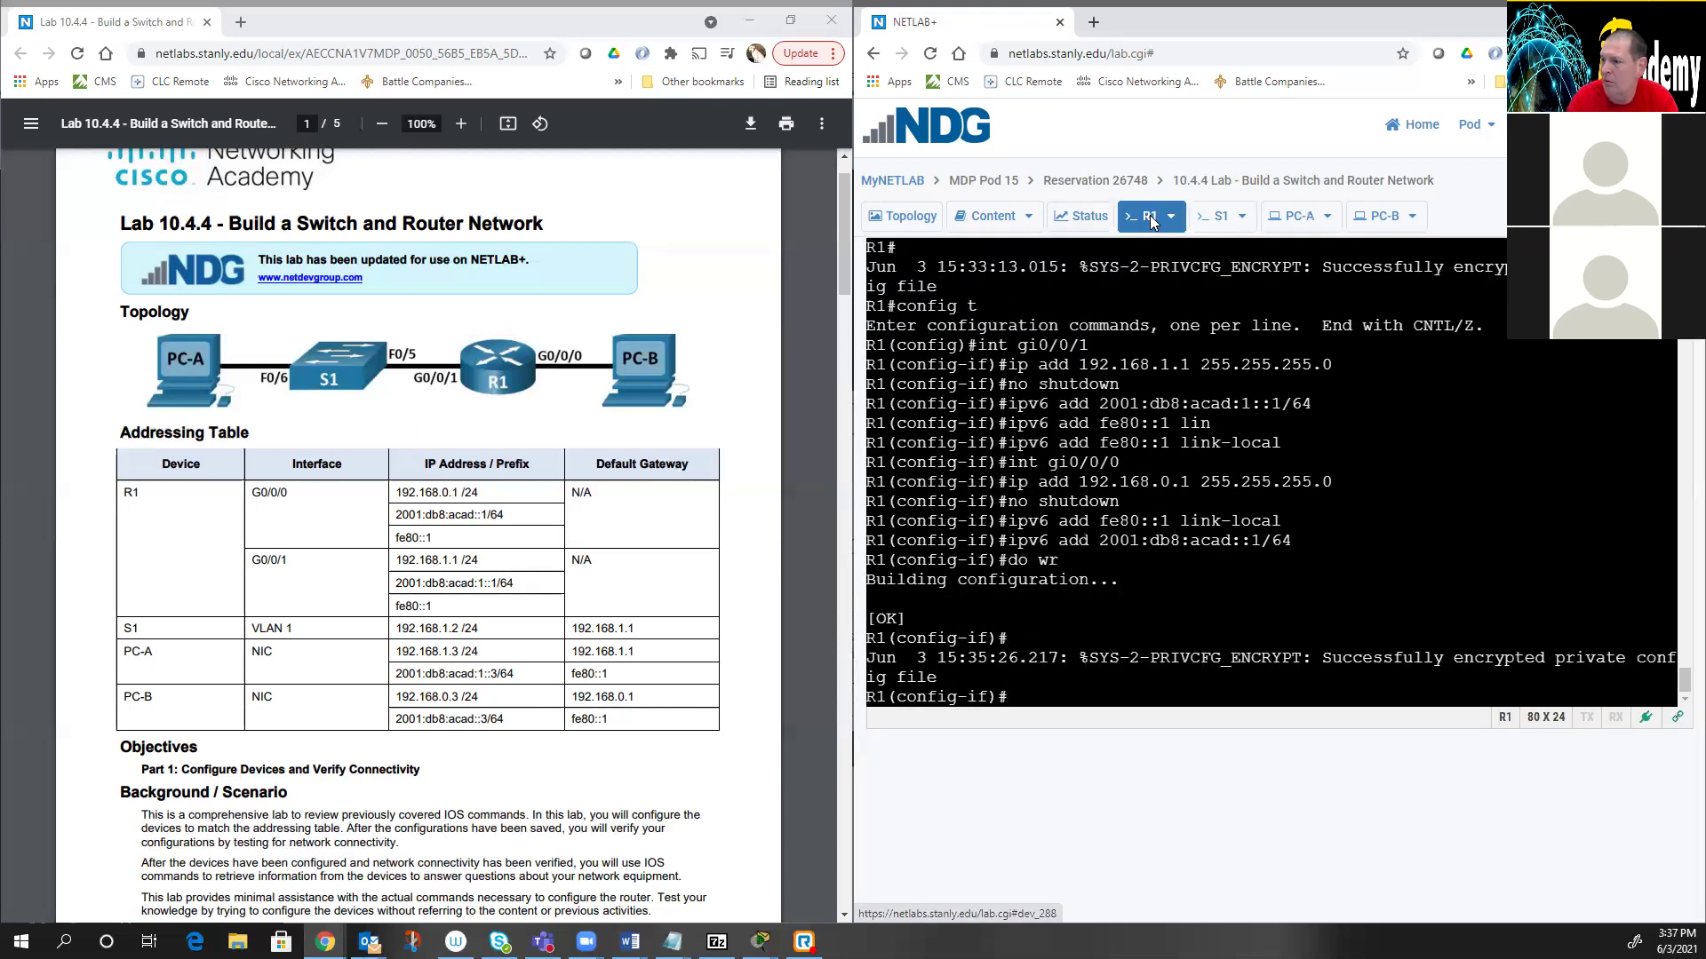
type("do sh ")
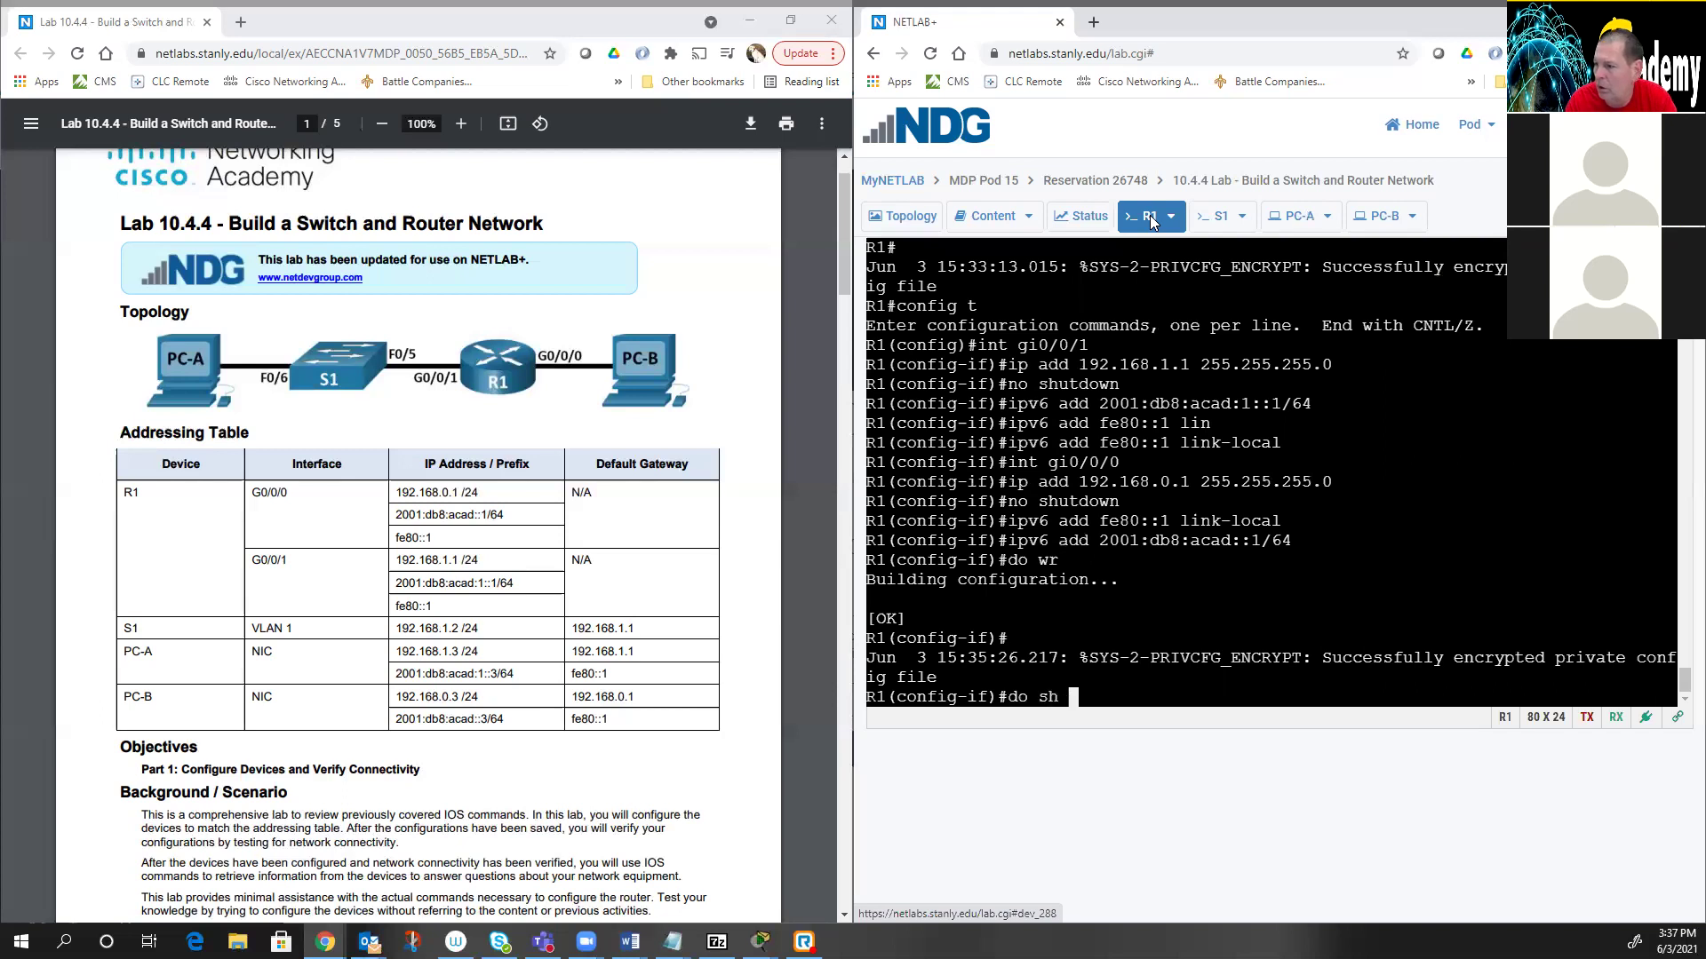
type("ip route")
key("Return")
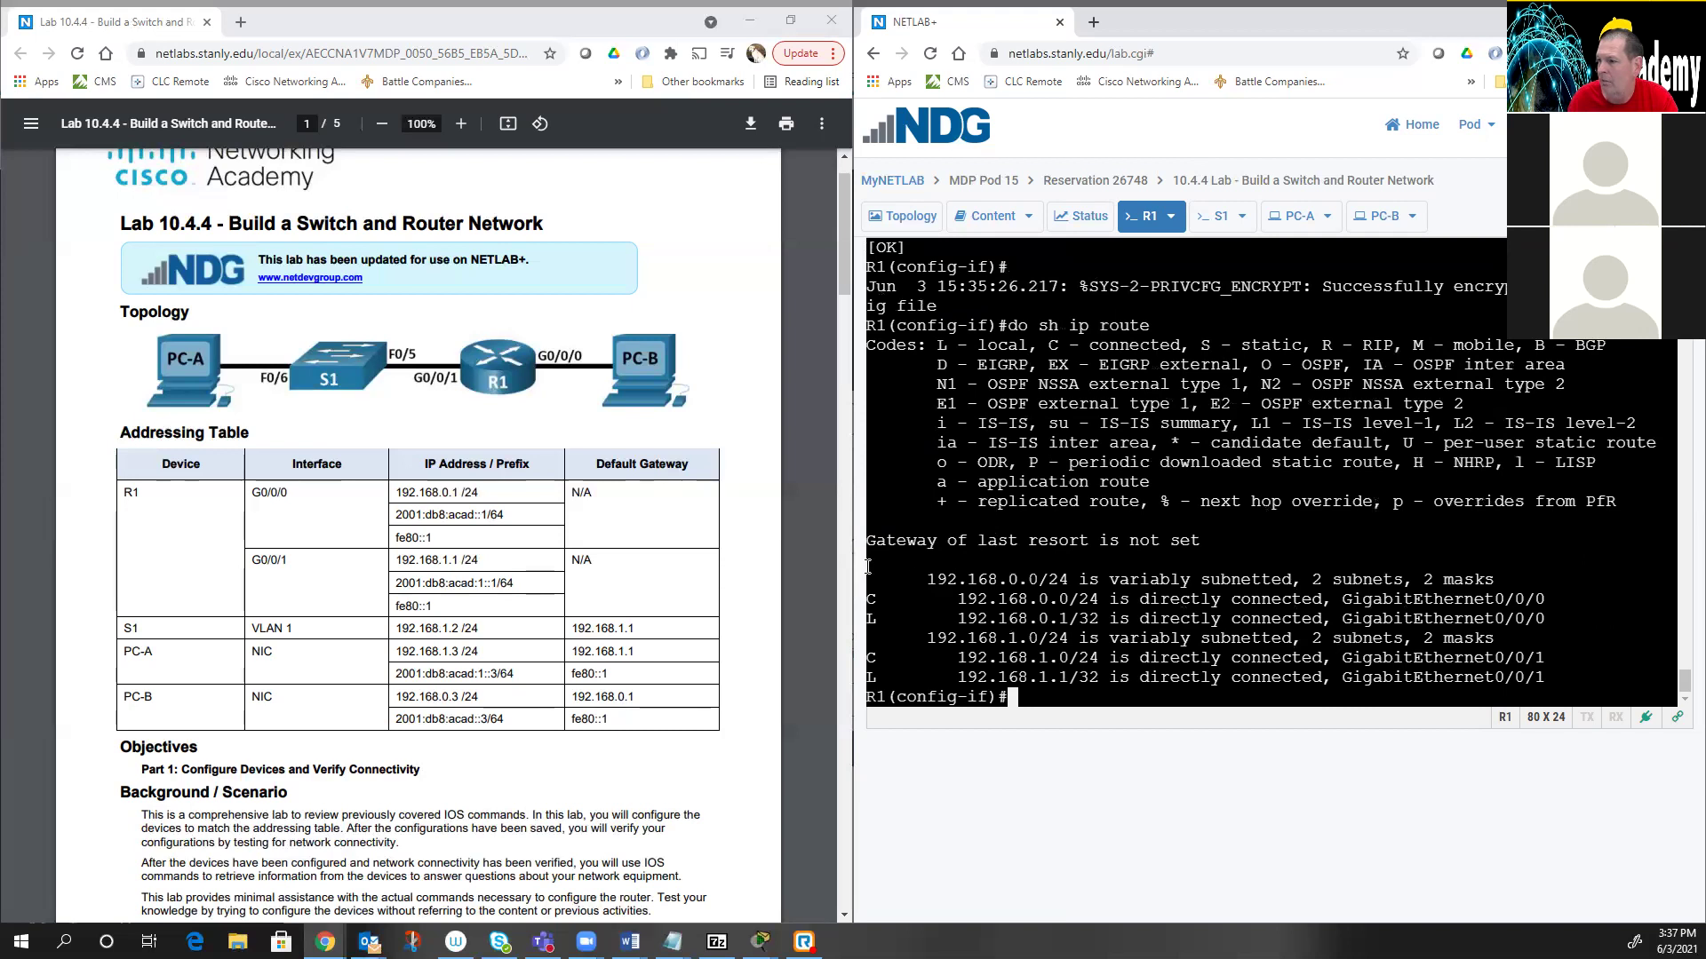
left_click_drag(867, 540, 1197, 543)
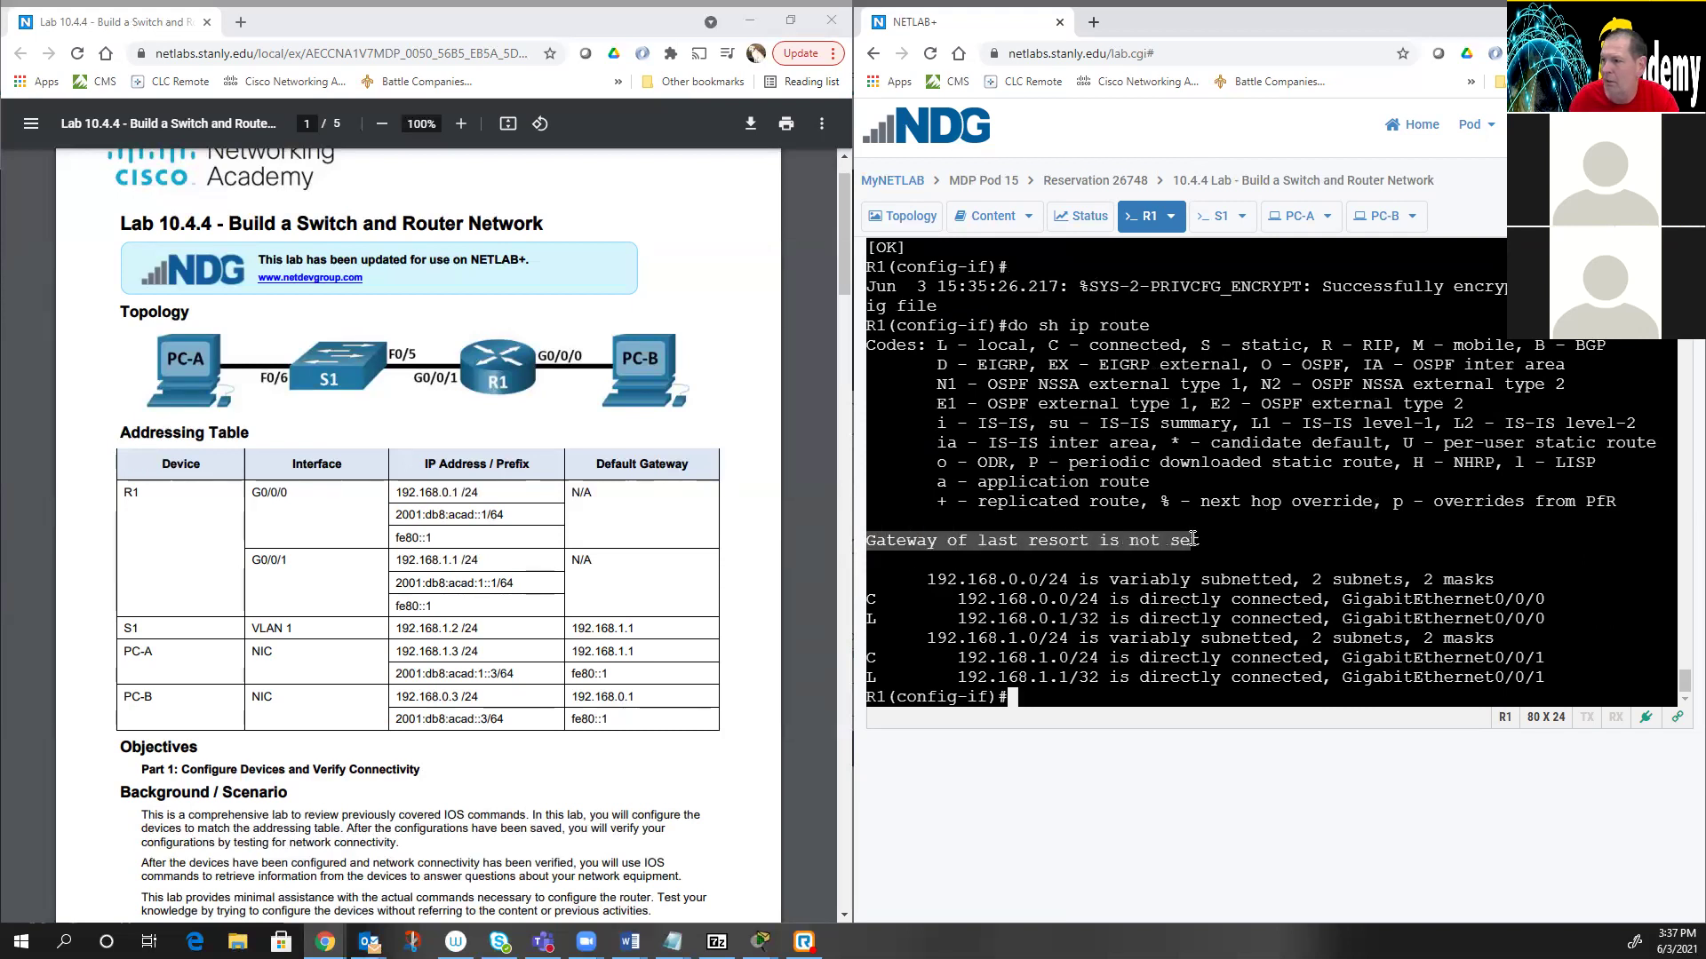
left_click_drag(870, 597, 1116, 591)
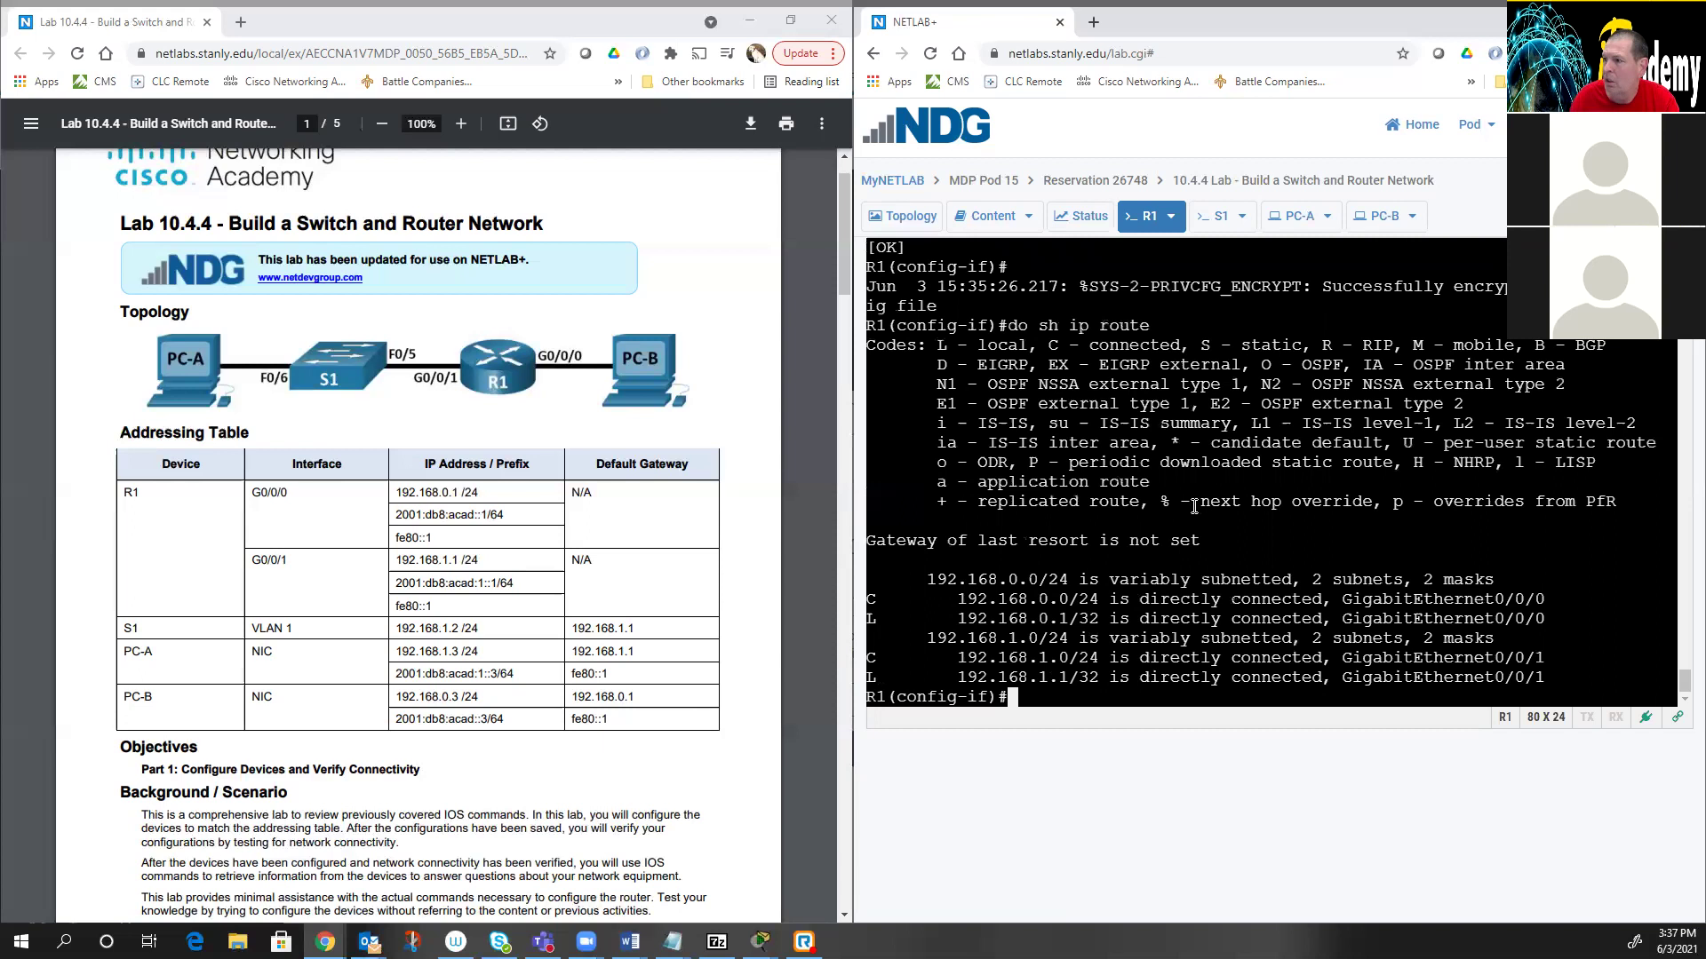
left_click(1288, 216)
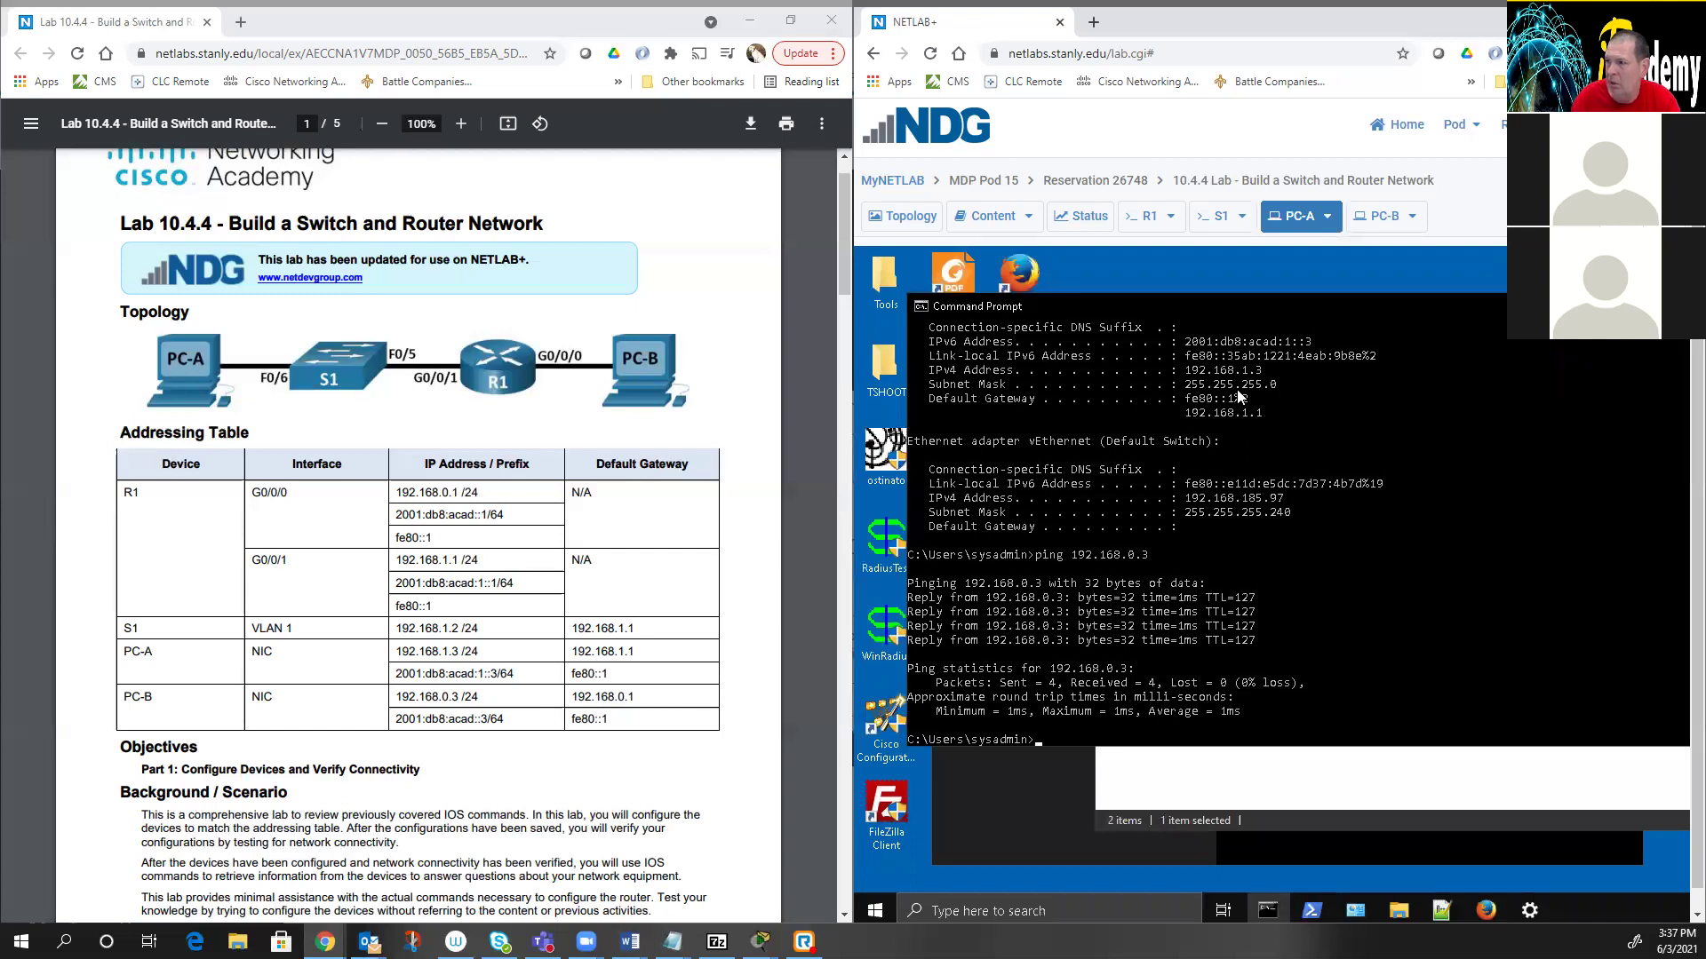
From PC-A's command prompt, ping PC-B at 2001:db8:acad::3
left_click(1139, 215)
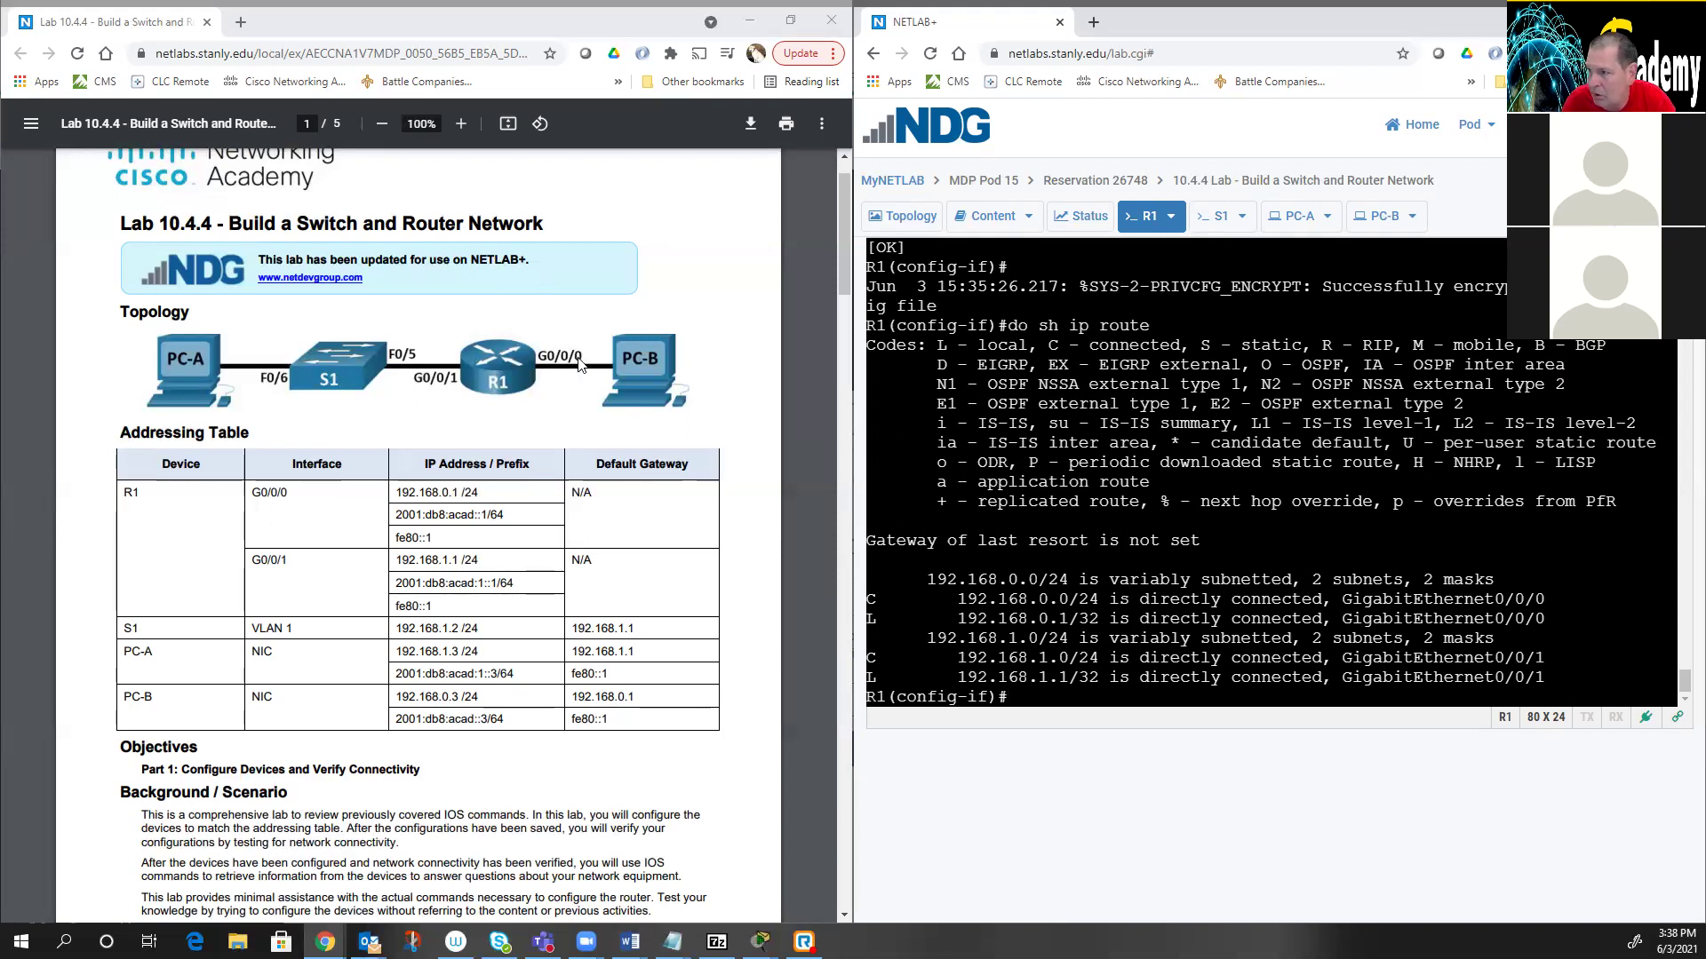
left_click(1301, 216)
left_click(1098, 697)
key("Escape")
type("ping ")
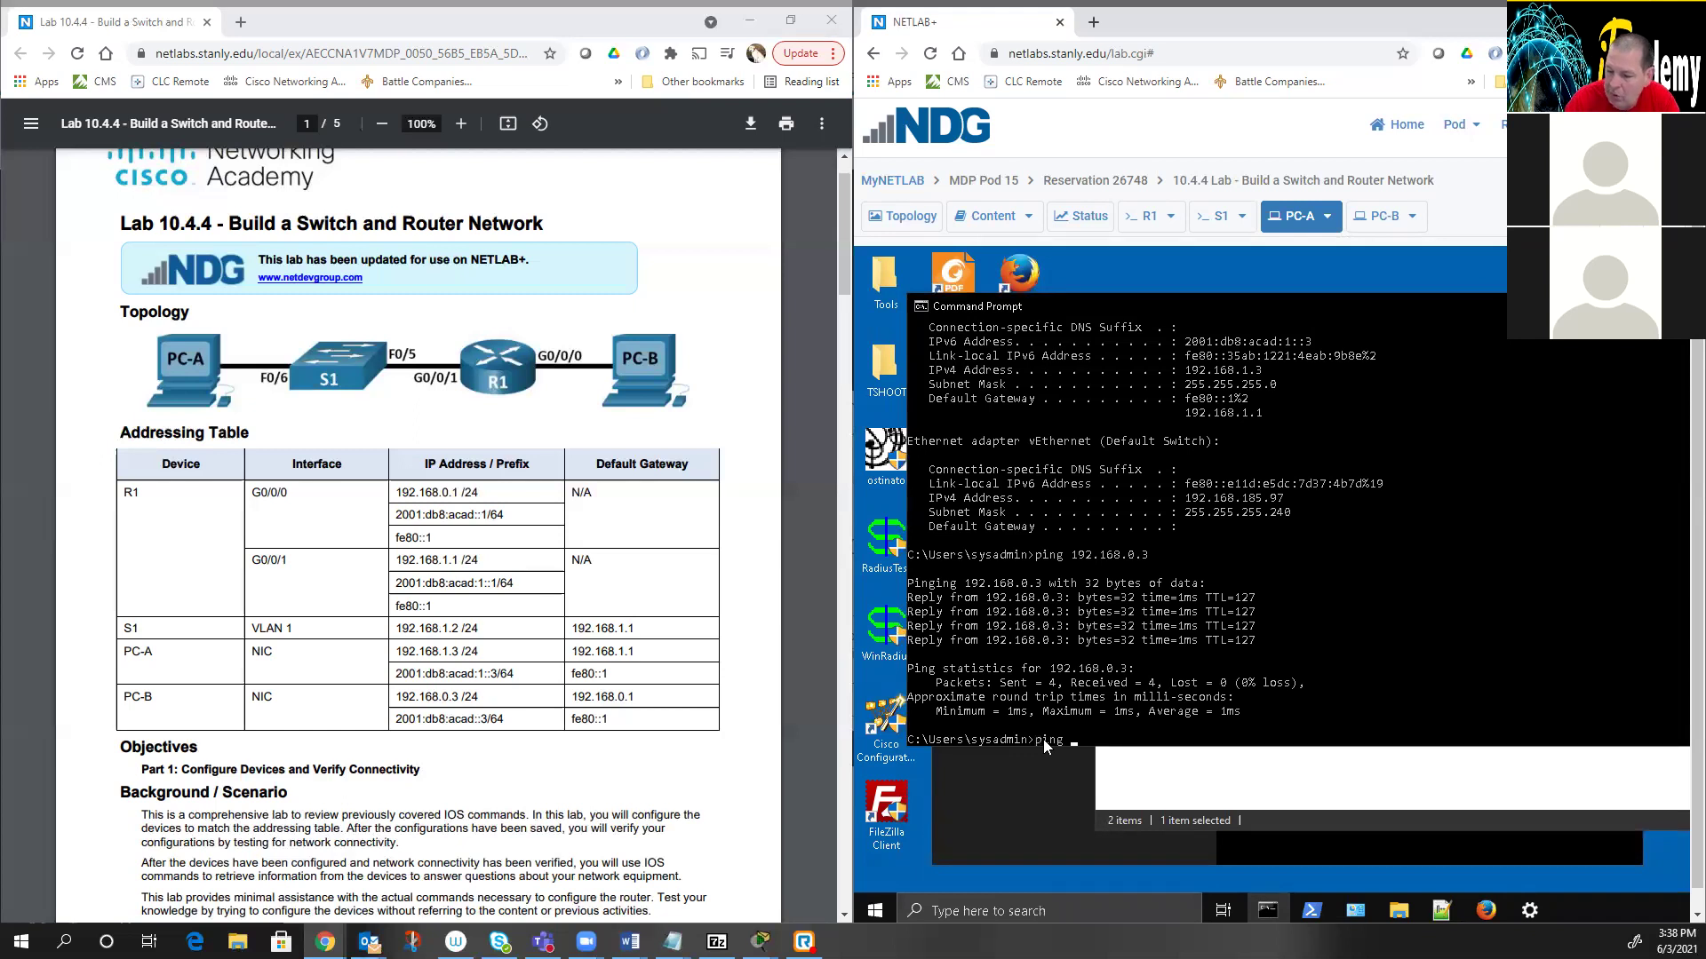
type("2001:db8:acad::")
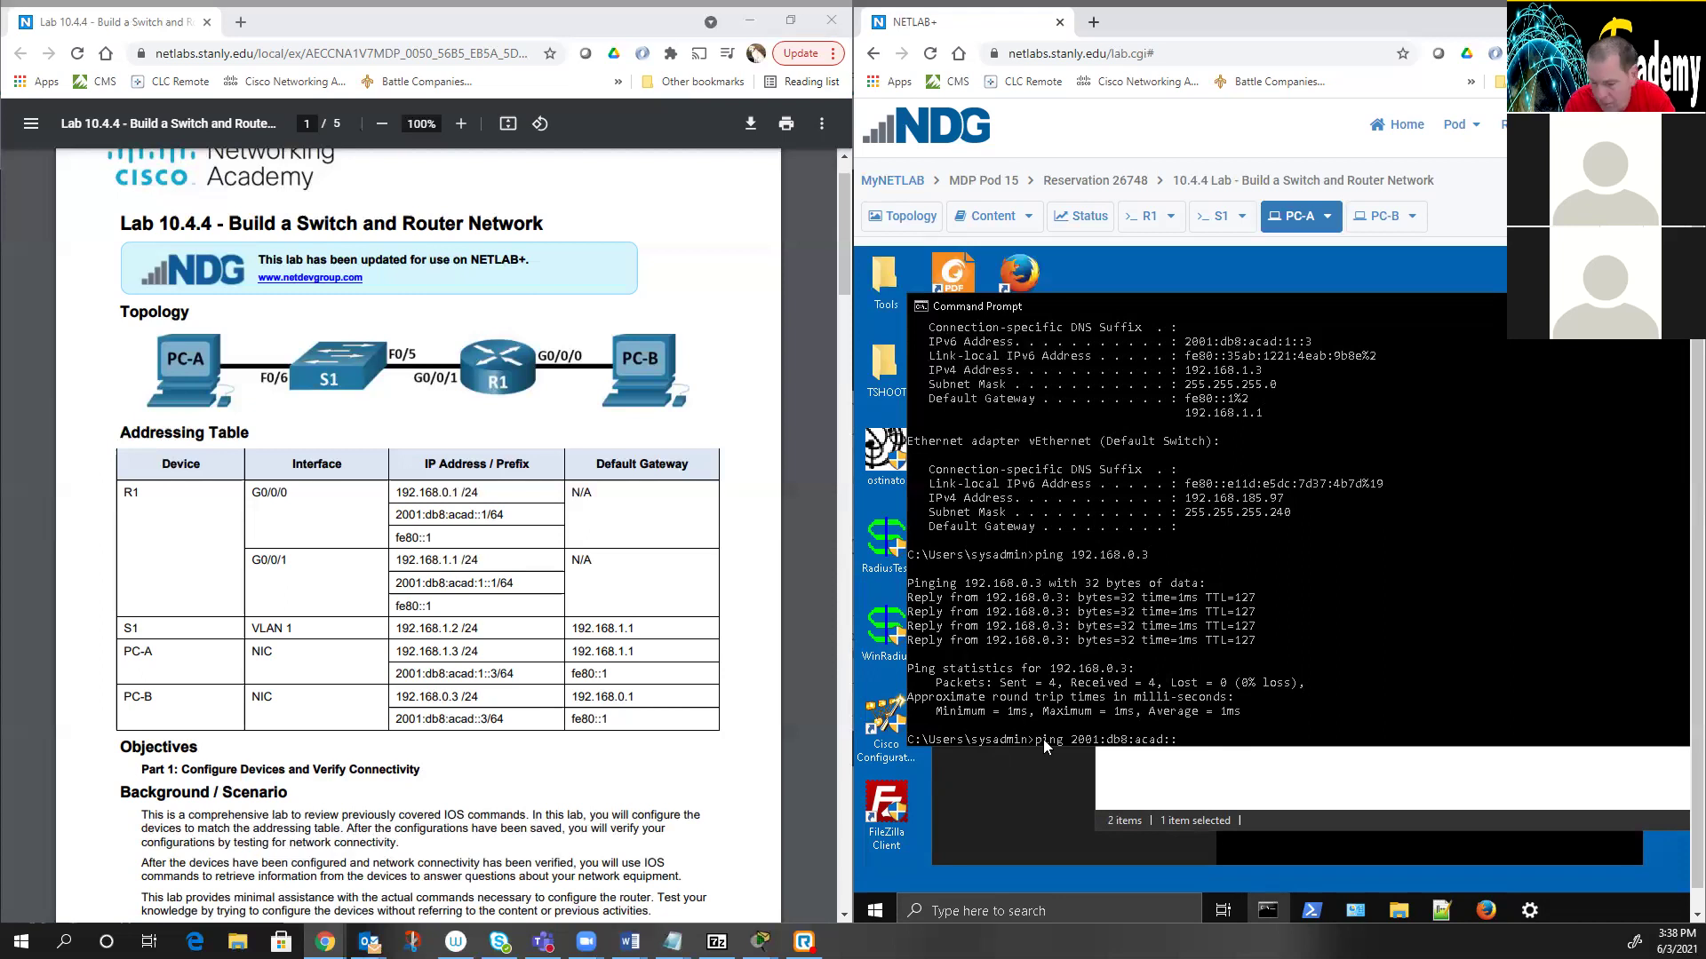
key("Return")
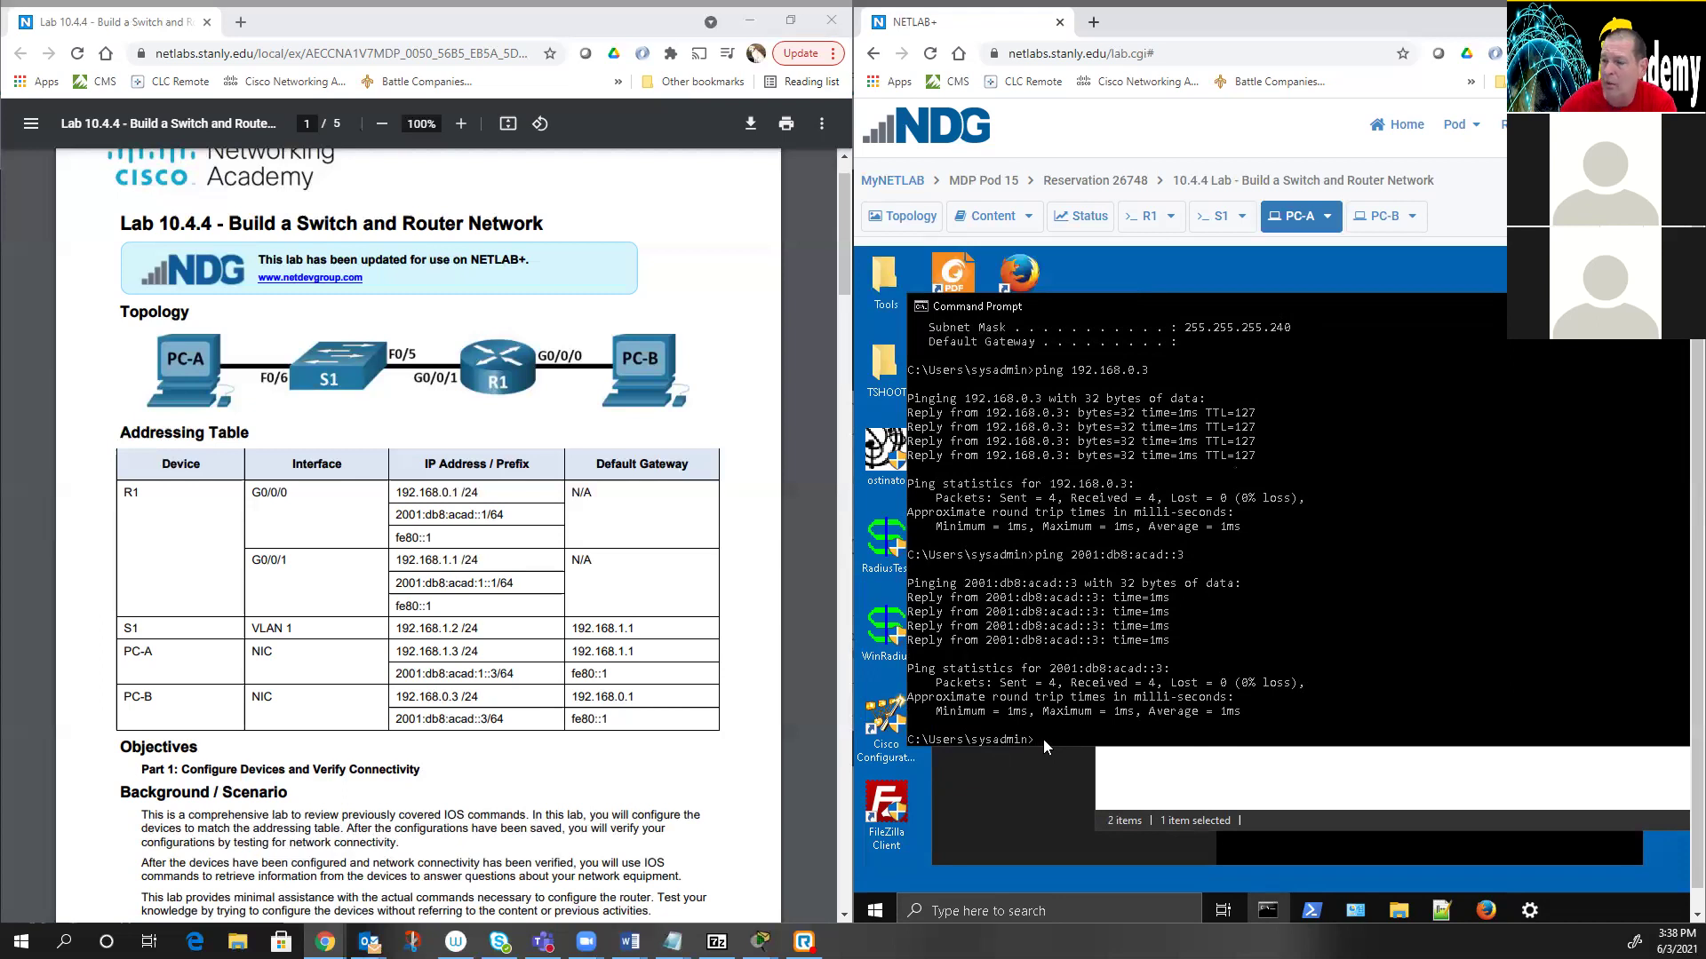
Close the leftover Packet Tracer activity without saving and bring up switch S1's console
left_click(1220, 218)
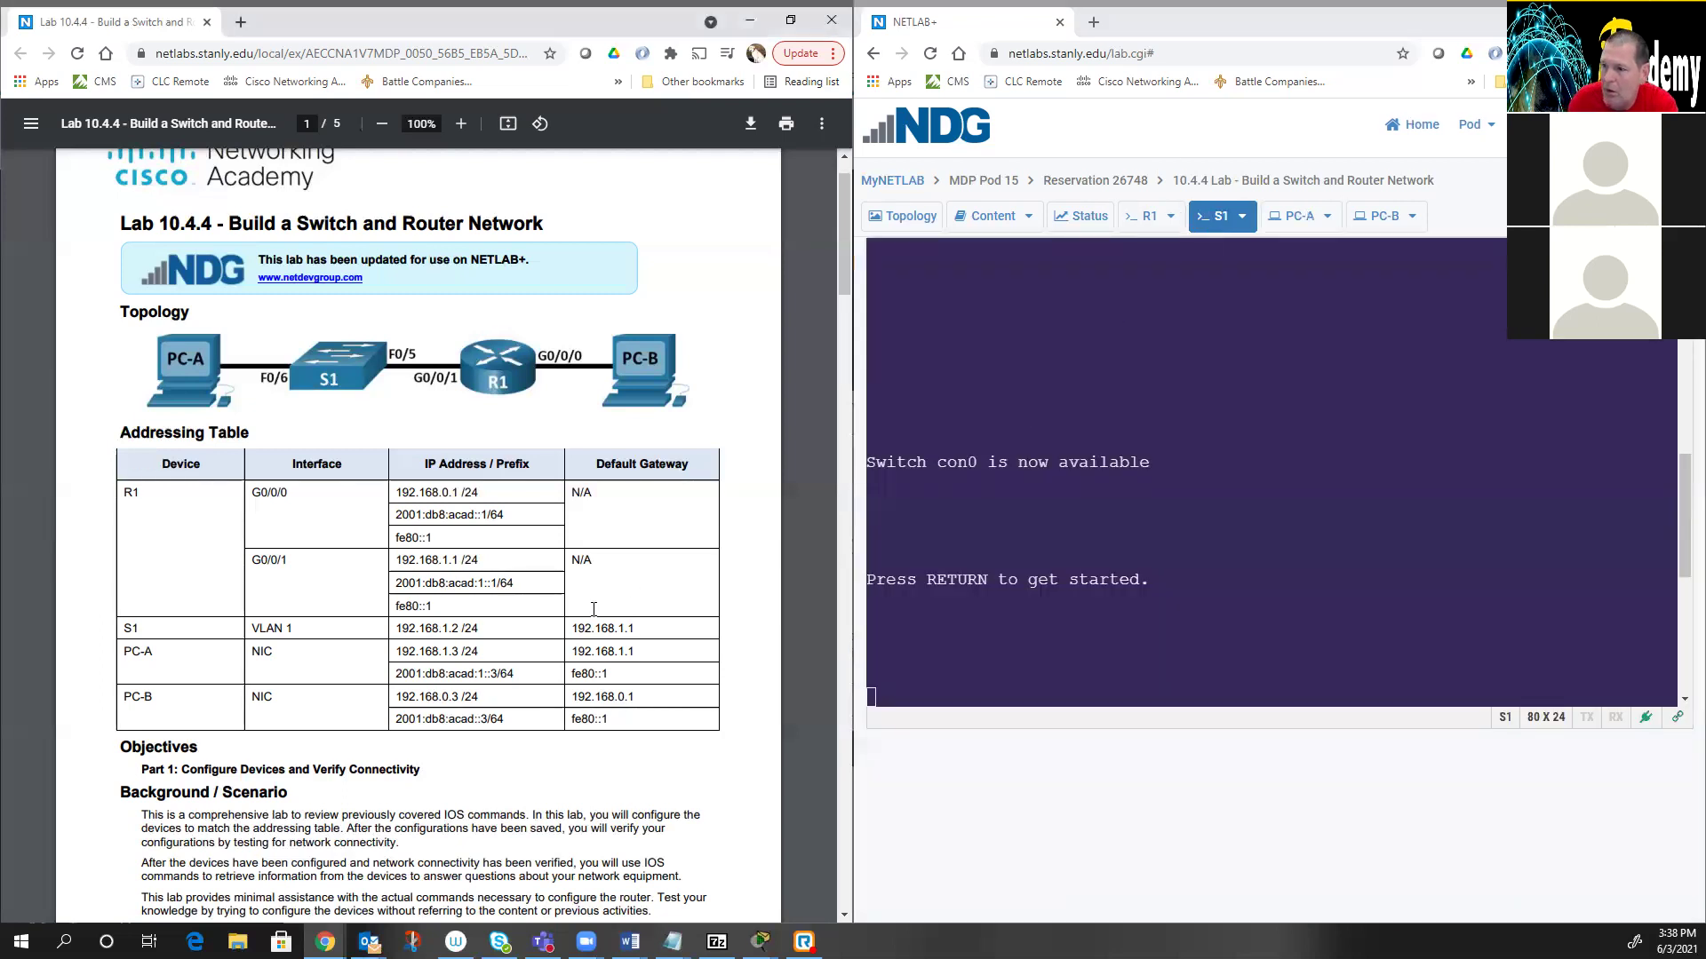
scroll(594, 610, "down", 5)
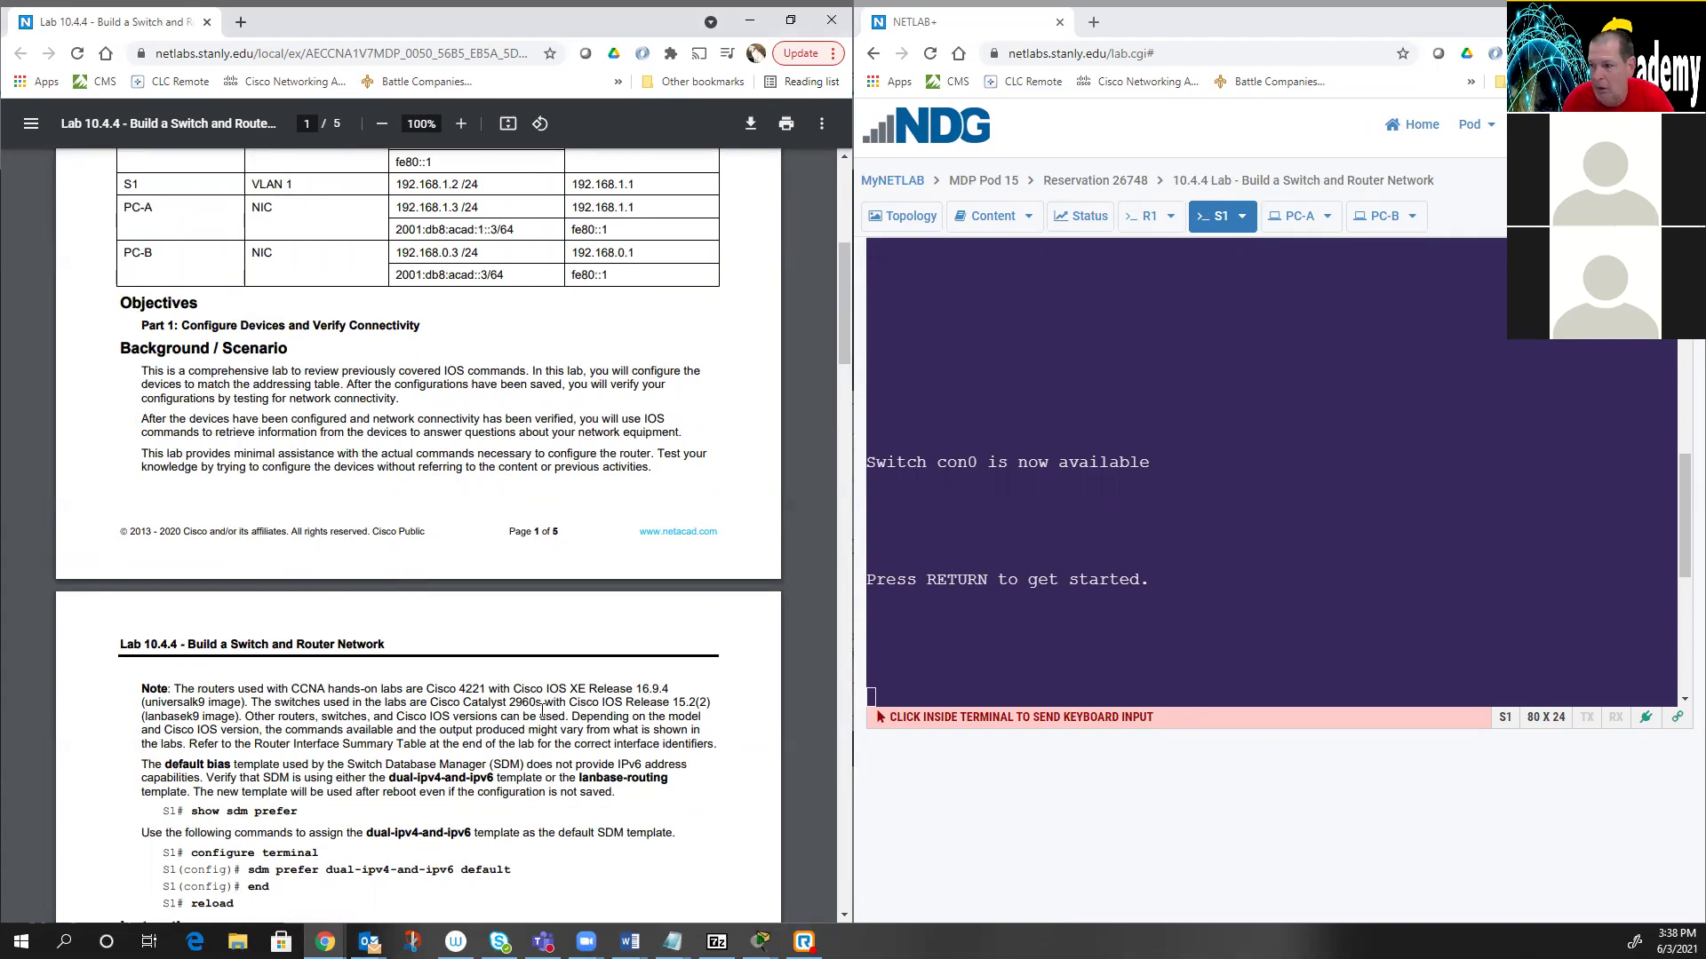
mouse_move(760, 941)
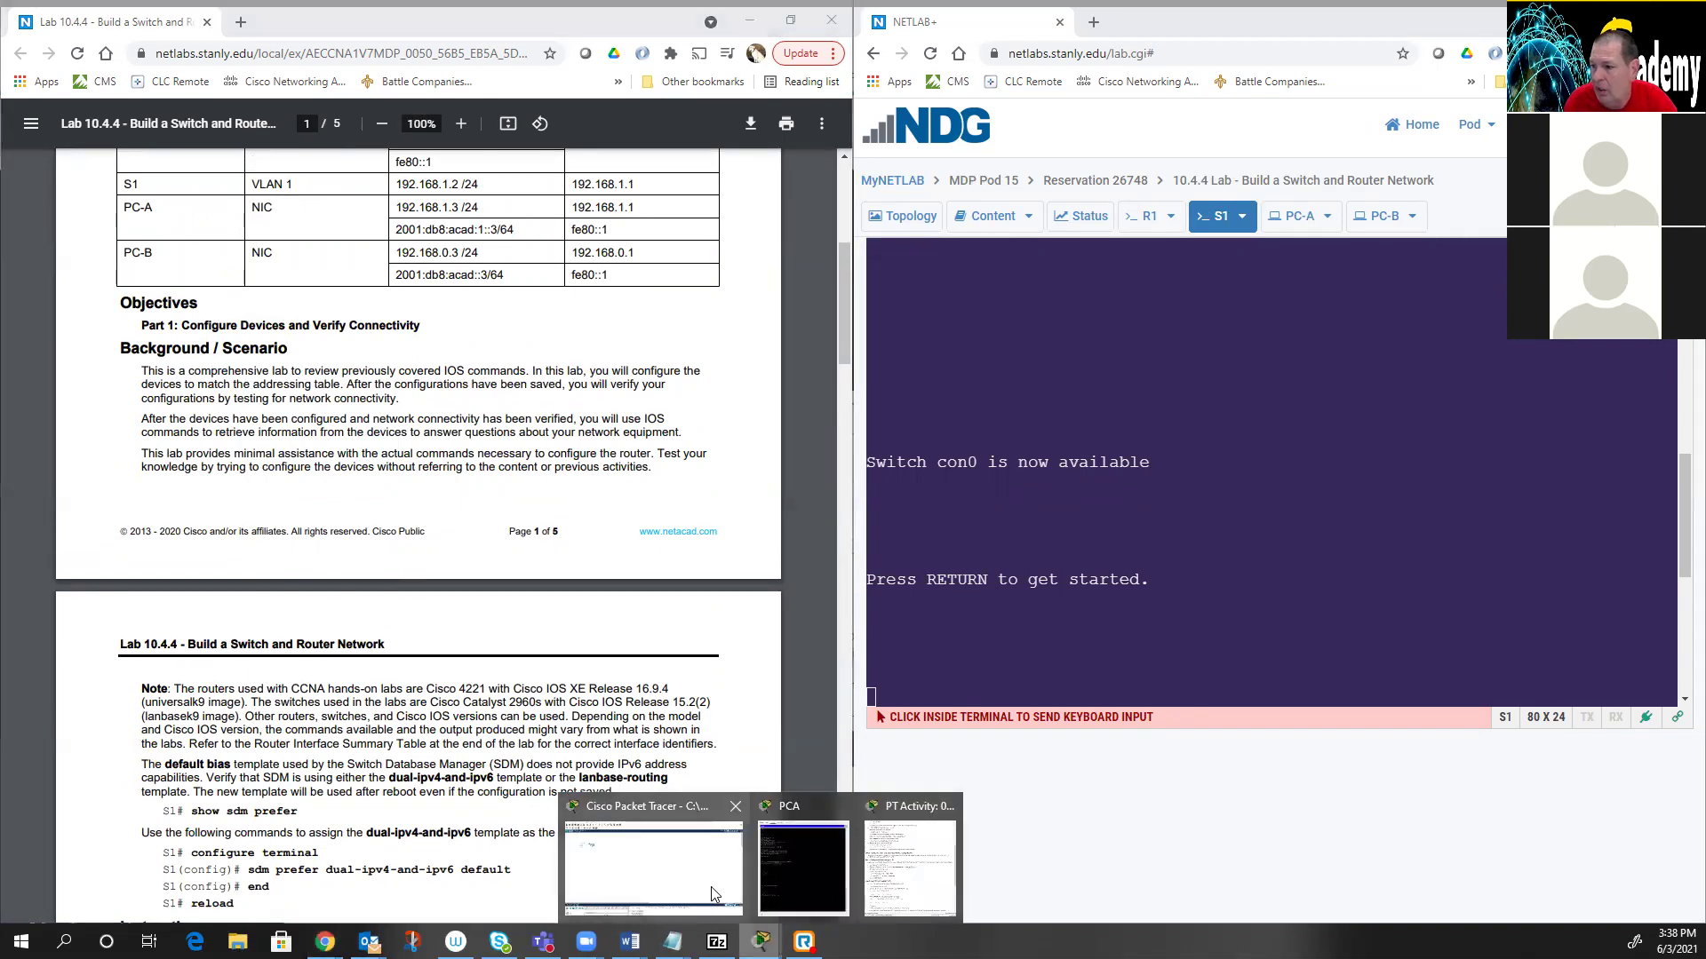
left_click(734, 806)
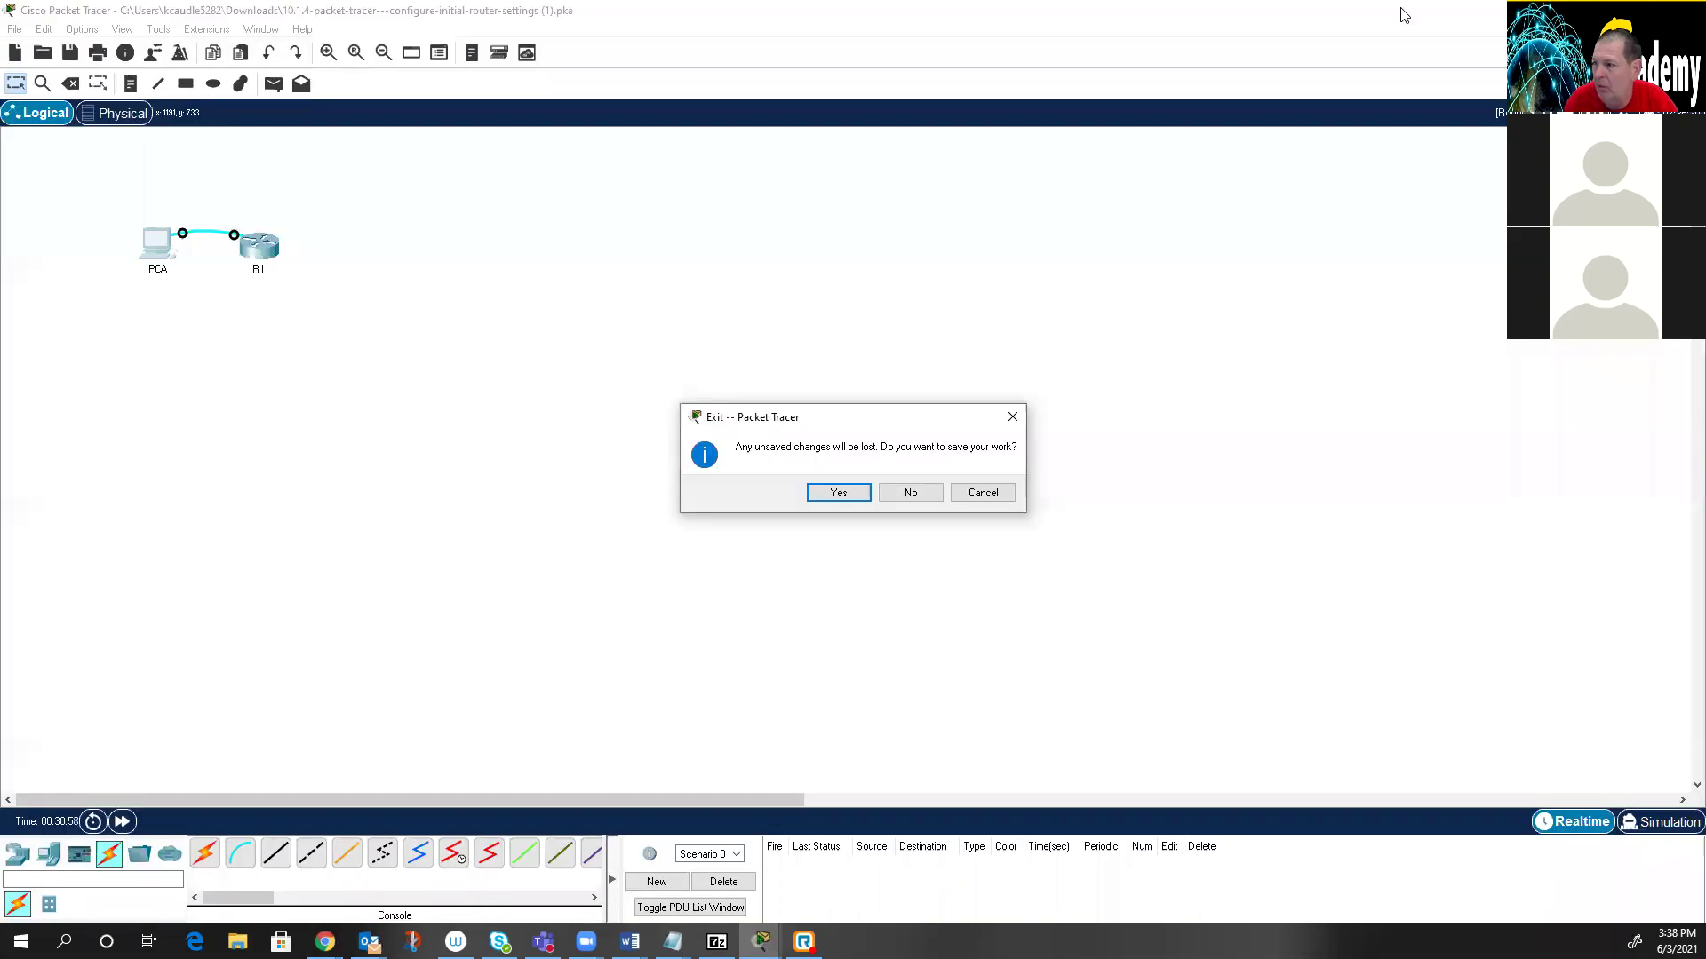
left_click(911, 492)
scroll(388, 507, "down", 15)
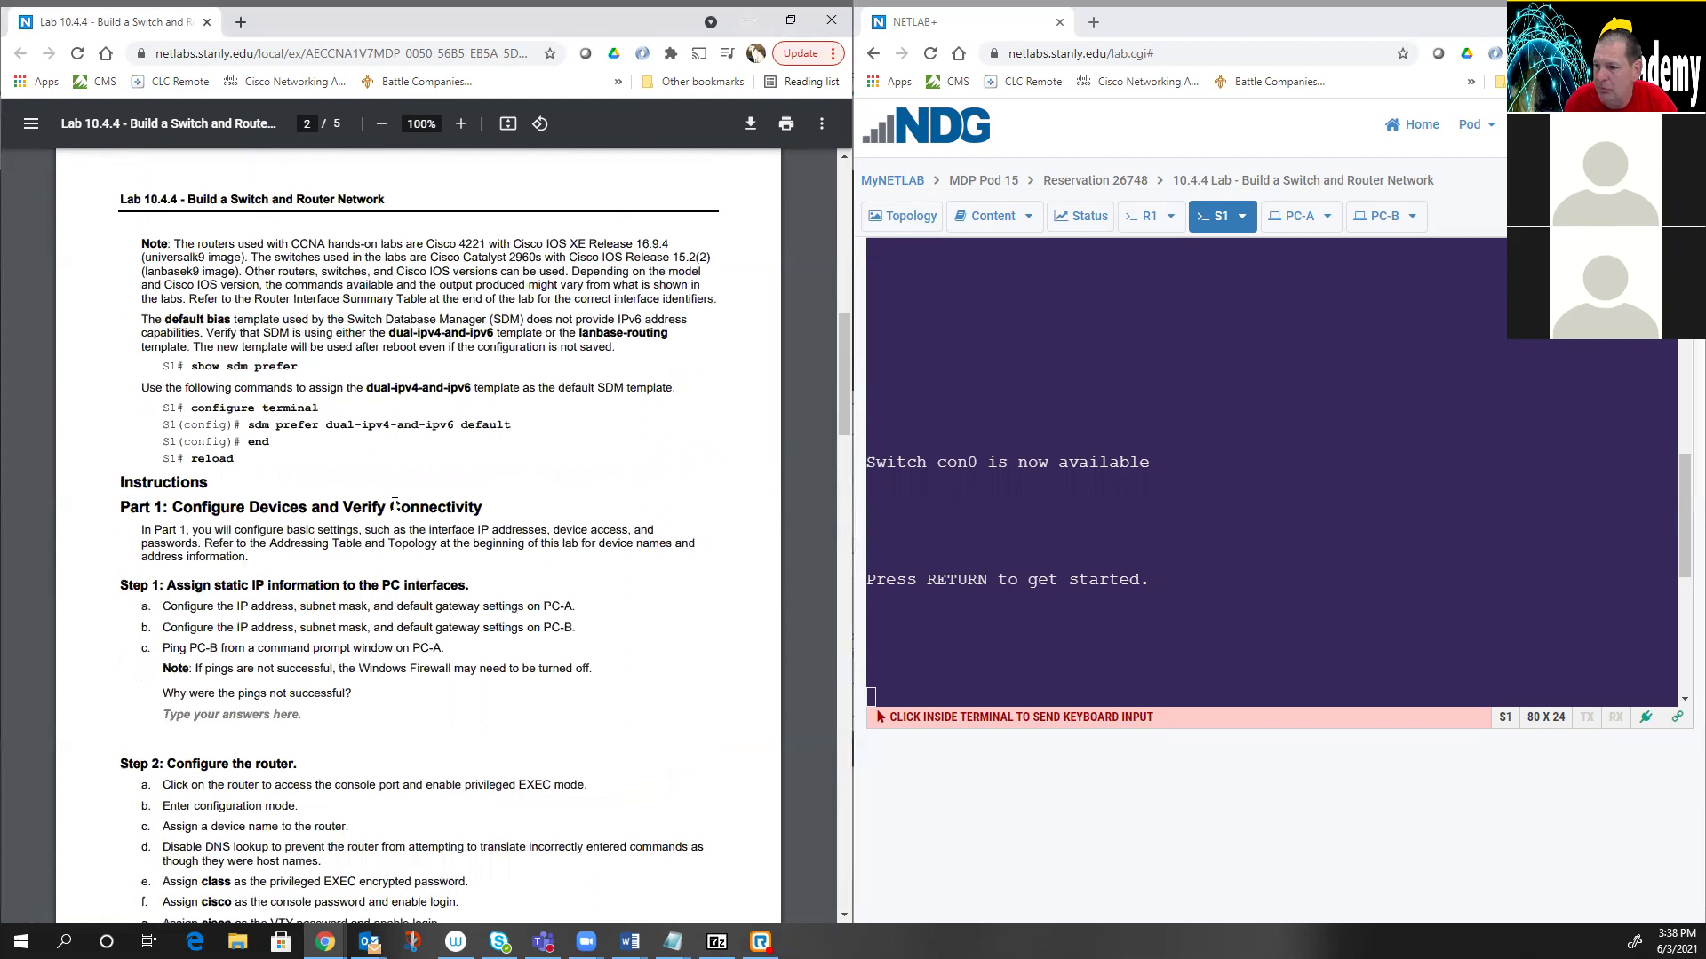
scroll(394, 505, "down", 4)
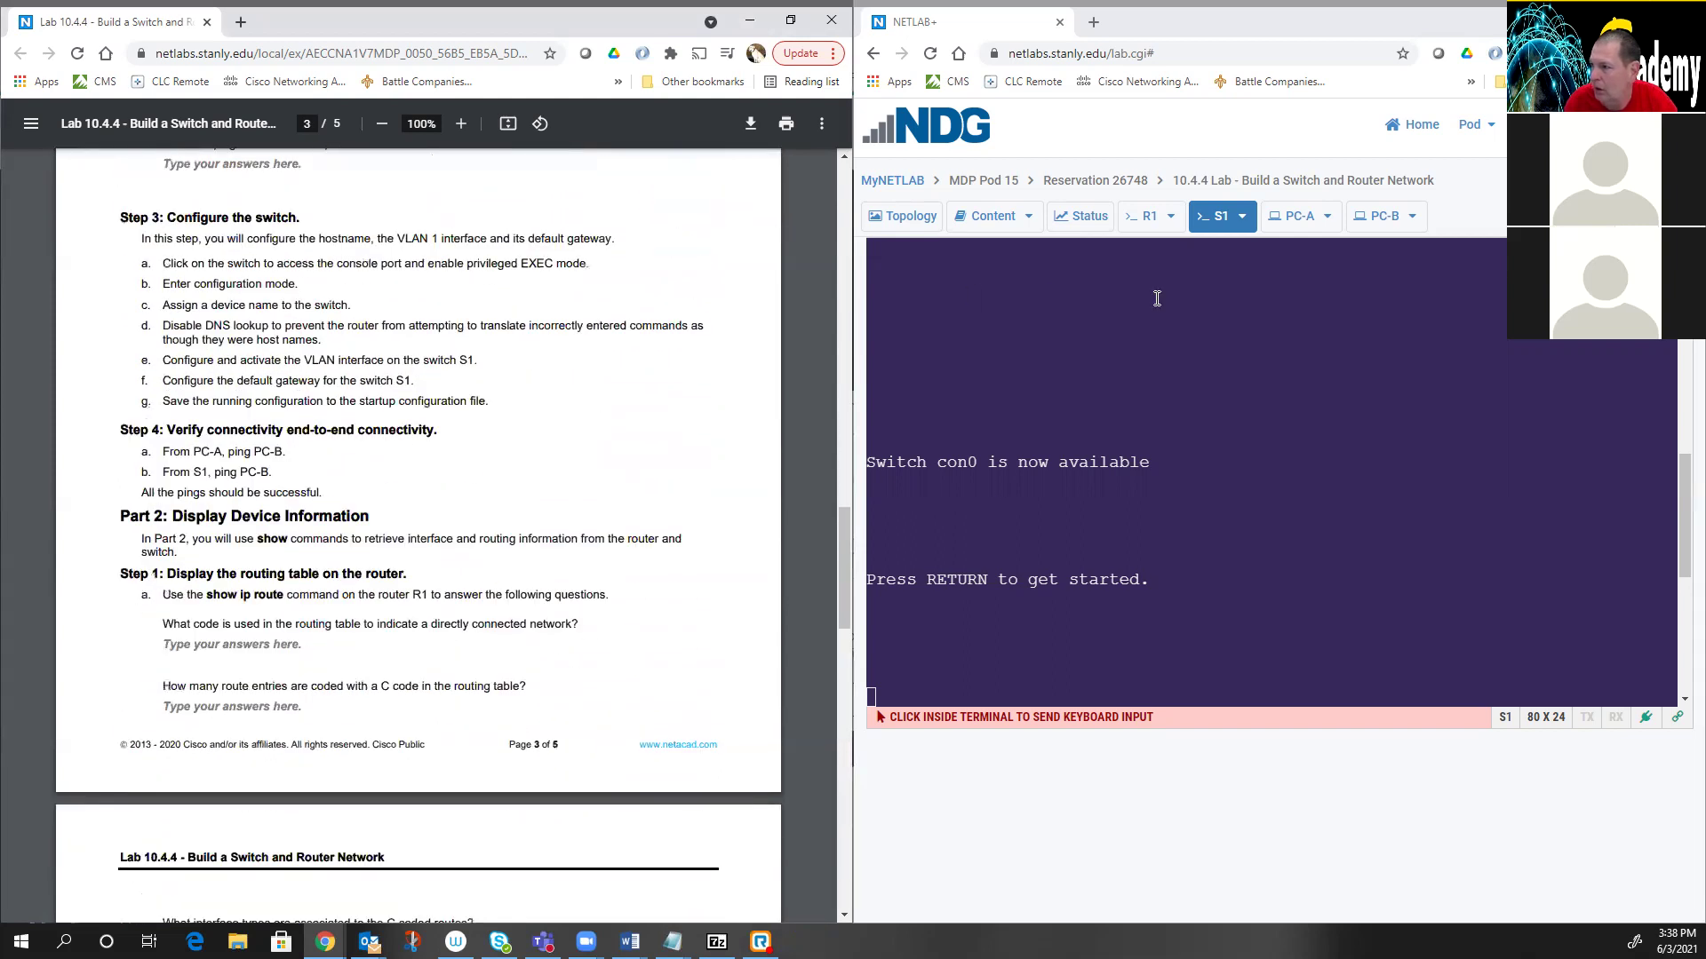
Enter global configuration mode on S1 and disable DNS lookup with 'no ip domain-lookup'
left_click(1004, 466)
key("Return")
key("Return")
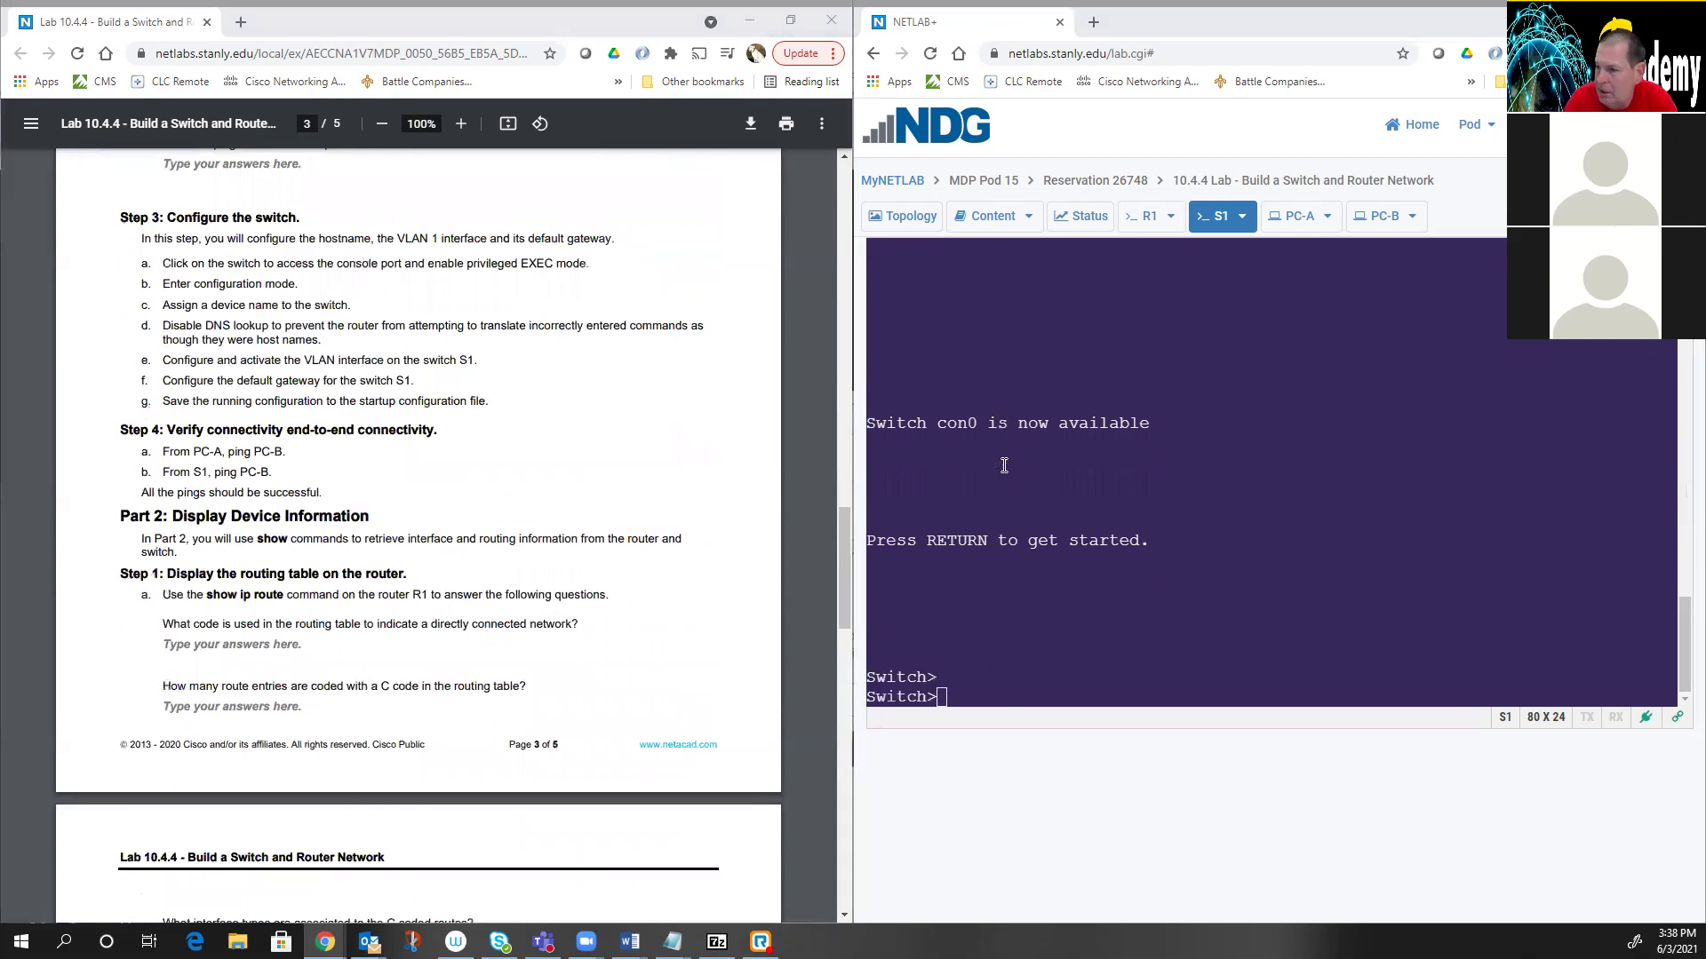
key("Return")
type("en")
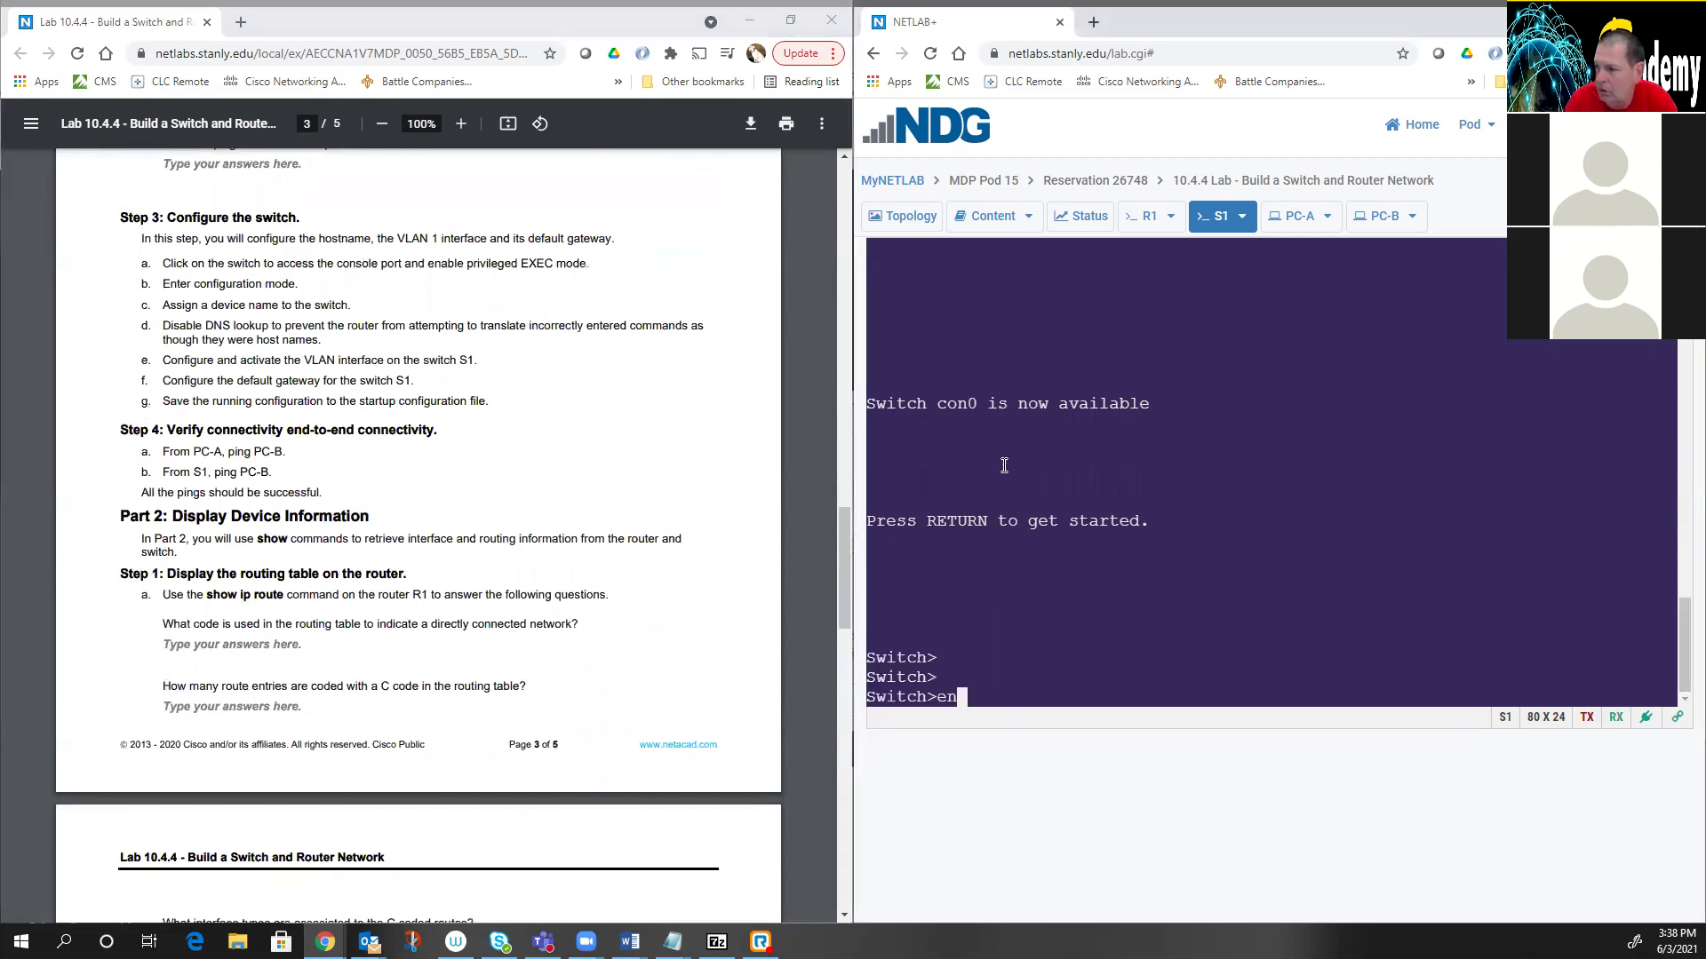
key("Return")
type("config t")
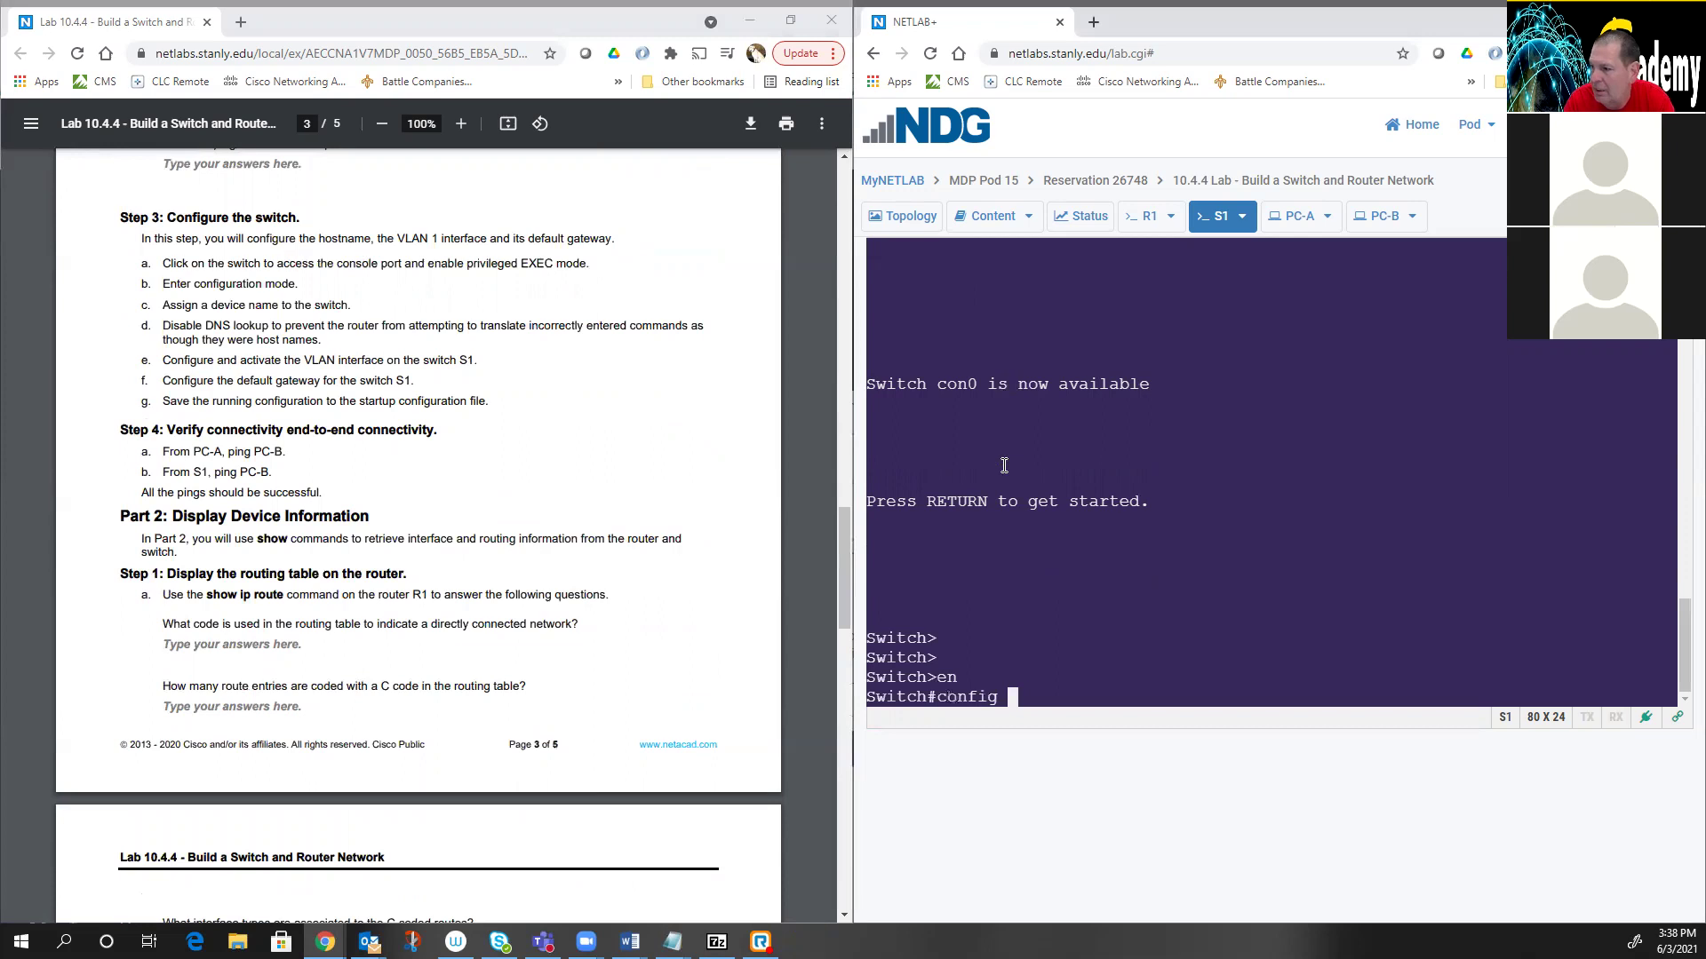
key("Return")
type("no ip dom")
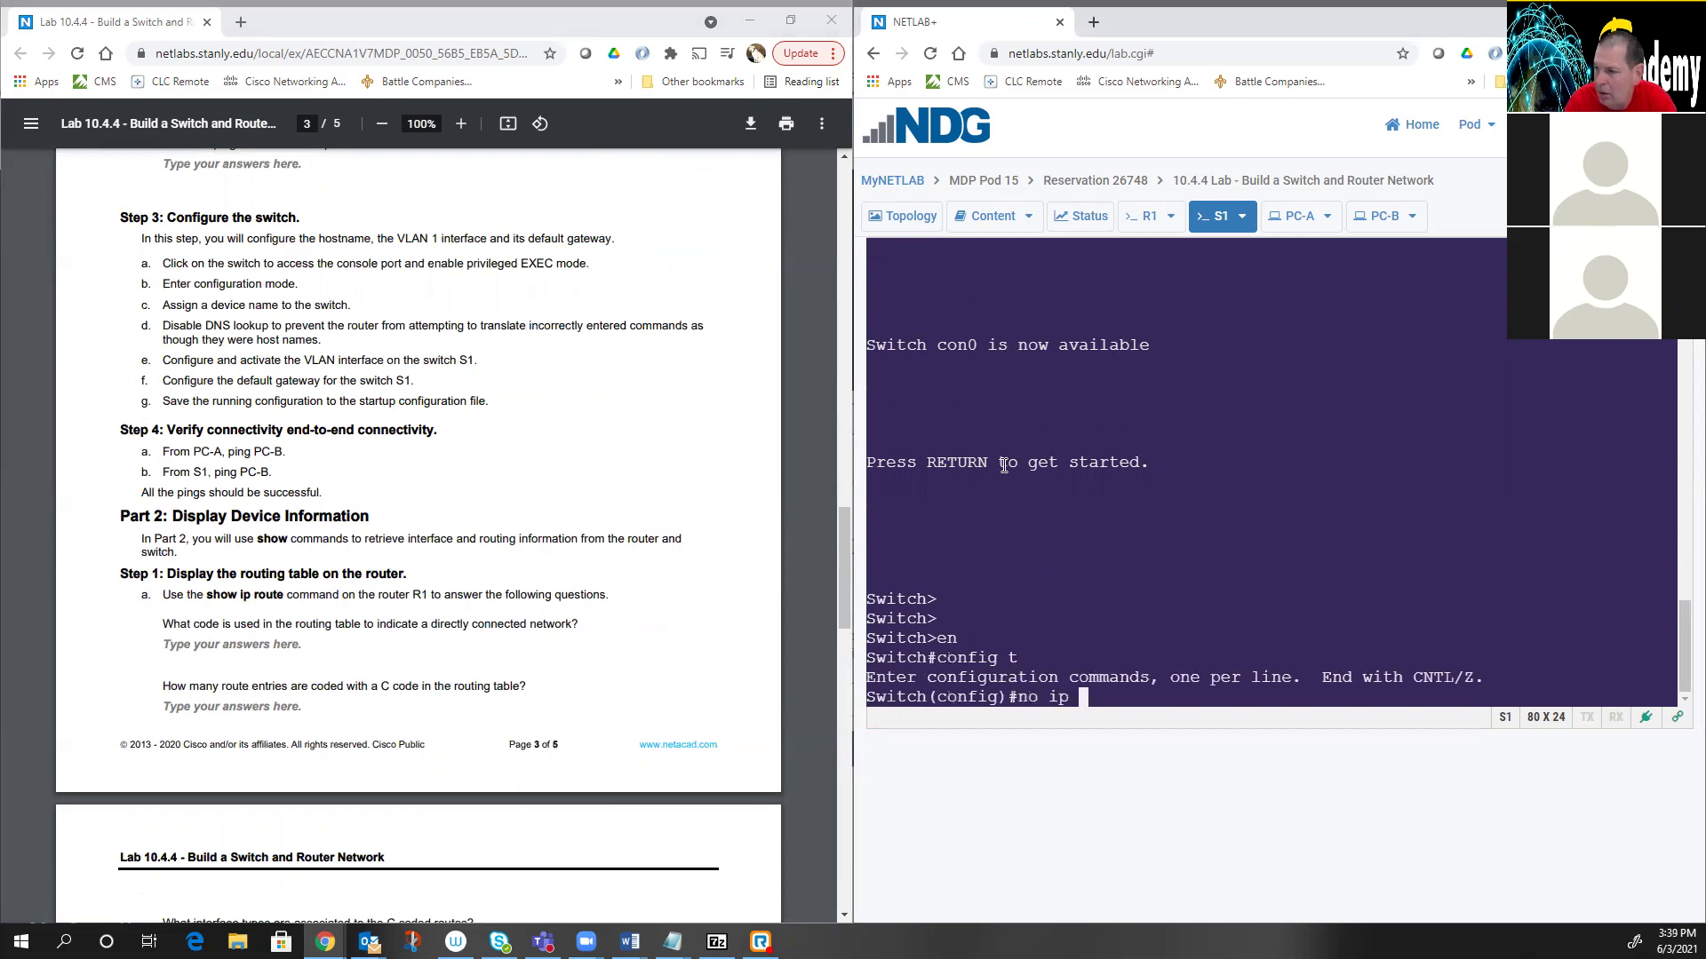
key("Tab")
type("-lo")
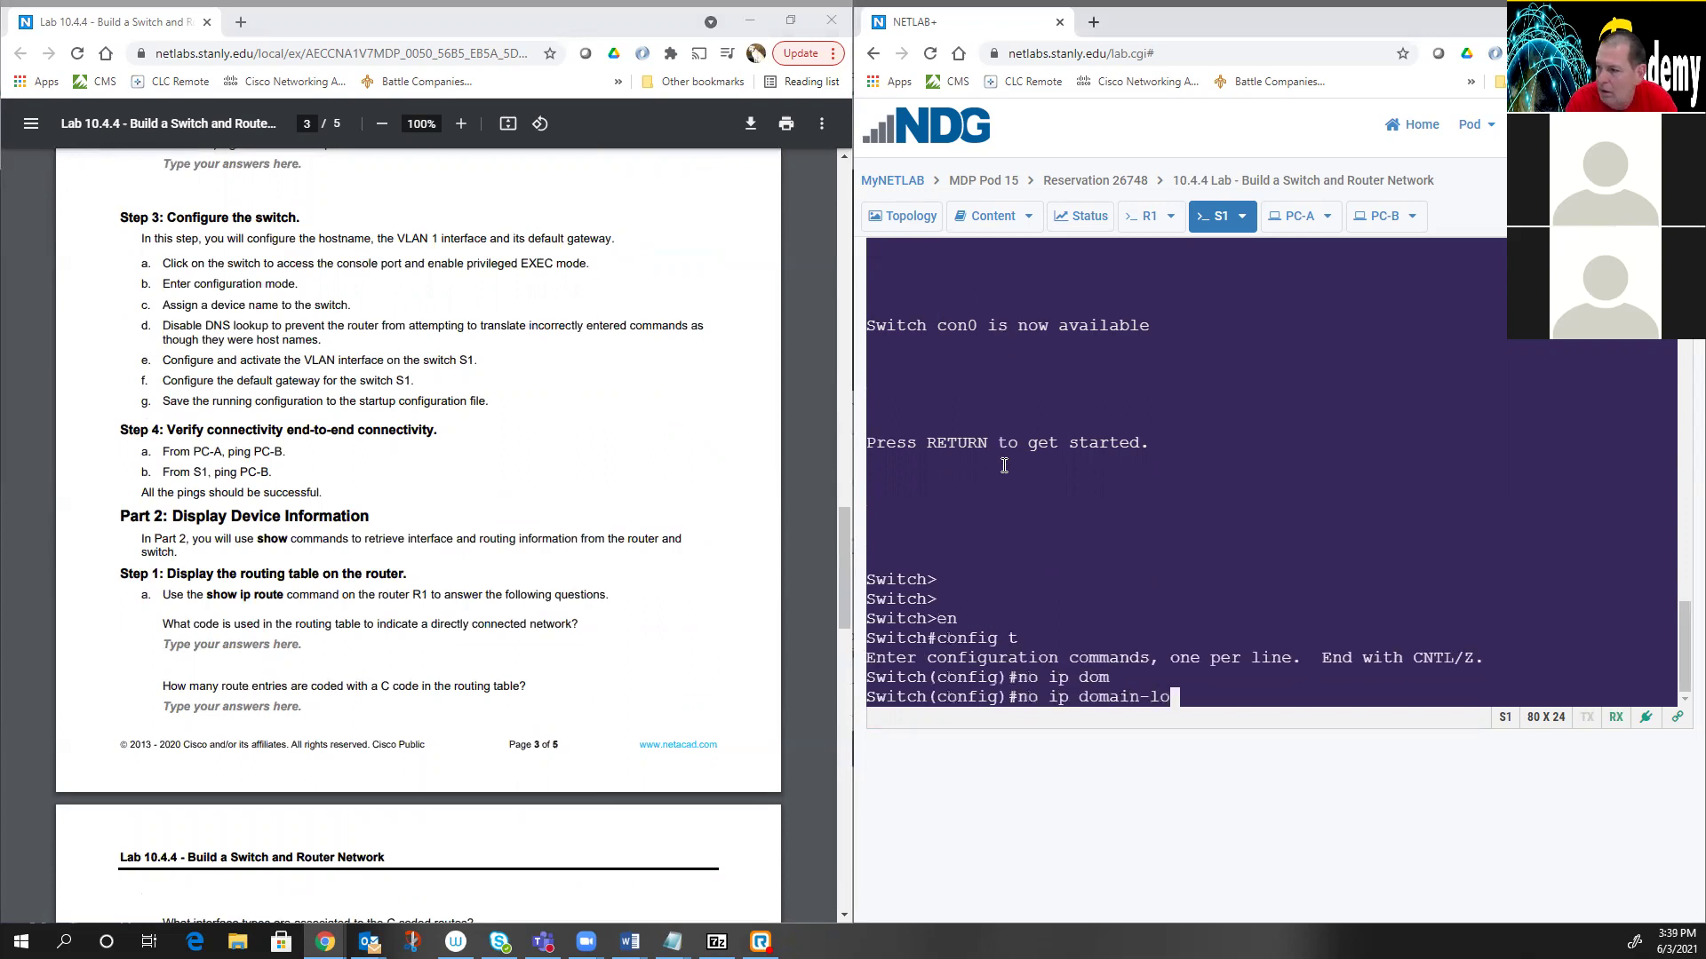
key("Tab")
key("Return")
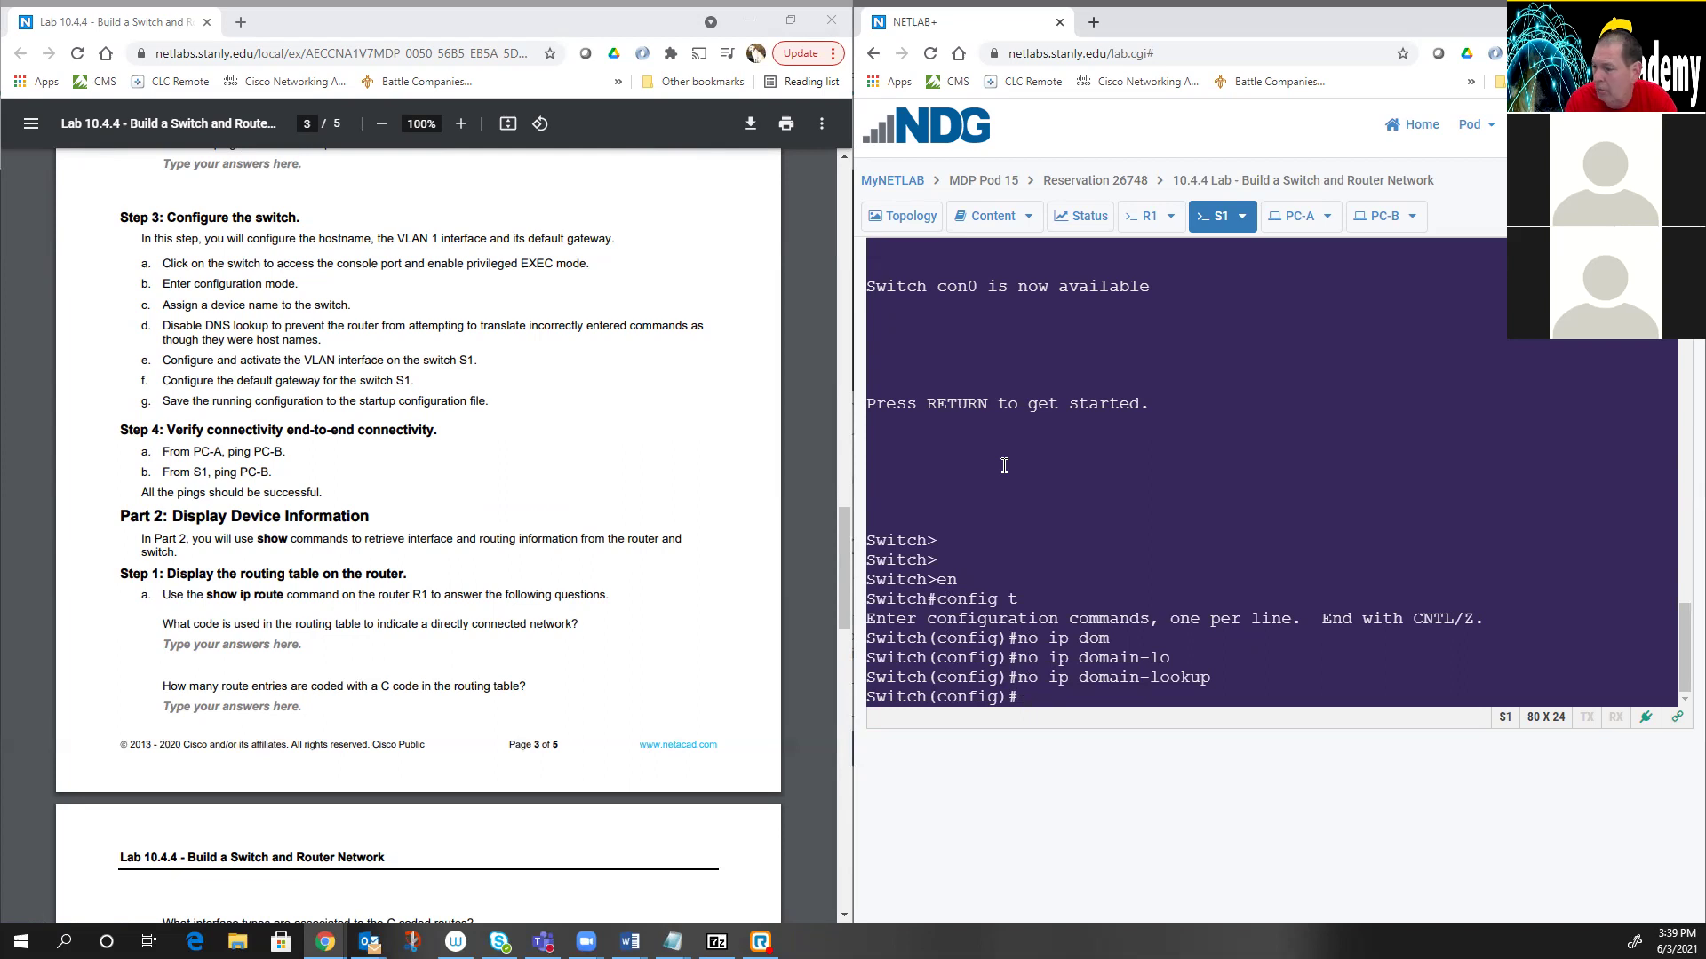
Rename the switch SW1 and give VLAN 1 the address 192.168.1.2 255.255.255.0
type("hostname SW")
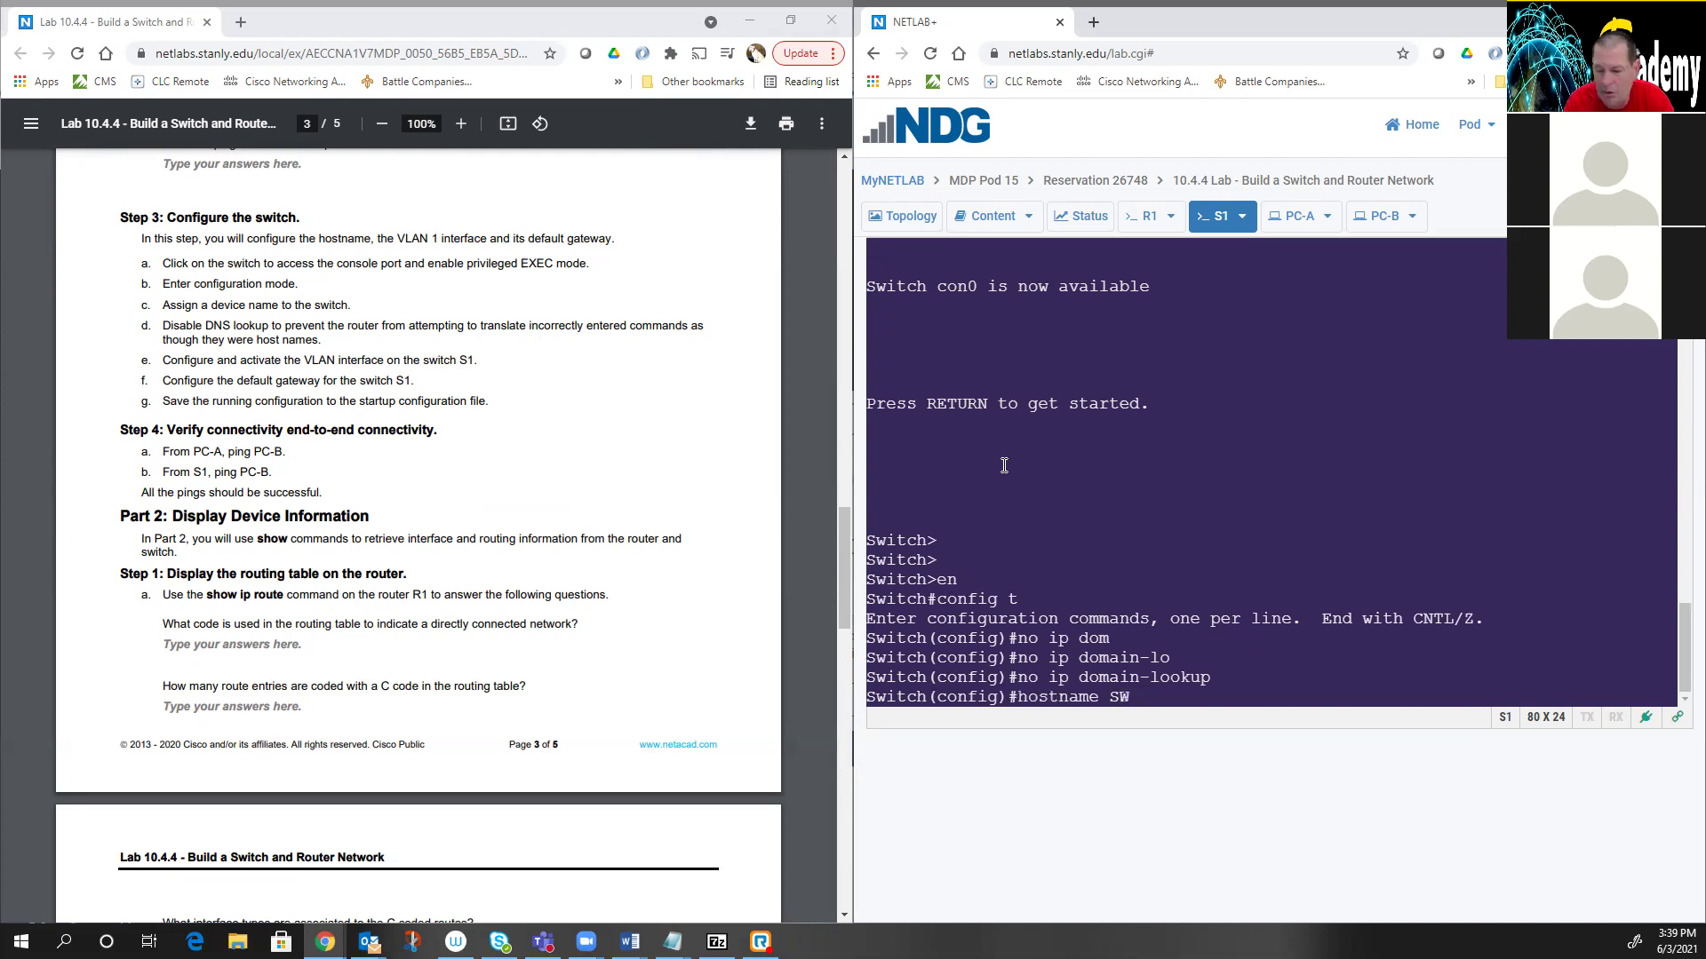
type("1")
key("Return")
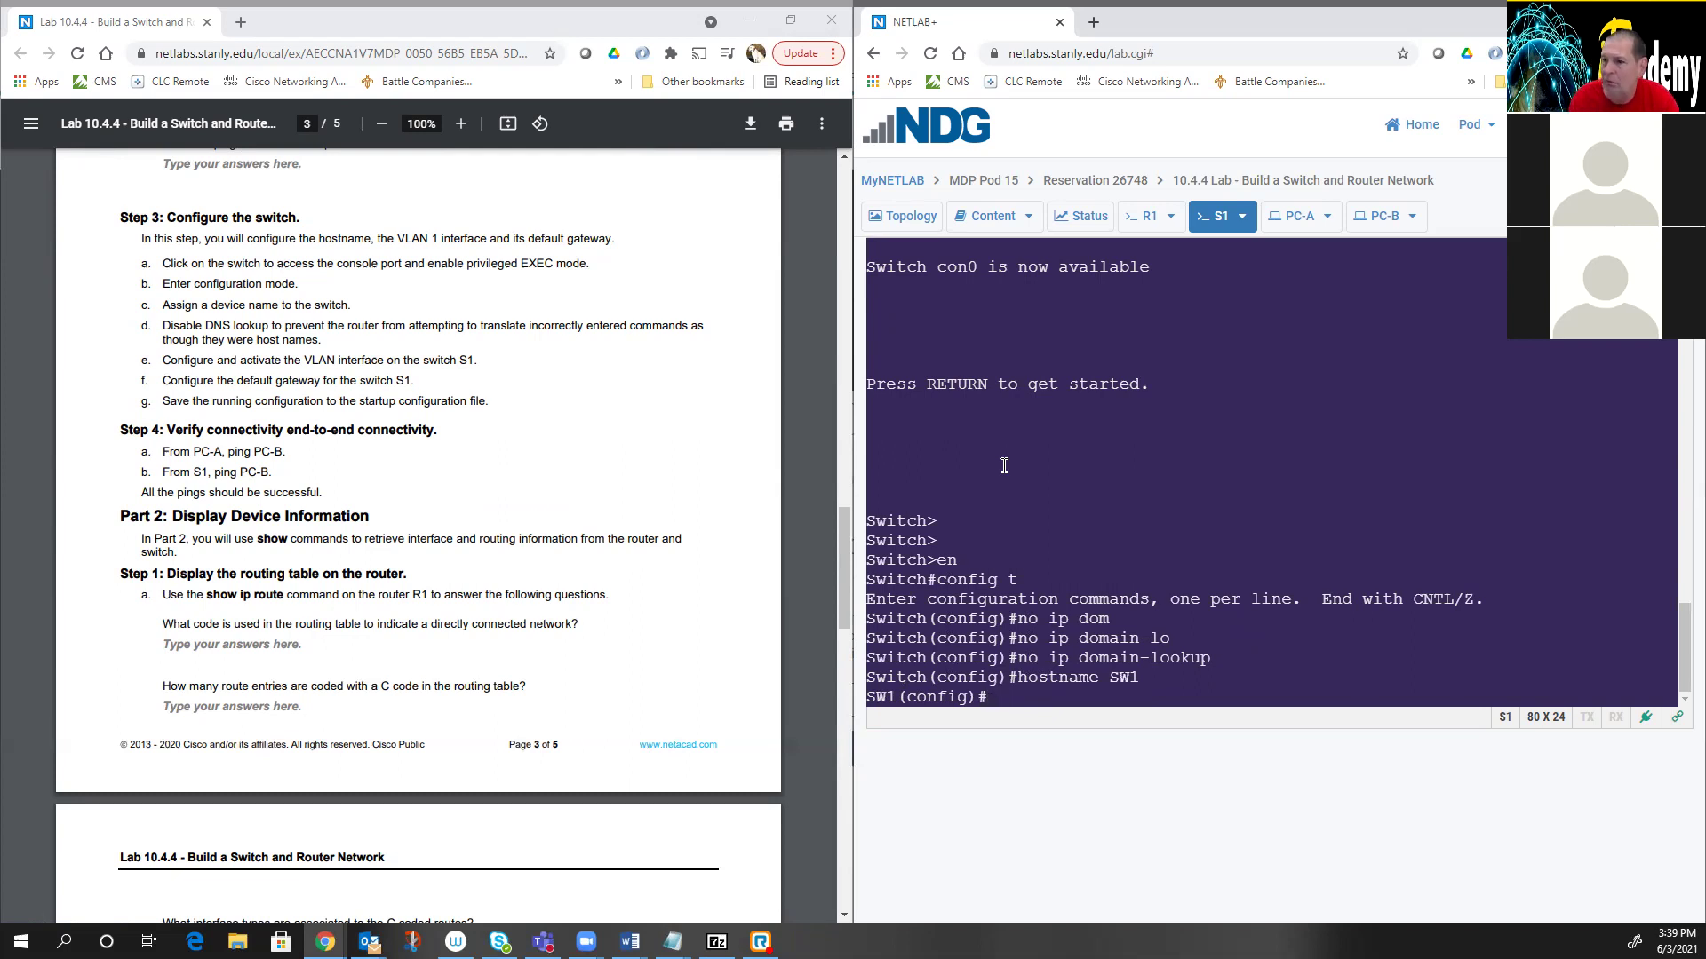
left_click_drag(842, 574, 833, 283)
left_click(1001, 673)
type("int vlan 2")
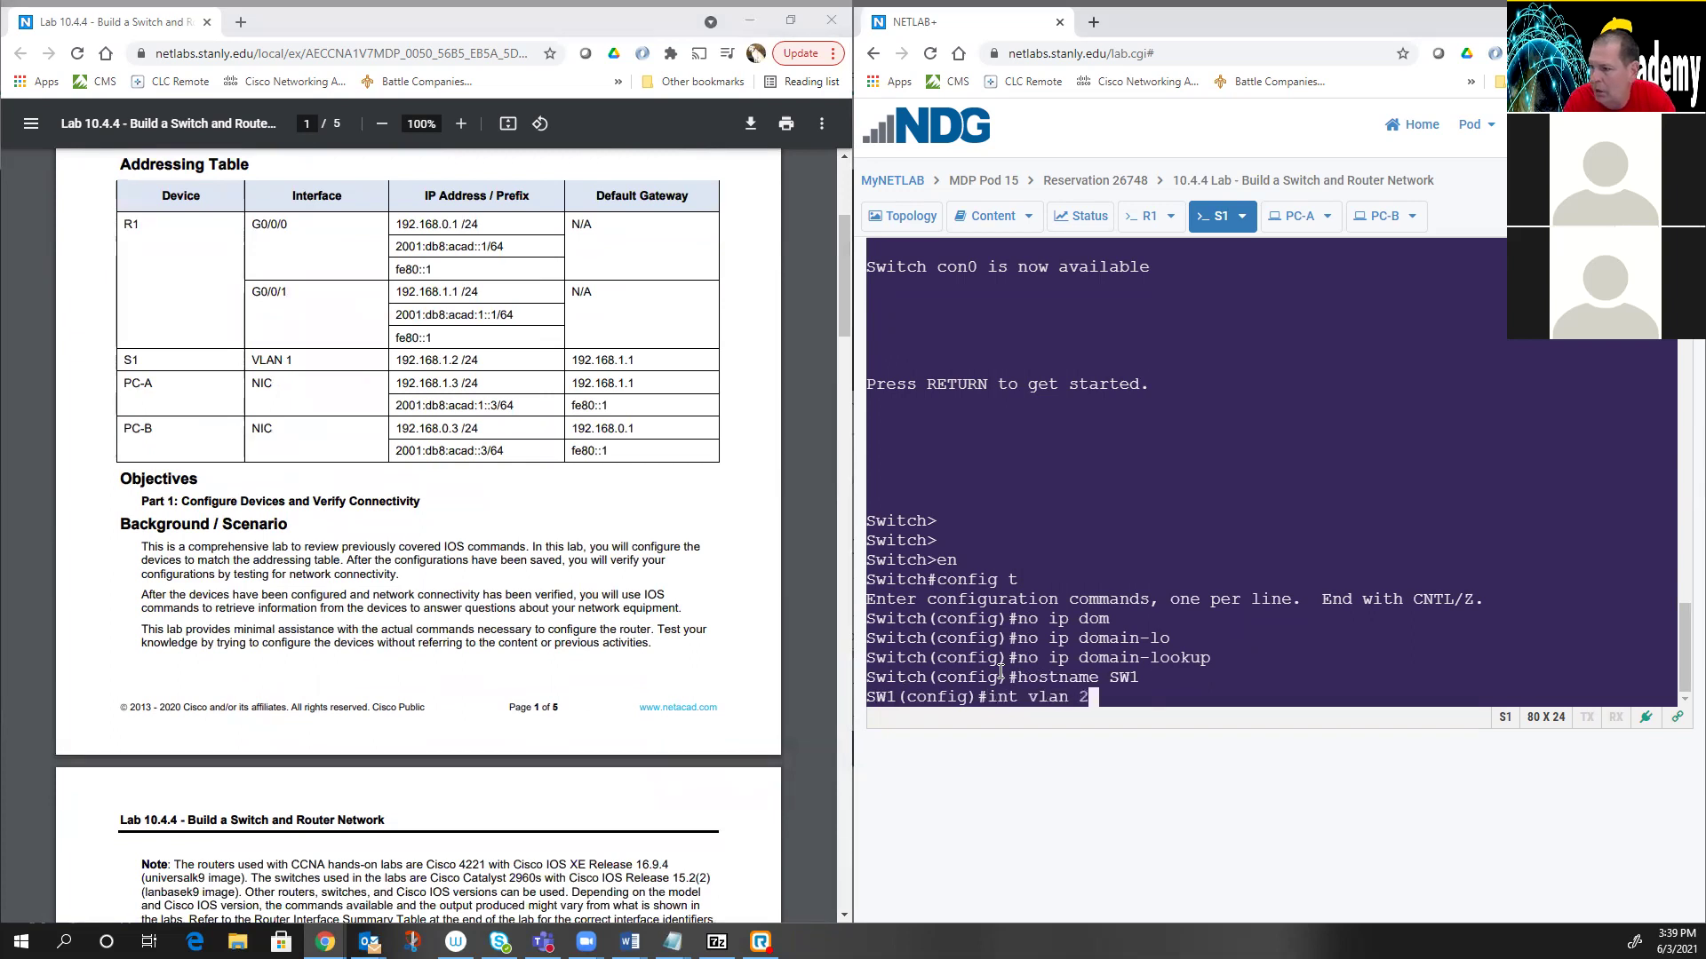
key("Return")
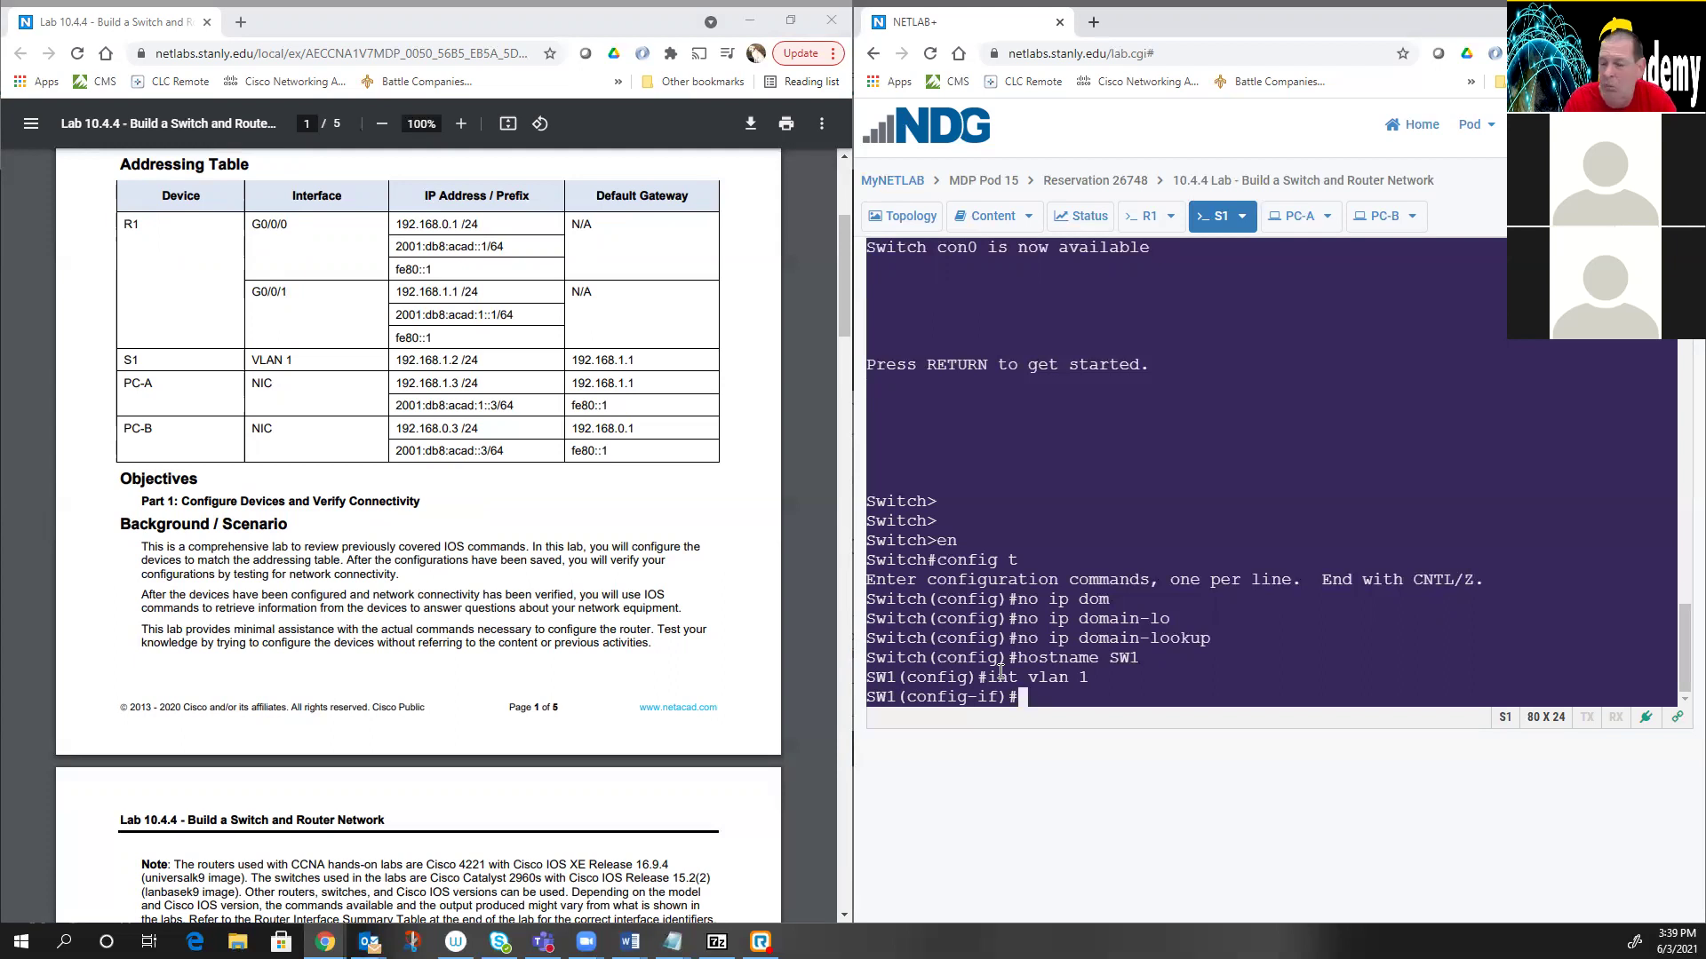
type("ip add 192.168.1.2 255.255.255.0")
key("Return")
Enable the VLAN 1 interface and set the switch default gateway to 192.168.1.1
type("no shut")
key("Return")
type("exit")
key("Return")
type("ip de")
key("Tab")
type("fau")
key("Tab")
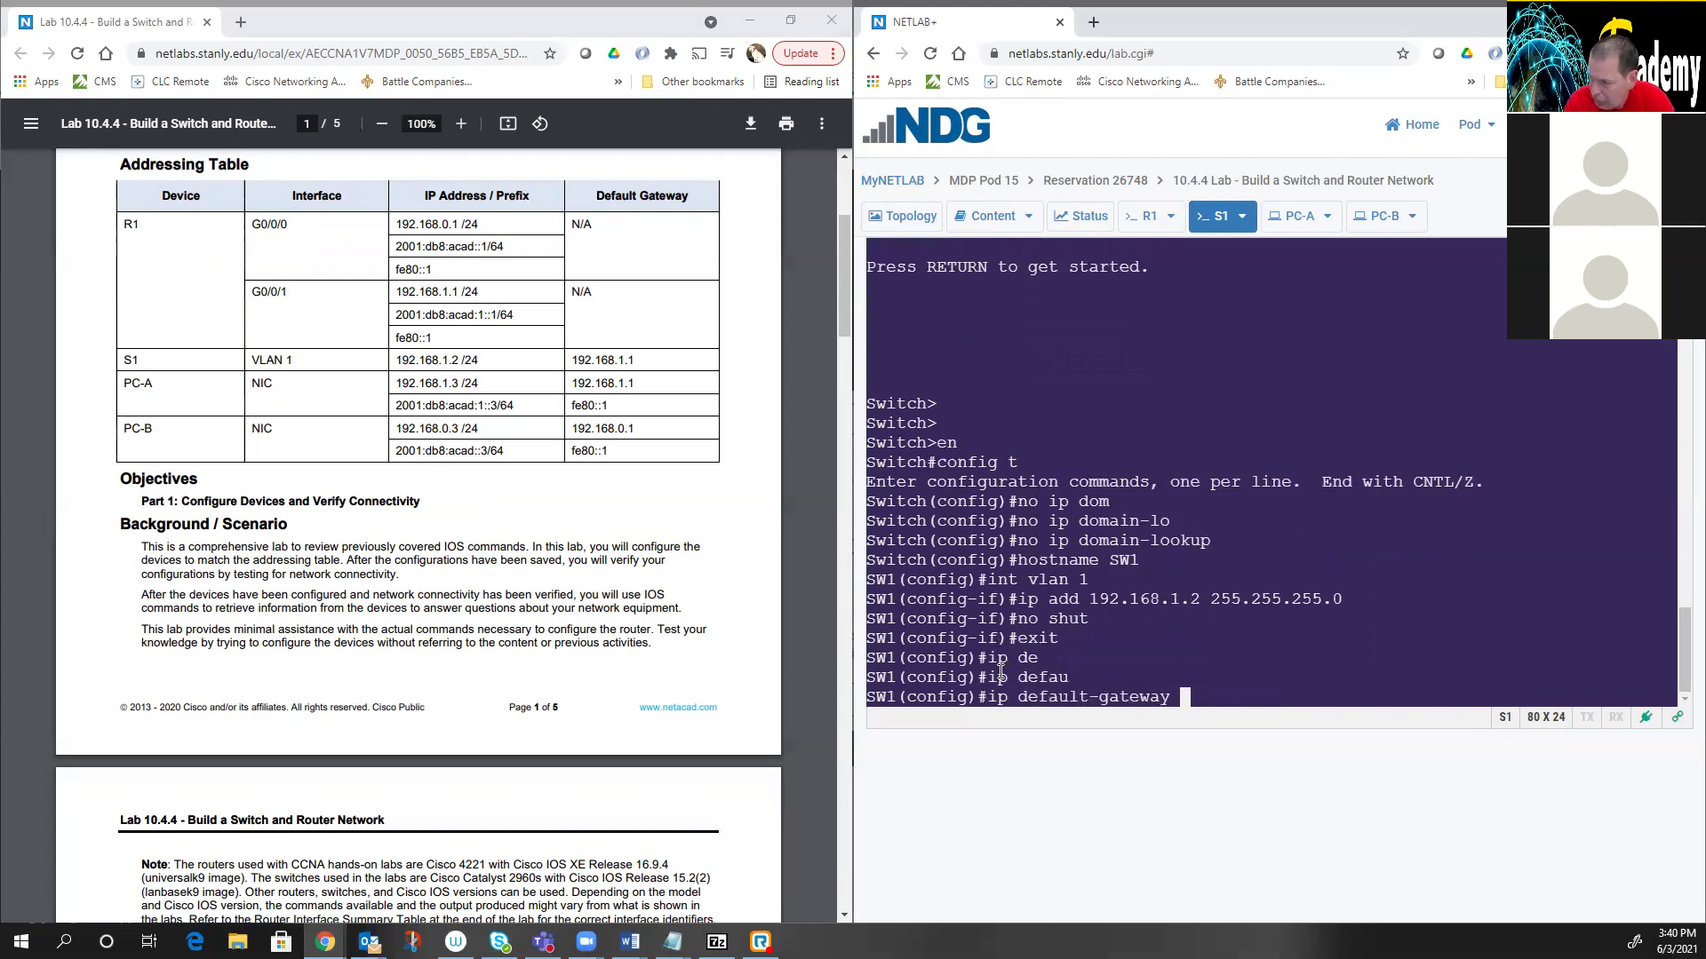
type("192.168.1.1")
key("Return")
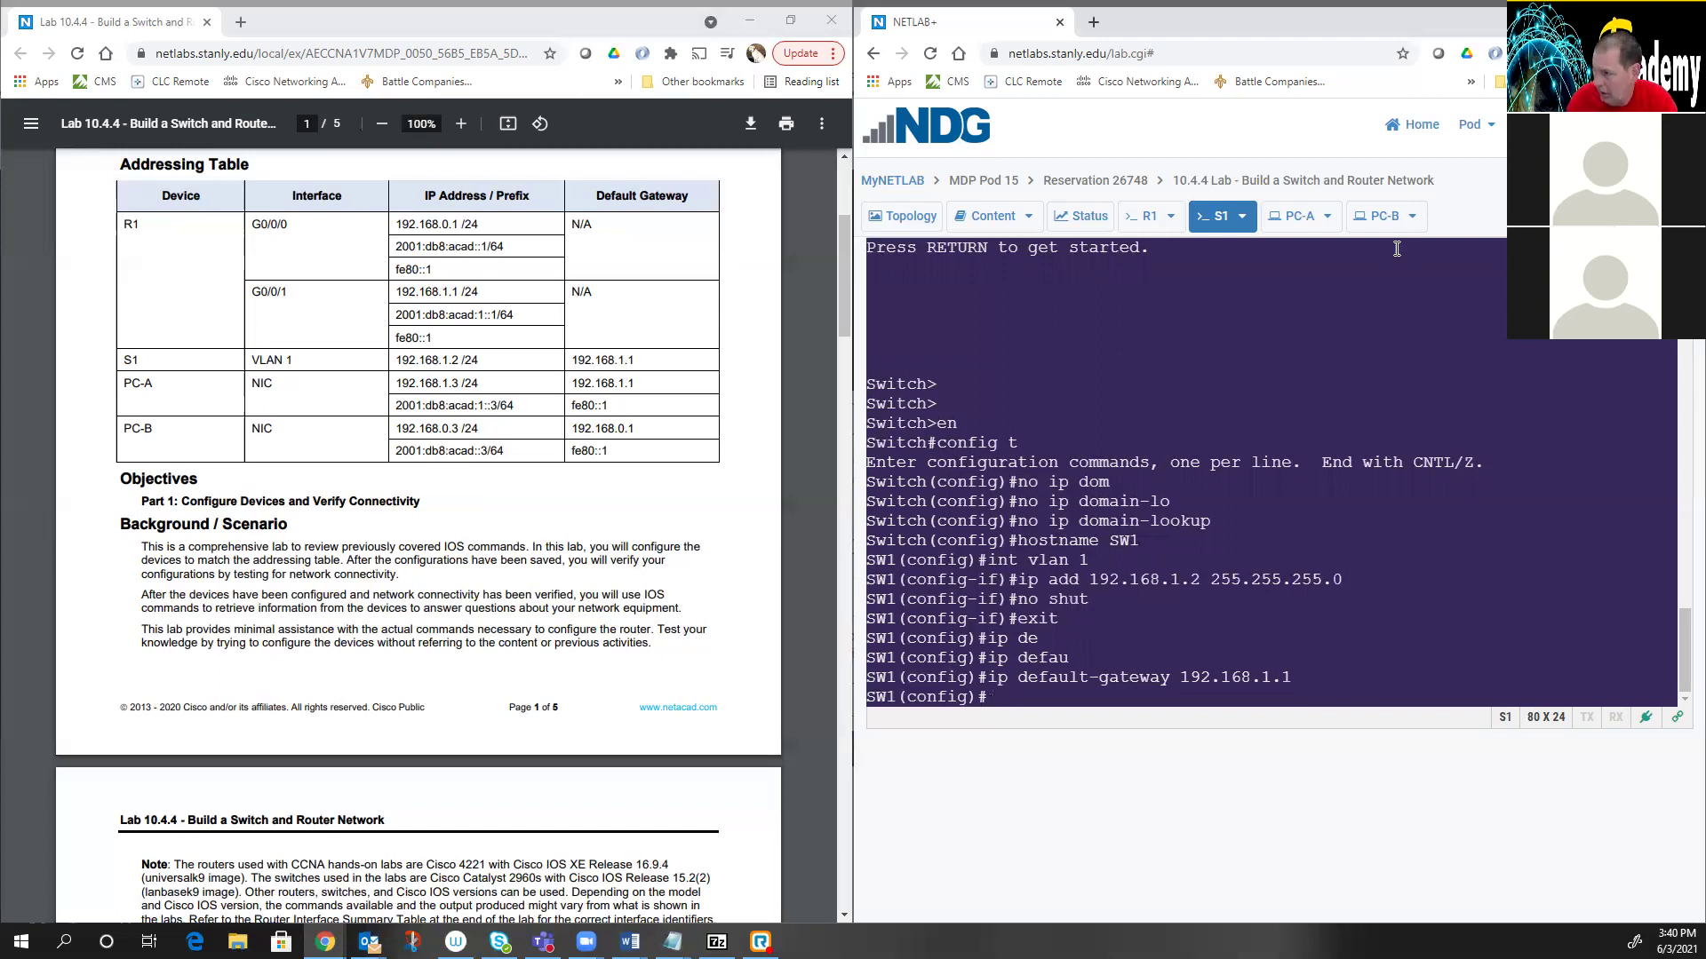
left_click(1386, 217)
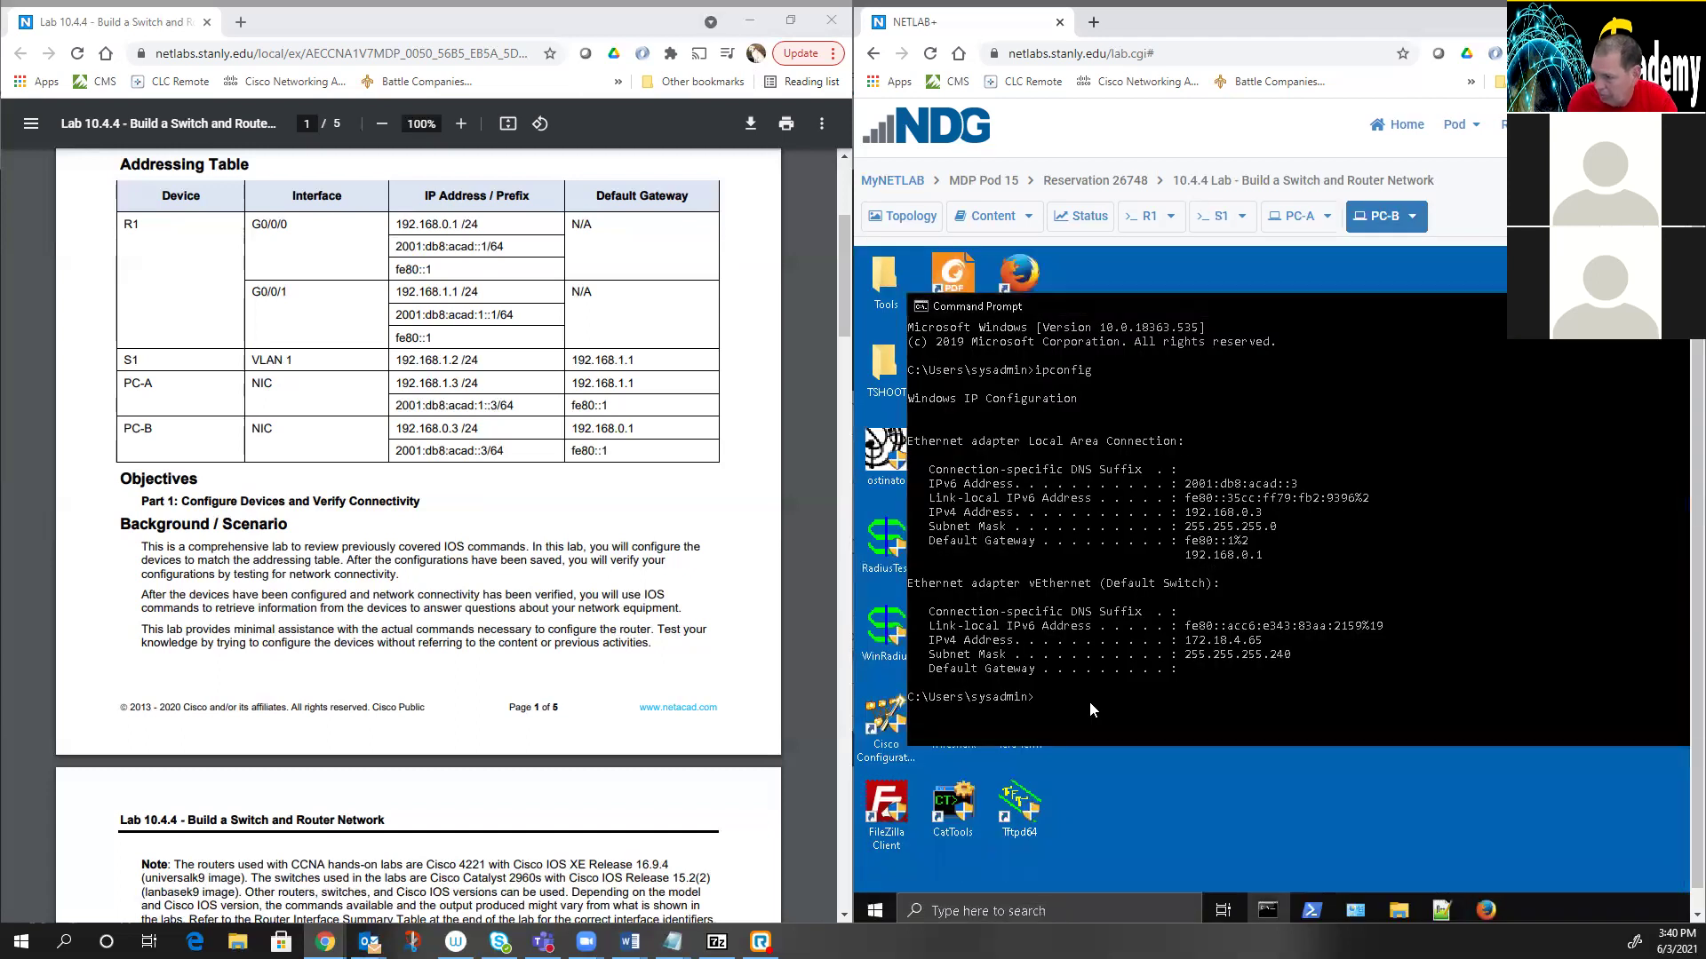
left_click(1217, 216)
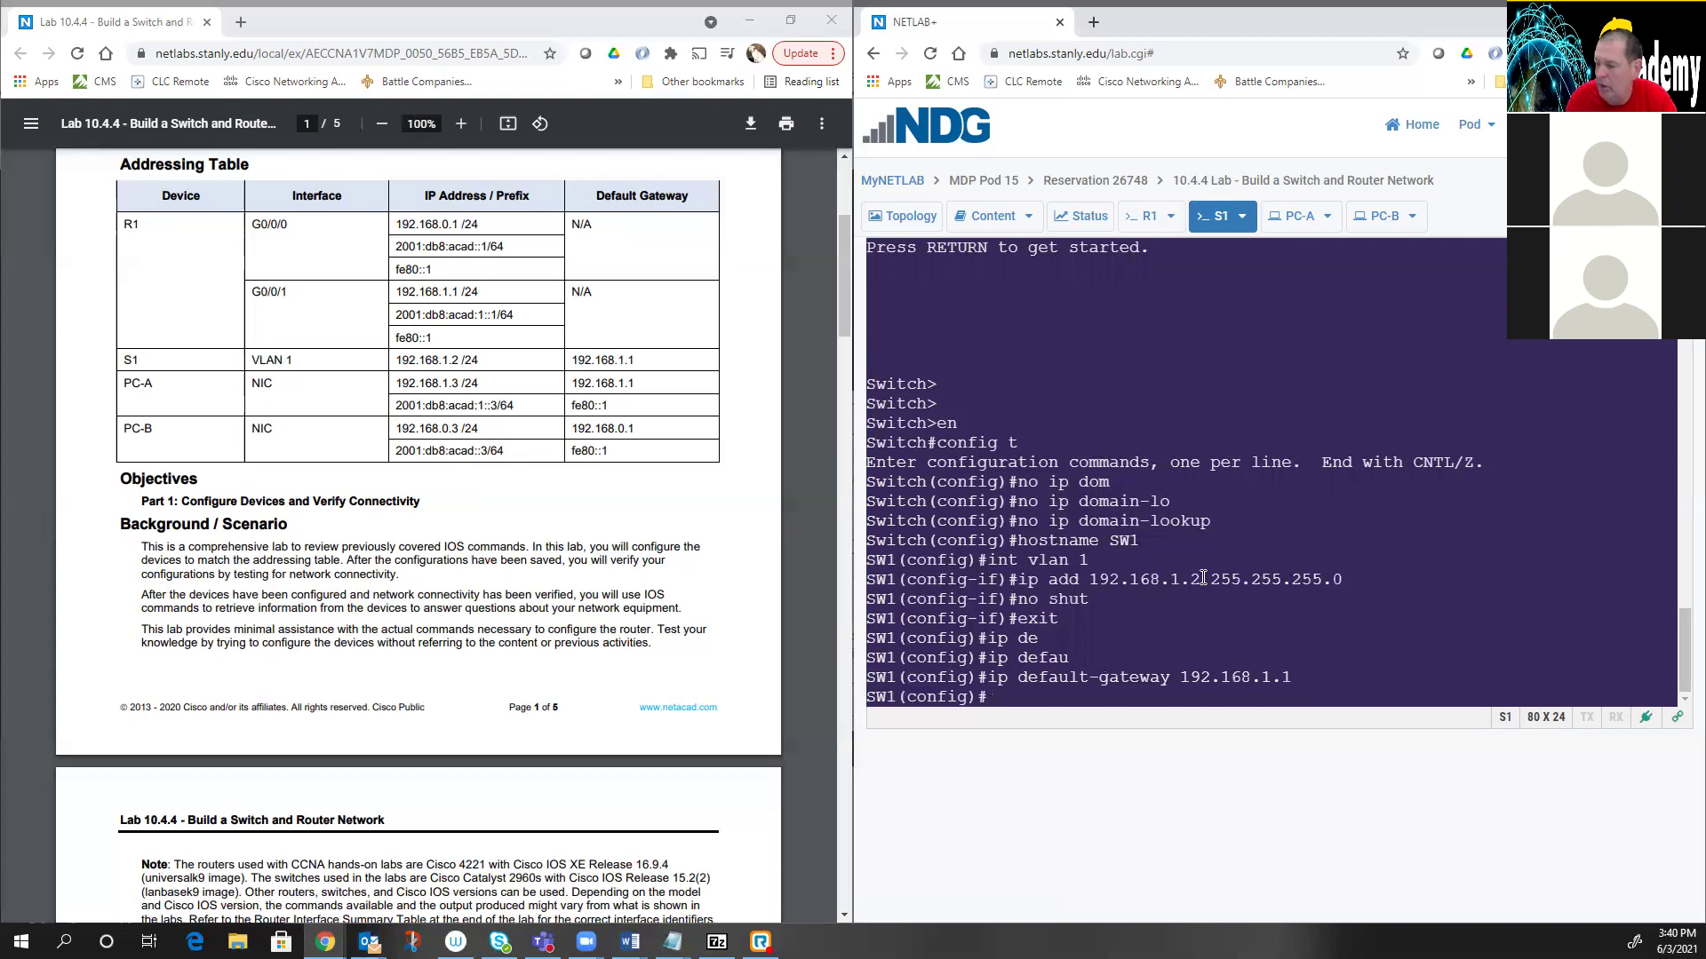
type("ex")
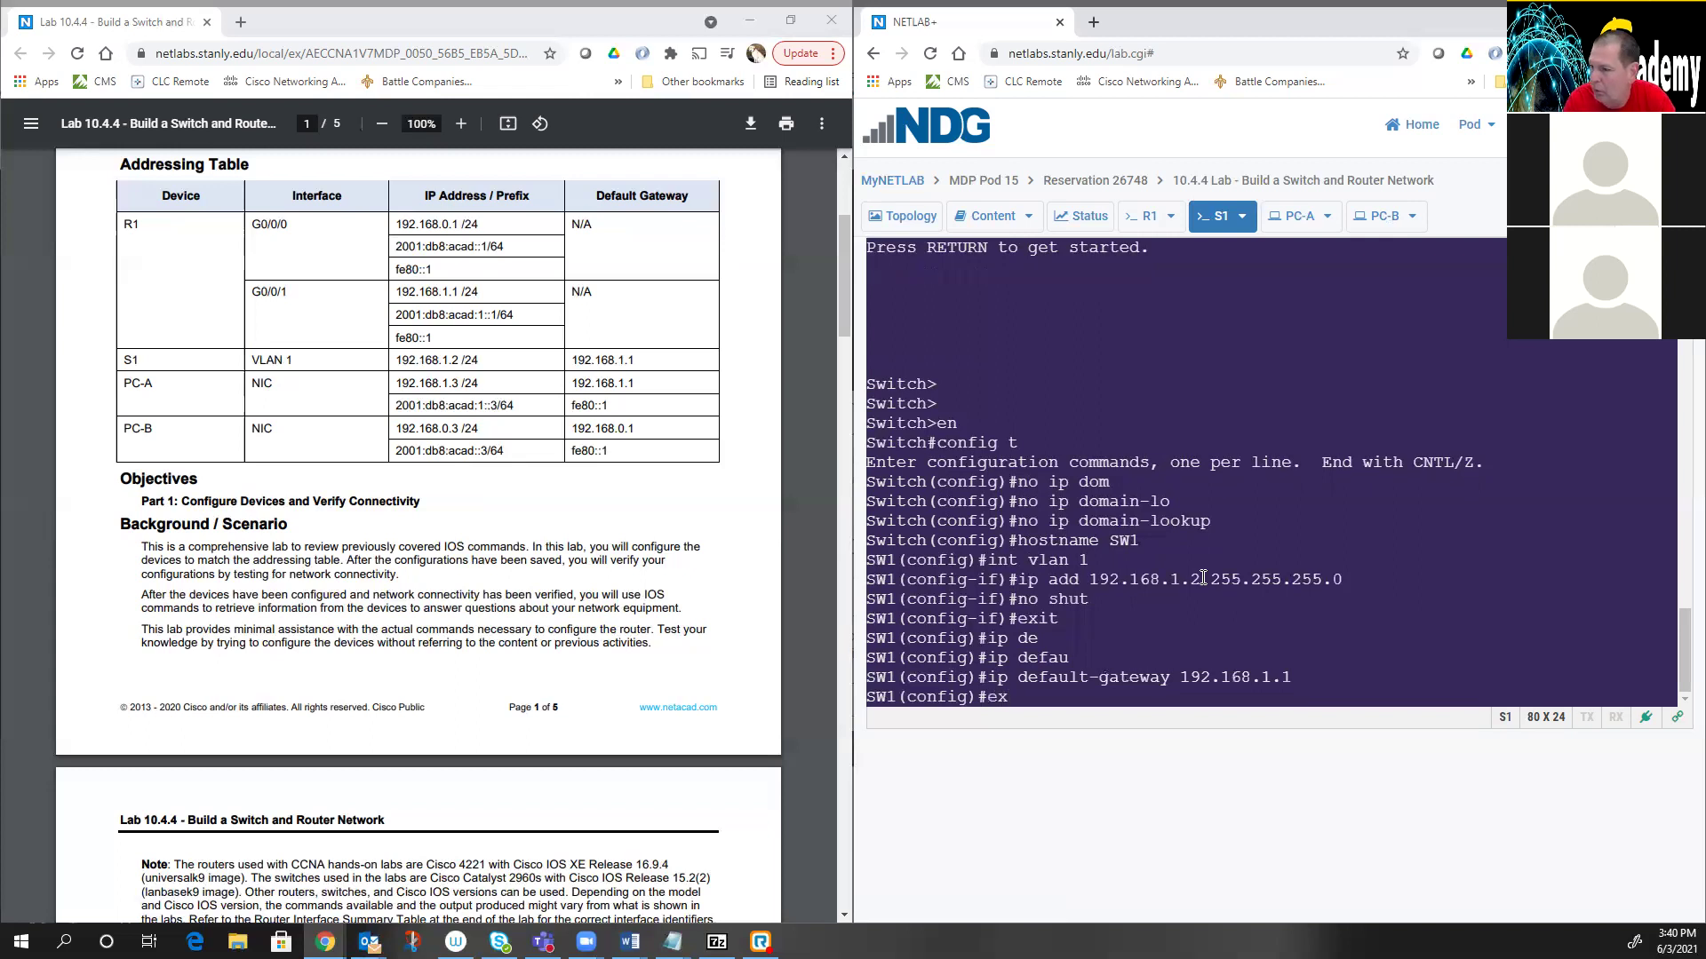
type("it")
key("Return")
Give console line 0 synchronous logging and a password, with login required
type("cofnig")
key("BackSpace")
key("BackSpace")
key("BackSpace")
key("BackSpace")
key("BackSpace")
type("onfig t")
key("Return")
type("line con")
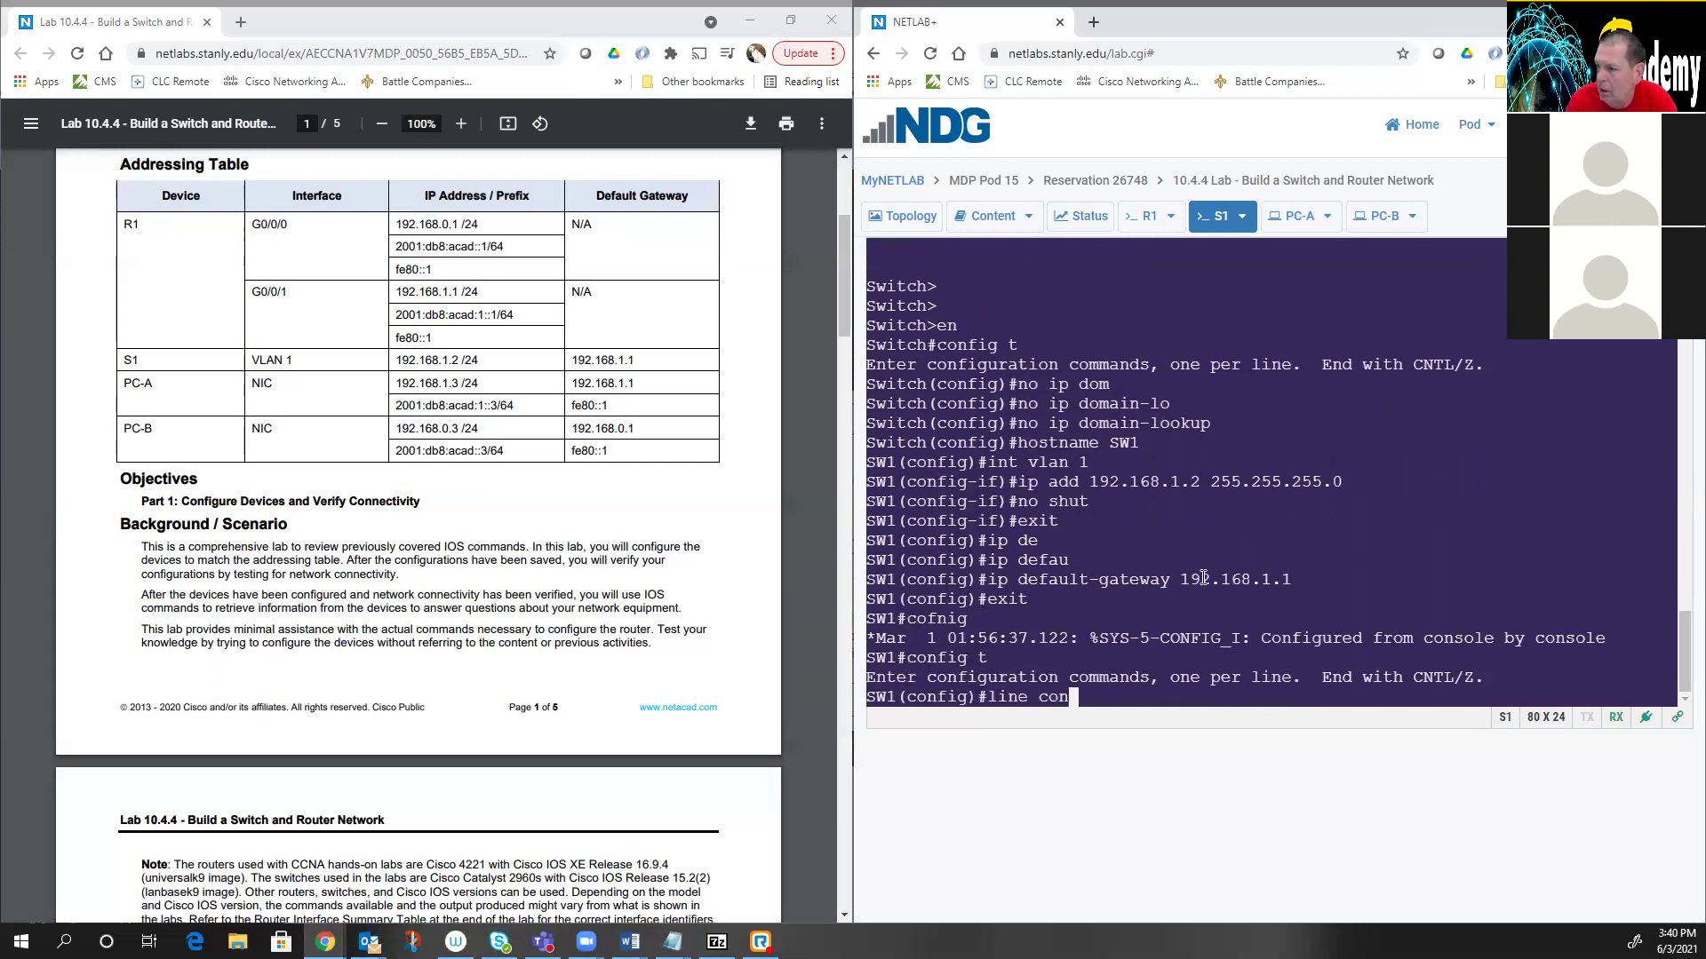
type(" 0")
key("Return")
type("logg ")
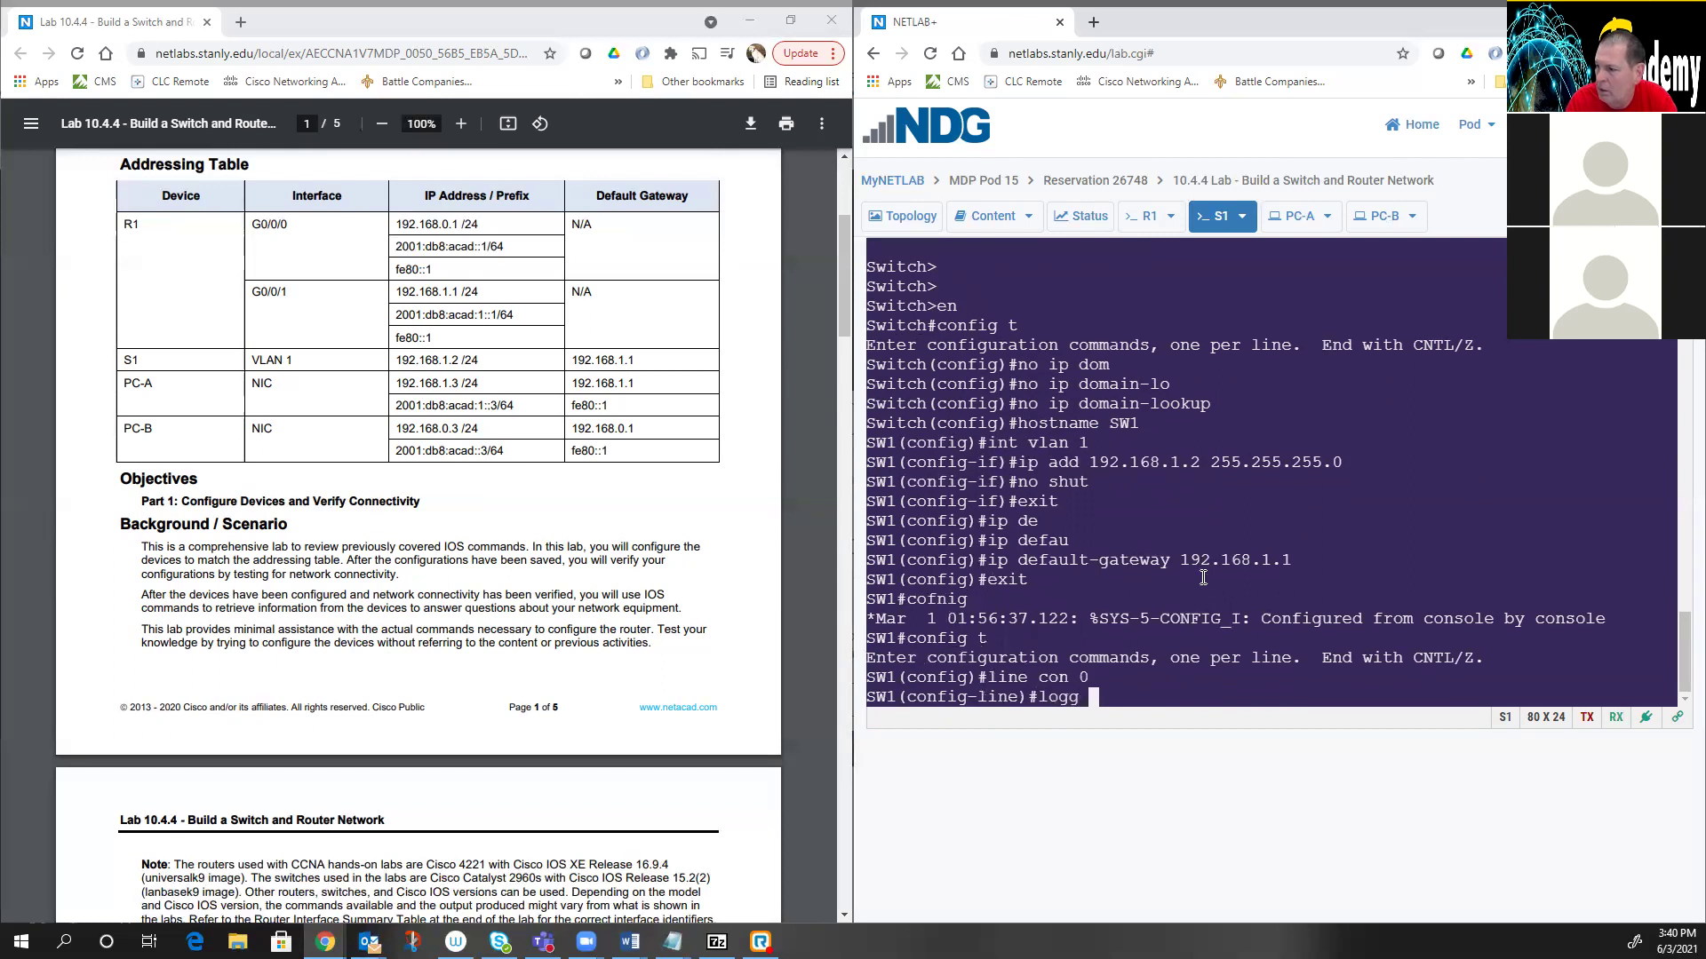
type("sy")
key("Return")
type("pas")
type("gin")
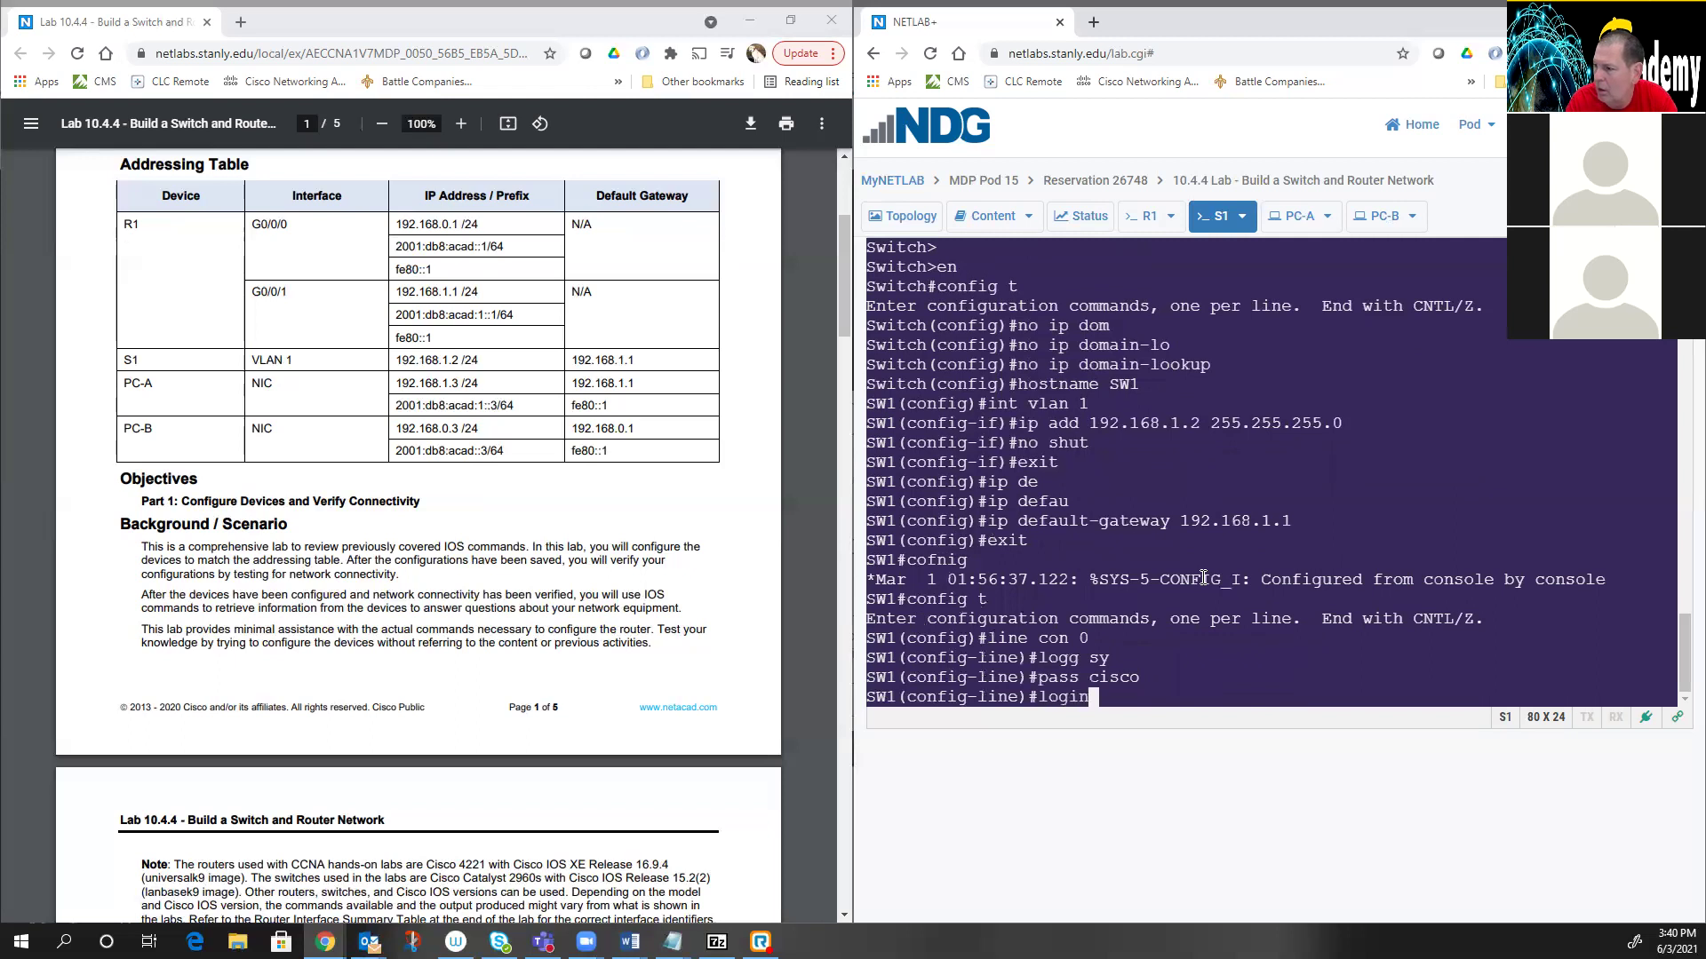
key("Return")
Protect vty lines 0–15 with a password and require login
type("line vty 0 11")
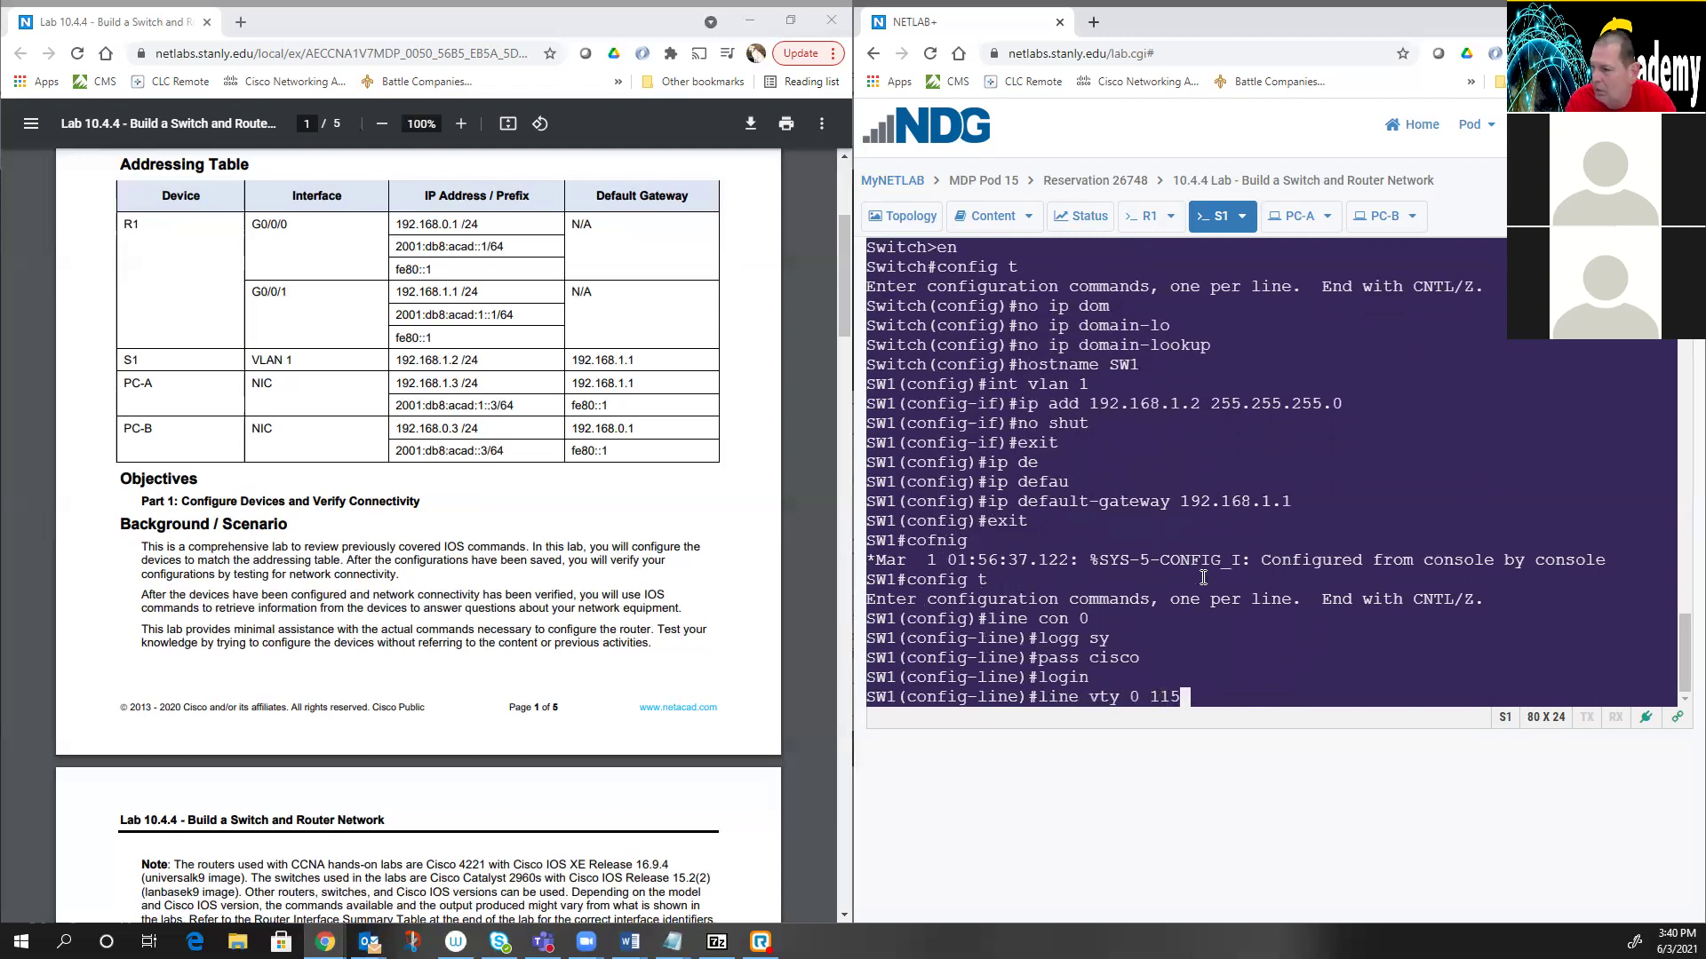
key("BackSpace")
type("5")
key("Return")
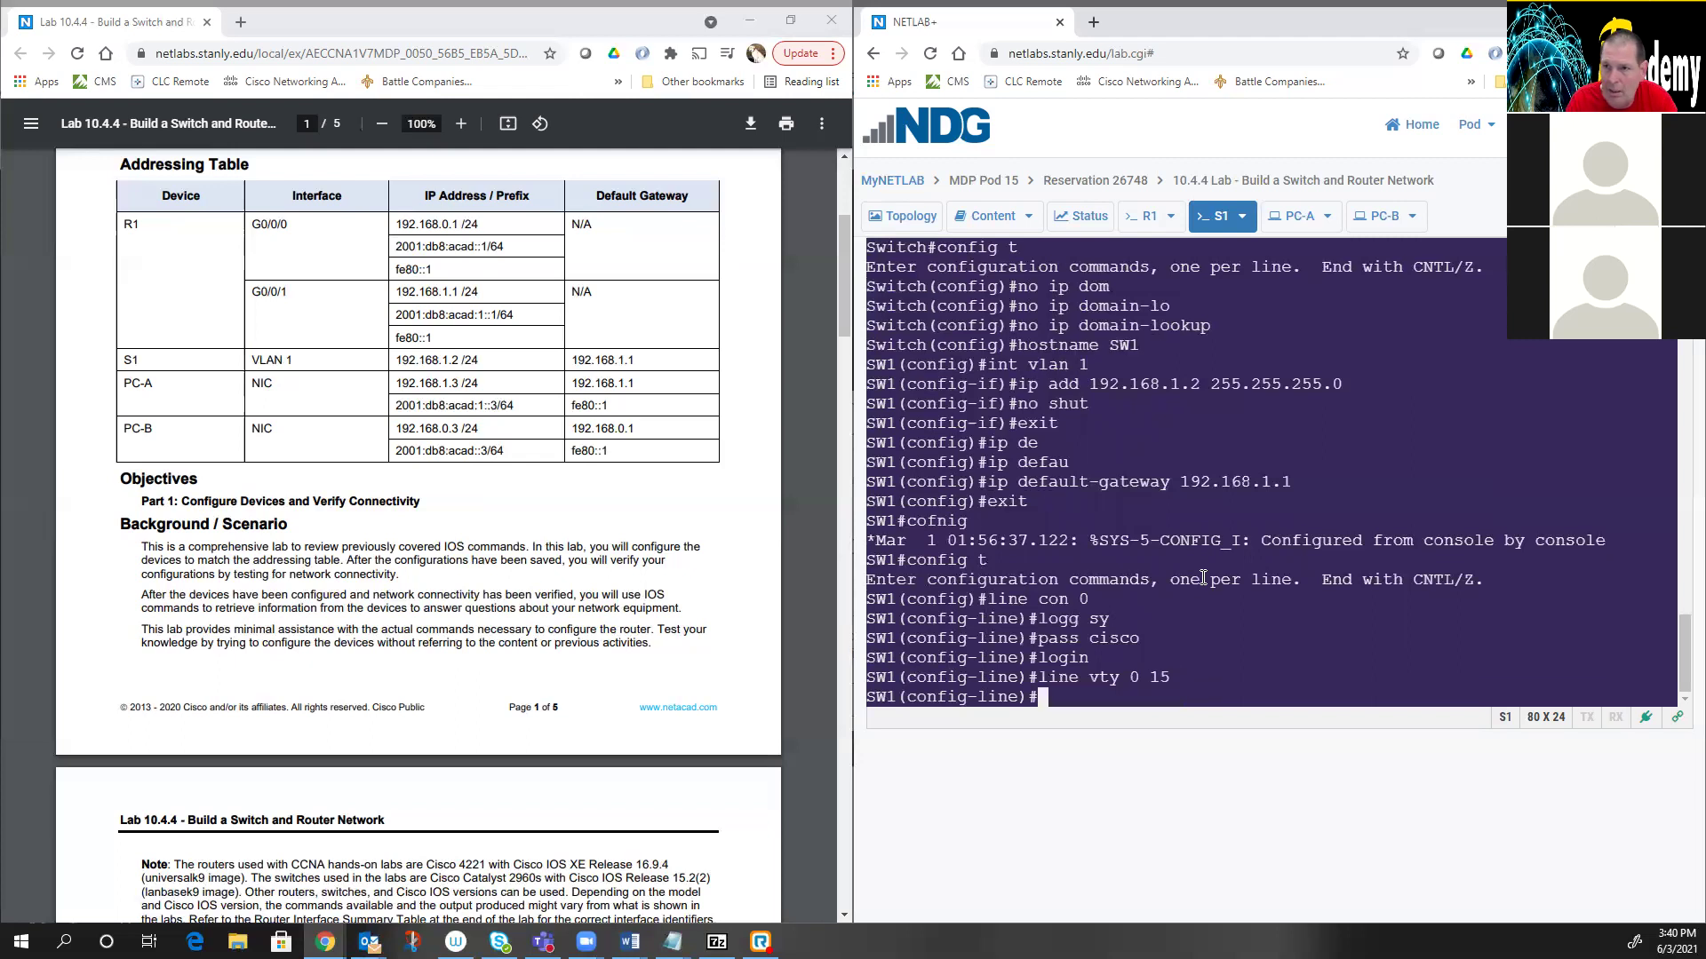
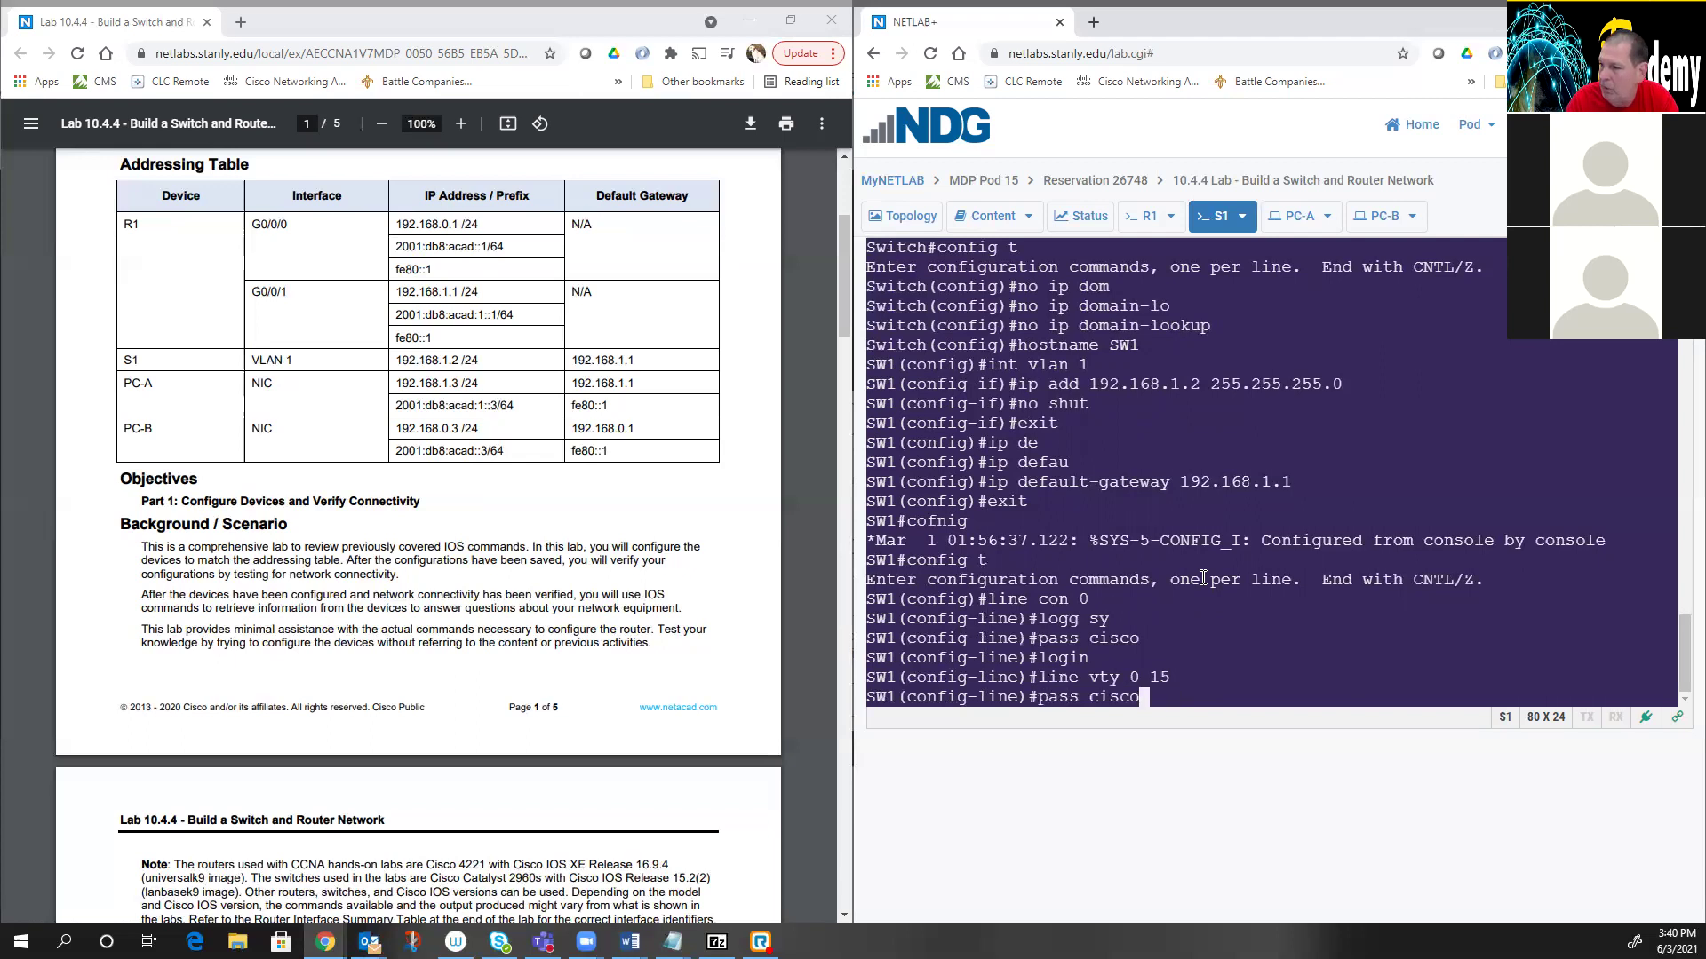
key("Return")
type("login")
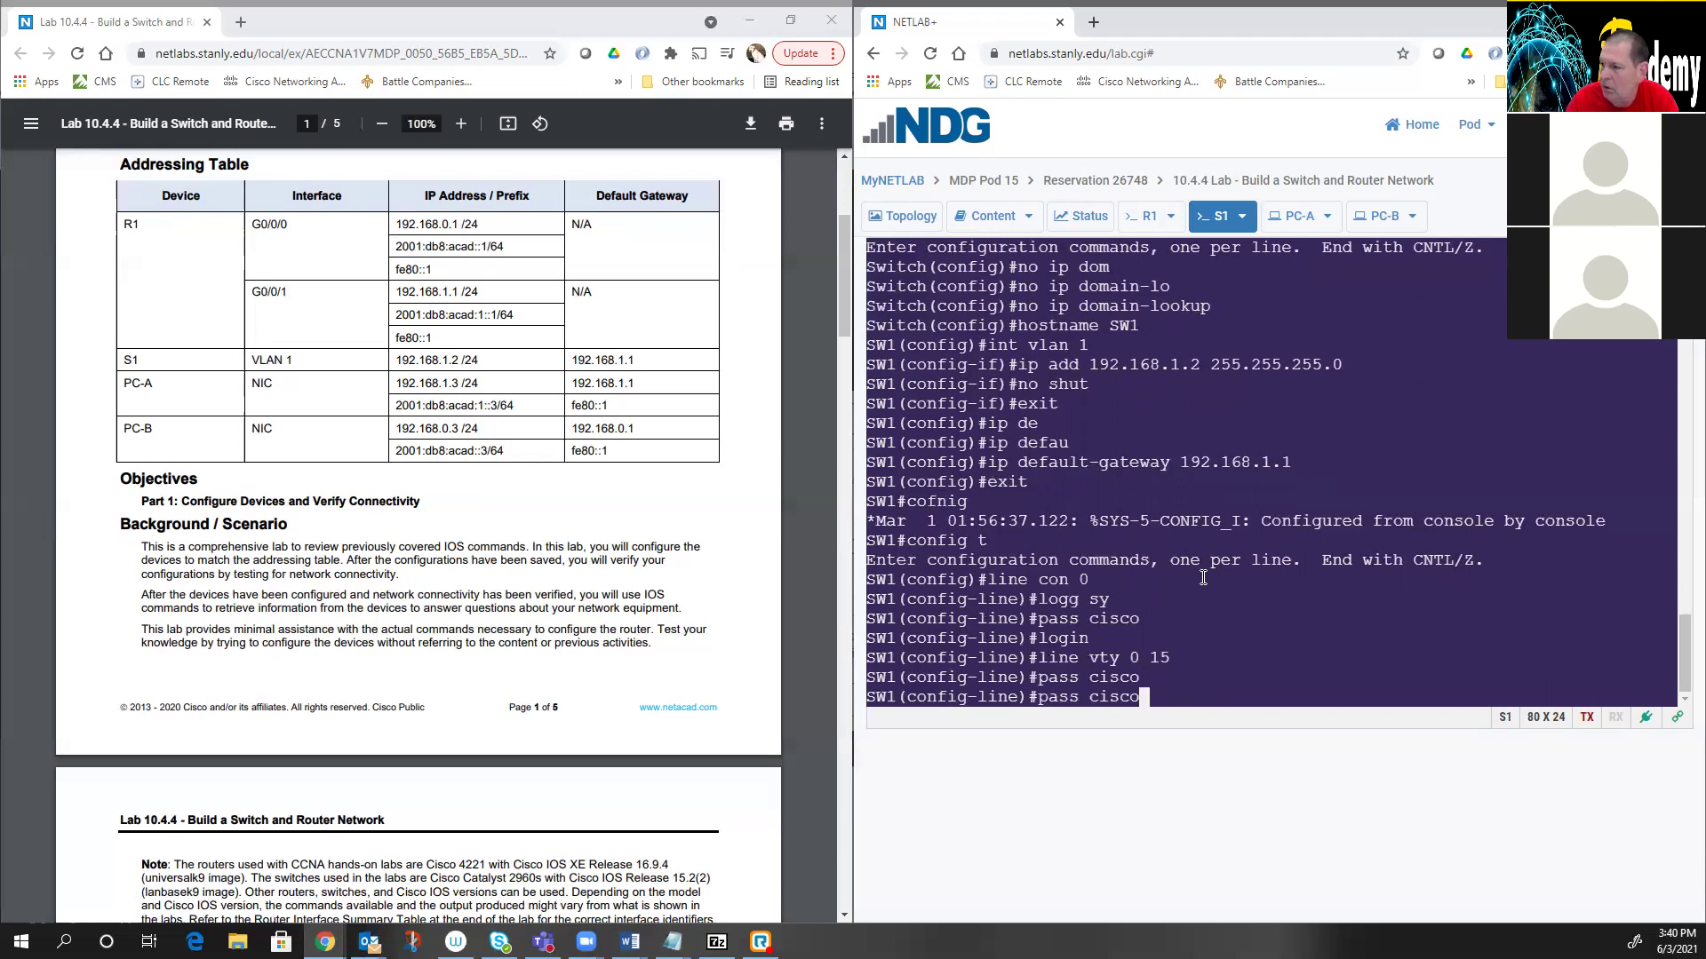
key("Return")
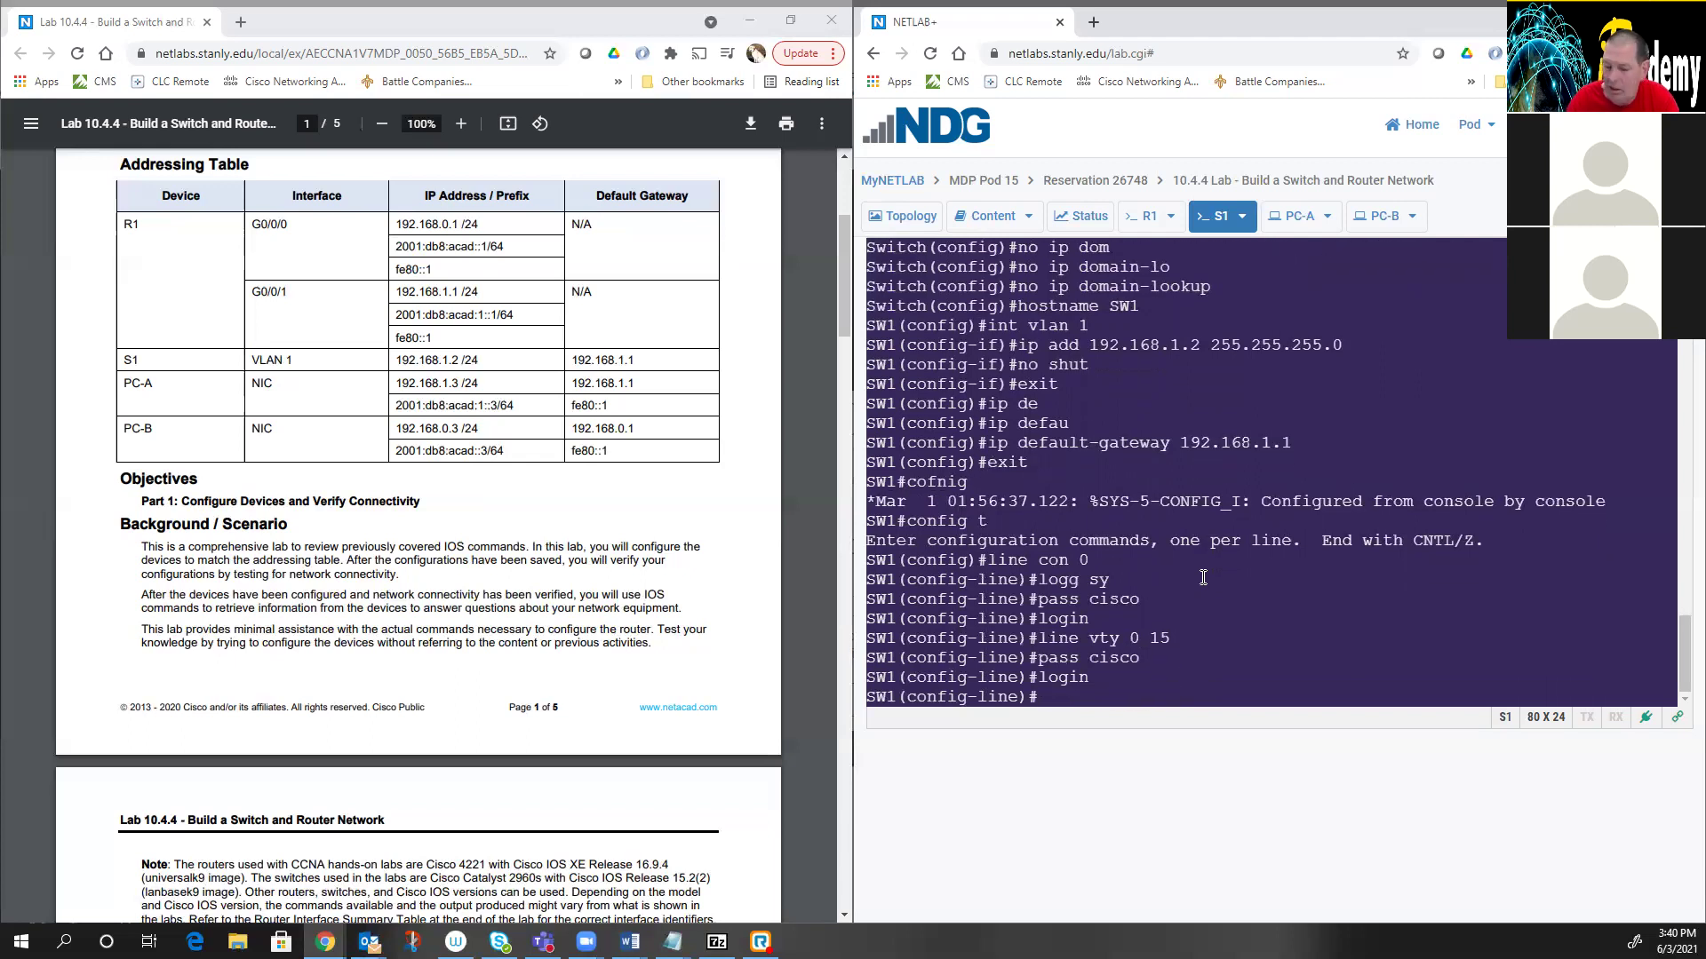
Save the switch configuration to startup with 'do wr'
type("dowr")
key("BackSpace")
key("BackSpace")
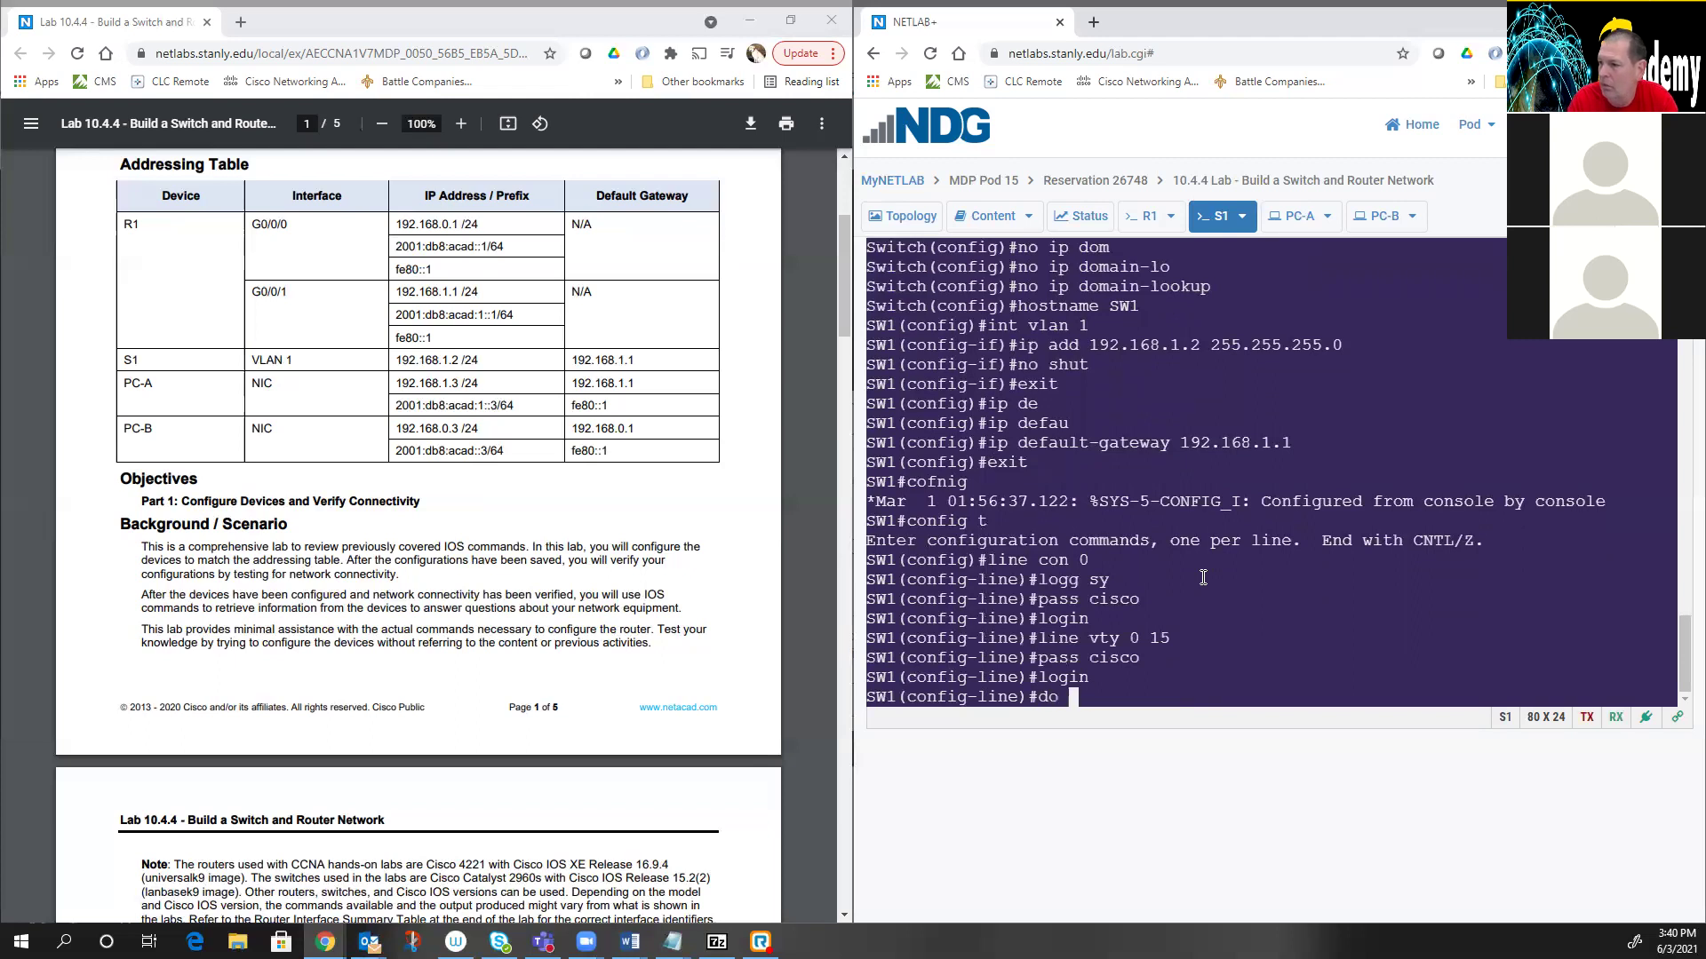
type("wr")
key("Return")
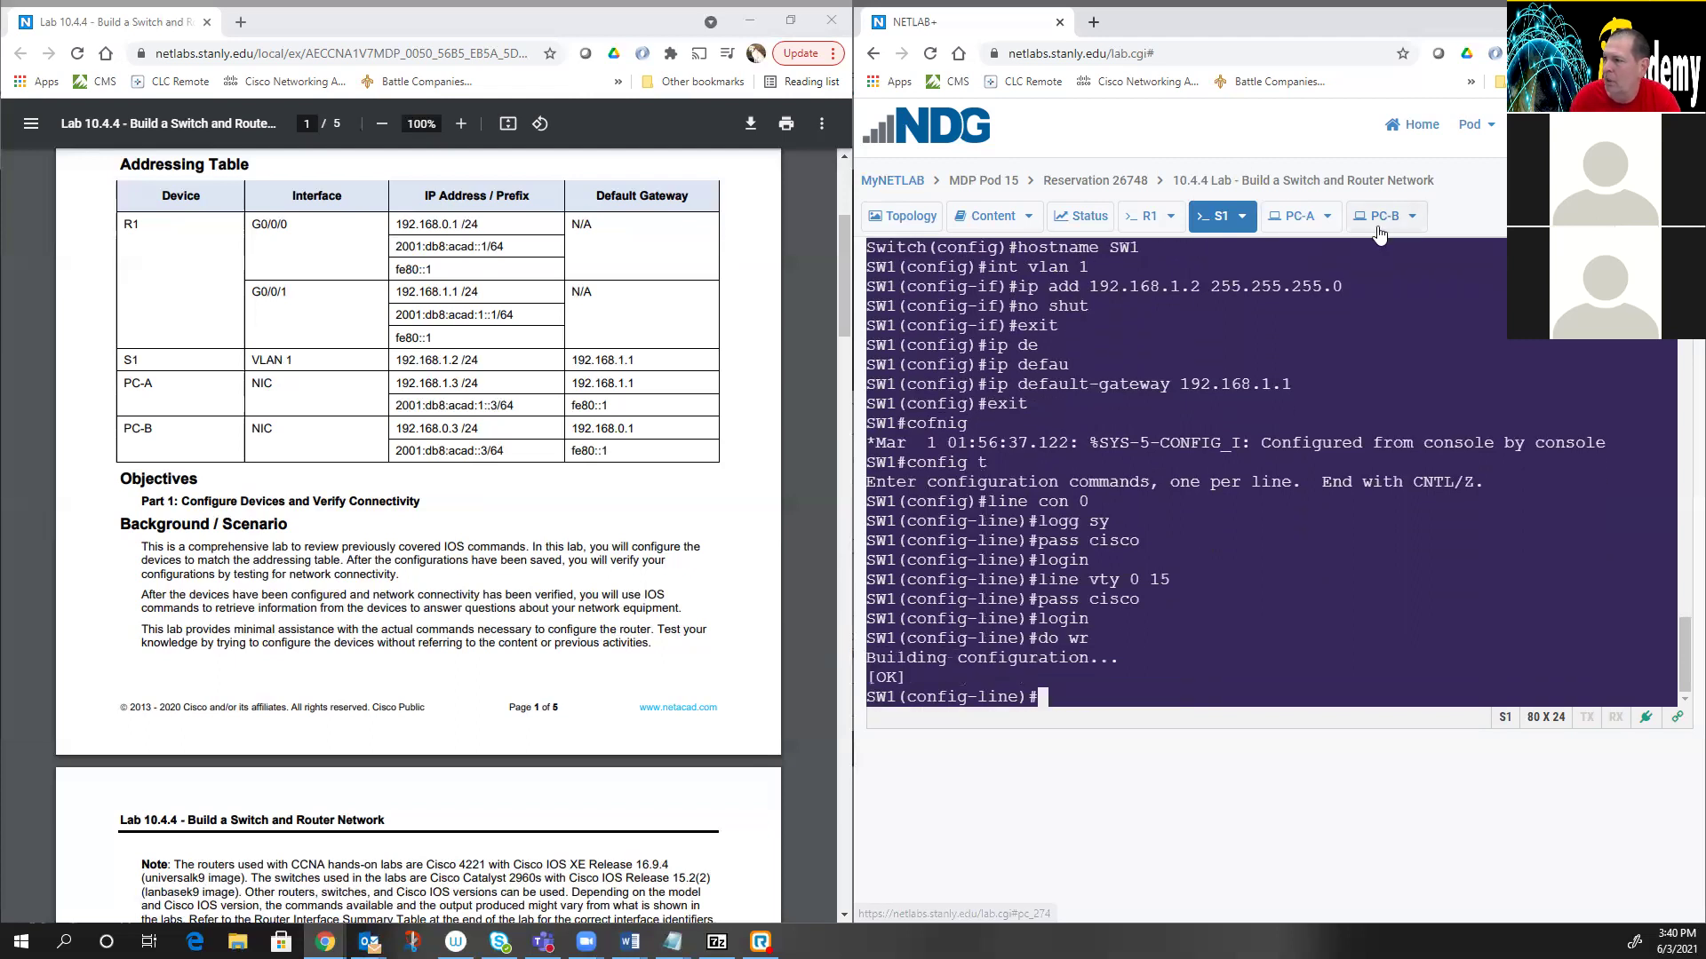
From PC-B, Telnet to 192.168.1.2 in PuTTY and enter the password to reach SW1>
left_click(1382, 221)
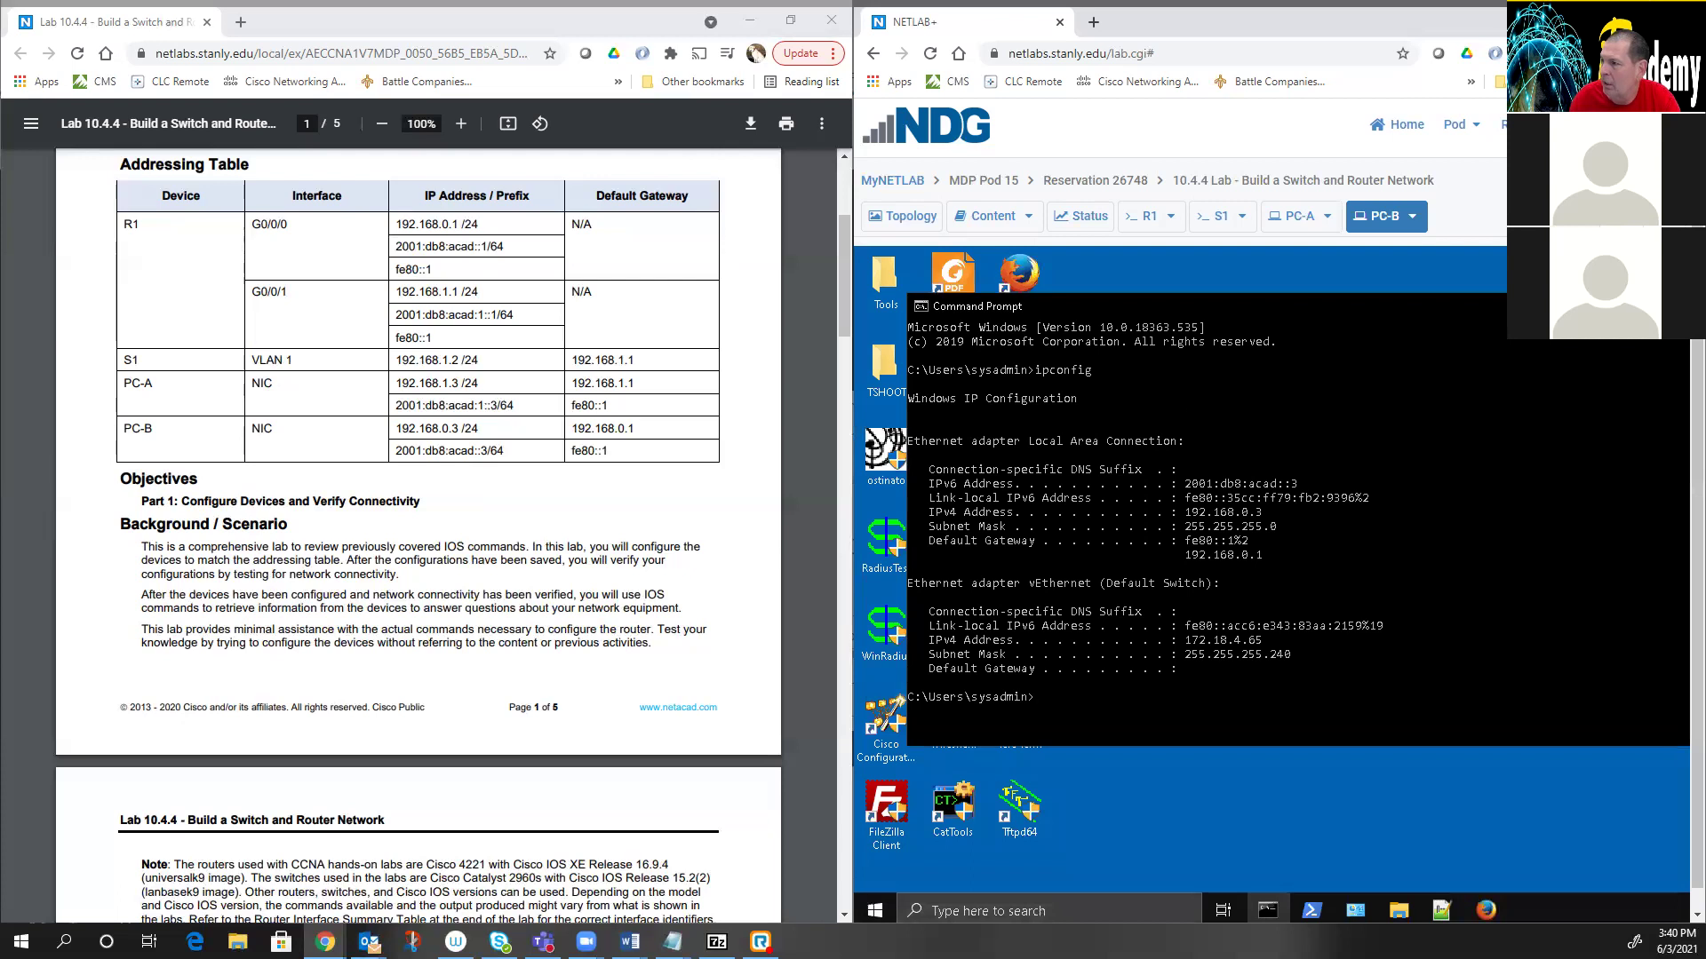
left_click(1670, 306)
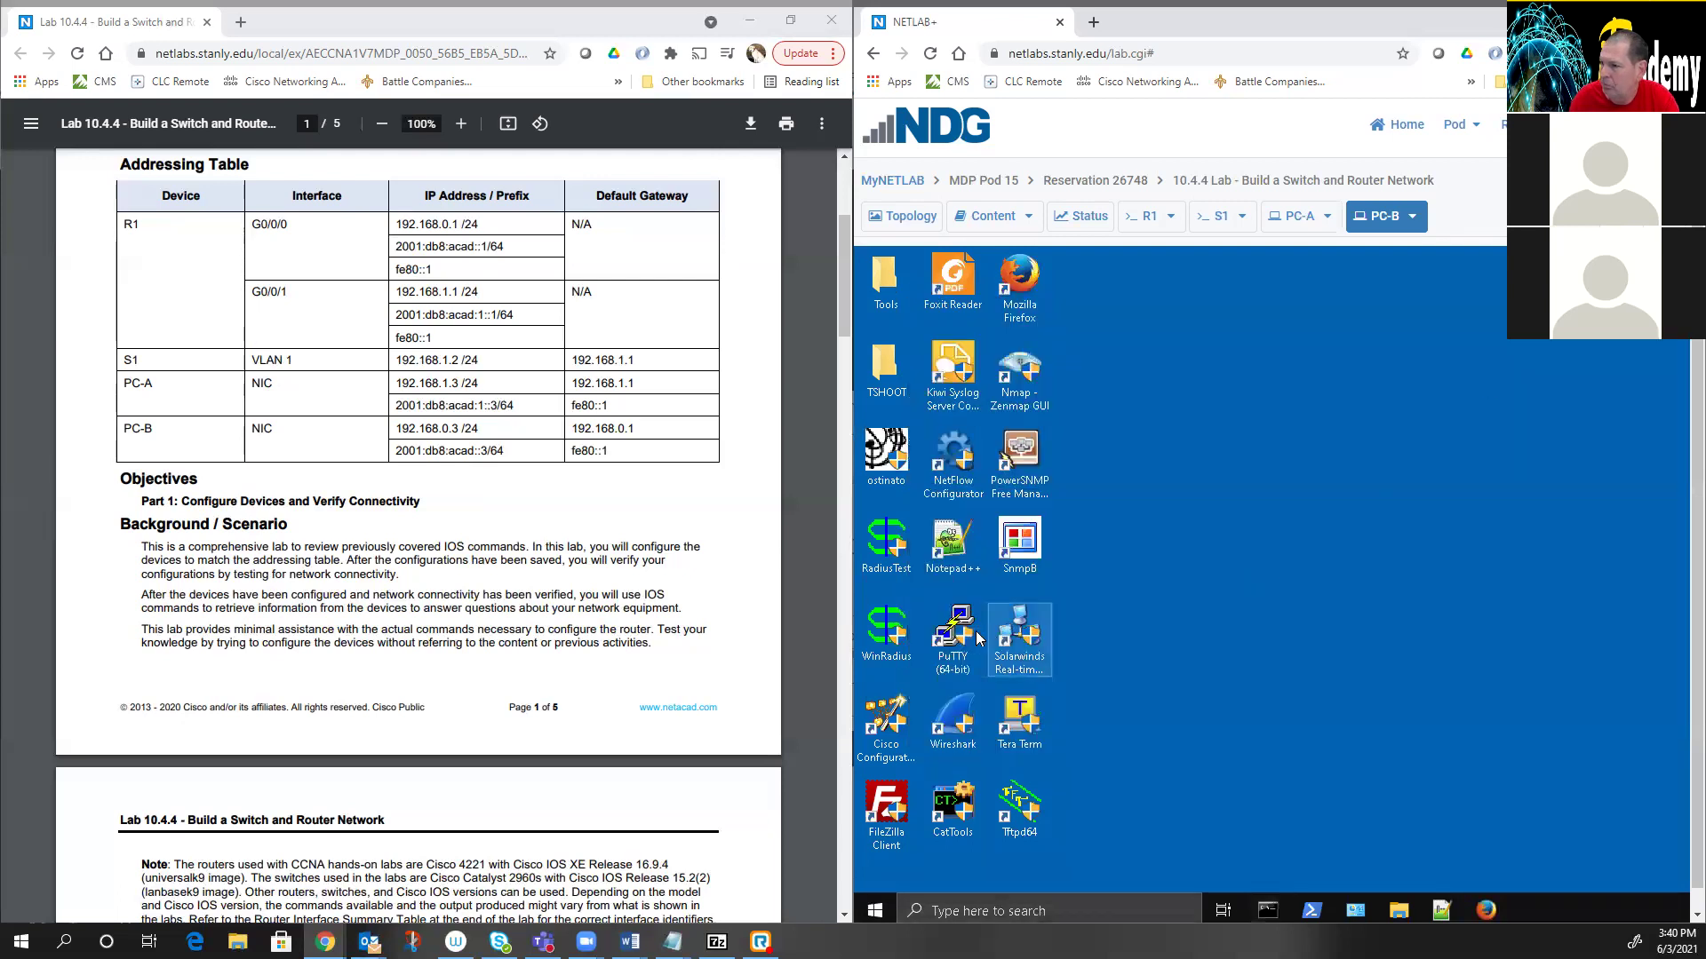
double_click(940, 631)
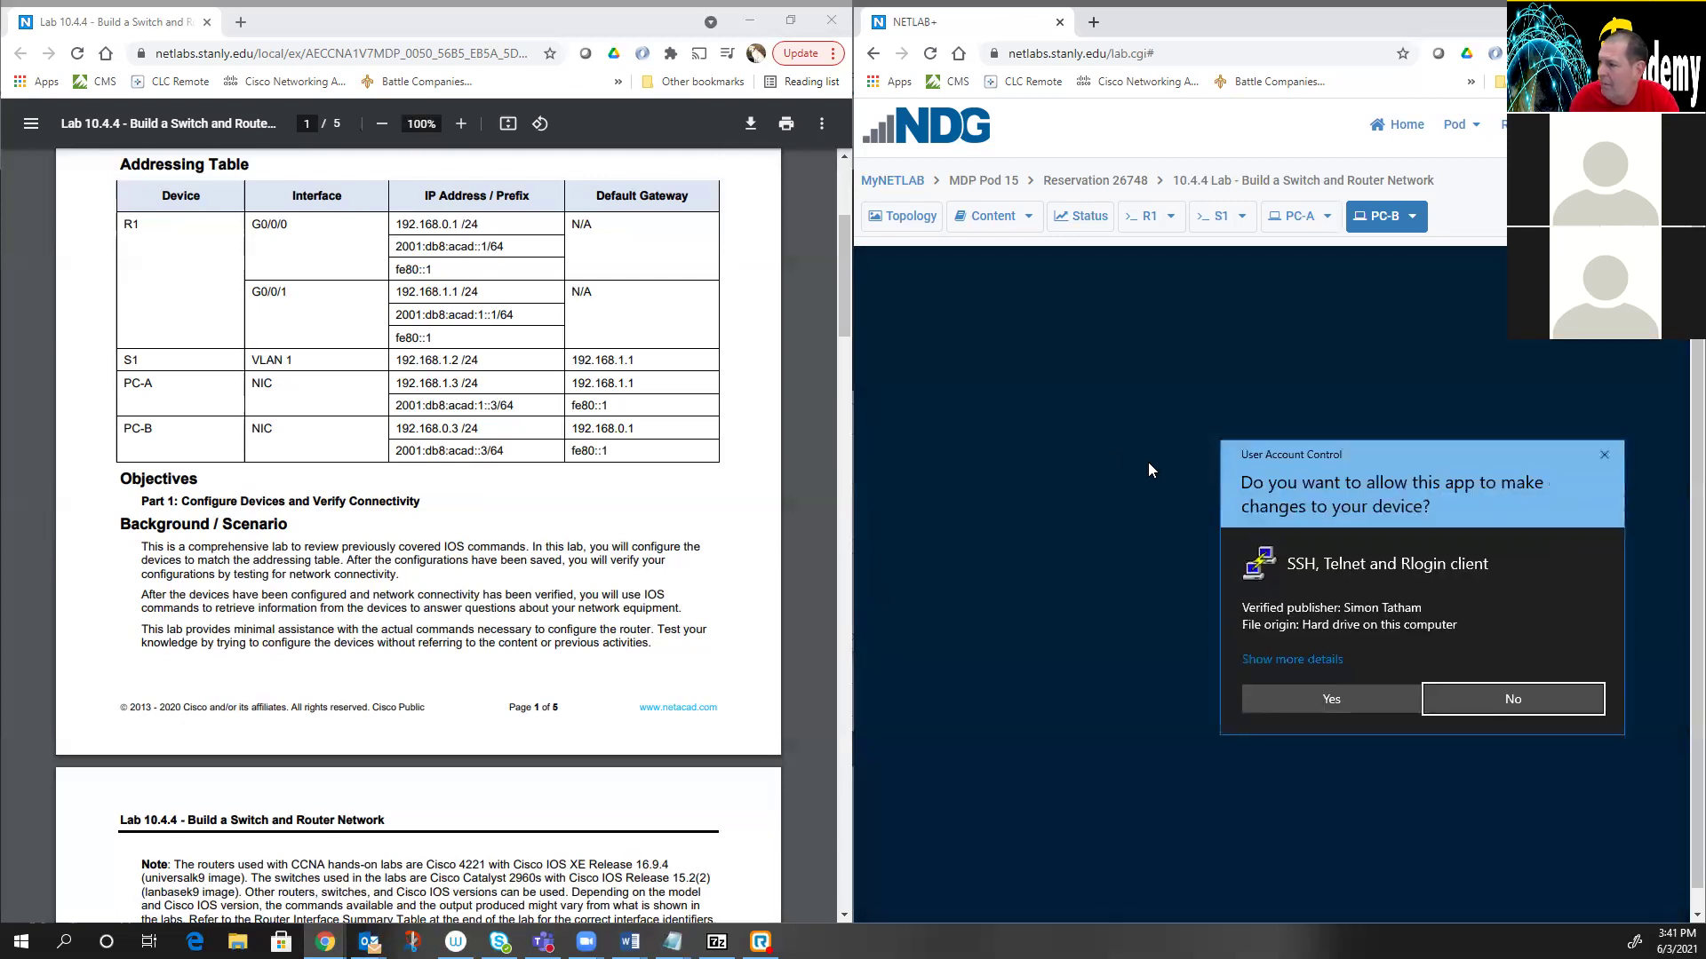
left_click(1285, 702)
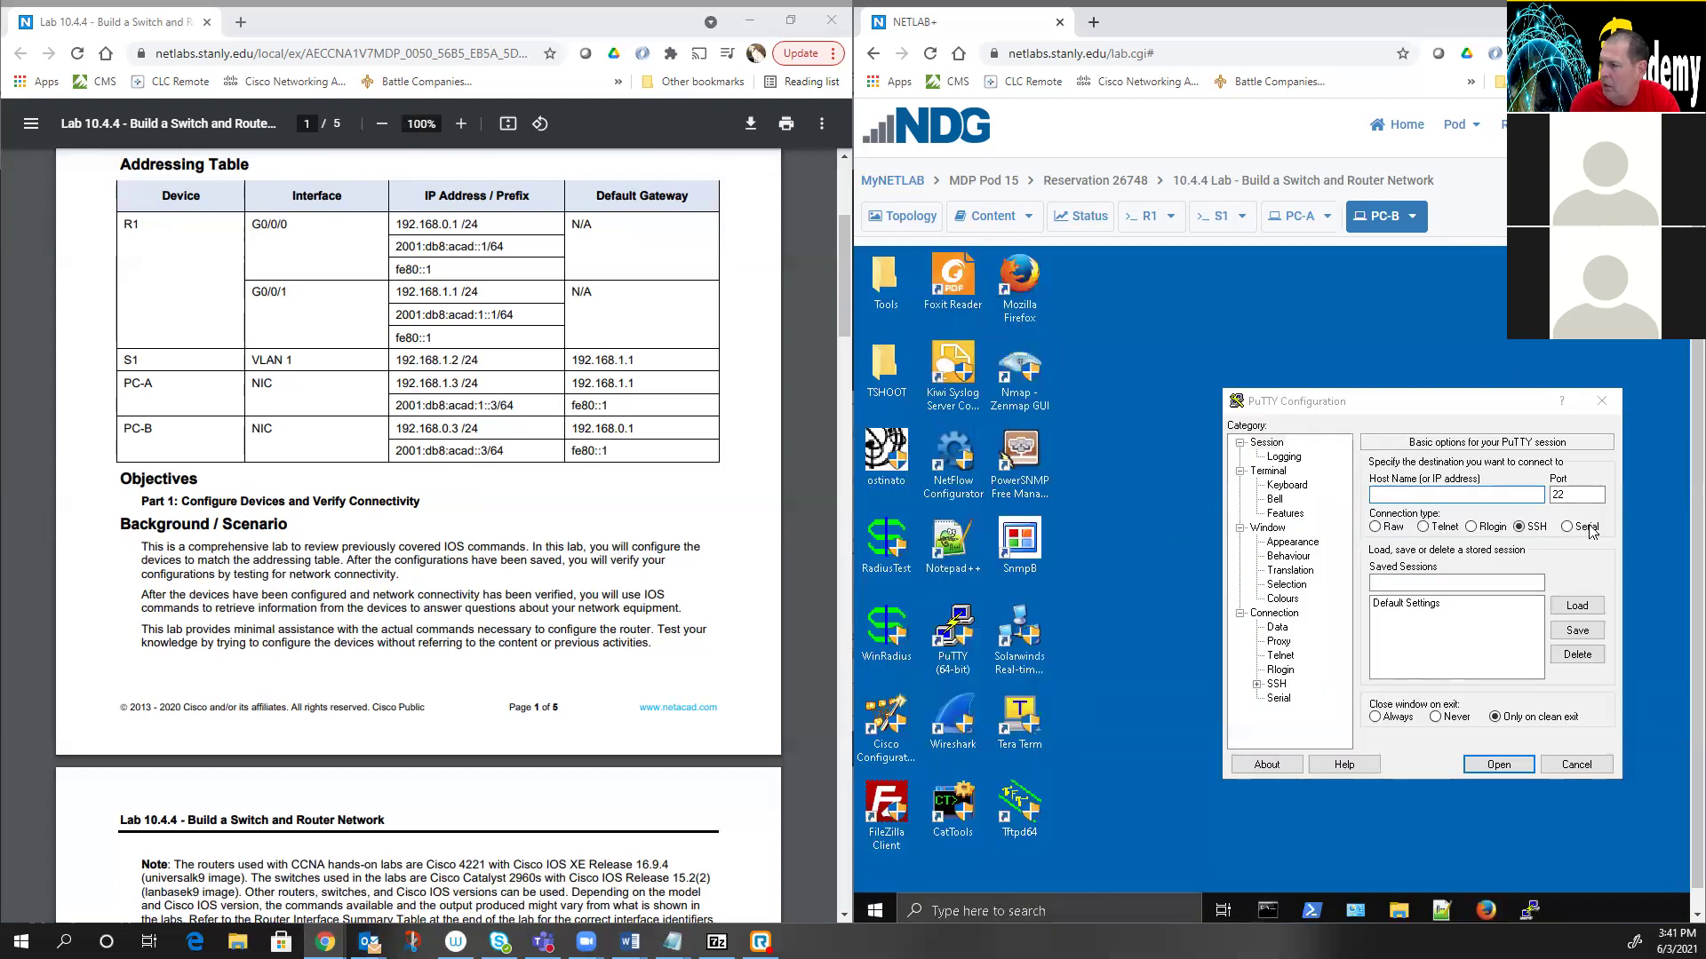
left_click(1444, 528)
left_click(1411, 496)
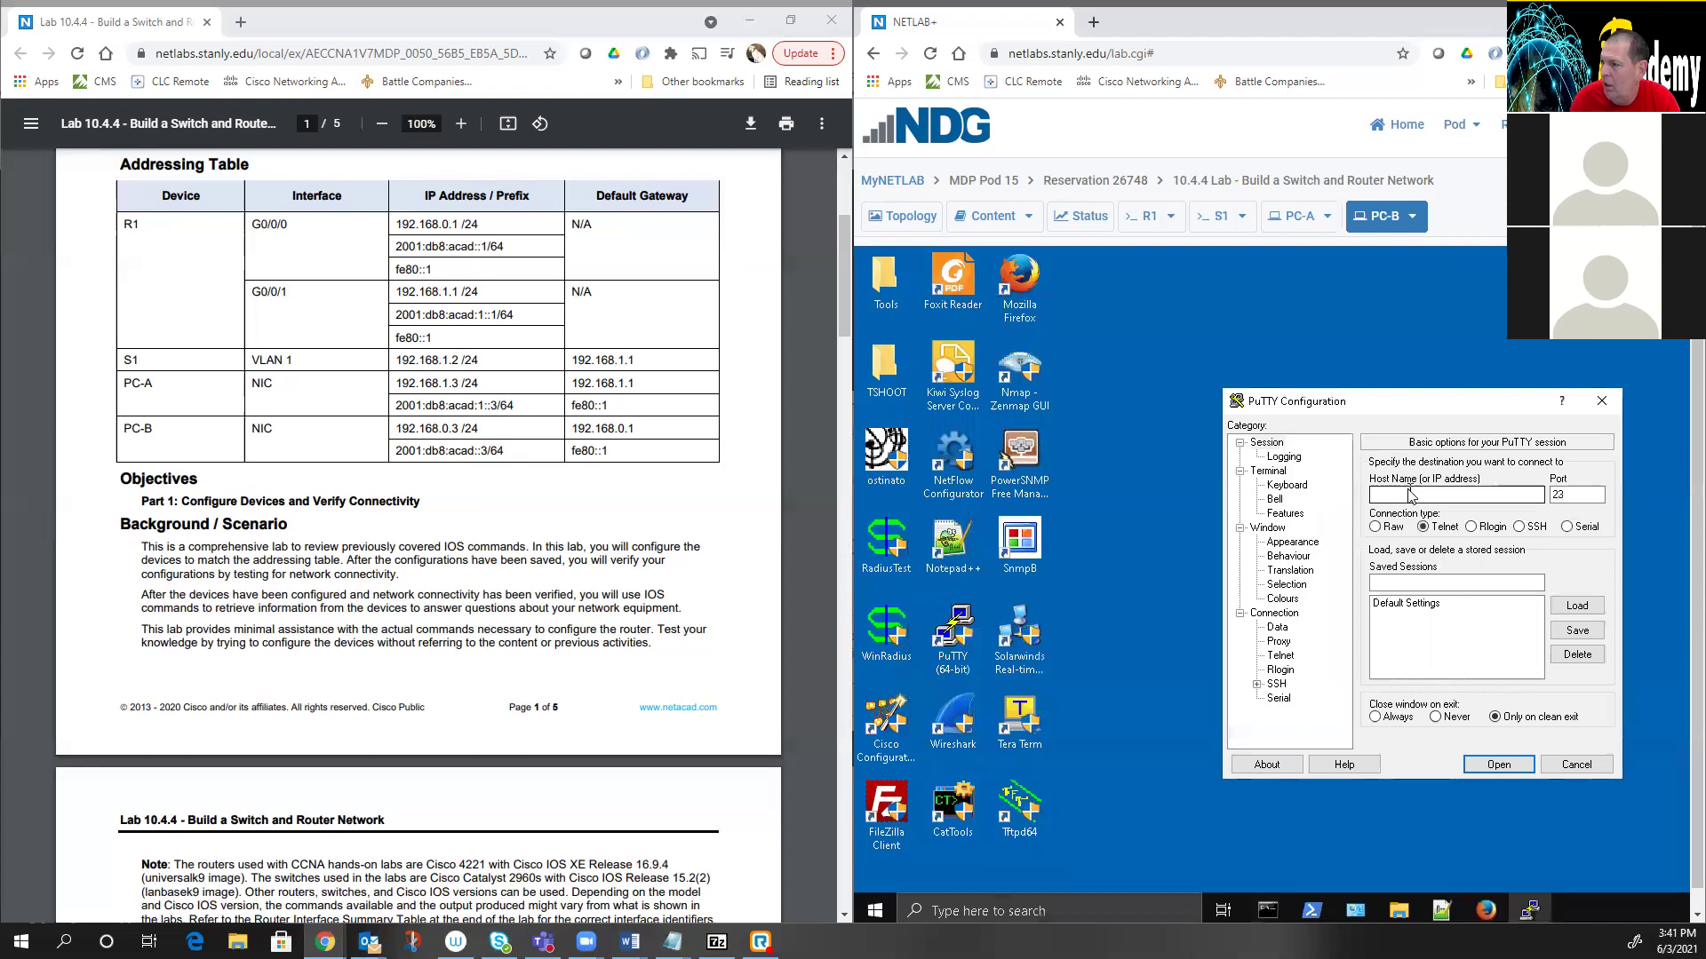
type("192.168.")
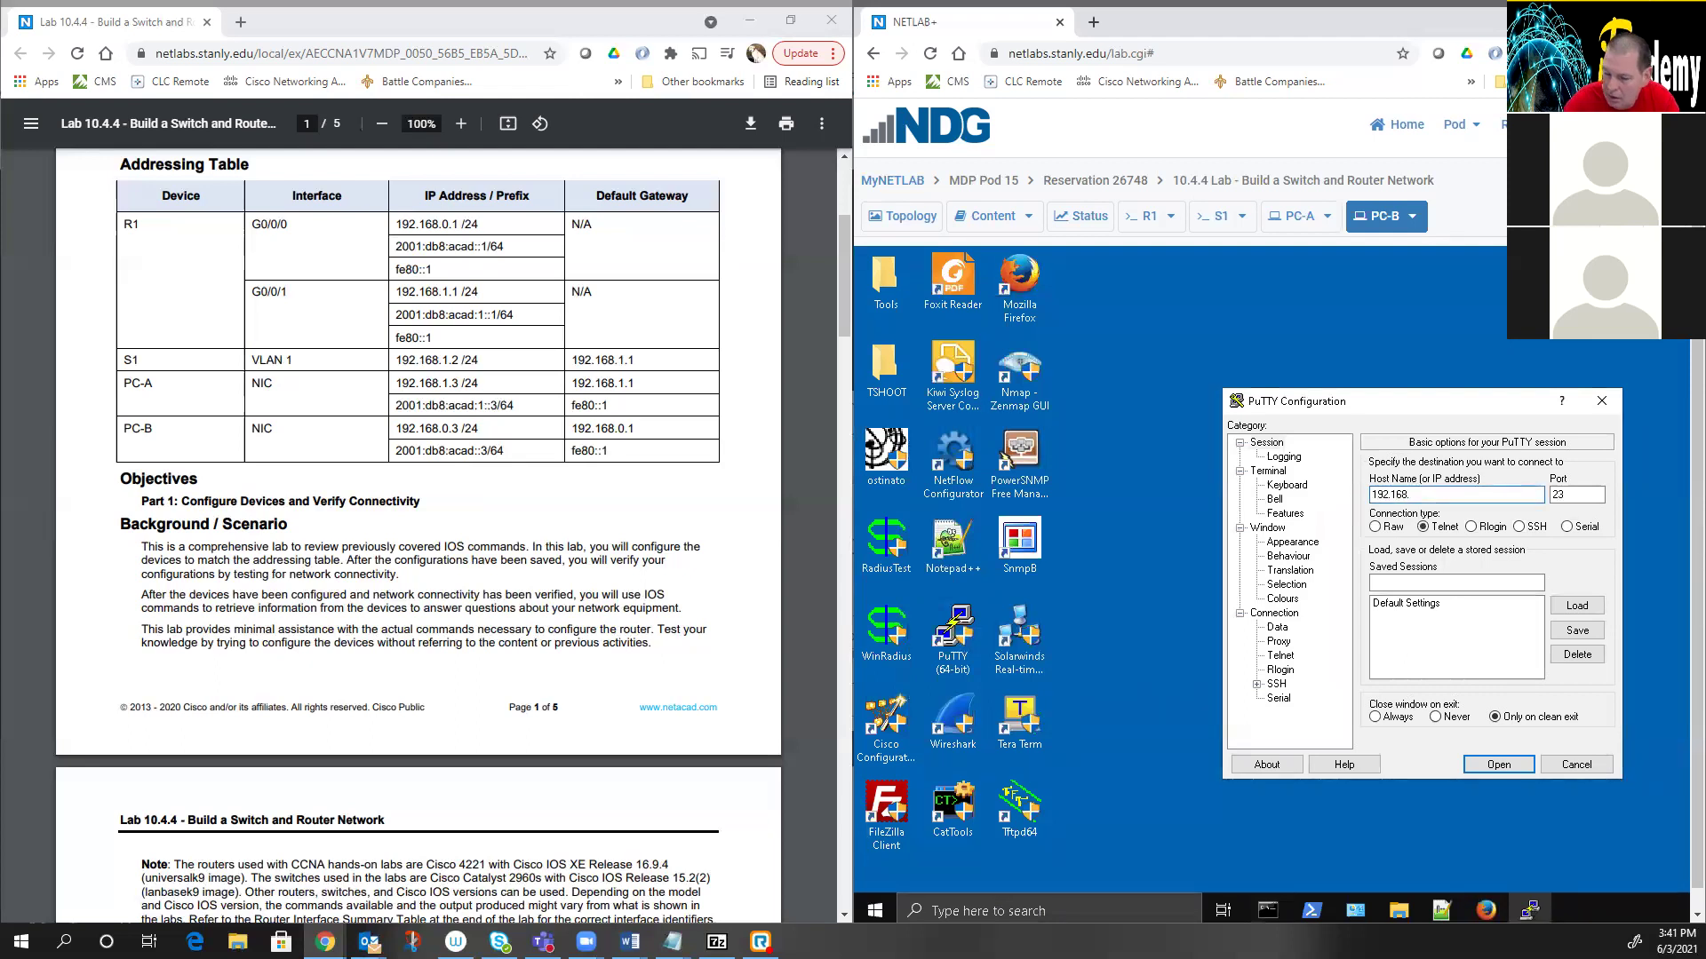
type("1.2")
key("Return")
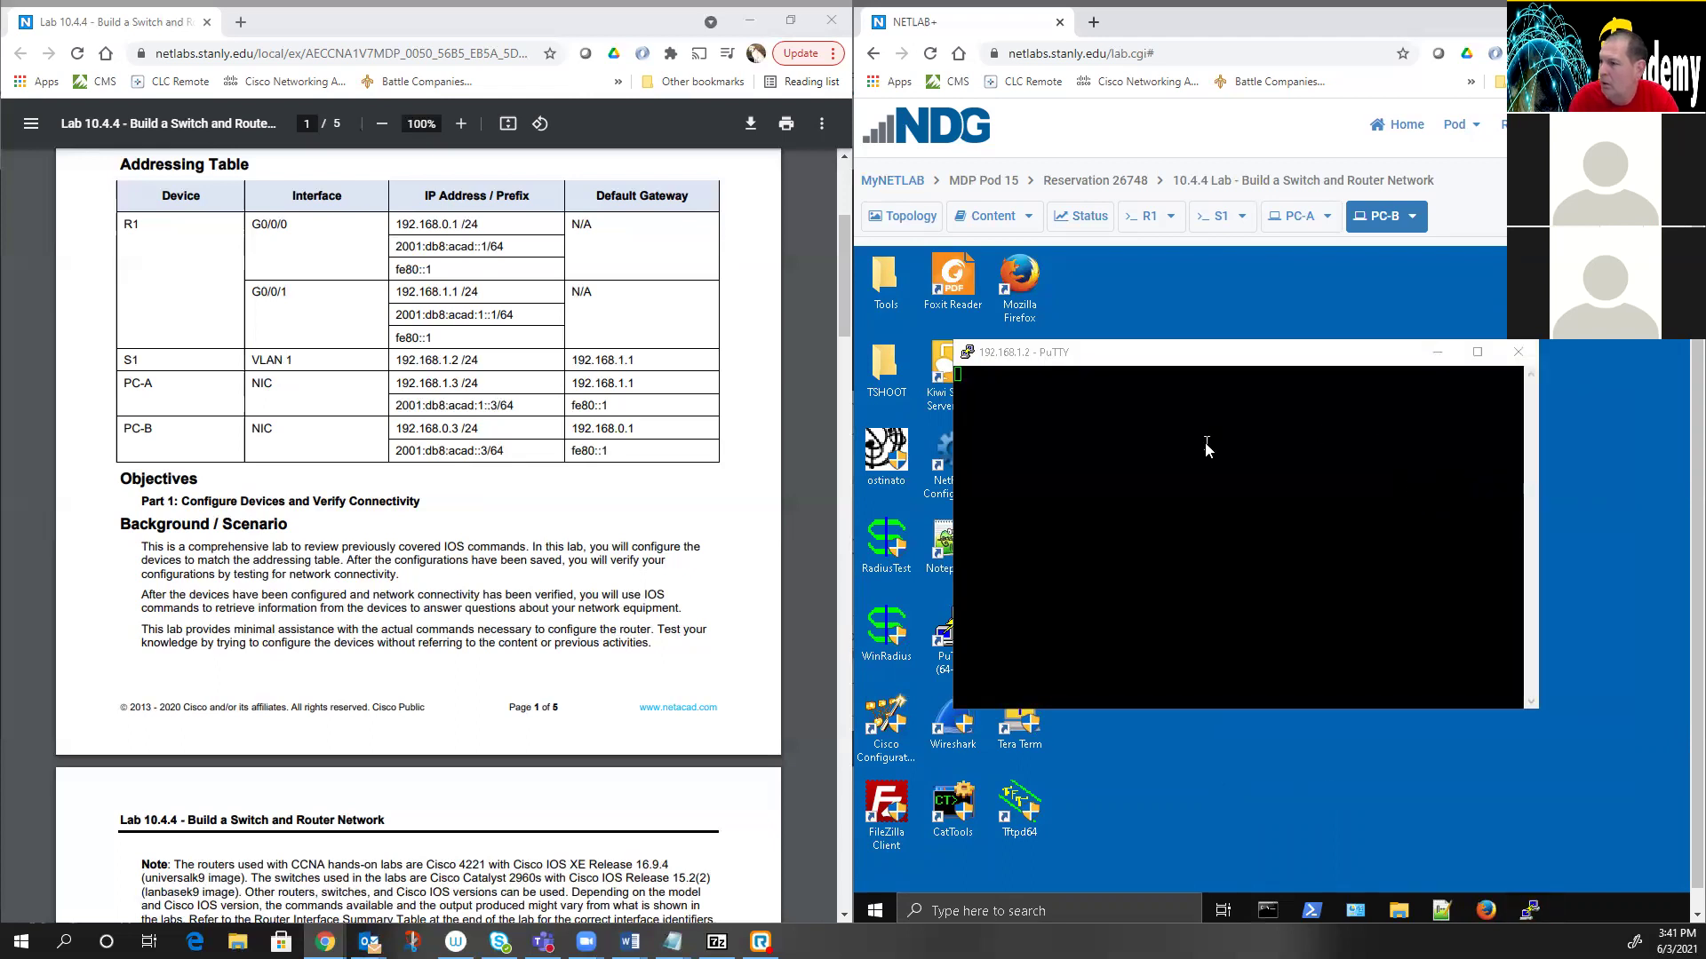
left_click(1162, 458)
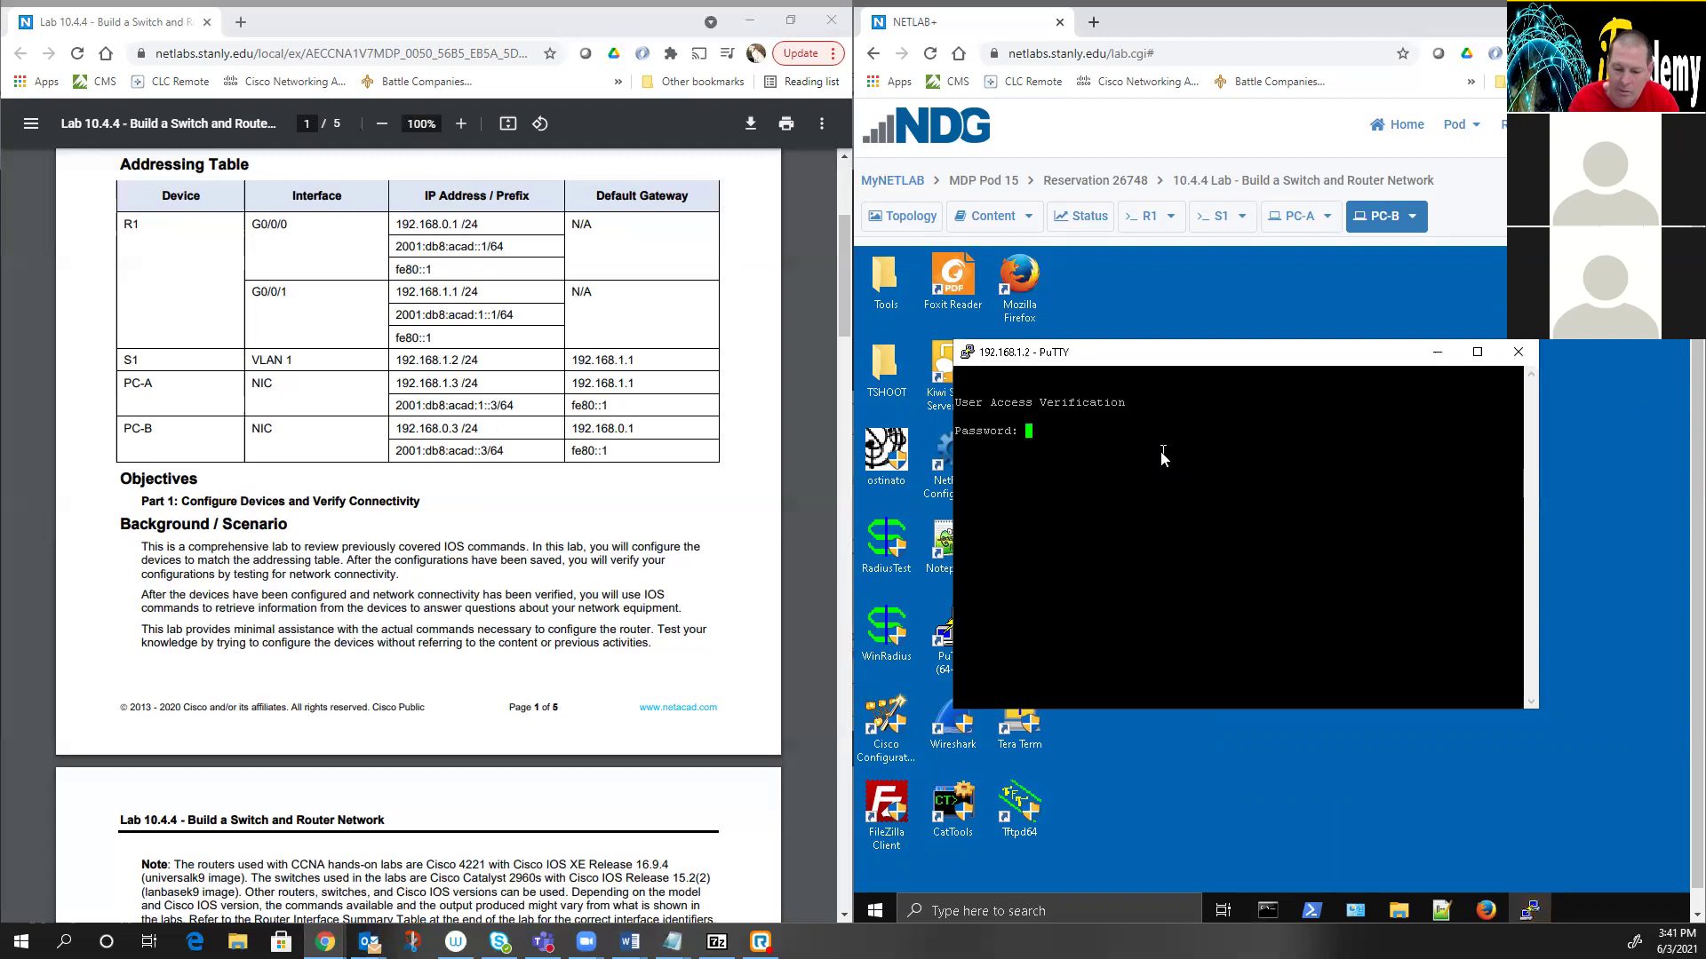
key("Return")
key("Return")
key("Return")
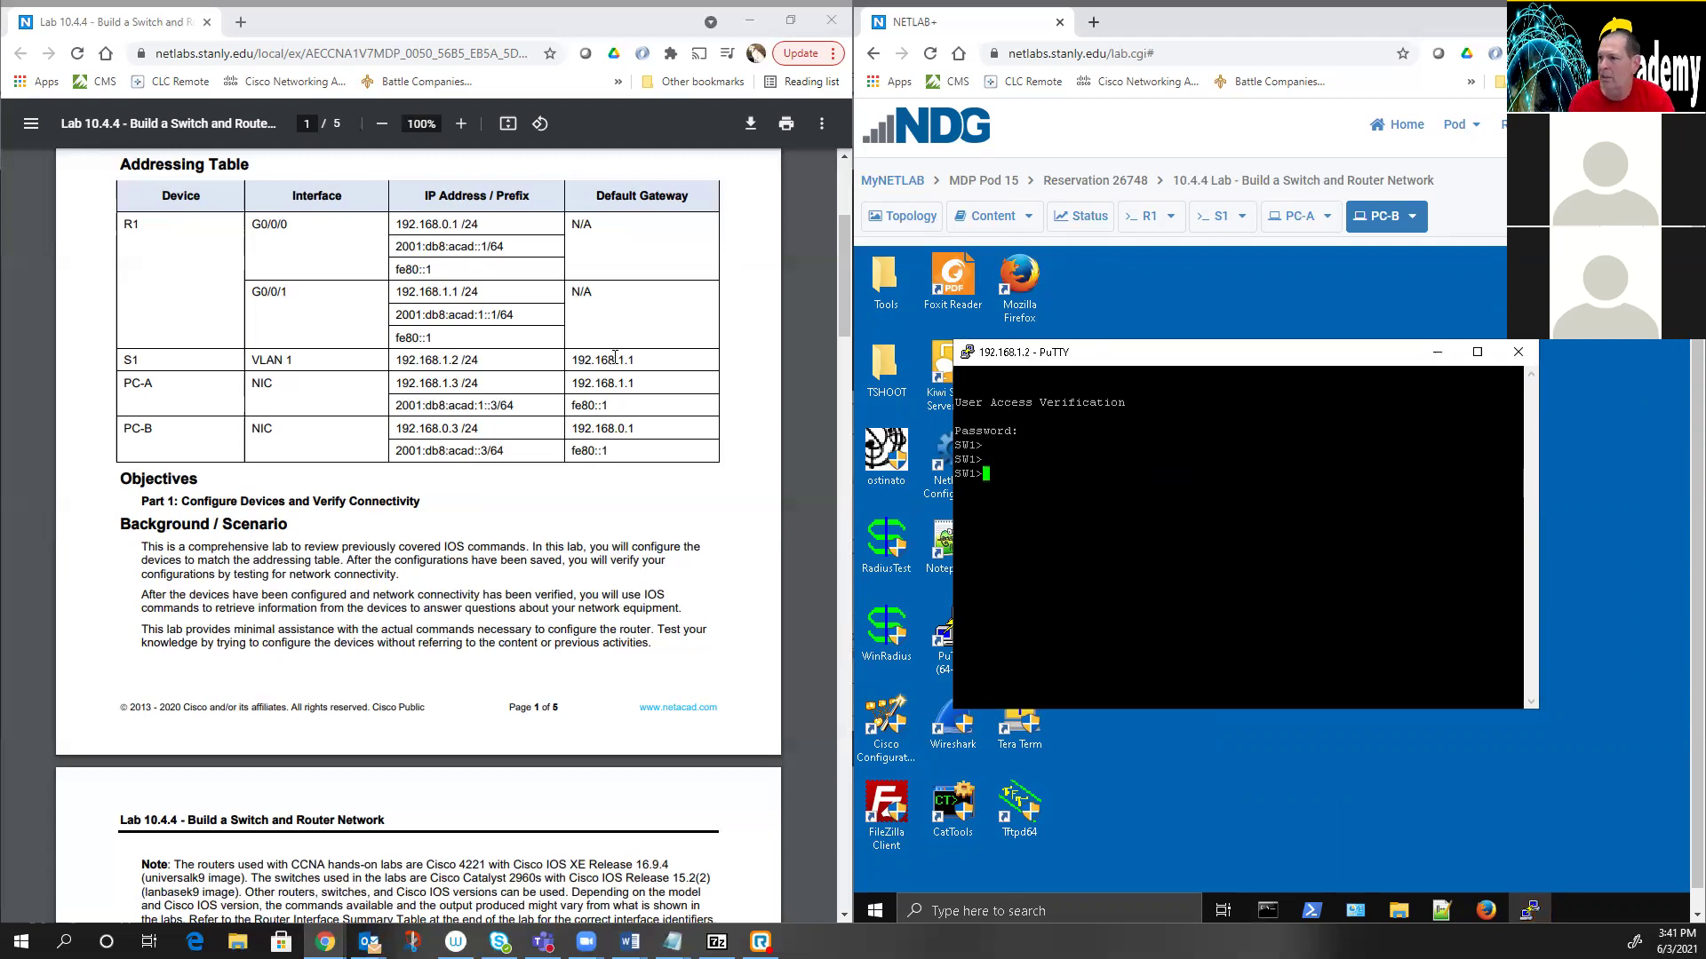
left_click_drag(843, 276, 869, 155)
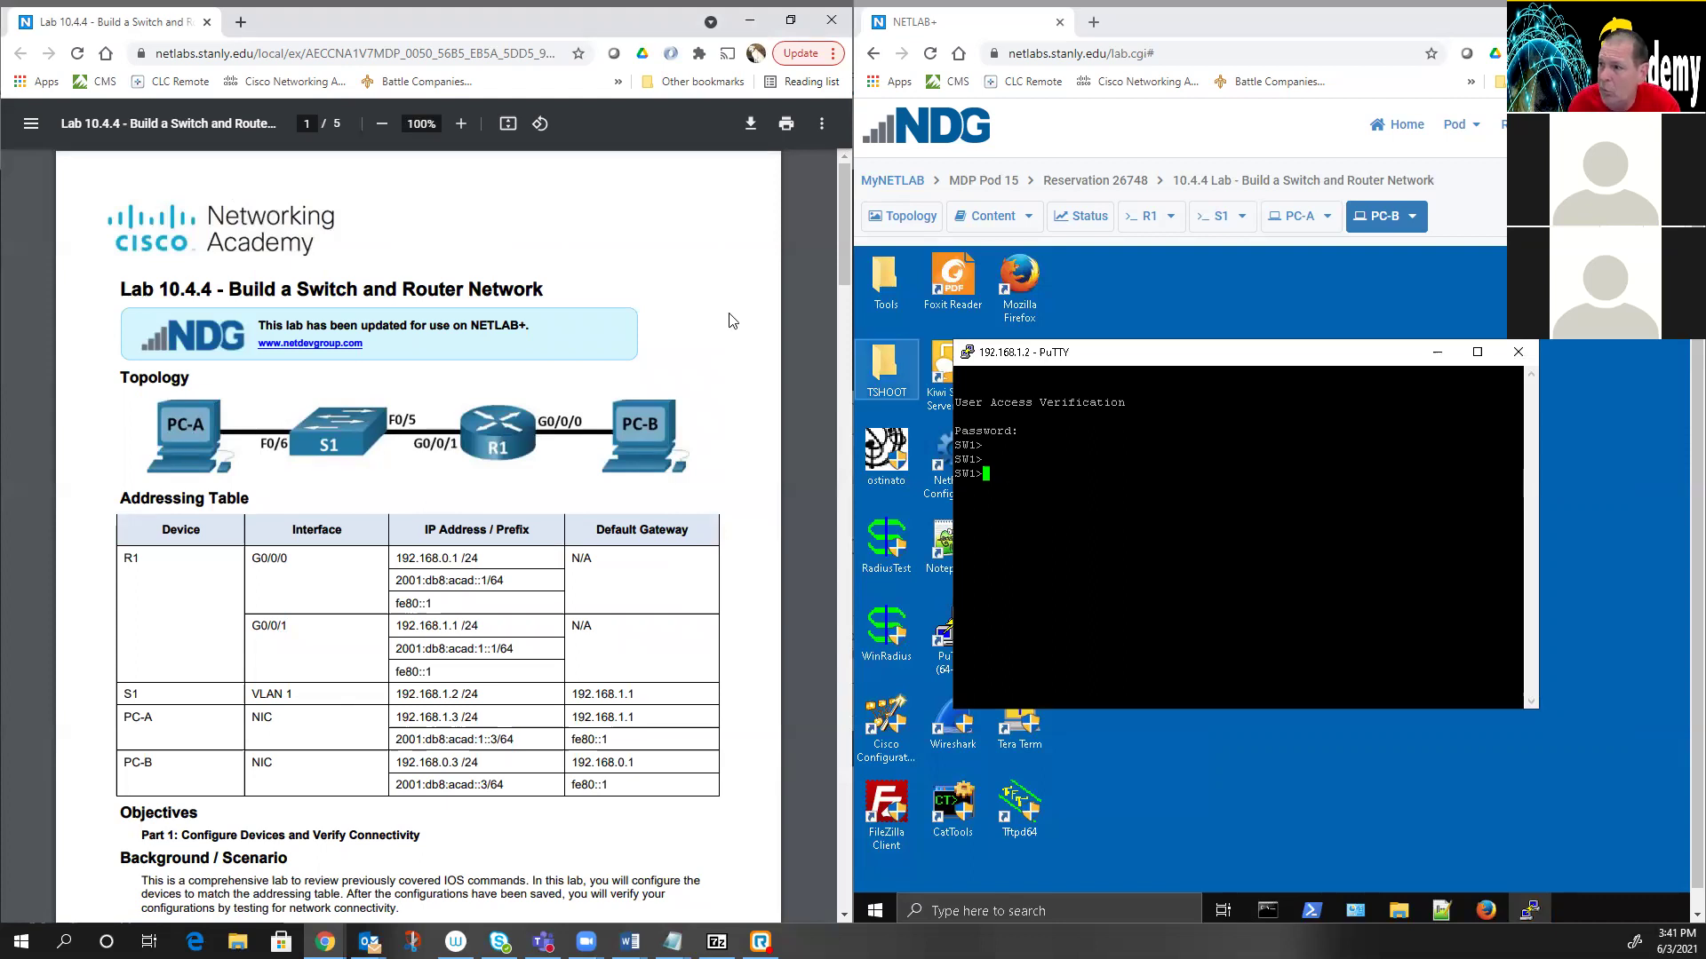
Run 'do show ipv6 route' on R1 and review the connected and local IPv6 routes
left_click_drag(842, 234, 794, 586)
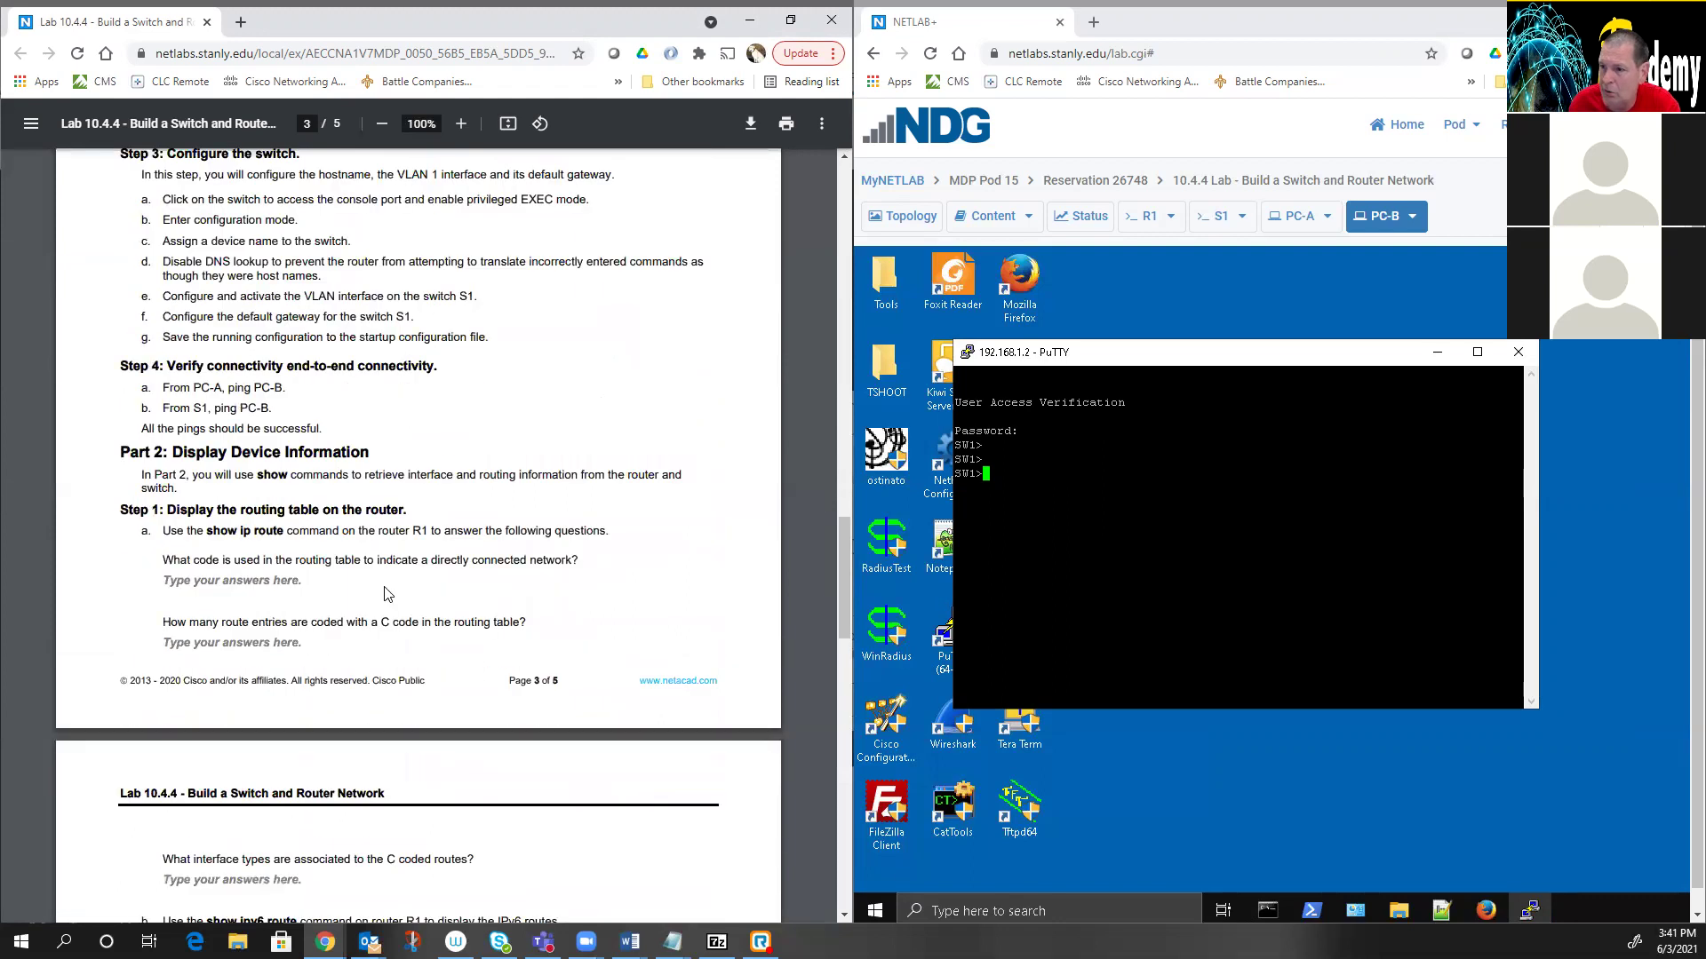
scroll(388, 593, "down", 5)
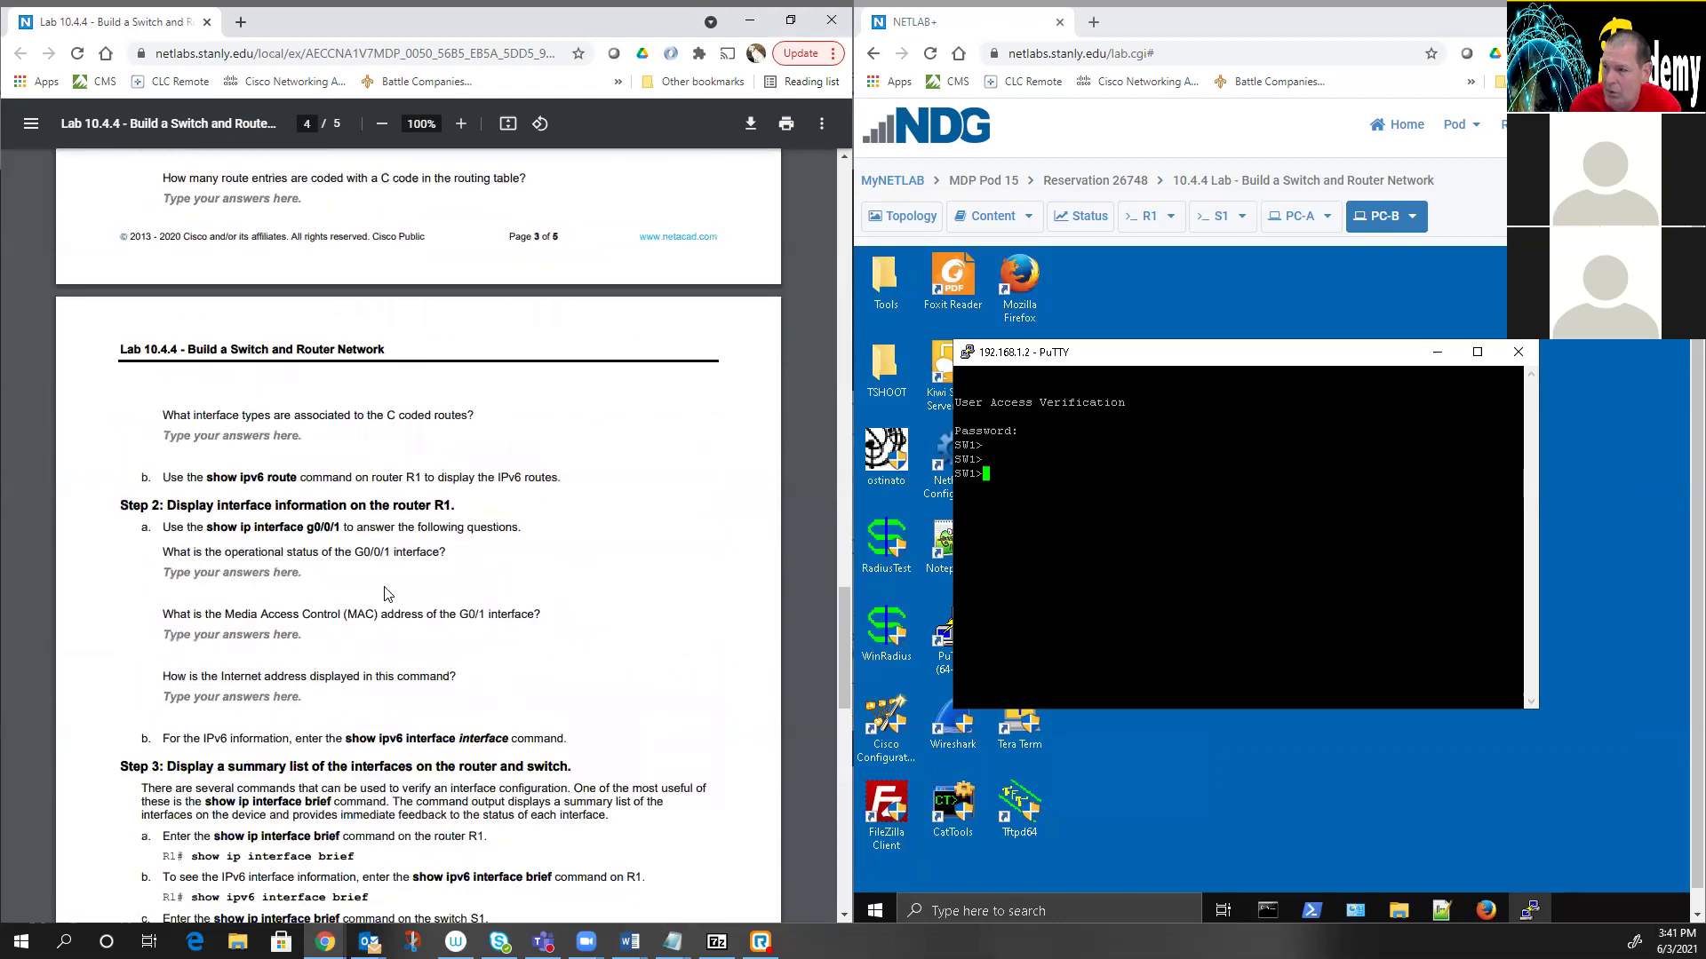
left_click(1146, 216)
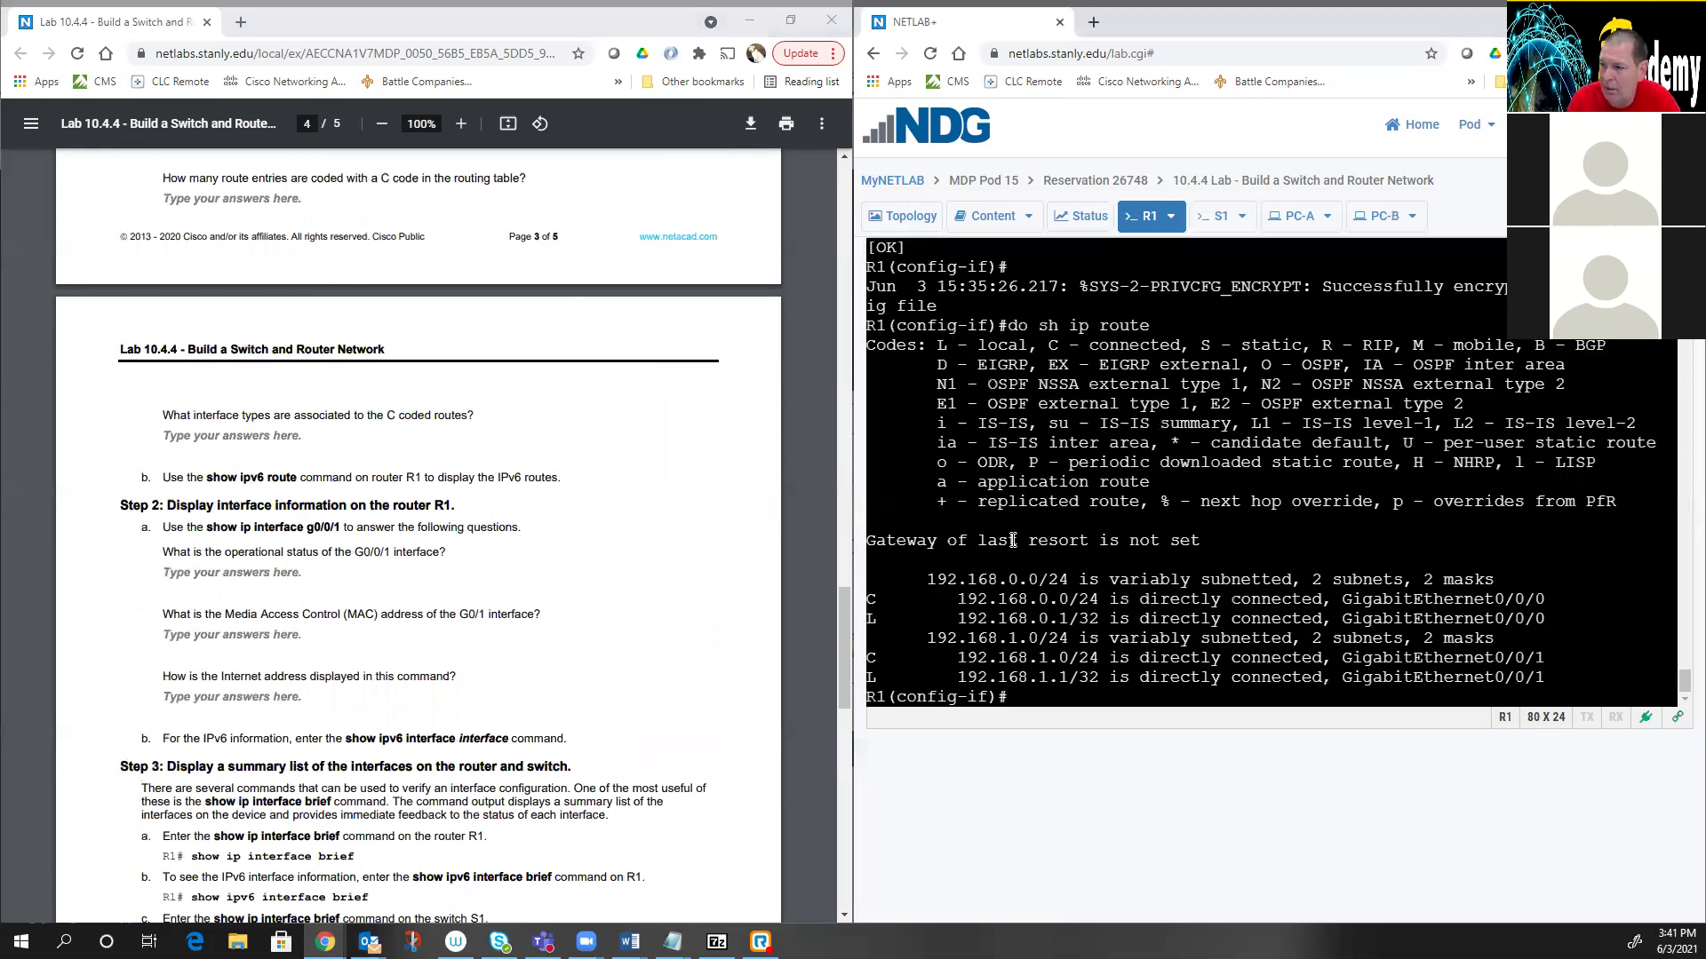
type("do sh")
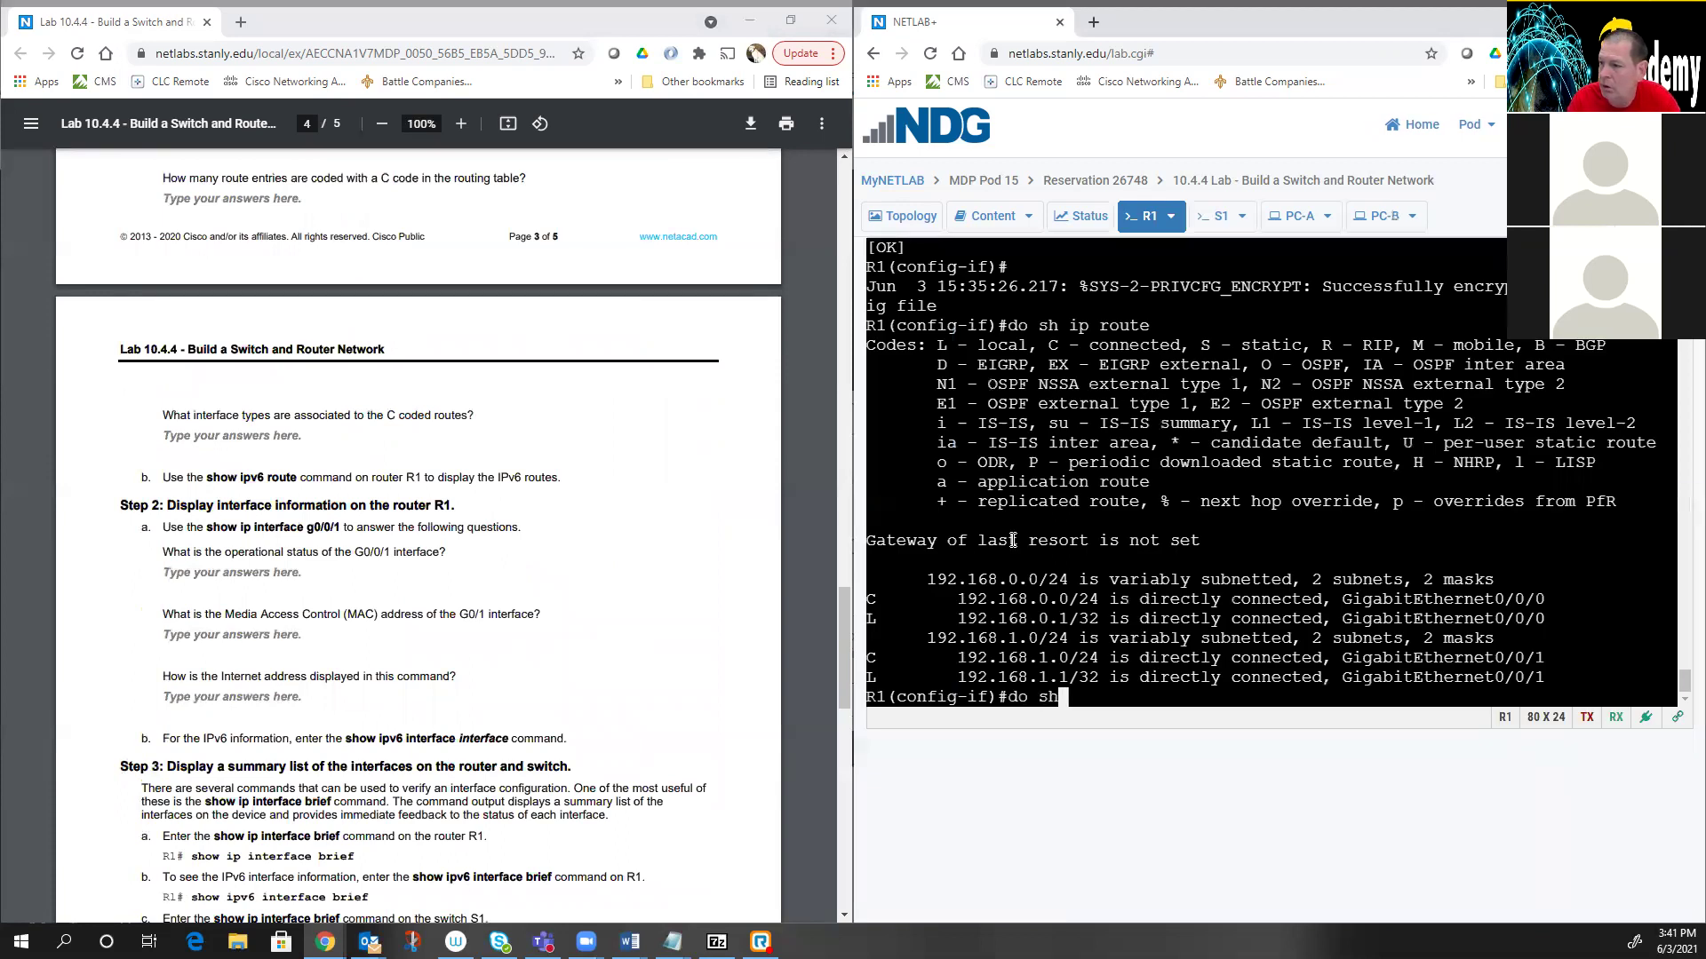
type("ow ipv")
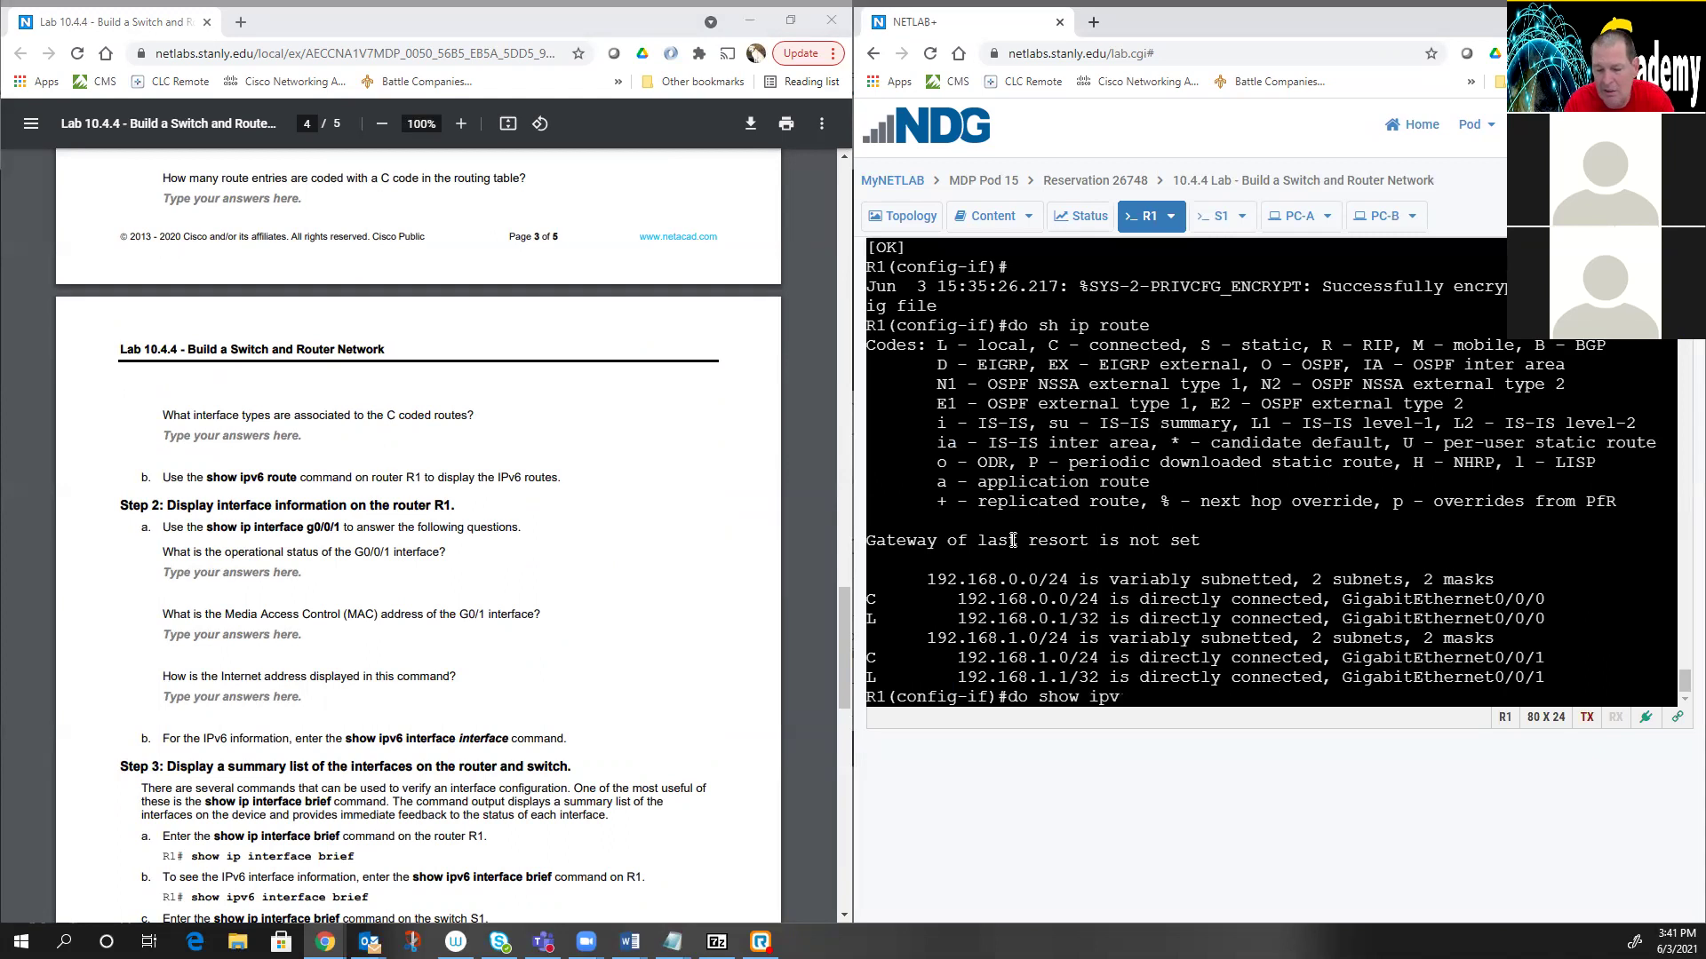
type("6 route")
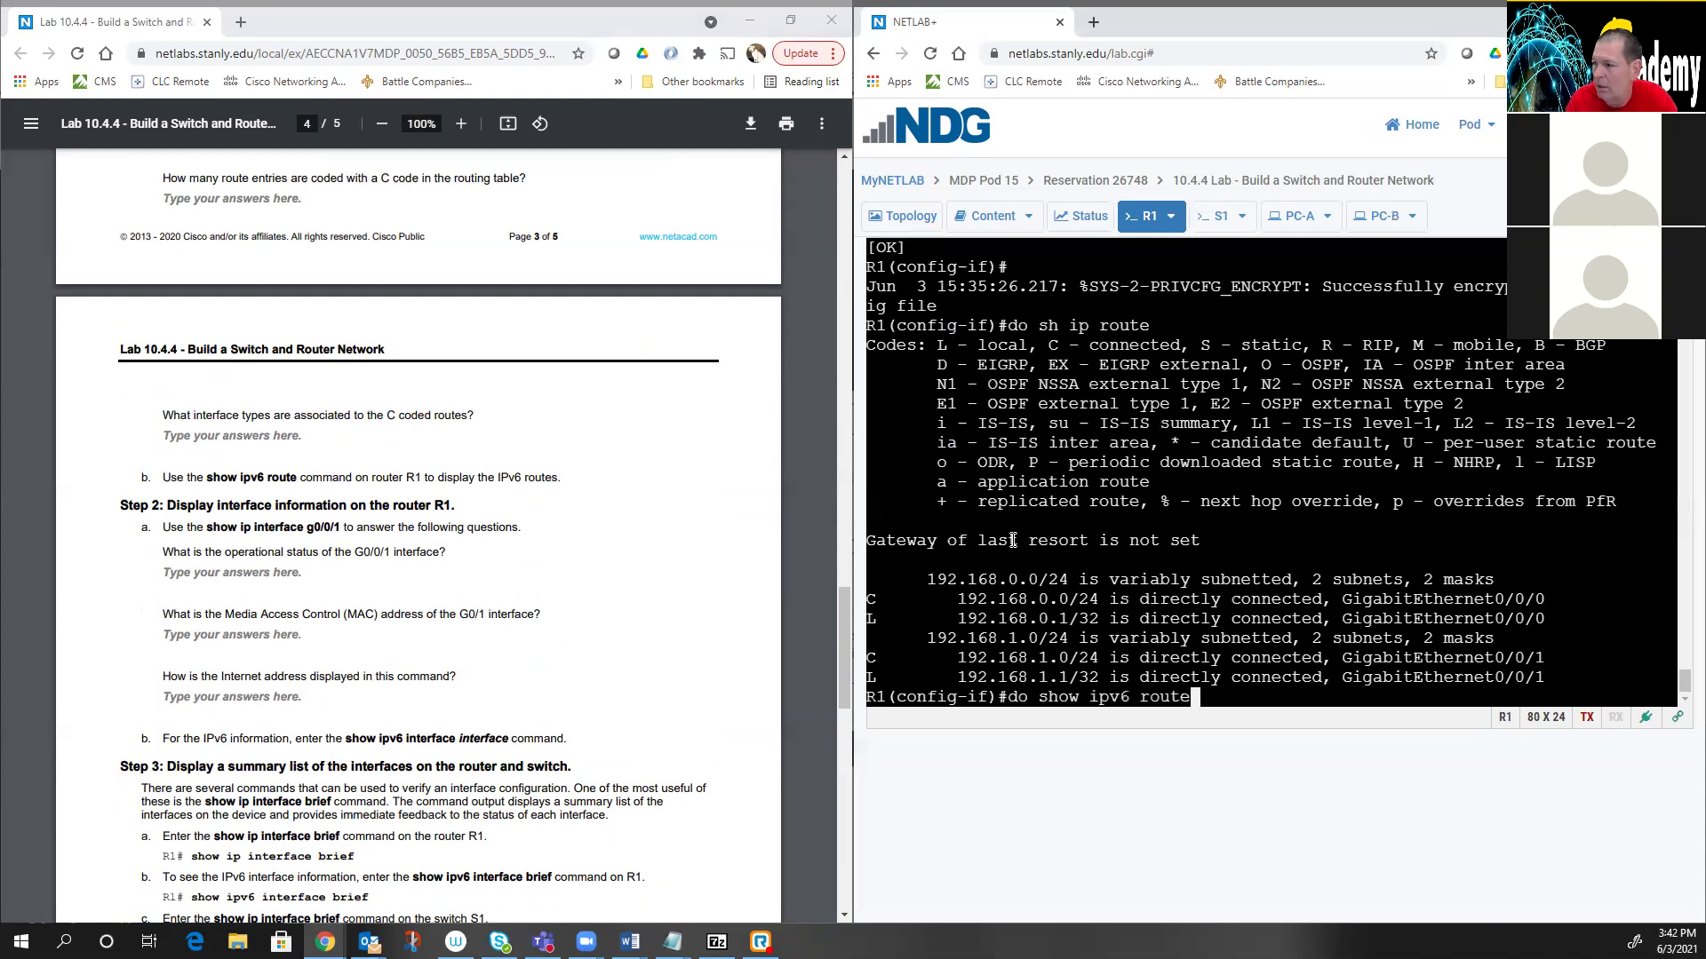
key("Return")
left_click_drag(897, 501, 1118, 578)
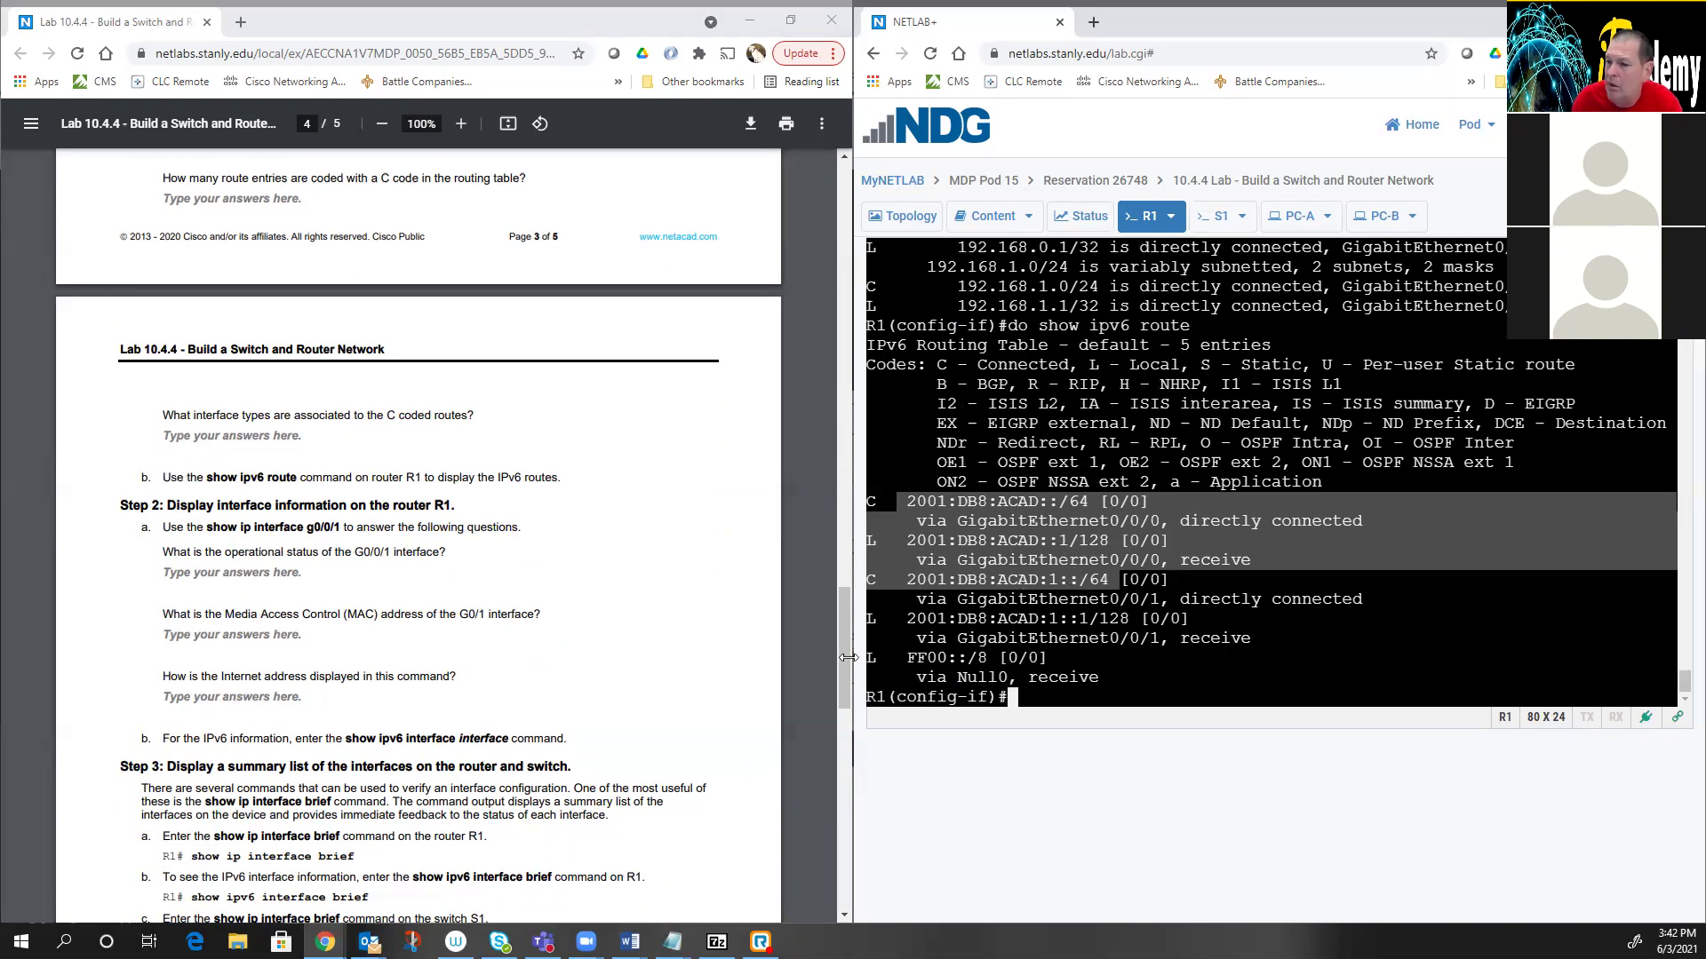
scroll(282, 600, "down", 3)
scroll(282, 599, "down", 2)
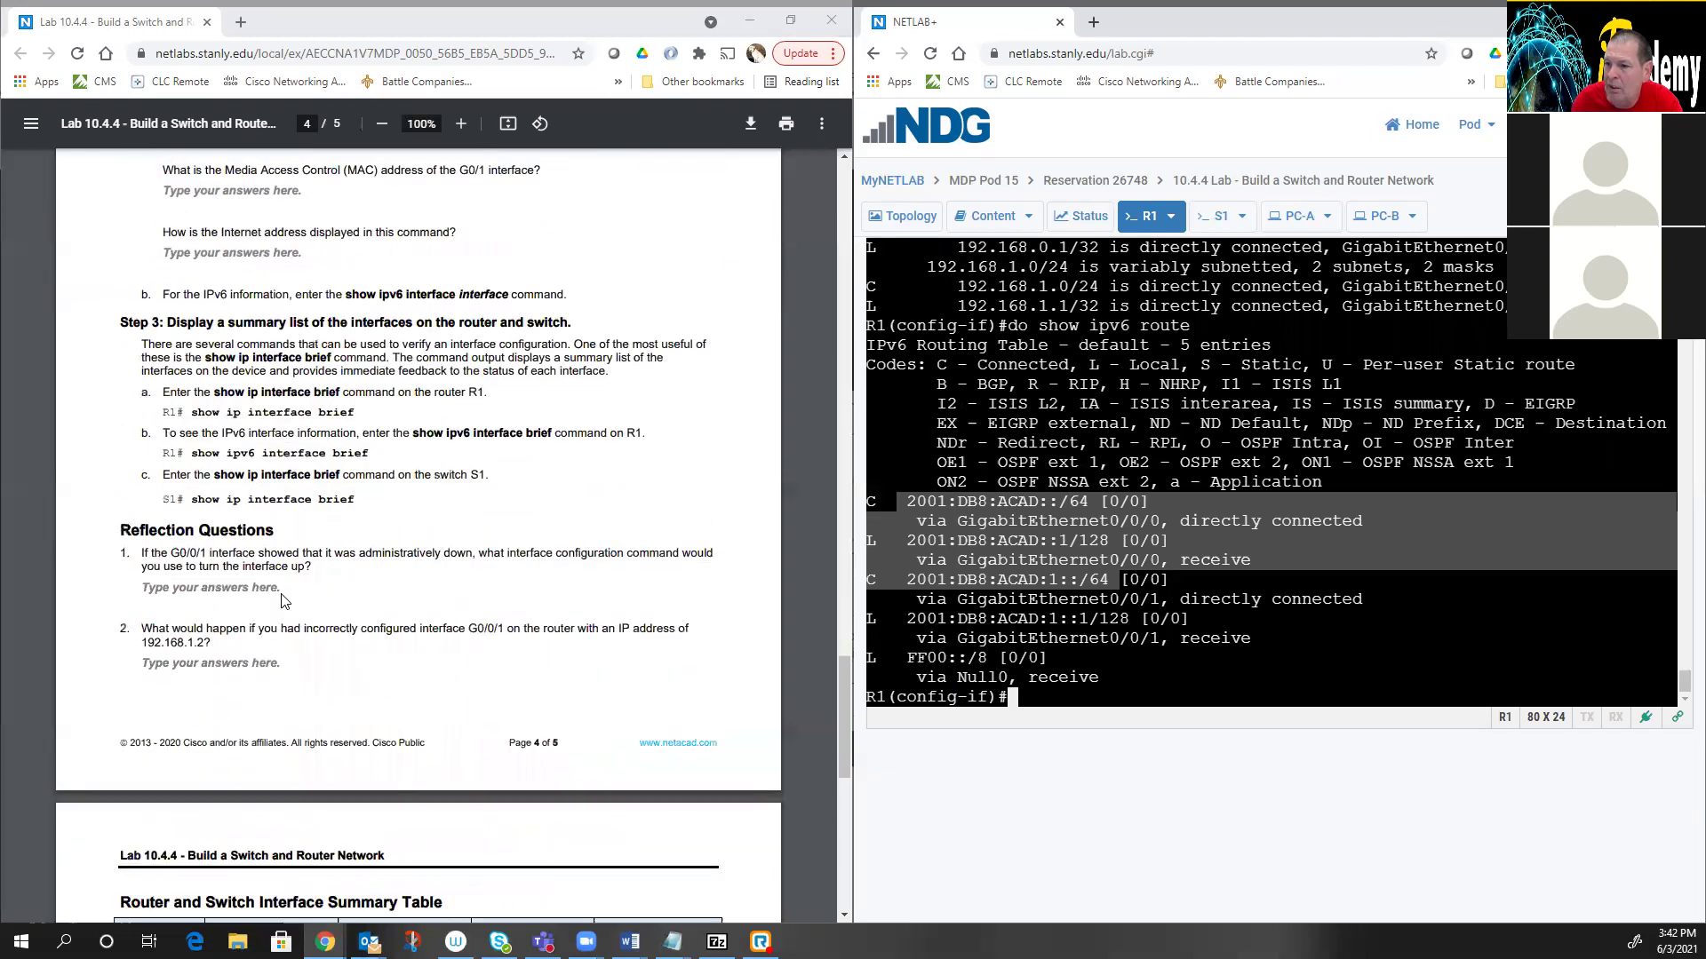
scroll(282, 601, "down", 2)
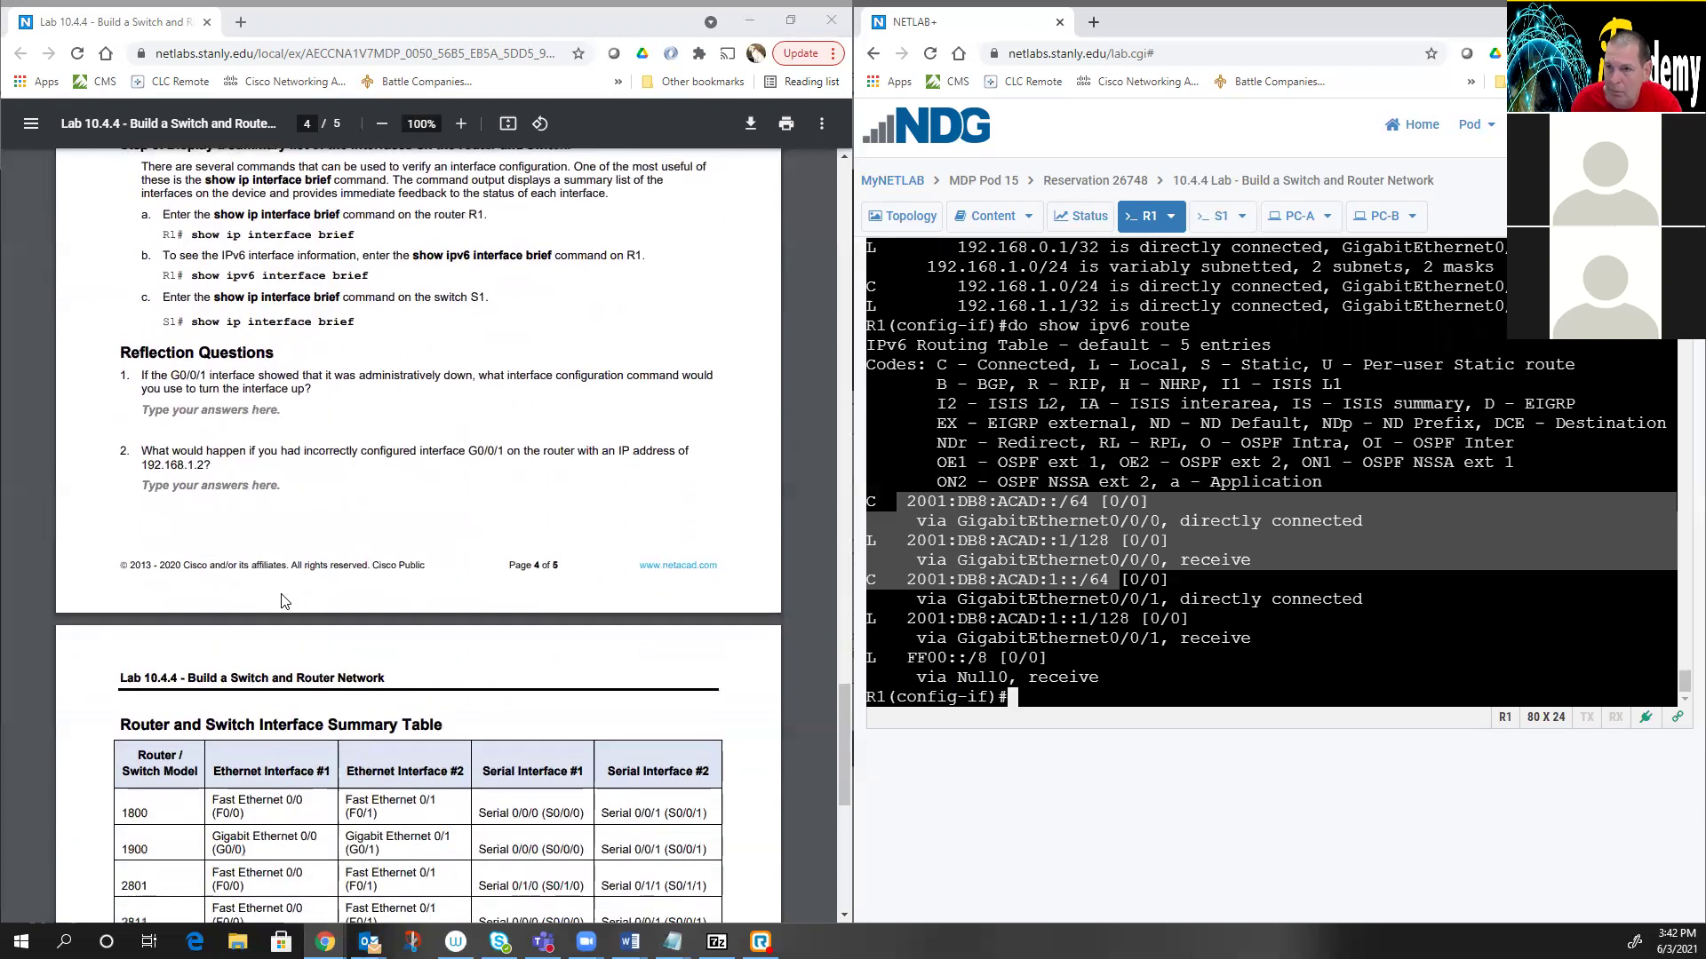
scroll(283, 602, "up", 7)
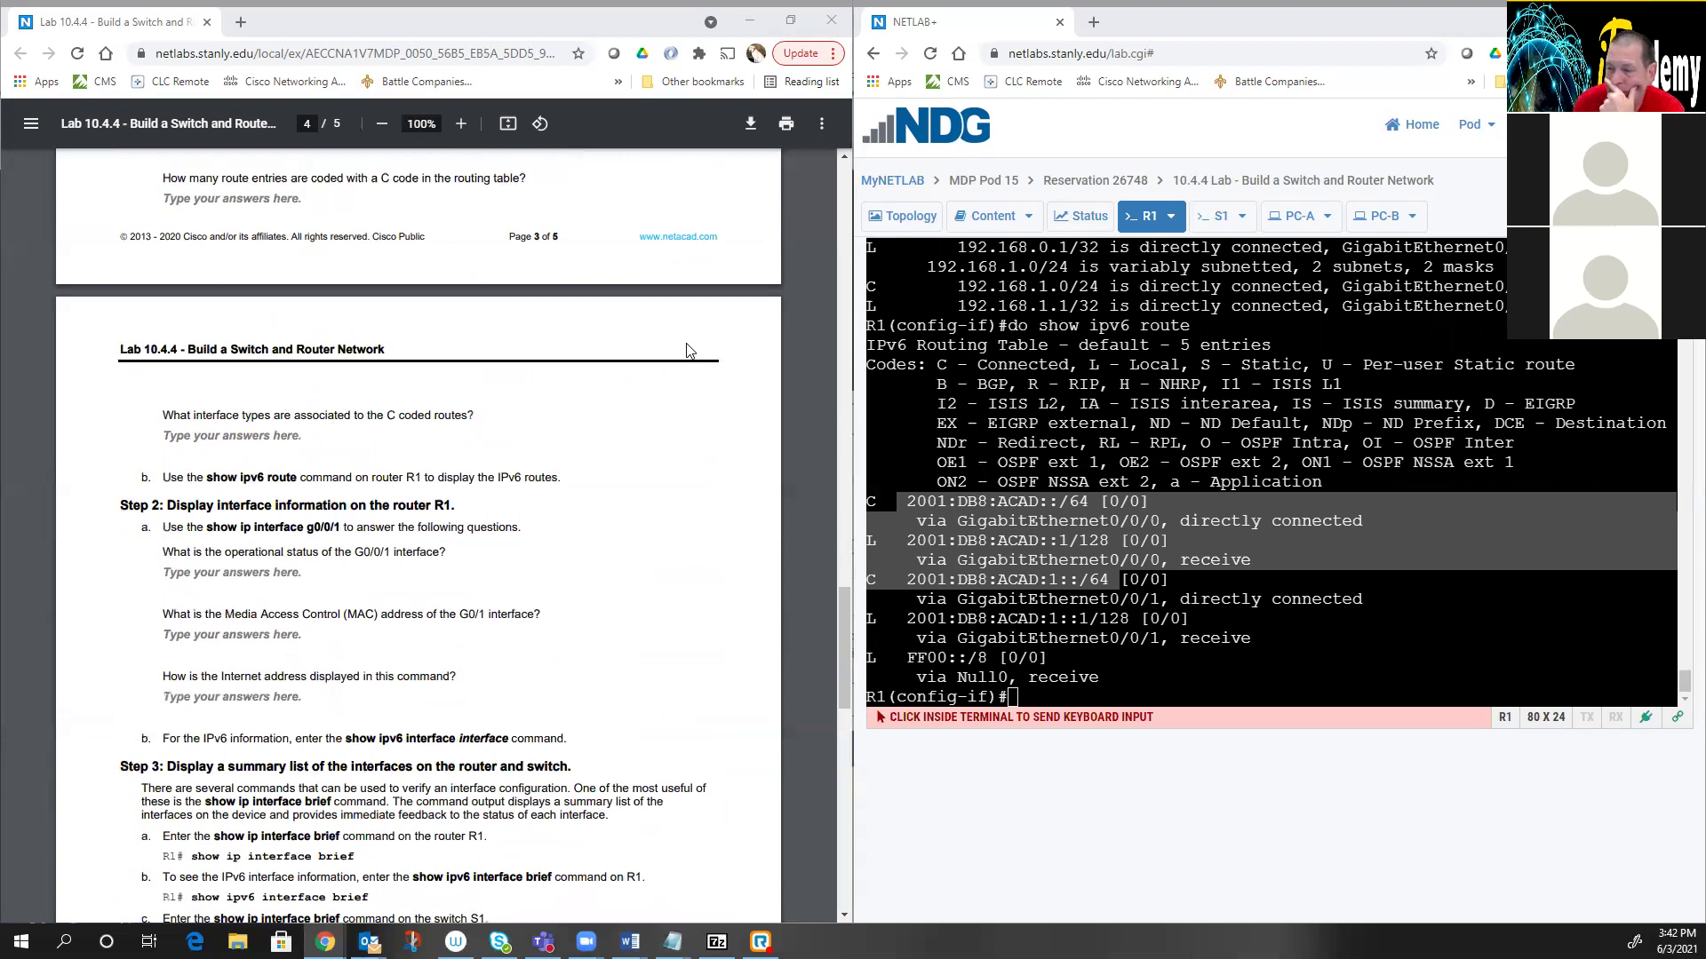
Minimize the lab PDF and check the answer-key archive before returning to the NetAcad course page
left_click(1602, 19)
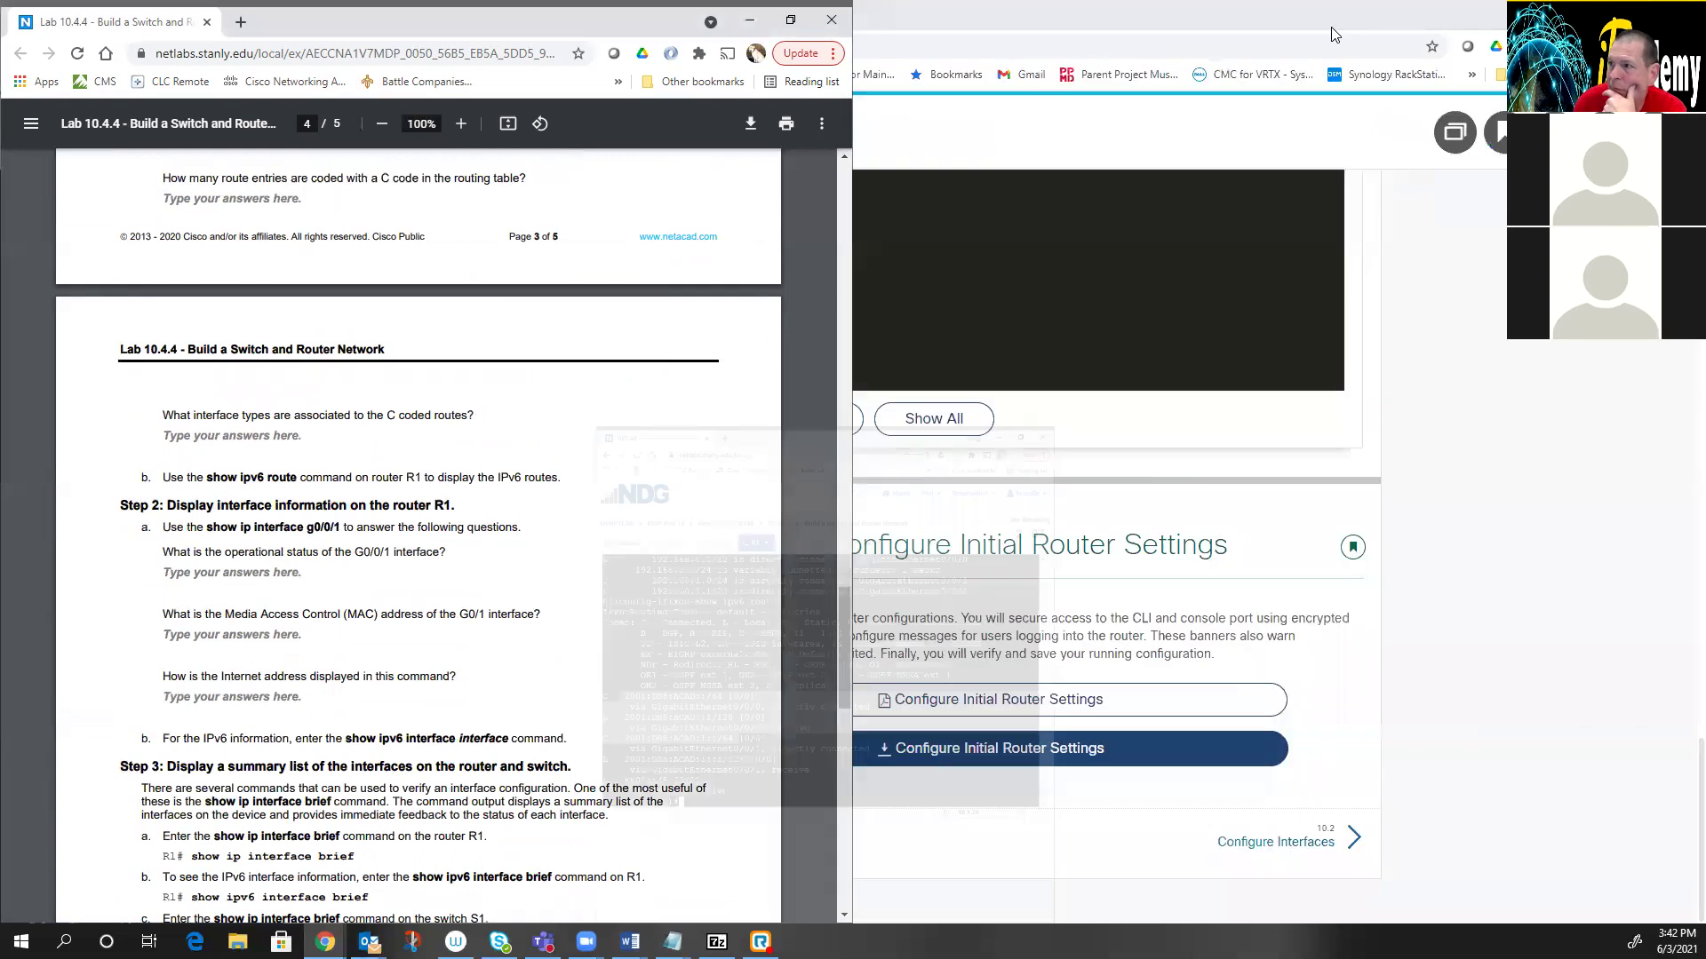
left_click(748, 20)
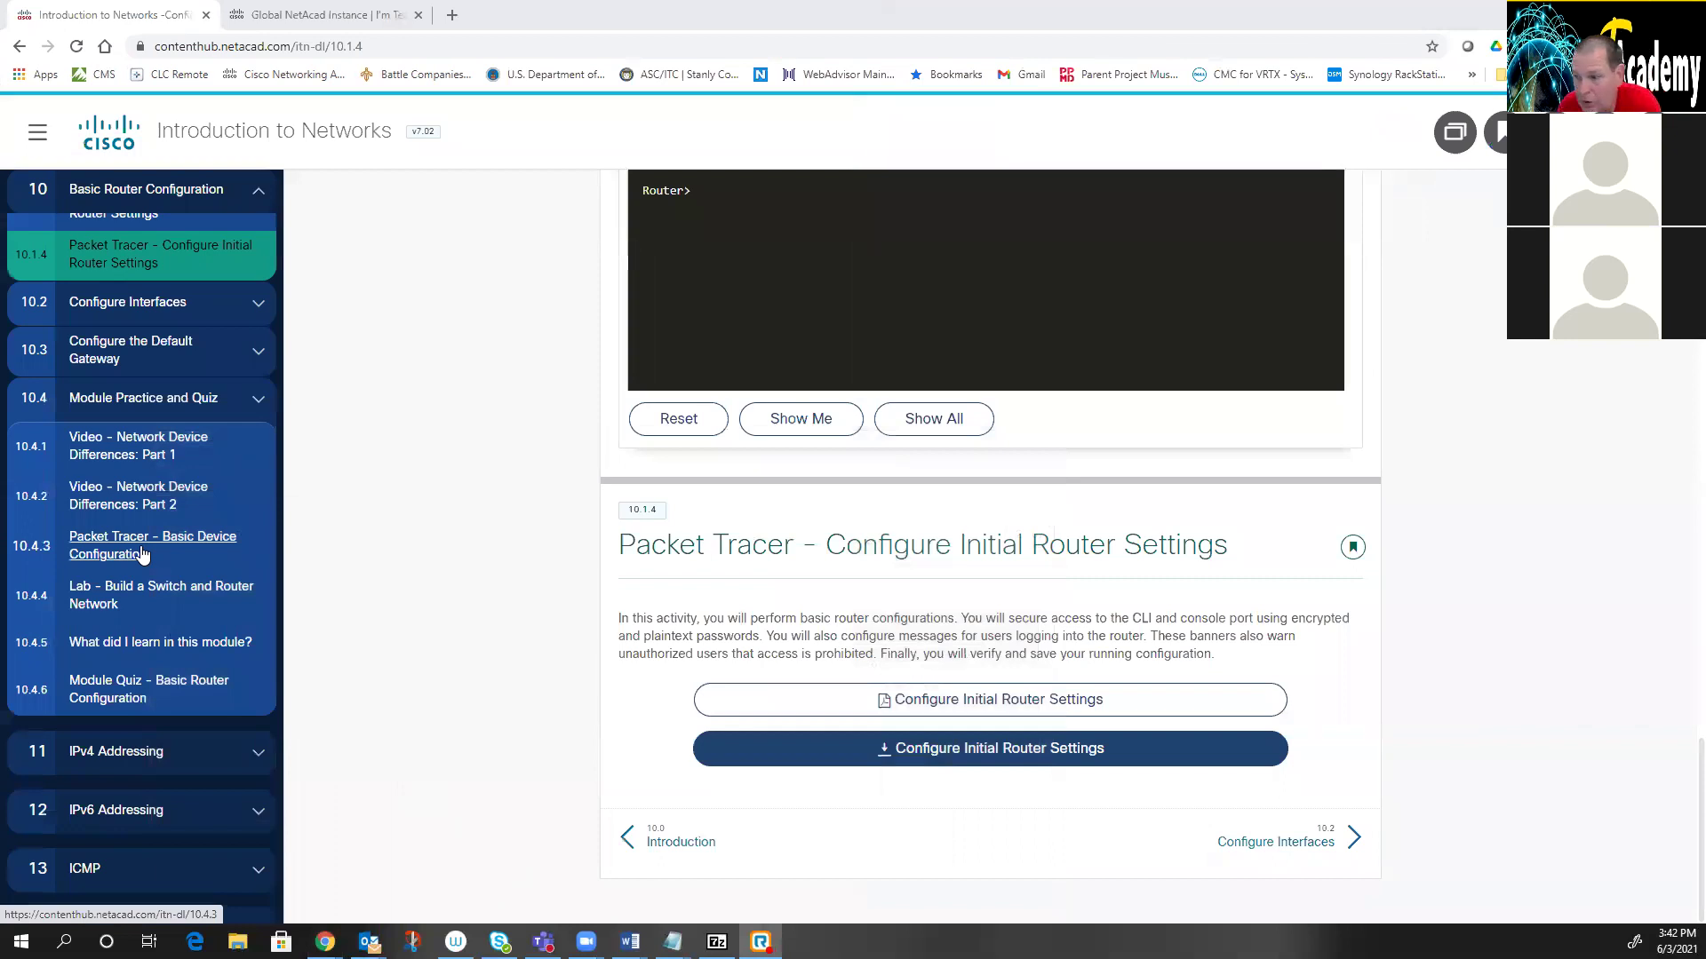
mouse_move(716, 940)
left_click(718, 859)
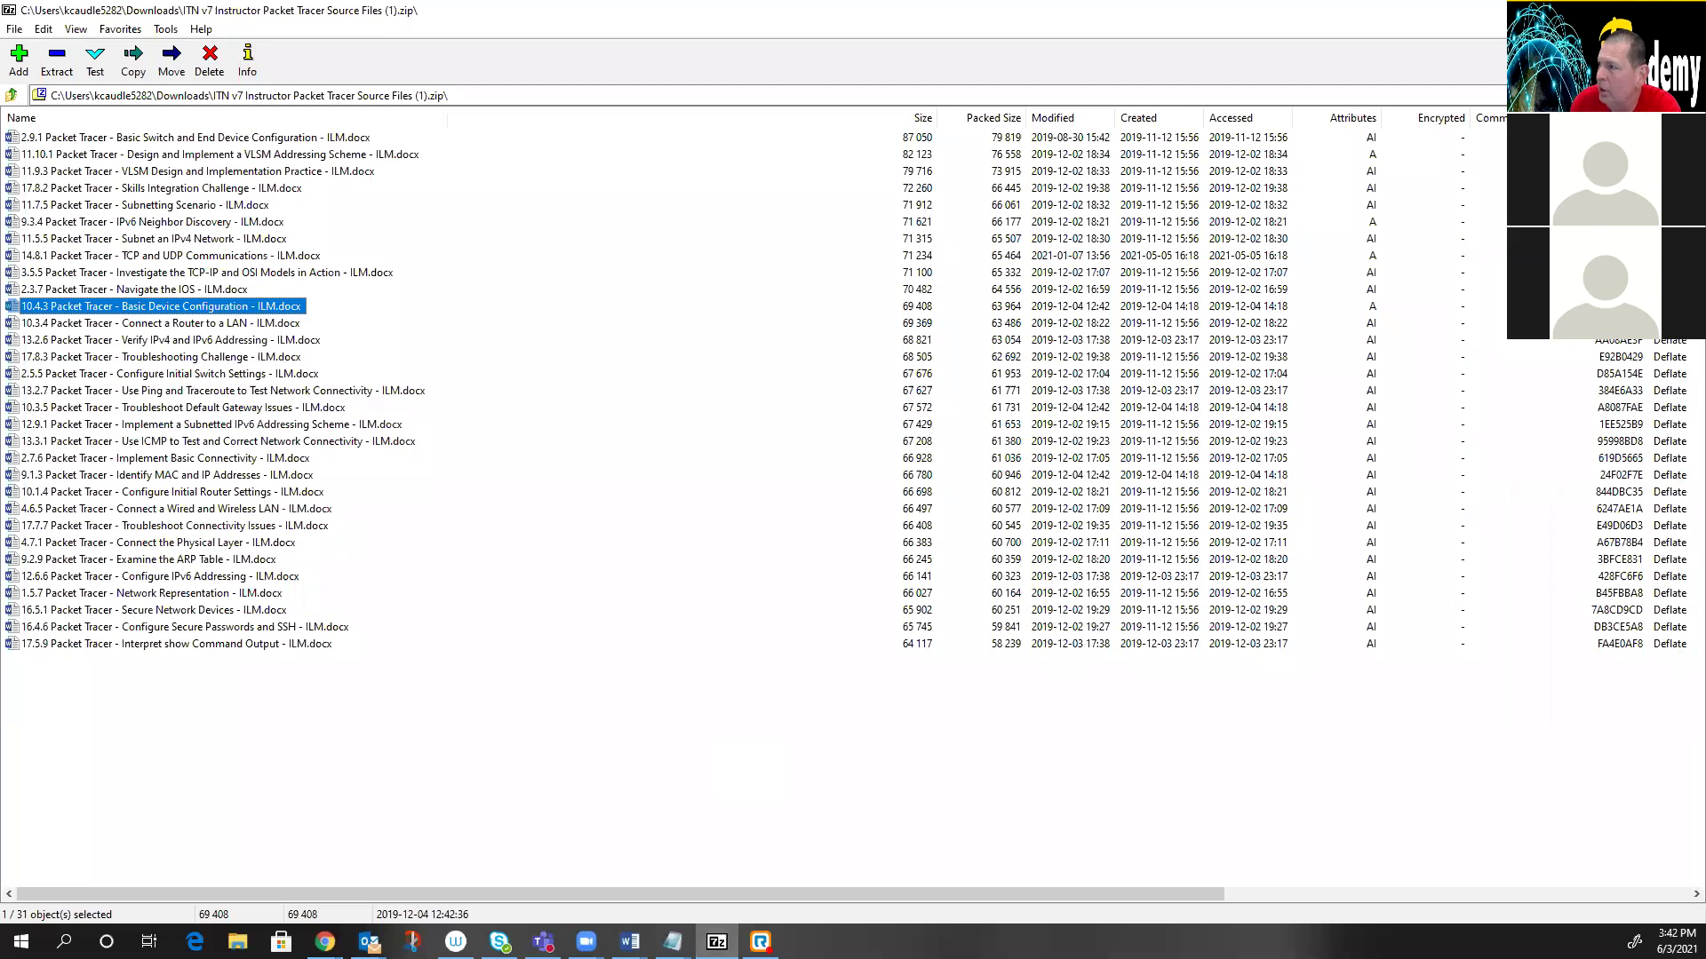
key("alt+Tab")
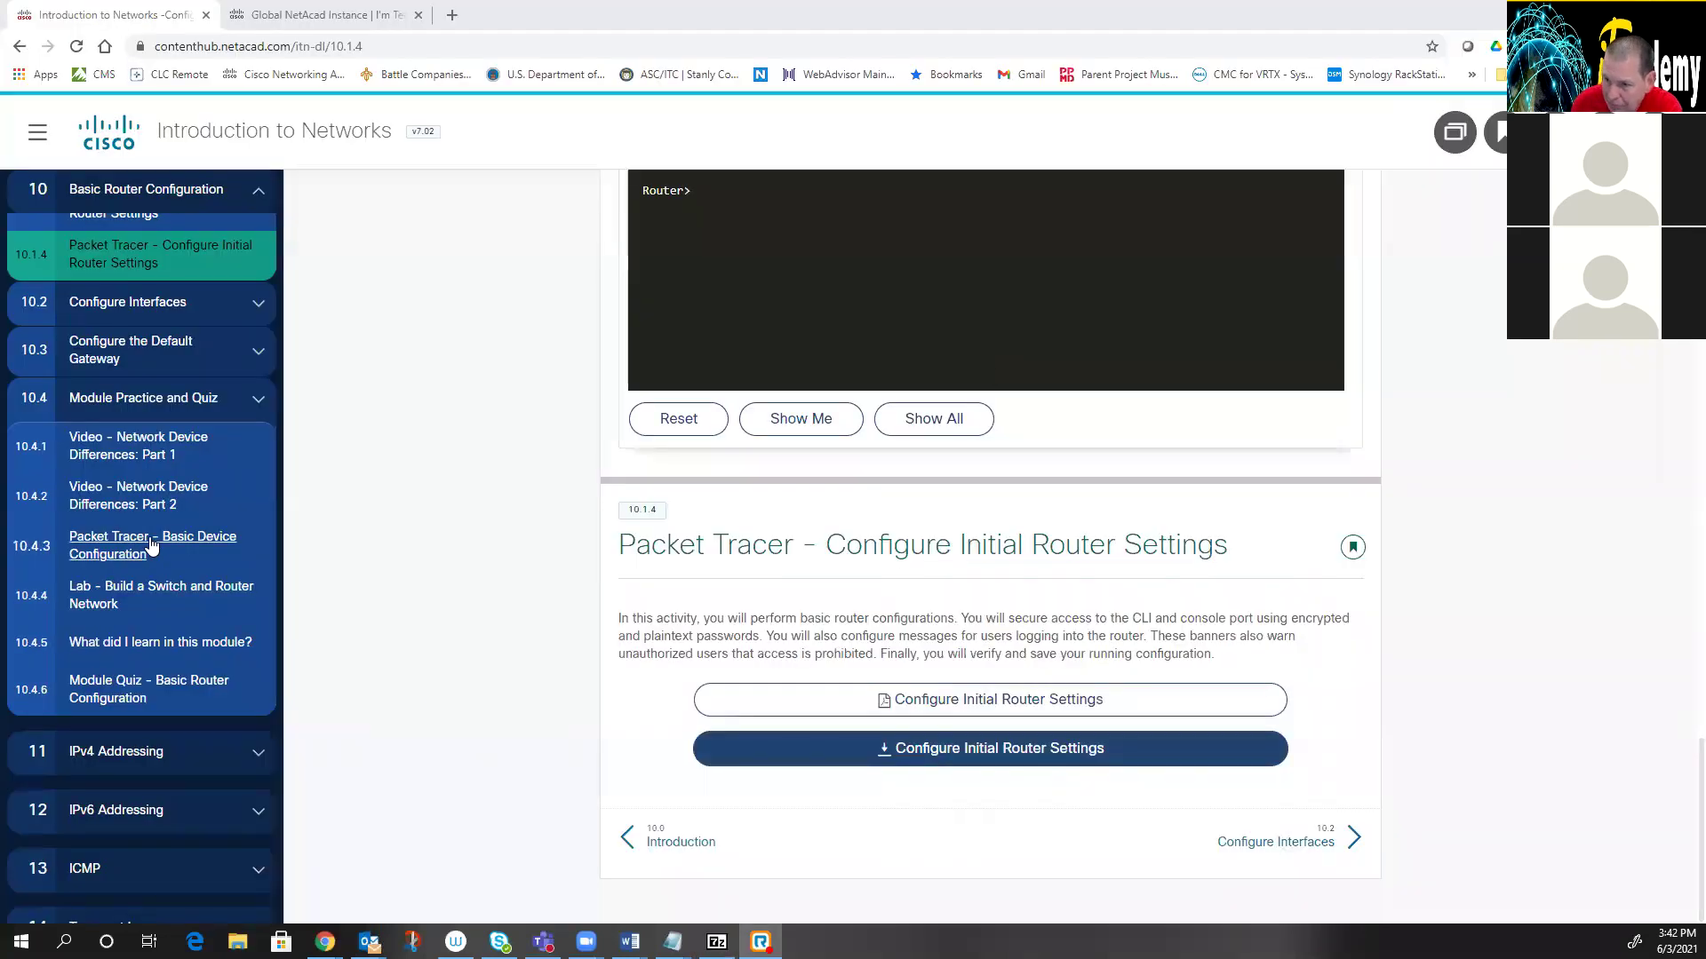
Download the 10.4.3 Packet Tracer Basic Device Configuration .pka from its activity page
left_click(151, 546)
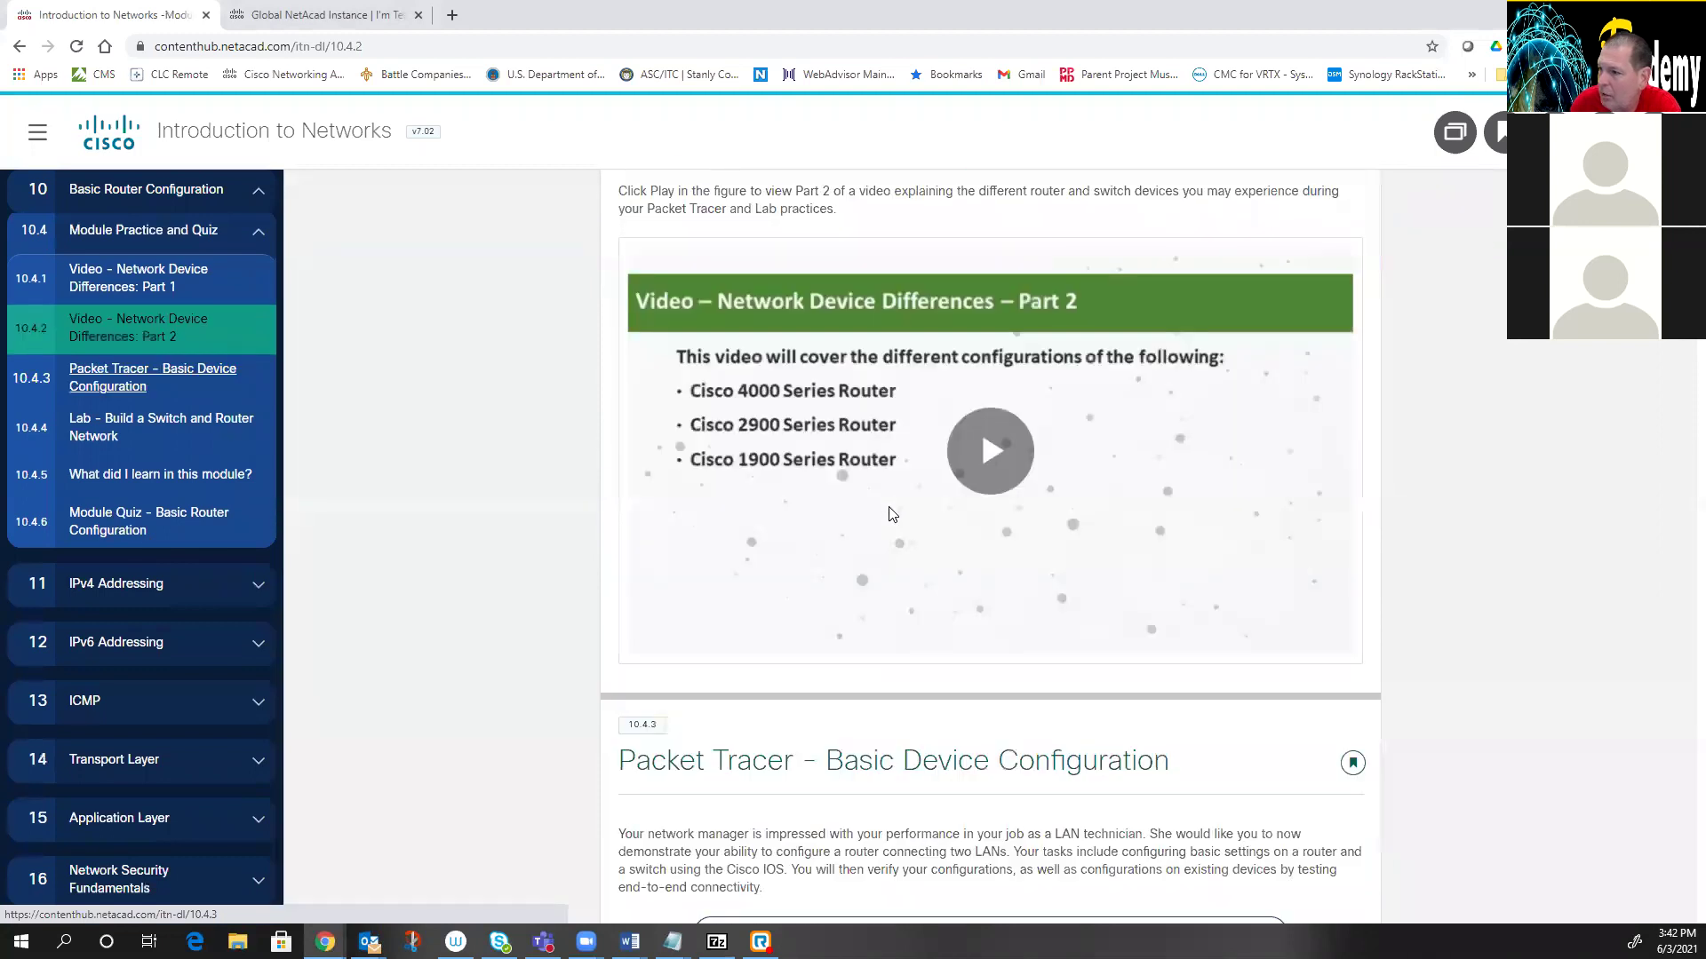
scroll(891, 513, "down", 3)
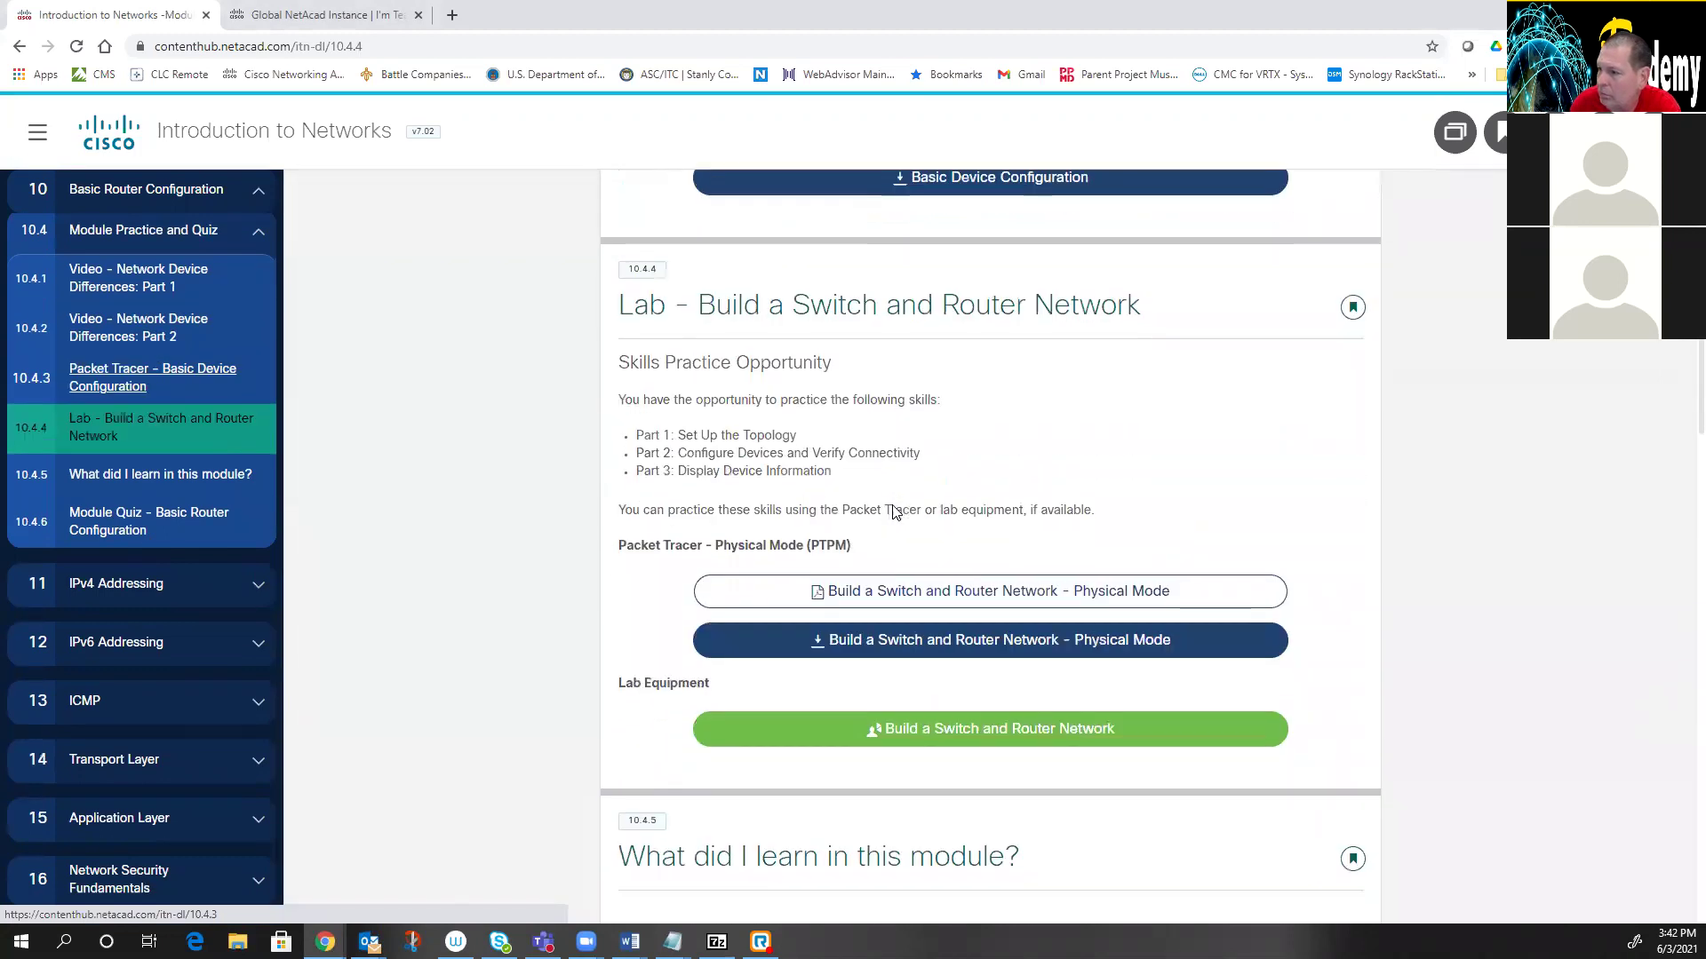
scroll(892, 512, "up", 6)
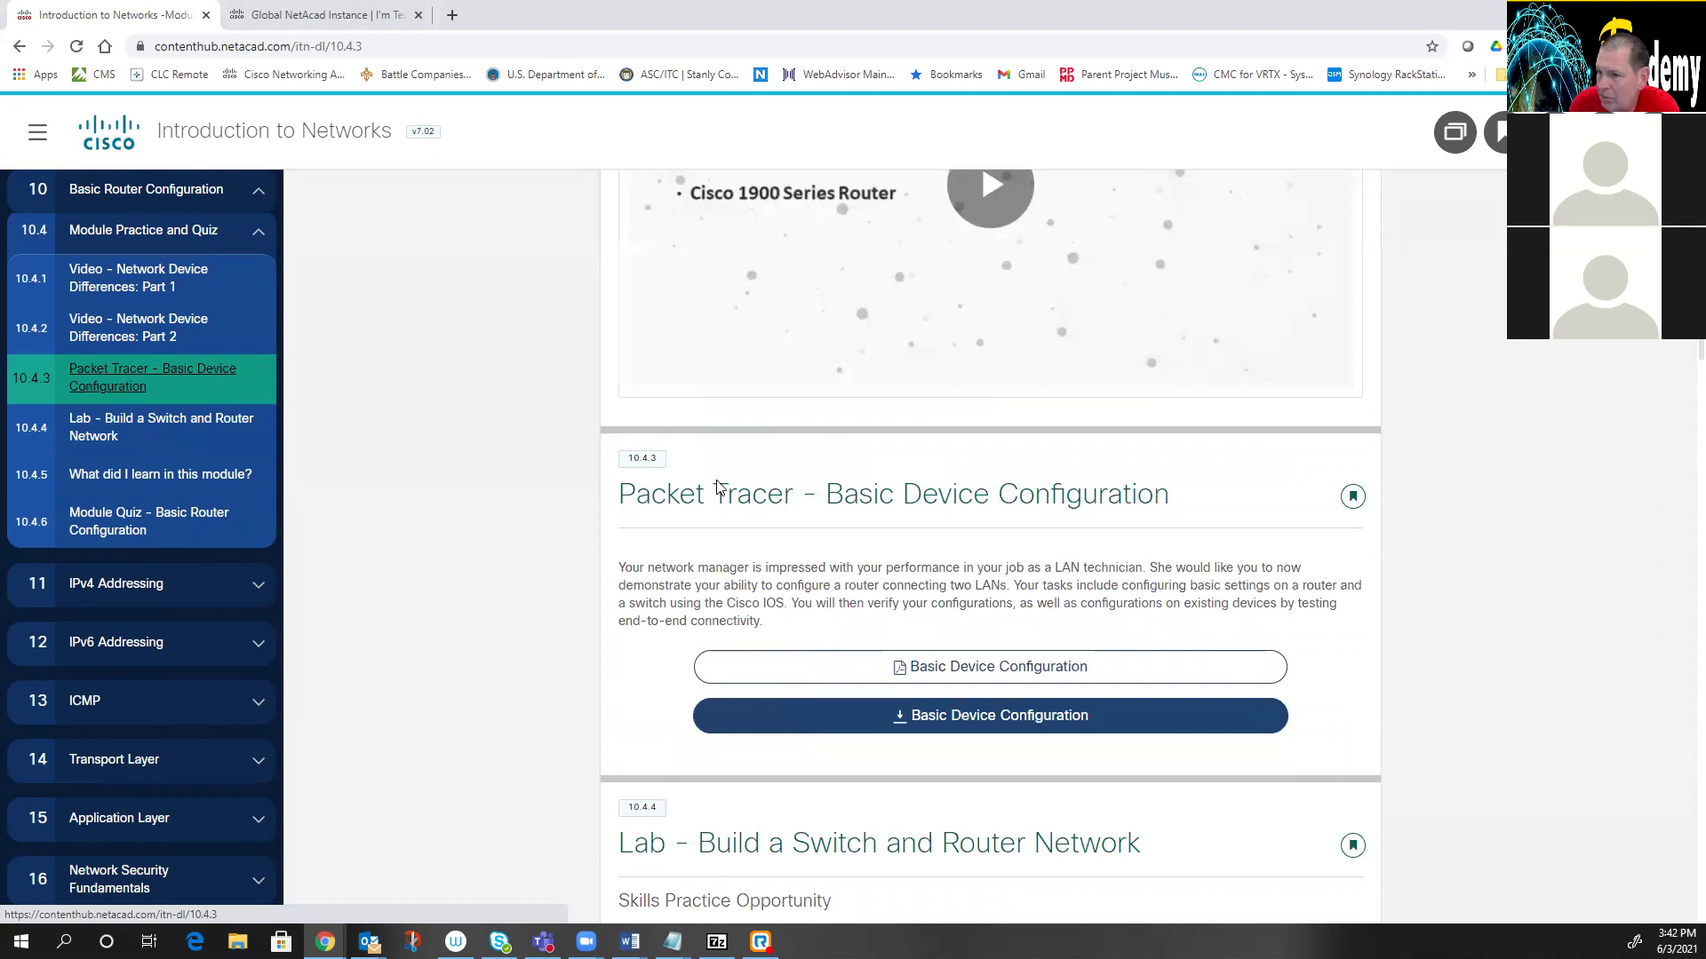
left_click(960, 727)
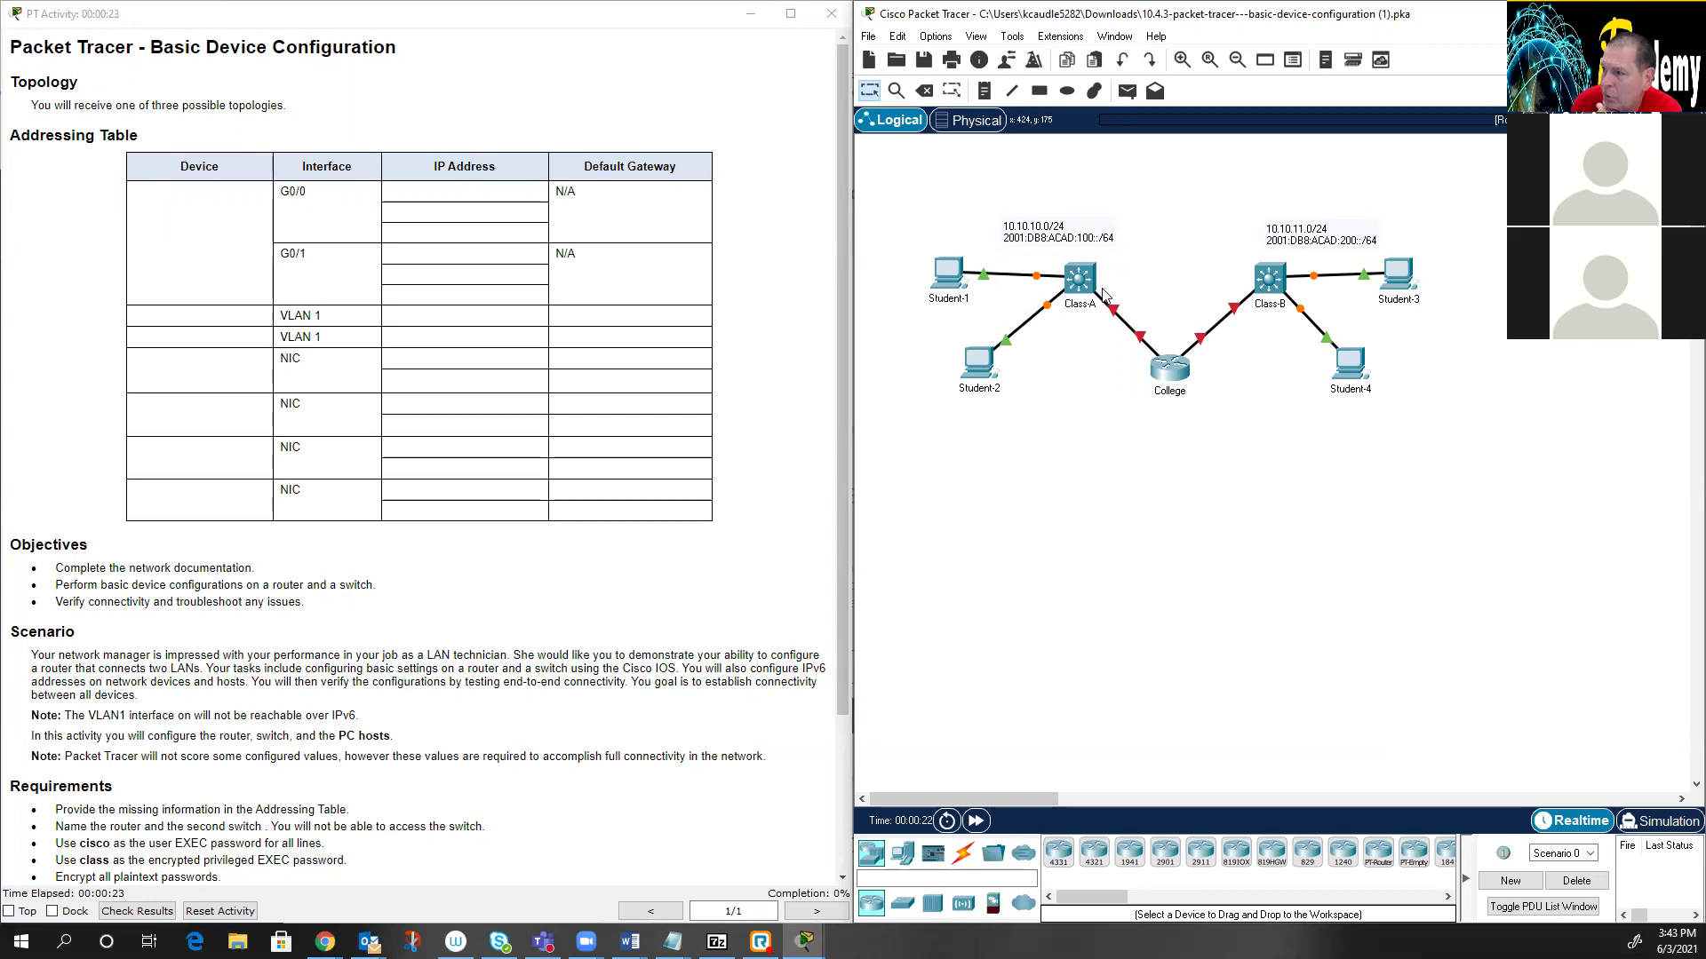
left_click(1072, 278)
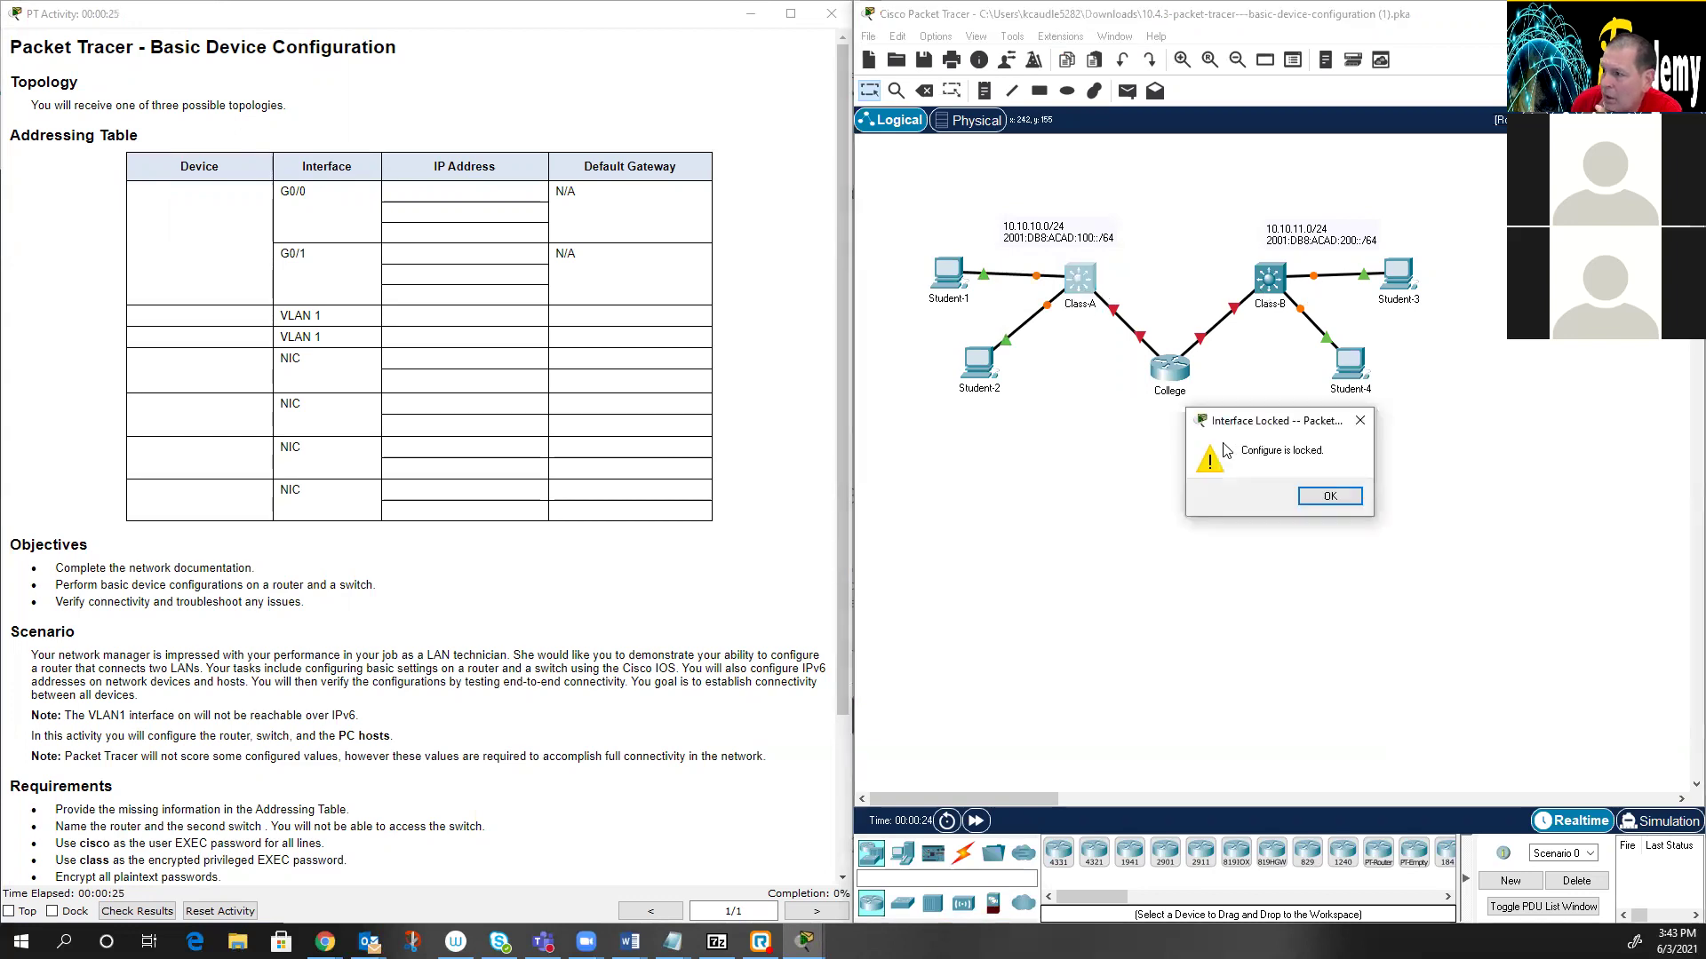
left_click(1328, 495)
left_click(1270, 278)
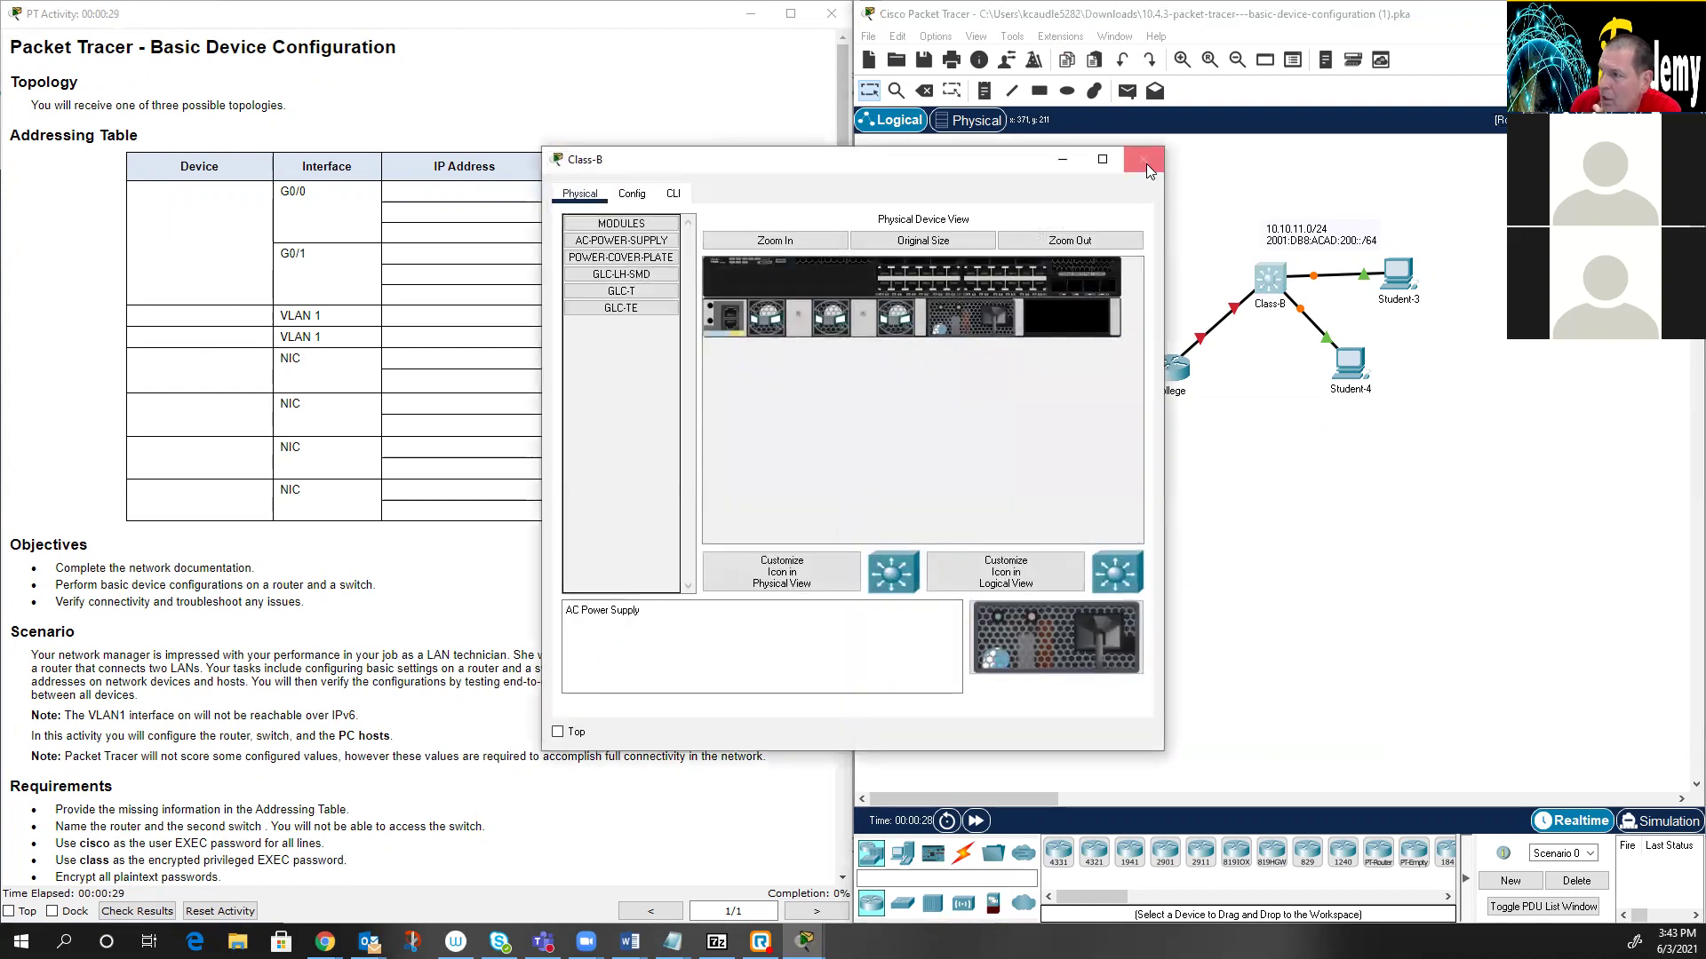
left_click(1143, 159)
scroll(259, 565, "down", 4)
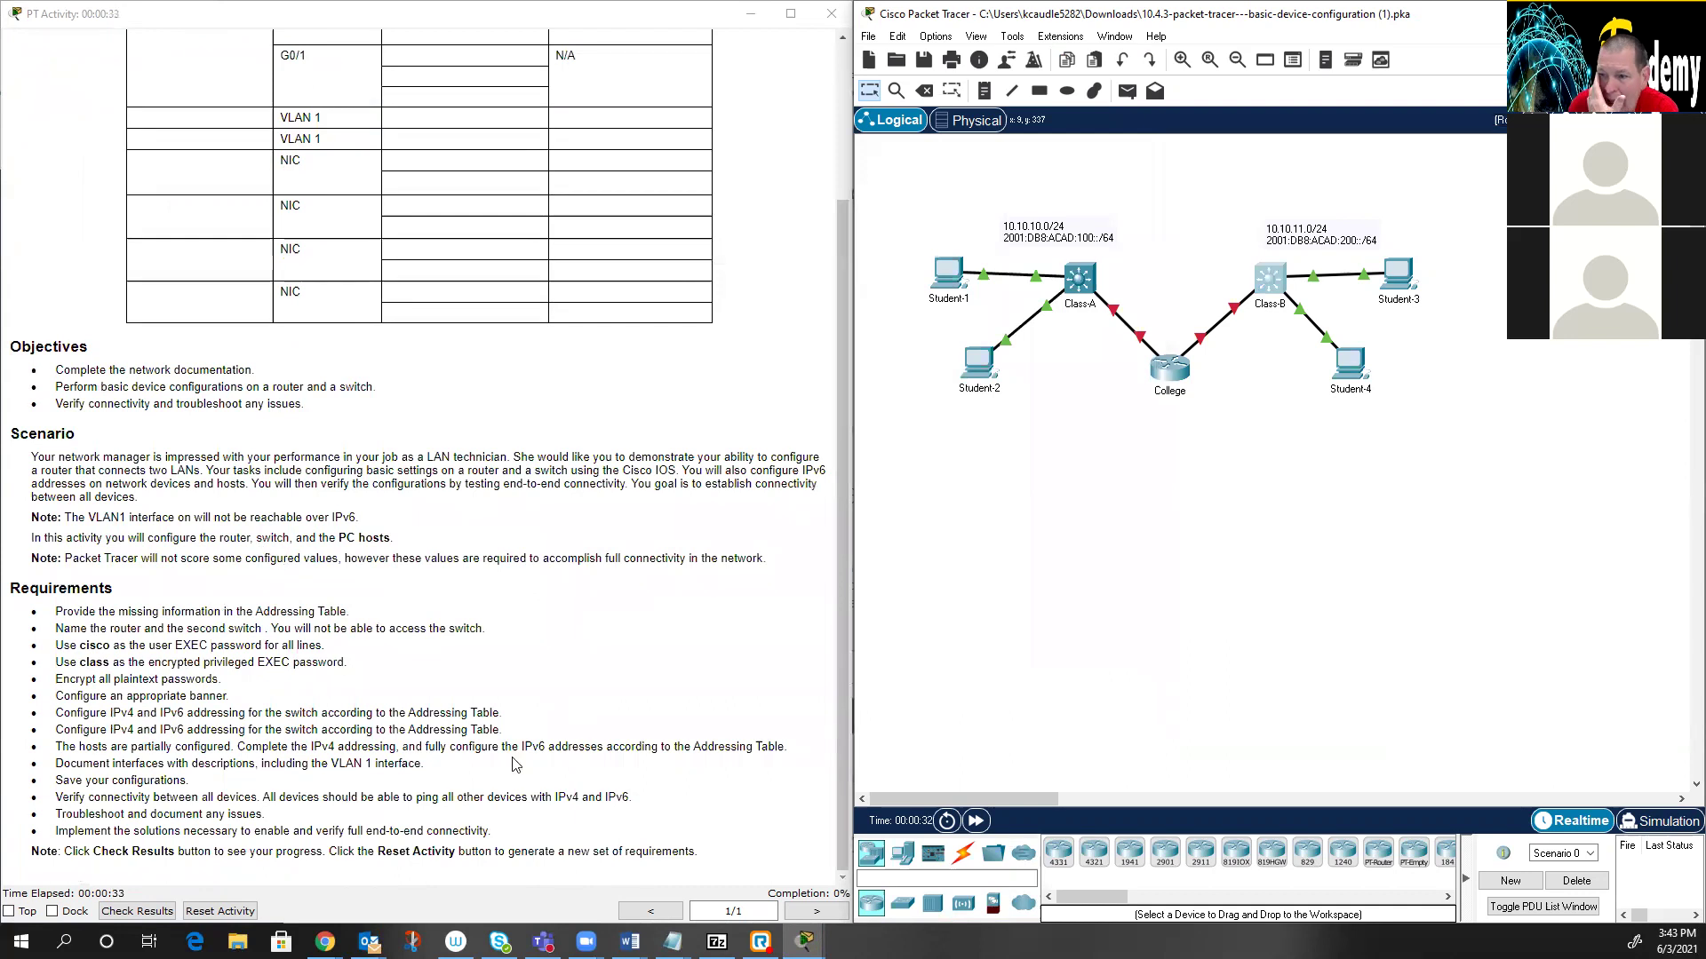
left_click_drag(503, 714, 69, 713)
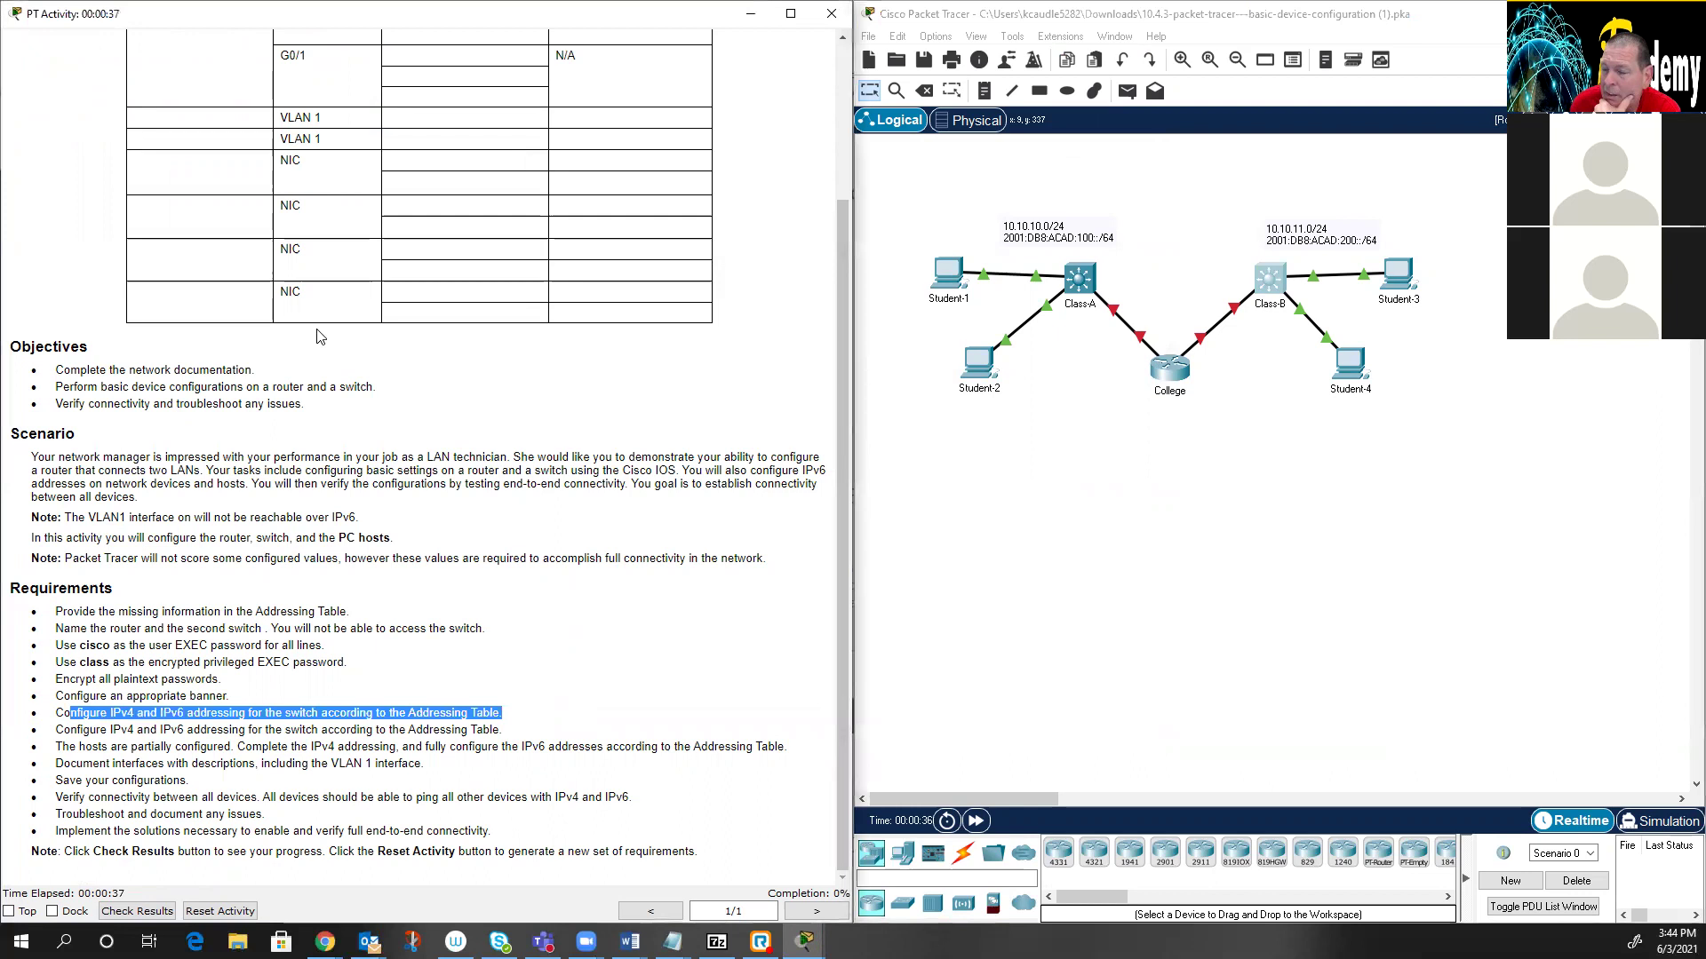
scroll(414, 271, "up", 3)
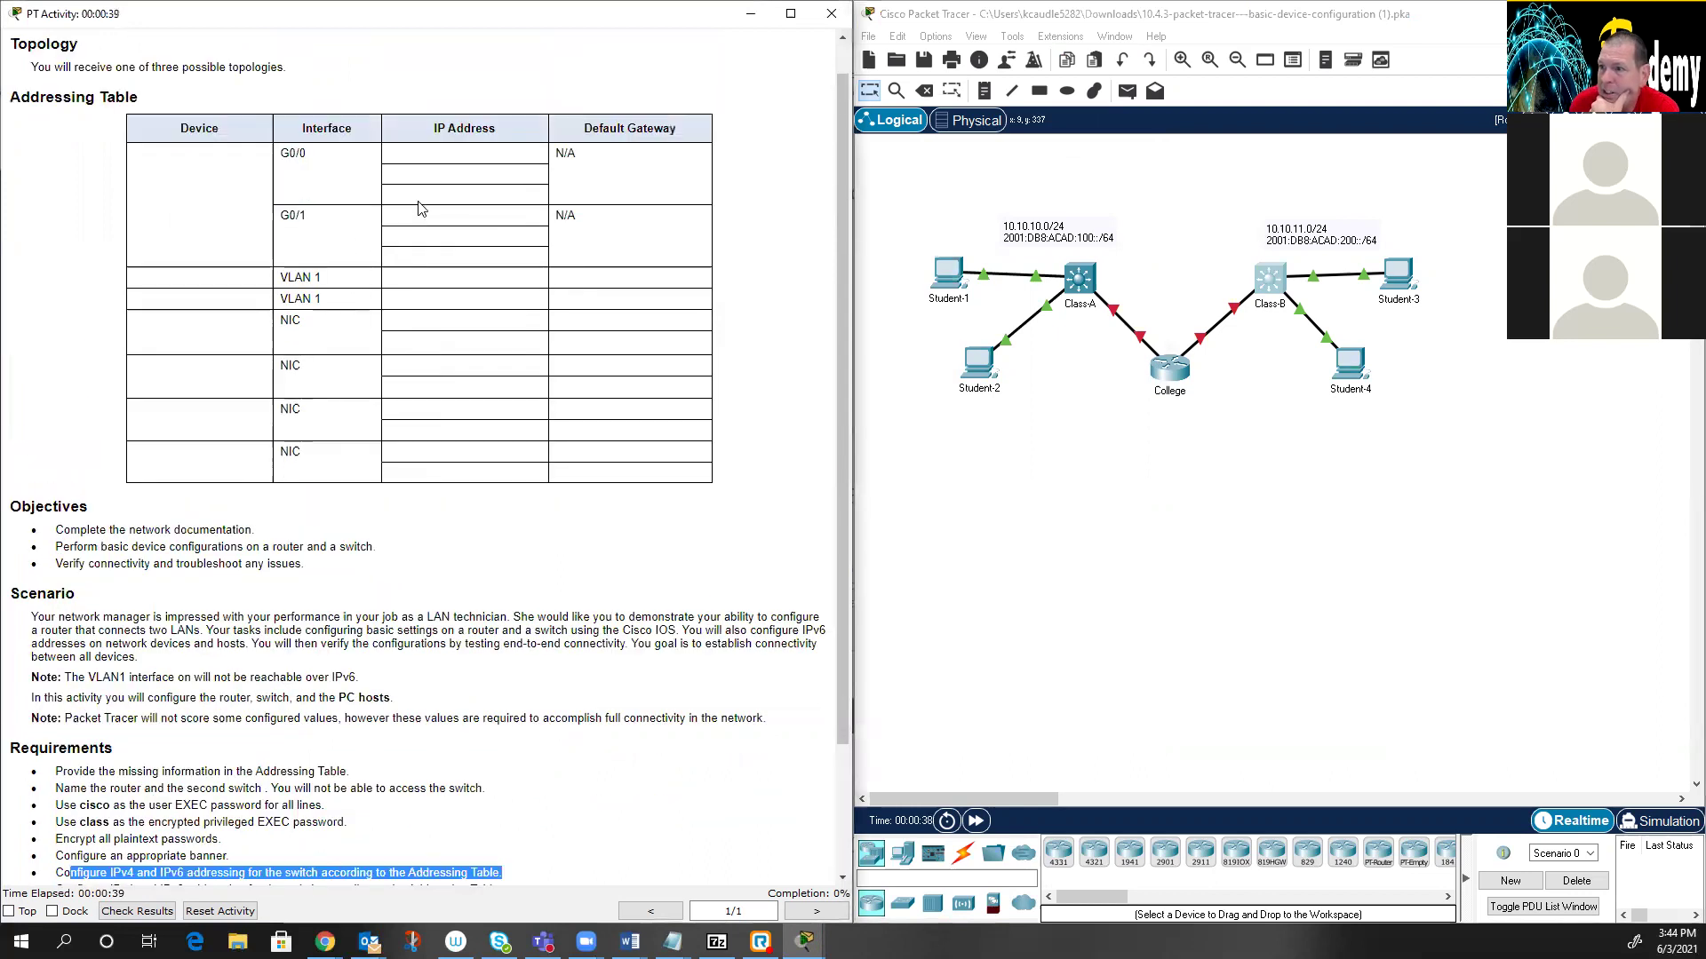
left_click(392, 278)
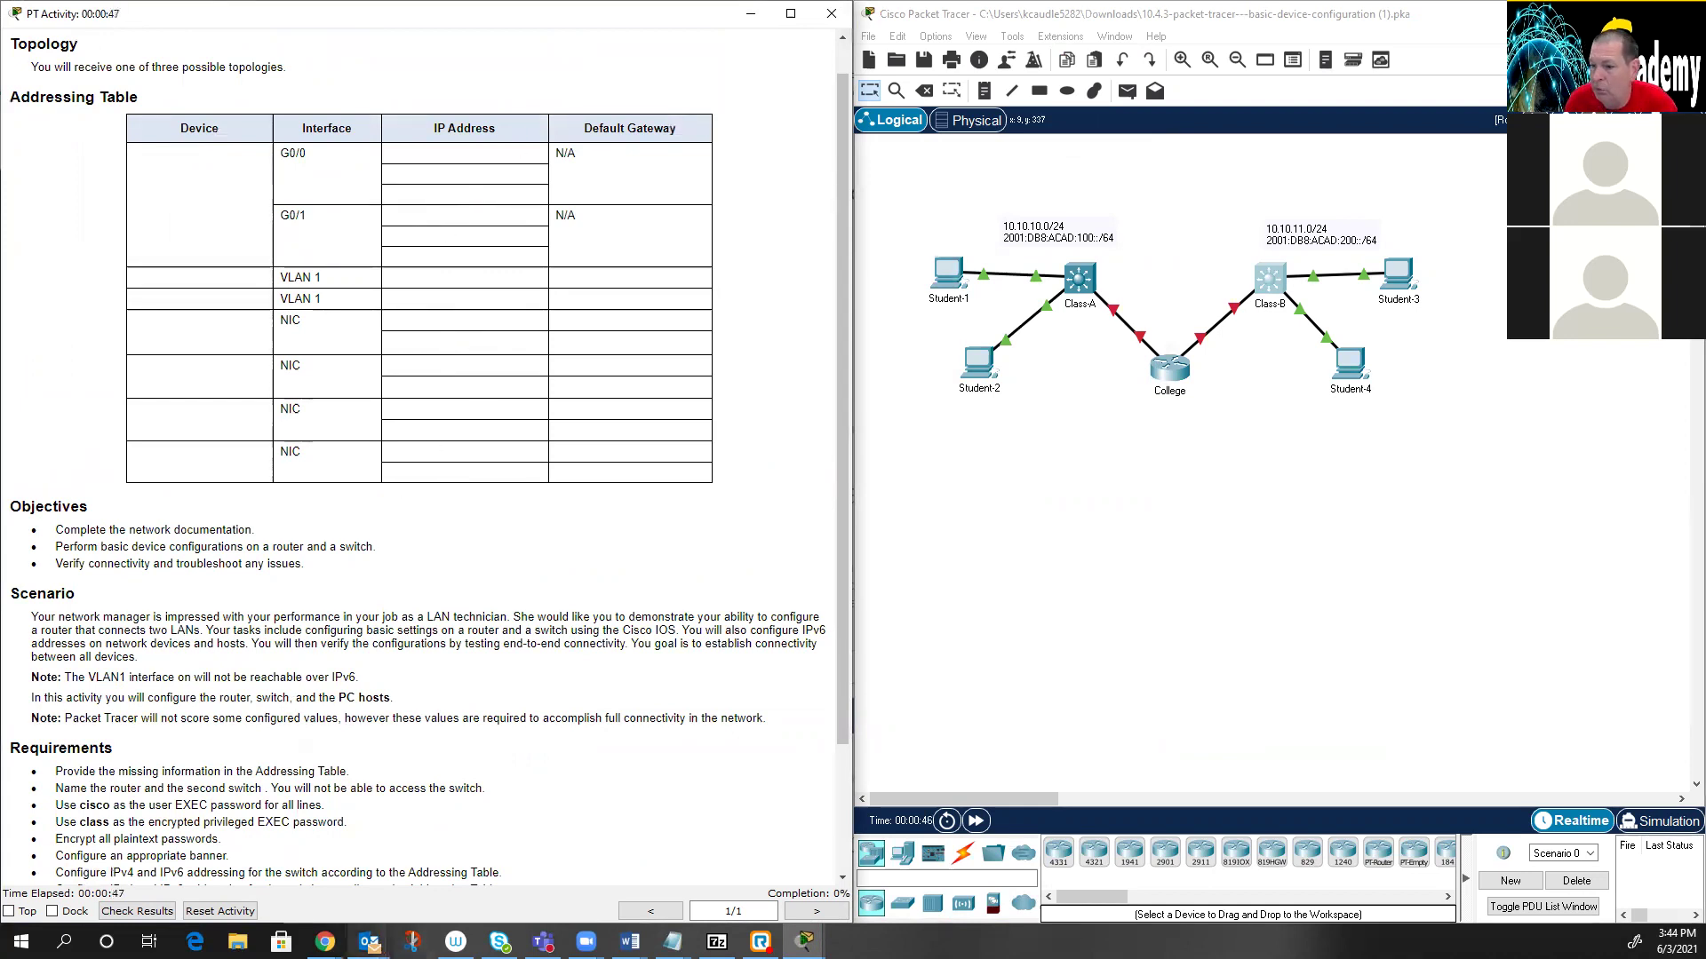
left_click(325, 940)
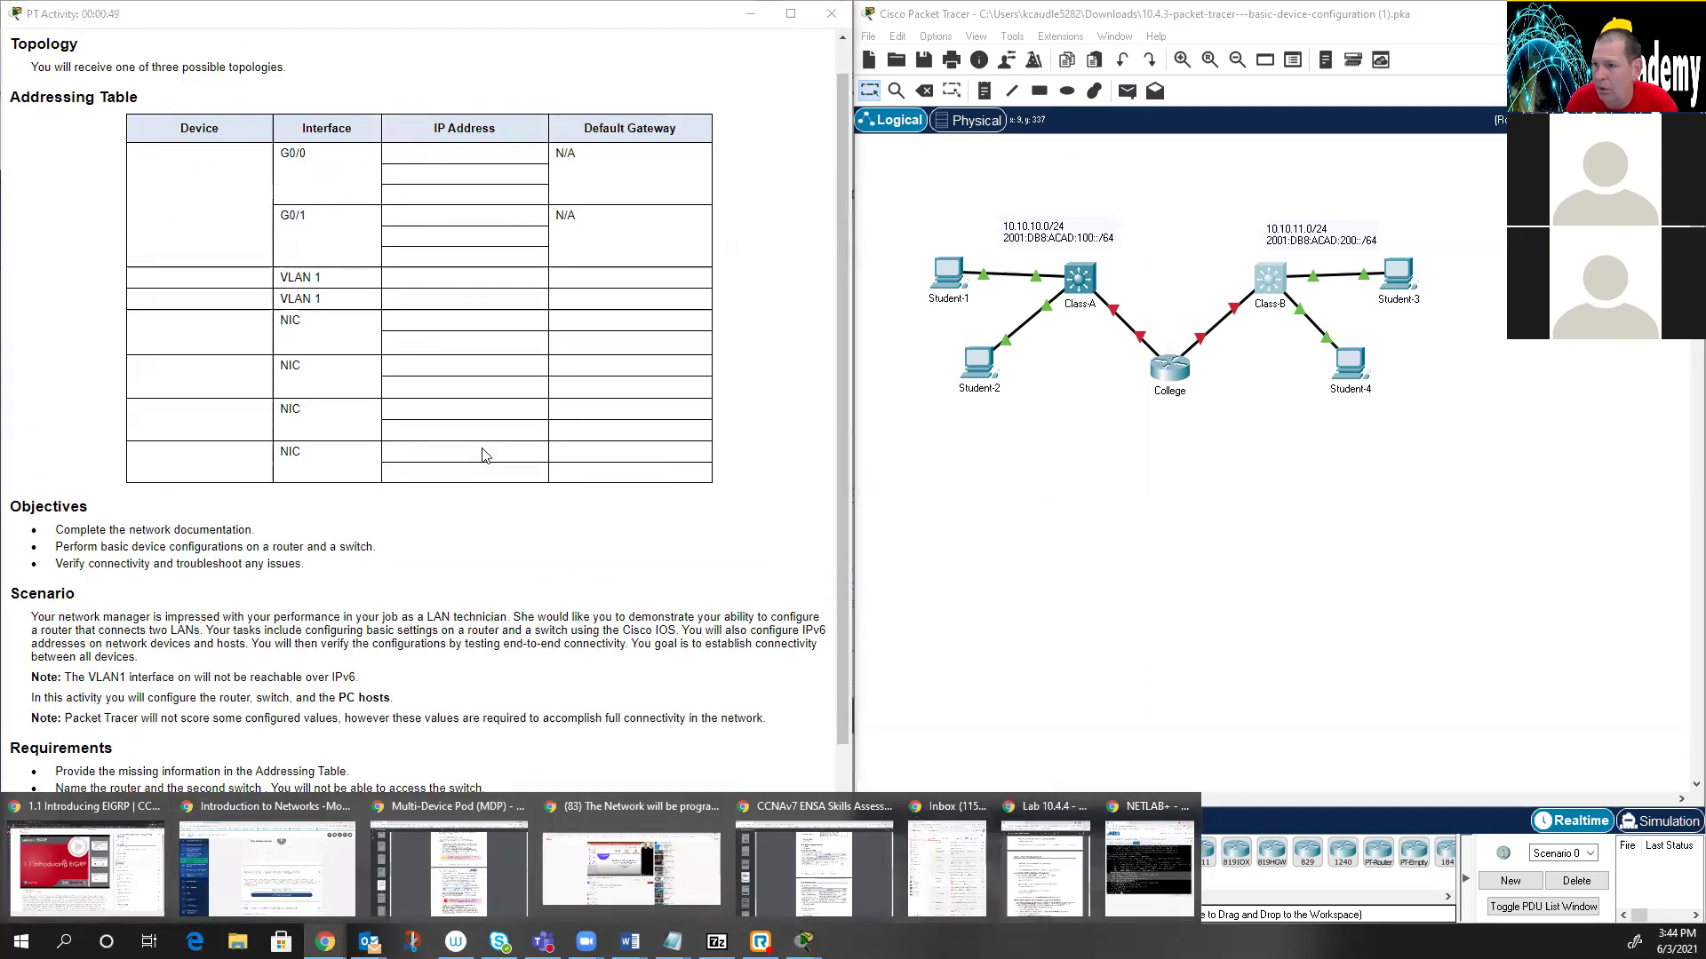
scroll(702, 360, "down", 1)
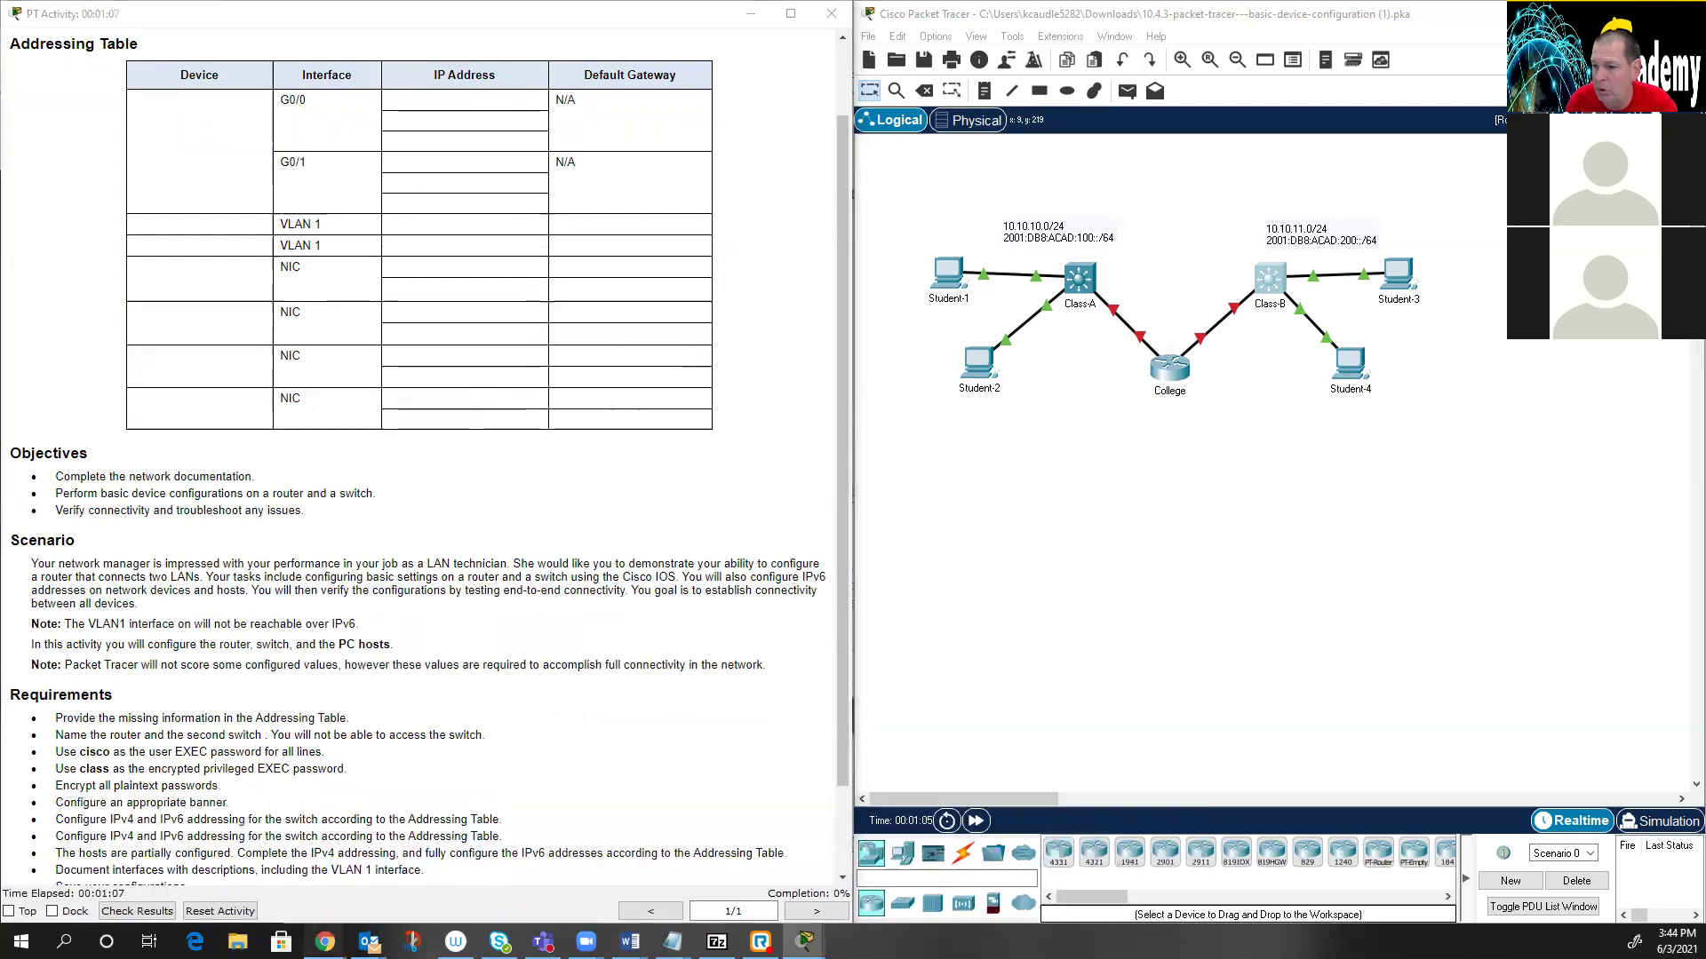
mouse_move(326, 941)
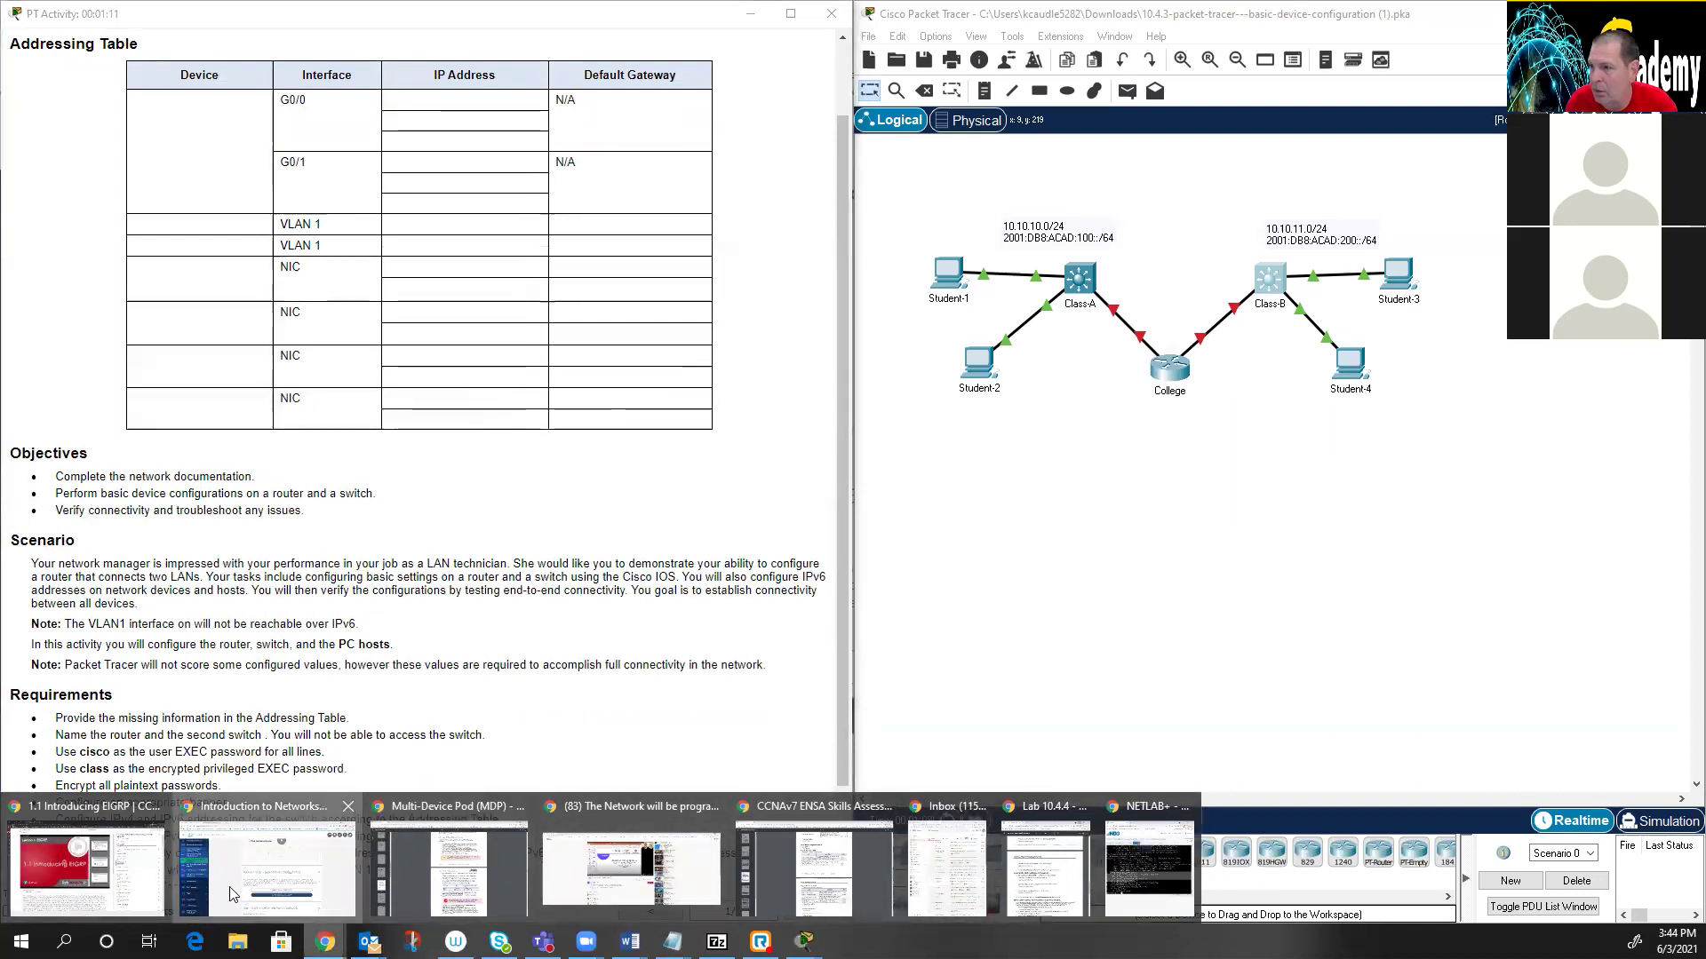
Go through Resources > Course Resources > CCNA: Introduction to Networks to the 7.02 English files
left_click(267, 871)
left_click(379, 16)
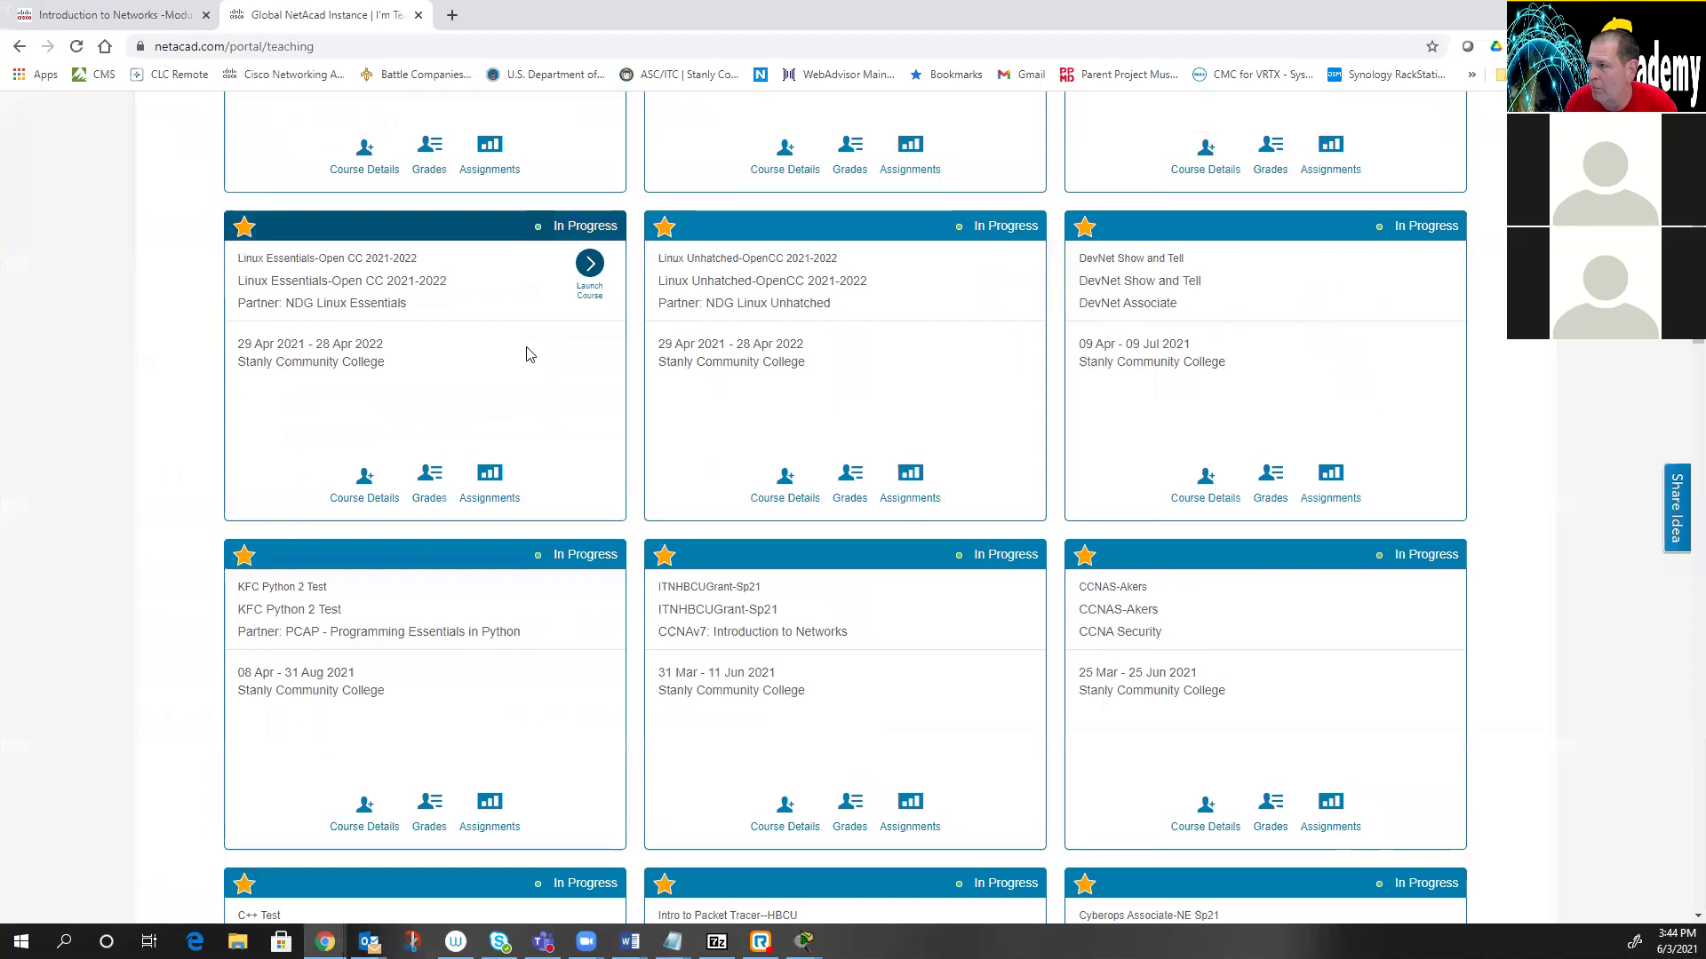
scroll(525, 368, "up", 6)
left_click(494, 132)
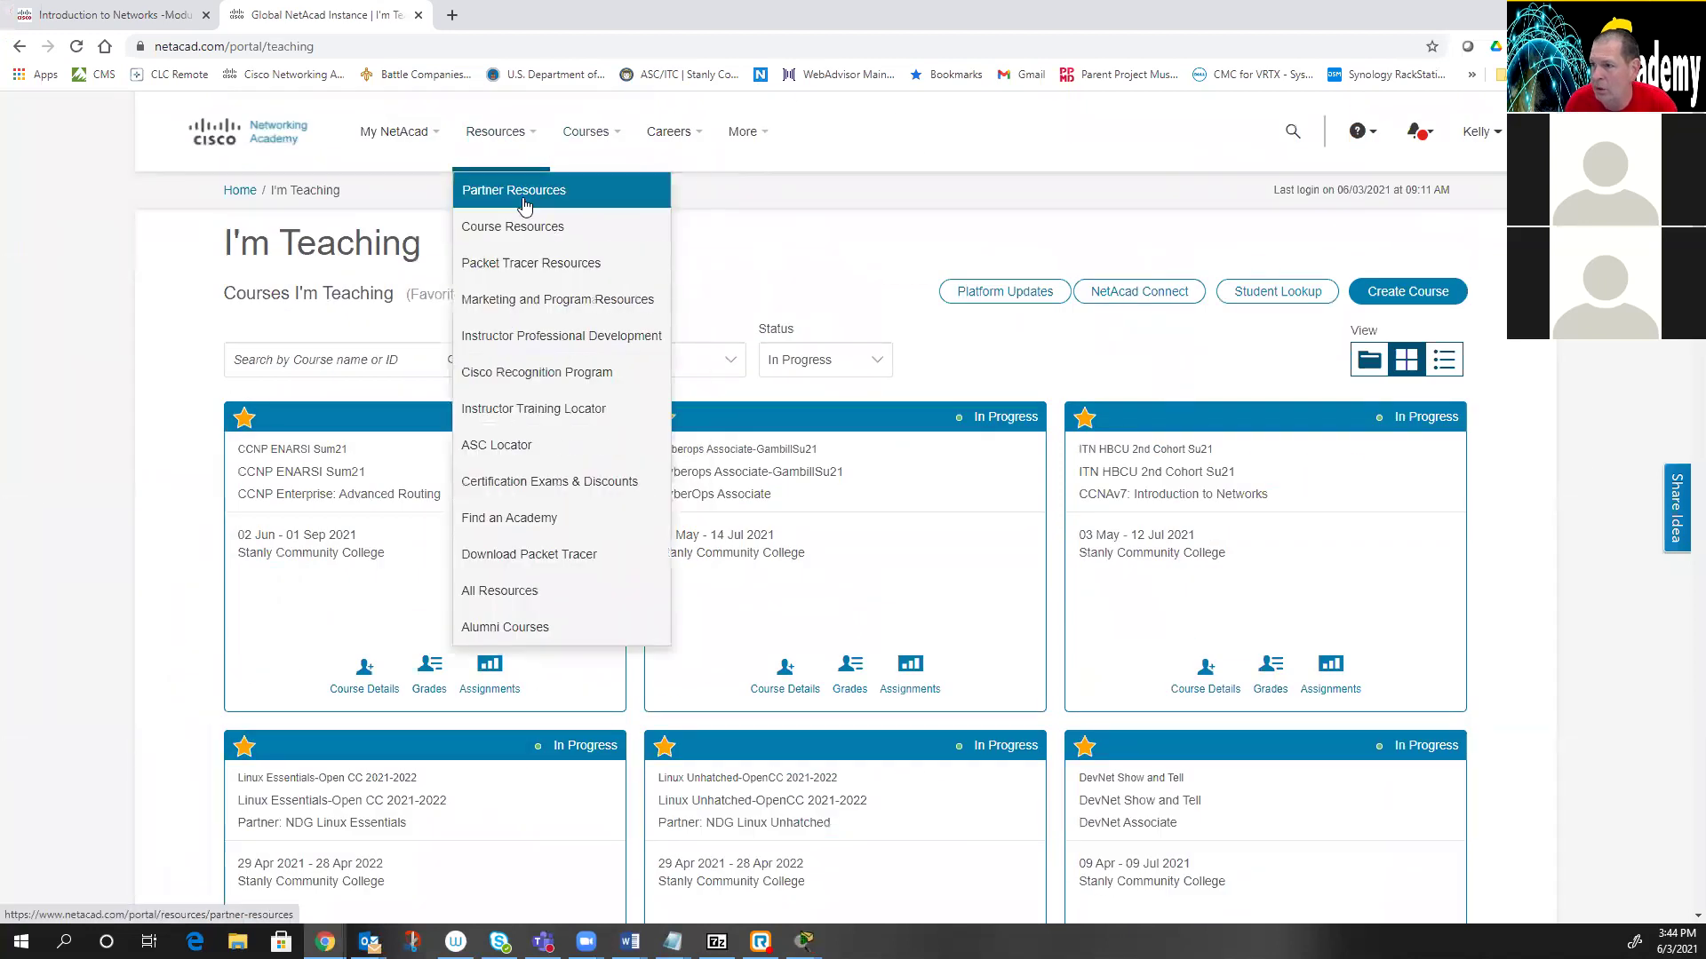
left_click(512, 232)
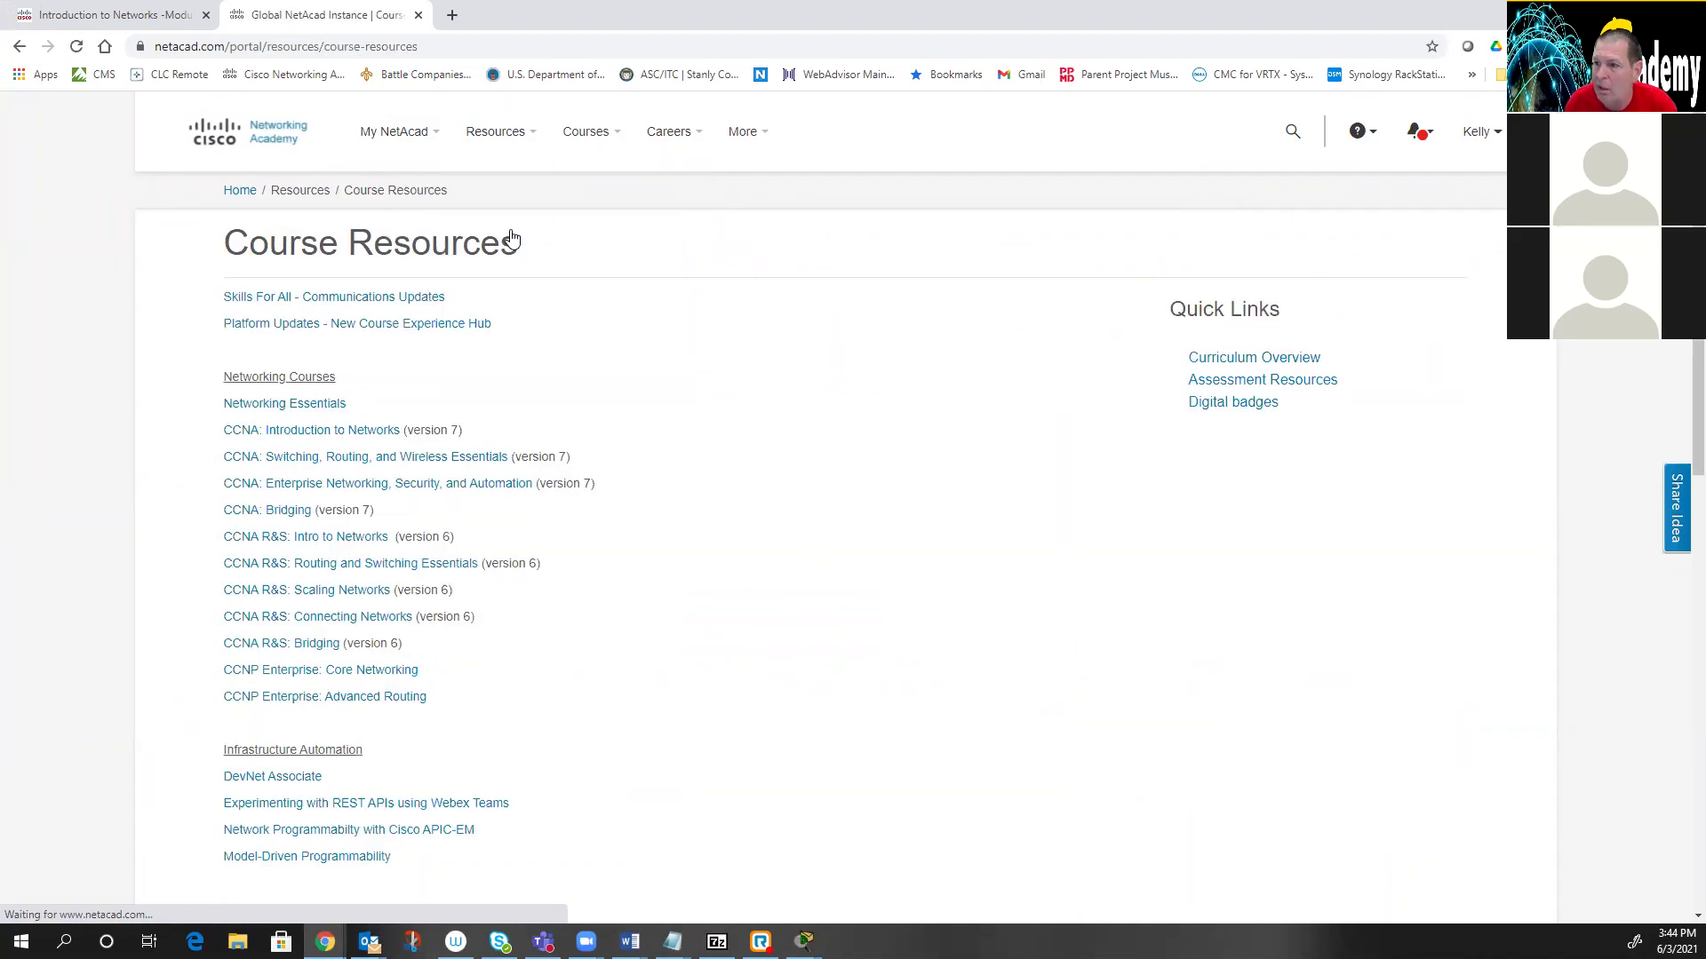
left_click(270, 431)
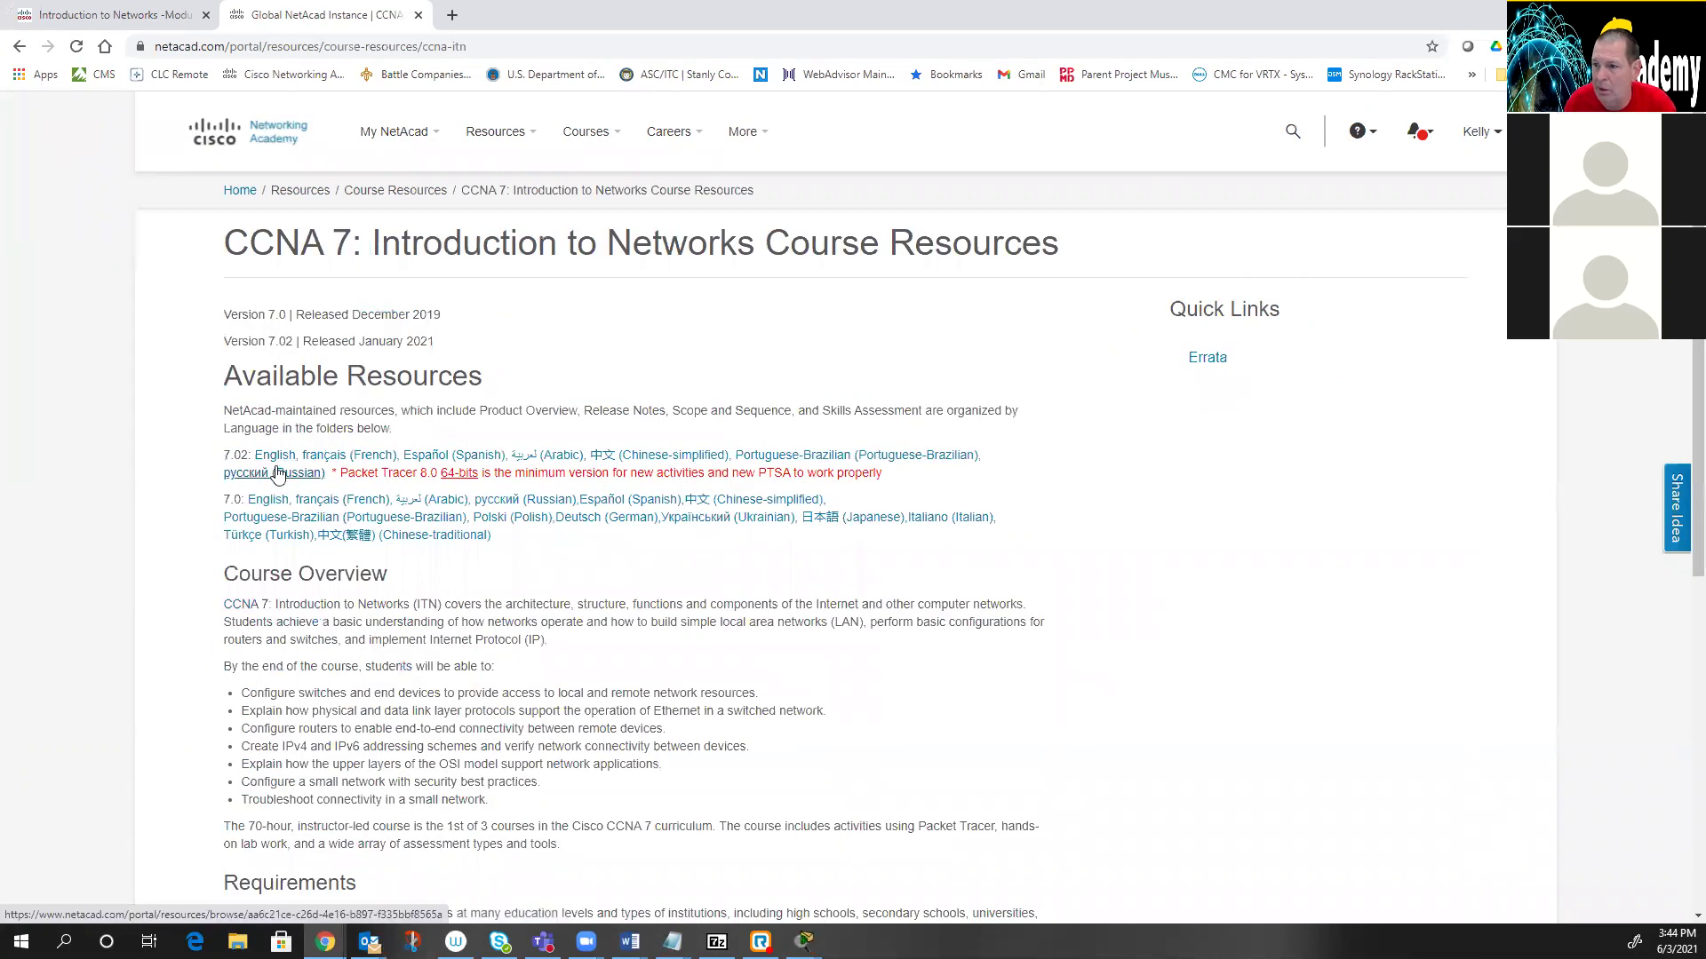
left_click(276, 456)
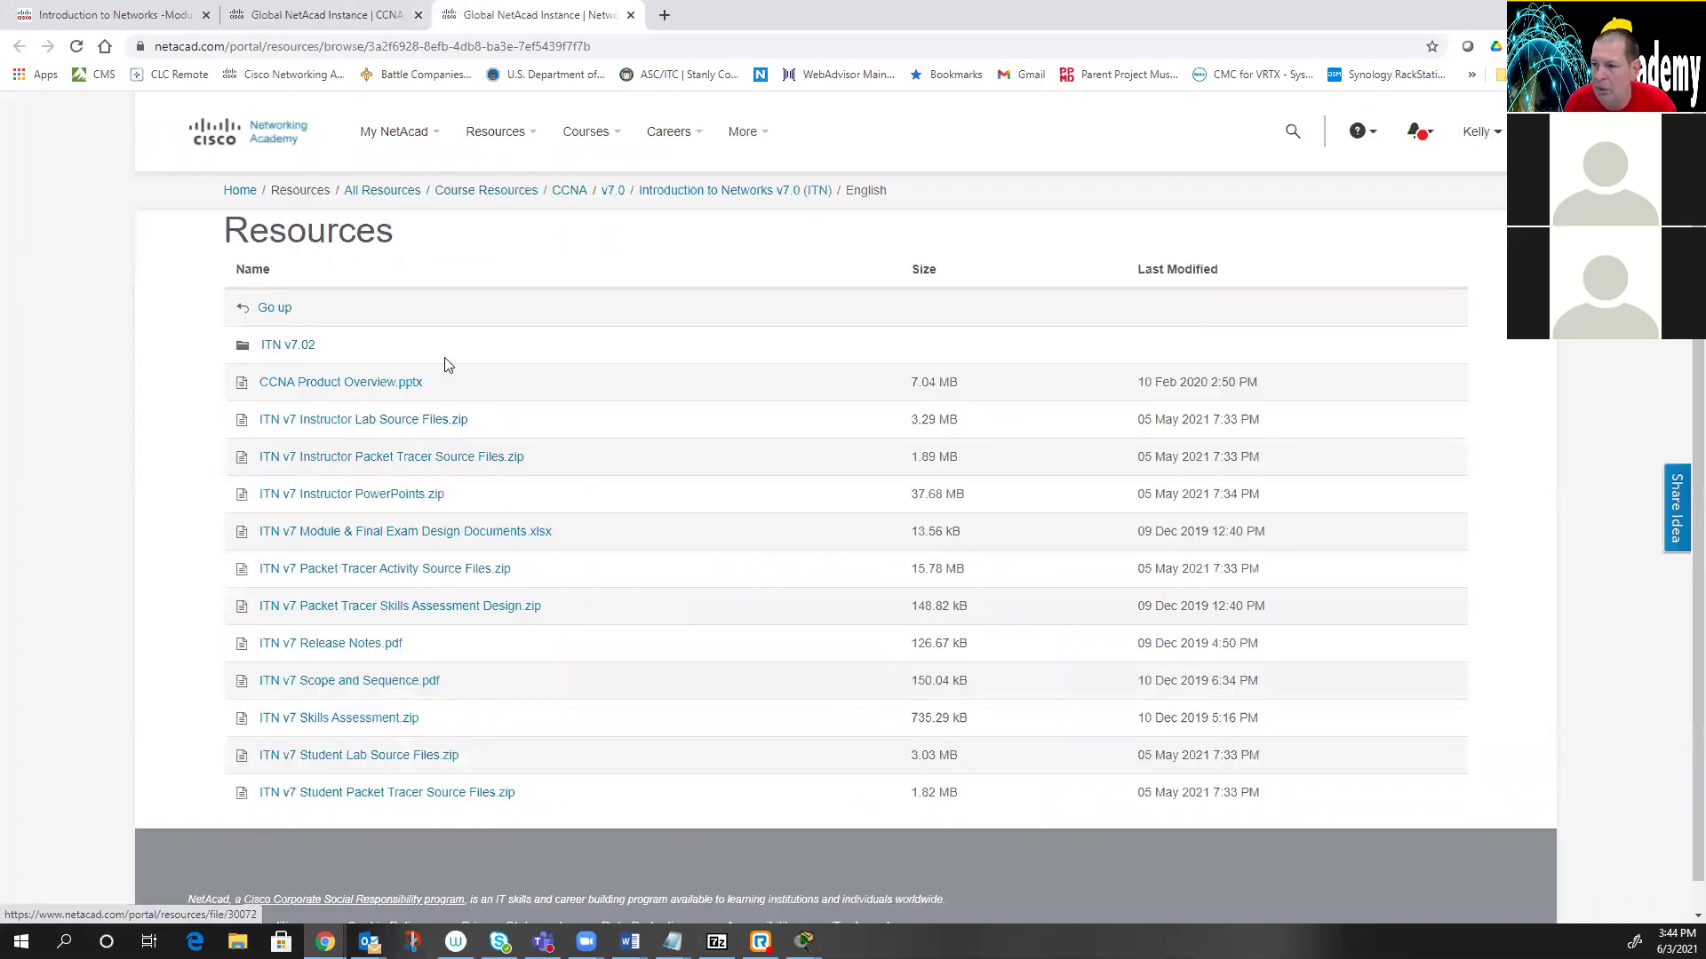
scroll(417, 431, "down", 1)
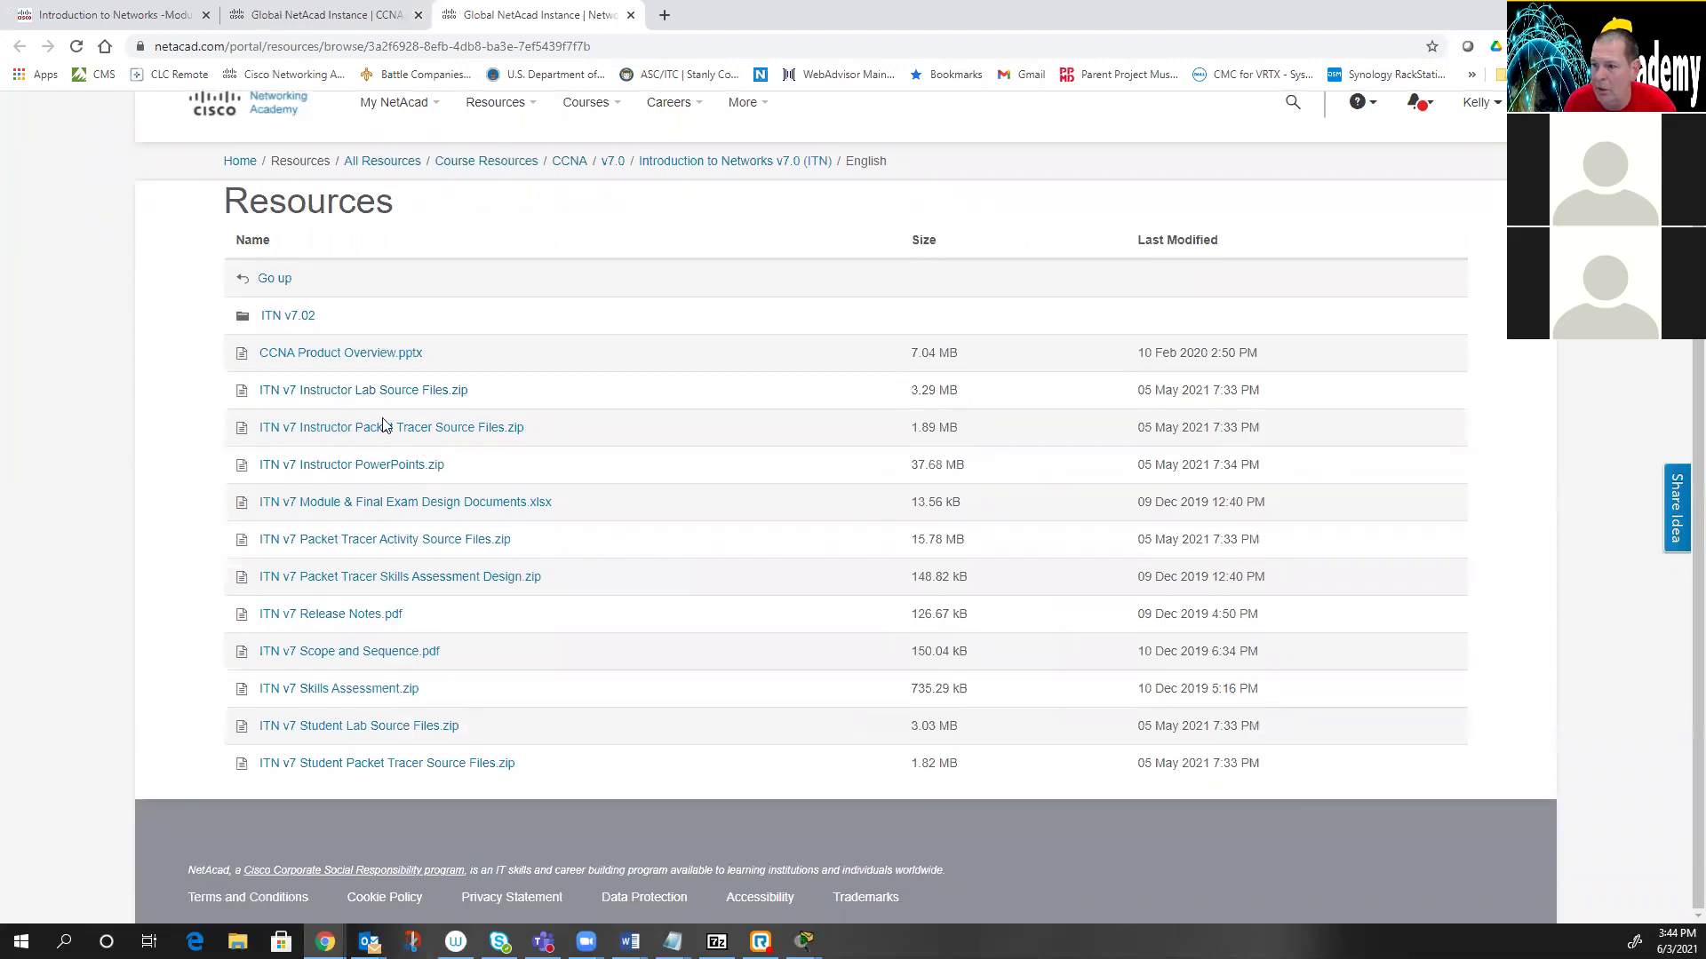
Download the instructor source files zip, review the 10.4.3 ILM answer key's scenarios, then close it
left_click(463, 435)
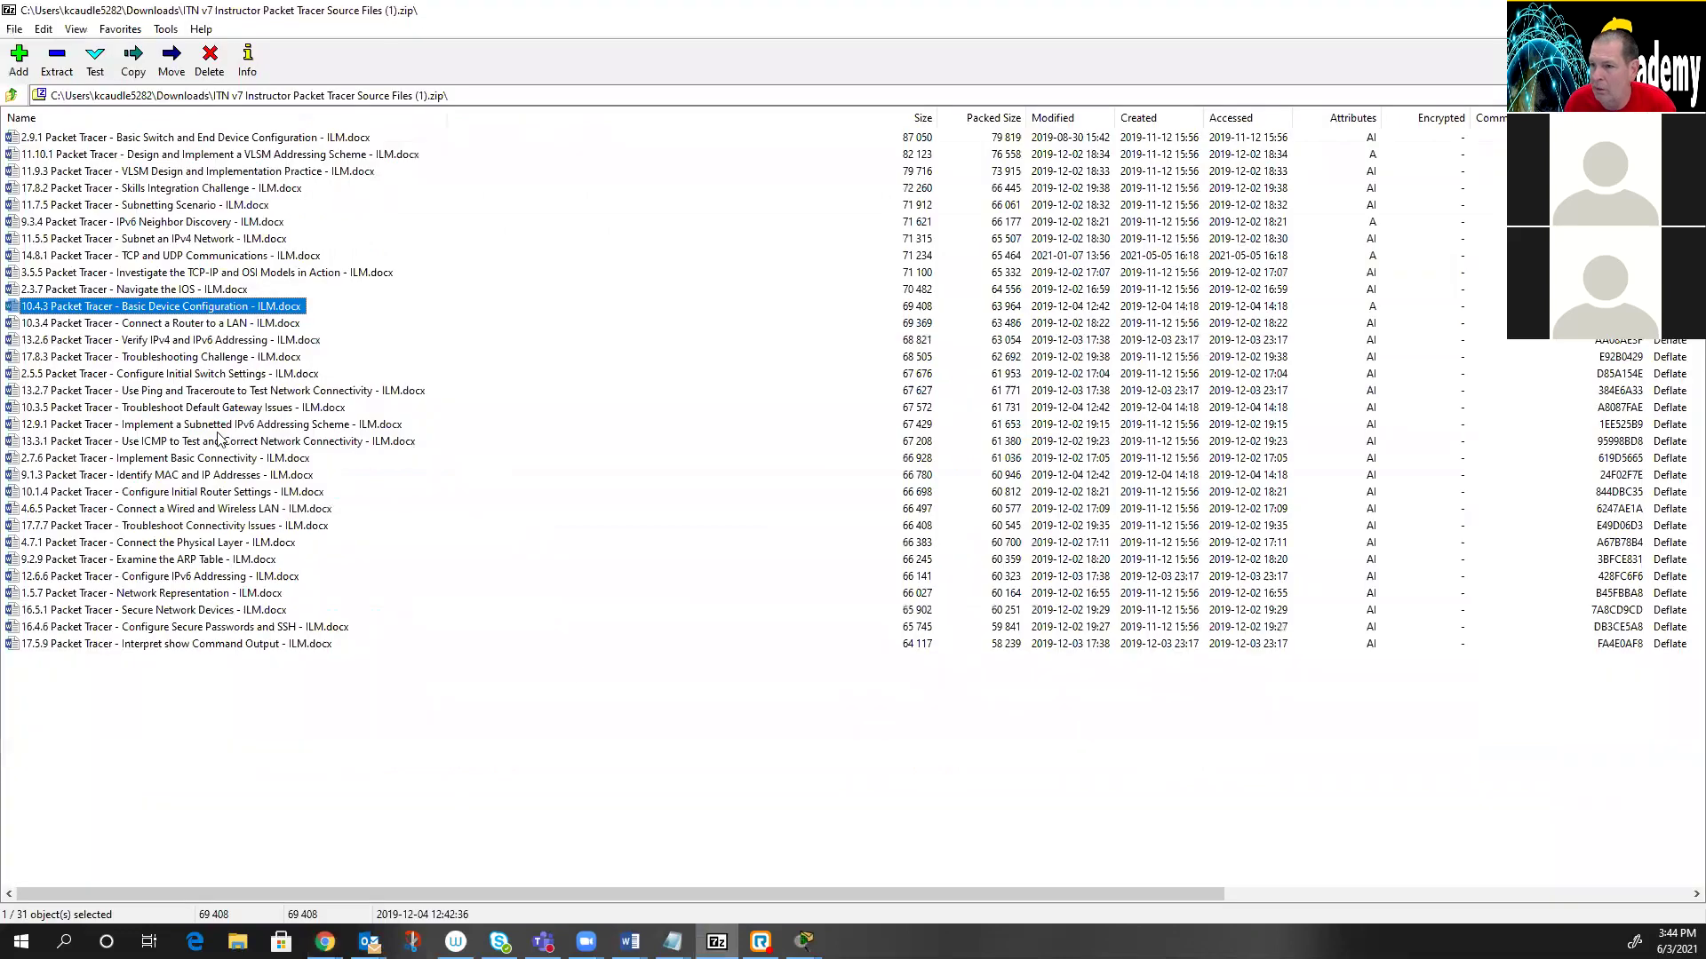
double_click(147, 309)
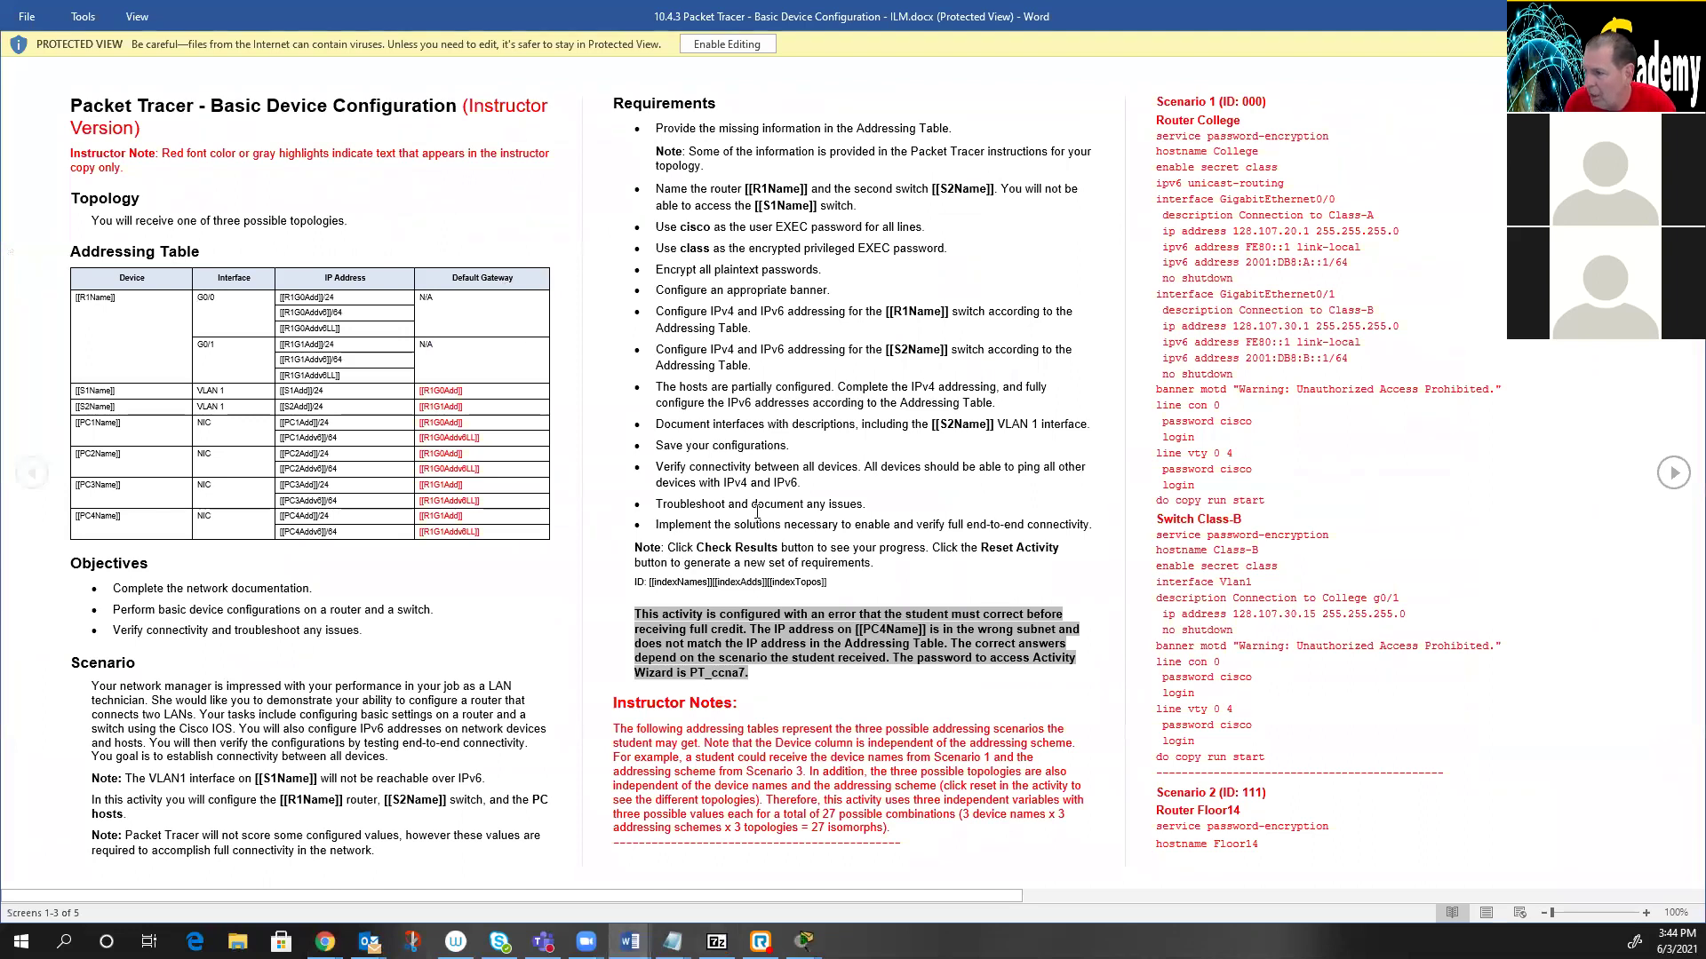
scroll(756, 512, "down", 2)
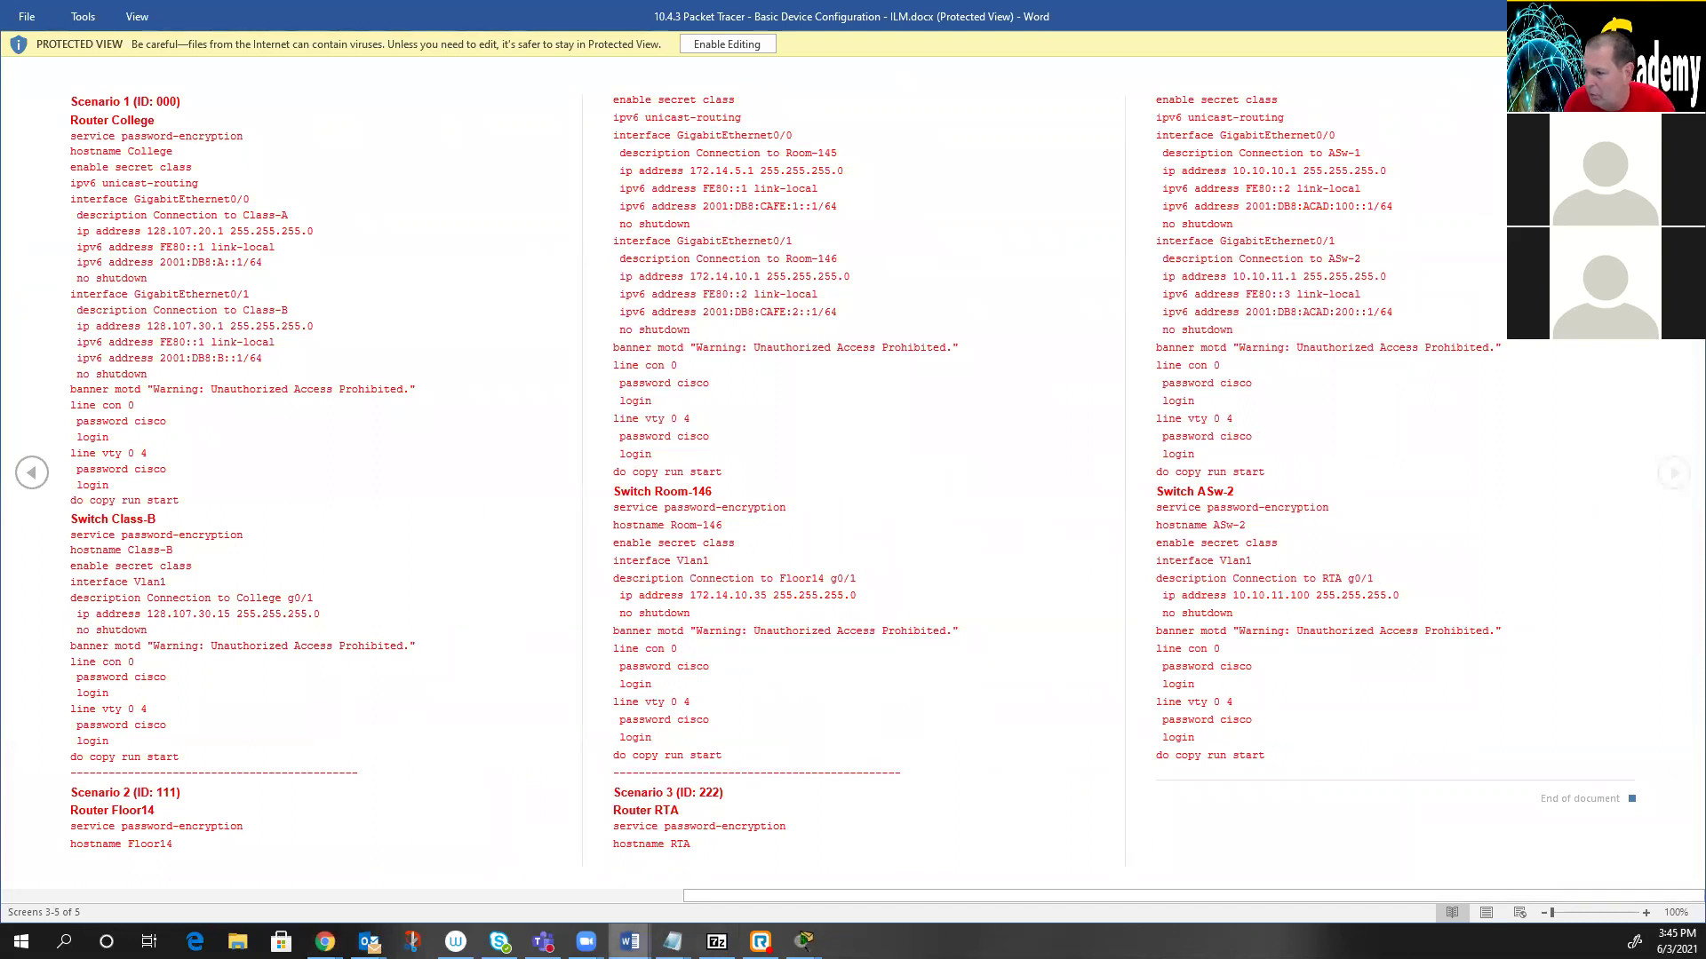
mouse_move(803, 941)
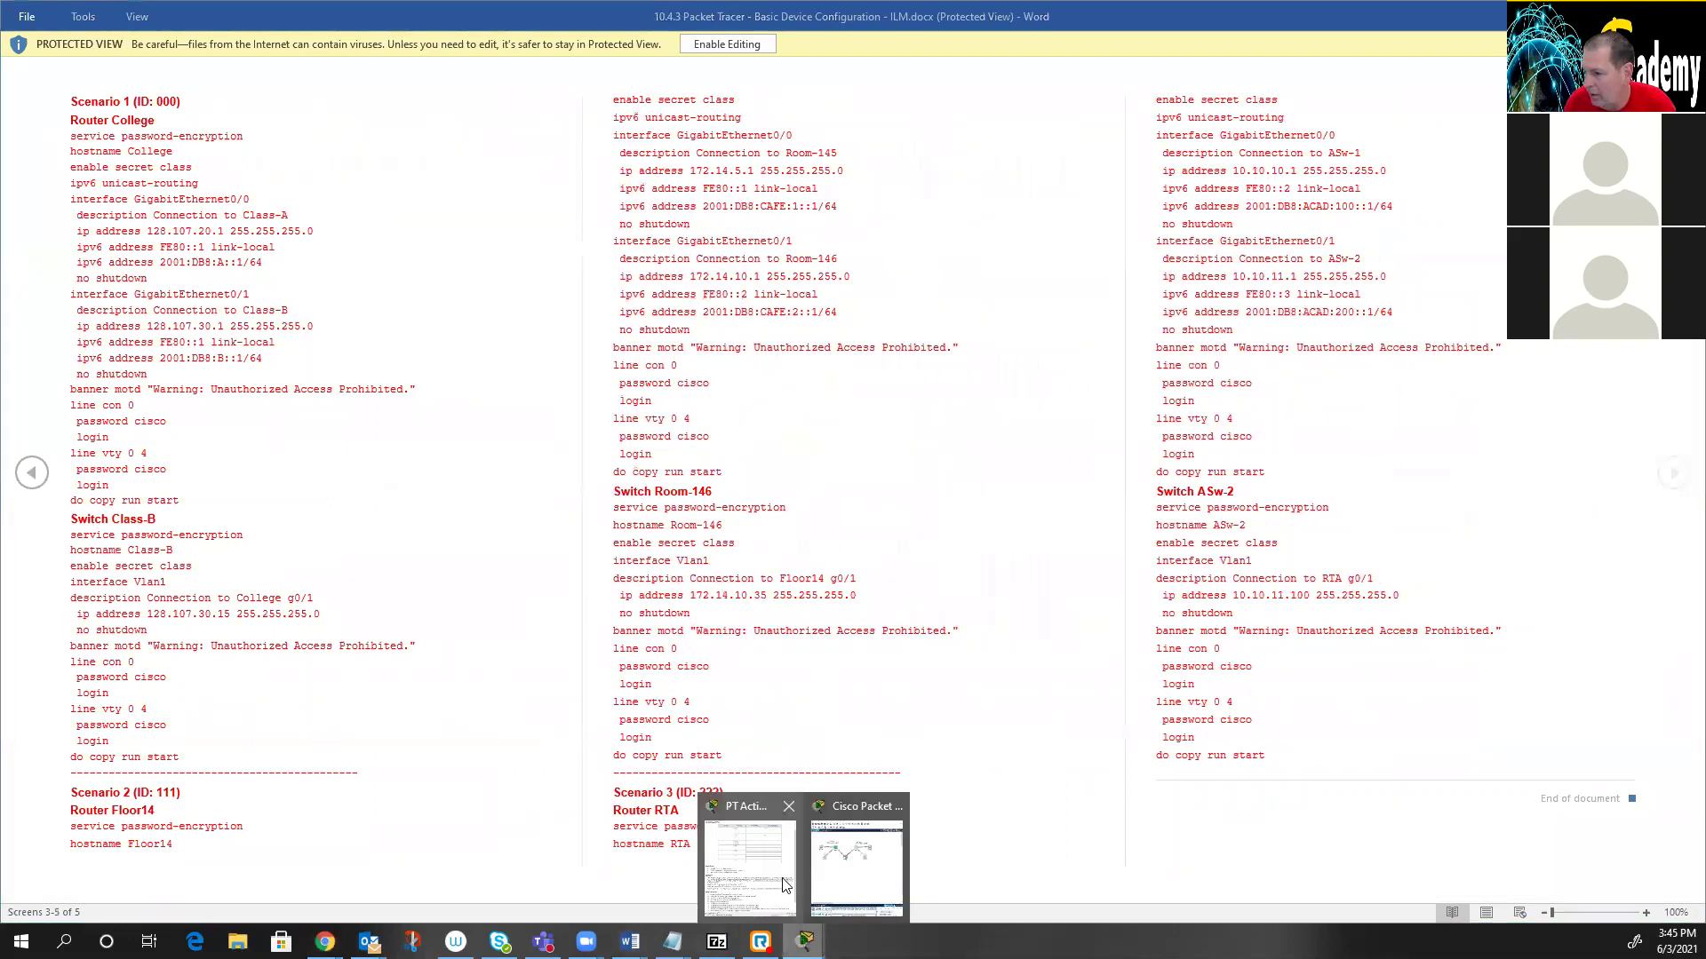
left_click(872, 789)
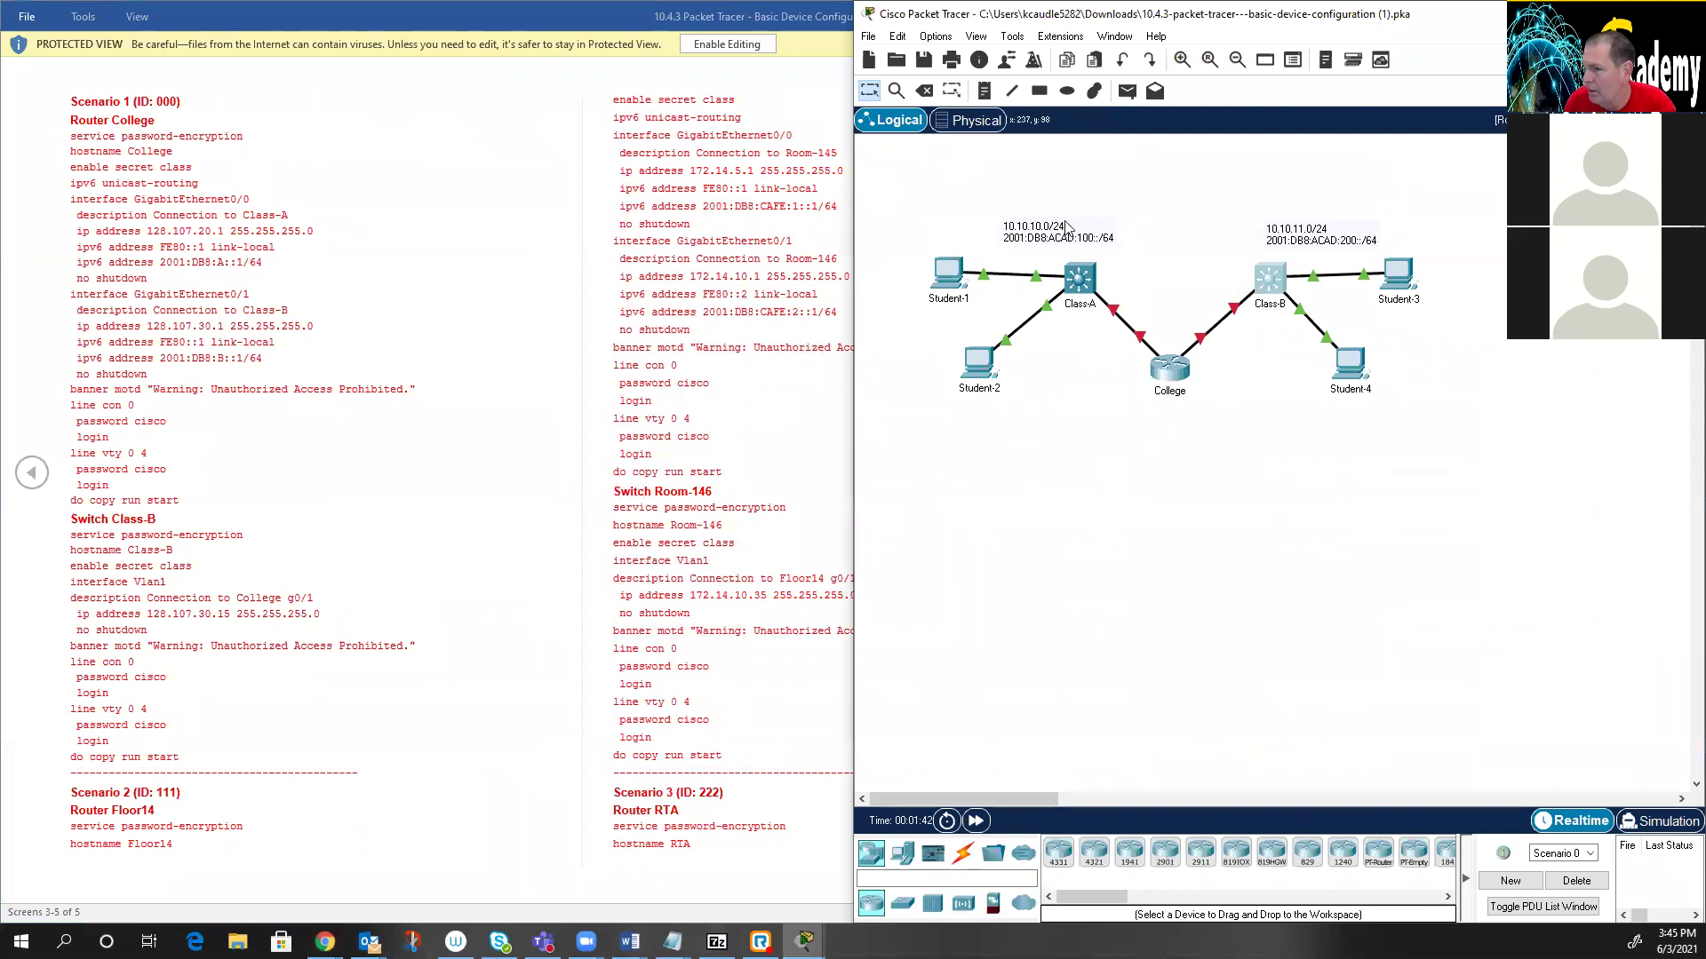
left_click(114, 431)
scroll(173, 431, "up", 2)
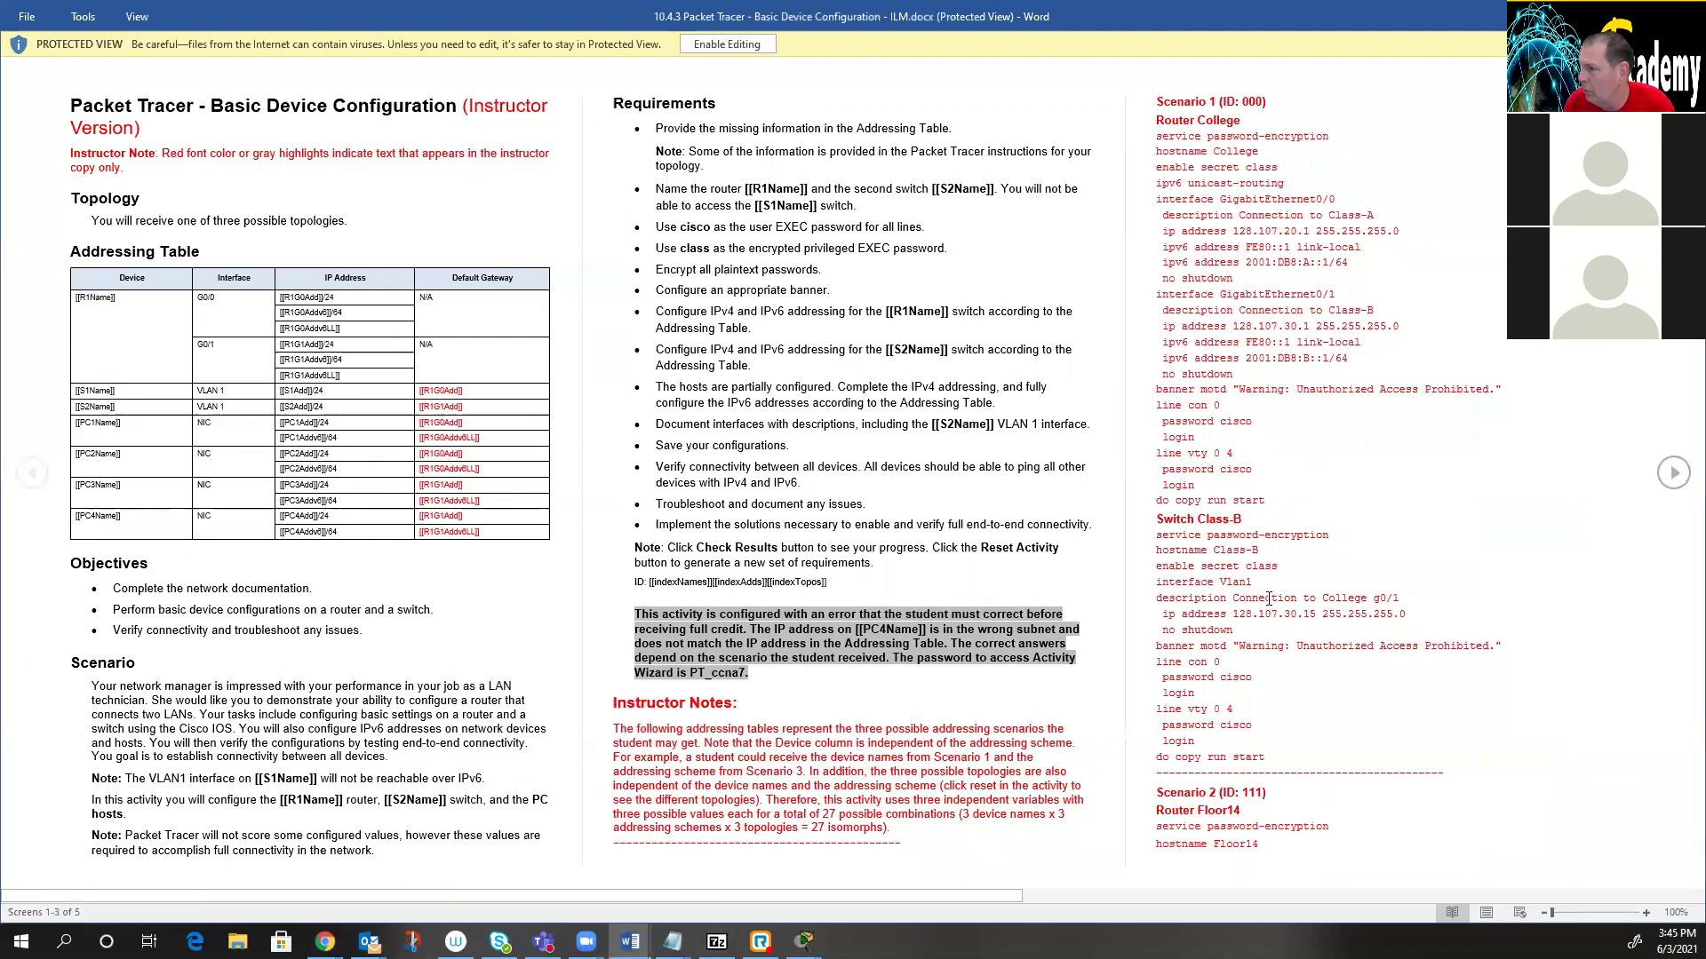
scroll(1268, 598, "down", 1)
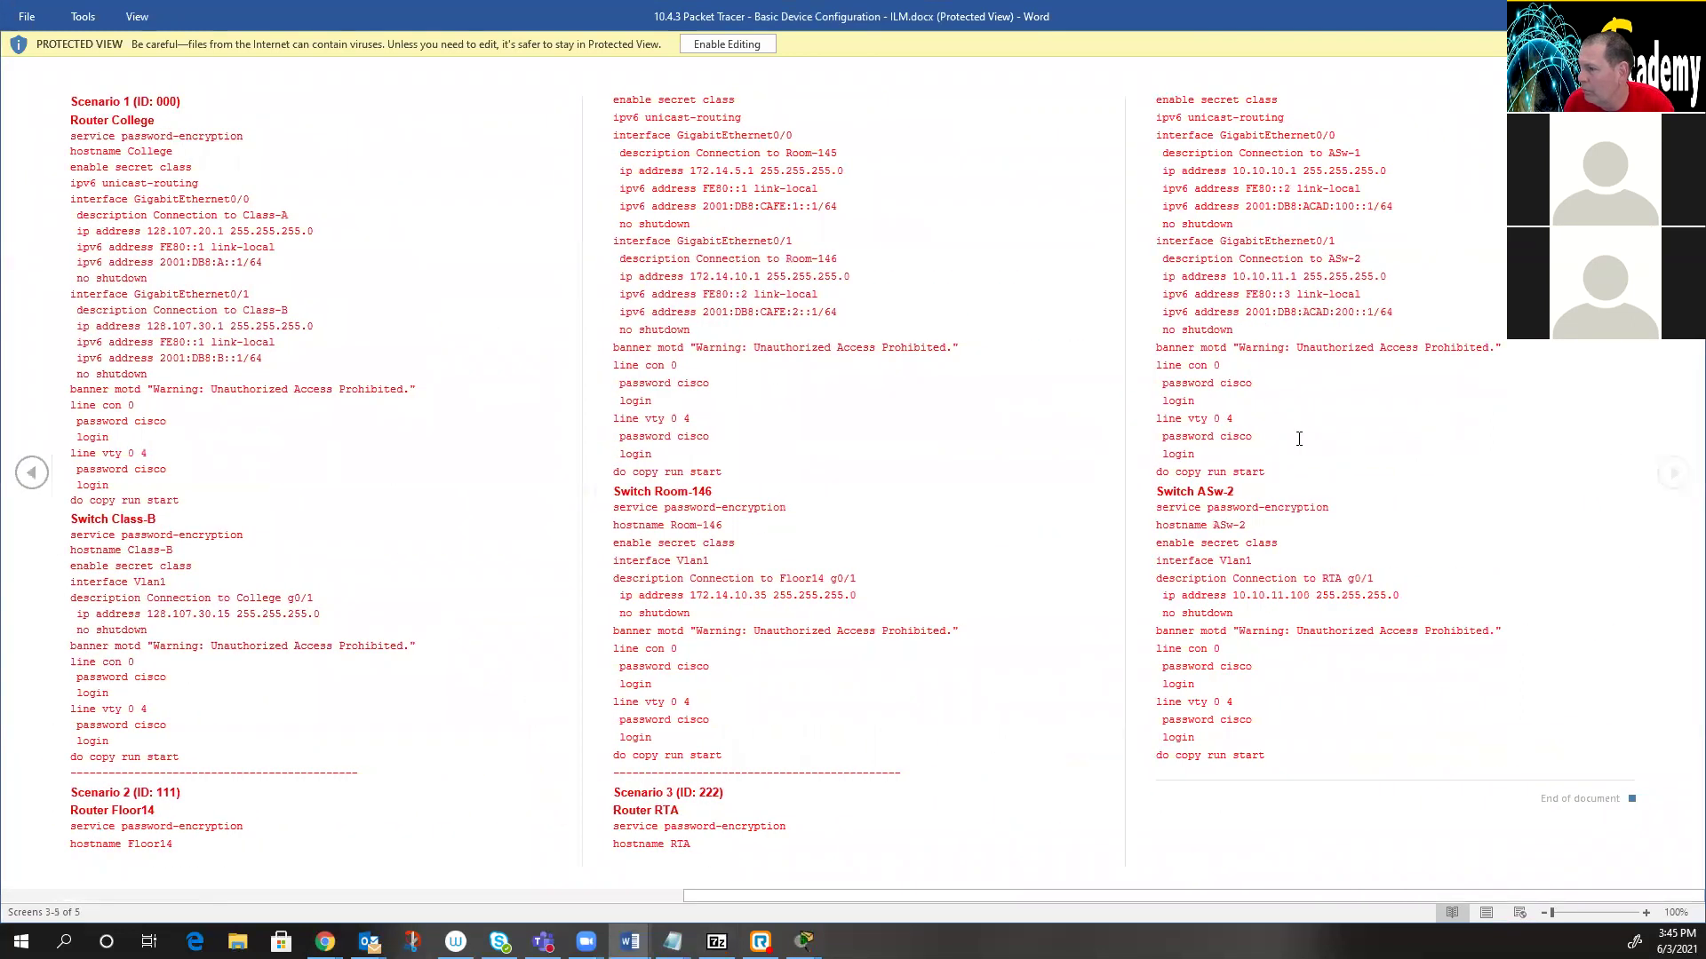
triple_click(743, 787)
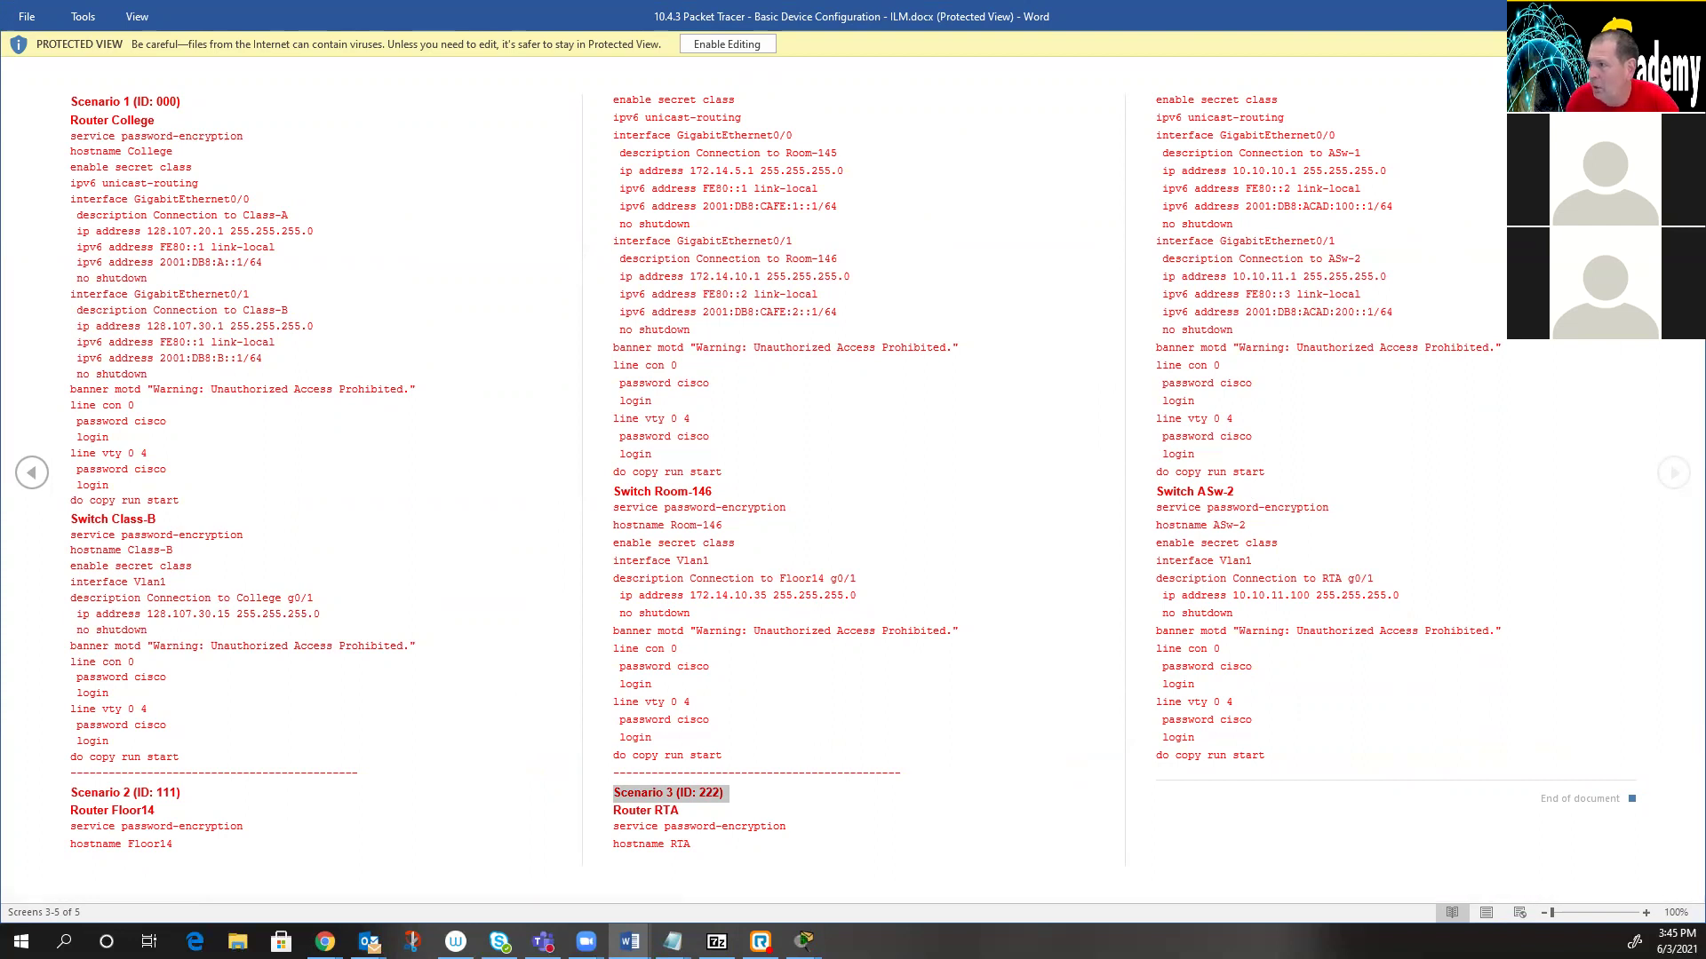
key("alt+F4")
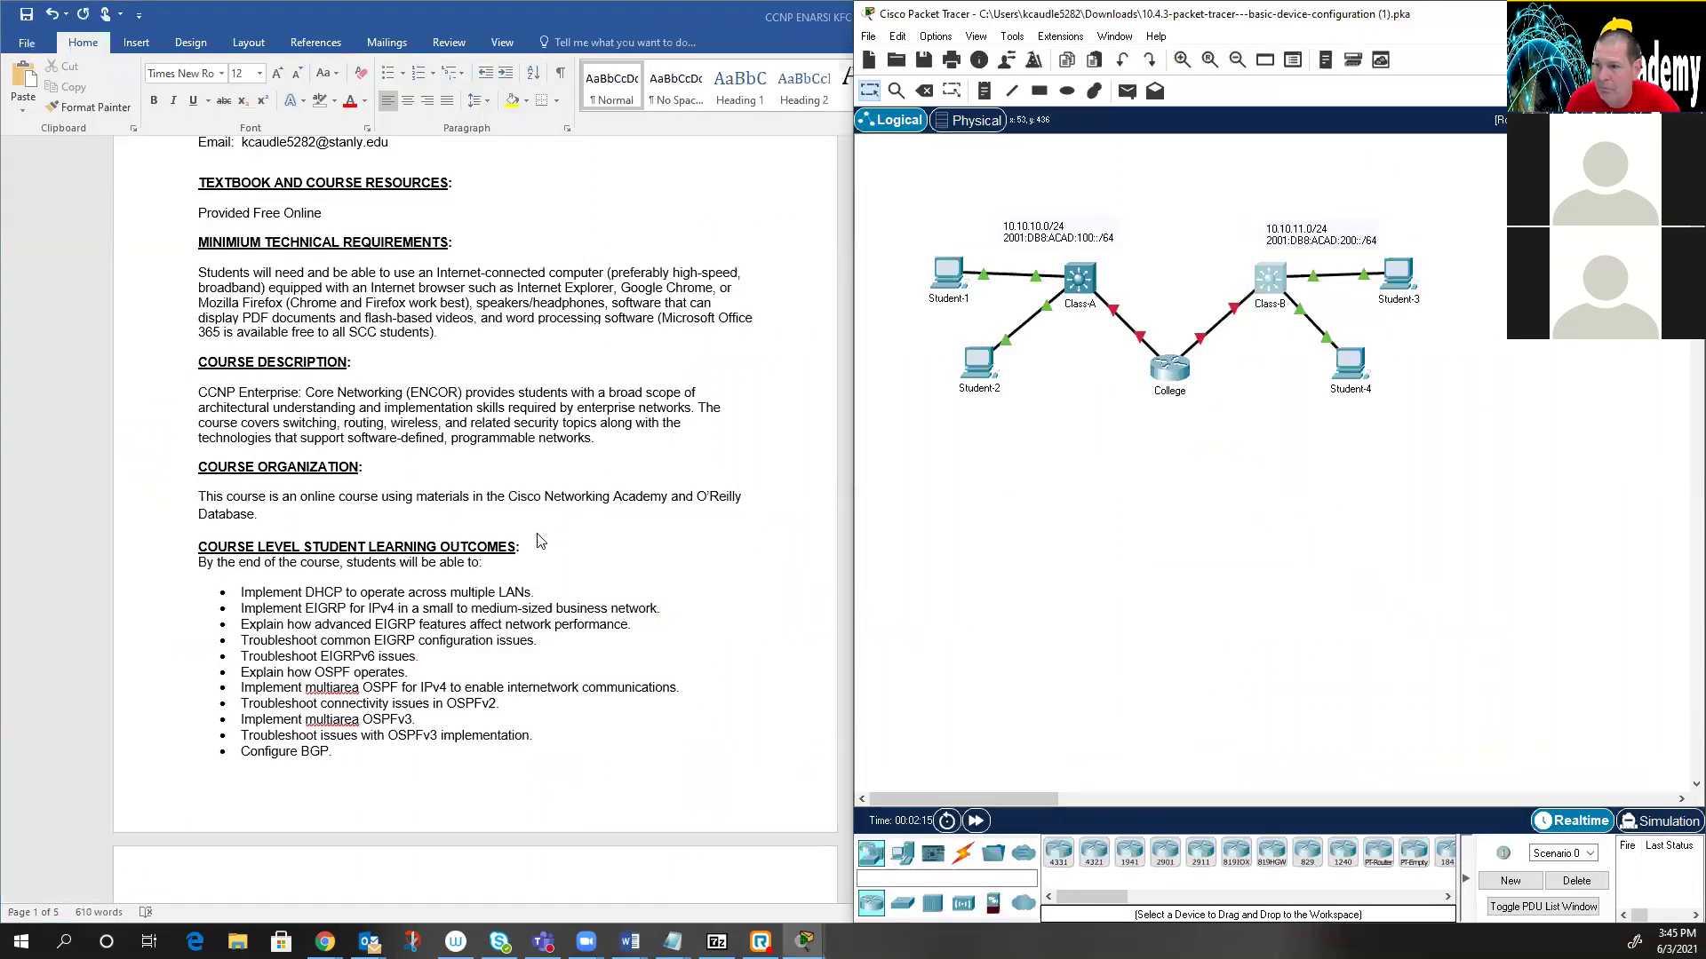
Bring the PT Activity instructions back into view and scroll down through them
left_click(804, 941)
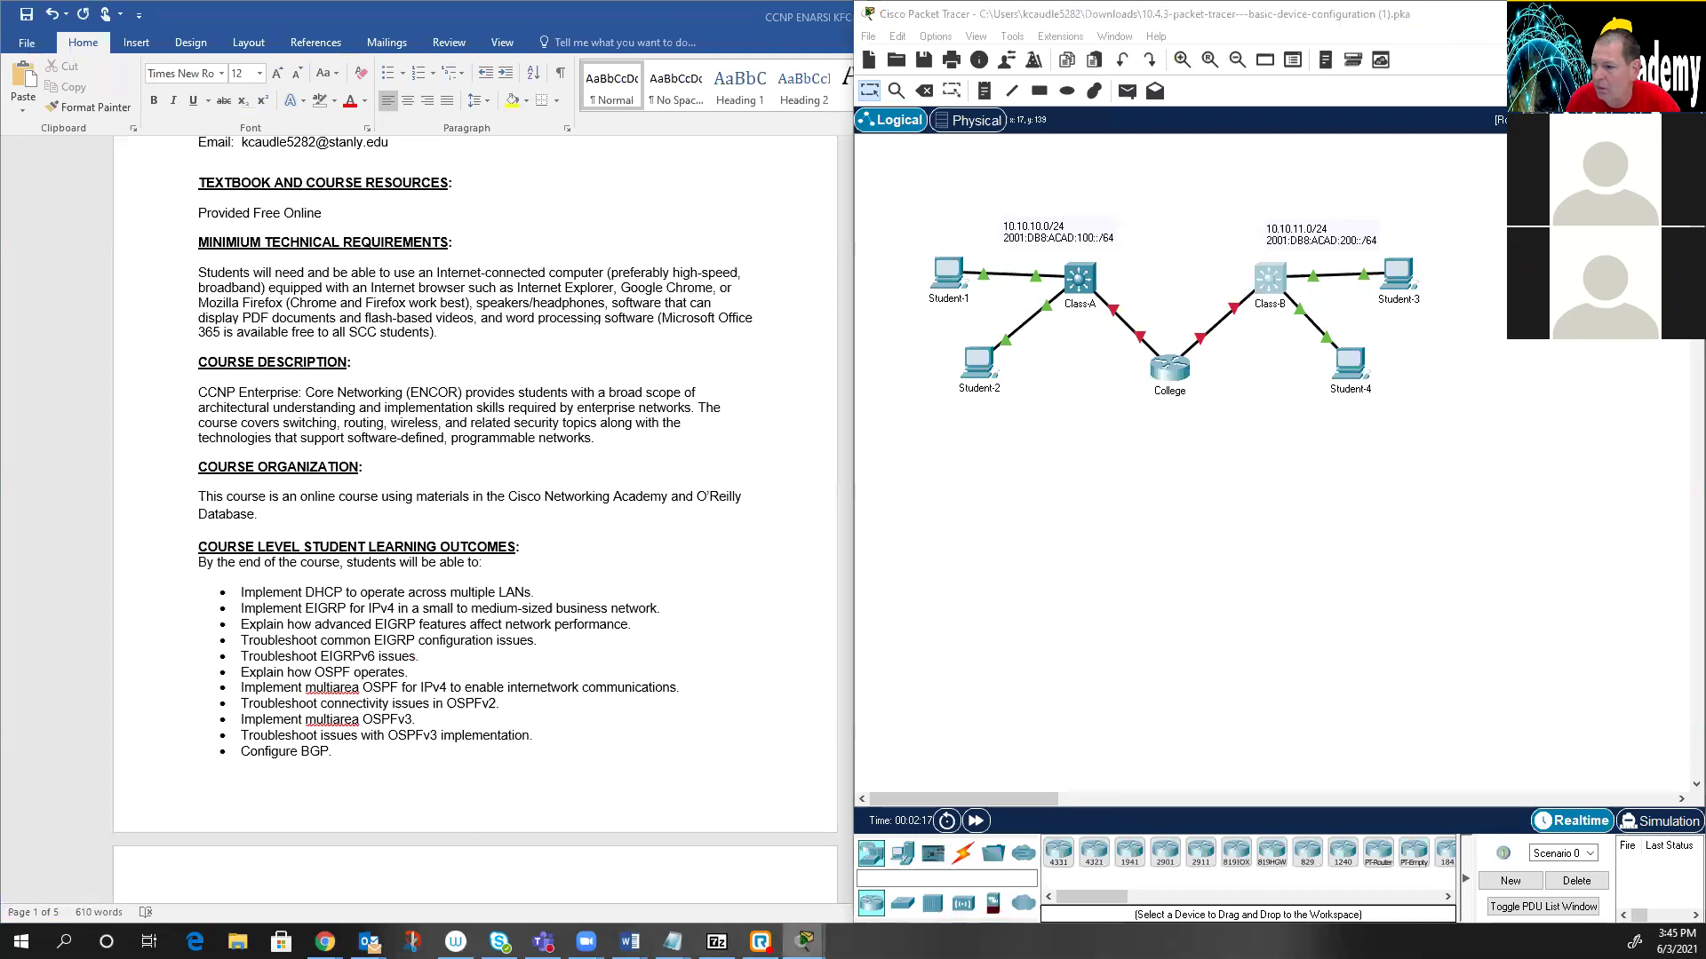
left_click(751, 852)
scroll(636, 425, "down", 1)
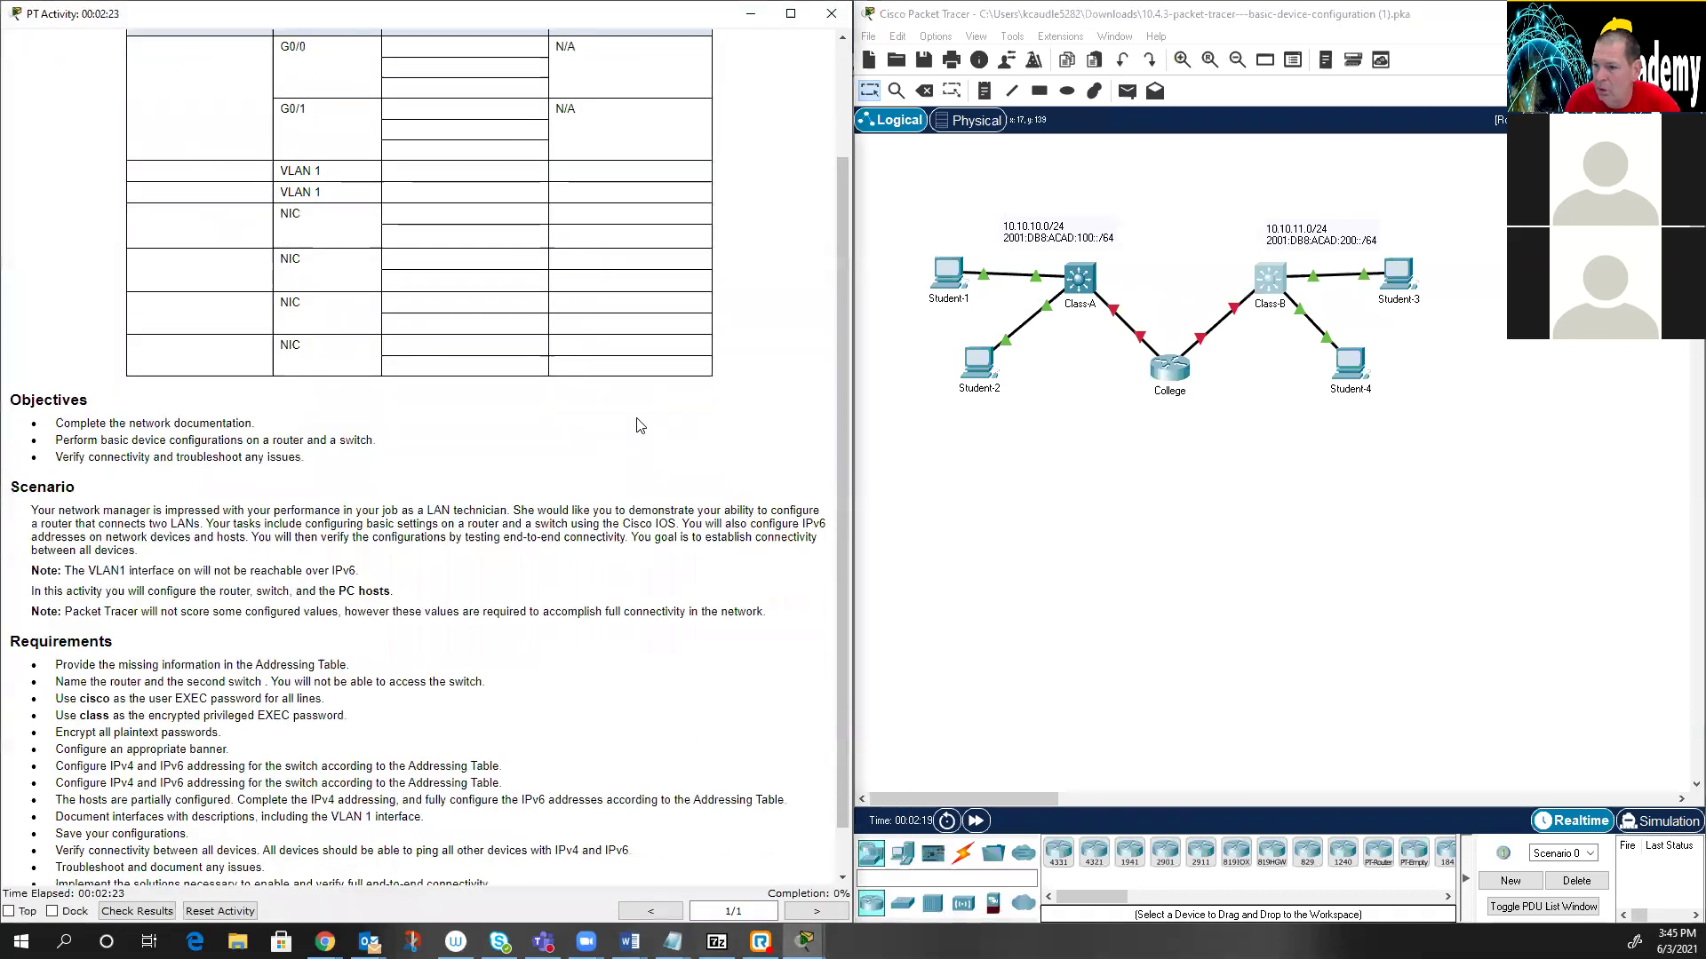
scroll(636, 424, "down", 1)
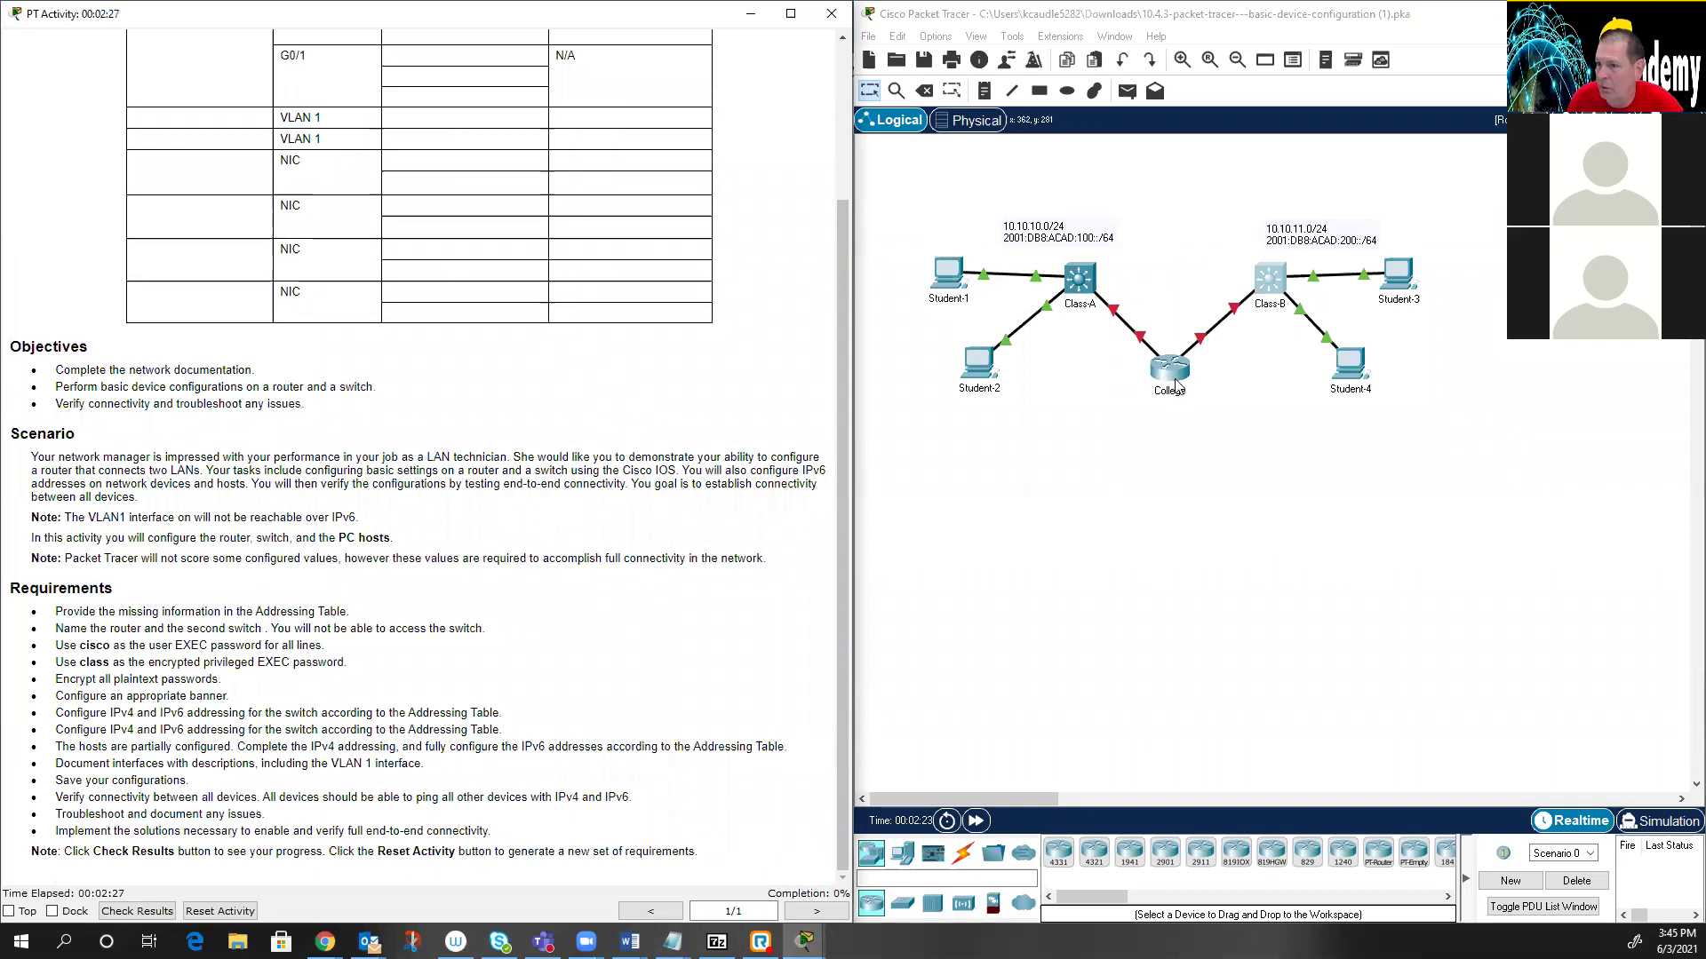
Open the College router's device window and snap it to the left half of the screen
double_click(1171, 371)
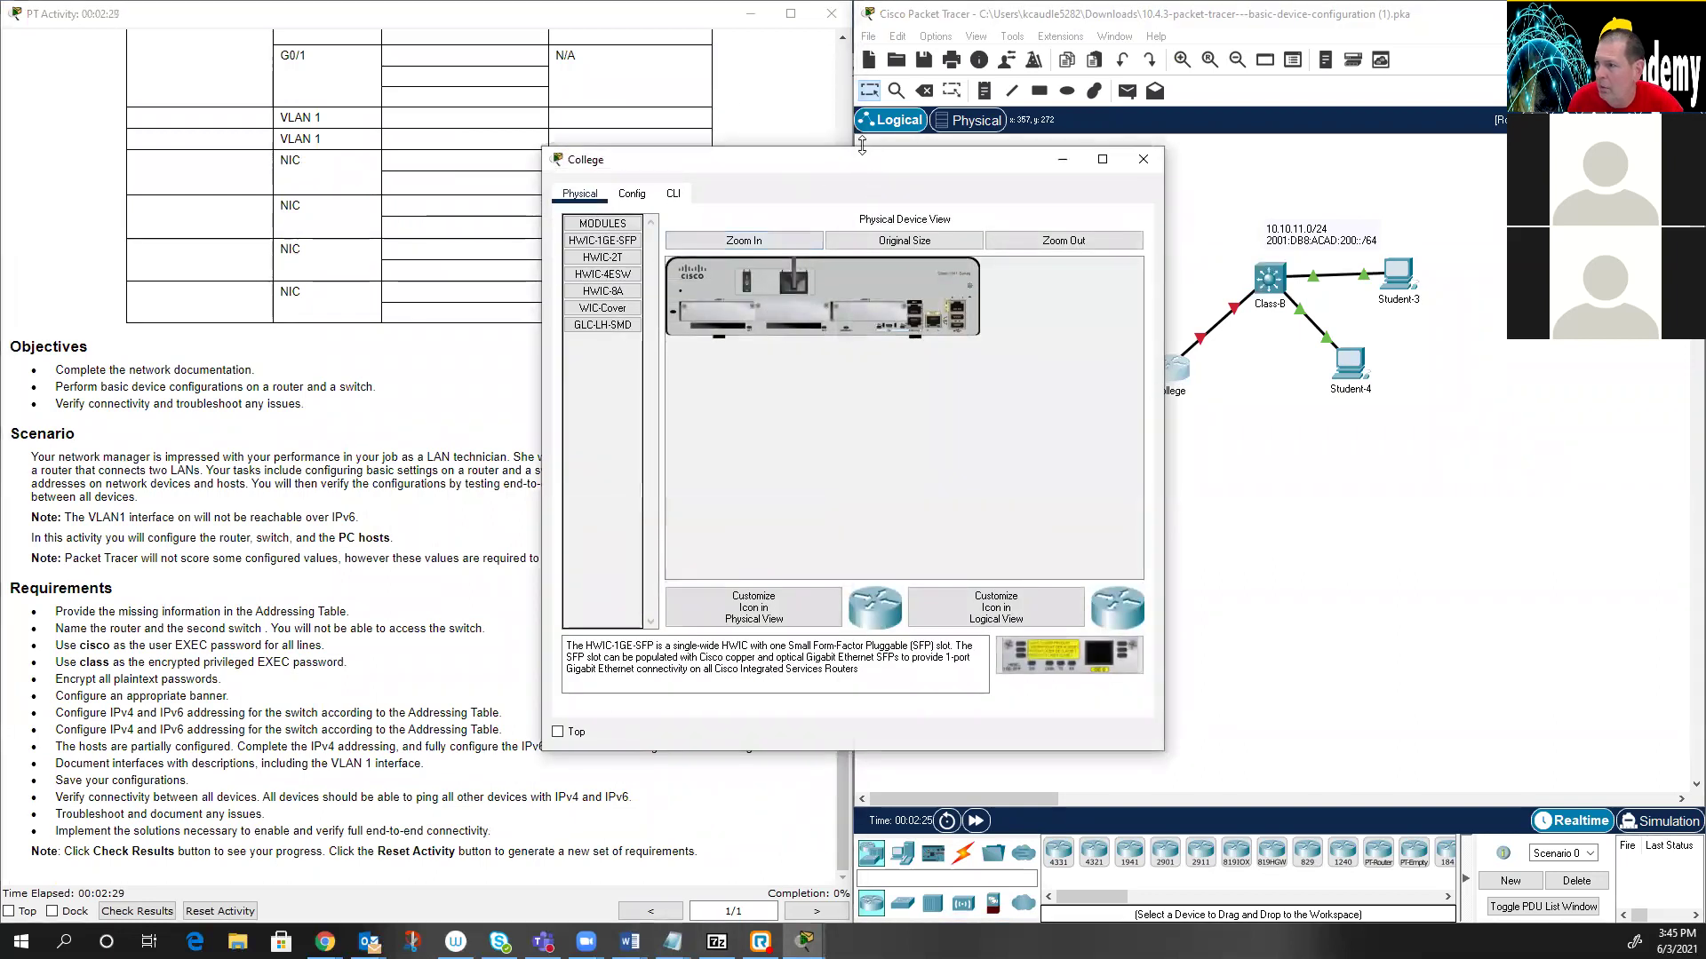
left_click_drag(843, 159, 483, 172)
key("super+Left")
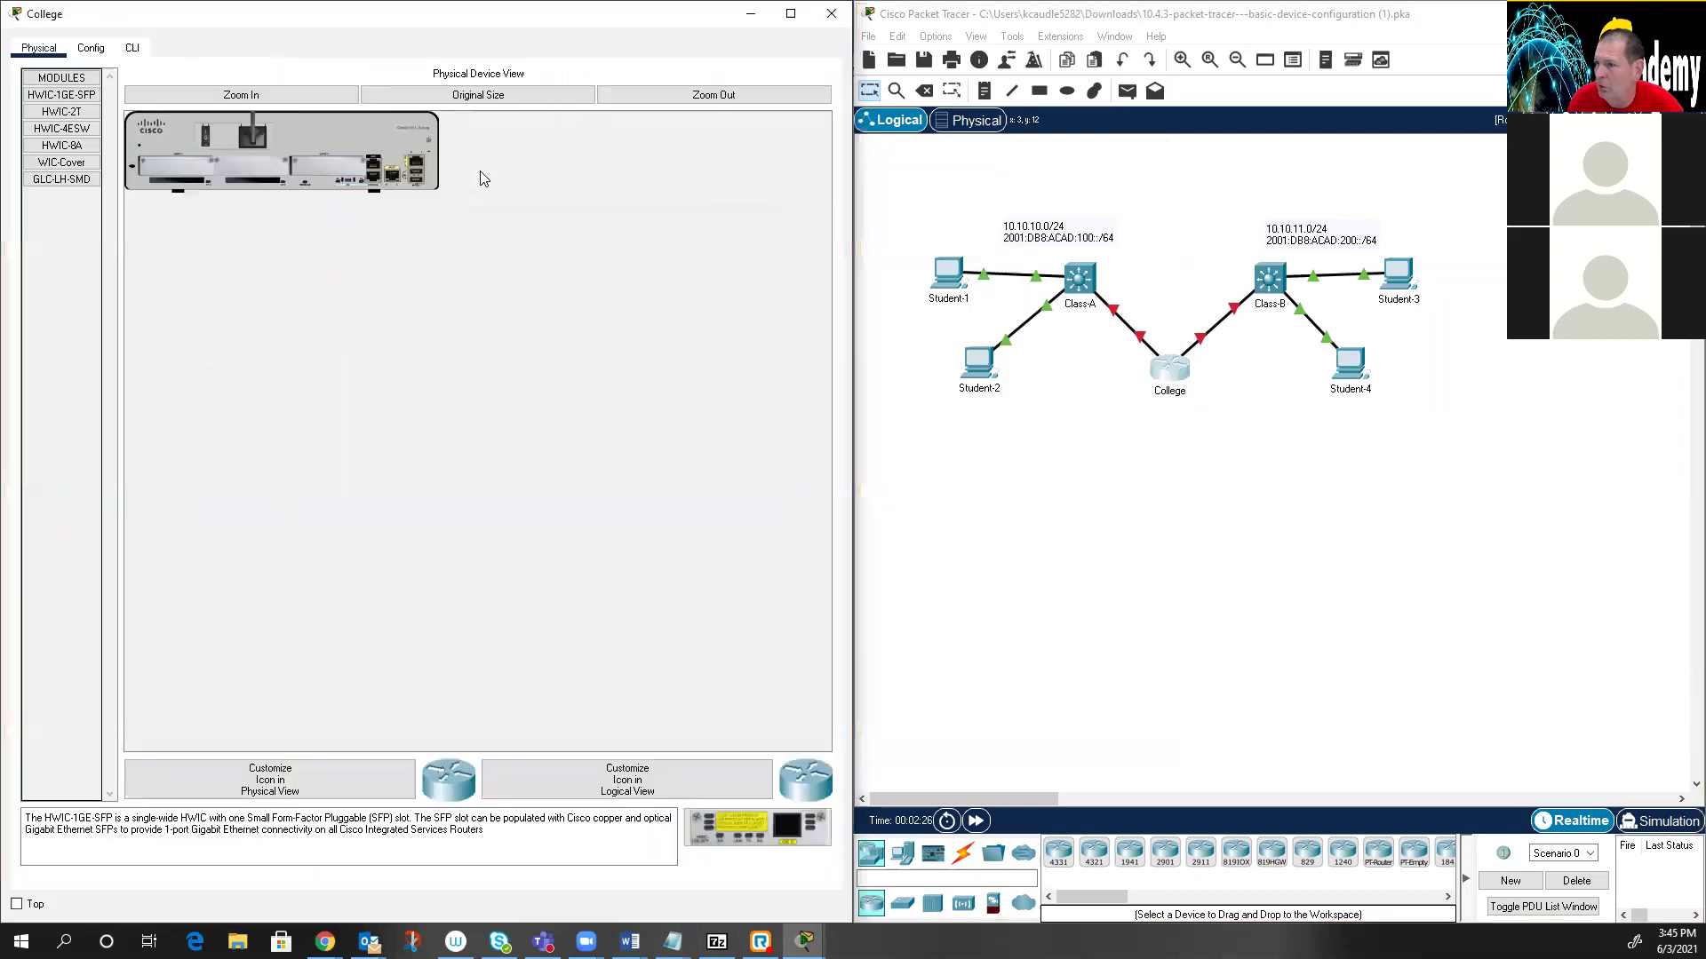
In the router CLI, enter privileged and global configuration mode and set hostname College
left_click(132, 48)
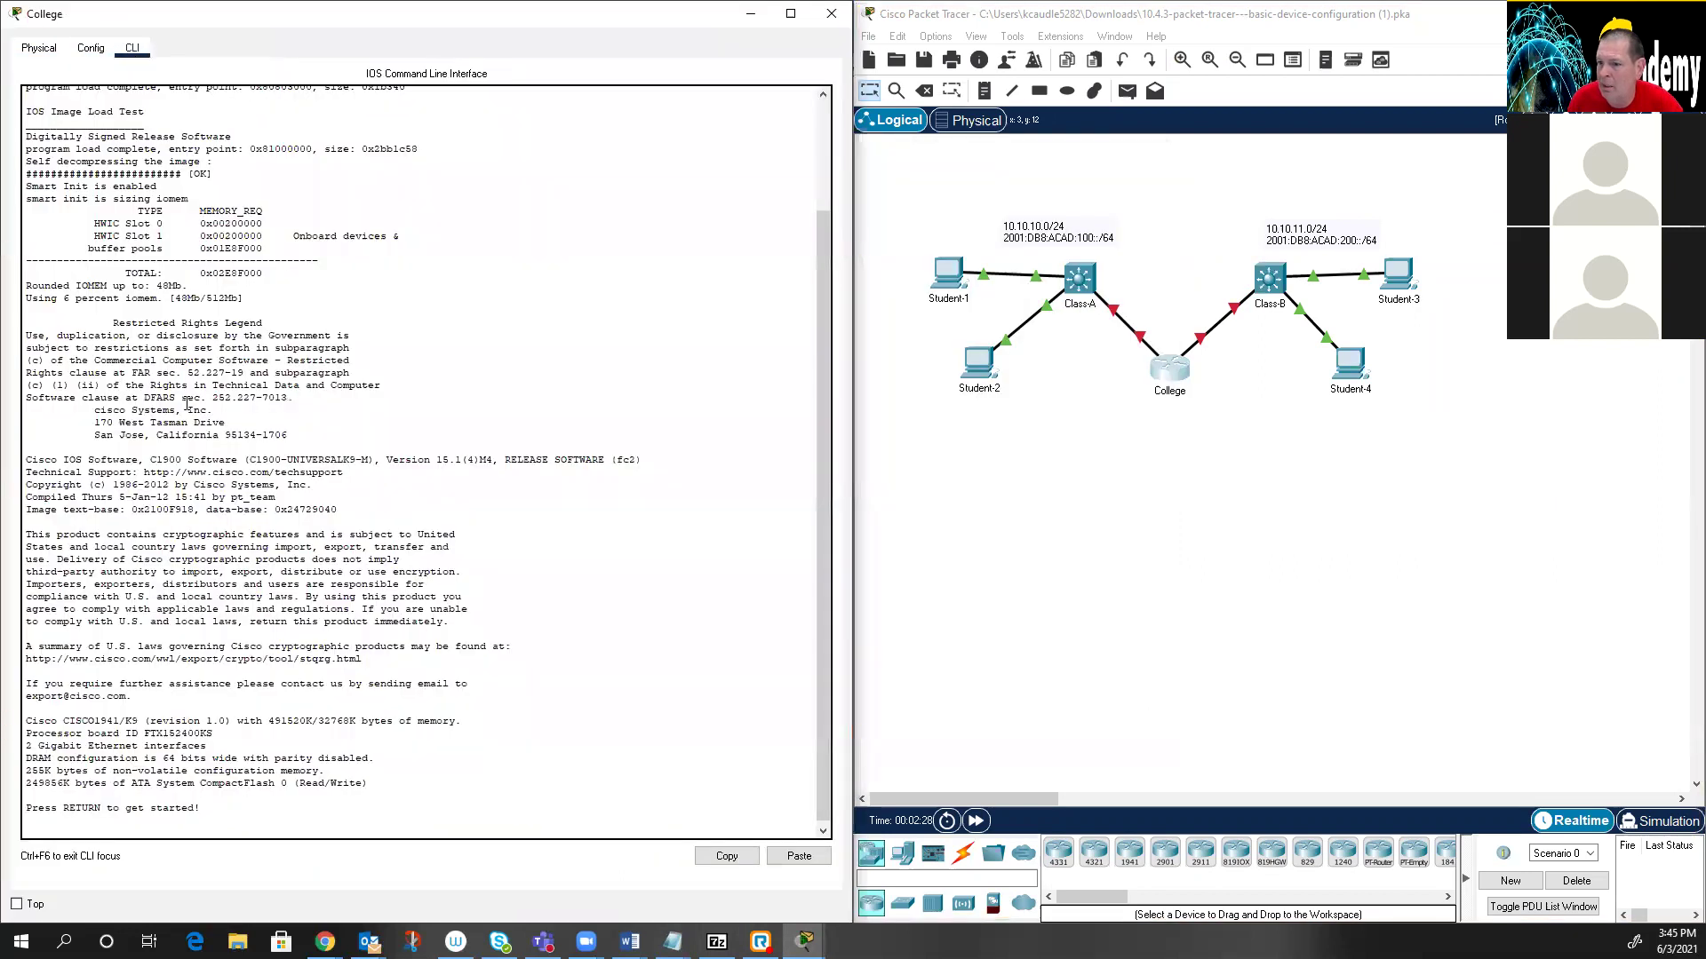
key("Return")
key("Return")
type("er>e")
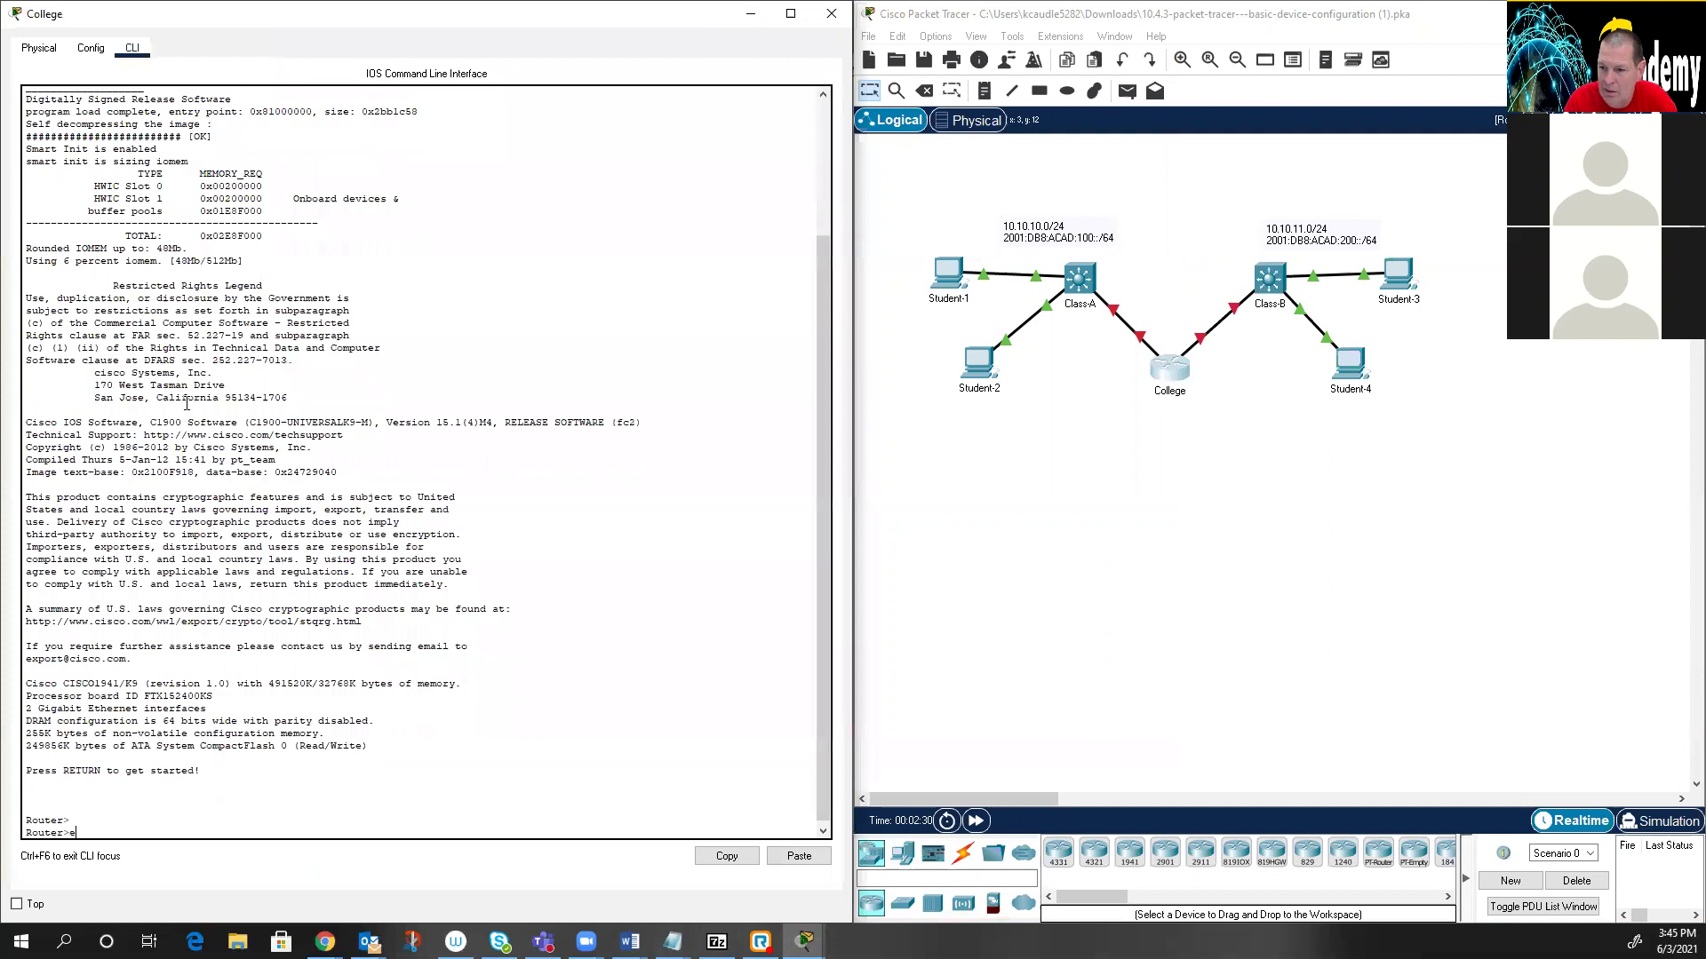
type("n")
key("Return")
type("config t")
key("Return")
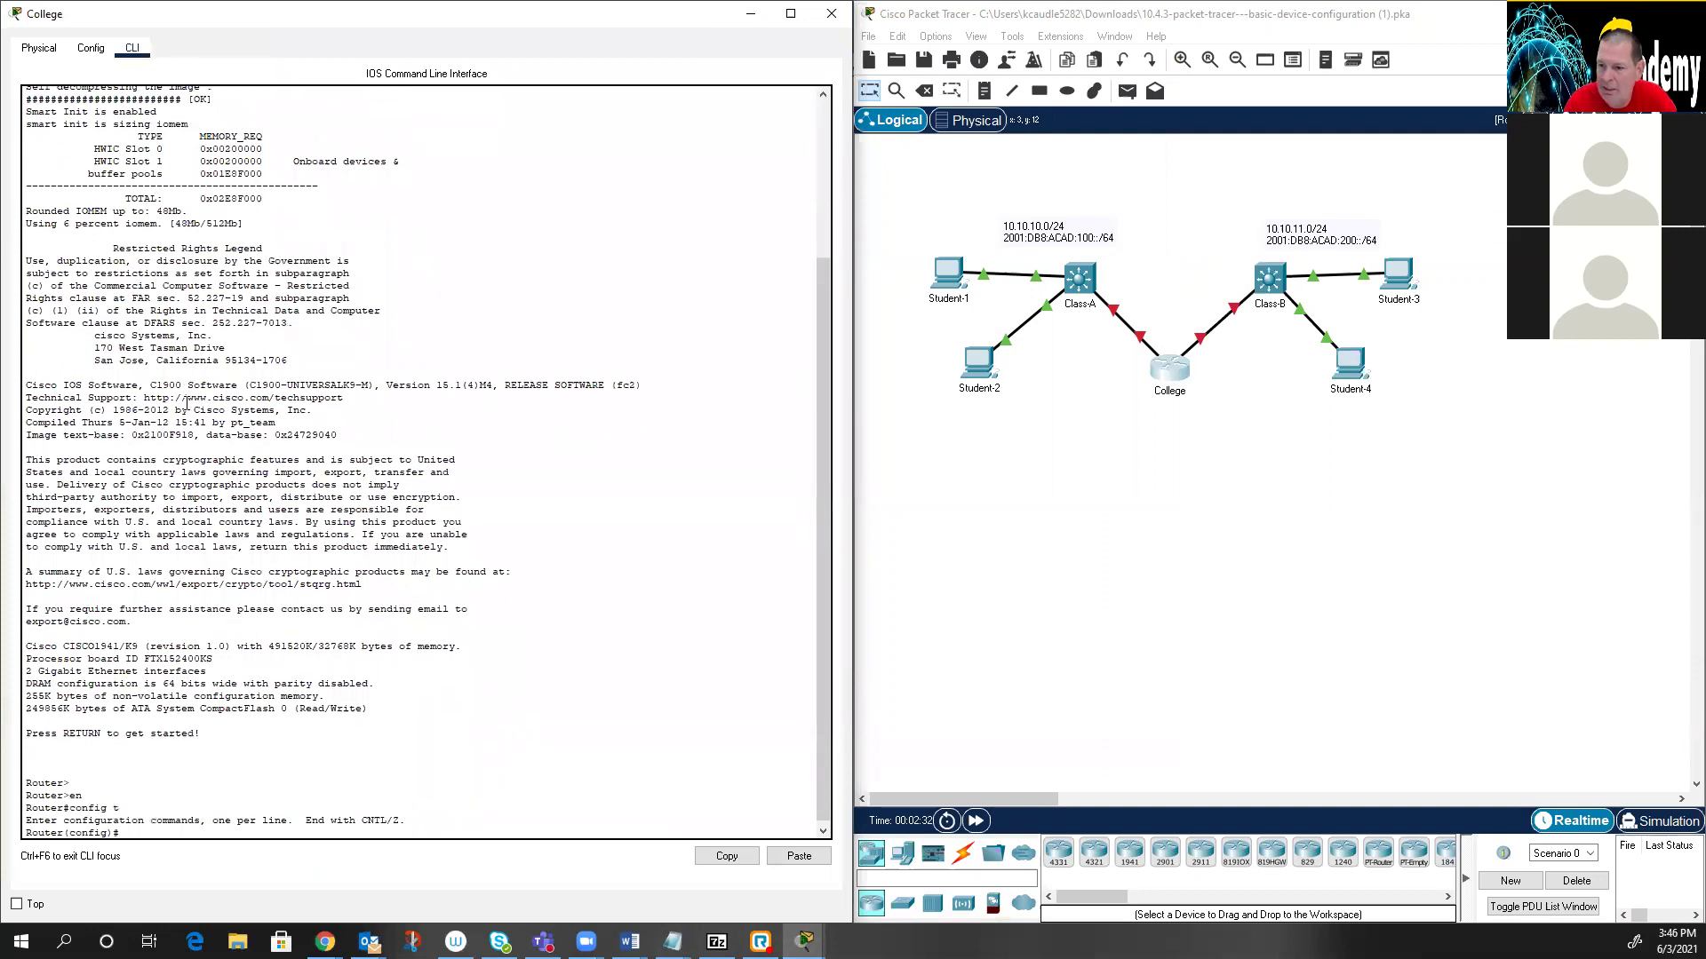
type("hostname Co")
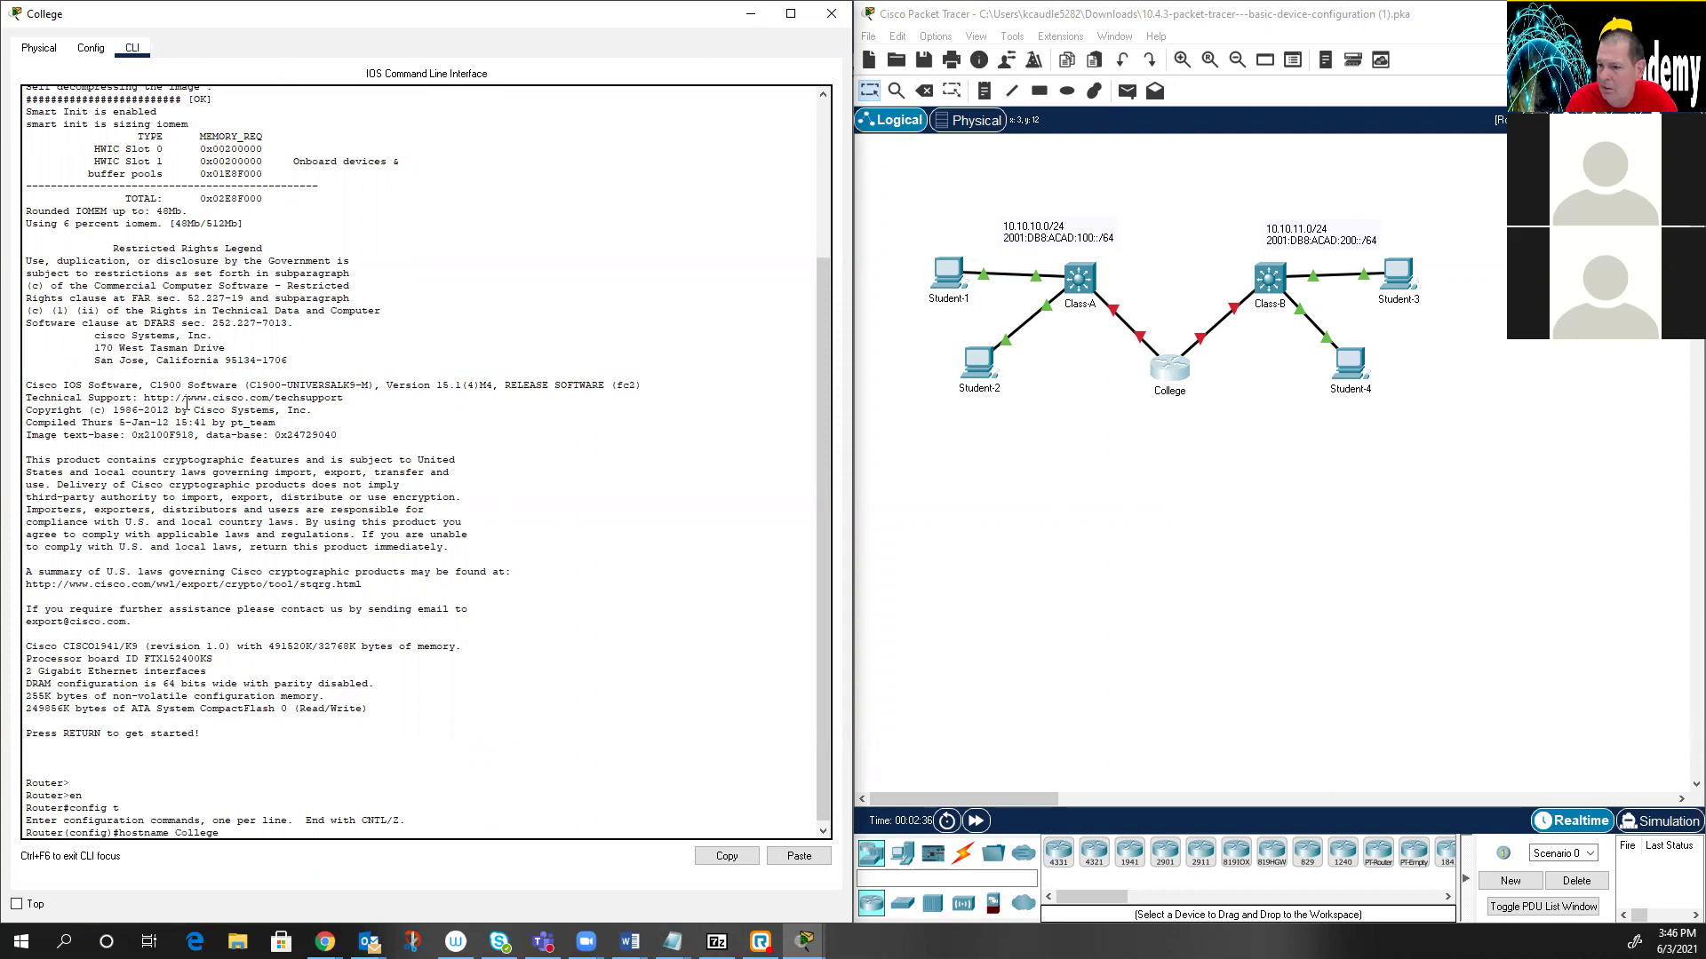
type("llege")
key("Return")
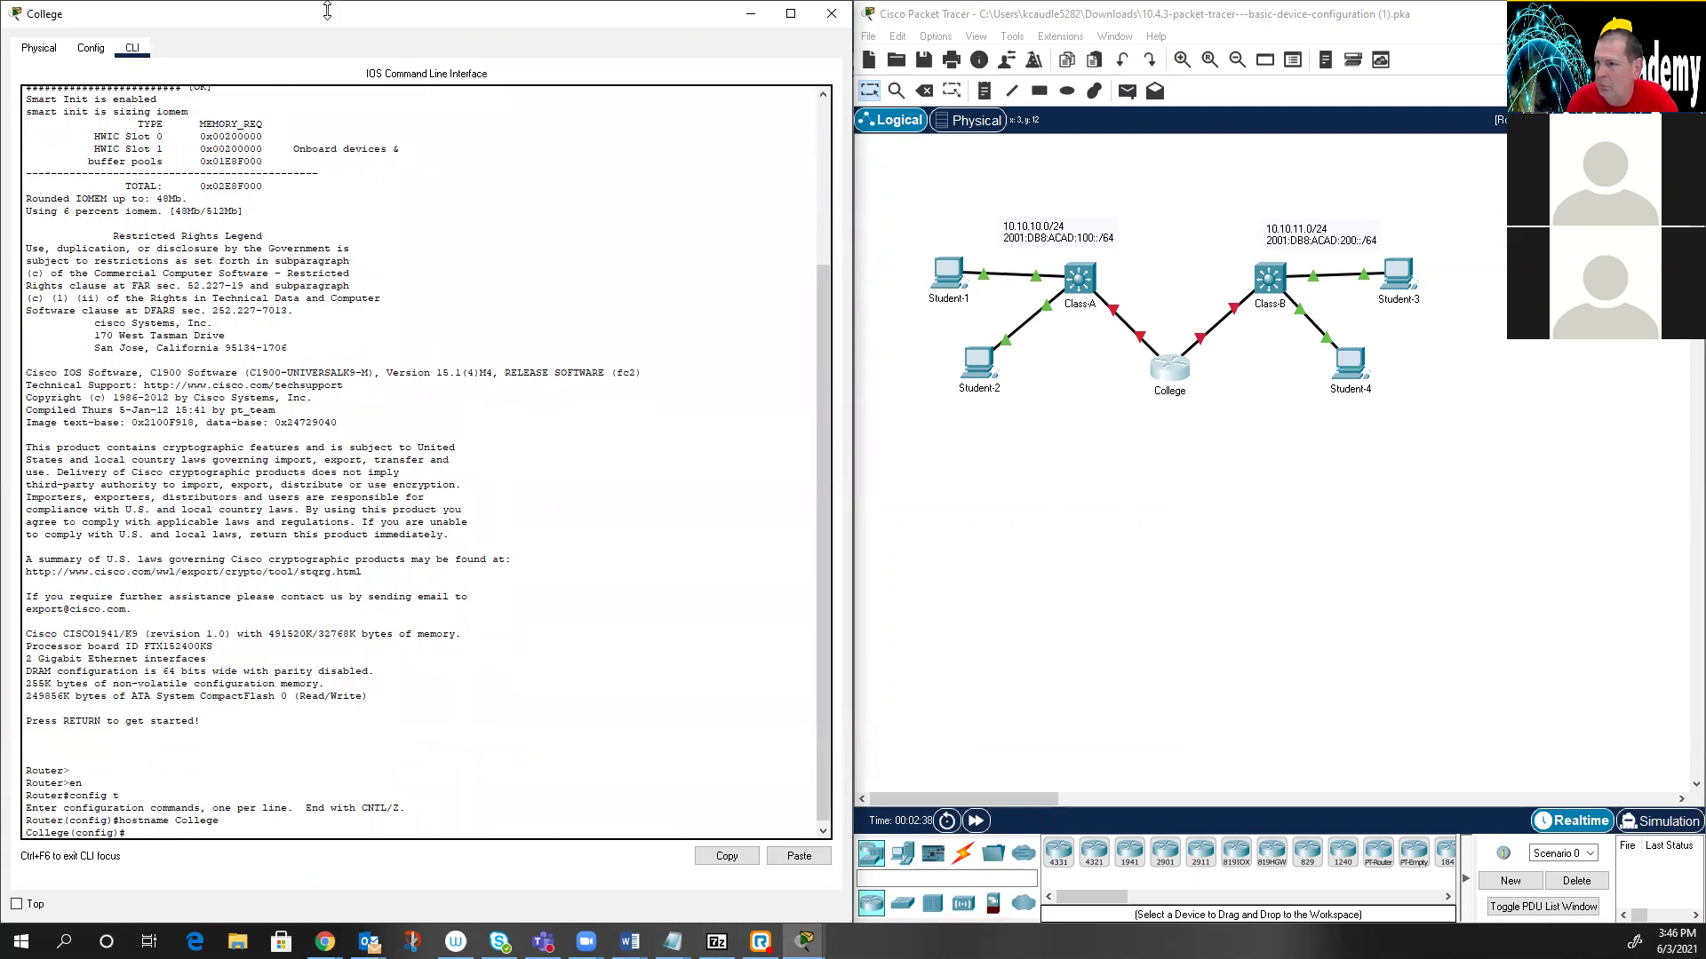
left_click_drag(327, 9, 746, 145)
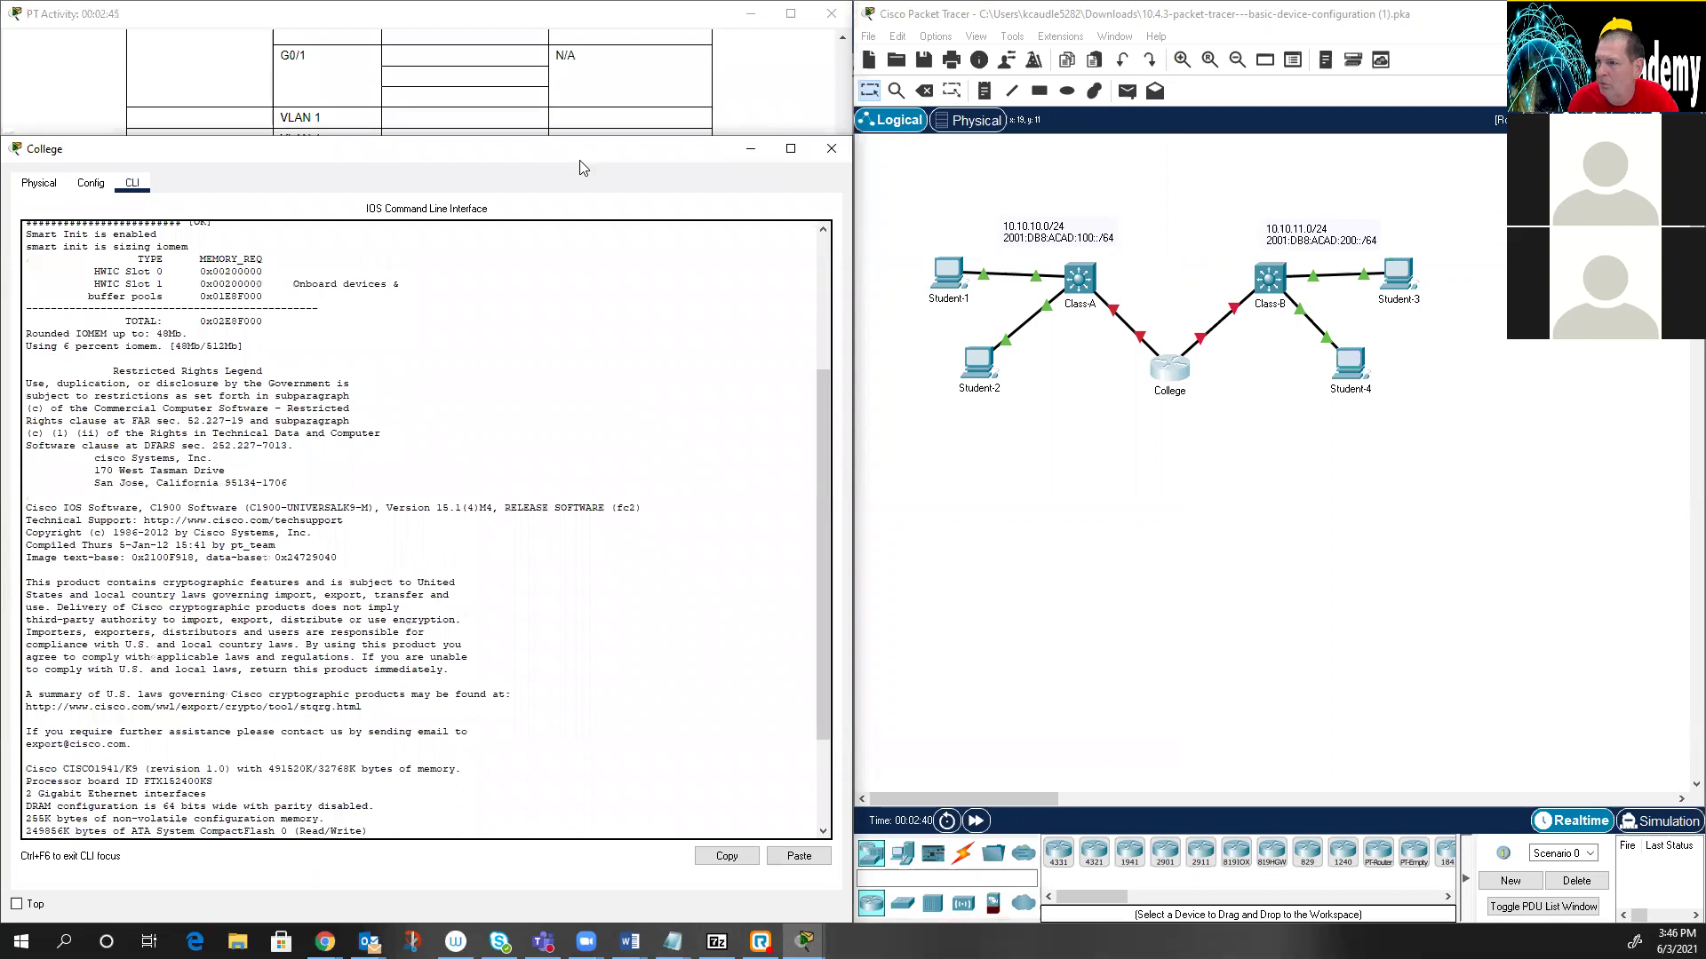
key("super+Right")
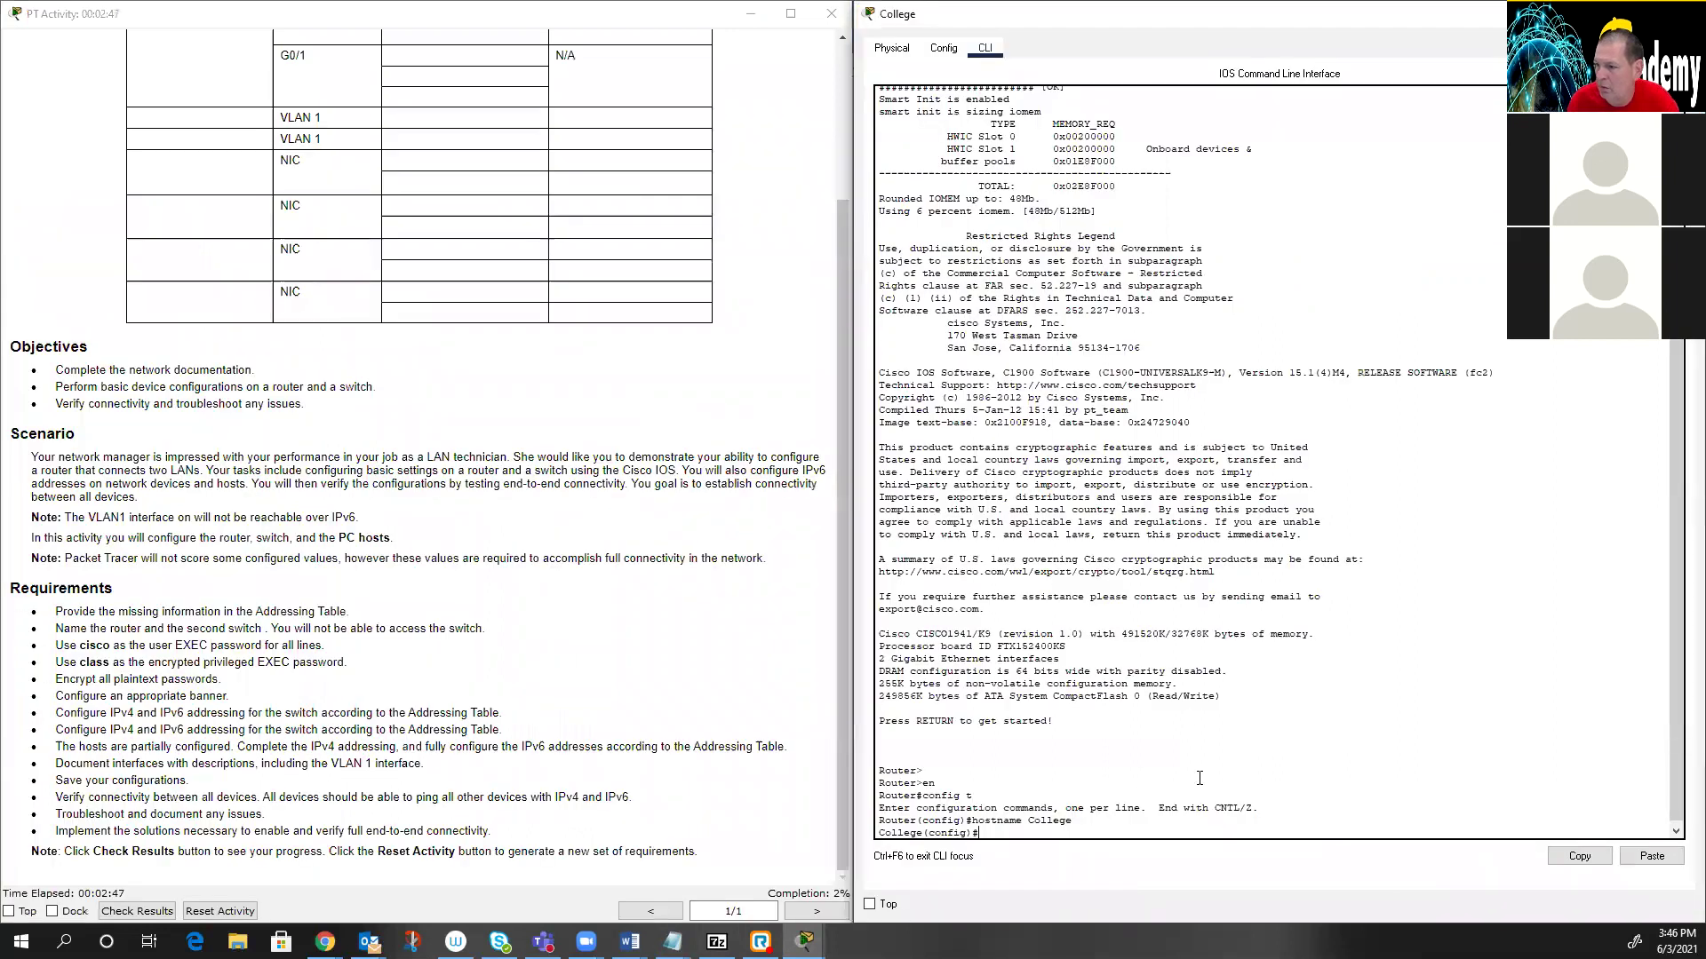
left_click(1110, 726)
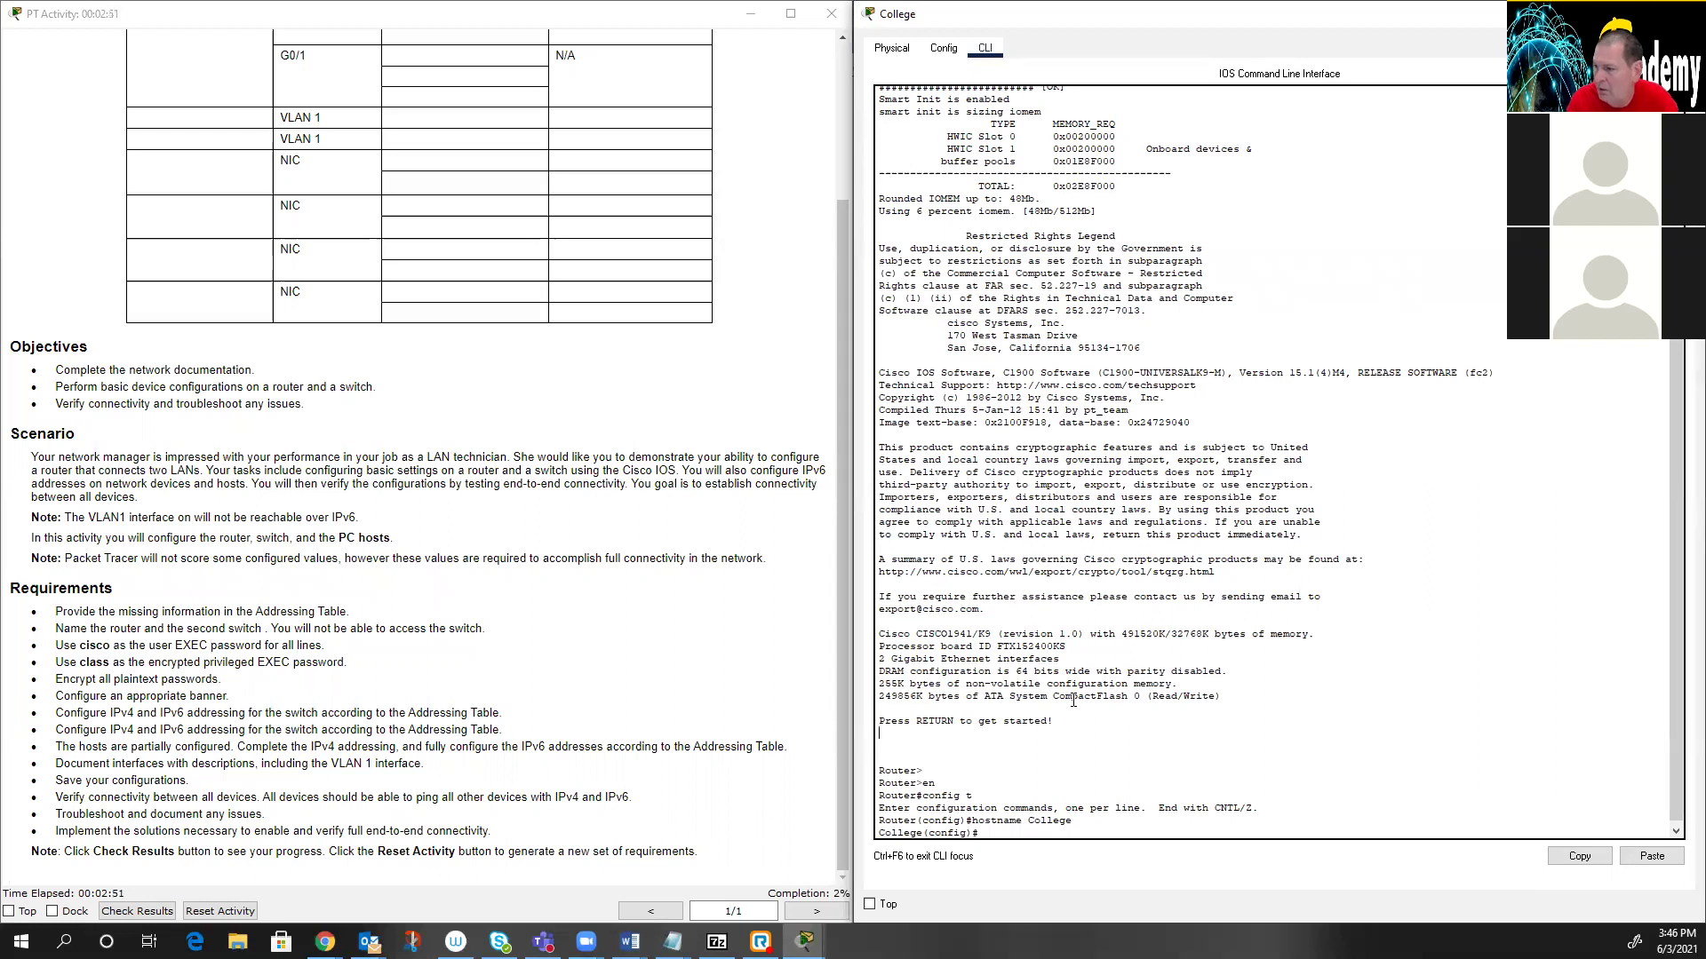
type("line con 0")
key("Return")
type("pass cisco")
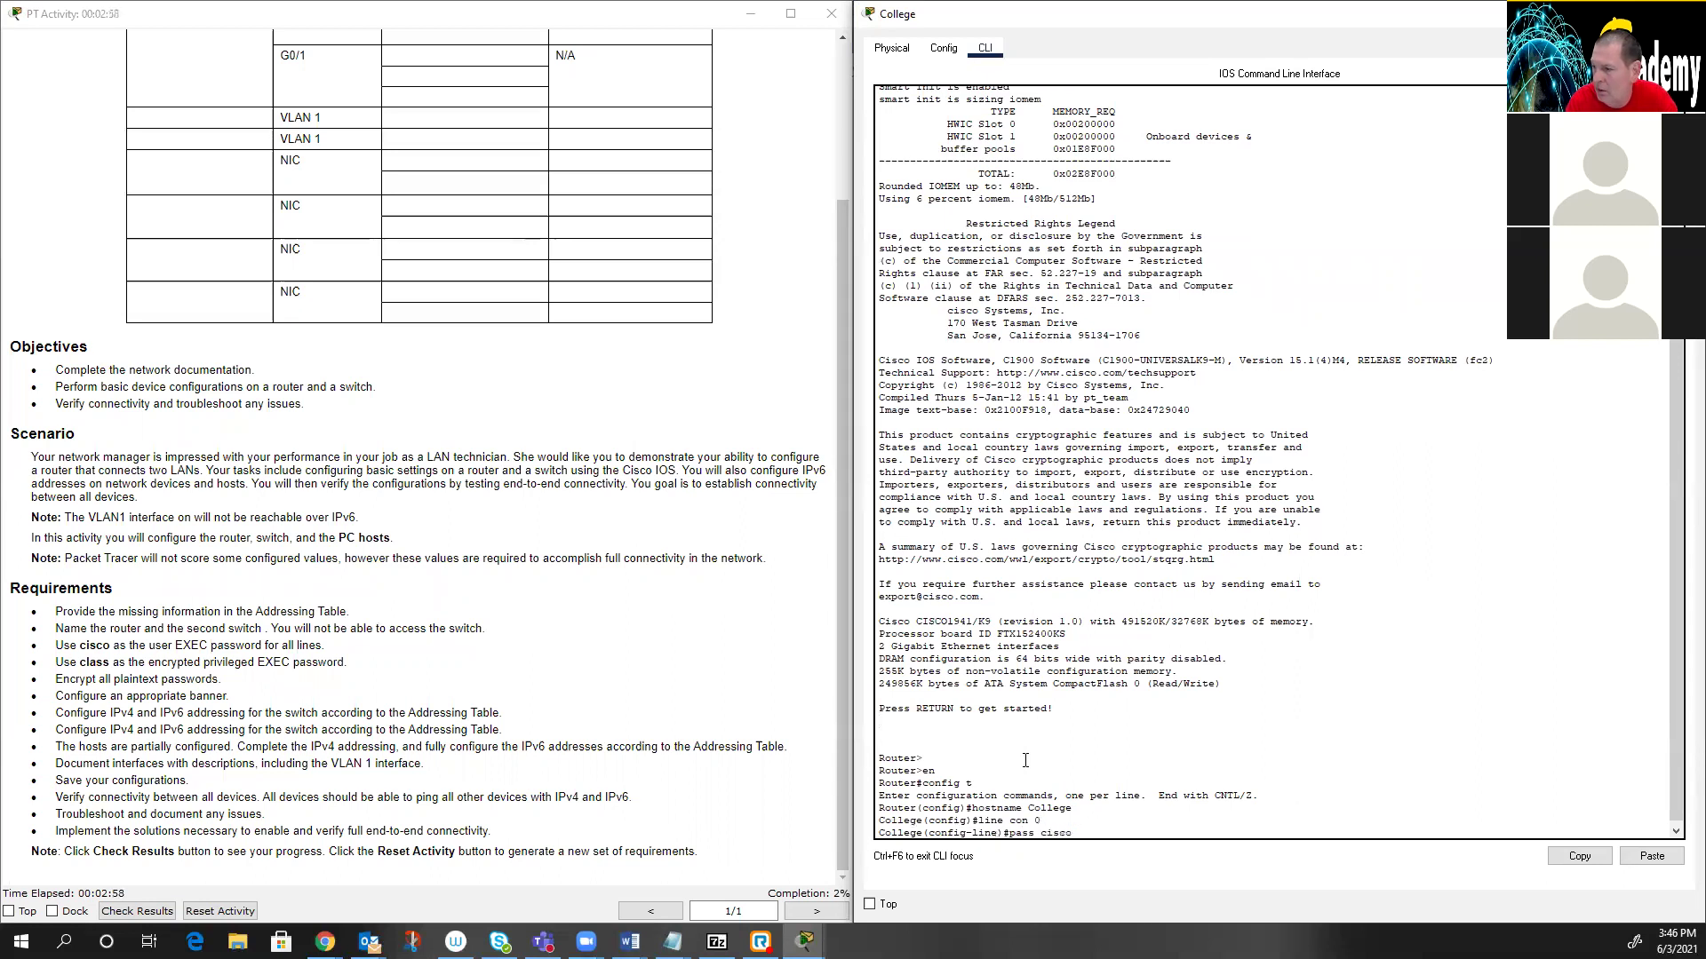
key("Return")
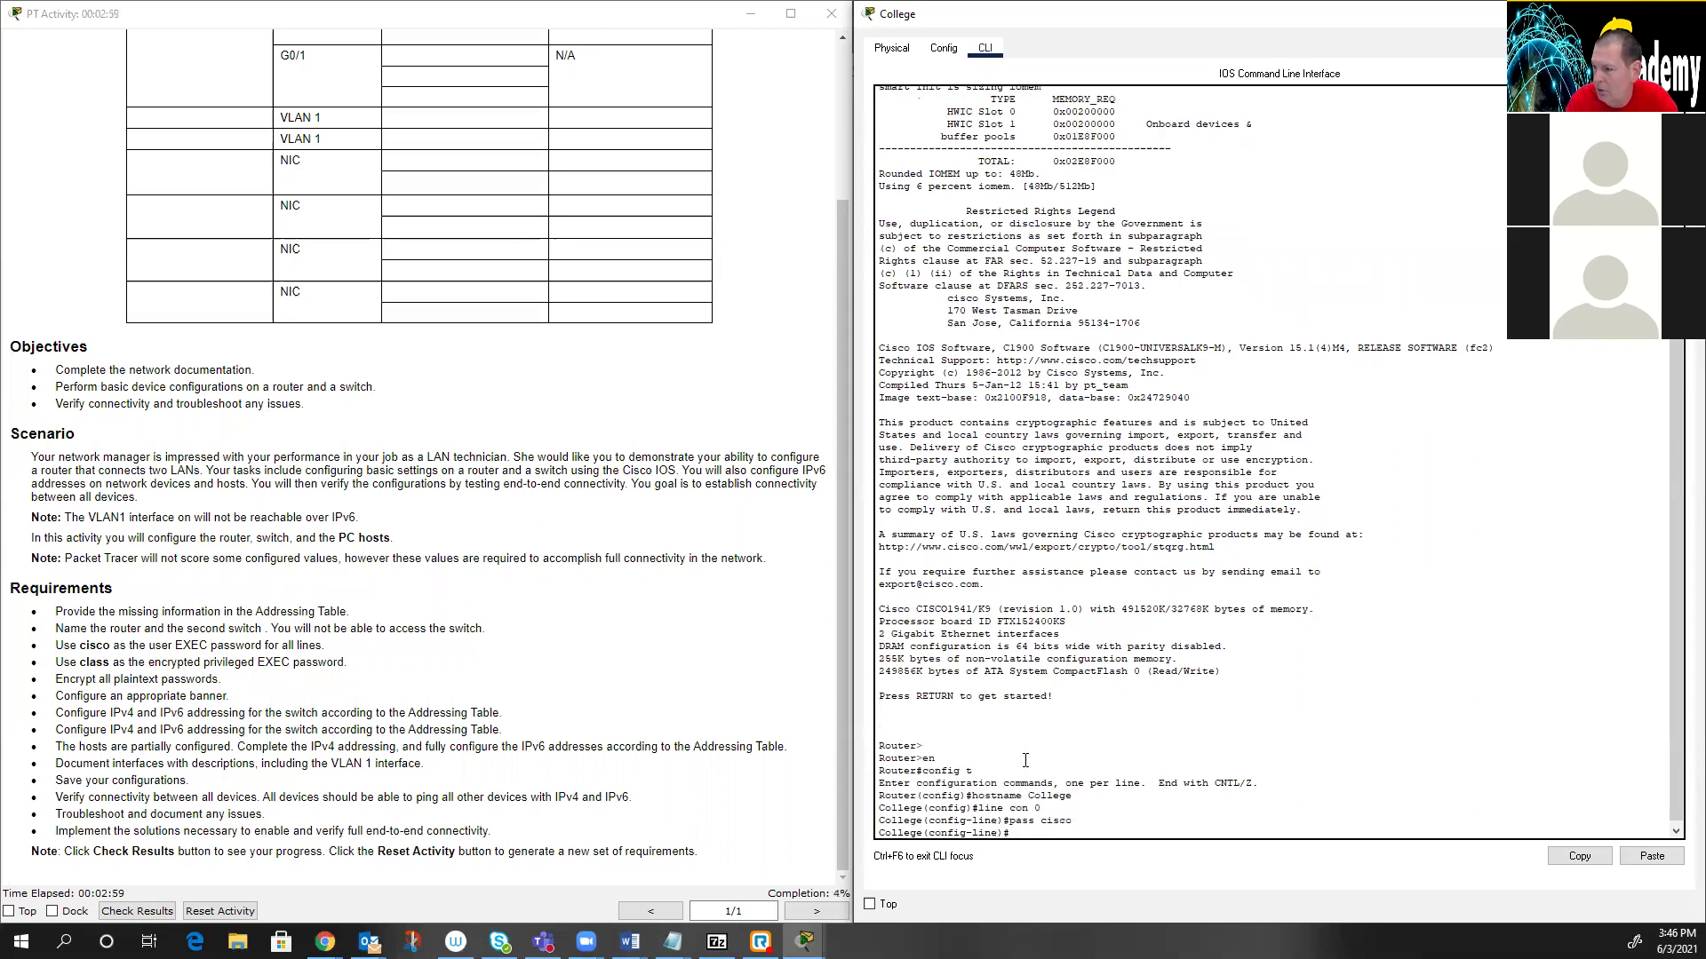
type("login")
key("Return")
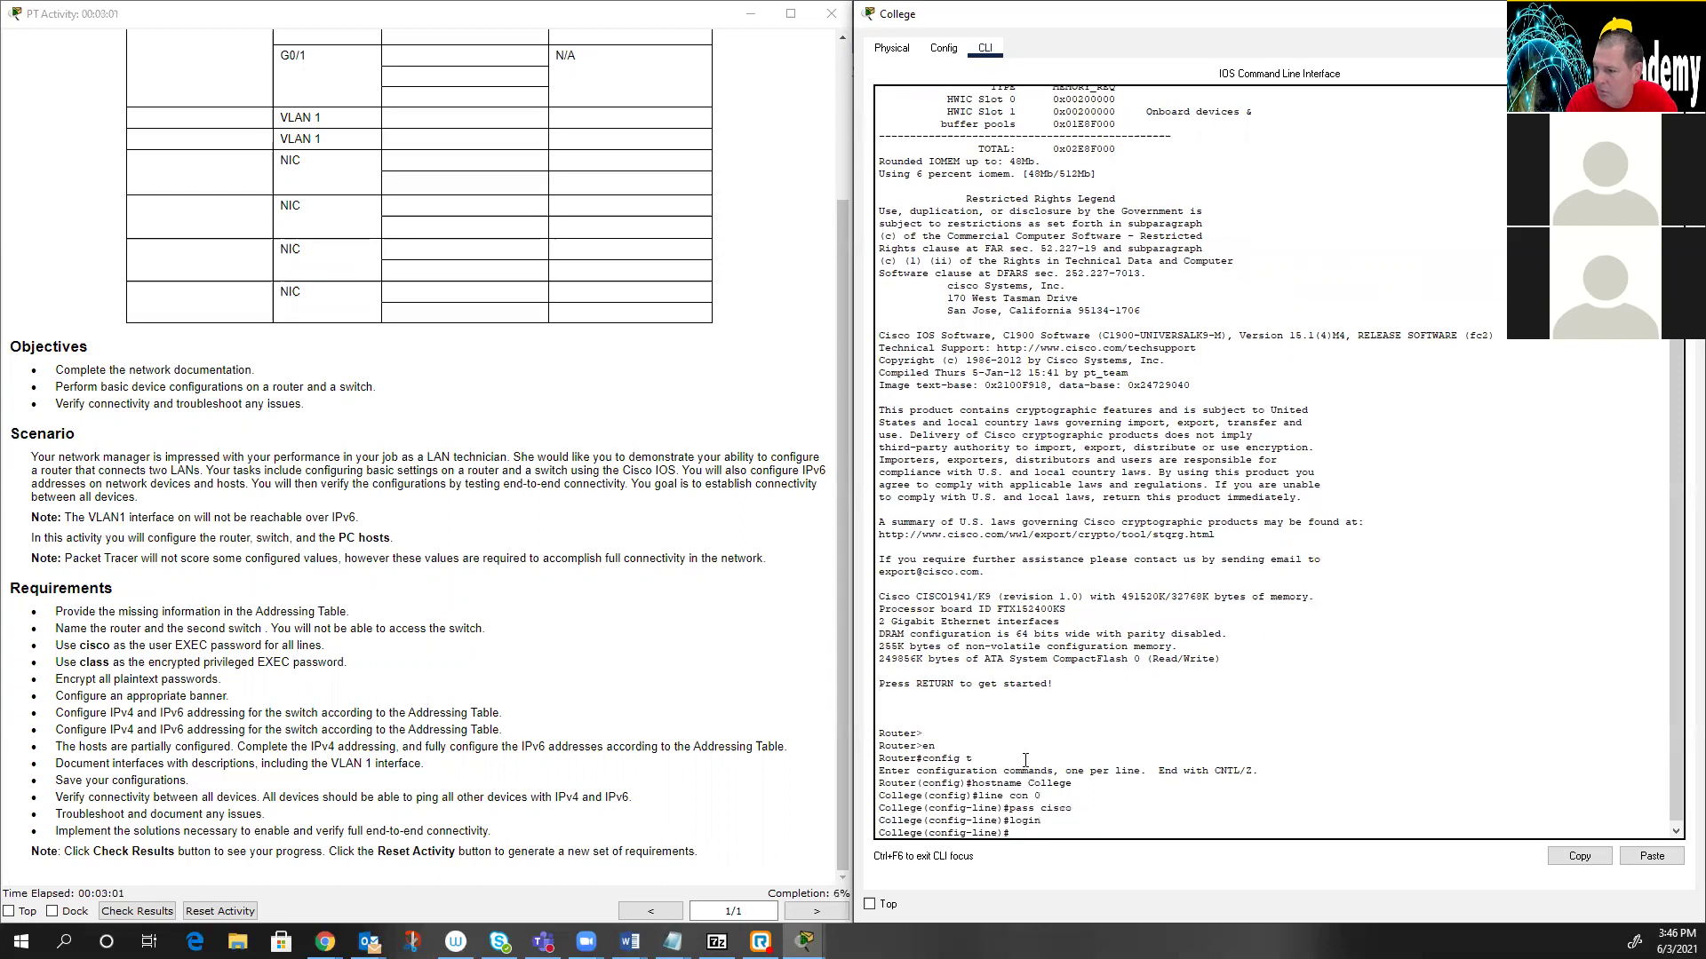
type("logg sy")
key("Tab")
key("Return")
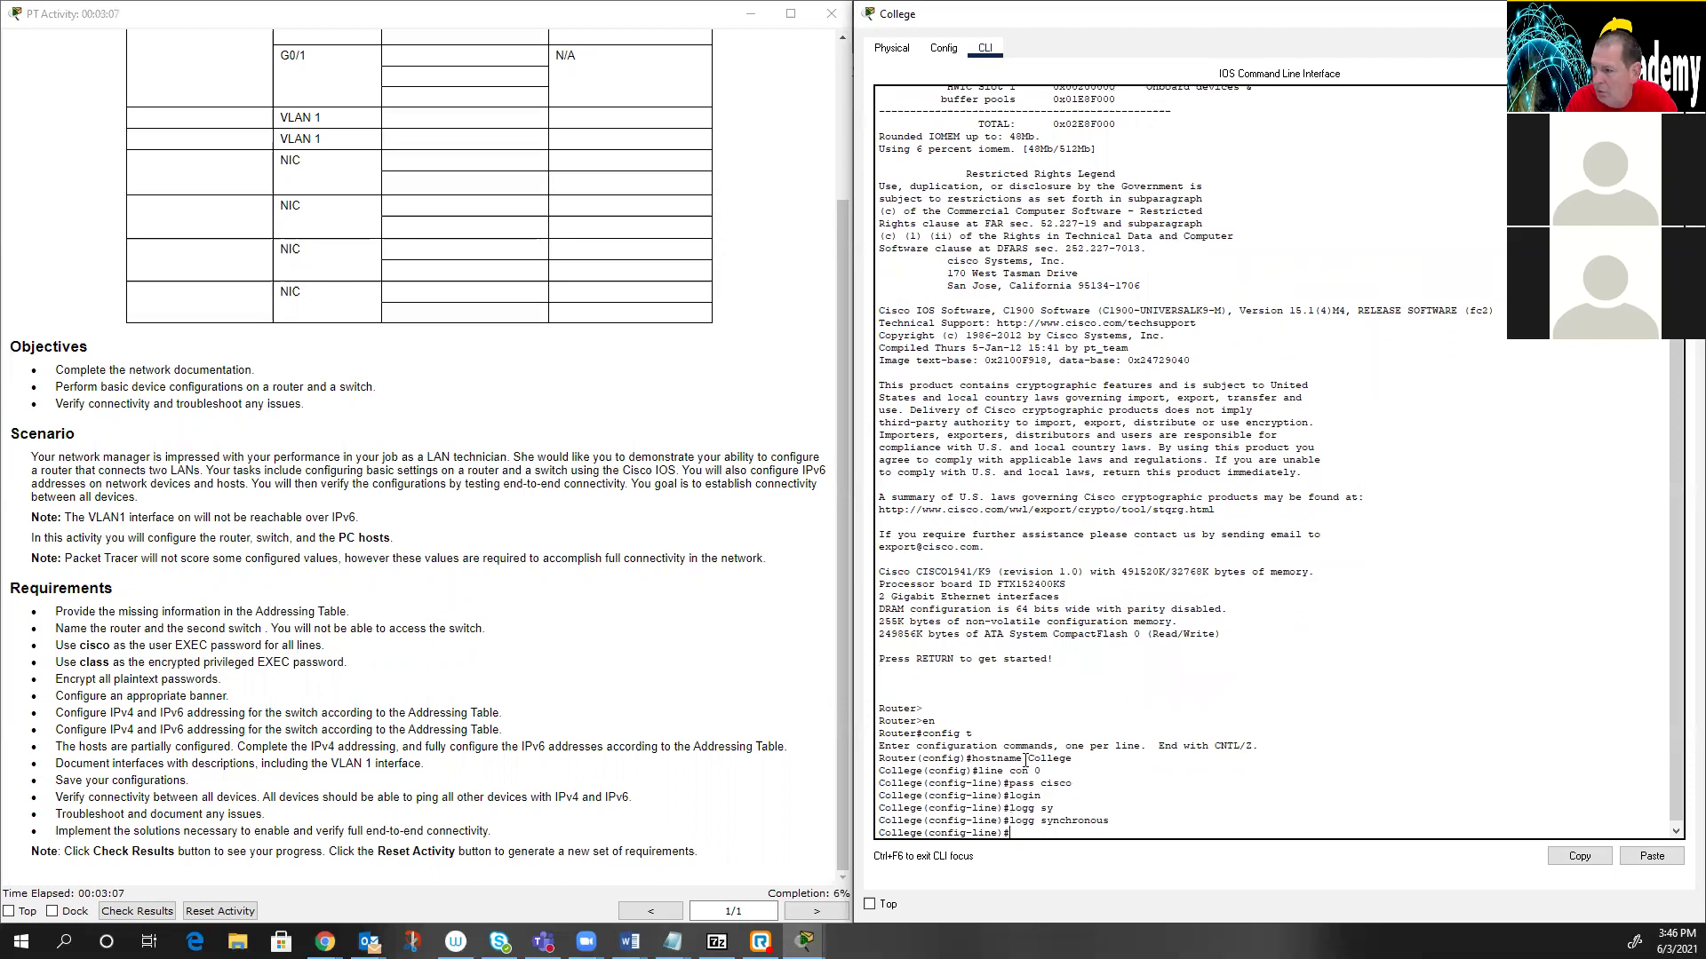
type("line vty")
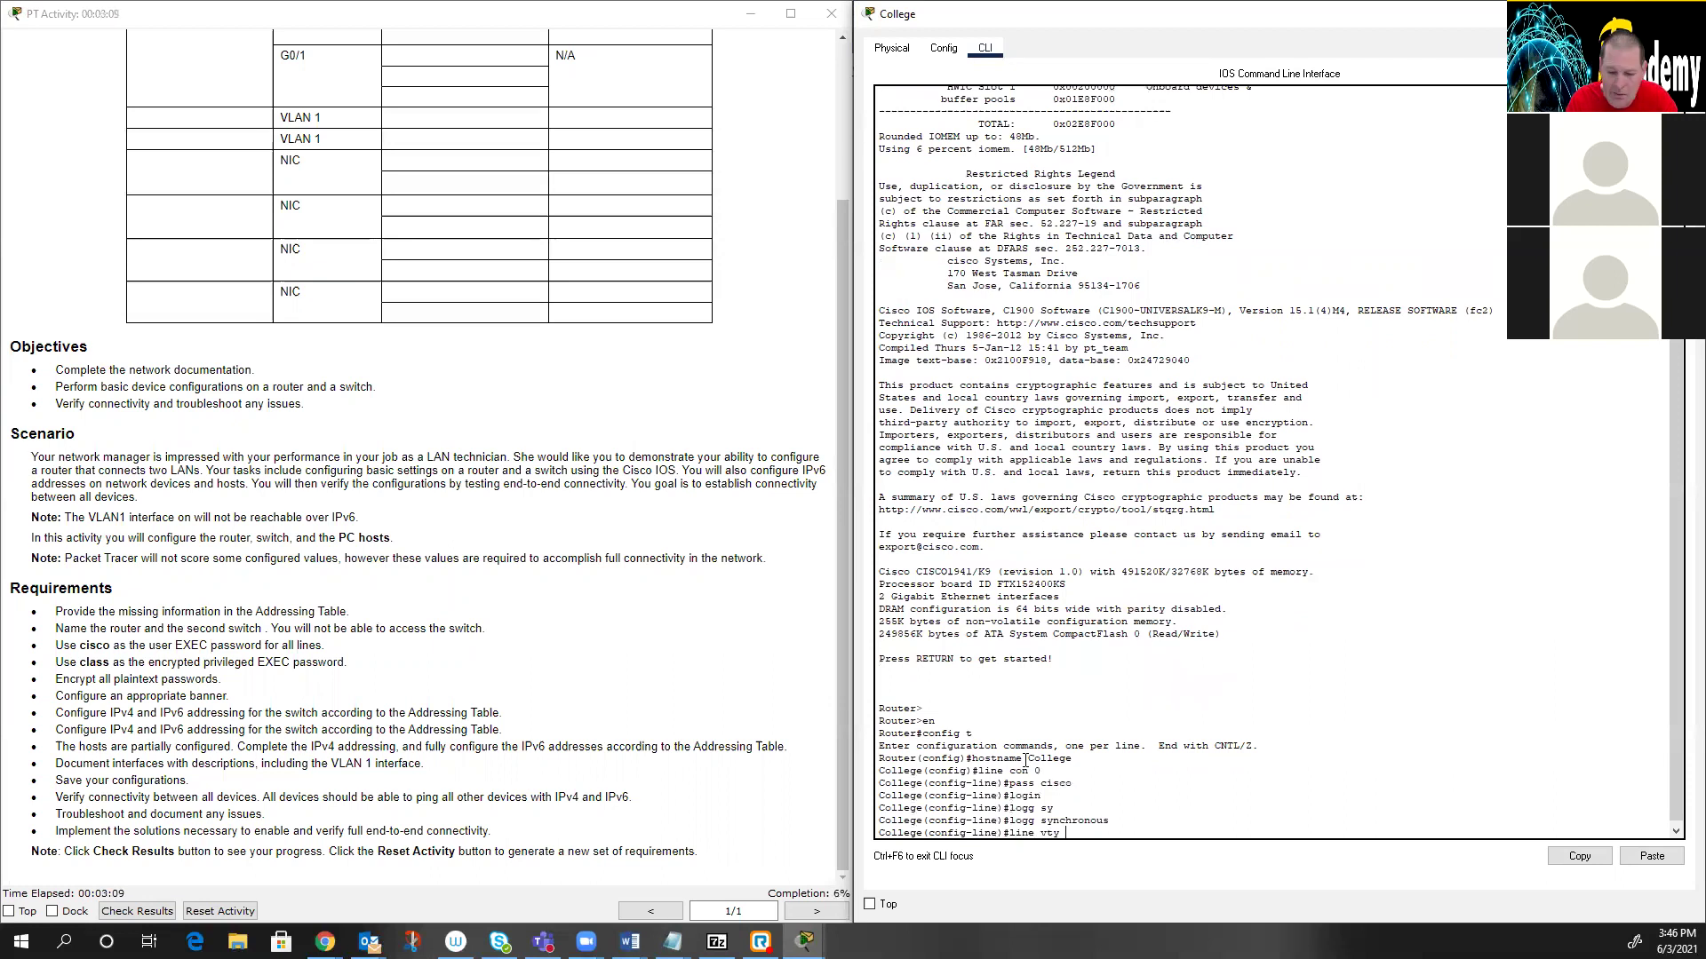
type(" 0 4")
key("Return")
type("login")
key("BackSpace")
key("BackSpace")
key("BackSpace")
key("BackSpace")
key("BackSpace")
type("pass cisco")
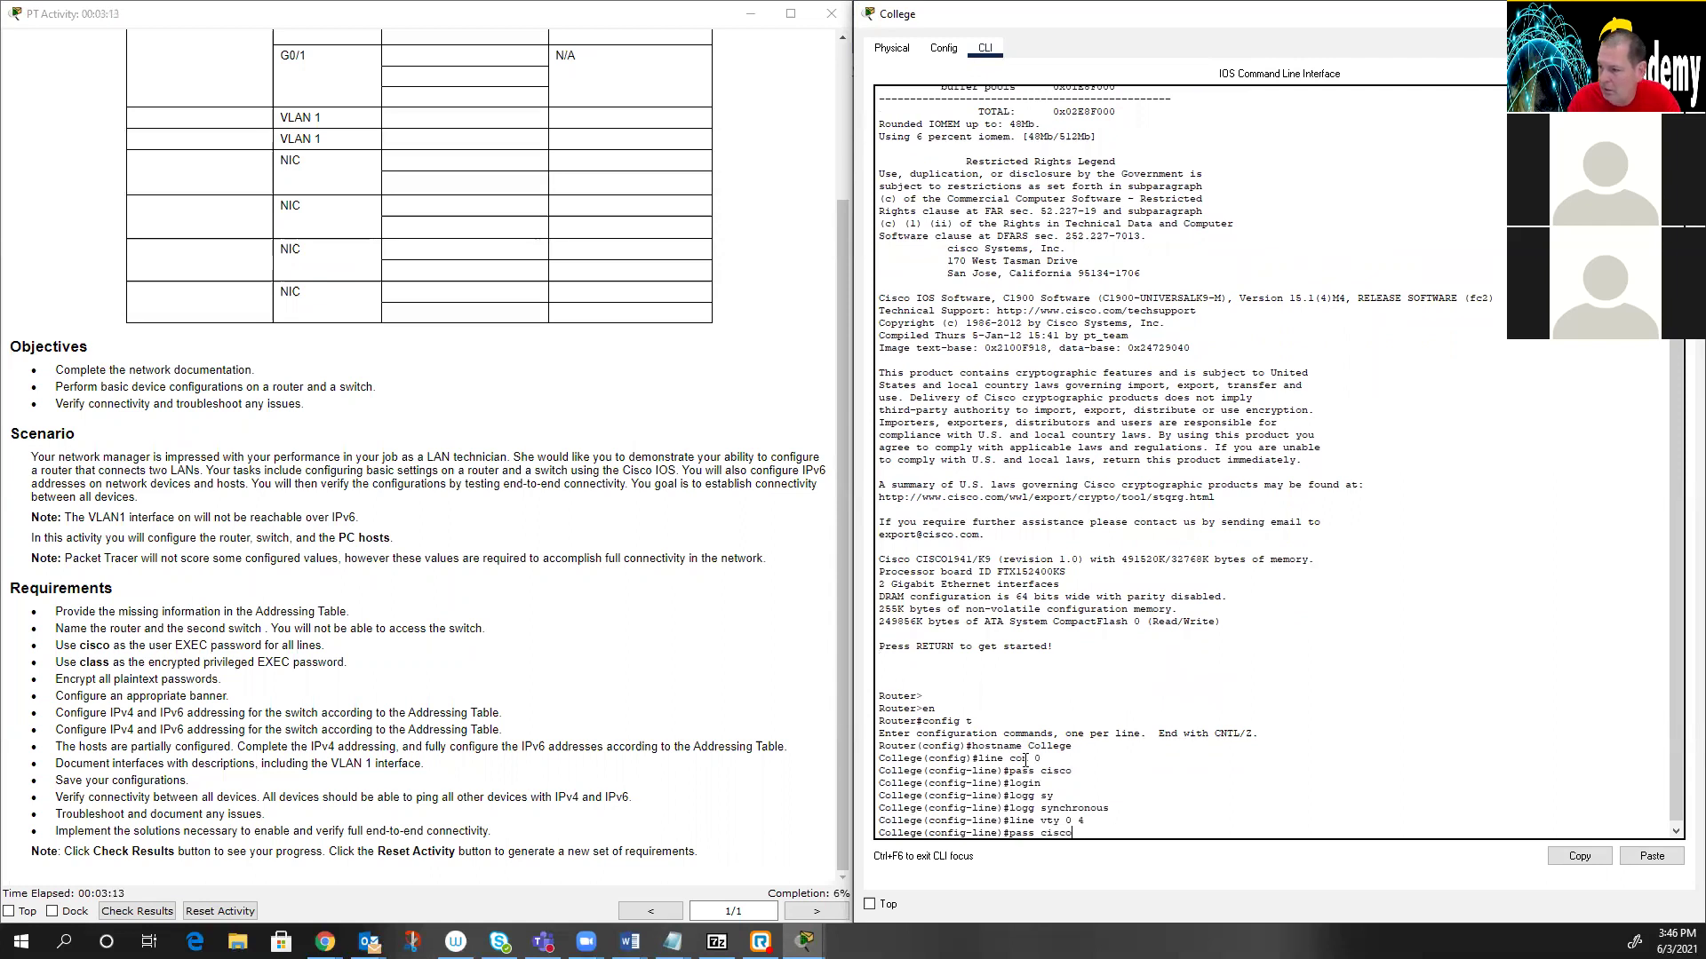
key("Return")
type("logg sy")
key("Tab")
key("BackSpace")
key("BackSpace")
key("BackSpace")
key("BackSpace")
key("BackSpace")
key("BackSpace")
key("BackSpace")
key("BackSpace")
key("BackSpace")
key("BackSpace")
key("BackSpace")
key("BackSpace")
key("BackSpace")
type("in")
key("Return")
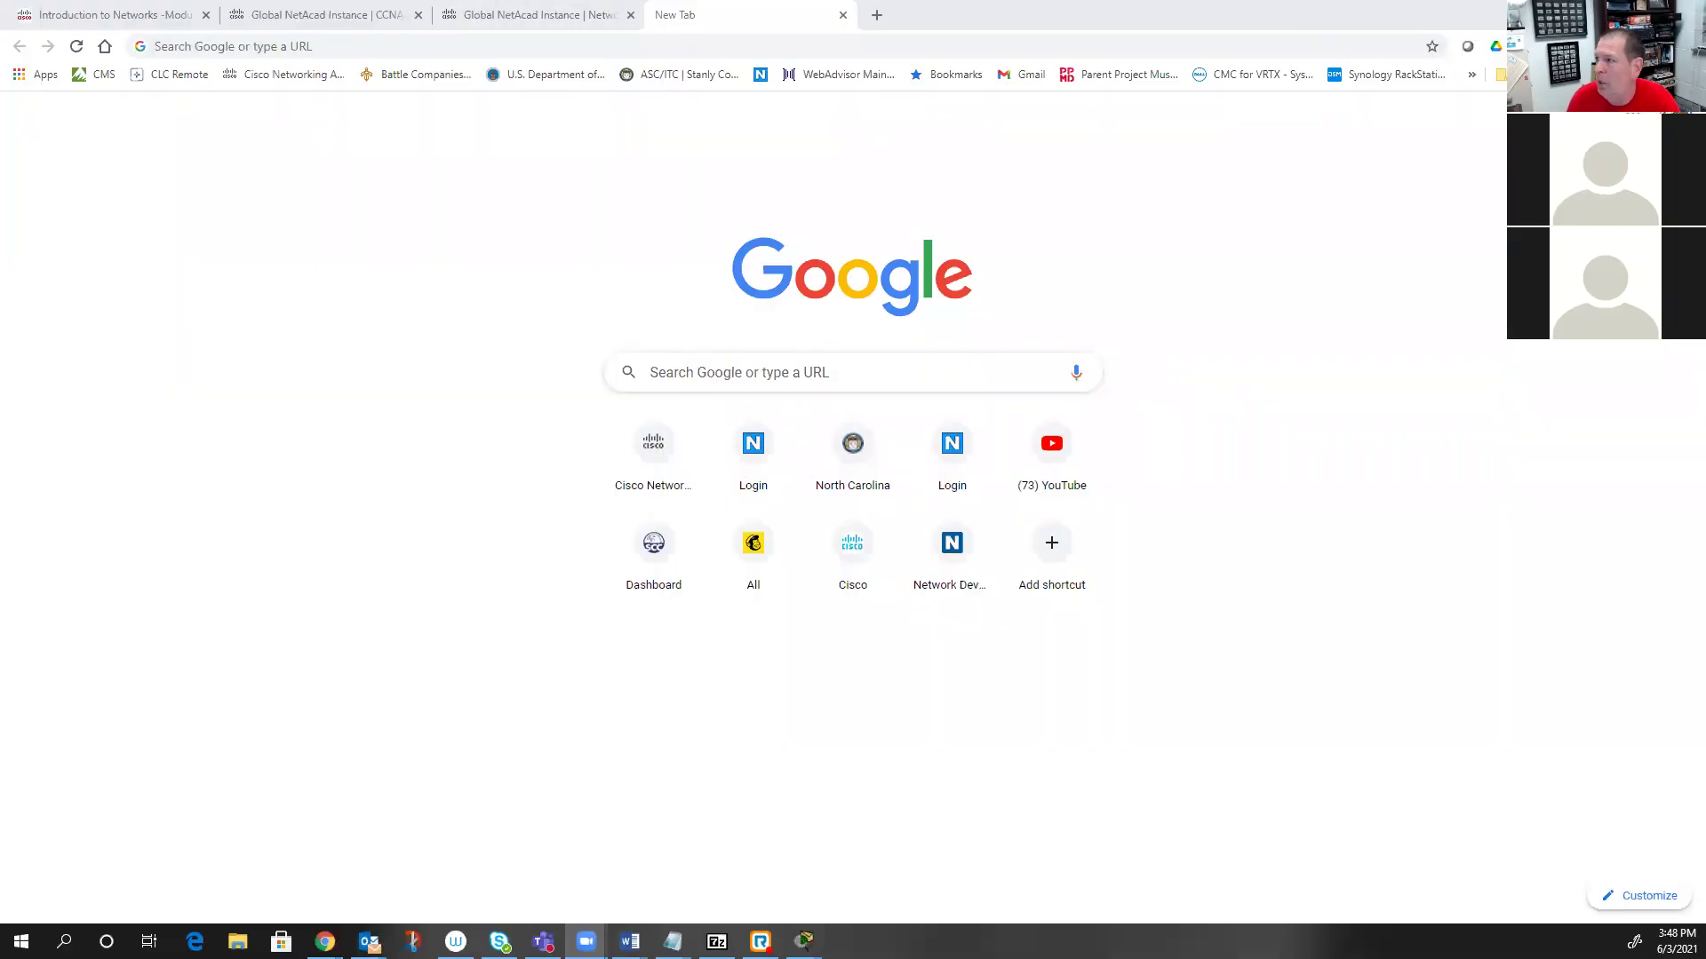
key("alt+f")
key("x")
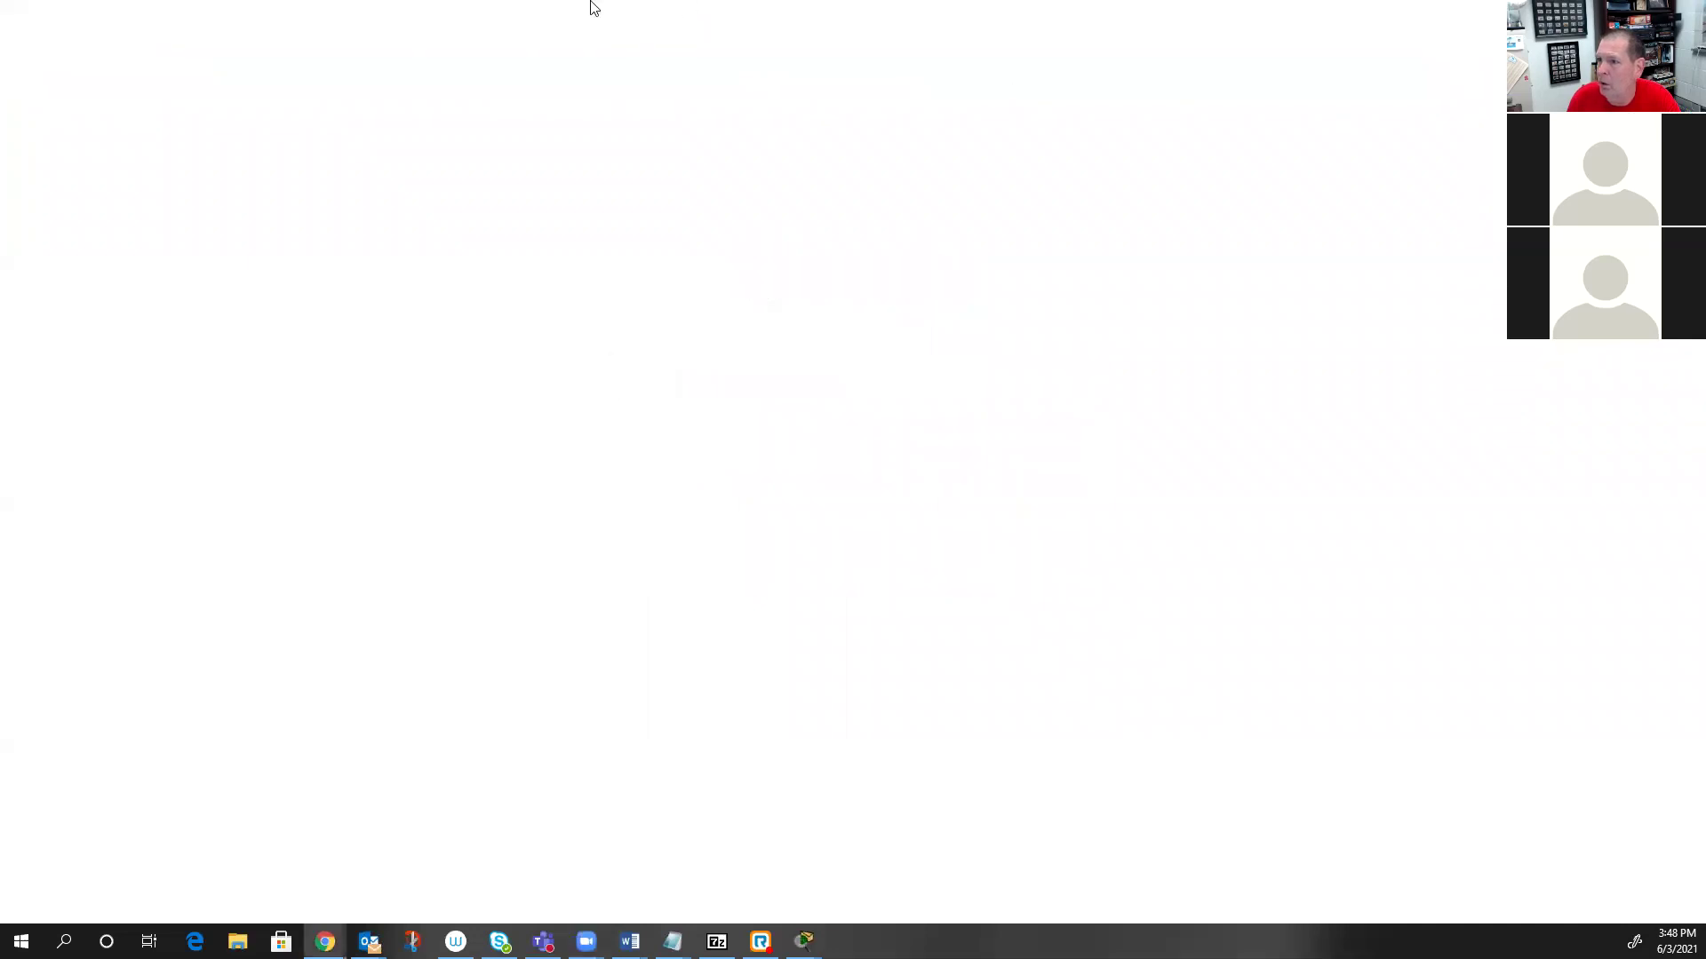
type("www.stanly.edu")
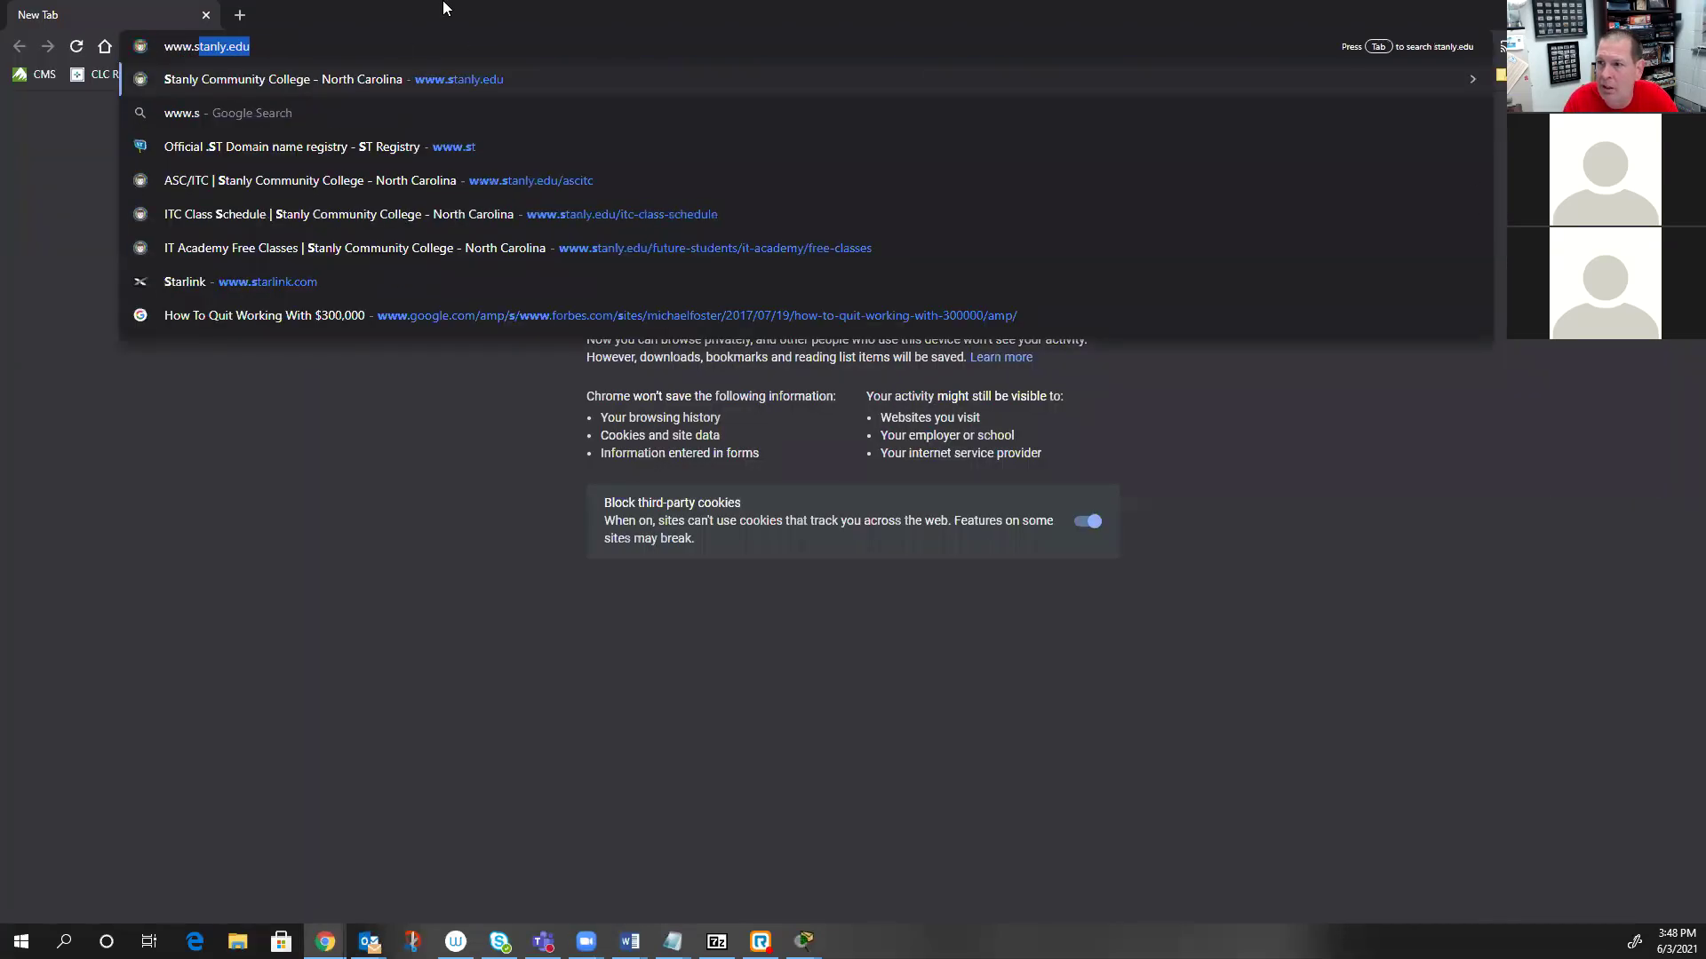
key("Return")
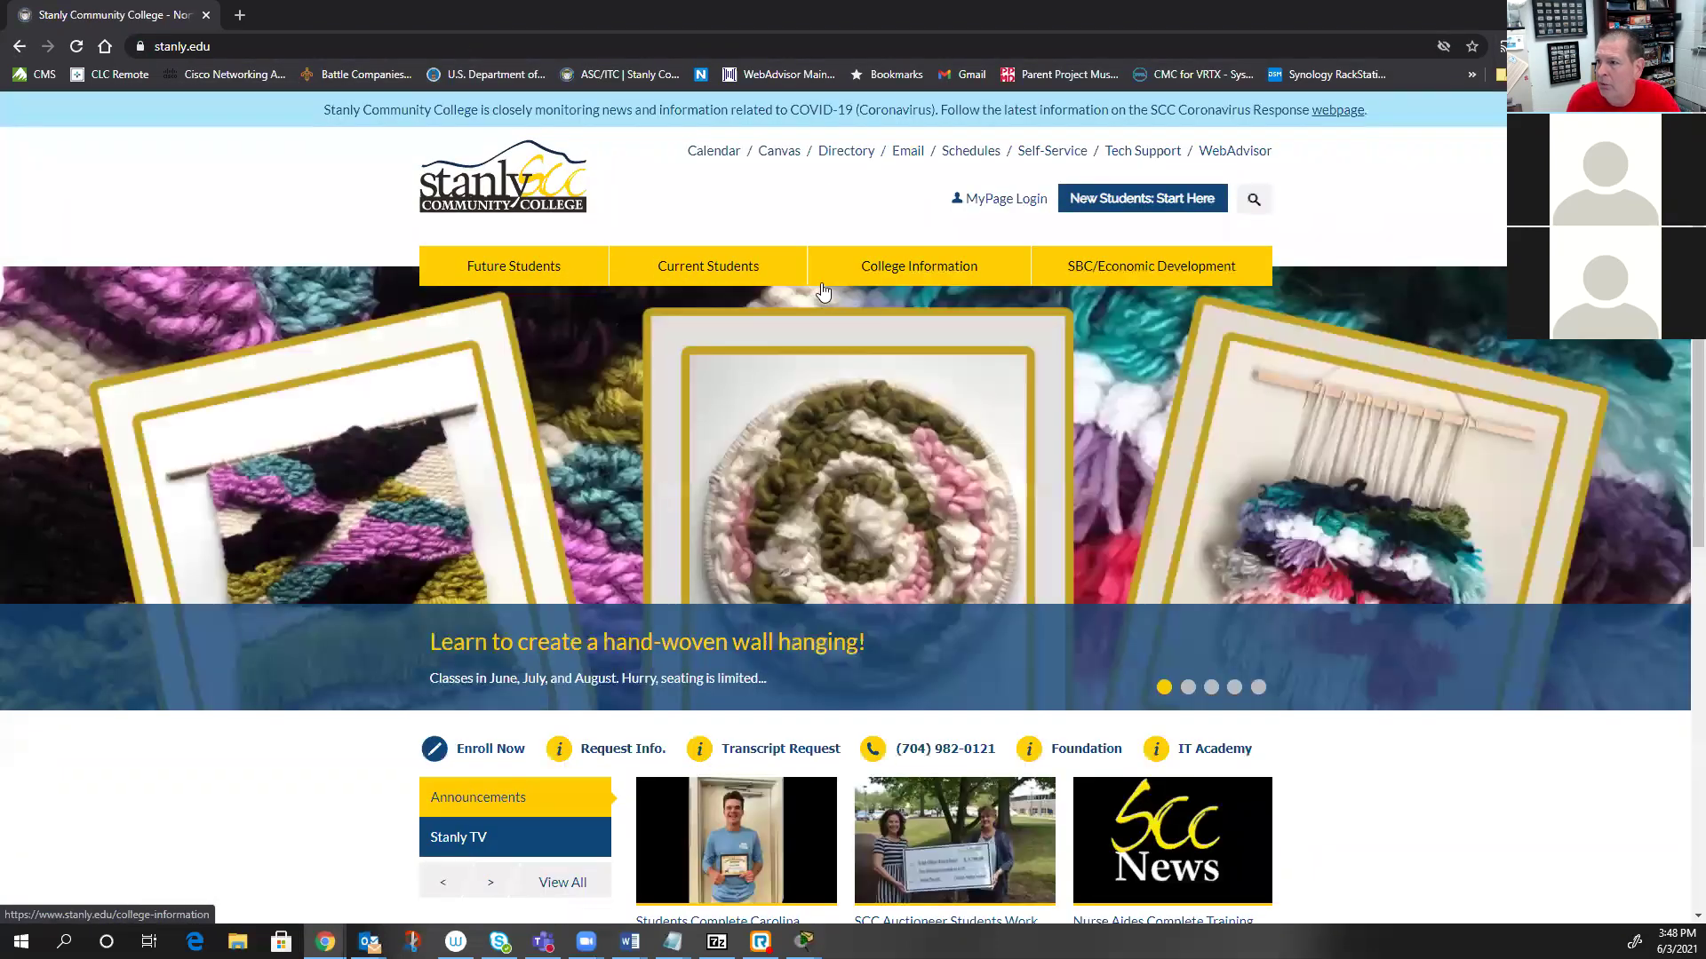
Go to Library, then Resources > A-Z Database List, filter by O, and open O'Reilly Media Database
mouse_move(707, 271)
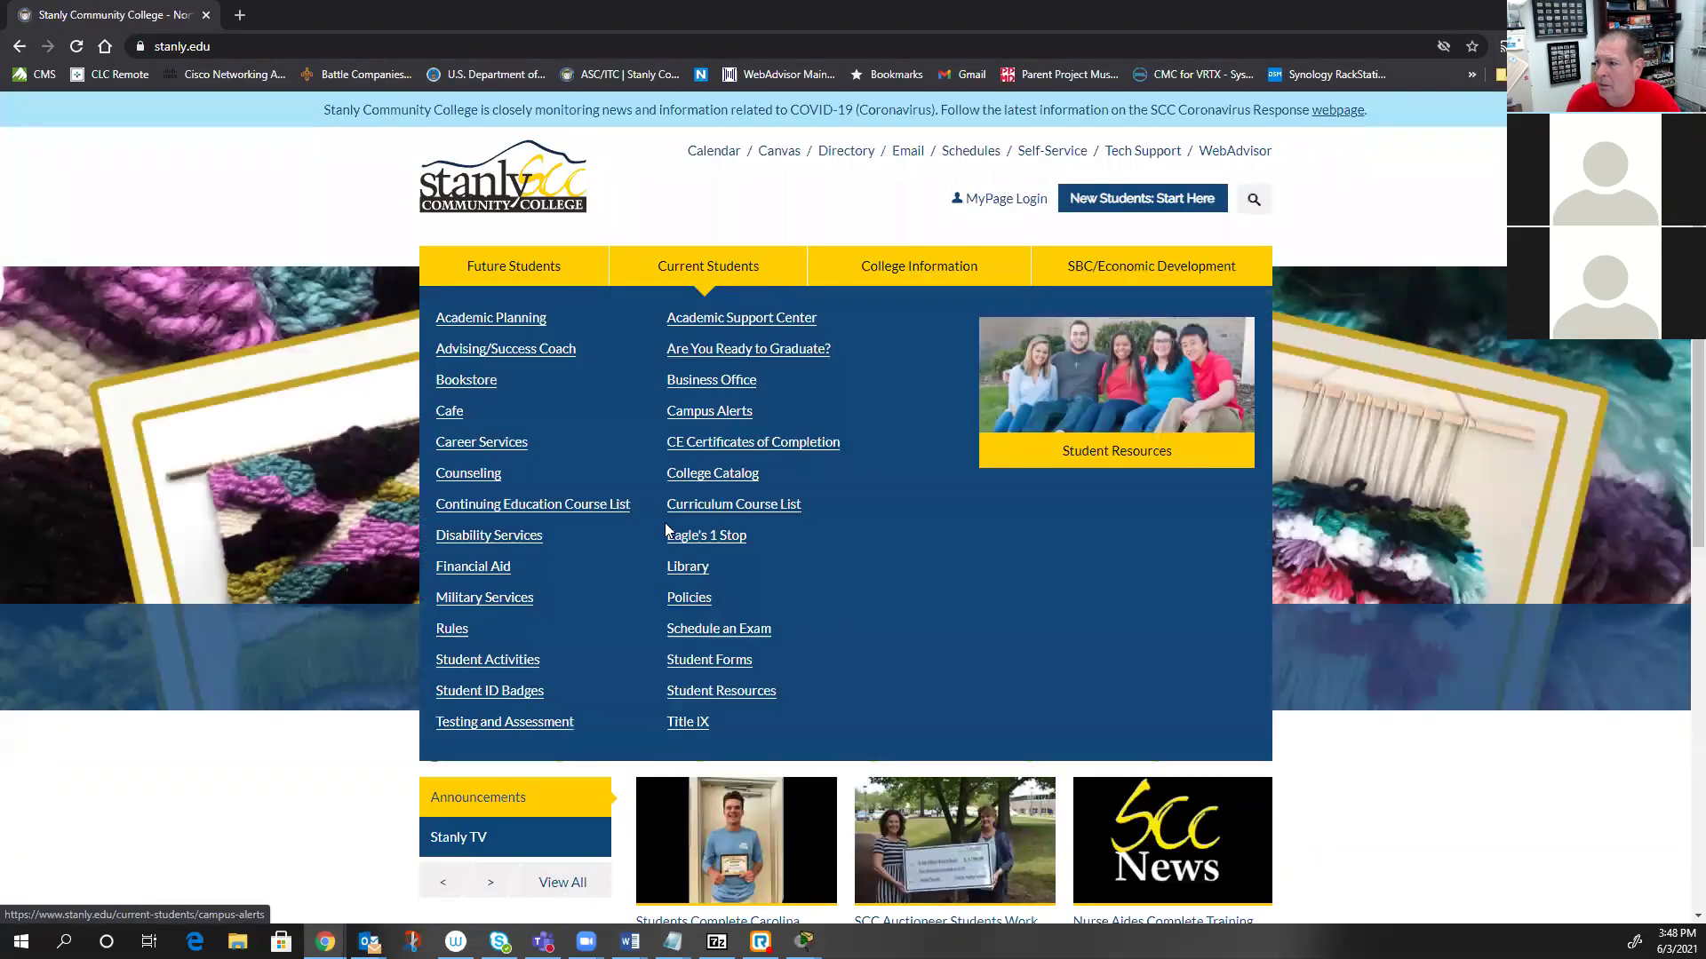
left_click(684, 570)
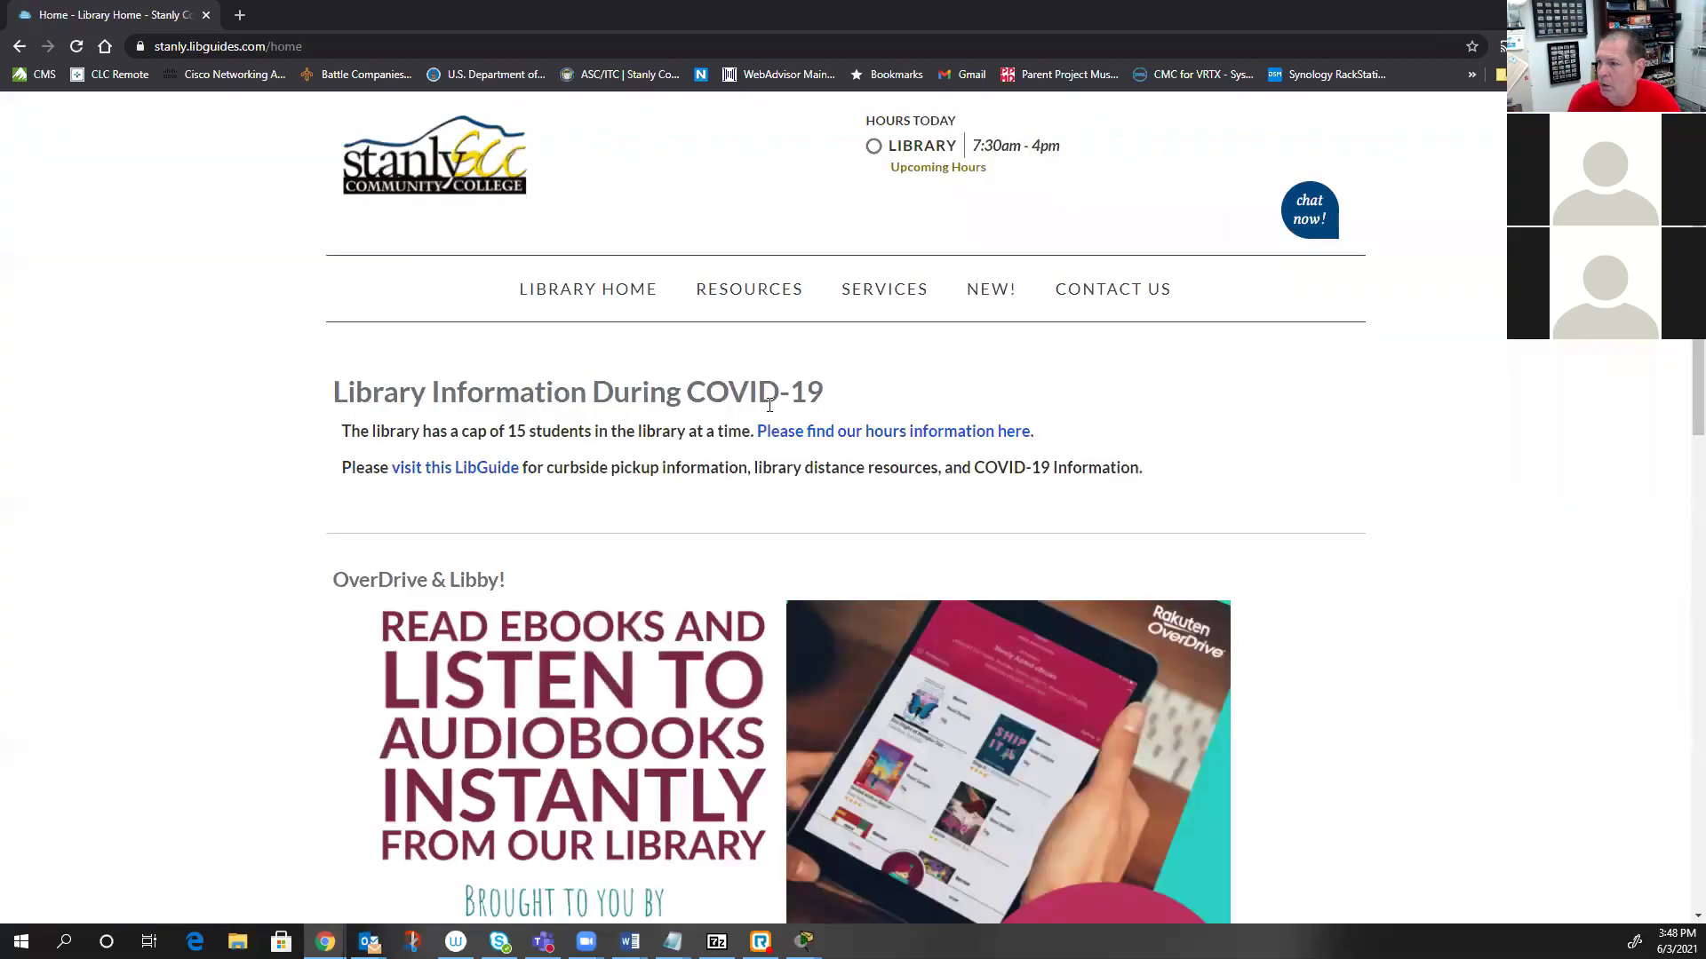
mouse_move(766, 310)
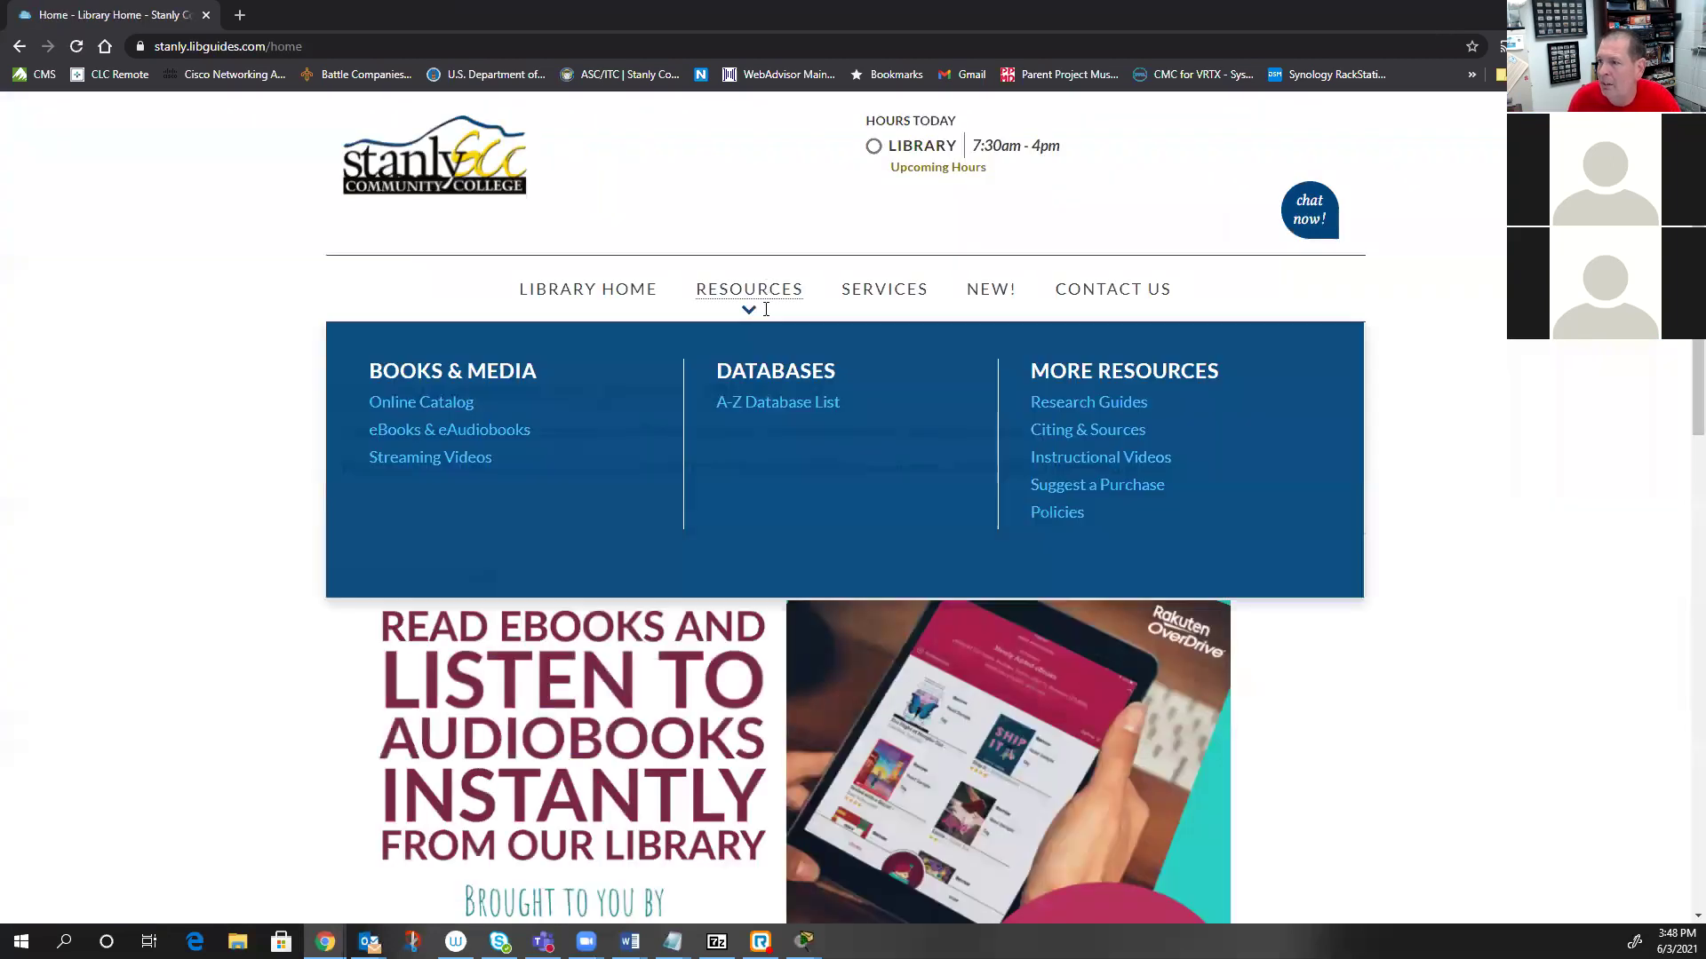
left_click(776, 401)
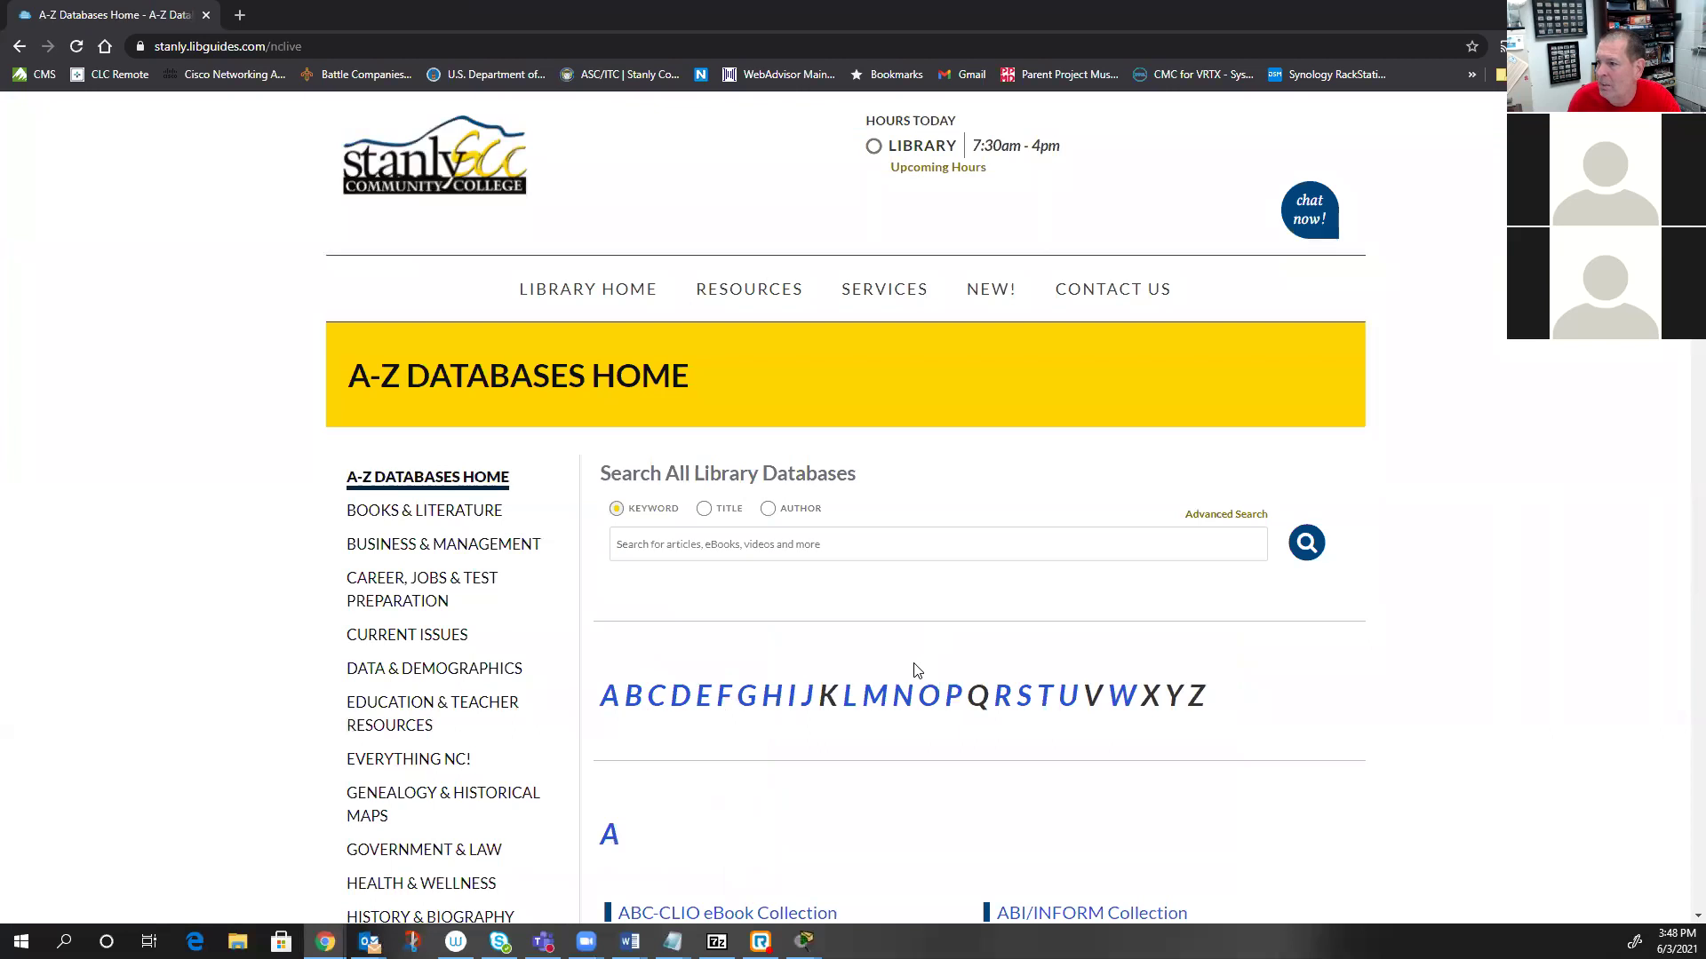
left_click(930, 696)
left_click(1044, 481)
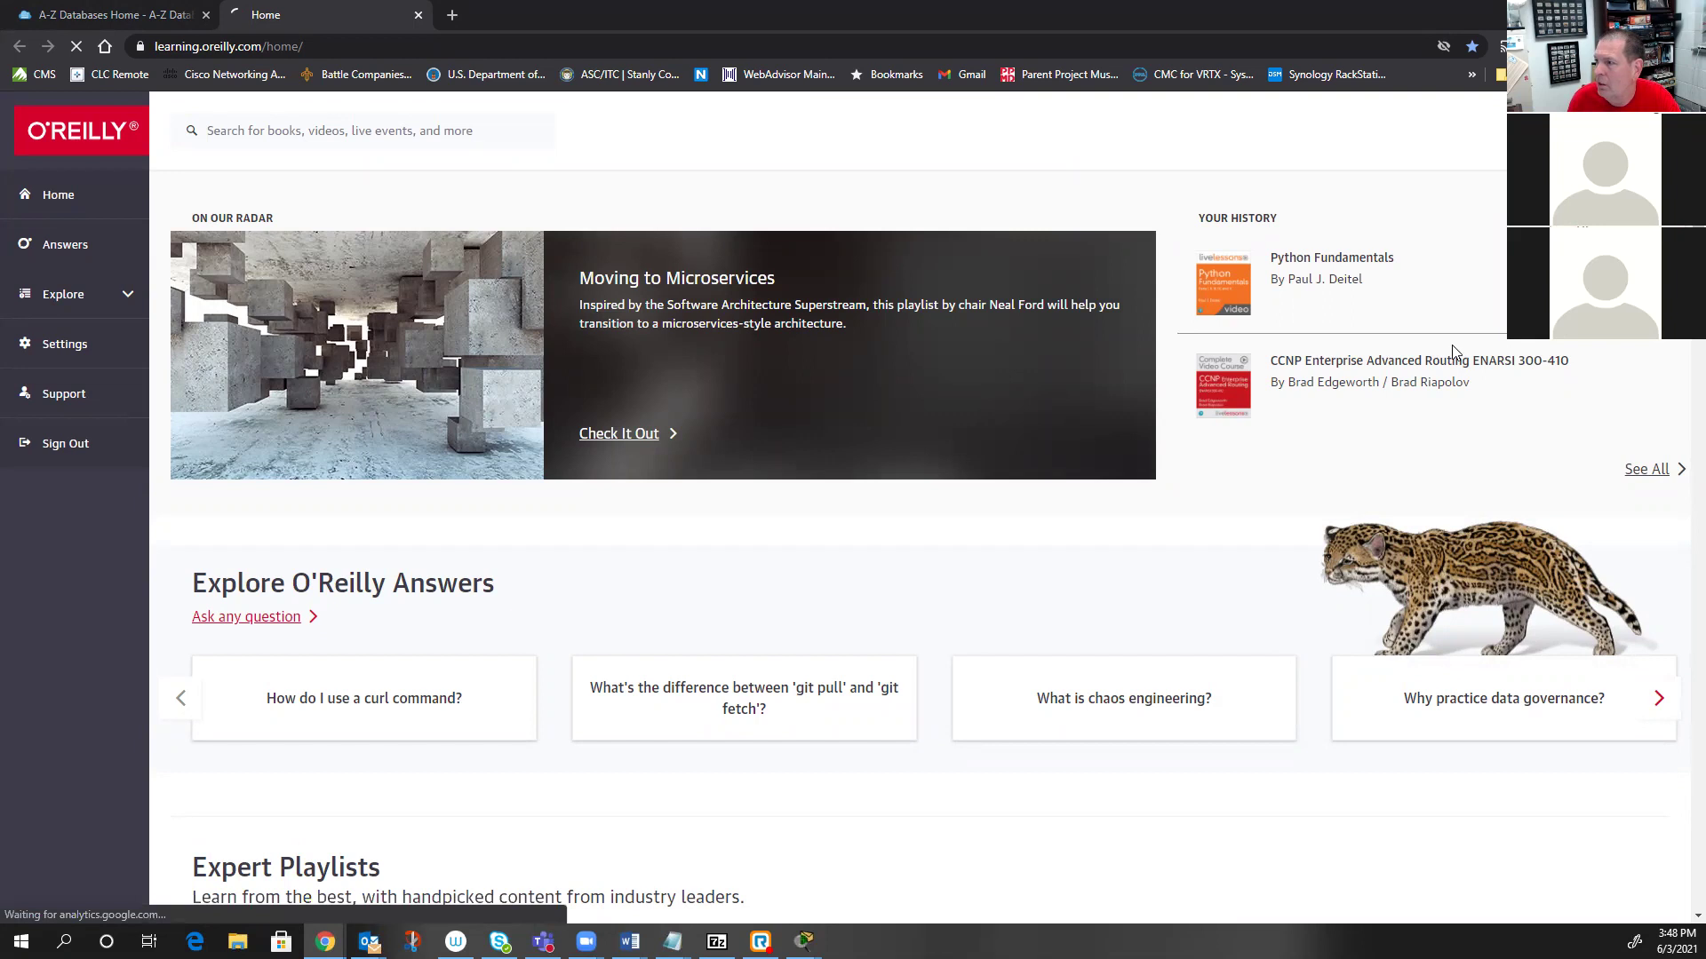
Go to Playlists > SCC CCNA Materials and select CCNA 200-301 Portable Command Guide, 5th Edition
left_click(222, 920)
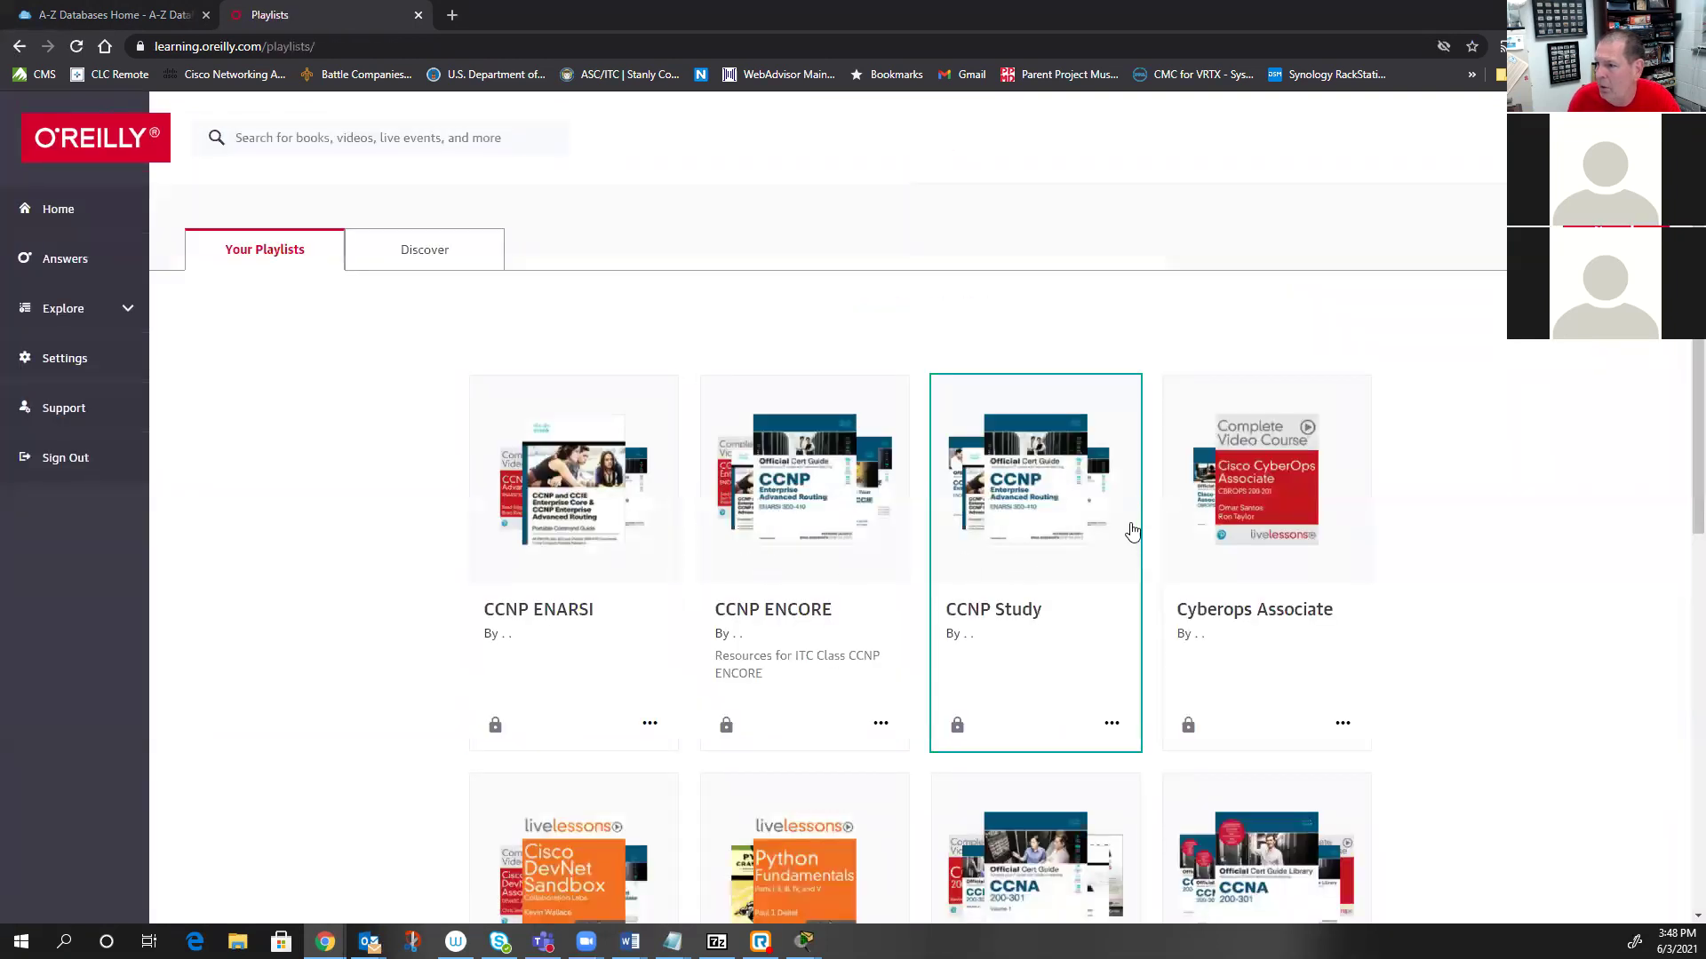
scroll(889, 497, "down", 4)
left_click(1005, 559)
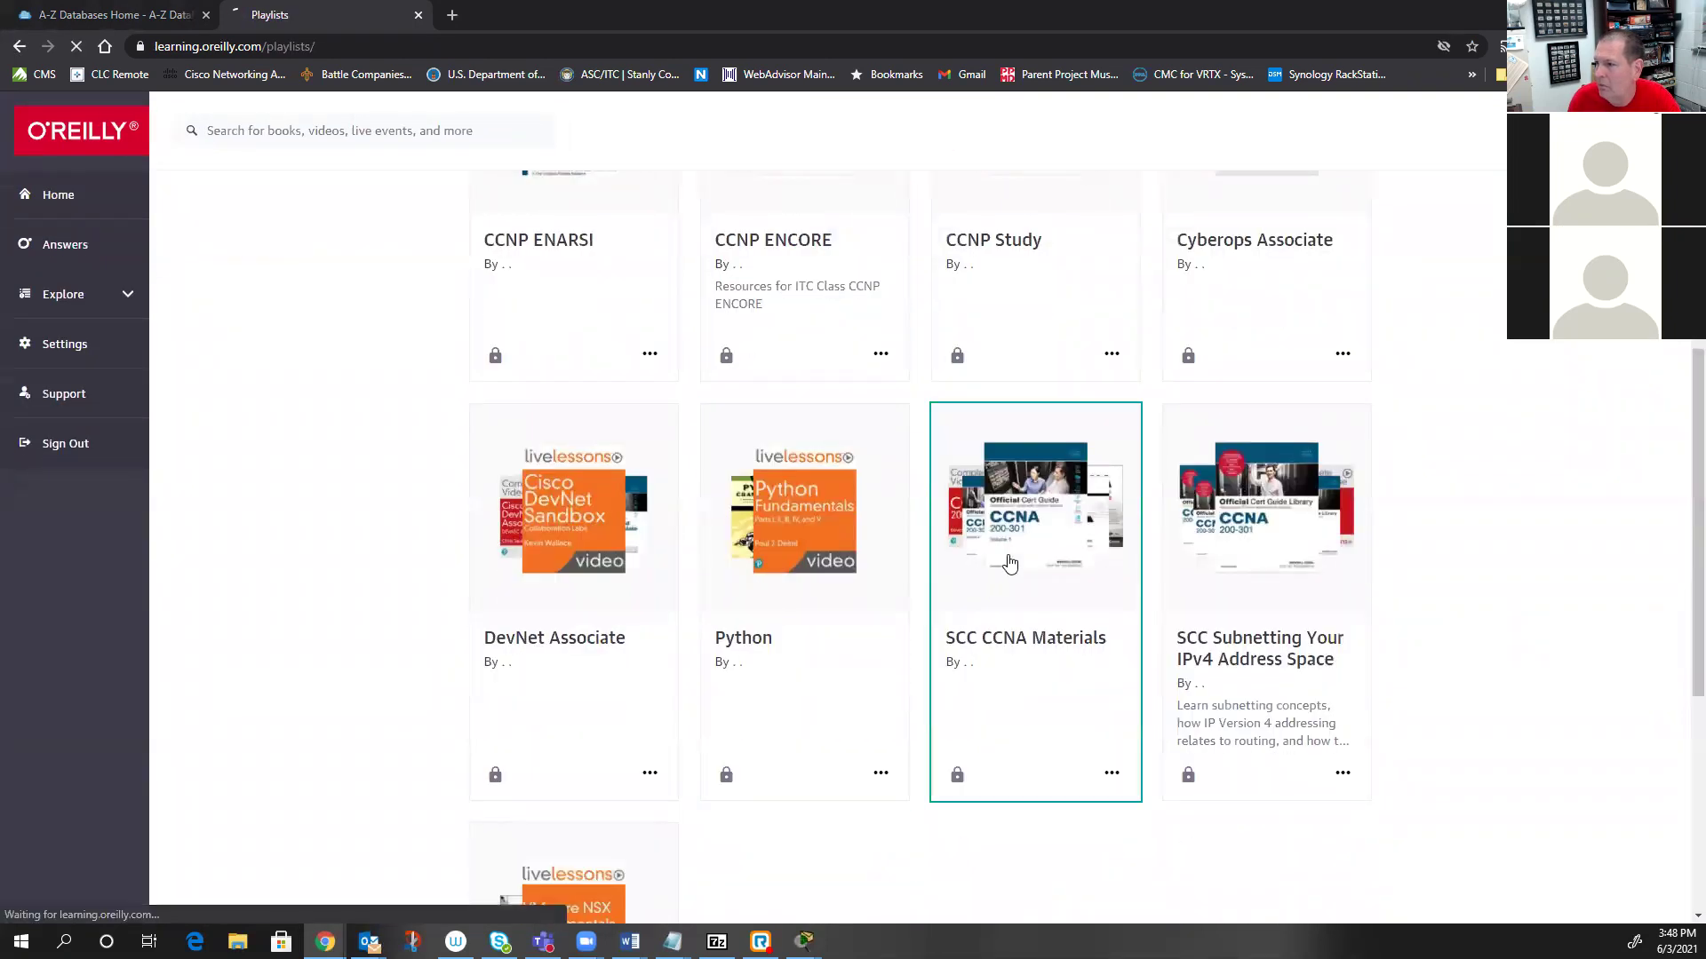
scroll(444, 435, "down", 6)
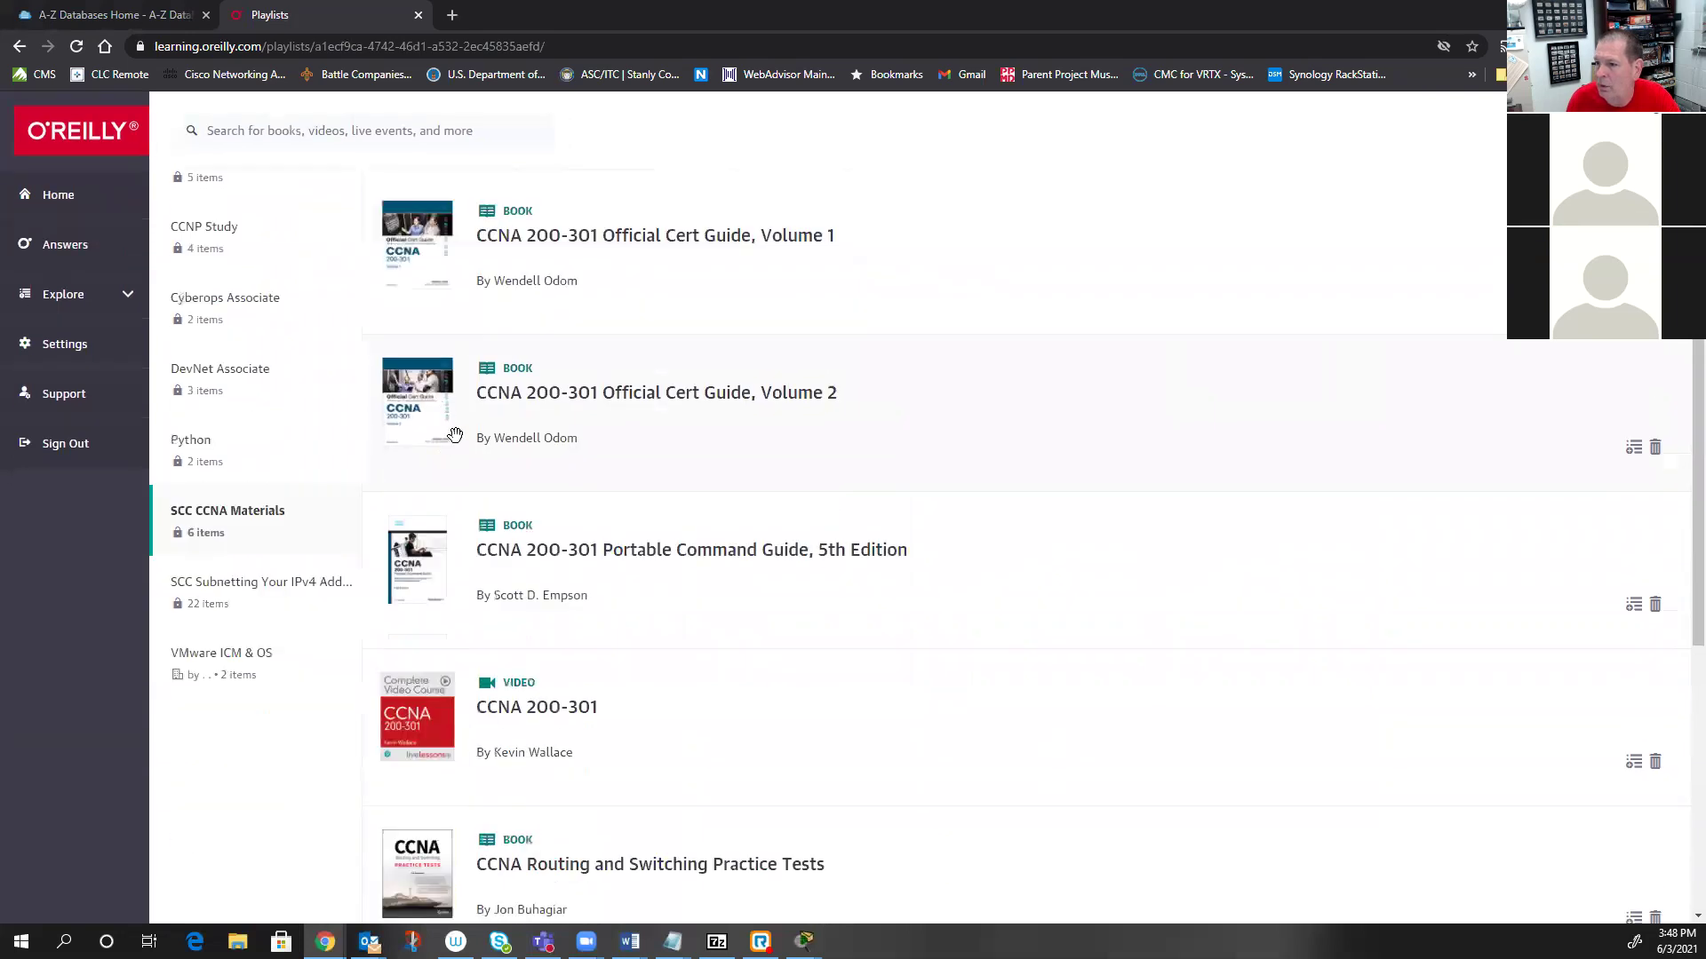
scroll(503, 444, "up", 3)
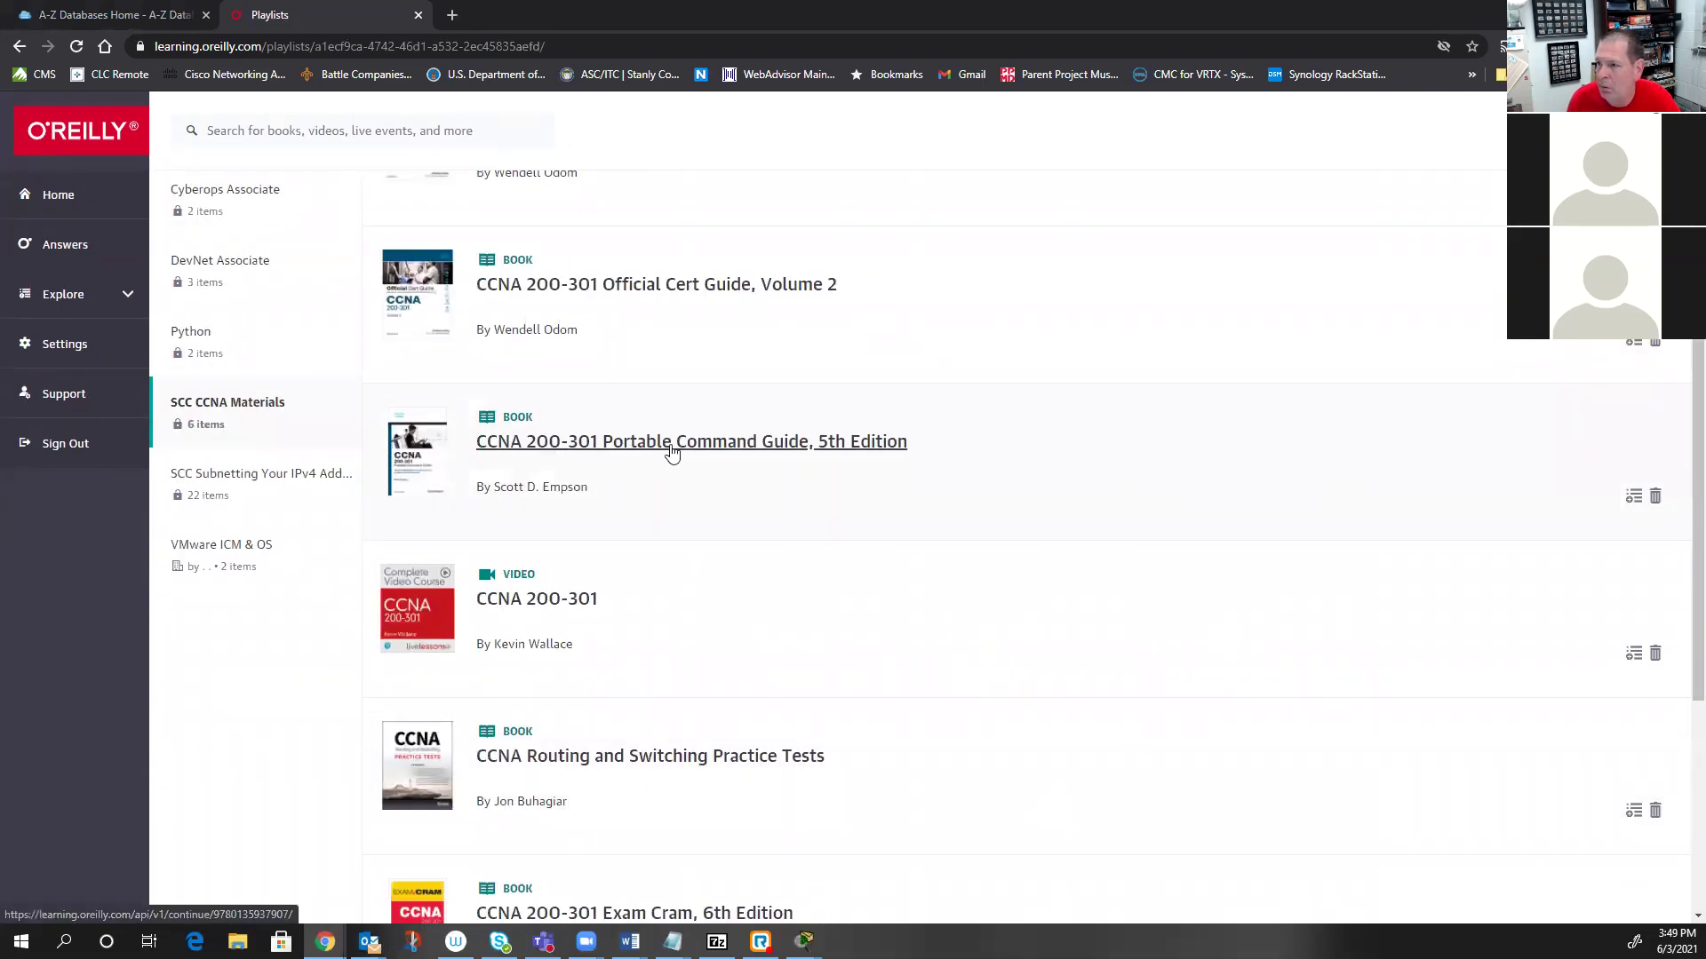
left_click(672, 453)
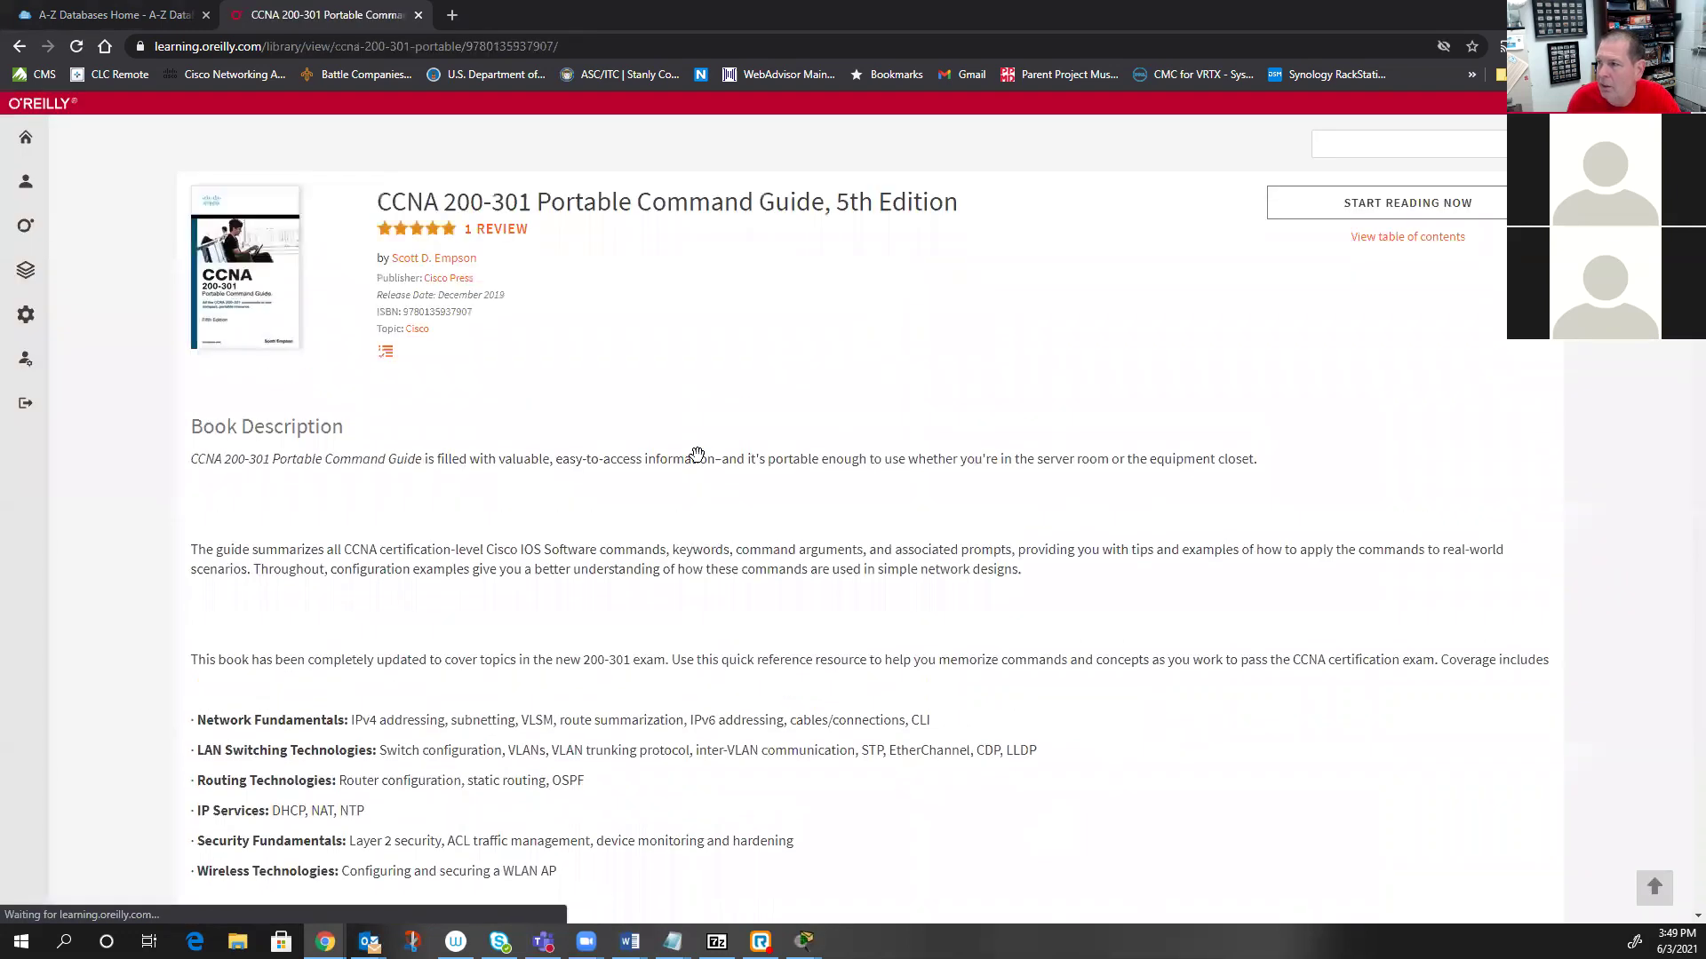
Show the Portable Command Guide's table of contents and scroll to Part II, Chapter 8: Configuring a Switch
left_click(1393, 240)
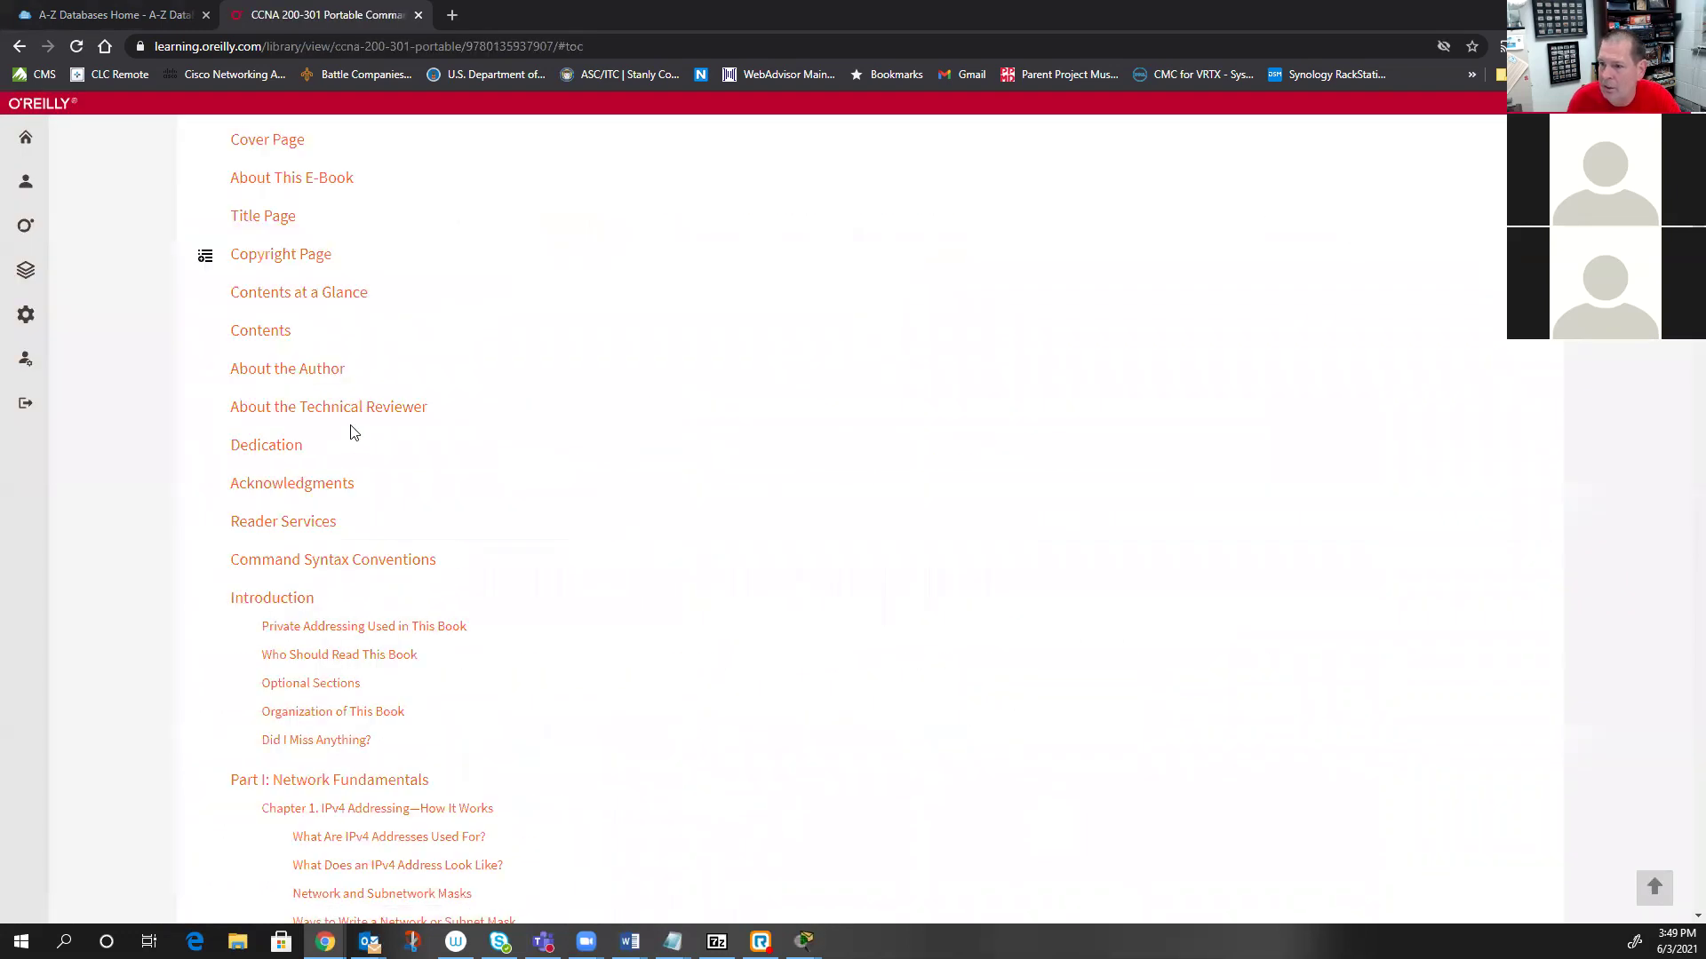
scroll(418, 435, "down", 7)
scroll(418, 435, "up", 1)
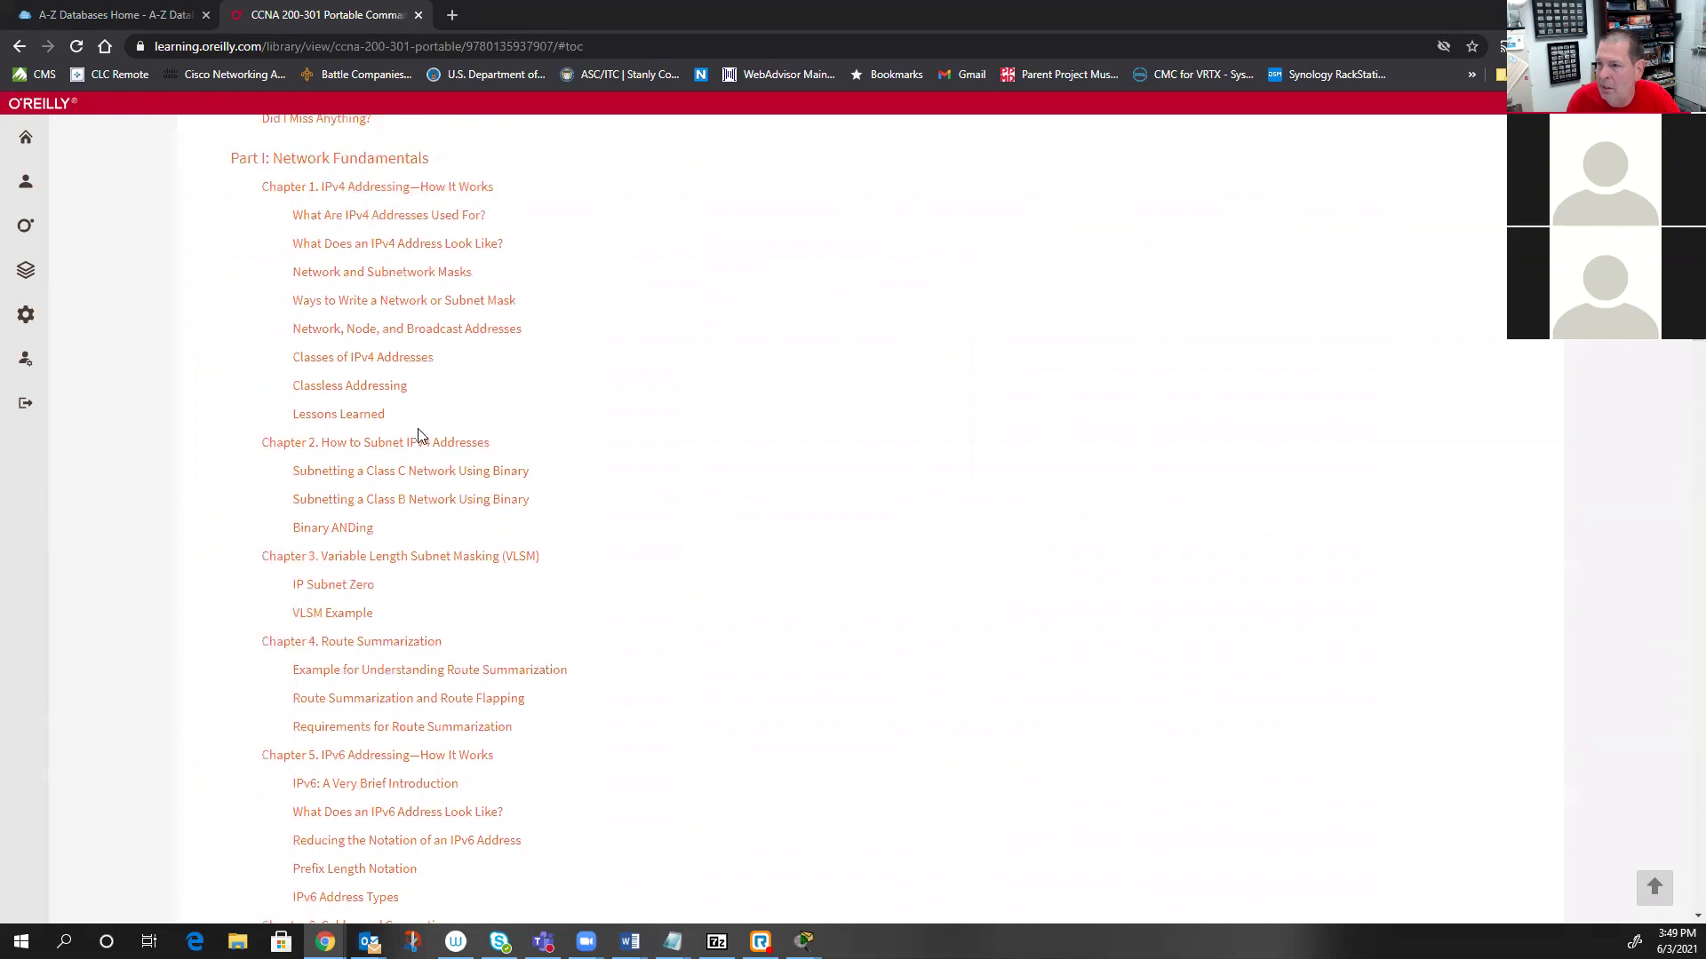
scroll(419, 434, "down", 2)
scroll(418, 434, "down", 5)
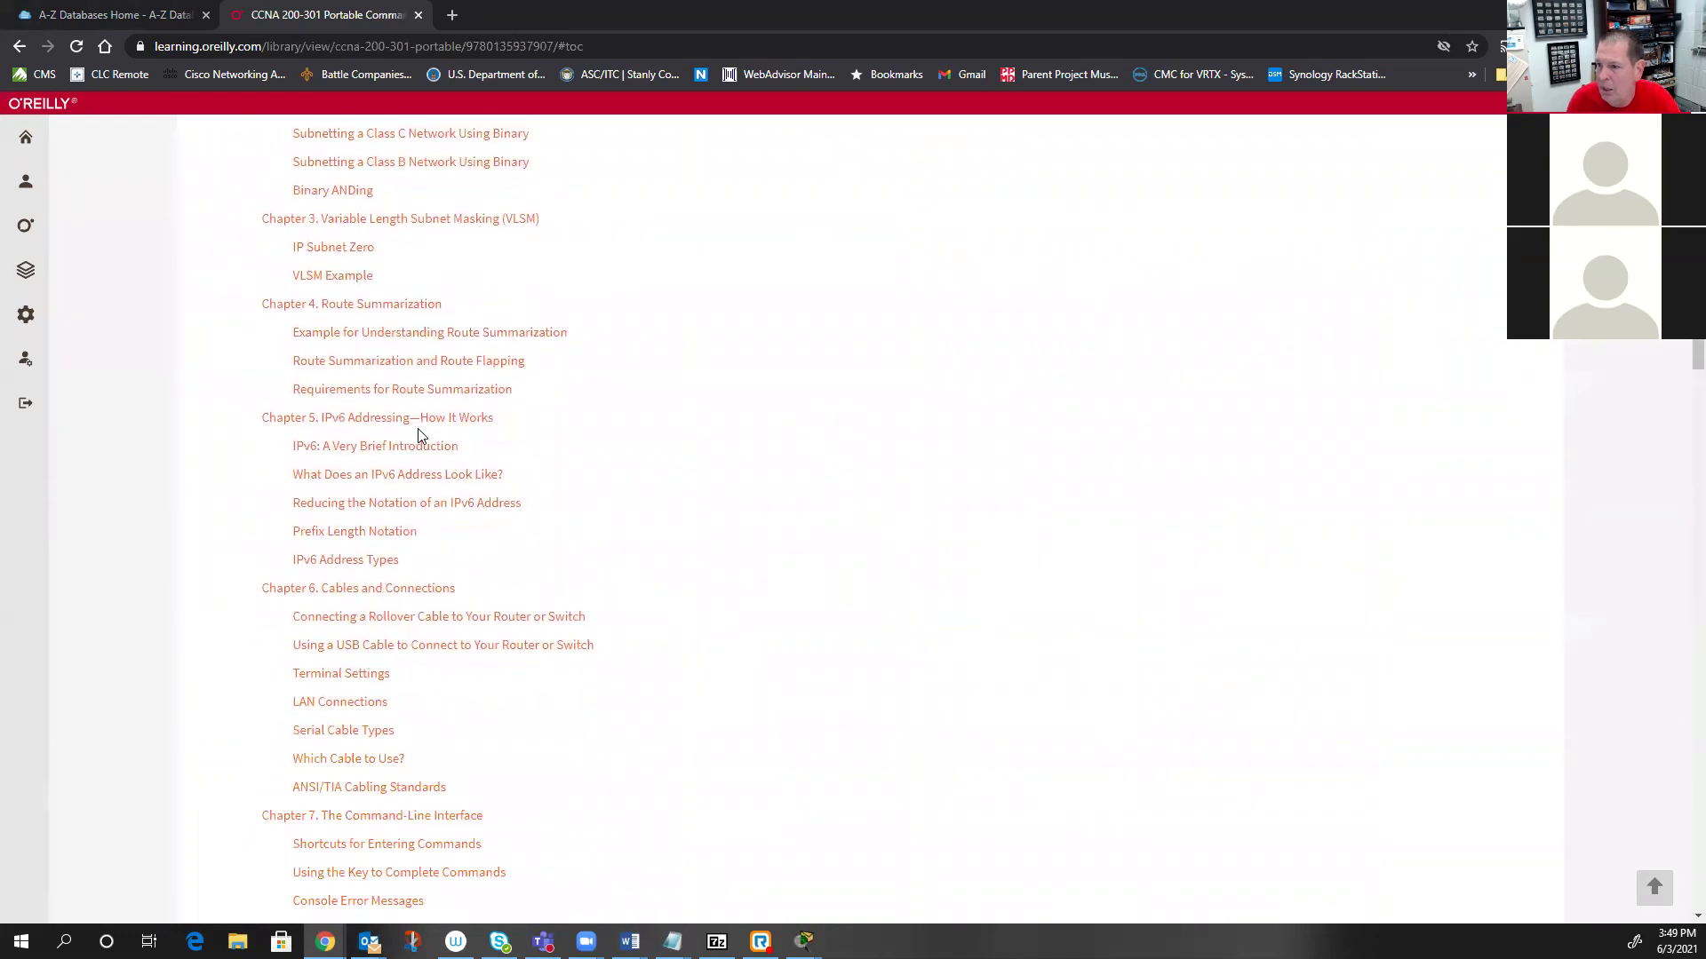
scroll(421, 435, "down", 7)
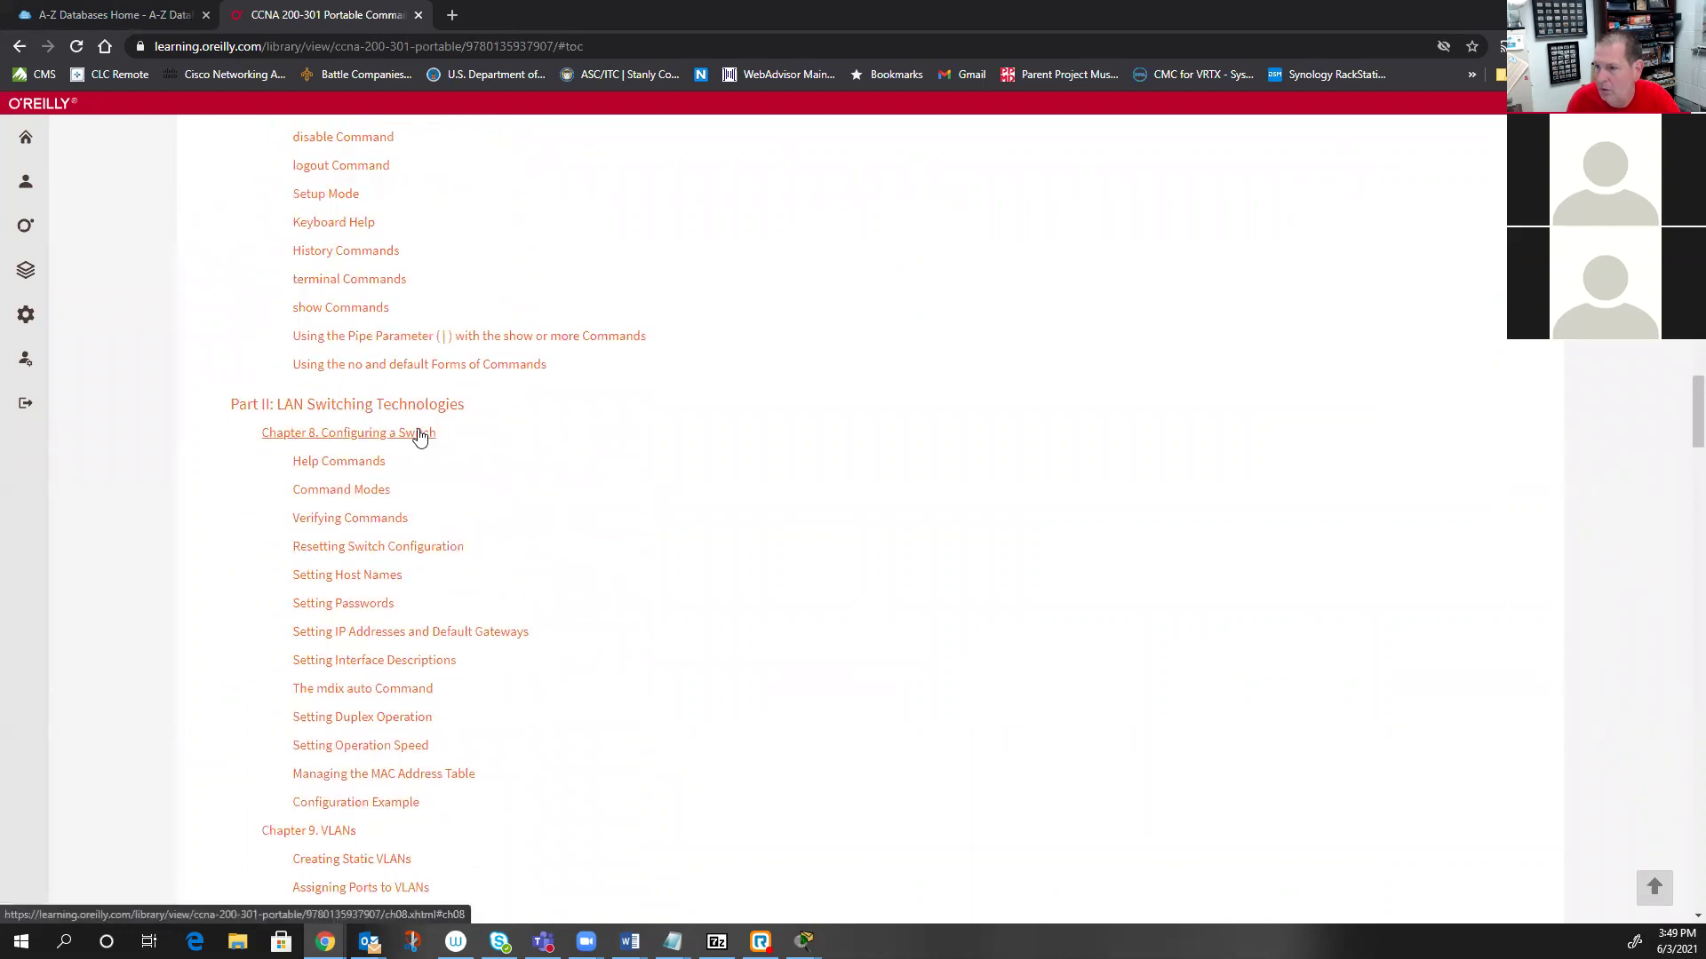
scroll(421, 436, "down", 5)
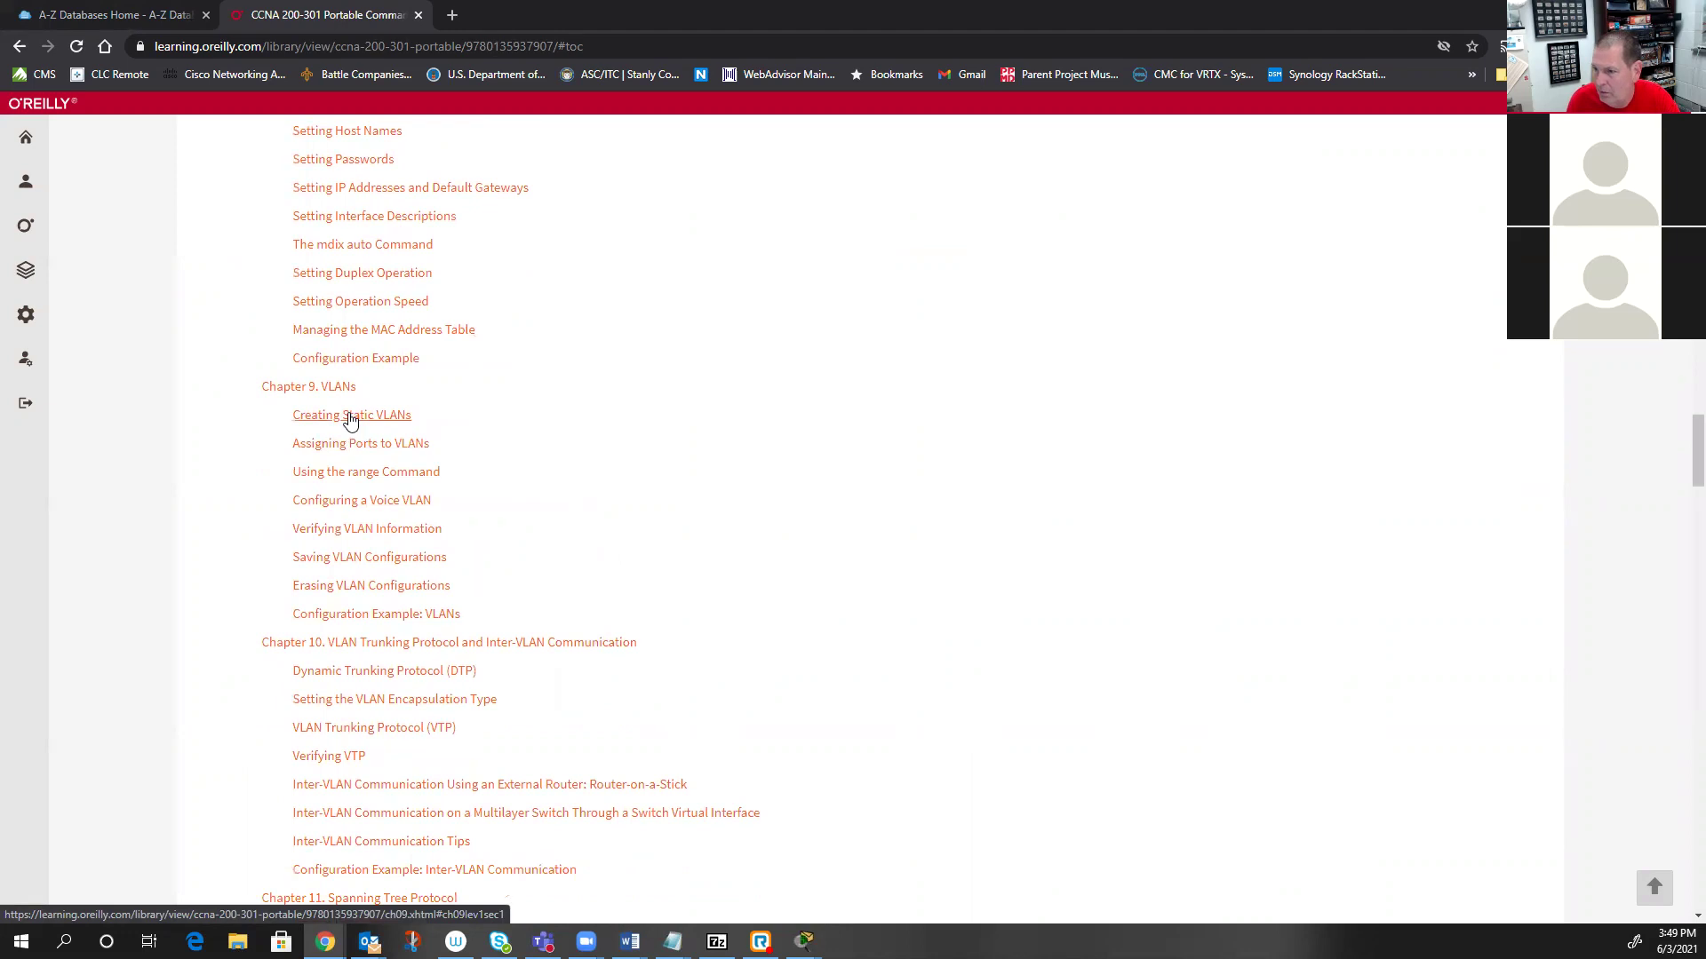
scroll(375, 550, "down", 5)
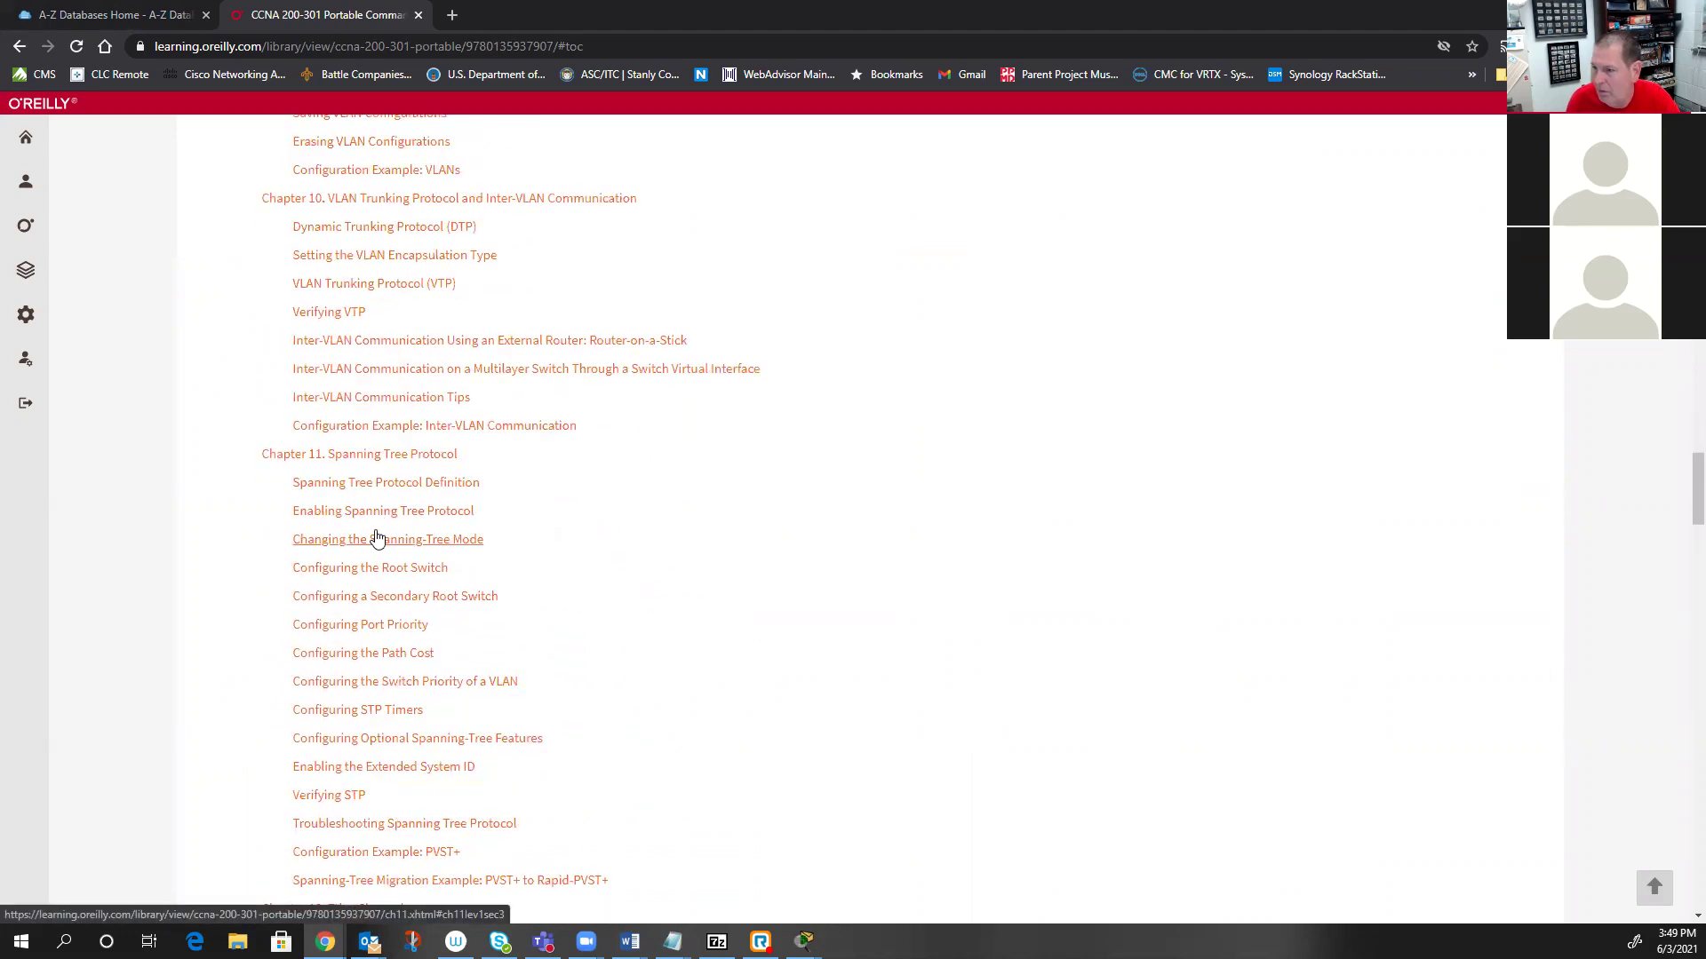
scroll(376, 537, "up", 9)
scroll(377, 531, "up", 1)
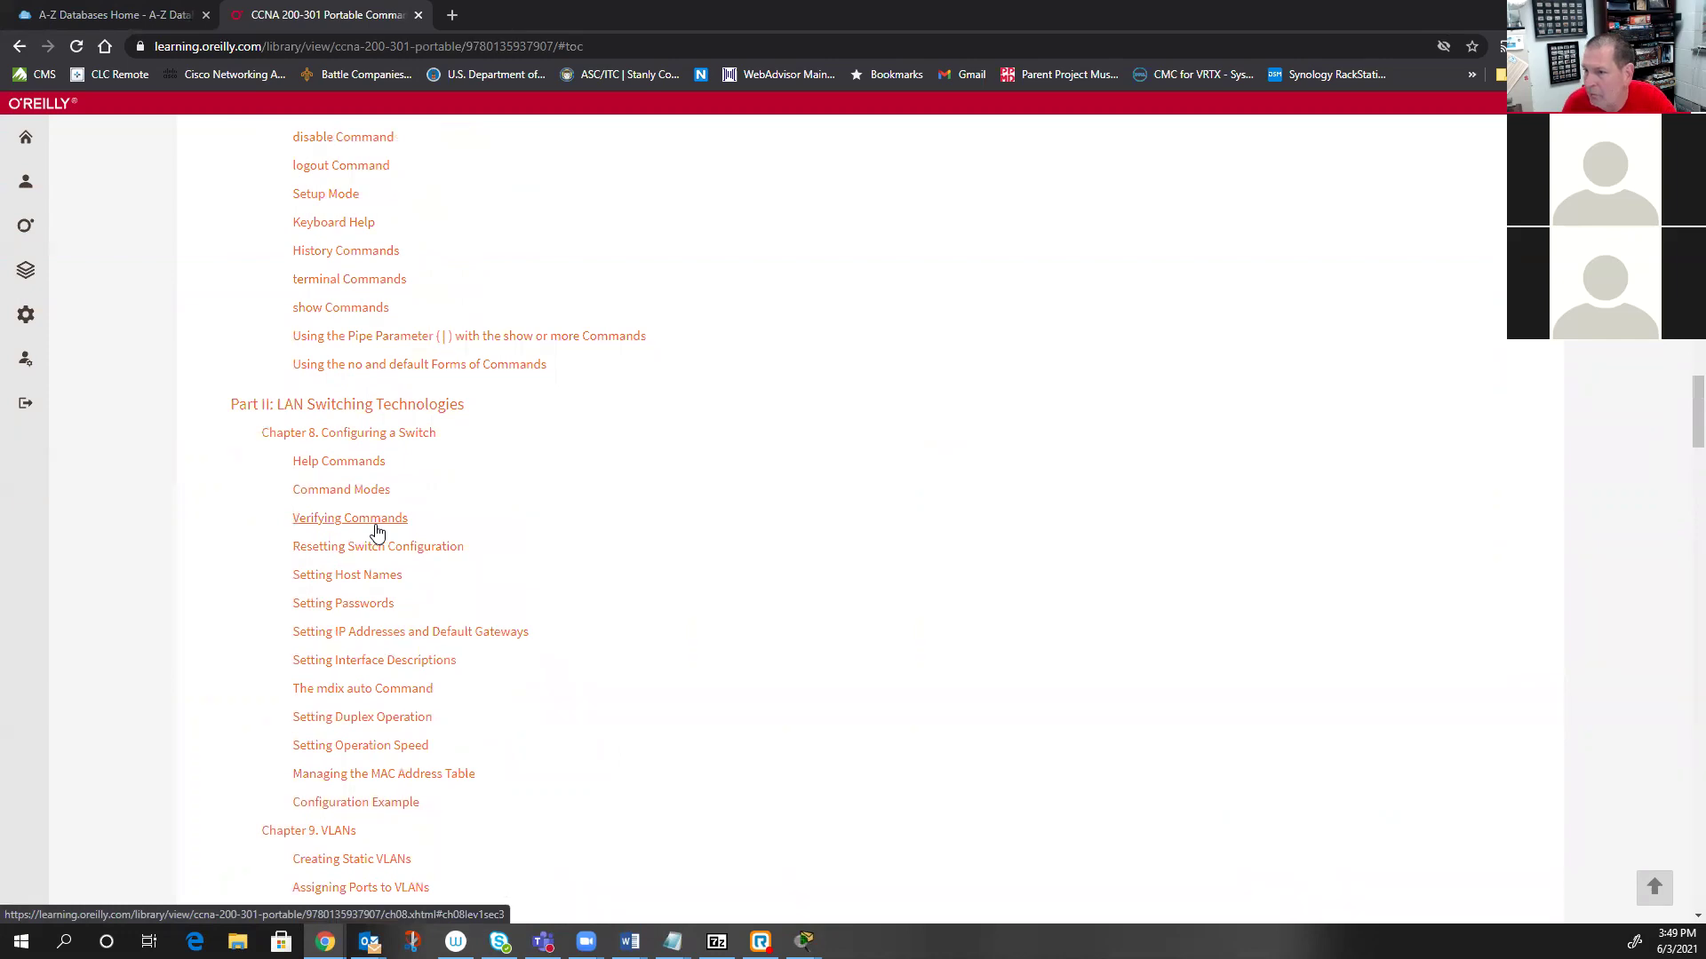
Open Chapter 8: Configuring a Switch and highlight the Setting Host Names hostname example
left_click(355, 575)
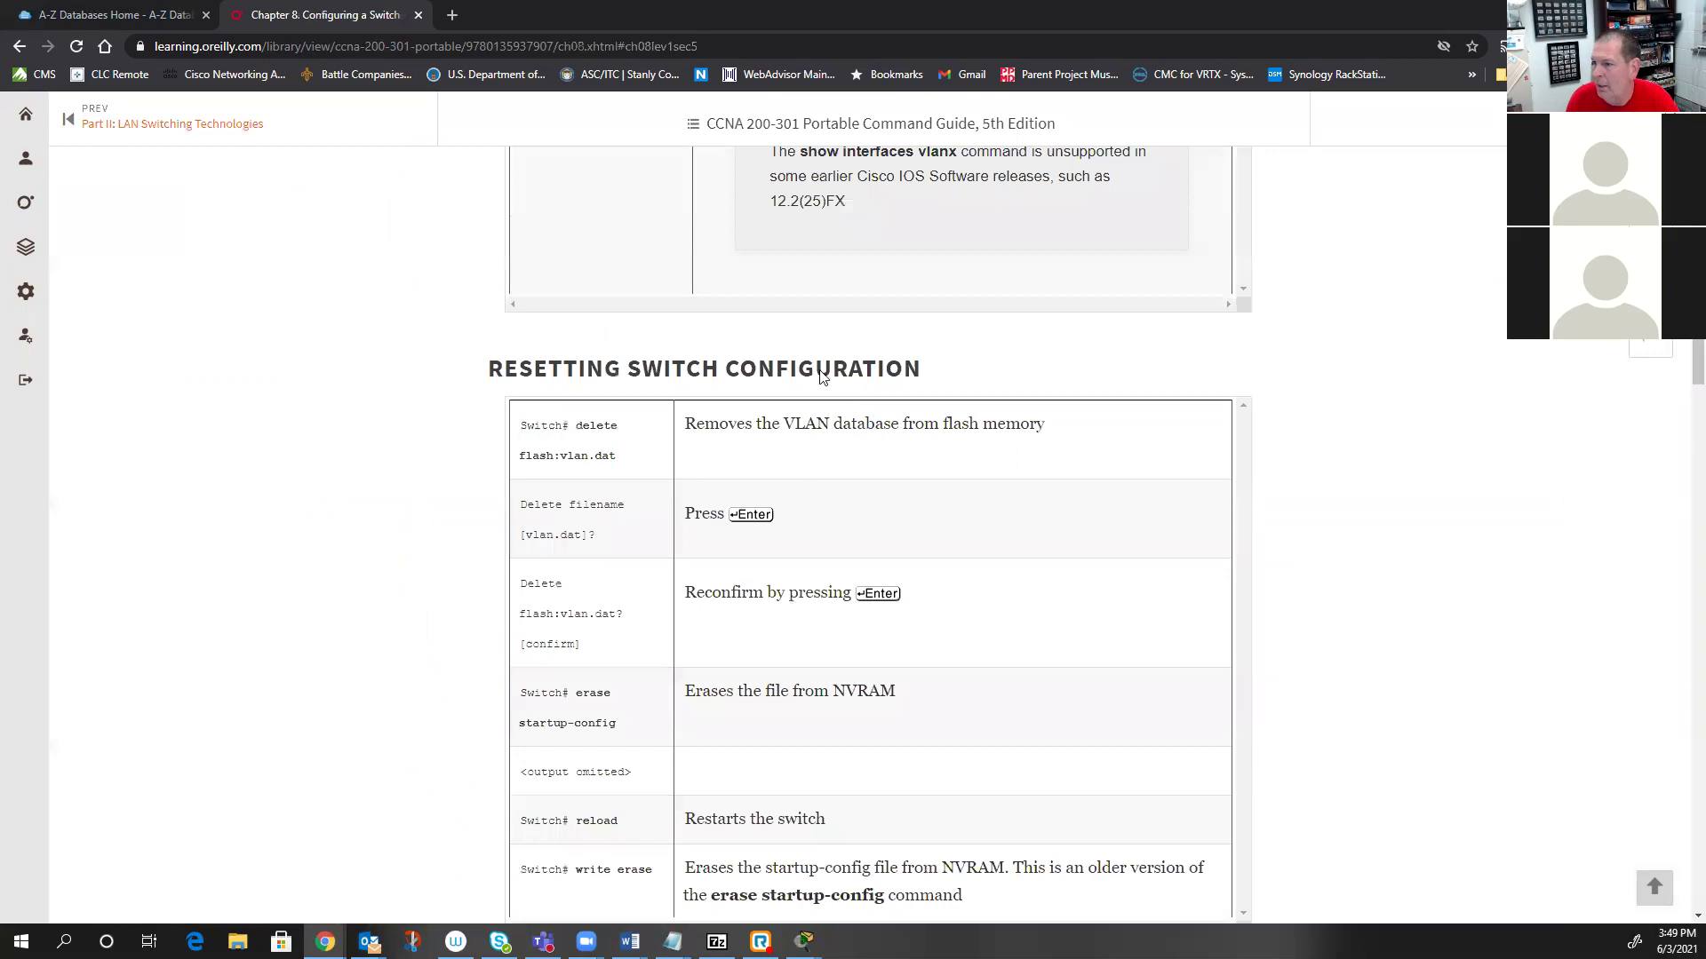
scroll(504, 430, "down", 1)
scroll(510, 387, "up", 7)
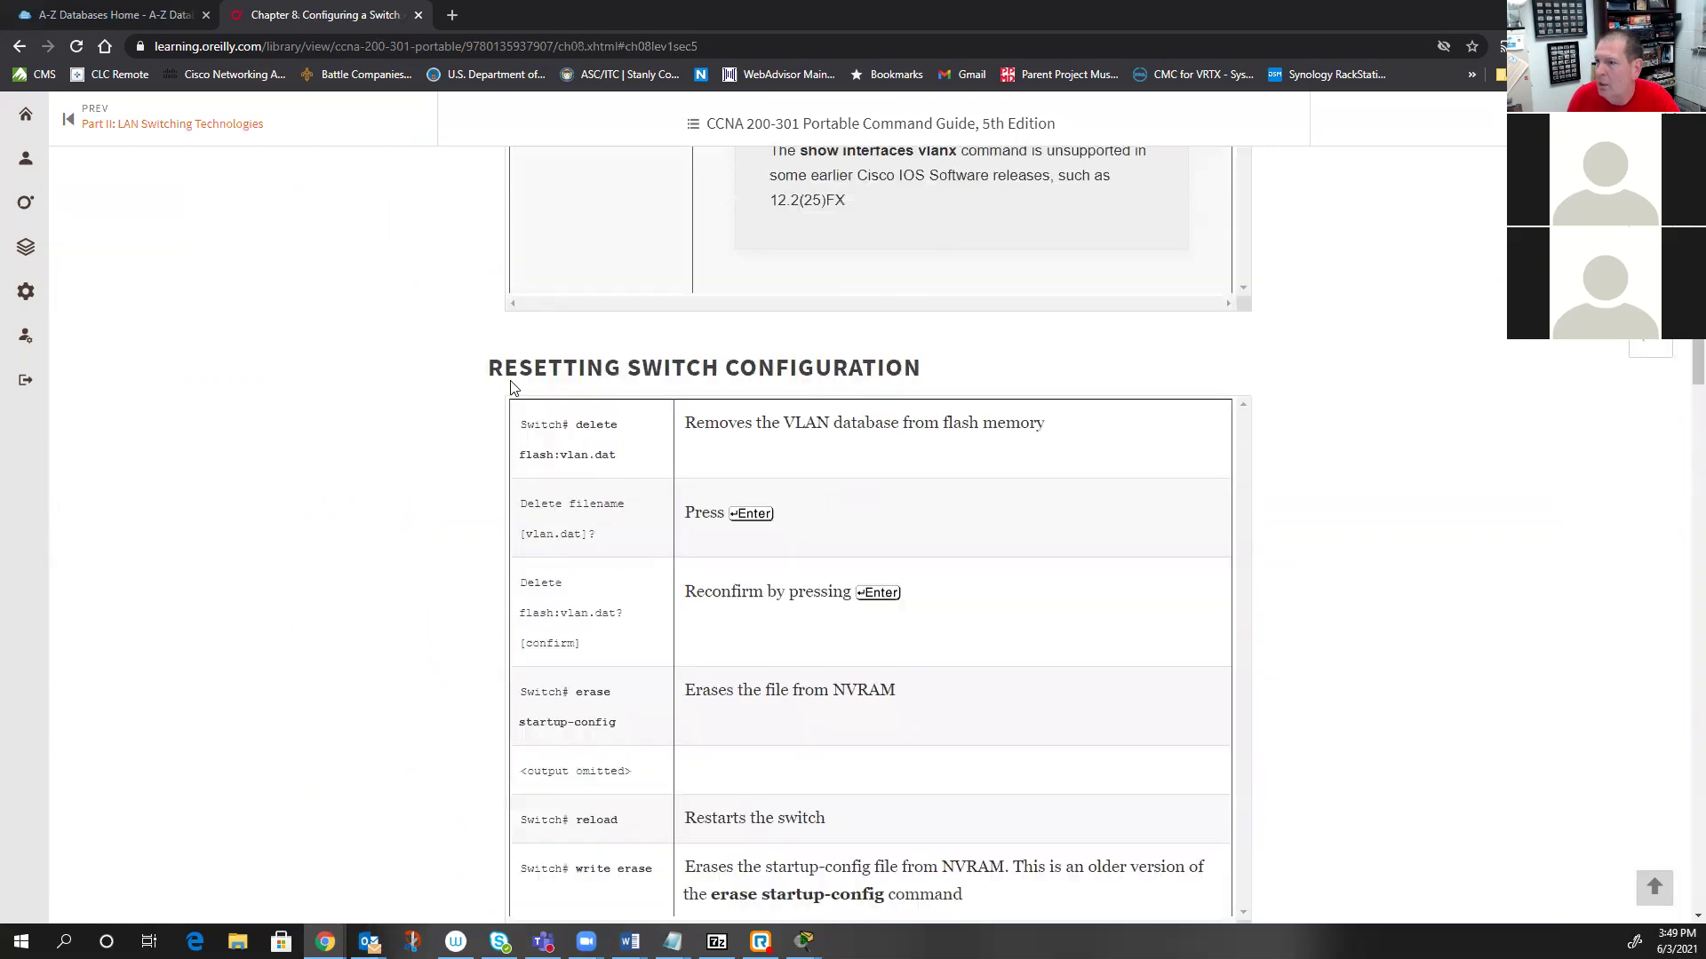
scroll(510, 387, "down", 6)
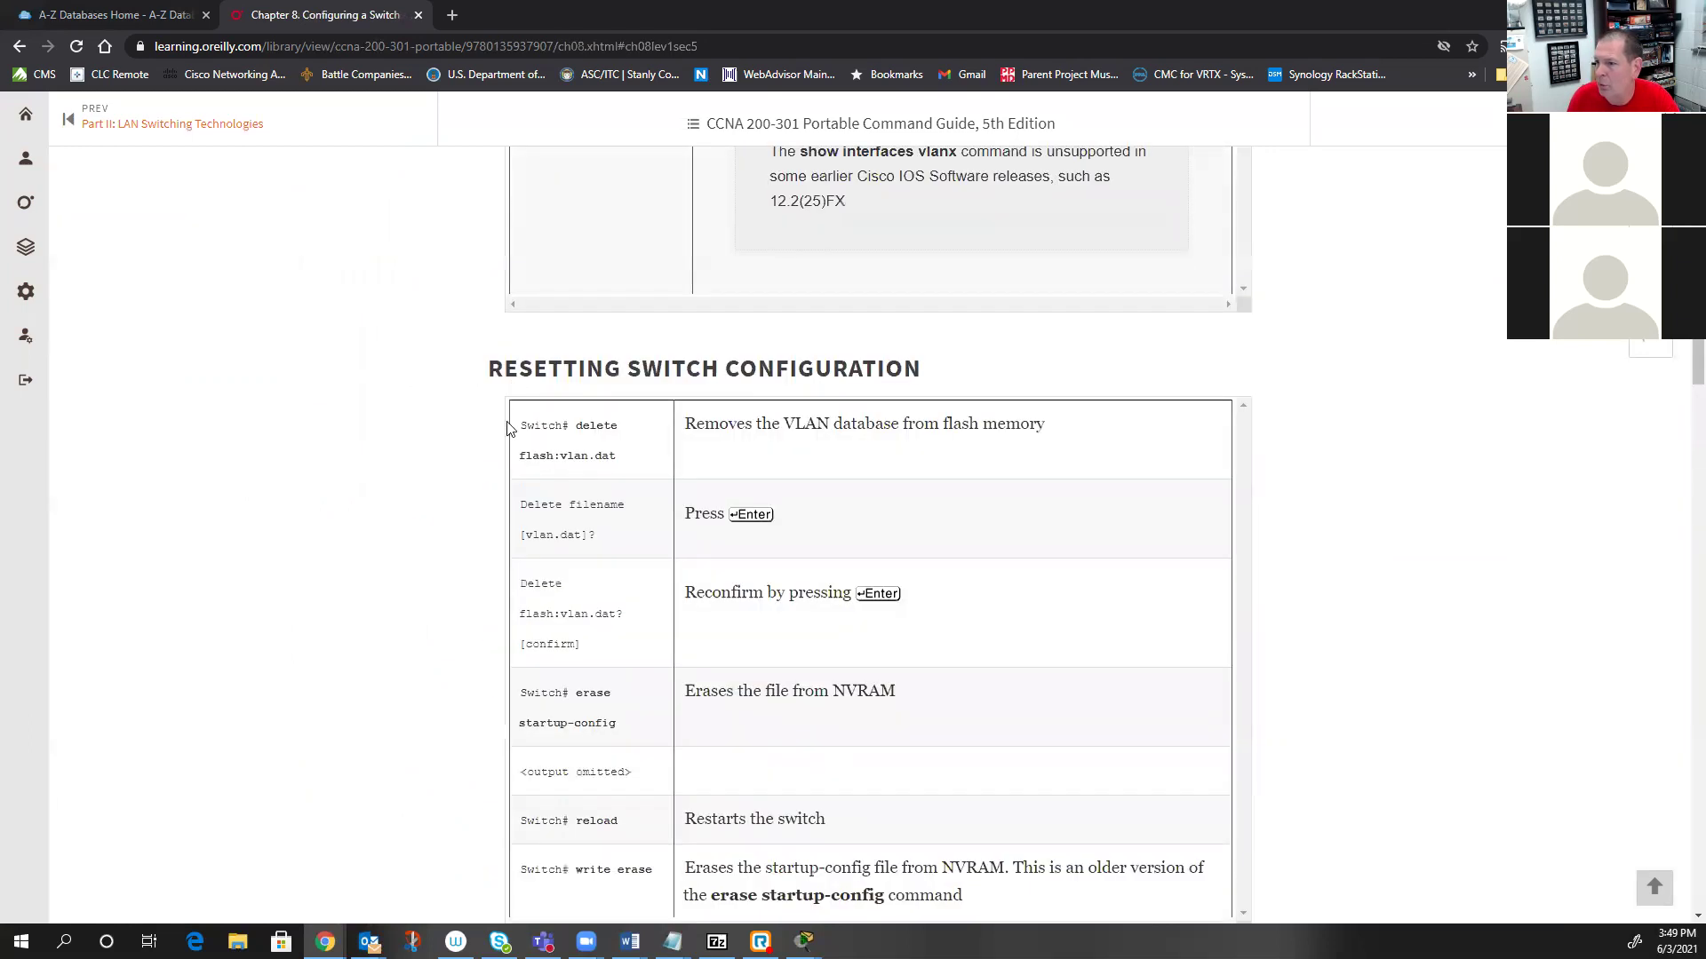
scroll(618, 433, "down", 6)
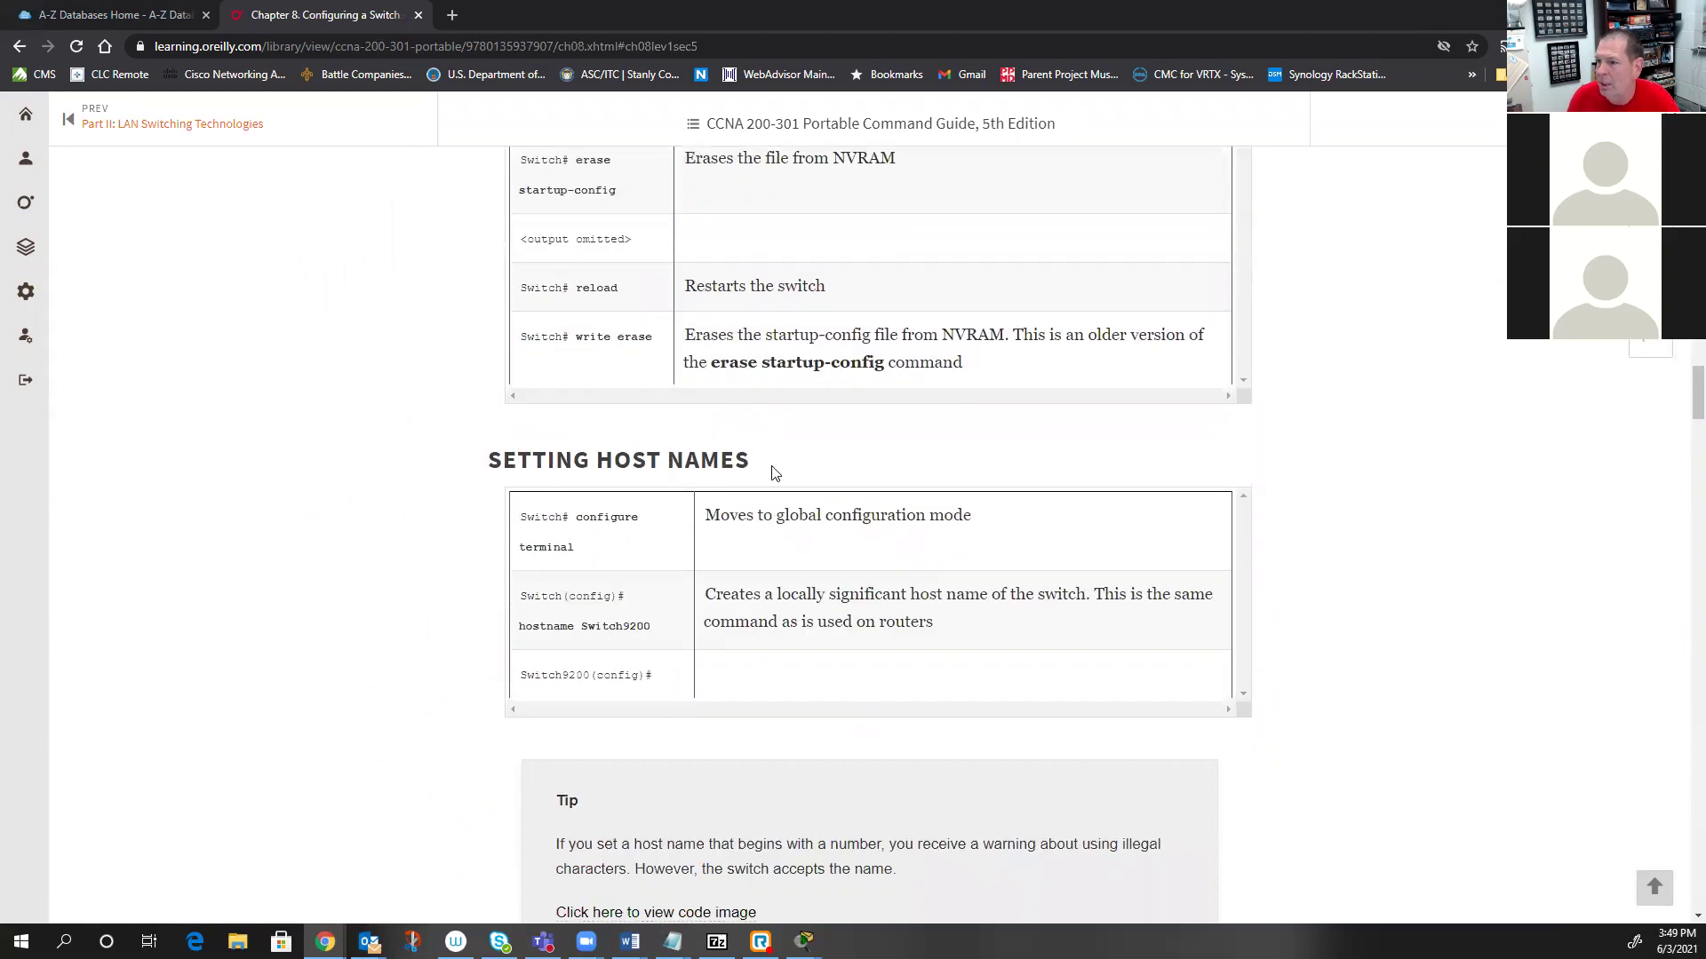
left_click_drag(639, 604, 503, 631)
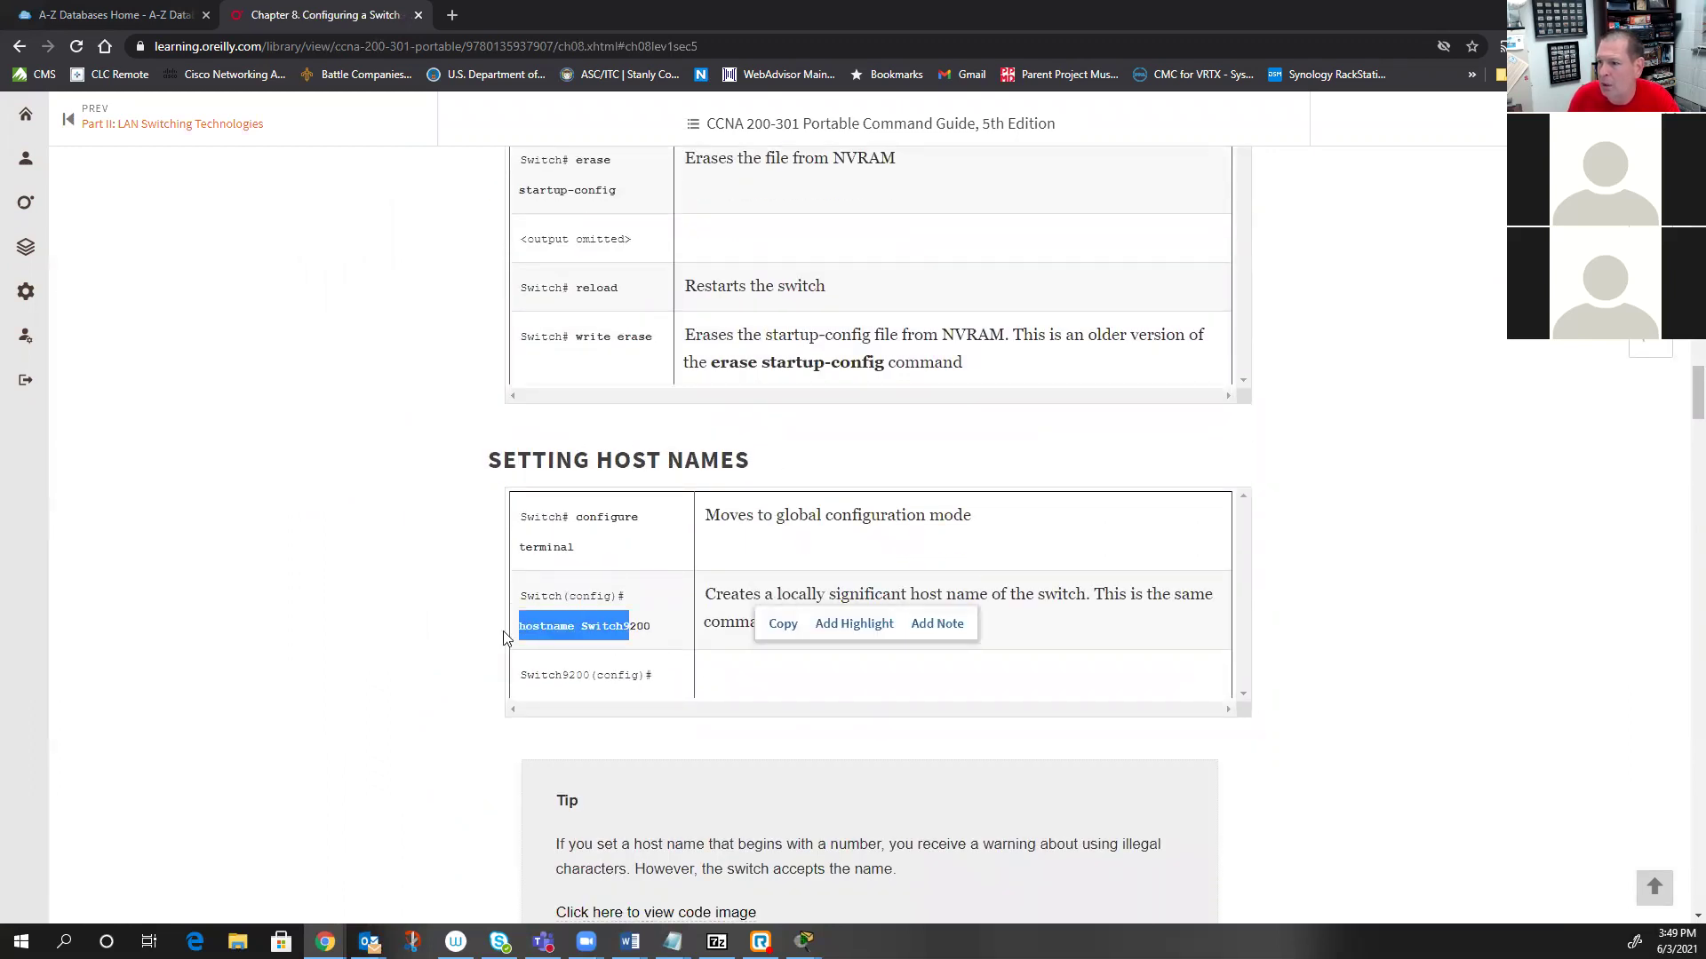
left_click(408, 637)
Highlight the Setting Passwords command rows, scroll through Setting IP Addresses, and return to the O'Reilly home page
scroll(413, 626, "down", 10)
scroll(419, 604, "down", 2)
scroll(418, 604, "up", 1)
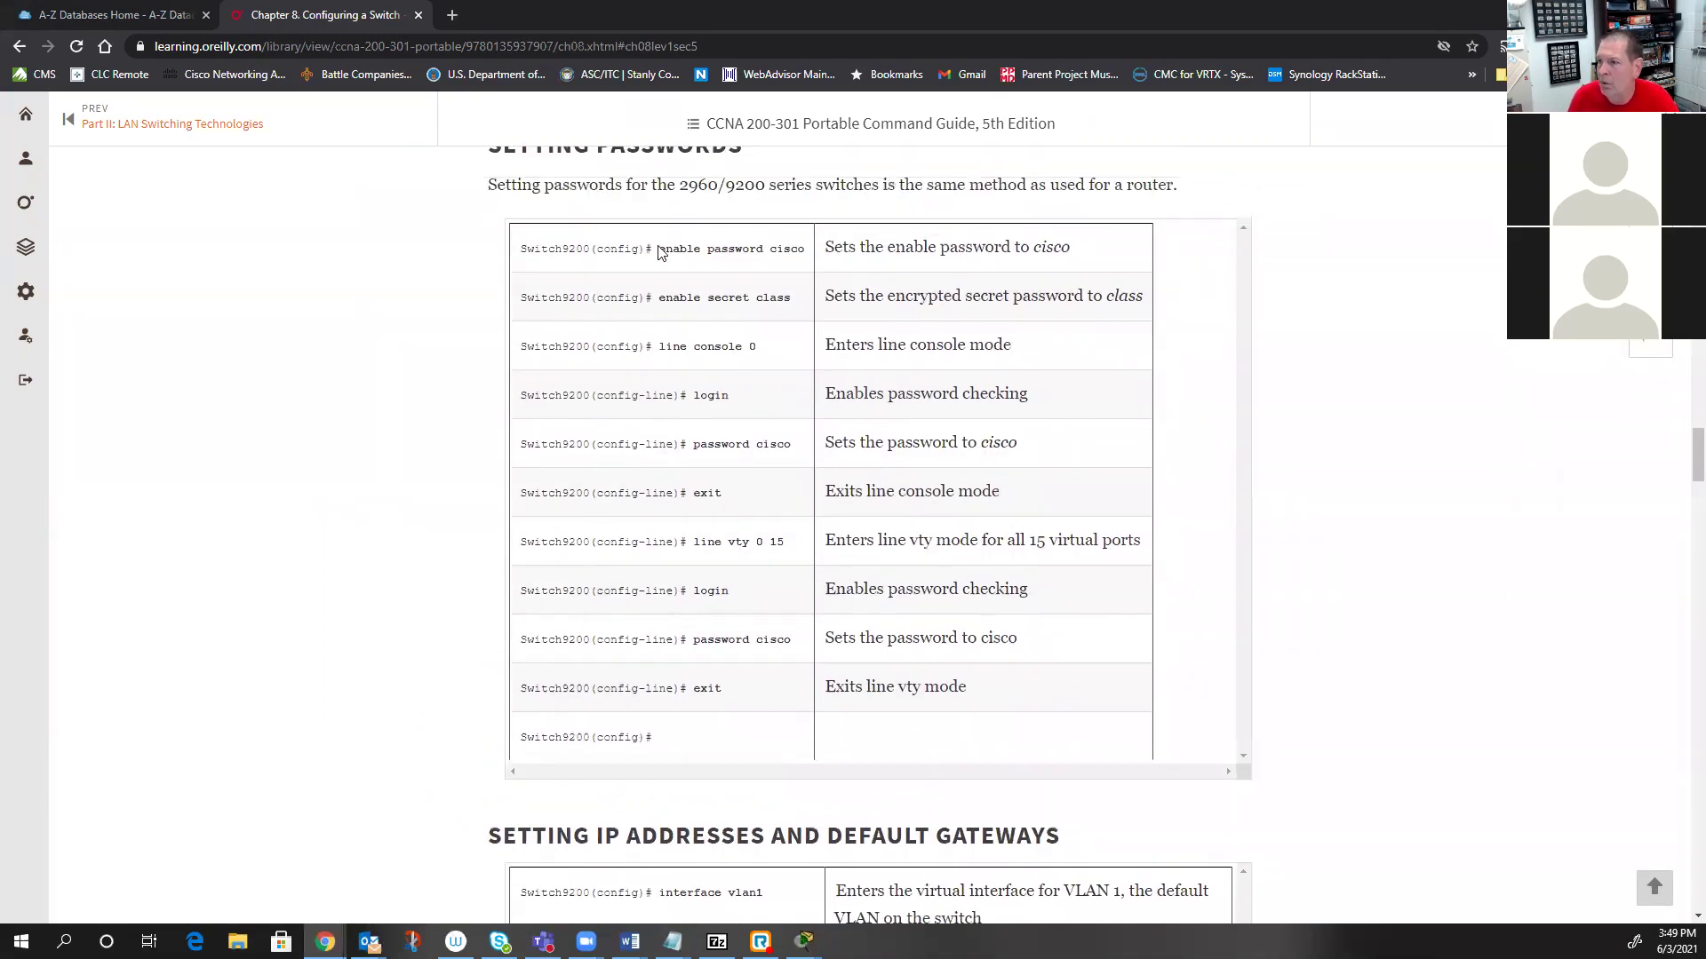
left_click_drag(658, 248, 897, 539)
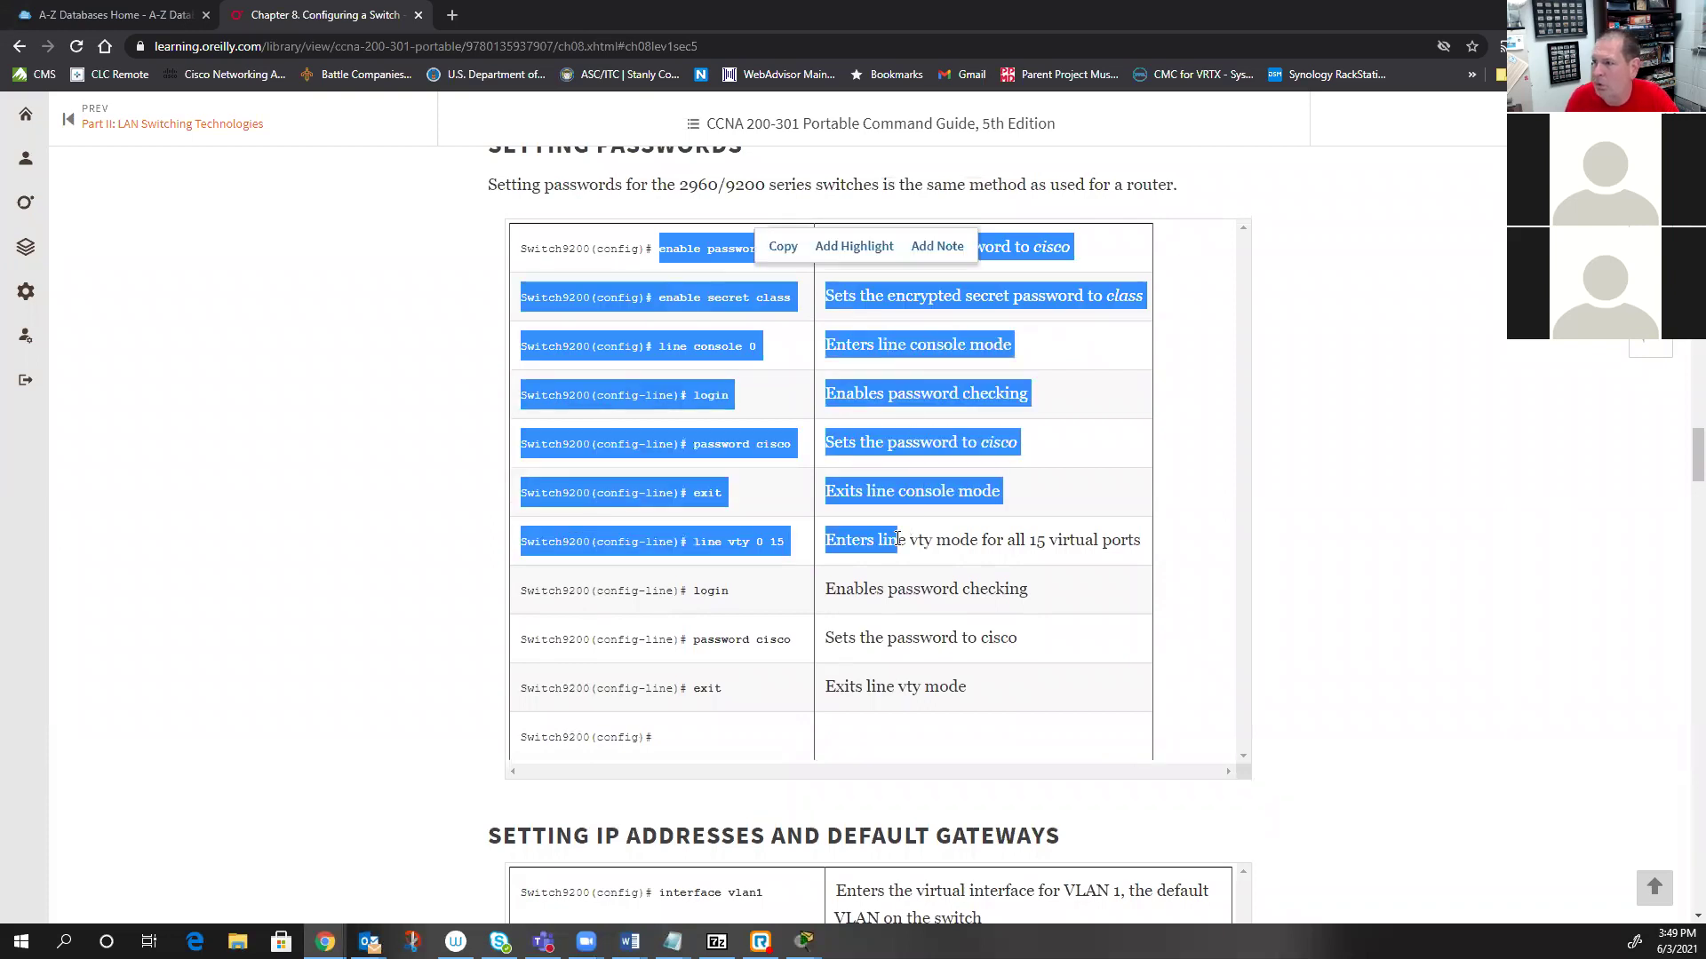
left_click(897, 539)
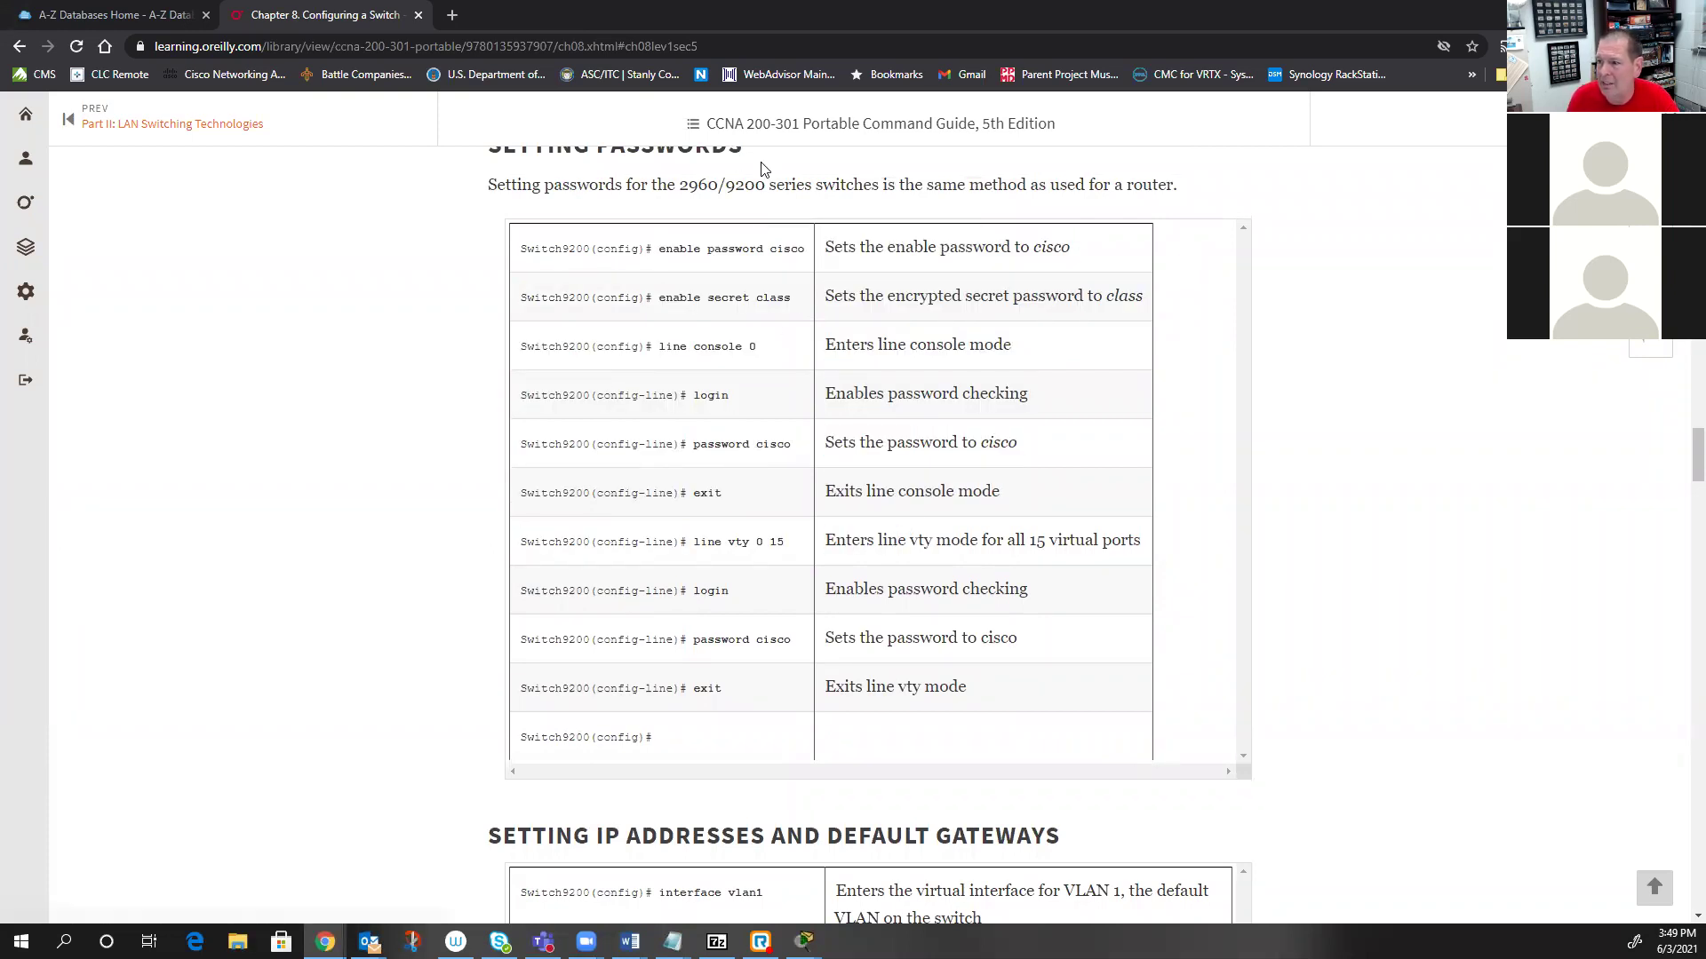
scroll(764, 822, "up", 2)
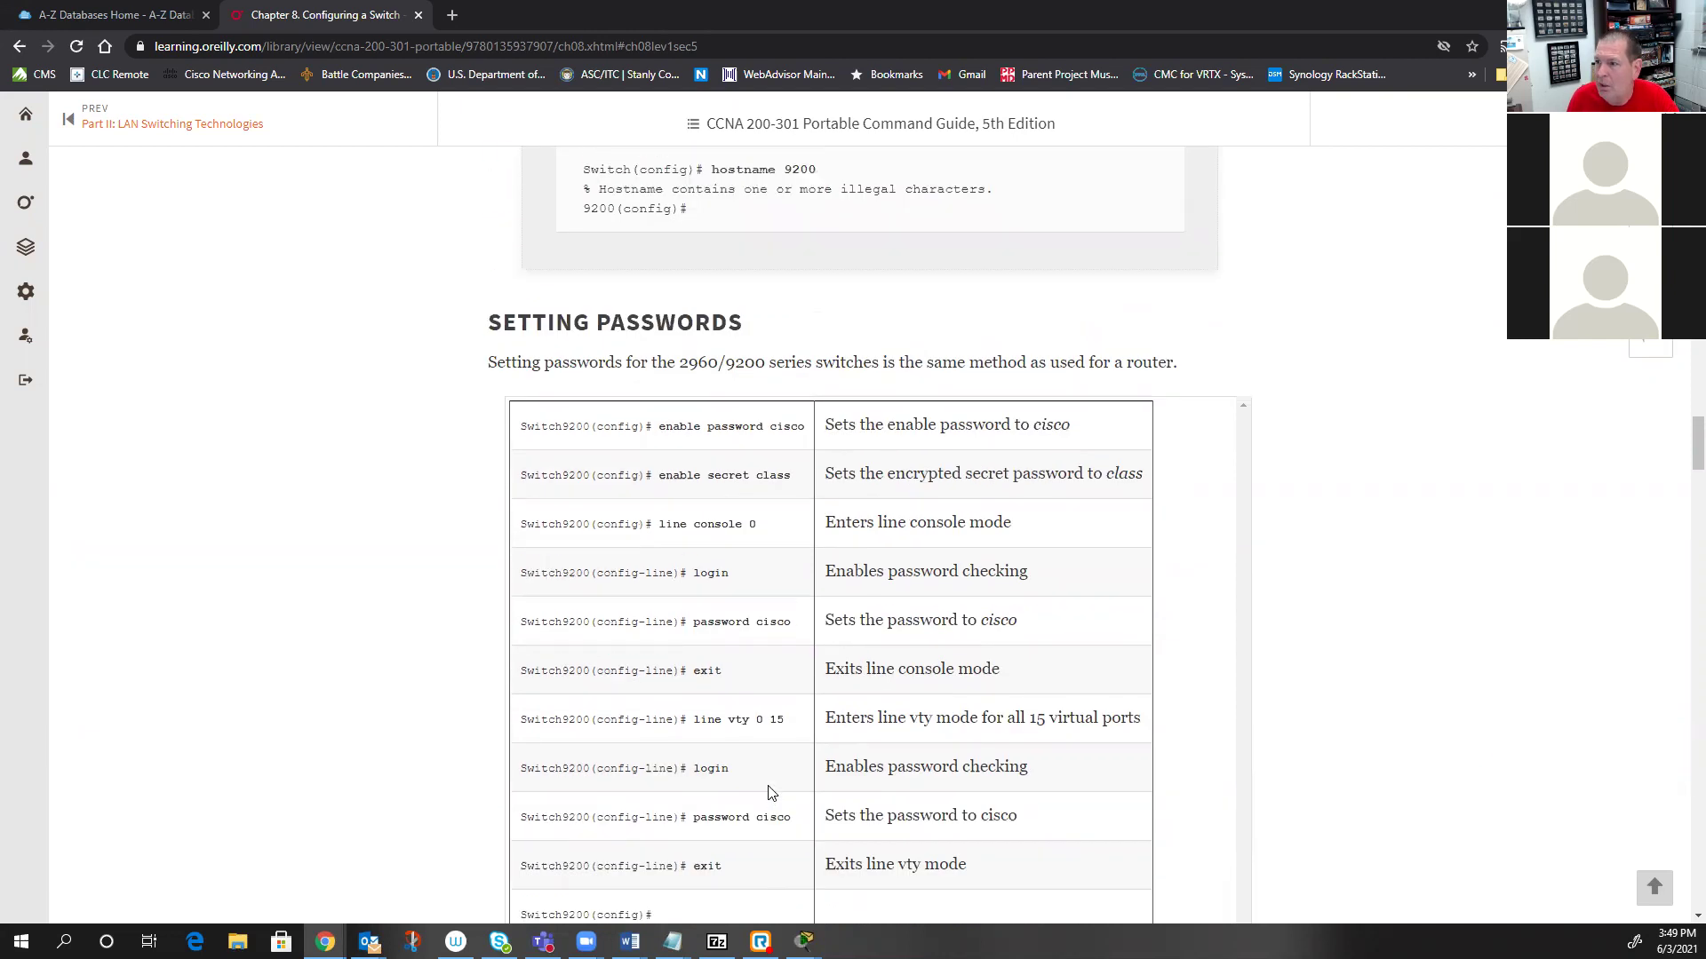
scroll(822, 427, "down", 1)
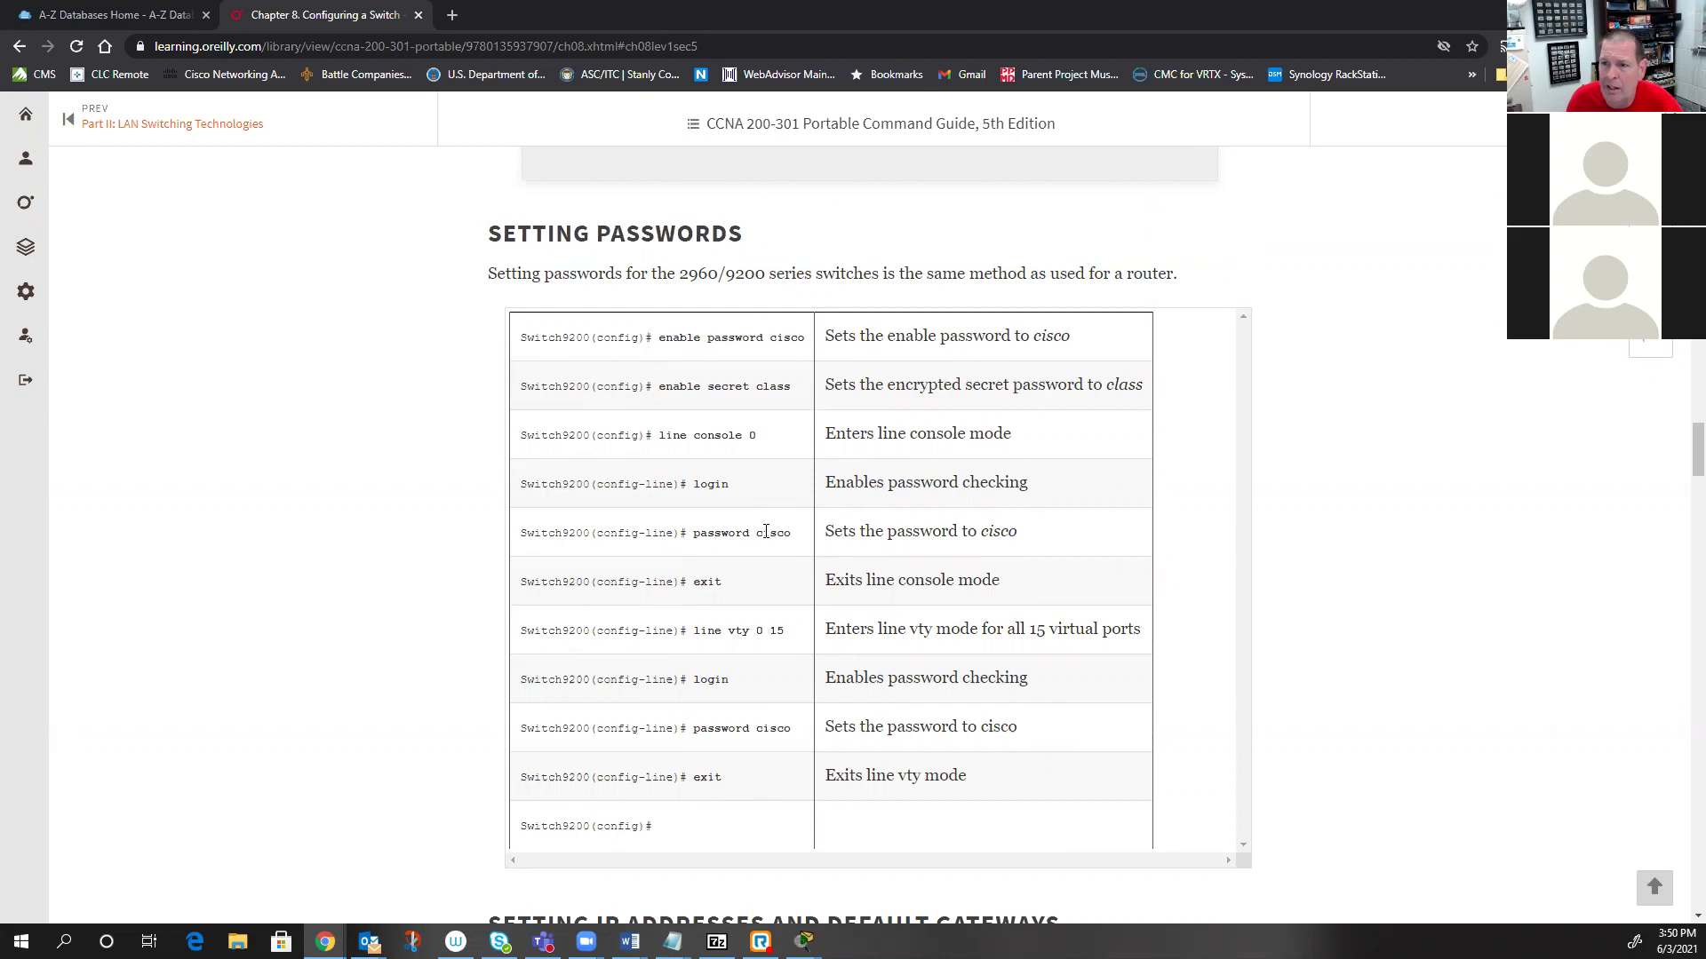
scroll(644, 577, "down", 4)
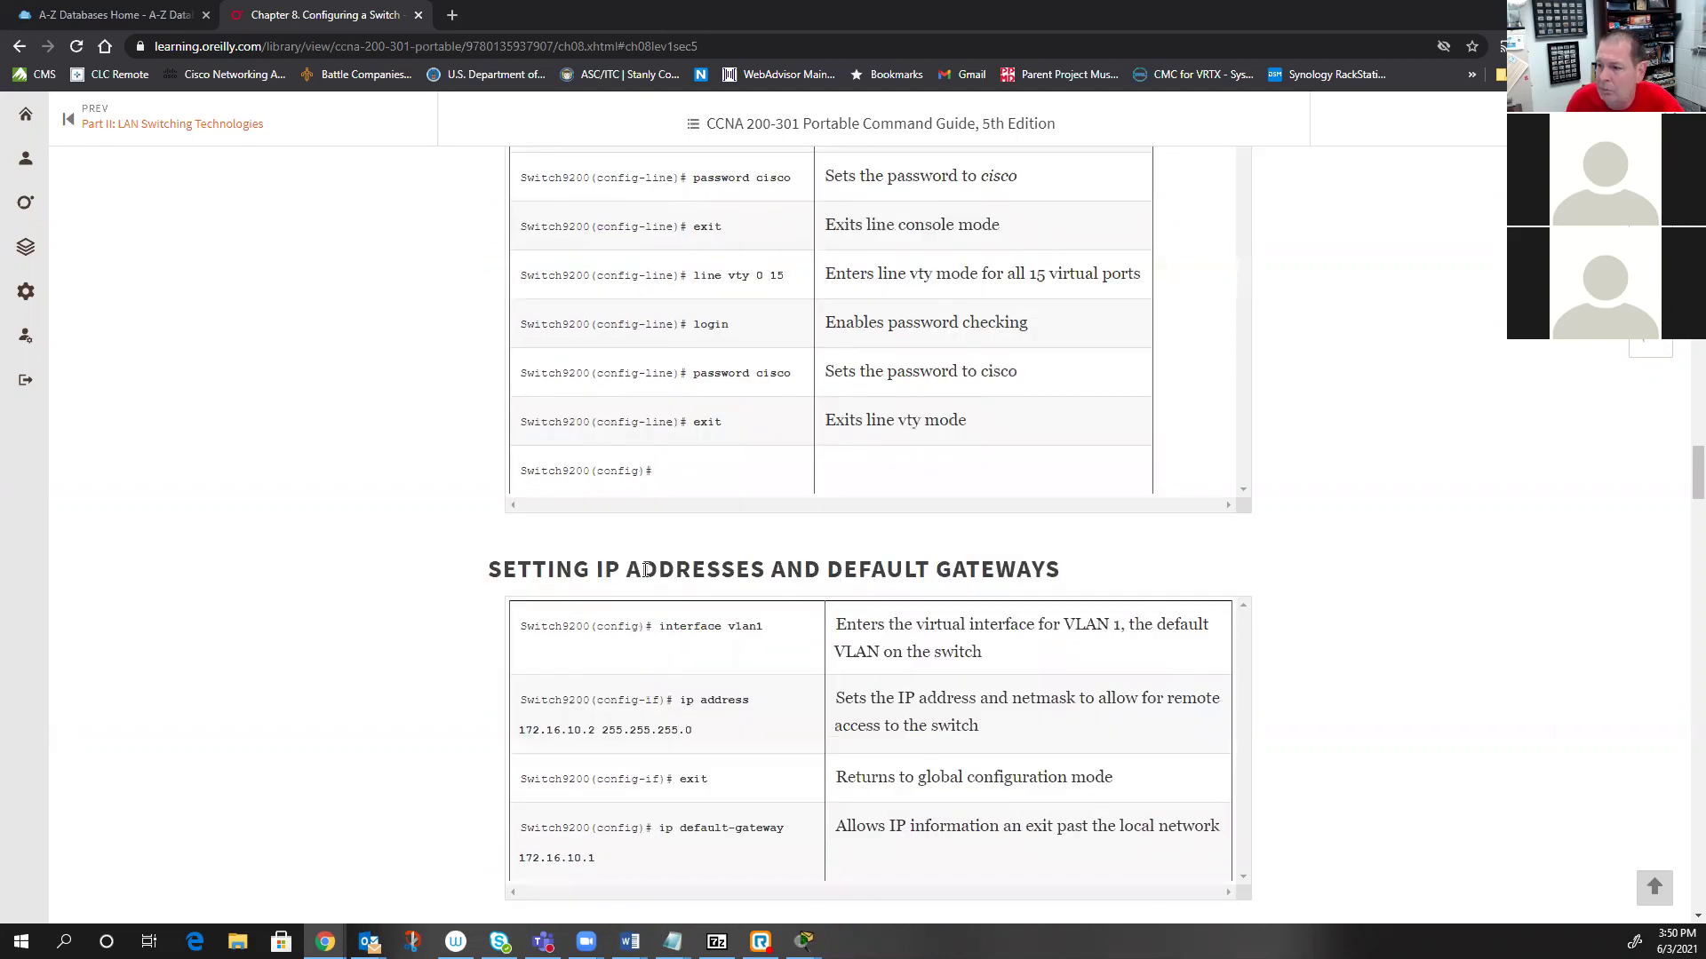
scroll(646, 570, "down", 1)
scroll(644, 578, "down", 3)
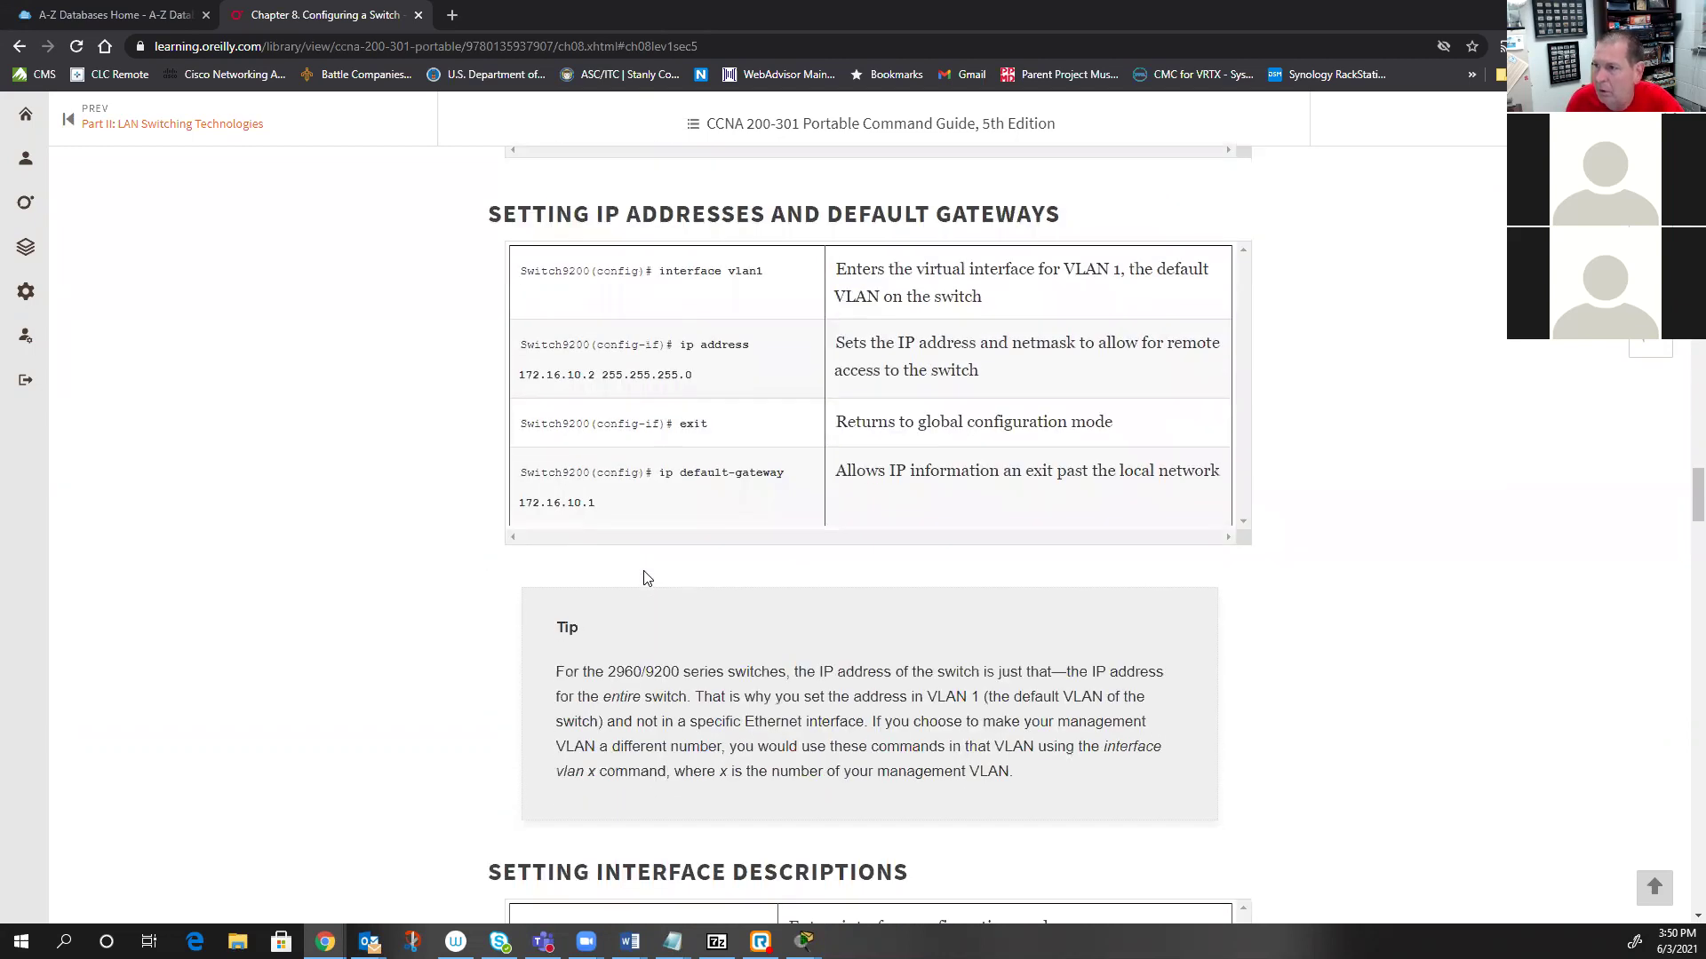
scroll(644, 578, "up", 10)
scroll(644, 575, "up", 3)
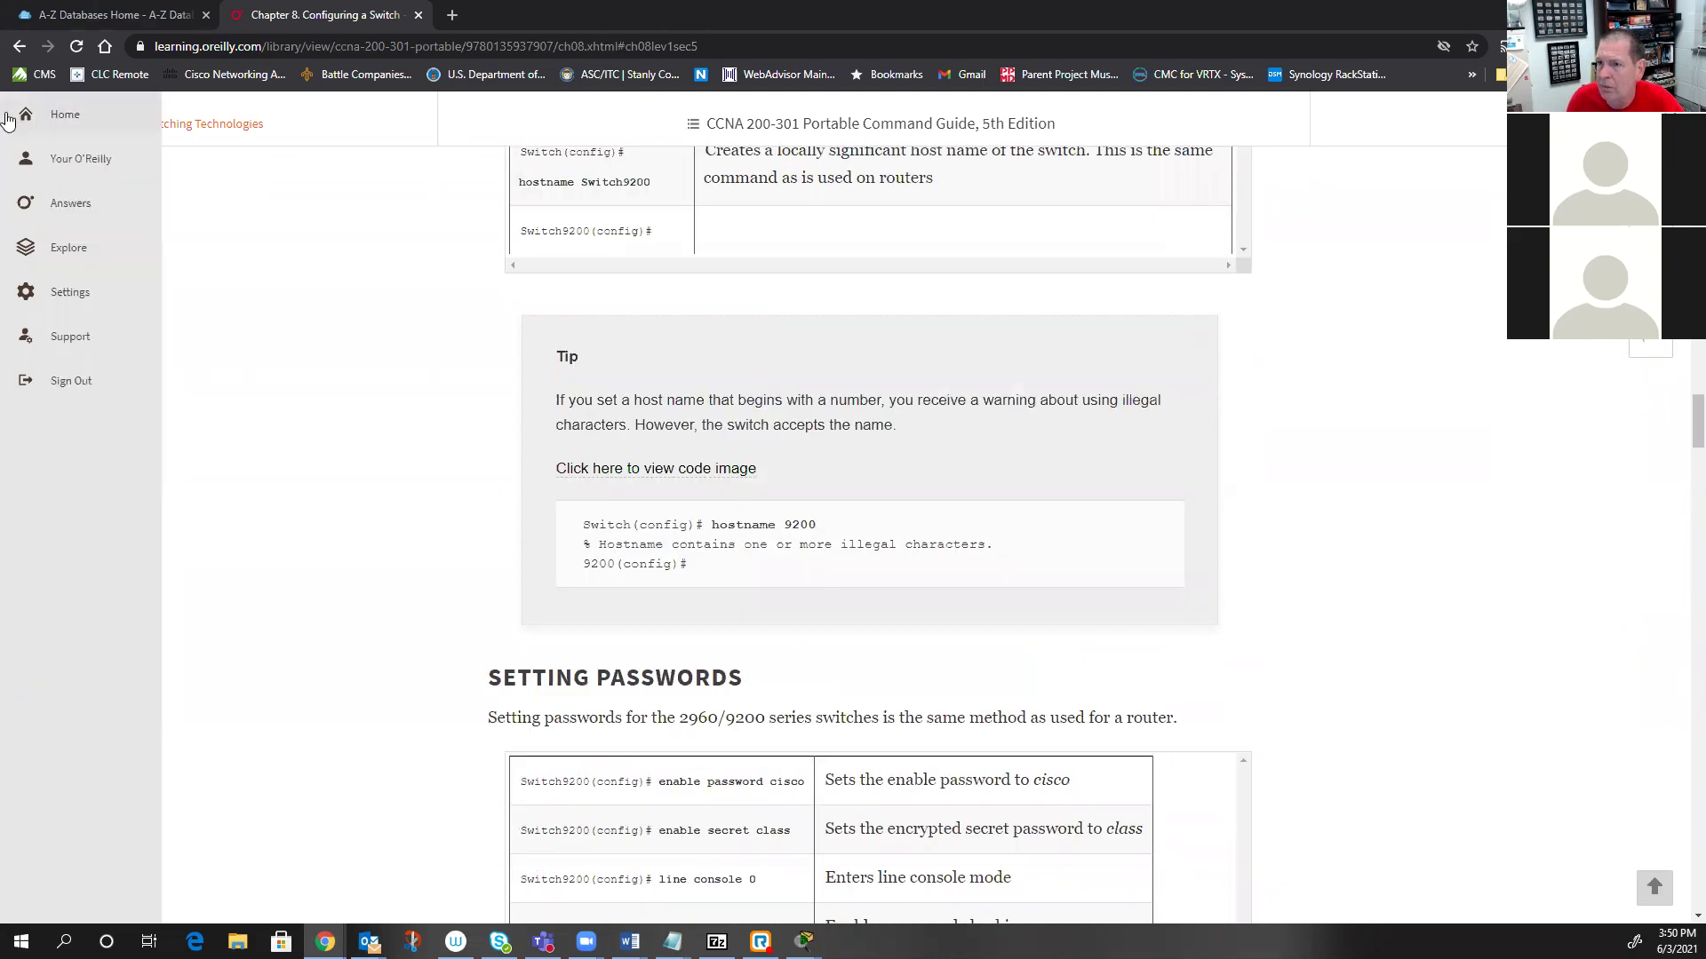
left_click(80, 114)
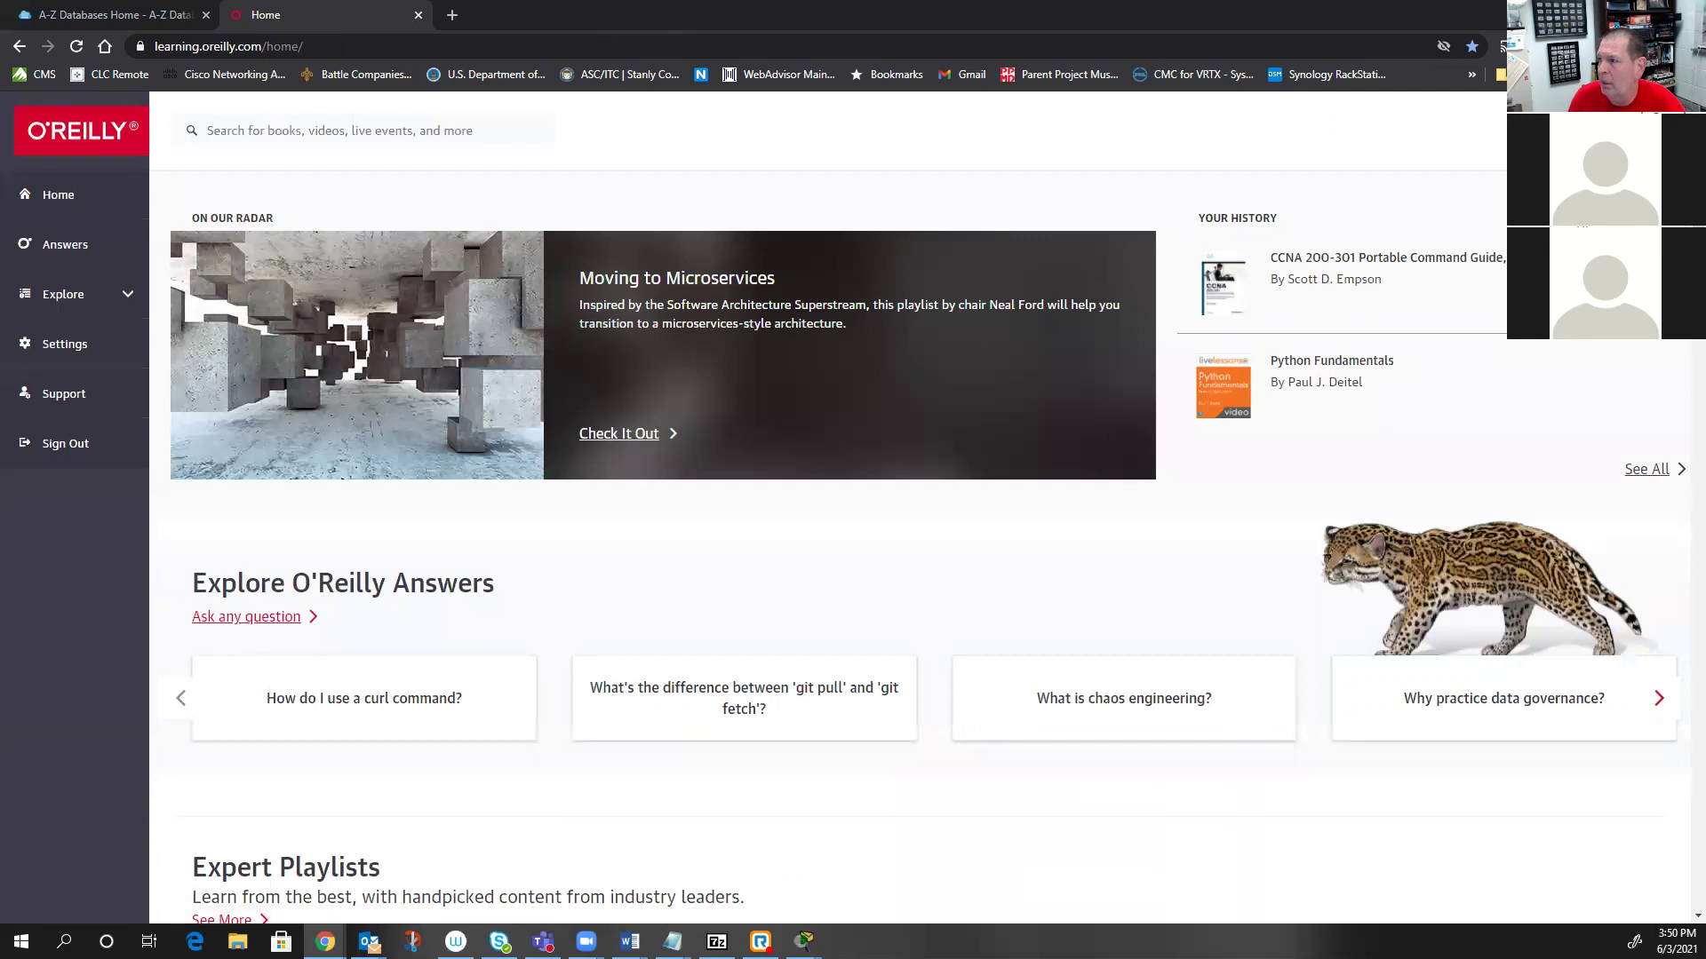
Open the SCC Subnetting Your IPv4 Address Space playlist, then go back to the playlists overview
left_click(1192, 328)
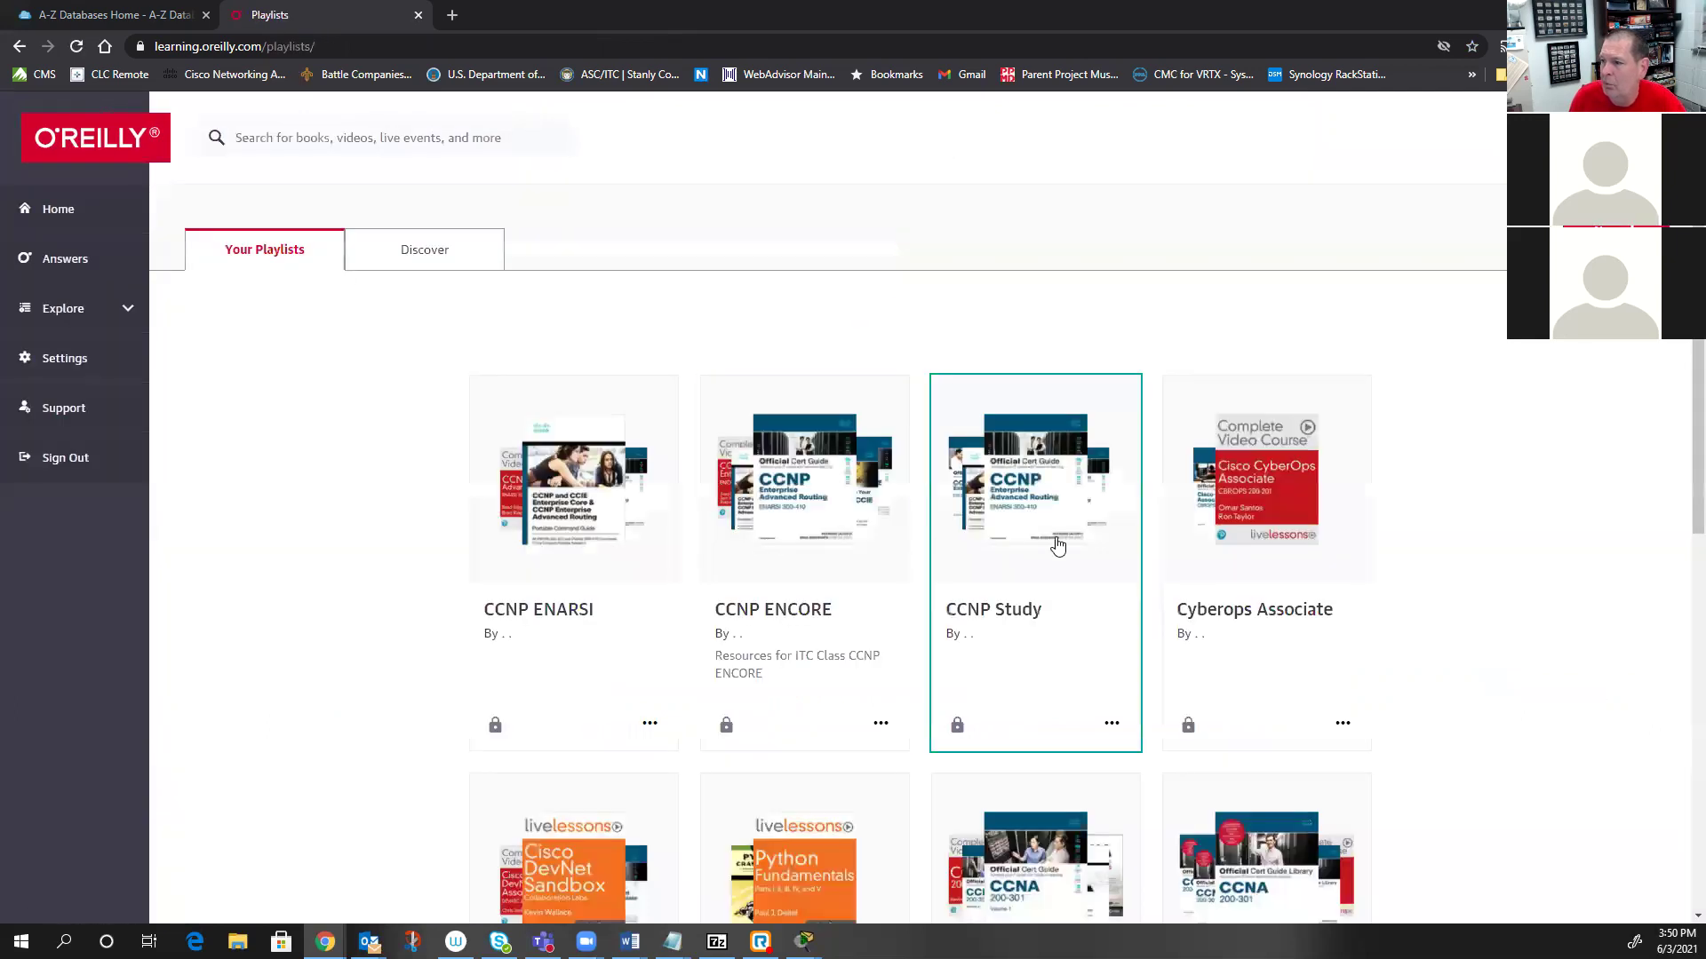
scroll(1115, 556, "down", 5)
left_click(1261, 550)
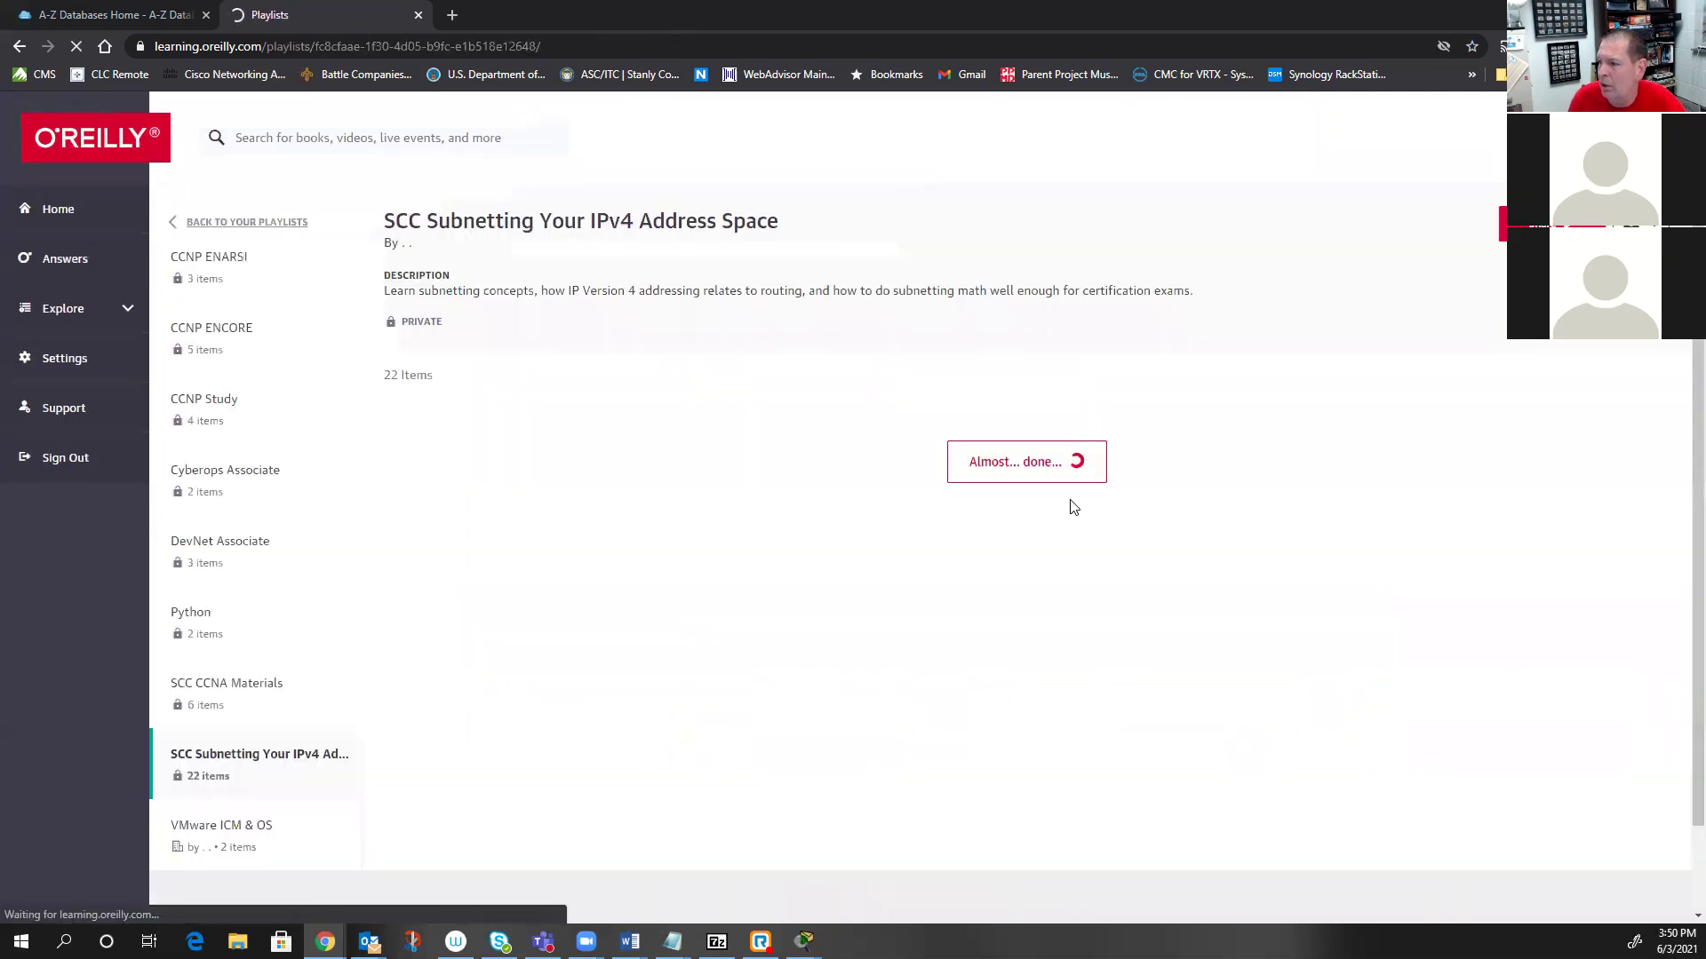
left_click(20, 46)
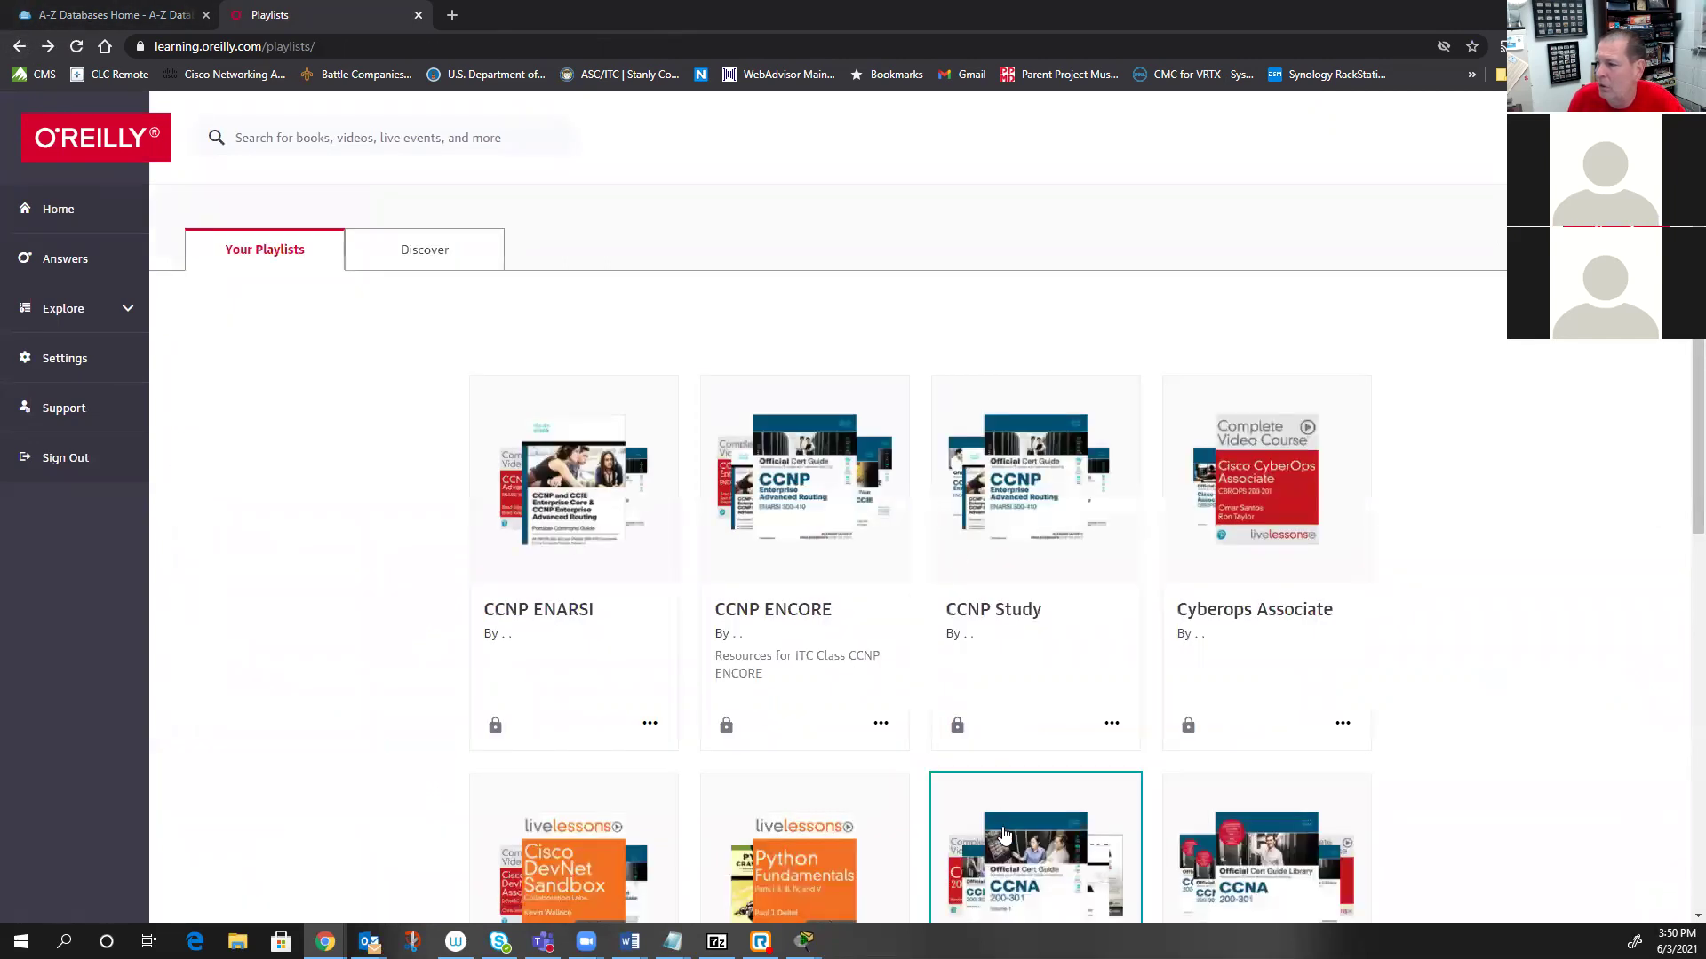
Reopen the Portable Command Guide from SCC CCNA Materials, then show NetAcad's ITN resources list
scroll(1012, 826, "down", 5)
left_click(1057, 619)
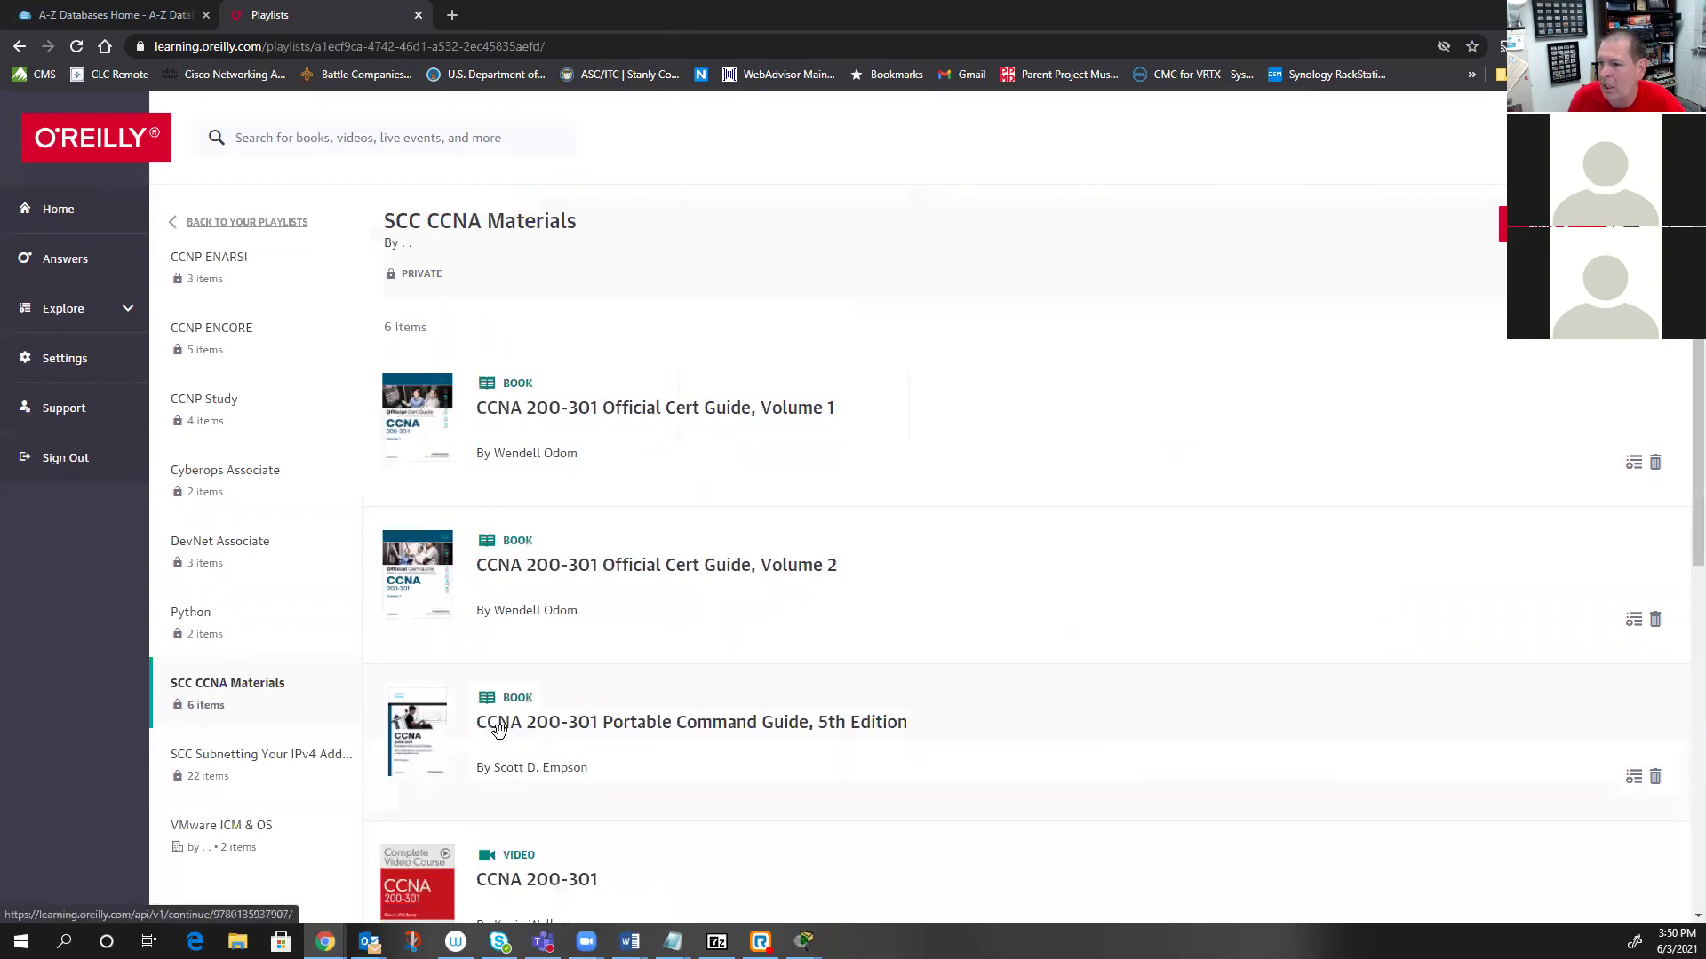
left_click(661, 738)
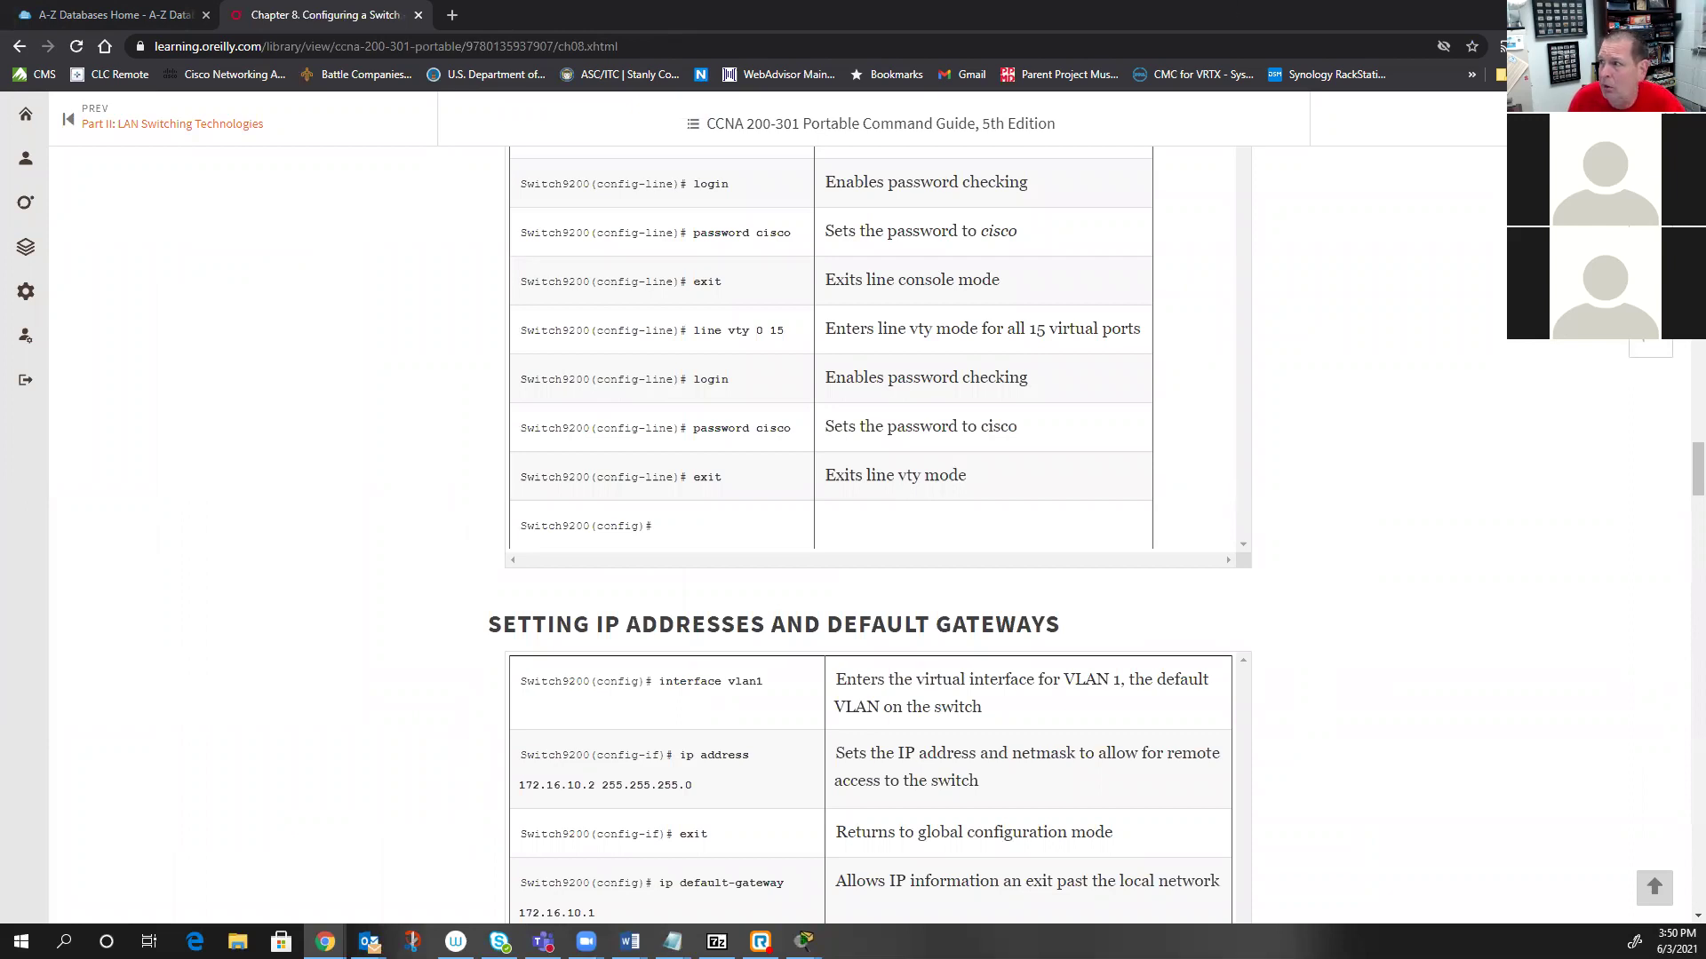
key("alt+Tab")
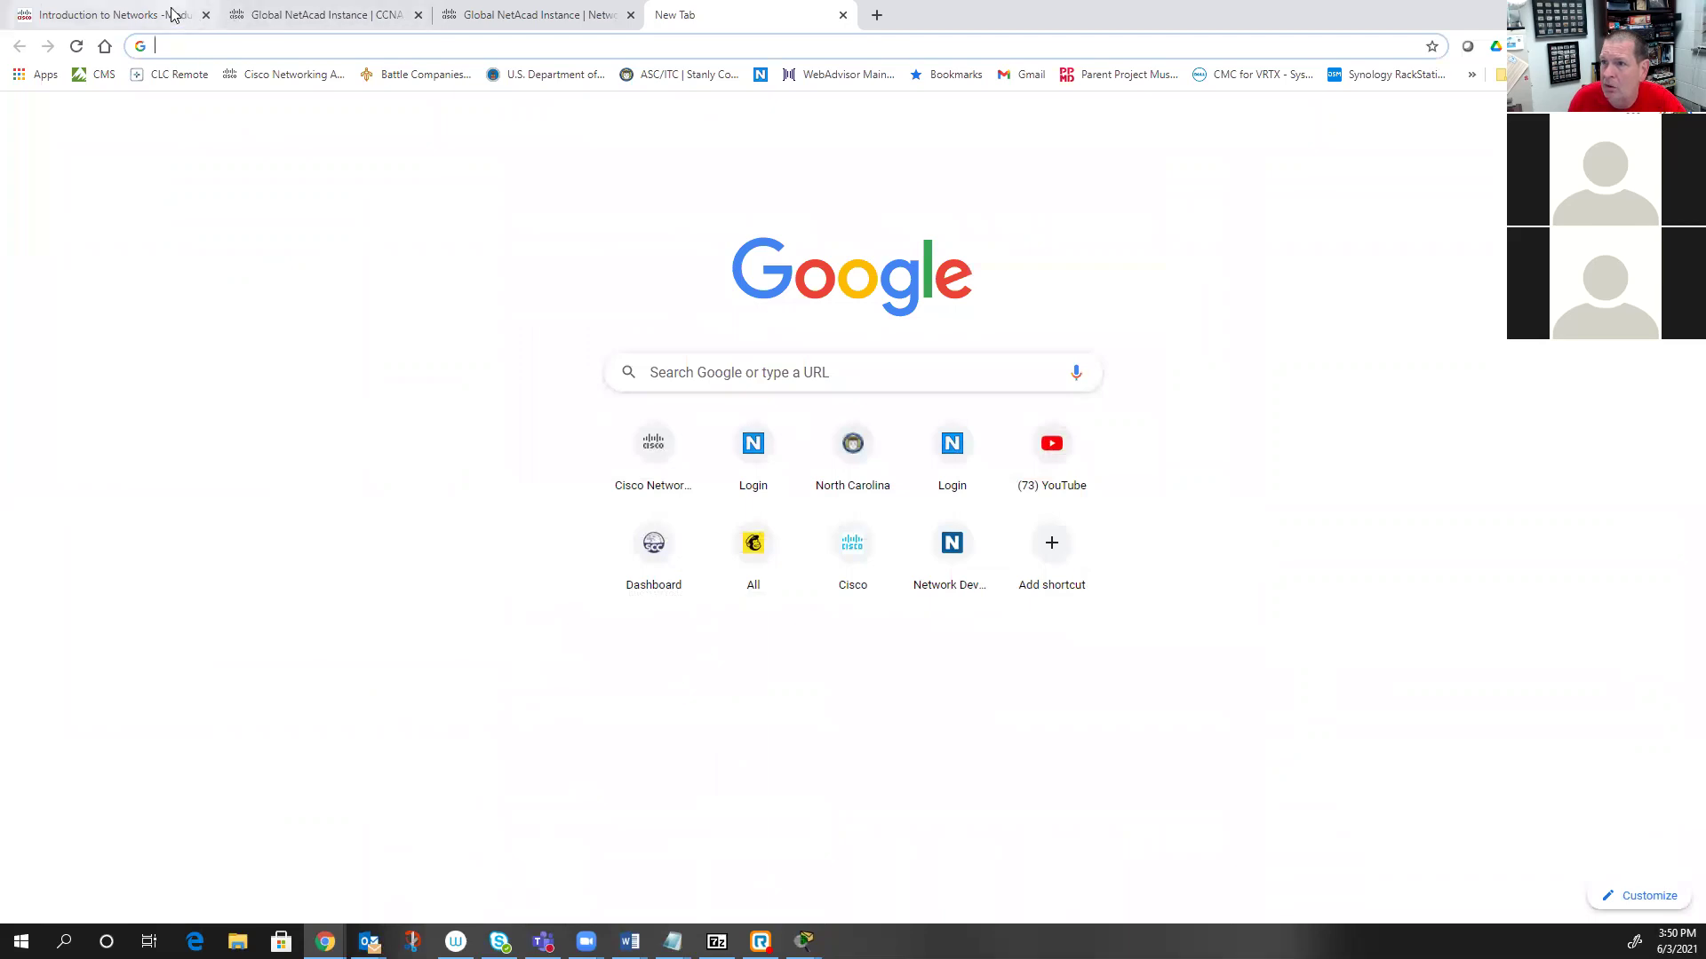
left_click(449, 10)
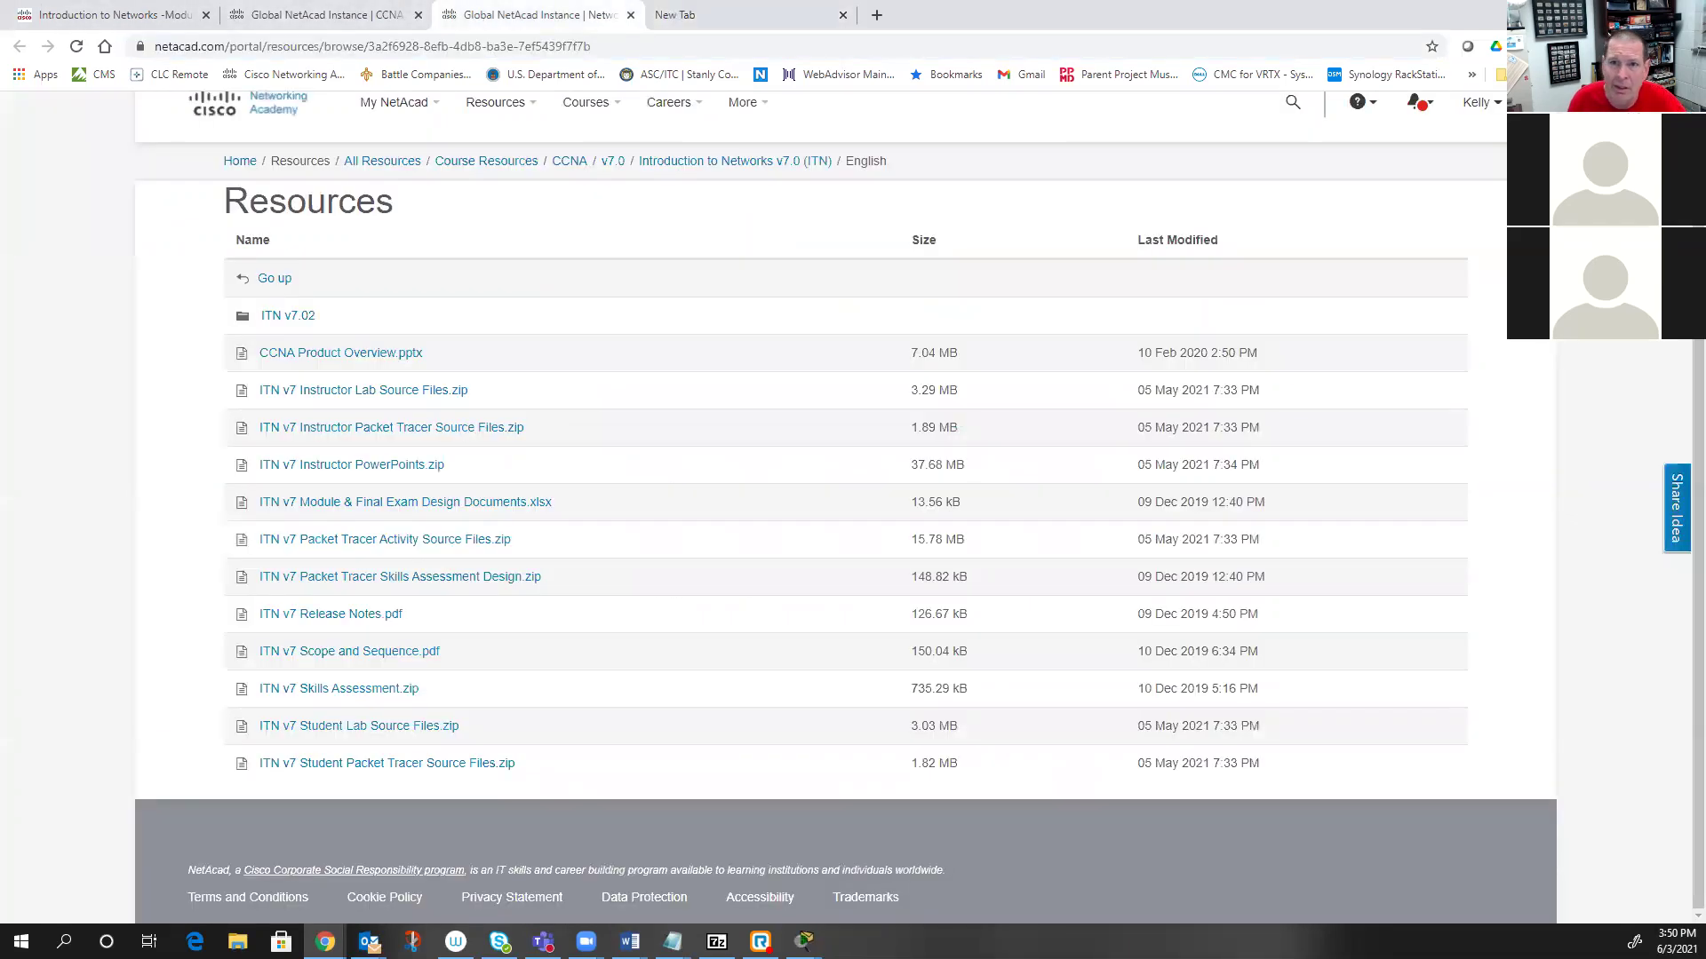
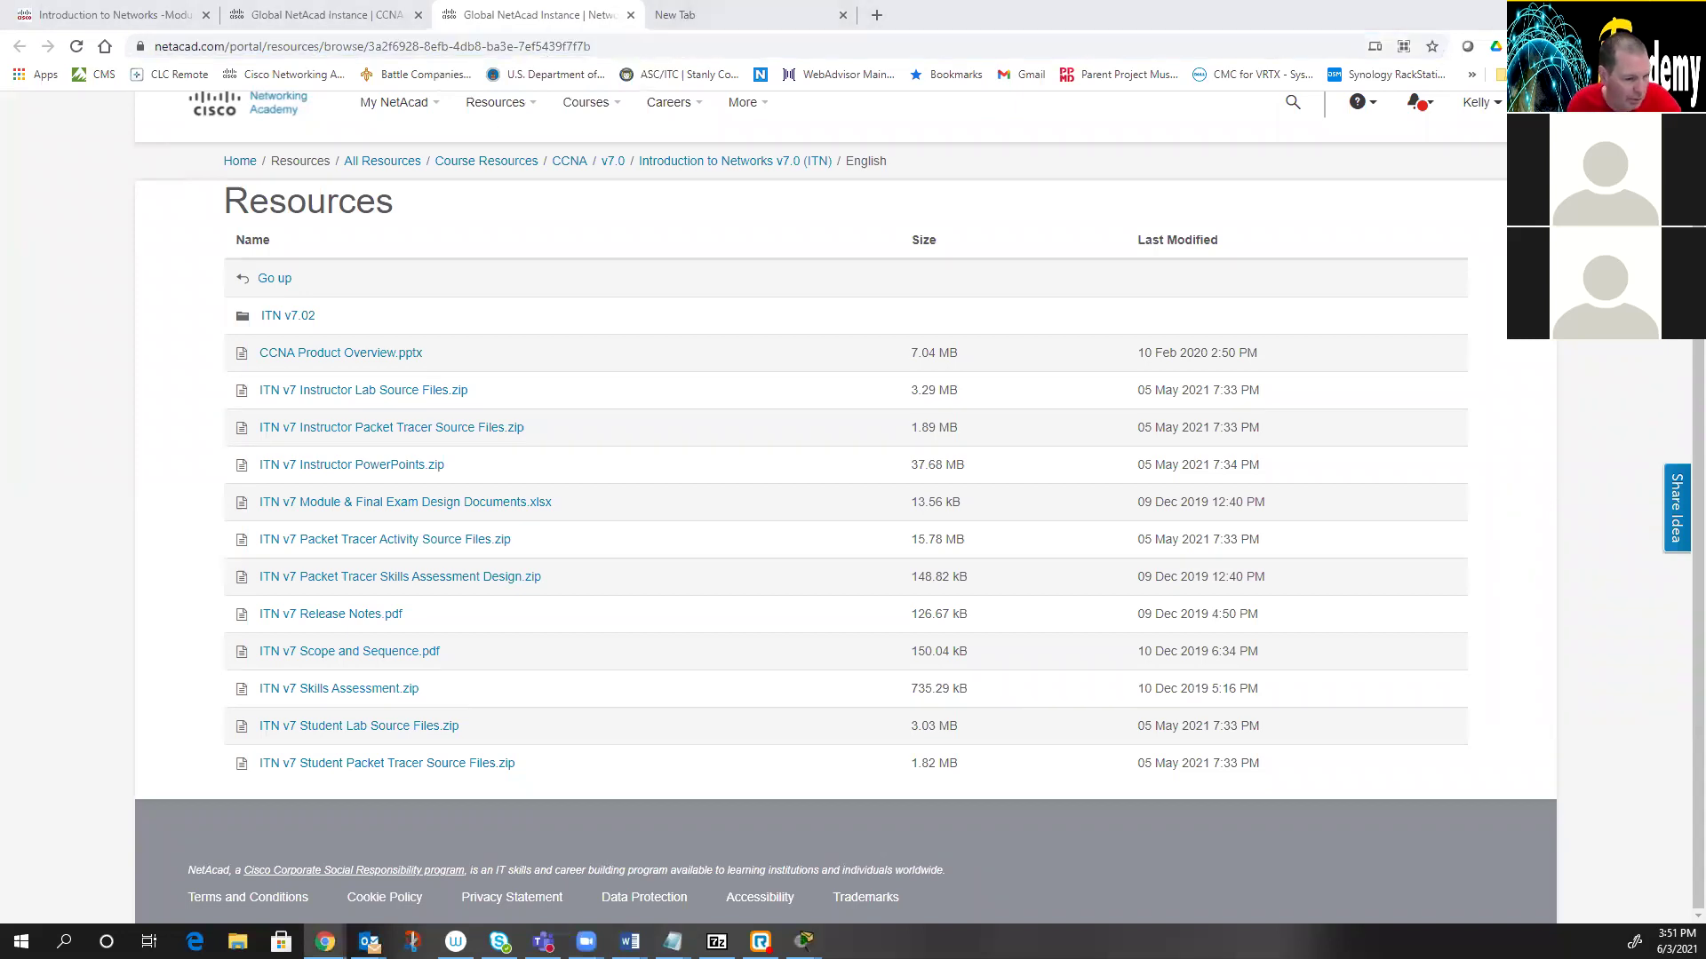
Switch from the ITN v7.0 resources list to the NETLAB+ R1 console window
key("alt+Tab")
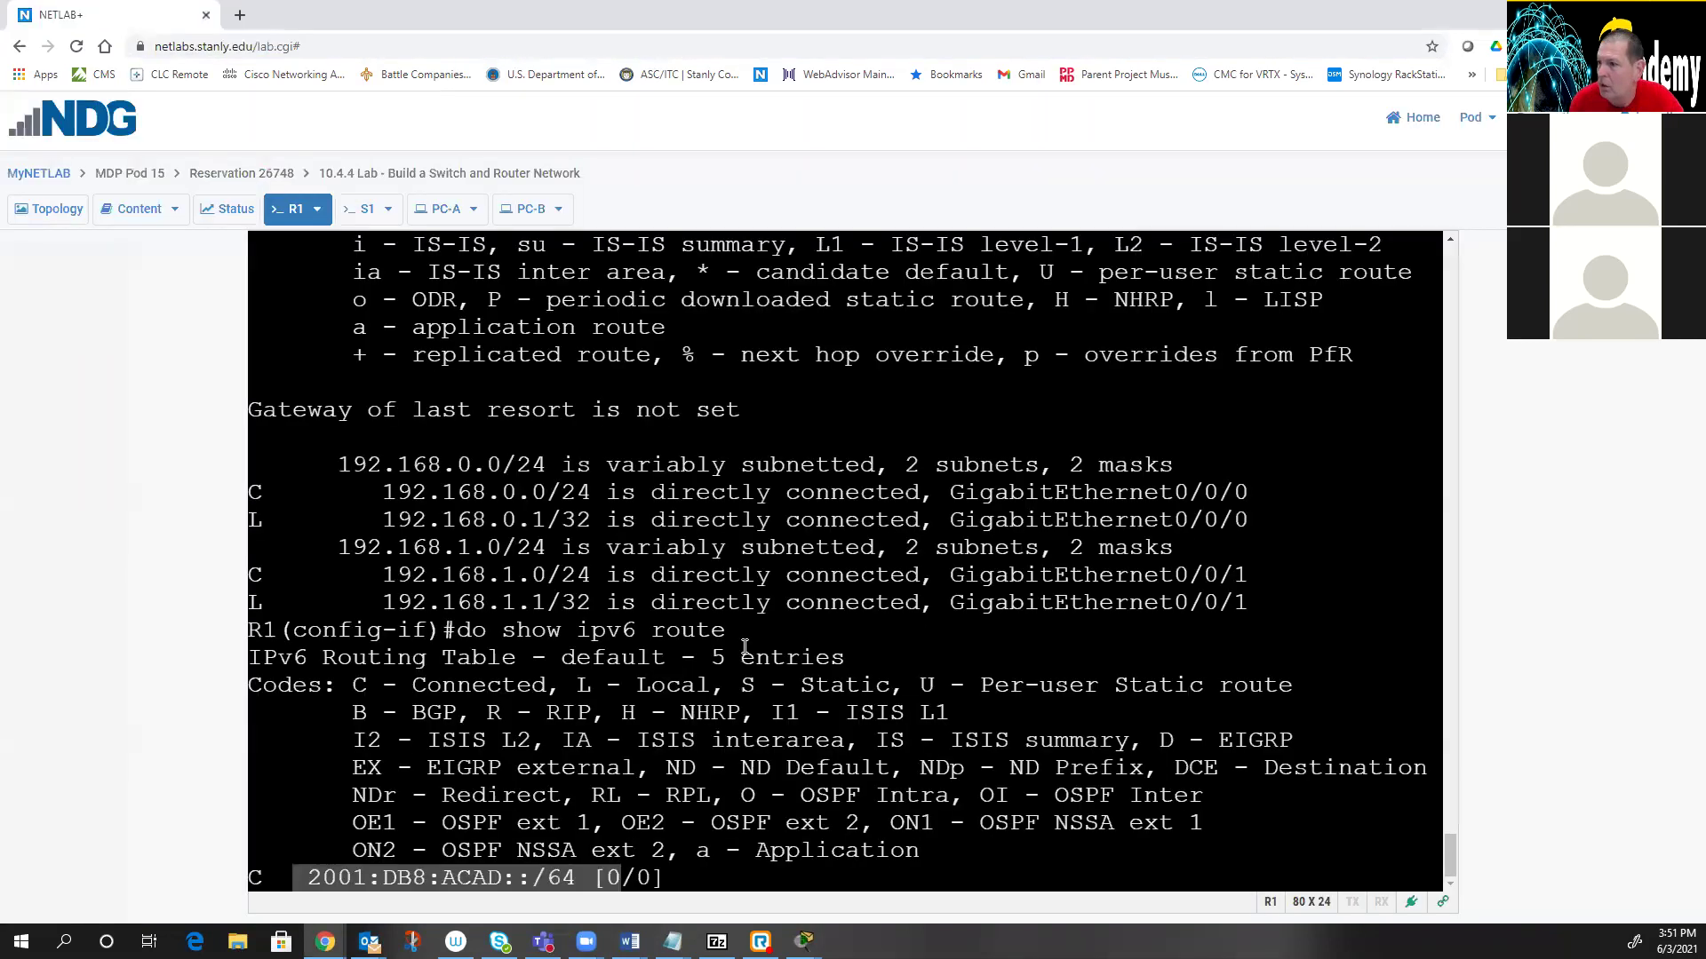
Leave configuration mode on R1 and return to the privileged EXEC prompt
key("Return")
key("Return")
key("Return")
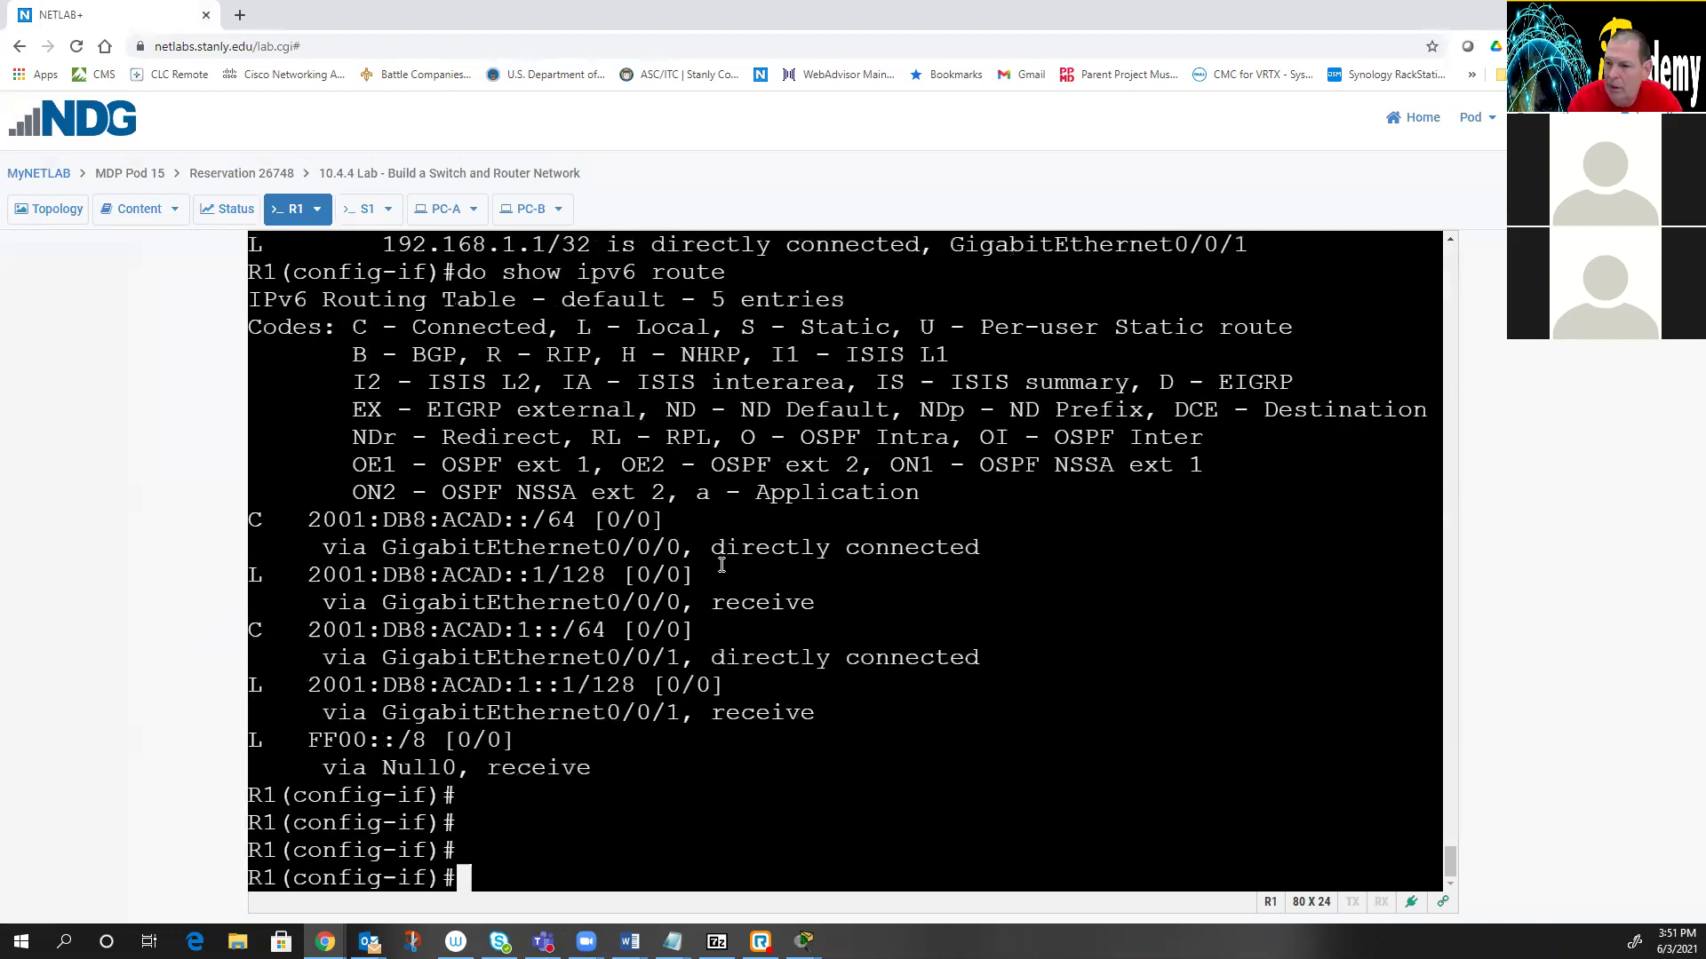
type("ex")
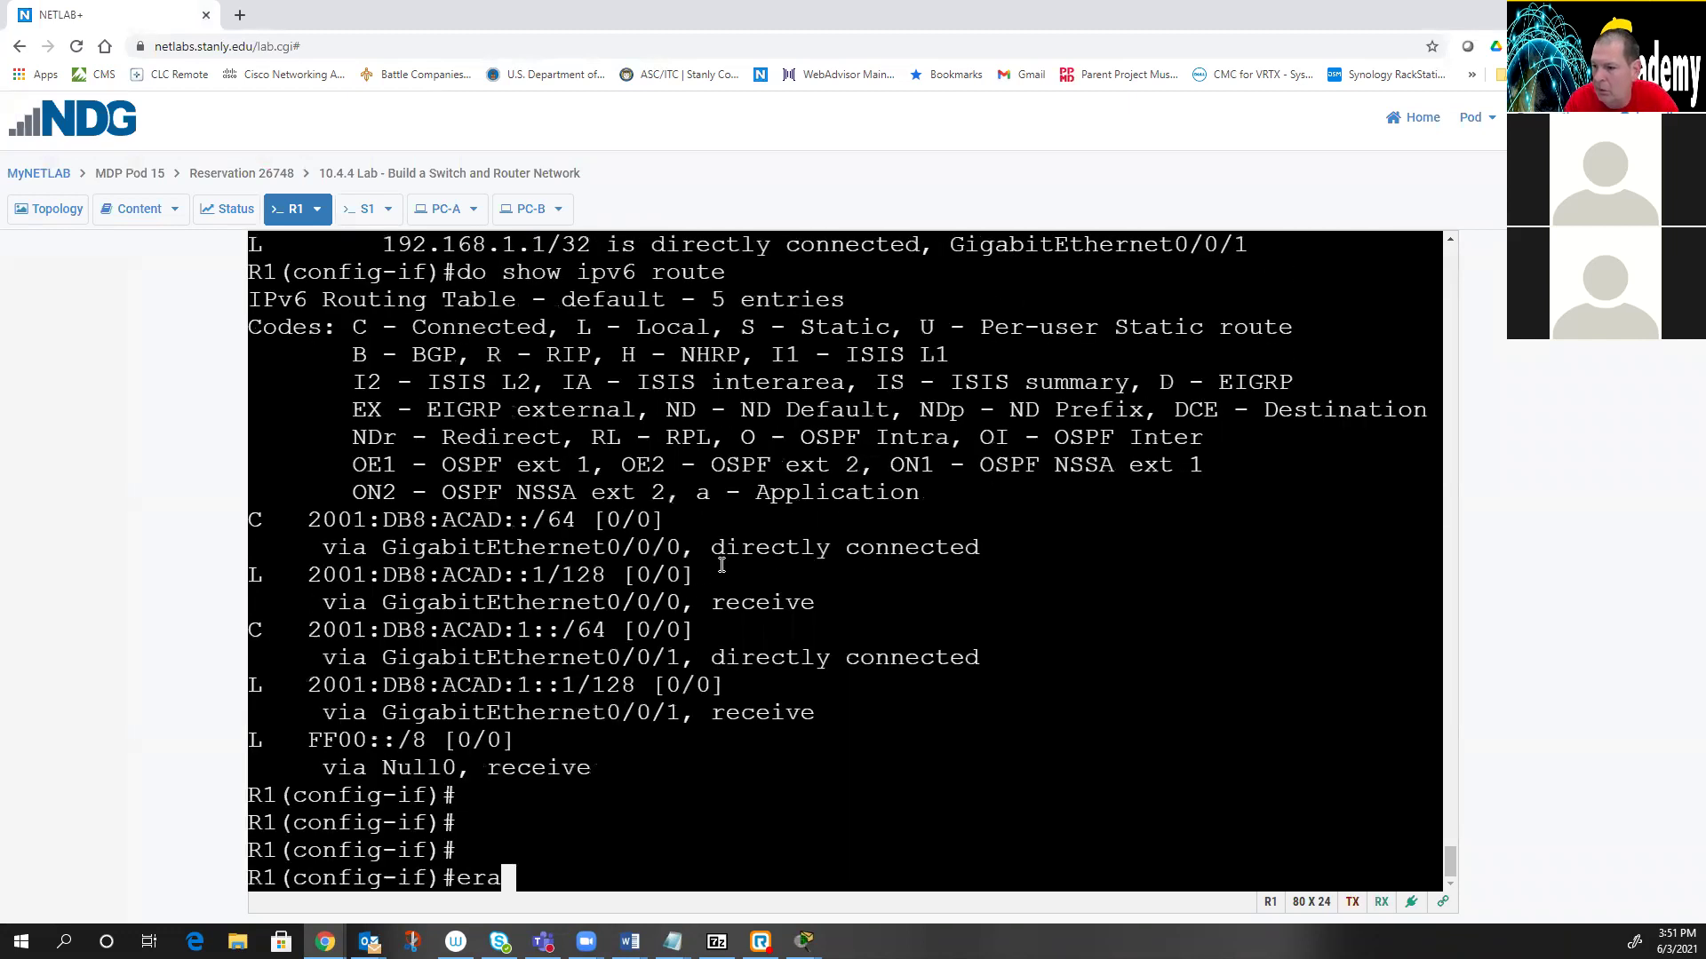
key("BackSpace")
key("BackSpace")
key("ctrl+z")
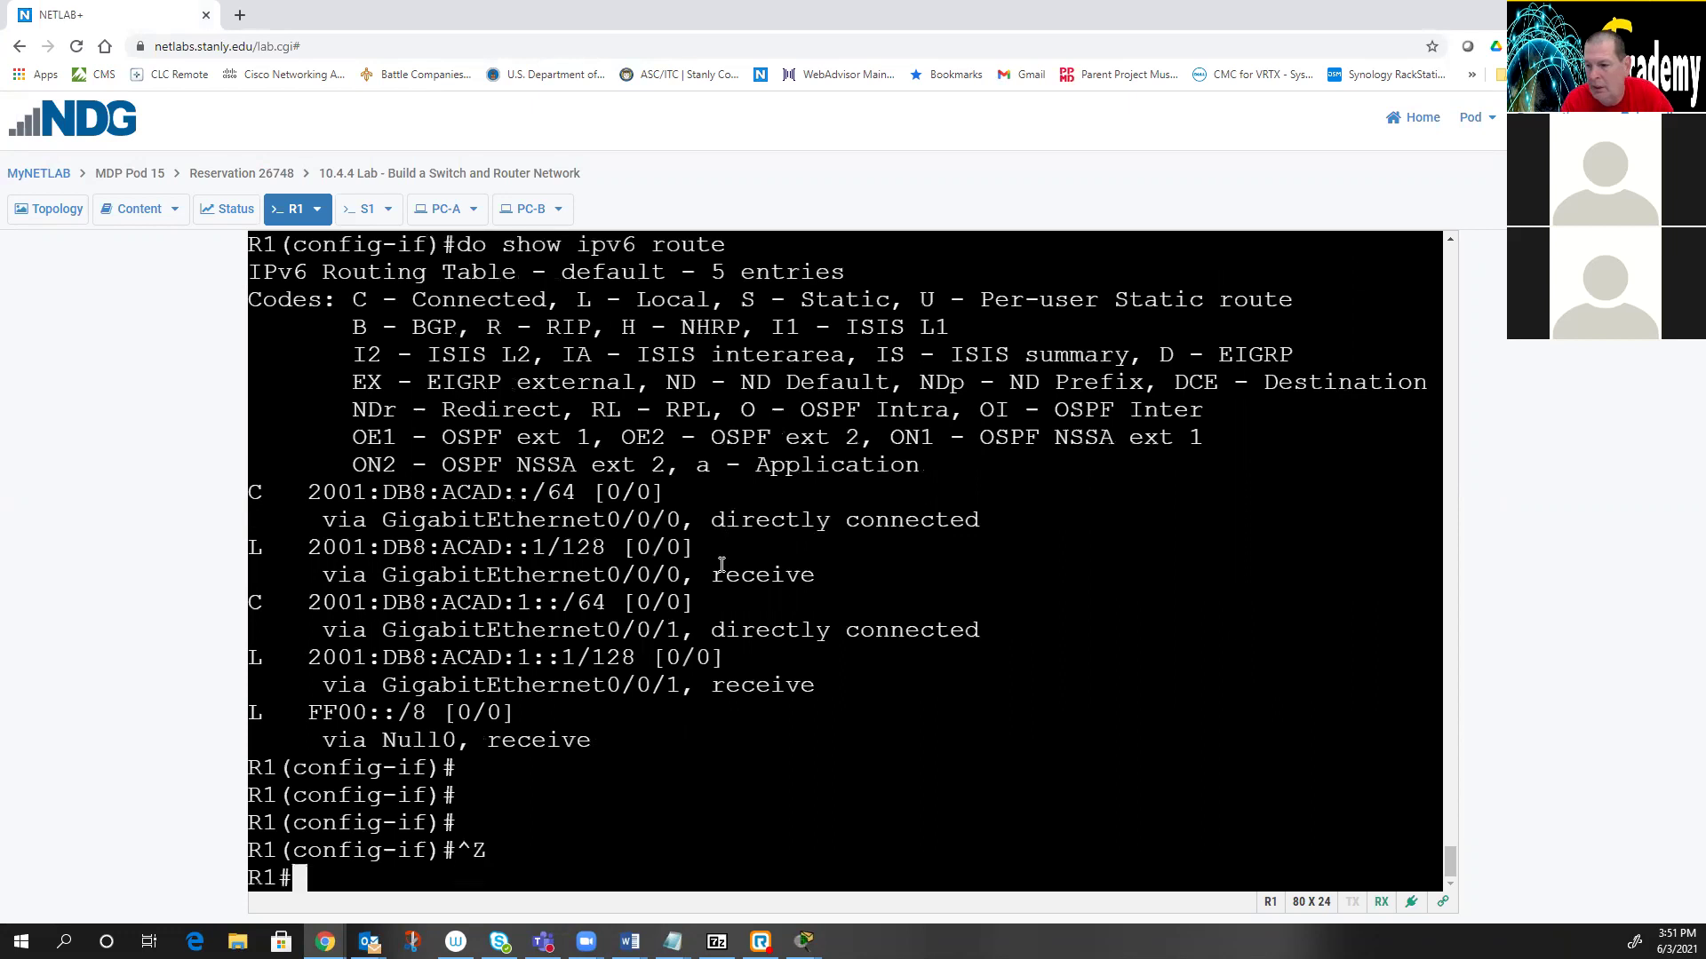
key("Return")
Erase R1's startup-config from NVRAM, confirm the wipe, and issue reload
type("erase sa")
key("Tab")
key("BackSpace")
type("tartup-config")
key("Tab")
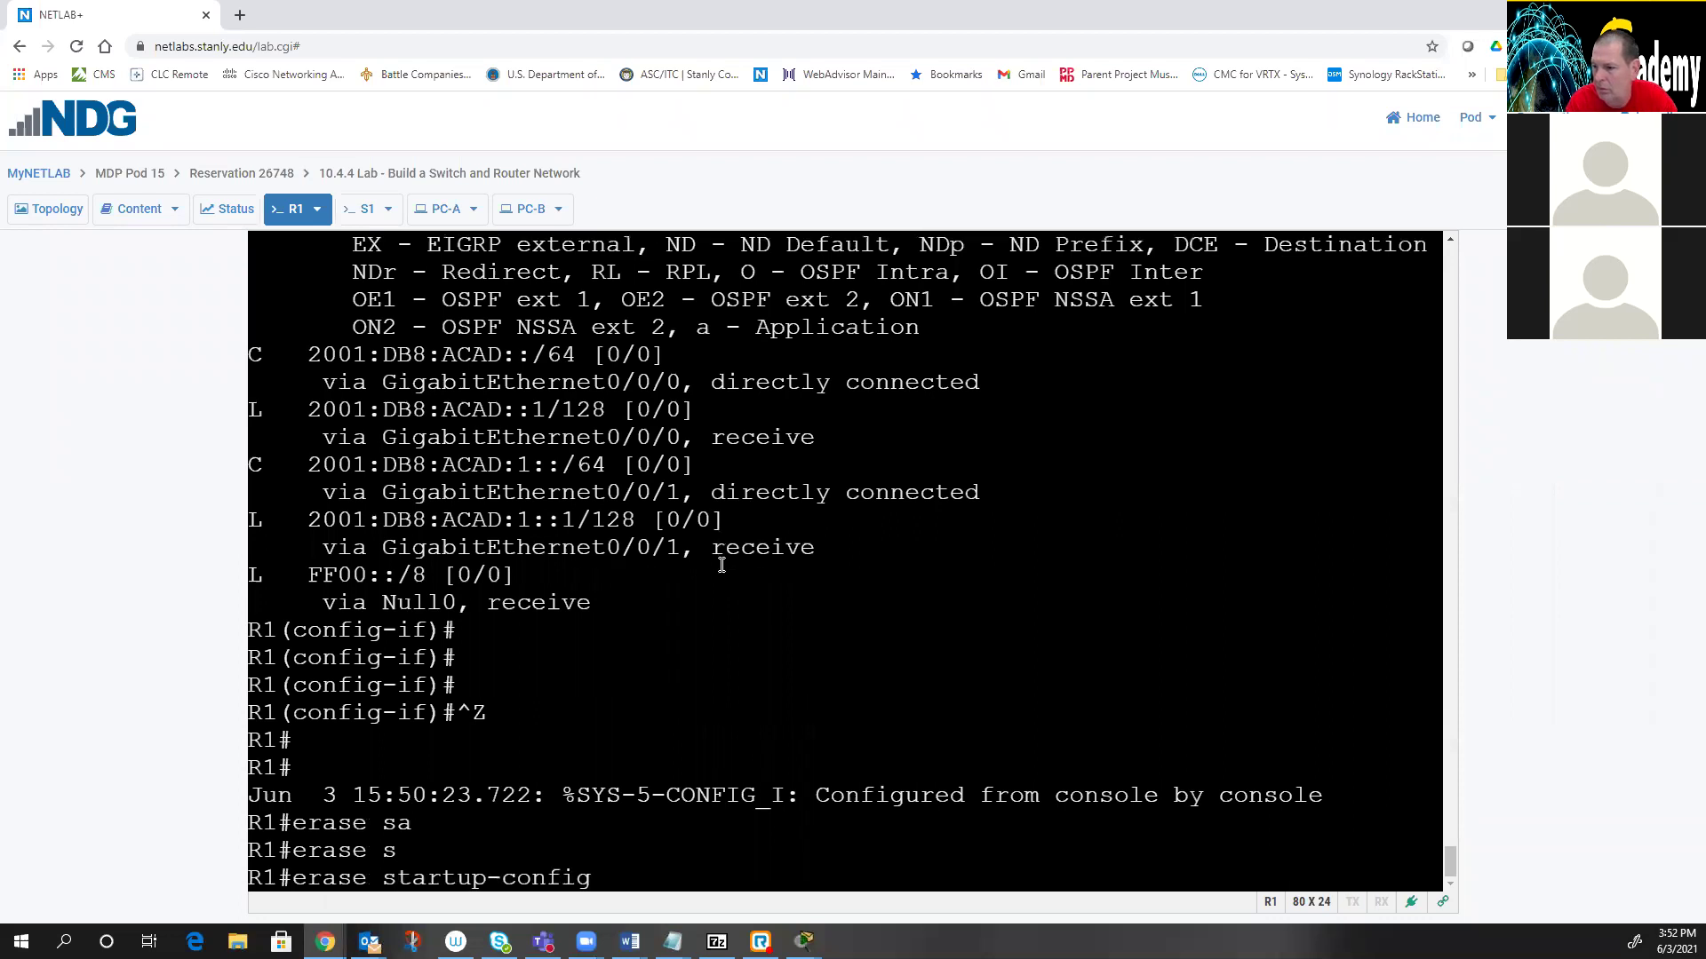
key("Return")
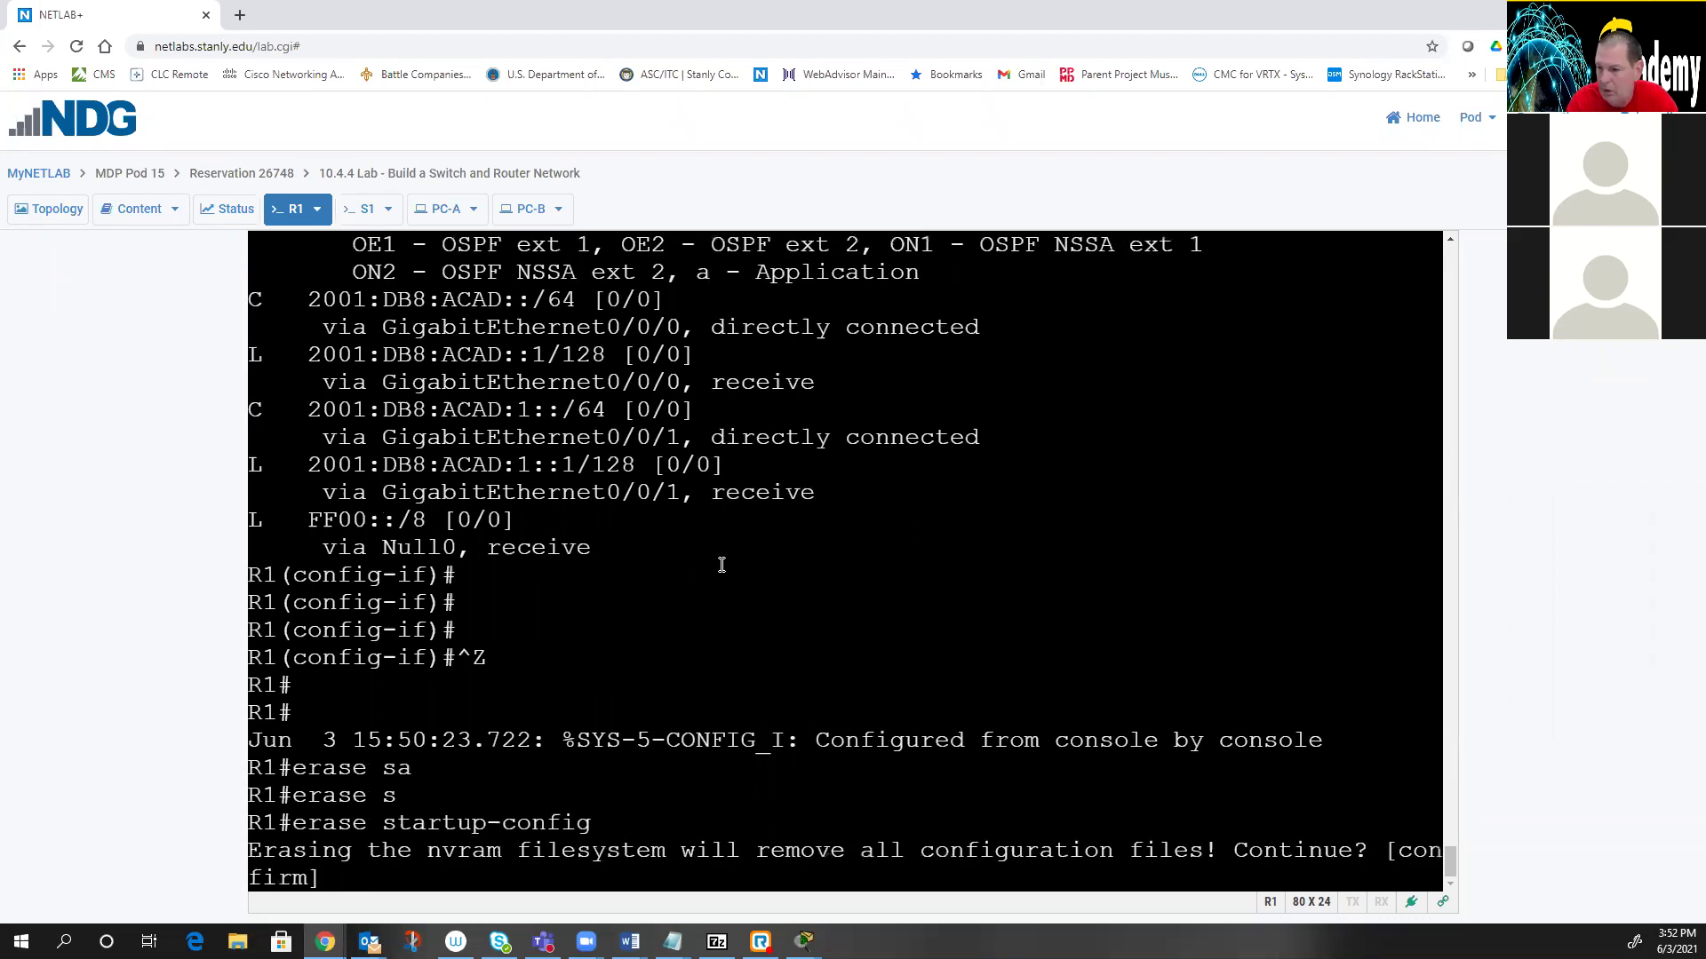
key("Return")
type("reload")
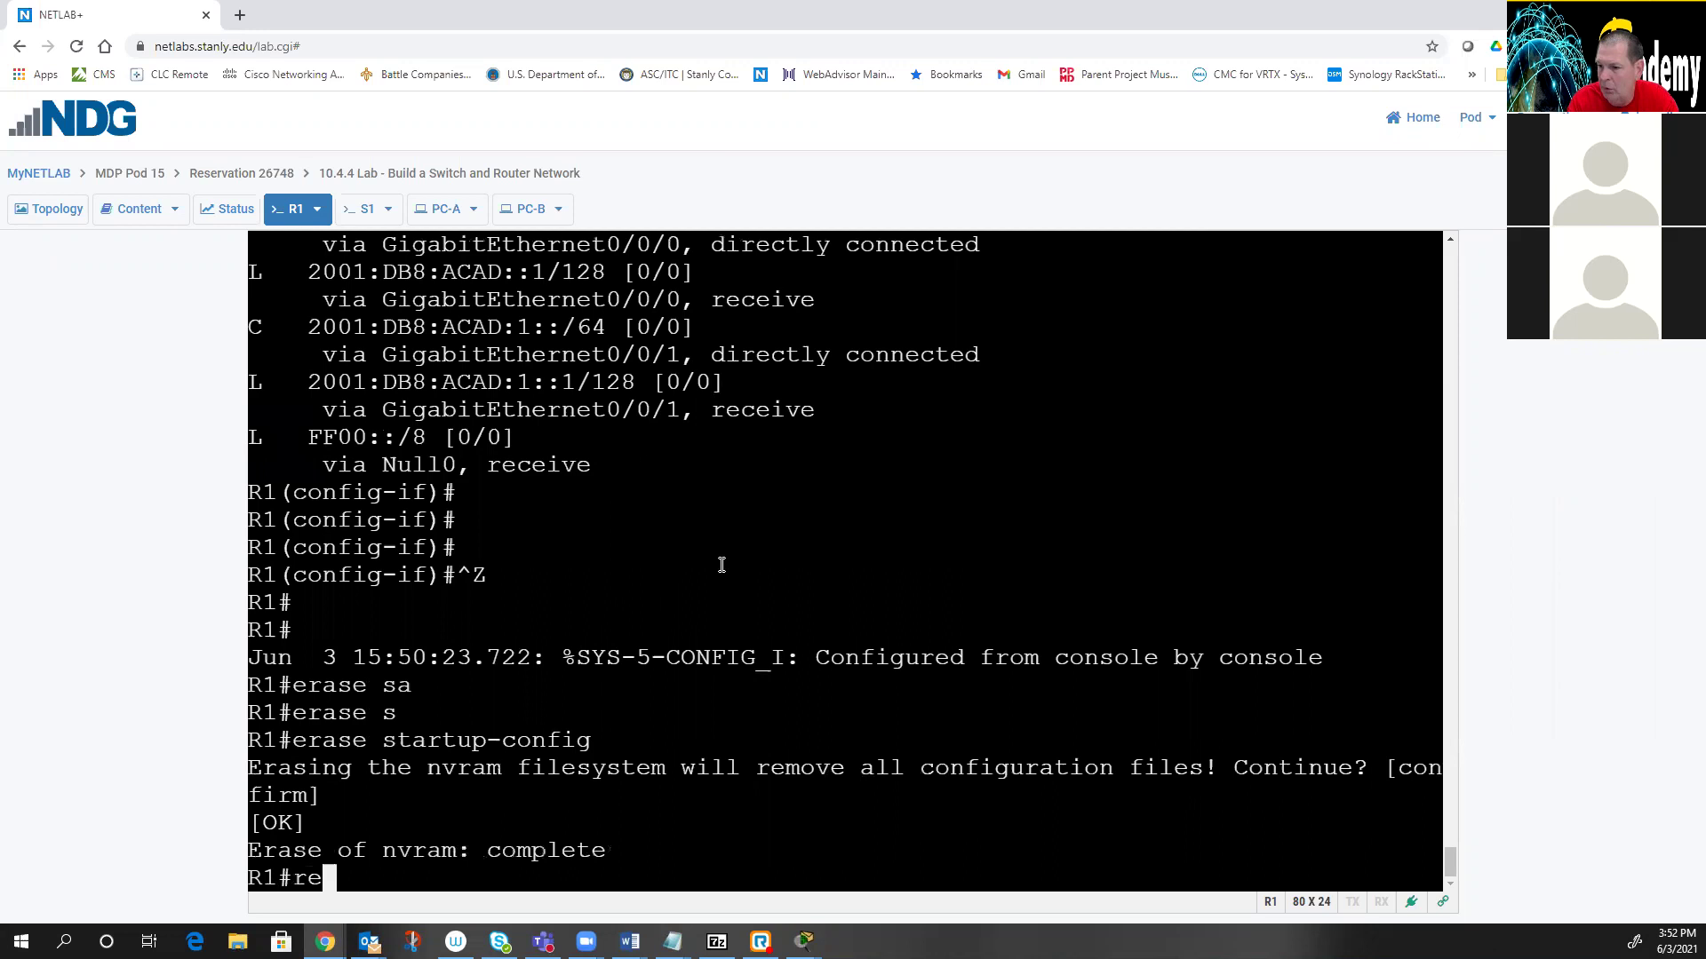
key("Return")
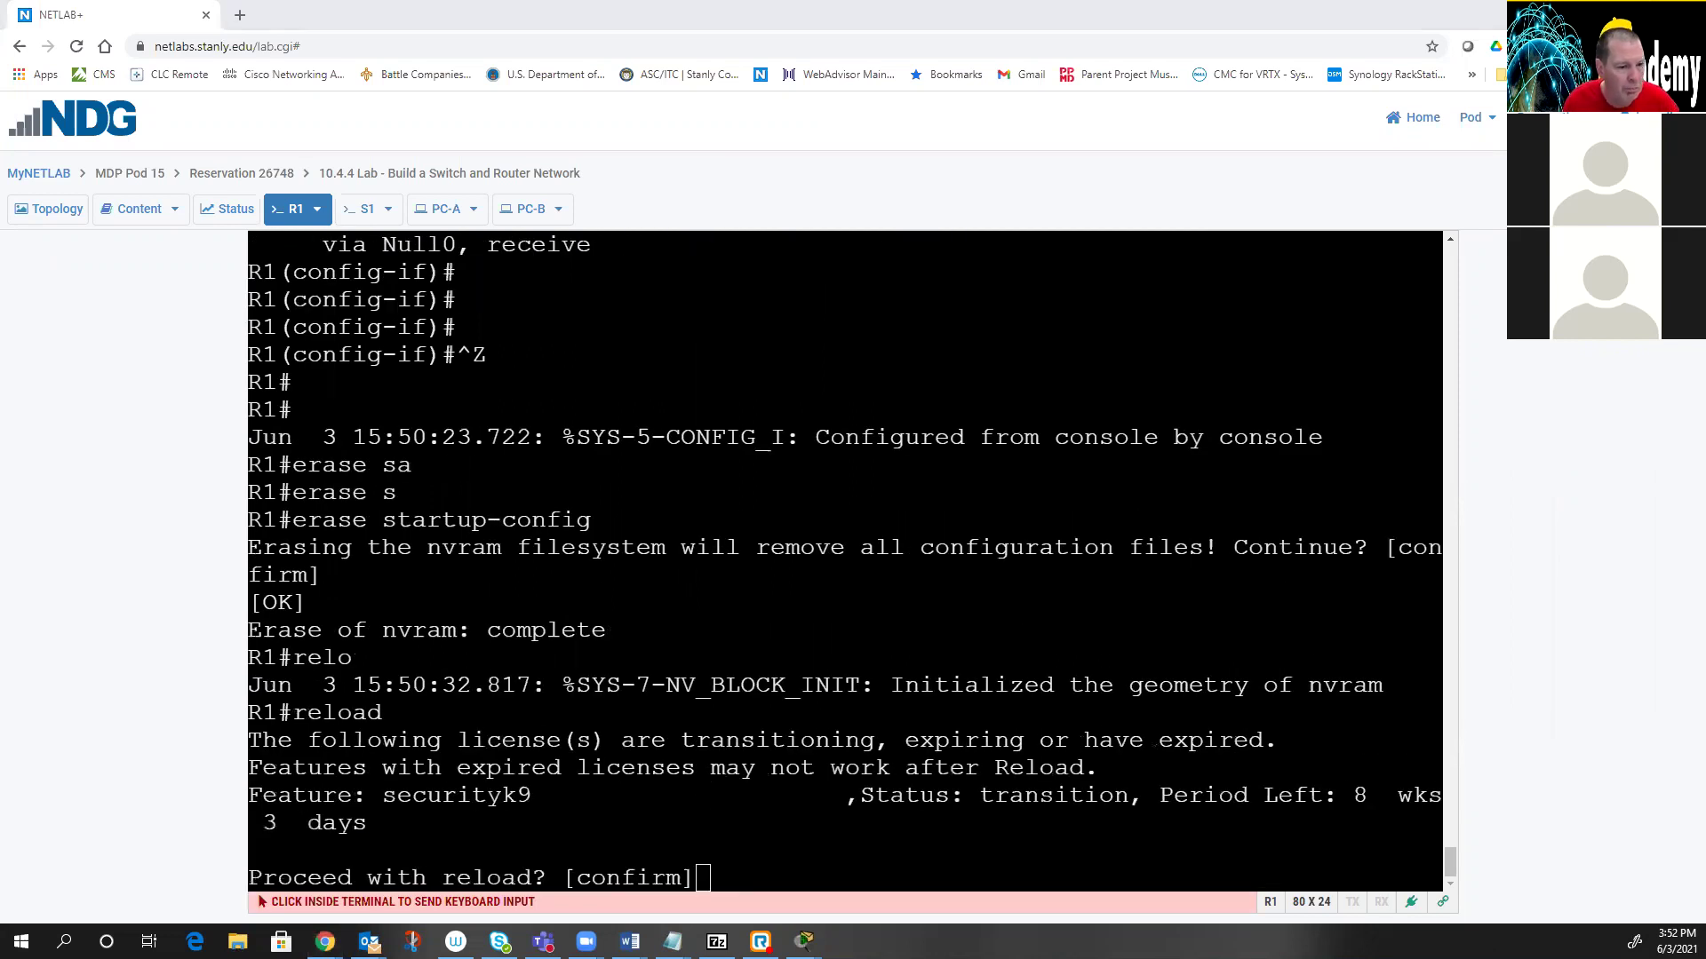
Confirm the R1 reload and close the College CLI and activity instruction windows
key("alt+Tab")
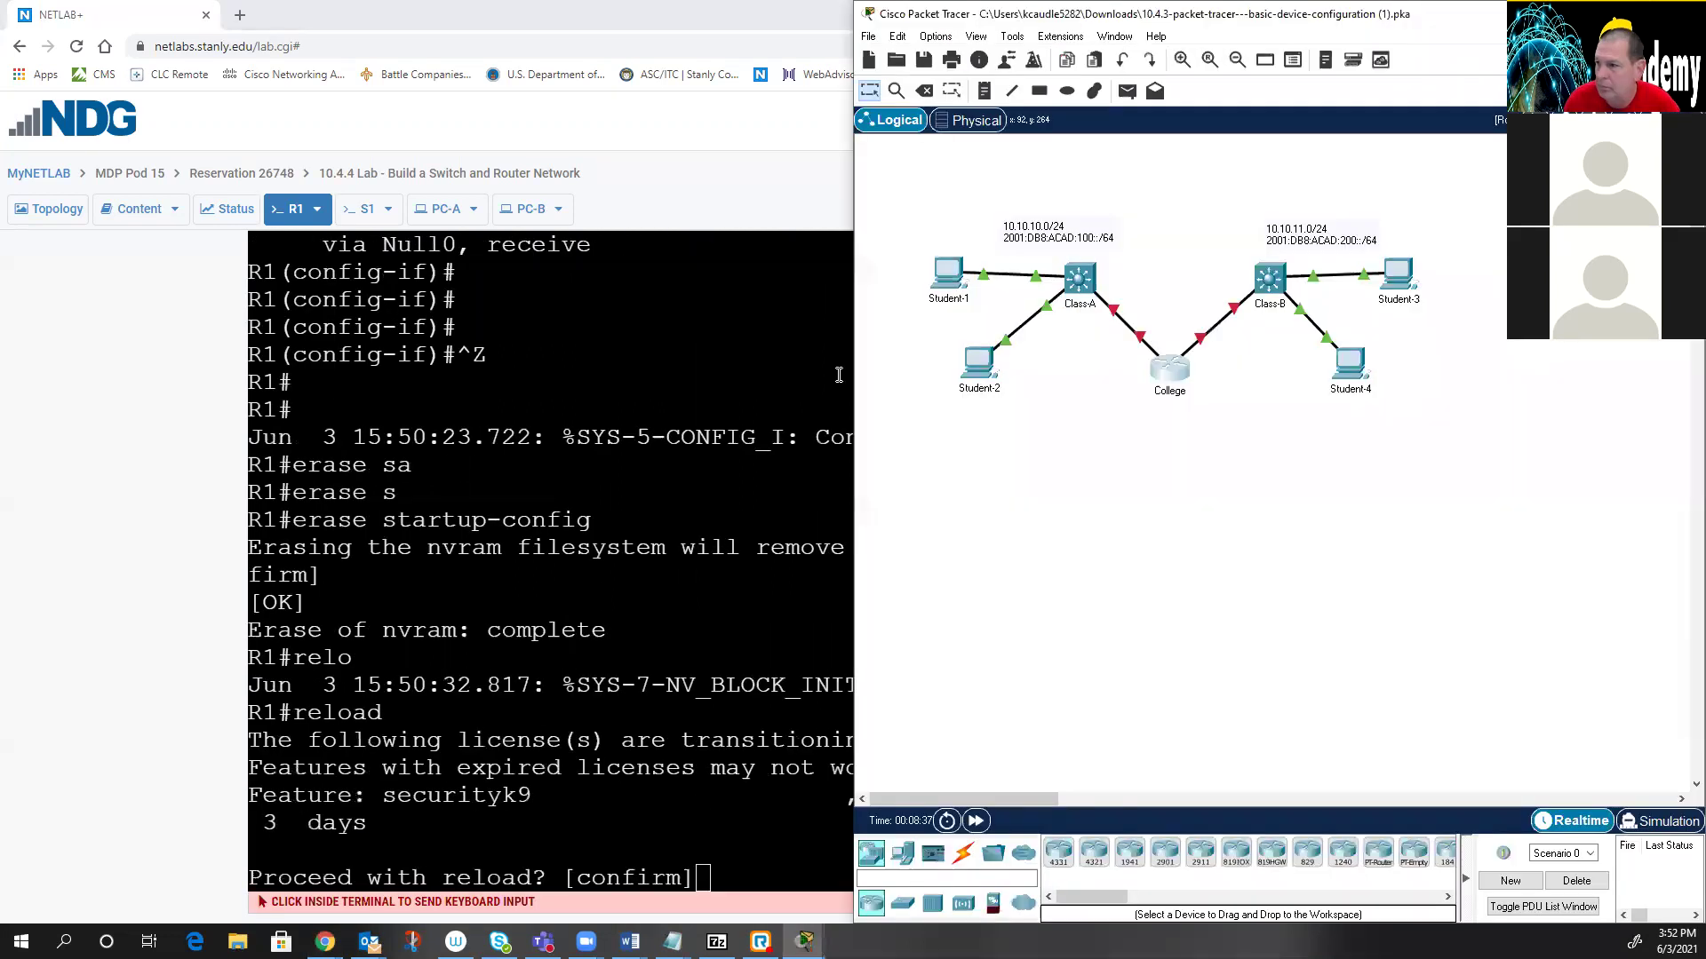
left_click(1110, 368)
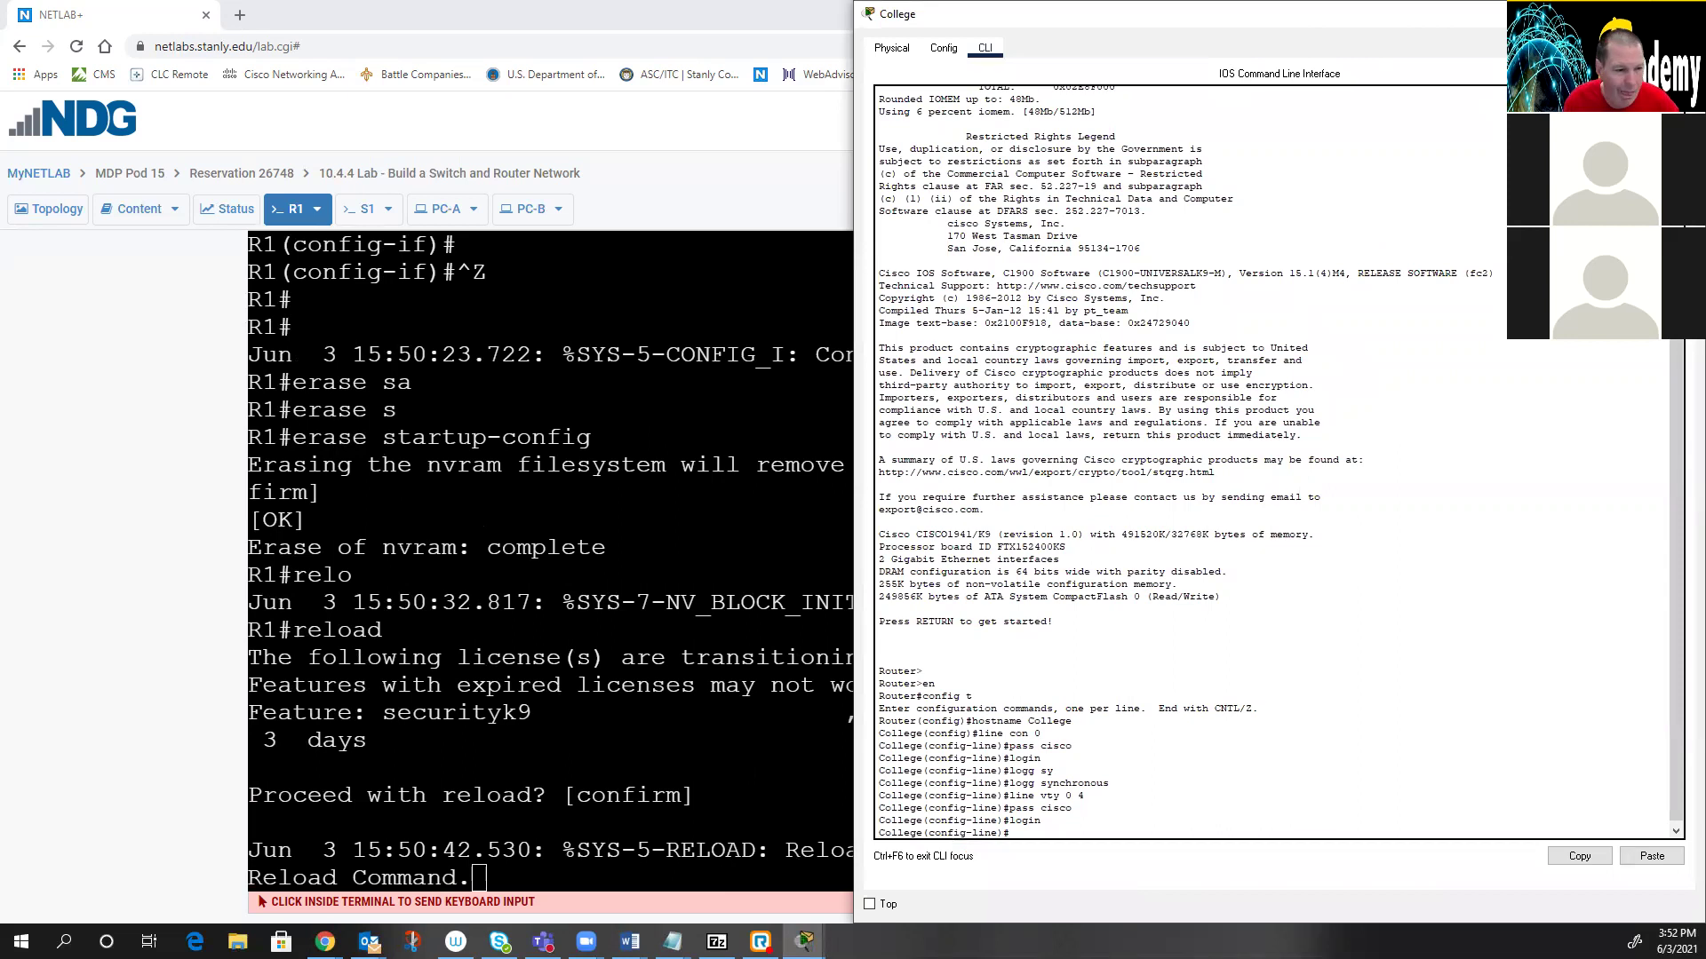
key("alt+Tab")
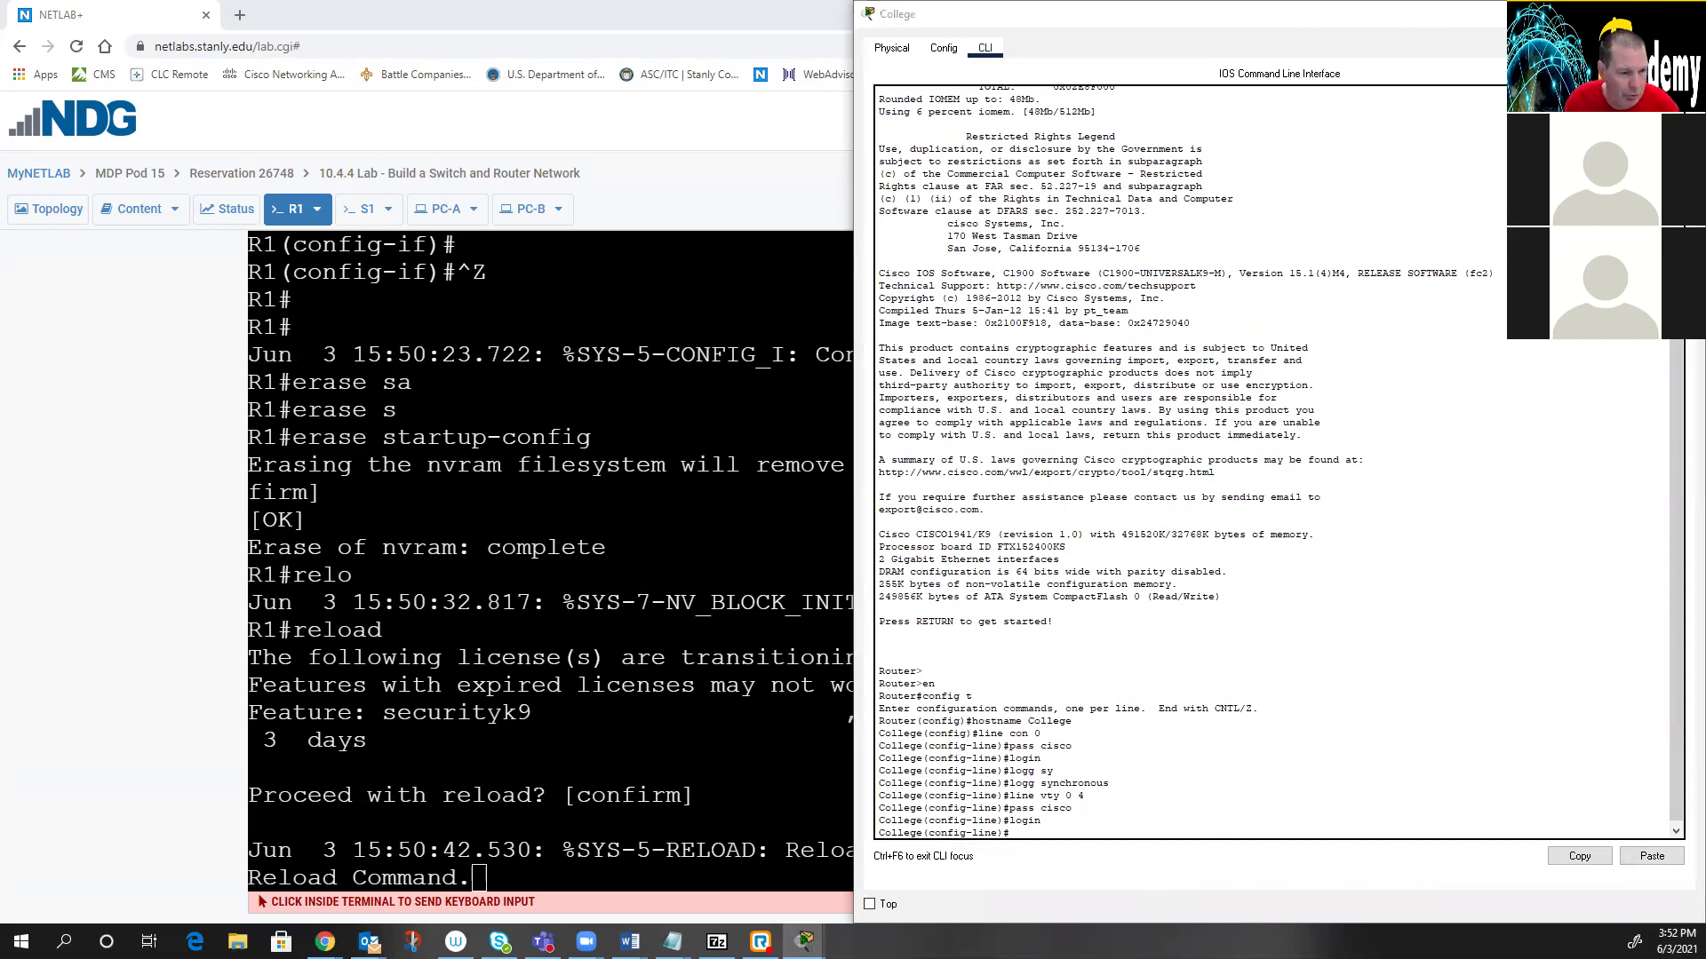
key("alt+Tab")
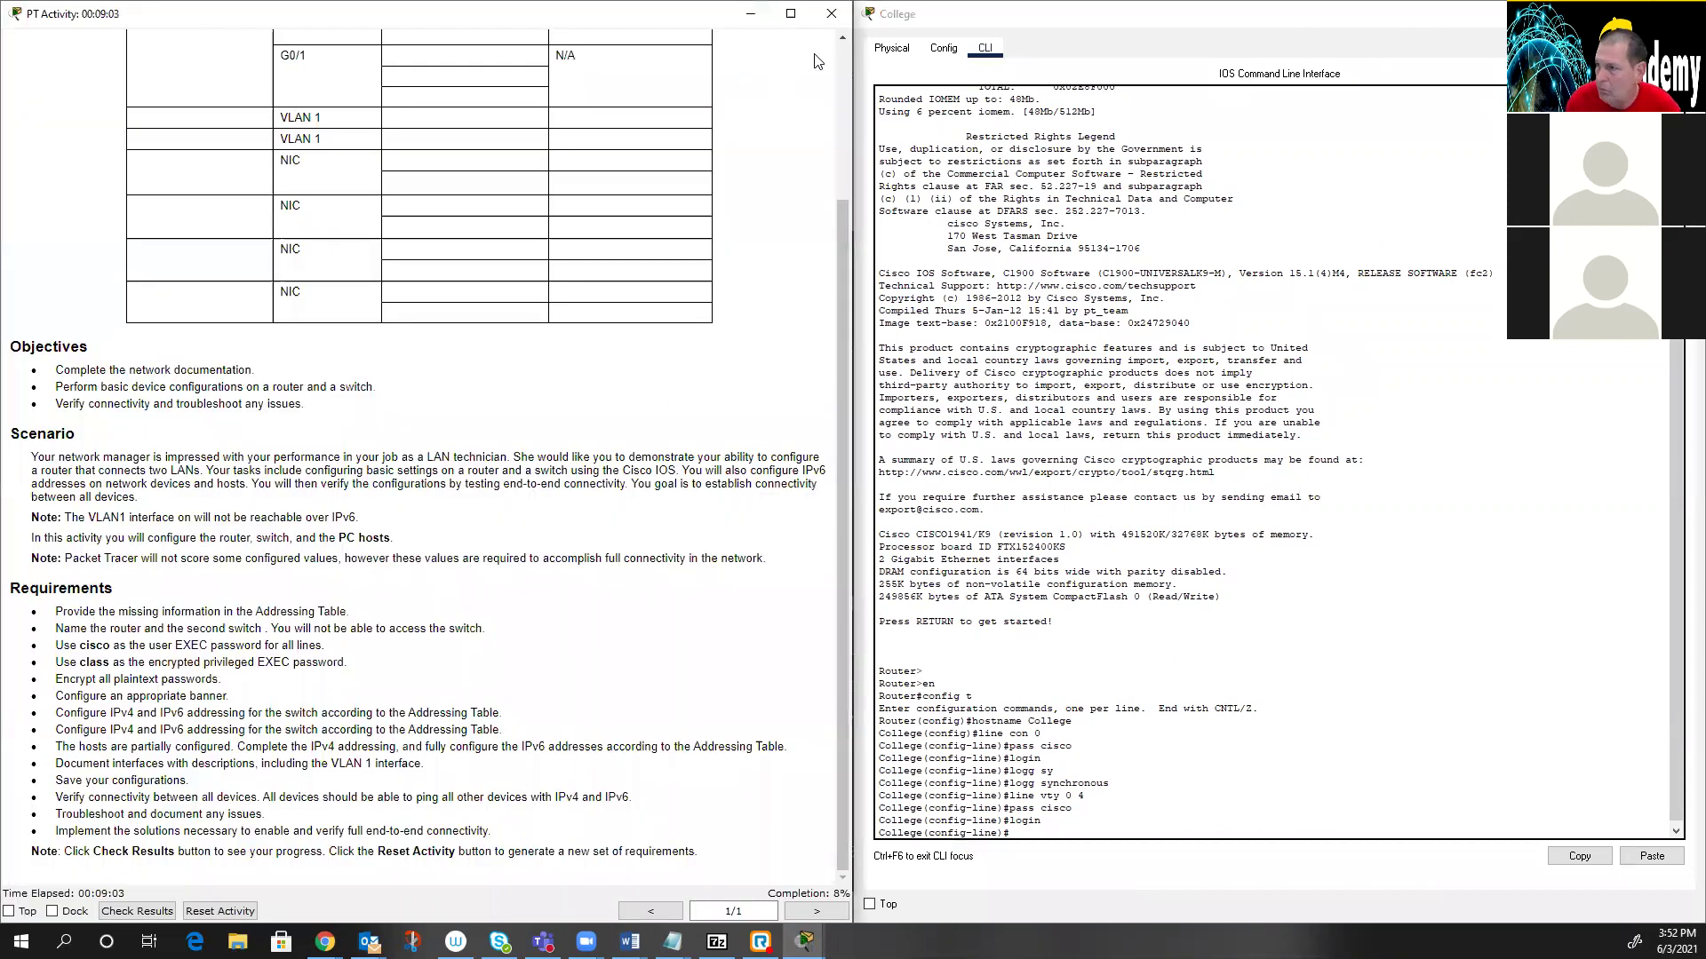
left_click(840, 11)
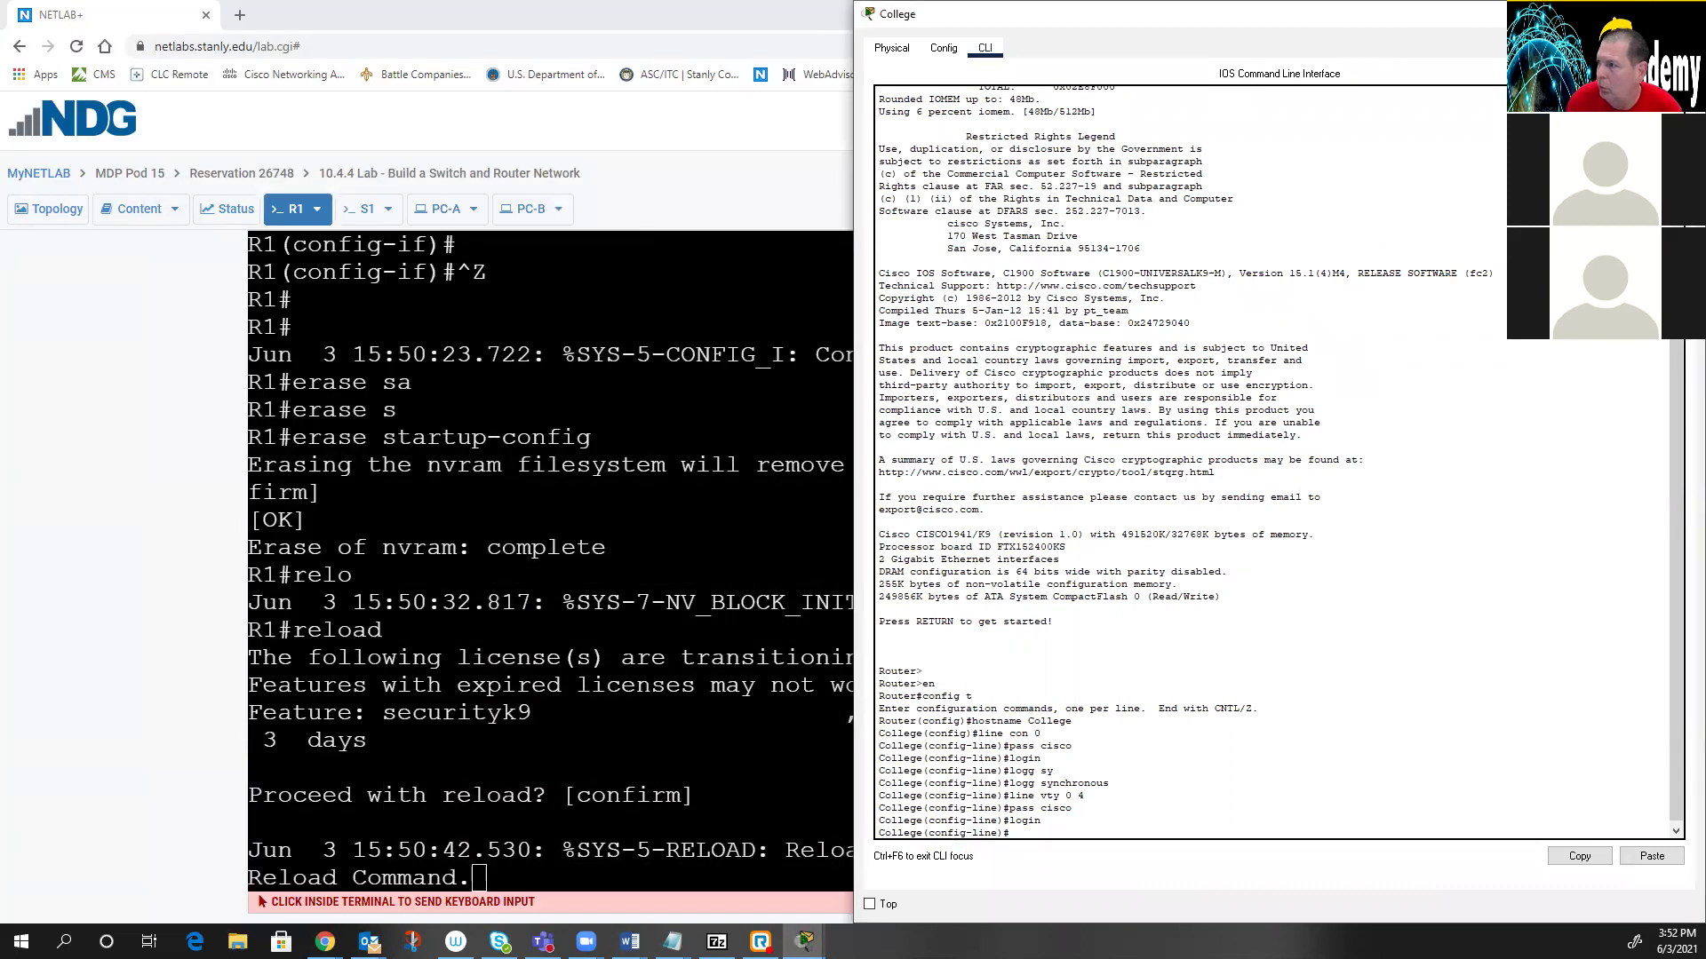
key("alt+Tab")
Quit Packet Tracer without saving and bring up the Notepad notes
key("alt+F4")
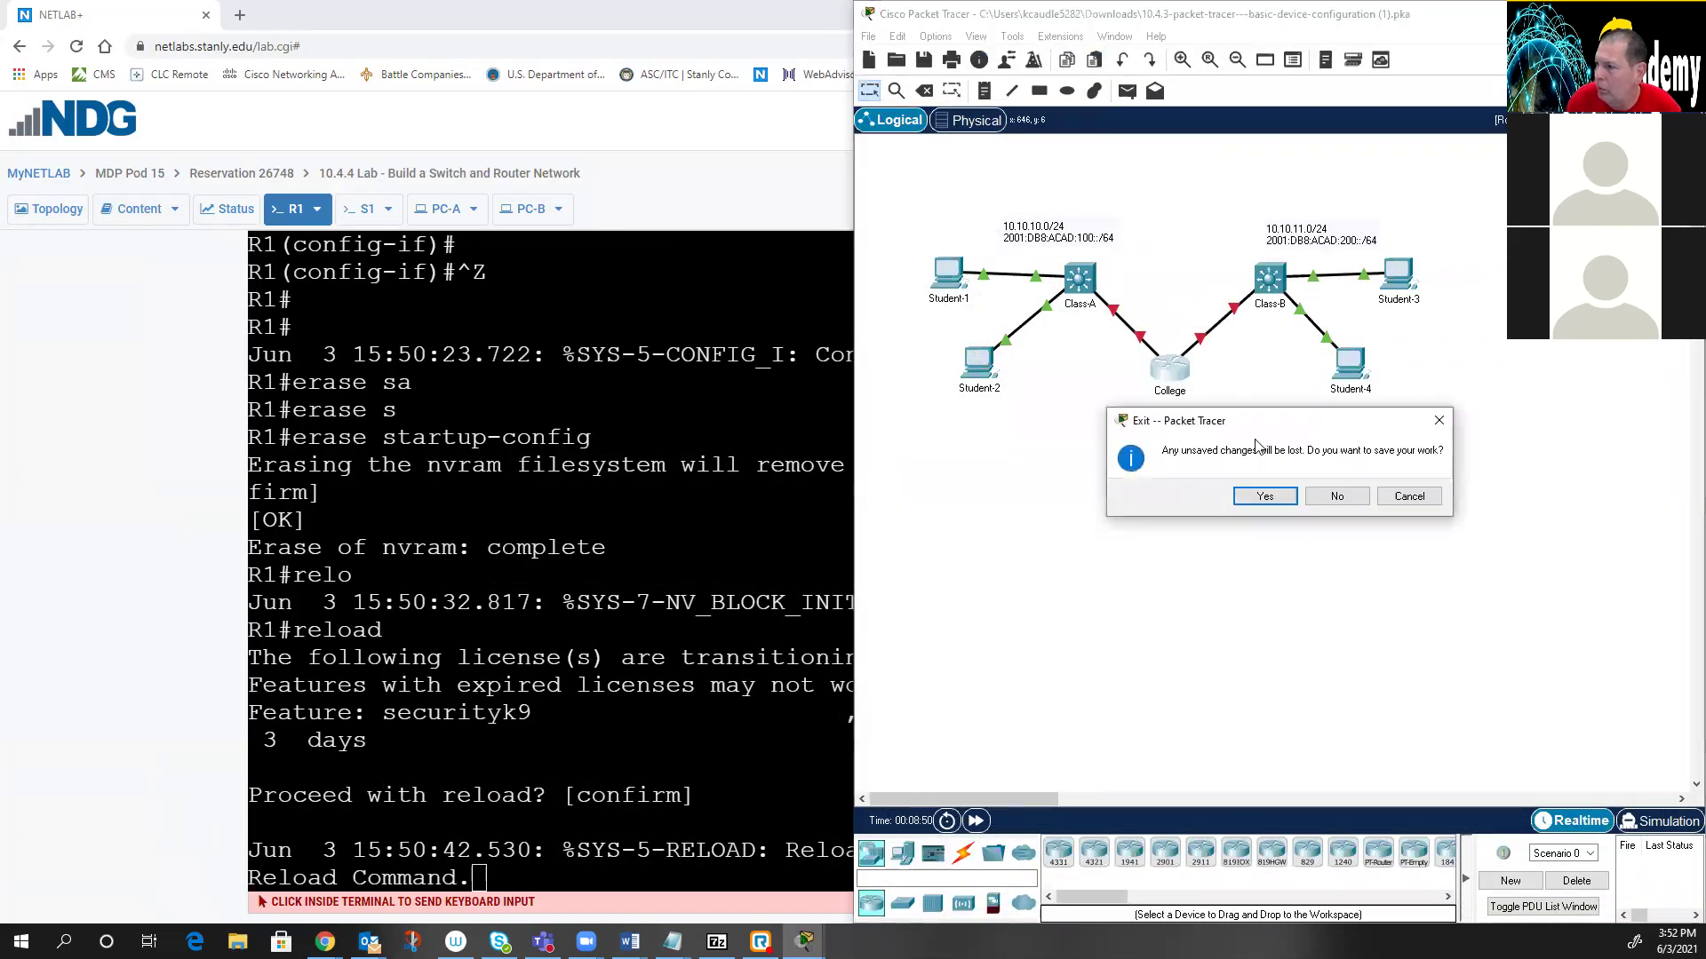
left_click(1336, 496)
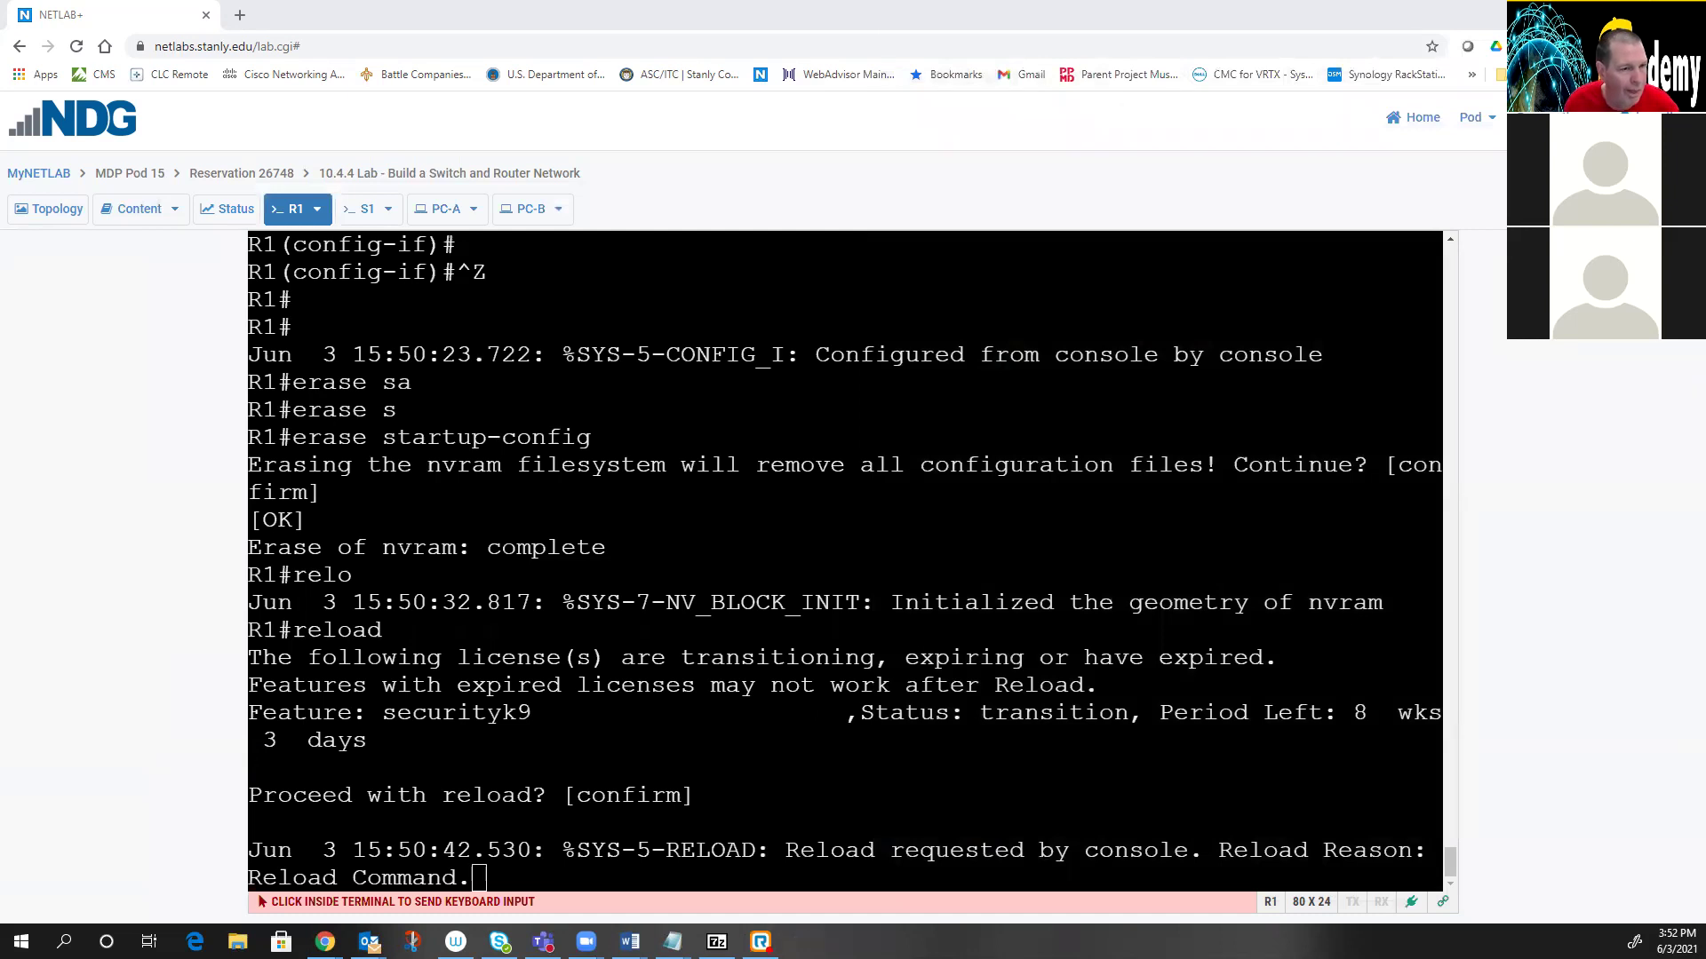
key("alt+Tab")
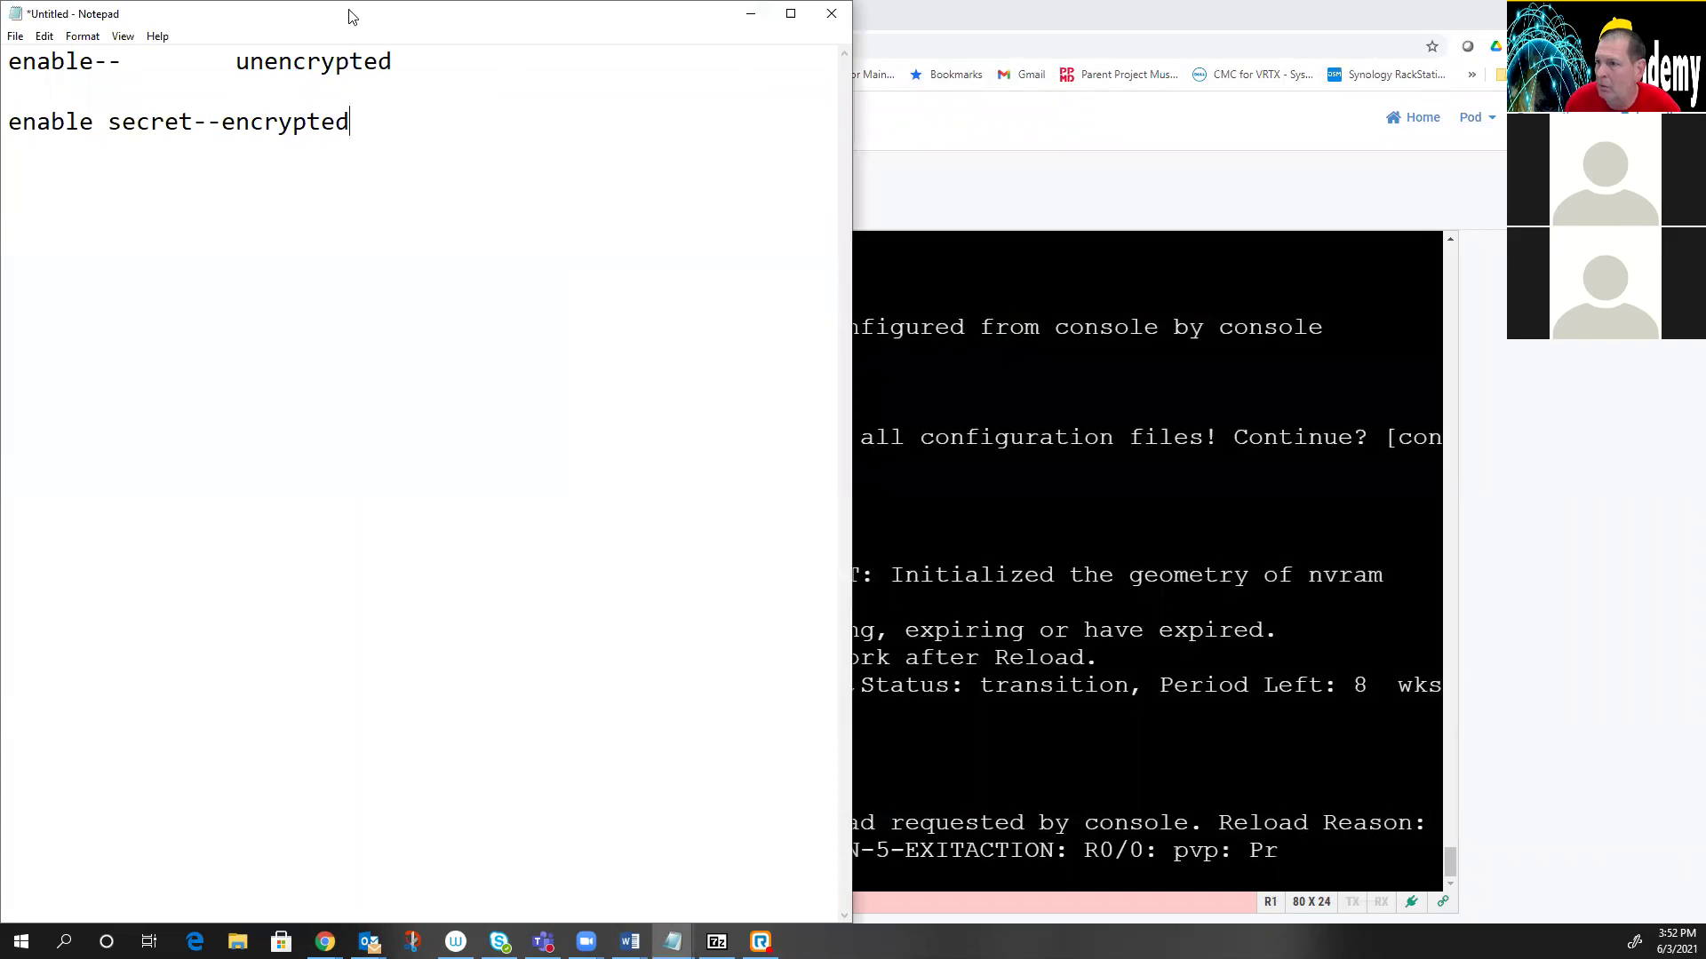
Move Notepad to the right half and delete the old enable password notes
left_click_drag(348, 12, 1472, 62)
key("ctrl+a")
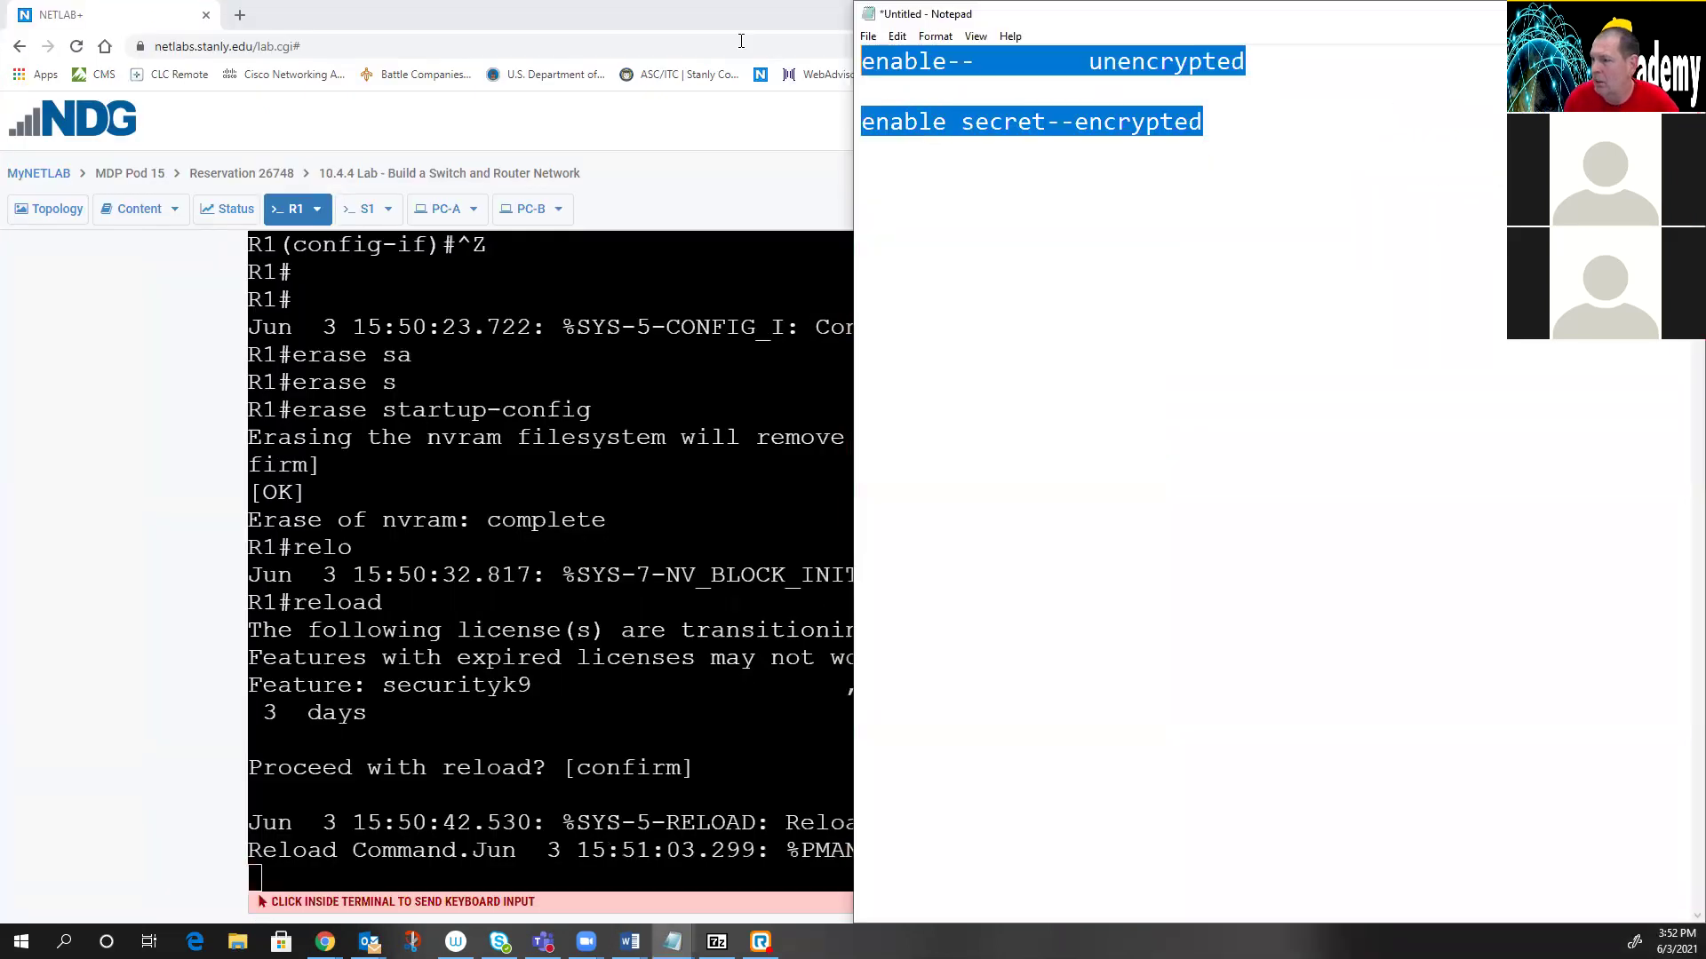
key("Delete")
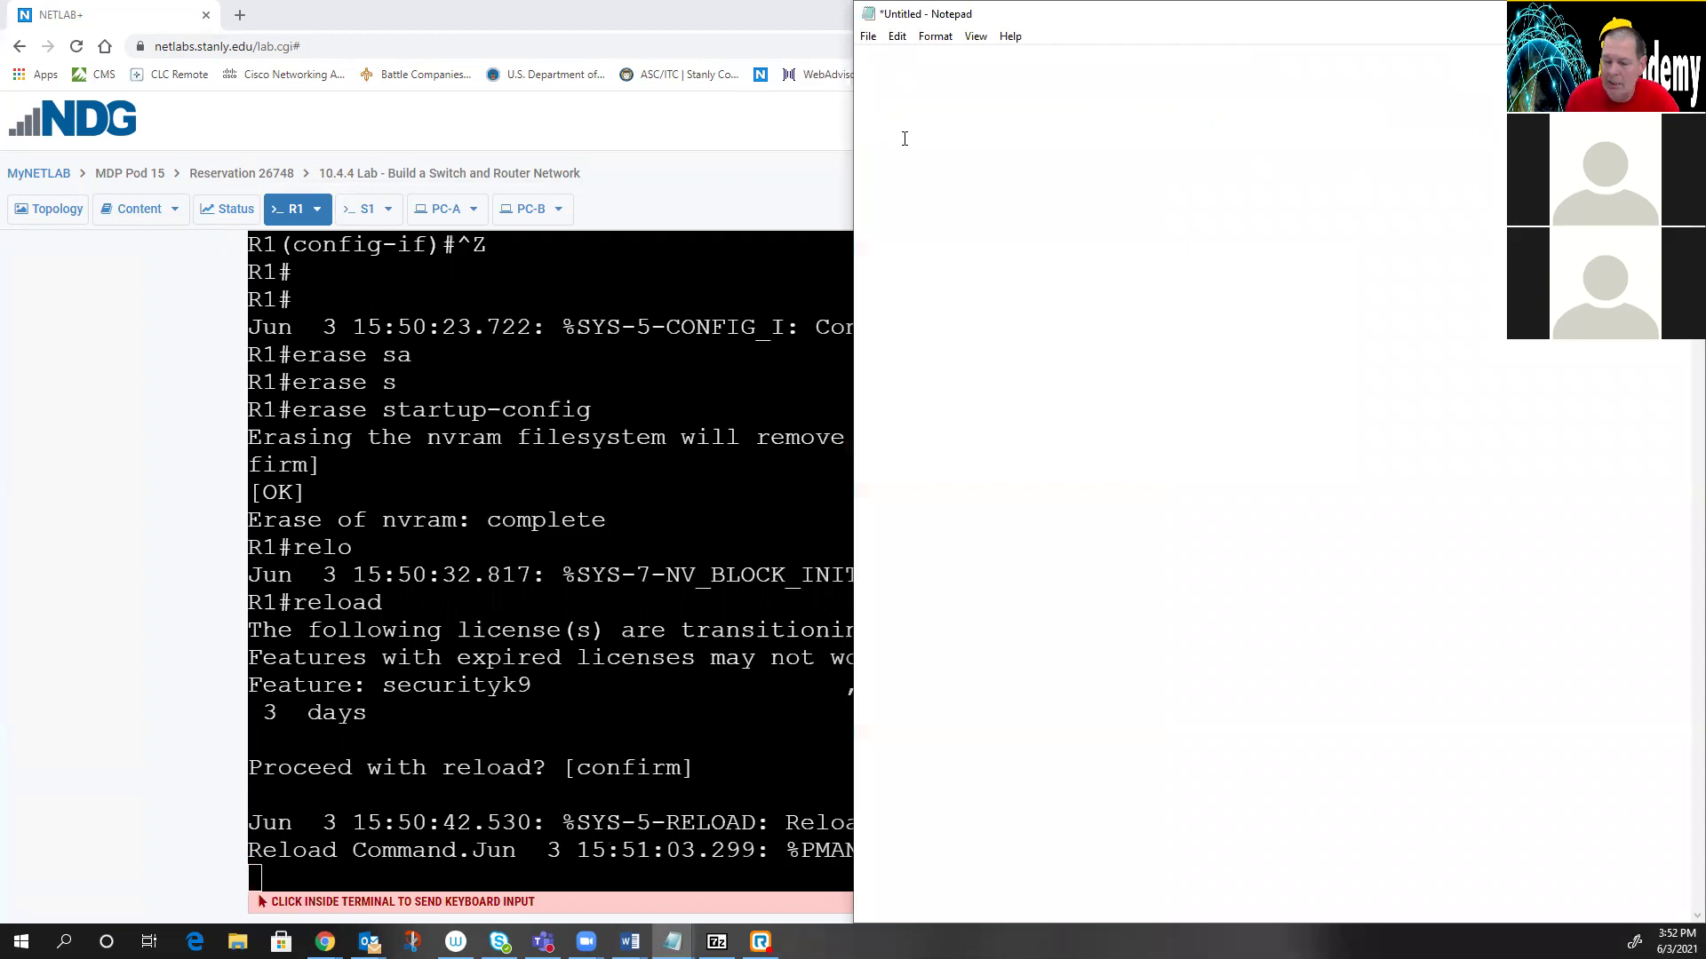
Write 'R1(config)#interface gi0/0/0' followed by an empty R1(config-if)# prompt line
key("Return")
type("ro")
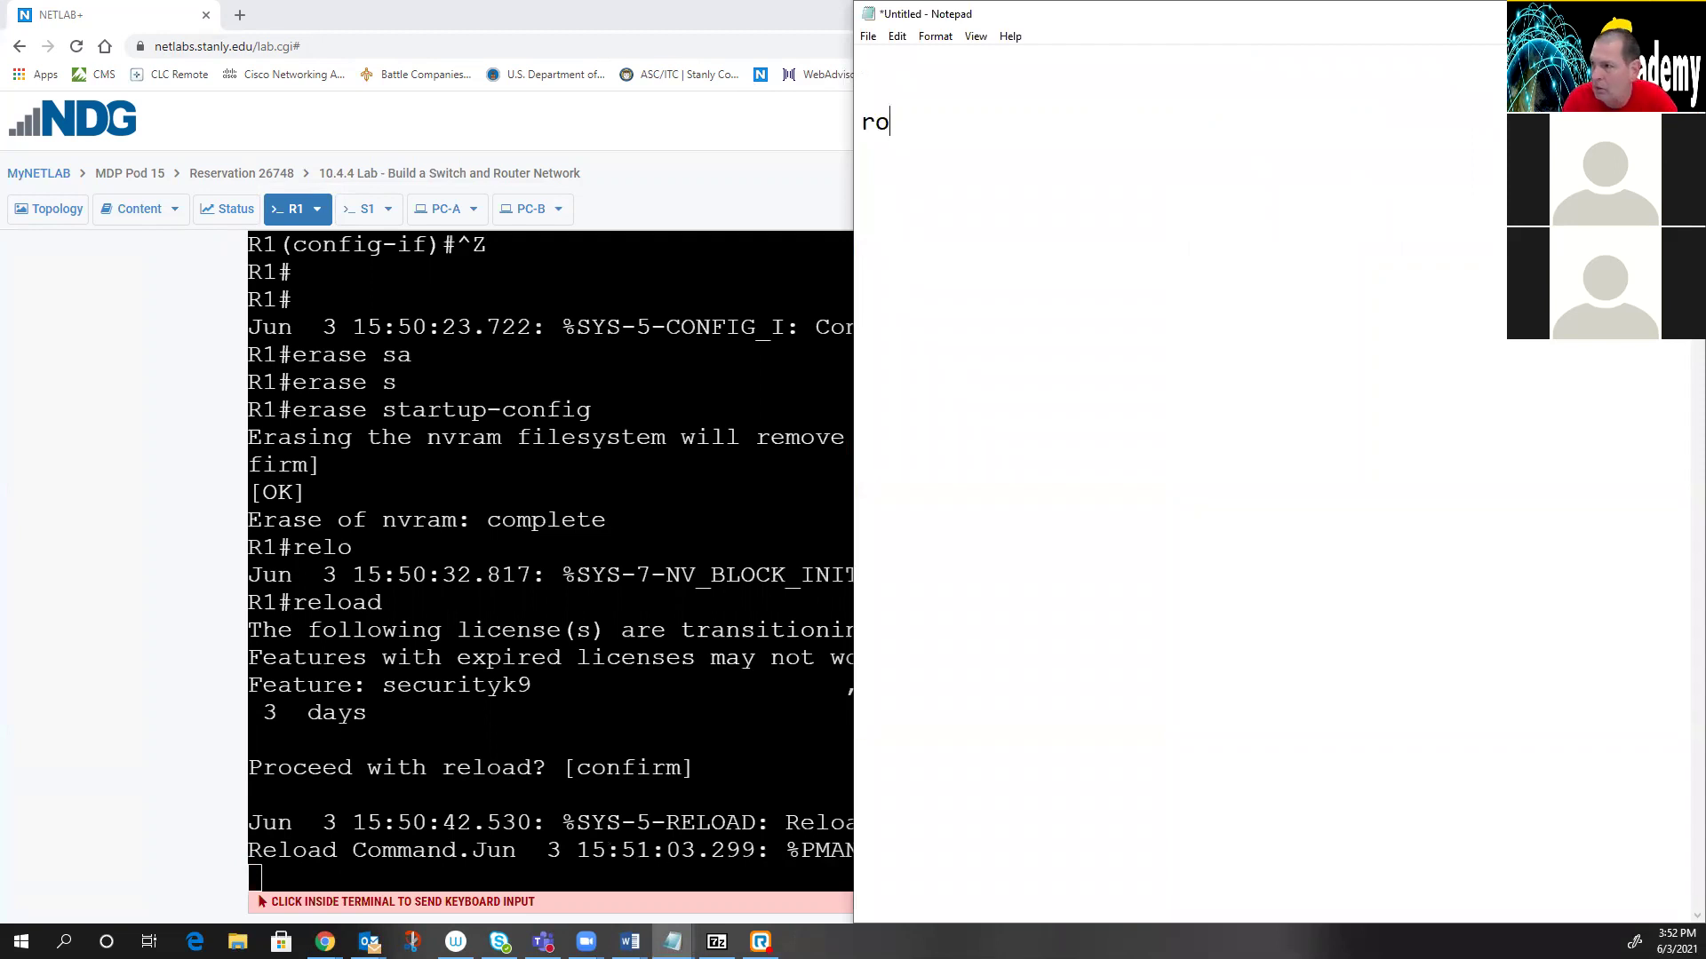
key("BackSpace")
key("BackSpace")
type("R")
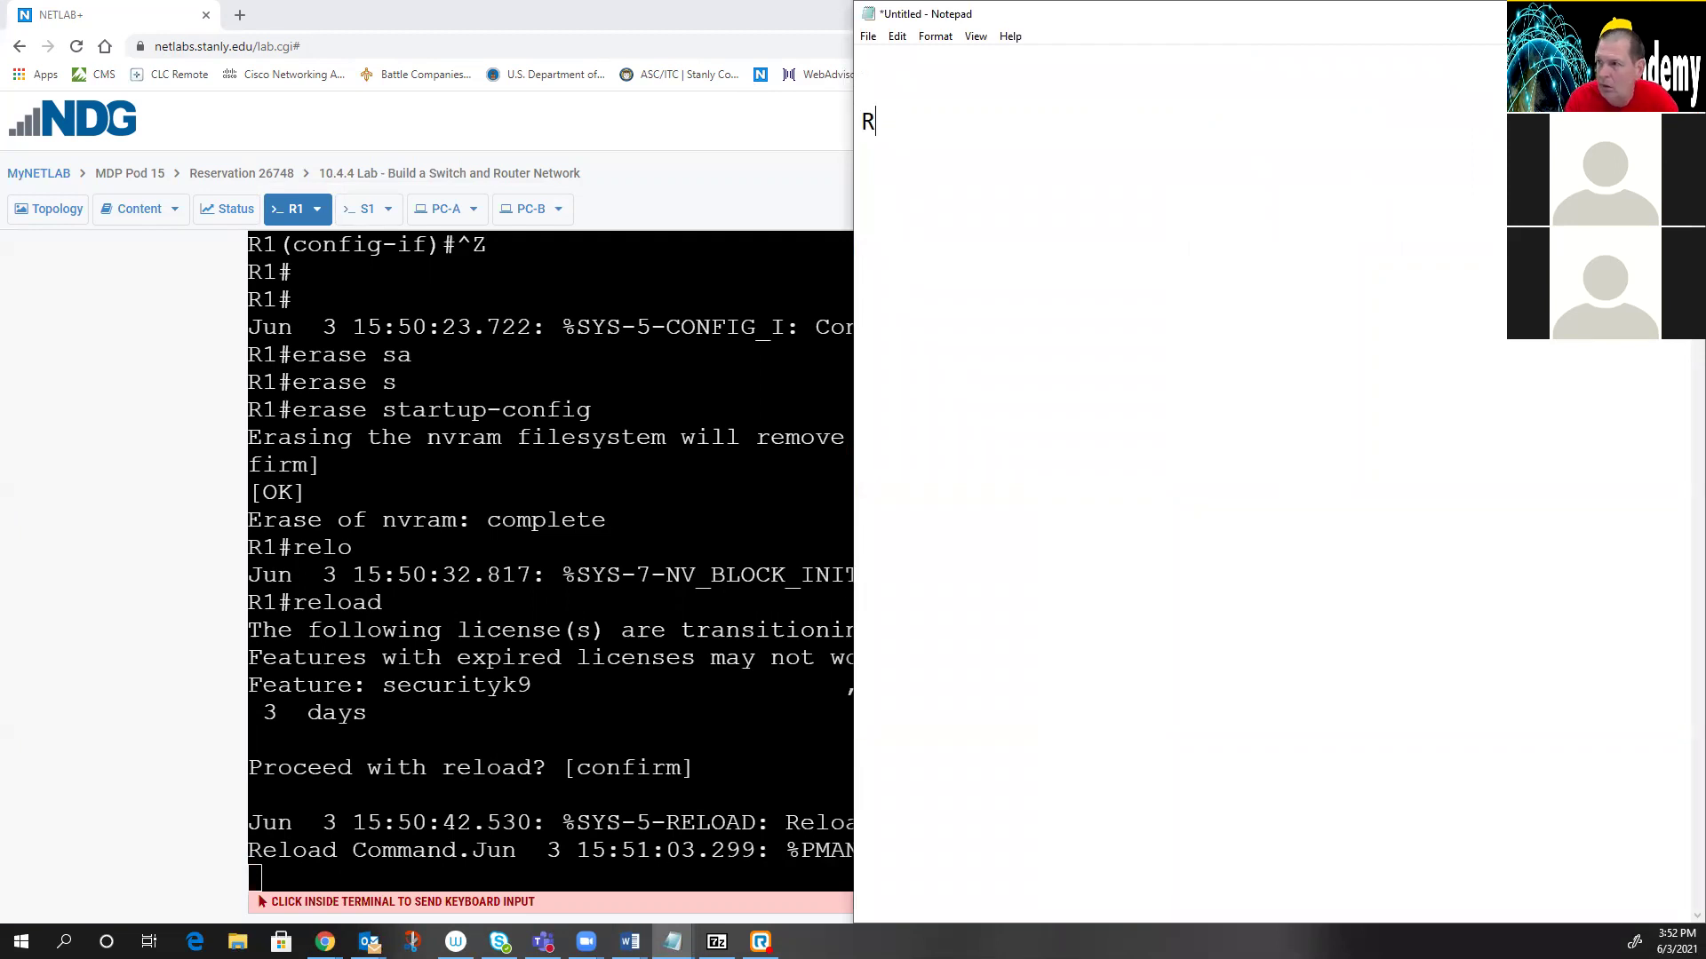
type("1(config")
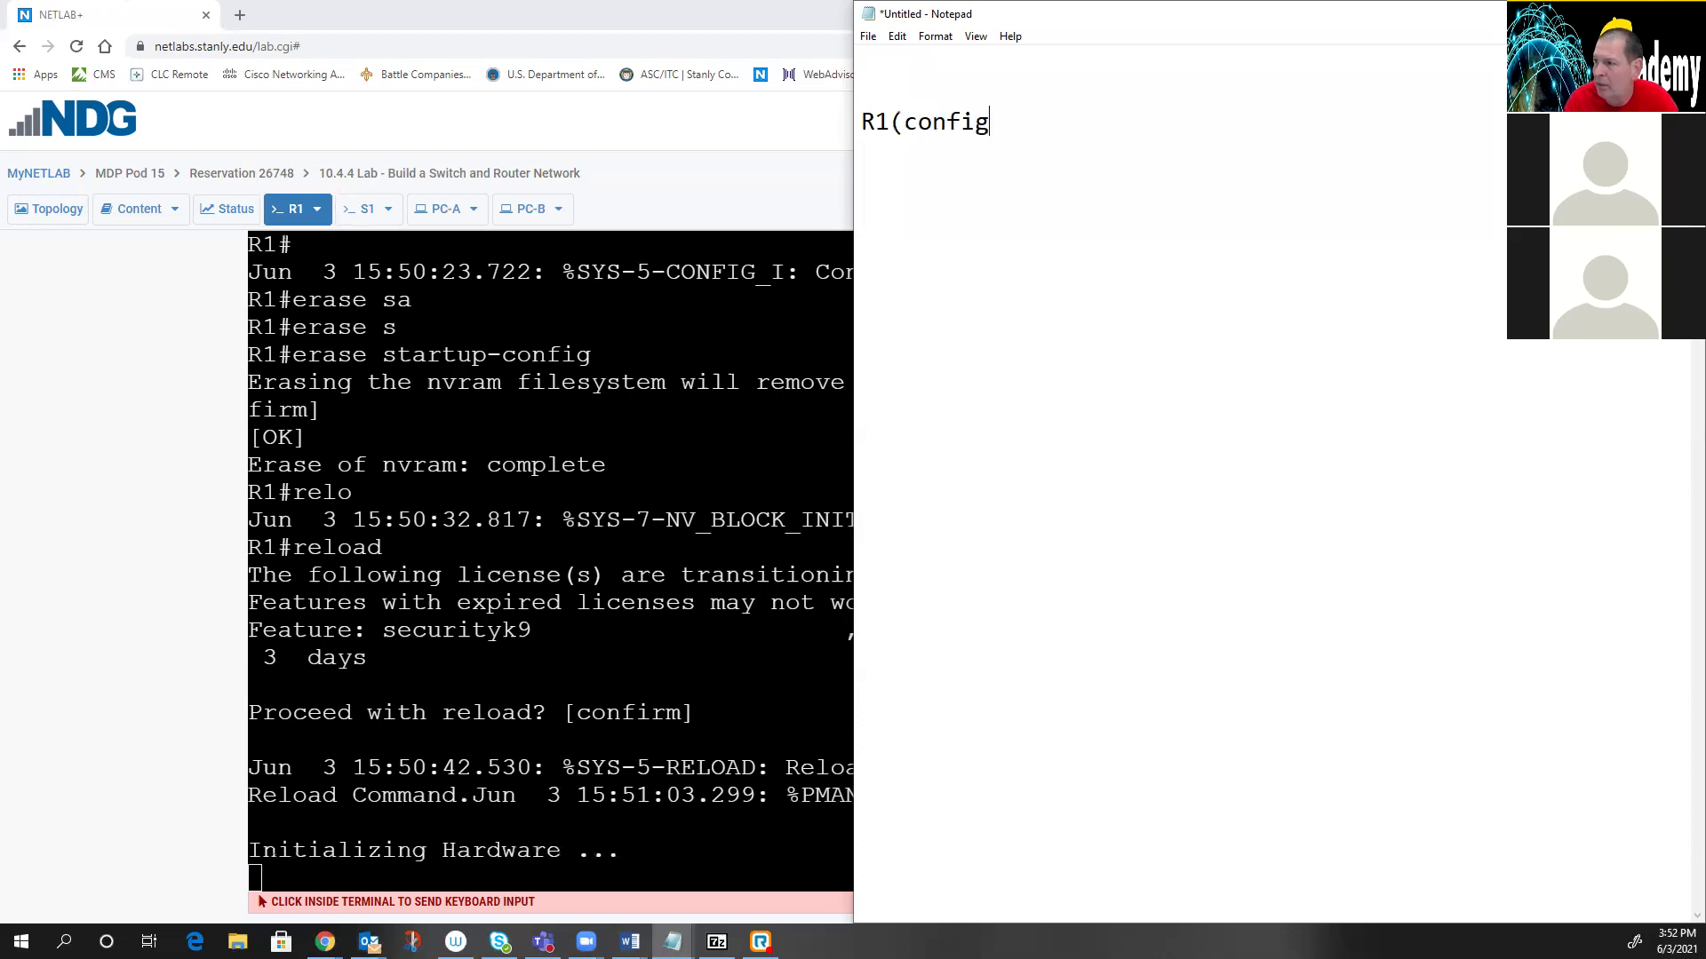
type(")")
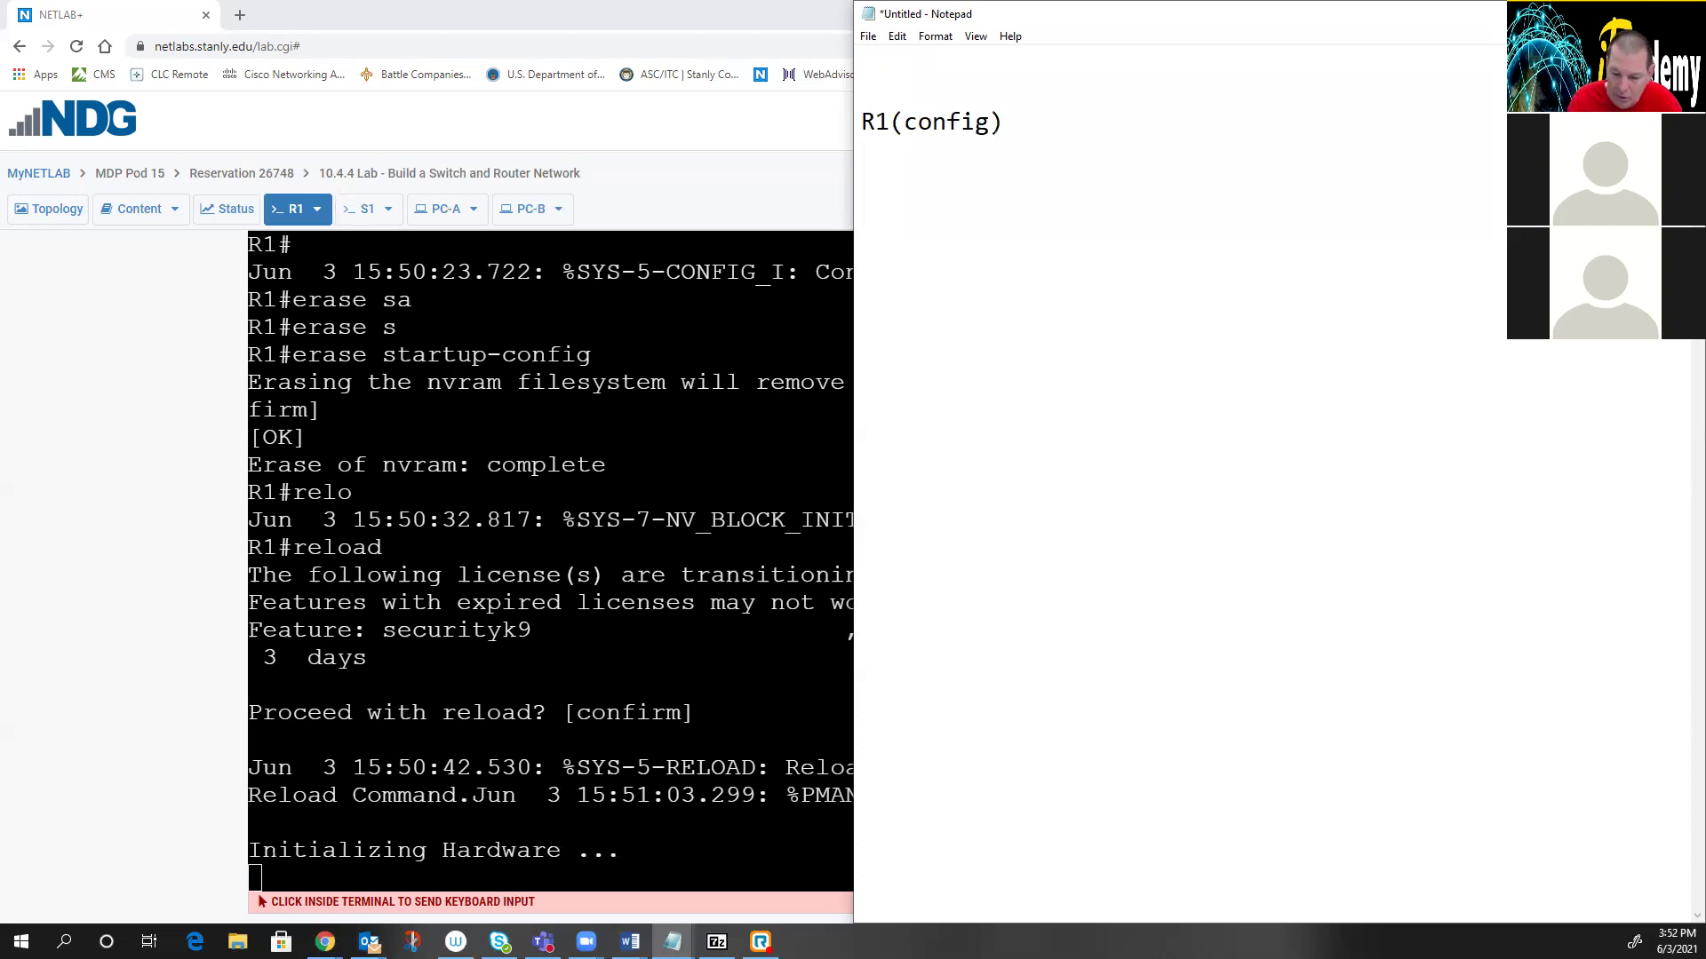
type("#")
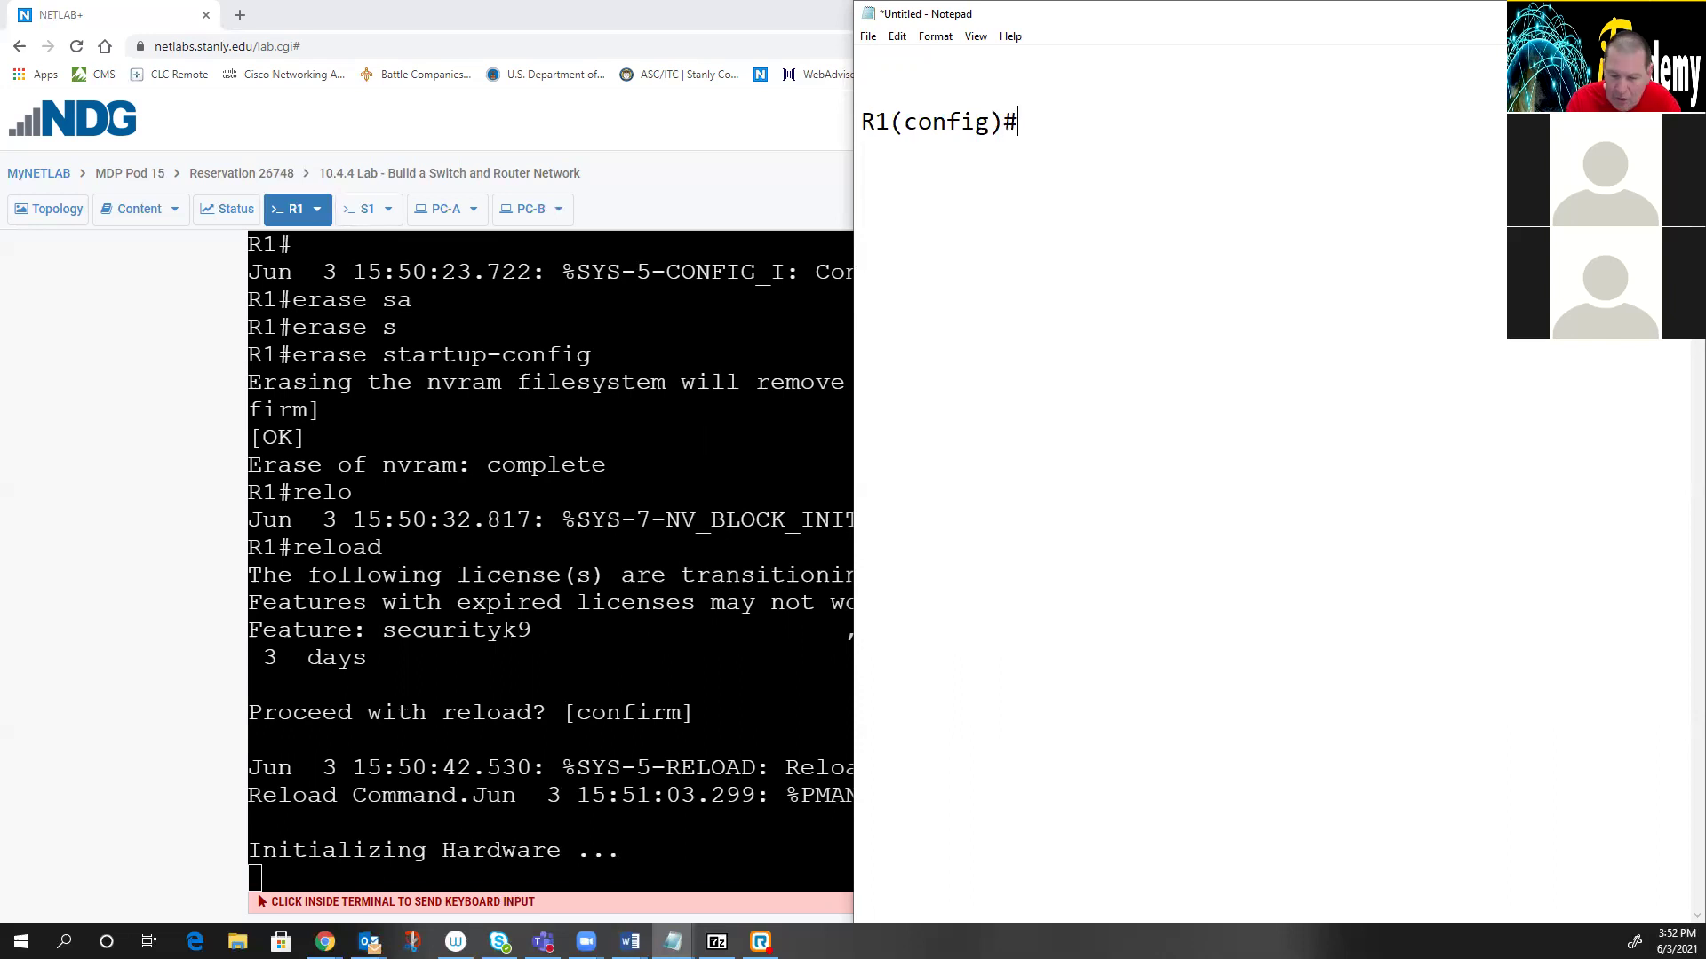
type("interface gi")
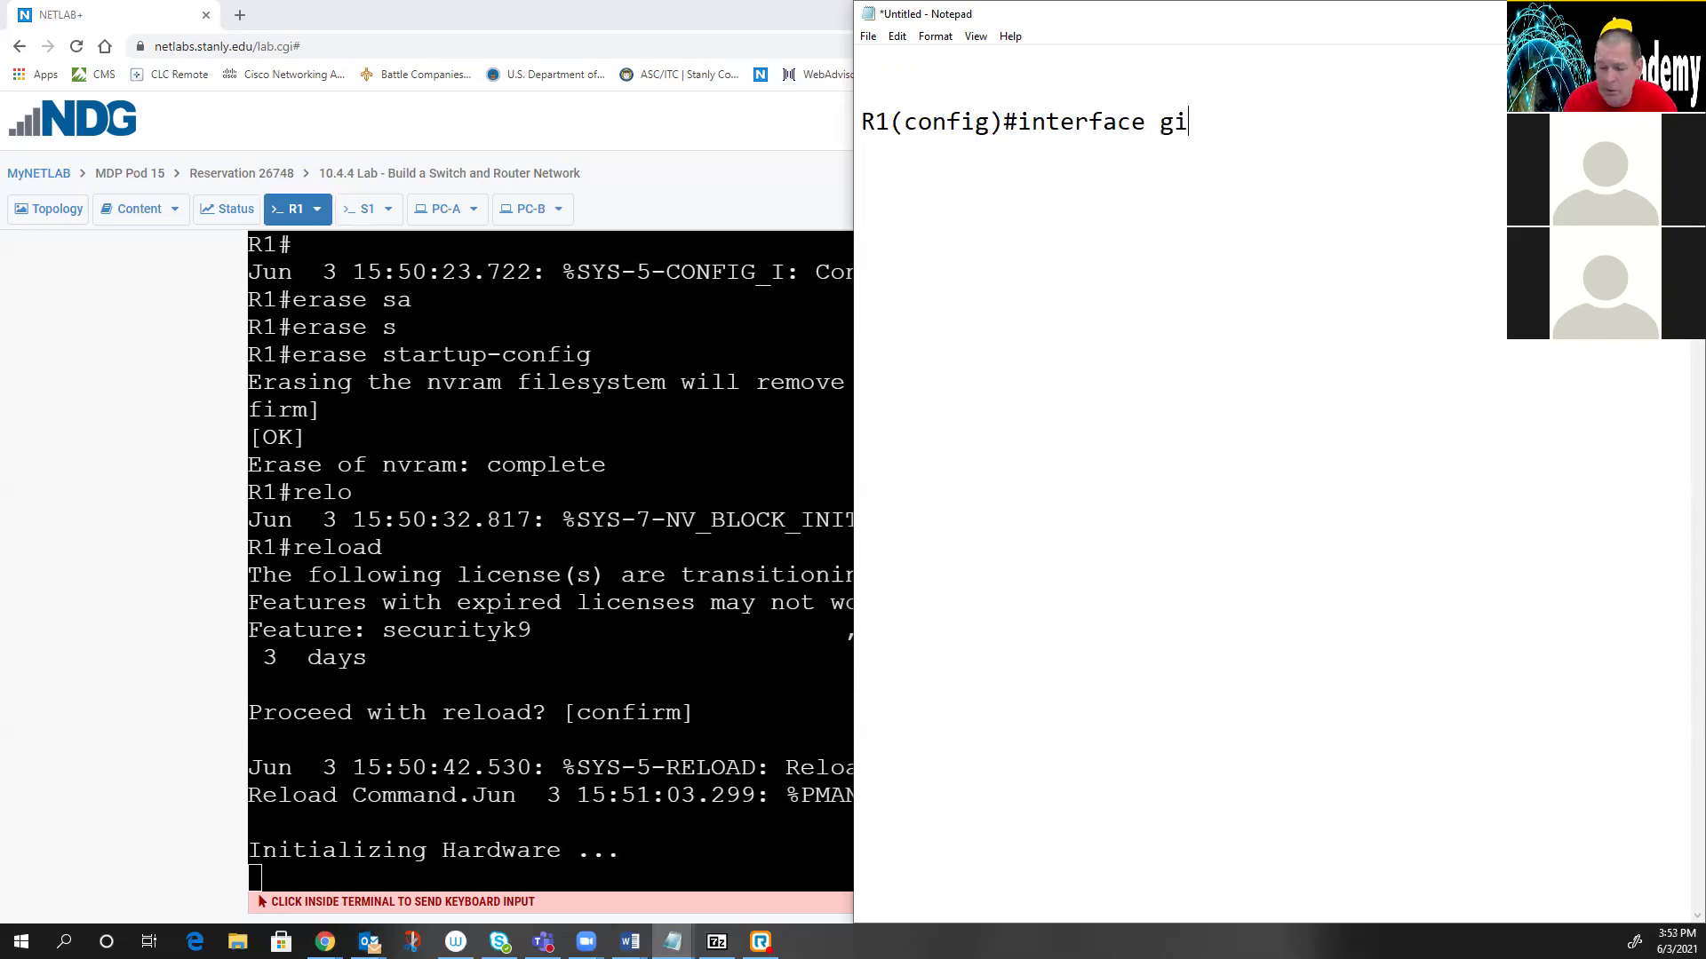
type("0/0/0")
key("Return")
type("R(co")
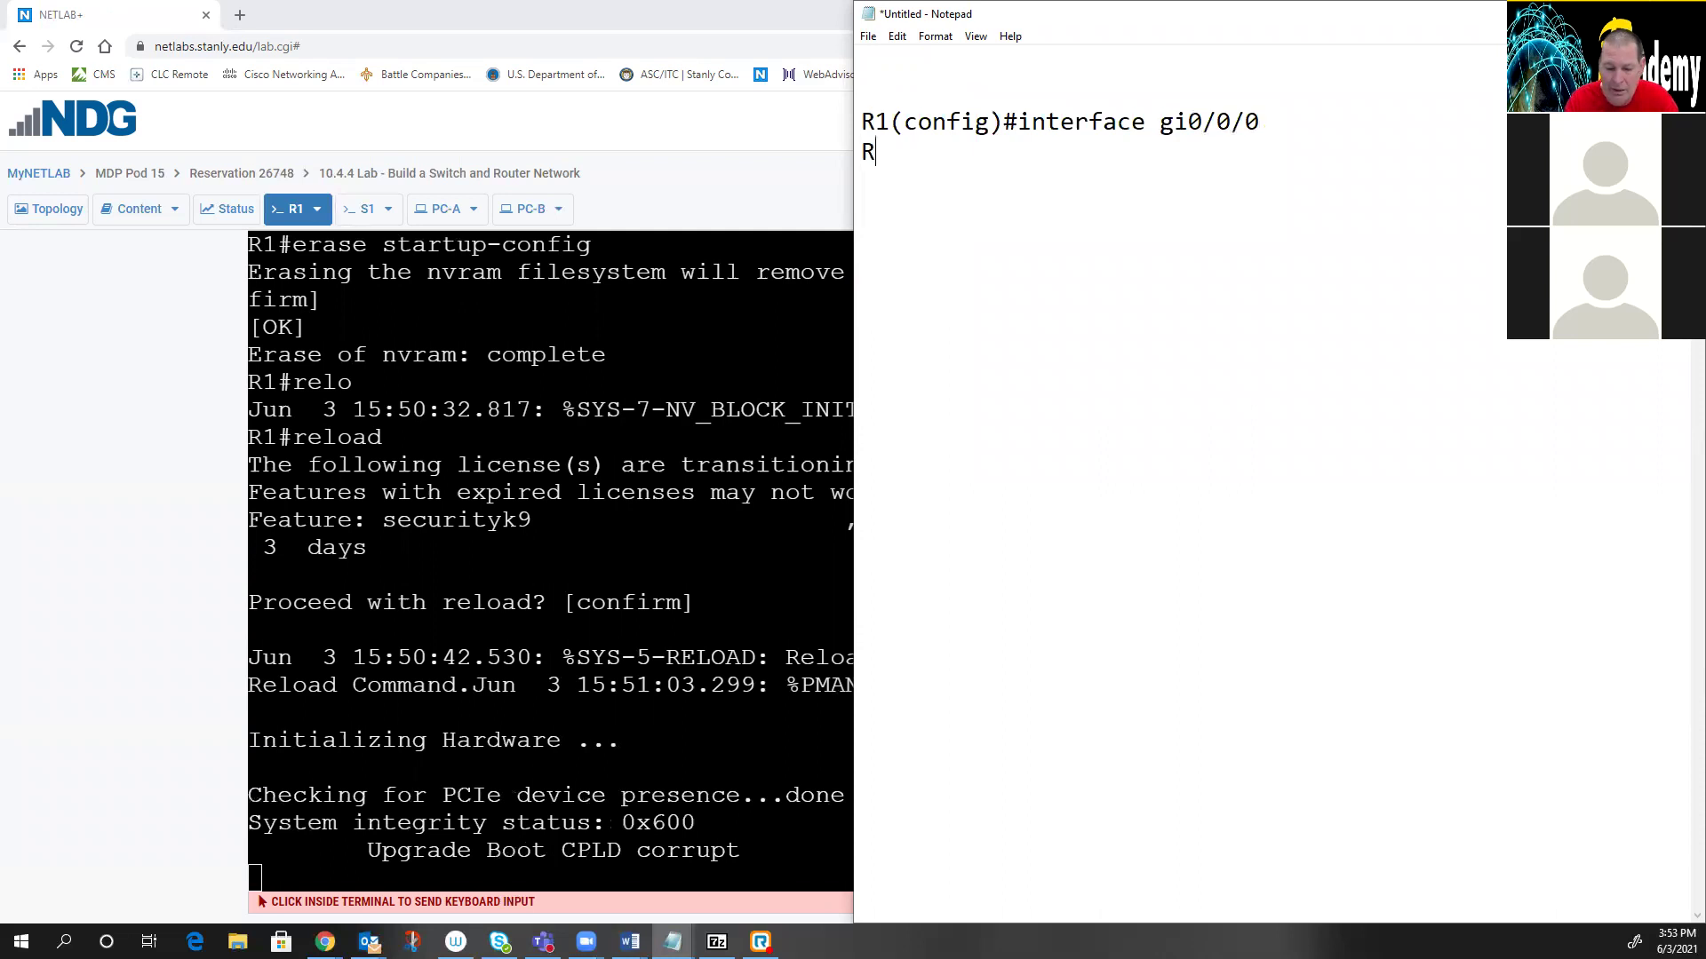
key("BackSpace")
key("BackSpace")
key("BackSpace")
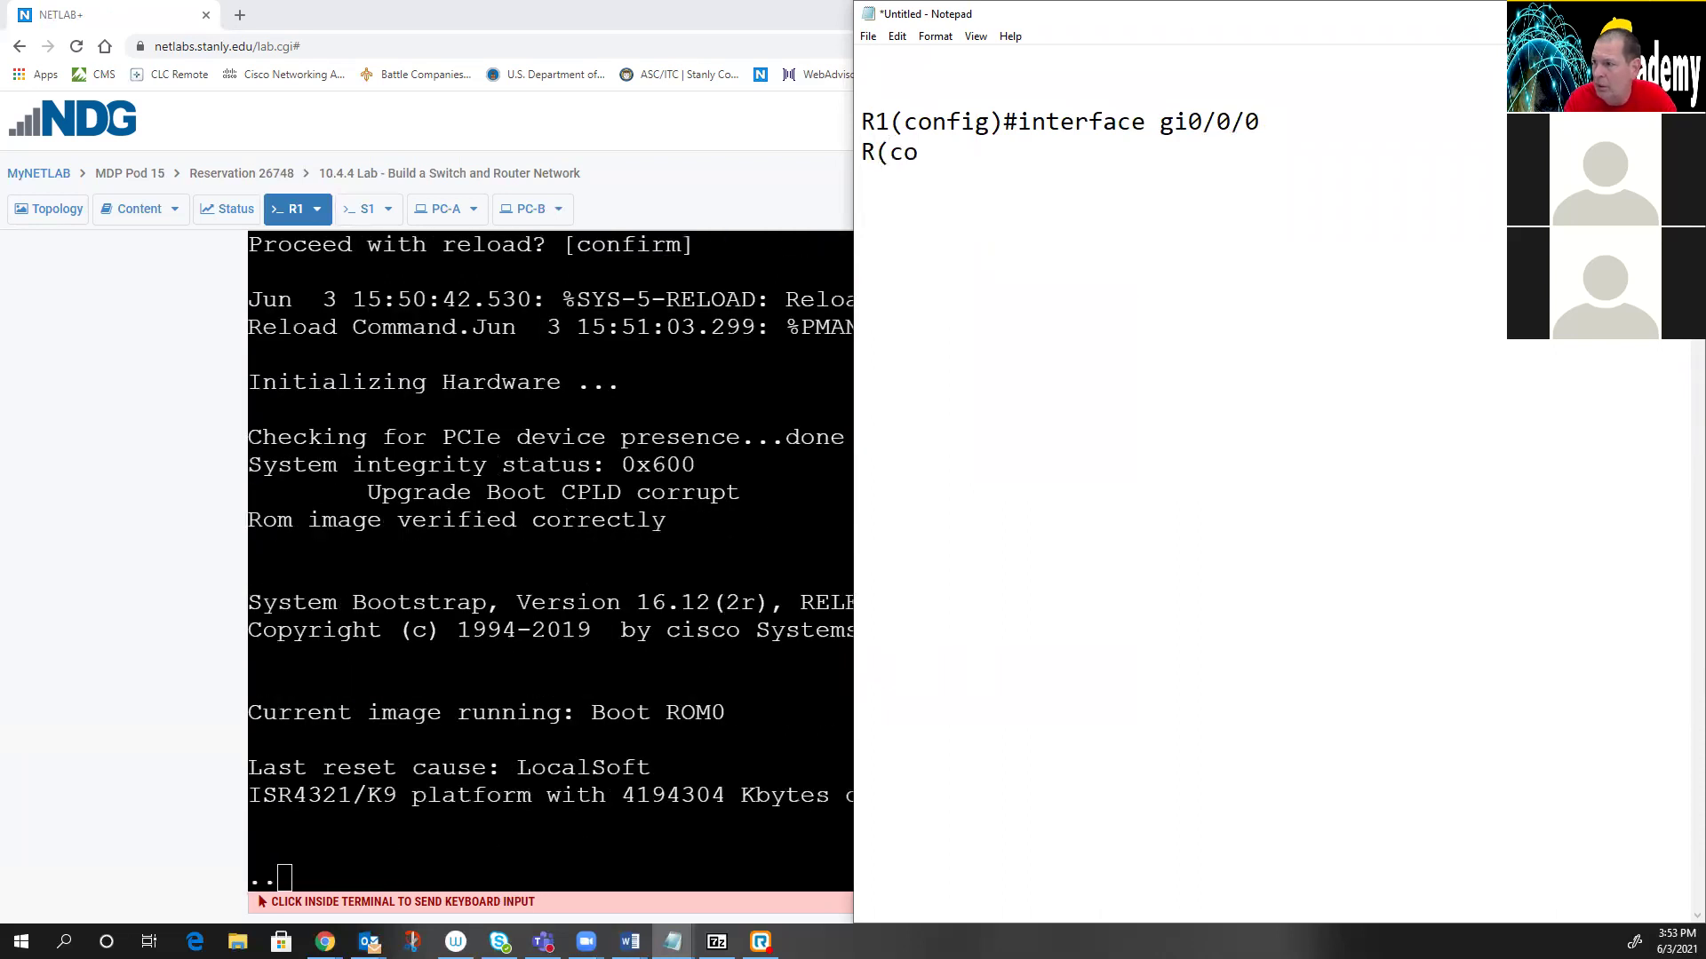
type("1")
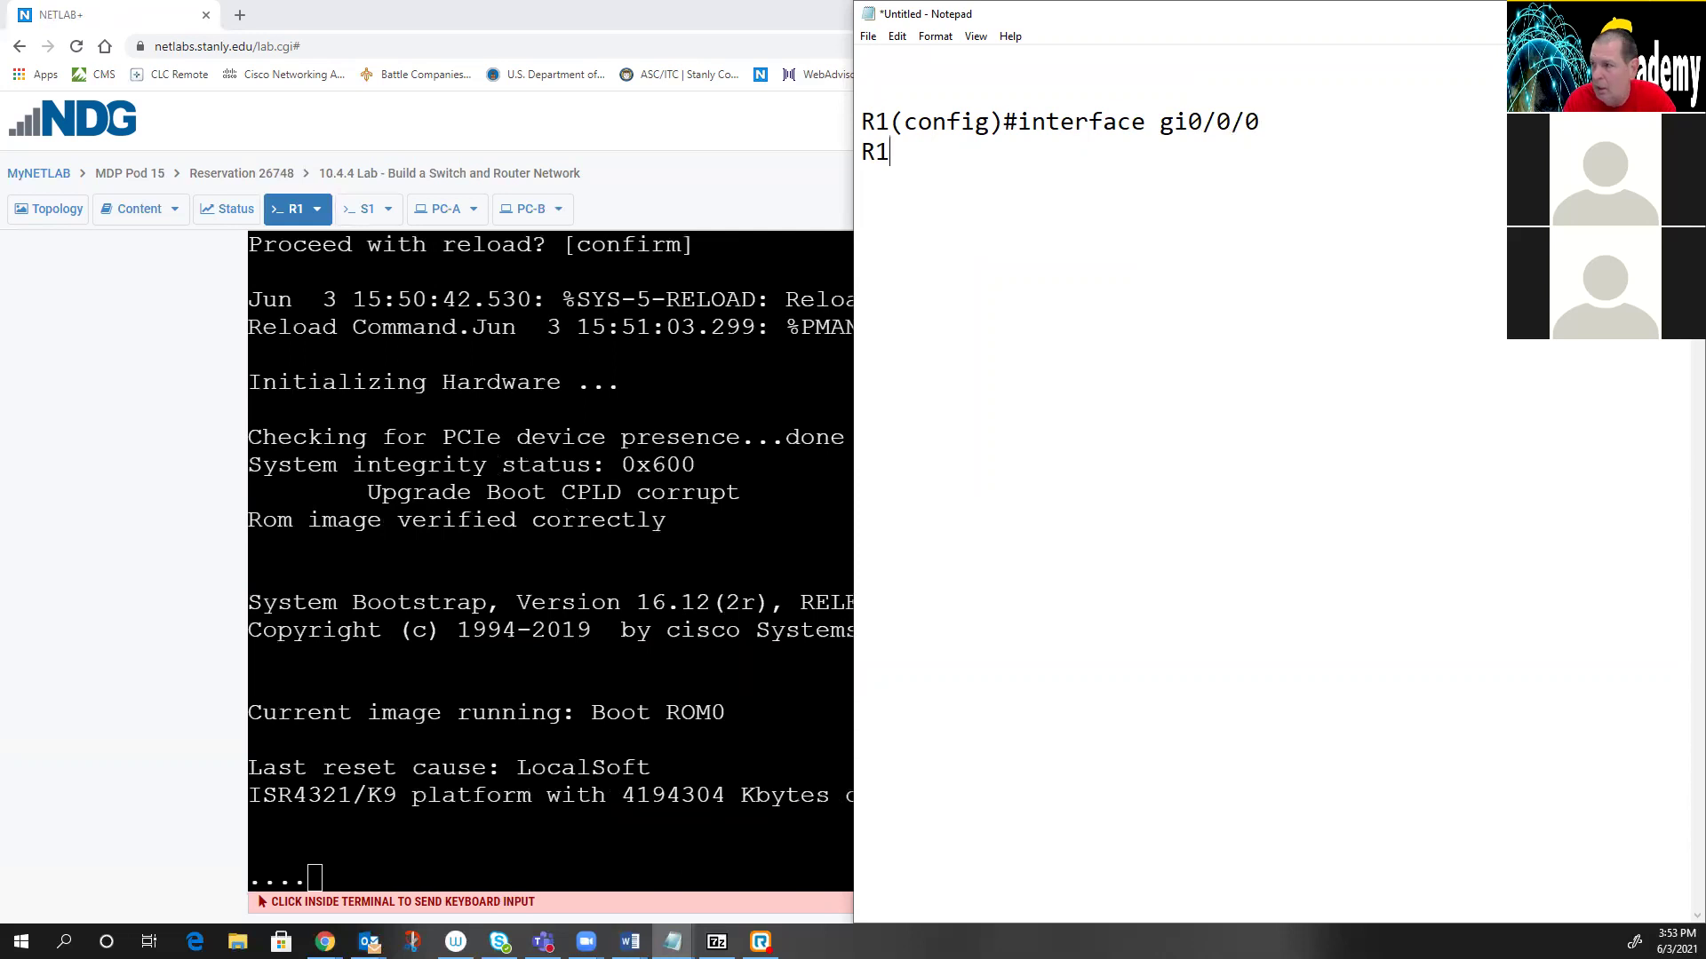
type("(conf")
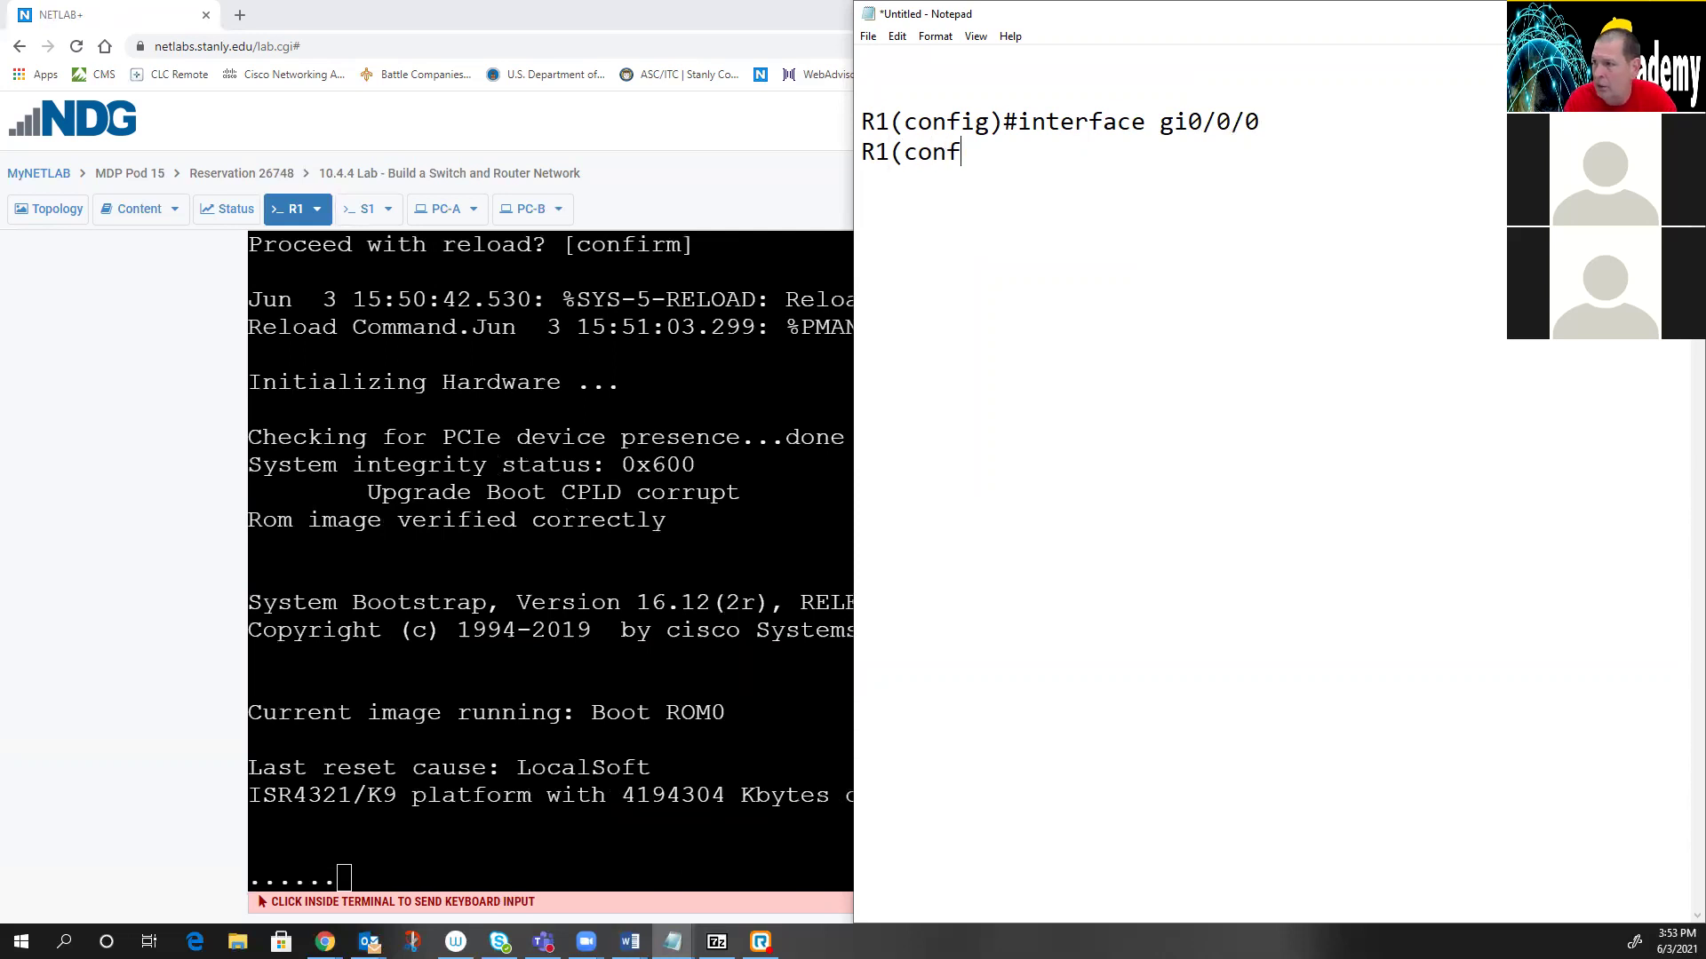
type("ig-if)#")
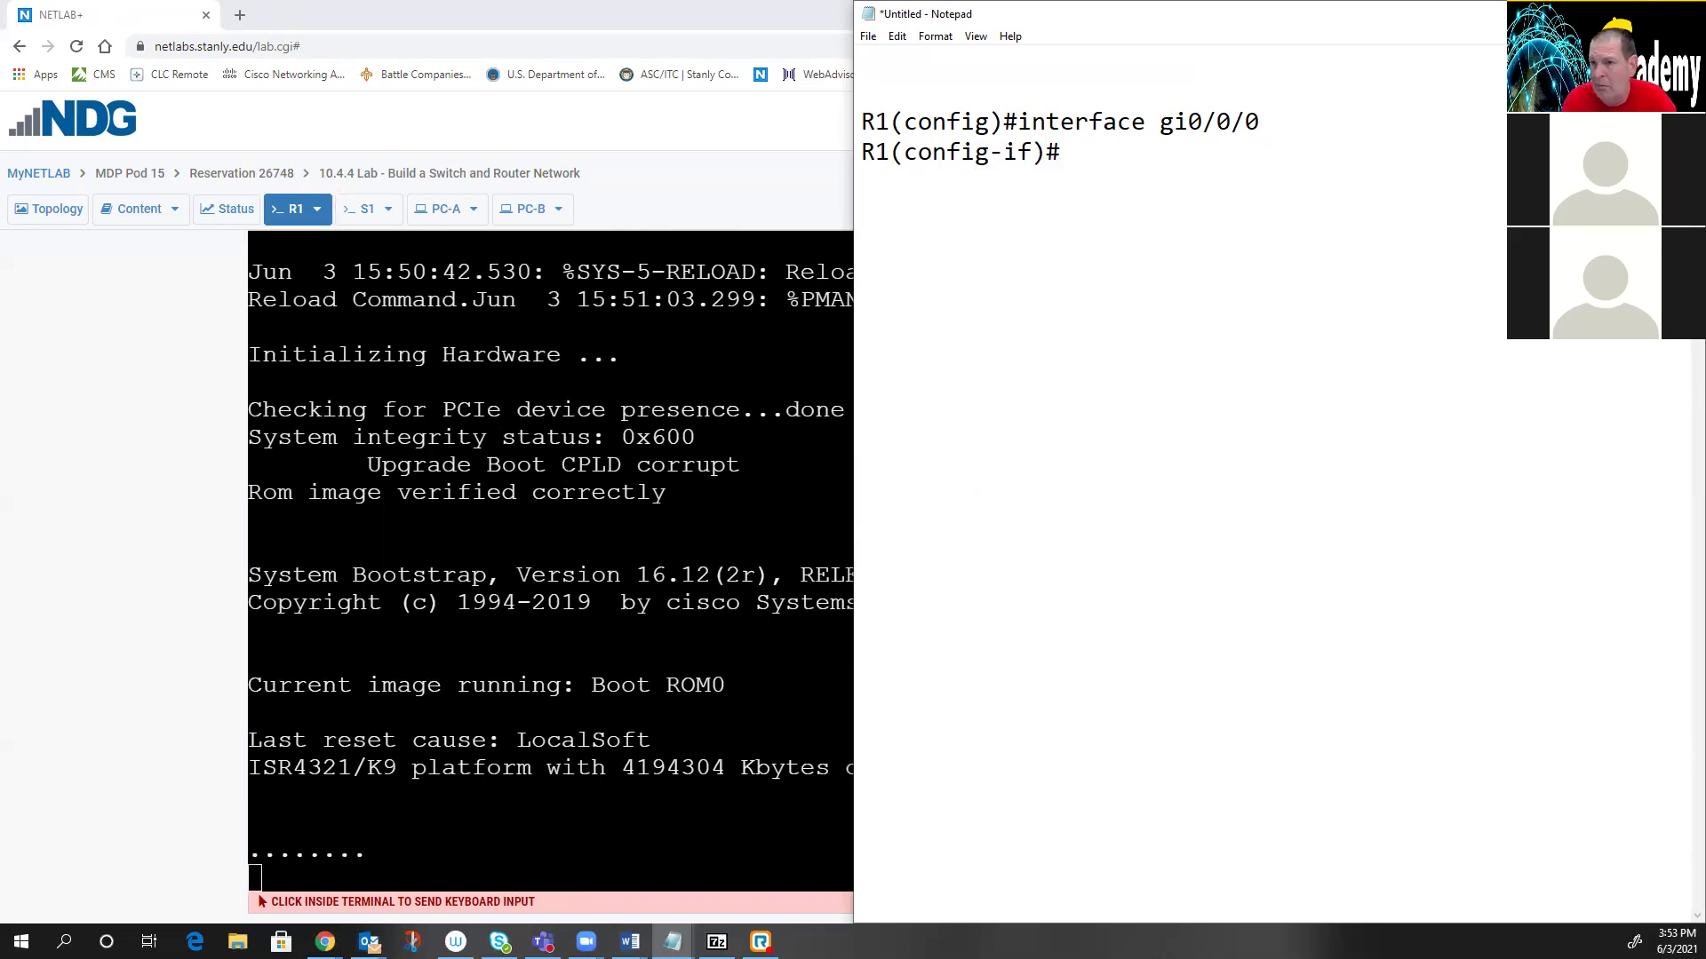
type("ip add")
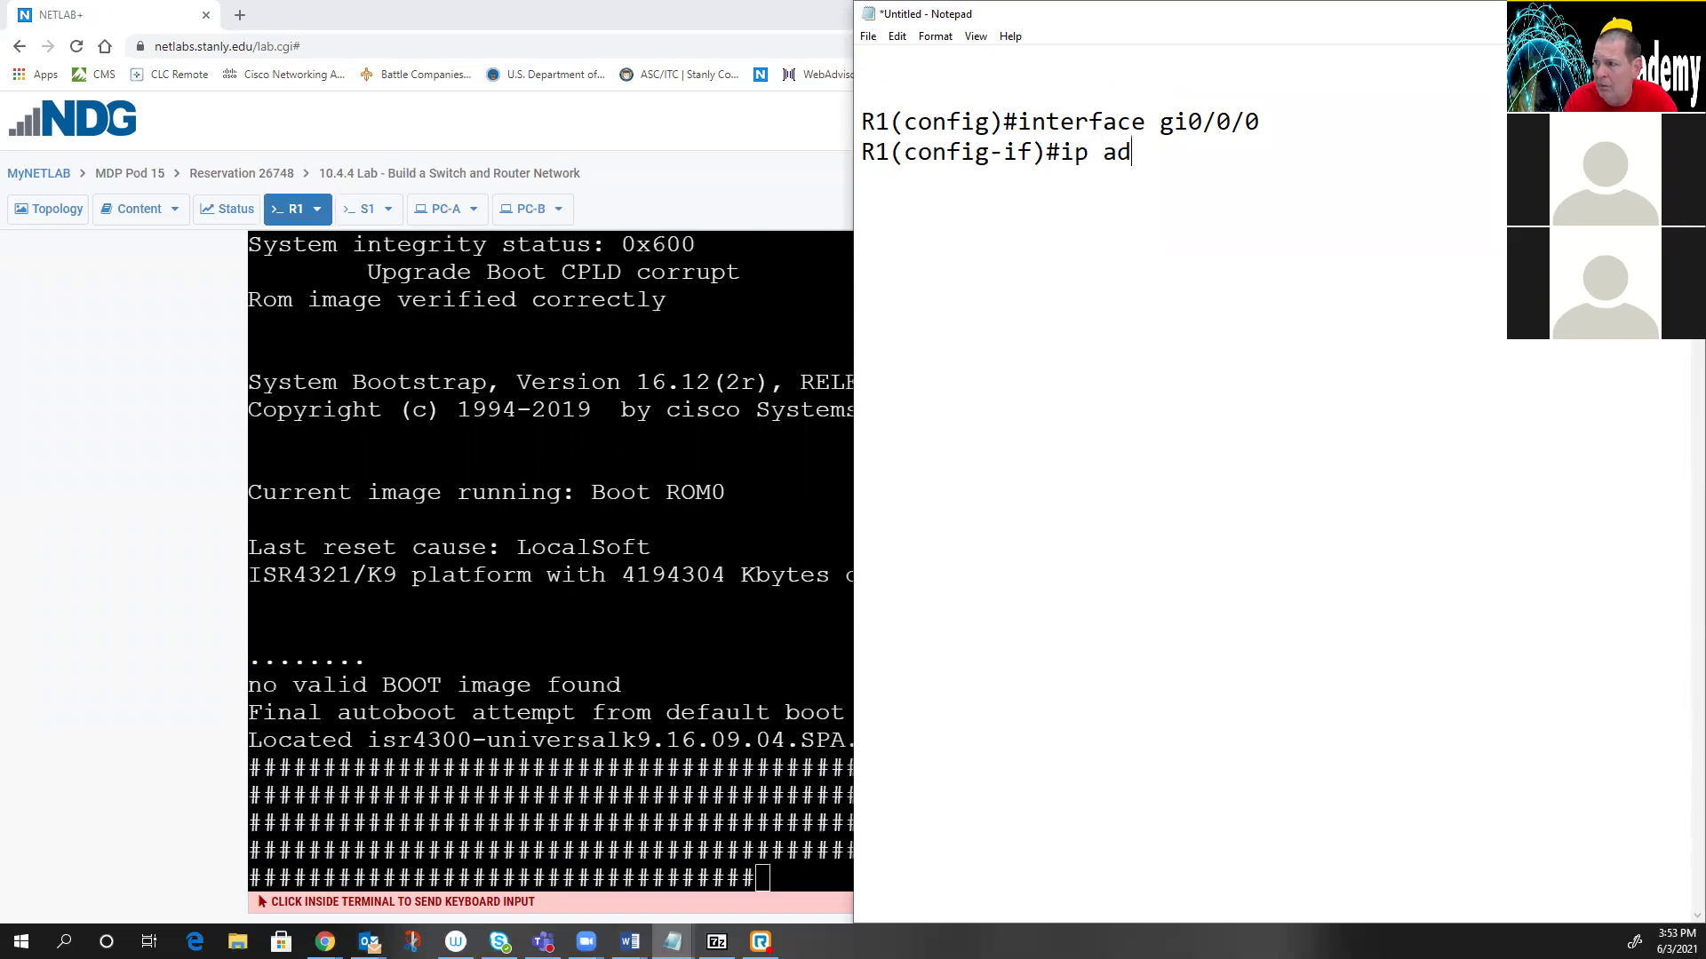
key("BackSpace")
key("BackSpace")
key("BackSpace")
key("BackSpace")
key("BackSpace")
key("BackSpace")
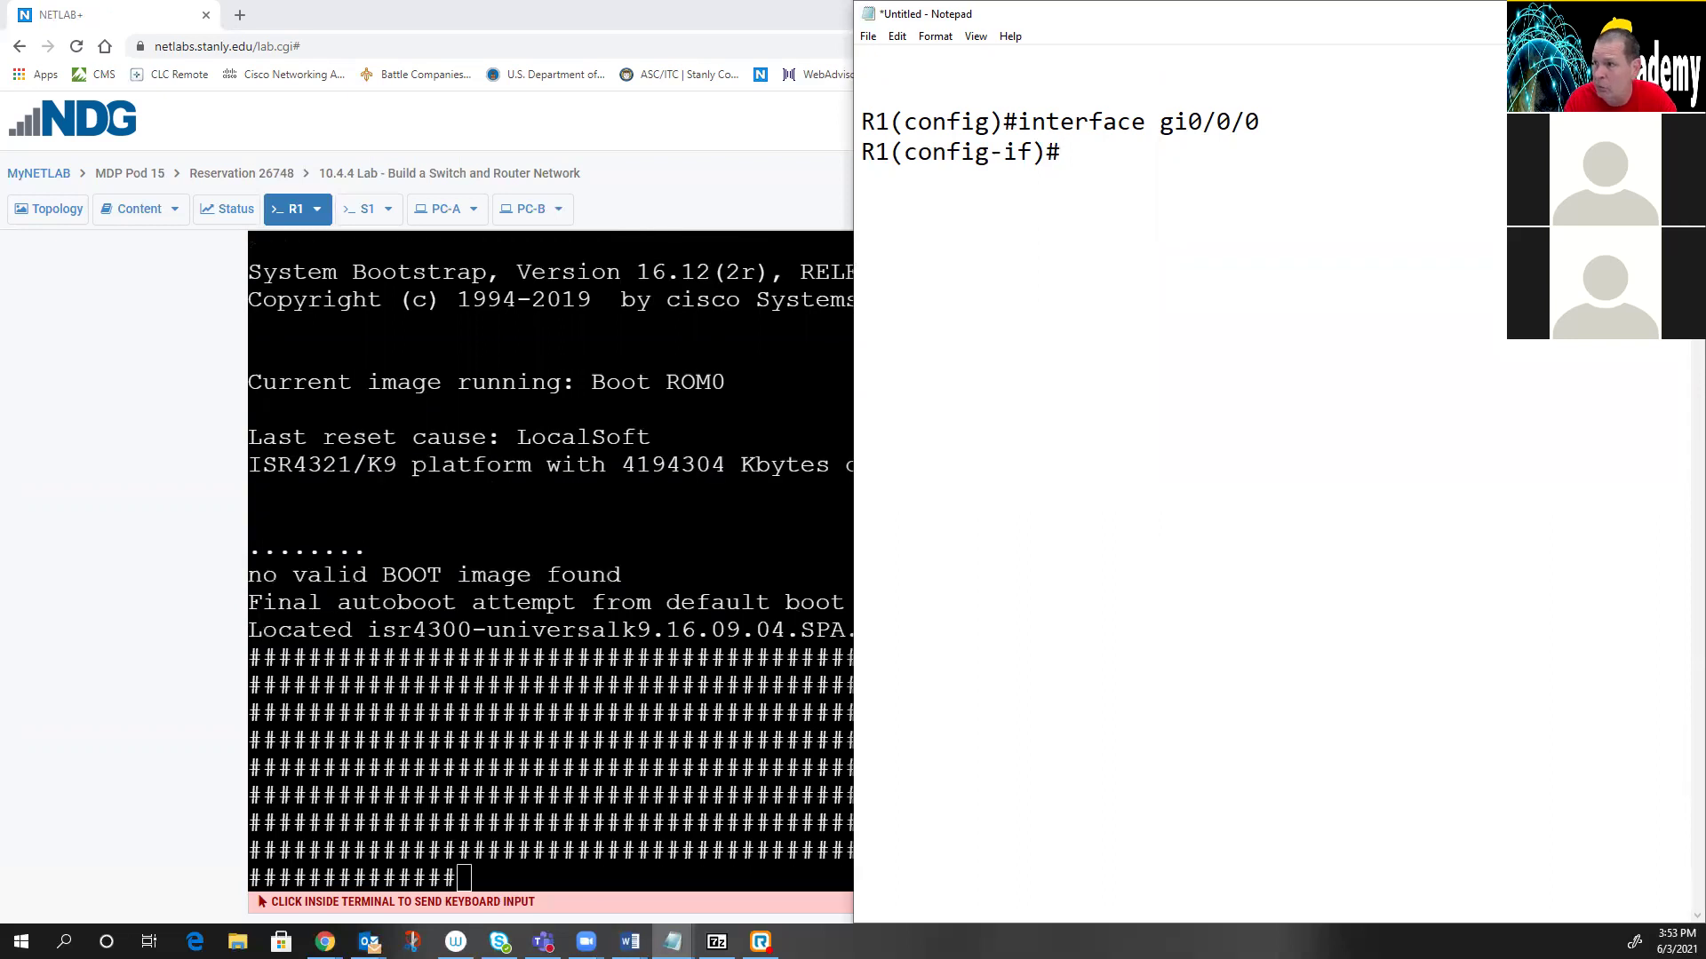
Add the line 'ipv6 address 2001:db8:acad:a::1/' under interface gi0/0/0
type("ipv6")
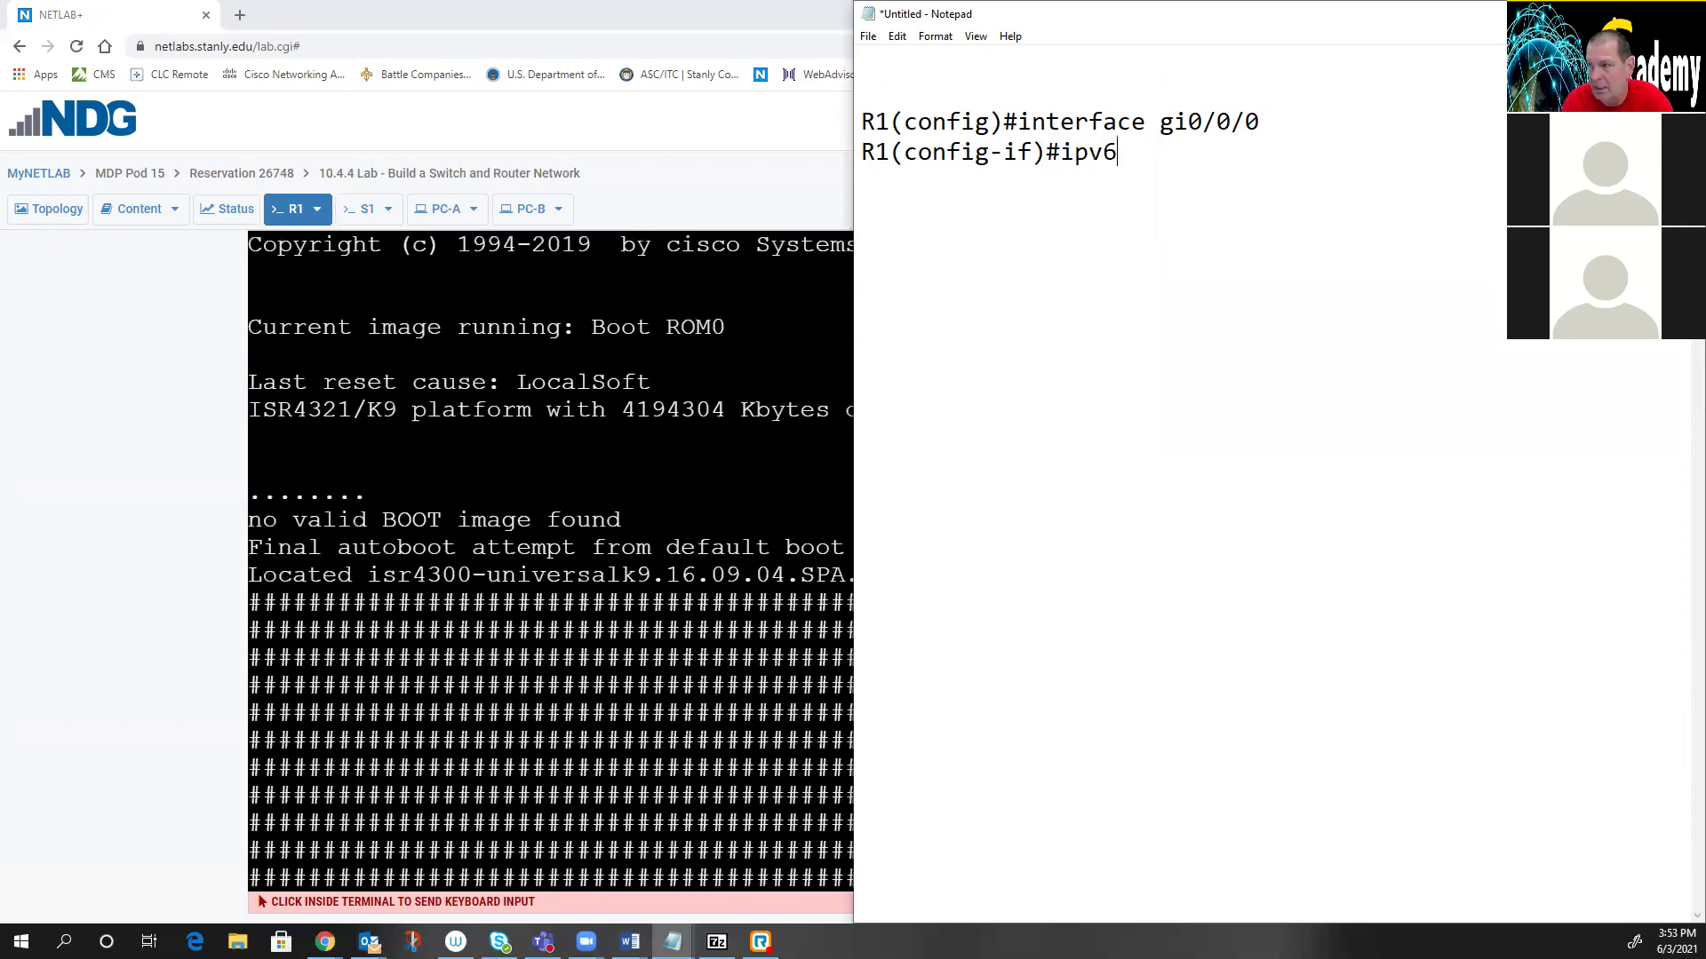
type(" address ")
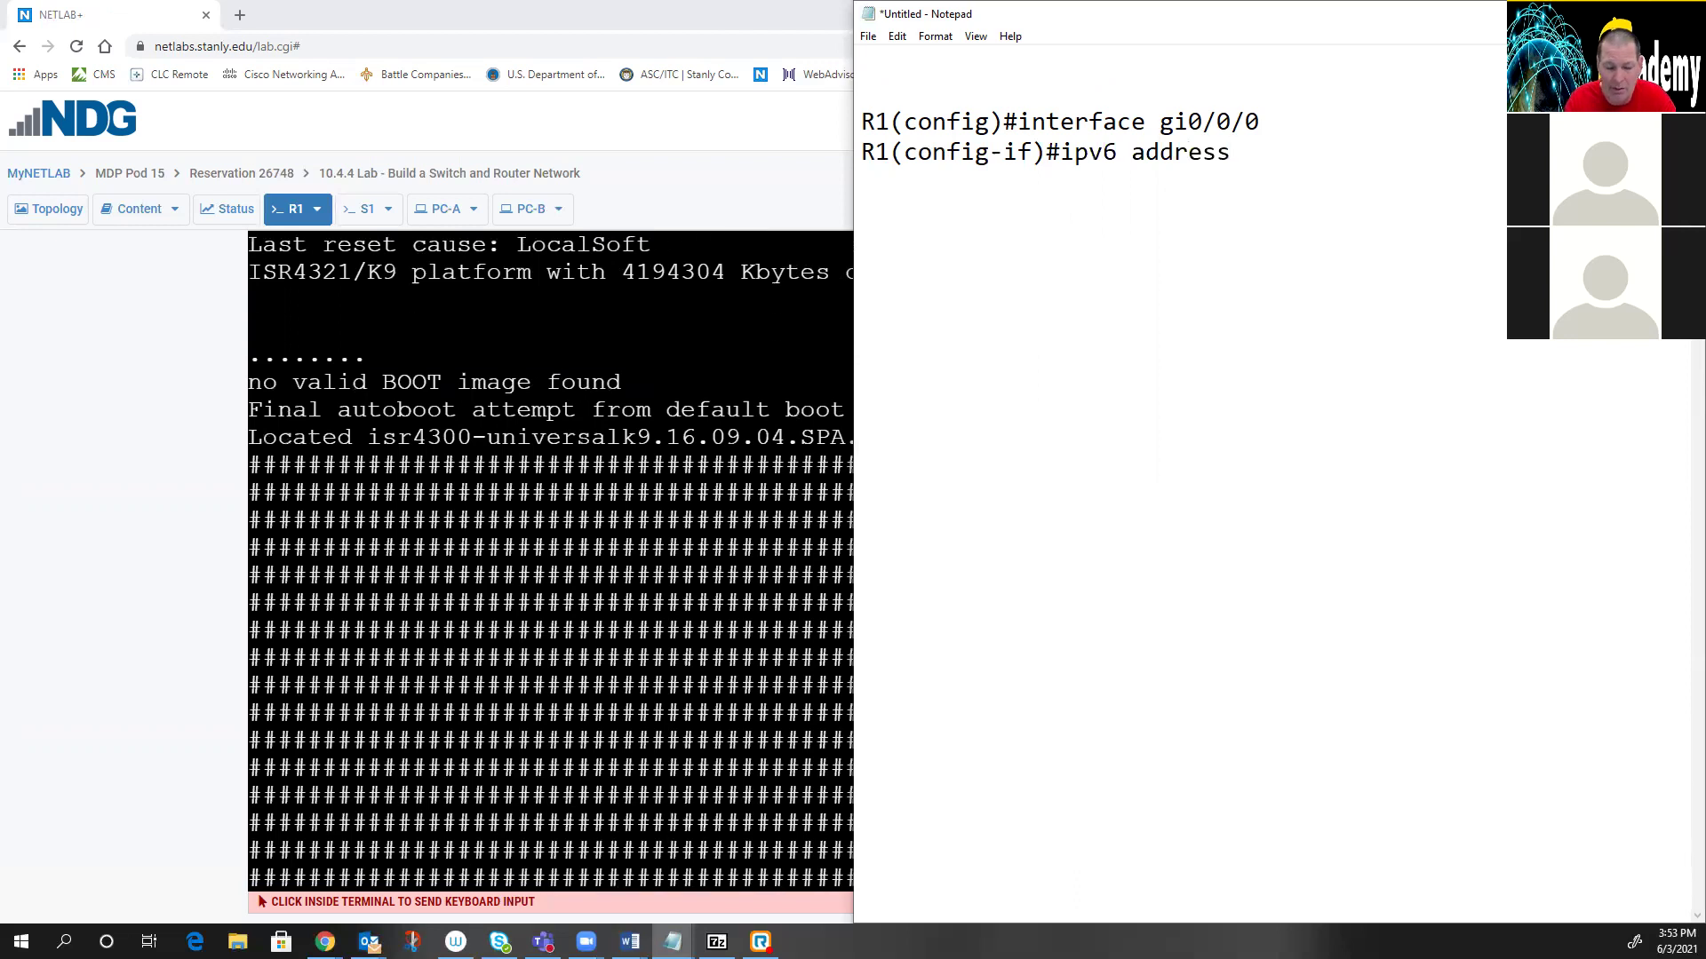
type("2001:")
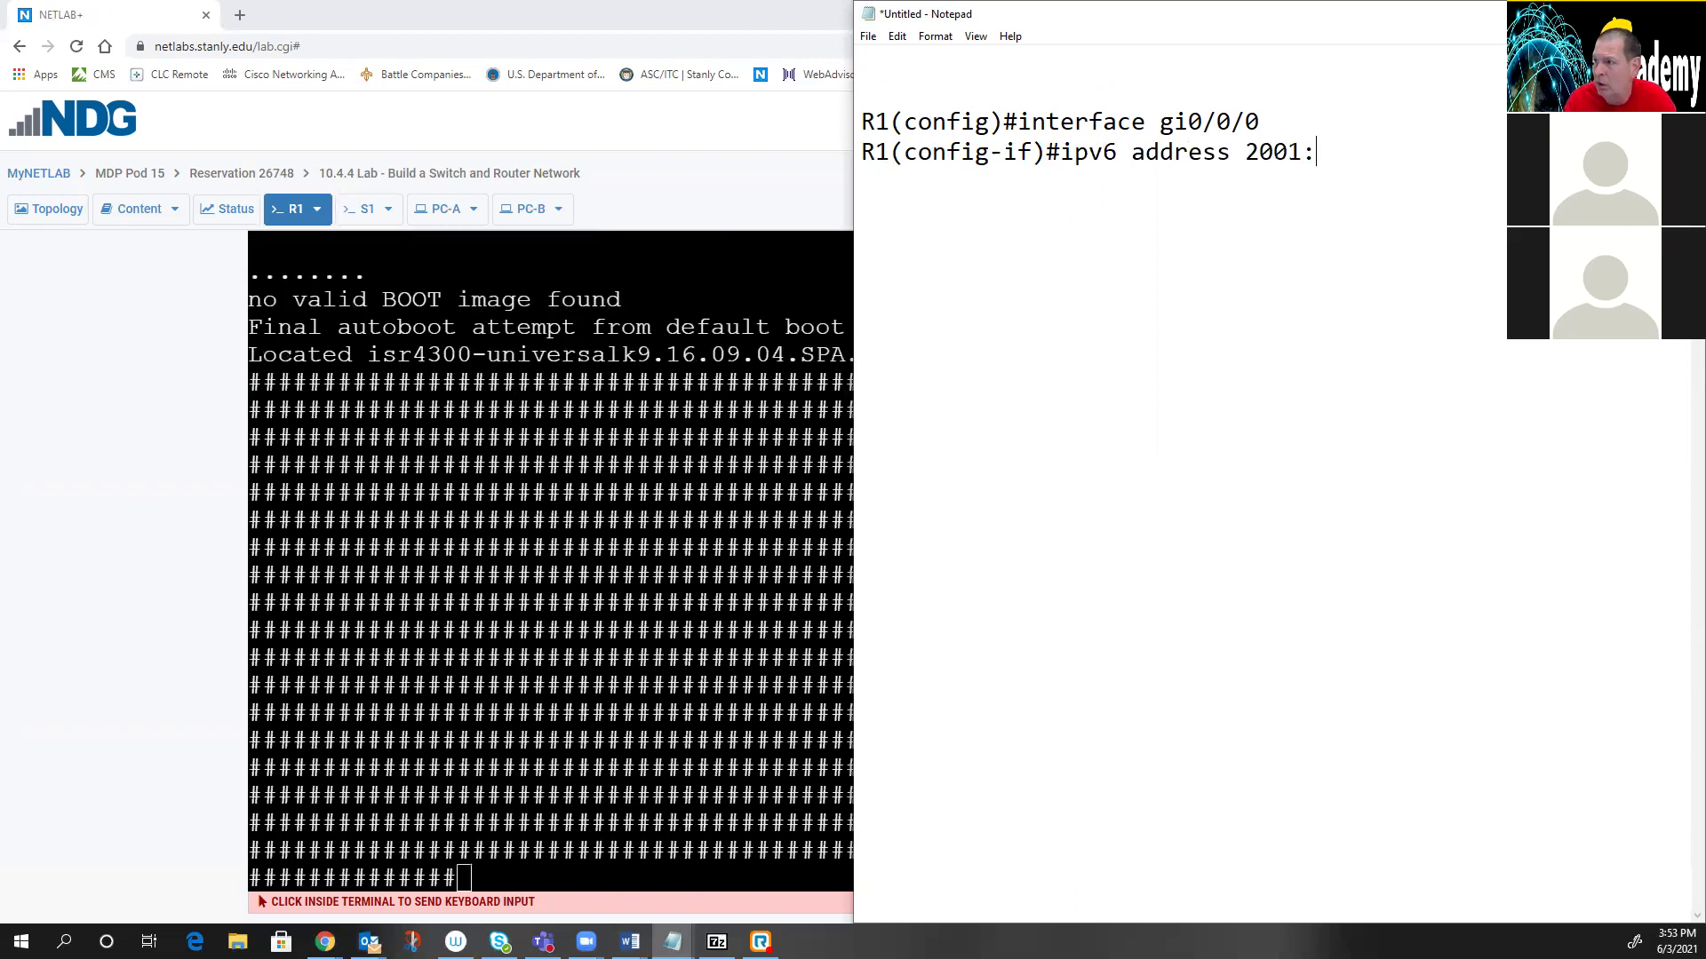
type("db8:acad:a")
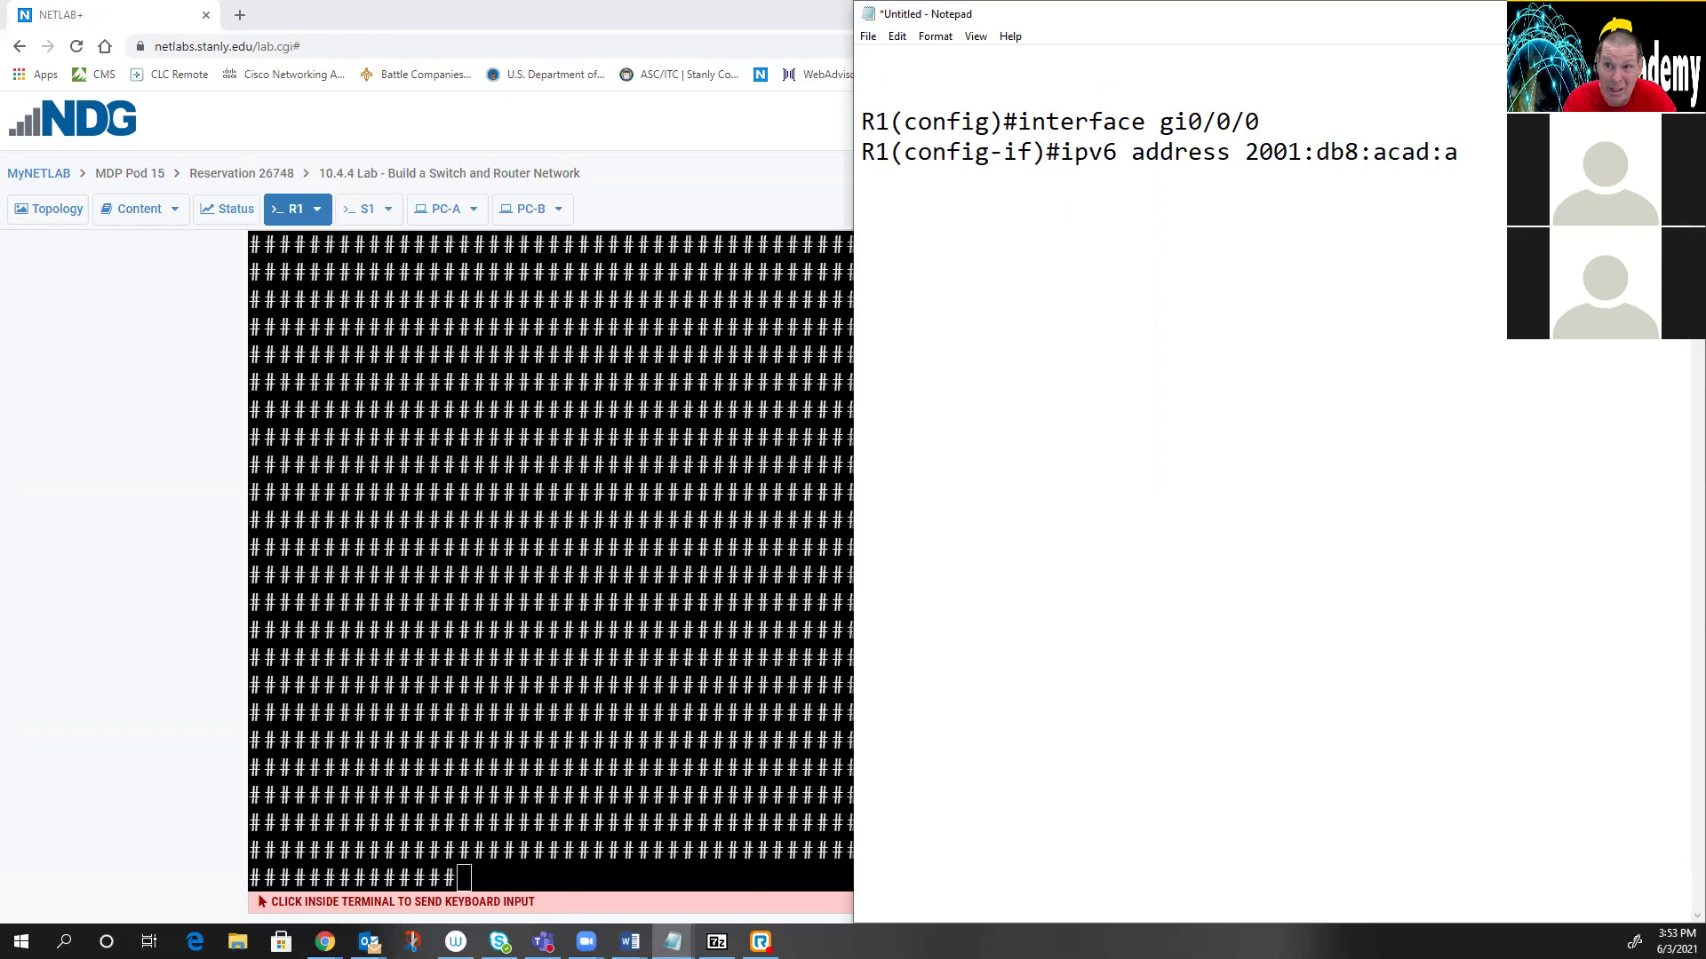
type("::")
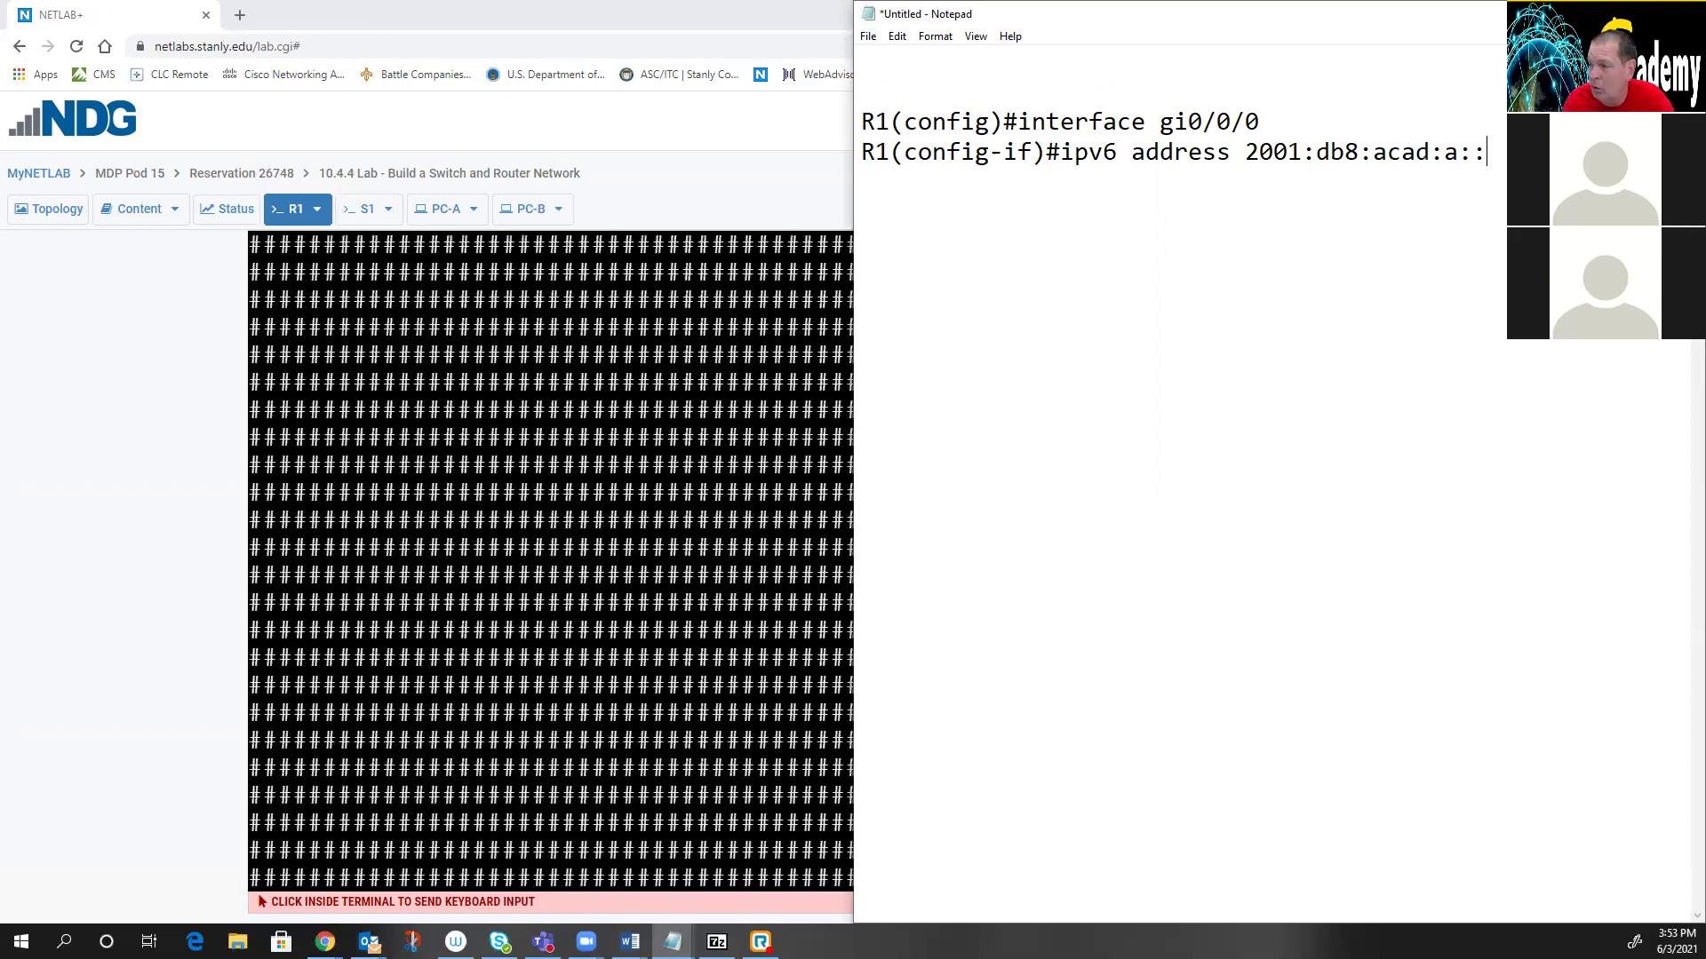
type("1/")
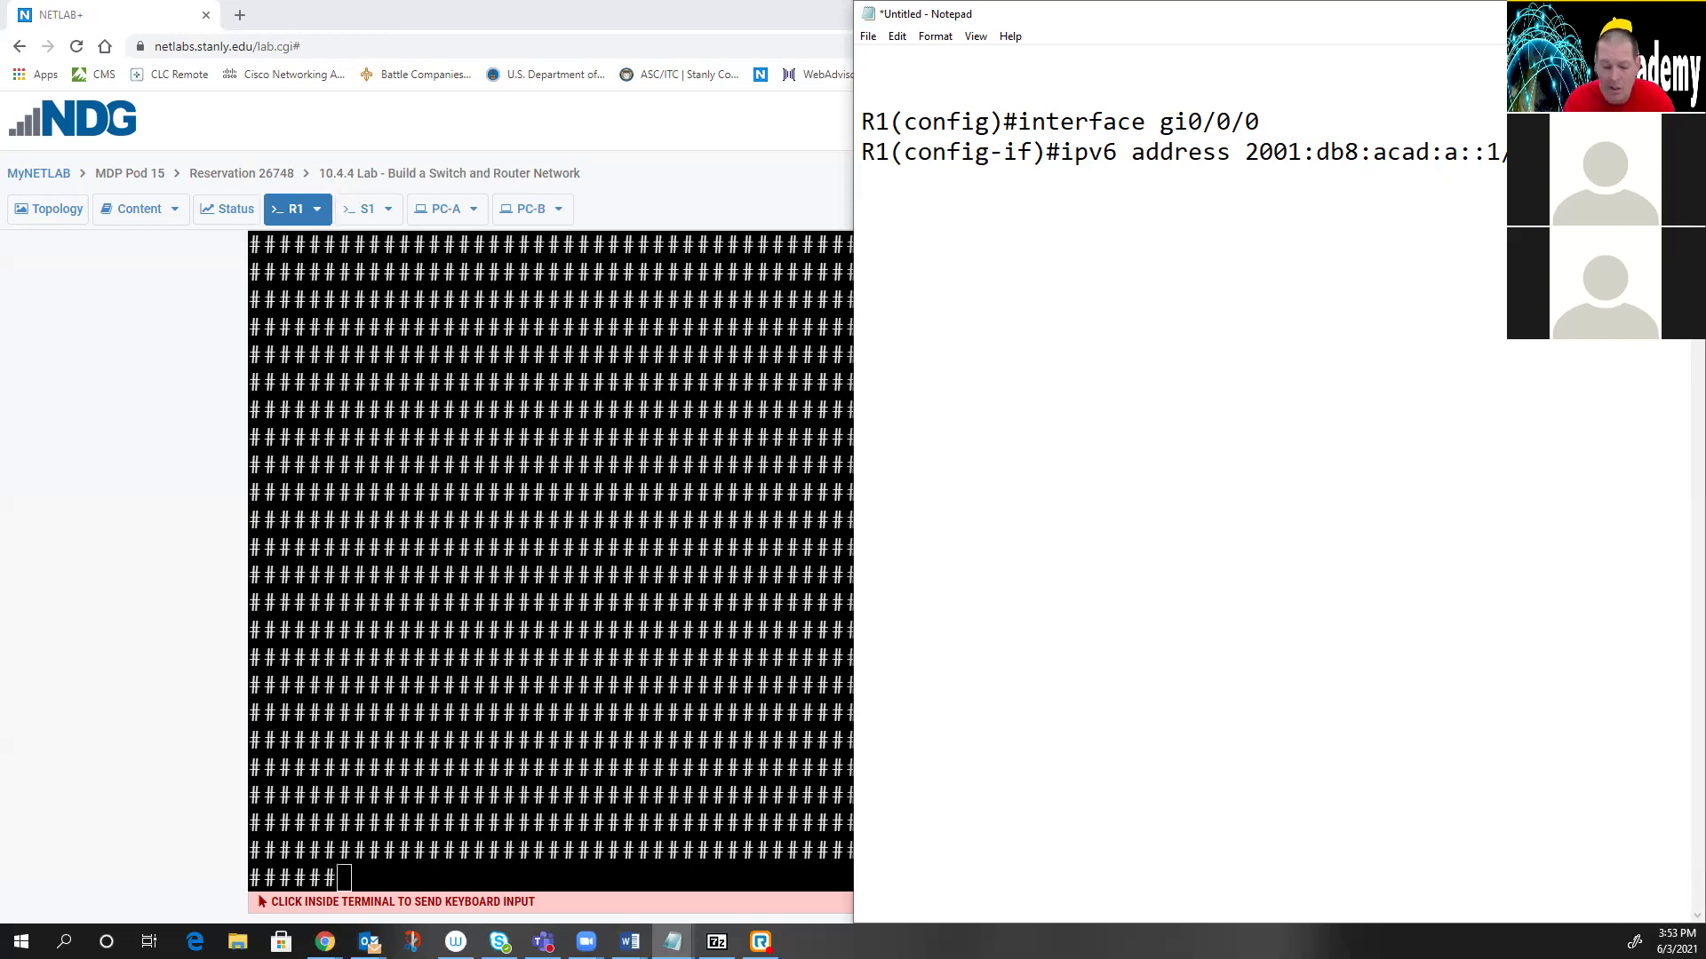
key("Return")
Add 'R1(config-if)#ipv6 address fe80::1 link-local' and begin the next prompt line
type("R1")
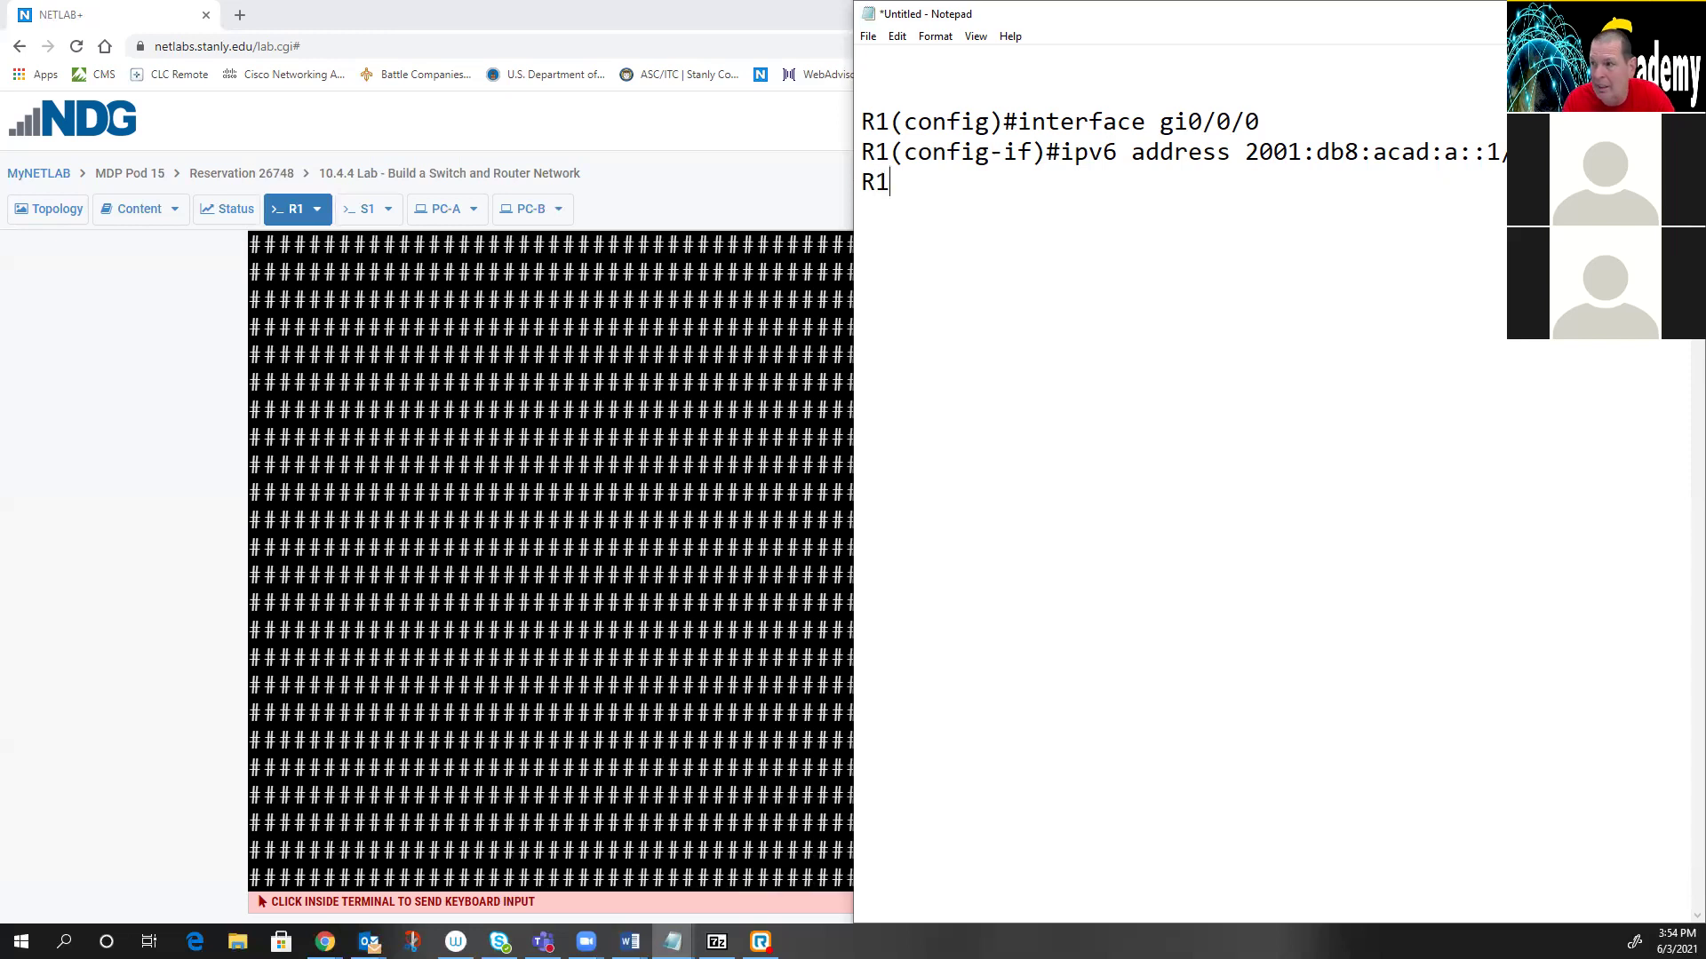
type("(")
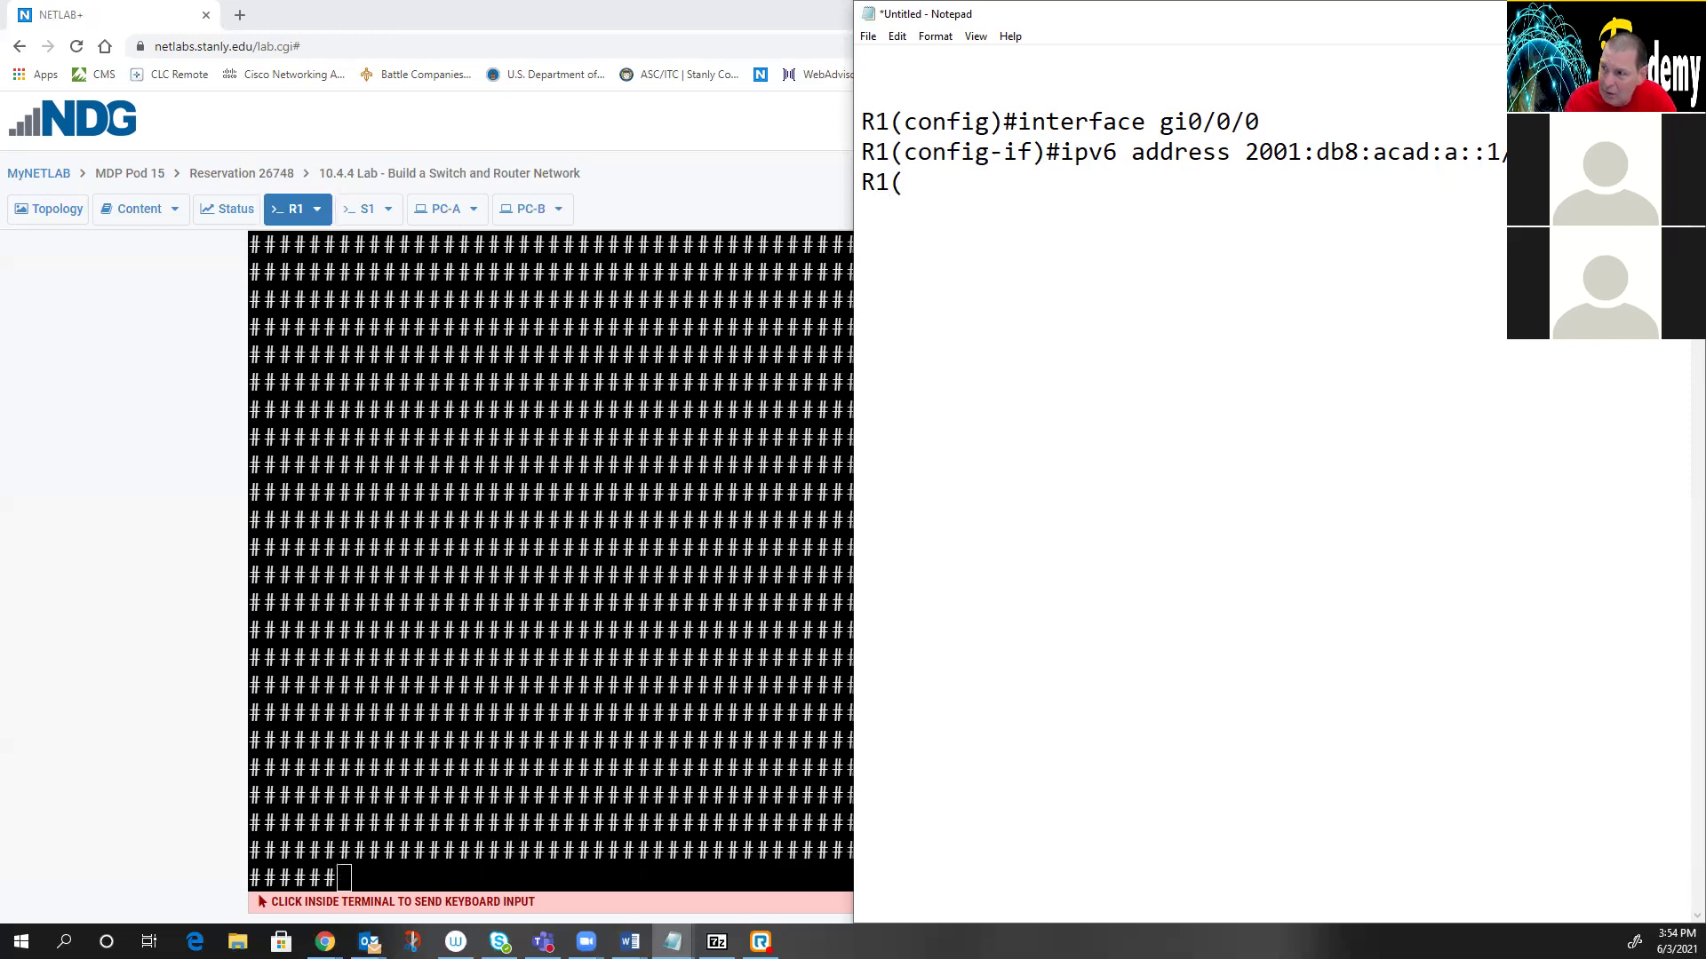
type("config-")
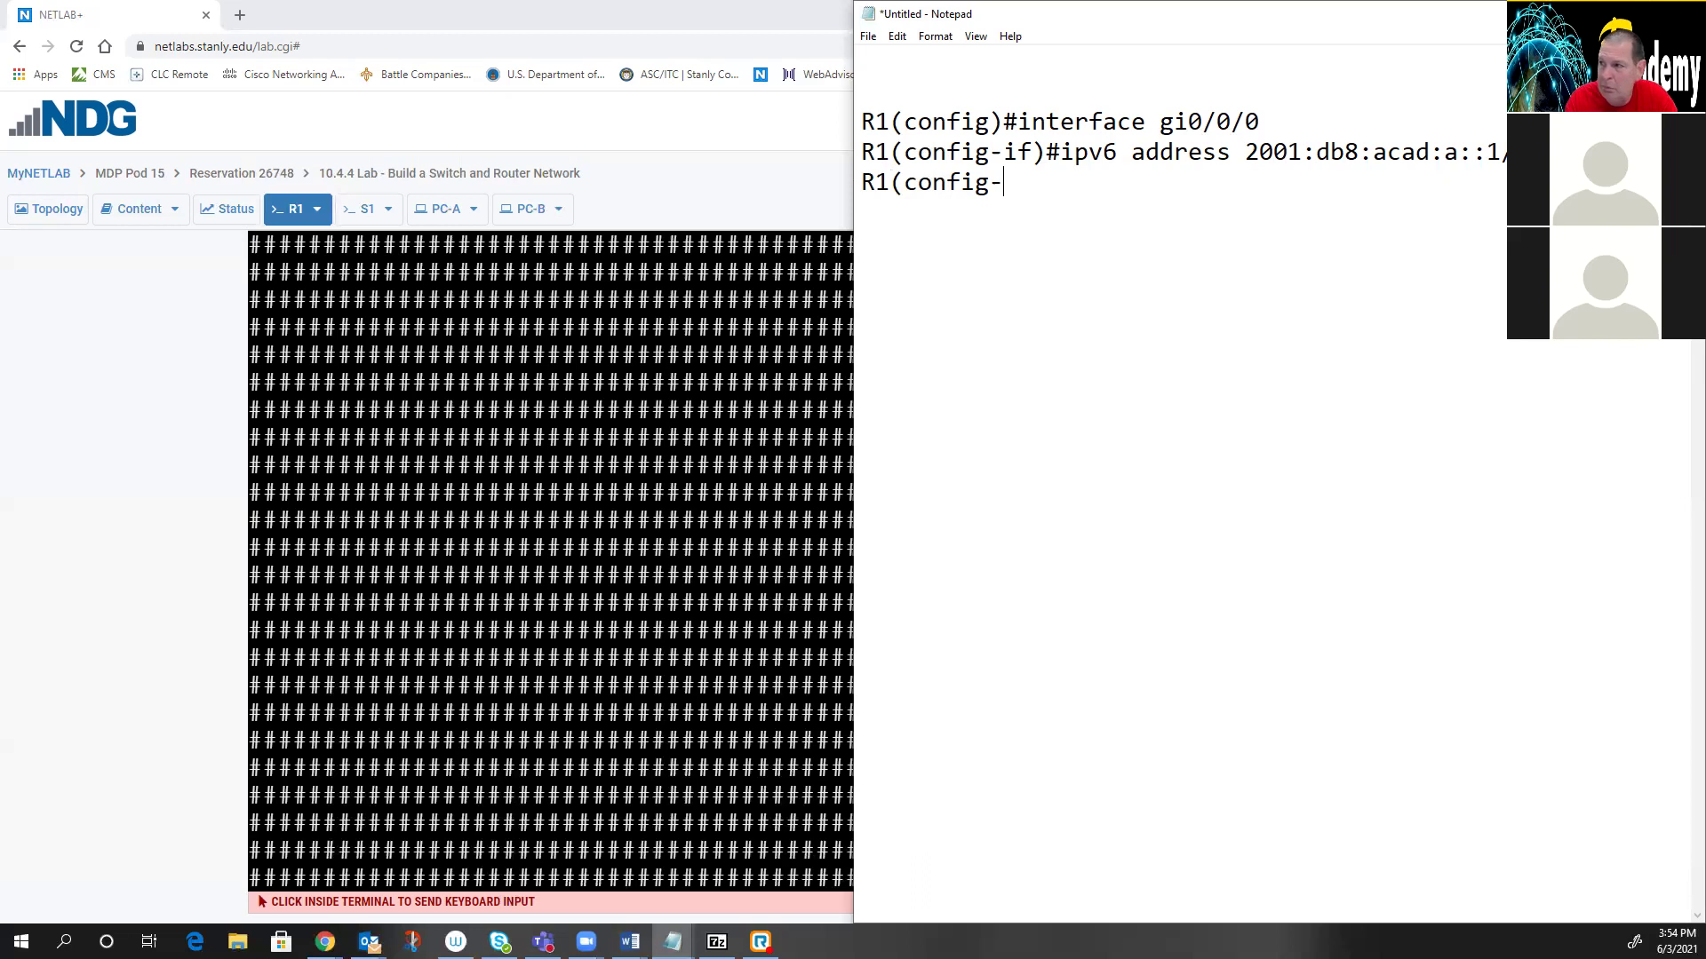
type("if)")
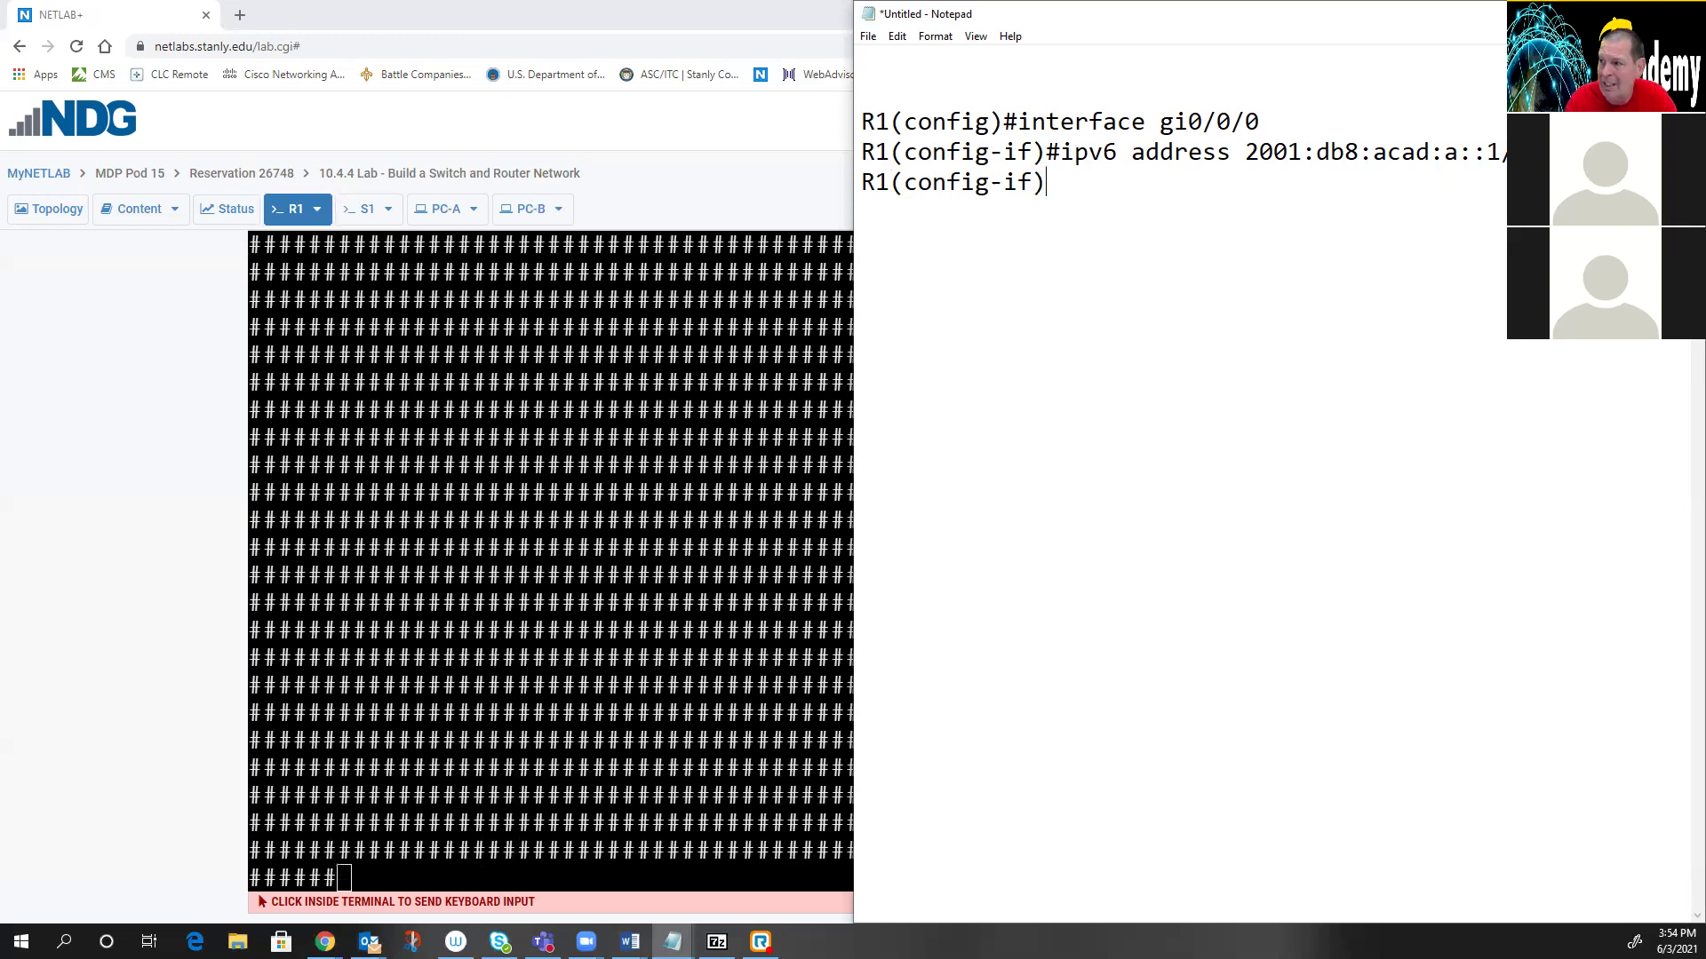
type("#")
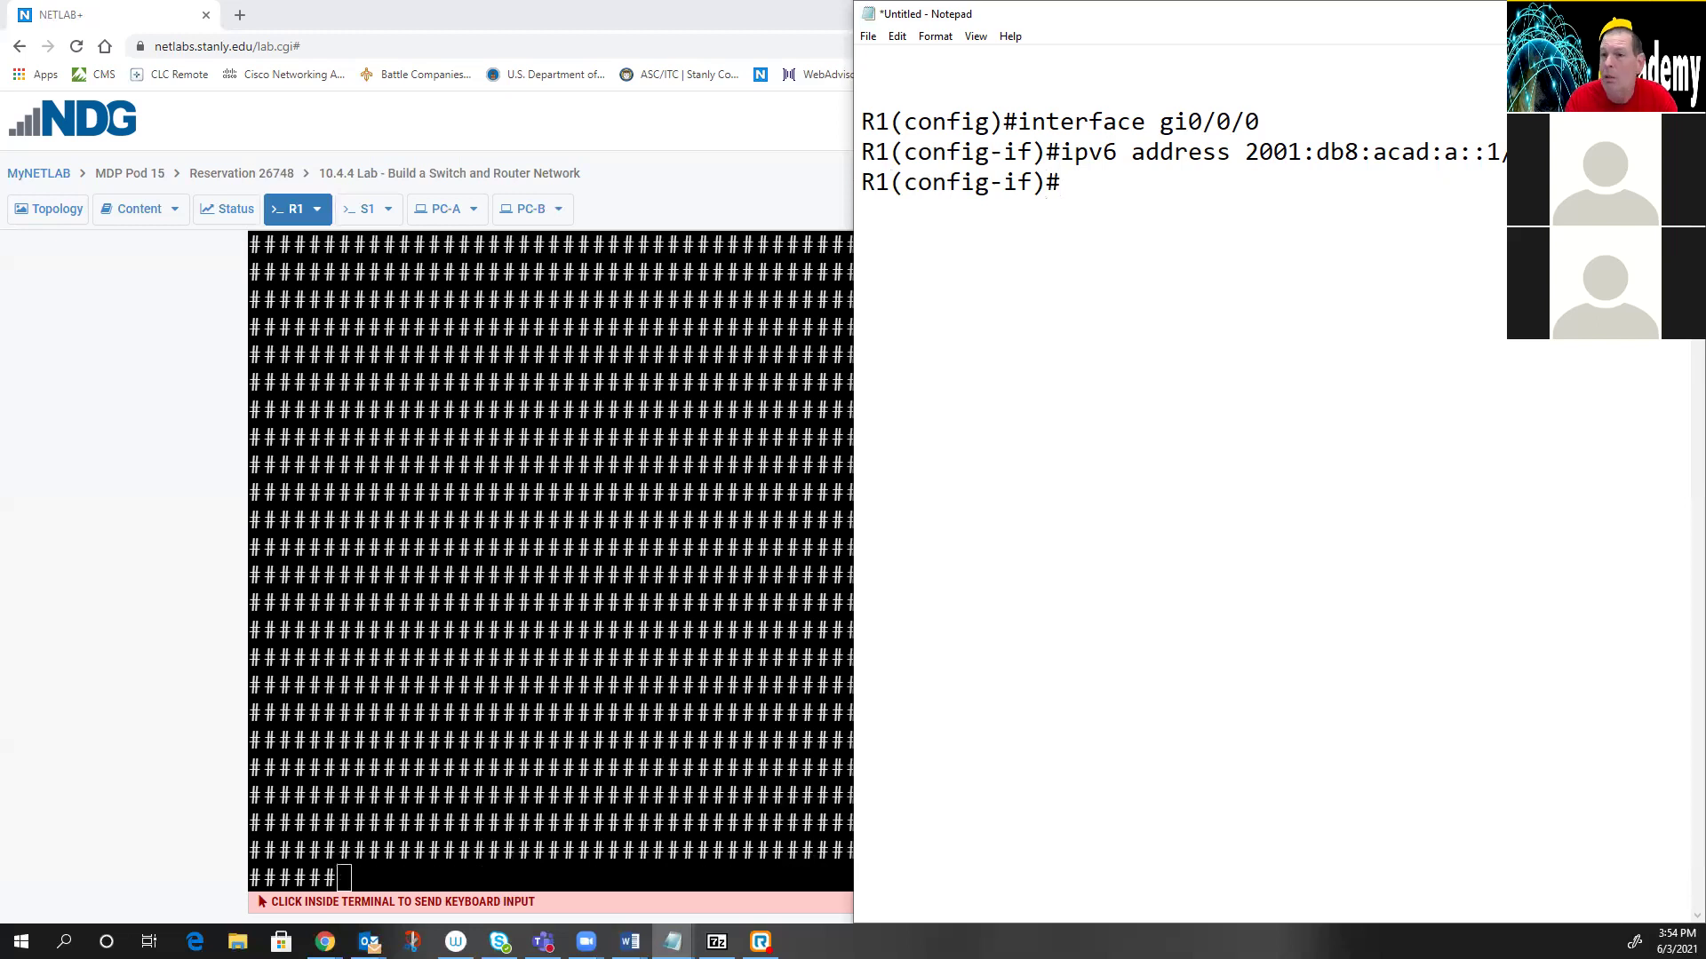
type("ipv")
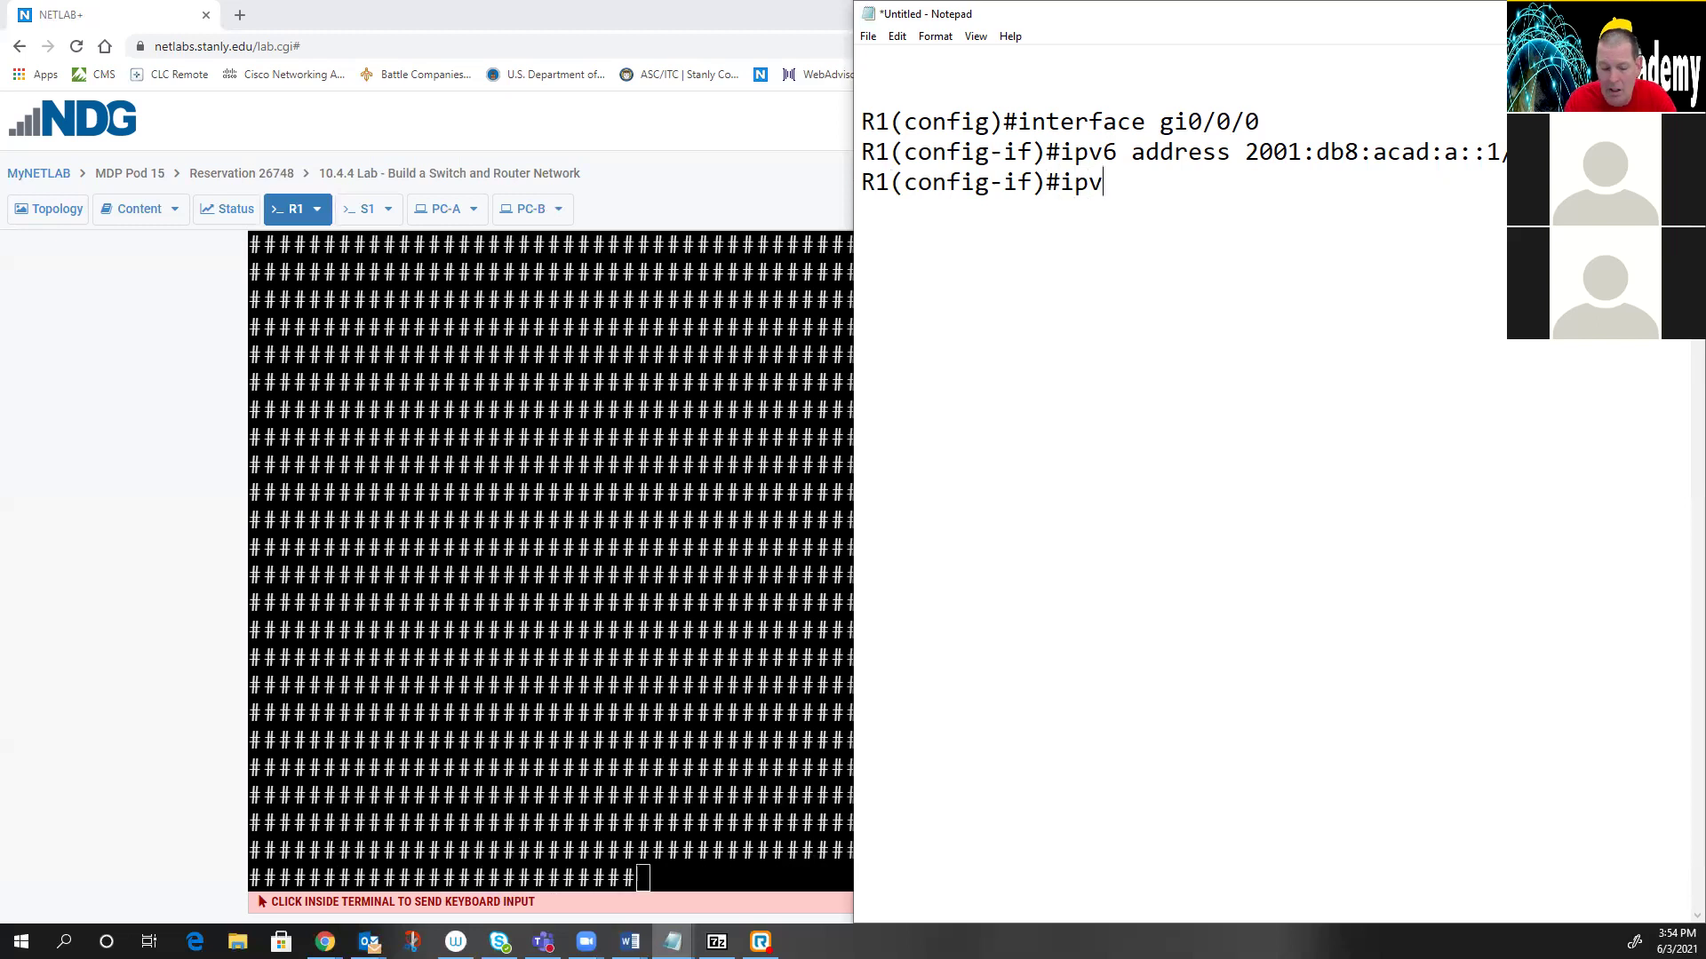
type("6 addr")
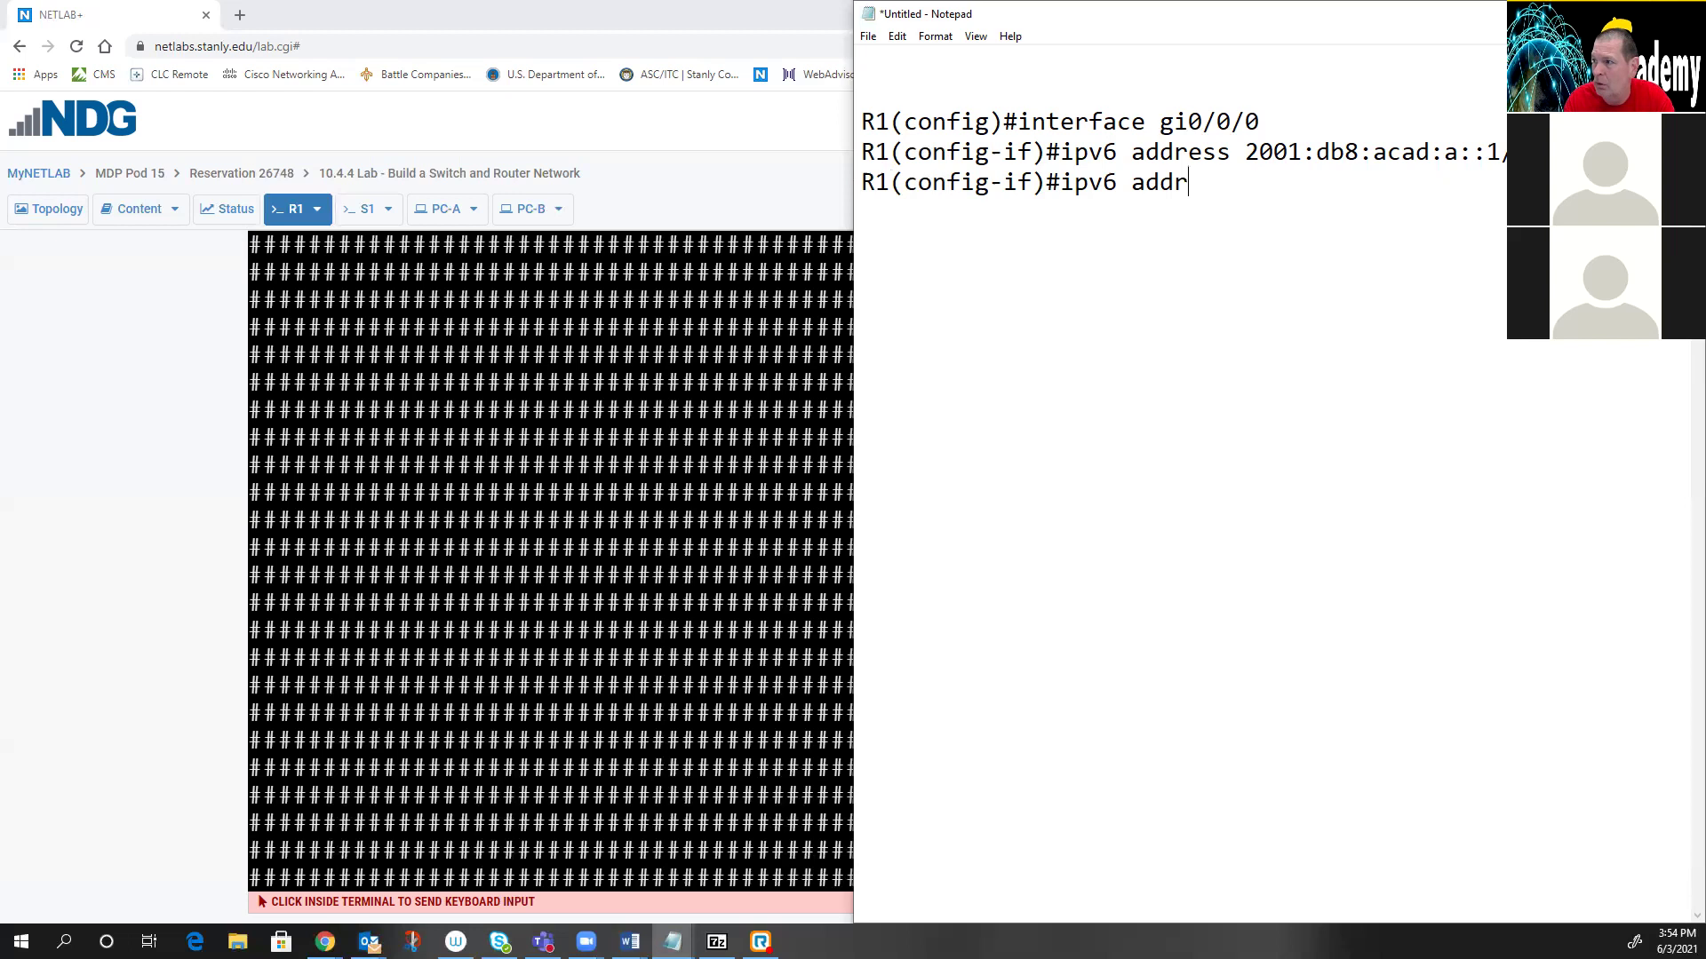
type("ess ")
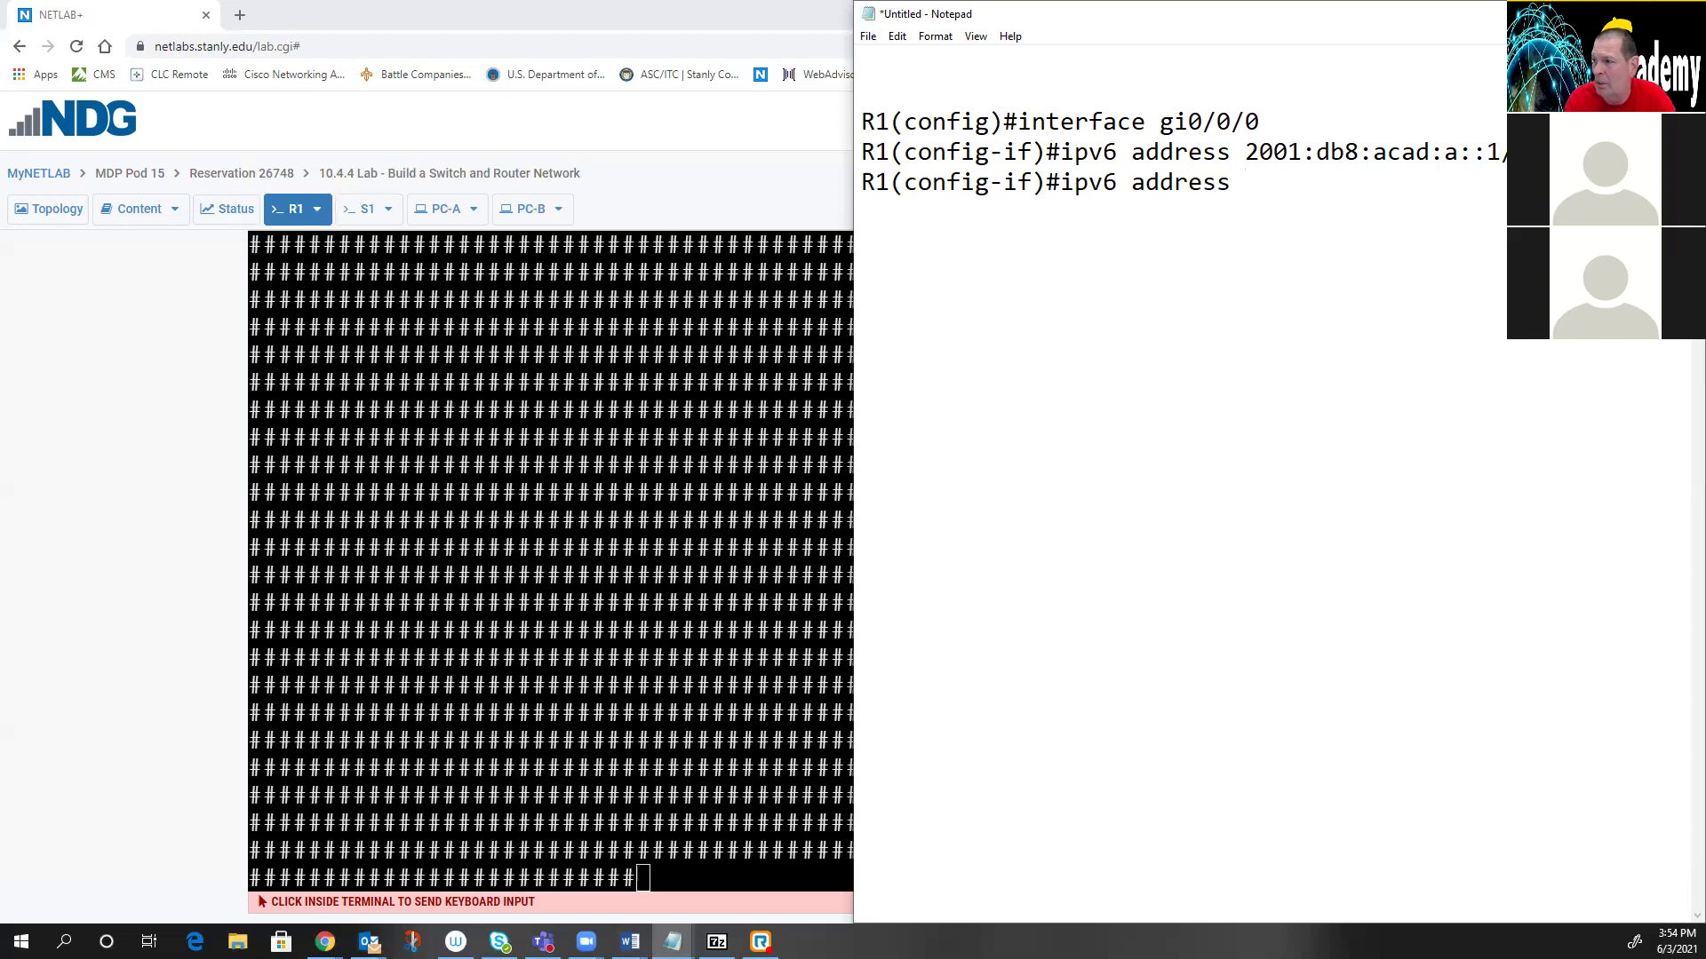
type("fe80")
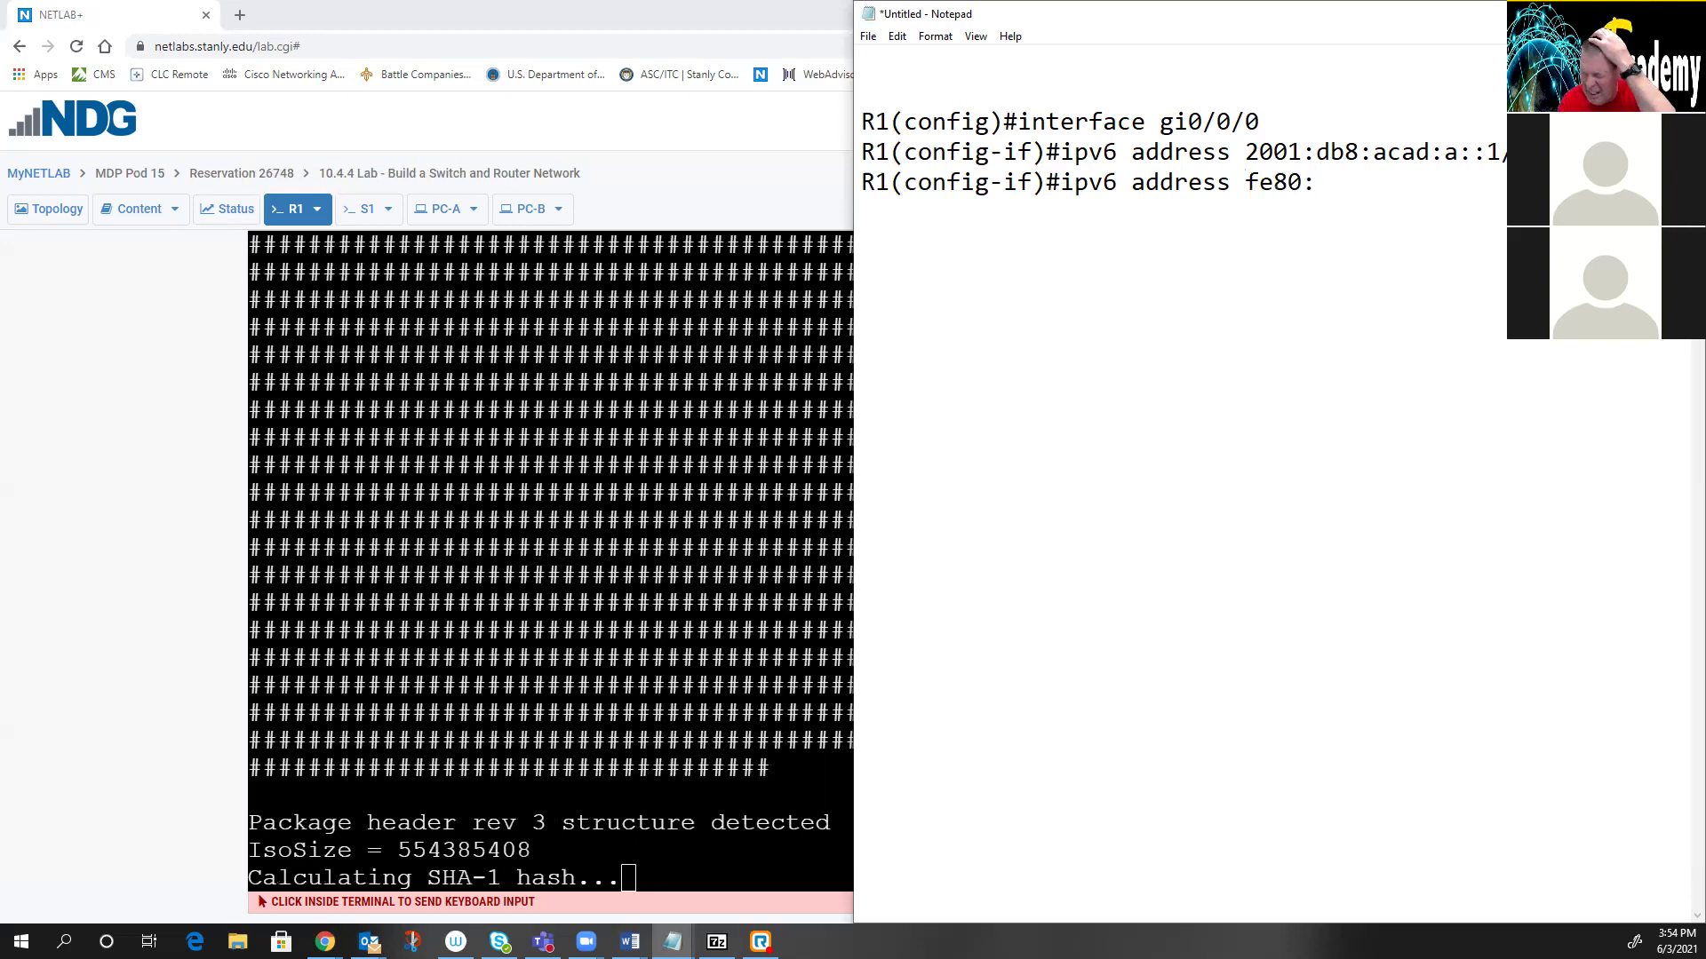
type(":1")
key("BackSpace")
type(":1 link-local")
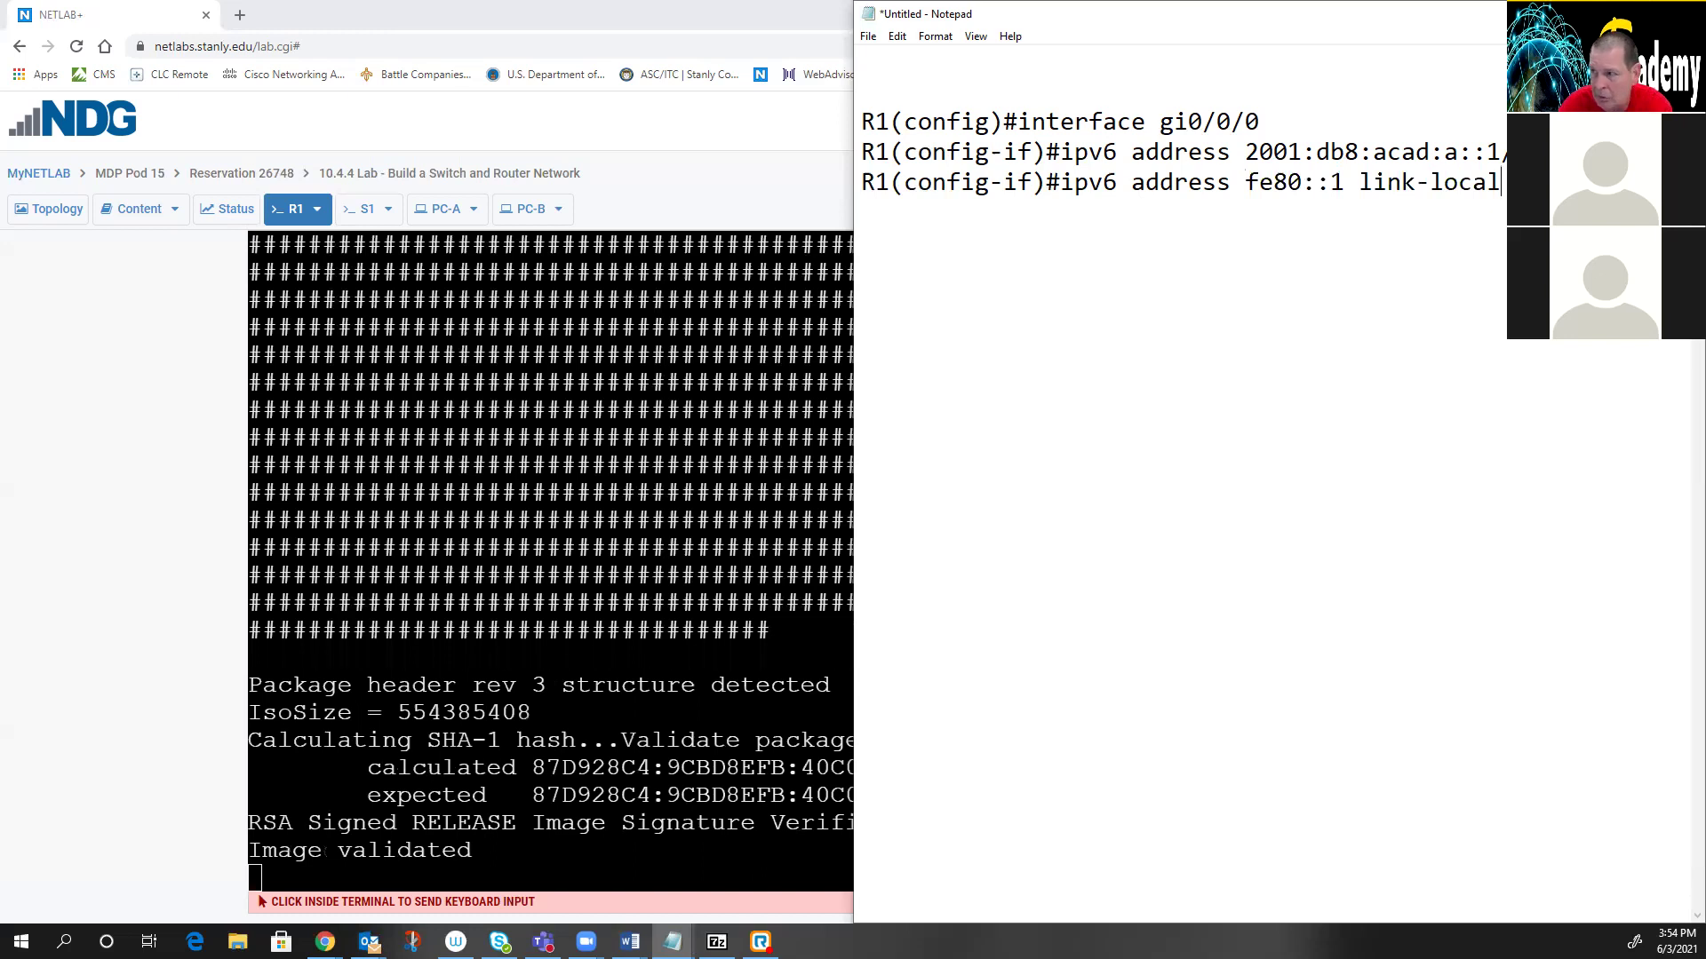
key("Return")
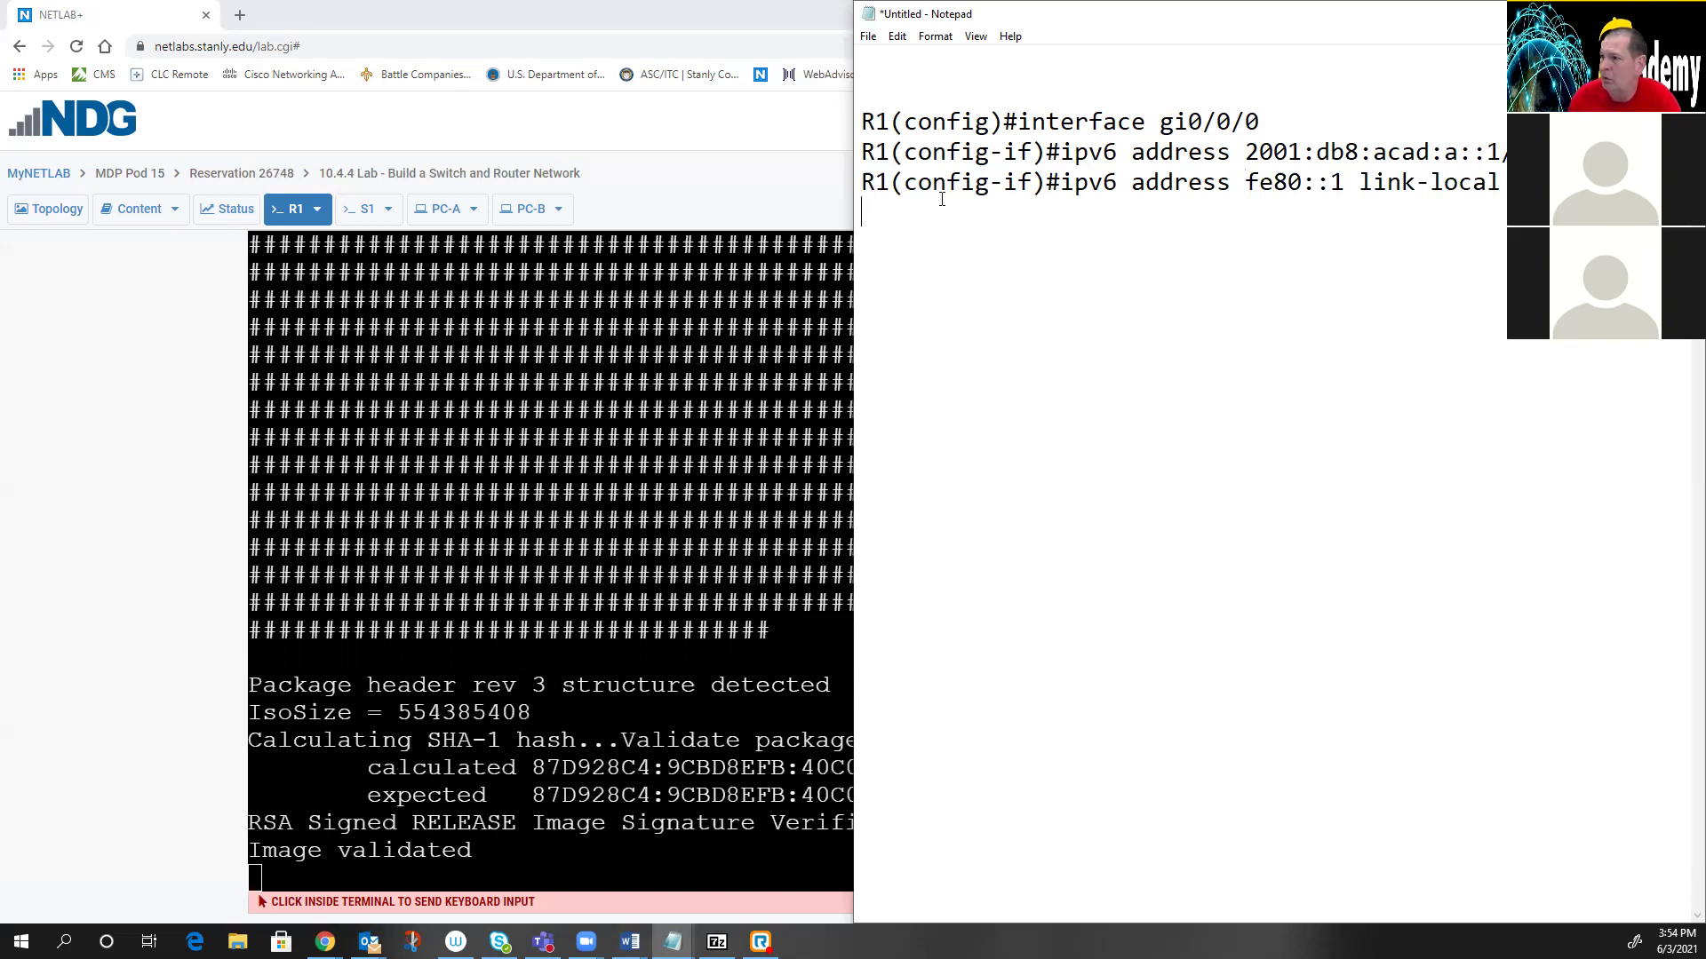
type("R1")
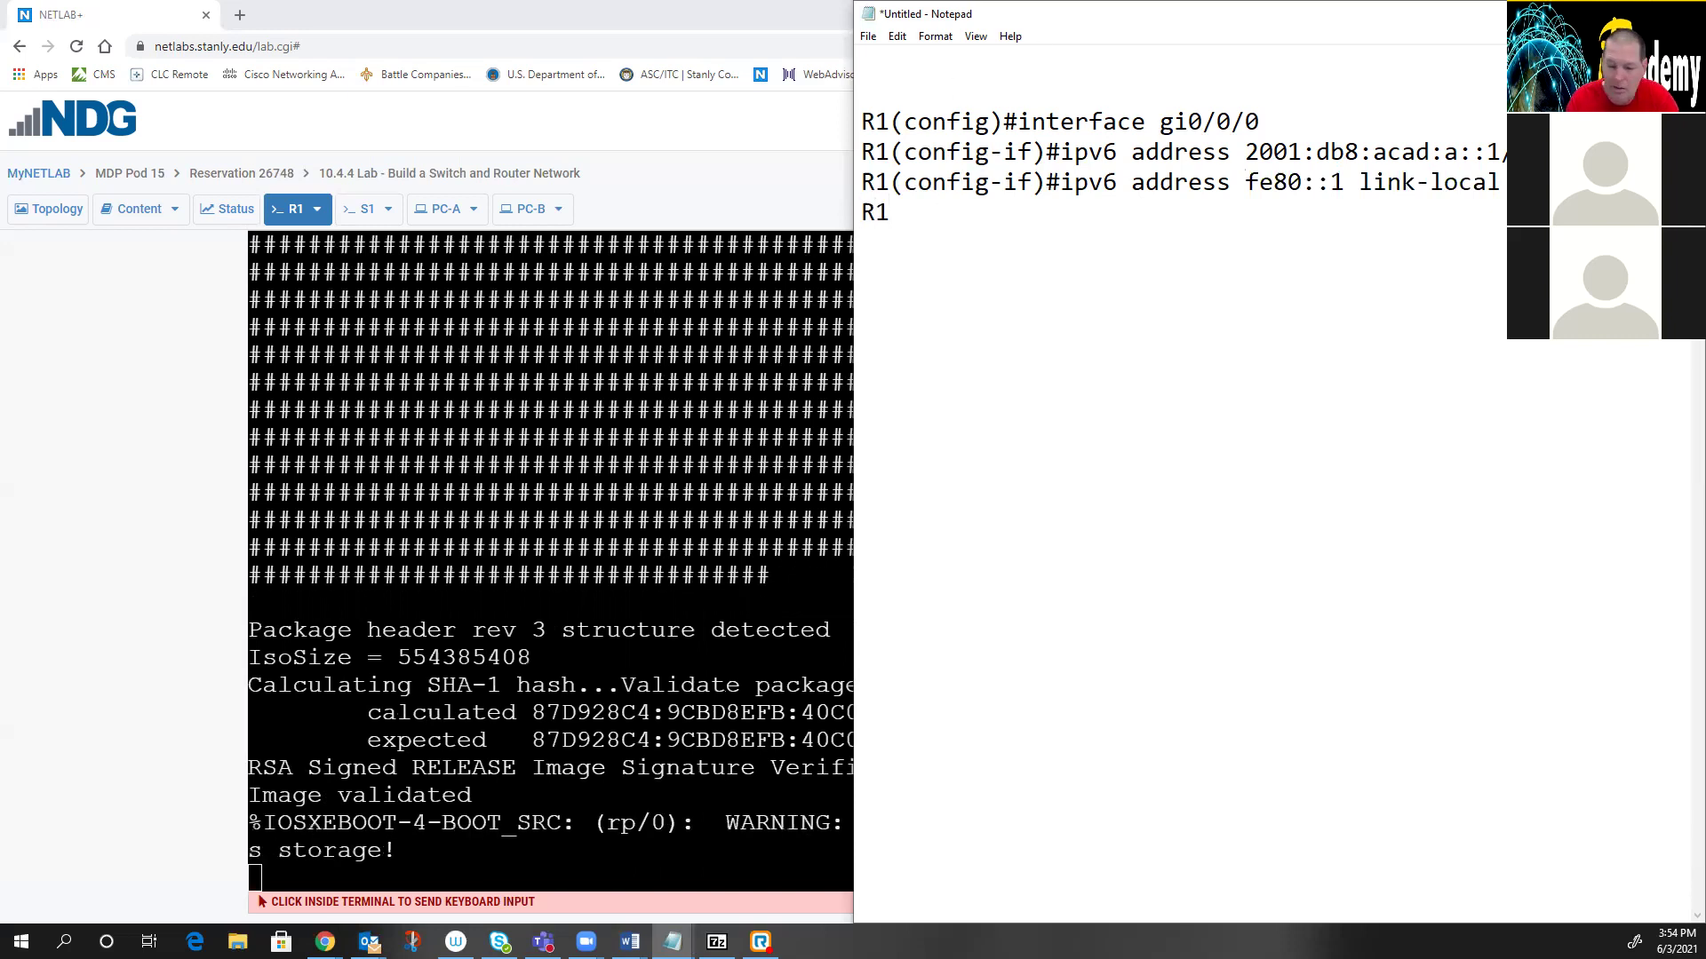
type("(config")
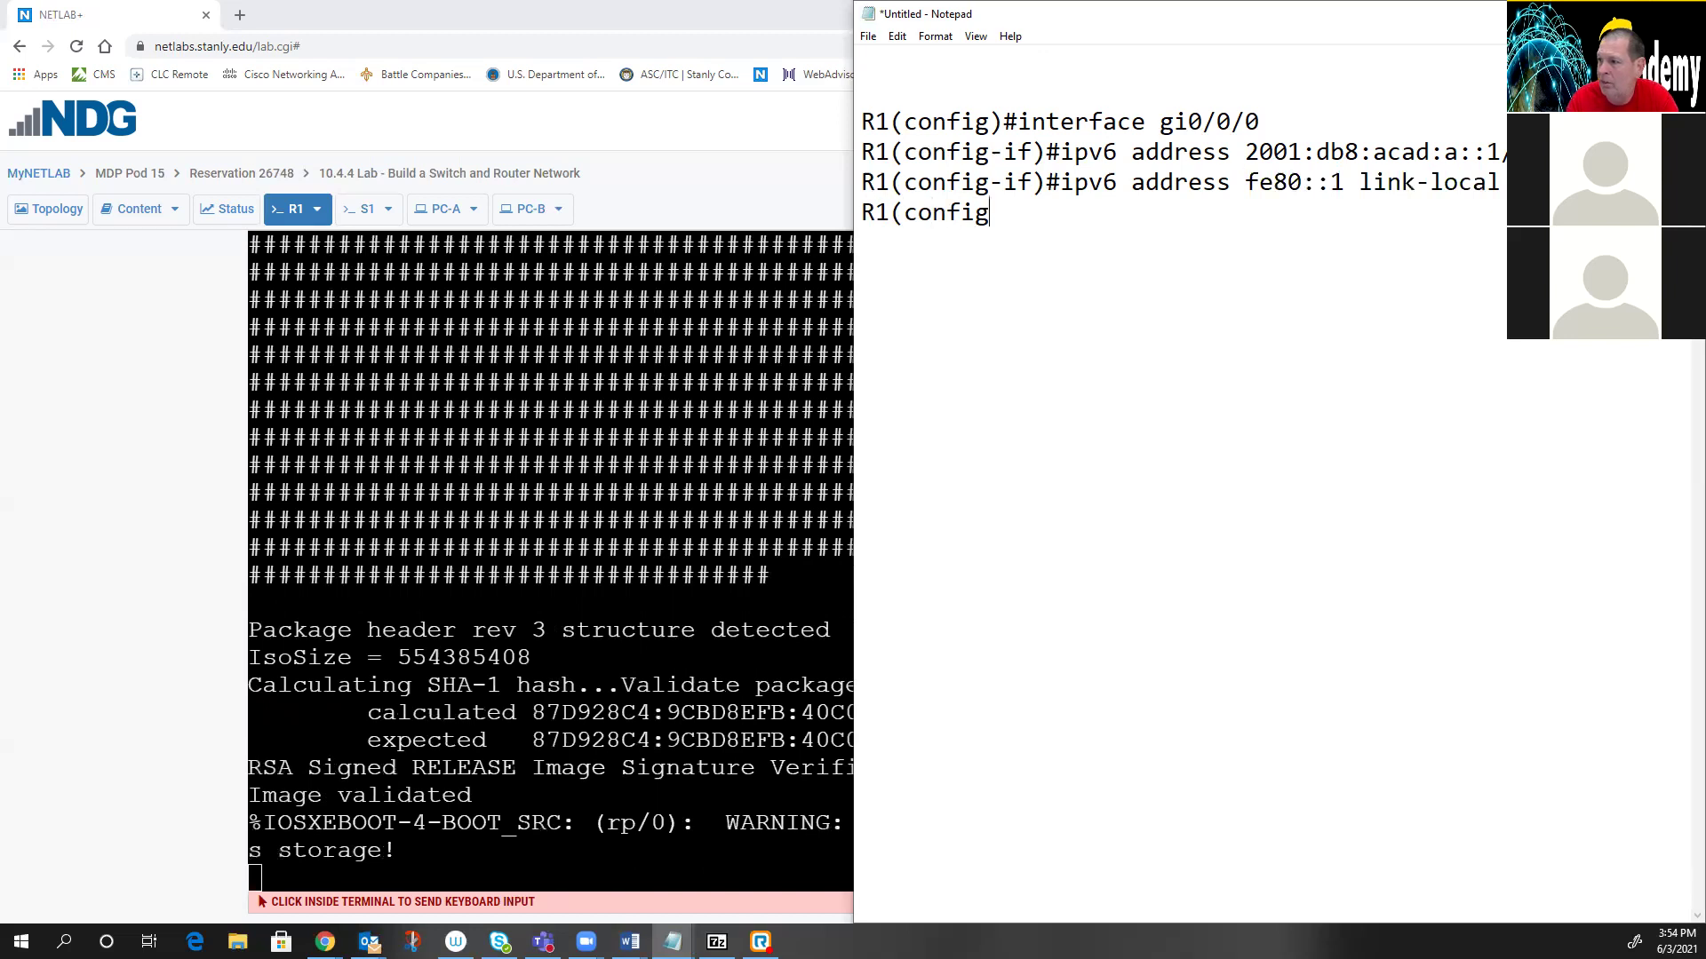
type("-if)#")
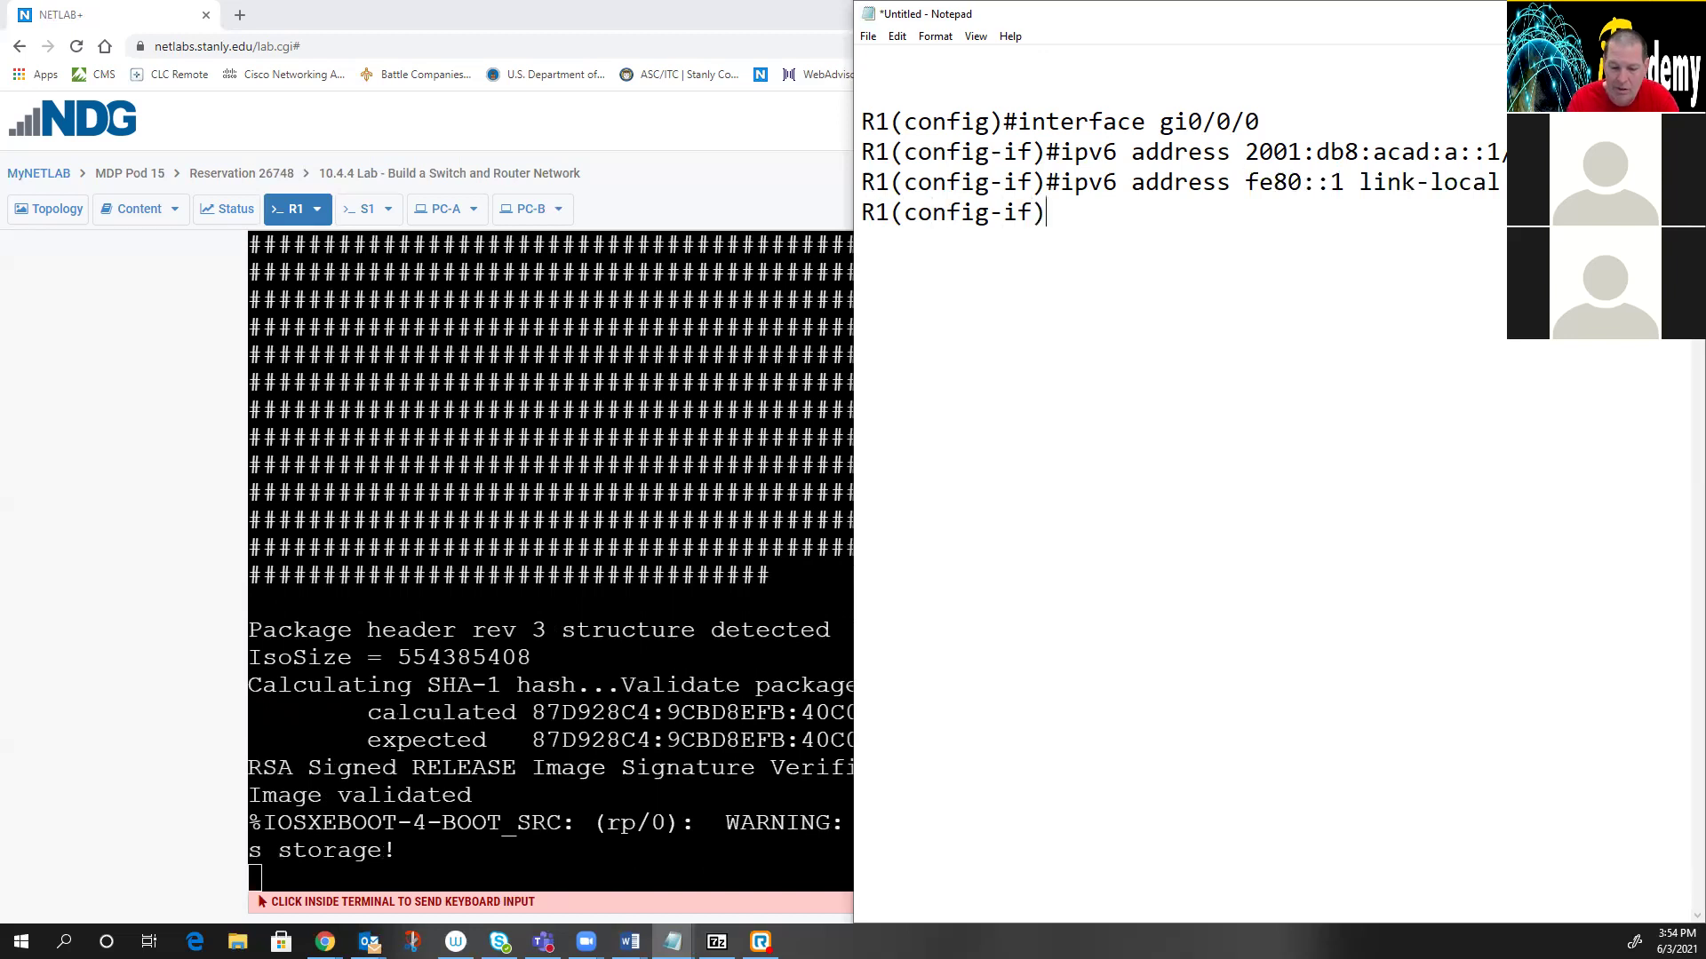
Add 'interface gi0/0/1' and a new R1(config-if)# prompt line to the notes
key("BackSpace")
type("int")
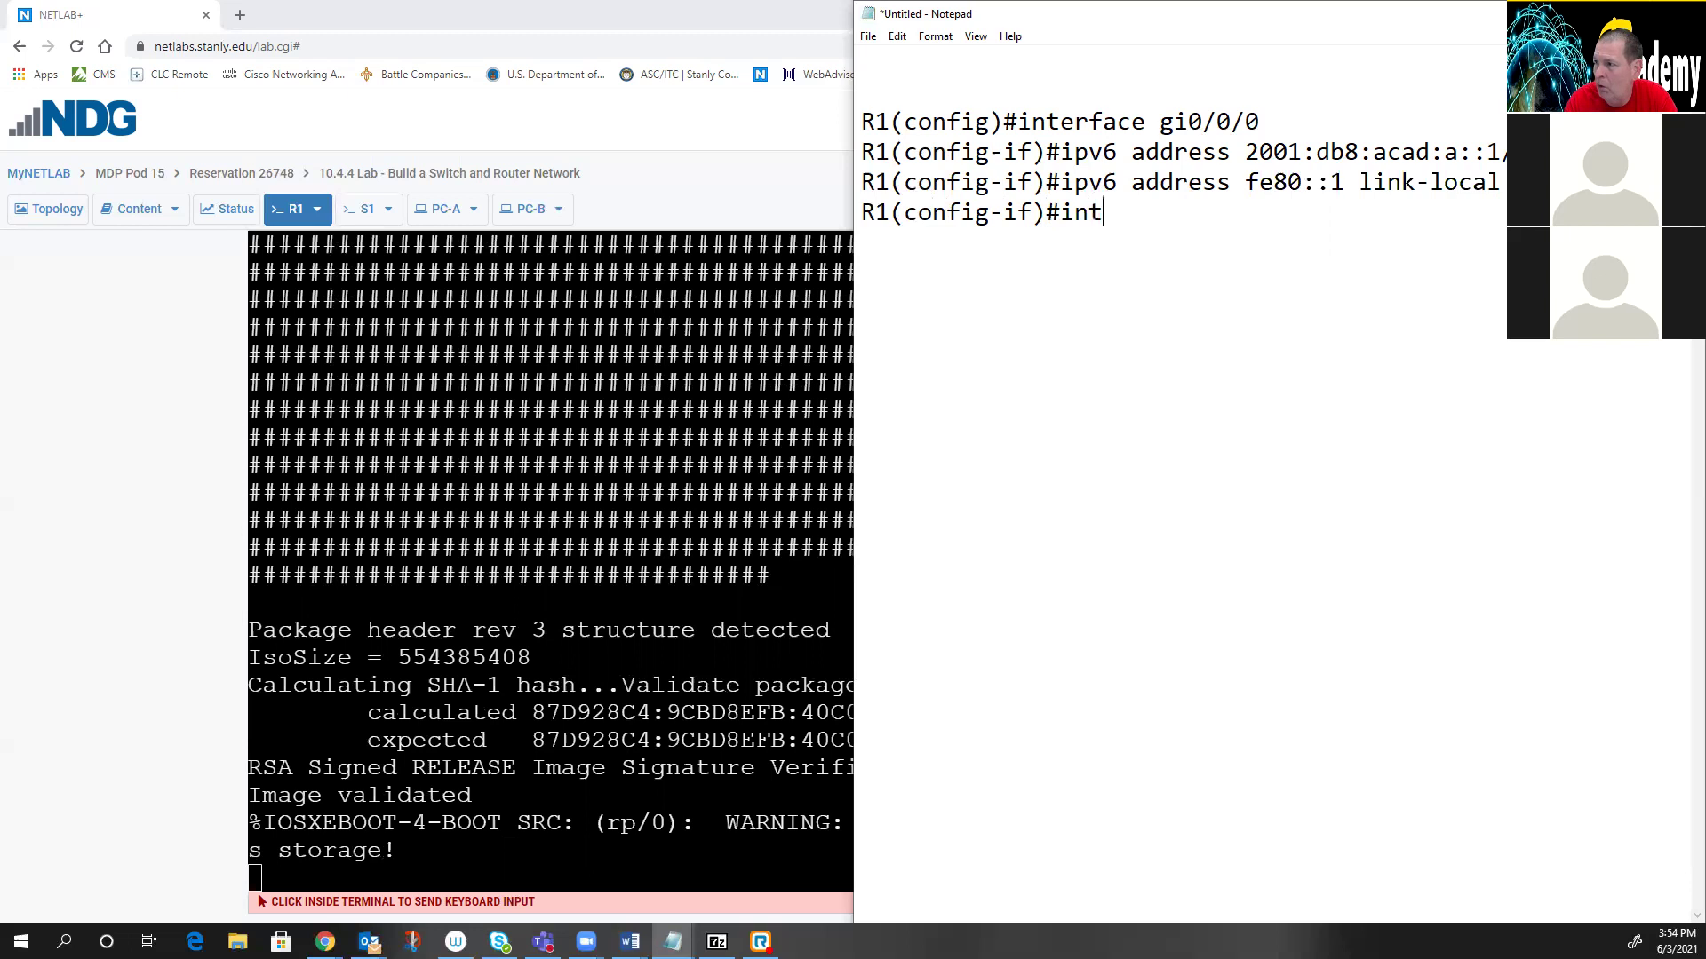
type("erface gi")
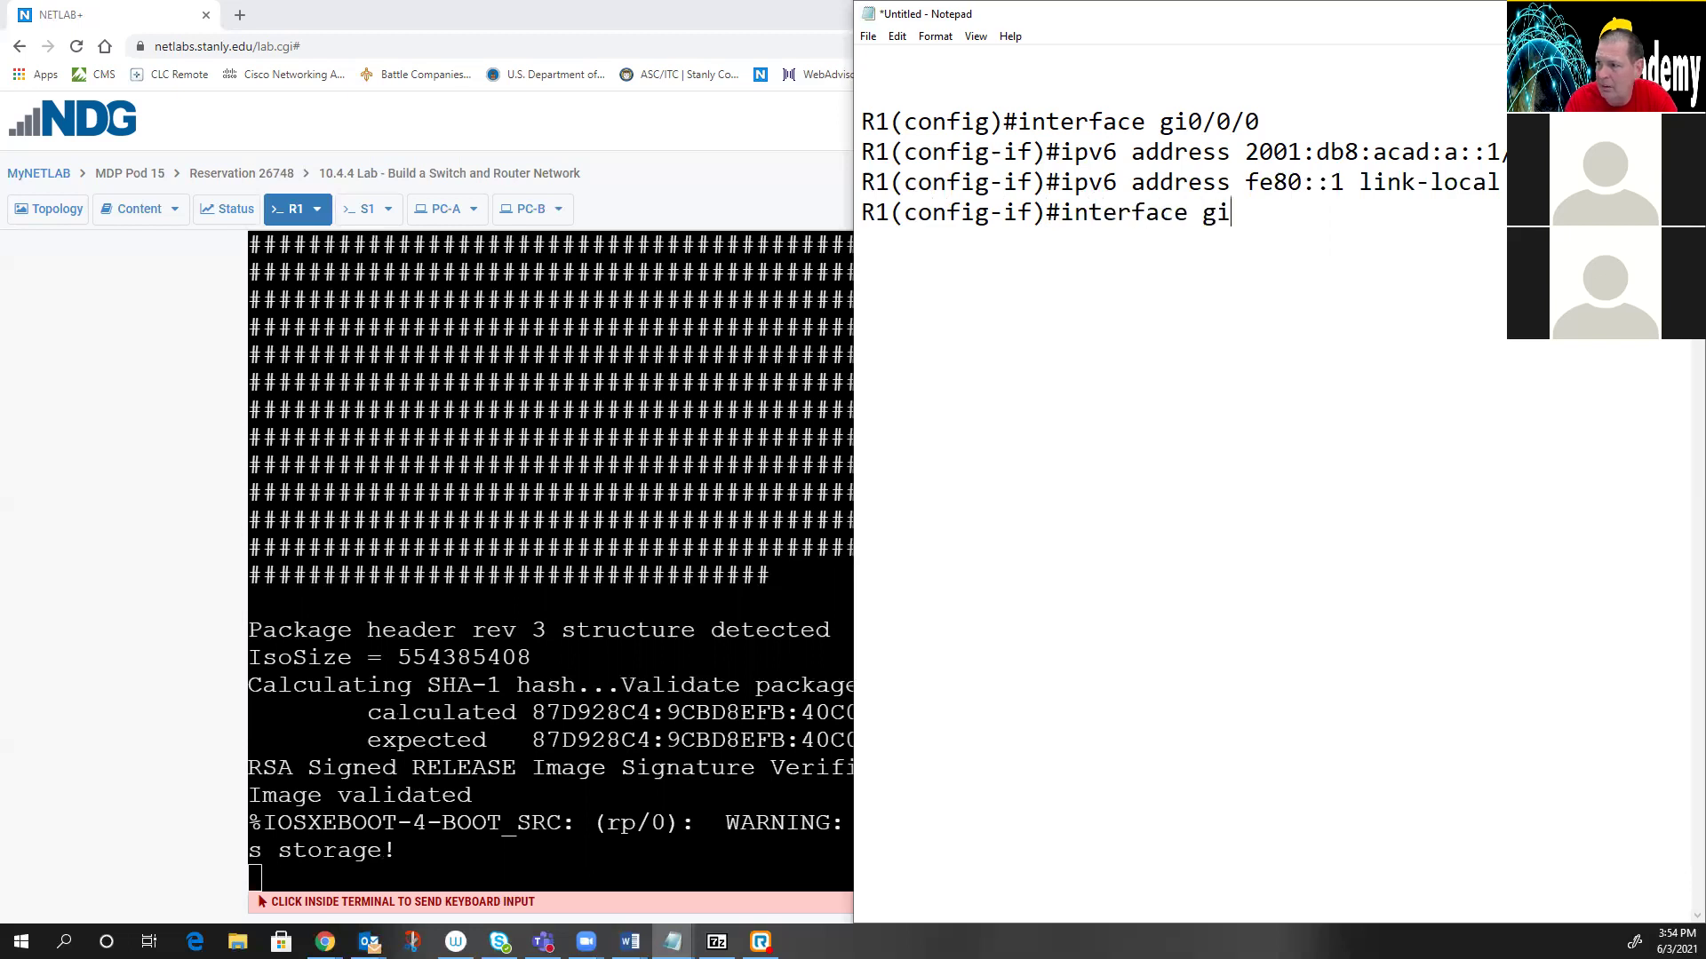
type("0/0/1")
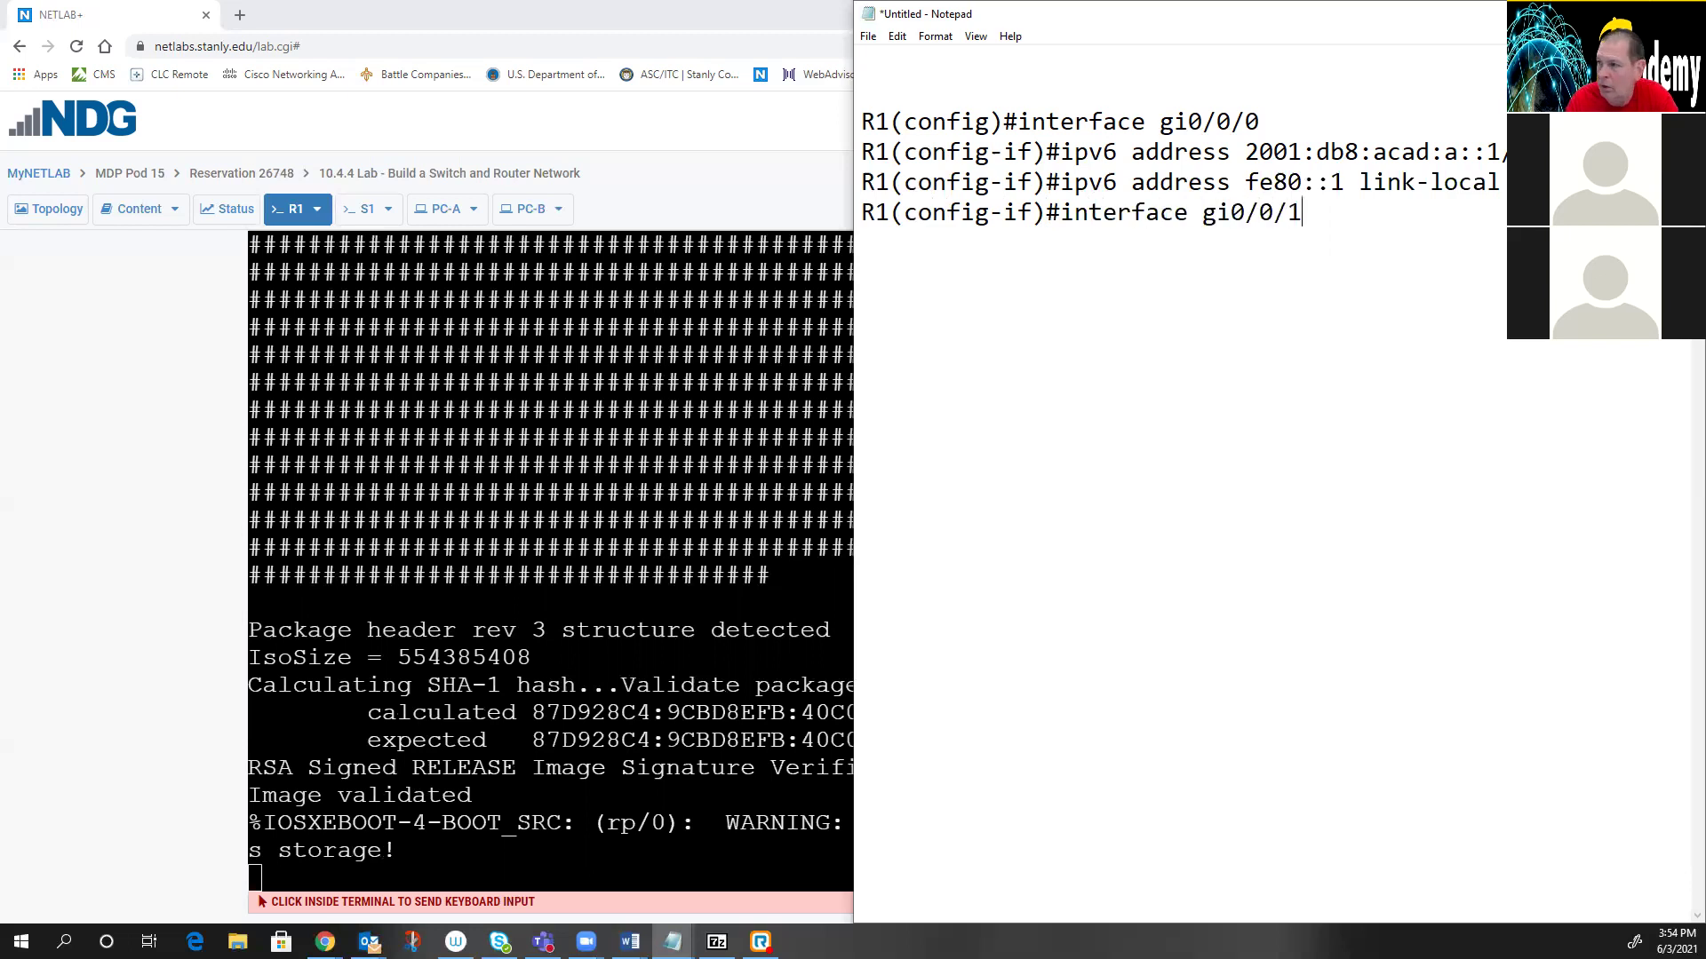
key("Return")
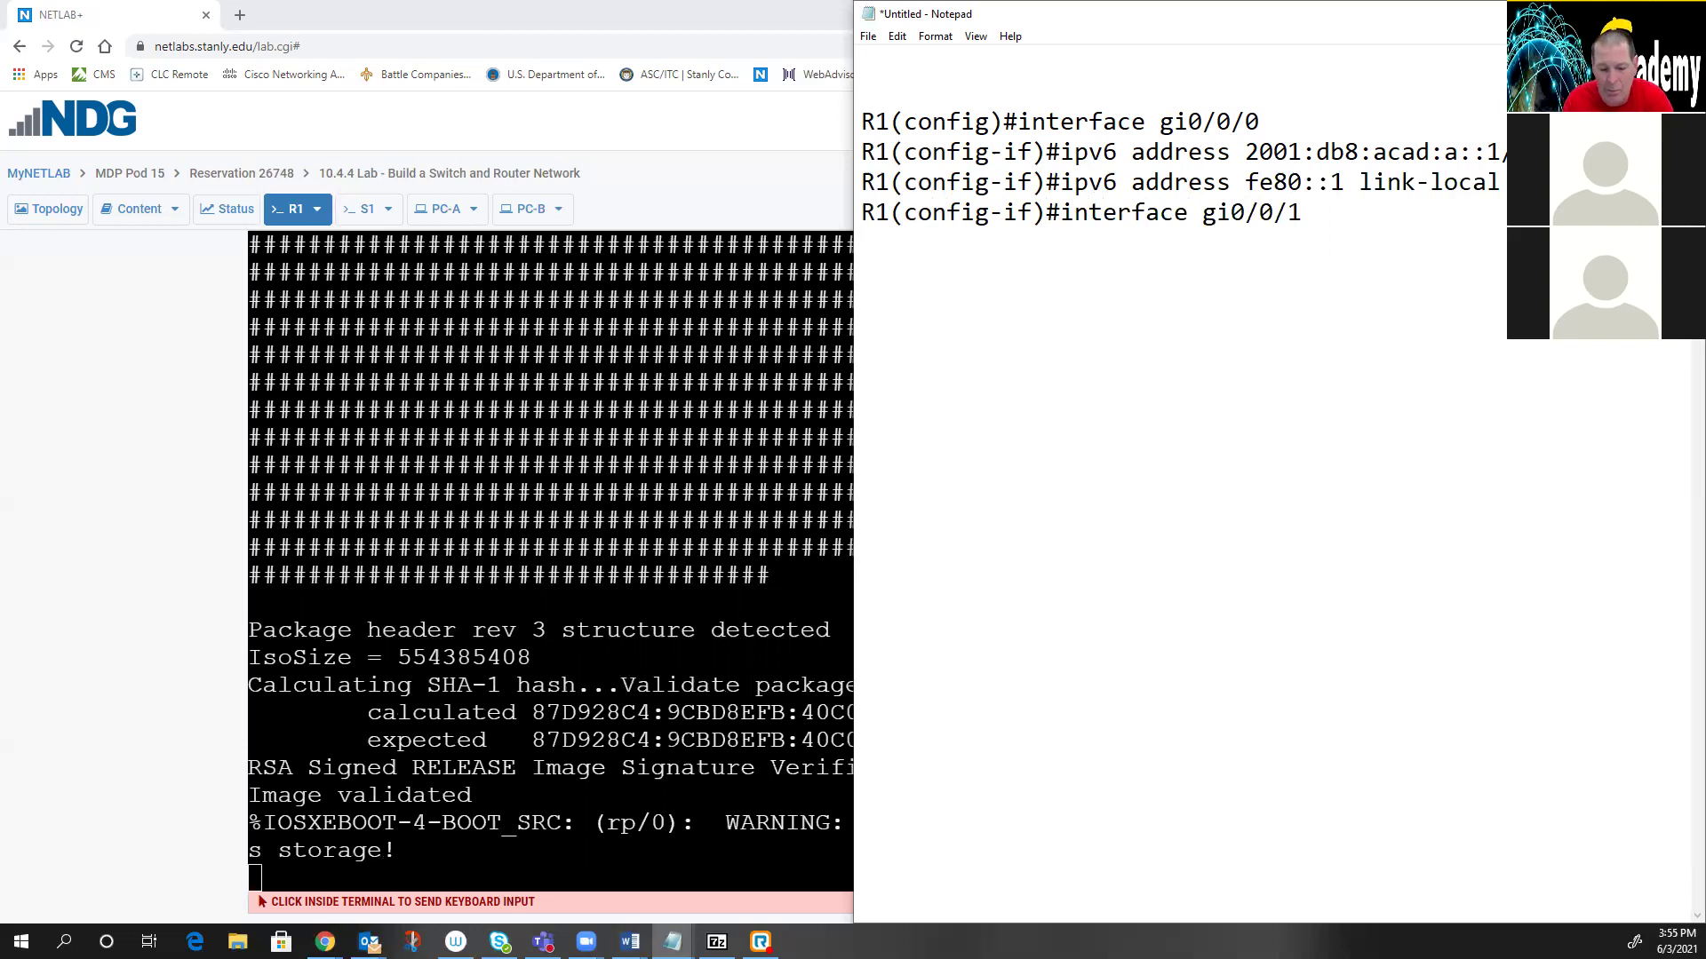
type("R1(config")
type("-i")
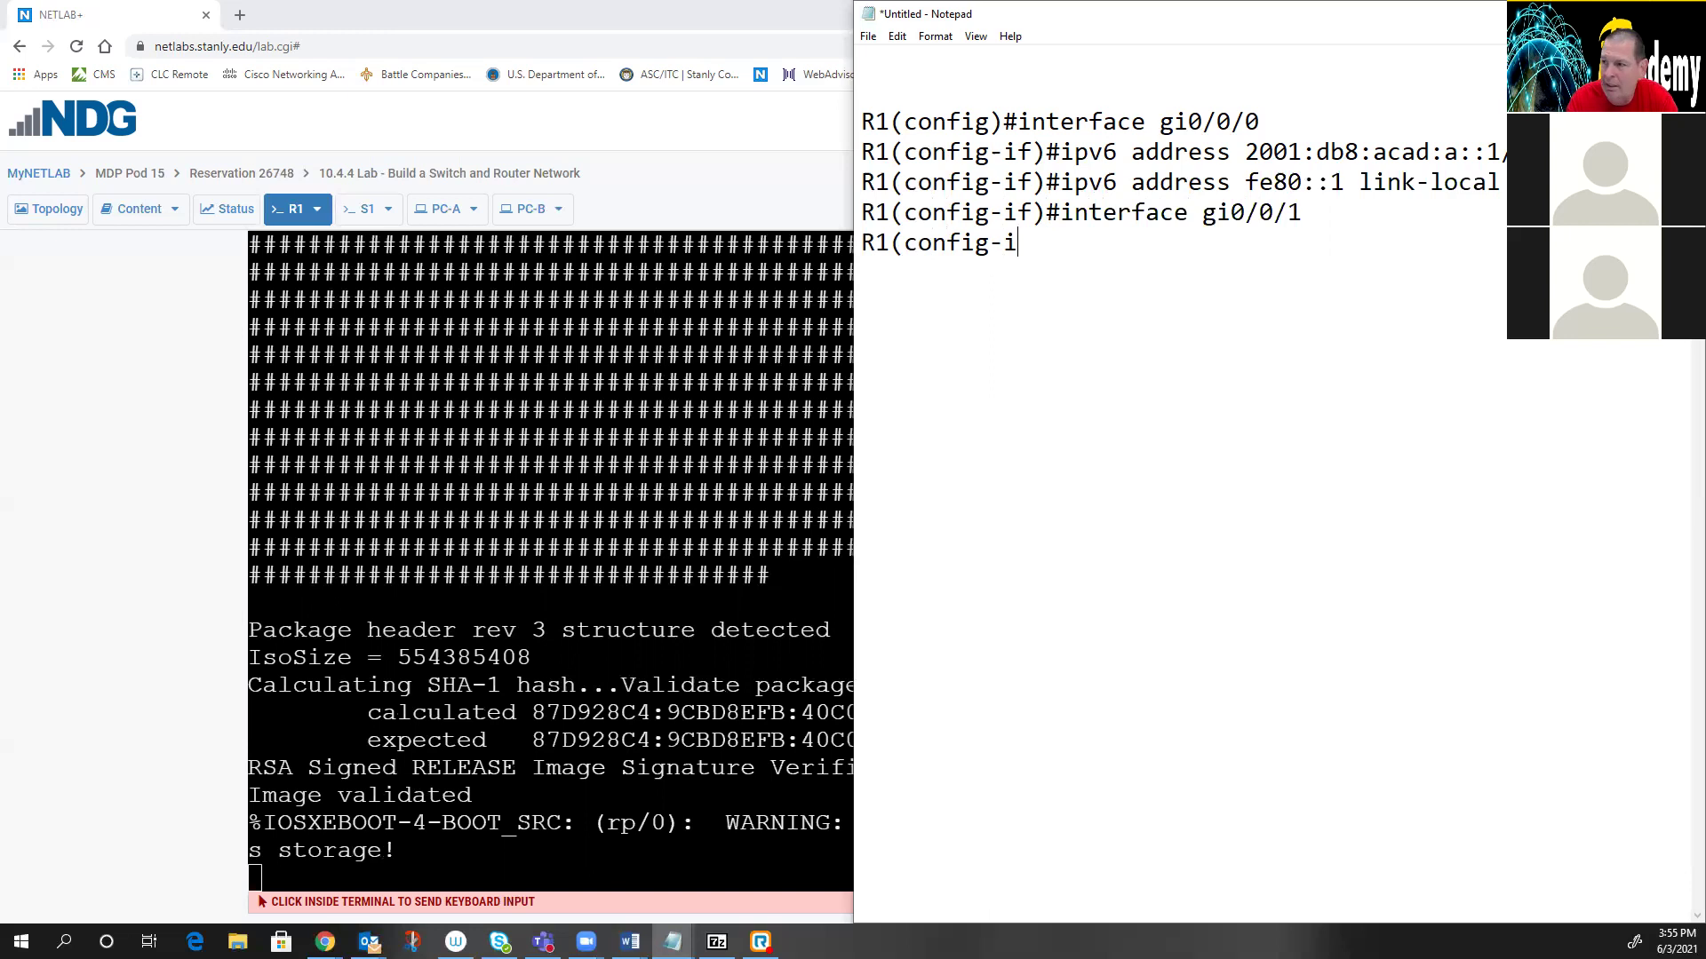
type("f)#")
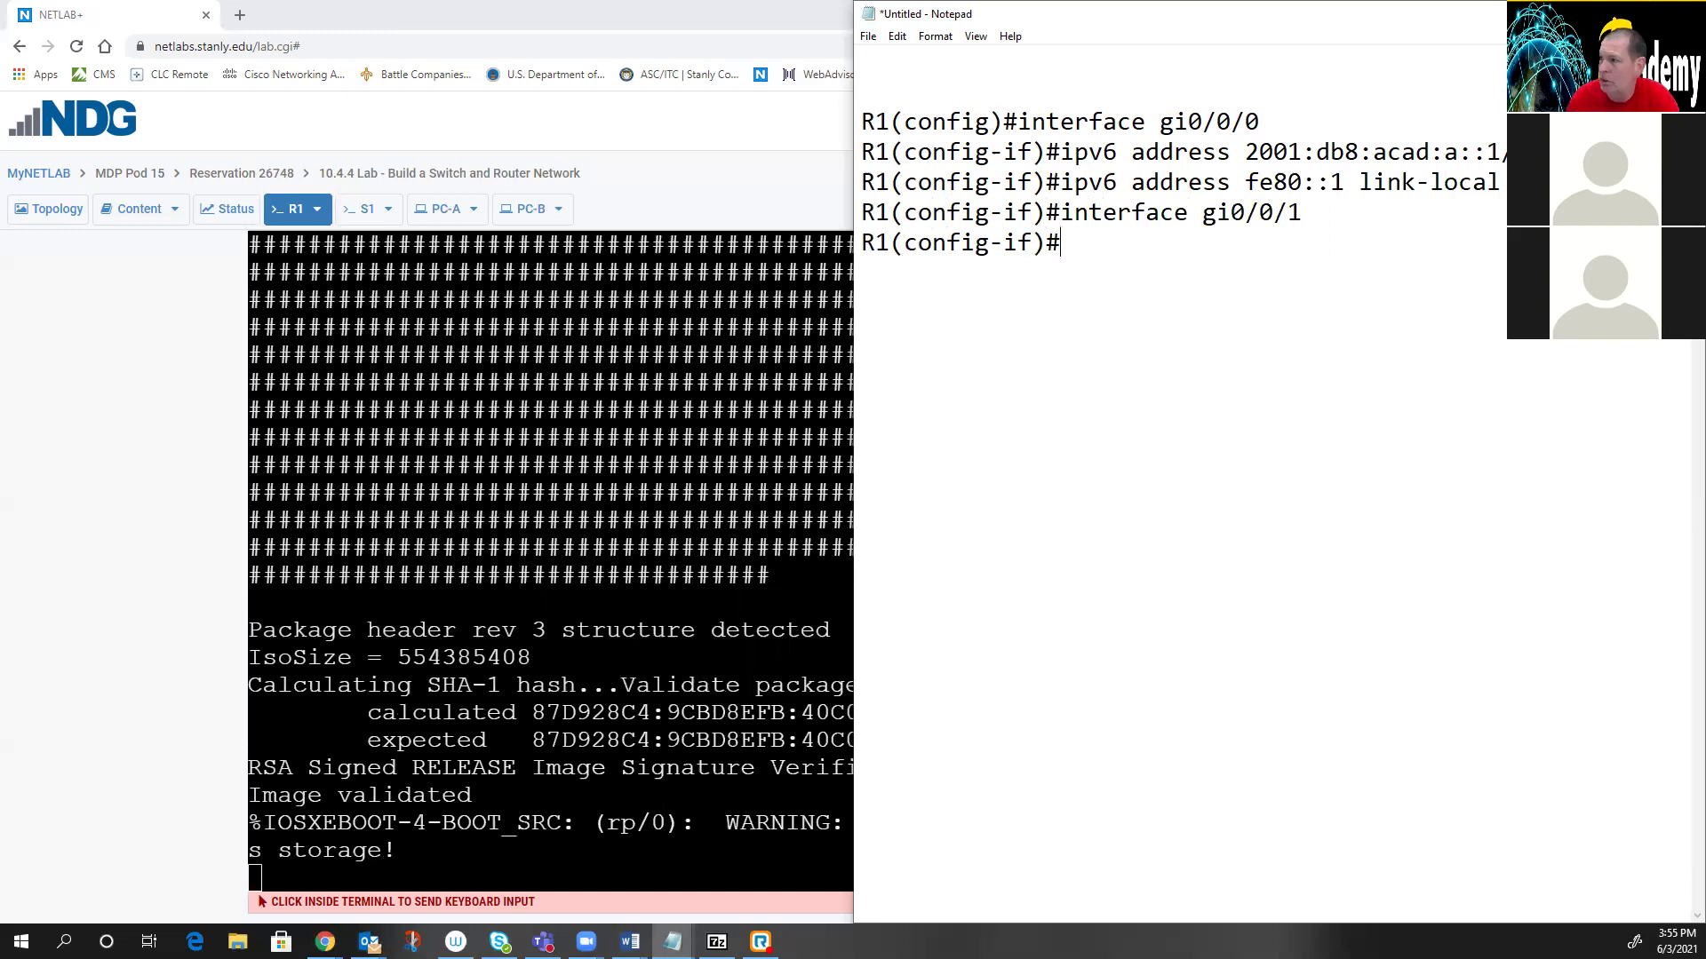
Paste the global address line under gi0/0/1 and change it to 2001:db8:acad:b::1
left_click_drag(1508, 152, 1063, 152)
key("ctrl+c")
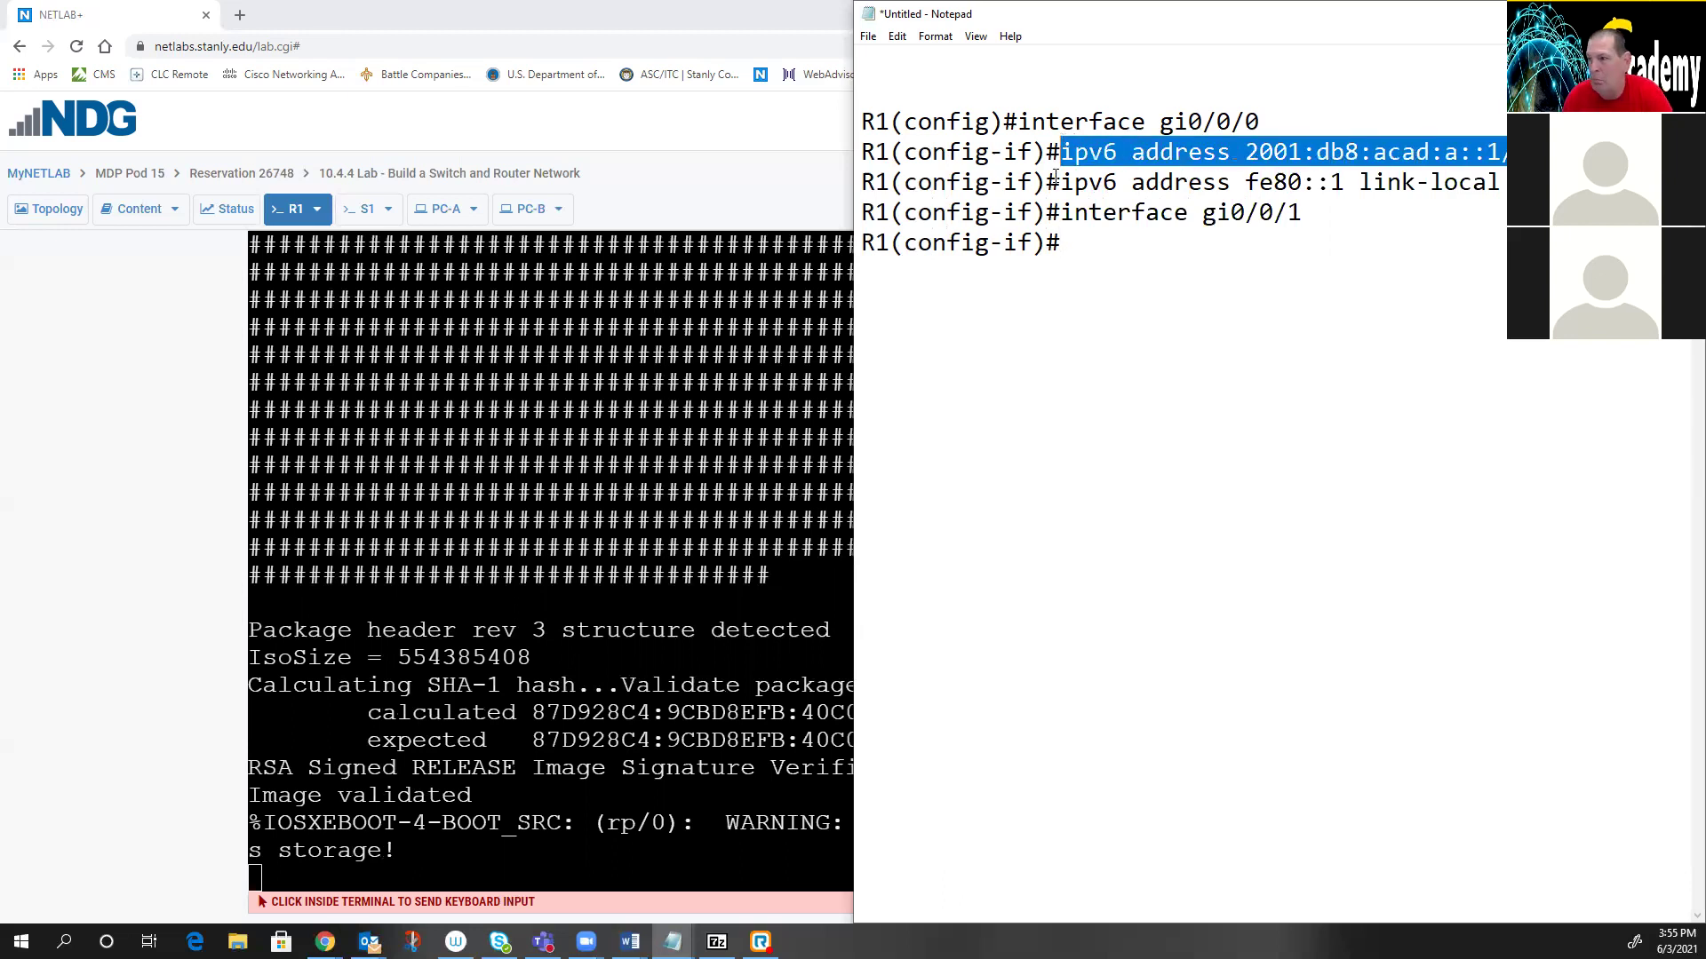
left_click(1075, 248)
key("ctrl+v")
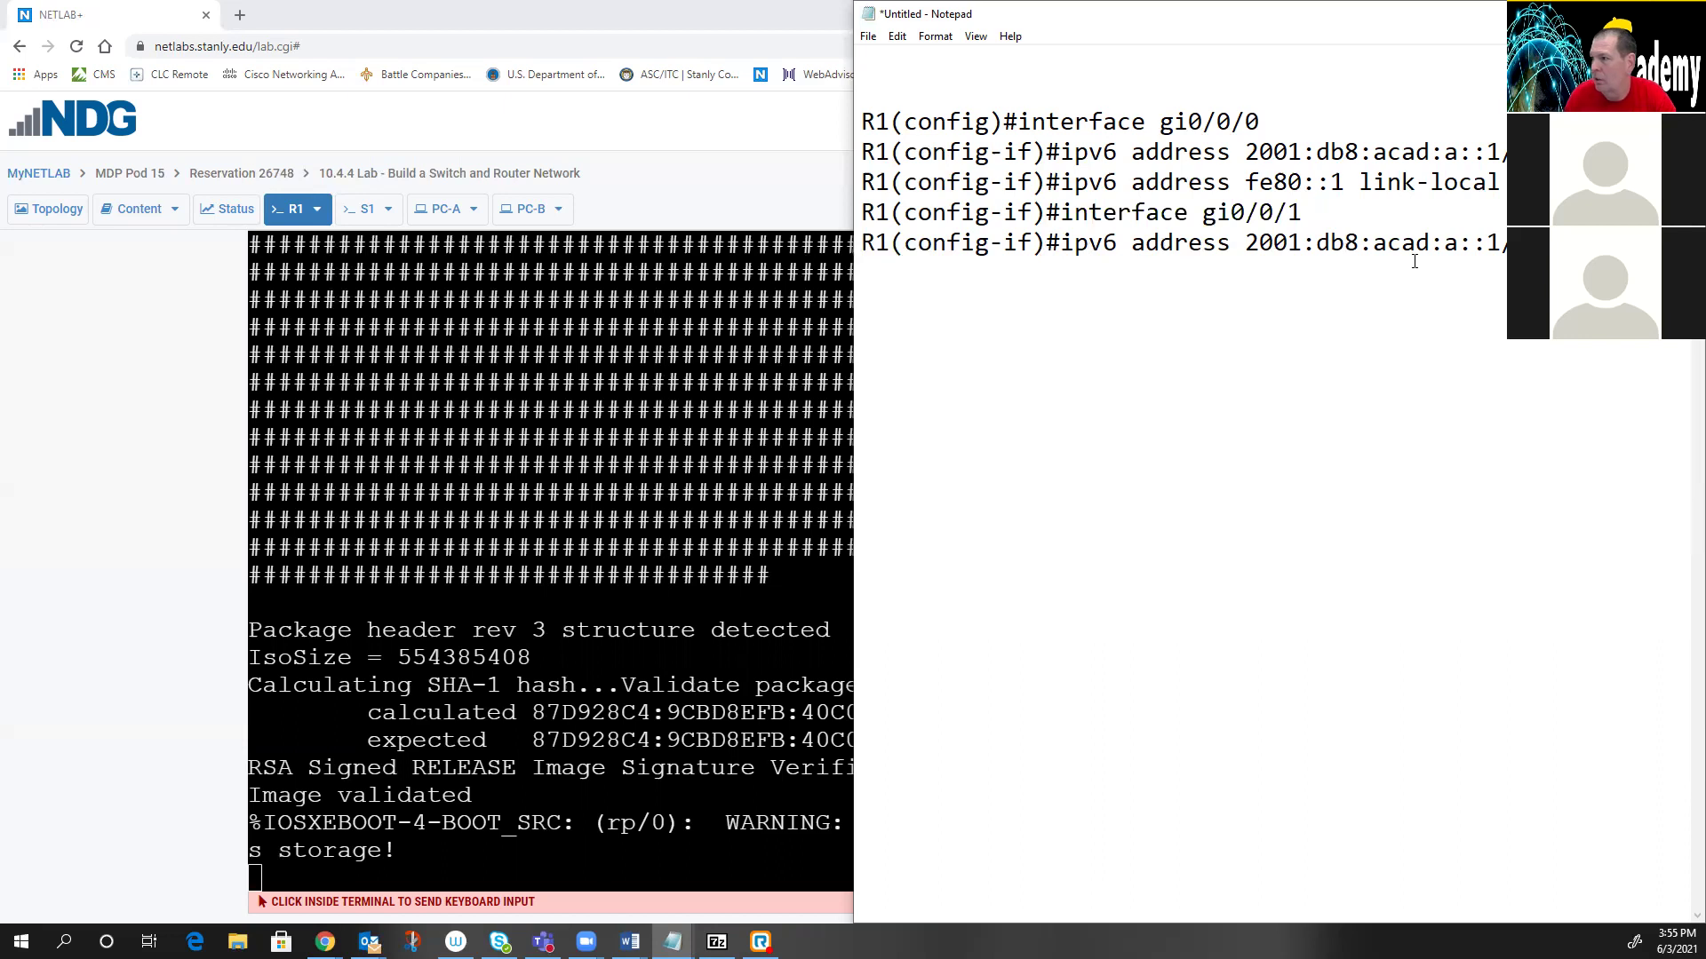
left_click(1457, 242)
key("BackSpace")
type("b")
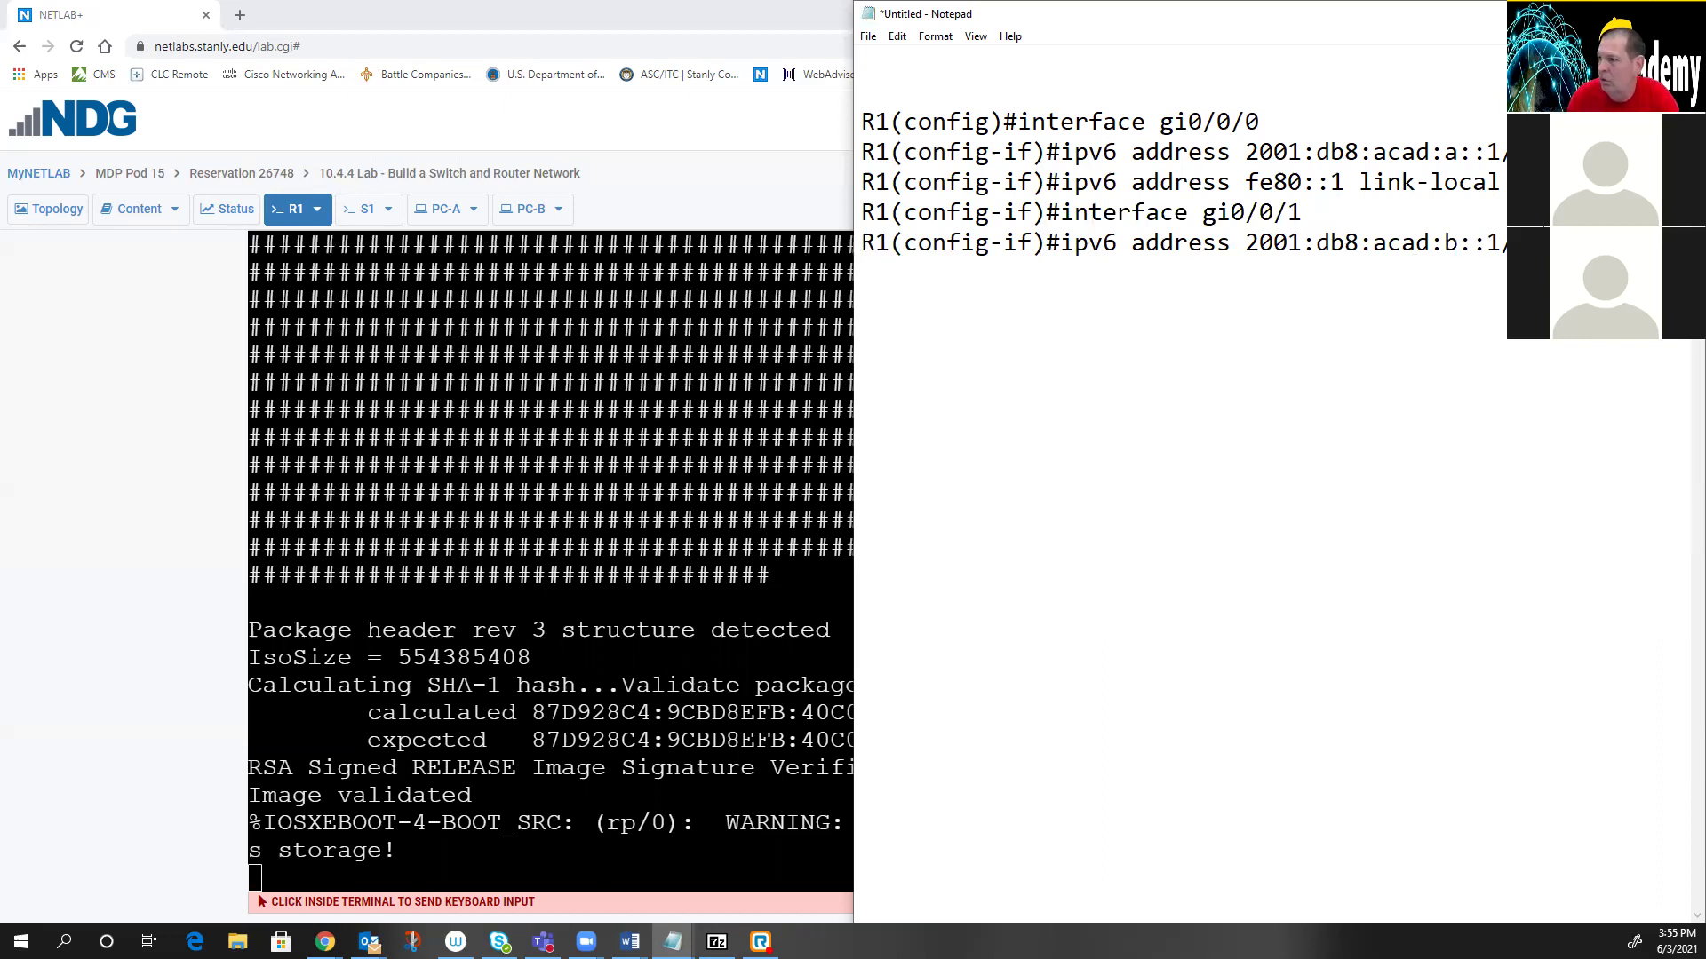
Paste the fe80::1 link-local line, then add 'exit' and 'ipv6 unicast-routing' lines
left_click_drag(1501, 182, 875, 177)
key("ctrl+c")
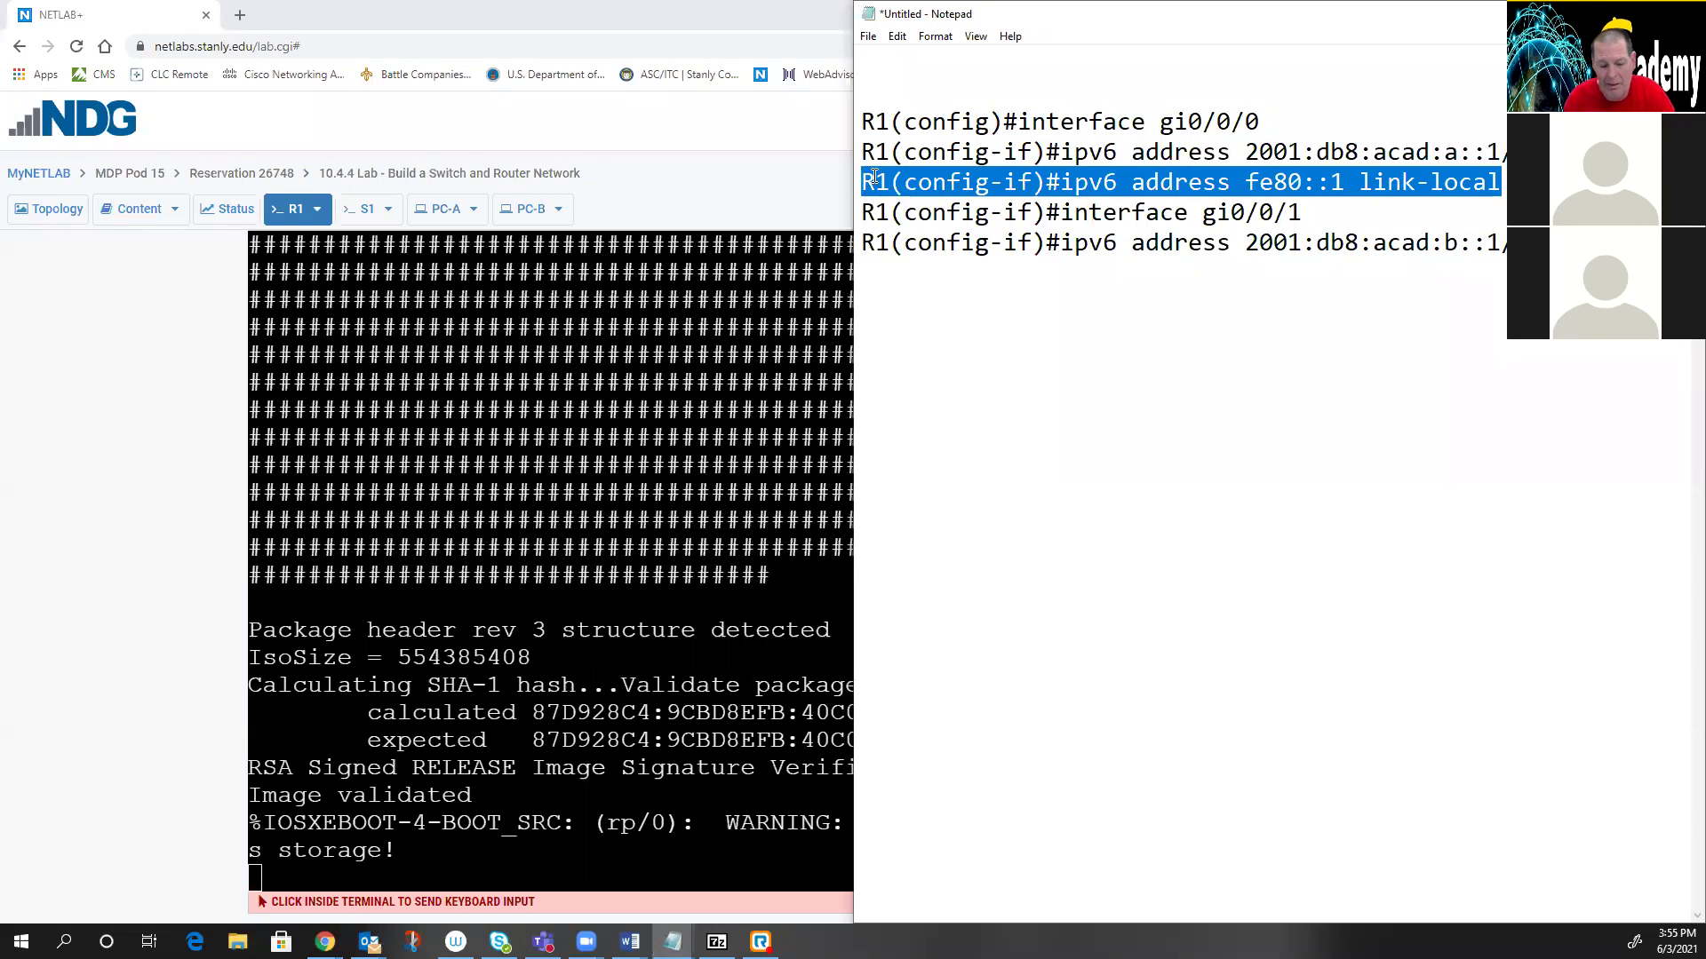
left_click(895, 277)
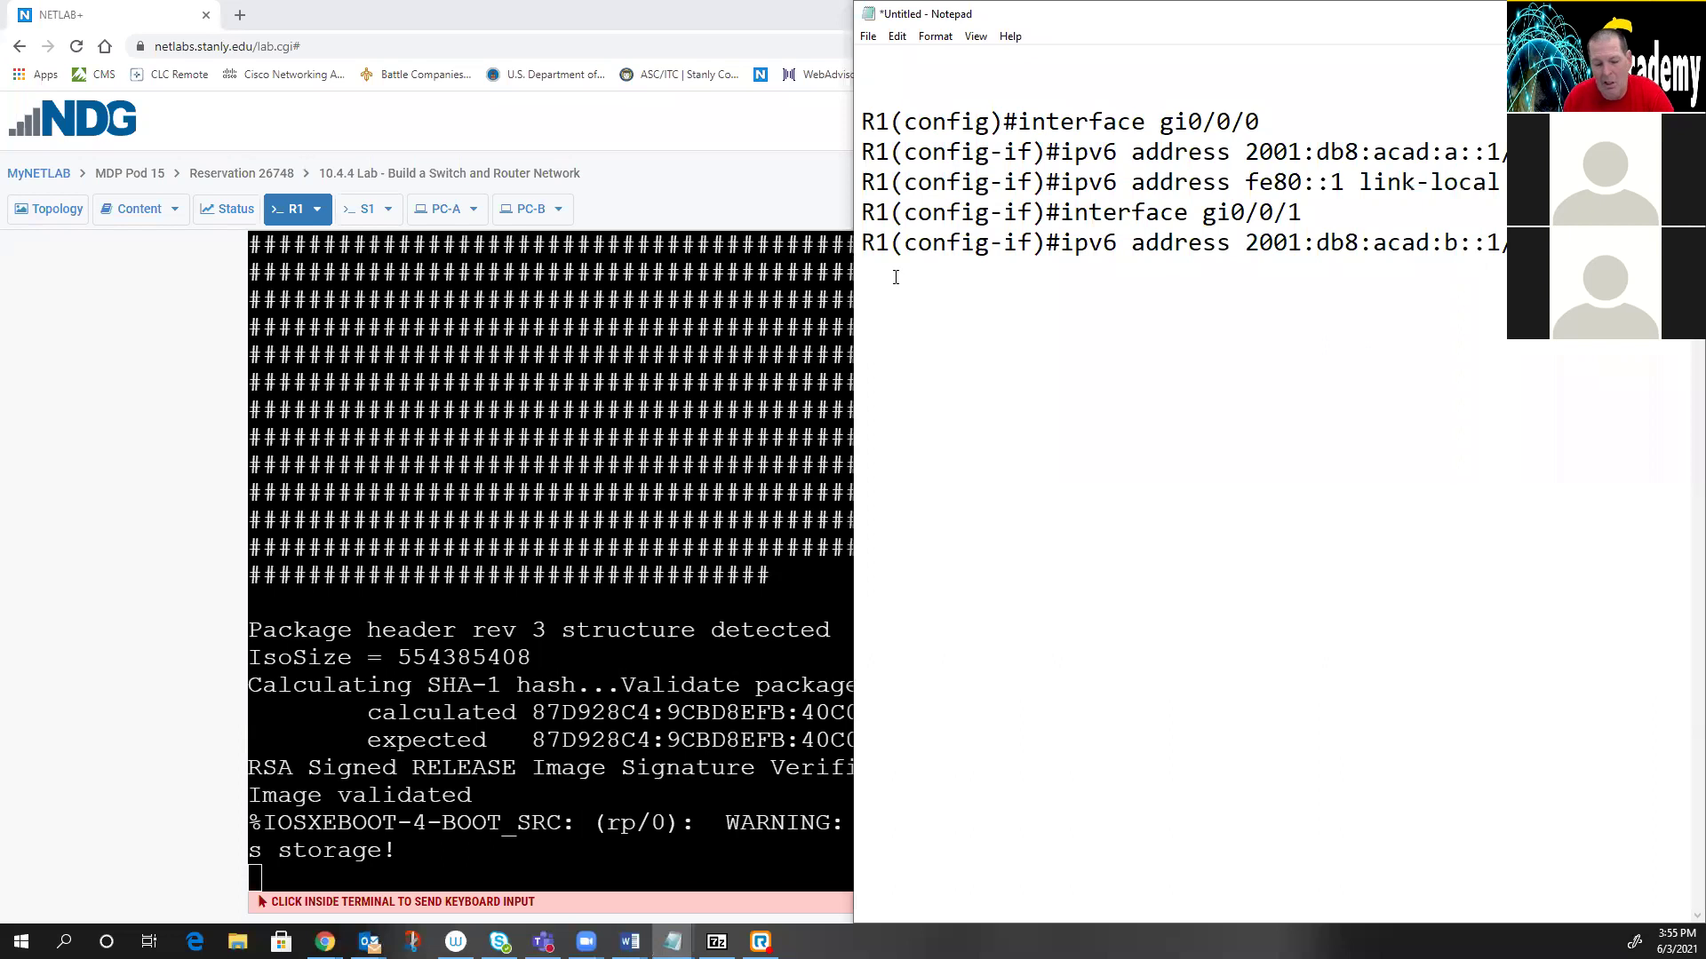
key("ctrl+v")
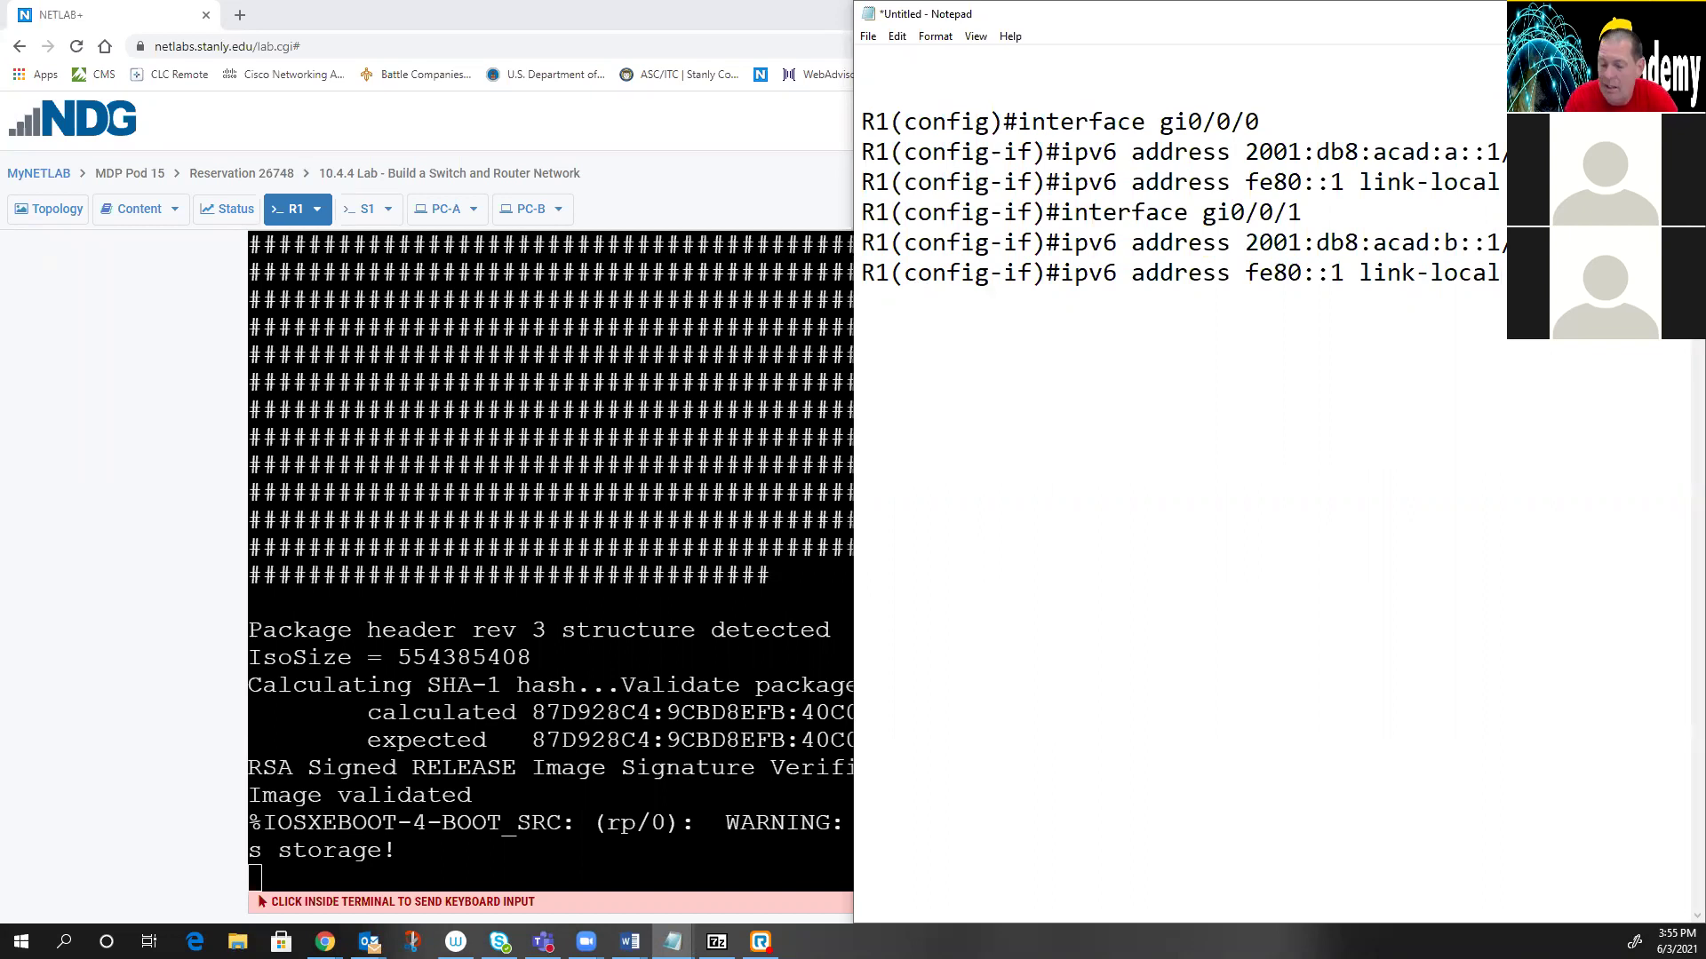
type("R")
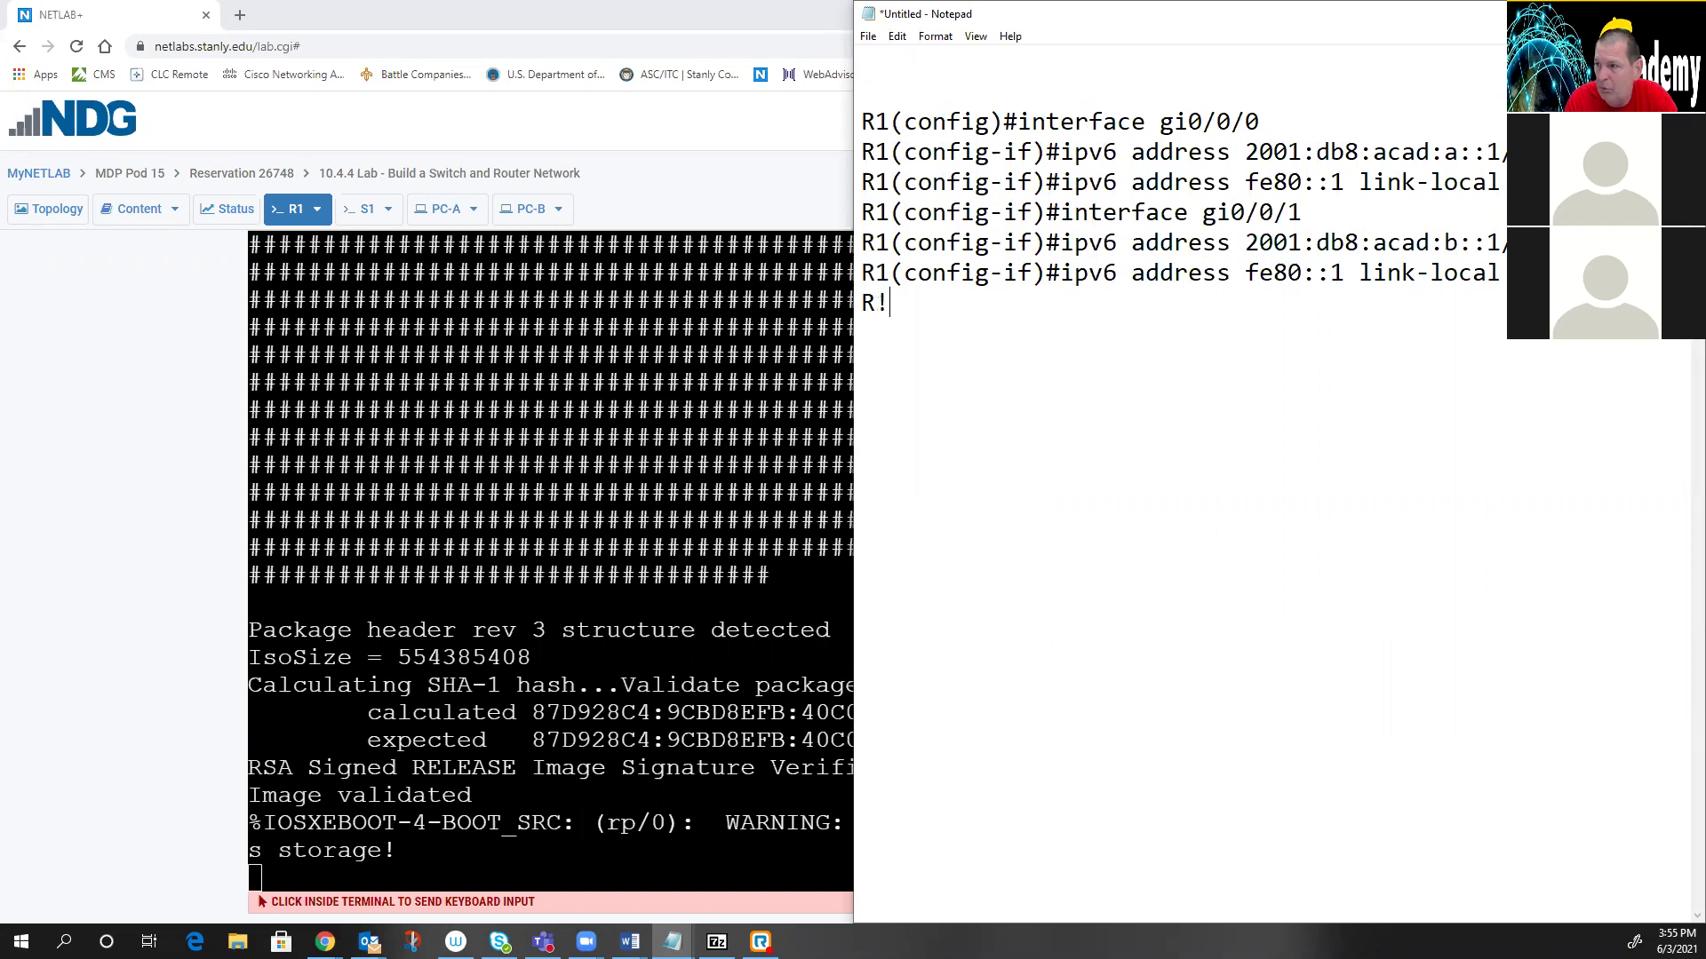
type("1(config-if)#")
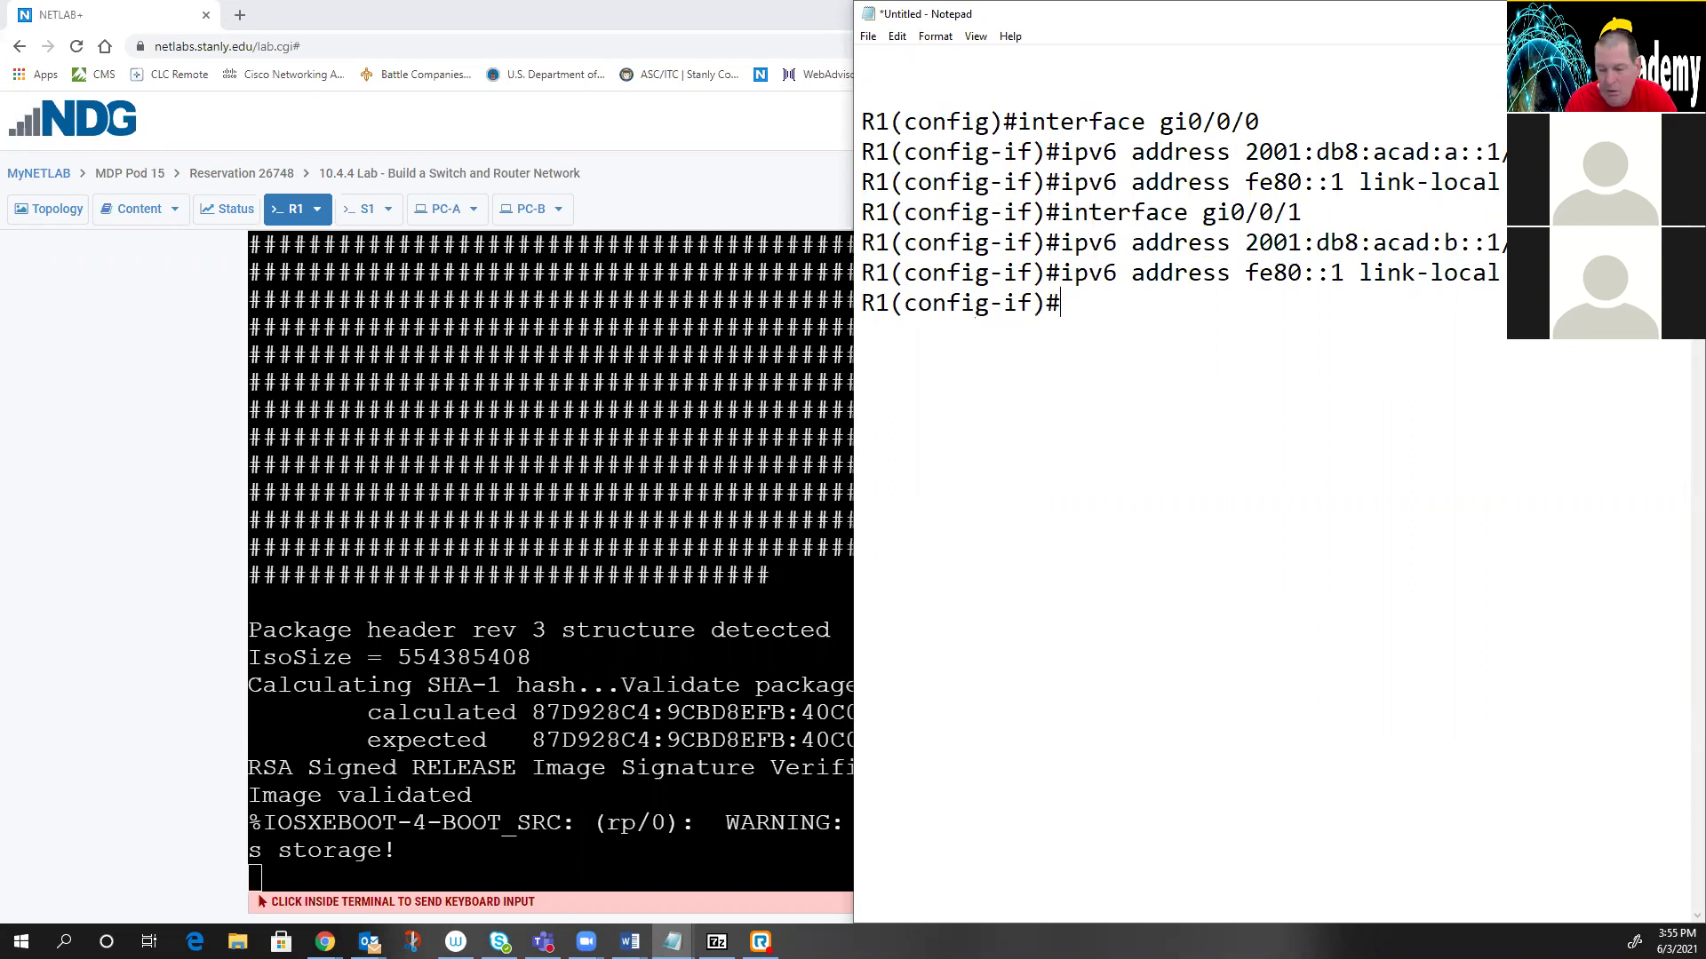
type("exit")
key("Return")
type("R")
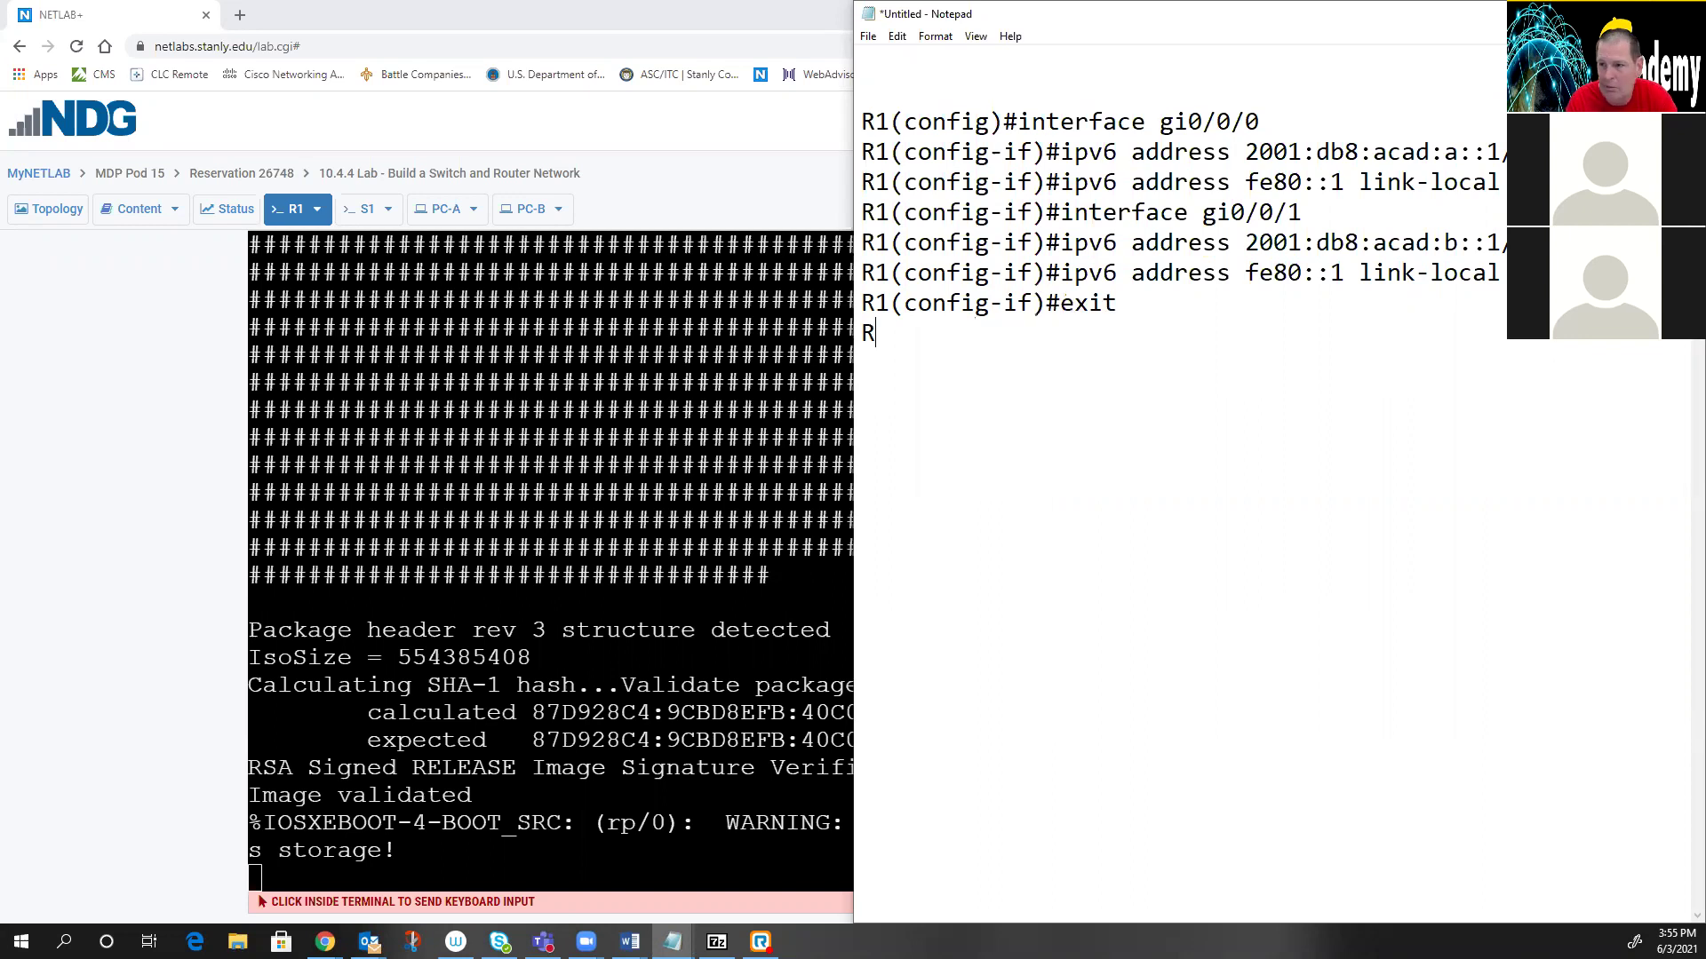
type("1(config")
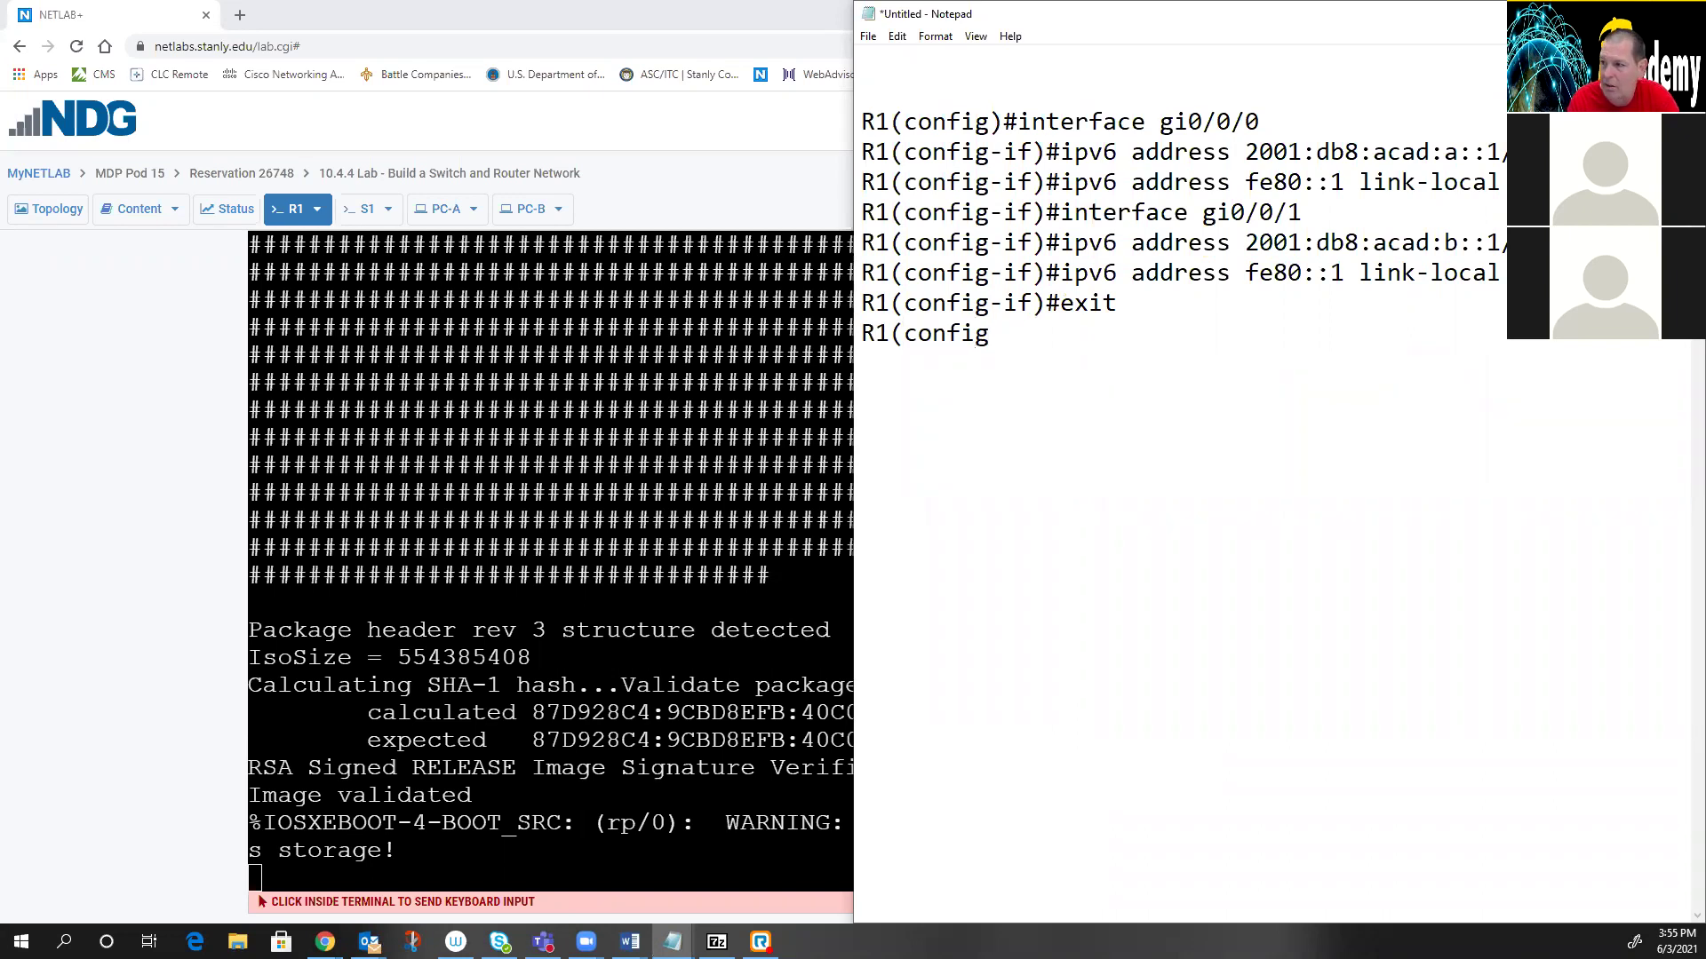
type(")#")
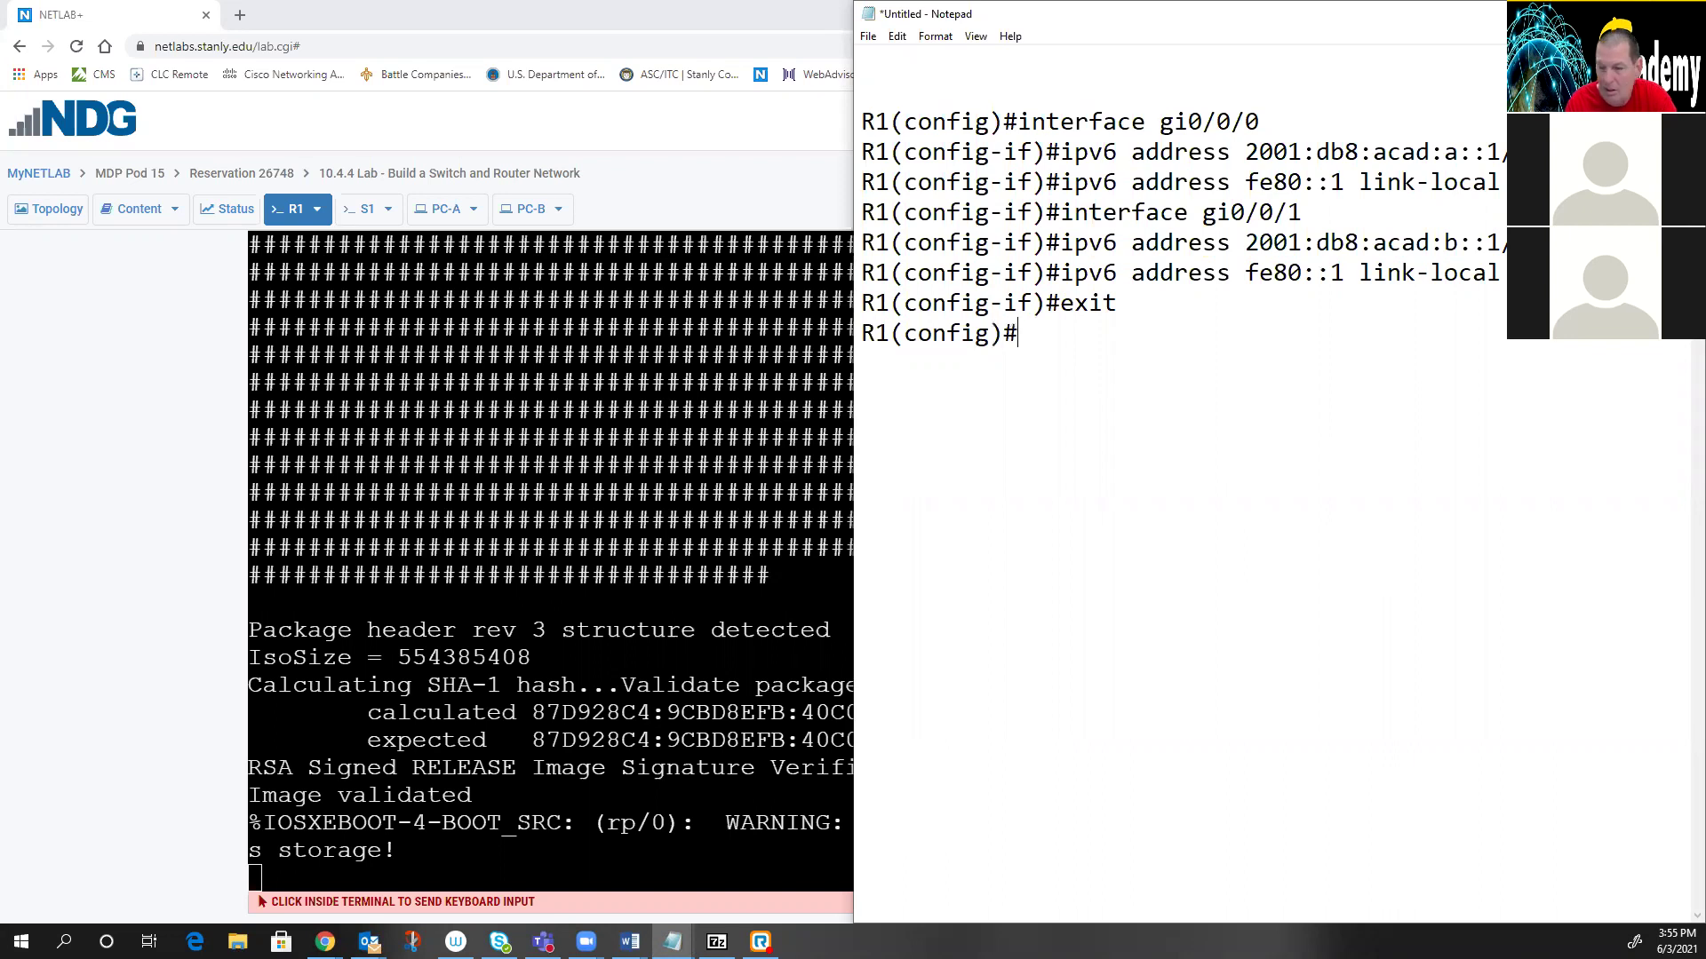
type("ipv6")
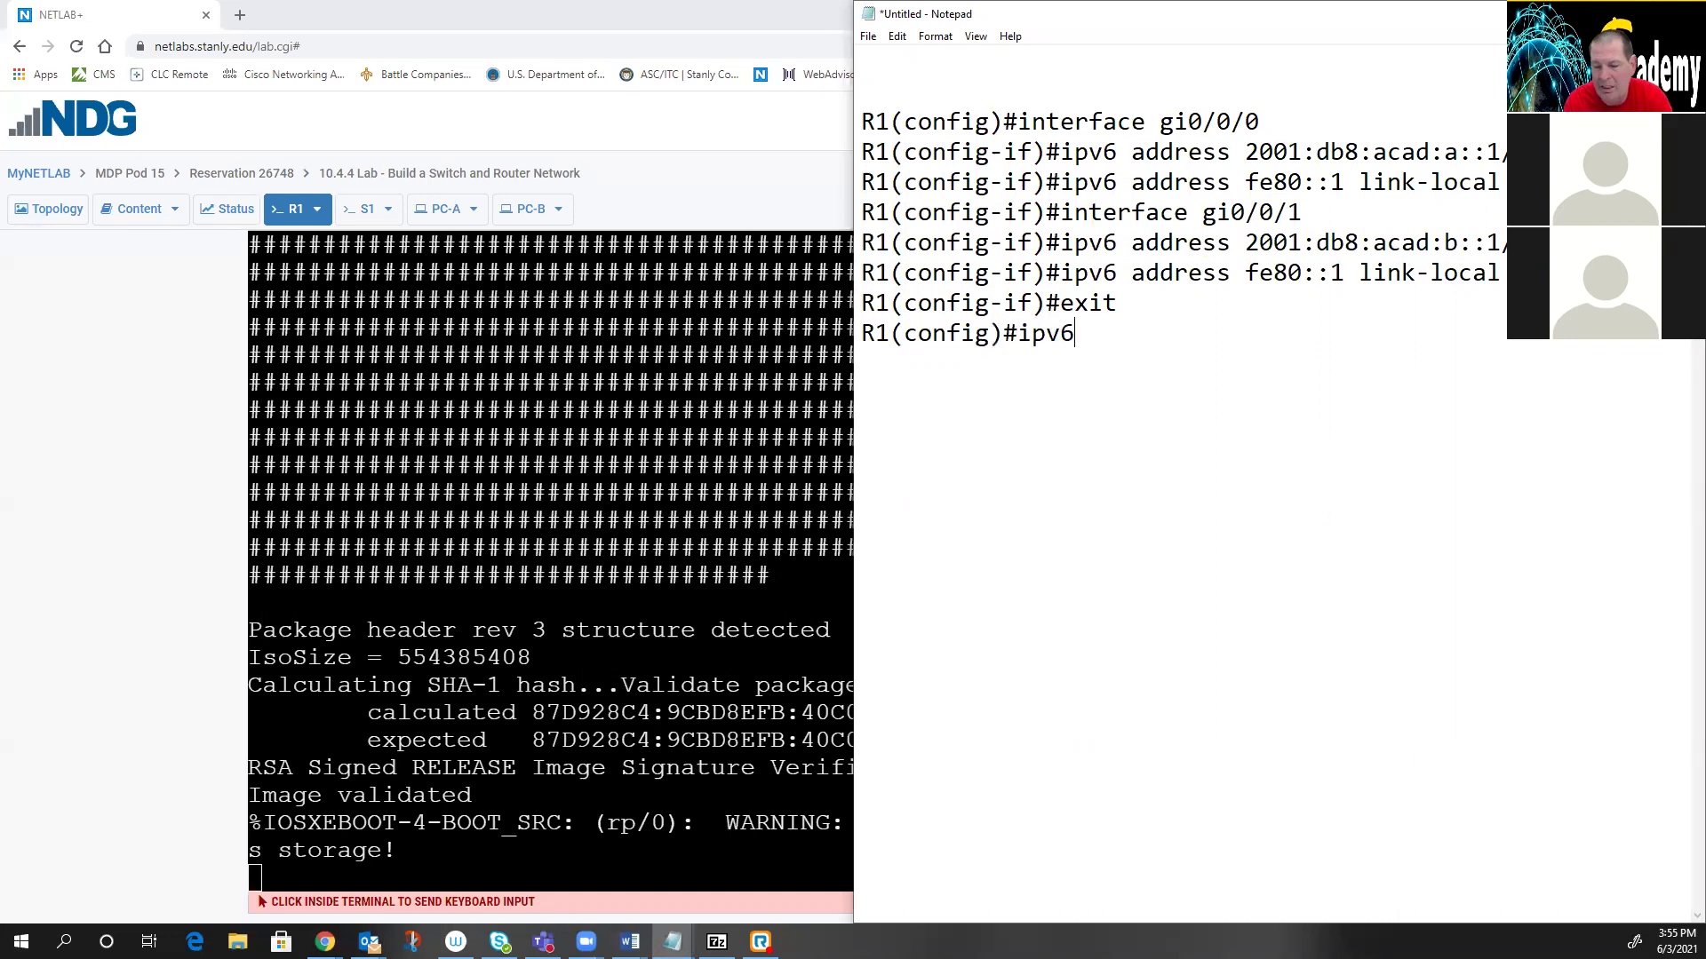
type(" unicast-routing")
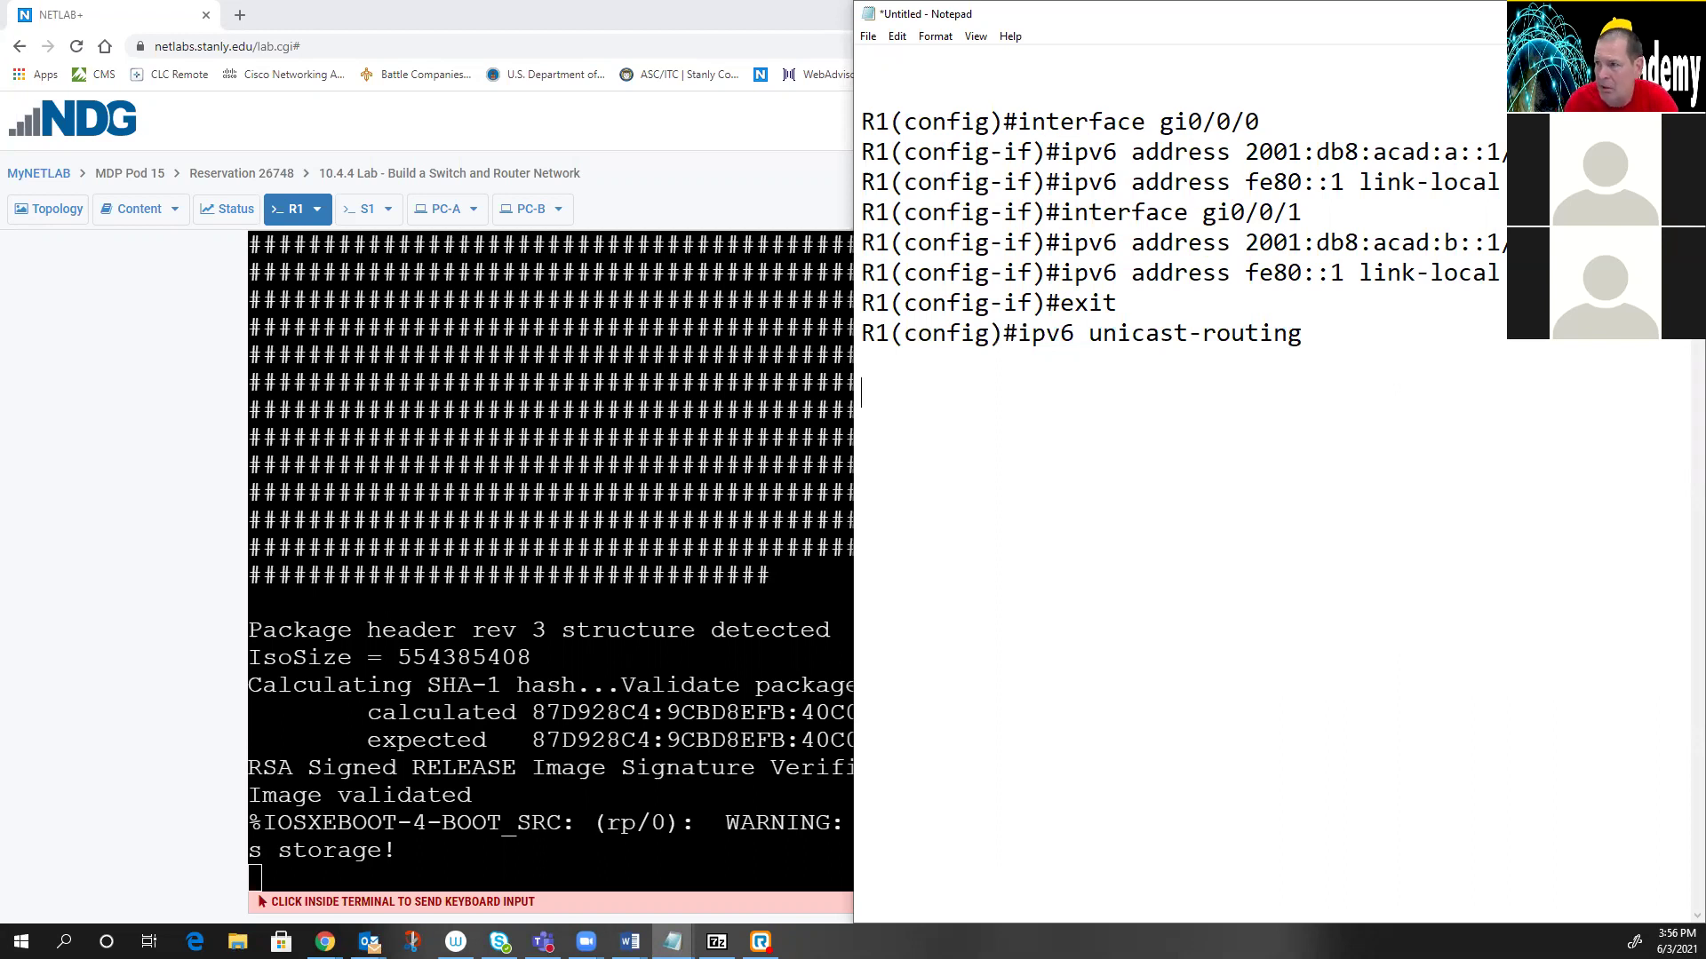
Snap the NETLAB+ window to the left half beside Notepad and display the lab topology
left_click(317, 213)
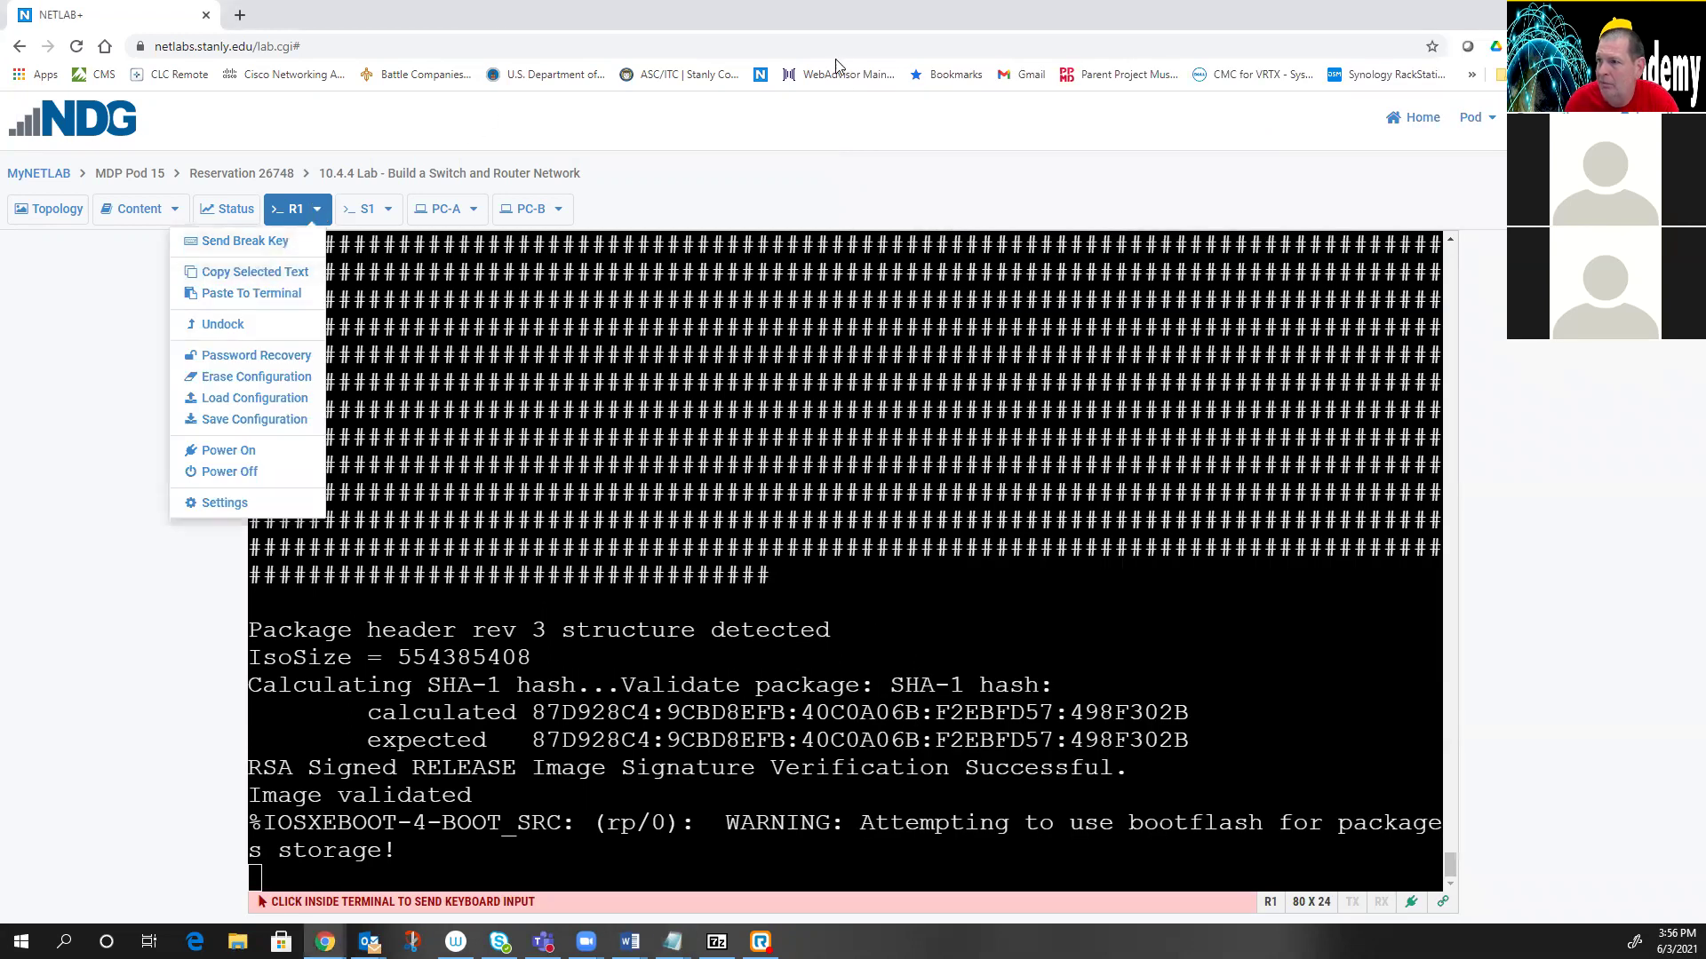
key("super+Down")
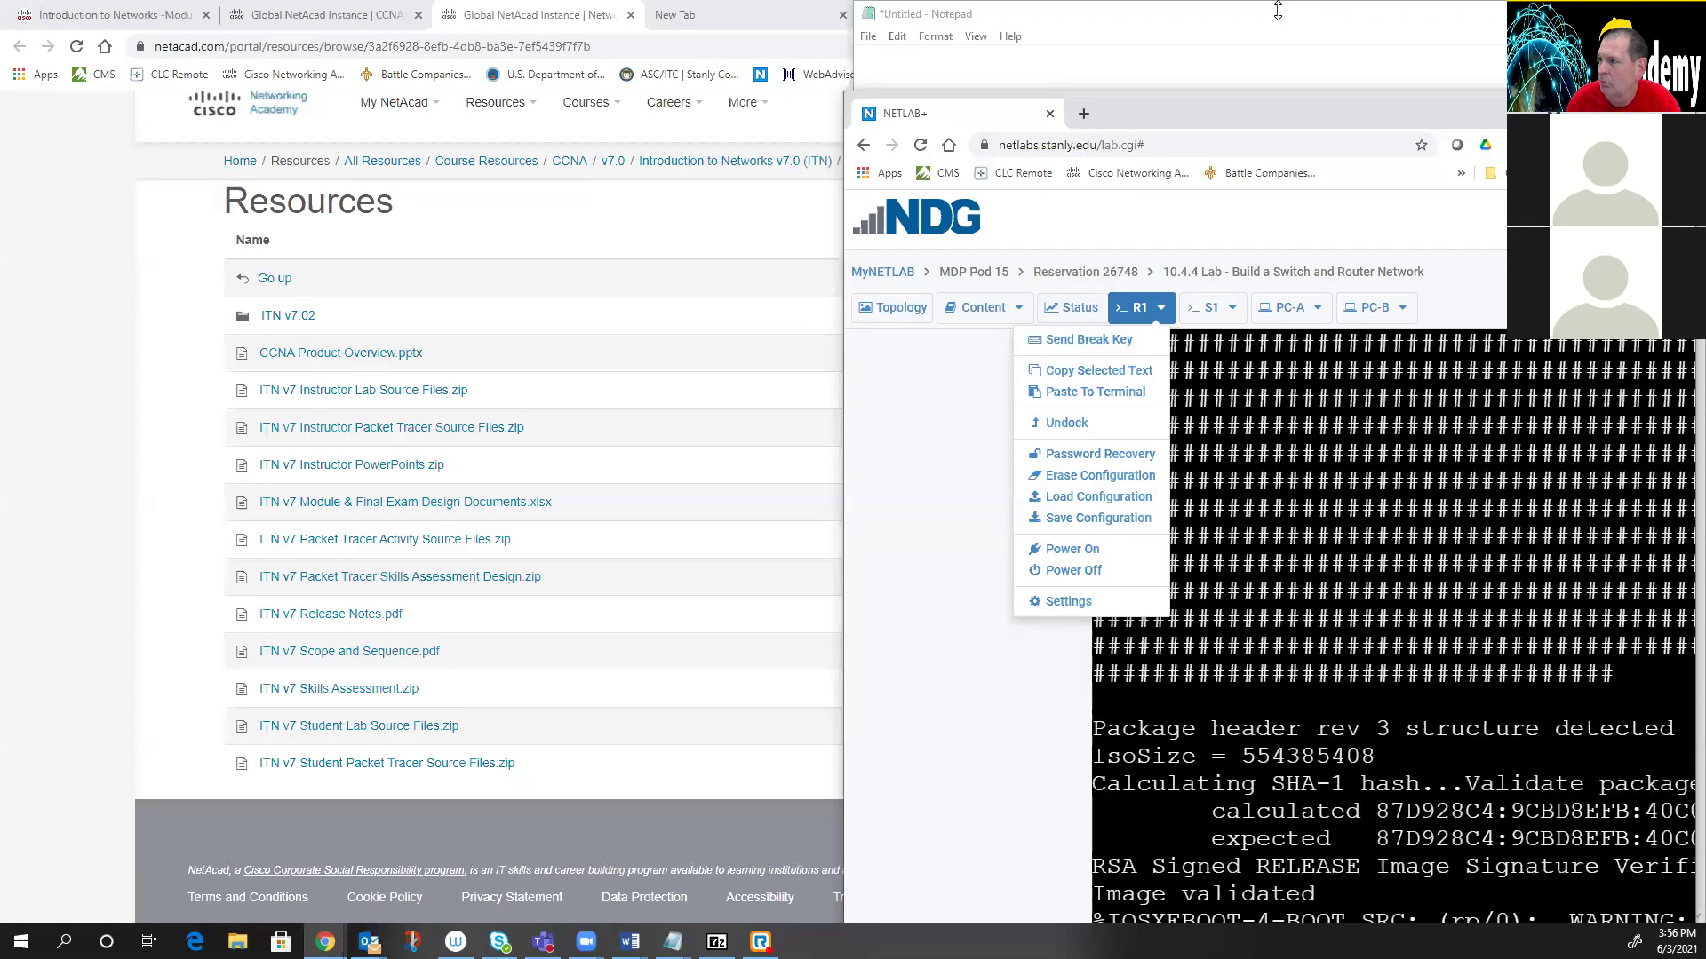
key("super+Down")
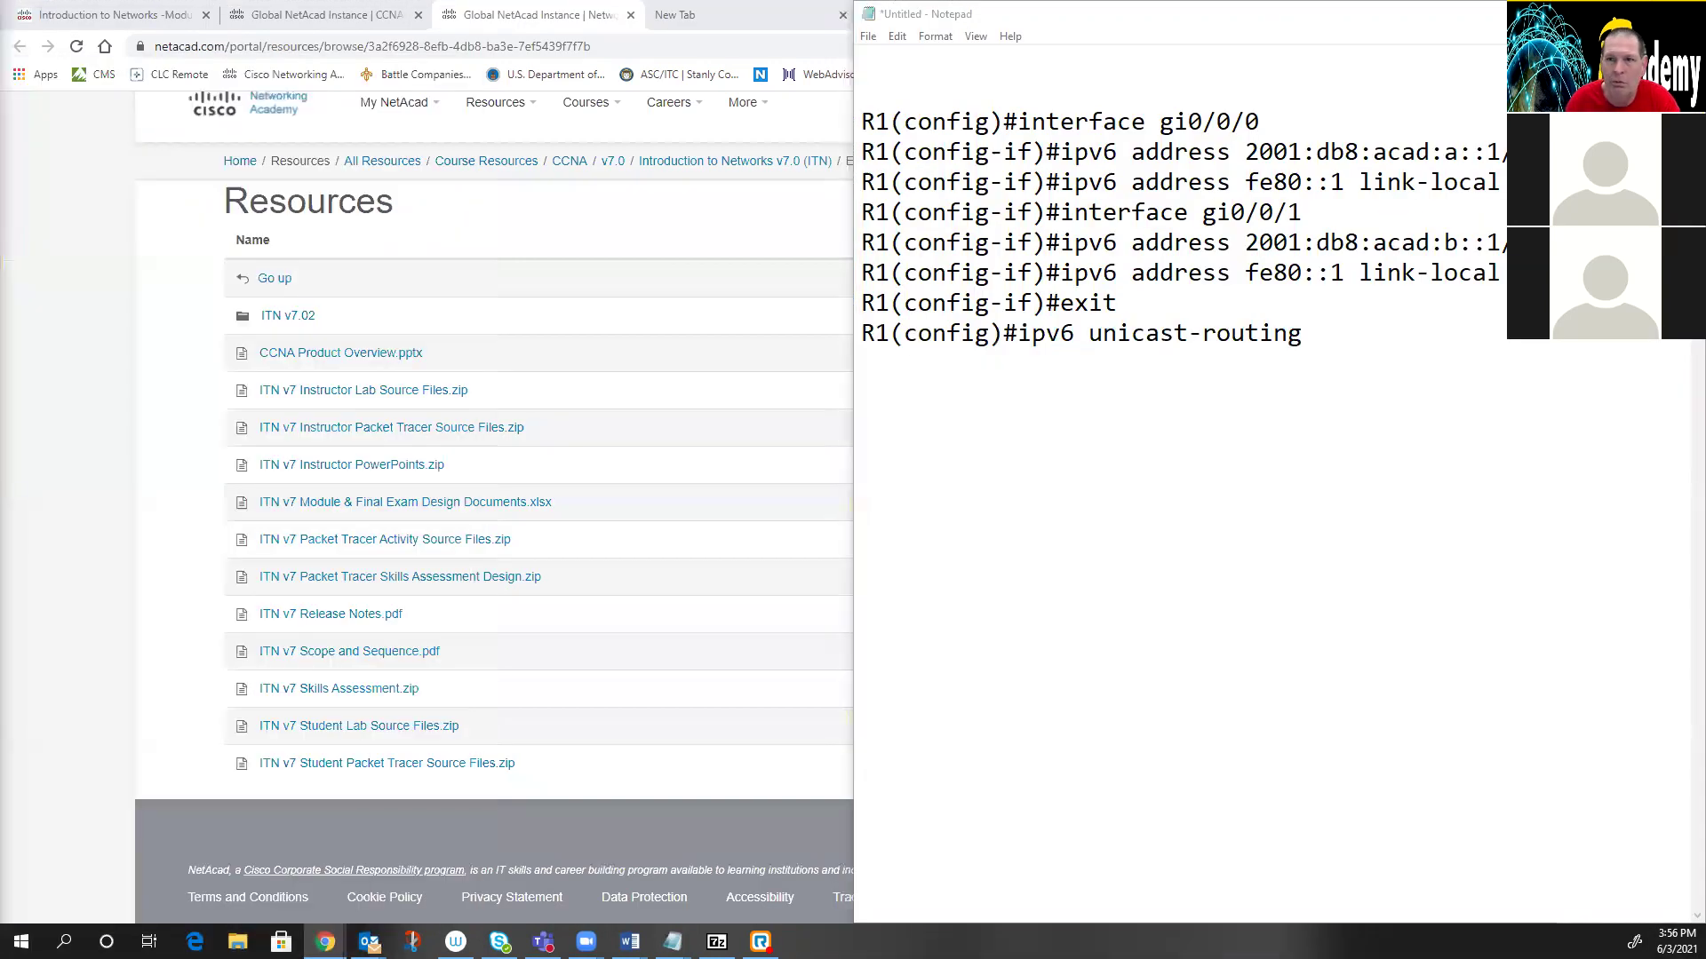
key("alt+Tab")
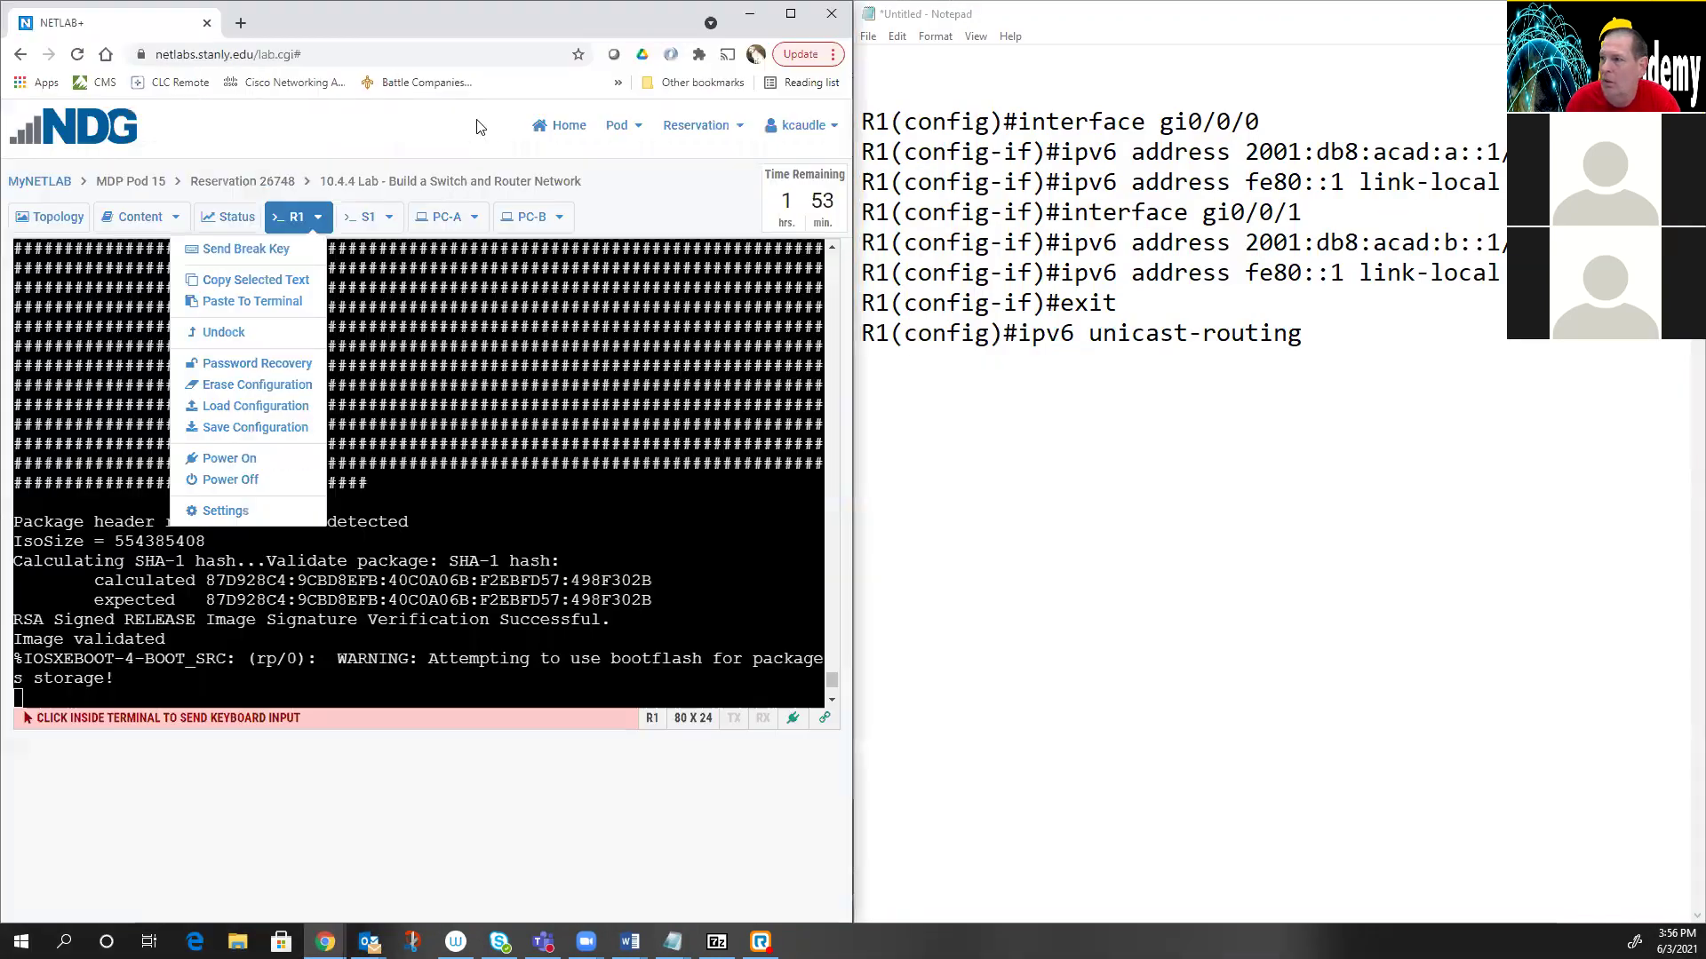
left_click(258, 630)
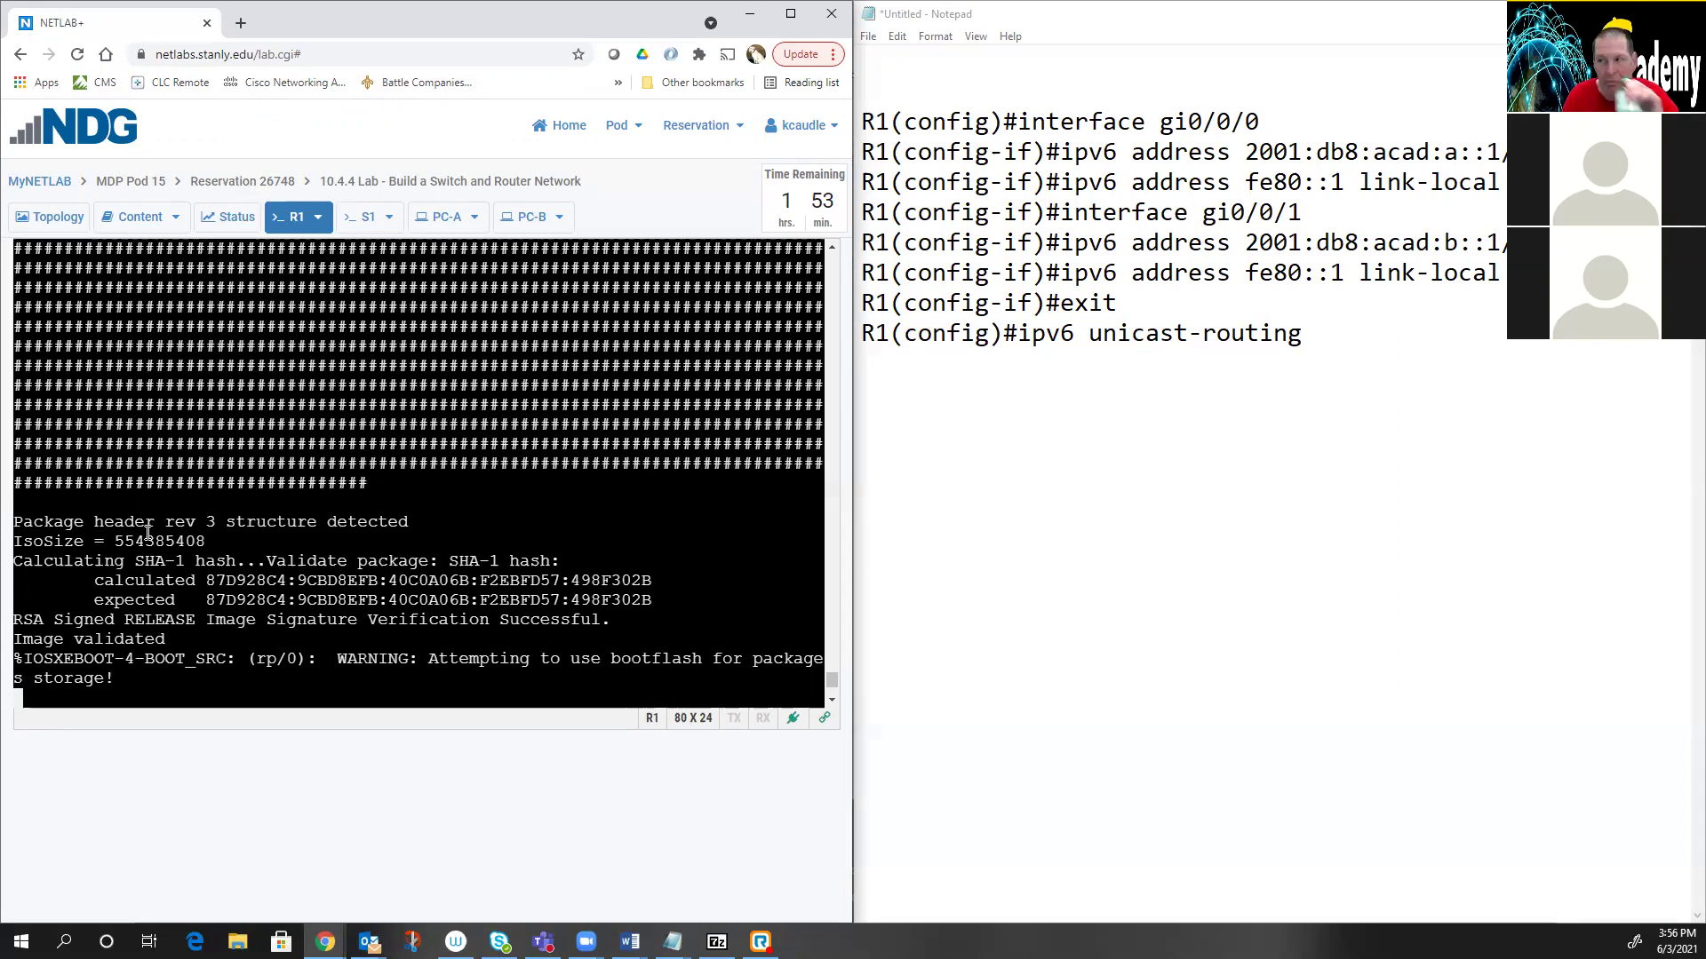
left_click(46, 219)
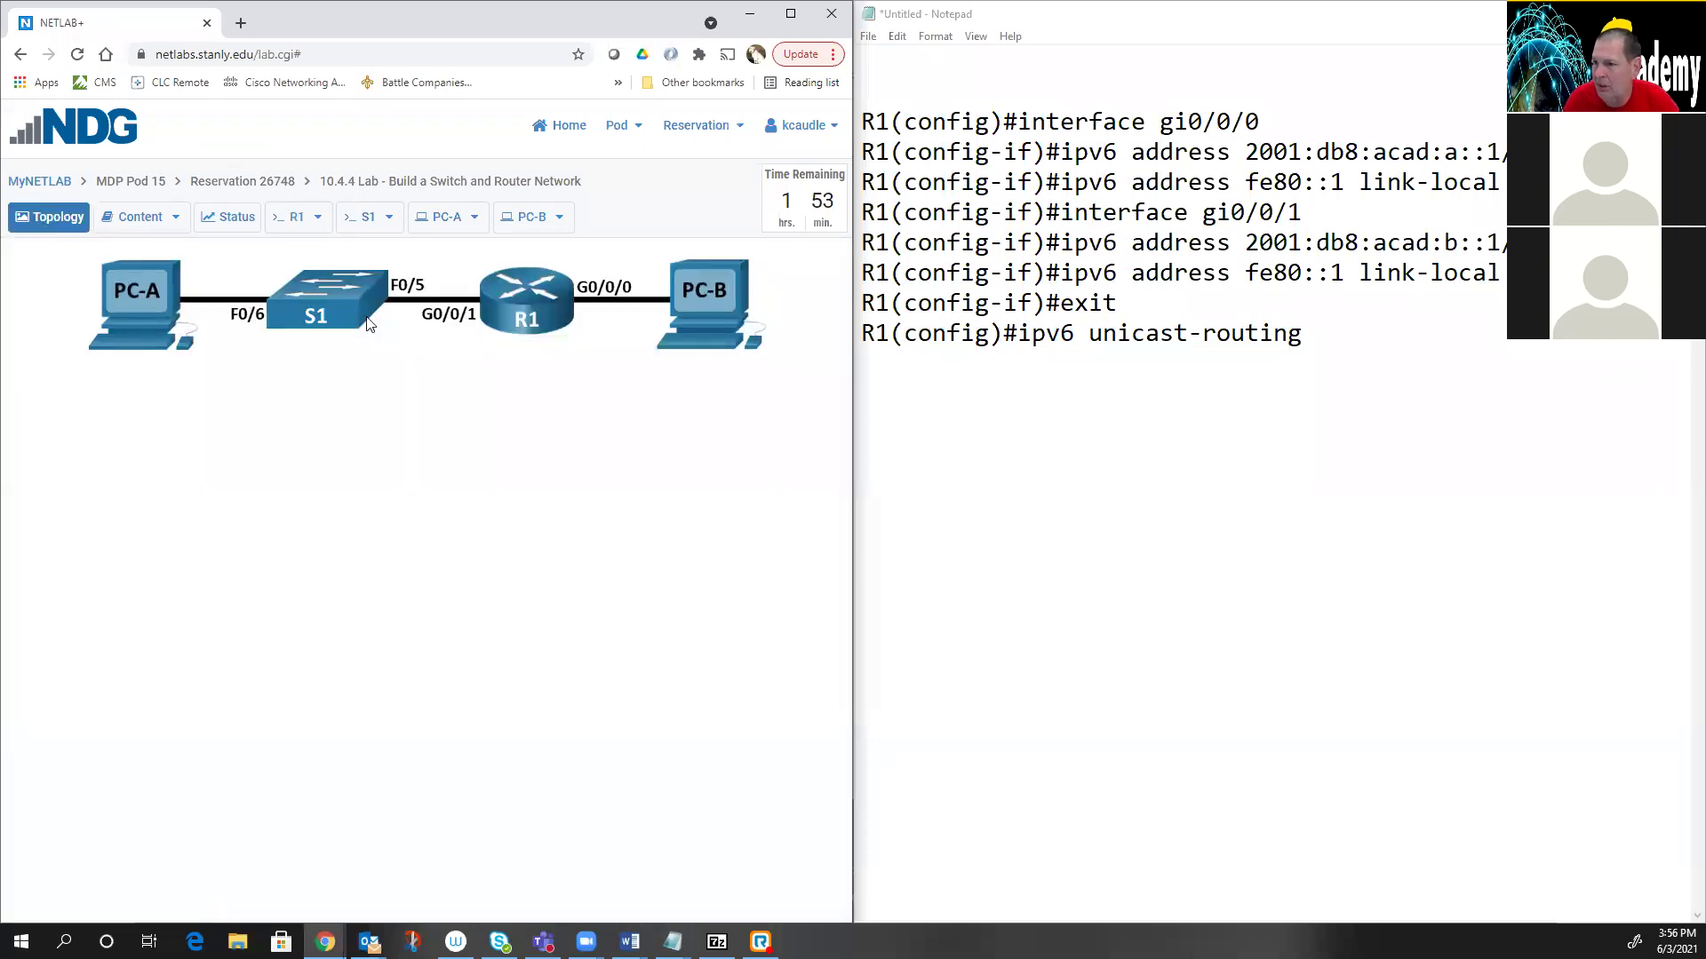
Switch to PC-A's remote desktop and scale it to fit the panel
left_click(435, 216)
left_click_drag(729, 328, 547, 307)
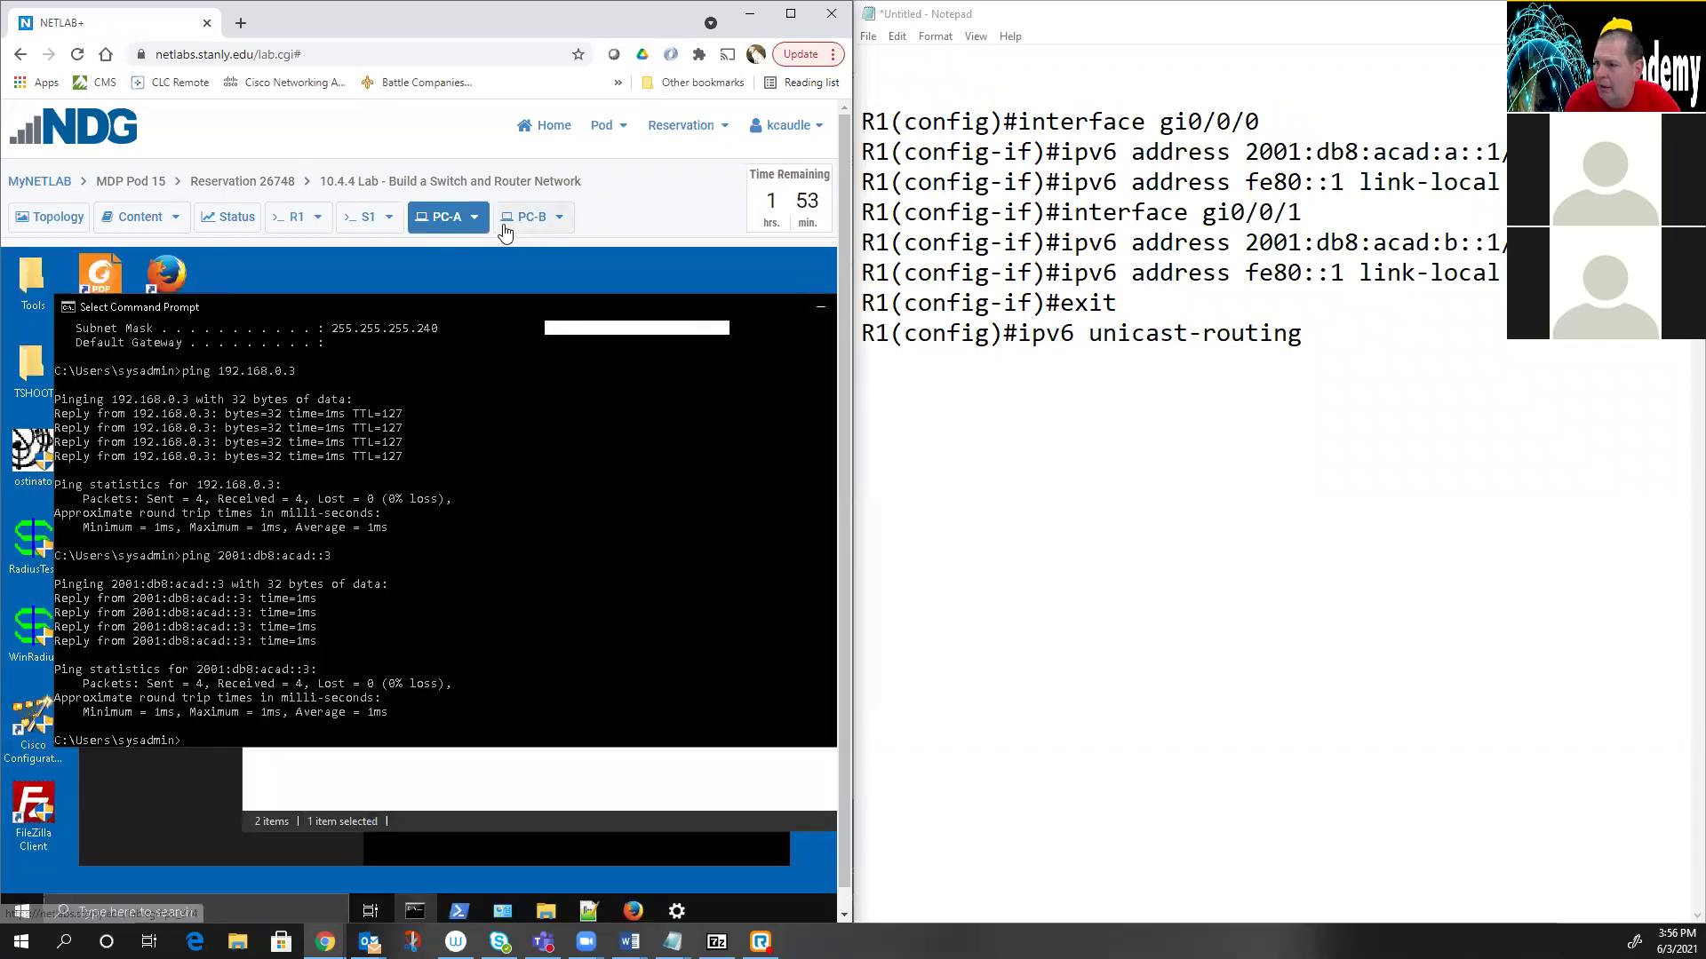
left_click(478, 218)
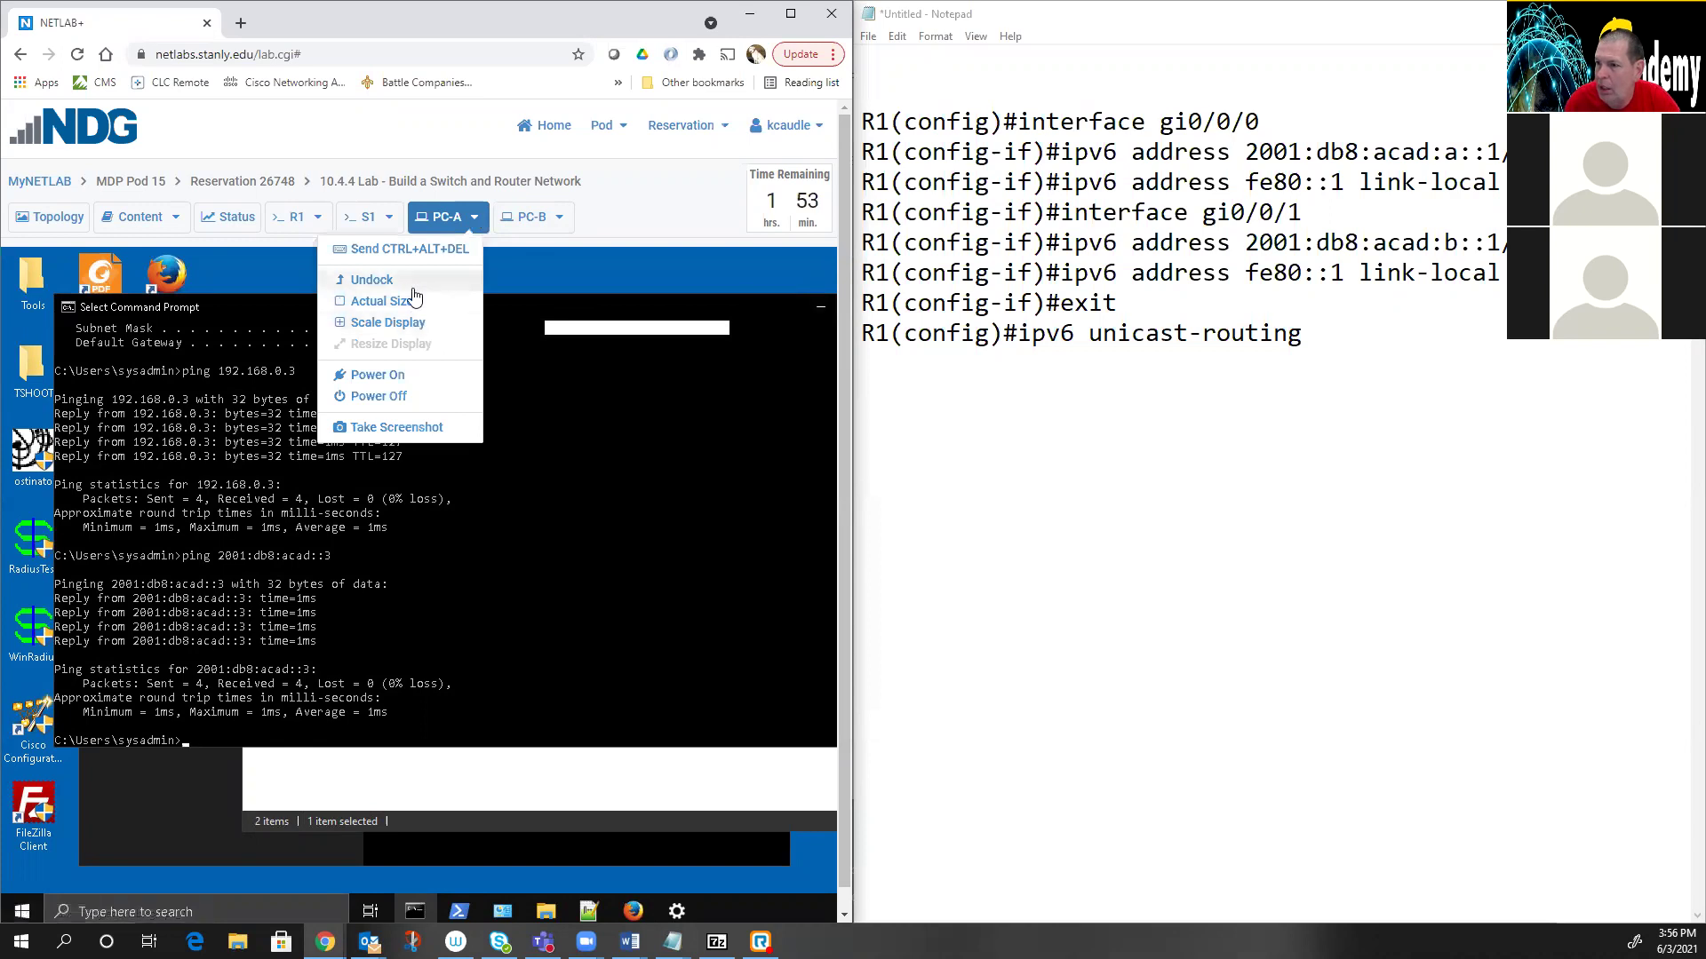
left_click(408, 321)
left_click(477, 222)
left_click(408, 320)
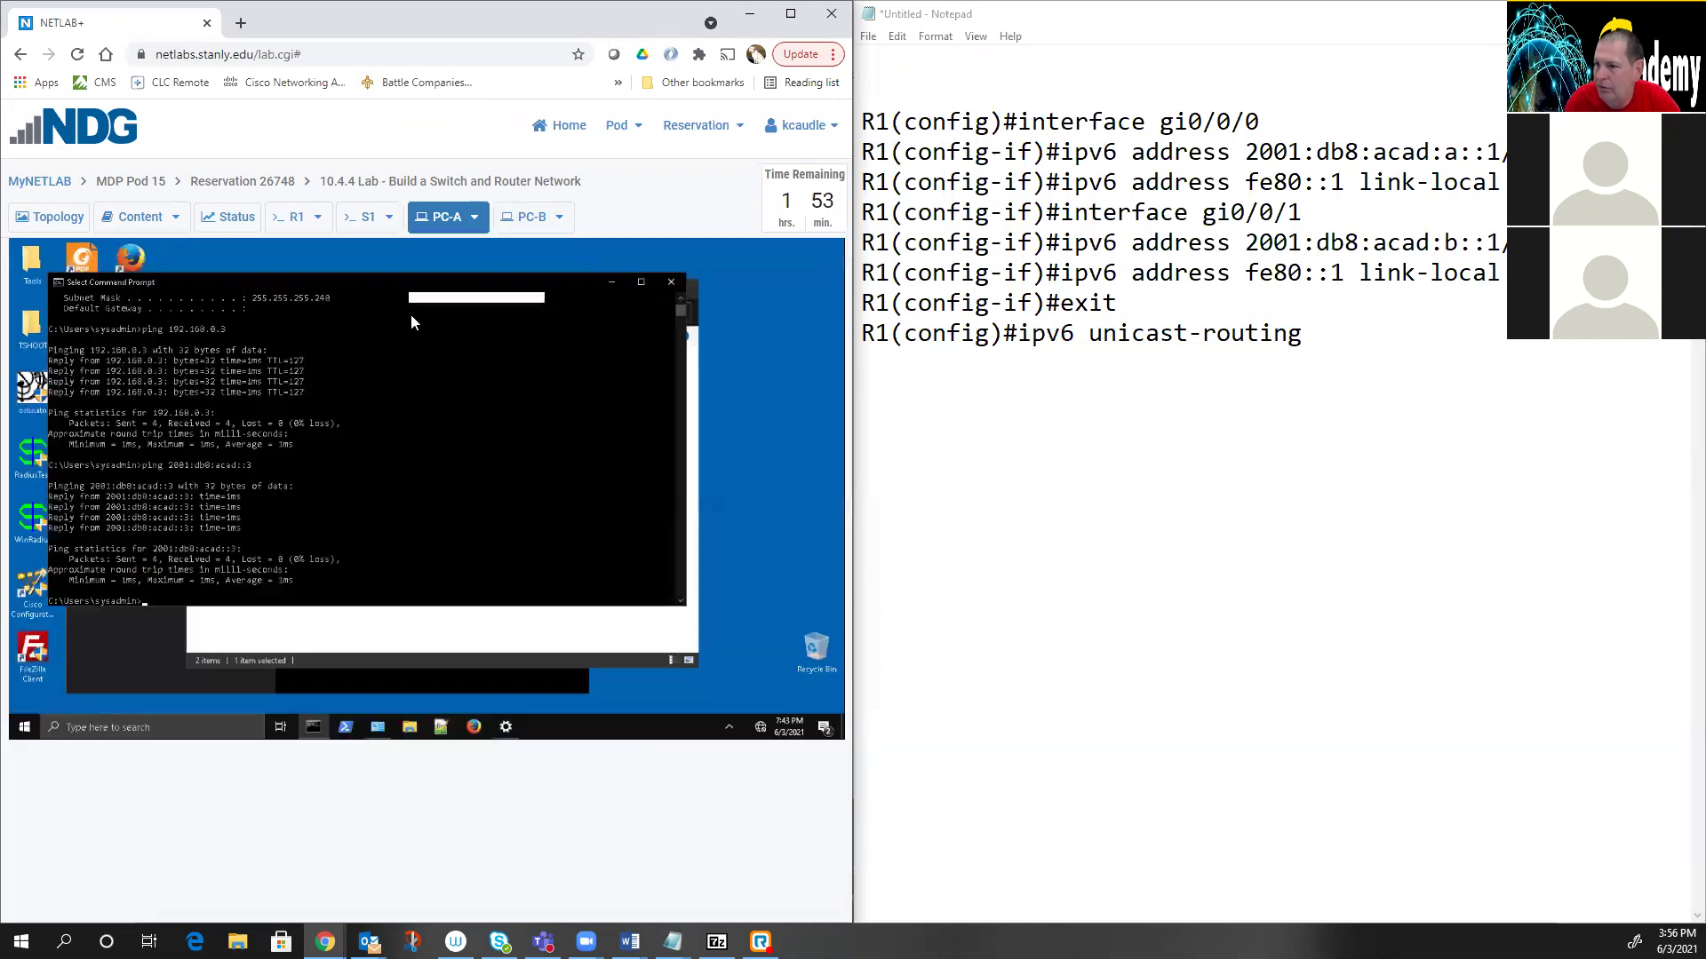
Open PC-A's Local Area Connection properties from the Ethernet settings
left_click(760, 727)
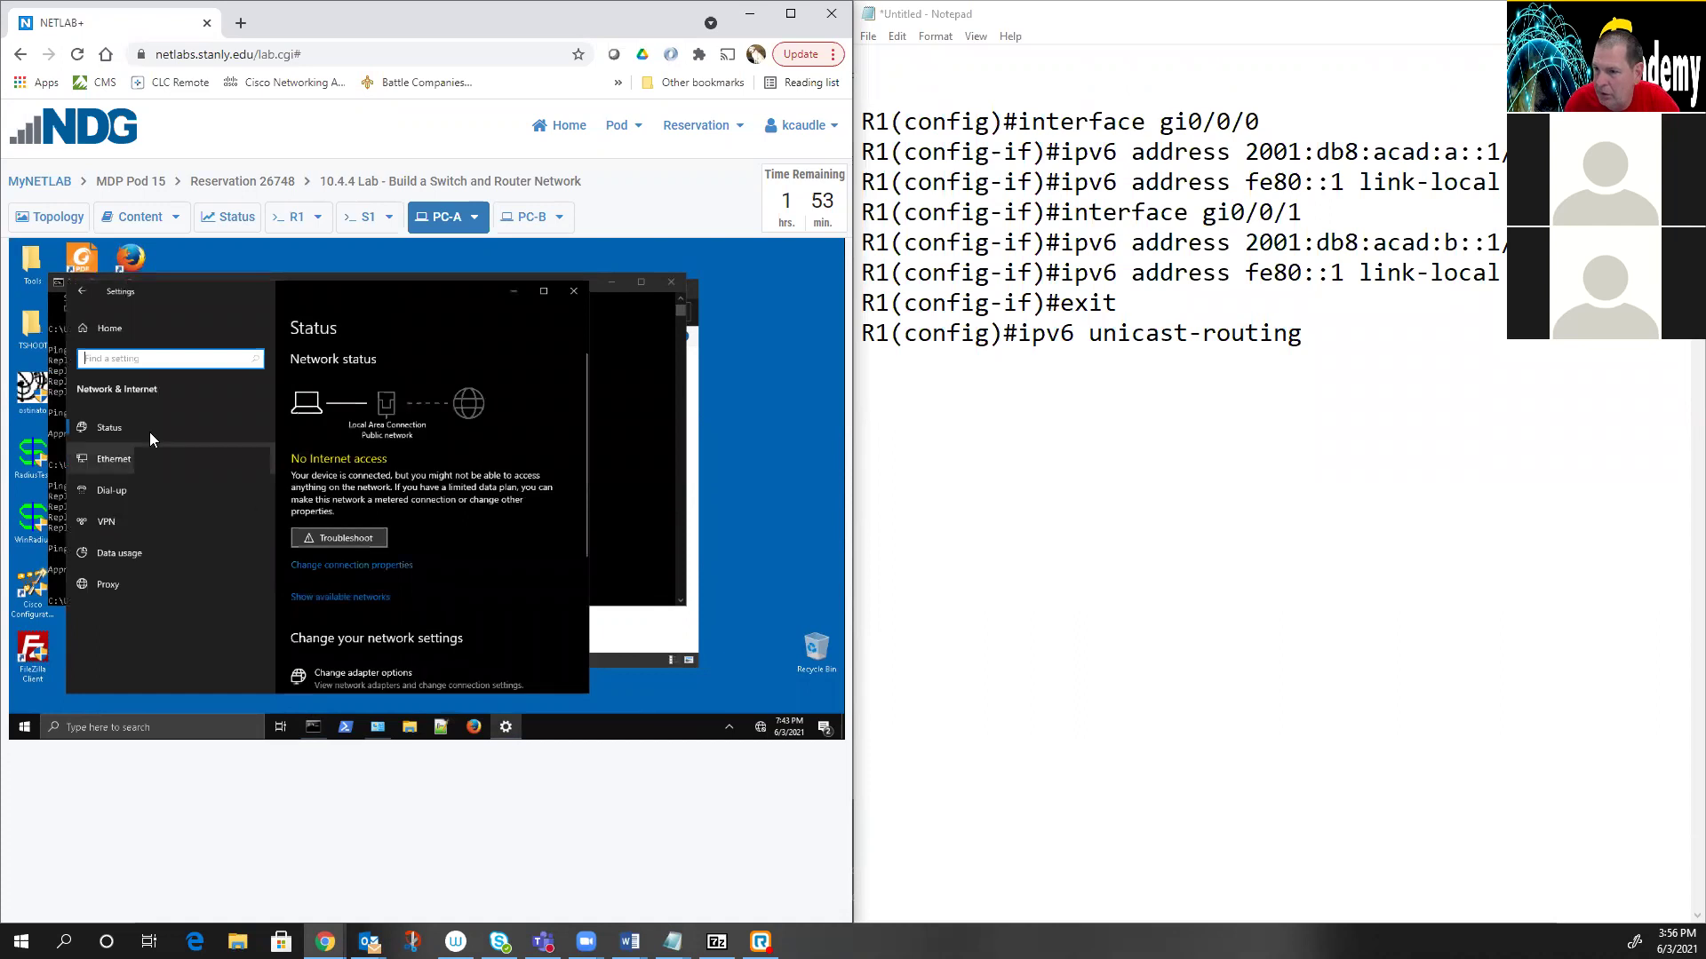
left_click(114, 460)
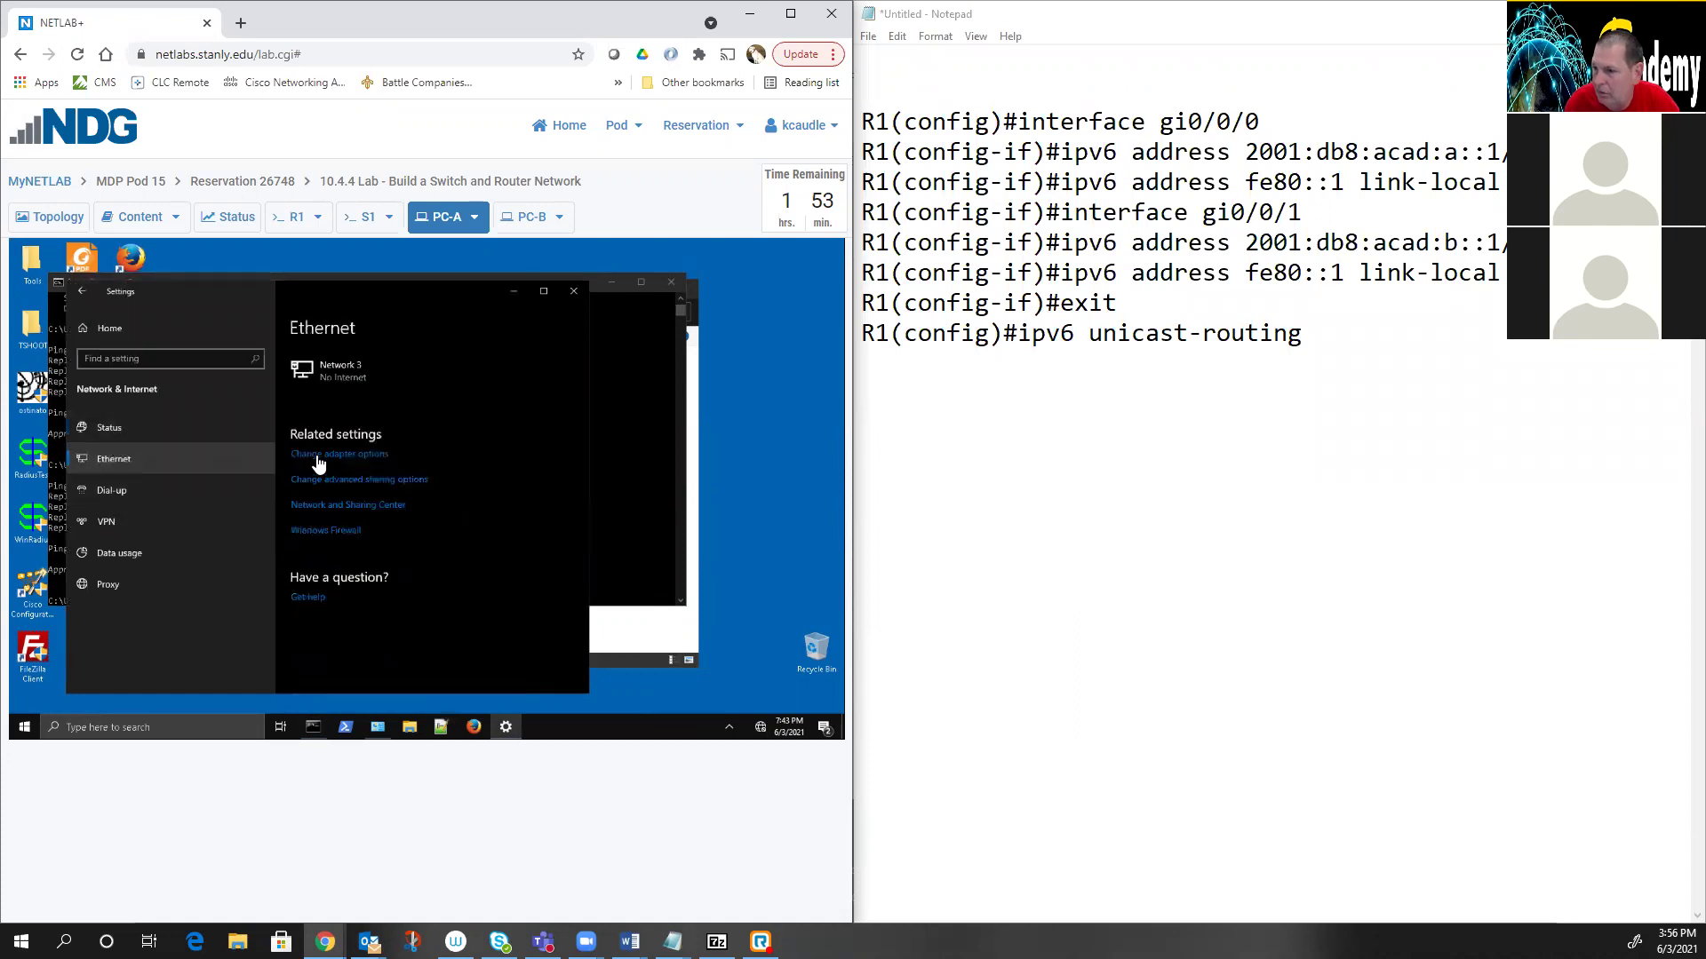
left_click(320, 454)
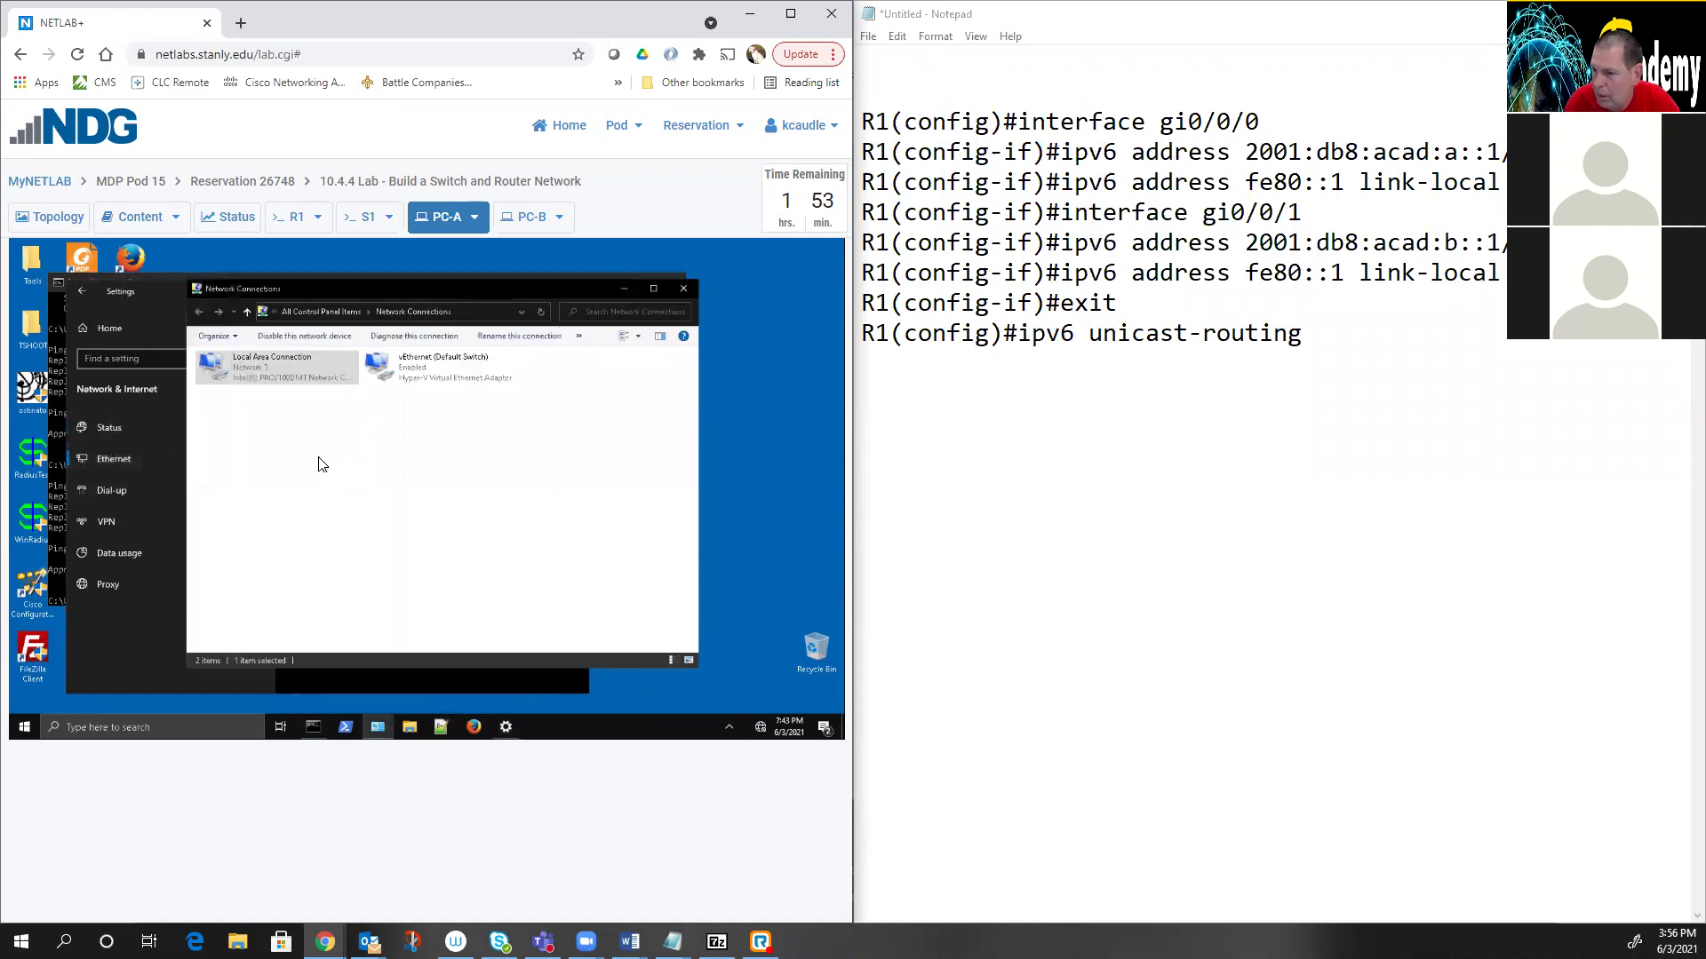
right_click(322, 381)
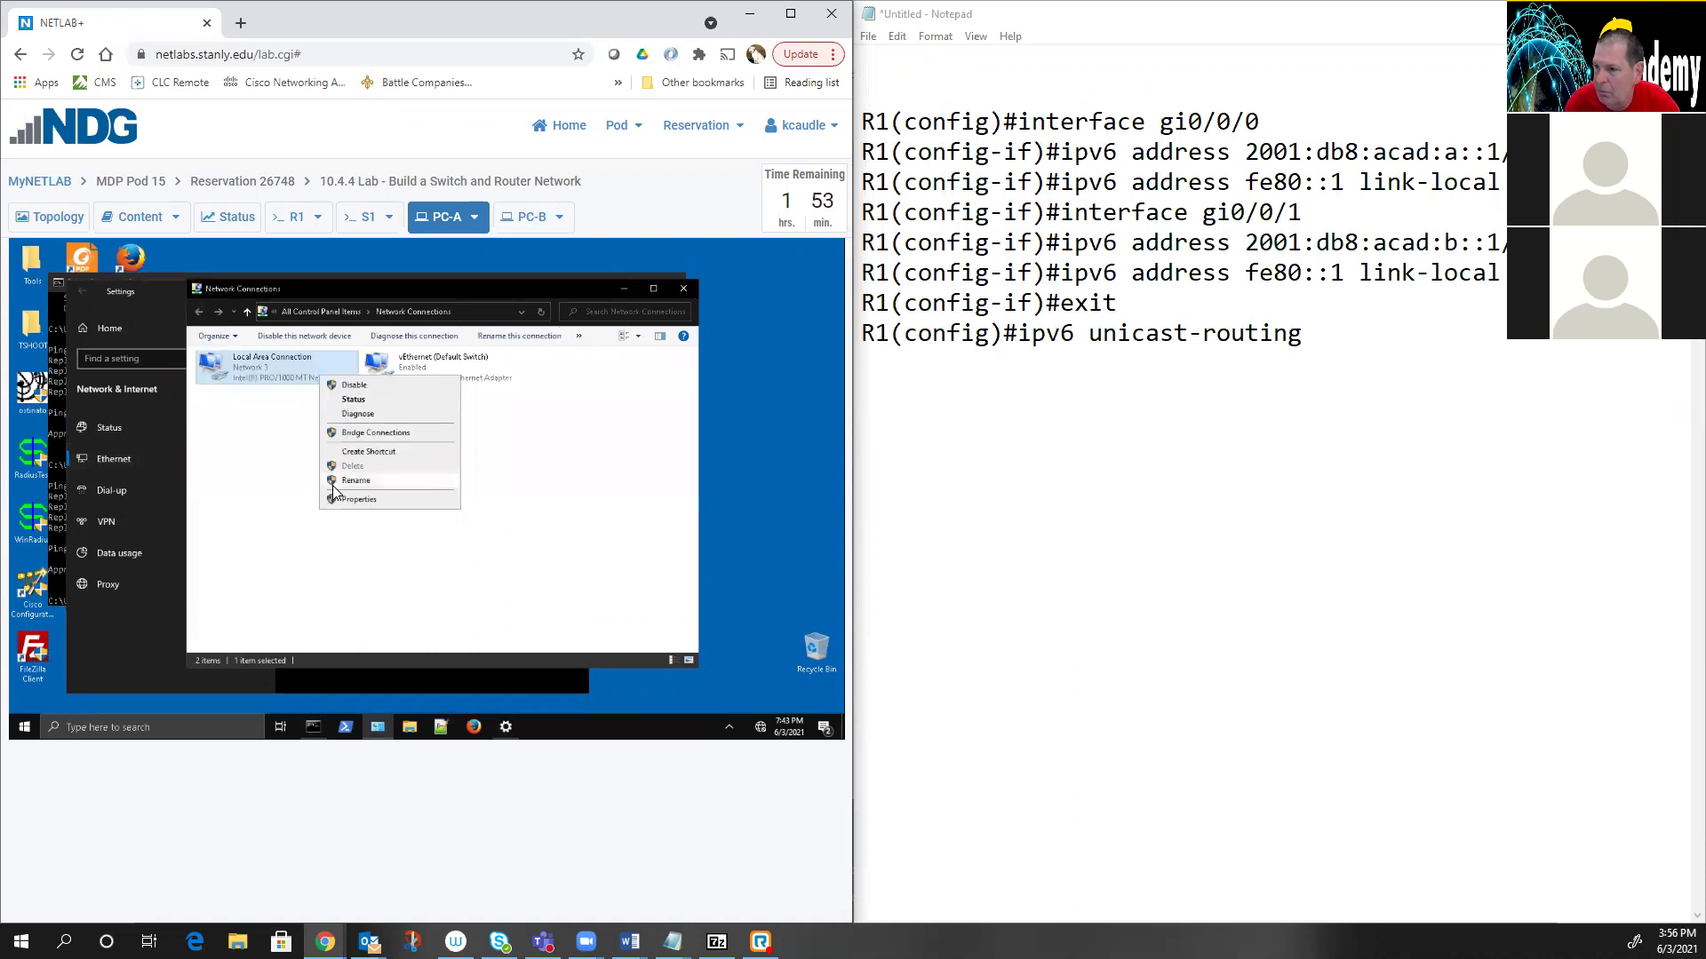
left_click(355, 504)
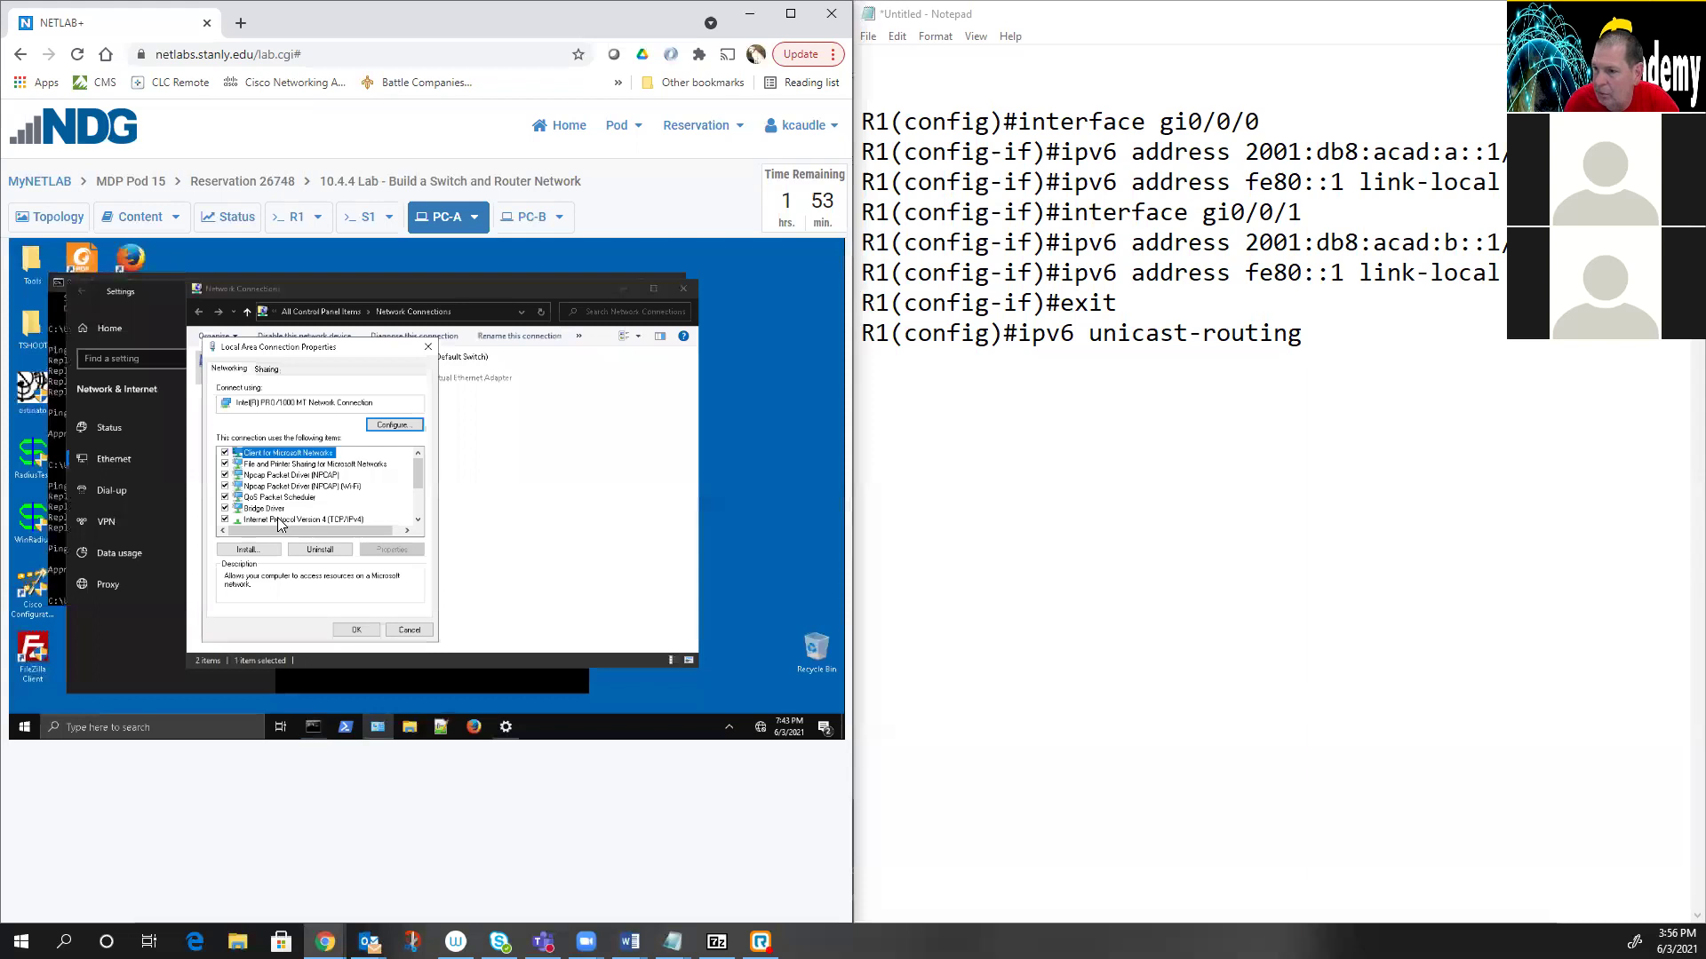
Set PC-A's IPv4 to obtain both address and DNS server automatically
double_click(278, 520)
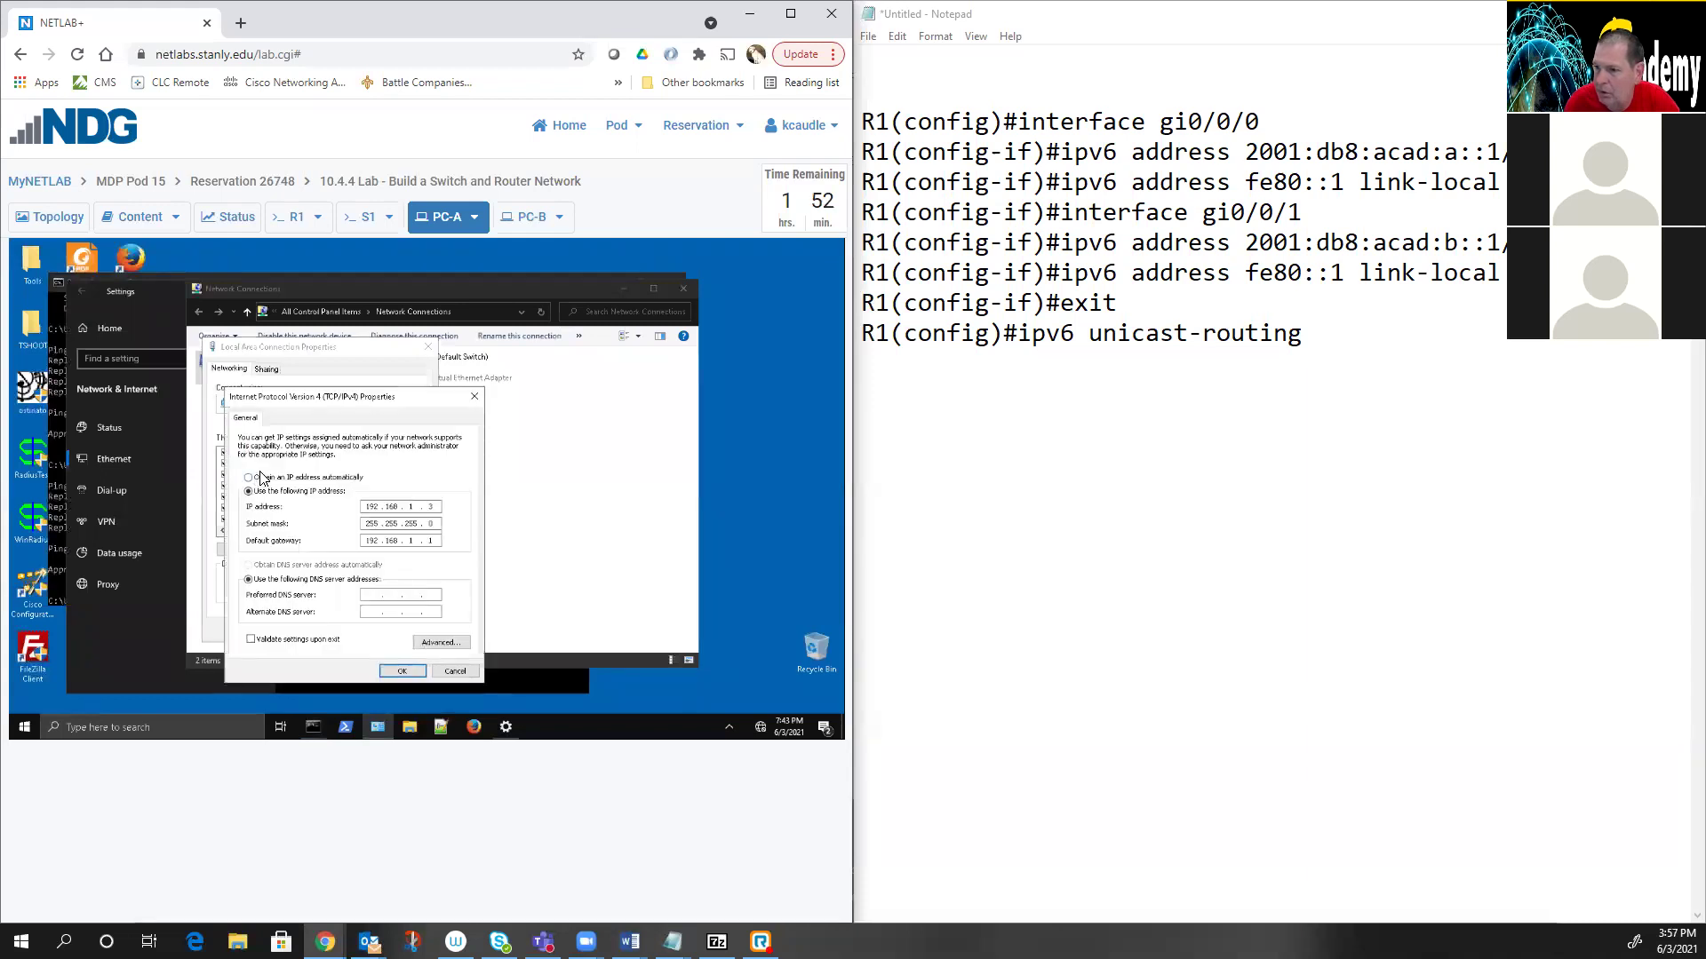
left_click(261, 478)
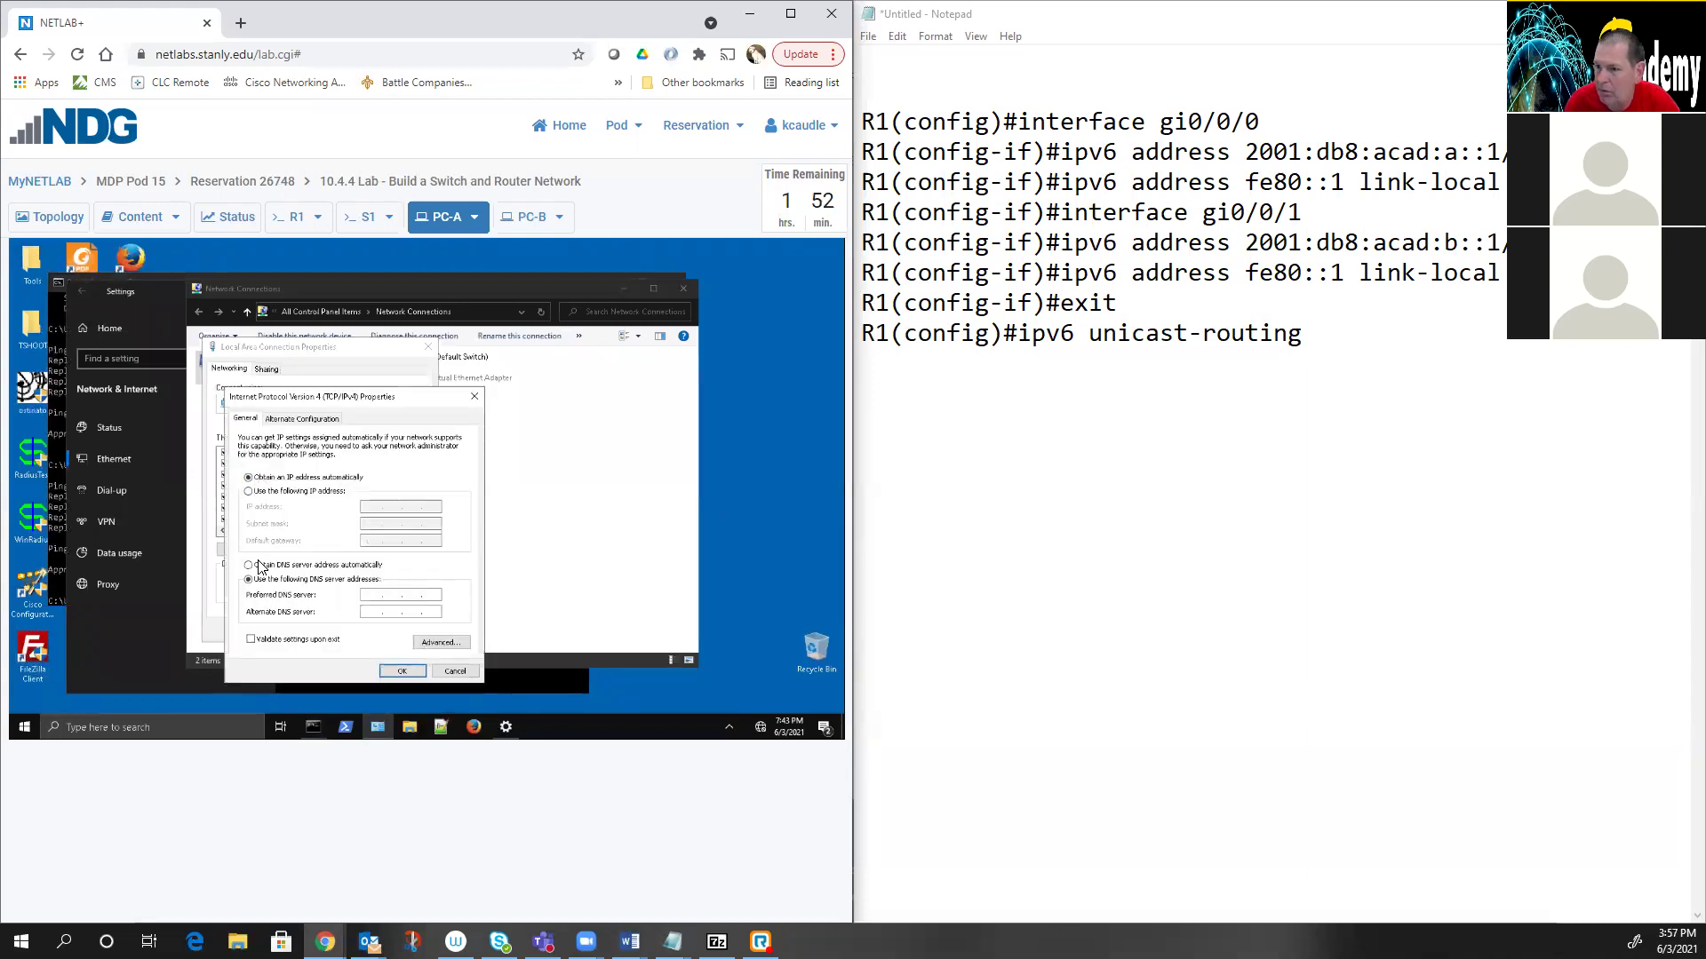
left_click(278, 567)
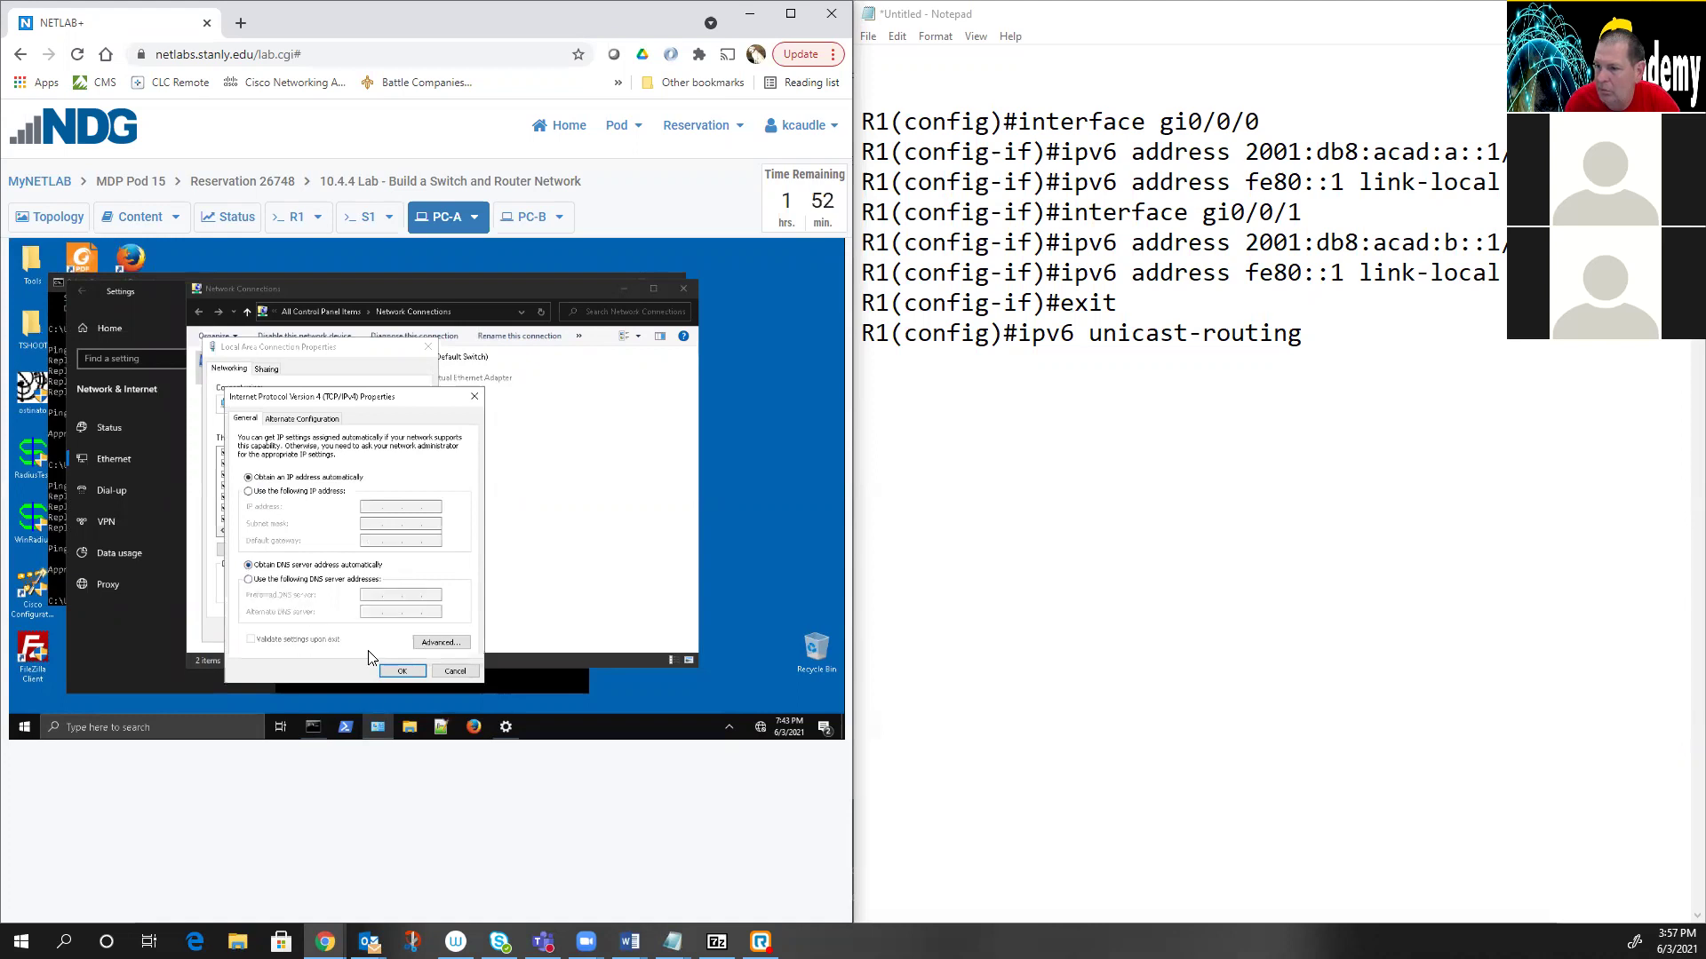
left_click(401, 671)
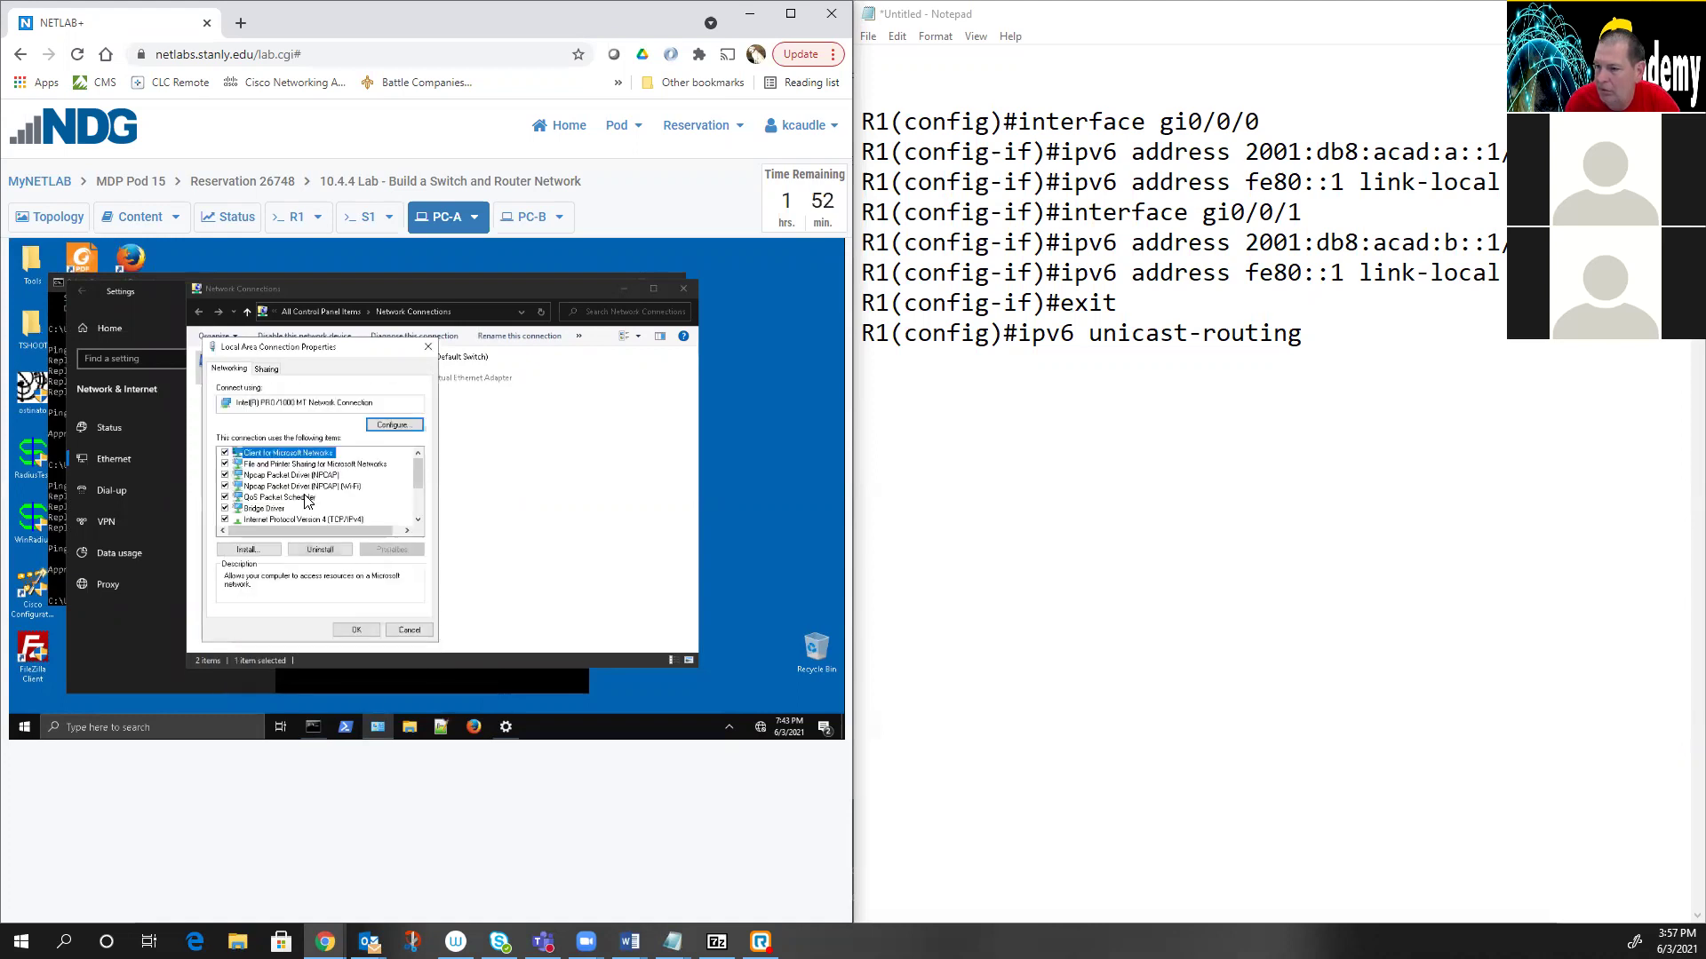
Set PC-A's IPv6 DNS server to obtain automatically and close the network dialogs
scroll(423, 514, "down", 1)
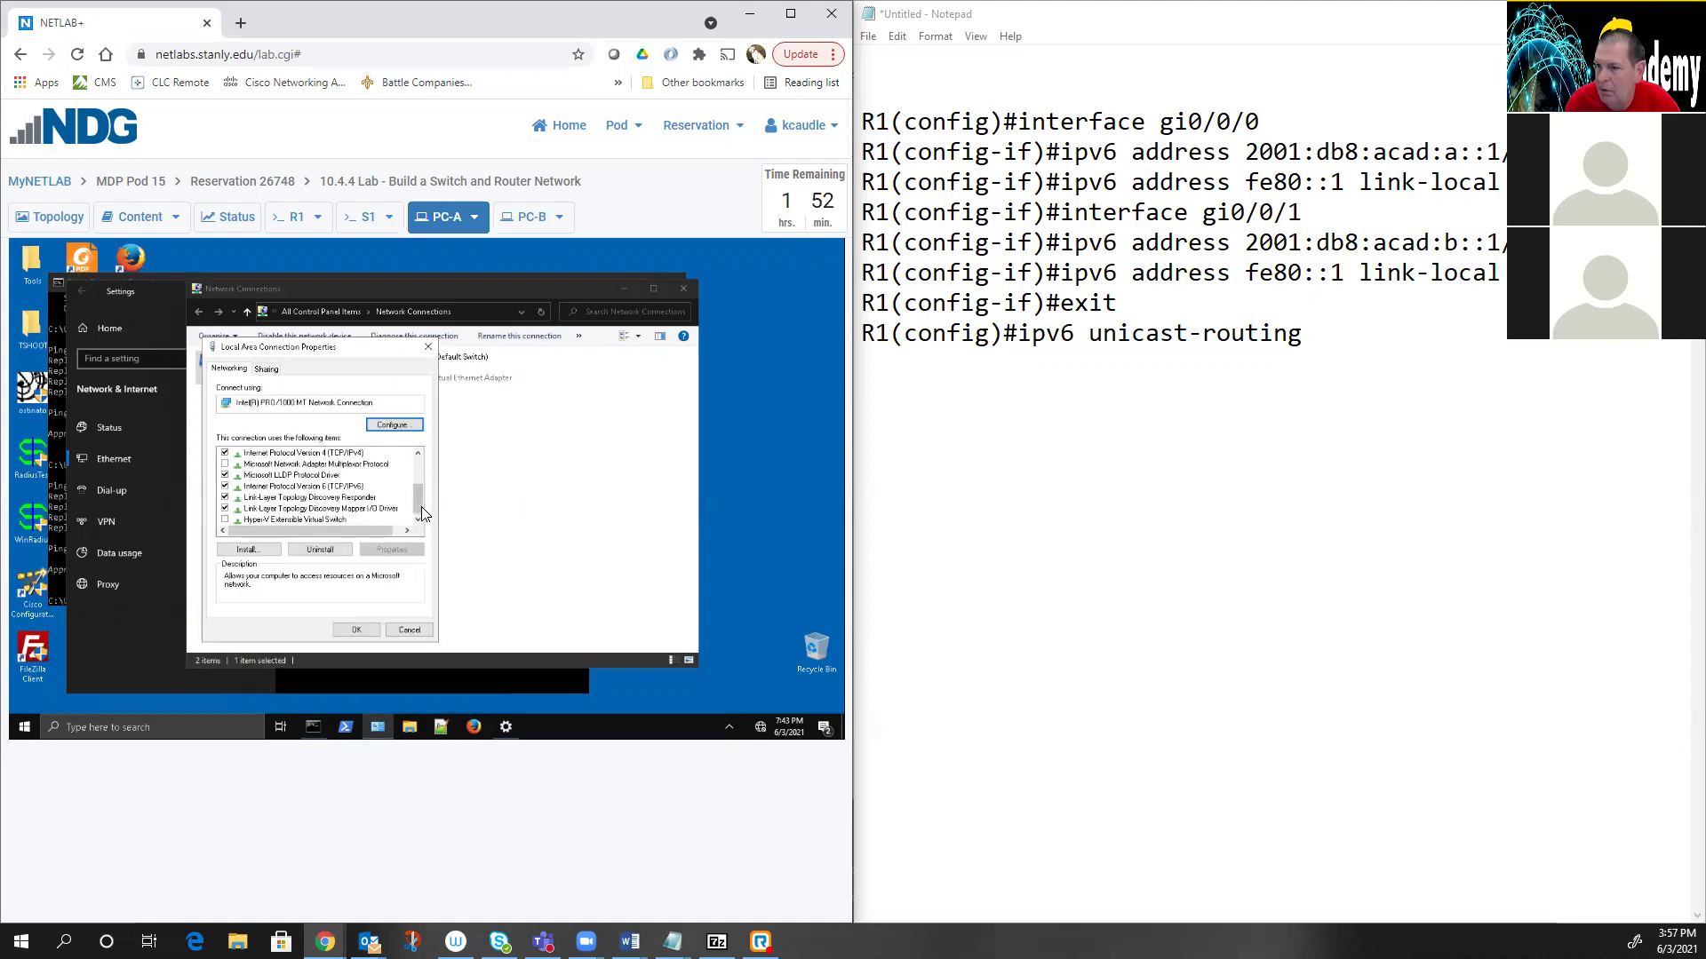
double_click(281, 487)
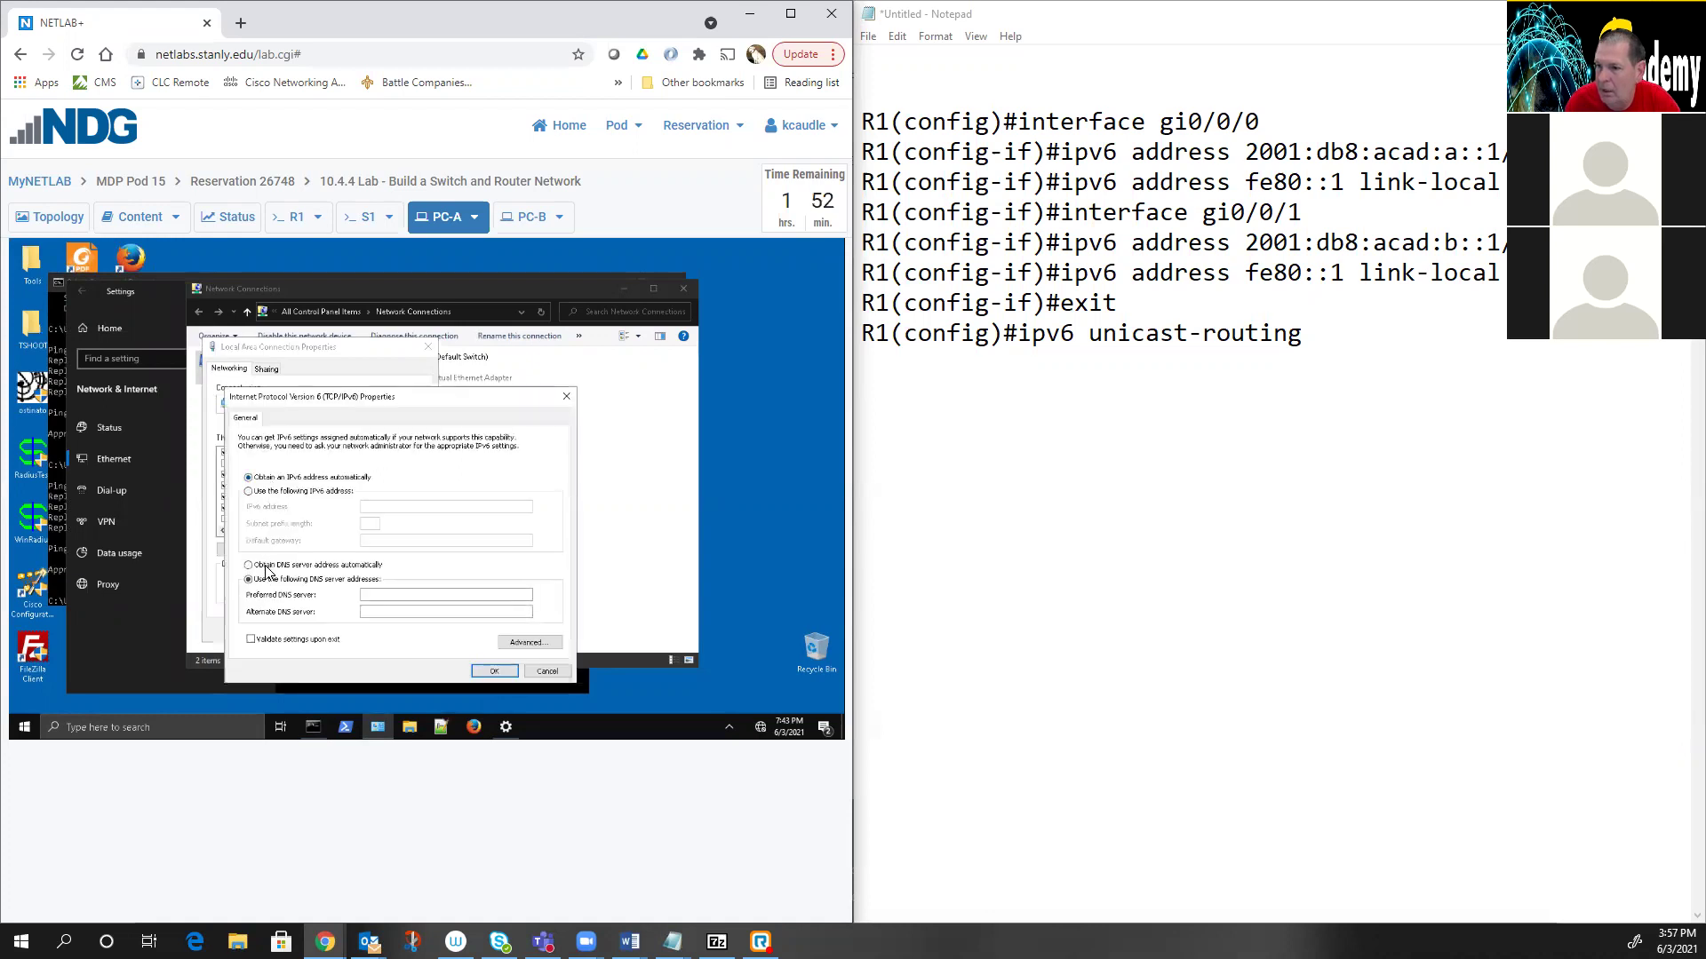
left_click(250, 566)
left_click(482, 671)
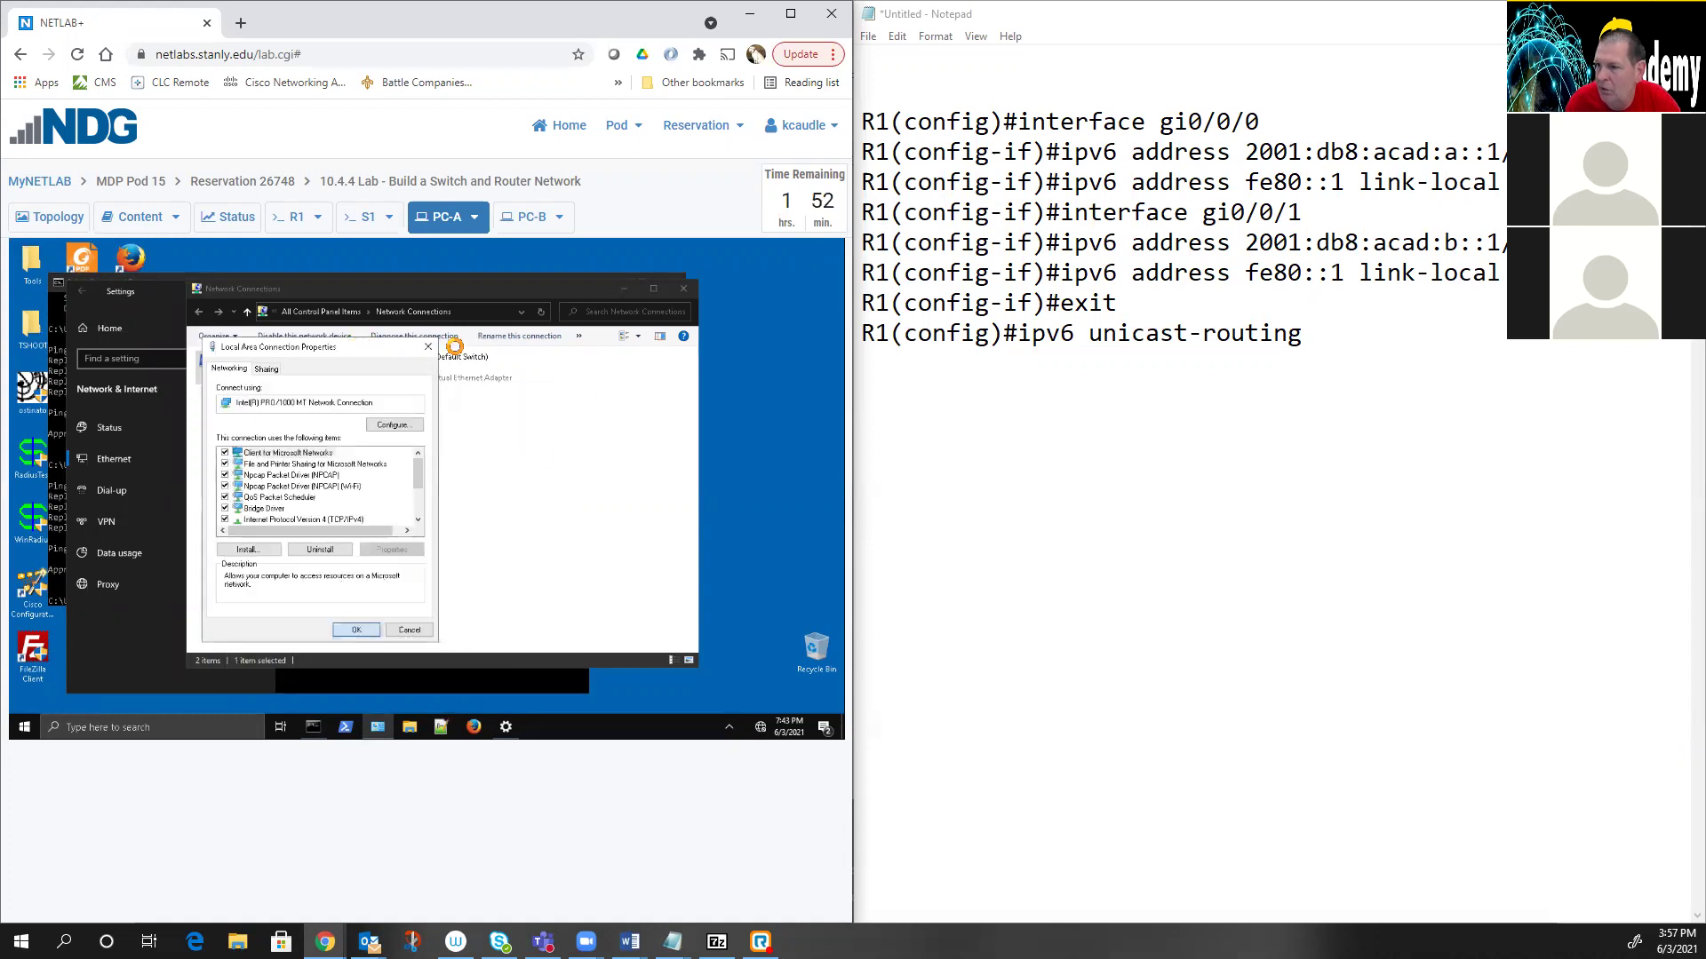
key("Return")
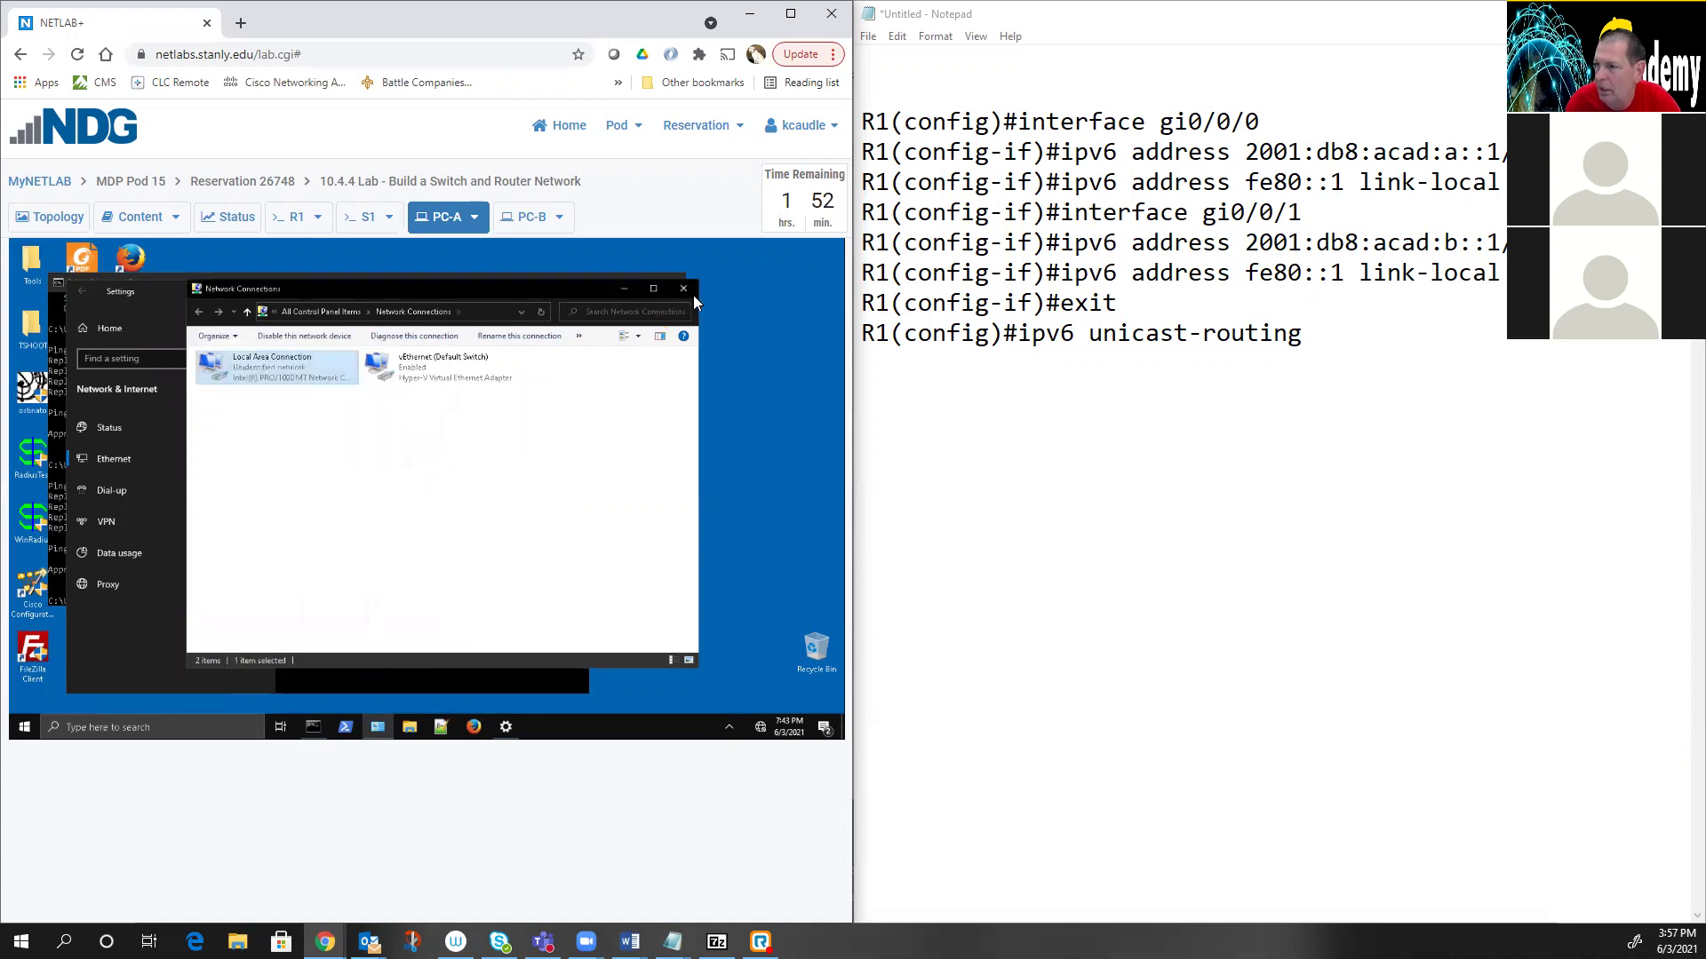
left_click(692, 295)
Switch to PC-B, dismiss the compatibility message, and scale its desktop to fit
left_click(670, 288)
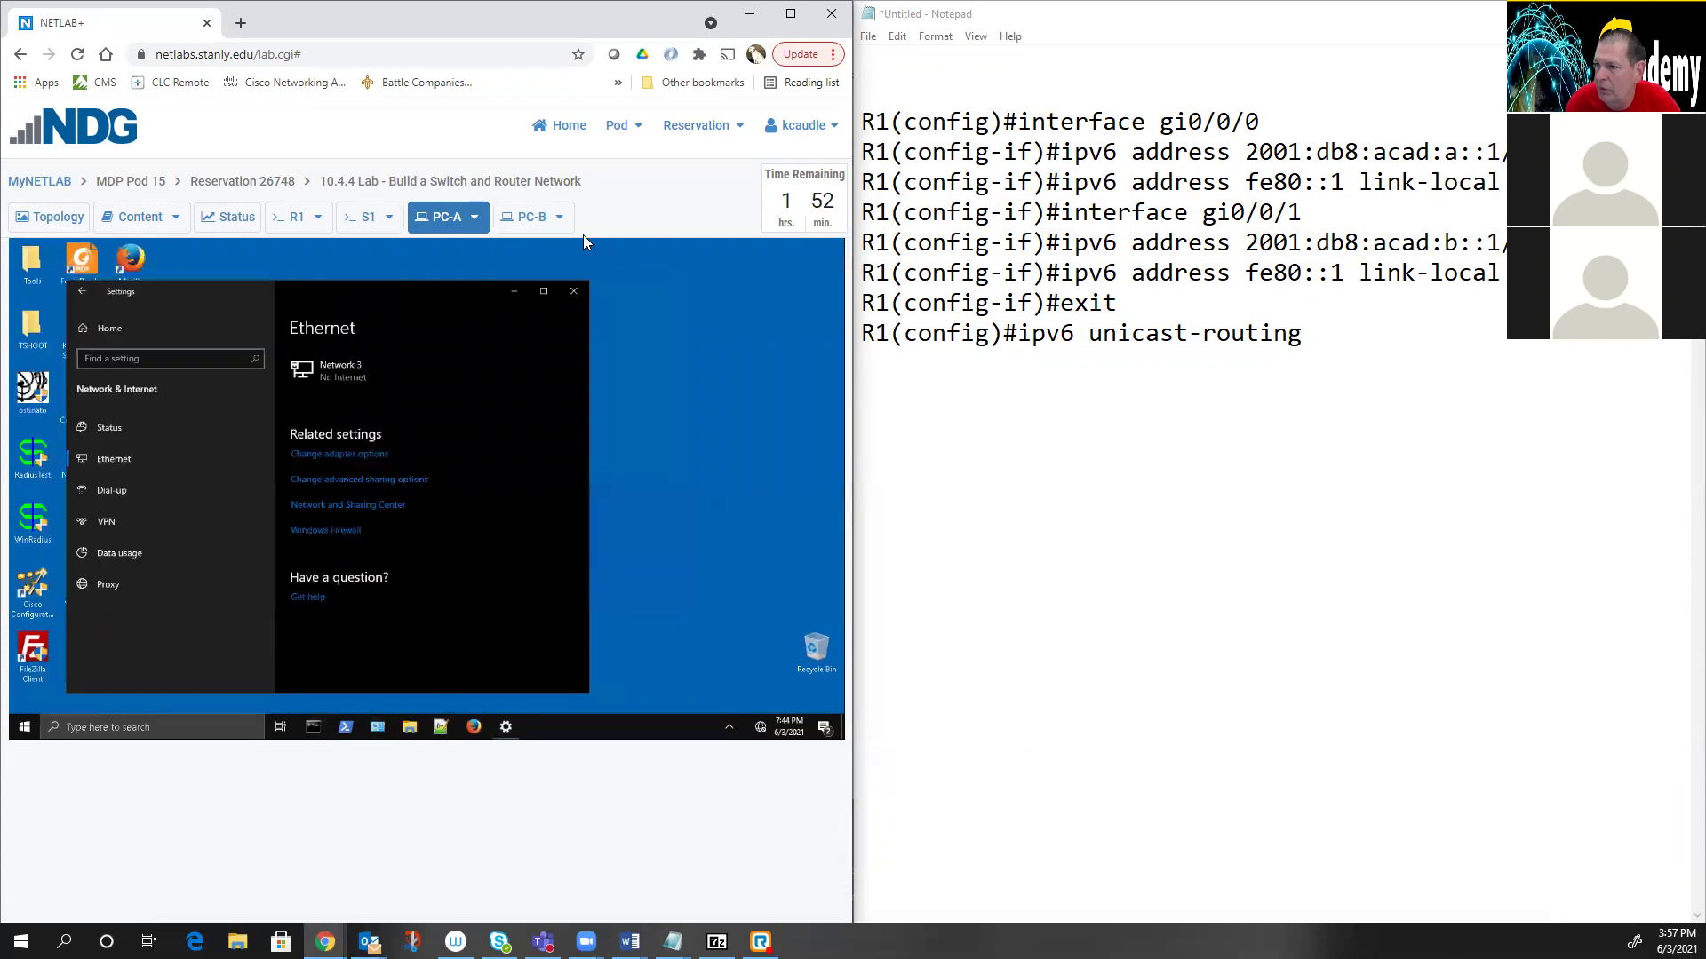
left_click(534, 218)
left_click(664, 651)
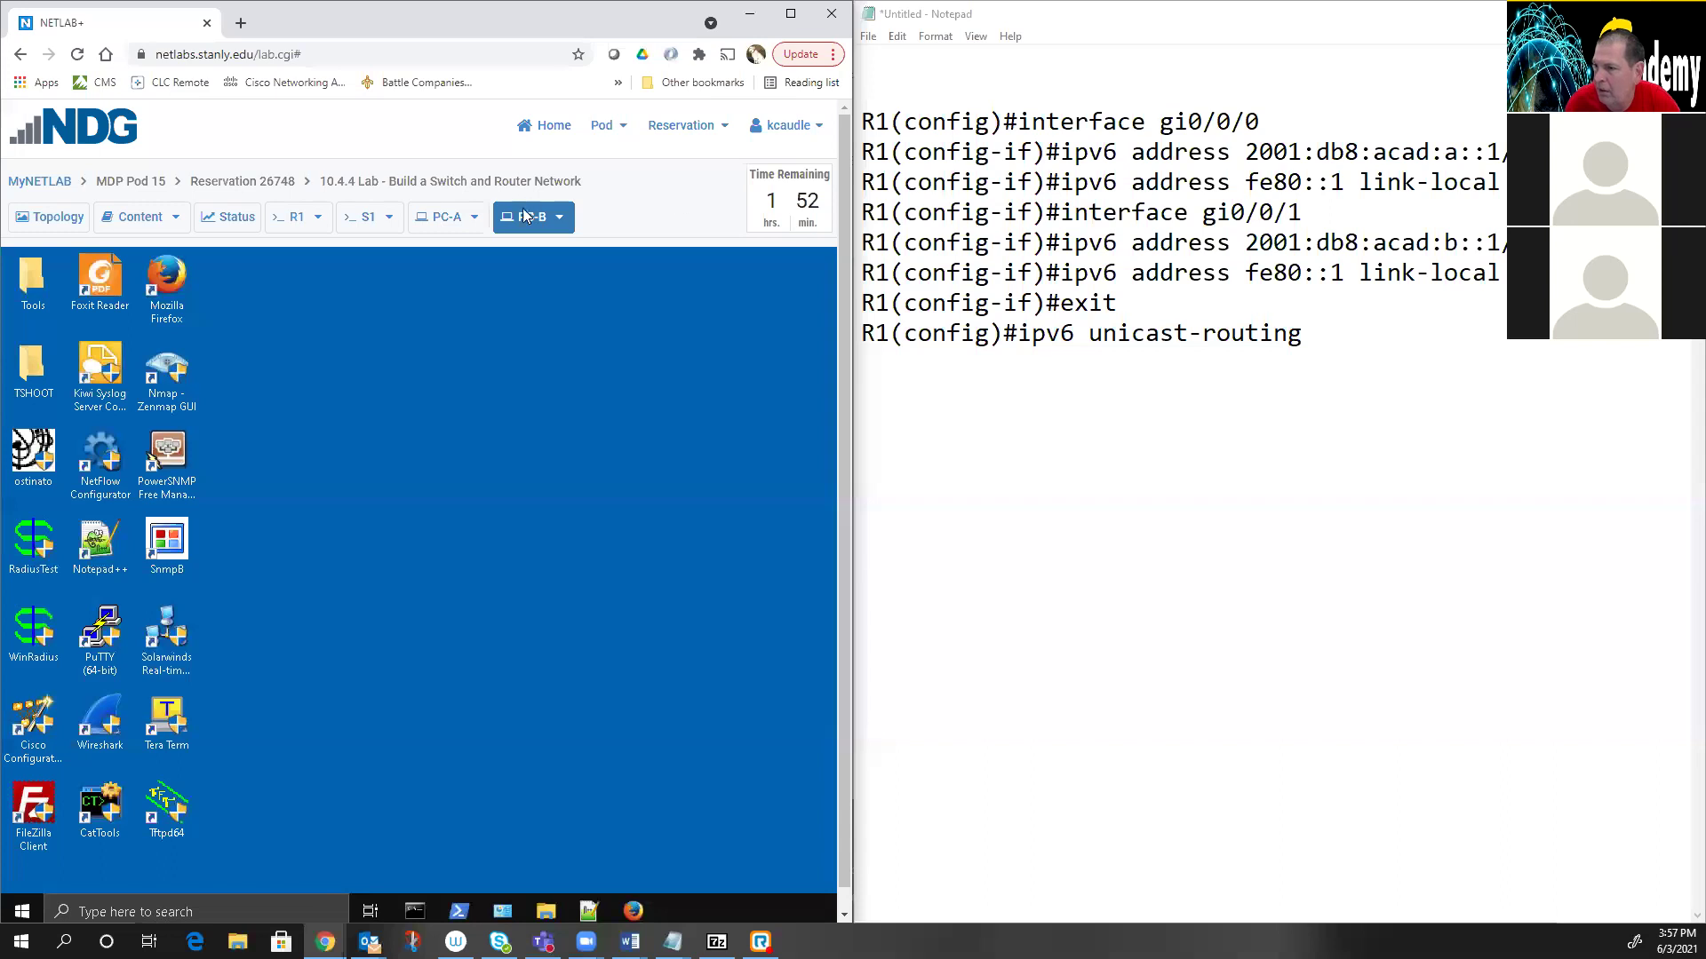
left_click(558, 217)
left_click(515, 323)
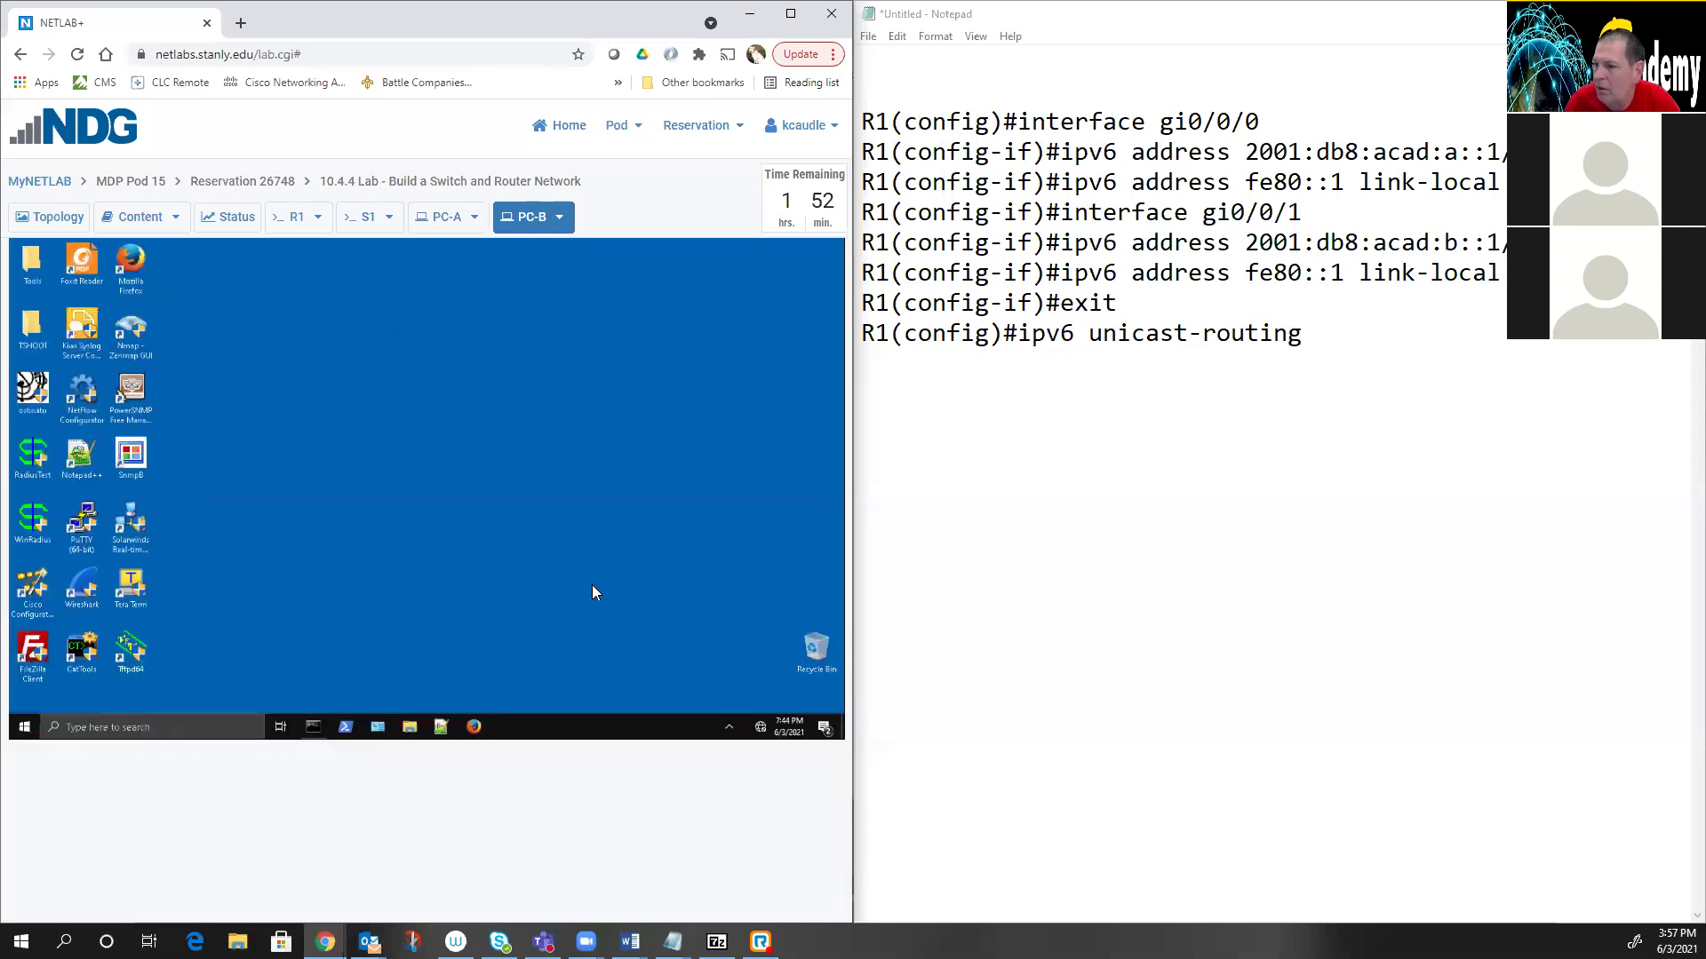
Open PC-B's Local Area Connection properties via Network & Internet Ethernet settings
right_click(761, 727)
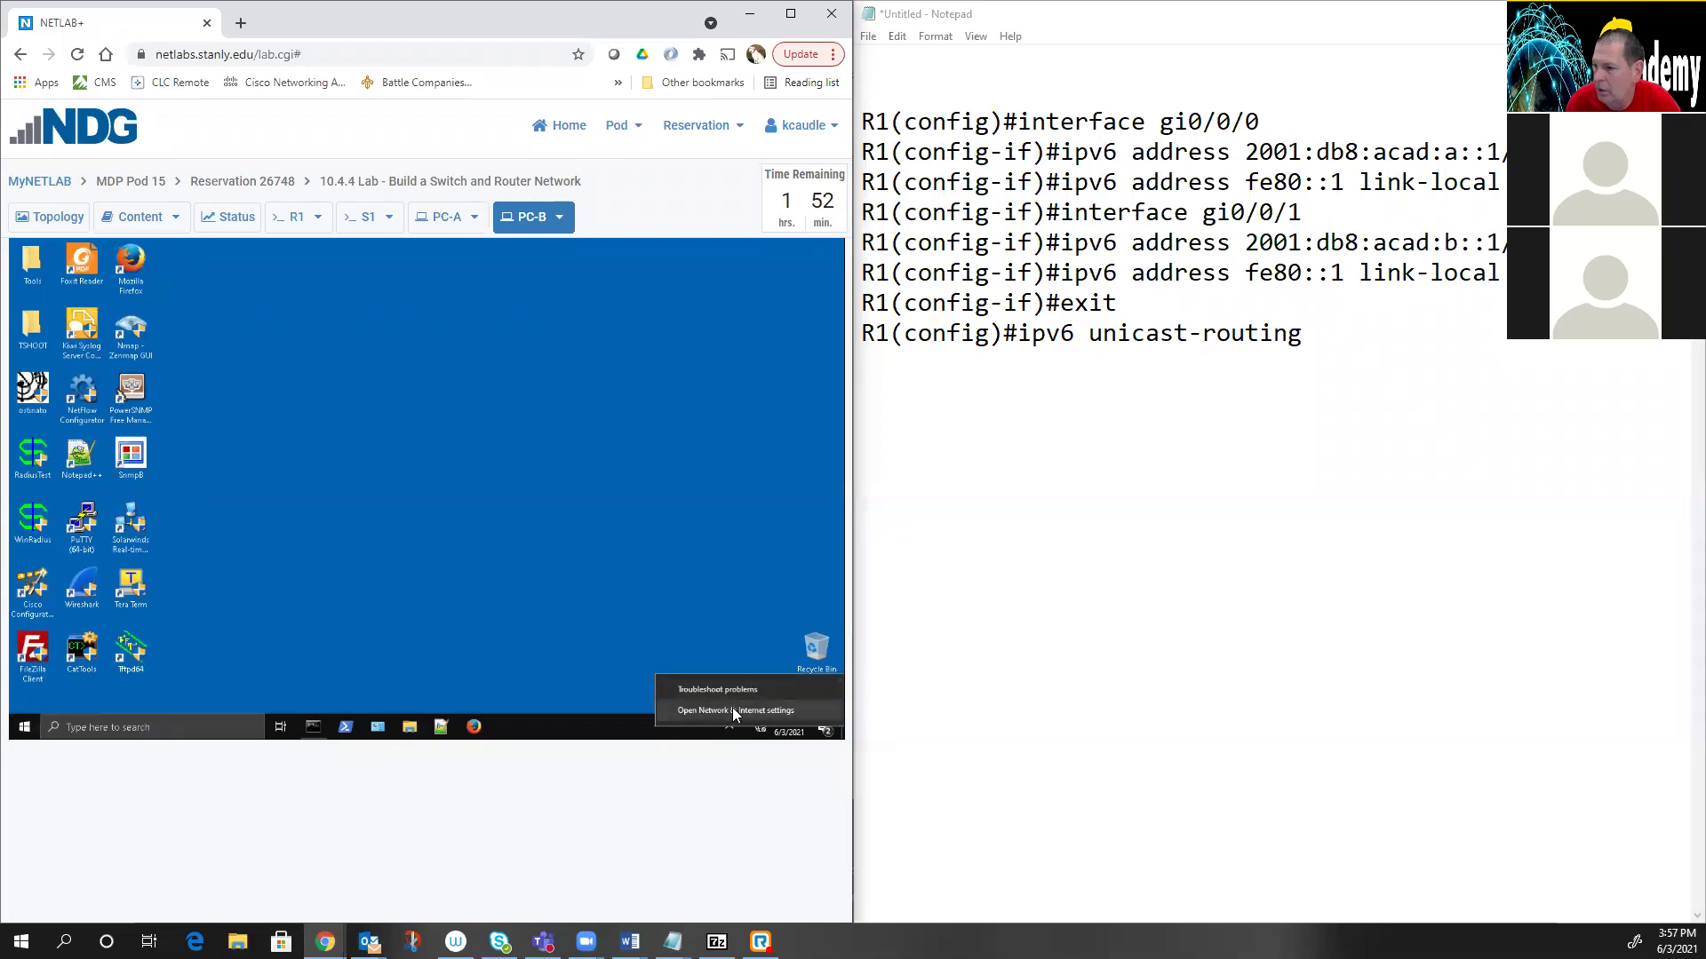
left_click(732, 709)
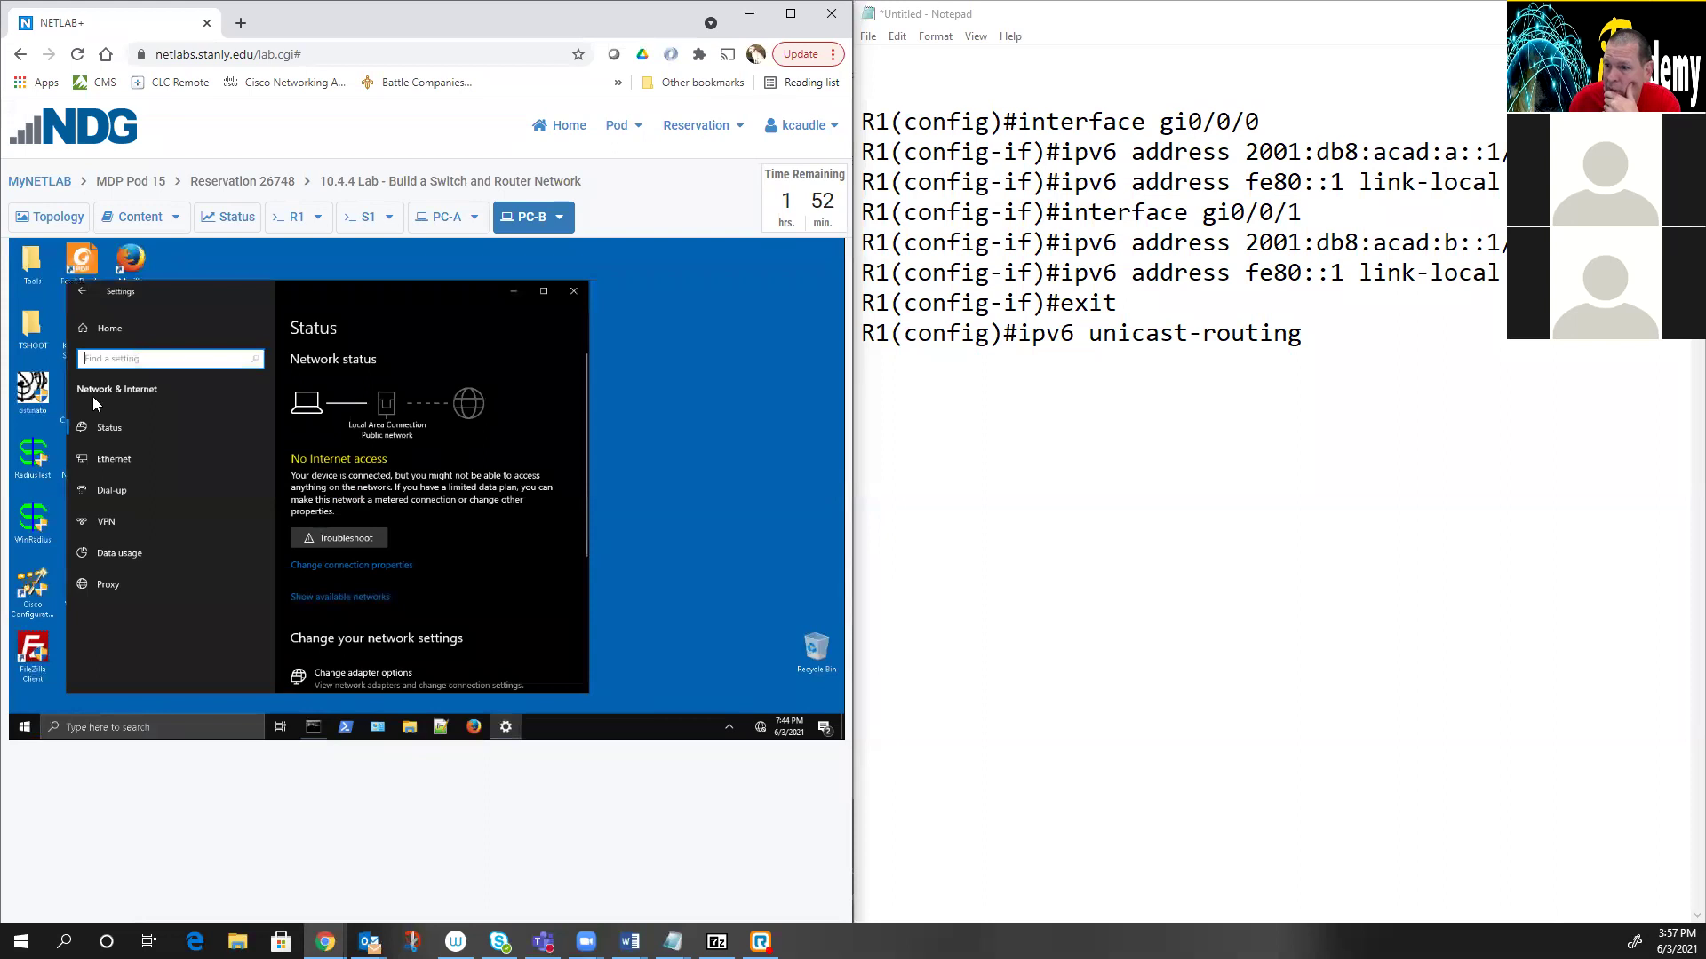
left_click(121, 458)
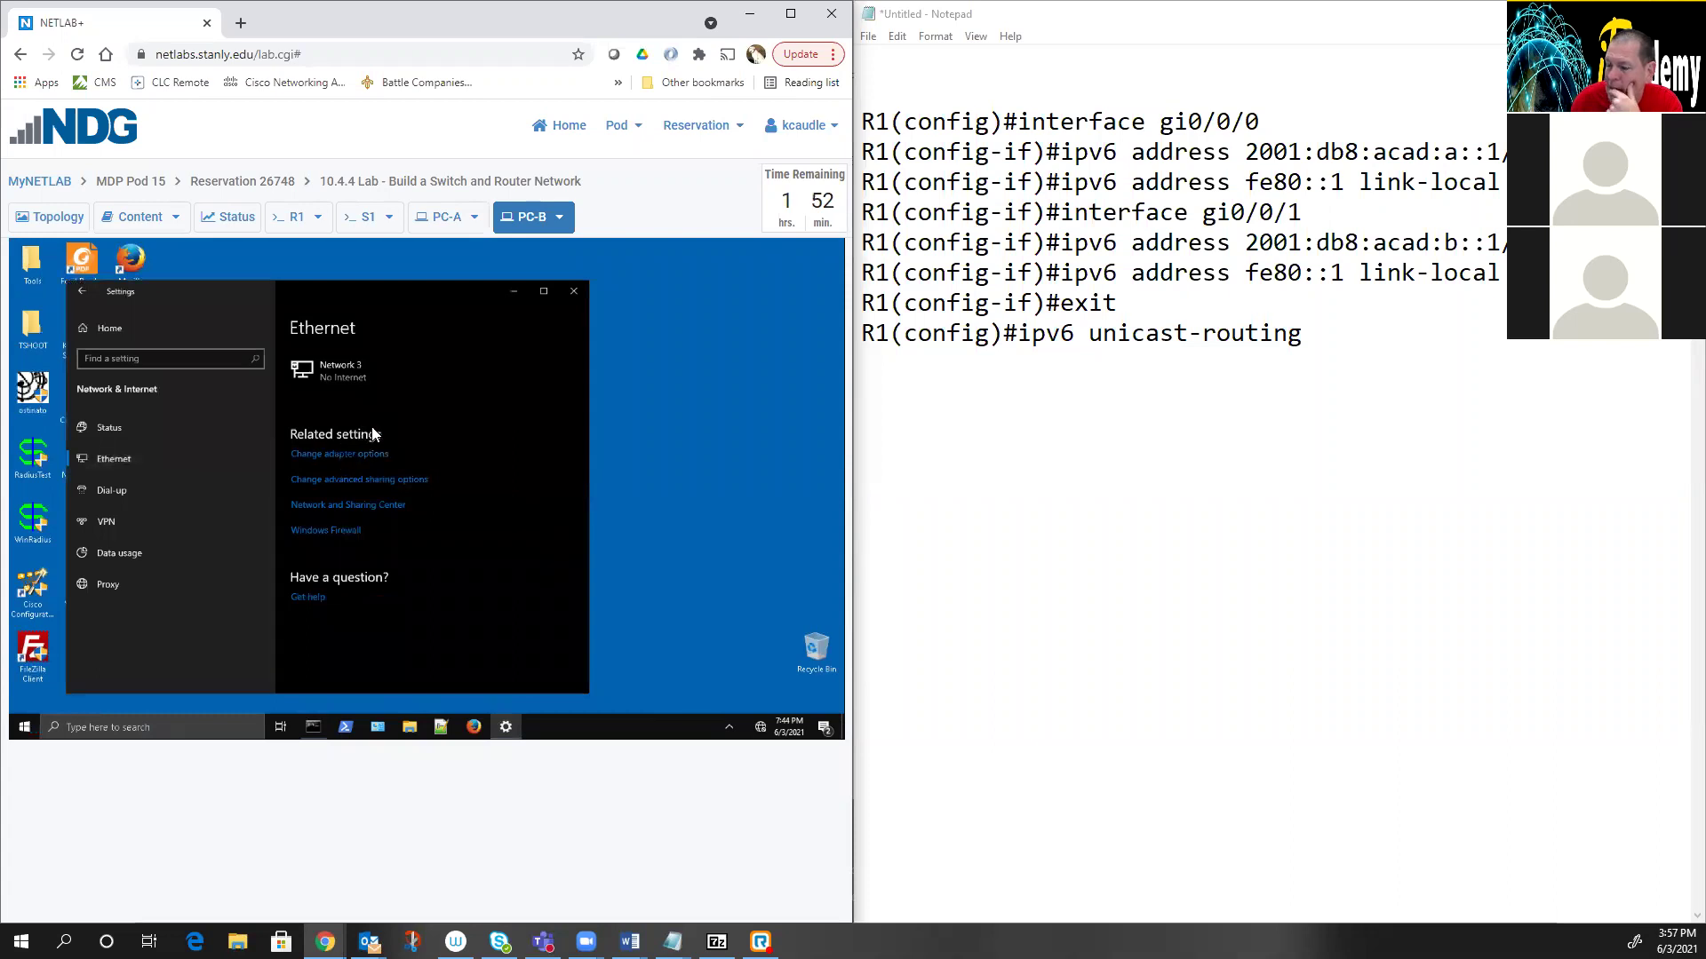
left_click(355, 454)
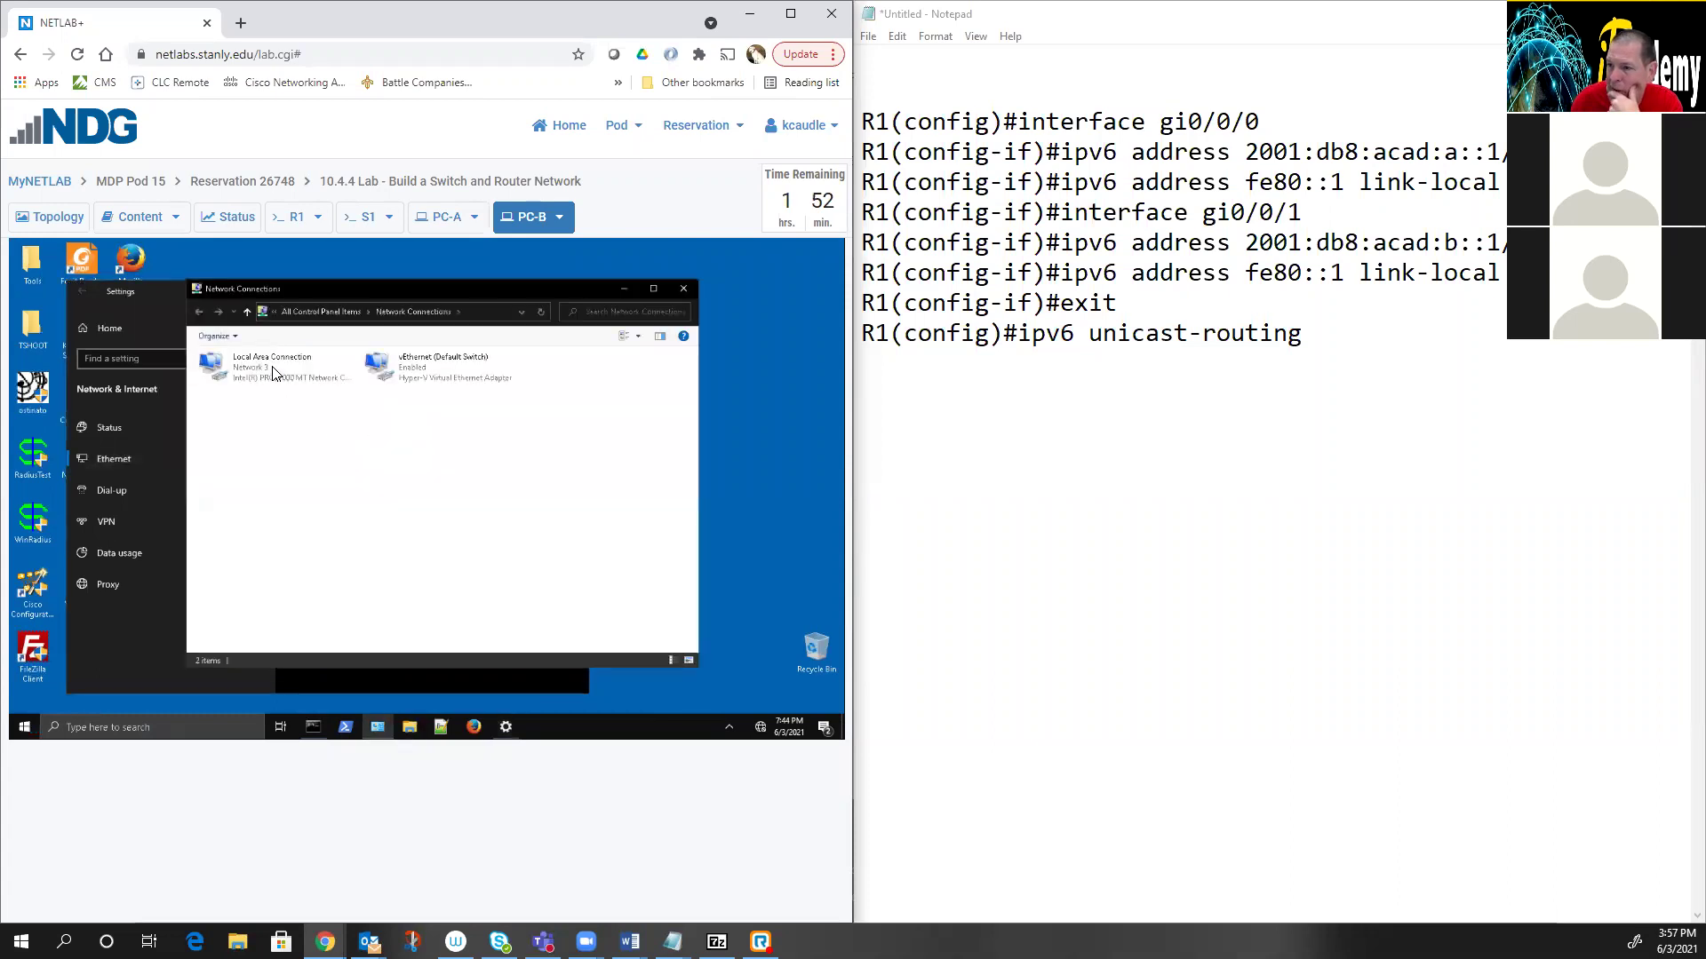
left_click(275, 373)
right_click(274, 373)
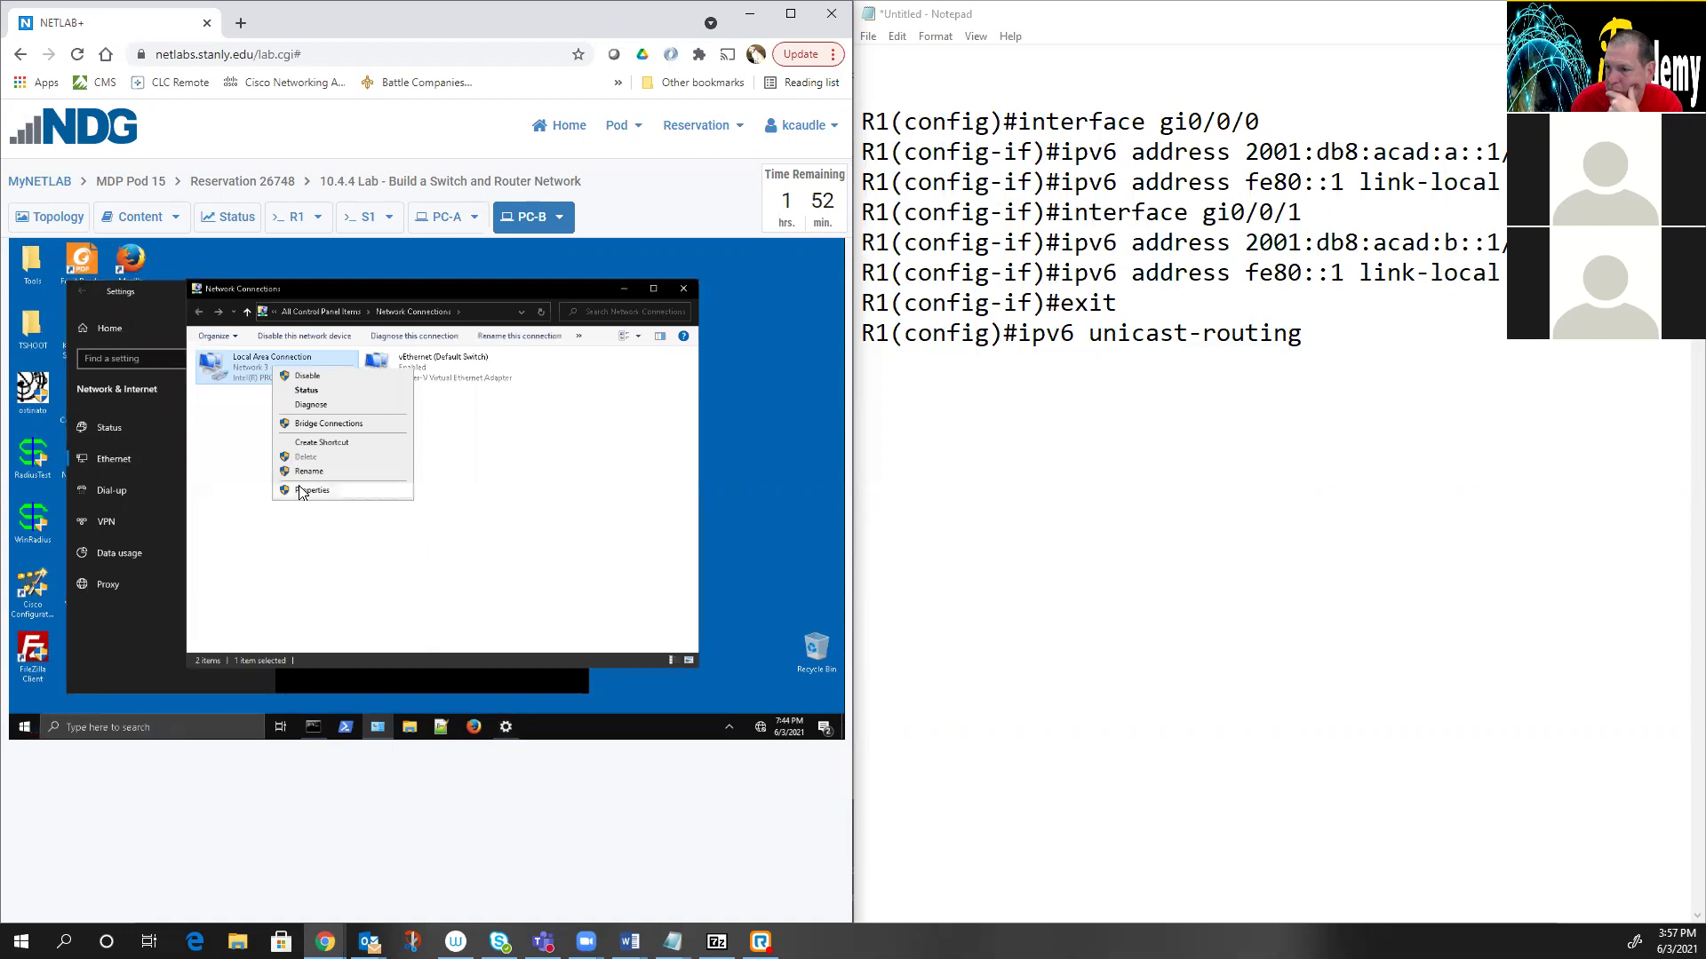
left_click(300, 493)
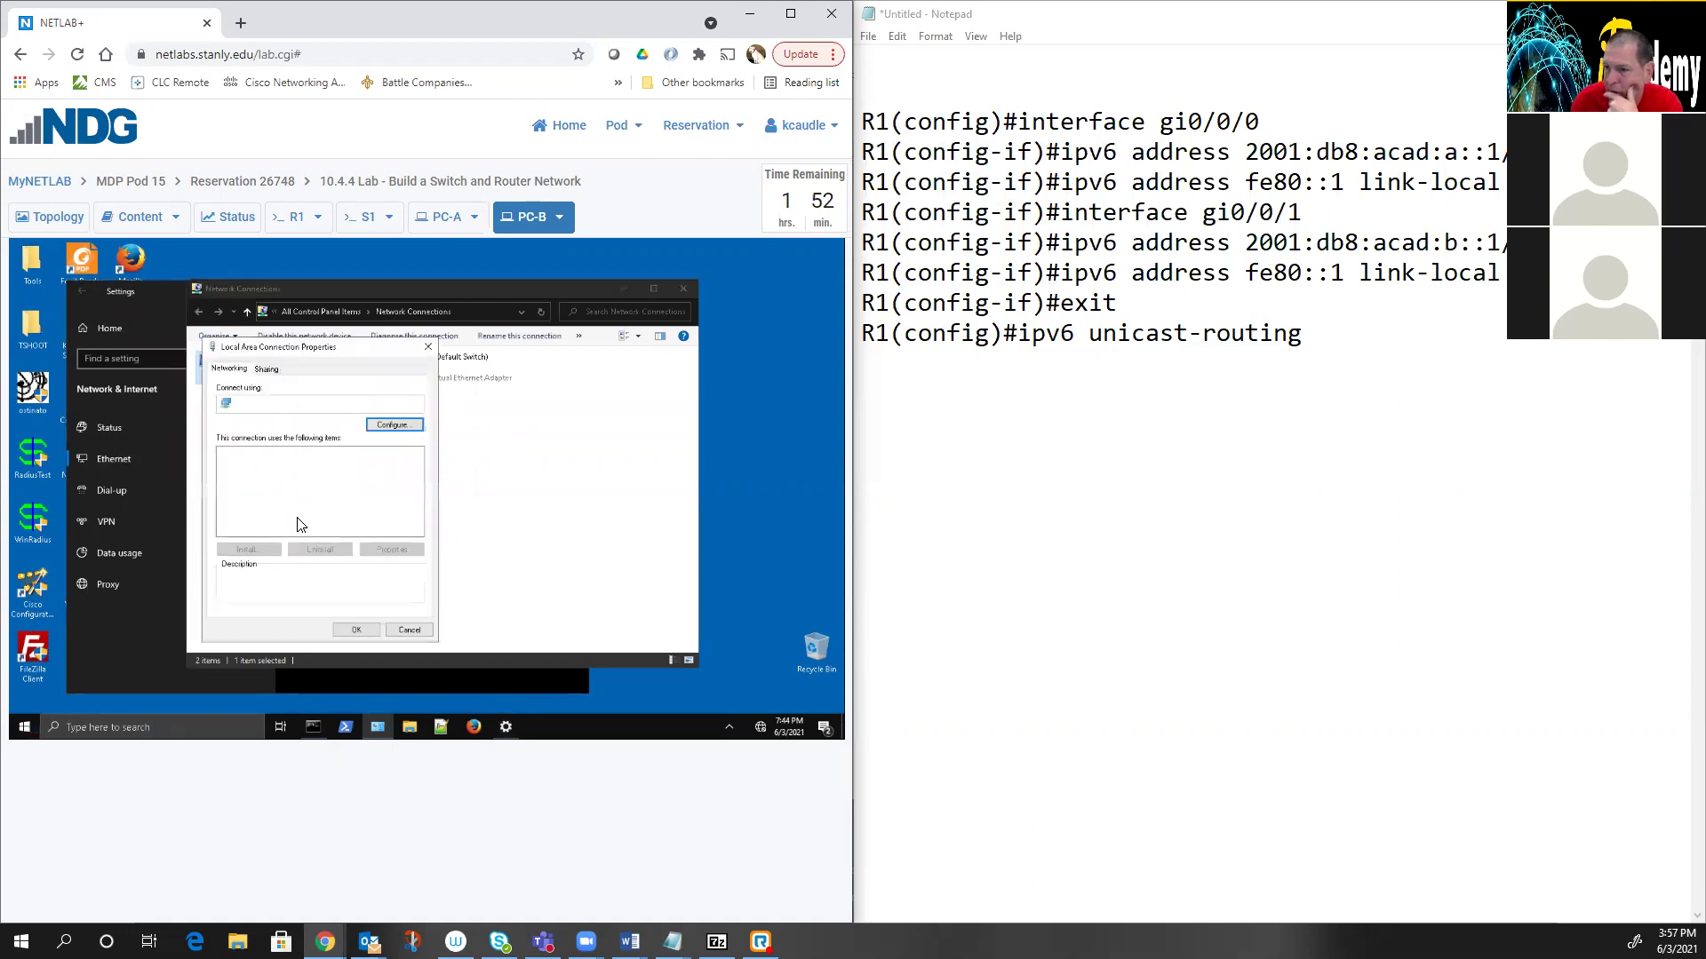
Set PC-B's IPv4 to obtain both address and DNS server automatically
left_click(286, 522)
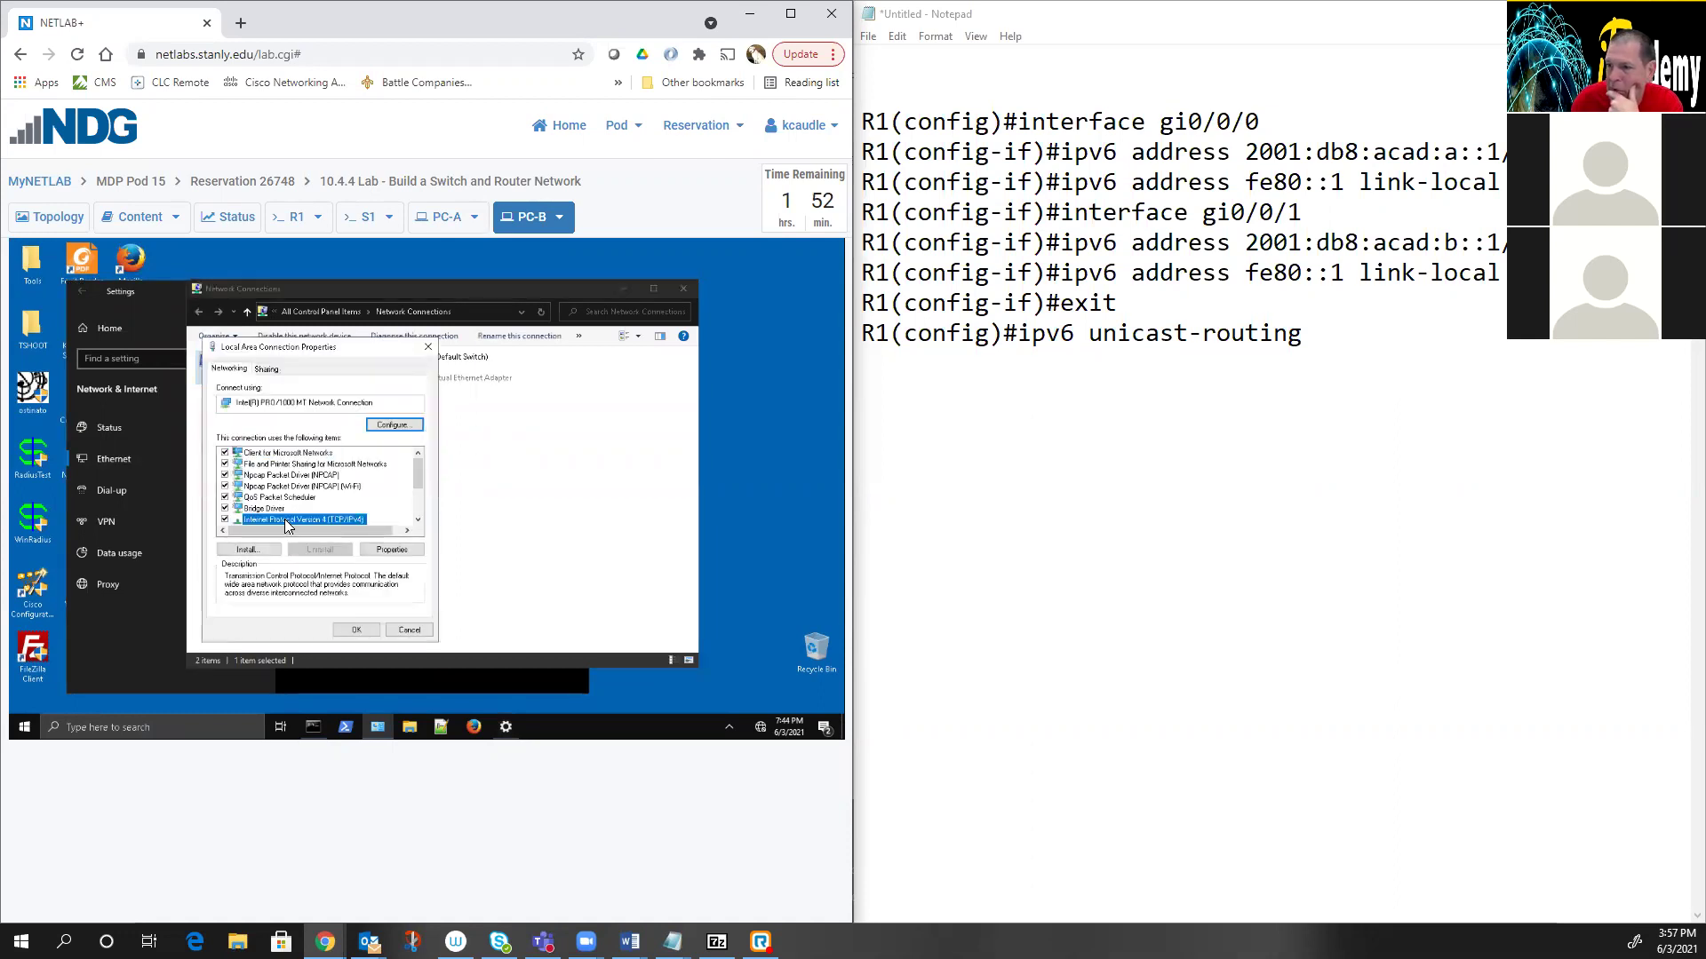
double_click(286, 522)
left_click(268, 479)
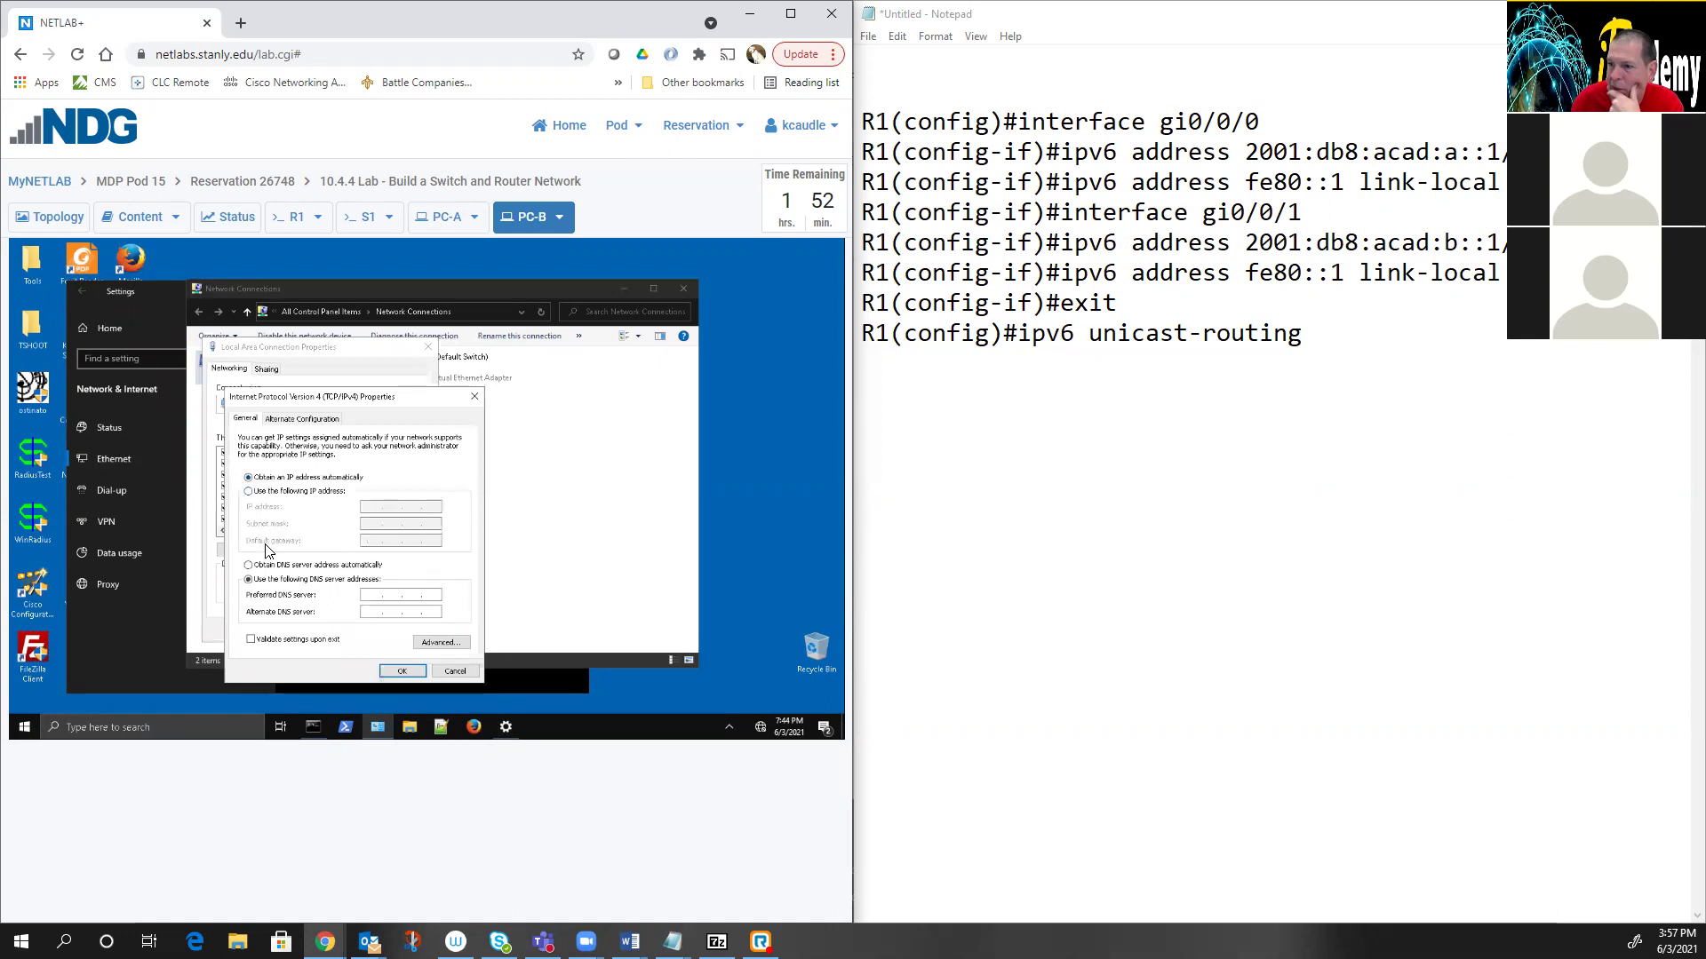
left_click(258, 568)
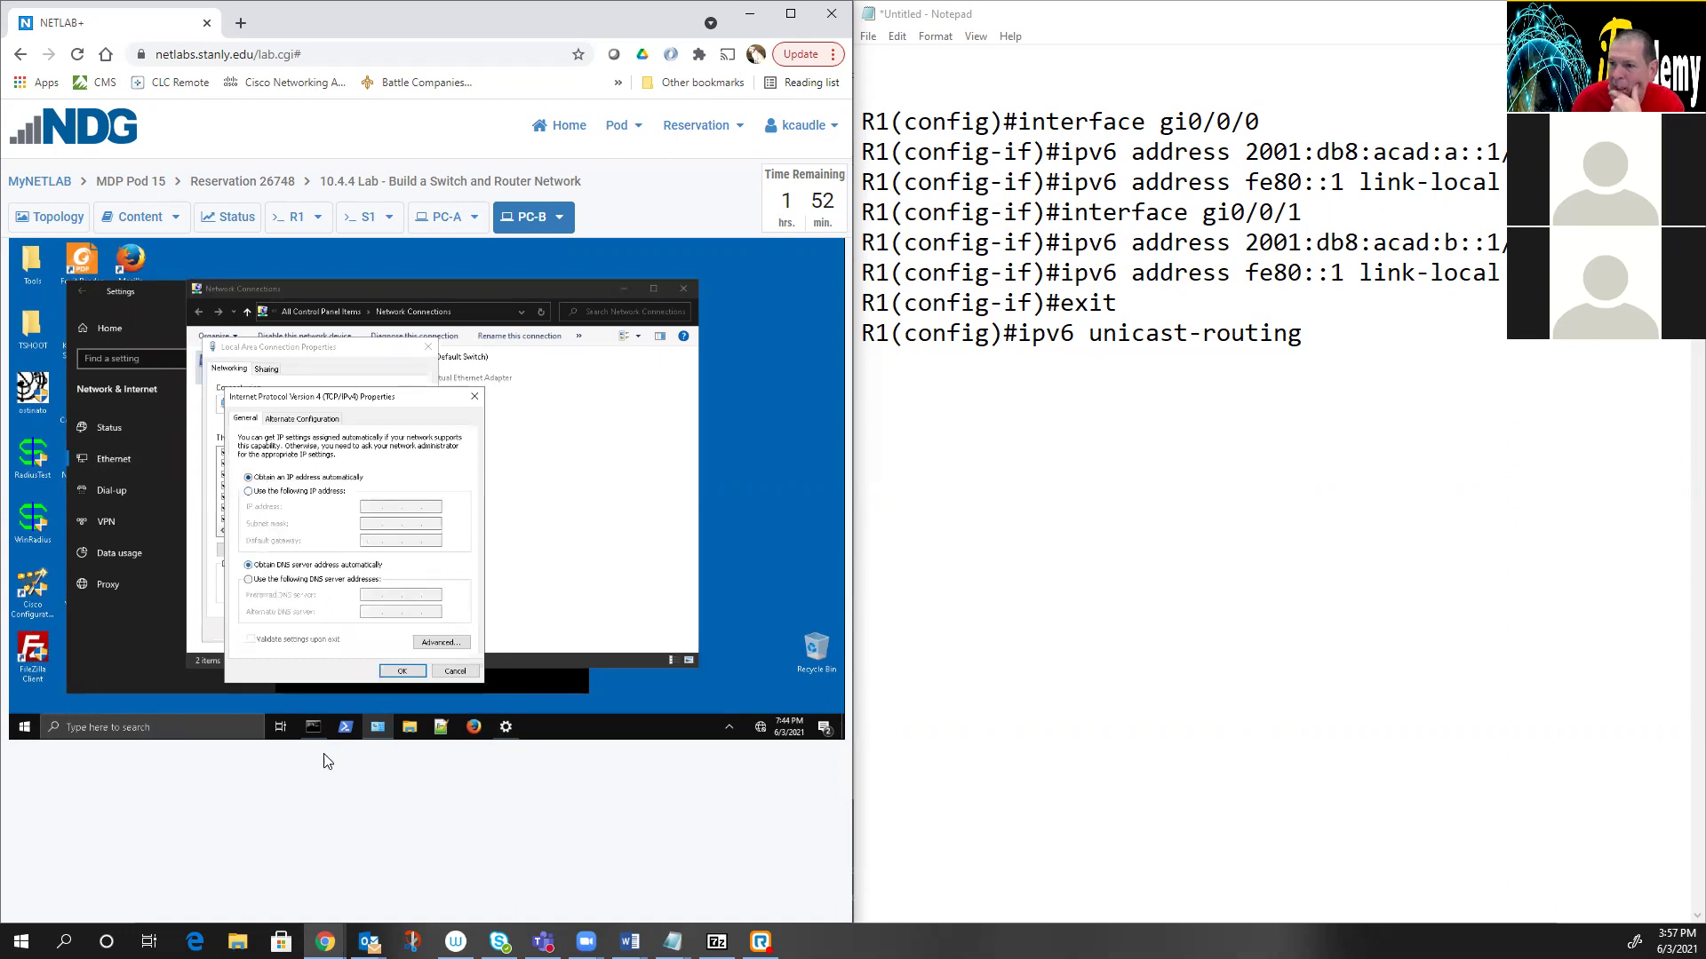
left_click(397, 671)
left_click(369, 627)
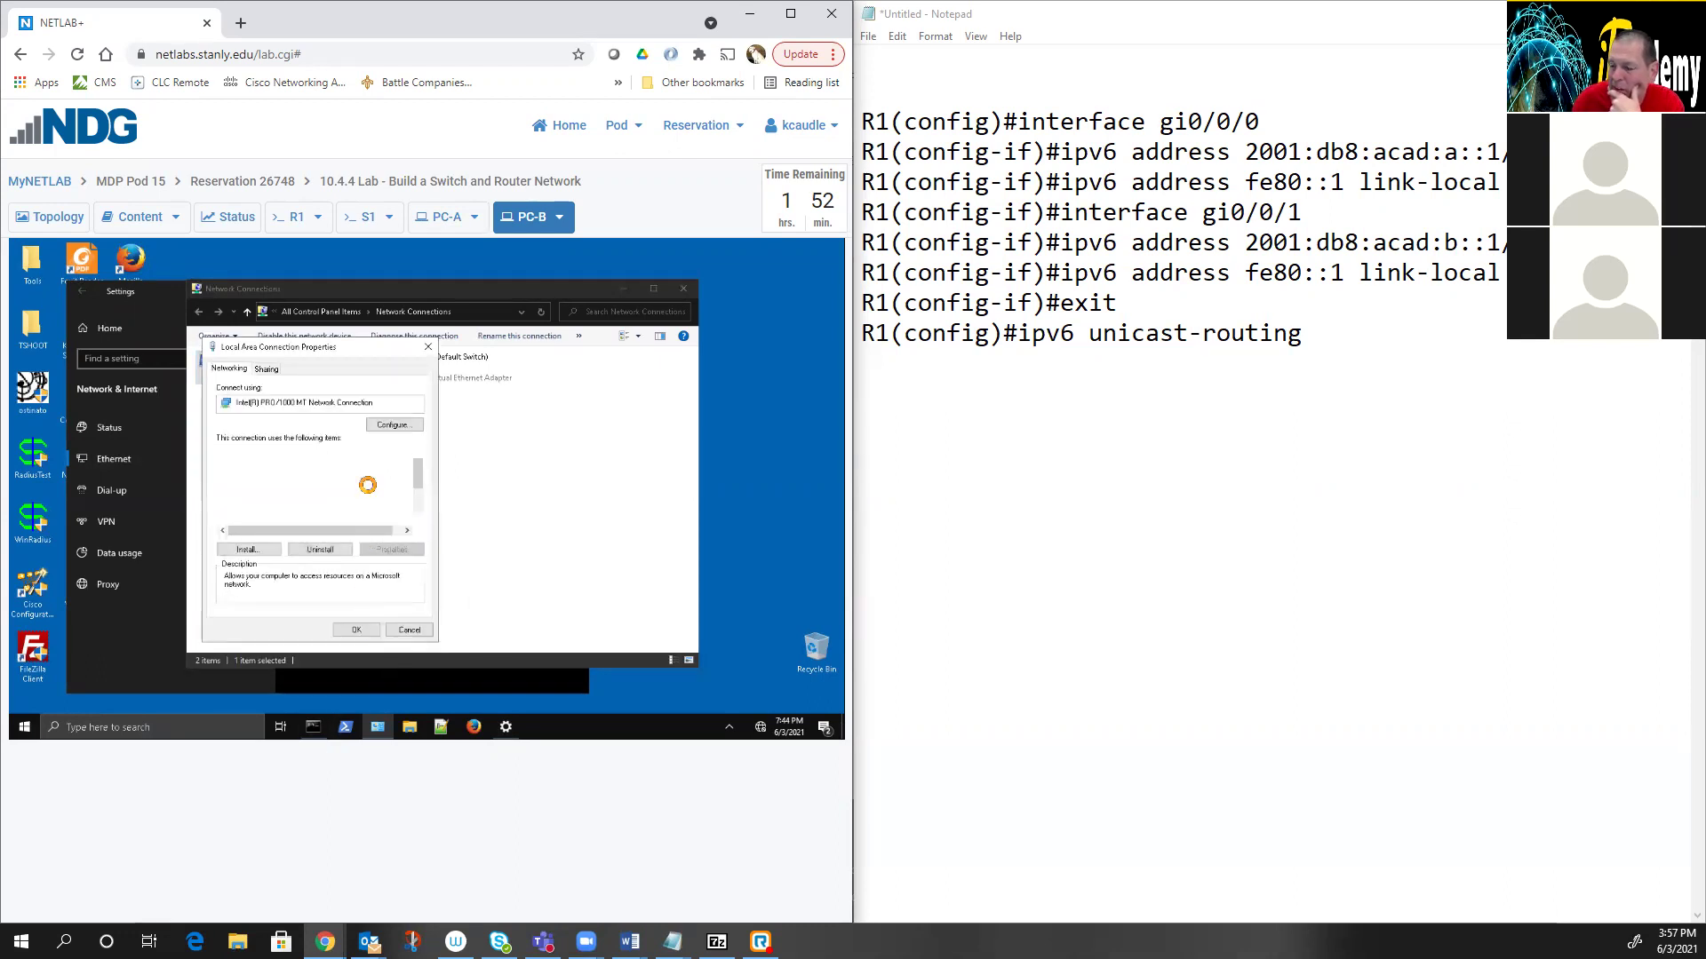
Set PC-B's IPv6 to obtain address and DNS automatically, then close the adapter windows
right_click(285, 382)
left_click(285, 382)
right_click(286, 383)
left_click(297, 506)
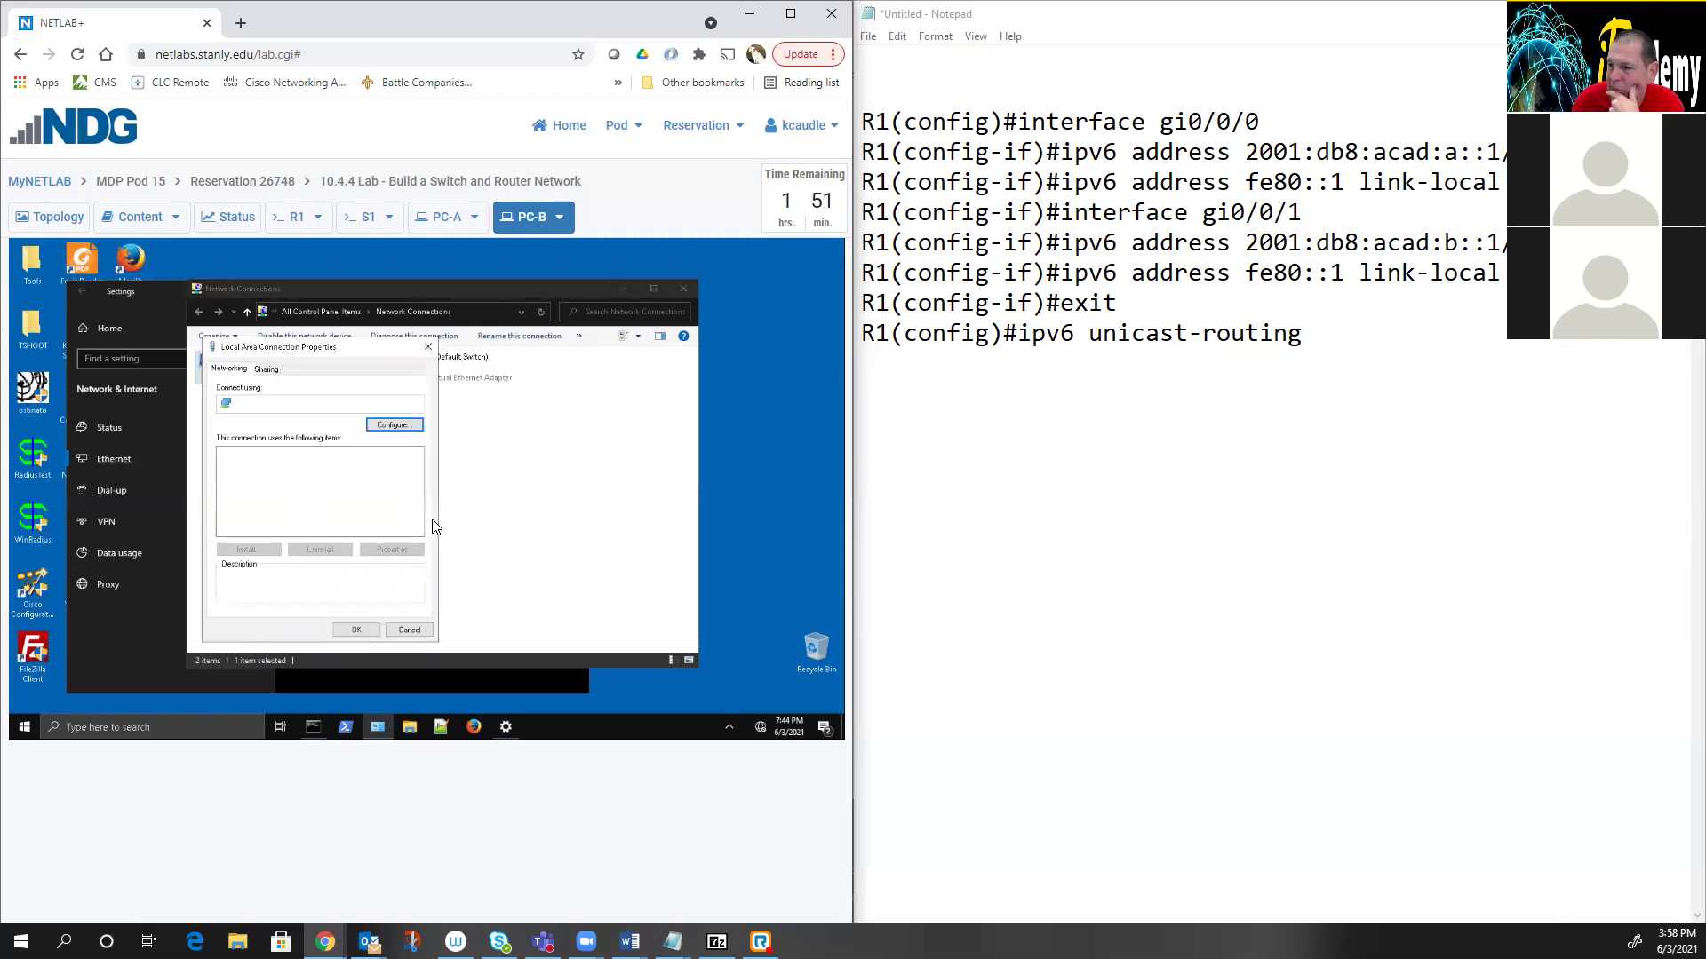
scroll(418, 516, "down", 1)
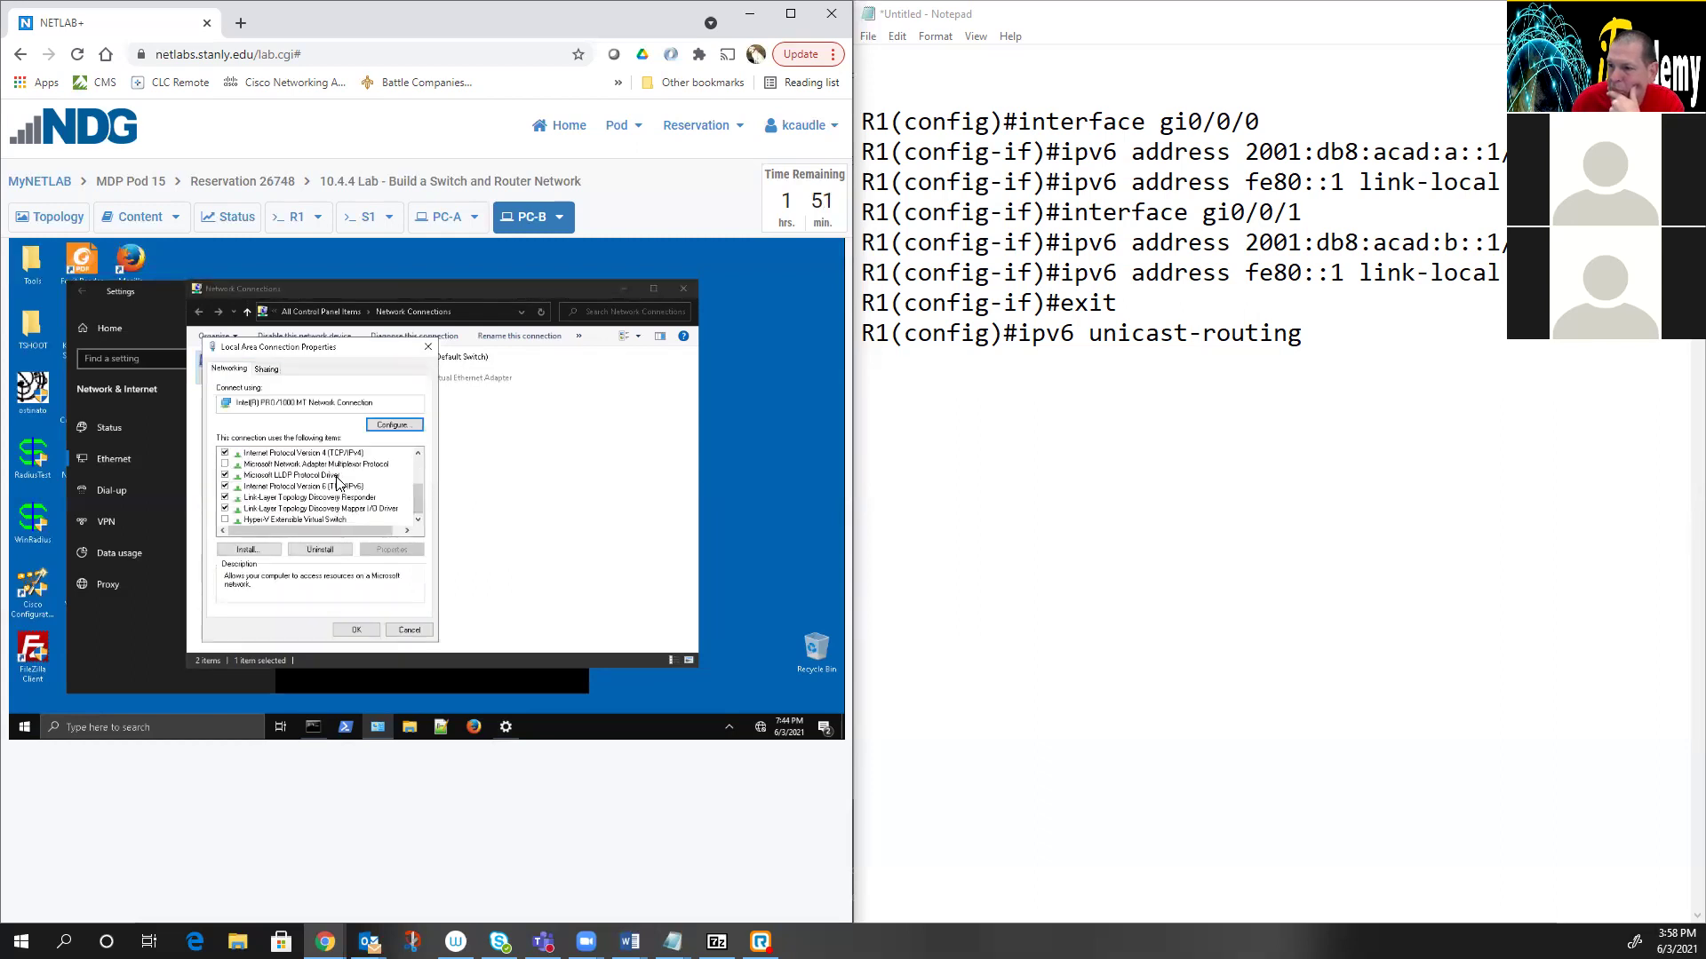
double_click(336, 486)
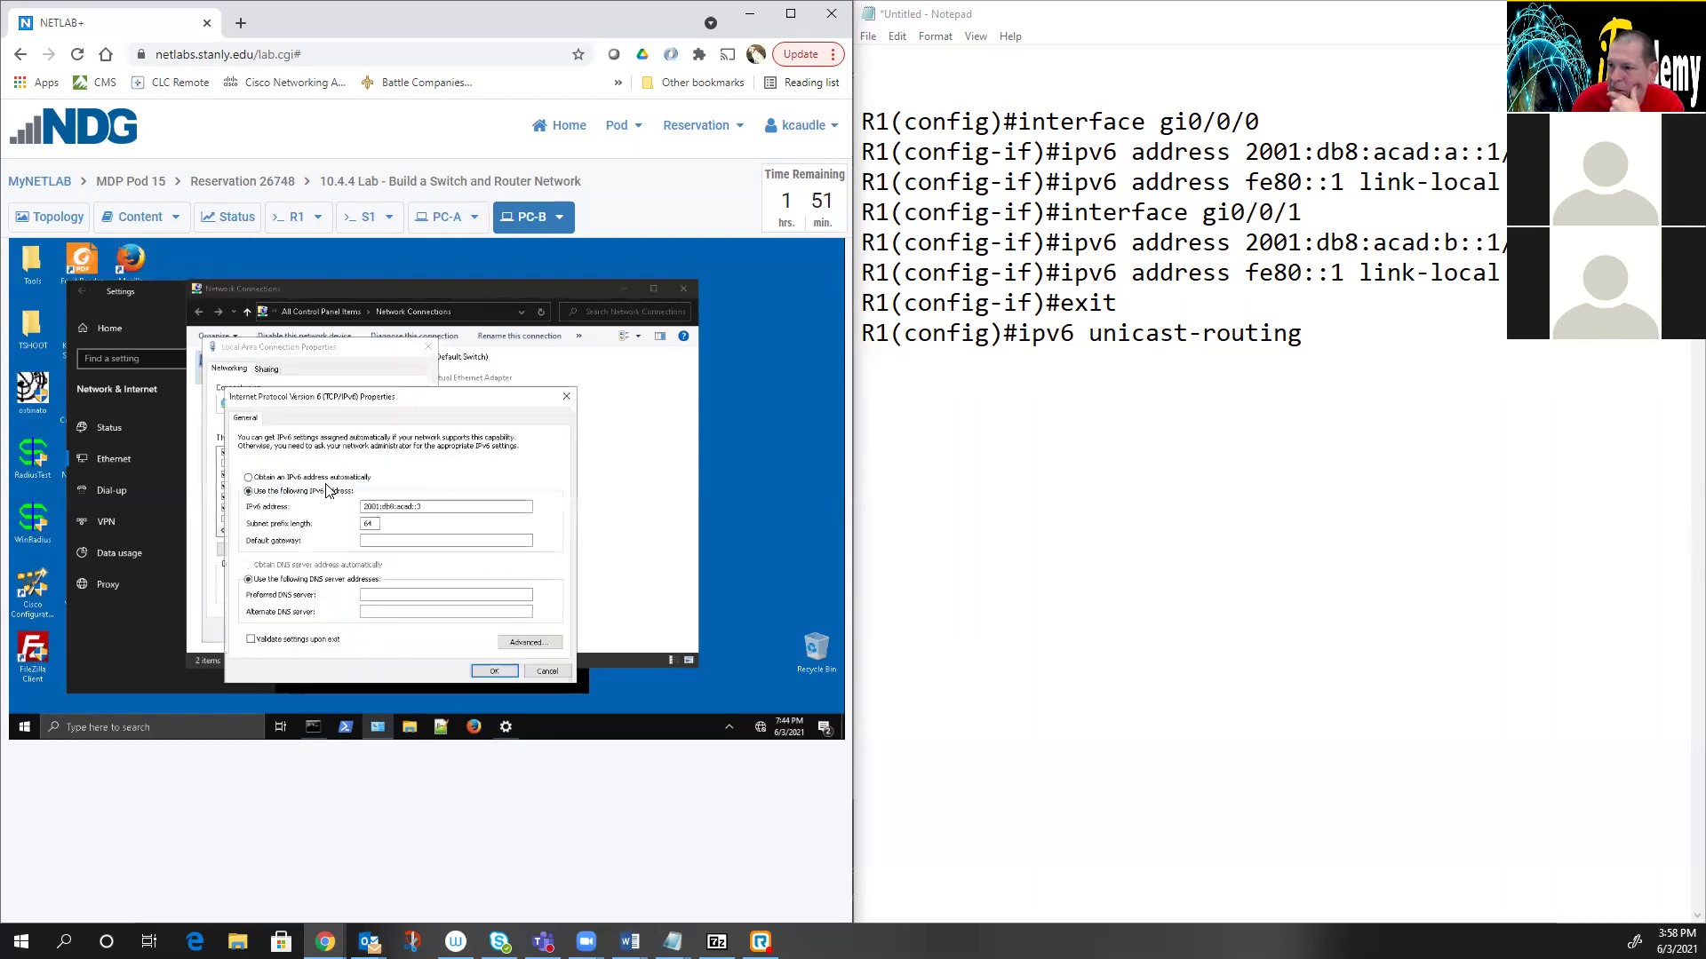
left_click(258, 477)
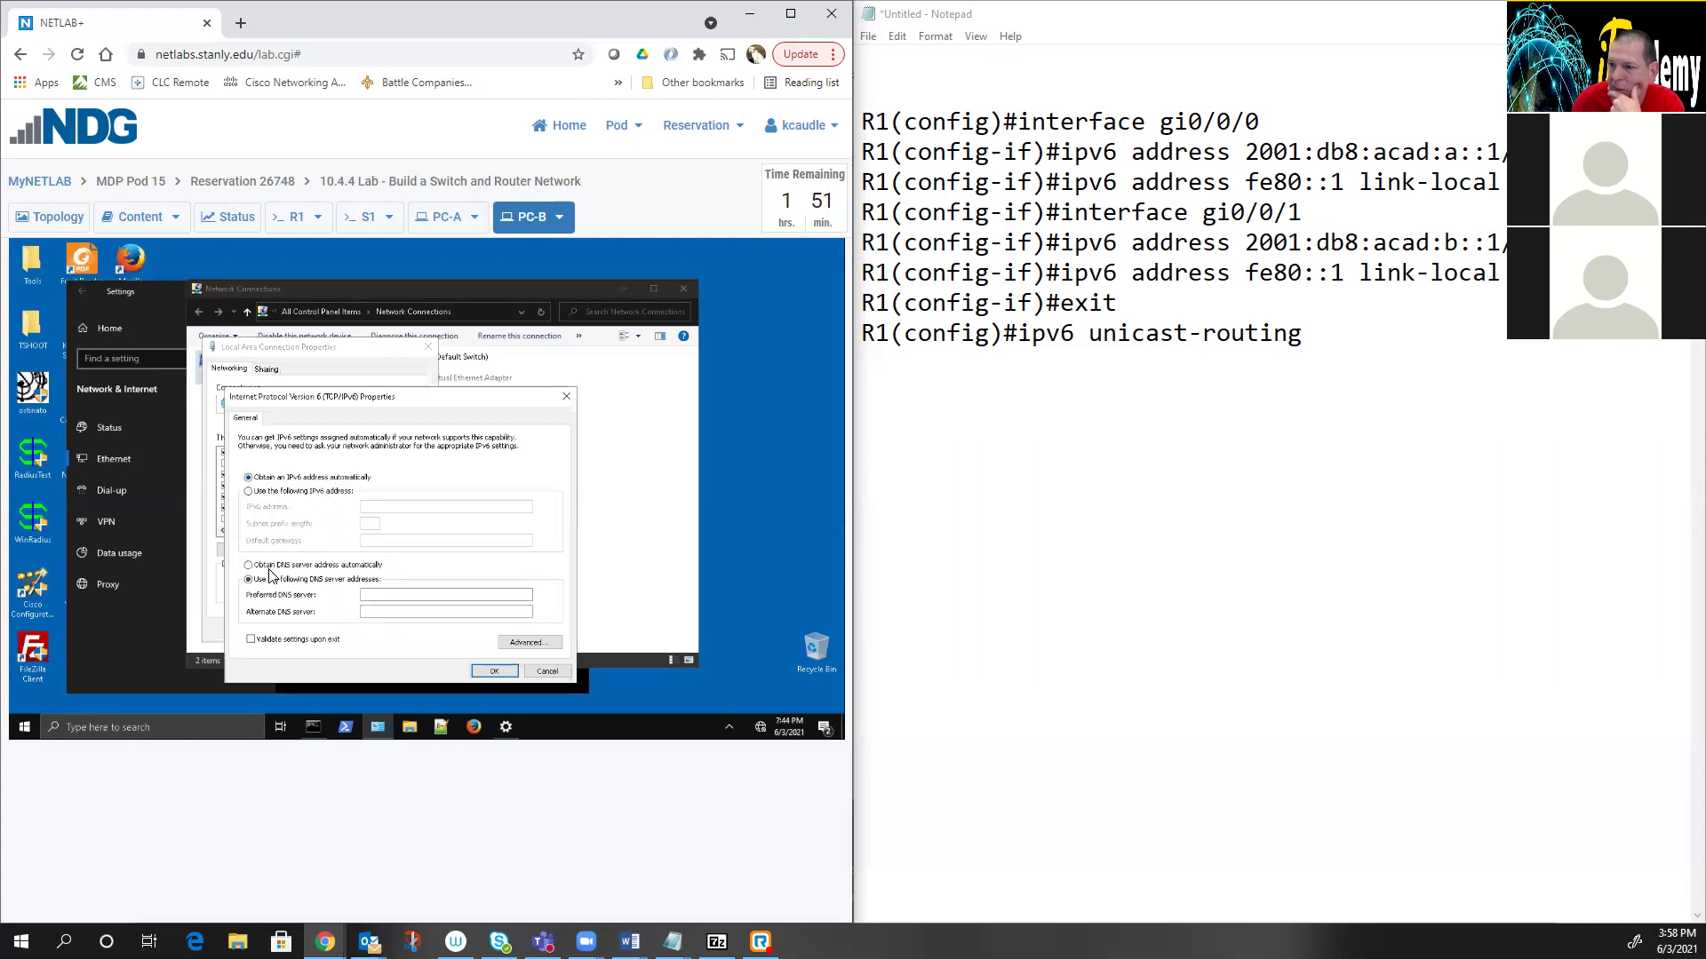
left_click(278, 565)
left_click(490, 671)
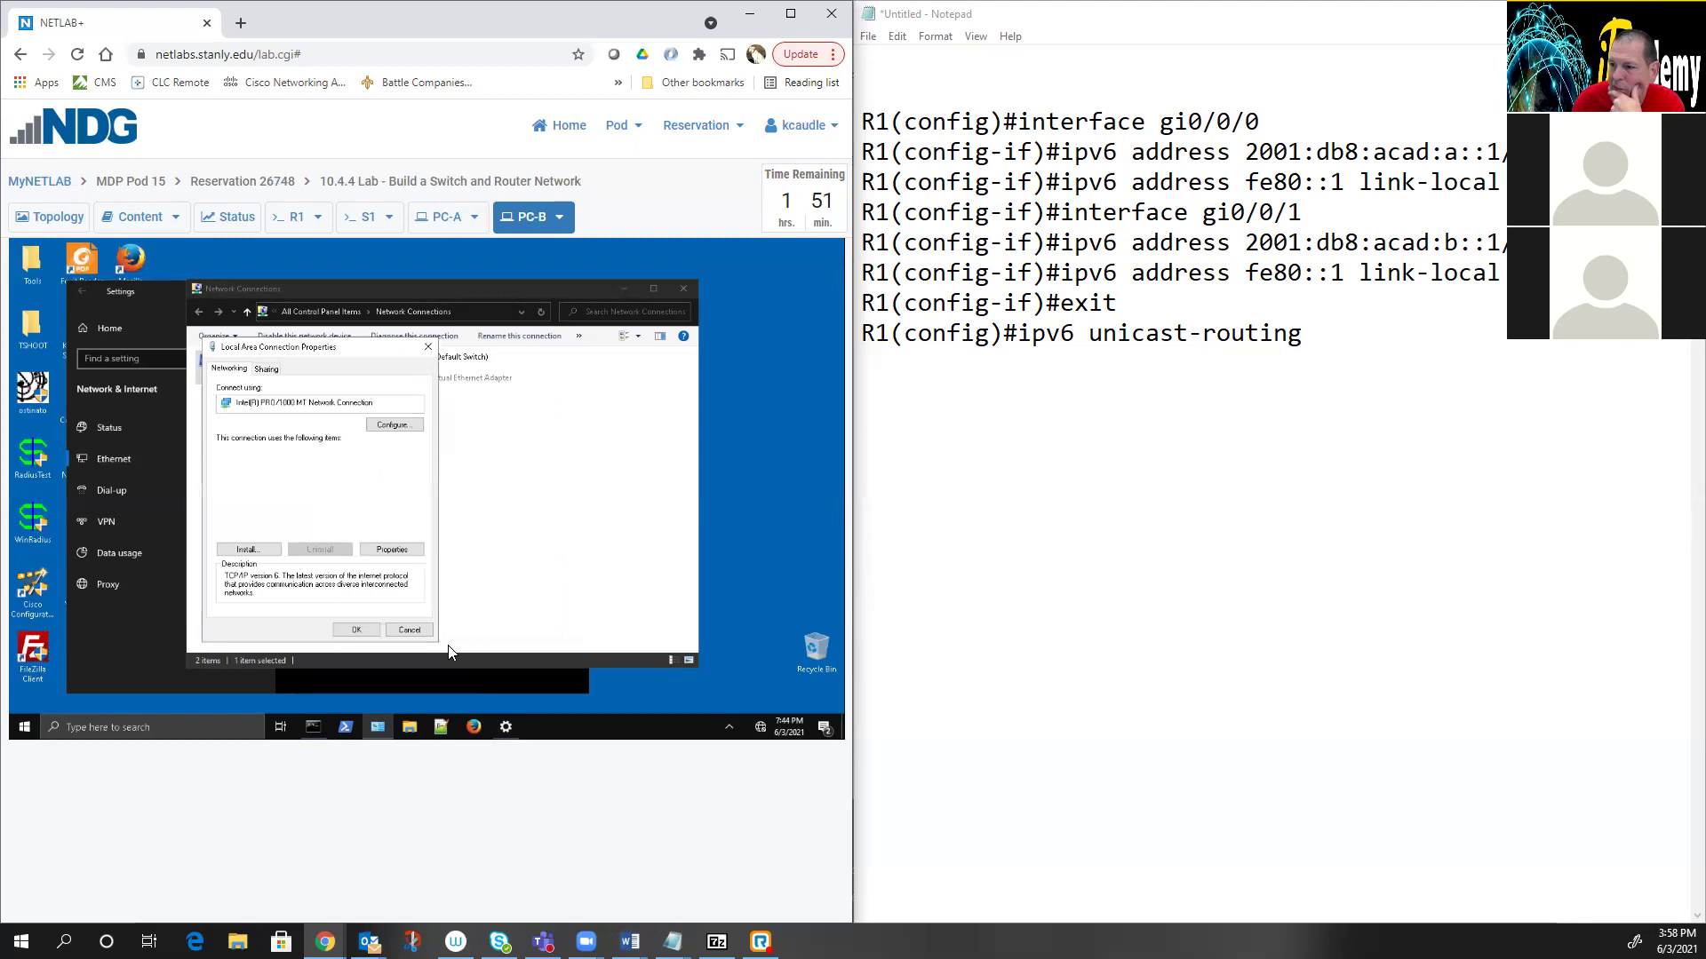
left_click(356, 630)
left_click(675, 293)
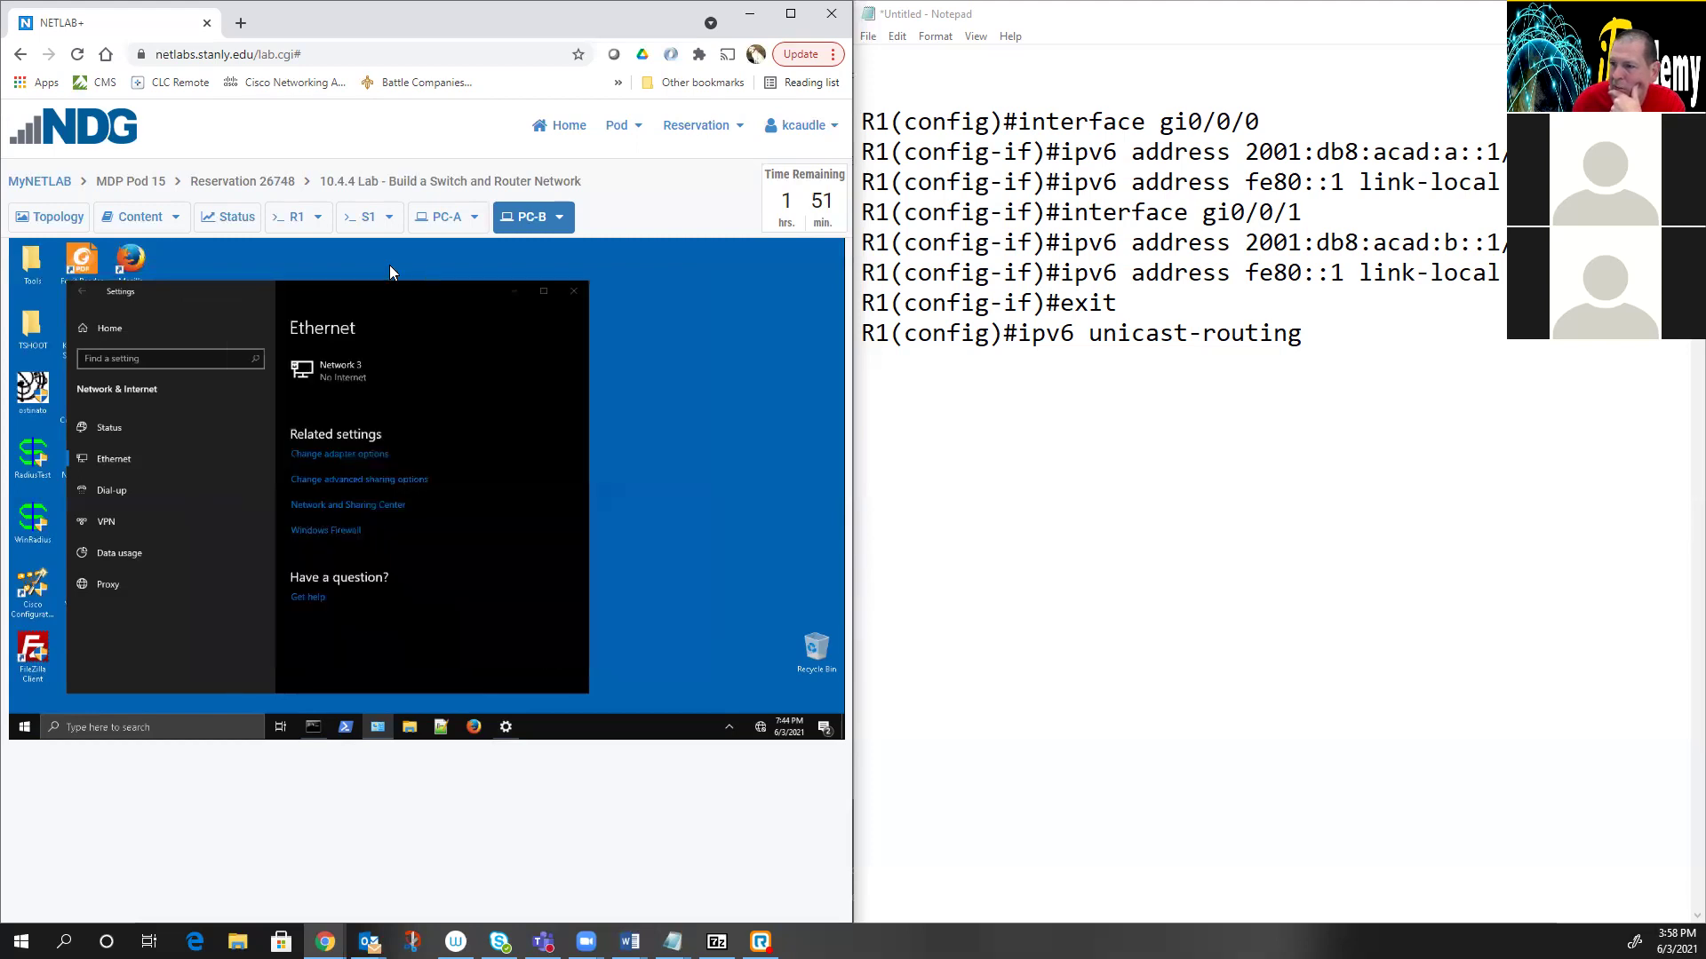
Open R1's console from the topology and cancel the Save Device dialog
left_click(52, 216)
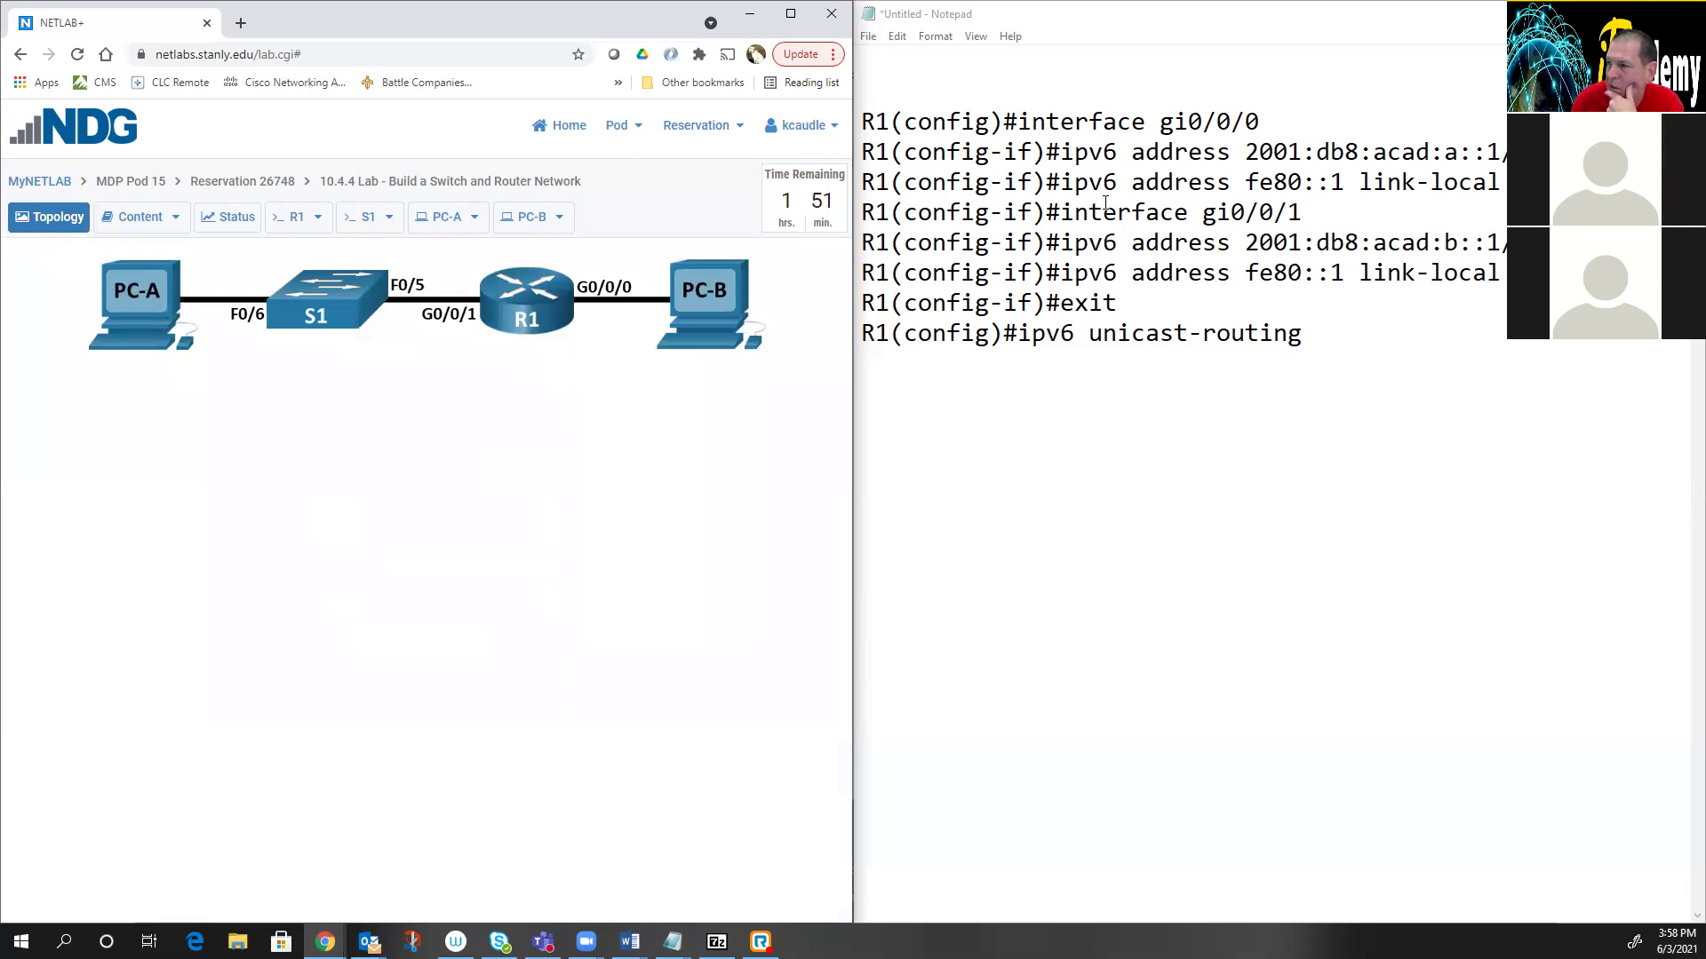
left_click(313, 218)
left_click(255, 427)
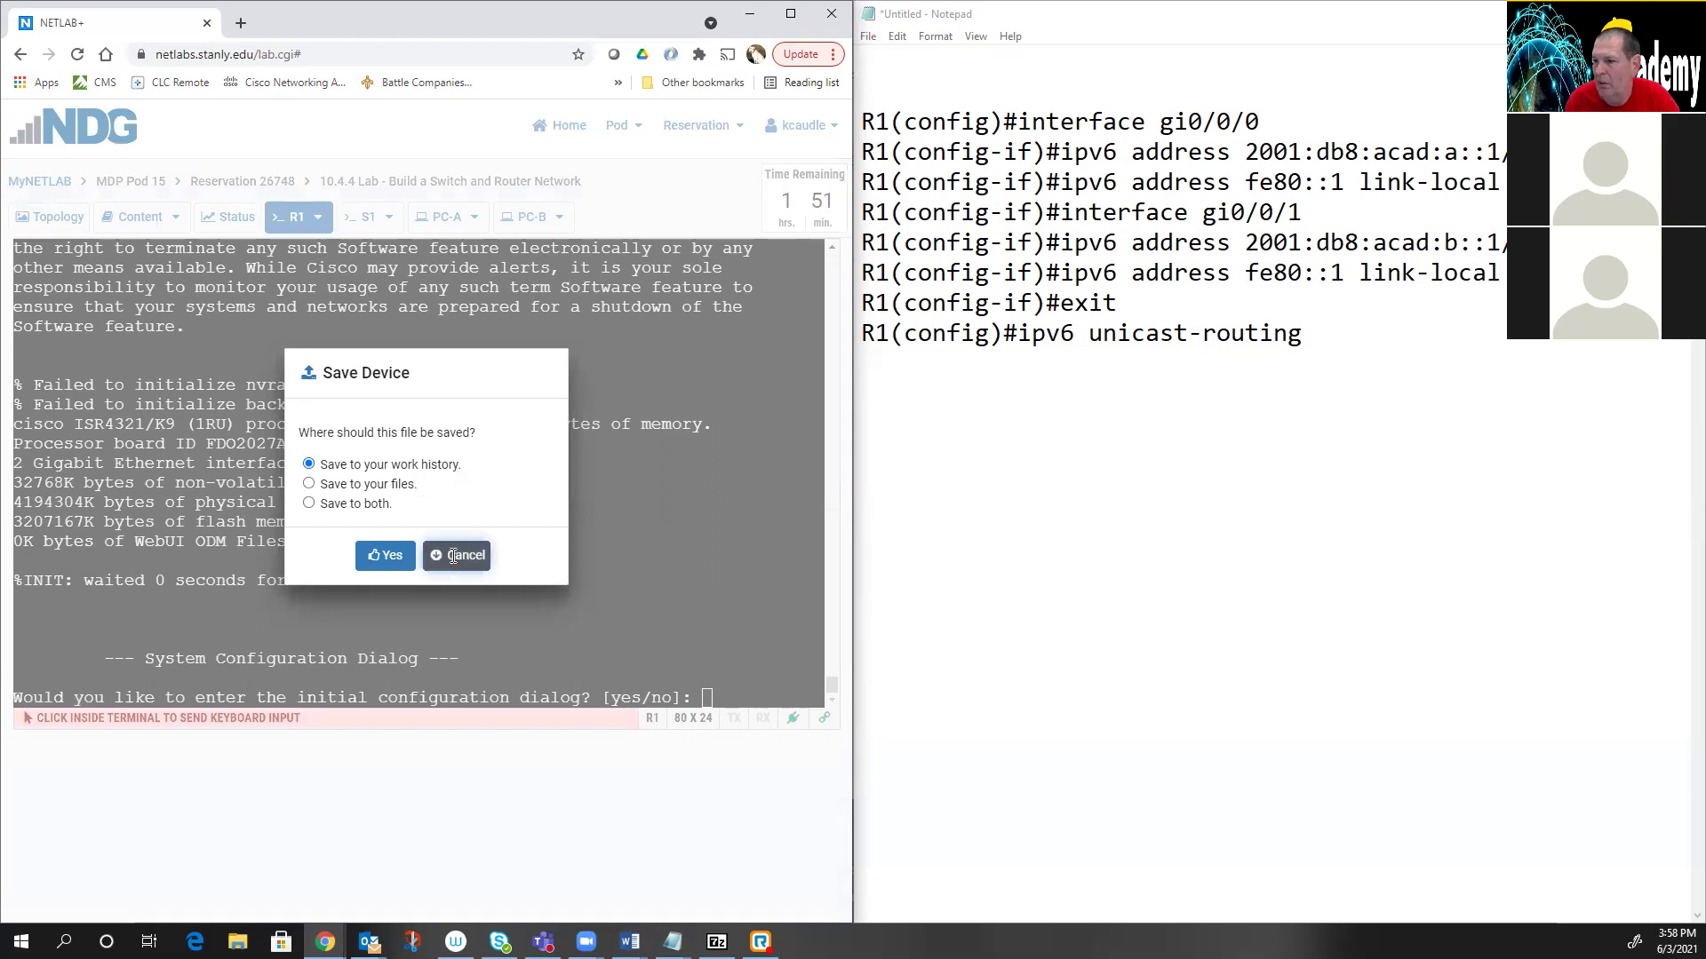
left_click(453, 556)
Answer n to R1's initial configuration dialog and accept terminating autoinstall
left_click(640, 564)
type("n")
key("Return")
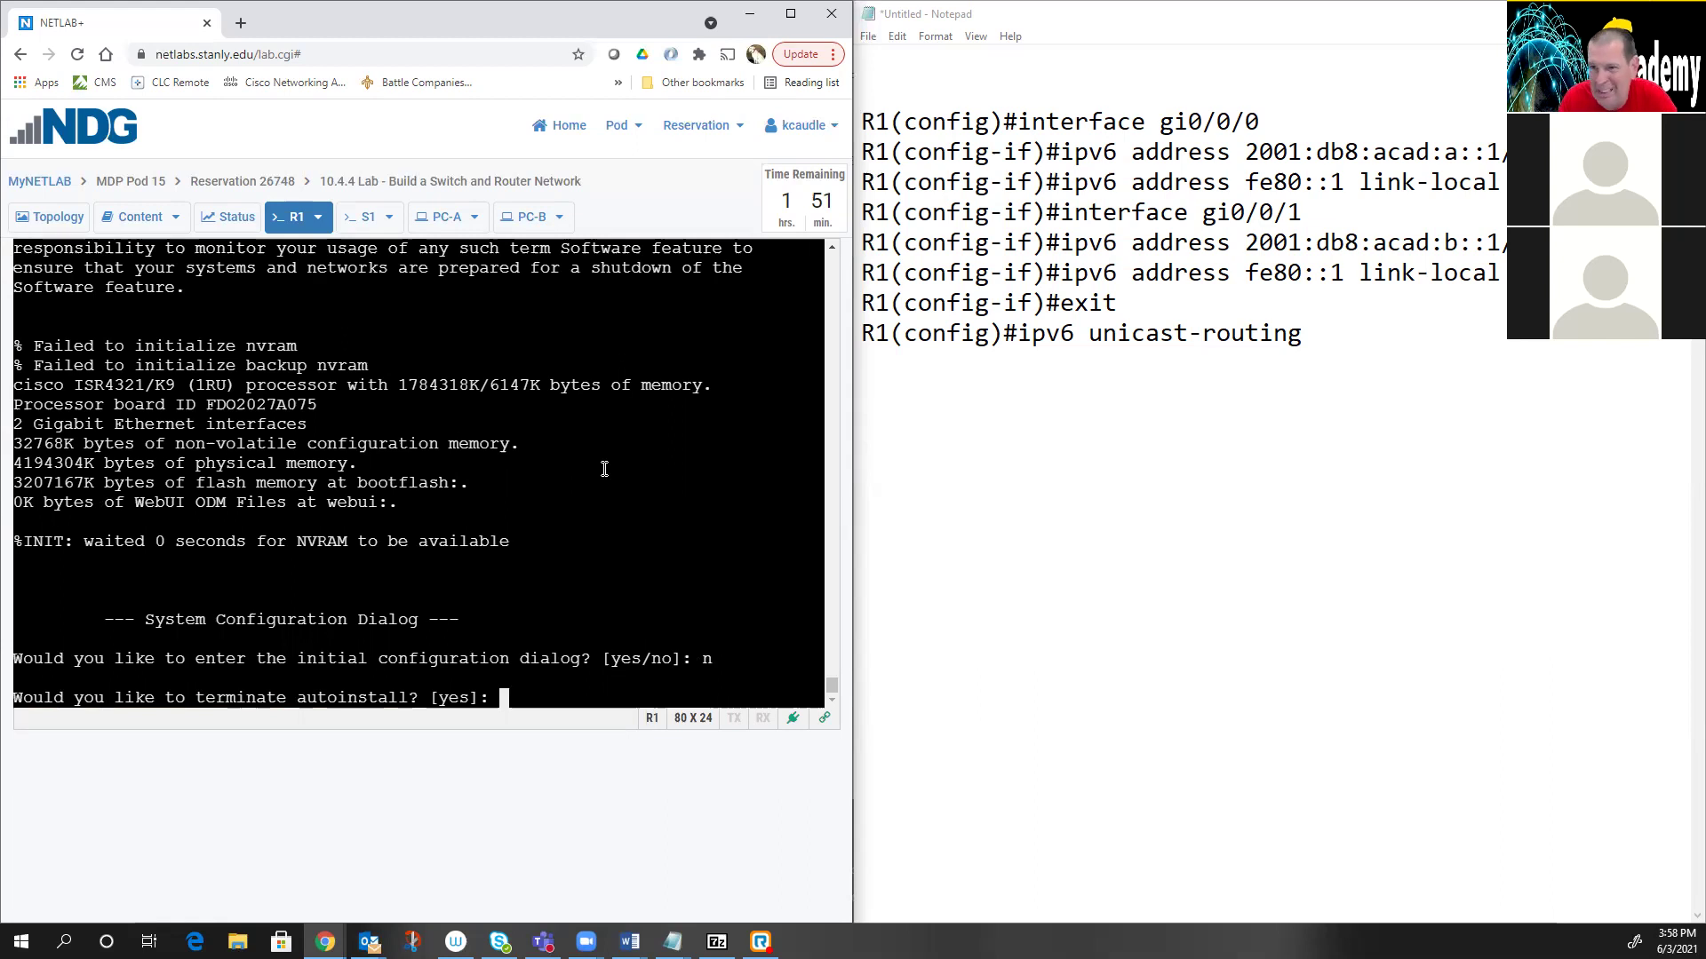
key("Return")
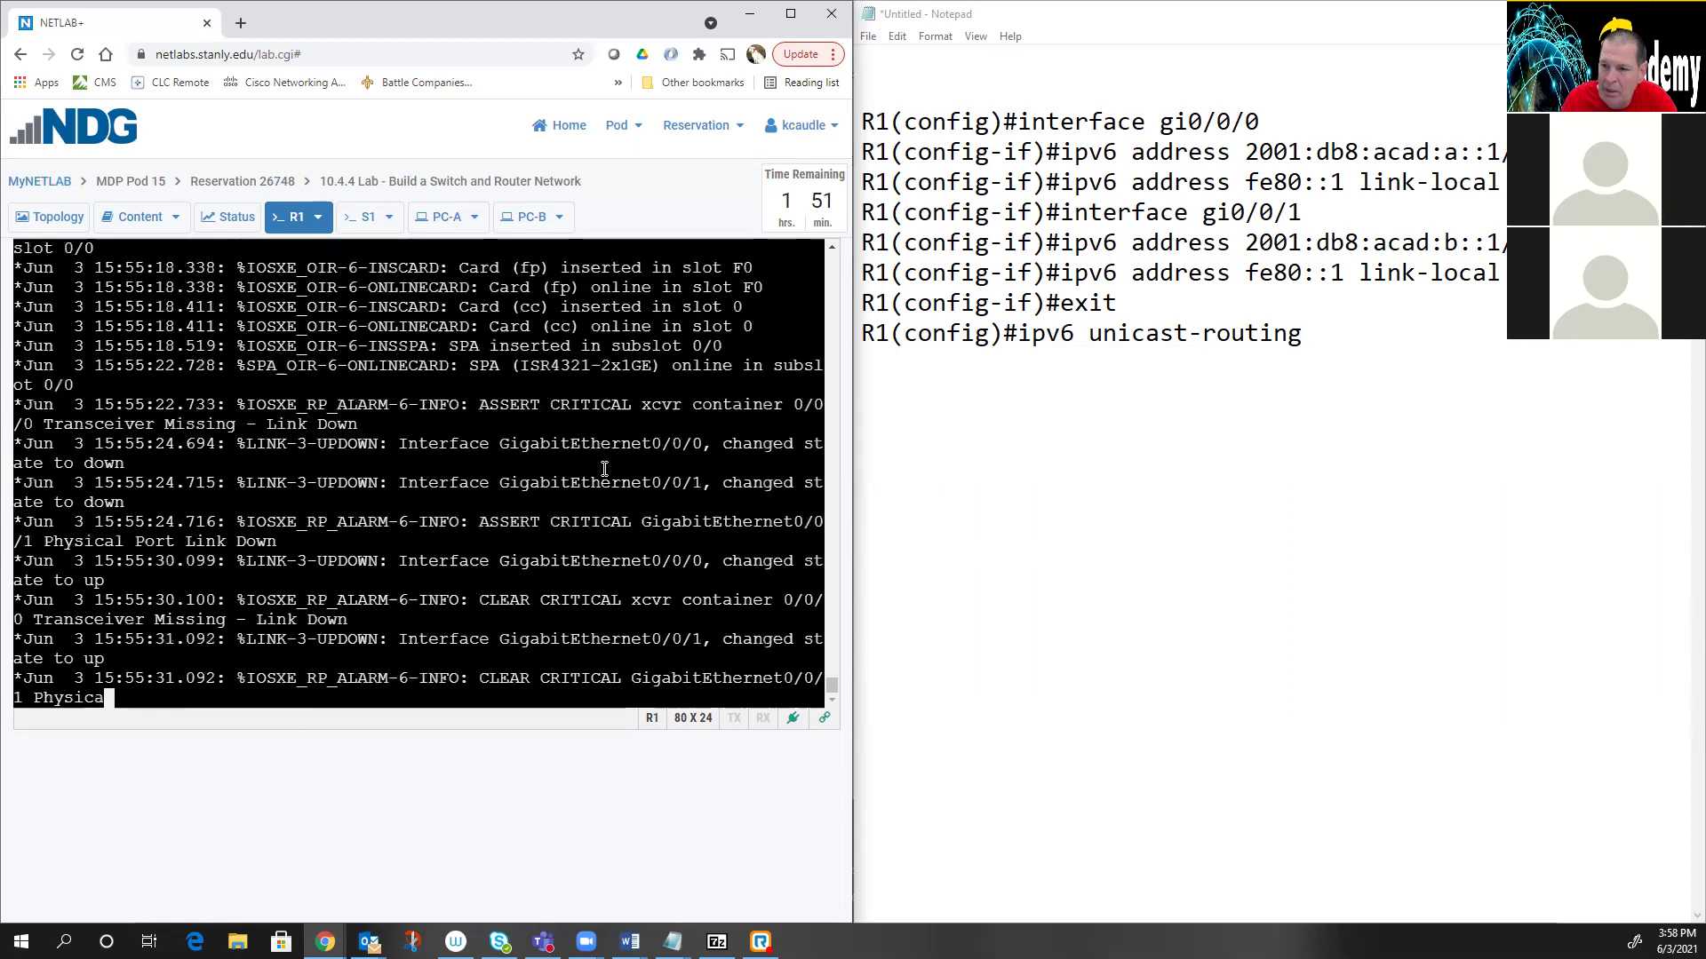
Enter privileged EXEC mode on R1, briefly entering and leaving global configuration
key("Return")
key("Return")
key("Return")
key("Return")
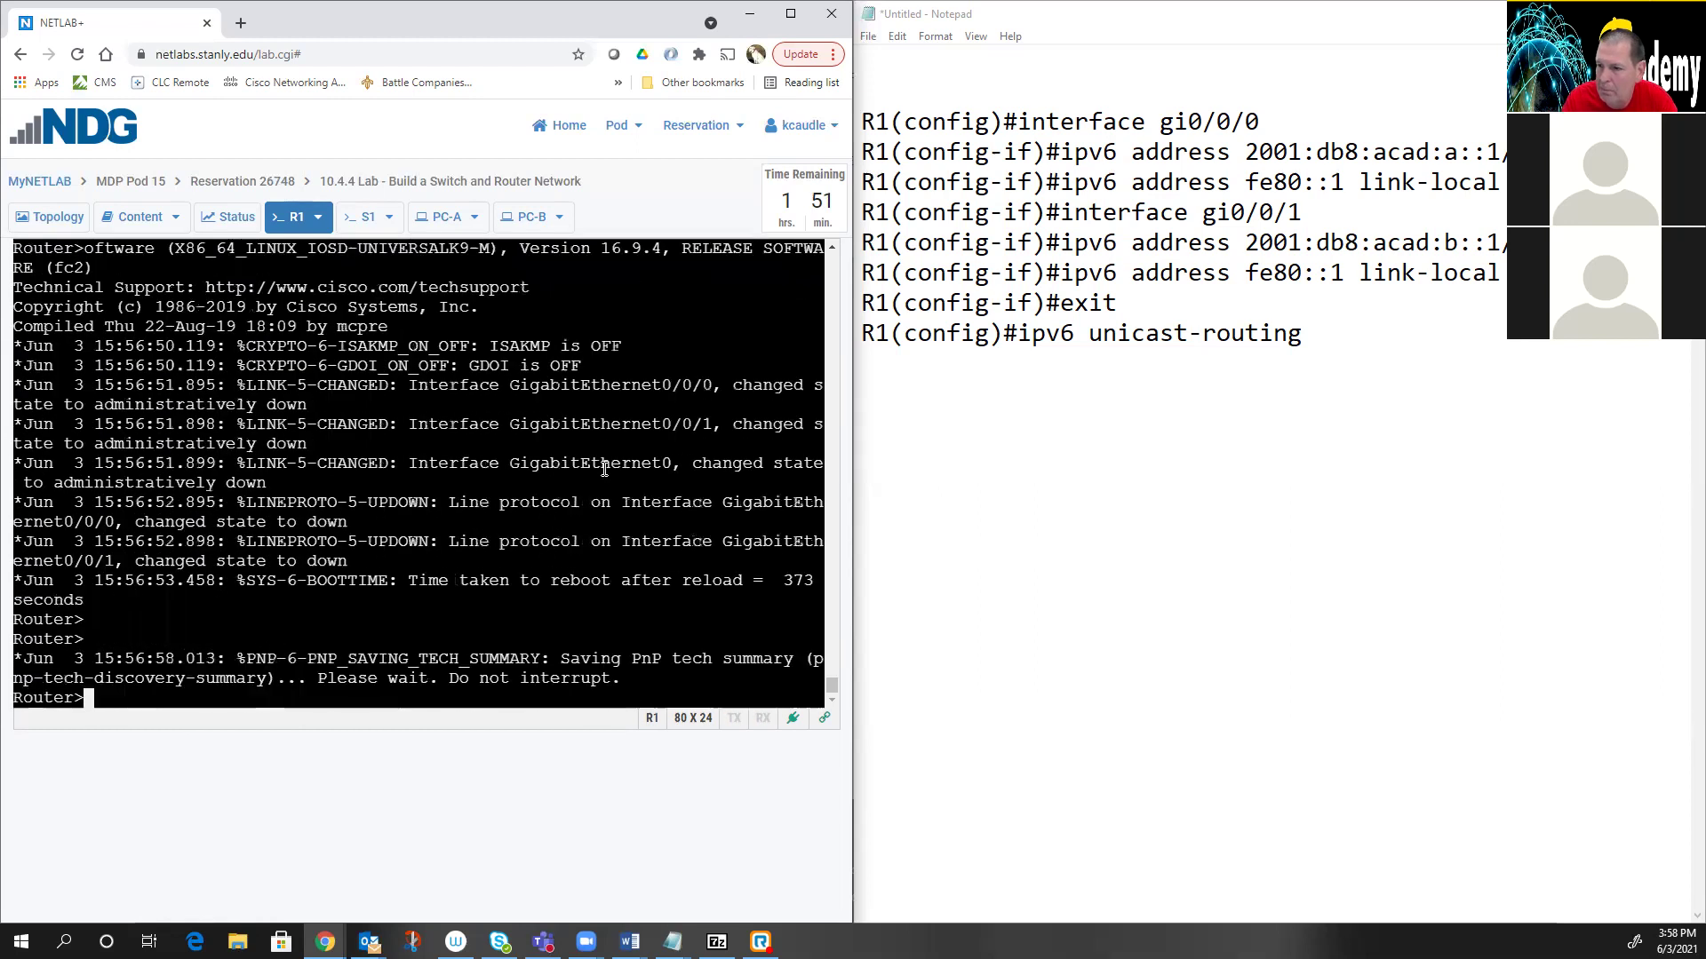
type("en")
key("Return")
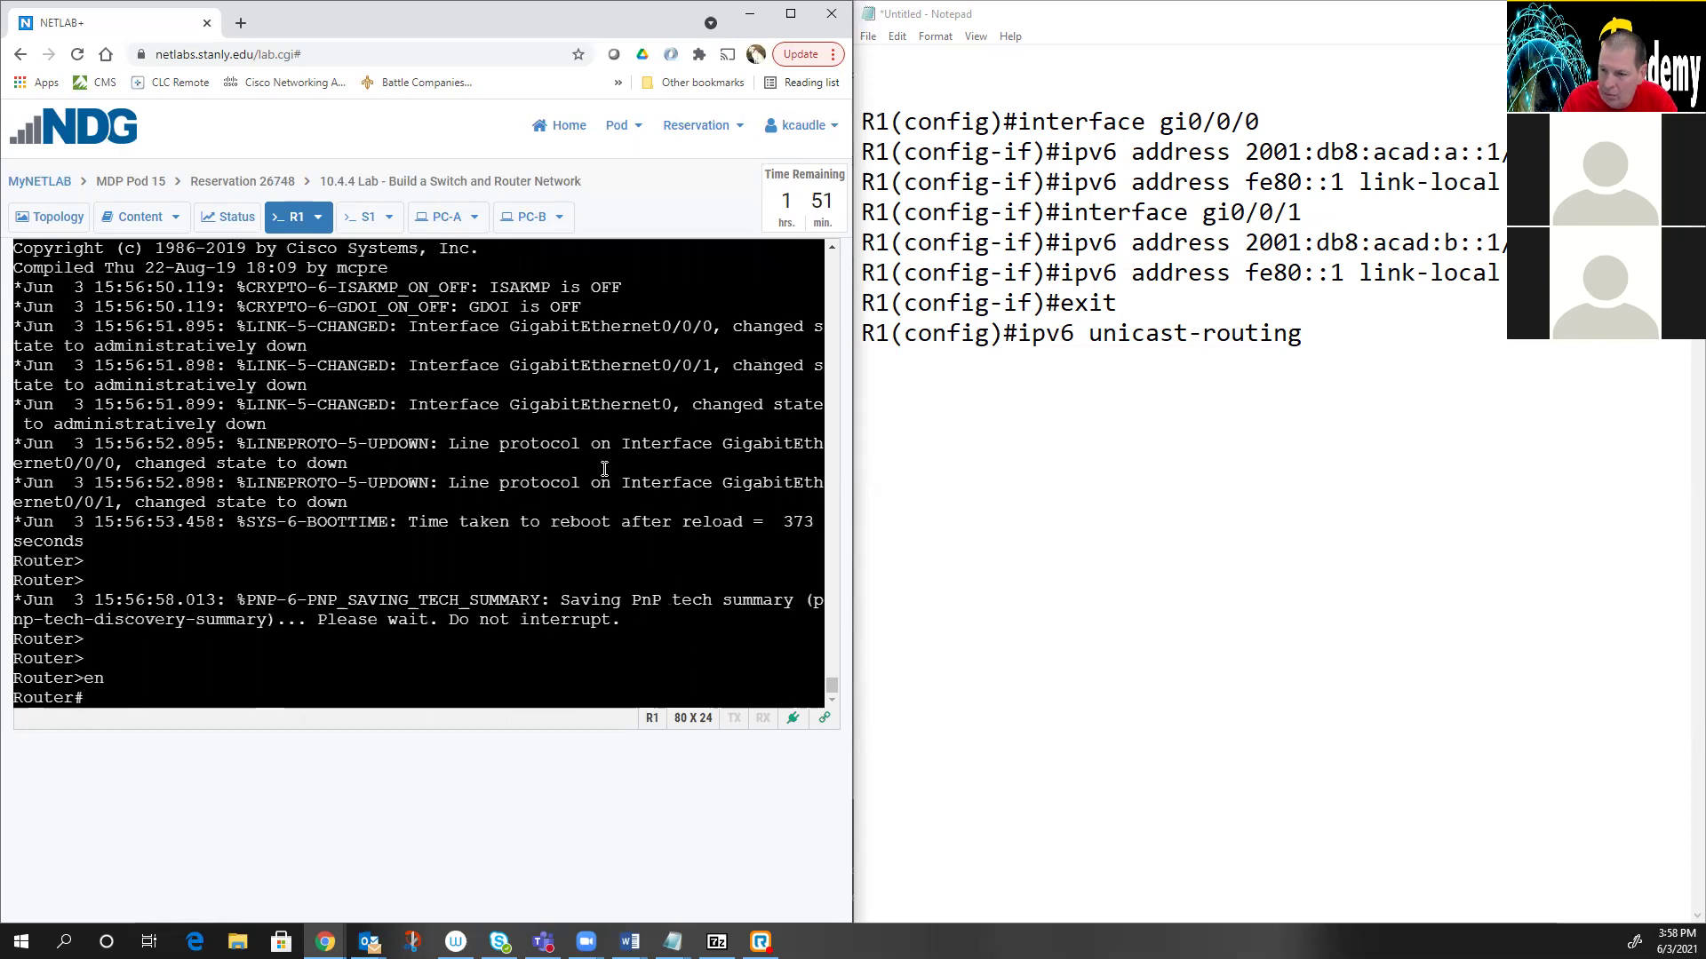
type("config t")
key("Return")
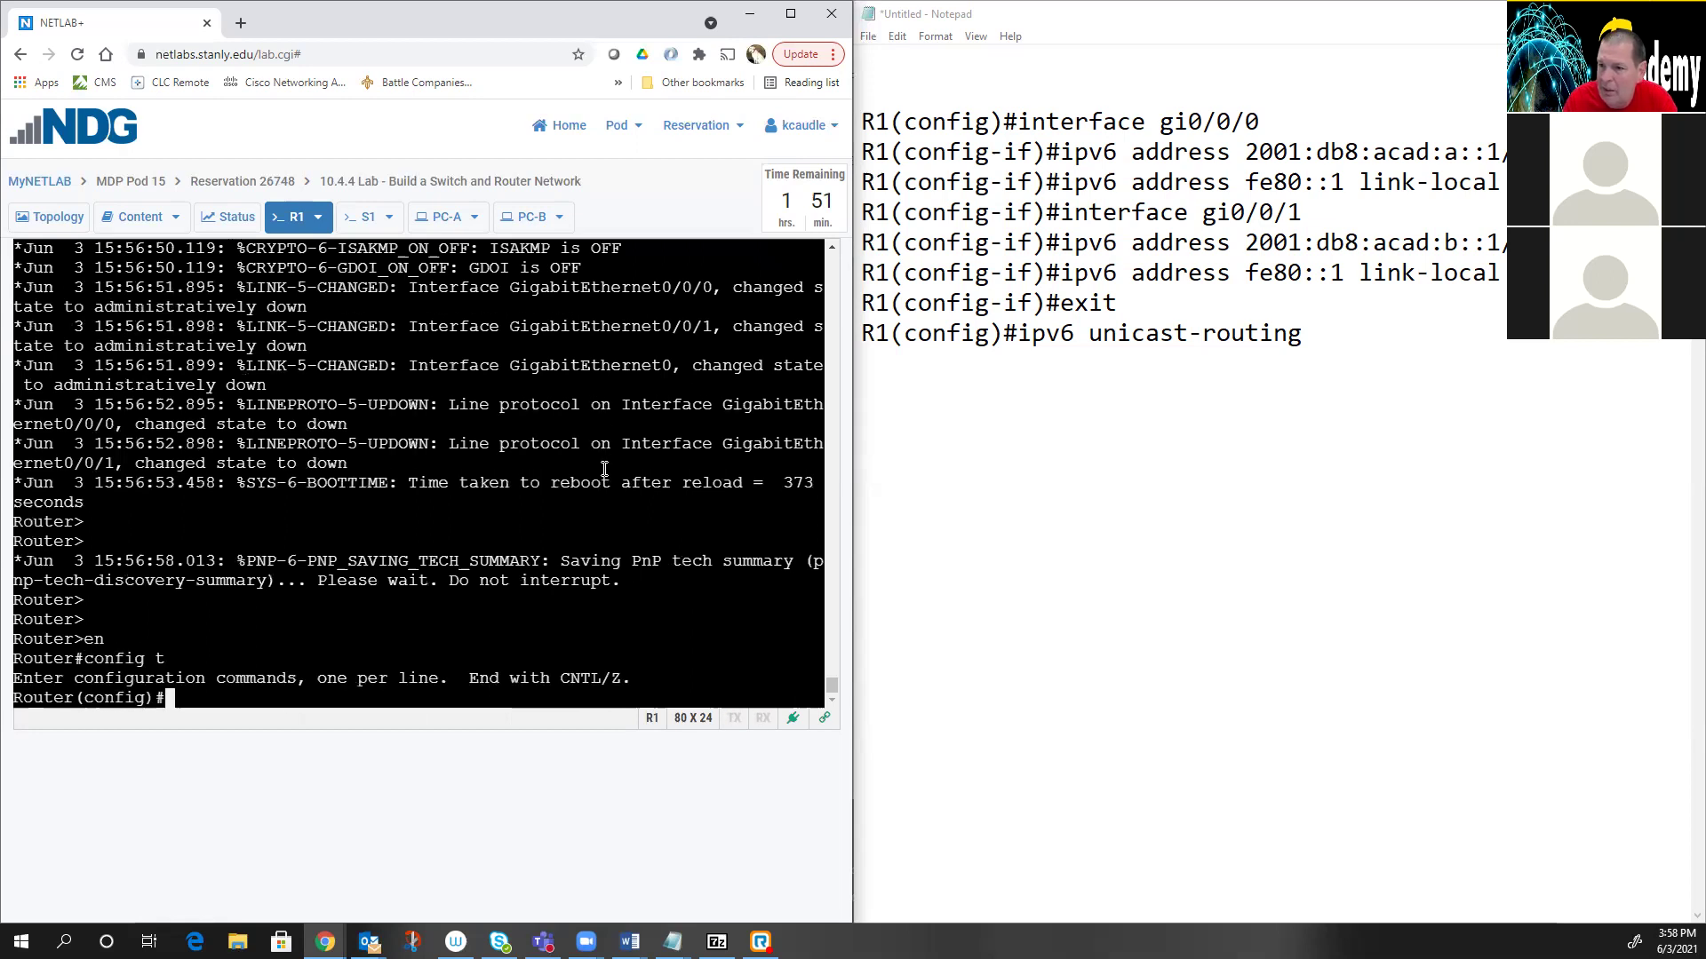
type("exit")
key("Return")
Check R1's routing with show ip protocols and a show ip route attempt
type("sh i")
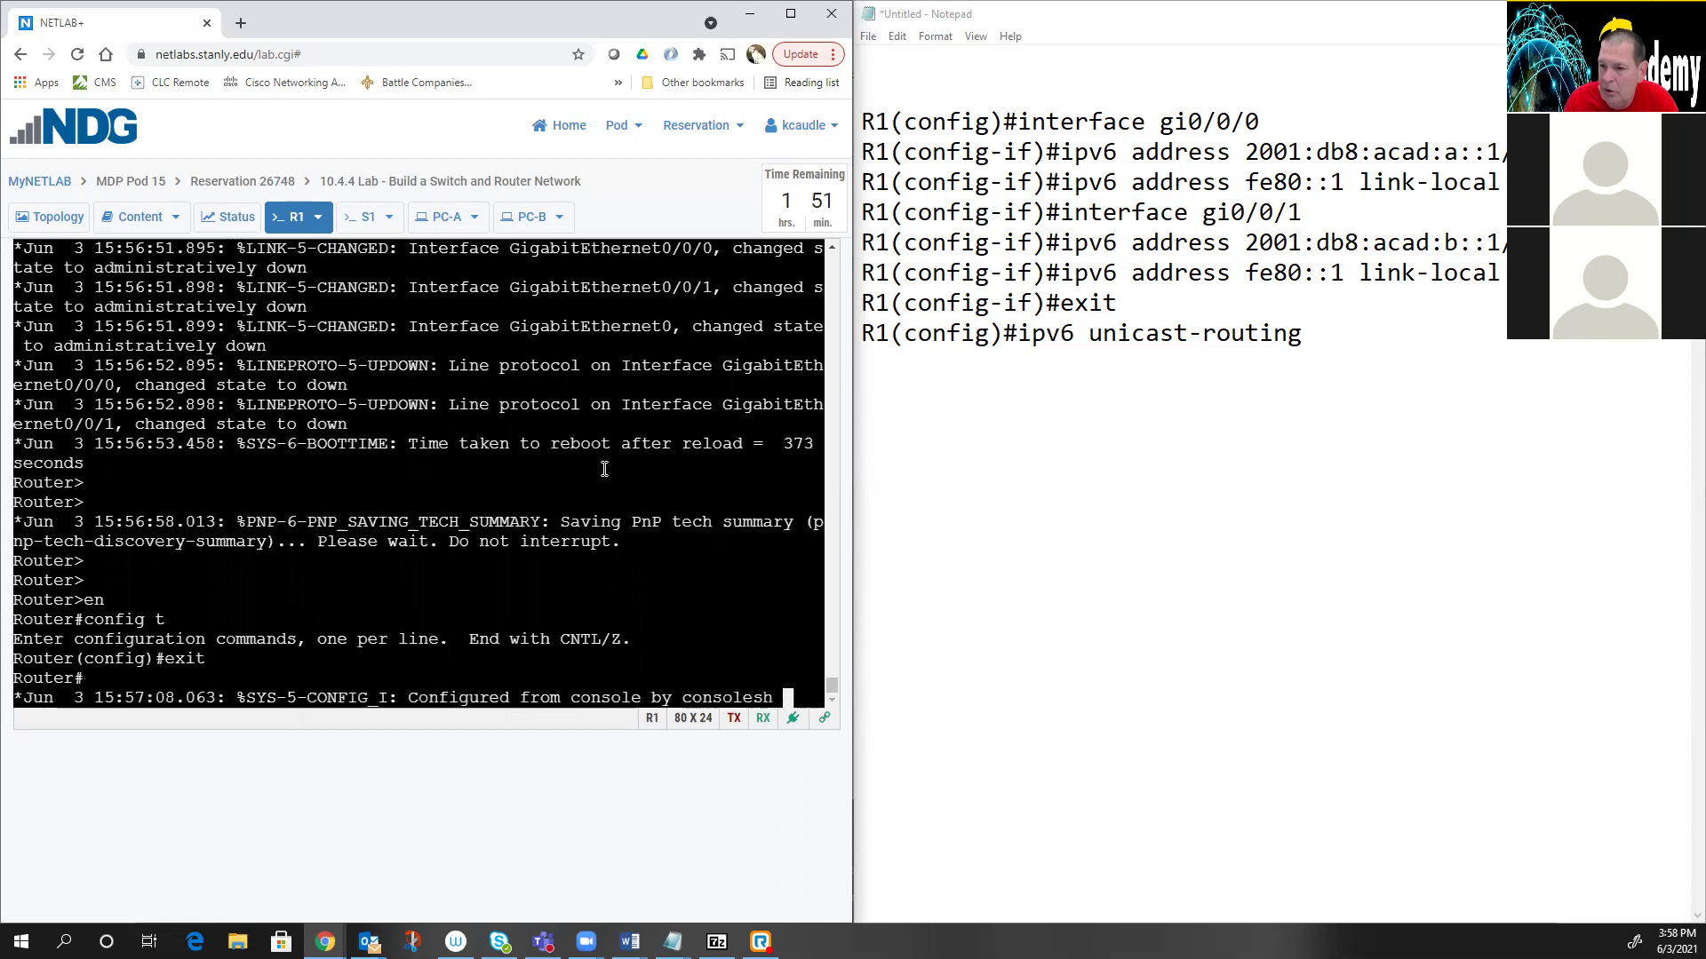
key("Return")
key("Return")
type("sh ip pro")
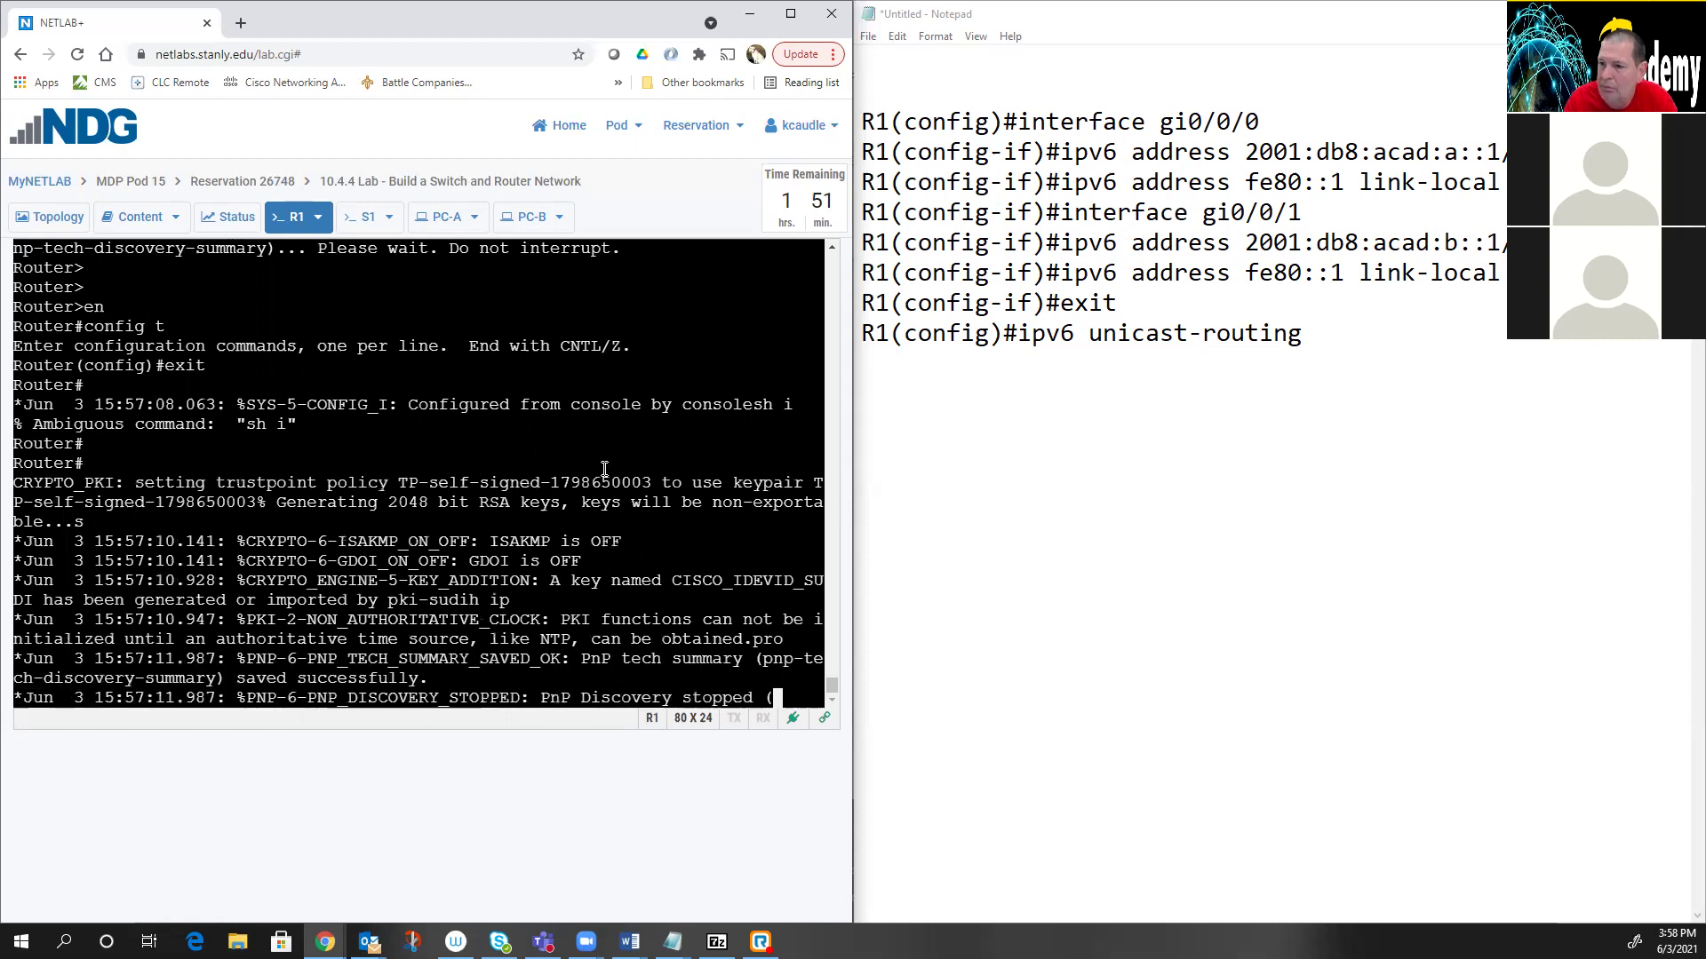
key("Return")
key("Return")
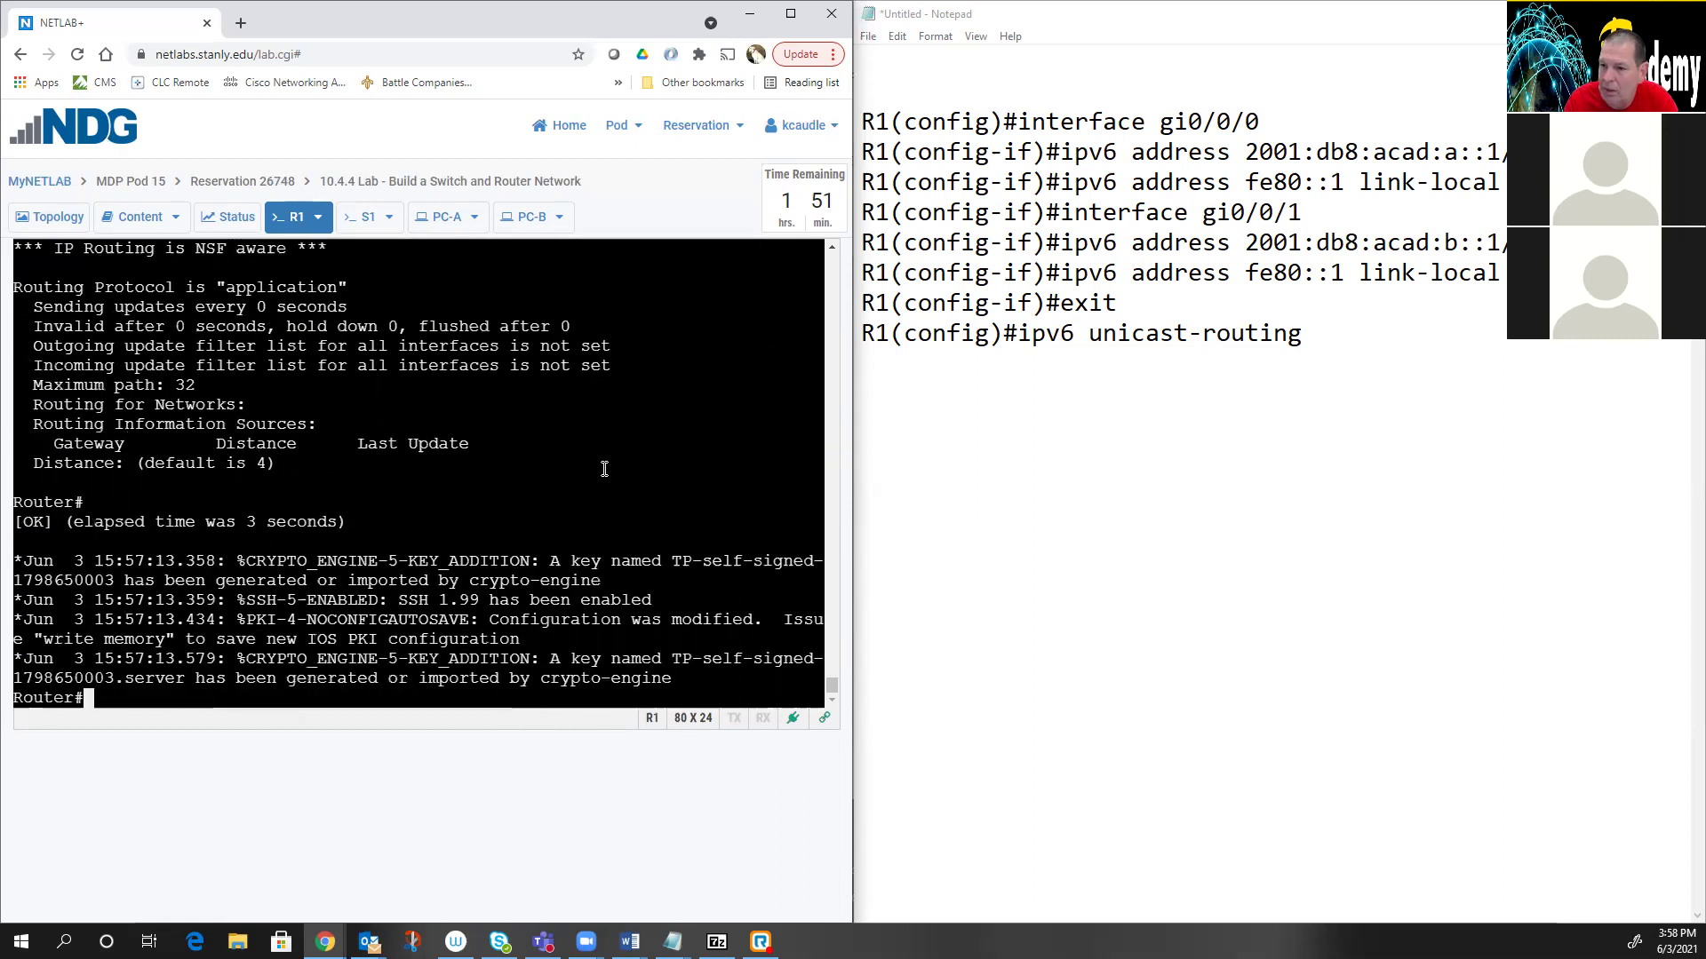
type("sh i")
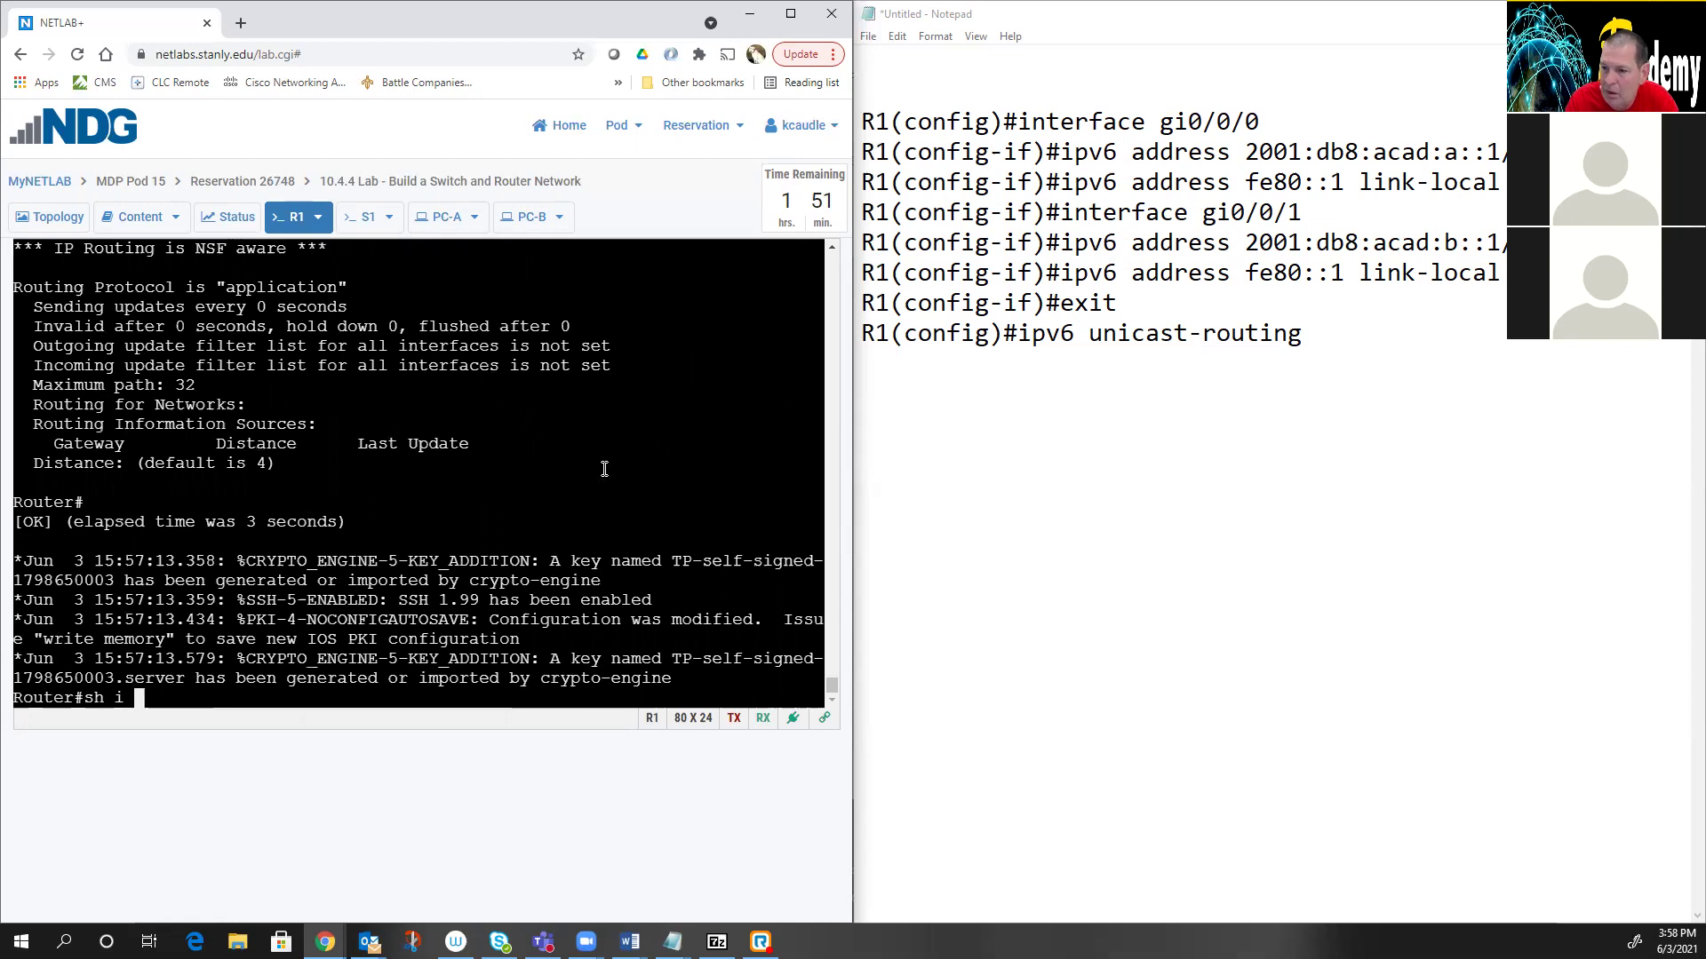
key("BackSpace")
type("p route")
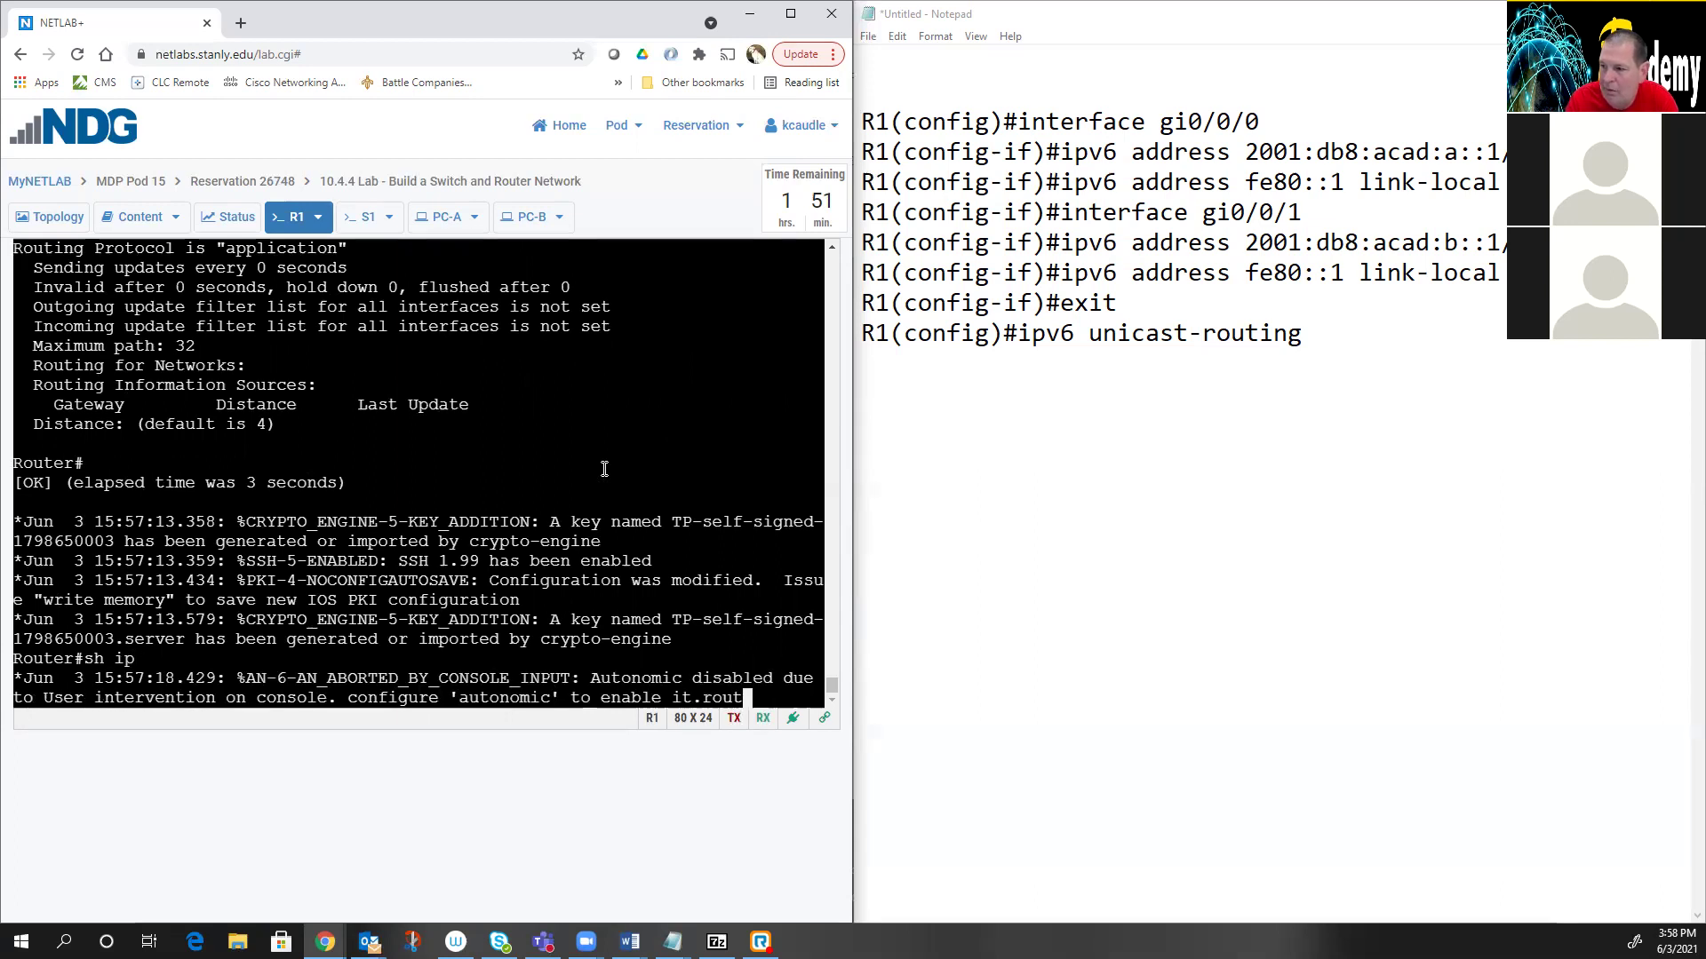
type("g")
key("Return")
In global configuration, set logging synchronous on console line 0
type("config")
key("BackSpace")
key("BackSpace")
type("ig t")
key("Return")
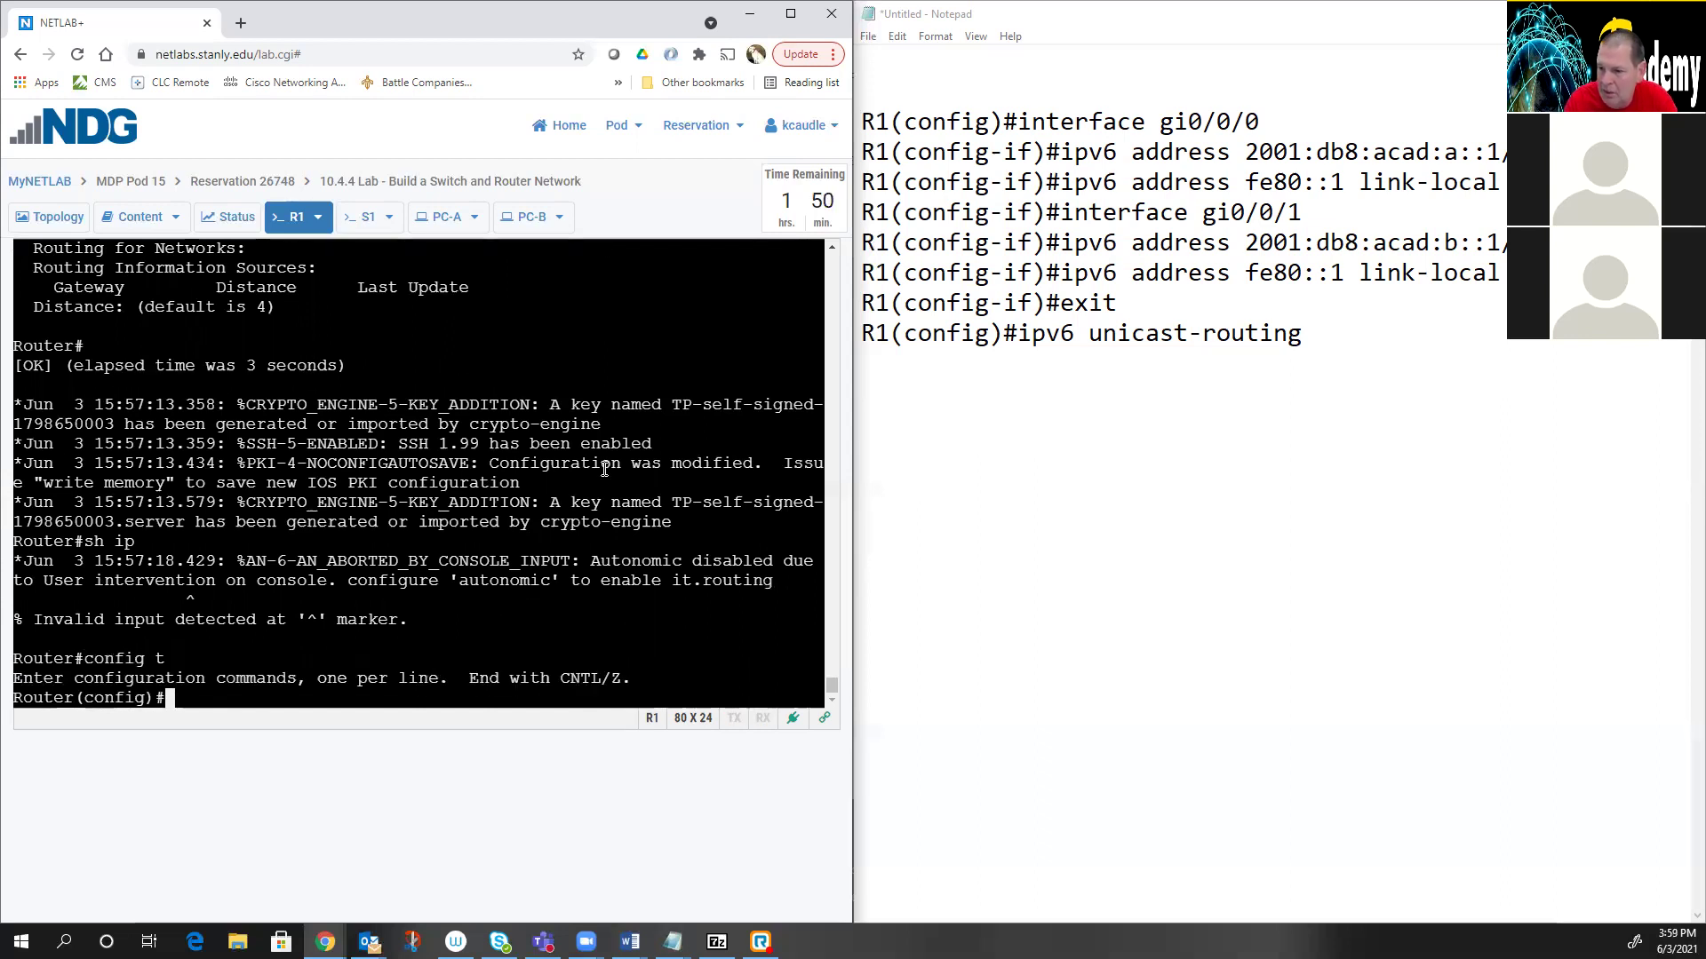
type("line con")
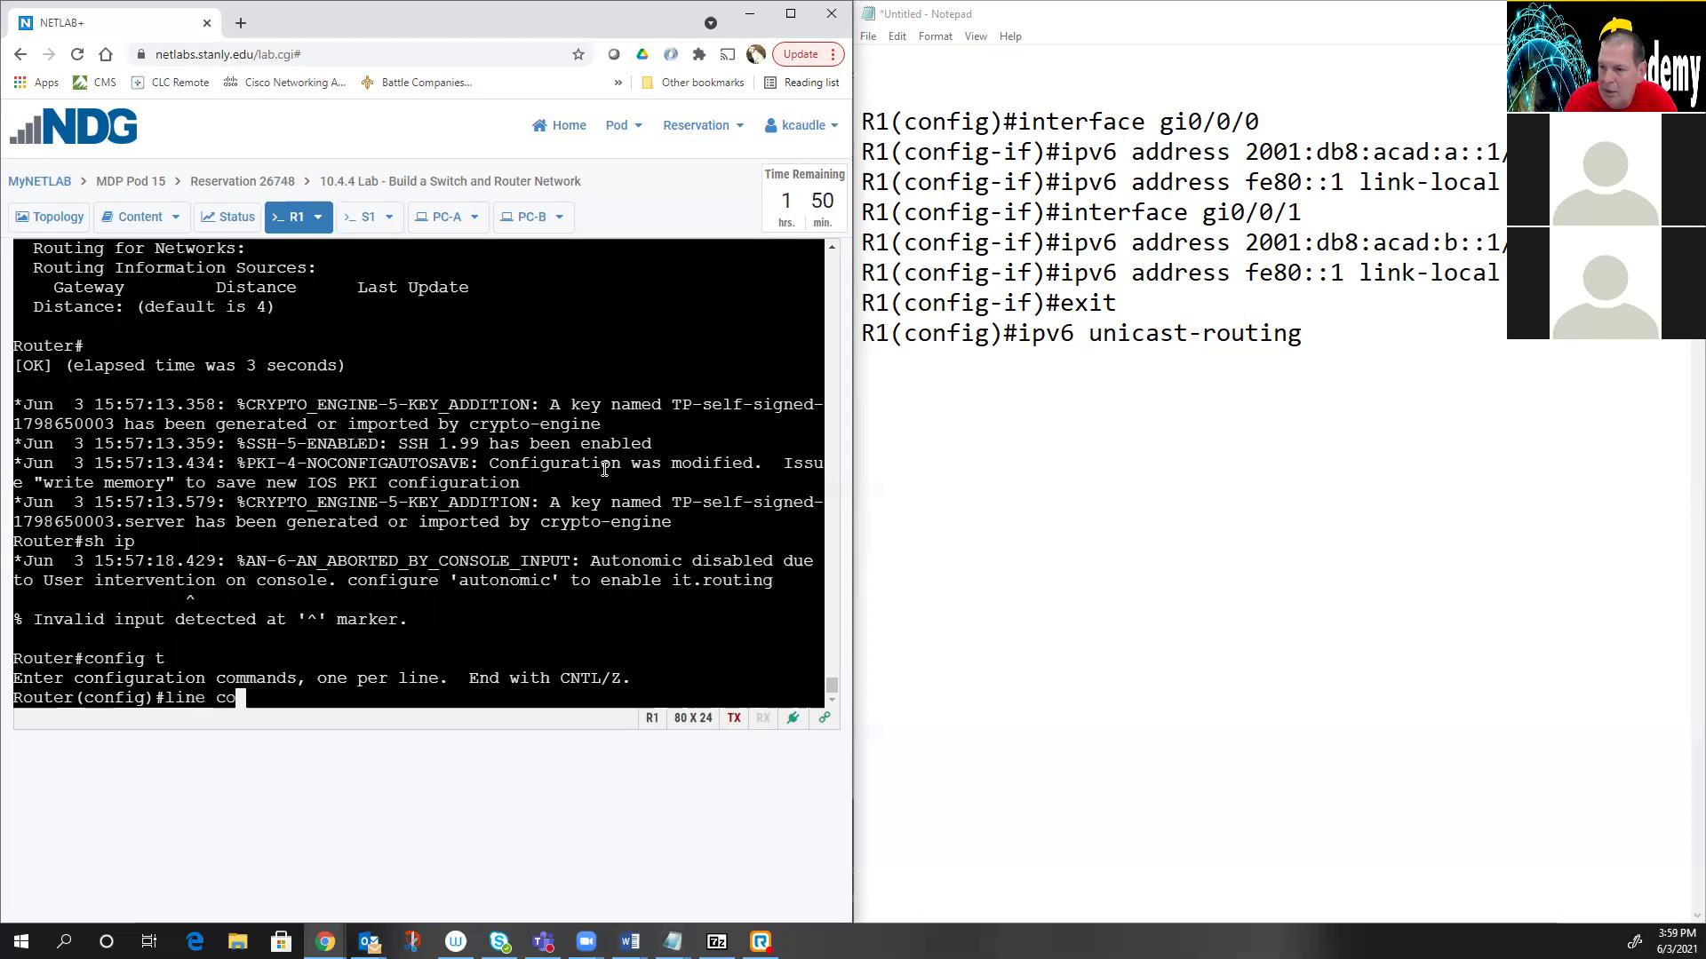
key("Return")
key("Up")
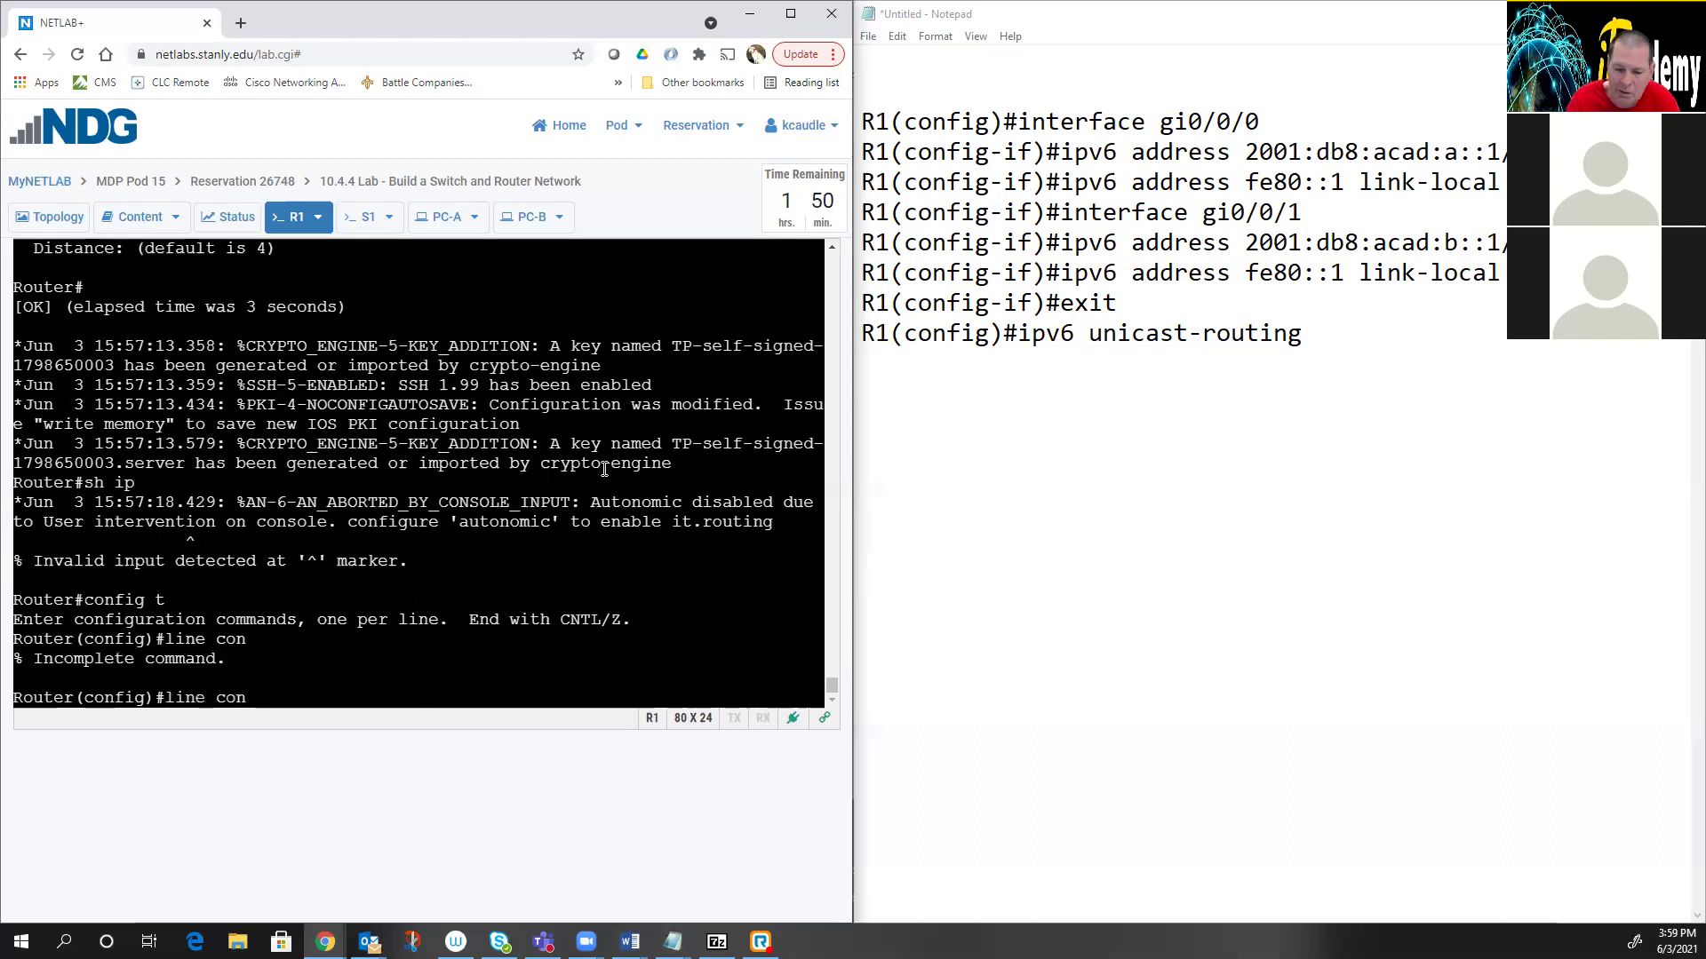
type("0")
key("Return")
type("logg sy")
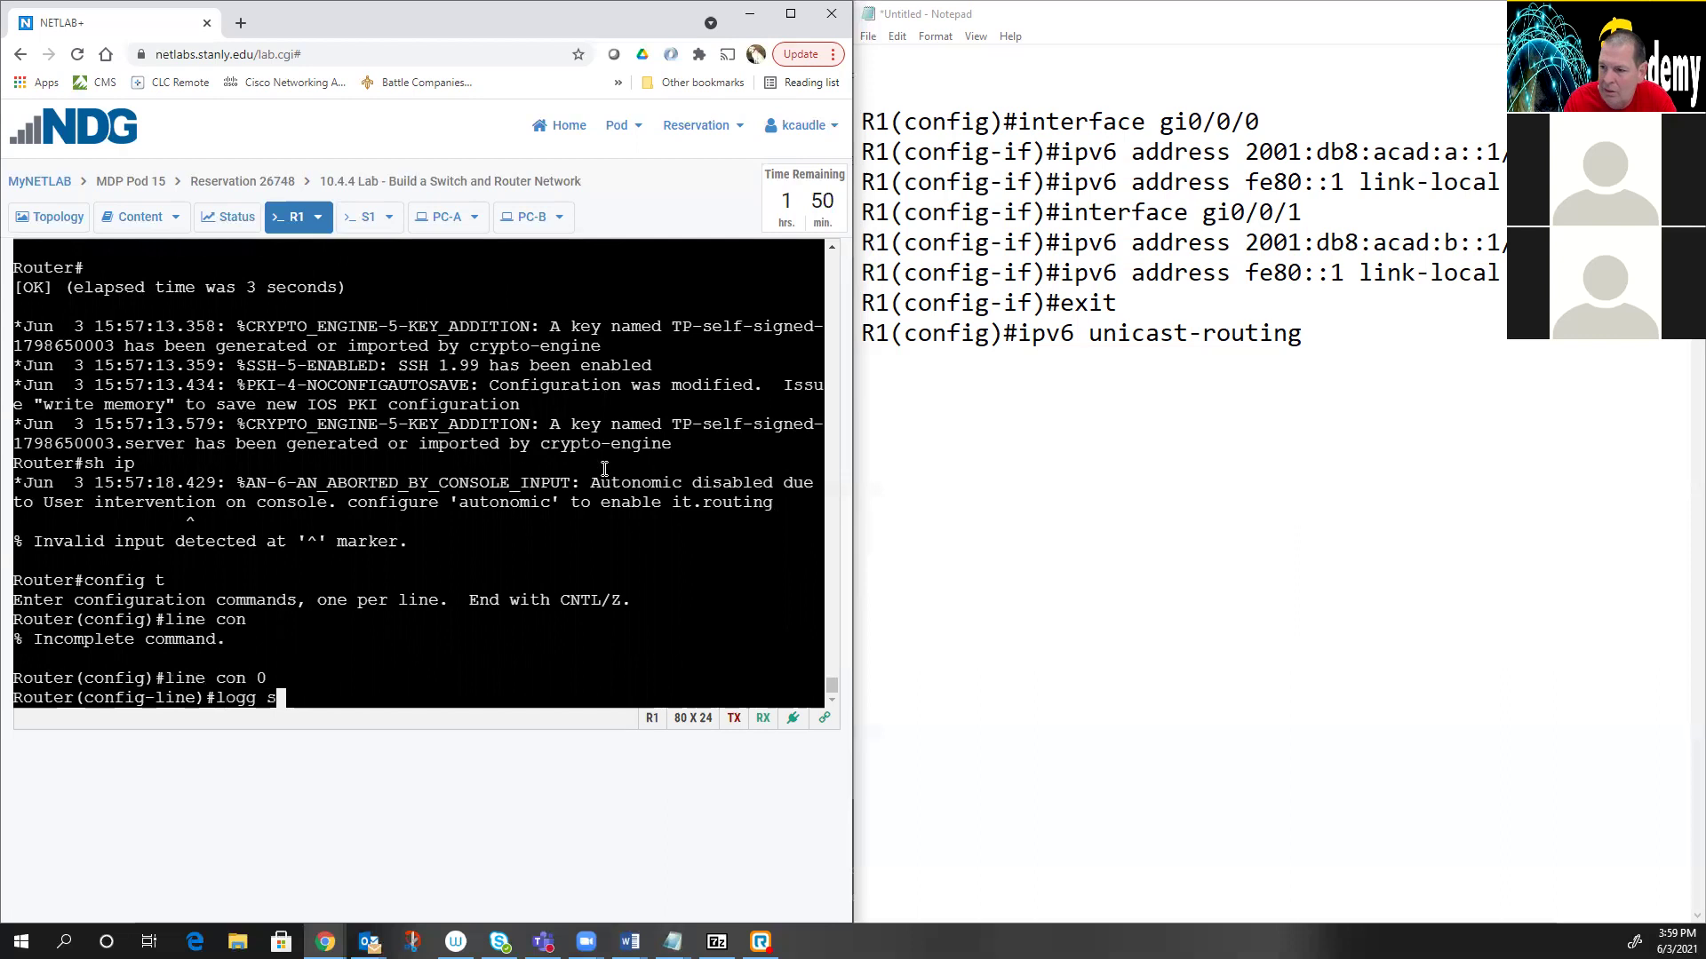
key("Return")
type("exit")
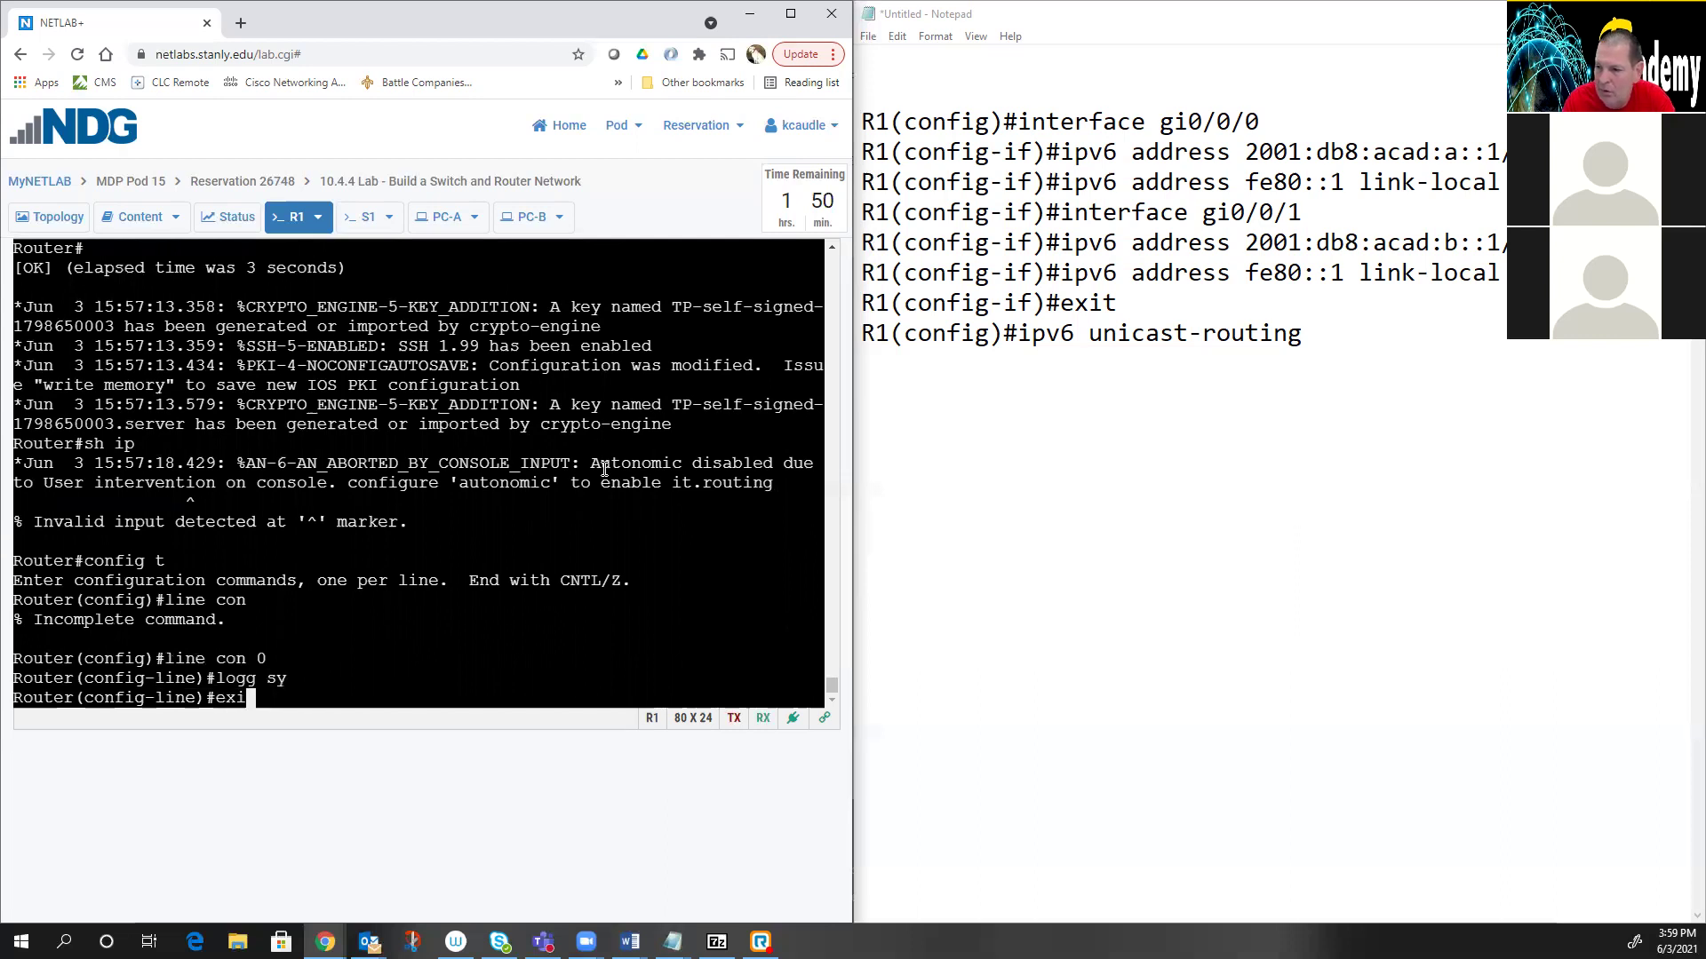
key("Return")
Enable ipv6 unicast-routing globally and begin configuring interface g0/0/0
type("no i")
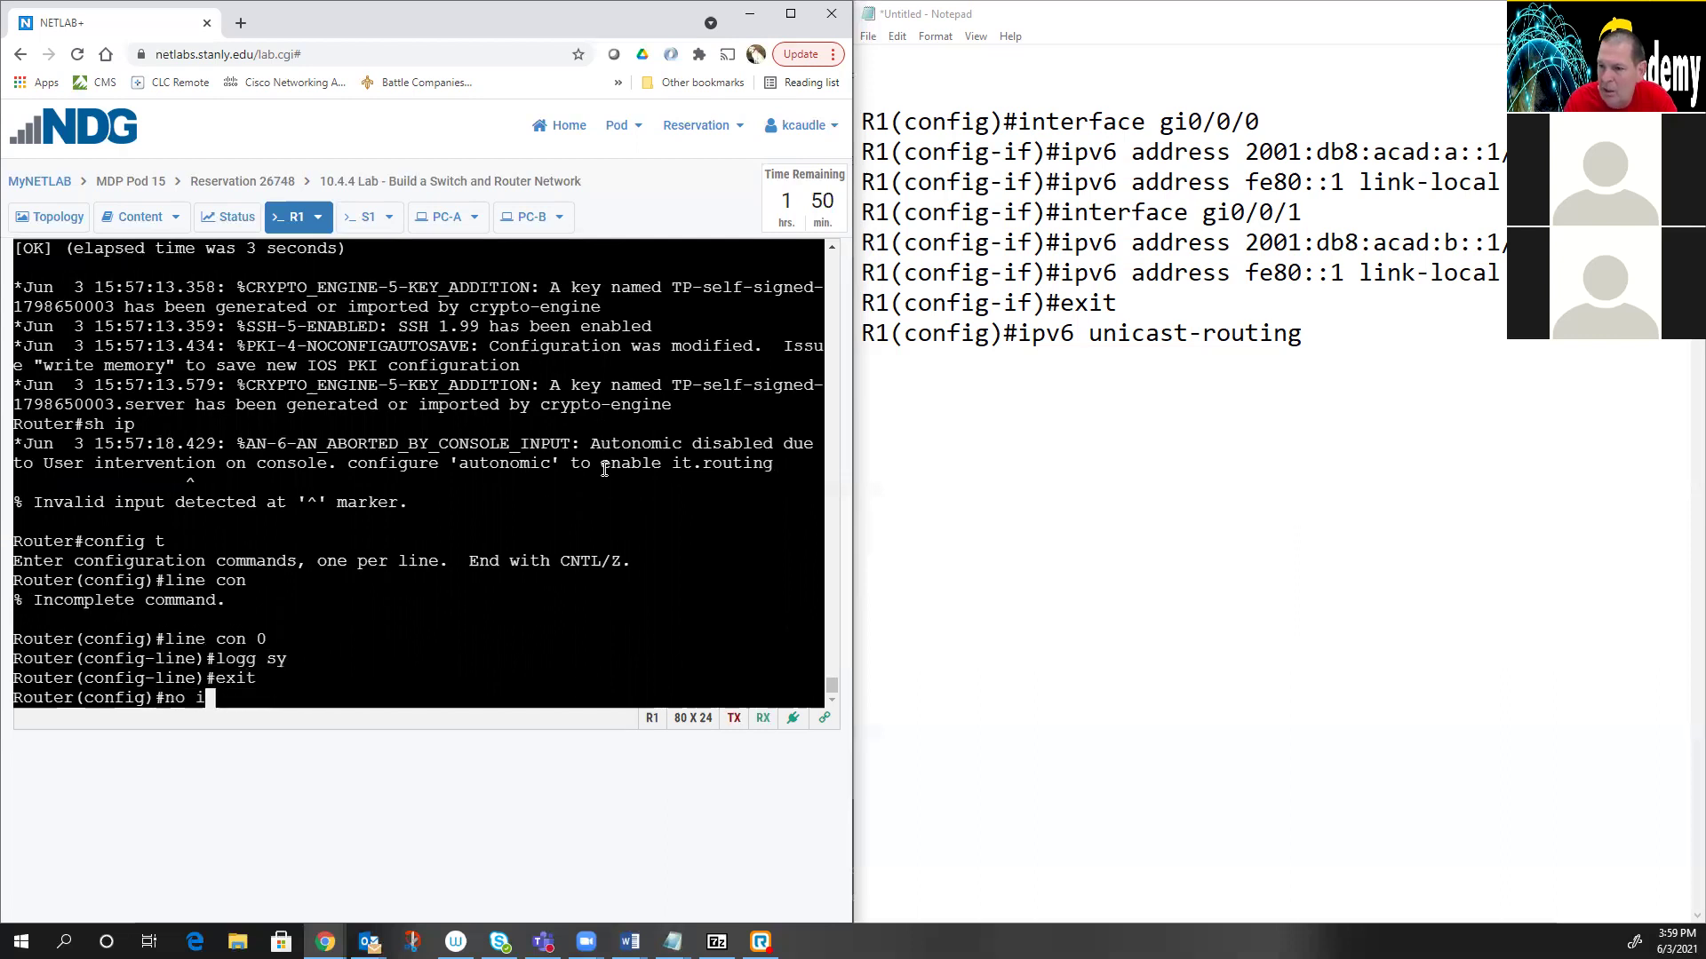
type("p r")
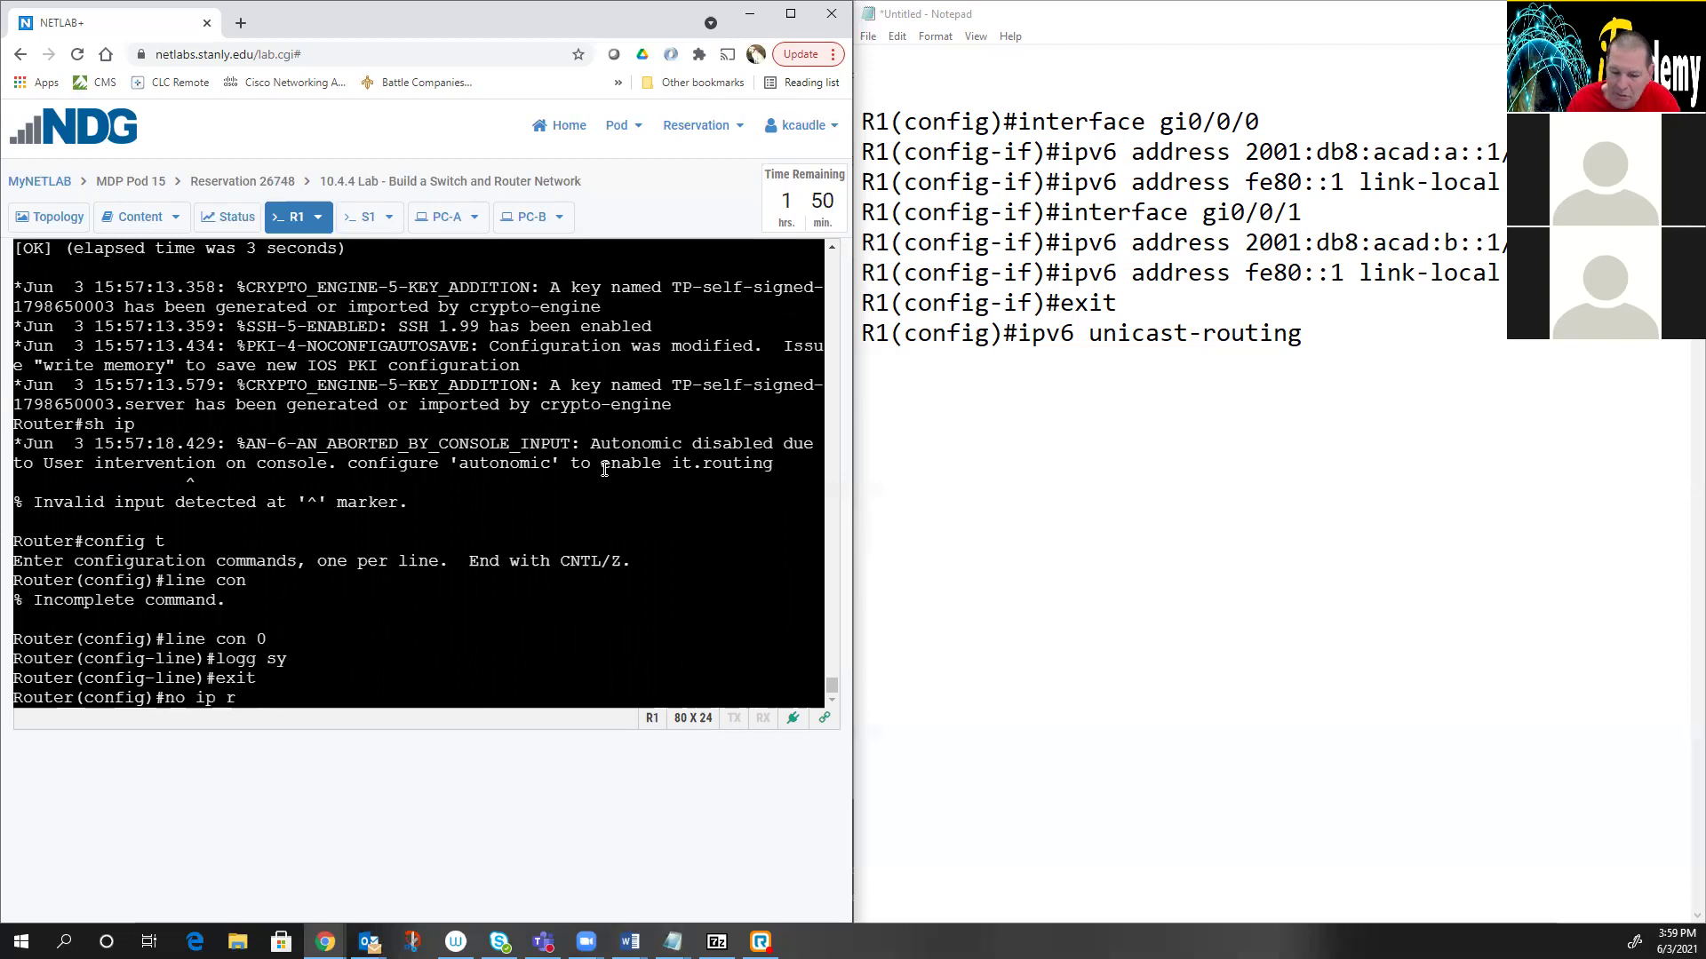
type("?")
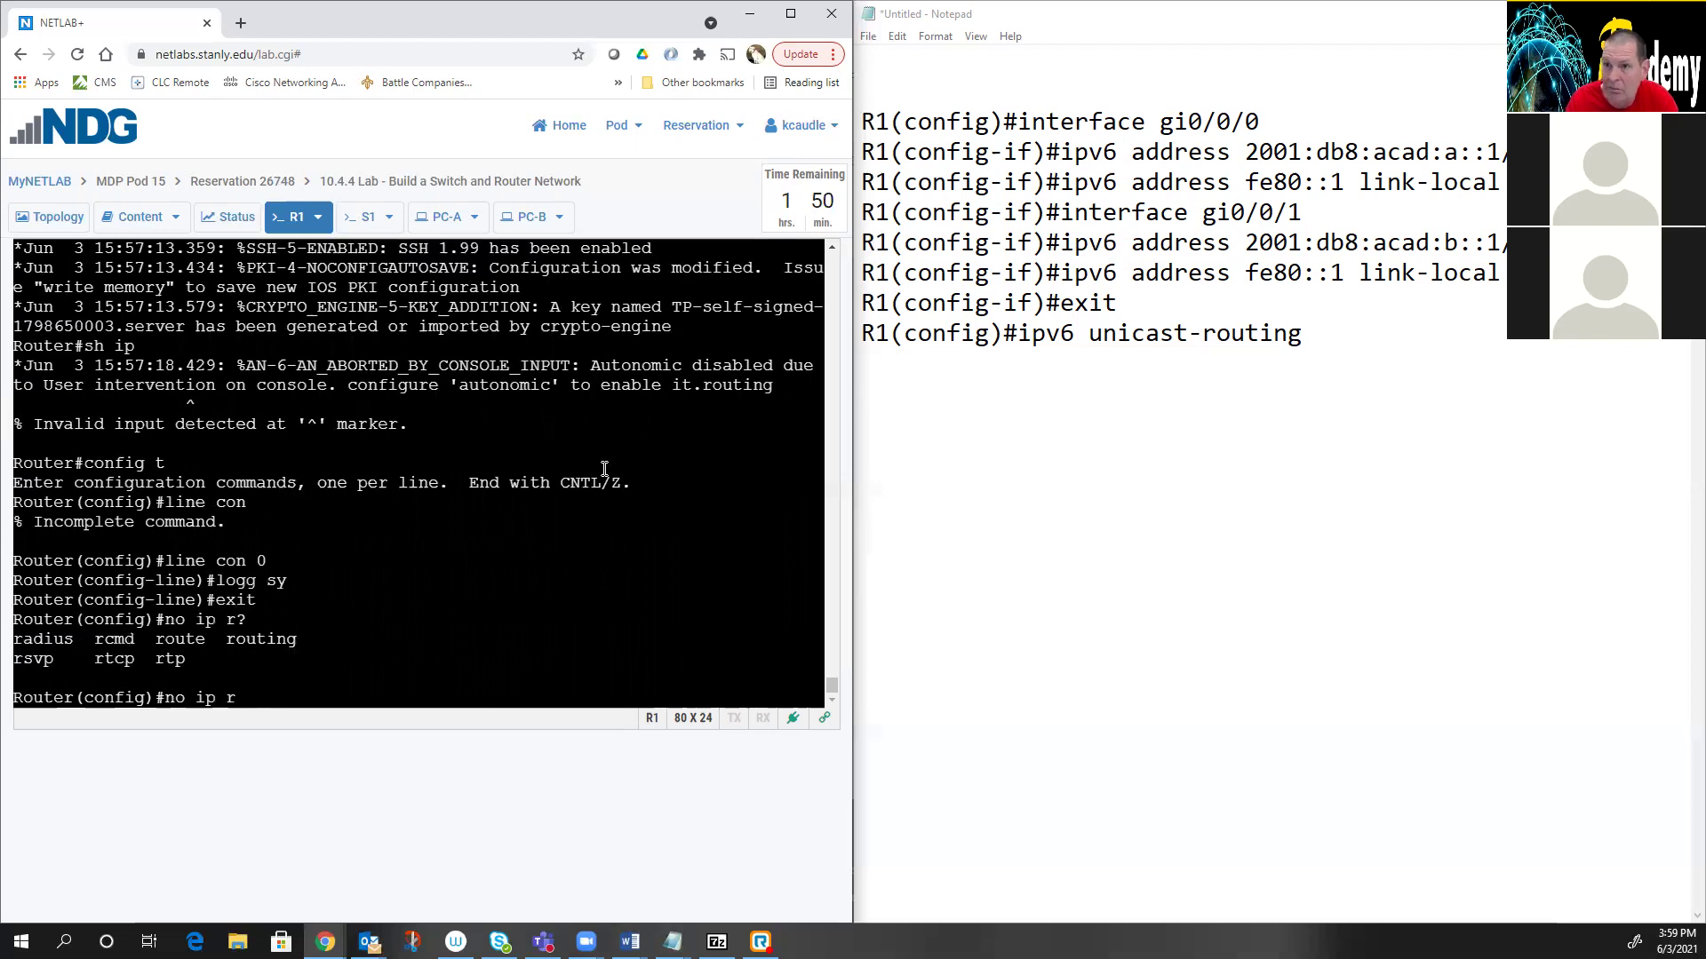
key("BackSpace")
key("BackSpace")
key("BackSpace")
key("BackSpace")
key("BackSpace")
key("BackSpace")
key("BackSpace")
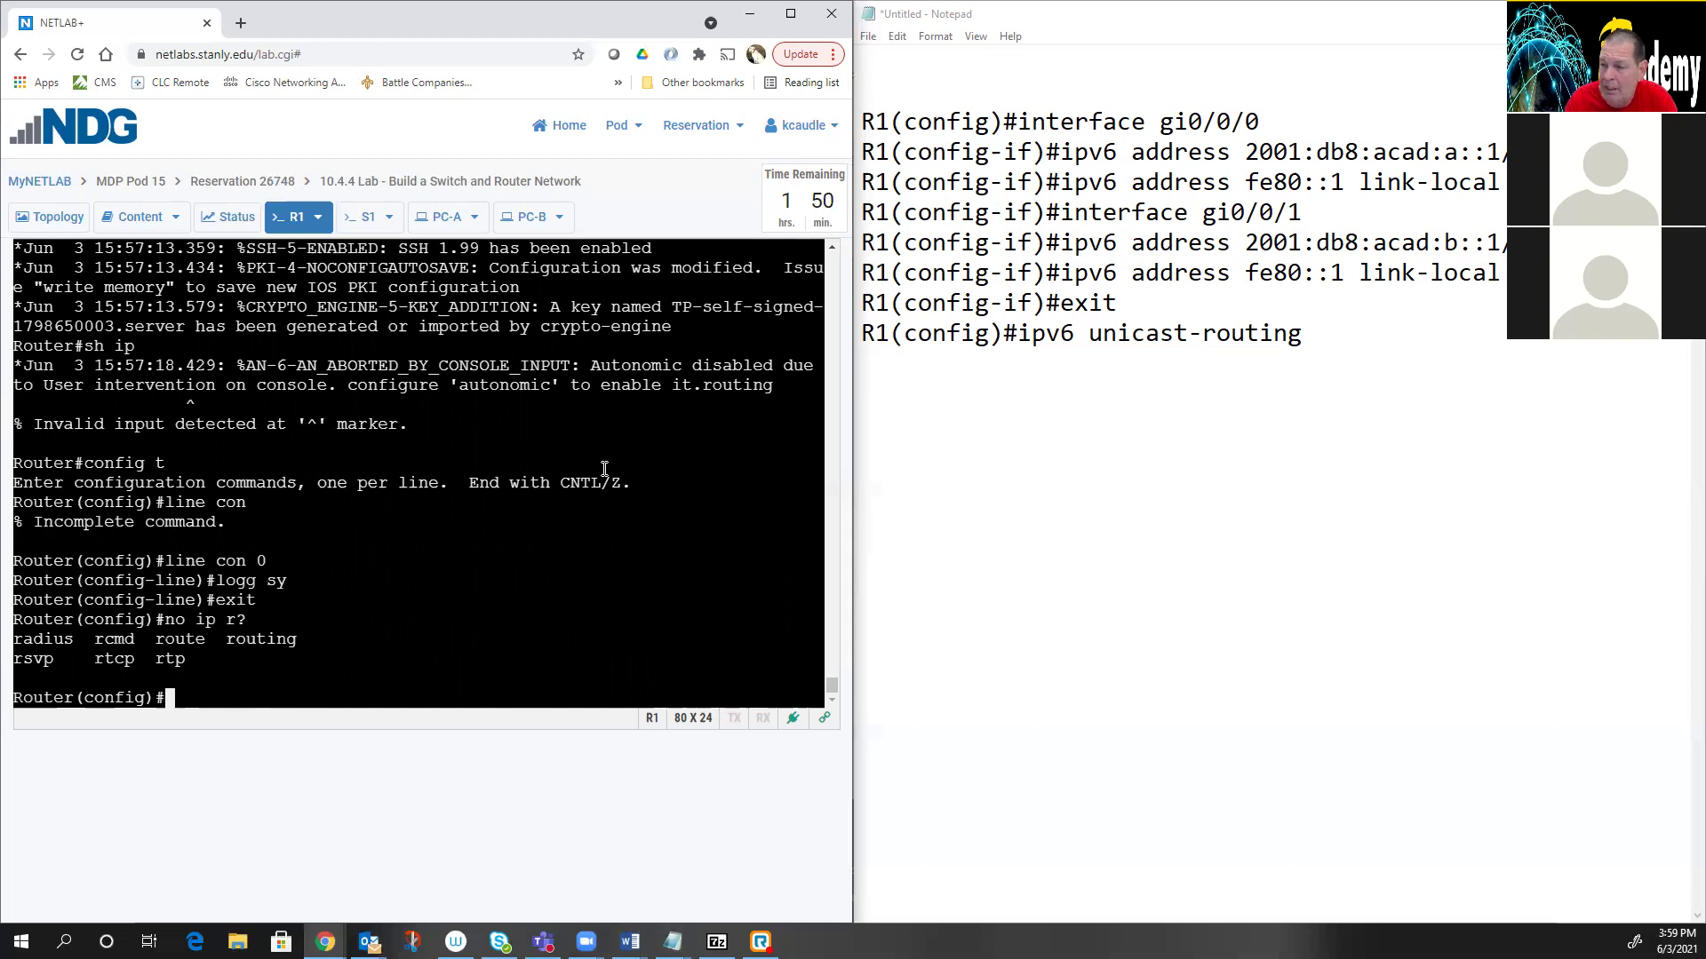
type("ipv6 un")
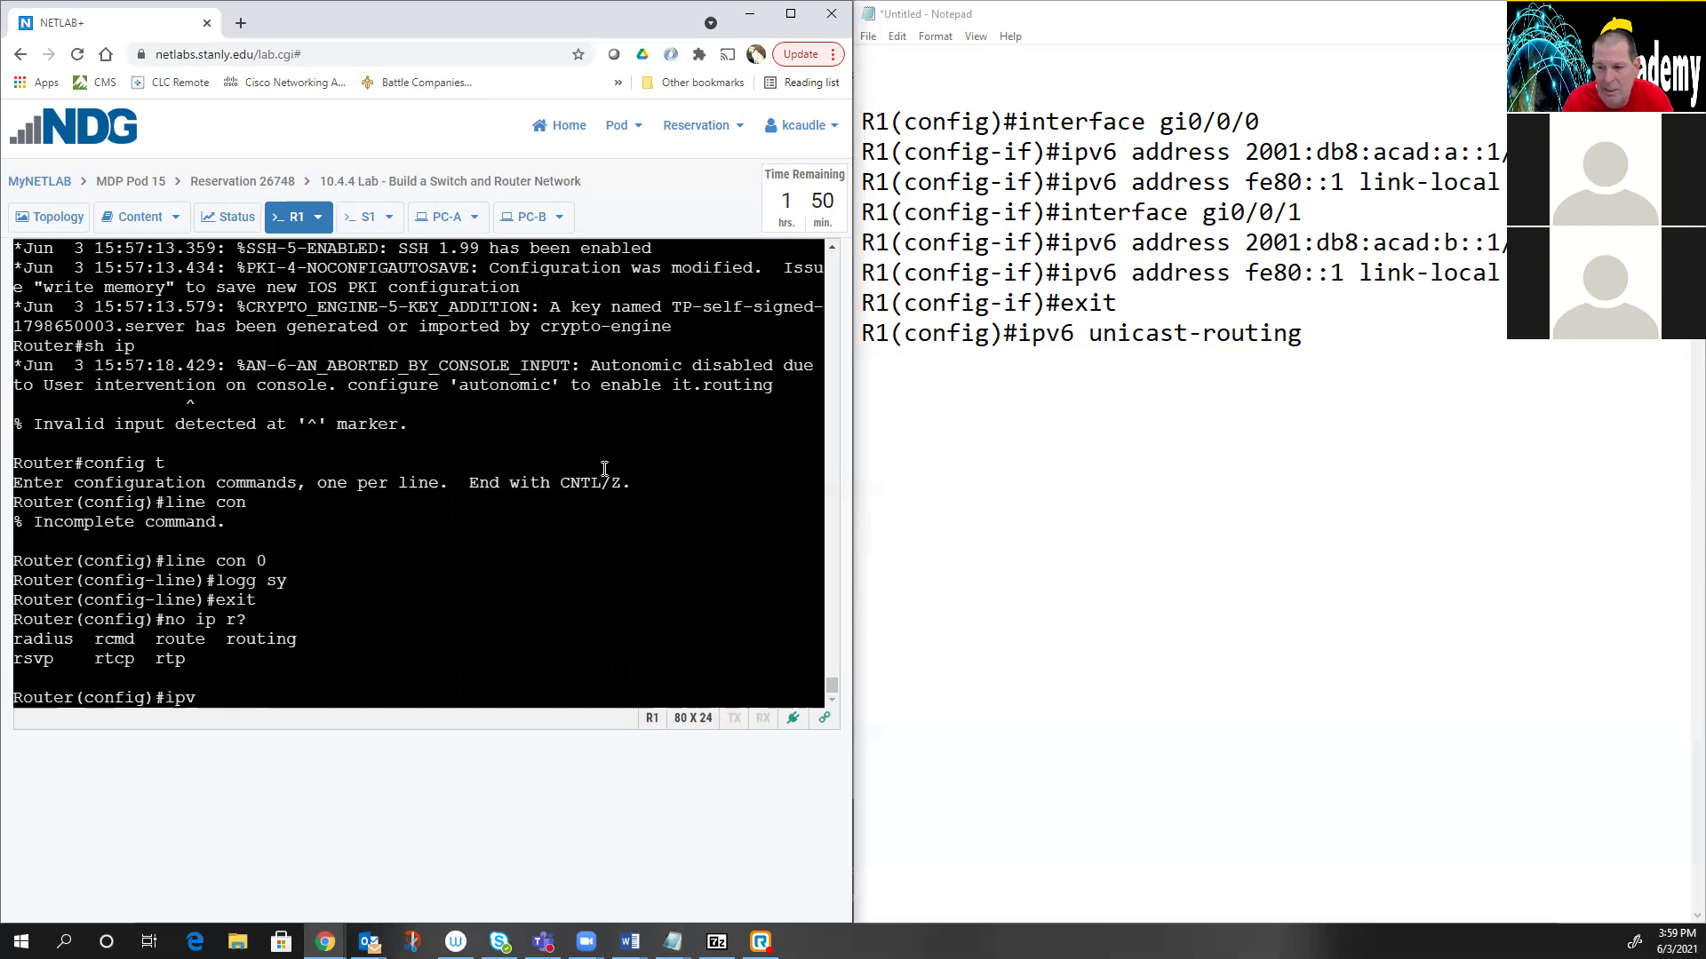
key("Tab")
key("Return")
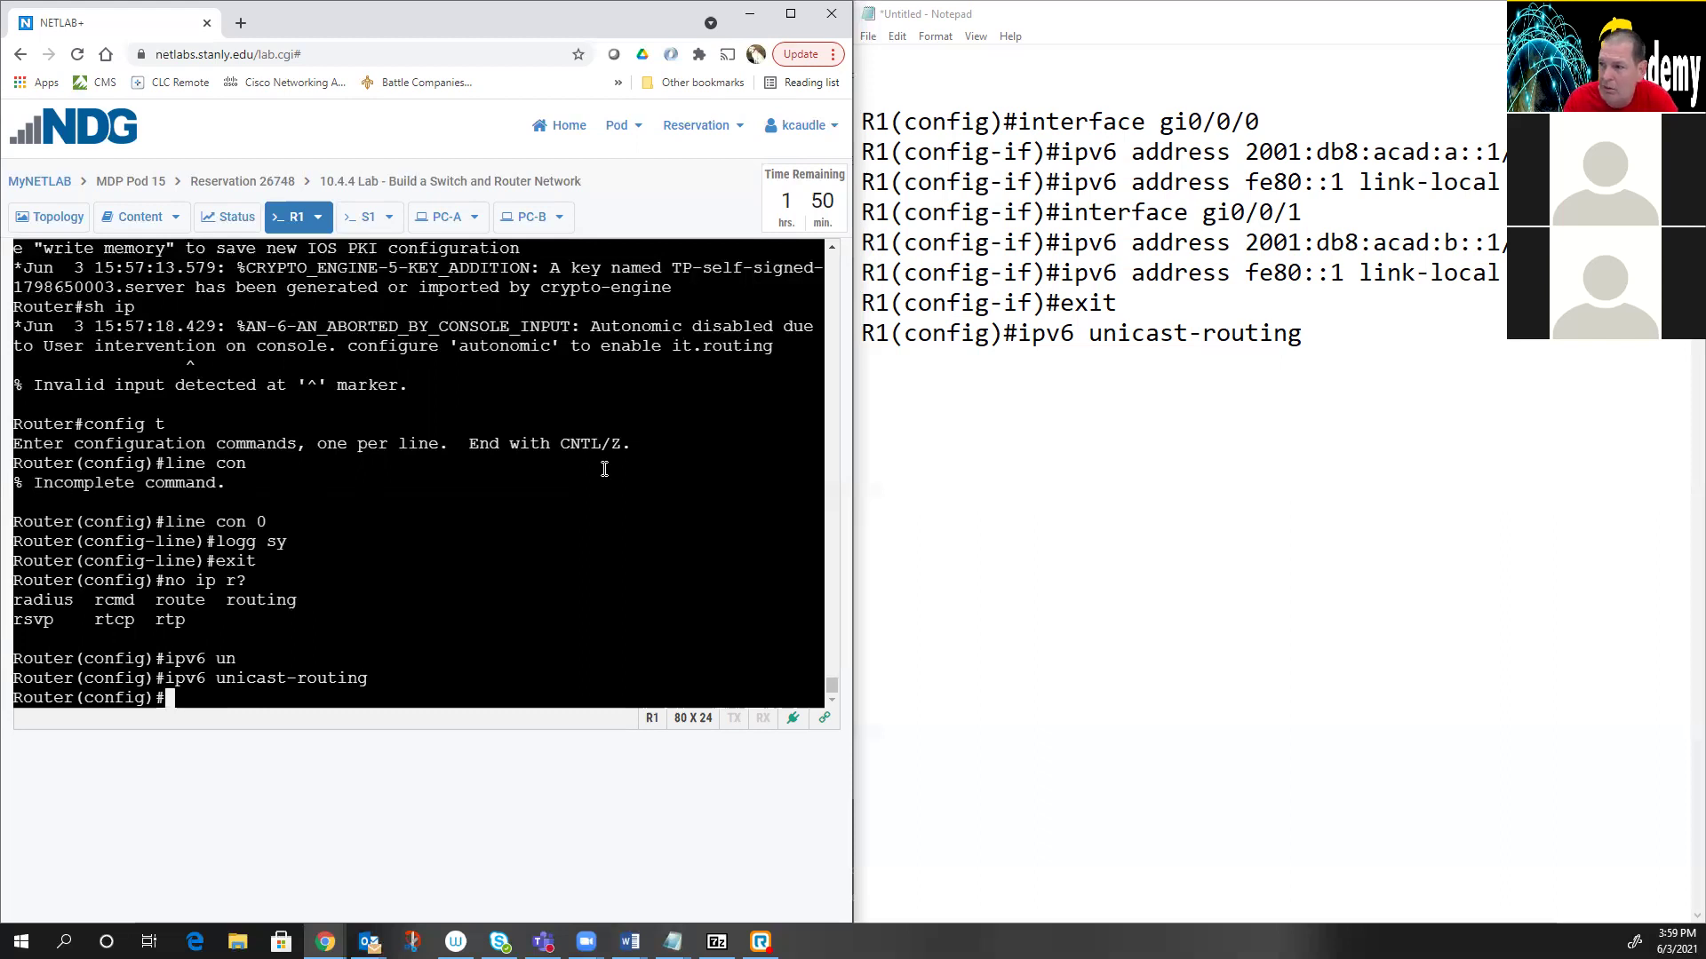
type("int g")
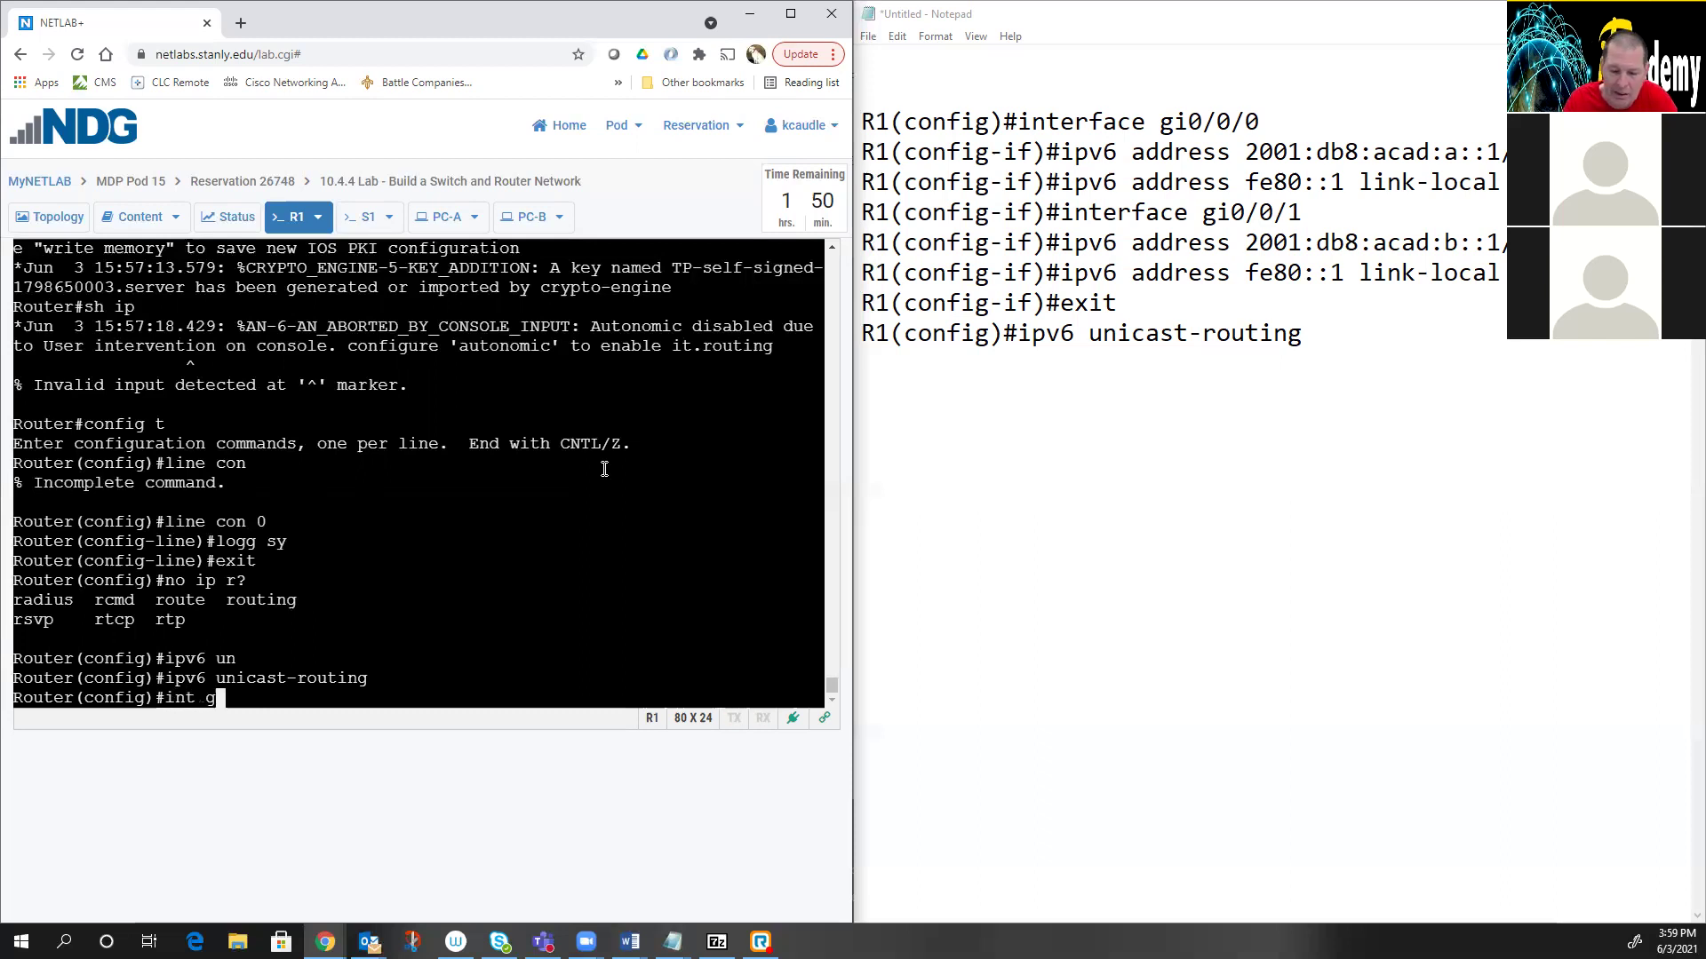
type("0/0/0")
Give G0/0/0 the address 2001:db8:acad:a::1/64 and link-local fe80::1
key("Return")
type("ipv6 ad")
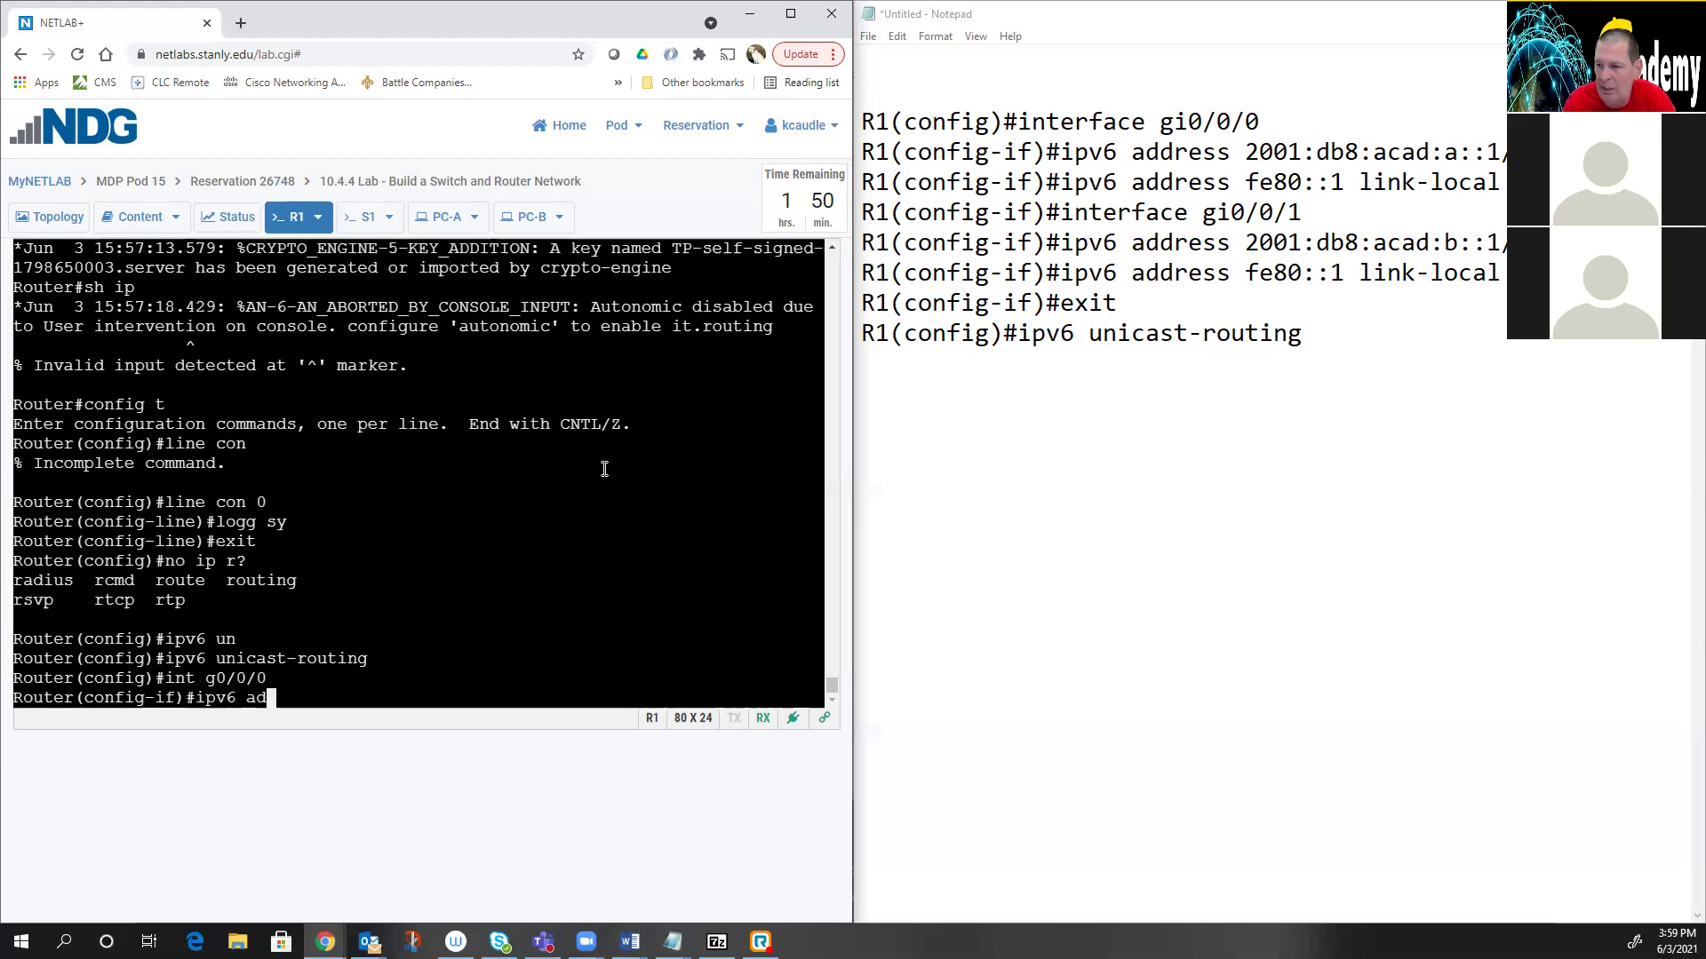
type("dress 20")
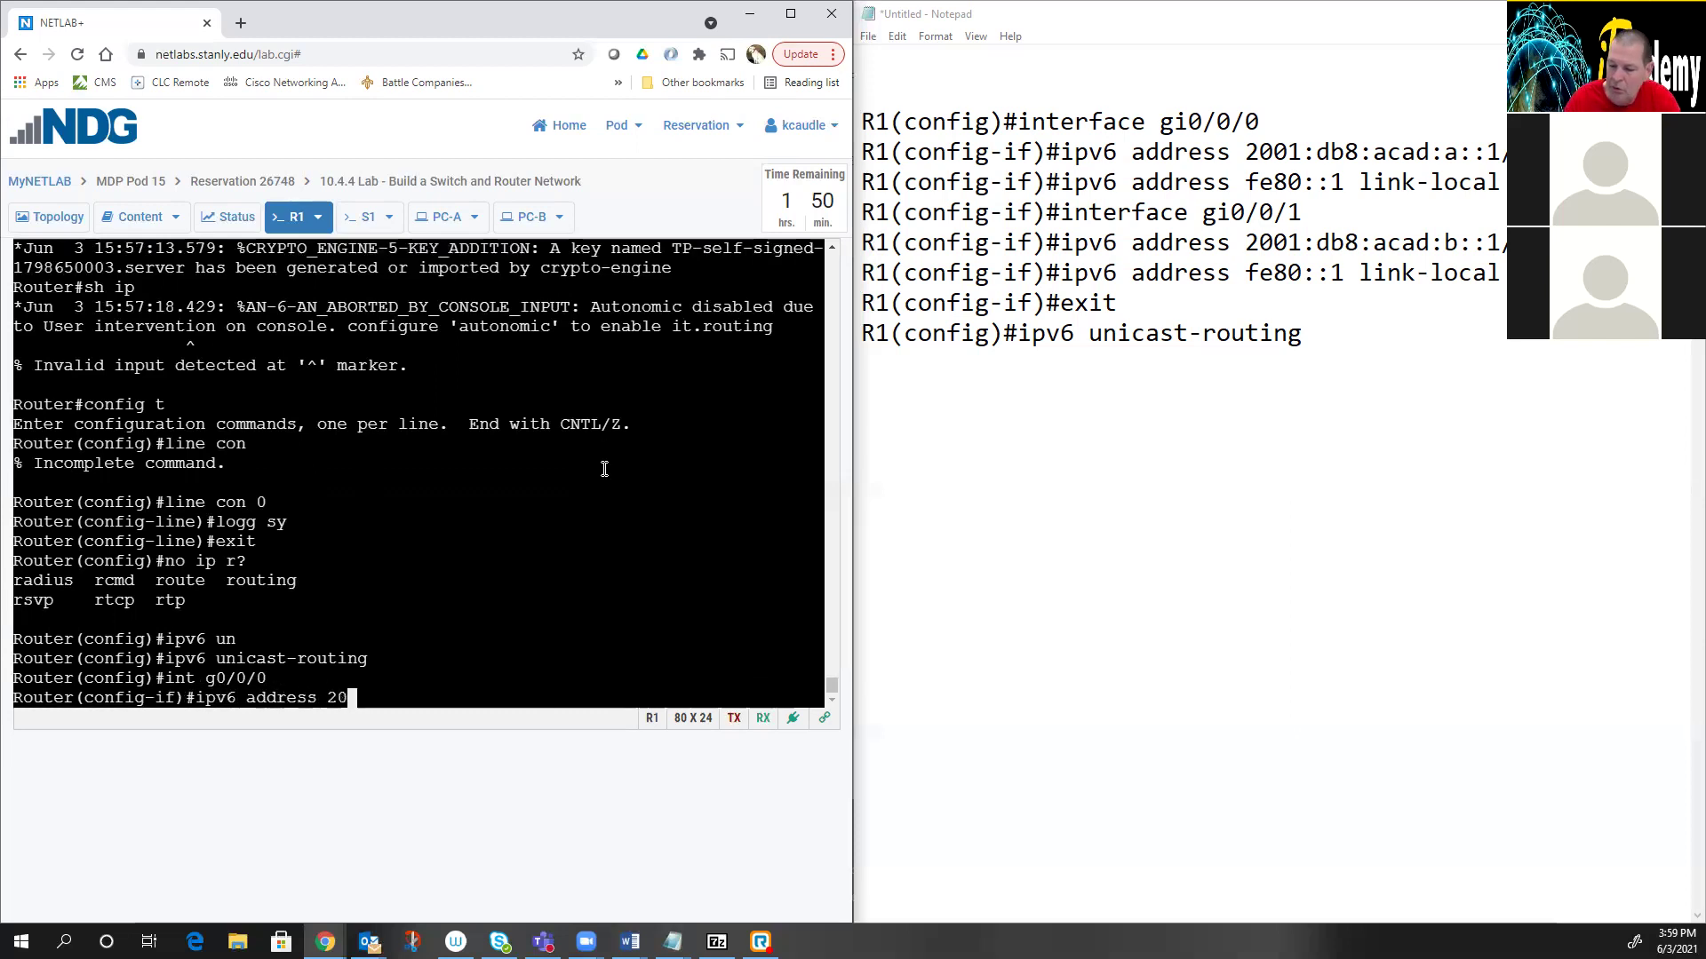
type("01")
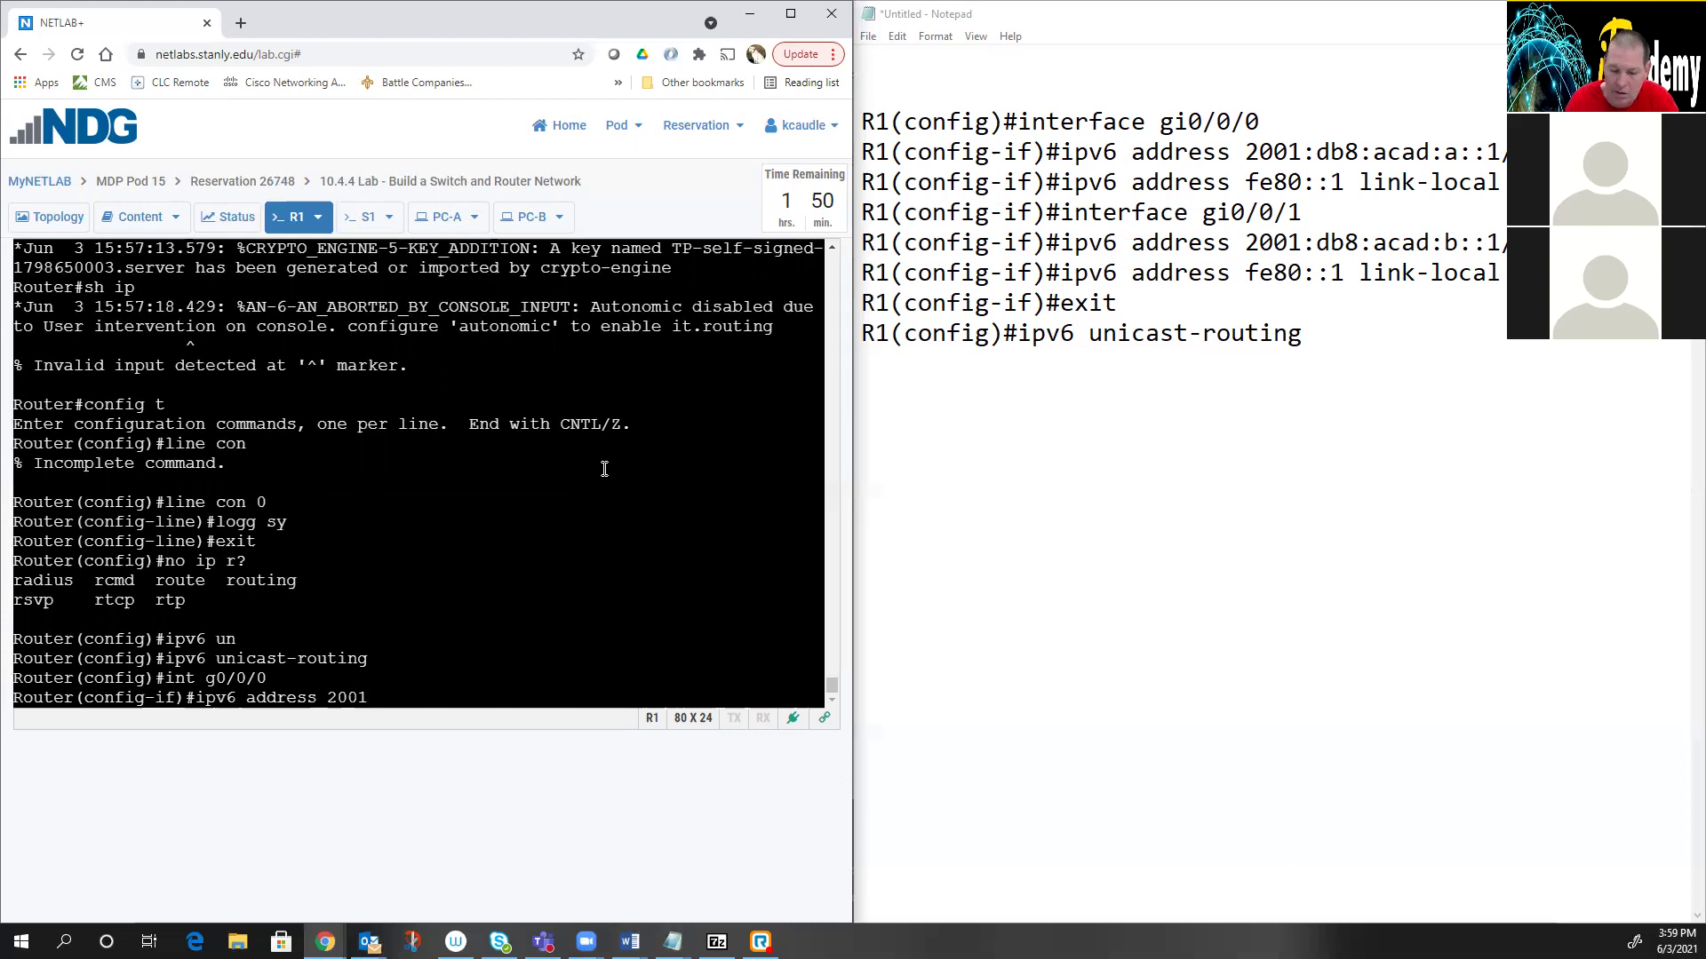
type(":db8:")
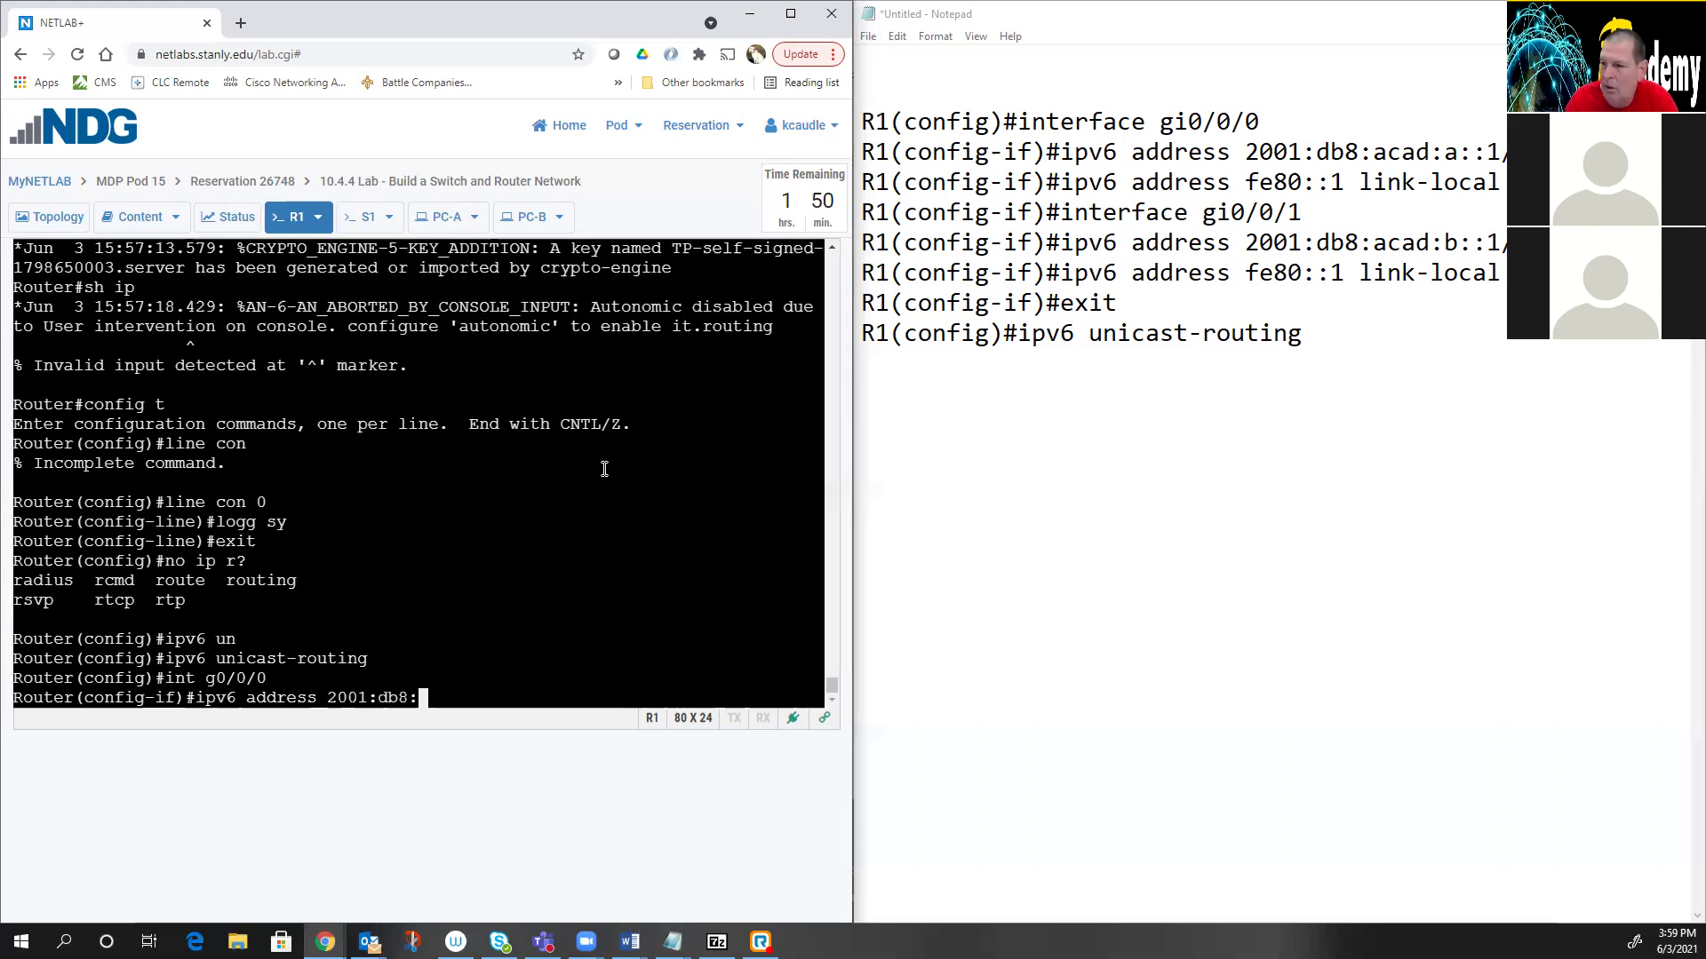
type("acad:a")
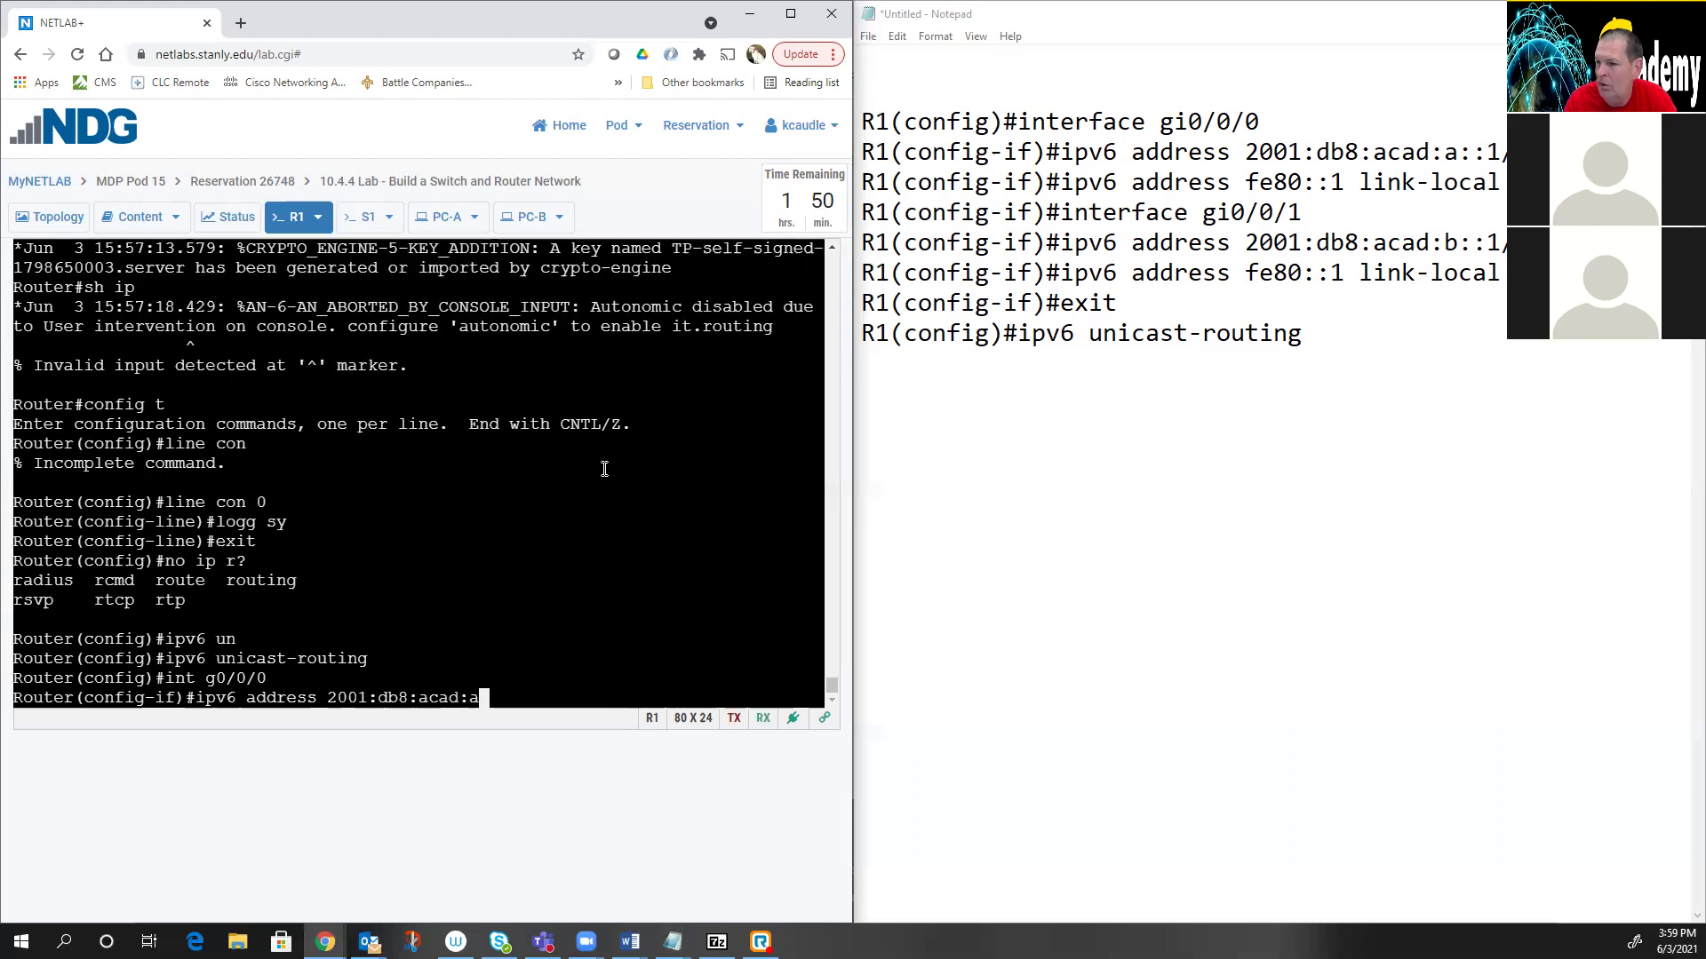
type("::1/64")
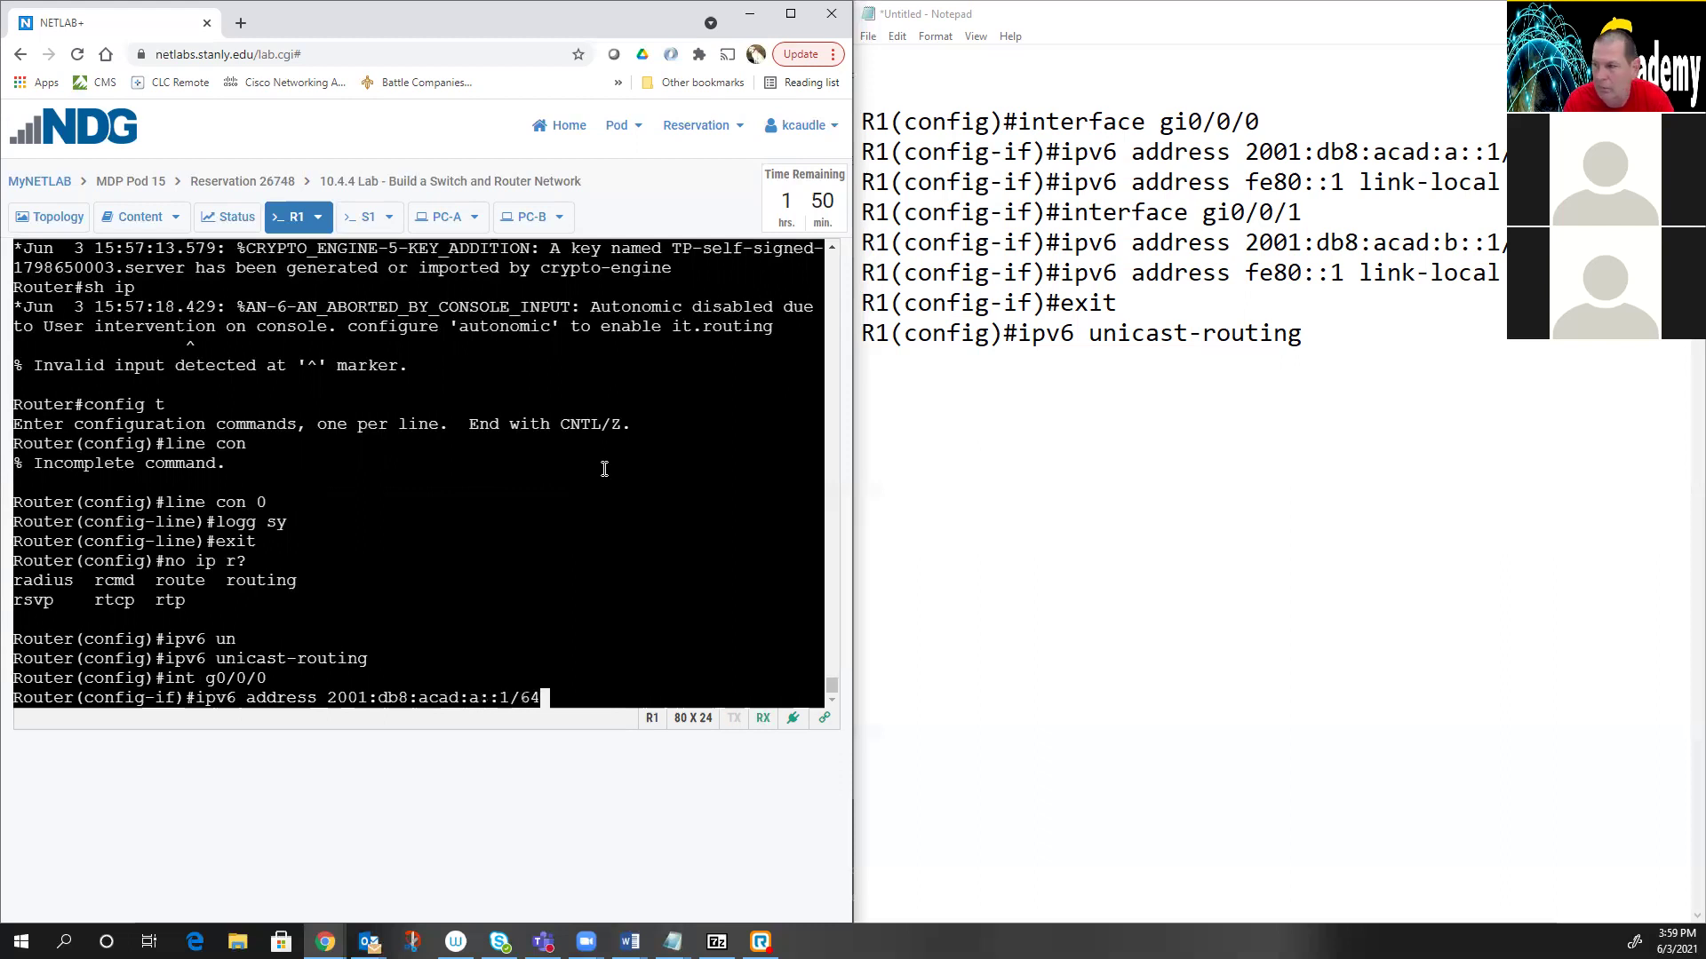
key("Return")
type("ip")
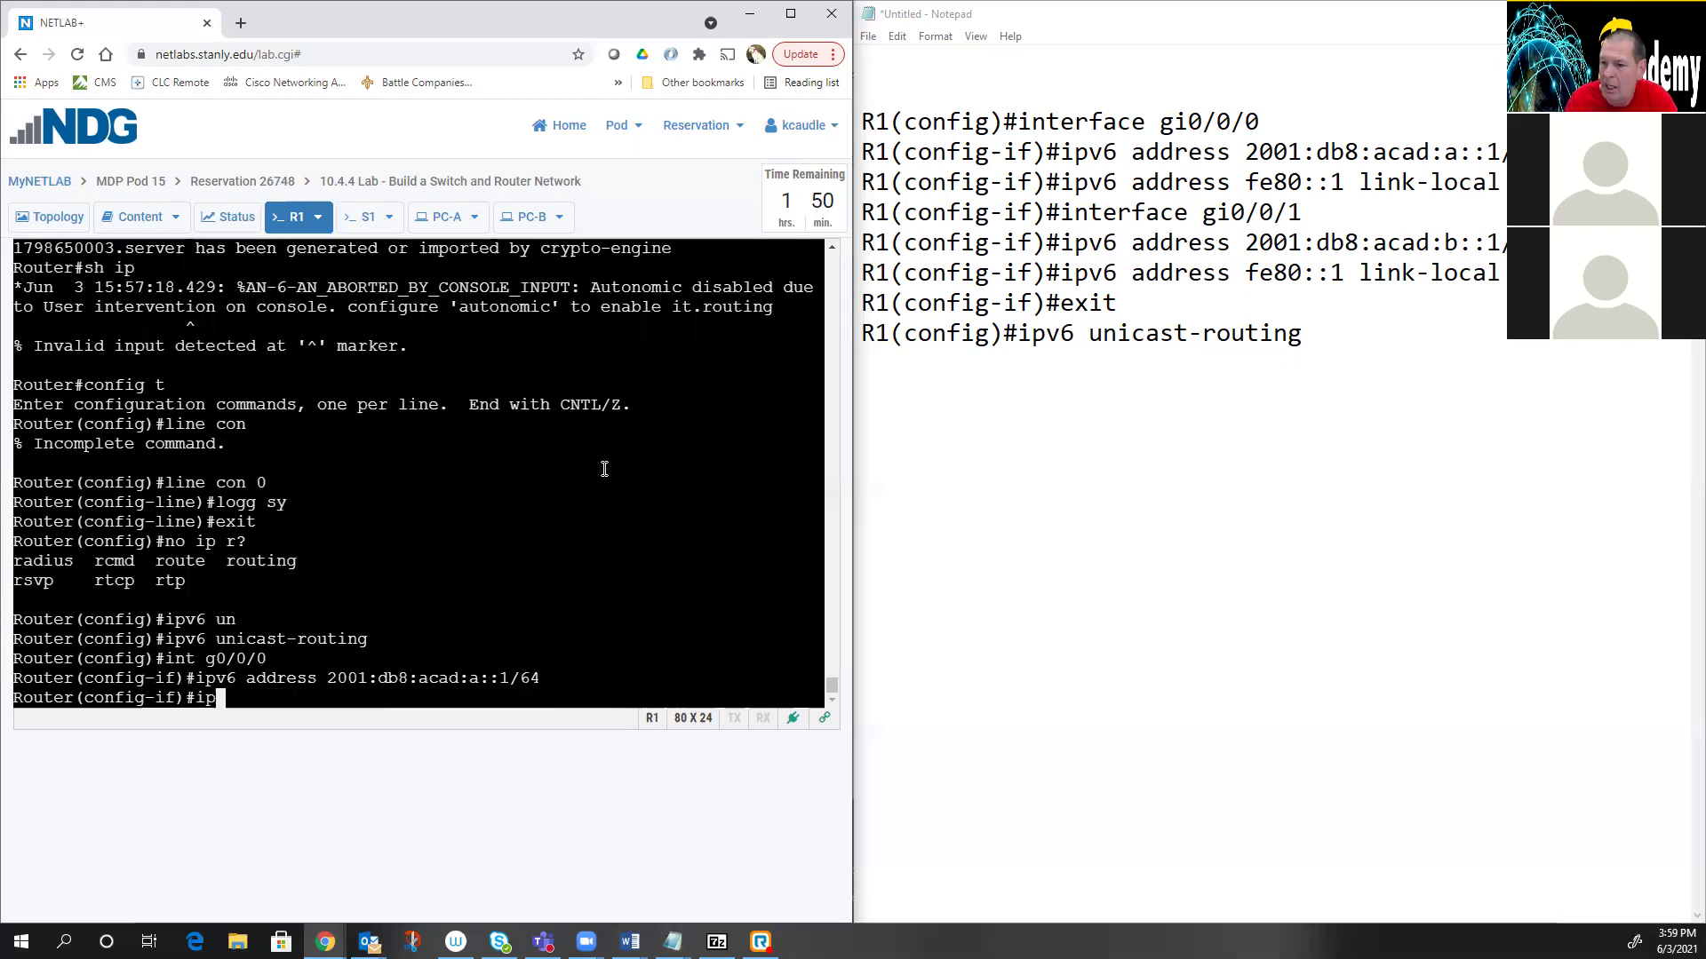
type("v6 addre")
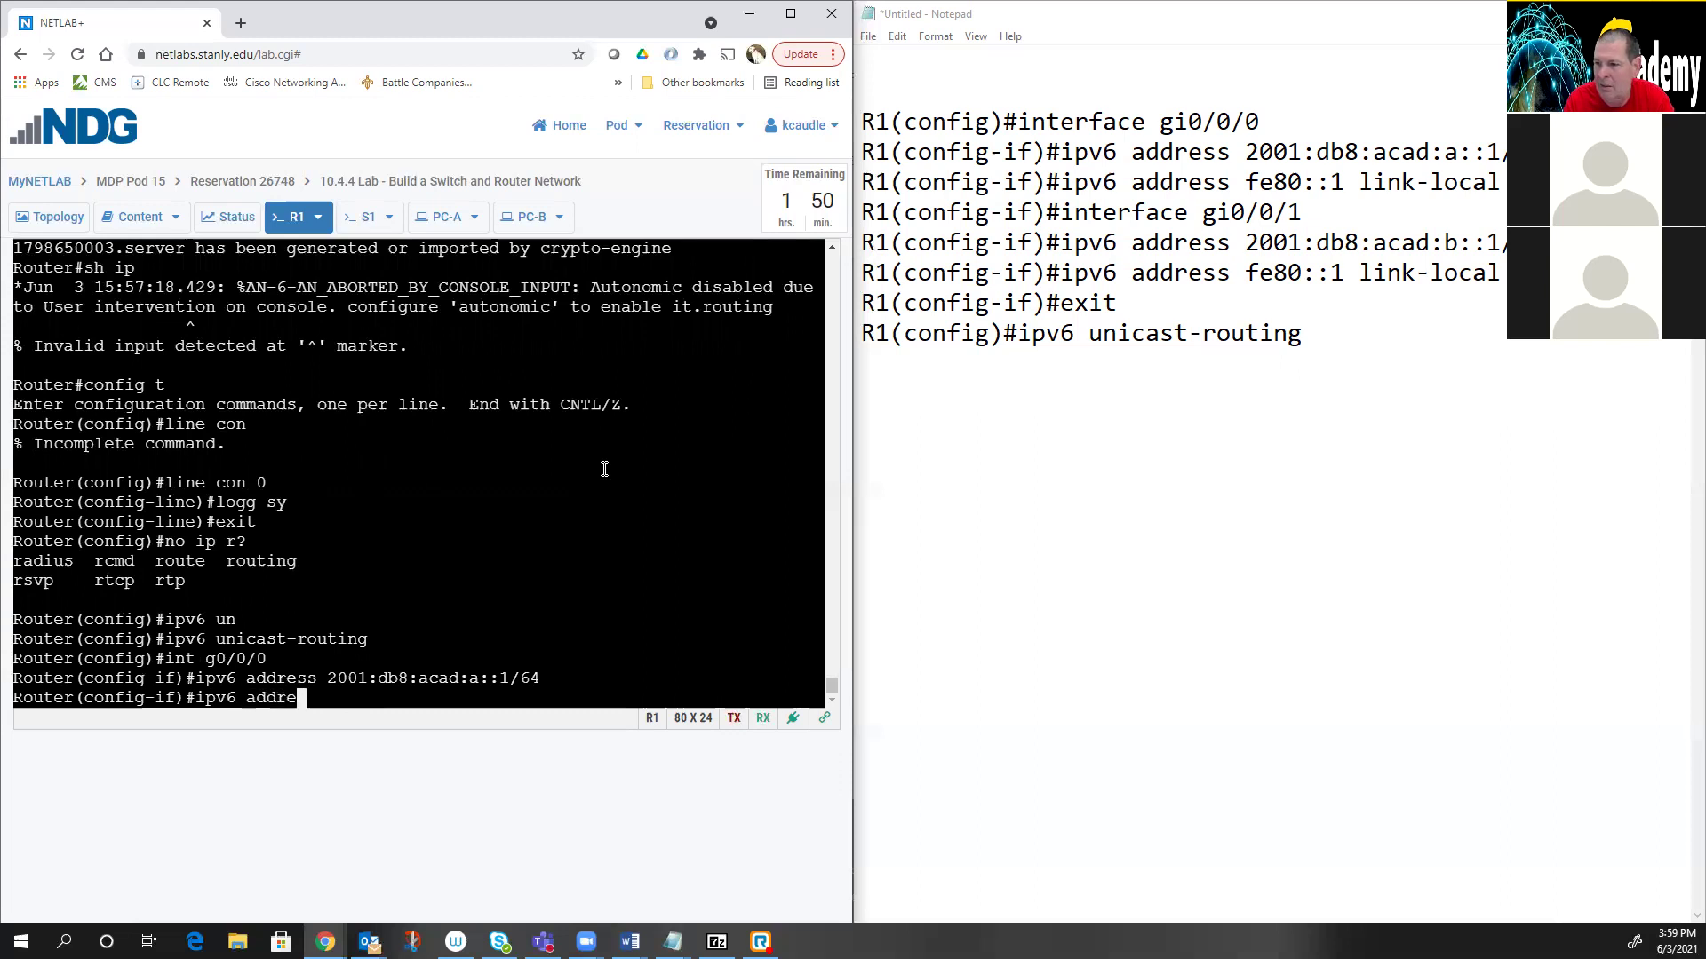
type("ss fe")
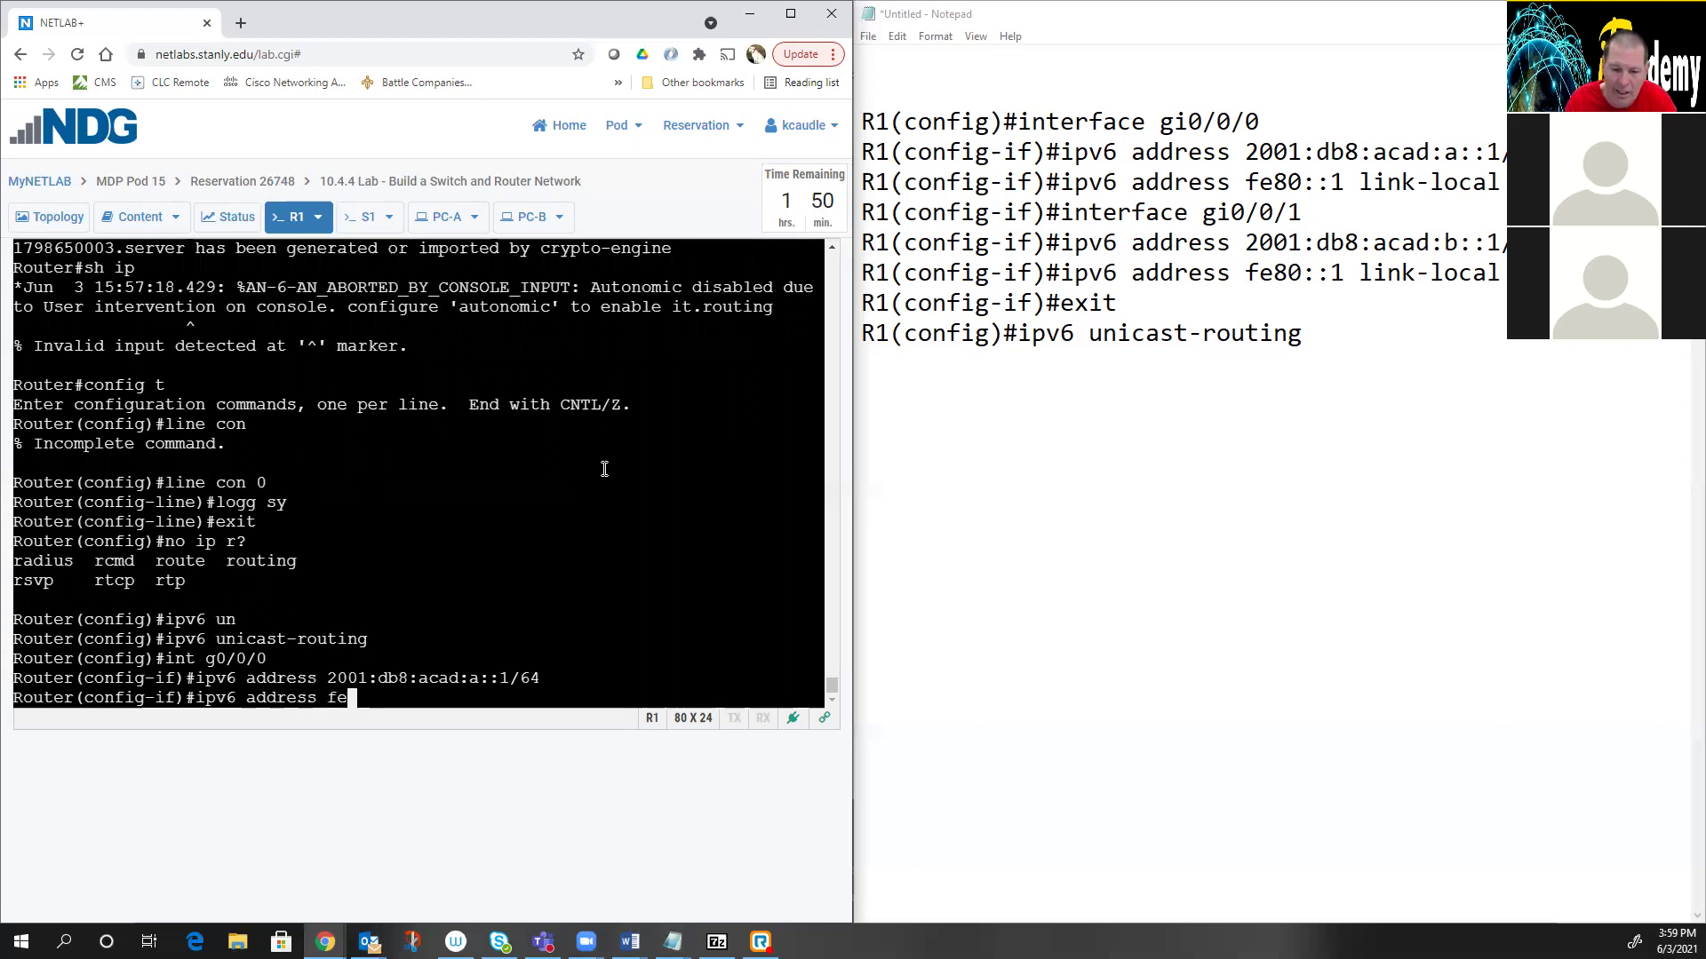
type("80::1 lin")
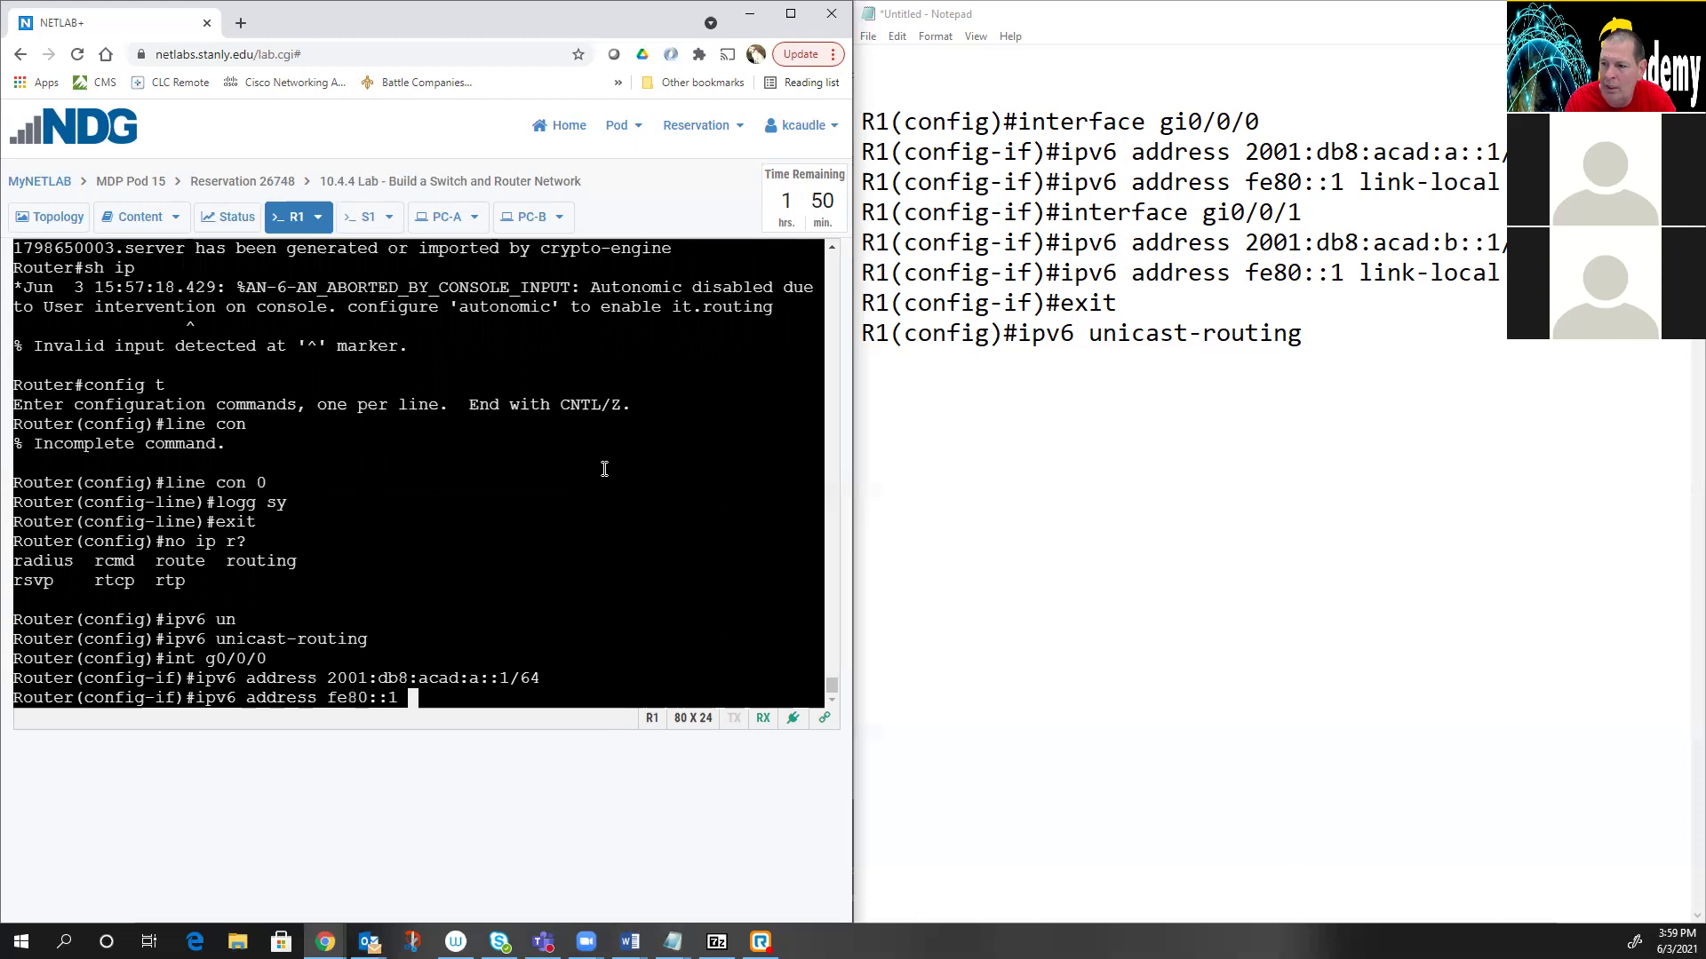
key("Tab")
key("Return")
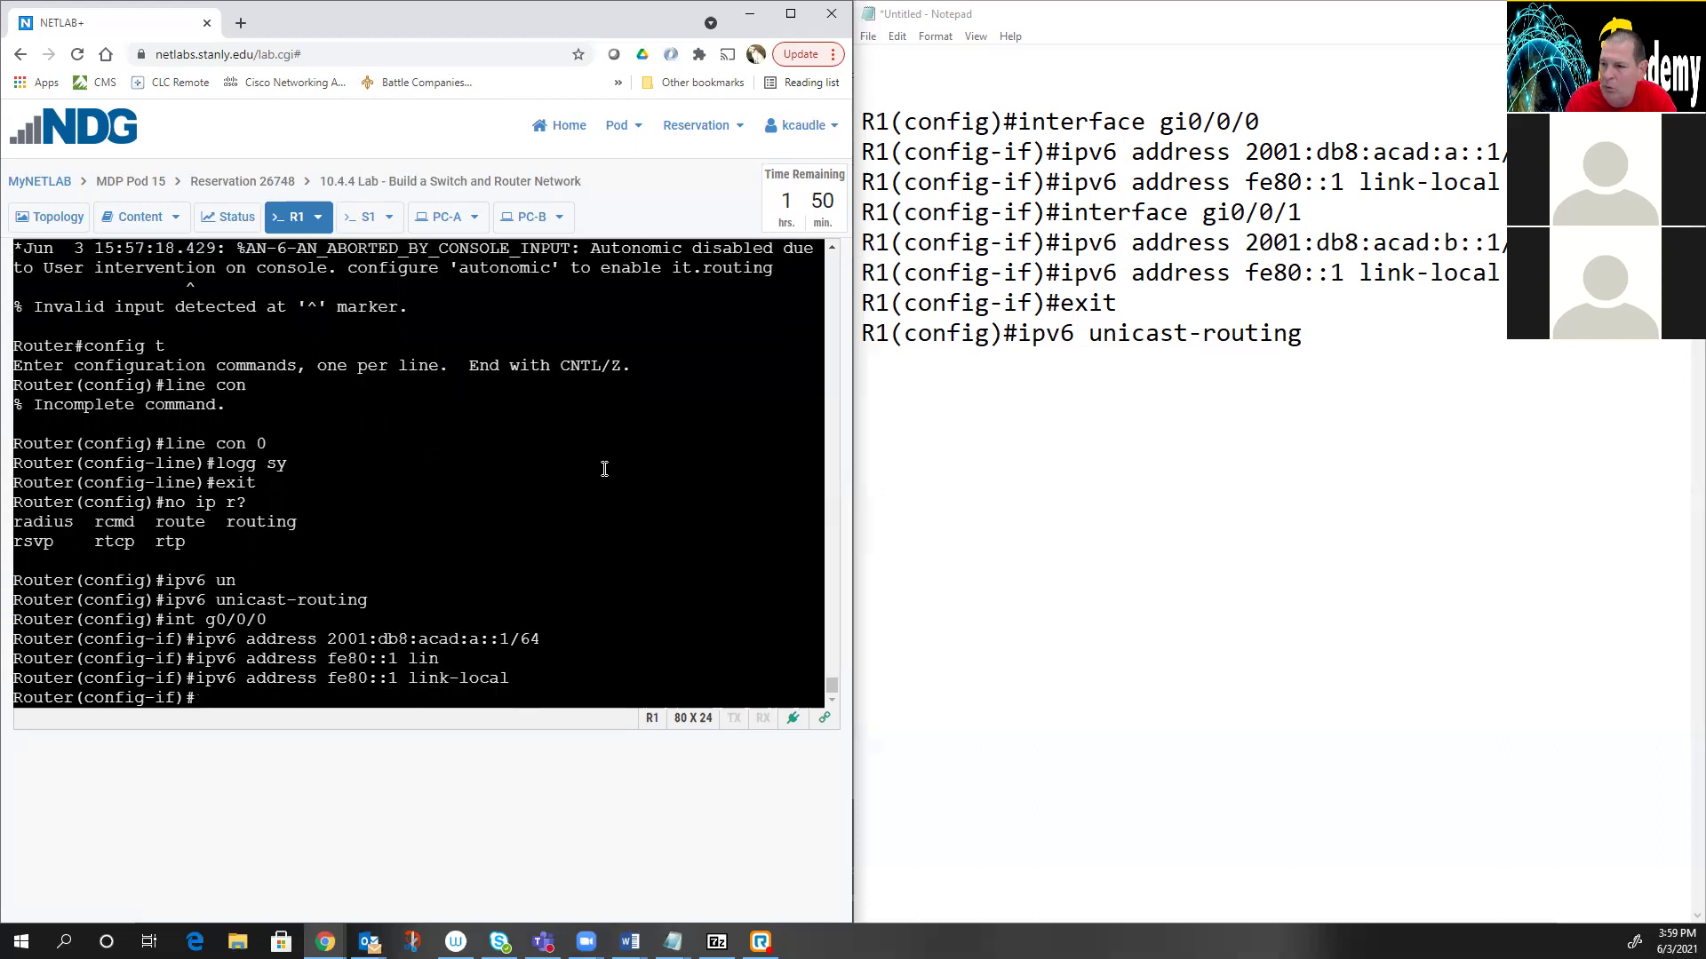
Give G0/0/1 the address 2001:db8:acad:b::1/64 and link-local fe80::1
type("int g0/0/0")
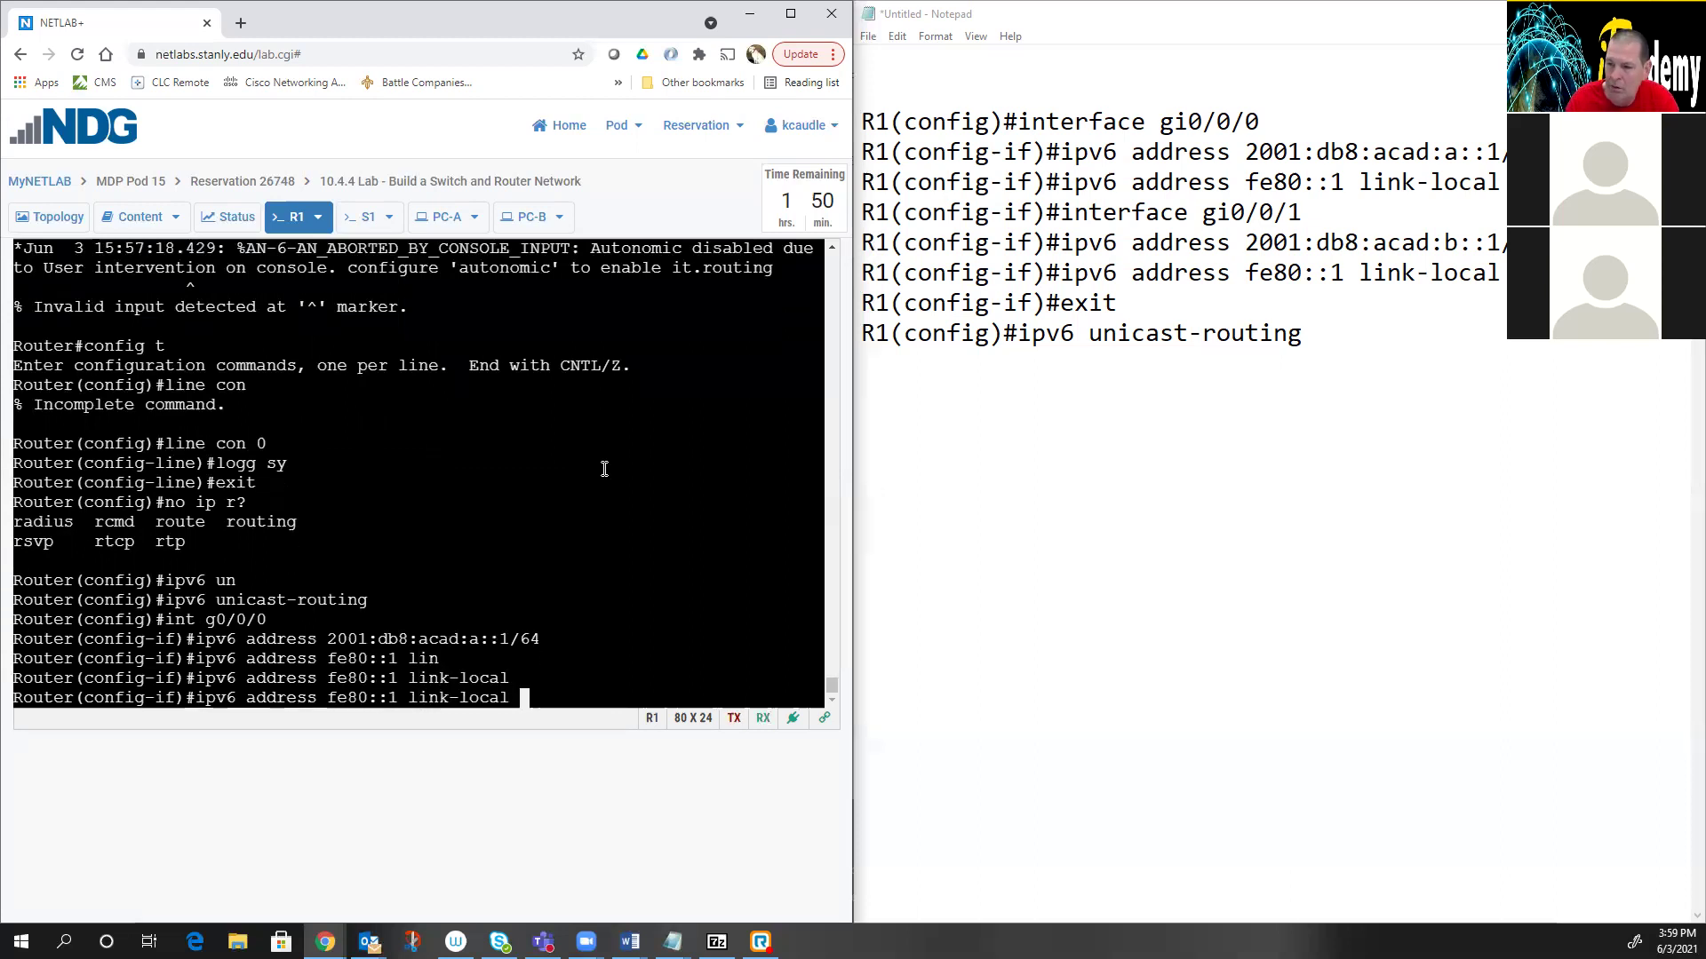
key("BackSpace")
type("1")
key("Return")
key("Up")
key("Up")
key("Up")
key("Up")
key("Left")
key("Left")
key("Left")
key("Left")
key("Left")
key("Left")
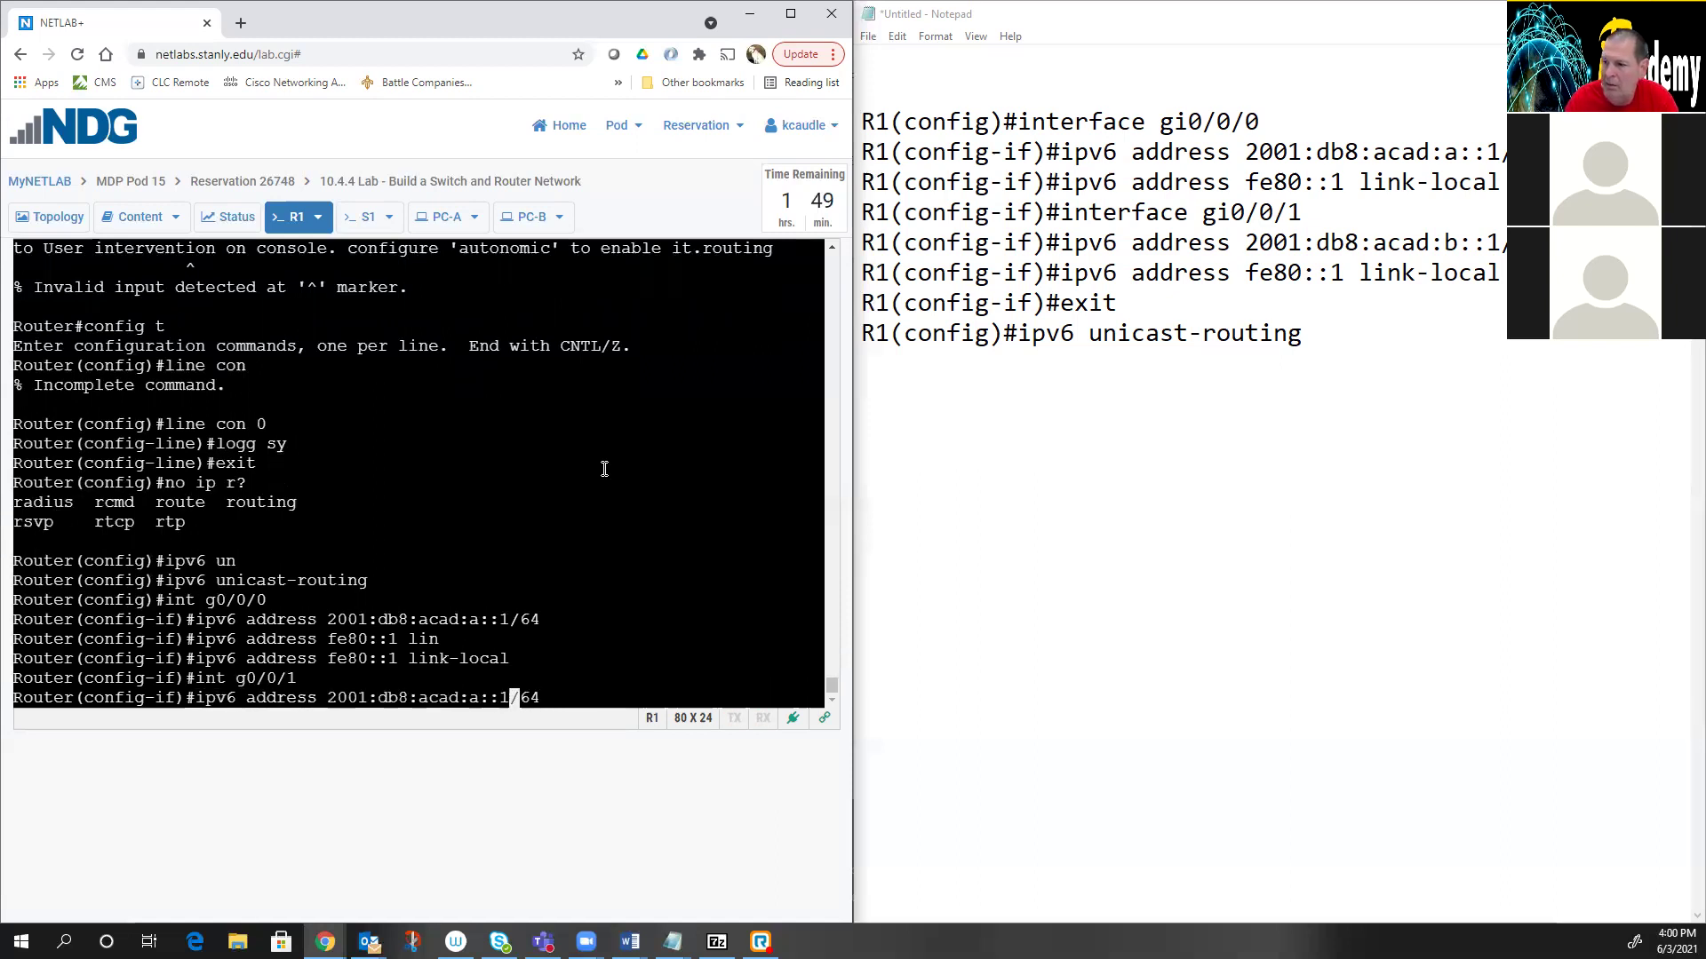
key("BackSpace")
type("b")
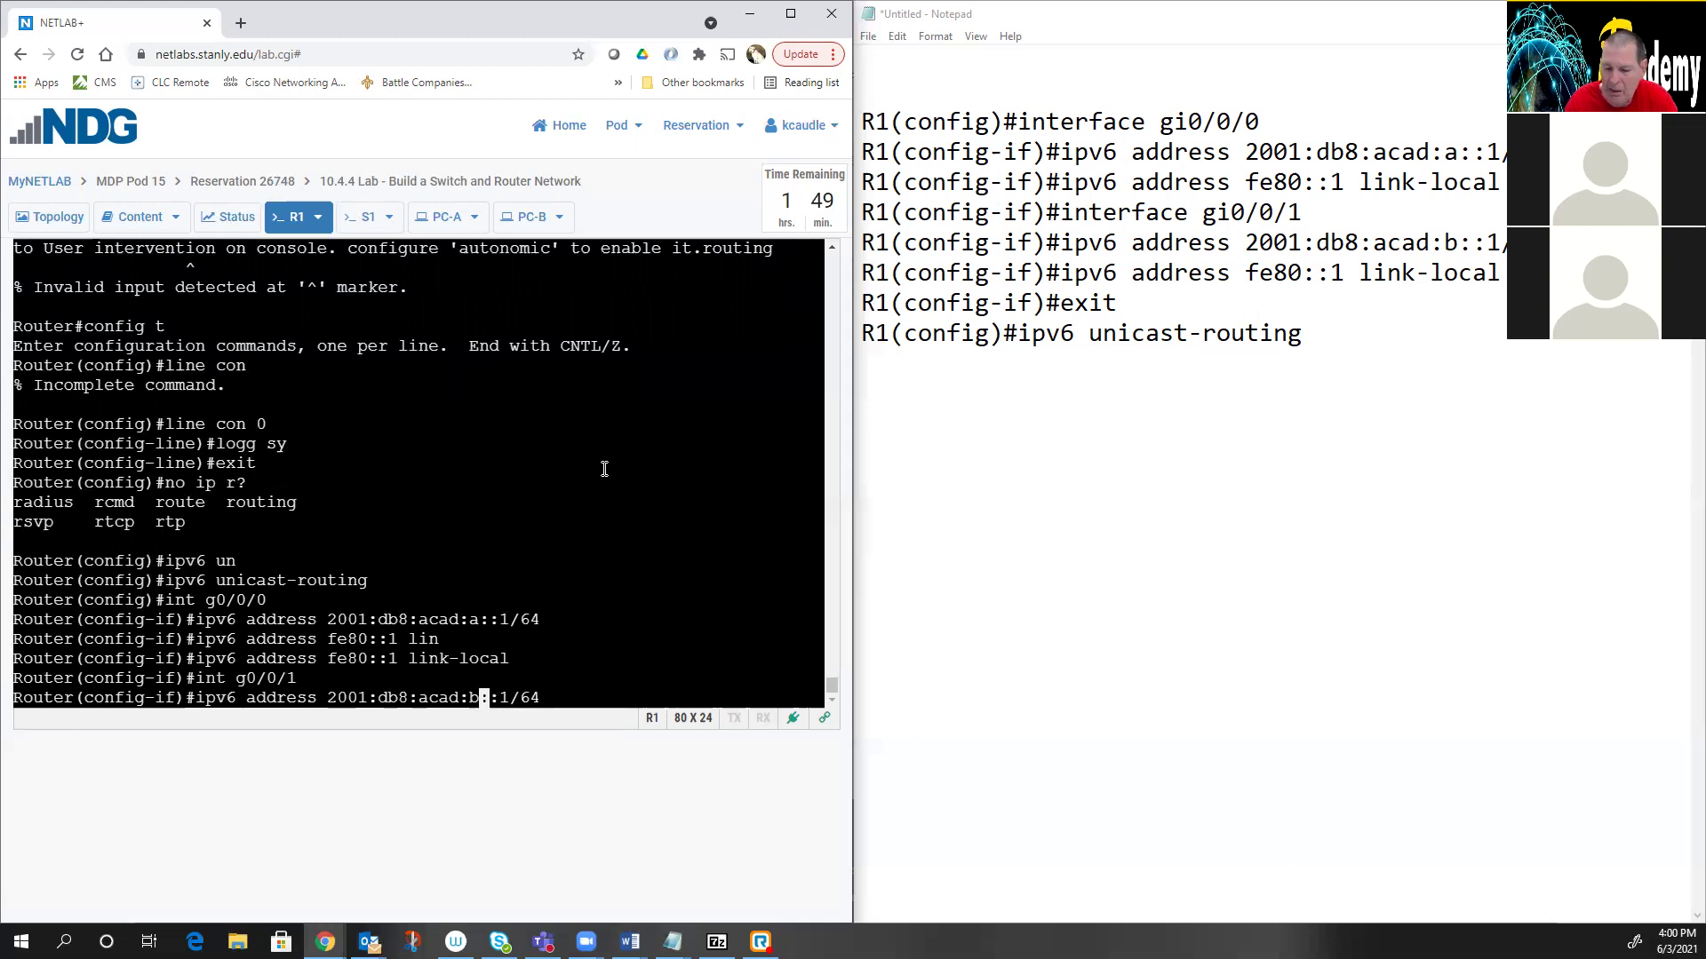
key("Return")
key("Up")
key("Up")
key("Up")
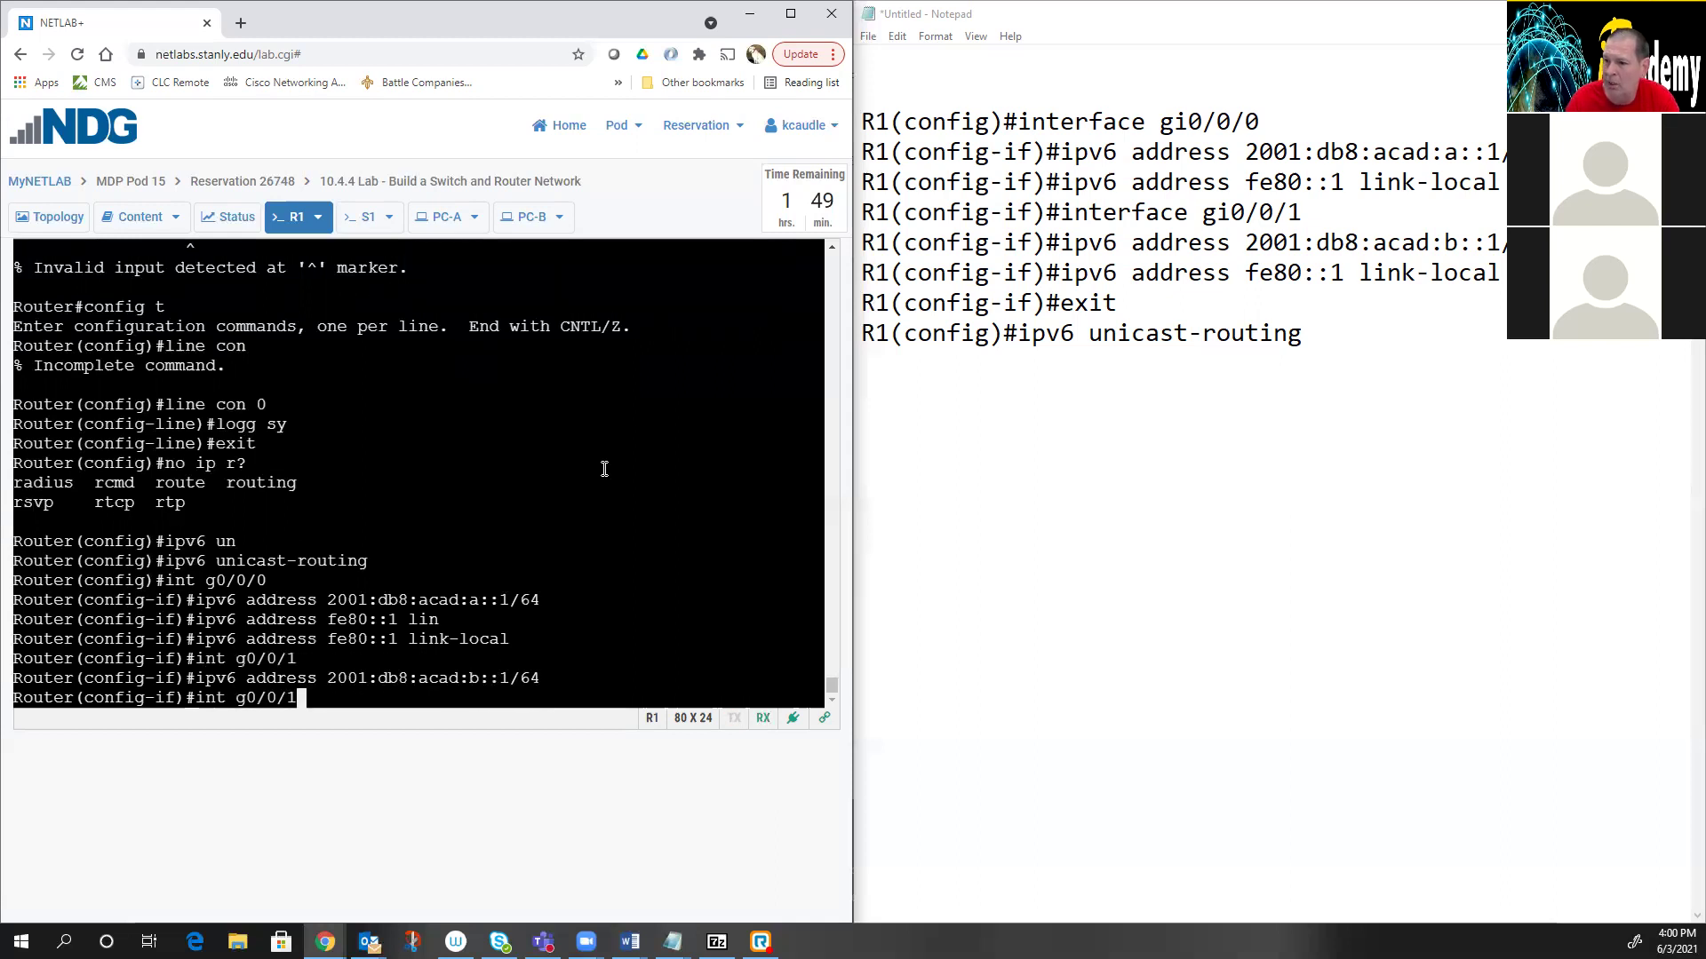
key("Return")
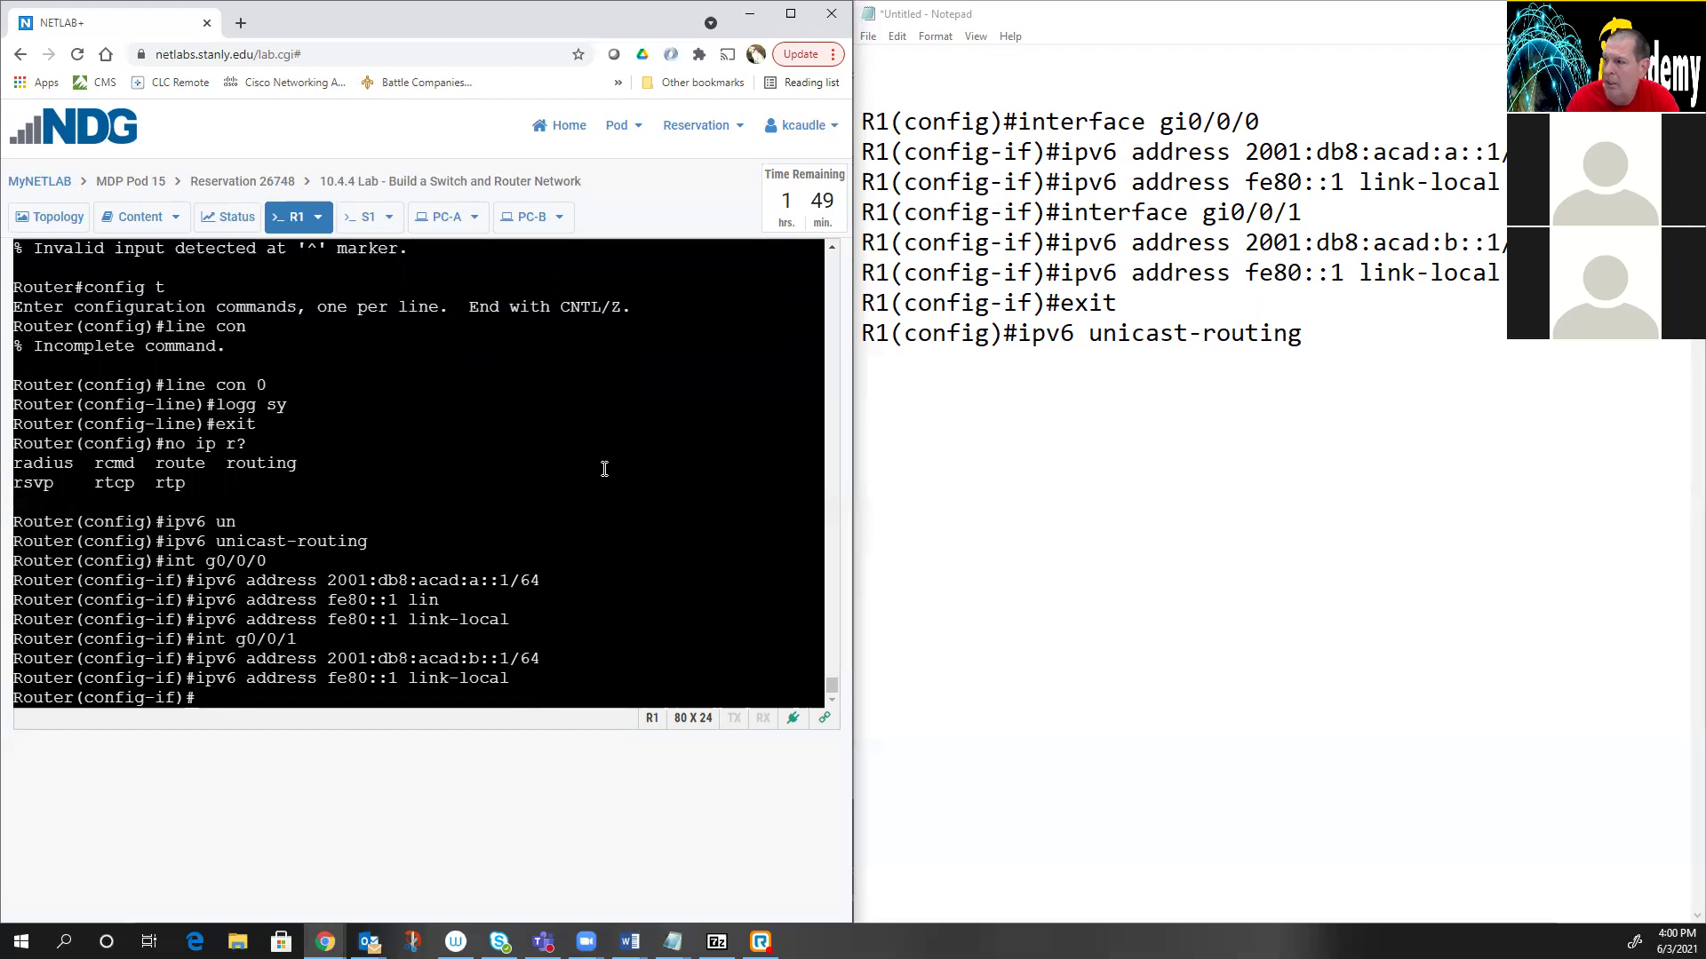
Verify with do show ipv6 int brief and save the configuration with do wr
type("eixt")
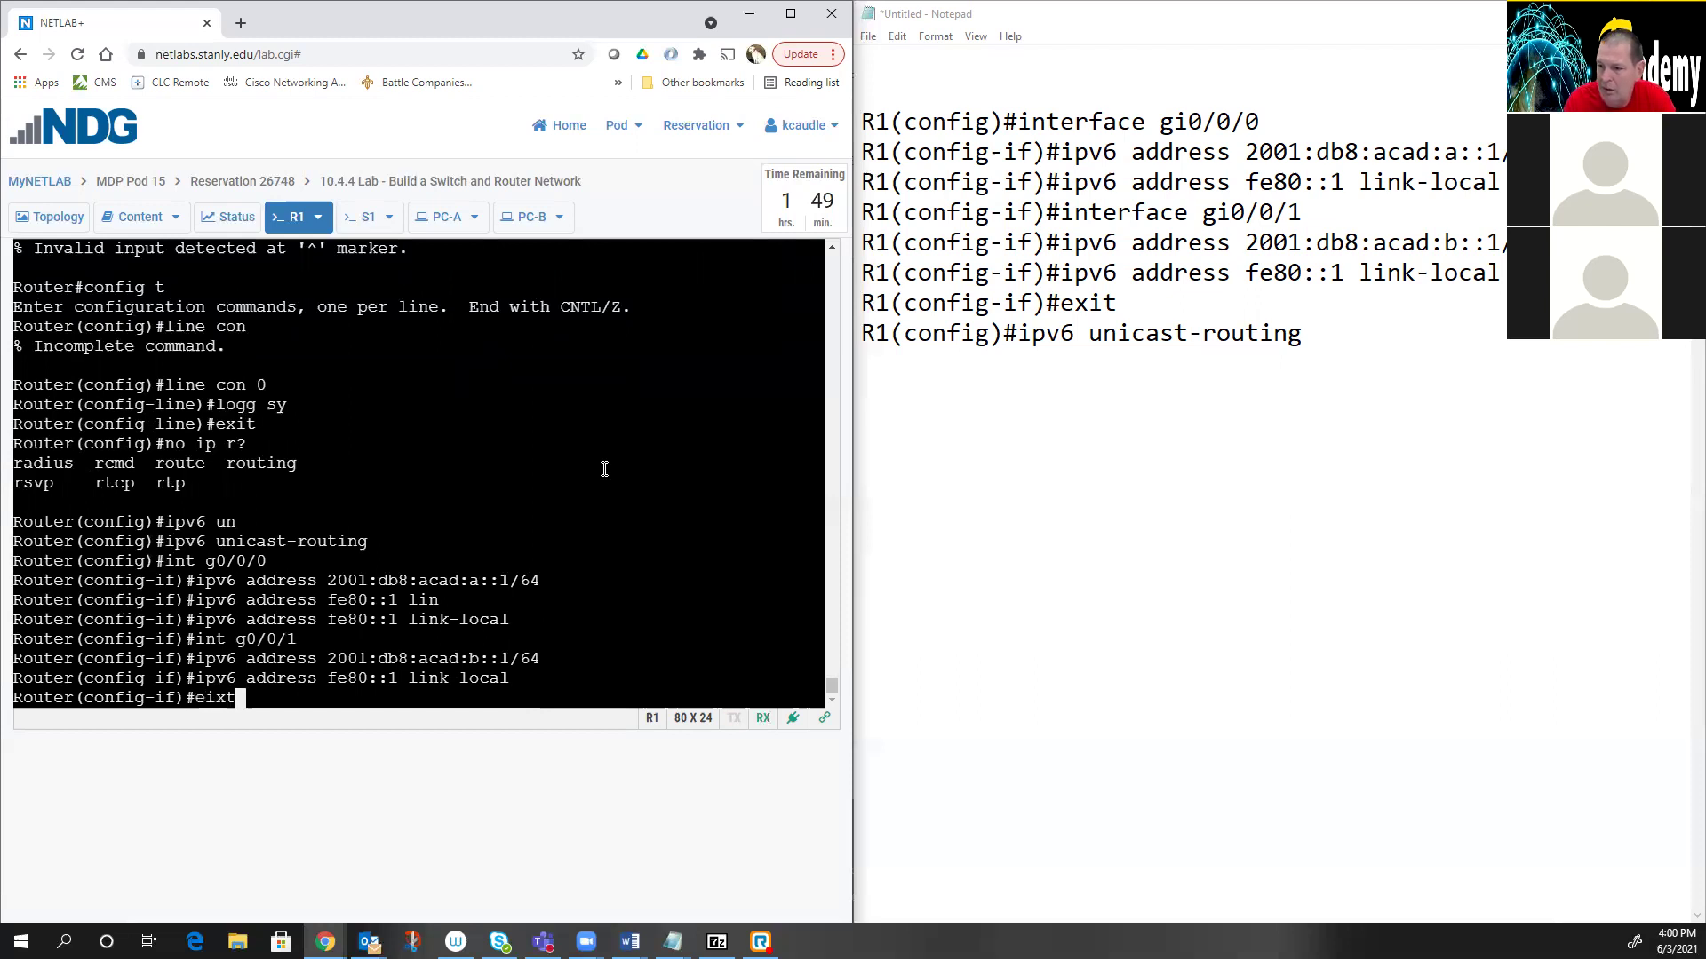
key("BackSpace")
key("BackSpace")
key("BackSpace")
type("do ")
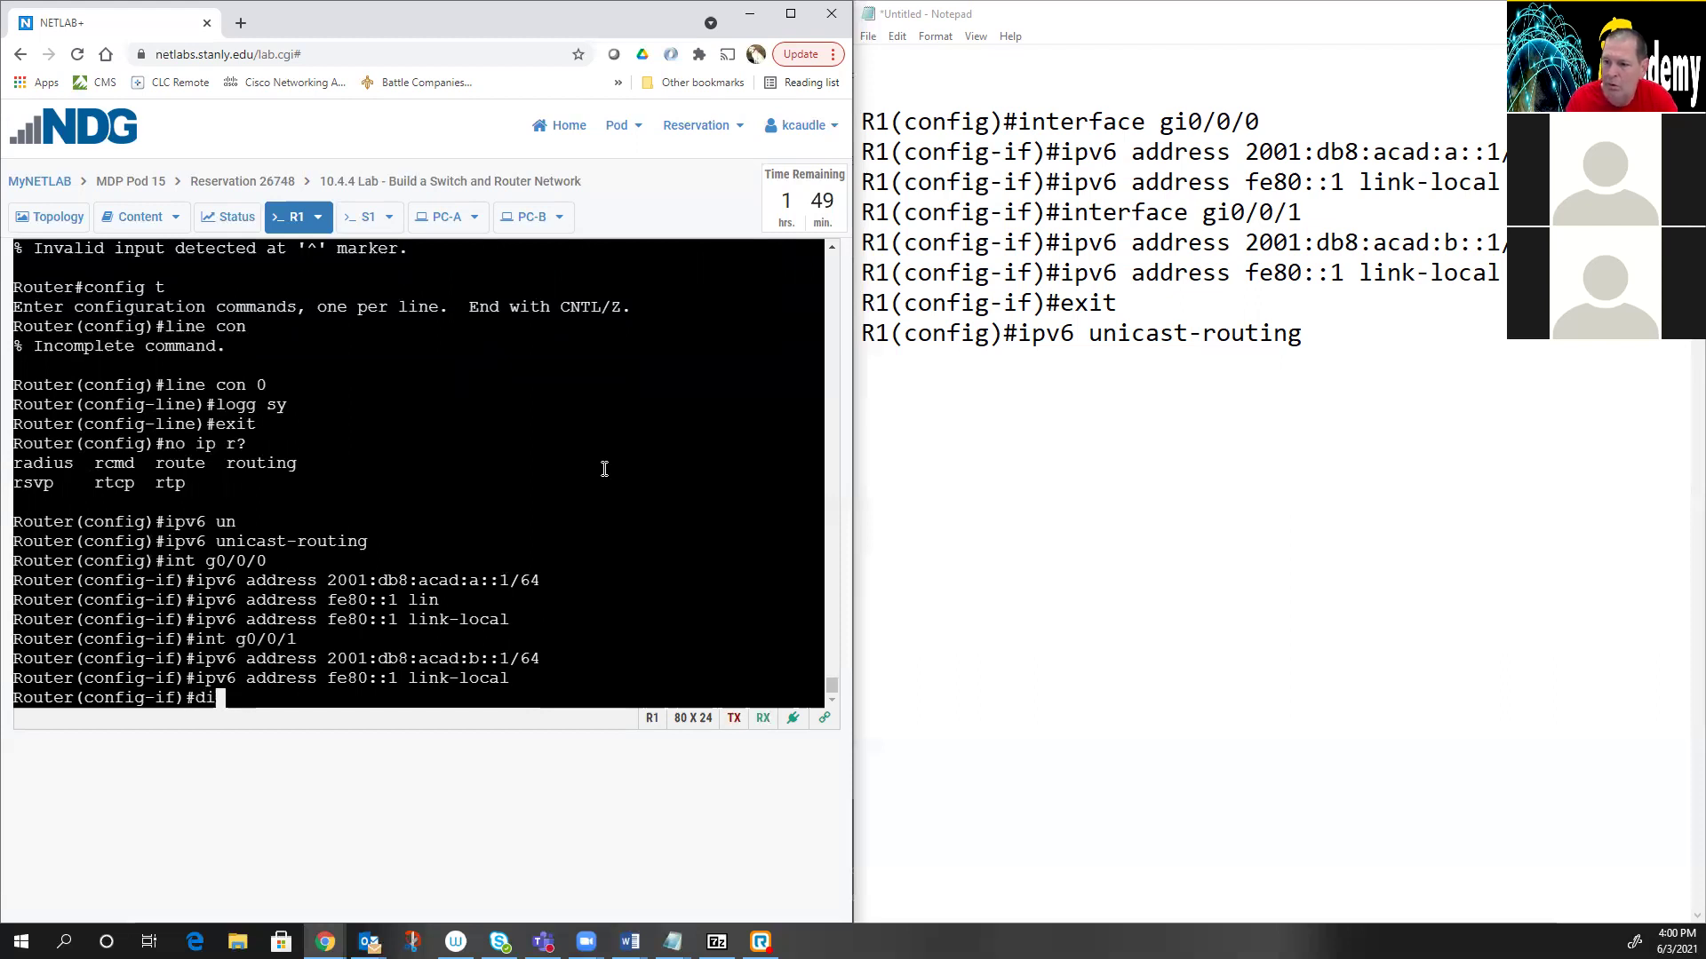
type("sho ipv")
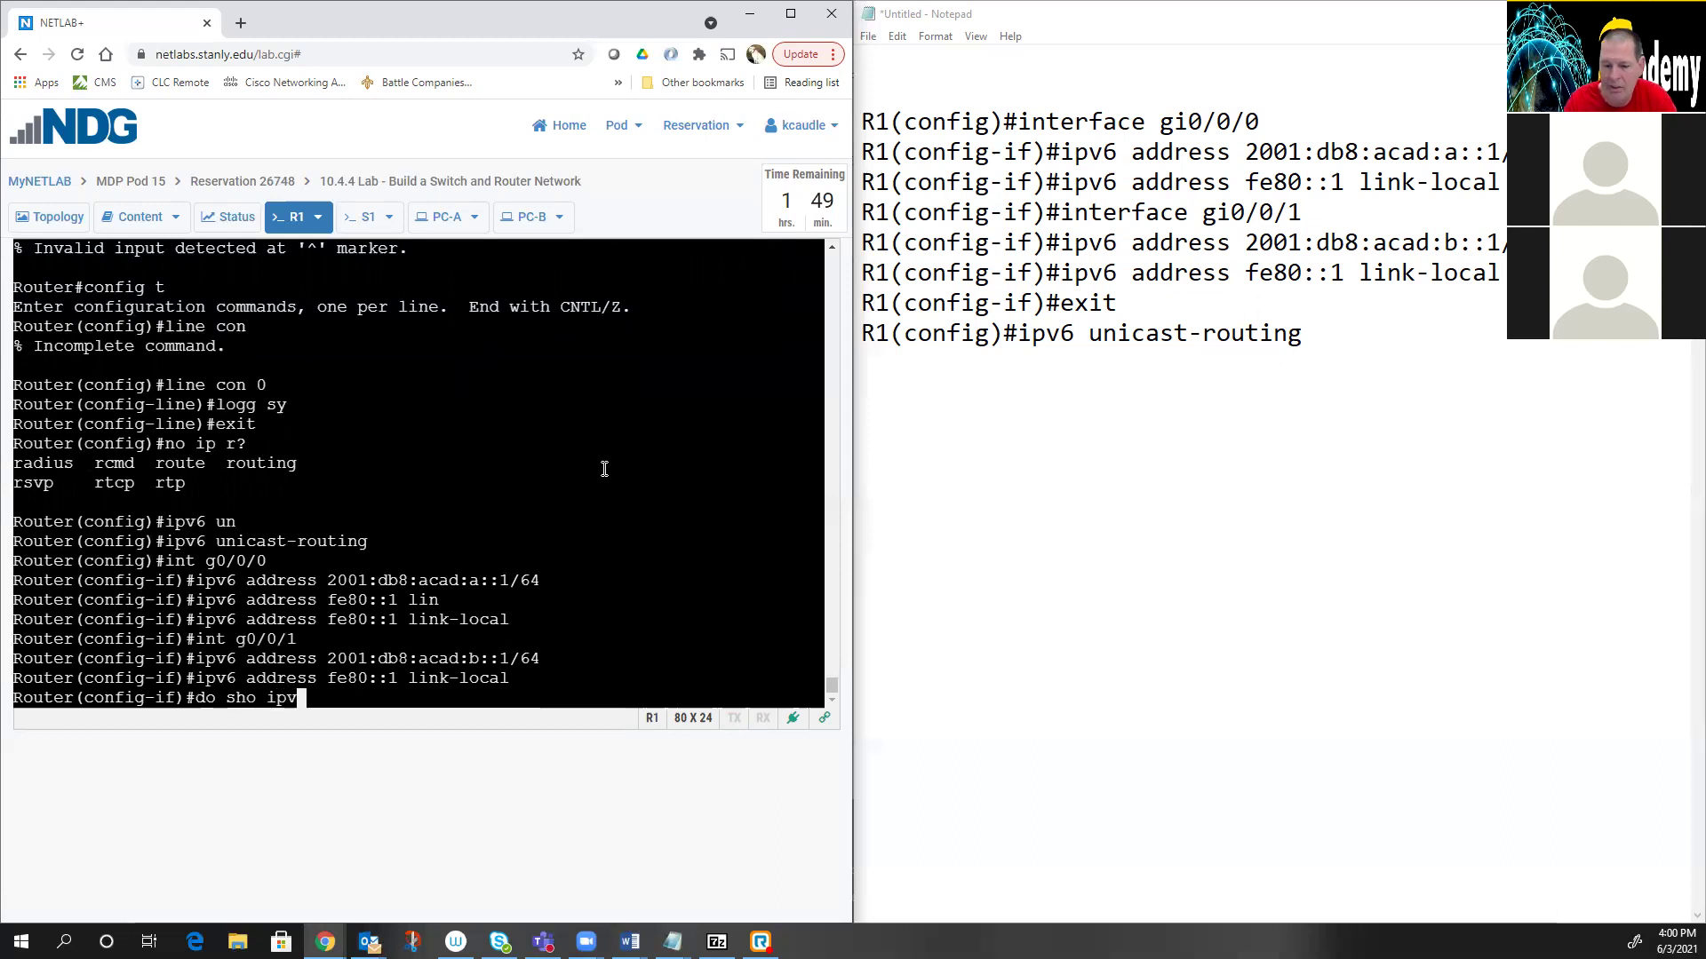
type("6 int bri")
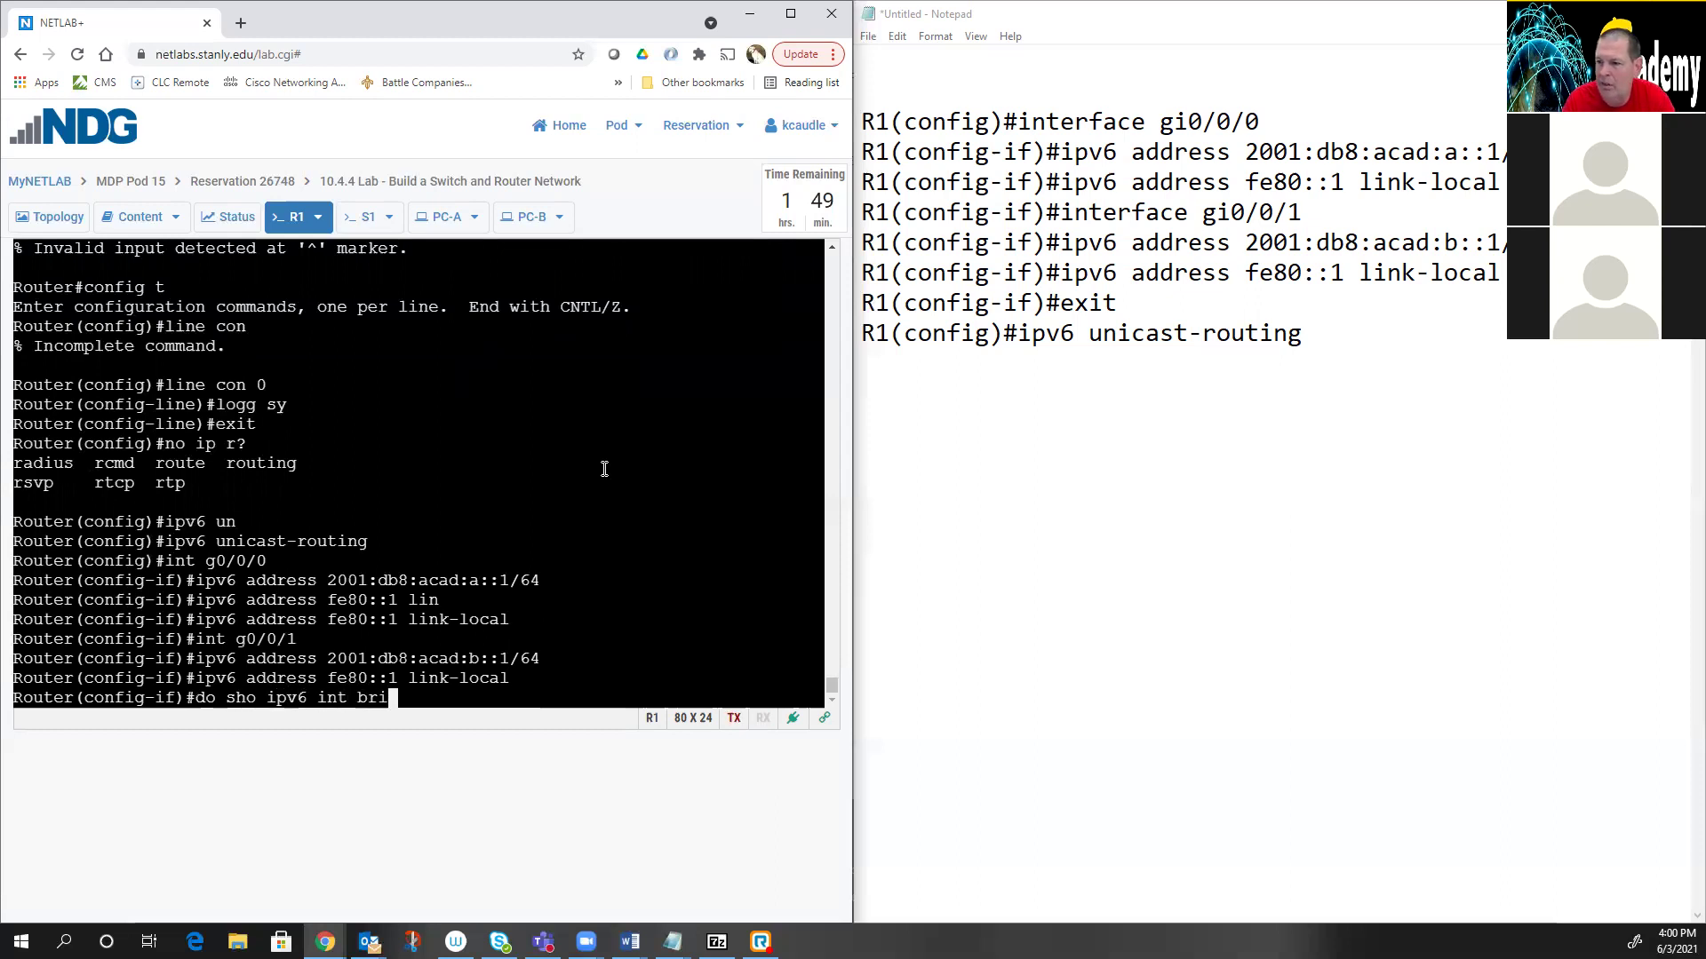
key("Return")
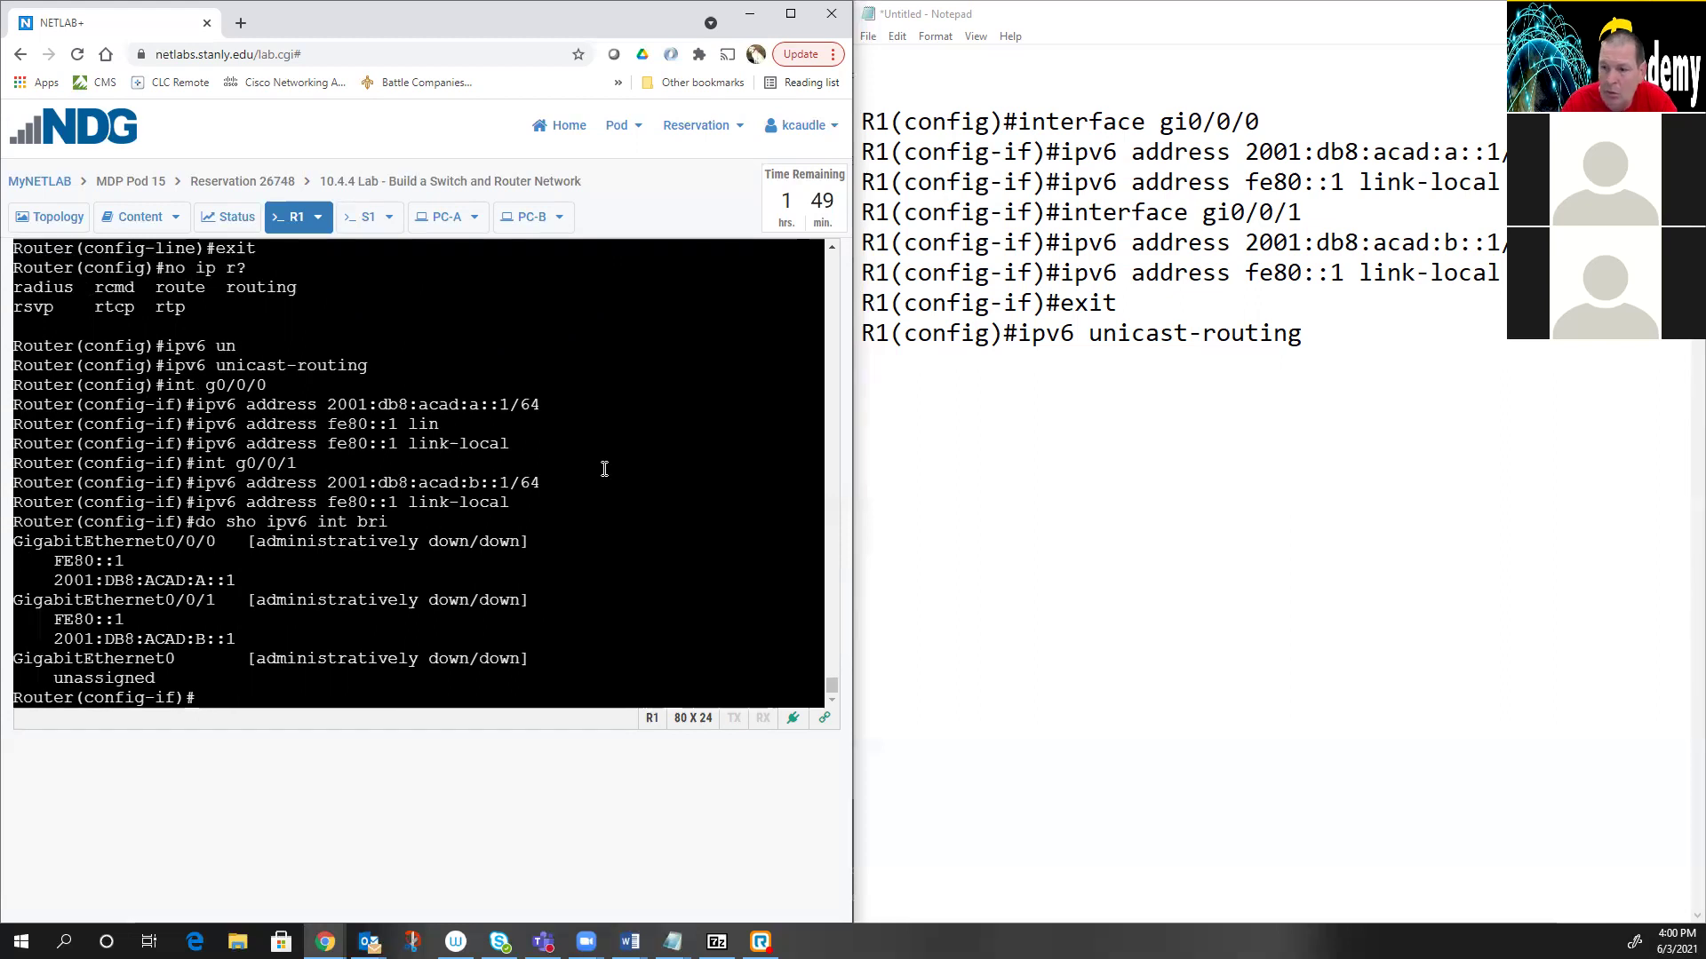
type("do wr")
key("Return")
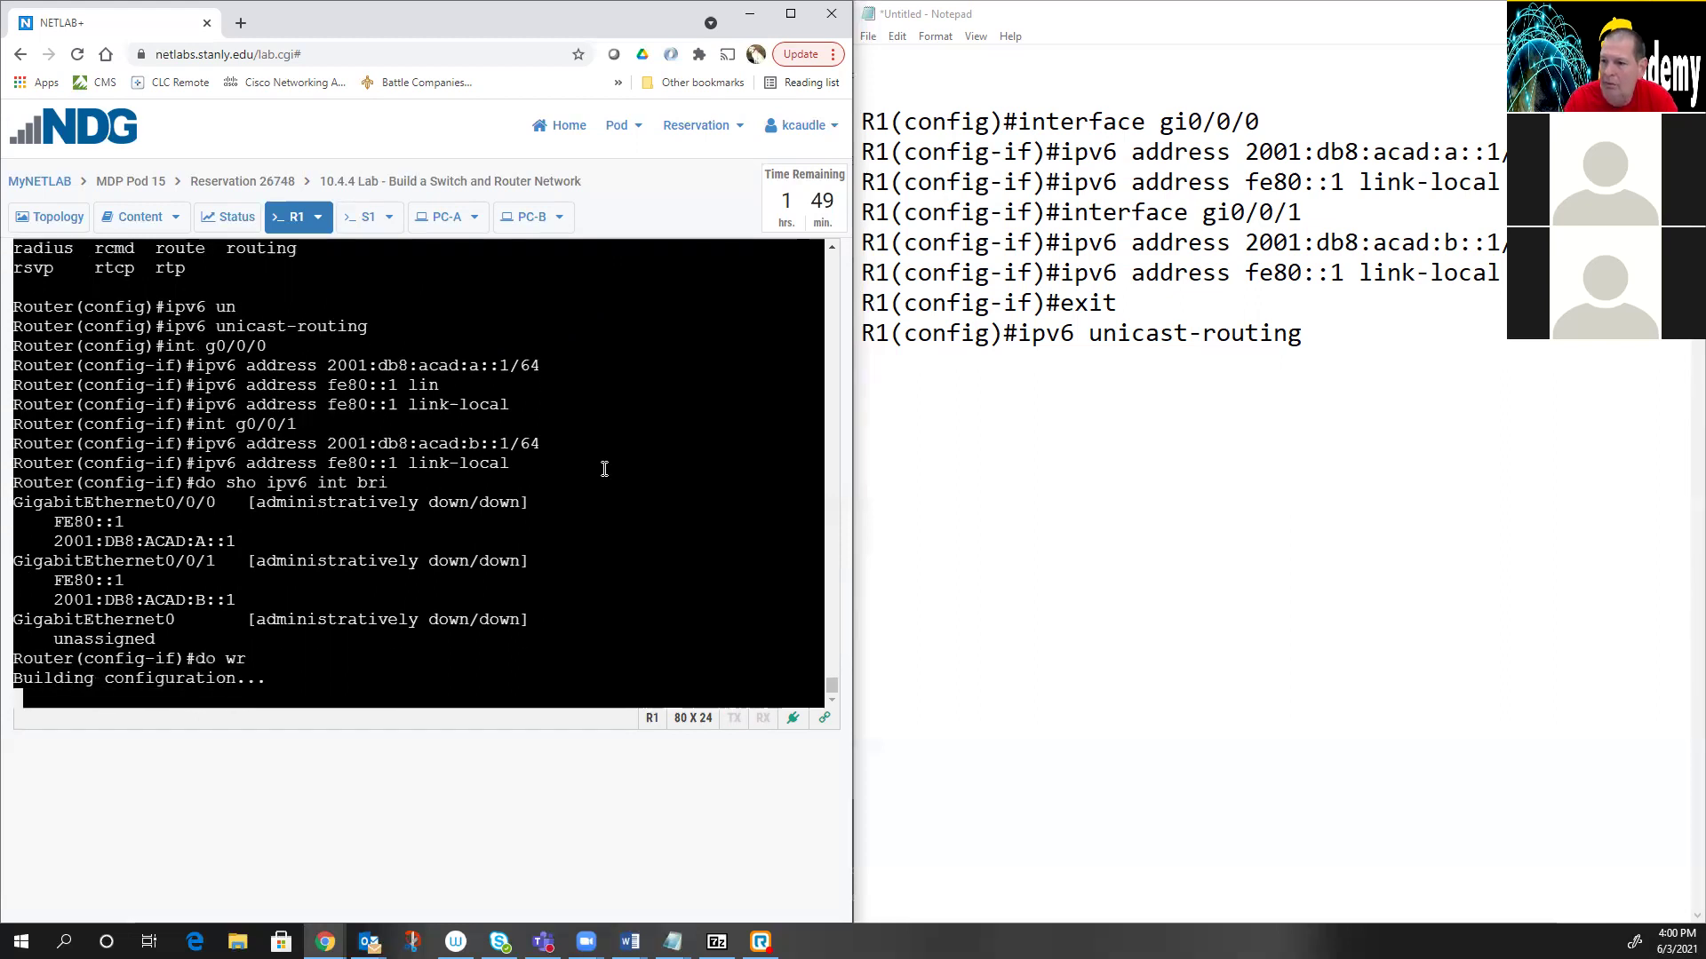
On PC-A, close Settings, scale the display, and list the full configuration with ipconfig /all
left_click(448, 219)
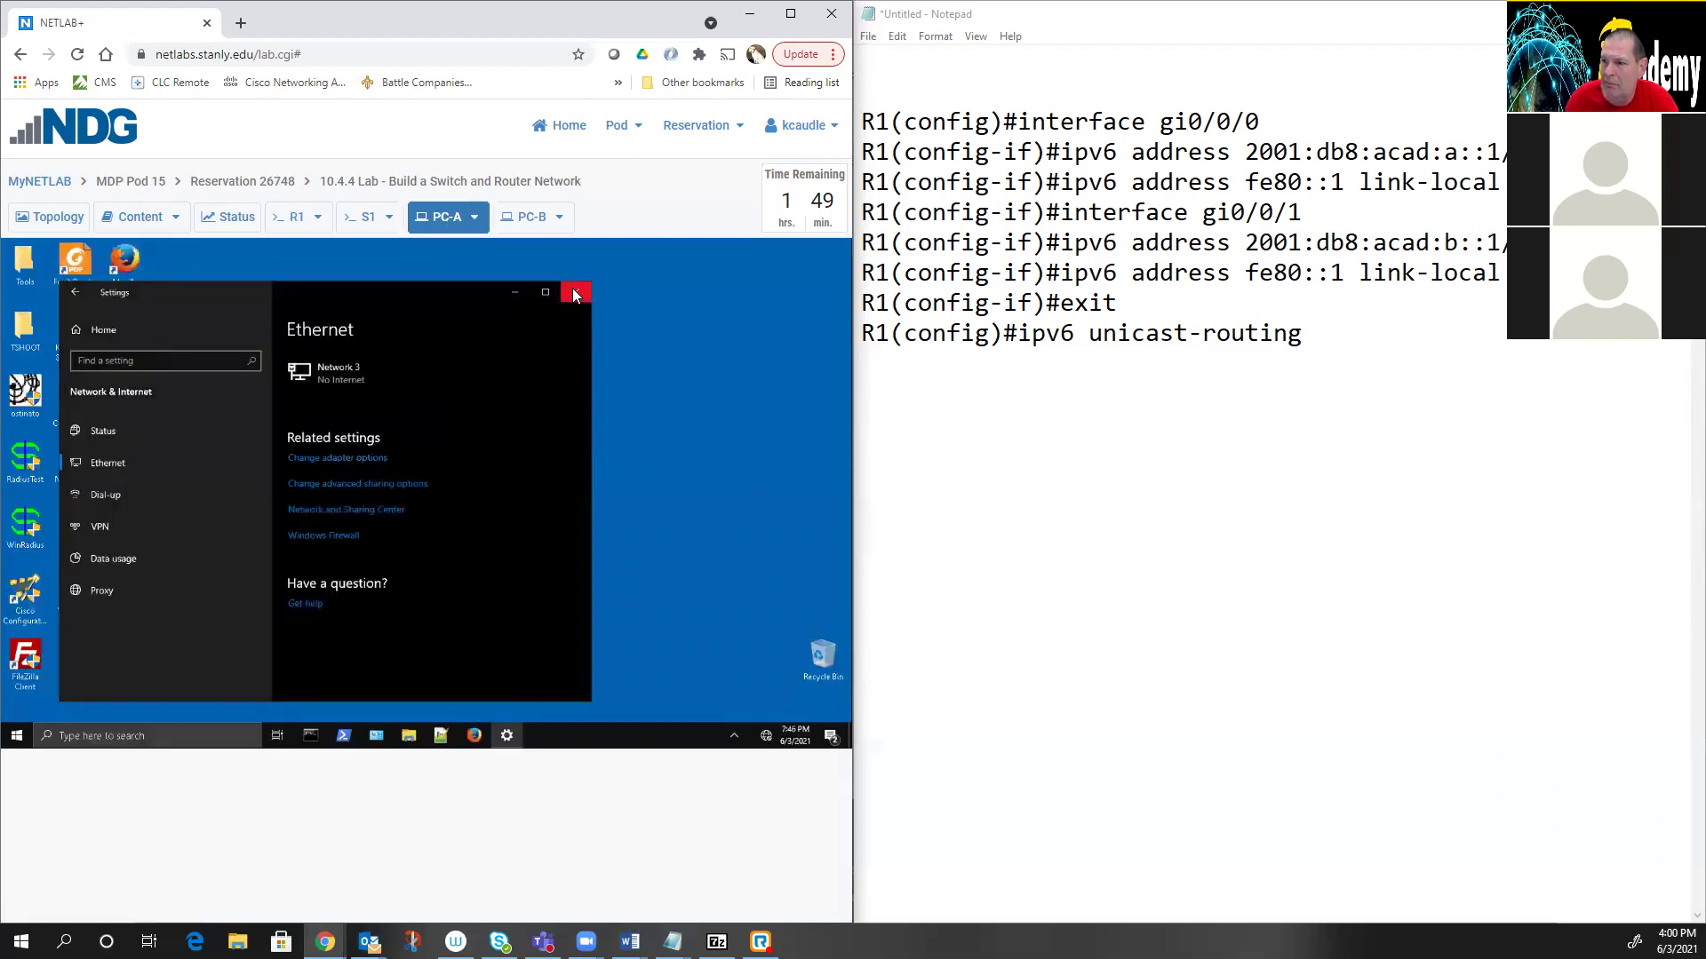
left_click(576, 292)
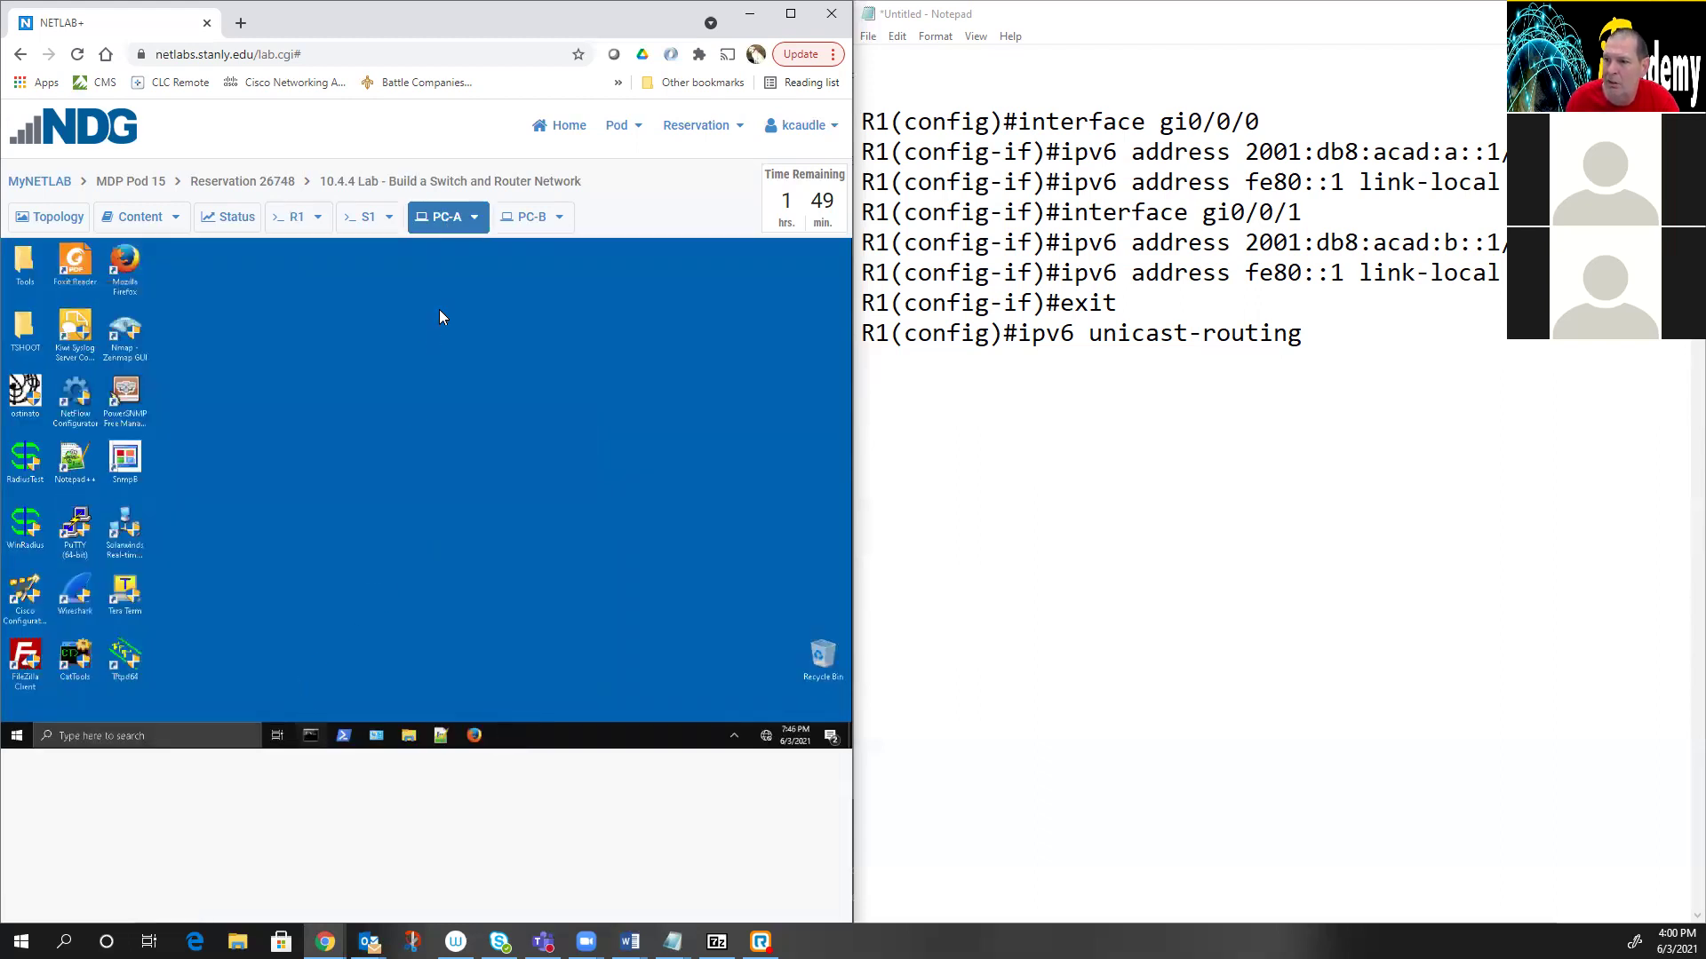
left_click(471, 220)
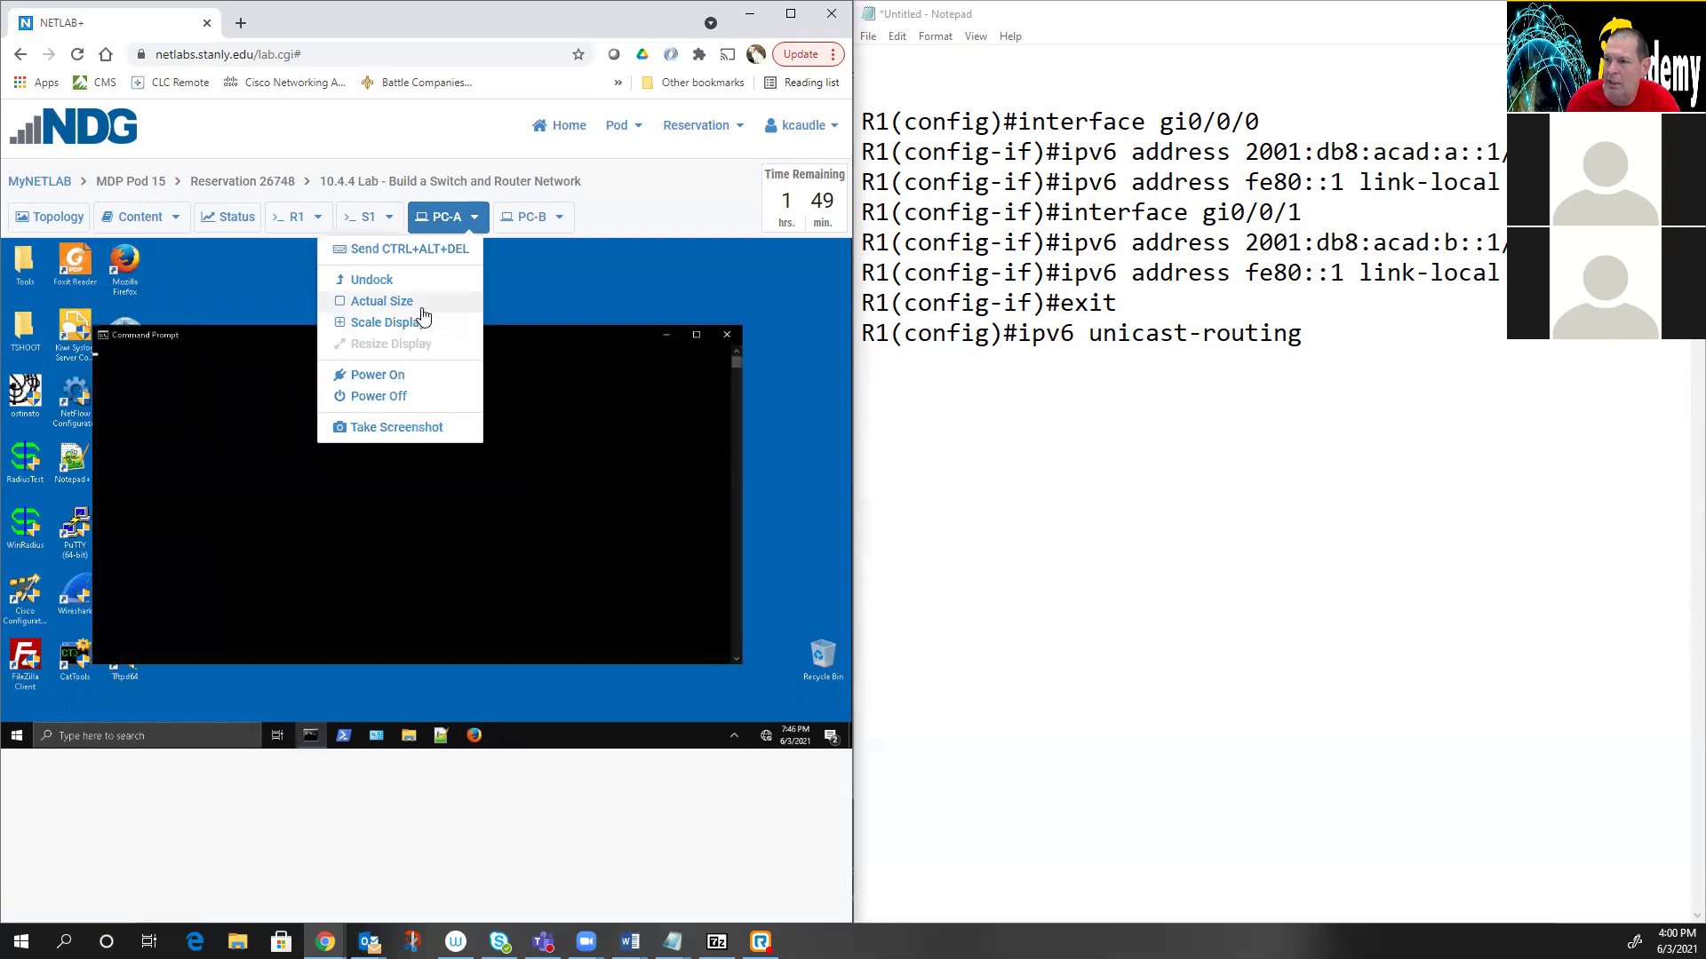
left_click(424, 324)
type("ipconfig /all")
key("Return")
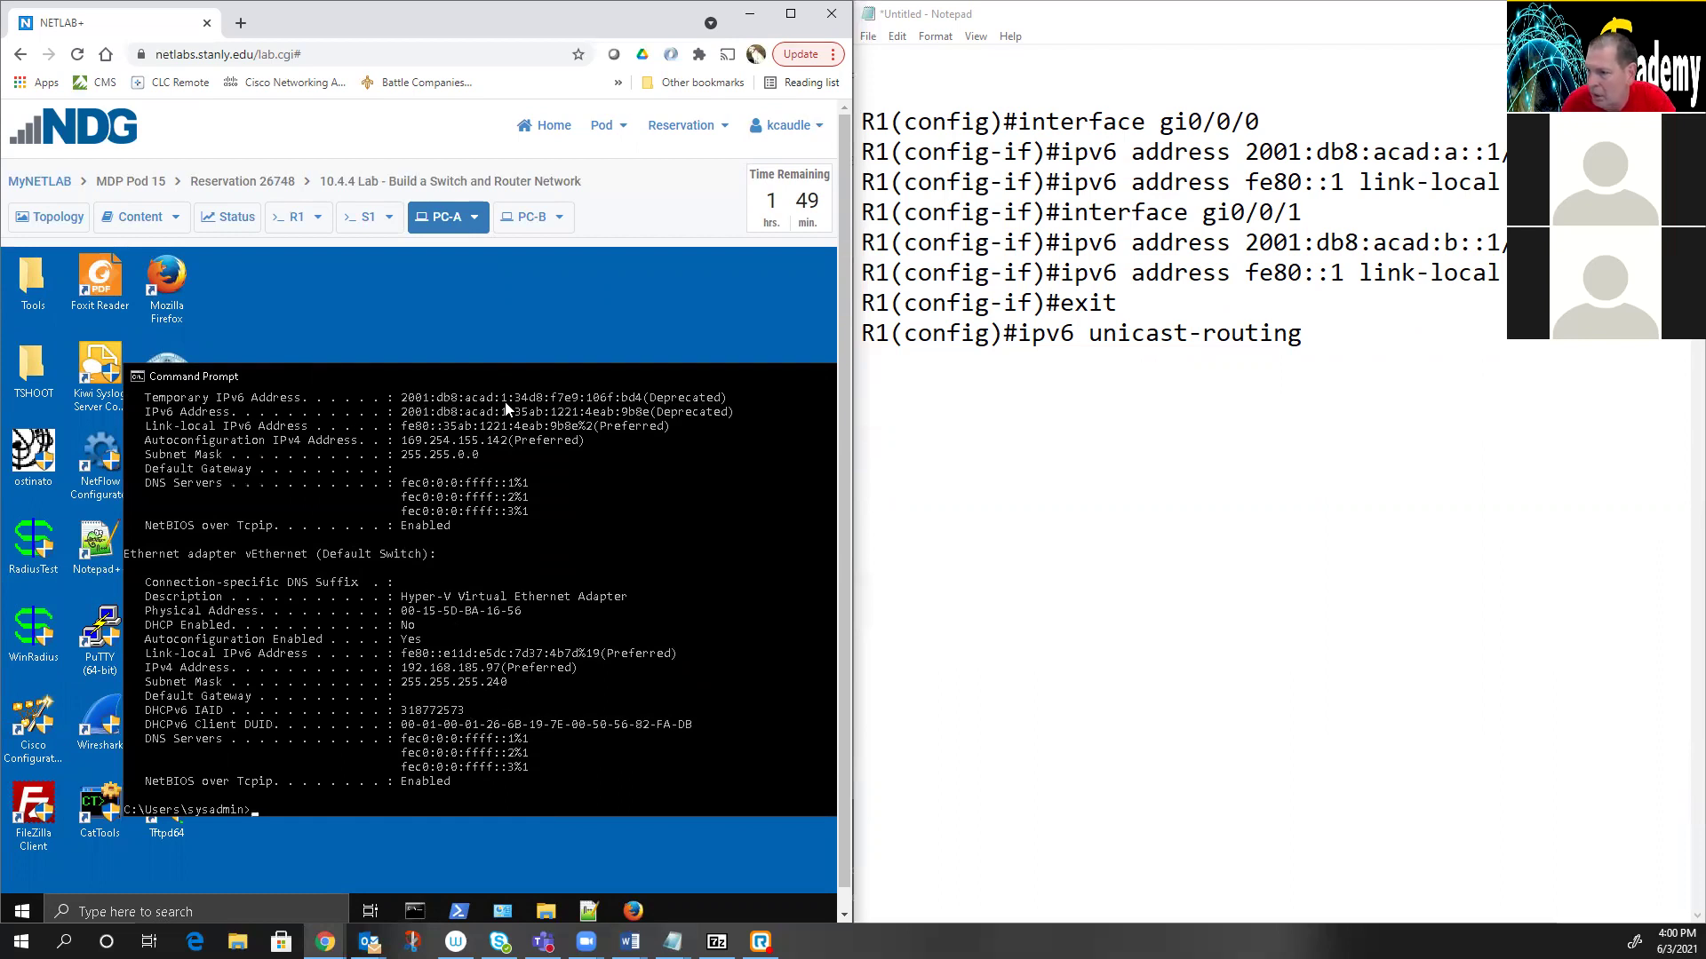
left_click(414, 554)
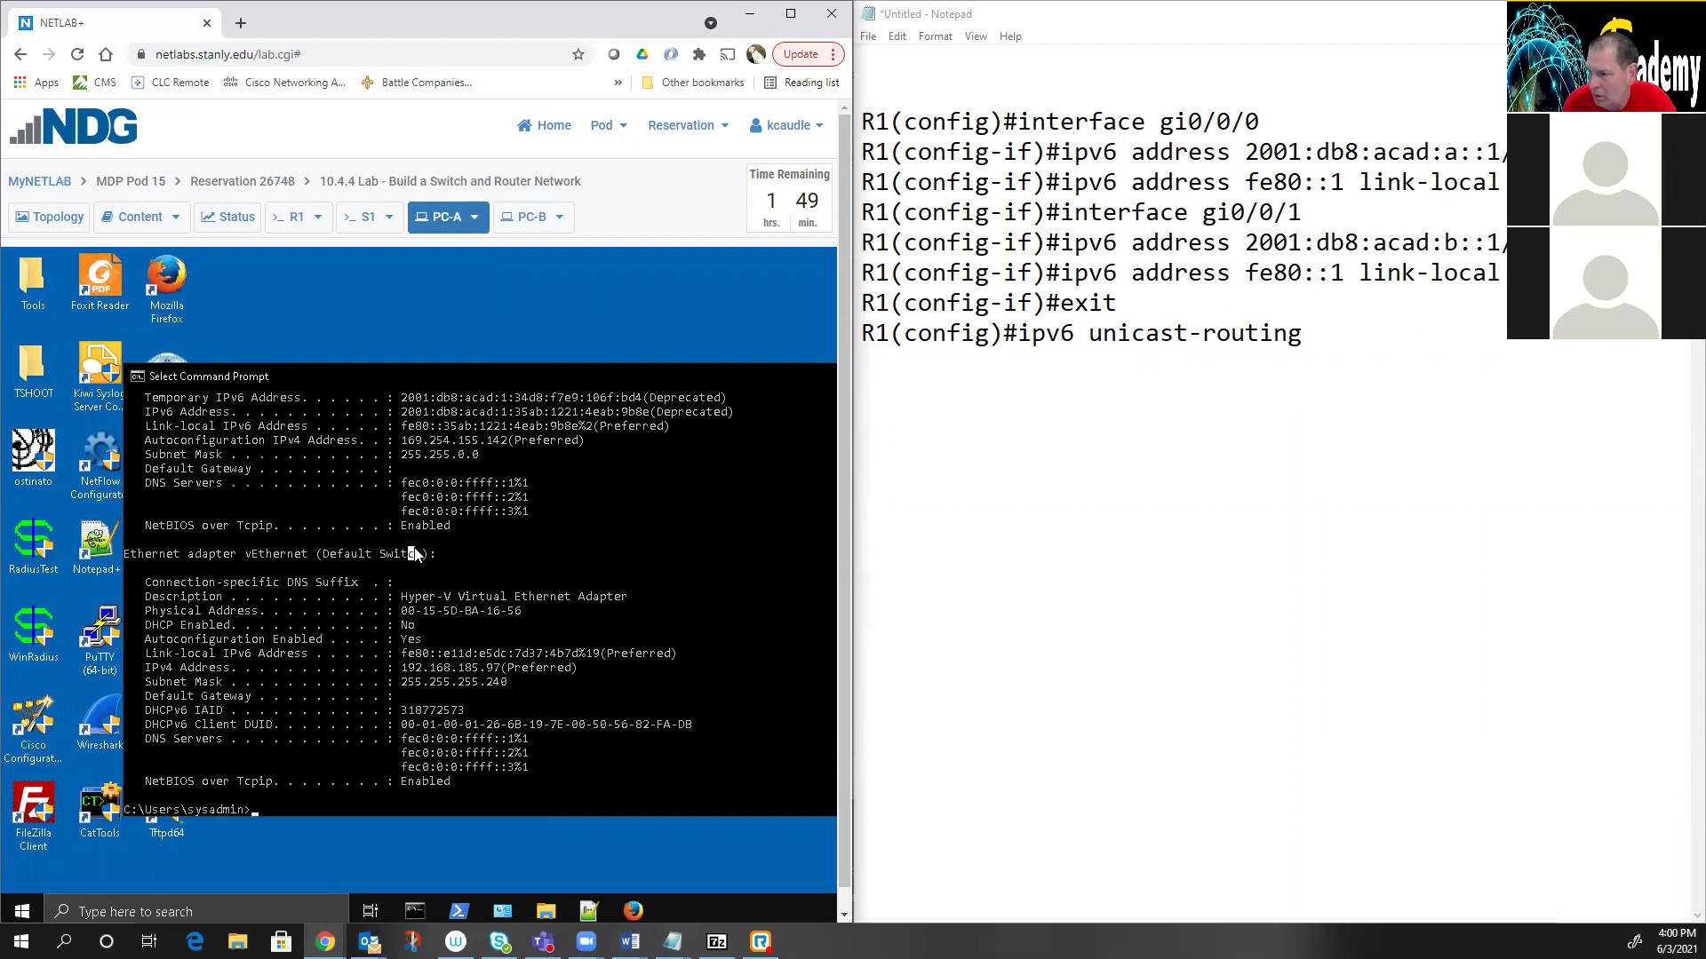
scroll(416, 555, "up", 3)
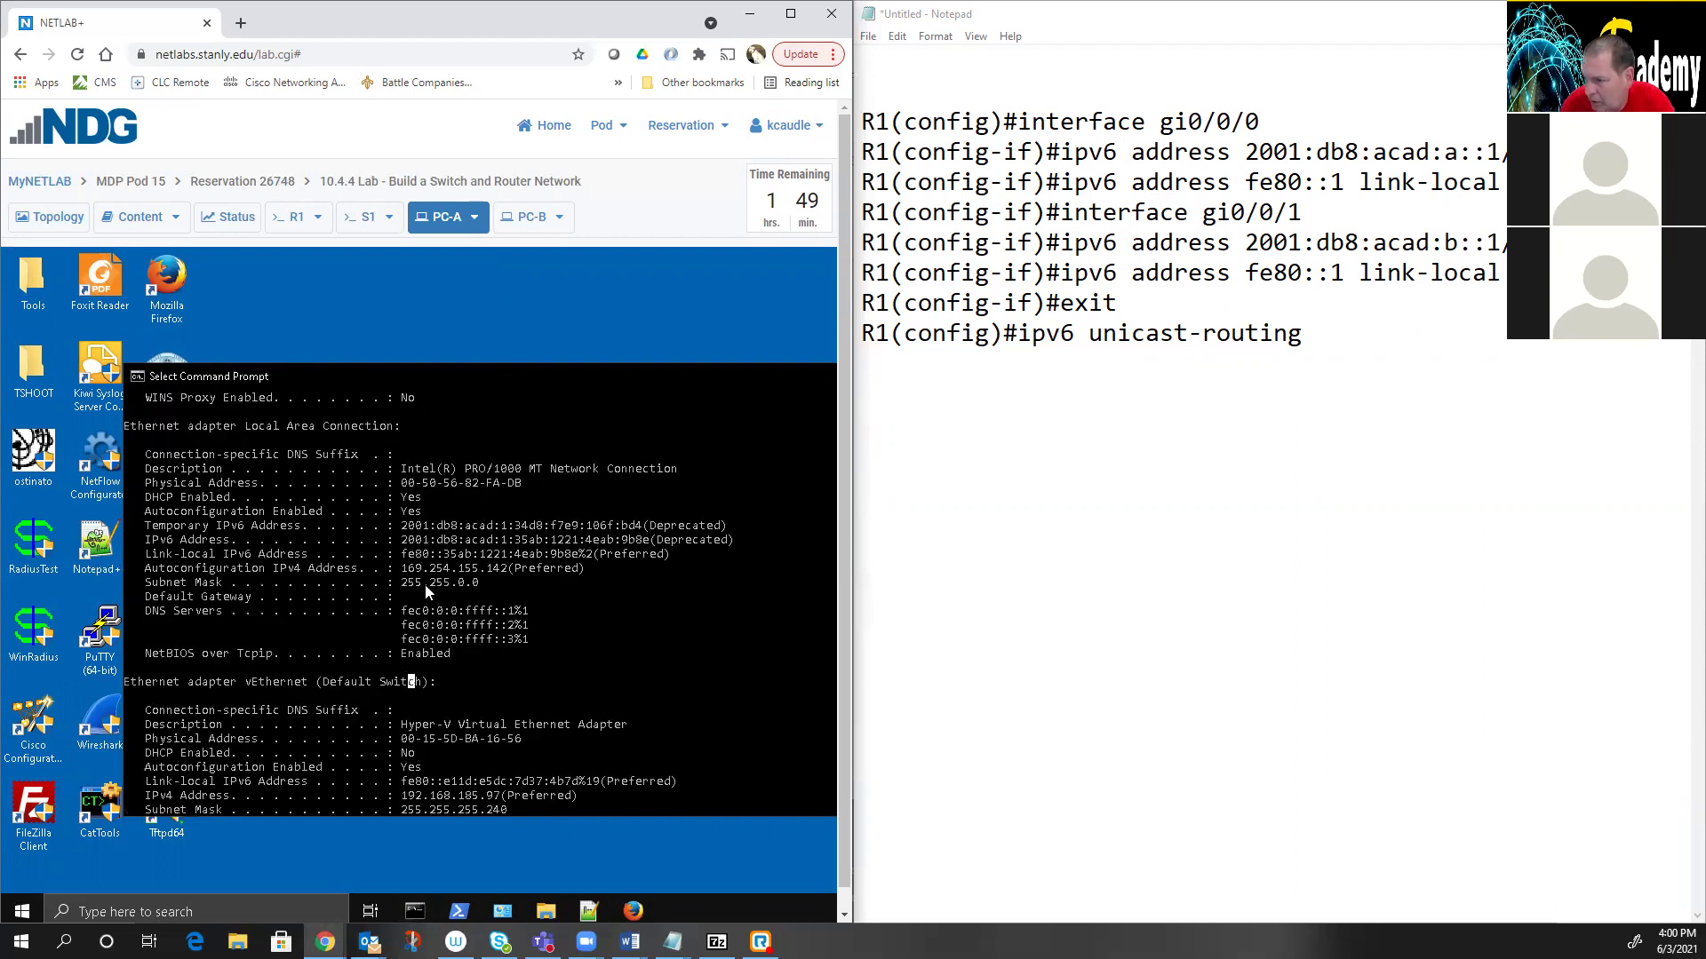
scroll(433, 579, "down", 6)
scroll(418, 586, "up", 3)
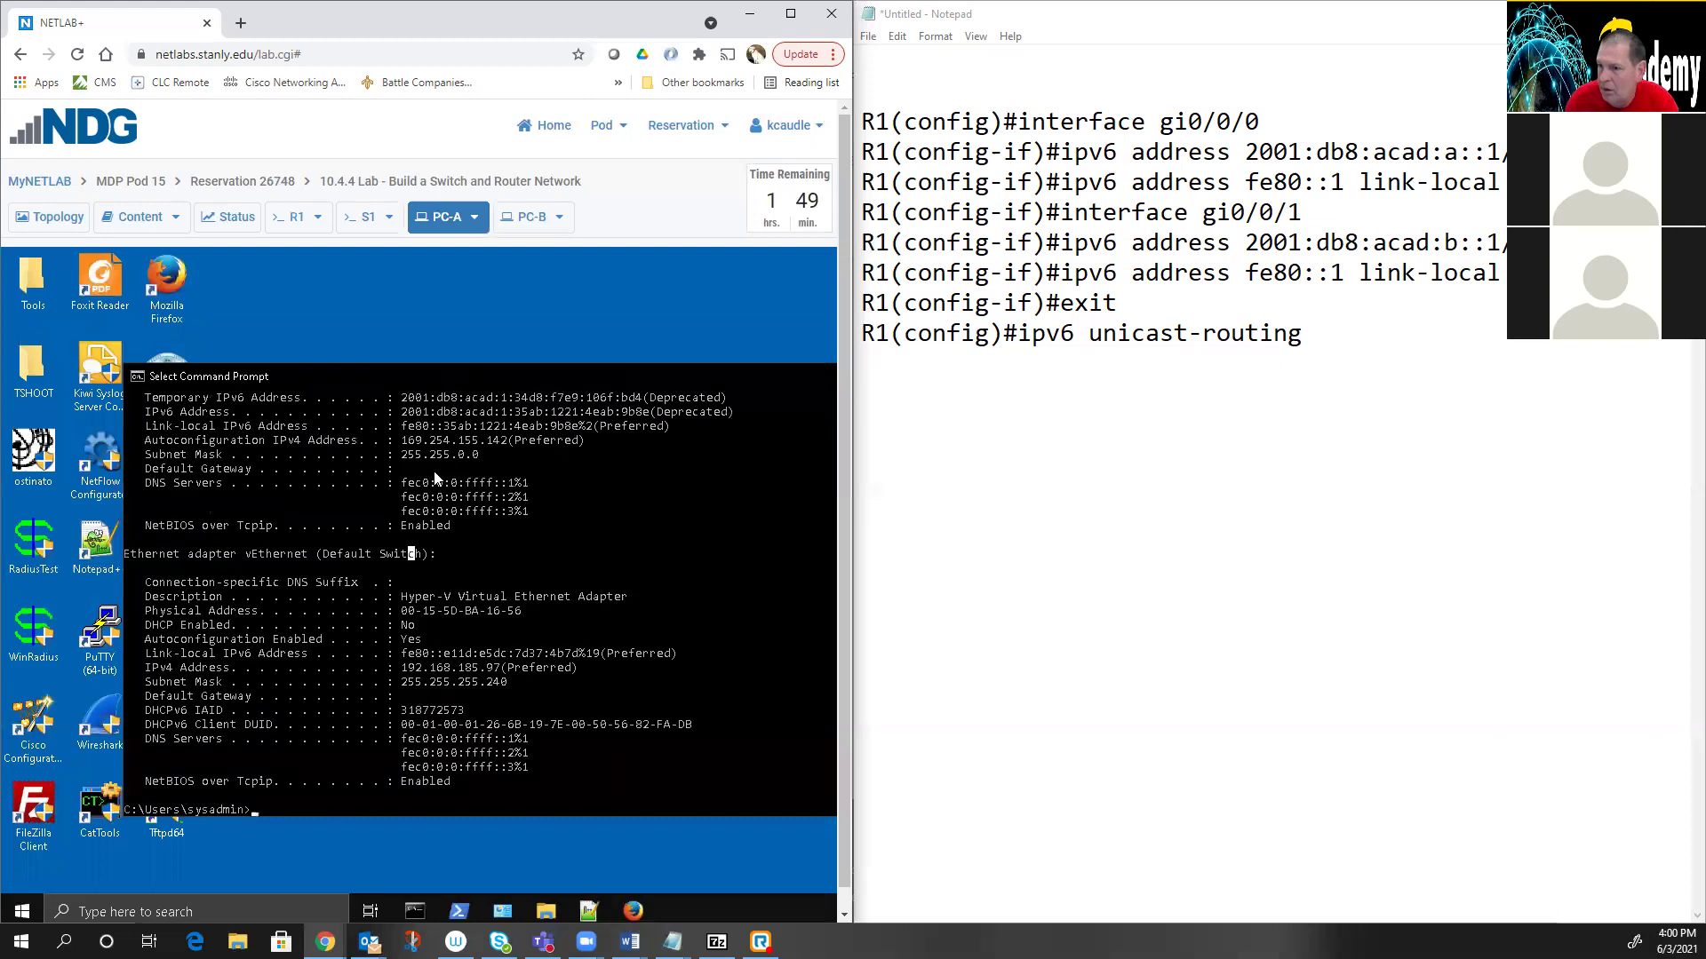
Release and renew PC-A's addresses, then bring up PC-B's desktop with Settings closed
key("Escape")
type("ipconfig /all")
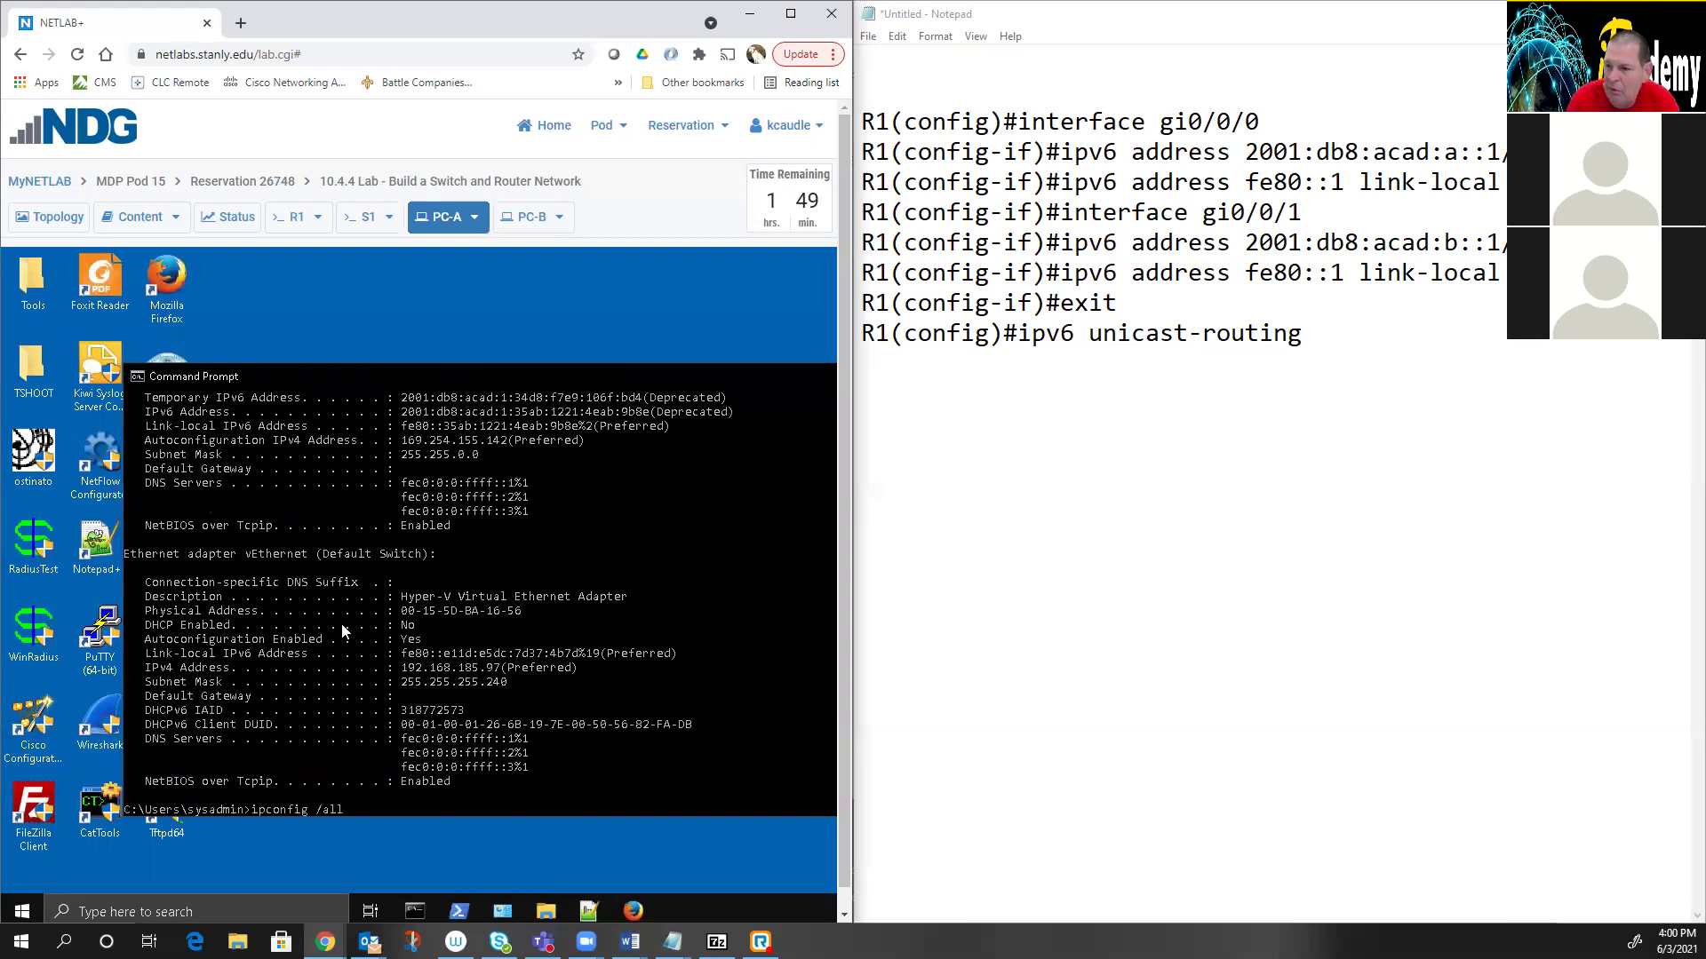
key("BackSpace")
key("BackSpace")
type("r")
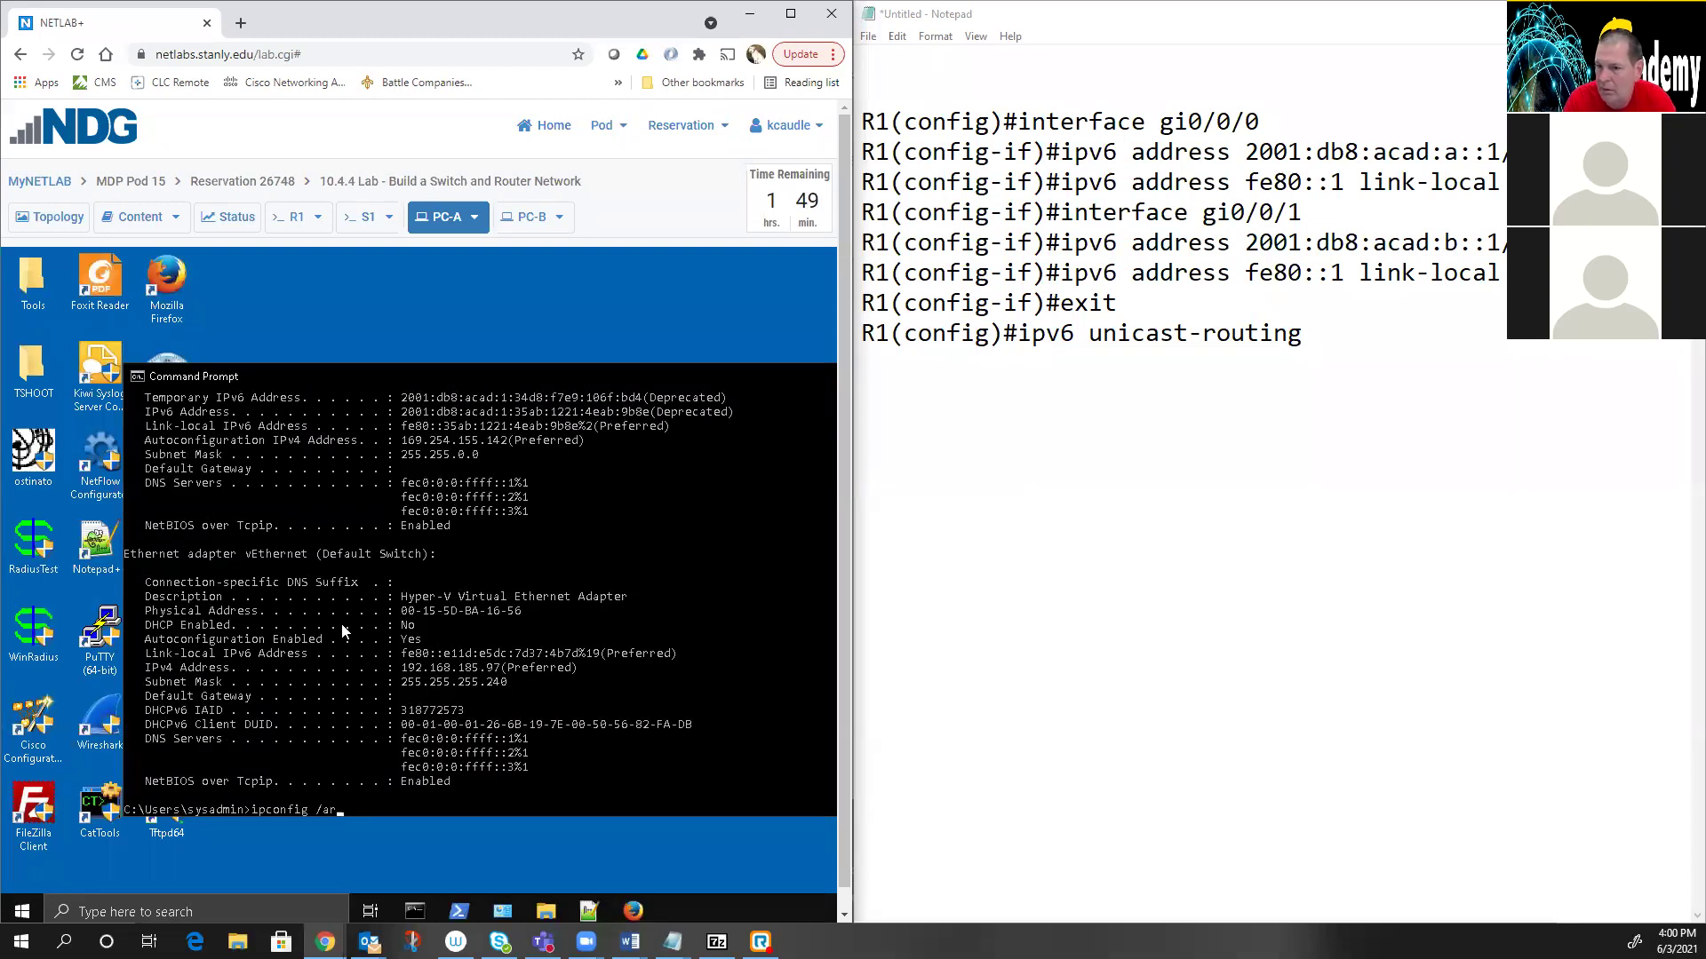
type("elease")
key("Return")
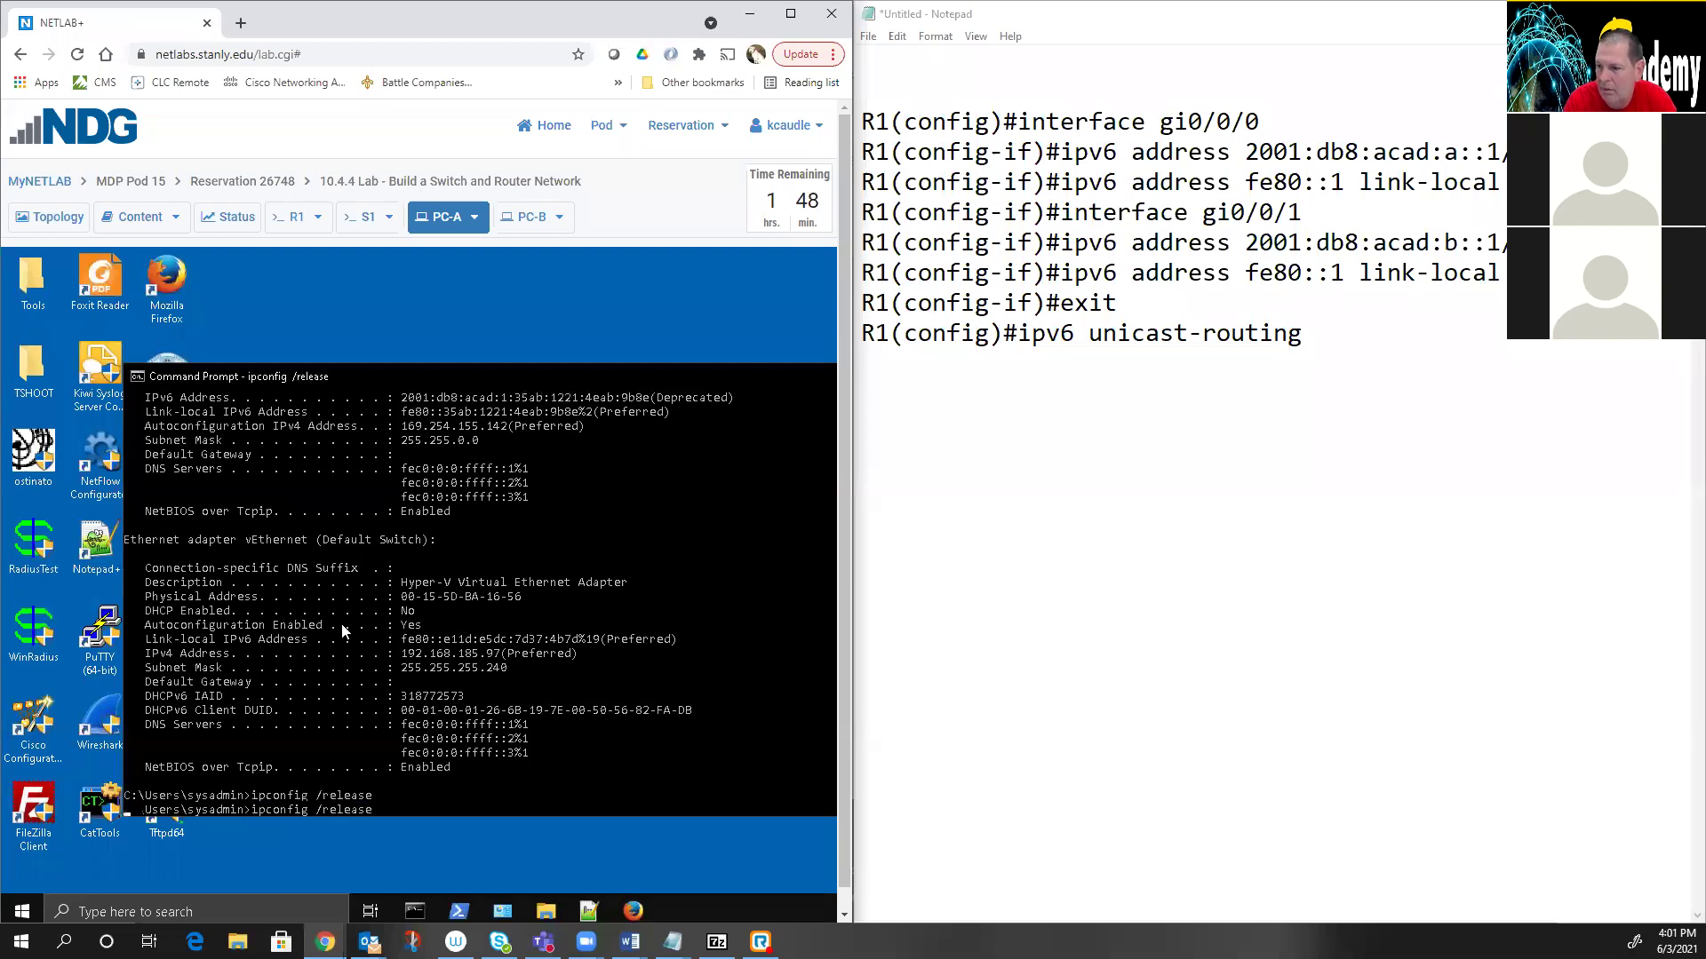
type("ipconfgi /rne")
key("BackSpace")
key("BackSpace")
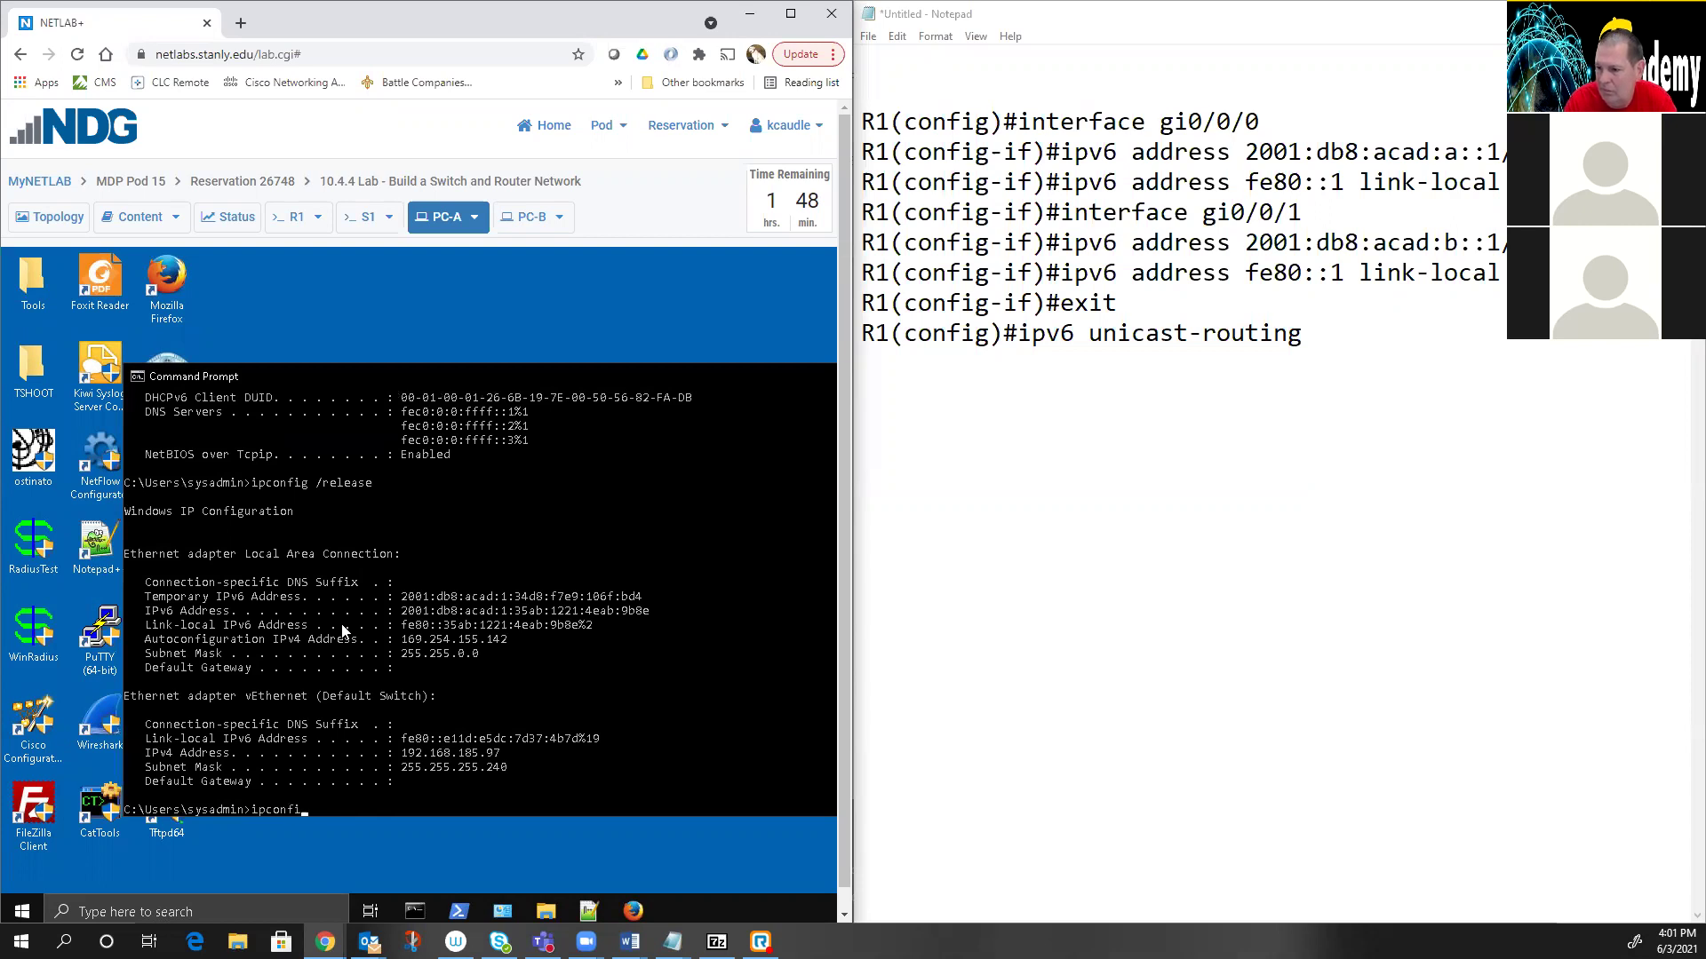
type("/re")
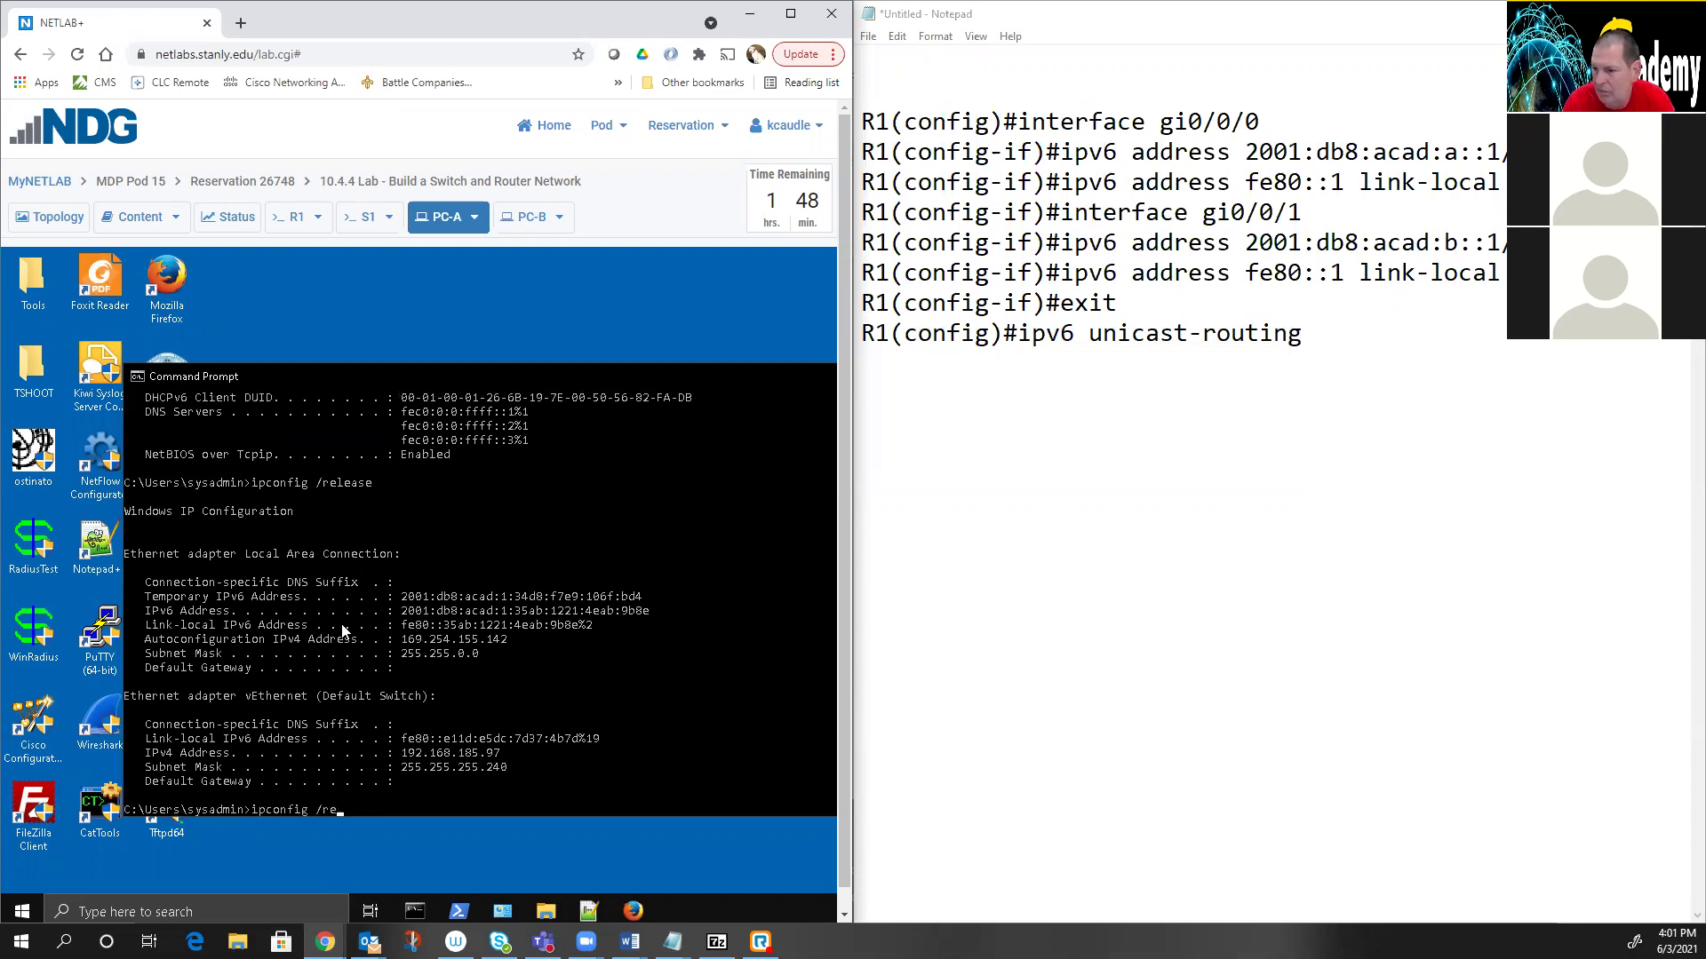
type("new")
key("Return")
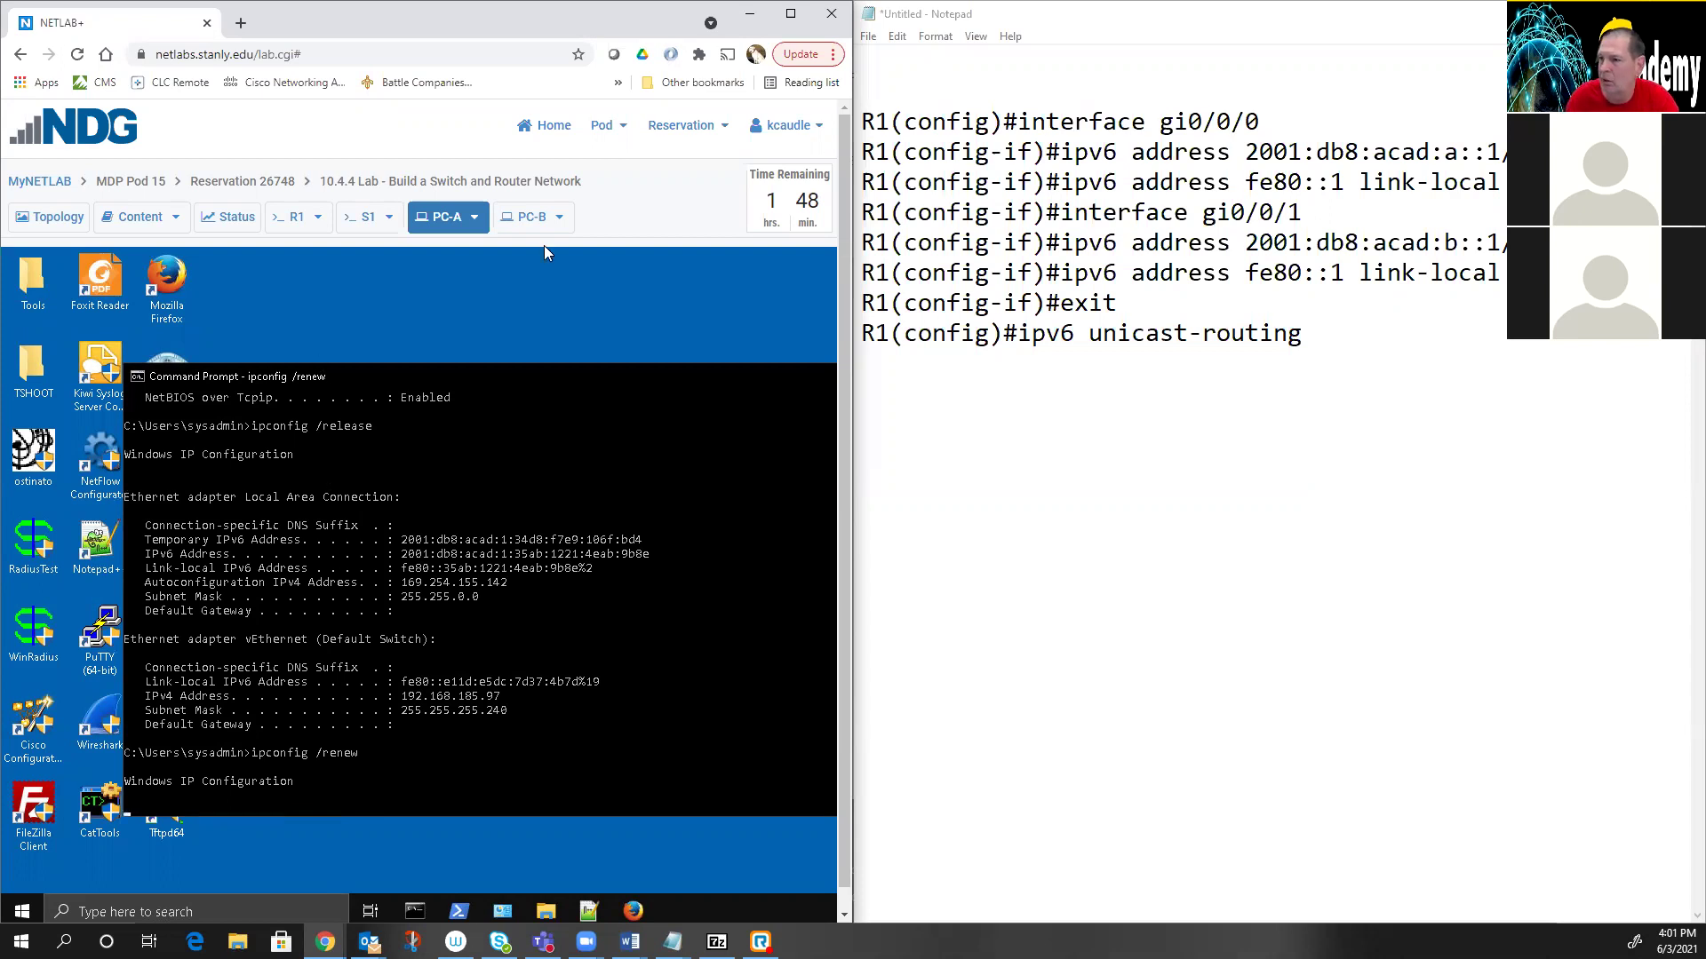
left_click(533, 220)
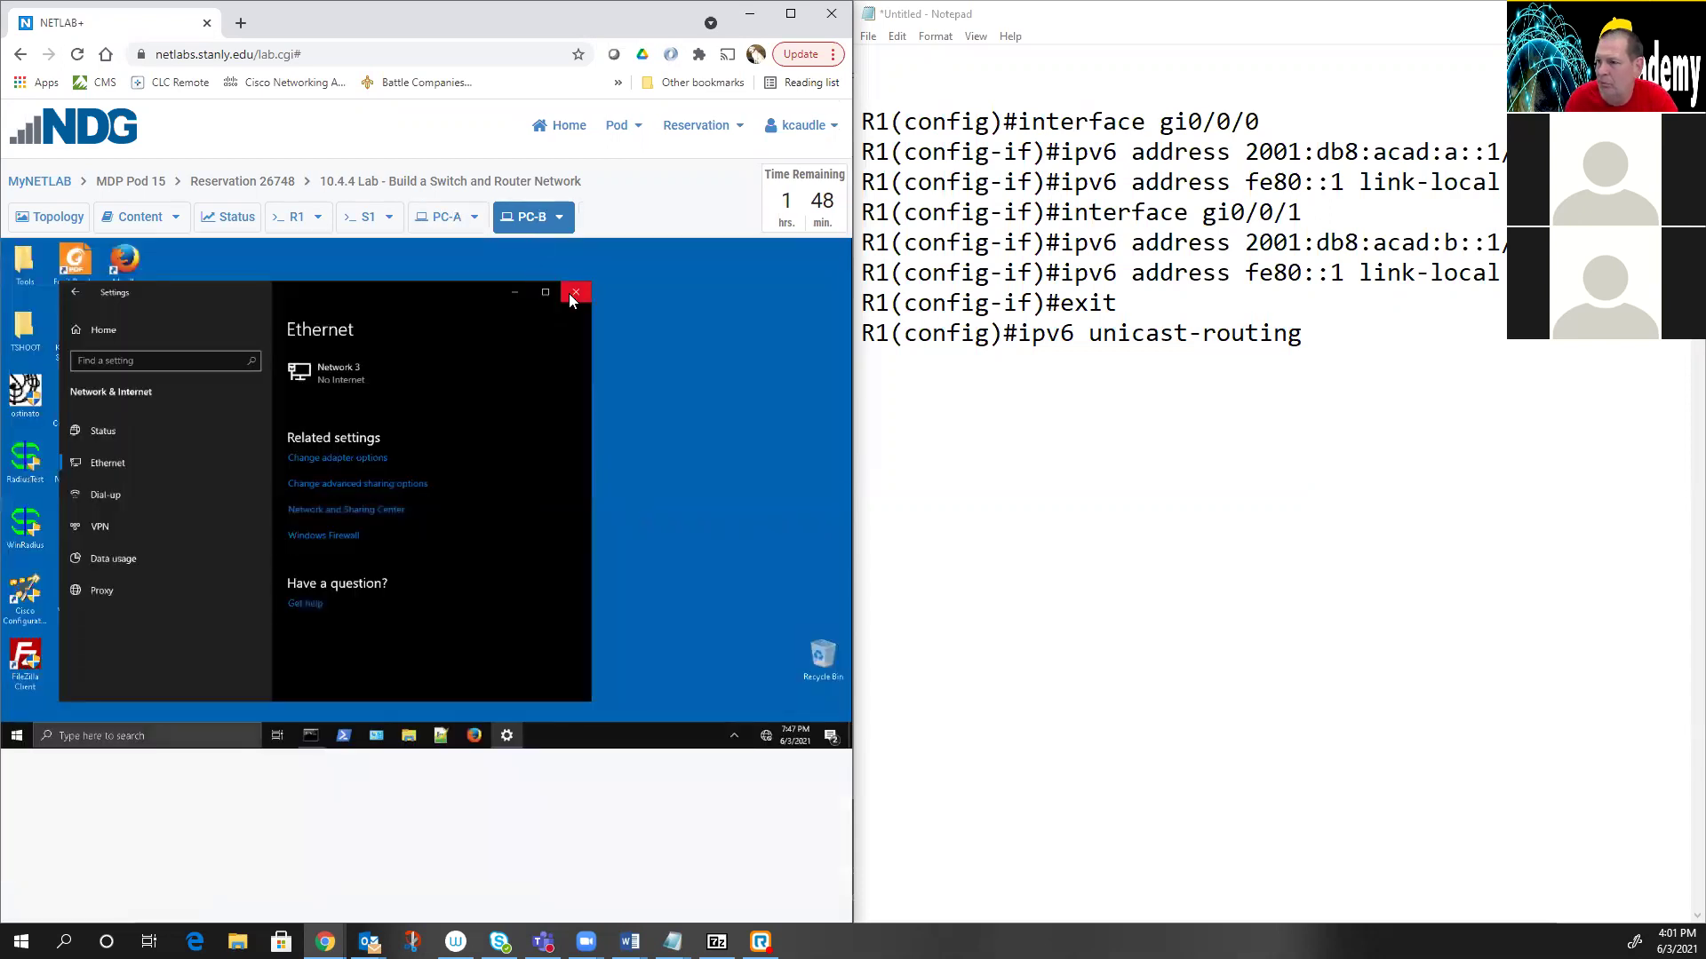
left_click(573, 297)
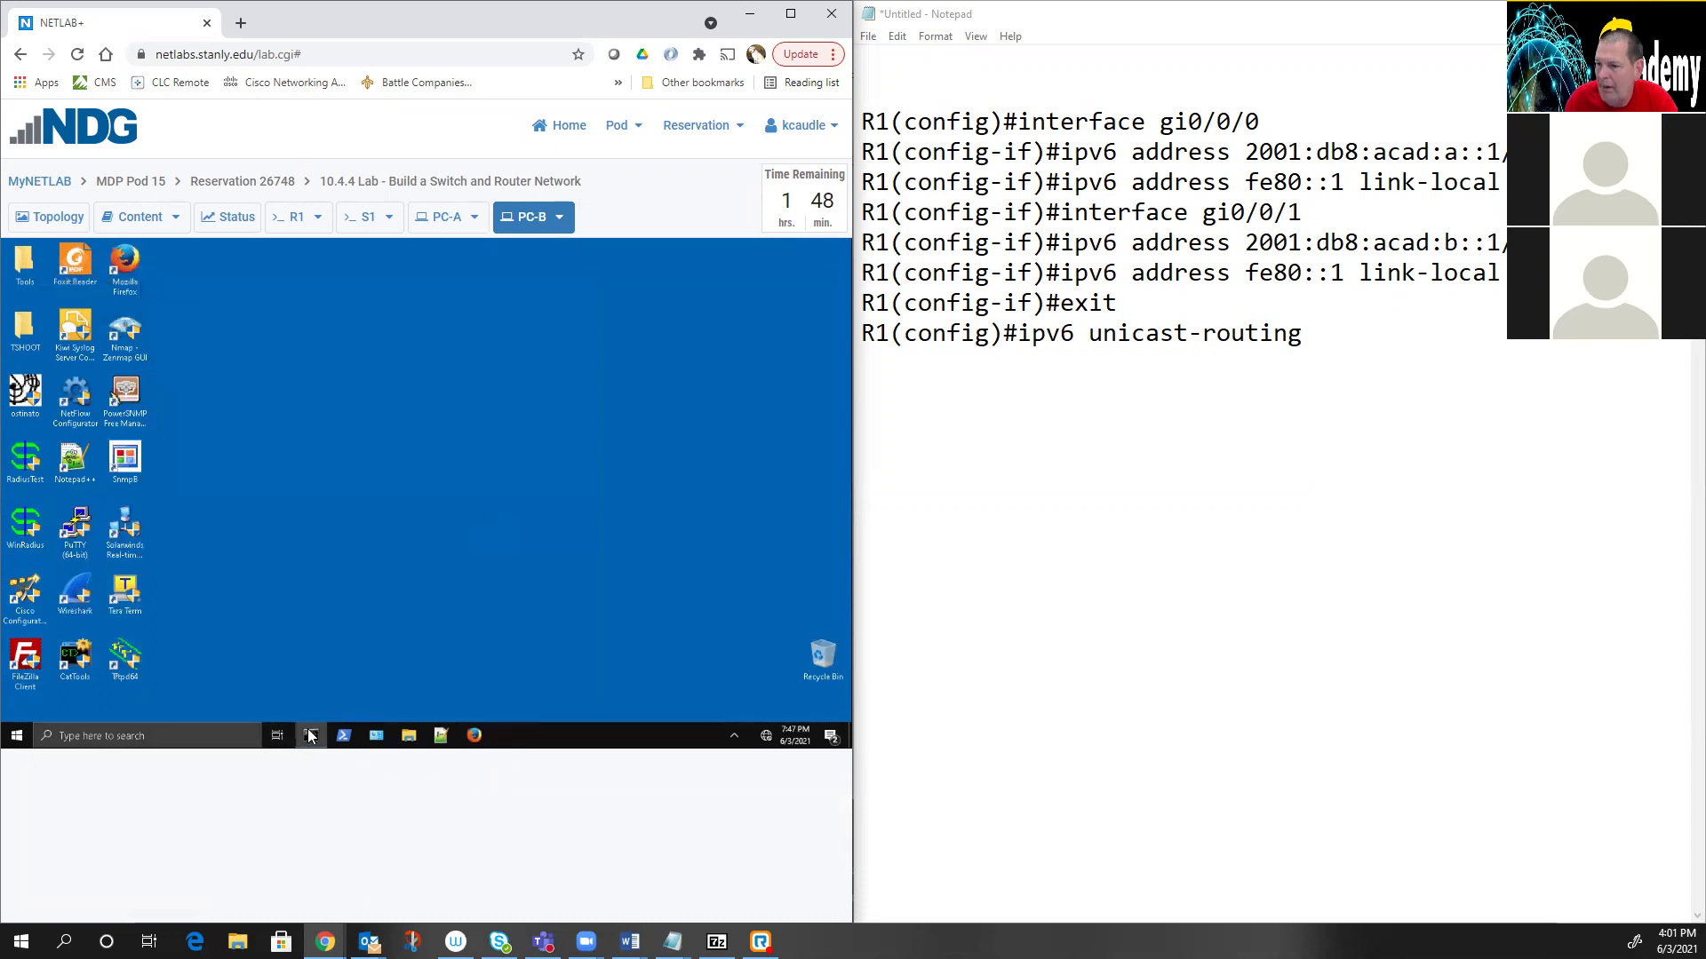
Show PC-B's Command Prompt at actual size and run ipconfig to see its IPv6 and IPv4 addresses
left_click(310, 736)
left_click(571, 218)
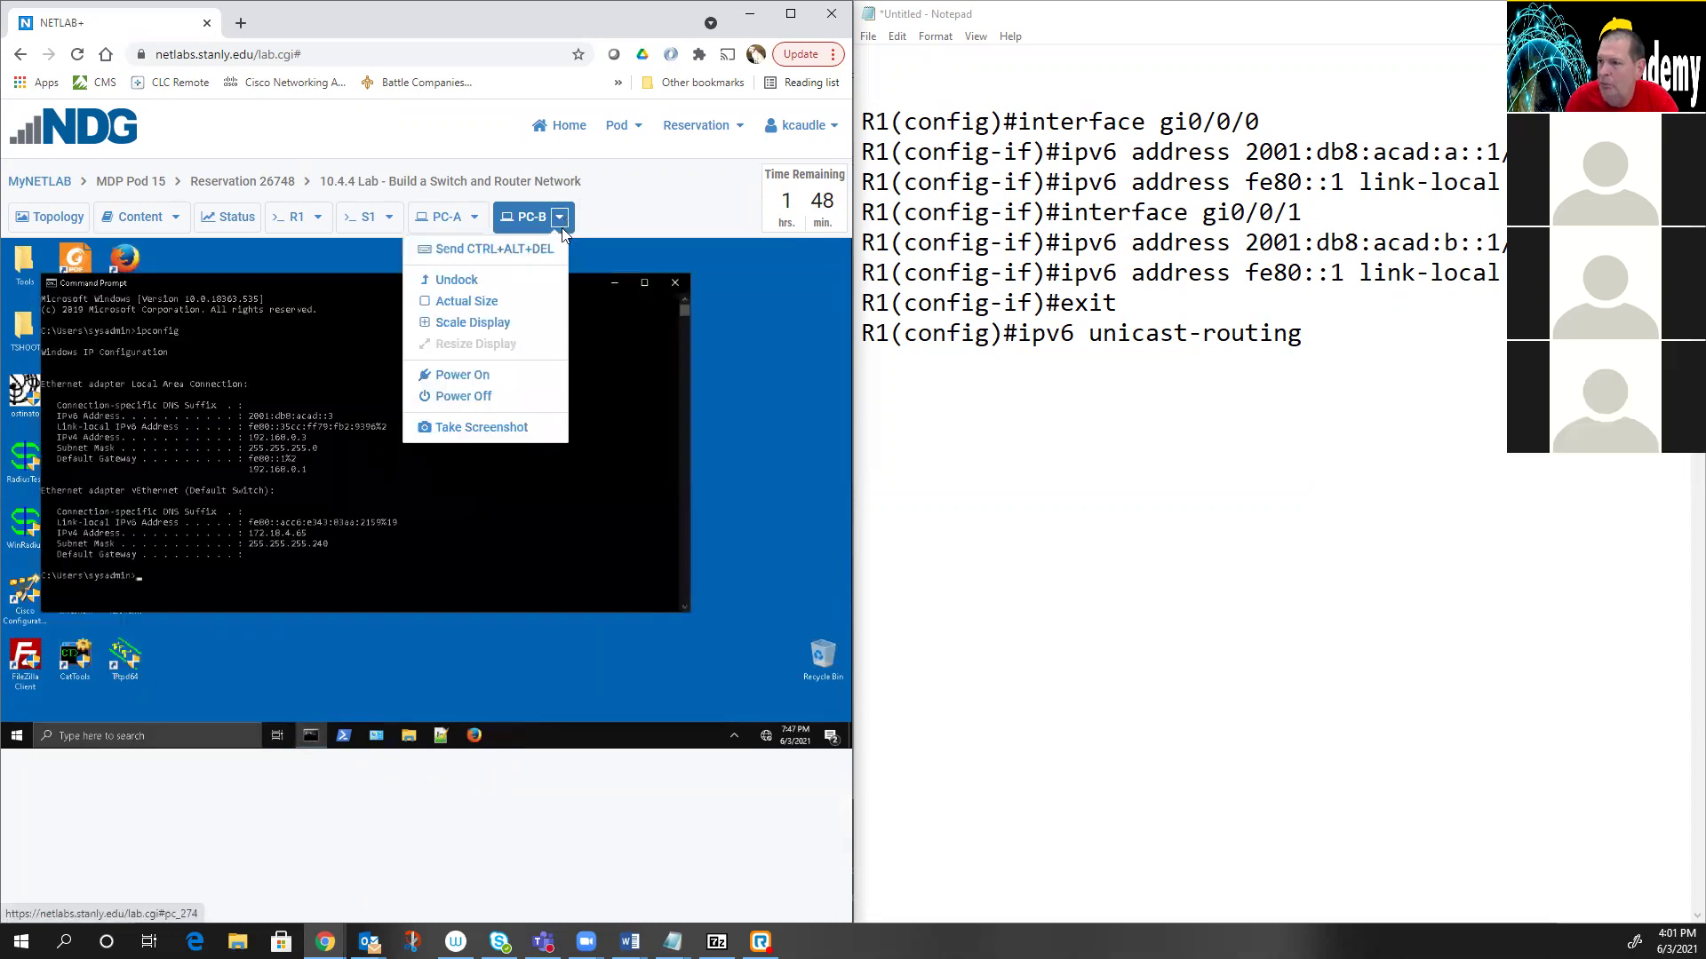
left_click(495, 304)
type("ipconfig")
key("Return")
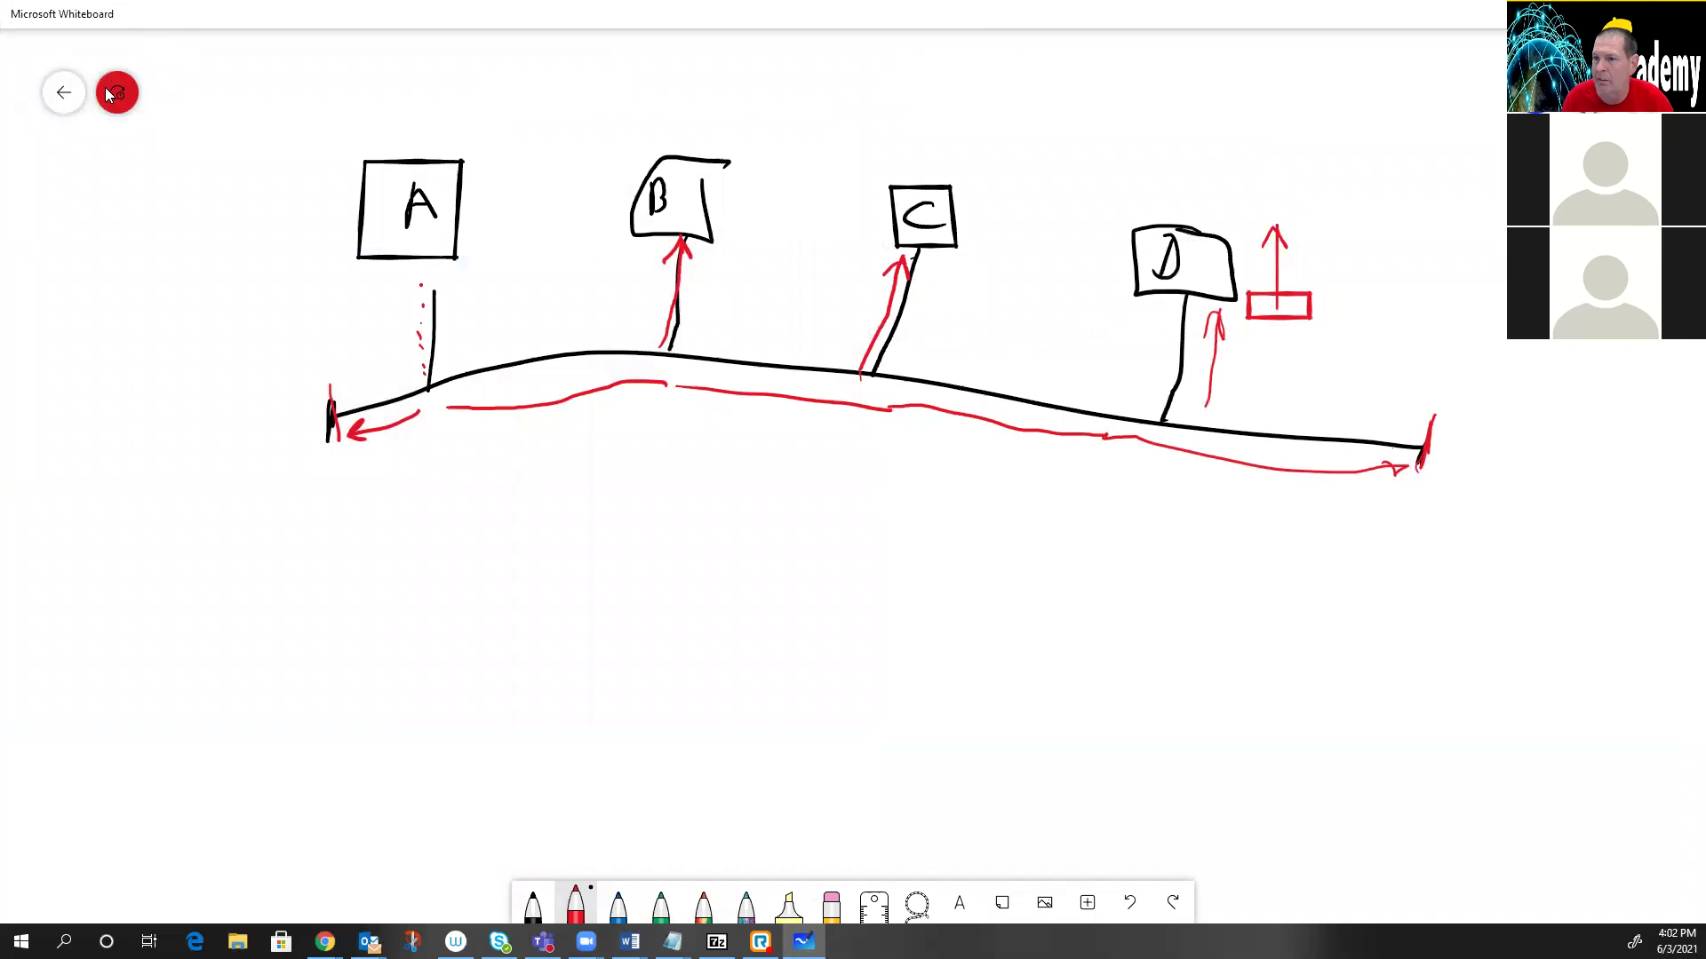
Start a new blank whiteboard and draw a red router symbol
left_click(79, 93)
left_click(549, 280)
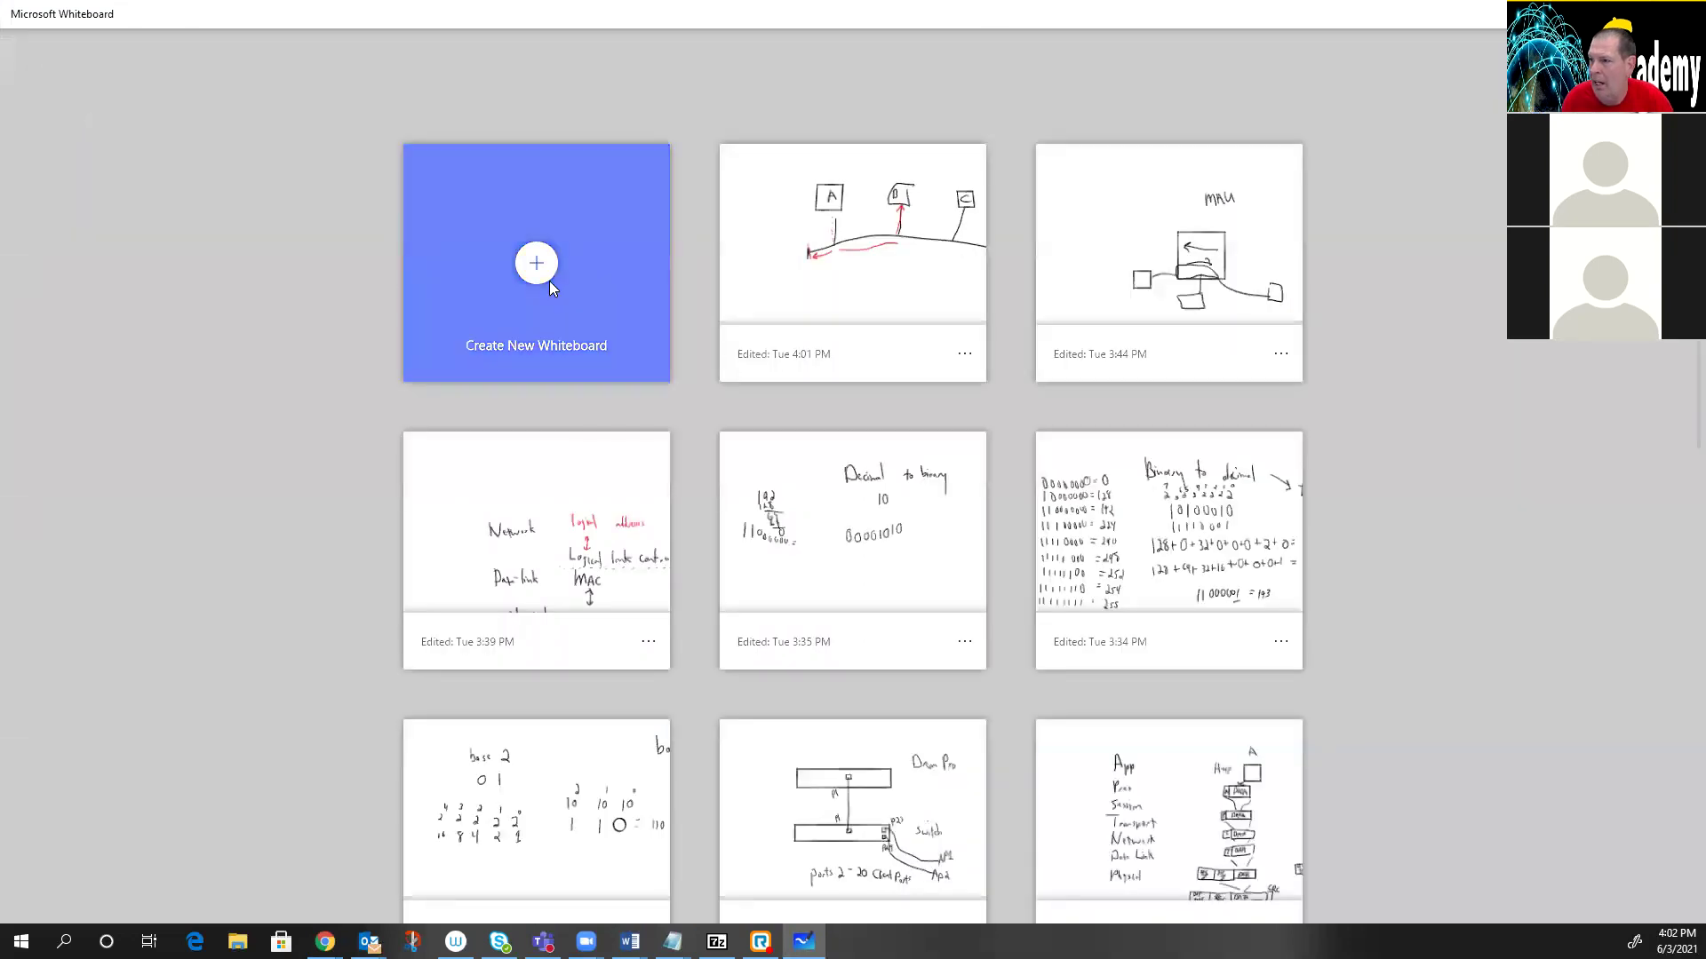
mouse_move(742, 338)
left_mouse_down()
mouse_move(751, 466)
mouse_move(722, 339)
mouse_move(718, 430)
mouse_move(832, 412)
mouse_move(982, 423)
left_mouse_up()
Draw red links on both sides of the router, labelled Fe80::1 and Fe80::2
left_click_drag(884, 322, 882, 371)
mouse_move(887, 326)
left_mouse_down()
mouse_move(911, 324)
mouse_move(919, 359)
left_mouse_up()
mouse_move(949, 330)
left_mouse_down()
mouse_move(939, 353)
mouse_move(947, 329)
mouse_move(1014, 384)
left_mouse_up()
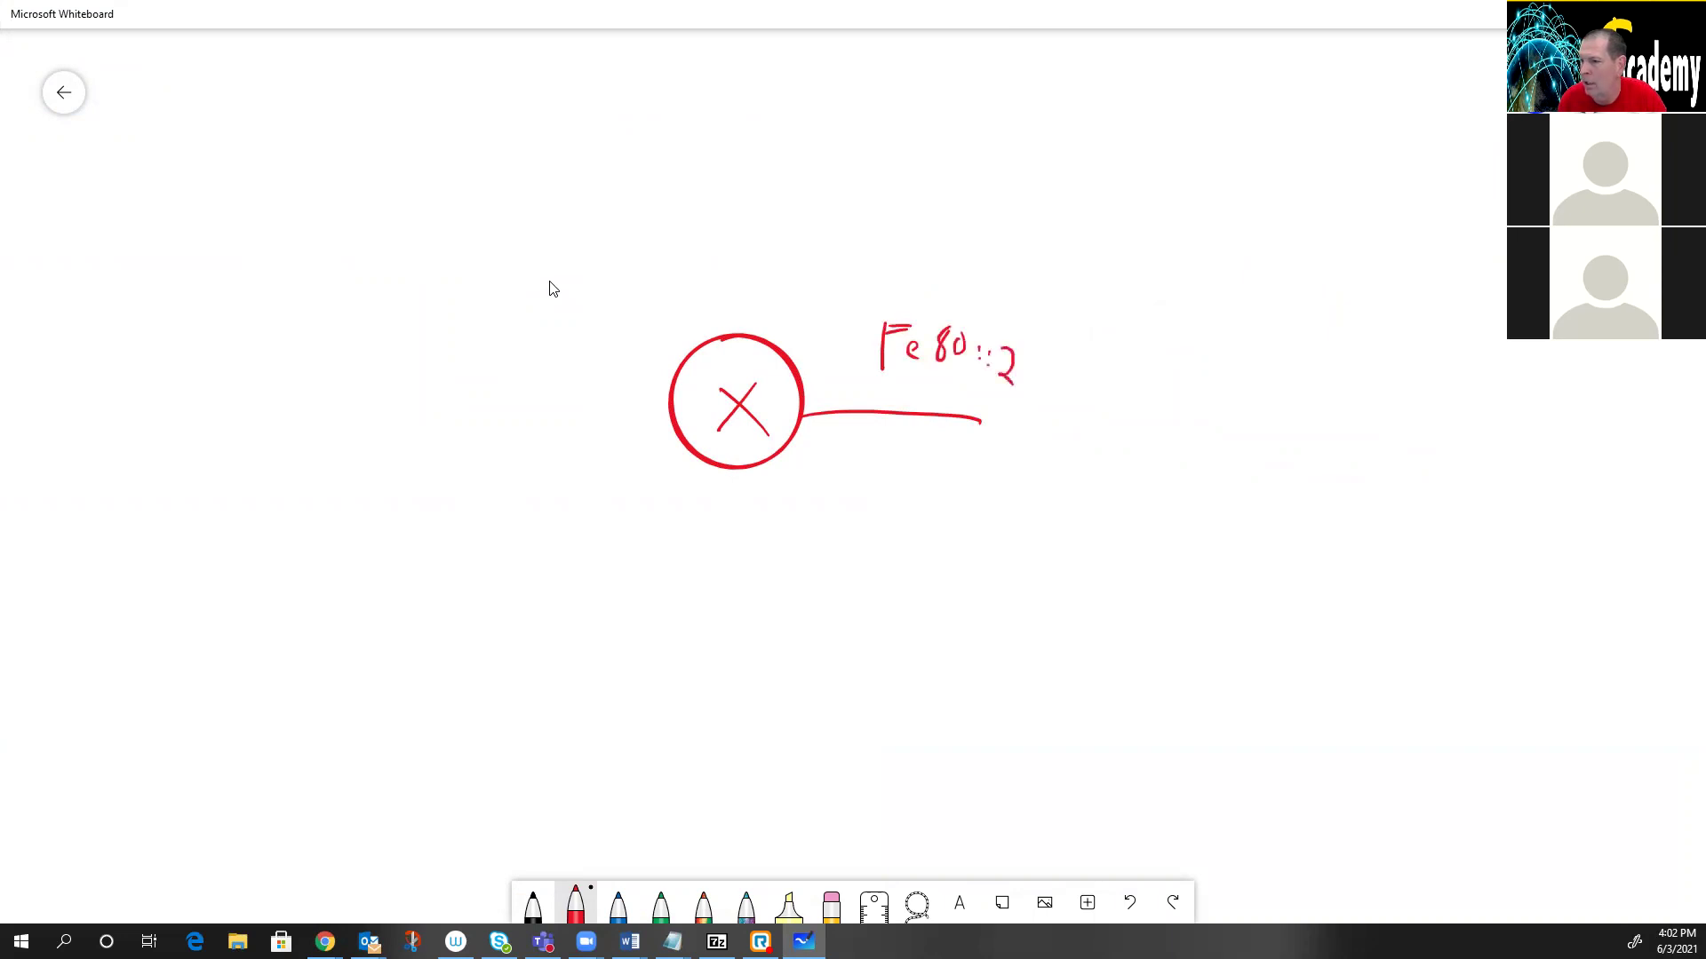
left_click_drag(669, 402, 514, 385)
mouse_move(539, 325)
left_mouse_down()
mouse_move(540, 365)
mouse_move(567, 317)
left_mouse_up()
mouse_move(549, 337)
left_mouse_down()
mouse_move(579, 362)
mouse_move(601, 326)
left_mouse_up()
mouse_move(615, 321)
left_mouse_down()
mouse_move(622, 355)
mouse_move(611, 325)
mouse_move(658, 337)
left_mouse_up()
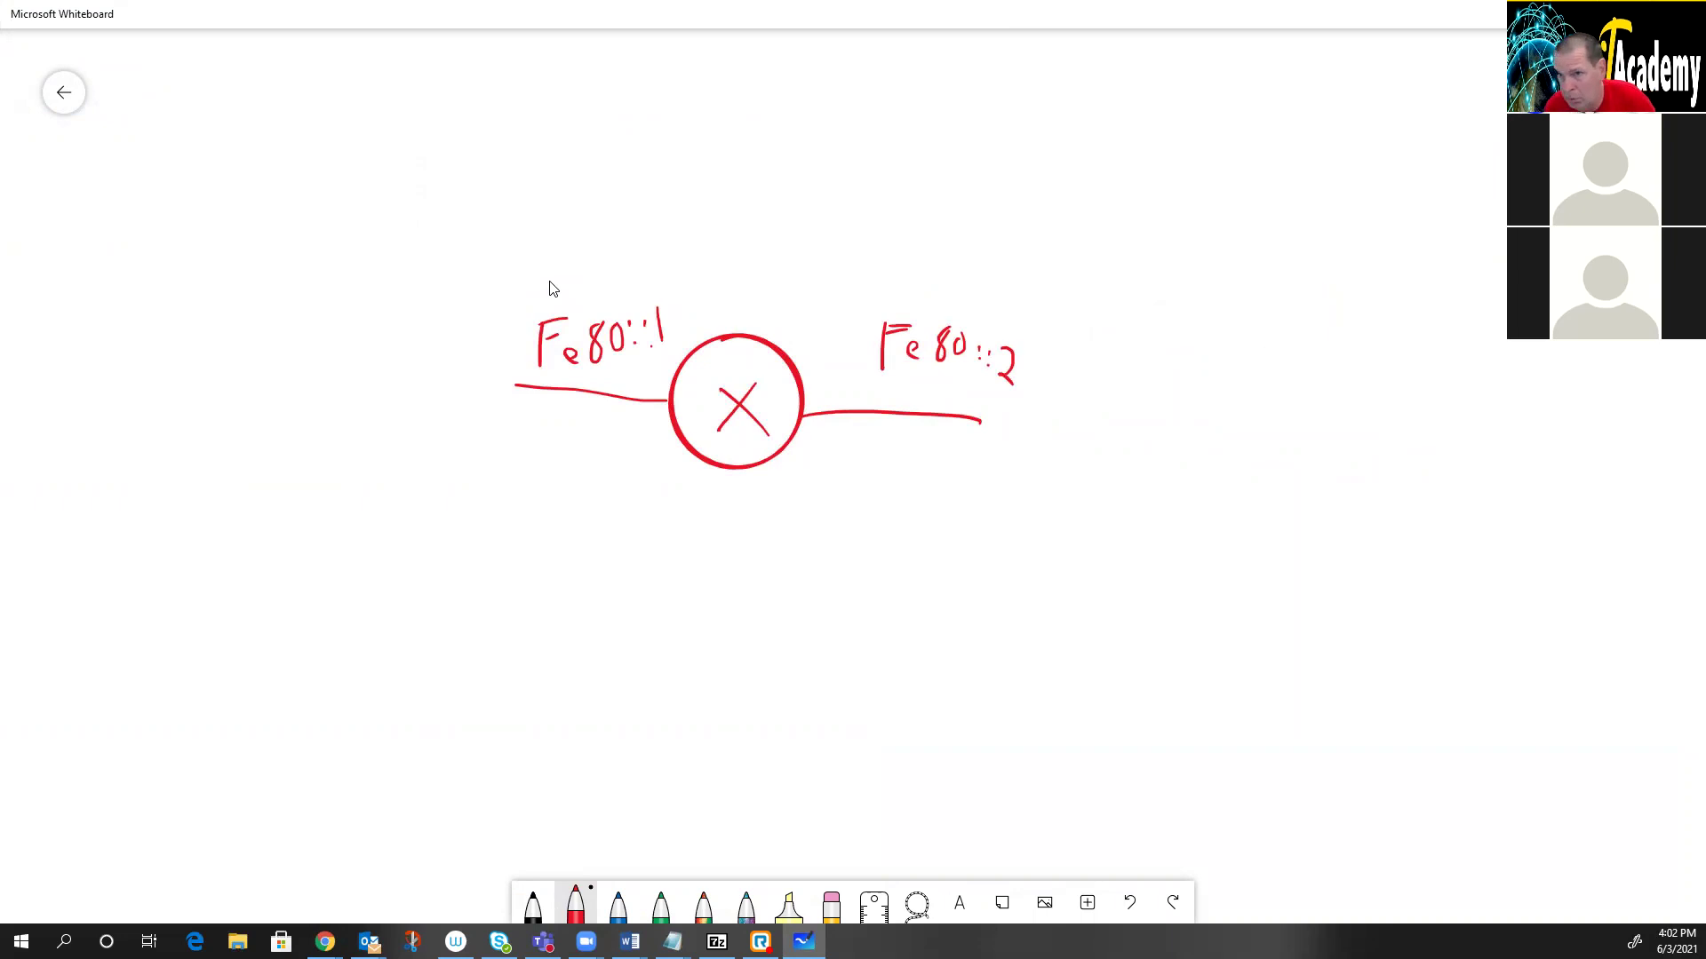
In black ink, sketch an X-marked router circle below the red diagram
left_click(533, 906)
mouse_move(673, 600)
left_mouse_down()
mouse_move(710, 671)
mouse_move(614, 670)
mouse_move(693, 601)
mouse_move(678, 671)
left_mouse_up()
mouse_move(678, 633)
left_mouse_down()
mouse_move(648, 665)
mouse_move(804, 649)
mouse_move(1008, 675)
mouse_move(962, 621)
mouse_move(975, 678)
left_mouse_up()
Add a second X-marked router and draw black links fanning out from the first router
left_click_drag(975, 646, 950, 680)
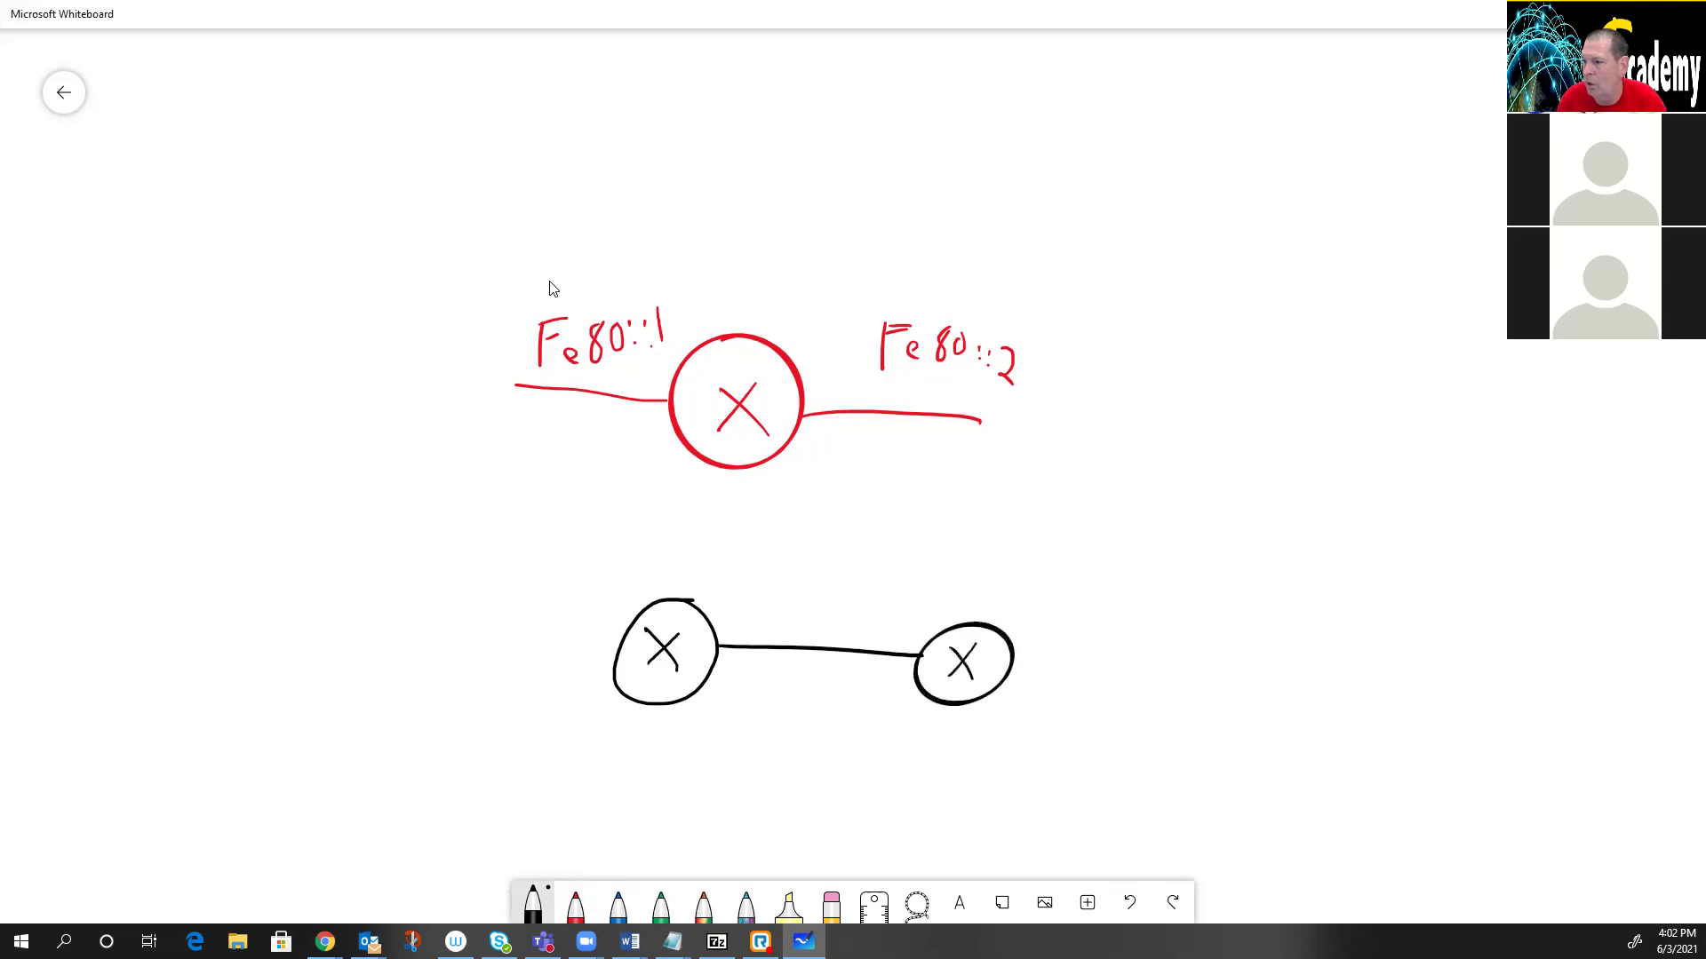
left_click_drag(730, 579, 724, 609)
mouse_move(726, 568)
left_mouse_down()
mouse_move(745, 567)
mouse_move(756, 604)
mouse_move(787, 581)
mouse_move(827, 604)
left_mouse_up()
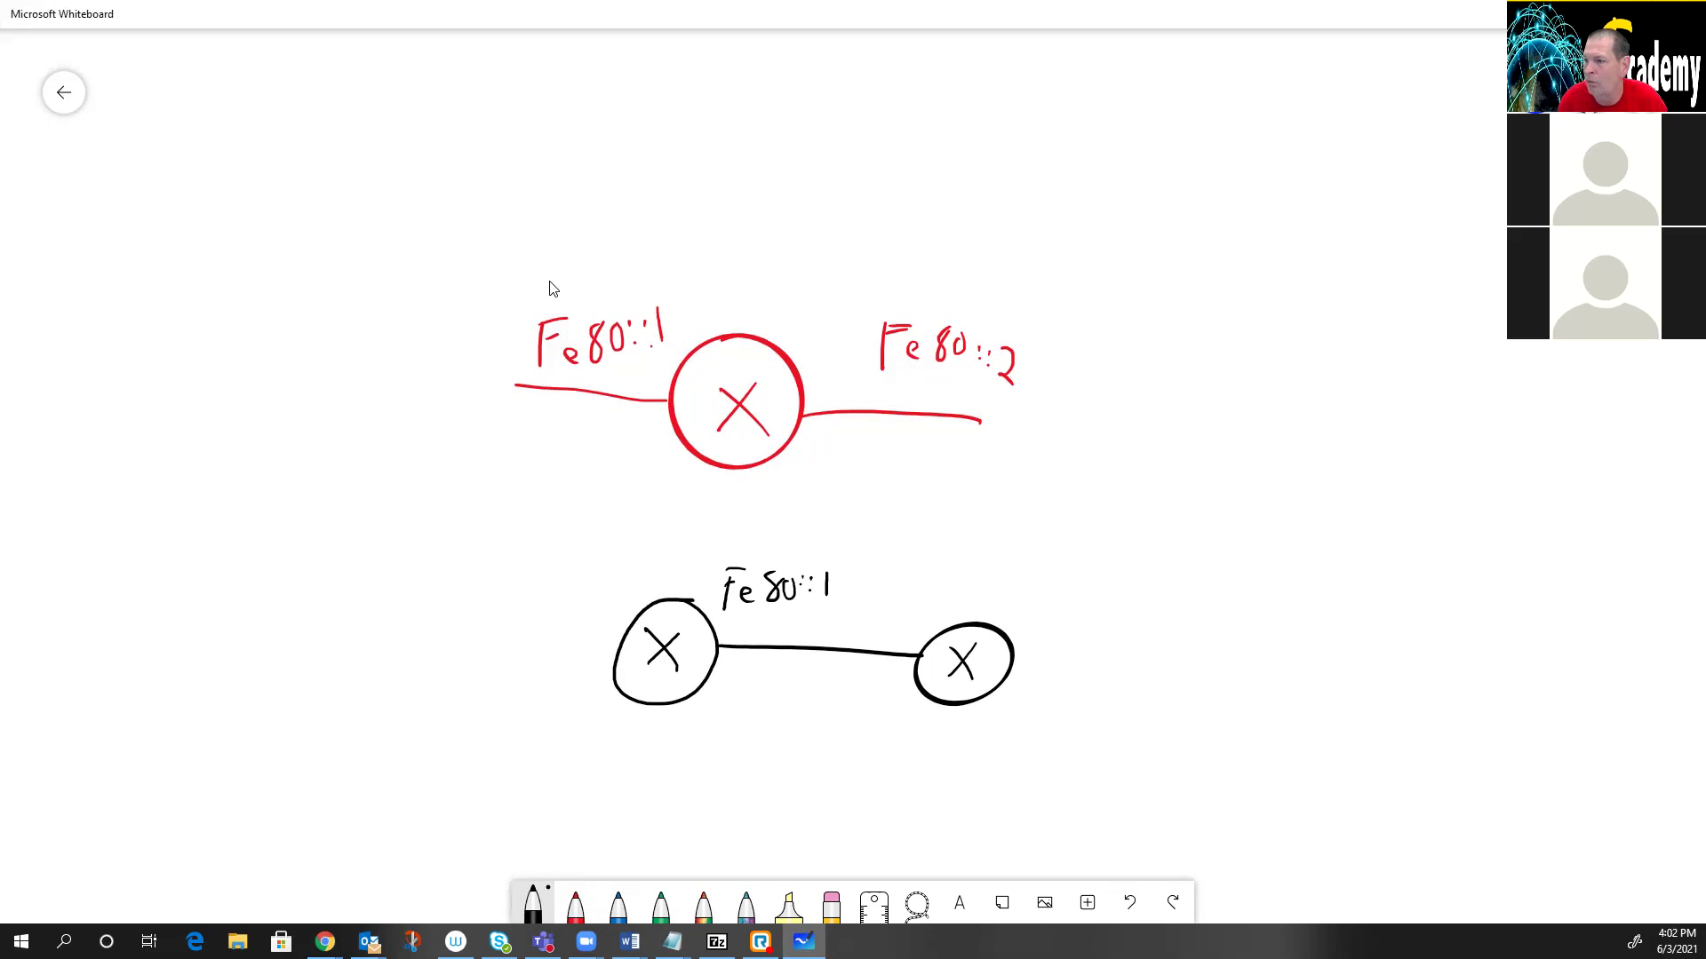
left_click_drag(657, 594, 641, 511)
left_click_drag(610, 644, 431, 594)
left_click_drag(633, 703, 531, 744)
mouse_move(539, 576)
left_mouse_down()
mouse_move(530, 608)
mouse_move(562, 614)
mouse_move(574, 597)
mouse_move(598, 633)
left_mouse_up()
Label the links Fe80 and Fe80::2, and add a third router linked with label Fe80::1
left_click_drag(532, 693, 528, 713)
left_click_drag(535, 686, 551, 708)
mouse_move(563, 690)
left_mouse_down()
mouse_move(556, 706)
mouse_move(559, 684)
left_mouse_up()
left_click_drag(571, 684, 606, 701)
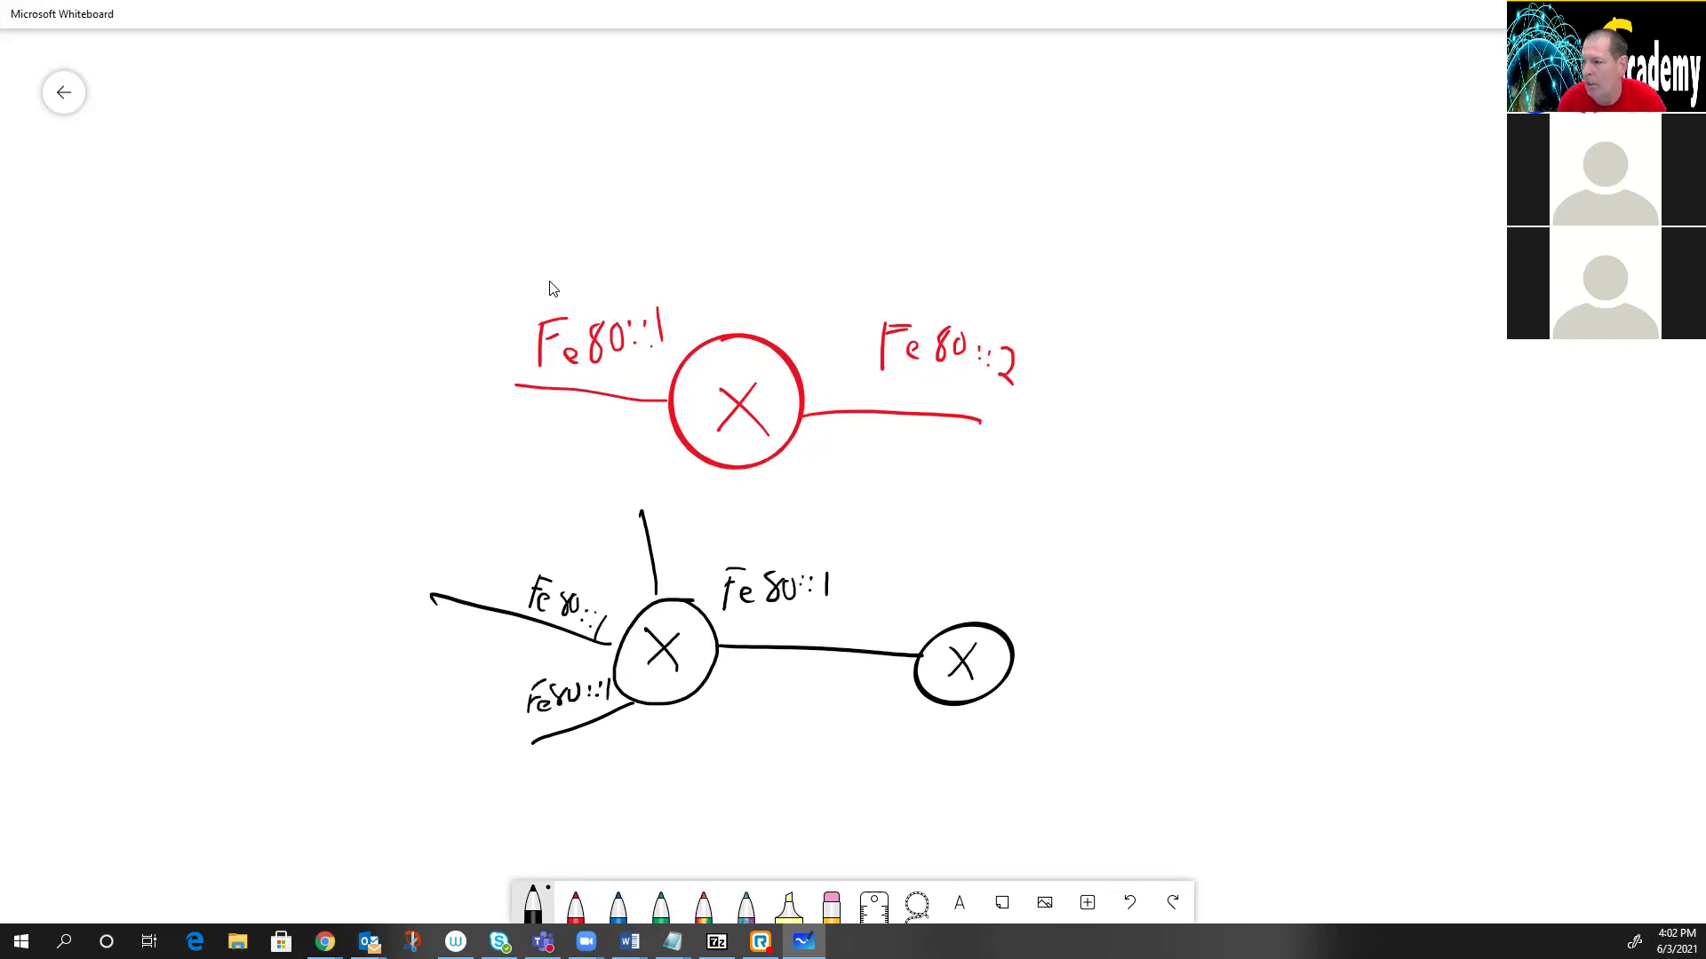
mouse_move(903, 614)
left_mouse_down()
mouse_move(894, 644)
mouse_move(918, 606)
left_mouse_up()
mouse_move(891, 630)
left_mouse_down()
mouse_move(920, 642)
mouse_move(934, 604)
mouse_move(976, 613)
left_mouse_up()
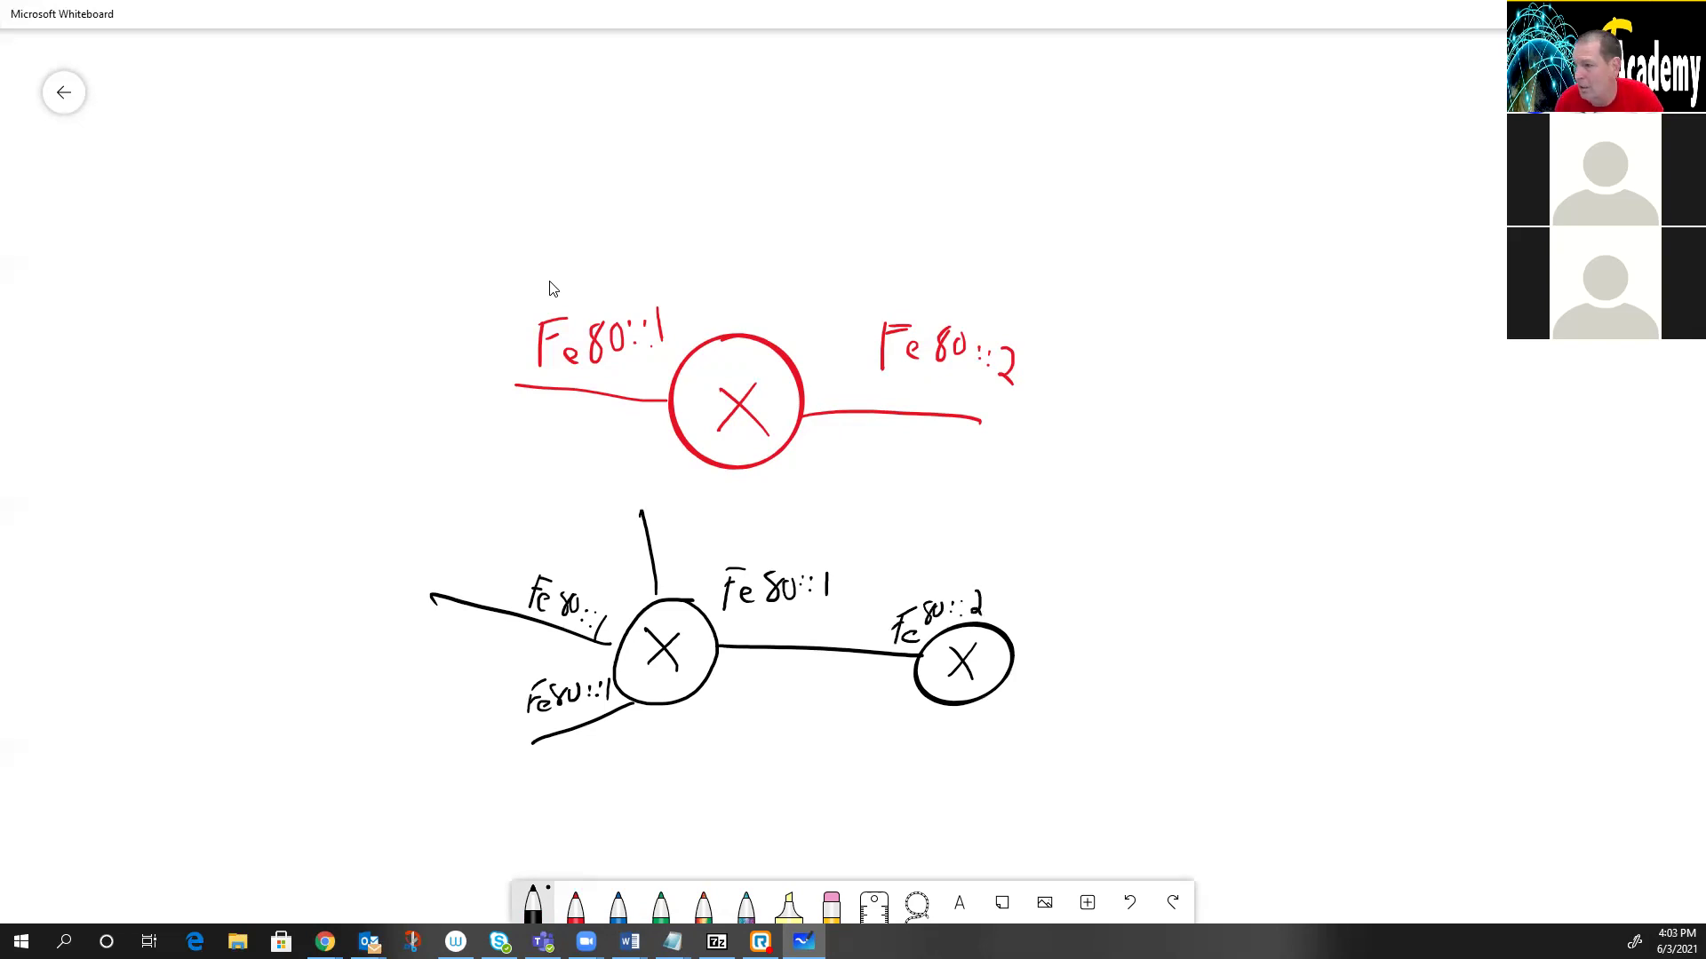
mouse_move(1010, 642)
left_mouse_down()
mouse_move(1223, 660)
mouse_move(1210, 711)
mouse_move(1268, 646)
mouse_move(1230, 704)
mouse_move(1258, 702)
left_mouse_up()
mouse_move(1036, 599)
left_mouse_down()
mouse_move(1033, 632)
mouse_move(1065, 595)
mouse_move(1062, 624)
mouse_move(1100, 604)
mouse_move(1128, 634)
left_mouse_up()
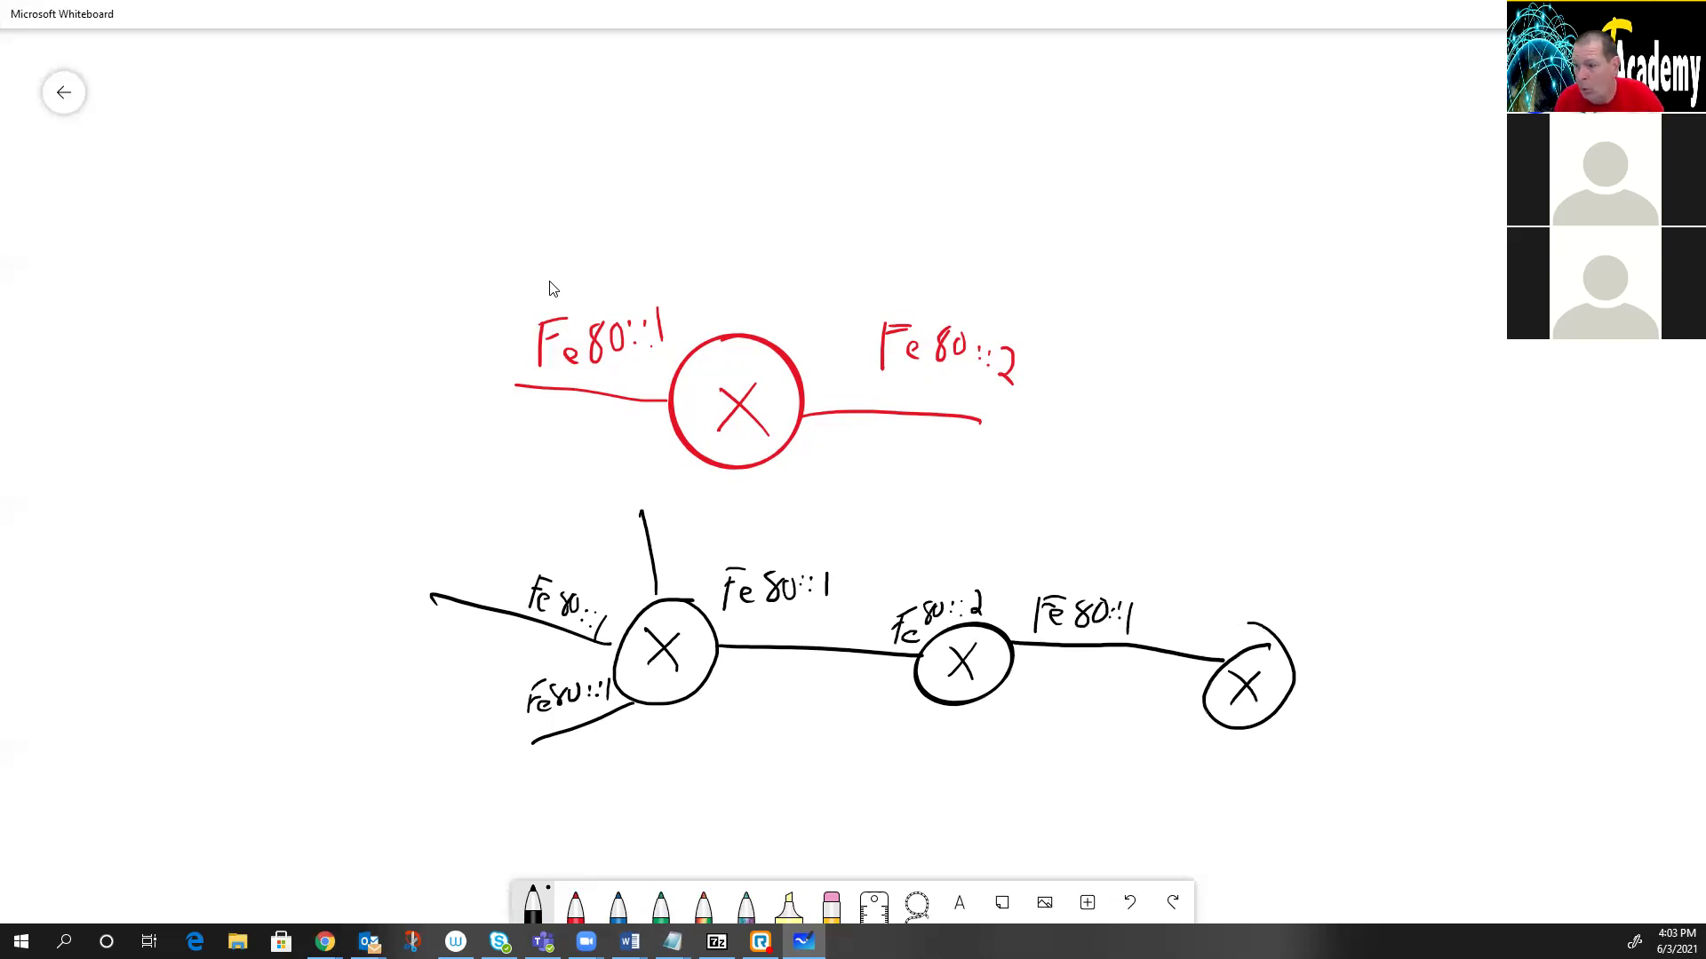
Circle the two Fe80::1 labels in blue, then add a black host link labelled Fe80::1
left_click(618, 906)
mouse_move(703, 532)
left_mouse_down()
mouse_move(805, 544)
mouse_move(911, 626)
mouse_move(855, 693)
mouse_move(703, 533)
left_mouse_up()
mouse_move(1044, 551)
left_mouse_down()
mouse_move(1215, 594)
mouse_move(1116, 701)
mouse_move(1013, 577)
mouse_move(1048, 554)
left_mouse_up()
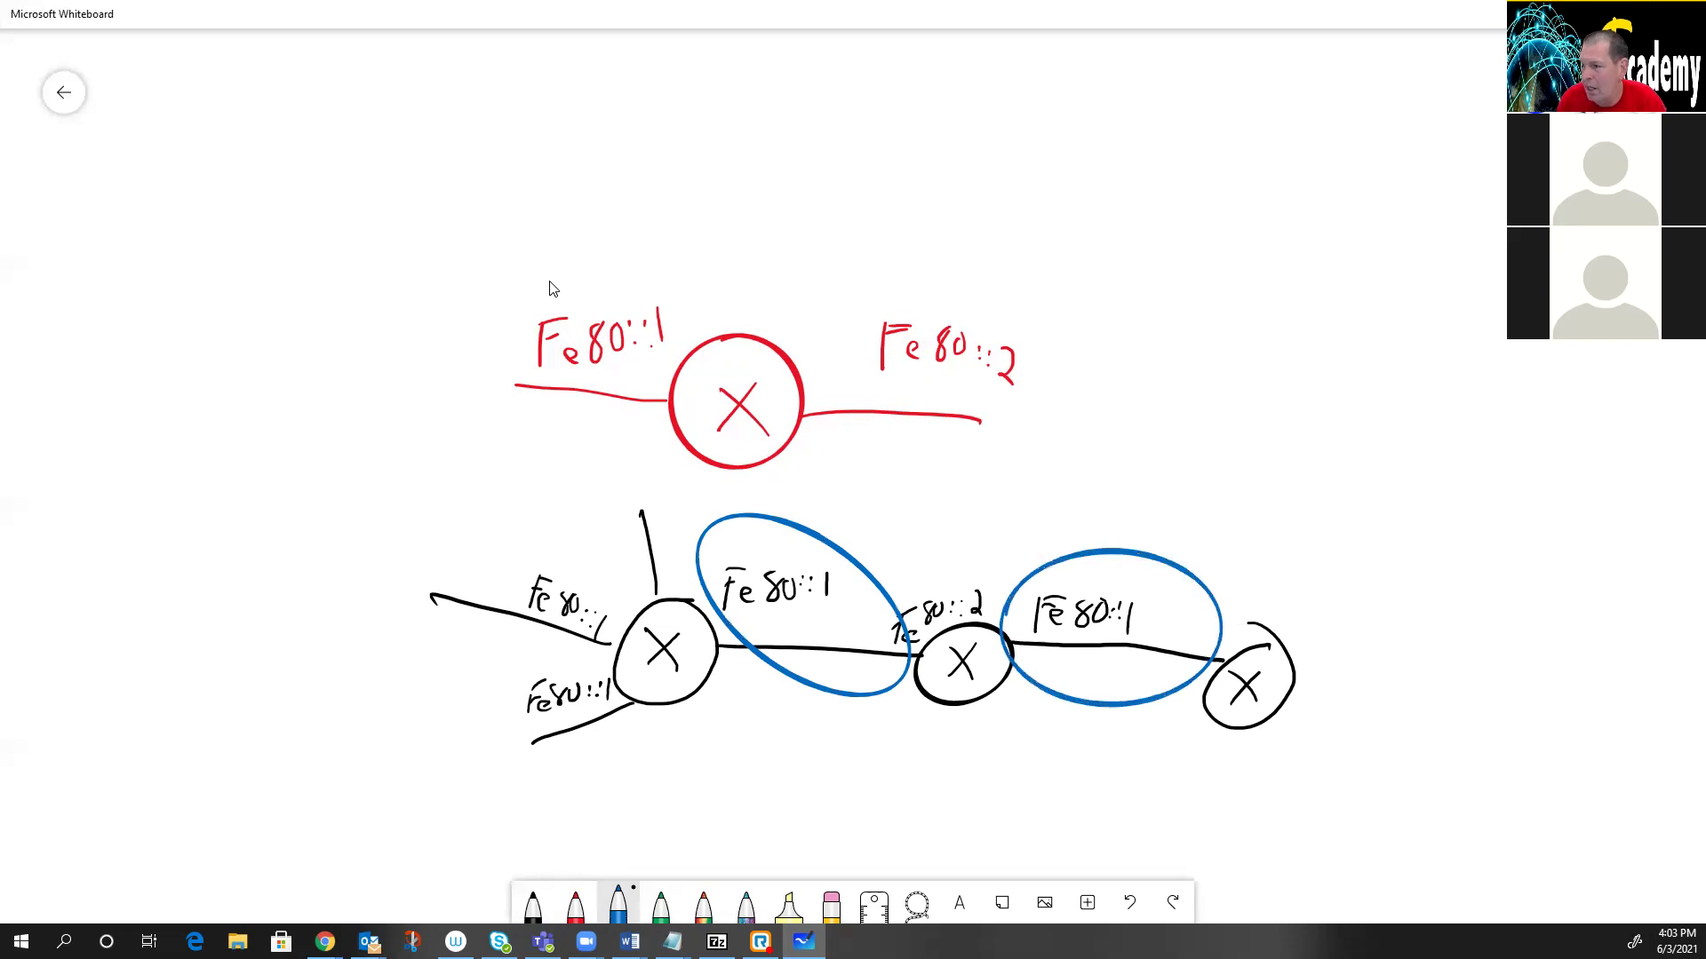
left_click(533, 906)
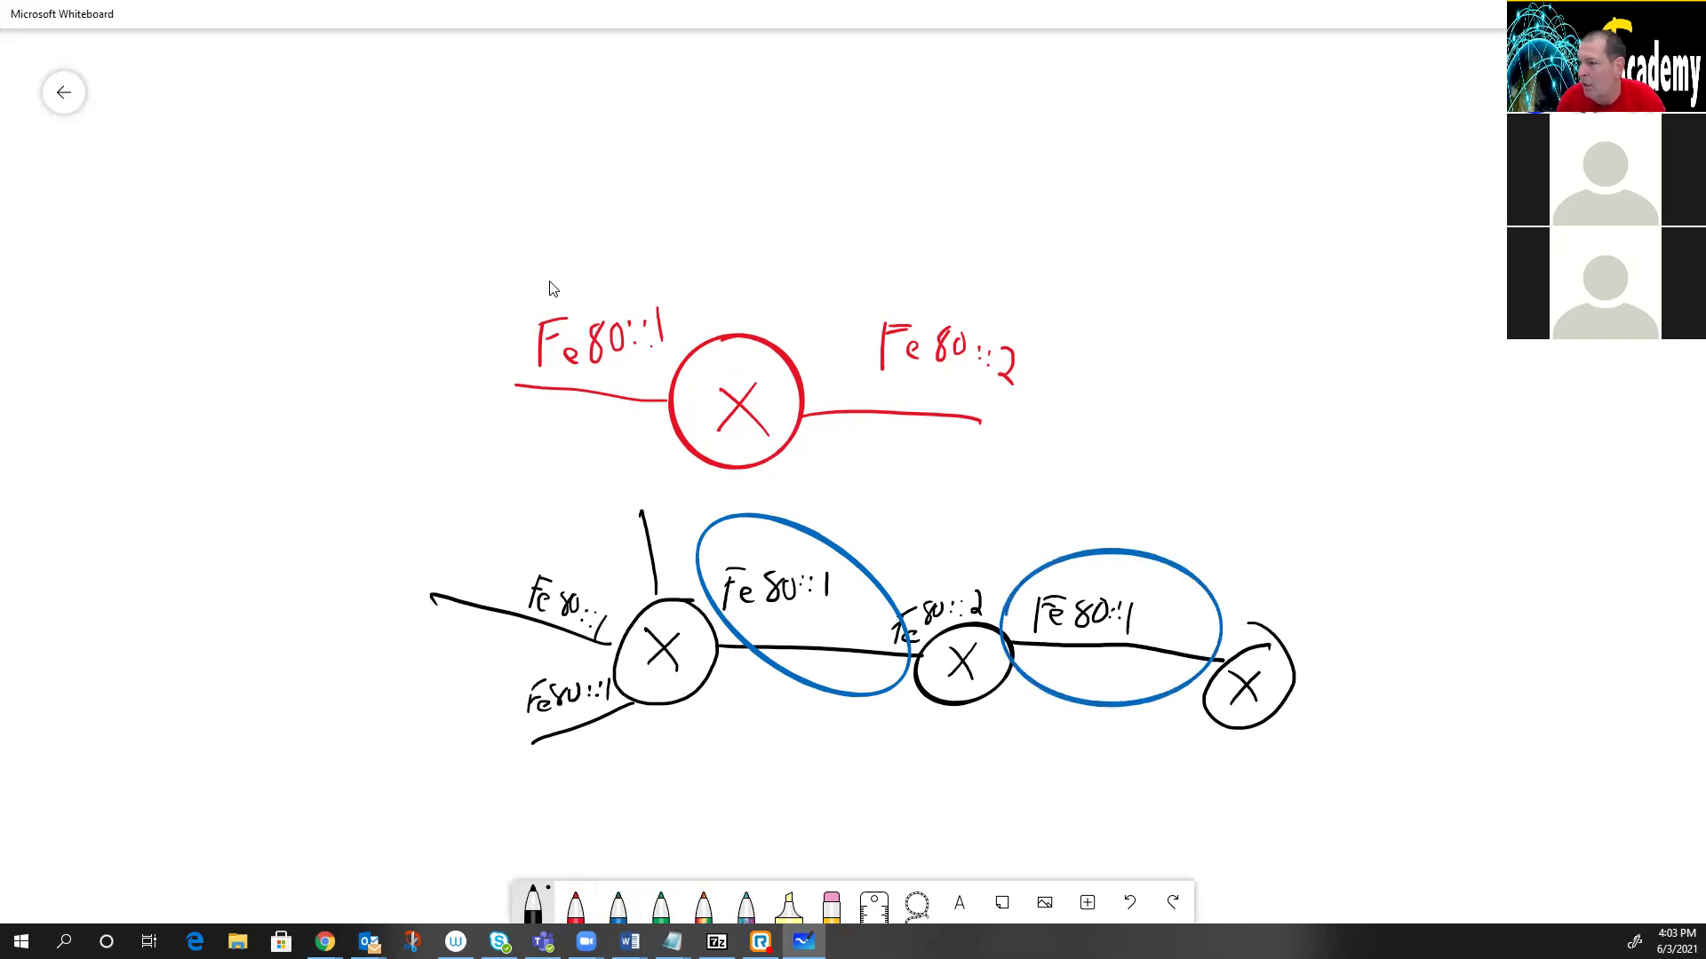
mouse_move(1294, 662)
left_mouse_down()
mouse_move(1483, 679)
mouse_move(1510, 718)
mouse_move(1519, 647)
left_mouse_up()
mouse_move(1293, 614)
left_mouse_down()
mouse_move(1287, 637)
mouse_move(1326, 601)
mouse_move(1320, 634)
mouse_move(1359, 611)
mouse_move(1390, 642)
left_mouse_up()
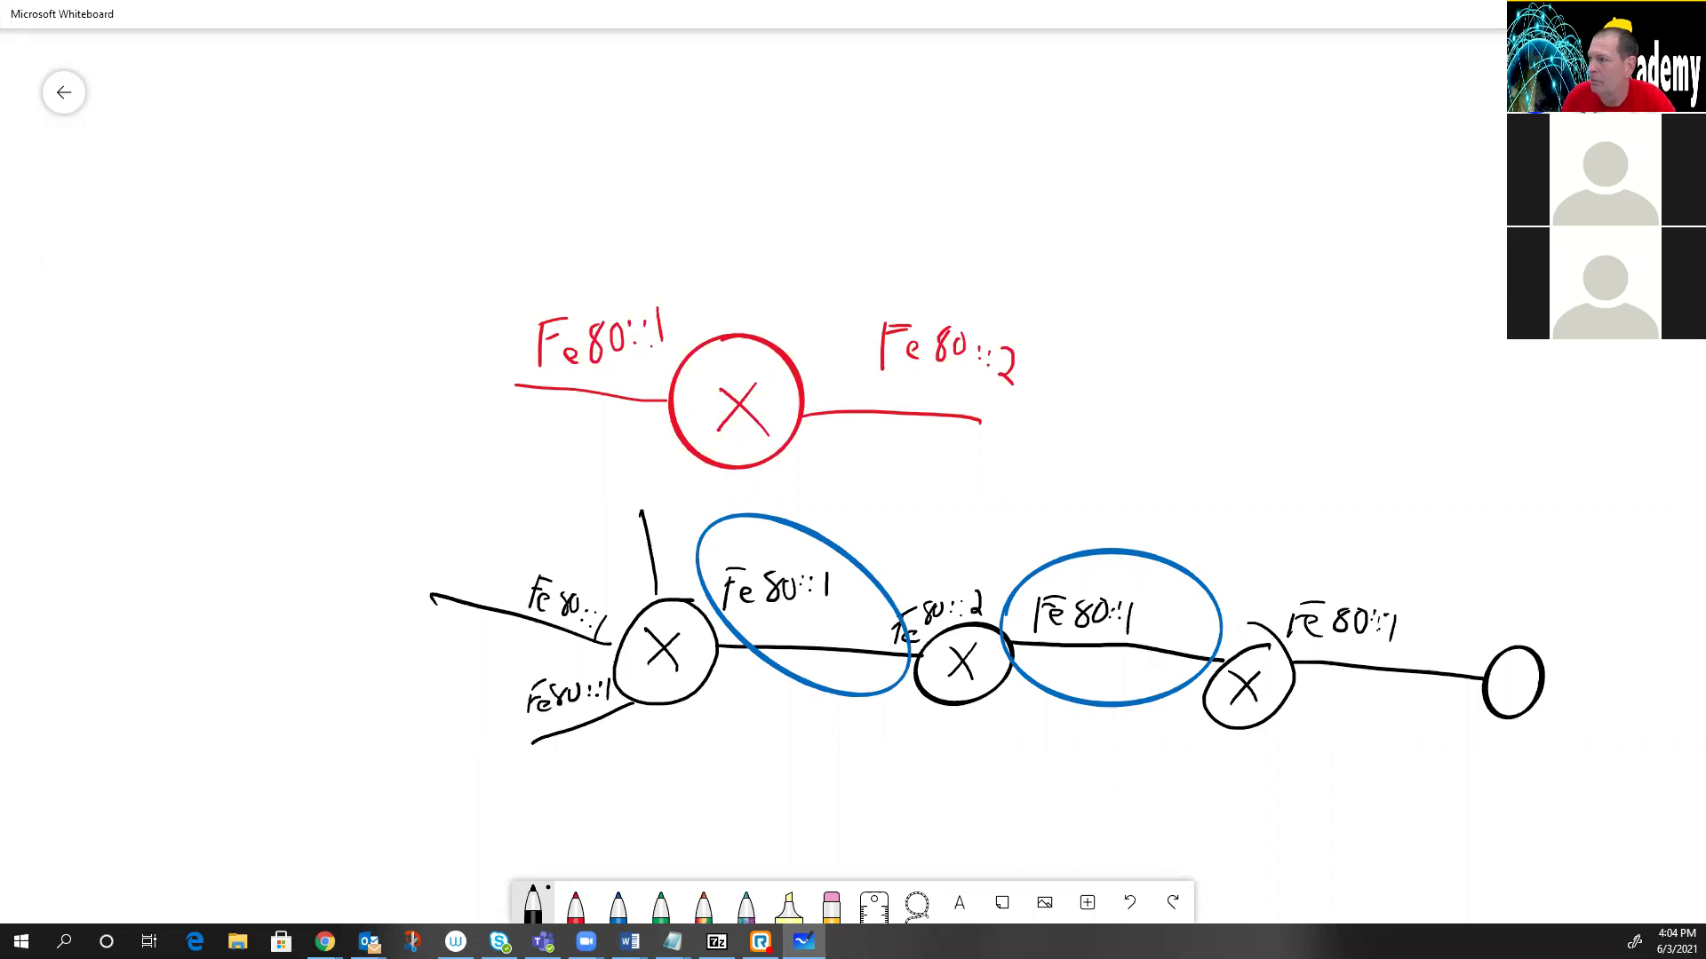
key("alt+Tab")
Highlight PC-B's temporary IPv6 address line and switch to PC-A's command prompt
left_click_drag(685, 528, 427, 482)
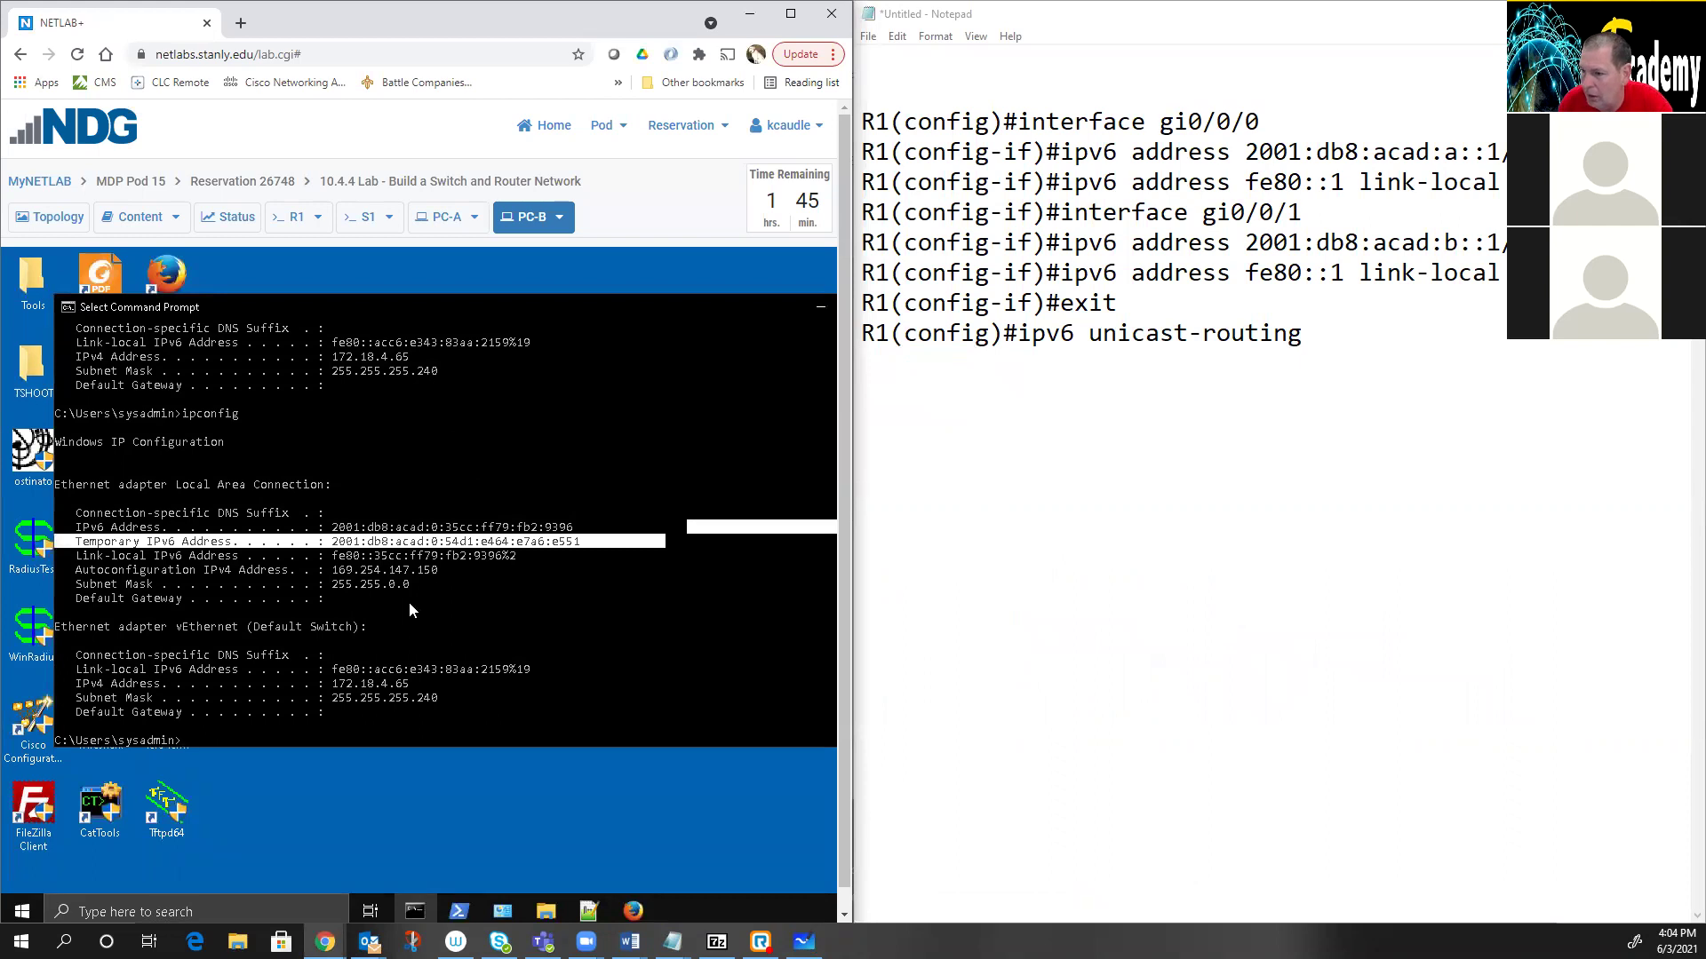
scroll(560, 339, "up", 2)
left_click(460, 210)
left_click(369, 537)
Run ipconfig /all on PC-A, maximize the browser, and open PC-A's network status settings
type("ipconfig /release")
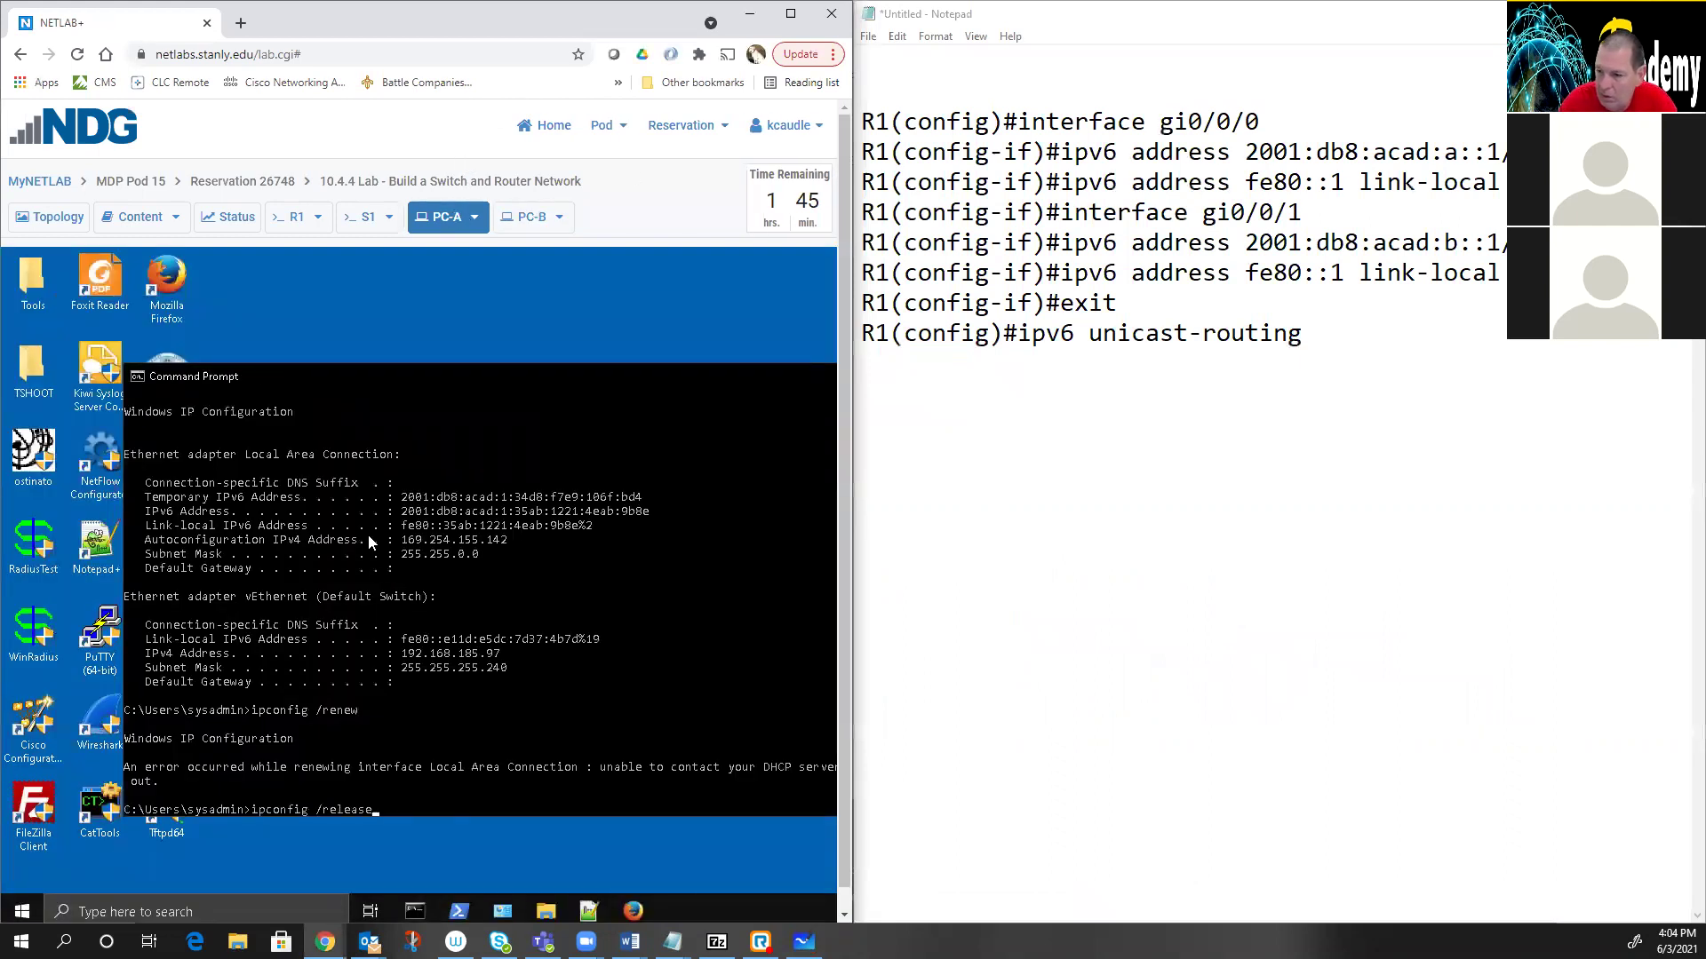
key("BackSpace")
key("BackSpace")
key("BackSpace")
key("BackSpace")
key("BackSpace")
key("BackSpace")
key("BackSpace")
type("all")
key("Return")
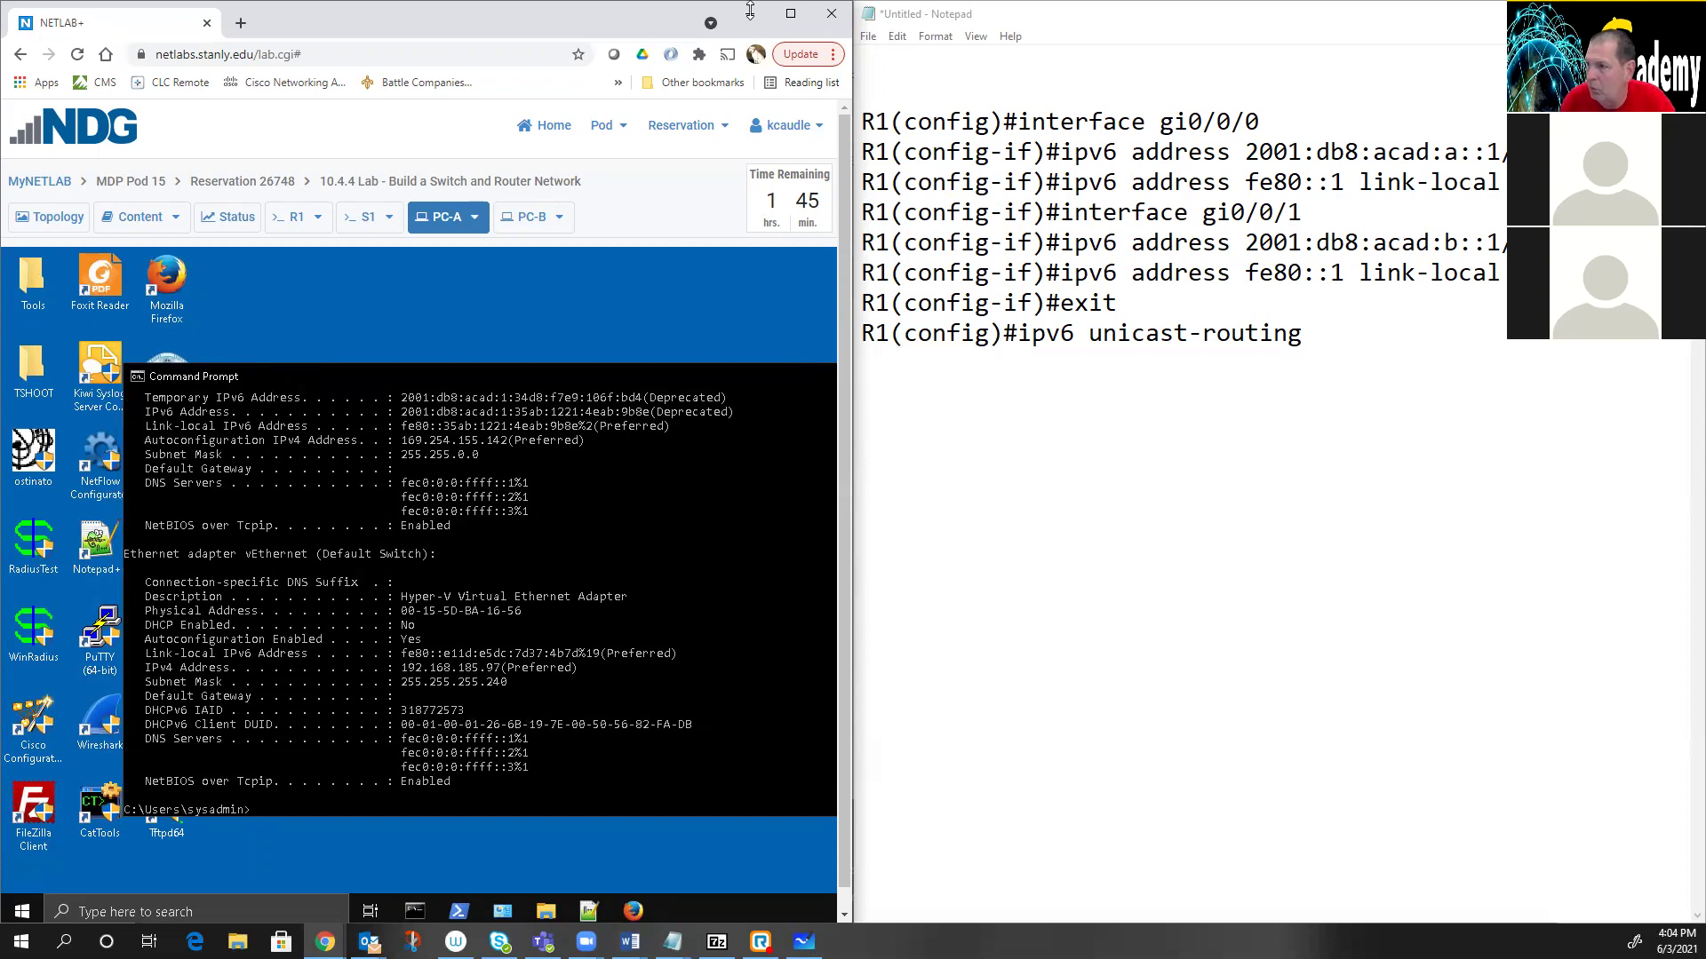
left_click(791, 15)
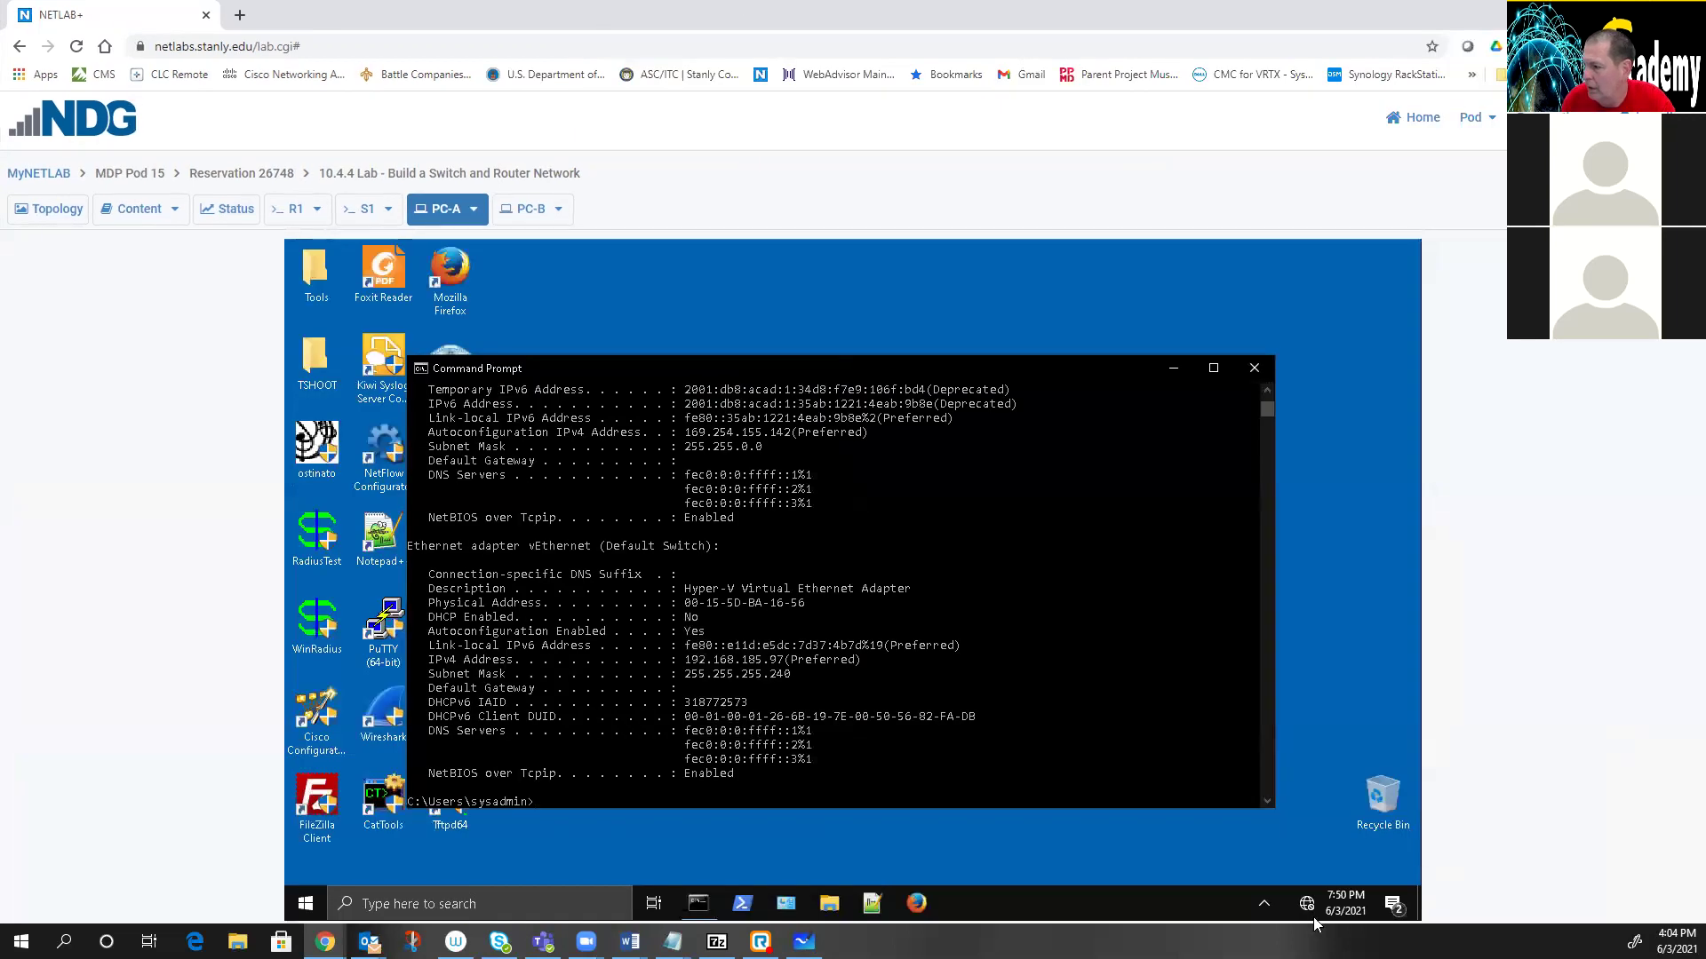
left_click(1308, 899)
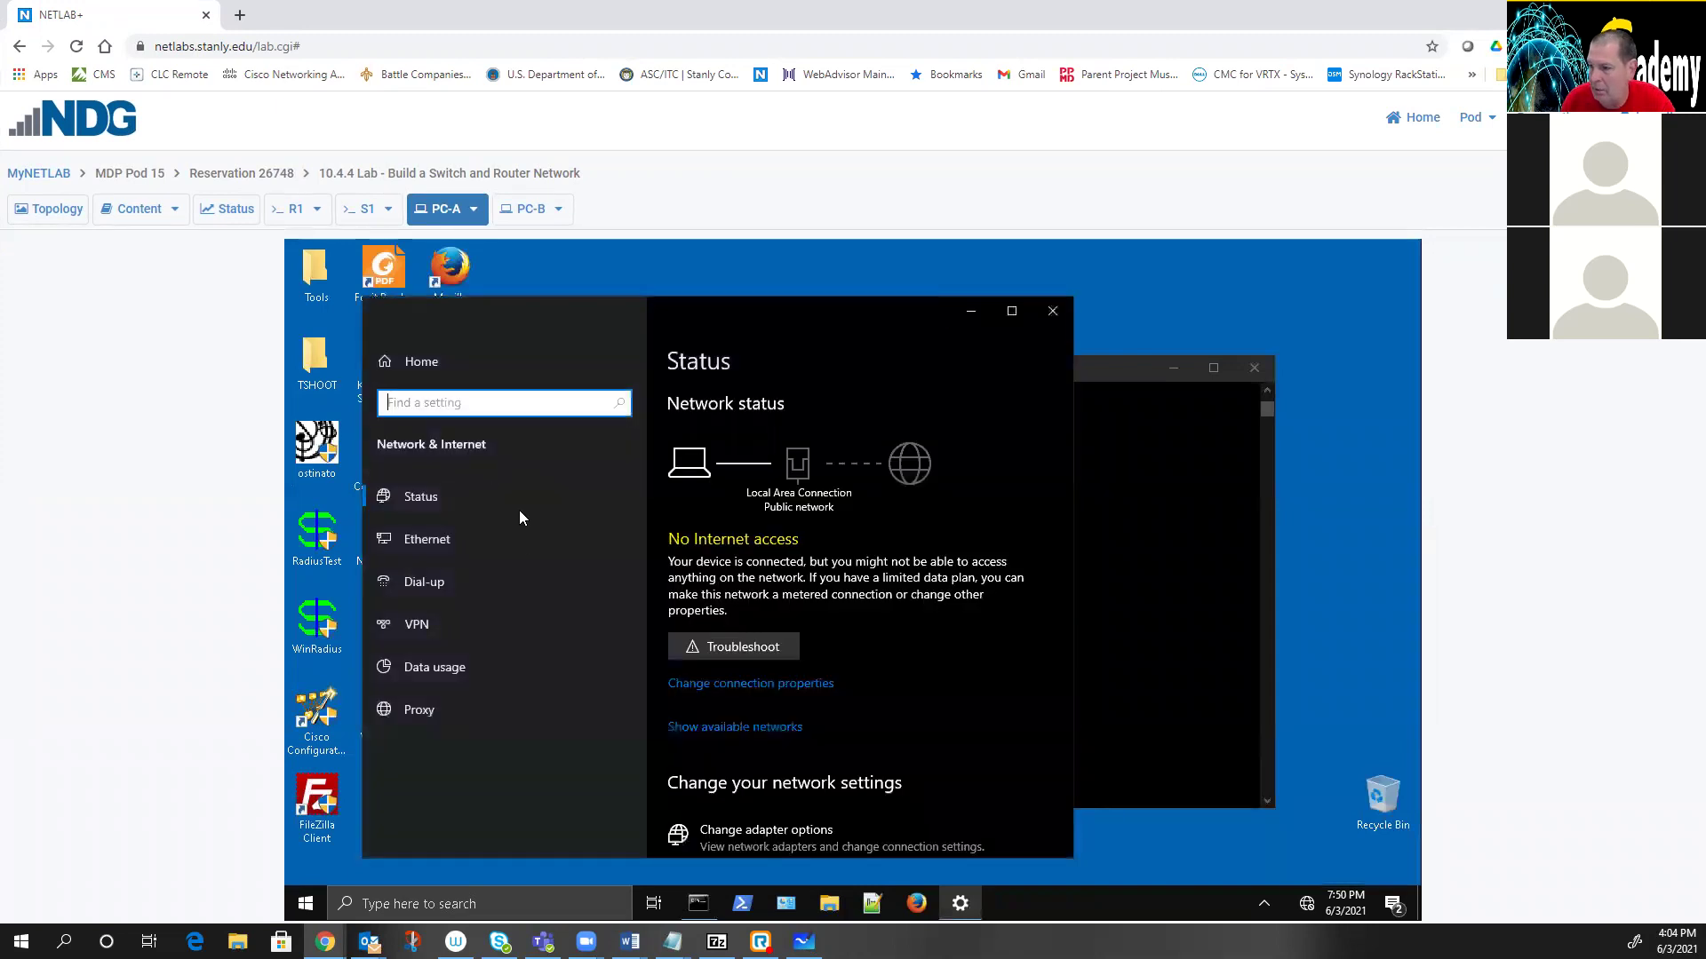
Inspect the Local Area Connection's IPv6 properties and close them without changes
left_click(638, 549)
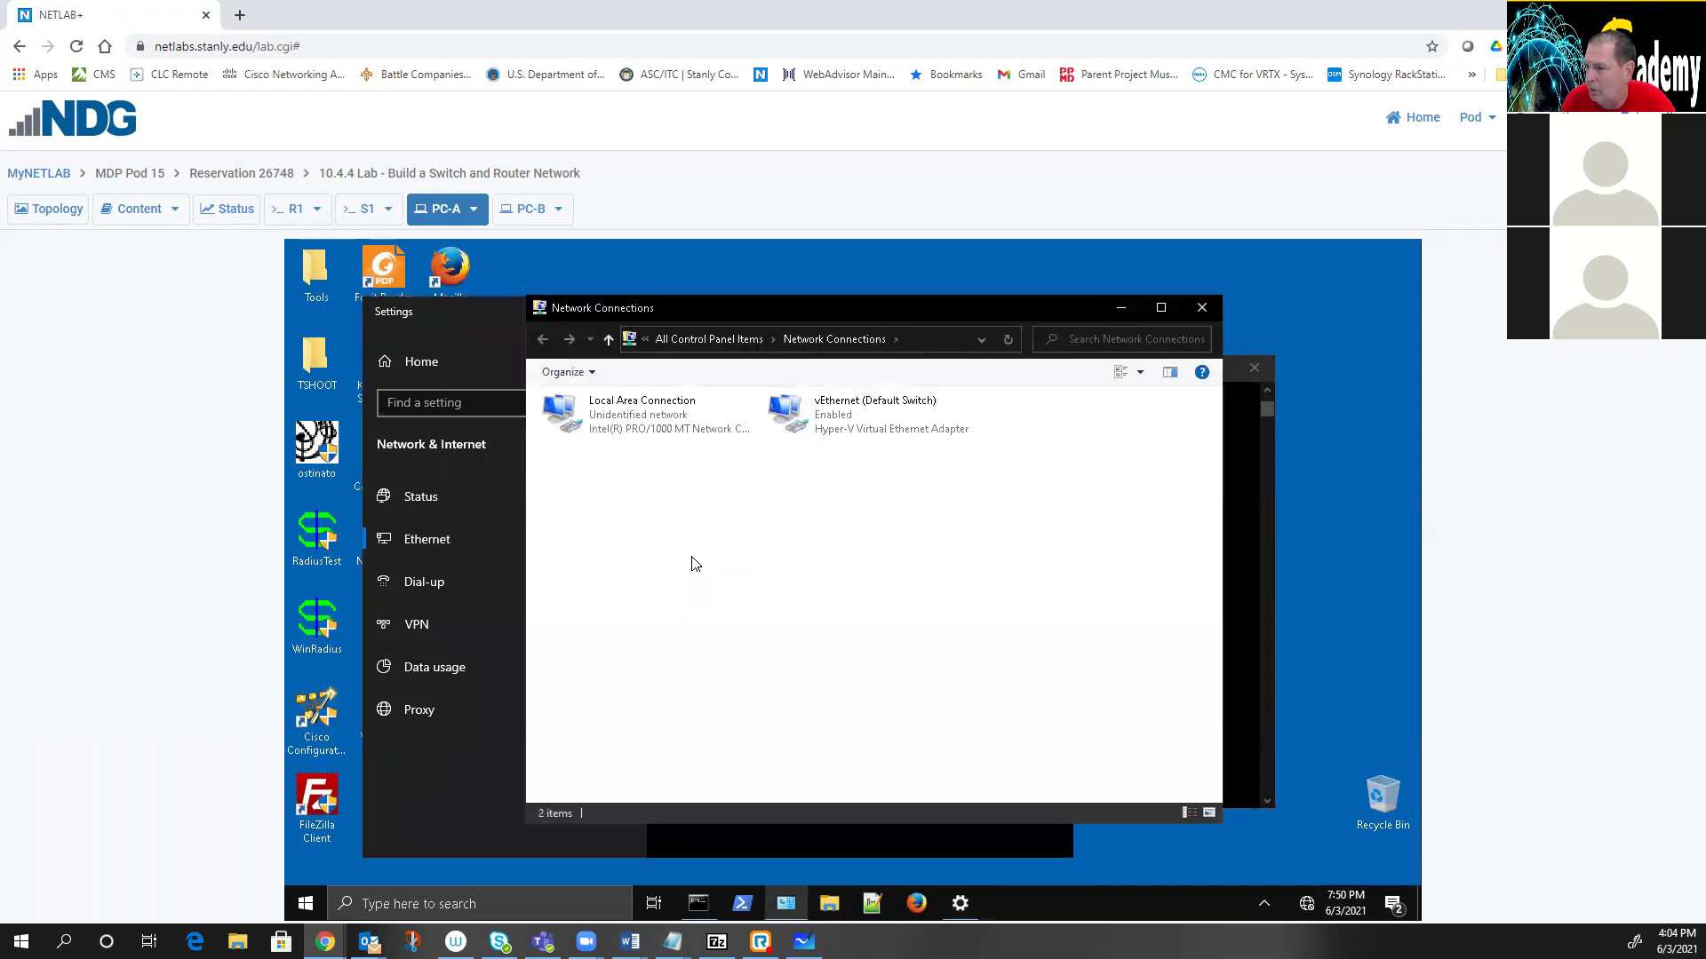
right_click(642, 410)
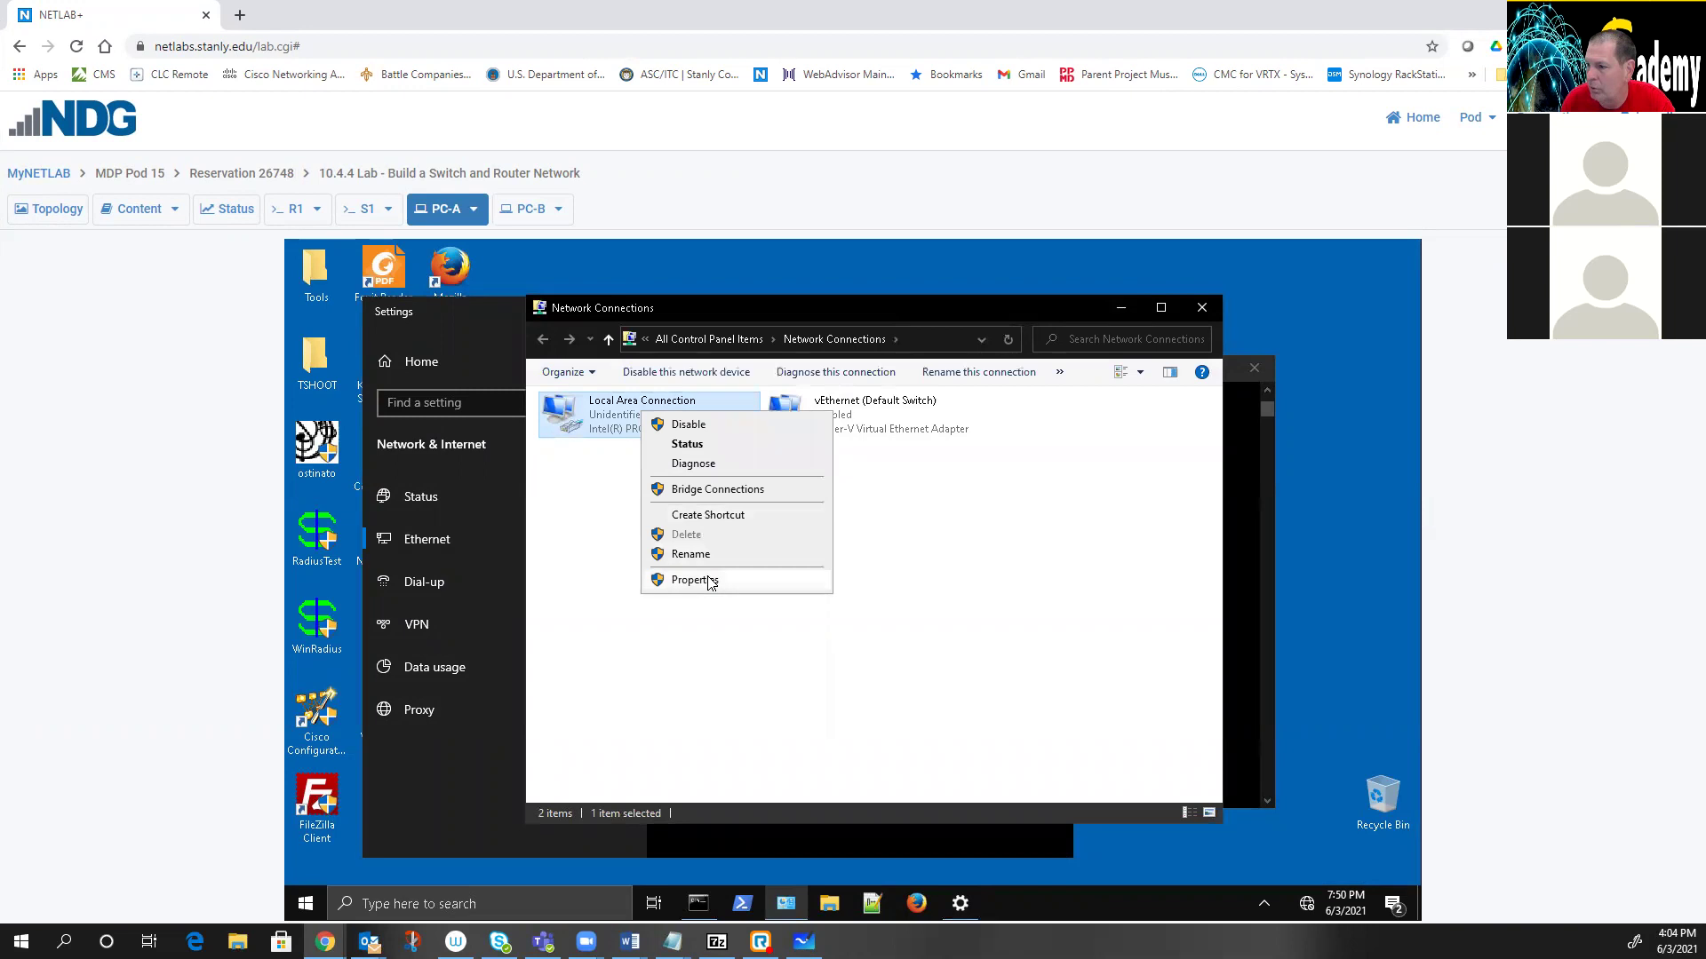
left_click(711, 582)
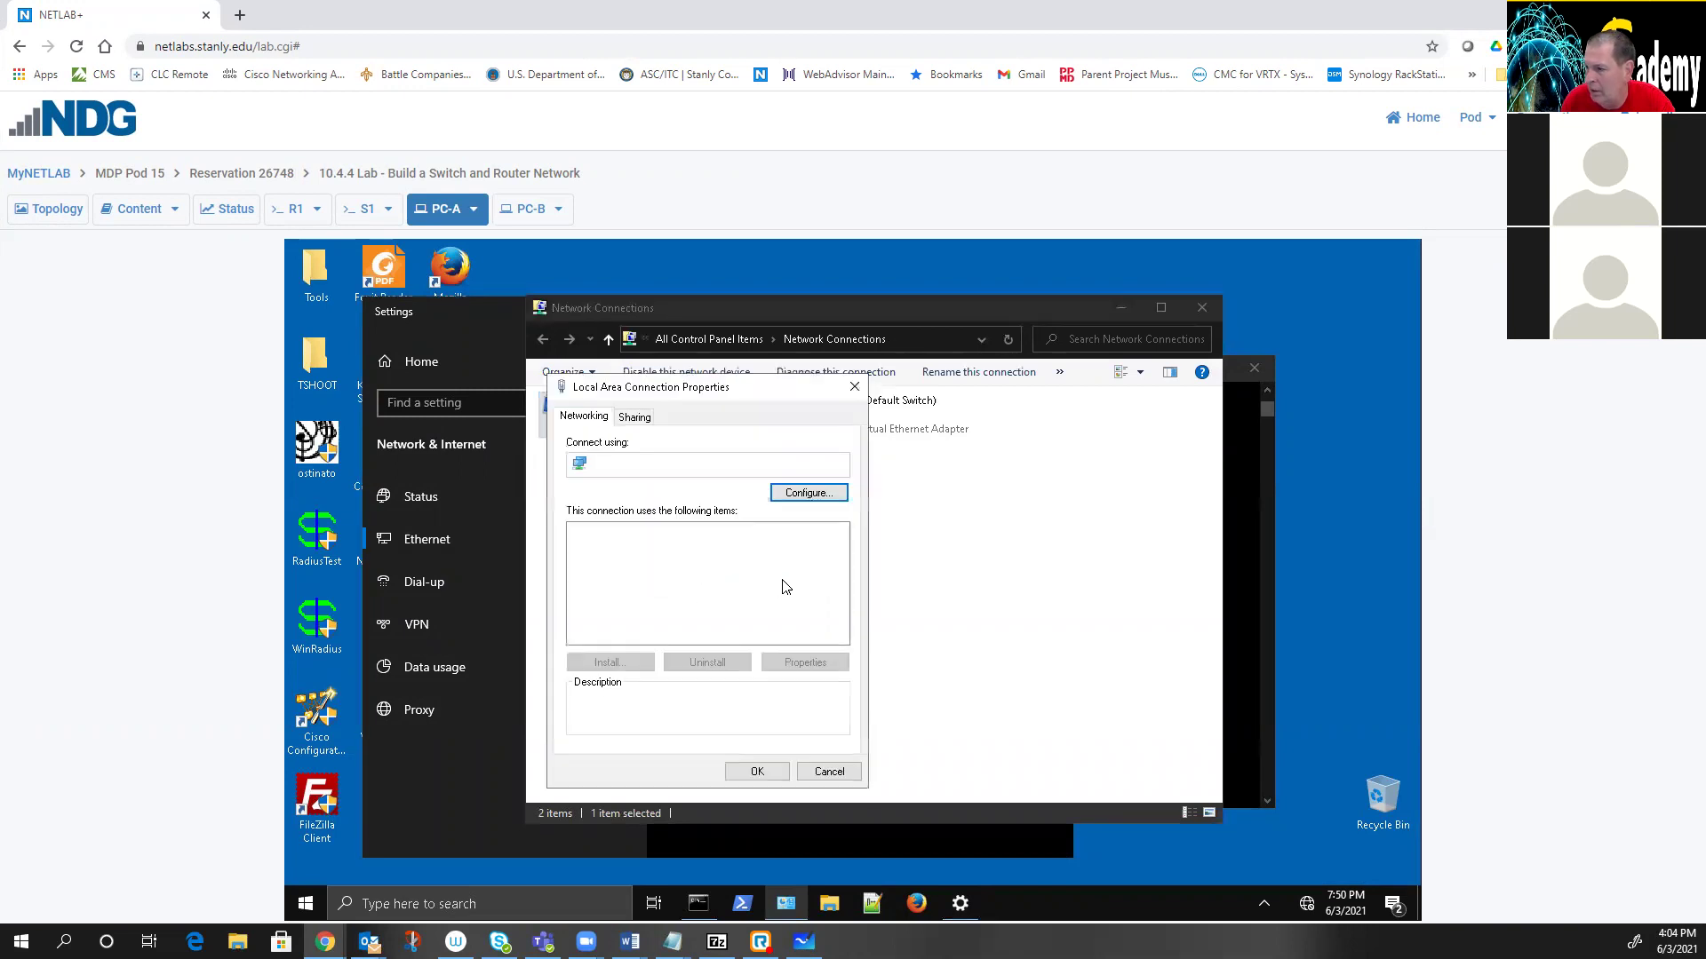
left_click(835, 606)
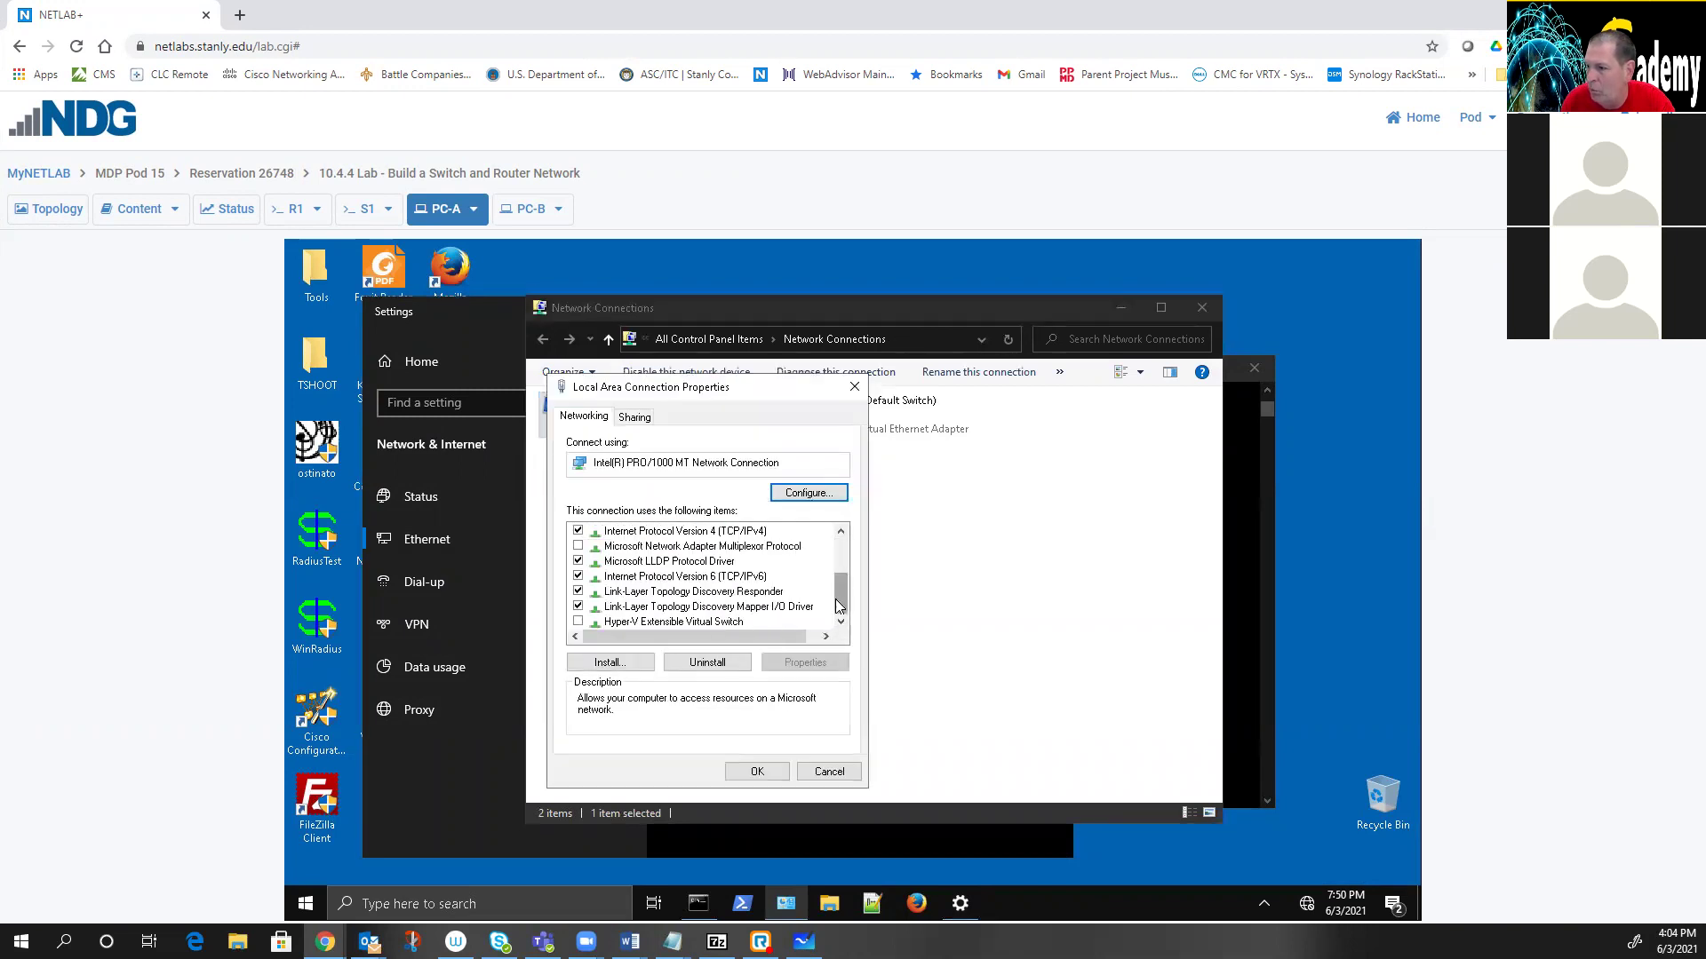
double_click(652, 577)
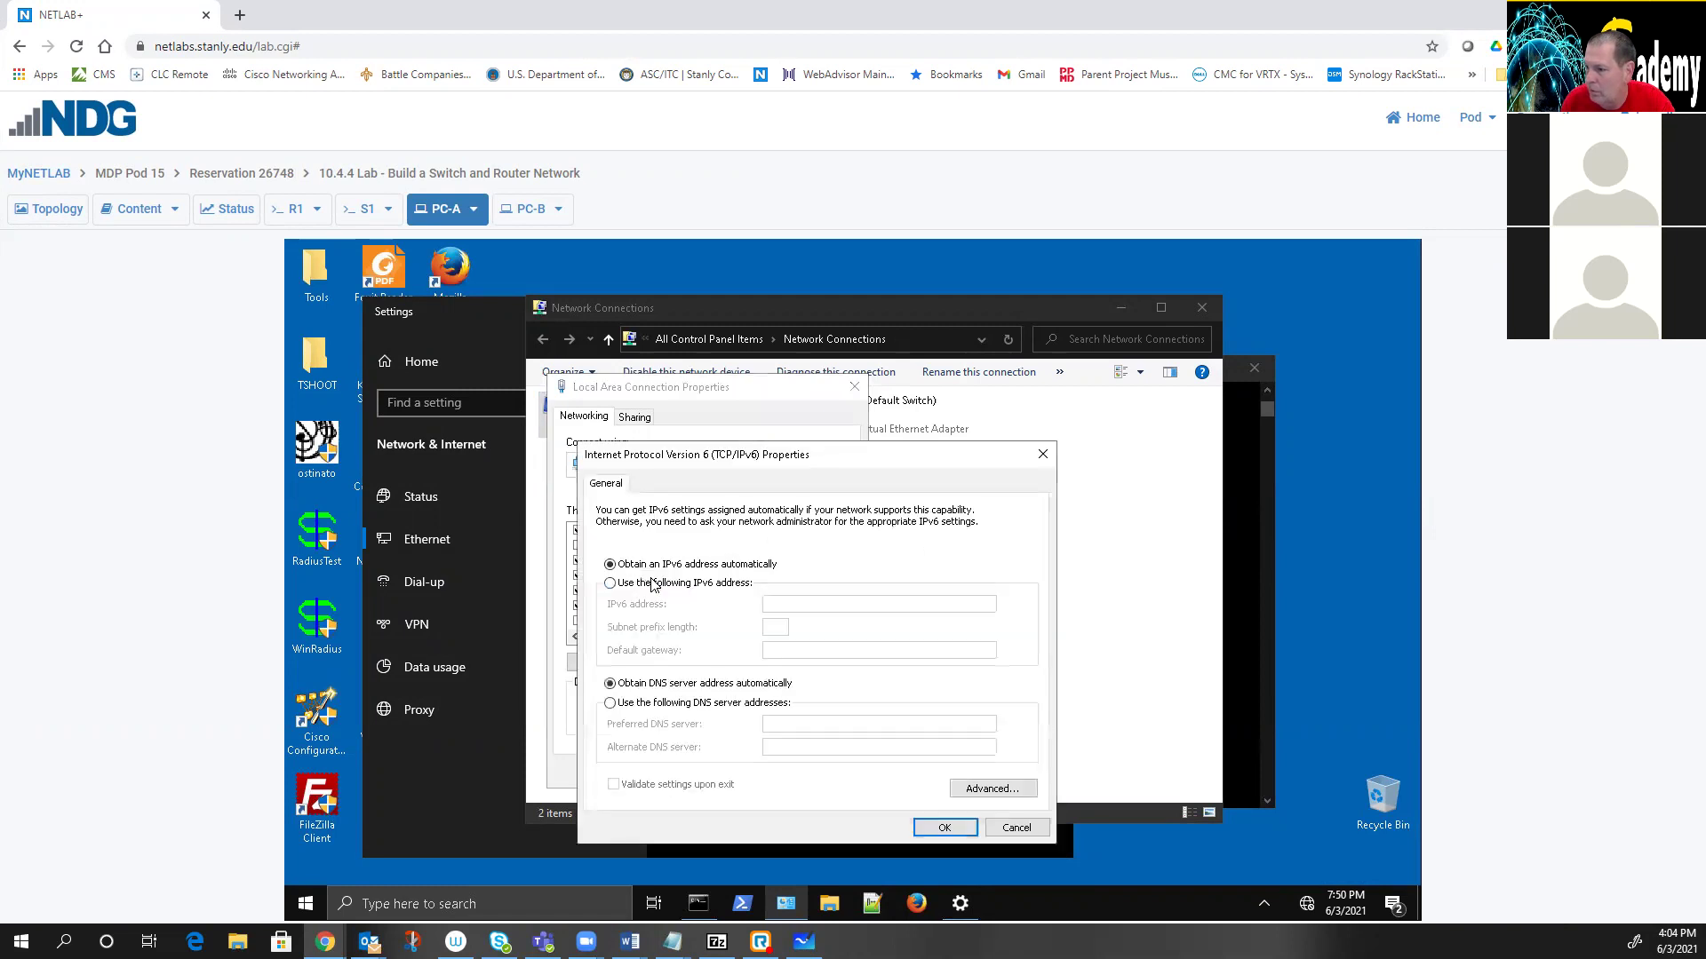
left_click(944, 827)
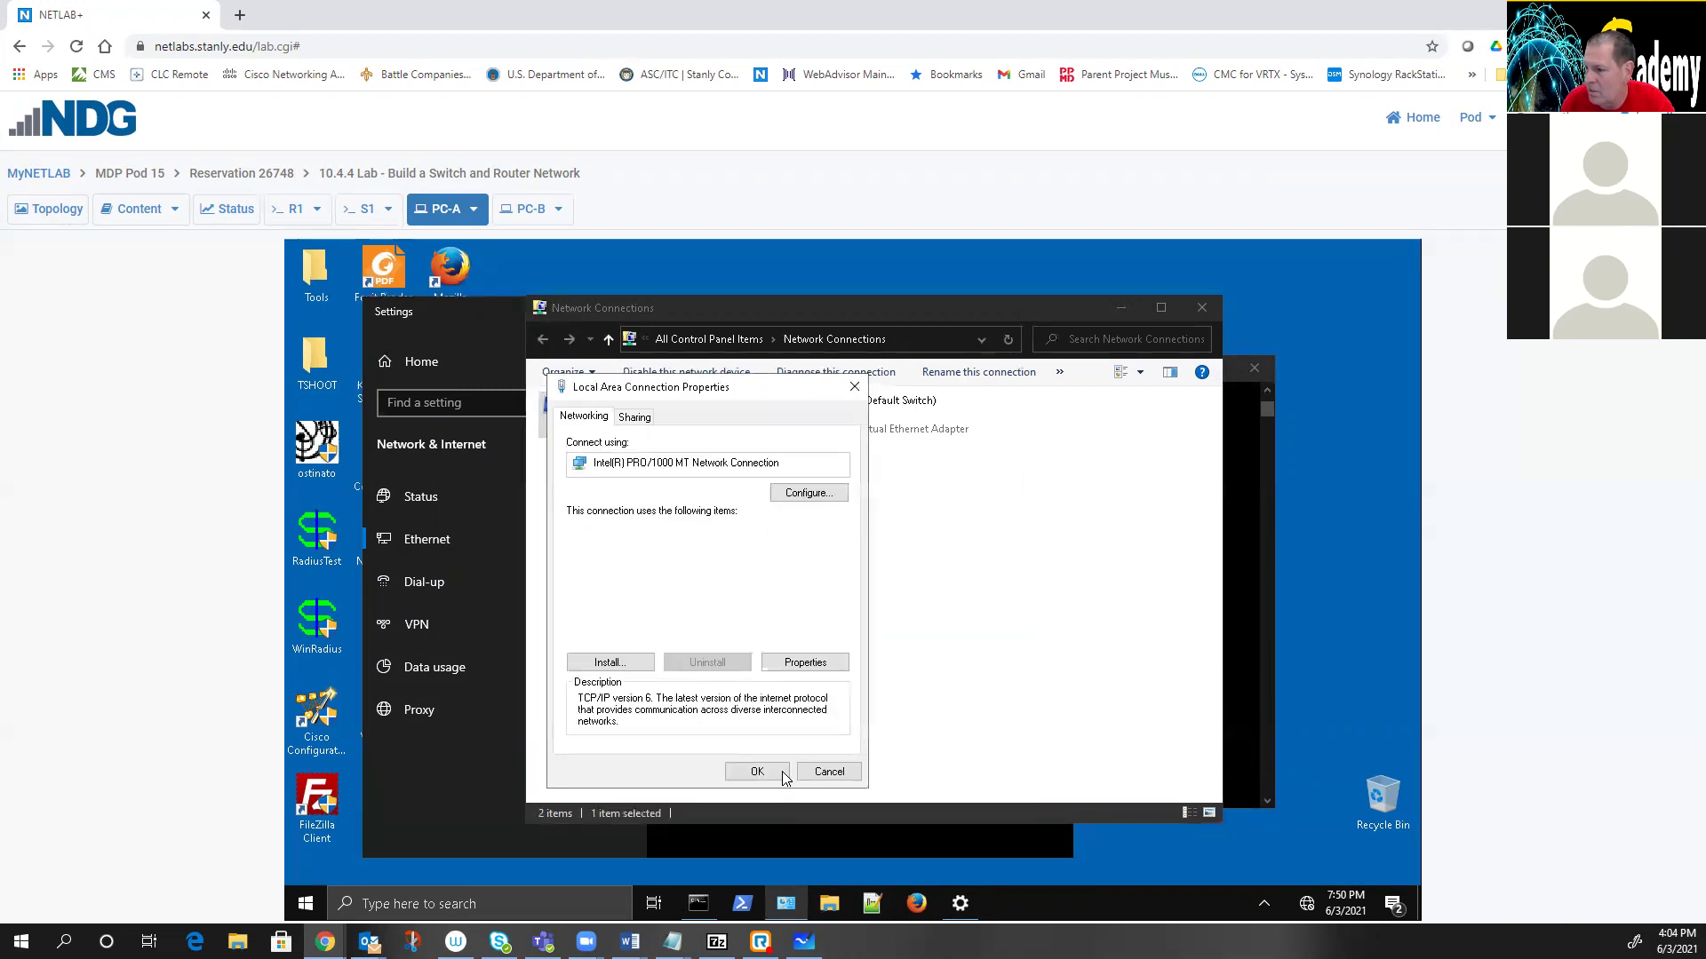
left_click(781, 773)
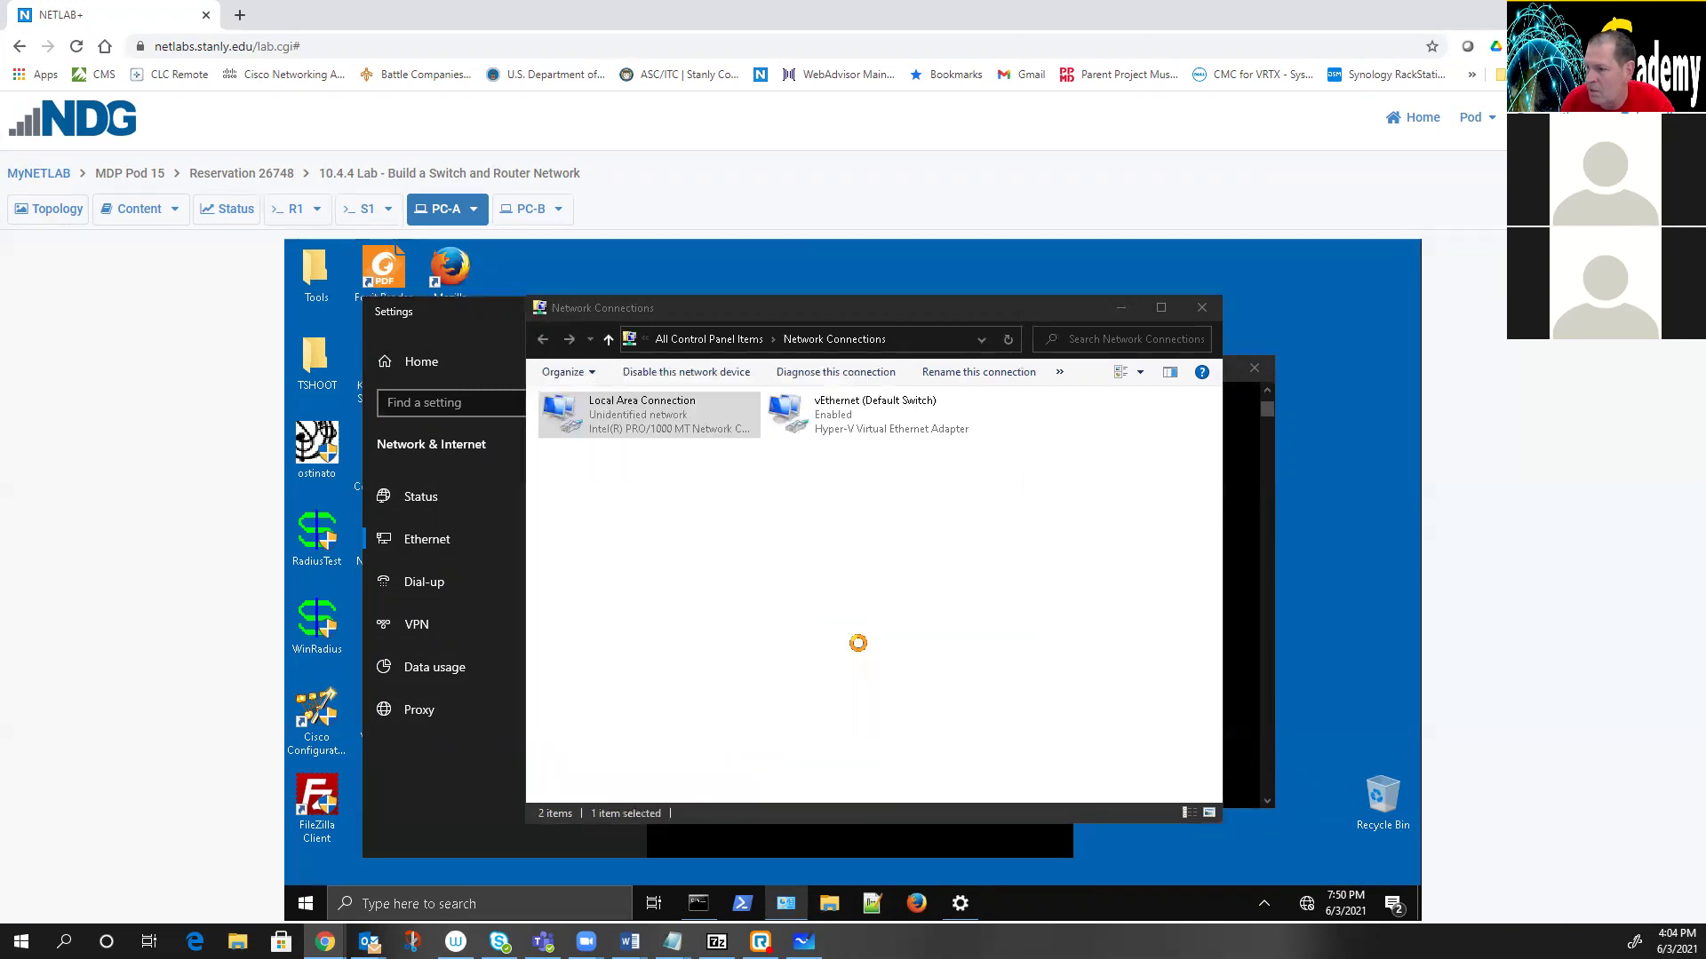
Disable the Local Area Connection adapter and then re-enable it
right_click(653, 421)
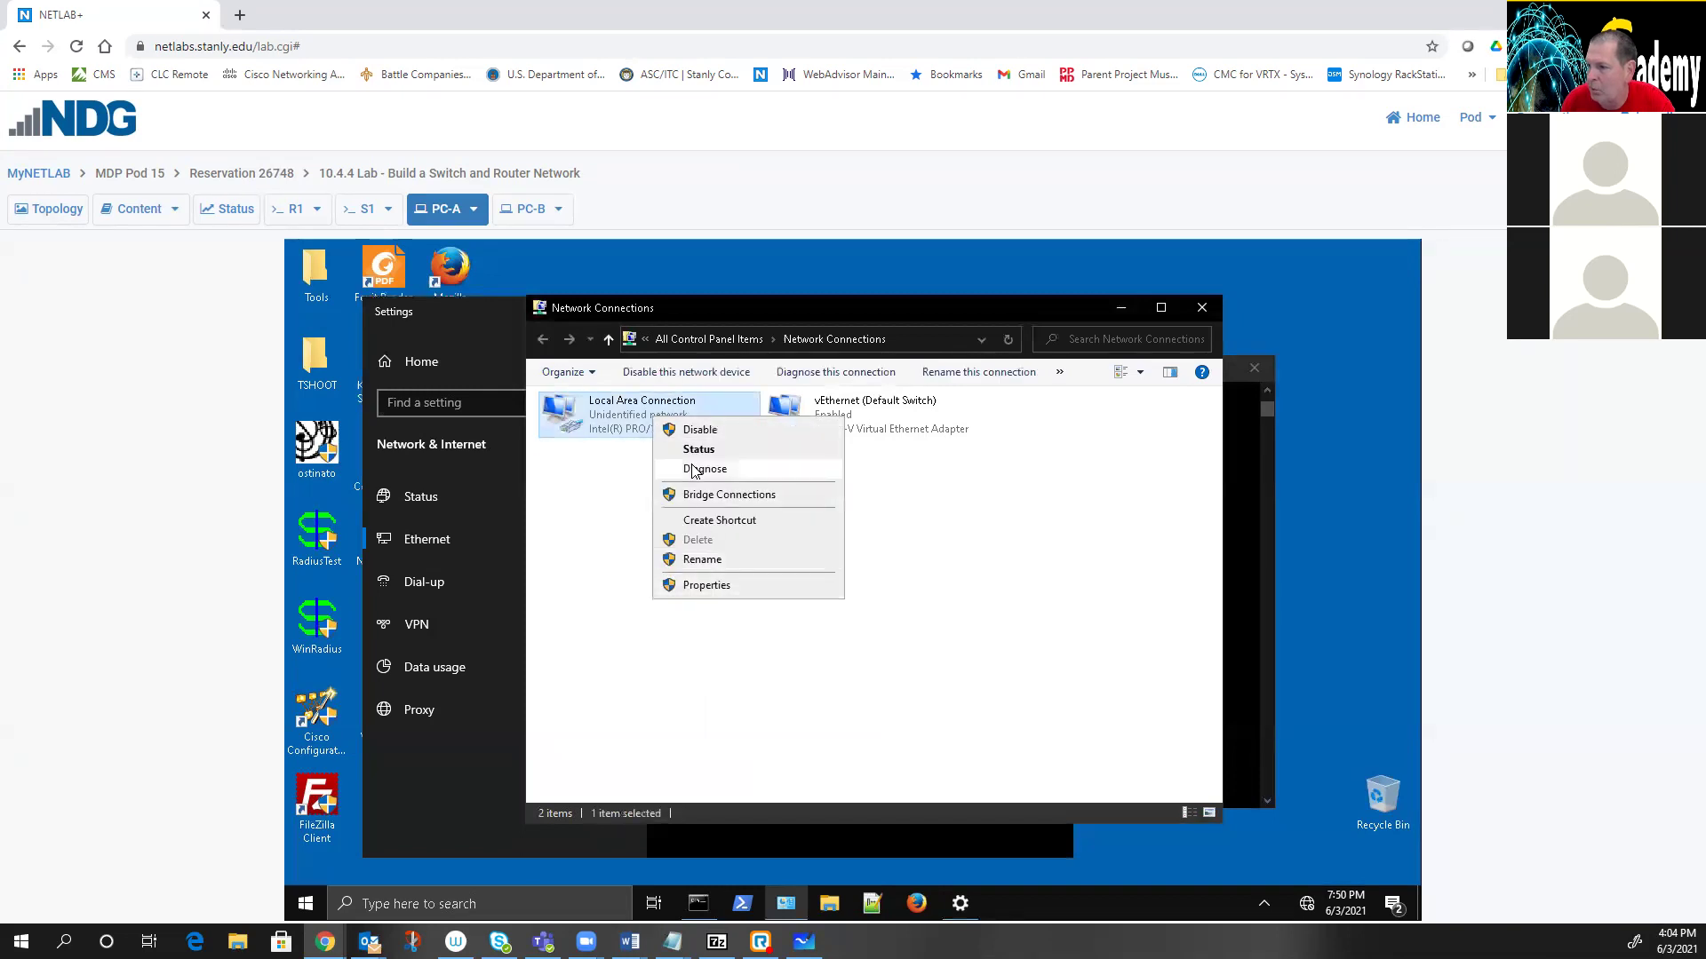
left_click(602, 572)
left_click(644, 580)
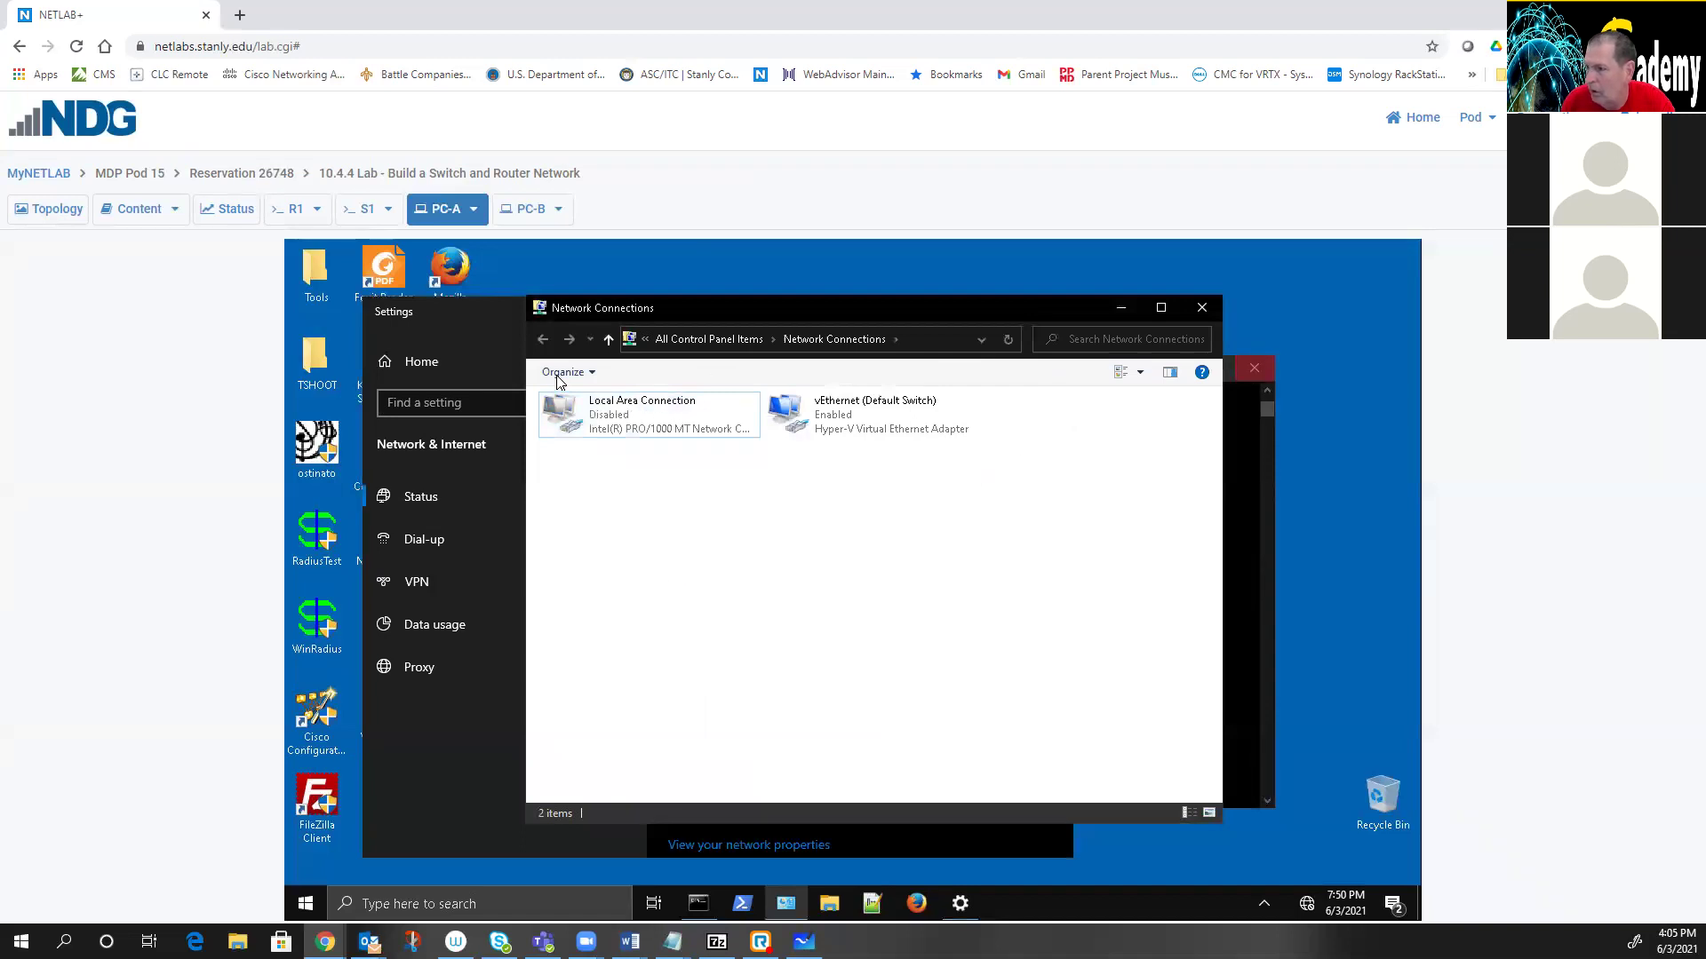
double_click(586, 432)
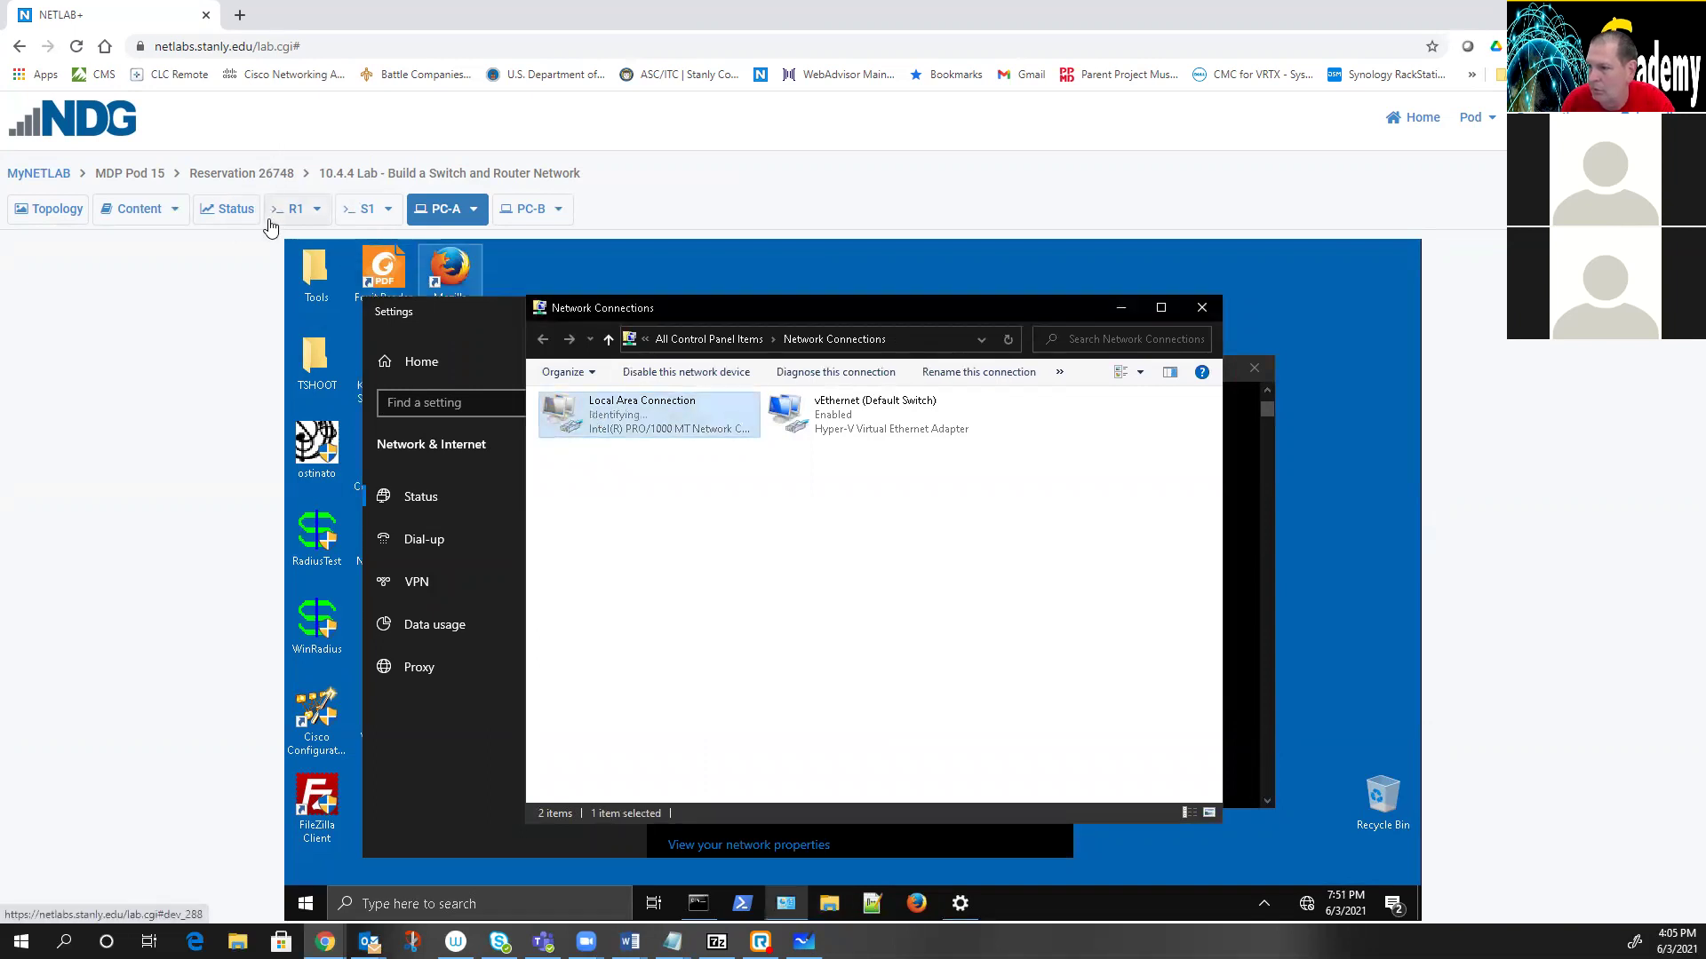
Rerun ipconfig /all on PC-A and highlight its link-local address fe80::35ab:1221:4eab:9b0e
left_click(1252, 531)
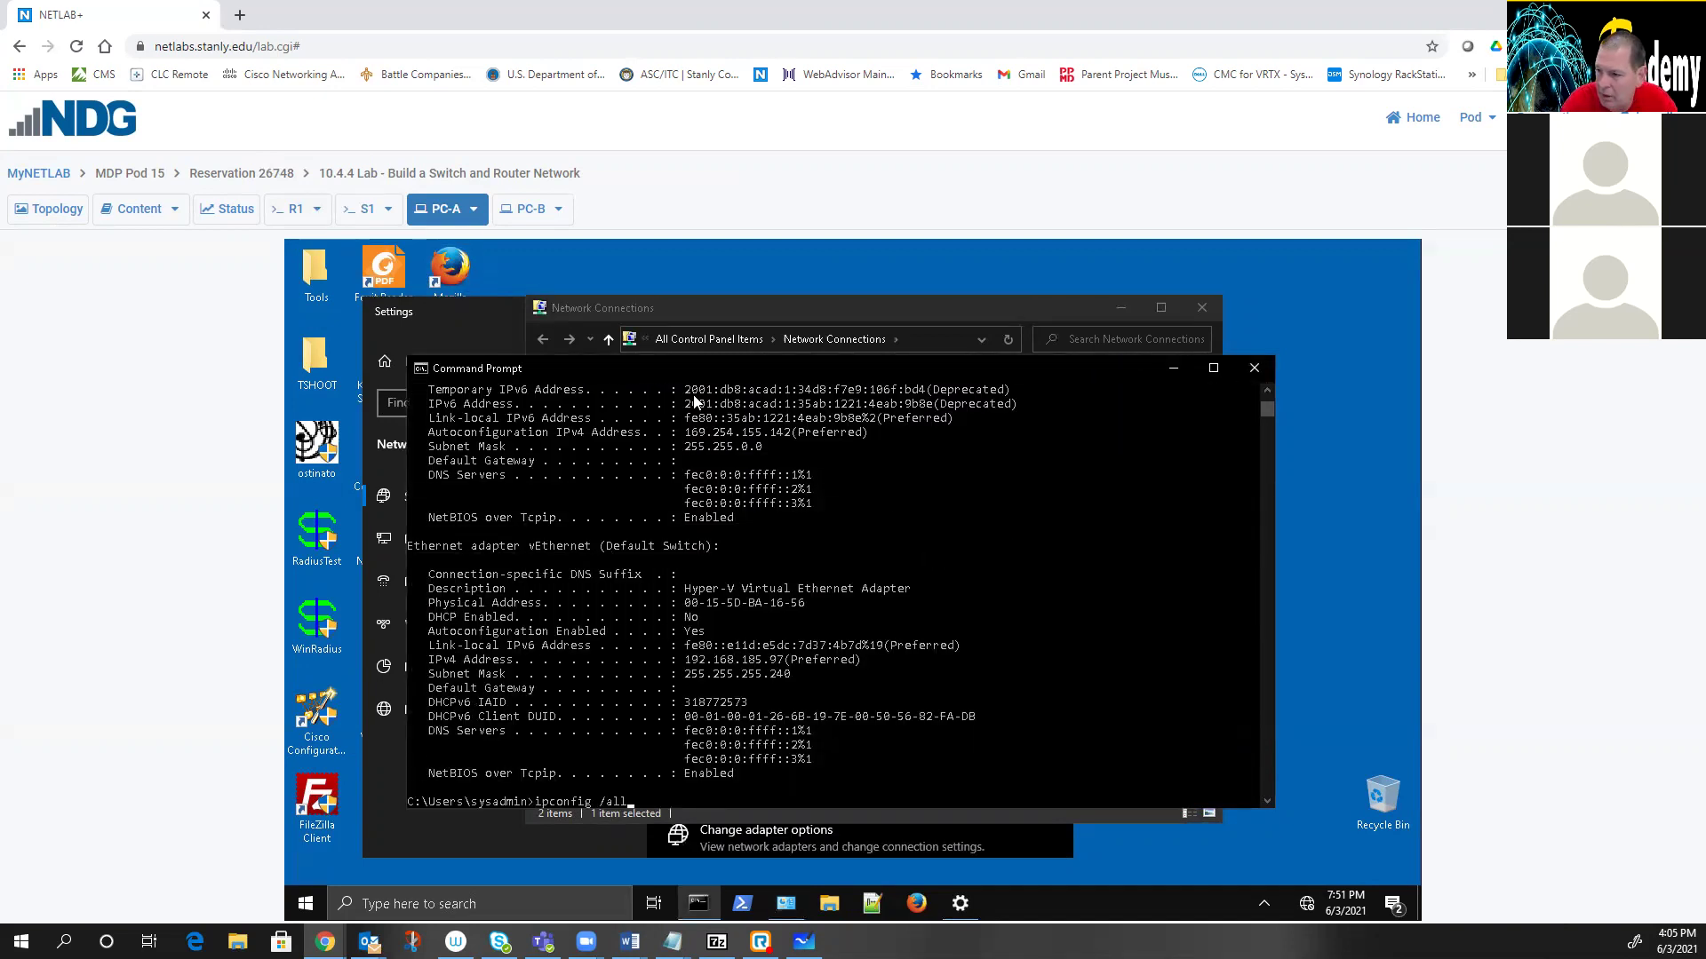
key("Return")
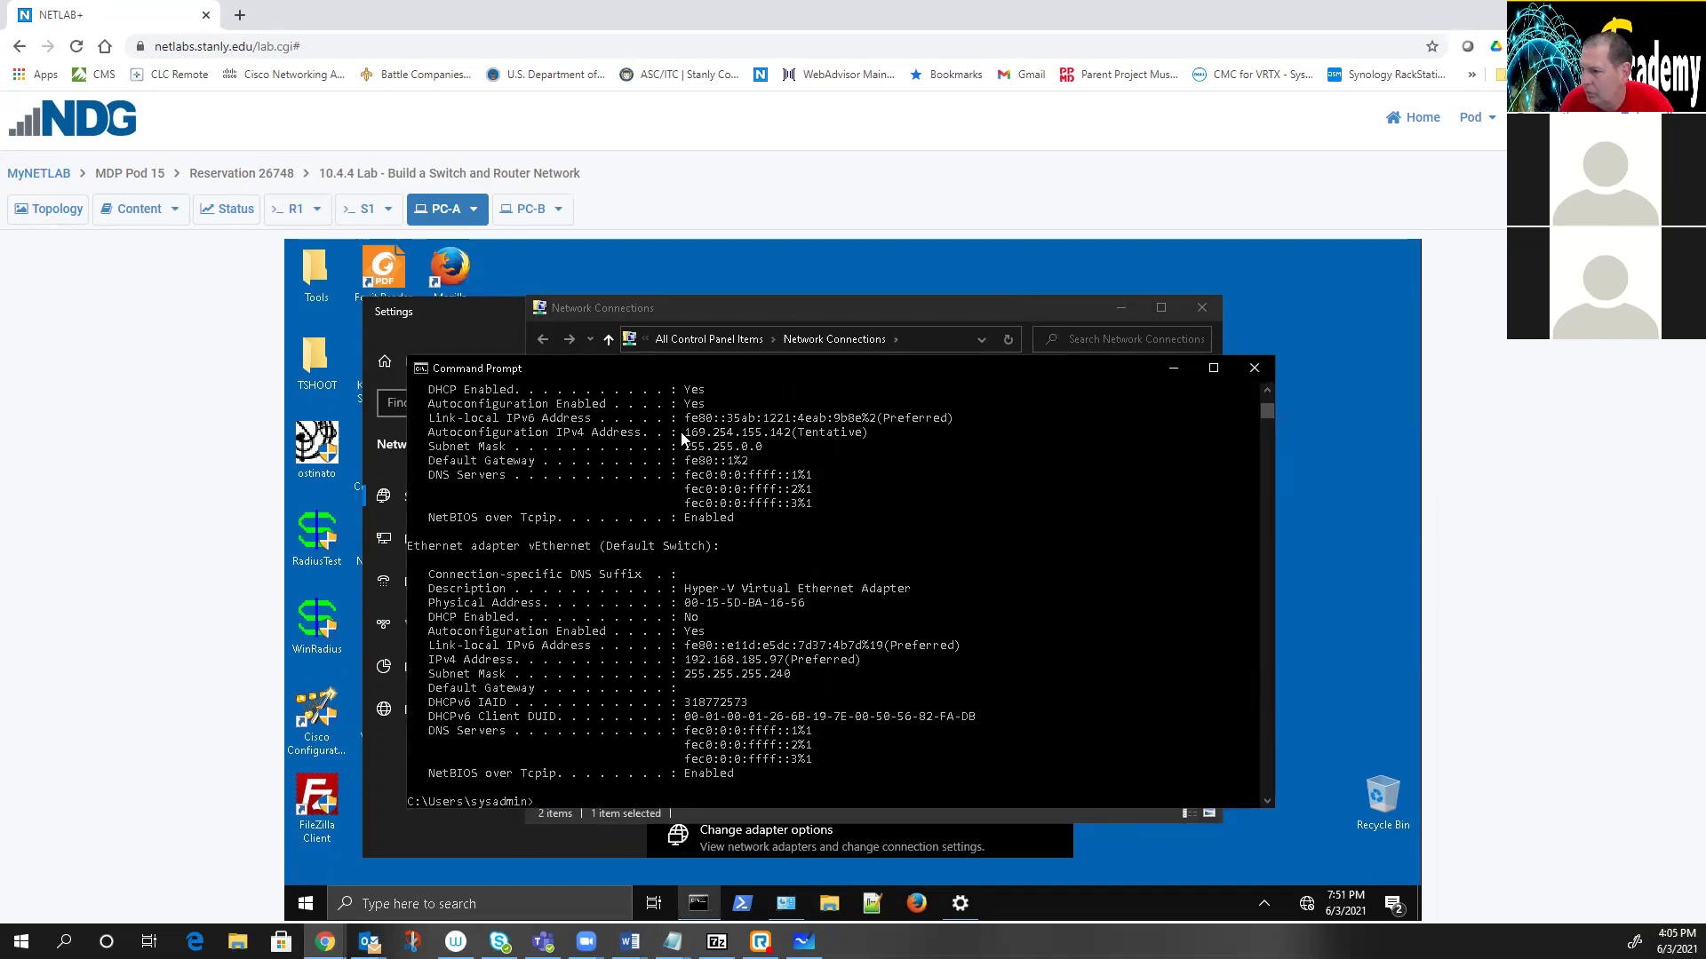
left_click_drag(679, 422, 835, 423)
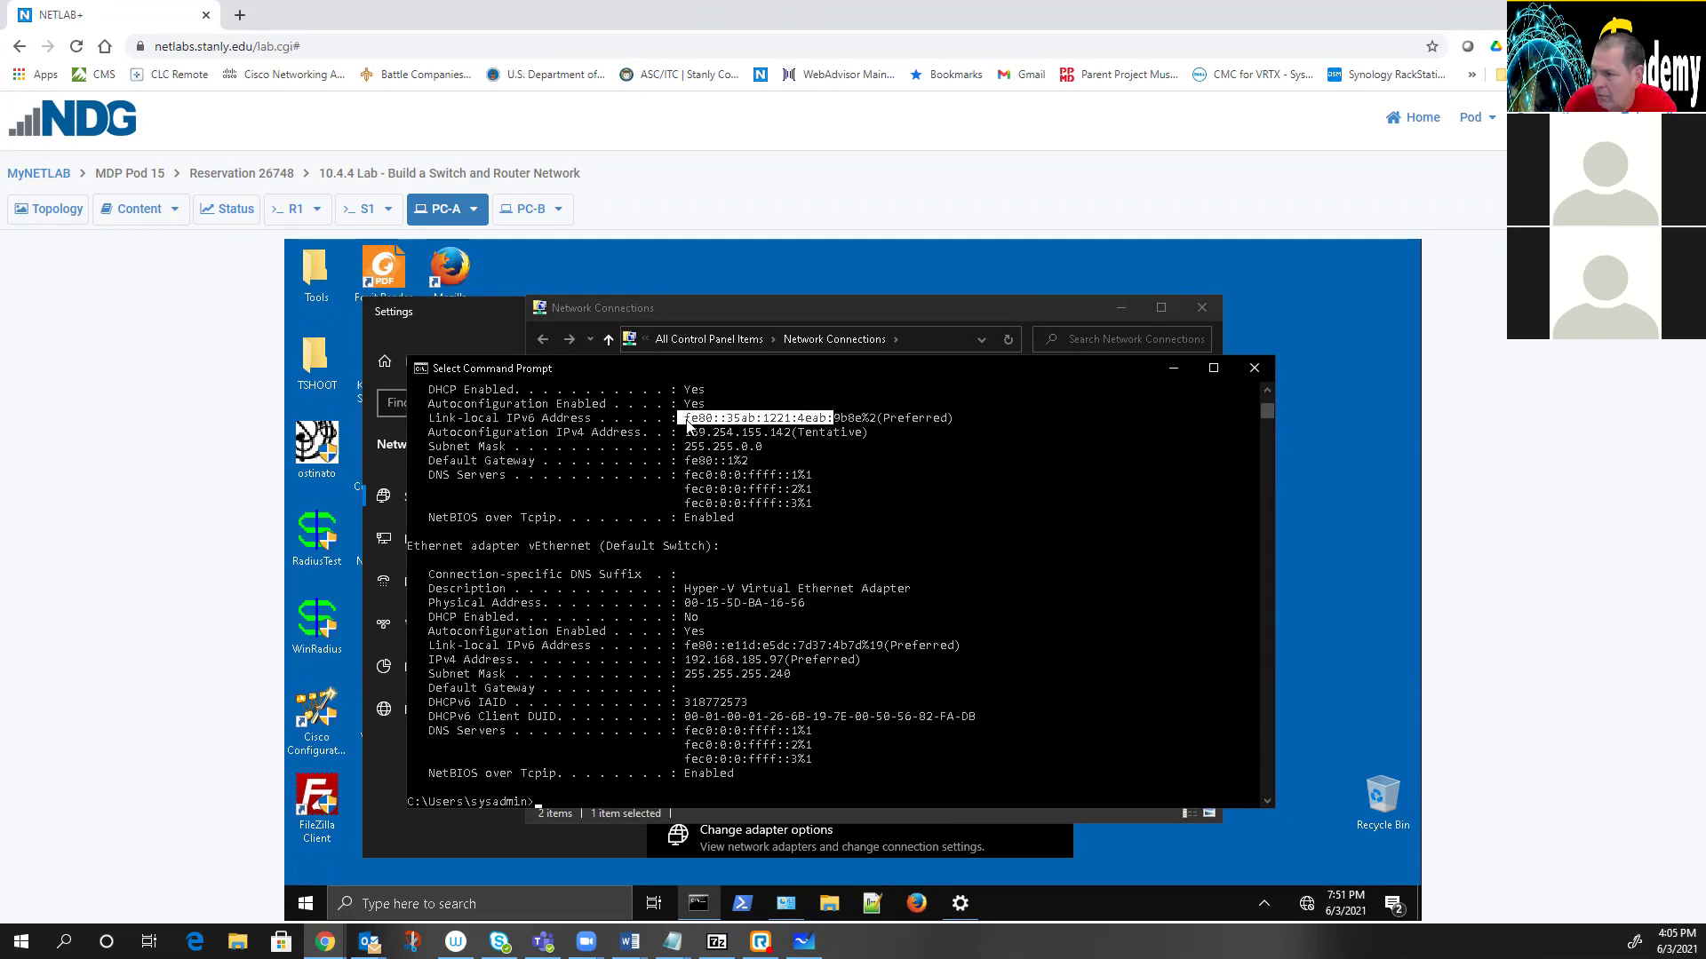
left_click_drag(735, 426, 818, 424)
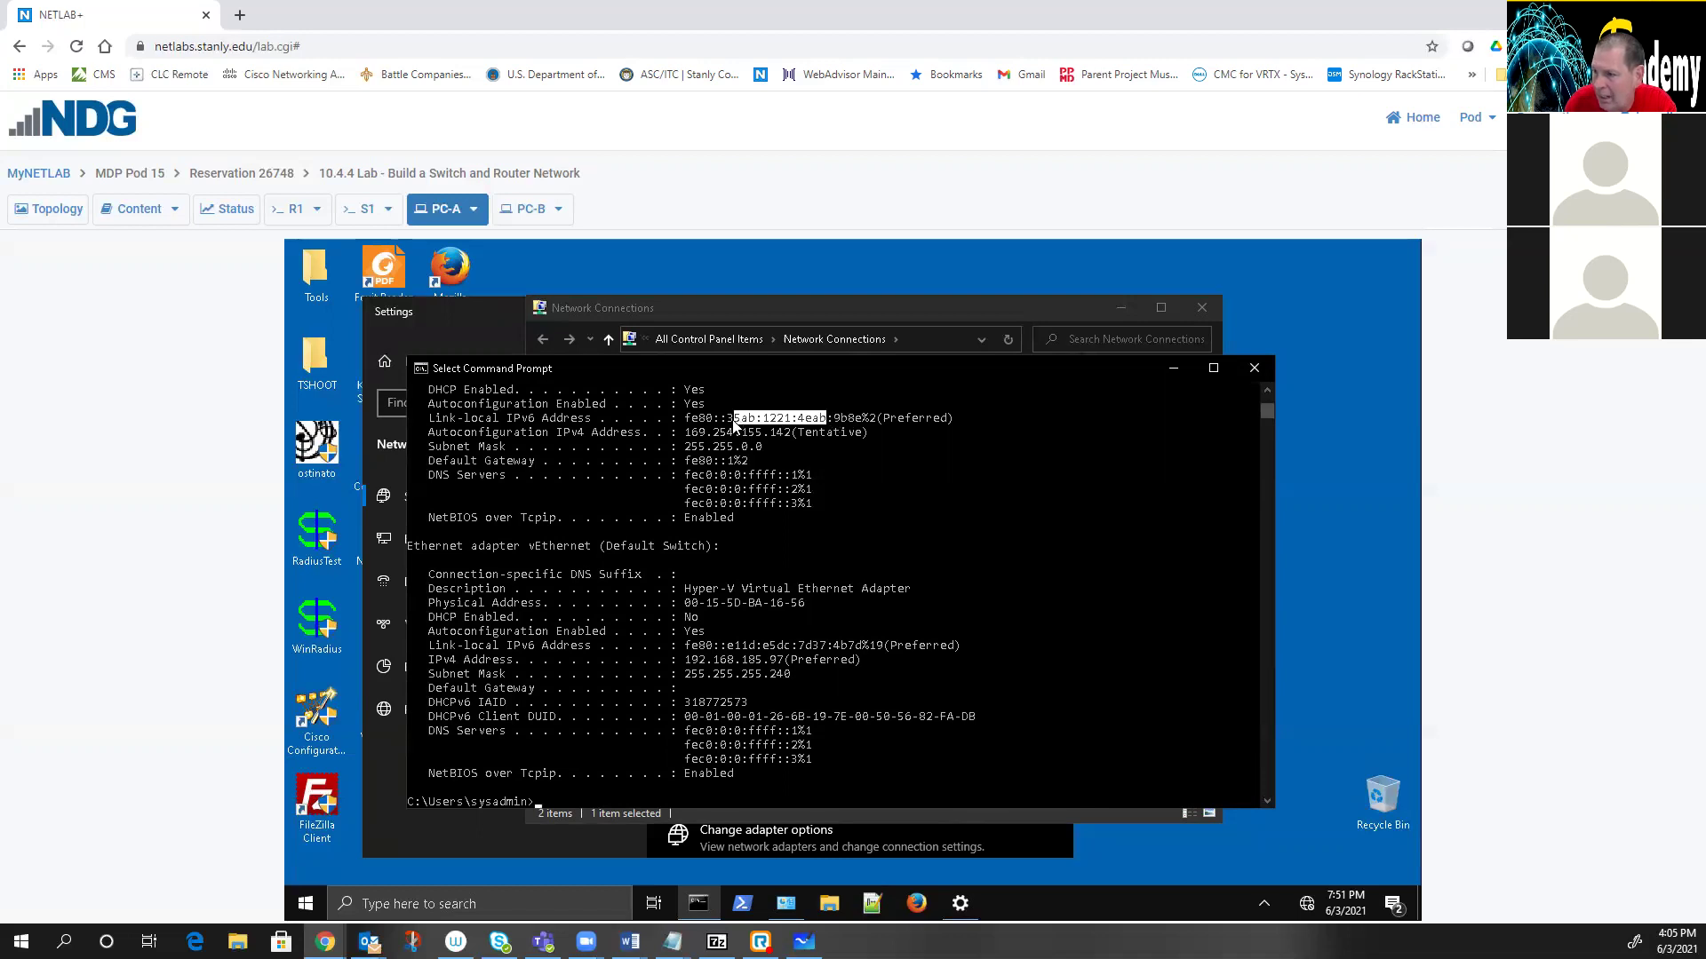
left_click_drag(729, 425, 804, 422)
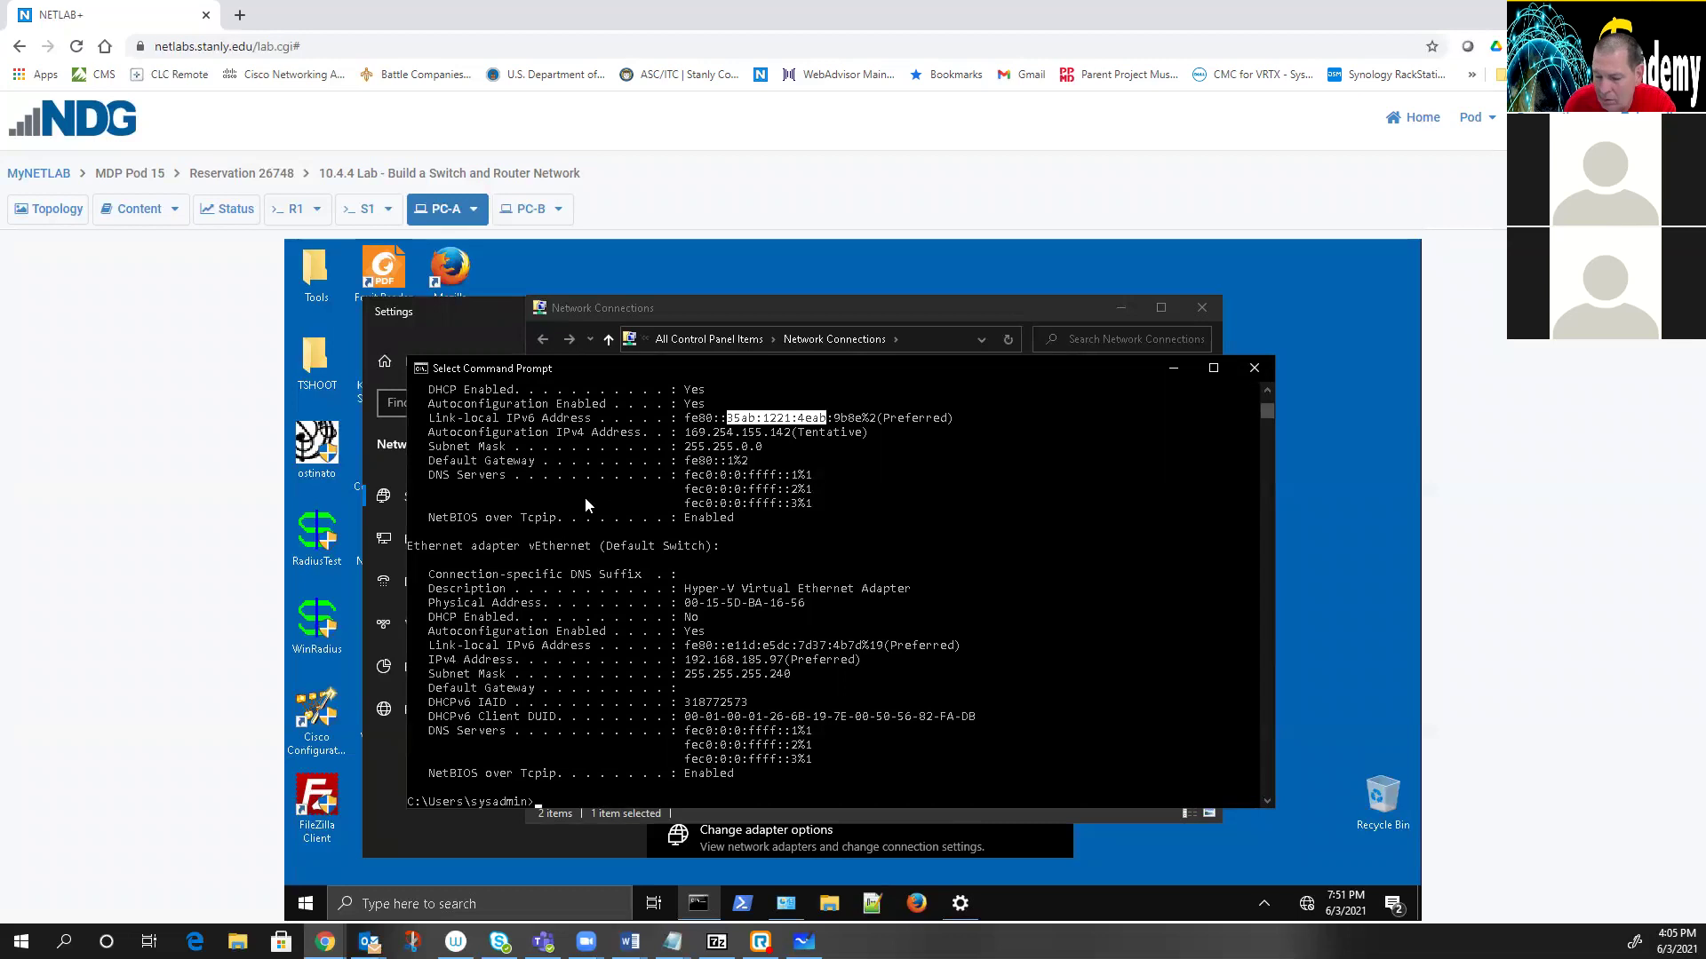
Rerun ipconfig /all twice more and scroll up to the fe80::1 default gateway details
key("Up")
key("Return")
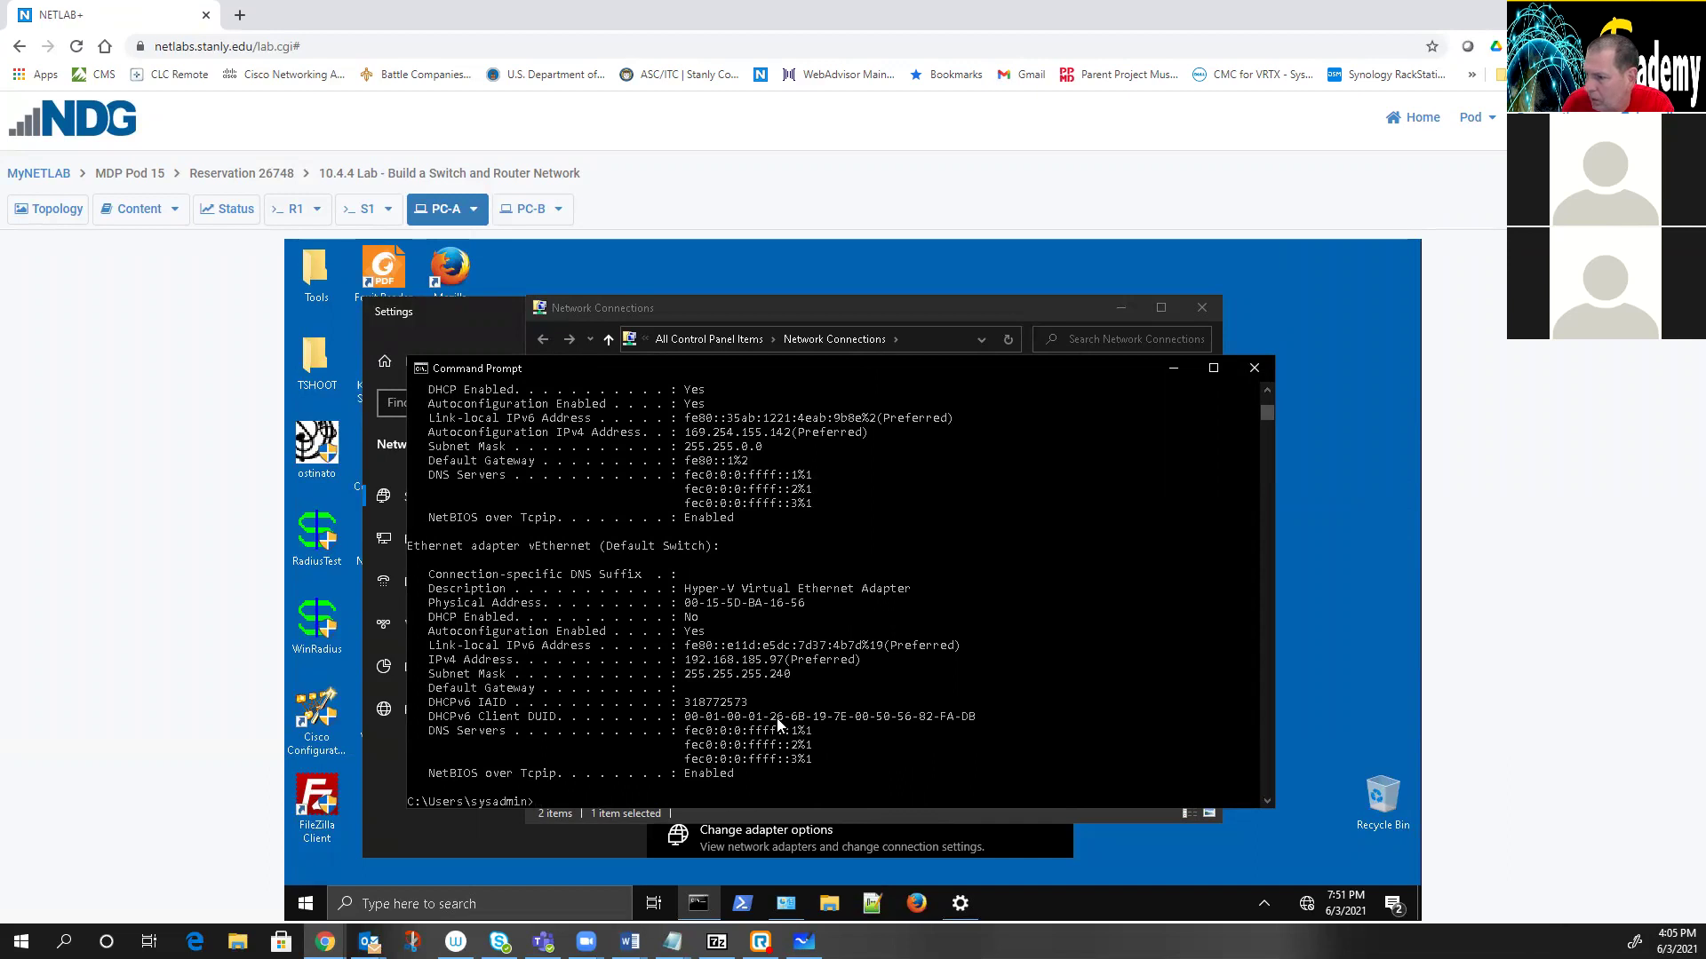
key("Up")
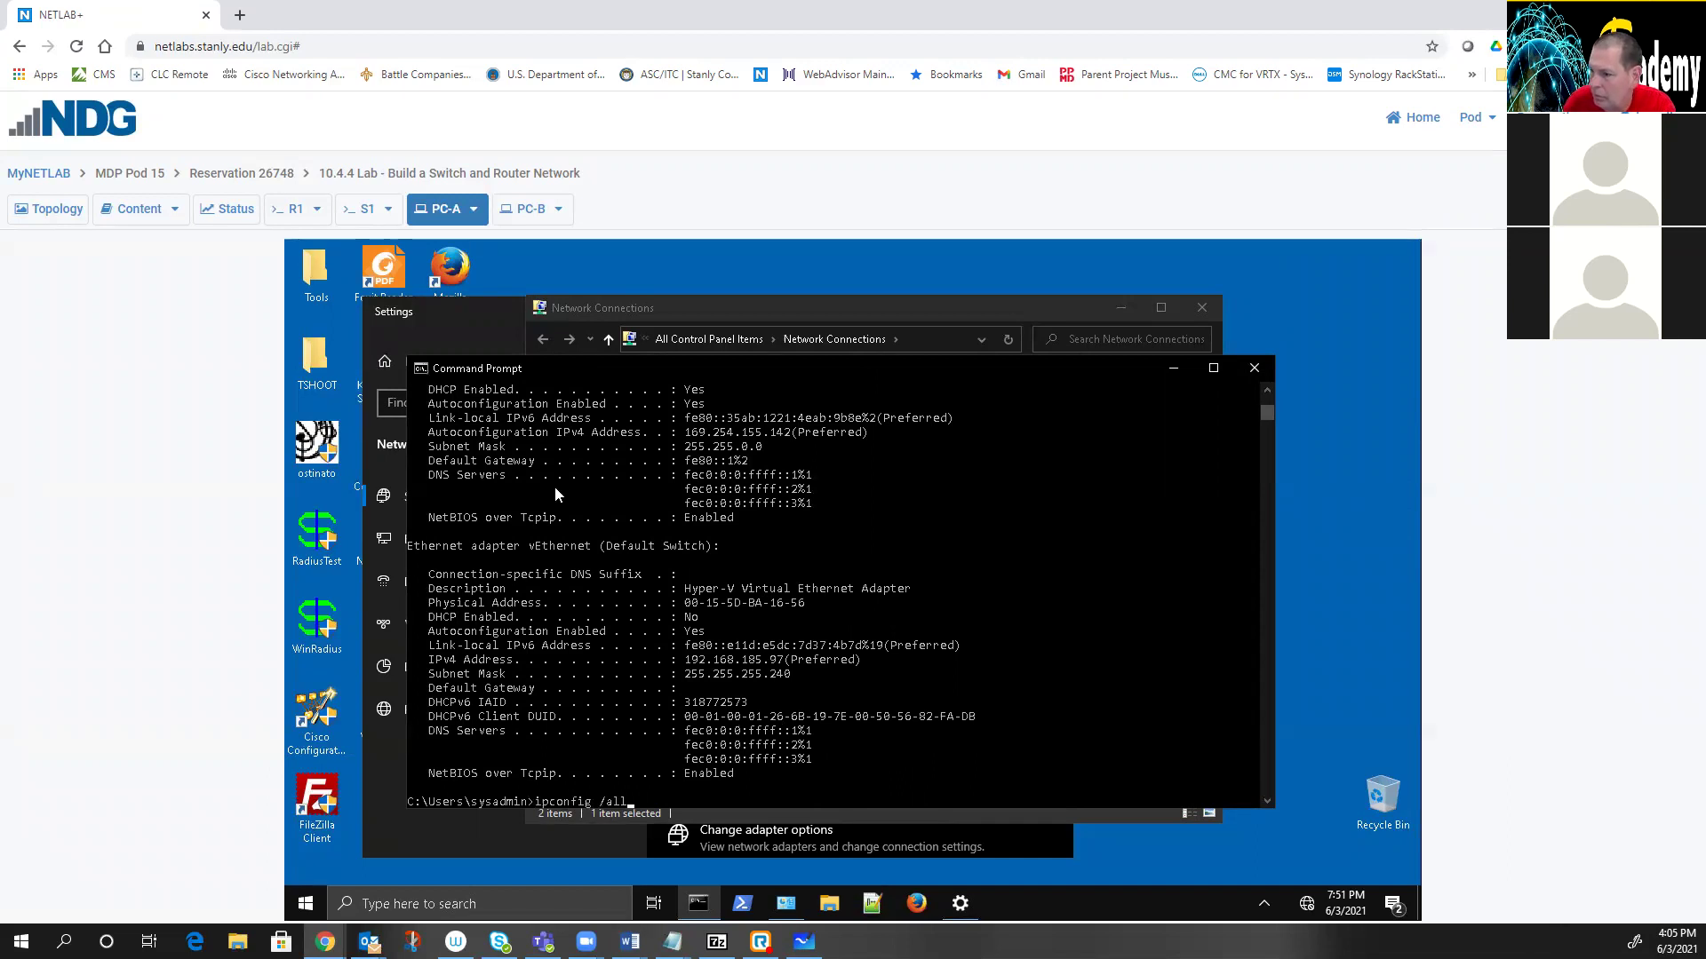
key("Return")
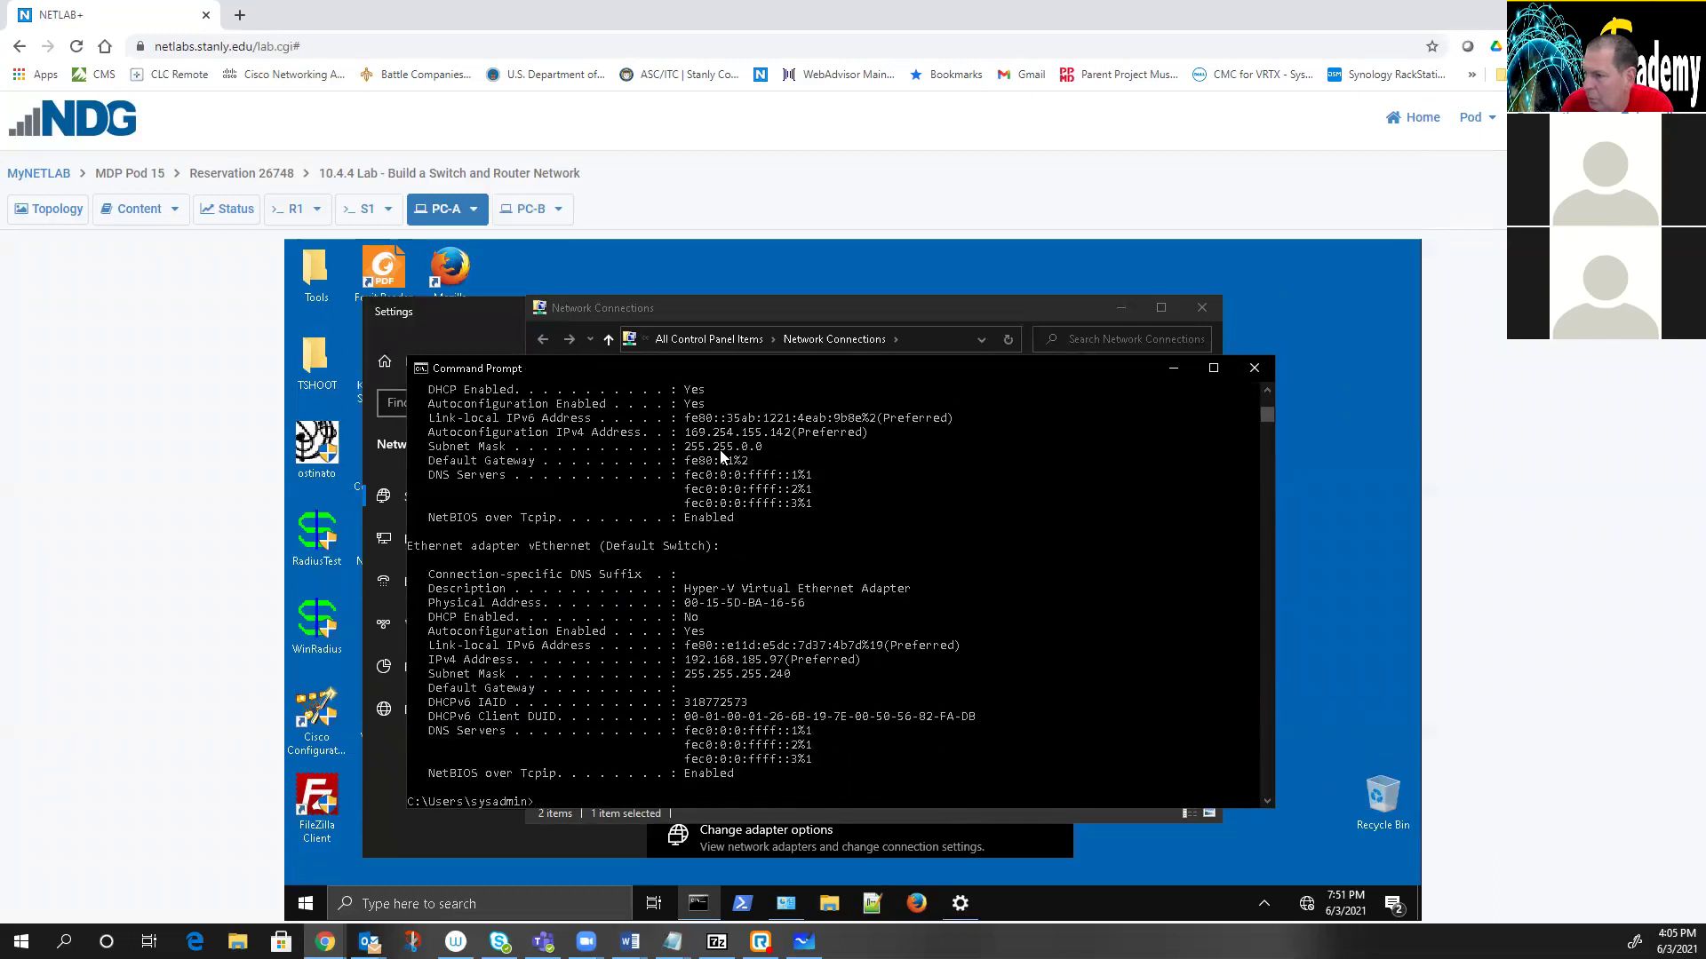
scroll(722, 538, "up", 3)
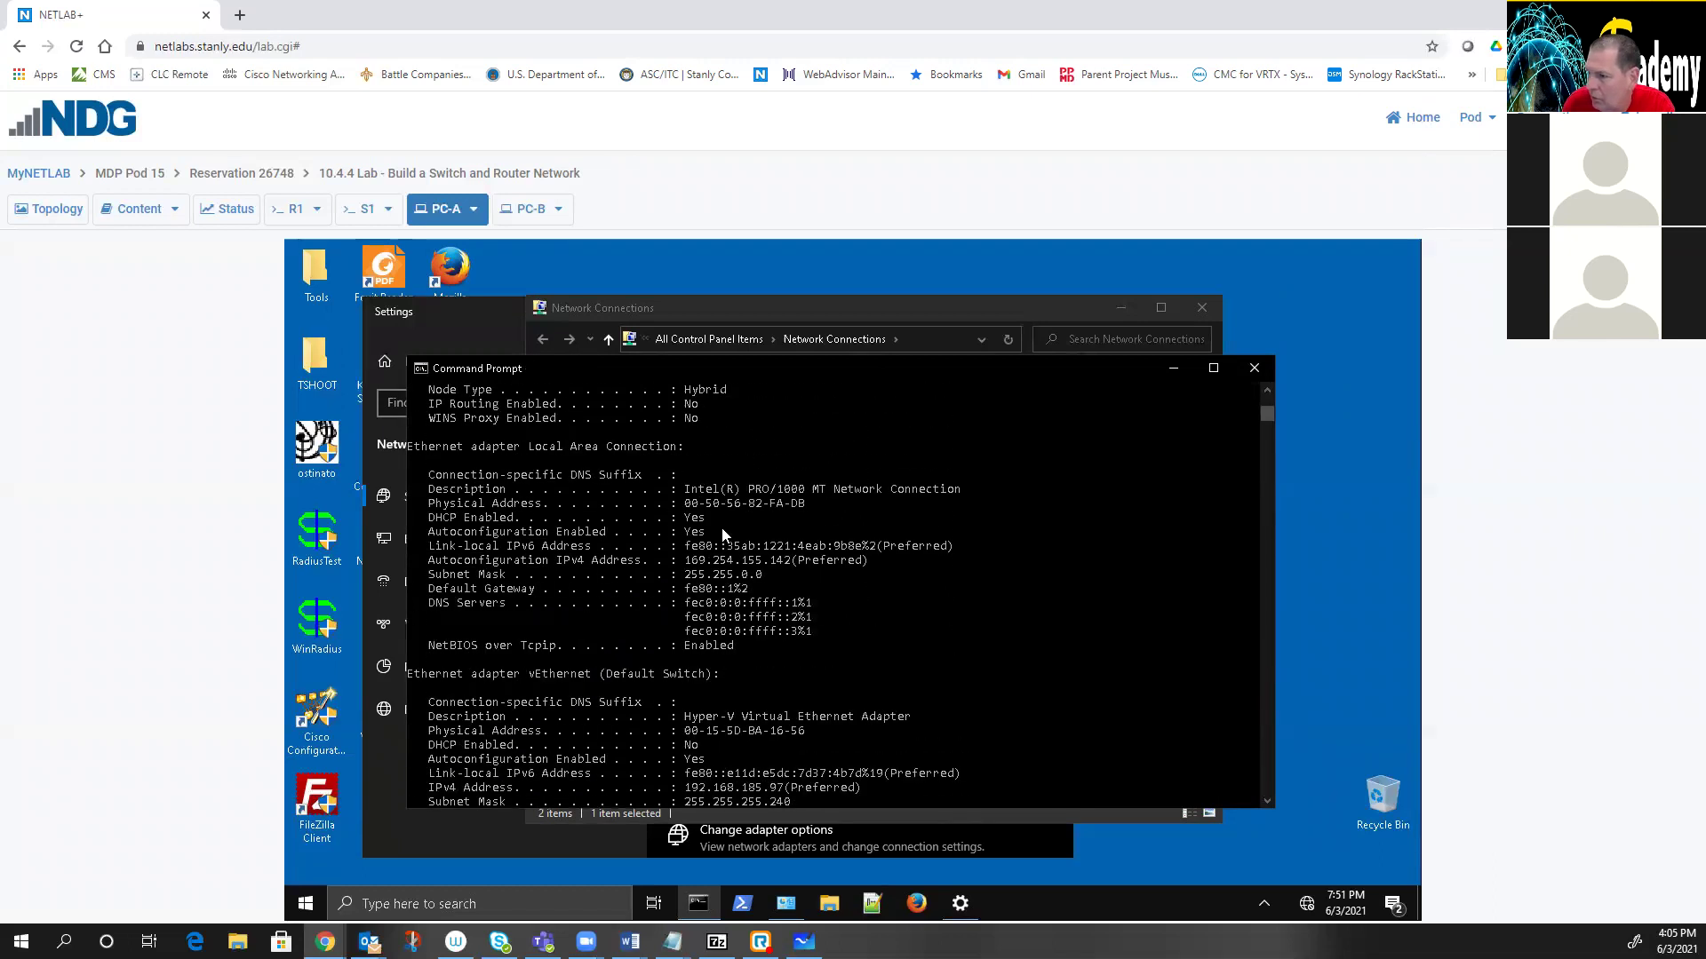
On R1, run 'do sho ipv6 int bri' listing G0/0/0 2001:DB8:ACAD:A::1 and G0/0/1 2001:DB8:ACAD:B::1
left_click(296, 210)
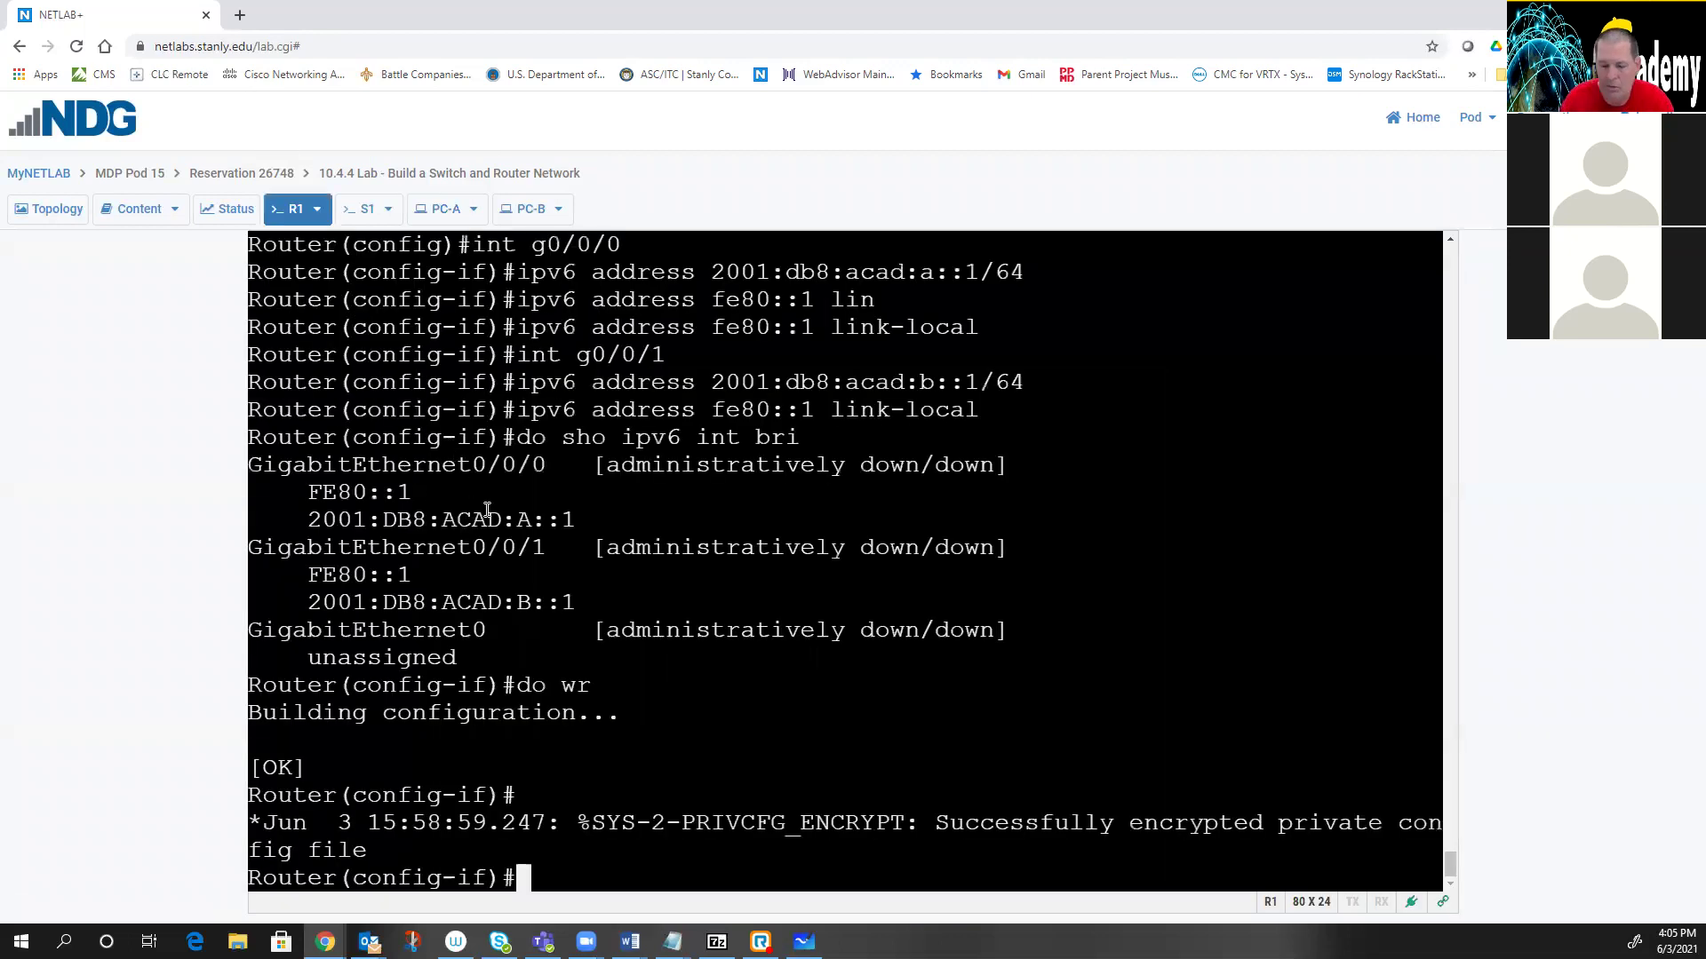
type("do sho ipv")
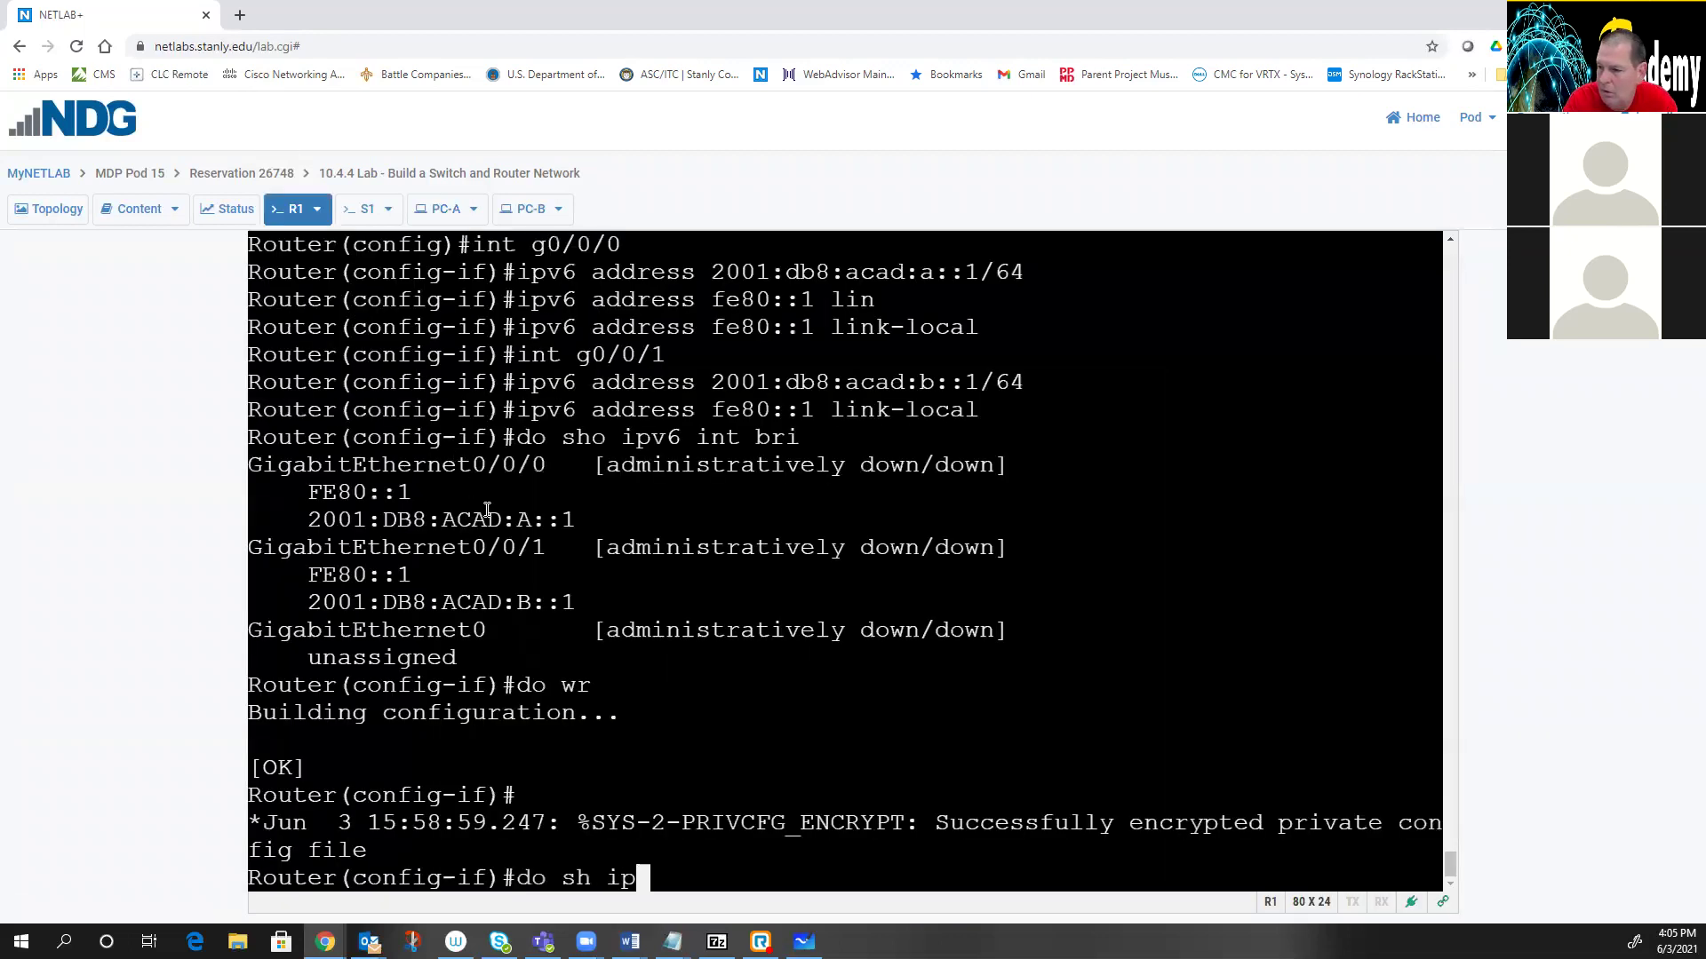
type("6")
key("Up")
key("Up")
key("Return")
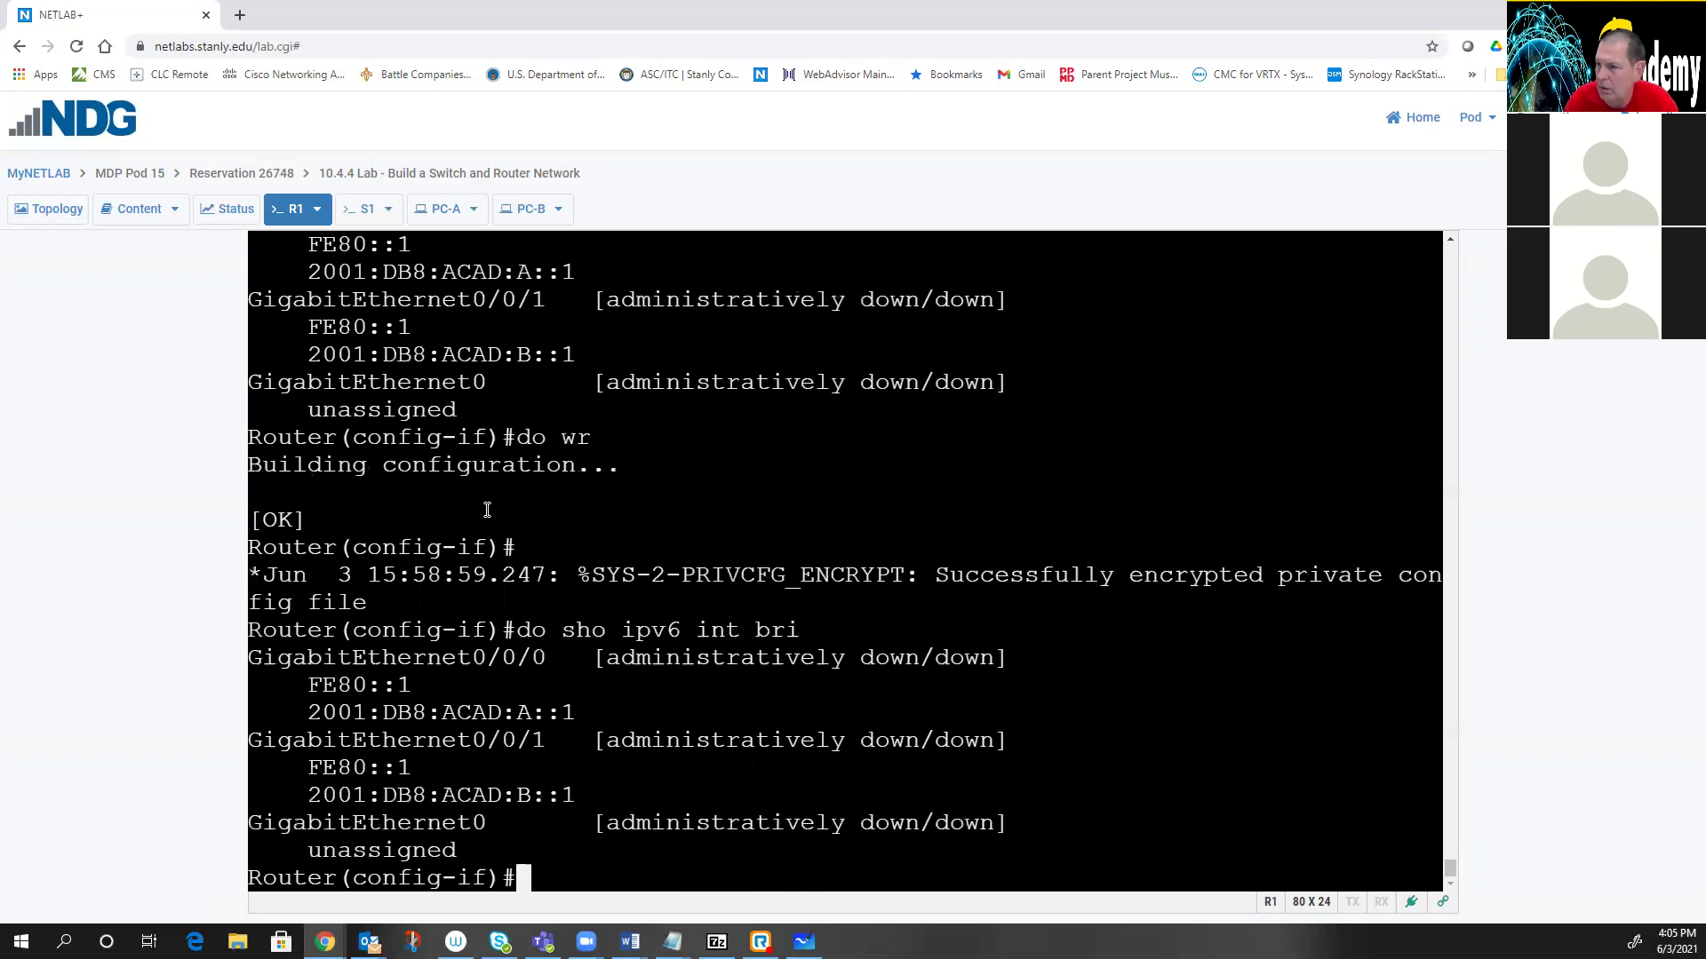
Check the topology diagram, return to R1, then bring up PC-A's desktop
left_click(51, 213)
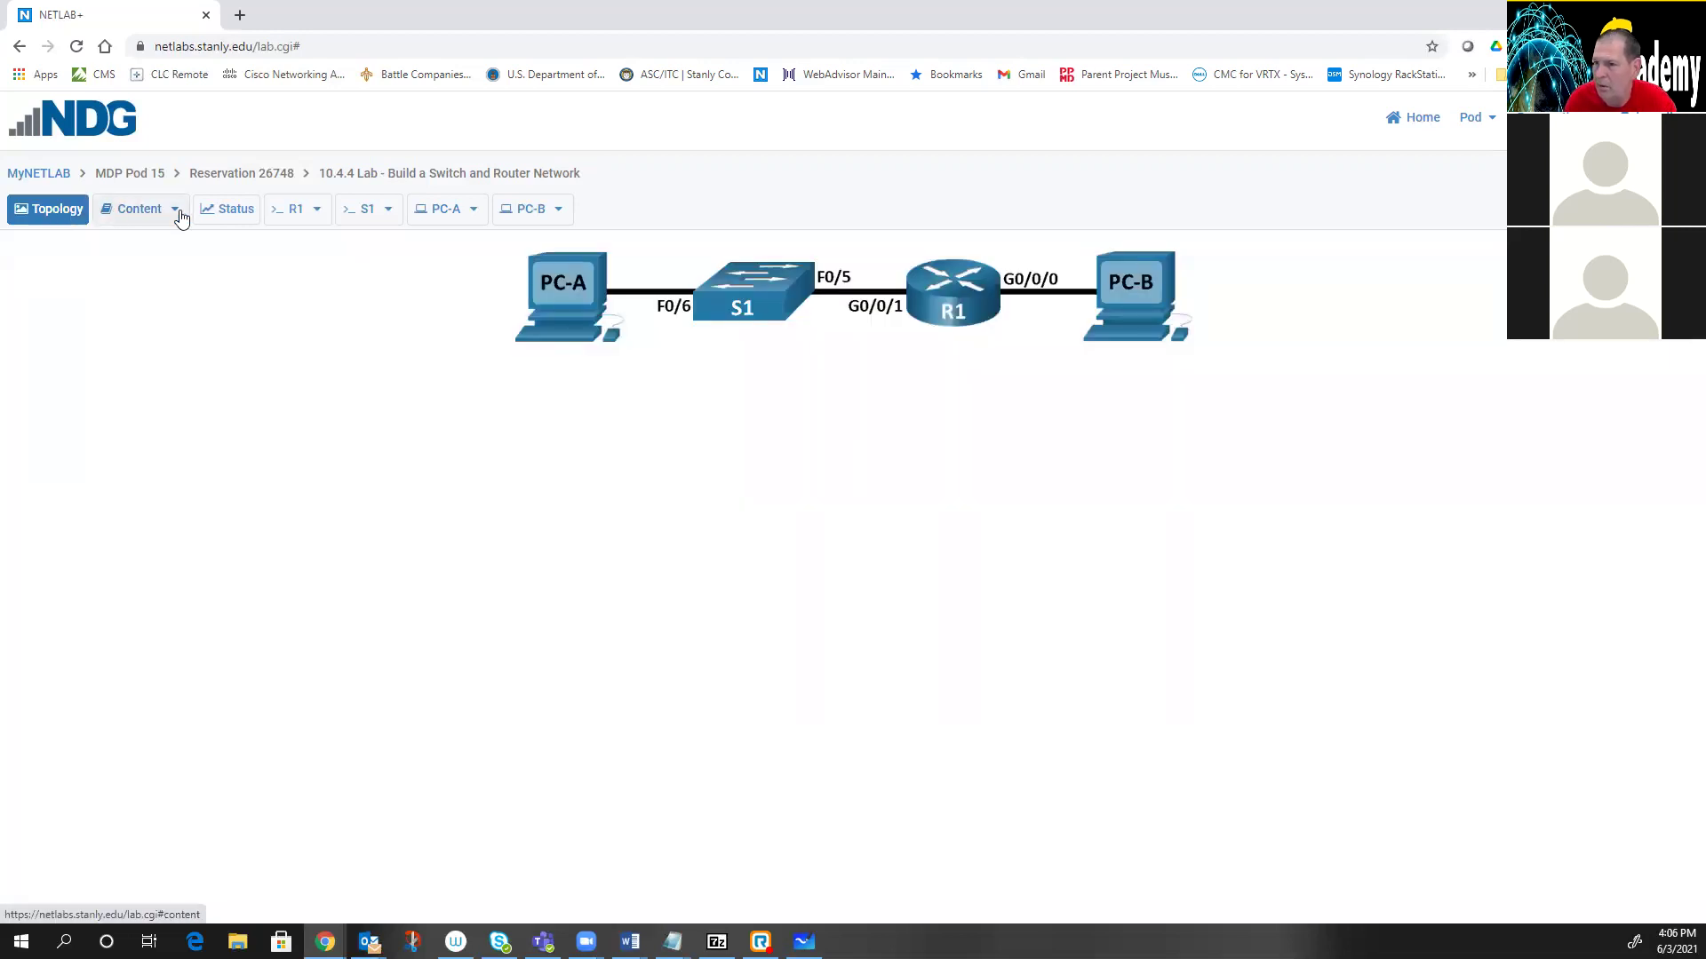
left_click(293, 210)
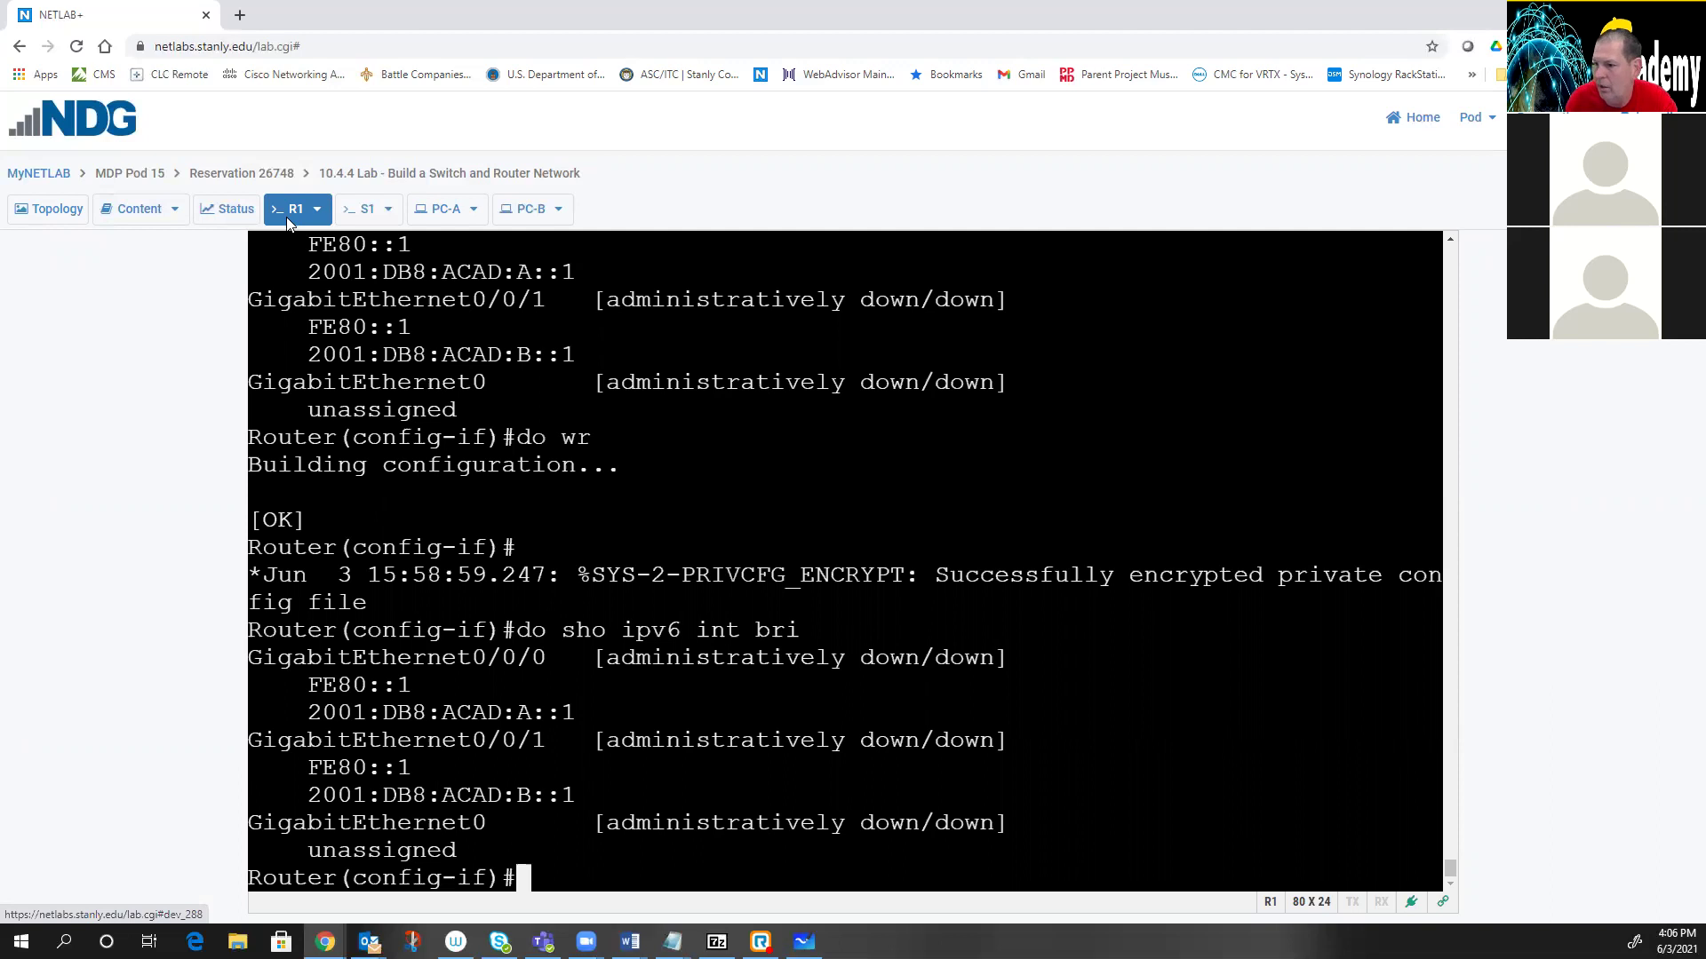
left_click(444, 209)
Rerun ipconfig /all on PC-A and scroll through its full output
left_click(572, 507)
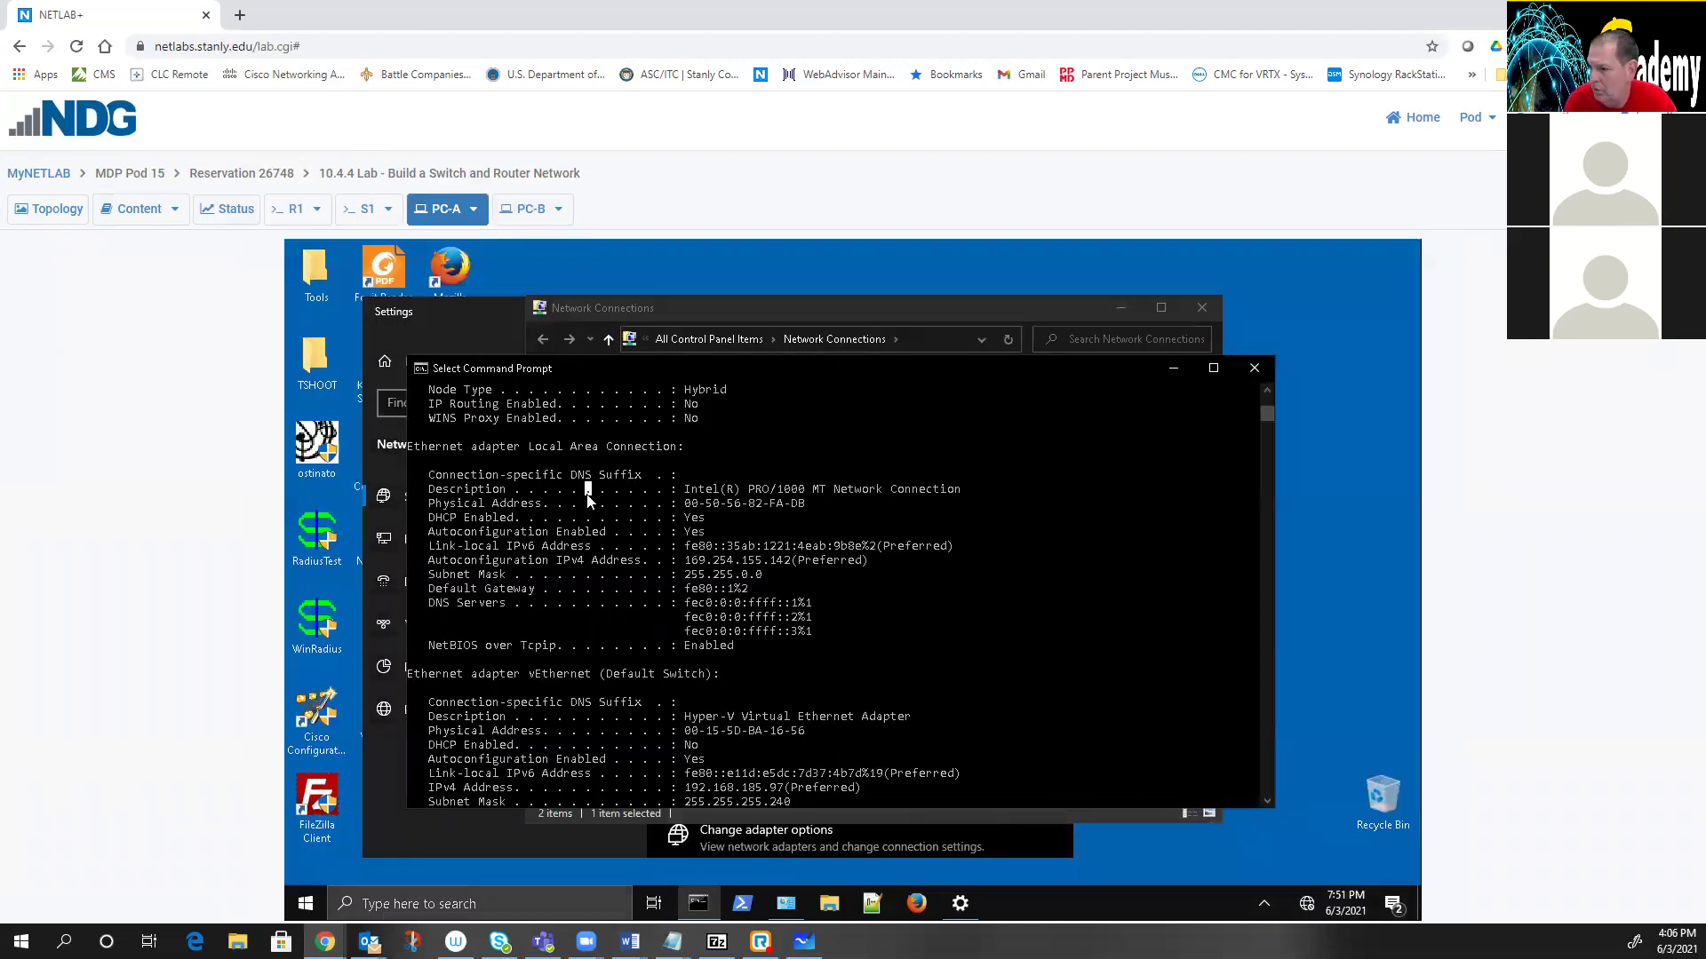
key("Return")
key("Up")
key("Return")
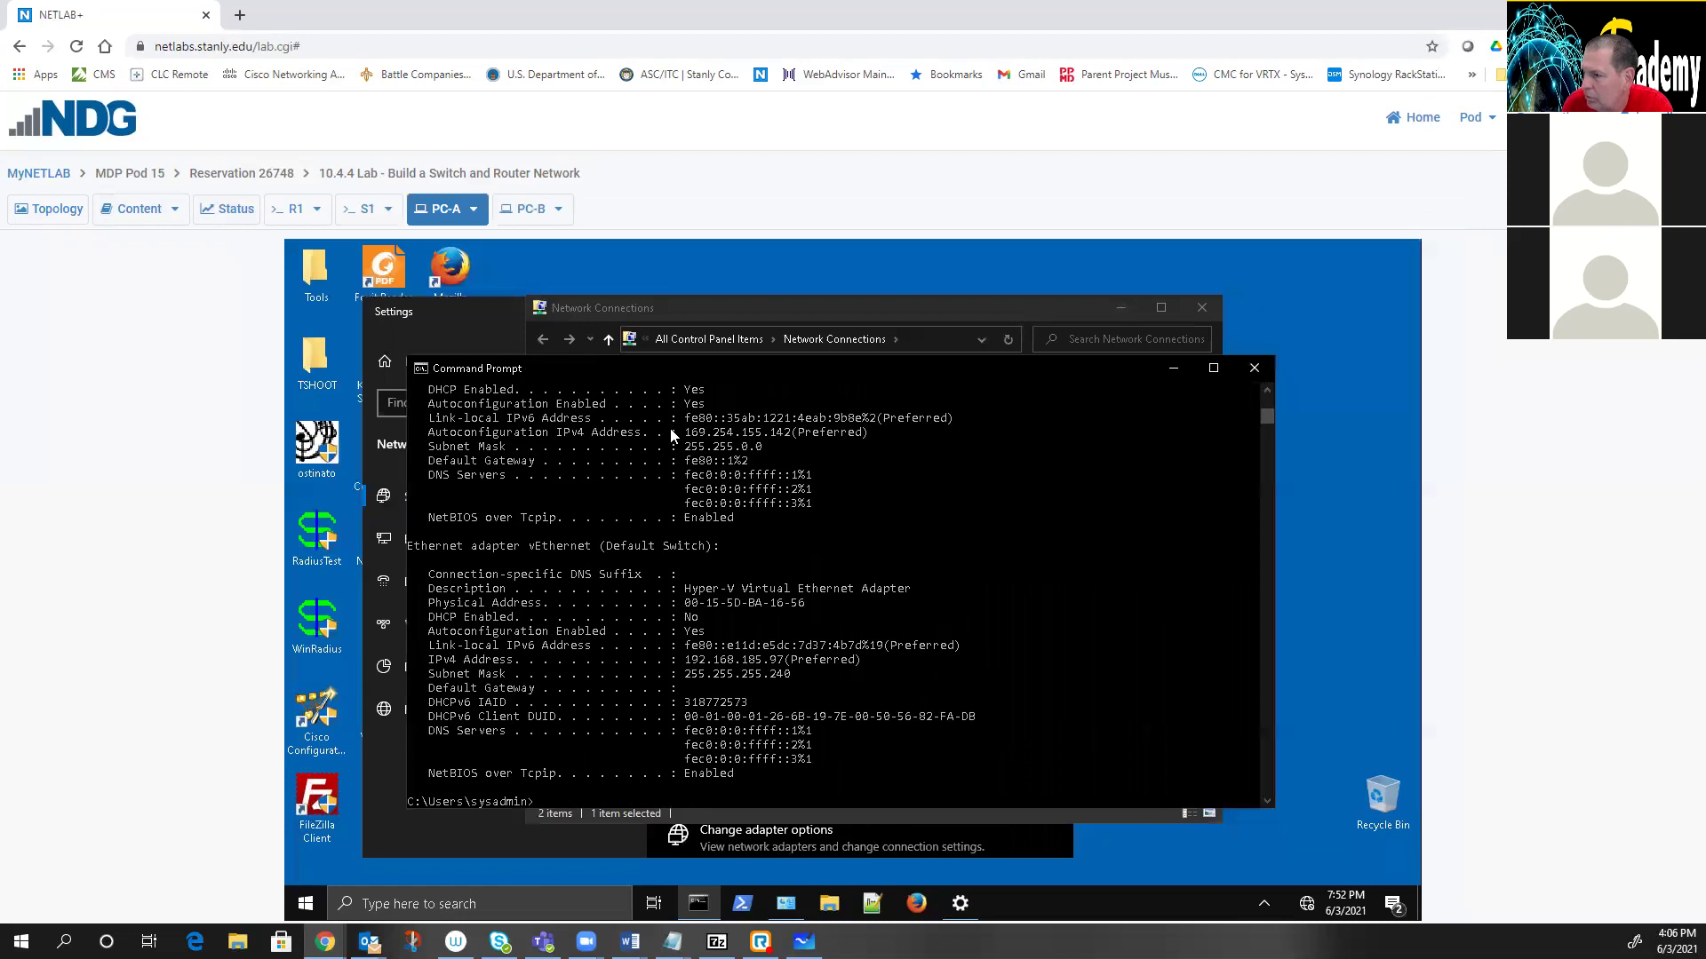
scroll(713, 508, "up", 2)
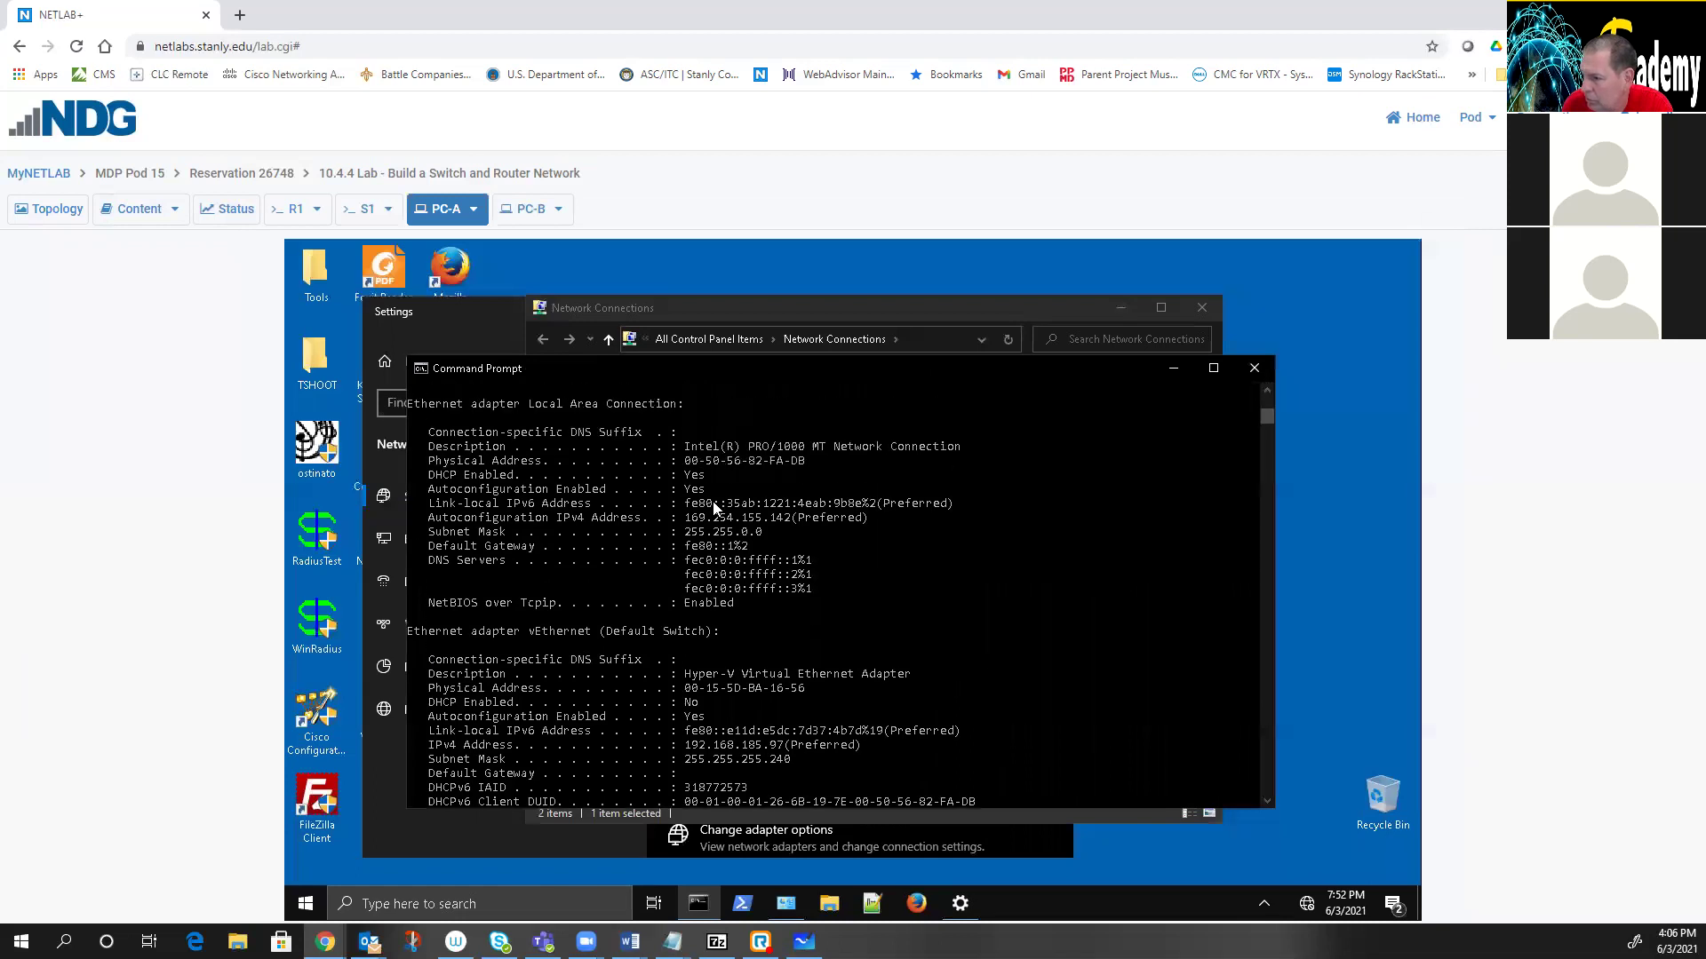
Run ipconfig on PC-B to list its 2001:db8:acad IPv6 addresses
left_click(515, 215)
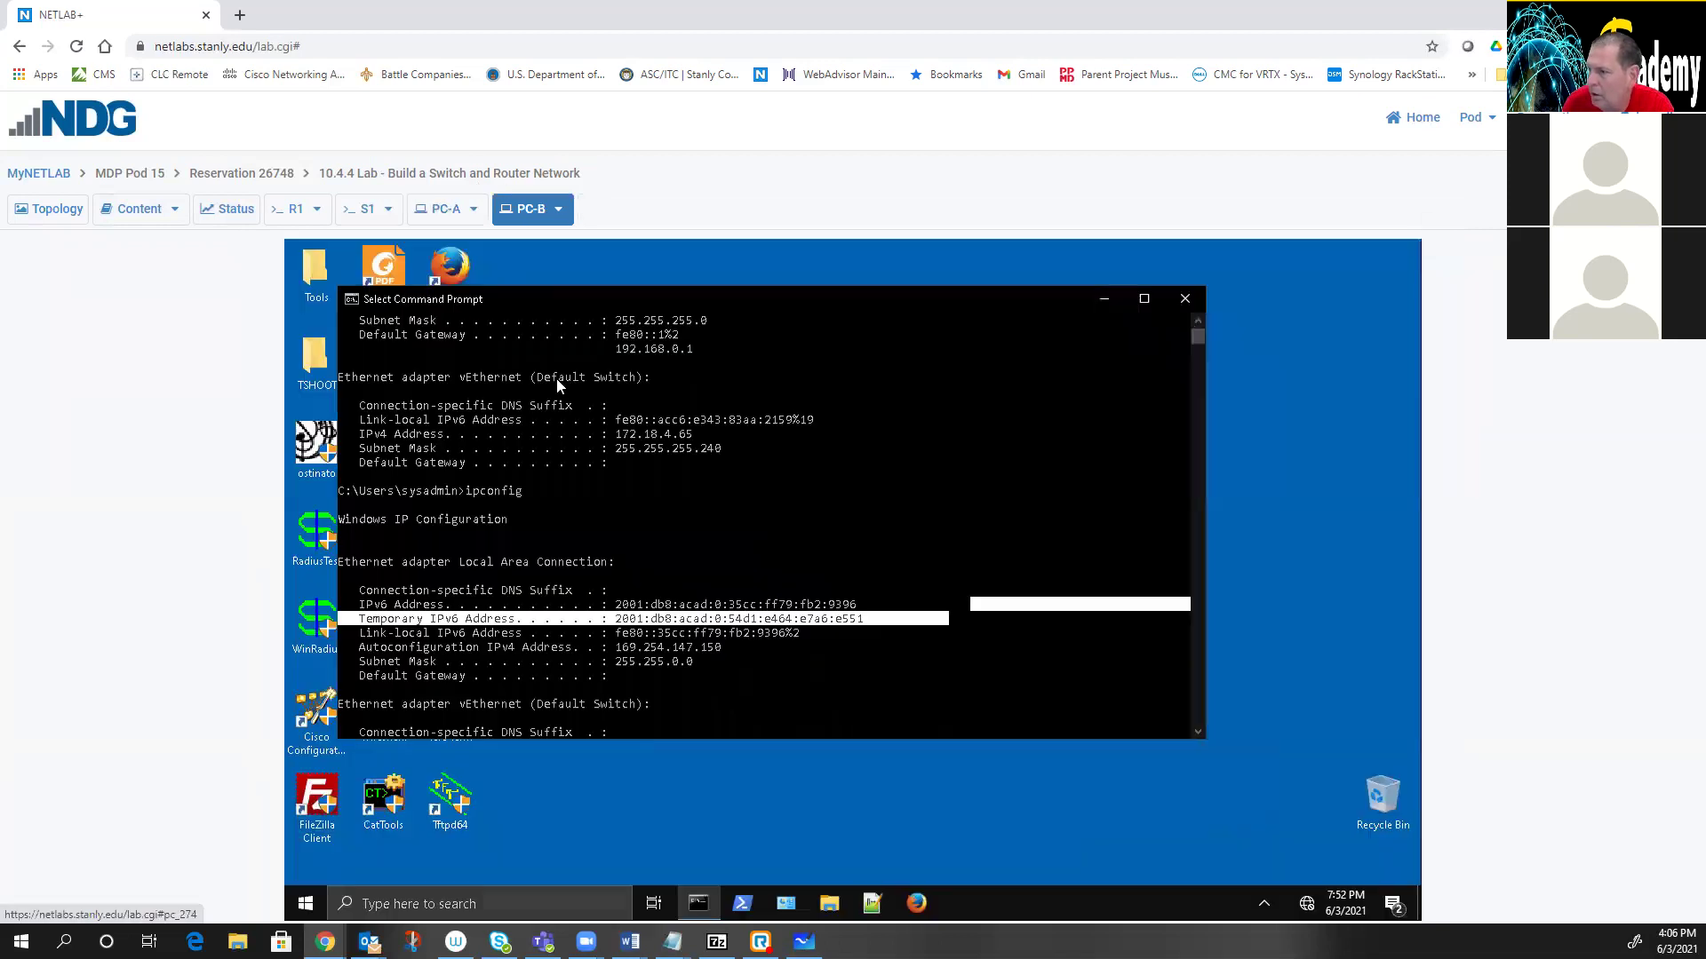
left_click(695, 559)
type("ipconfig")
key("Return")
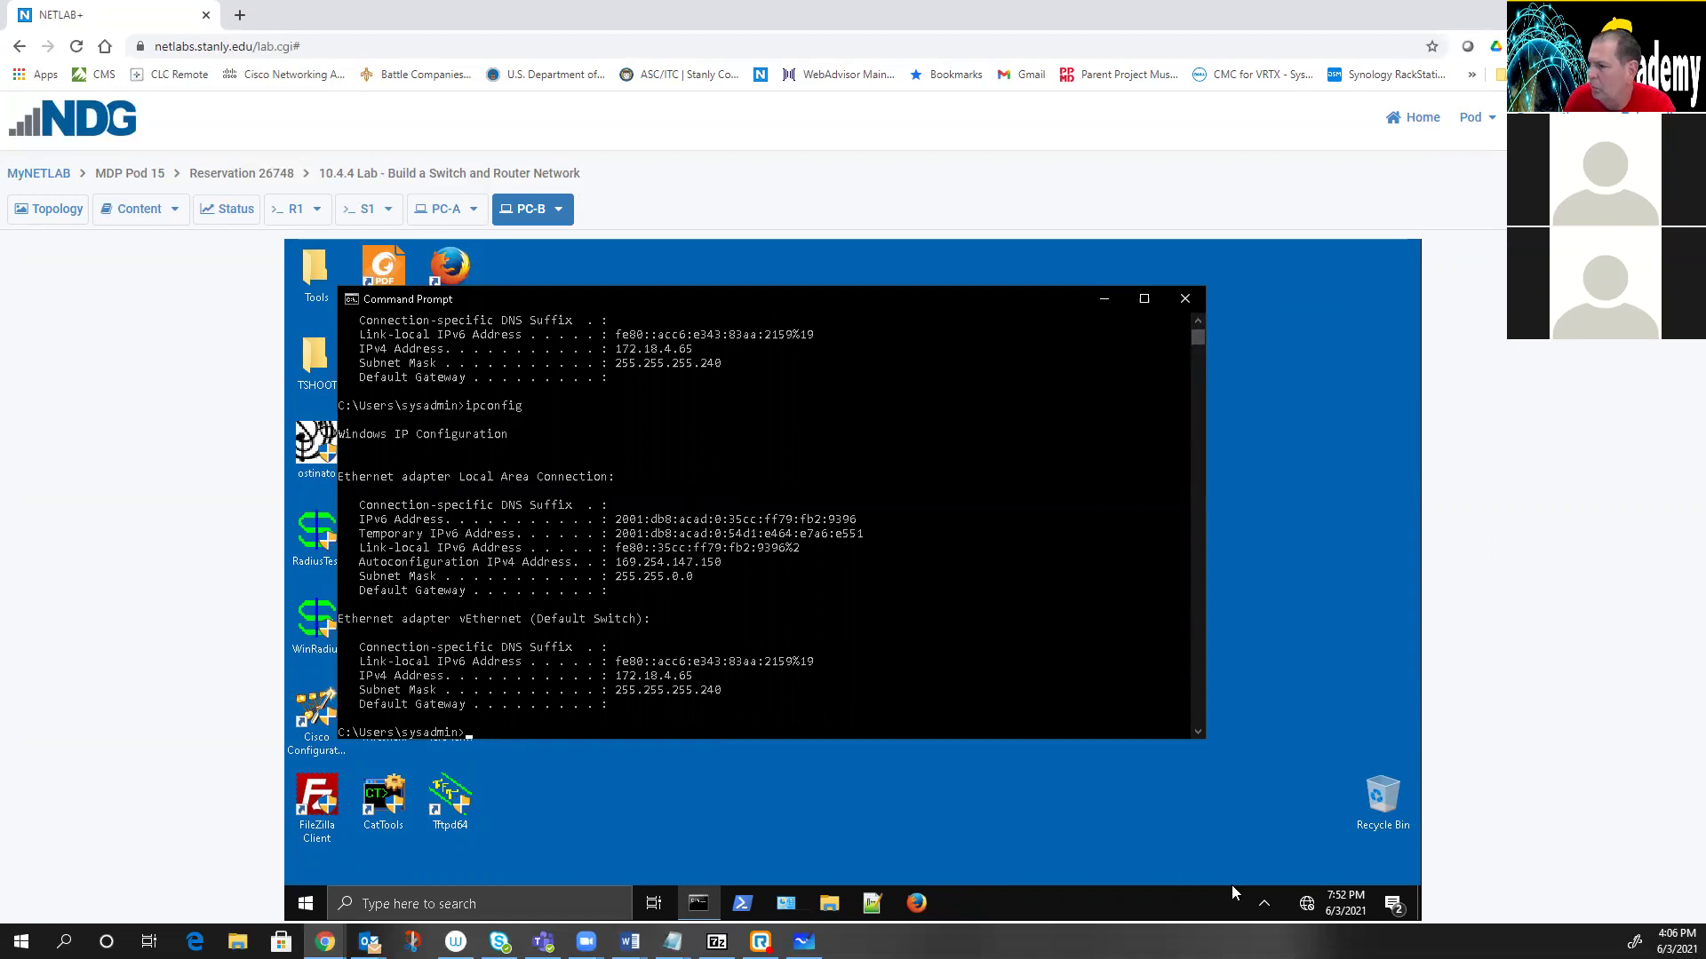
Open PC-B's Local Area Connection IPv6 properties and keep them on automatic settings
right_click(1306, 903)
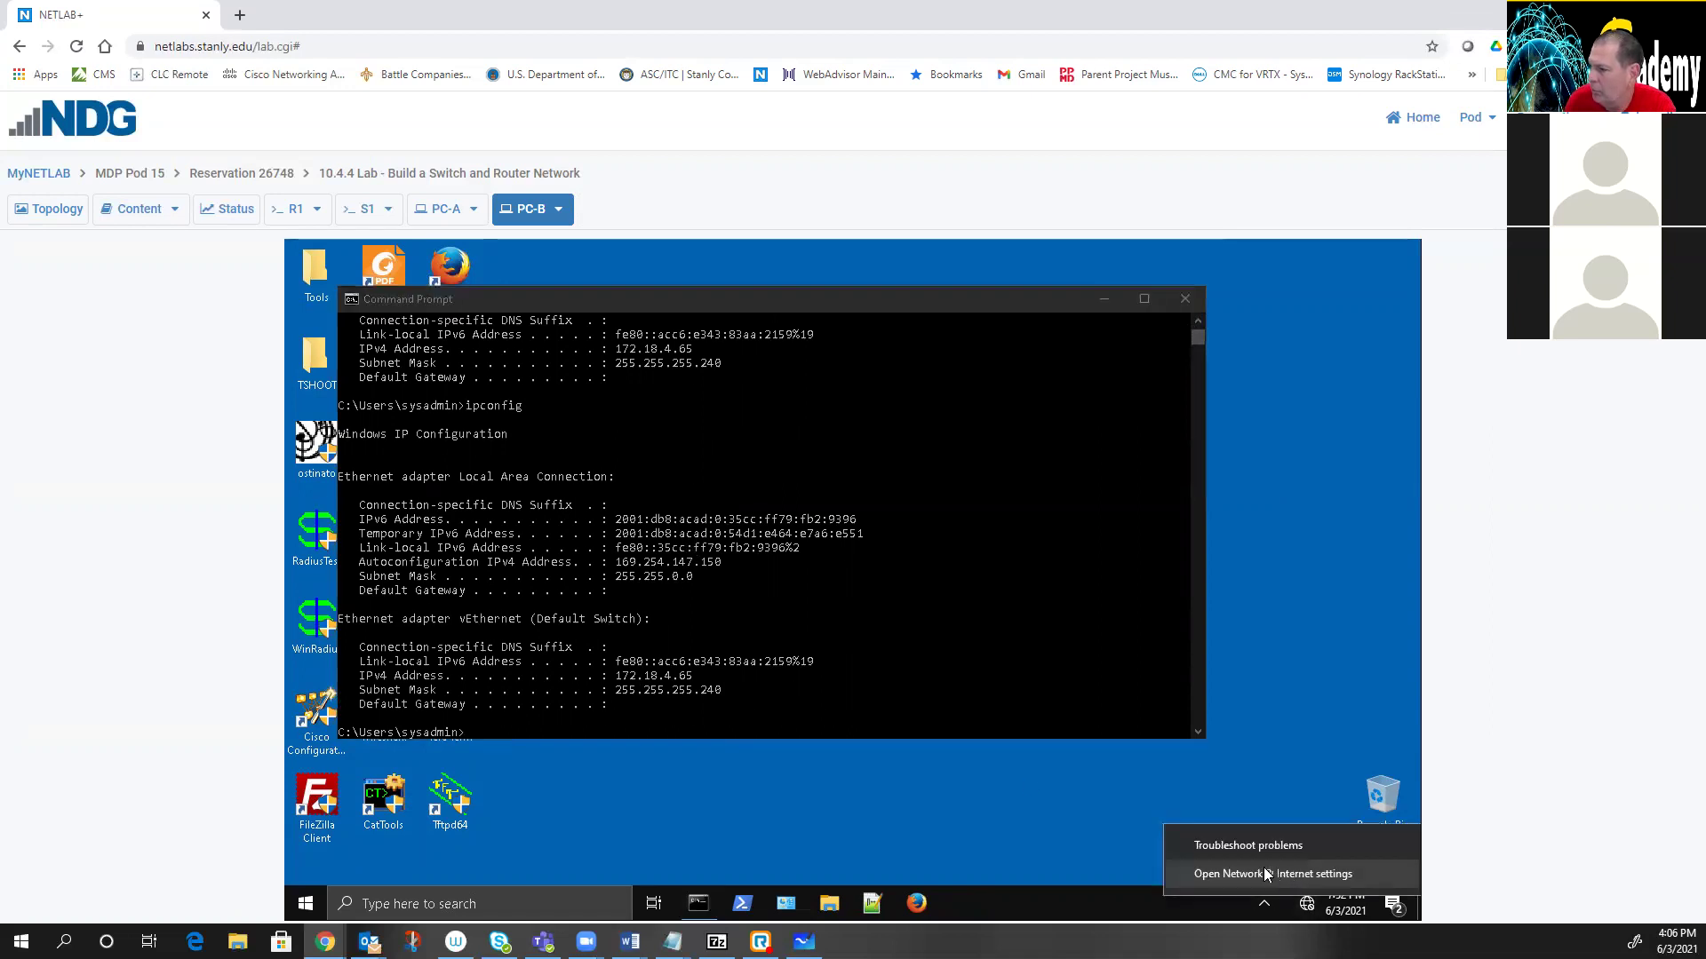
left_click(1266, 875)
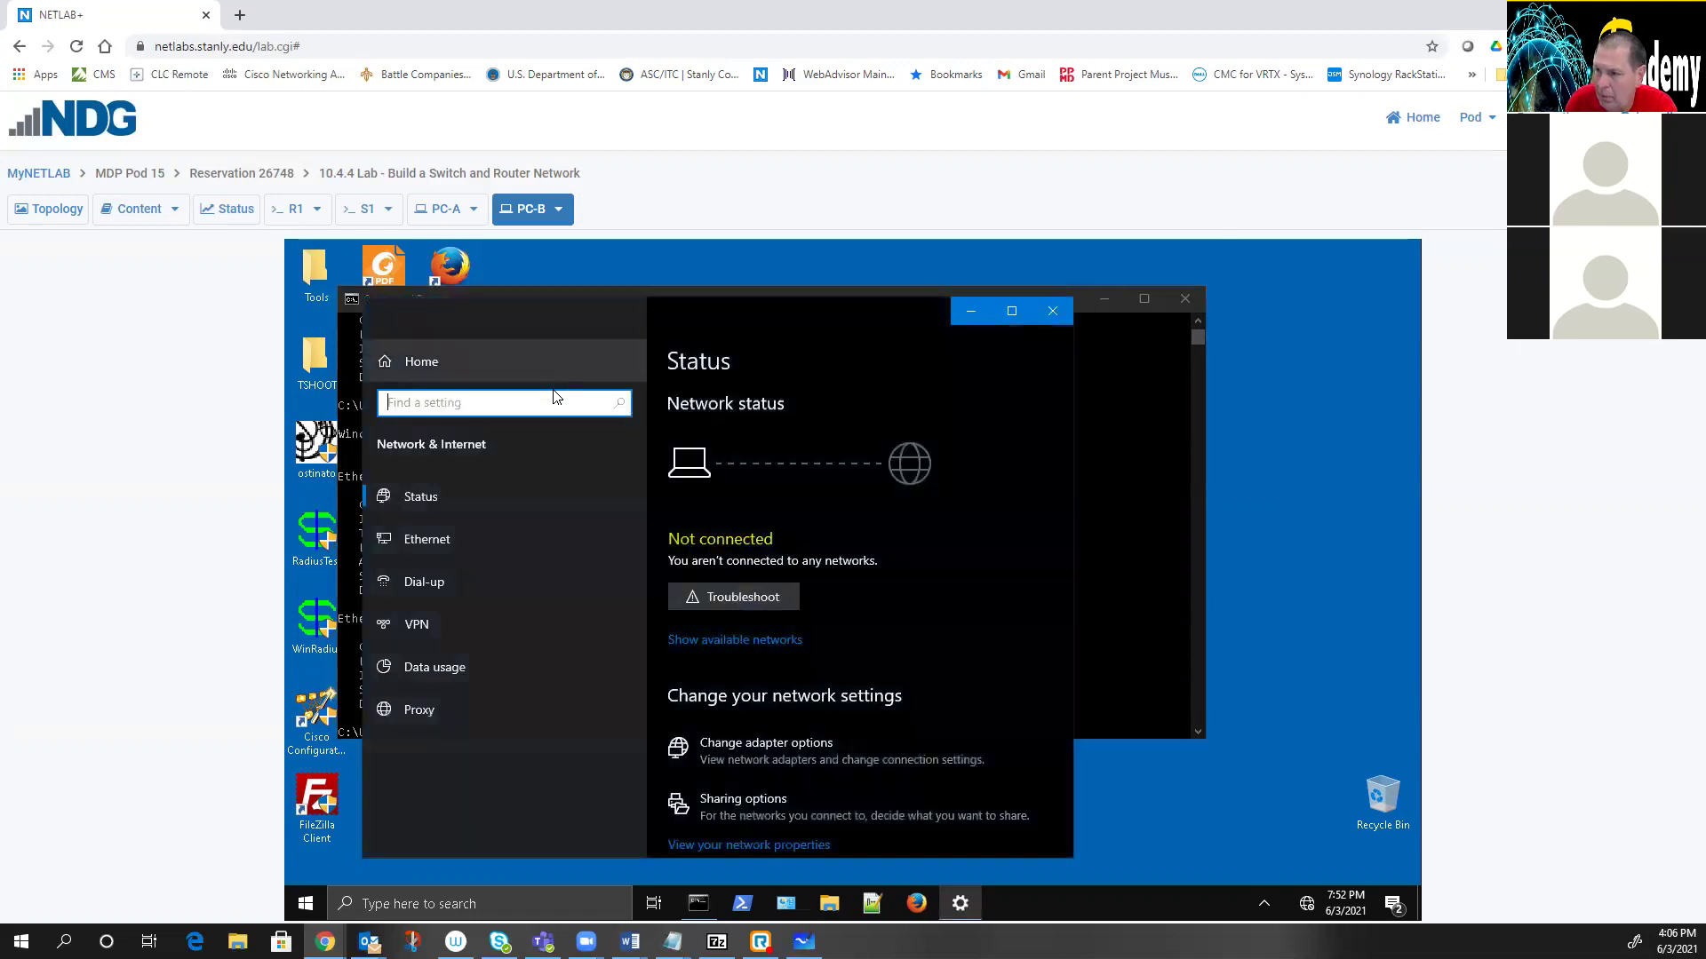
left_click(421, 541)
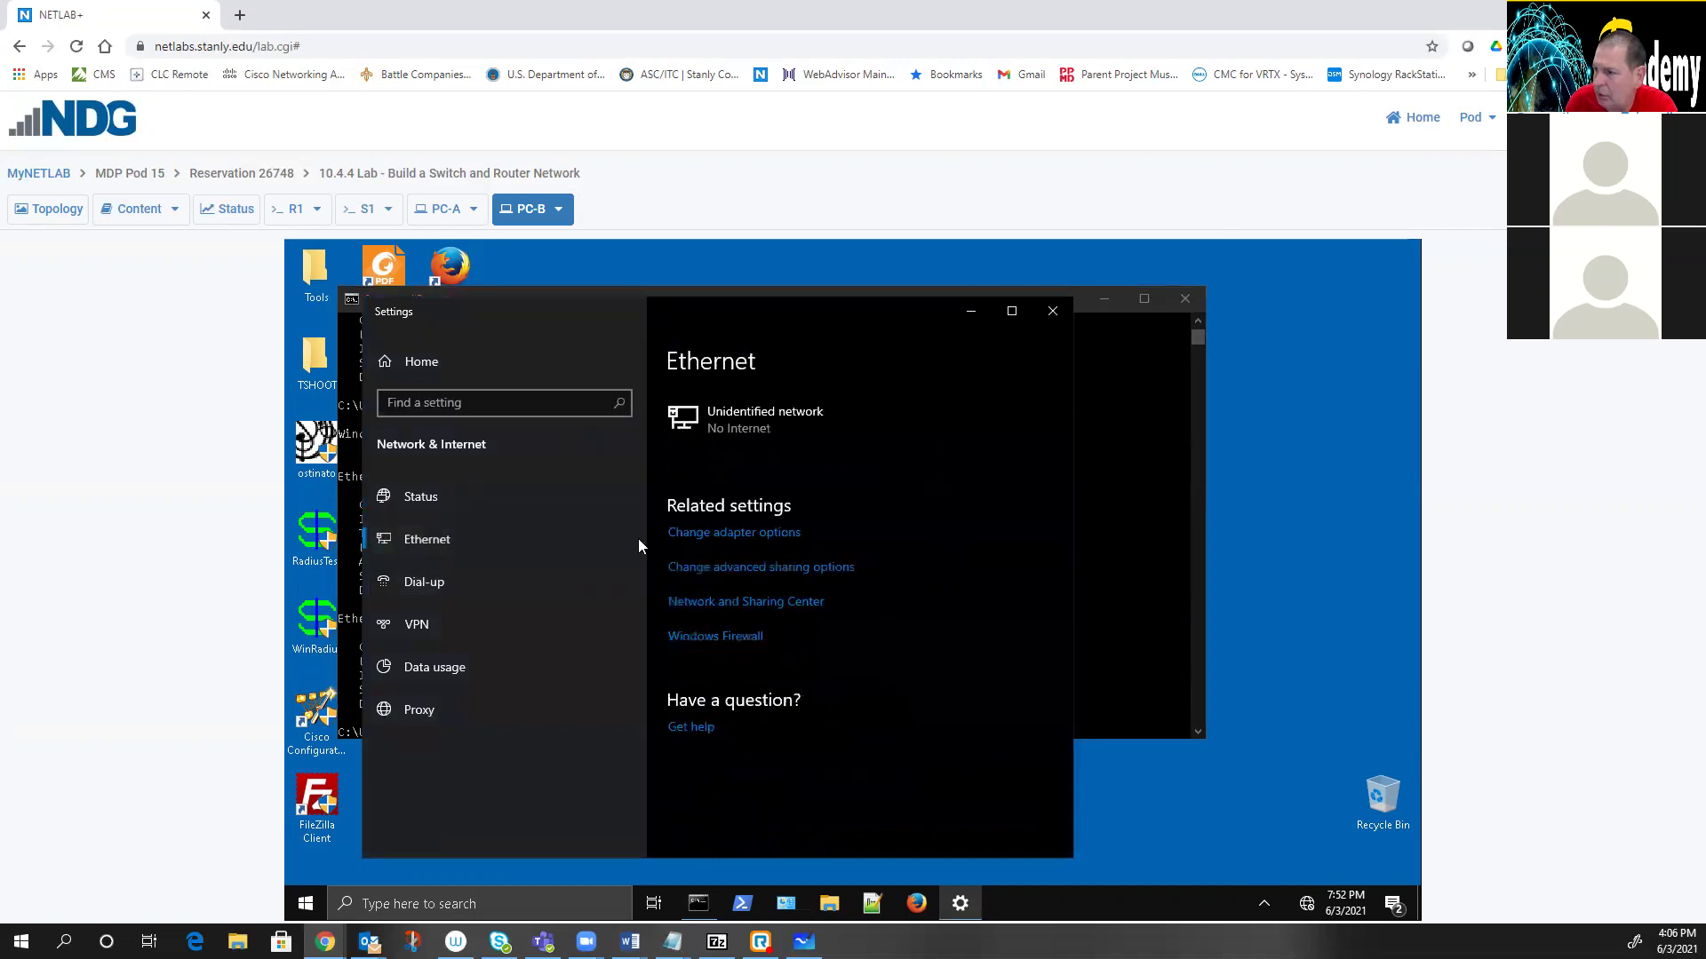
left_click(741, 534)
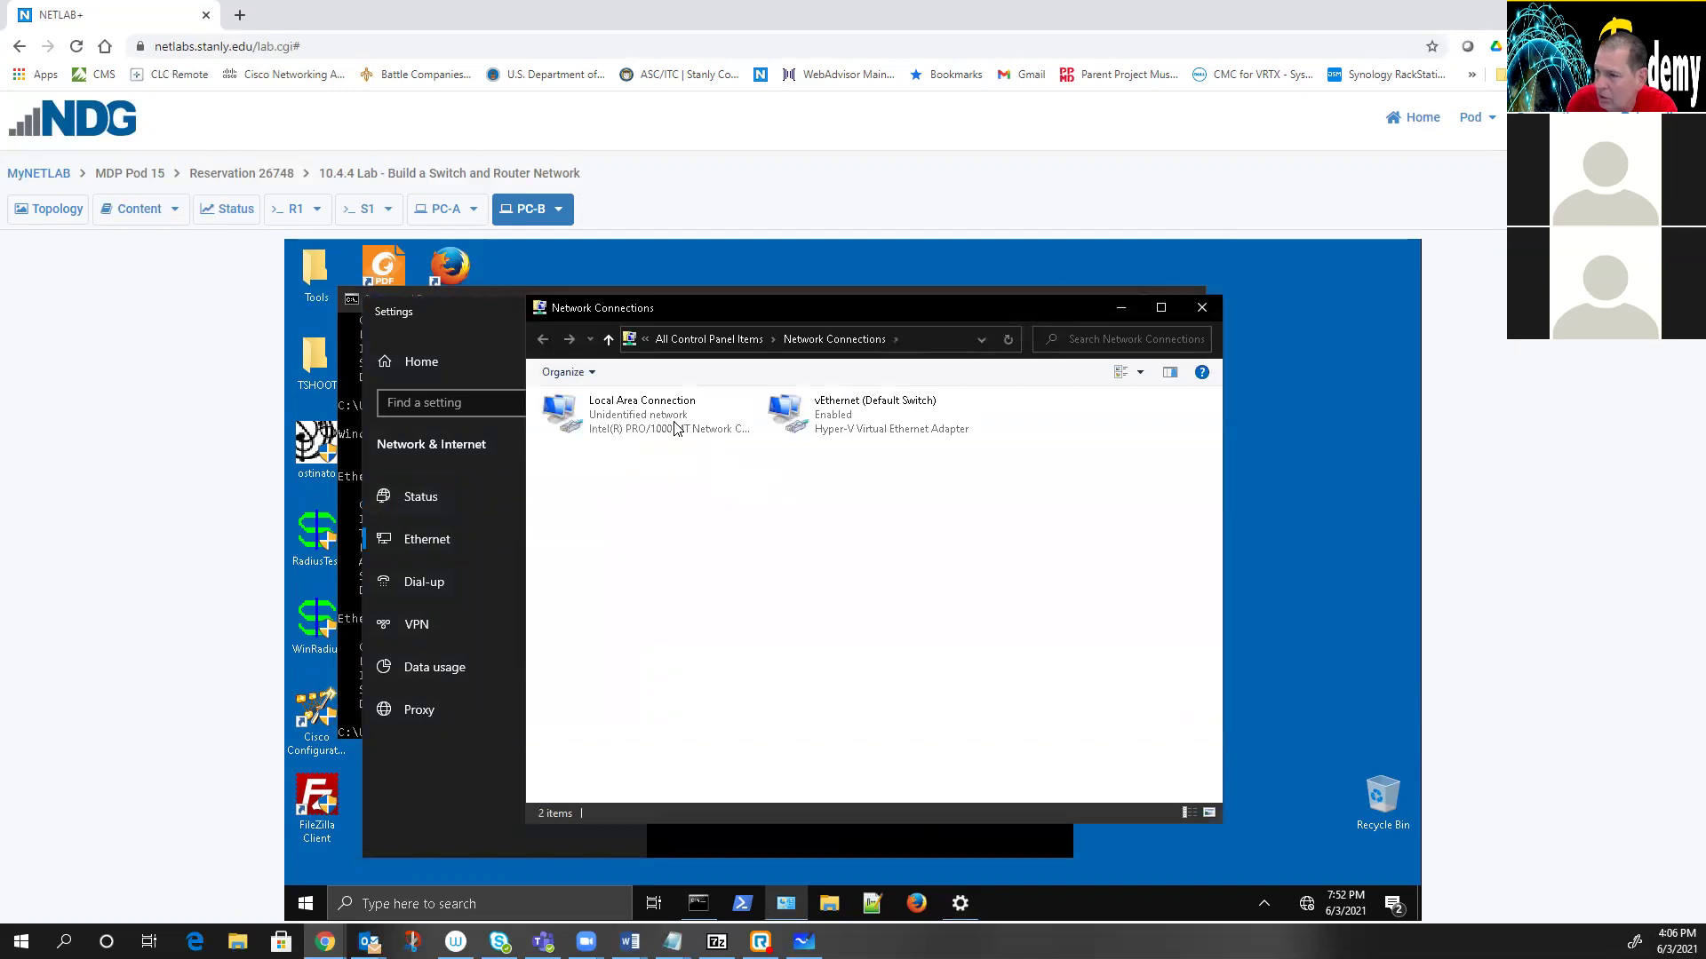
left_click(662, 429)
right_click(661, 428)
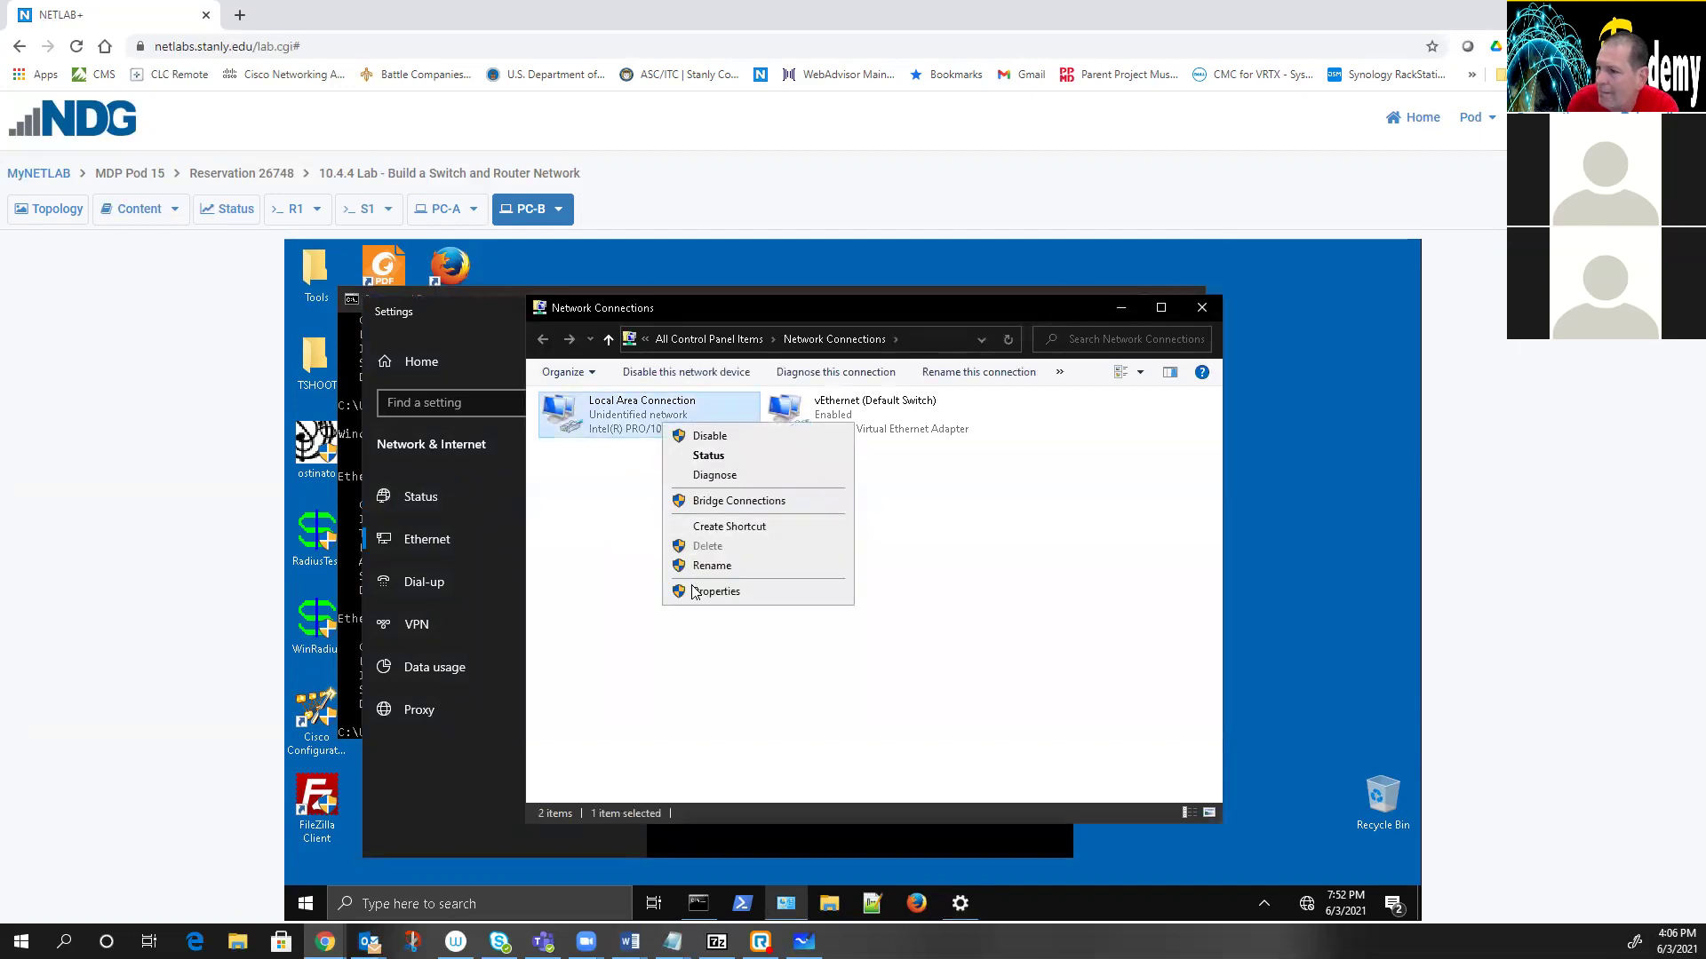
left_click(782, 592)
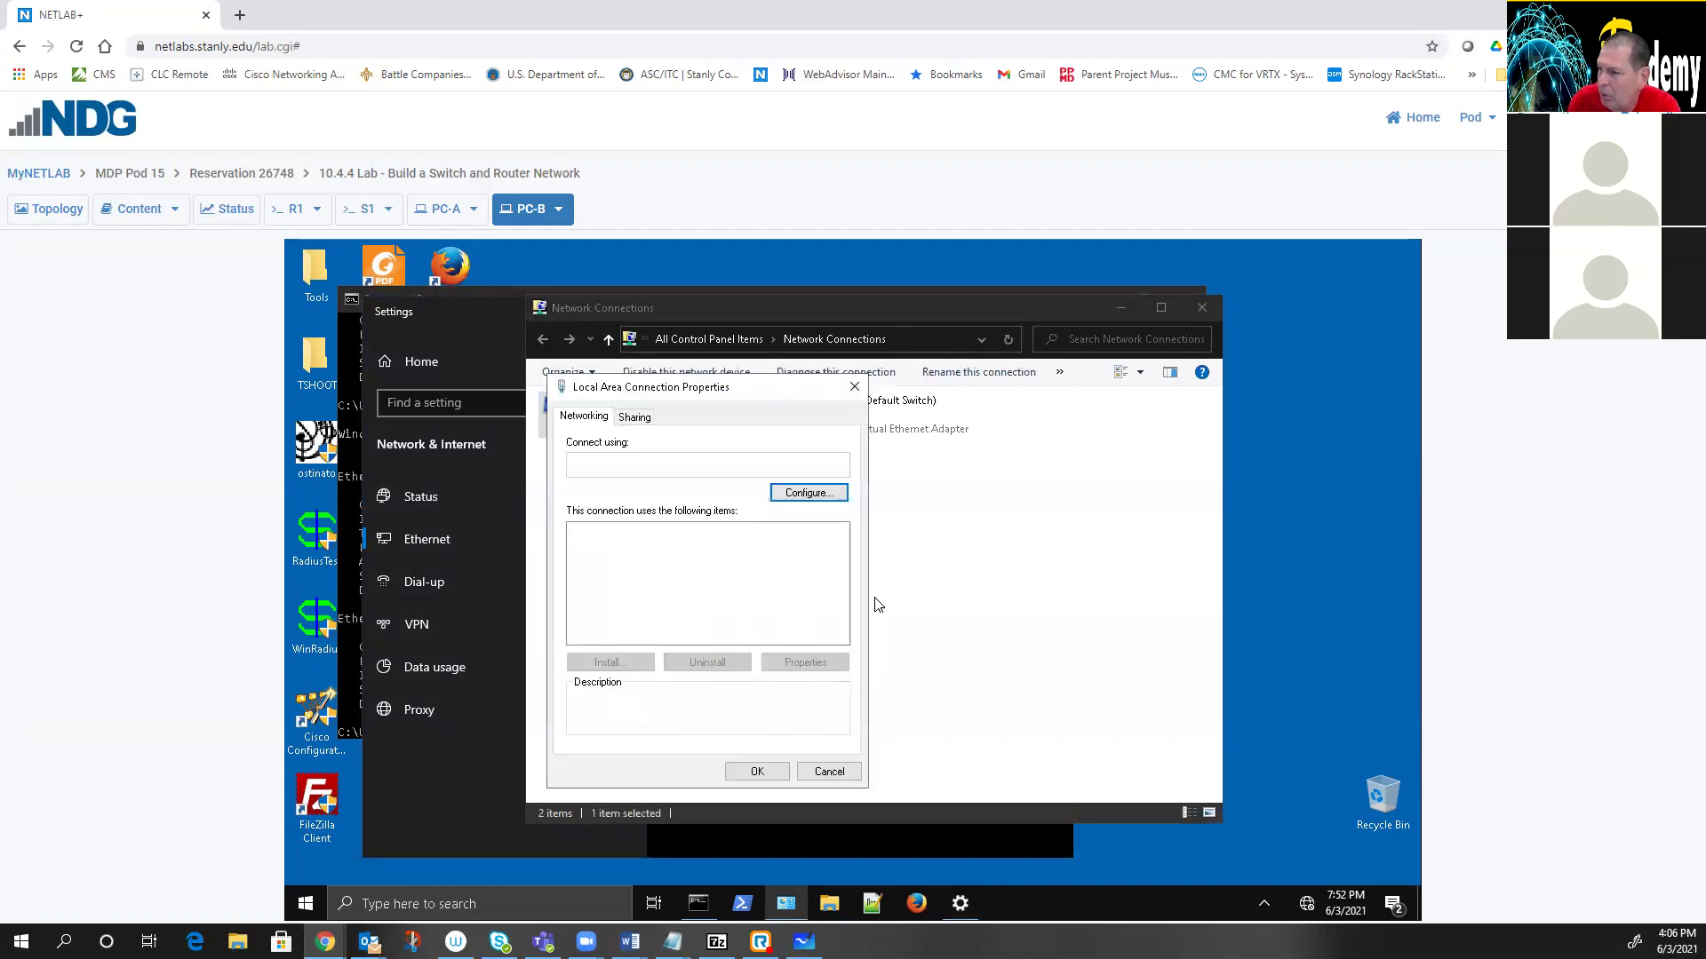
scroll(846, 610, "down", 2)
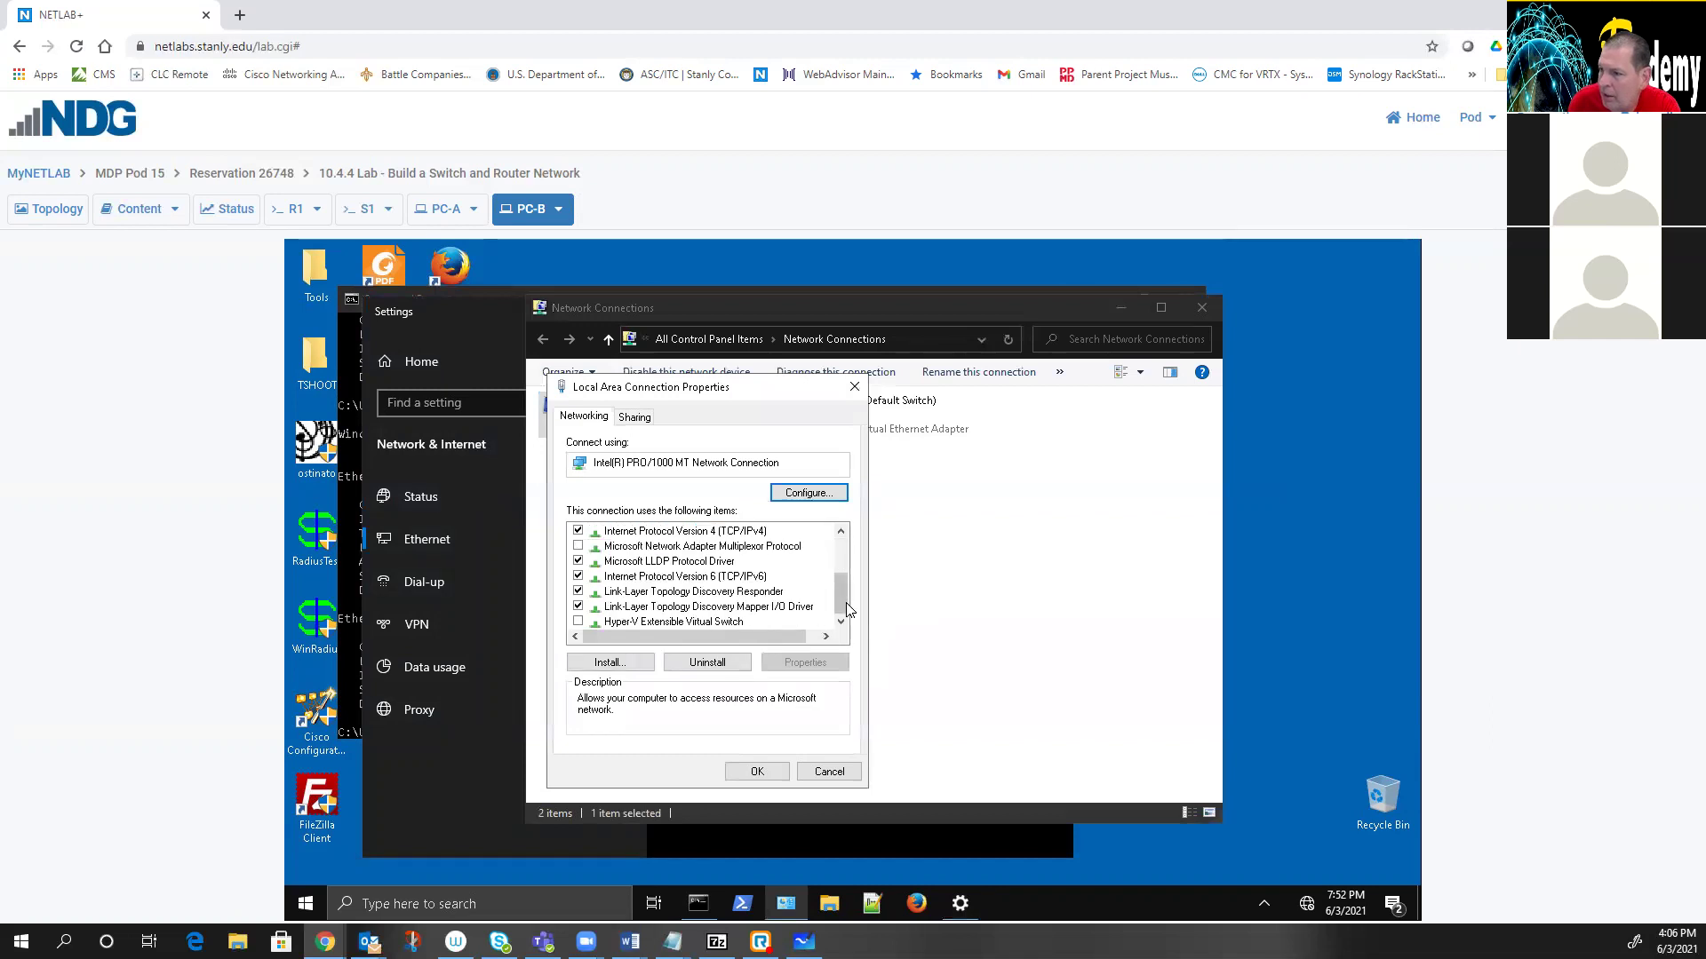
double_click(700, 577)
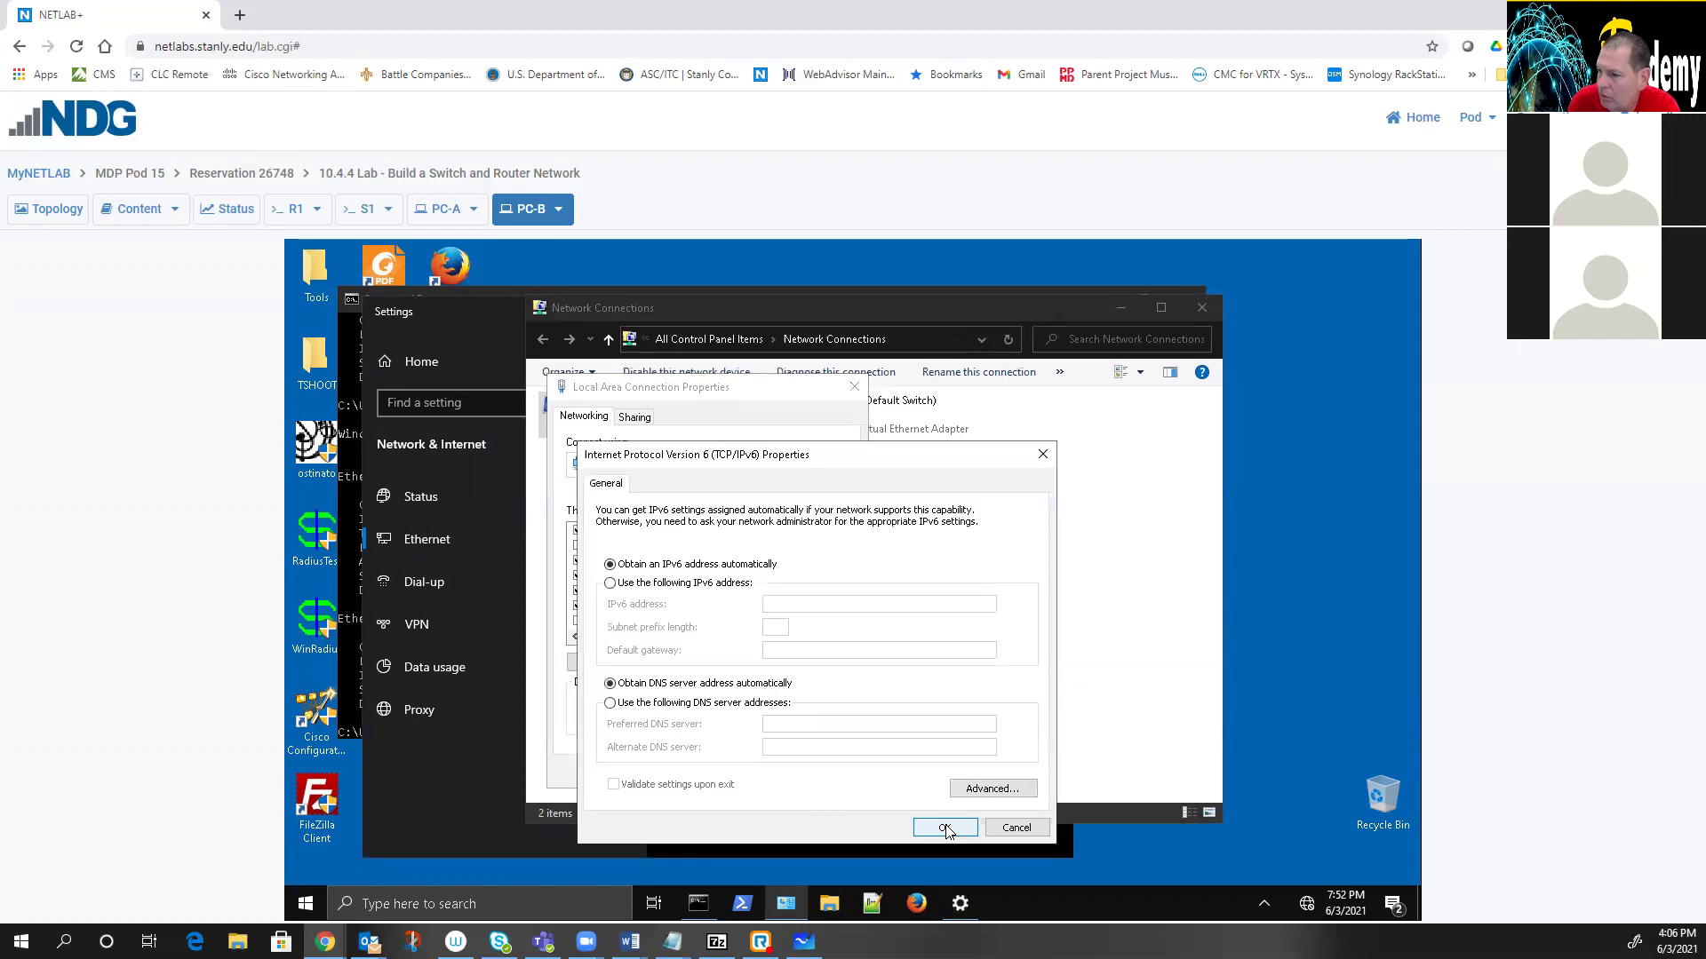
left_click(947, 828)
left_click(759, 772)
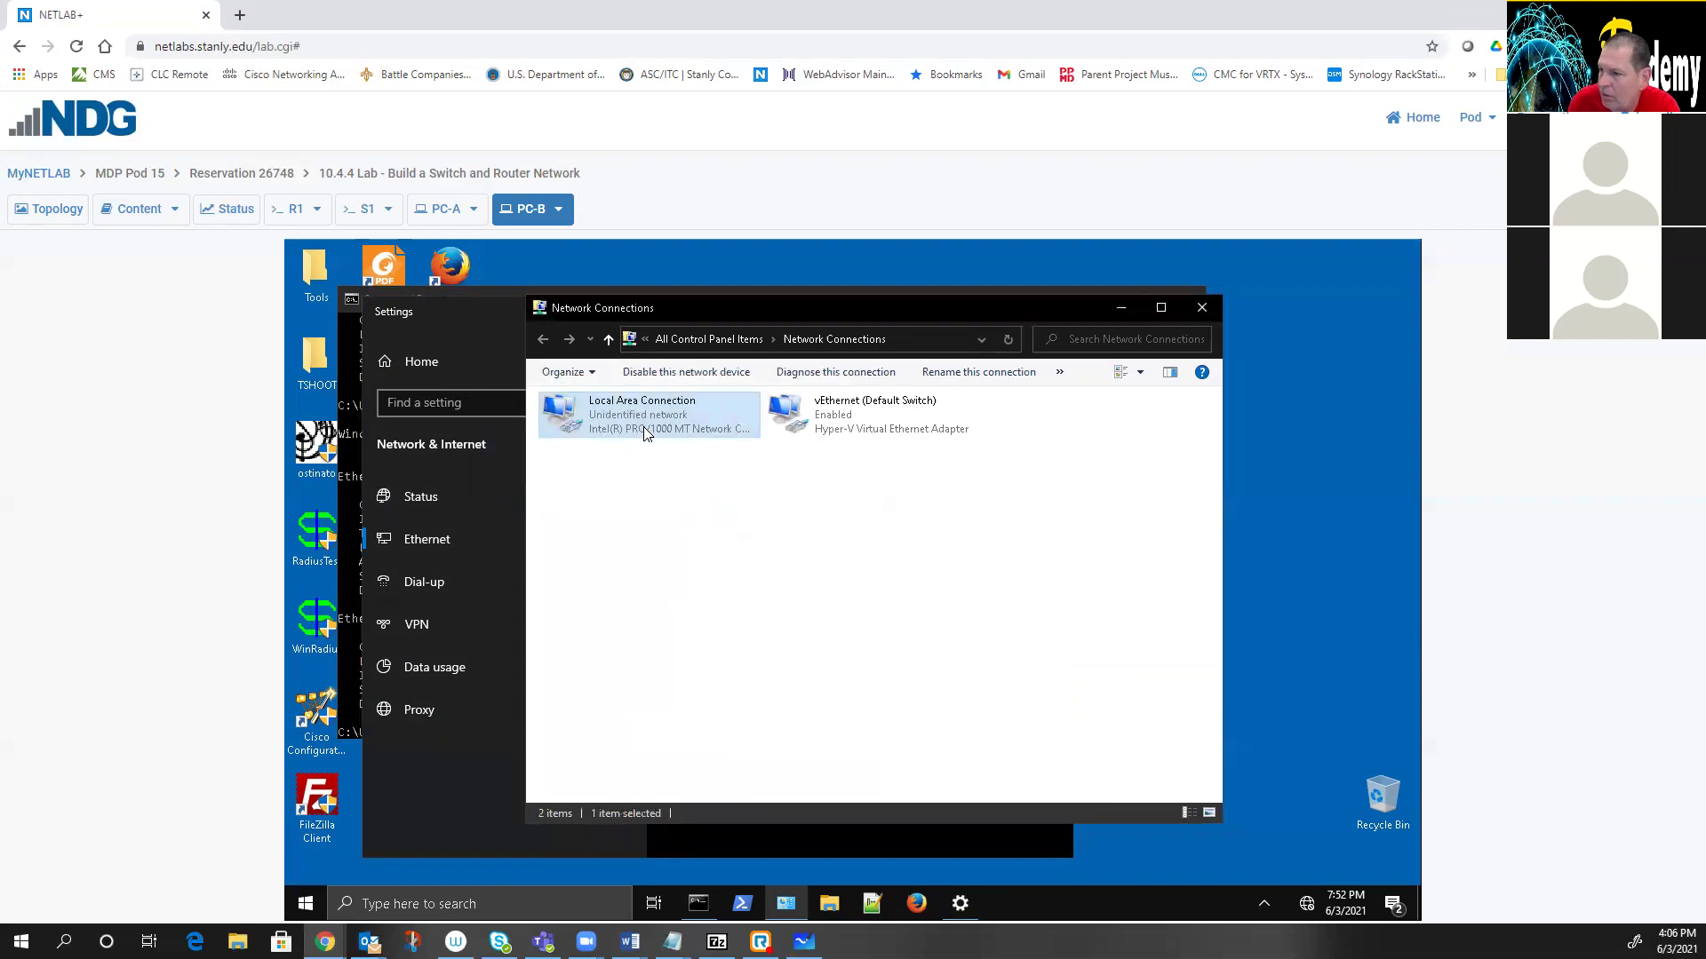
Disable and then re-enable PC-B's Local Area Connection adapter to refresh its addressing
right_click(646, 430)
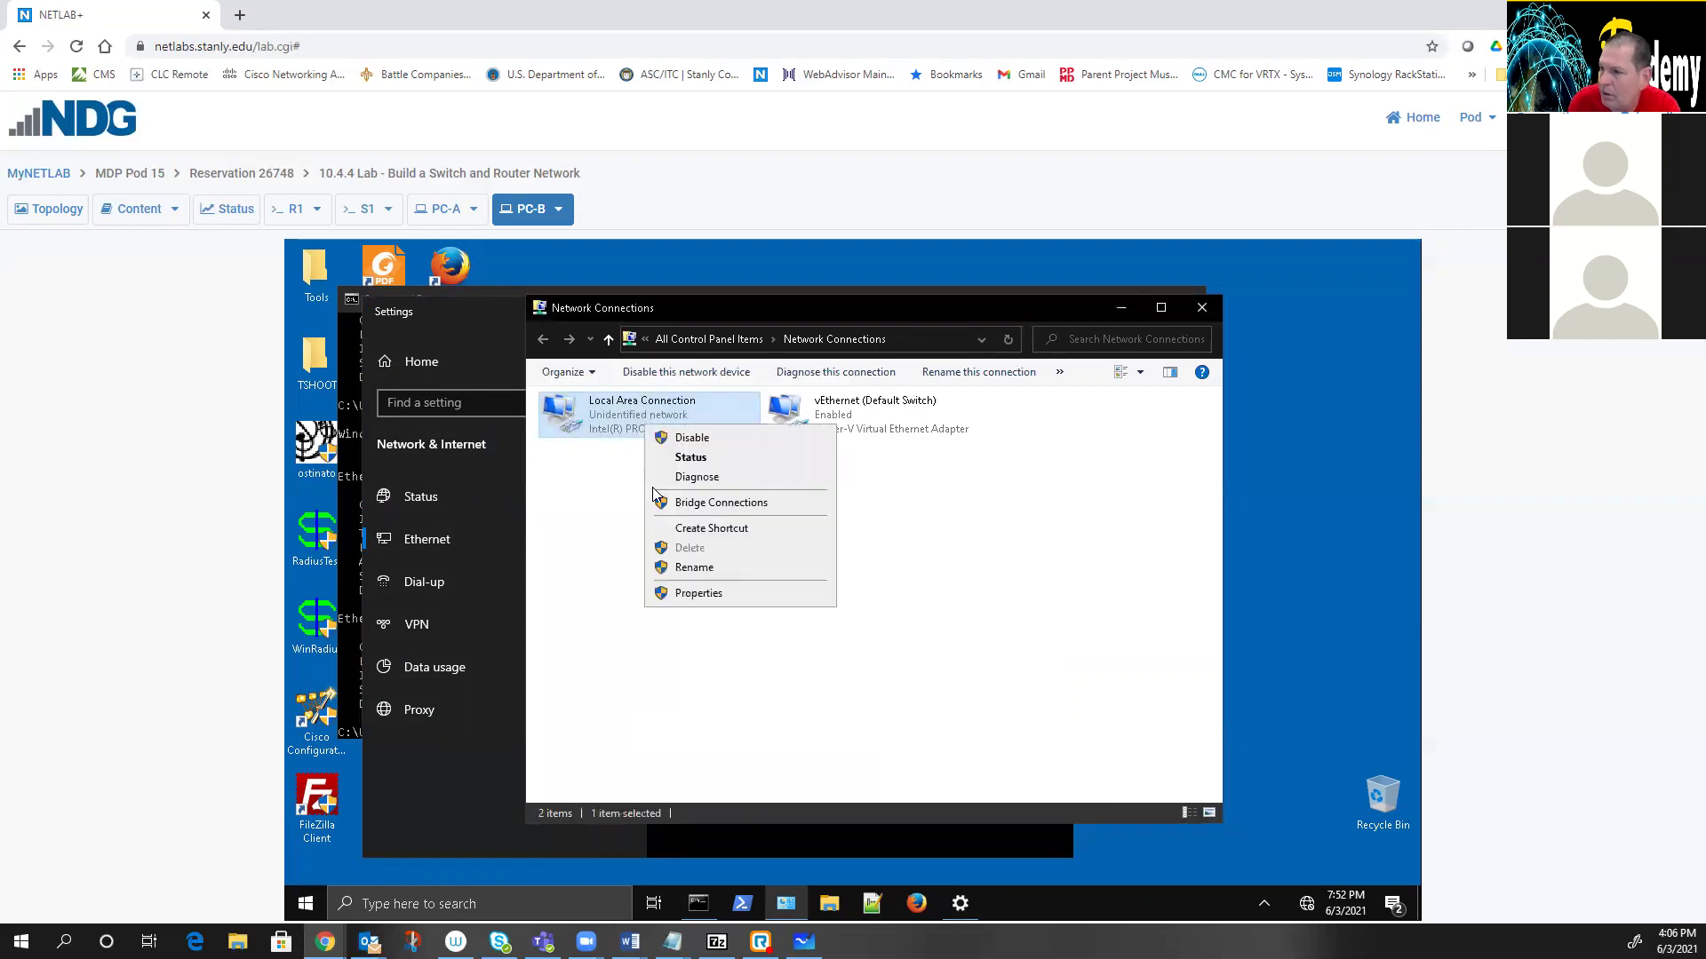
left_click(691, 447)
left_click(673, 532)
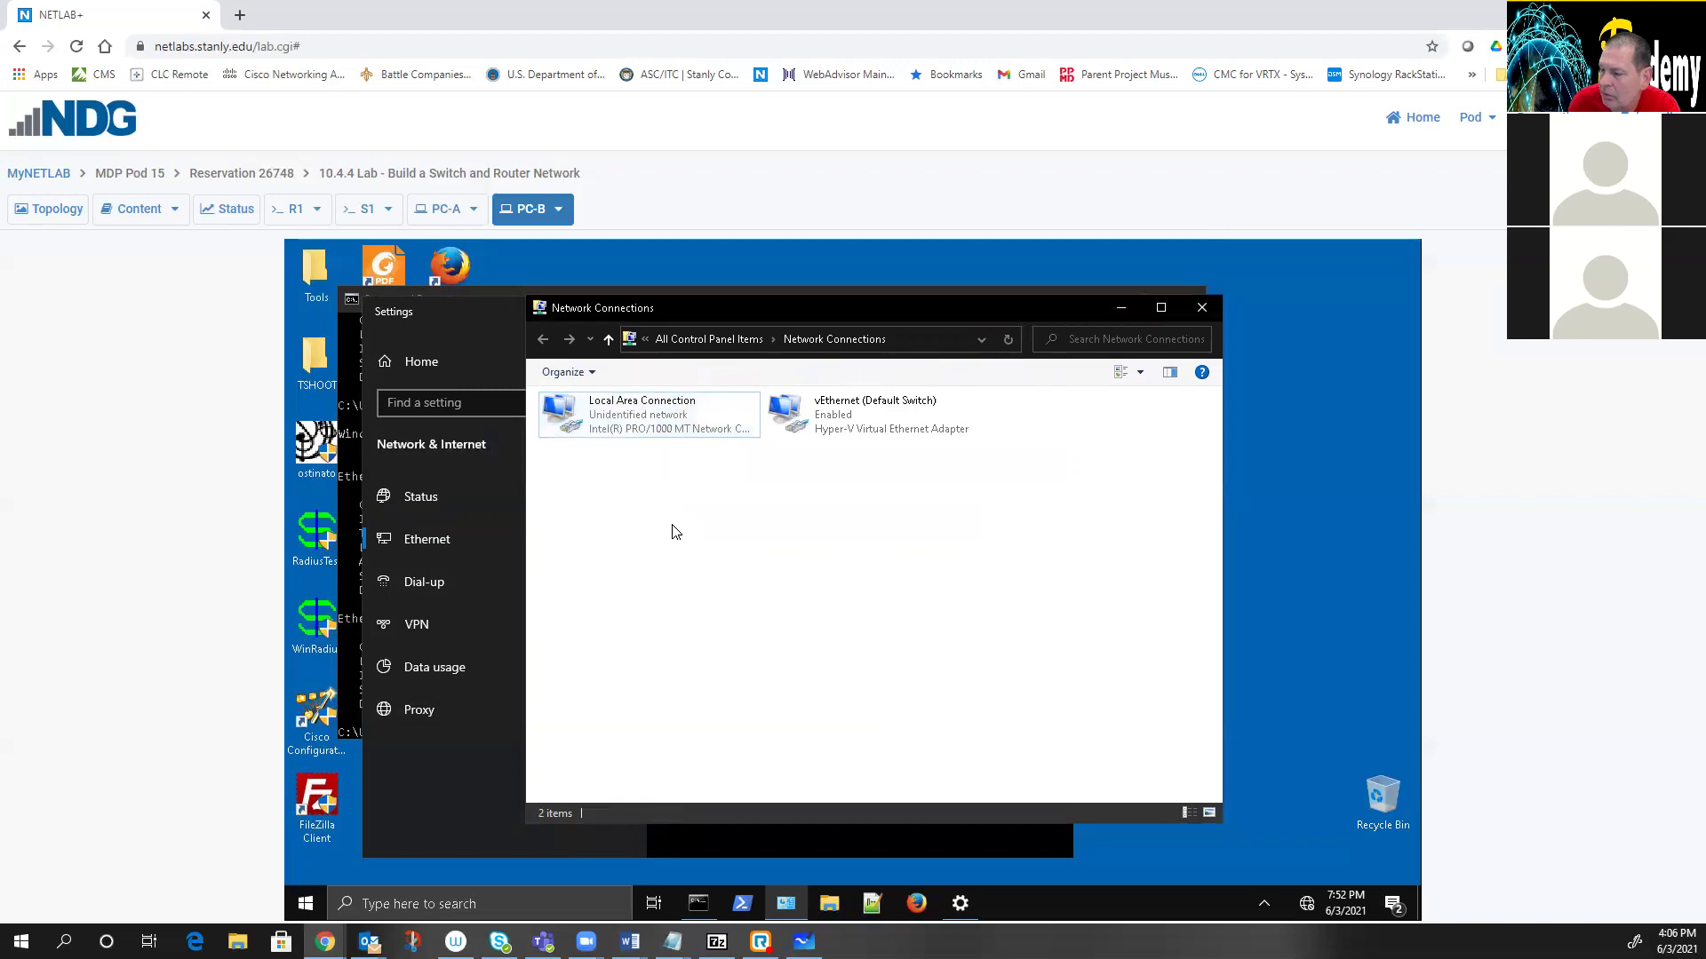
double_click(626, 410)
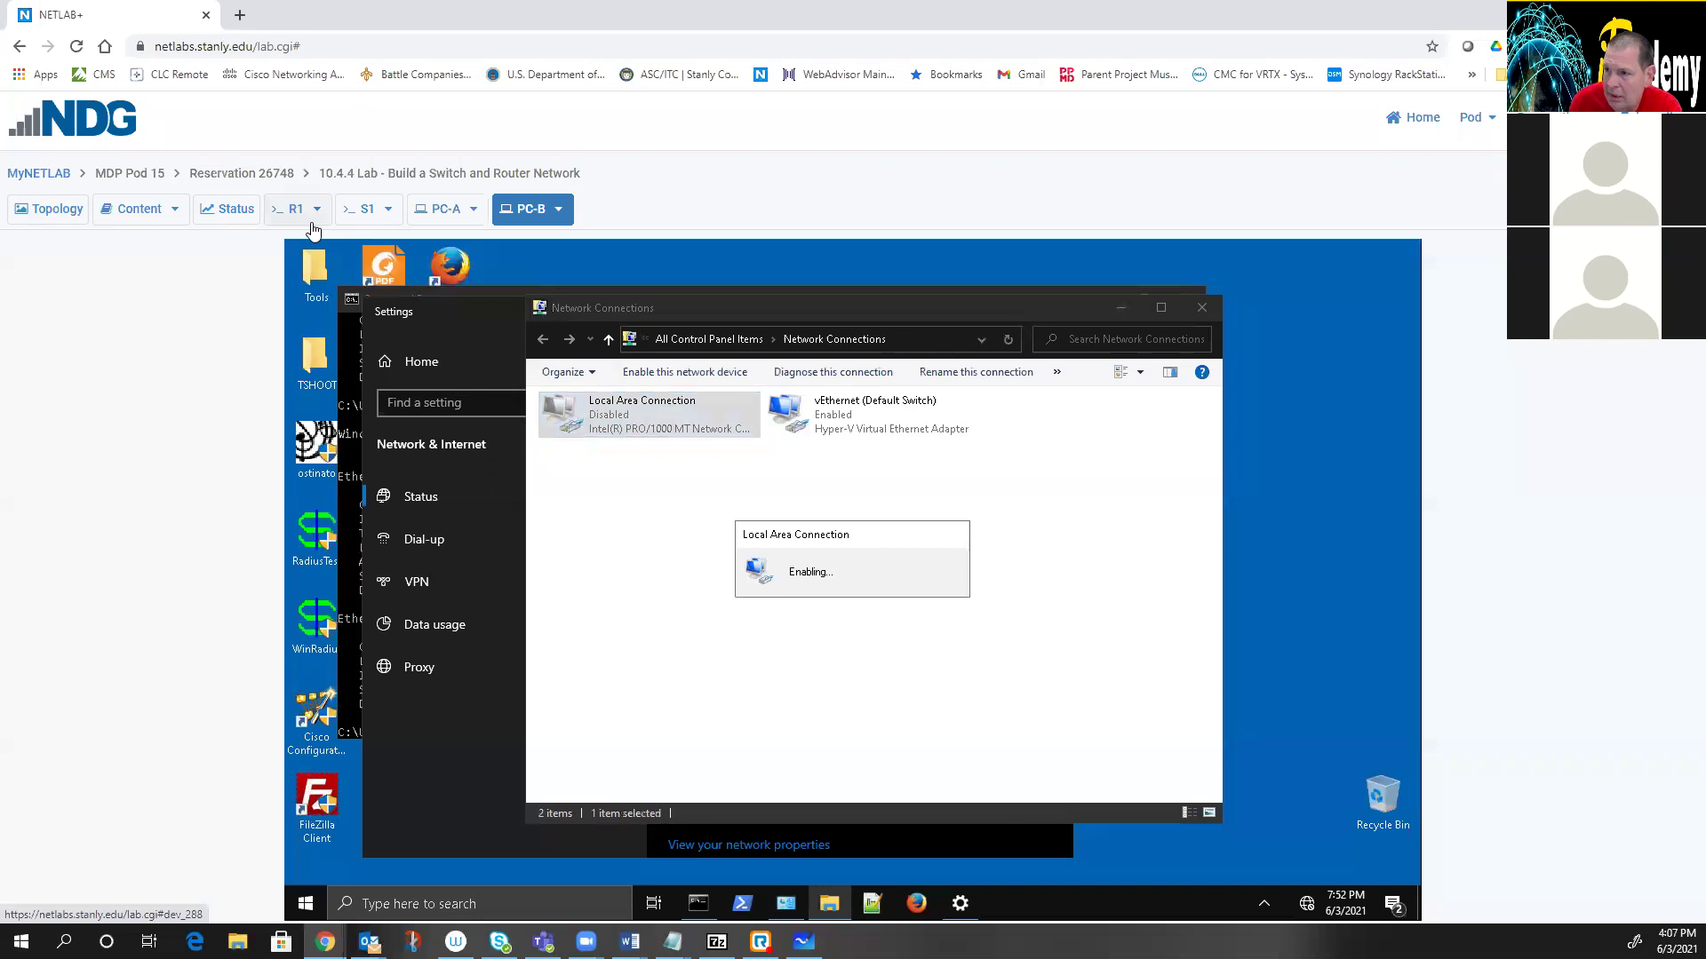
left_click(310, 220)
Highlight the 2001:DB8:ACAD:A and 2001:DB8:ACAD:B prefixes on R1's GigabitEthernet interfaces
mouse_move(316, 708)
left_mouse_down()
mouse_move(590, 708)
mouse_move(308, 710)
left_mouse_up()
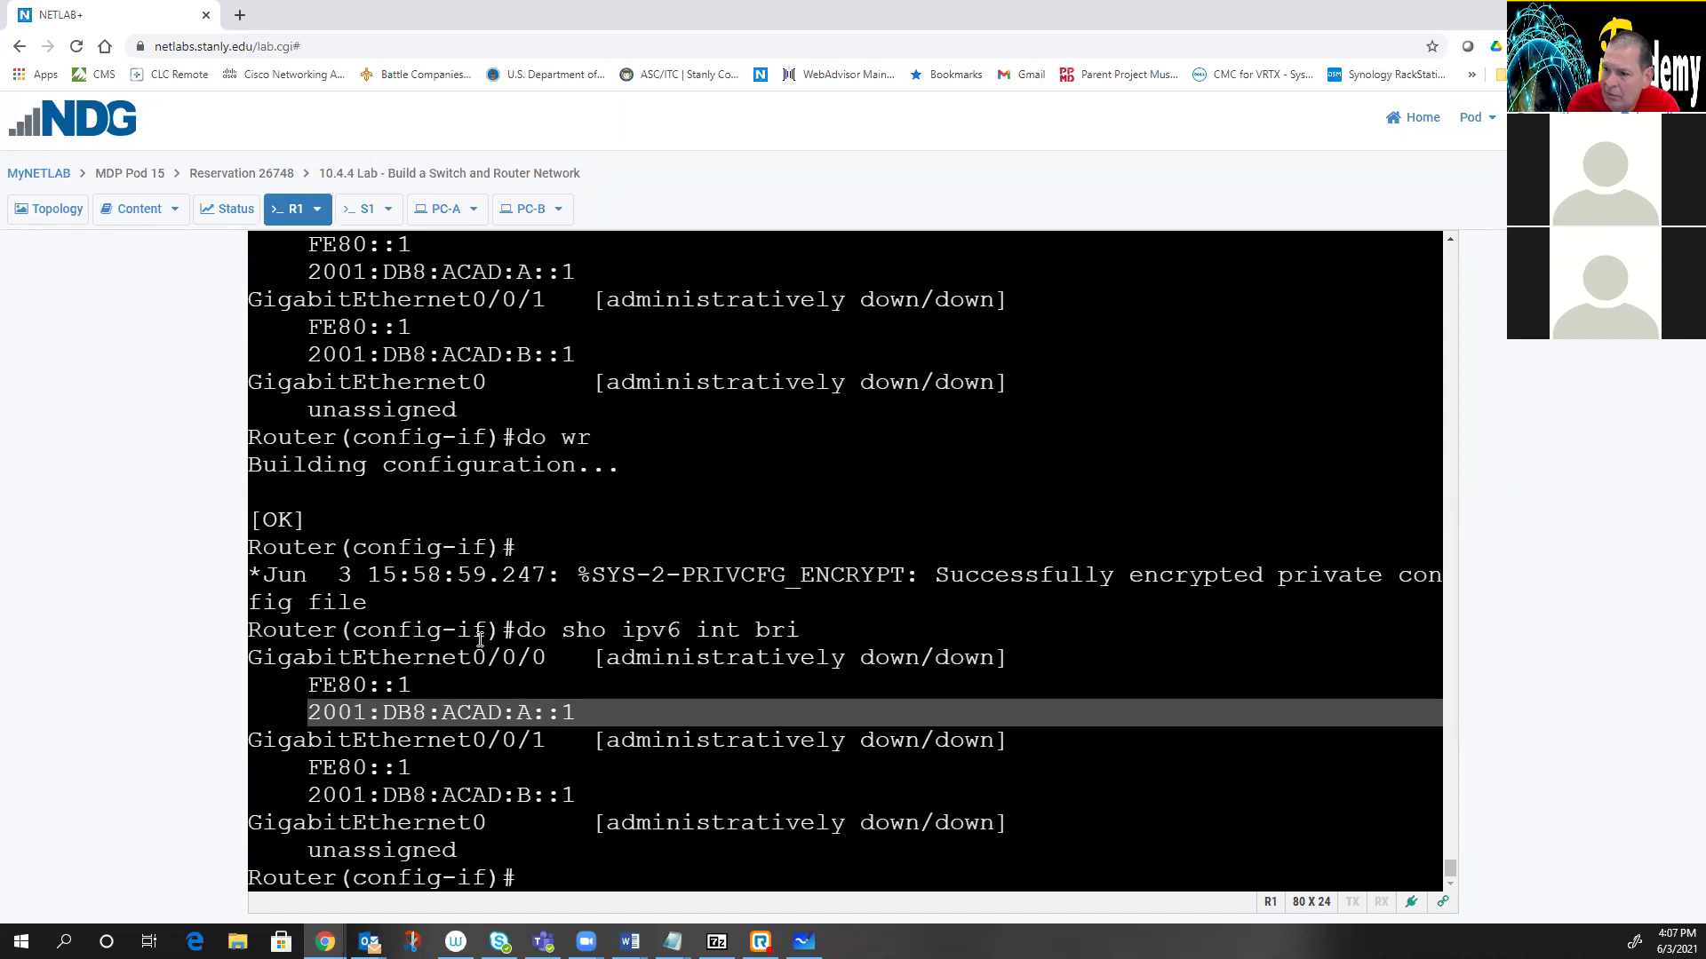
left_click_drag(545, 660, 445, 661)
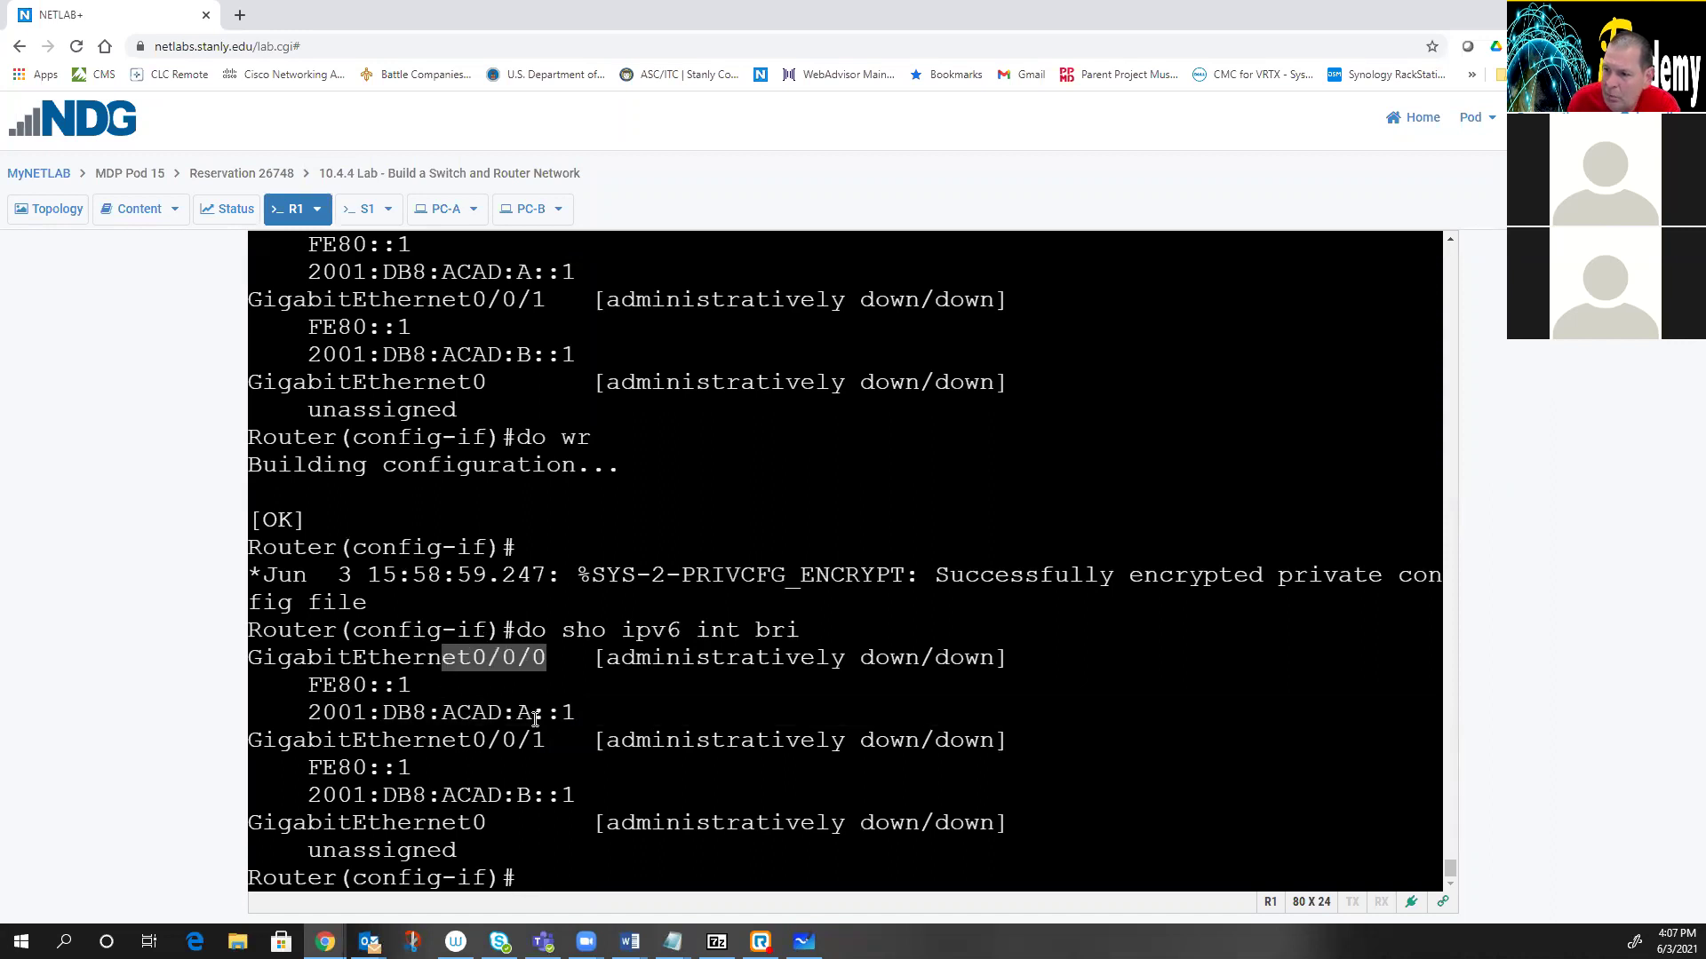
left_click_drag(531, 713, 311, 711)
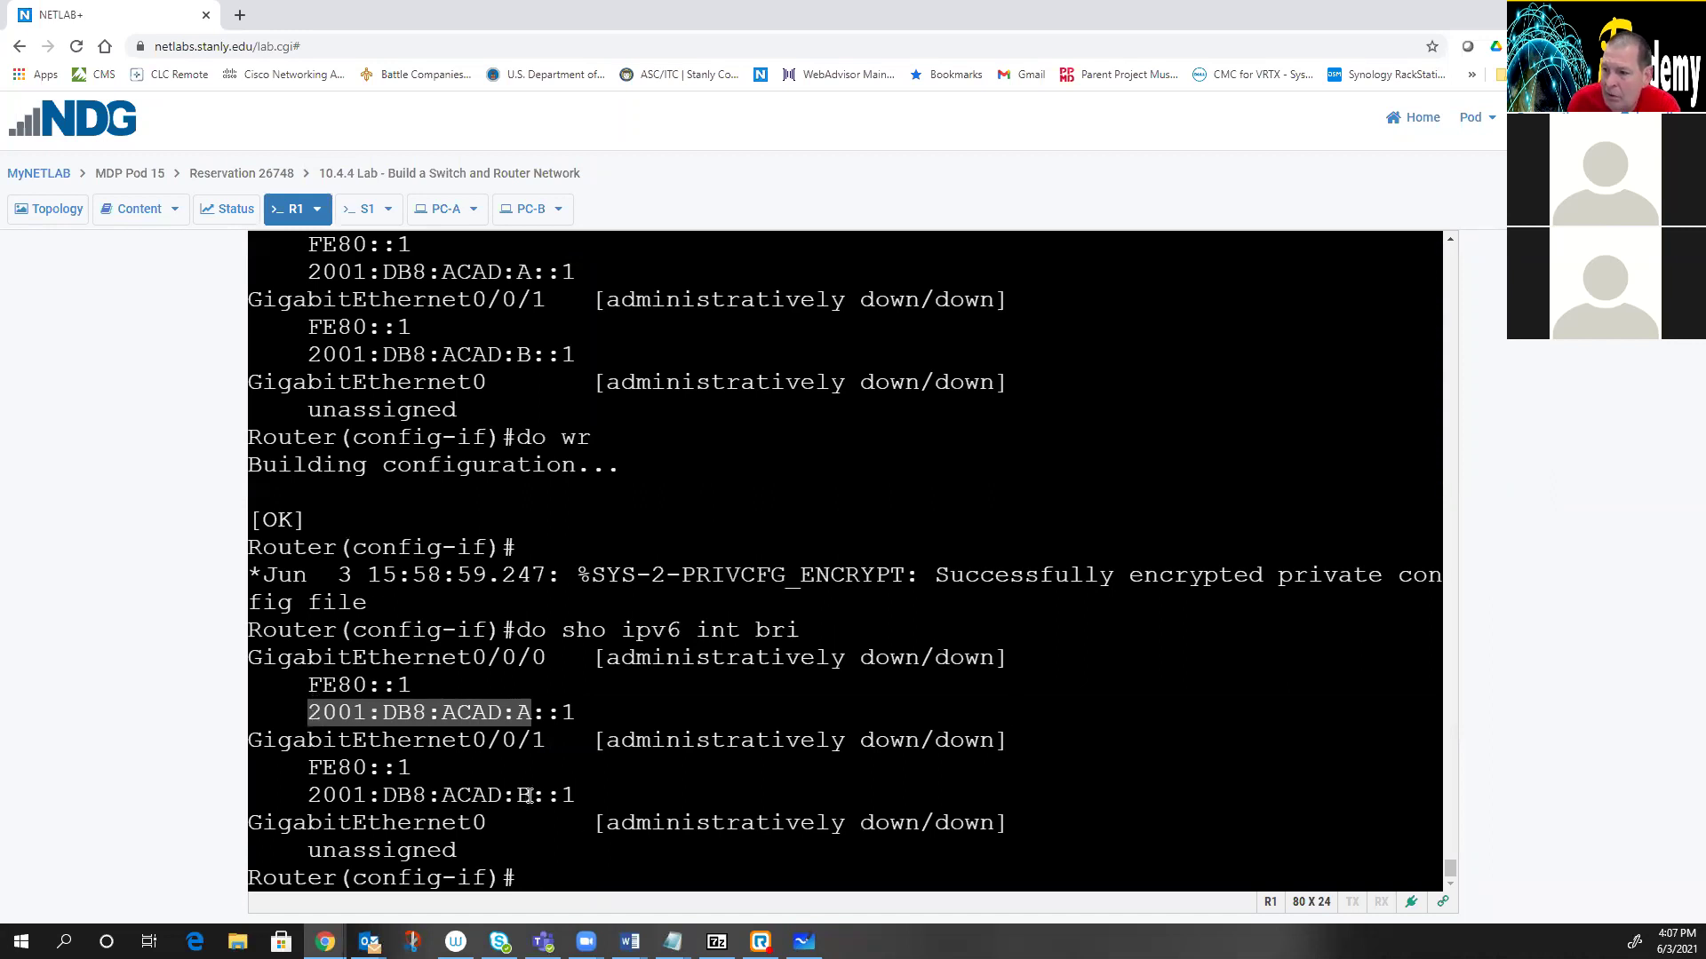
left_click_drag(532, 795, 311, 790)
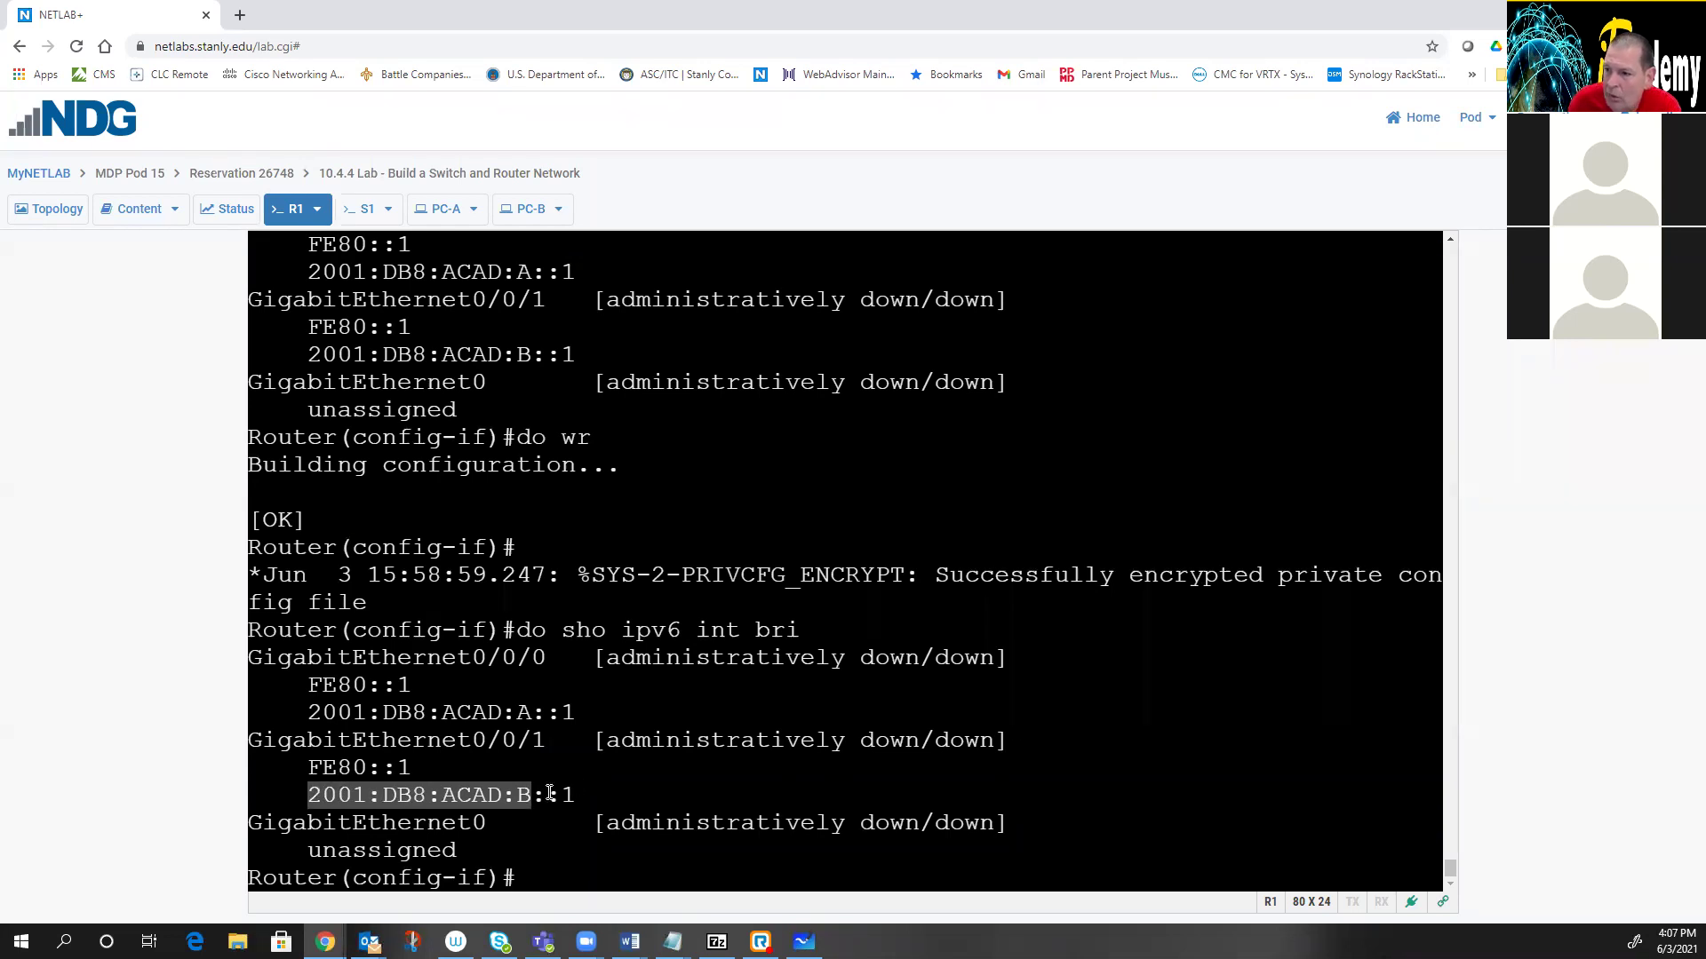
left_click(674, 788)
Exit interface configuration and enable ipv6 unicast-routing globally on R1, noting G0/0/0 still administratively down
type("eix")
key("Return")
type("exi")
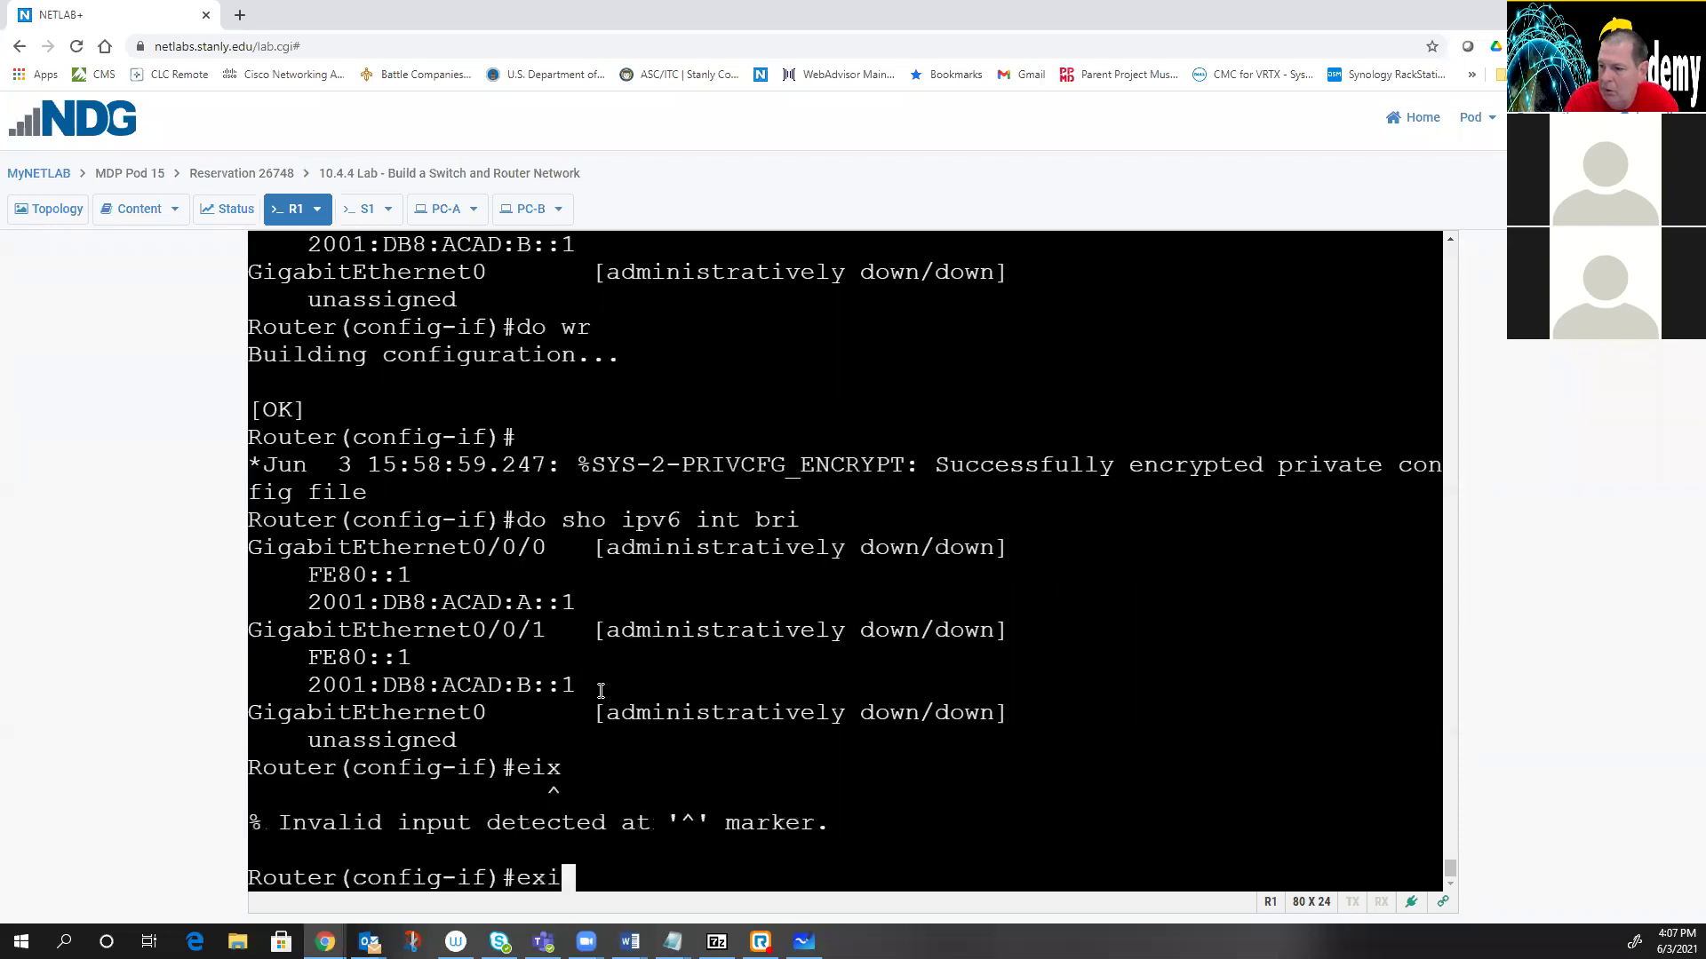
type("t")
key("Return")
type("ipv")
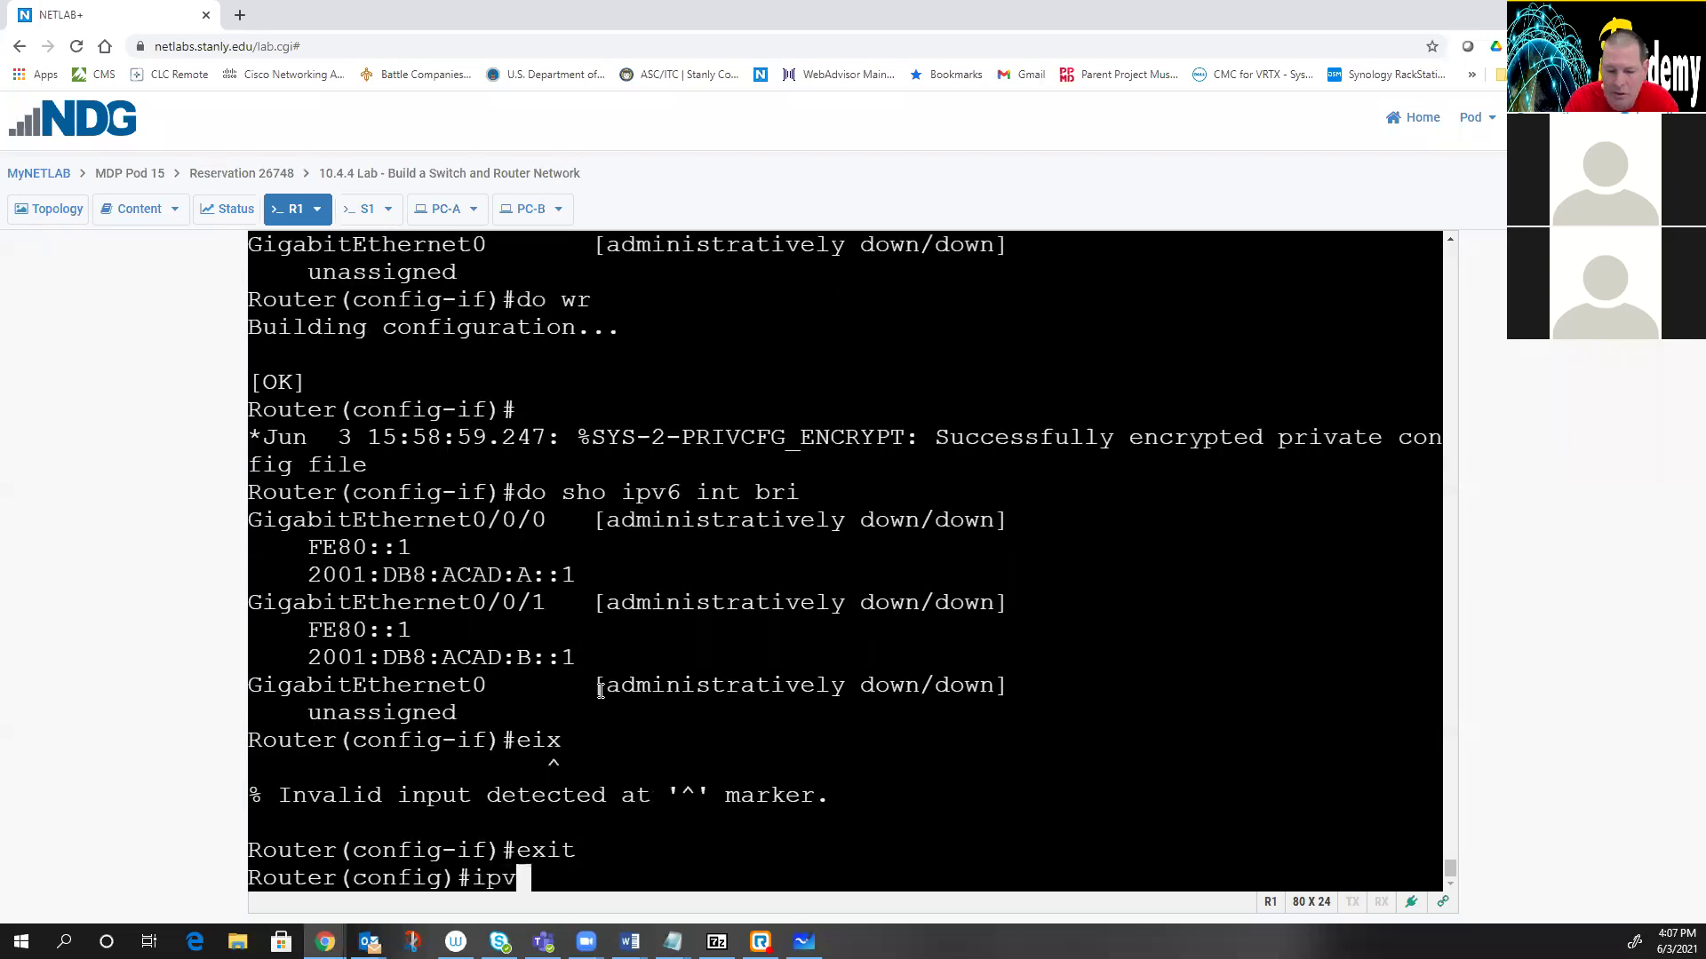
type("  u")
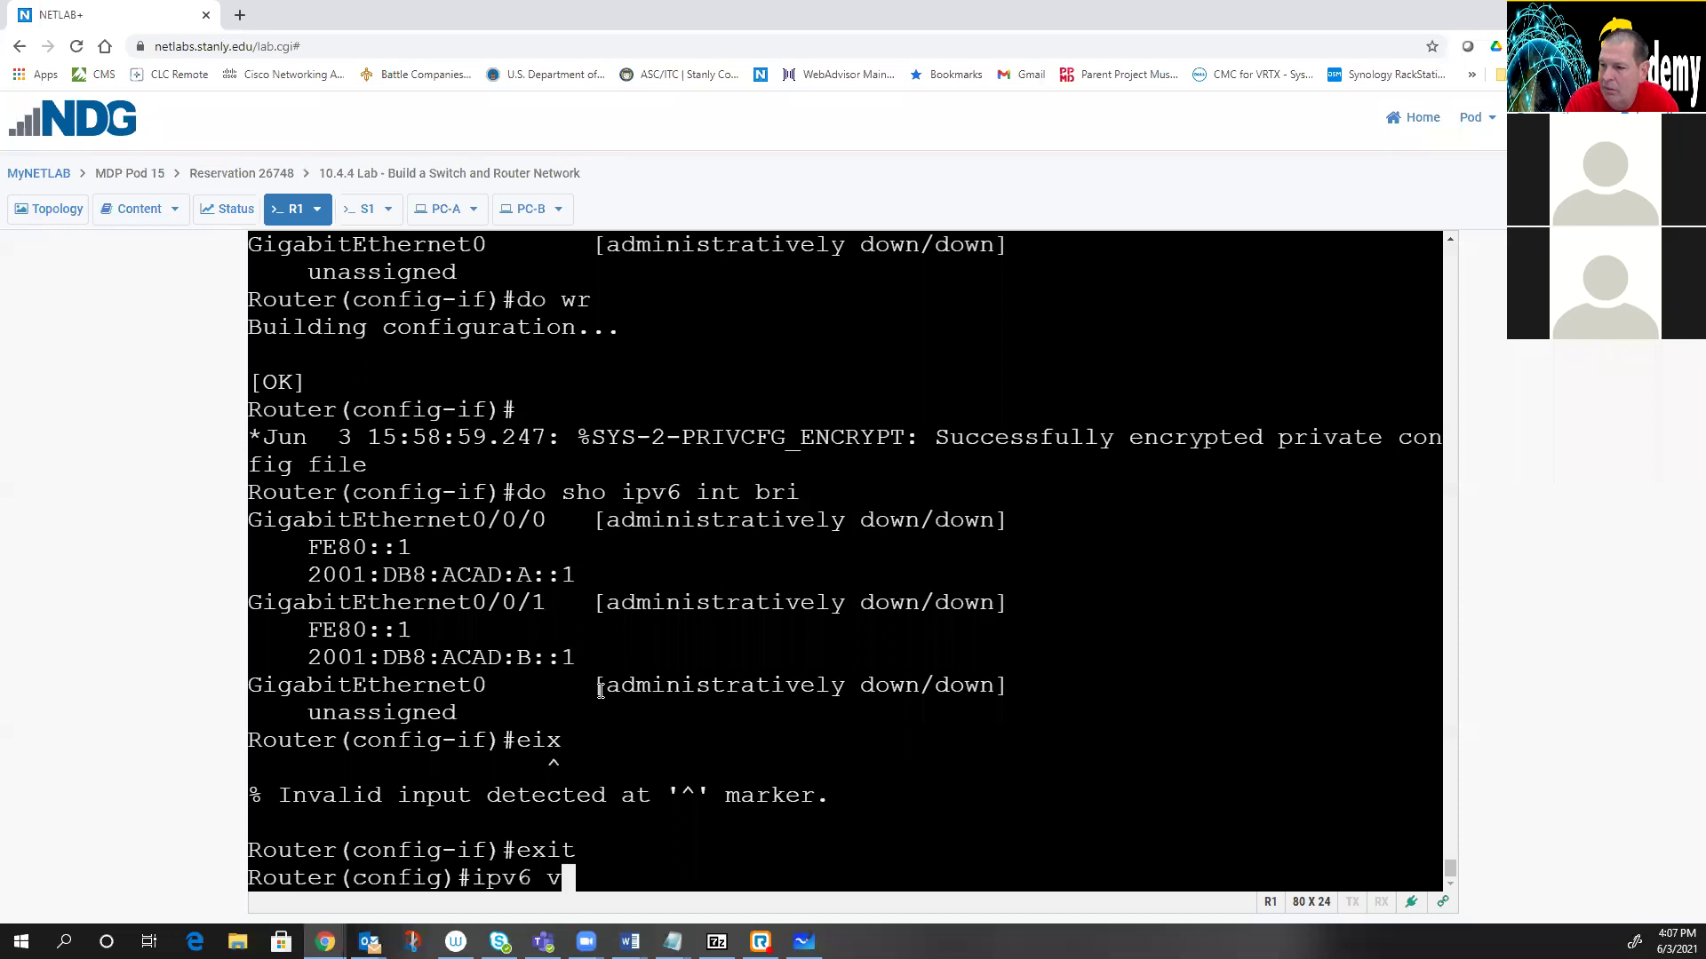
type("ni")
key("Tab")
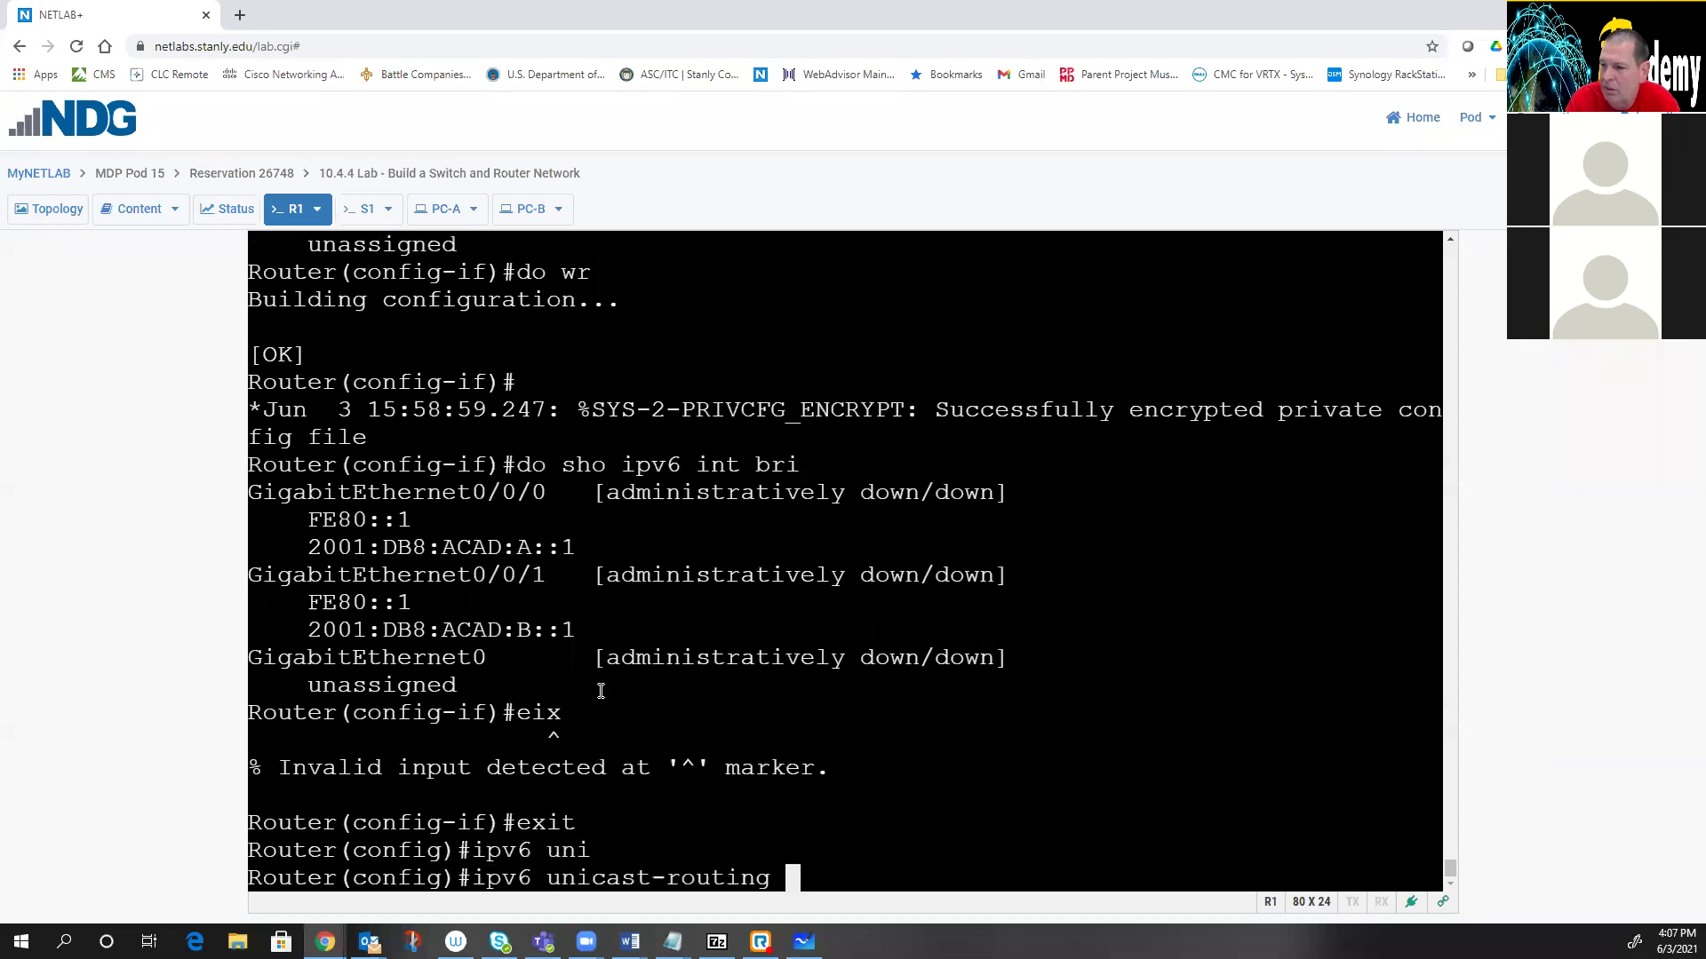
key("Return")
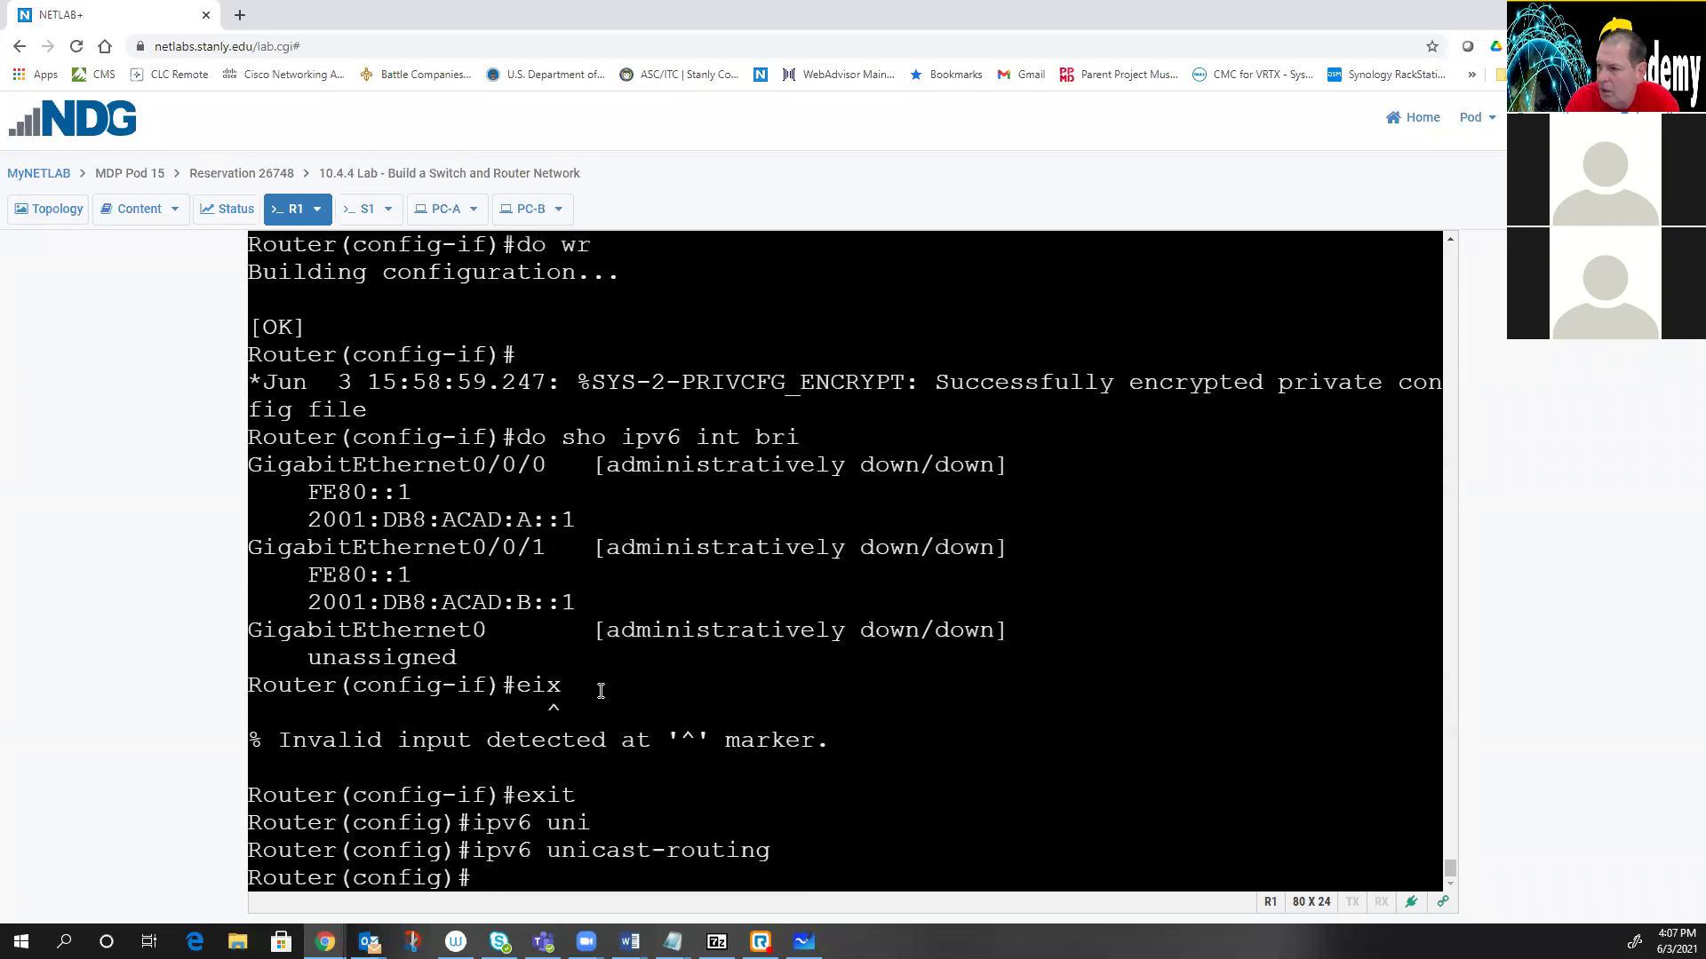
key("Return")
key("Return")
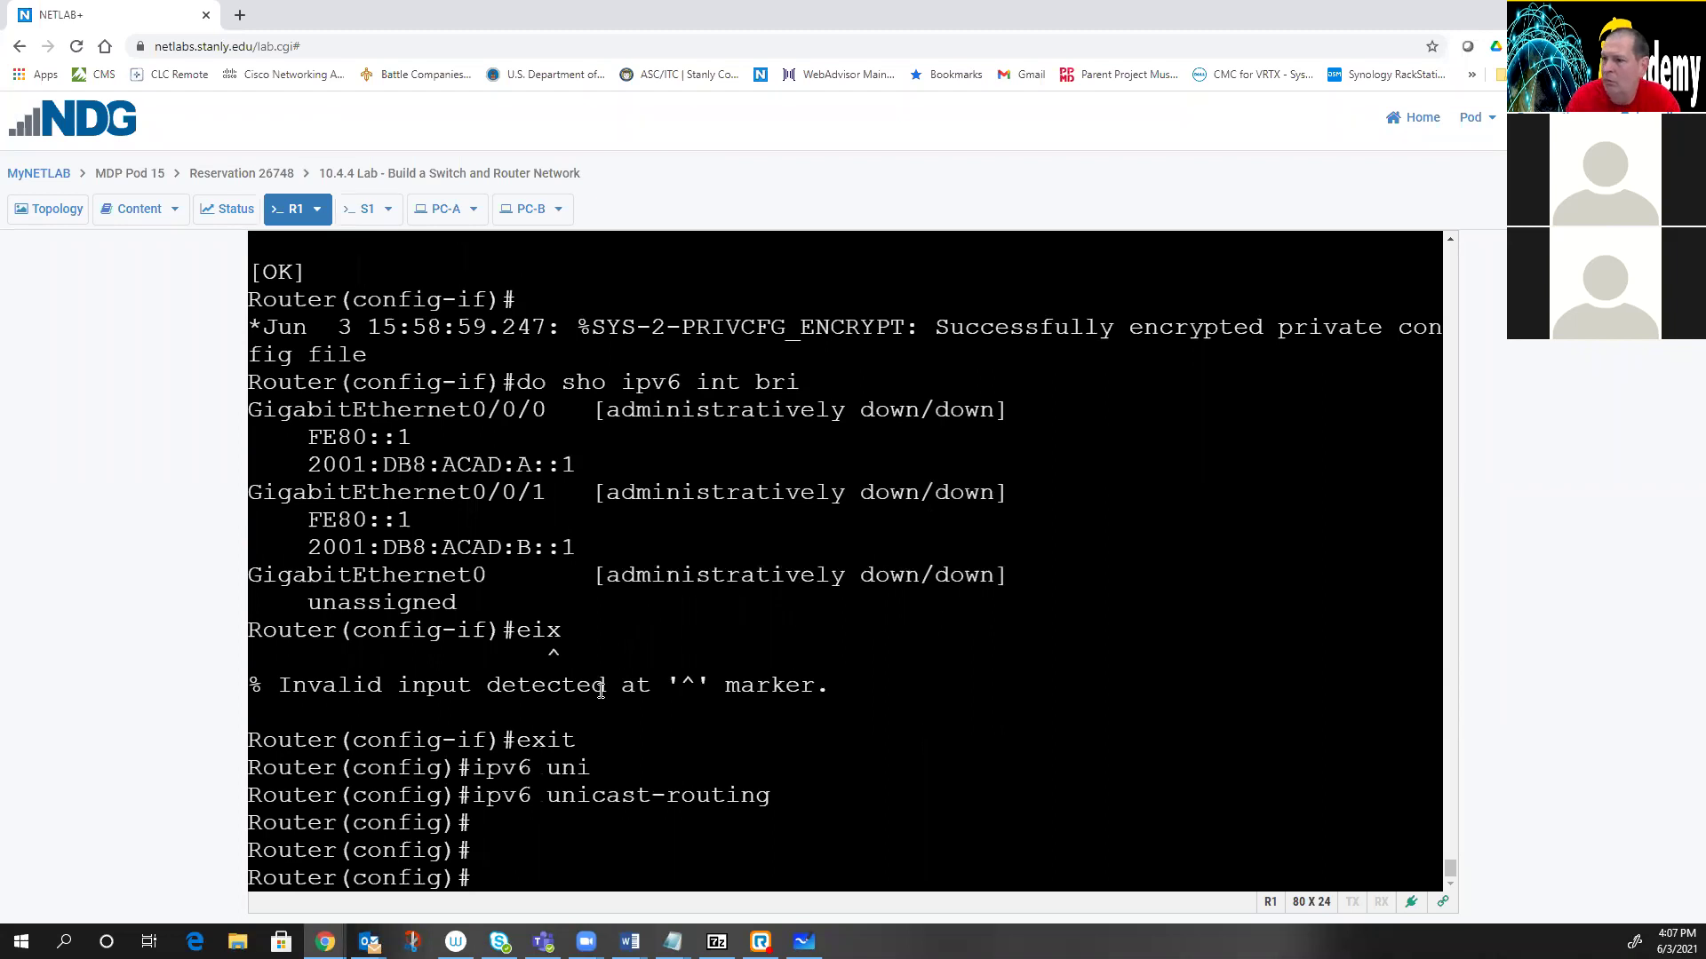
left_click_drag(1038, 411, 576, 399)
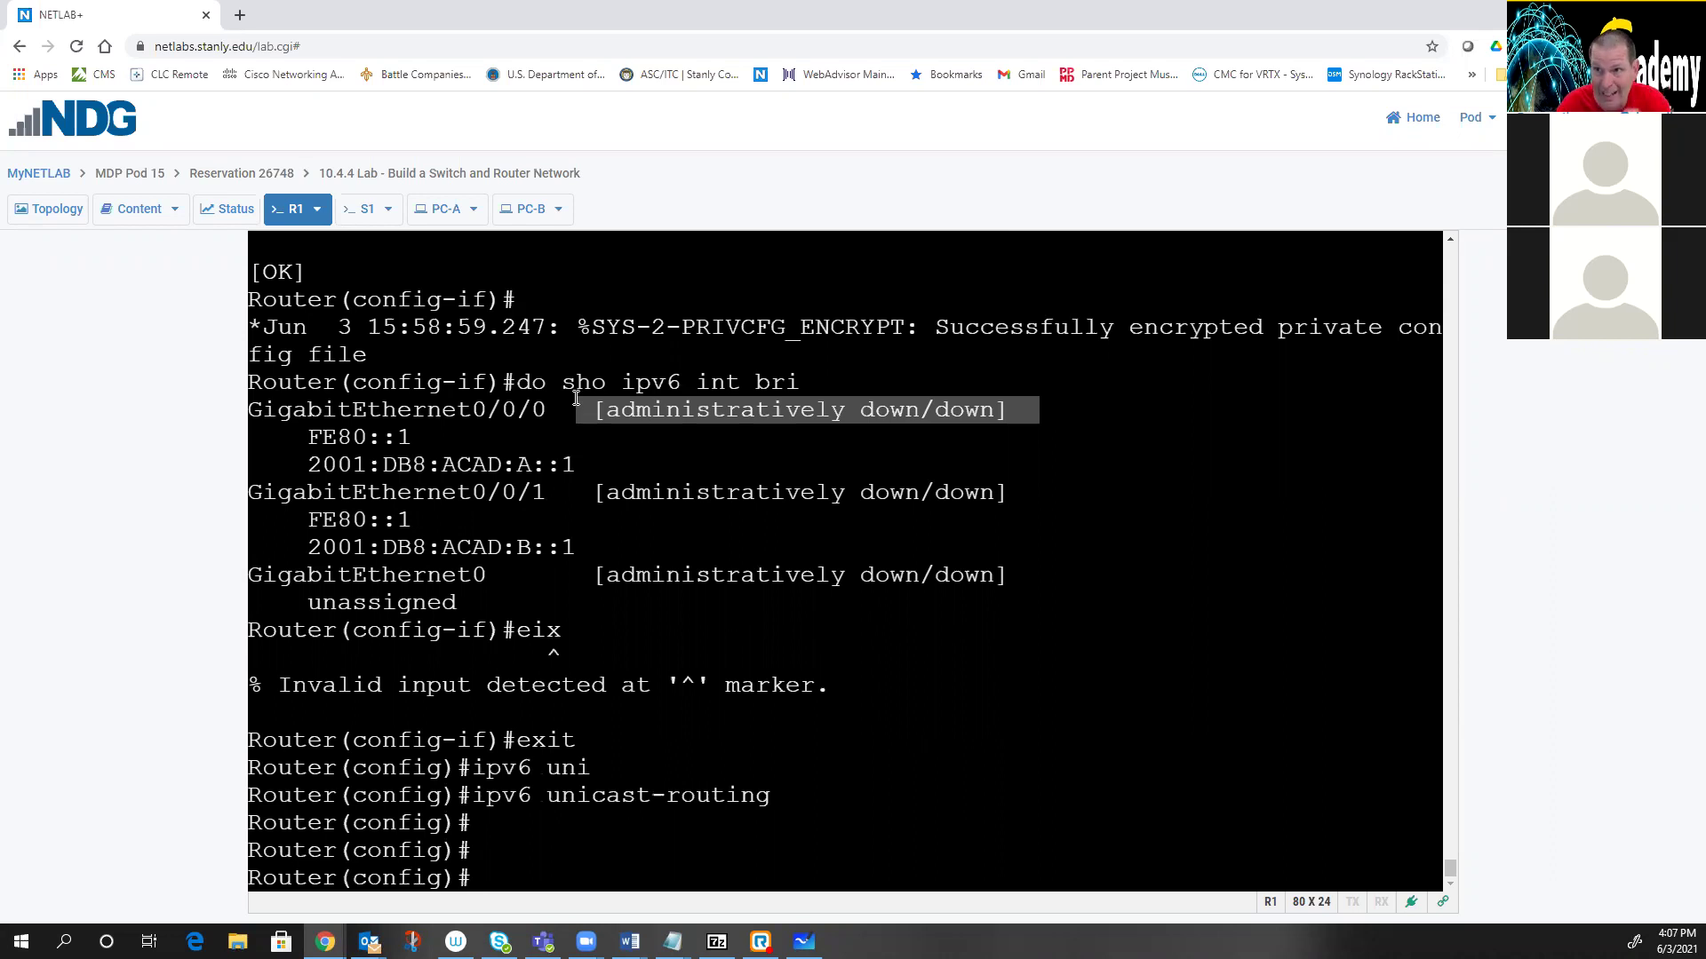
Bring up R1's G0/0/0 and G0/0/1 interfaces with no shutdown
left_click(575, 399)
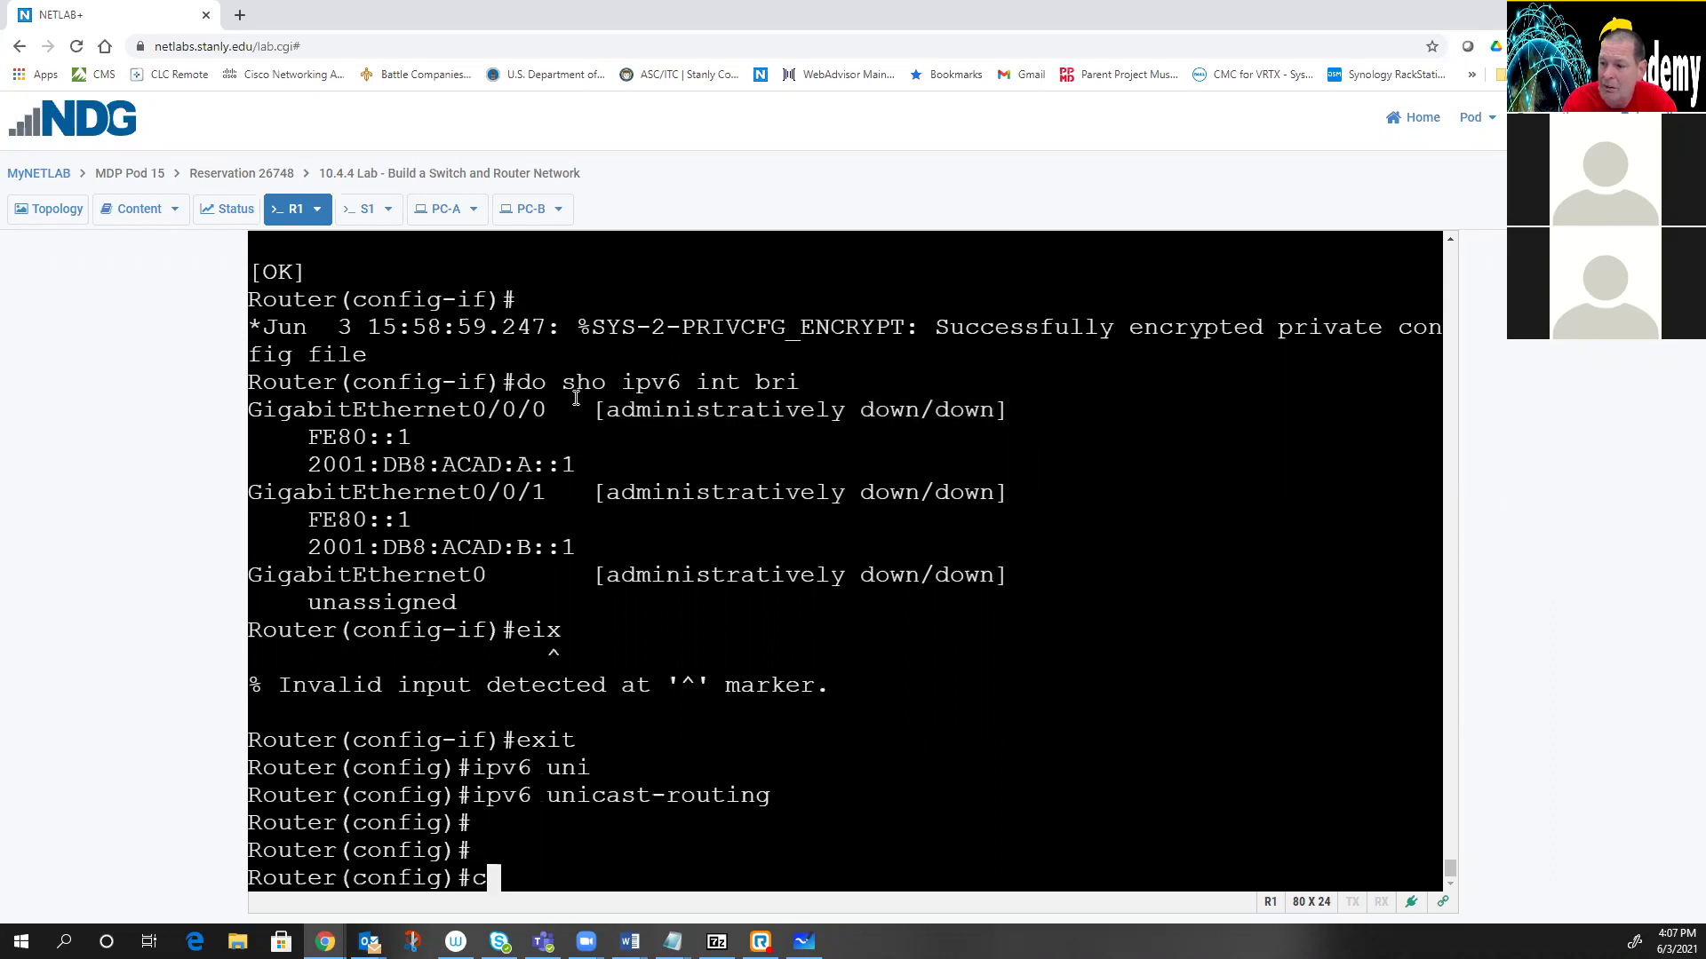
type("int g")
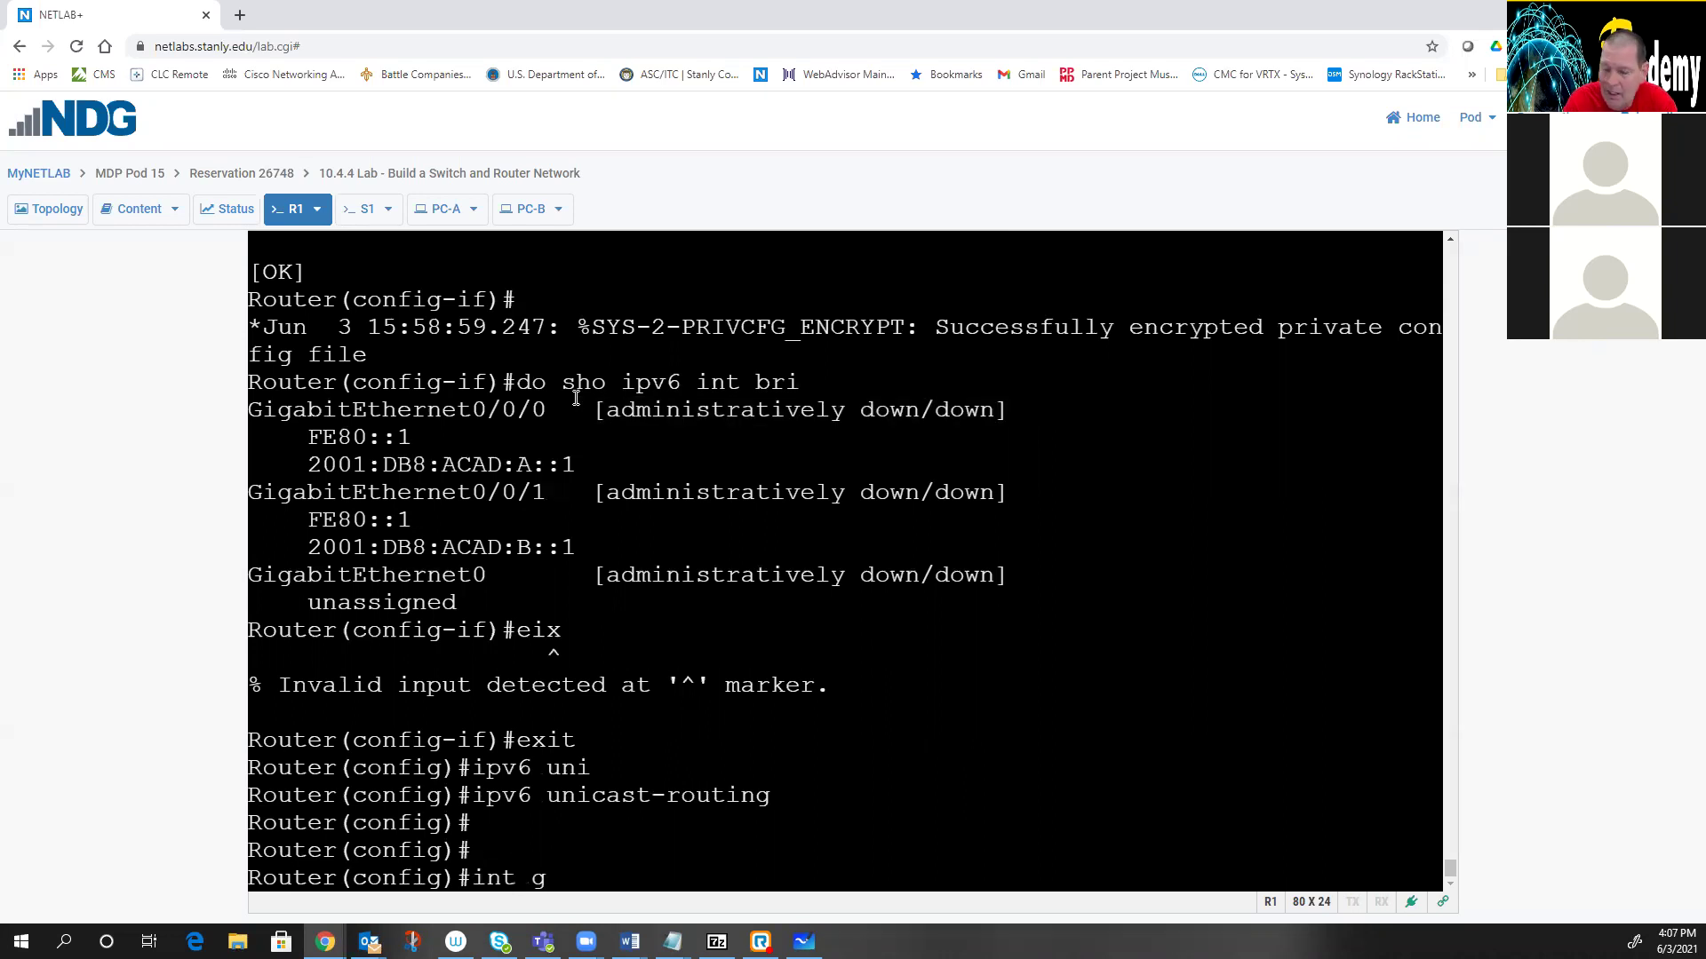
type("0")
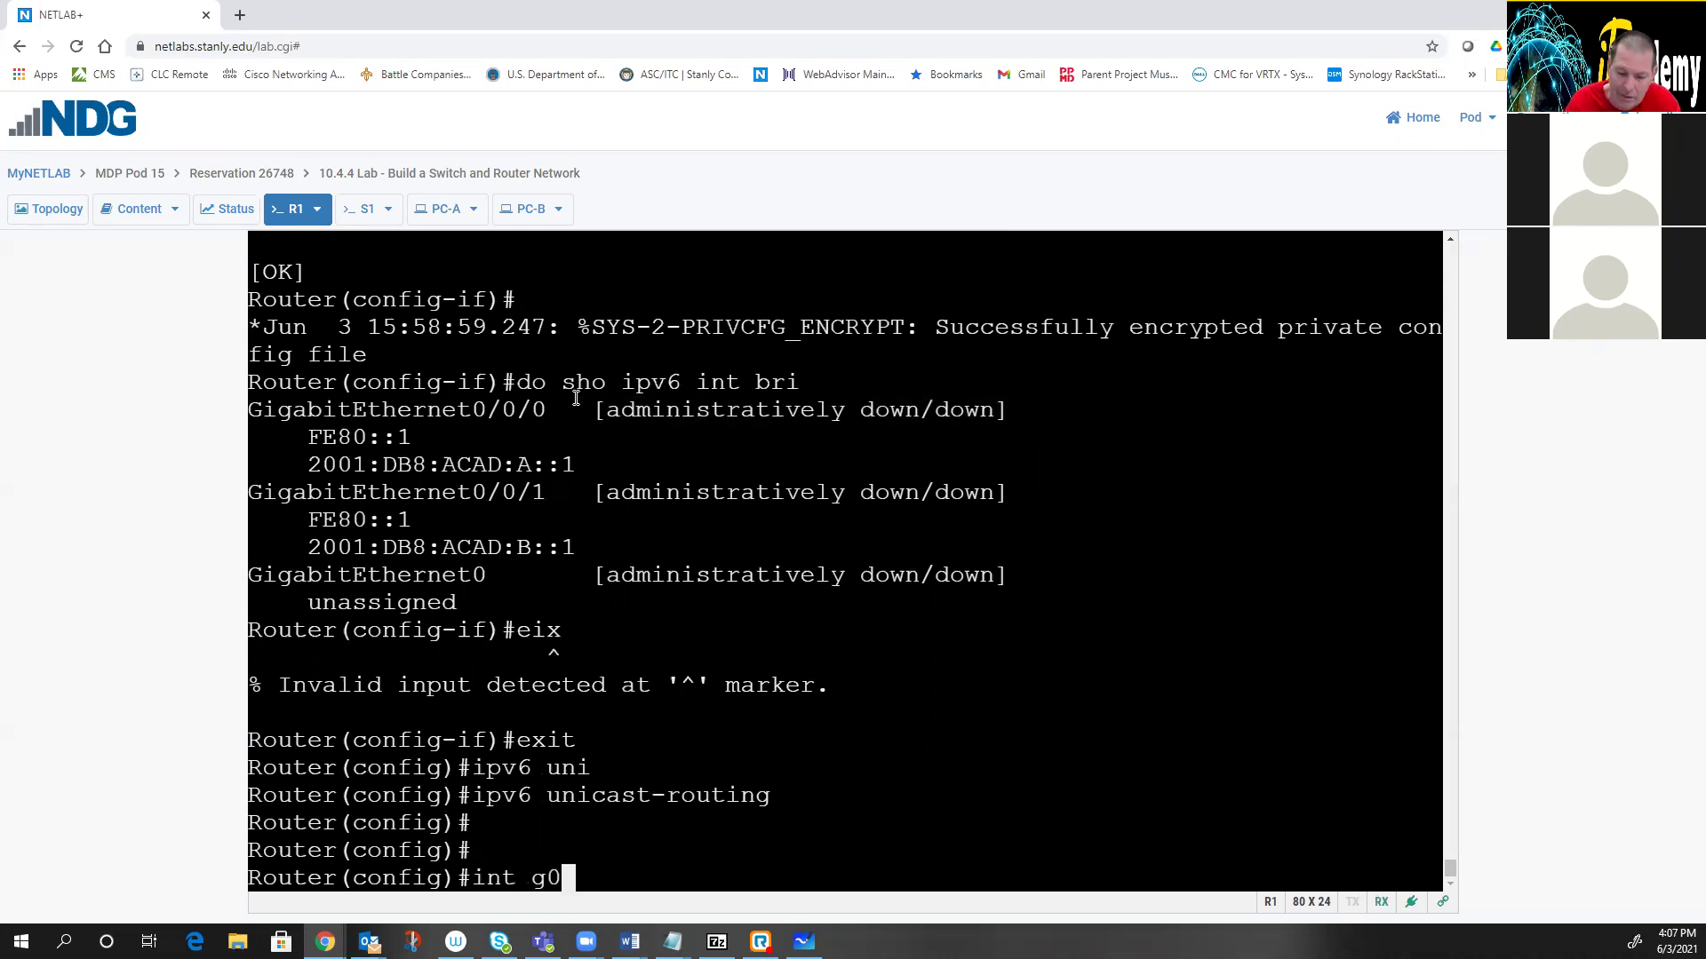
type("/0/0")
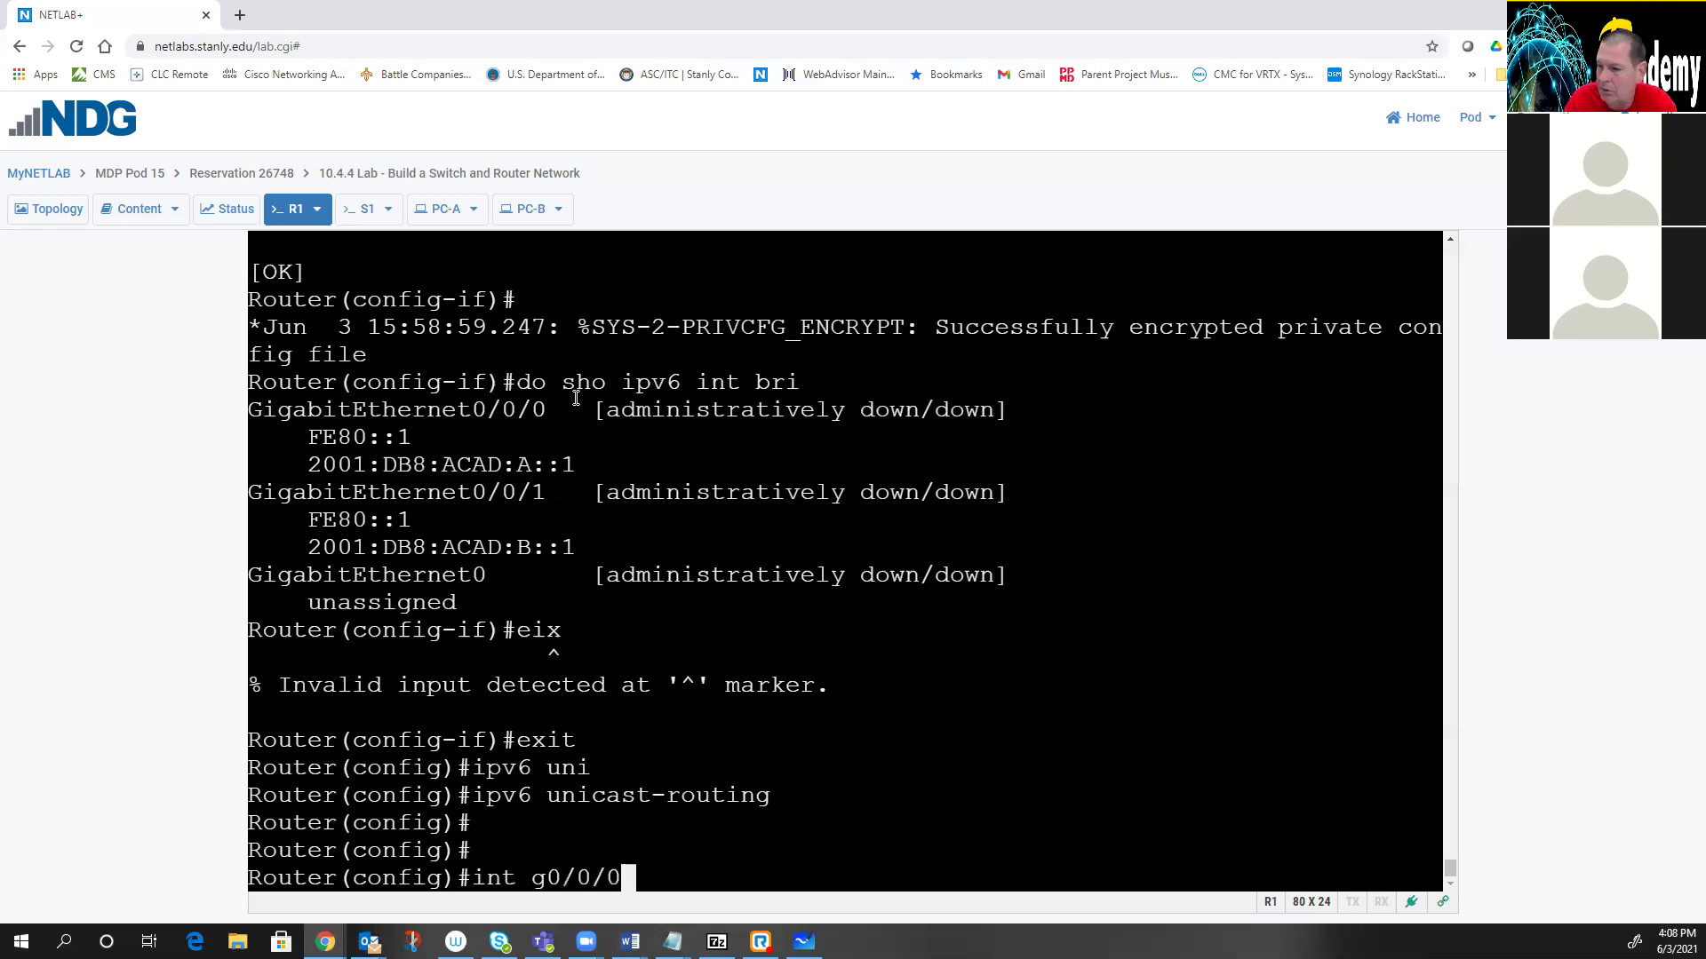
key("Return")
type("no")
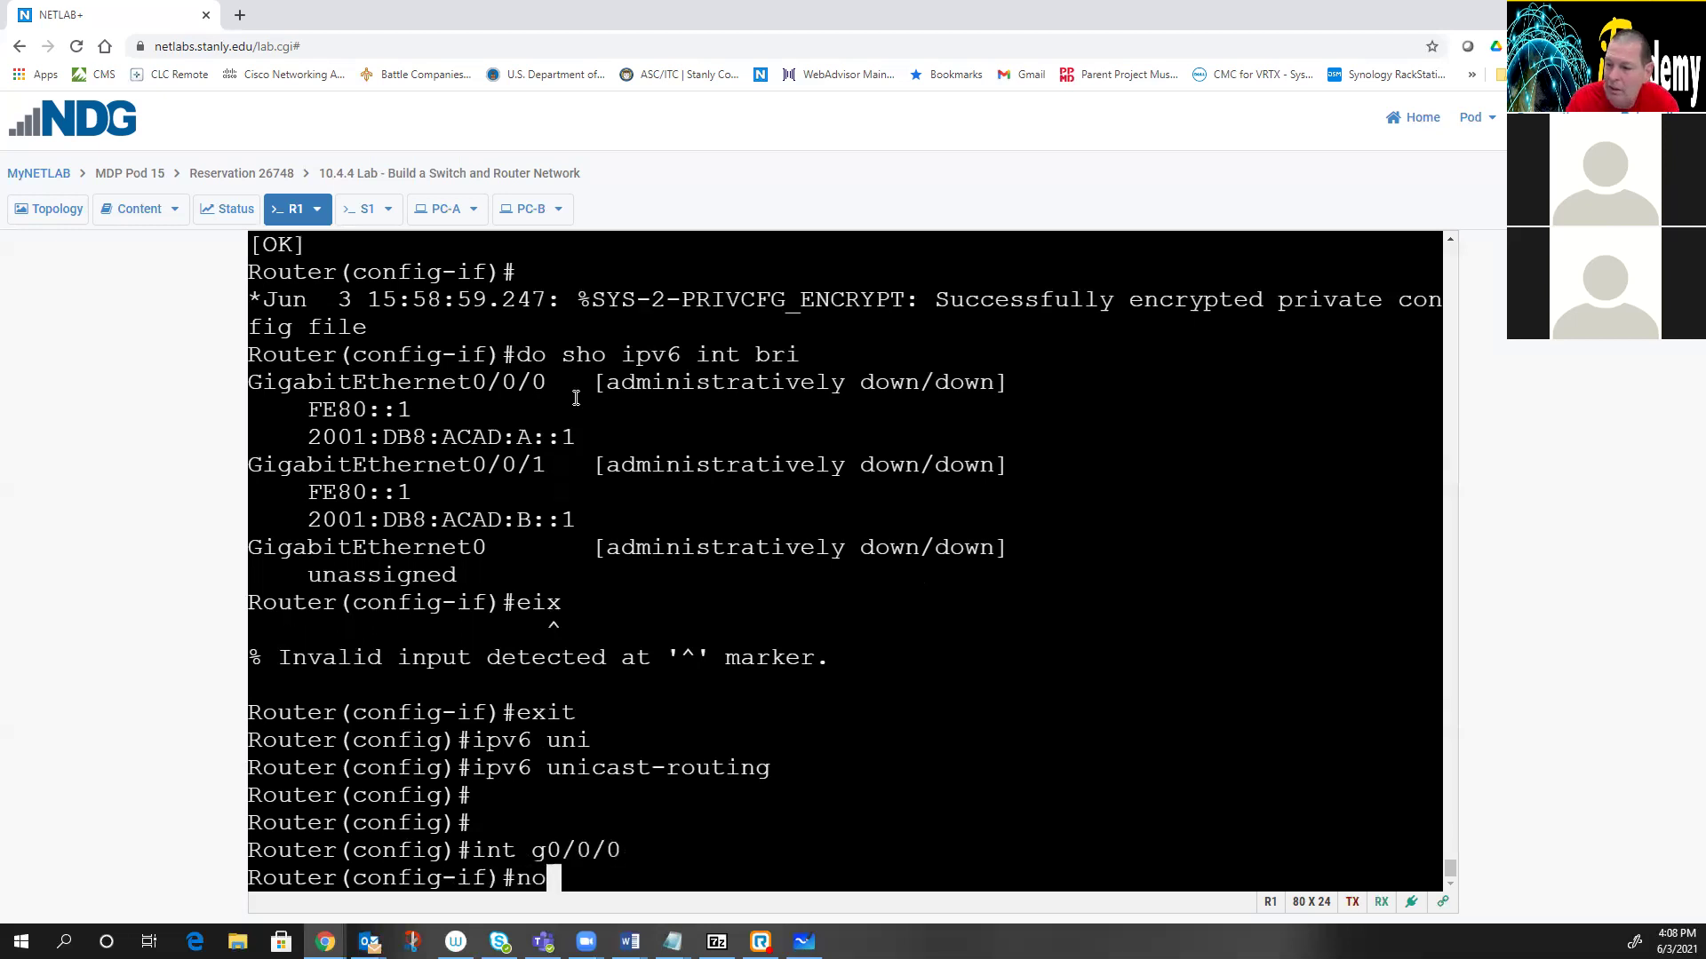
type(" shut")
key("Return")
key("Up")
key("Up")
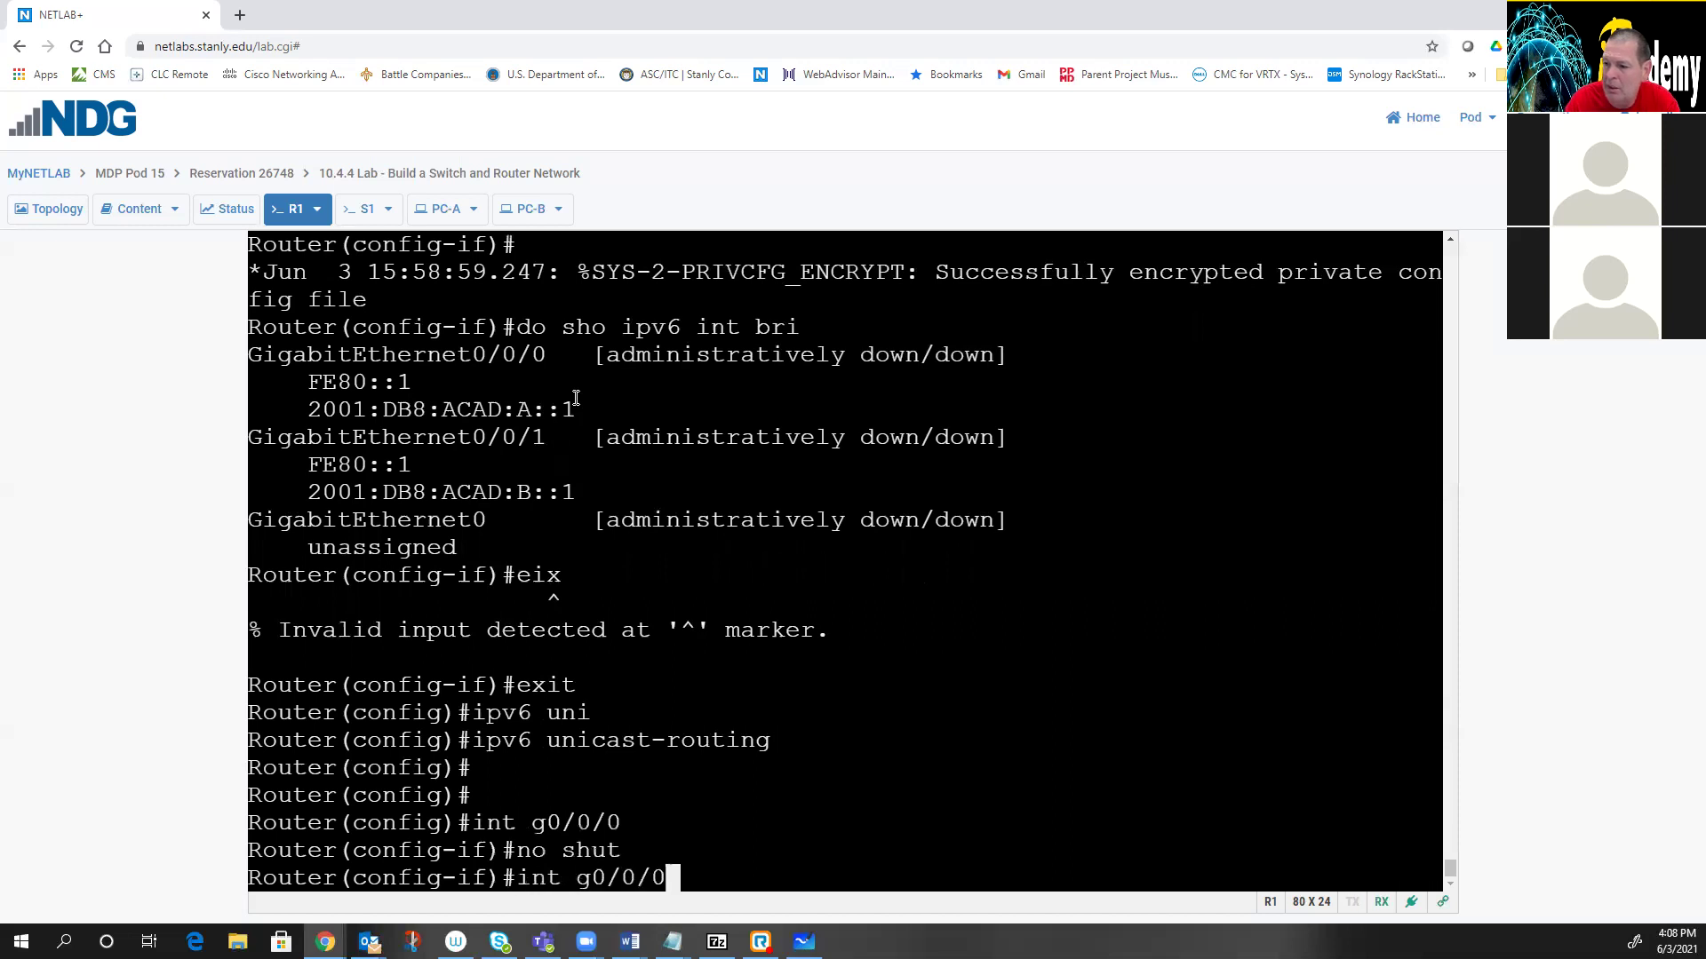
type("1")
key("Return")
key("Up")
key("Up")
key("Return")
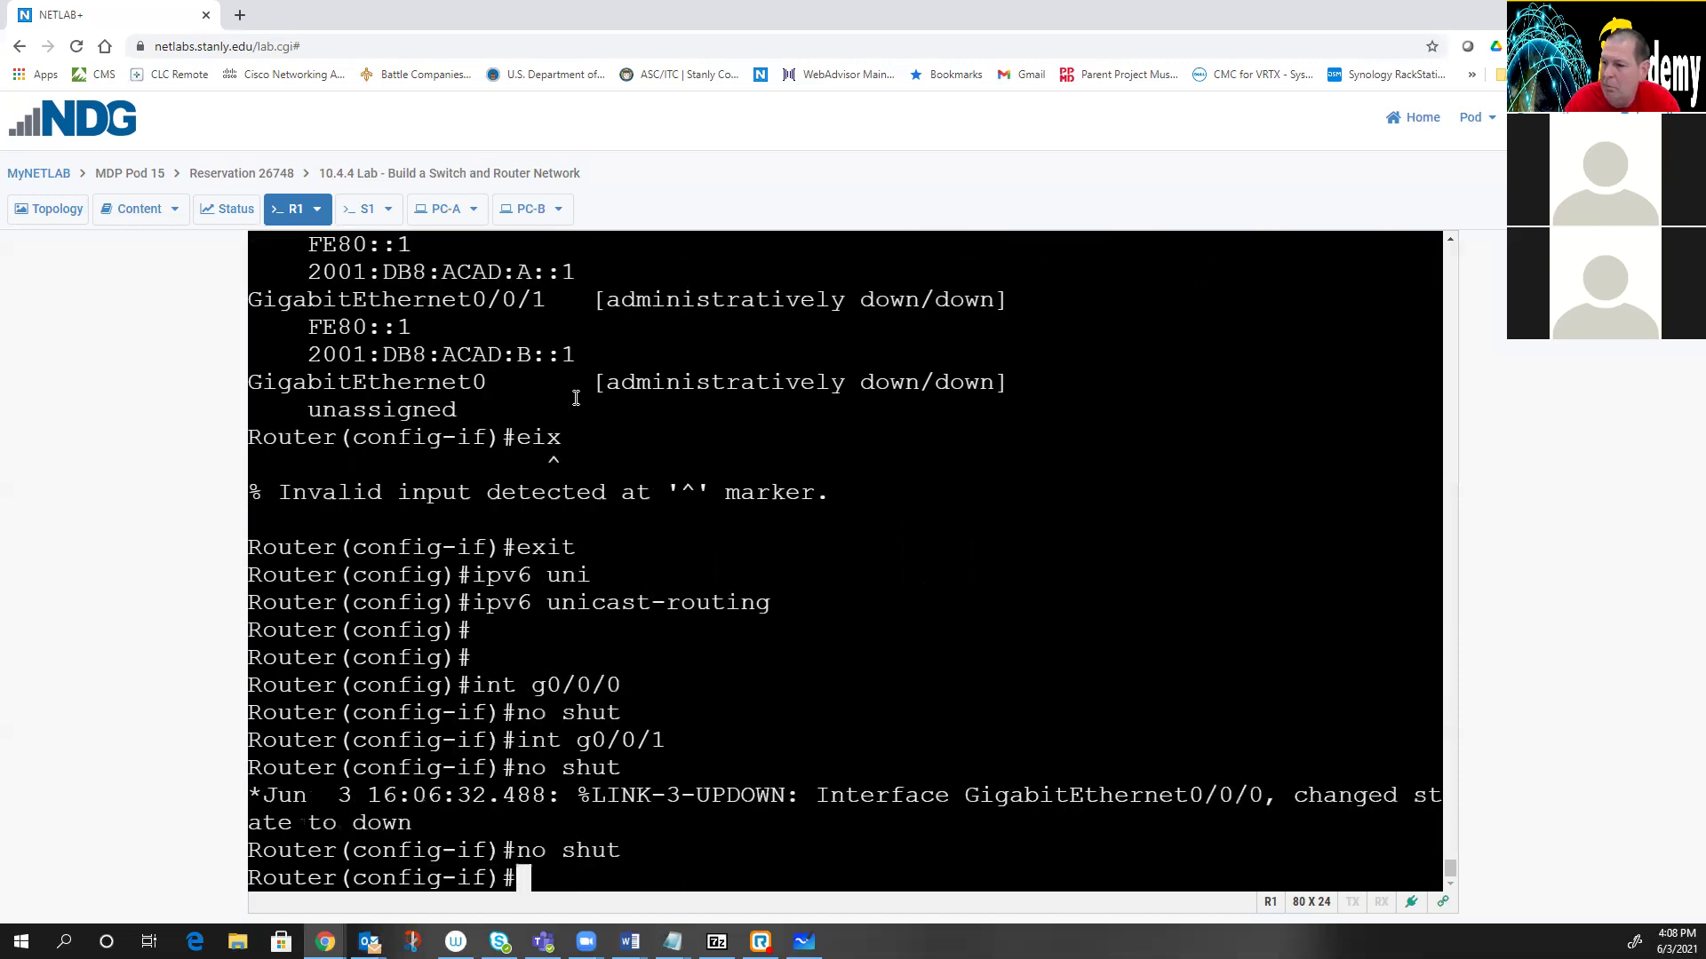
Run 'do sho ipv6 int bri' to confirm both interfaces are up/up with their IPv6 addresses
key("Return")
key("Up")
key("Up")
key("Up")
key("Up")
key("Up")
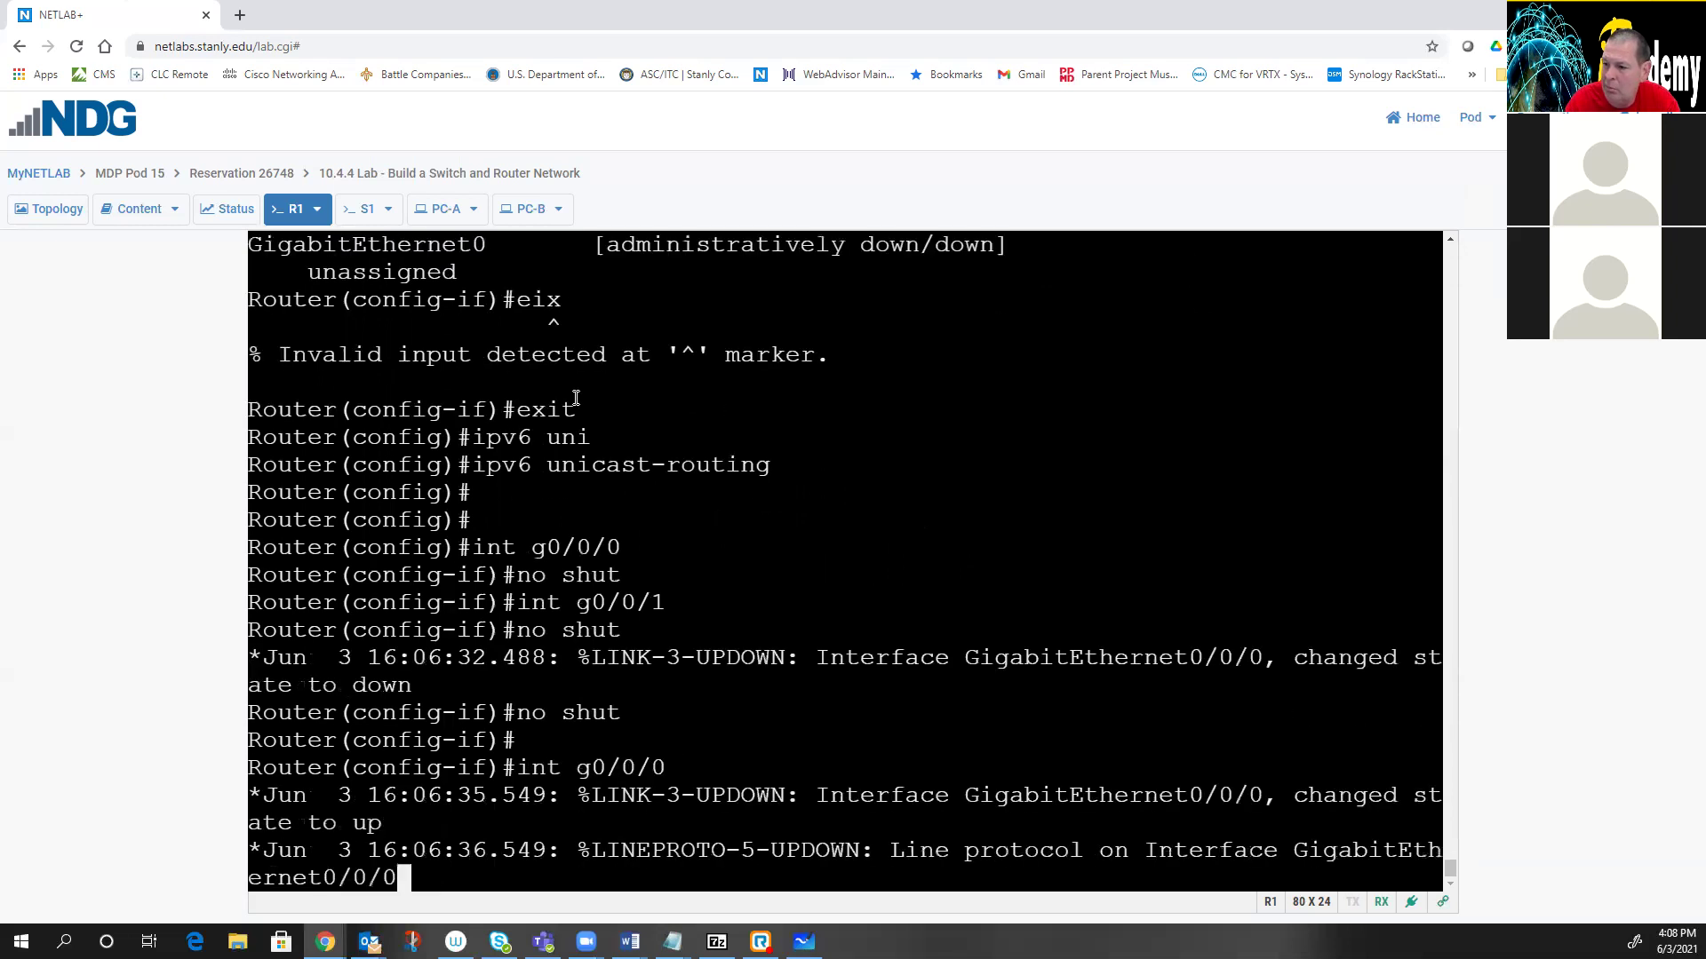
key("Up")
key("Up")
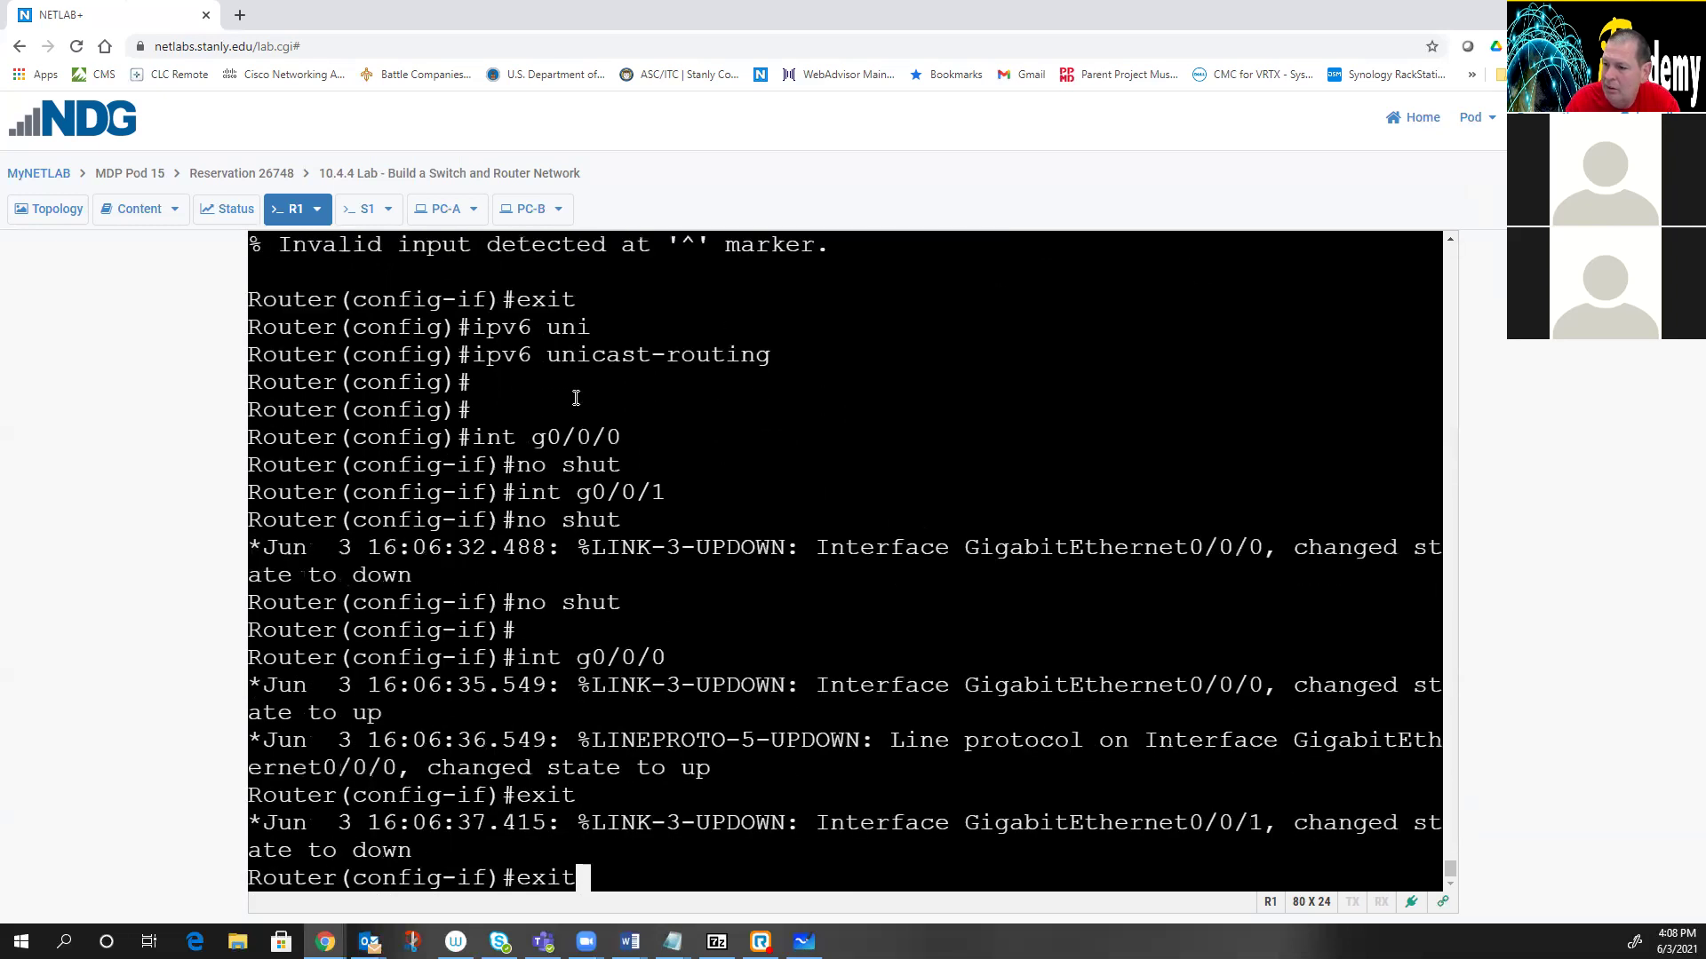
key("BackSpace")
key("BackSpace")
key("BackSpace")
key("BackSpace")
type("do sho ipv6 int bri")
key("Return")
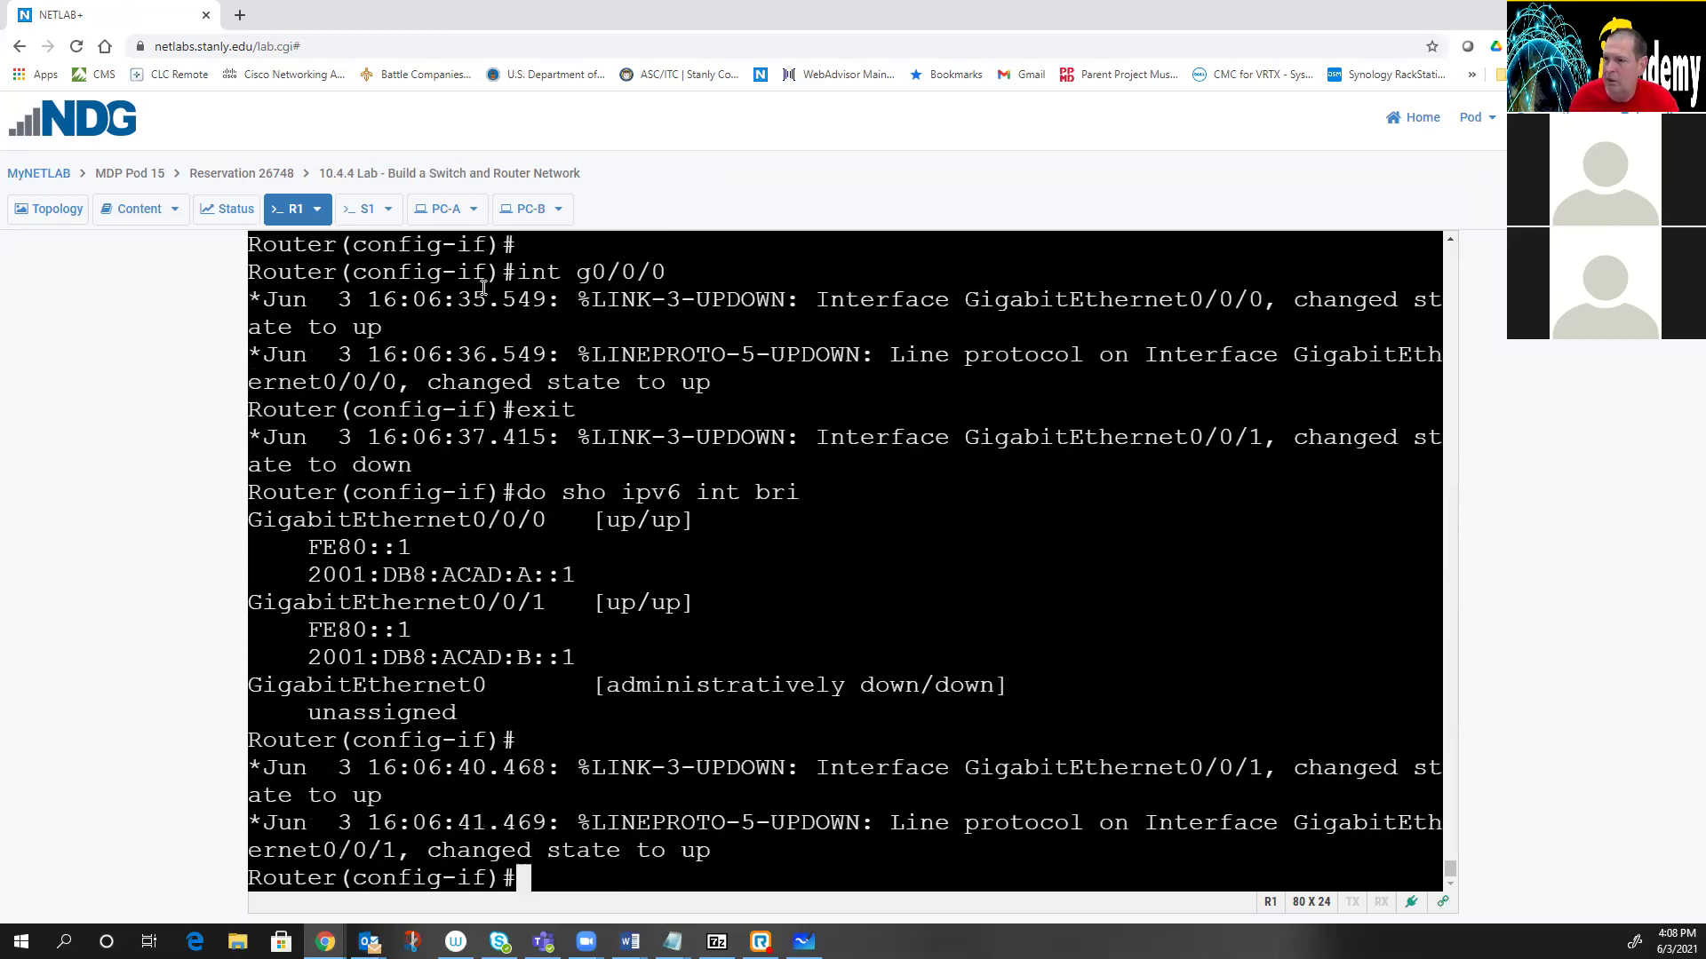
left_click(444, 211)
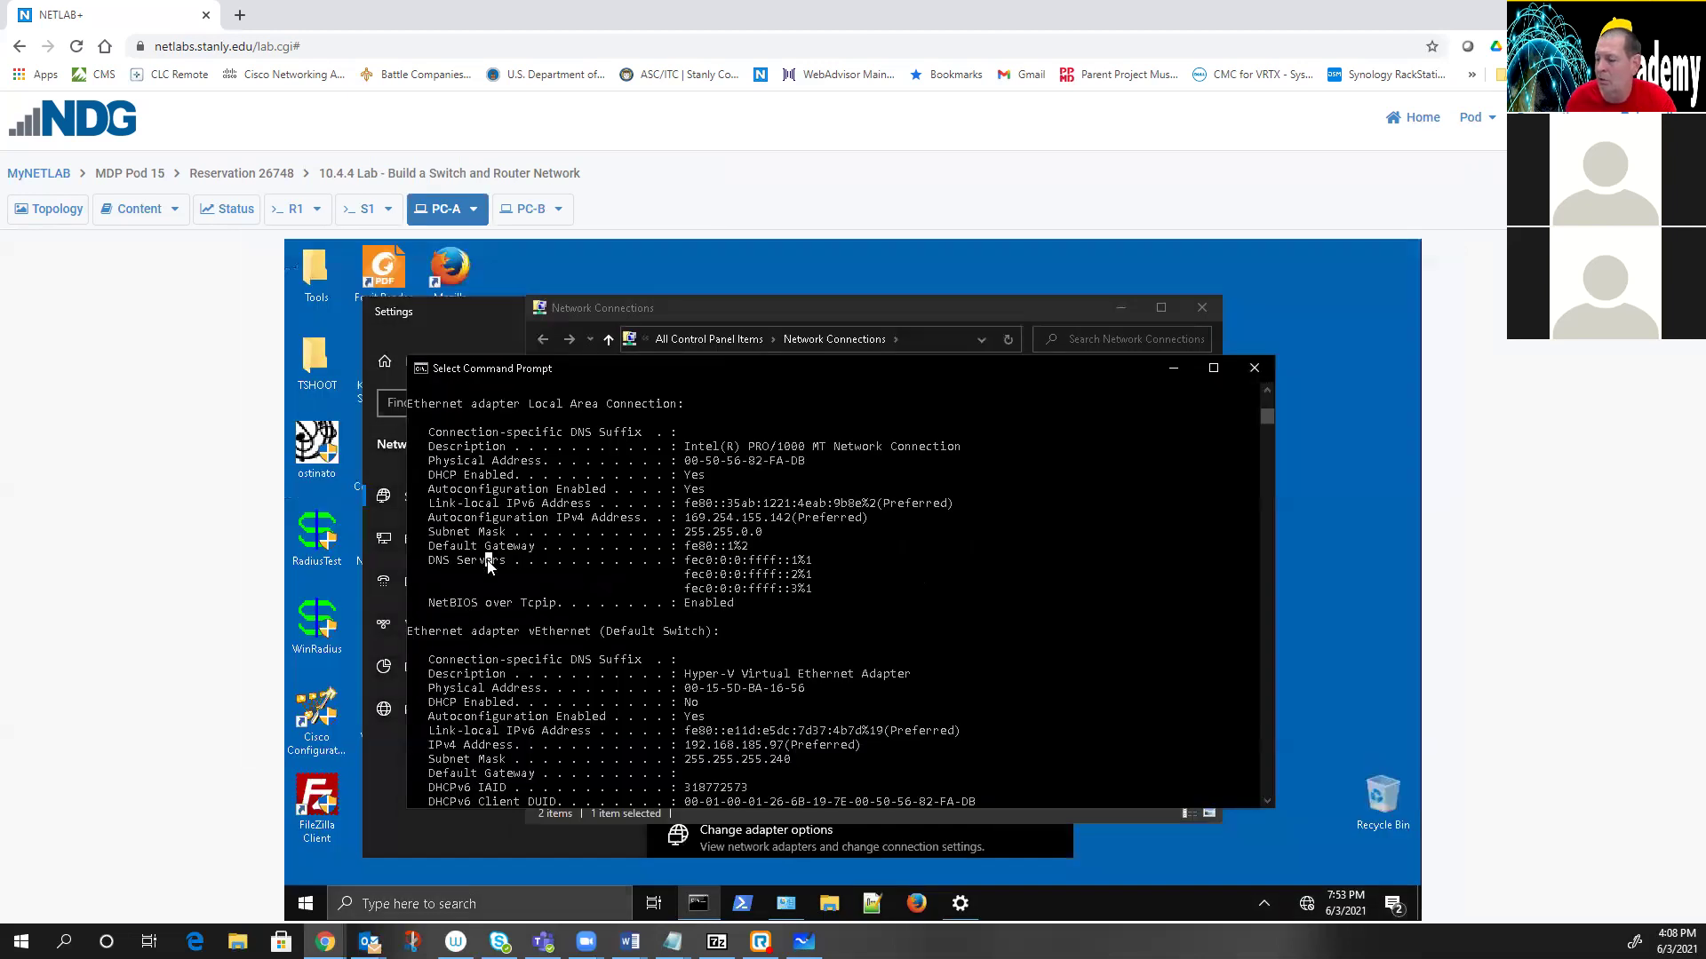
Rerun ipconfig /all on PC-A and review its refreshed output
key("Return")
key("Return")
key("Up")
key("Return")
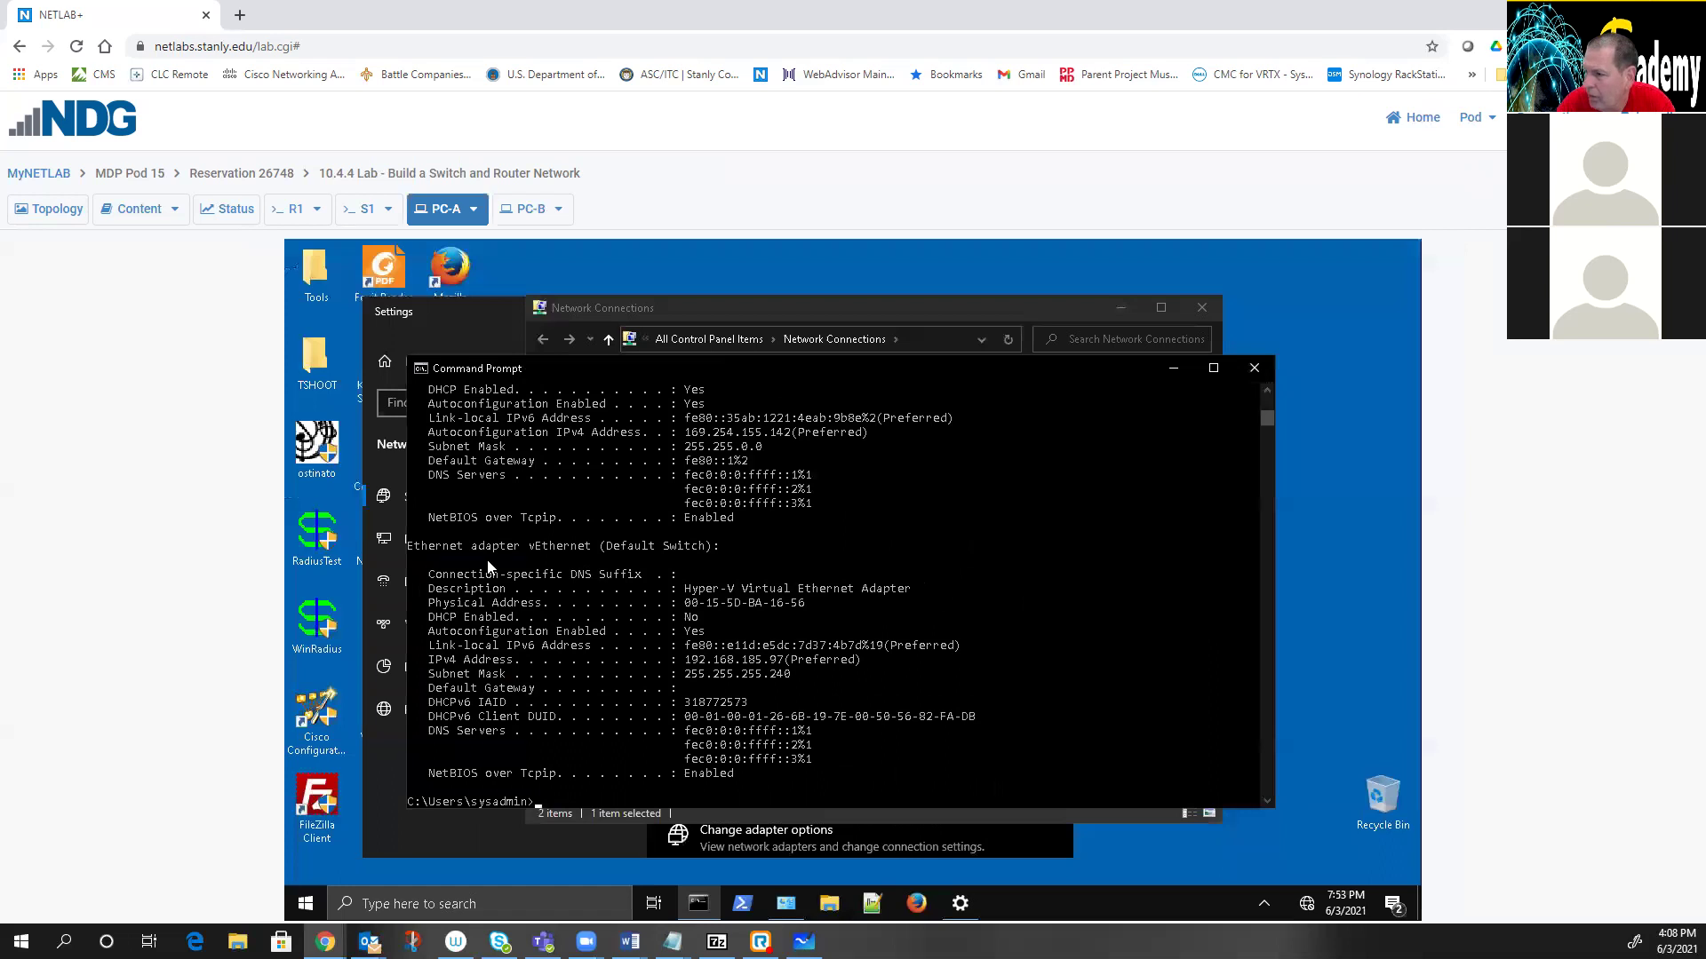
scroll(751, 574, "up", 2)
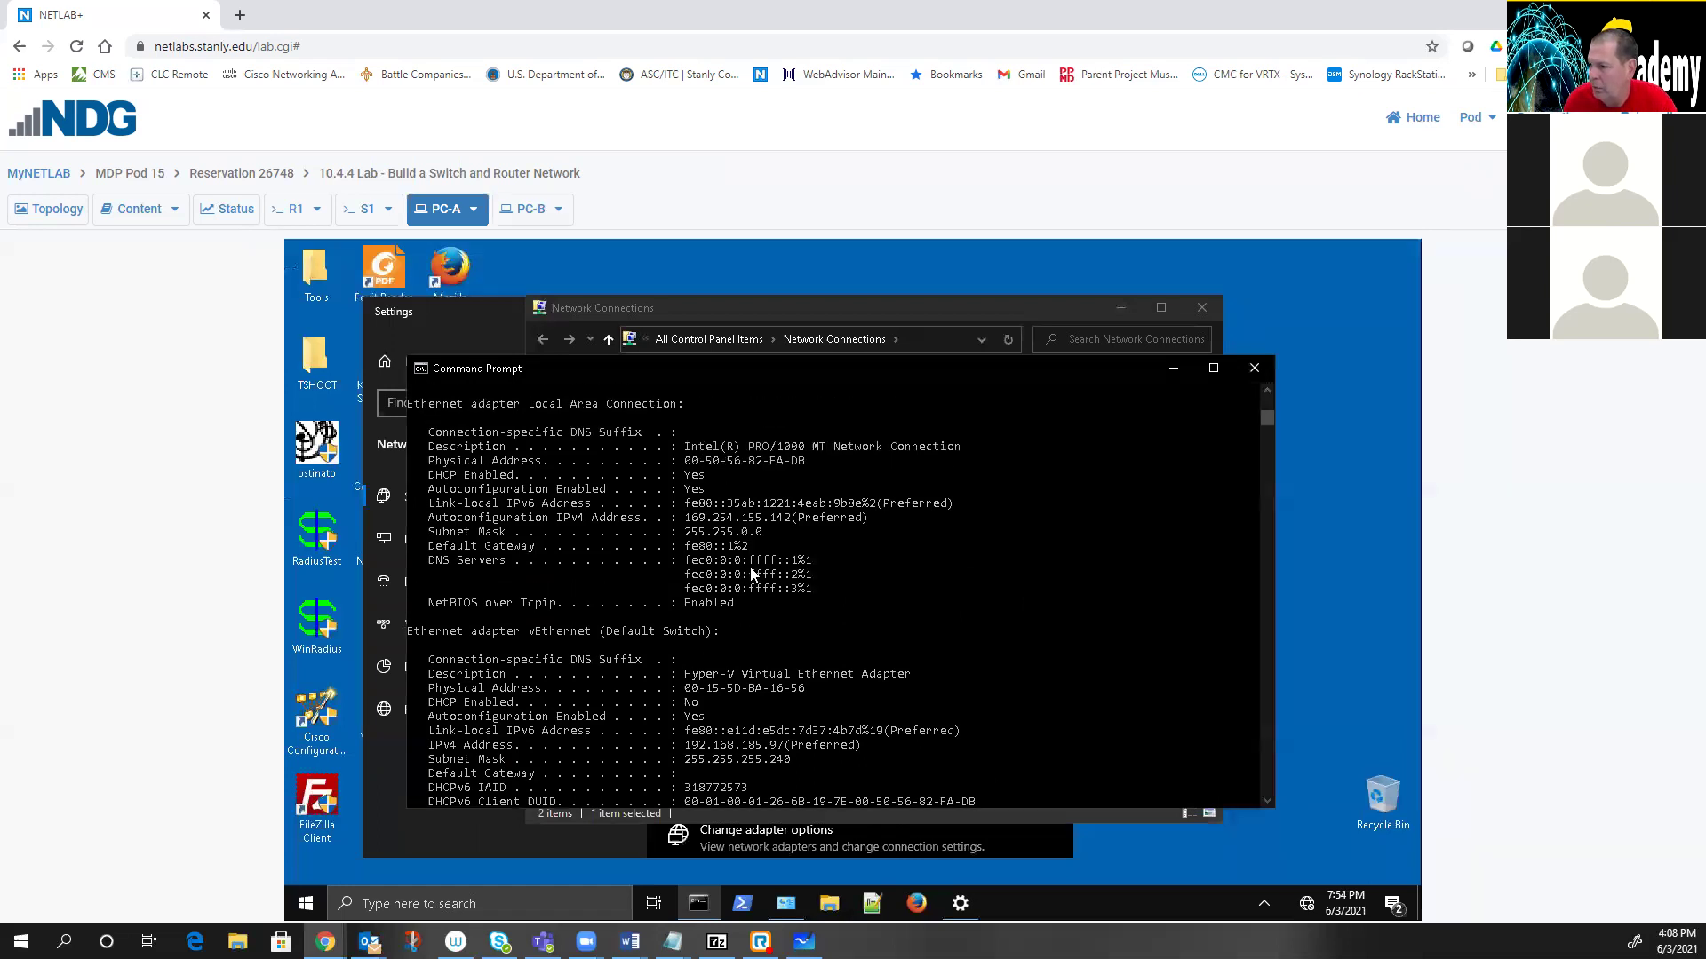
scroll(750, 575, "down", 3)
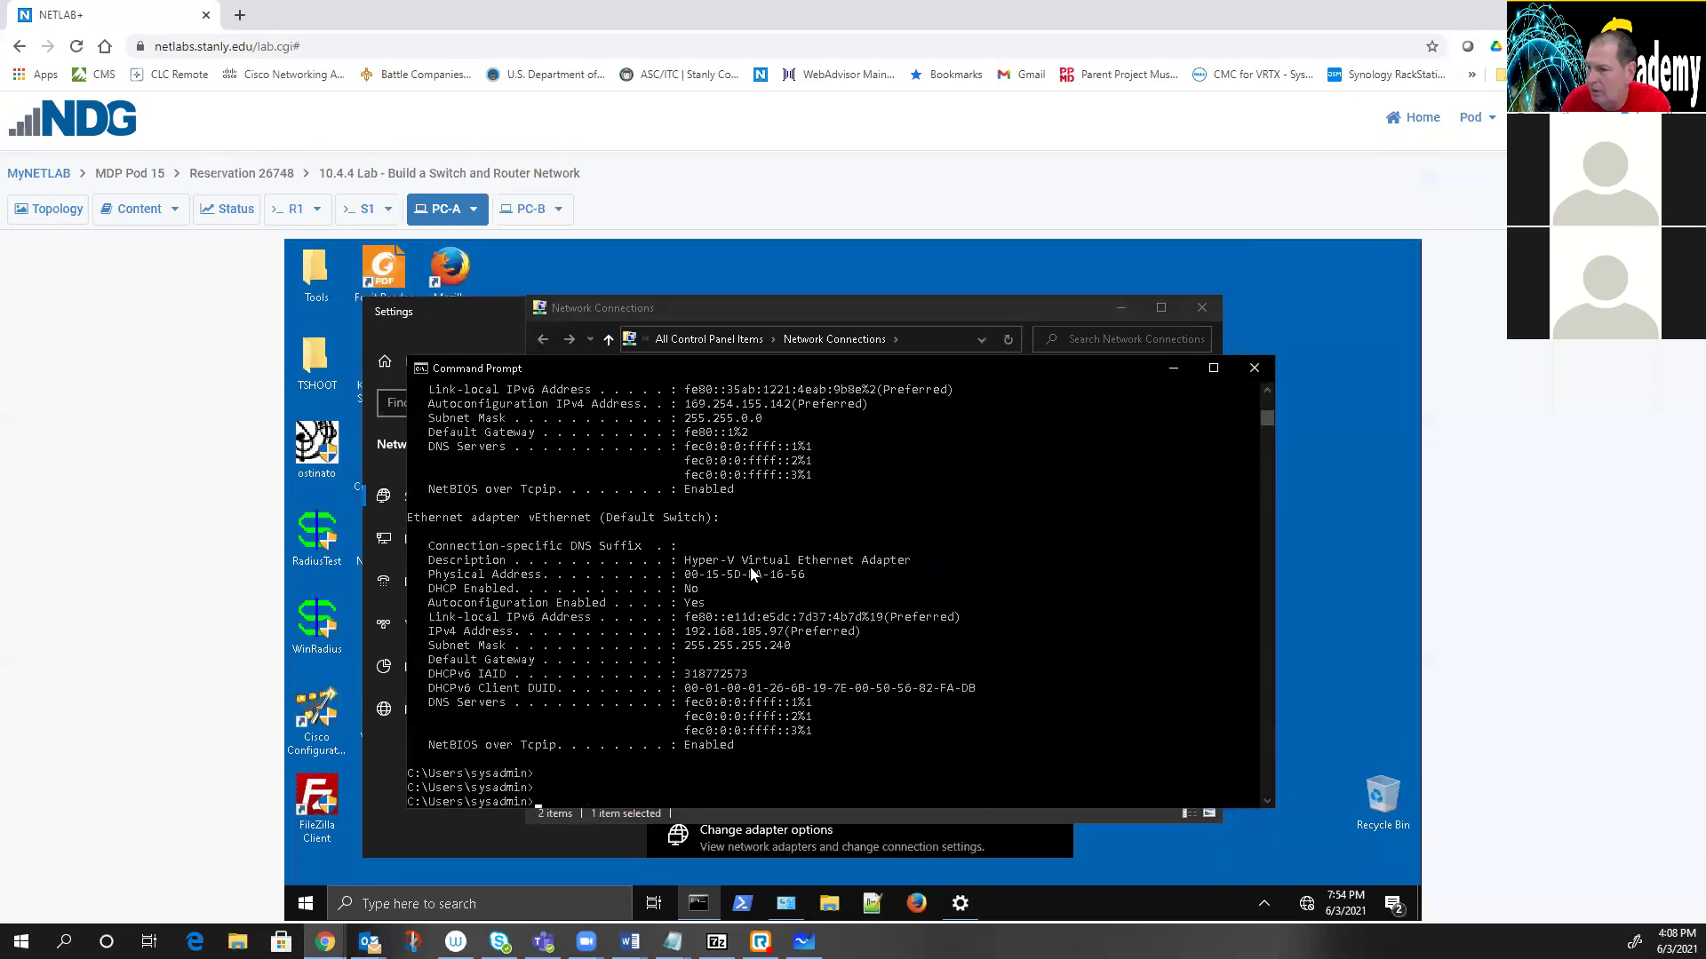
key("Up")
key("Return")
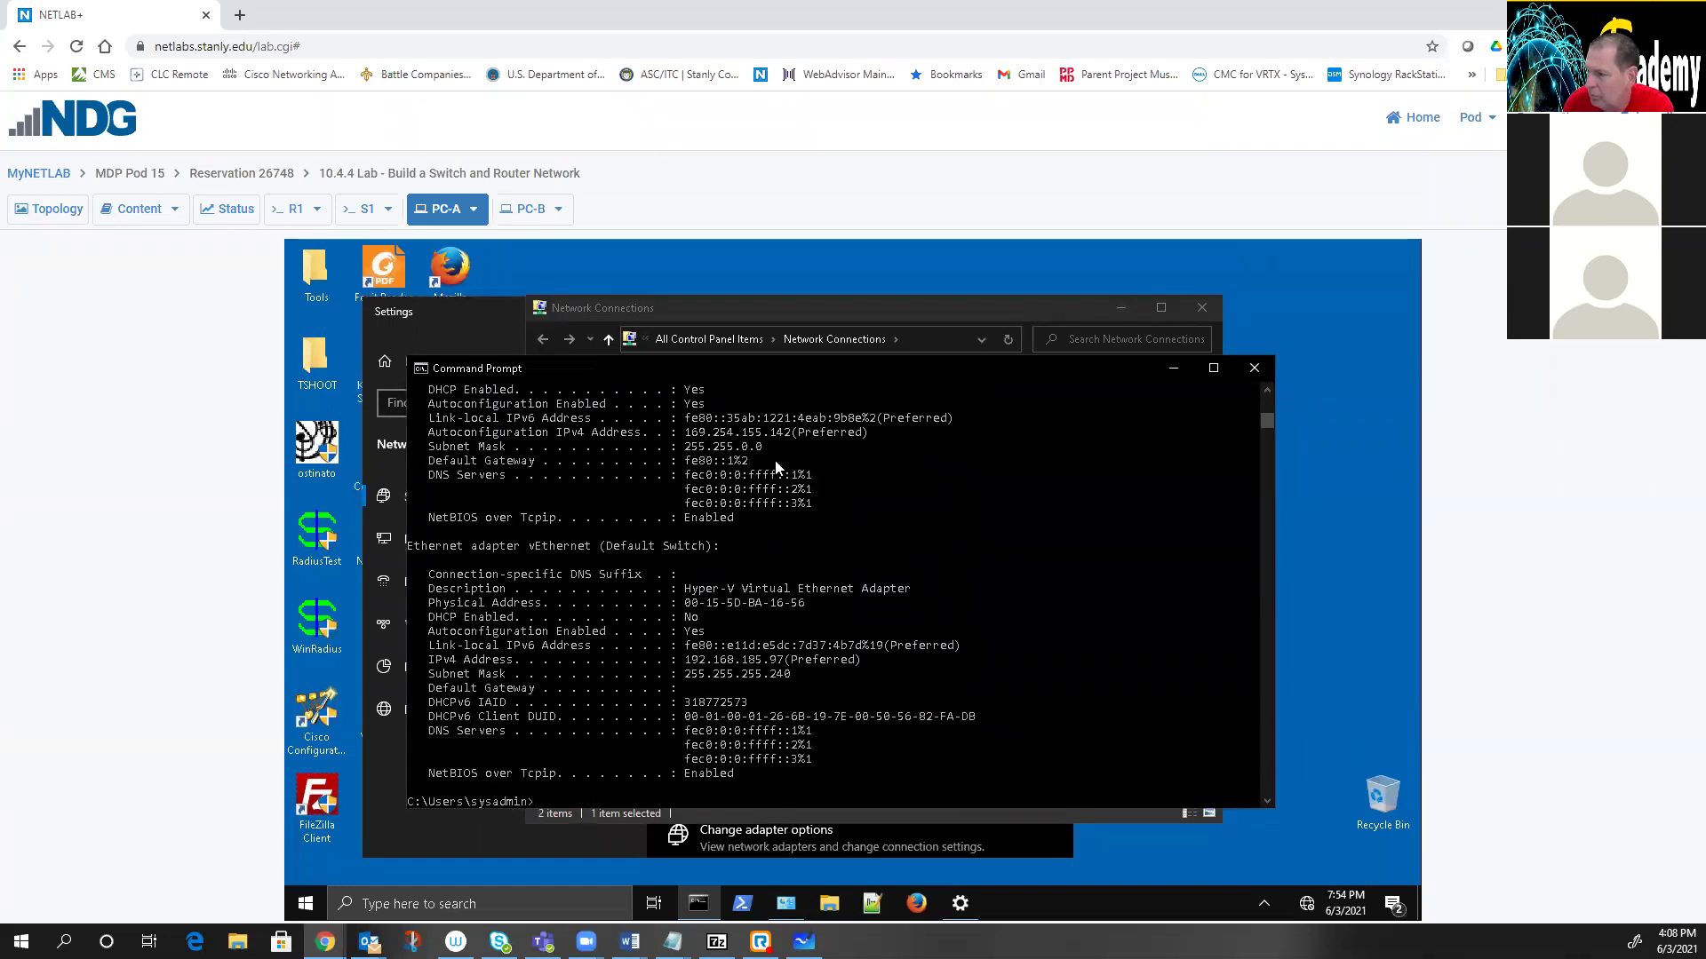
Run ipconfig on PC-B, showing 2001:db8:acad:a addresses and default gateway fe80::1%2
left_click(531, 206)
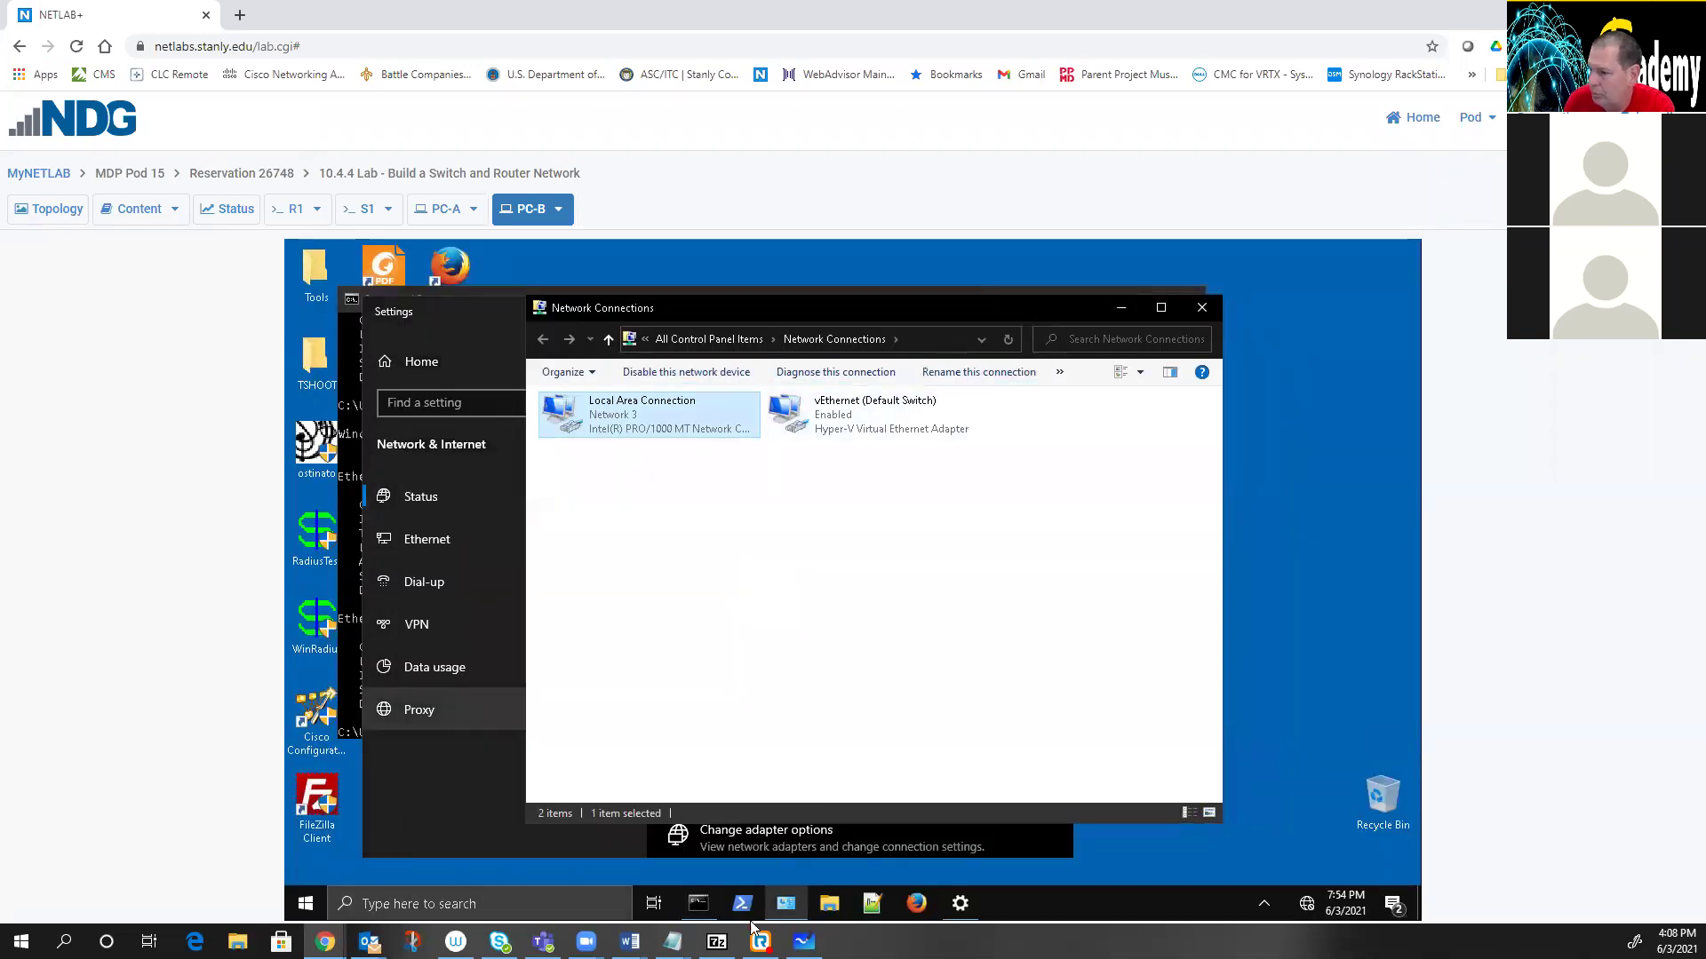
left_click(698, 903)
type("ipconfig")
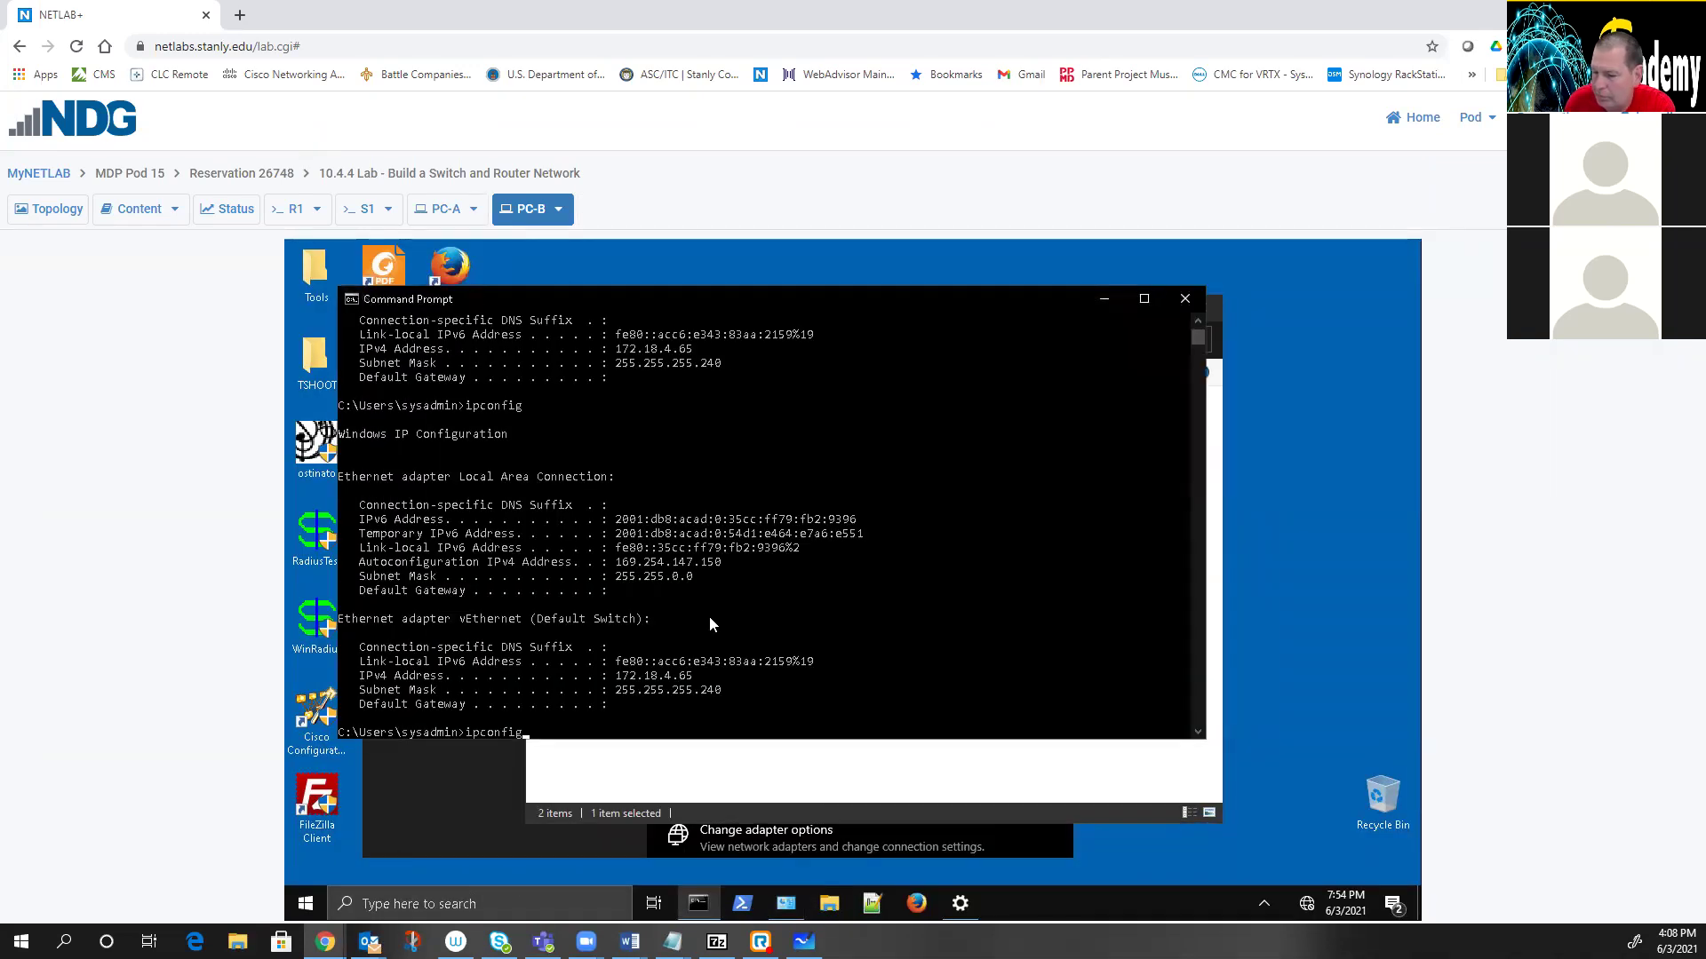
key("Return")
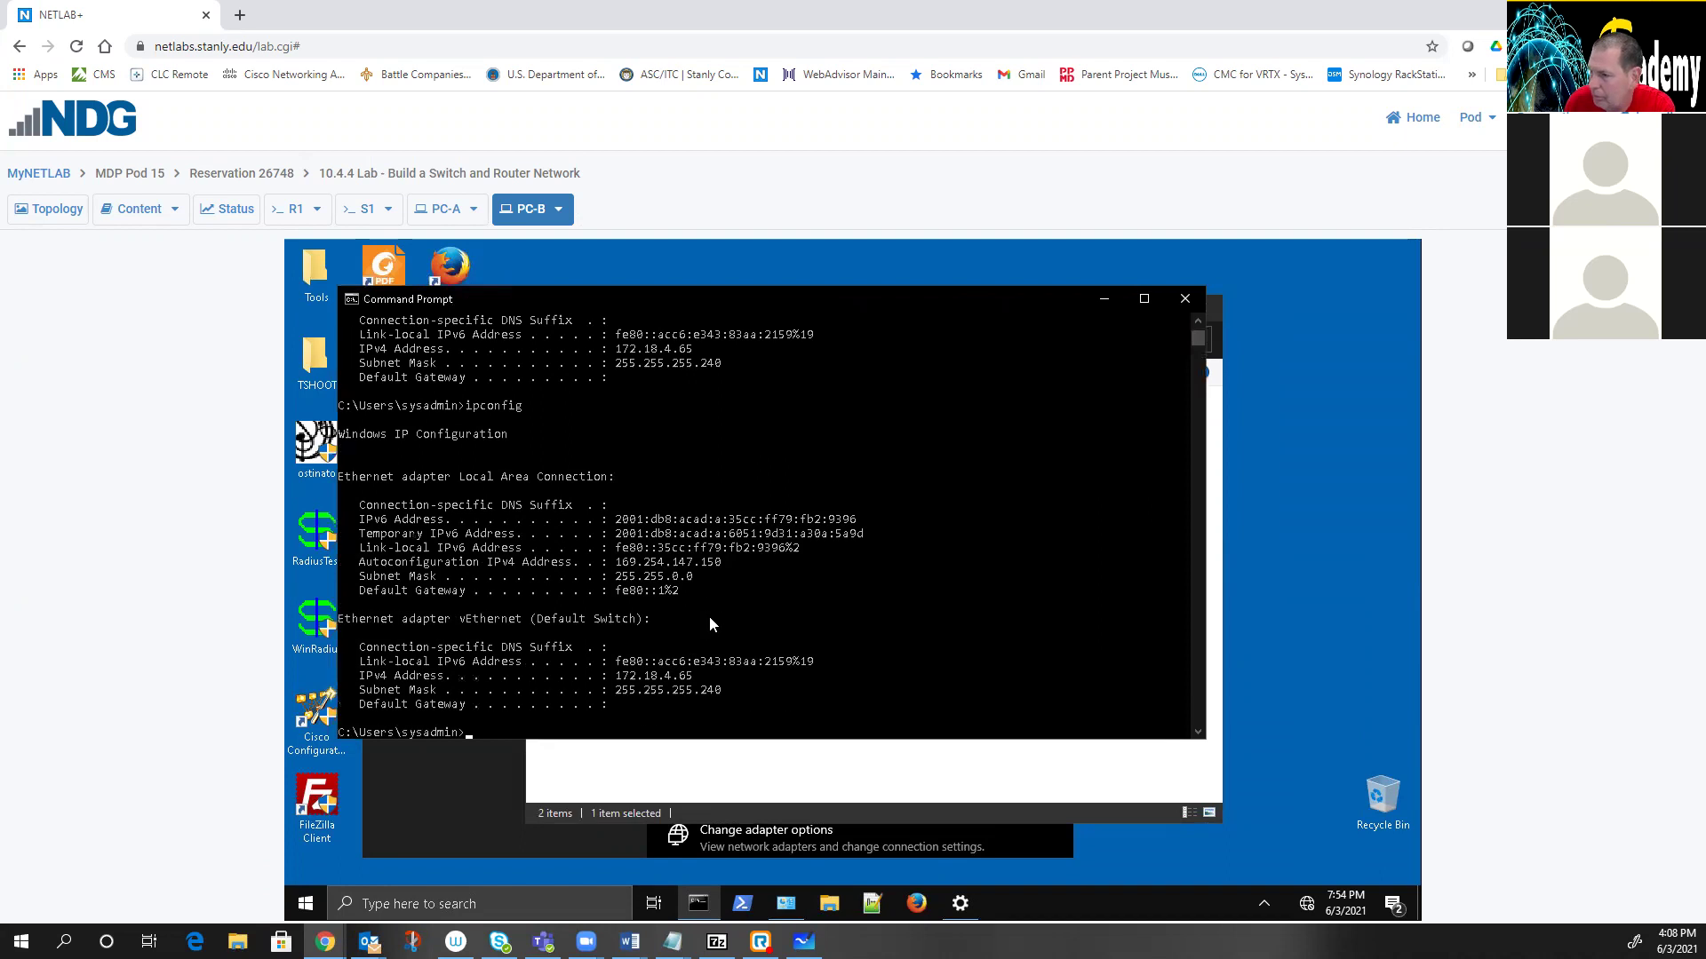
left_click_drag(864, 534, 777, 526)
left_click(682, 533)
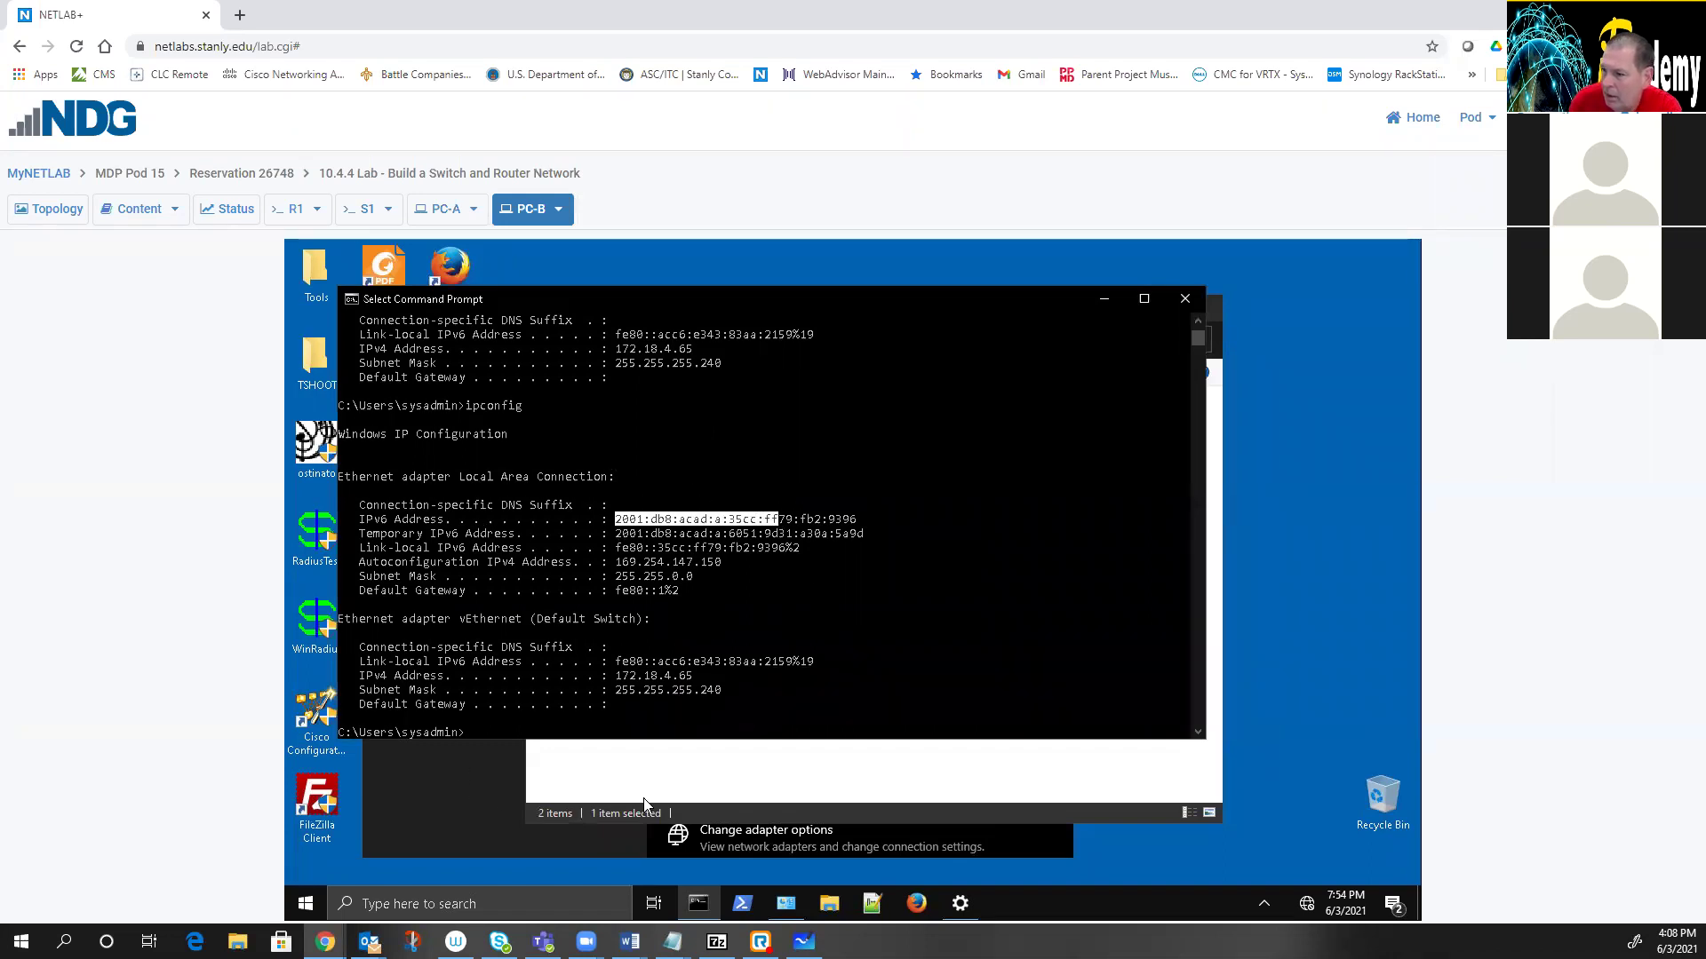
left_click(444, 208)
type("ipconfig /all")
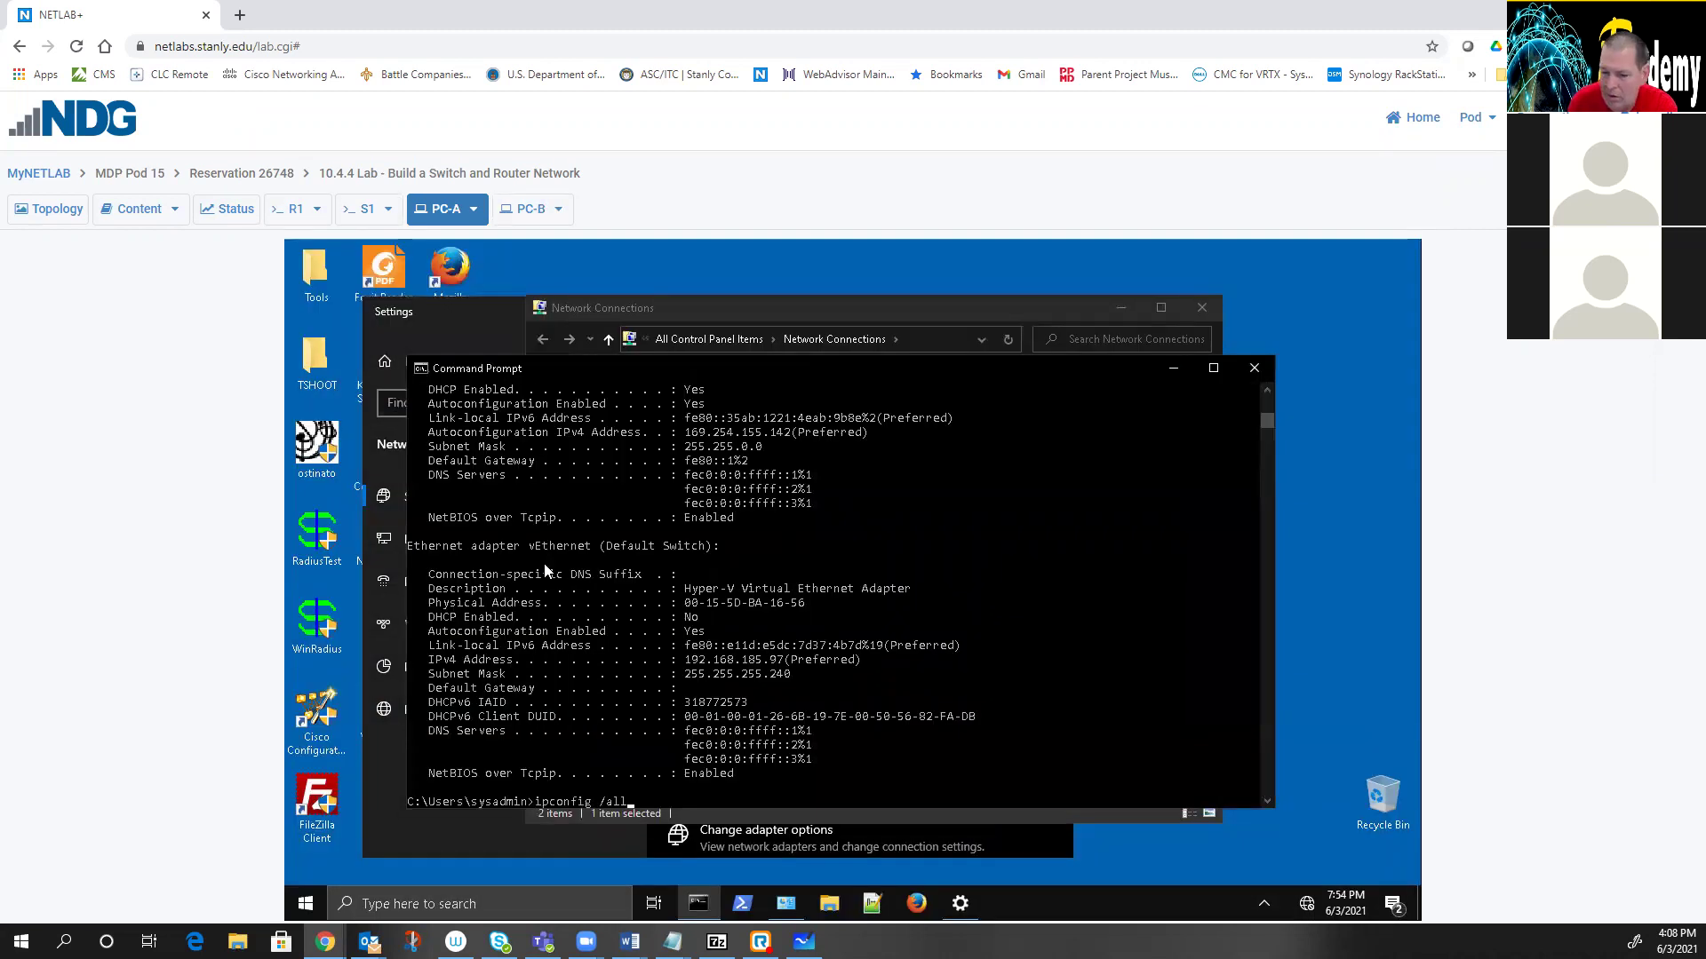
key("BackSpace")
key("BackSpace")
key("BackSpace")
key("BackSpace")
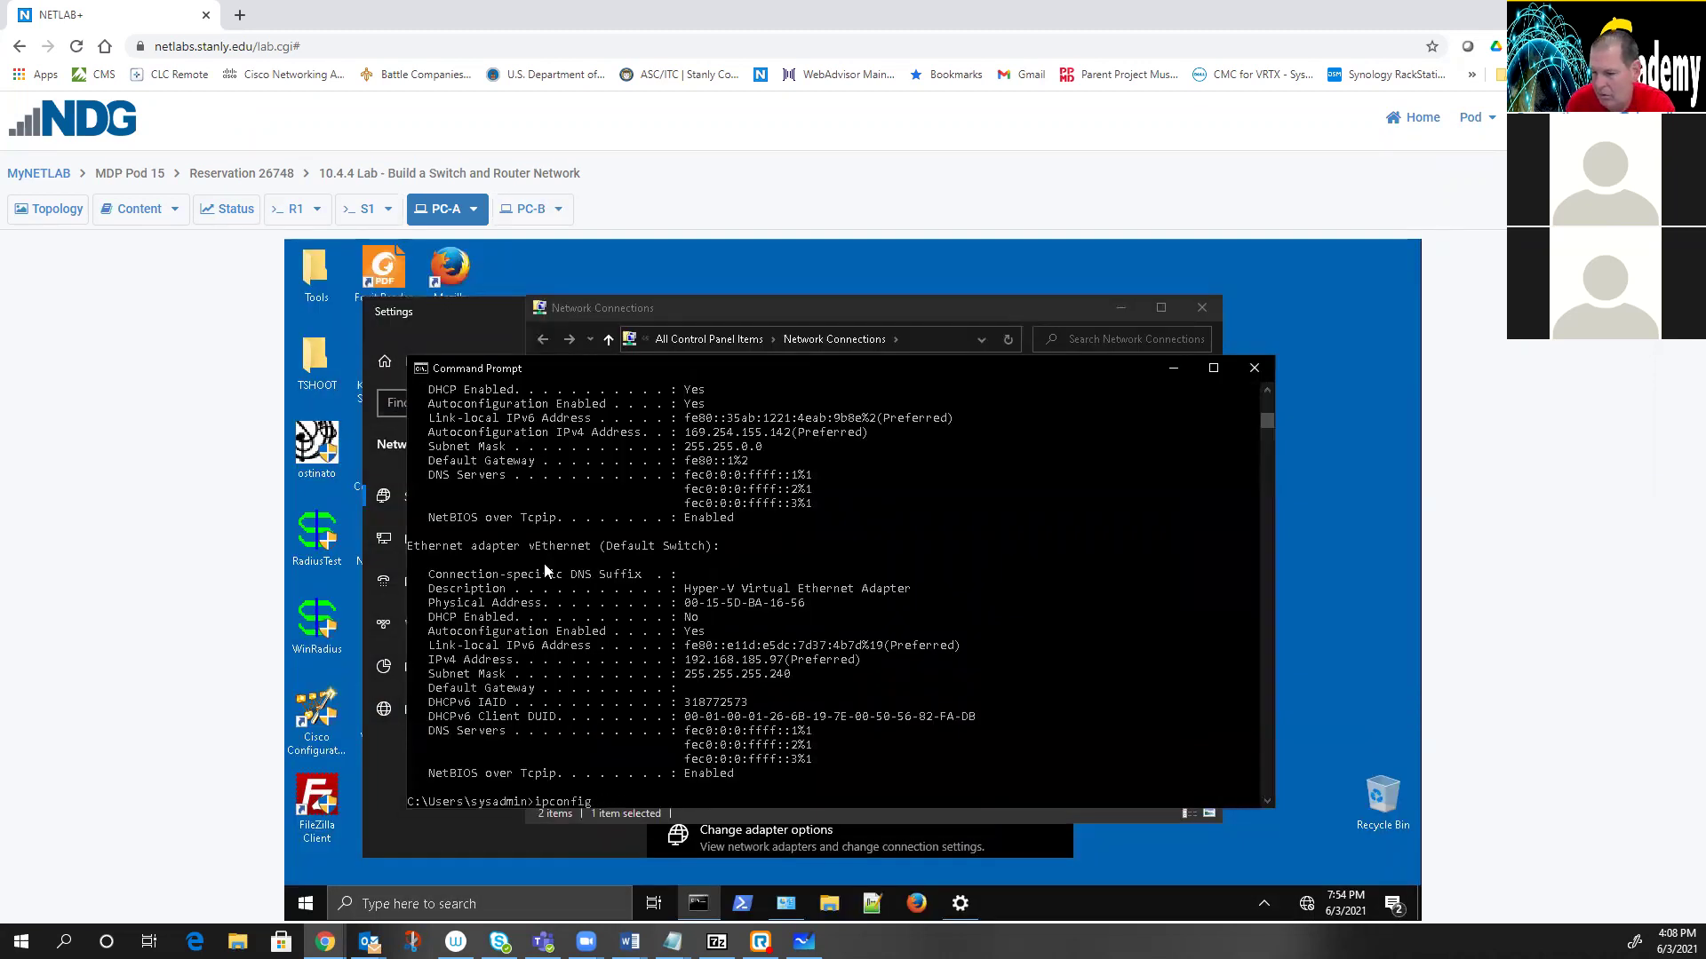
key("Return")
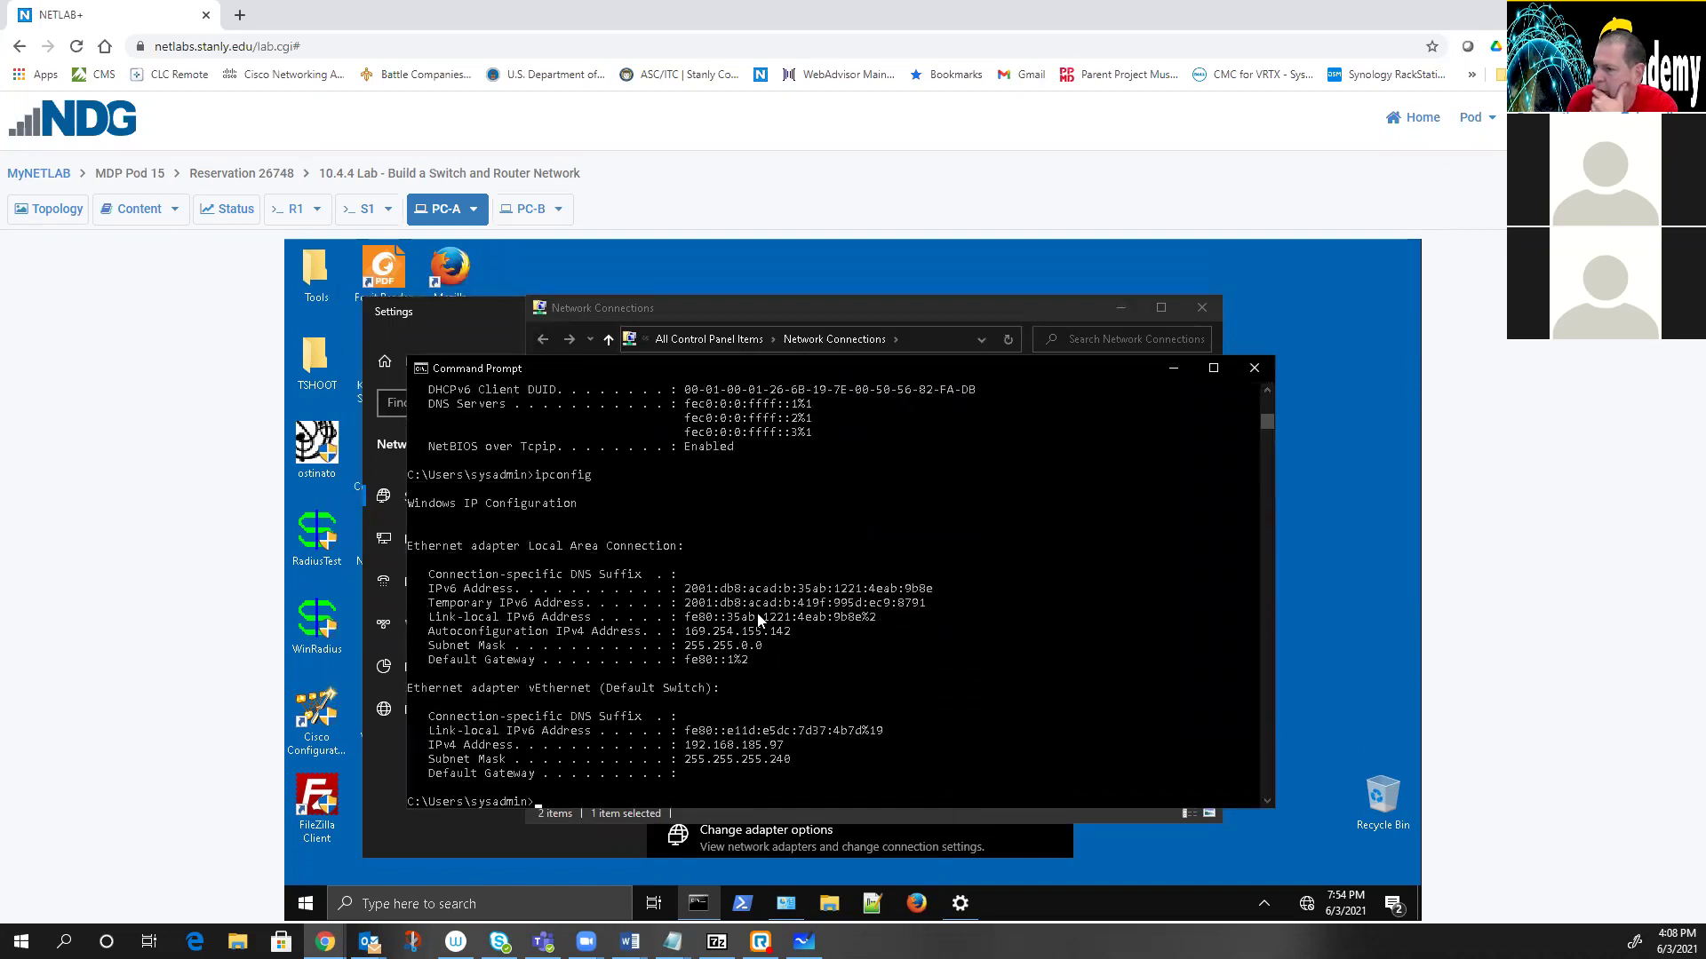
left_click_drag(839, 574, 693, 575)
left_click(907, 574)
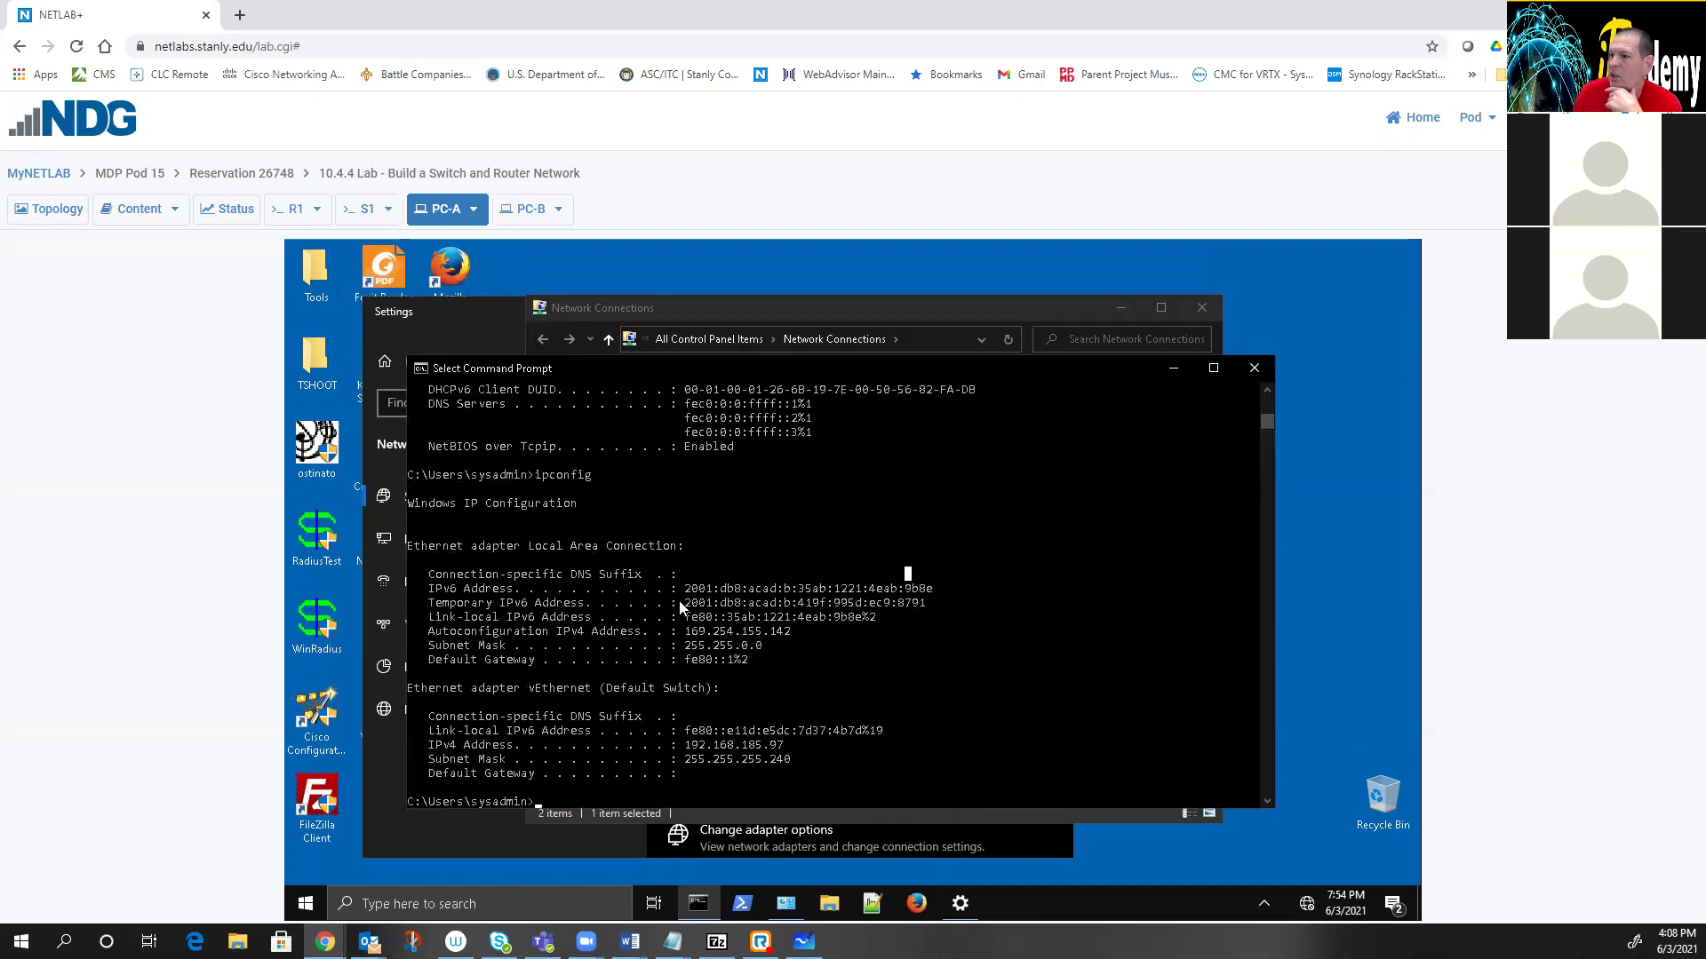
left_click(690, 602, "shift")
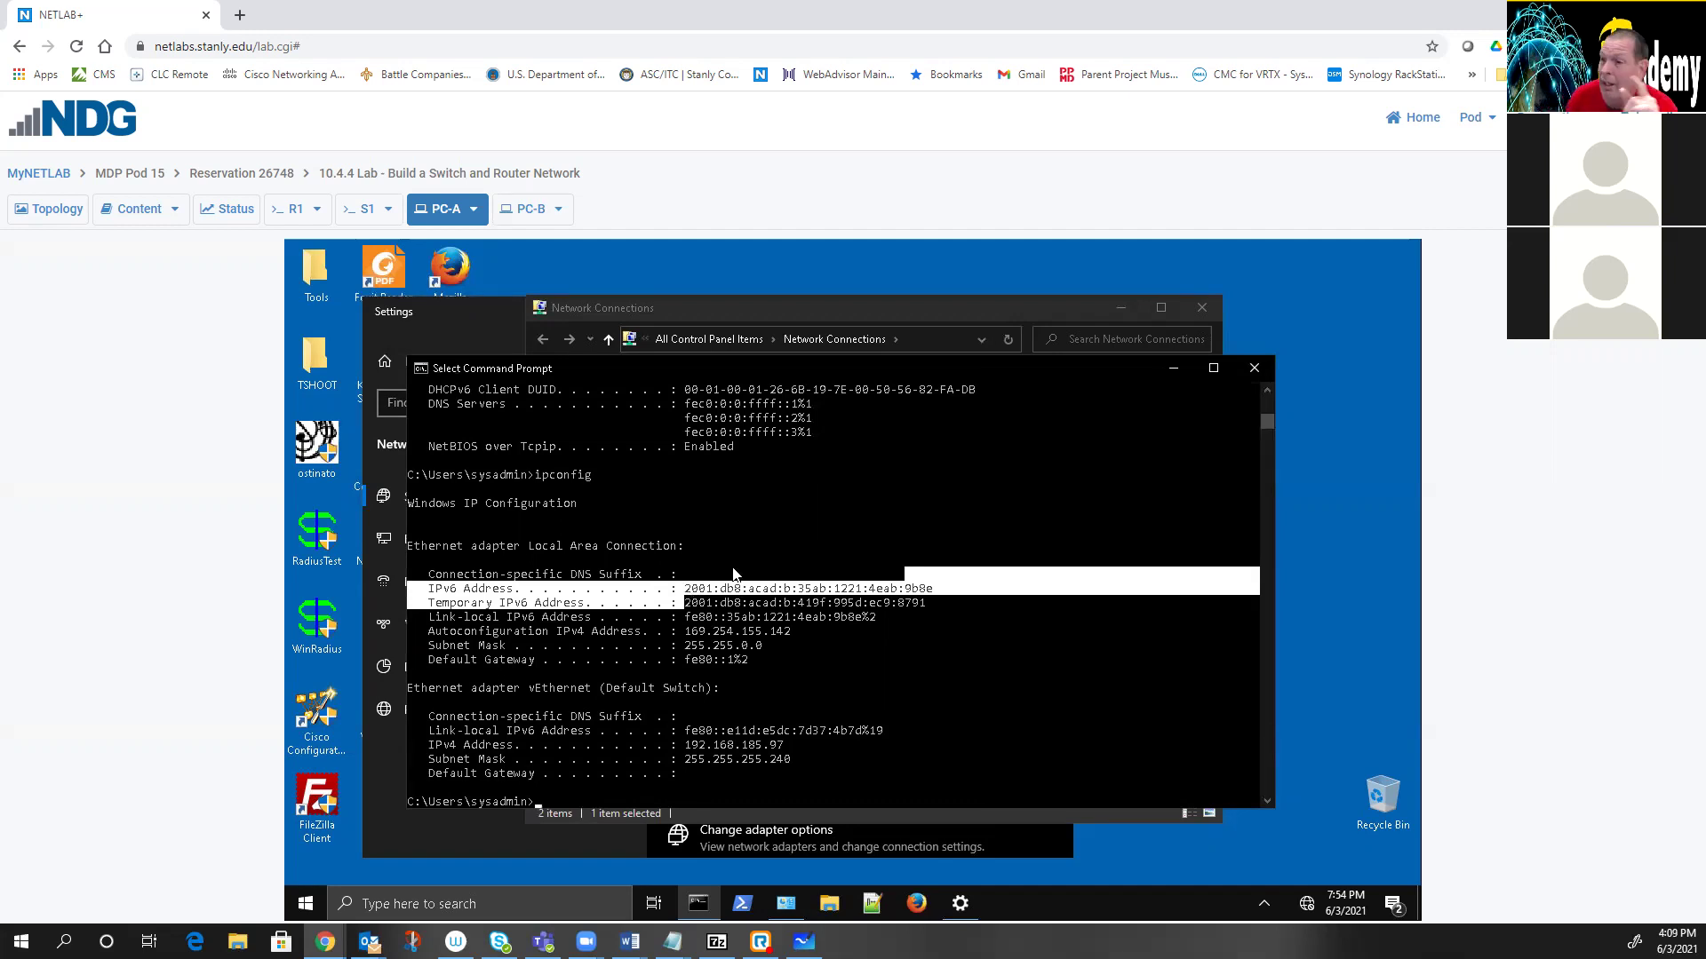
left_click(686, 576)
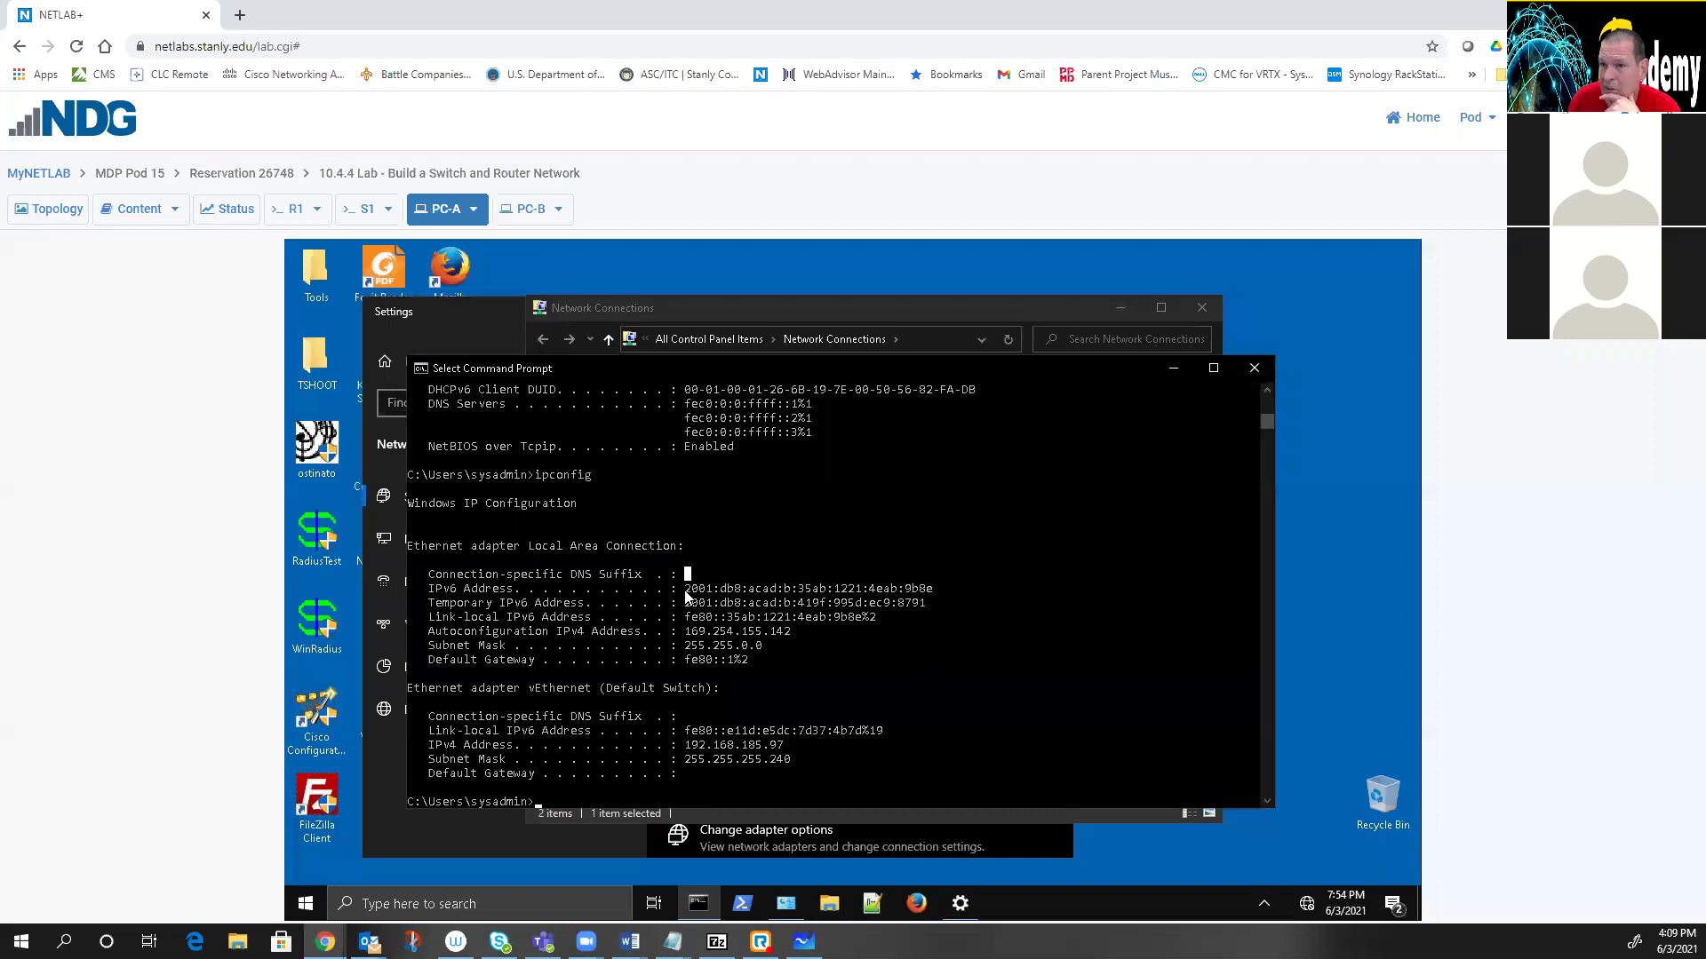
left_click_drag(684, 589, 783, 589)
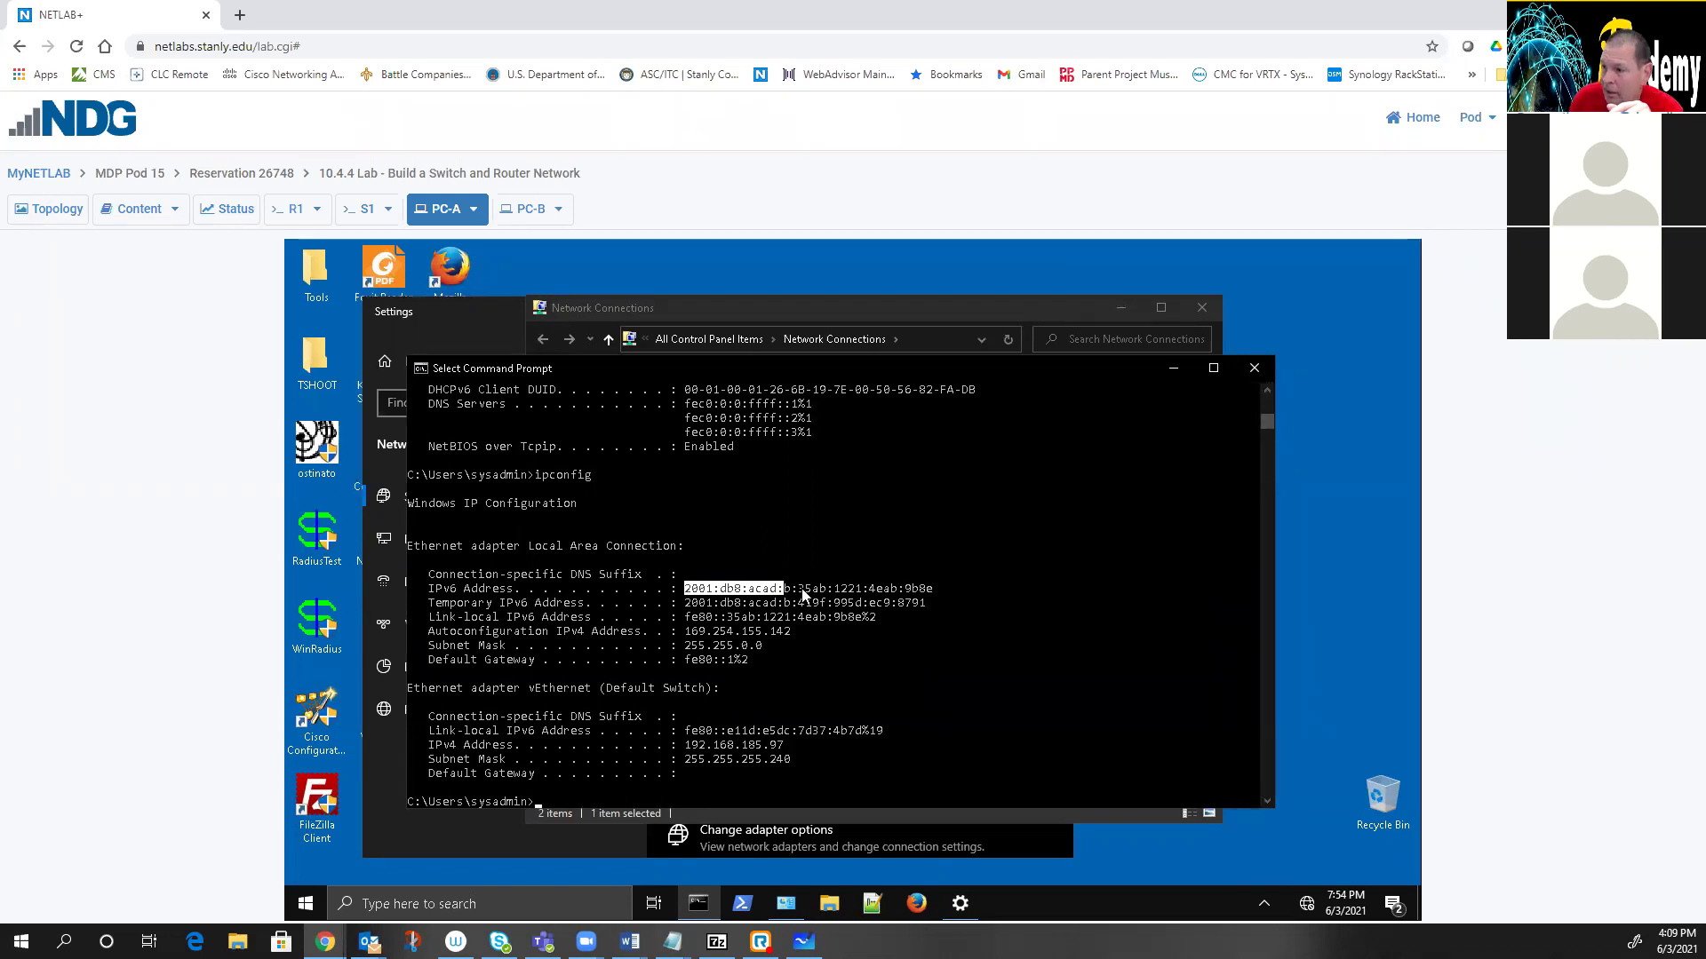
left_click(787, 590)
left_click_drag(757, 590, 685, 588)
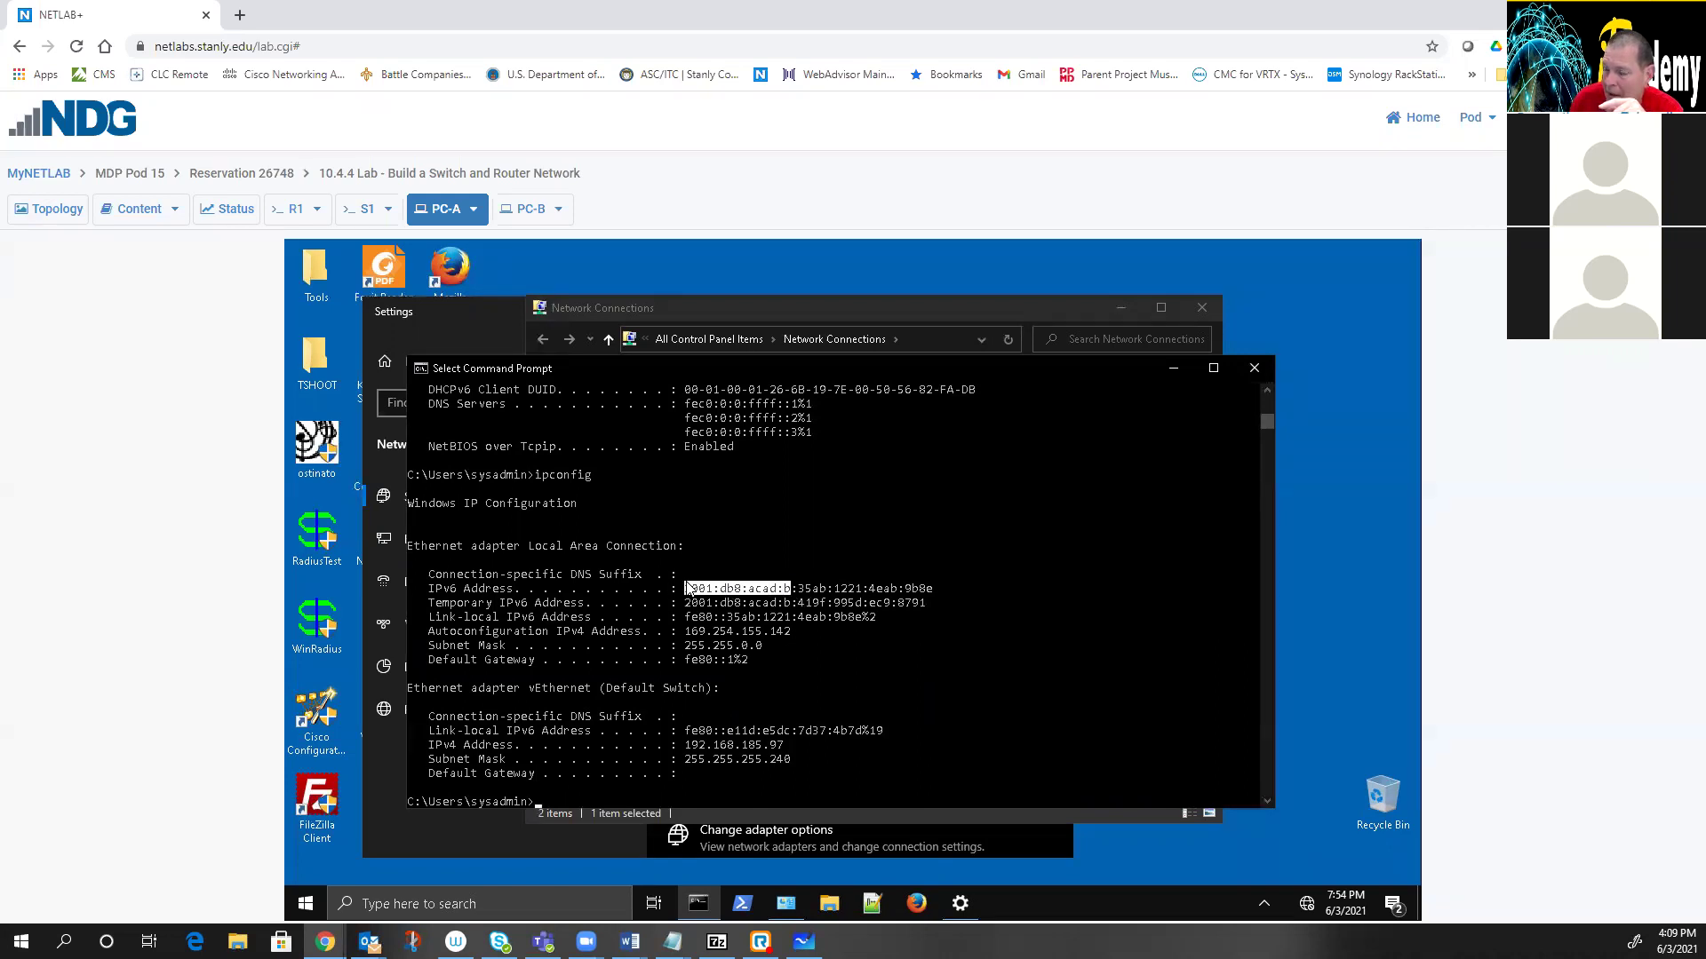
left_click(806, 590)
left_click_drag(806, 590, 929, 594)
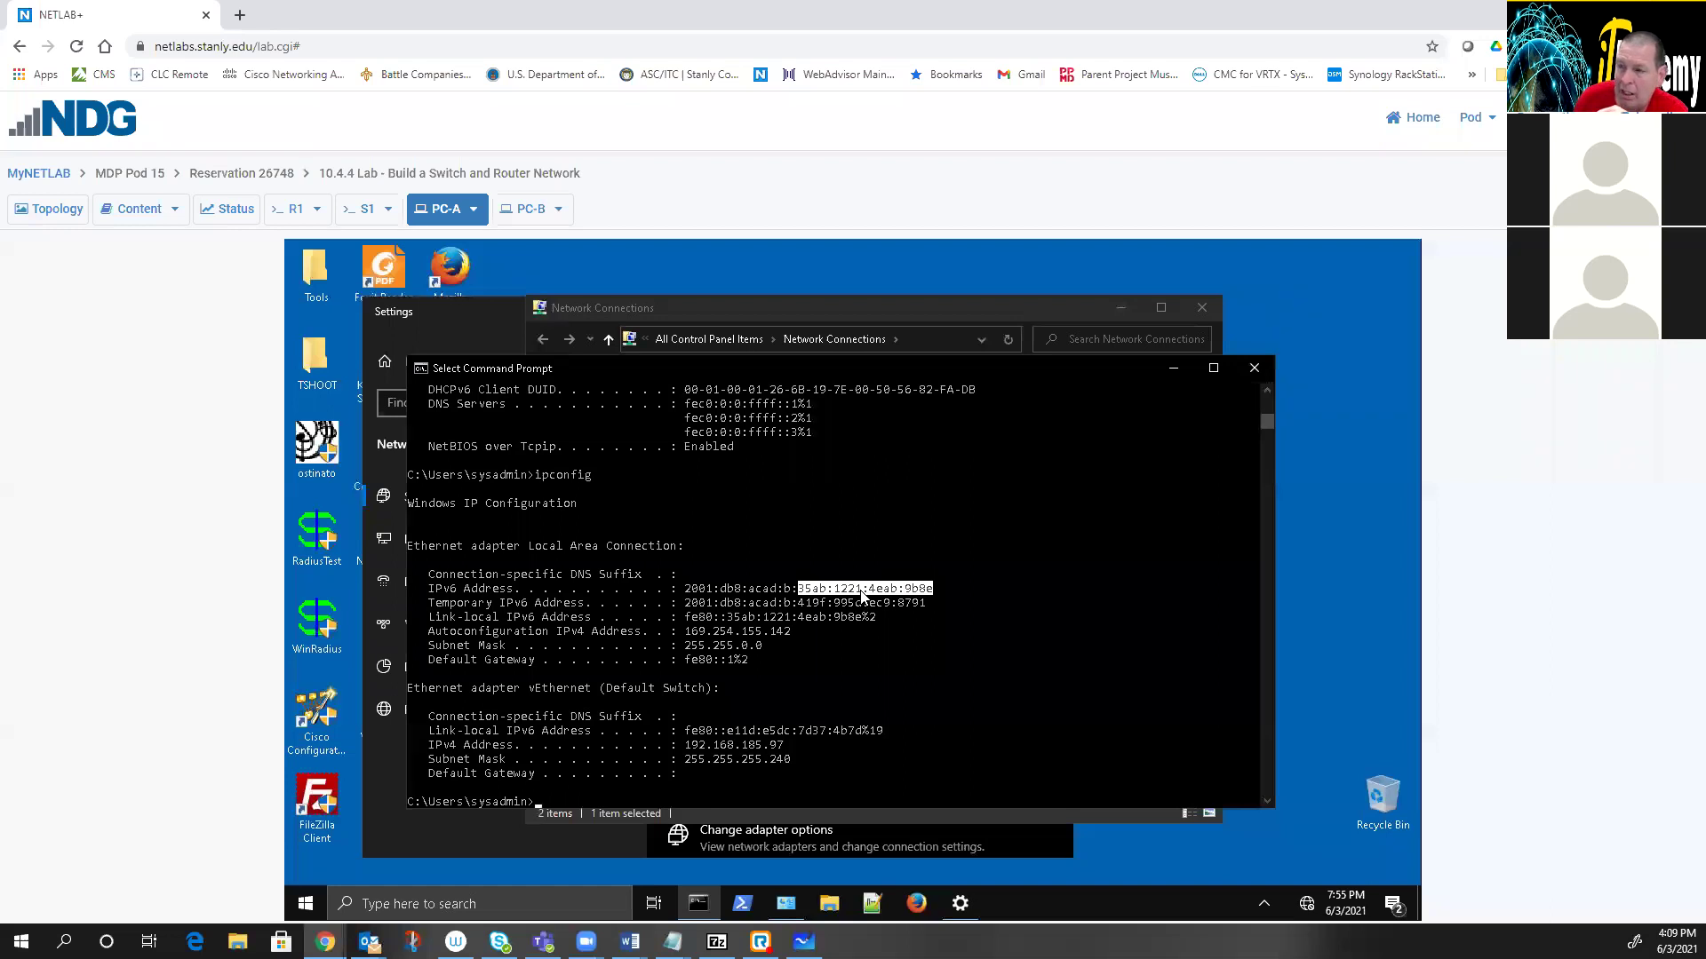
left_click(524, 218)
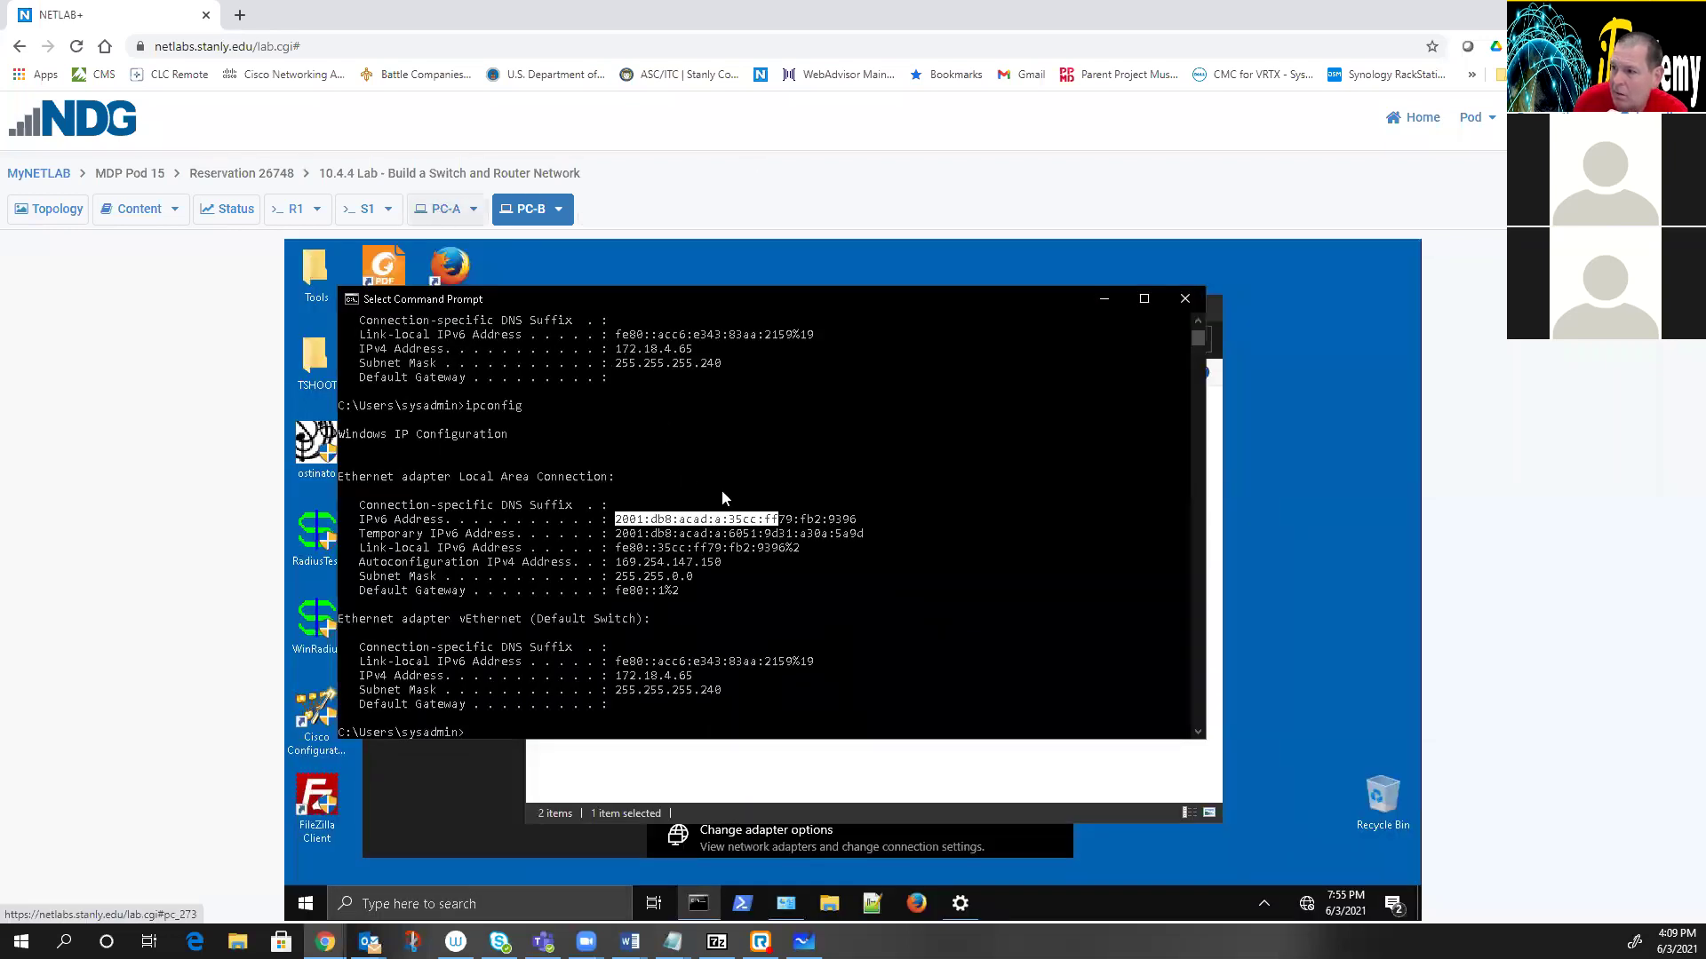
left_click(441, 218)
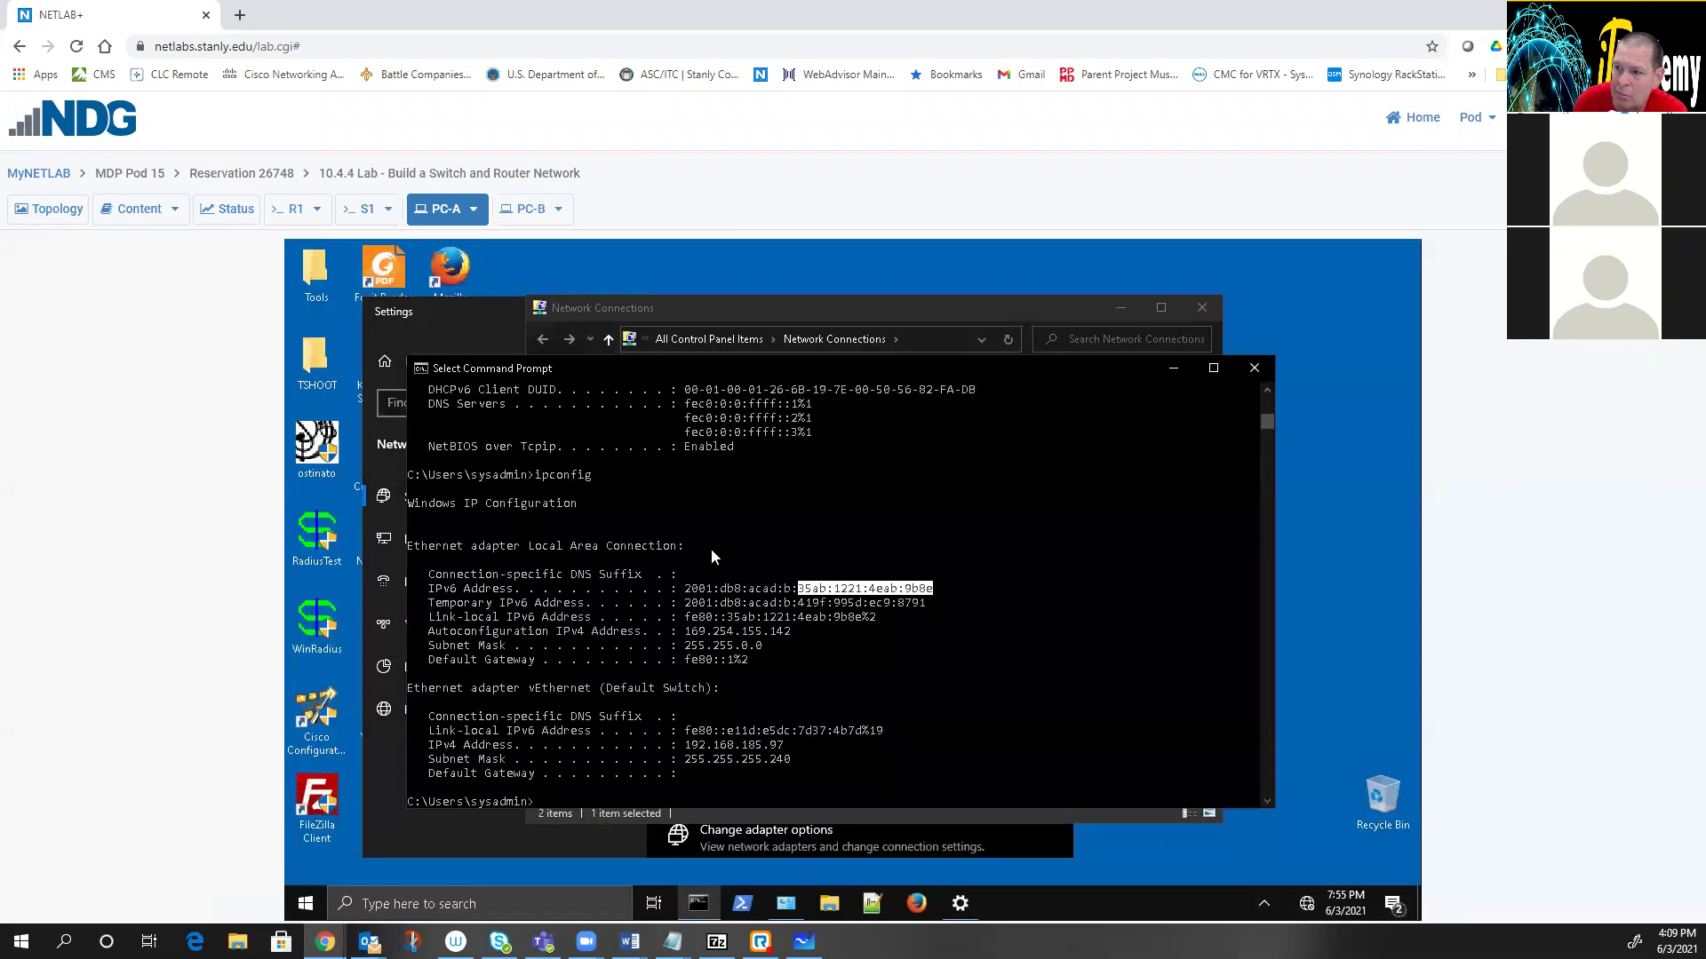
left_click(856, 590)
left_click(780, 588)
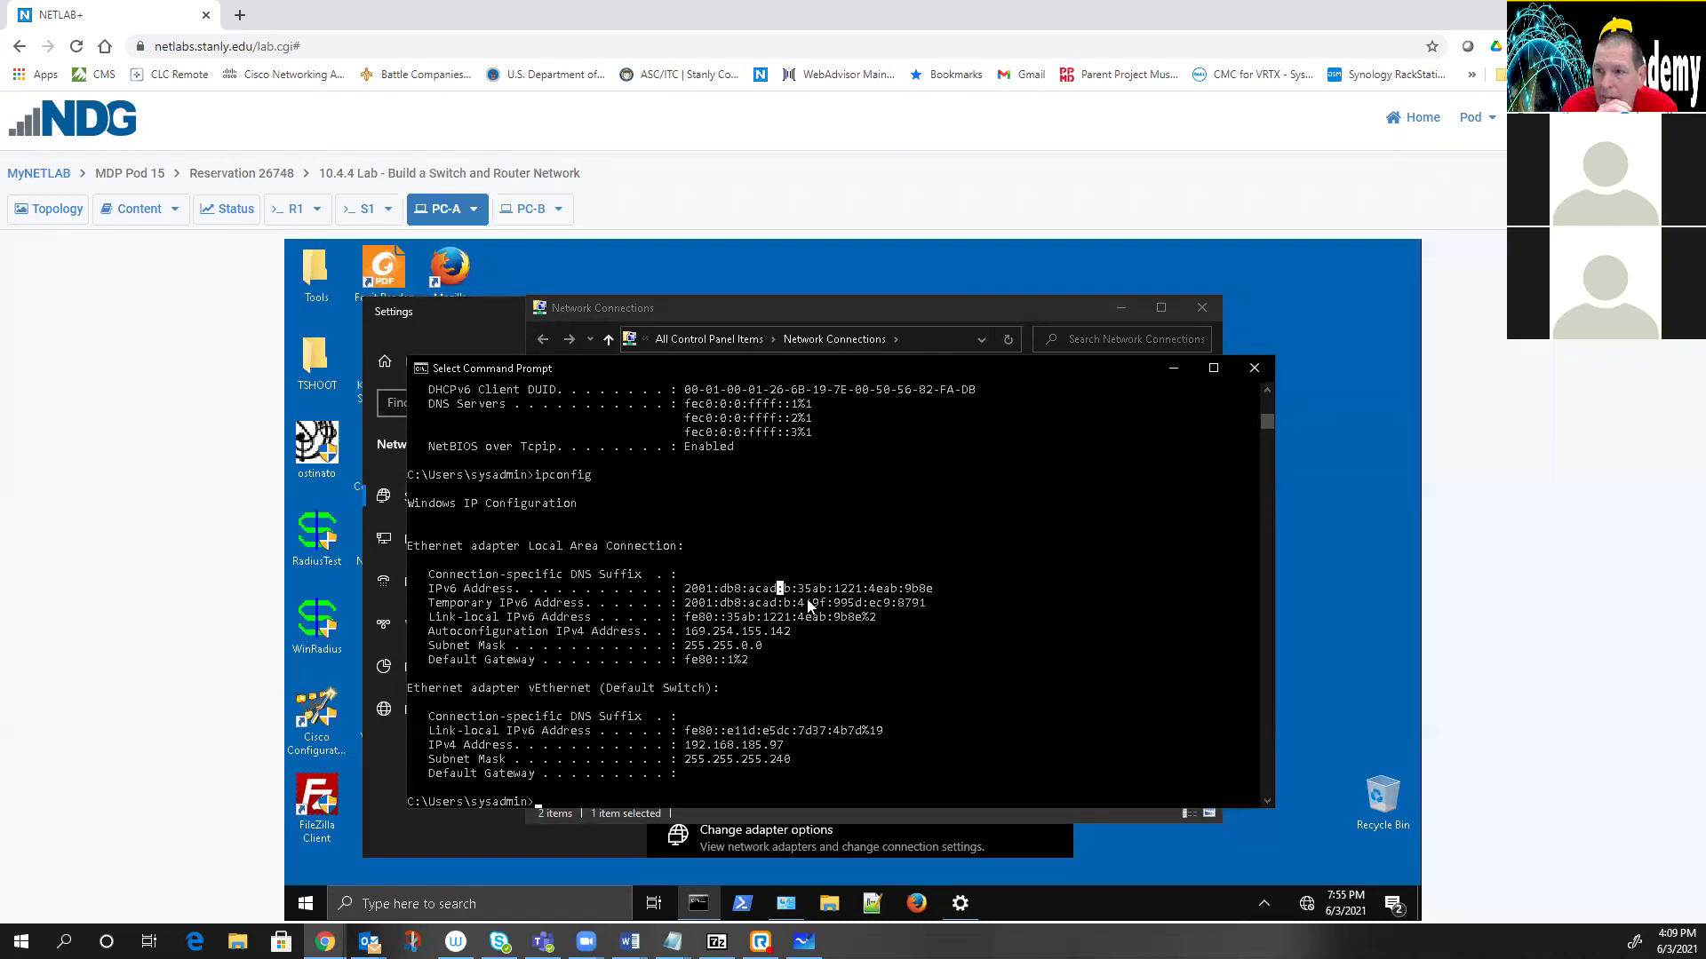
left_click(298, 215)
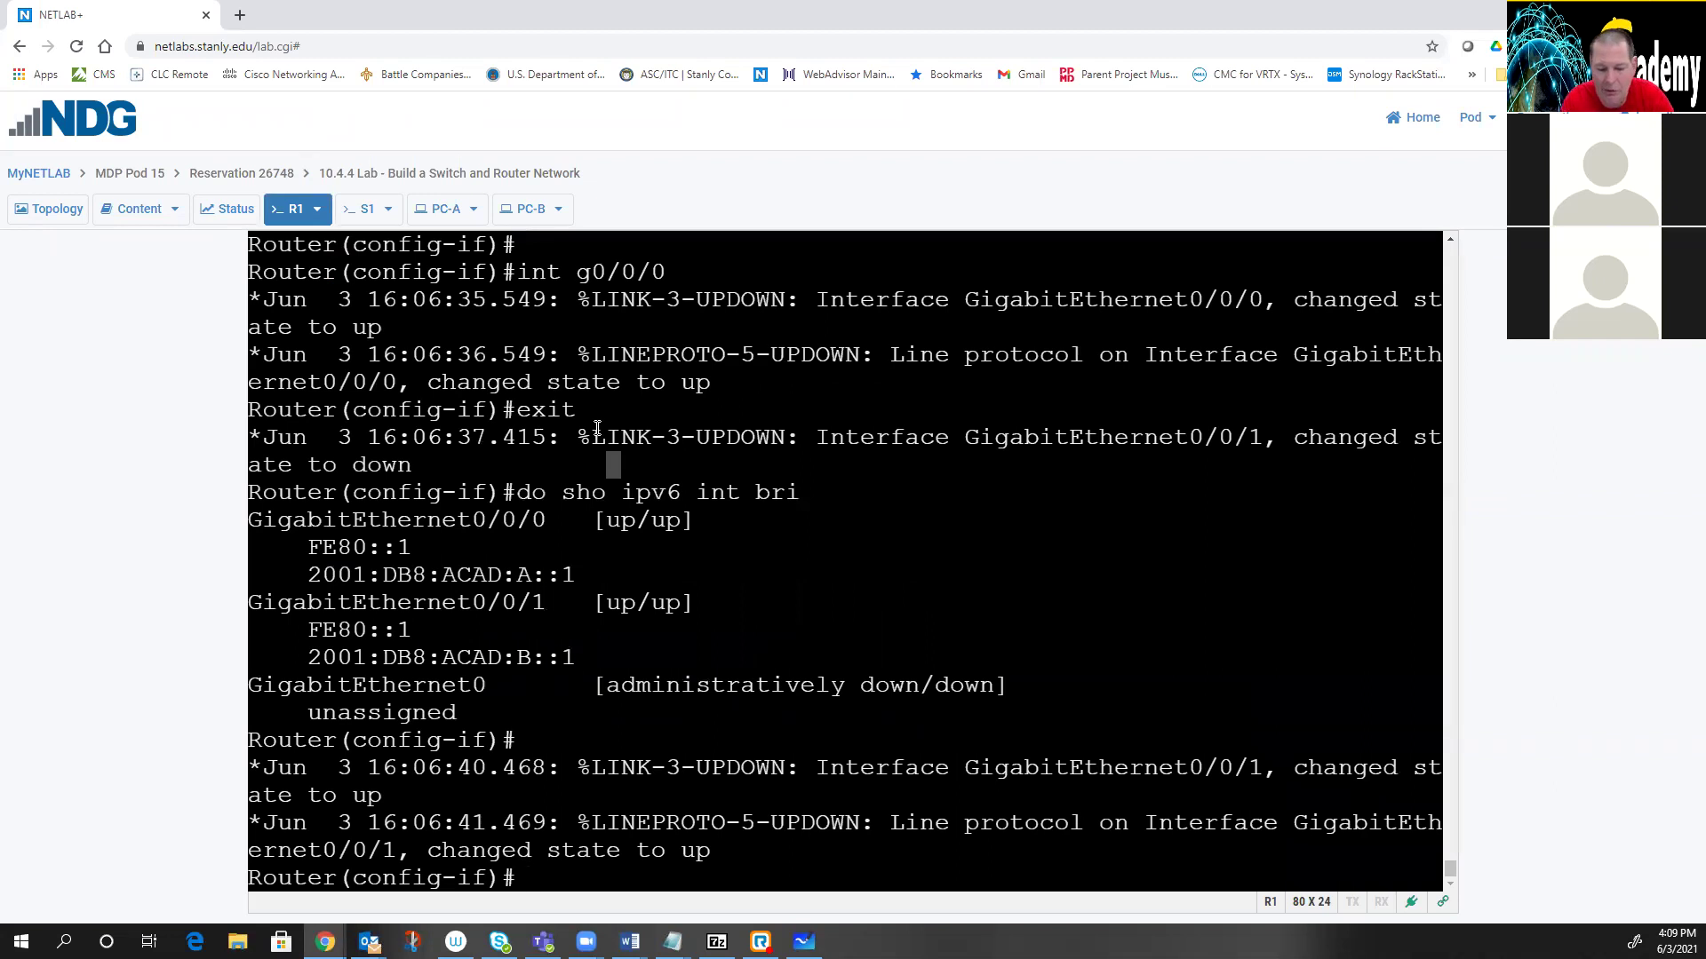
Return R1 to privileged mode and page 'sh run' to interfaces with 2001:DB8:ACAD:A::1/64 and B::1/64
key("ctrl+z")
type("sh run")
key("Return")
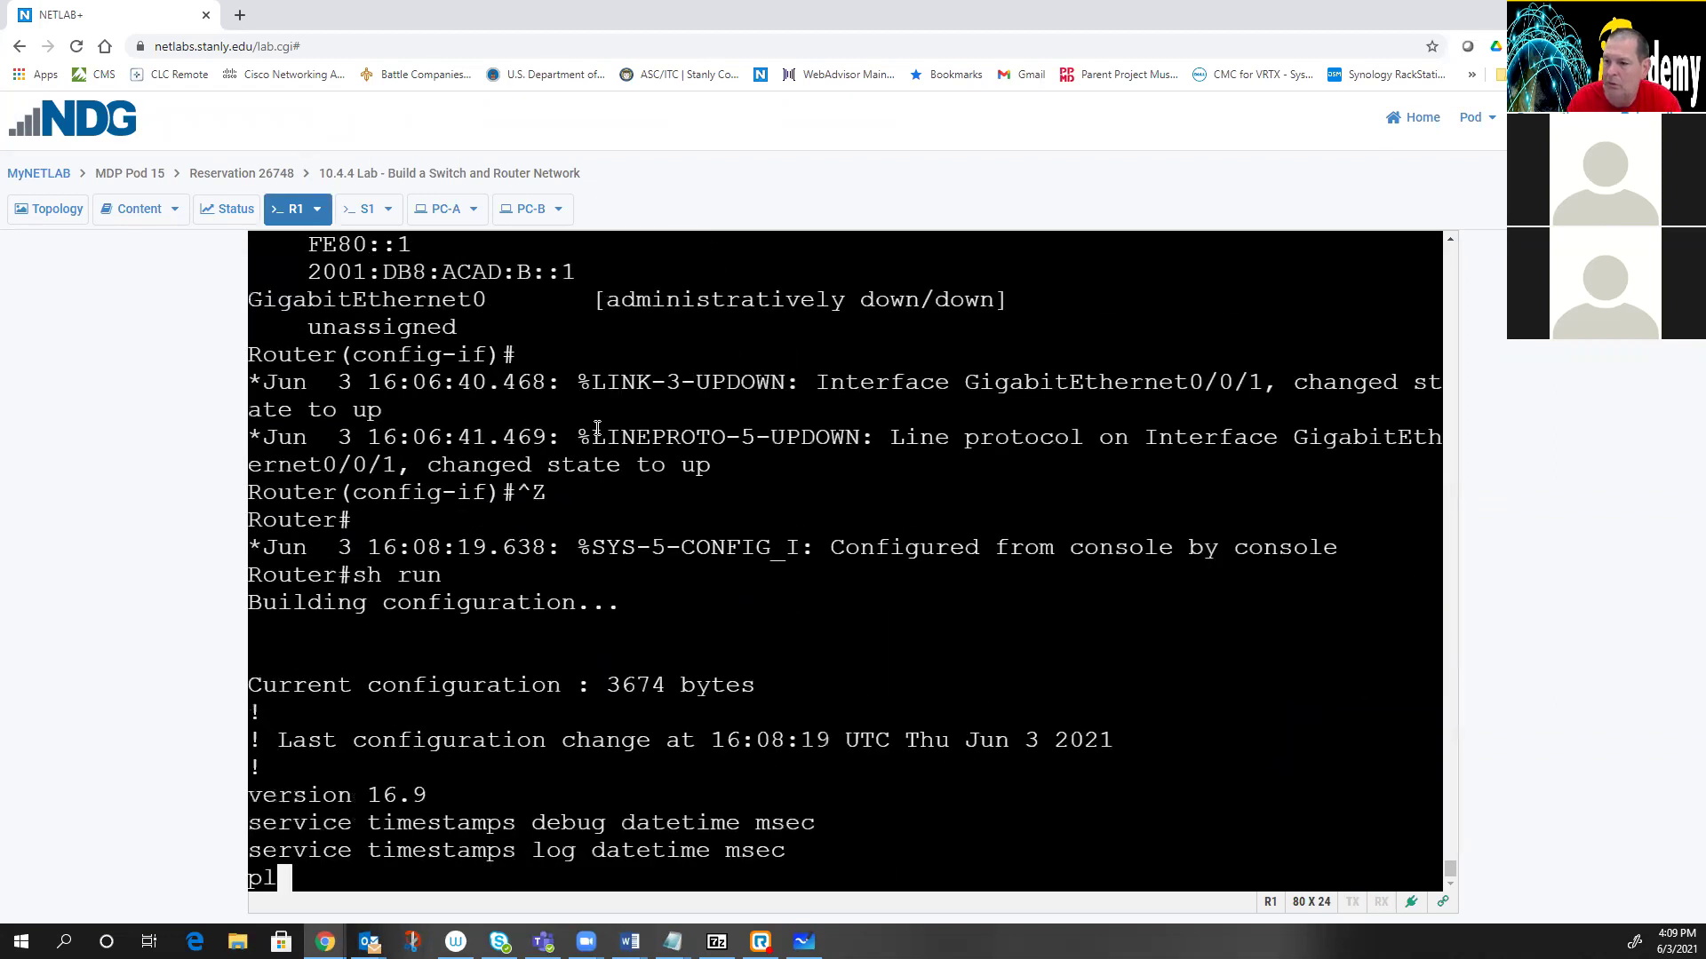
key("space")
key("space")
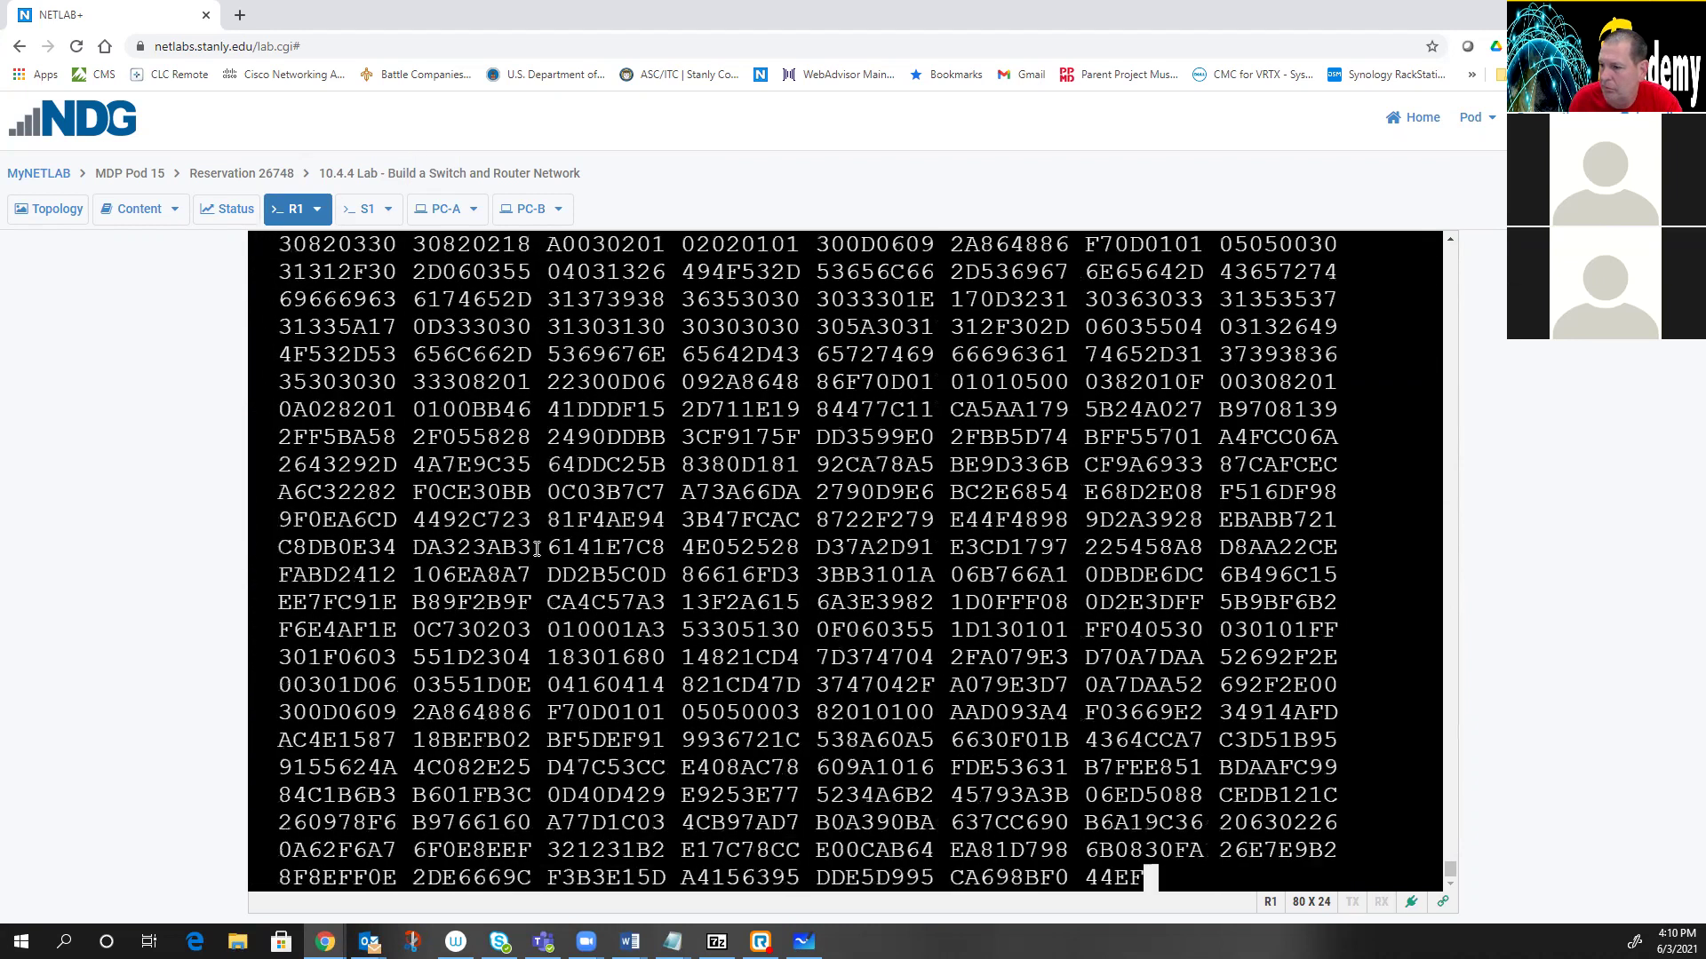
key("space")
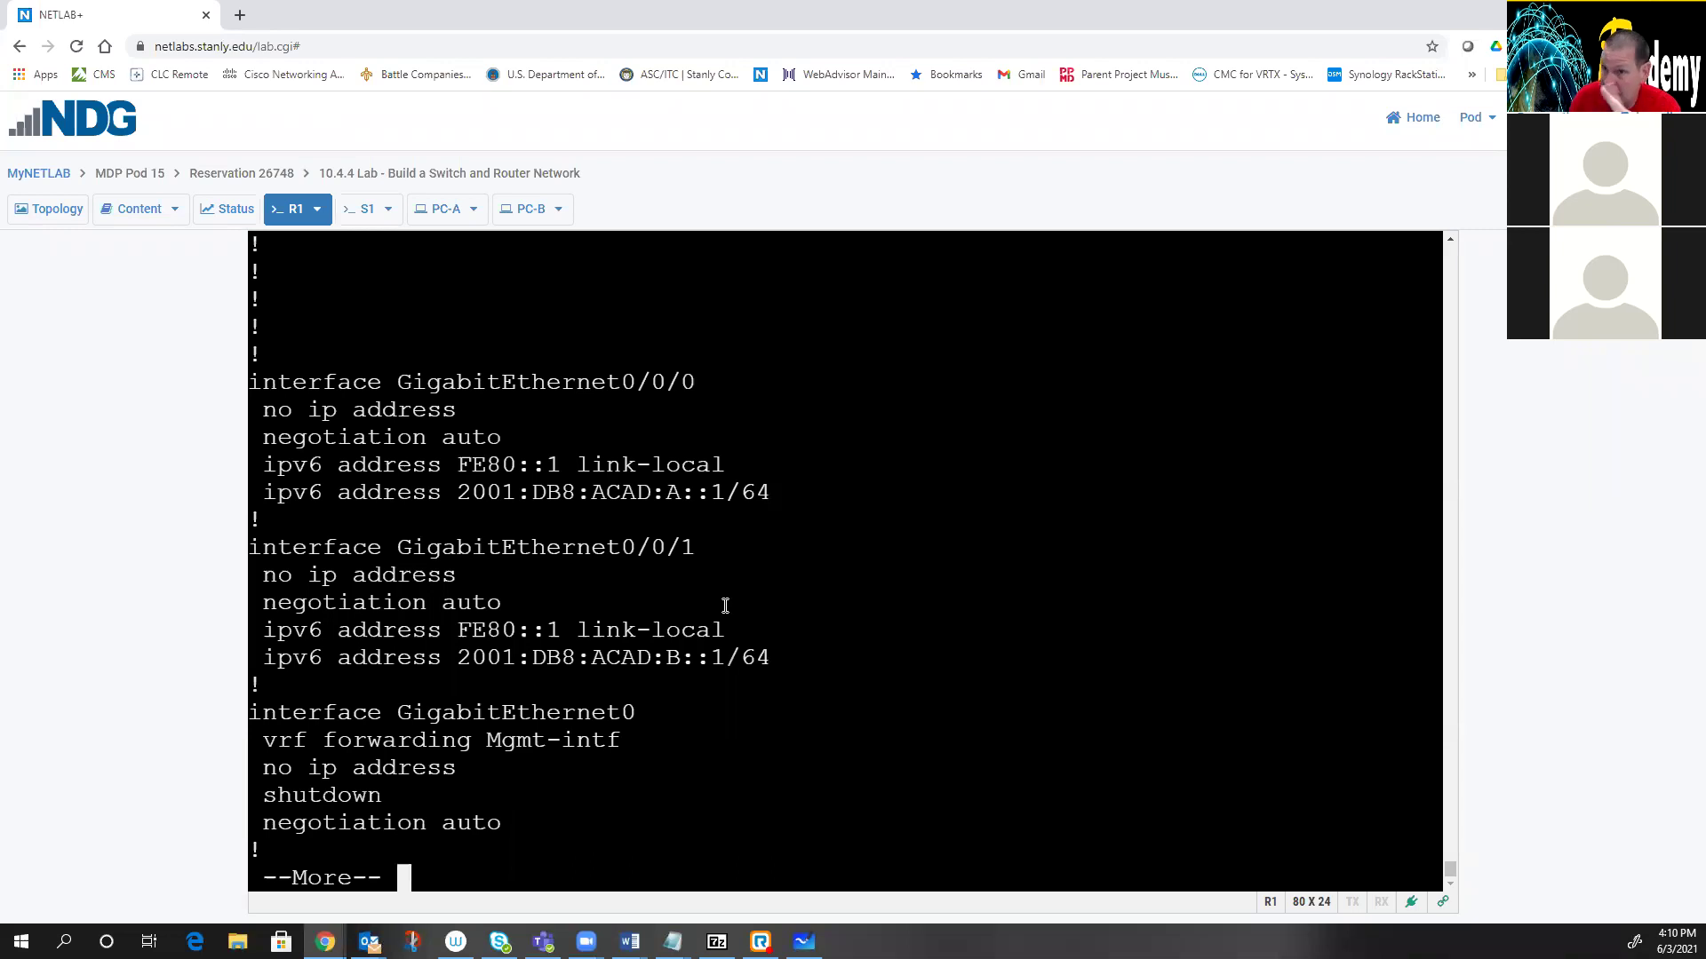
left_click(425, 213)
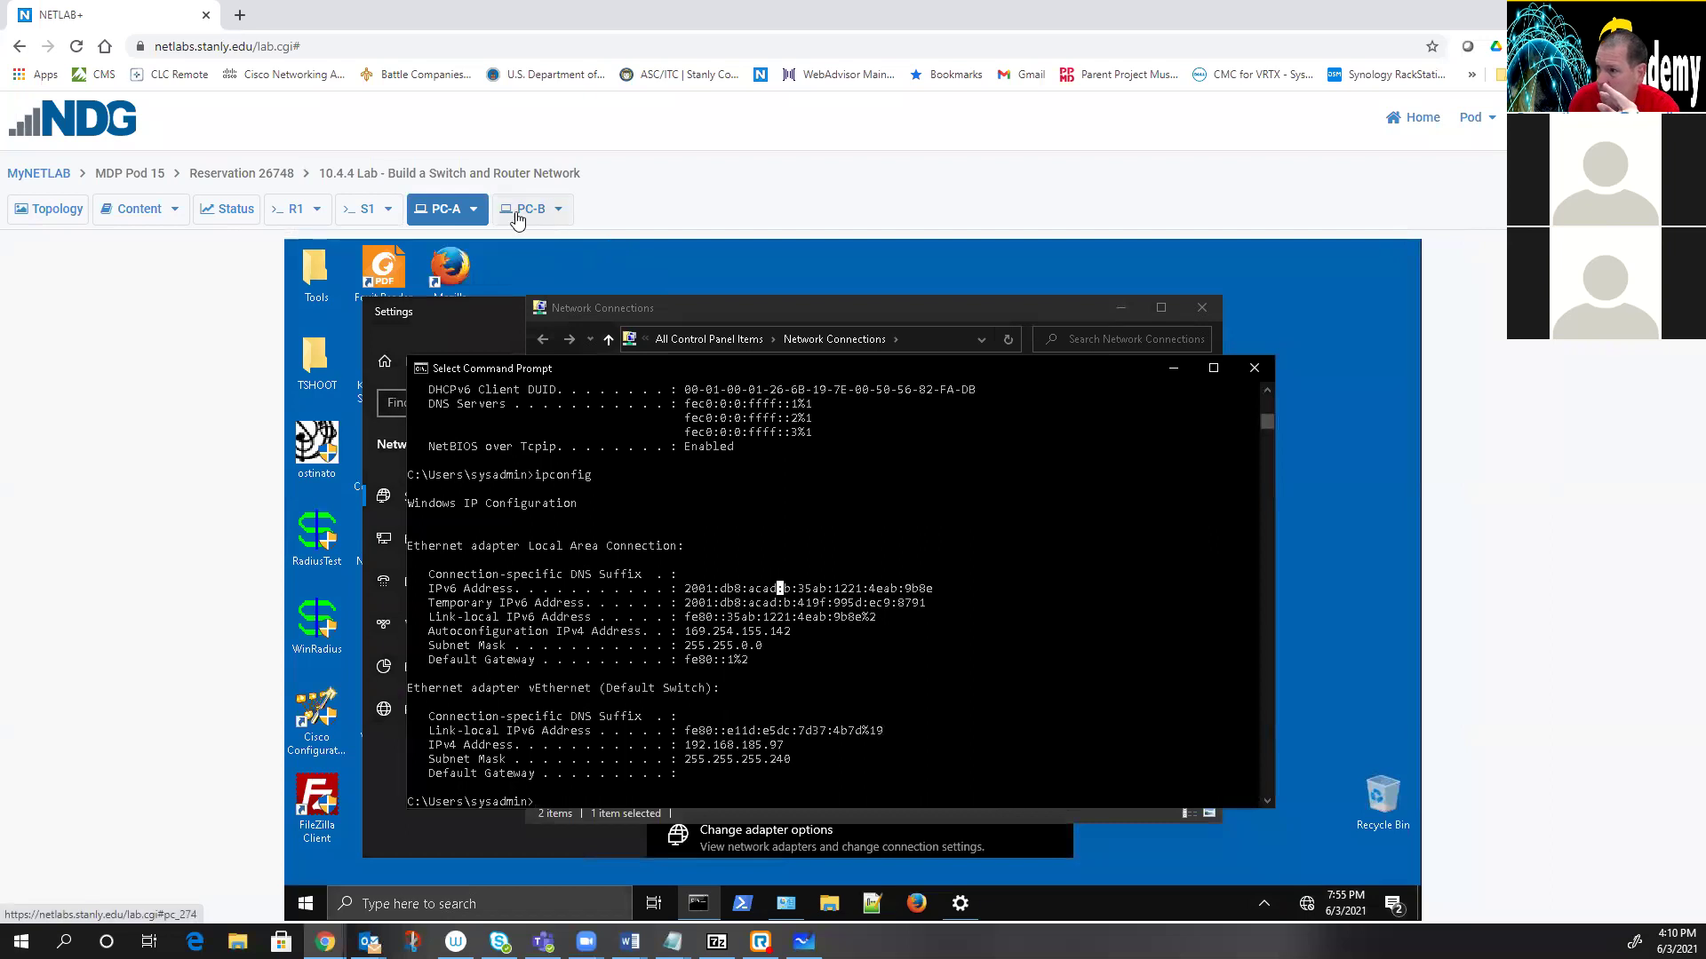
Undock PC-B's desktop into its own separate window
left_click(557, 216)
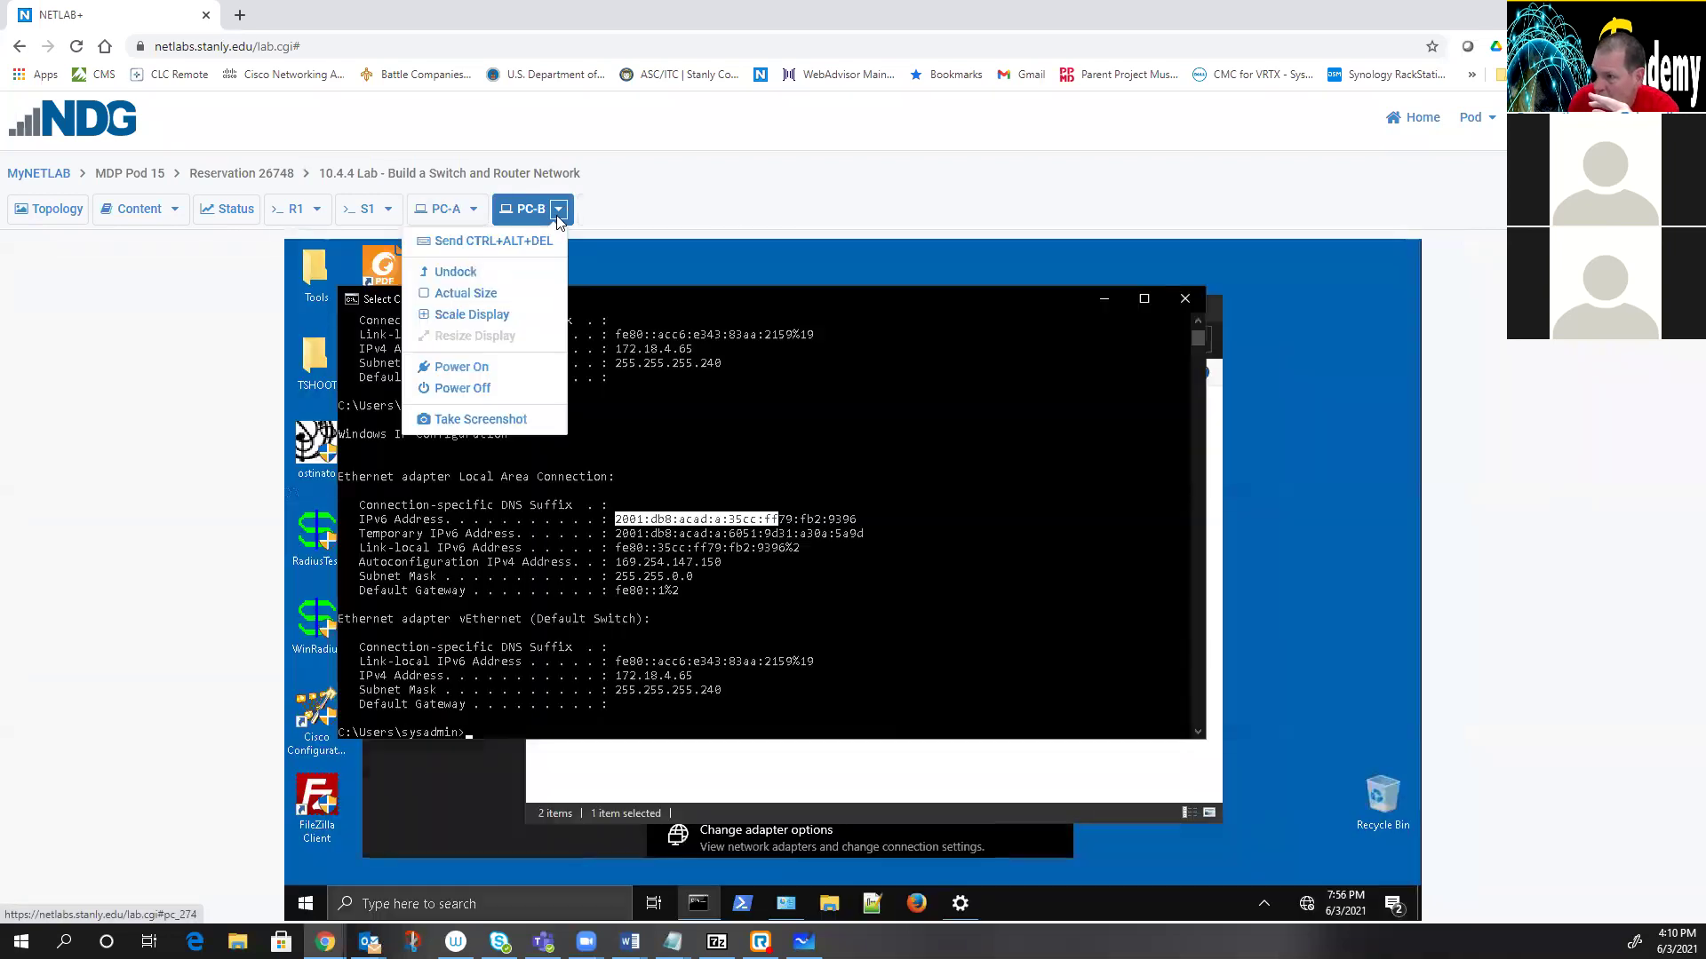
left_click(455, 271)
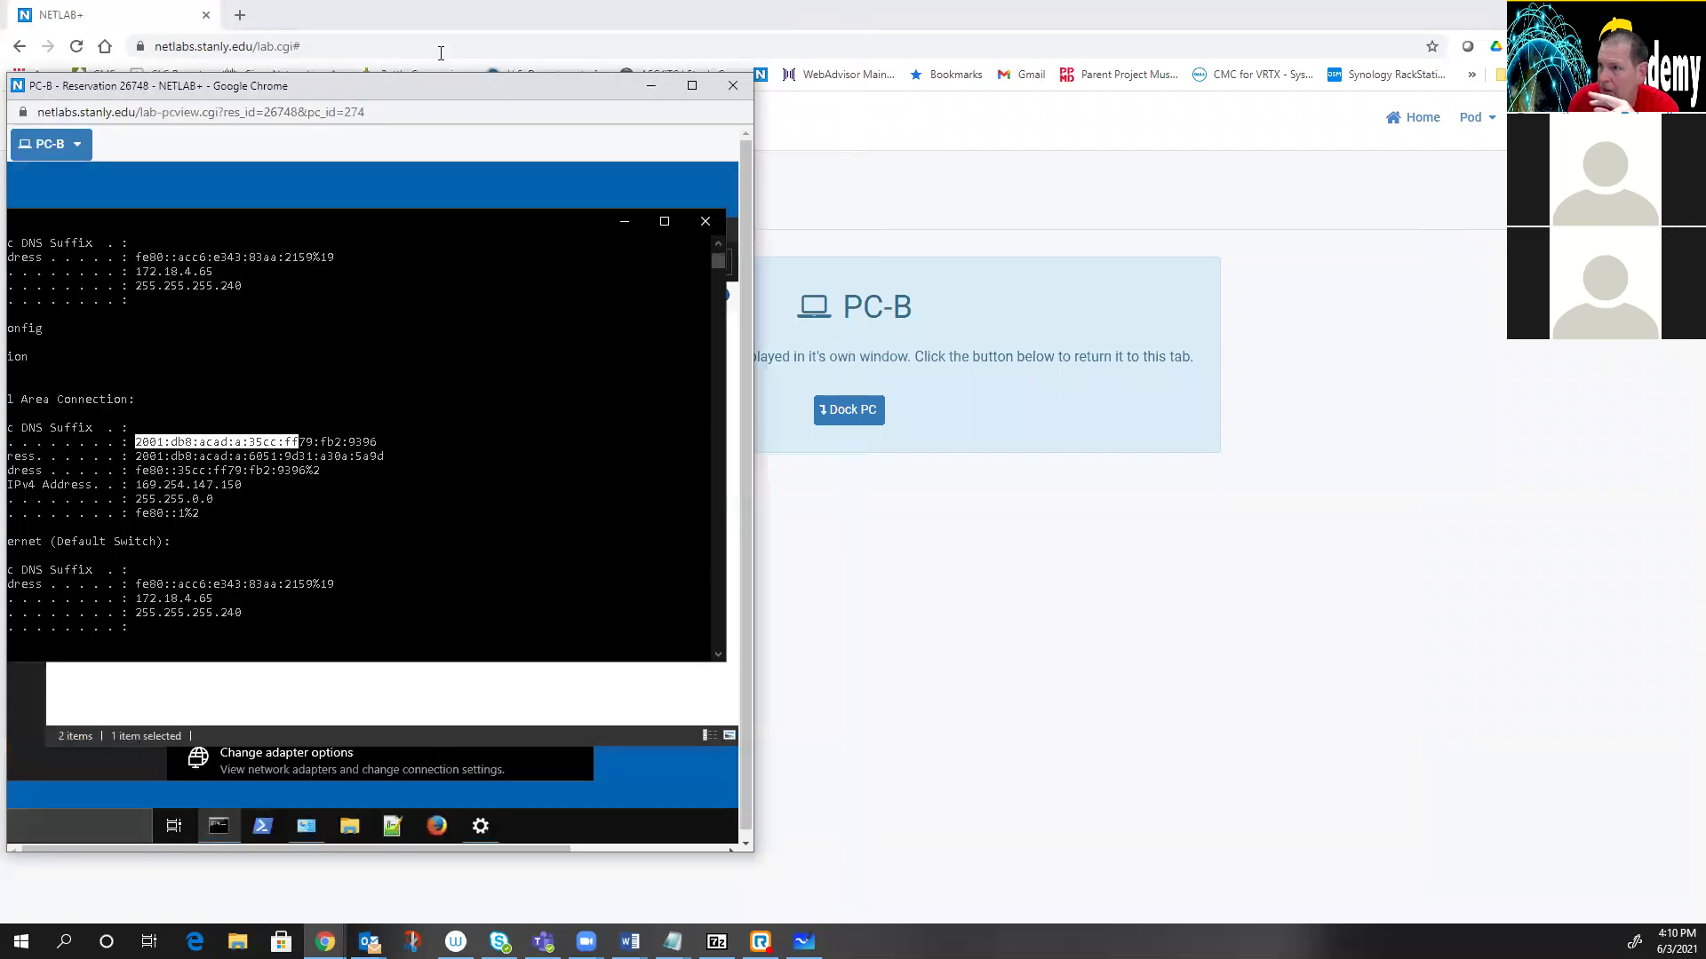
key("alt+Tab")
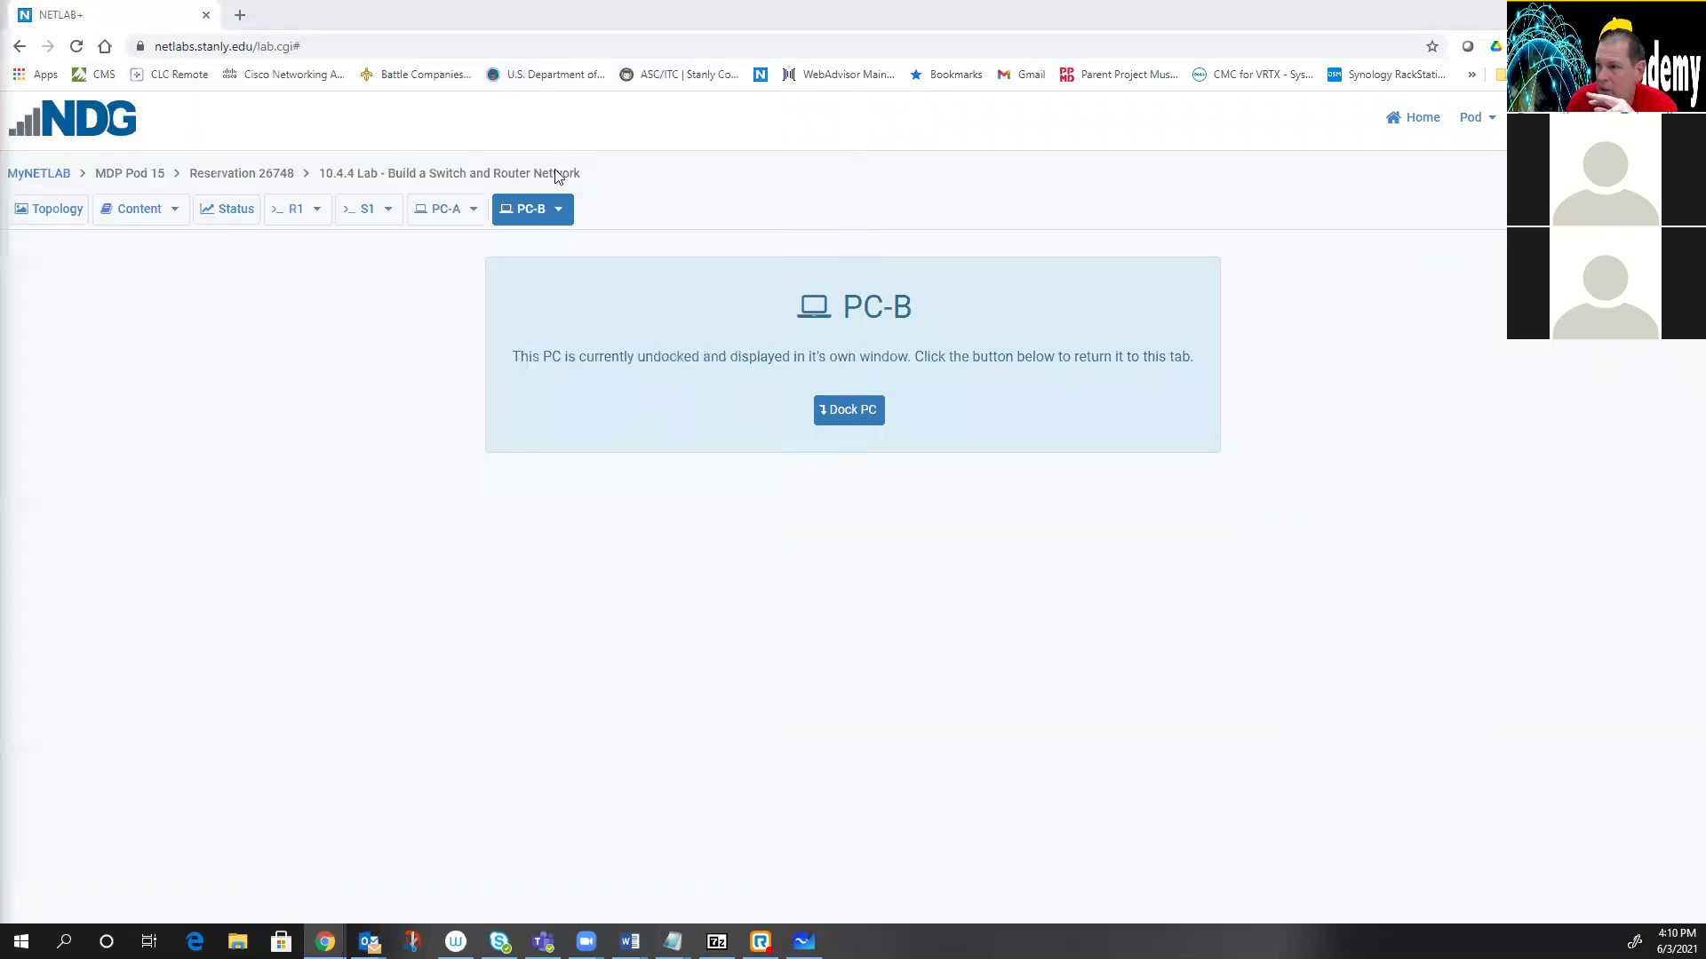
Ping PC-B at 2001:db8:acad:a:35cc:ff79:fb2:9396 from PC-A, receiving four replies with 0% loss
left_click(442, 209)
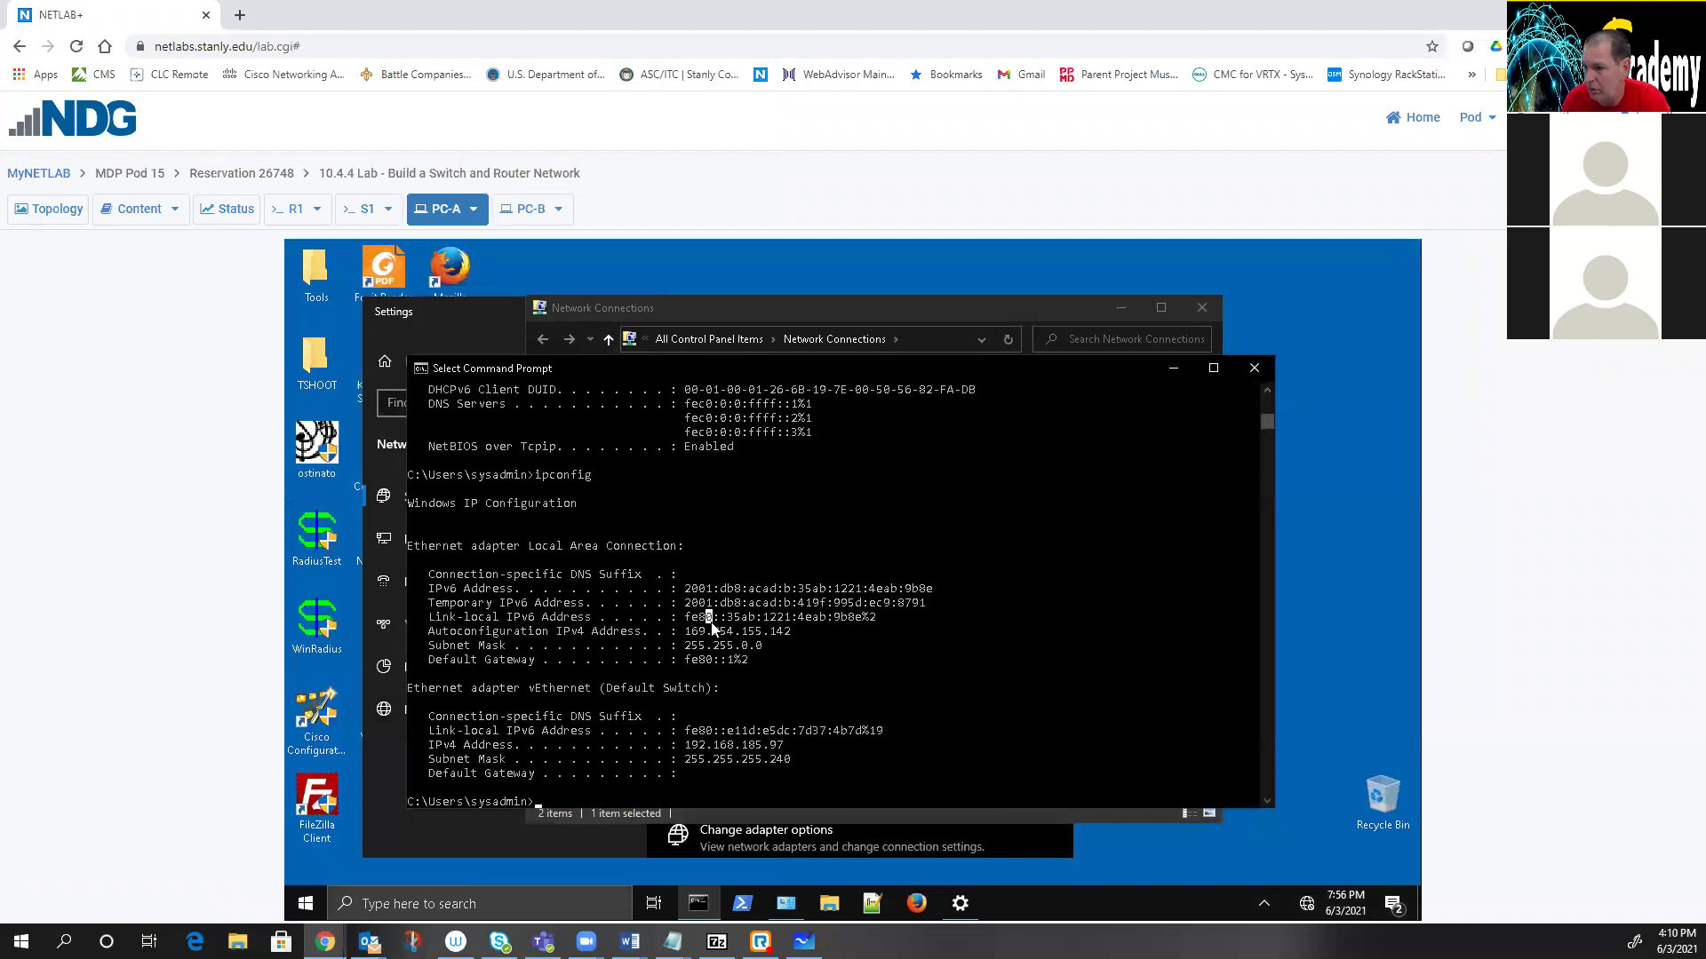
type("ping ")
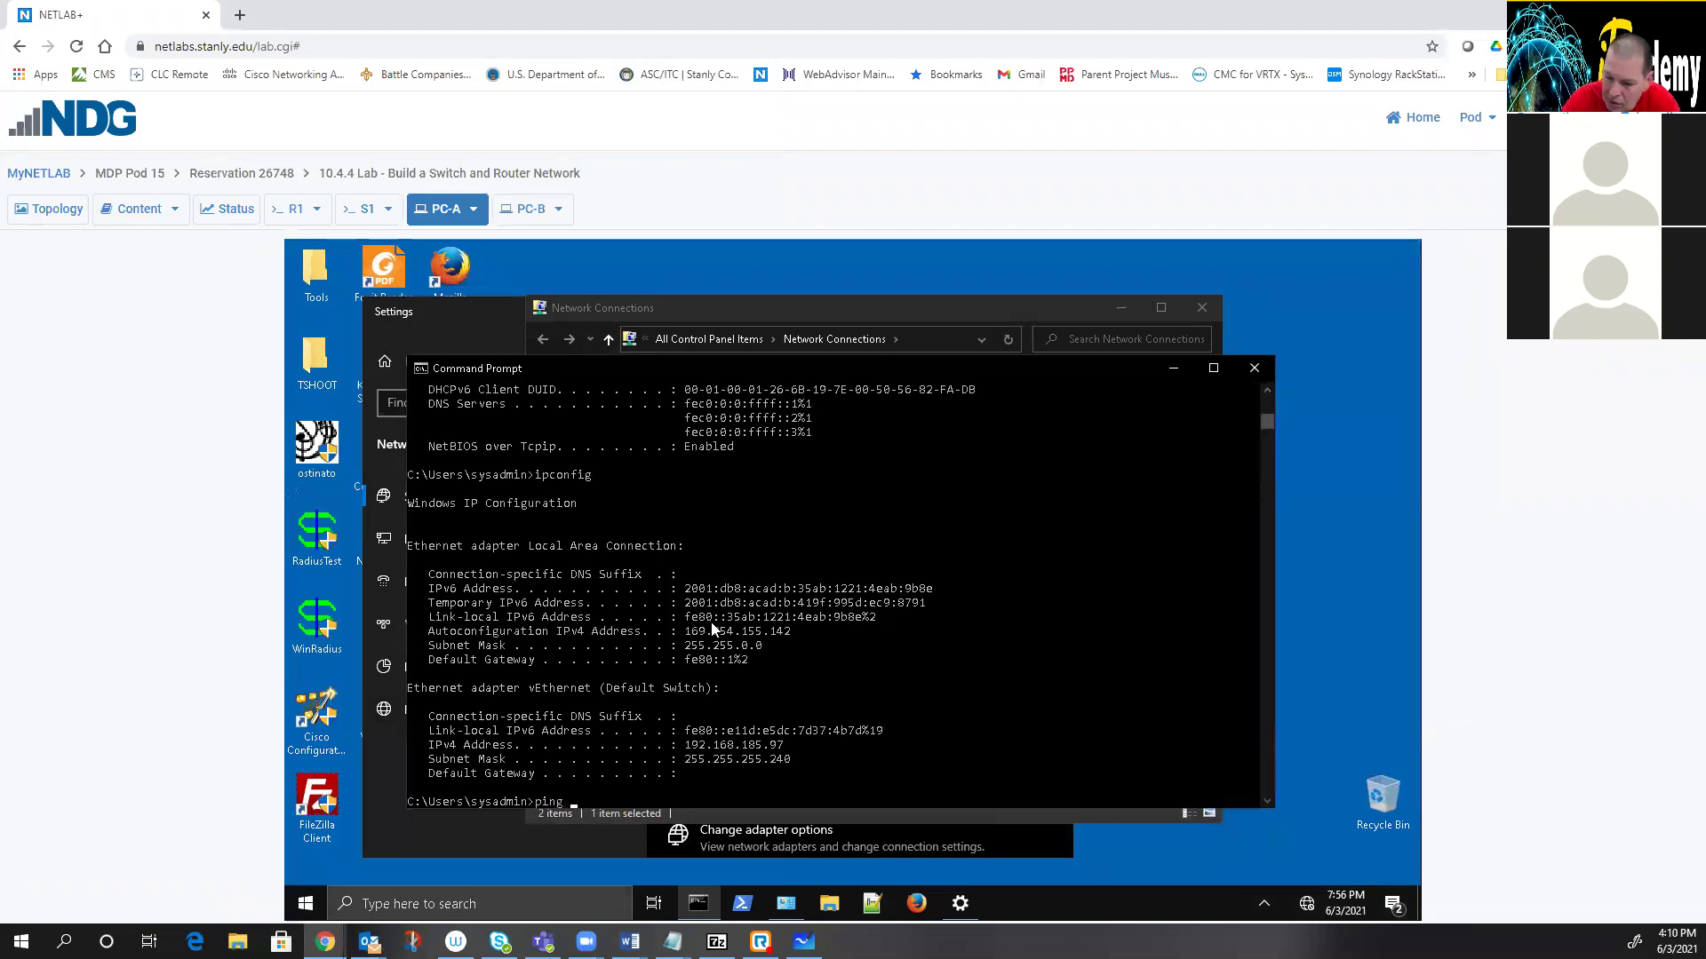
type("2001:db8:ac")
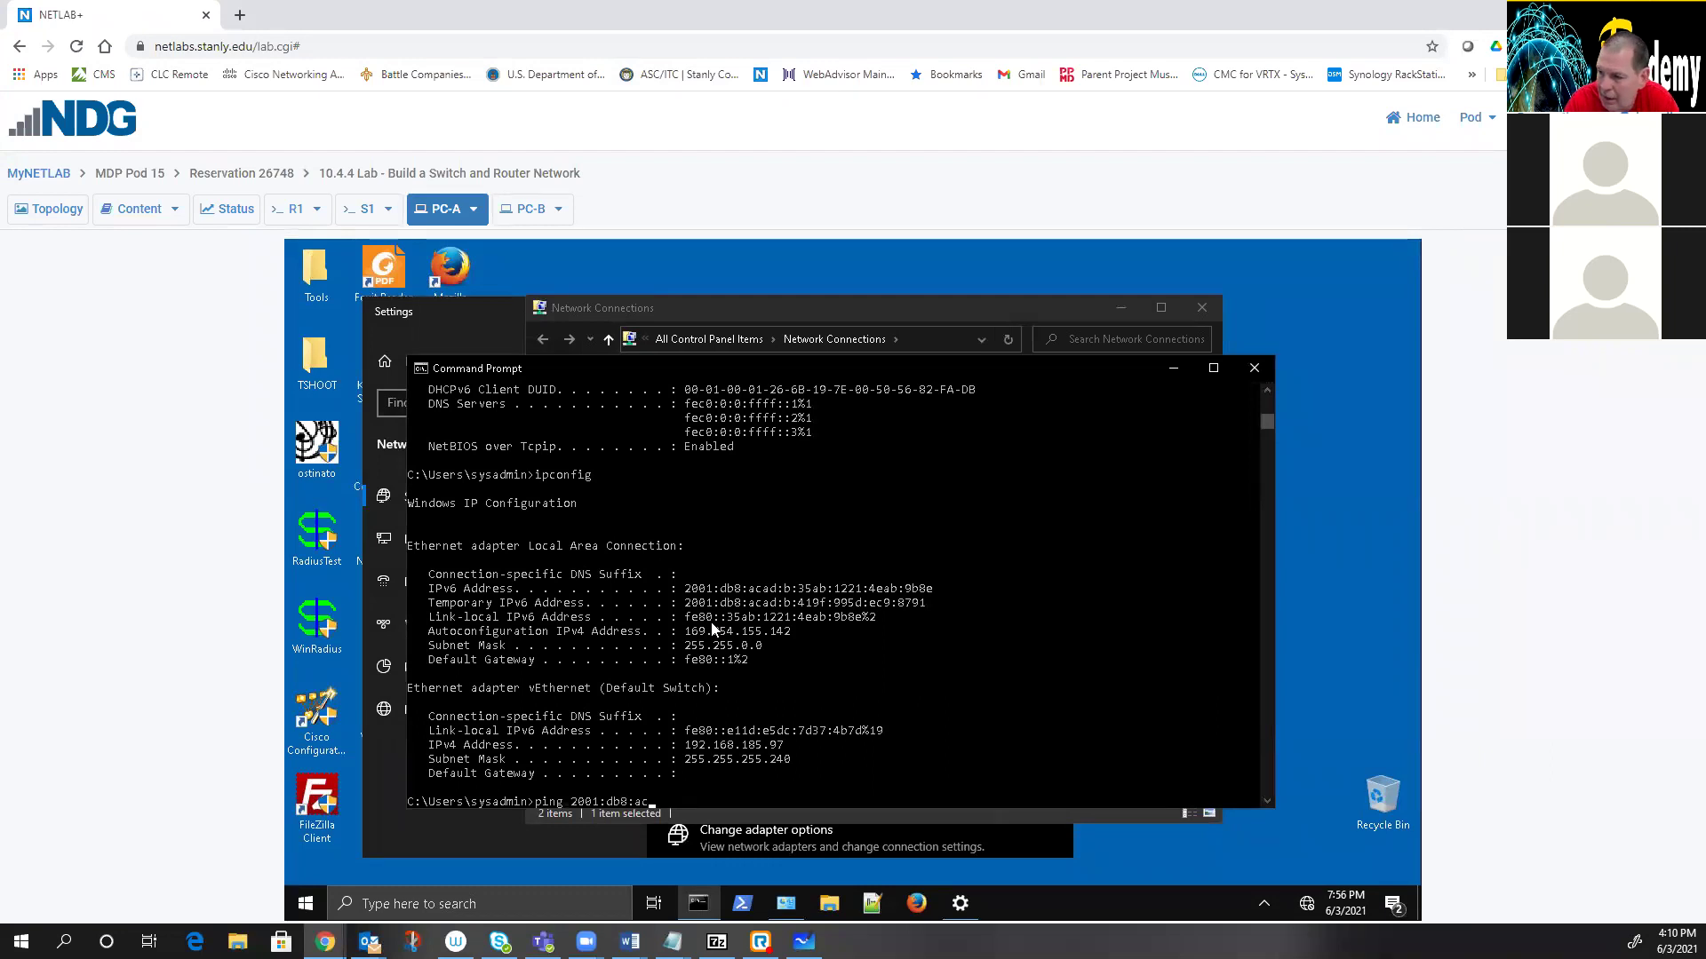
type("ad:a:35cc:")
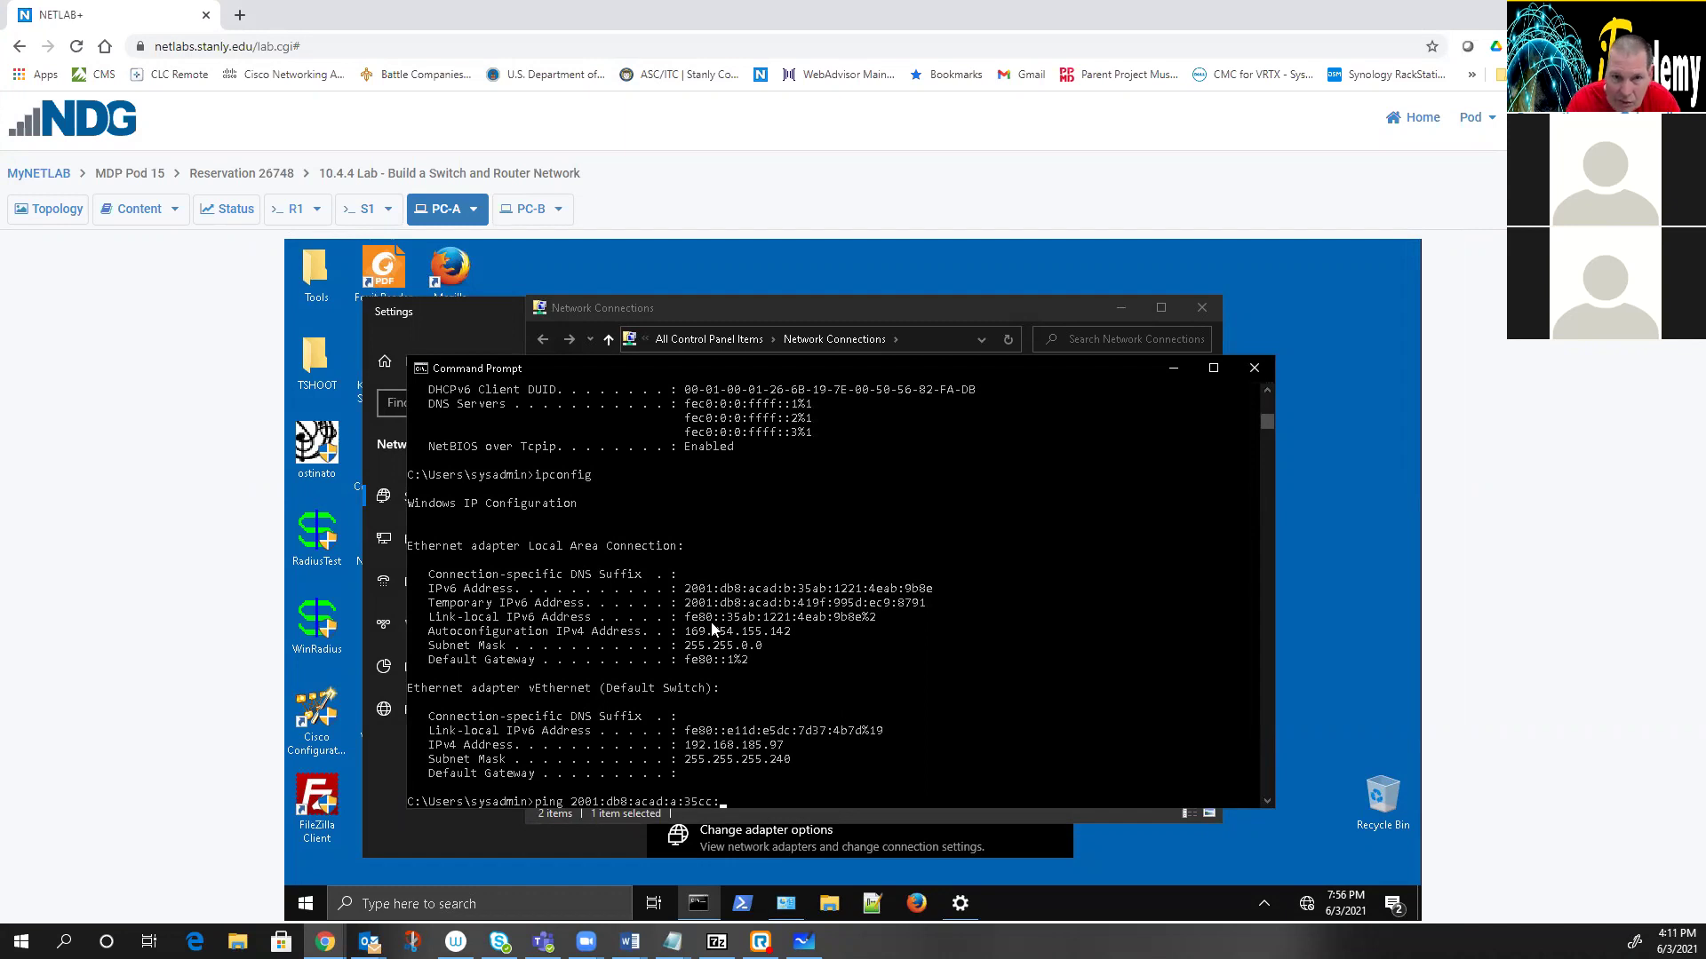
type("ff79")
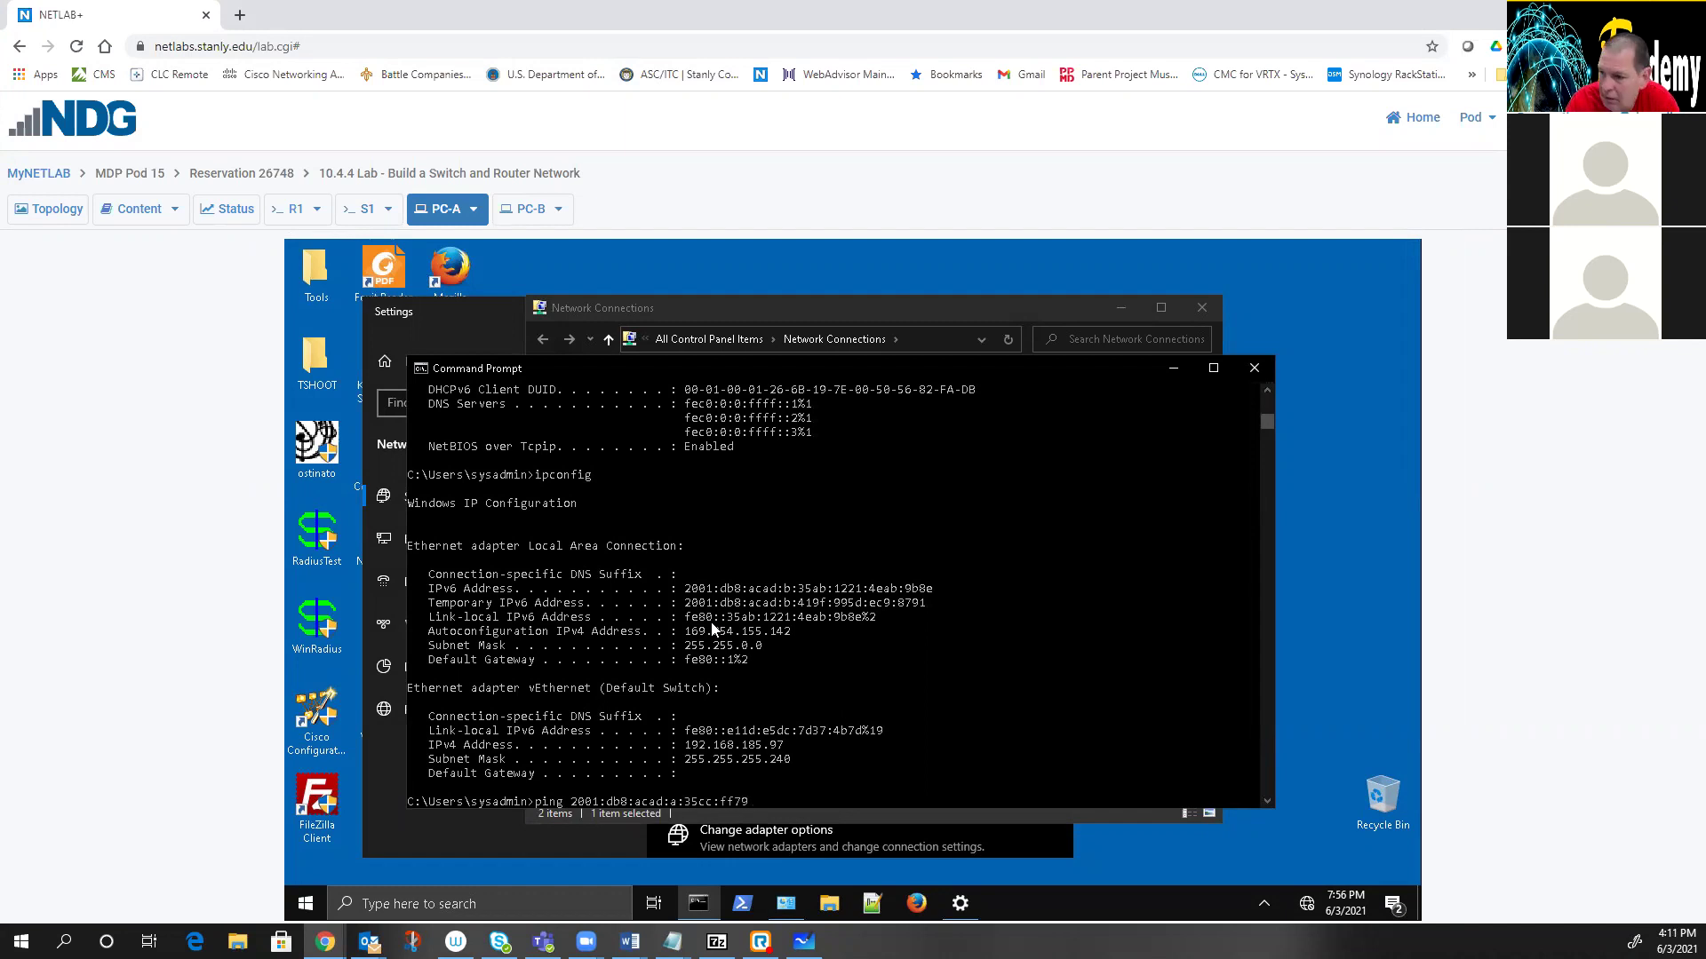
type(":fb2:")
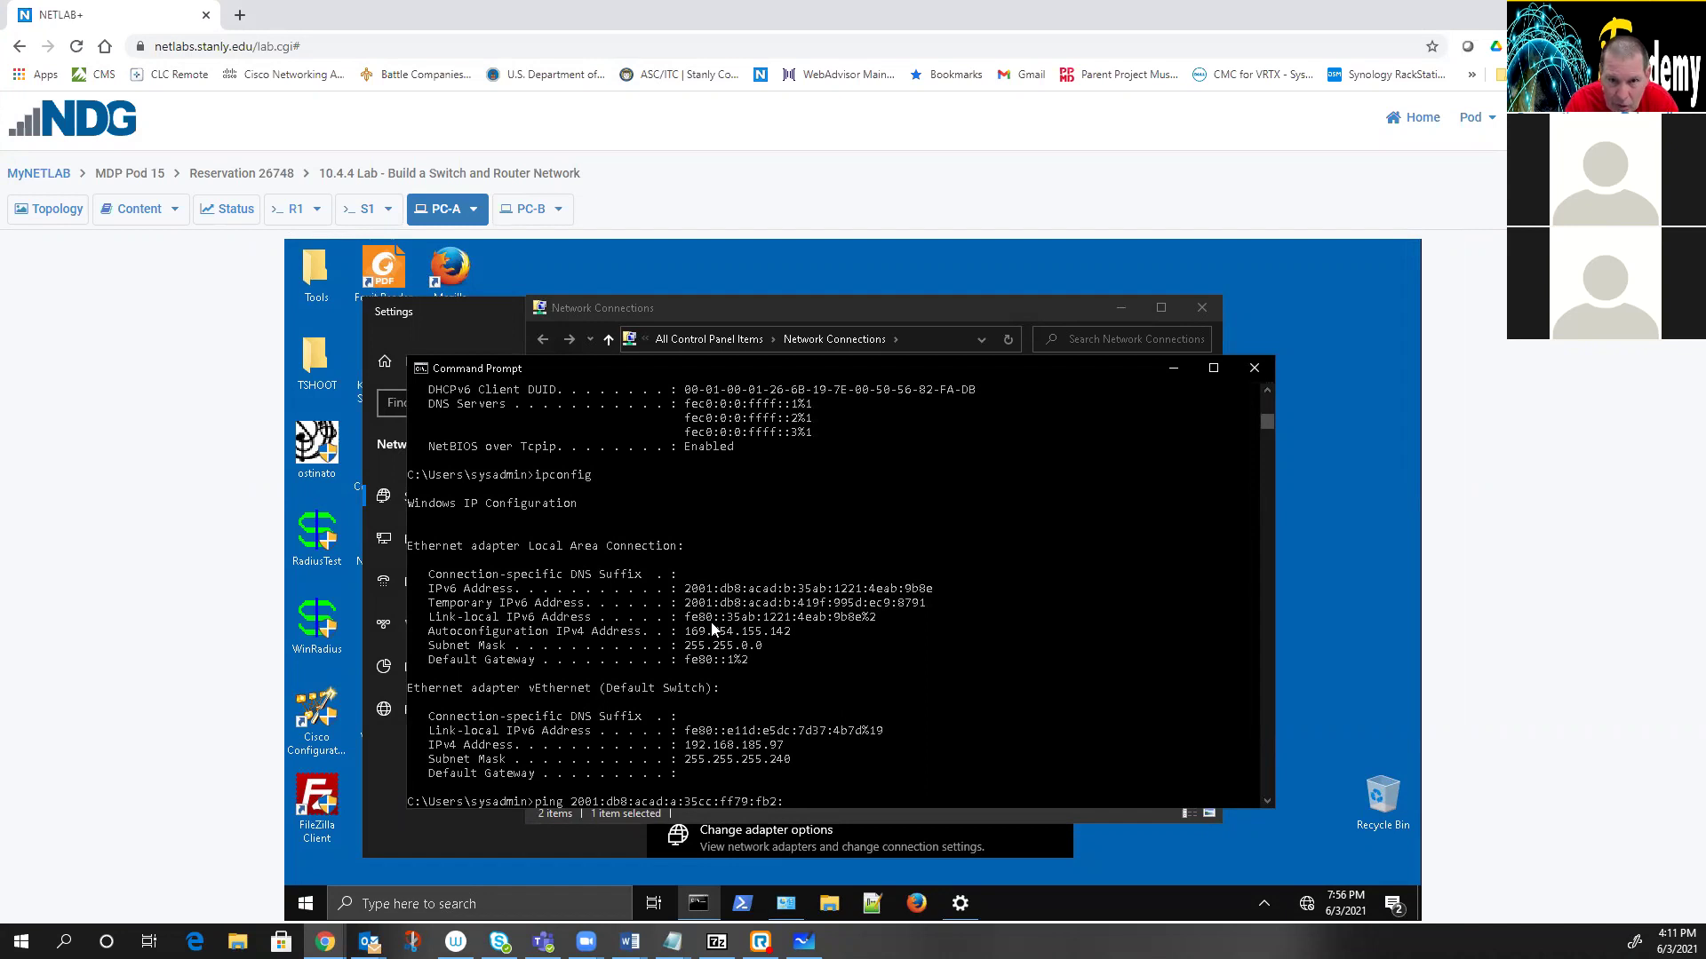
type("9396")
key("Return")
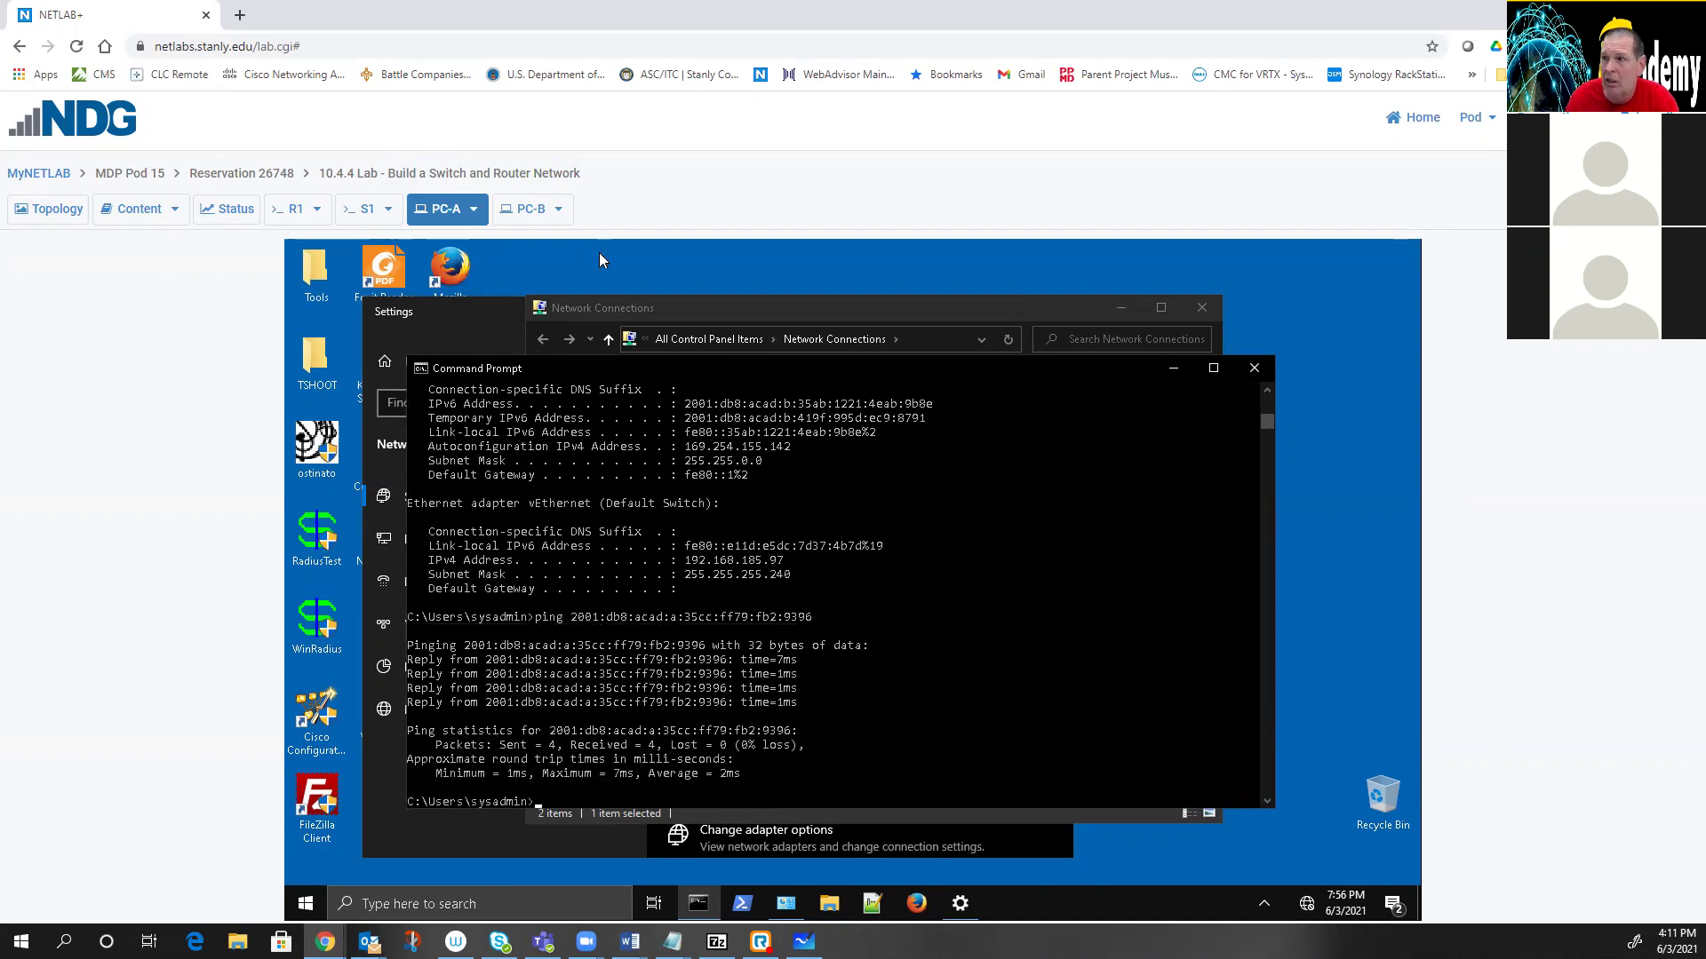
left_click(558, 209)
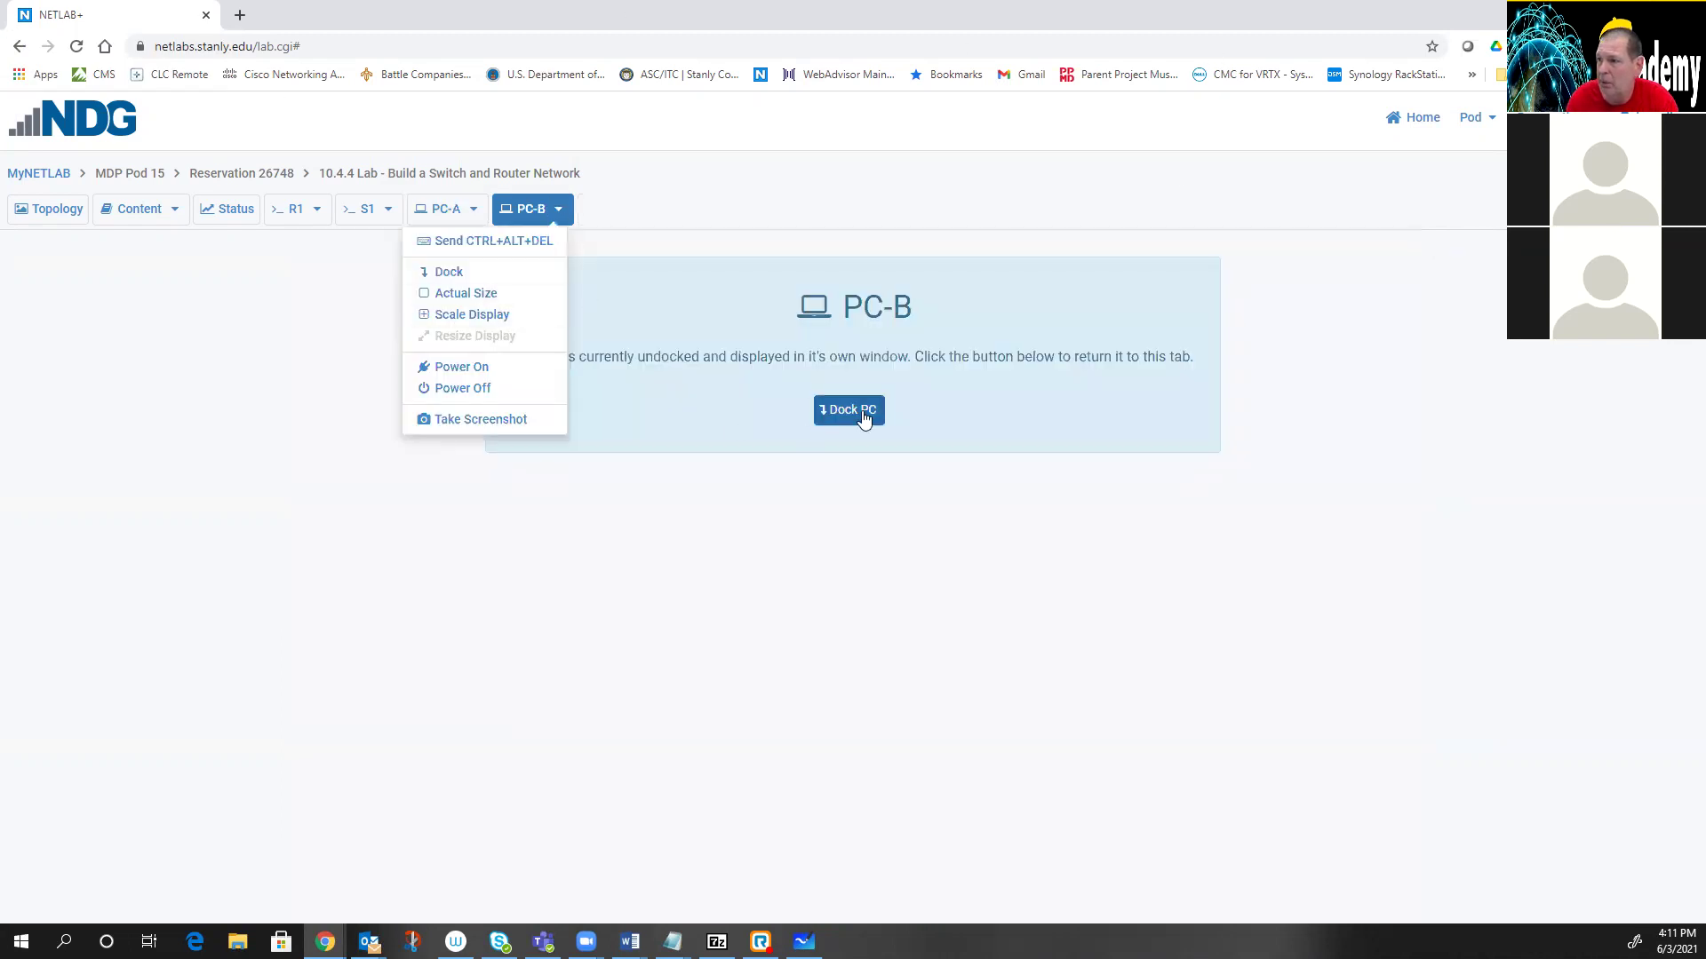
Dock PC-B's desktop back into its tab and return to PC-A's ping results
left_click(850, 409)
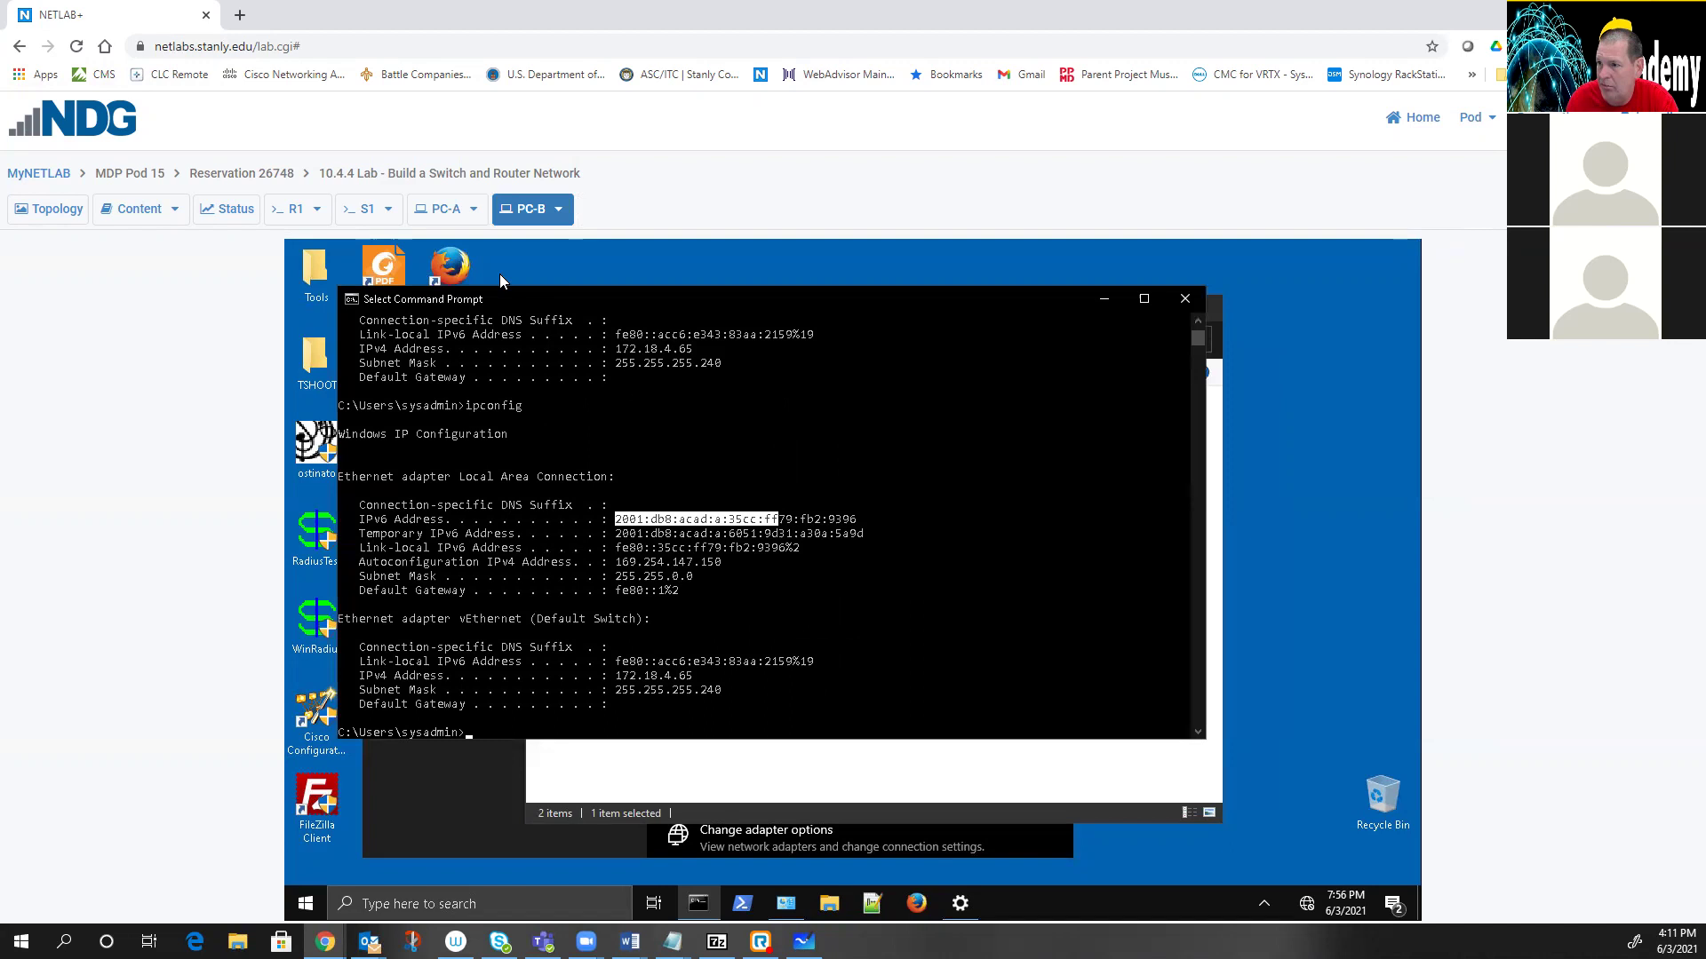
left_click(447, 208)
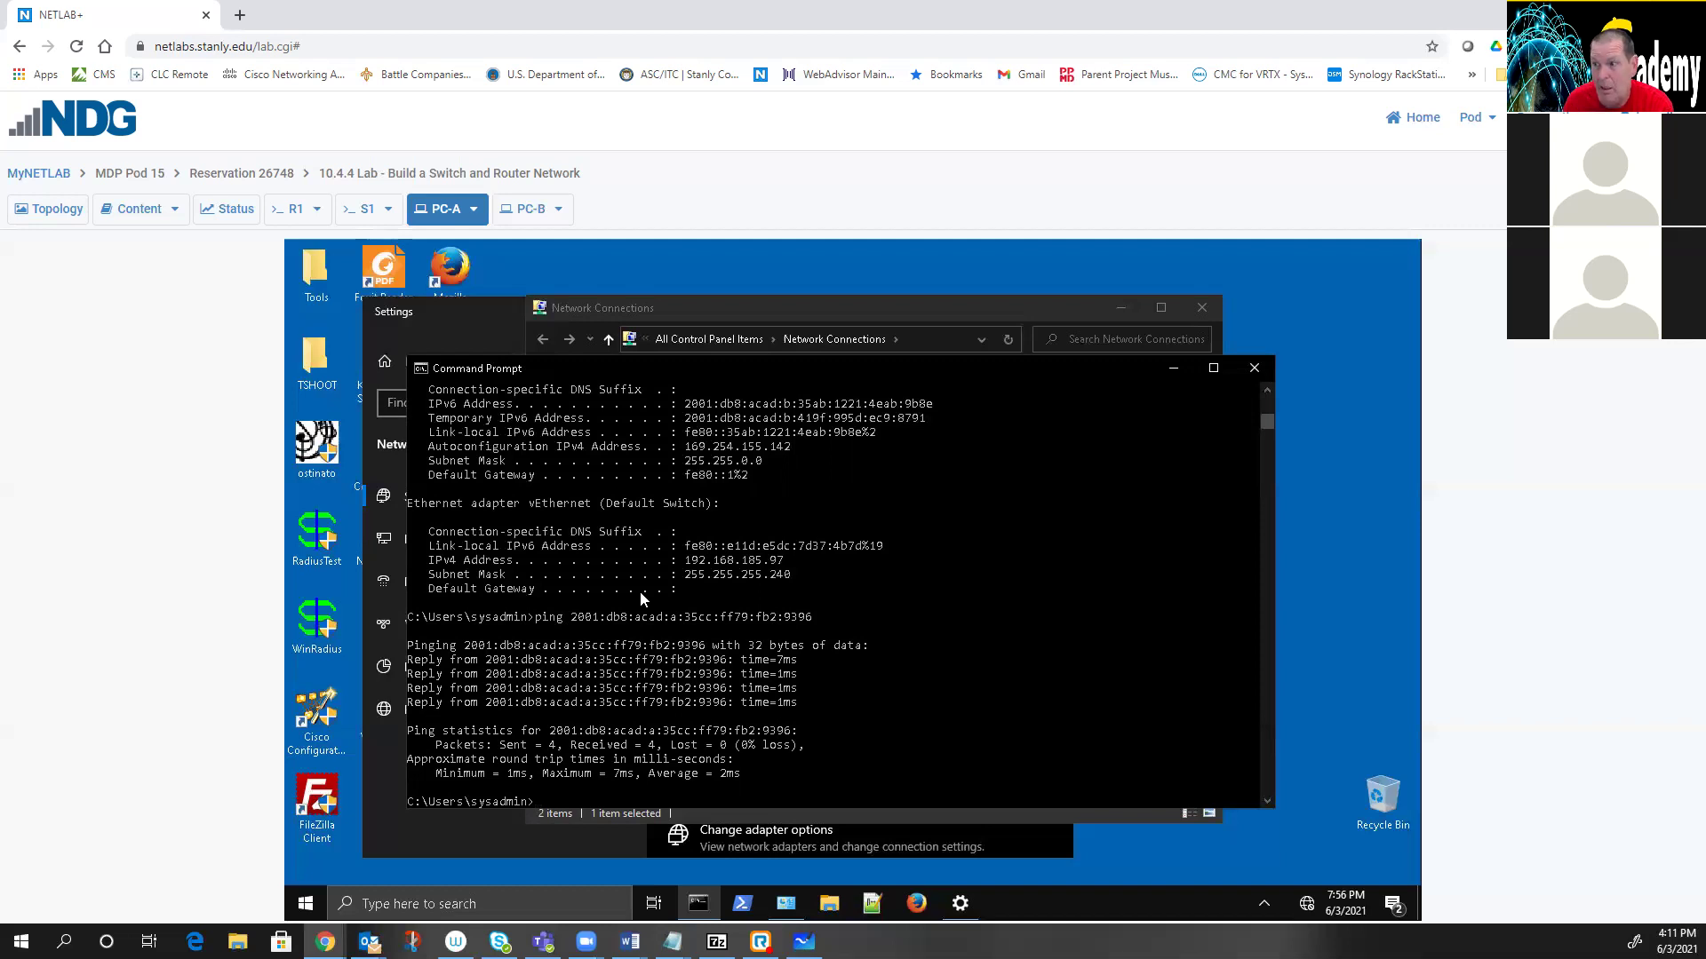
Highlight the IPv6 Address line of PC-A's ipconfig output in the command prompt
left_click(700, 411)
left_click_drag(699, 411, 956, 396)
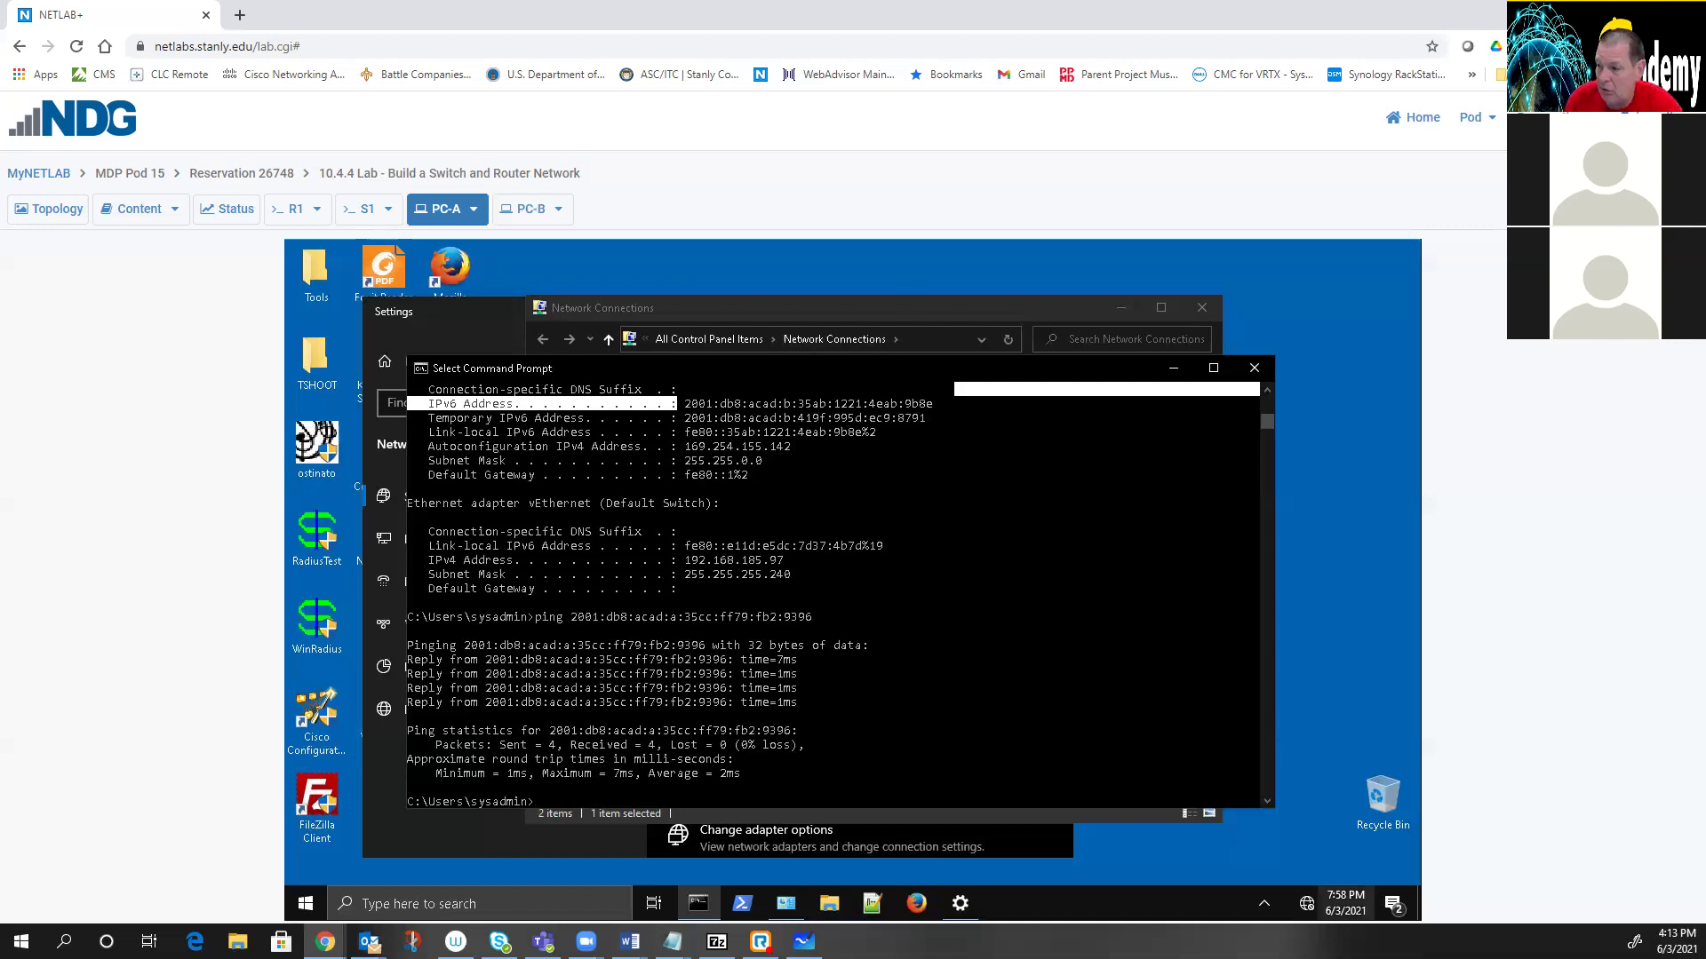
From Network Connections, open Local Area Connection properties and clear Internet Protocol Version 6 (TCP/IPv6)
right_click(1307, 906)
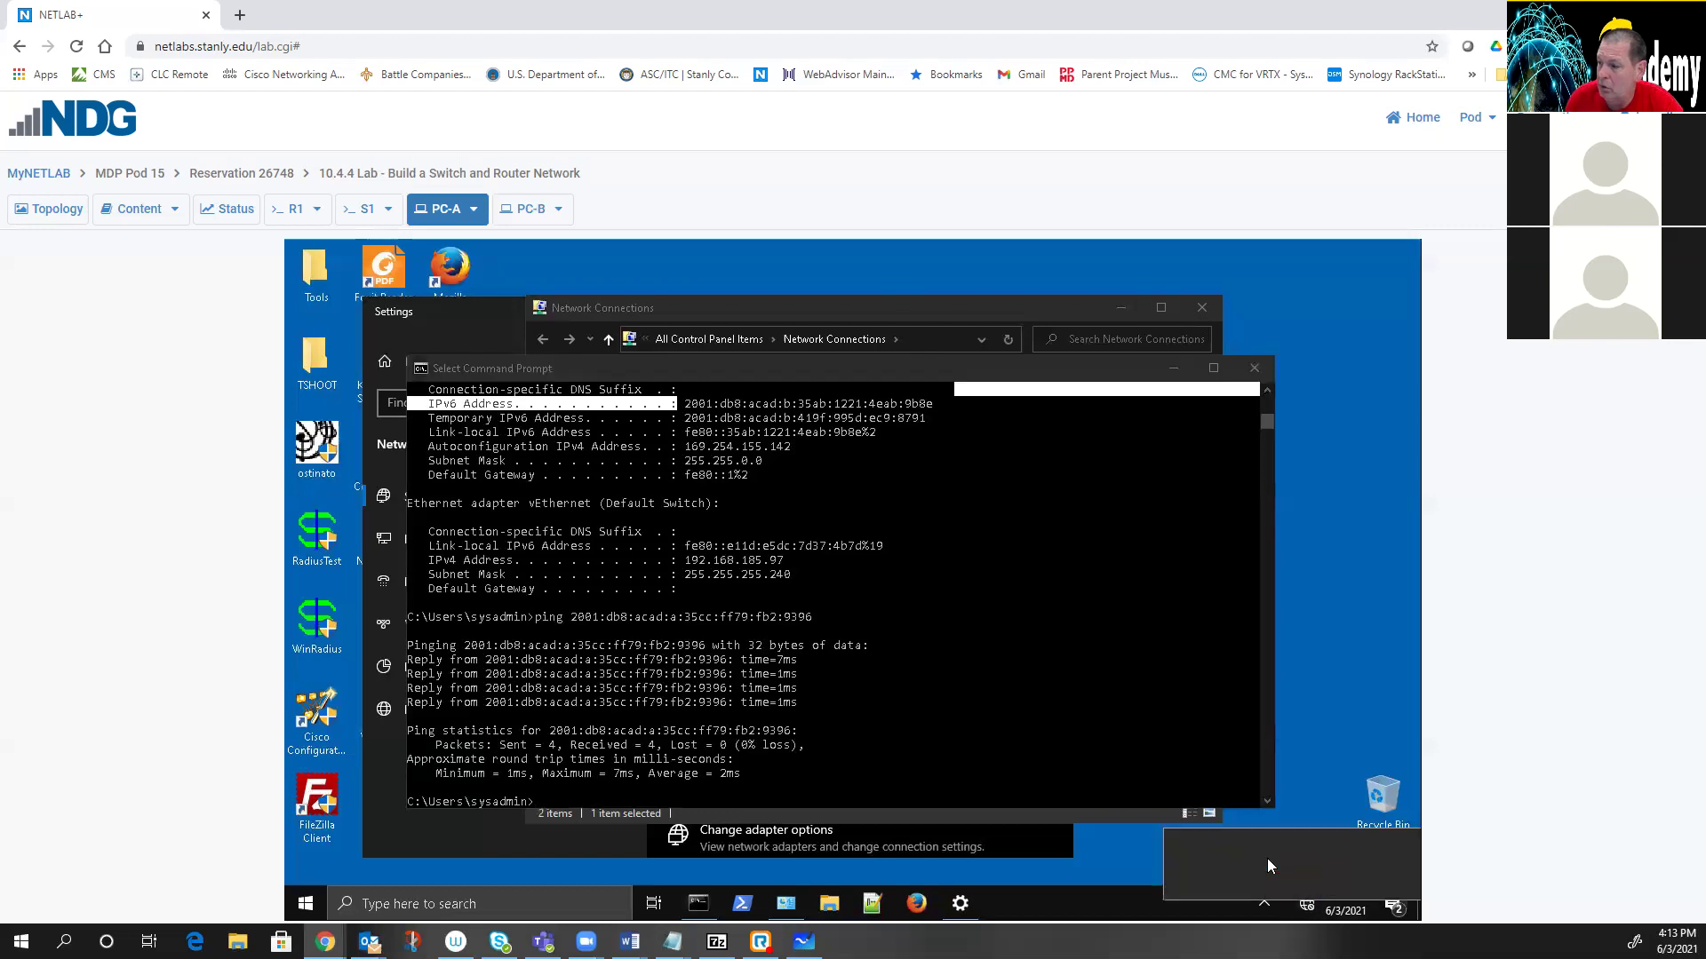
left_click(1268, 876)
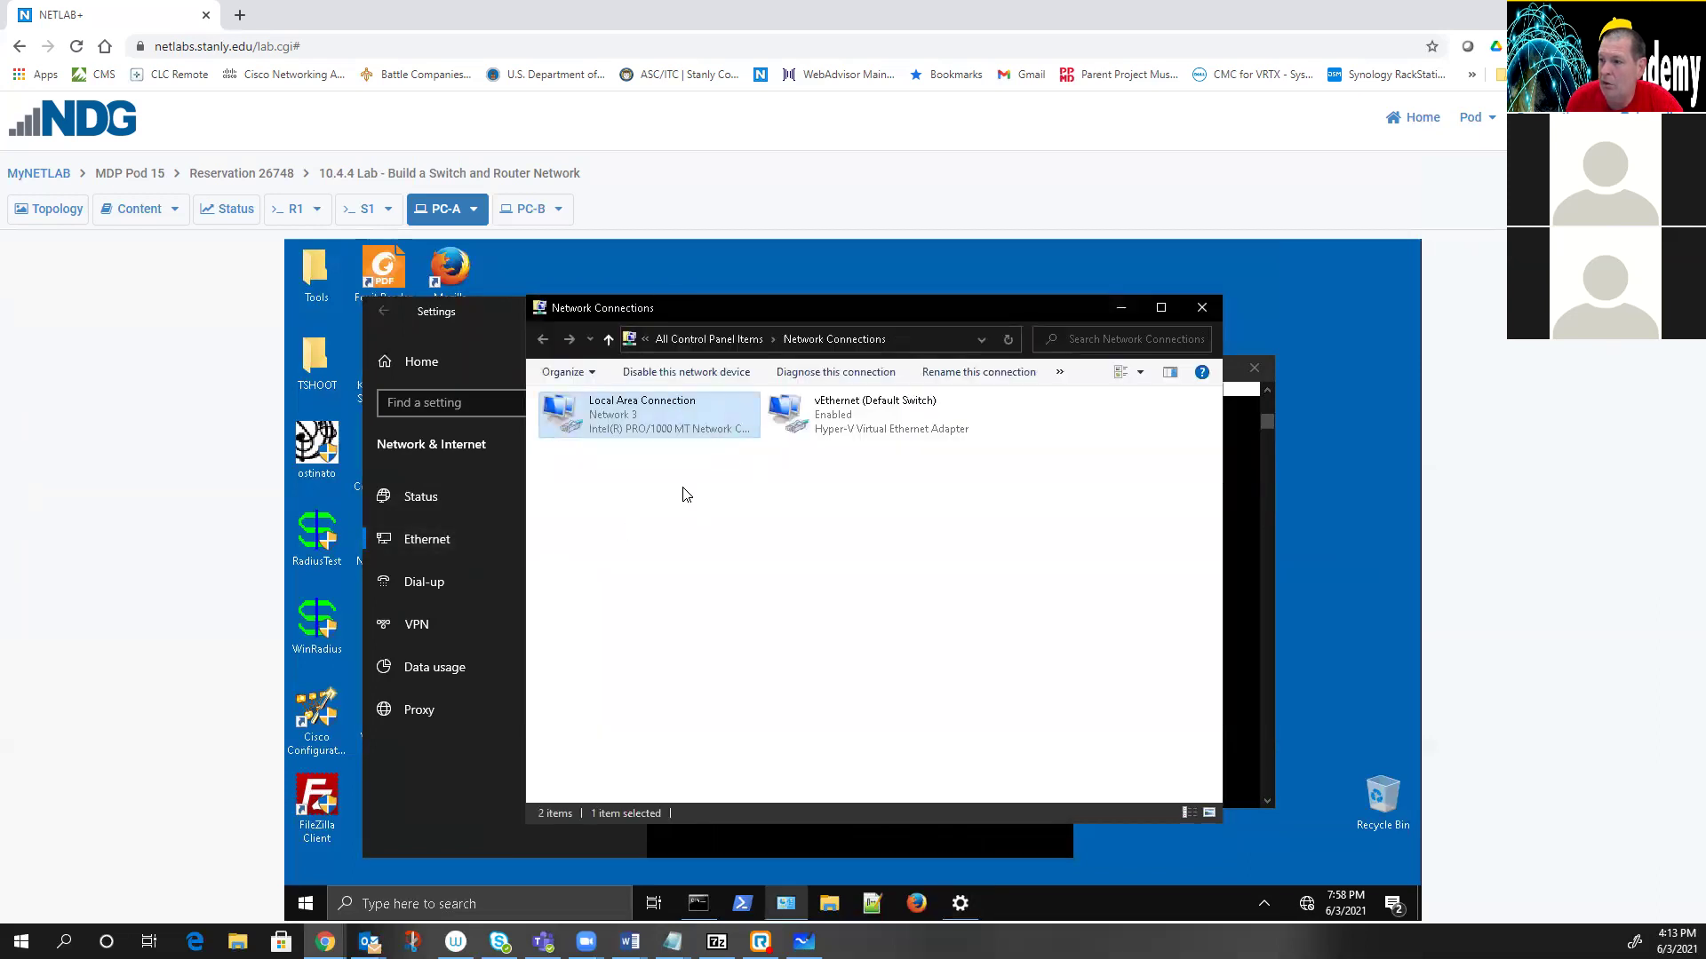
right_click(675, 407)
left_click(706, 571)
scroll(656, 561, "down", 2)
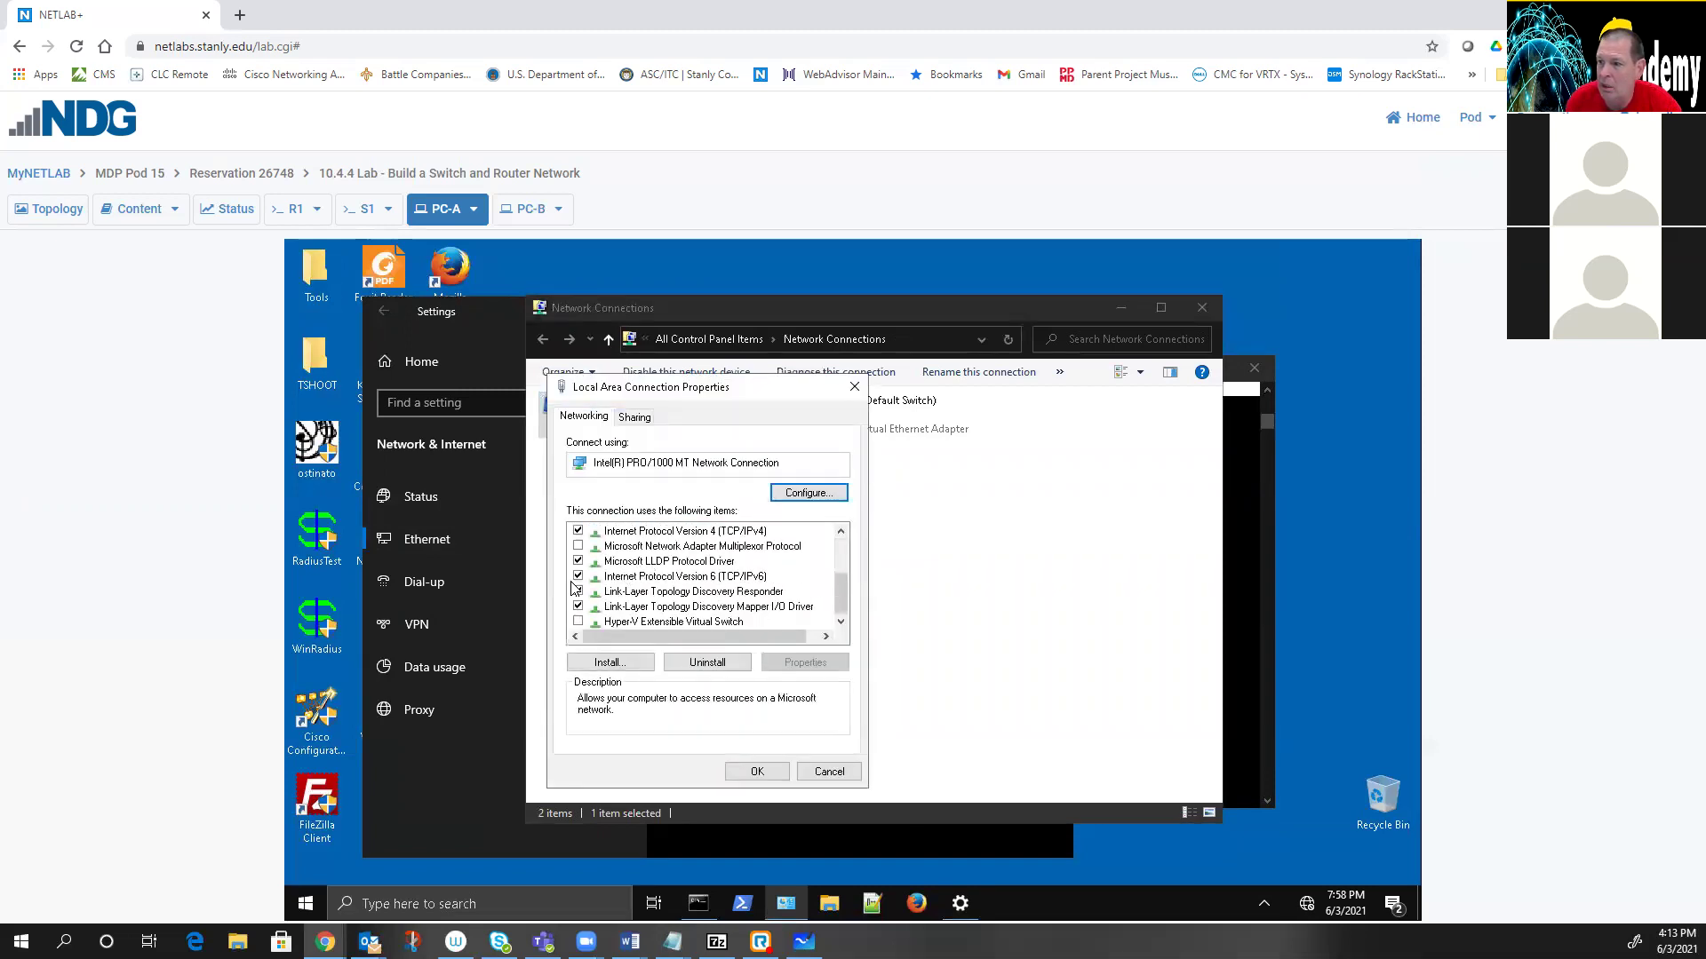
left_click(577, 576)
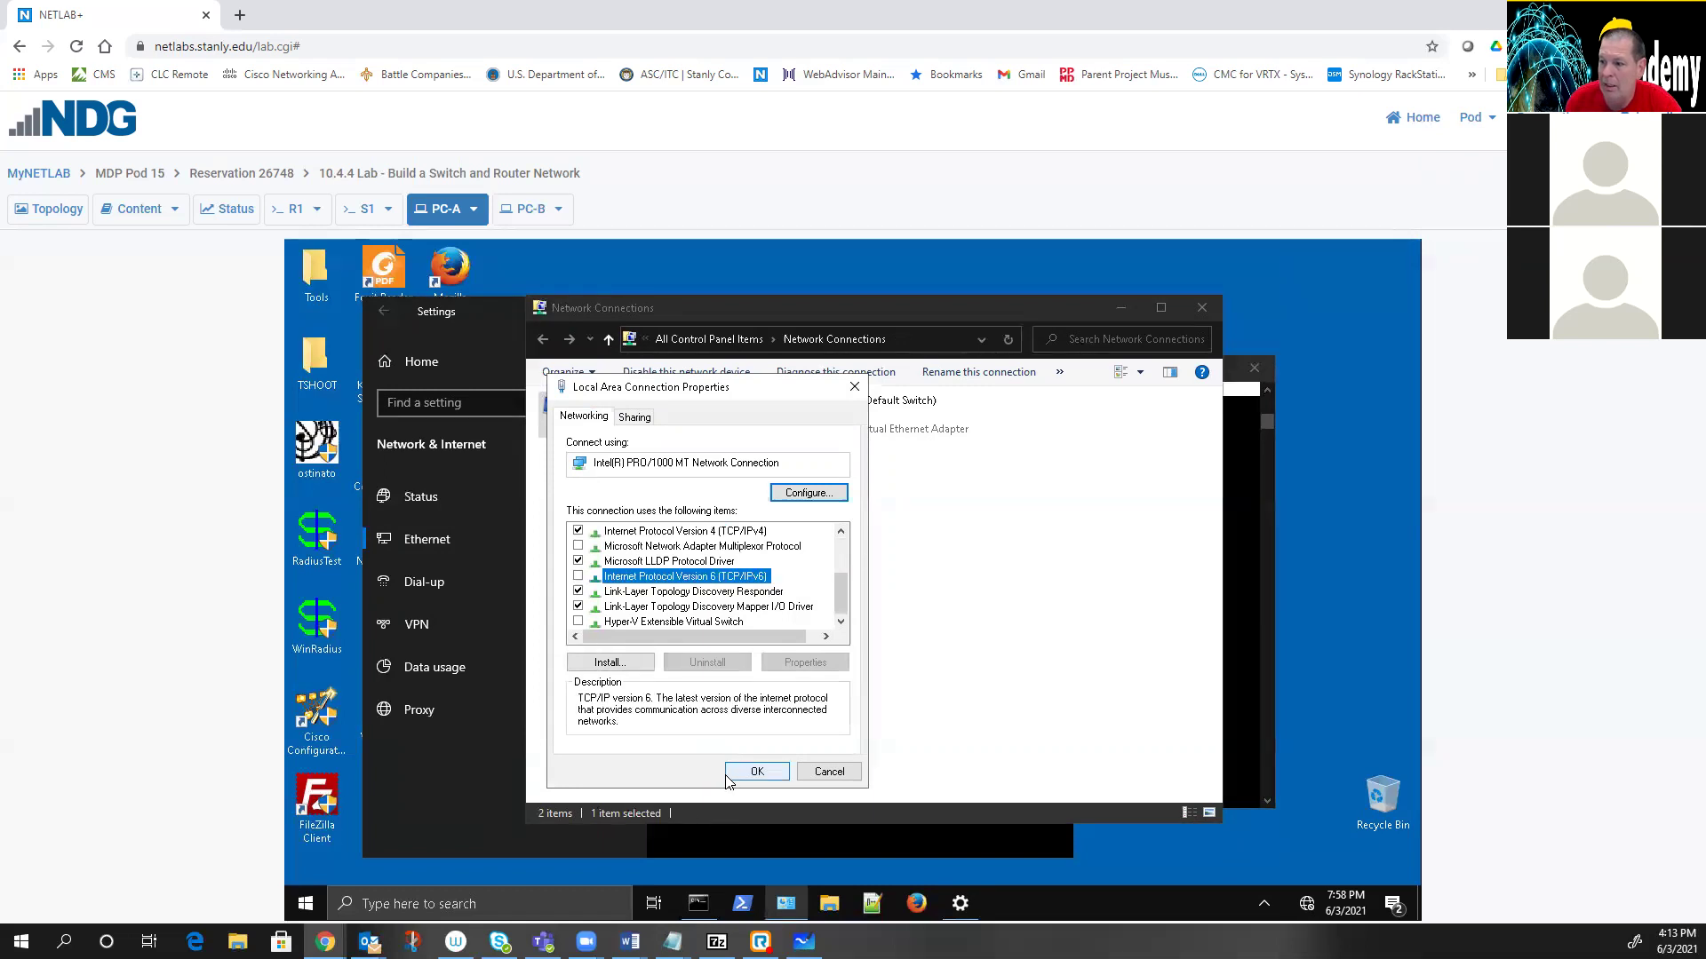